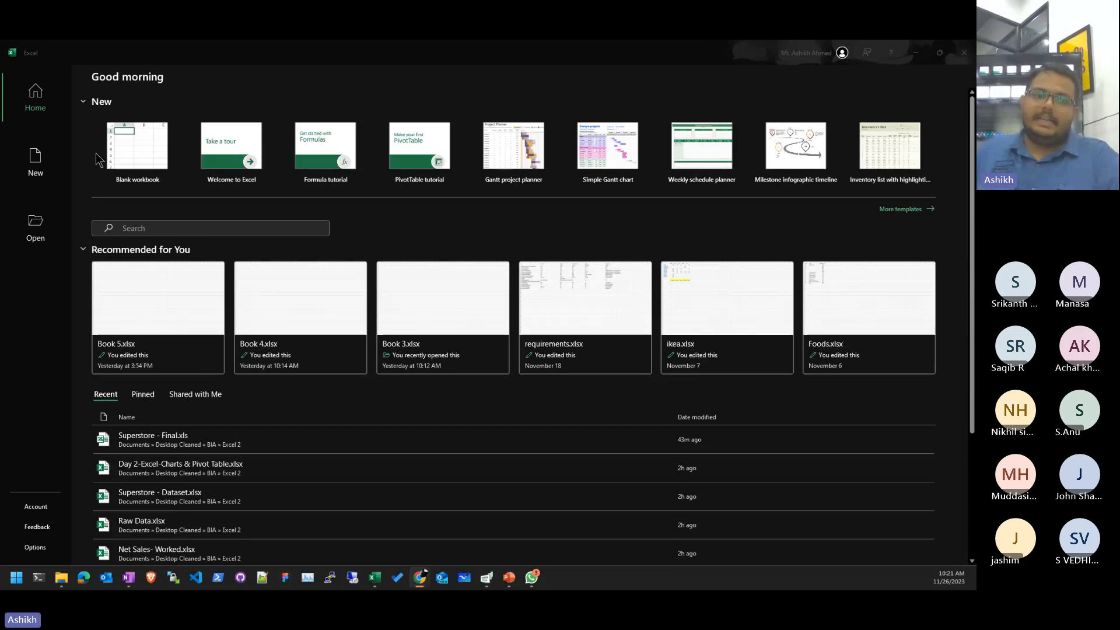
- Create a new blank workbook, Book1, from the Excel start screen
click(137, 153)
scroll(105, 240, up, 10)
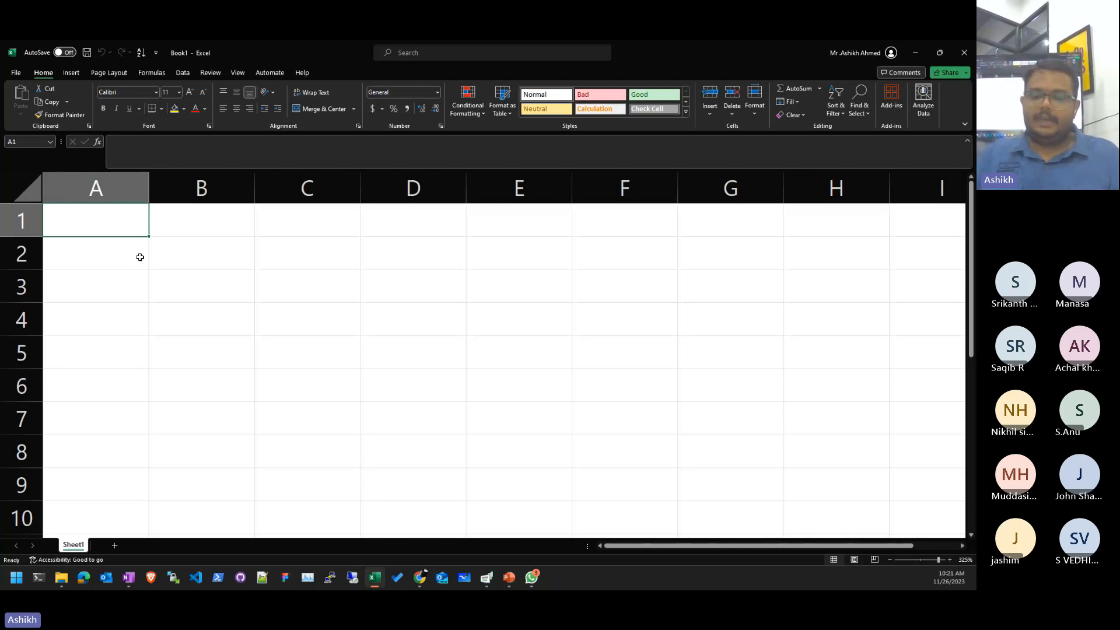
- Type the headings PRODUCT, RATE and QTY in A1:C1
text(PRODUCT)
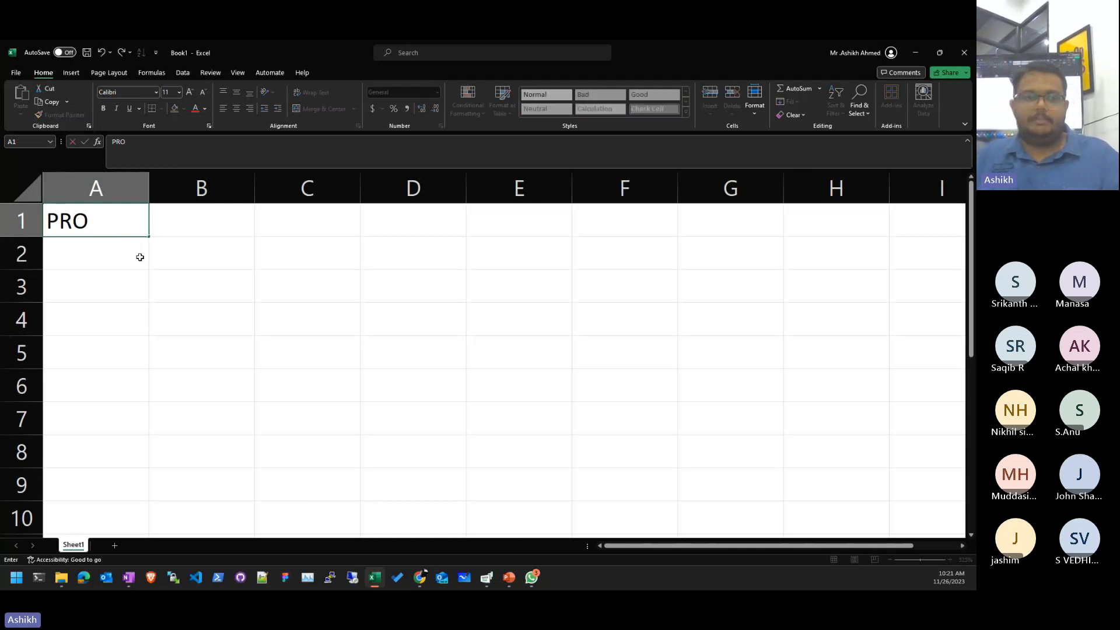
key(Return)
key(Right)
key(Up)
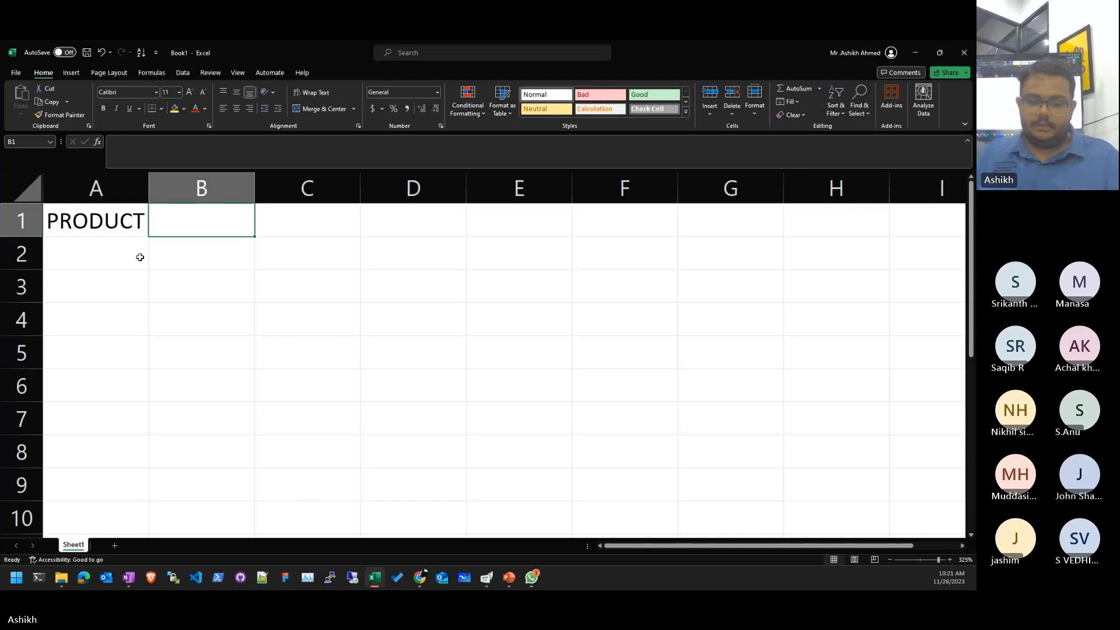
text(WT)
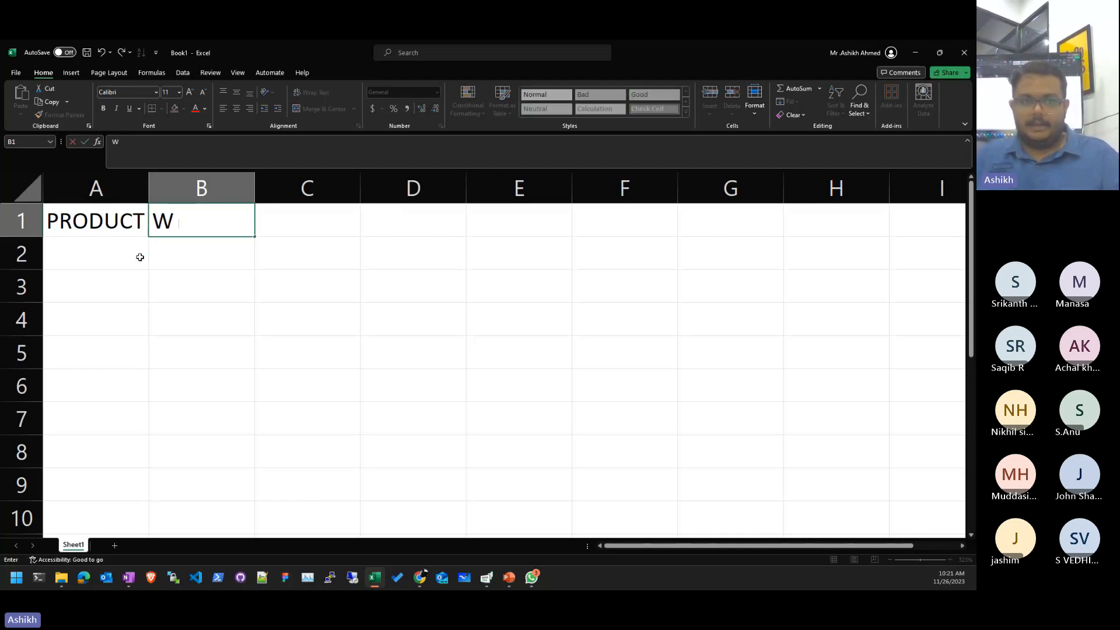
key(BackSpace)
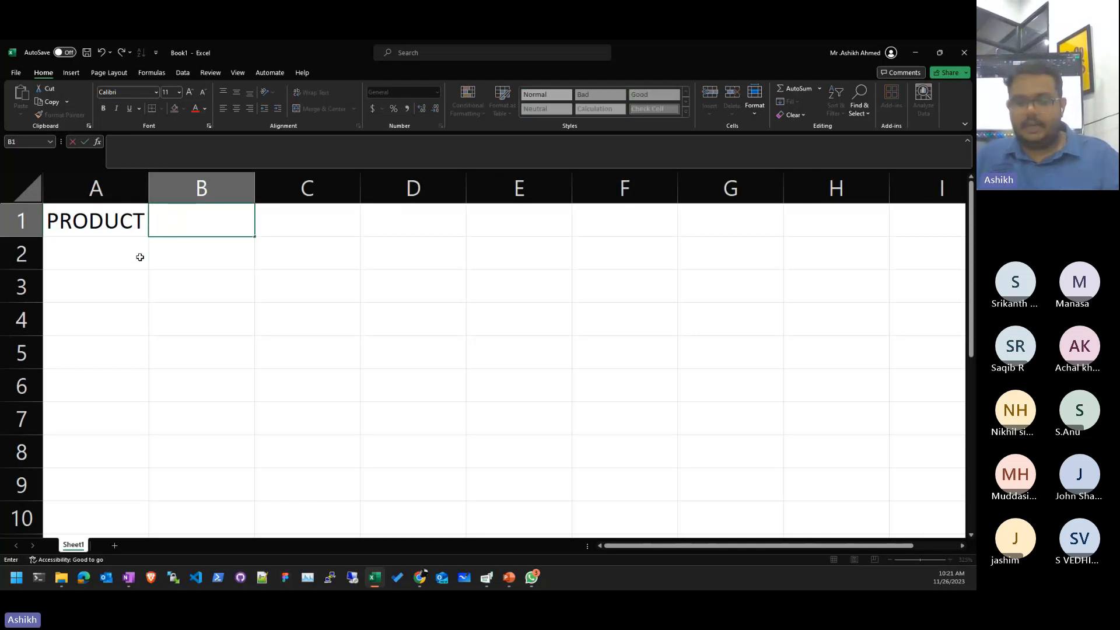
text(RATE)
key(Tab)
text(Q)
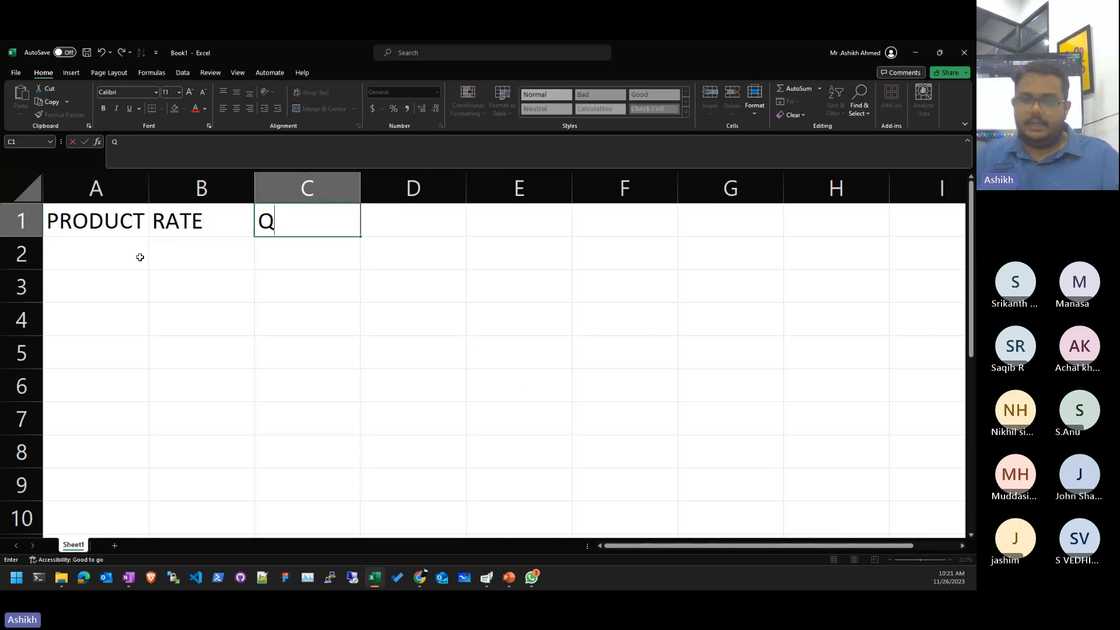
key(Tab)
- Enter the AMOUNT heading in D1, correcting its misspellings
text(SA)
key(BackSpace)
key(BackSpace)
text(AS)
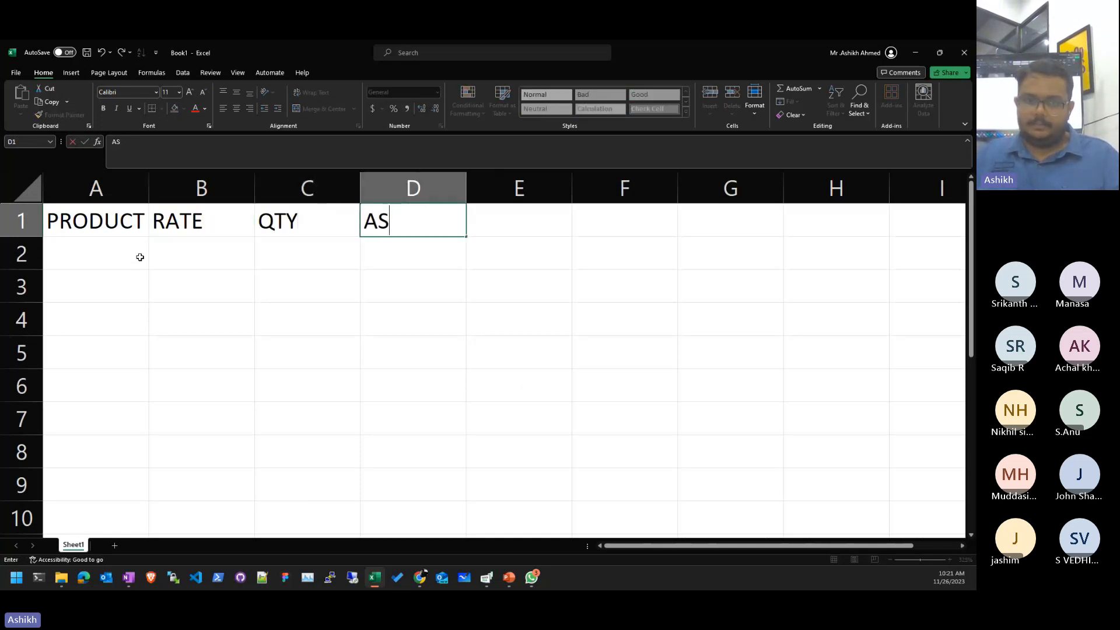
key(BackSpace)
text(MOUnt)
key(Return)
key(Up)
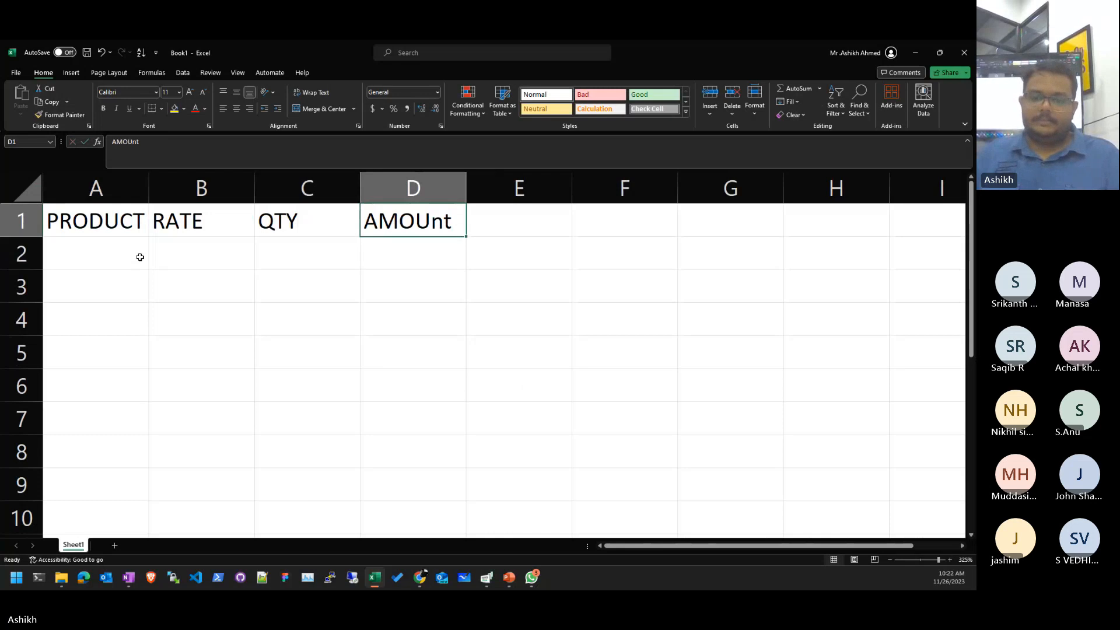
key(F2)
text(A)
key(BackSpace)
key(BackSpace)
key(BackSpace)
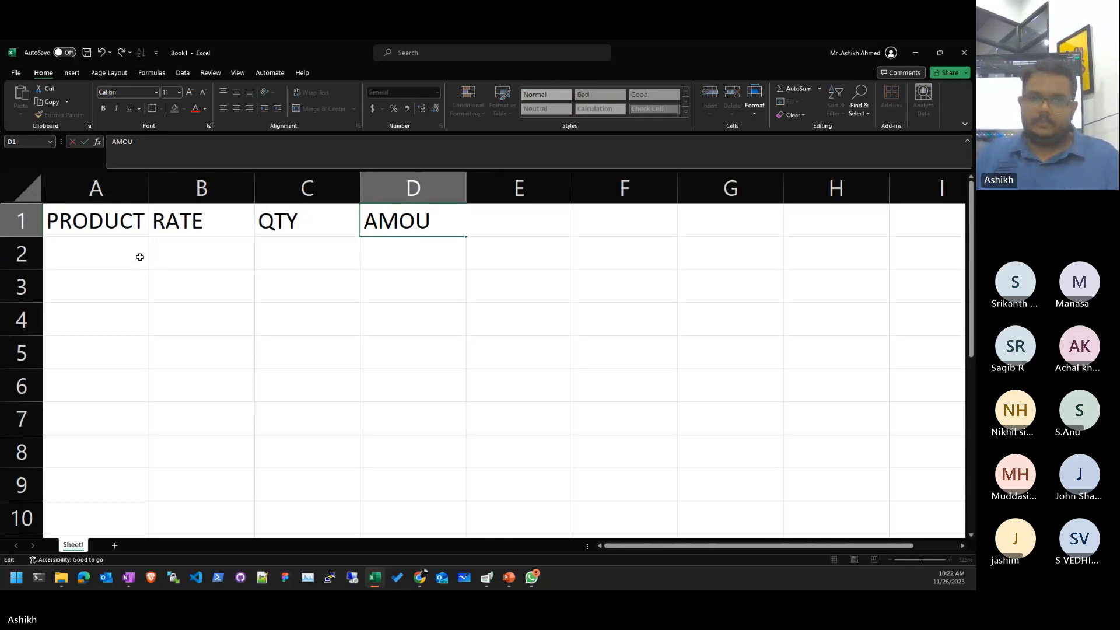
text(NT)
key(Return)
- List the products PEN, PENCIL and BOX in A2:A4
key(Left)
key(Left)
key(Left)
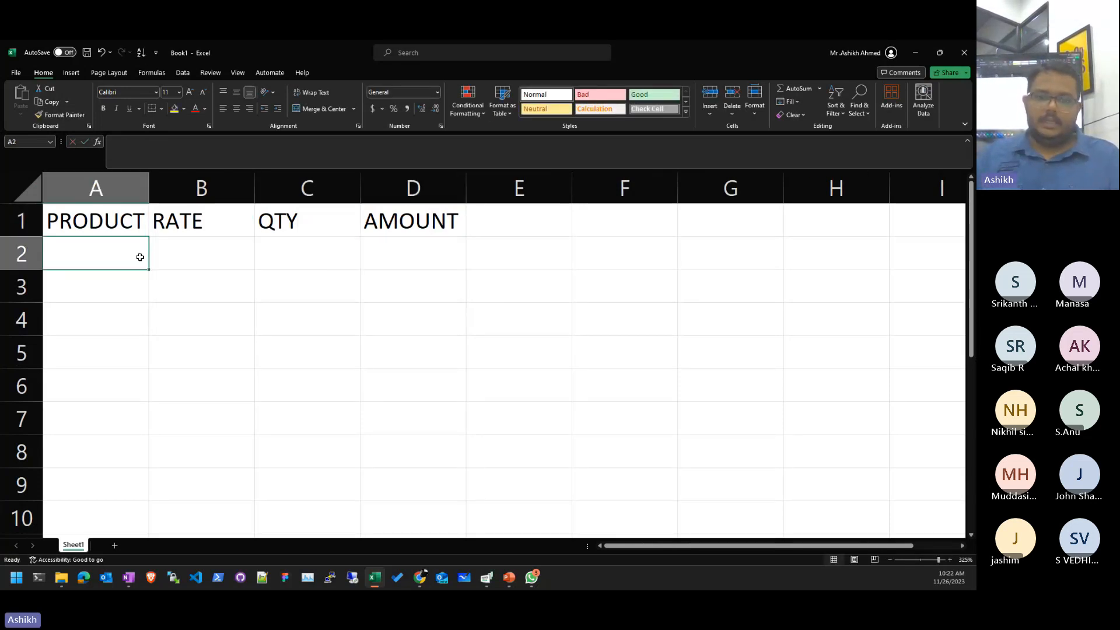
key(F2)
text(PEN)
key(Return)
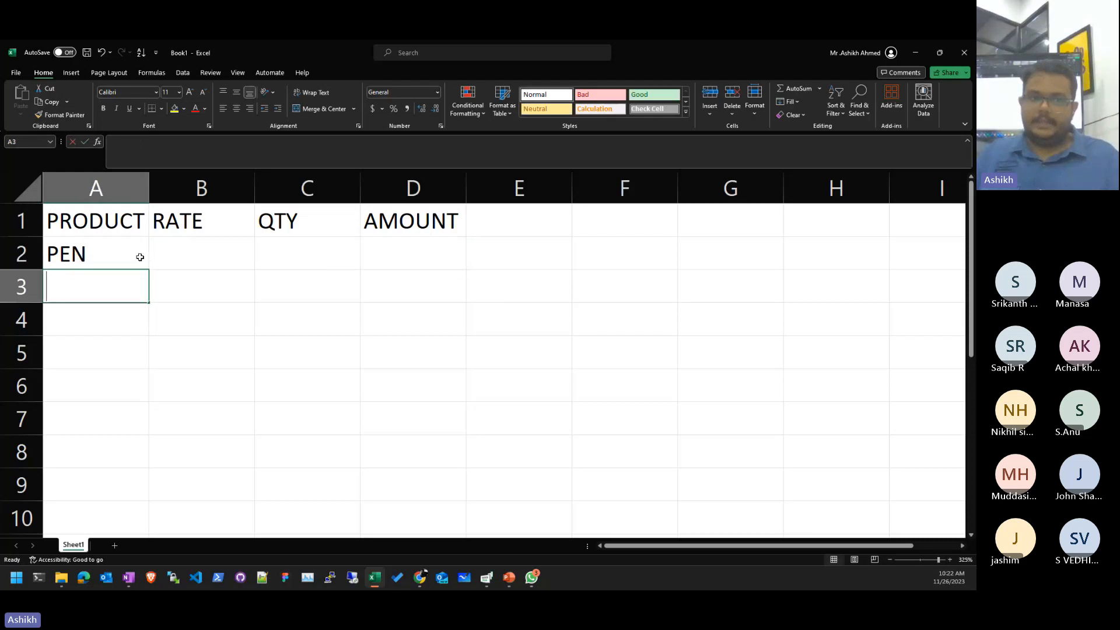
text(PENCIL)
key(Return)
key(Up)
key(Right)
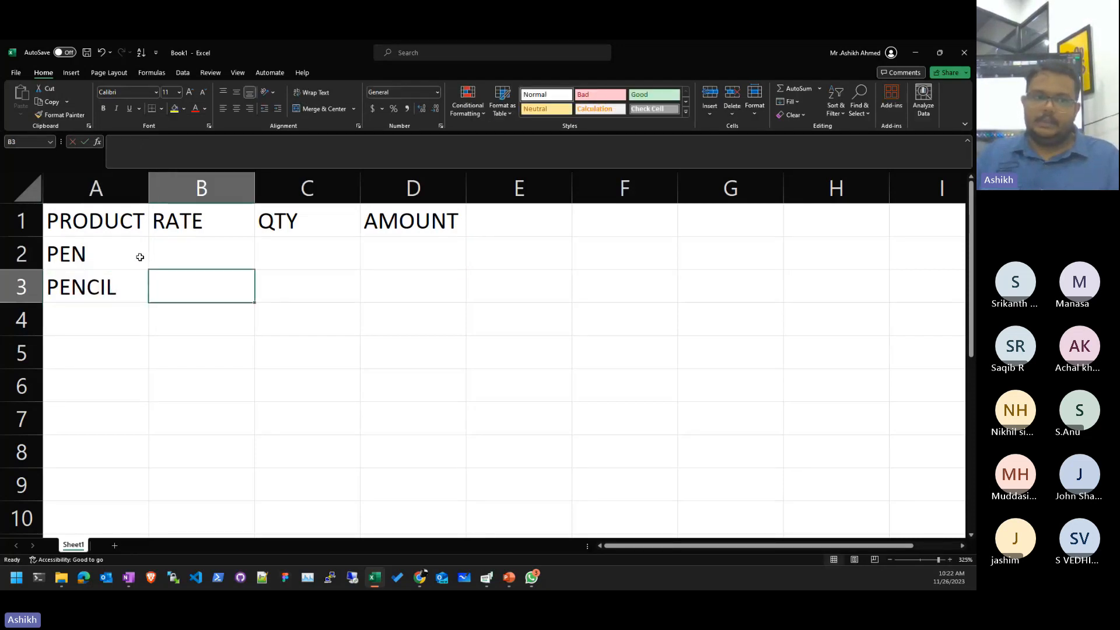
key(Left)
key(Down)
text(BOX)
key(Return)
- Enter the rates 5, 3 and 10 in B2:B4
key(Up)
key(Up)
key(Right)
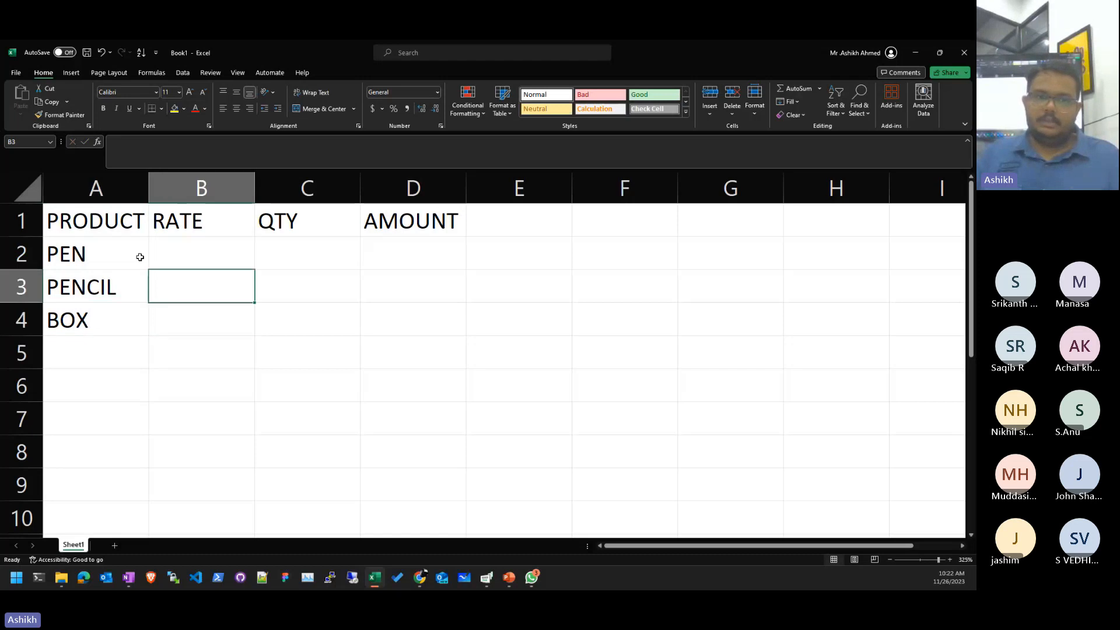
key(Up)
text(5)
key(Return)
text(3)
key(Return)
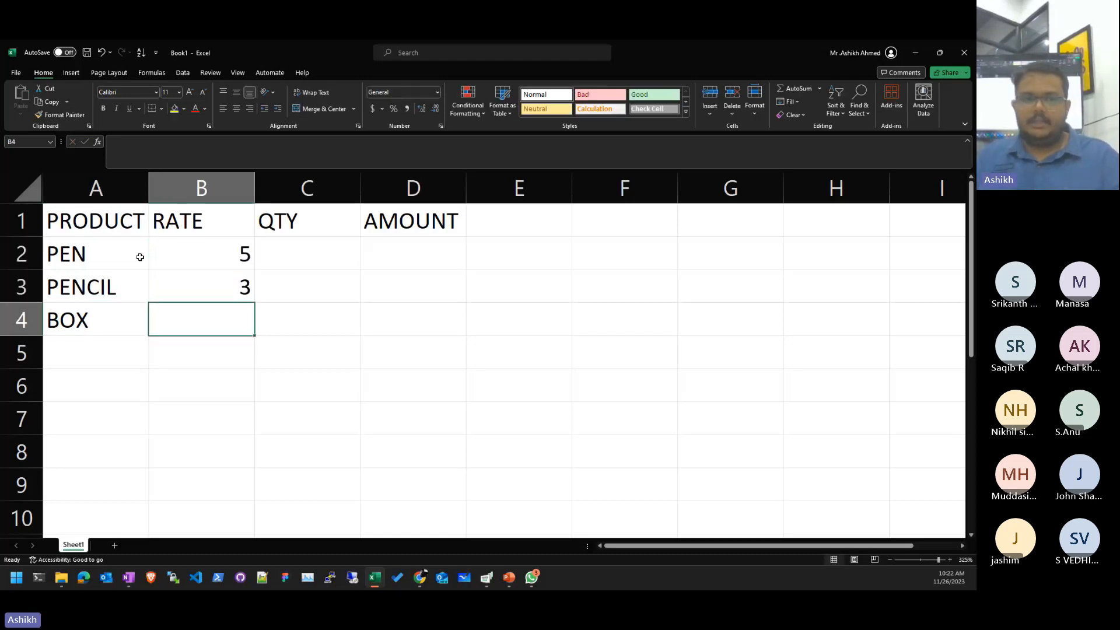
text(10)
key(Right)
- Enter quantities 4, 3 and 2 in C2:C4 and begin the D2 formula =B2
key(Up)
key(Up)
key(Up)
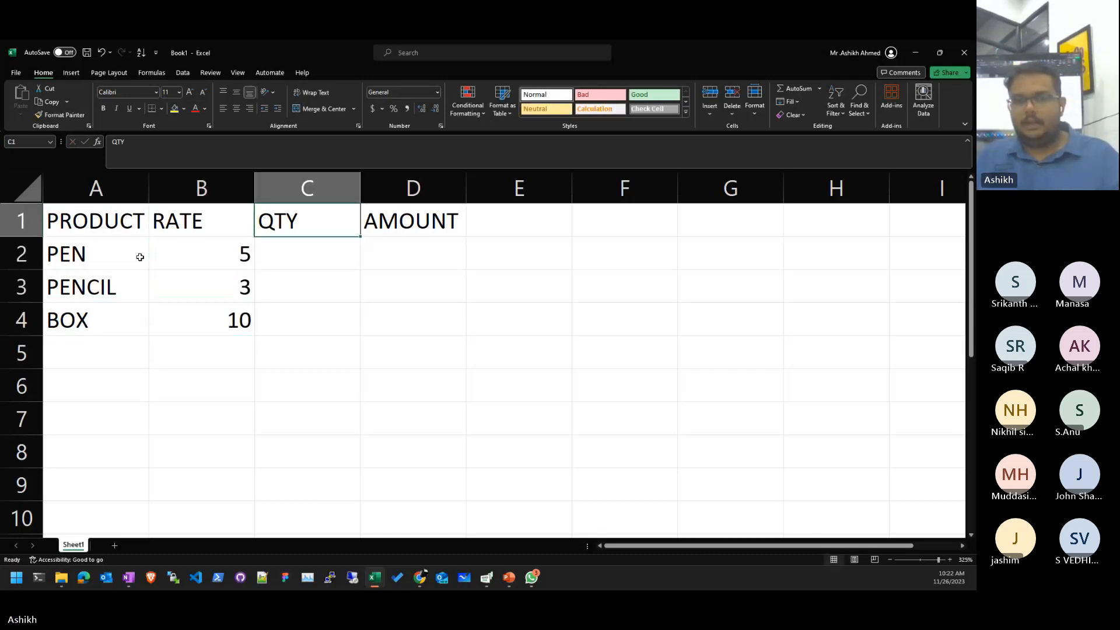
key(Down)
text(4)
key(Return)
text(3)
key(Return)
text(2)
key(Return)
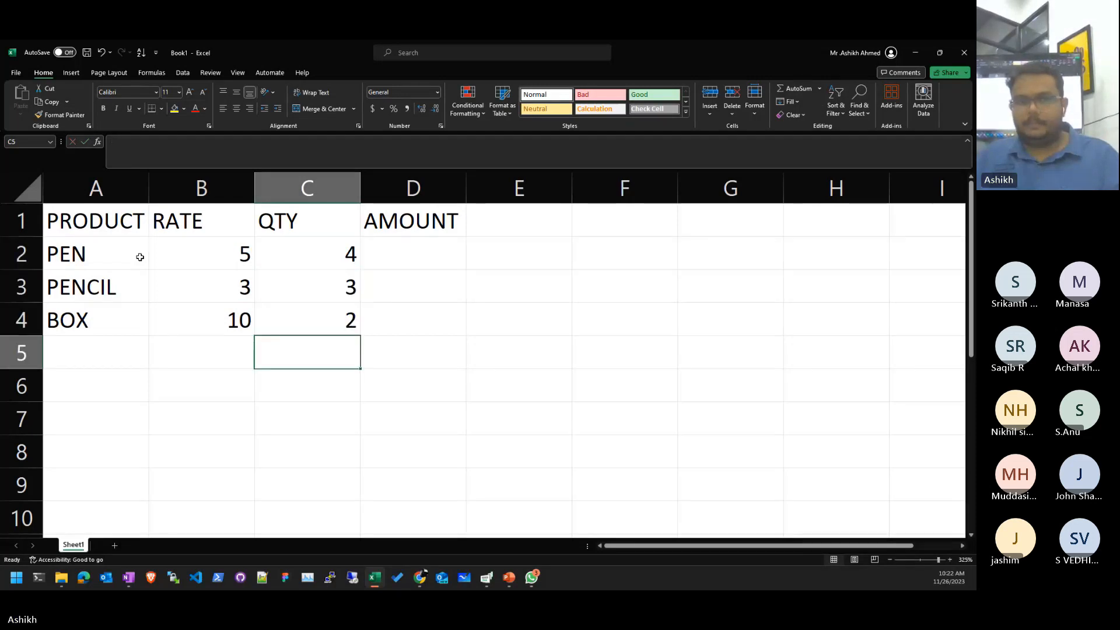
key(Up)
key(Up)
key(Up)
key(Right)
text(=)
key(Left)
key(Left)
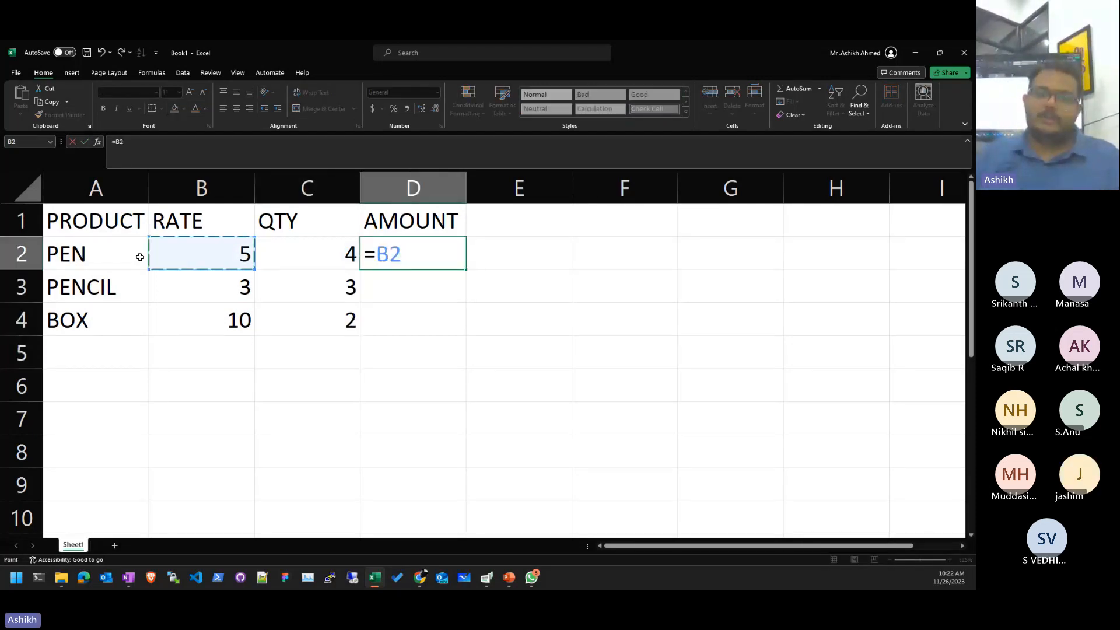
- Complete =B2*C2 in D2 and copy it down to D3:D4
text(*)
key(Left)
key(ctrl+Return)
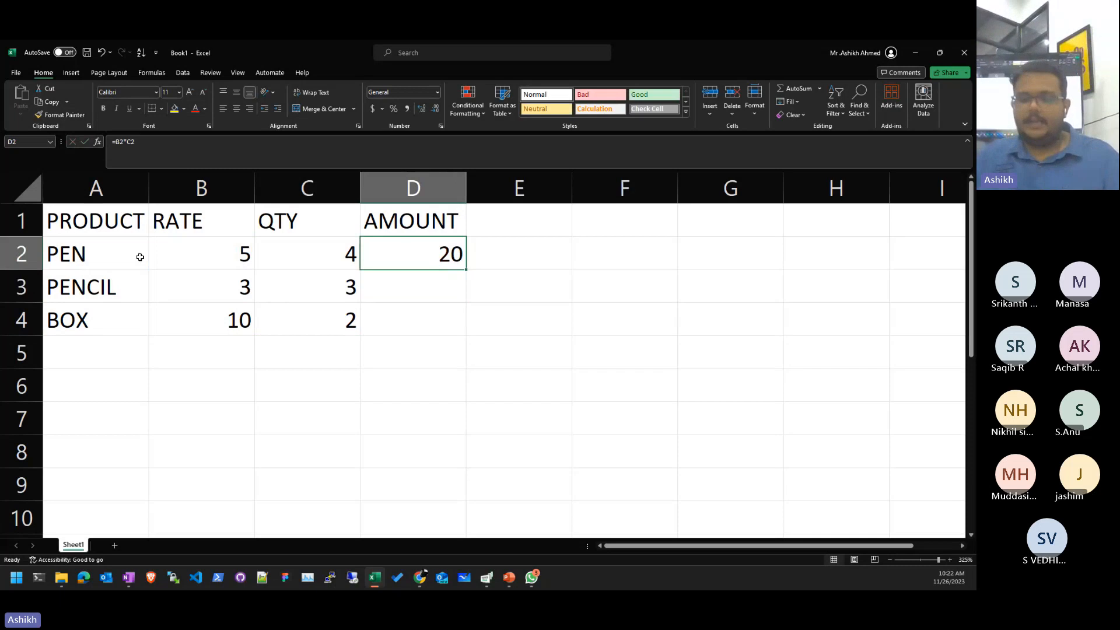
key(ctrl+c)
key(Down)
key(shift+Down)
key(ctrl+v)
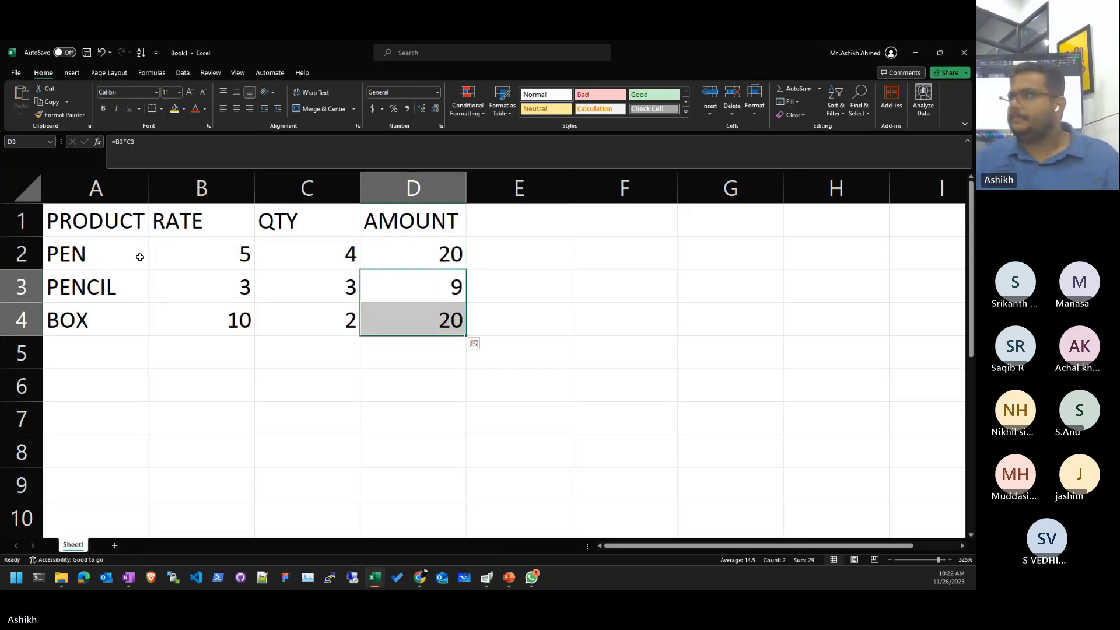
- Move the selection back over the rate and quantity cells
key(Up)
key(Left)
key(Left)
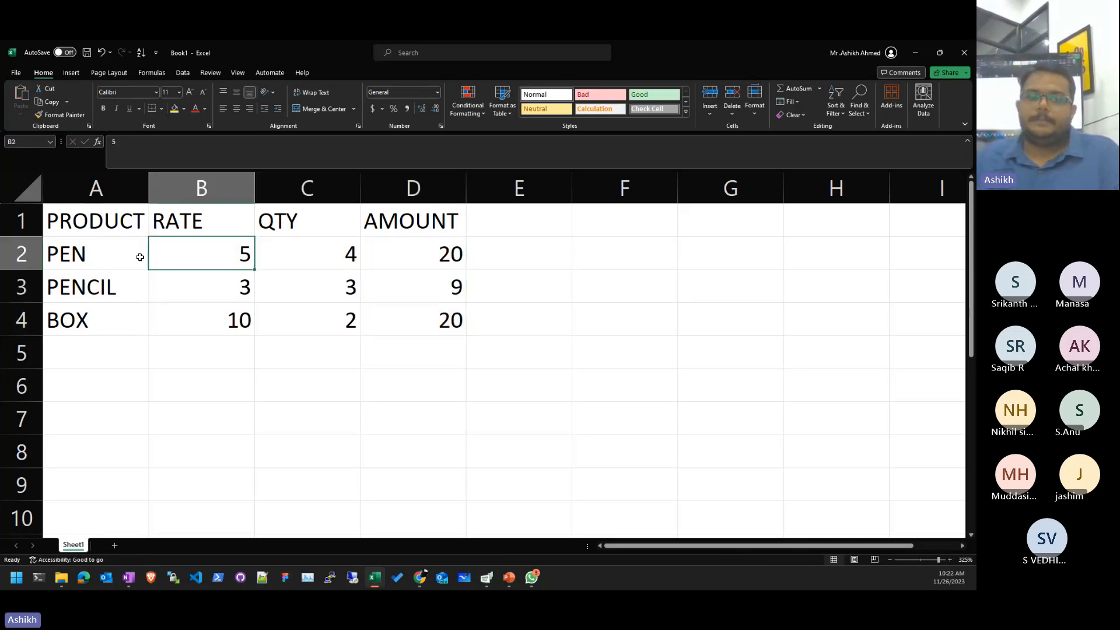
key(shift+Down)
key(shift+Down)
key(Right)
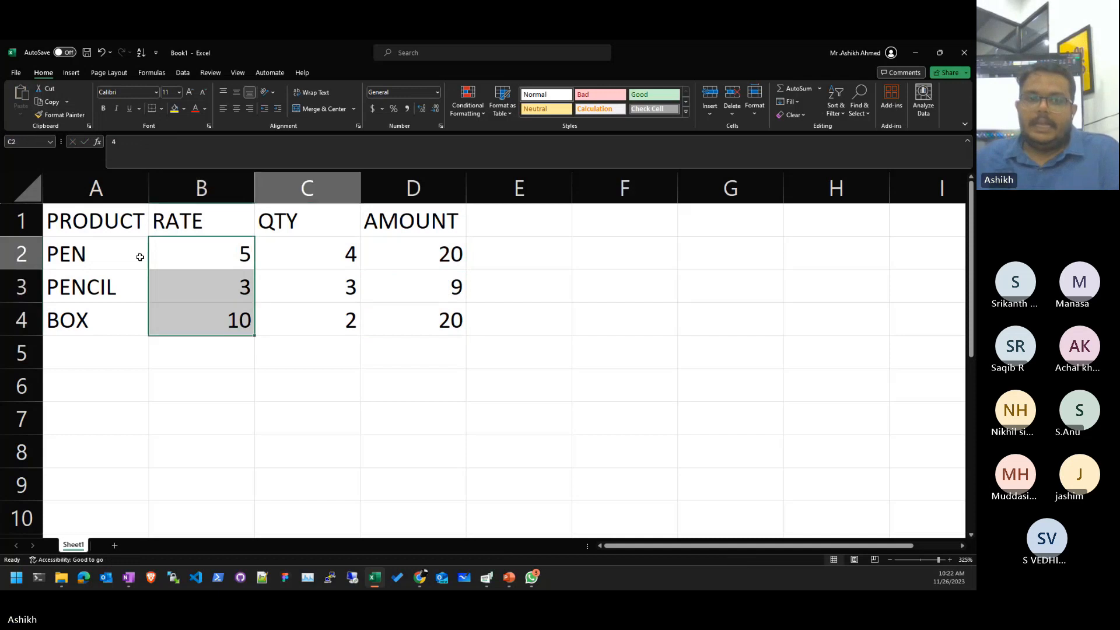
key(Down)
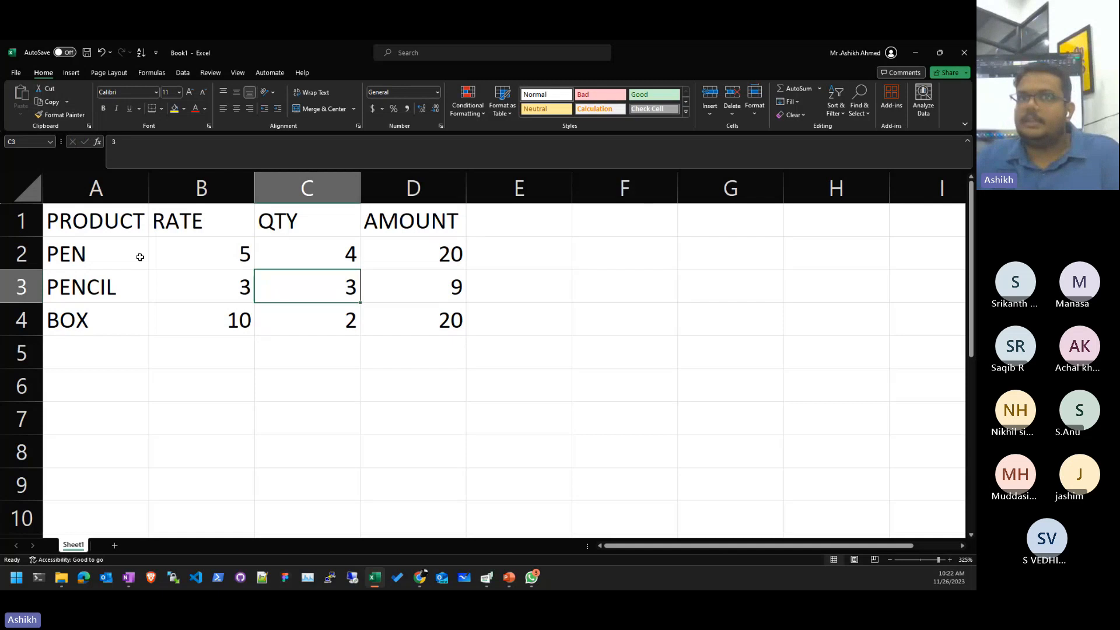
- Enter H as PENCIL's quantity in C3 so D3 shows #VALUE!, then move below the table
text(H)
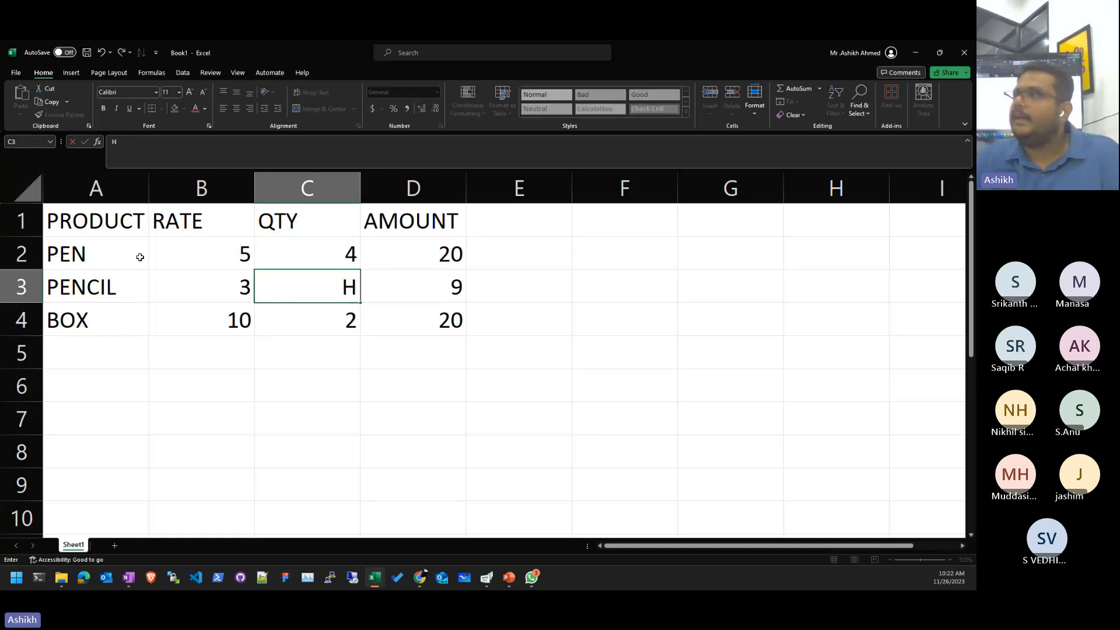
key(Return)
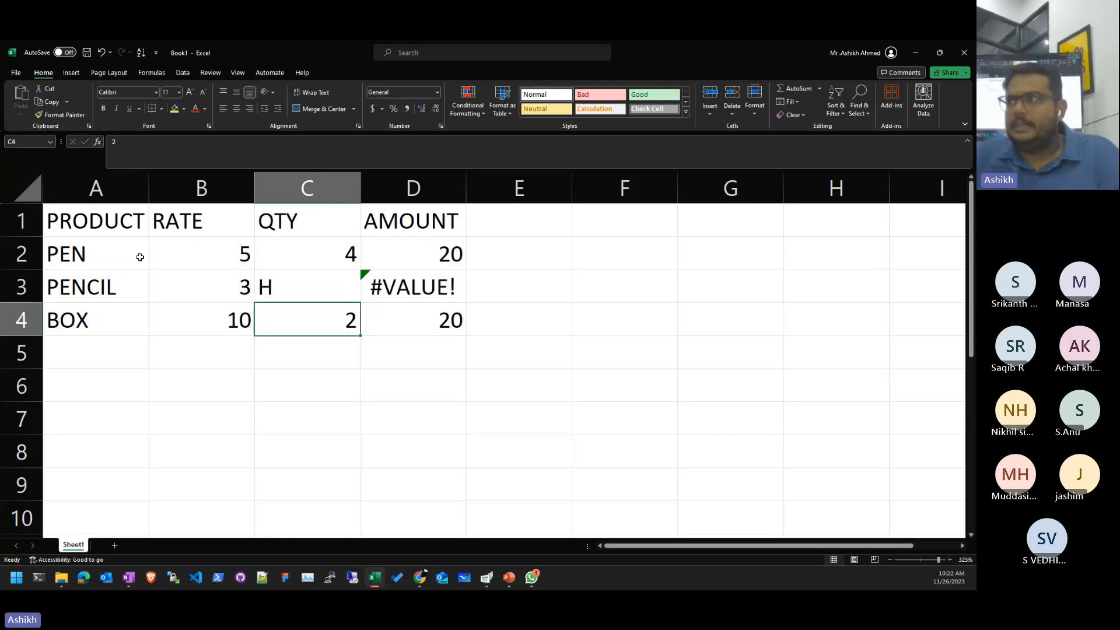
key(Right)
key(Right)
key(Down)
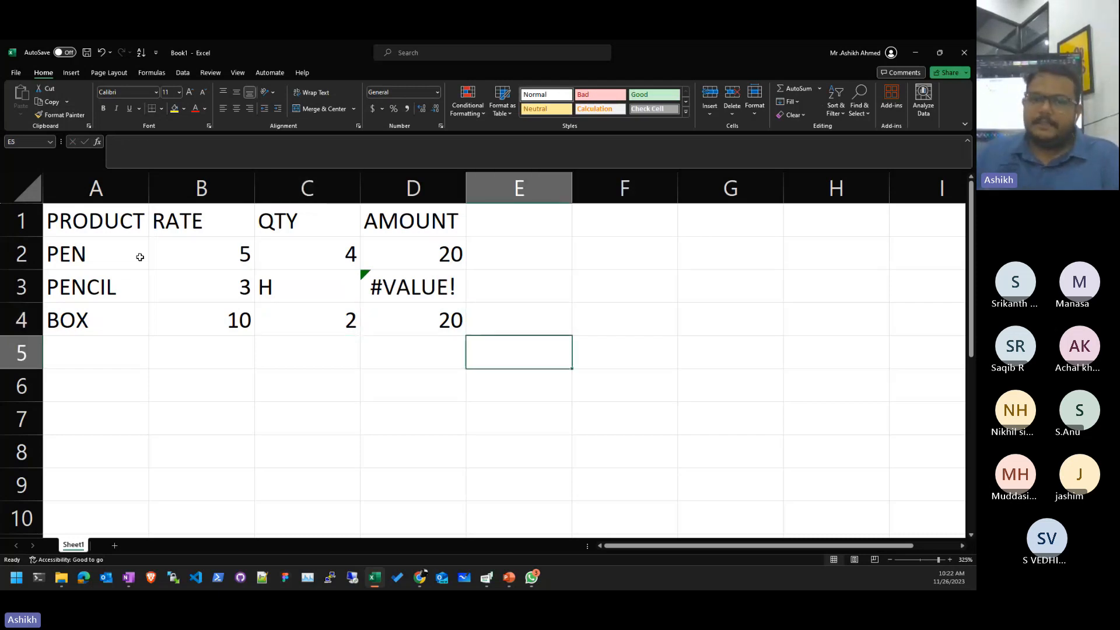
key(Right)
key(Down)
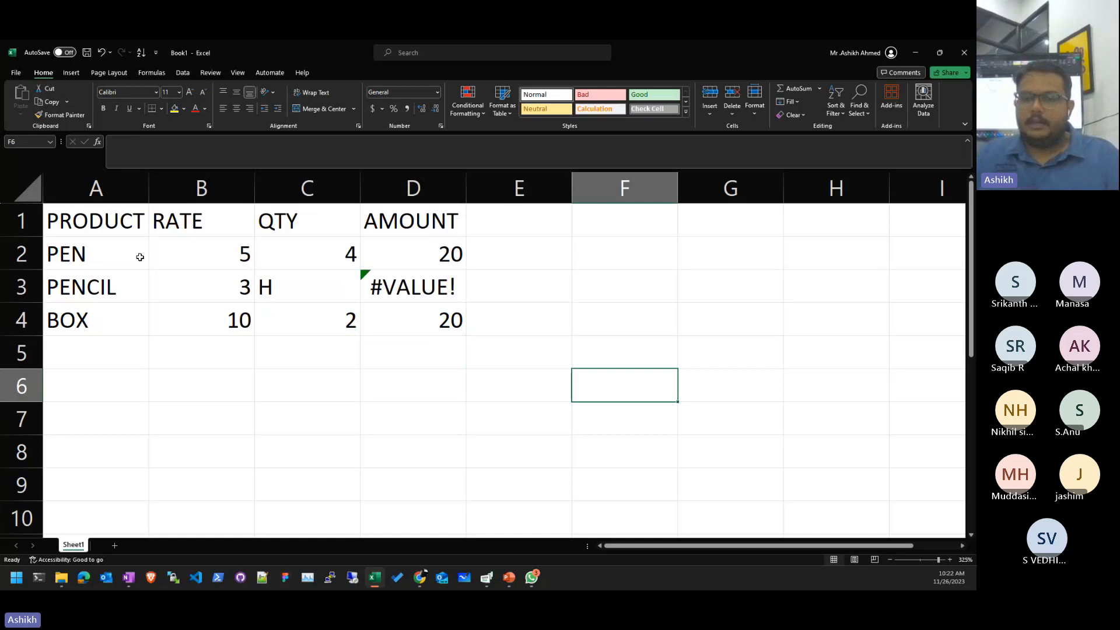
- Enter Hello in F6 and a person's name in G6
text(Hello)
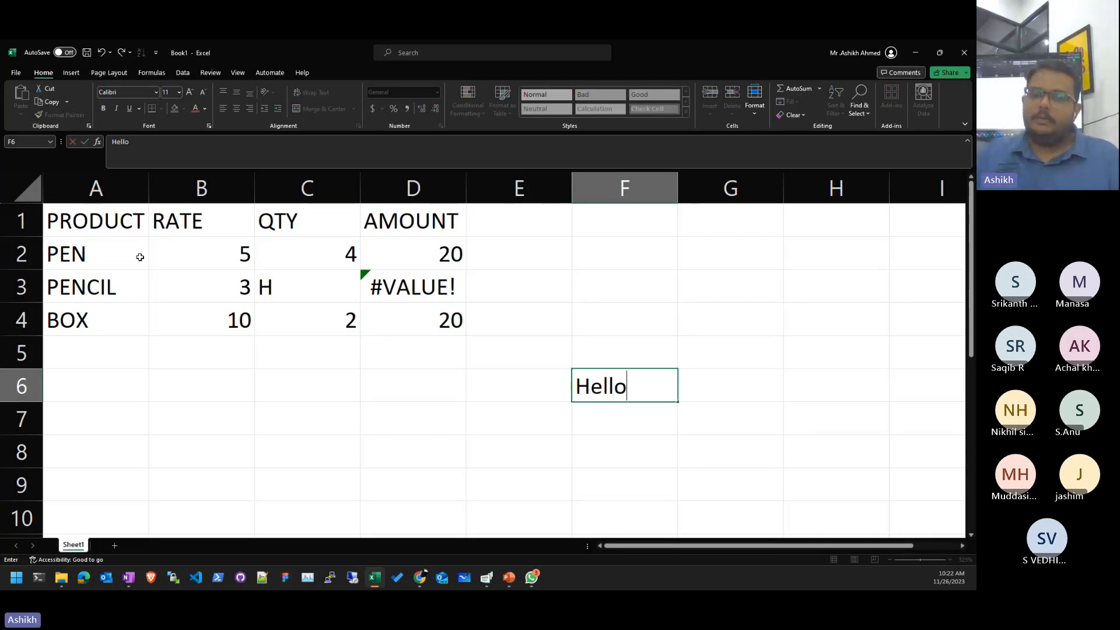
key(Tab)
text(Babu)
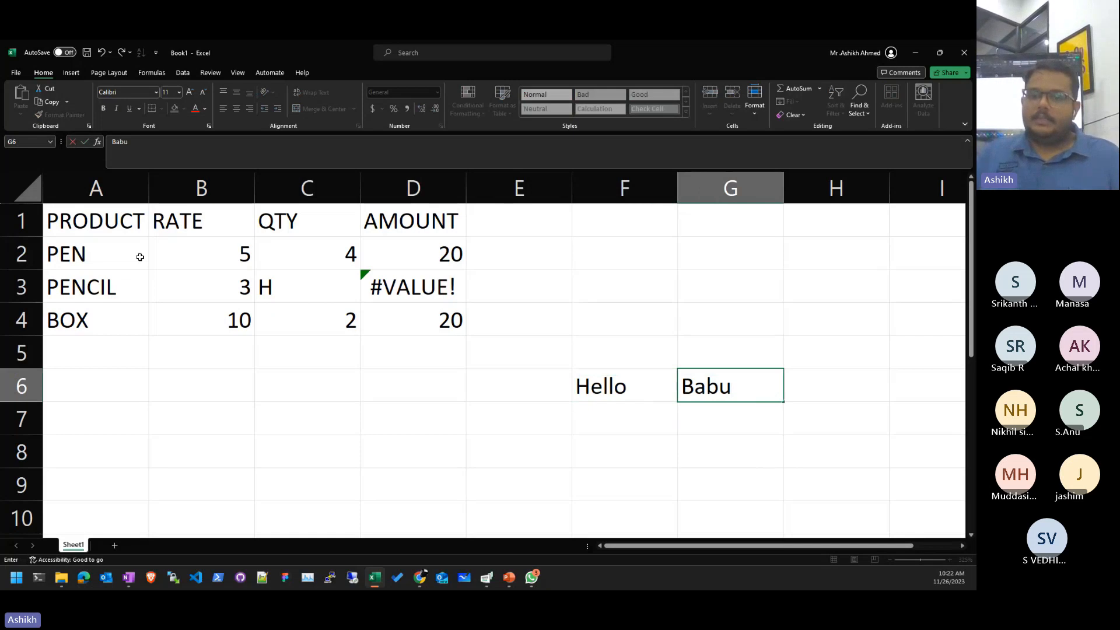
key(Return)
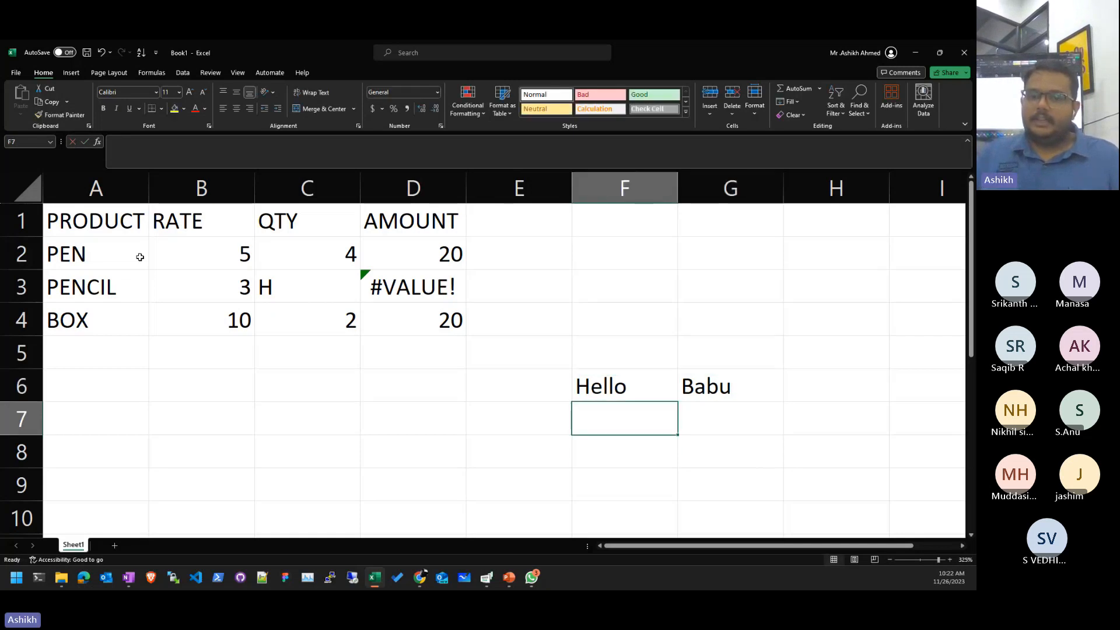
key(Return)
- In F8 enter =CONCATENATE(F6,G6) to join the two cells
text(=conc)
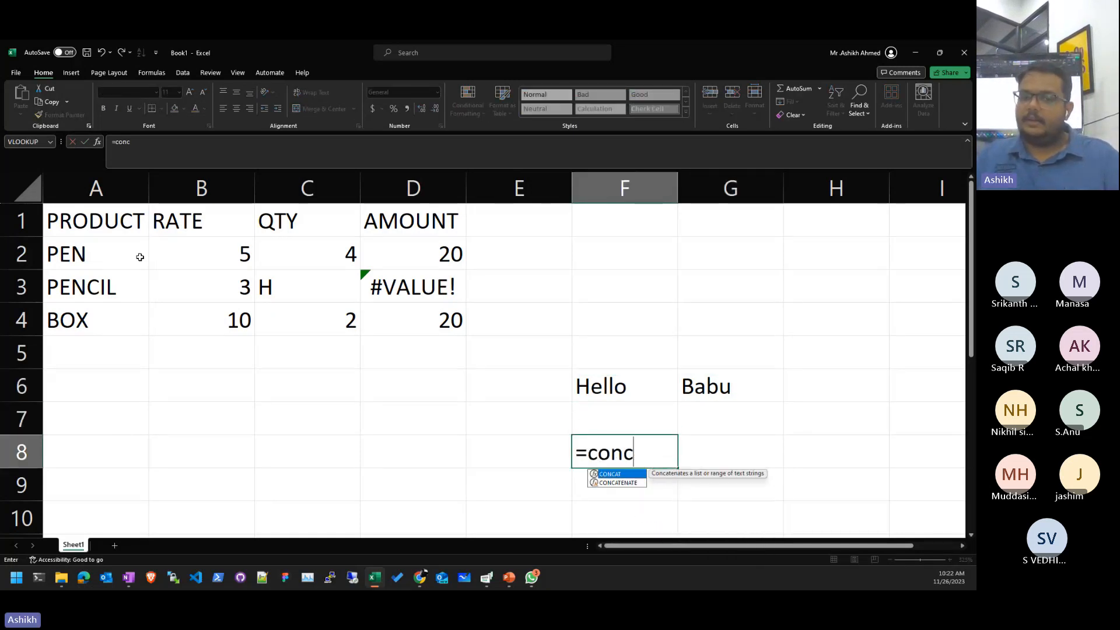
key(Down)
key(Tab)
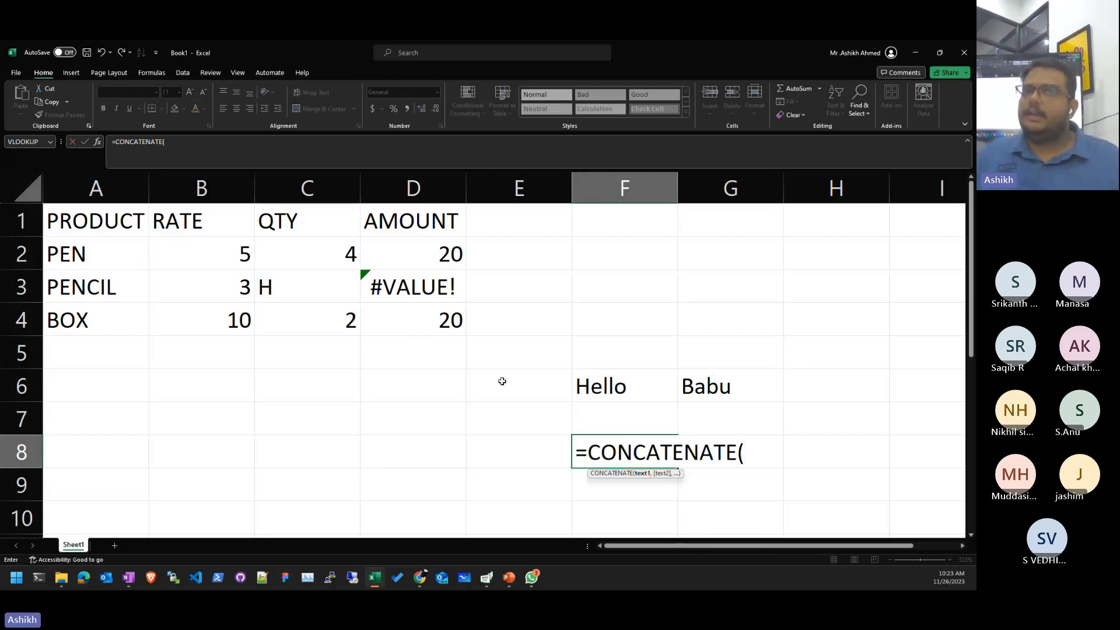
click(609, 385)
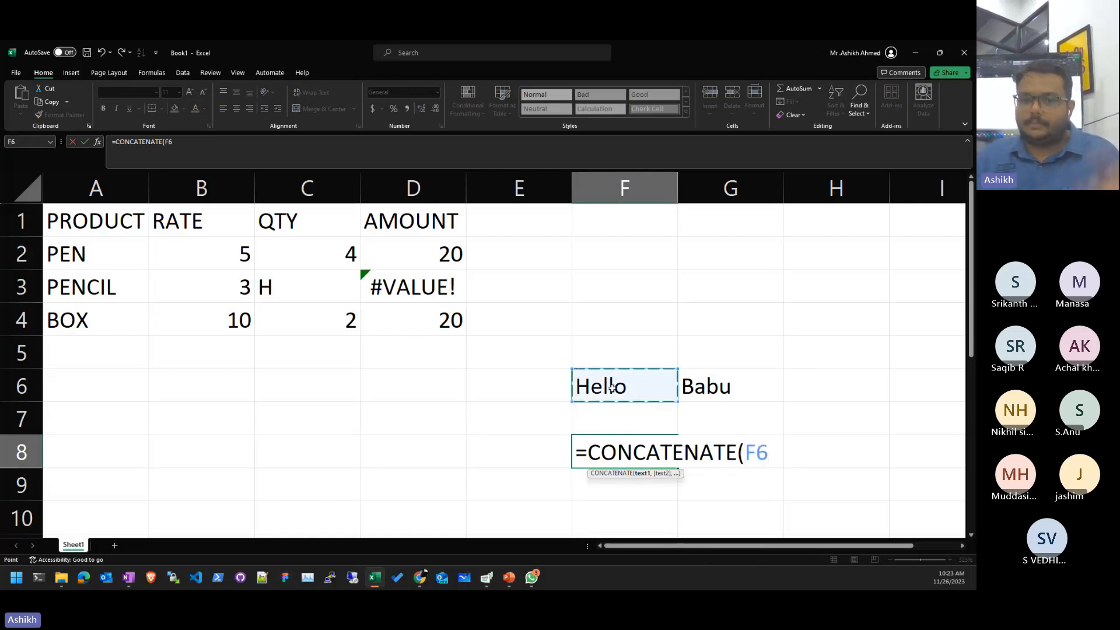
text(,)
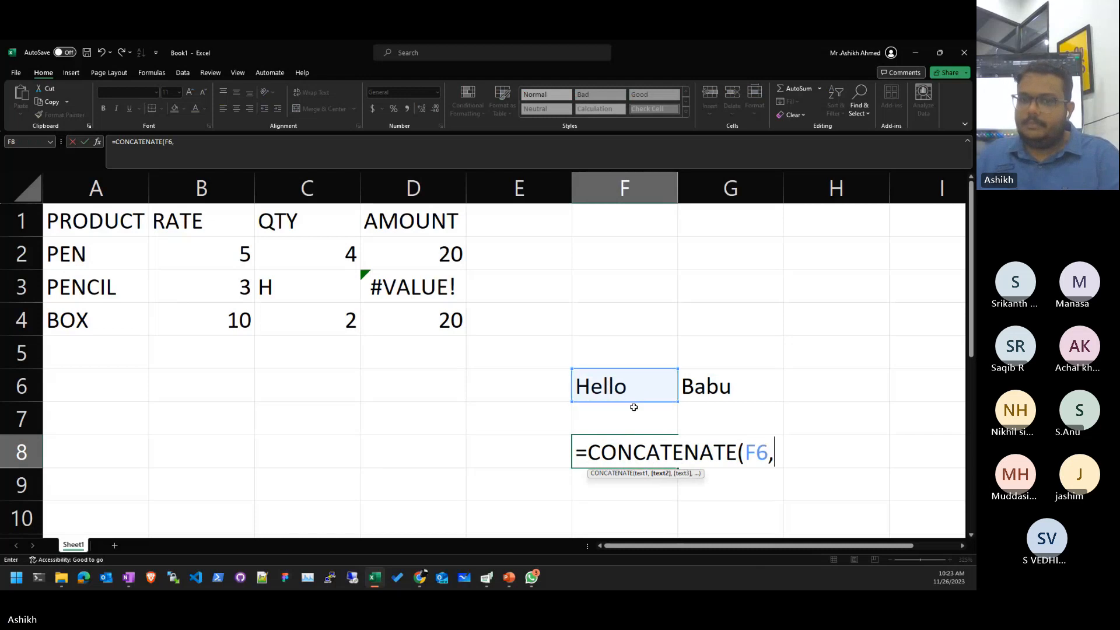
click(723, 389)
text())
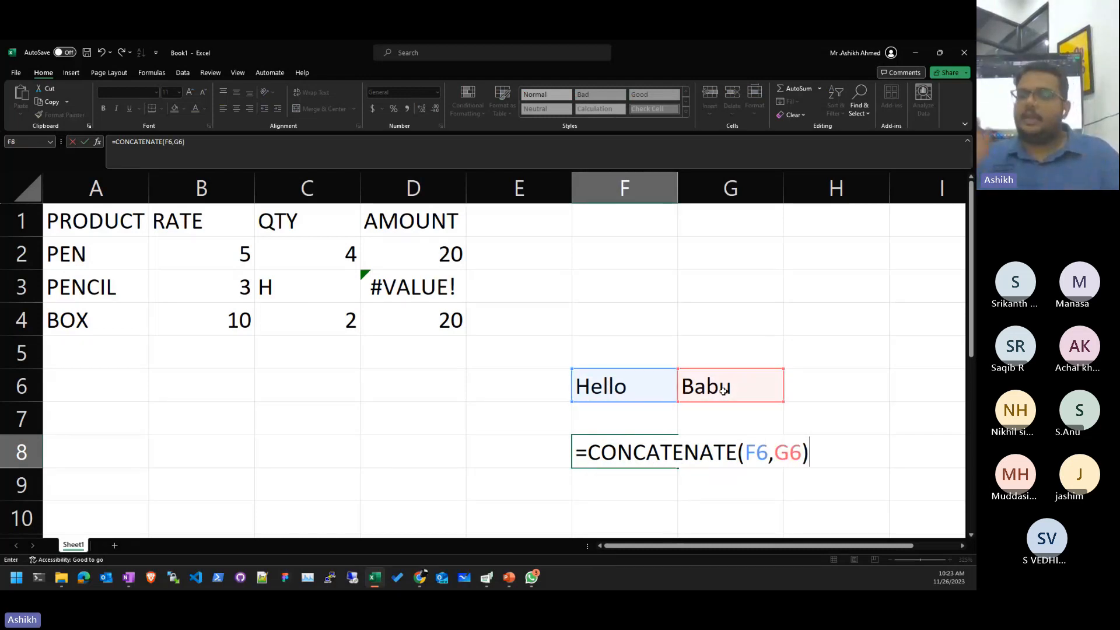
key(Return)
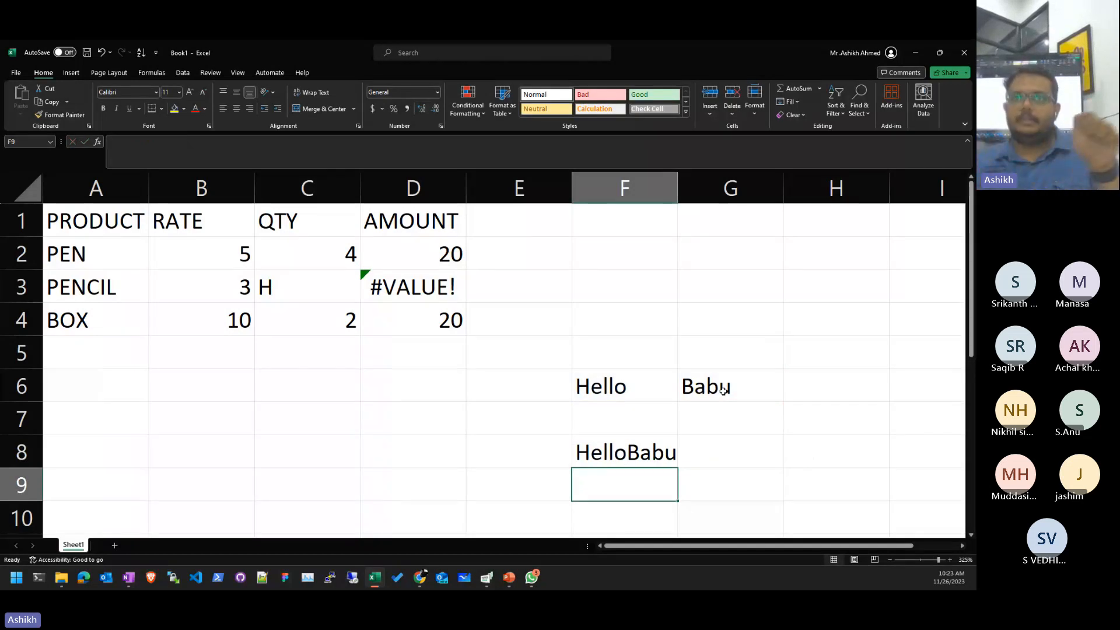
- Edit the F8 formula to =CONCATENATE(F6," ",G6) to add a space
key(Up)
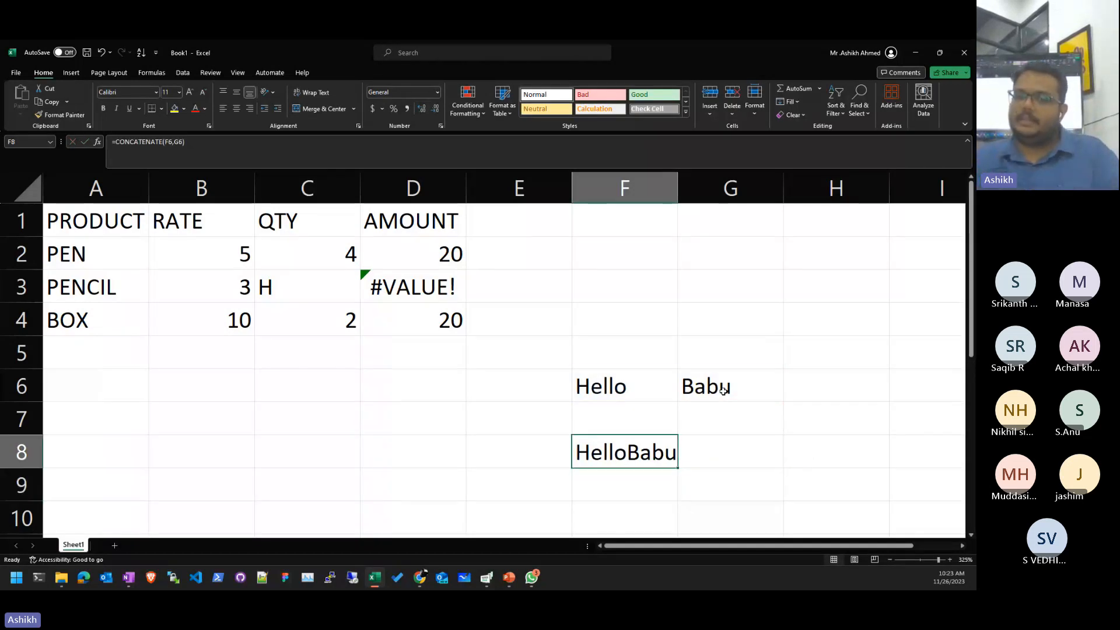
key(F2)
key(Left)
key(Left)
key(Left)
key(Left)
text(," ")
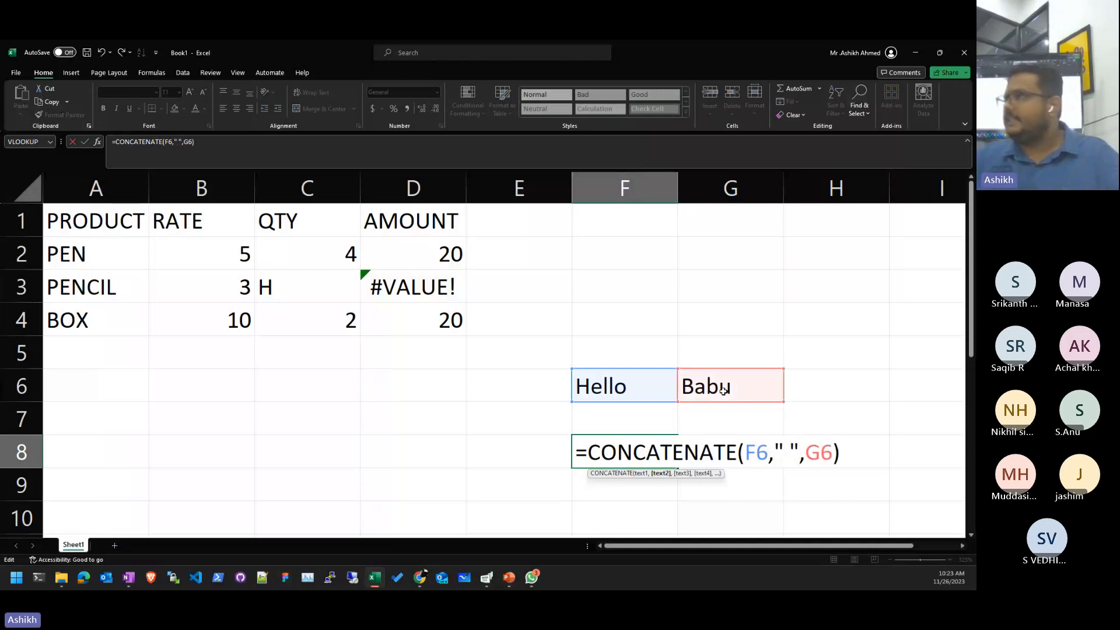
key(Return)
- Replace the name in G6 with a different name to test the greeting
key(Up)
key(Up)
key(Right)
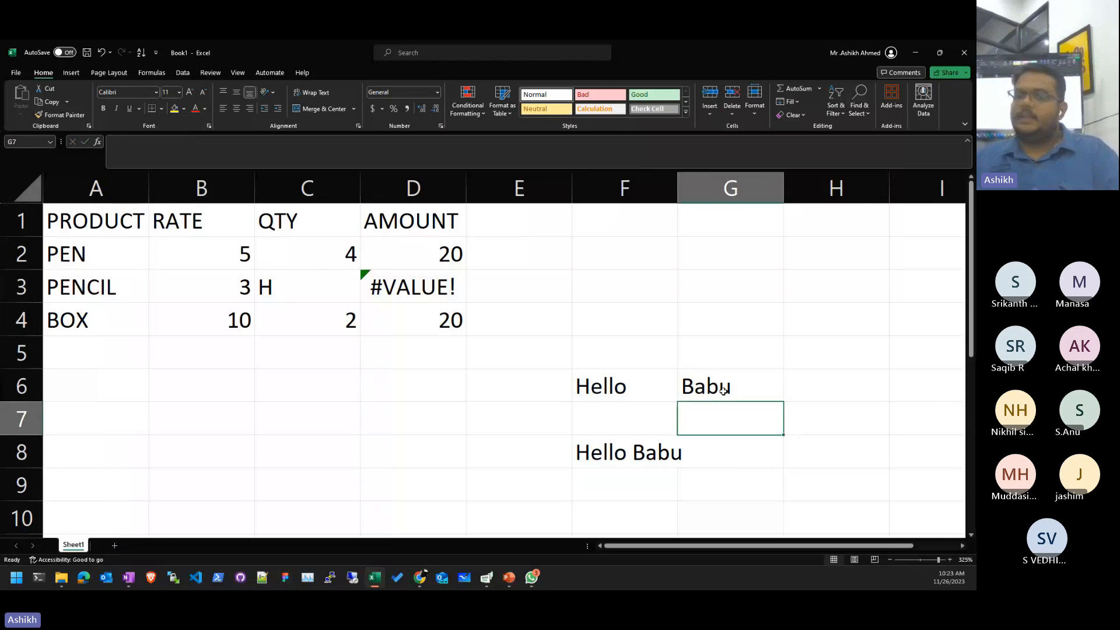
key(Up)
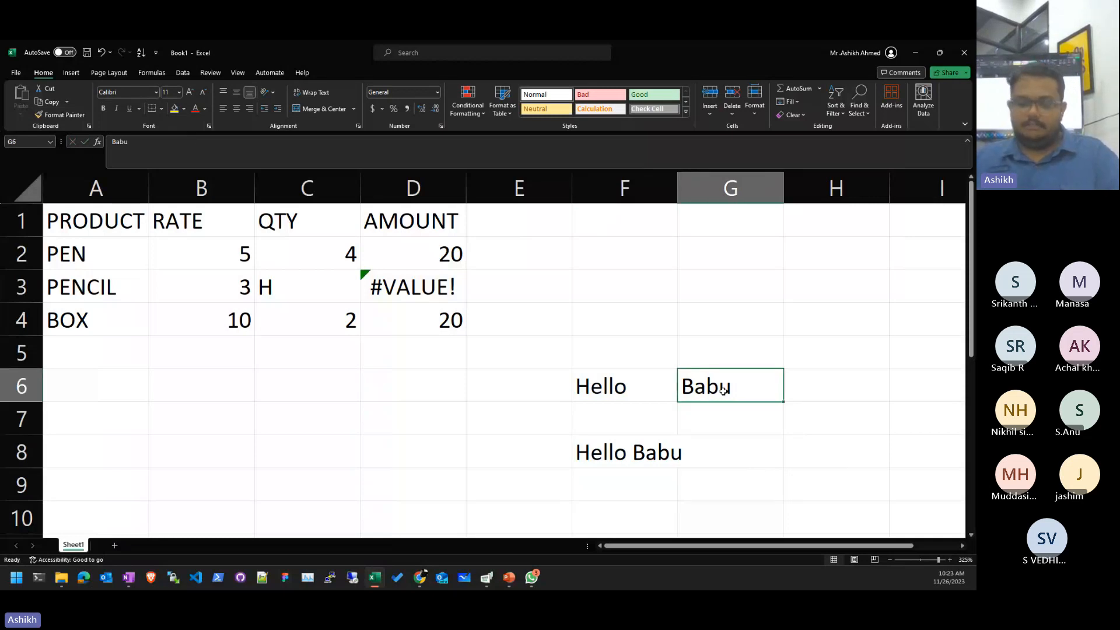
text(Kiran)
key(Return)
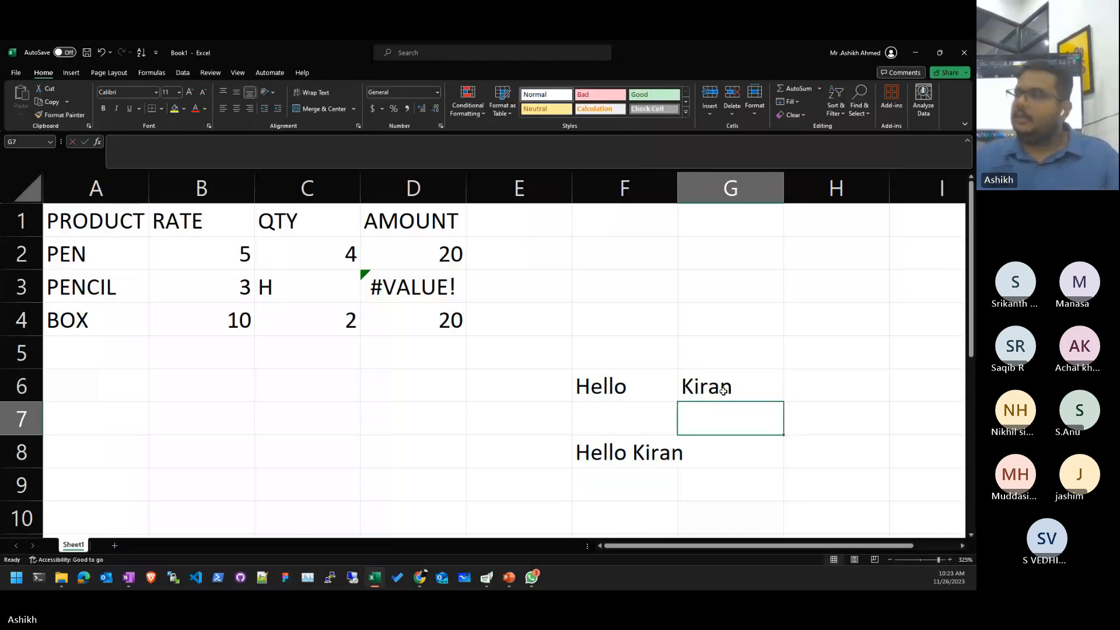
key(Down)
key(Left)
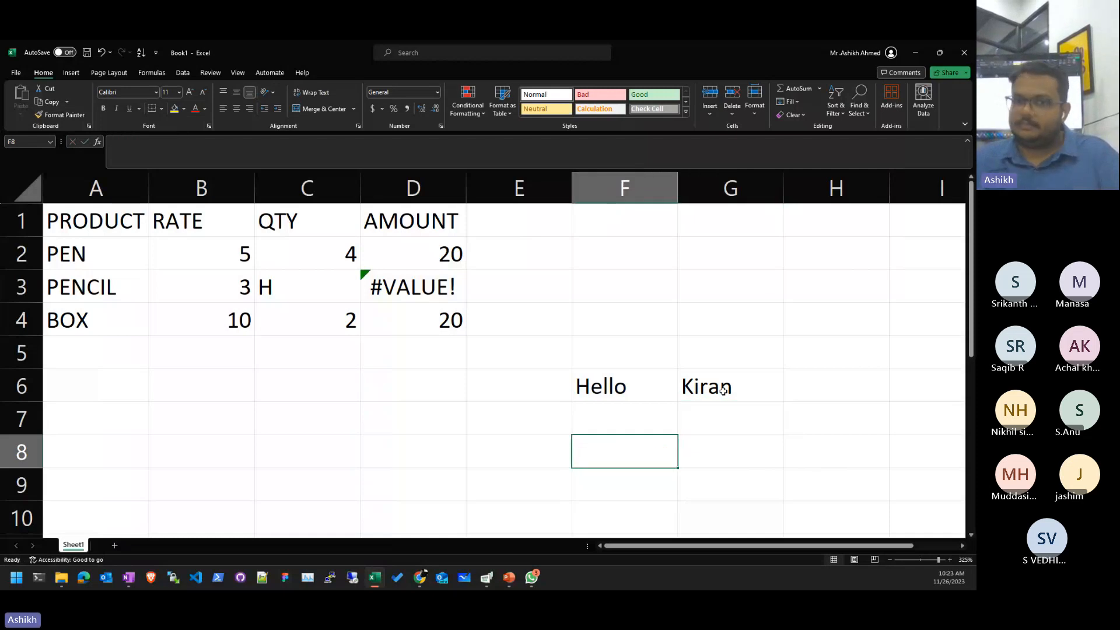
- Clear F8, F6 and G6, then select F7
key(Up)
key(Up)
key(Delete)
key(Right)
key(Delete)
key(Left)
key(Up)
key(Left)
key(Up)
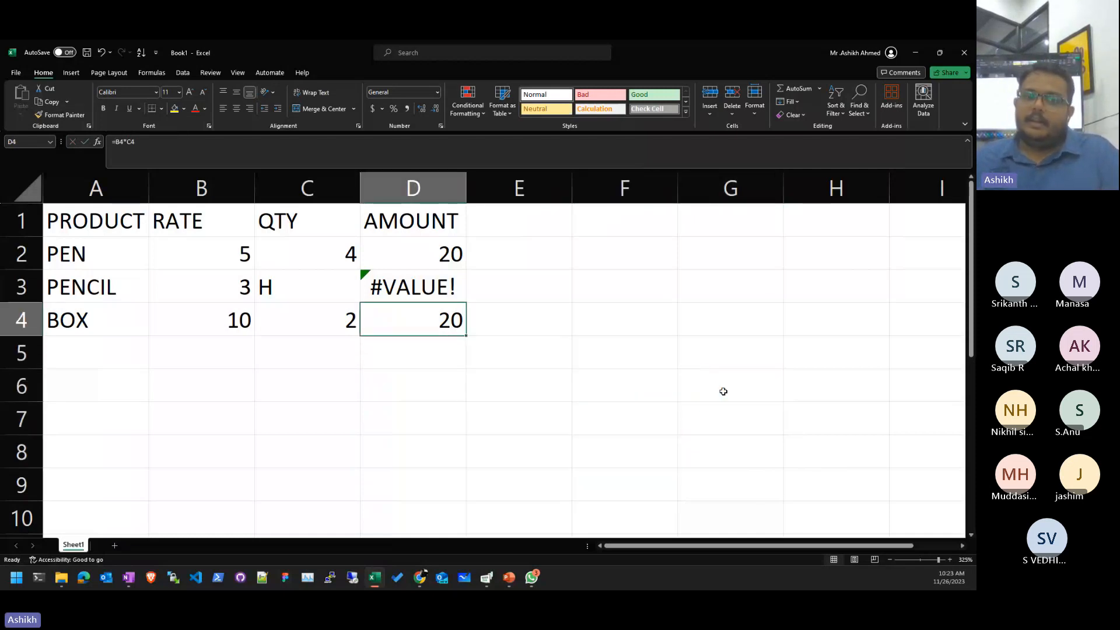
key(Right)
key(Down)
key(Right)
key(Down)
key(Right)
key(Down)
- Enter =CONCATENATE(4," ") in F7 using autocomplete, then reopen it for editing
key(Left)
key(F2)
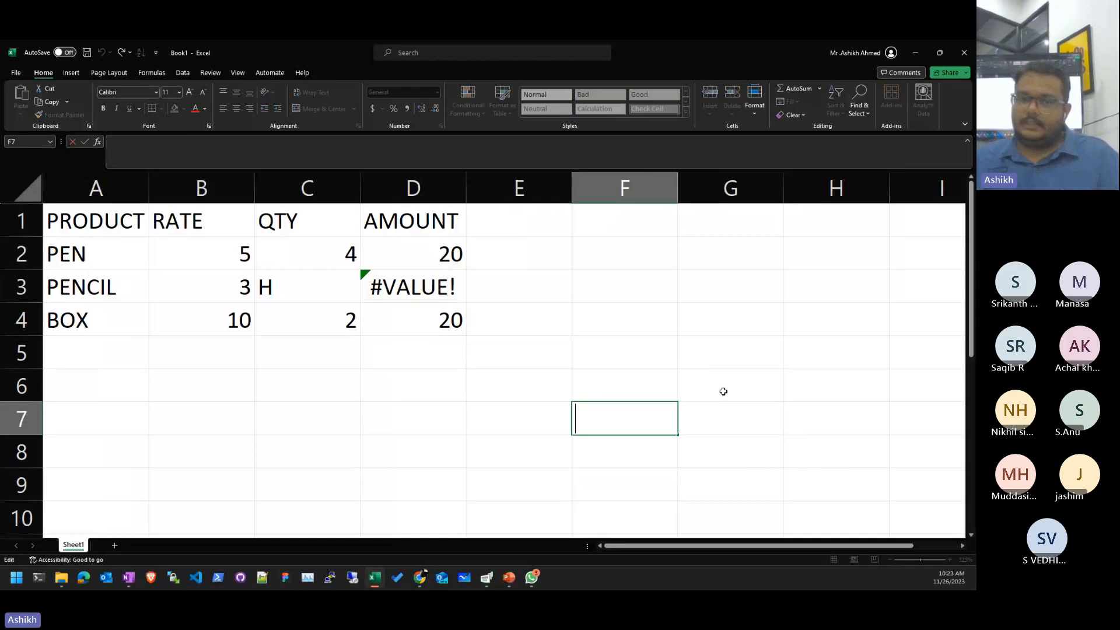
text(c=CONCAT()
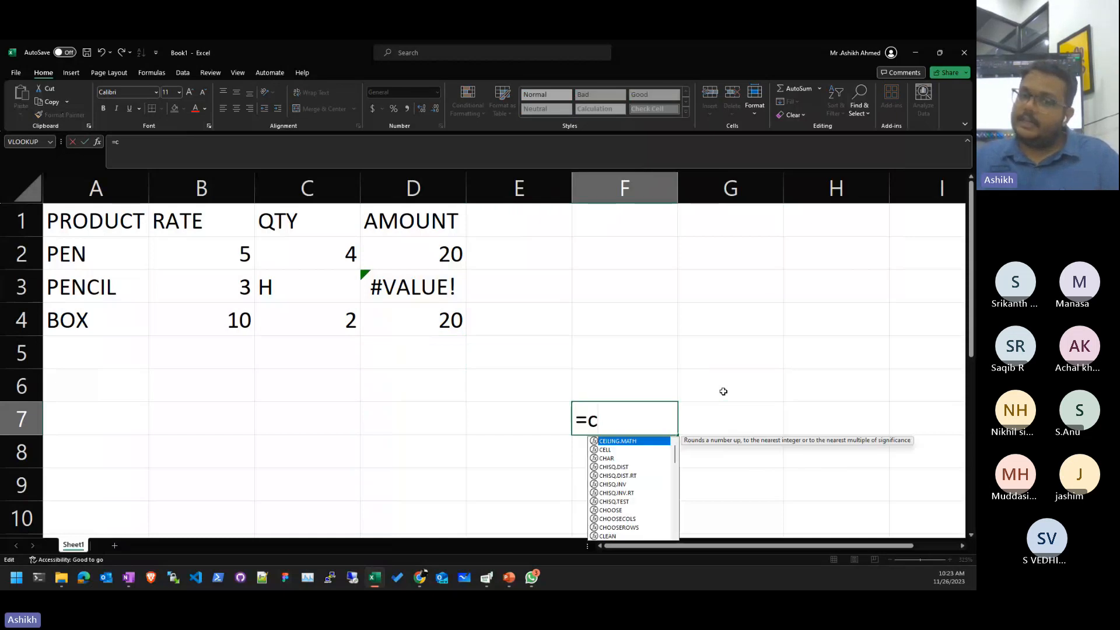
key(BackSpace)
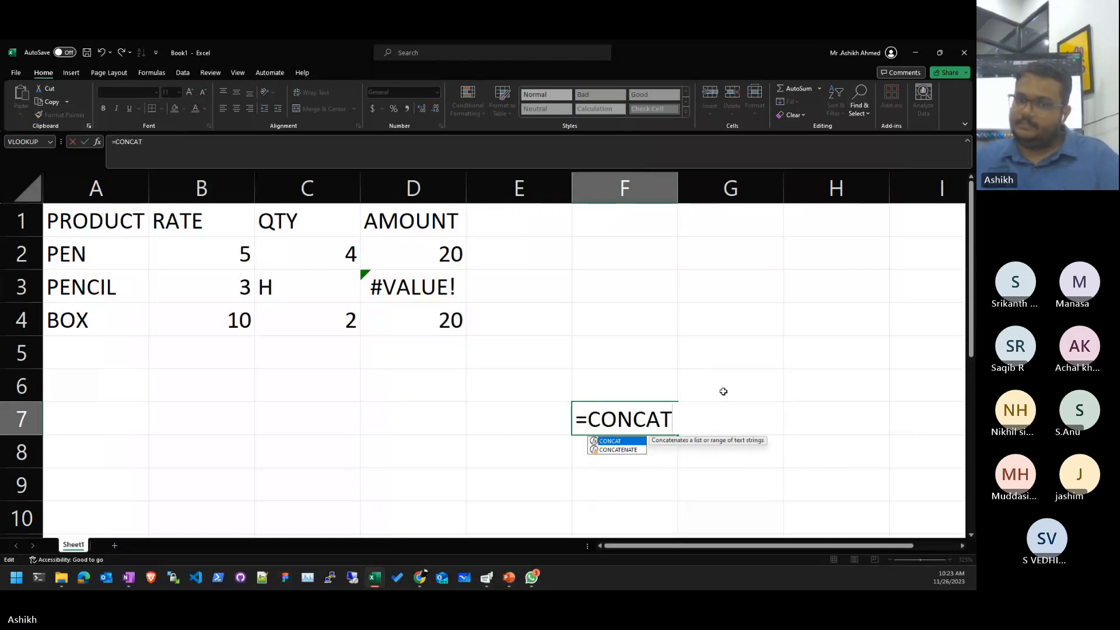
key(Down)
key(Tab)
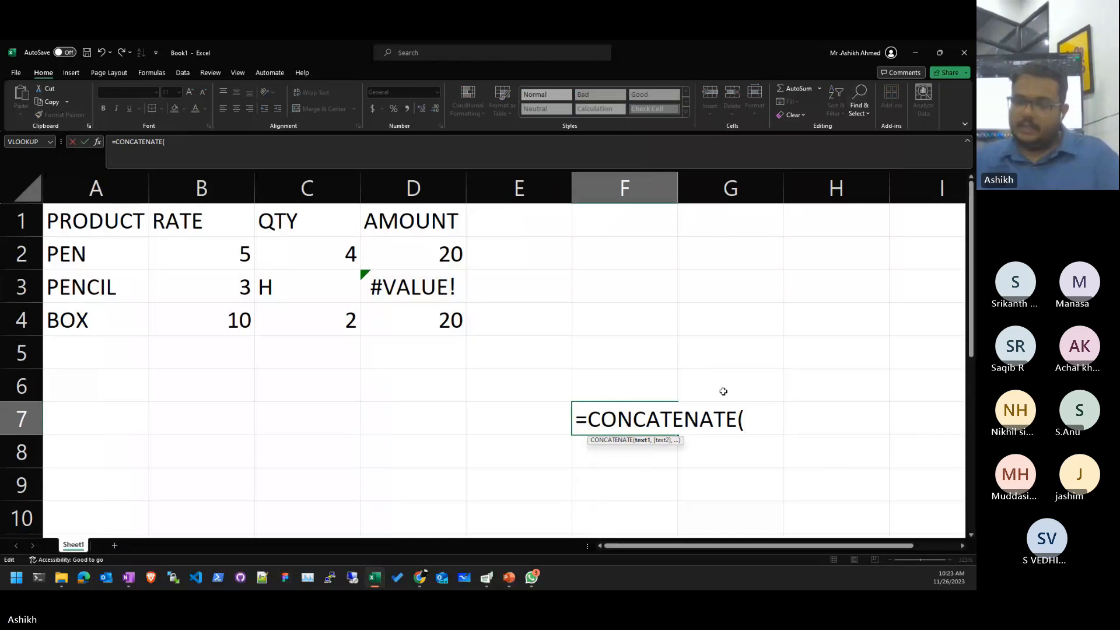
text(4," ")
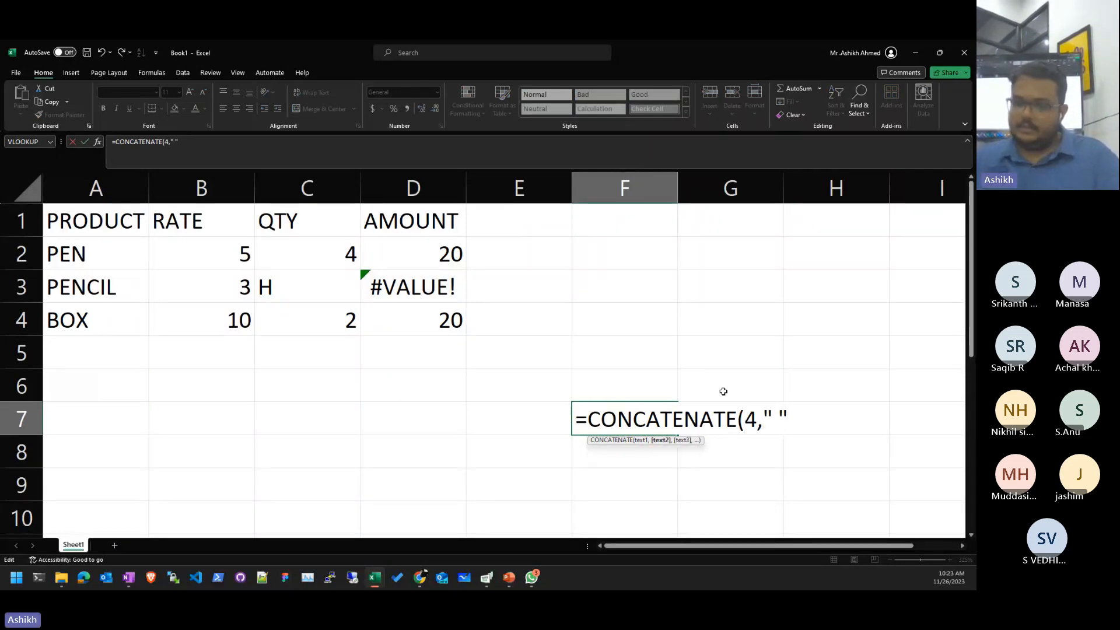
text())
key(ctrl+Return)
key(F2)
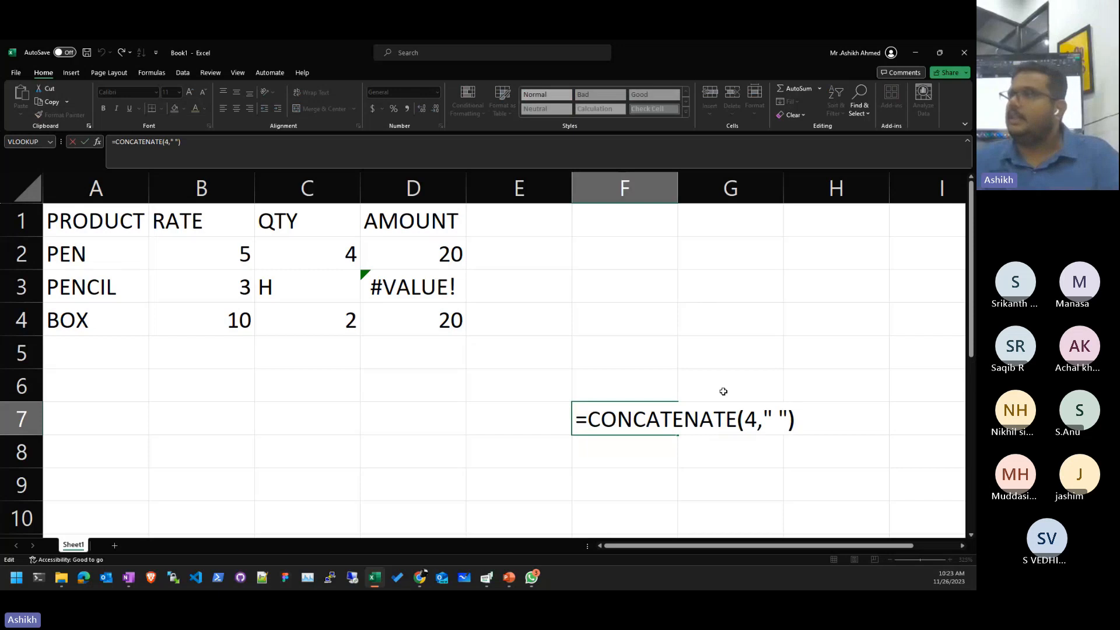
key(Left)
key(Left)
key(Left)
key(Left)
key(Left)
key(shift+Left)
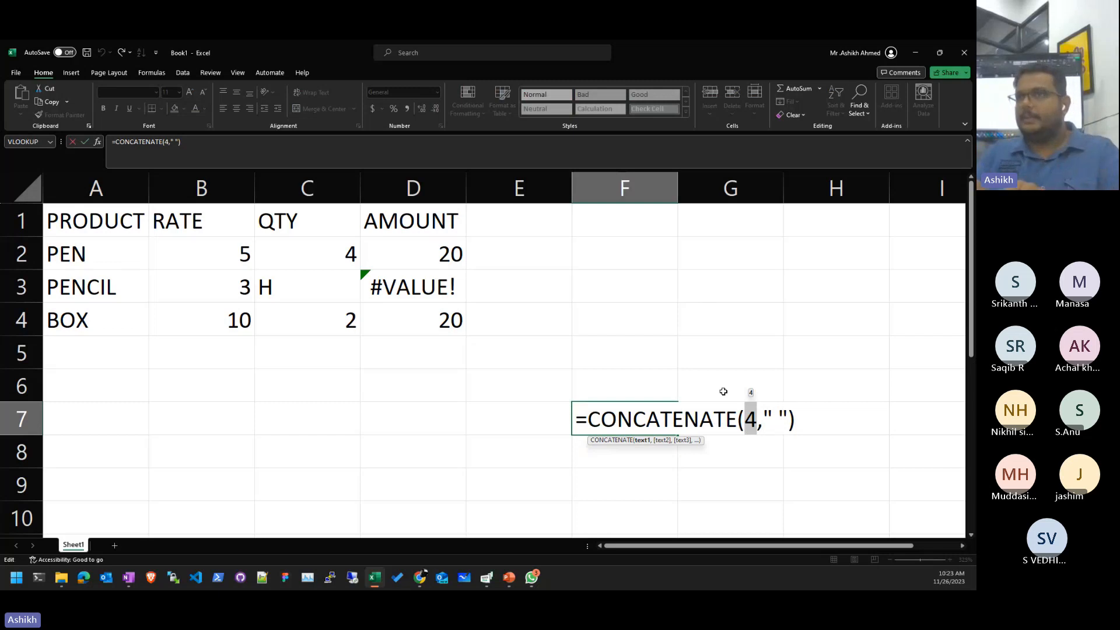
- Inspect the #VALUE! formula in D3 and set PENCIL's quantity in C3 to 5
key(Escape)
key(Left)
key(Up)
key(Up)
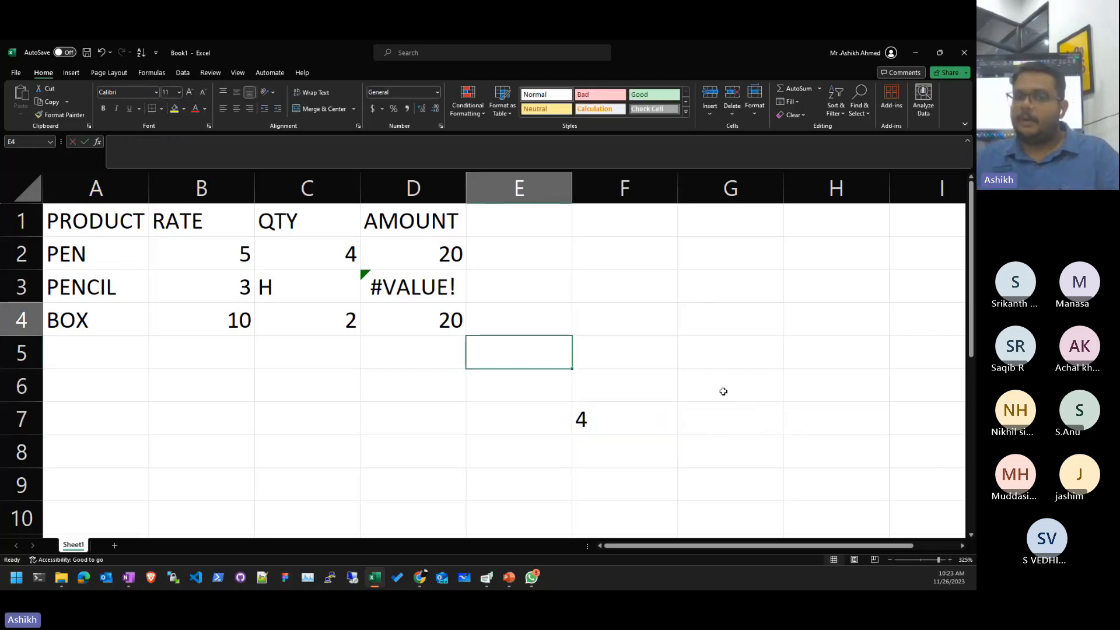
key(Up)
key(Up)
key(Left)
key(F2)
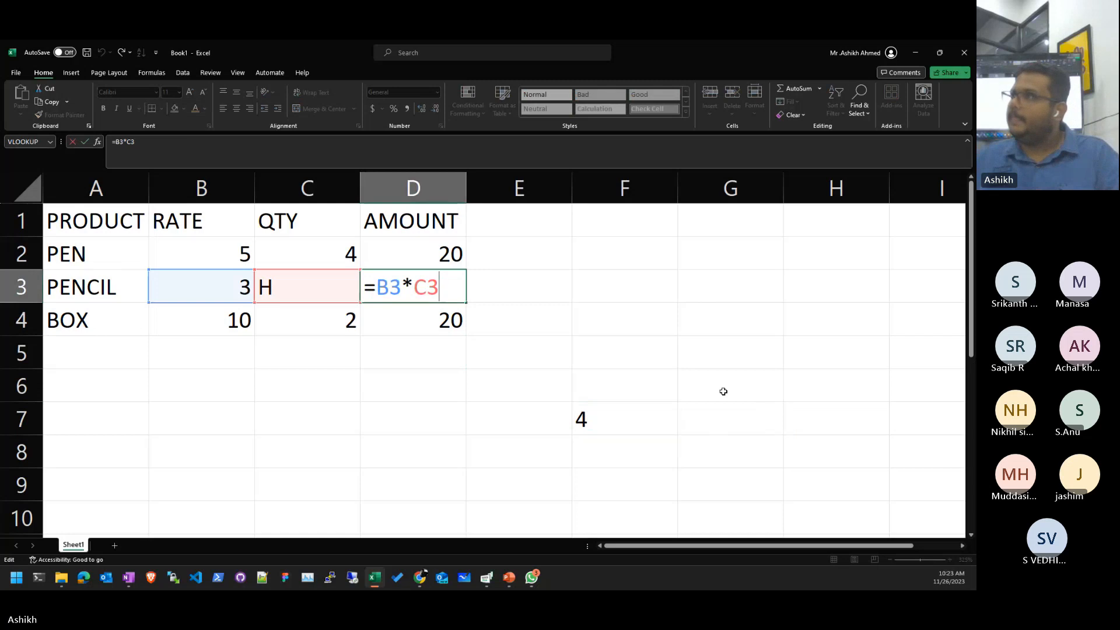
key(shift+Tab)
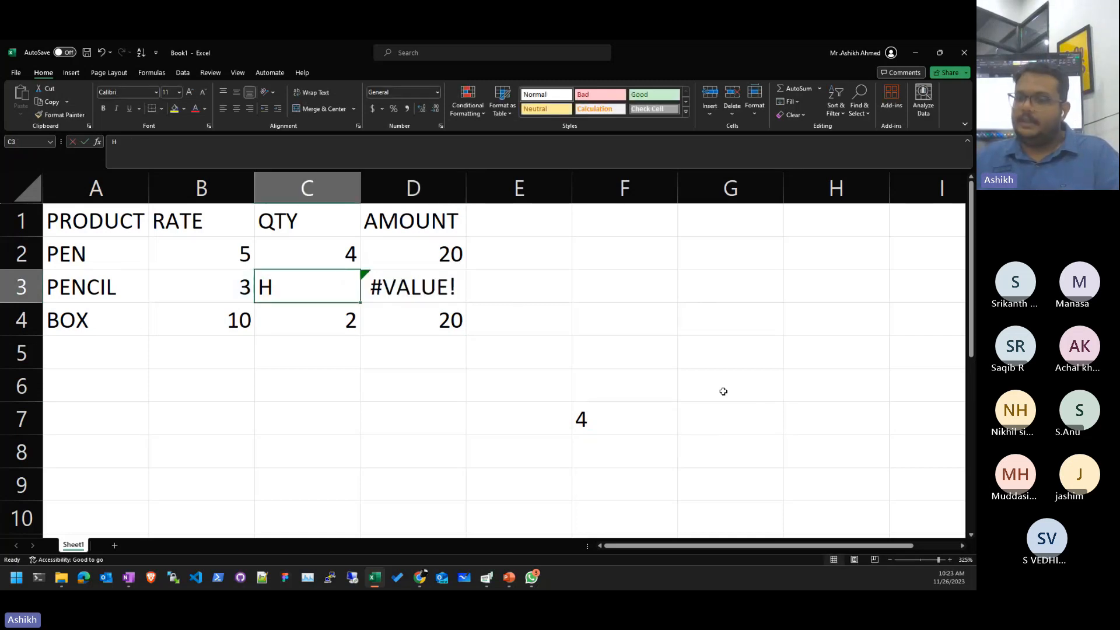
text(5)
key(Tab)
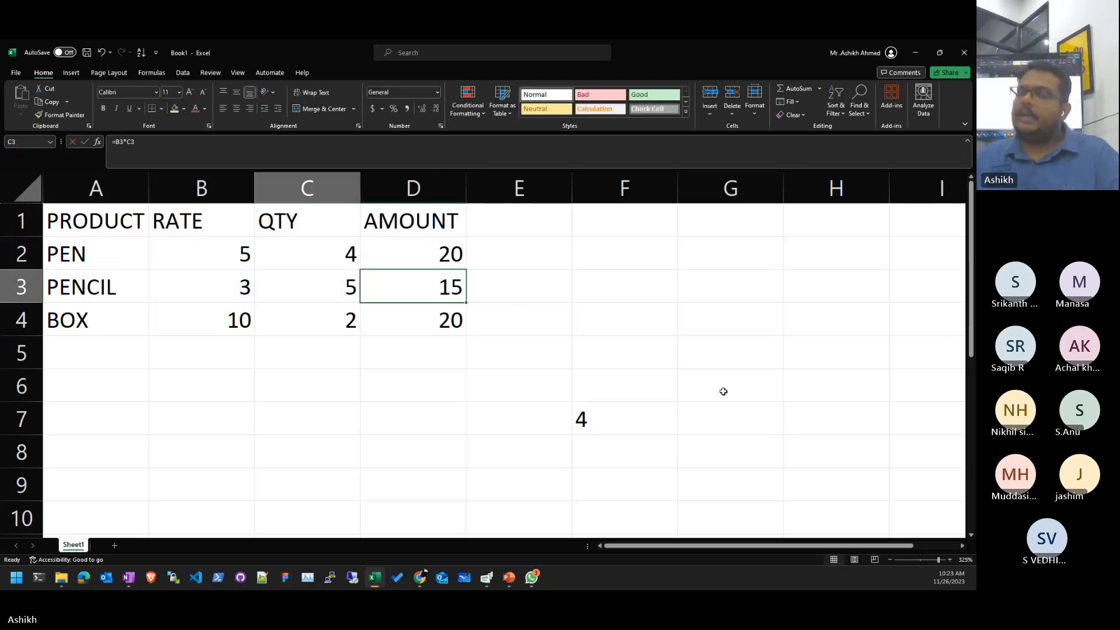
key(shift+Tab)
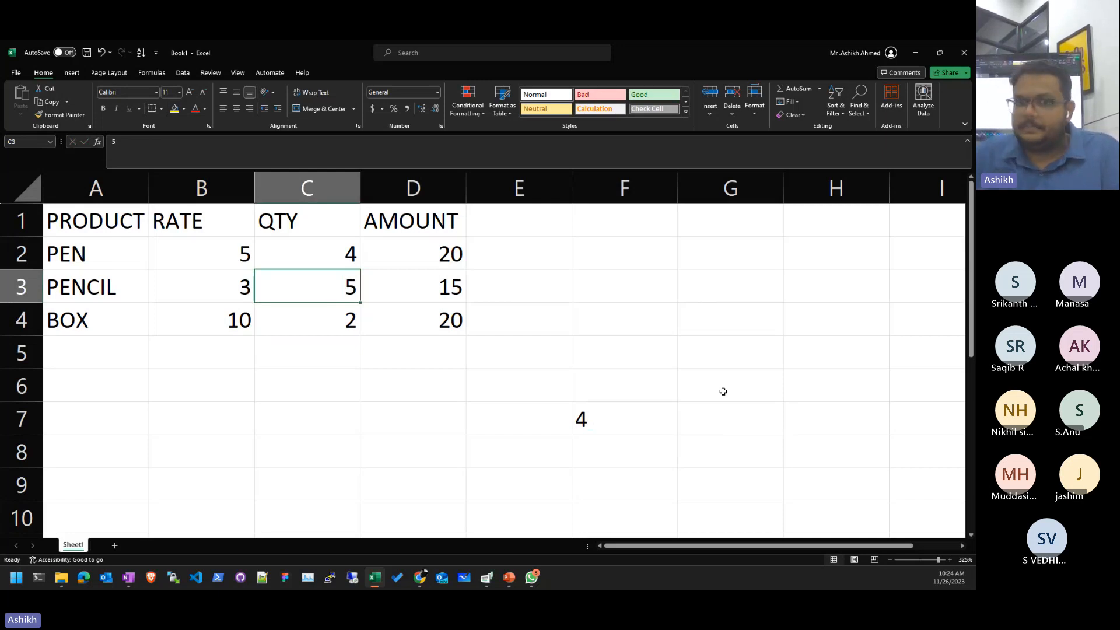
- Clear the 4 from the demo cell F7
key(Right)
key(Down)
key(Right)
key(Right)
key(Down)
key(Down)
key(Down)
key(Delete)
key(Left)
key(Up)
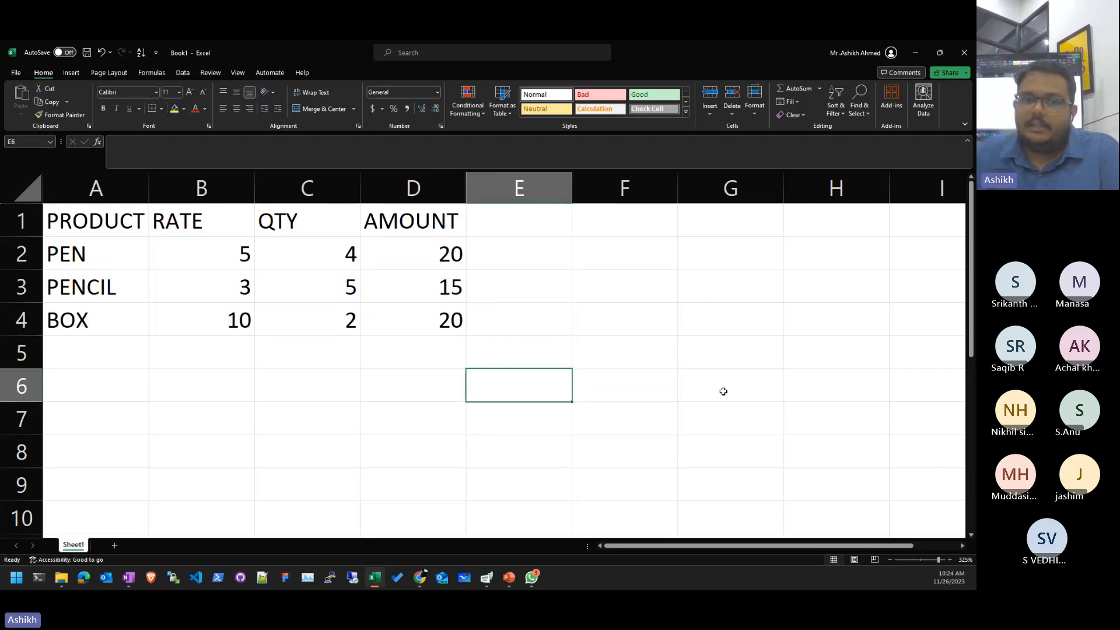
key(Up)
key(Left)
- Enter the letter H as BOX's quantity in C4, making its AMOUNT #VALUE!
key(Up)
key(shift+Up)
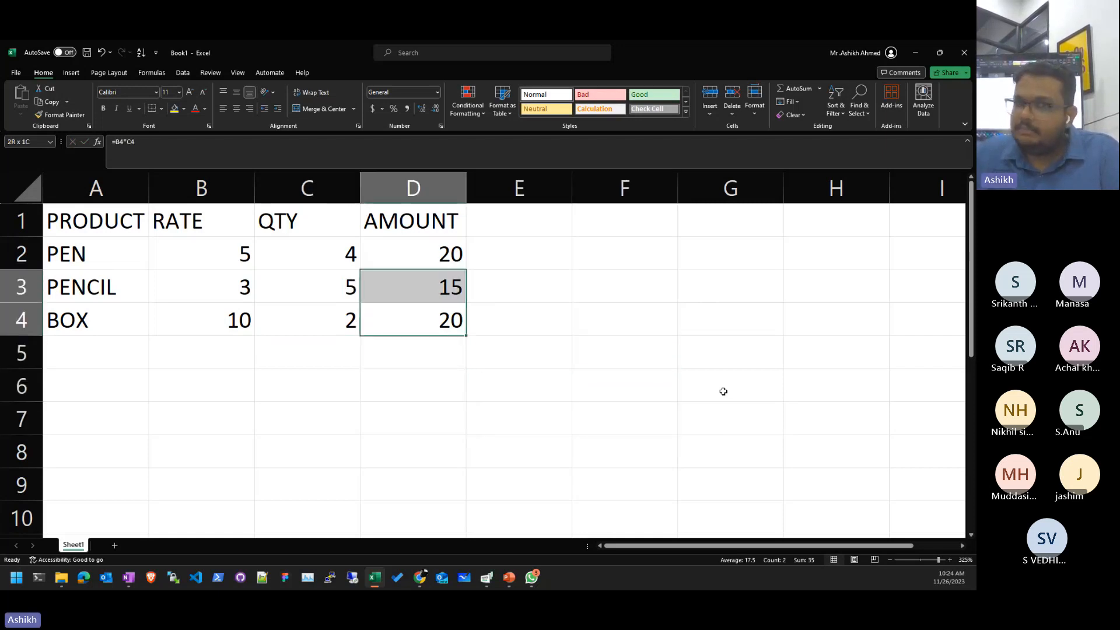
key(shift+Up)
key(Left)
key(Up)
key(Up)
key(Up)
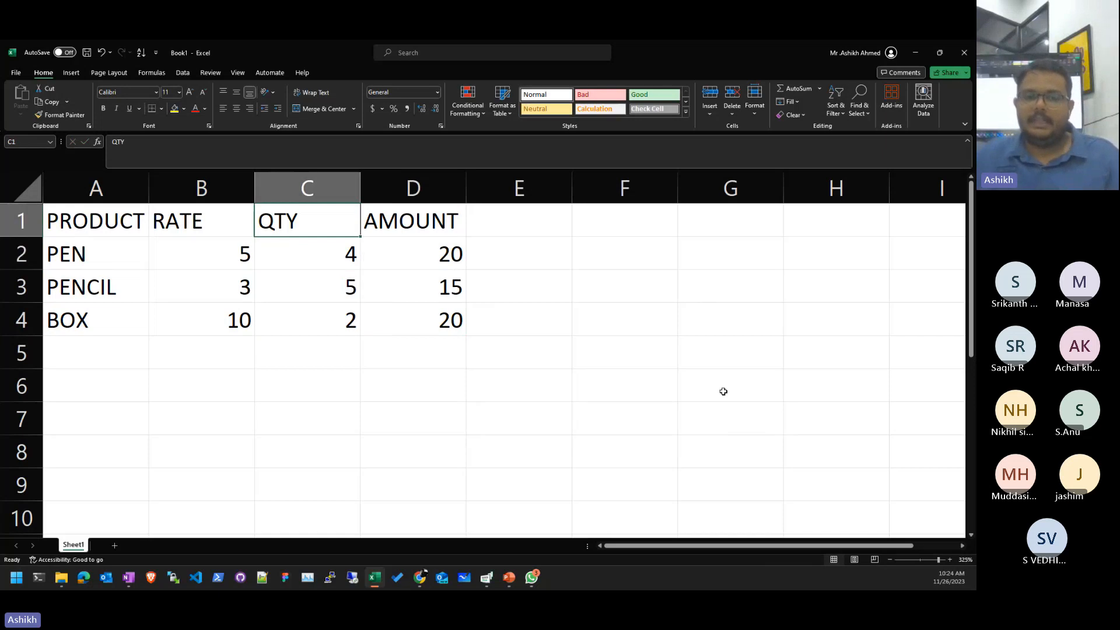
key(Down)
key(Down)
key(Down)
text(H)
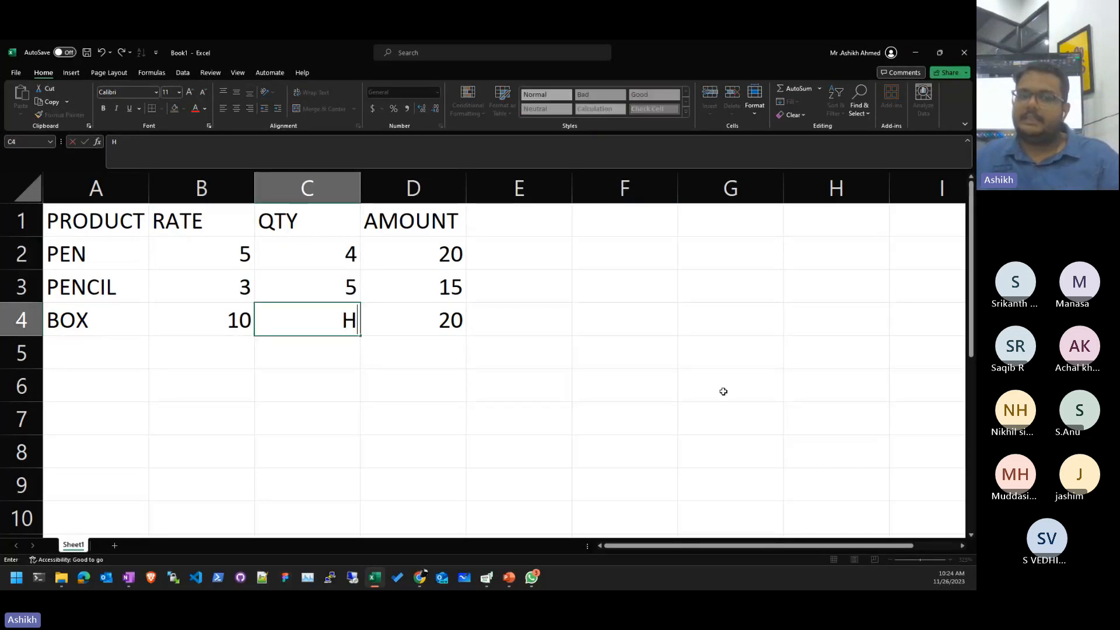
key(ctrl+Return)
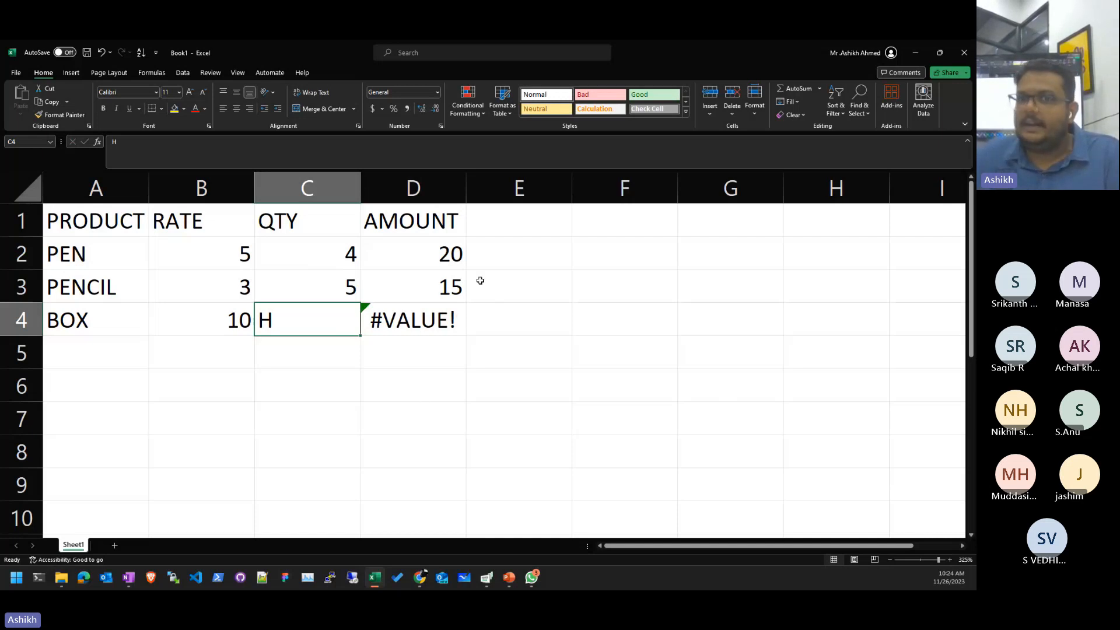
- Sort the product rows by QTY in ascending order
click(838, 105)
click(838, 110)
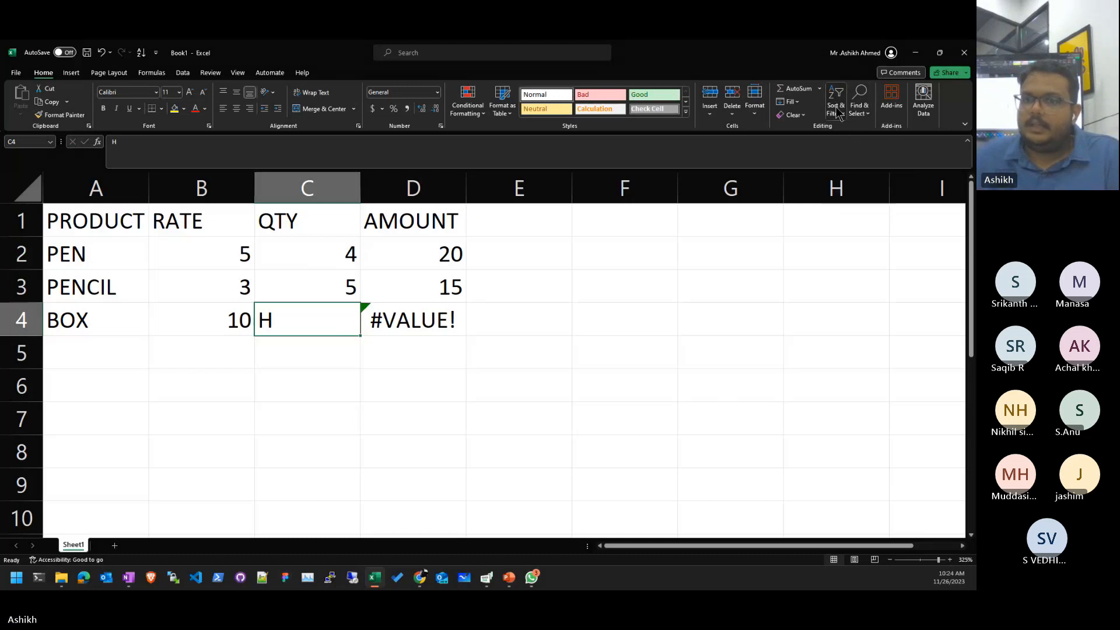
click(836, 107)
click(839, 108)
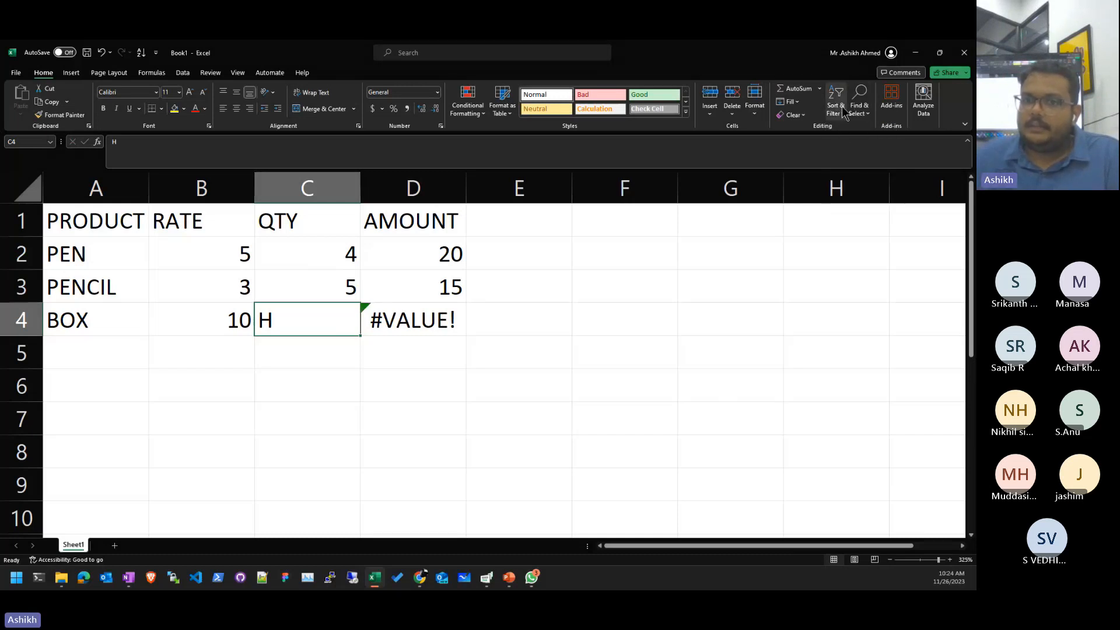
click(843, 111)
click(842, 145)
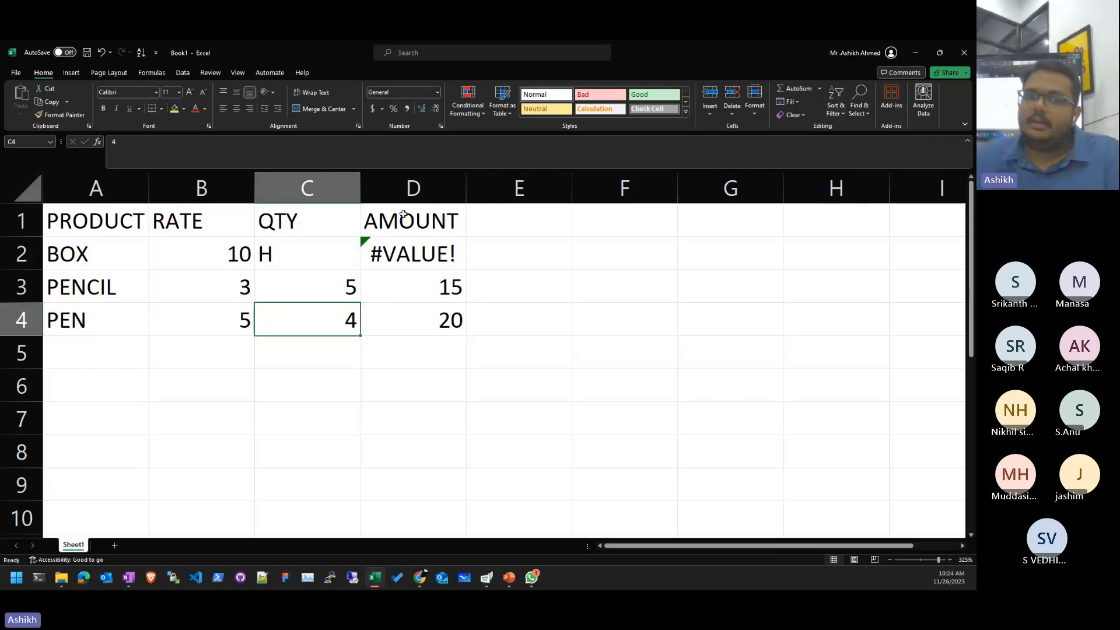
click(317, 248)
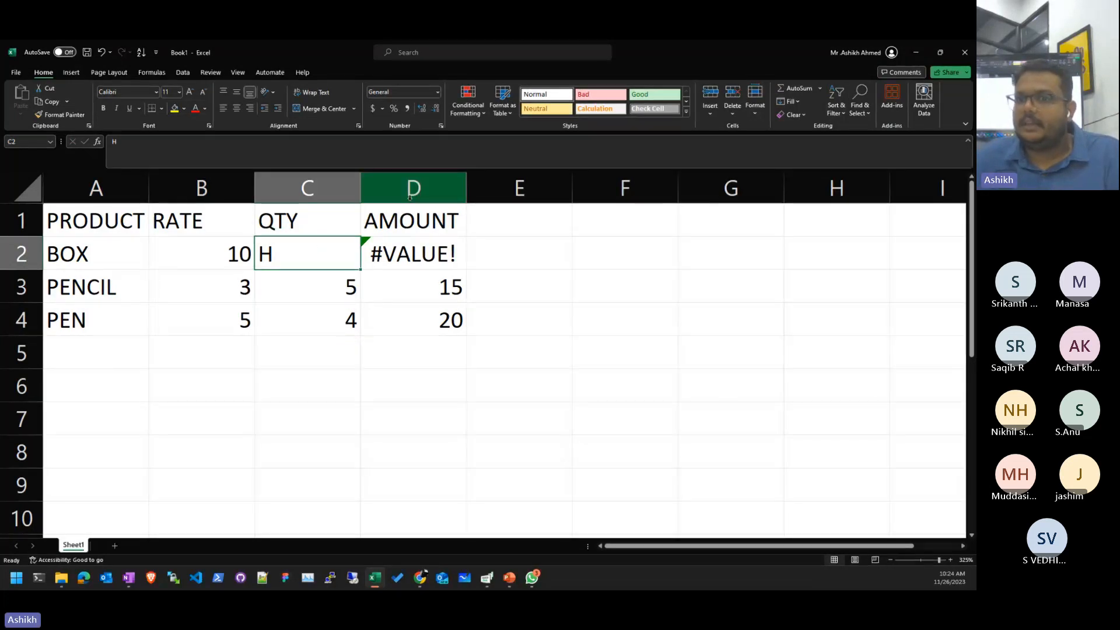
click(850, 131)
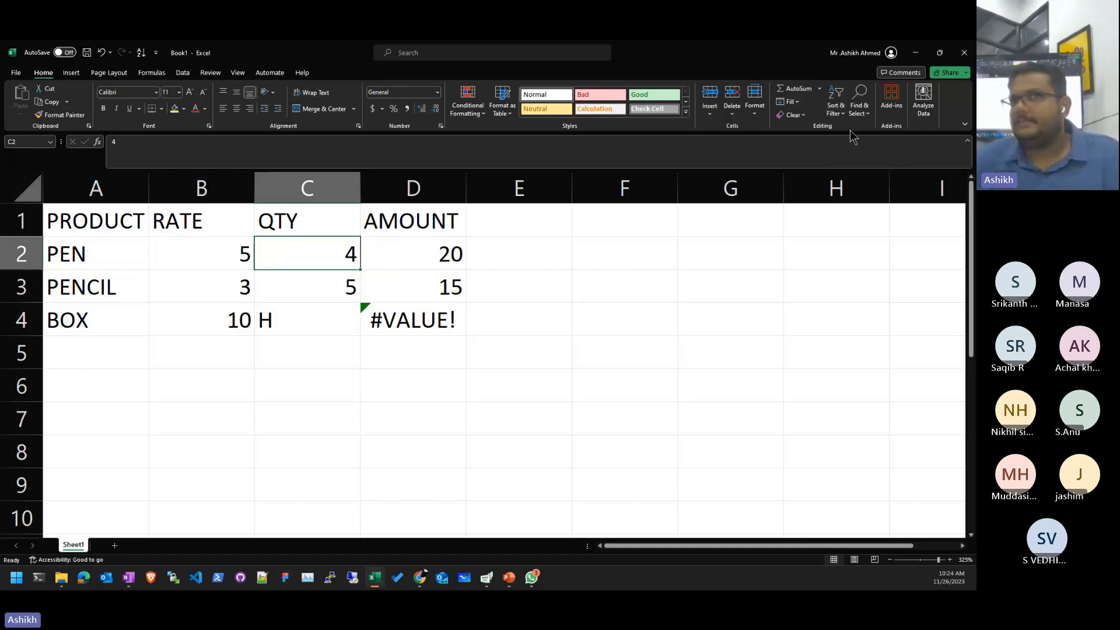
- Enter 5 as BOX's quantity in C4 so its AMOUNT becomes 50
key(Down)
key(Down)
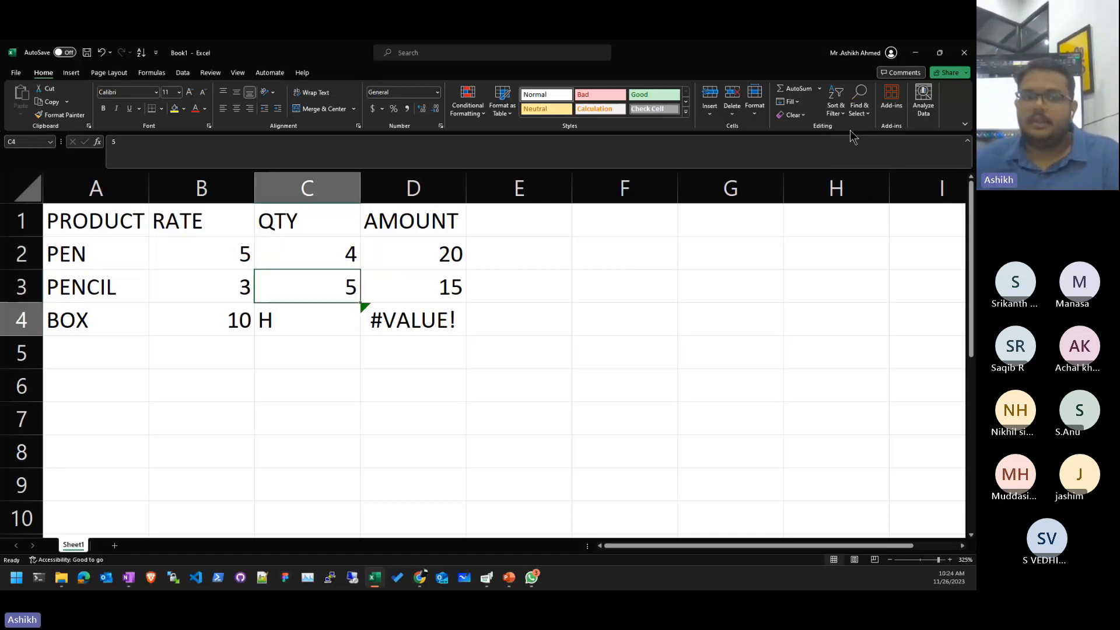
text(5)
key(Return)
key(Up)
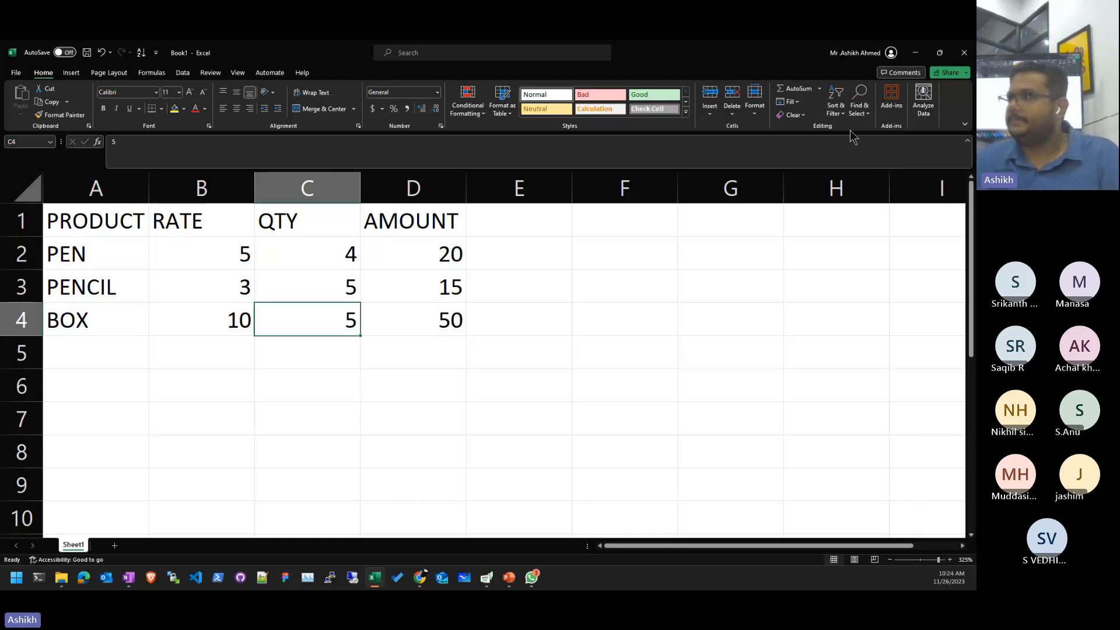
key(Right)
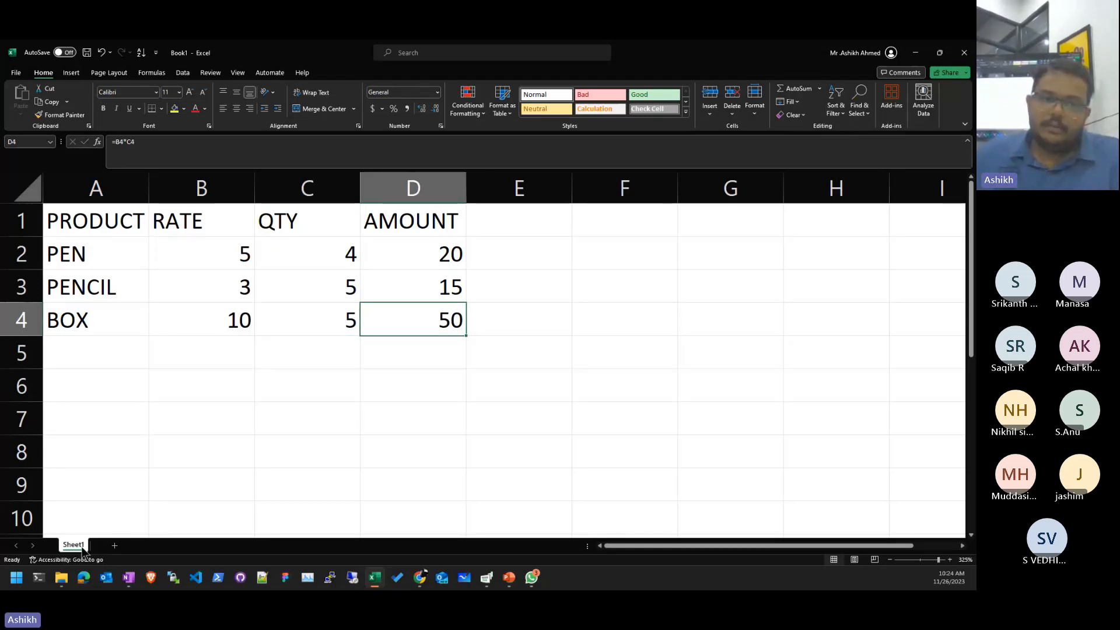
- Add a new blank worksheet, Sheet2
click(312, 355)
click(490, 415)
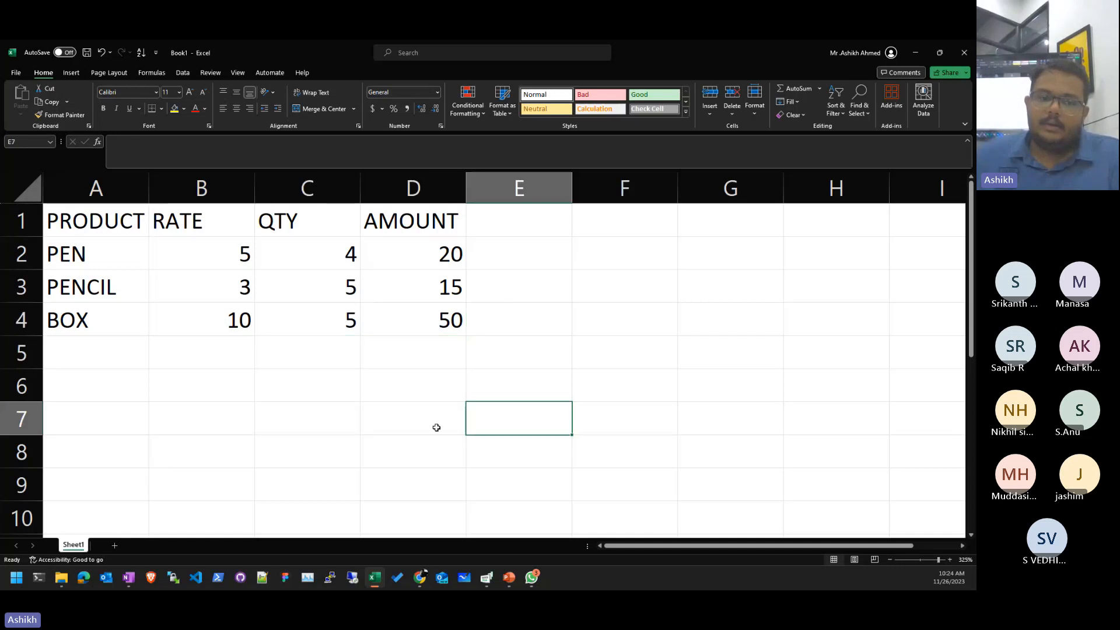
click(115, 544)
click(159, 269)
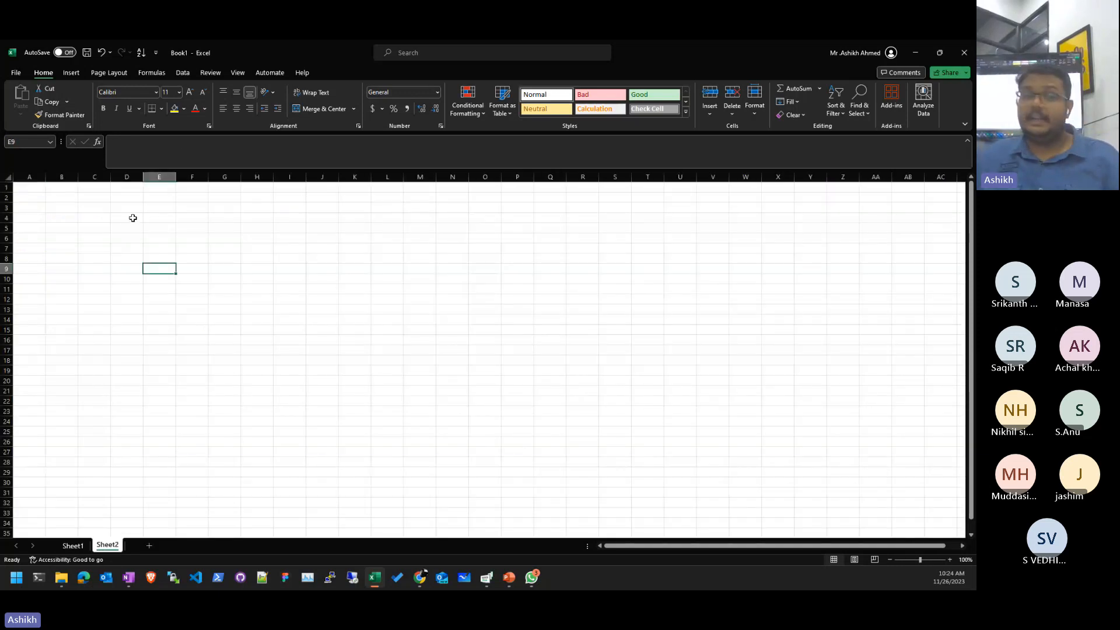
scroll(133, 218, up, 11)
key(Up)
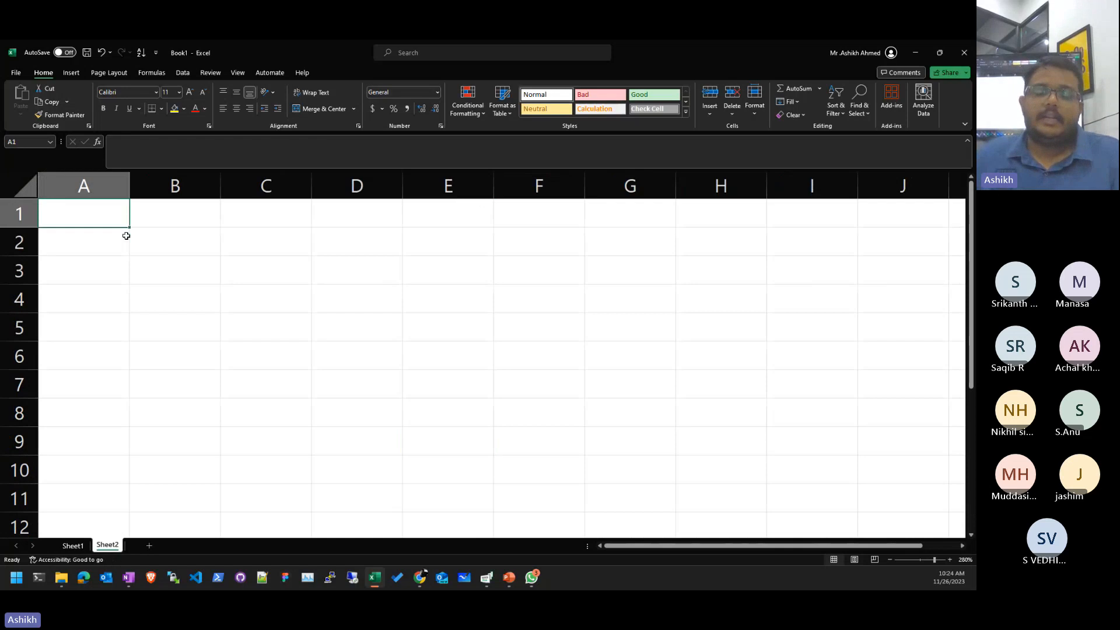
key(Down)
key(Down)
key(Right)
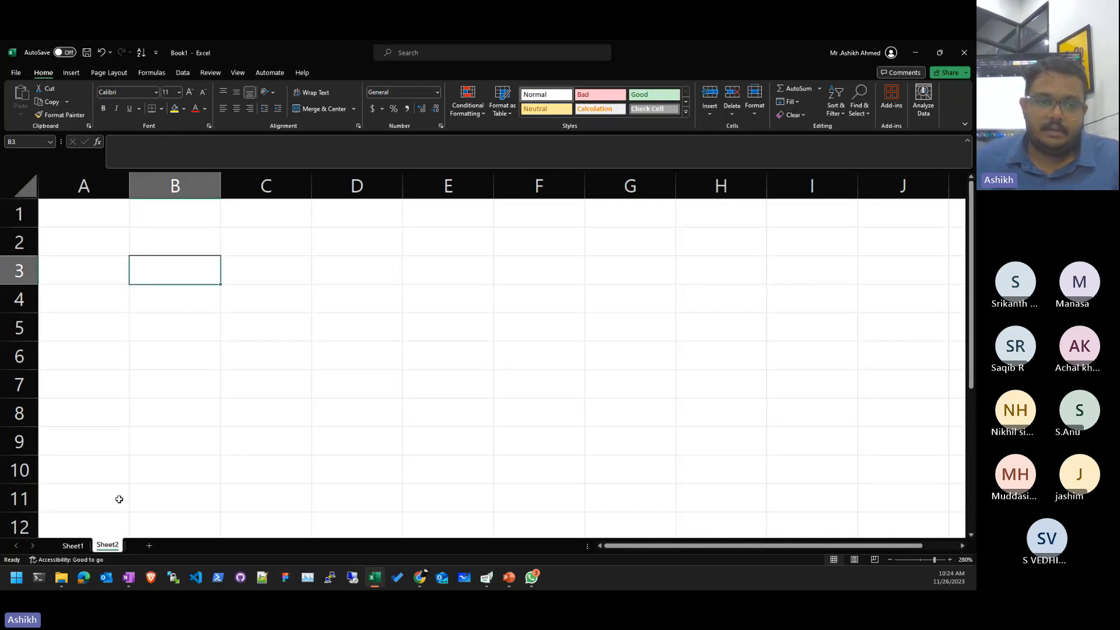
- On Sheet1, clear the AMOUNT values 20, 15, 50 and the AMOUNT heading
click(73, 546)
click(446, 286)
drag(448, 256, 457, 314)
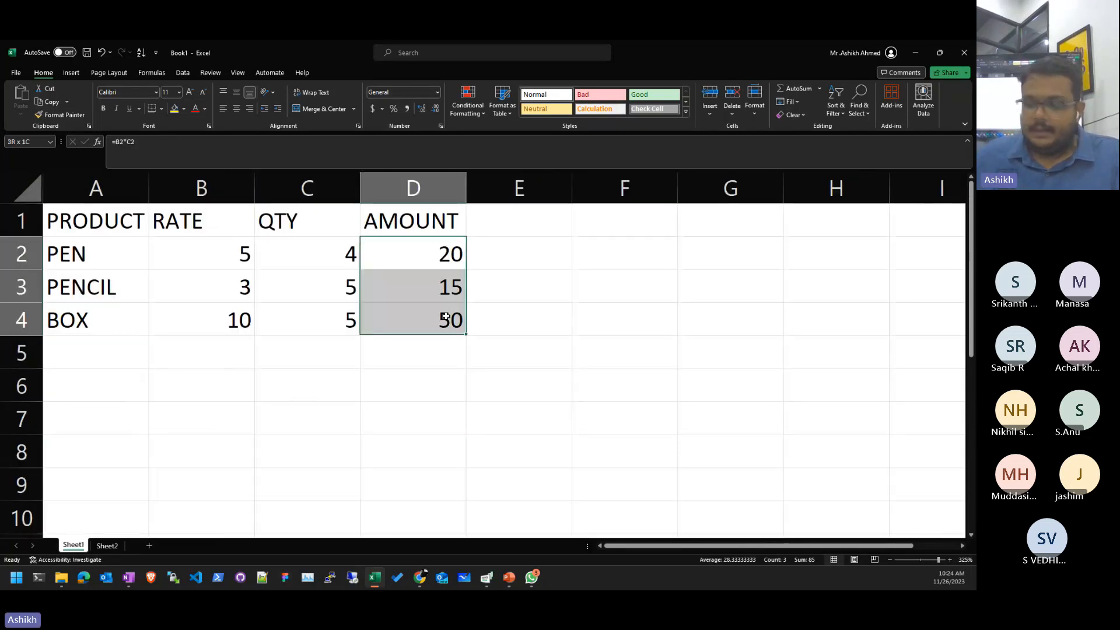
key(Delete)
key(Up)
key(Delete)
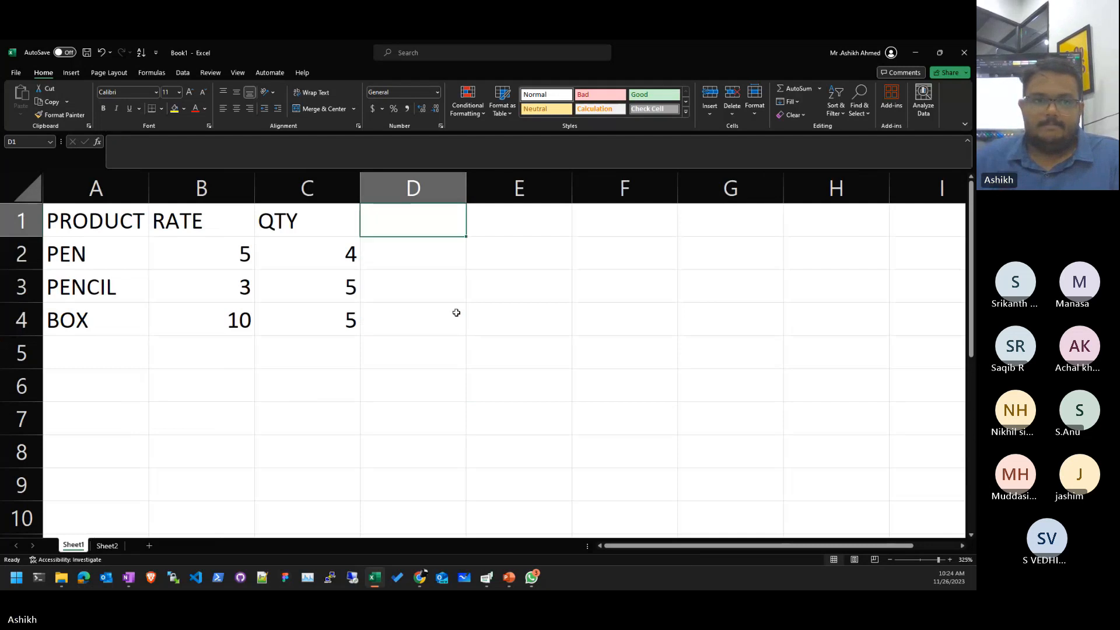
key(Left)
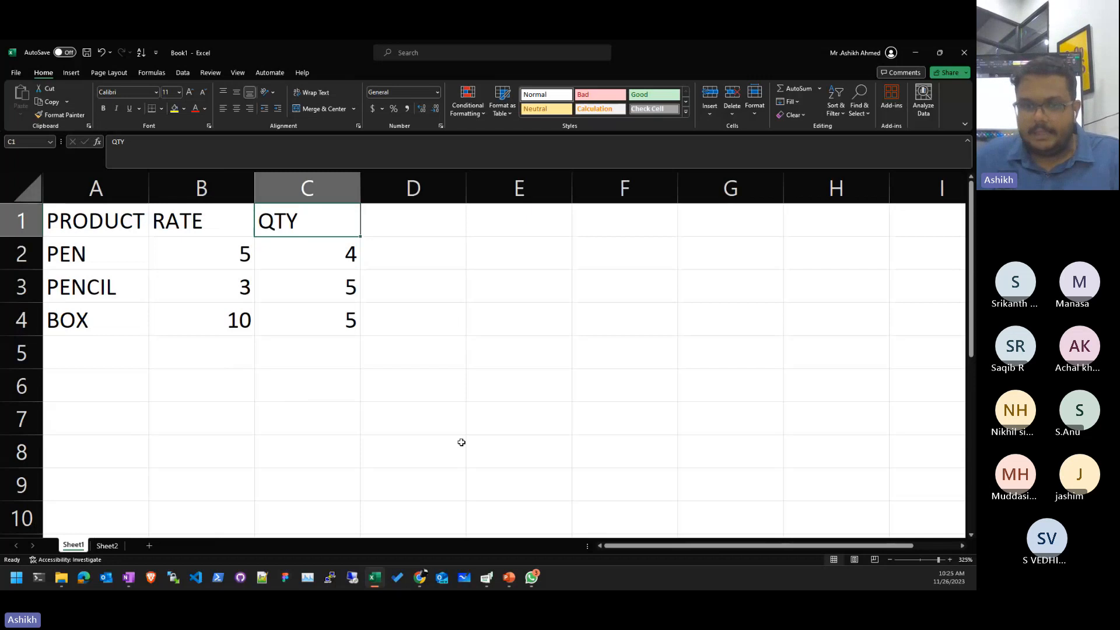
- Clear the remaining product table contents across A1:F6
drag(373, 350, 66, 226)
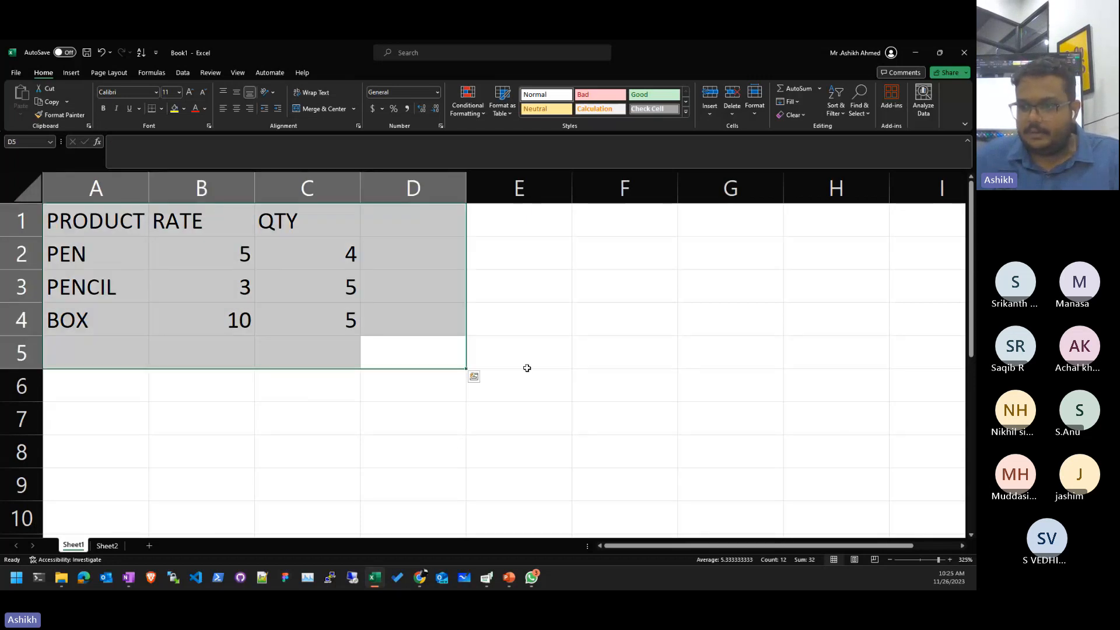
drag(583, 376, 64, 225)
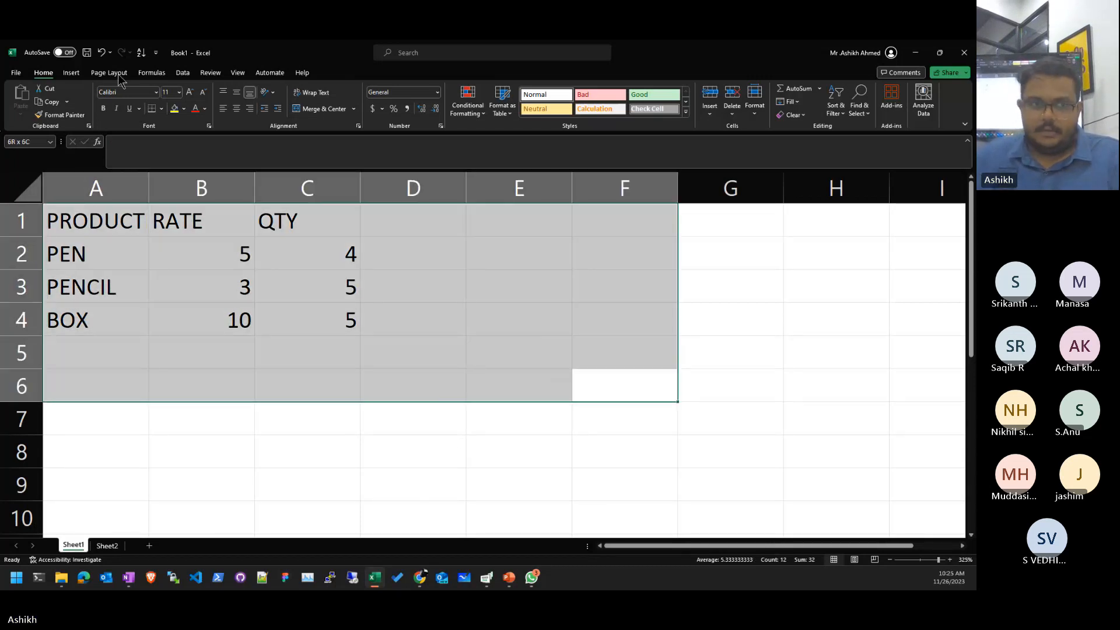
key(Delete)
key(Right)
key(Left)
- Put the heading EMP_CODE in A1 and widen column A to fit it
key(Up)
key(Up)
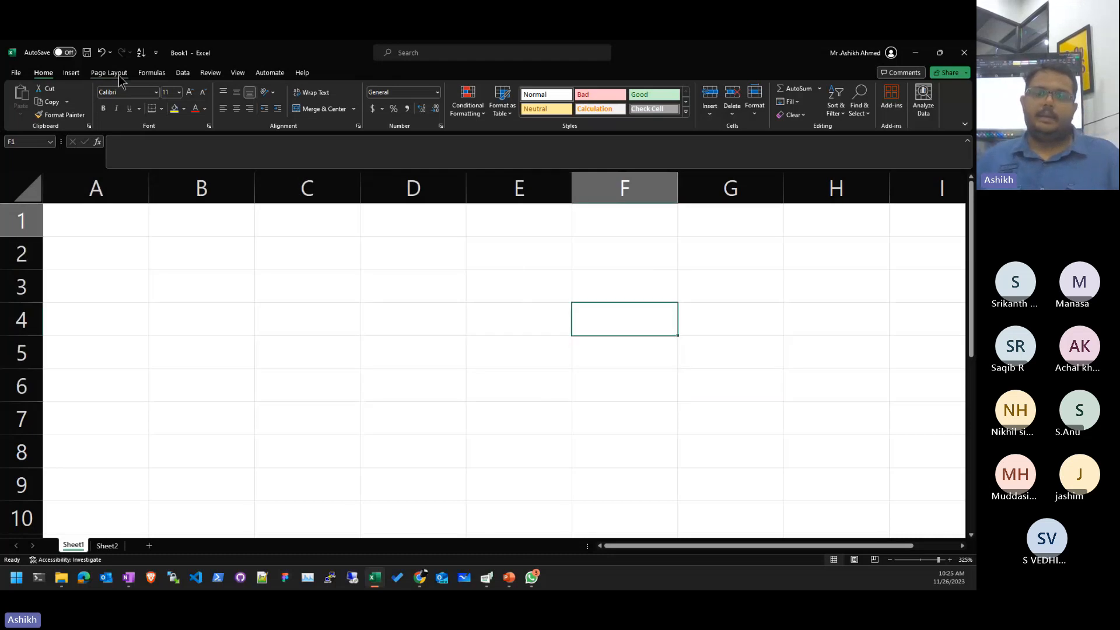
key(ctrl+Home)
text(NM)
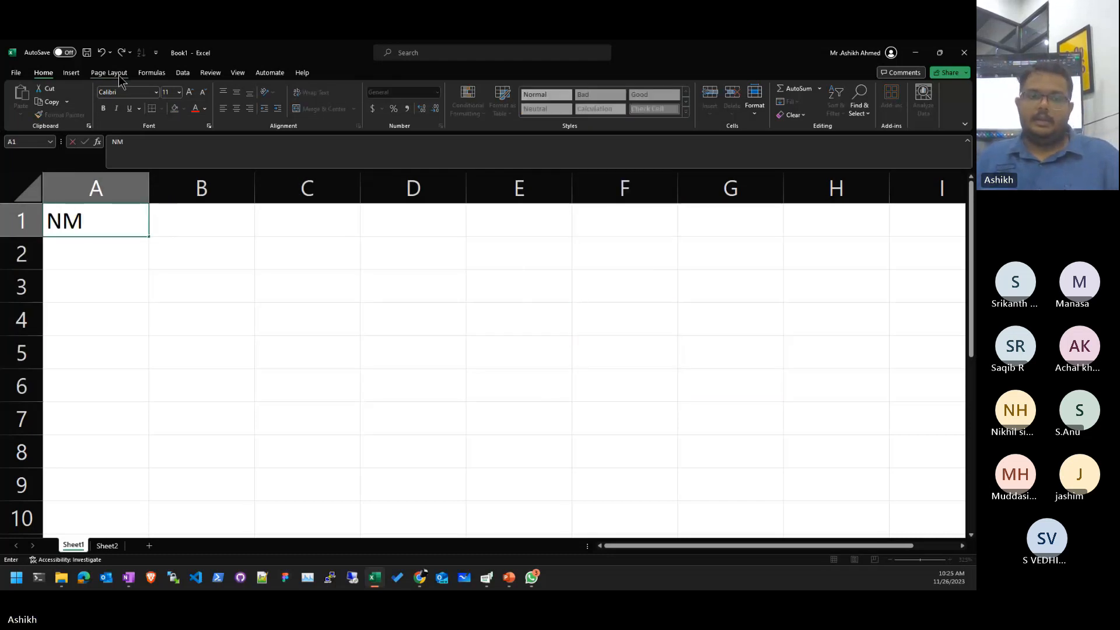
key(BackSpace)
text(AME)
key(Return)
key(Up)
text(EM)
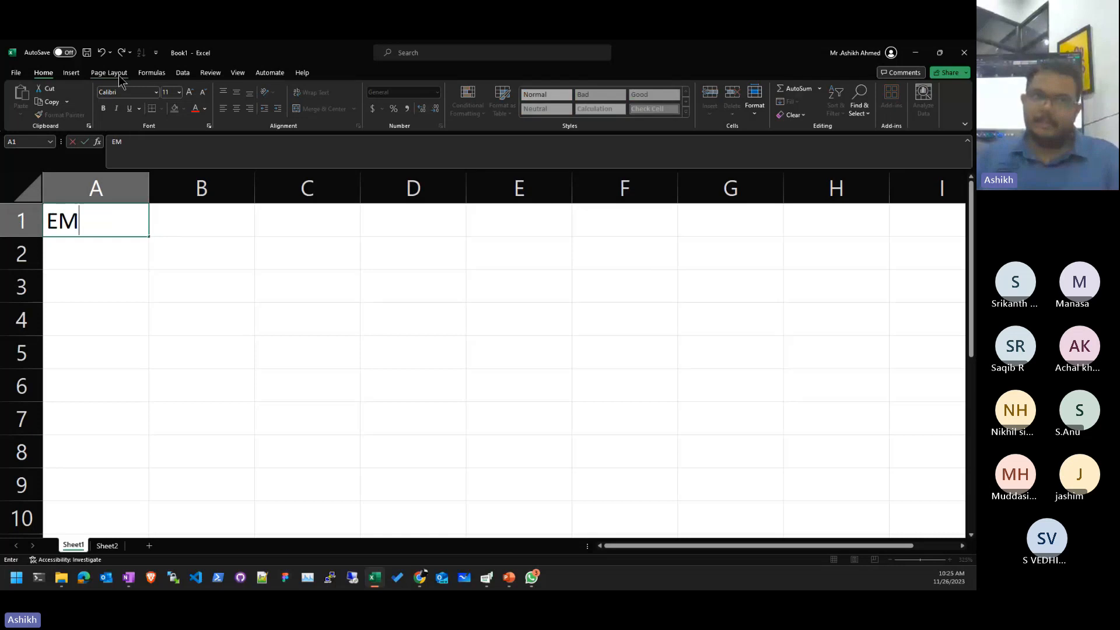
text(P_CODE\)
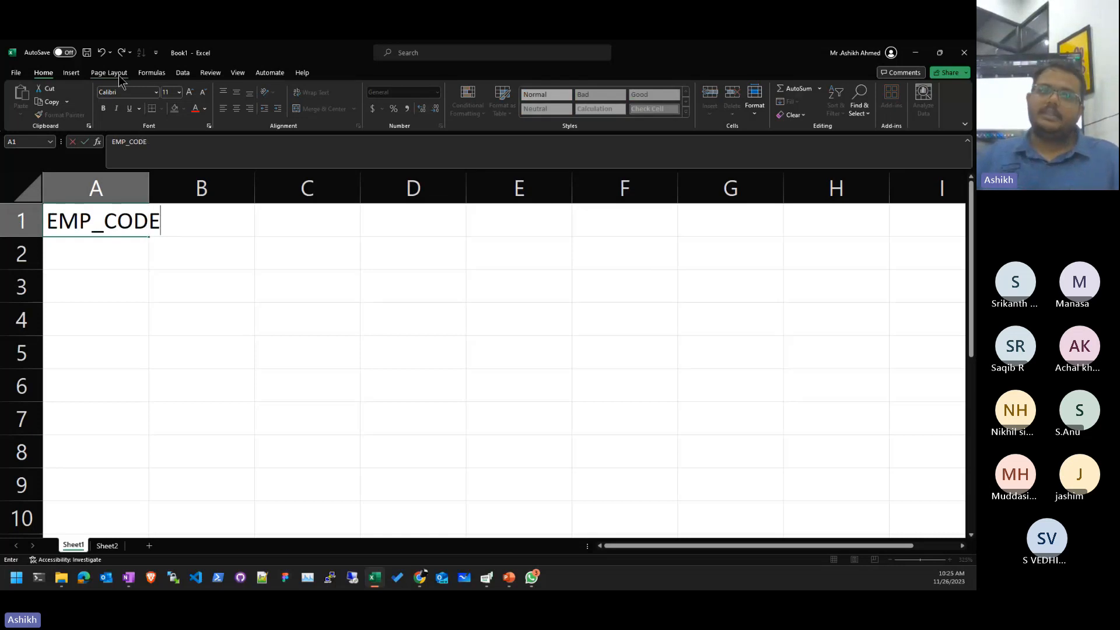
key(Return)
double_click(150, 186)
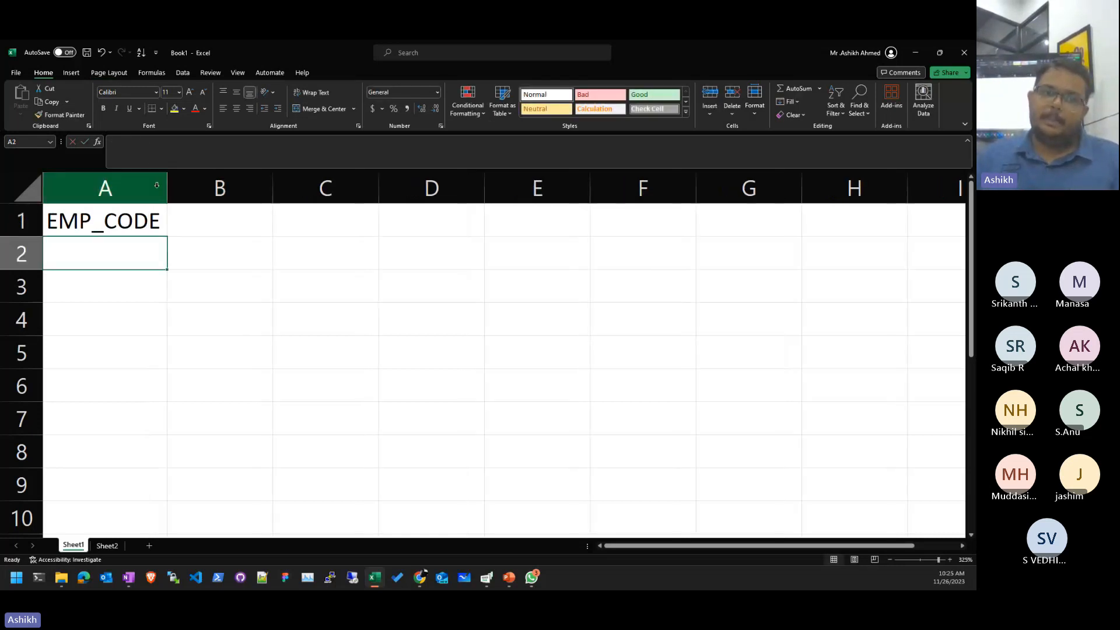
- Add the headings LOGIN TIME in B1 and LOGOUT TIME in C1
click(208, 219)
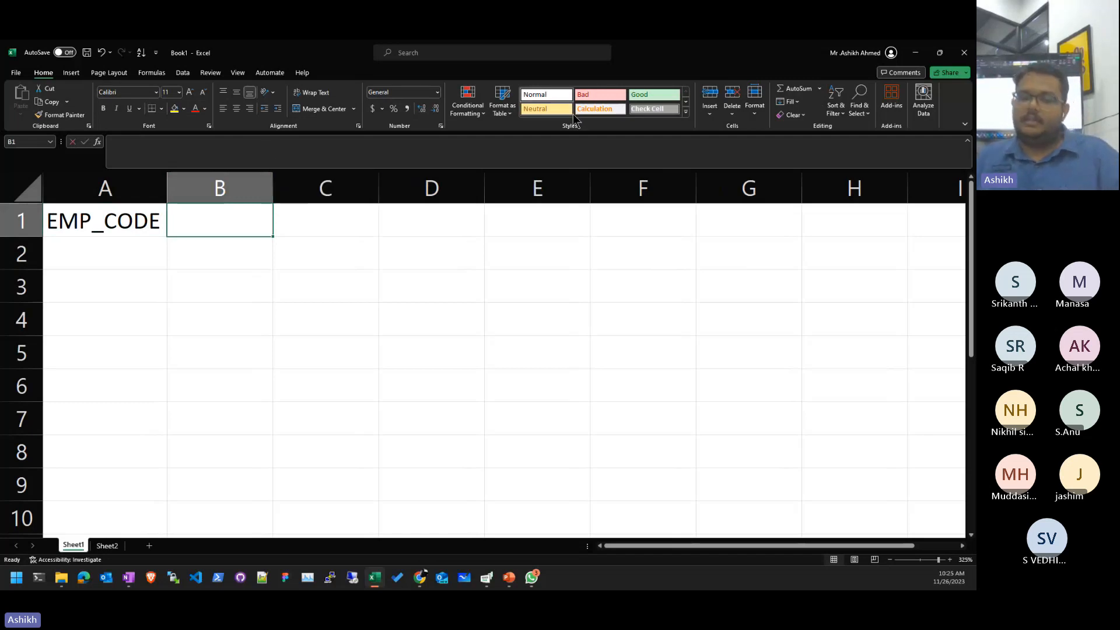
text(PUNCH)
key(BackSpace)
key(BackSpace)
key(BackSpace)
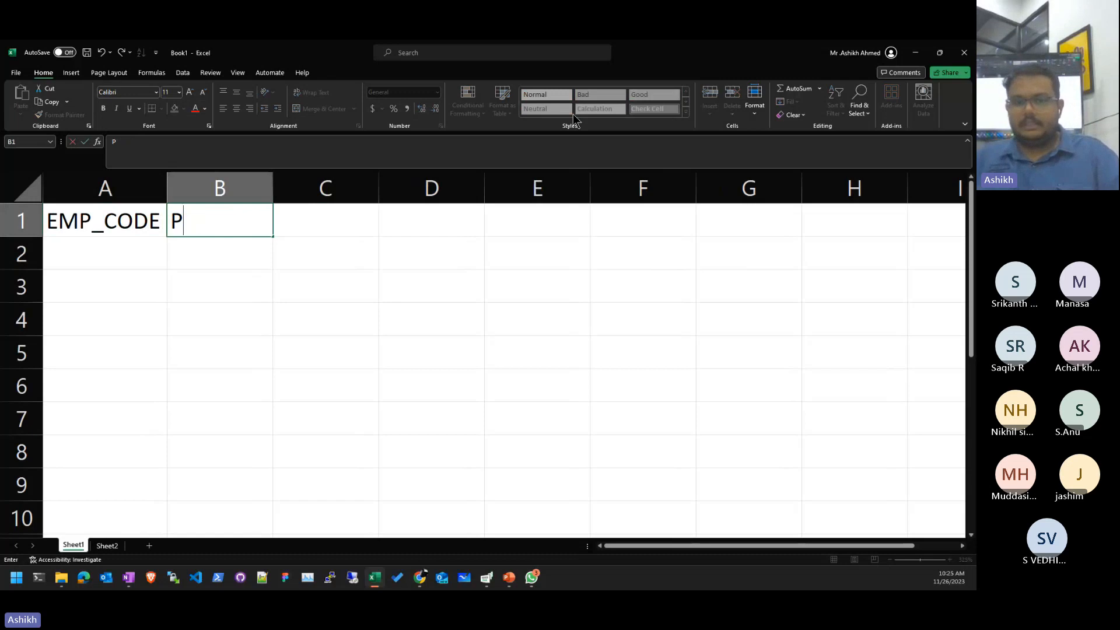
key(BackSpace)
text(LOGIN TIM)
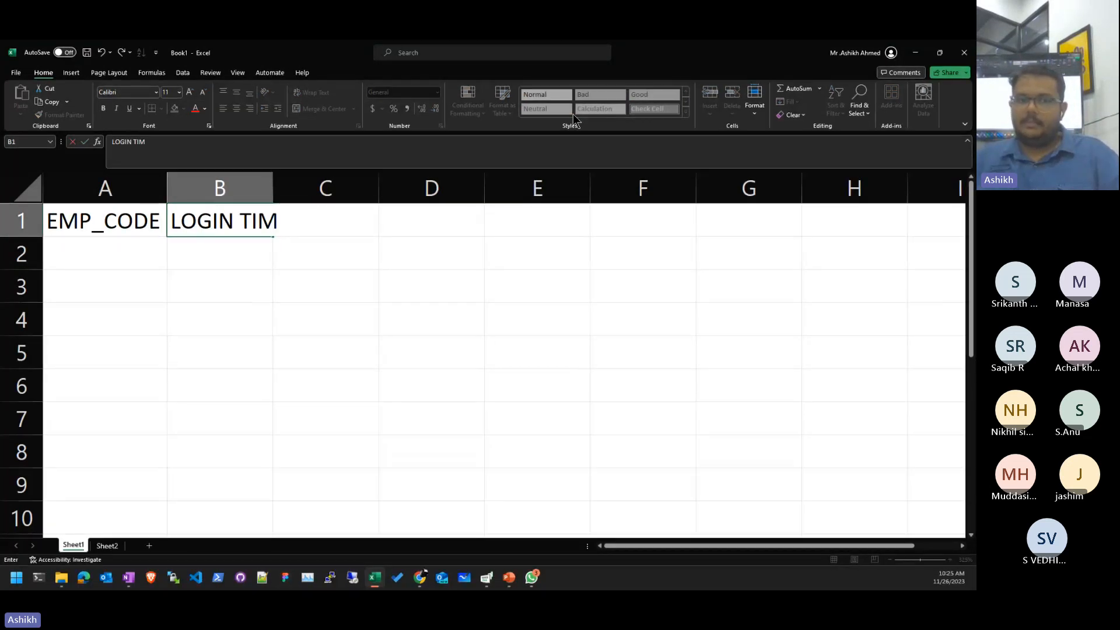
text(E)
key(Return)
key(Up)
key(Right)
text(LOP)
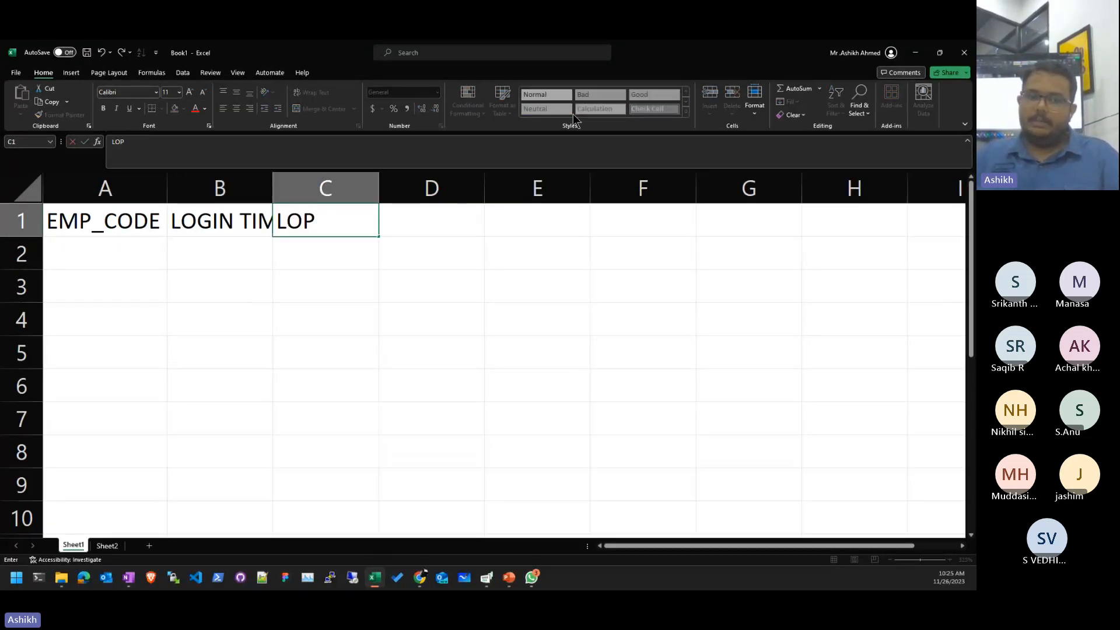
key(BackSpace)
text(GOUT TIME)
key(Return)
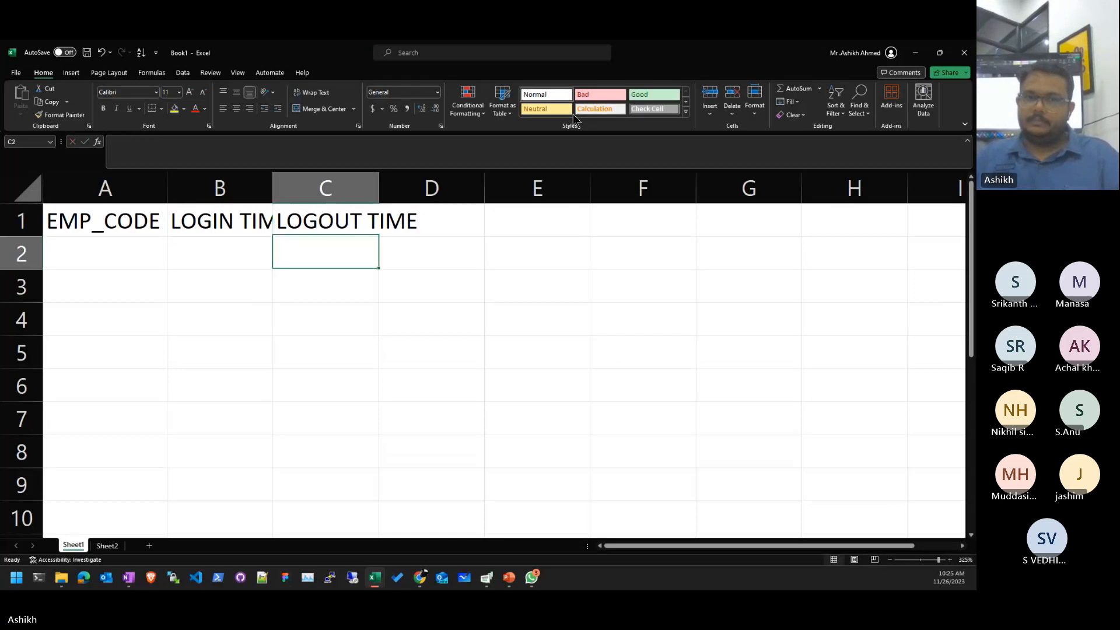
- Auto-fit columns B and C to the LOGIN TIME and LOGOUT TIME headings
key(Up)
key(Right)
key(Left)
key(Left)
key(shift+Right)
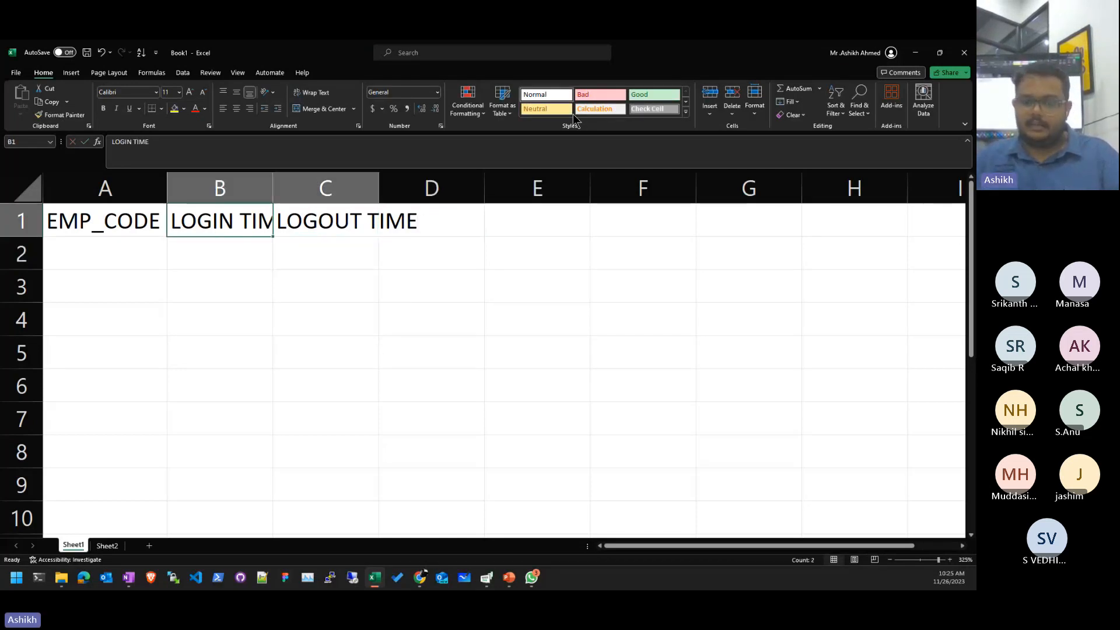
key(alt+o)
key(c)
key(a)
key(Down)
- Enter employee codes A001 and A002 in A2:A3 and begin the third code
key(Left)
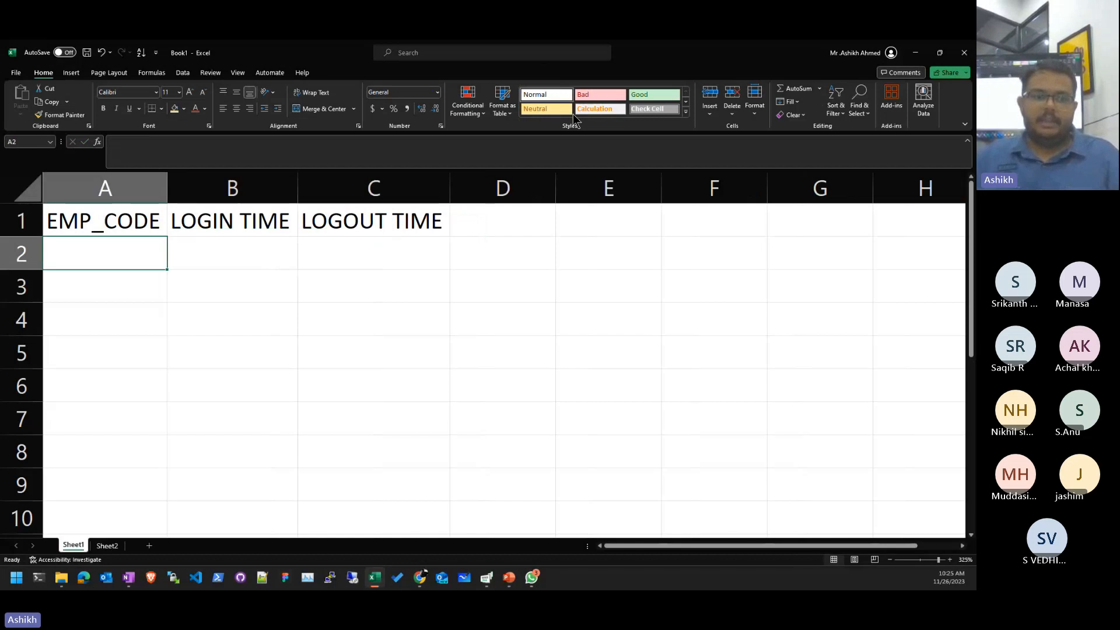
text(A001)
key(Return)
text(A003)
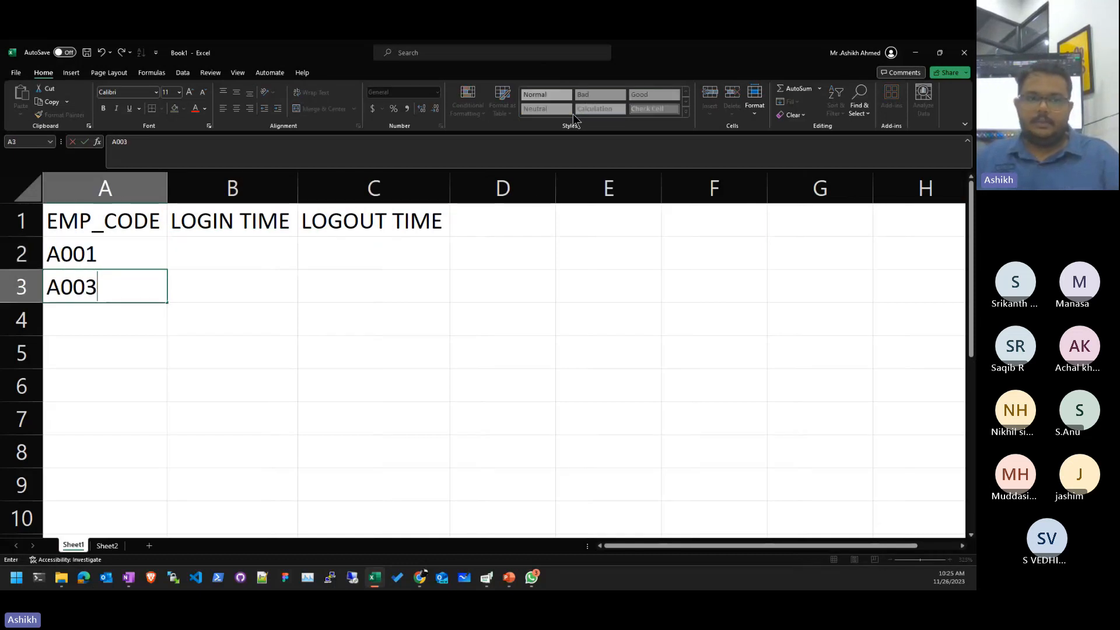
key(BackSpace)
text(2)
key(Return)
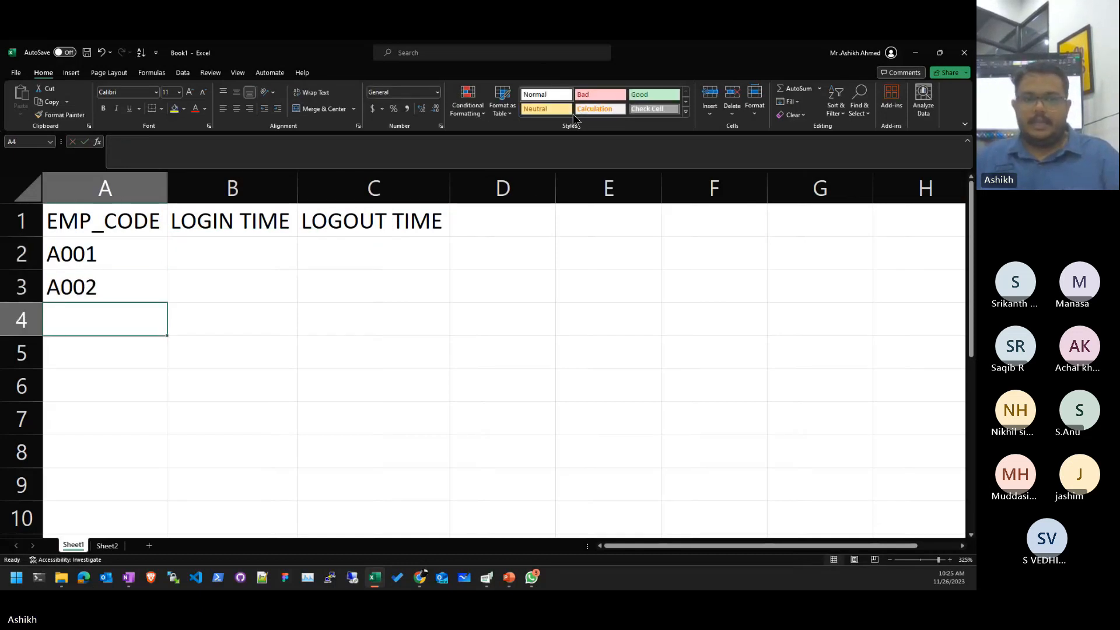
text(A00)
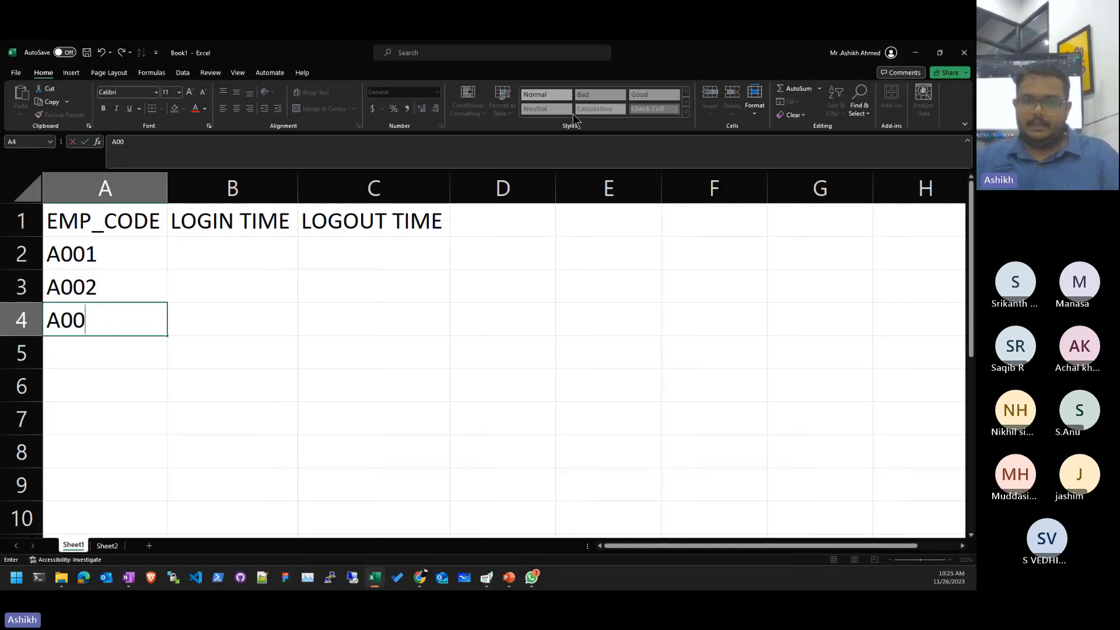
- Finish code A003 in A4 and insert a blank column B before LOGIN TIME
text(3)
key(Return)
key(Up)
key(Right)
key(Up)
key(Up)
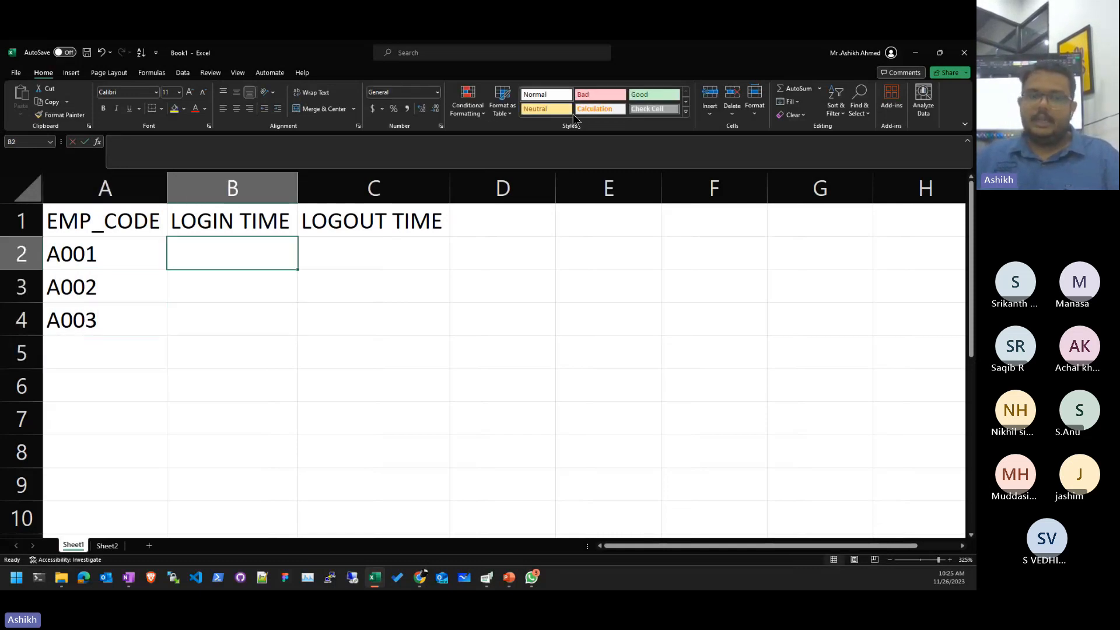
key(alt+h)
key(i)
key(c)
- Give the new column B the heading AGE
key(Up)
text(ag)
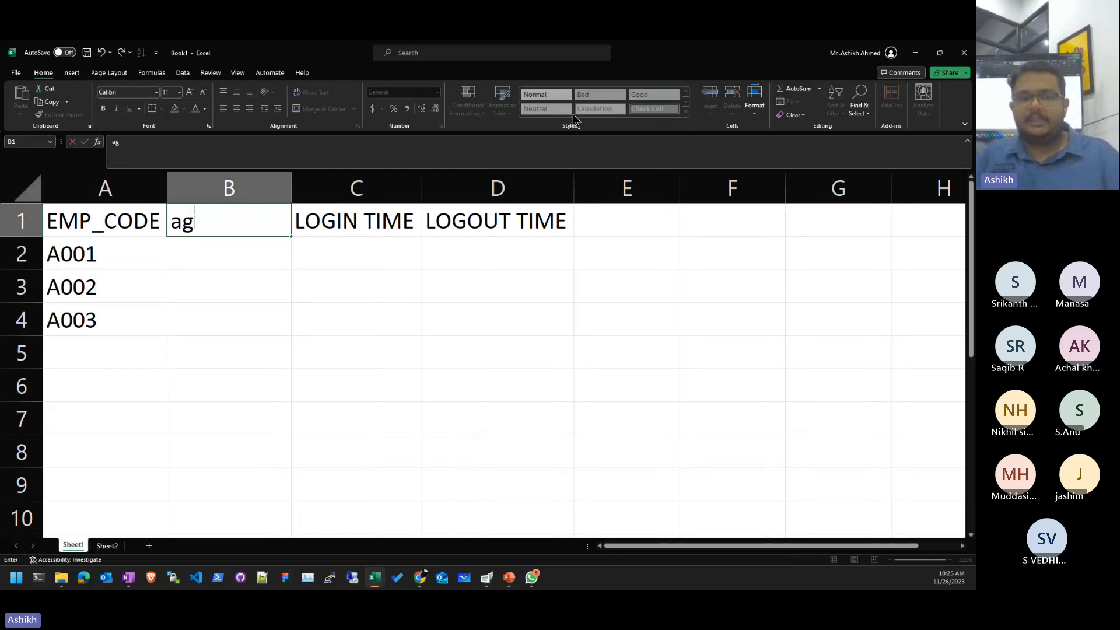
key(BackSpace)
key(BackSpace)
text(AGE)
key(Return)
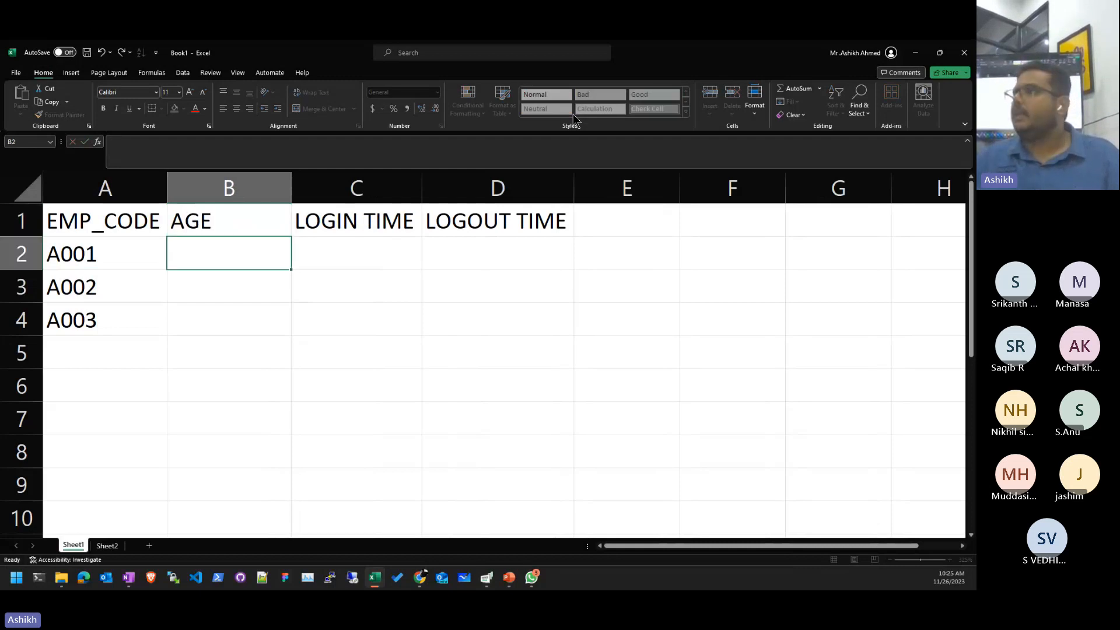
- Fill the employee codes down from A001 to A009 through row 10
key(shift+Down)
key(shift+Down)
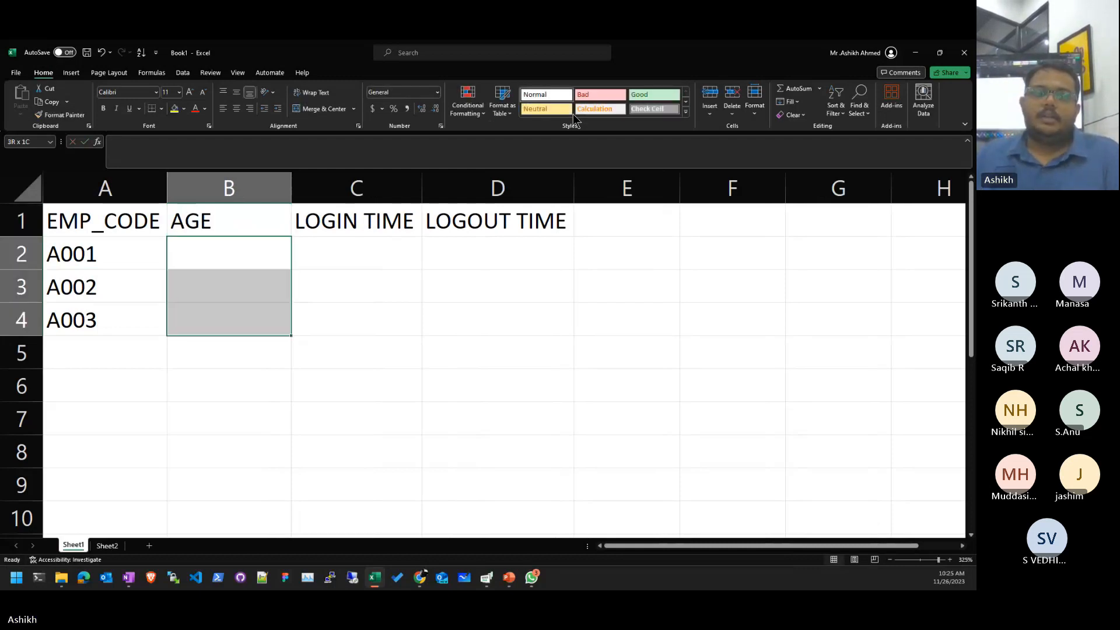
key(Left)
key(ctrl+Down)
key(Up)
key(Up)
key(shift+Down)
key(shift+Down)
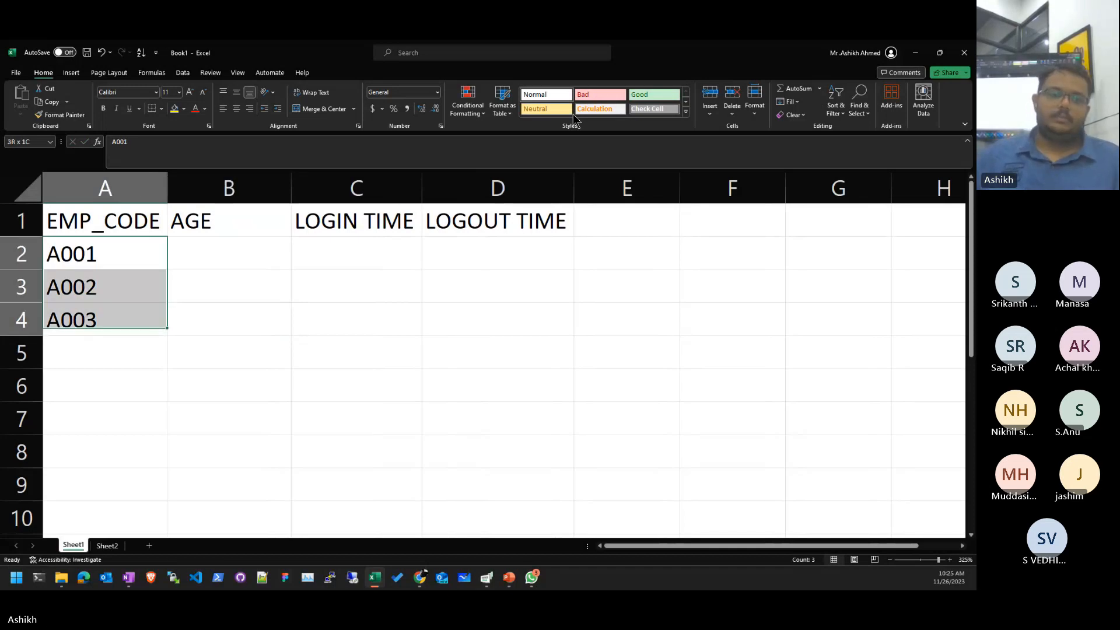
drag(167, 333, 168, 528)
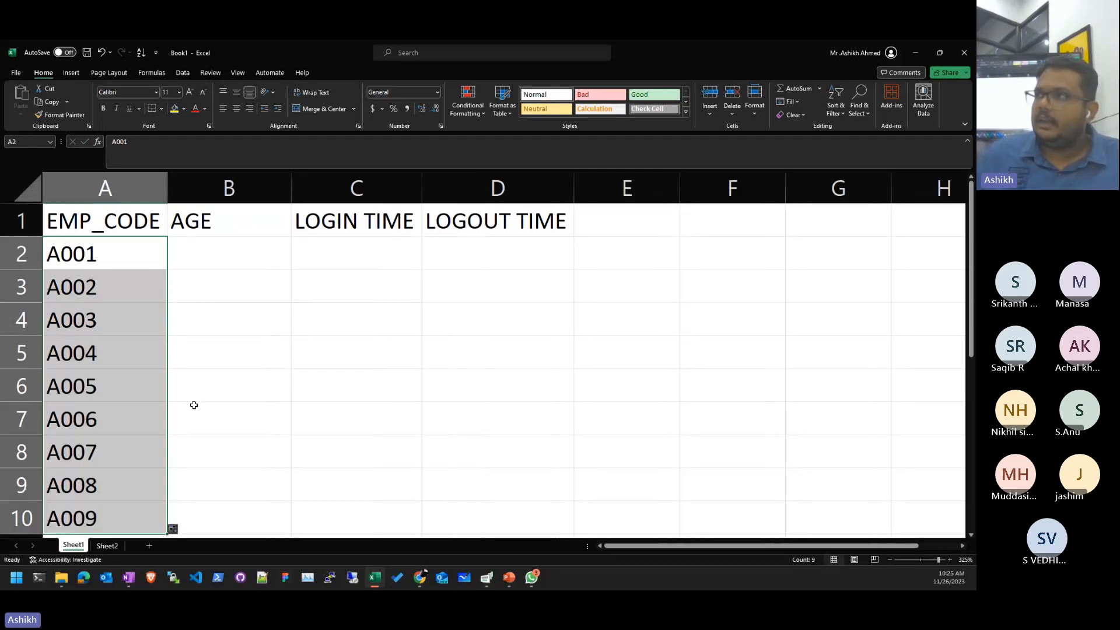
- Undo the earlier code fill and enter a demo series 1, 2, 3 in column F
key(ctrl+z)
click(278, 338)
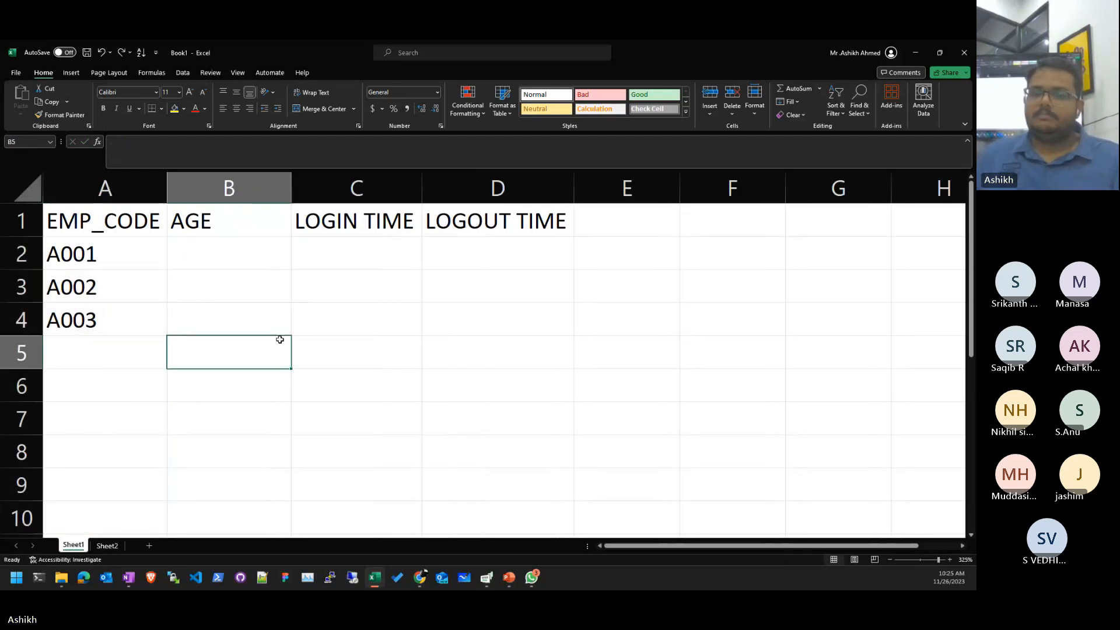
click(709, 309)
click(654, 341)
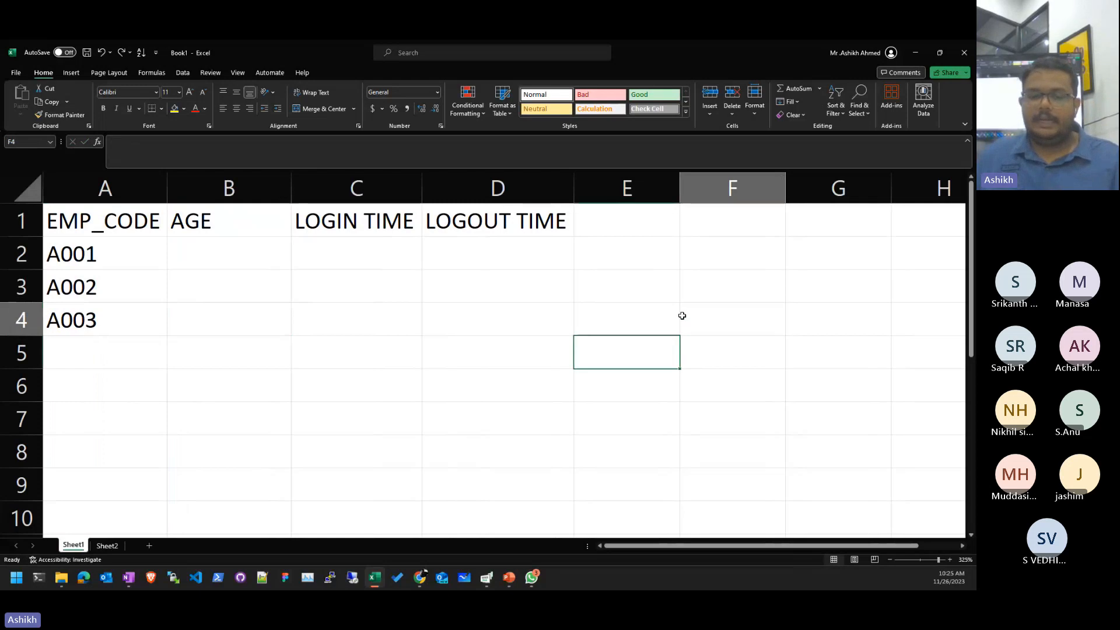
click(682, 315)
text(1)
key(Return)
text(2)
key(Return)
text(3)
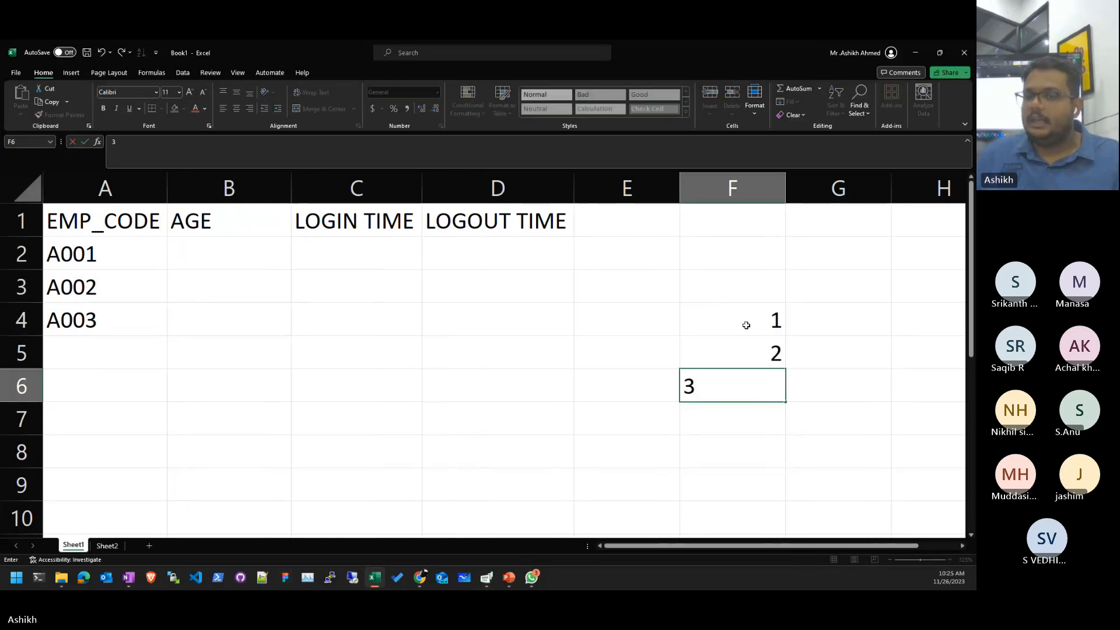
- Extend the demo number series down to 7, then clear it from column F
drag(746, 325, 770, 392)
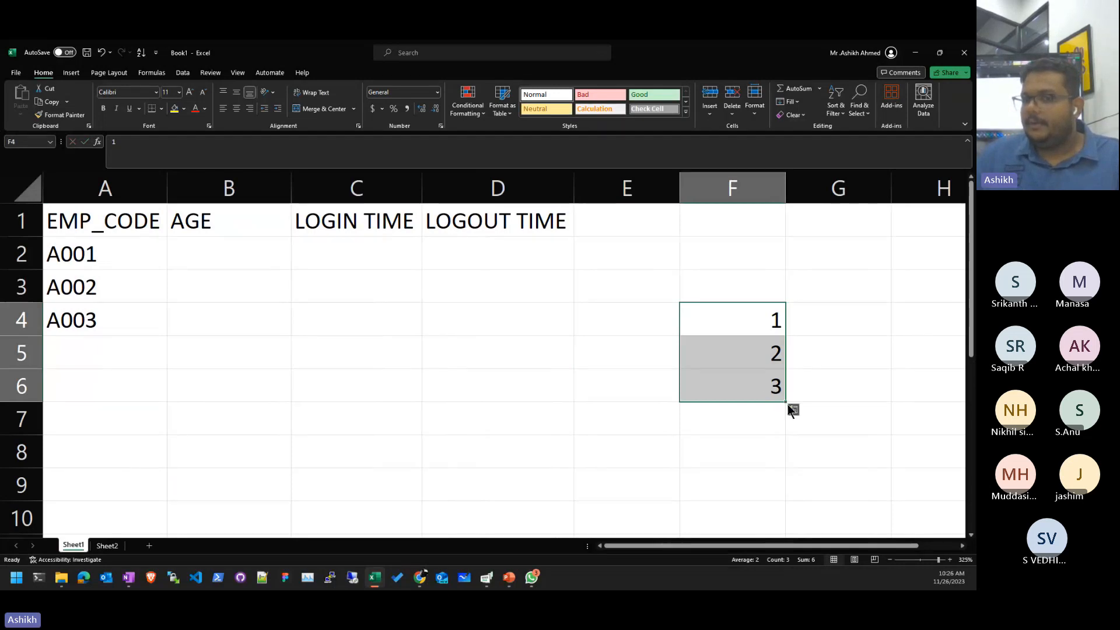
drag(792, 396, 780, 421)
drag(762, 320, 789, 528)
key(Delete)
- Select A001–A003 and fill the employee codes down to A009 in row 10
key(Left)
key(Up)
key(Left)
key(Left)
key(Left)
key(Left)
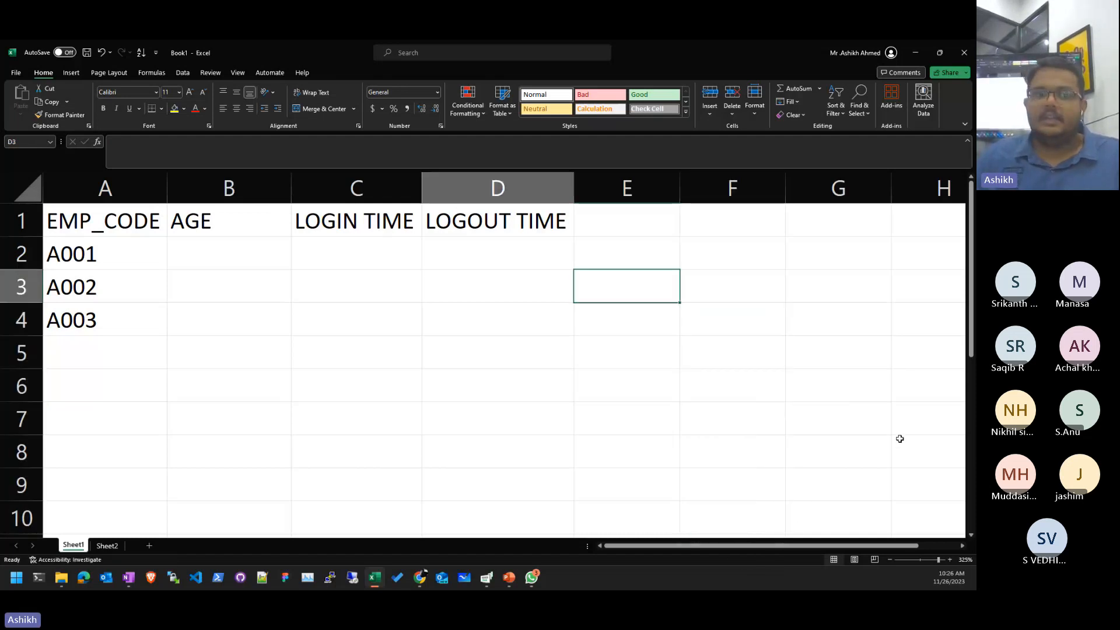
key(Up)
key(shift+Down)
key(shift+Down)
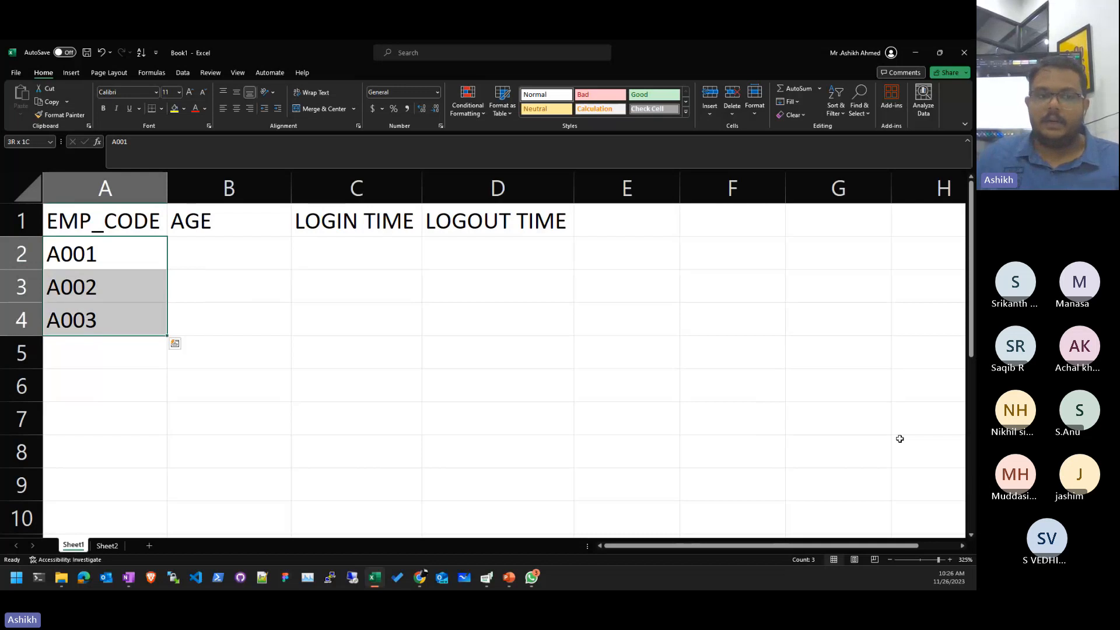
drag(170, 339, 146, 532)
click(478, 345)
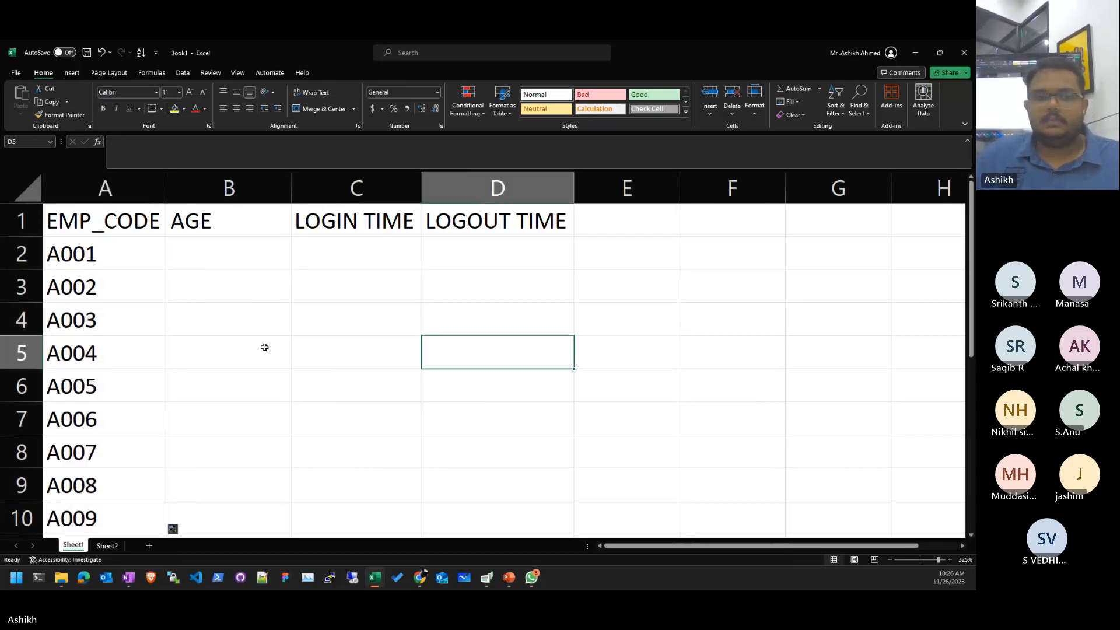
- Select the empty AGE cells for rows 2–10
key(Left)
key(Up)
drag(223, 252, 207, 508)
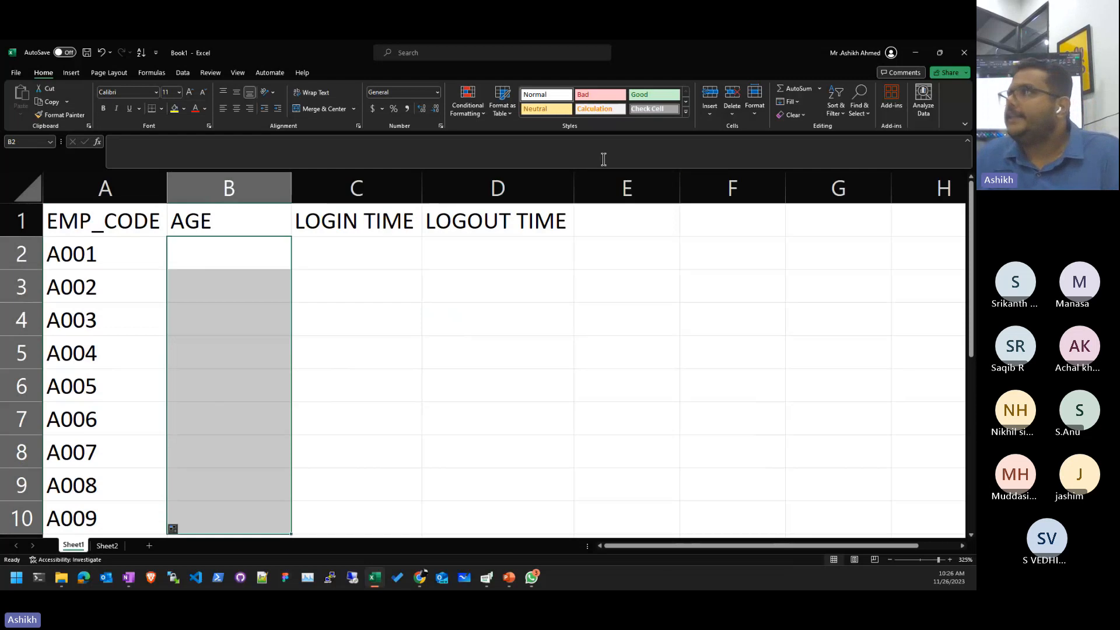
- Enter a sample age of 25 in B2, then clear it
click(350, 316)
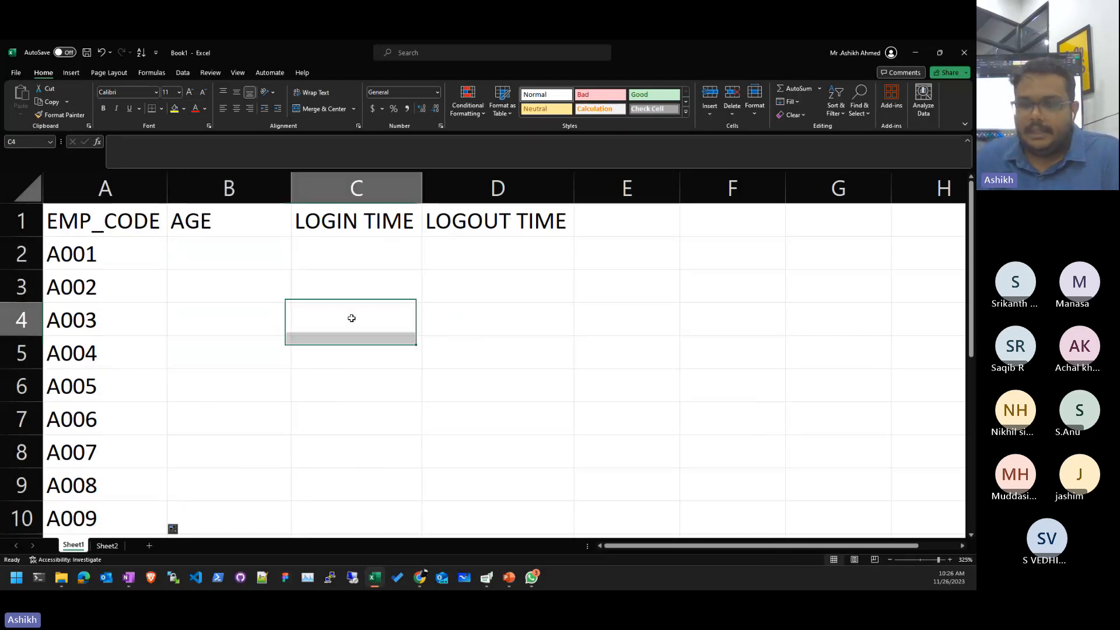
click(228, 255)
text(25)
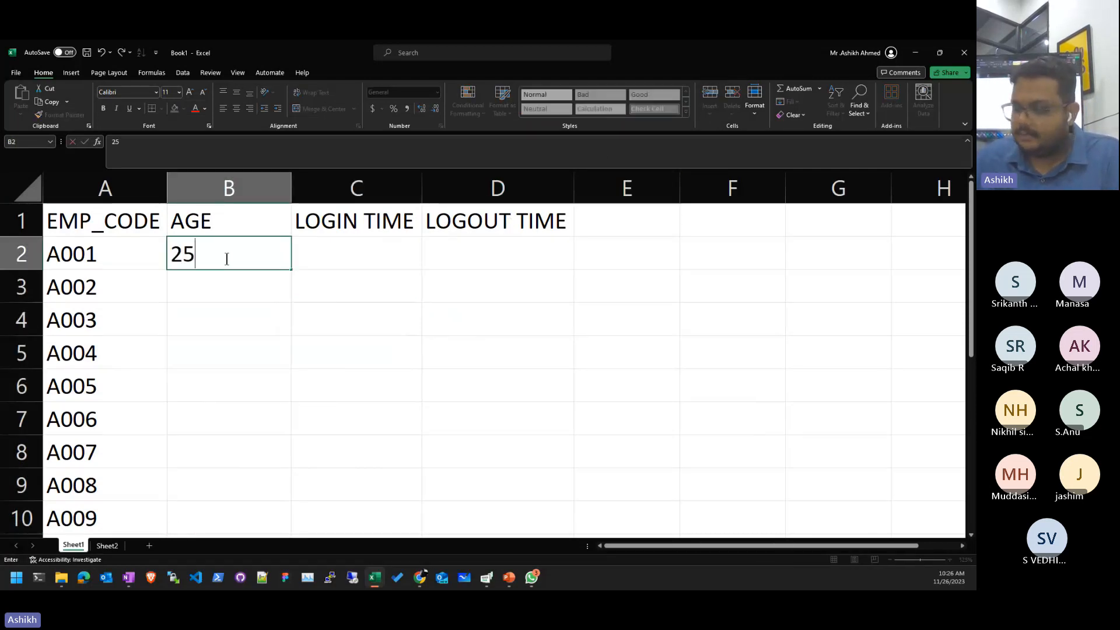
key(Return)
click(227, 259)
key(Delete)
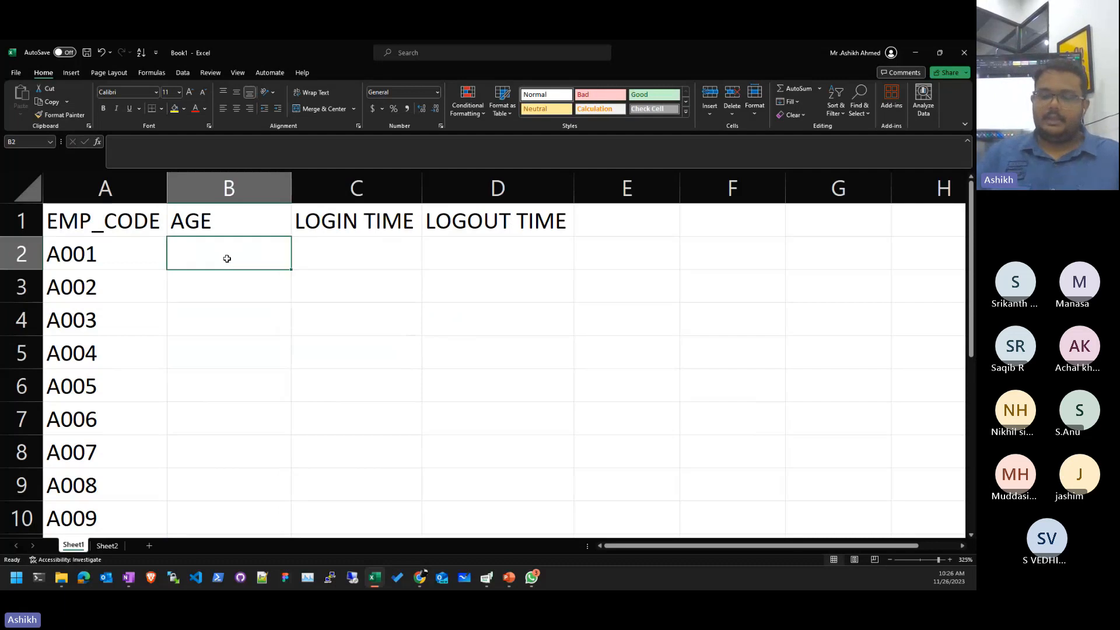
- Enter the formula =RANDBETWEEN(18,50) in B2
double_click(227, 258)
text(=RAN)
key(Down)
key(Down)
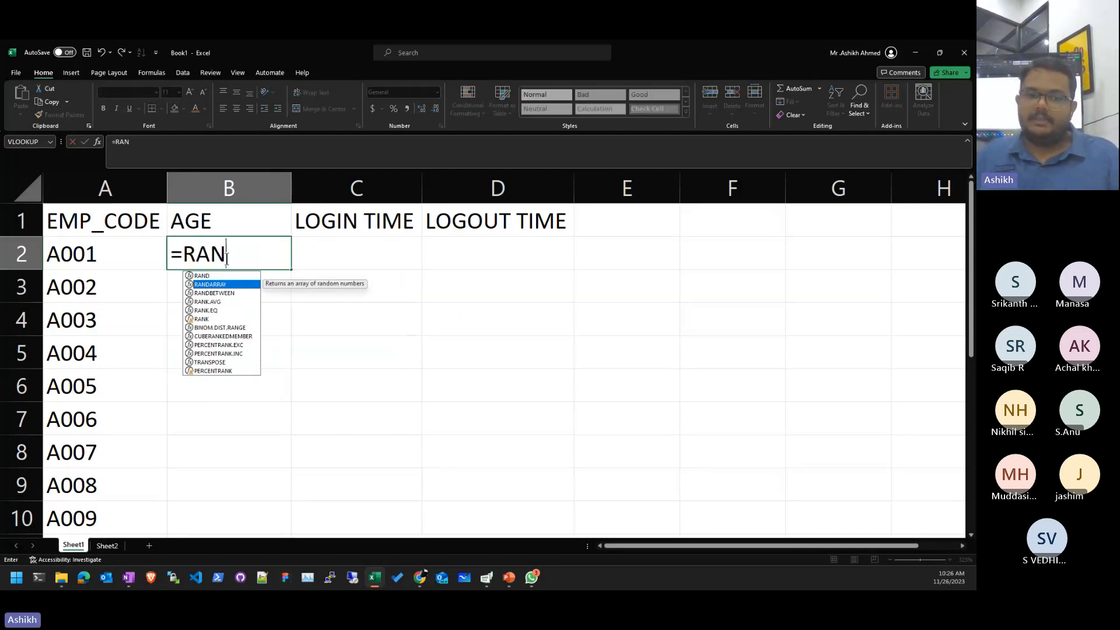
key(Tab)
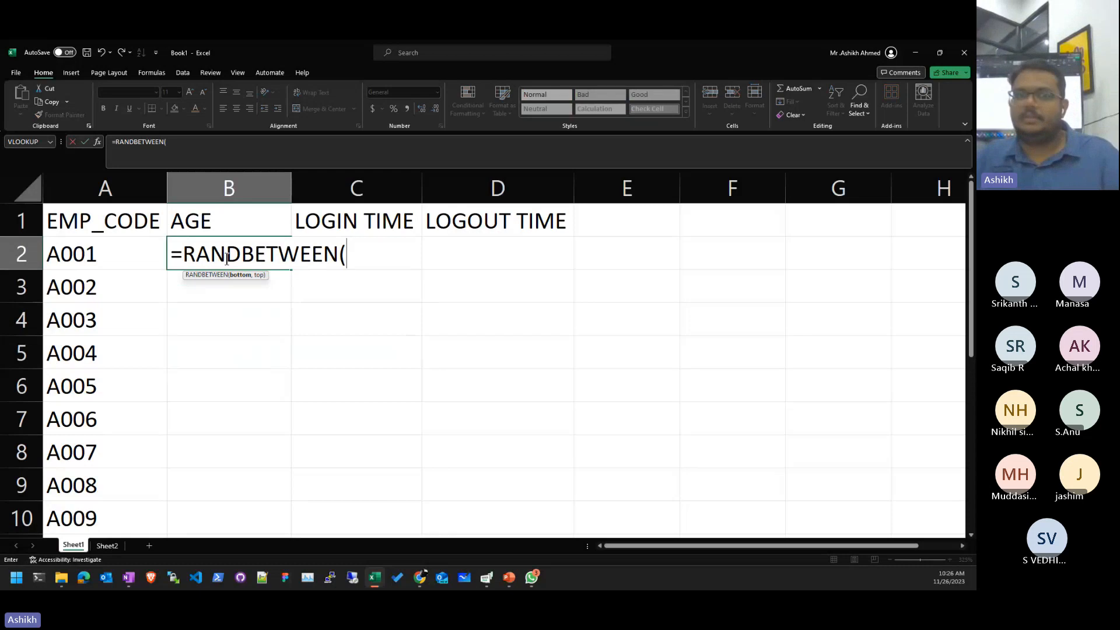
text(10,1)
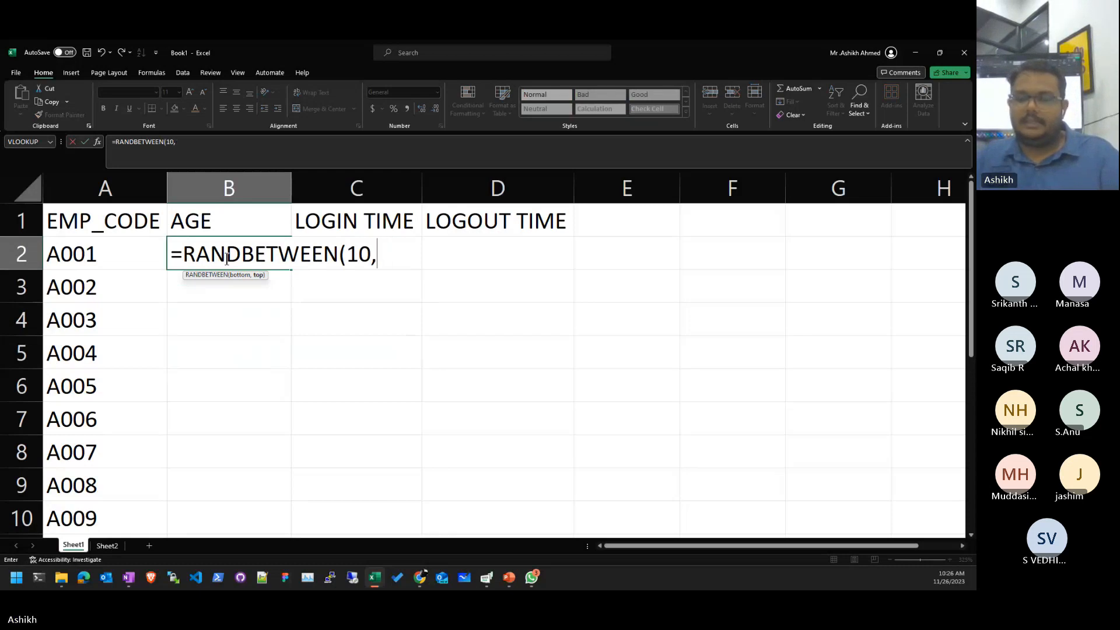
key(BackSpace)
key(BackSpace)
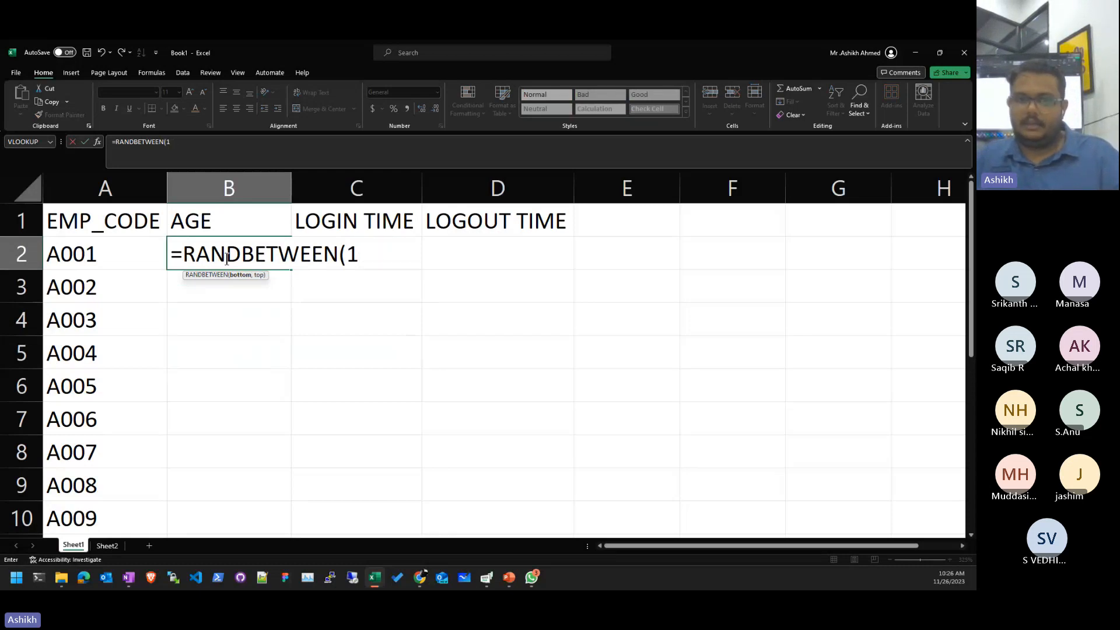
text(8,)
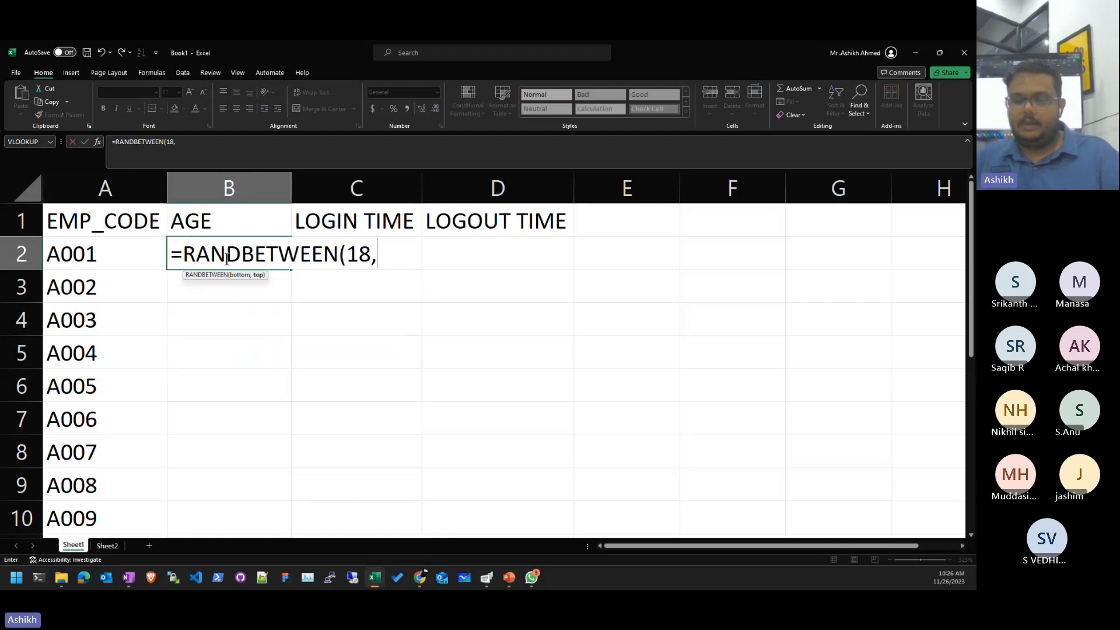
text(50))
key(ctrl+Return)
- Copy the RANDBETWEEN formula down into B2:B10
key(ctrl+c)
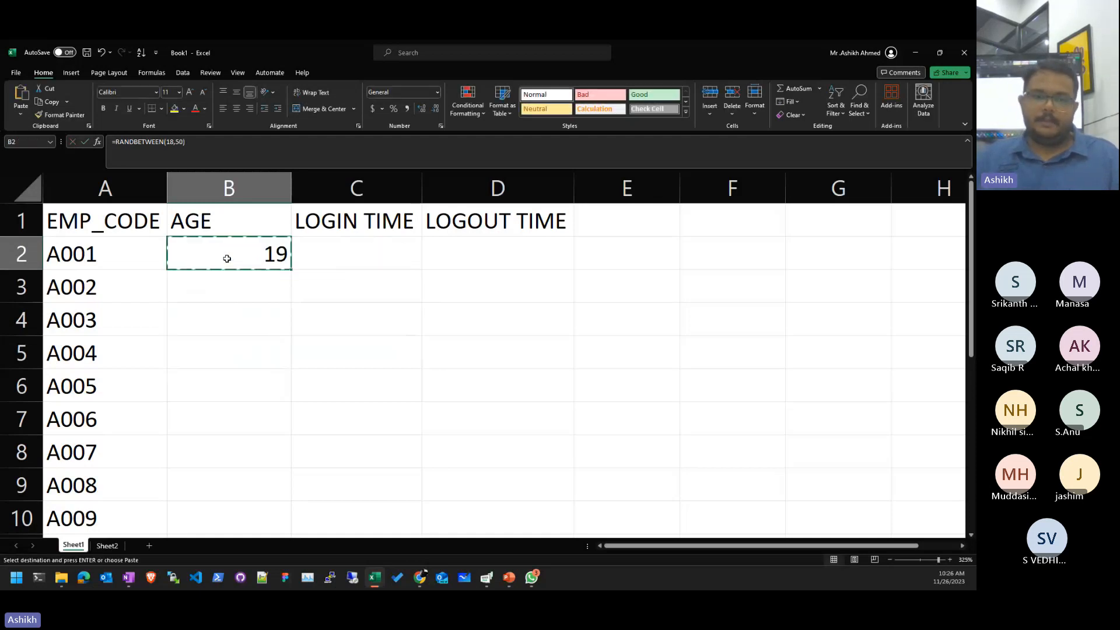
key(shift+Down)
key(shift+Down)
key(shift+Down)
key(shift+Down)
key(shift+Down)
key(shift+Down)
key(shift+Down)
key(shift+Down)
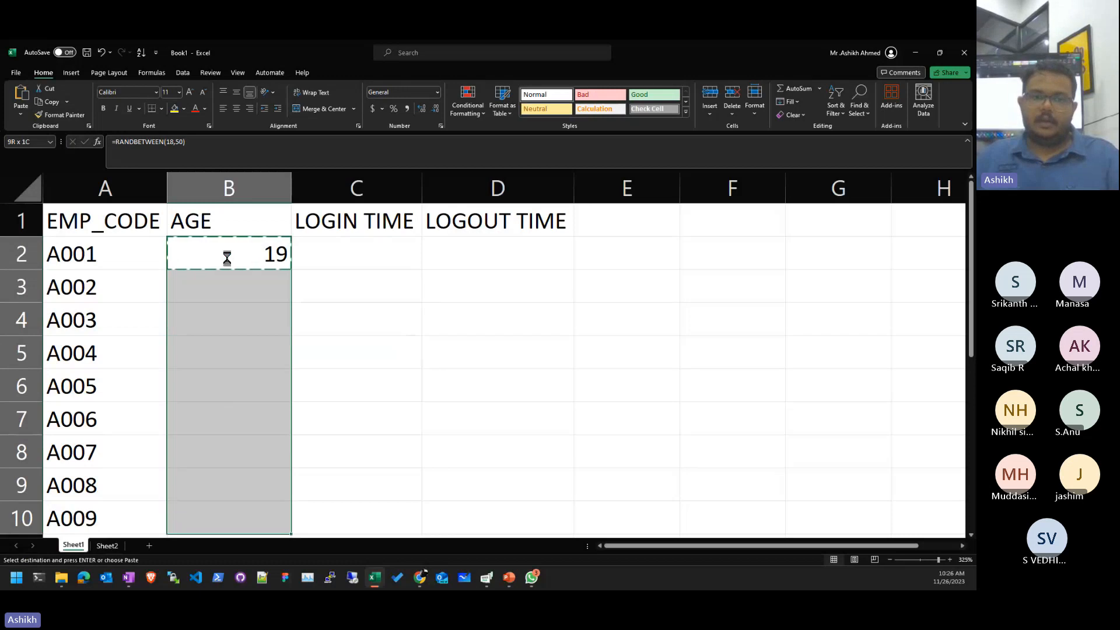
key(Return)
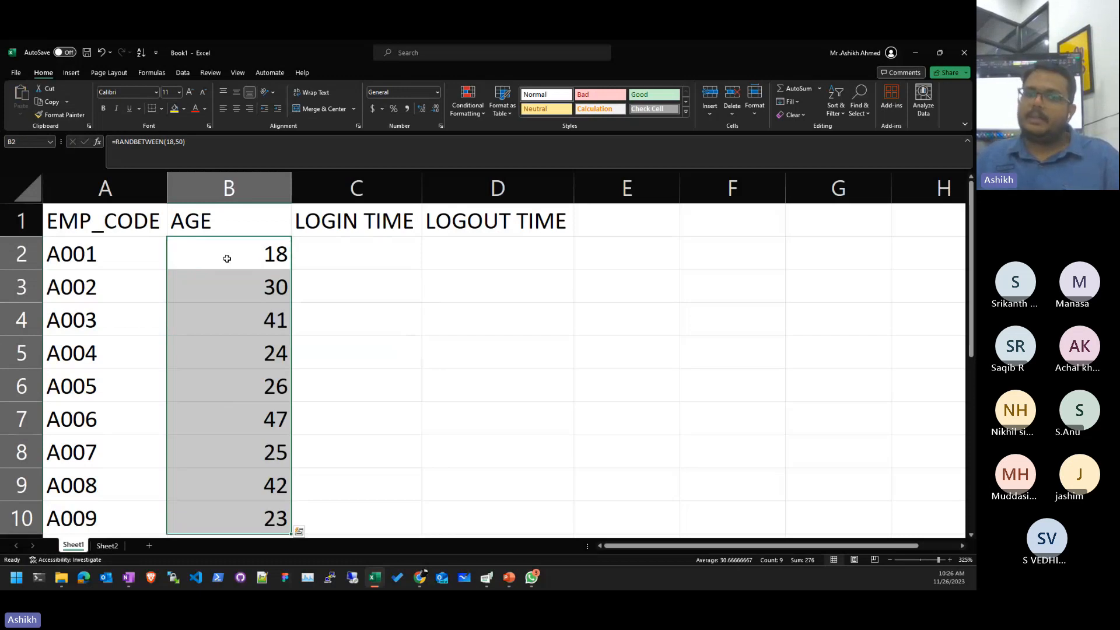
key(Right)
key(Right)
- Step through cells so the random ages recalculate several times
key(F2)
key(Return)
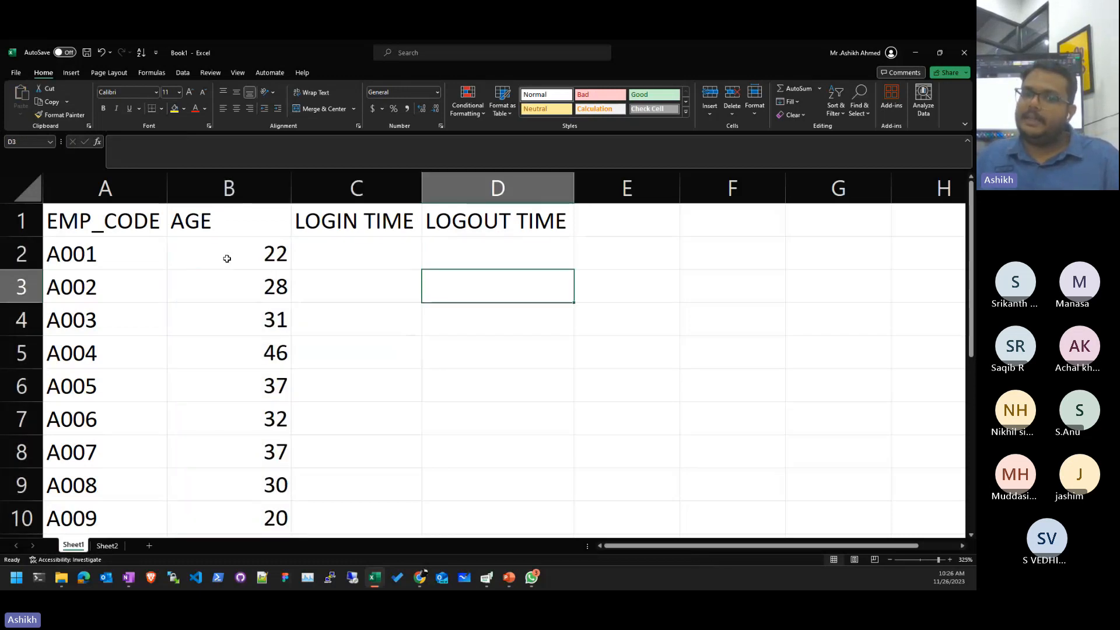
key(F2)
key(Return)
key(BackSpace)
key(Down)
key(BackSpace)
key(Down)
key(BackSpace)
key(Down)
key(BackSpace)
key(Left)
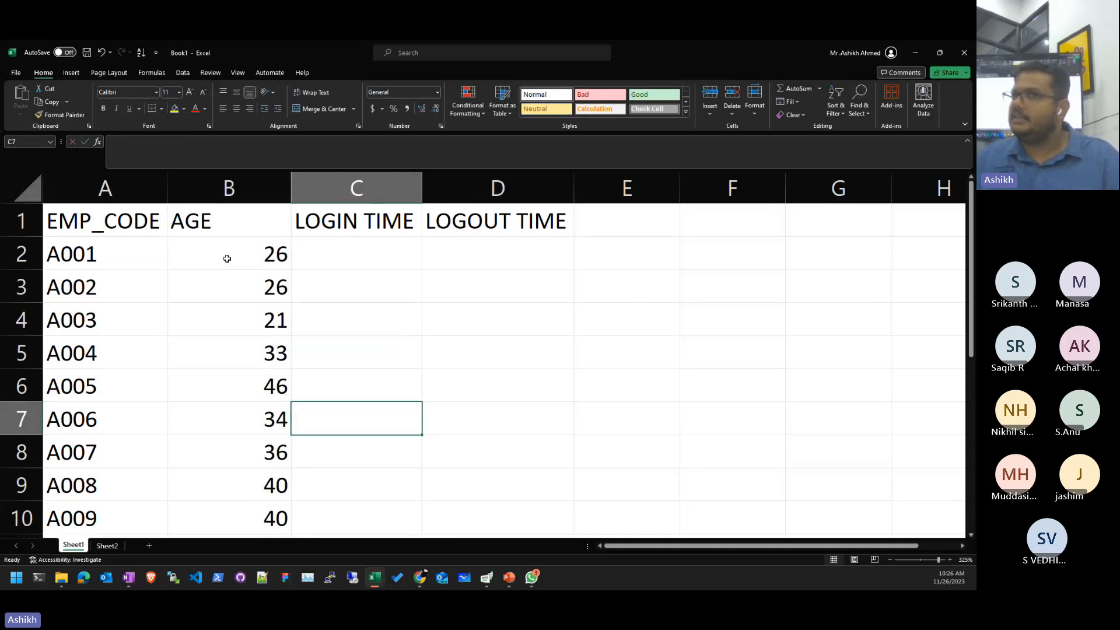
- Select the ages in B2:B10 and copy them
click(226, 259)
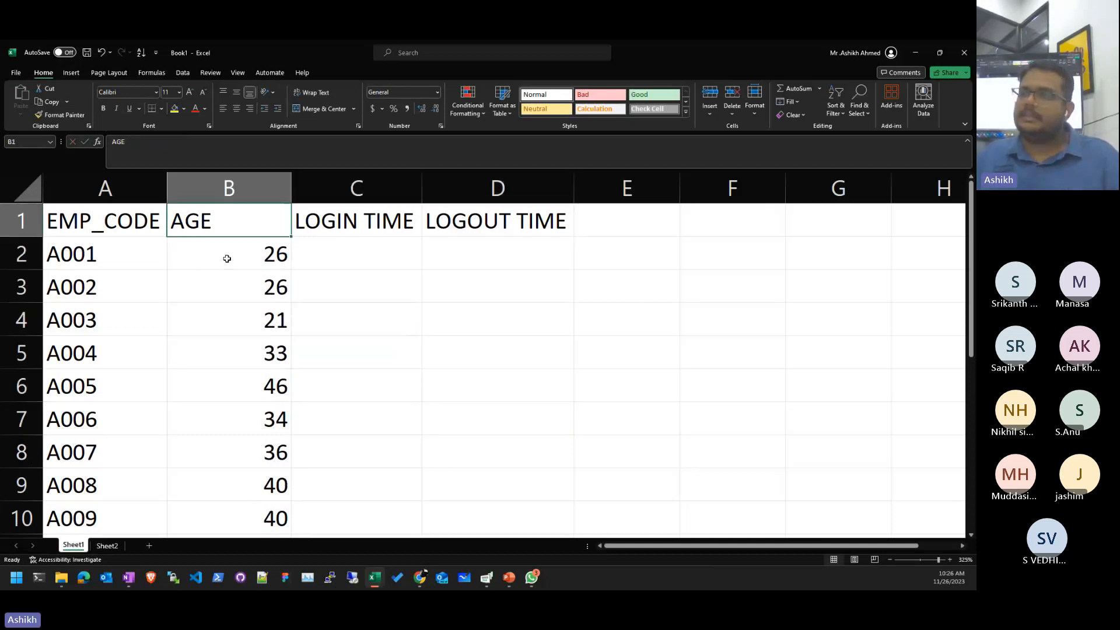
key(shift+Down)
key(shift+Down)
key(shift+Down)
key(shift+Down)
key(shift+Down)
key(shift+Down)
key(shift+Down)
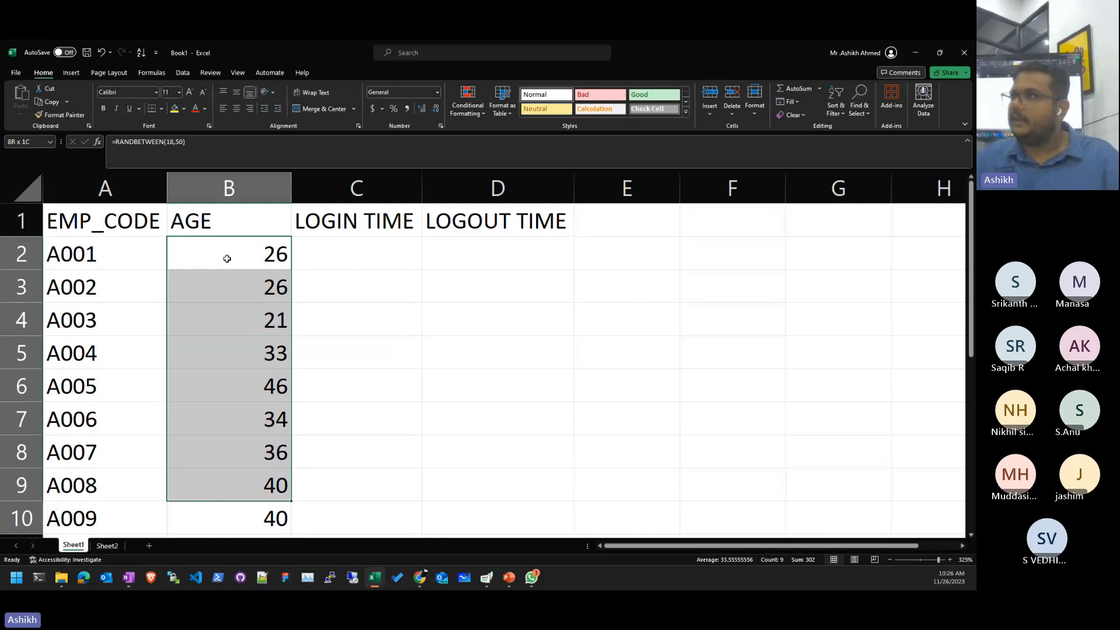
key(shift+Down)
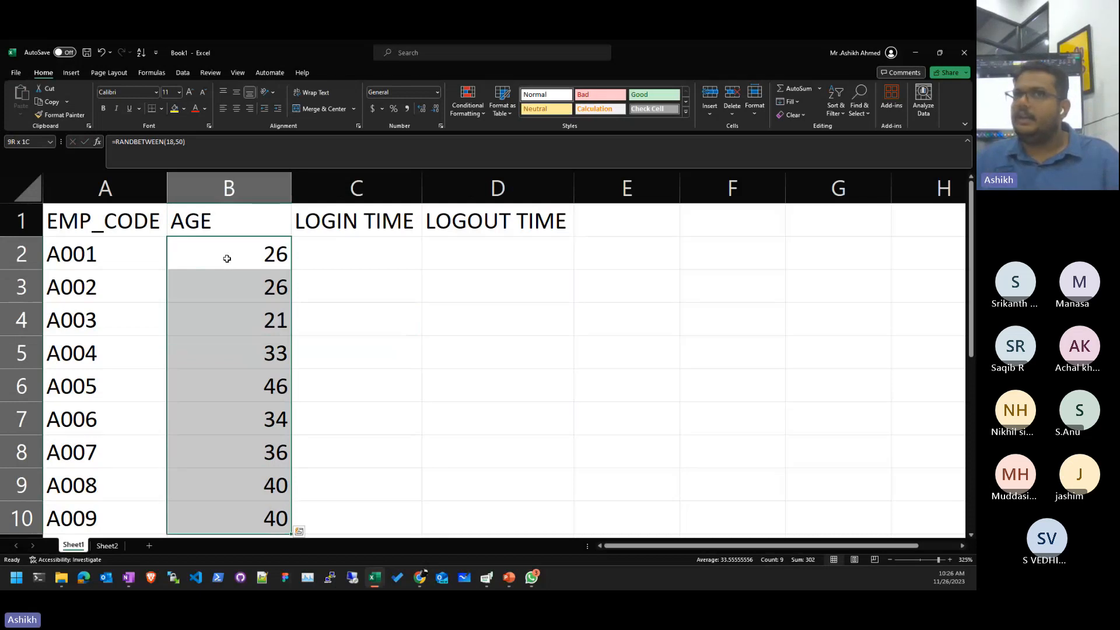
key(ctrl+c)
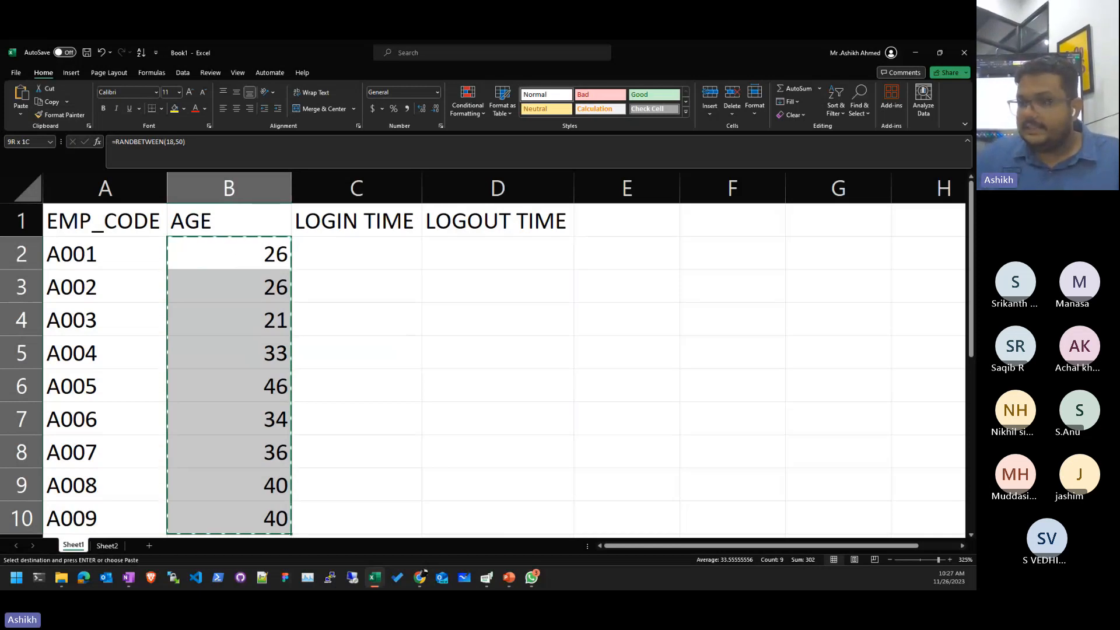
- Paste the copied ages back into B2:B10 as values only
key(alt+Tab)
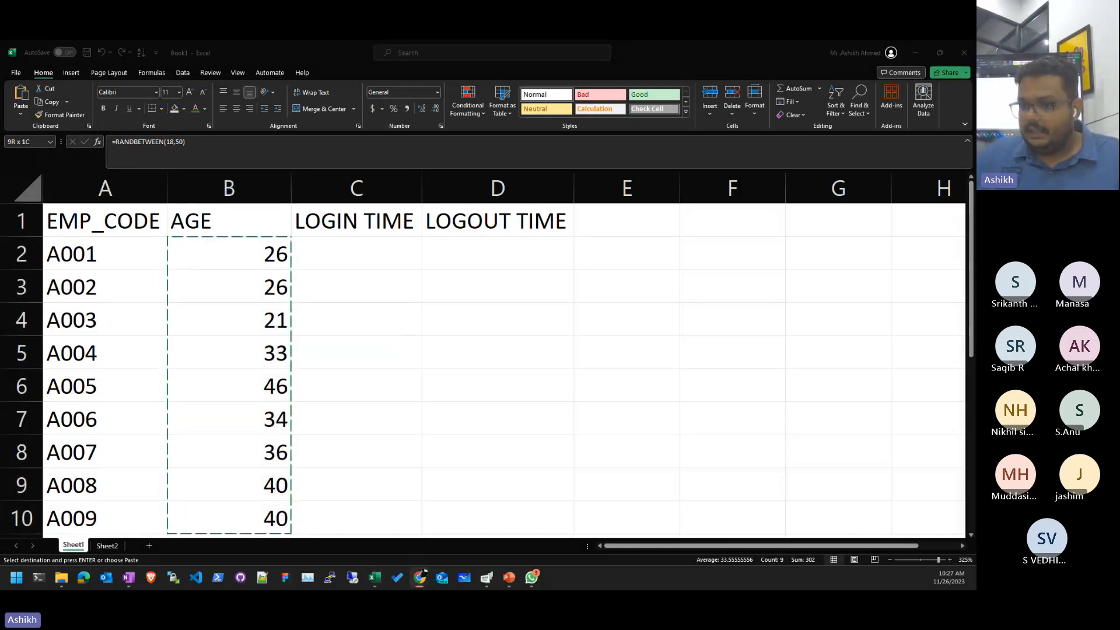
click(357, 78)
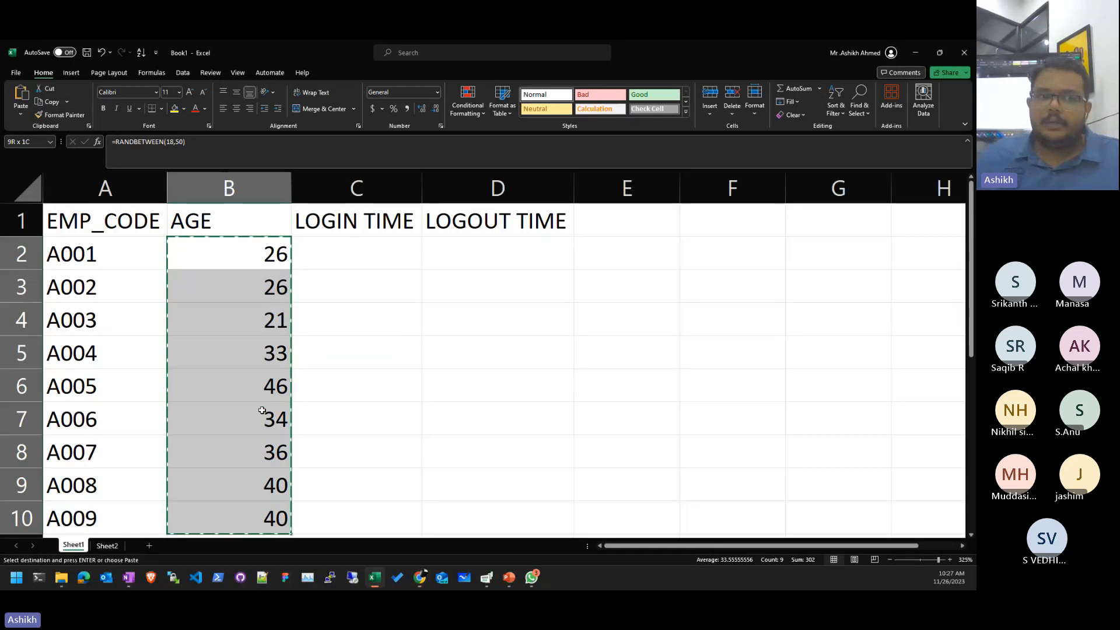
click(19, 117)
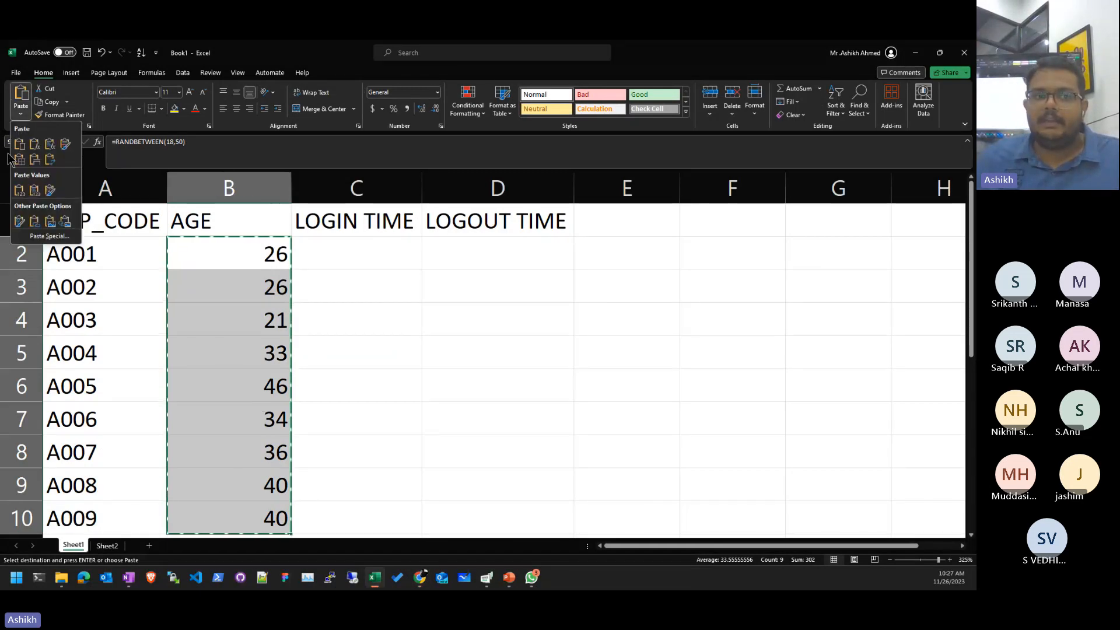
click(24, 190)
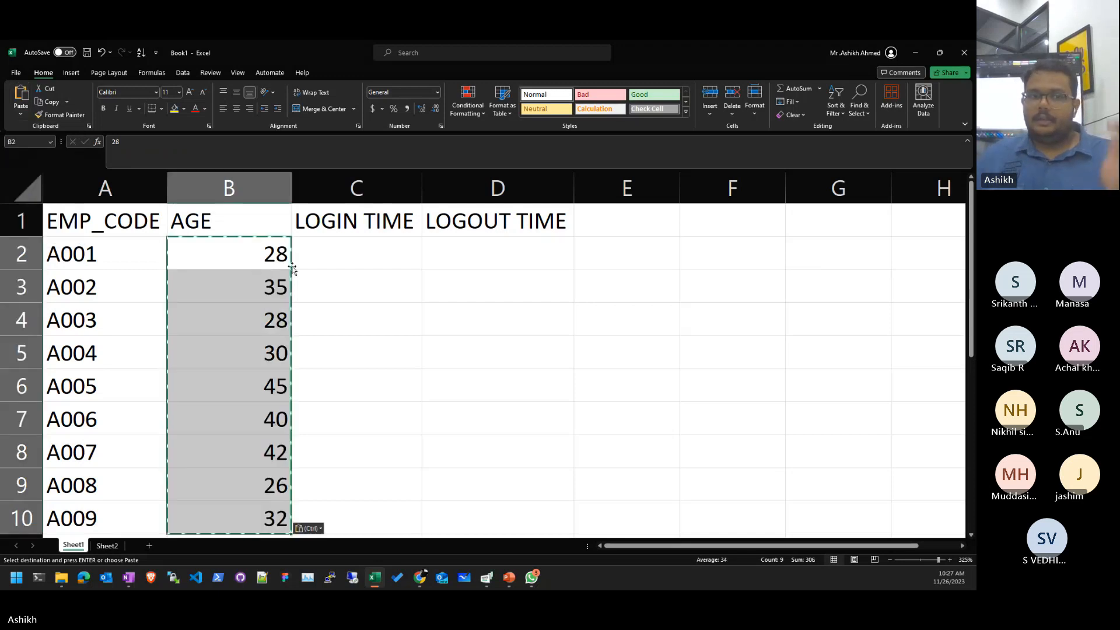
key(Escape)
- Check the AGE cells hold plain numbers, auto-fit column B, then undo the width change
click(251, 259)
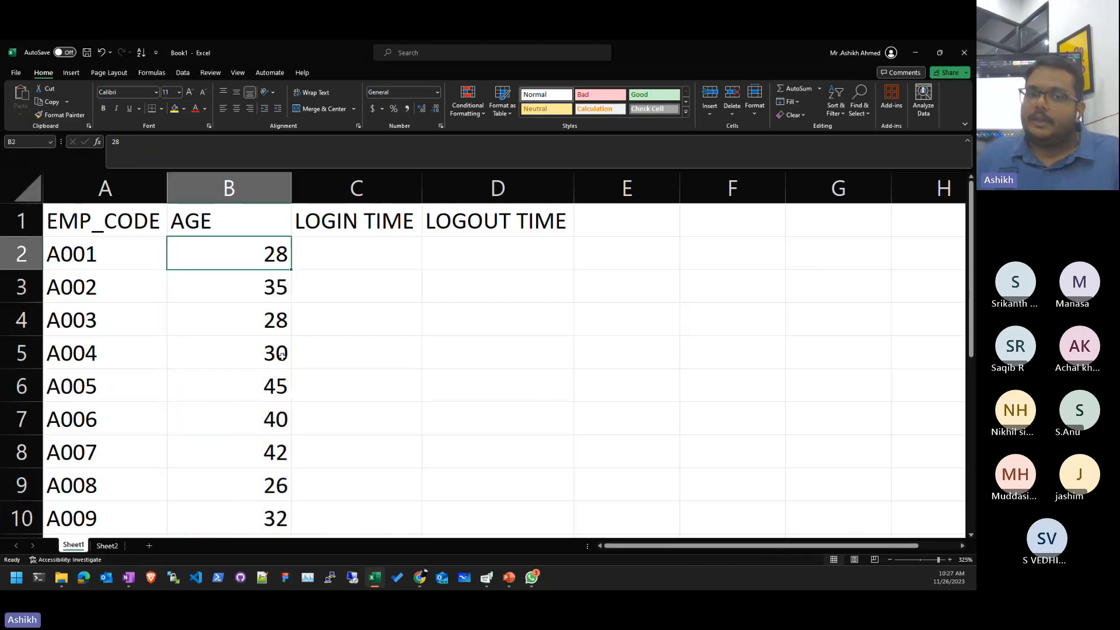
click(263, 286)
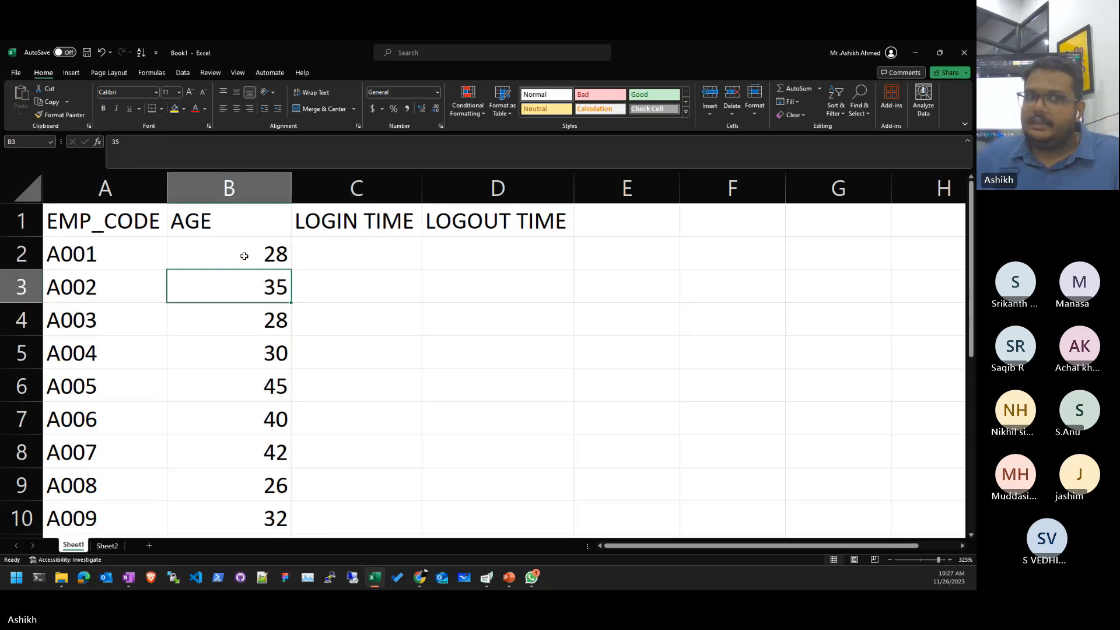
double_click(291, 188)
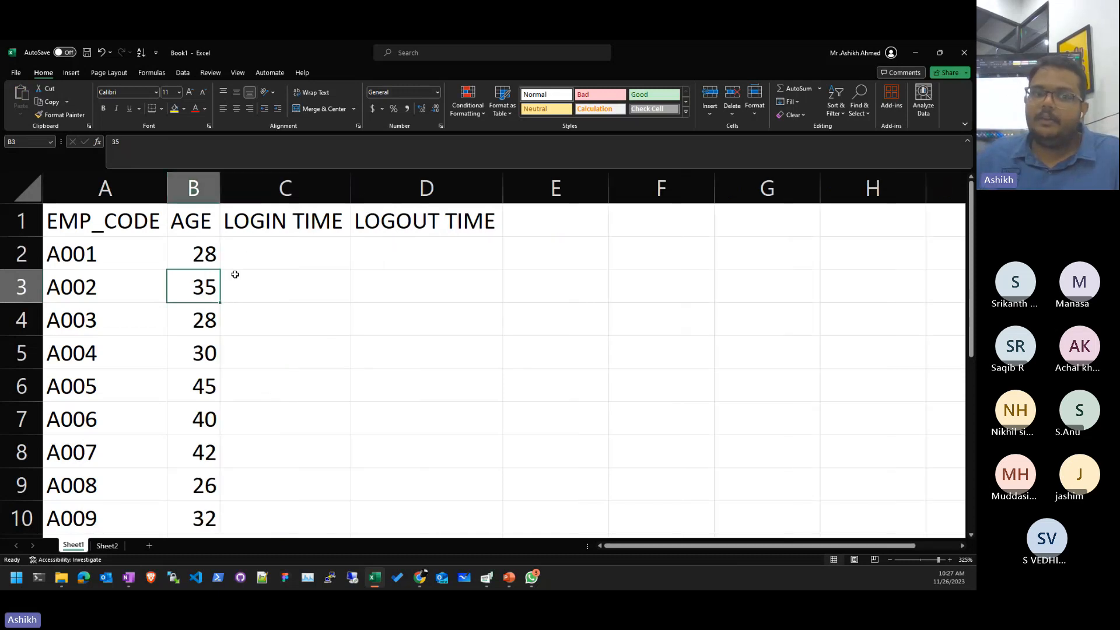
click(200, 343)
double_click(197, 397)
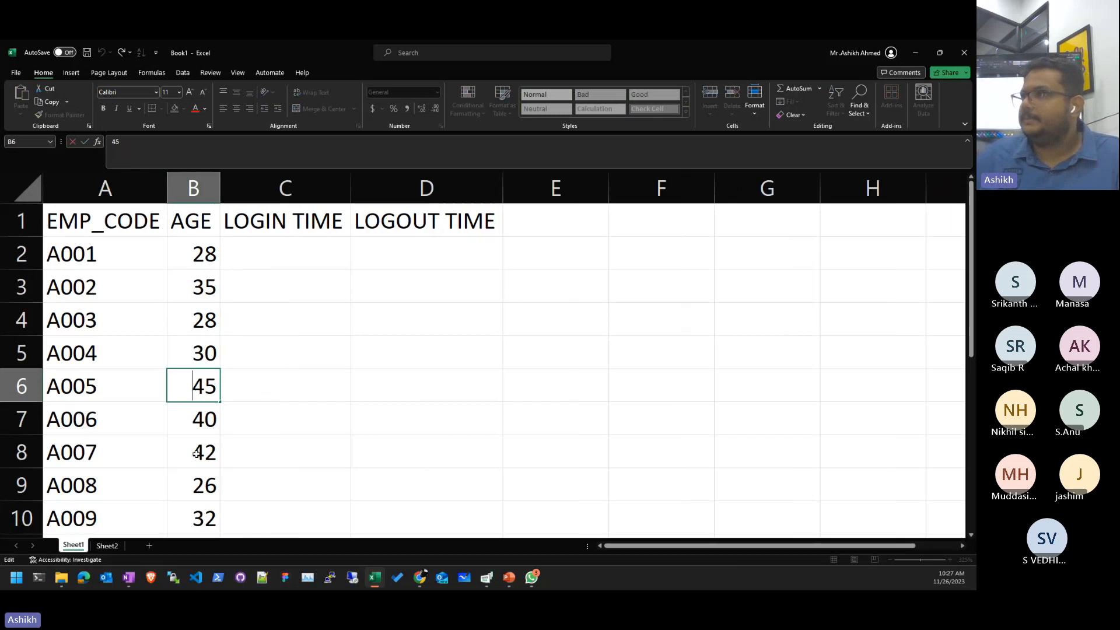
click(310, 383)
key(Left)
key(Up)
key(ctrl+z)
key(ctrl+z)
key(ctrl+z)
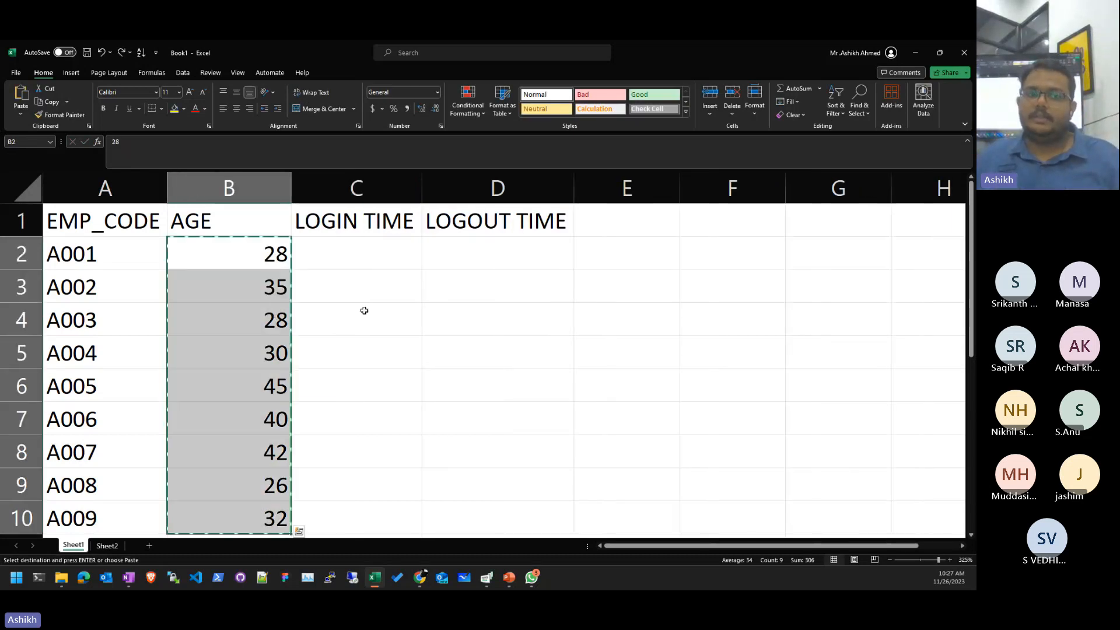
- Undo the values paste to restore the RANDBETWEEN formulas and let the ages recalculate
key(ctrl+z)
click(362, 307)
double_click(260, 287)
key(Escape)
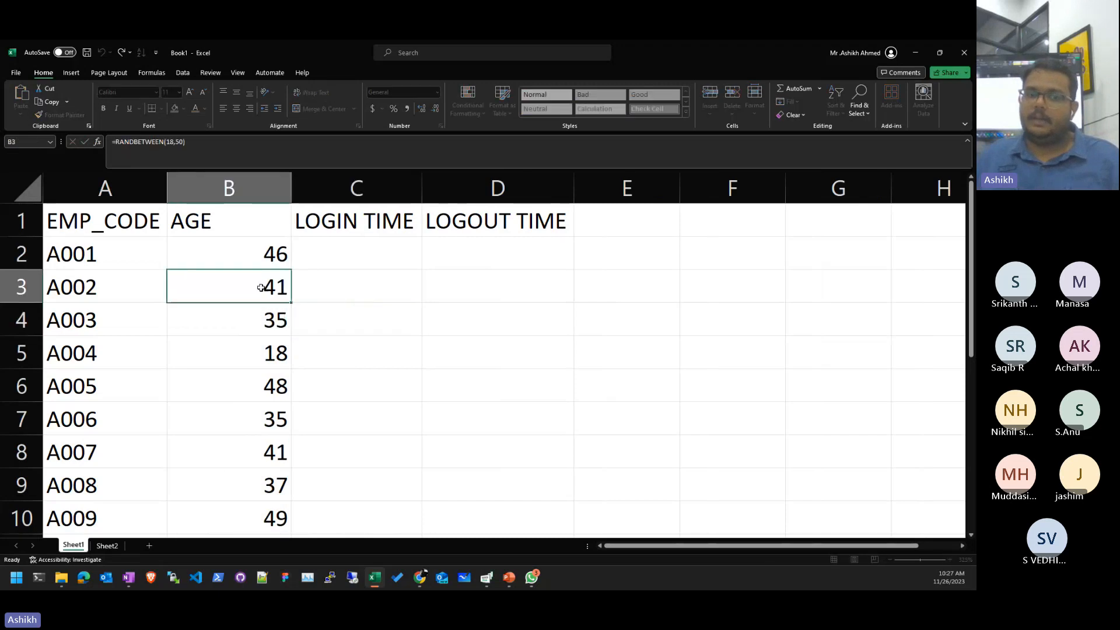
key(F2)
key(Return)
key(F2)
key(Return)
key(F2)
key(Return)
key(F2)
key(Return)
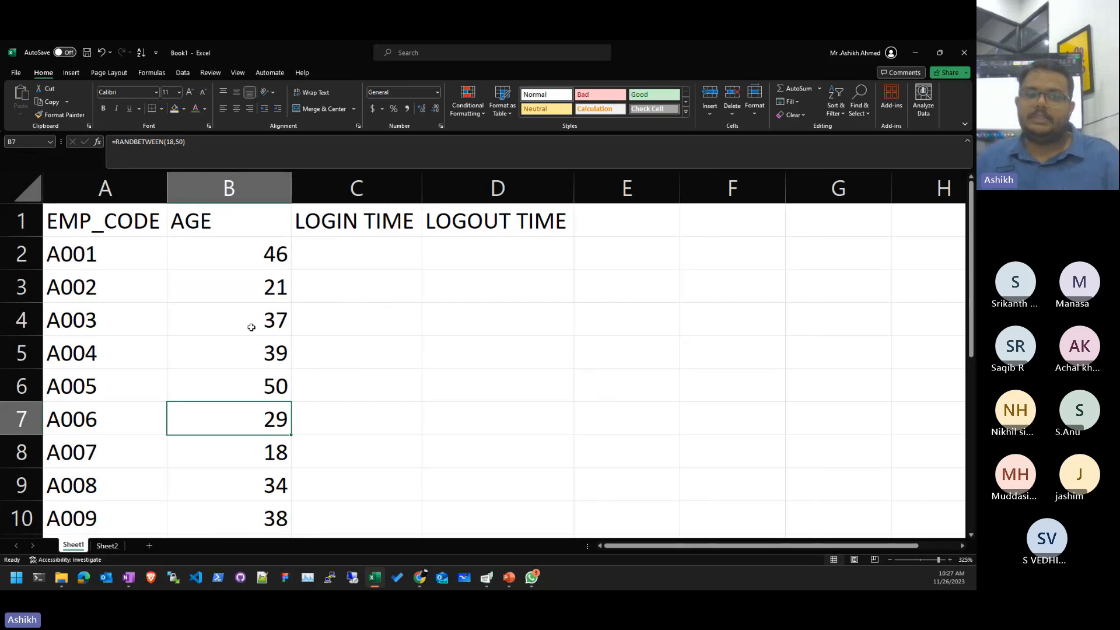
- Copy B2:B10, paste values with Alt+E+S+V, and auto-fit column B
click(277, 292)
click(273, 261)
key(ctrl+shift+Down)
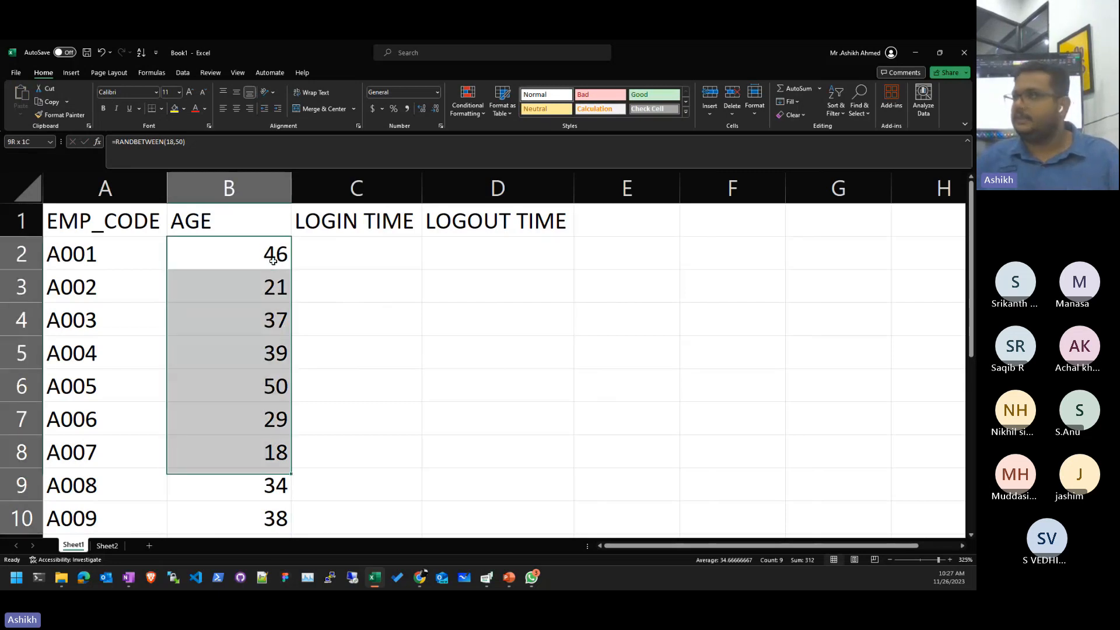
key(ctrl+c)
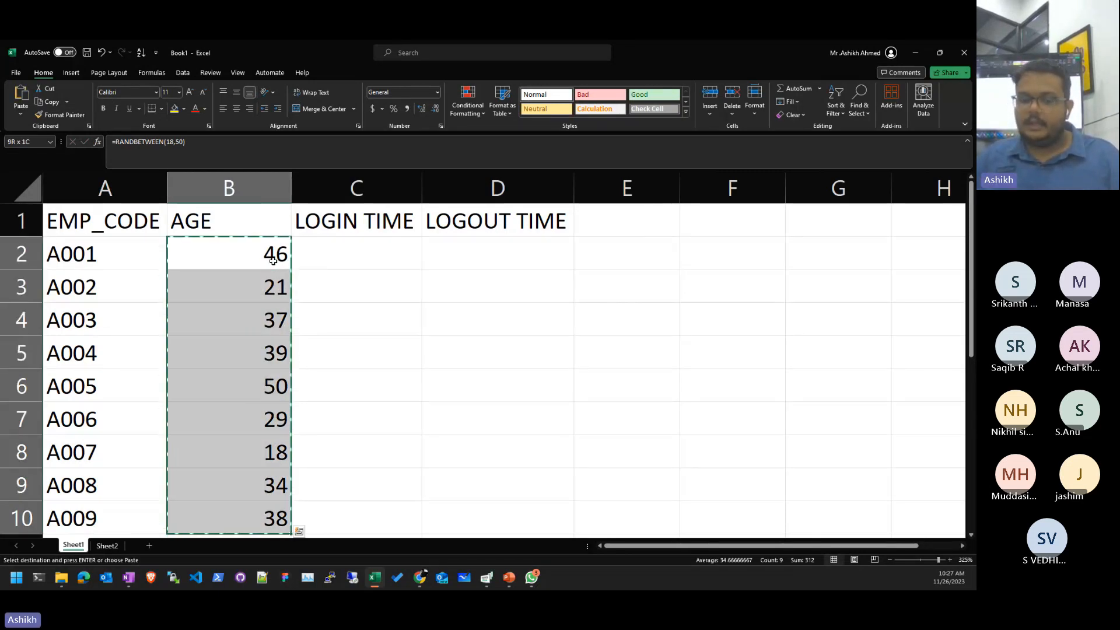
key(alt)
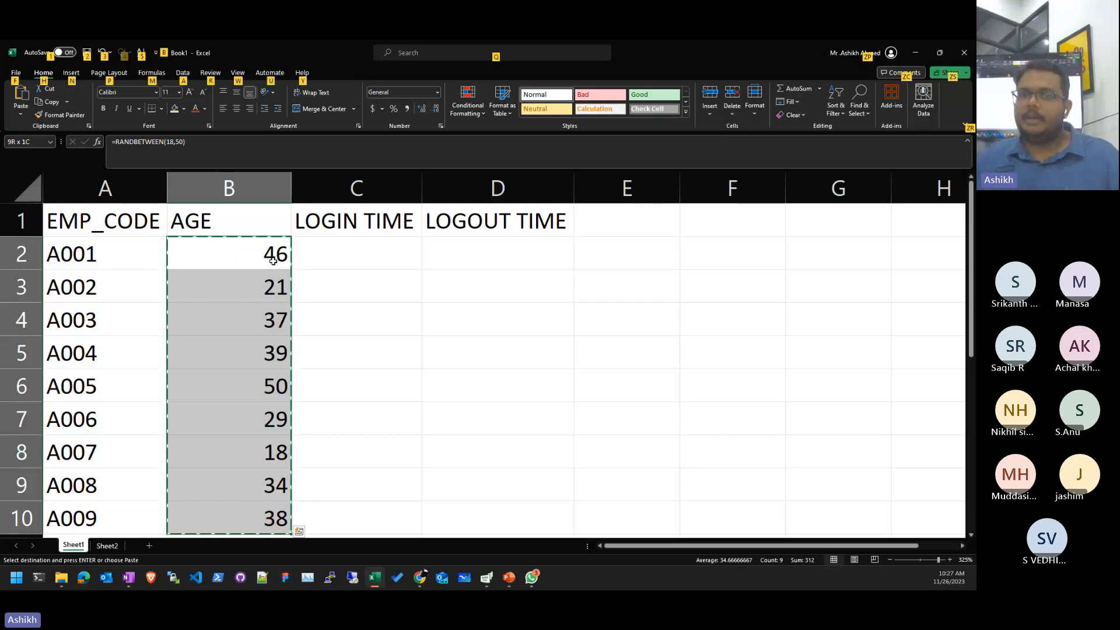
key(e)
key(s)
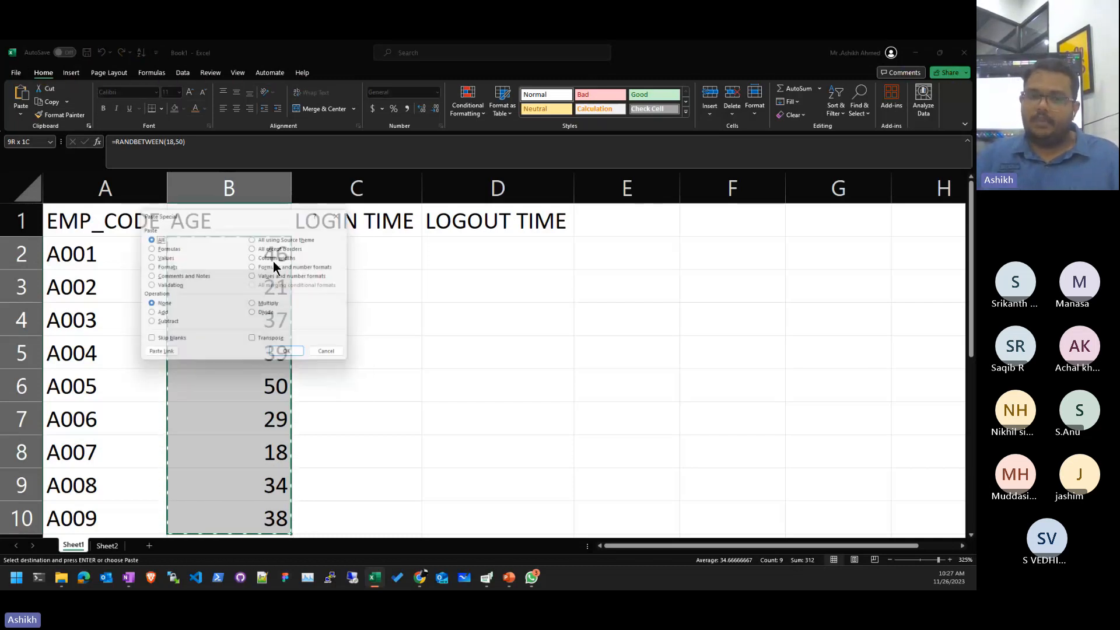
key(v)
key(Return)
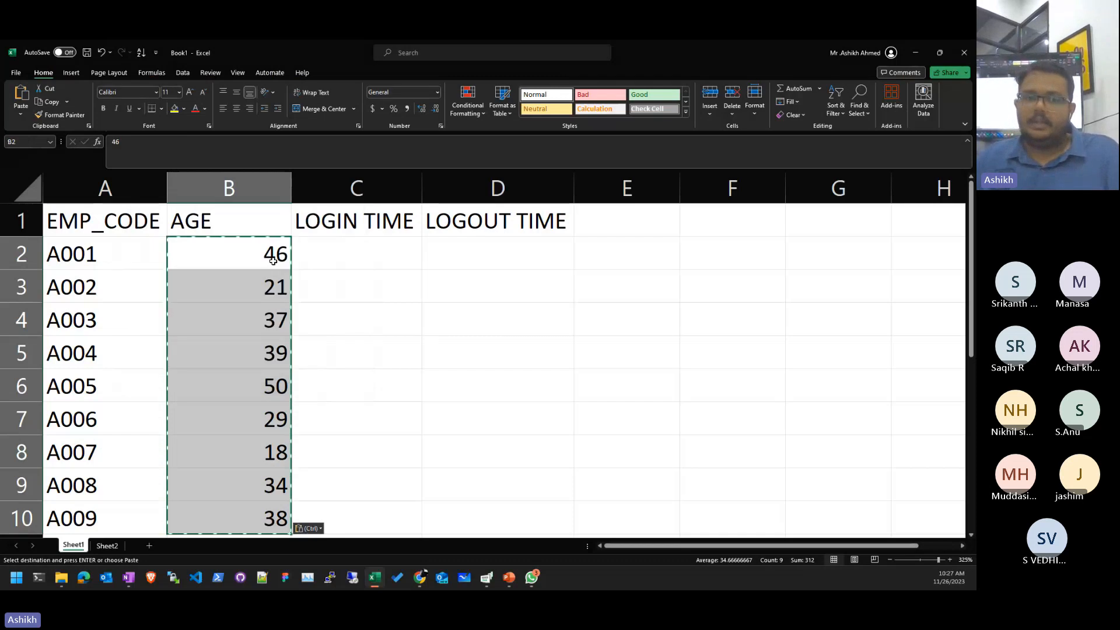
key(Escape)
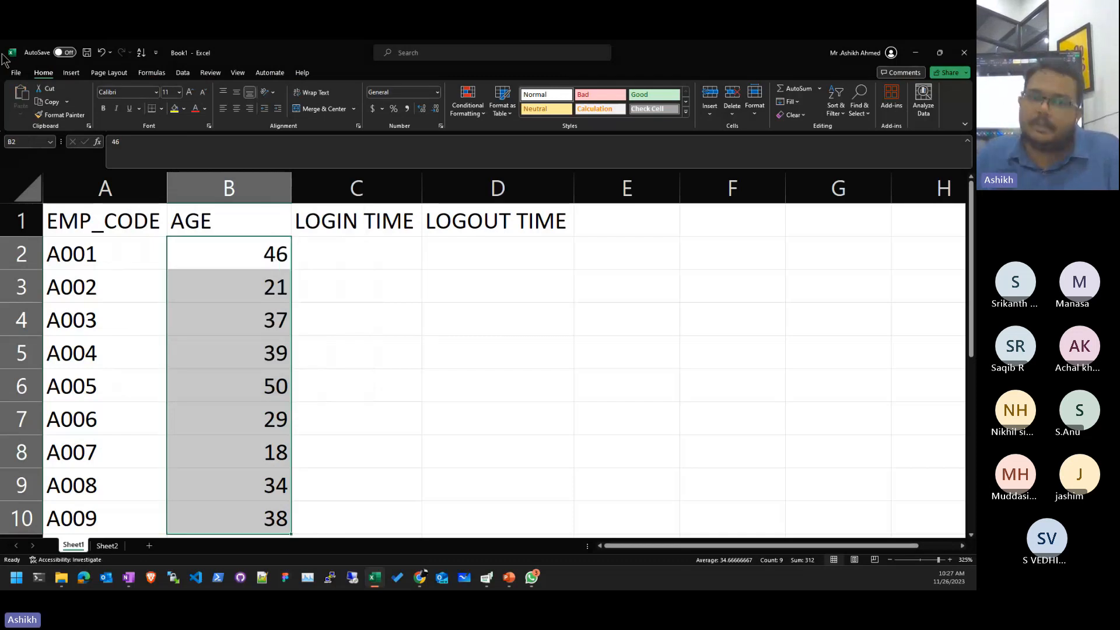
double_click(292, 198)
- Delete the ages 21, 37, 50 and 18 from the AGE column
click(292, 260)
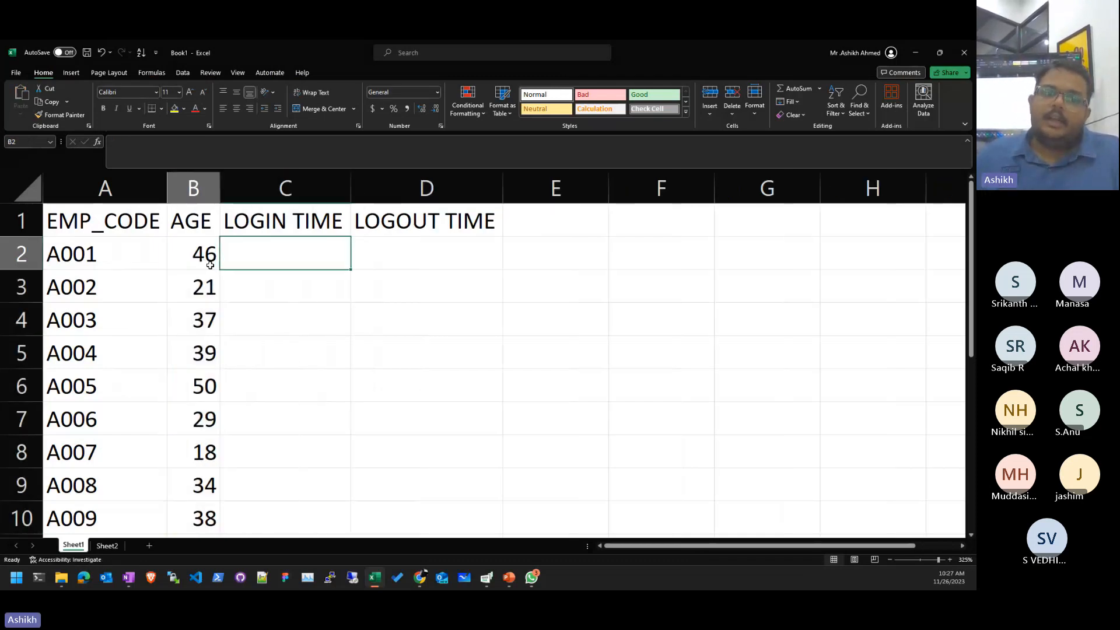
click(187, 260)
drag(215, 268, 207, 289)
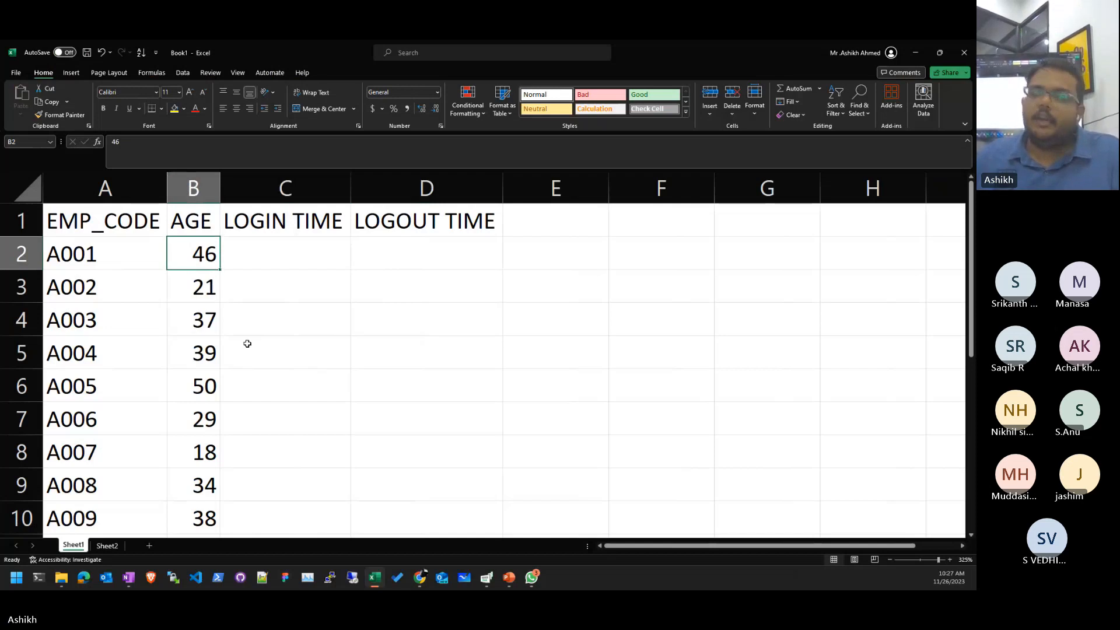
key(Down)
key(Up)
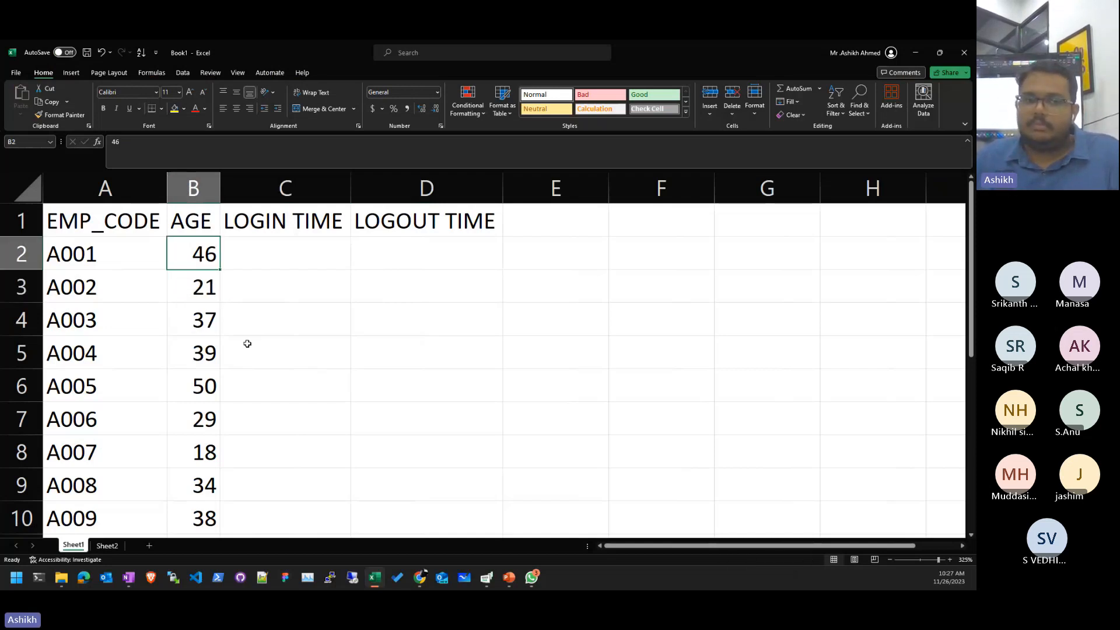
key(Down)
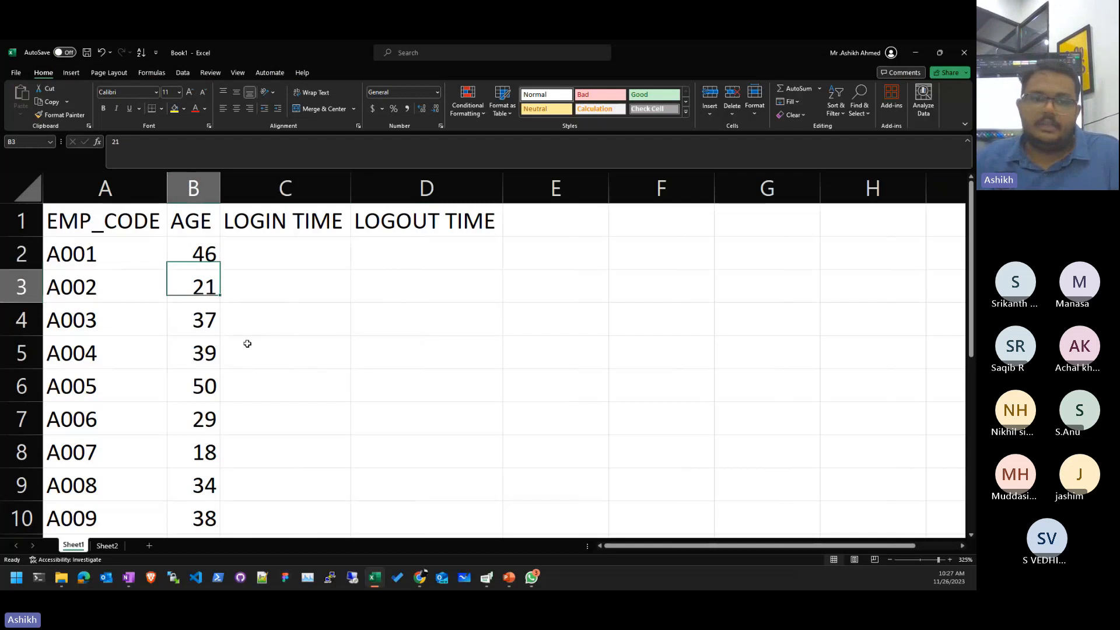
key(Delete)
key(Down)
key(Delete)
click(248, 343)
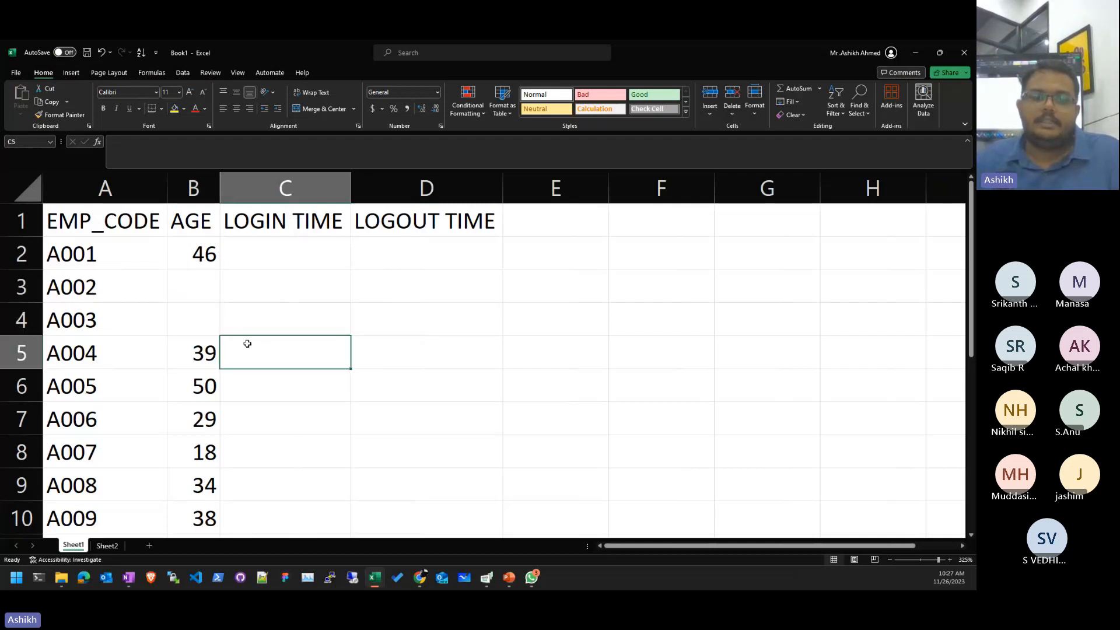
key(Left)
key(Down)
key(Delete)
key(Down)
key(Down)
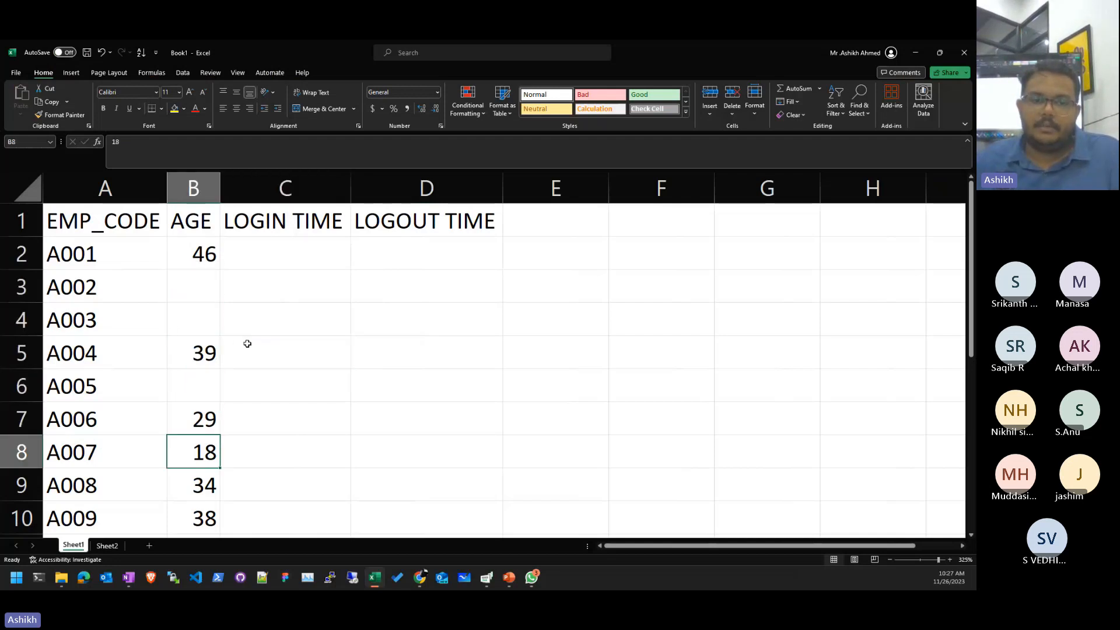
key(Delete)
- Delete the remaining ages 38, 34, 29, 39 and 46, then select B2:B10
key(Down)
key(Down)
key(Delete)
key(Up)
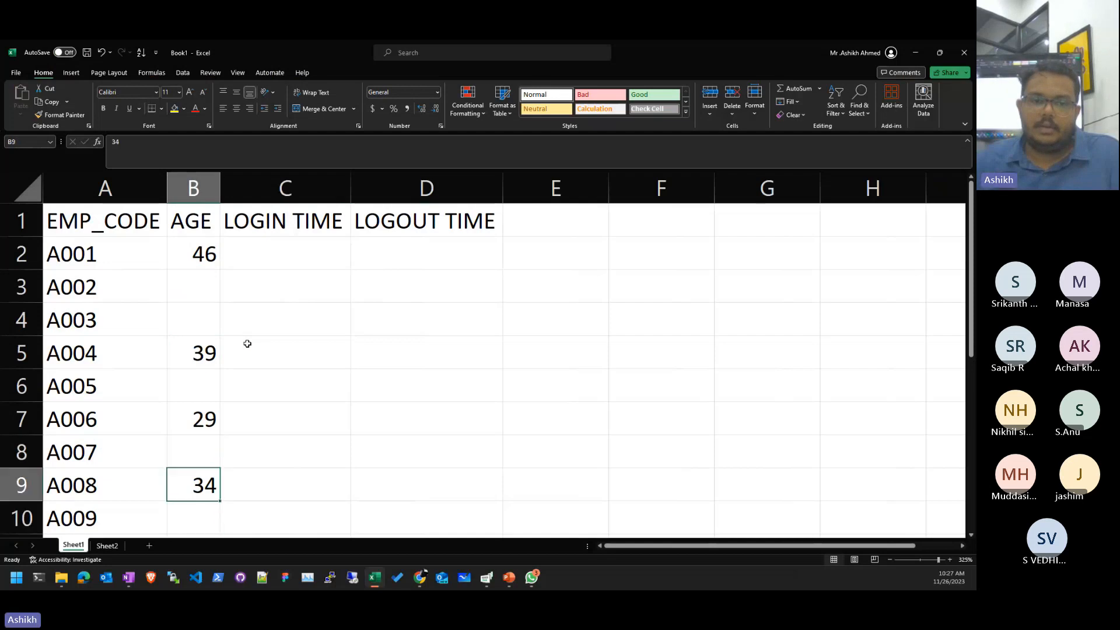
key(Delete)
key(End)
key(Up)
key(Up)
key(Down)
key(Delete)
key(Up)
key(Up)
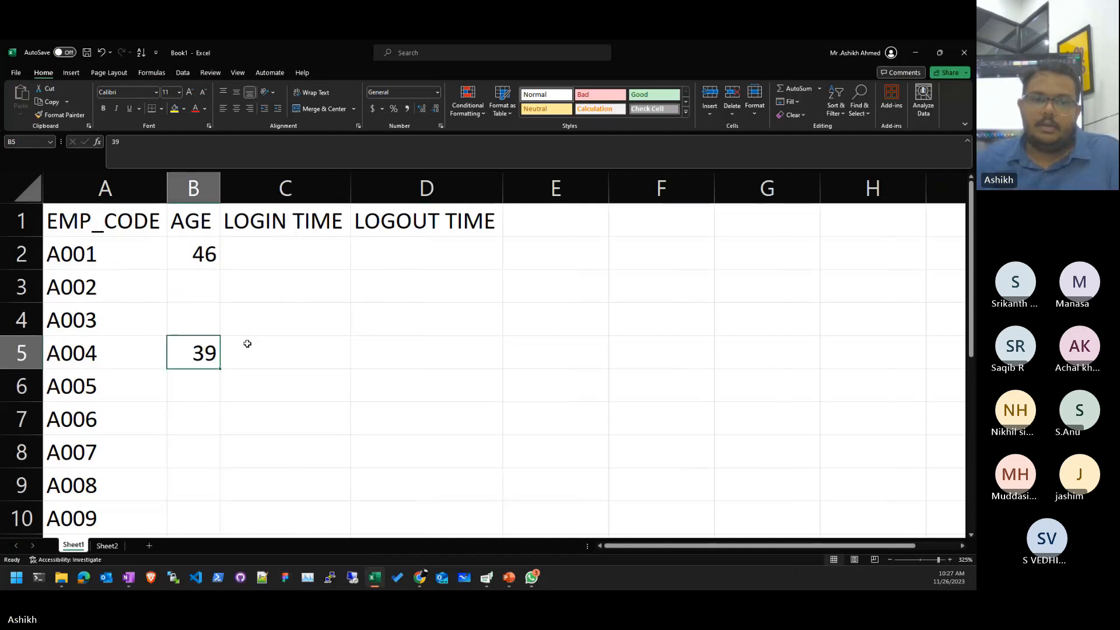
key(Delete)
key(Up)
key(Up)
key(Up)
key(Delete)
key(shift+Down)
key(shift+Down)
key(shift+Down)
key(shift+Down)
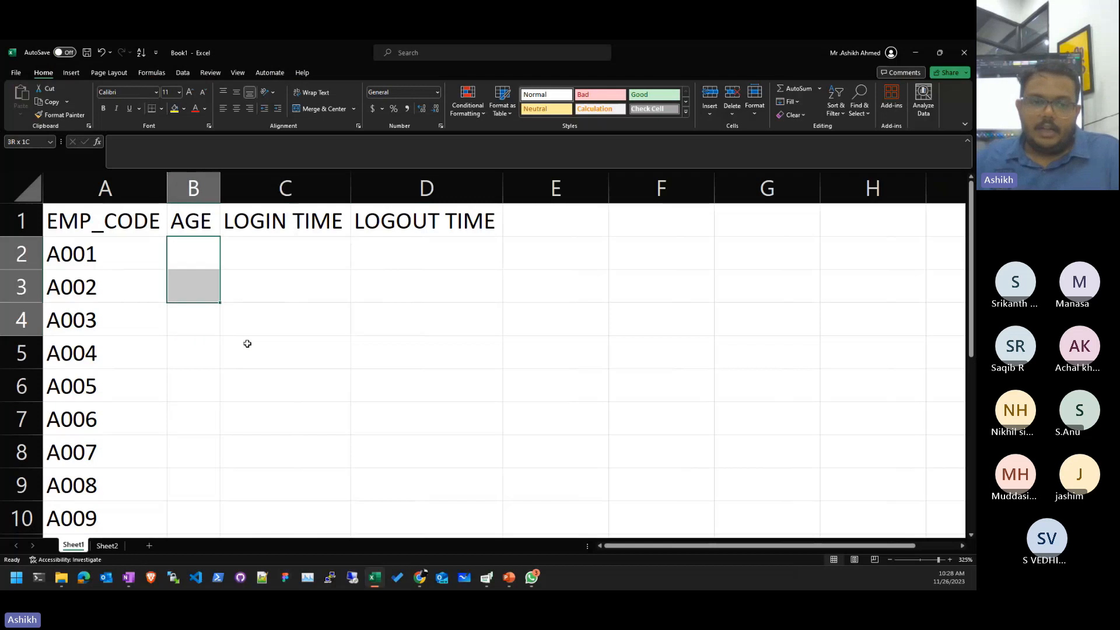
key(shift+Down)
key(shift+Down)
key(shift+Down)
key(shift+Down)
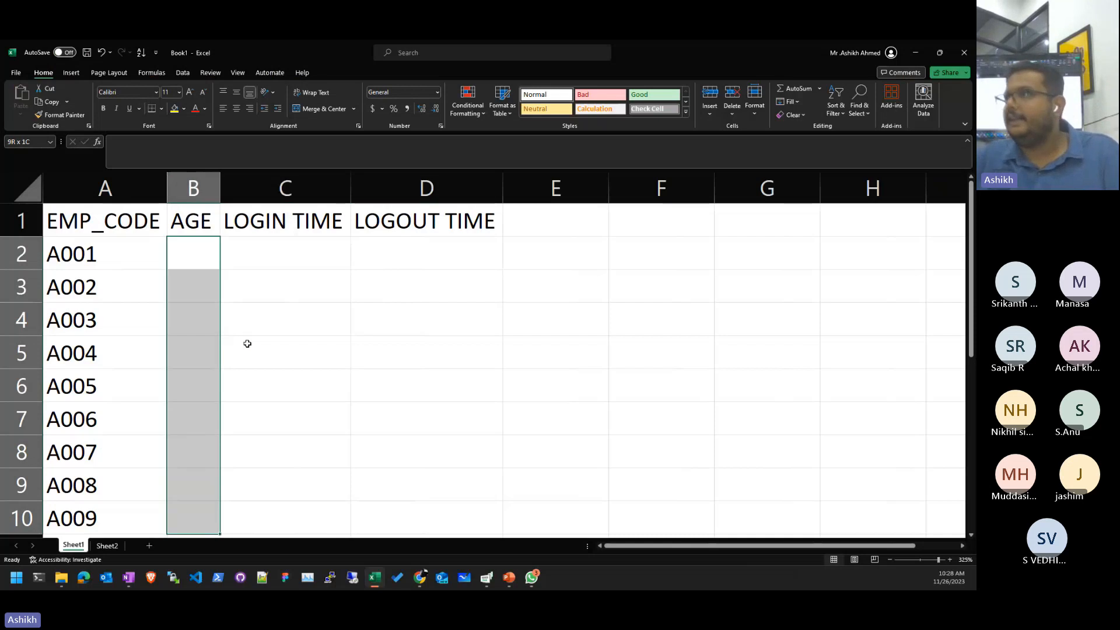
- Add a Data Validation rule on B2:B10 allowing whole numbers between 10 and 55
click(182, 75)
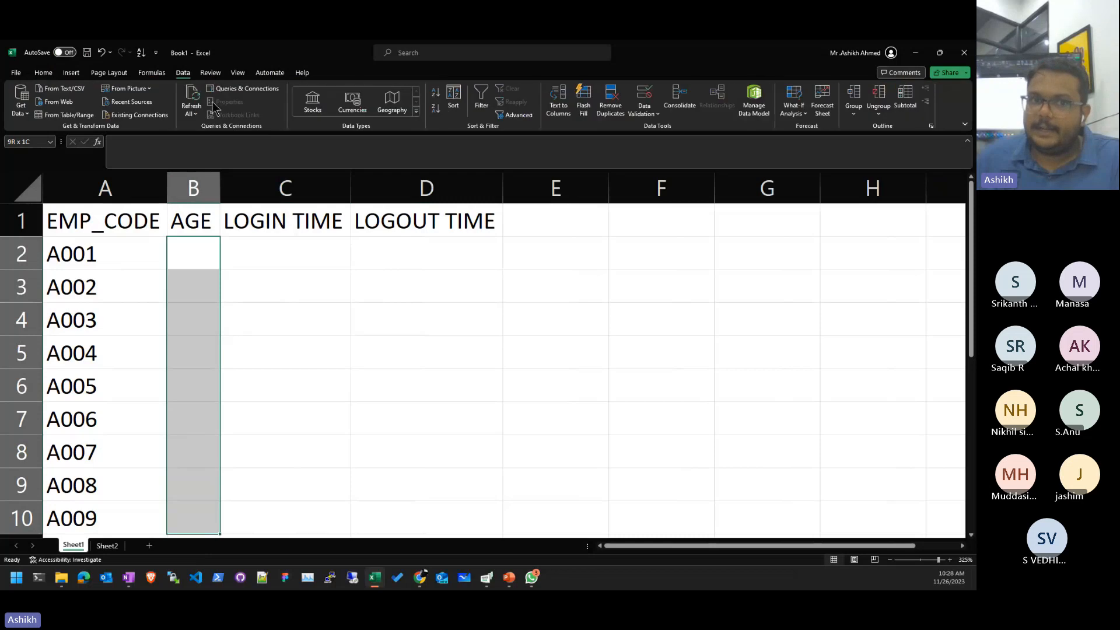
click(646, 101)
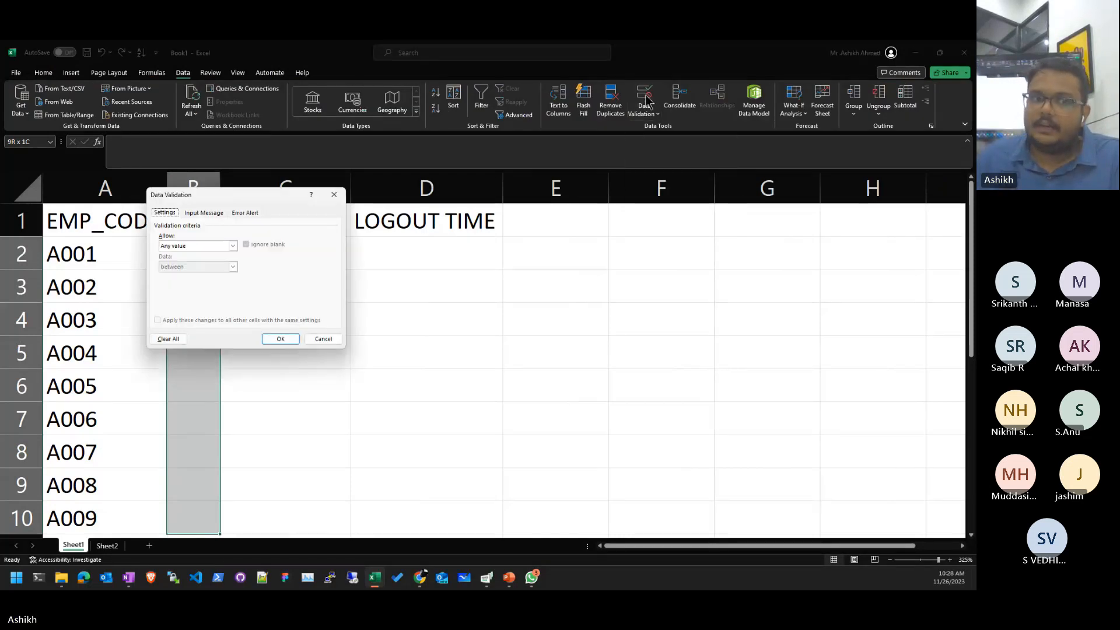
drag(257, 195, 509, 288)
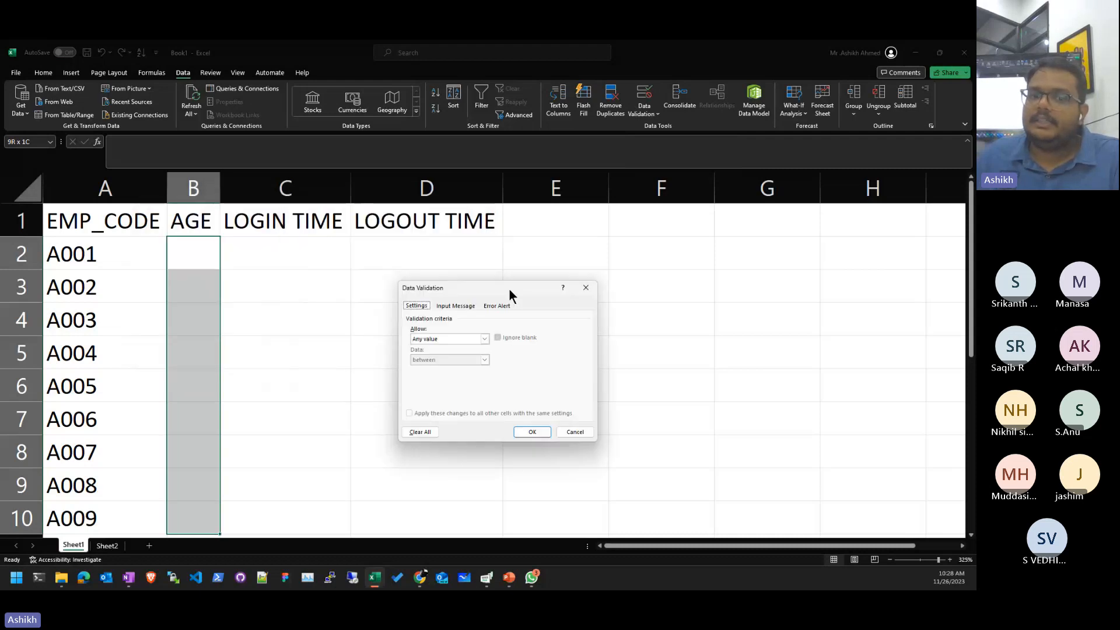
click(434, 339)
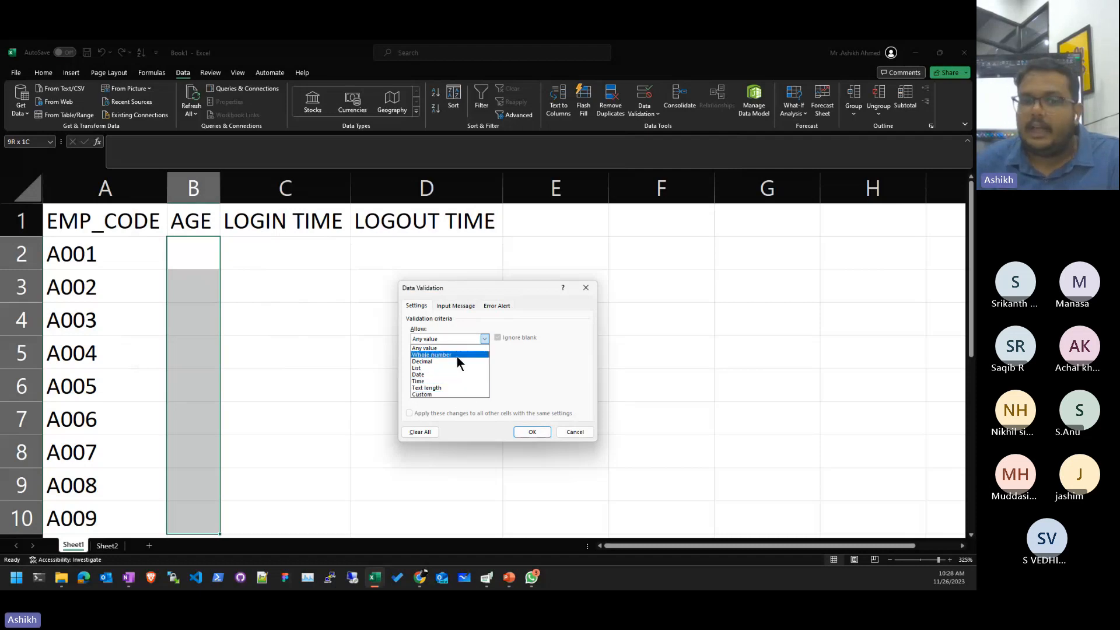
click(456, 356)
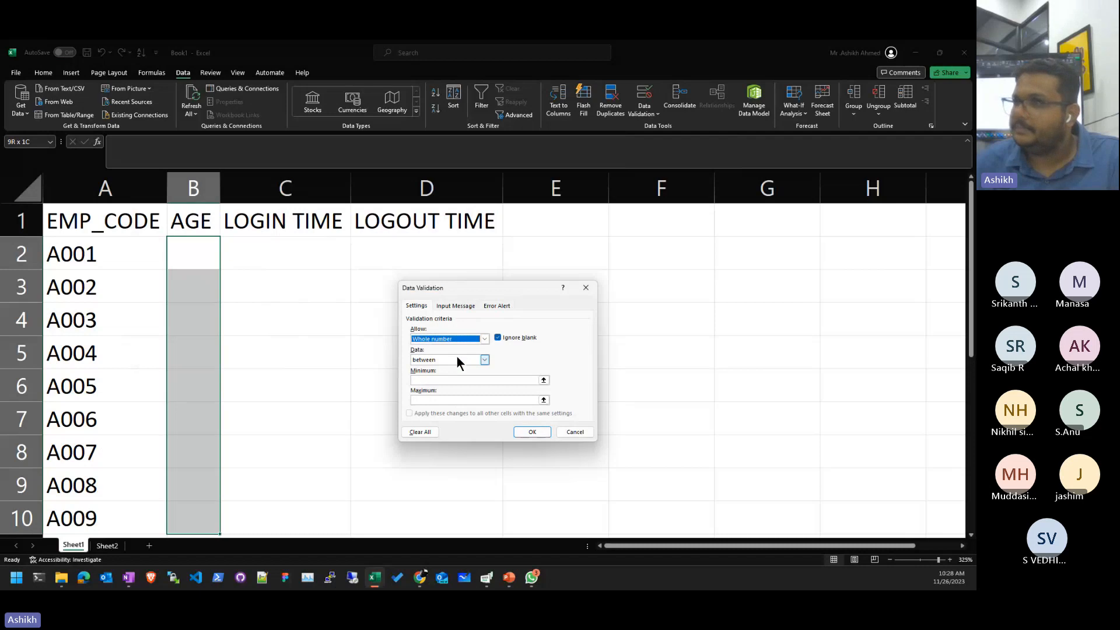
click(429, 362)
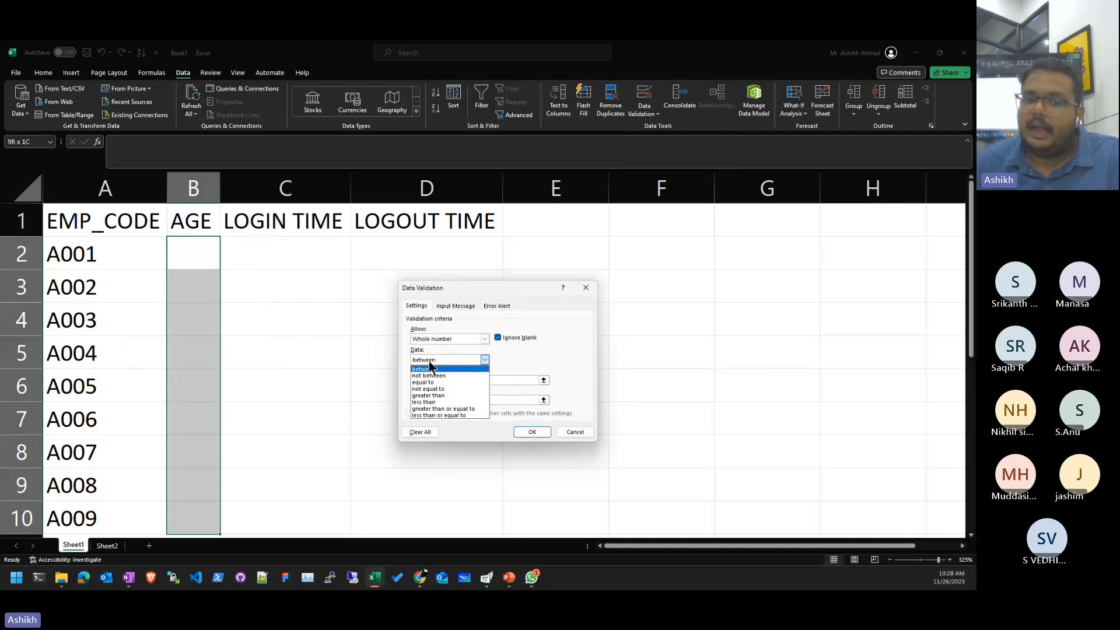
click(430, 361)
click(428, 362)
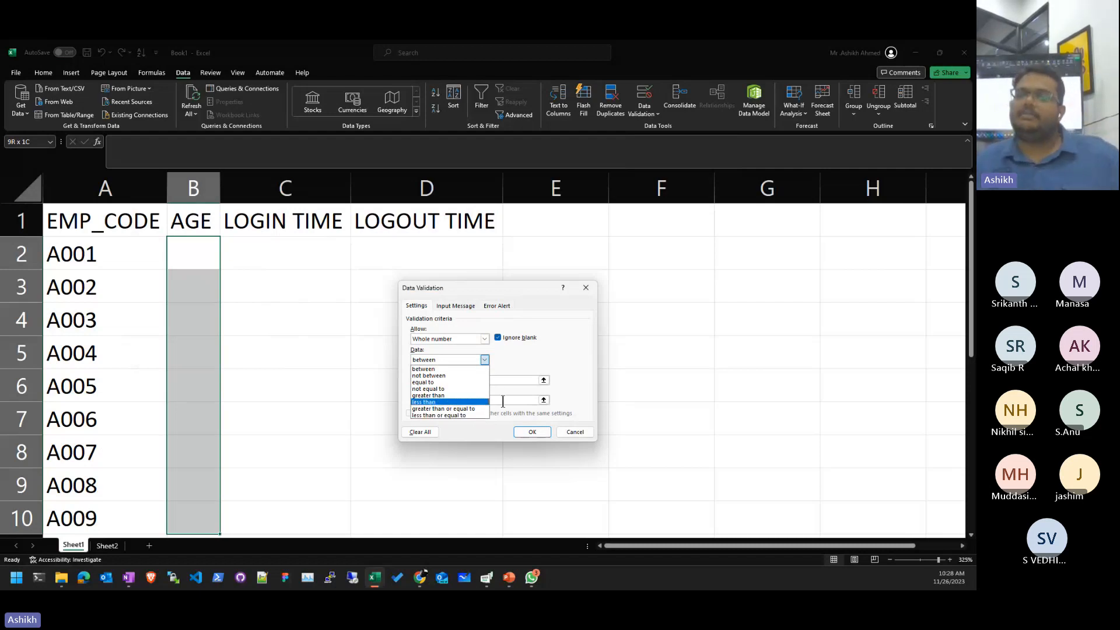
click(460, 366)
click(460, 379)
text(18)
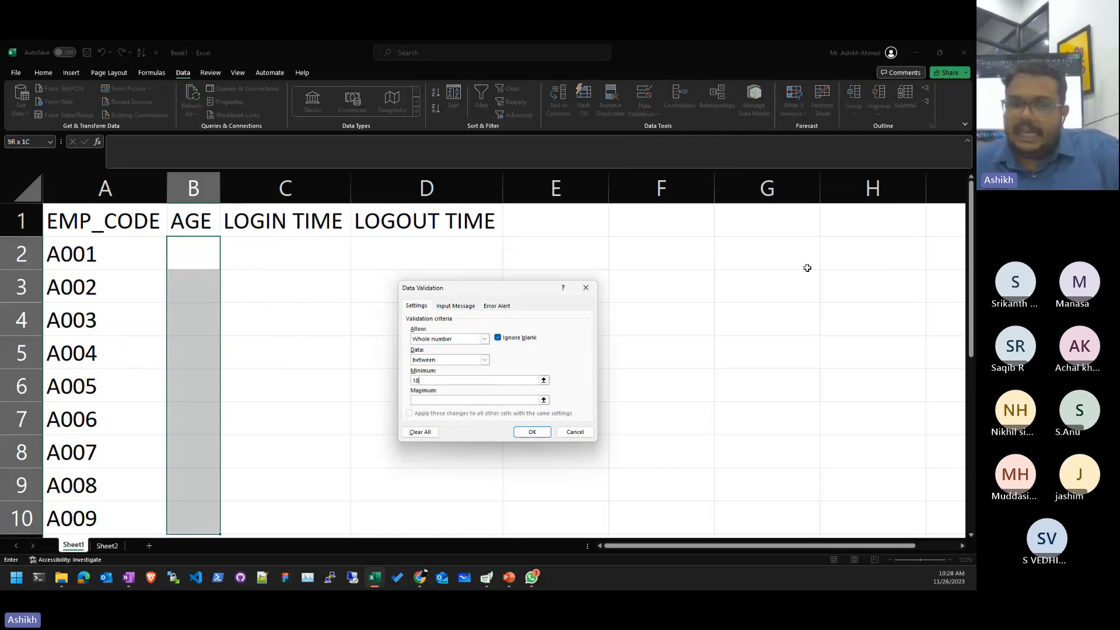
click(490, 400)
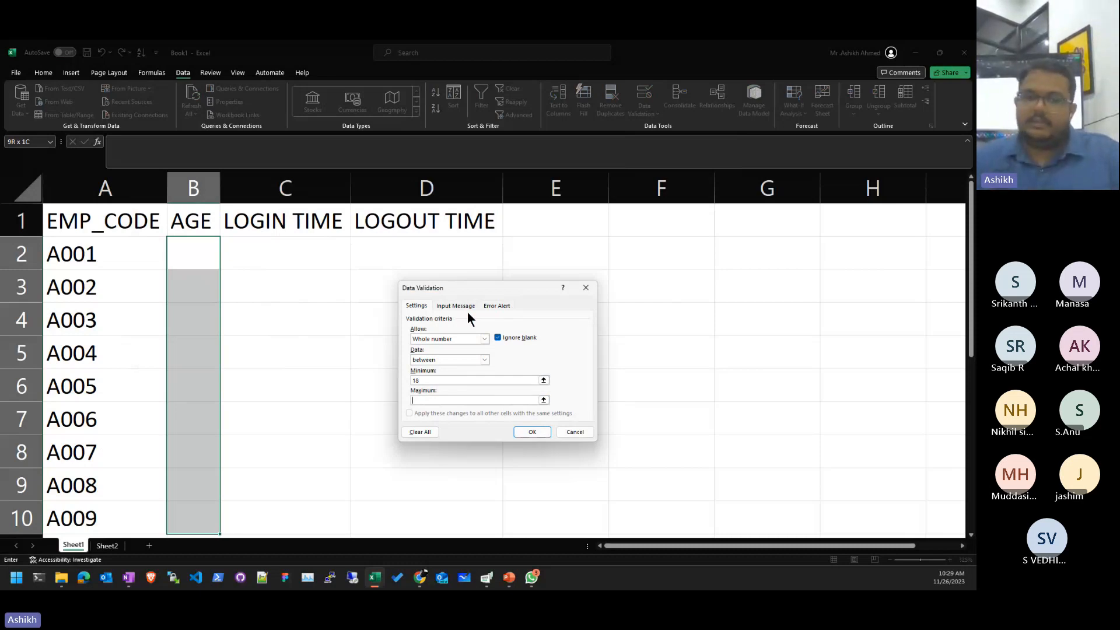
text(55)
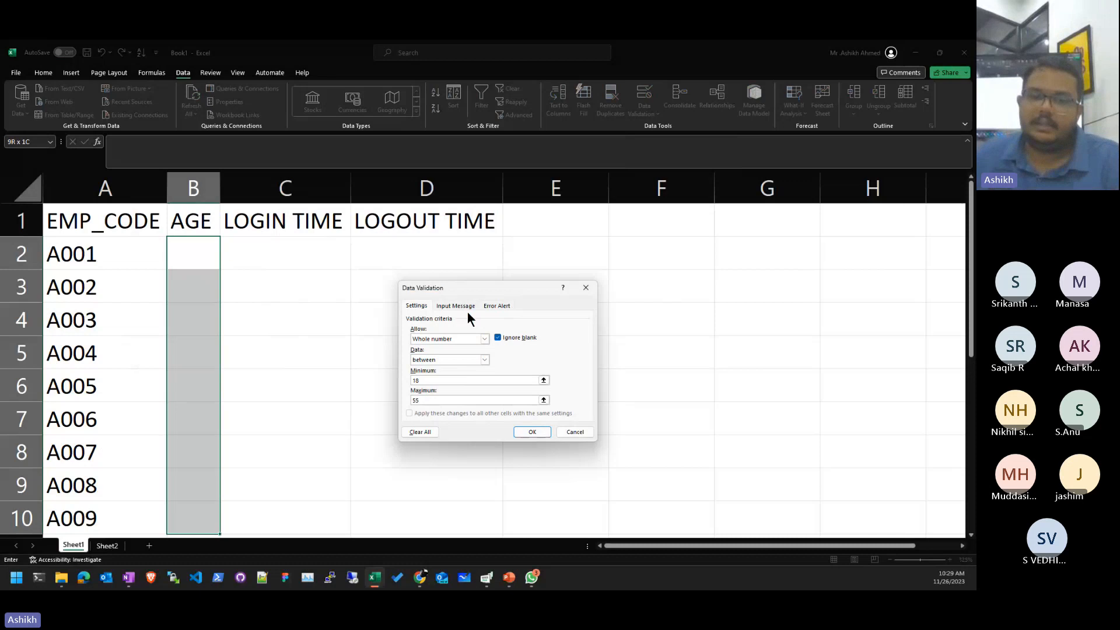
click(545, 435)
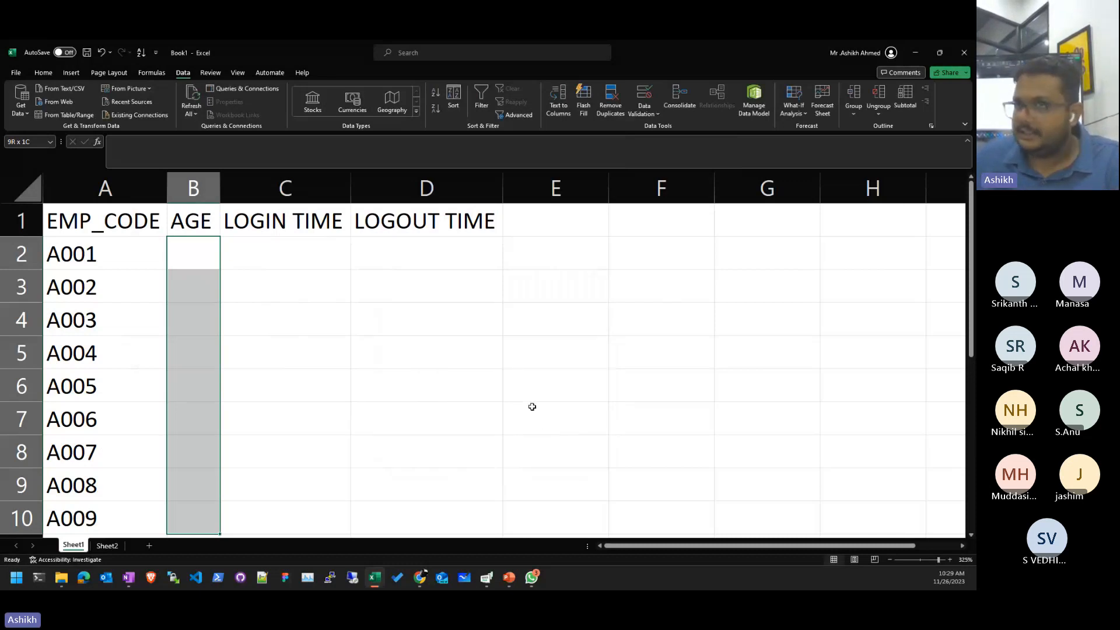
- Enter ages 22 in B2 and 33 in B3 for A001 and A002
click(455, 357)
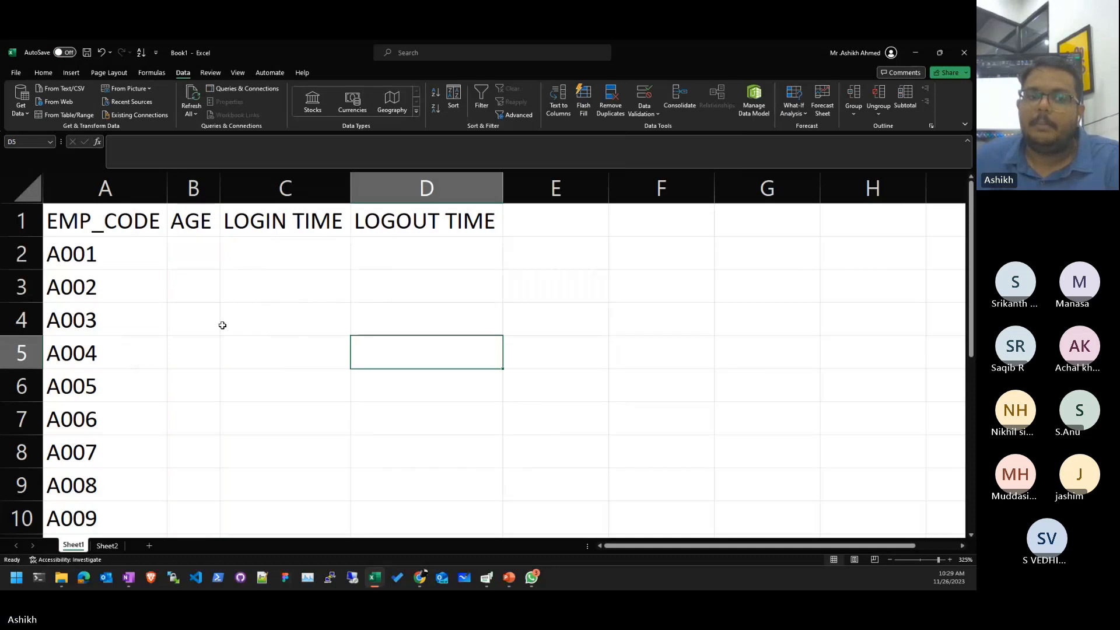
click(202, 292)
key(Up)
text(22)
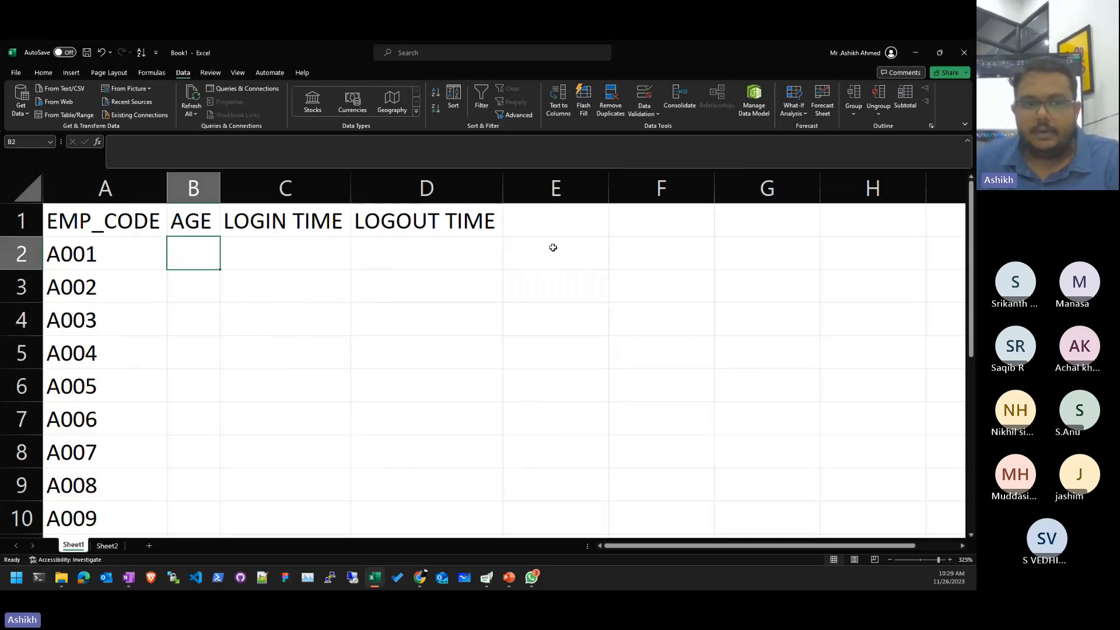
key(Return)
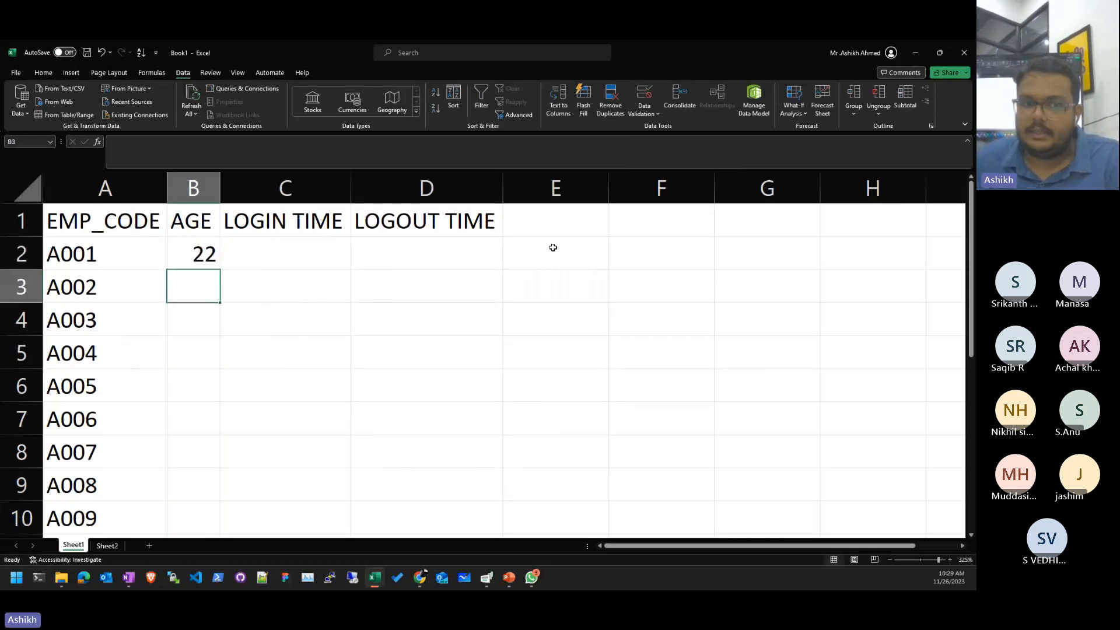
text(33)
key(Return)
- Try age 11 in B4, cancel the rejected entry, and select the AGE cells B2:B10
text(11)
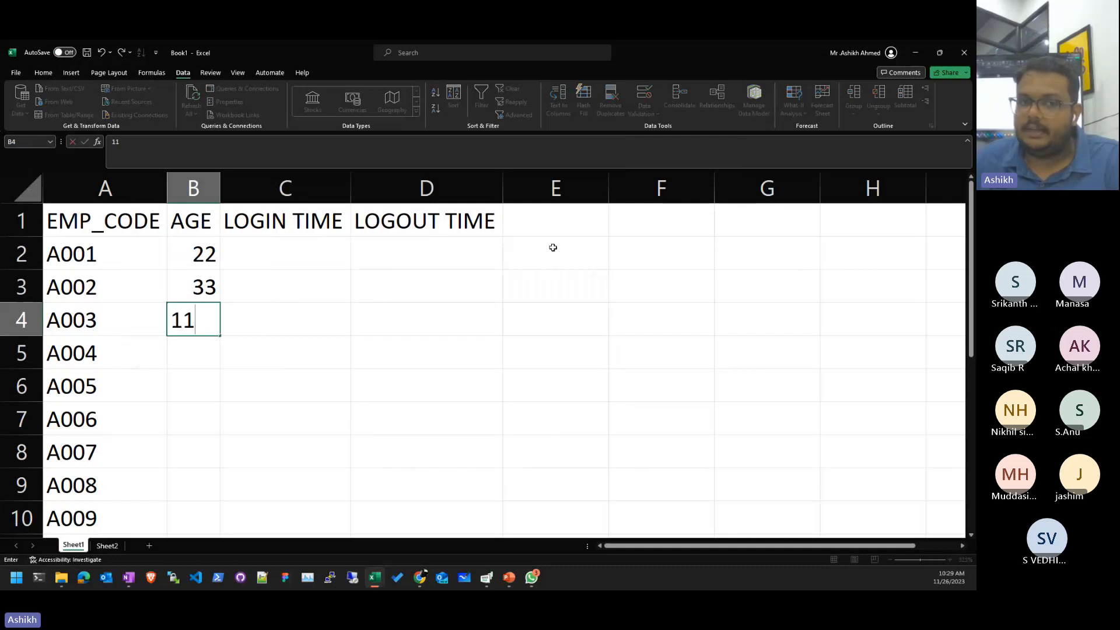
key(Return)
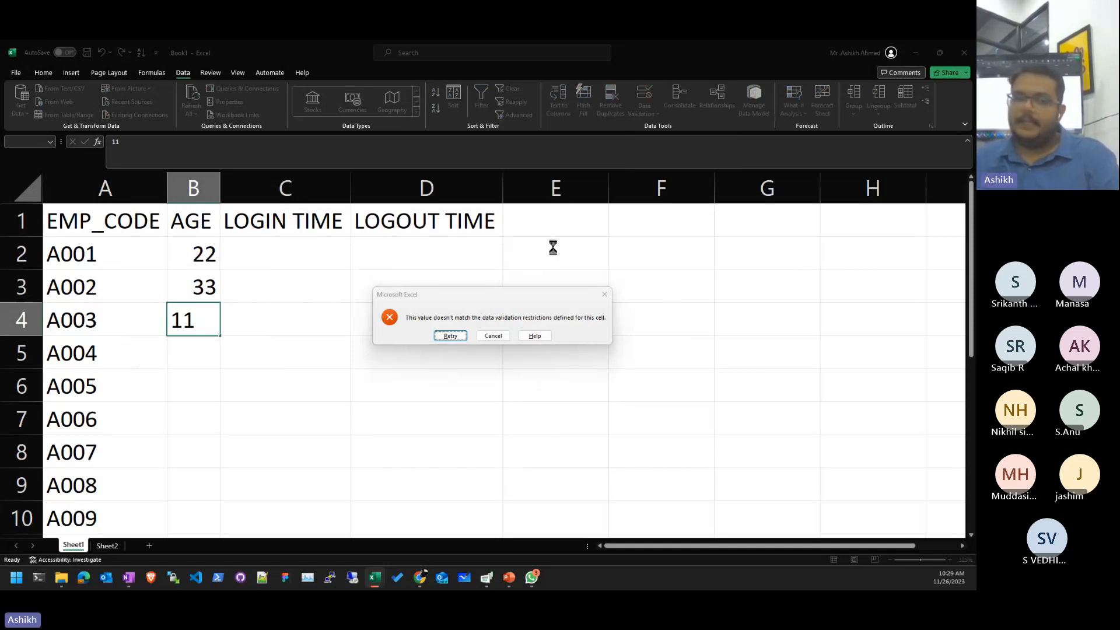
key(Return)
key(Escape)
click(233, 365)
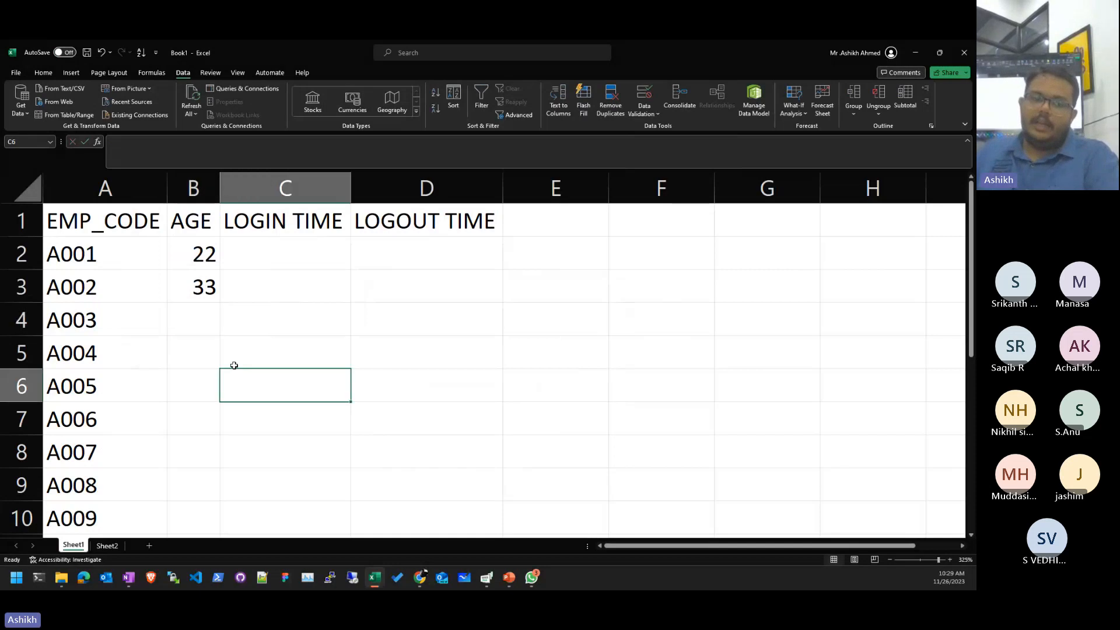
click(193, 352)
drag(197, 253, 200, 494)
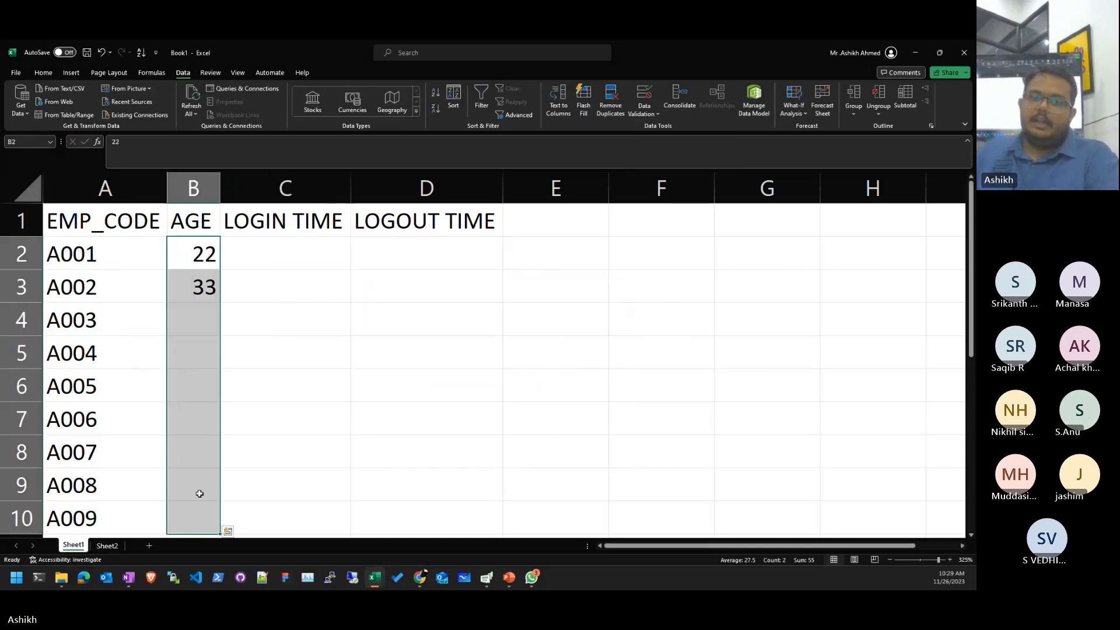
- Check the AGE validation rule and confirm that entering 10 in B5 is still rejected
click(644, 97)
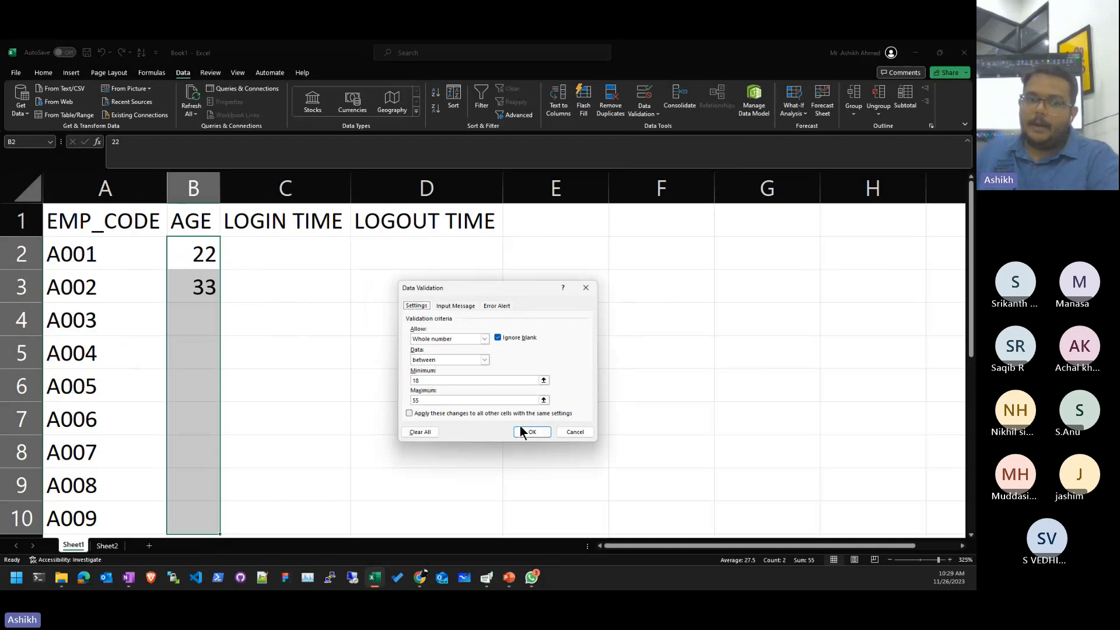
click(424, 437)
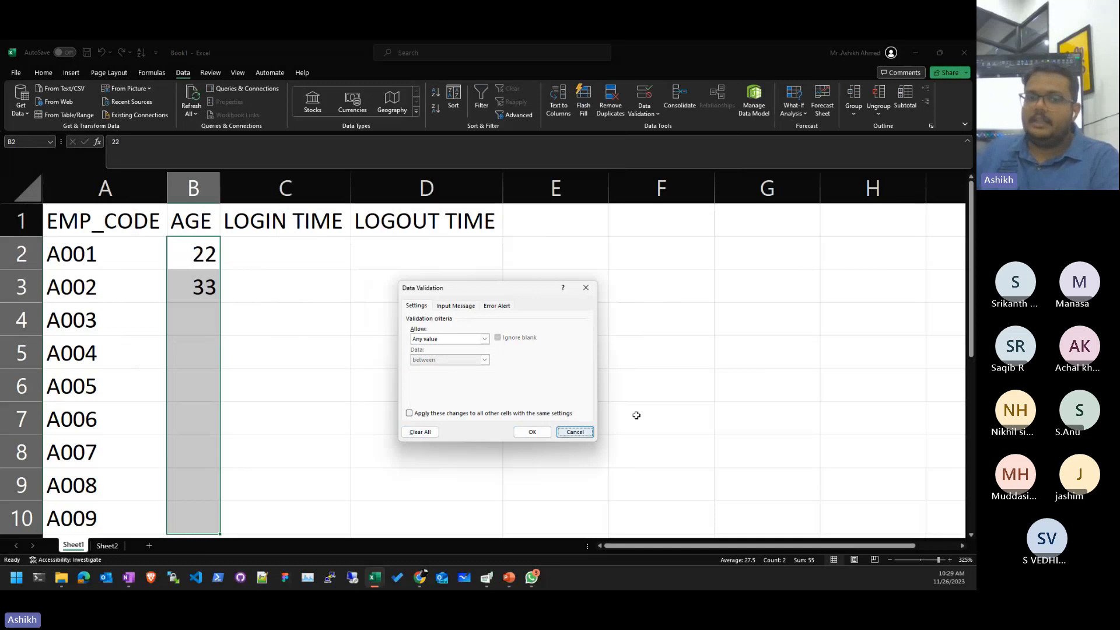
click(640, 390)
click(211, 353)
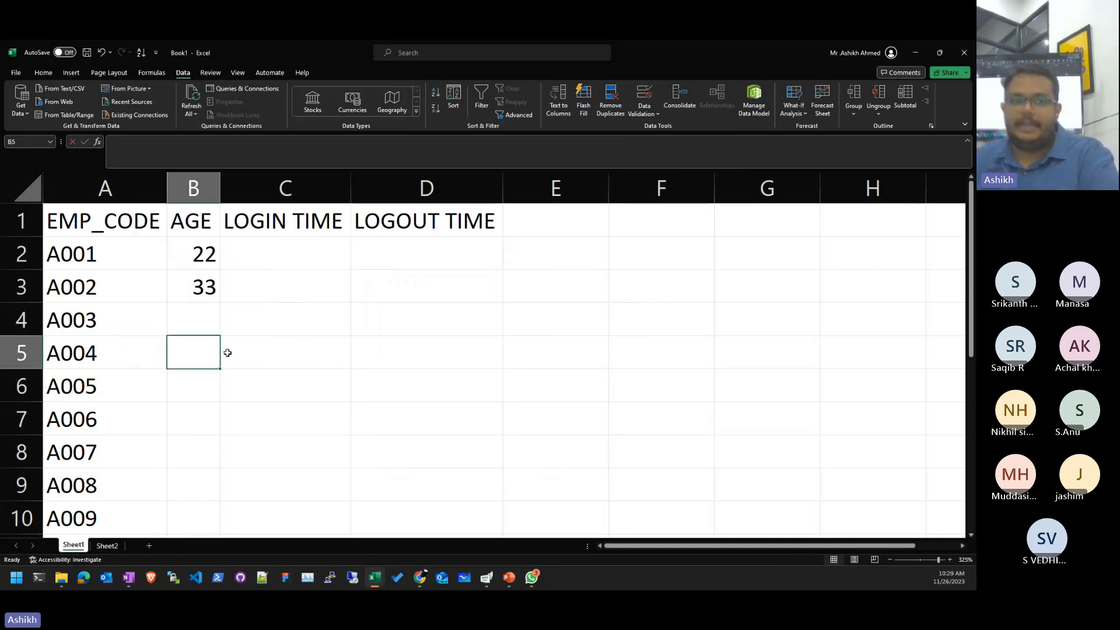
text(10)
key(Return)
key(Return)
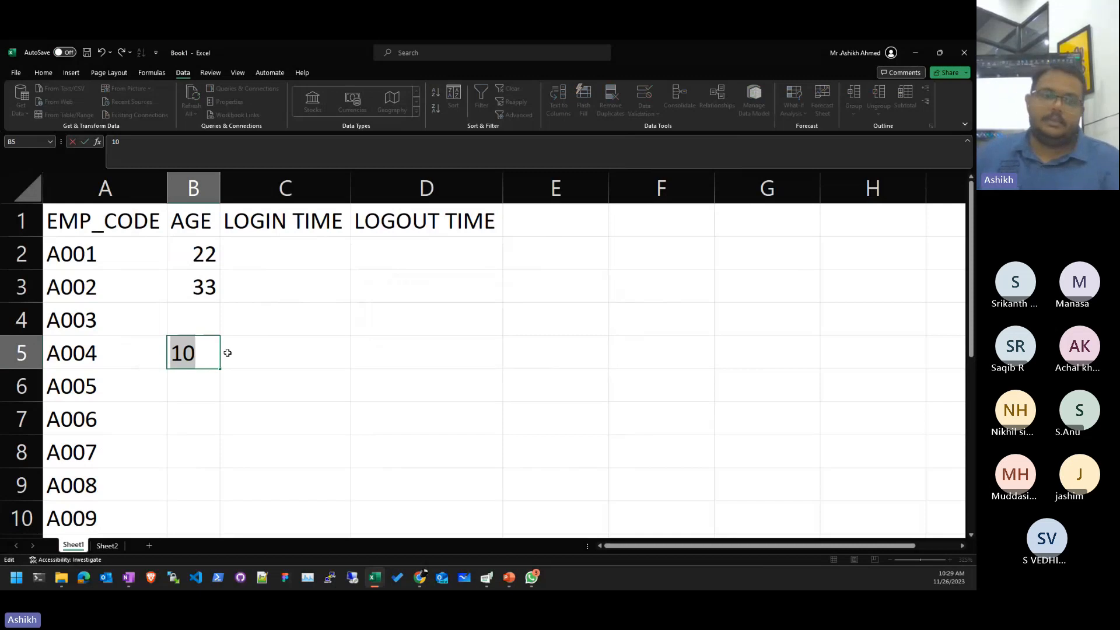
key(Escape)
click(228, 353)
- Clear the data validation rule from the AGE cells B2:B10
drag(199, 254, 217, 508)
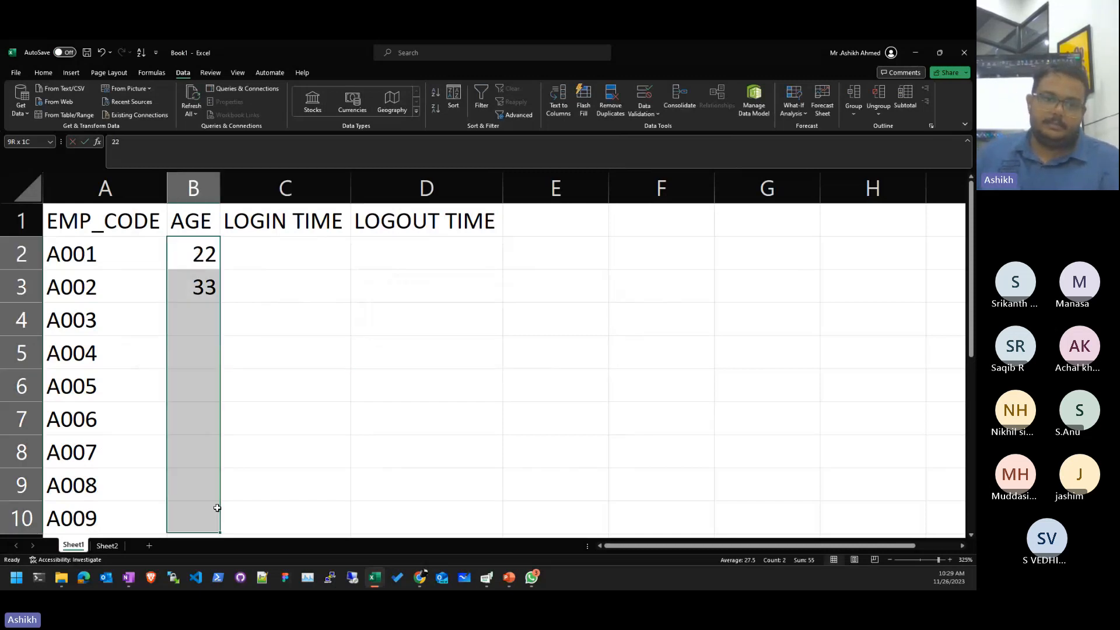
click(644, 98)
click(413, 432)
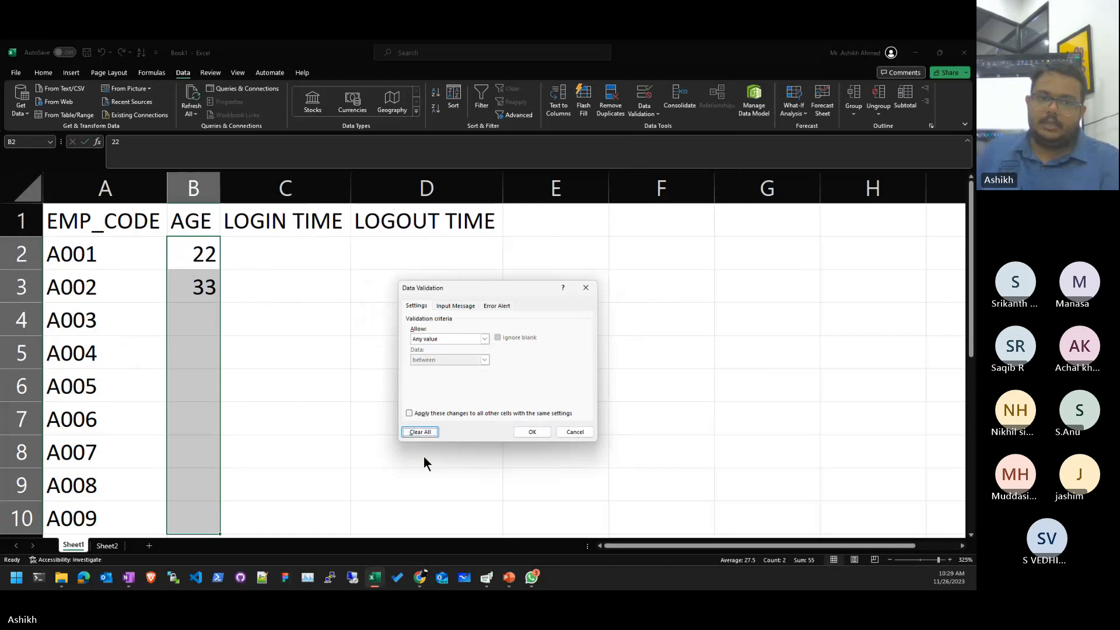
click(532, 431)
click(200, 299)
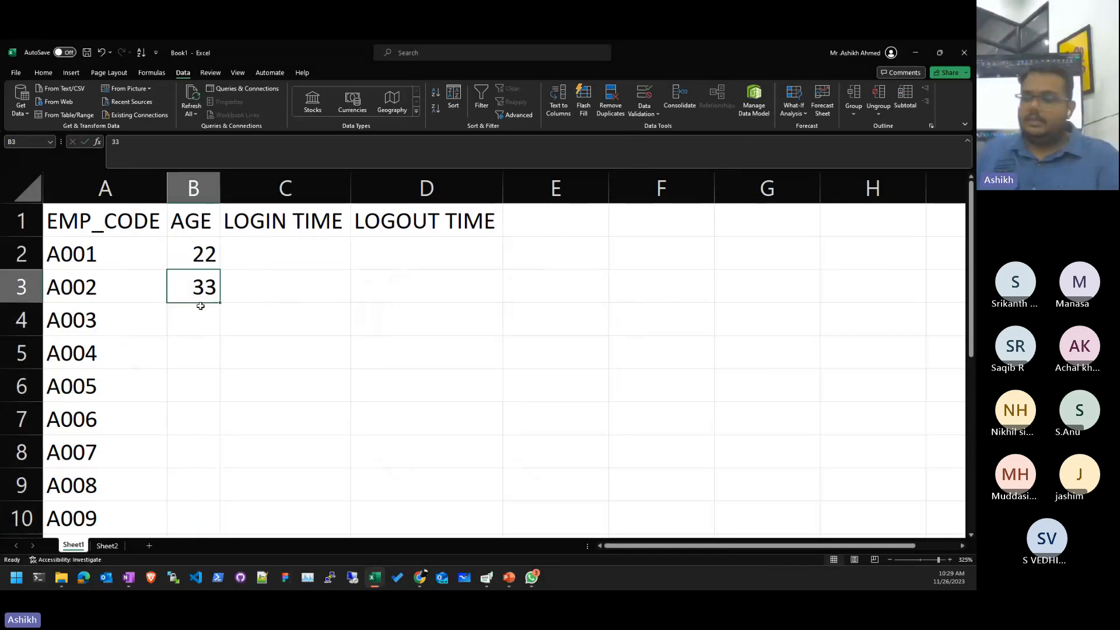
- Enter test ages 11 for A004, 3 for A008 and 66 for A006, then reselect B2:B10
key(Down)
key(Down)
text(11)
key(Down)
key(Down)
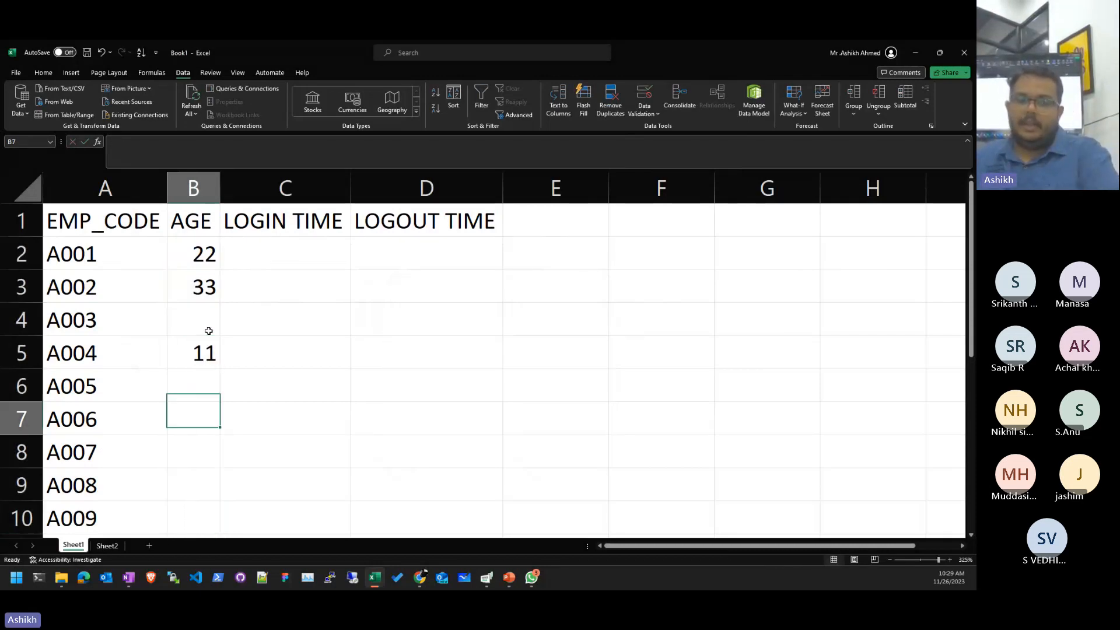
text(8)
key(Return)
key(Down)
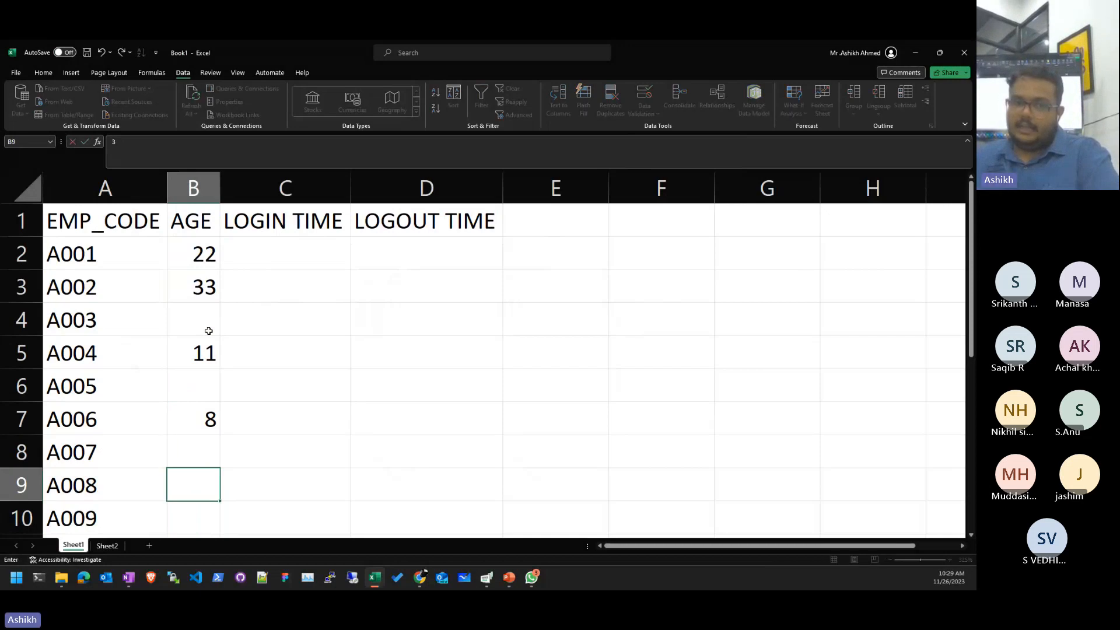
text(3)
key(Up)
key(Up)
text(66)
key(Return)
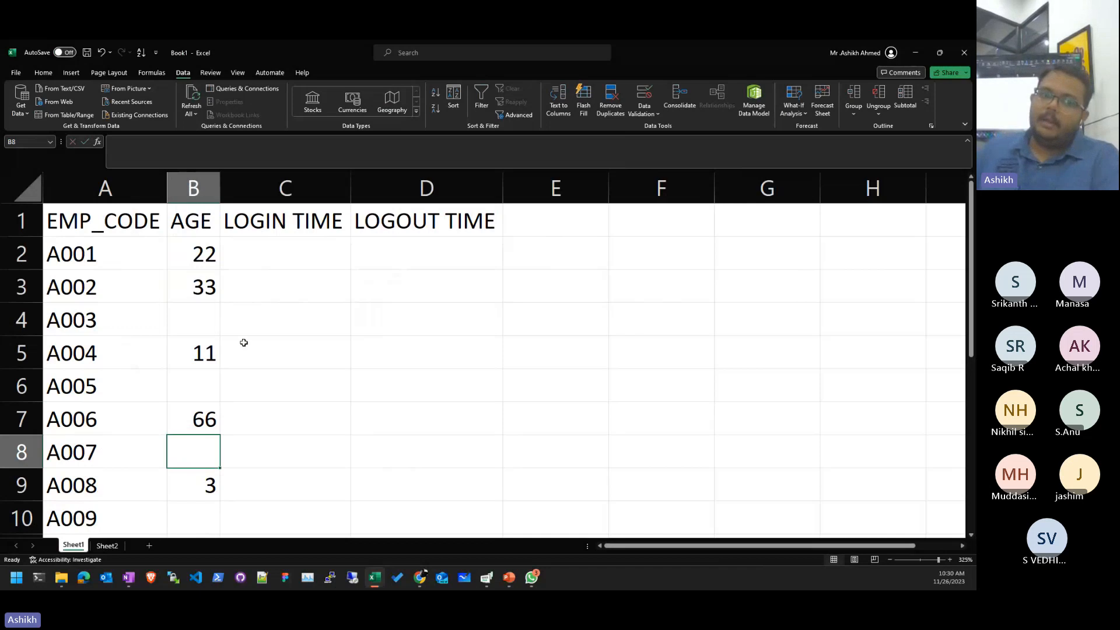
drag(202, 257, 194, 519)
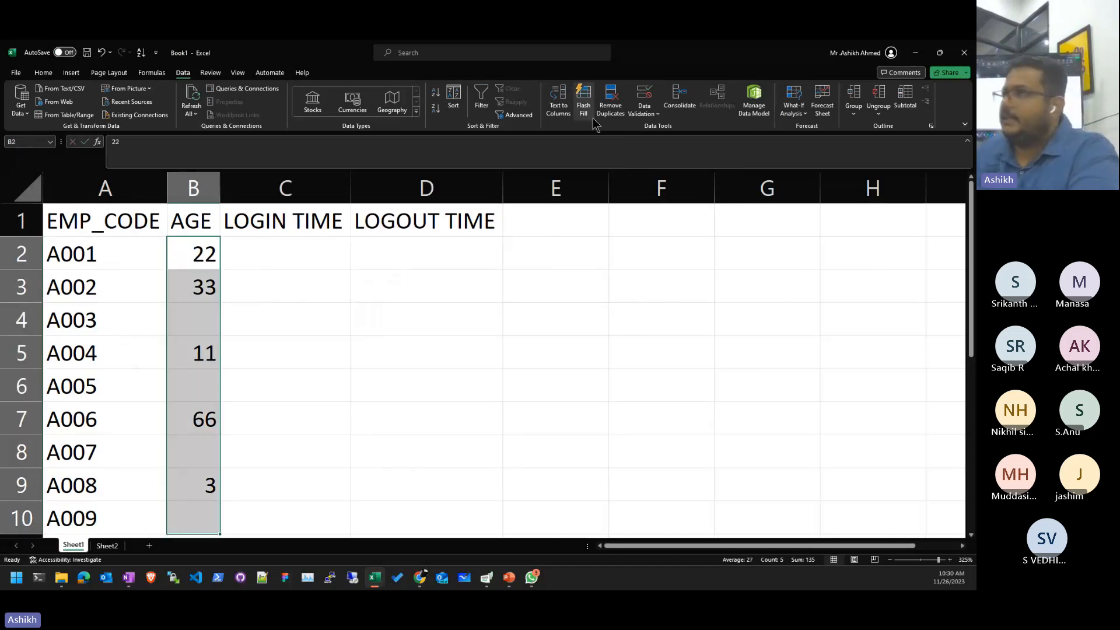
- Limit the AGE cells to whole numbers with minimum 18 and maximum 55
click(640, 100)
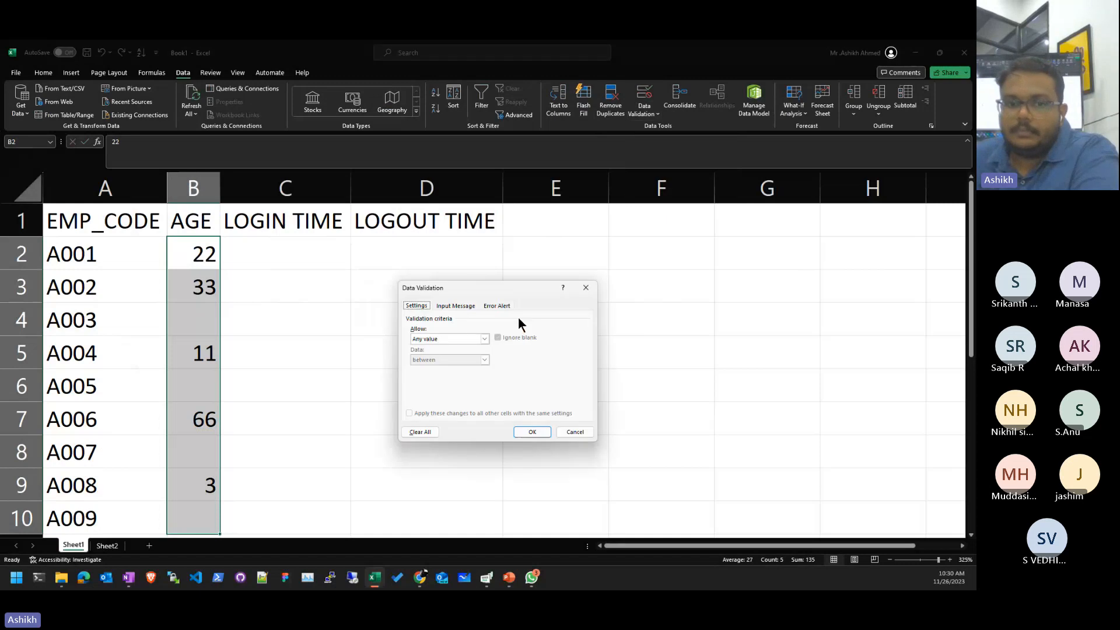
click(452, 340)
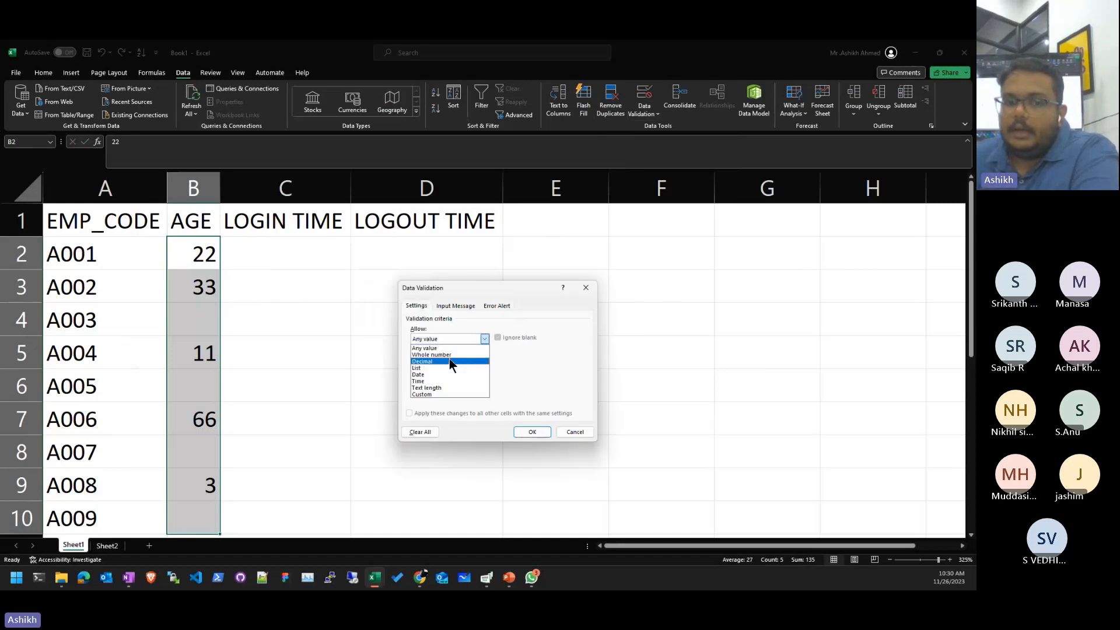
click(448, 355)
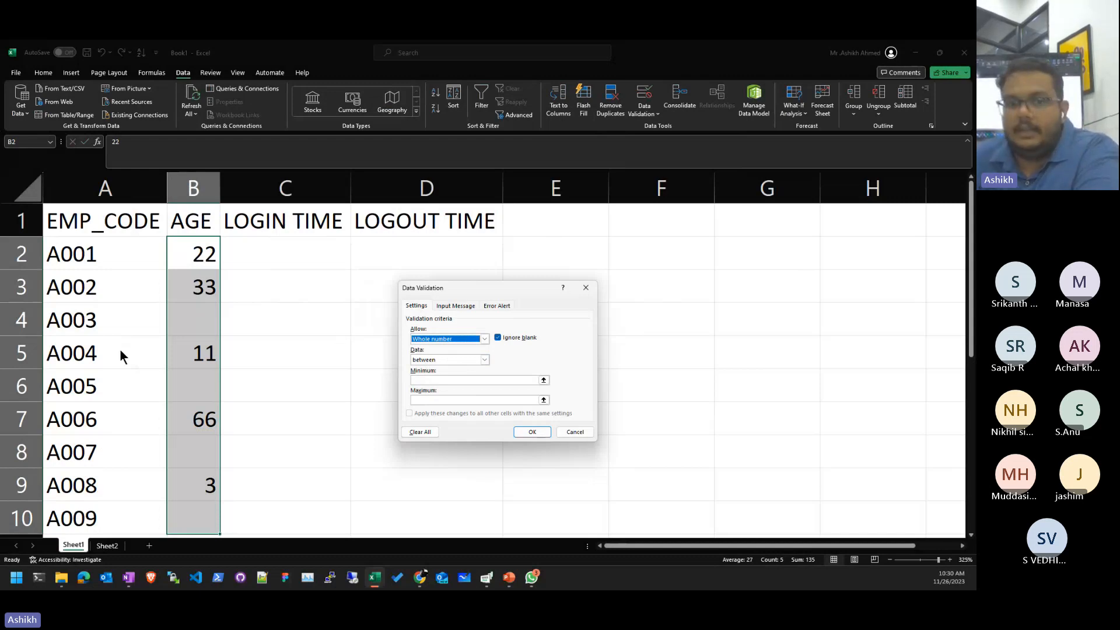
click(443, 384)
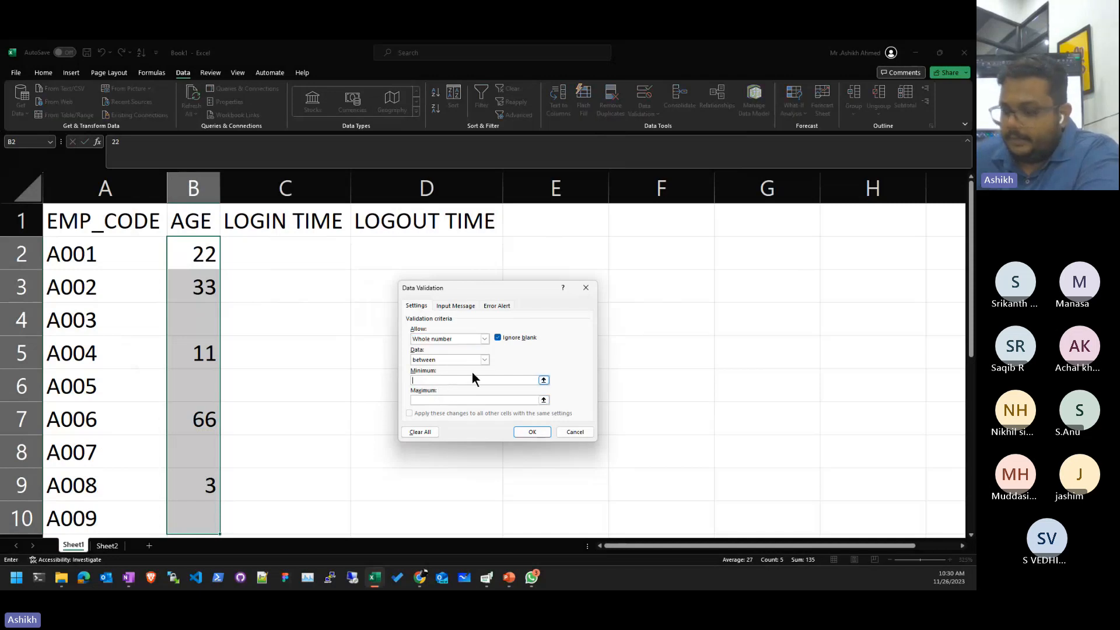
text(18)
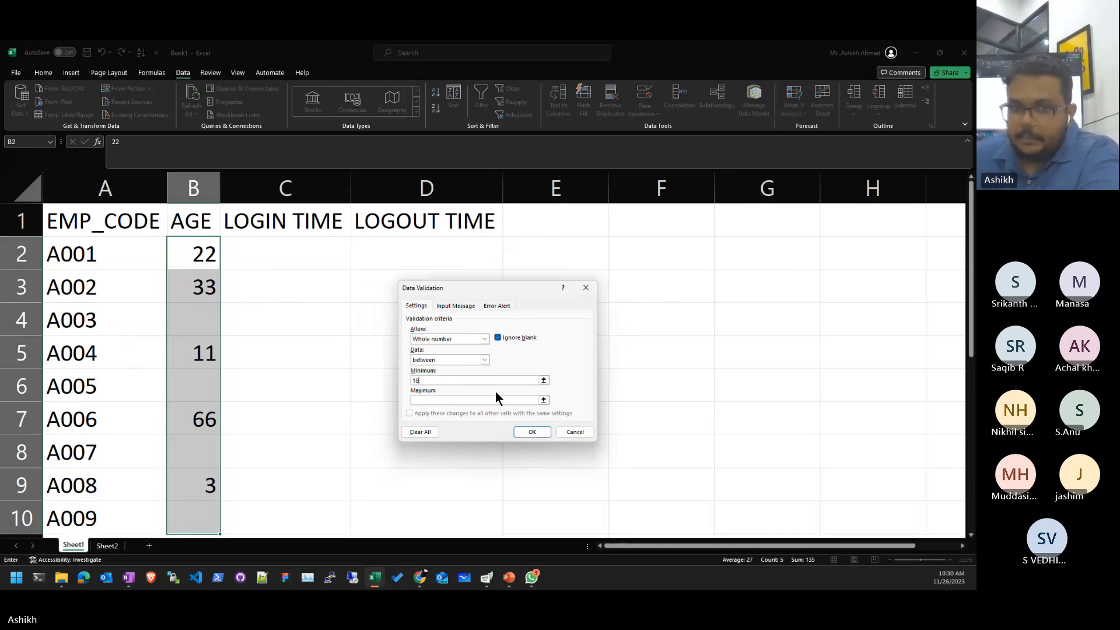
key(Tab)
text(55)
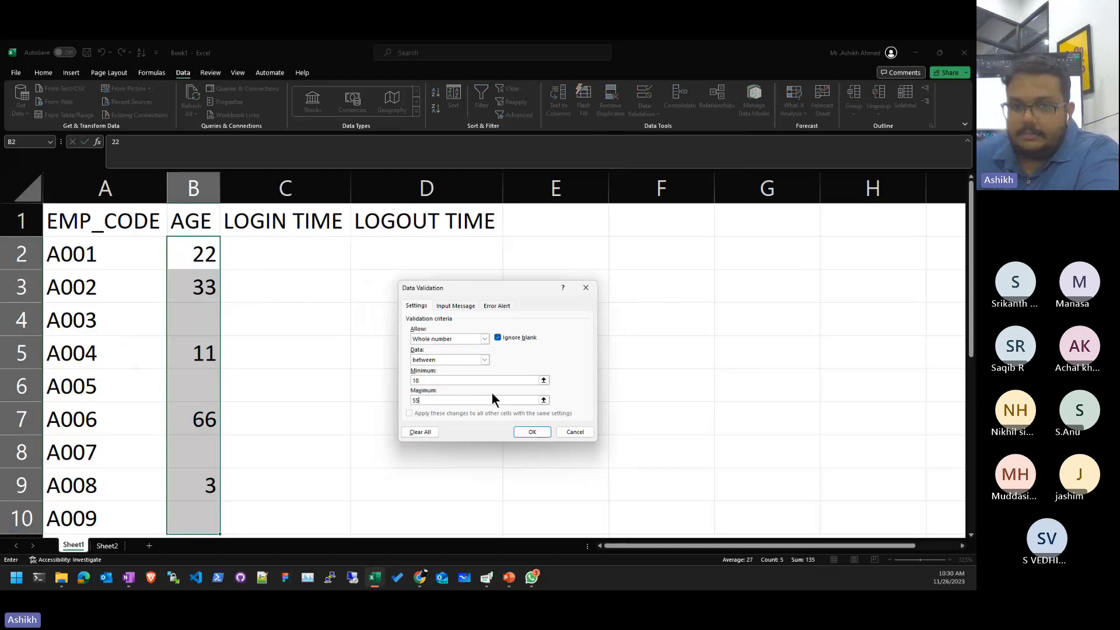
click(541, 430)
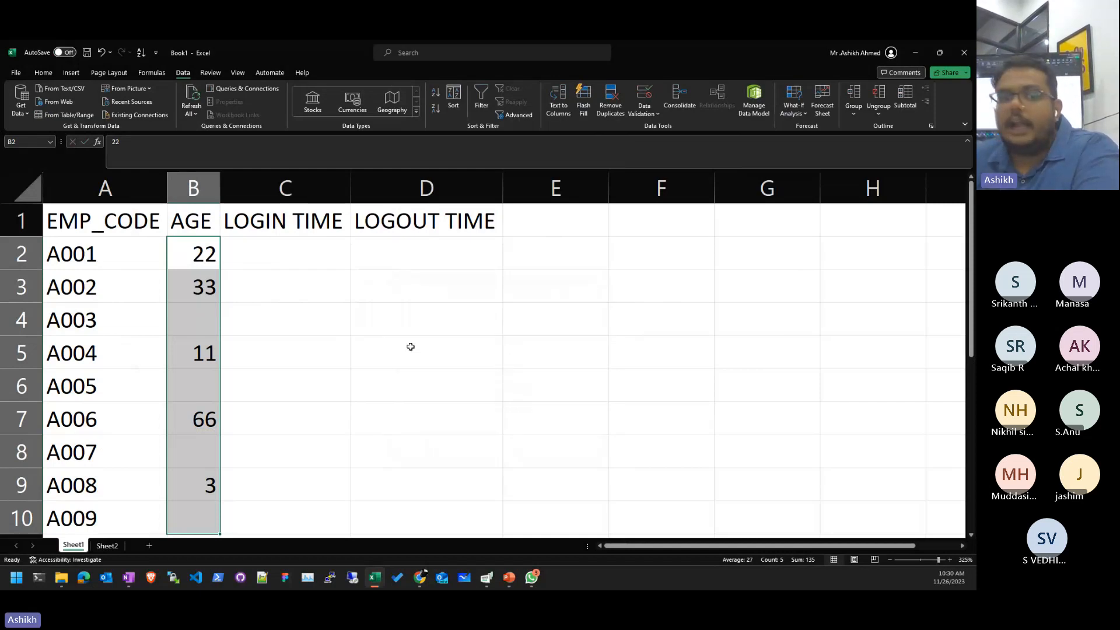
click(355, 332)
click(206, 352)
double_click(205, 351)
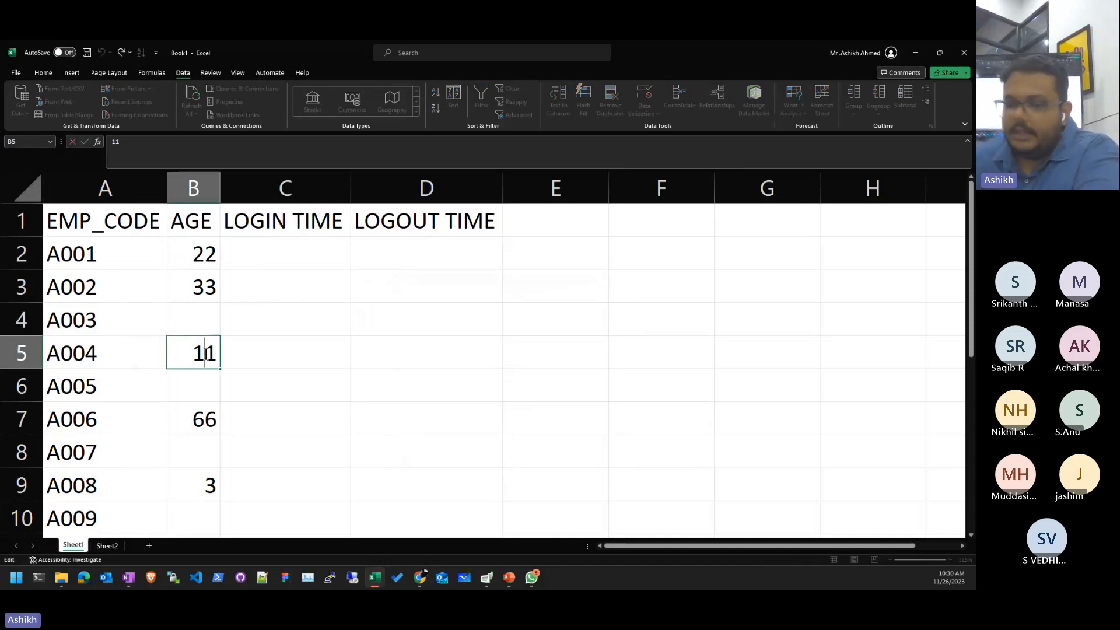
key(Return)
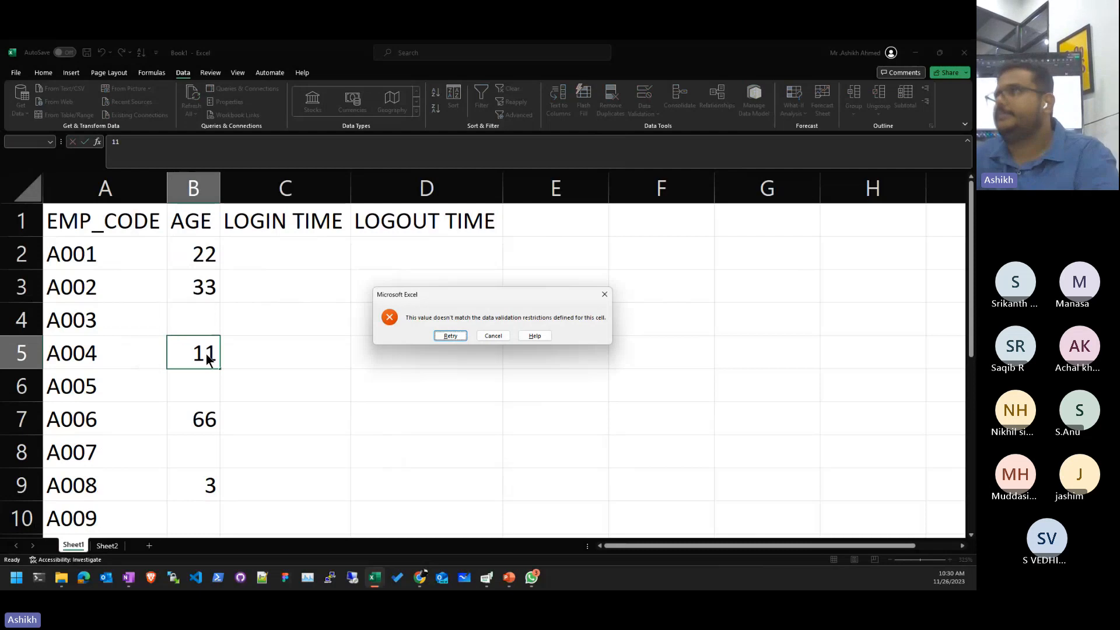
key(Escape)
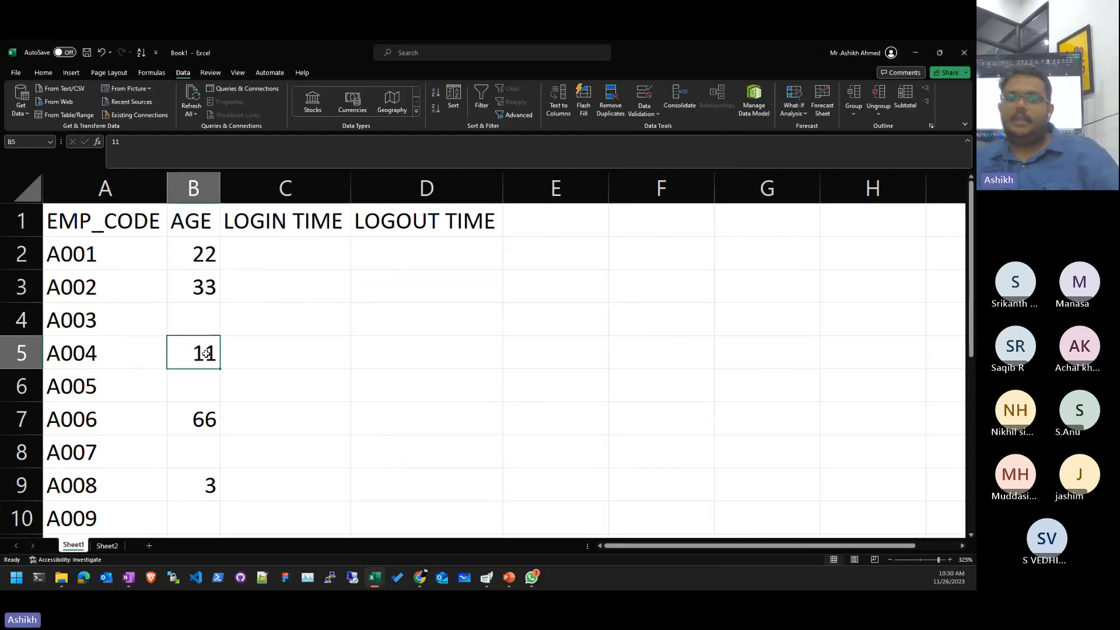
double_click(206, 353)
key(Return)
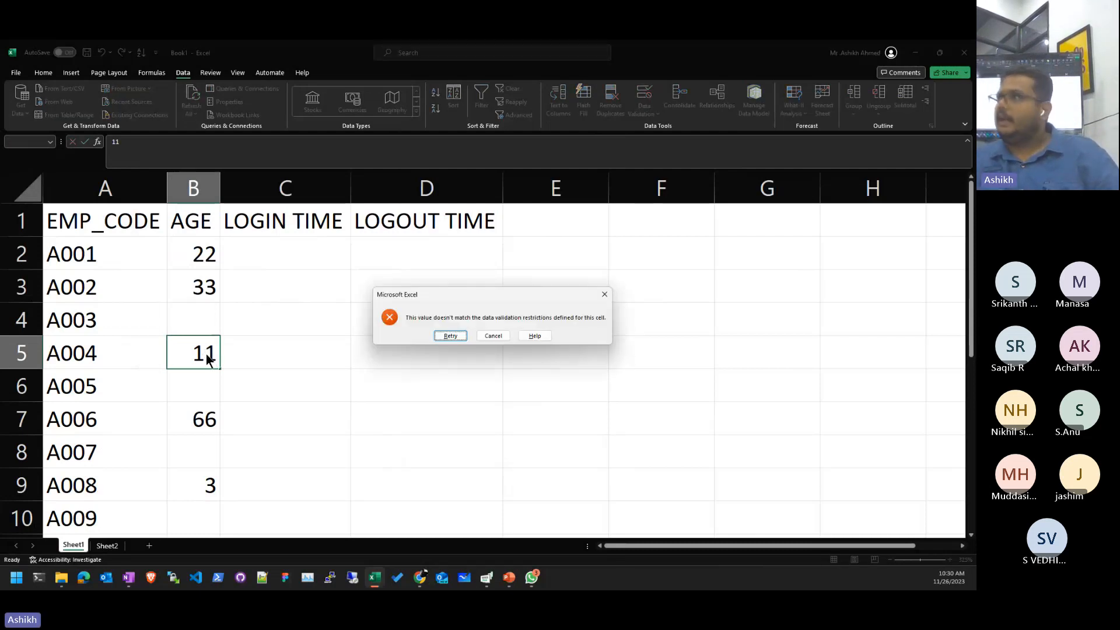
key(Escape)
key(Down)
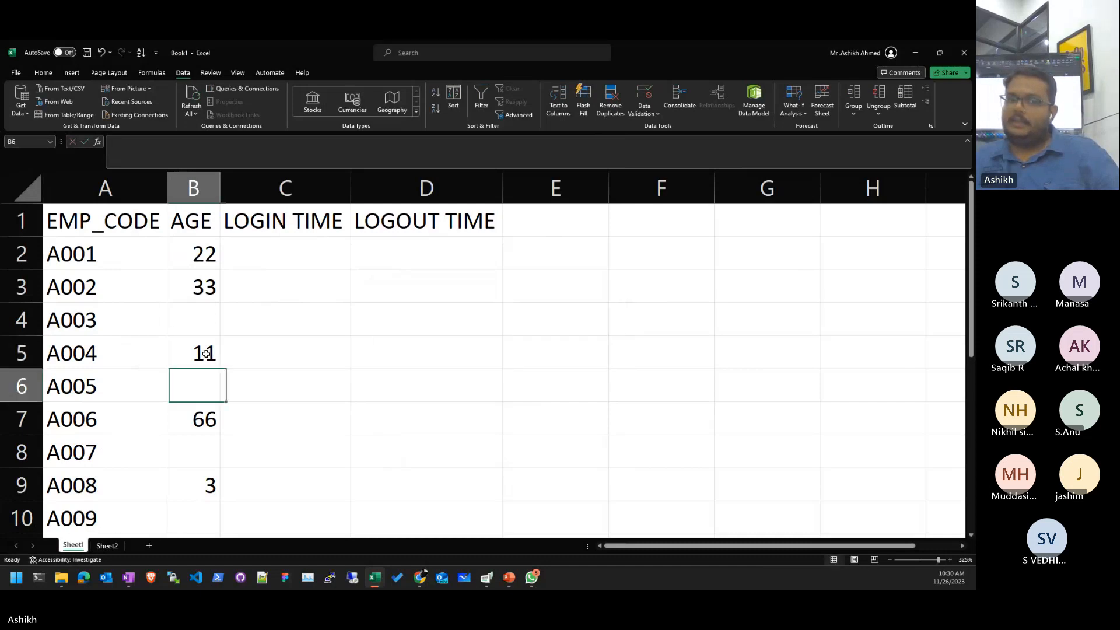
key(Down)
key(Down)
key(Left)
key(Right)
key(Up)
key(Up)
key(Up)
key(Up)
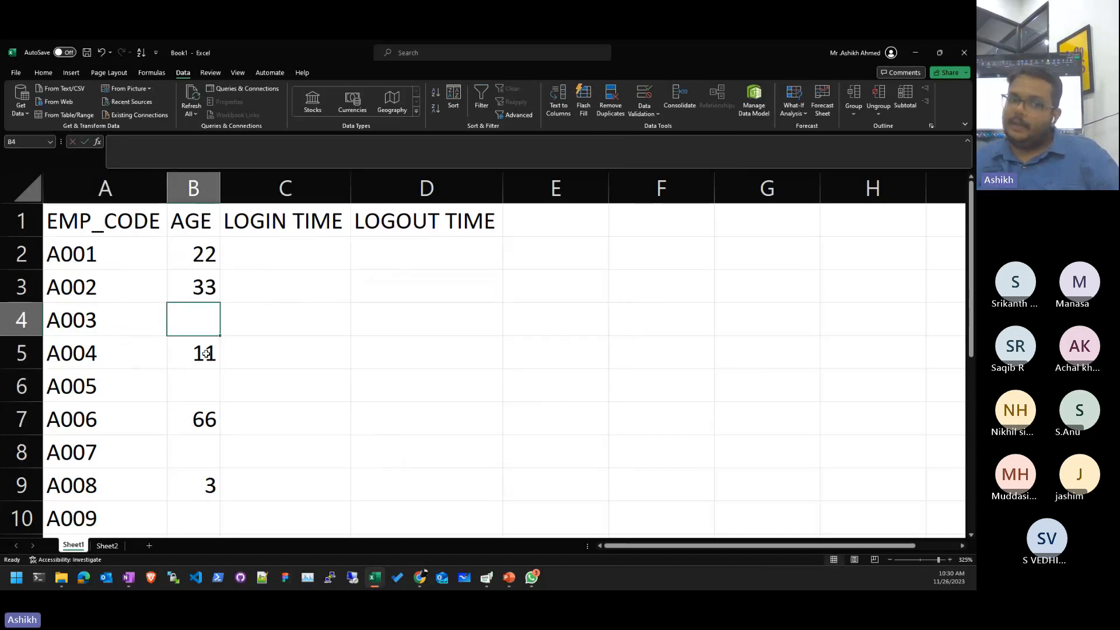
text(11)
key(Return)
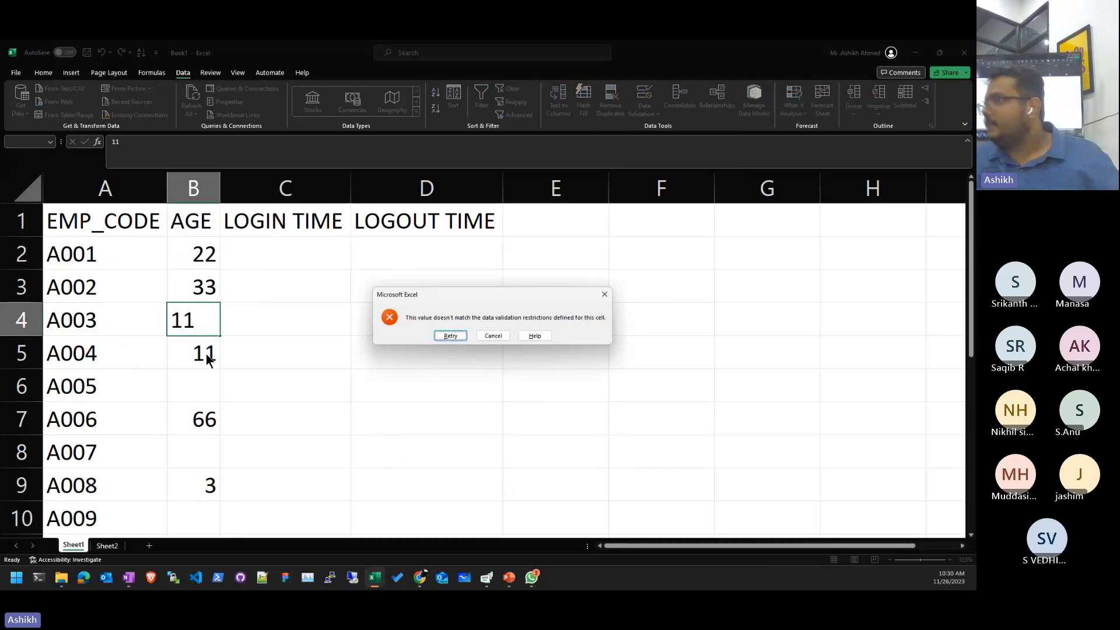
key(Escape)
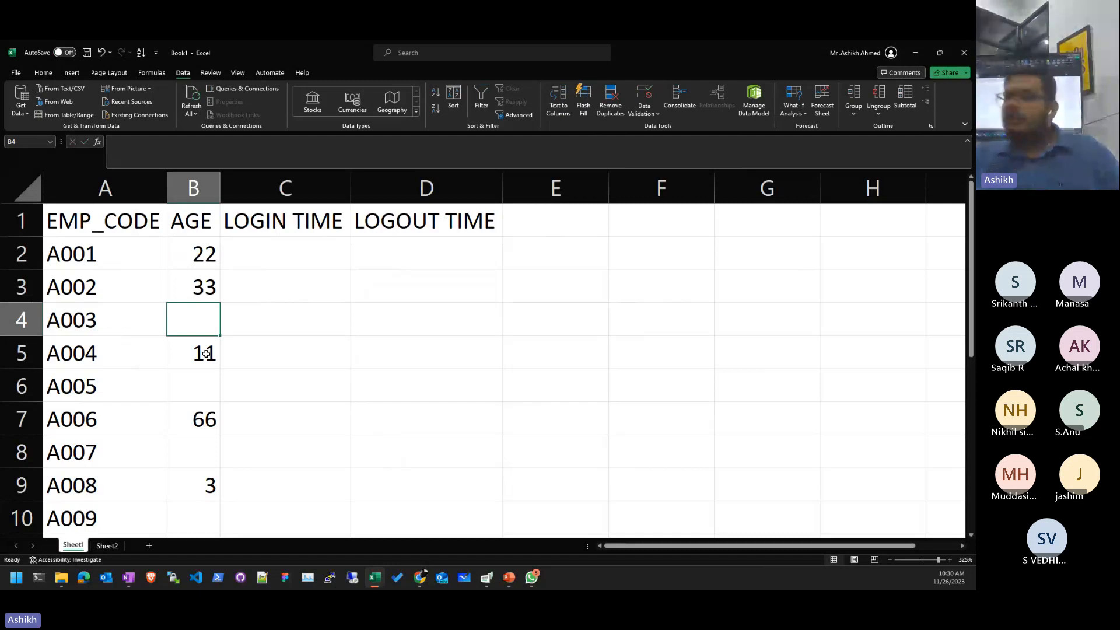
click(206, 354)
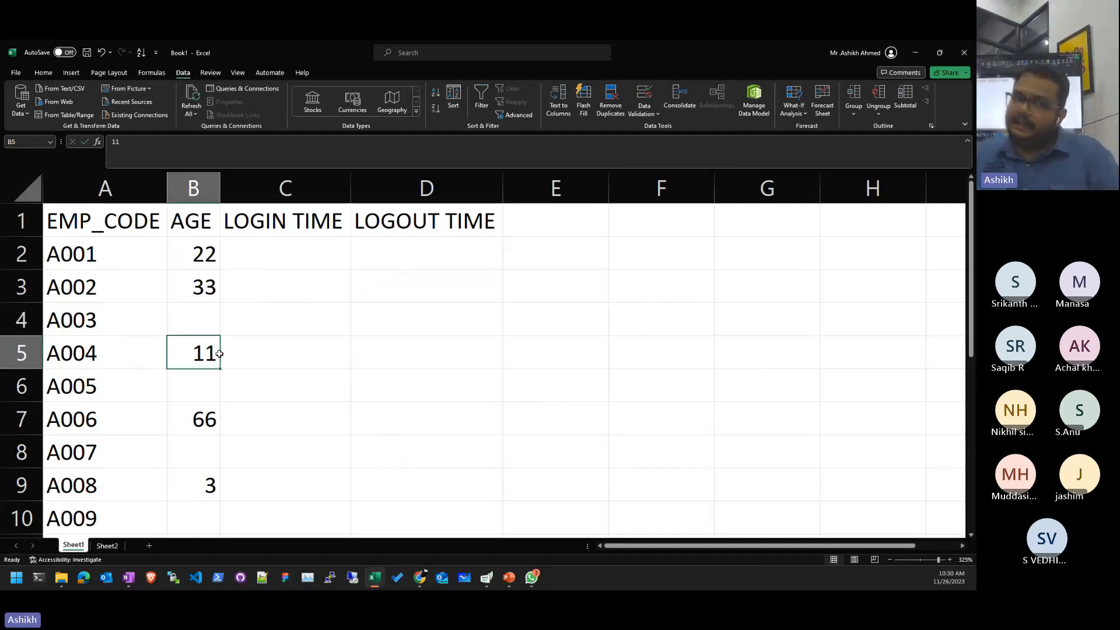
key(F2)
key(Return)
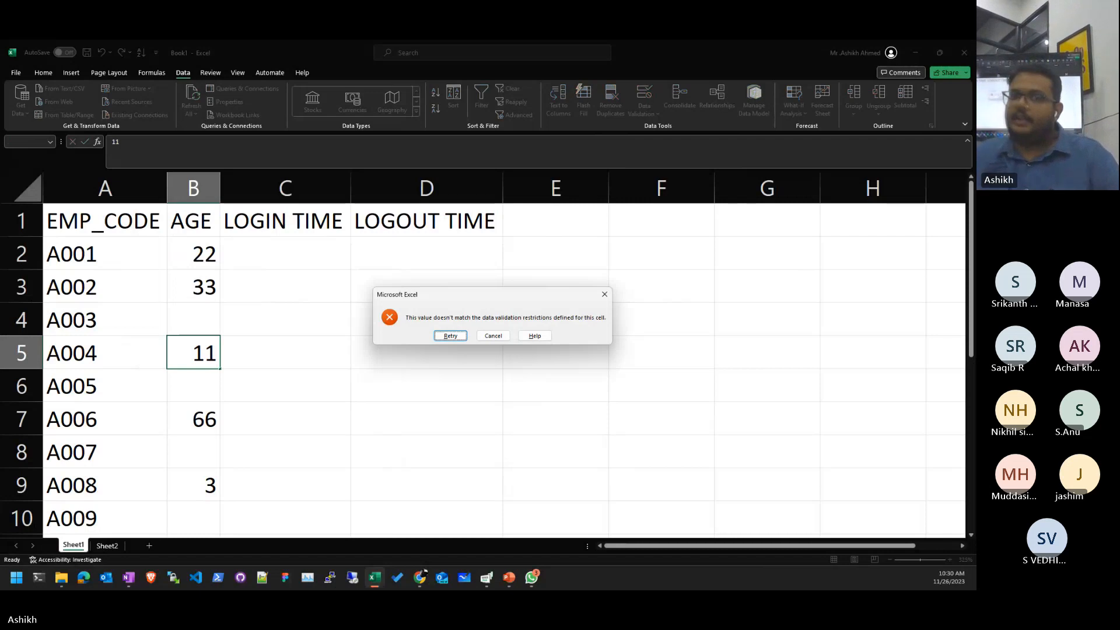
click(494, 337)
click(344, 351)
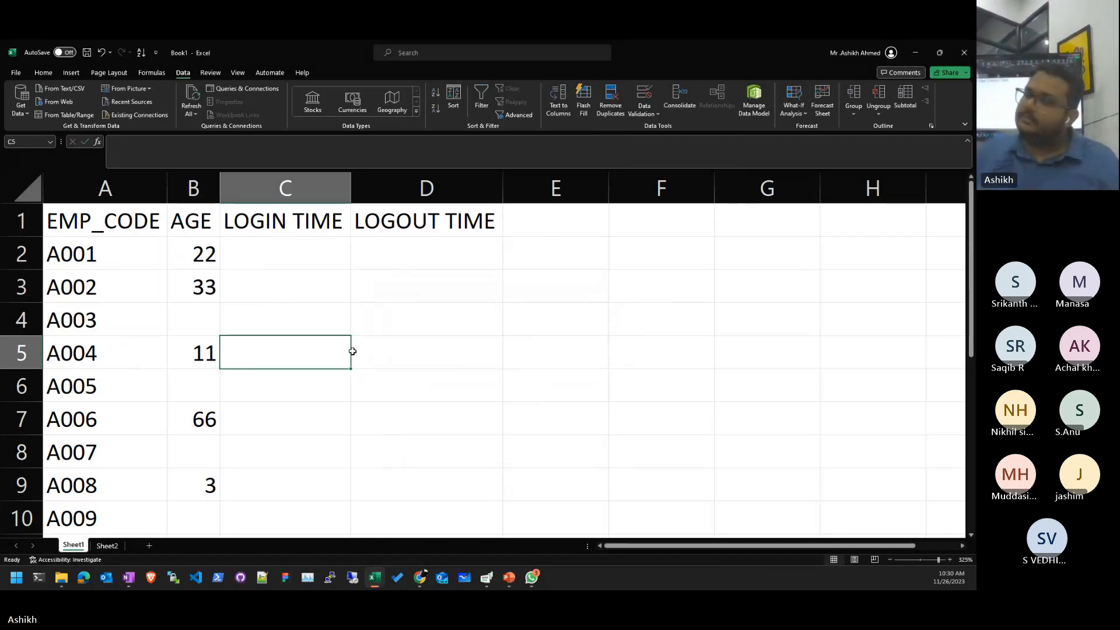
click(201, 357)
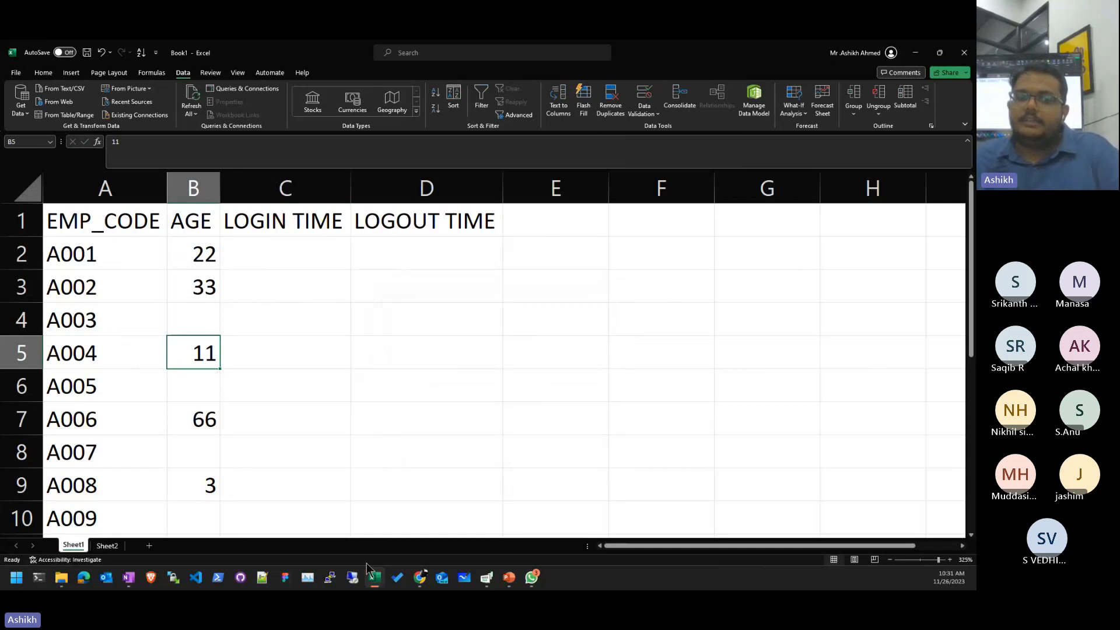
click(373, 379)
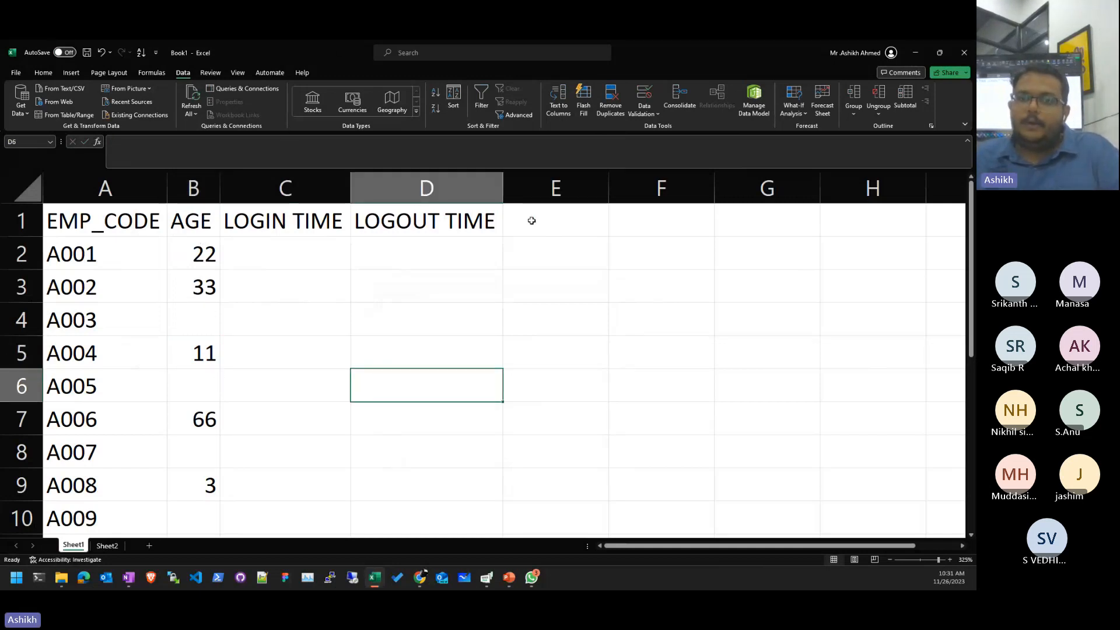
click(651, 115)
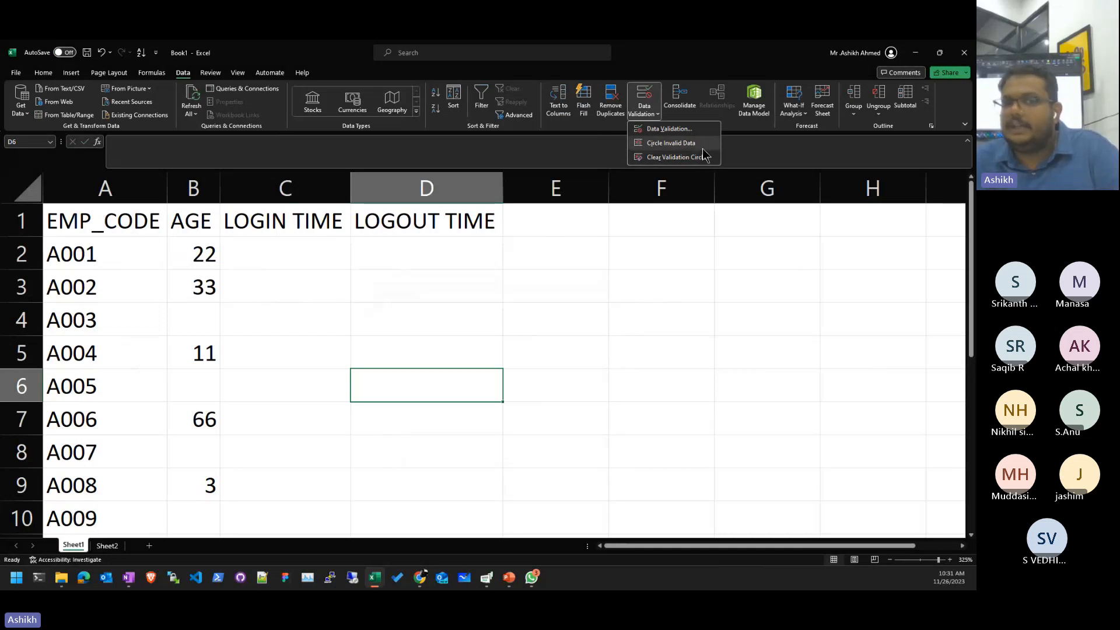
click(685, 143)
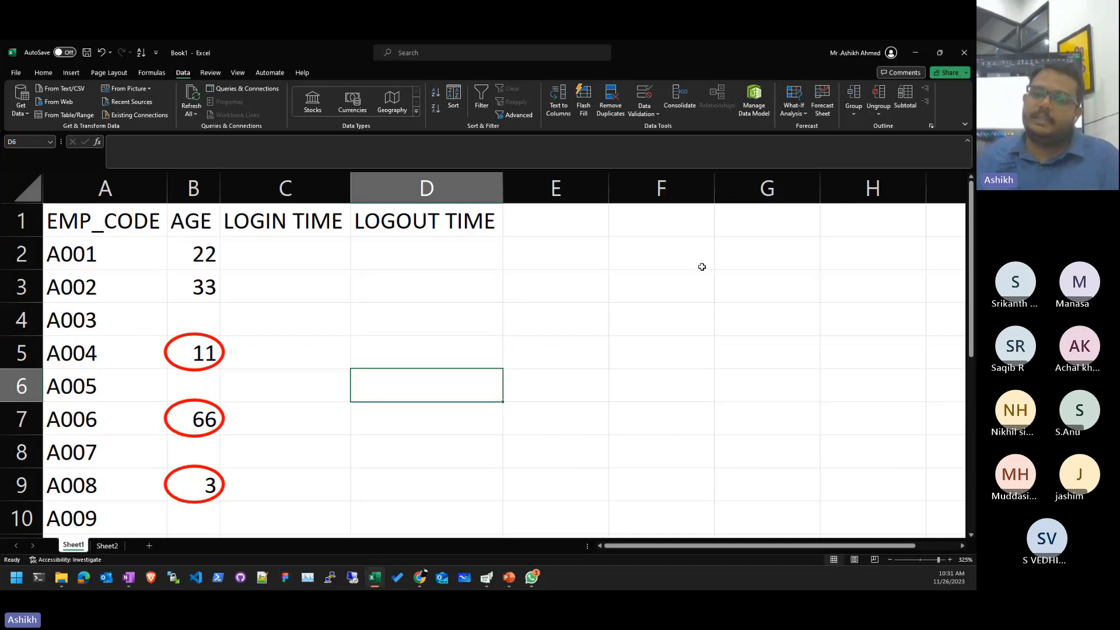
click(652, 114)
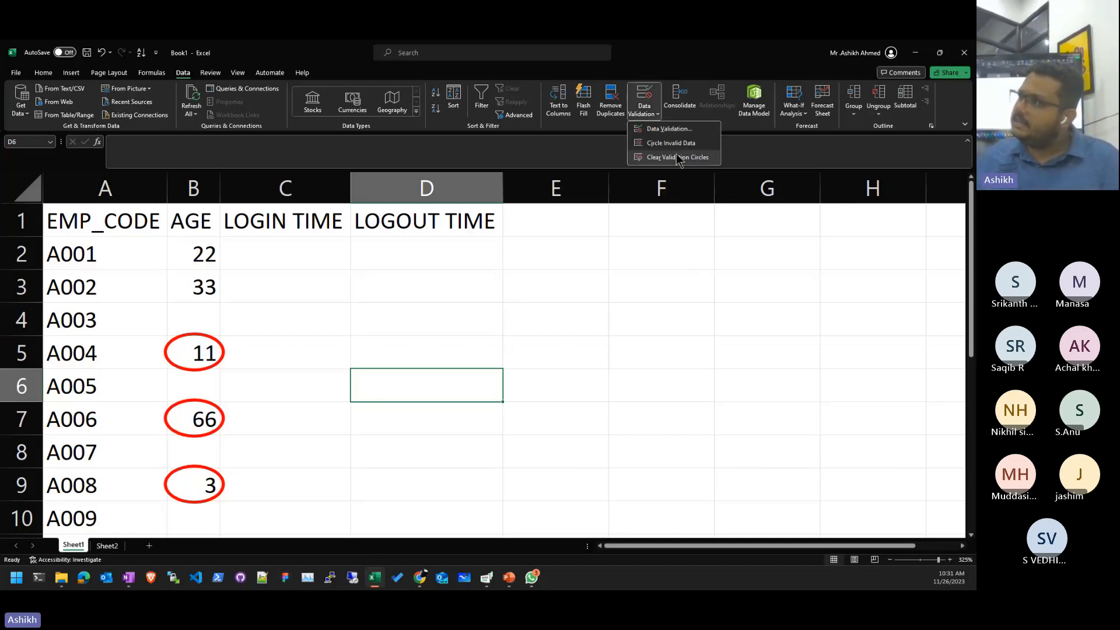
click(677, 156)
- Set B2 to age 18 and confirm that 18.5 is rejected by the whole-number rule
click(208, 284)
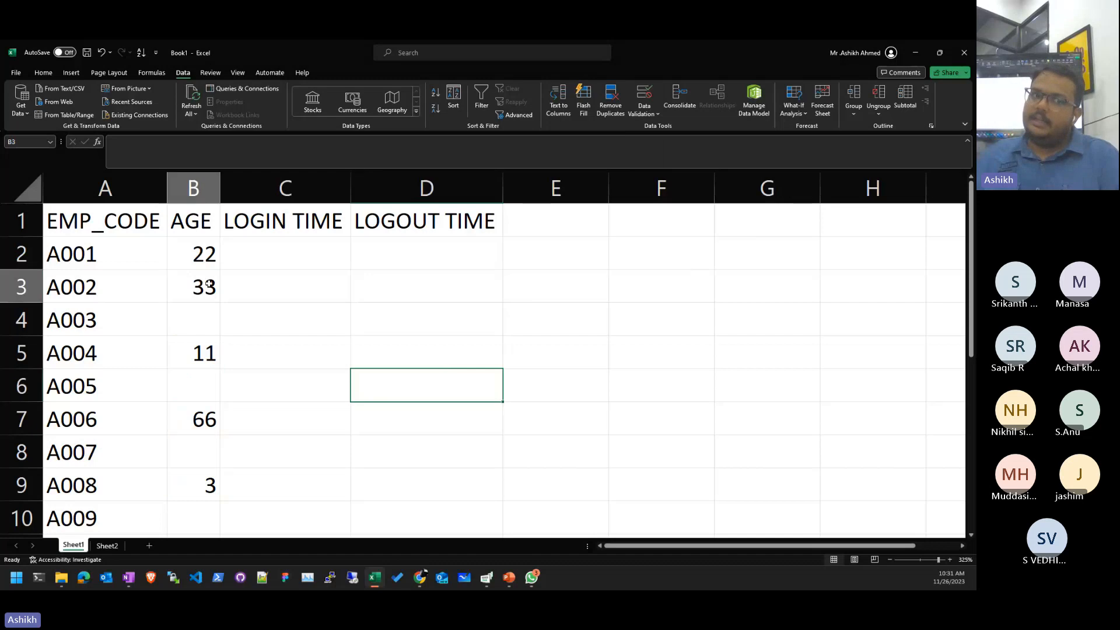
drag(201, 253, 194, 326)
click(233, 350)
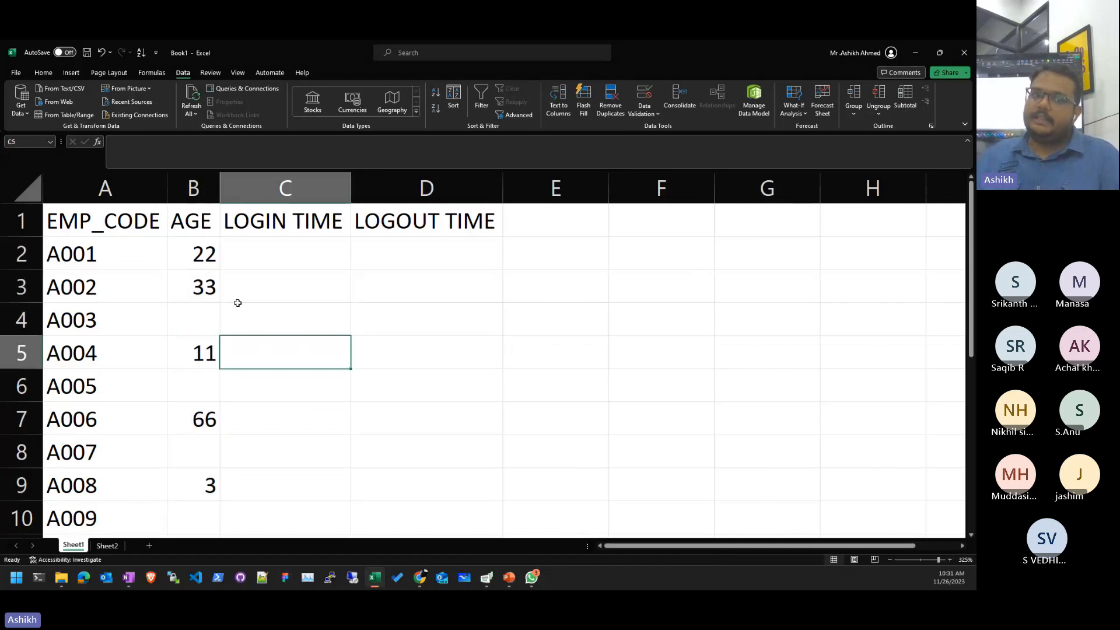
click(200, 251)
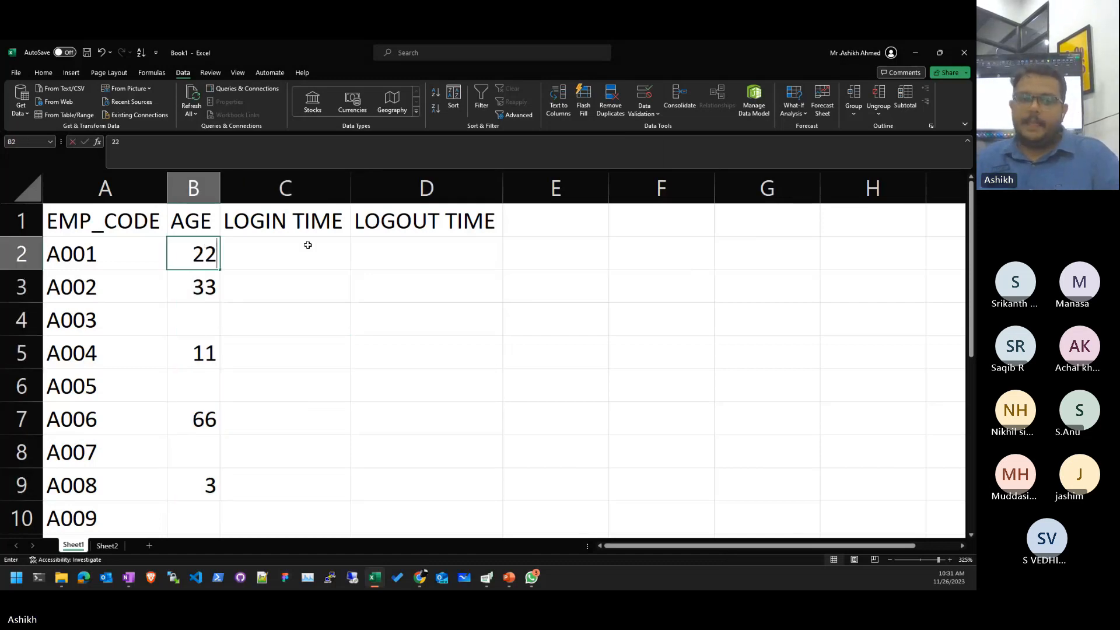
text(18)
key(Return)
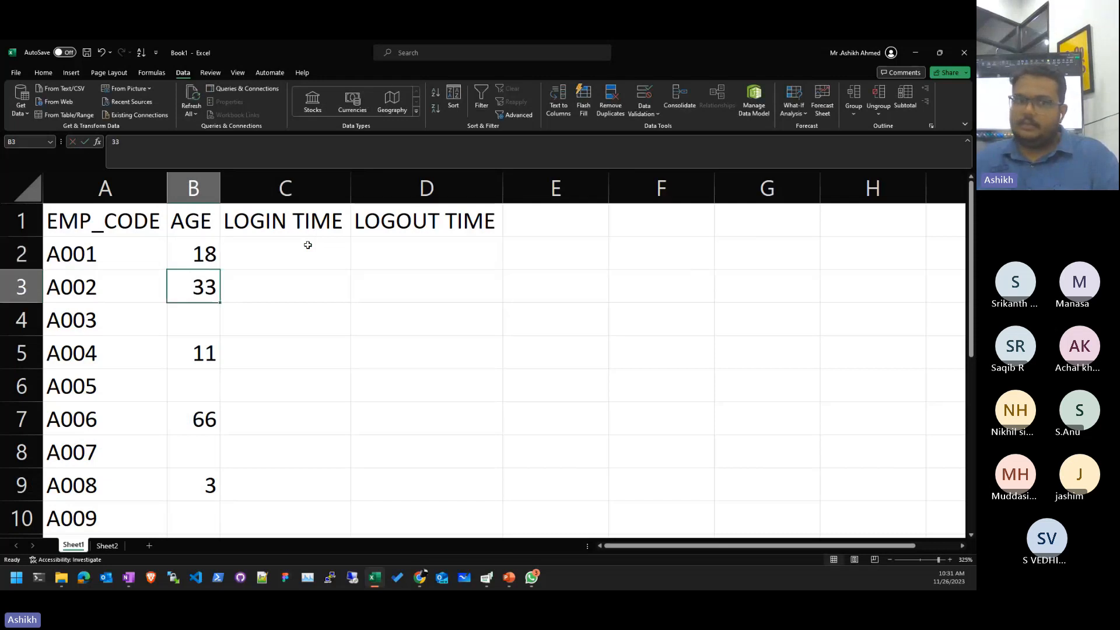
text(18.5)
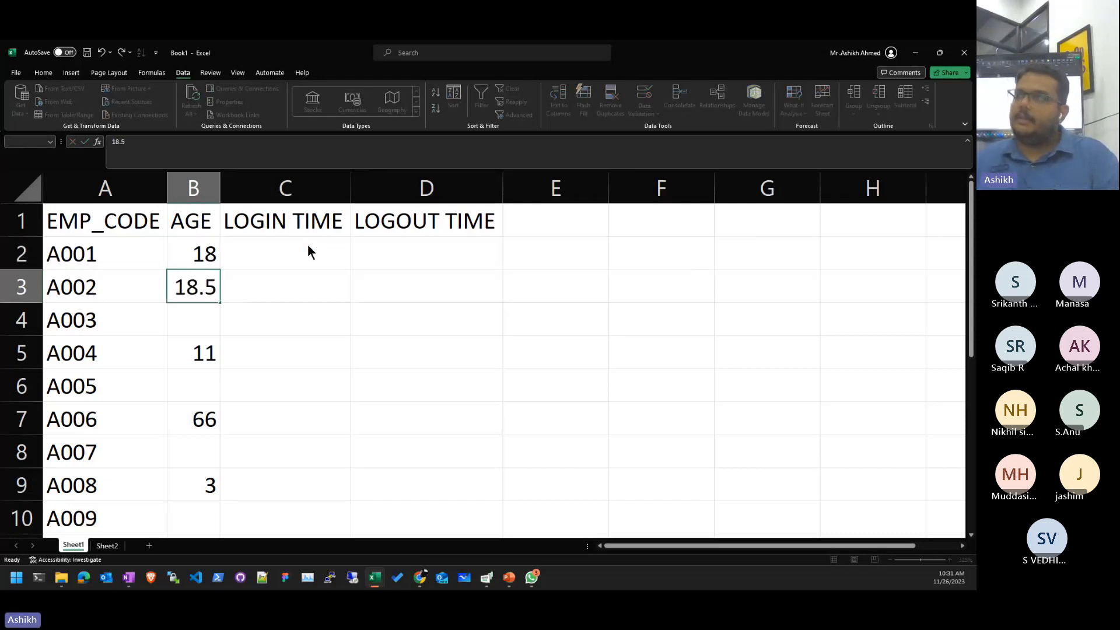
key(Return)
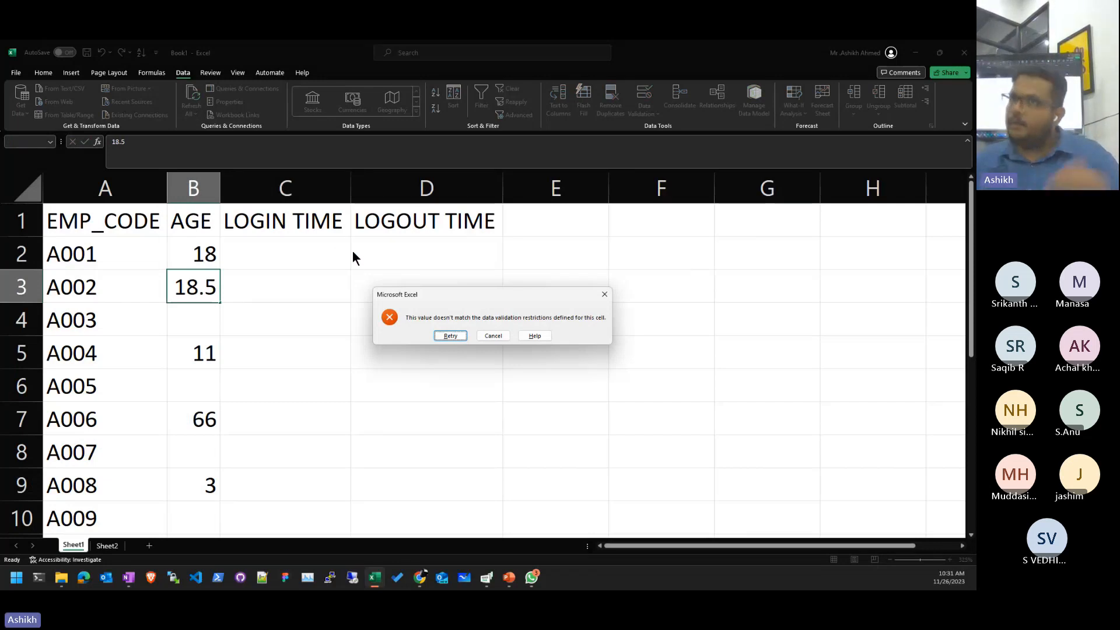
key(Return)
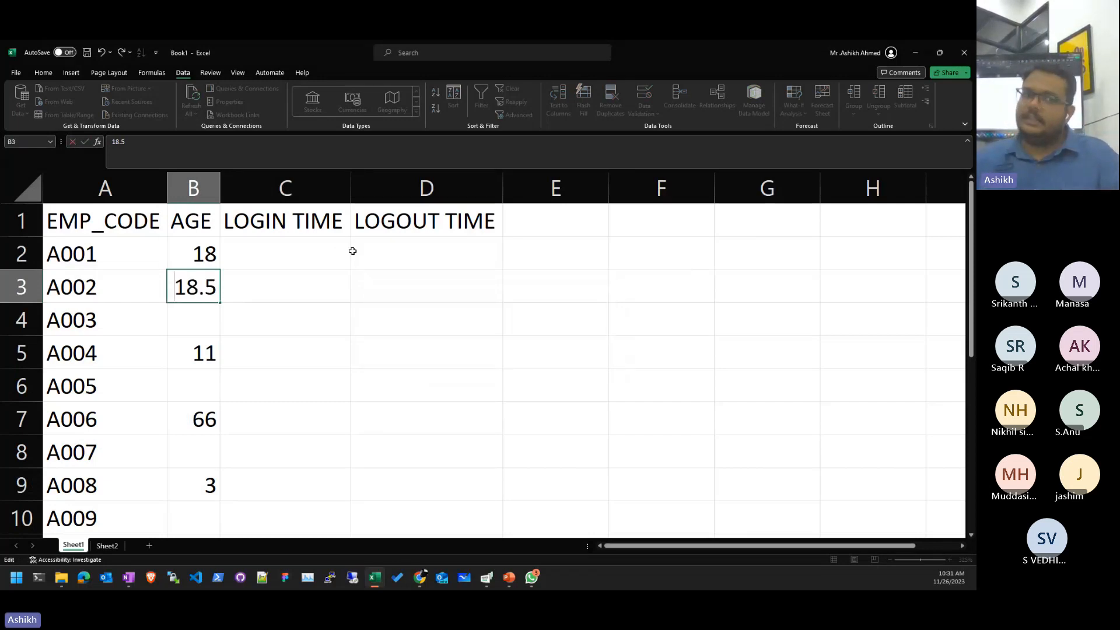
key(Escape)
- Enter age 22 and test that out-of-range ages 7 and 56 are rejected
key(Down)
text(22)
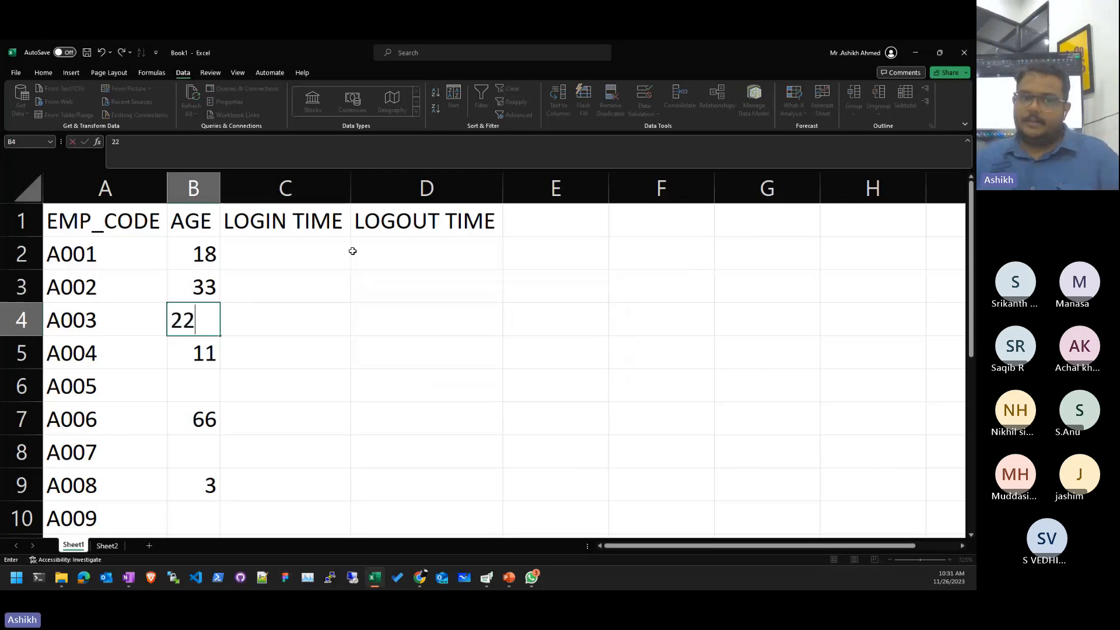
key(Down)
key(Down)
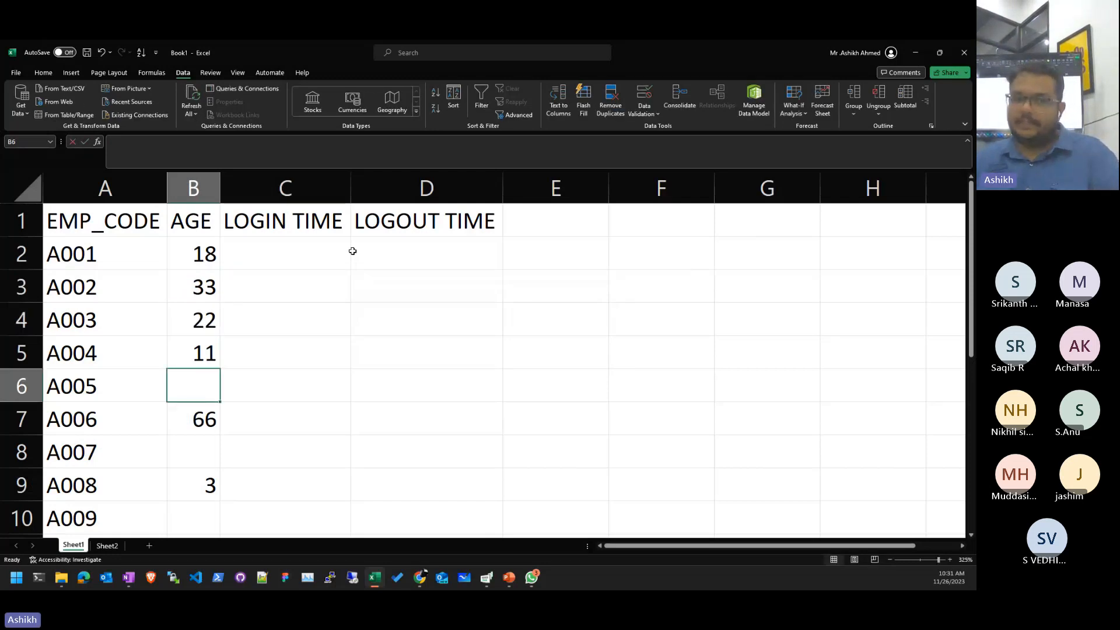
text(7)
key(Return)
key(Return)
key(BackSpace)
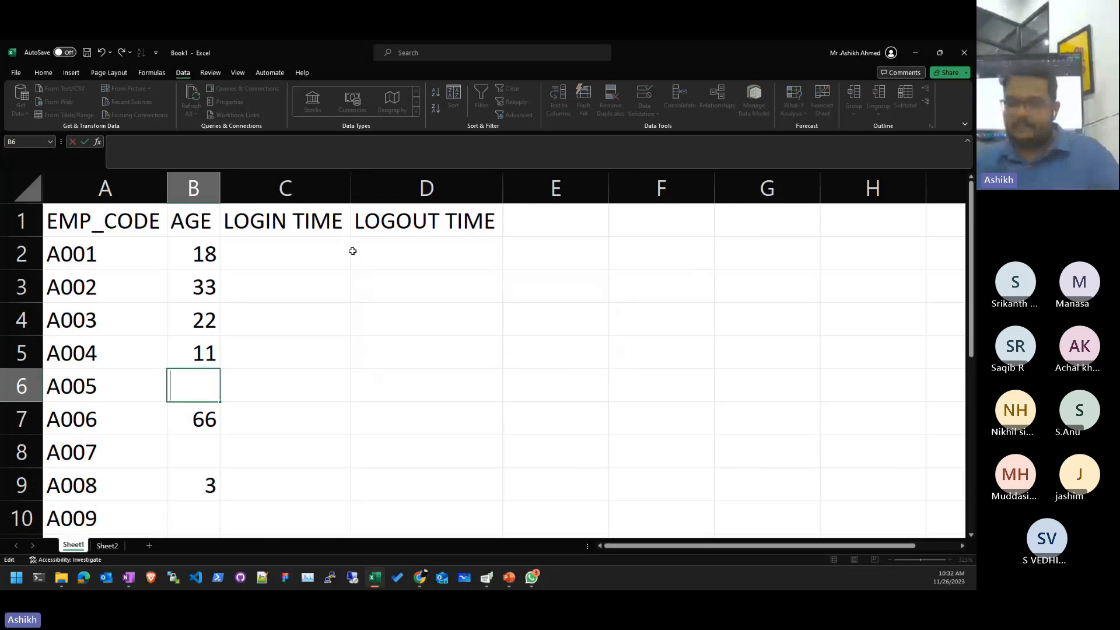
text(56)
- Enter the valid ages 55, 44 and 33 in the remaining AGE cells
key(Return)
key(Return)
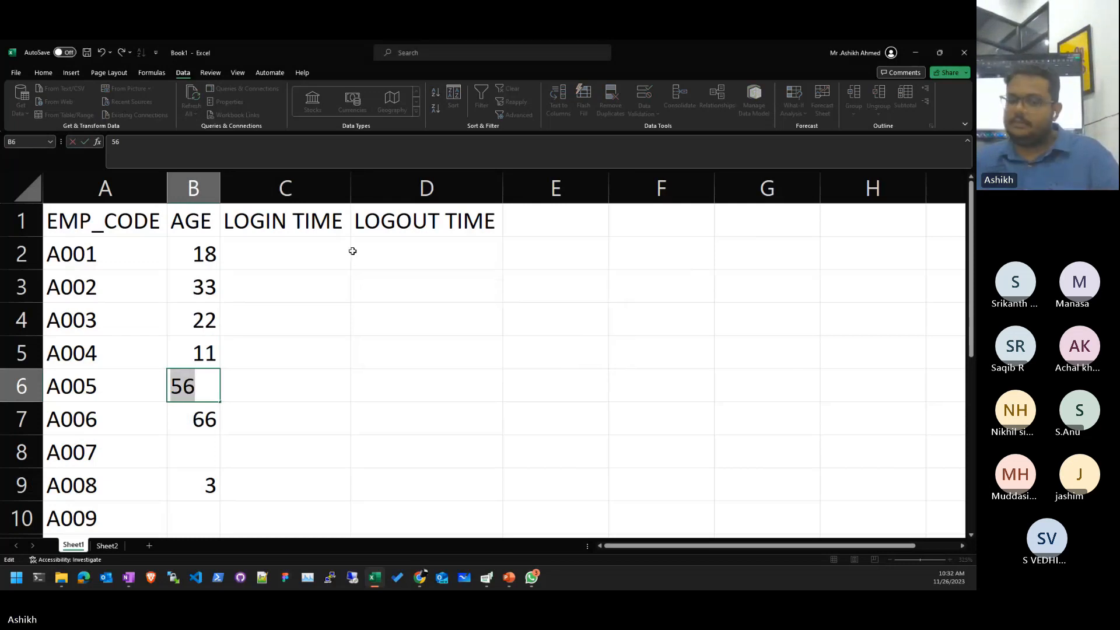
text(55)
key(Return)
key(Return)
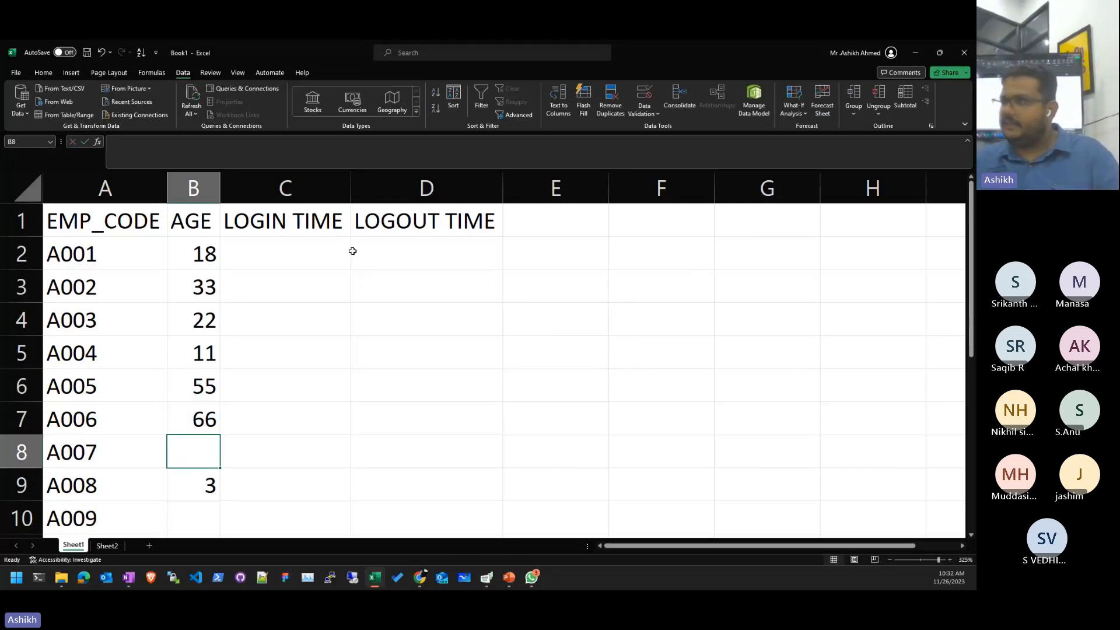
text(44)
key(Return)
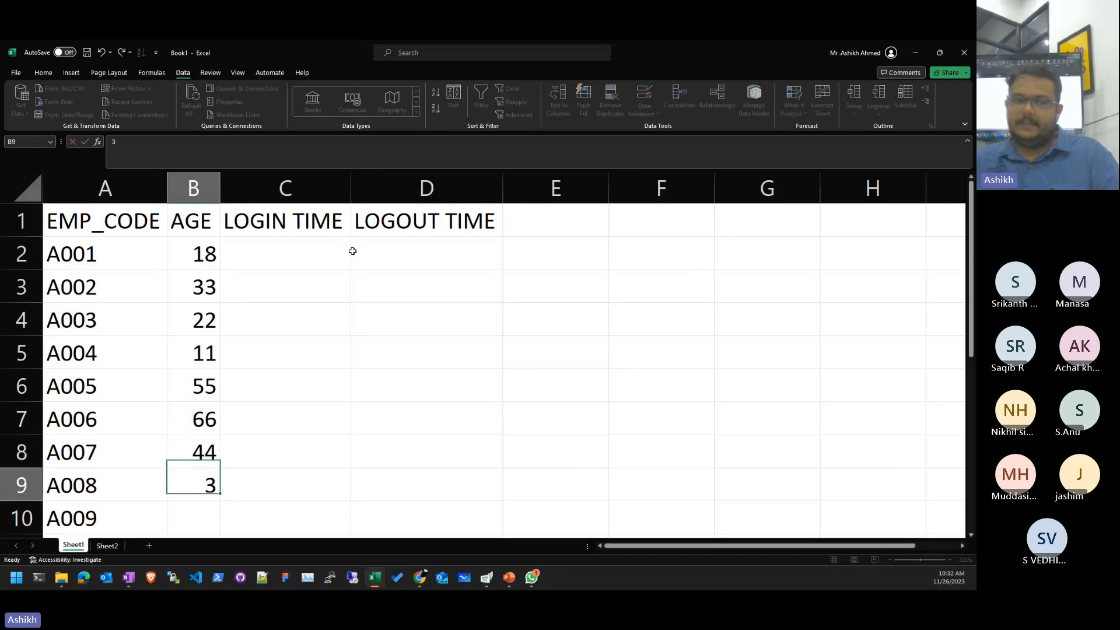
key(Return)
text(33)
key(Return)
key(Up)
key(Up)
key(Up)
key(Up)
key(Up)
key(Up)
key(Up)
key(Up)
key(Up)
key(Up)
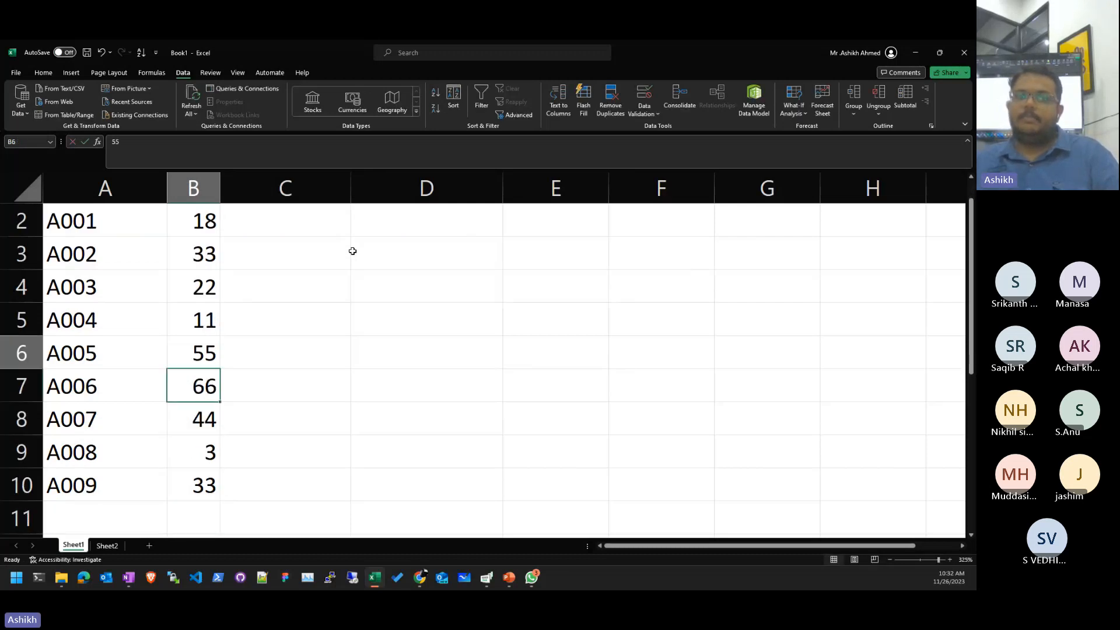
- Insert a blank column before LOGIN TIME with Alt+I, C
key(Down)
key(Down)
key(Down)
key(Down)
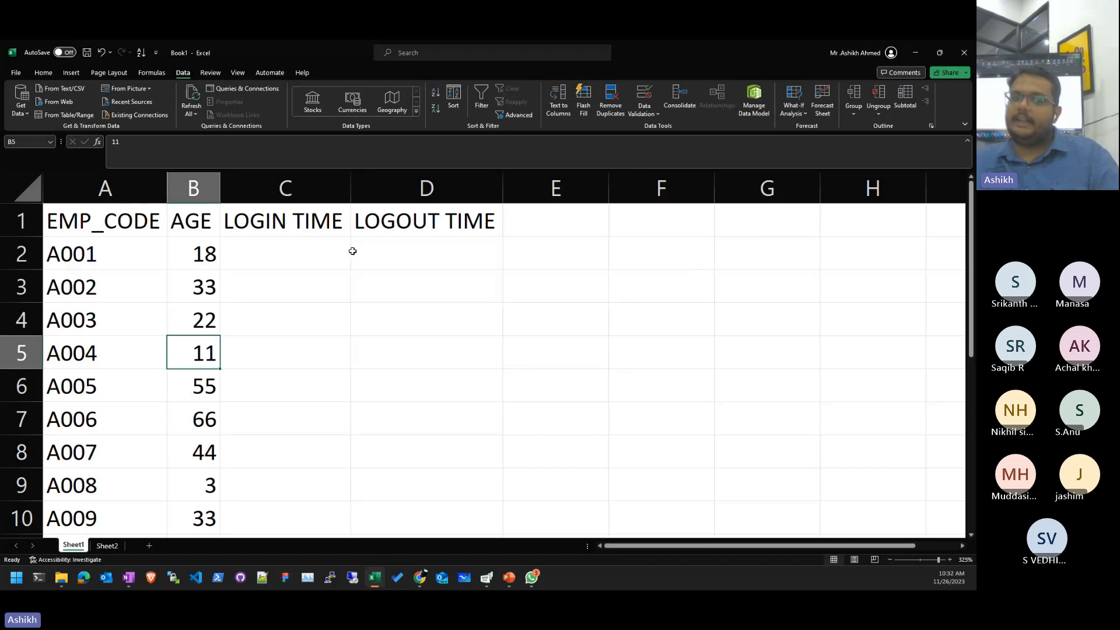
key(ctrl+Down)
key(ctrl+Up)
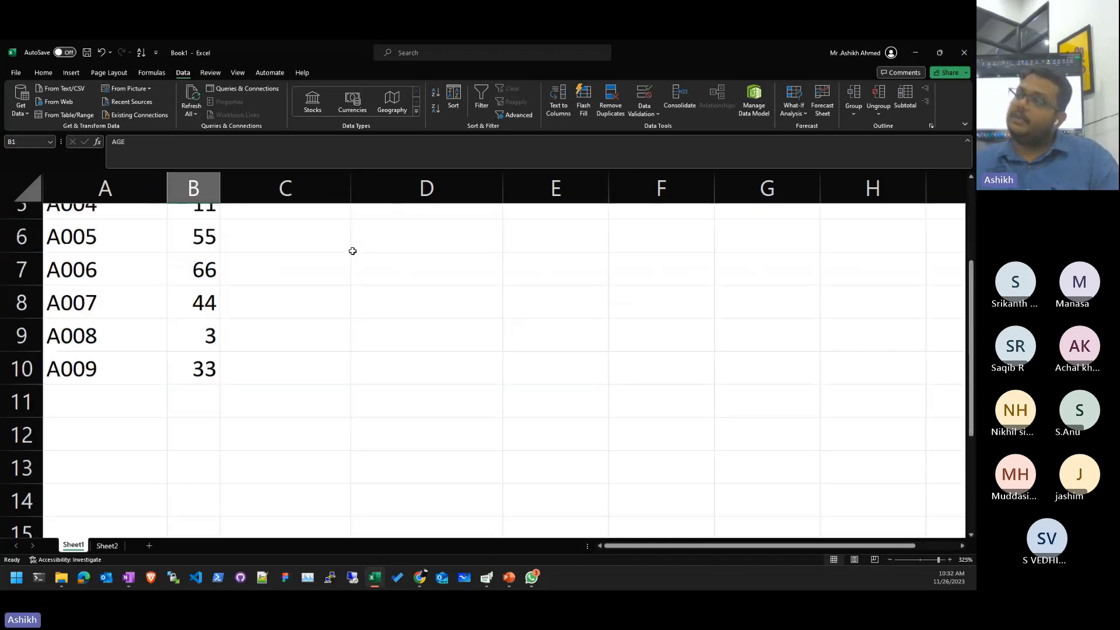
key(ctrl+Up)
key(Down)
key(Down)
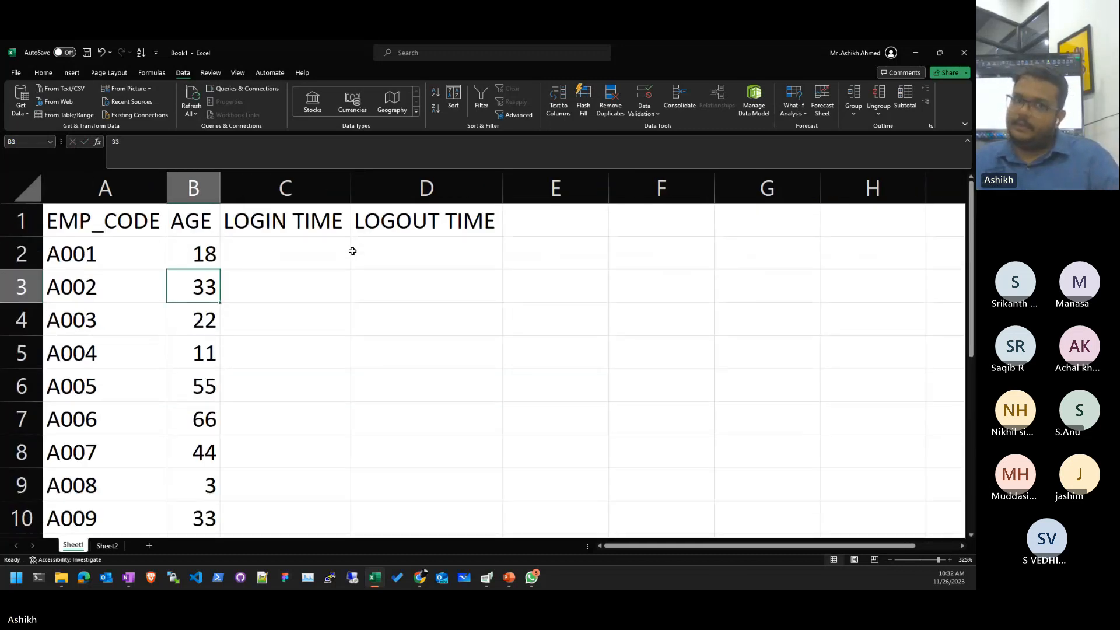
key(Right)
key(Up)
key(Up)
key(alt+i)
key(c)
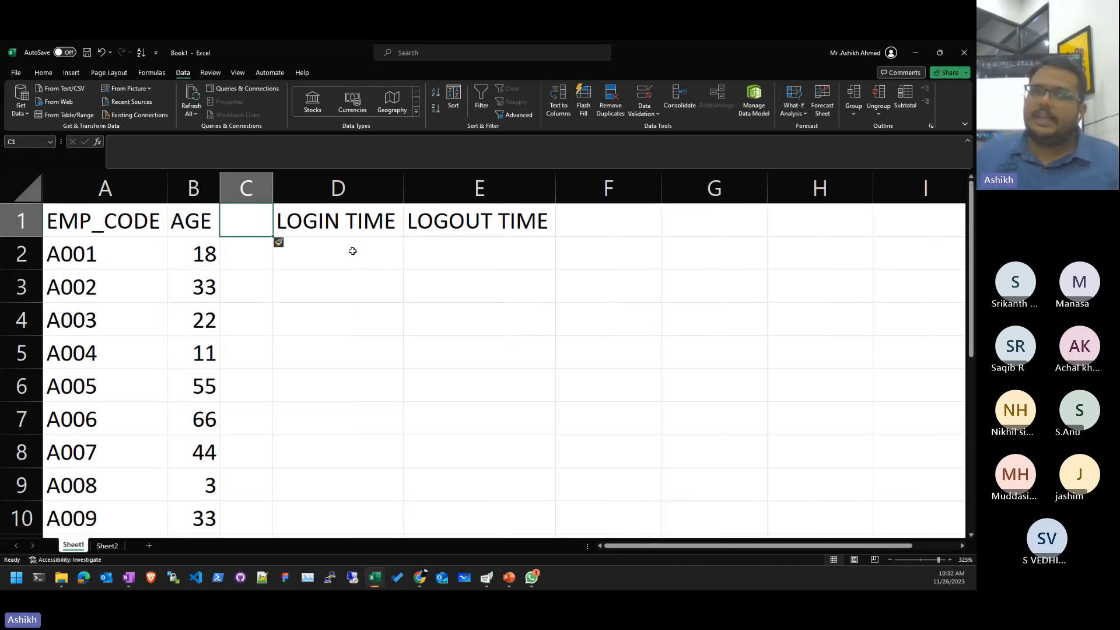
- Name the new column's header cell C1 'SEX'
drag(239, 263, 270, 516)
click(289, 454)
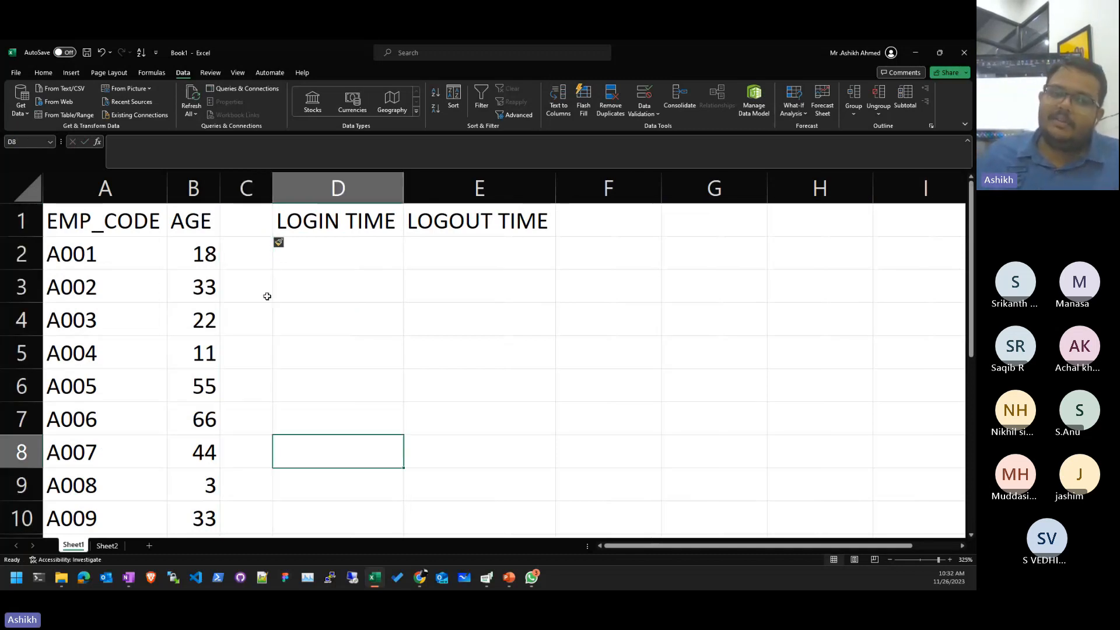
click(244, 224)
text(SEX)
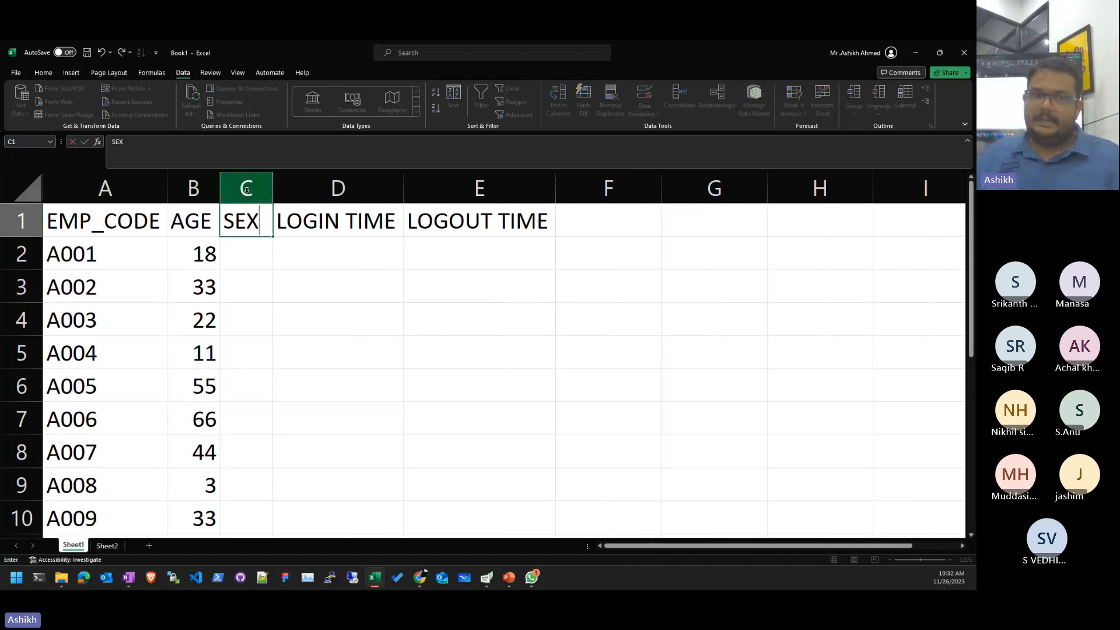
key(Return)
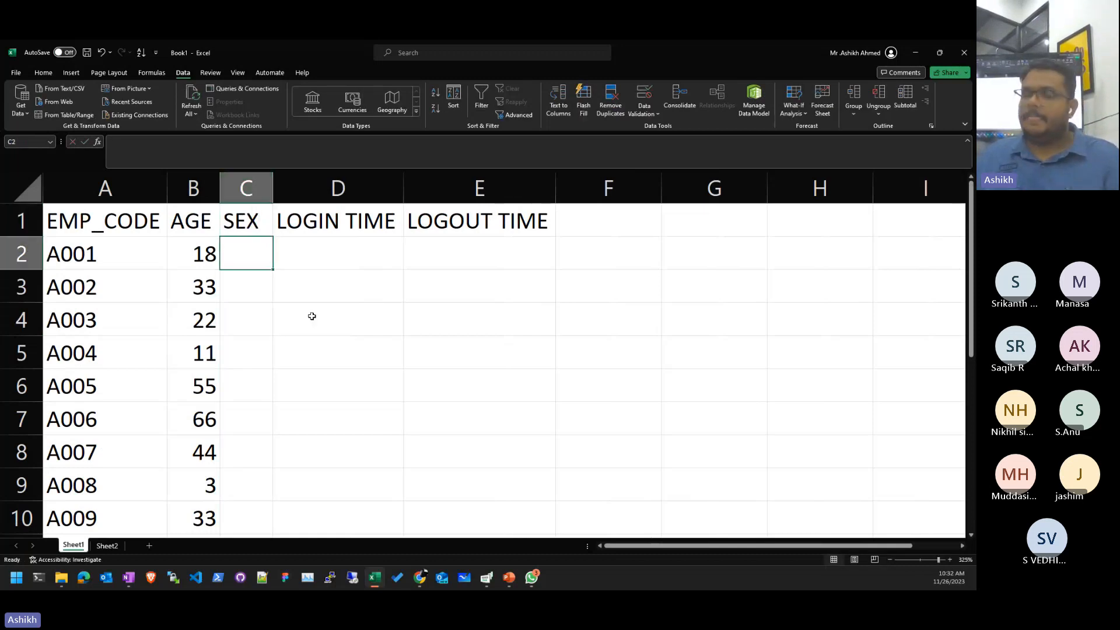
- Select C2:C10 and show the Allow options in Data Validation
drag(245, 274, 238, 518)
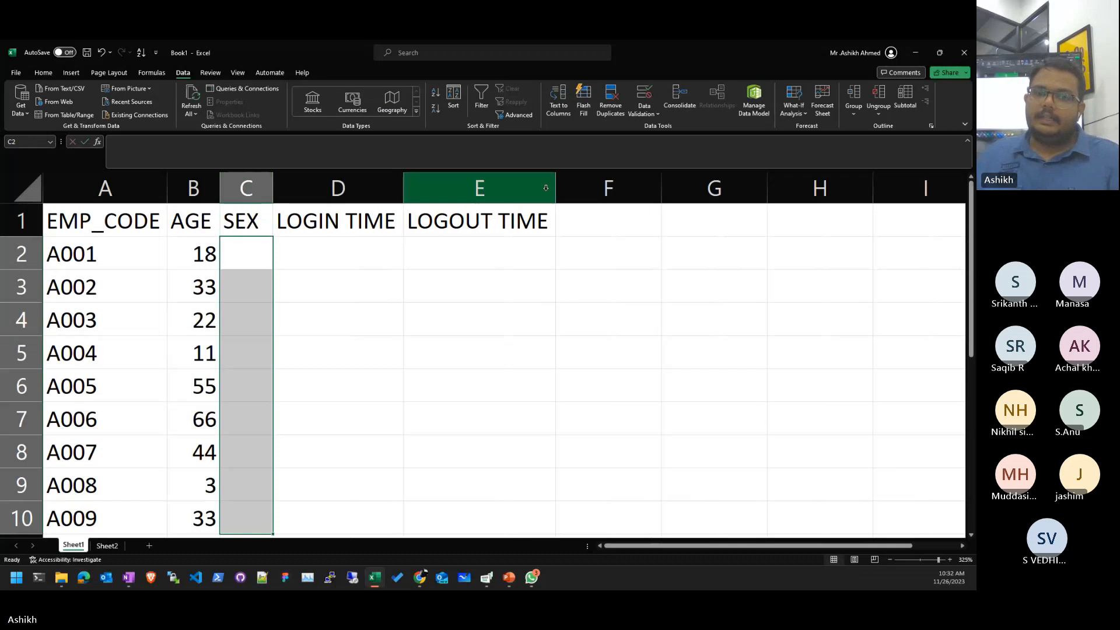
click(641, 93)
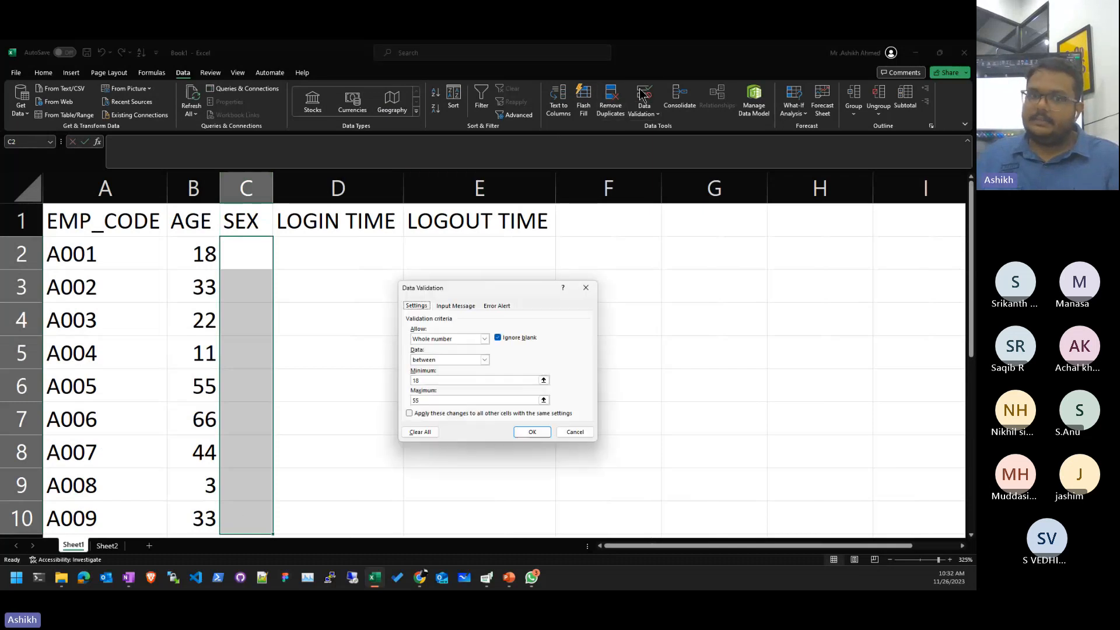
click(452, 339)
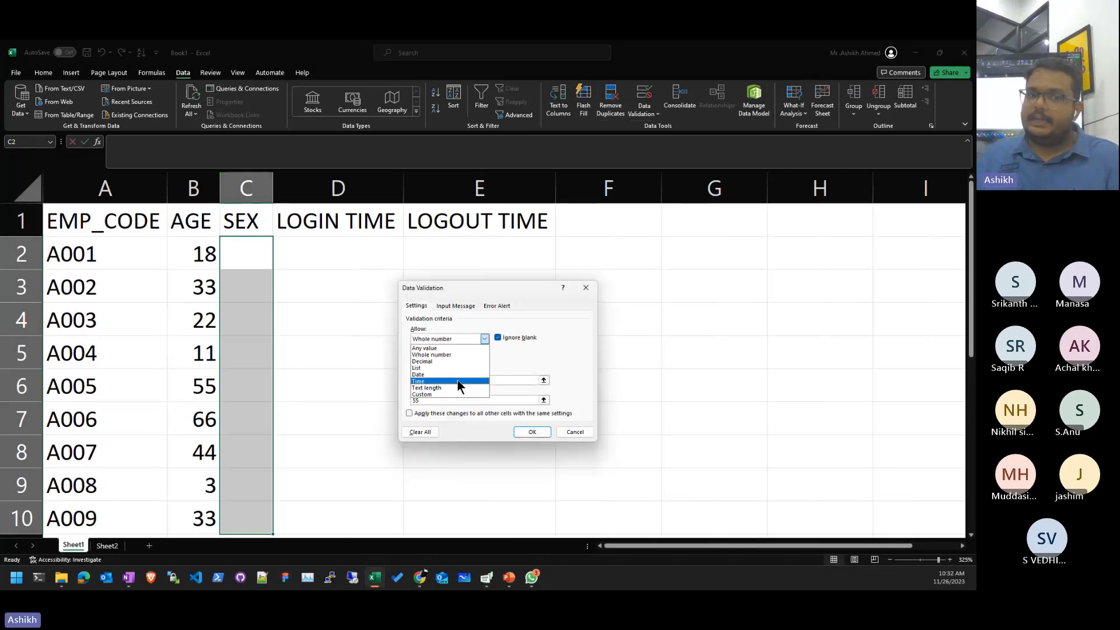
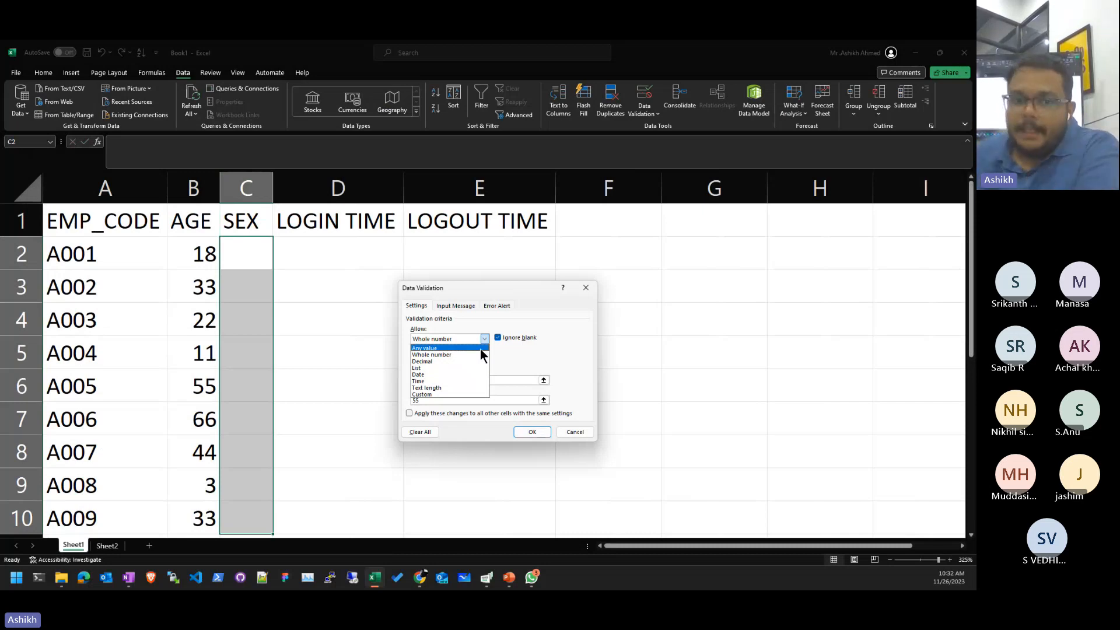
- Choose List as the allowed type for the SEX cells, then cancel the dialog without applying it
click(428, 367)
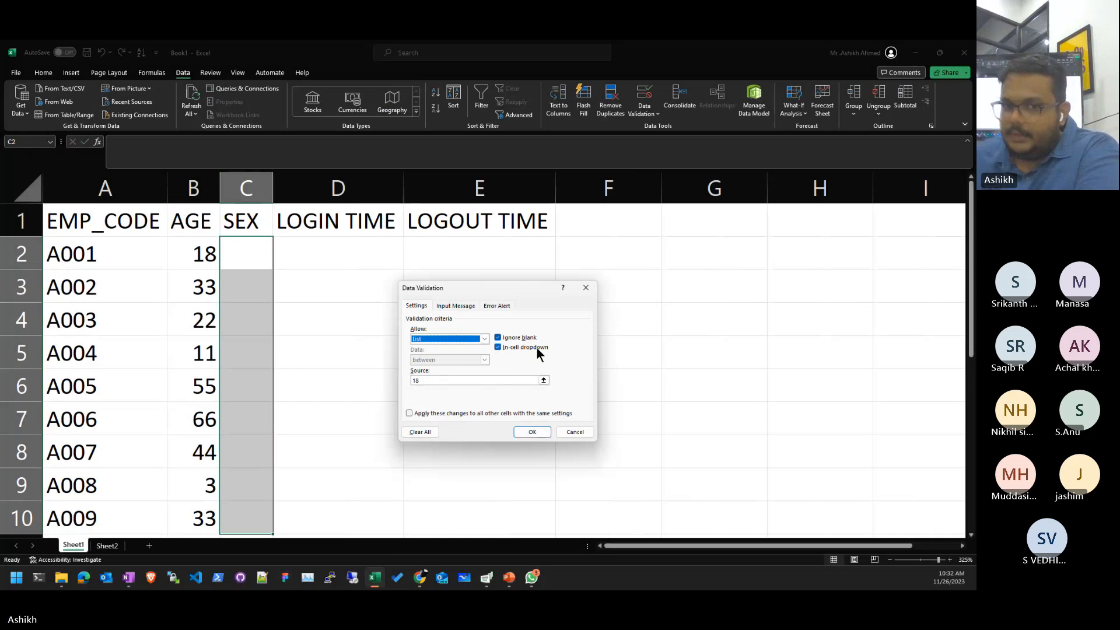
click(496, 380)
drag(496, 379, 413, 361)
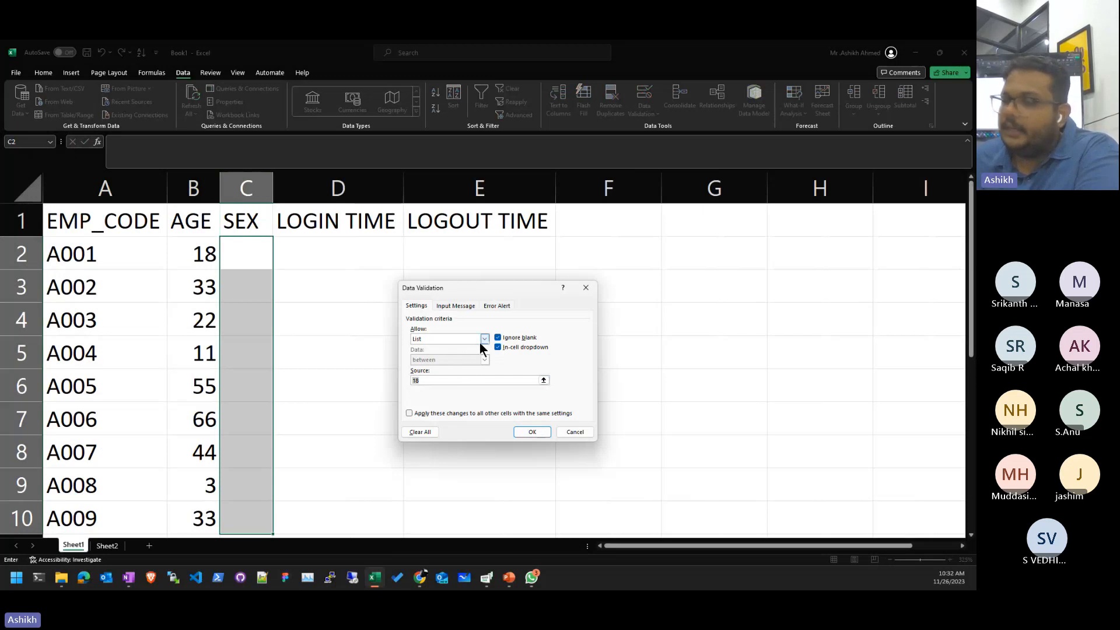
click(565, 434)
click(737, 323)
click(911, 263)
click(911, 312)
- Enter Male, Female and Others into cells I3, I4 and I5
click(905, 275)
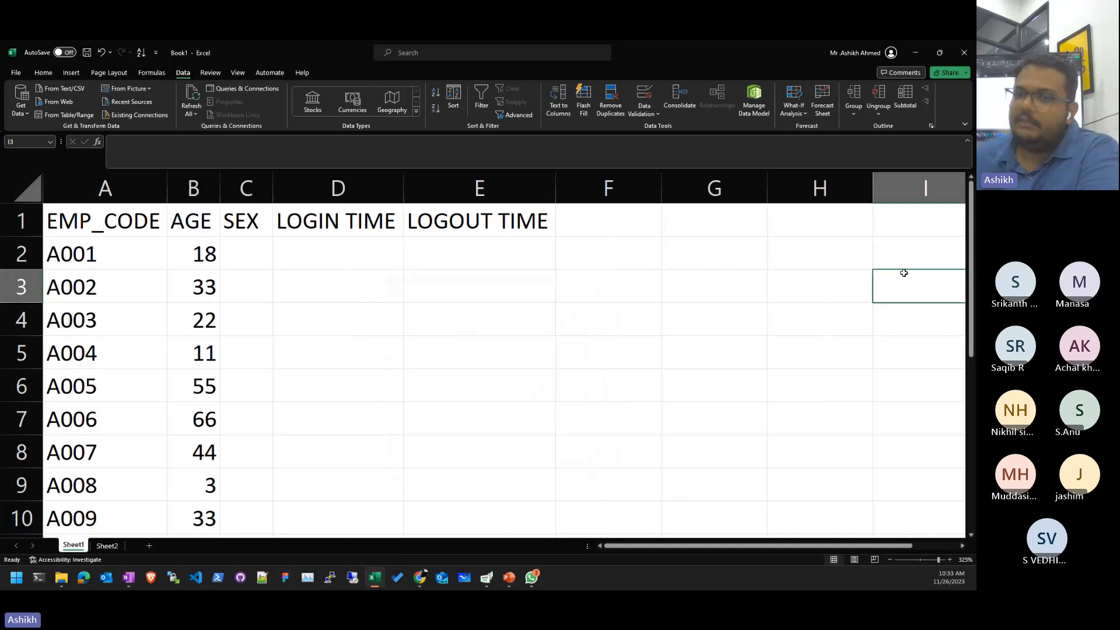
text(m)
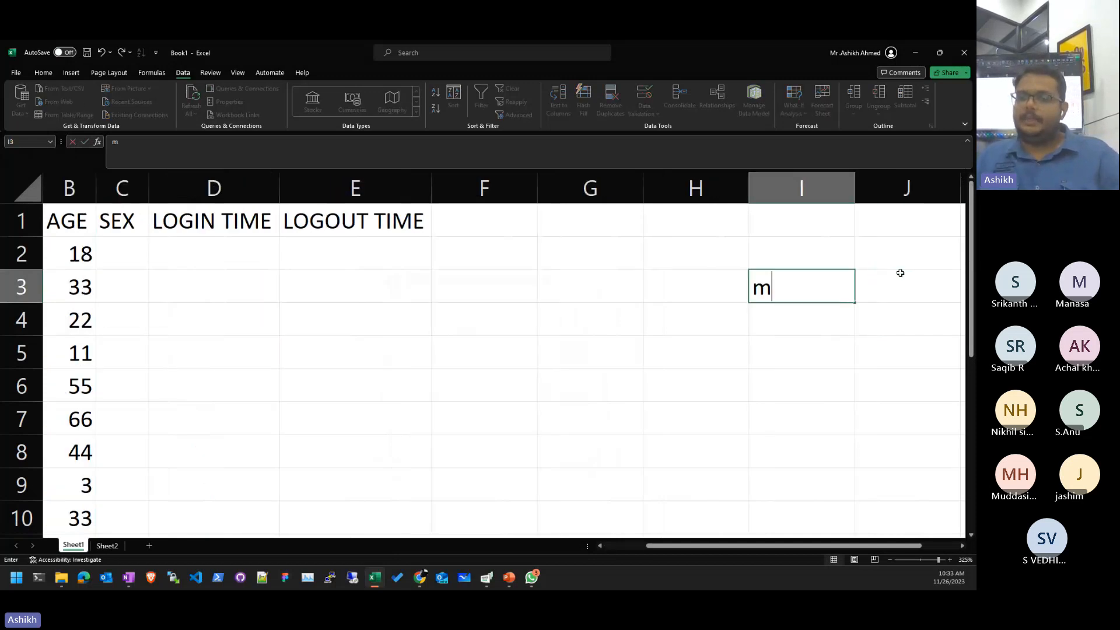
key(BackSpace)
text(Male)
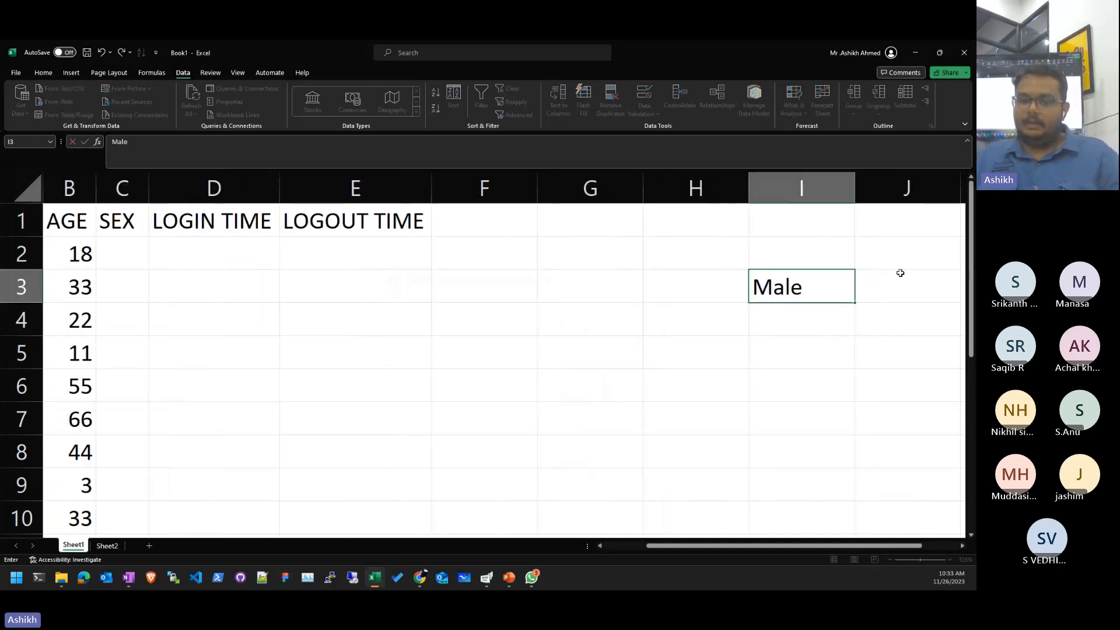
key(Return)
text(Female)
key(Return)
text(O)
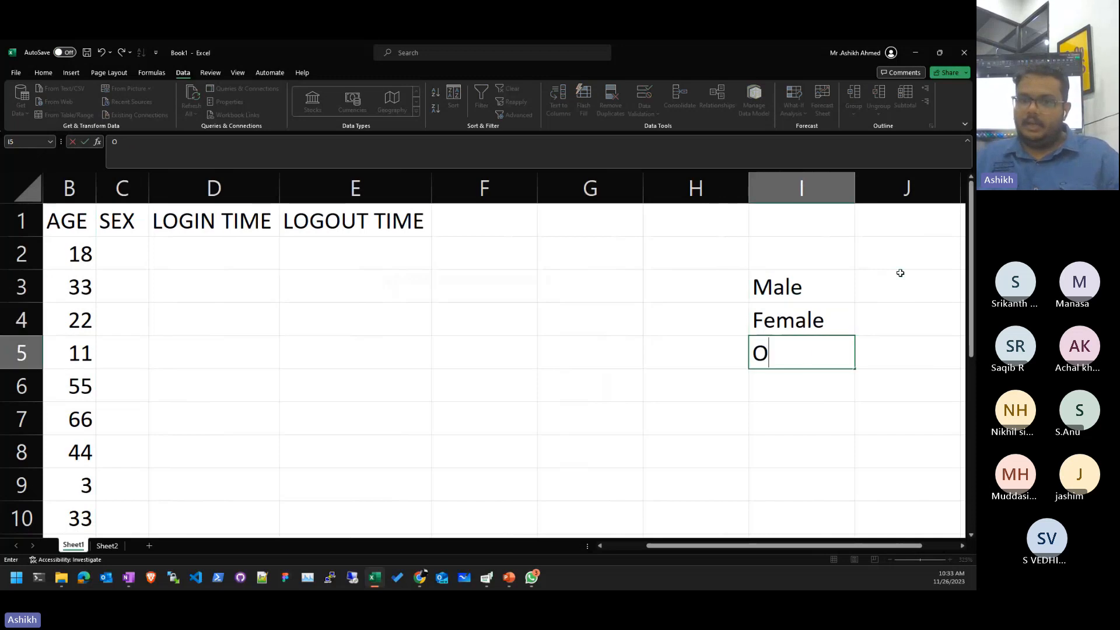
text(ther)
key(Return)
key(Up)
key(F2)
text(s)
key(Return)
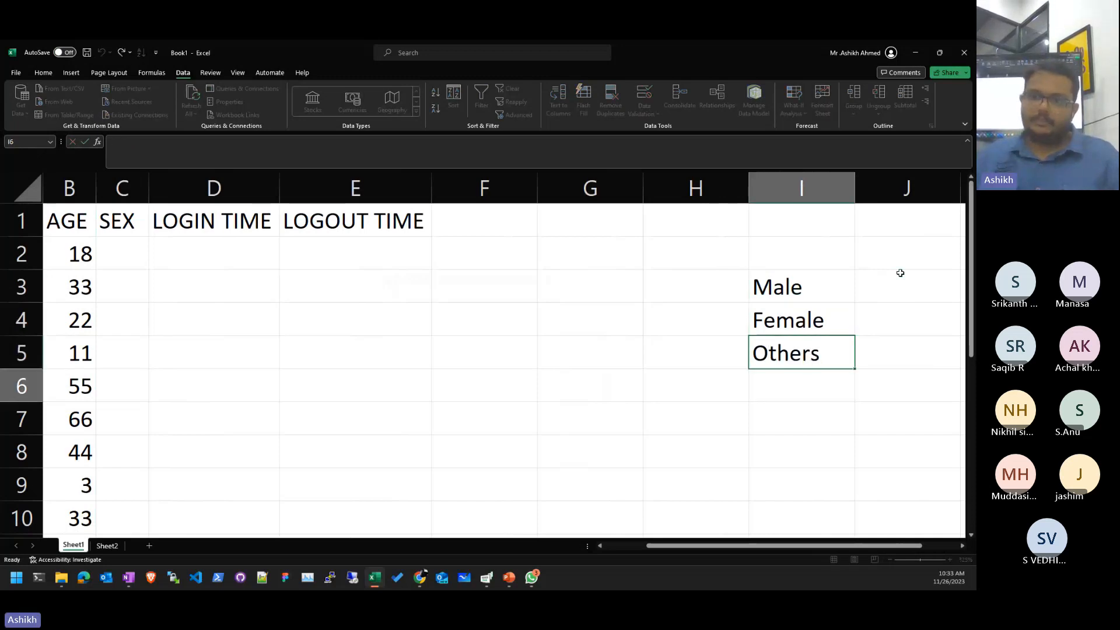
- Select the SEX cells C2:C10
key(Left)
key(Left)
key(Left)
key(Left)
key(Left)
key(Left)
key(Left)
key(Left)
key(Right)
key(Up)
key(Up)
key(Up)
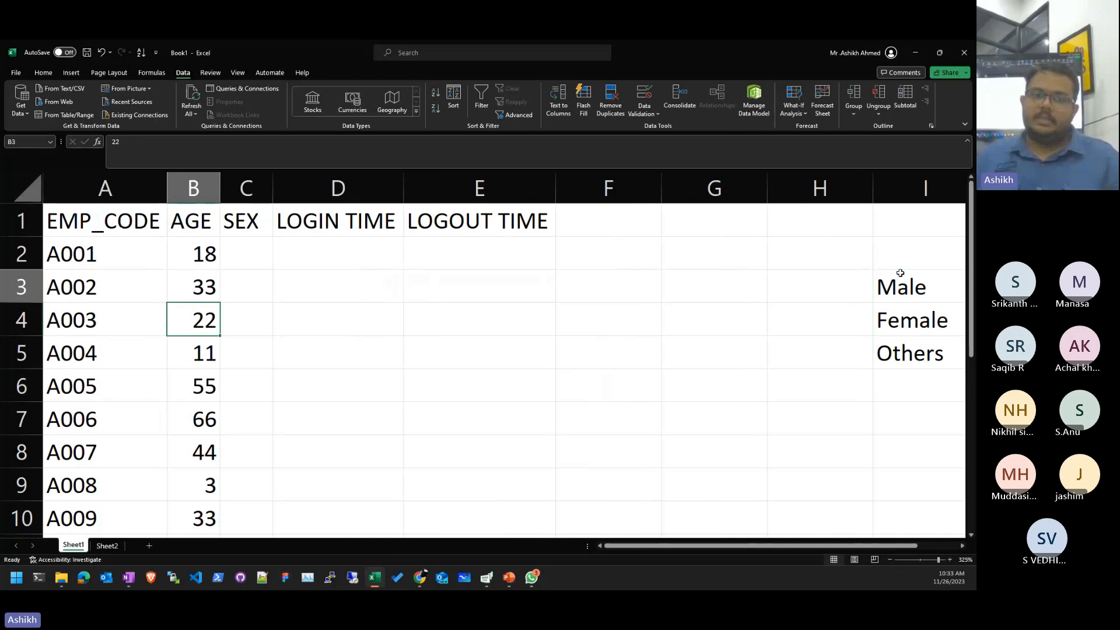
key(Right)
key(Up)
key(shift+Down)
key(shift+Down)
key(shift+Down)
key(shift+Down)
key(shift+Down)
key(shift+Down)
key(shift+Down)
key(shift+Down)
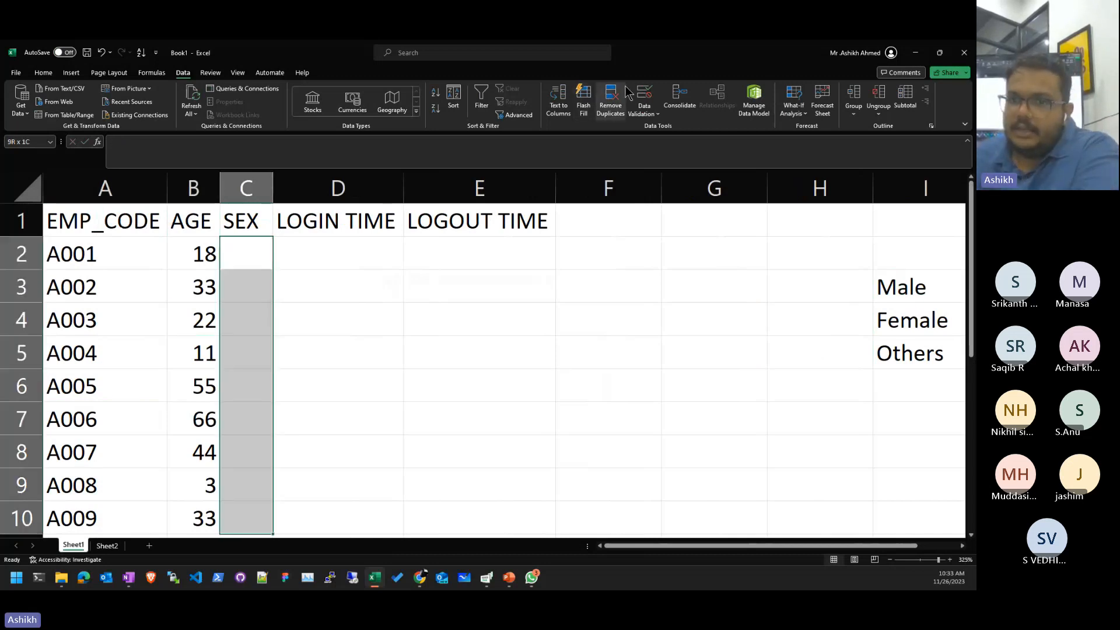
- Apply a List validation to C2:C10 with source =$I$3:$I$5
click(644, 95)
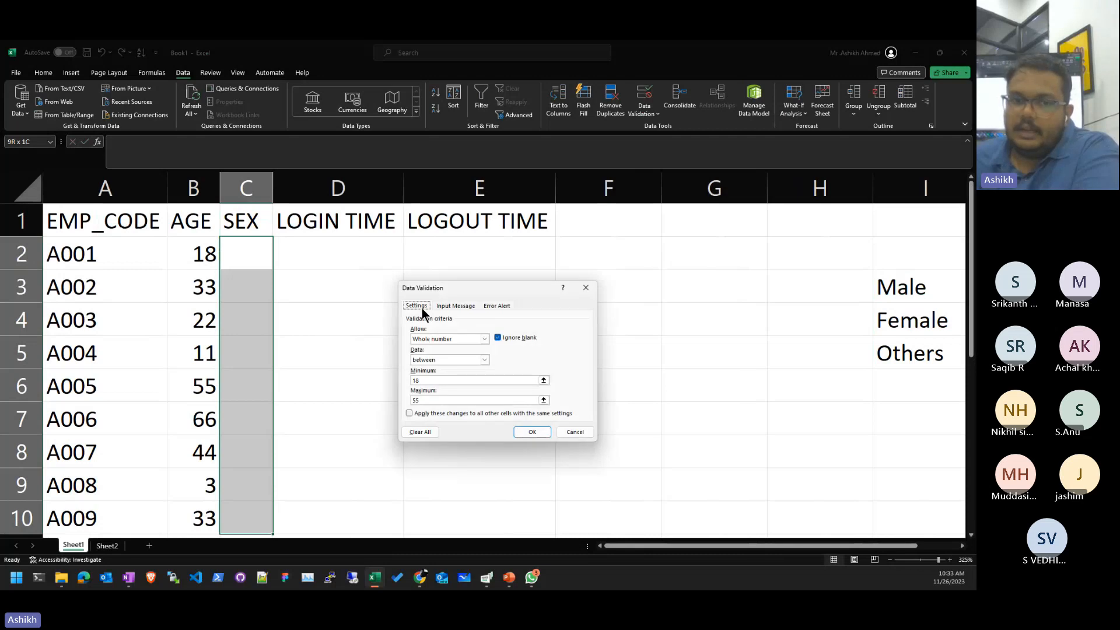
click(446, 339)
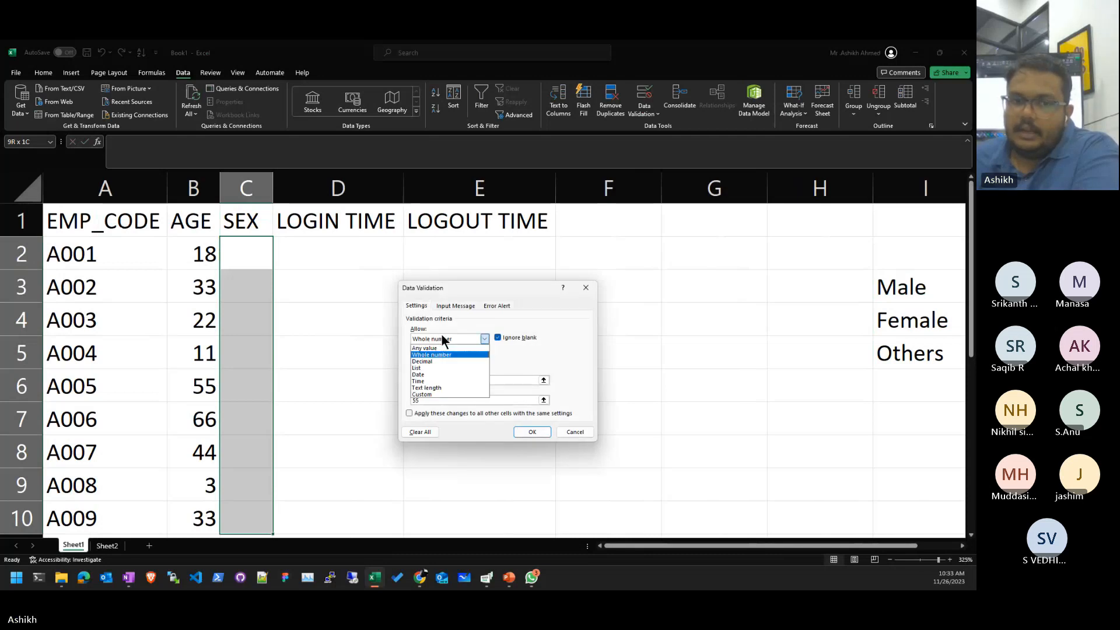
click(444, 368)
click(543, 379)
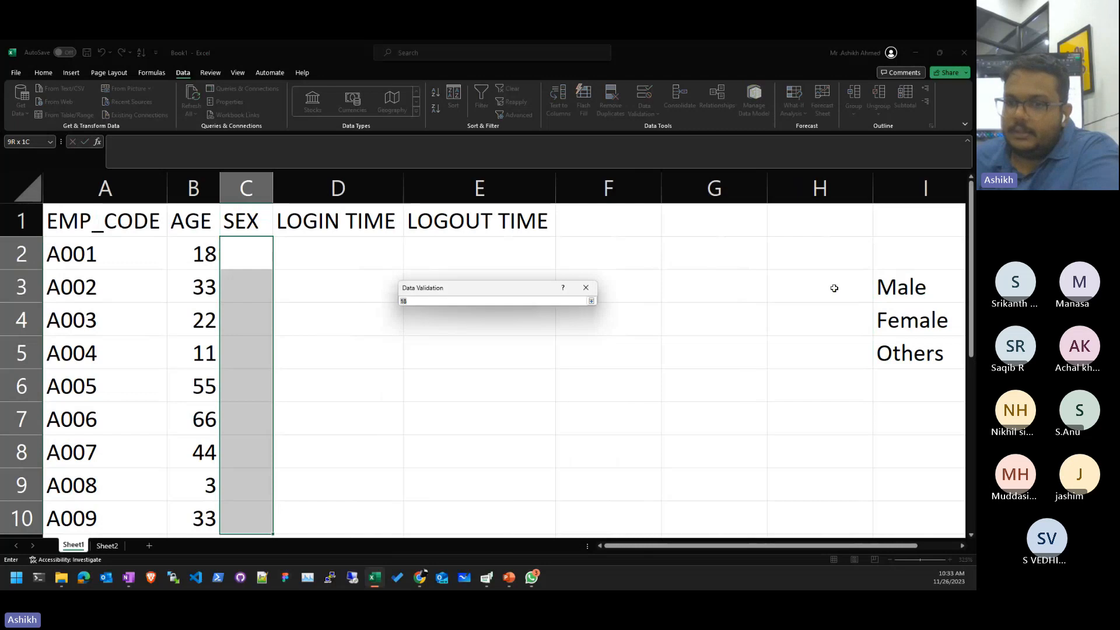
drag(882, 286, 884, 352)
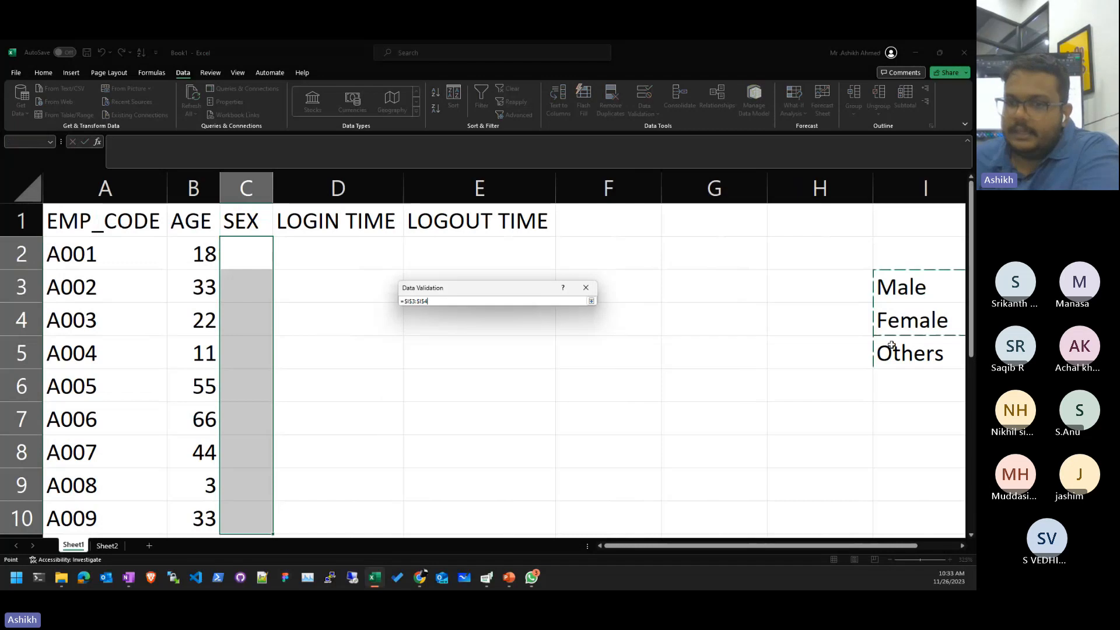
click(530, 301)
key(Return)
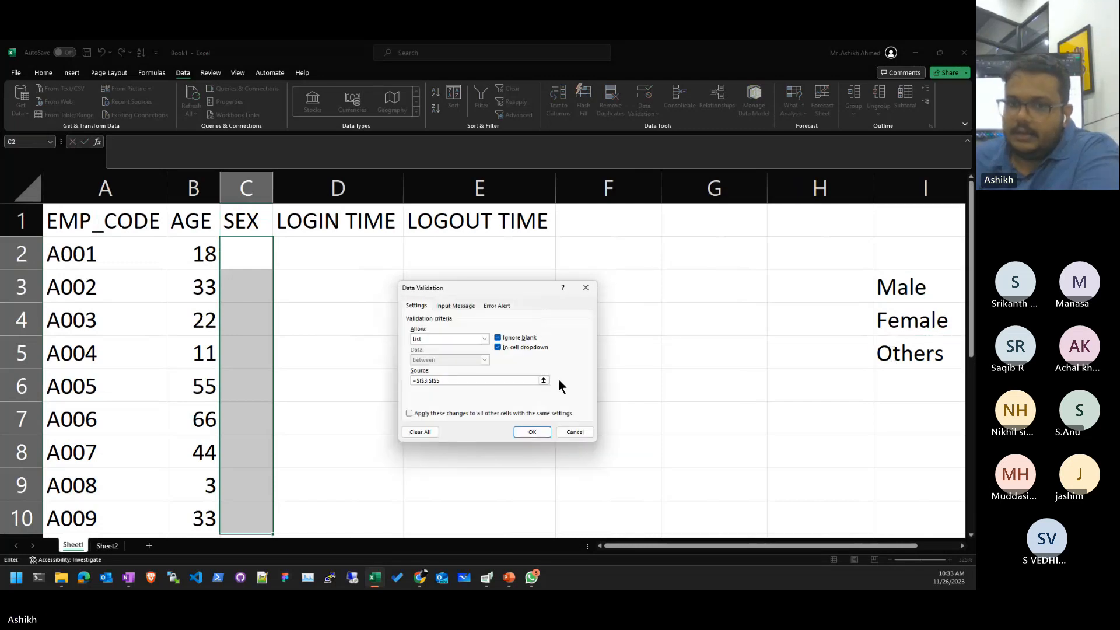
click(532, 433)
- Test C2 with the invalid text 'askldj' and cancel the validation error
click(278, 266)
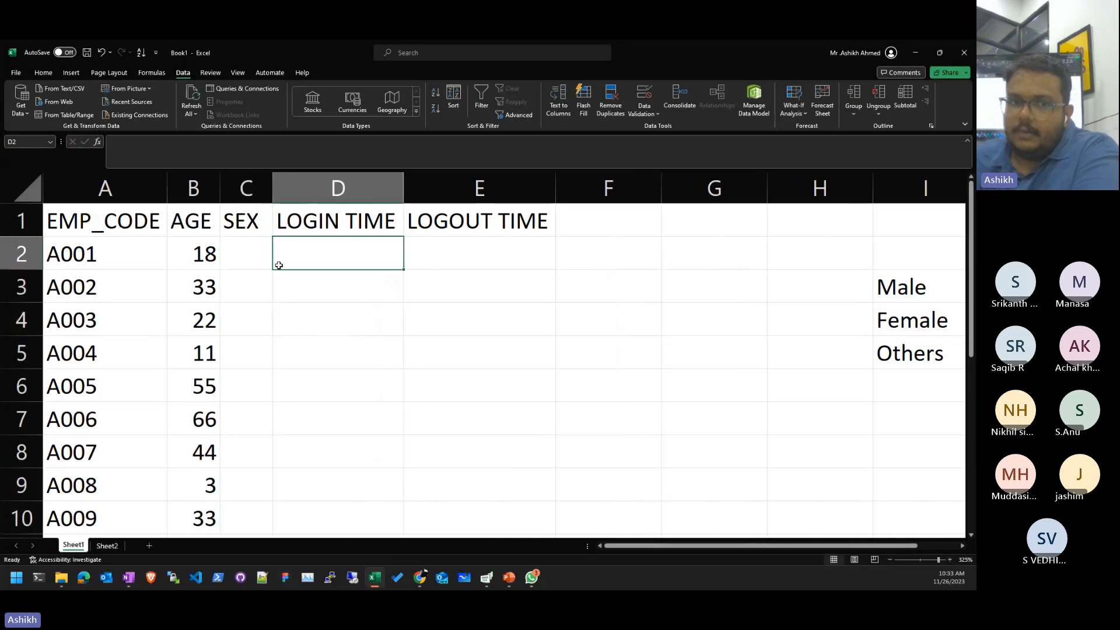
click(263, 262)
click(276, 264)
click(313, 265)
click(260, 261)
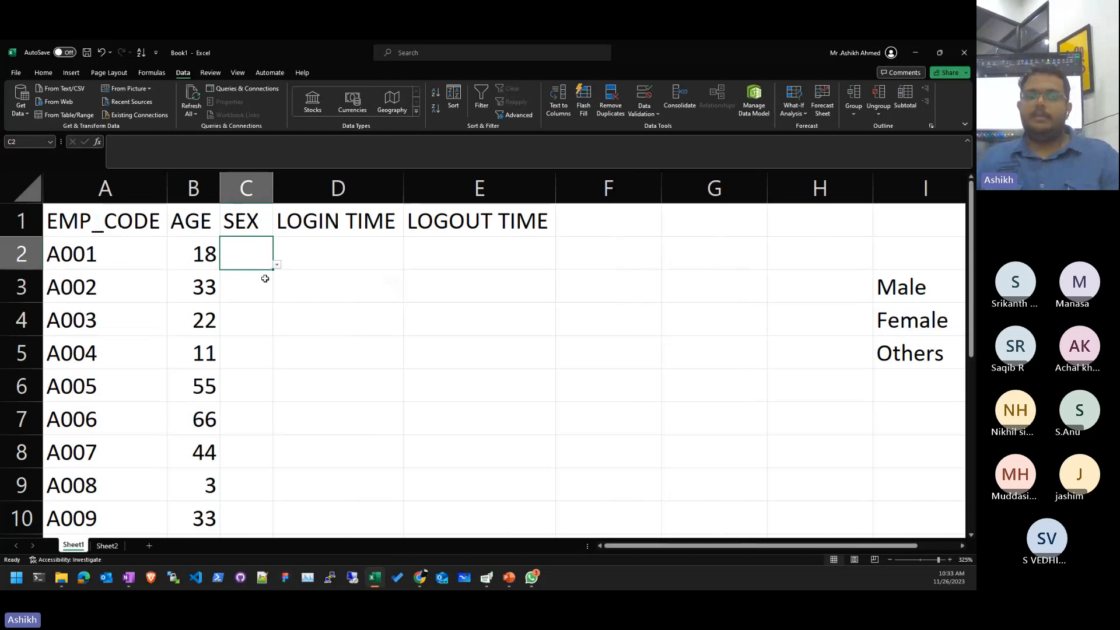
text(askldj)
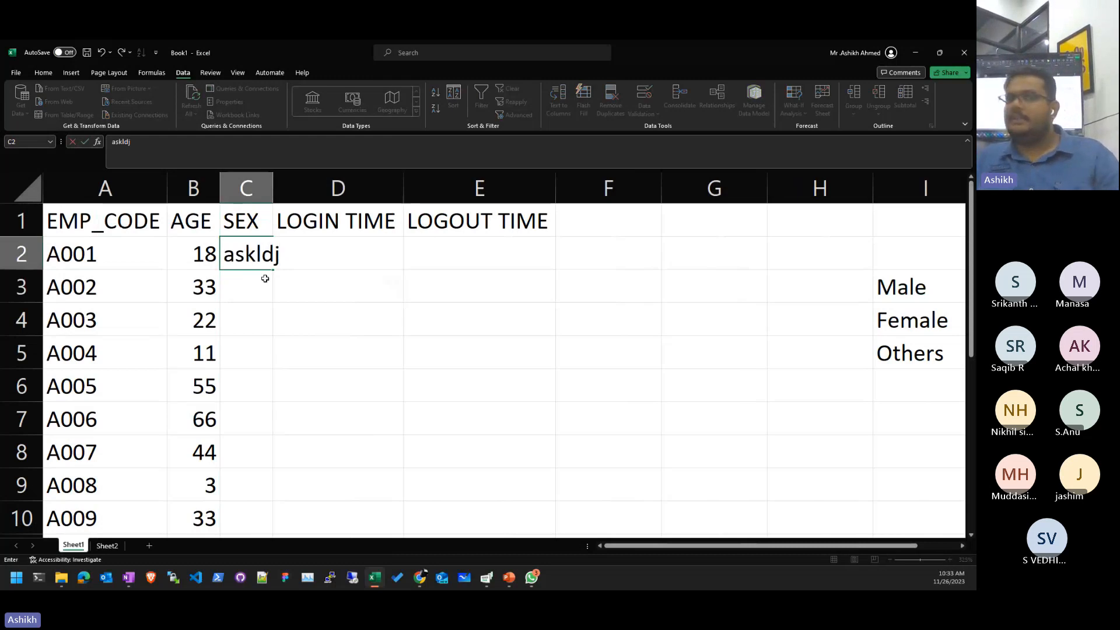
key(Return)
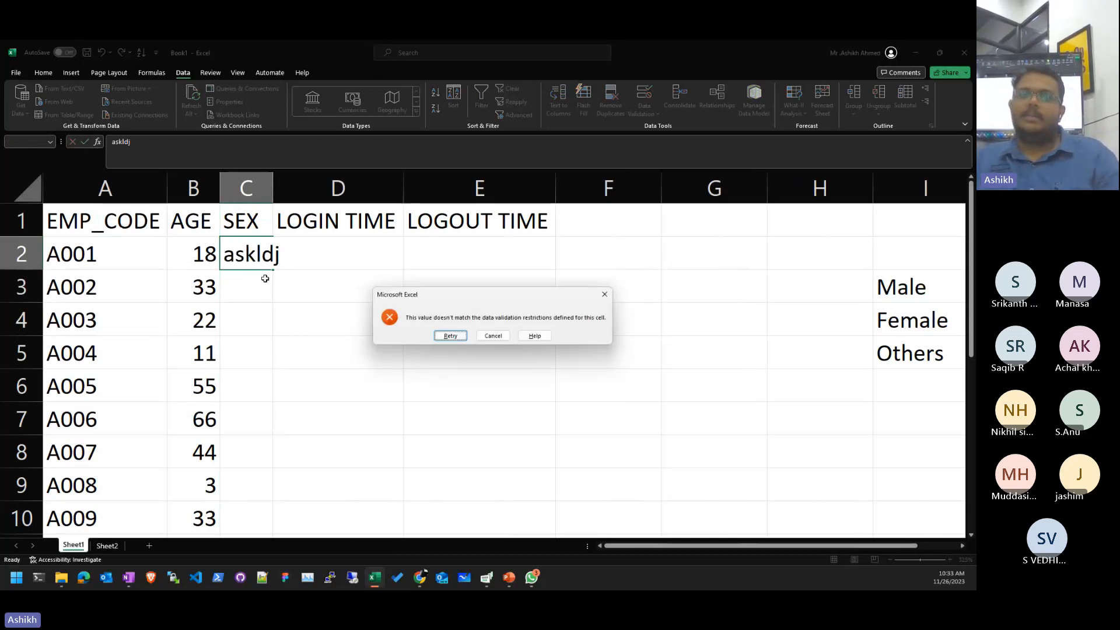
key(Escape)
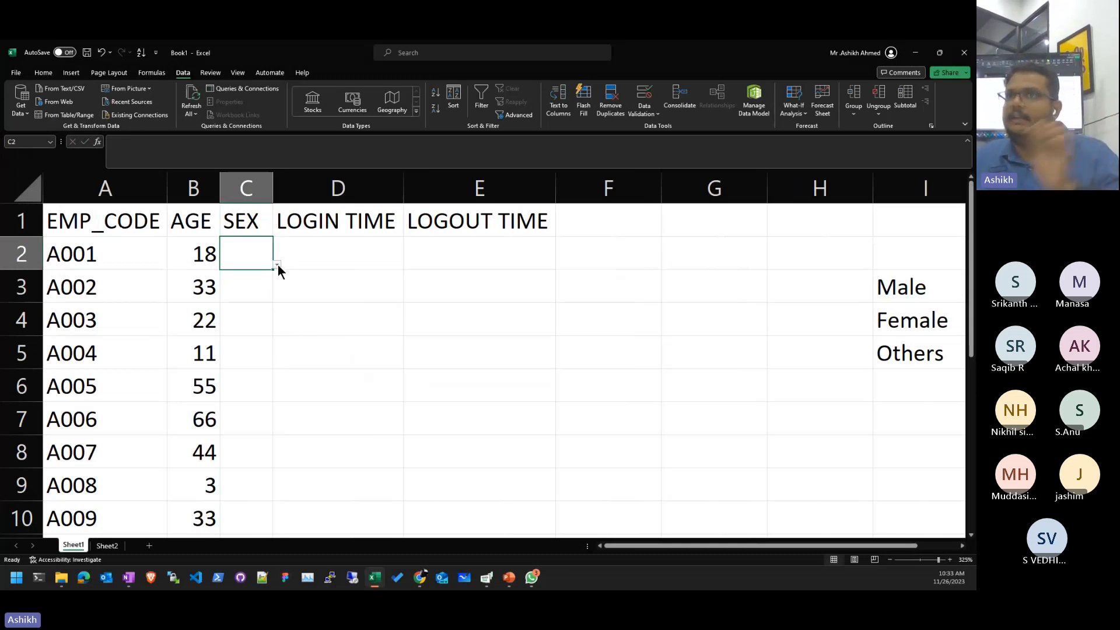
- Pick Female, Male, Others and Female from the dropdowns in C2:C5
click(277, 265)
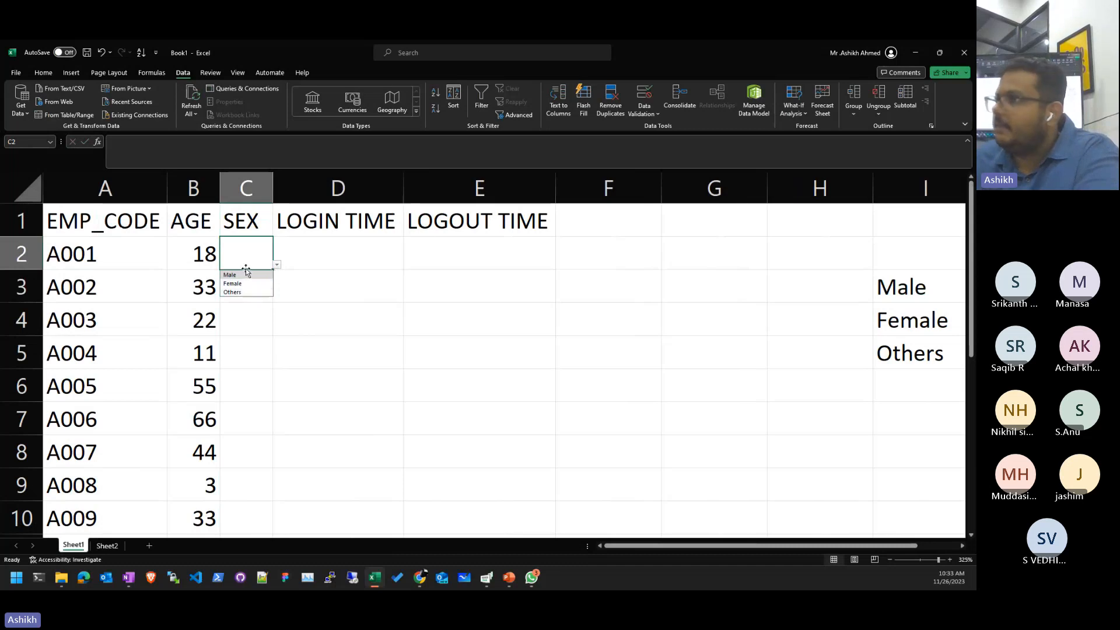
click(232, 283)
click(244, 283)
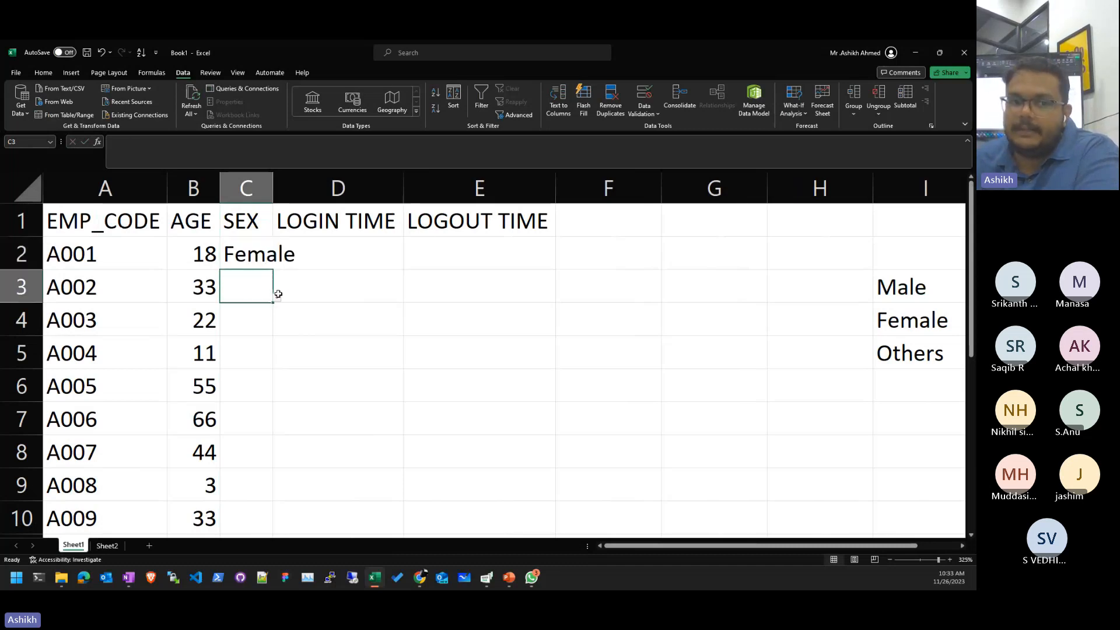
click(276, 297)
click(246, 310)
click(241, 320)
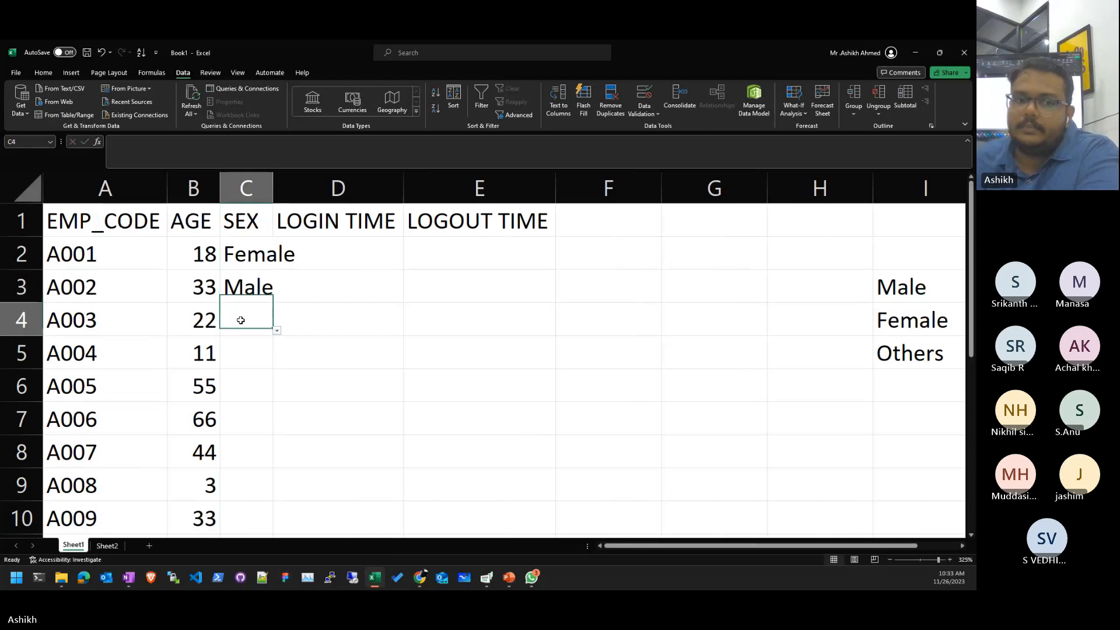
click(277, 331)
click(250, 357)
click(259, 364)
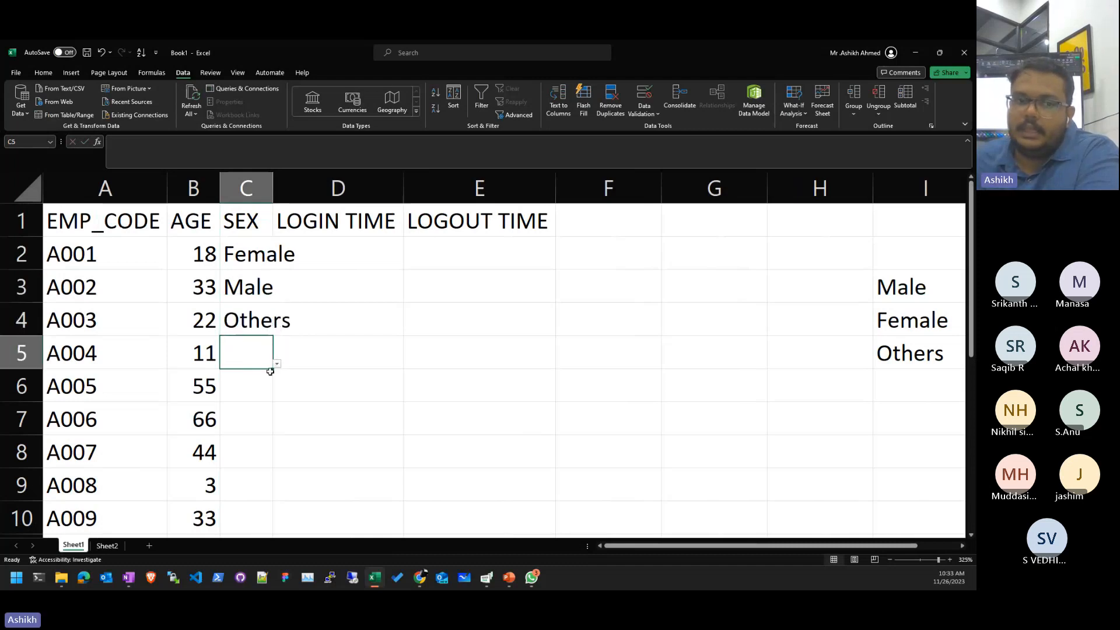
click(277, 364)
click(255, 382)
- Confirm C7 rejects the invalid text 'lkjdfkl'
click(263, 411)
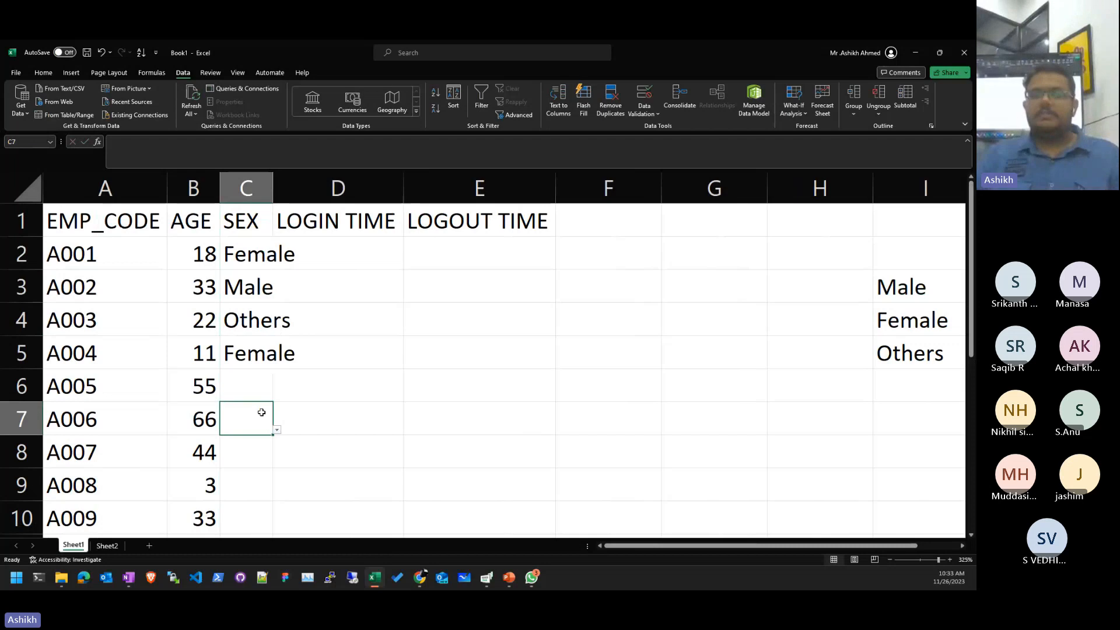
text(lkjdfkl)
key(Return)
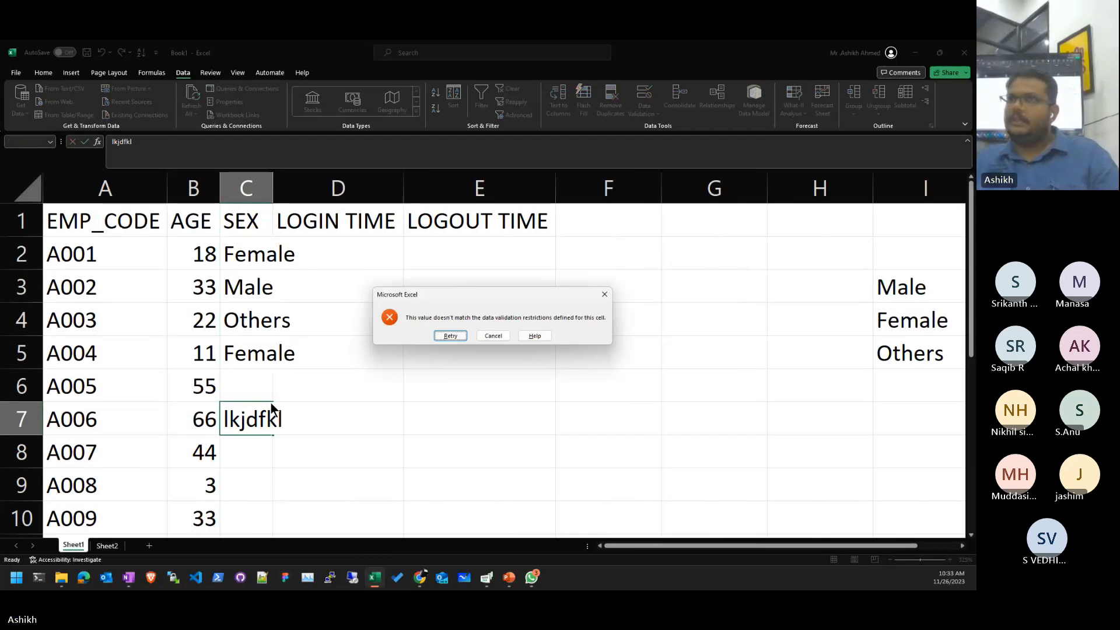
key(Escape)
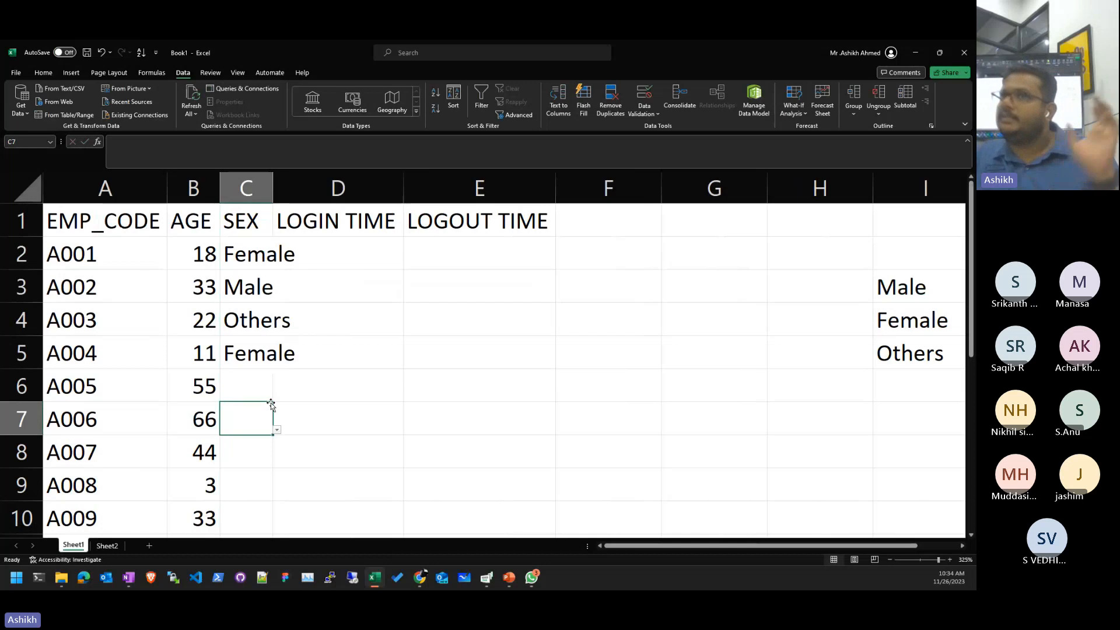
- Widen column C to fit the SEX entries
key(Right)
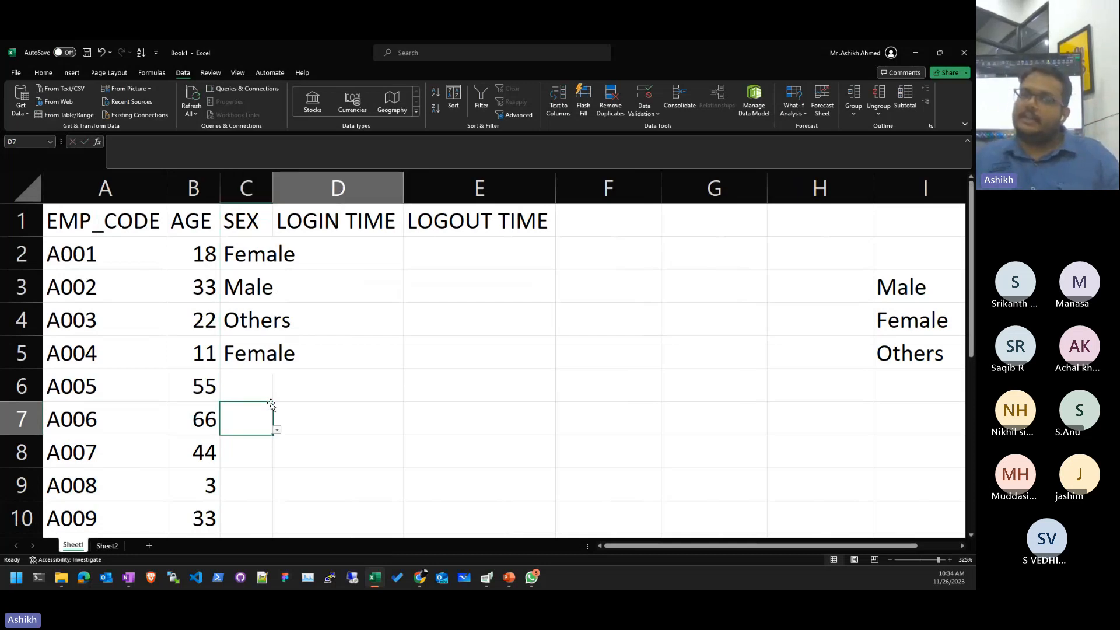
key(Up)
key(Up)
key(Up)
key(Left)
key(shift+Up)
key(shift+Up)
key(shift+Up)
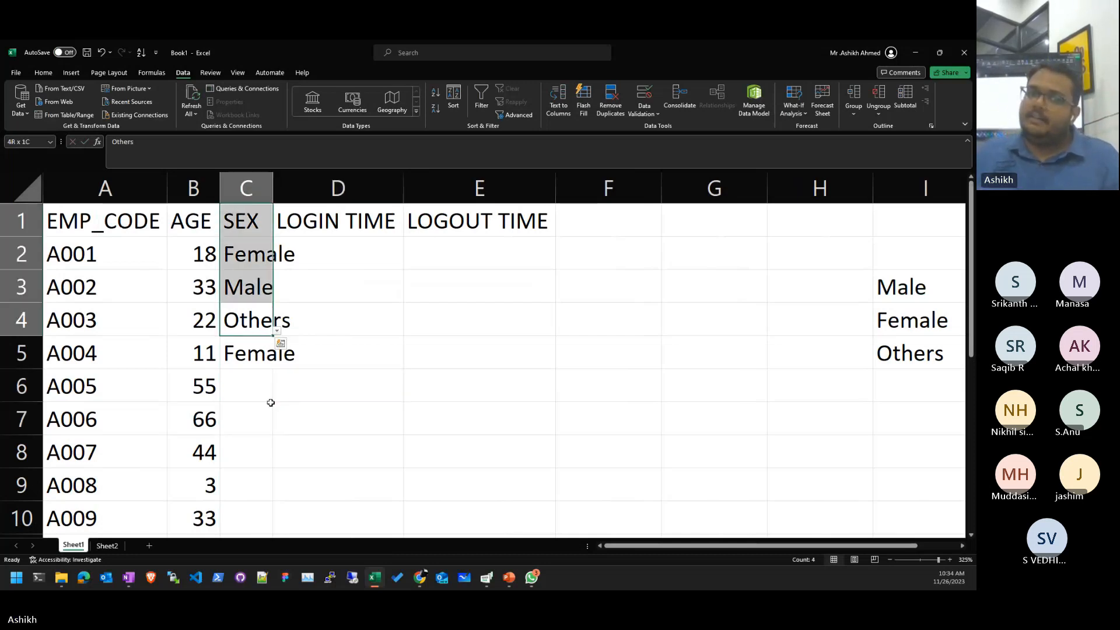
double_click(274, 181)
- Choose Female from the dropdown for employee A005 in C6
click(488, 314)
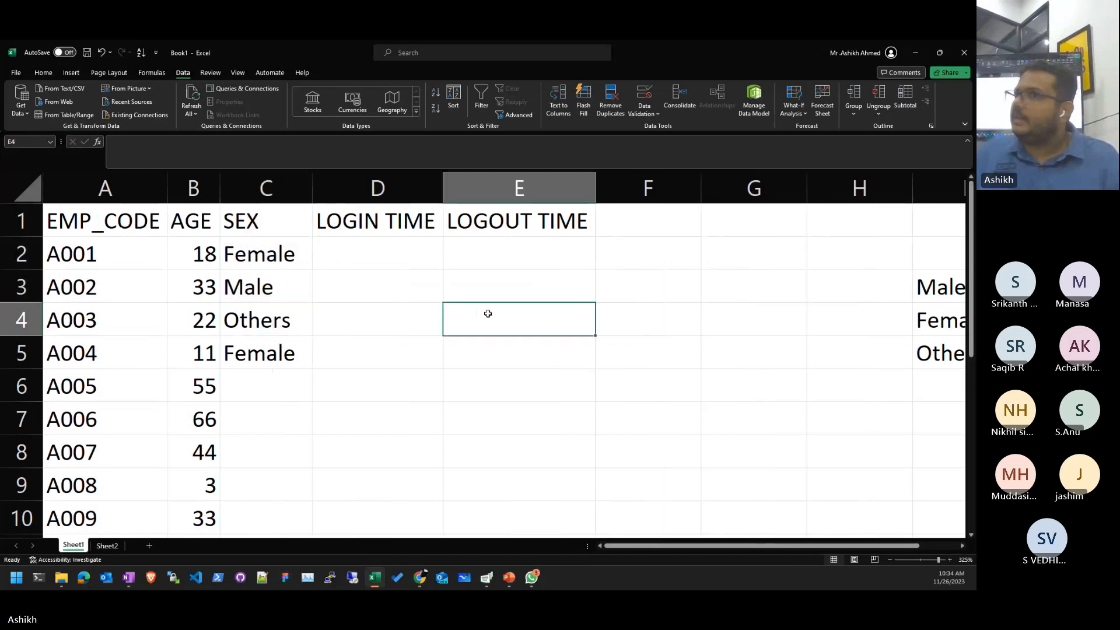
click(279, 412)
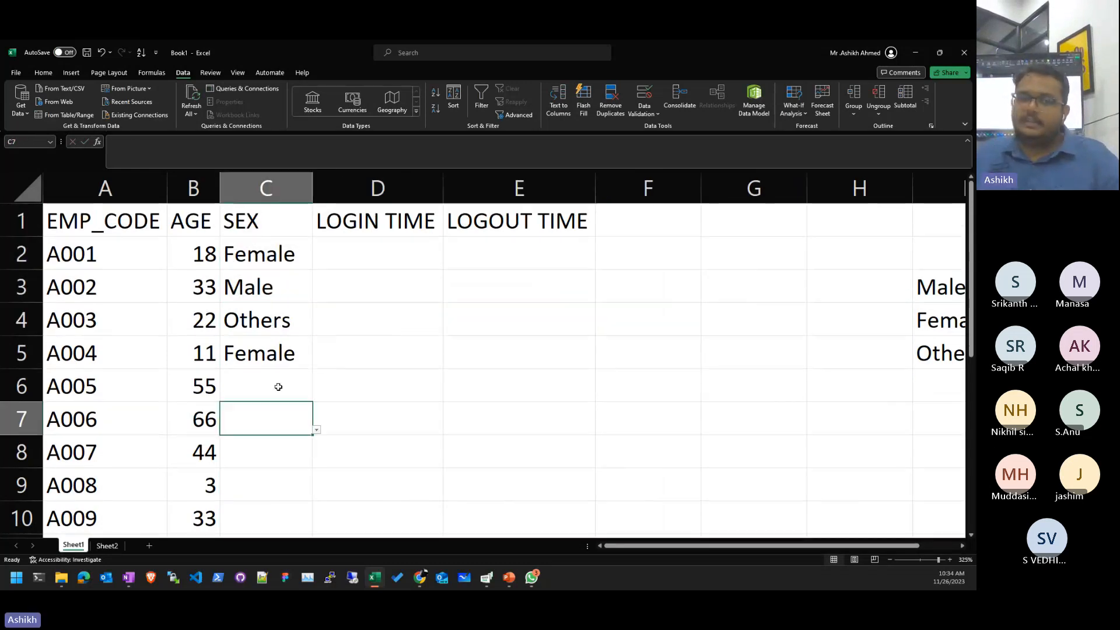
click(292, 388)
click(316, 396)
click(303, 420)
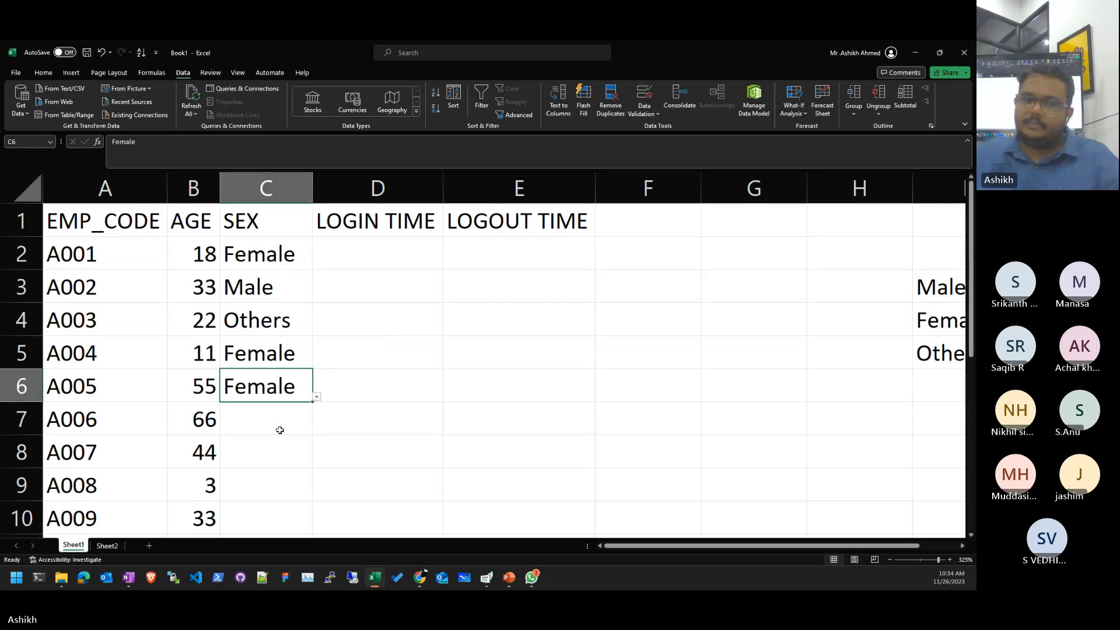
click(280, 427)
click(299, 458)
drag(263, 254, 288, 530)
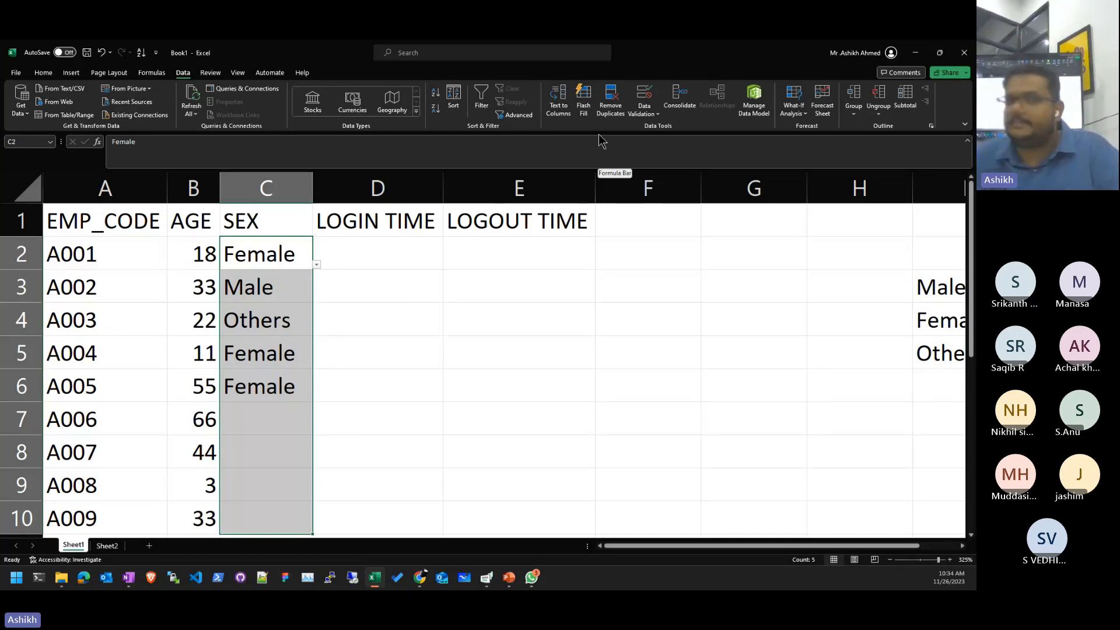
click(463, 279)
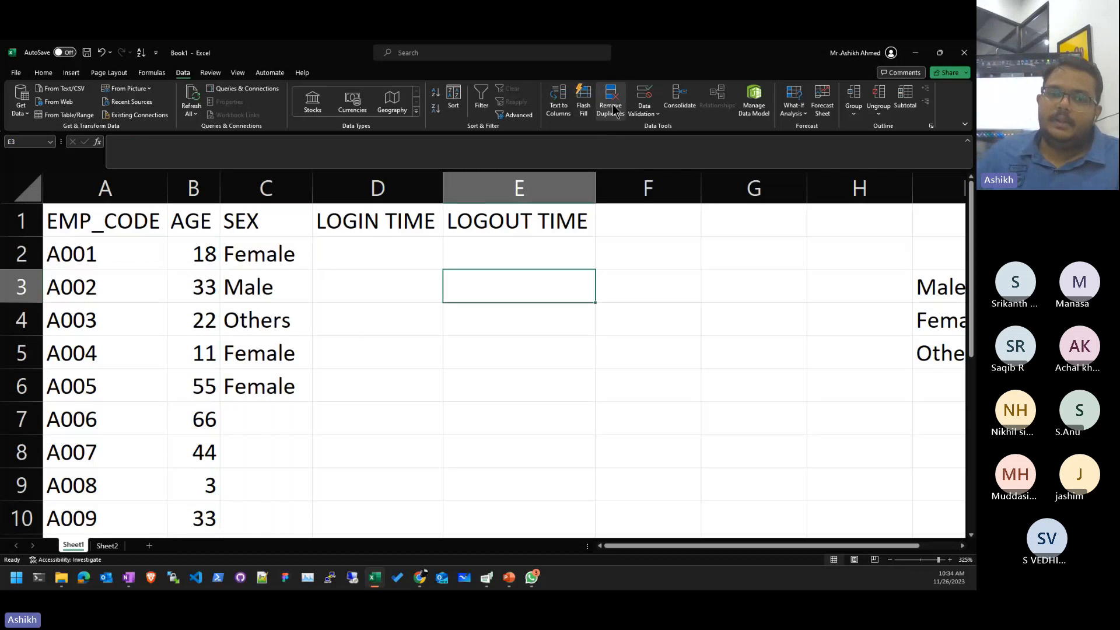
click(402, 274)
click(288, 422)
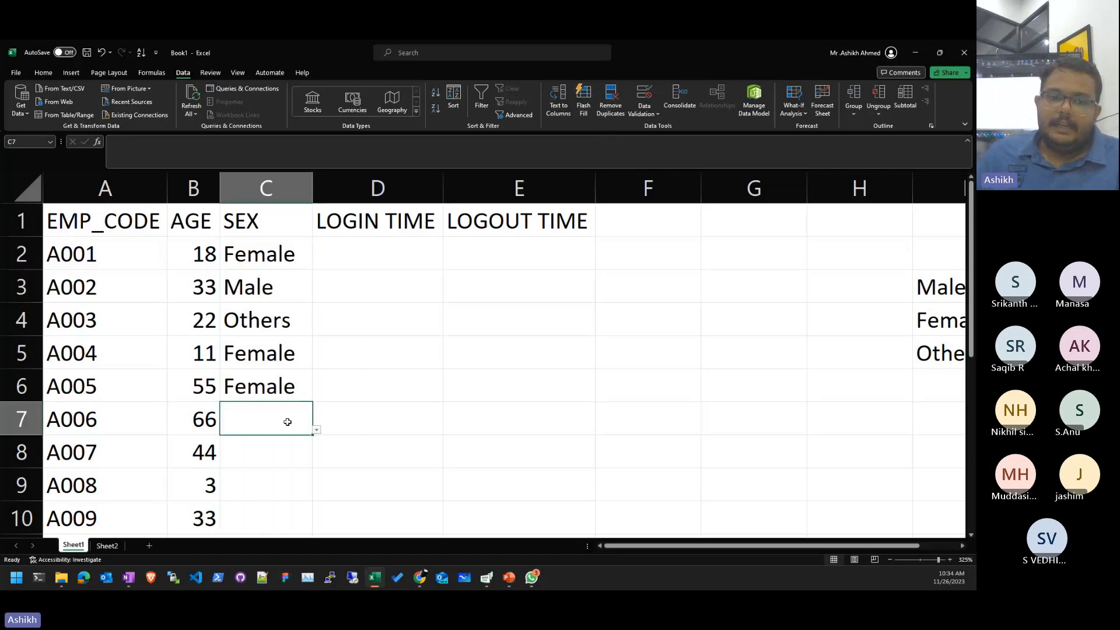
- Pick Female, Others, Male and Male from the dropdowns in C7:C10
click(316, 429)
click(286, 448)
click(282, 458)
click(316, 463)
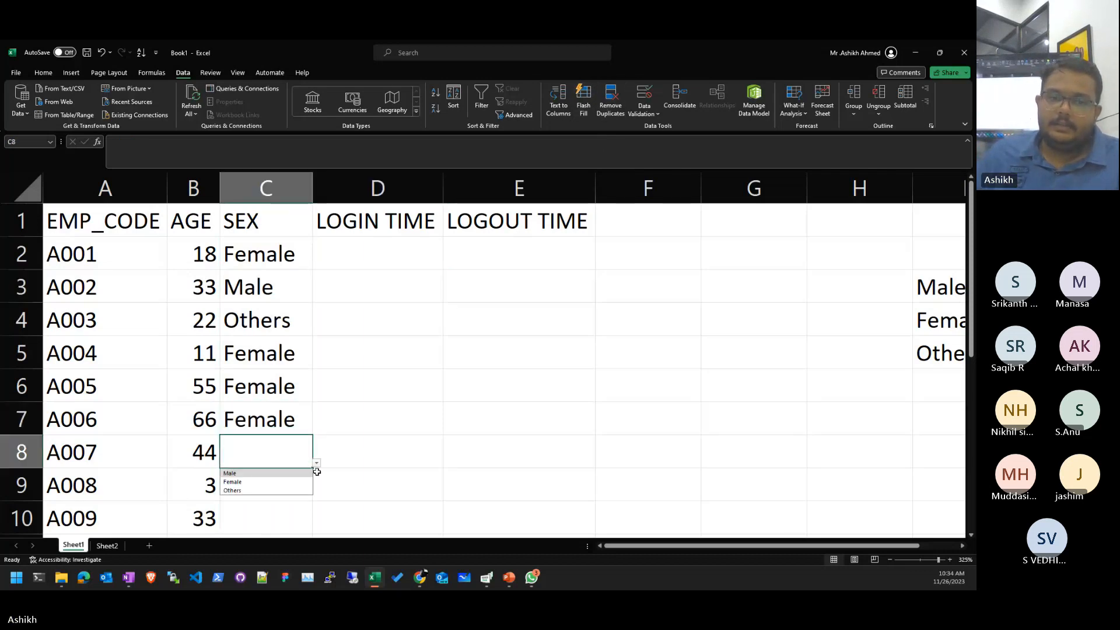
click(232, 490)
click(292, 494)
click(316, 496)
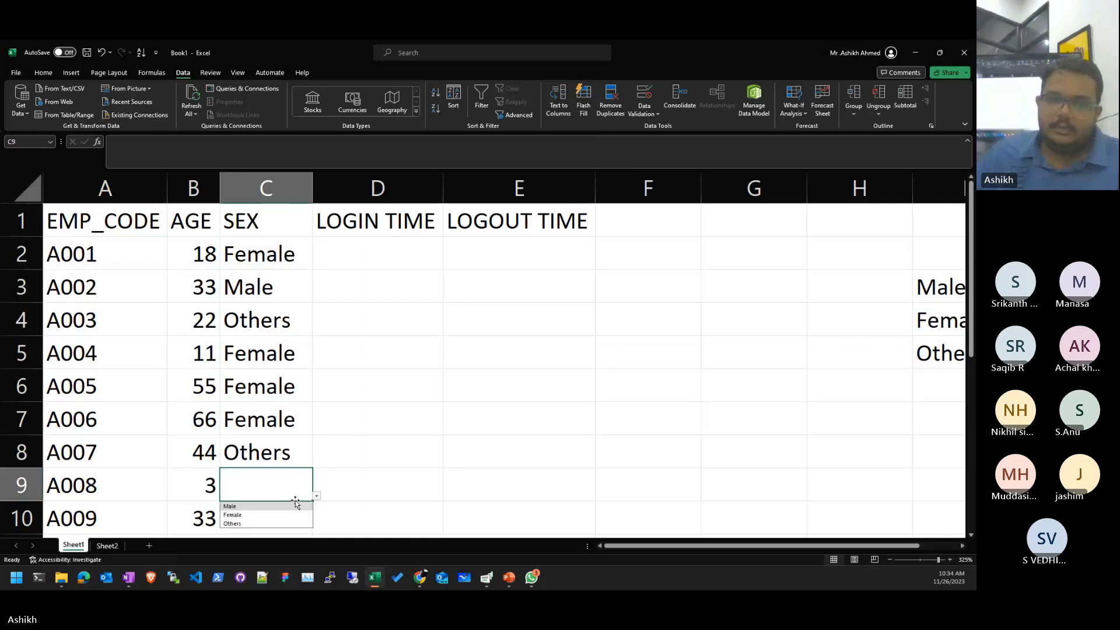
click(295, 505)
click(285, 508)
click(316, 528)
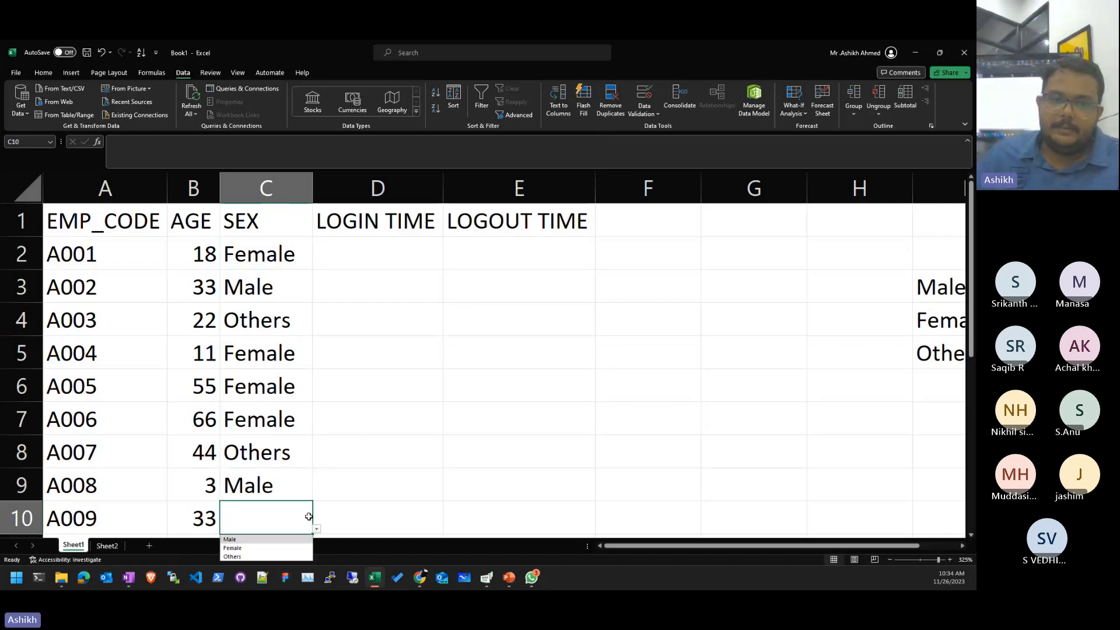
click(288, 538)
click(554, 382)
click(447, 263)
click(390, 245)
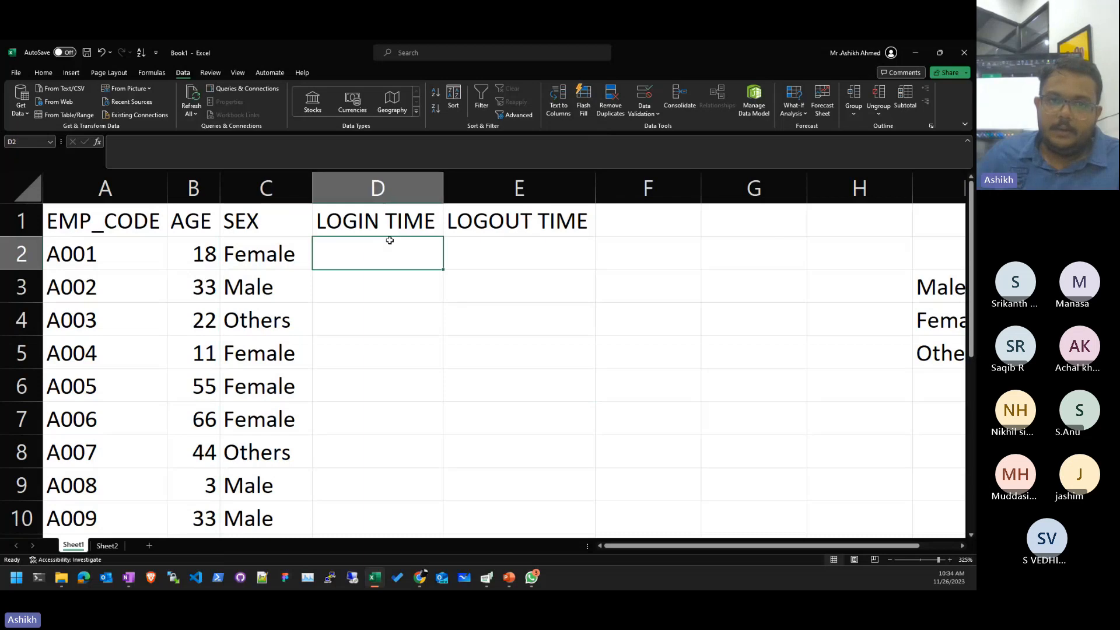
- Limit D2:D10 to Time values between 9:45 AM and 10:15 AM
drag(403, 249, 383, 517)
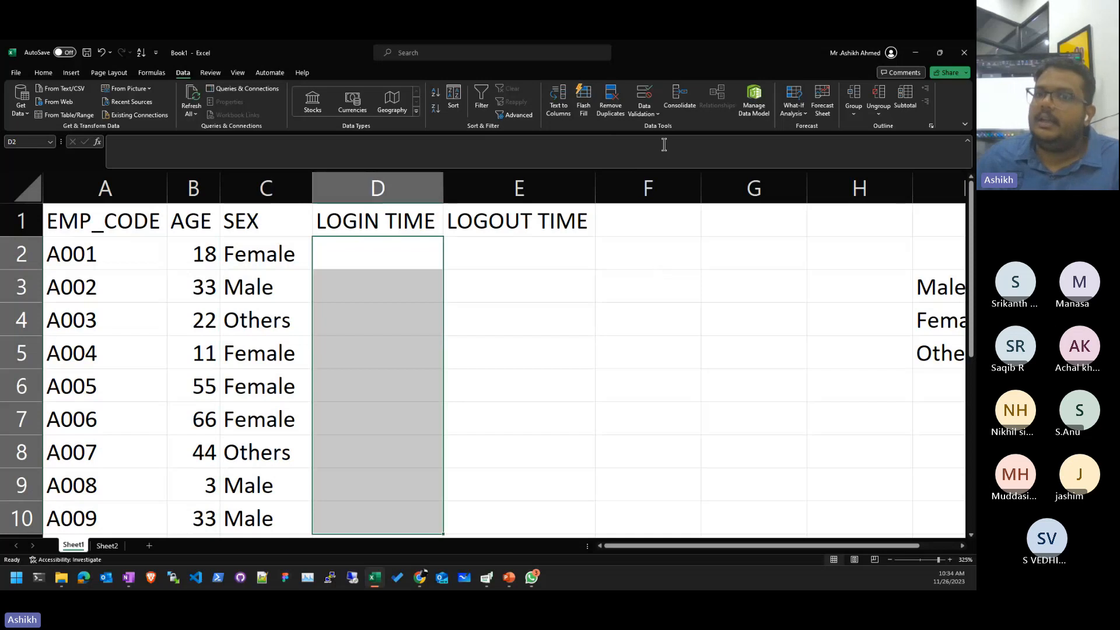
click(643, 93)
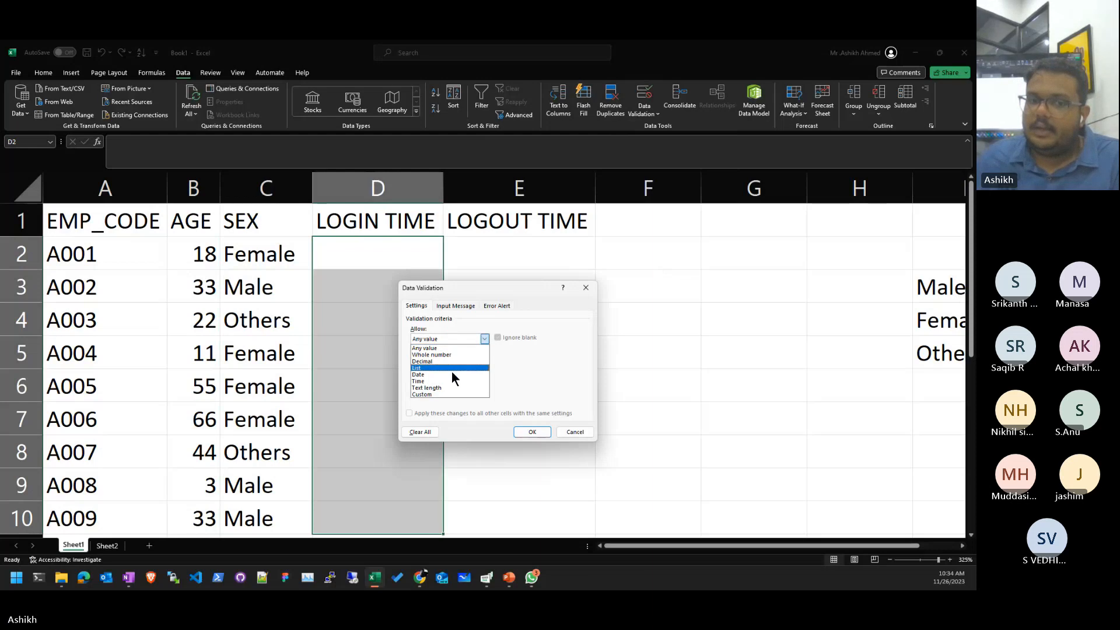
click(454, 381)
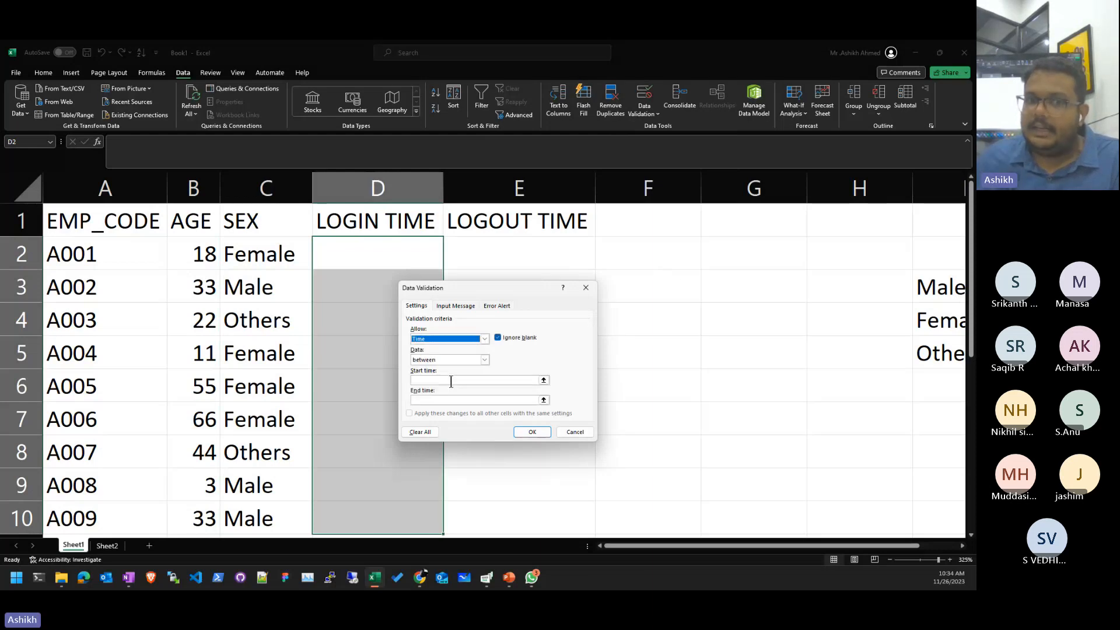
click(451, 381)
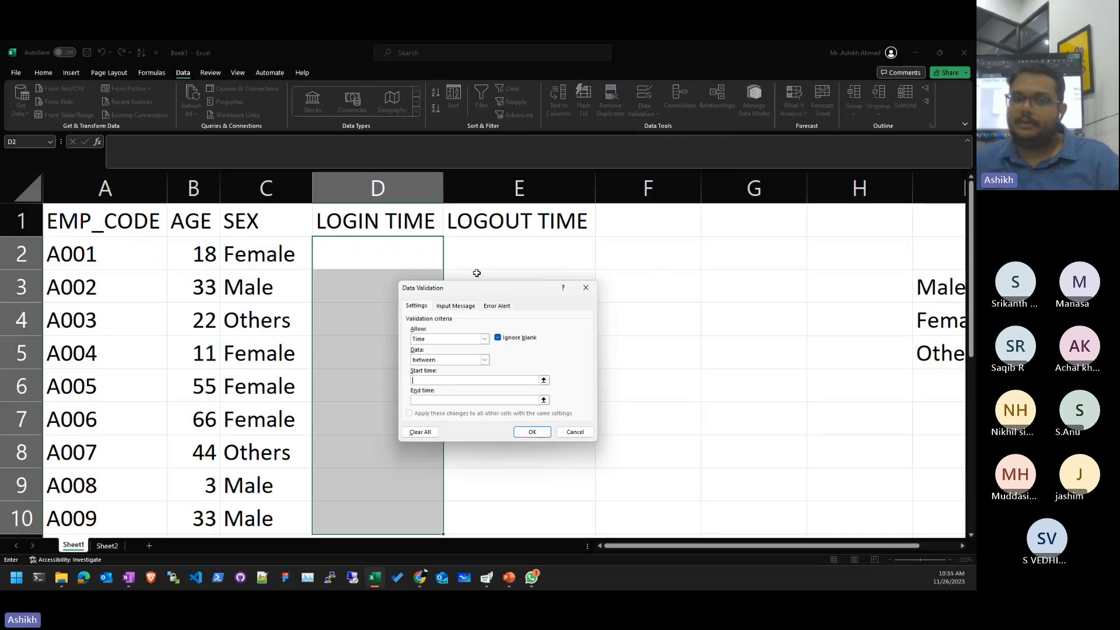
text(9)
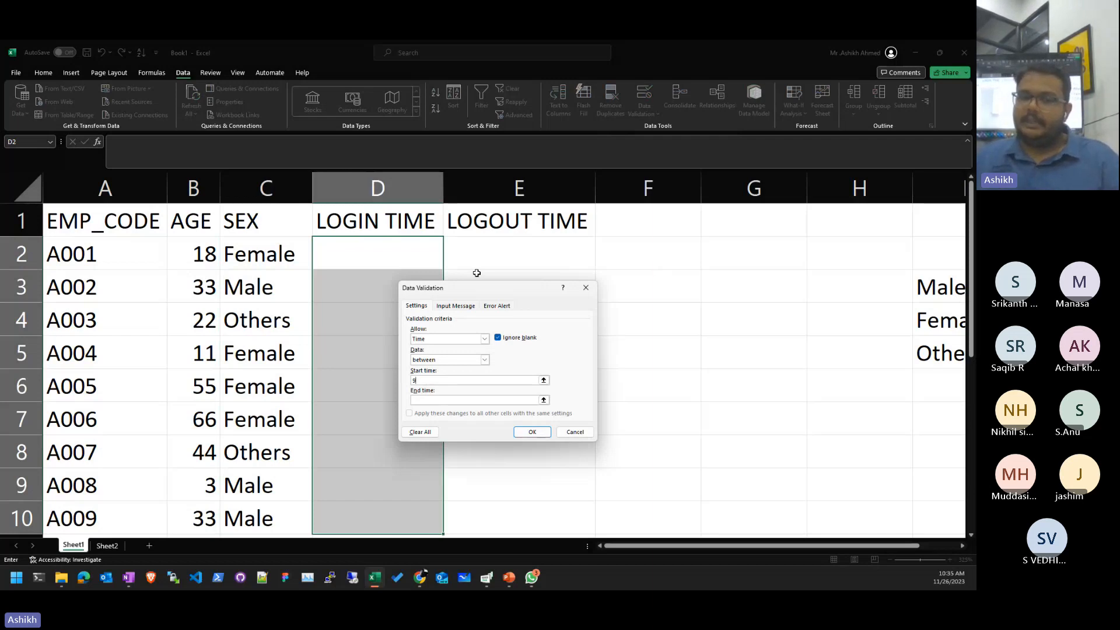
text(:45 AM)
key(Tab)
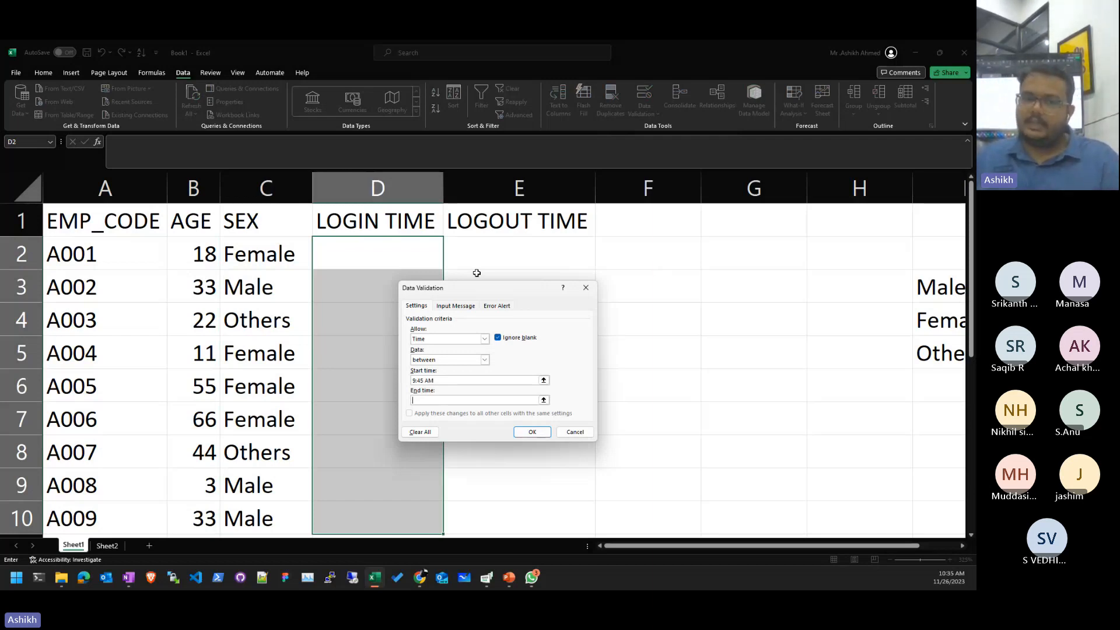
text(10:1)
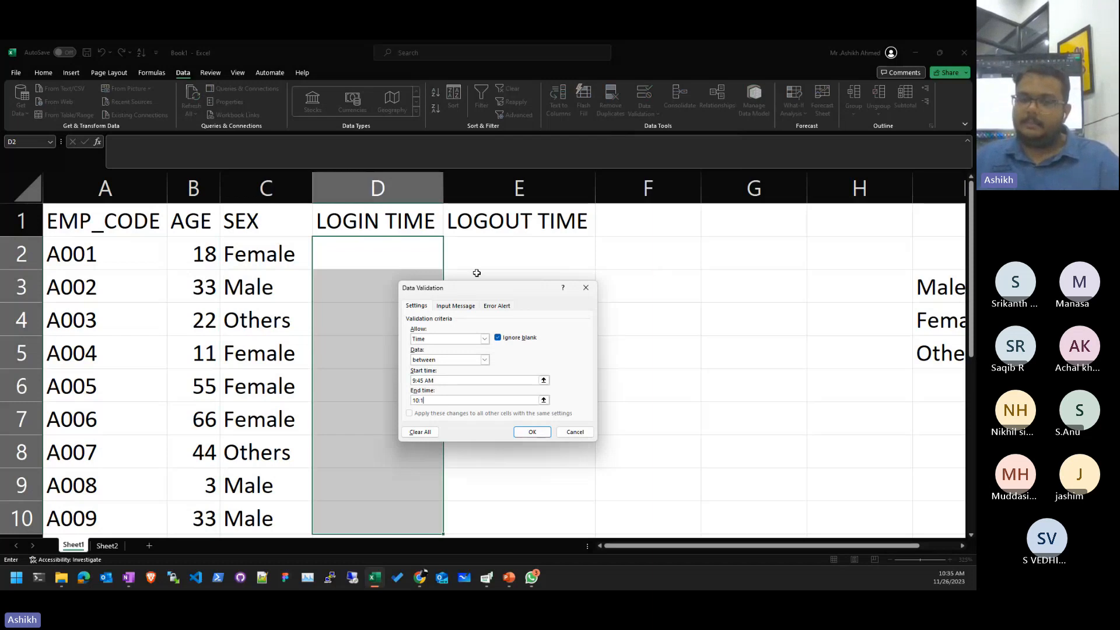
text(5 AM)
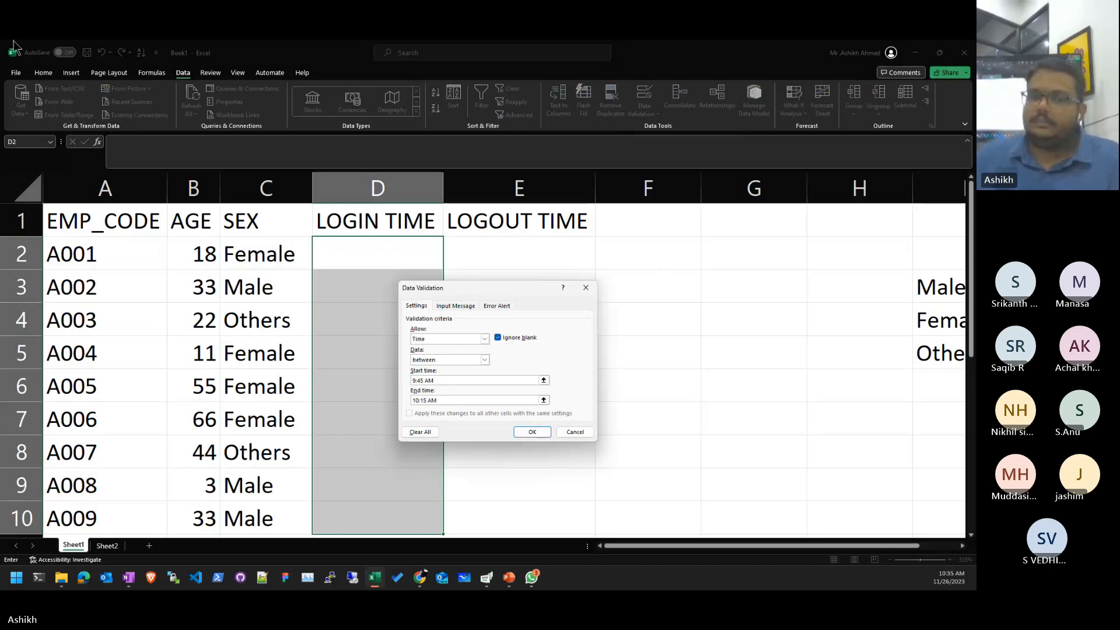
click(532, 432)
key(Up)
click(379, 246)
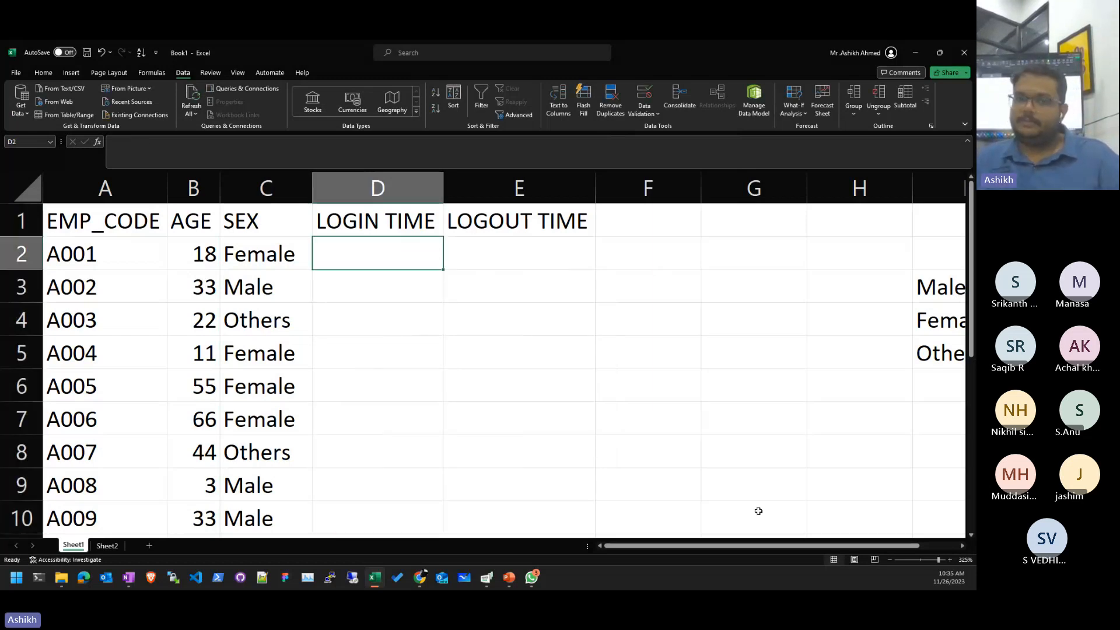
- Test D2 with 8:45 AM and cancel the validation error
key(Right)
key(Left)
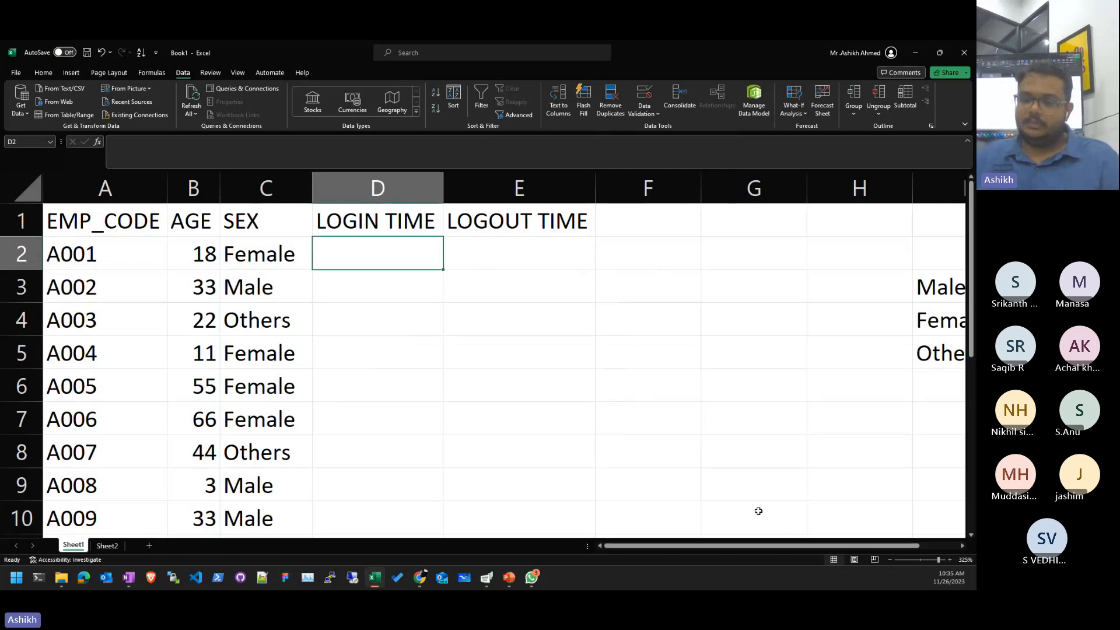
text(*:)
key(BackSpace)
key(BackSpace)
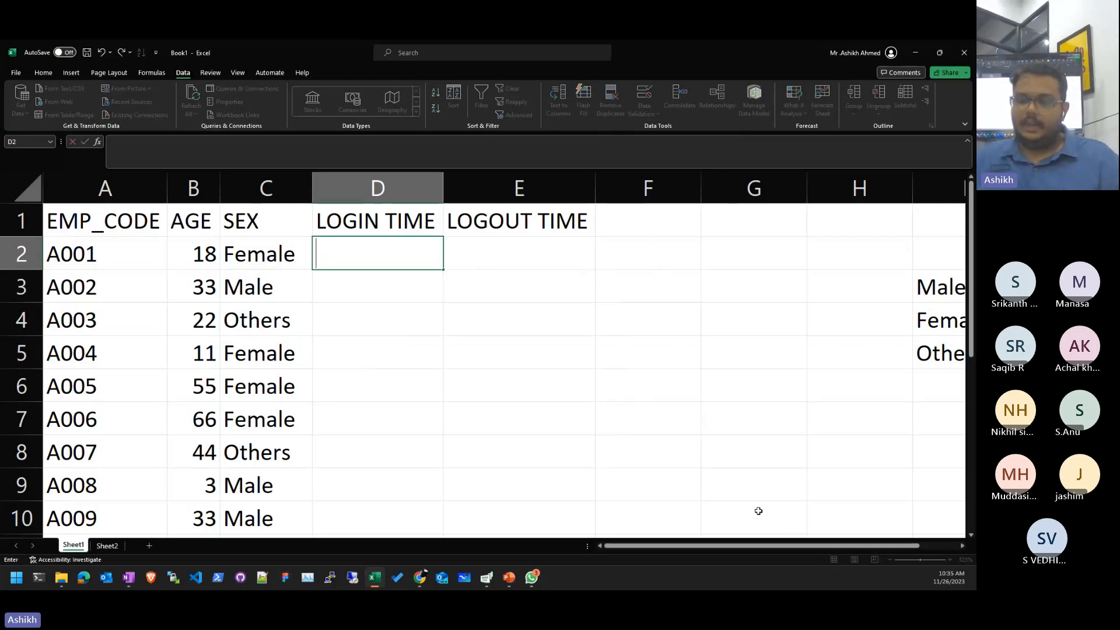
text(8:45 AM)
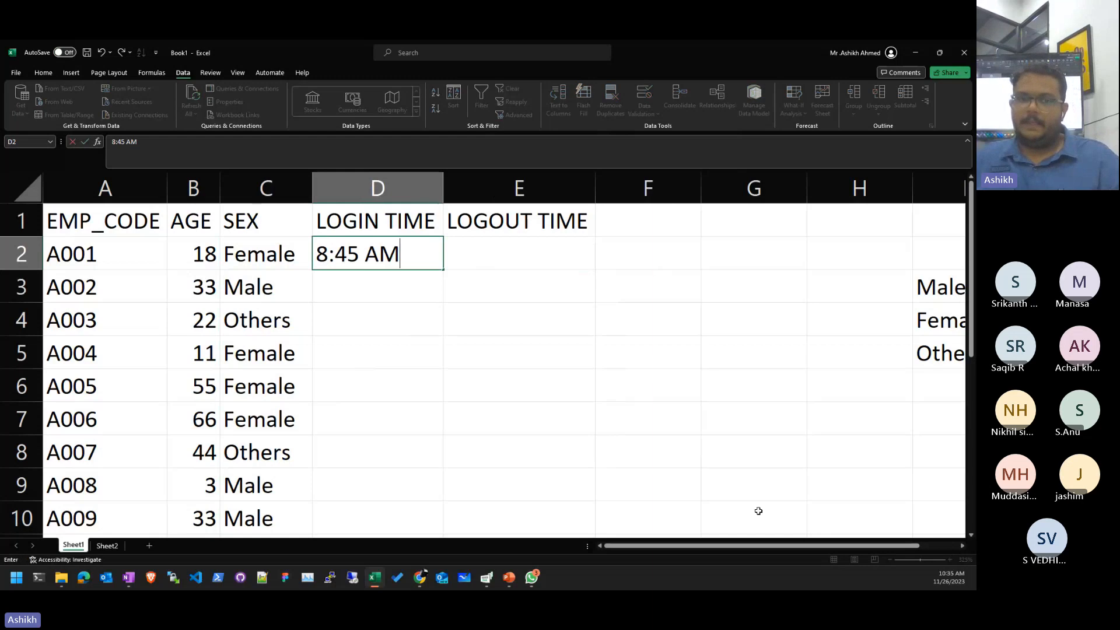
key(Return)
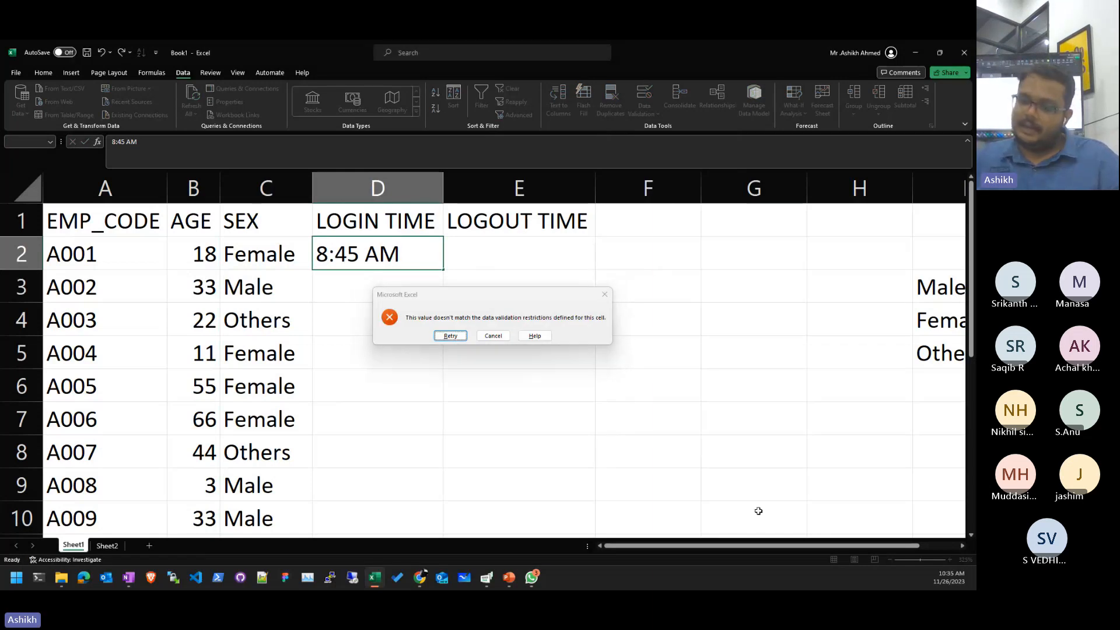
key(Escape)
- Enter the in-range time 9:56 AM in D2, then clear it
text(9:36)
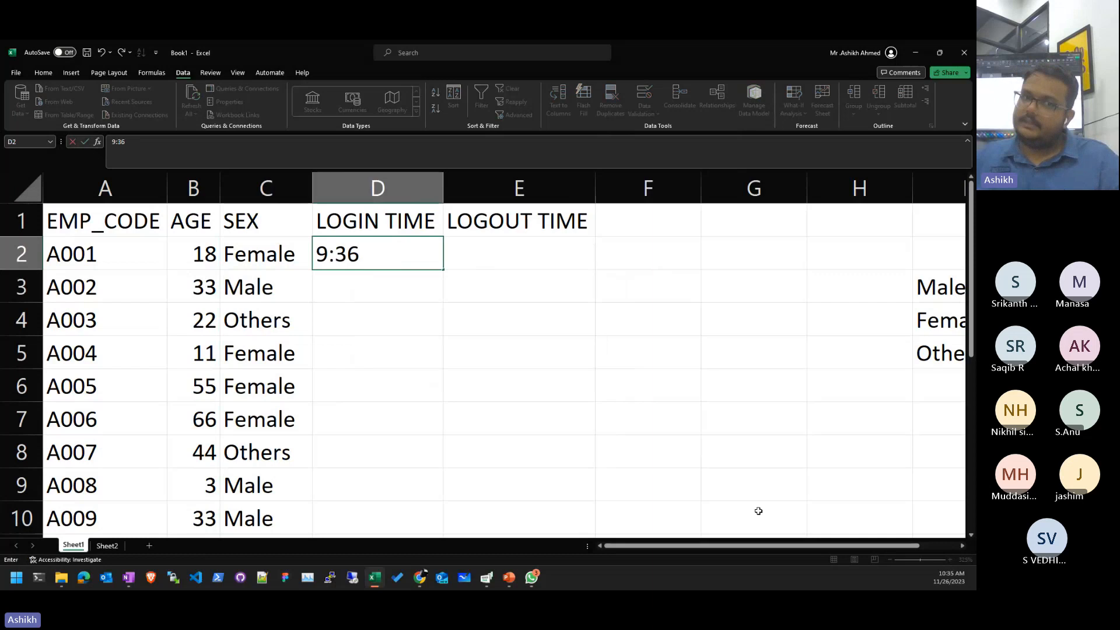
key(BackSpace)
key(BackSpace)
text(56 AM)
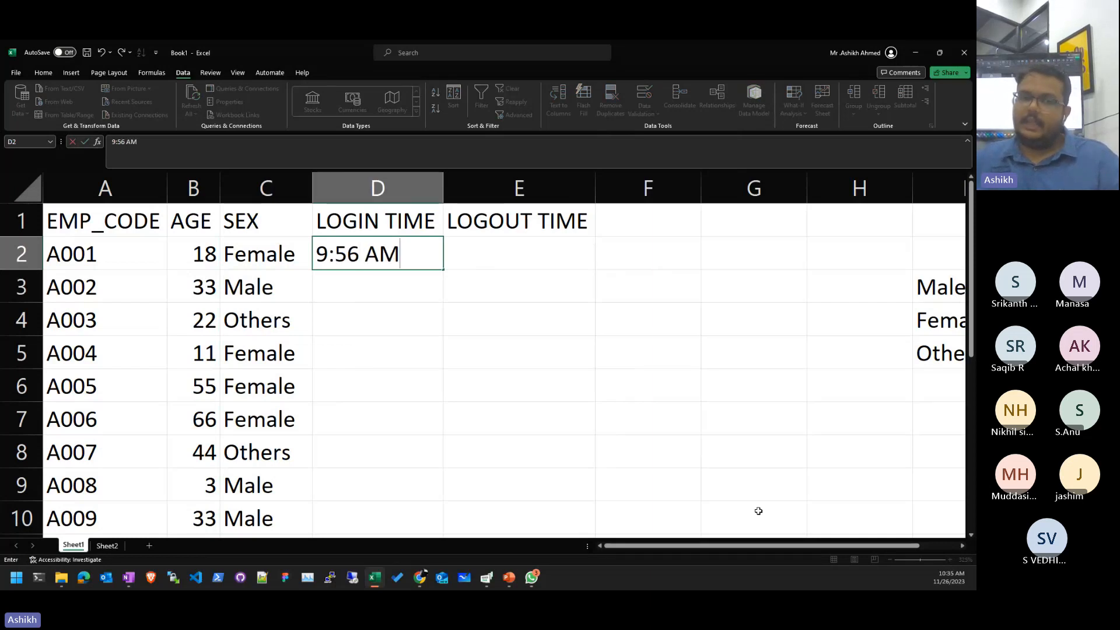
key(Return)
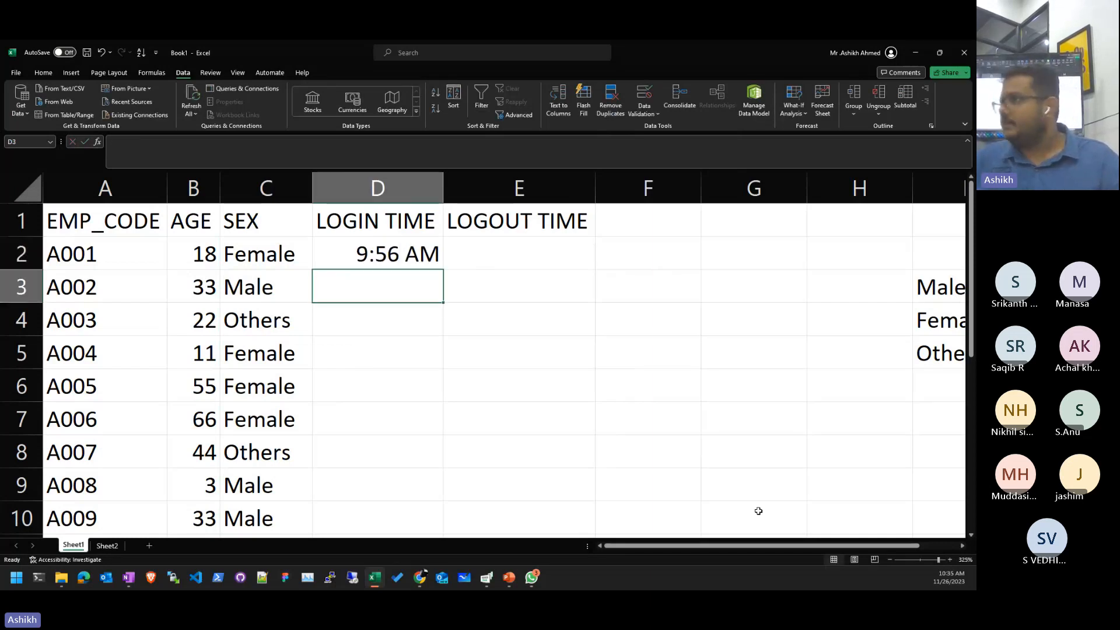
key(Down)
key(Down)
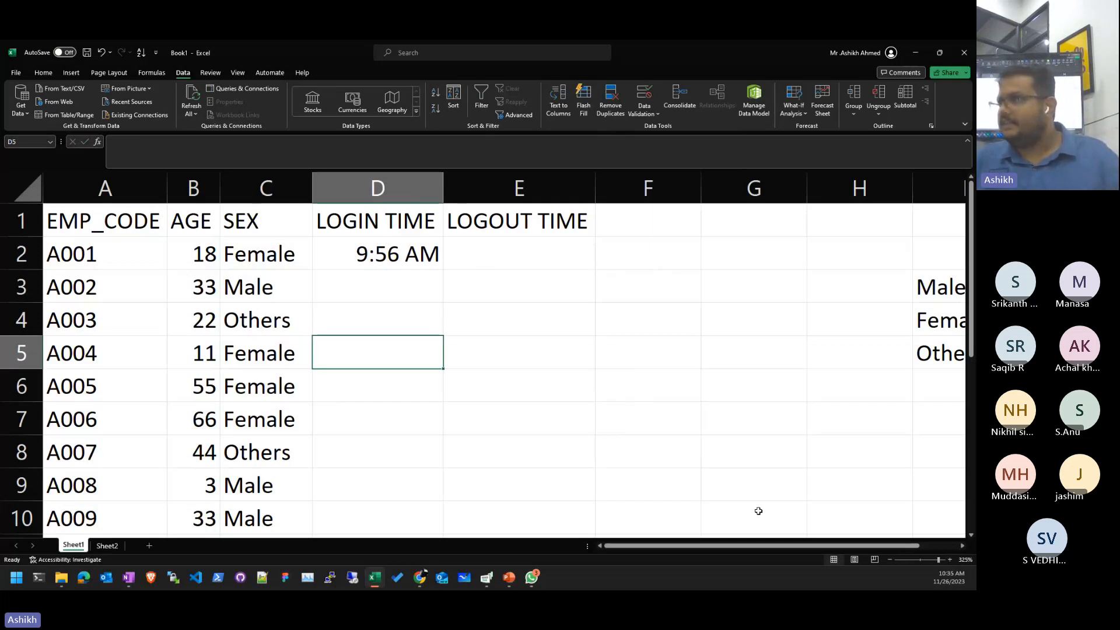
key(Up)
key(Right)
key(Up)
key(Up)
key(Up)
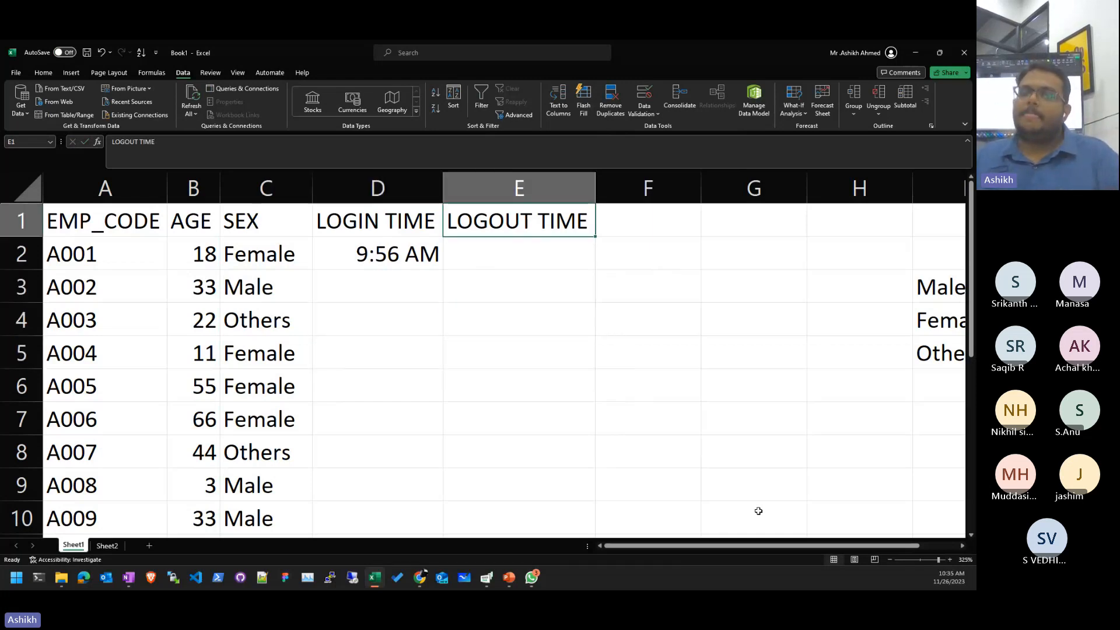
key(Down)
key(Down)
key(Left)
key(Up)
key(Delete)
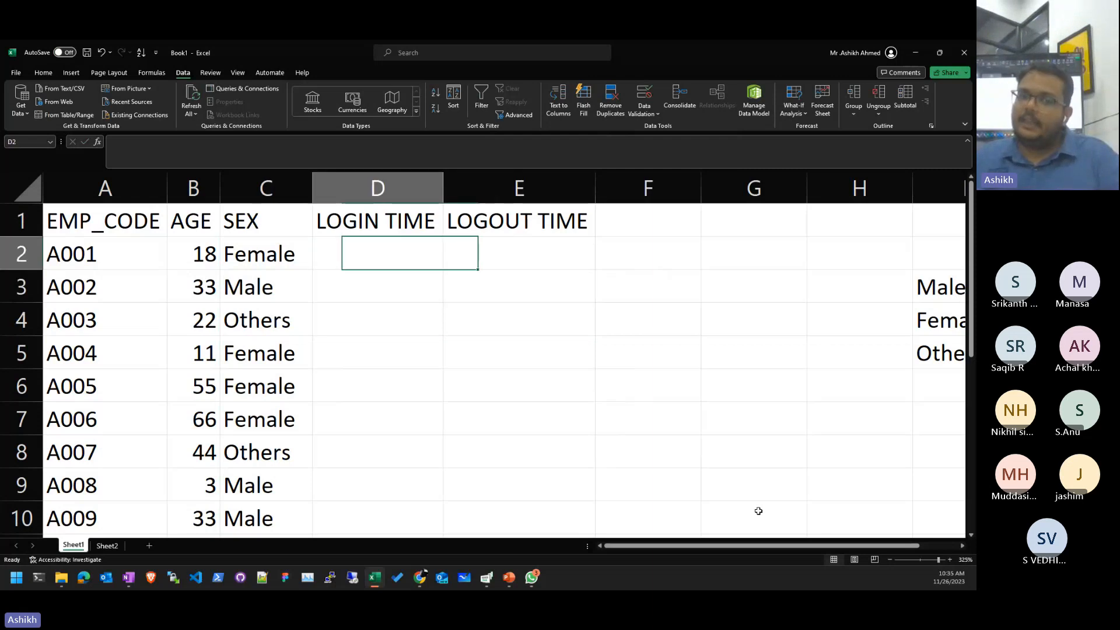
- Enter 9:26 AM in D2 and cancel the rejection, leaving it empty
key(Down)
key(Up)
key(Right)
key(Left)
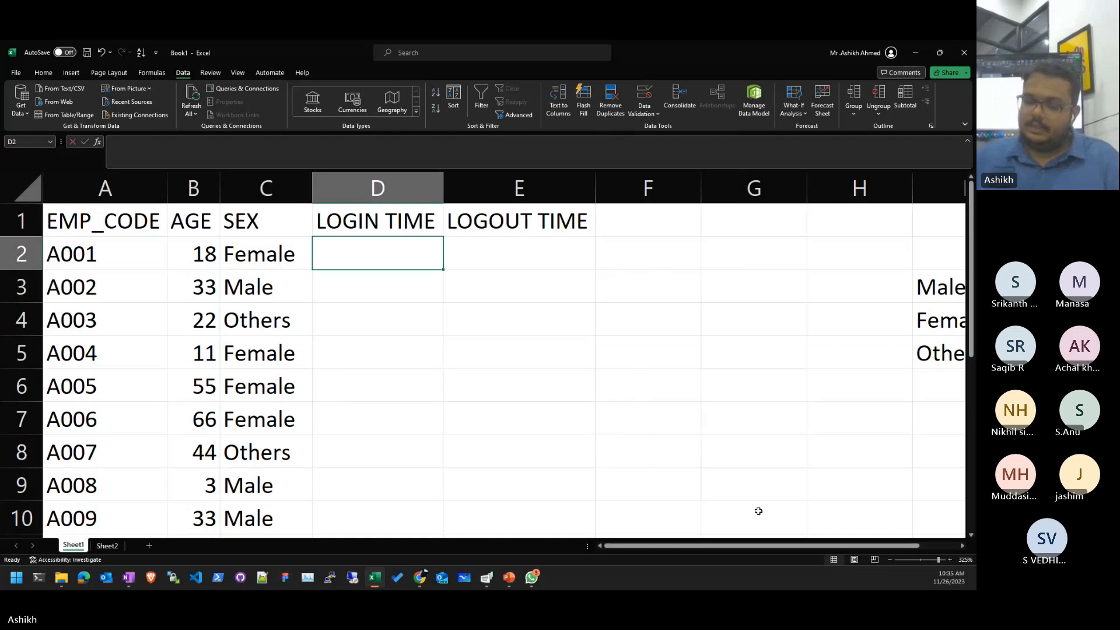
text((:26 A)
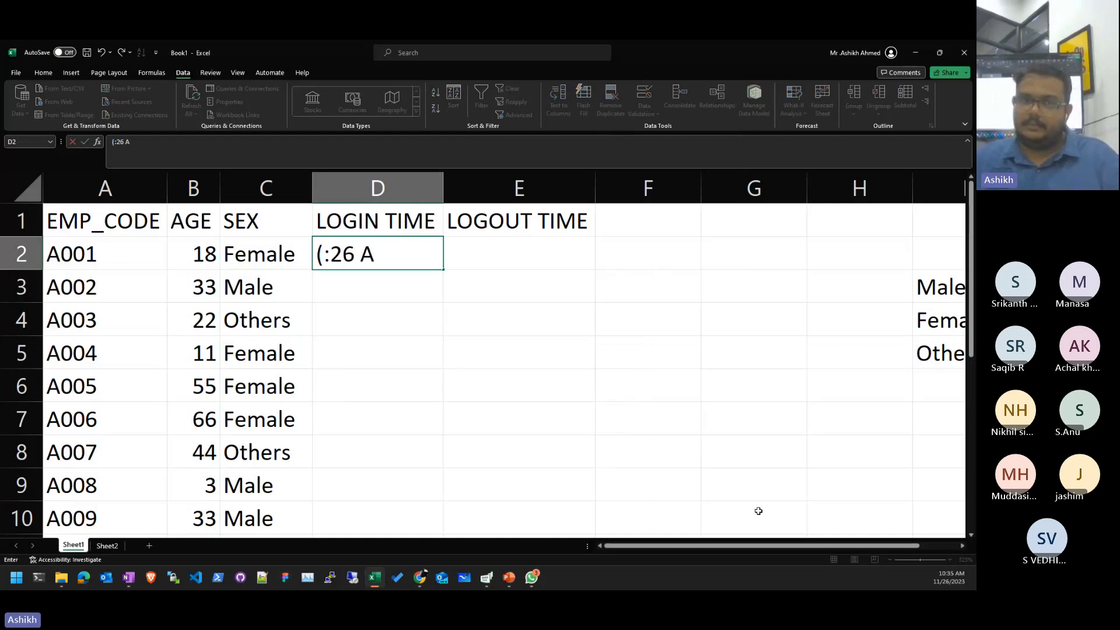
key(BackSpace)
key(BackSpace)
key(BackSpace)
key(BackSpace)
key(BackSpace)
key(BackSpace)
text(9:)
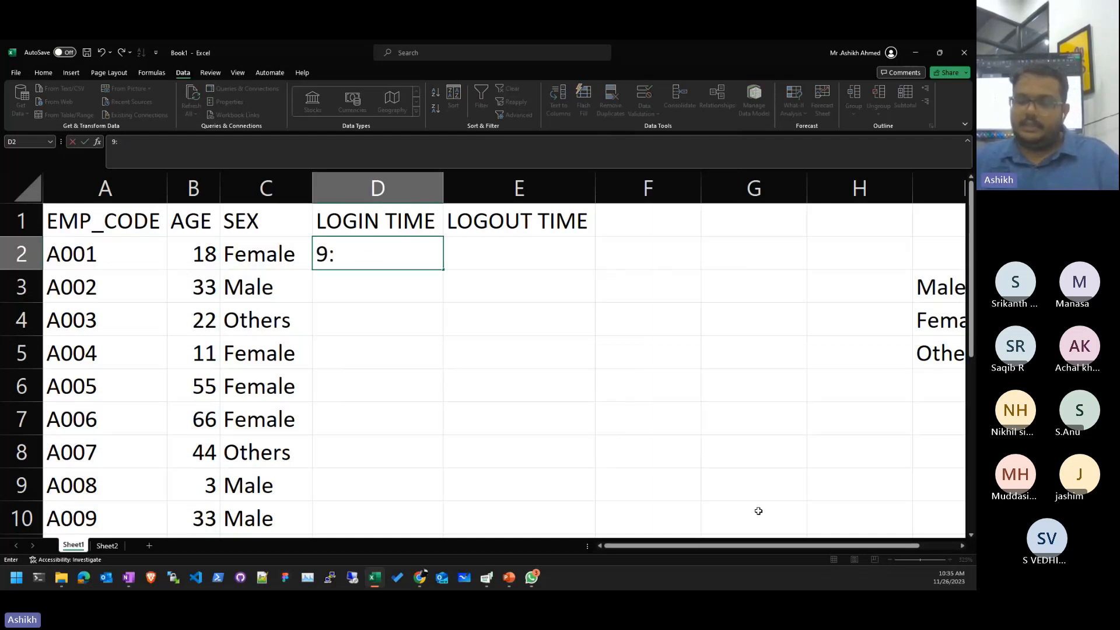
text(26 AM)
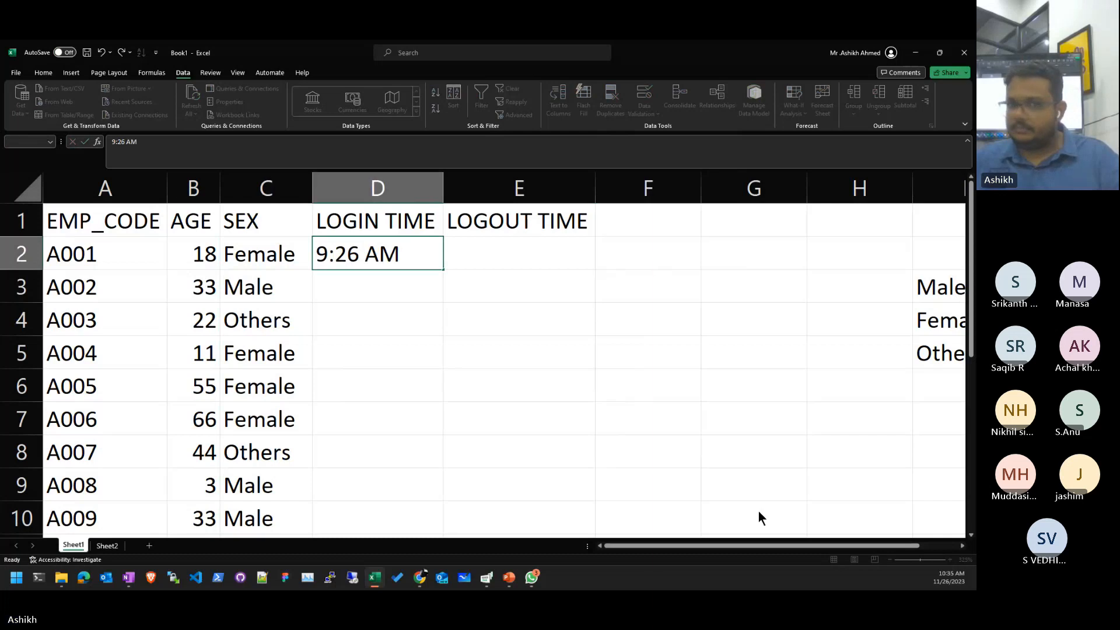
key(Return)
key(Escape)
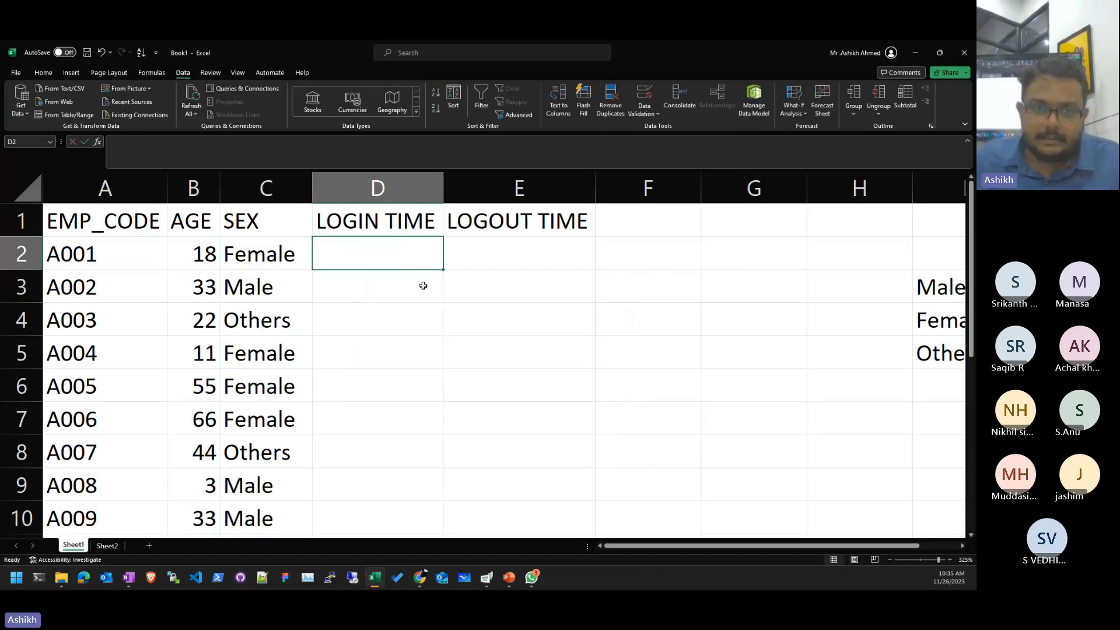
- Attempt to clear D2:D10 validation, then test-enter 9:26 in D3, which is rejected and dismissed
shift+click(390, 503)
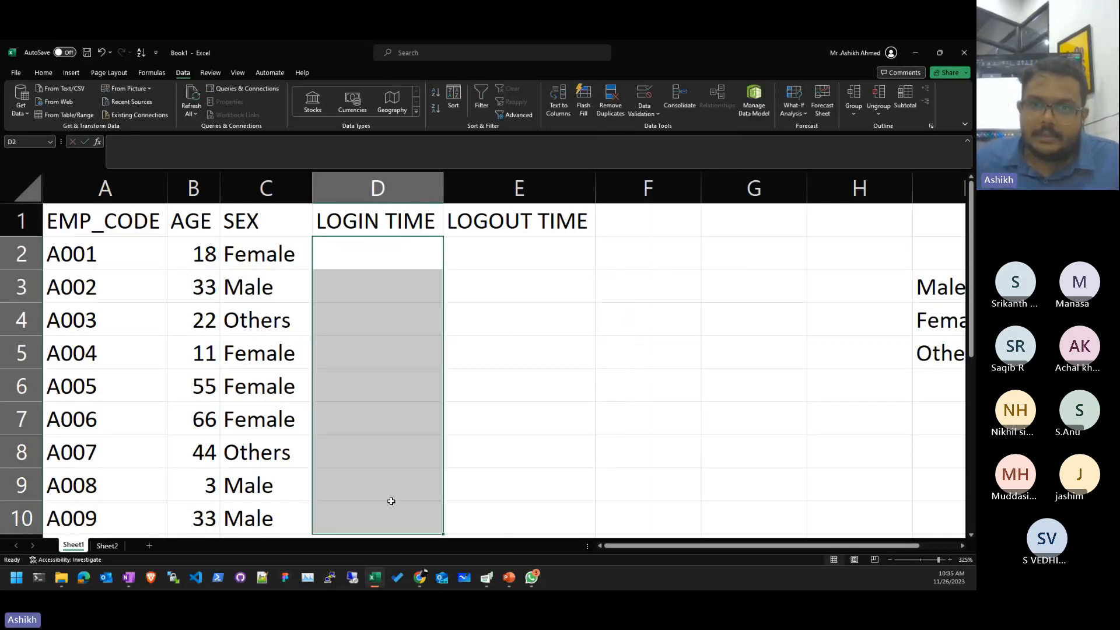
click(644, 96)
click(426, 433)
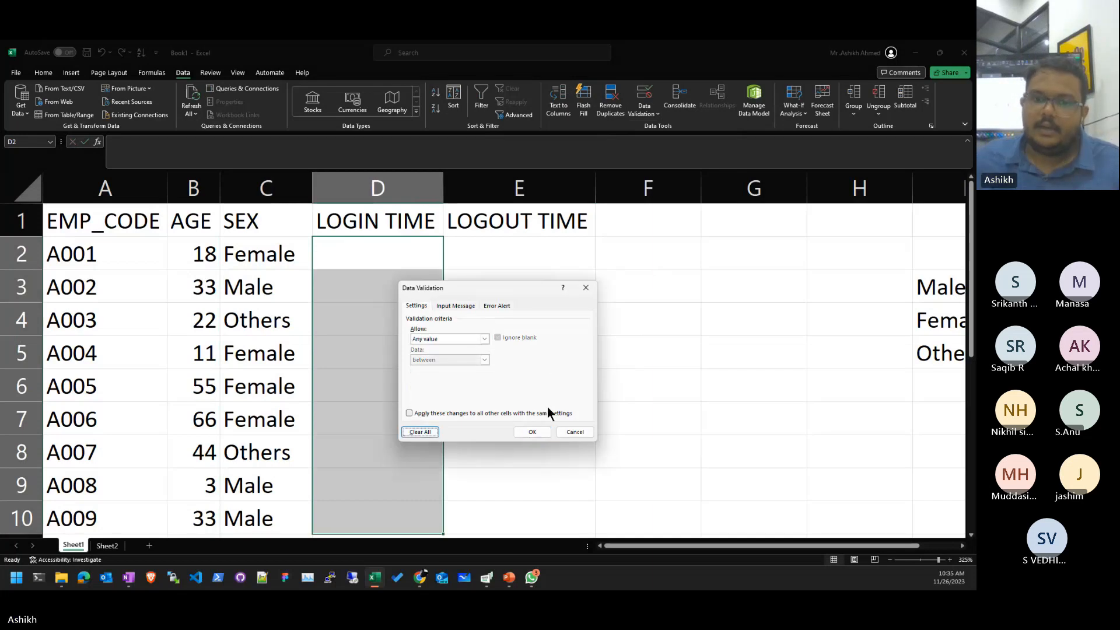
click(574, 432)
drag(570, 340, 642, 344)
click(368, 270)
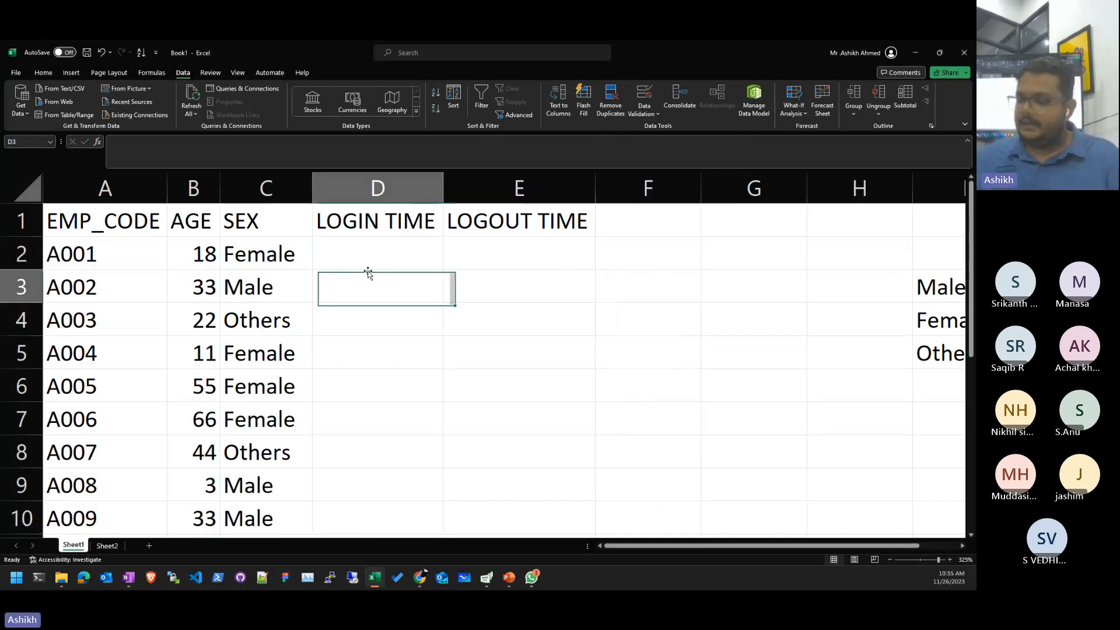
text(9:265)
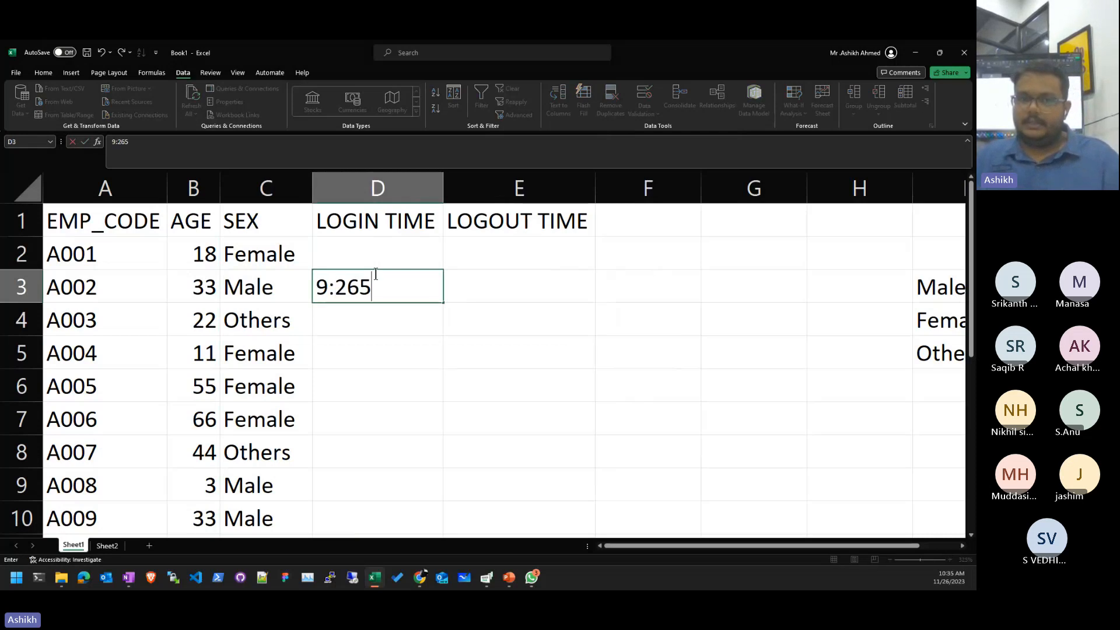
key(BackSpace)
key(Return)
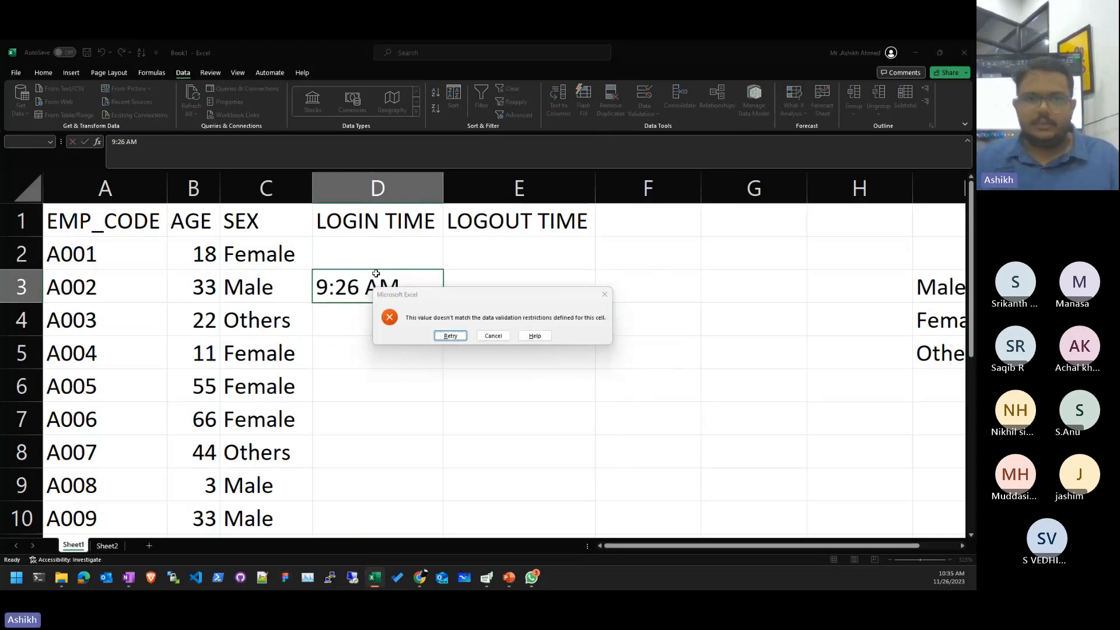
key(Escape)
- Clear all existing validation rules from D2:D10
drag(390, 247, 360, 517)
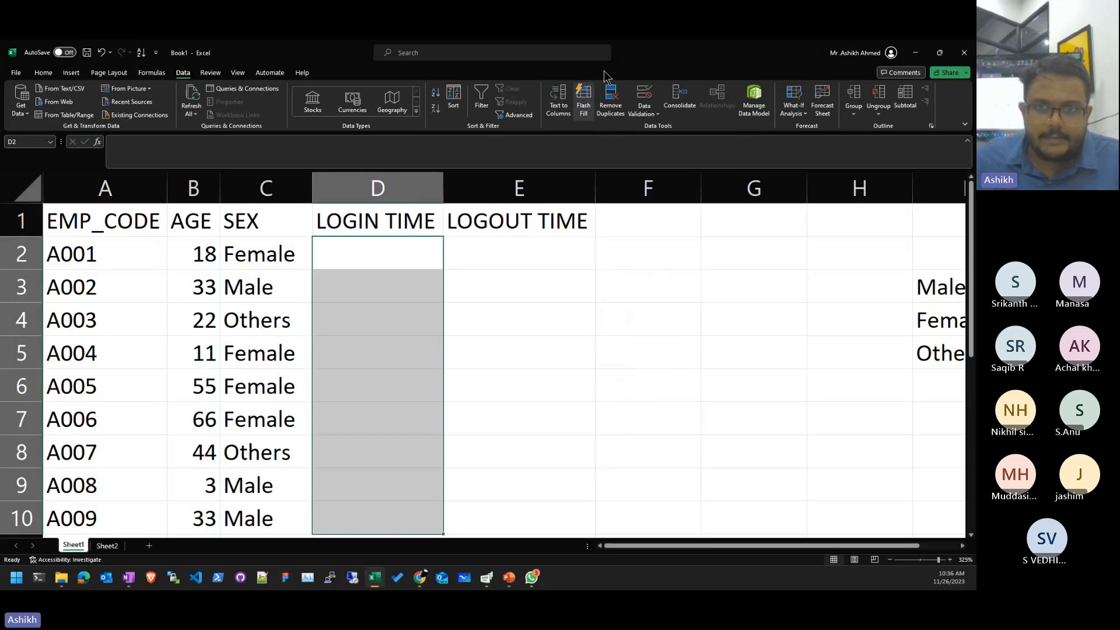
click(642, 96)
click(421, 434)
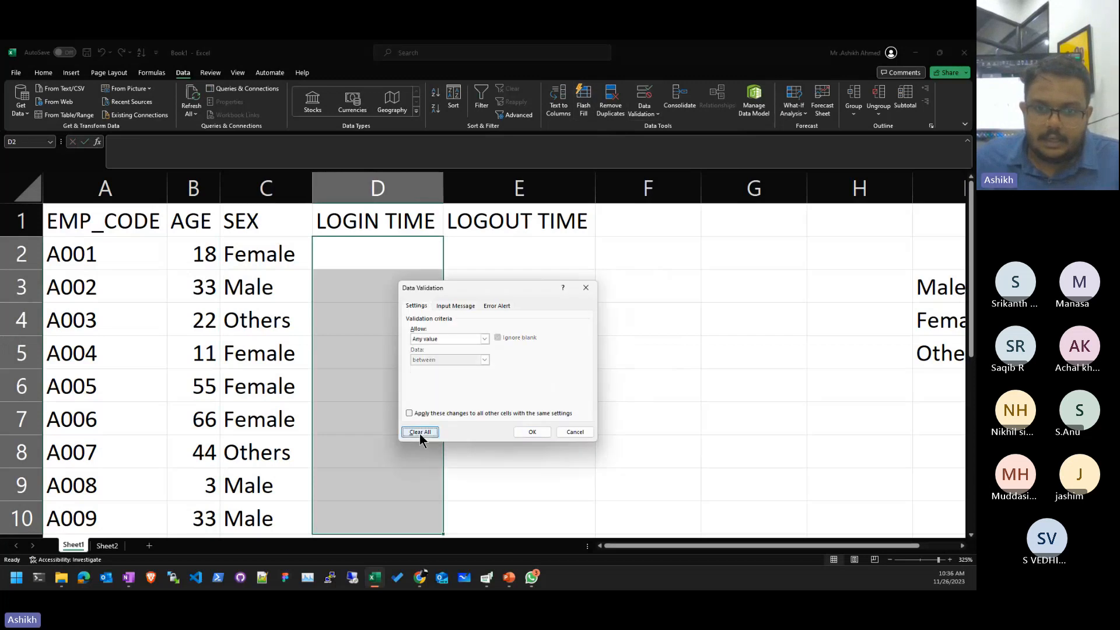
click(517, 434)
- Enter login times 9:26 AM in D2 and 9:15 in D5
click(407, 263)
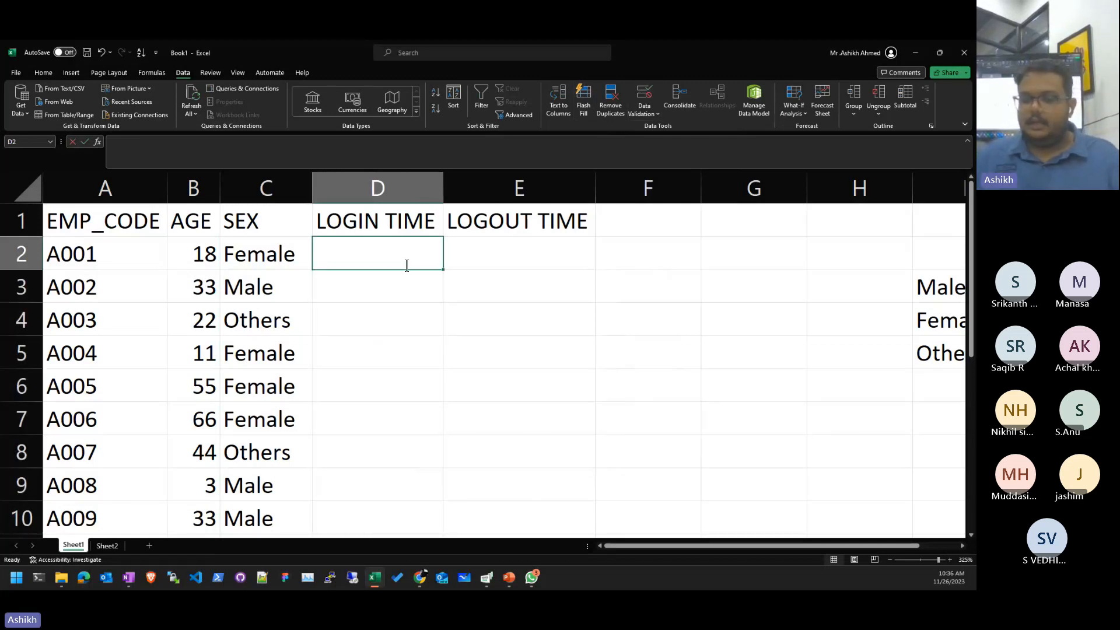
text(9:26 AM)
key(Return)
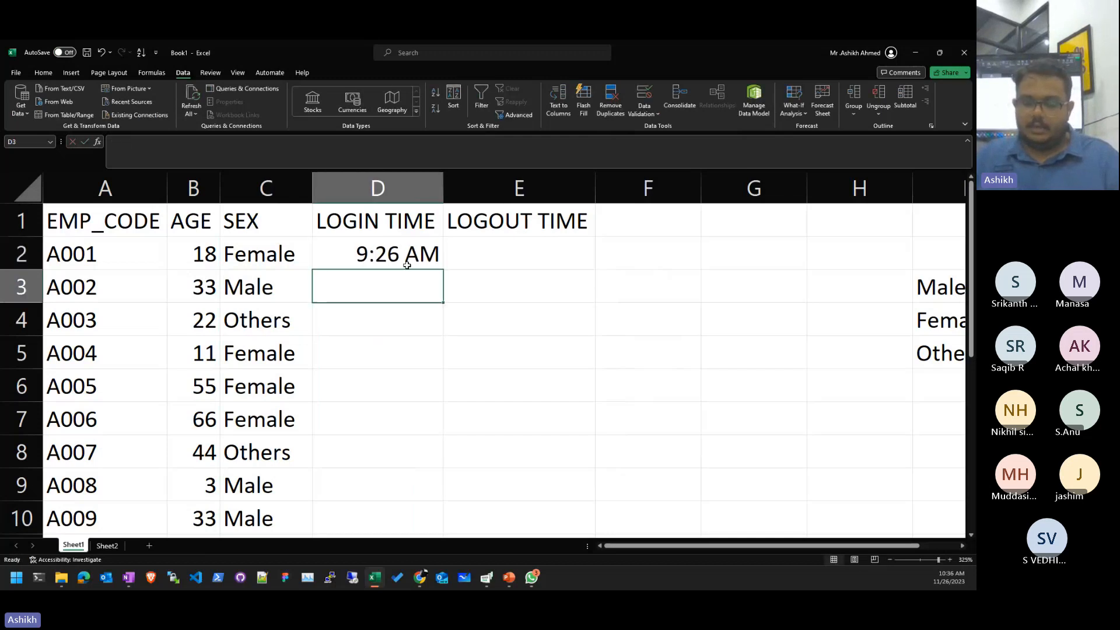
key(Return)
key(Return)
text(9)
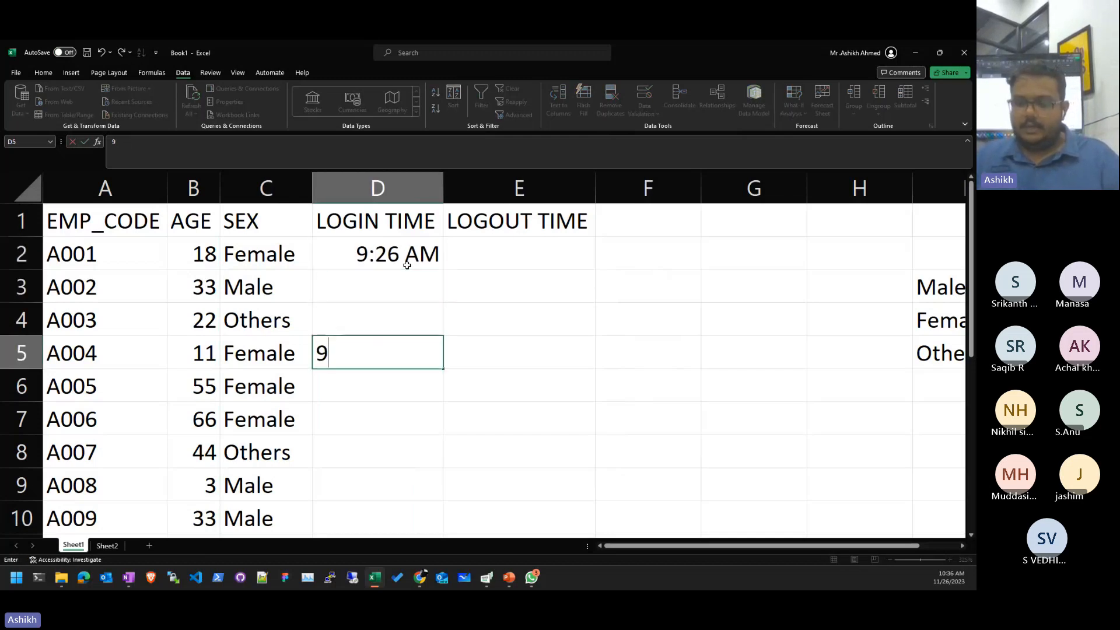
text(:15)
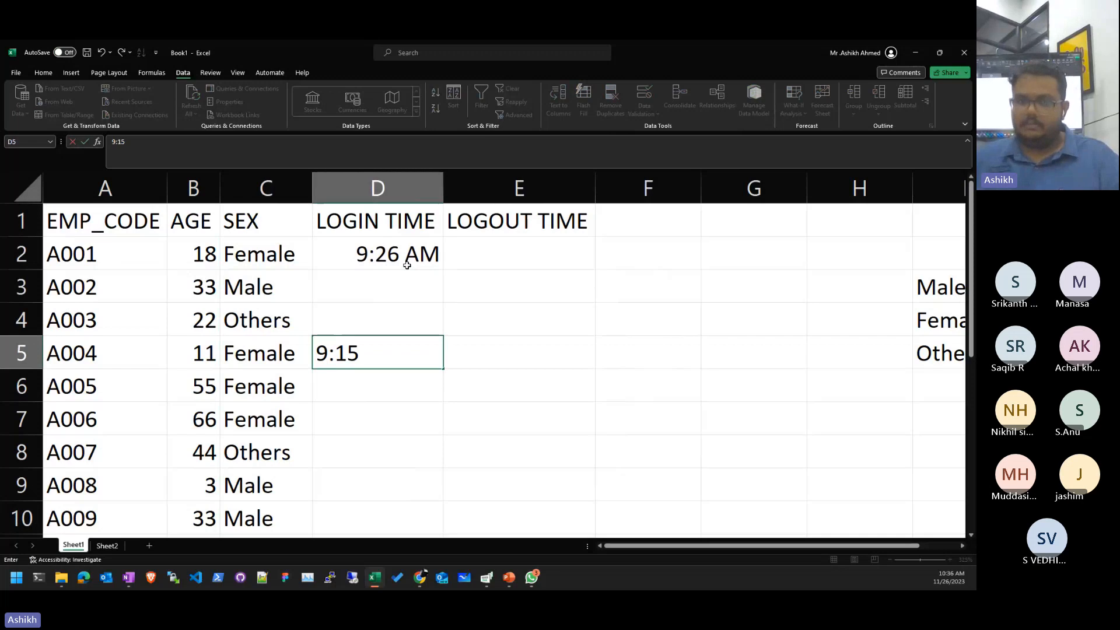
key(Return)
- Enter login times 10:00 AM in D4 and 10:05 AM in D3
key(Up)
key(Up)
key(Up)
key(Down)
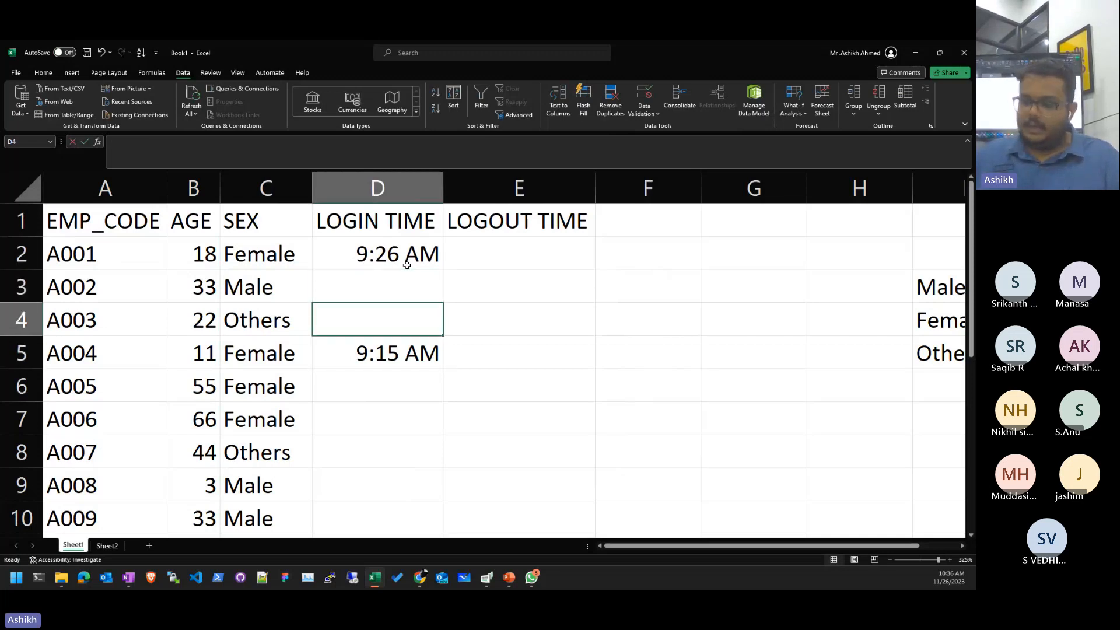
text(10:00 a)
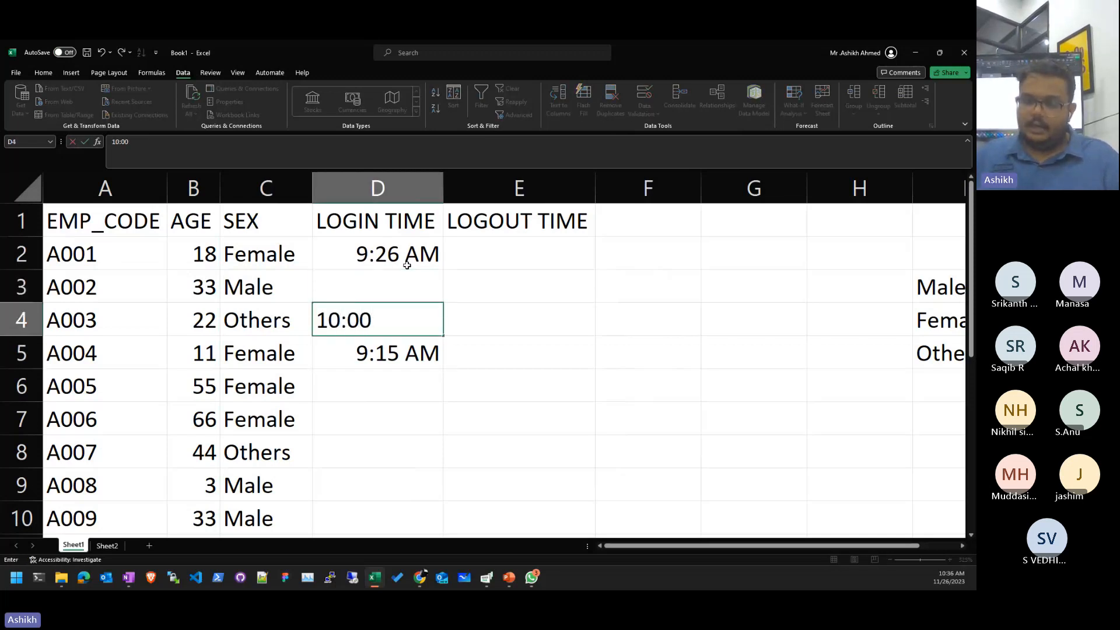
key(Return)
key(Up)
key(Up)
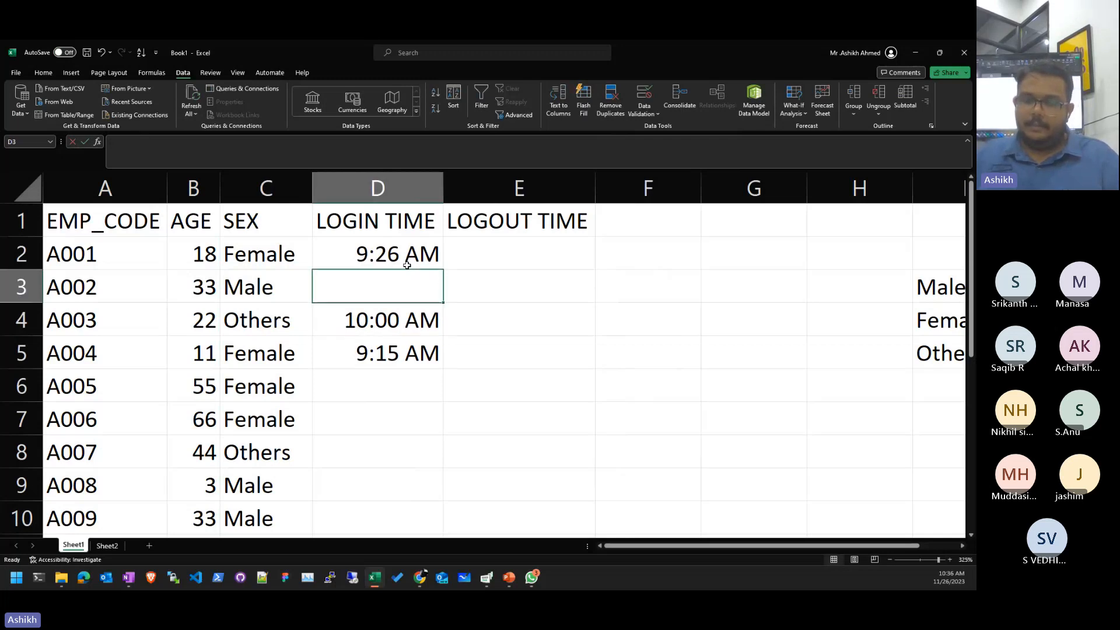
text(10:05 AM)
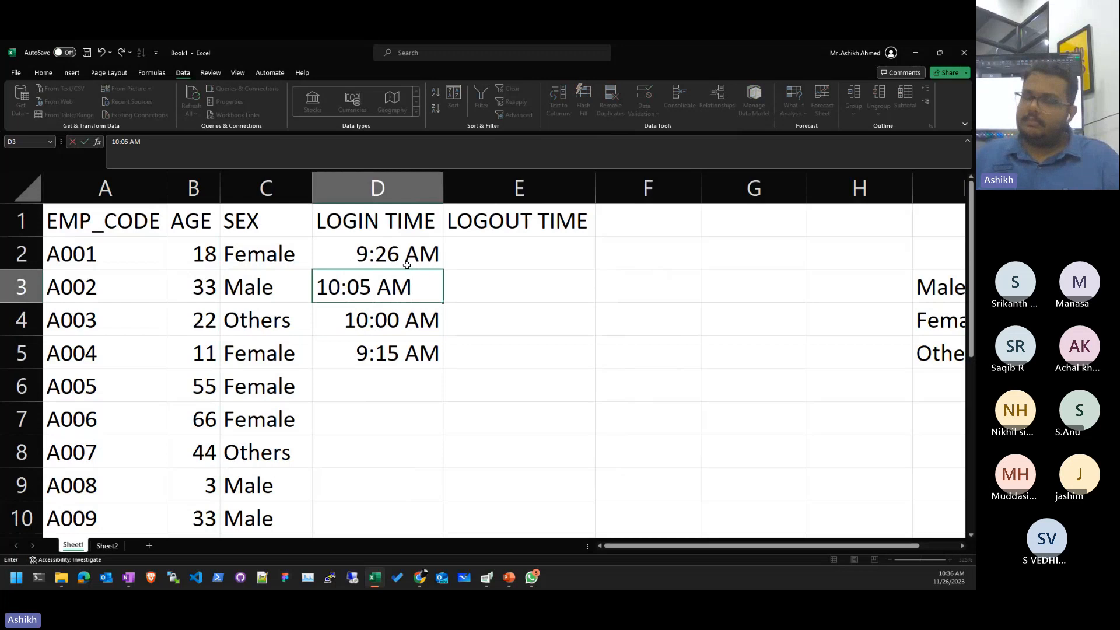
key(Return)
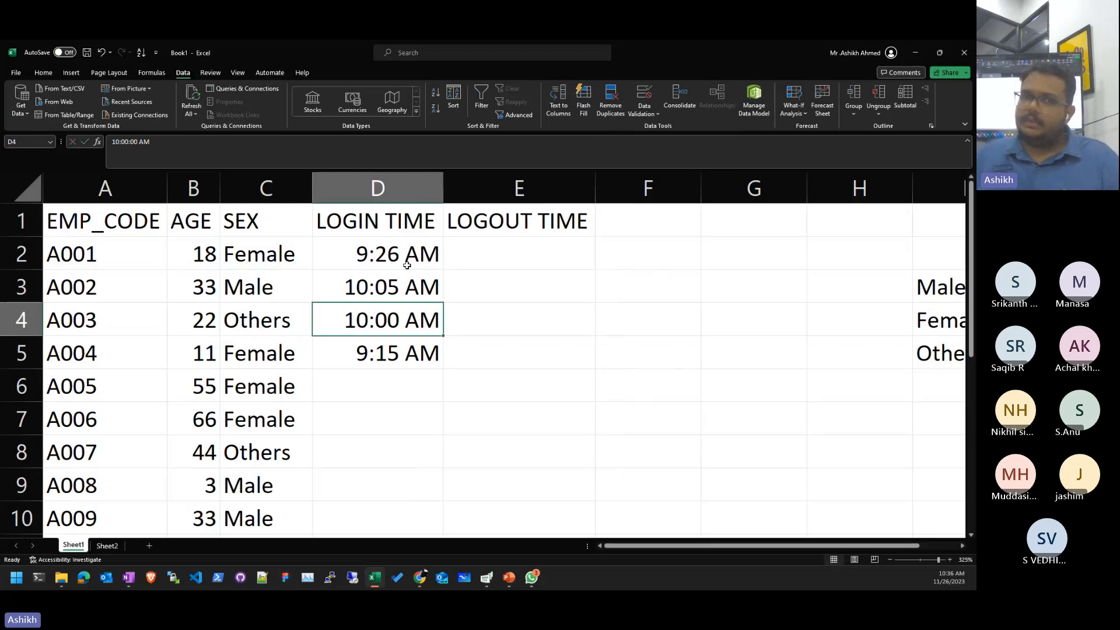
key(Down)
key(Down)
key(Down)
- Try a Date rule between 9:45 AM and 10:15 AM on D2:D10, which is rejected as invalid
drag(421, 252, 370, 510)
click(641, 100)
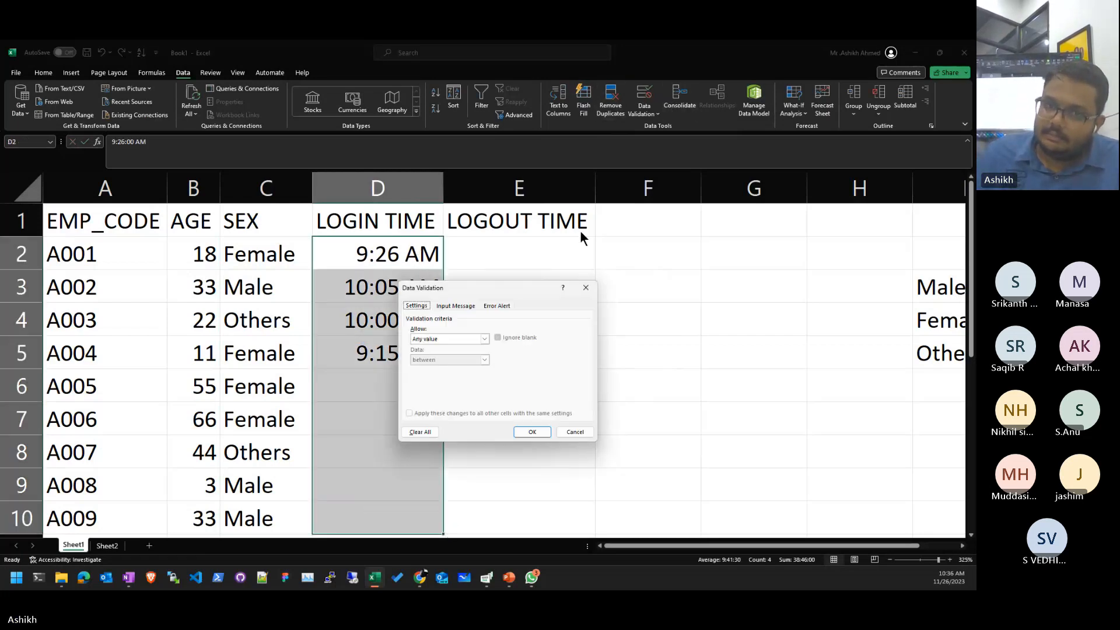
click(460, 338)
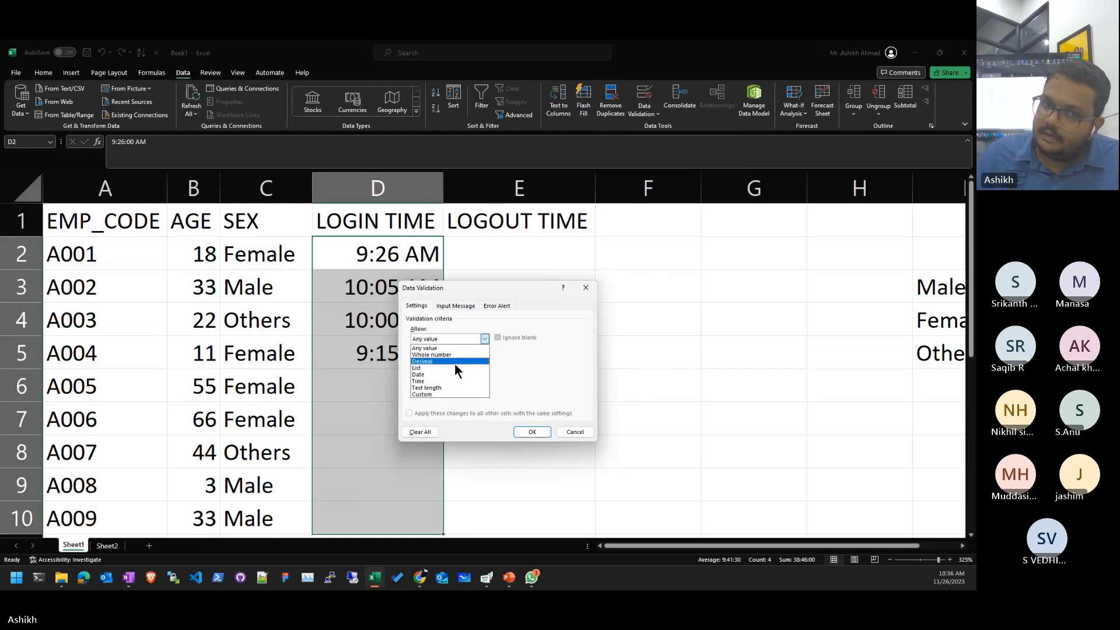
click(454, 374)
click(452, 381)
text(9:)
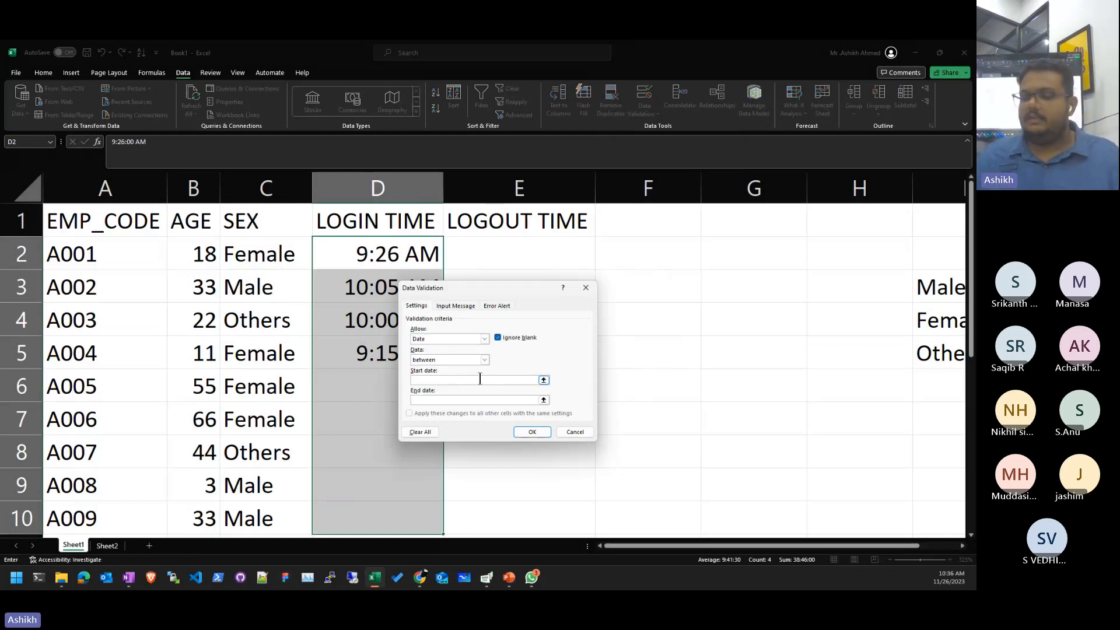
text(45)
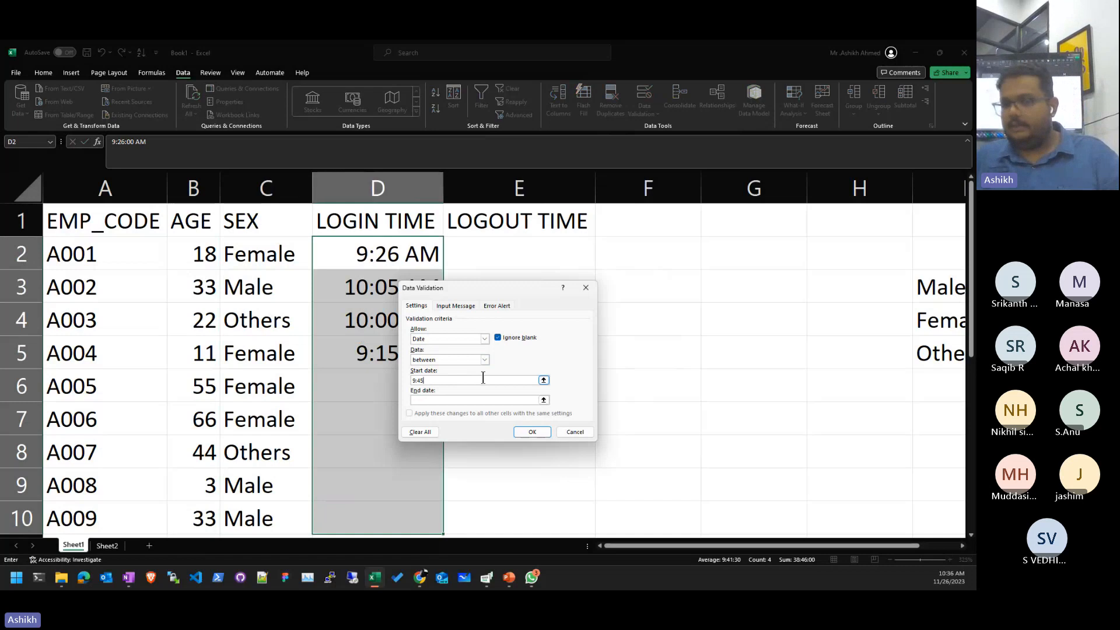
text( A)
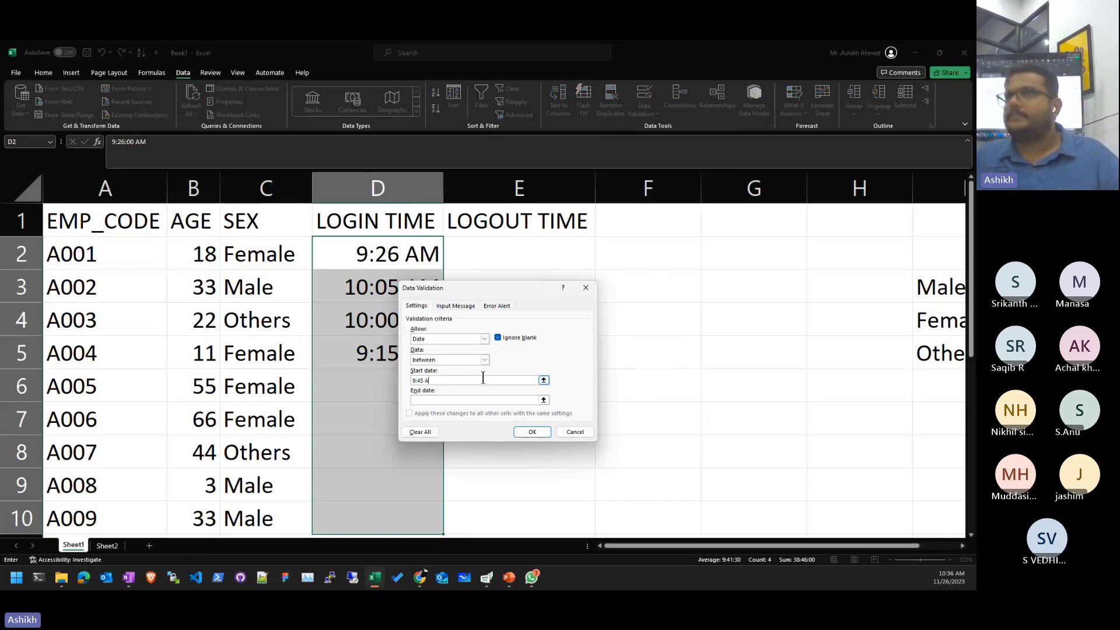
text(M)
key(Tab)
text(10)
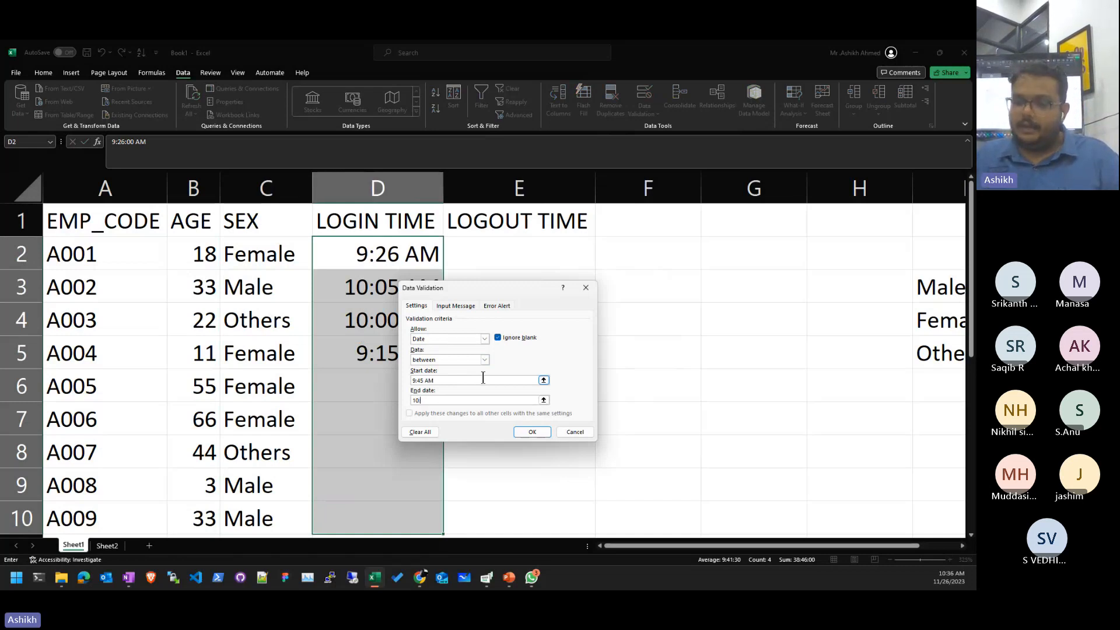
text(:15 A)
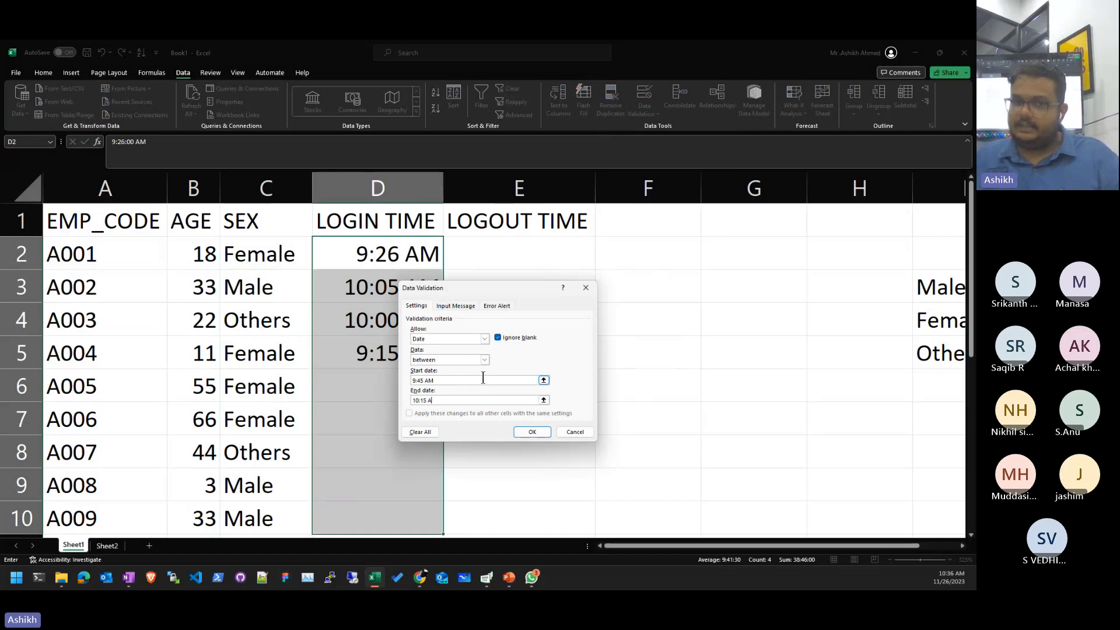
text(M)
key(Return)
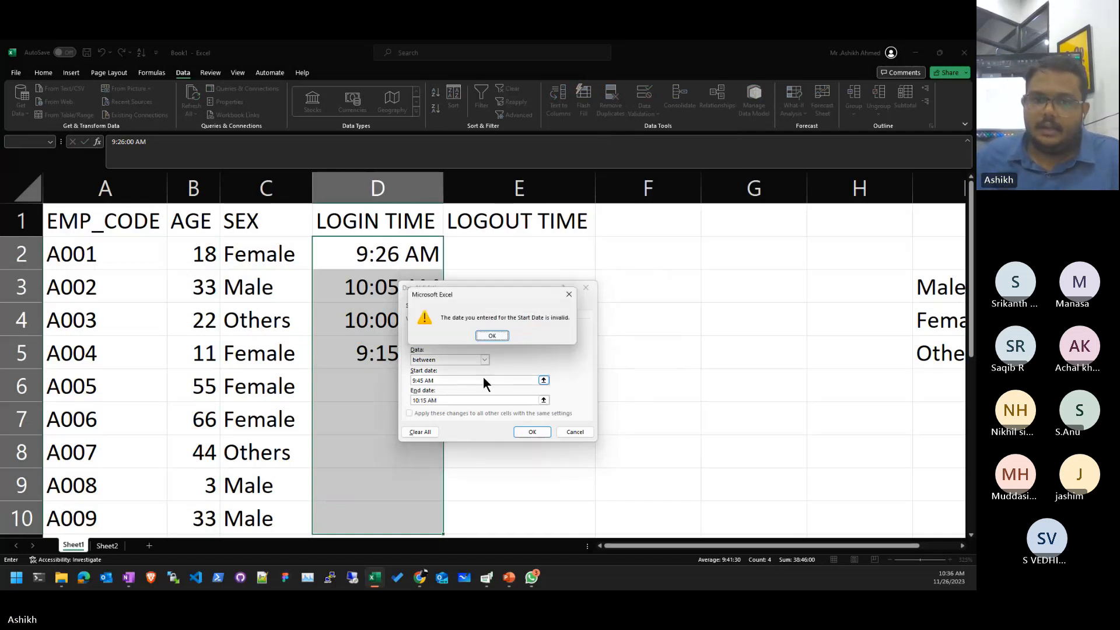
key(Return)
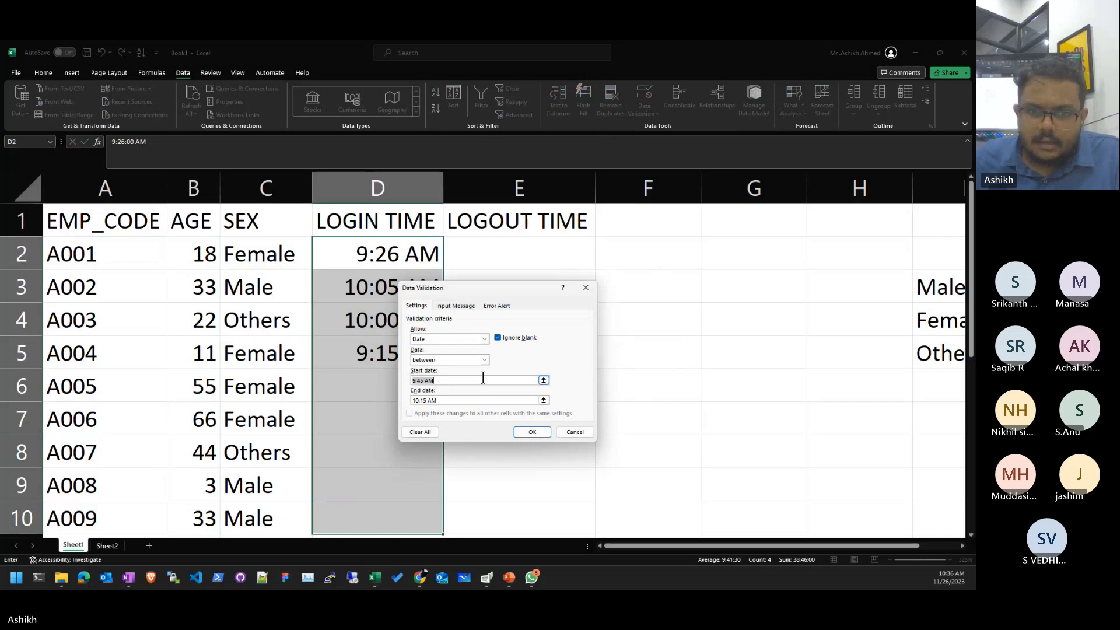
- Switch the rule to Time with start time 9:45 AM and apply it
text(=E2)
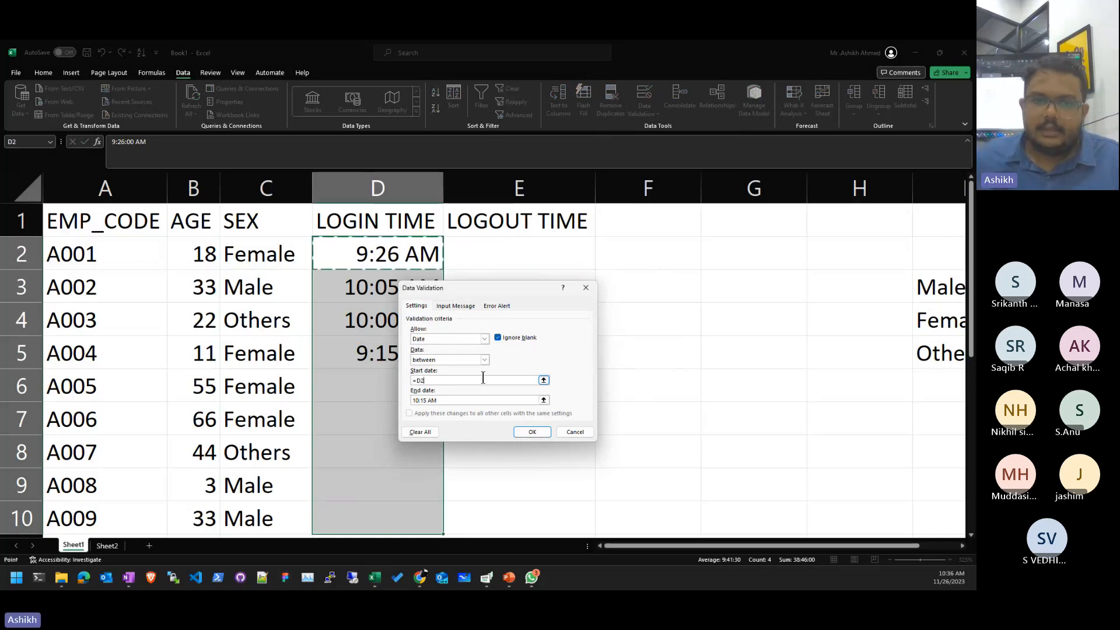
click(460, 337)
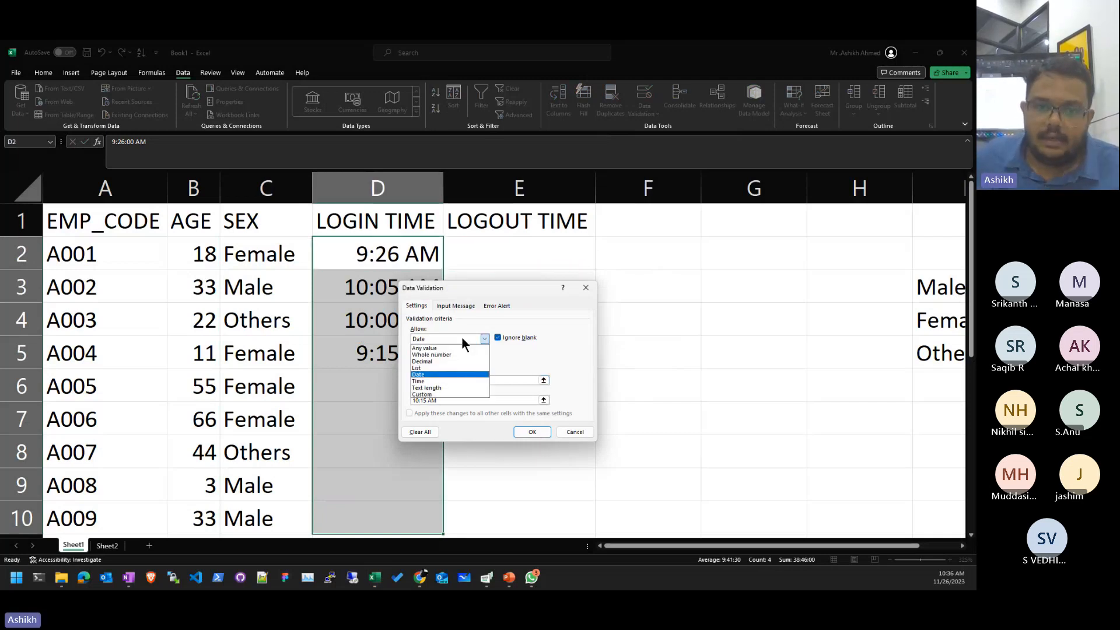
click(426, 380)
click(453, 380)
text(=)
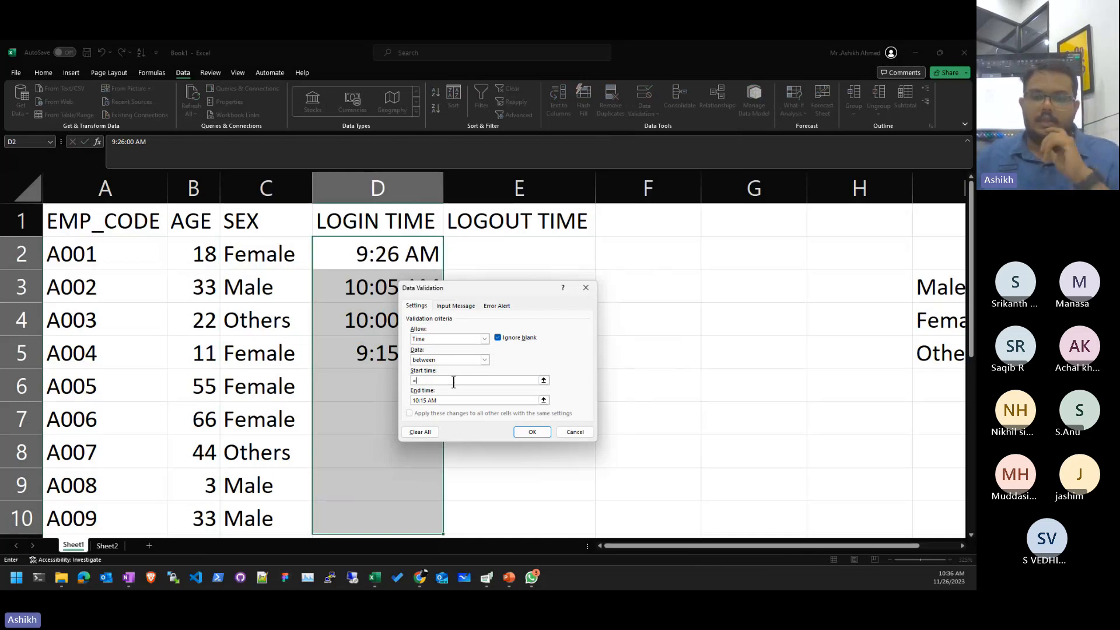
text(9:)
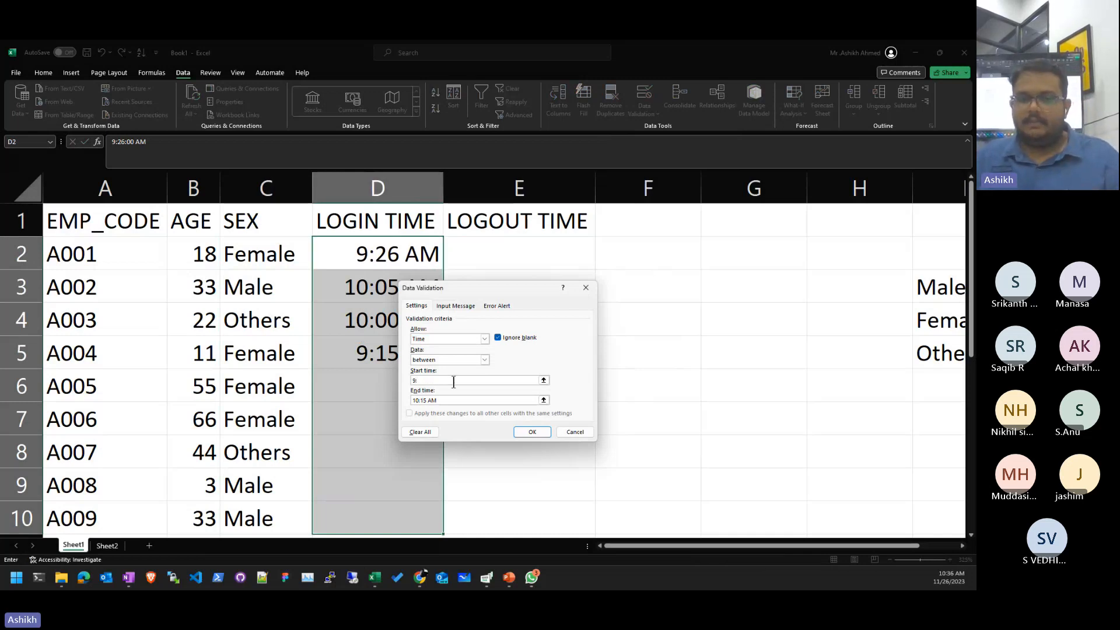
text(45 AM)
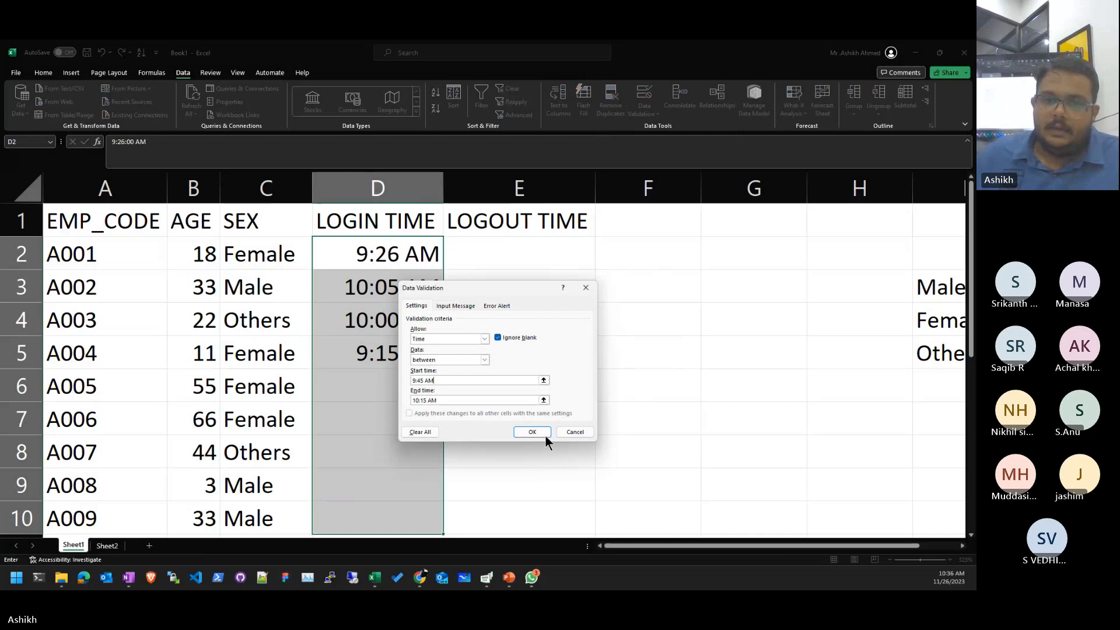
click(532, 432)
click(641, 385)
click(644, 111)
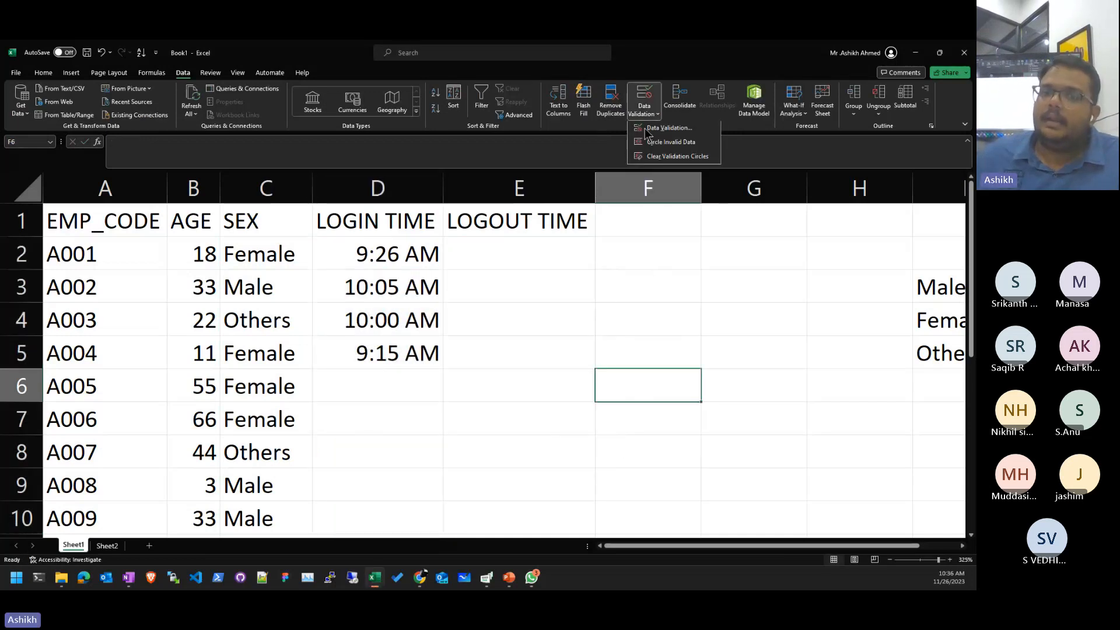
click(670, 140)
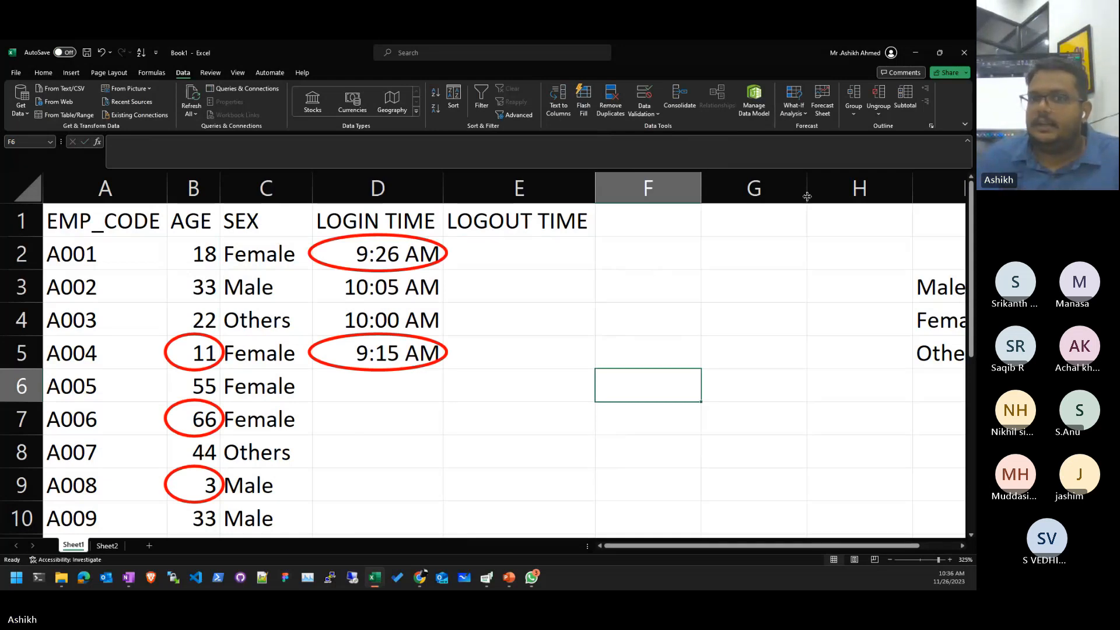
click(658, 114)
click(672, 153)
click(536, 364)
click(532, 378)
drag(510, 257, 537, 425)
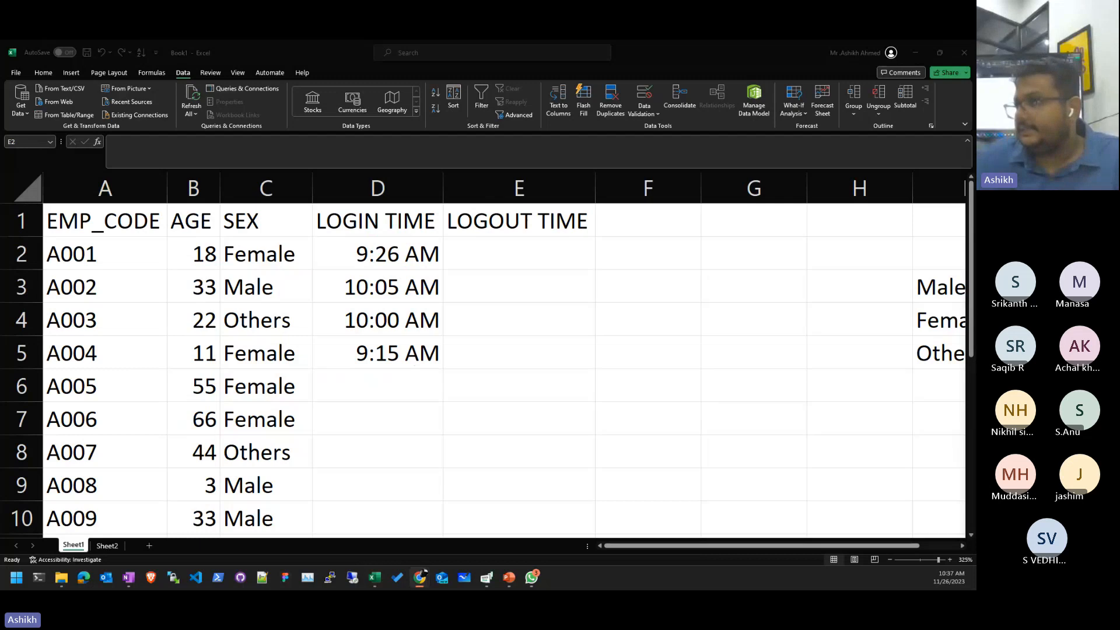
click(503, 244)
click(665, 220)
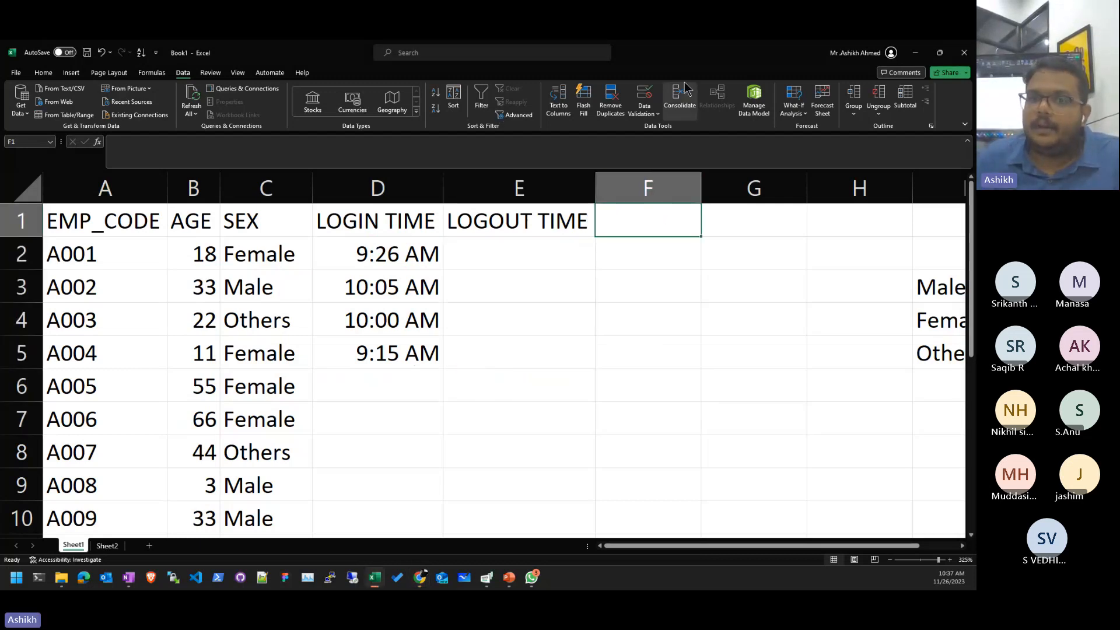
click(652, 101)
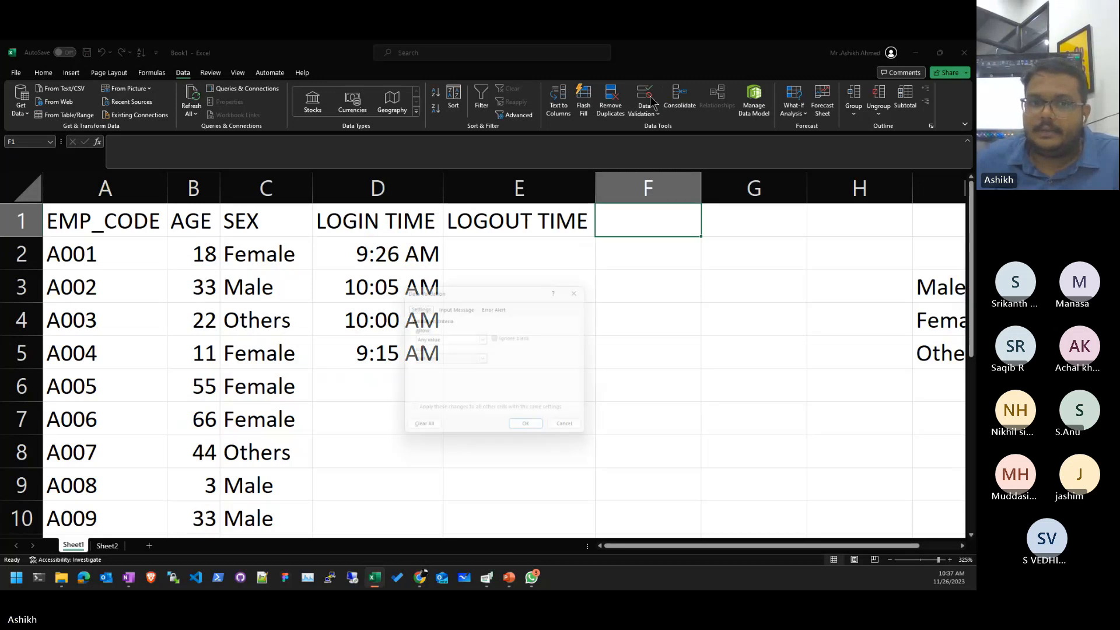
click(452, 335)
click(450, 369)
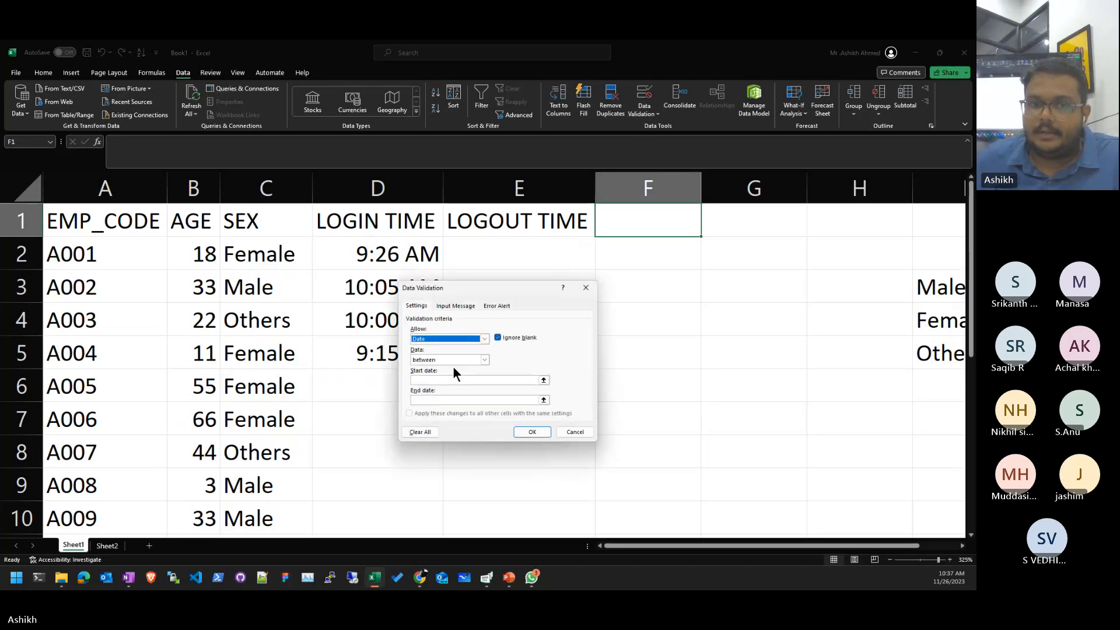
click(456, 360)
click(462, 360)
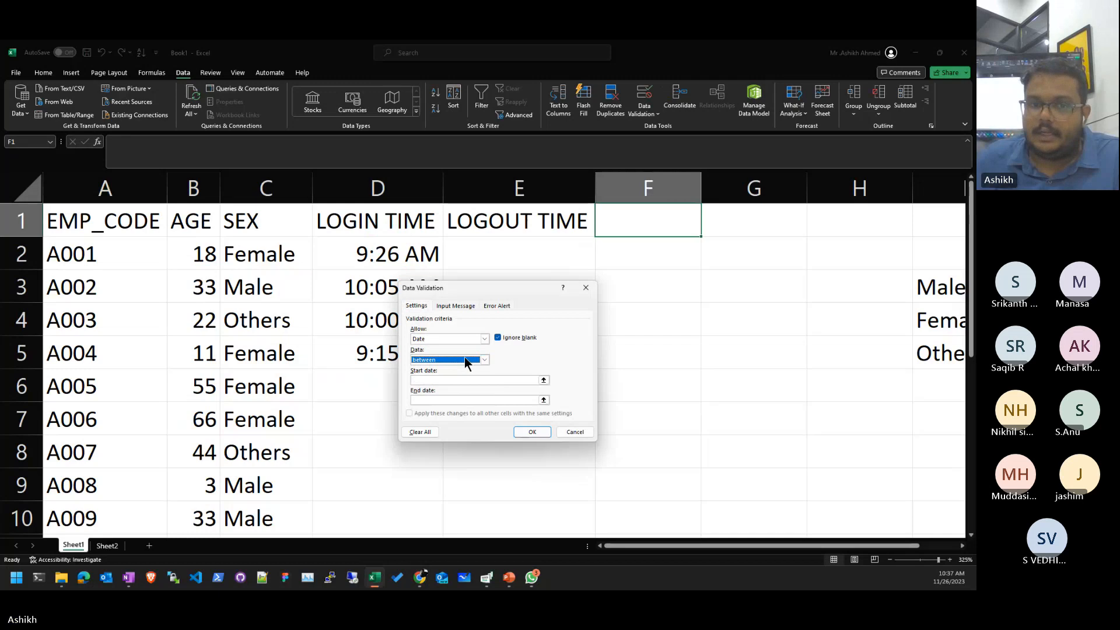
click(471, 362)
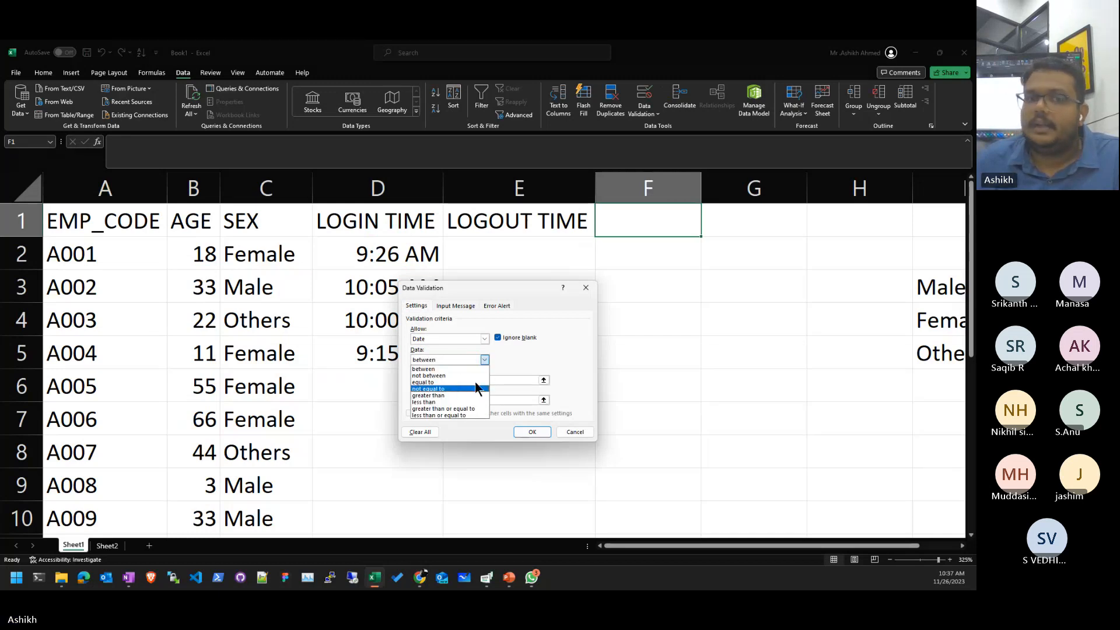
click(532, 338)
click(470, 359)
click(471, 359)
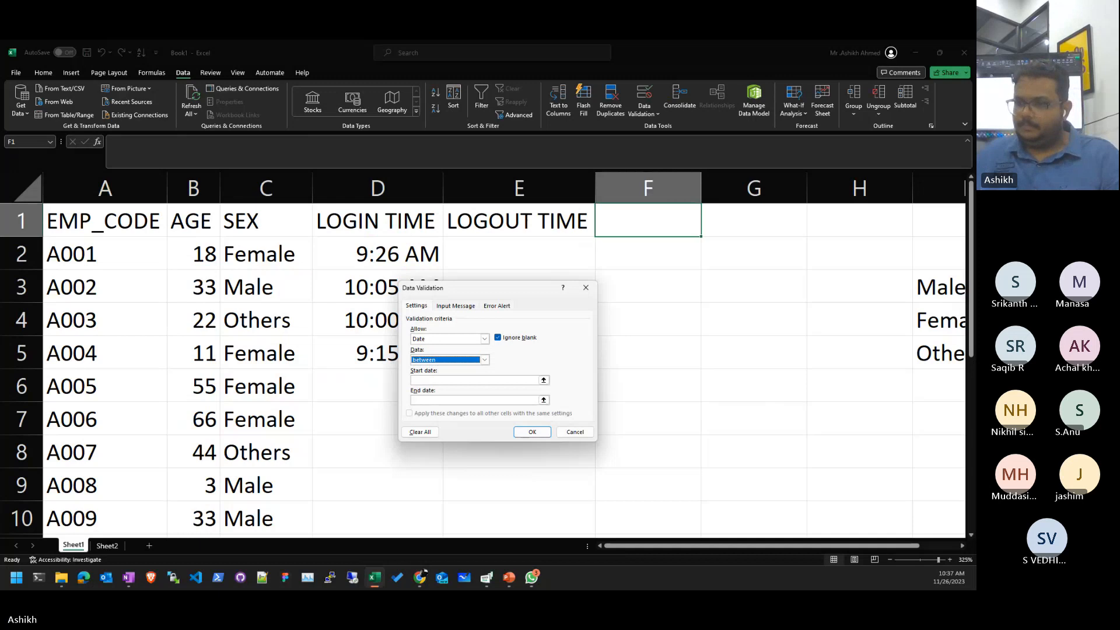
click(432, 336)
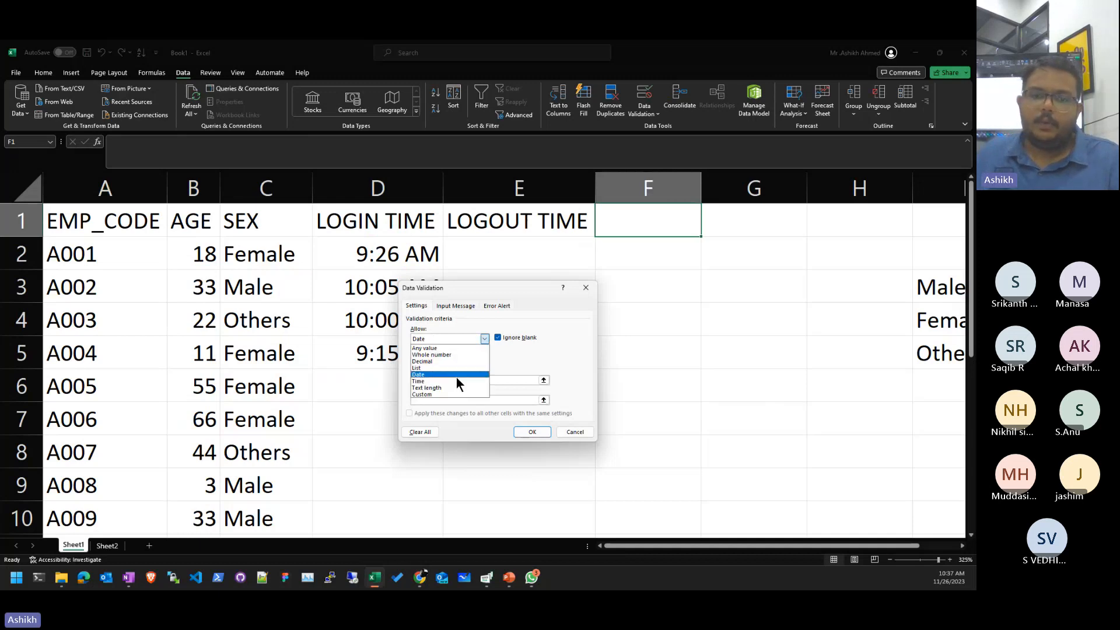
click(461, 395)
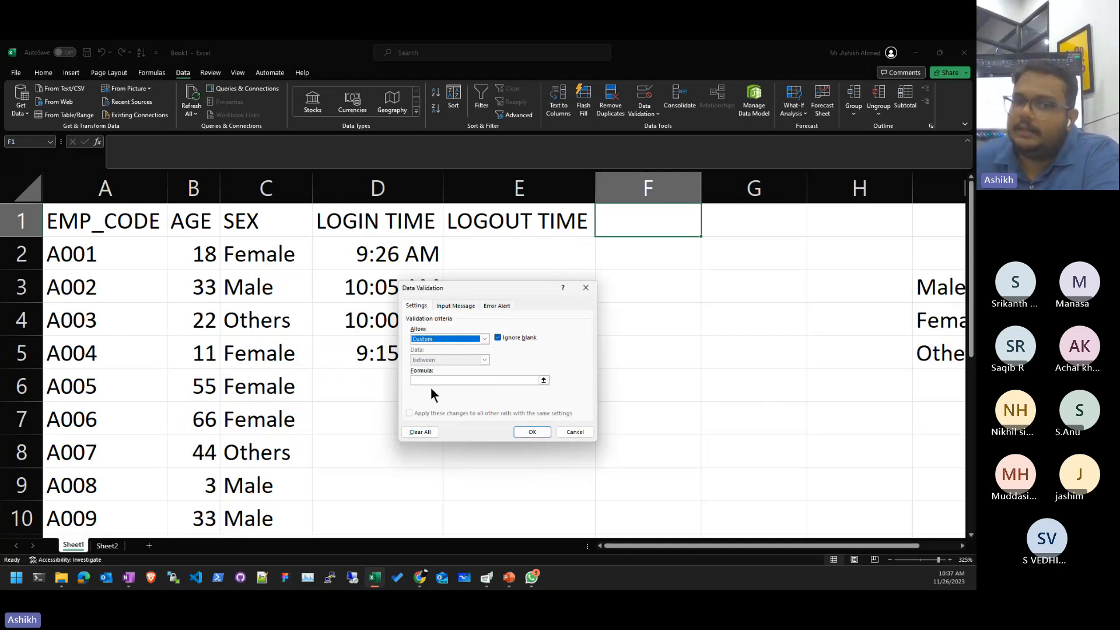
click(432, 380)
click(426, 334)
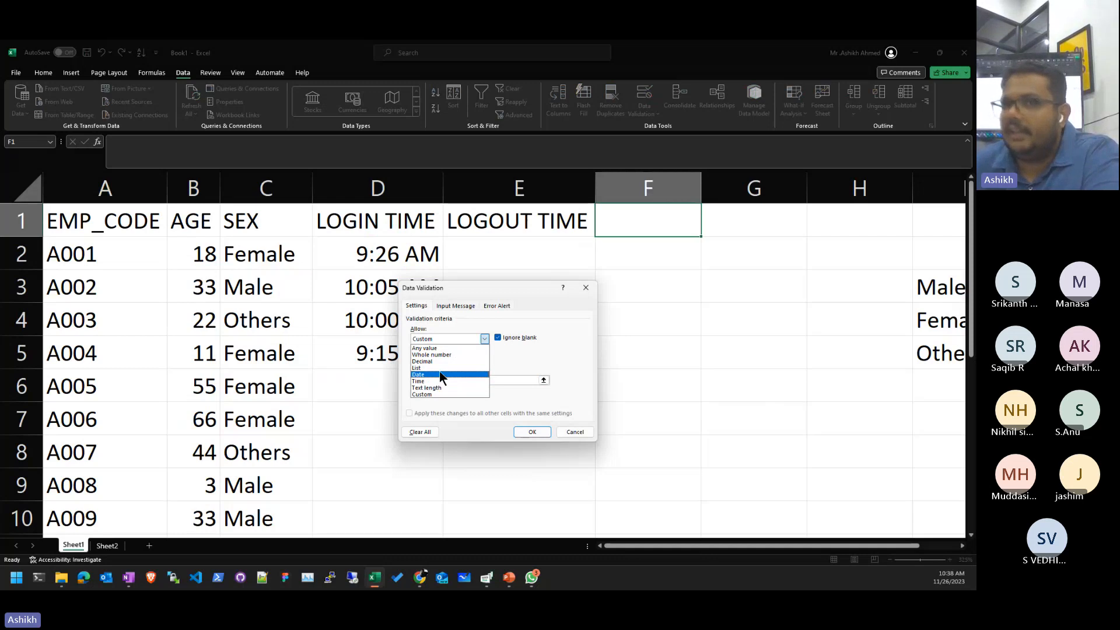
click(454, 390)
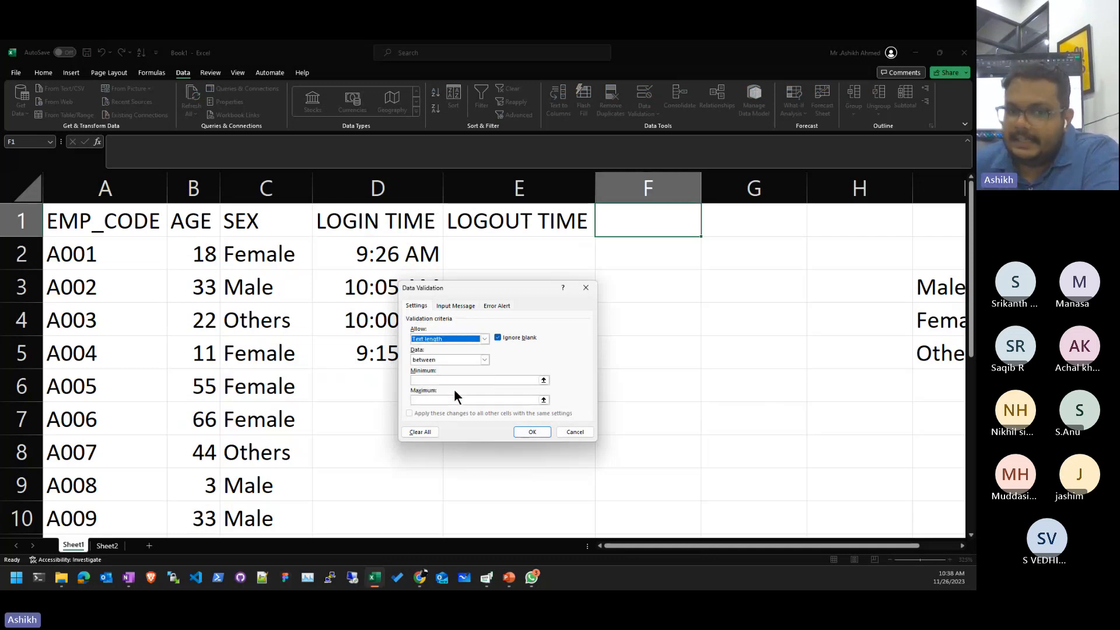
click(583, 433)
click(640, 385)
click(672, 222)
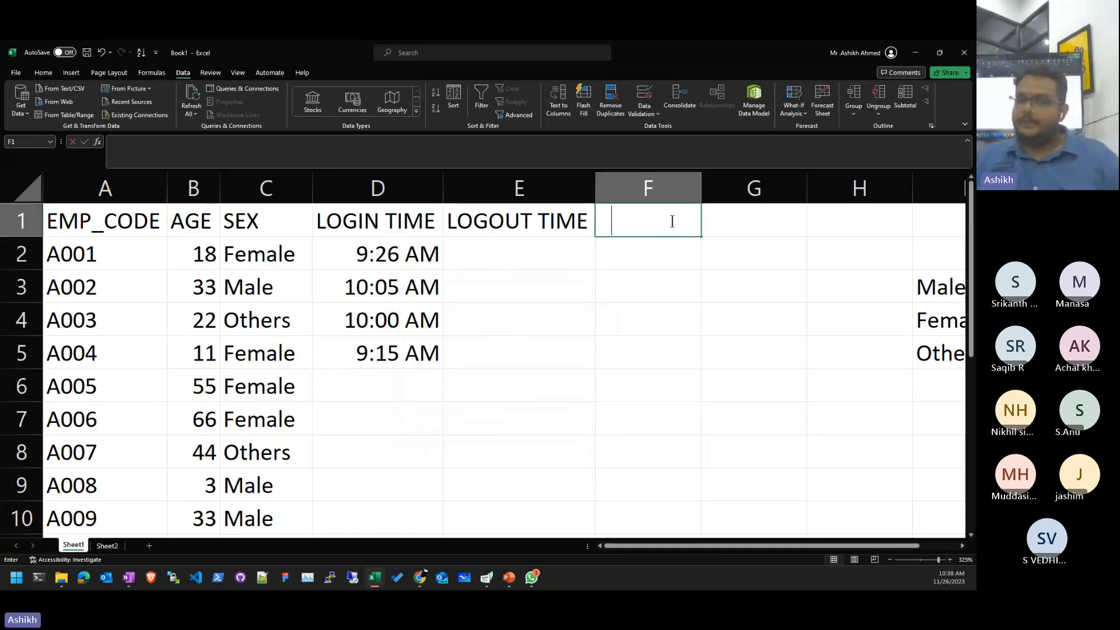
- Add a 'passwords' header in F1 and type the first sample passwords below it
text(passwords)
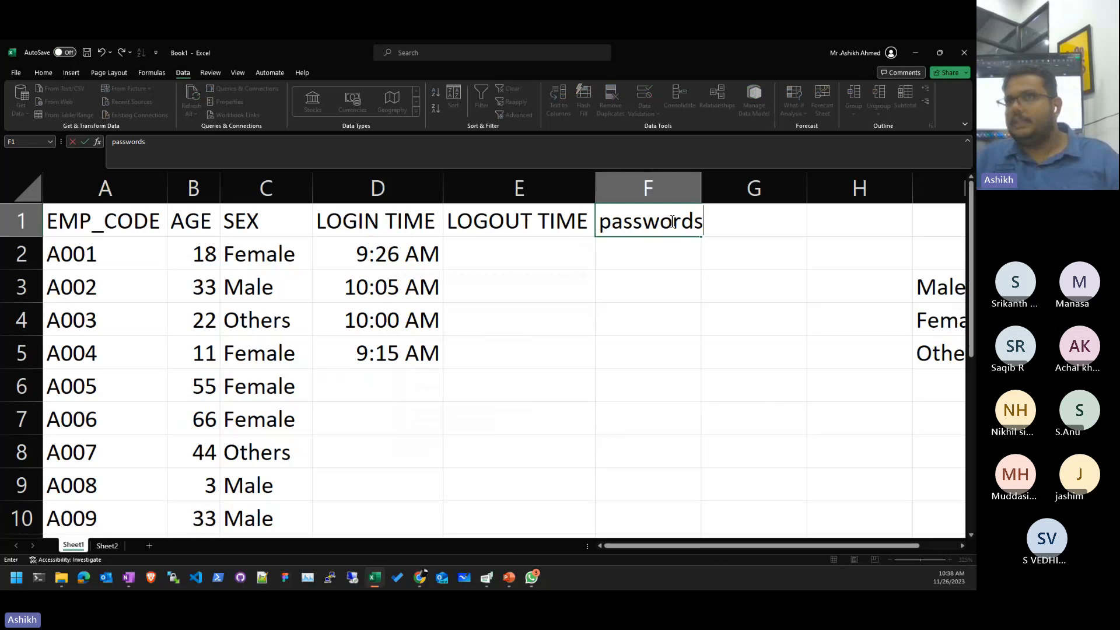
key(Return)
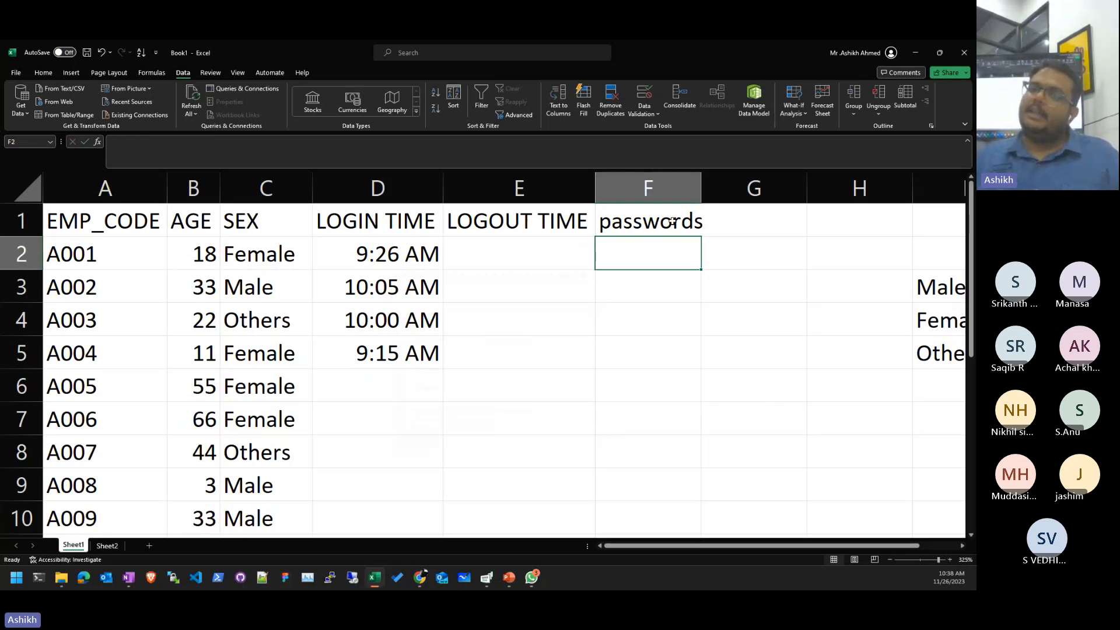
text(ksd)
key(Return)
text(,)
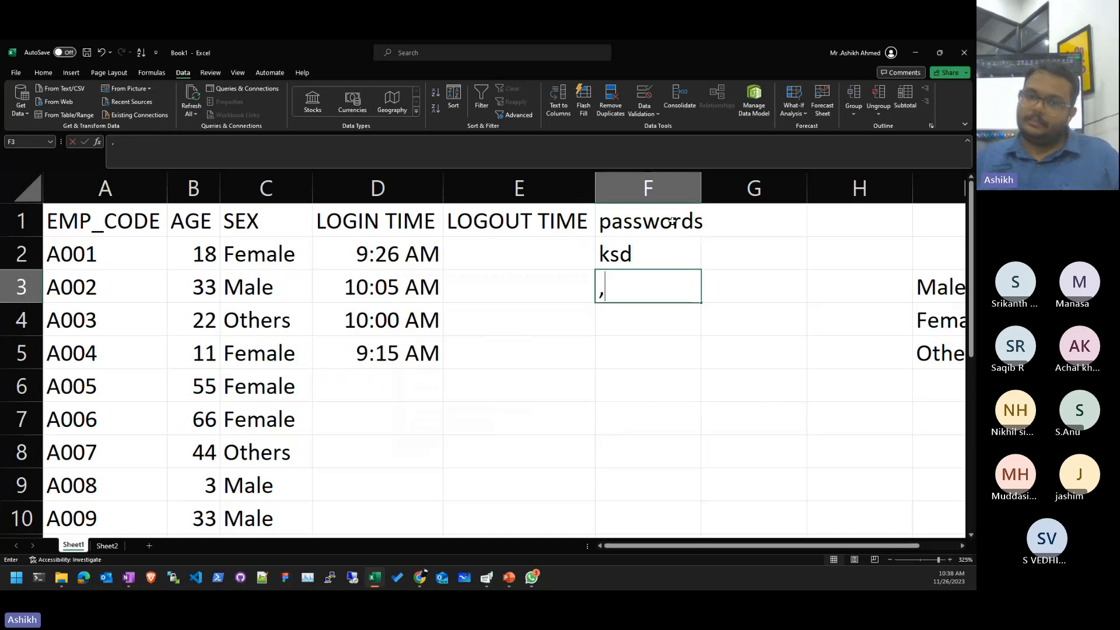
text(l;kj23)
key(BackSpace)
text(#)
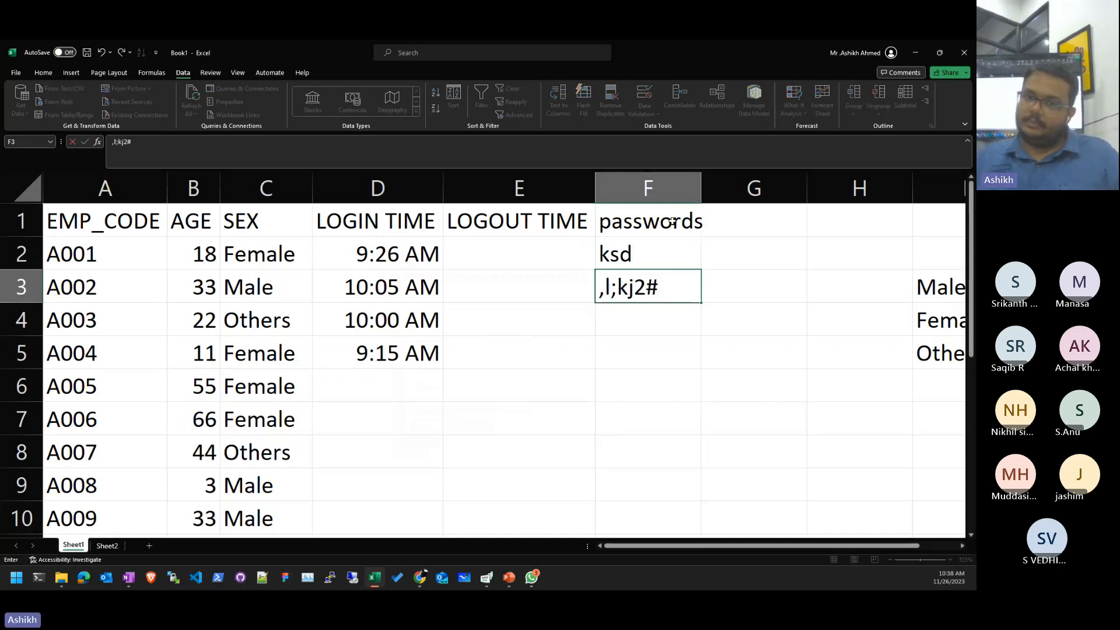
key(Return)
key(Return)
- Fill the remaining sample passwords down to F10 and select F2:F10
text(sdl;kf;lsdf)
key(Return)
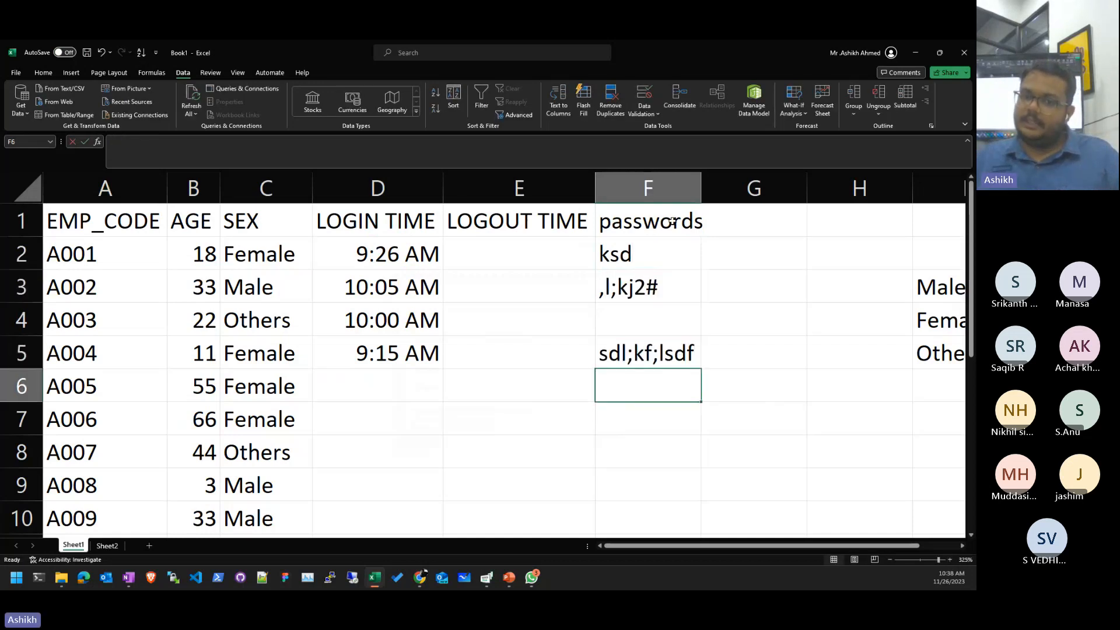
text(lksfdjgkl)
key(Return)
text(dlfkjsdlkf)
key(Return)
text(lkcjvklsj)
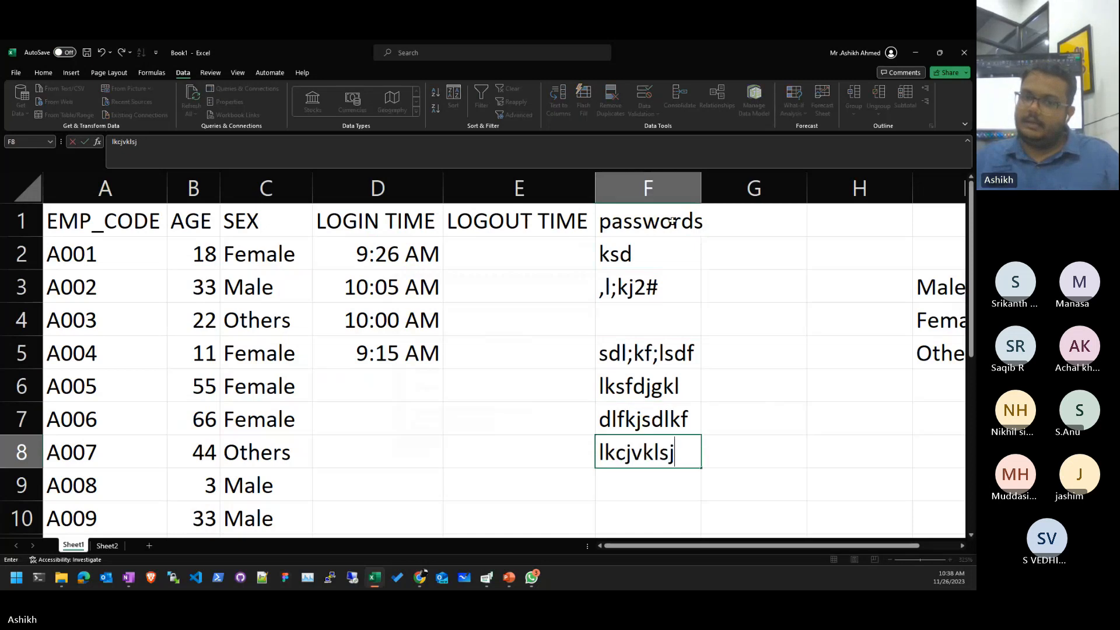
key(Return)
text(sdlkfjkdls)
key(Return)
text(sdlfkj)
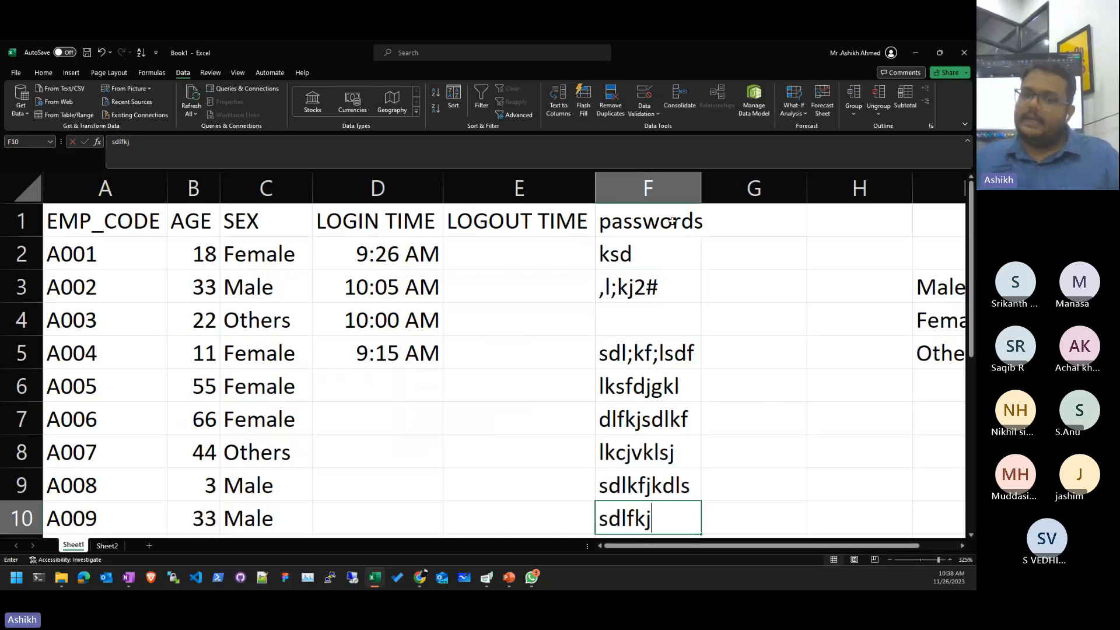
text(l;k)
key(Up)
key(Down)
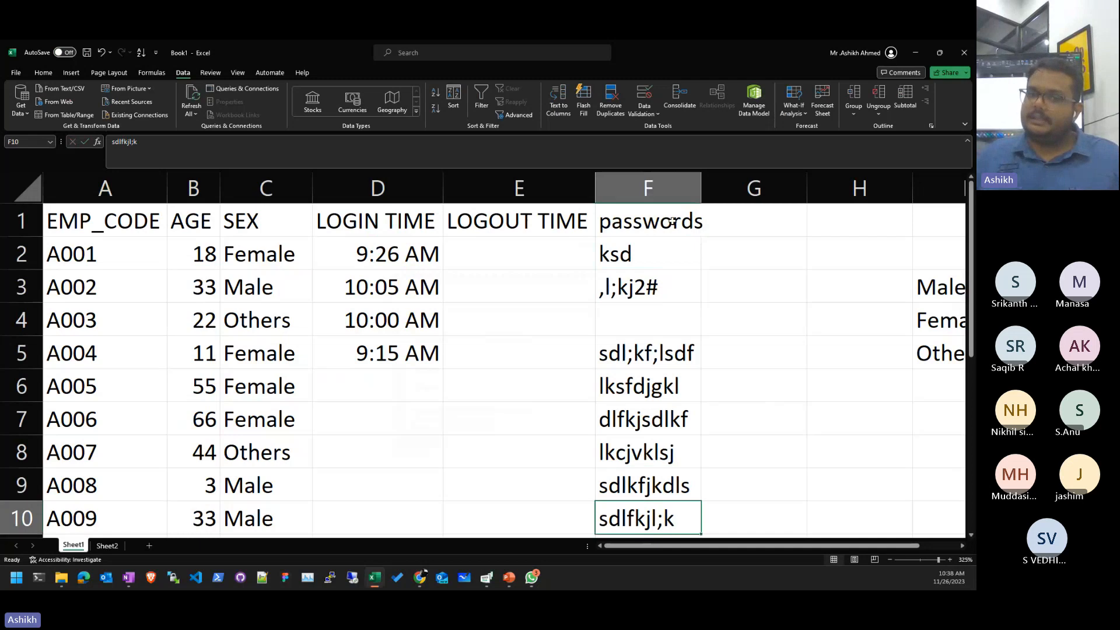
key(shift+Up)
key(shift+Up)
key(shift+Up)
key(shift+Up)
key(shift+Up)
key(shift+Up)
key(shift+Up)
key(shift+Up)
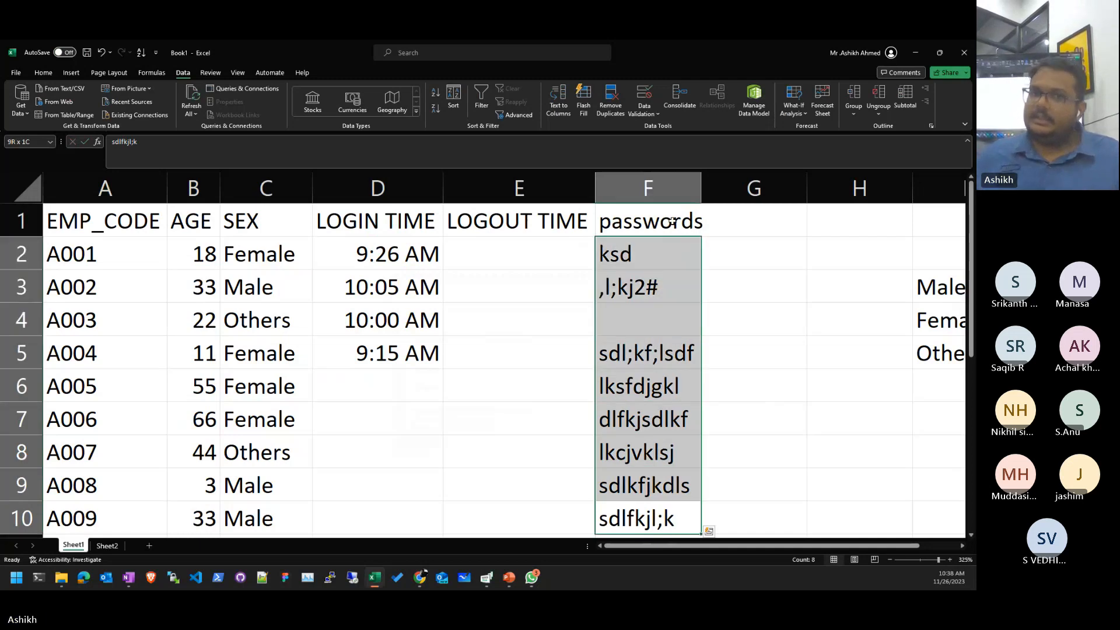
- Restrict the passwords to a text length between 8 and 32 characters
click(643, 95)
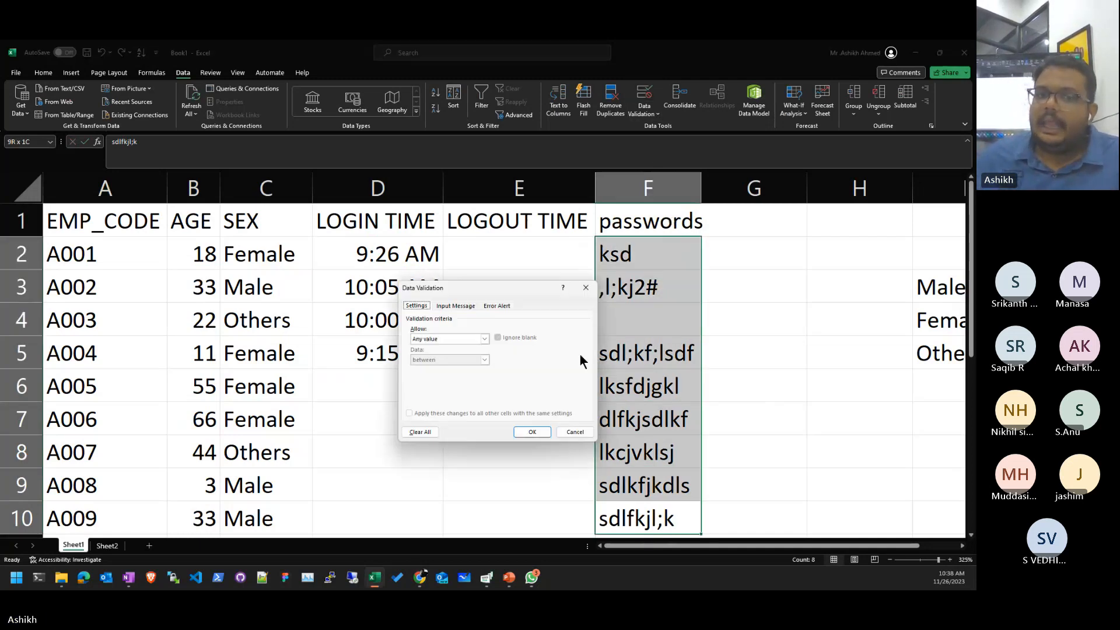
click(461, 336)
click(446, 381)
click(453, 336)
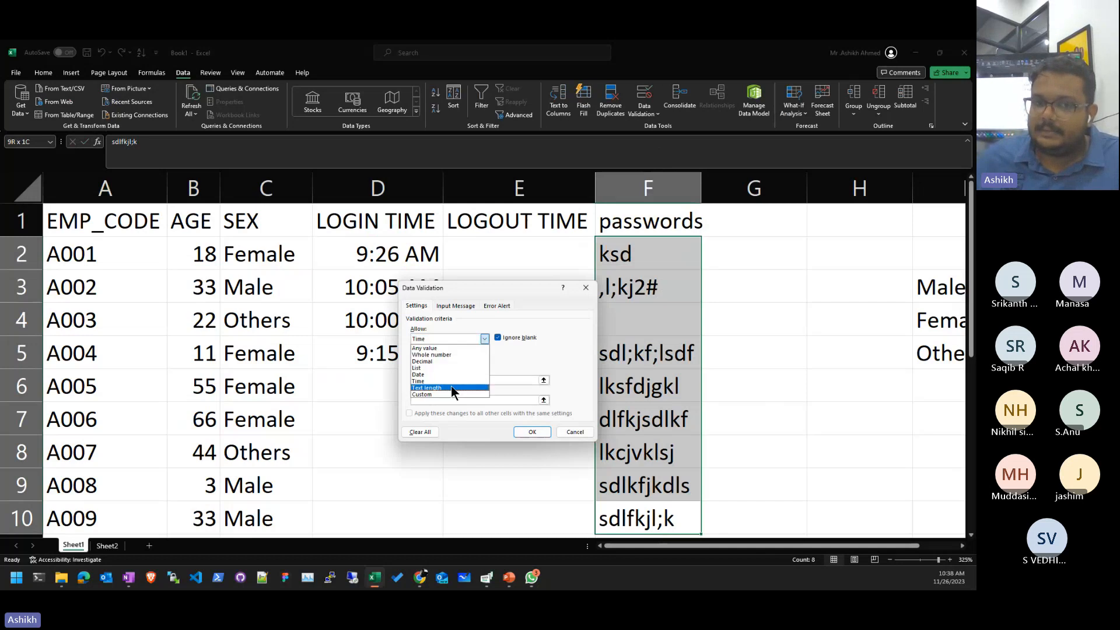
click(450, 386)
click(450, 359)
click(444, 366)
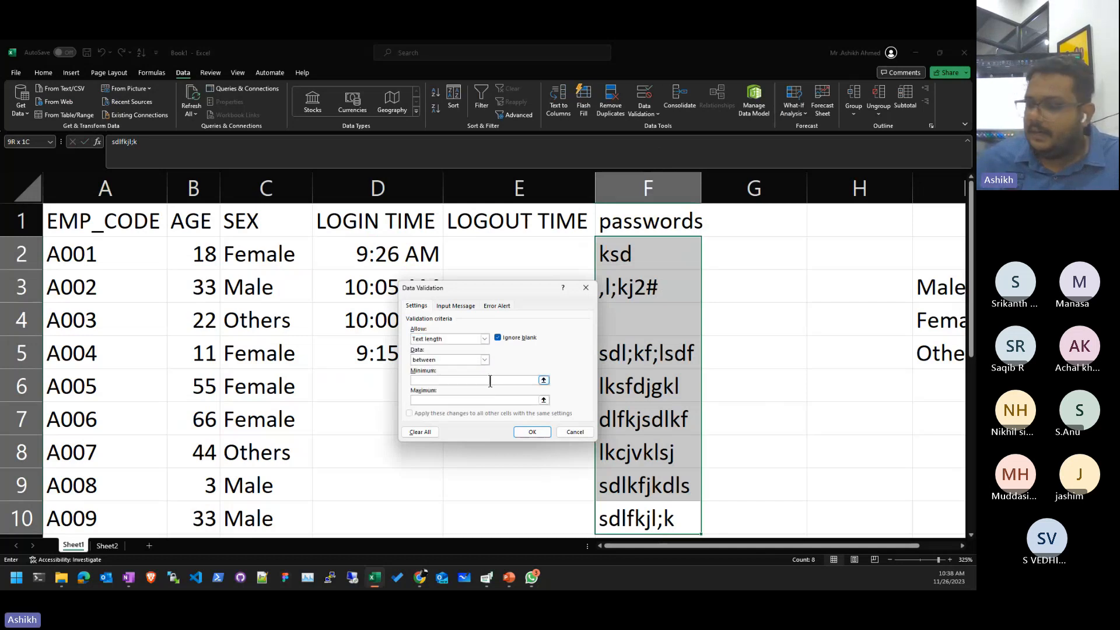
click(490, 380)
text(8)
click(480, 400)
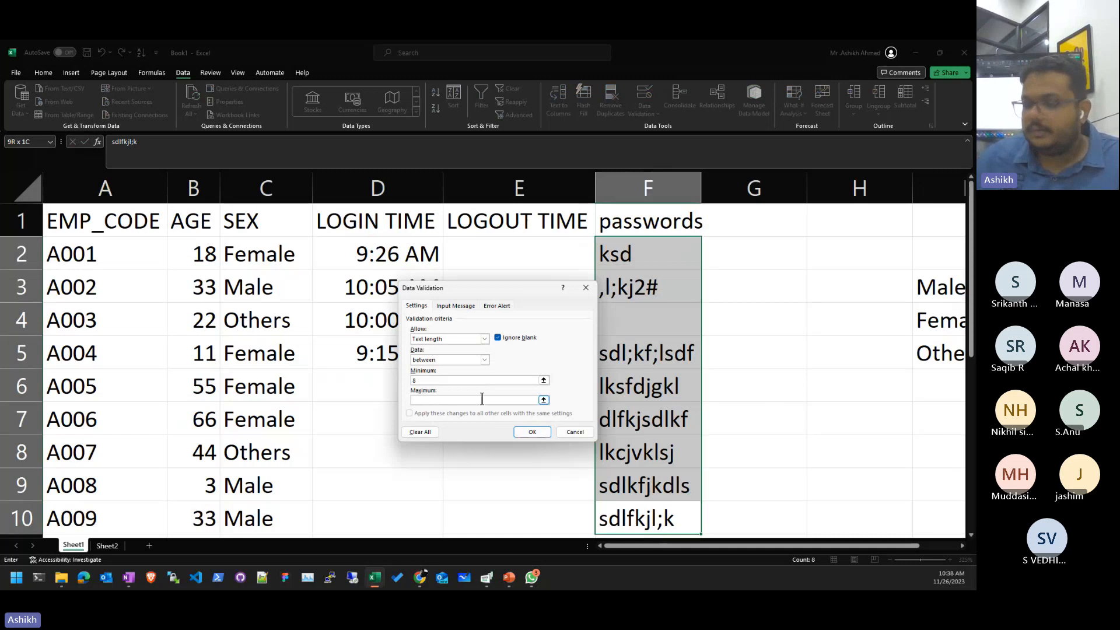
text(32)
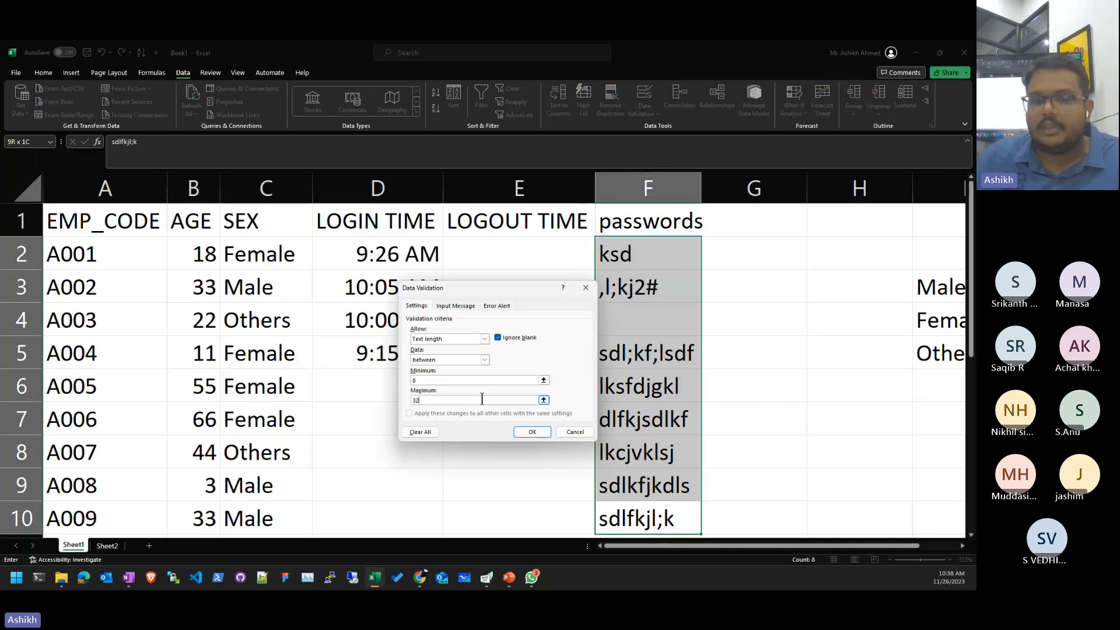
click(522, 431)
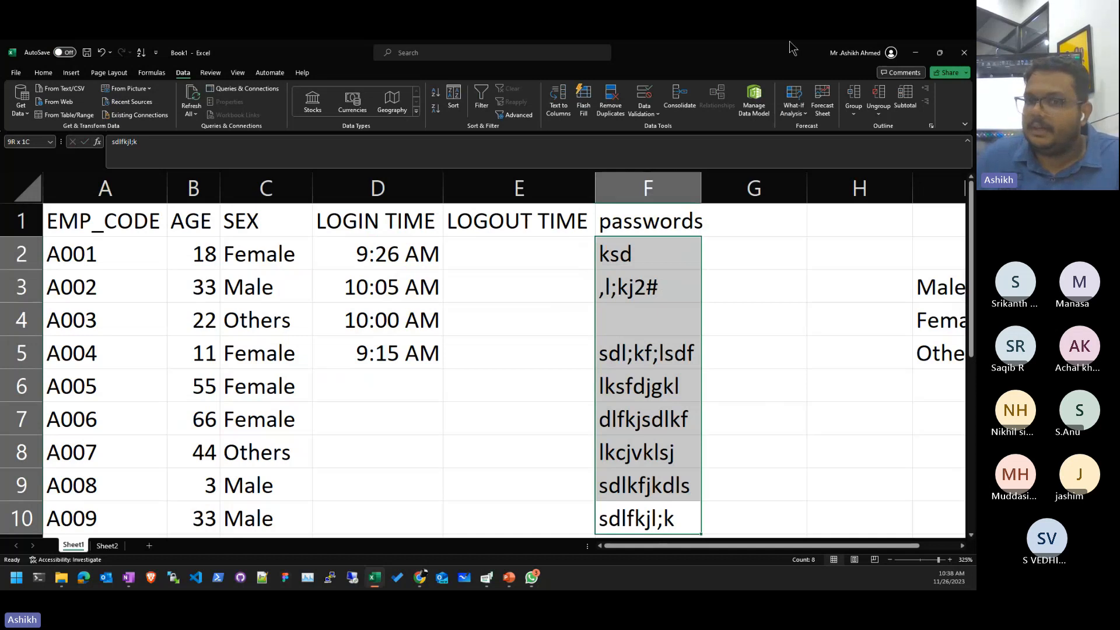
- Circle all invalid data in the sheet
click(644, 112)
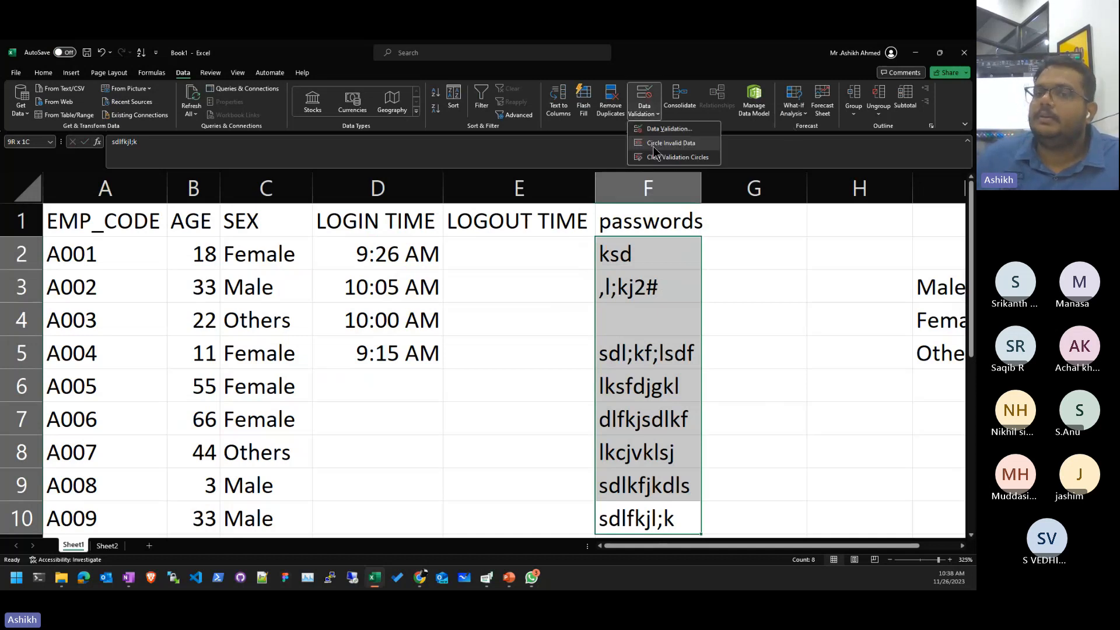
click(671, 143)
click(775, 387)
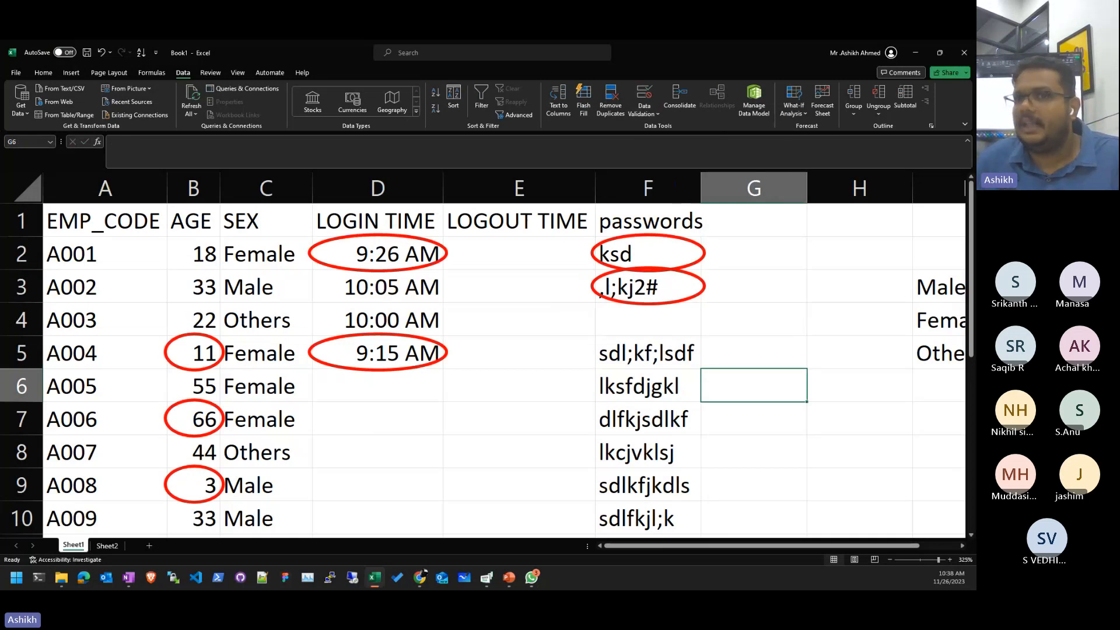
- Select F1:F10 and delete the passwords column contents
key(Left)
key(Up)
key(Up)
key(Up)
key(Up)
key(Up)
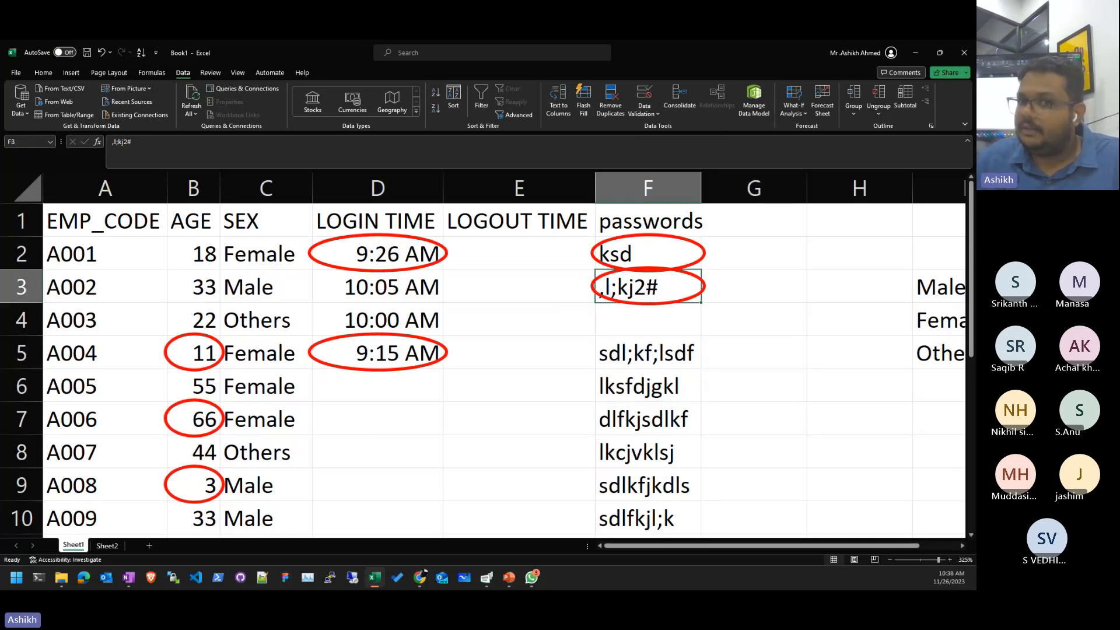
key(ctrl+shift+Down)
key(ctrl+shift+Down)
key(ctrl+shift+Down)
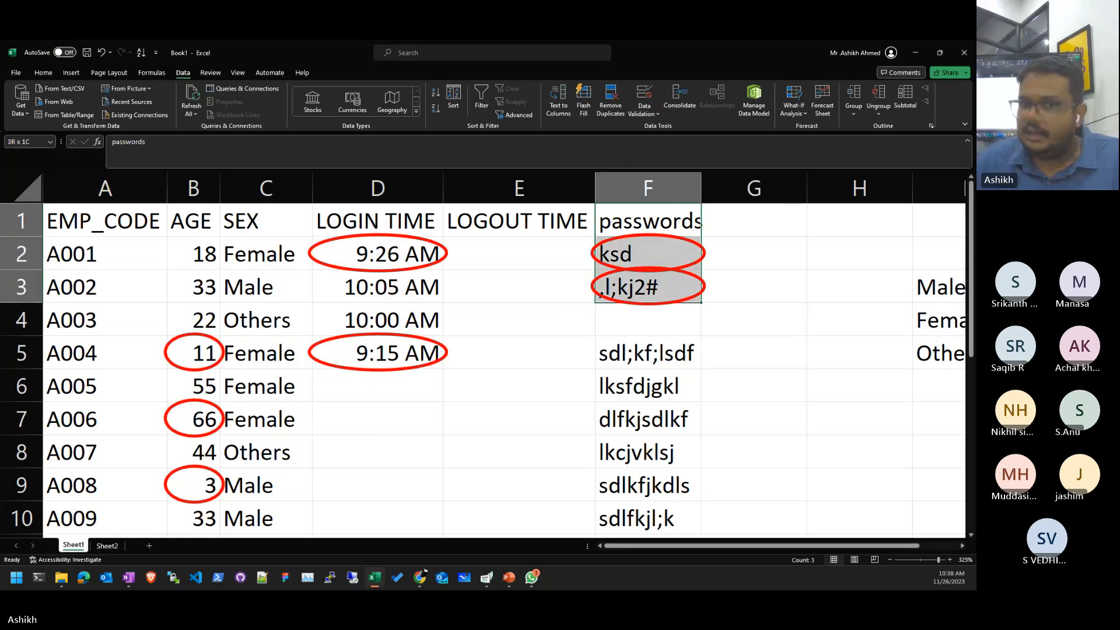
key(Delete)
key(Left)
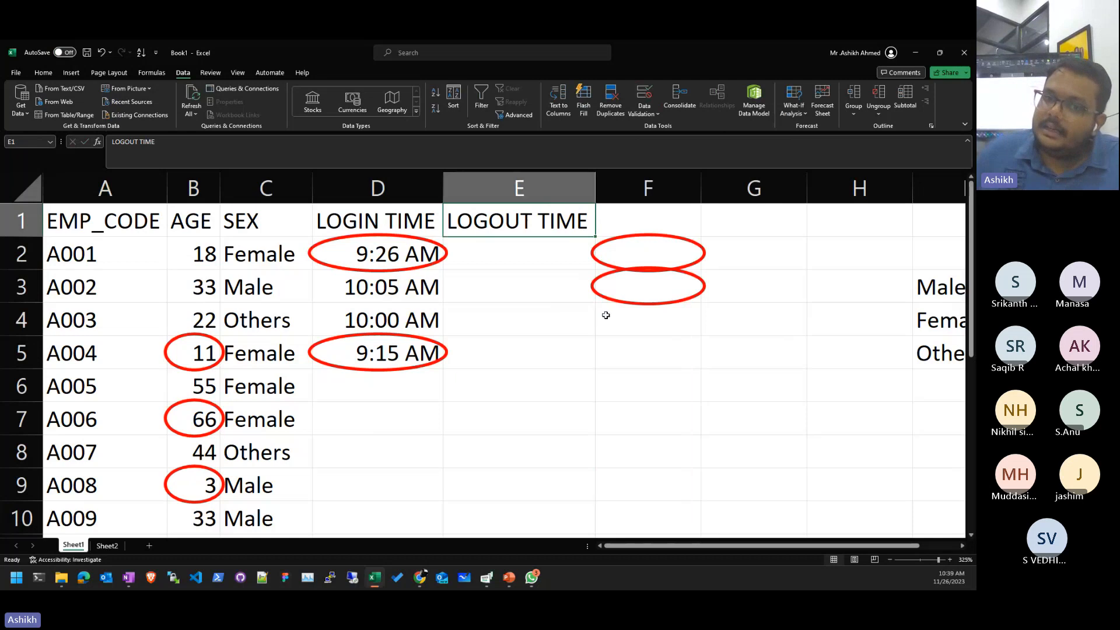
- Clear the validation circles and circle invalid data again
click(644, 109)
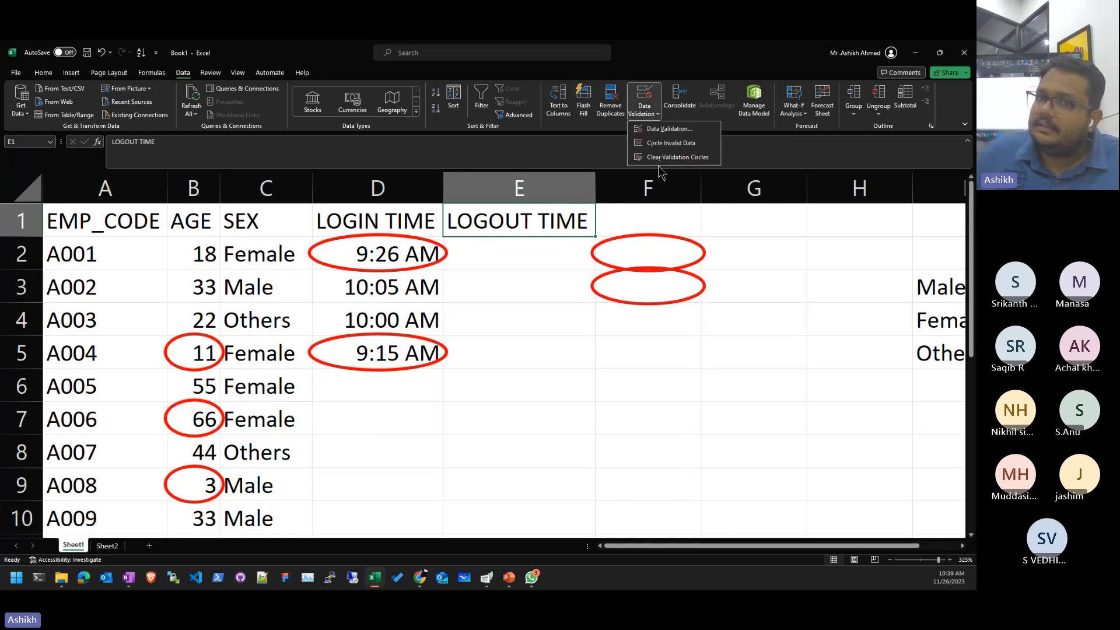
click(657, 158)
click(644, 110)
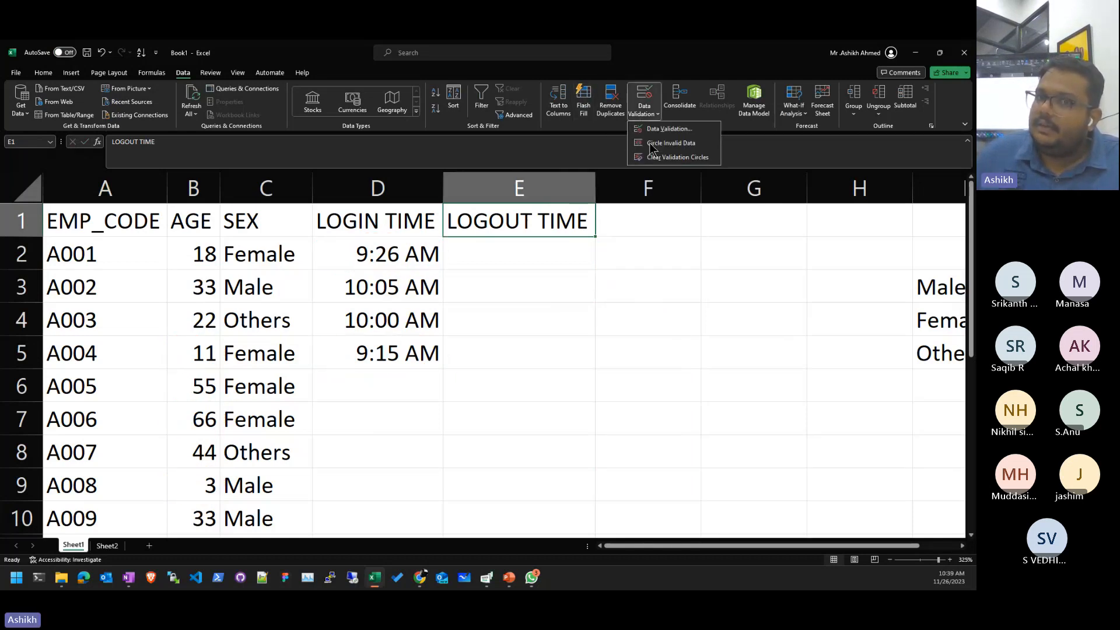
click(652, 144)
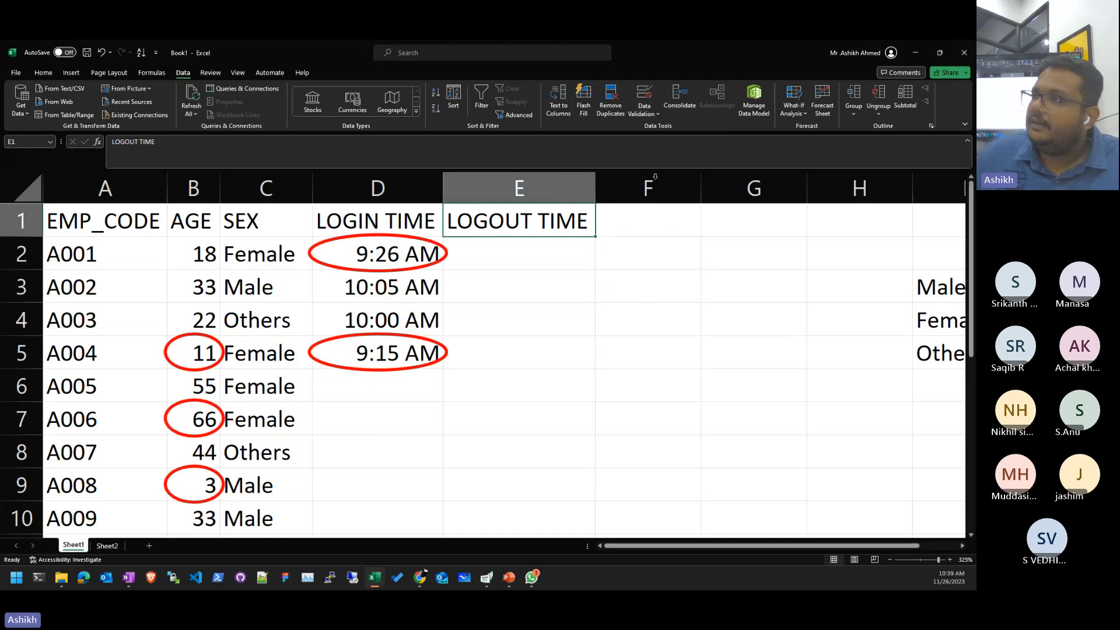
- Select the login times D2:D10, then start typing 9:46 into D7
click(645, 112)
click(518, 309)
click(518, 310)
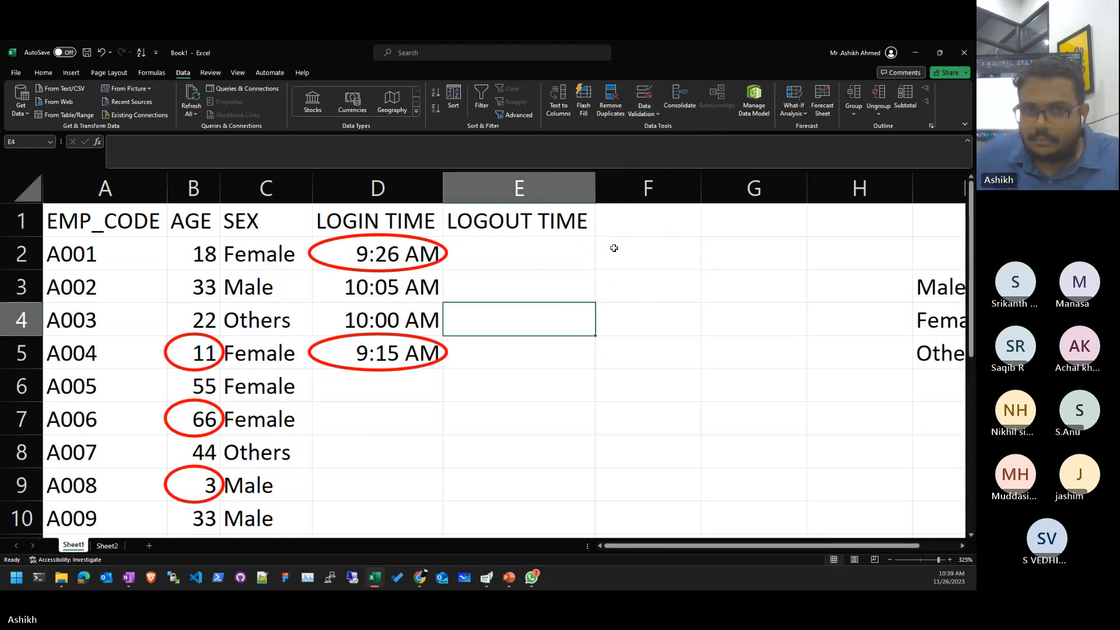
drag(396, 251, 376, 359)
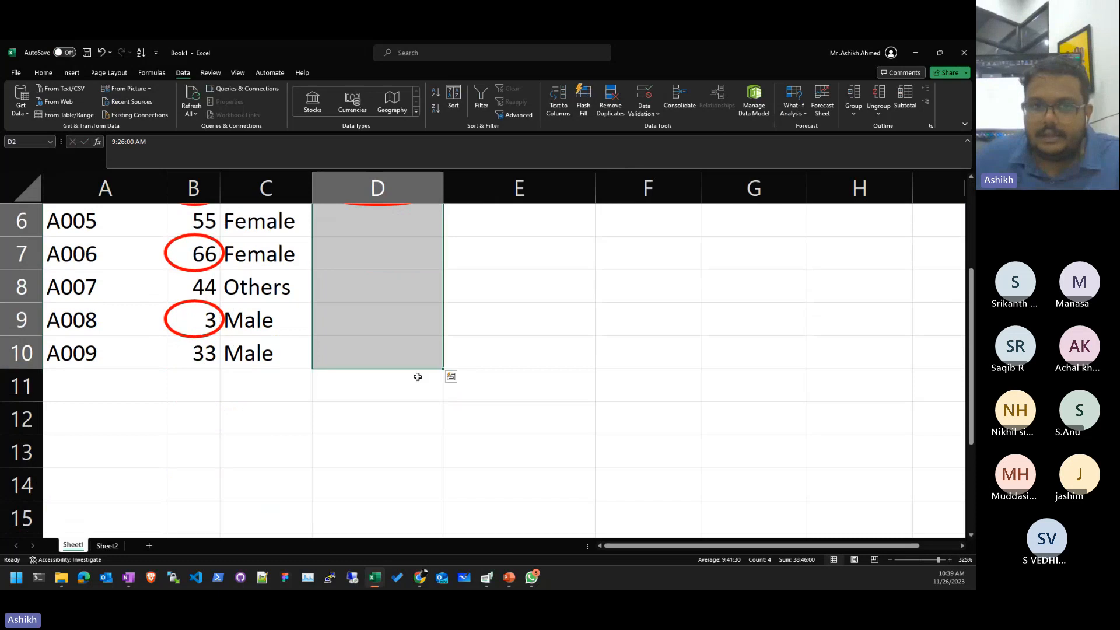
scroll(417, 377, up, 2)
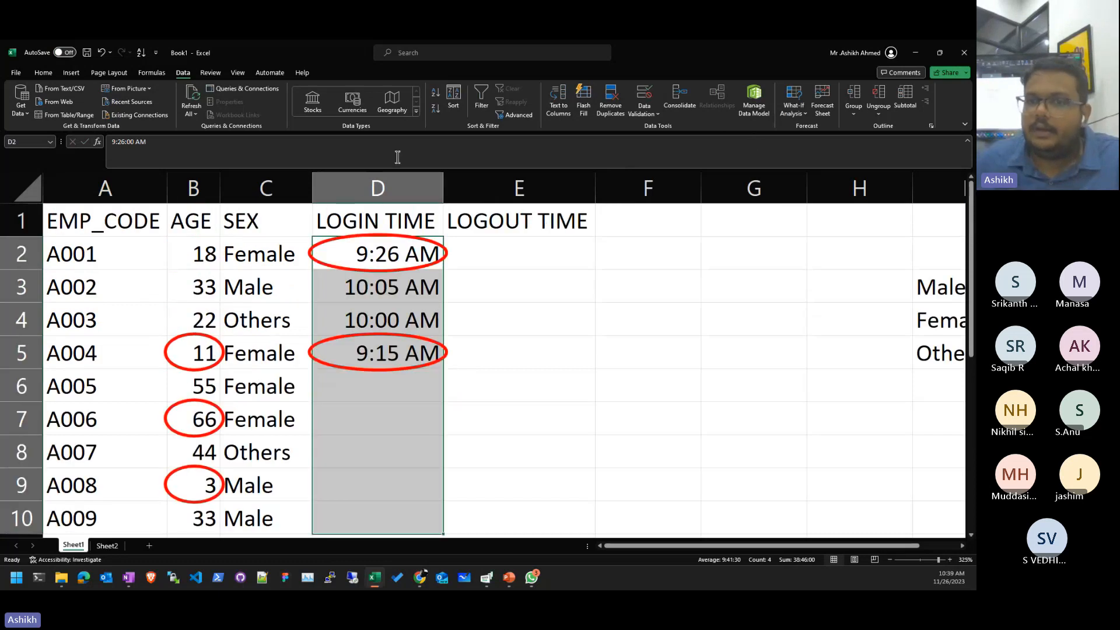
click(340, 425)
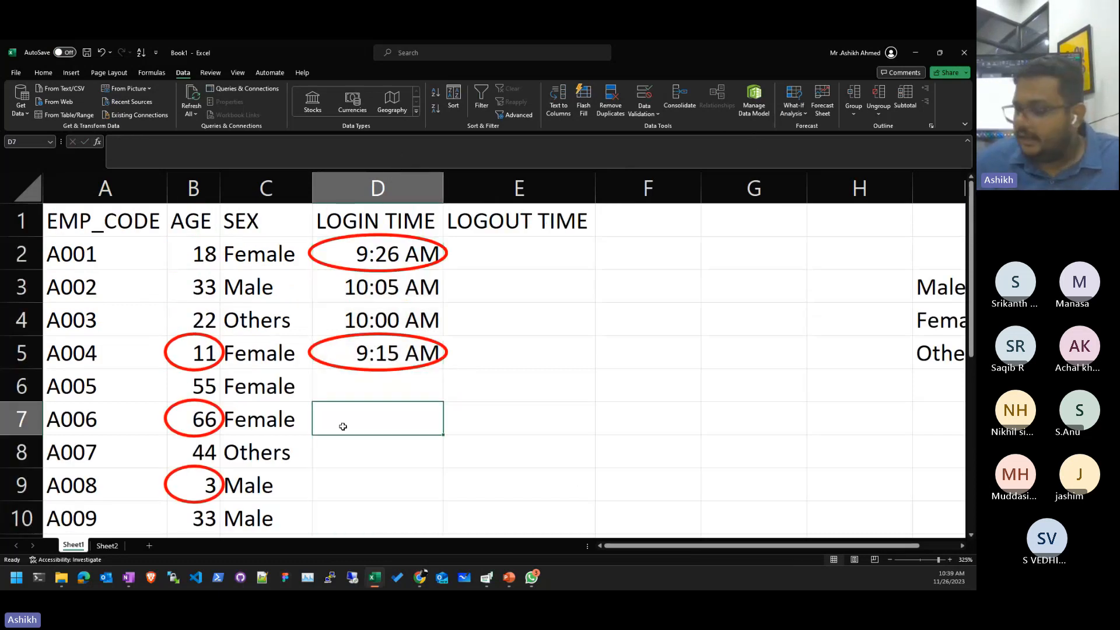
text(9:46)
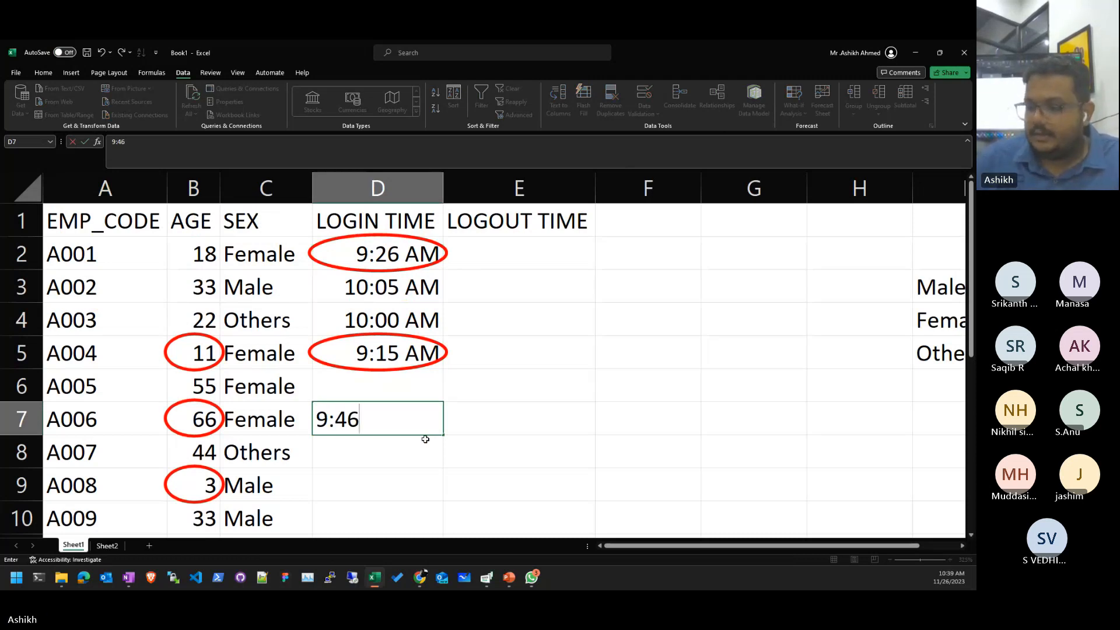
- Change the D7 entry to 9:42, see it rejected, and dismiss the error leaving D7 empty
key(BackSpace)
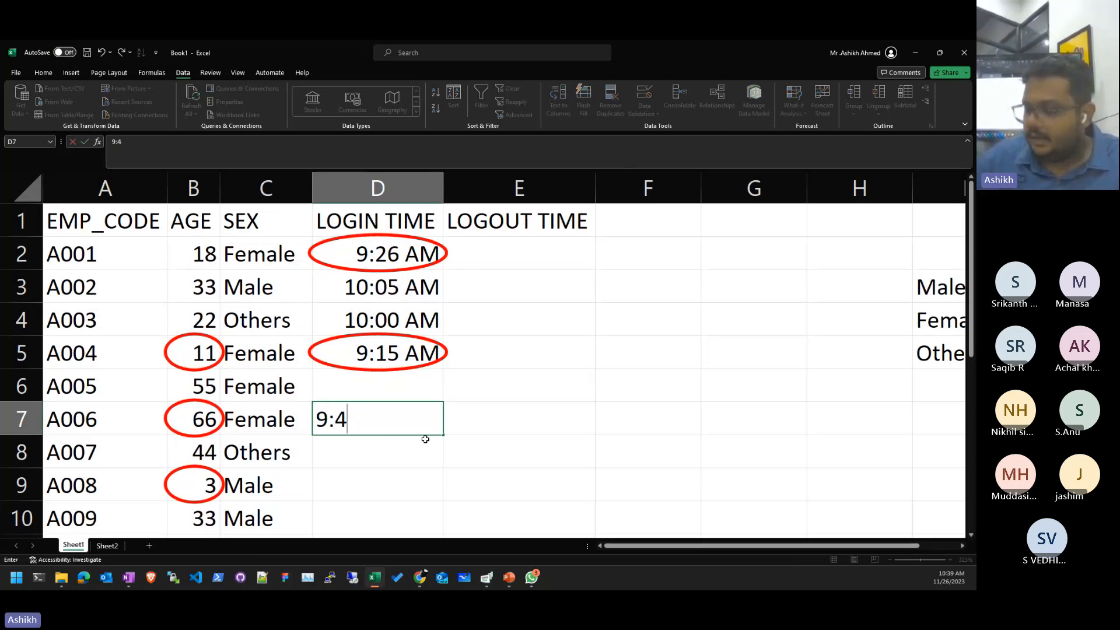
text(2)
key(Return)
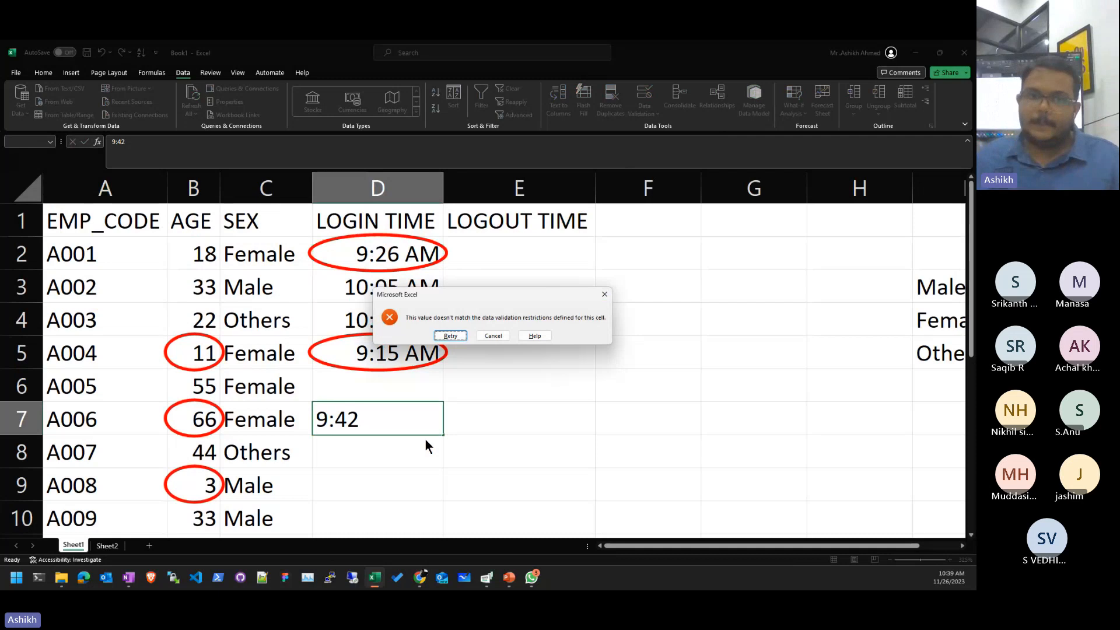
key(Escape)
- Give D2:D10 the input message 'Login Time': 'Enter Login Time, between 9:45 and 10:15'
drag(378, 254, 385, 518)
click(644, 96)
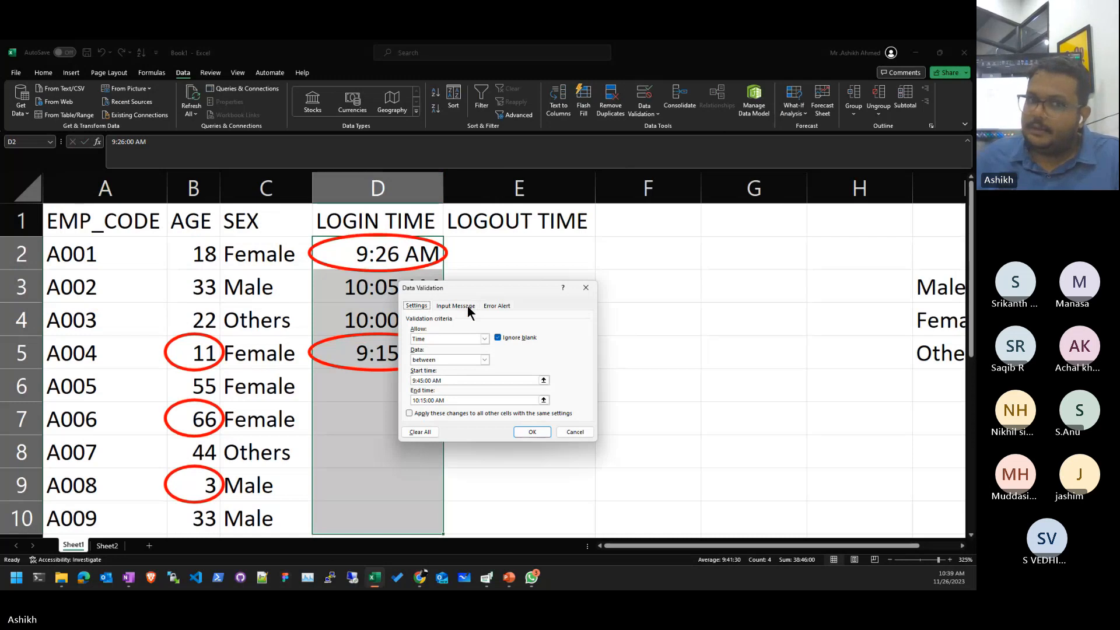
click(467, 305)
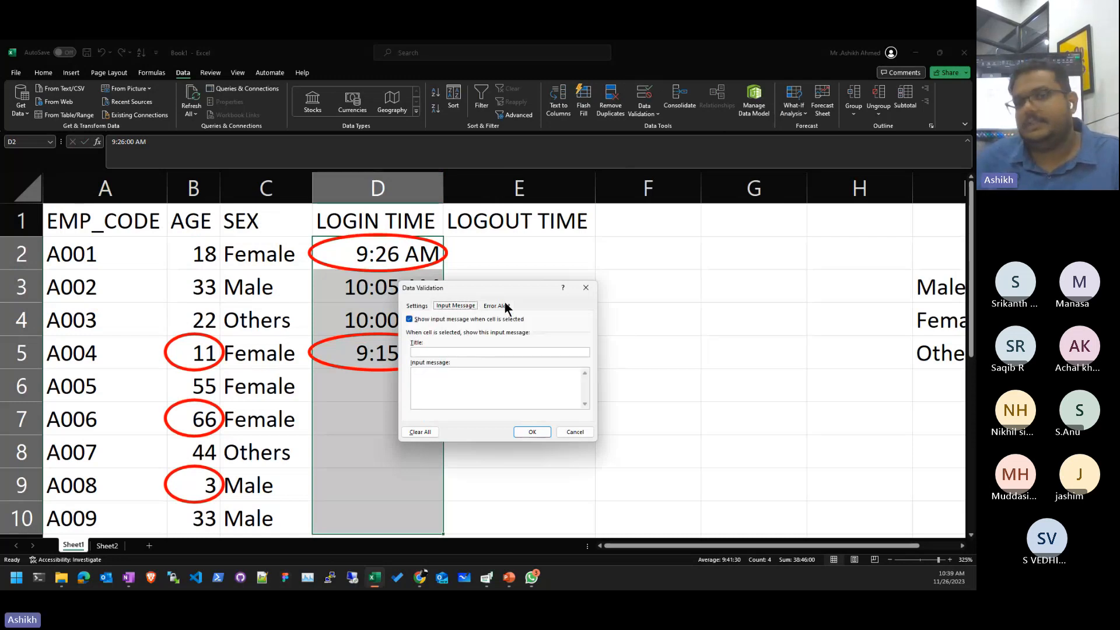
click(497, 306)
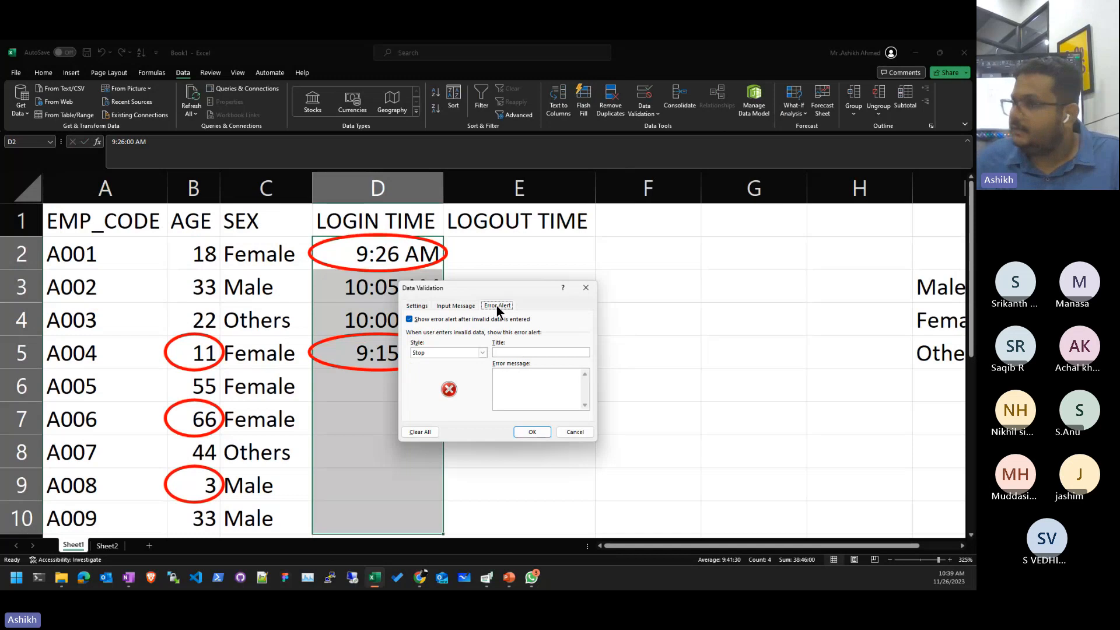
click(456, 305)
click(464, 352)
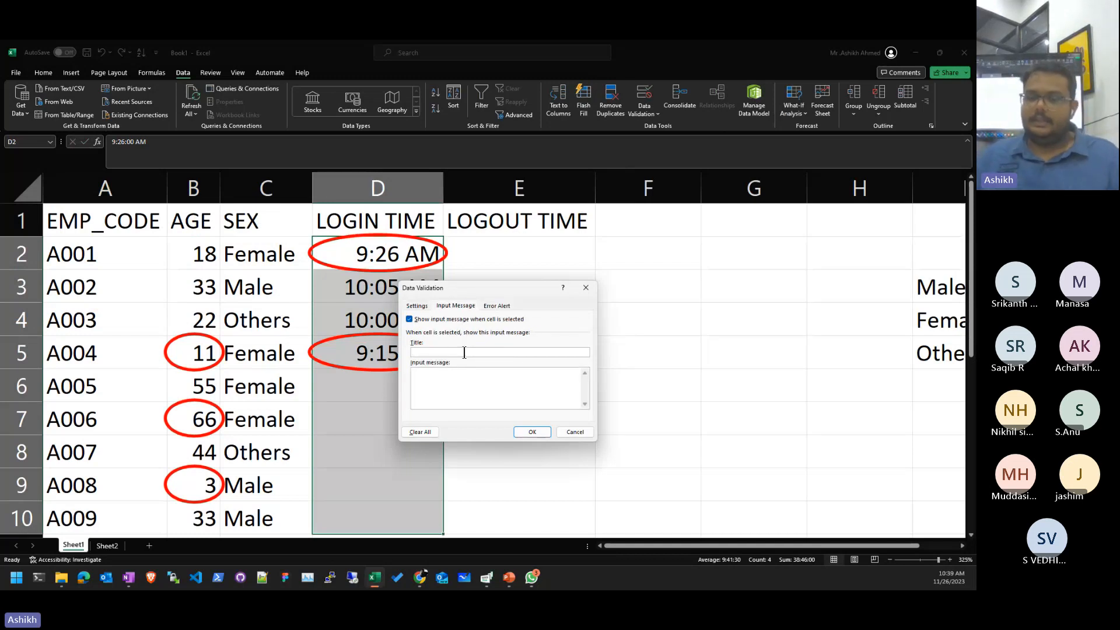
text(Login Time)
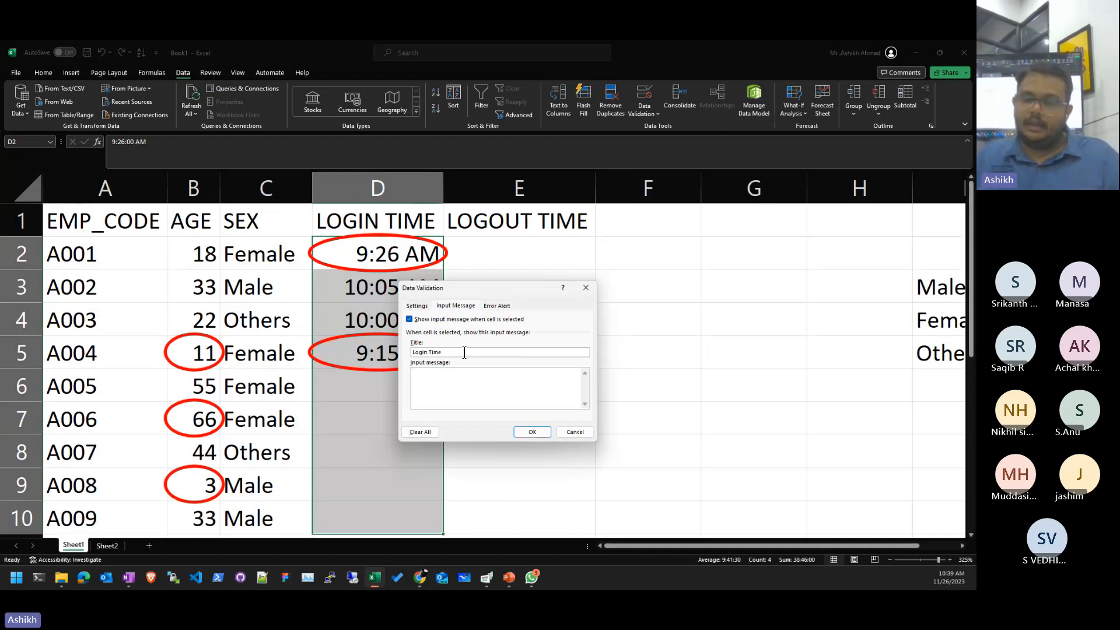
text(Enter)
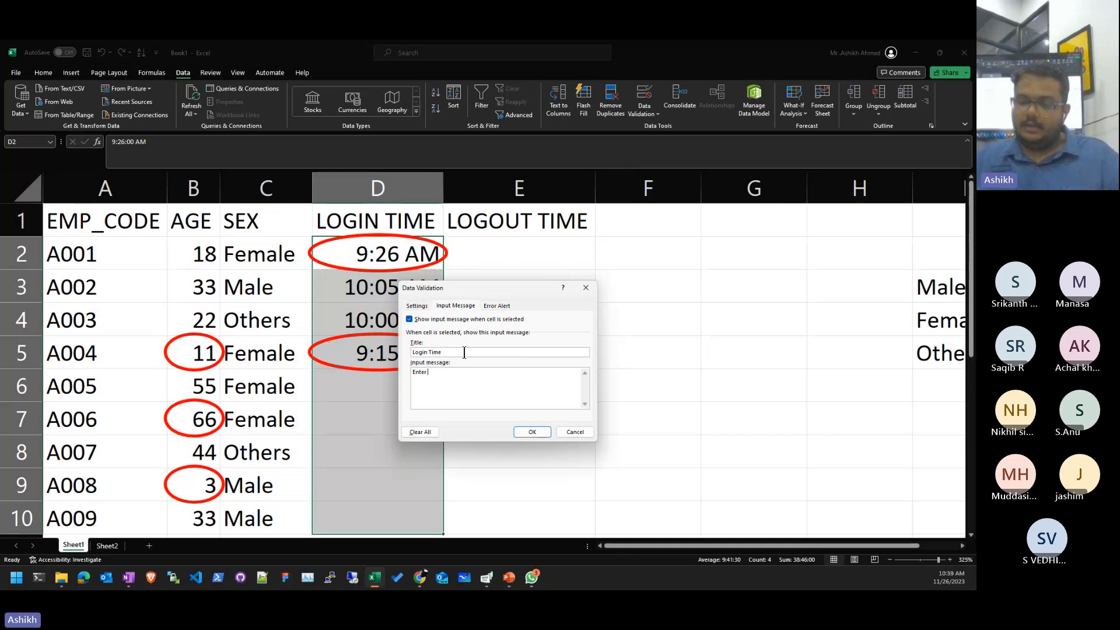
text( Login Time)
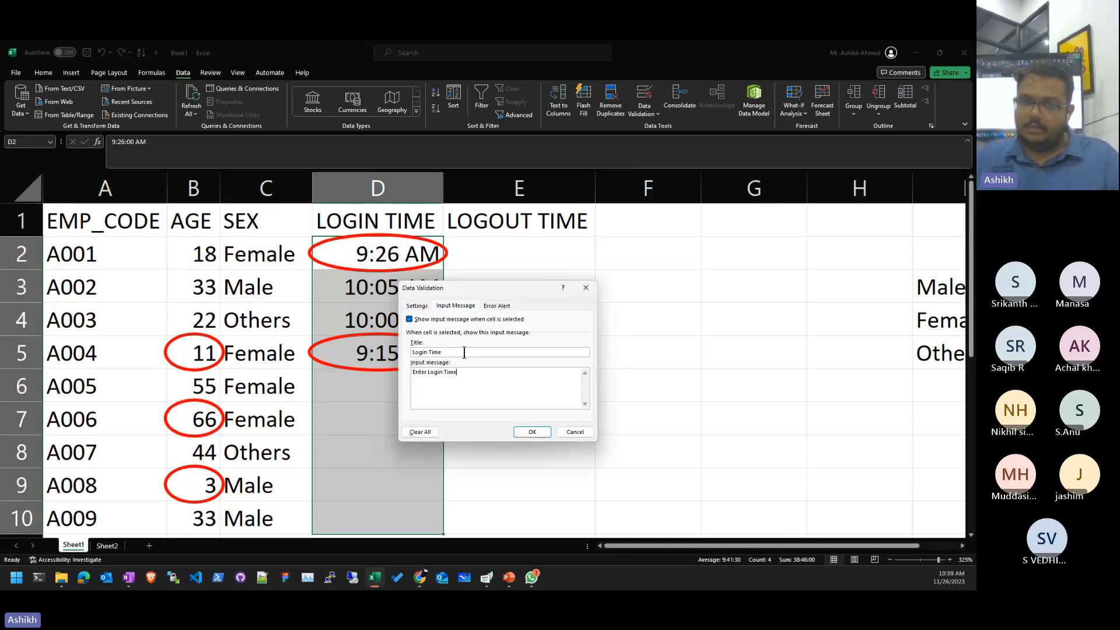
text(,)
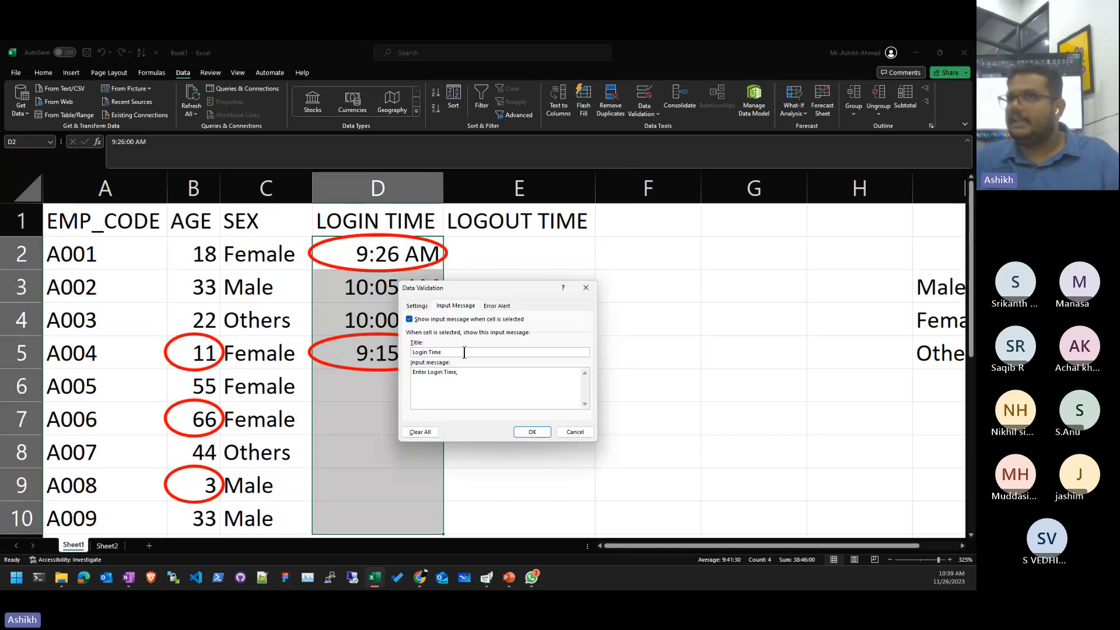
text( W)
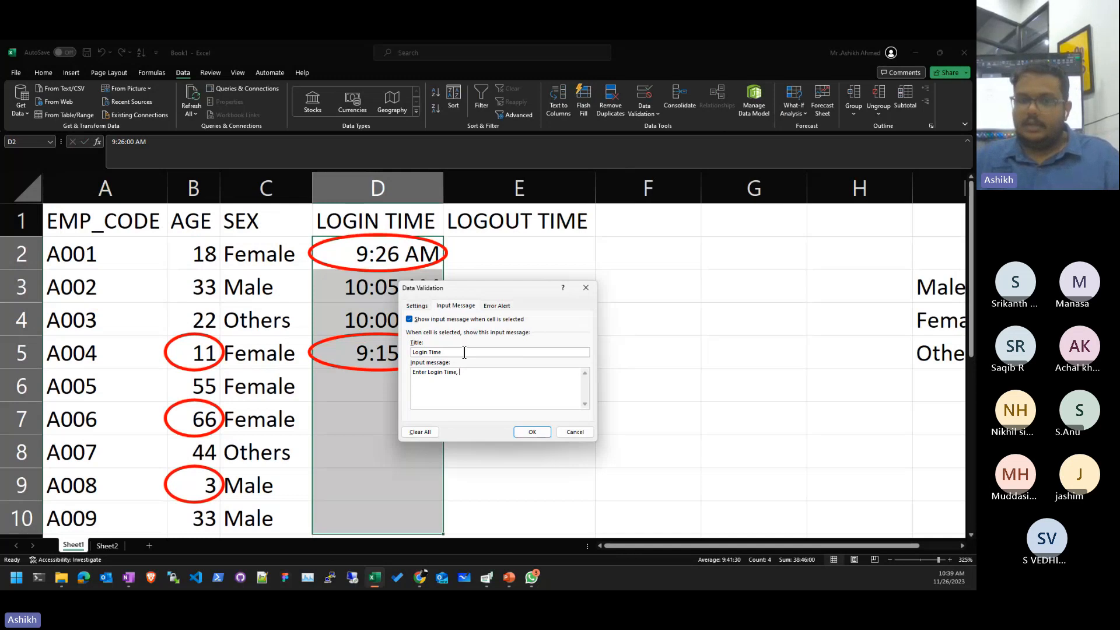
text(Tim)
key(BackSpace)
key(BackSpace)
text(between 9:45)
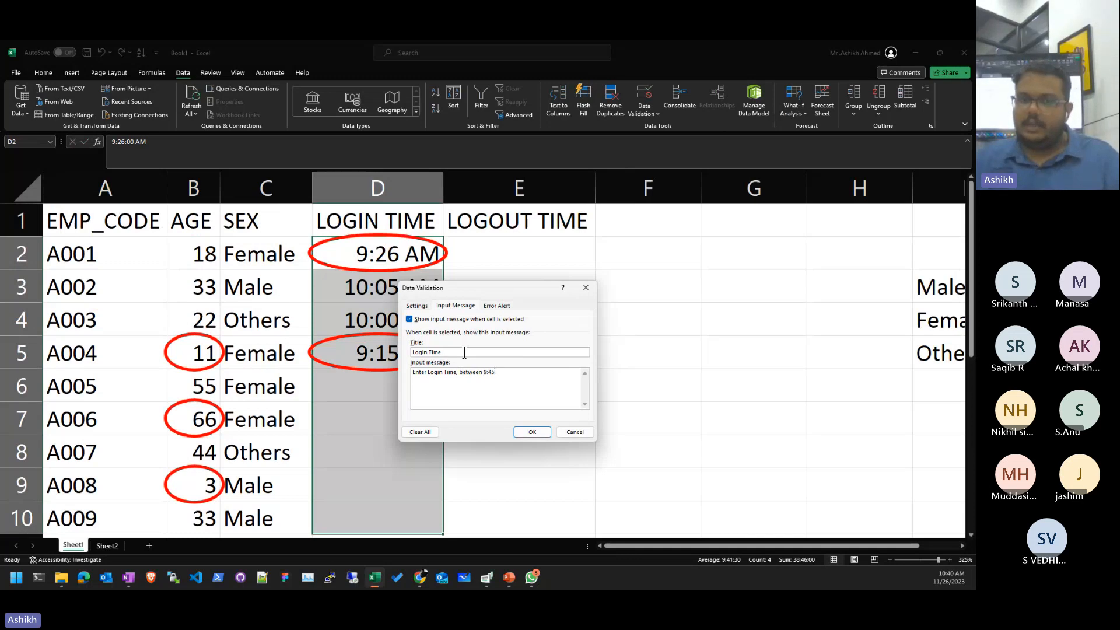
text(and 10)
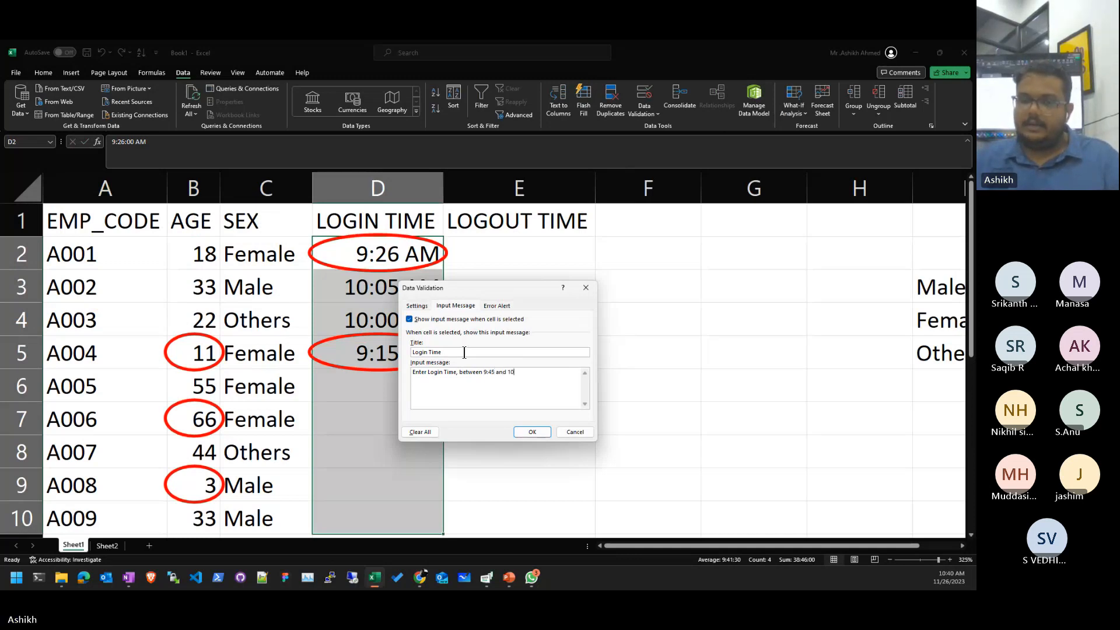
text(:15)
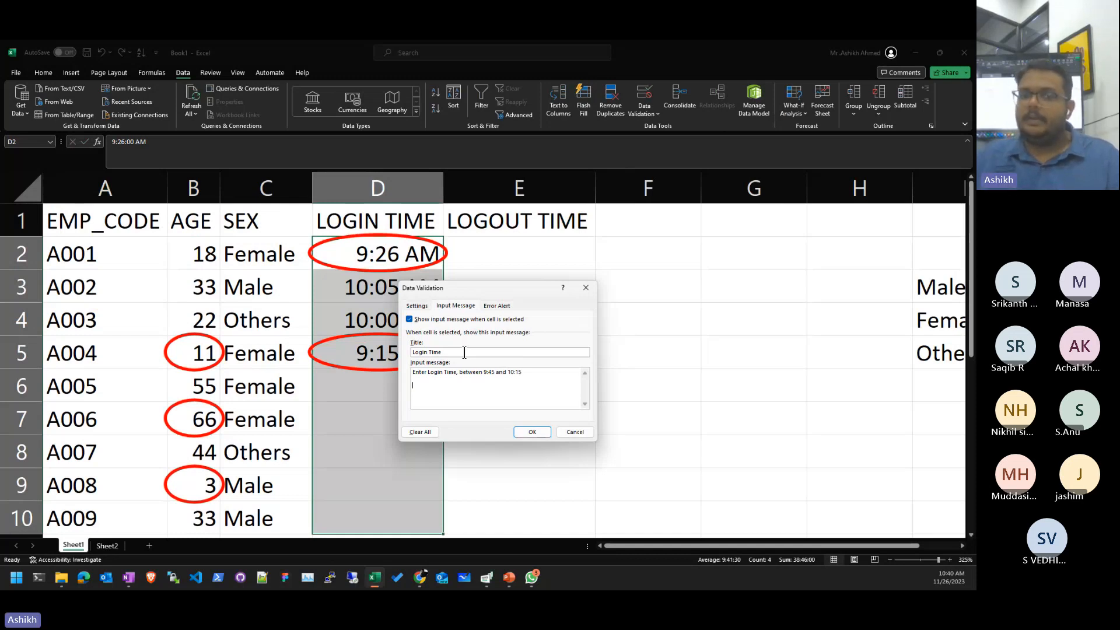
- Save the input message, check its tooltip on D7, and reselect D2:D10
click(548, 434)
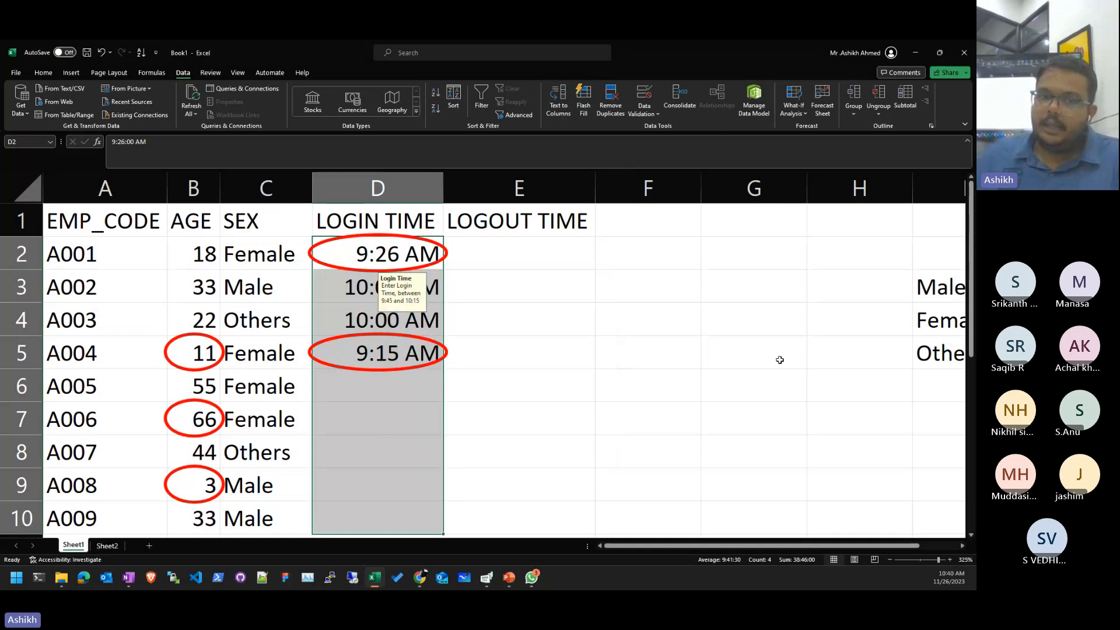
click(780, 360)
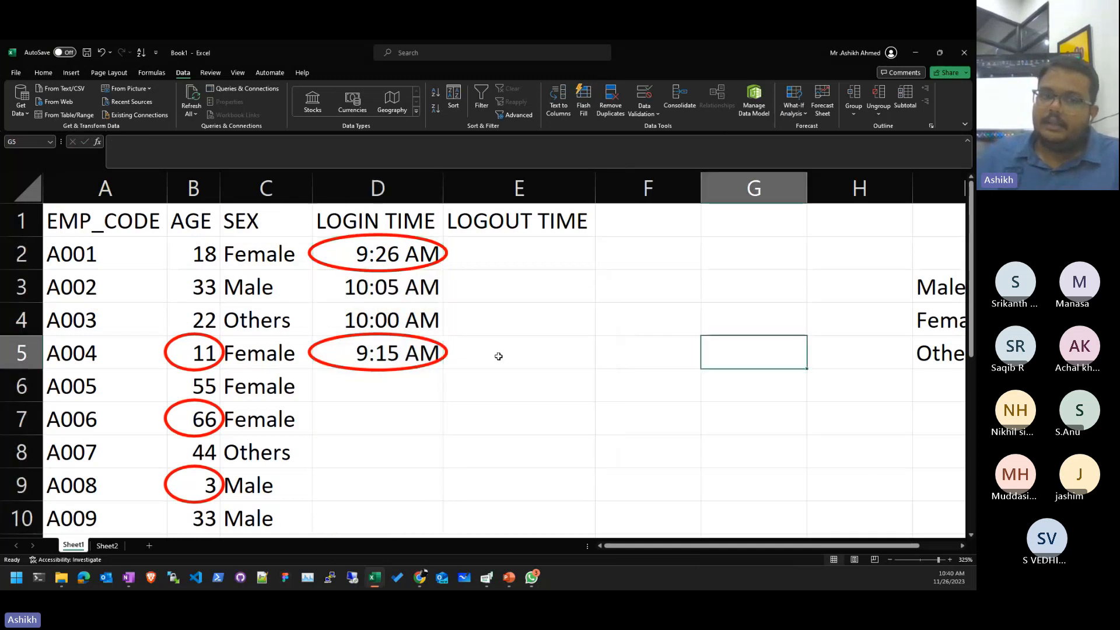
click(399, 424)
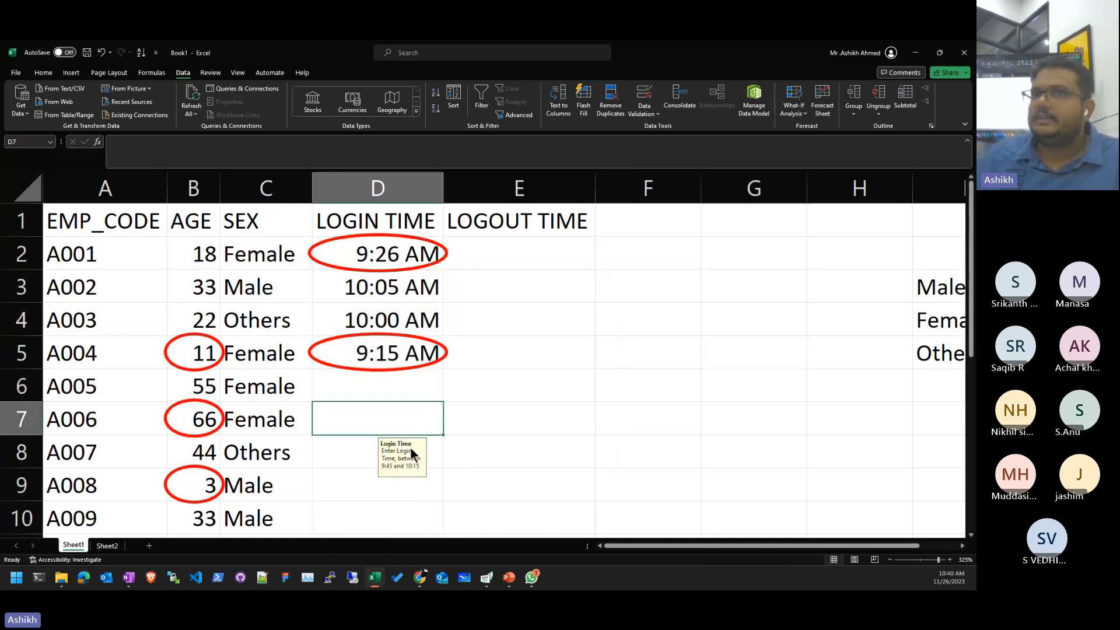
click(500, 393)
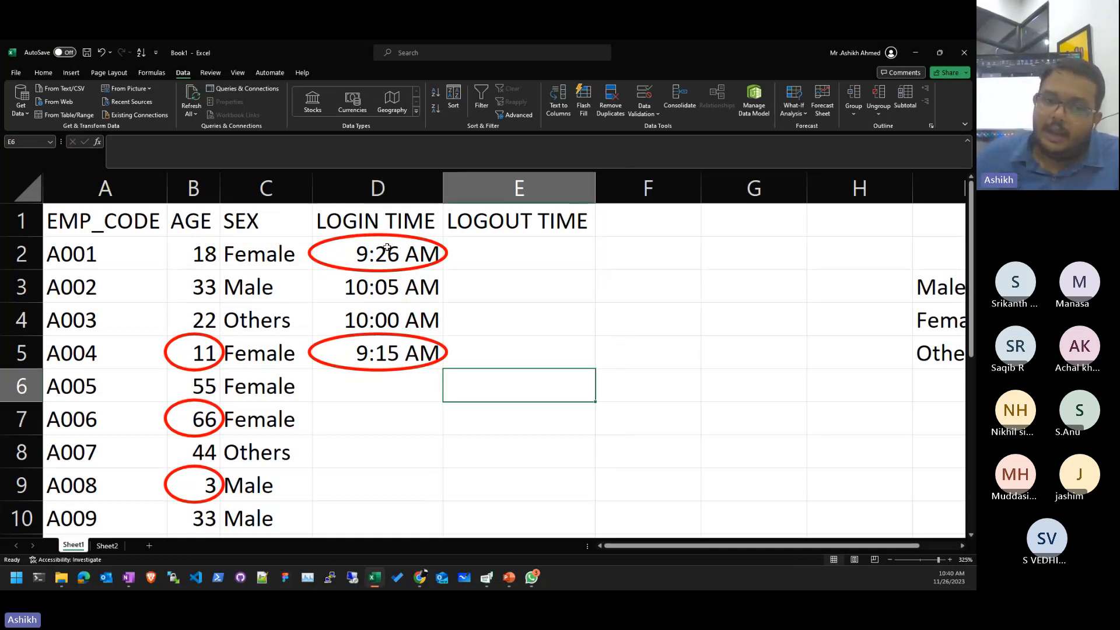
drag(376, 254, 377, 517)
- Set a Stop alert titled 'Invalid Login Time' with a message requesting a time between 9:45 and 10
click(644, 97)
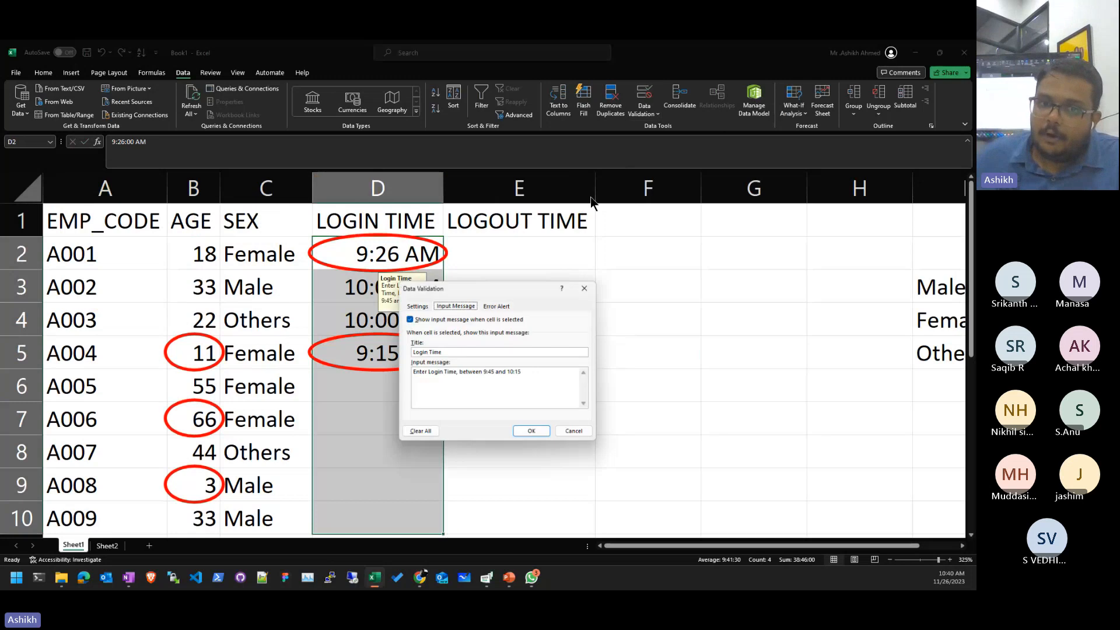
click(497, 306)
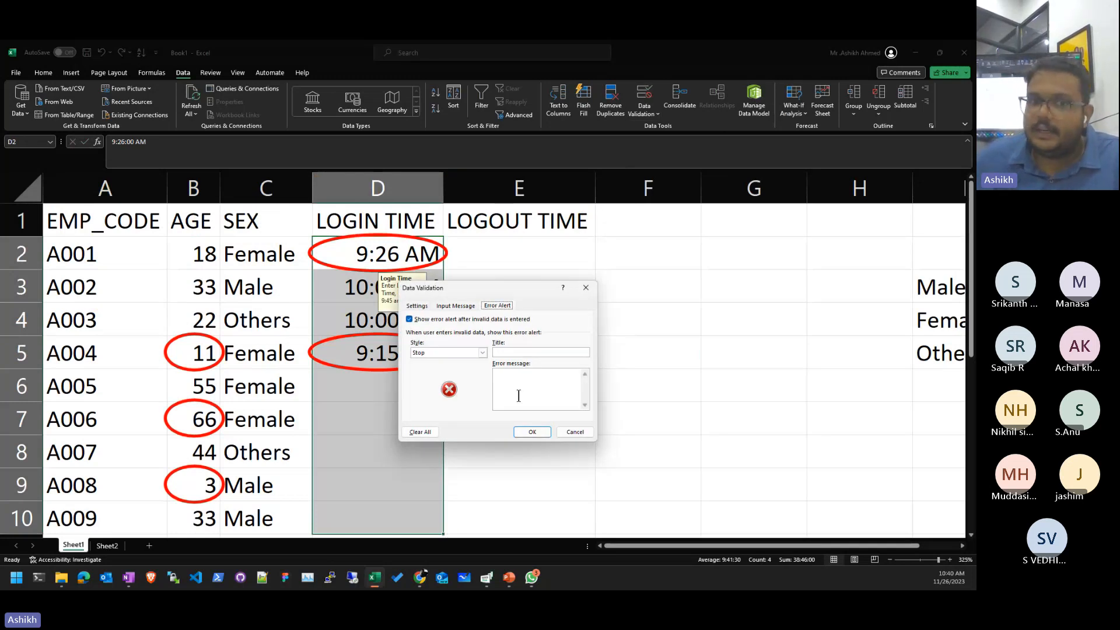
click(482, 353)
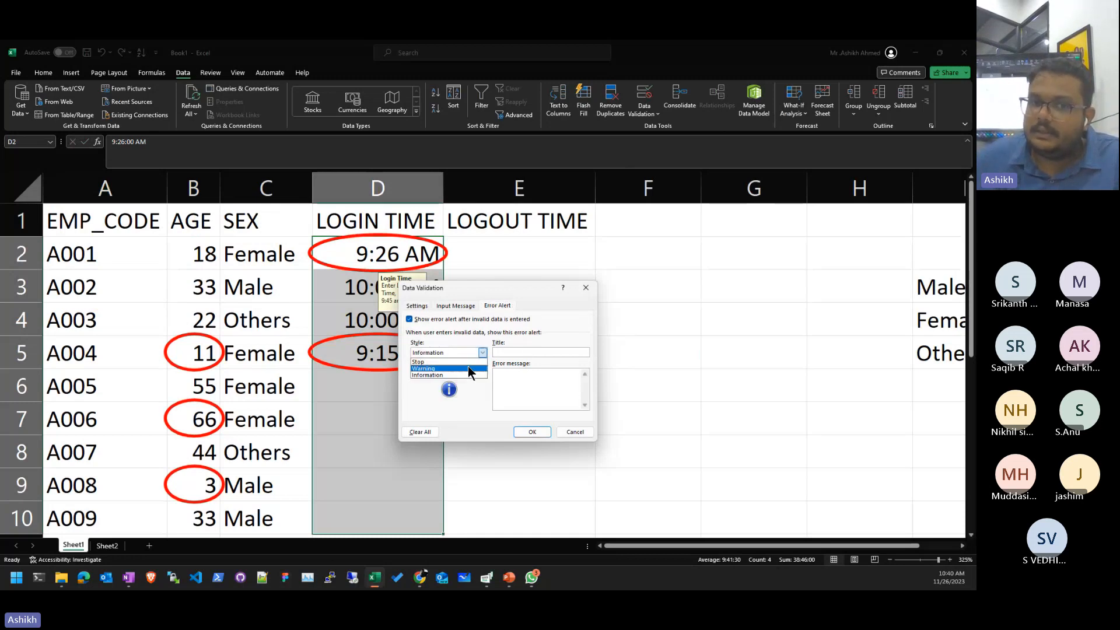
click(469, 362)
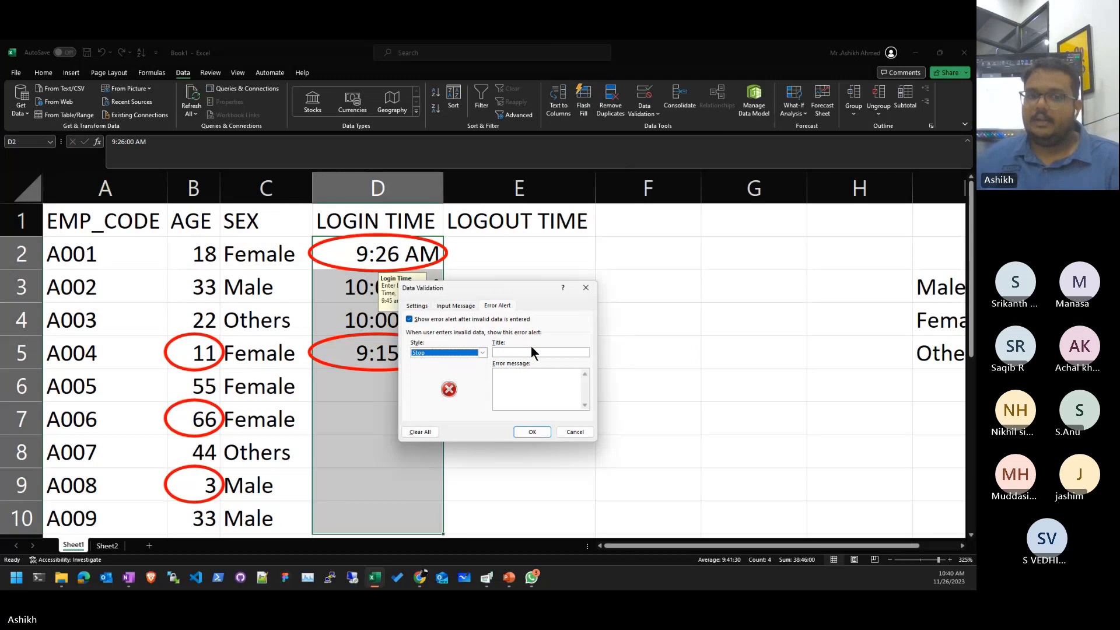
click(519, 352)
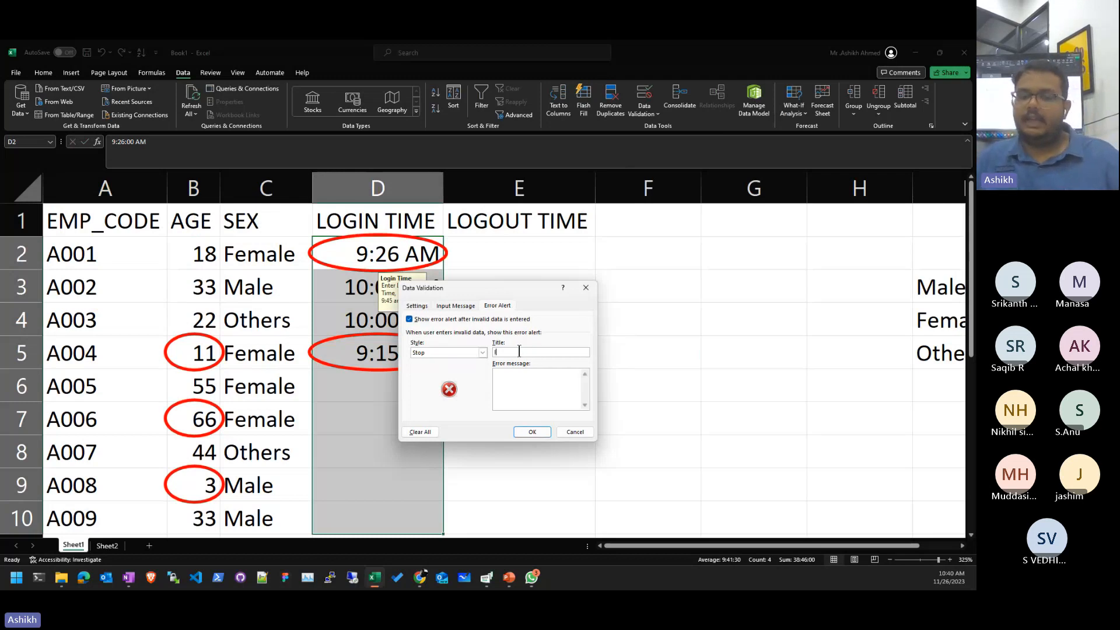
text(Invalid K)
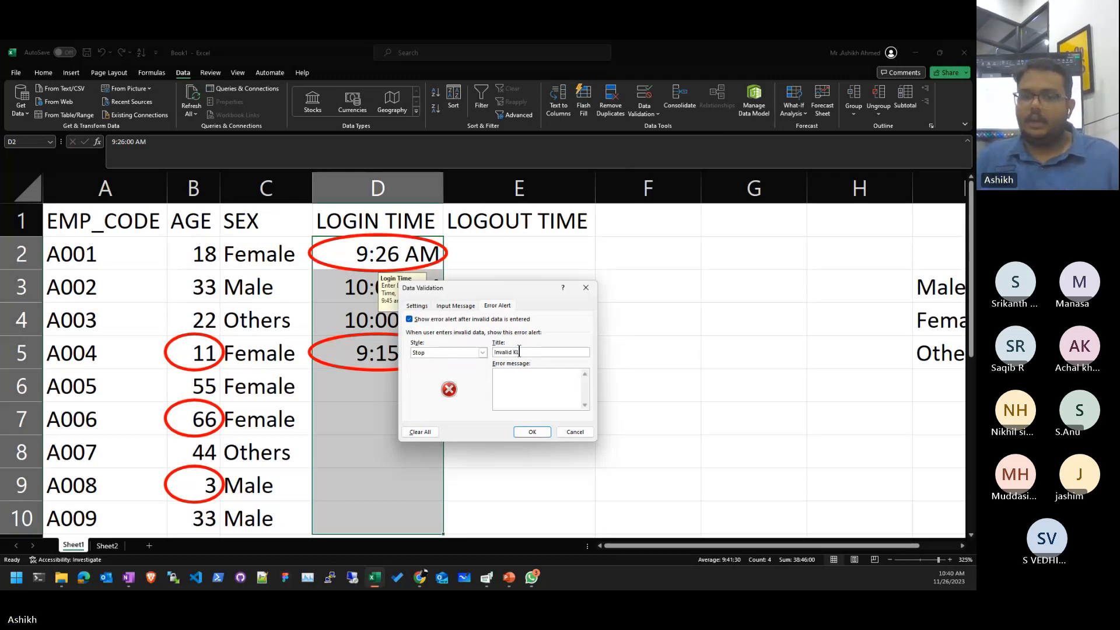
key(BackSpace)
text(Login Ti)
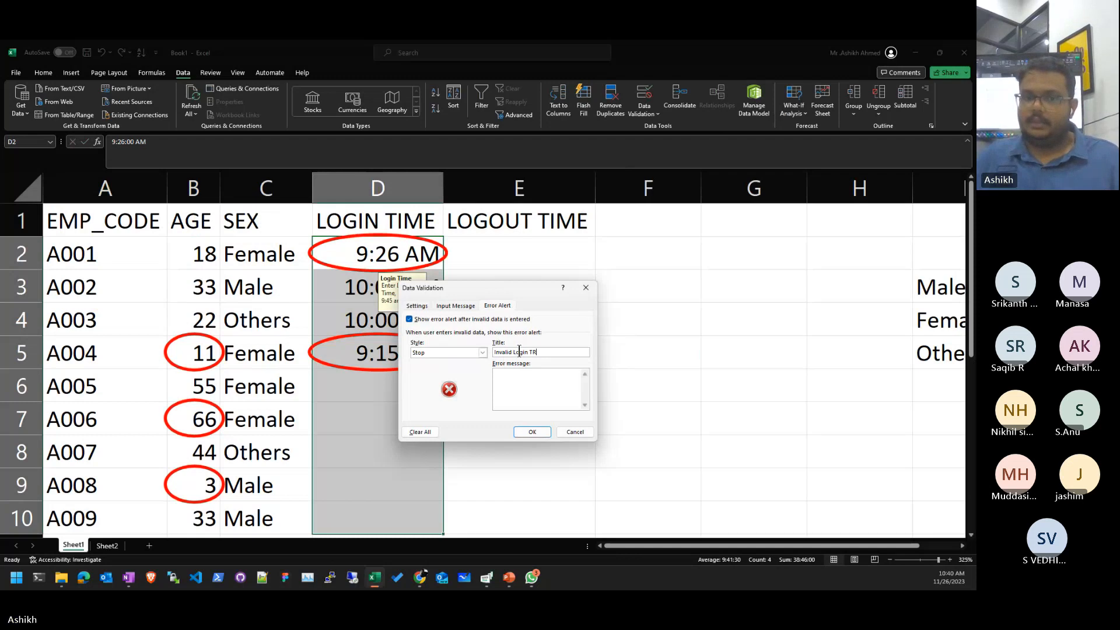
text(me)
key(Tab)
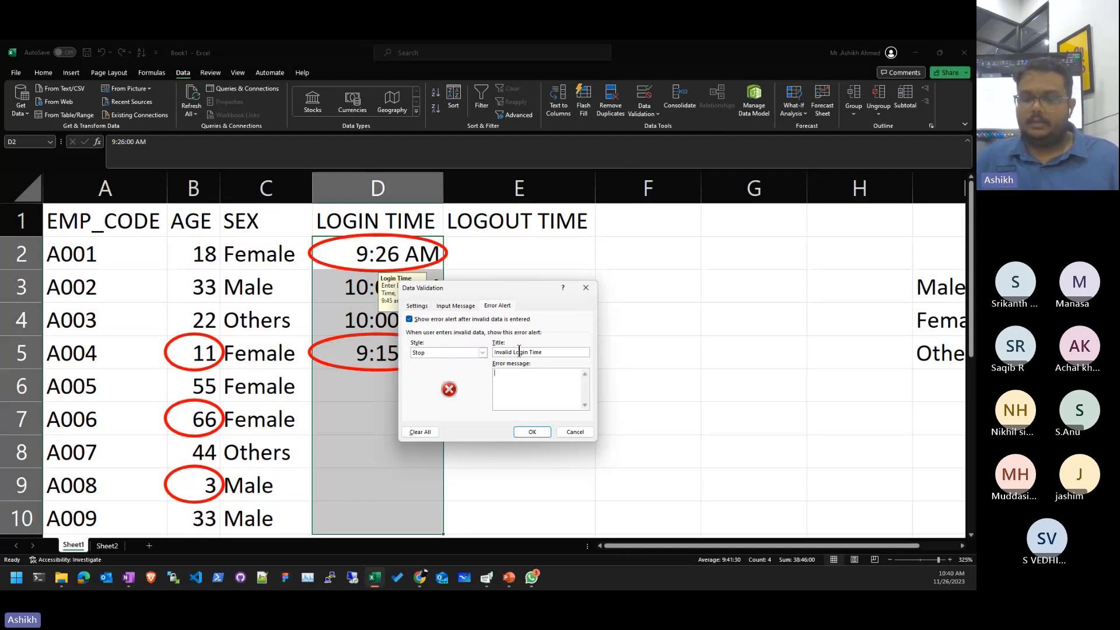
text(The )
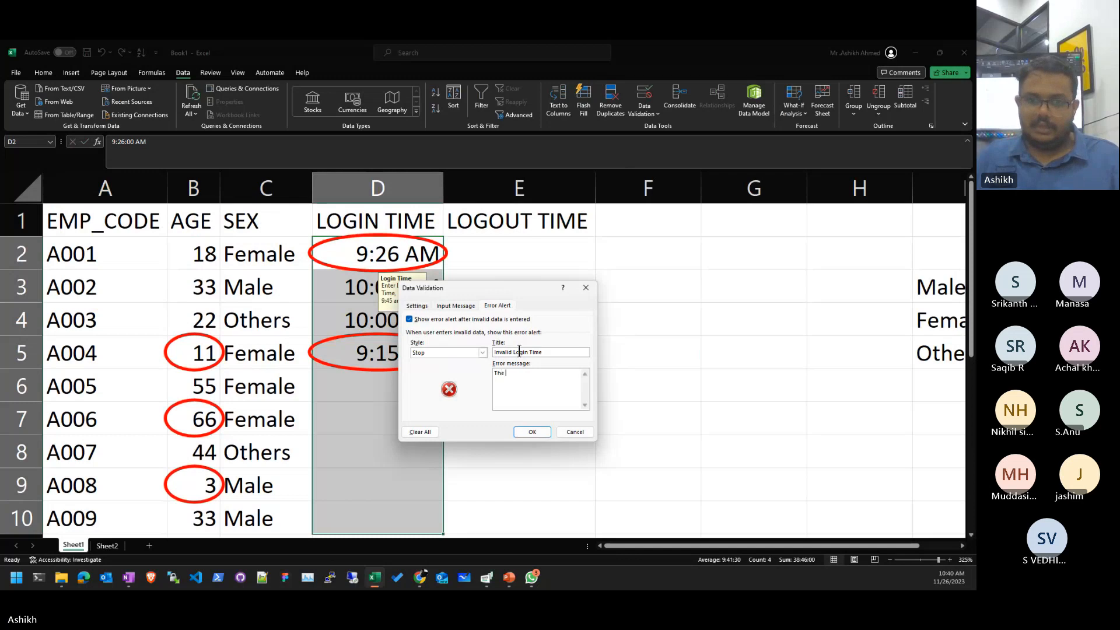
text(time you entered)
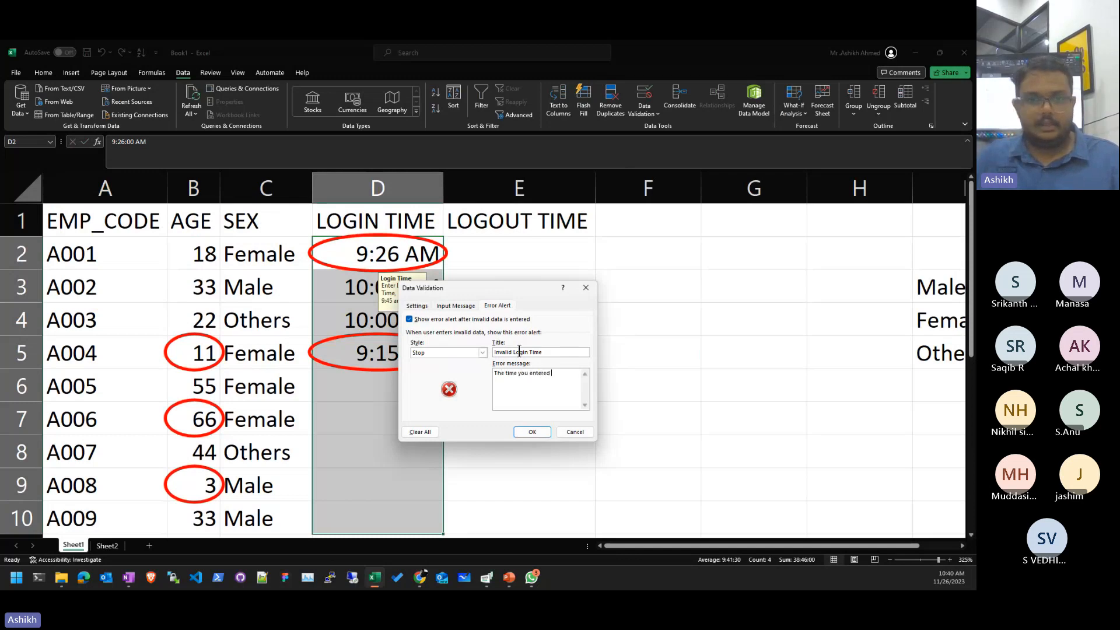
text( in in)
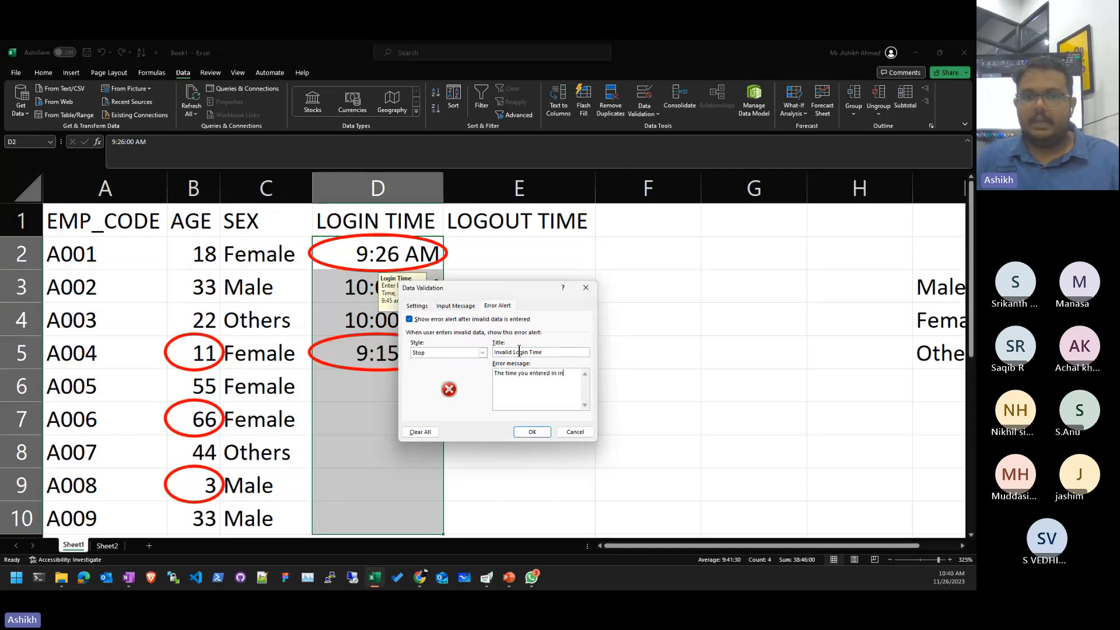
text(valid)
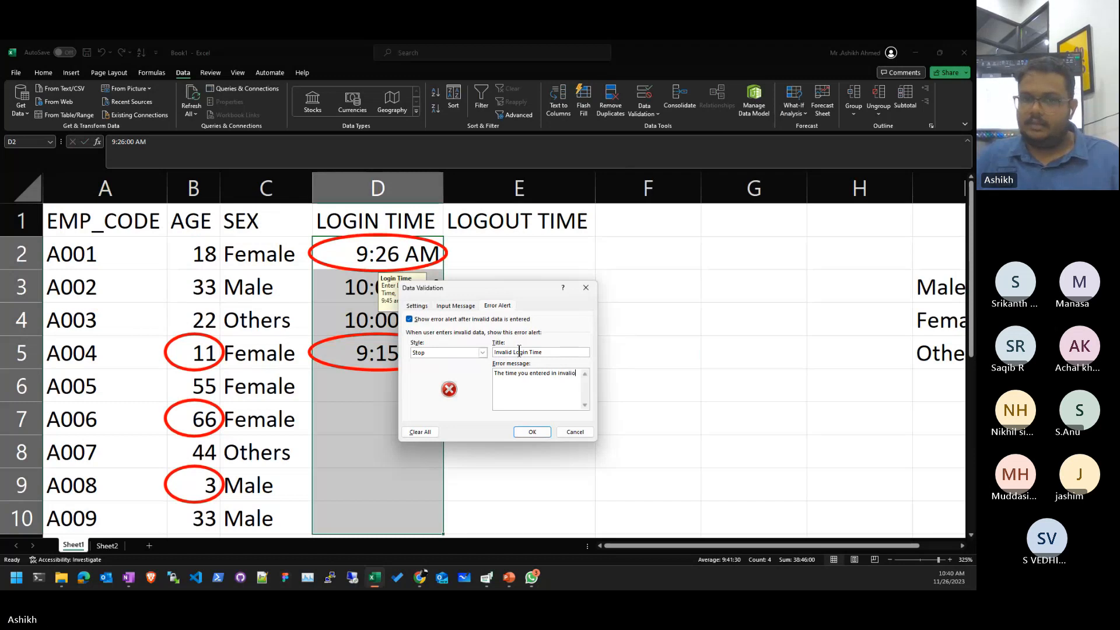
text( please entre)
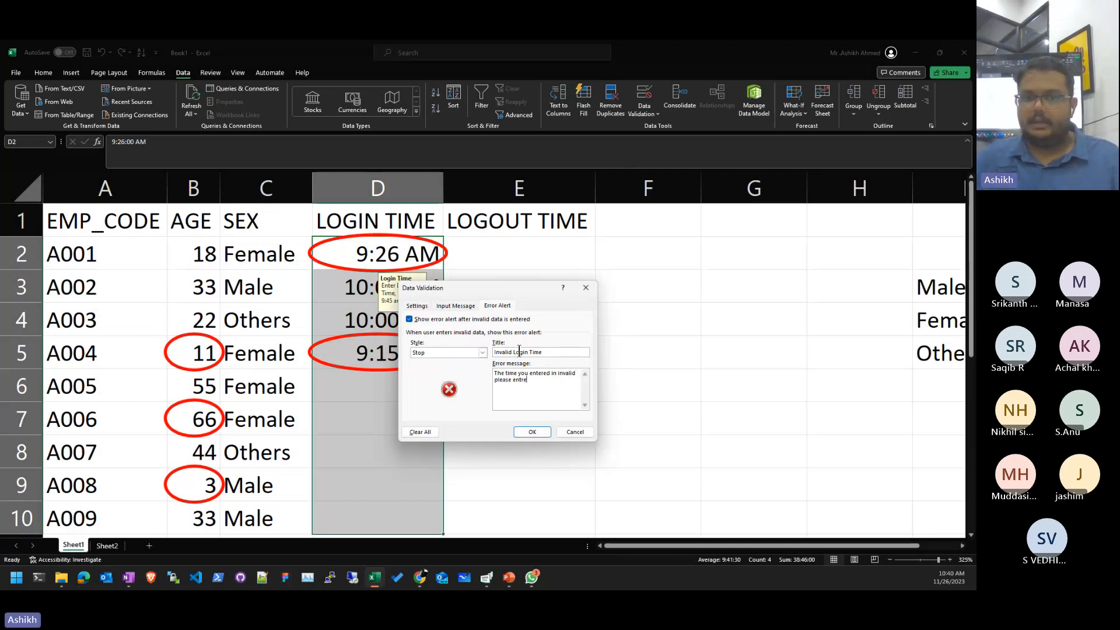
key(BackSpace)
key(BackSpace)
text(er time between 9:4)
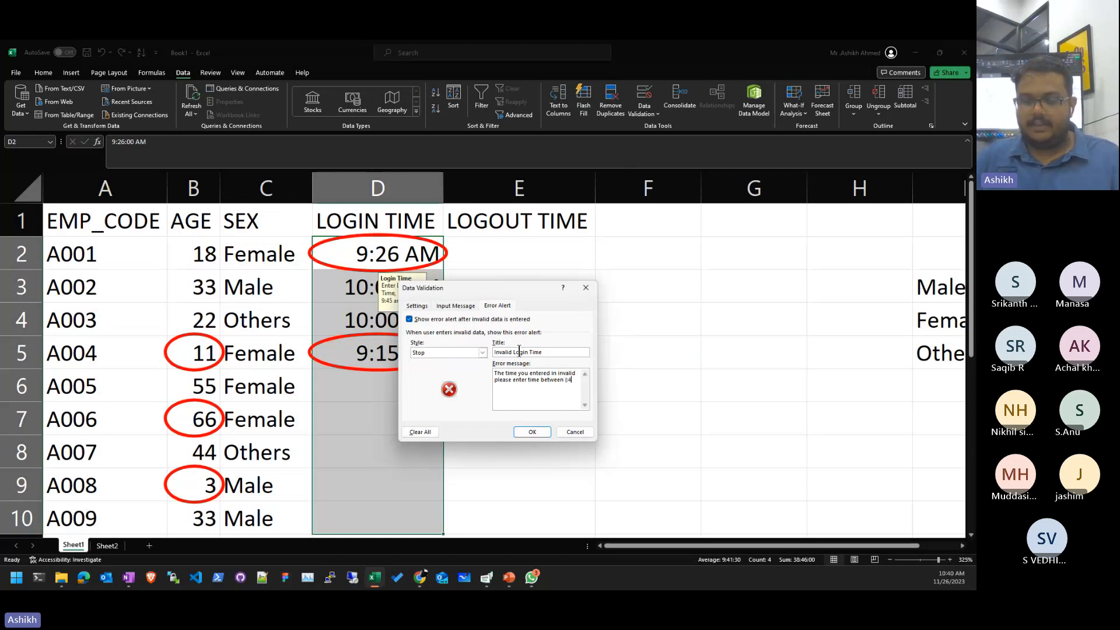
text(5 and 10:15)
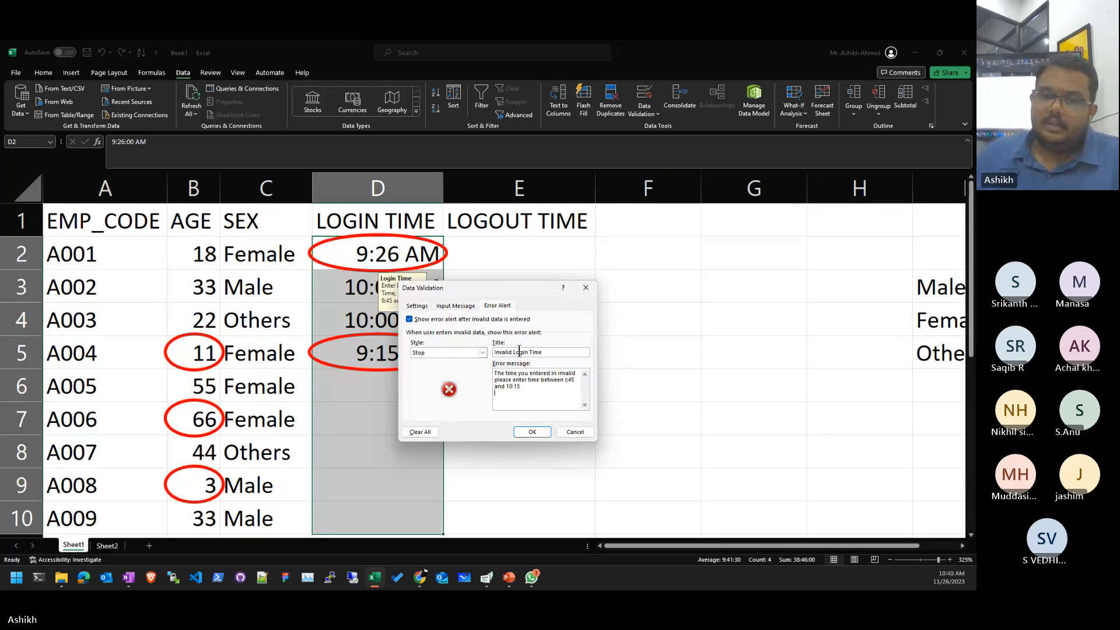
- Apply the alert, confirm re-entering 9:15 AM in D5 triggers it, then cancel and reselect D2:D10
click(531, 432)
click(718, 395)
click(409, 353)
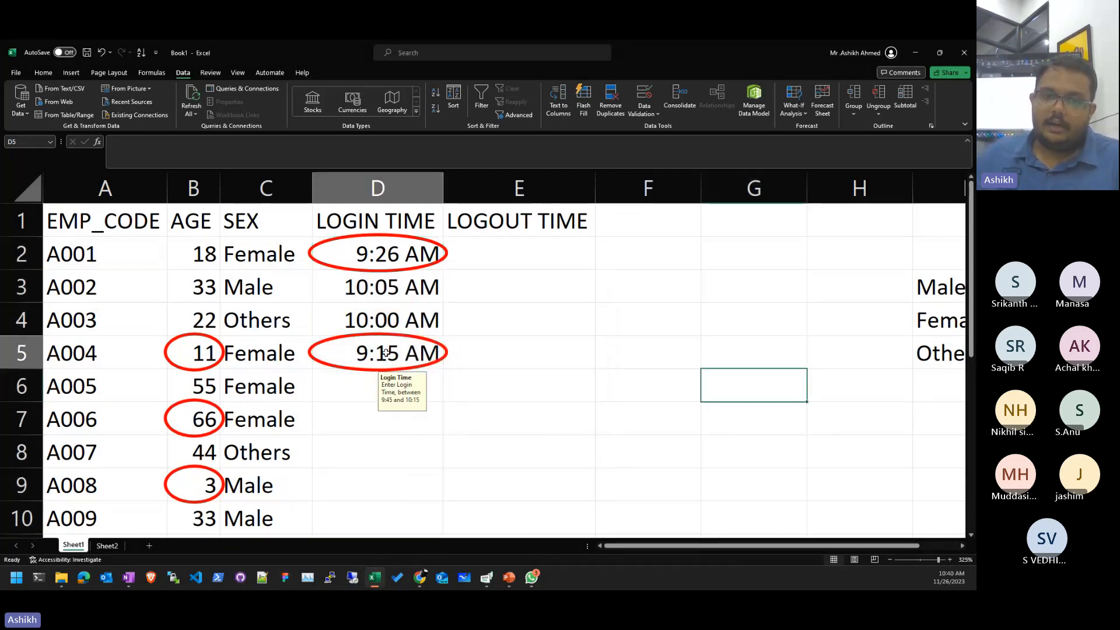
double_click(411, 353)
key(Return)
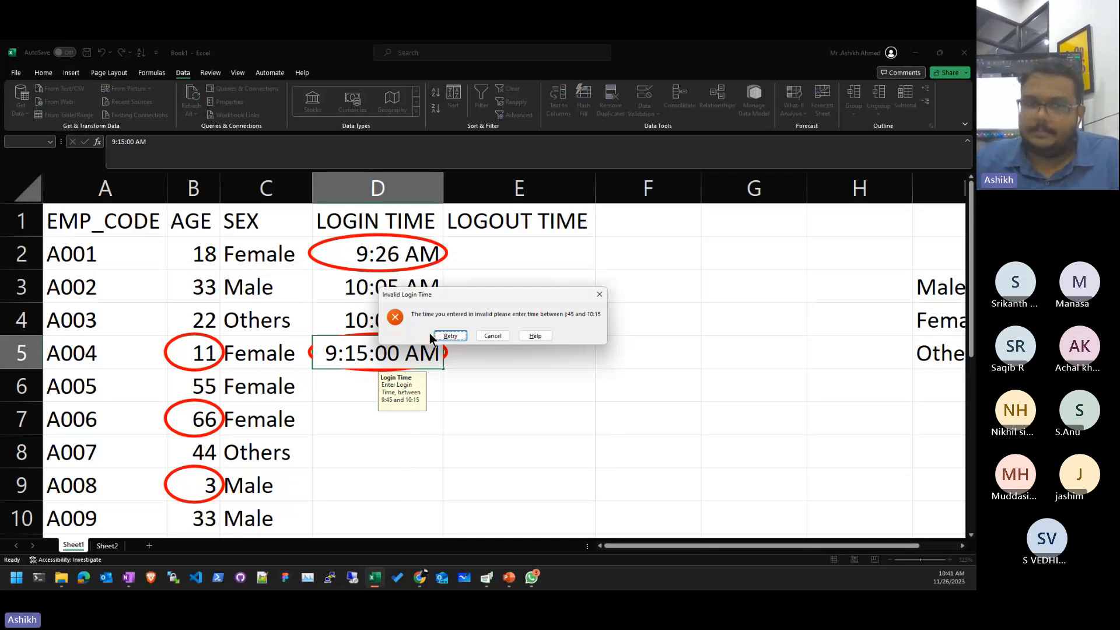
key(Return)
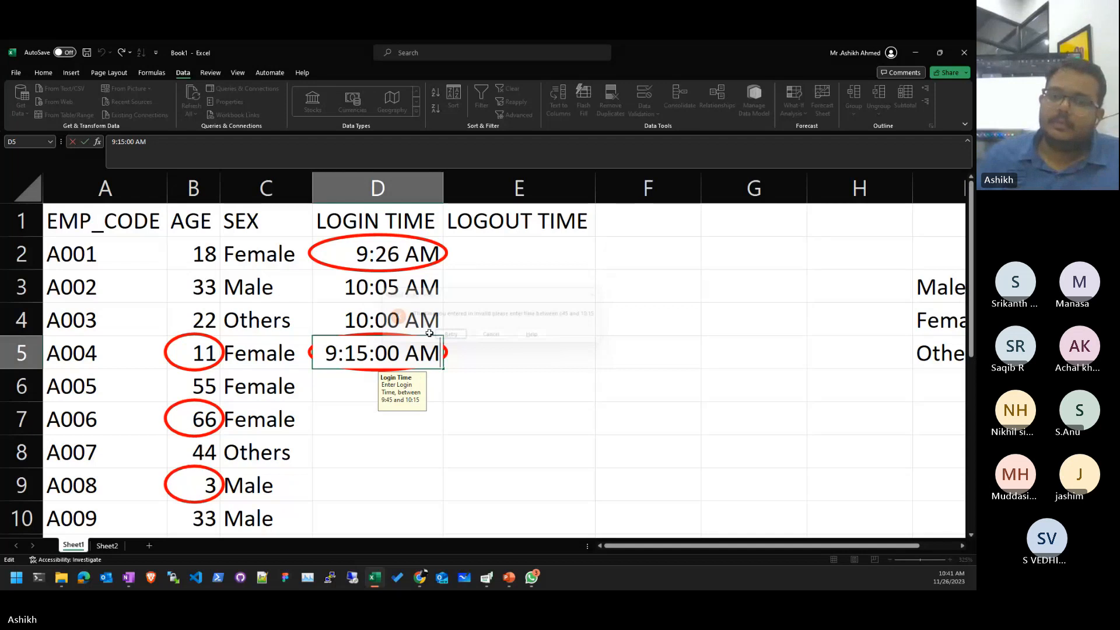
click(498, 337)
click(498, 338)
click(401, 432)
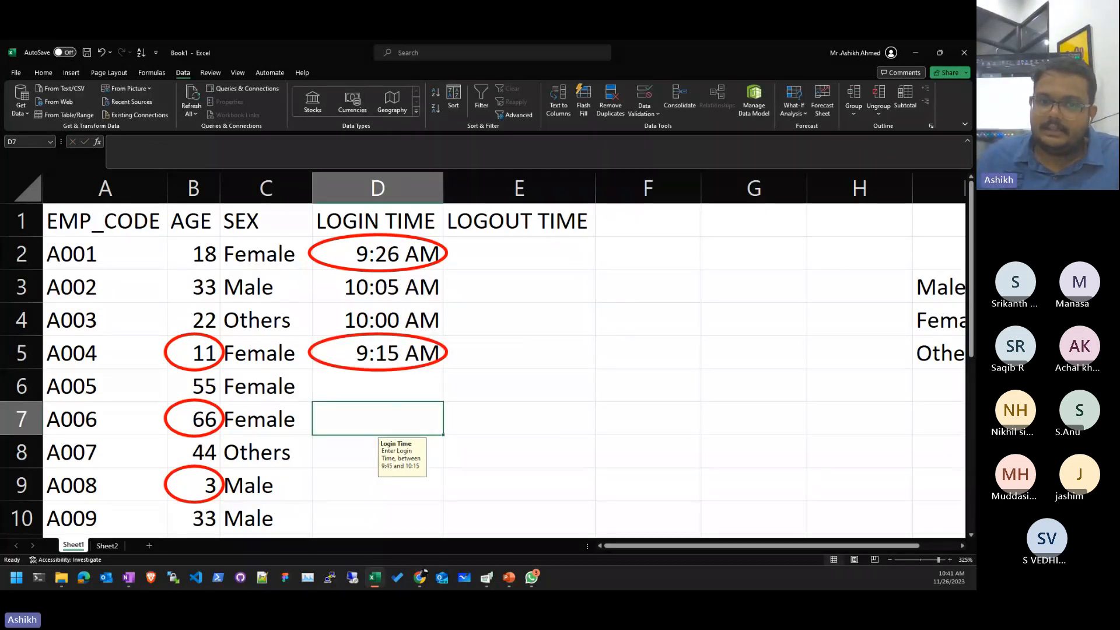
drag(376, 254, 364, 509)
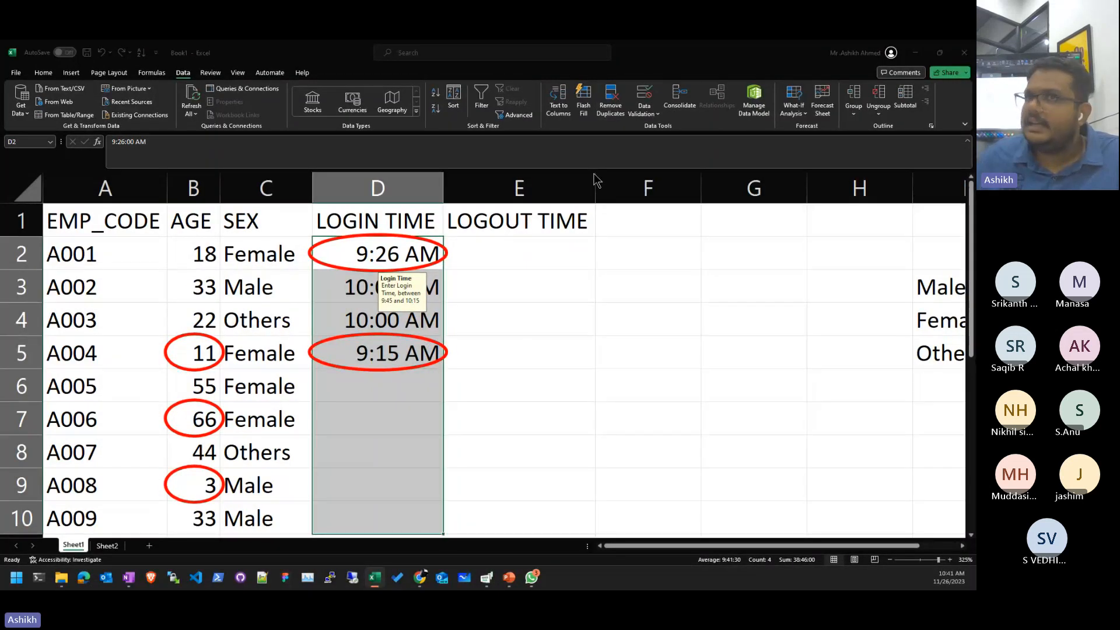
click(455, 305)
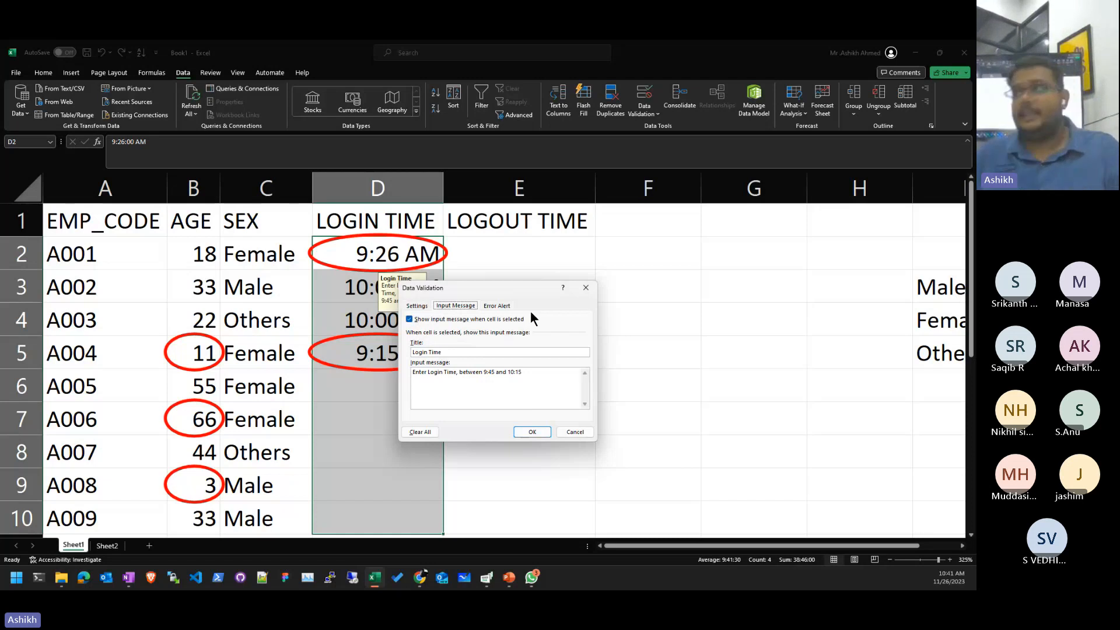
click(495, 305)
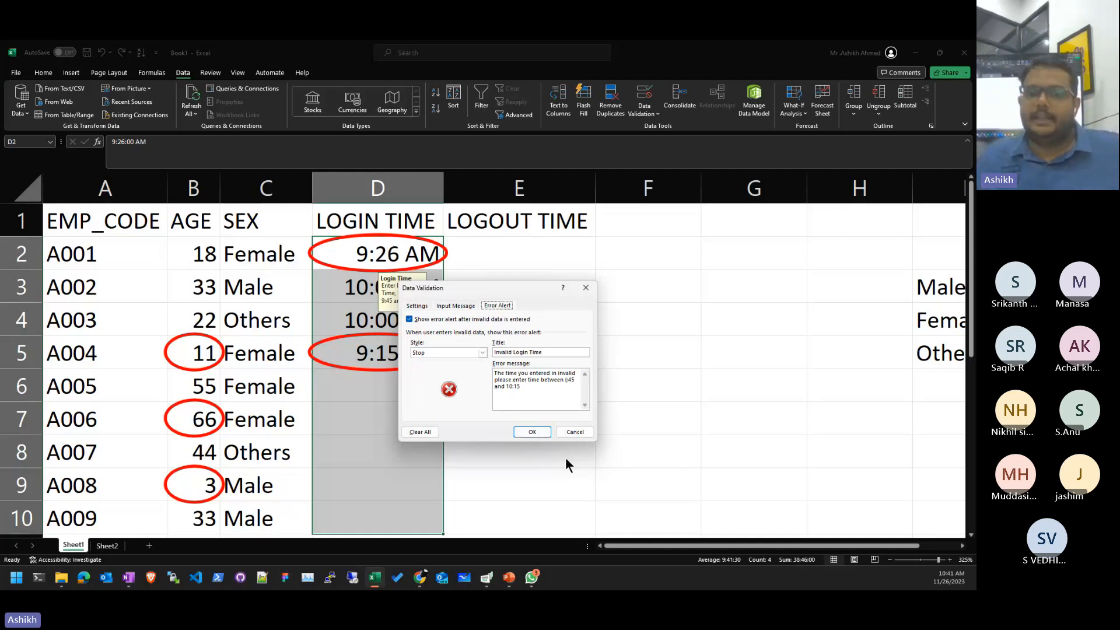
click(547, 433)
- Select an empty logout cell, then D2 to display the login-time input message
click(679, 421)
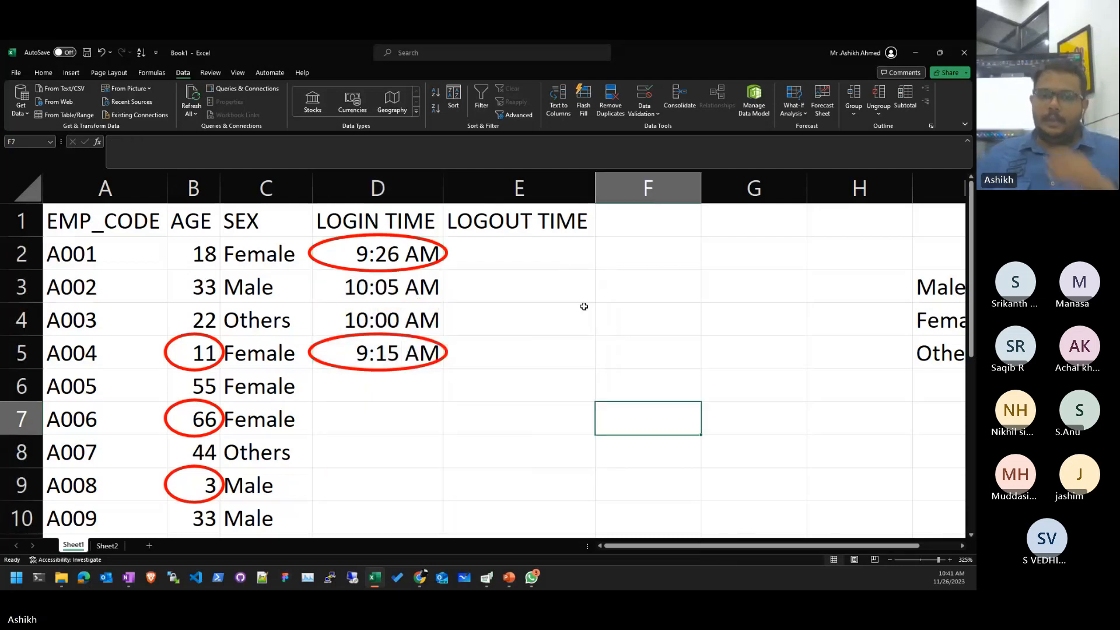
click(582, 310)
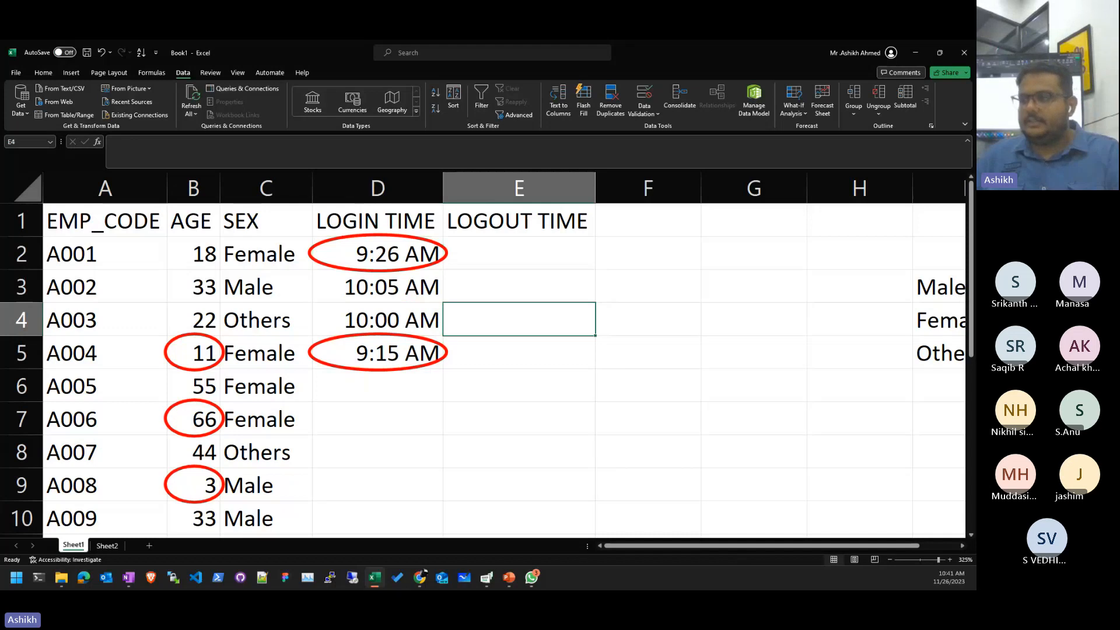
click(439, 262)
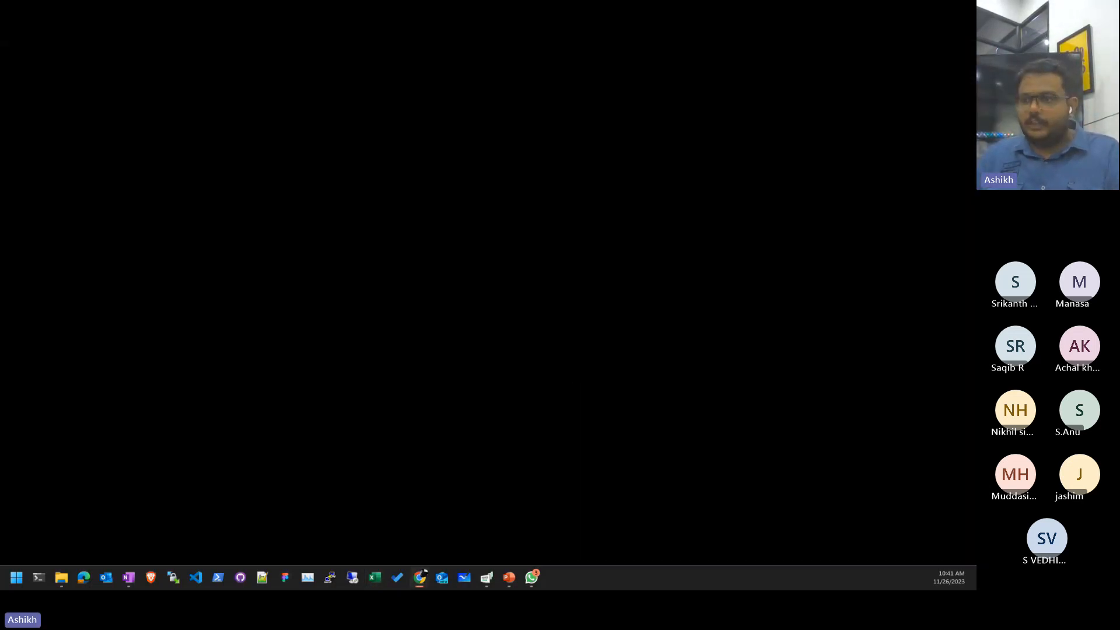
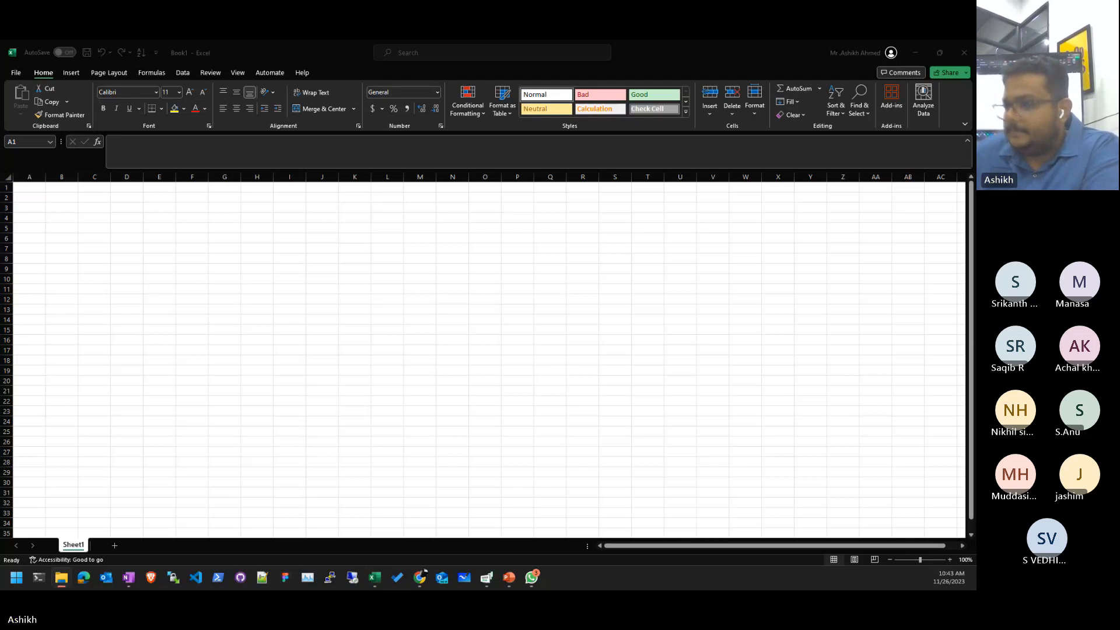
- Return to Excel, enable editing of the protected workbook, and bring the Chart-1 branch table into view
key(alt+Tab)
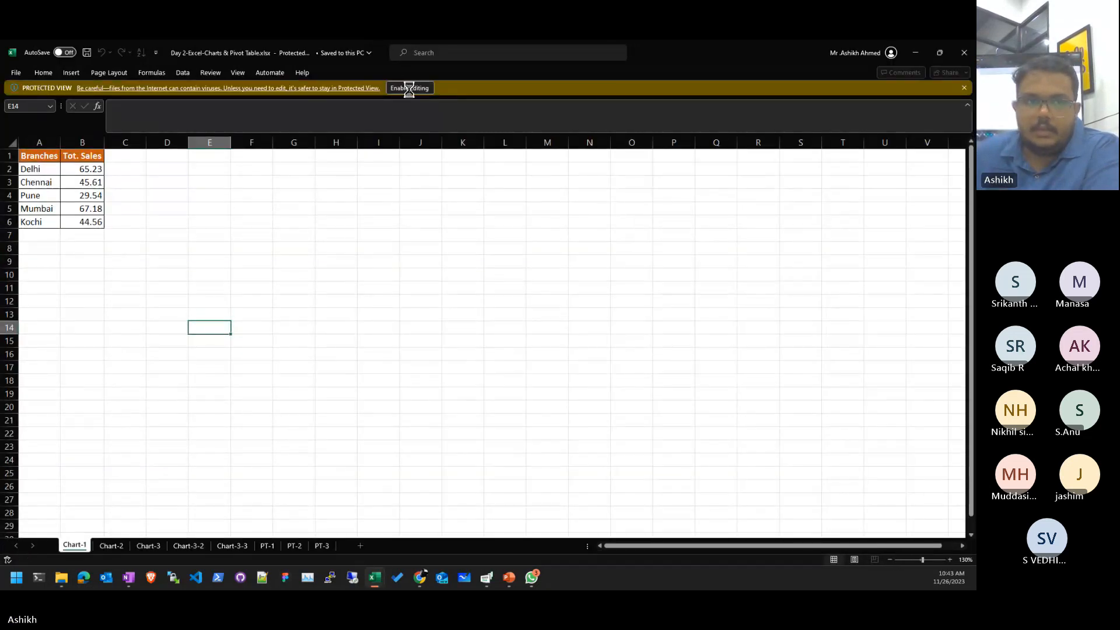
click(408, 88)
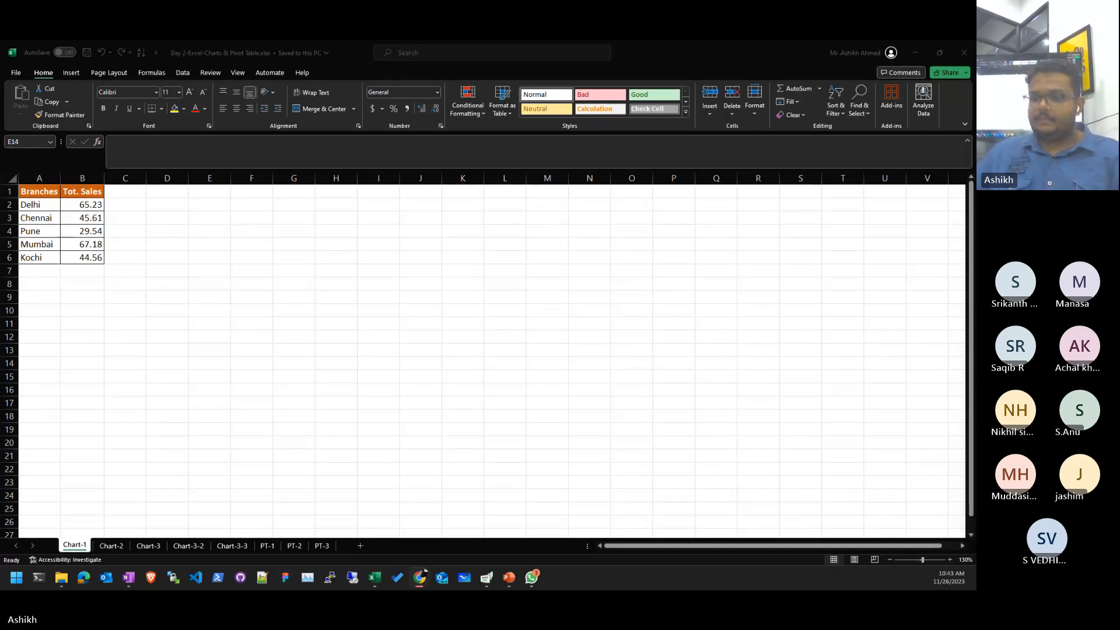
ctrl+scroll(105, 228, up, 9)
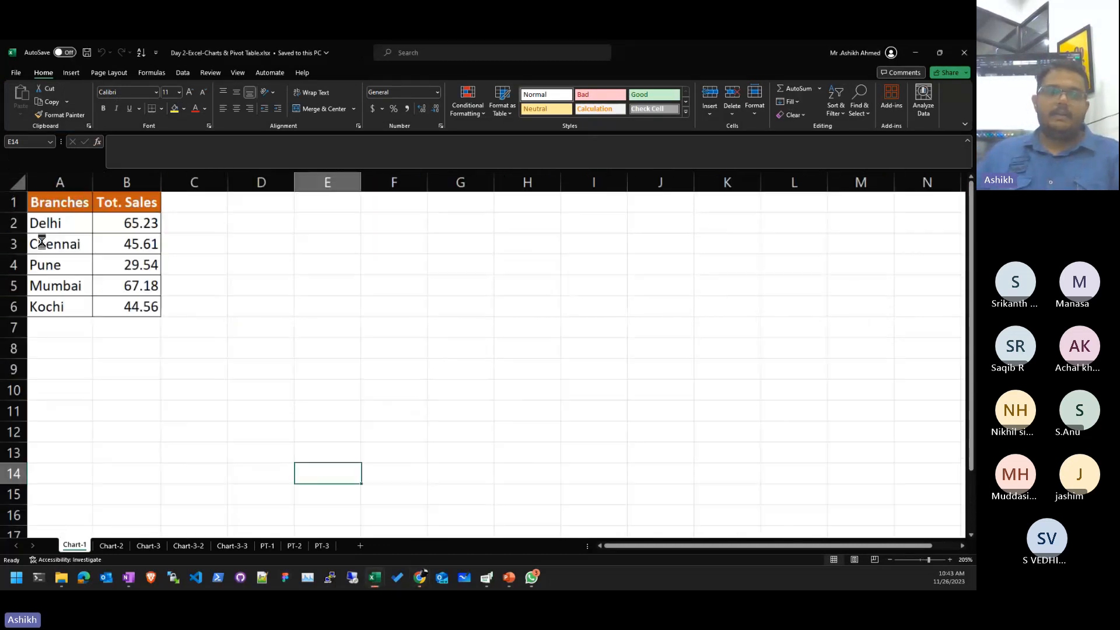
scroll(76, 227, up, 1)
click(549, 321)
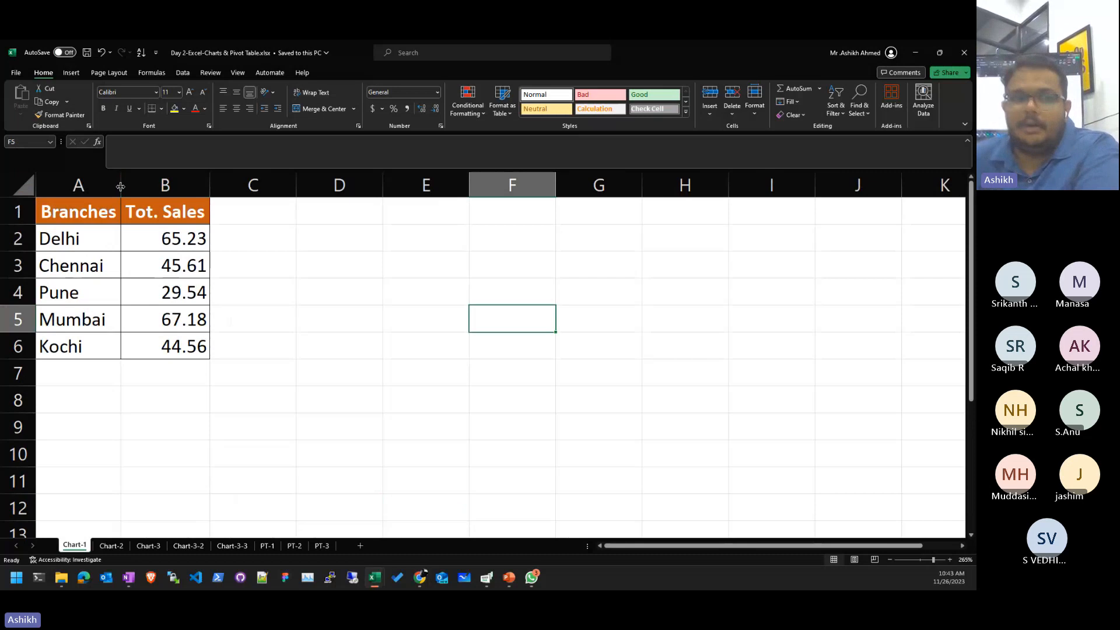
scroll(175, 320, up, 6)
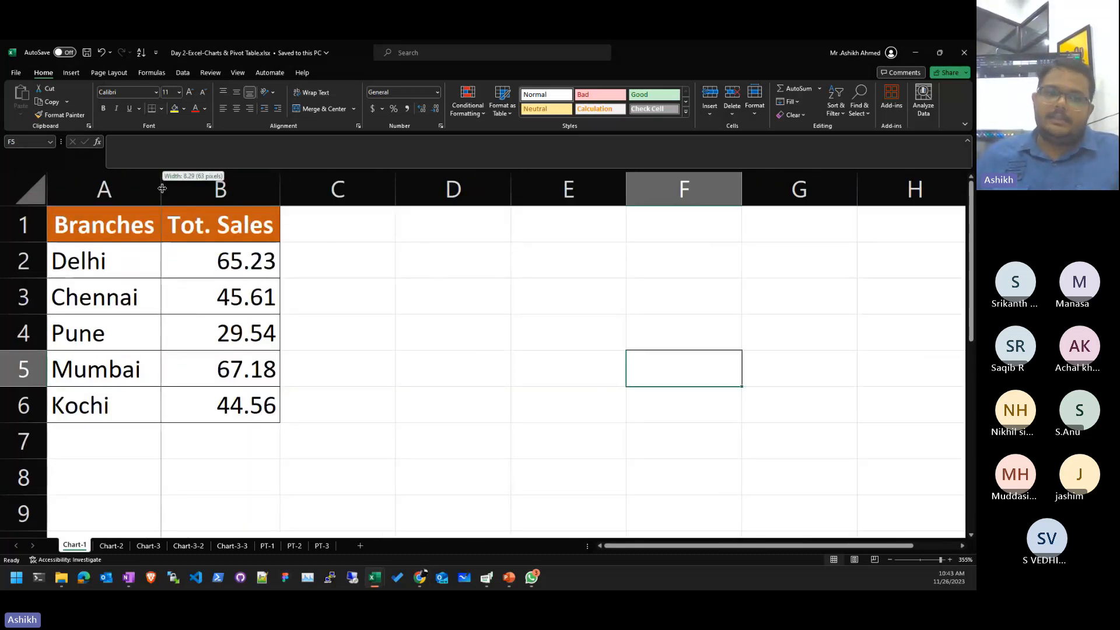
- Widen column B and auto-fit it to the Tot. Sales figures
click(370, 318)
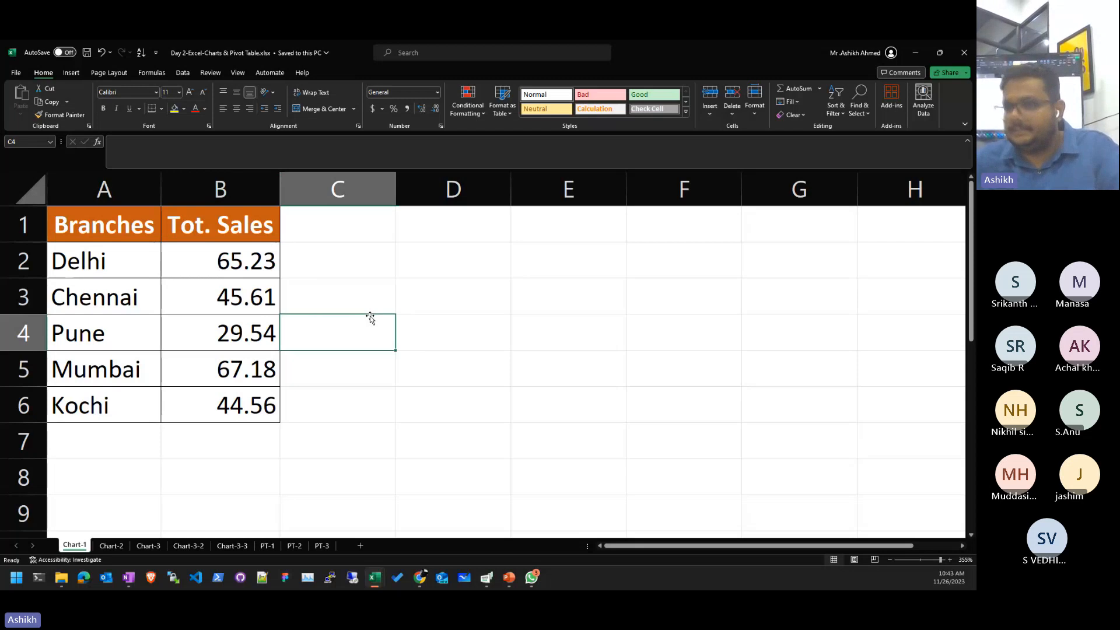
click(305, 197)
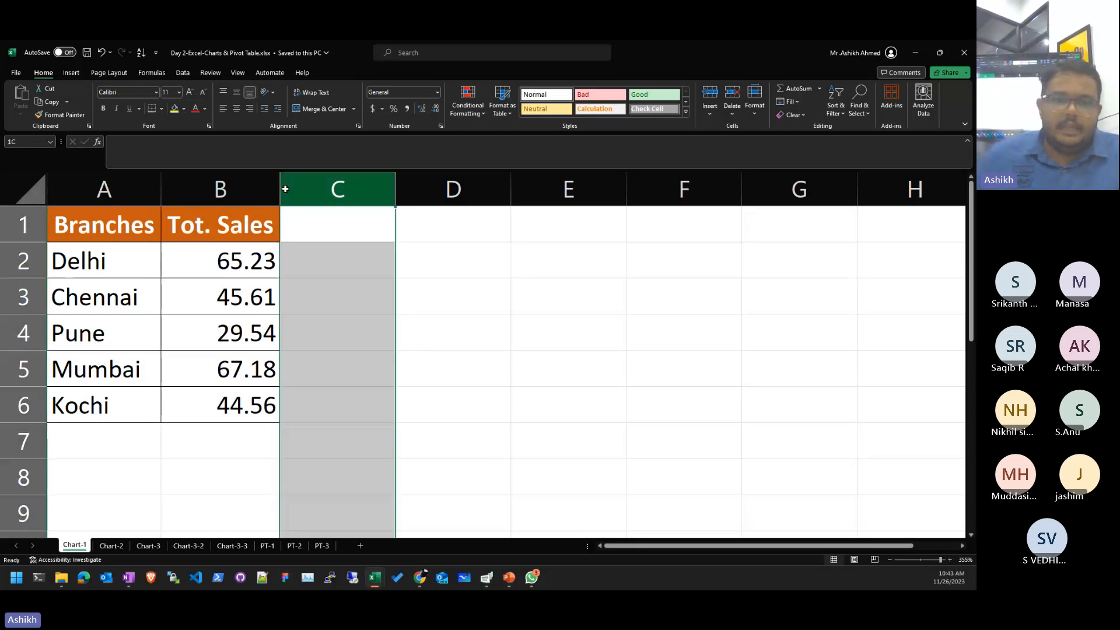
drag(280, 192, 410, 193)
drag(350, 261, 350, 405)
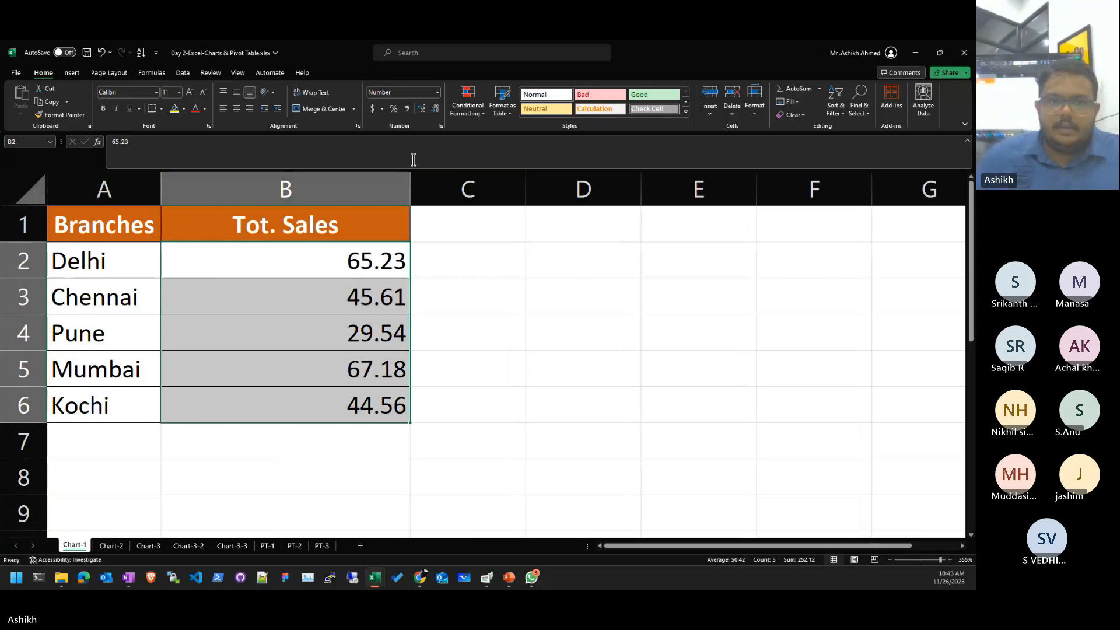
click(357, 270)
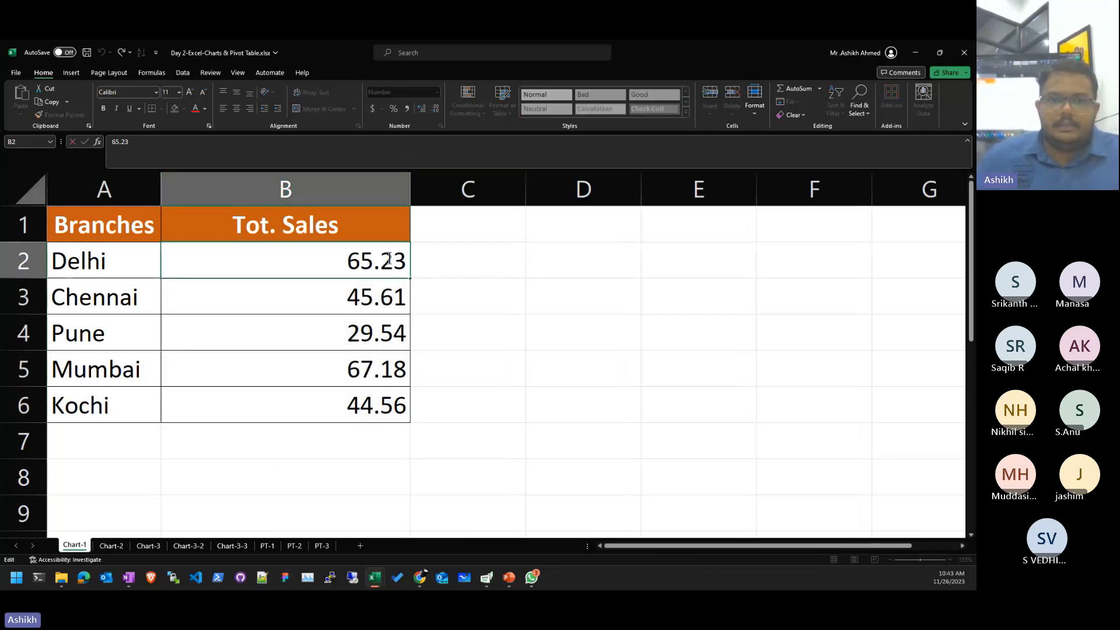
click(466, 307)
drag(408, 193, 408, 193)
double_click(407, 193)
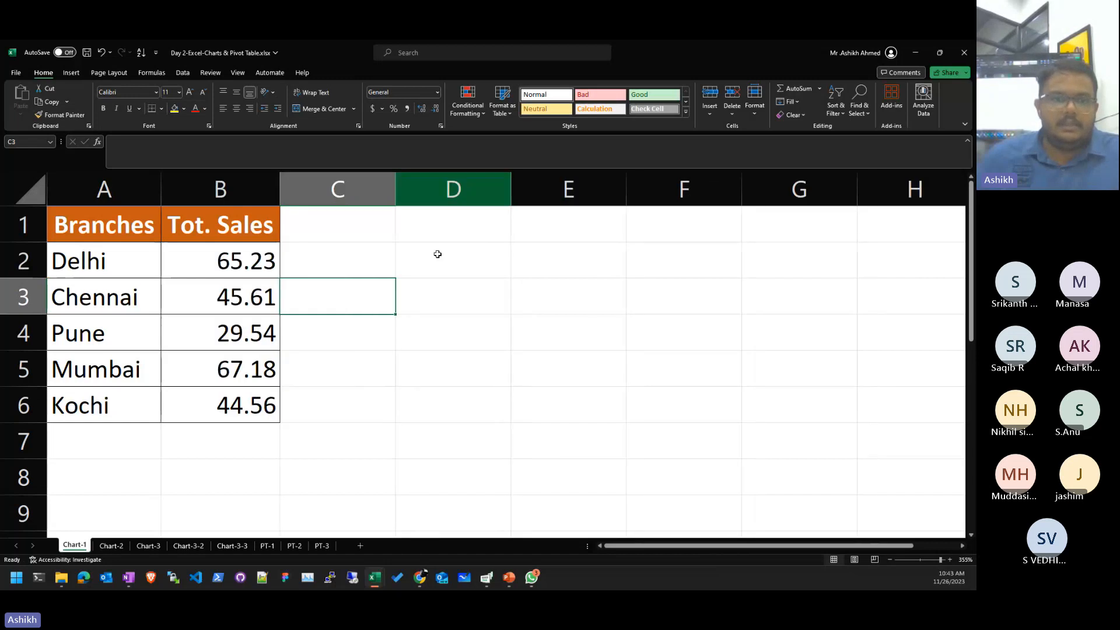
- Select the Branches and Tot. Sales range A1:B6 for charting
click(441, 293)
drag(234, 262, 236, 405)
click(422, 438)
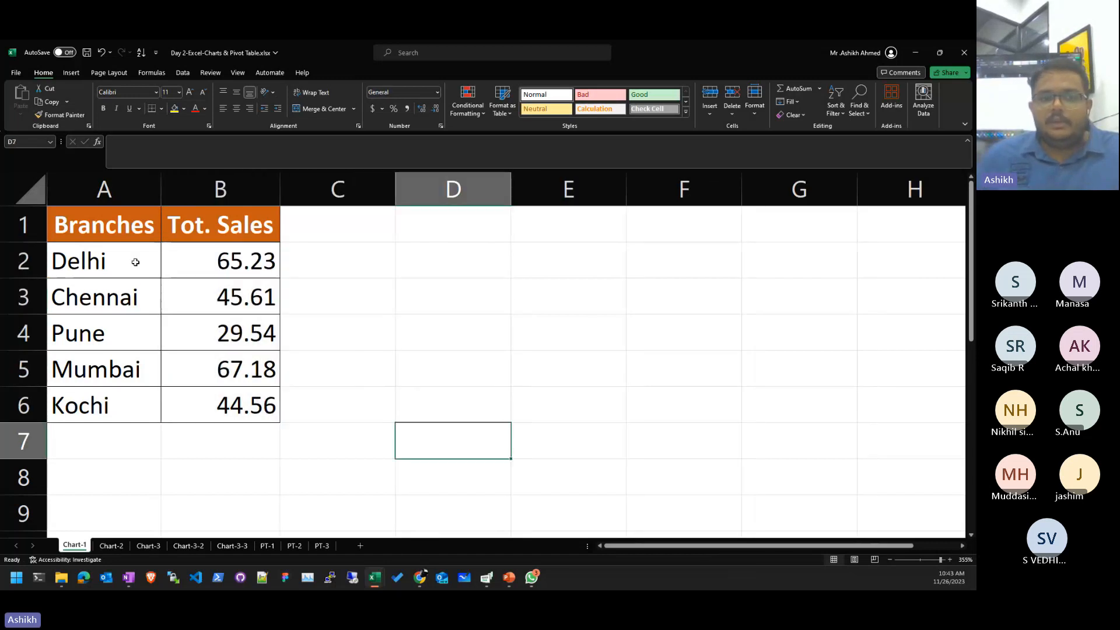
drag(134, 226, 262, 412)
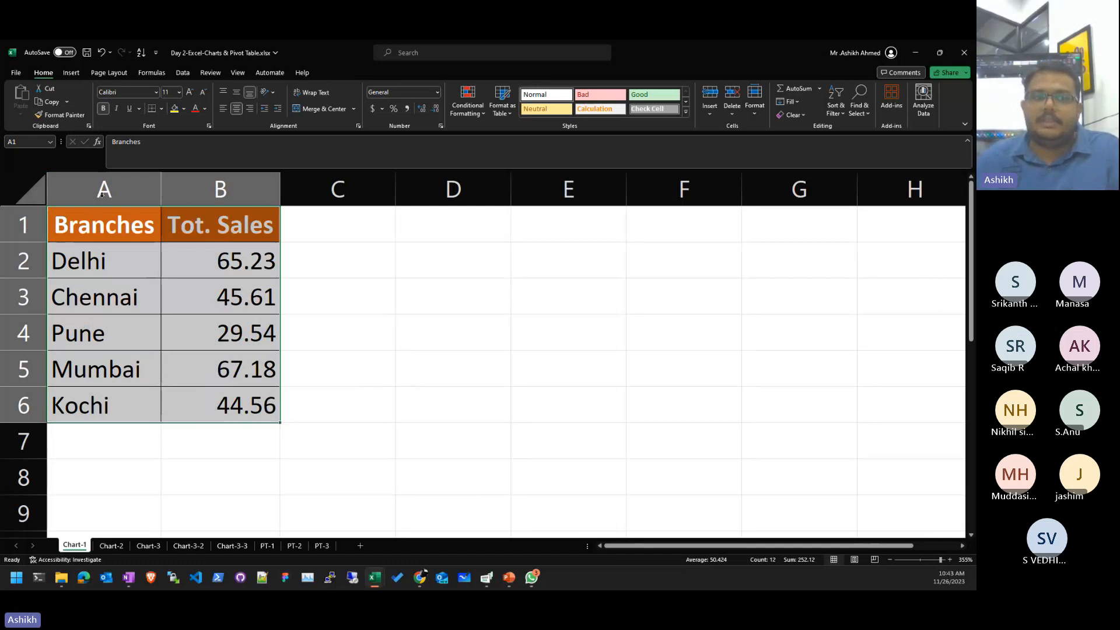
click(97, 353)
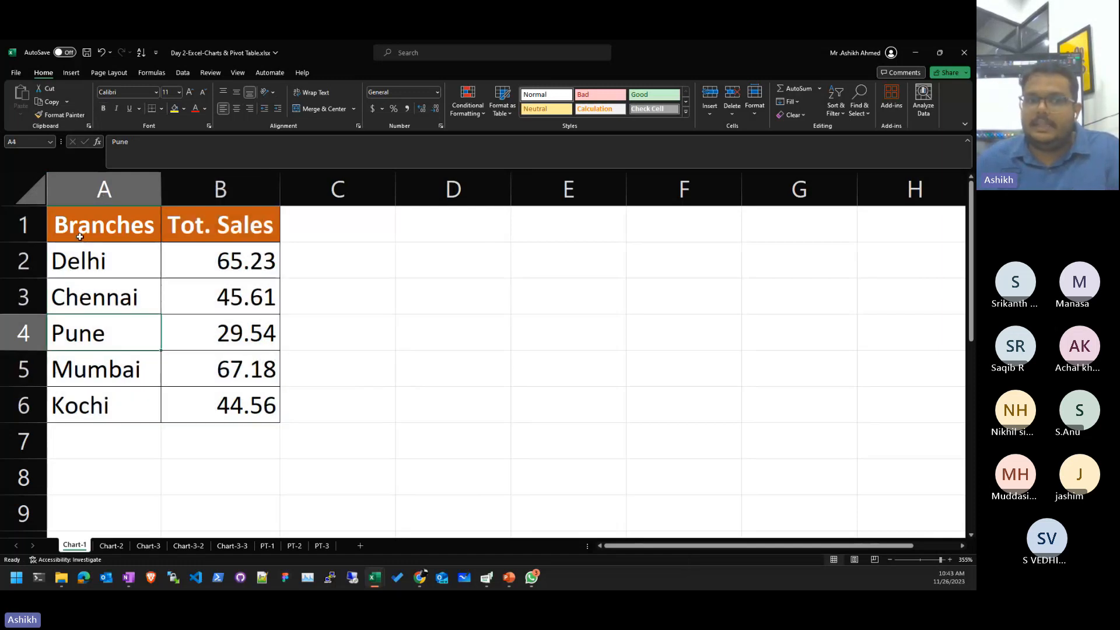
drag(80, 236, 235, 403)
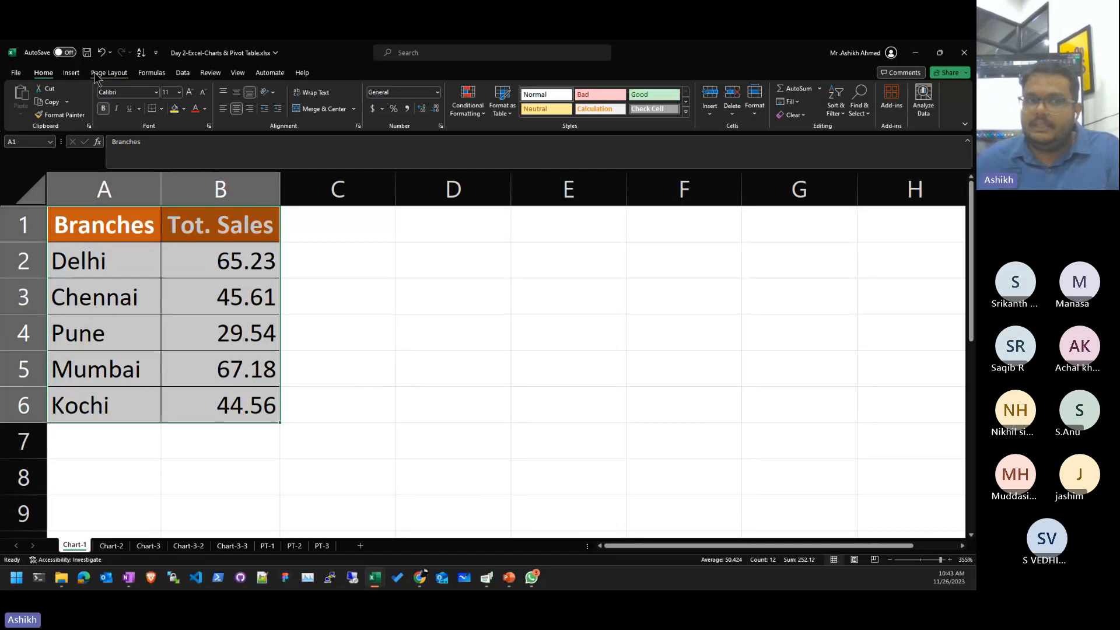
click(72, 73)
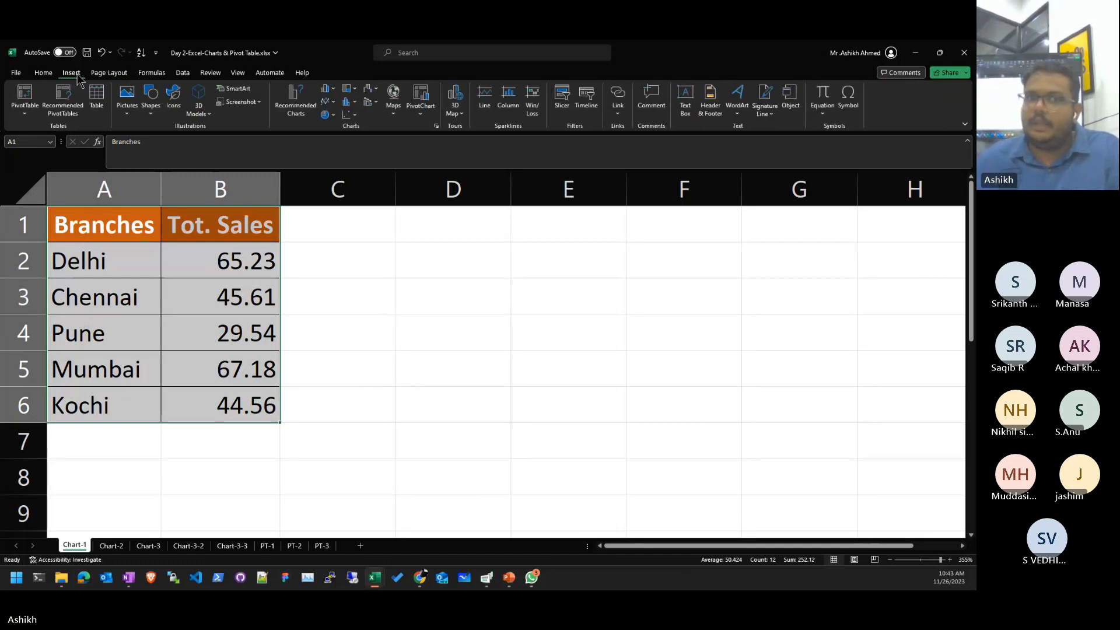
- Insert the recommended Clustered Column chart of Tot. Sales by branch
click(294, 105)
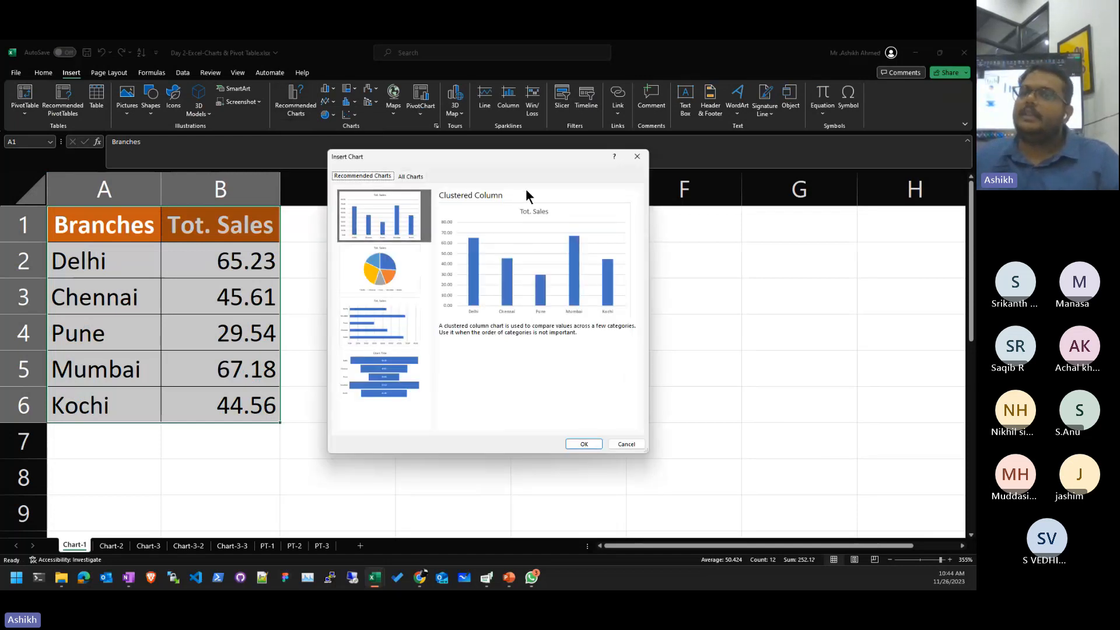
click(586, 443)
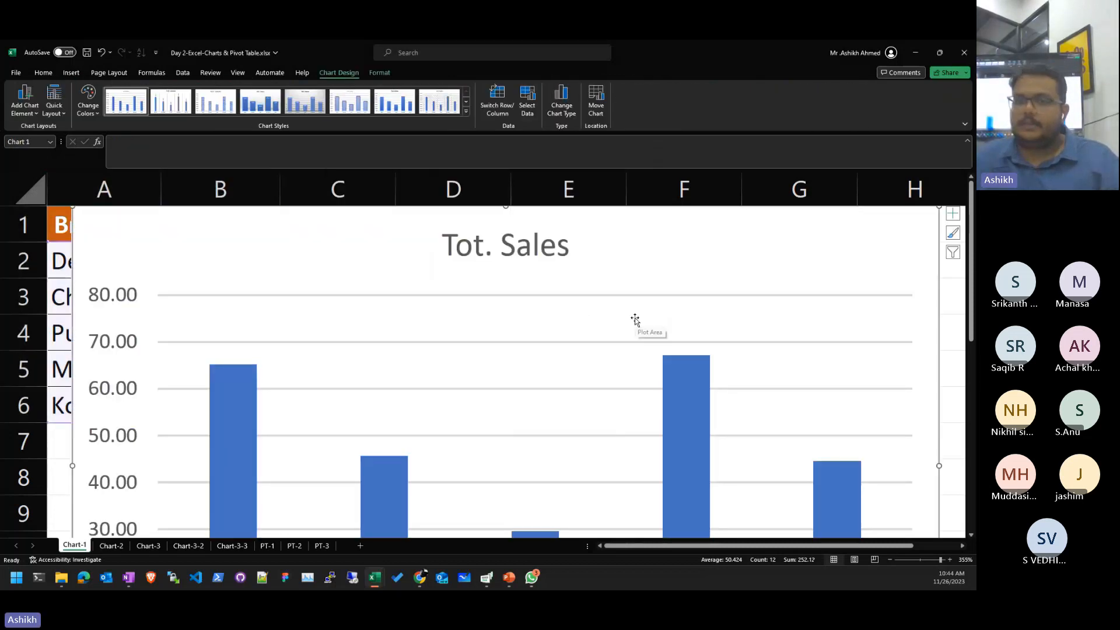
scroll(633, 318, down, 3)
scroll(640, 355, down, 4)
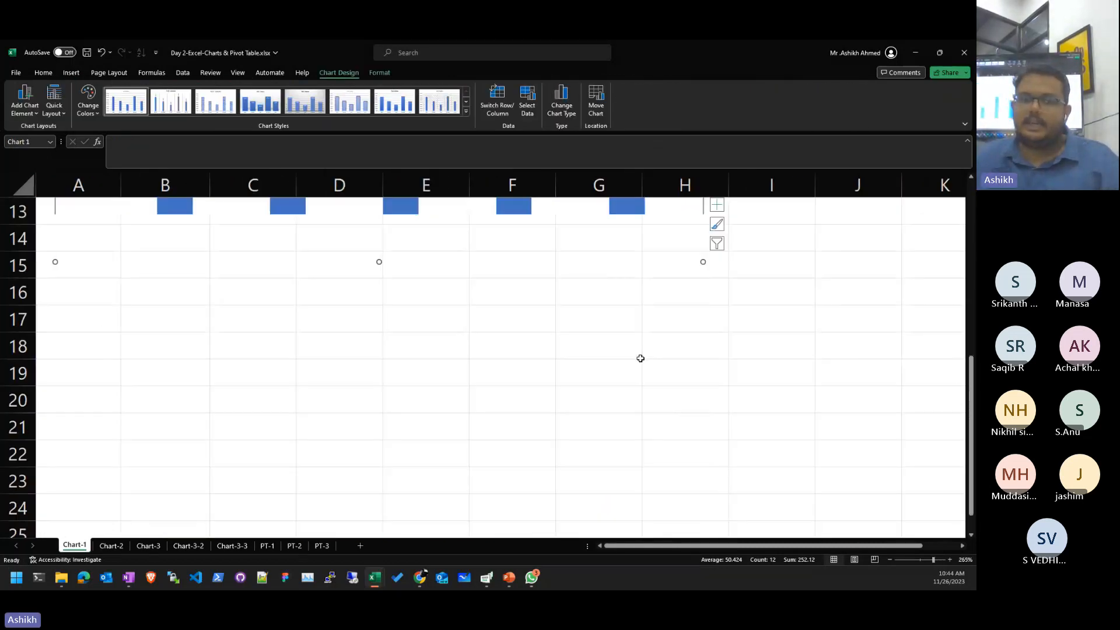
scroll(641, 358, up, 4)
ctrl+scroll(591, 350, down, 3)
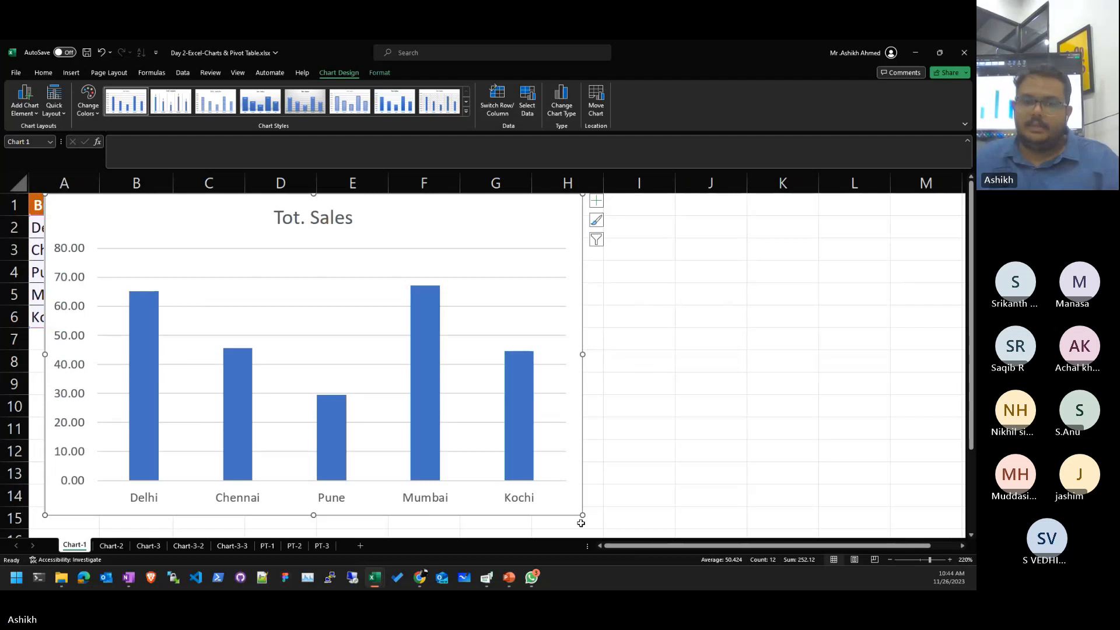
- Shrink the column chart and move it to the right of the data table
drag(581, 523, 324, 364)
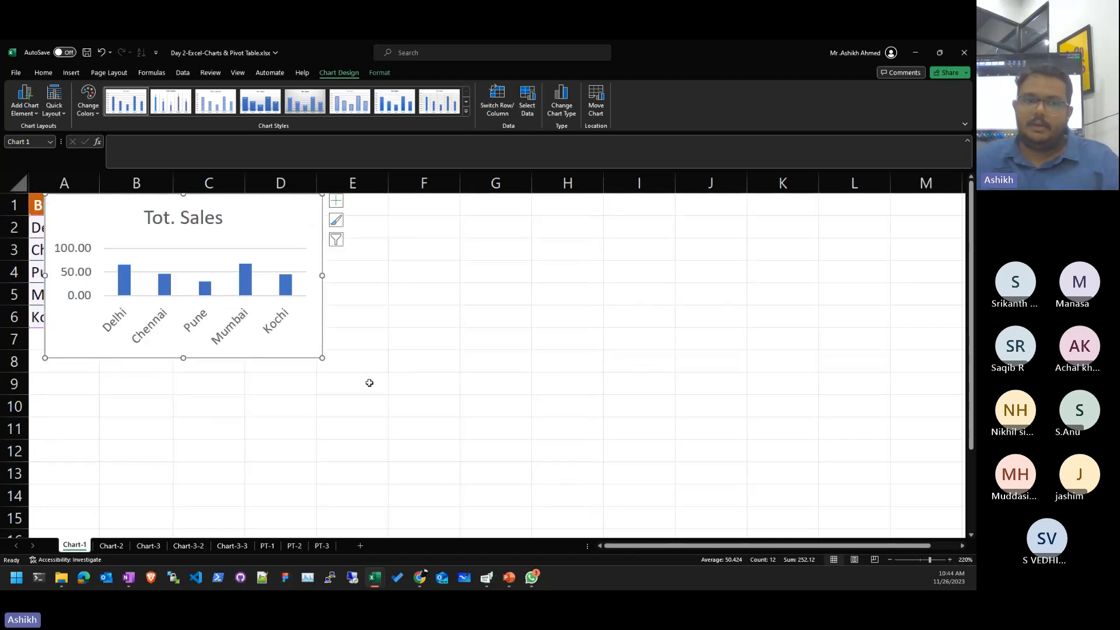
drag(280, 208, 440, 208)
click(625, 288)
- Drag the Tot. Sales chart's bottom edge down so its value axis spans 0 to 80
ctrl+scroll(141, 289, up, 1)
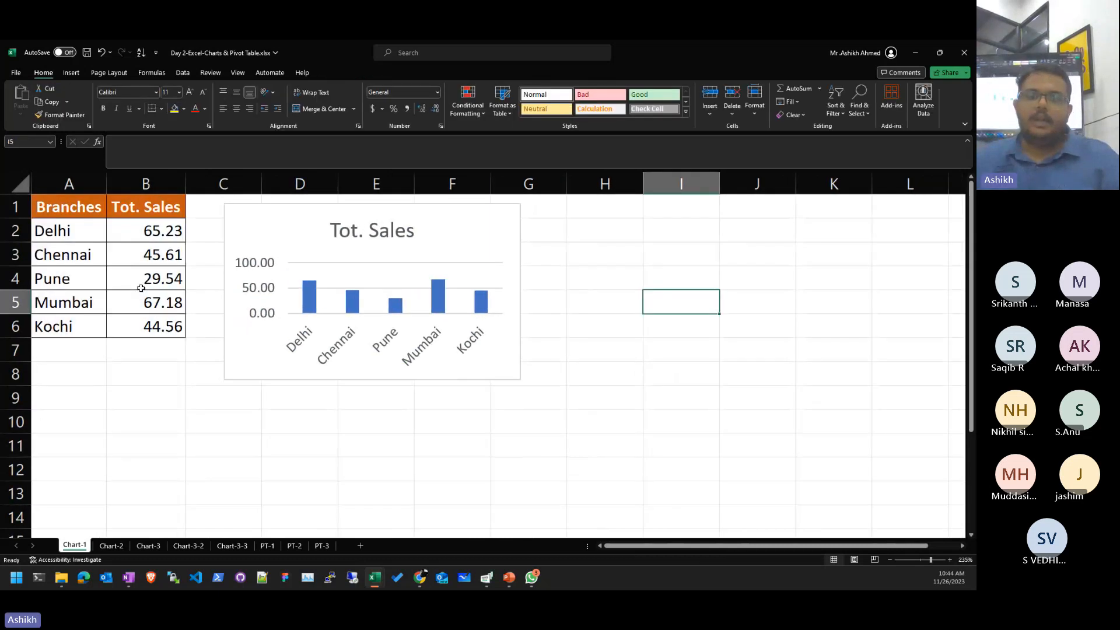
ctrl+scroll(141, 288, up, 6)
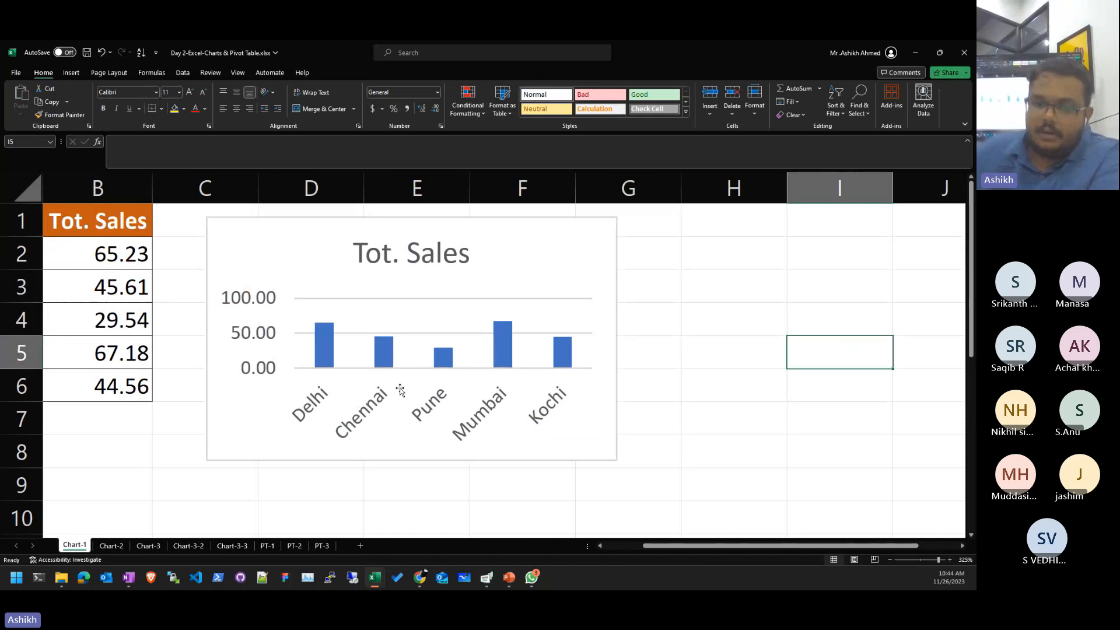
click(540, 547)
click(55, 430)
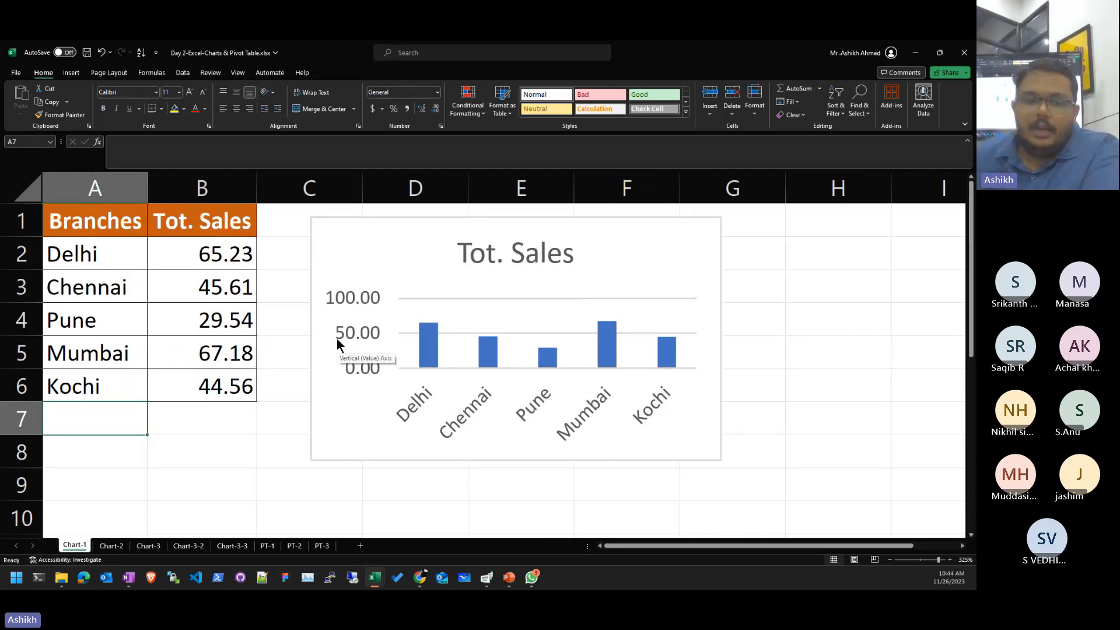
click(501, 447)
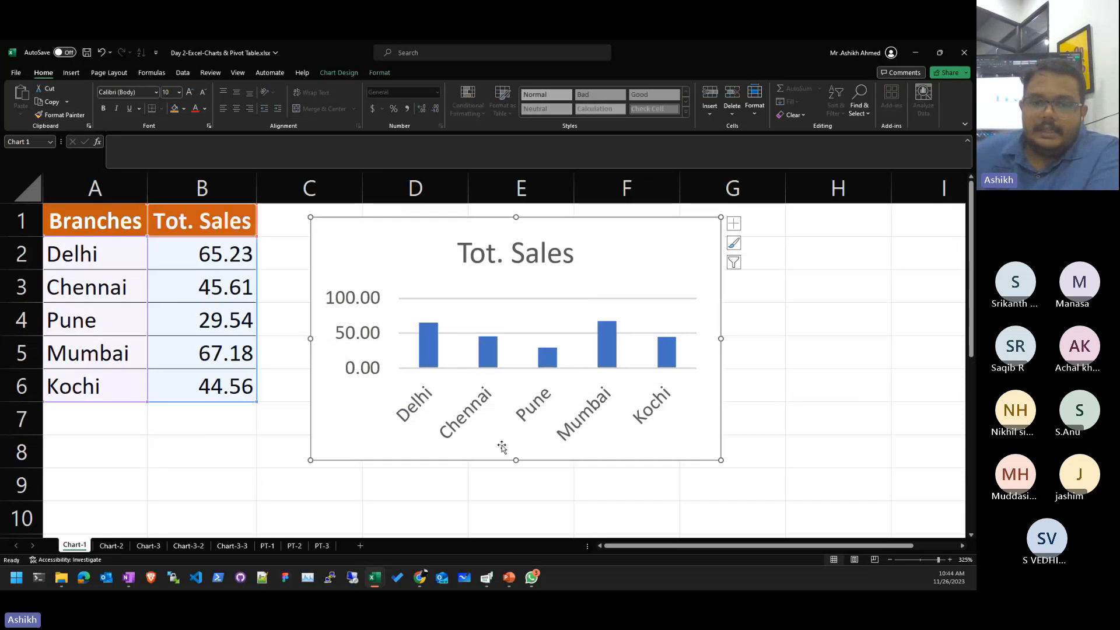
drag(515, 460, 513, 511)
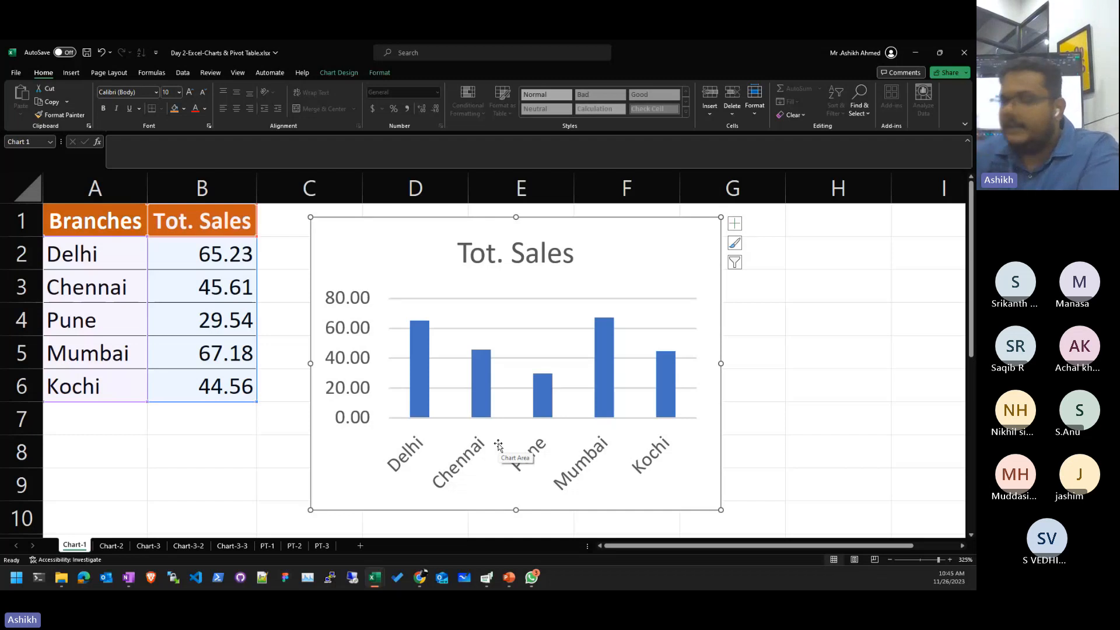
- Enter 200 as Pune's sales in B4, then undo it
click(195, 461)
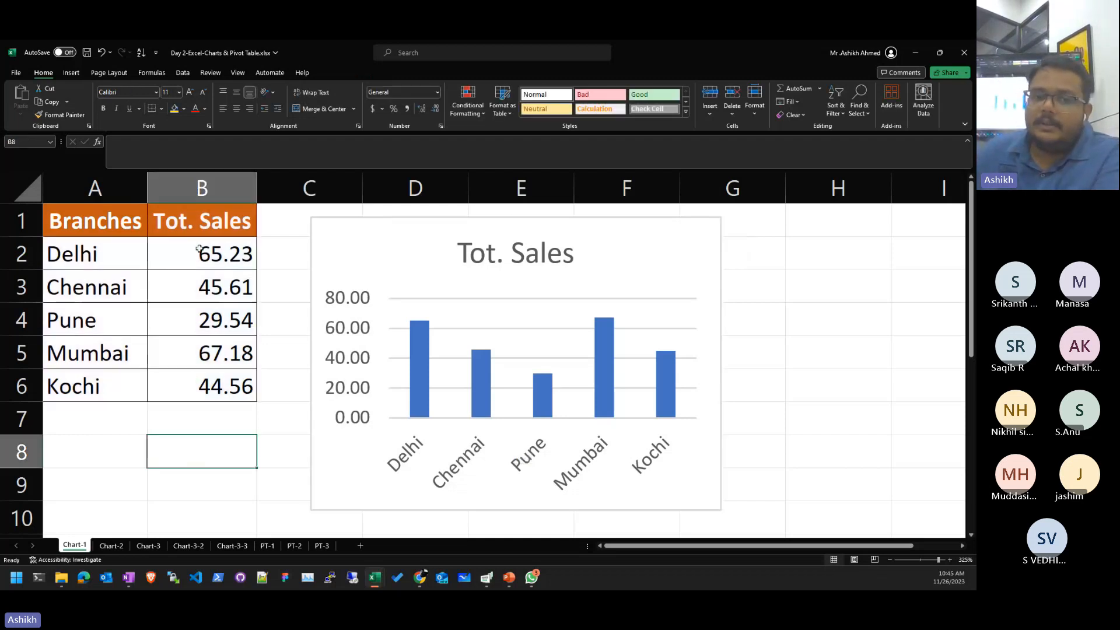
drag(228, 254, 225, 388)
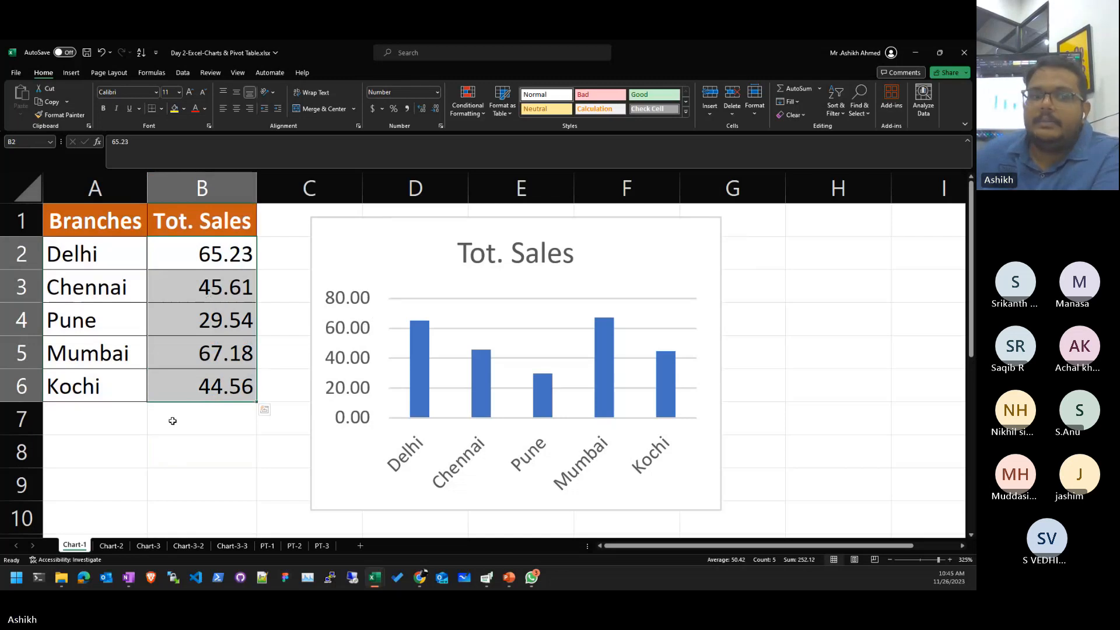
click(173, 421)
click(201, 313)
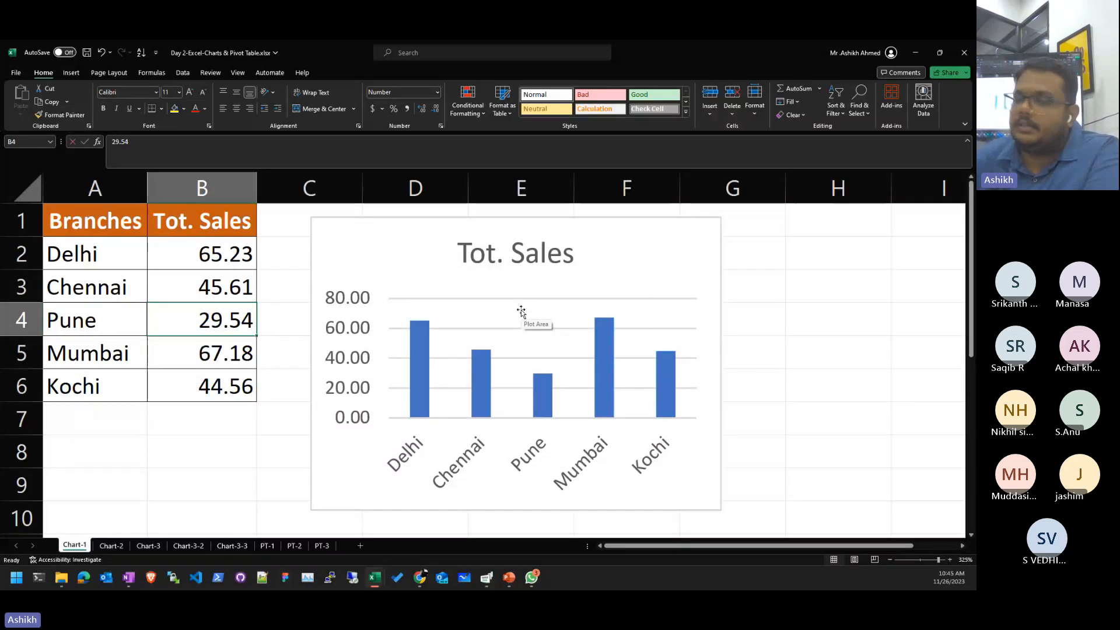
text(200)
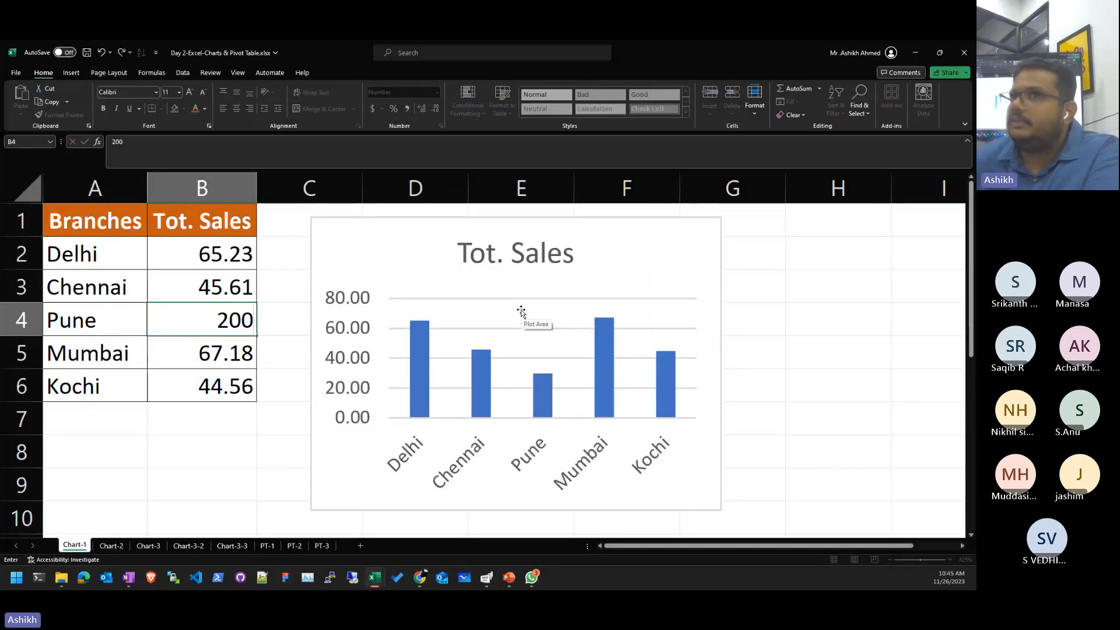
key(Return)
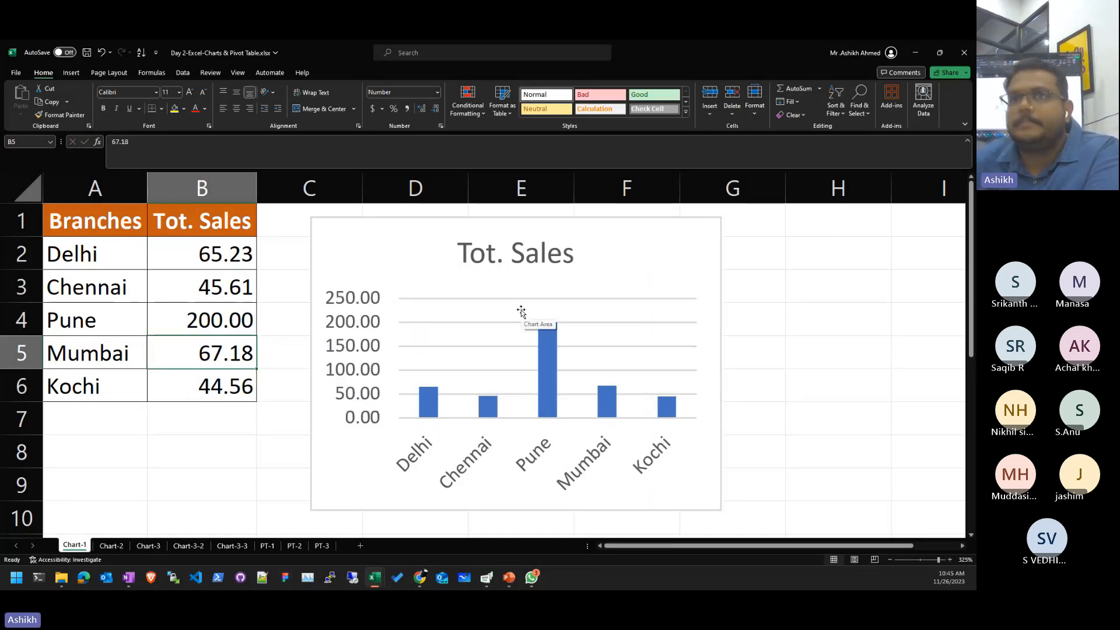
key(Up)
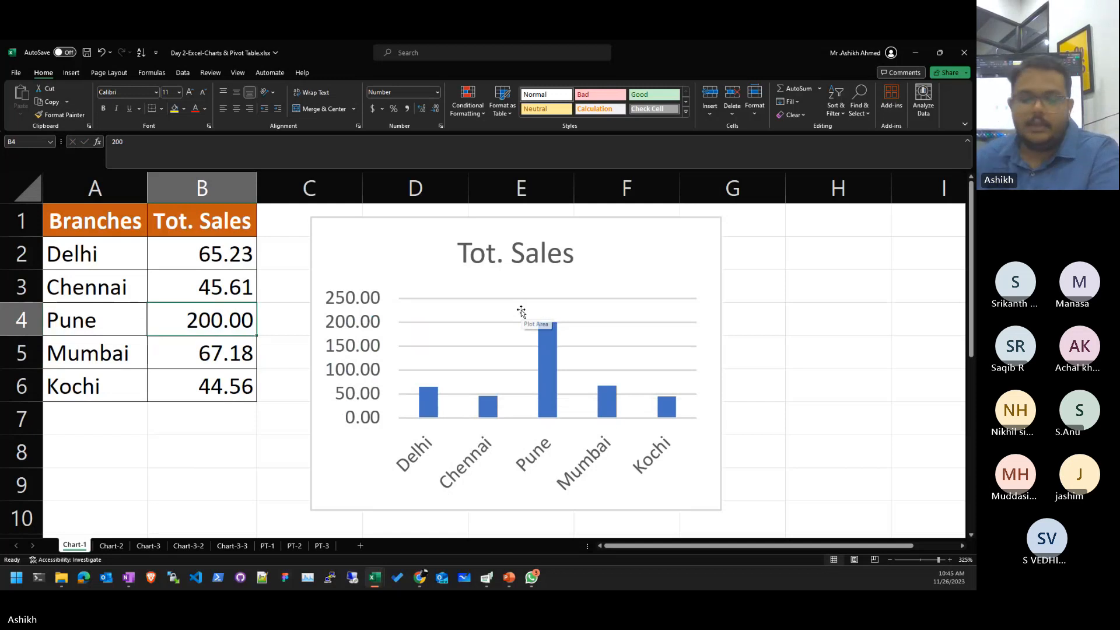
key(ctrl+z)
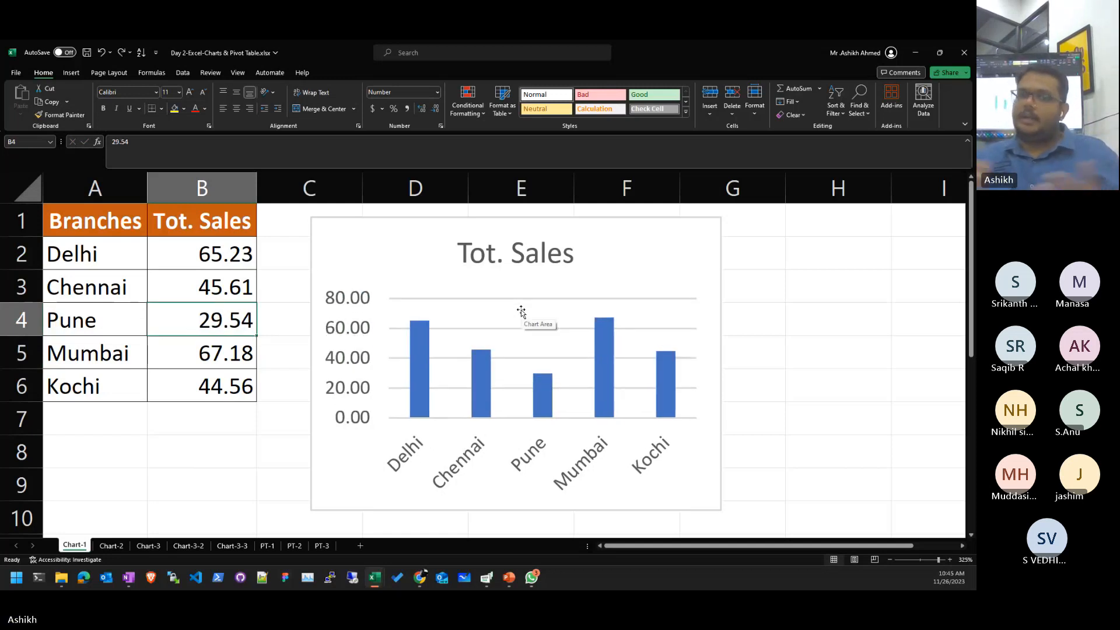
- Enter 1000 as Pune's sales in B4
key(Up)
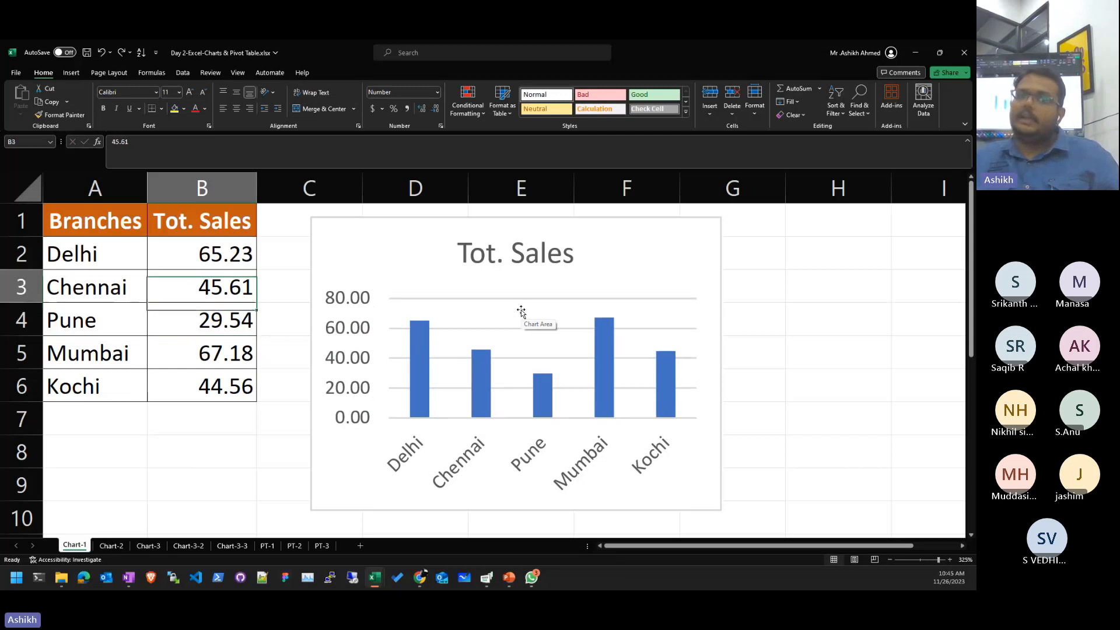
key(Down)
text(100)
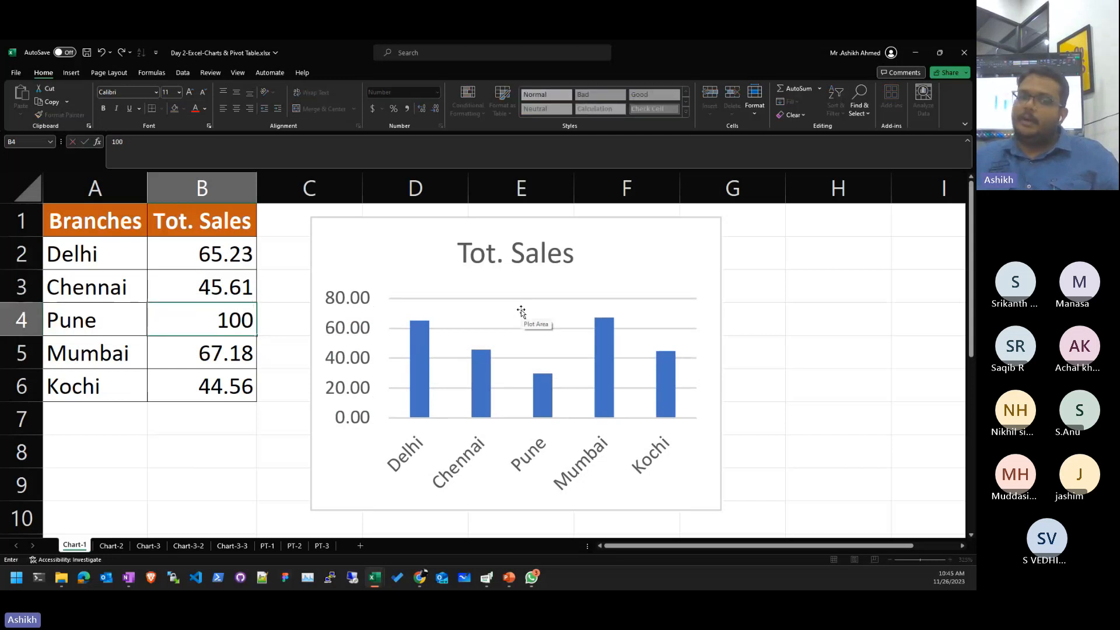
text(0)
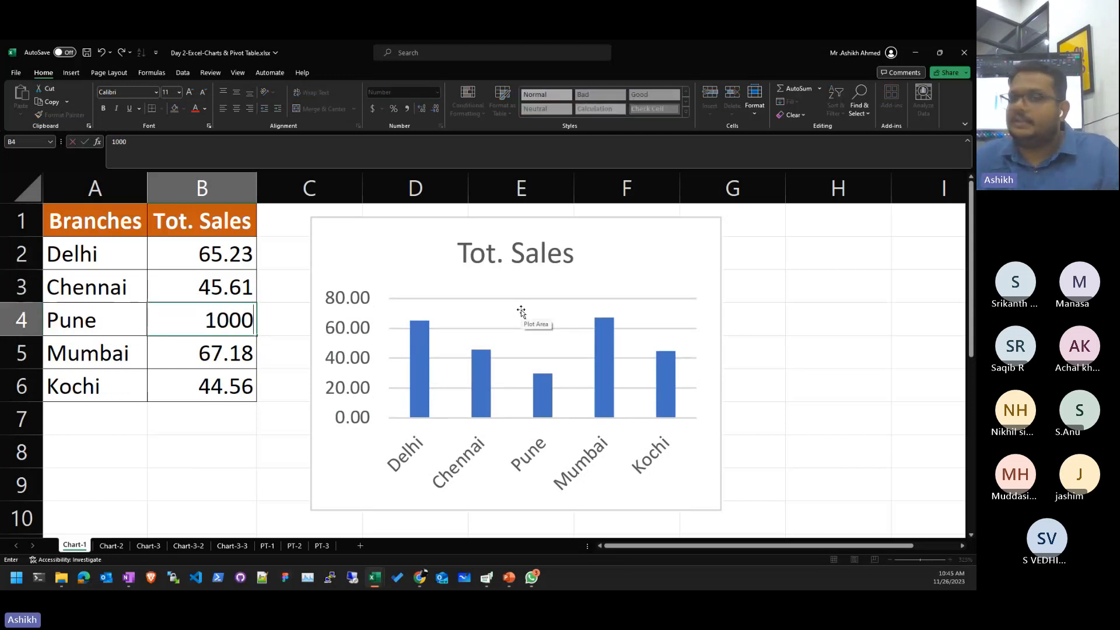
key(Return)
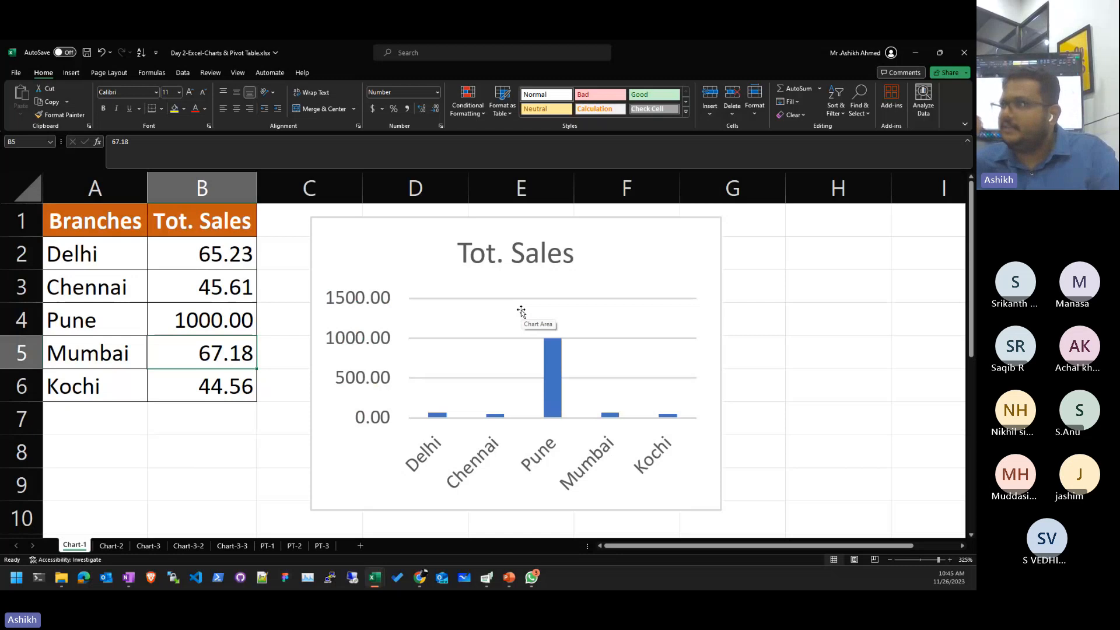
- Change Pune's sales in B4 to 55 and select the column chart
key(Down)
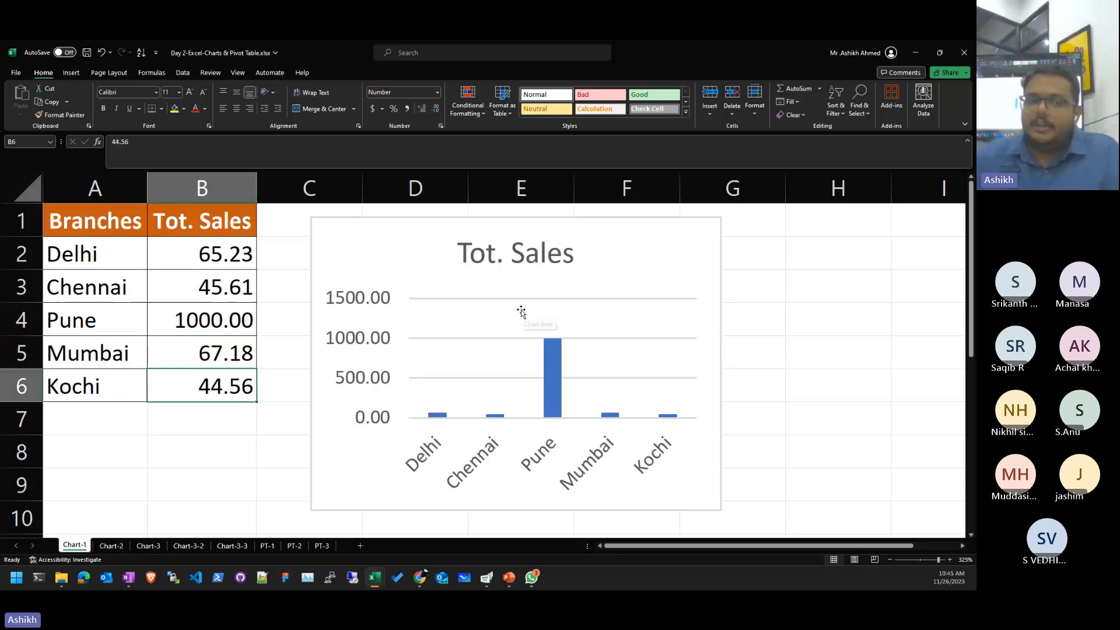
key(Up)
key(Up)
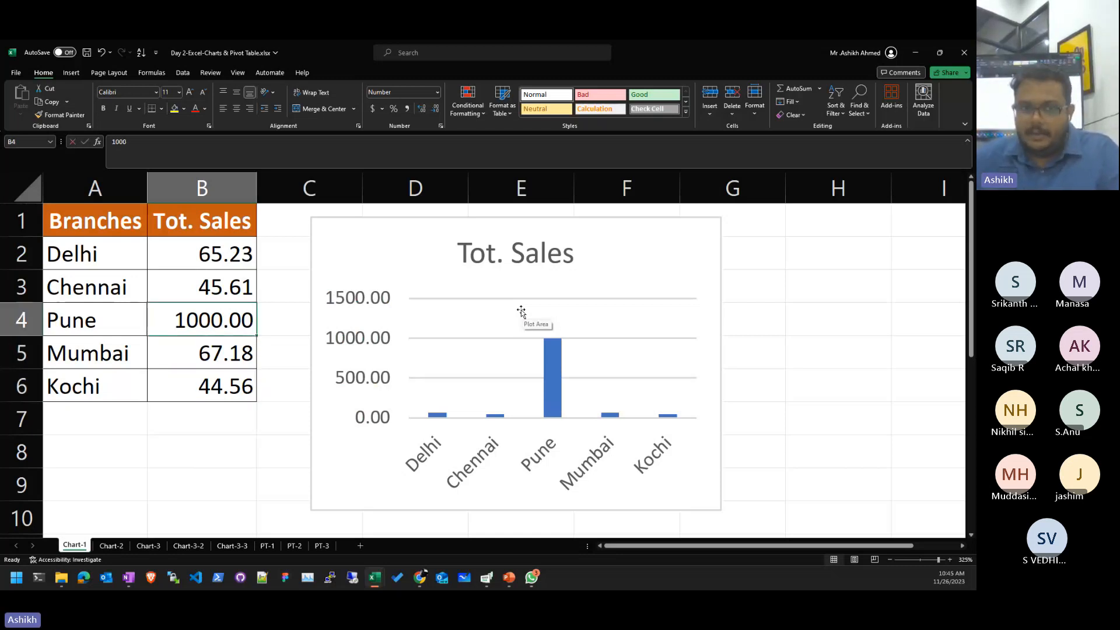
text(55)
key(Return)
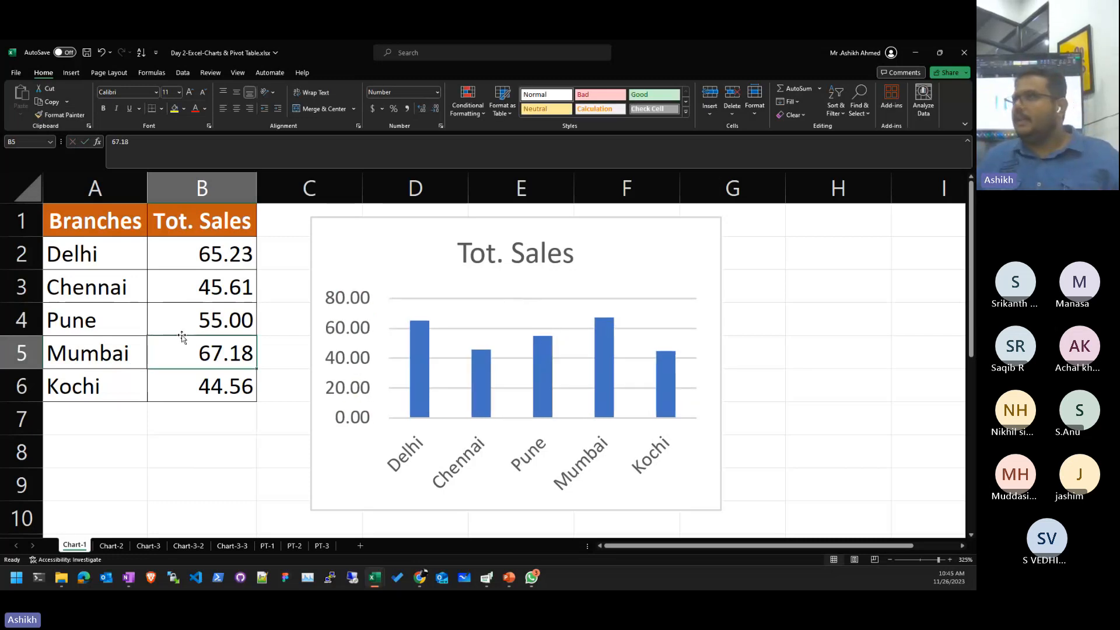
click(301, 258)
click(327, 252)
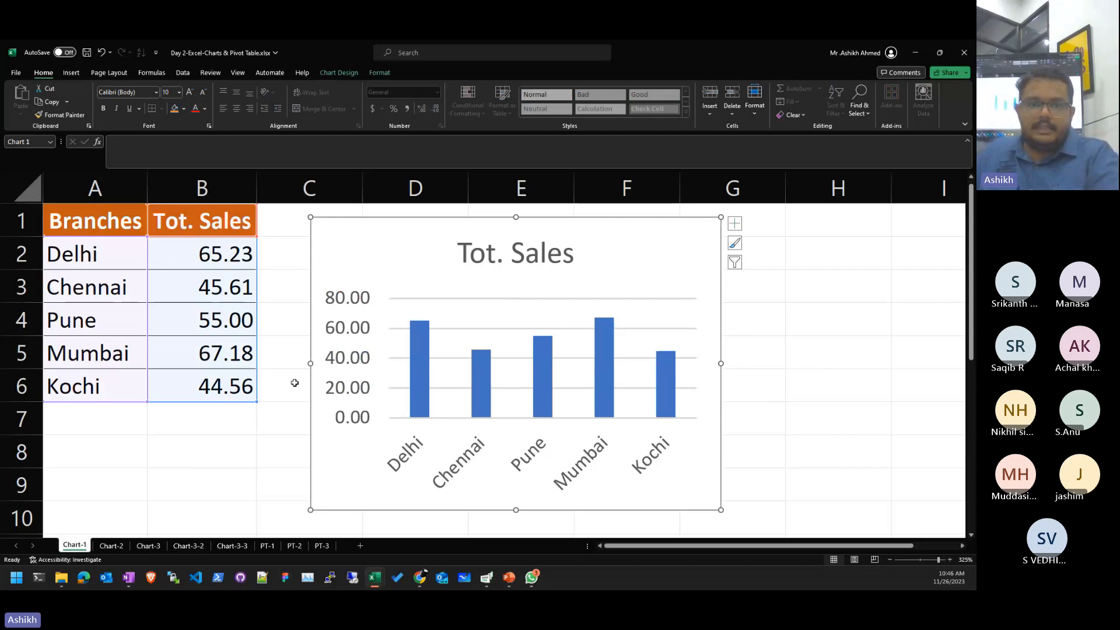
- Insert a 2-D Pie chart of the A1:B6 branch sales data
scroll(295, 385, down, 5)
click(158, 413)
drag(76, 211, 183, 328)
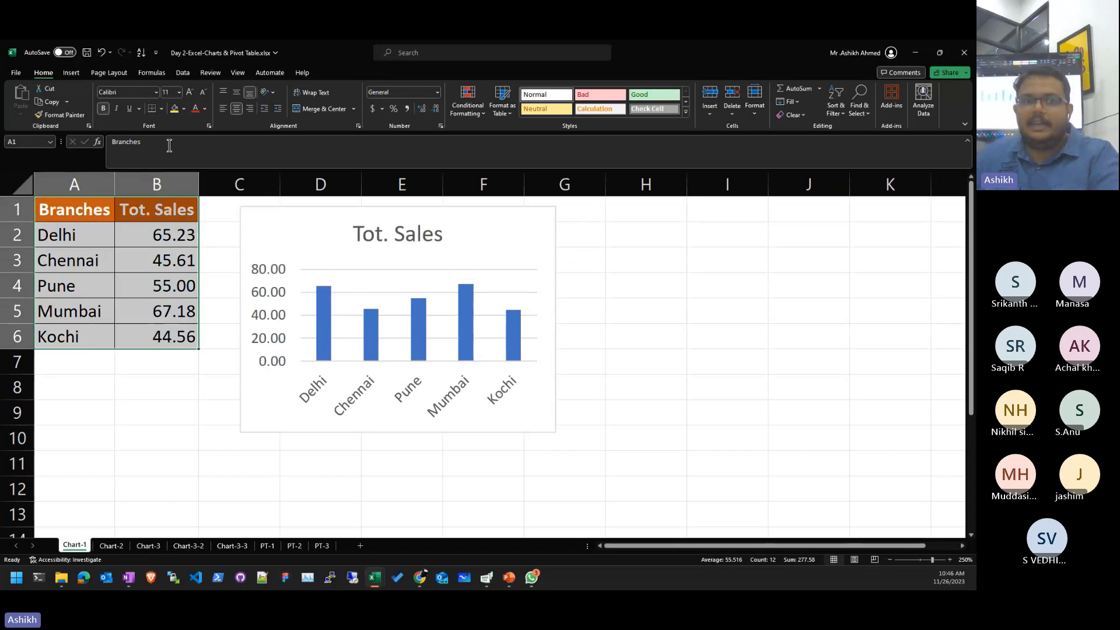
click(71, 73)
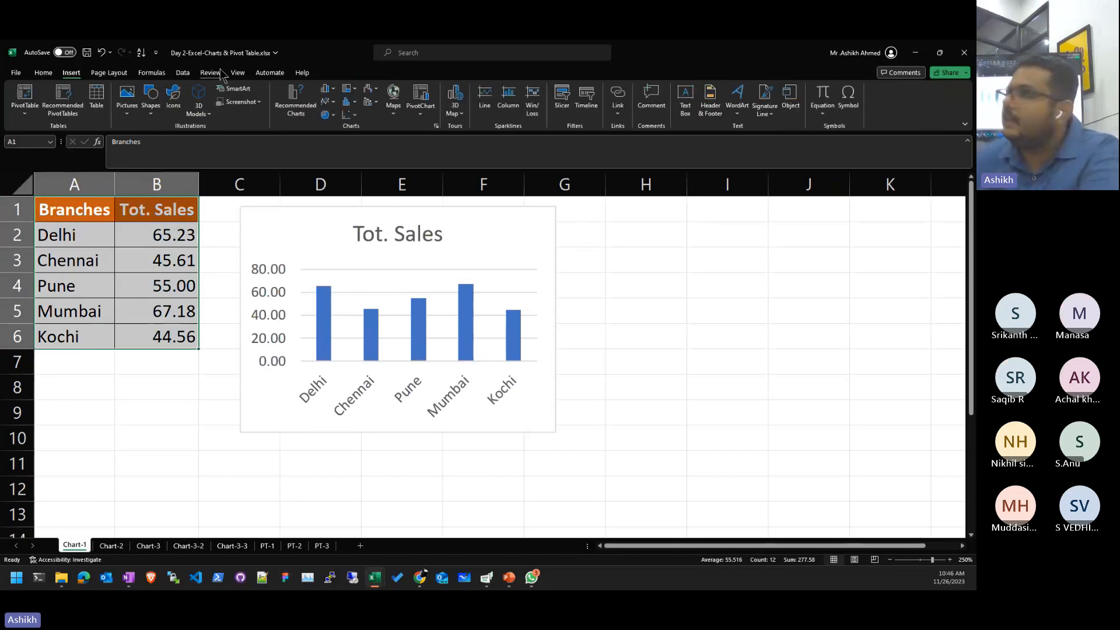
click(327, 91)
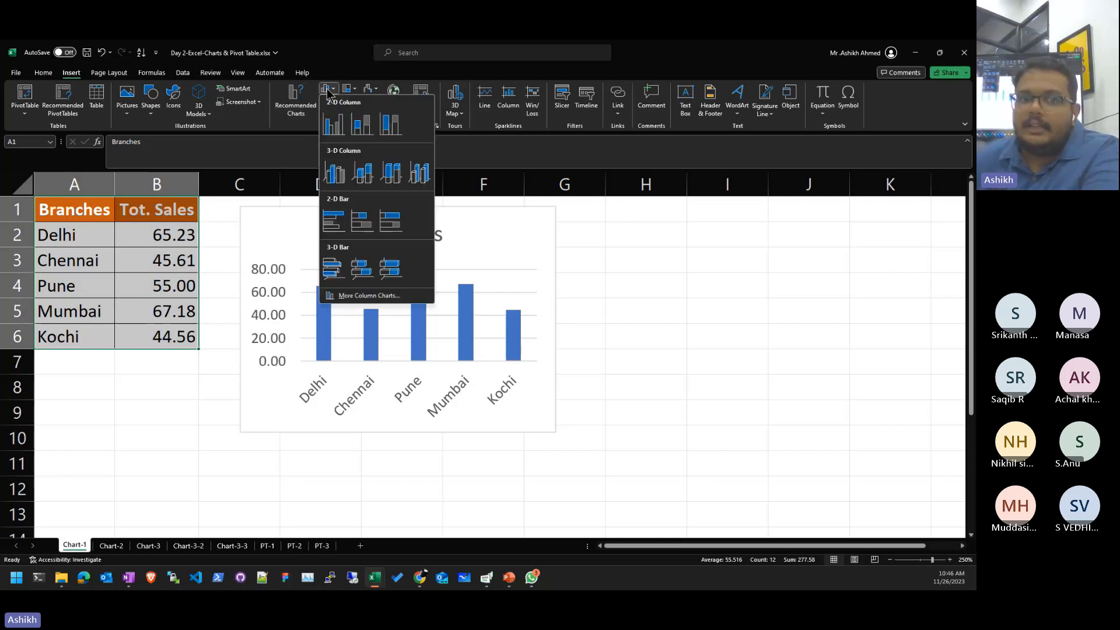
click(327, 91)
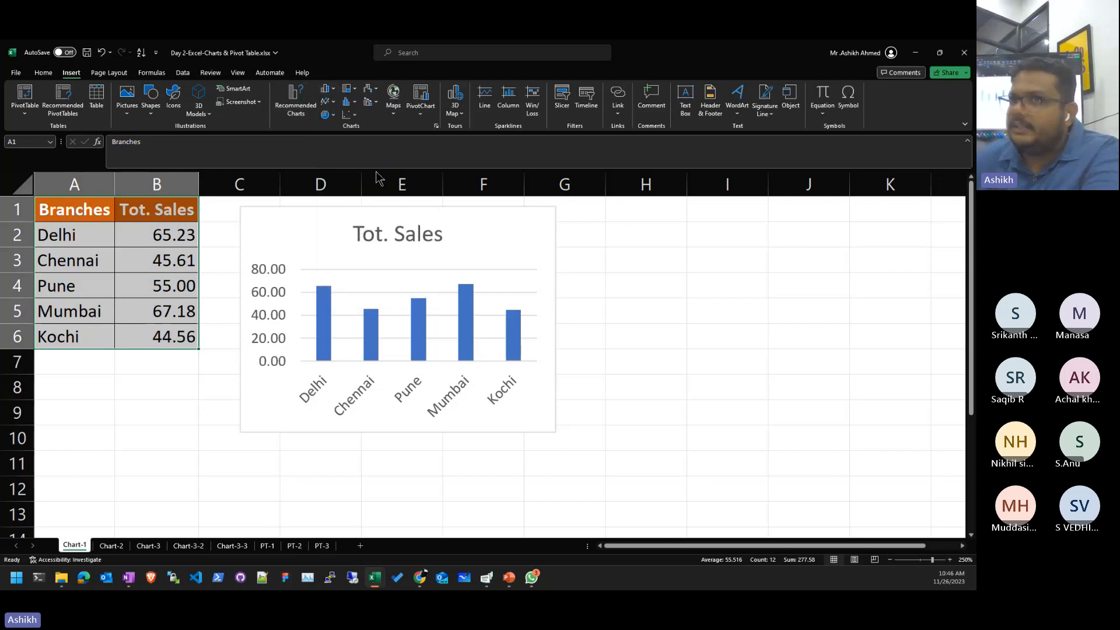
click(327, 120)
click(334, 147)
- Resize the pie chart and move it right of the column chart
scroll(785, 350, down, 1)
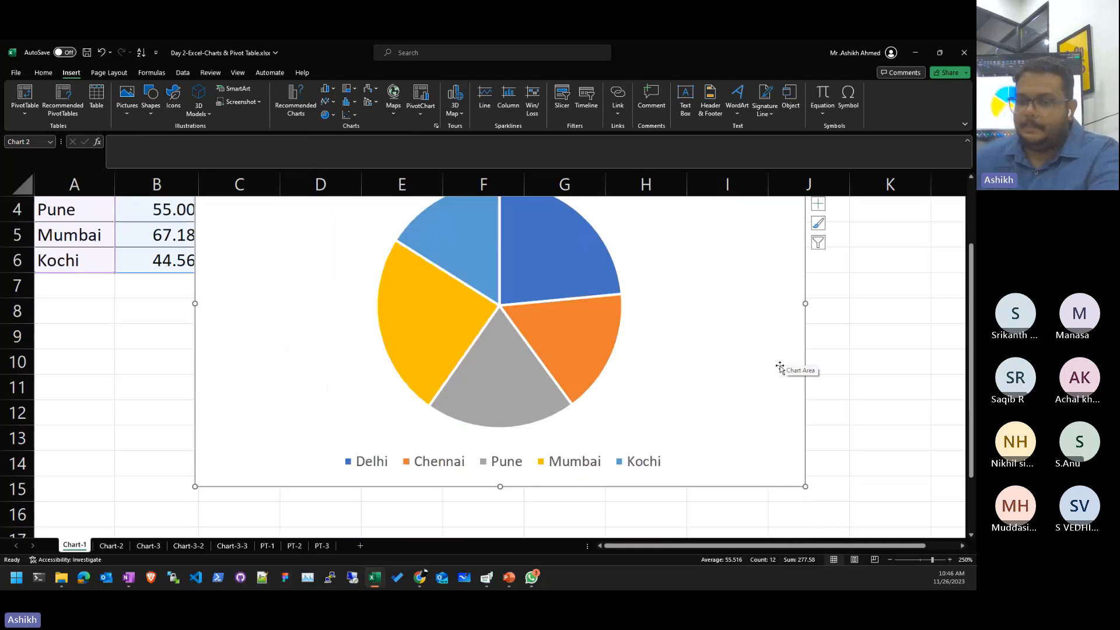
scroll(776, 365, up, 1)
scroll(771, 360, down, 4)
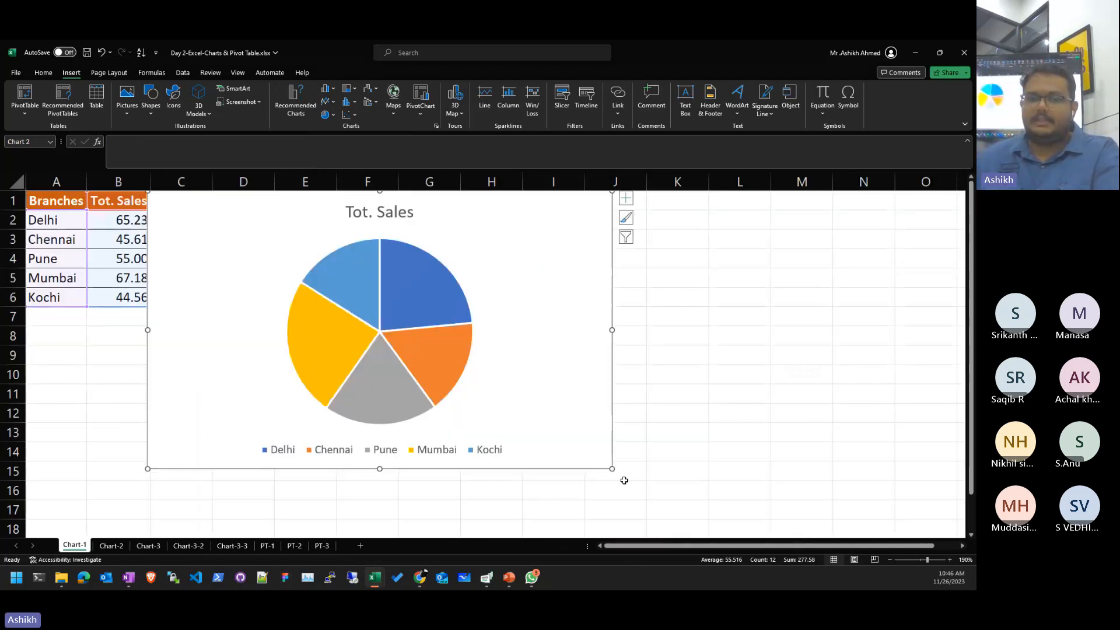
click(520, 395)
drag(521, 396, 569, 441)
drag(515, 329, 798, 336)
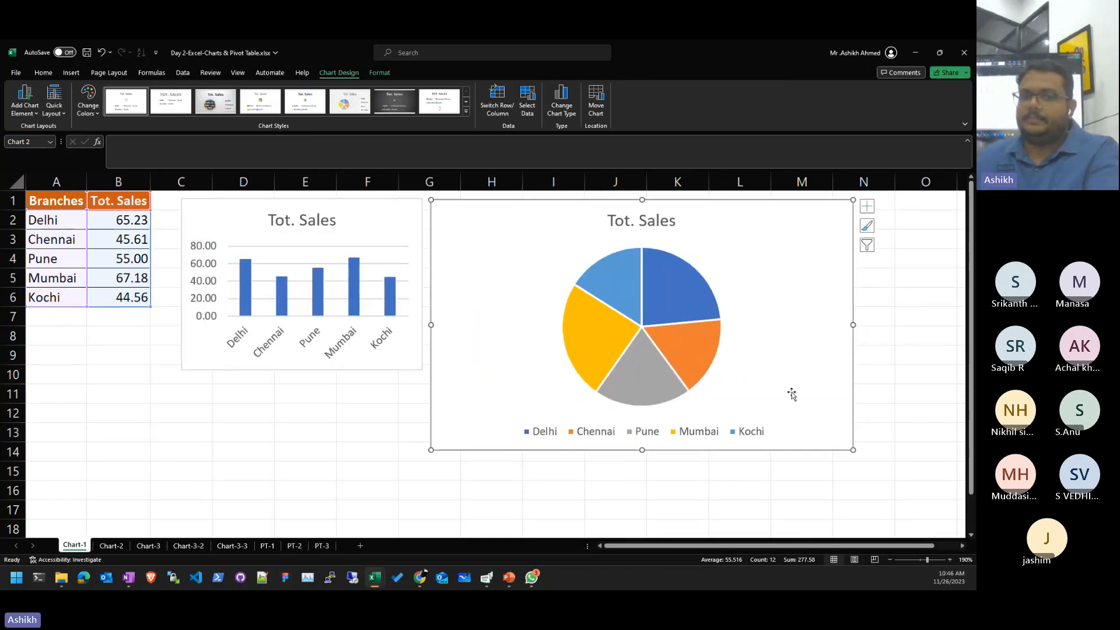
- Stretch the column chart taller and make the pie chart narrower
click(361, 365)
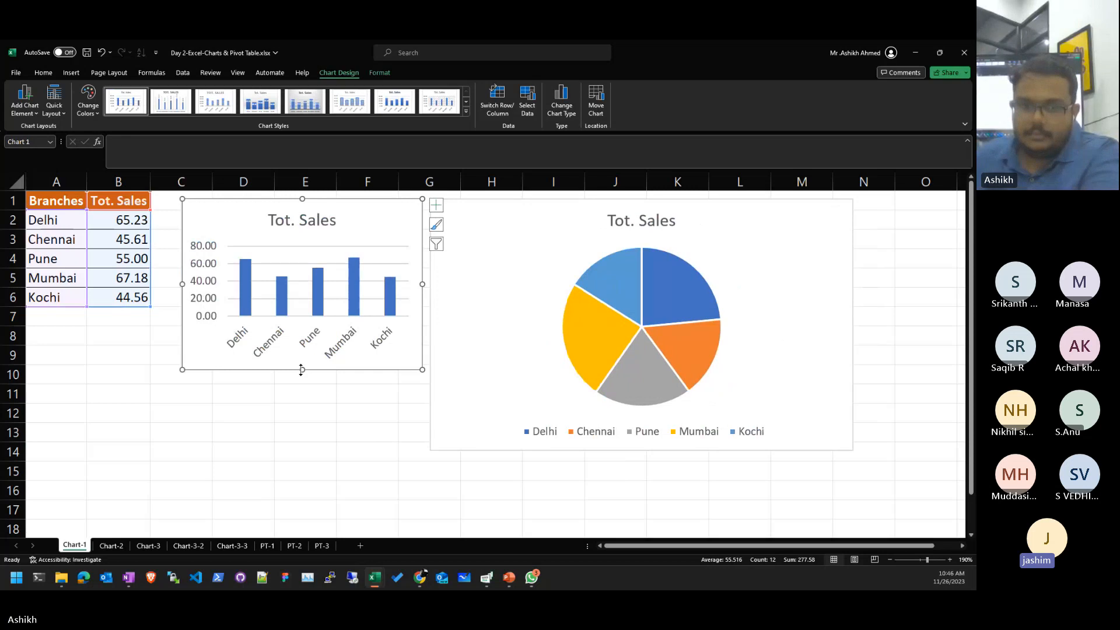
drag(301, 369, 302, 445)
click(812, 395)
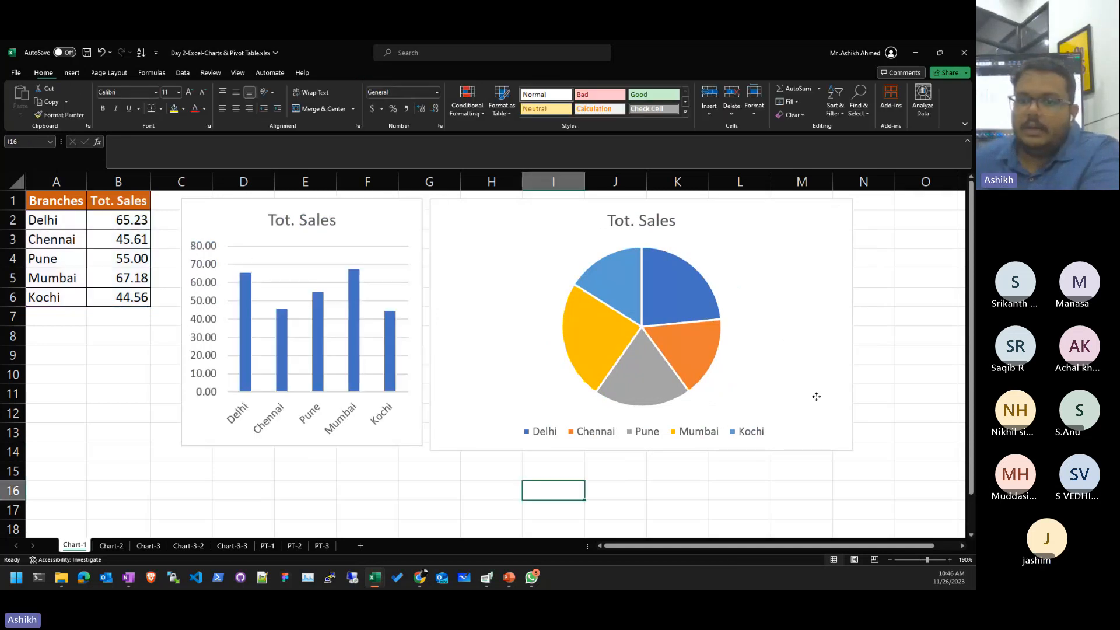
drag(852, 325, 677, 325)
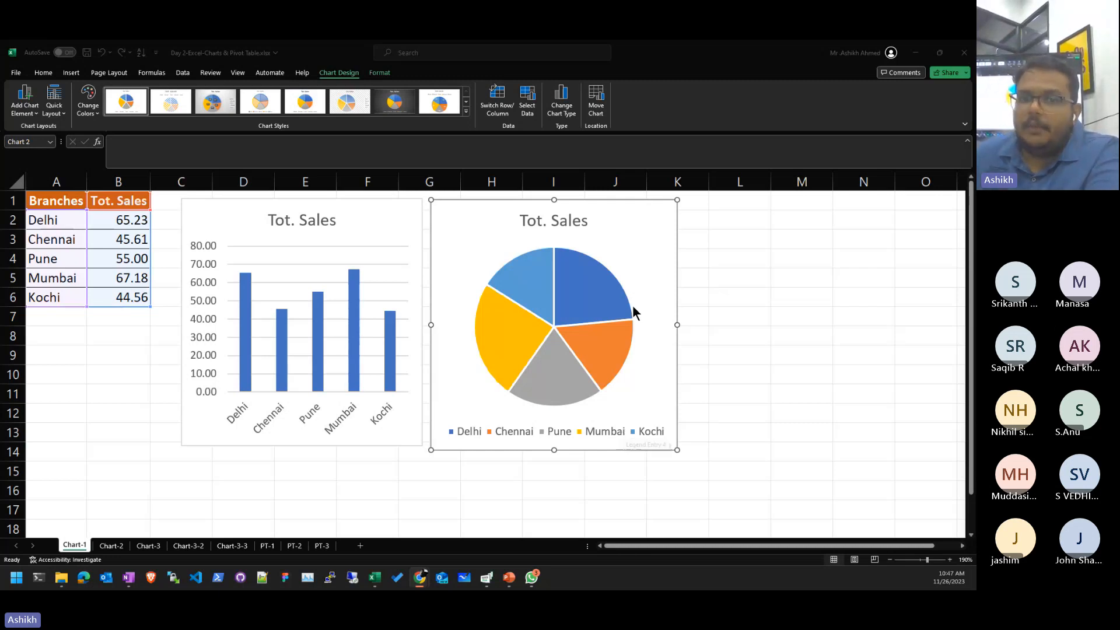
- Rename the pie chart title to 'Branch wise Sales'
click(605, 241)
click(583, 219)
triple_click(586, 216)
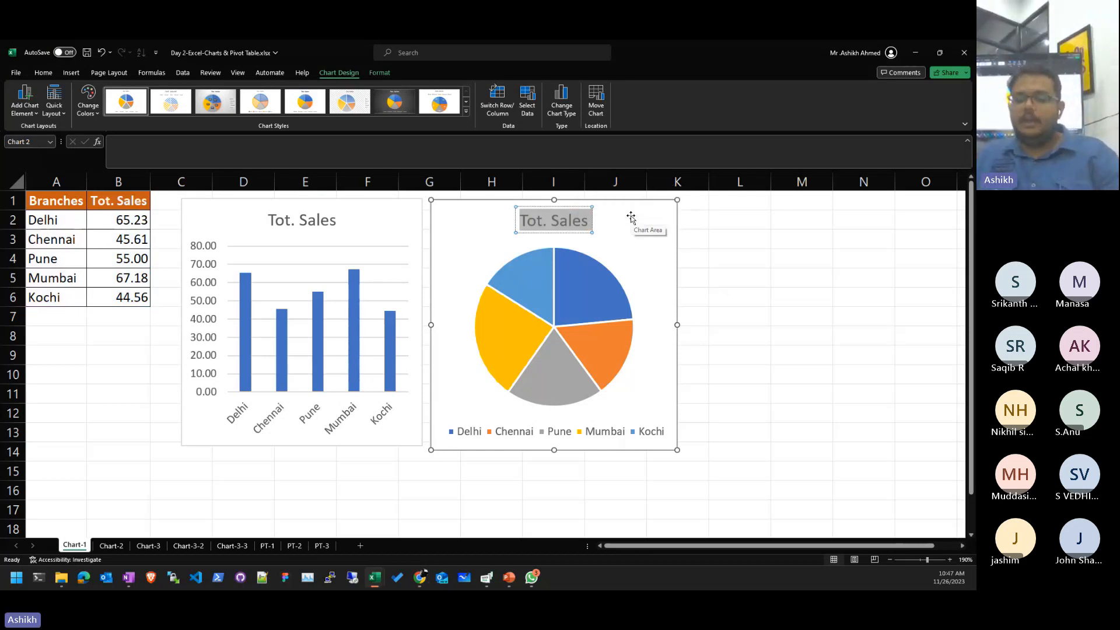
text(Branch wi)
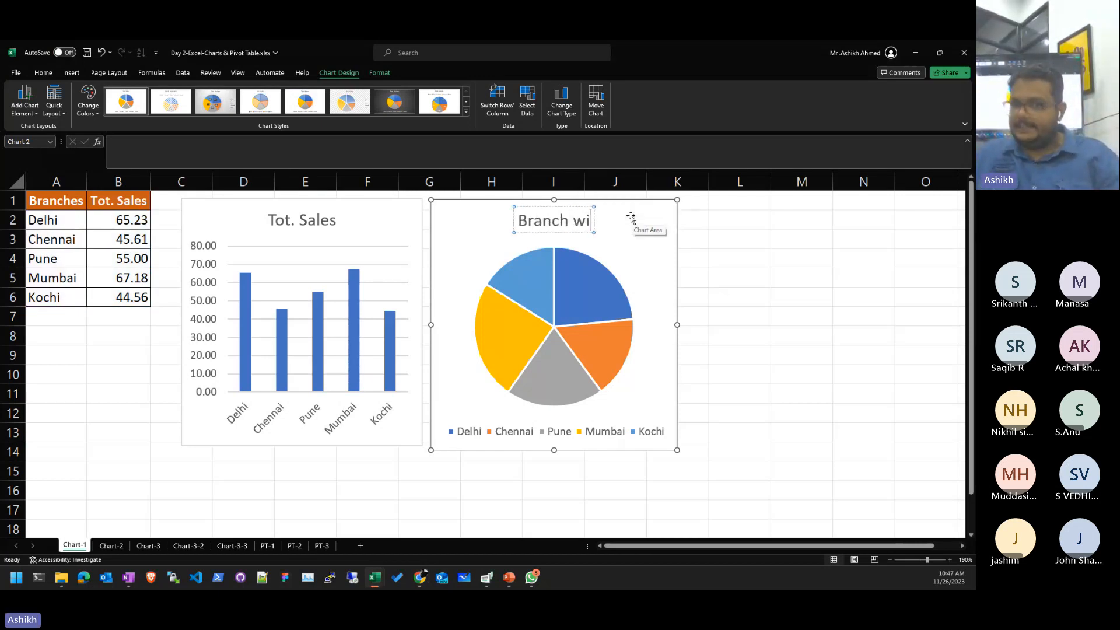
text(se Sales)
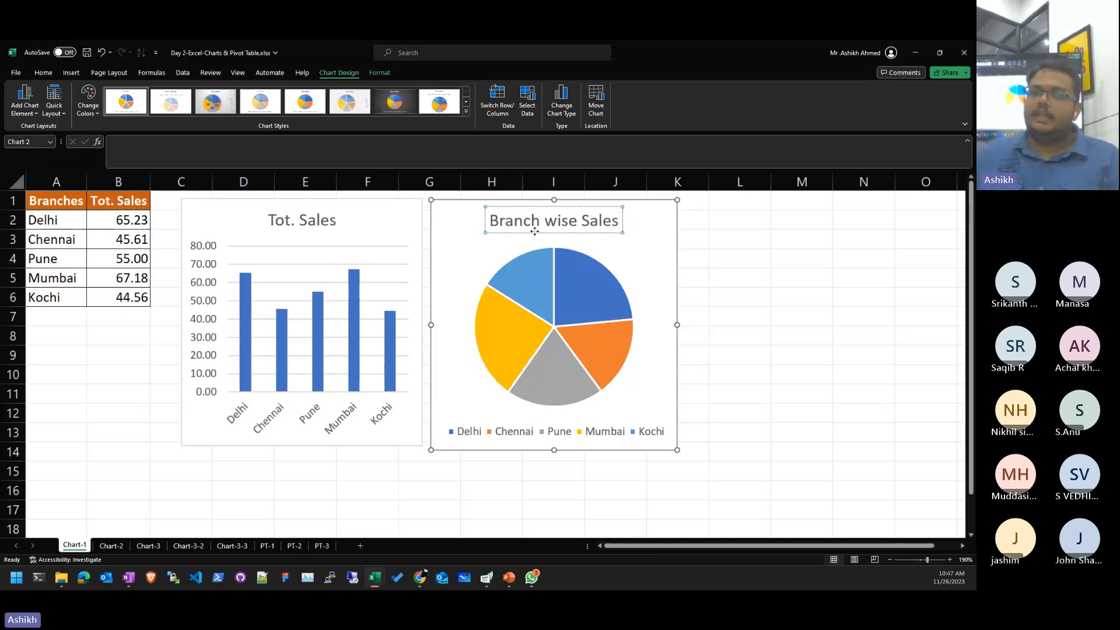
click(821, 257)
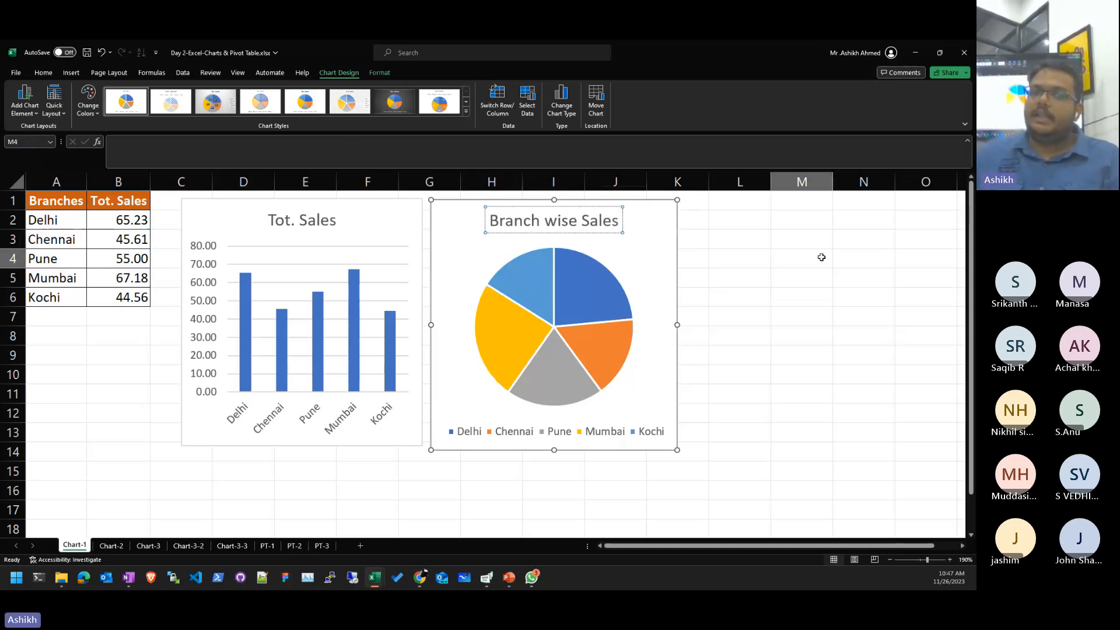
- Select the pie chart and bring up its Chart Design chart styles
click(535, 433)
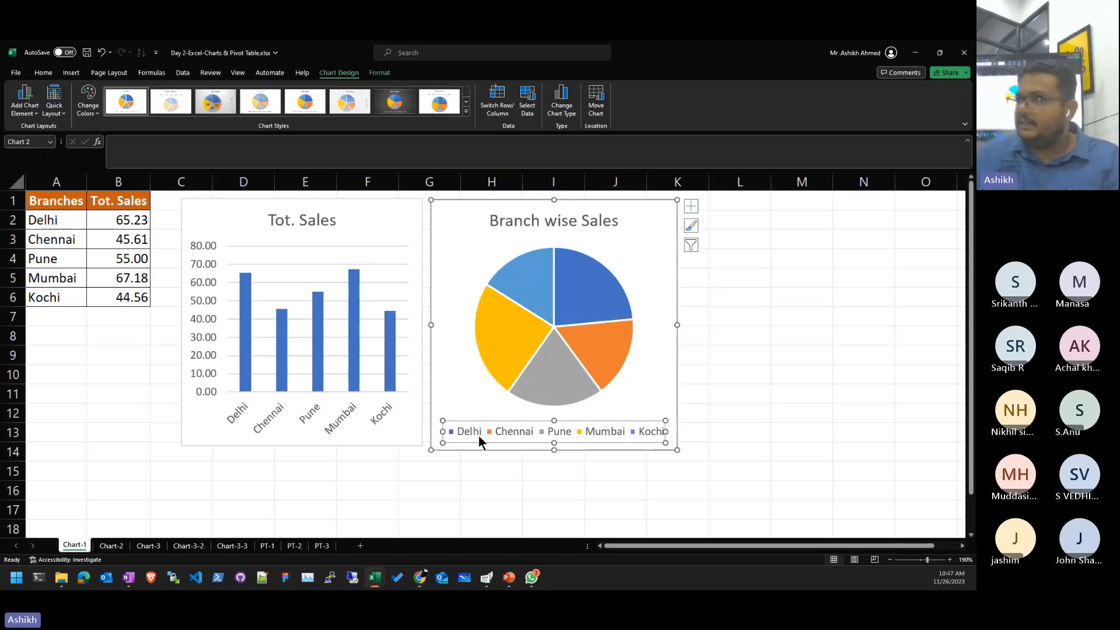
click(802, 300)
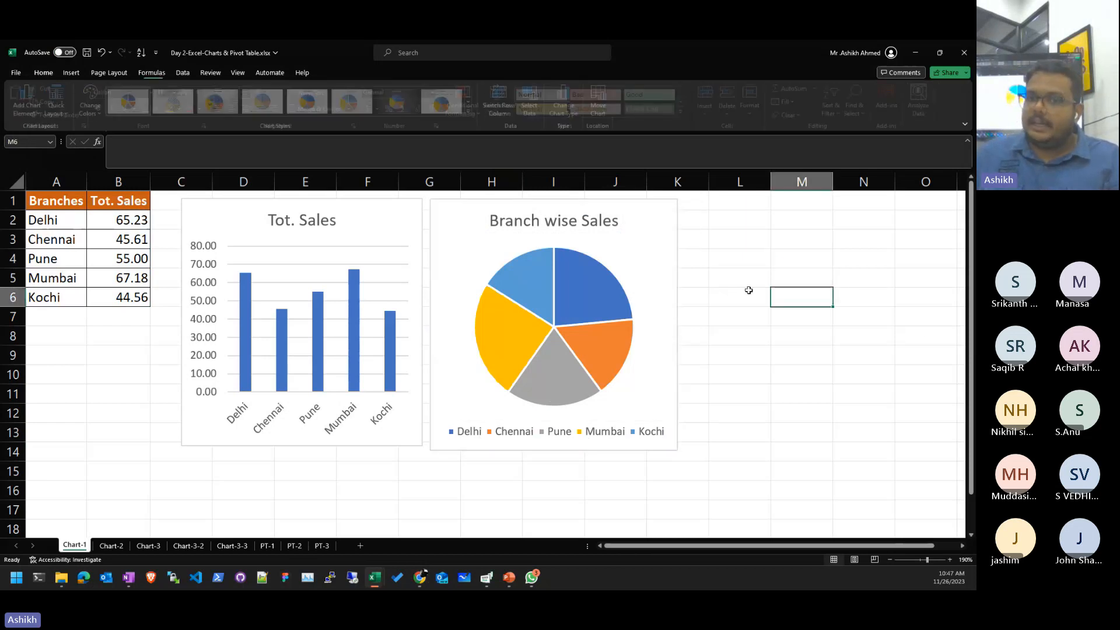
click(653, 248)
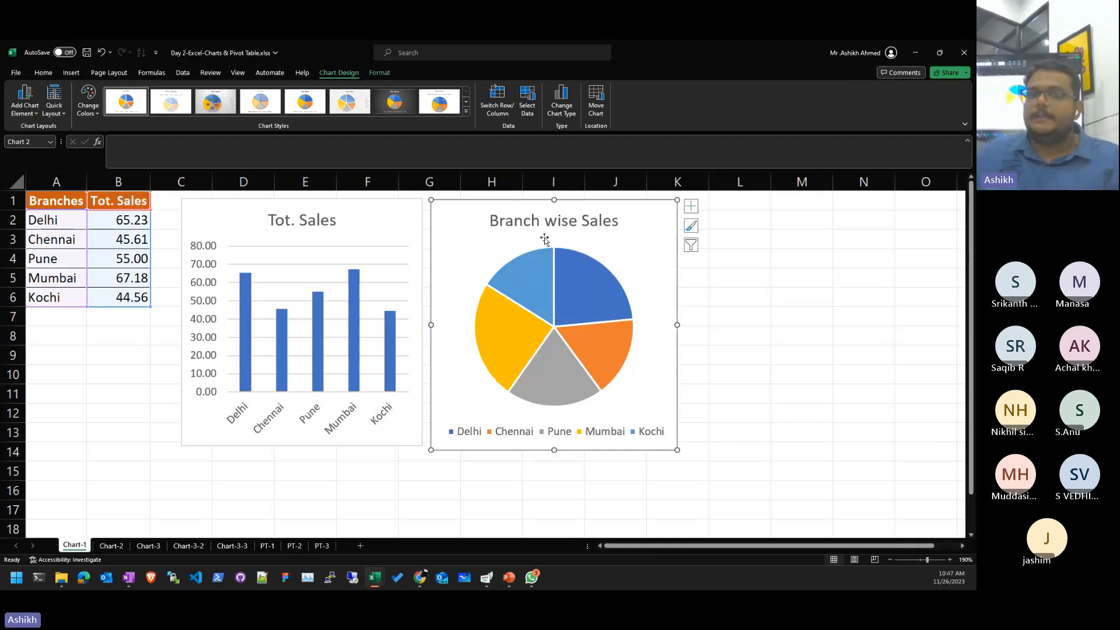
click(802, 278)
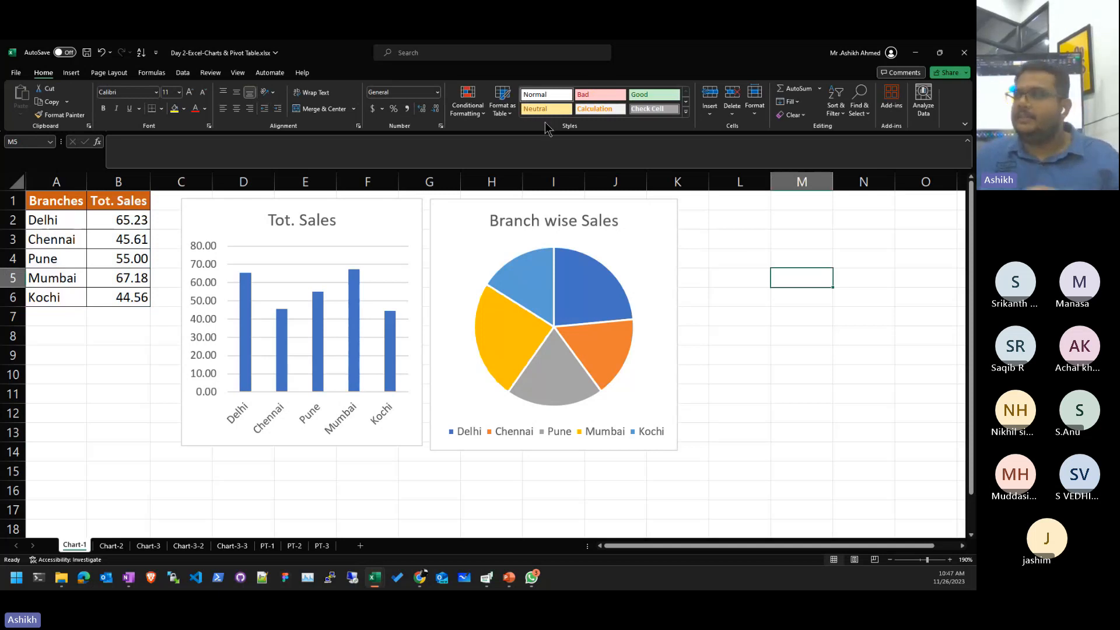
click(723, 354)
click(654, 241)
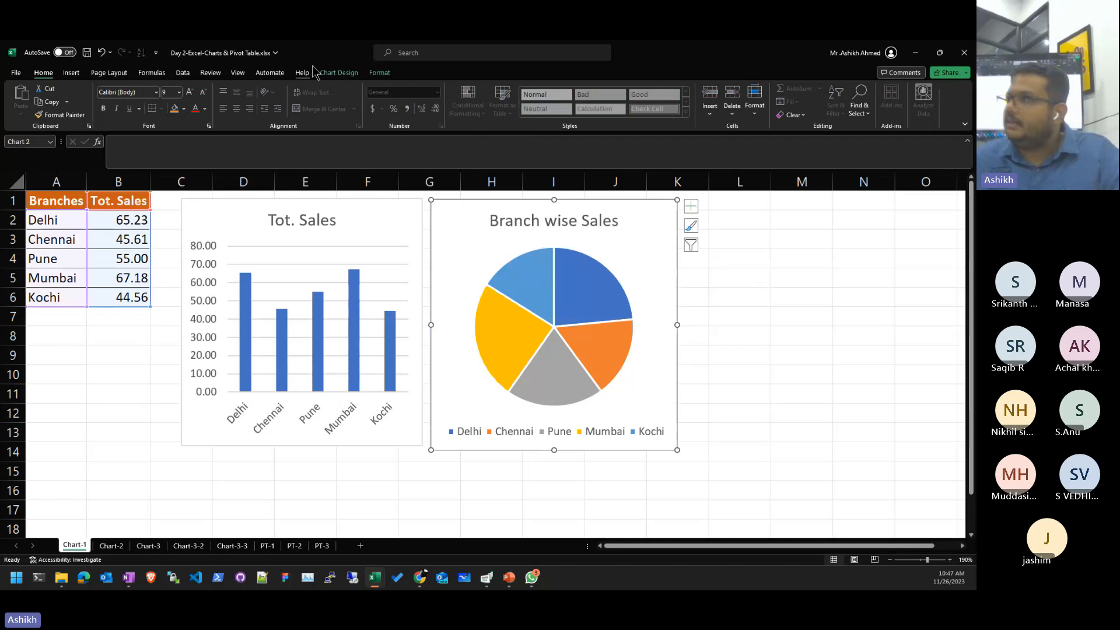
click(374, 80)
click(352, 80)
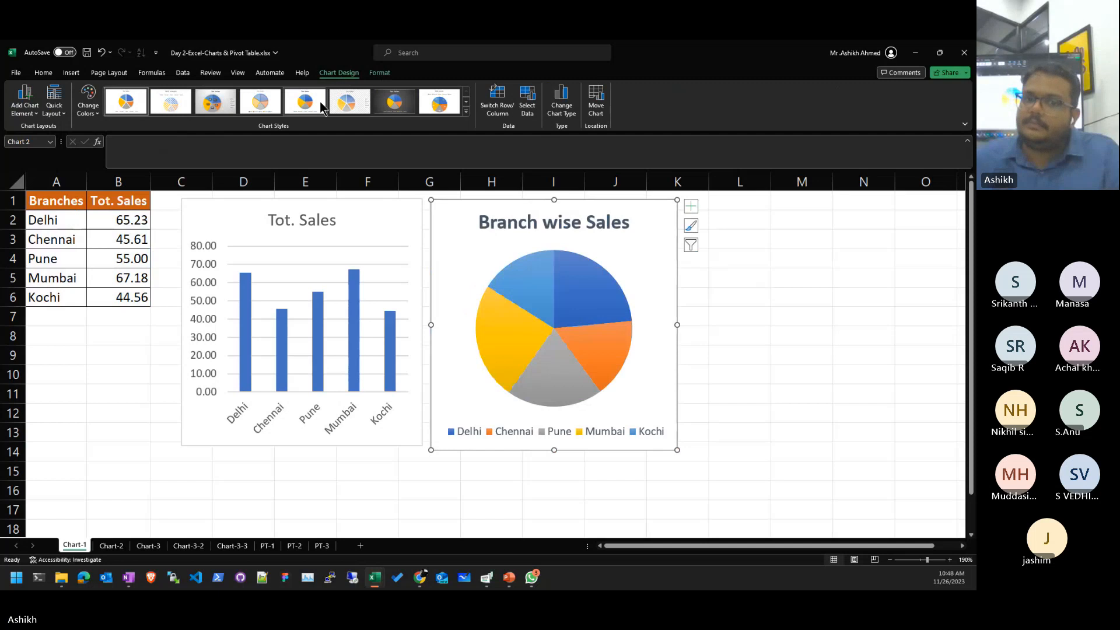
- Try the third, first, second, dark and legend-on-top chart styles on the pie chart
click(466, 111)
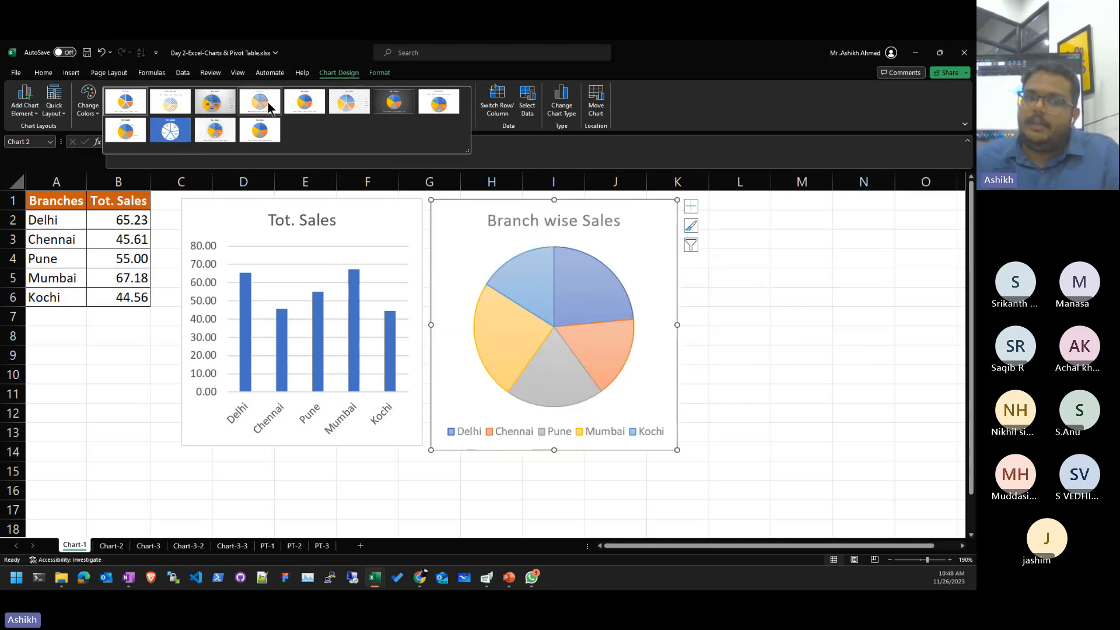
click(223, 106)
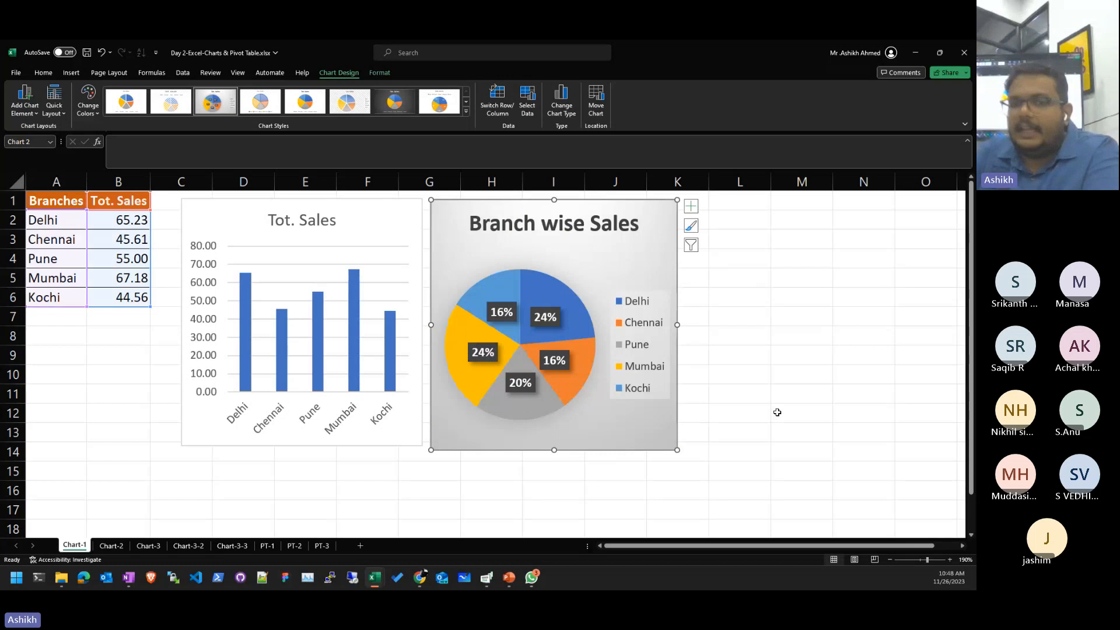
click(129, 110)
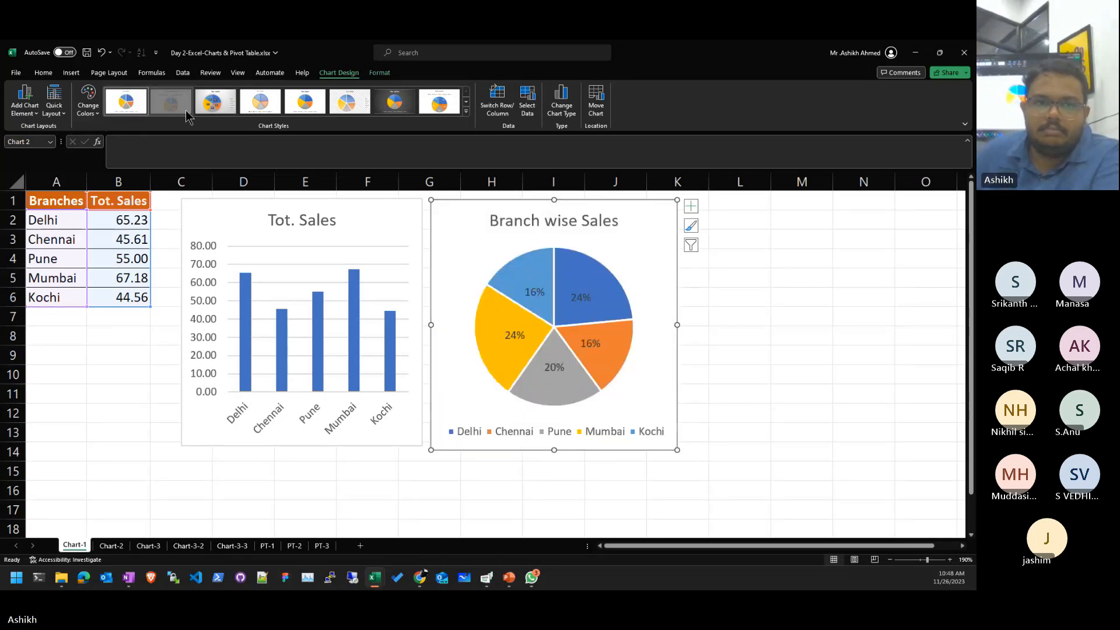
click(163, 103)
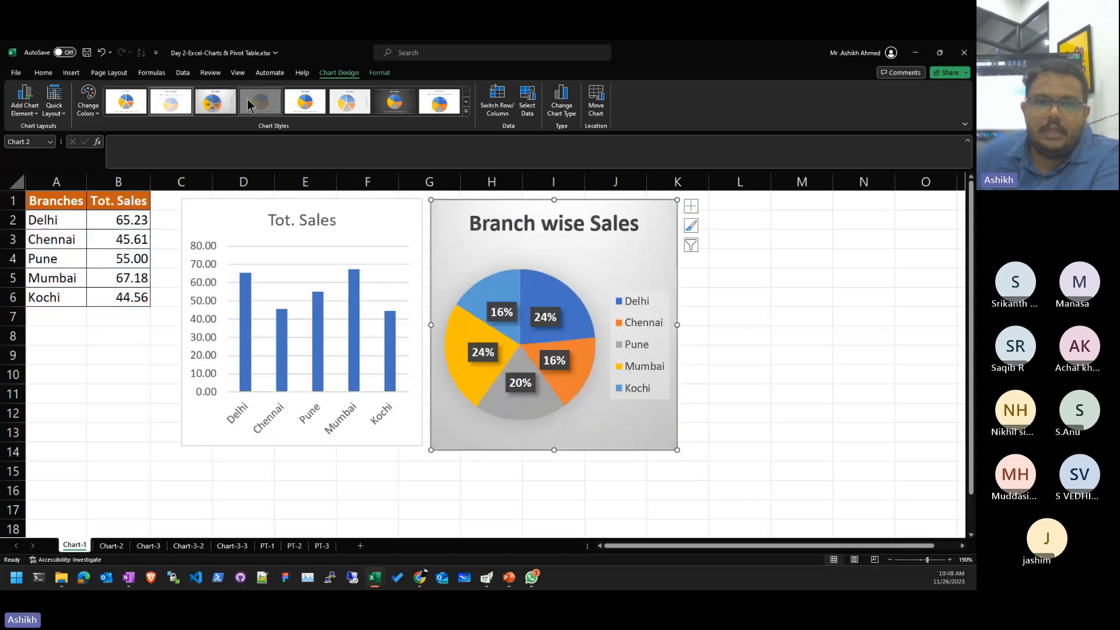
click(394, 102)
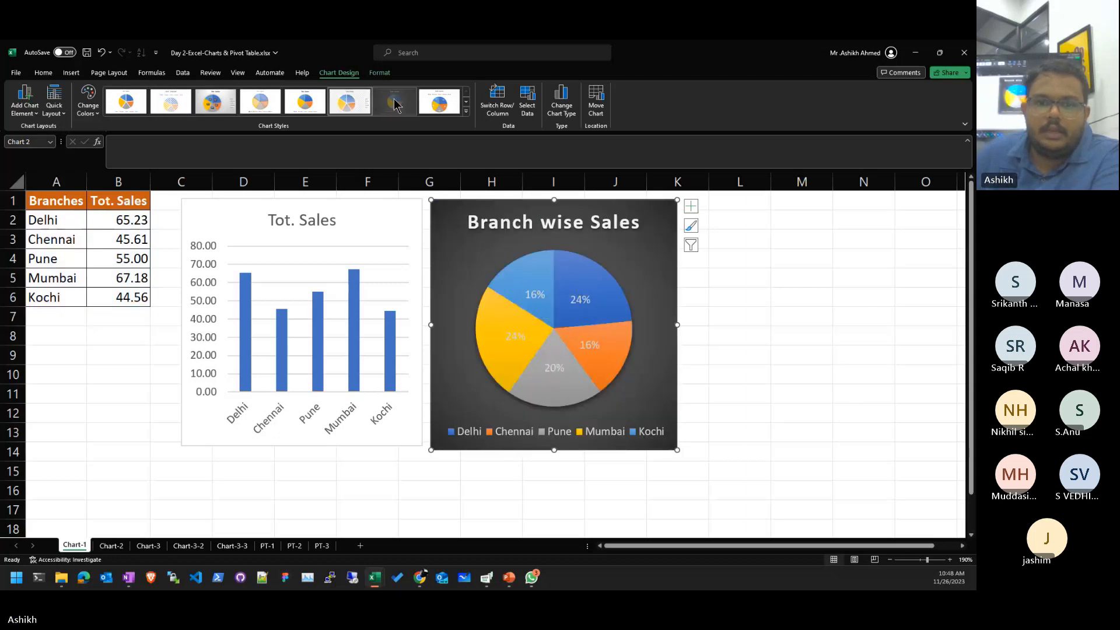
click(445, 106)
- Delete the Branch wise Sales pie chart
click(801, 452)
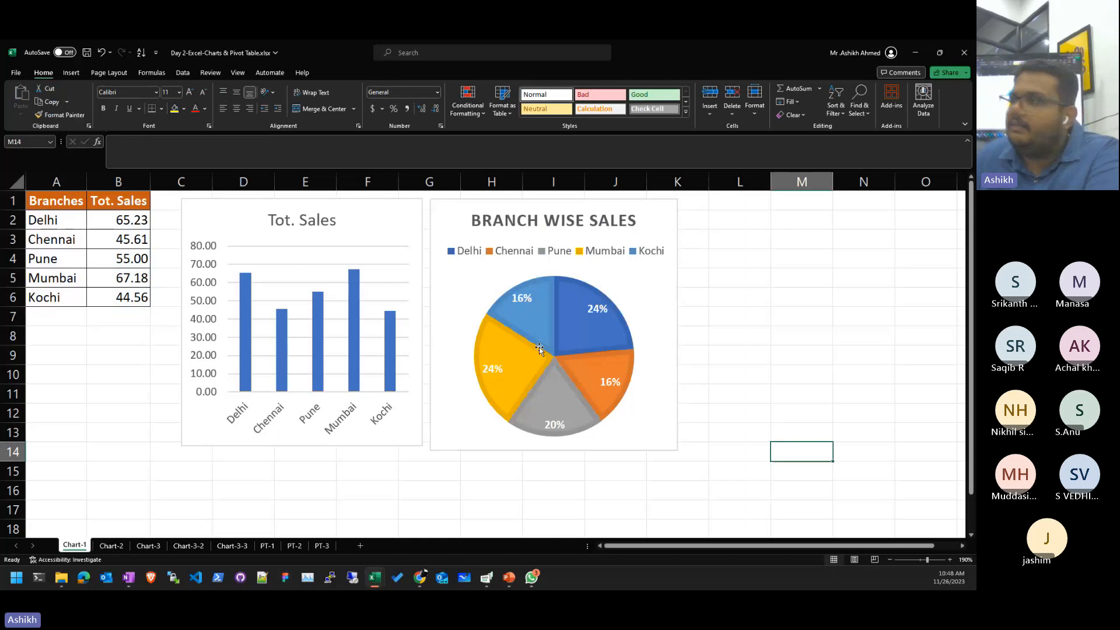
click(516, 395)
key(Delete)
click(723, 397)
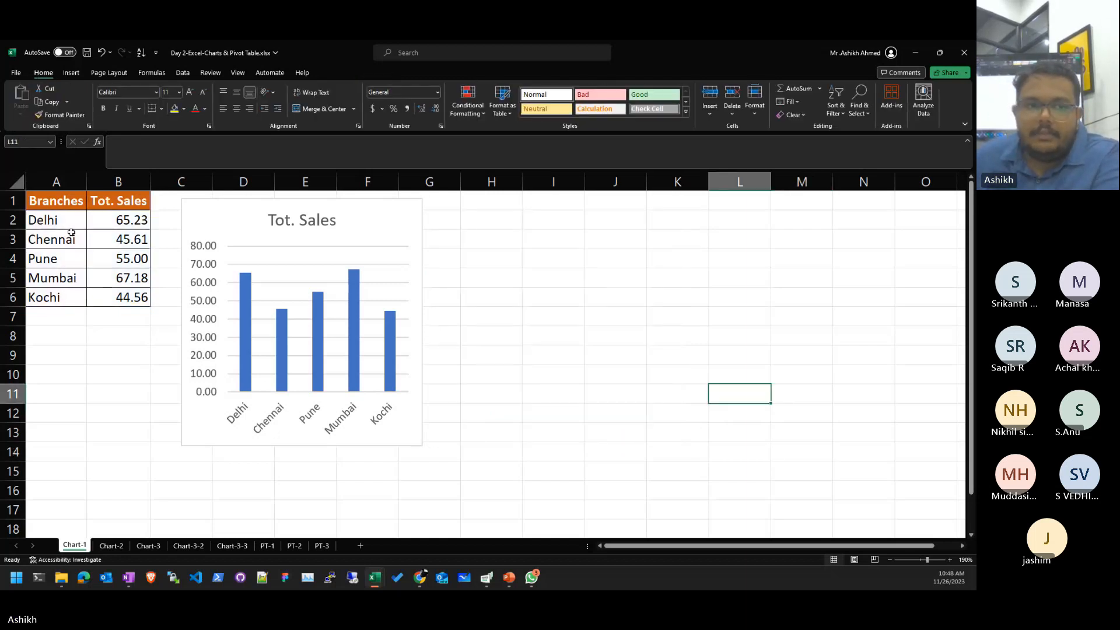
- Change Mumbai's sales in B5 to 77
click(36, 188)
click(120, 239)
drag(57, 202, 142, 295)
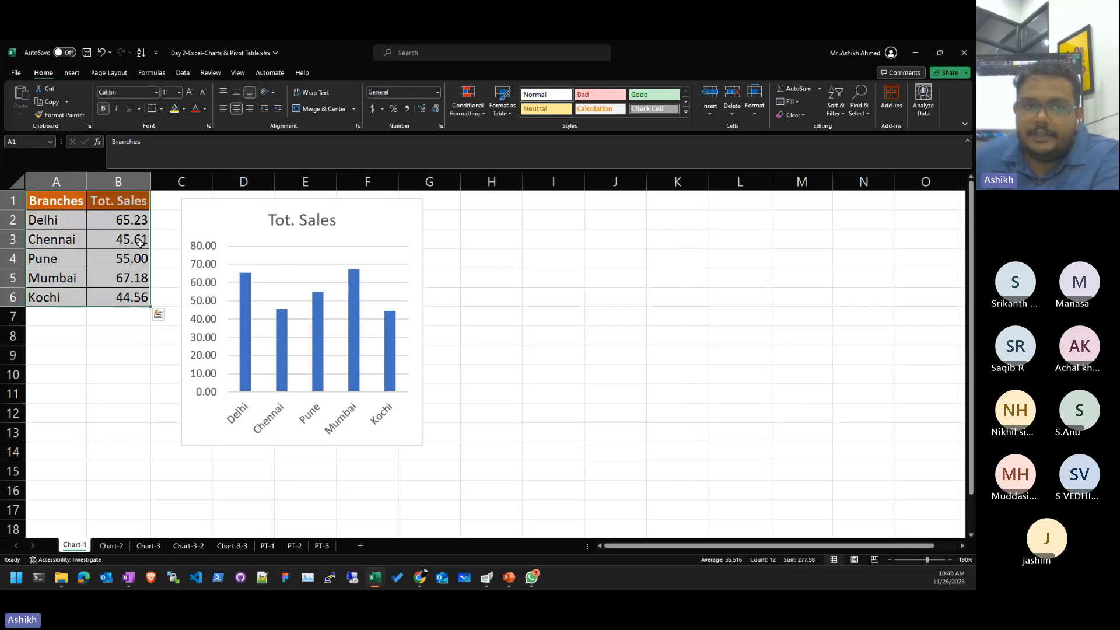
click(79, 74)
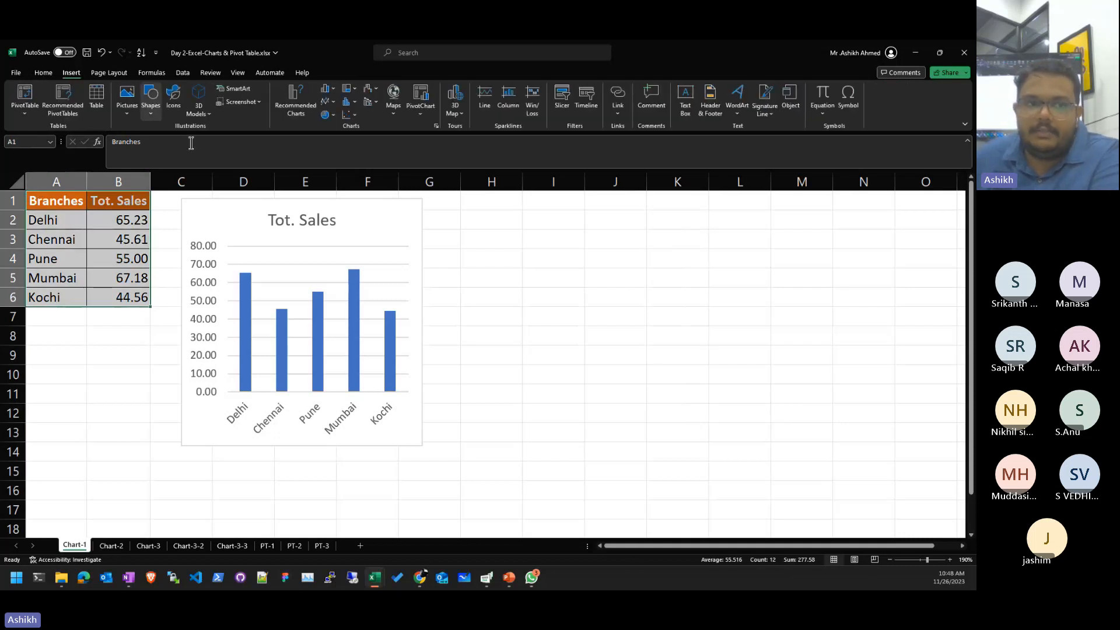
click(116, 393)
click(125, 279)
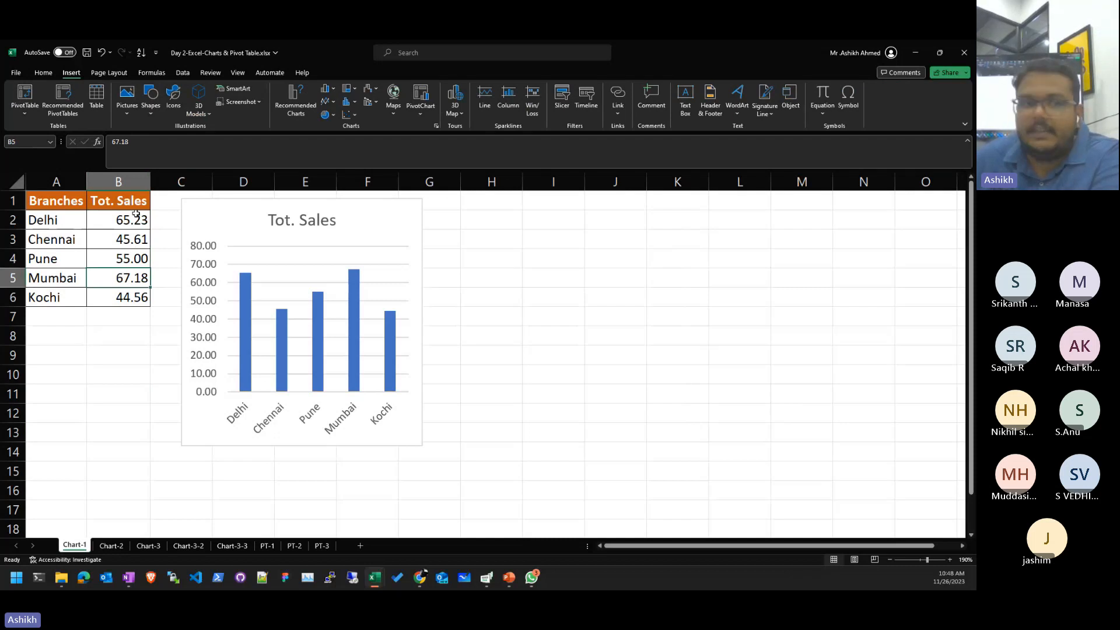
text(77)
key(Return)
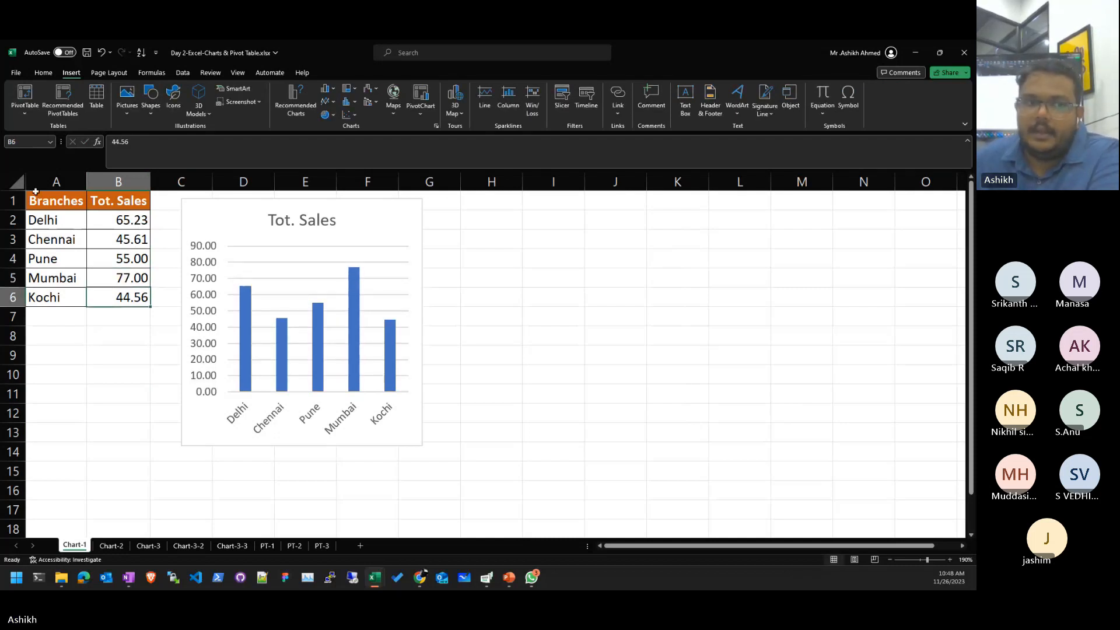
- Insert a 2-D Pie chart of A1:B6 and place it right of the column chart
drag(36, 191, 150, 305)
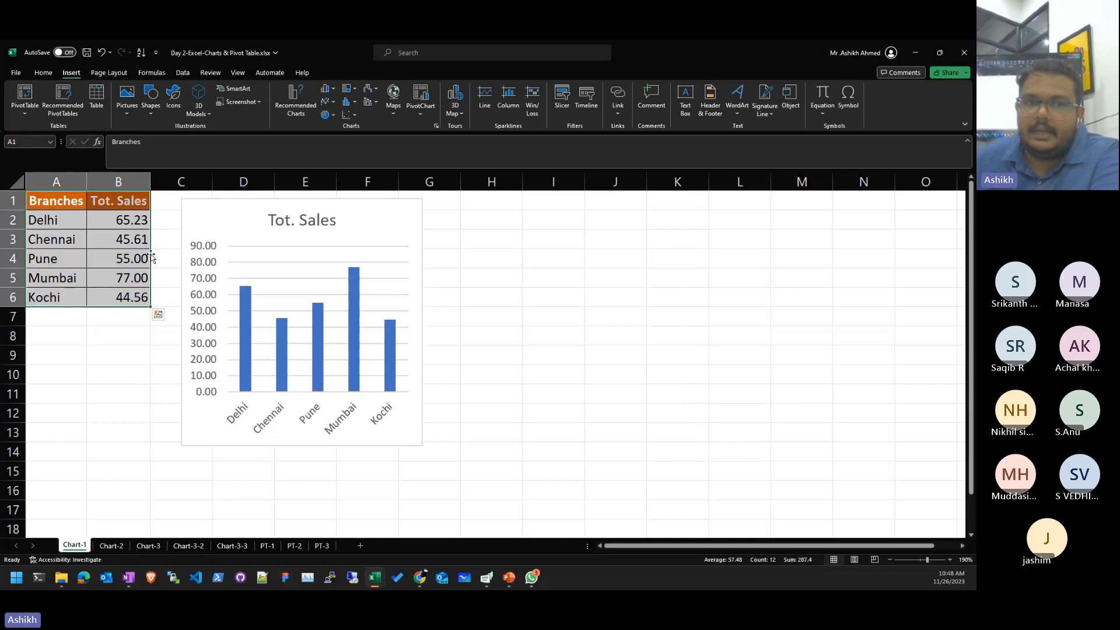
click(328, 114)
click(335, 151)
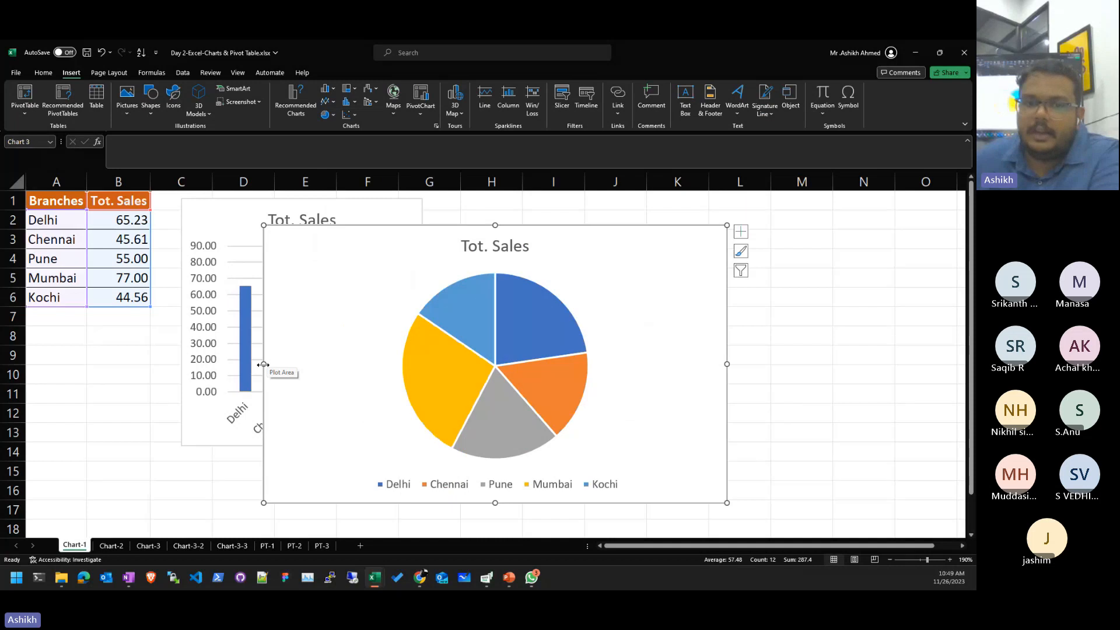
drag(266, 374, 438, 389)
drag(685, 280, 729, 251)
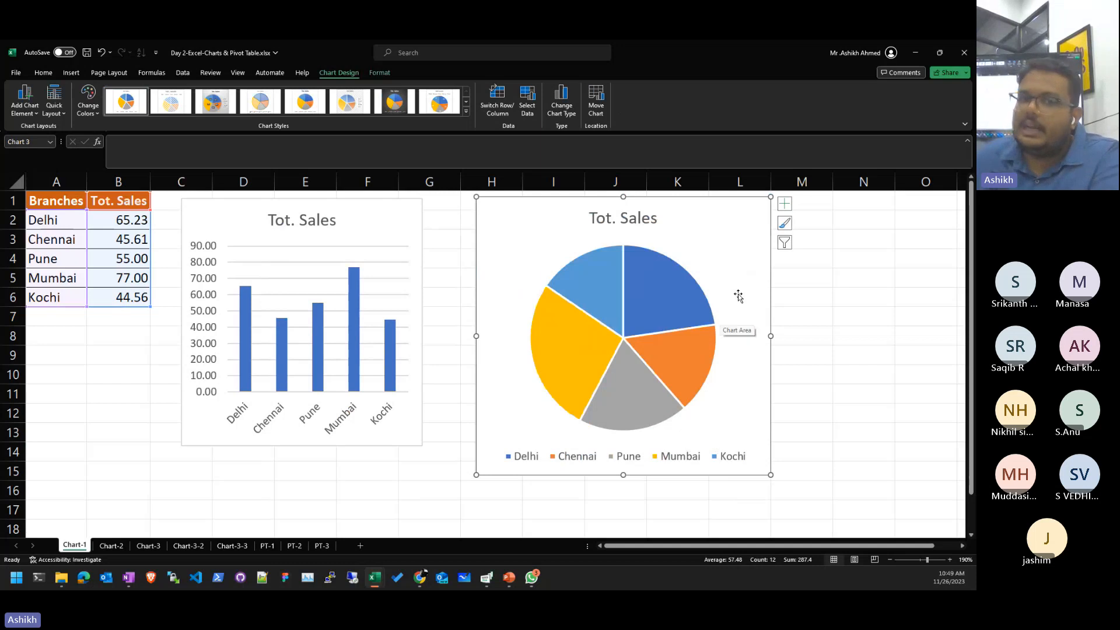
- Widen the column chart so its branch labels lie horizontal
click(417, 290)
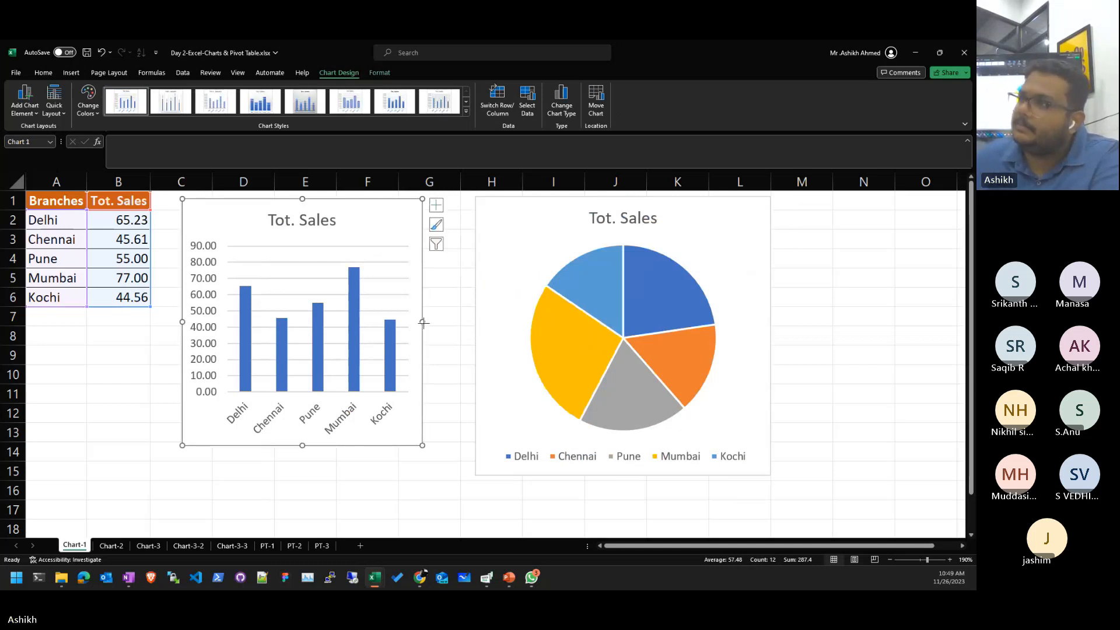
drag(424, 323, 458, 322)
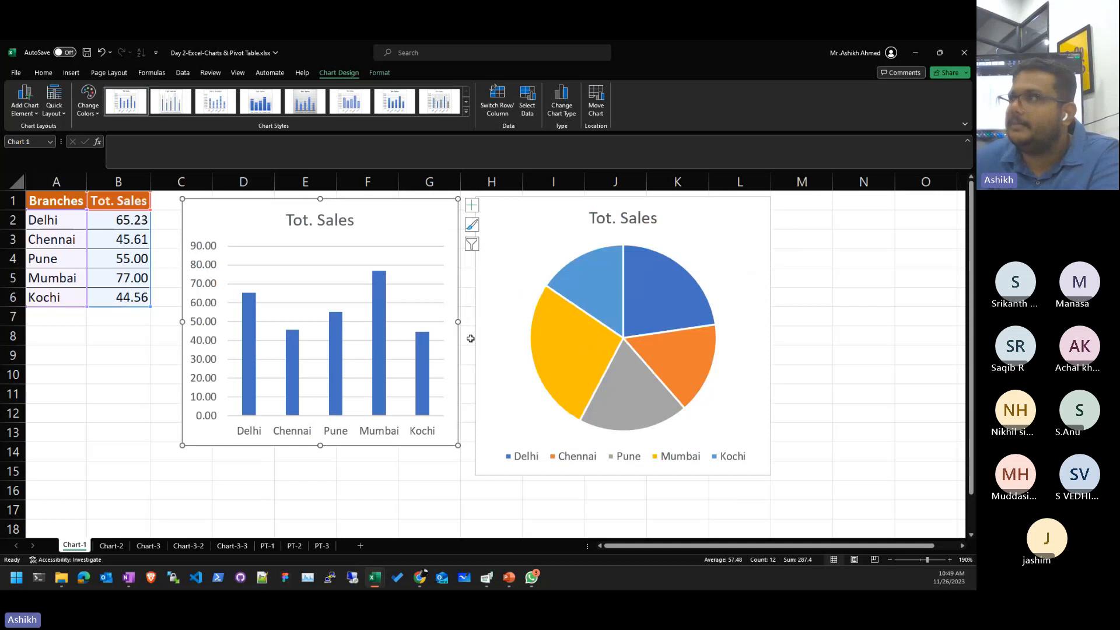
click(761, 272)
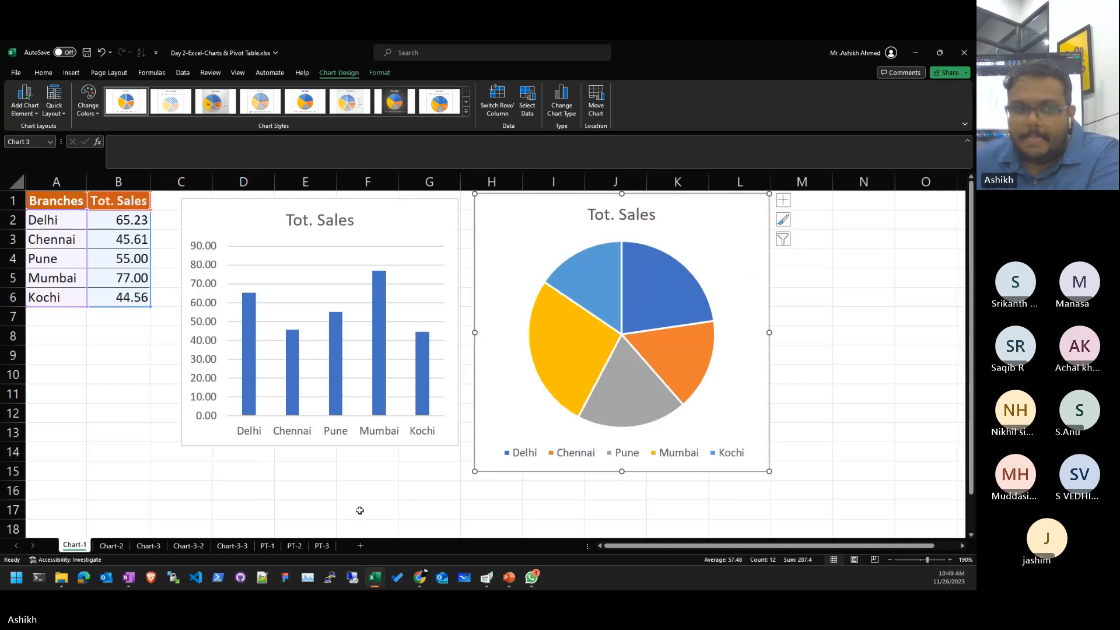
- Glance at Chart-2, then return to Chart-1 and select the branch names and sales
click(111, 546)
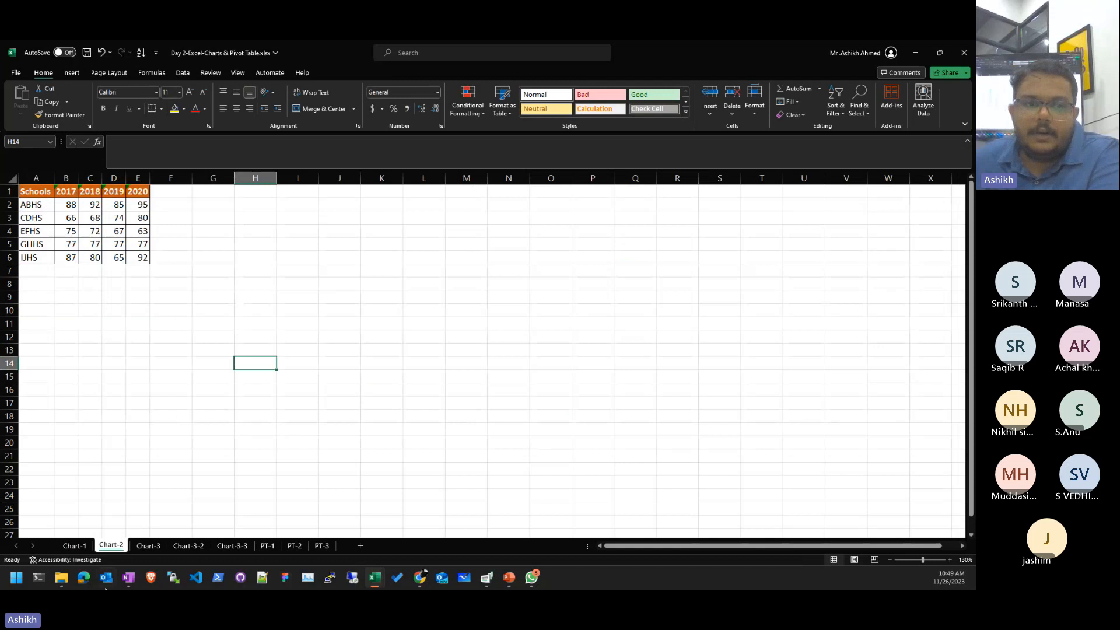
click(75, 546)
click(57, 204)
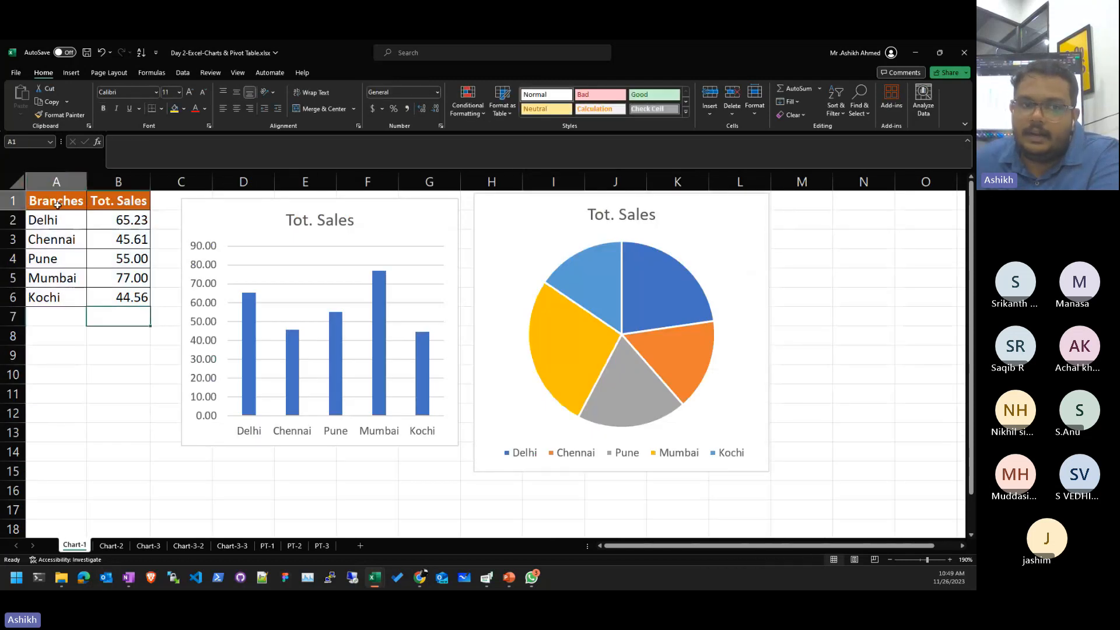
drag(57, 204, 63, 294)
drag(143, 202, 127, 295)
click(120, 355)
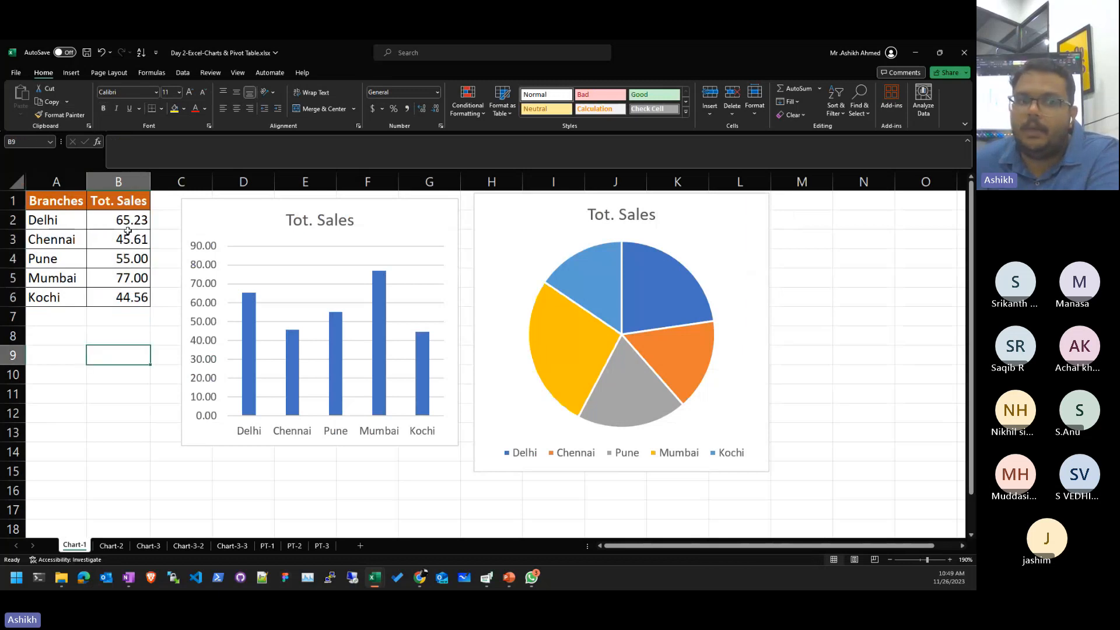
- On Chart-2, select the Schools table A1:E6 with its 2017–2020 scores
click(124, 548)
ctrl+scroll(92, 234, up, 5)
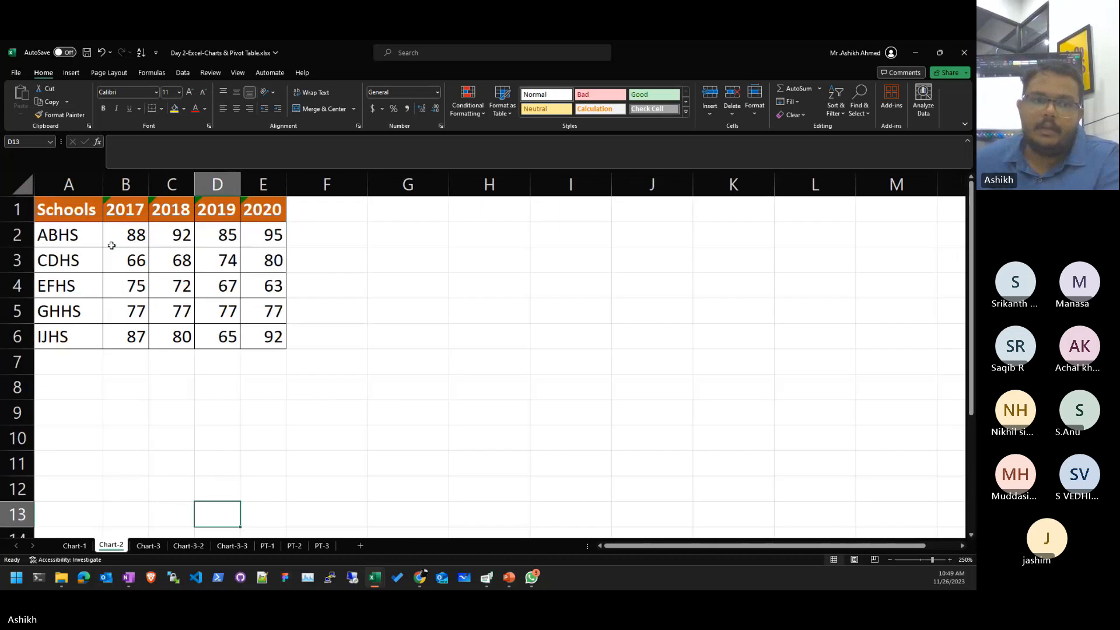
scroll(169, 322, down, 1)
scroll(169, 322, up, 1)
ctrl+scroll(222, 304, up, 4)
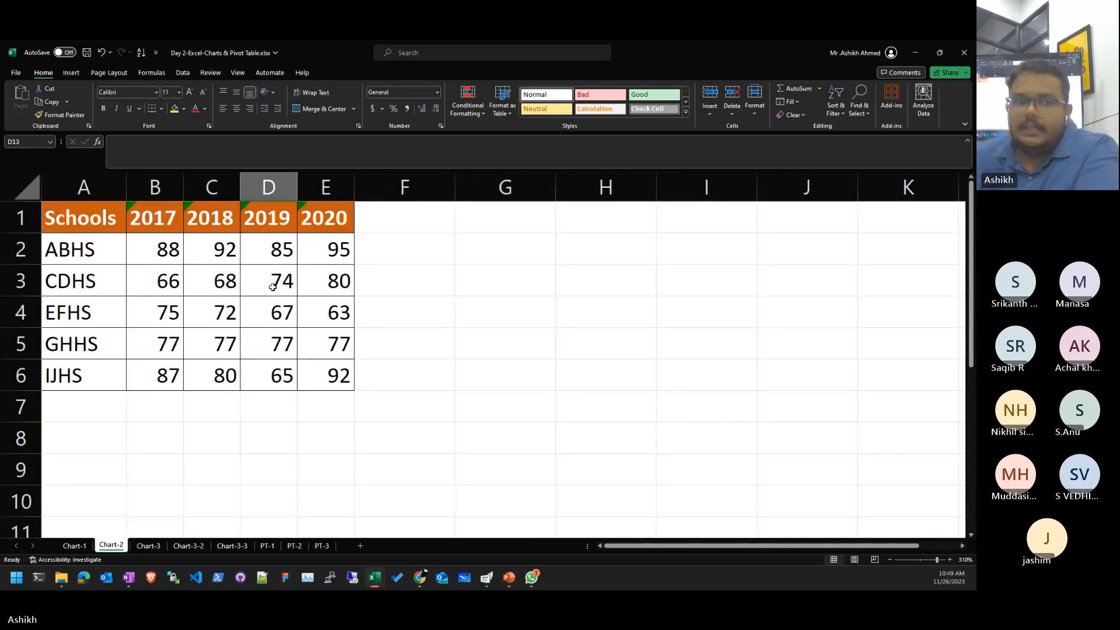
drag(166, 221, 290, 404)
click(364, 407)
click(158, 188)
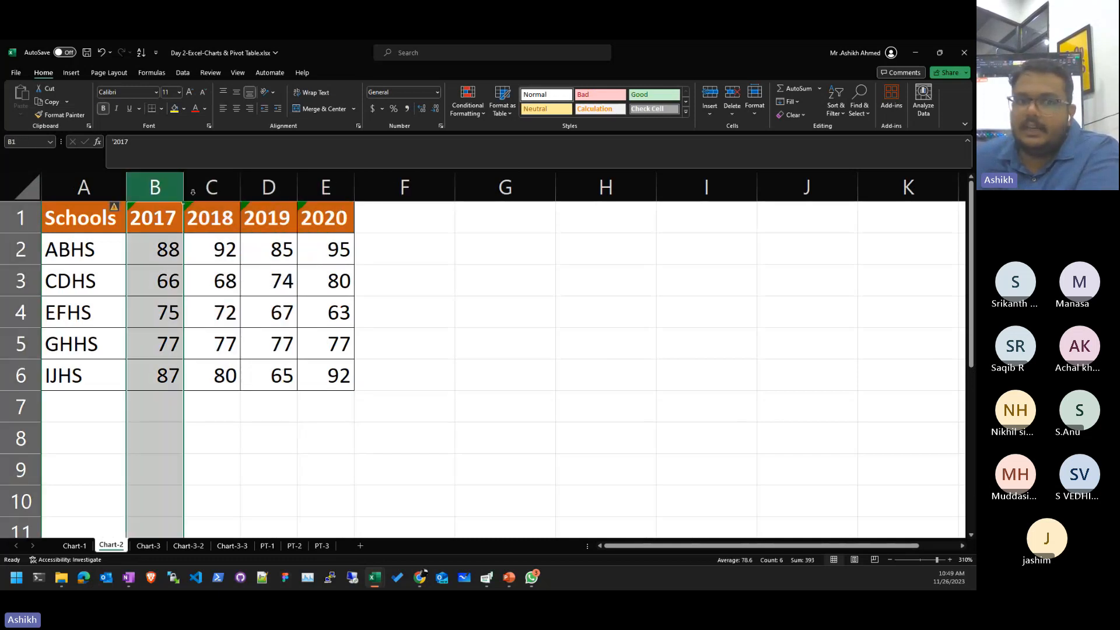
click(192, 191)
click(306, 180)
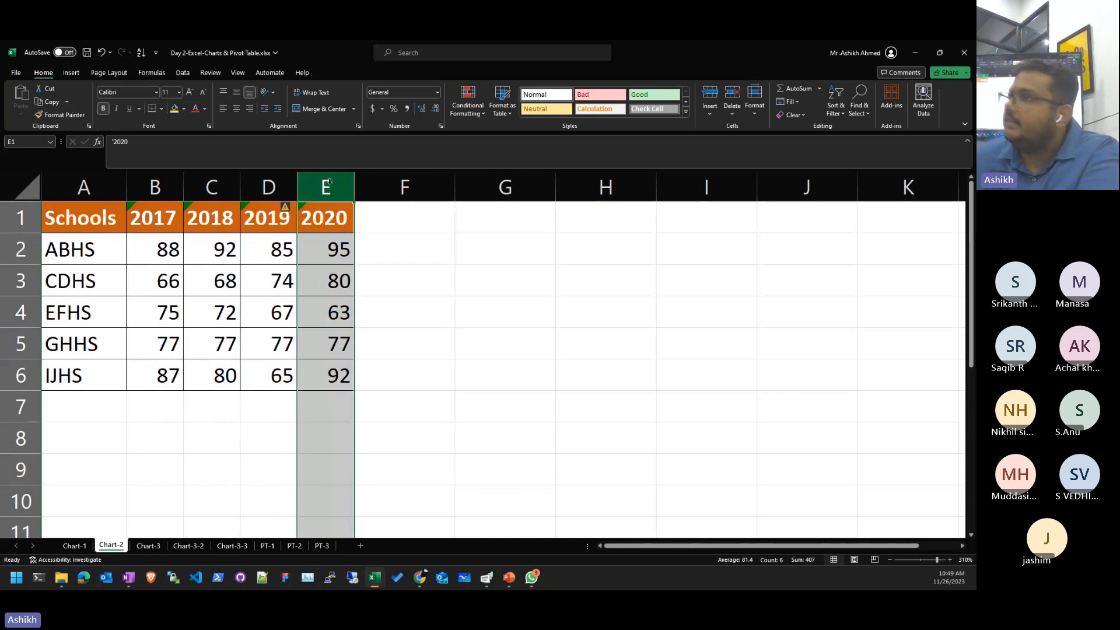
click(423, 345)
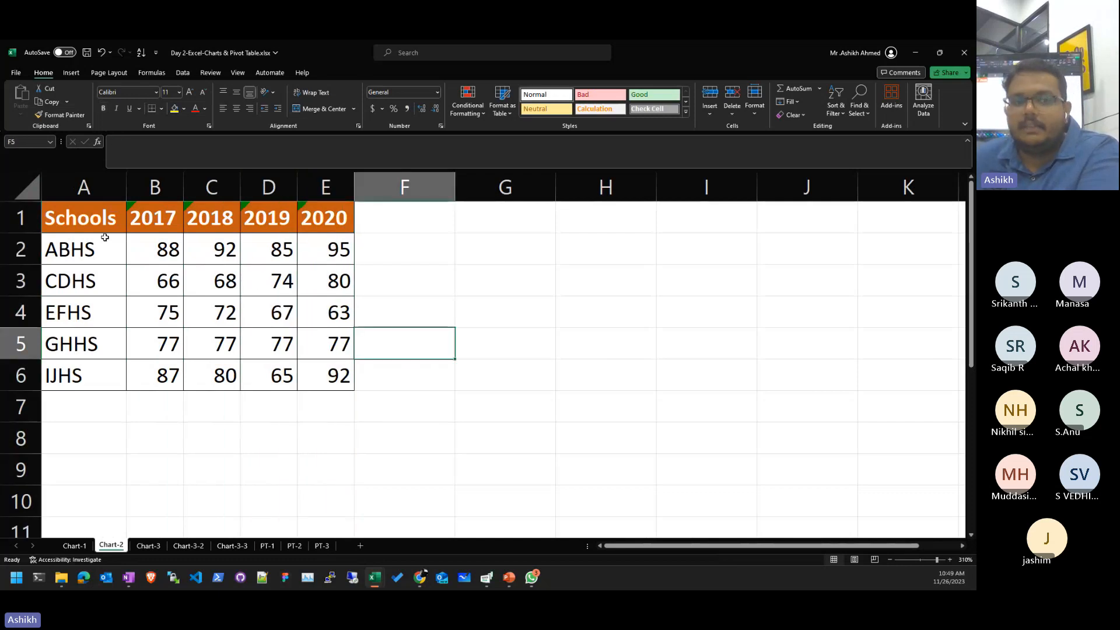
drag(105, 229, 314, 384)
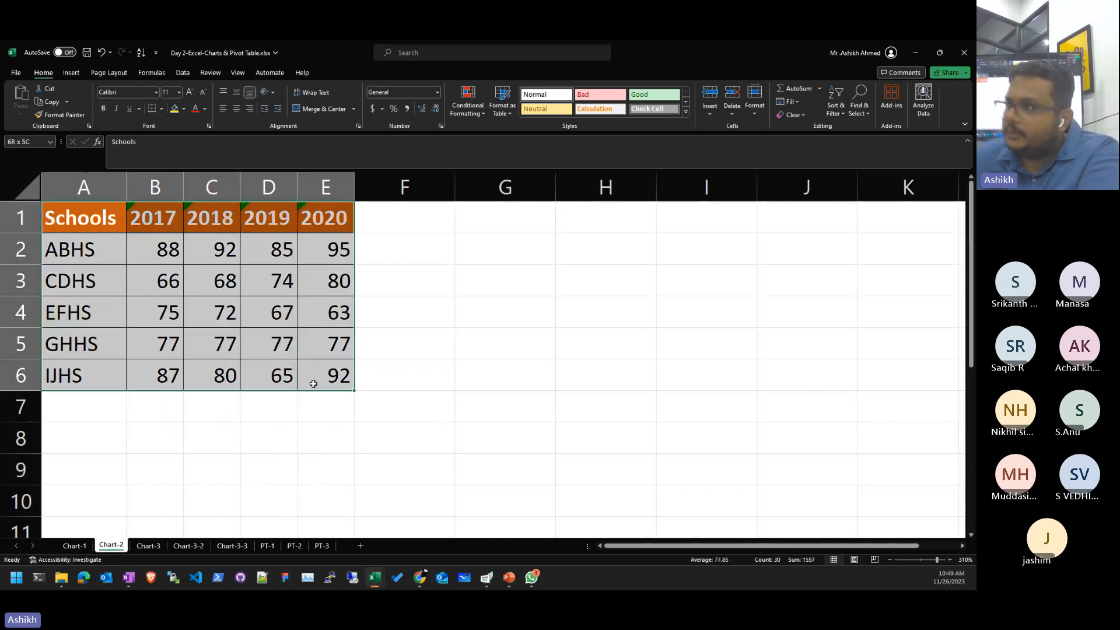
- Insert a clustered column chart of the school scores
click(74, 74)
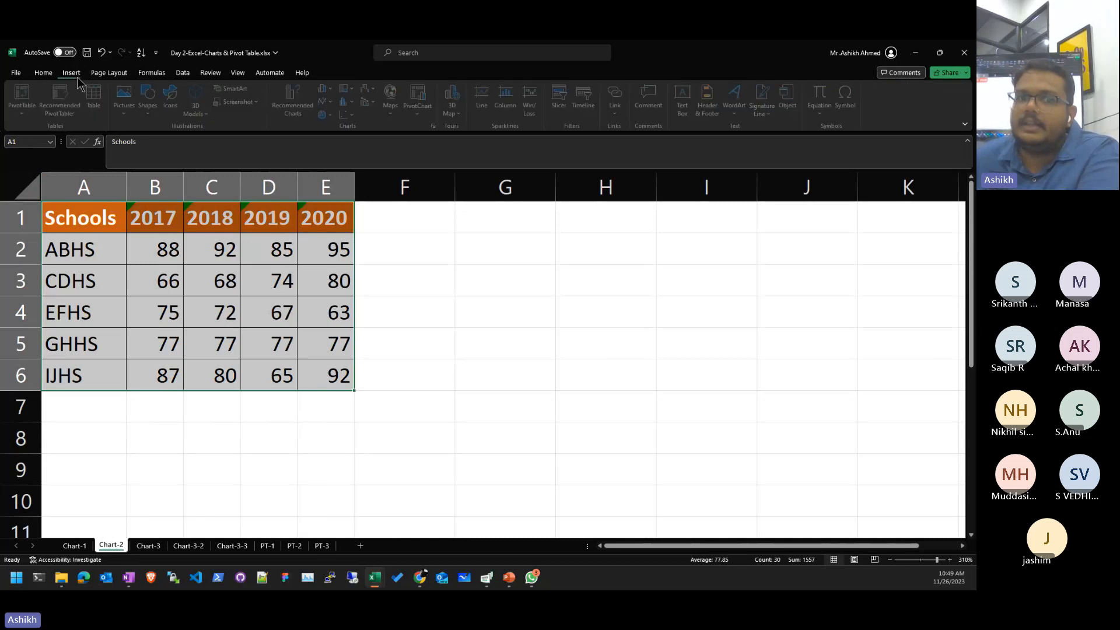
click(326, 89)
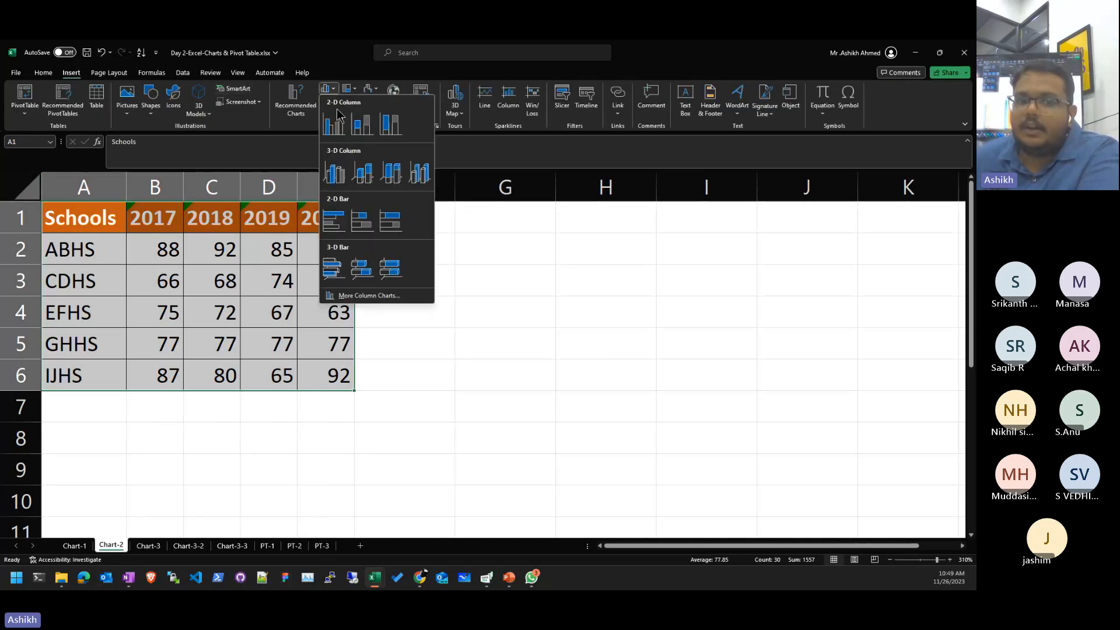
click(334, 121)
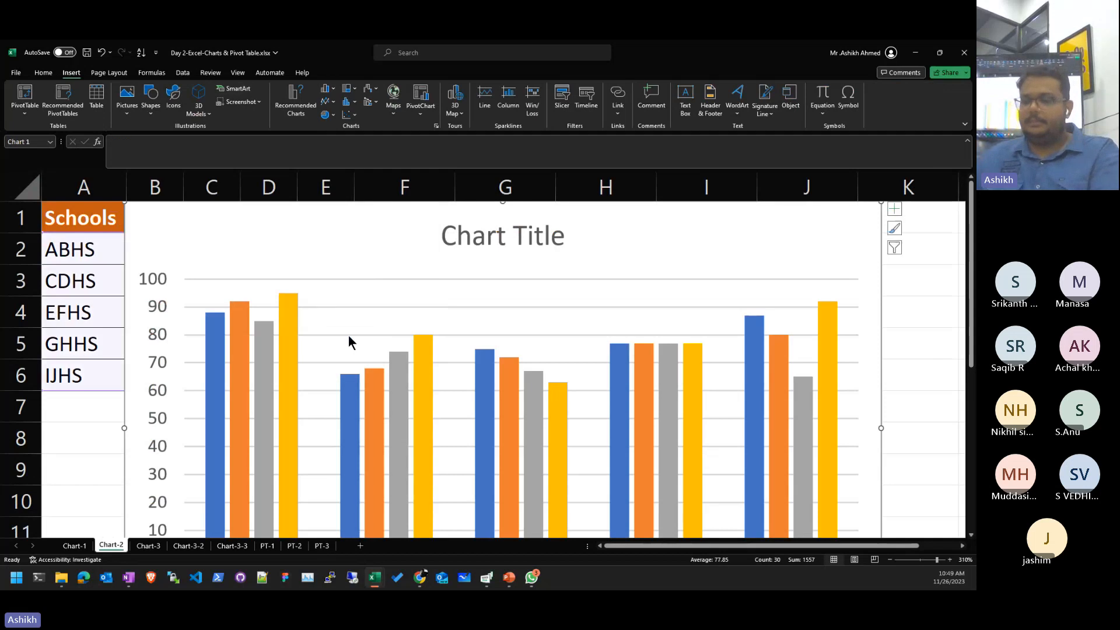
scroll(350, 344, down, 6)
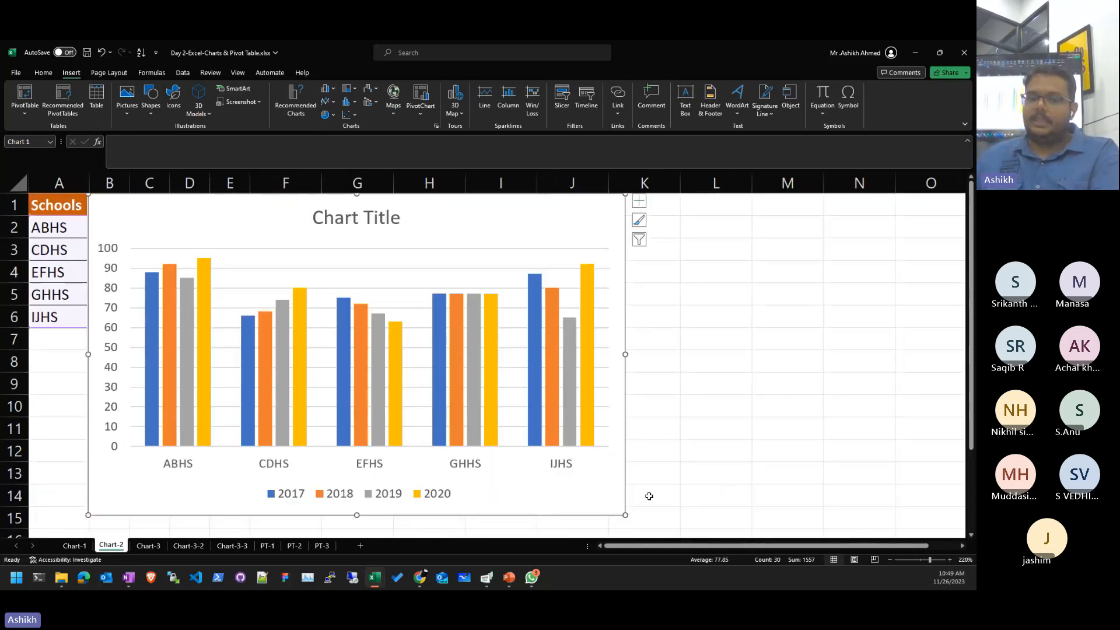
- Shrink the chart and place it to the right of the Schools table
drag(625, 514, 493, 432)
drag(393, 216, 624, 219)
click(901, 359)
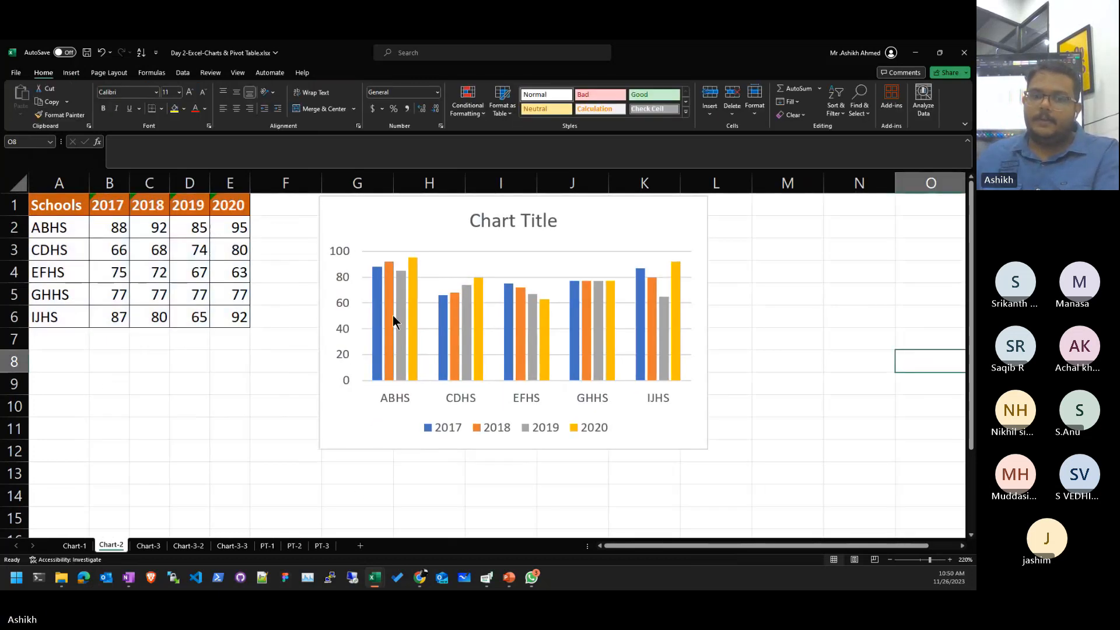
ctrl+scroll(394, 315, up, 1)
ctrl+scroll(319, 384, up, 1)
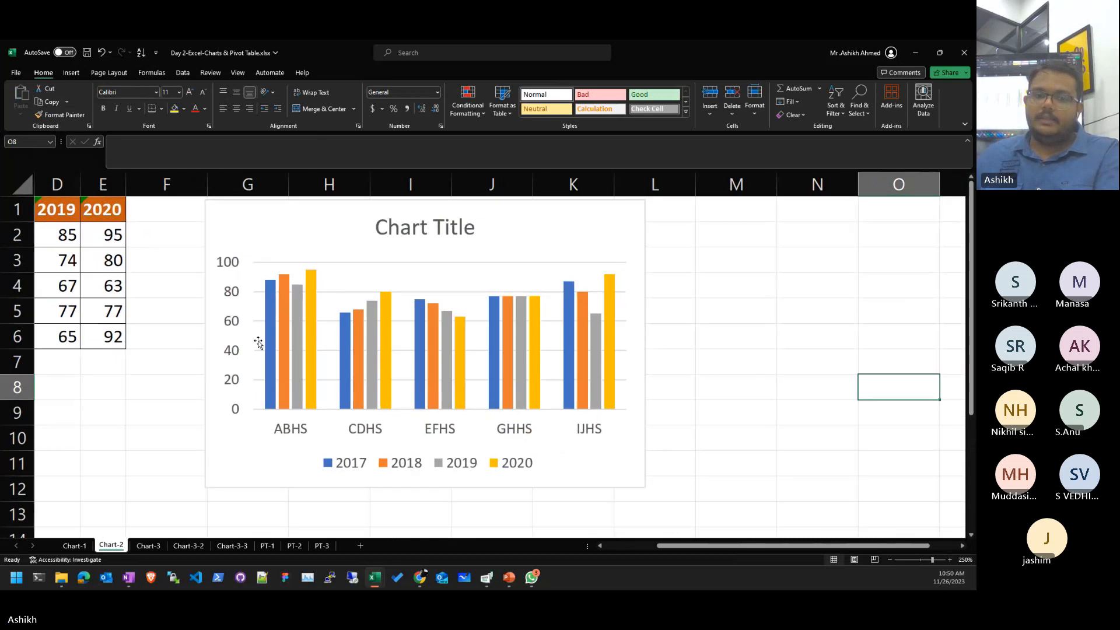
ctrl+scroll(325, 283, up, 1)
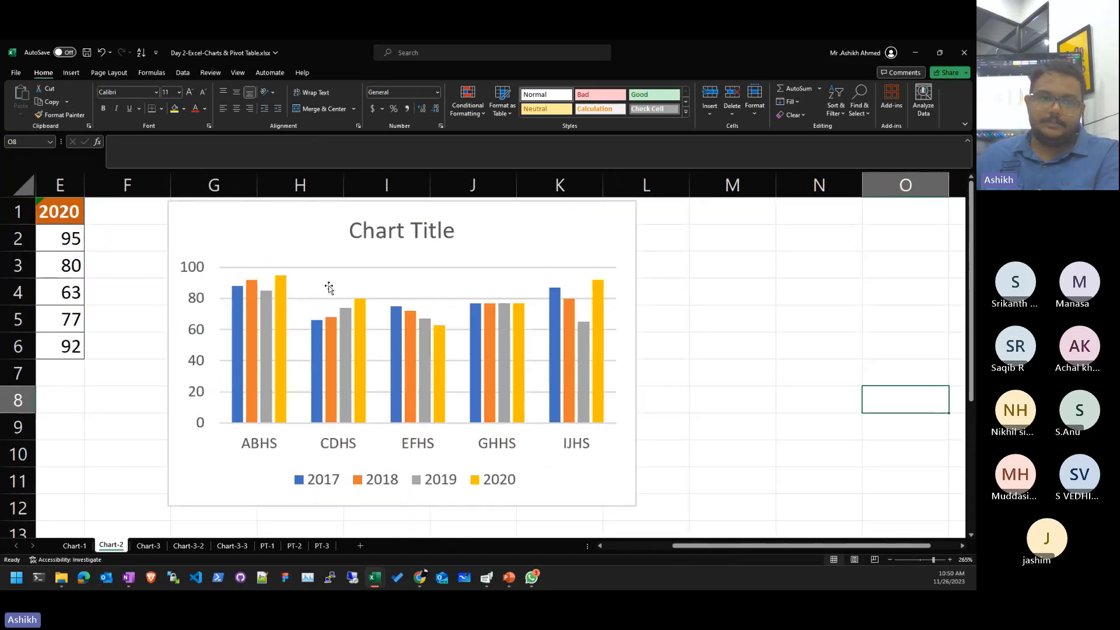
ctrl+scroll(331, 293, down, 2)
ctrl+scroll(335, 297, down, 1)
ctrl+scroll(335, 298, up, 1)
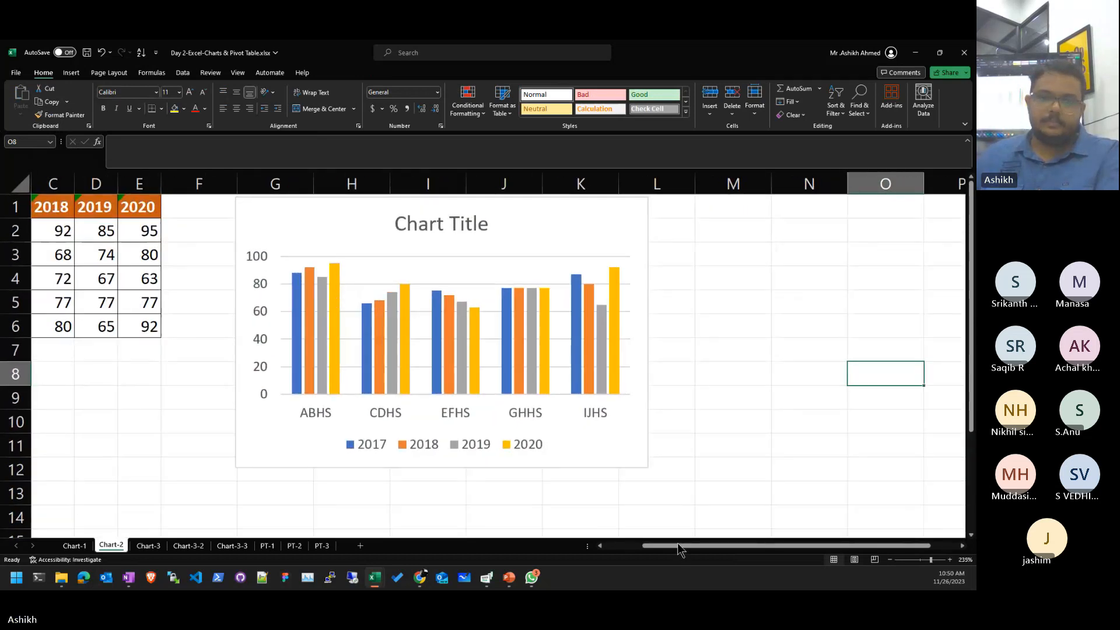
drag(678, 543, 639, 544)
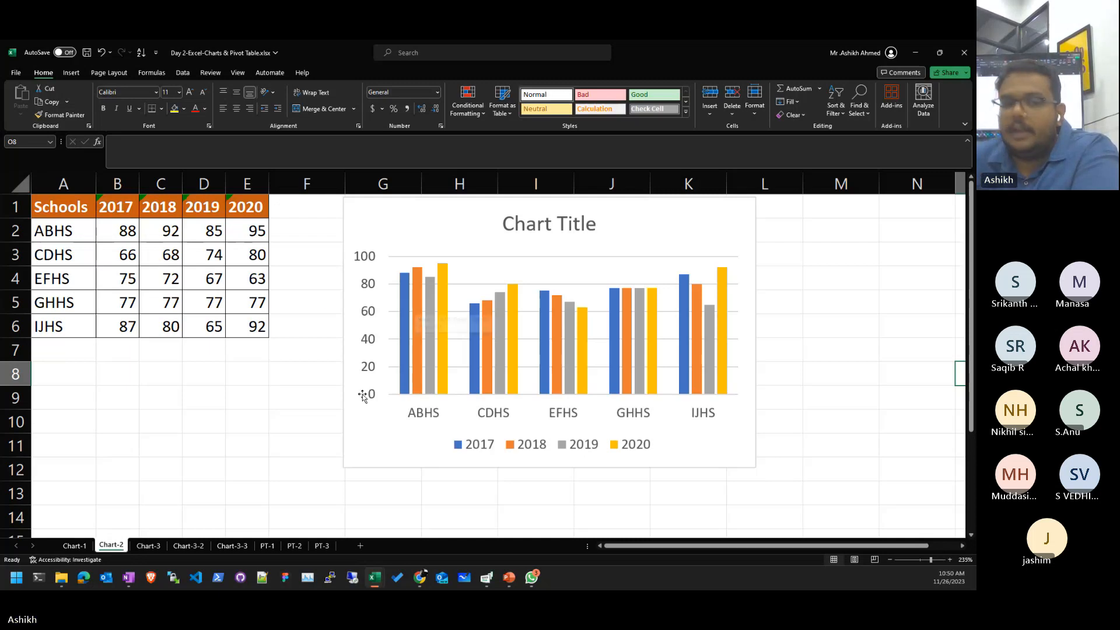
- Toggle Switch Row/Column until years 2017–2020 are the categories and schools form the legend
click(388, 448)
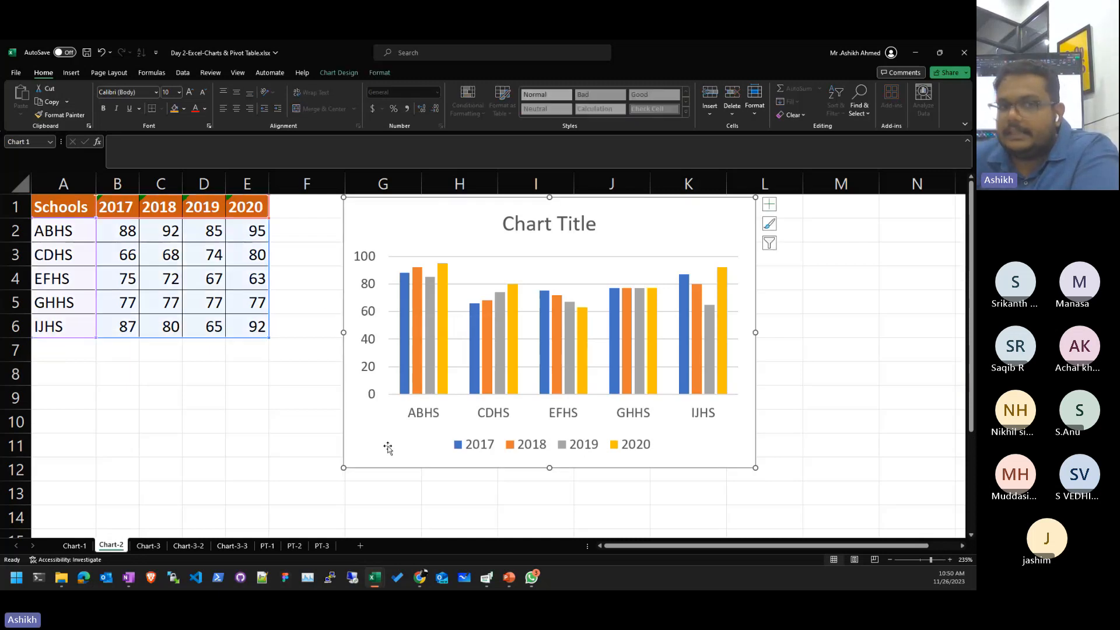
click(340, 73)
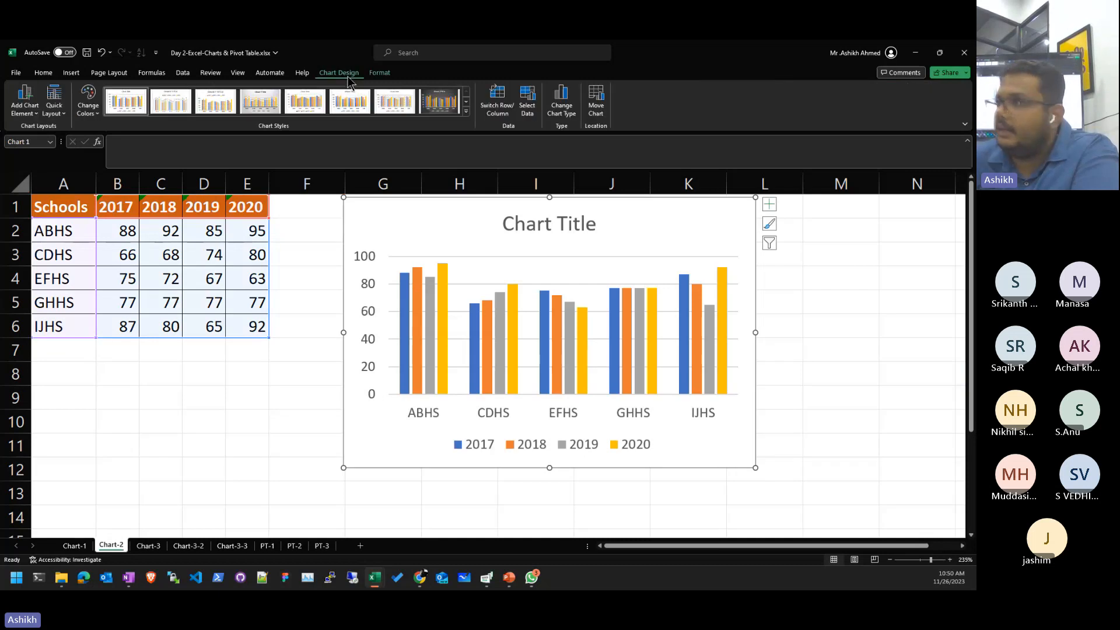
click(498, 117)
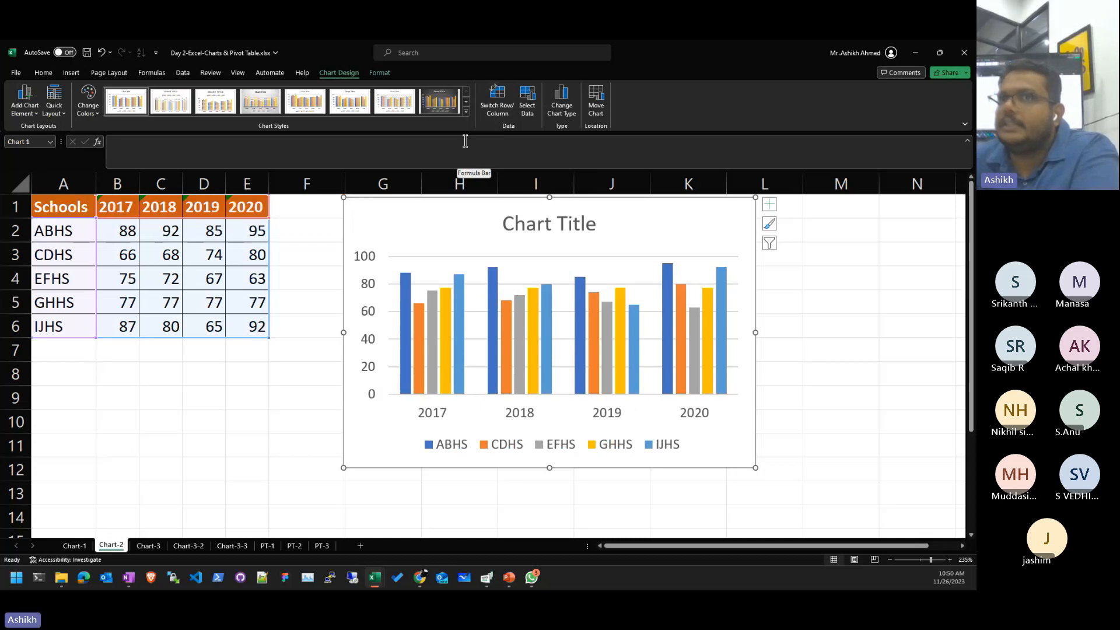
click(495, 110)
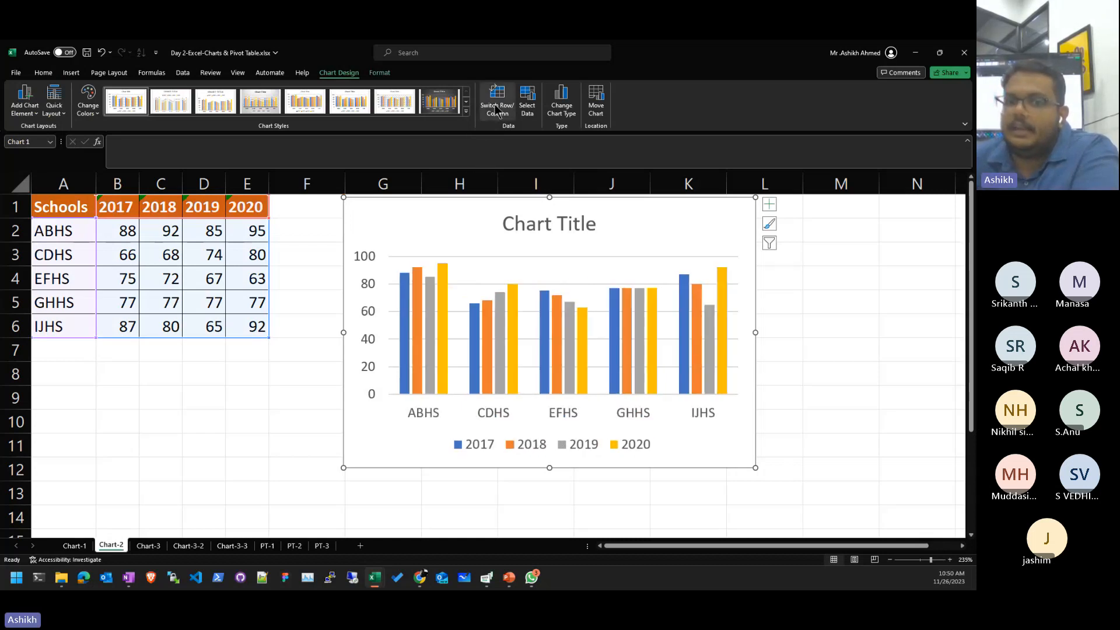
click(495, 110)
click(496, 110)
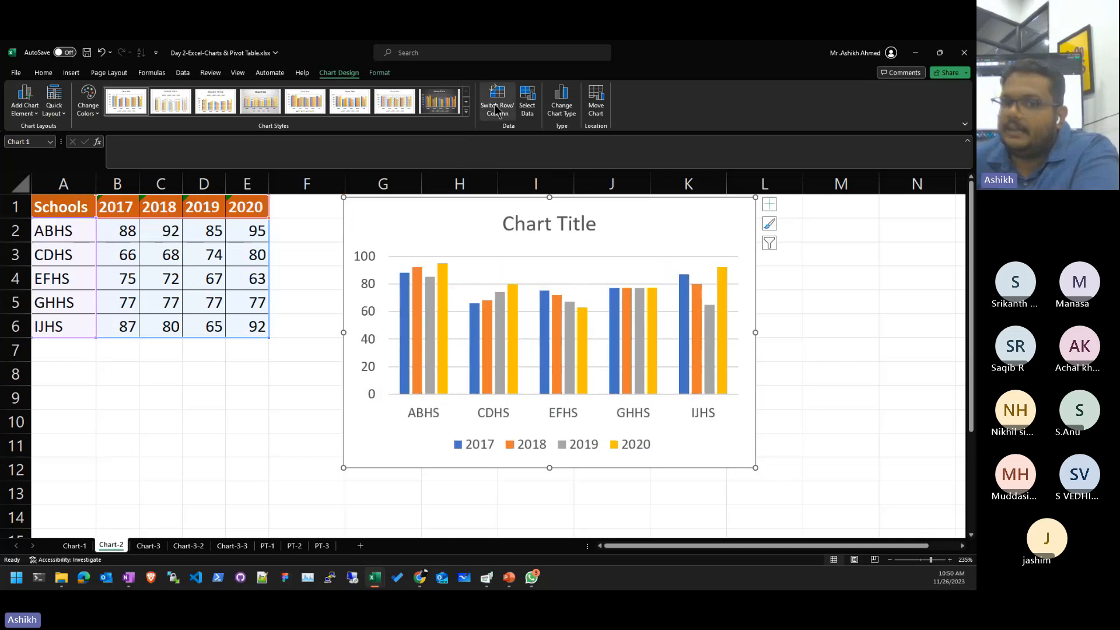
click(496, 110)
click(496, 110)
click(496, 110)
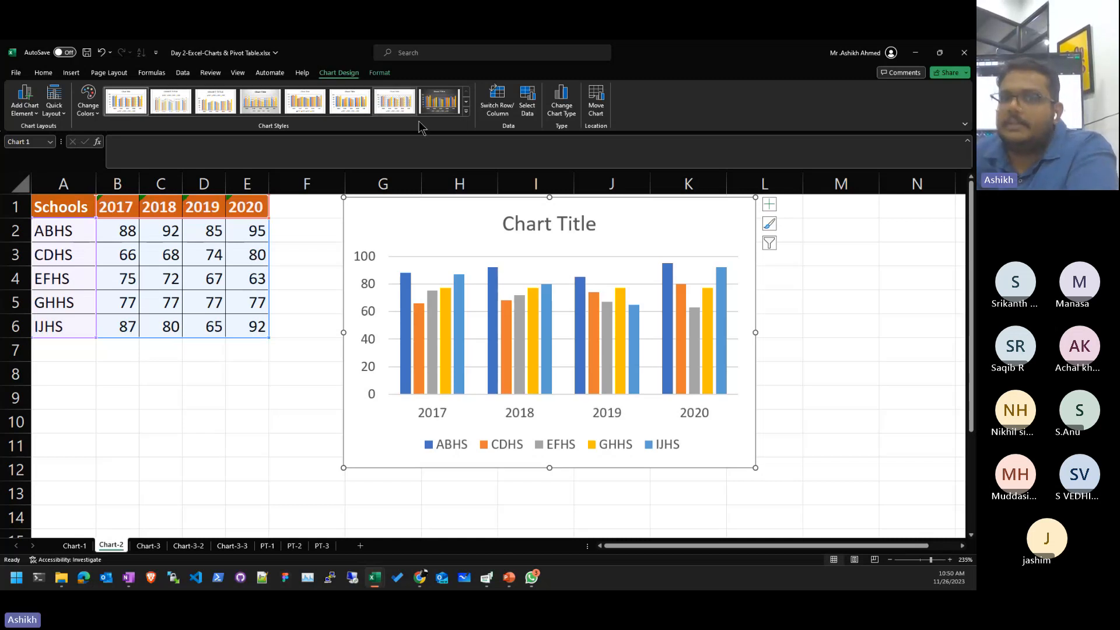
click(503, 103)
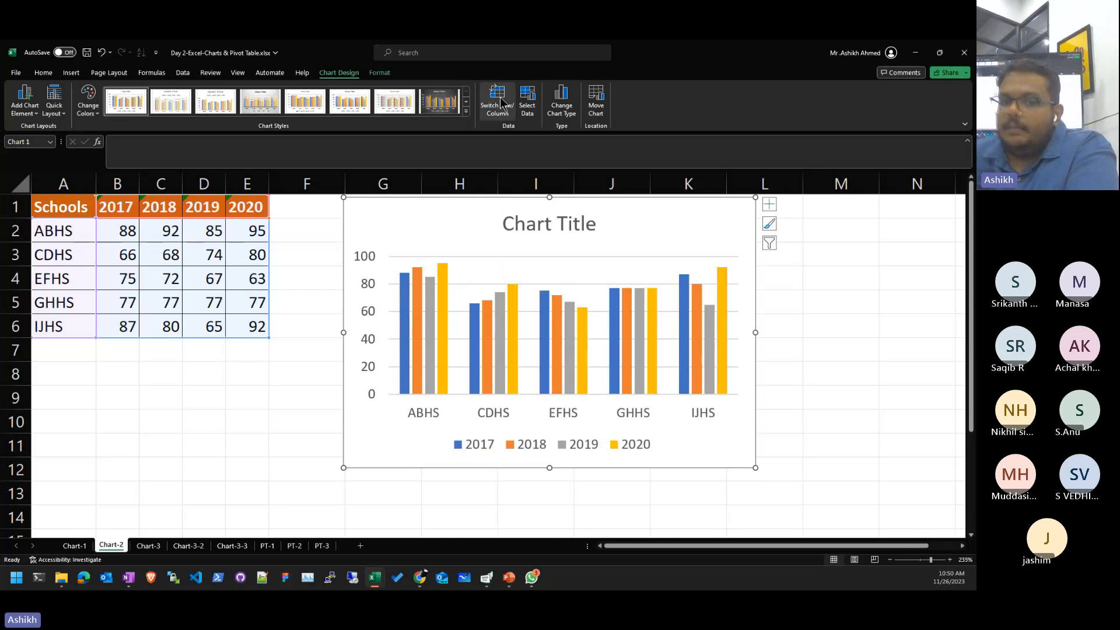
click(500, 103)
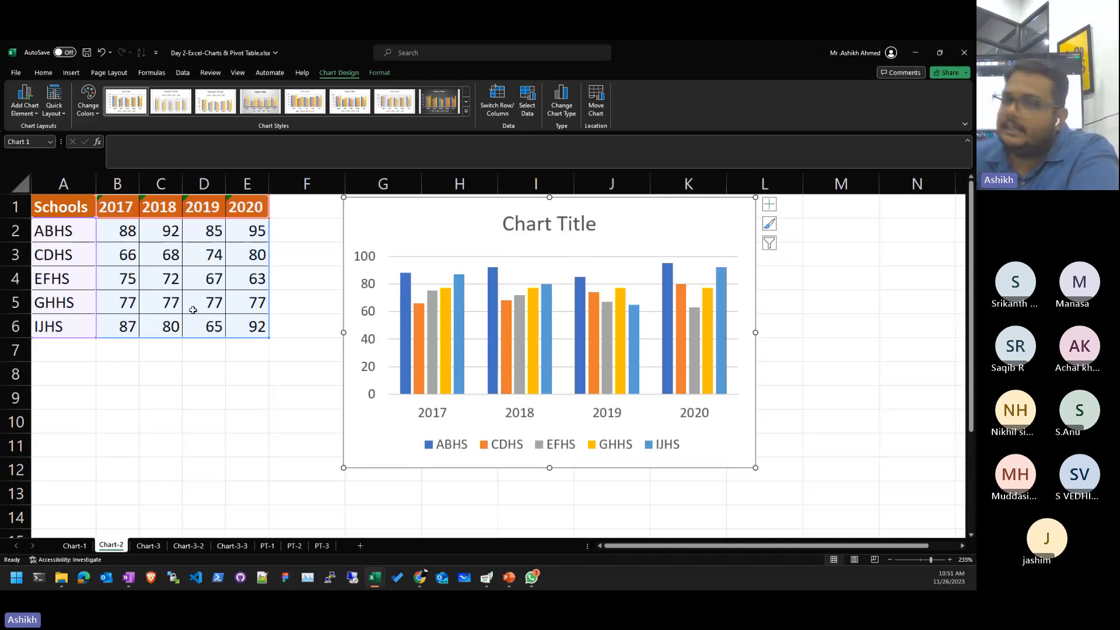
click(563, 110)
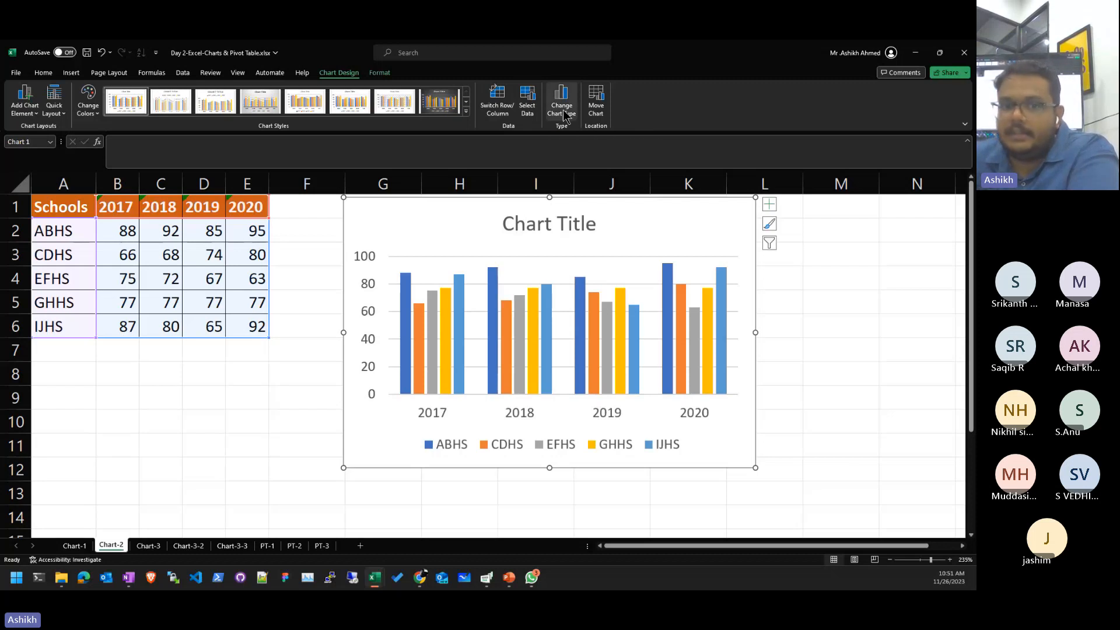
click(372, 232)
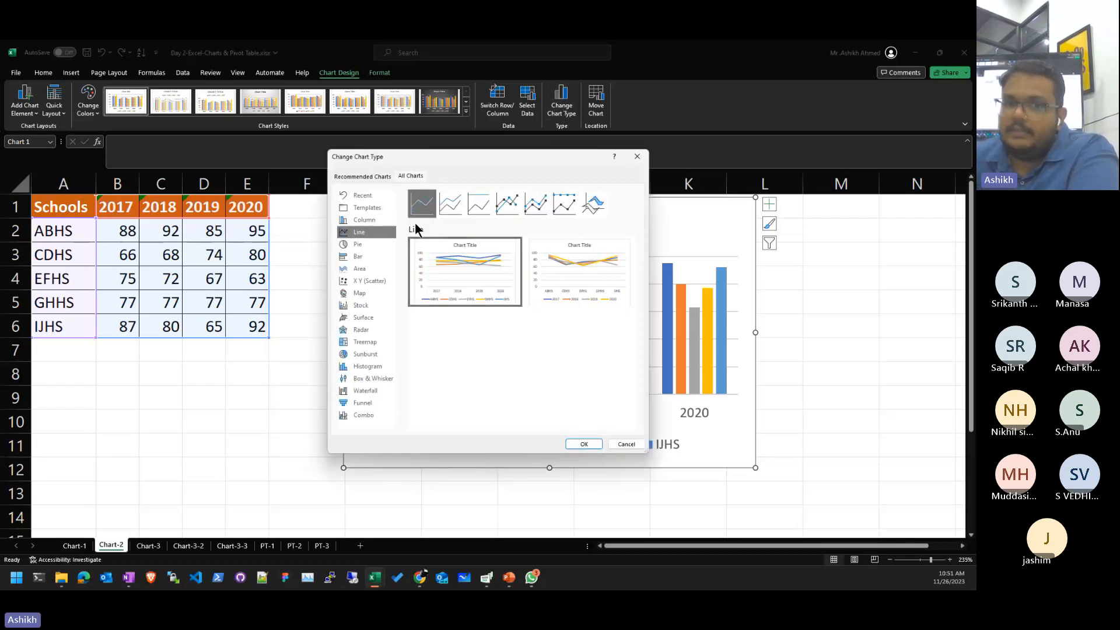
click(366, 245)
click(368, 269)
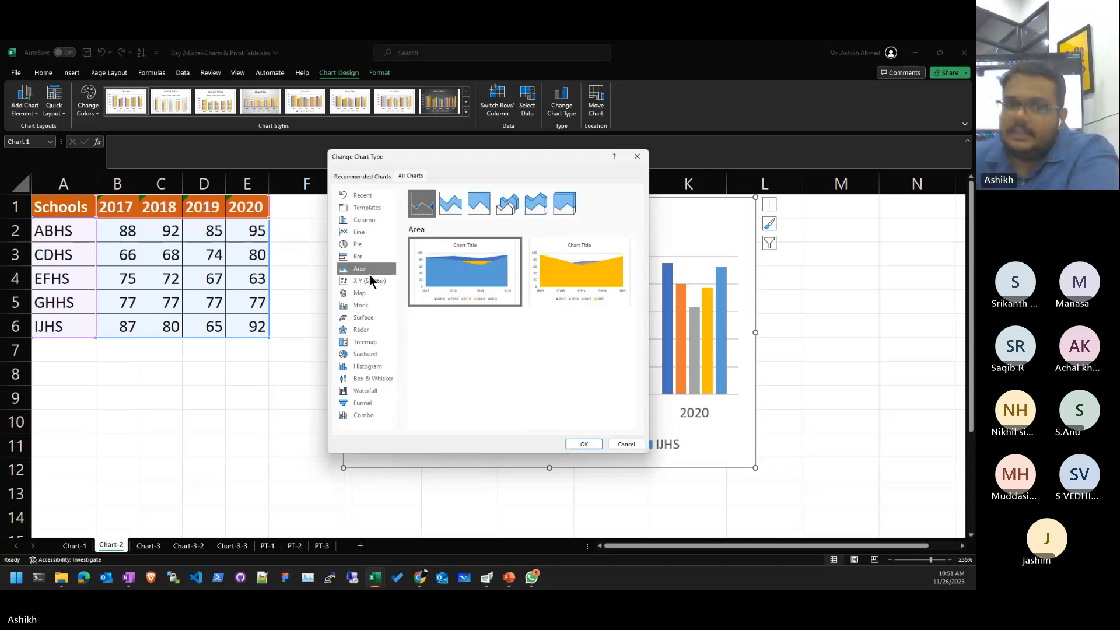
click(368, 366)
click(363, 403)
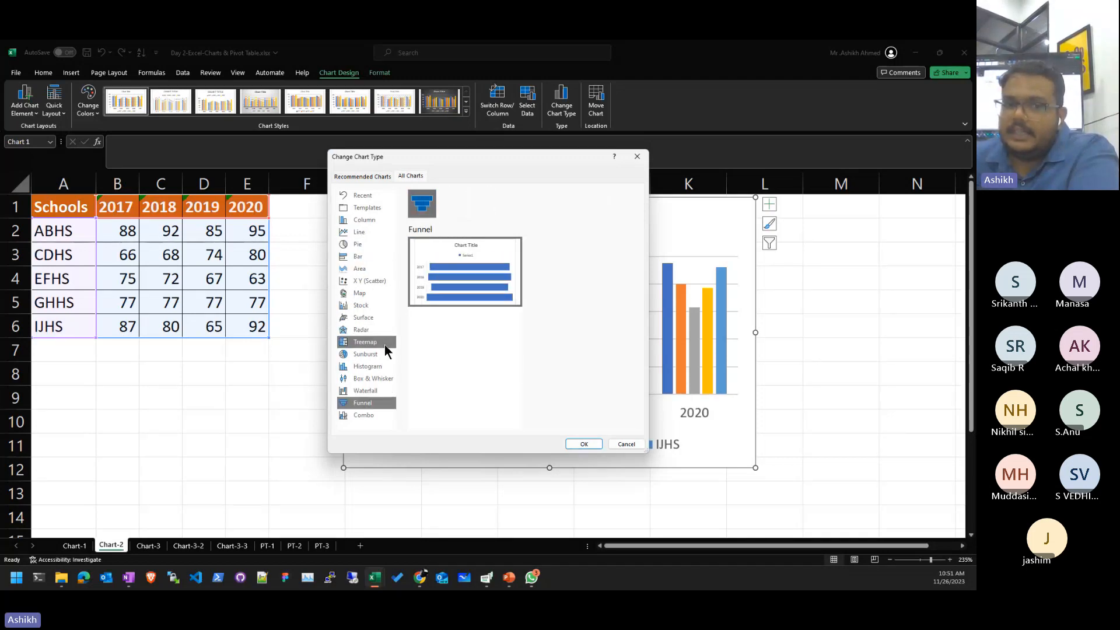
click(372, 232)
click(377, 220)
click(370, 208)
click(375, 219)
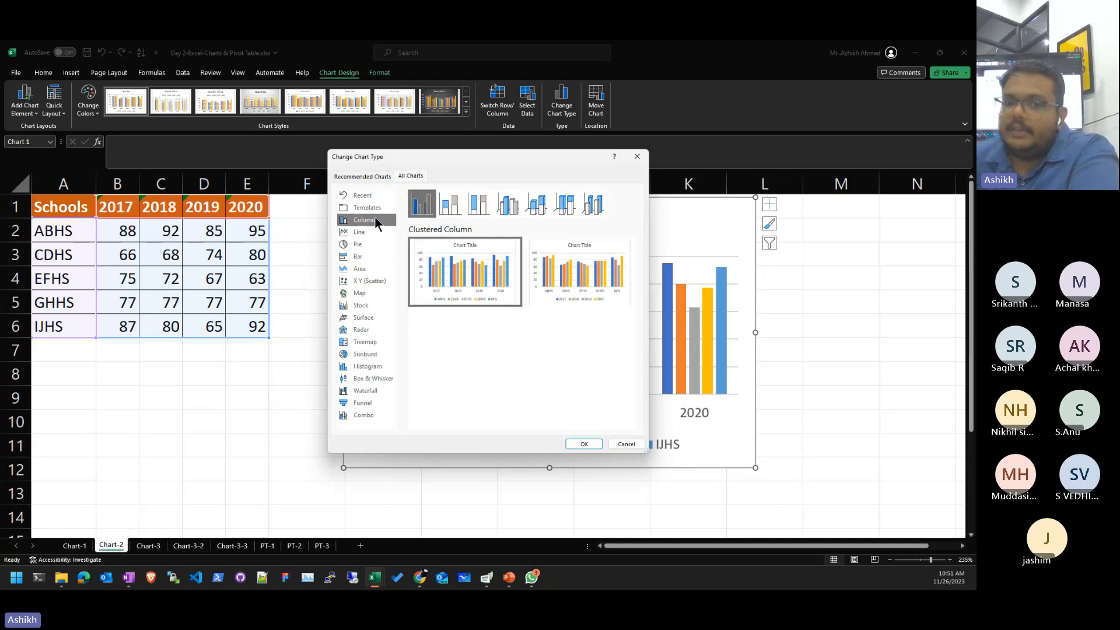
click(616, 445)
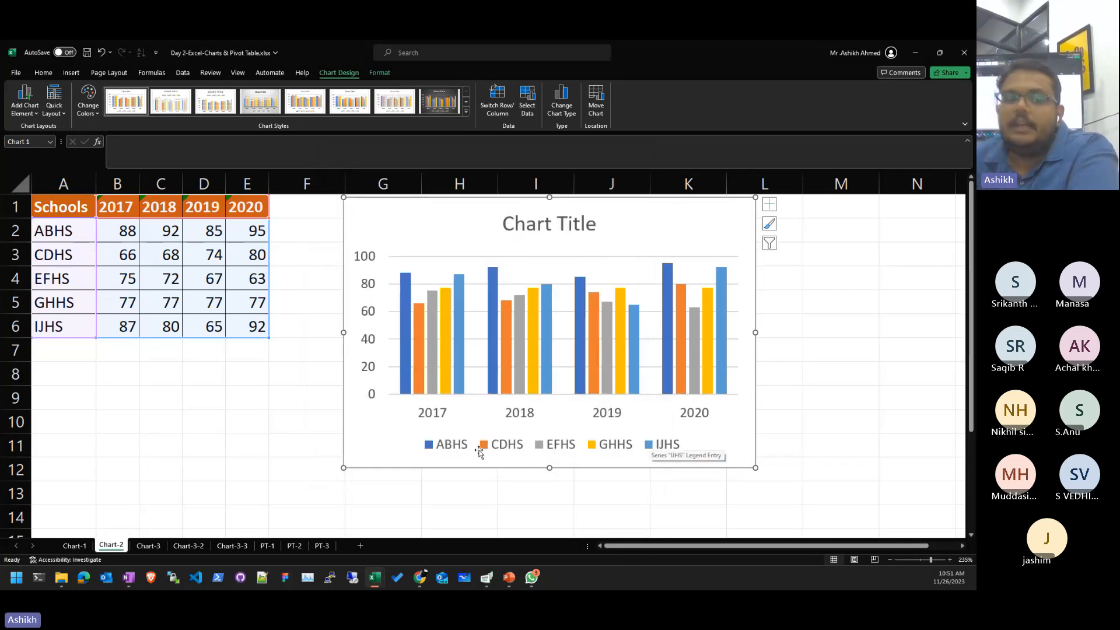
click(247, 397)
drag(63, 210, 259, 317)
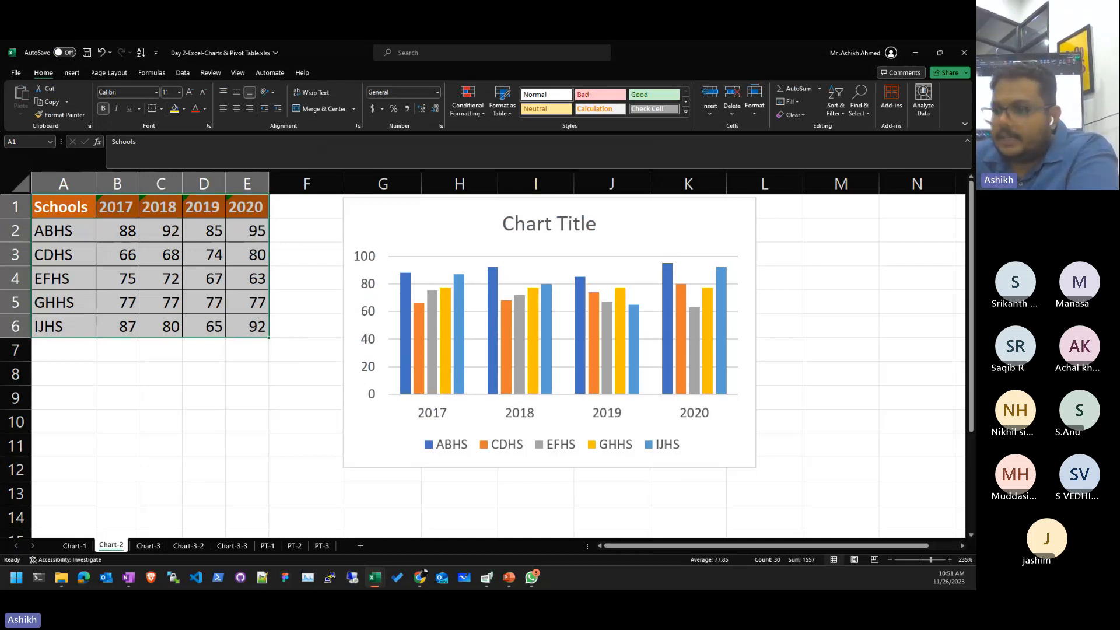
key(alt+Tab)
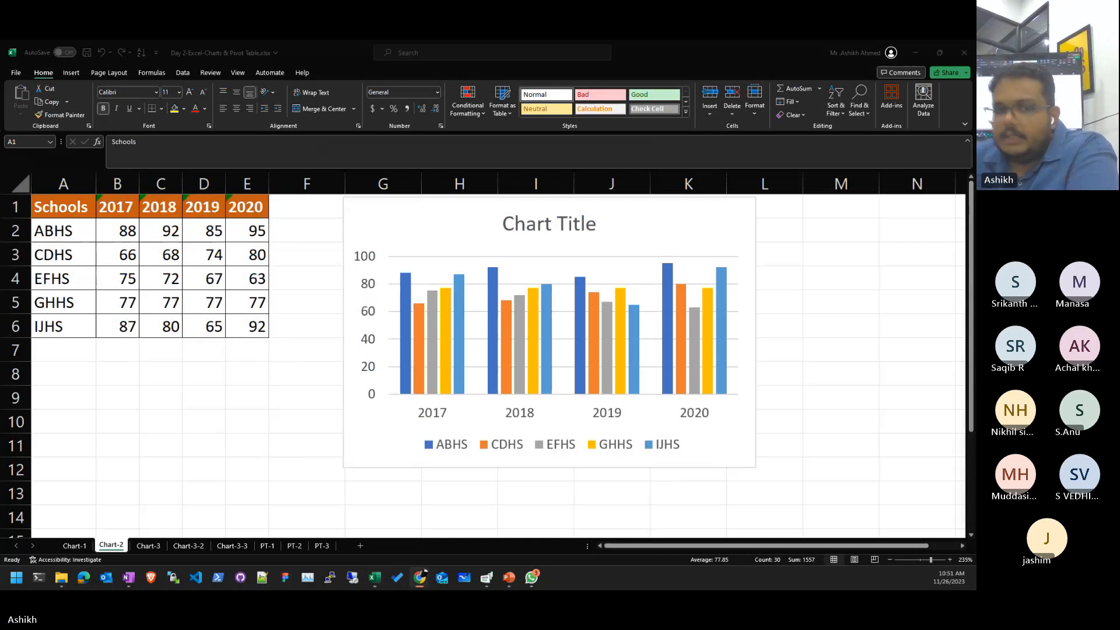
key(alt+Tab)
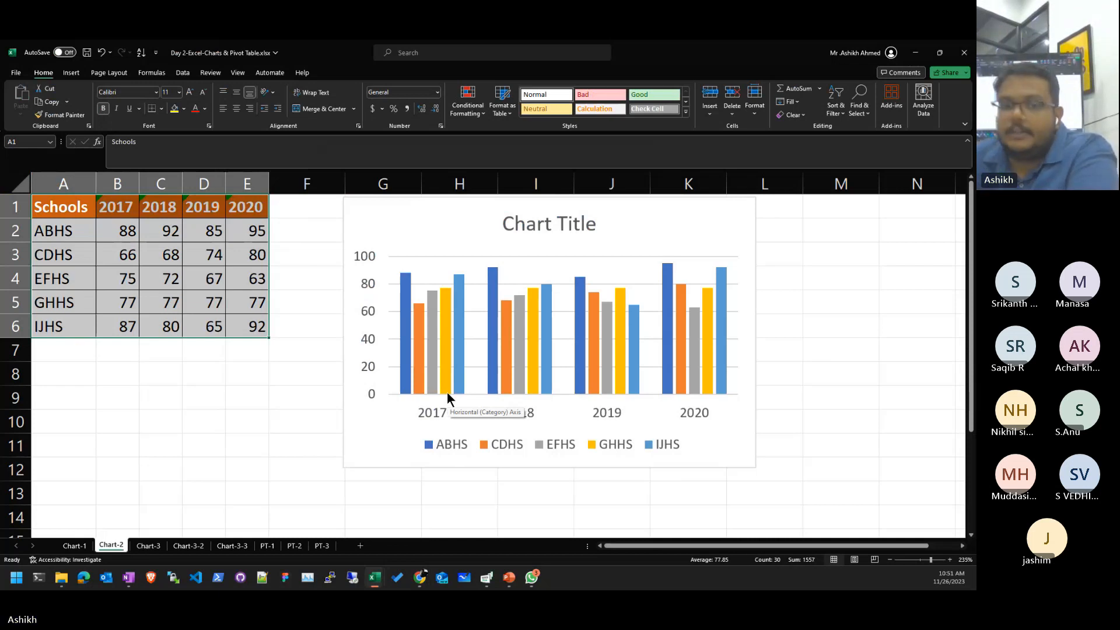
- Flip the chart layout and back to years, then delete the chart title
click(629, 442)
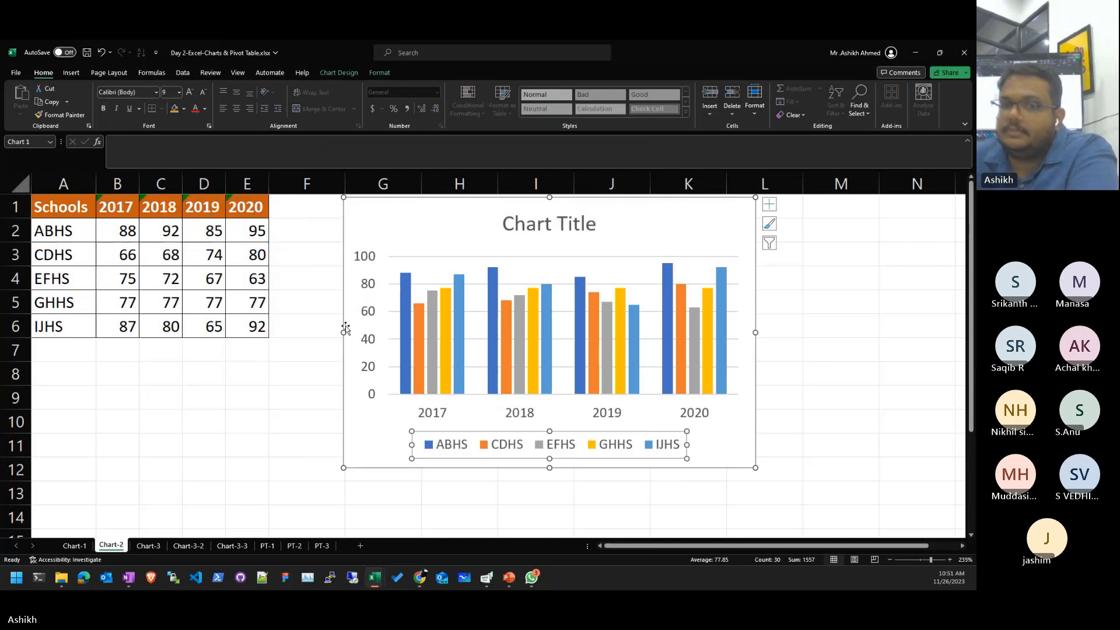
click(400, 440)
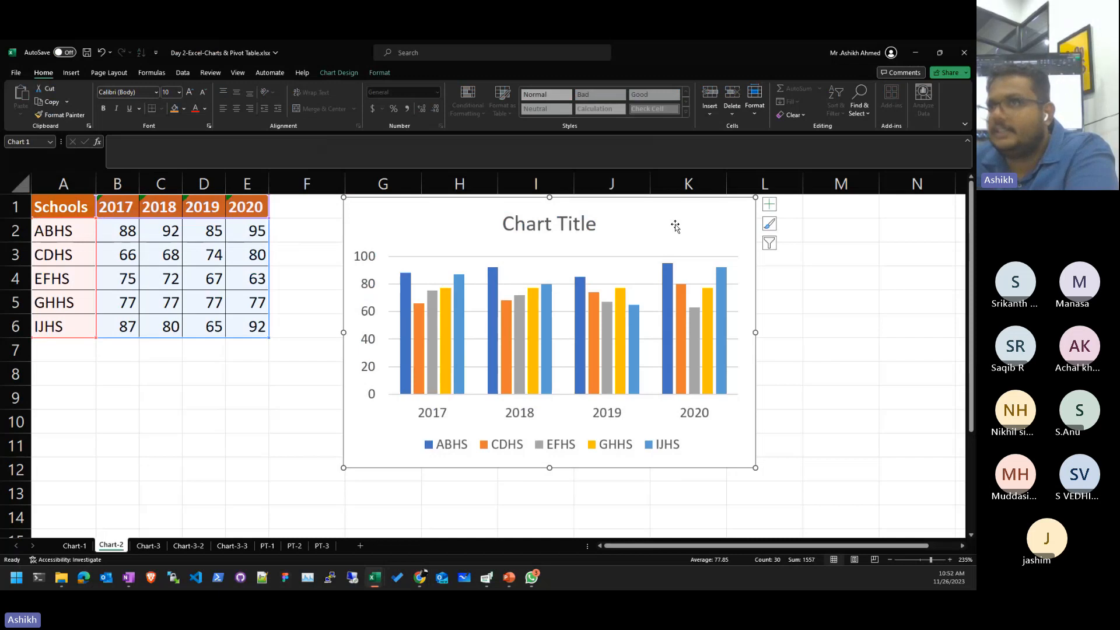
click(338, 72)
click(497, 105)
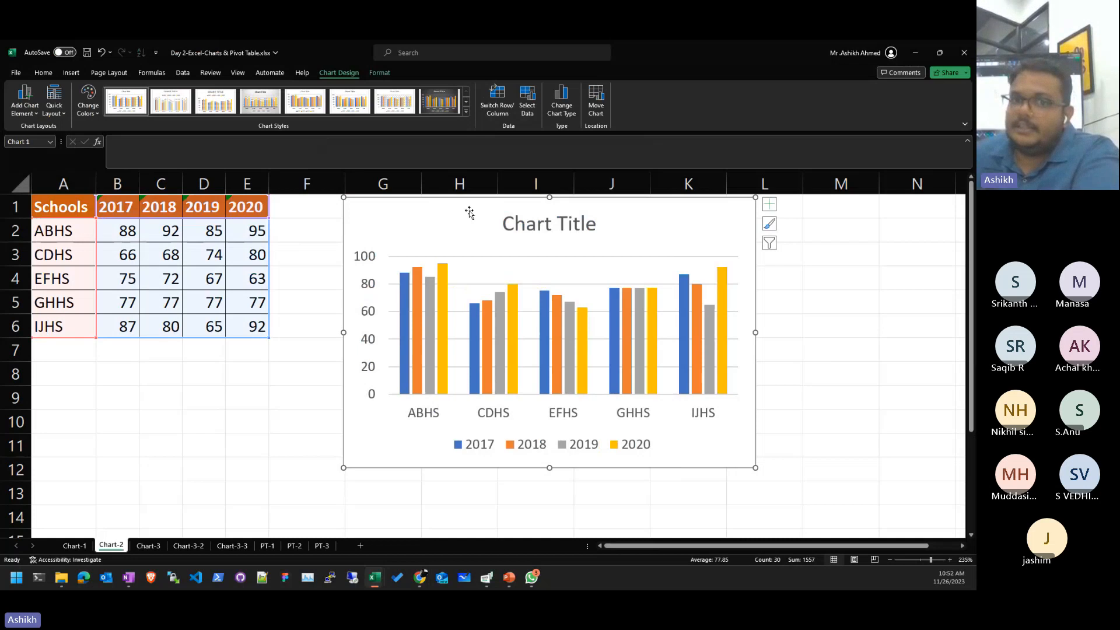
click(492, 108)
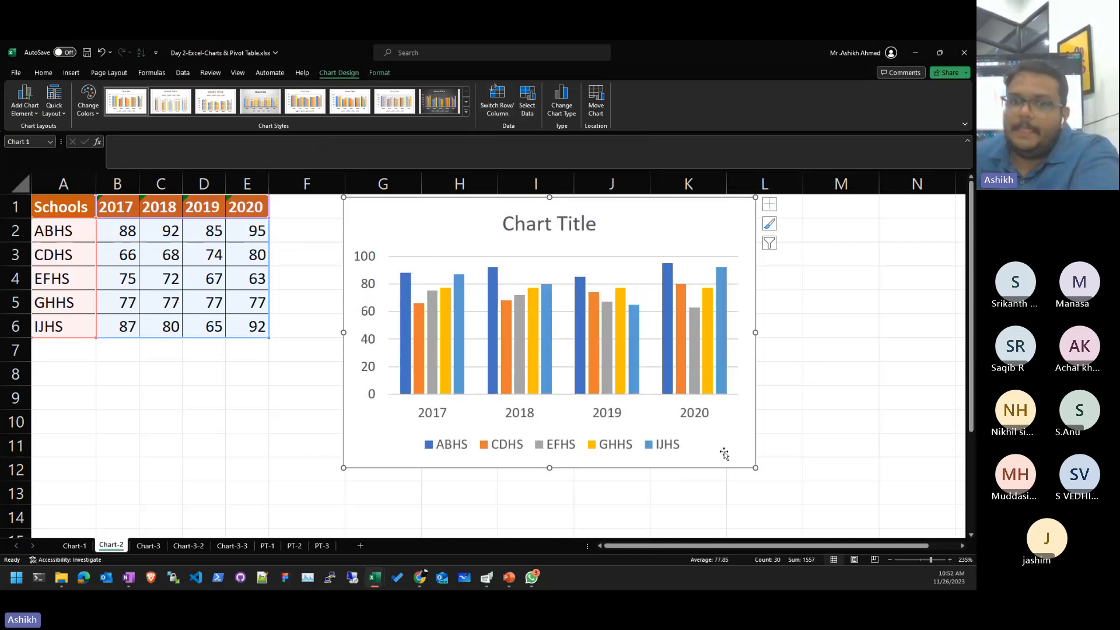
click(567, 225)
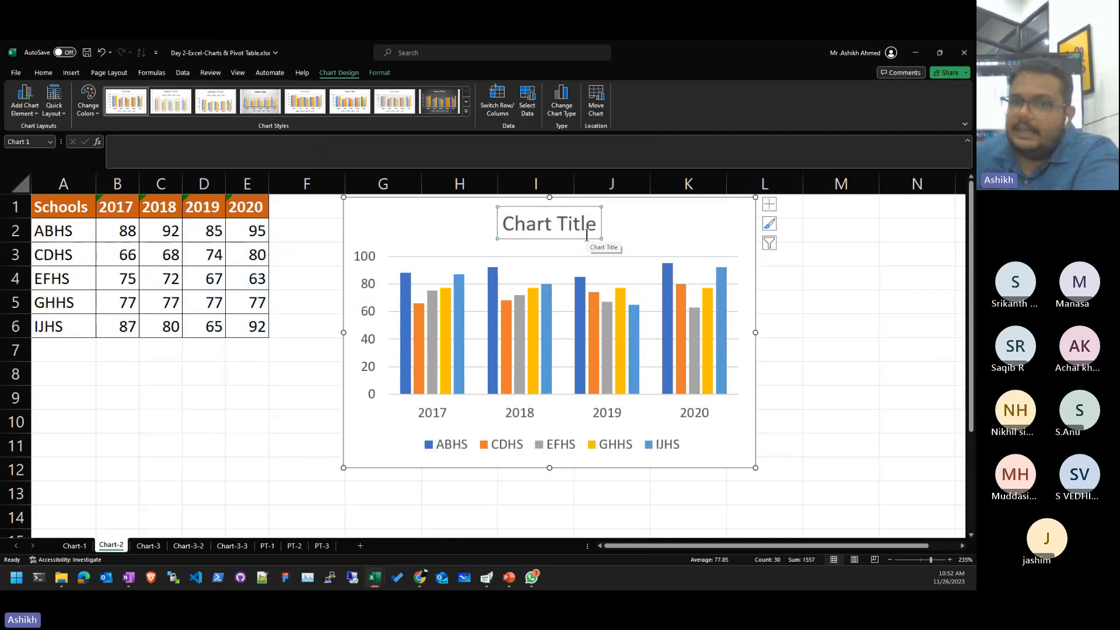
key(Delete)
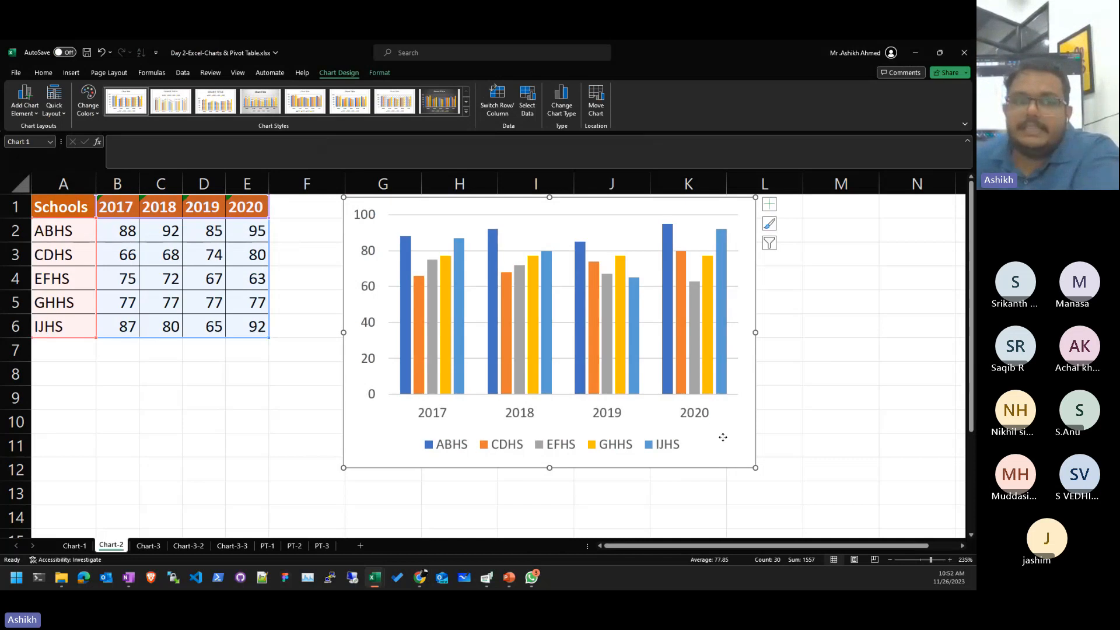
- Recolour the chart with the blue monochromatic palette and return to cell B4
click(86, 117)
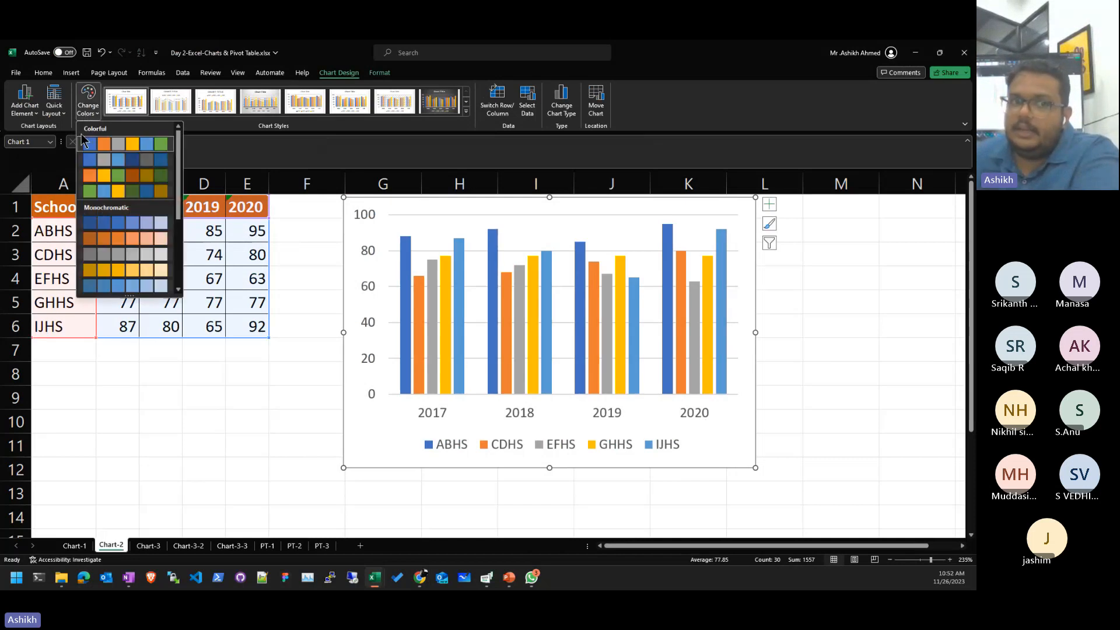
click(93, 159)
click(87, 108)
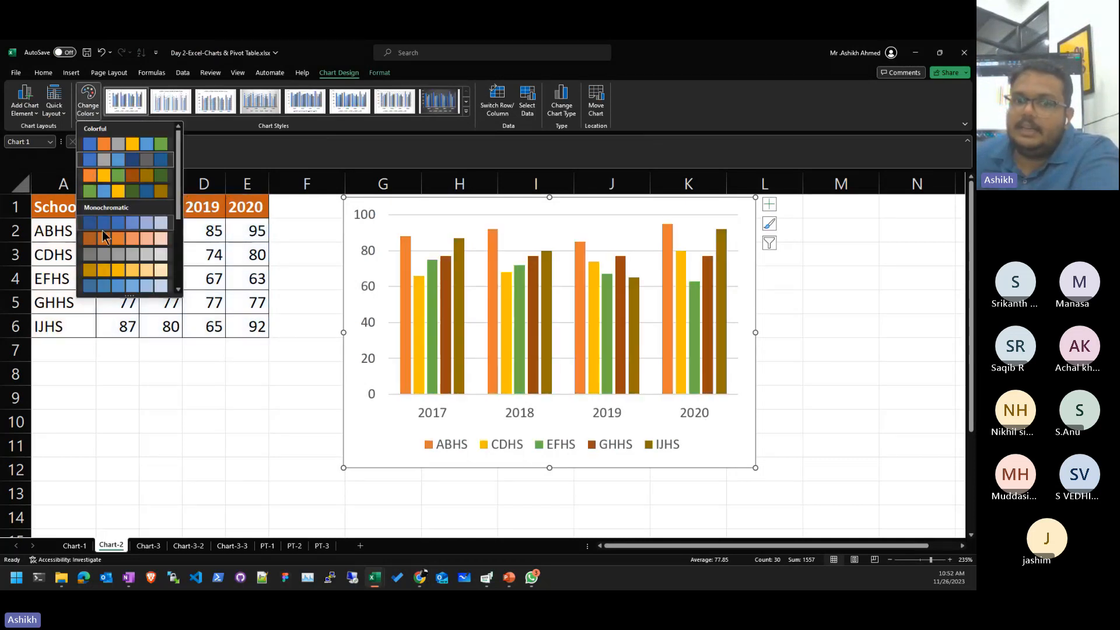
click(116, 286)
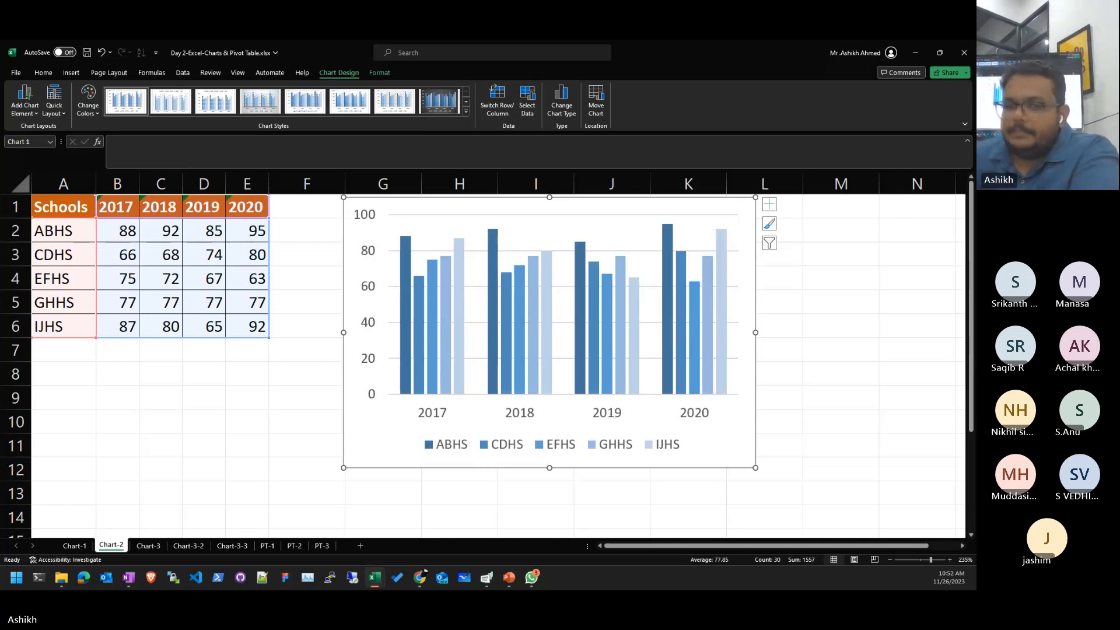
click(204, 373)
click(117, 278)
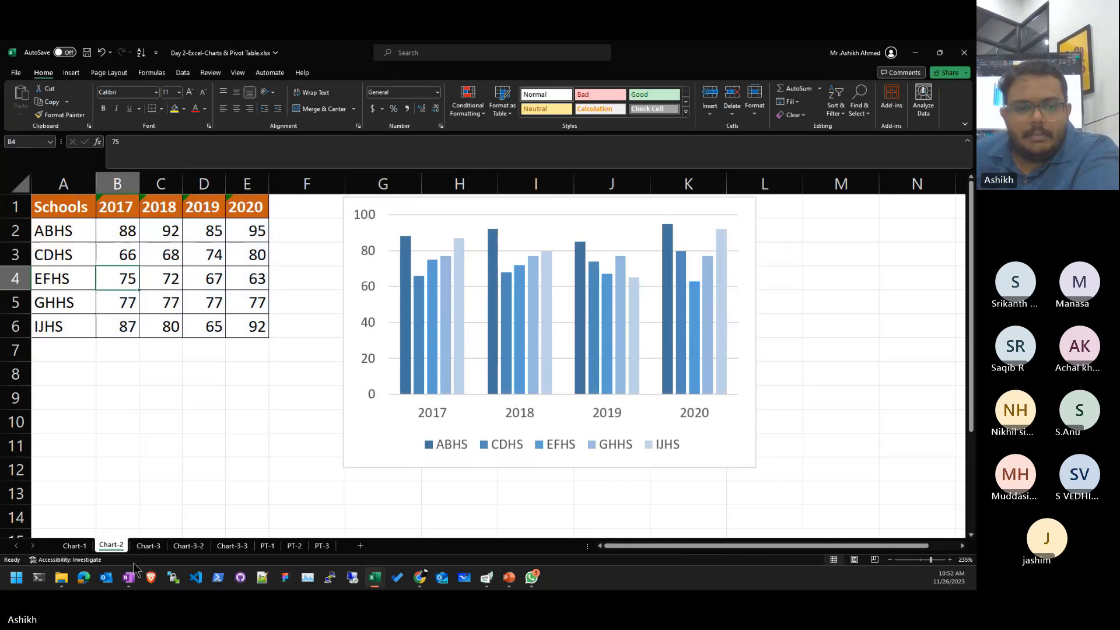
- On the Chart-3 sheet, select the monthly branch sales table A1:M6
click(148, 545)
drag(39, 192, 247, 266)
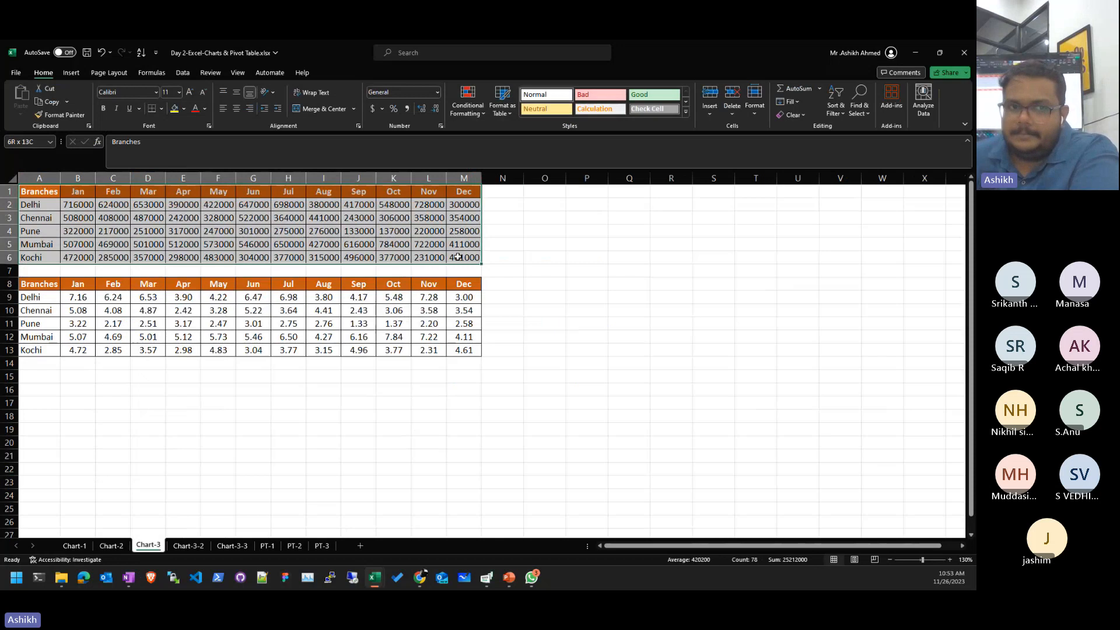
drag(458, 258, 458, 257)
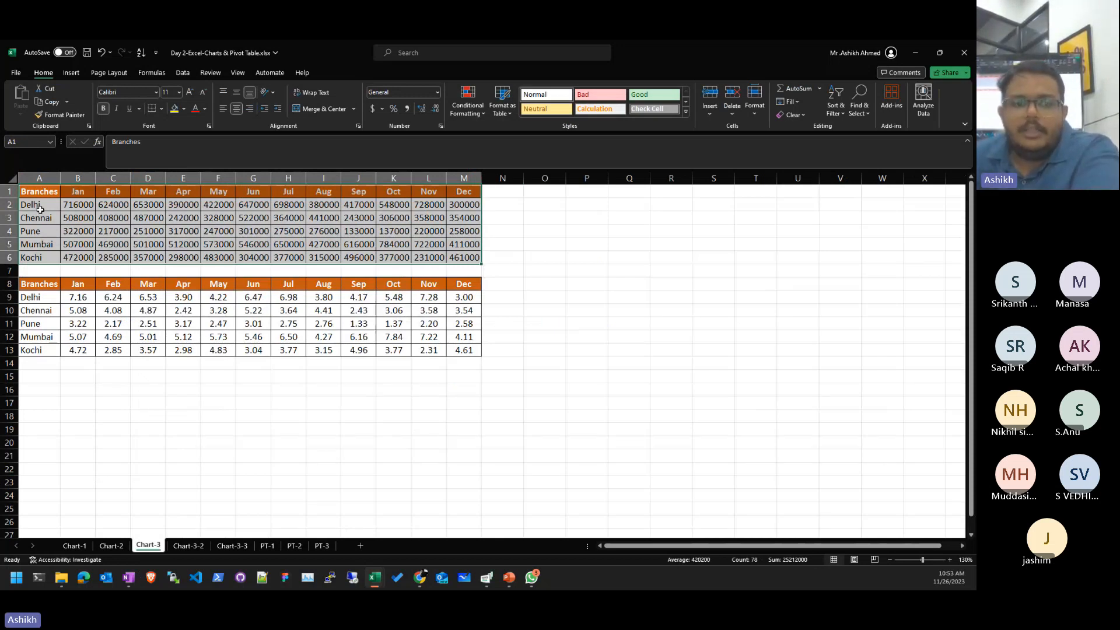
click(75, 546)
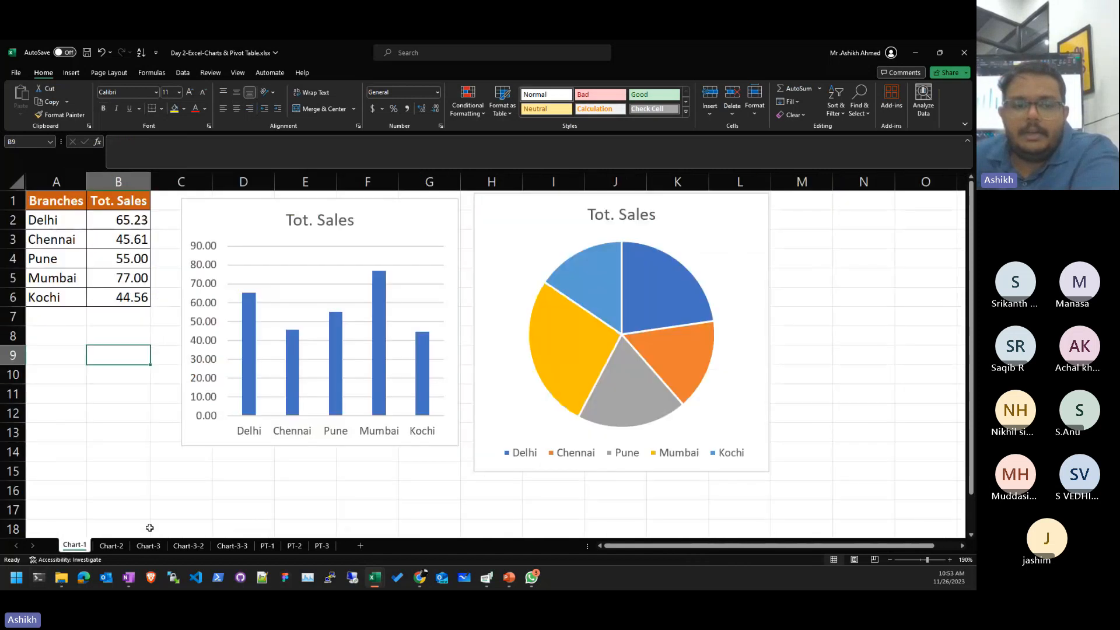
click(146, 547)
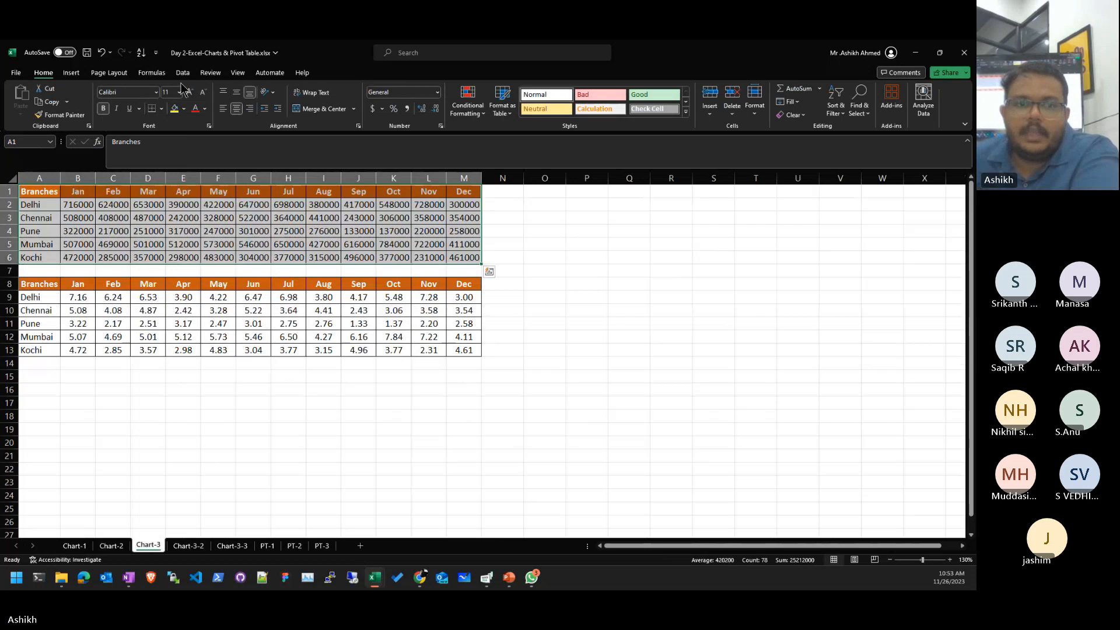
- Bring up the Insert ribbon's line and area chart types for the selection
click(71, 72)
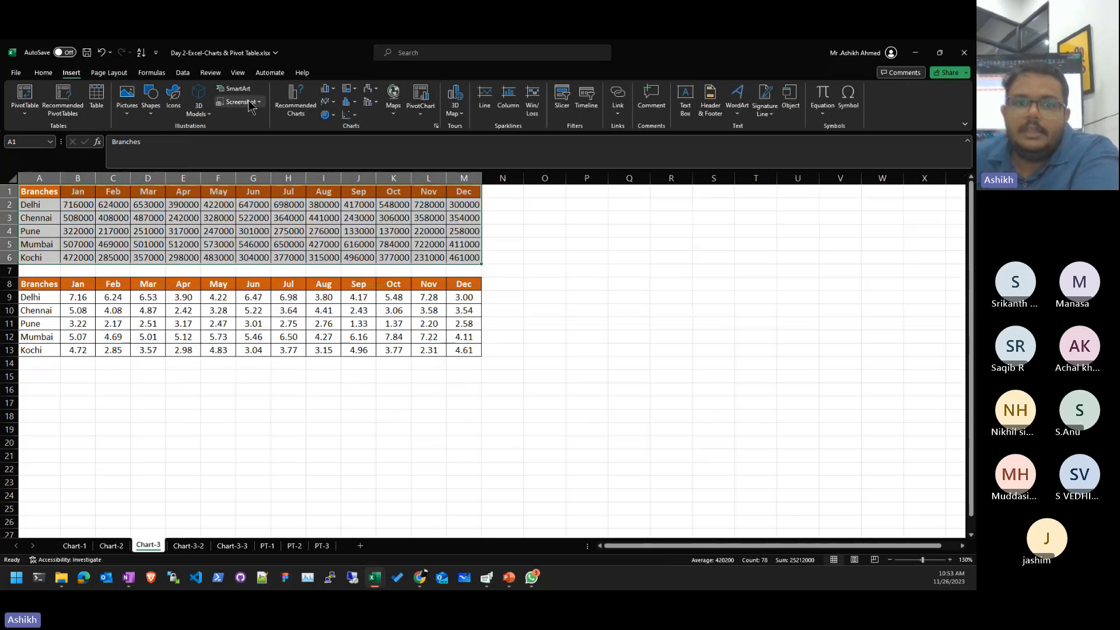
click(328, 92)
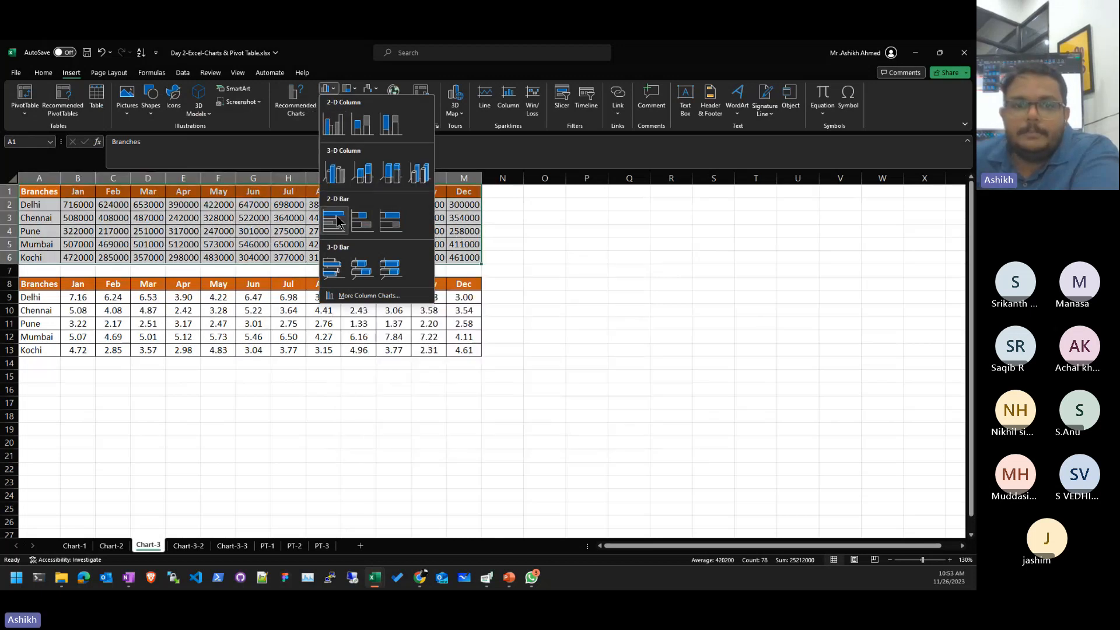
click(328, 88)
click(326, 101)
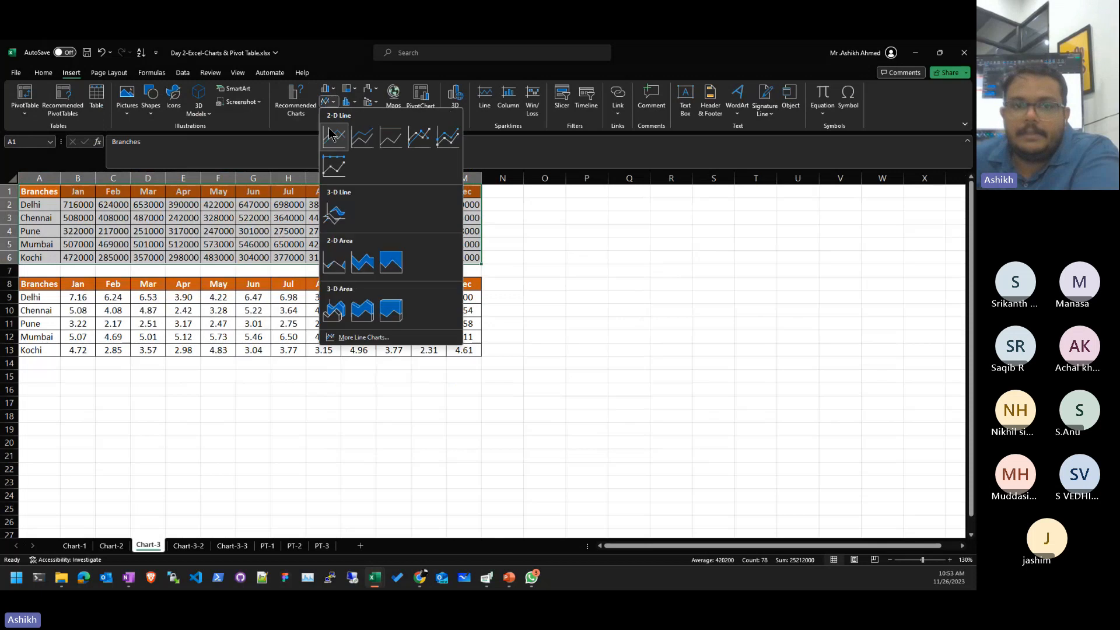
- Insert a 2-D line chart, enlarge and reposition it, and apply a green-blue-yellow palette
click(333, 135)
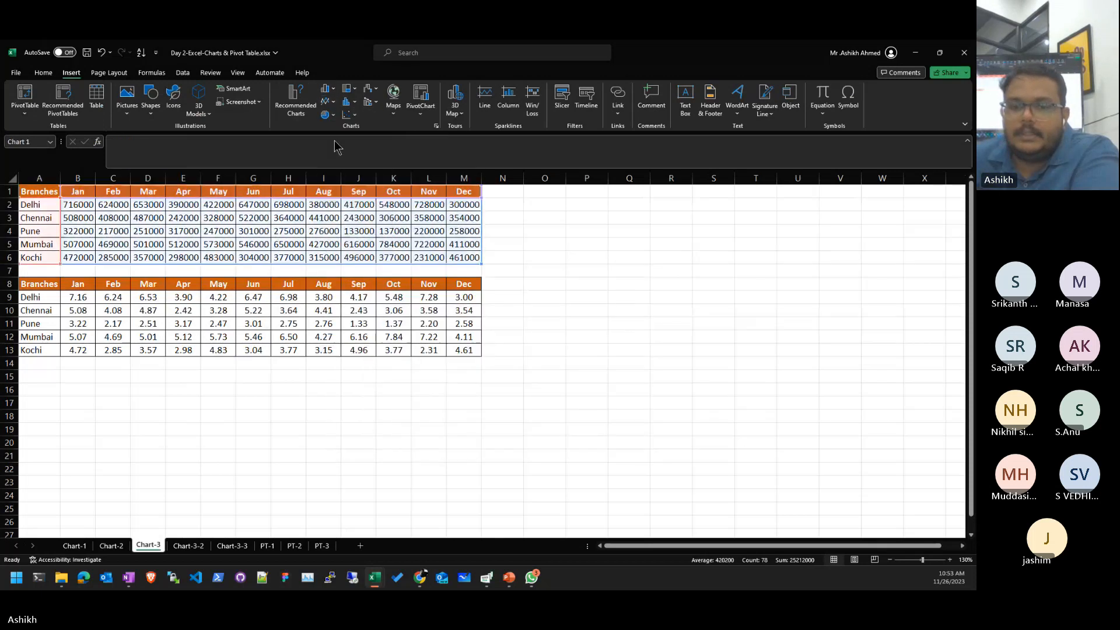
drag(650, 456, 910, 506)
drag(762, 286, 812, 300)
click(88, 102)
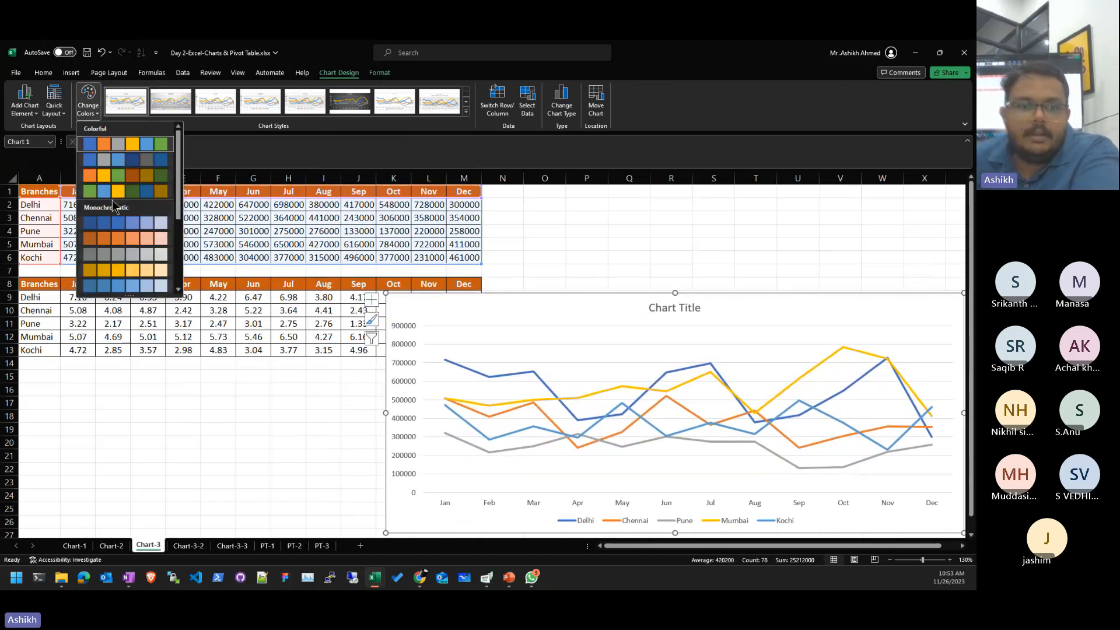
click(107, 191)
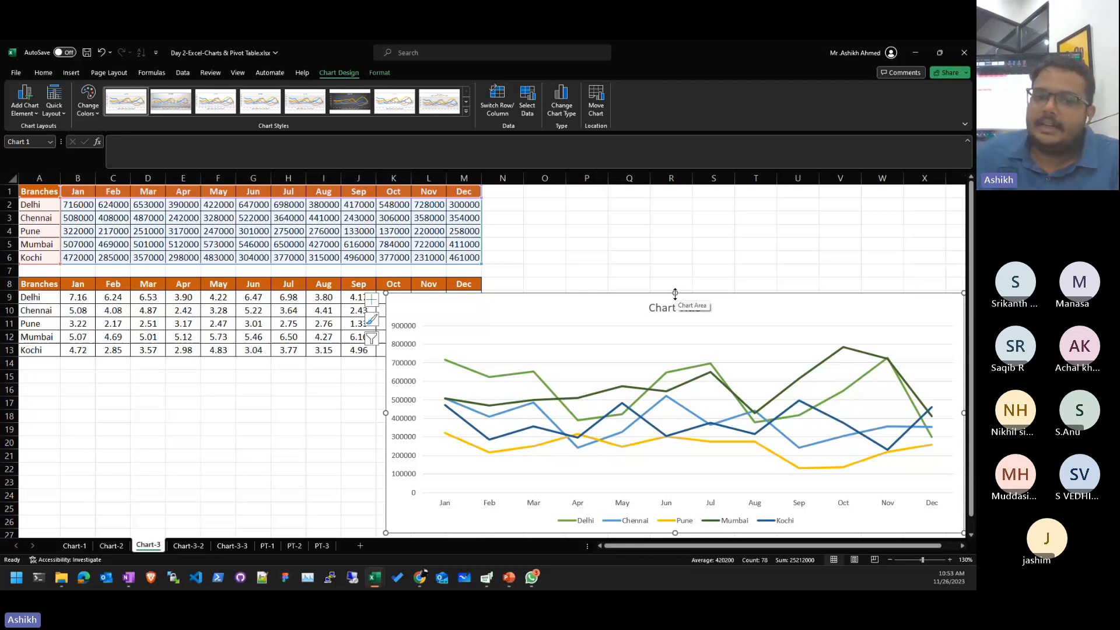
- Delete the line chart and select the lower branch table
drag(677, 297, 676, 240)
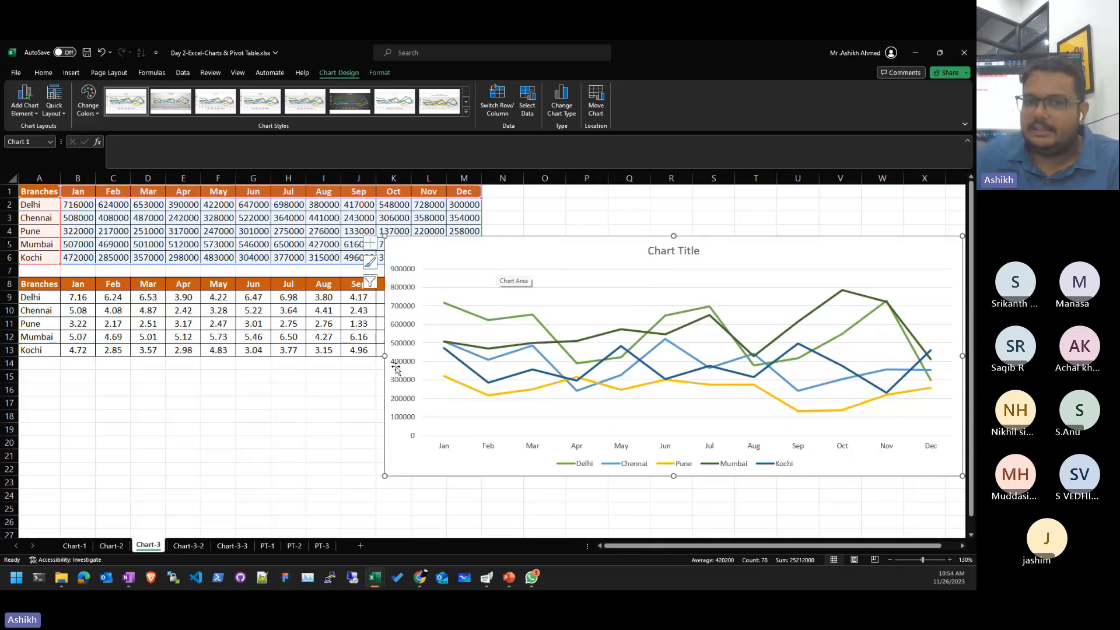
key(Delete)
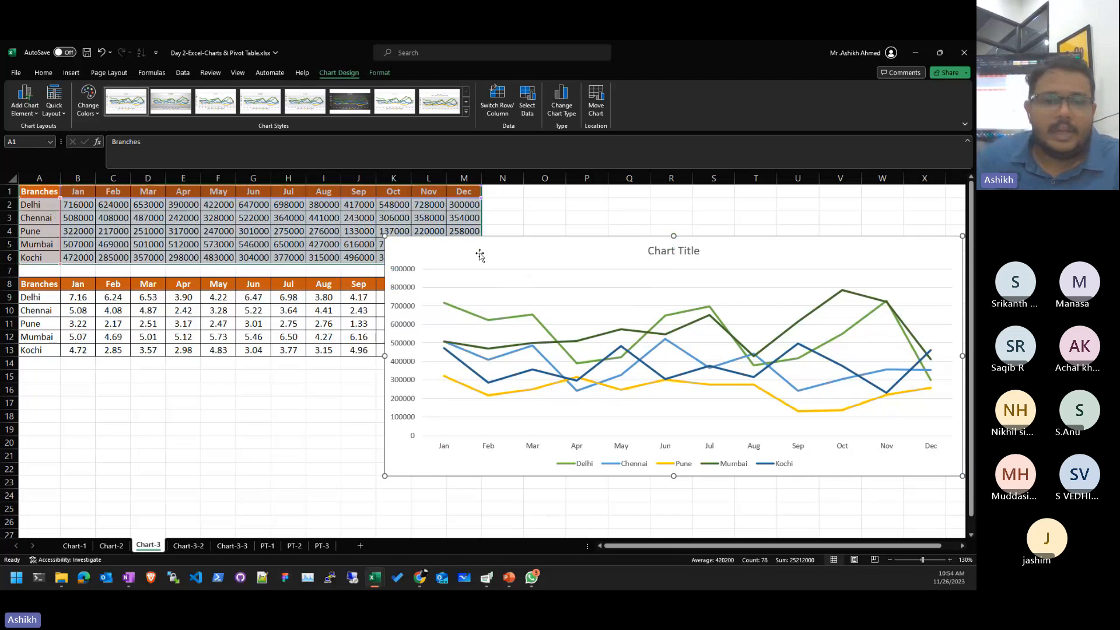
key(Delete)
click(490, 403)
drag(35, 283, 471, 350)
- Inspect cells and ranges on Chart-3, leaving B2's 716000 unchanged
click(629, 377)
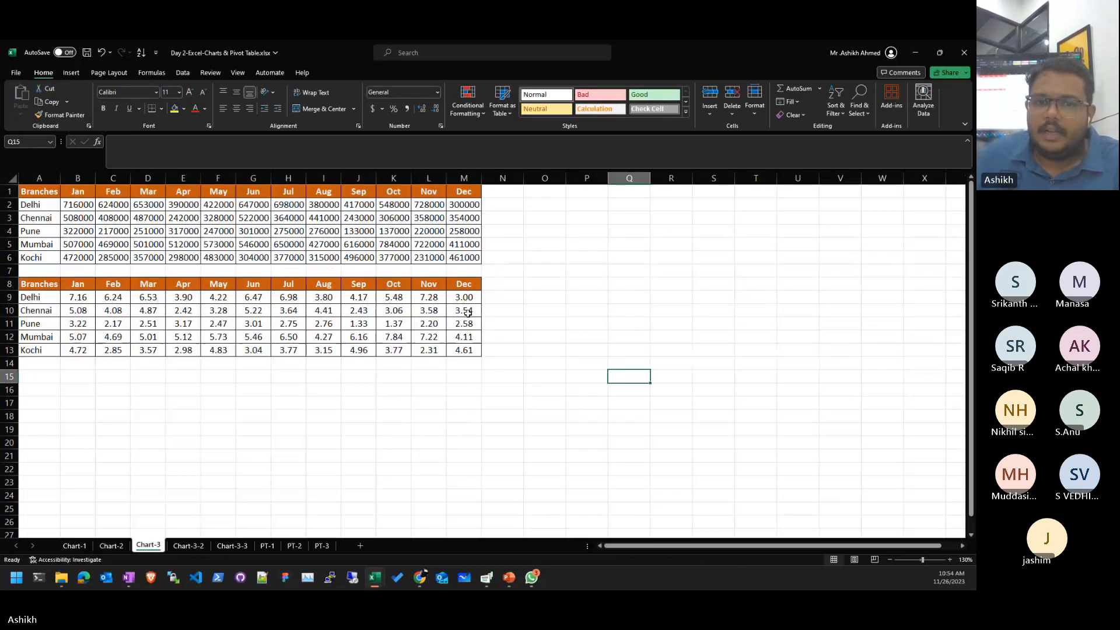
click(190, 279)
click(182, 333)
click(217, 218)
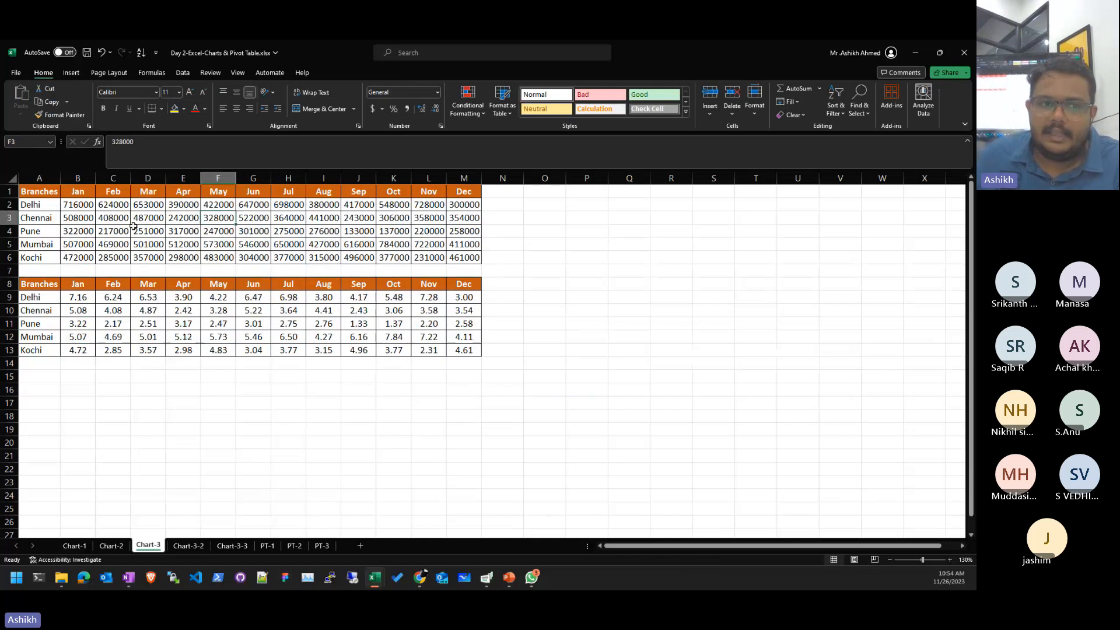
drag(91, 204, 465, 255)
click(464, 393)
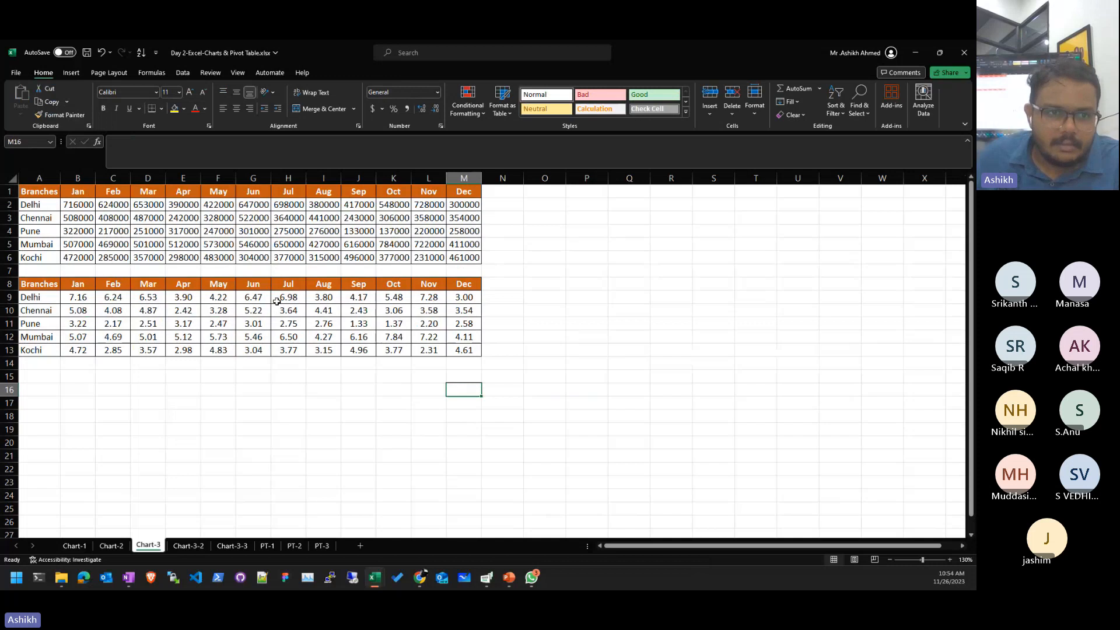
click(75, 206)
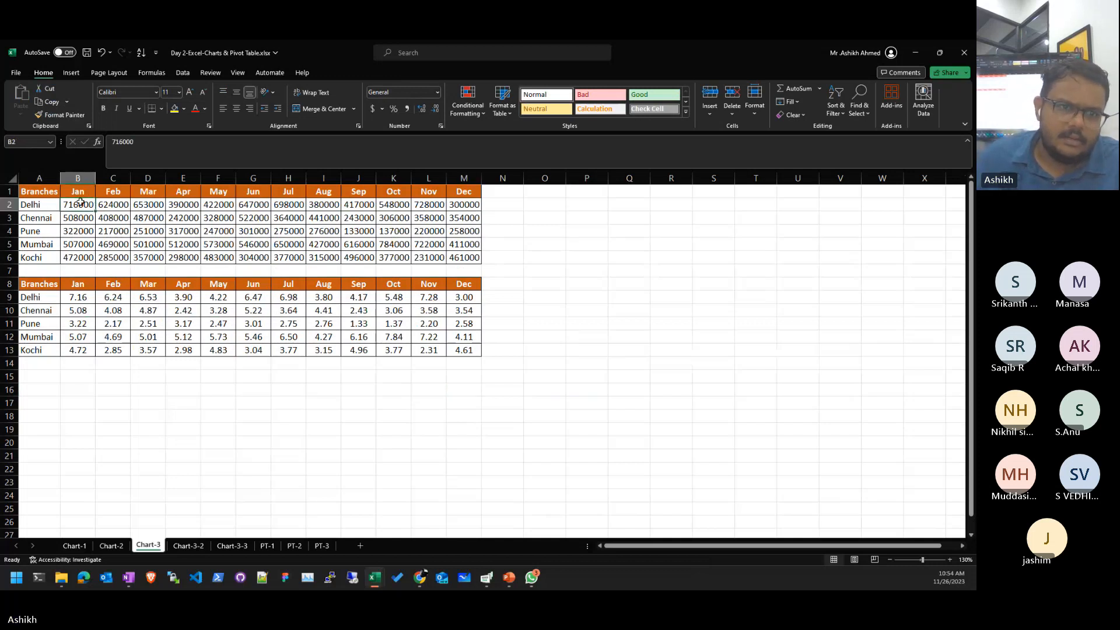
double_click(82, 202)
drag(81, 202, 70, 208)
click(147, 323)
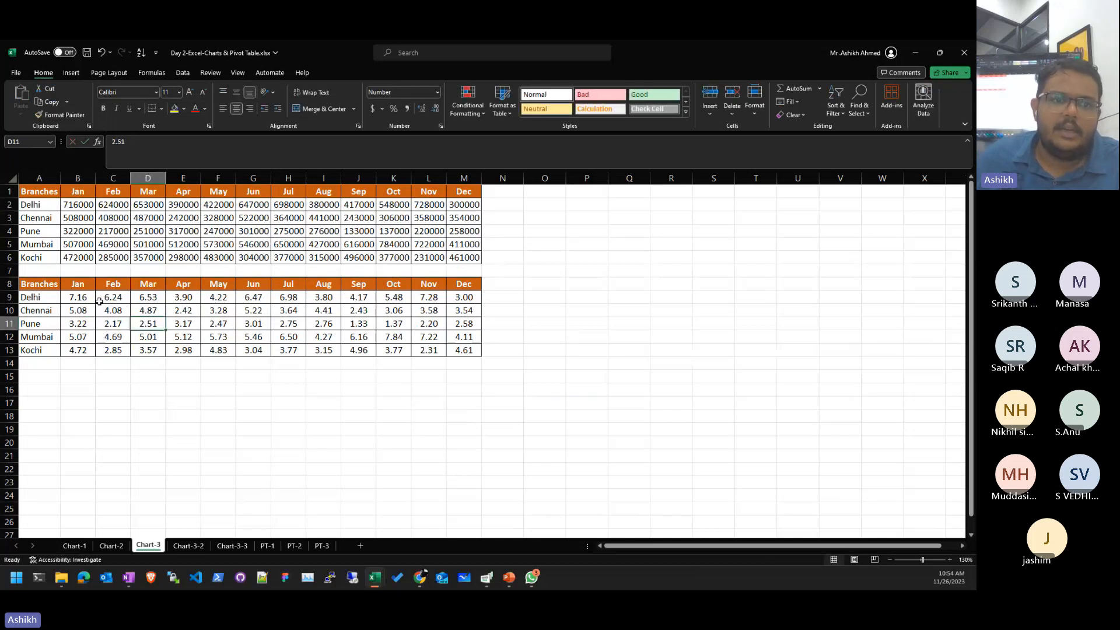
drag(99, 301, 404, 392)
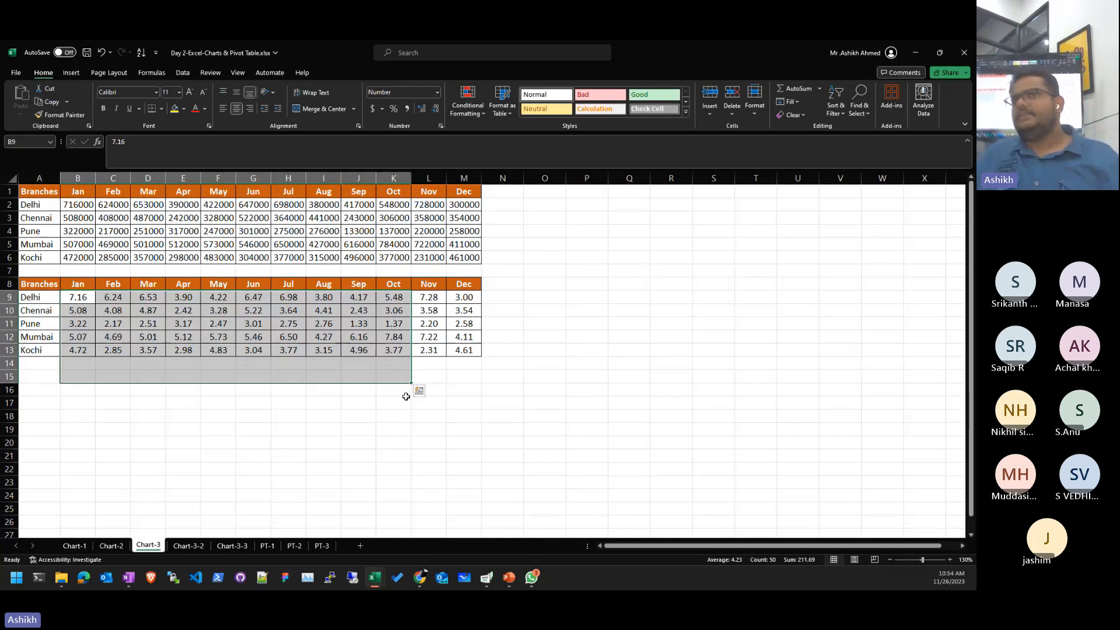
click(358, 402)
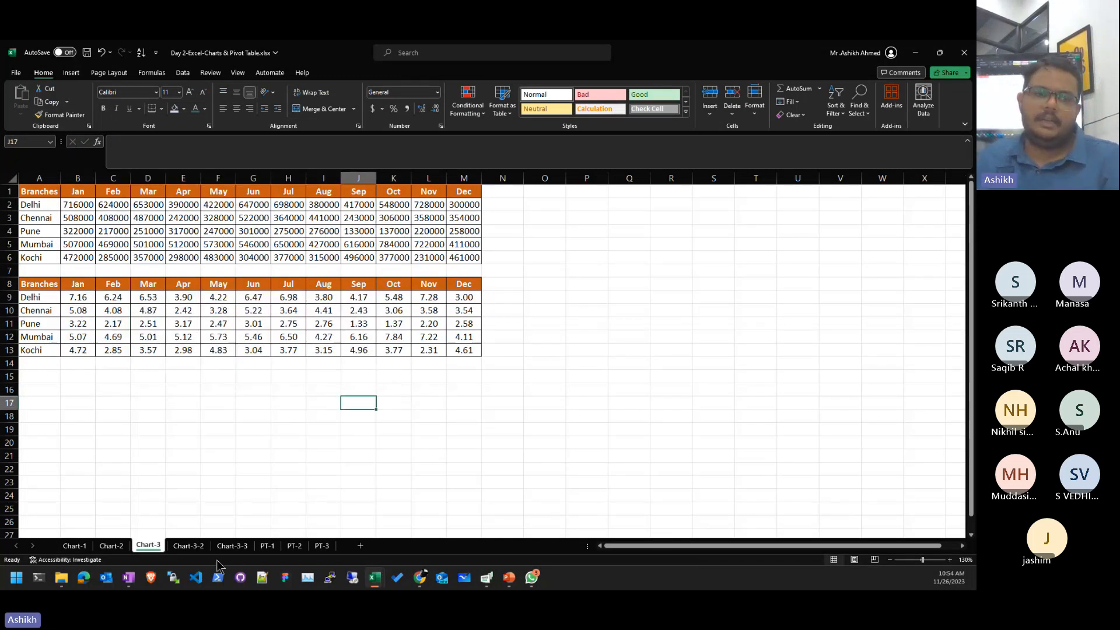
- Select the Chart-3-2 table, then the Chart-3-3 quarterly-totals table A1:Q6
click(188, 545)
drag(40, 194, 373, 269)
click(374, 279)
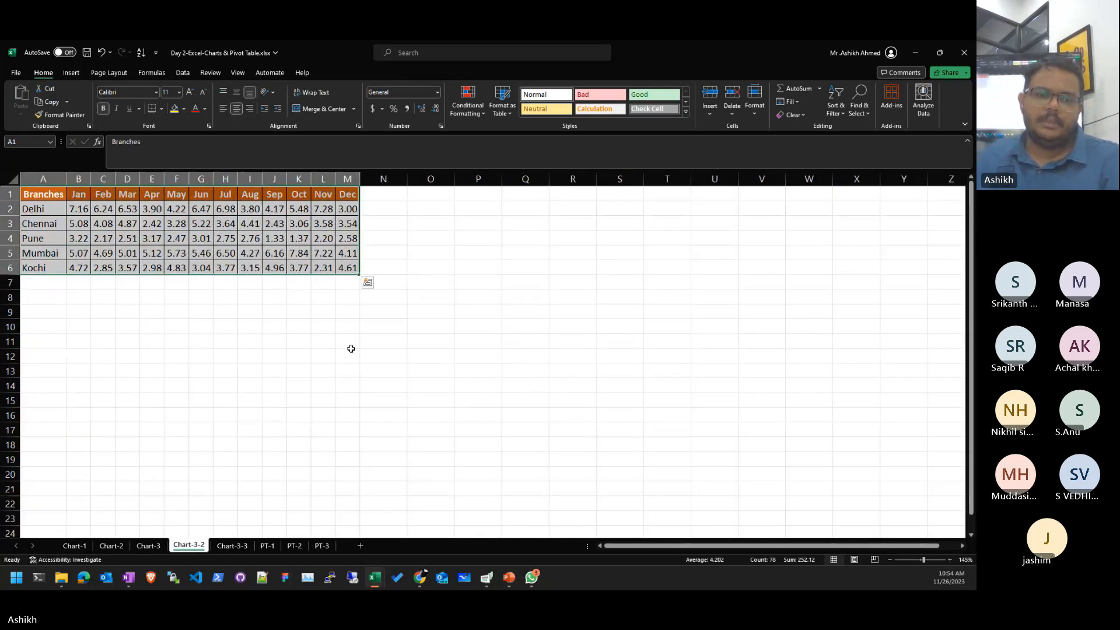
click(232, 545)
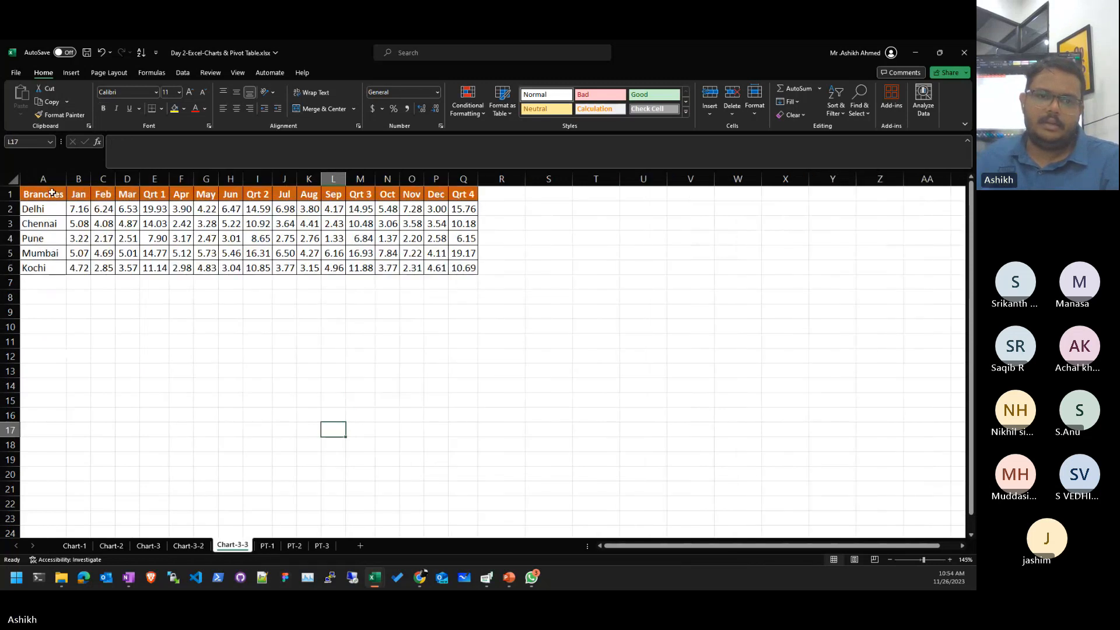
drag(52, 193, 467, 267)
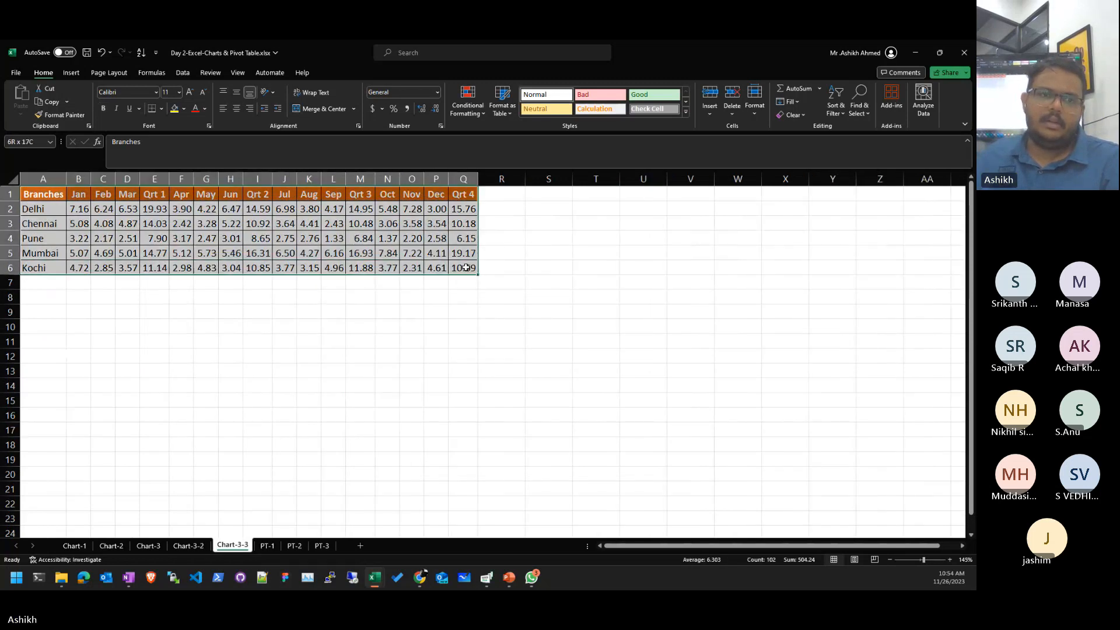
- Insert the recommended clustered column chart, then widen it and shift it left and down
click(71, 73)
click(296, 102)
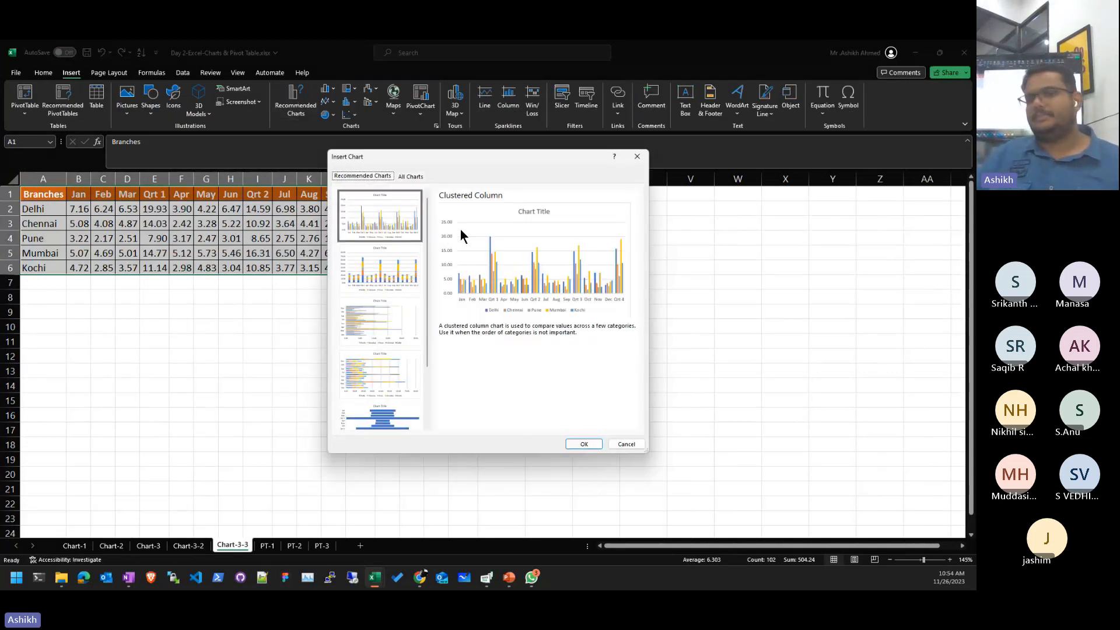
click(584, 444)
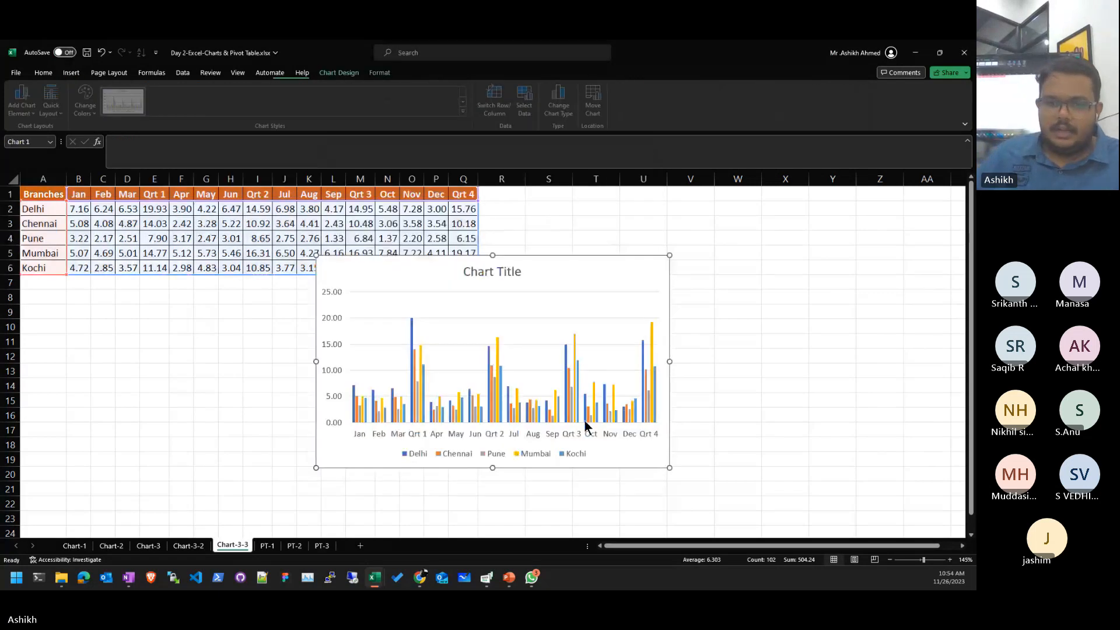
drag(668, 468, 922, 476)
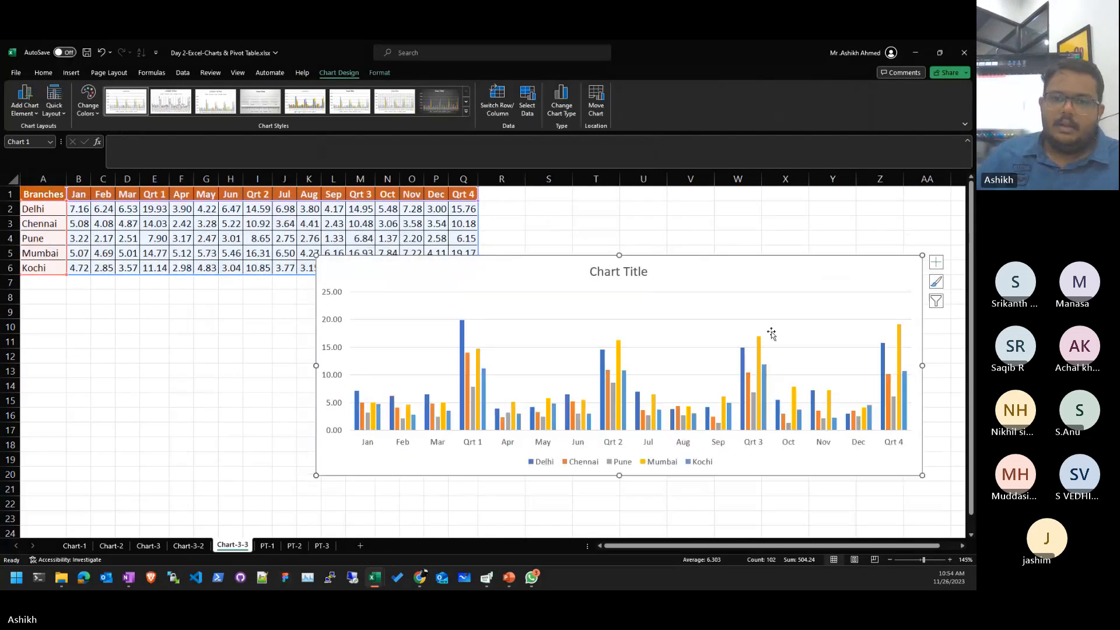
drag(771, 332, 713, 358)
- Toggle Switch Row/Column to end with branches on the axis, then go to Chart-3-2
click(497, 101)
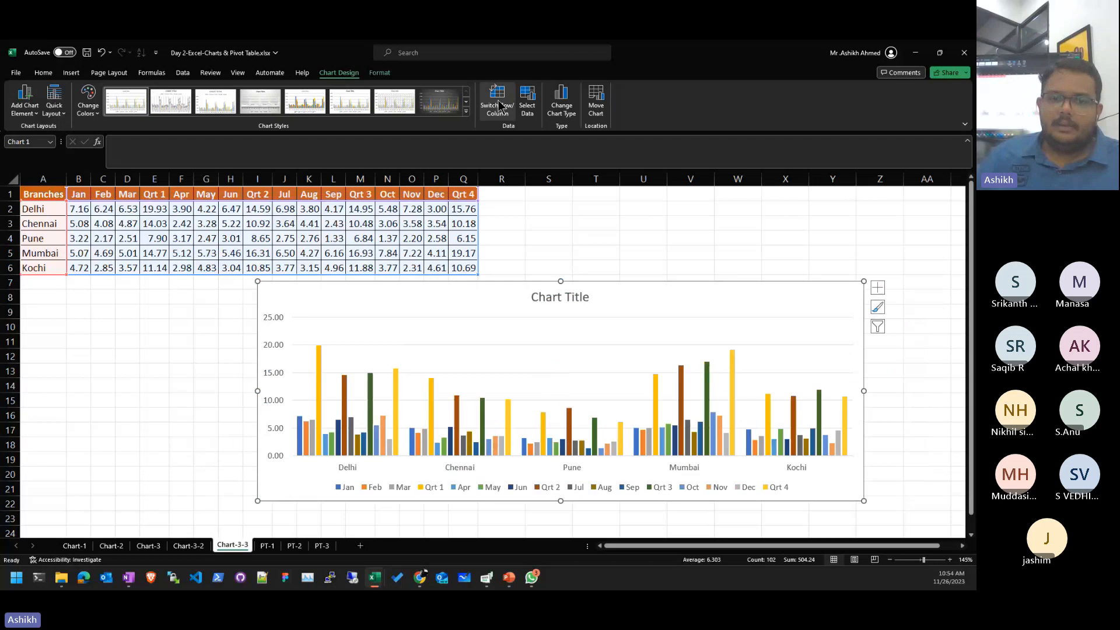
click(504, 103)
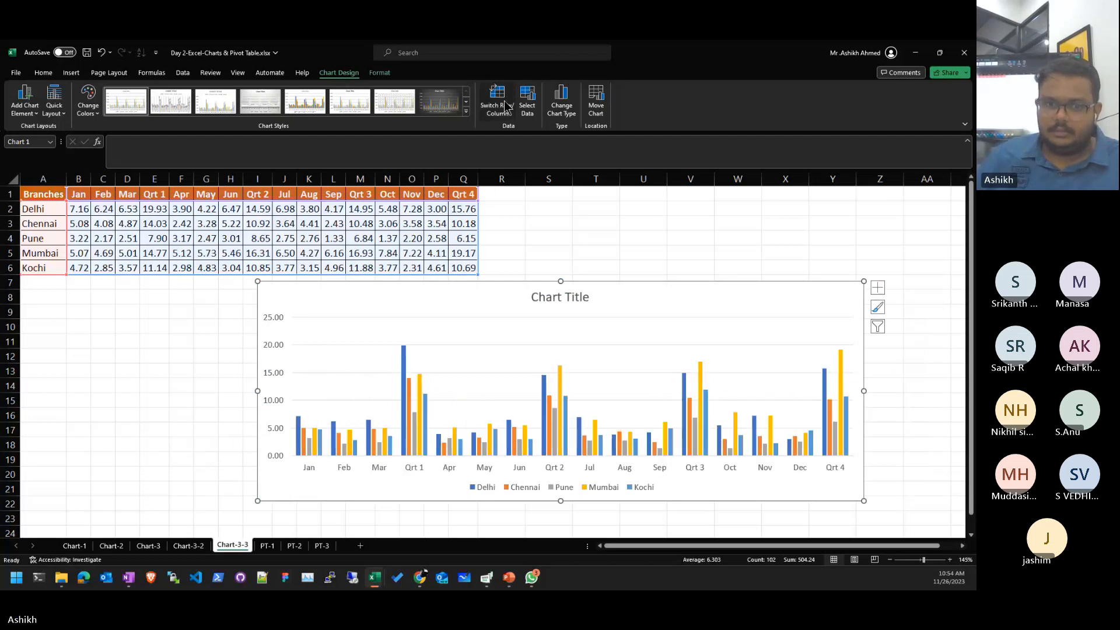
click(503, 100)
click(504, 100)
click(504, 100)
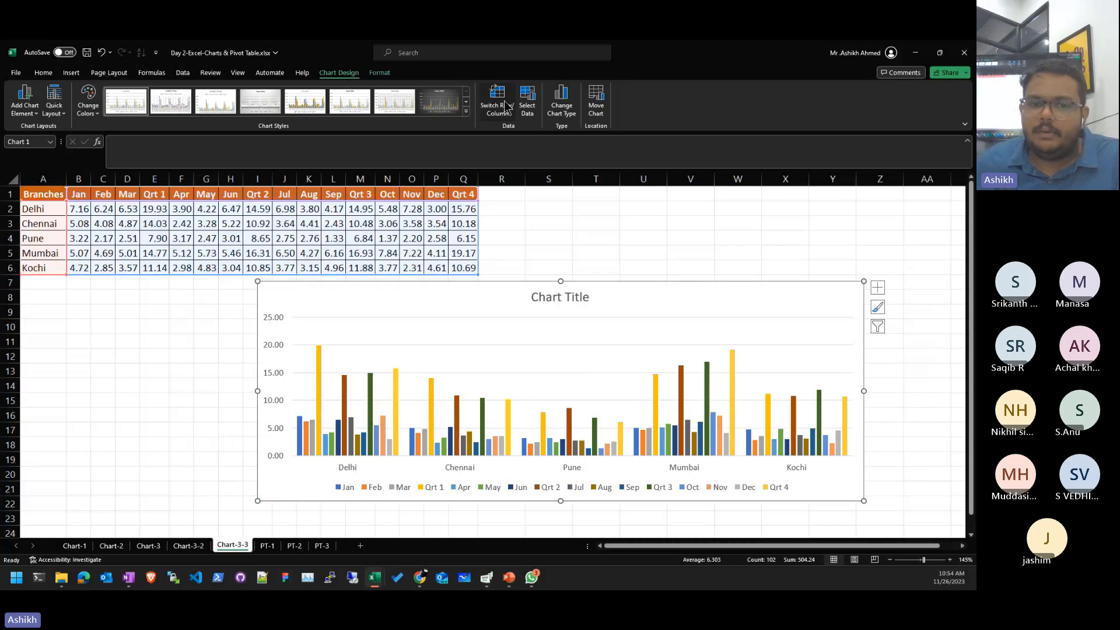
click(504, 100)
click(504, 101)
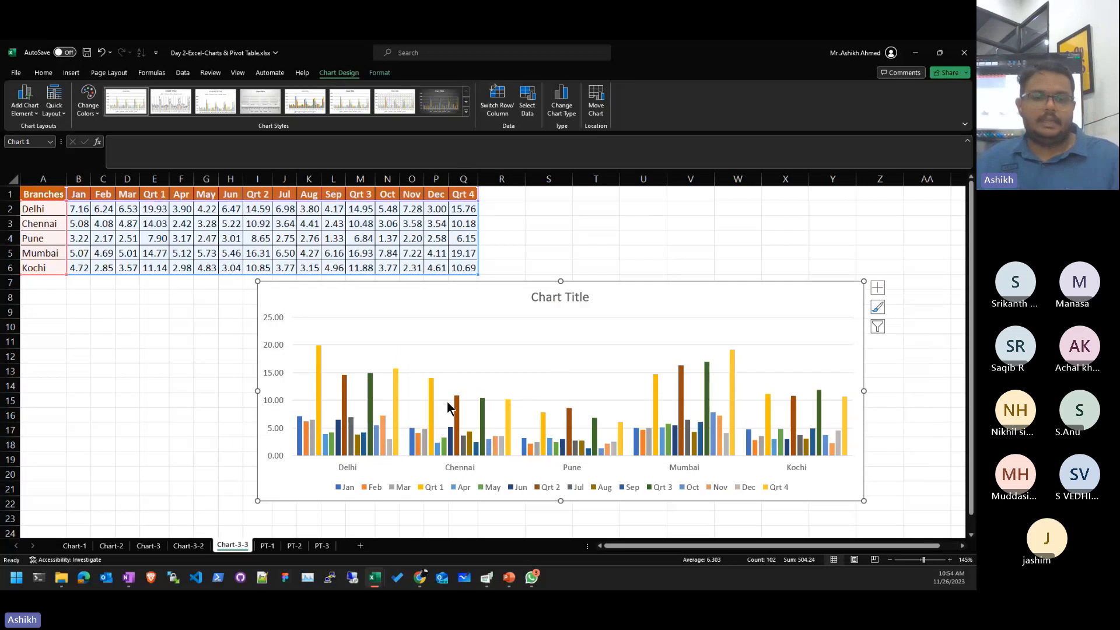
key(Escape)
click(188, 545)
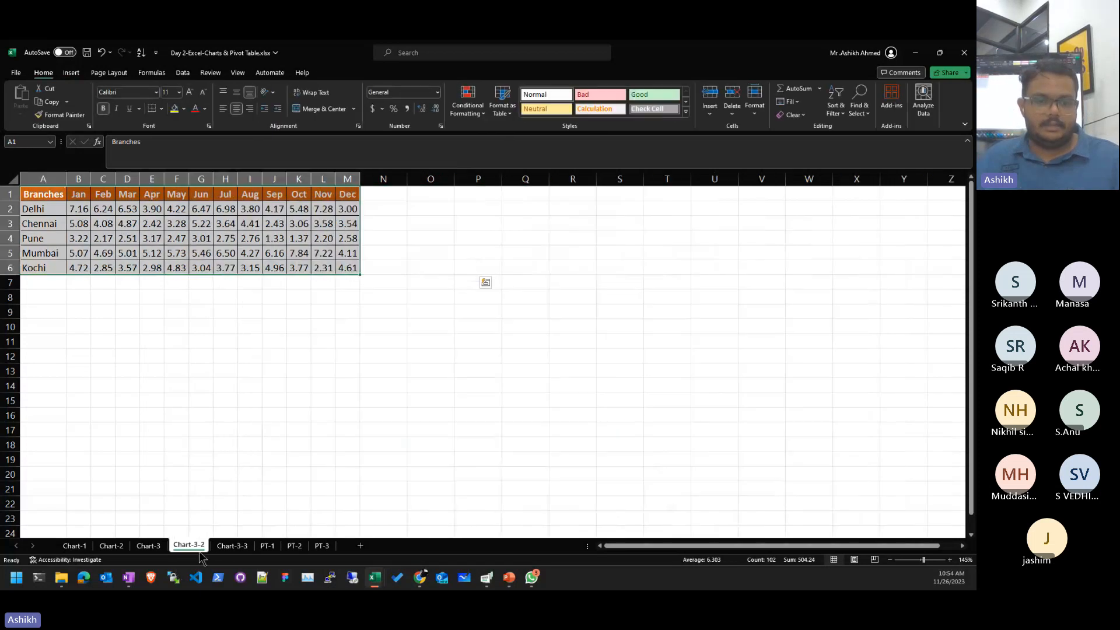
- On Chart-3, insert a recommended chart, change it to Clustered Column, and move it right
click(148, 546)
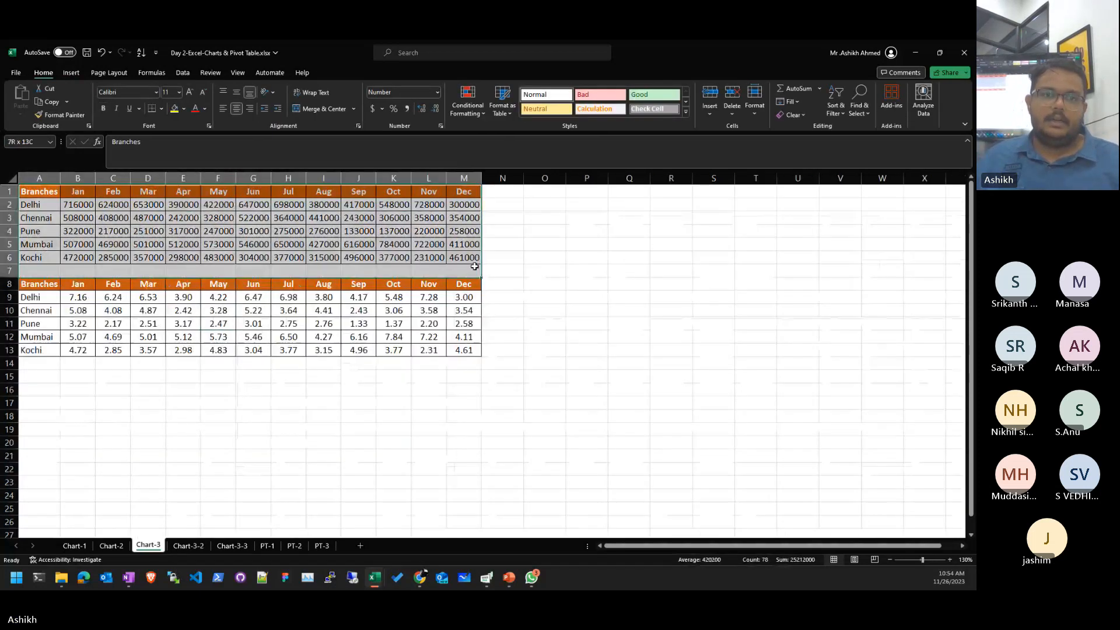
click(71, 73)
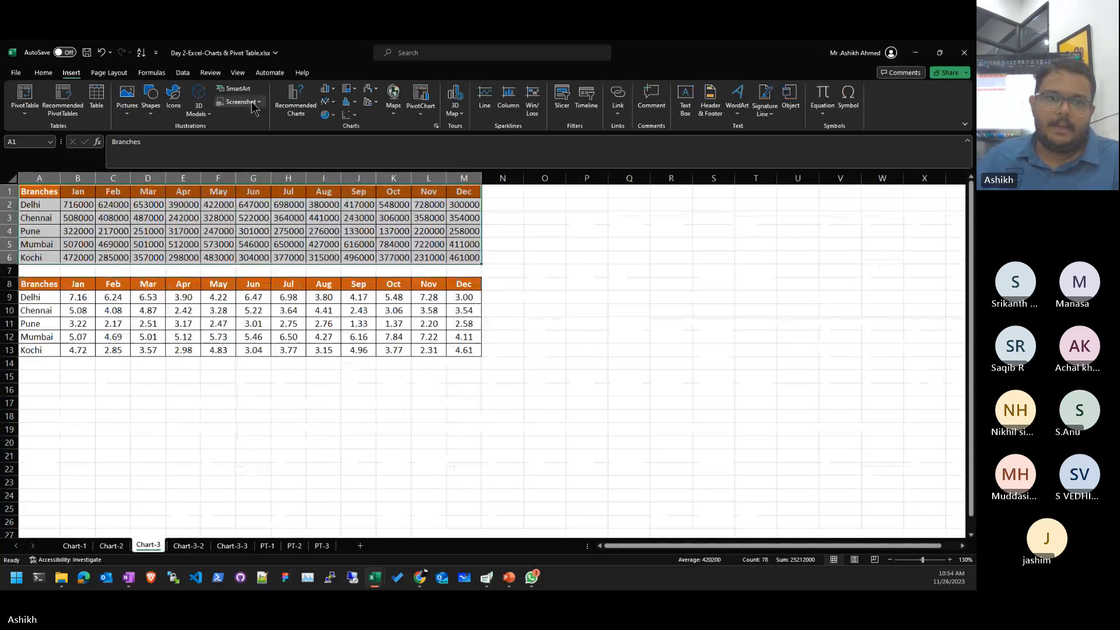
click(295, 100)
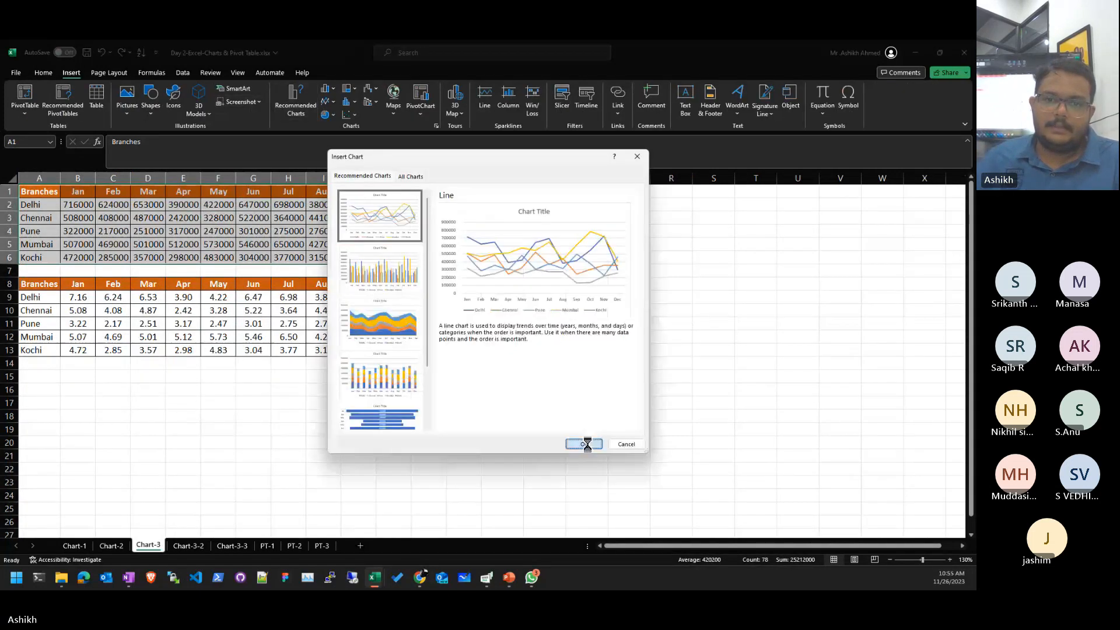
click(583, 444)
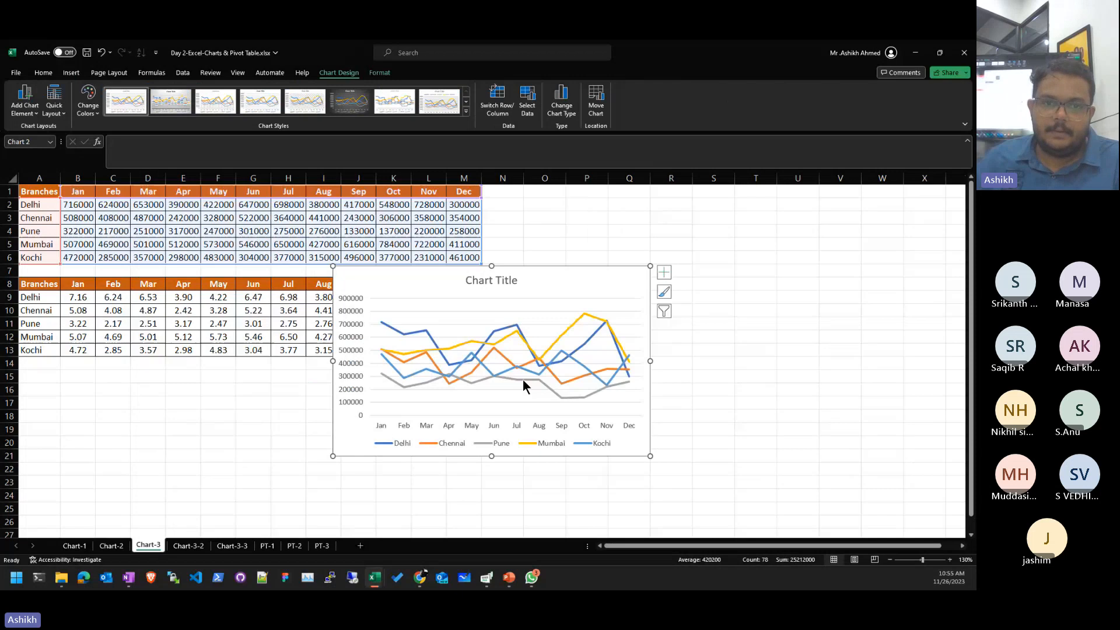
click(561, 100)
click(364, 220)
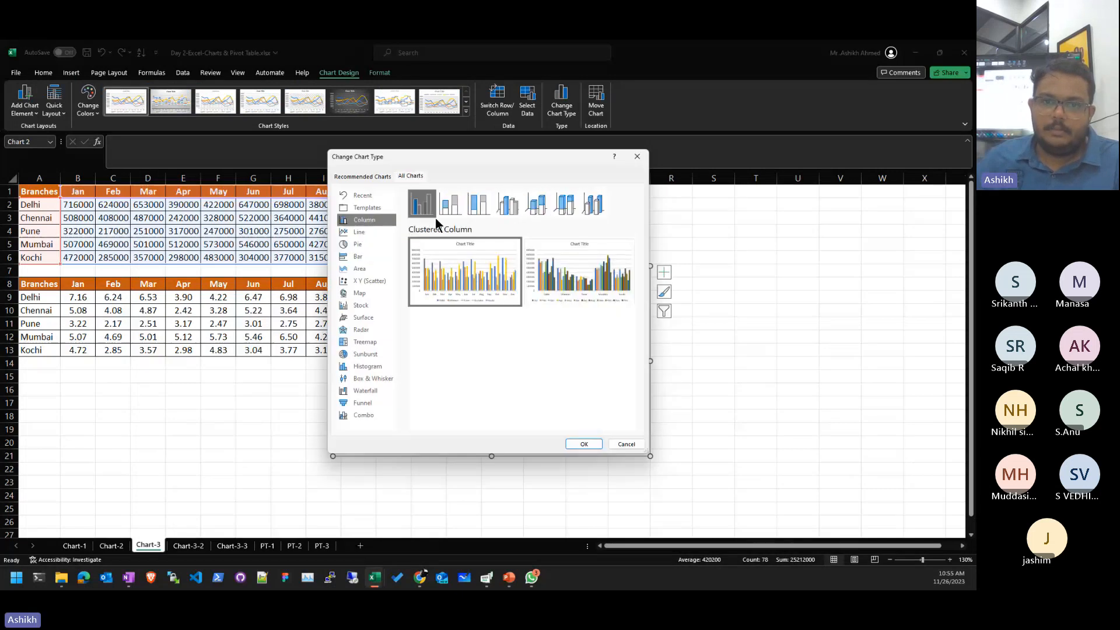
click(584, 443)
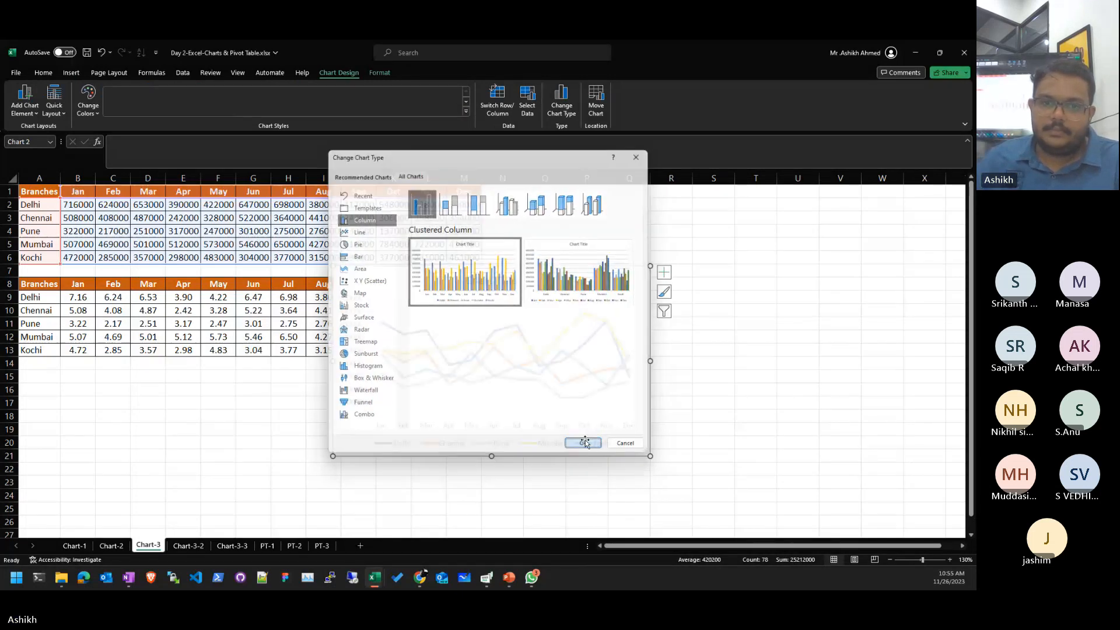
drag(593, 282, 782, 322)
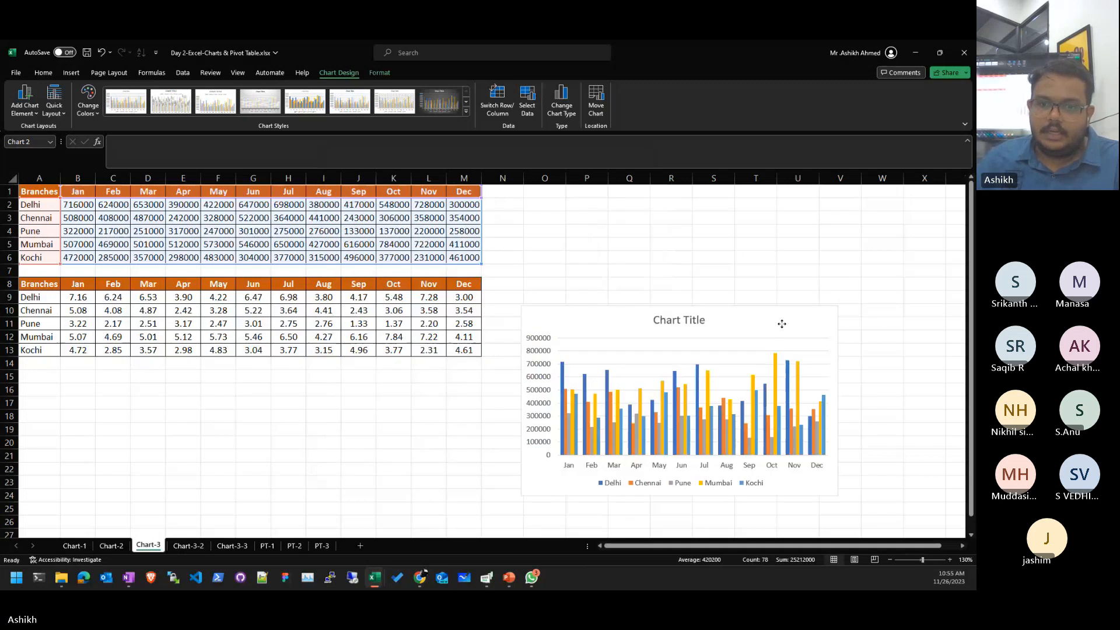
- Compare branch and month layouts with Switch Row/Column, then delete the trial chart
click(504, 108)
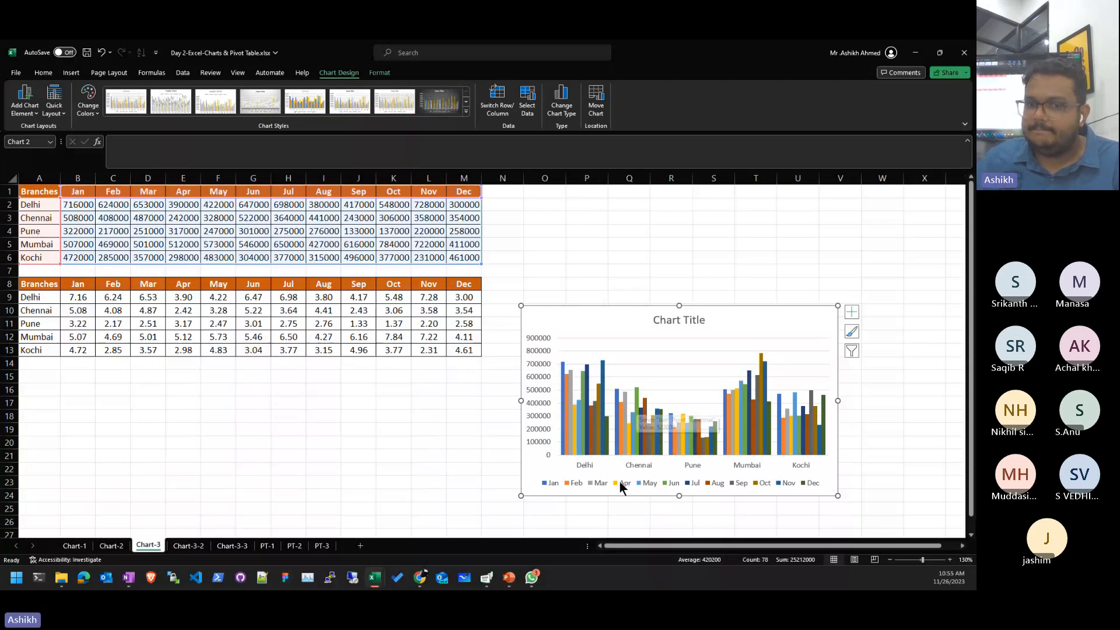
click(493, 116)
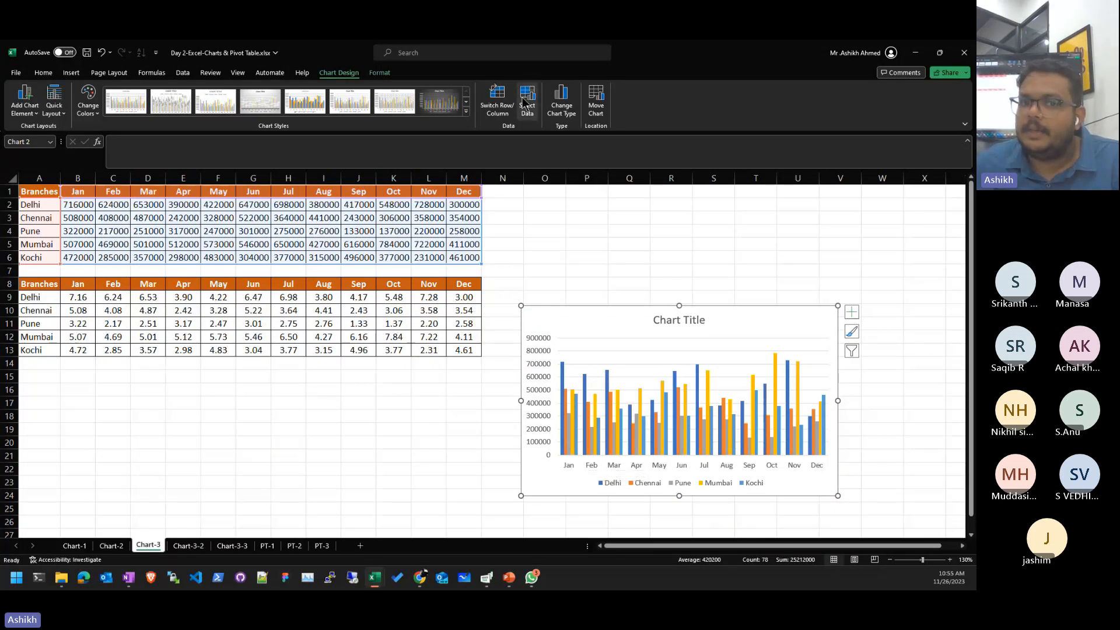
click(497, 100)
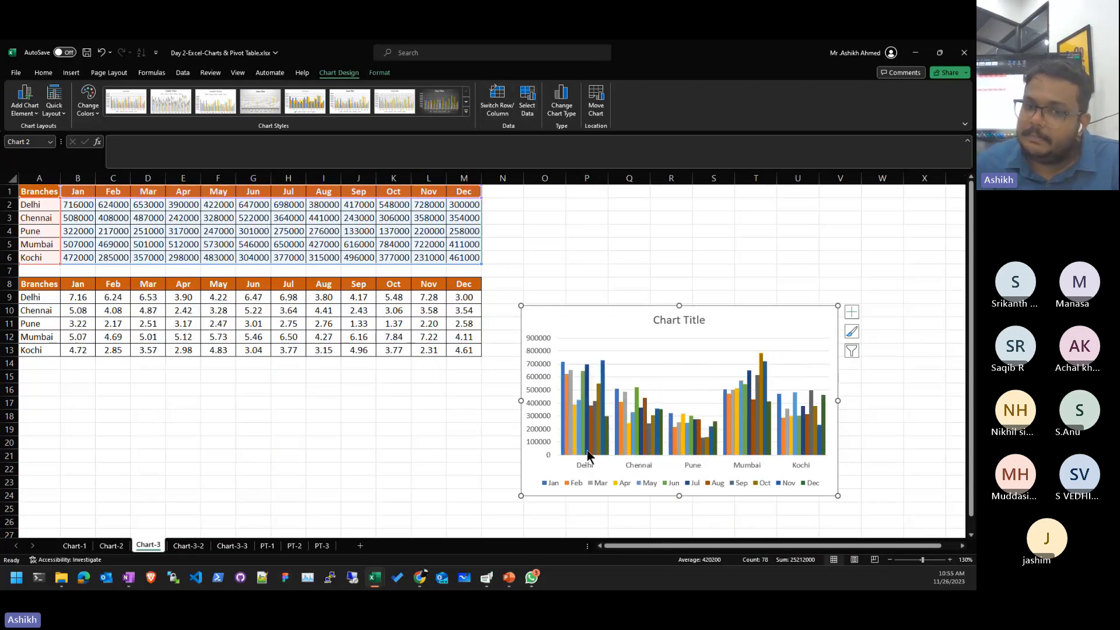
mouse_move(606, 436)
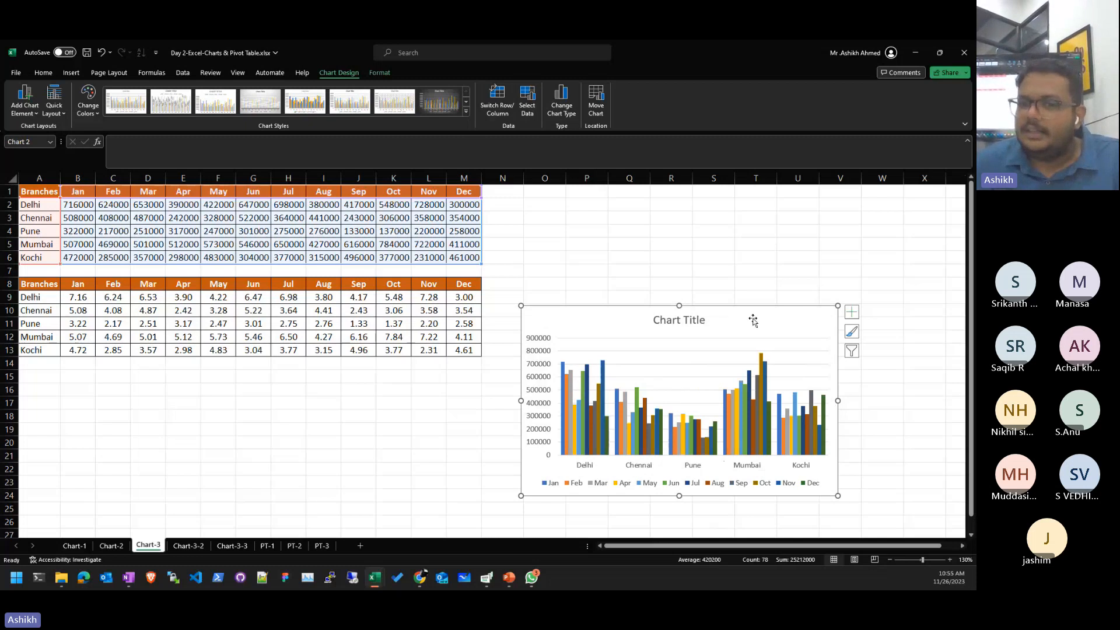
key(Delete)
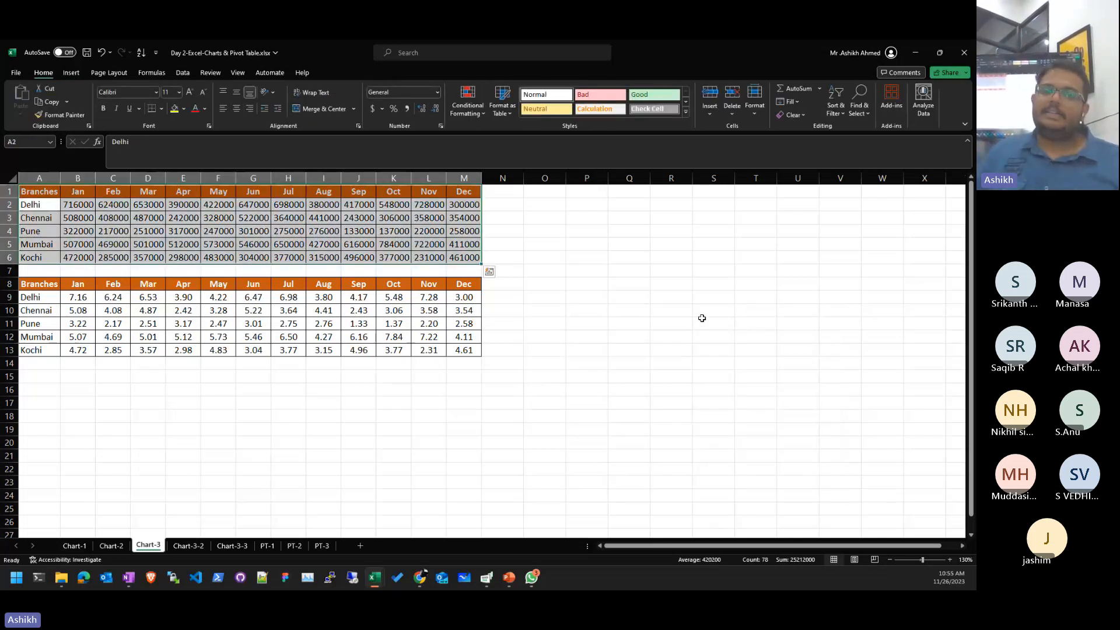
- On Chart-1, widen the Tot. Sales bar chart and move the pie chart further right
click(323, 297)
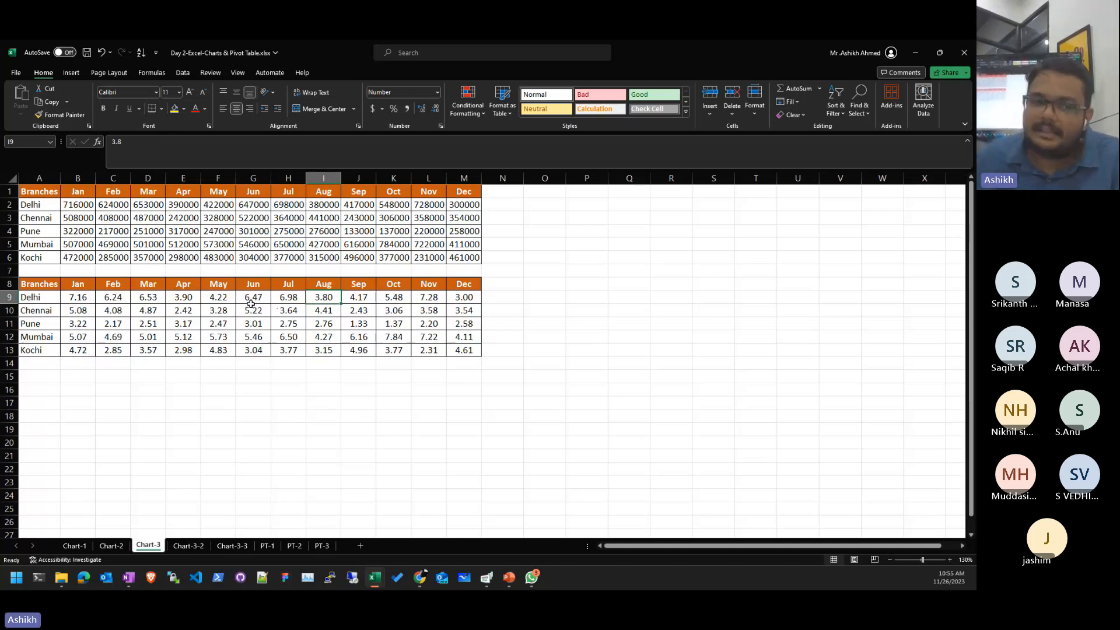
click(74, 546)
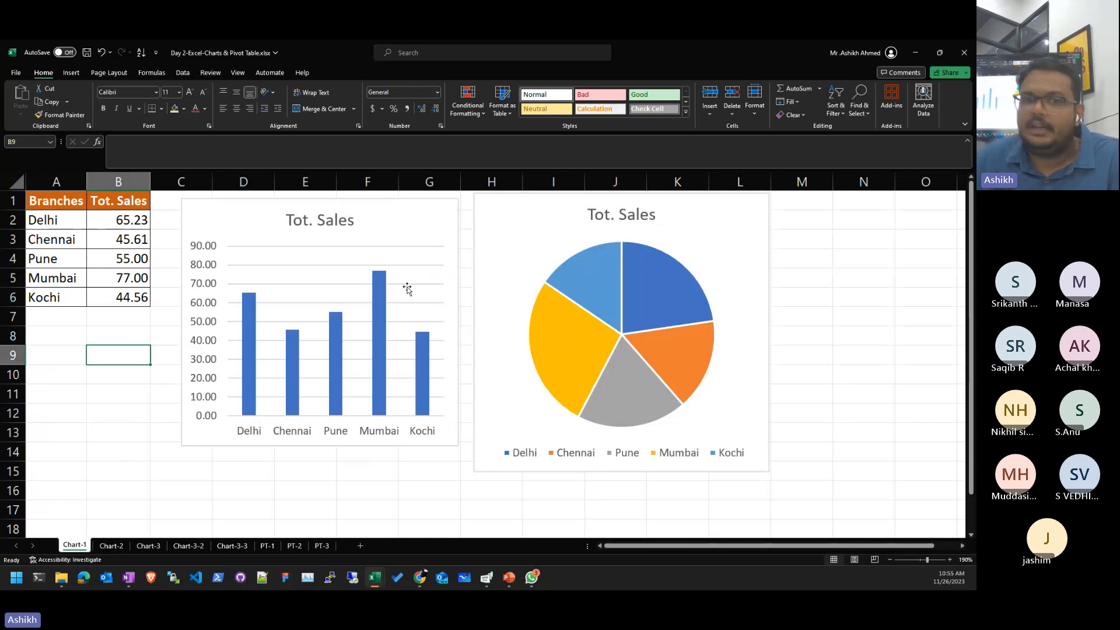
click(456, 318)
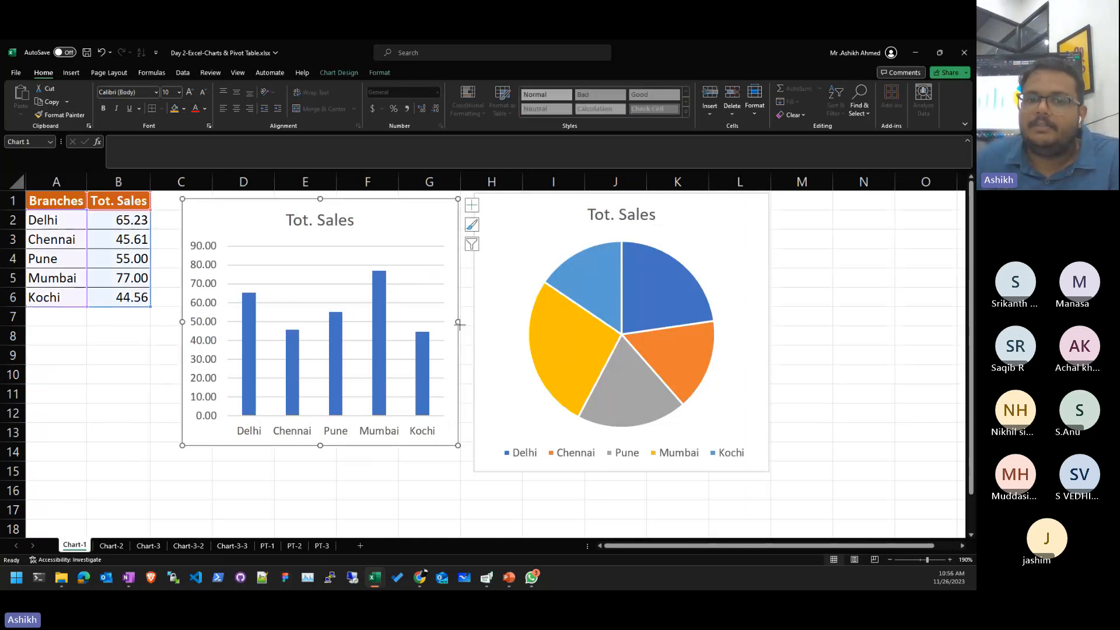
drag(457, 320, 502, 320)
click(489, 213)
drag(489, 213, 567, 228)
- Switch briefly to the browser, then close the chart workbook
key(alt+Tab)
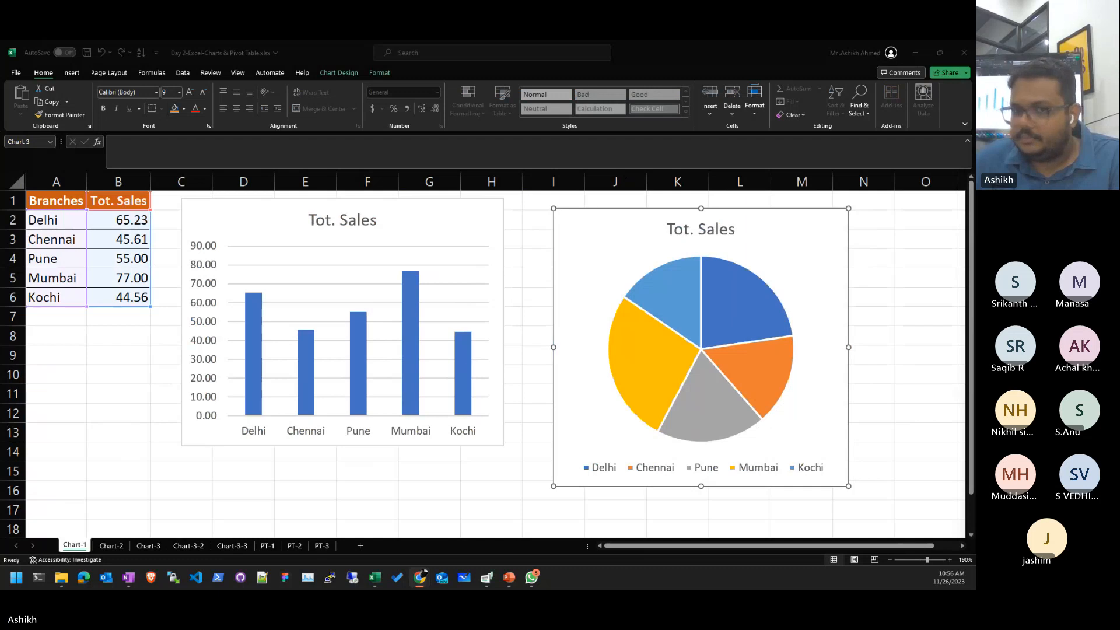
click(856, 112)
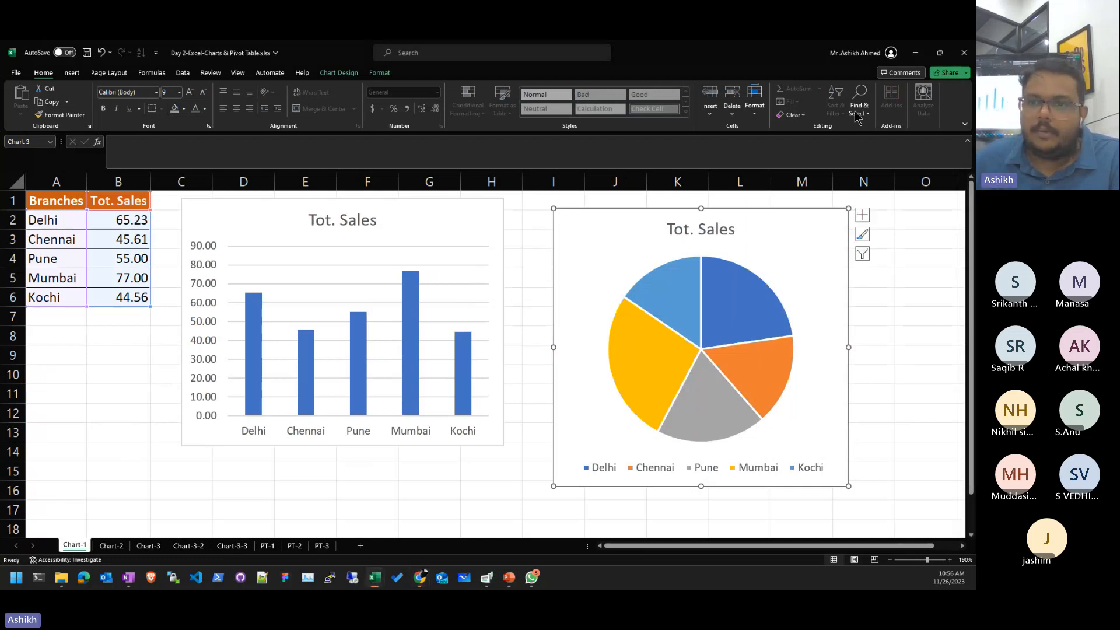
click(964, 53)
- Close the chart workbook without saving, leaving blank Book1's Sheet1 in view
click(512, 326)
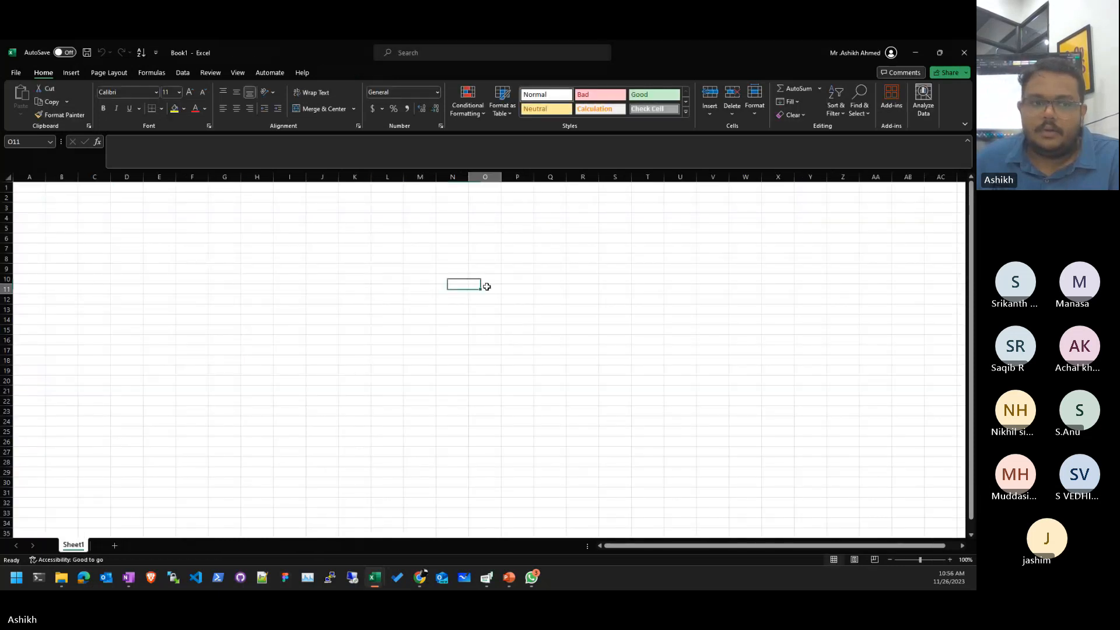
click(123, 279)
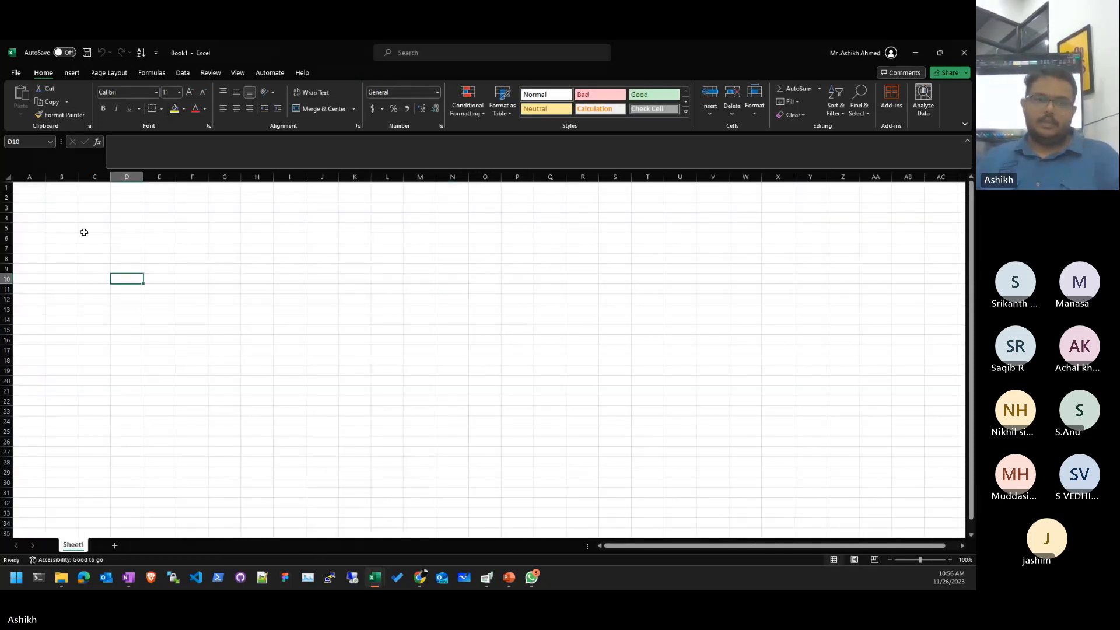
scroll(84, 232, up, 8)
click(96, 226)
click(76, 248)
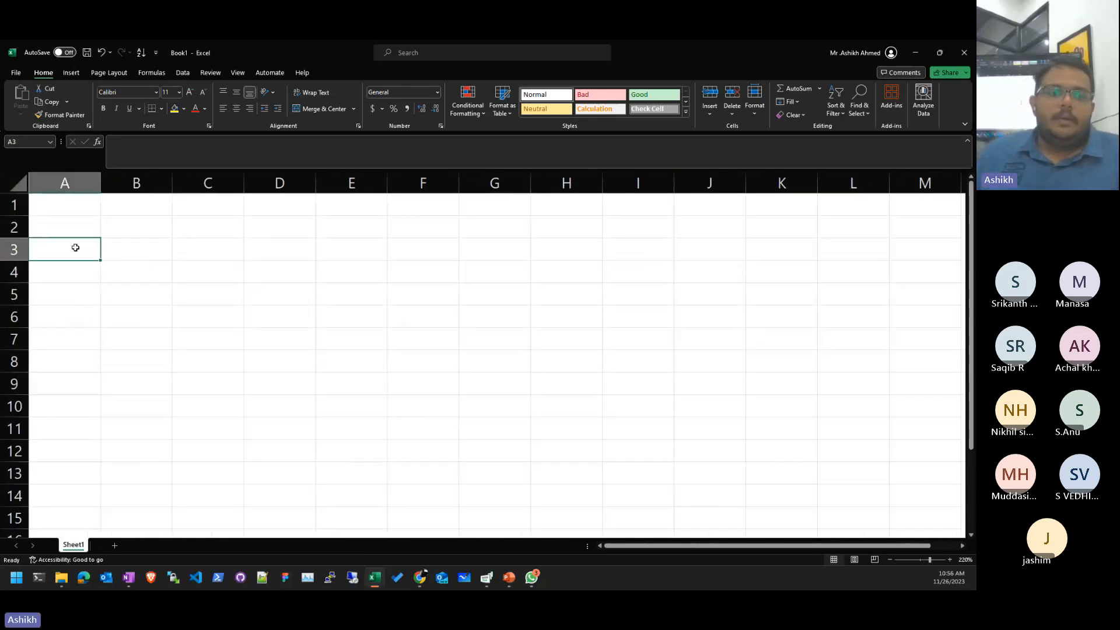
- Type test entries 'Data Validation' and 'Charts' in column B, then delete them and return to A1
click(143, 225)
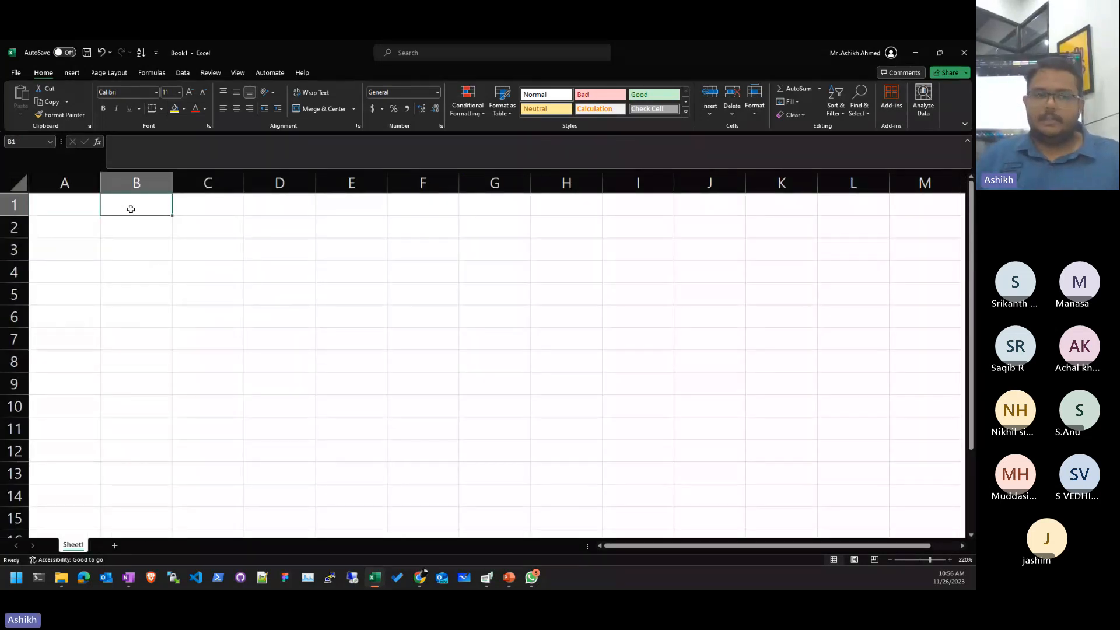
text(Data)
text(Validation)
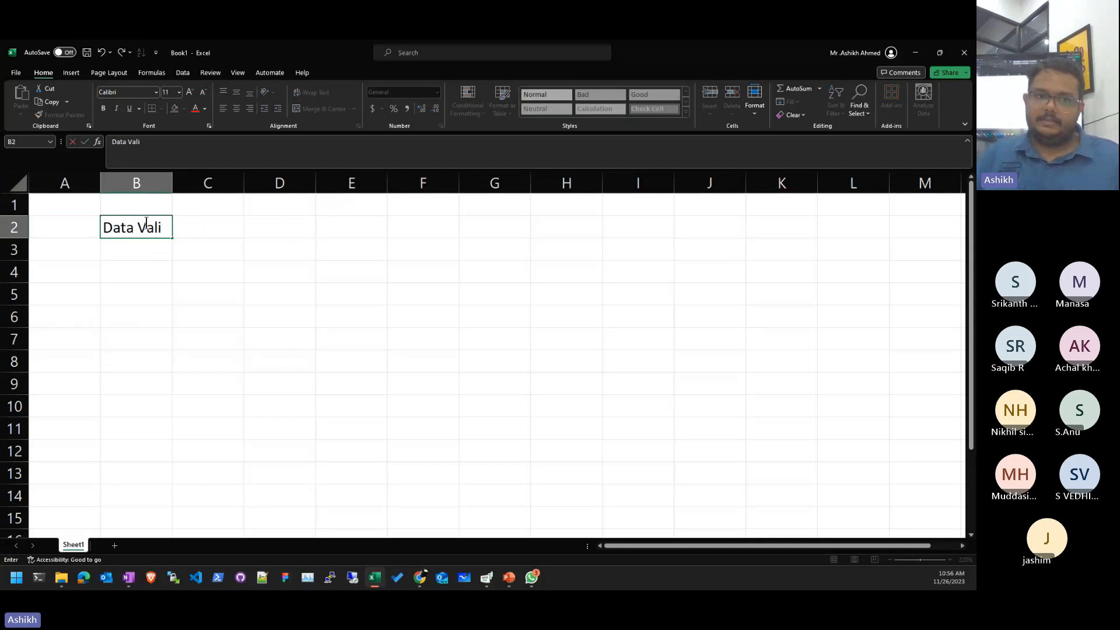
key(Return)
text(Charts)
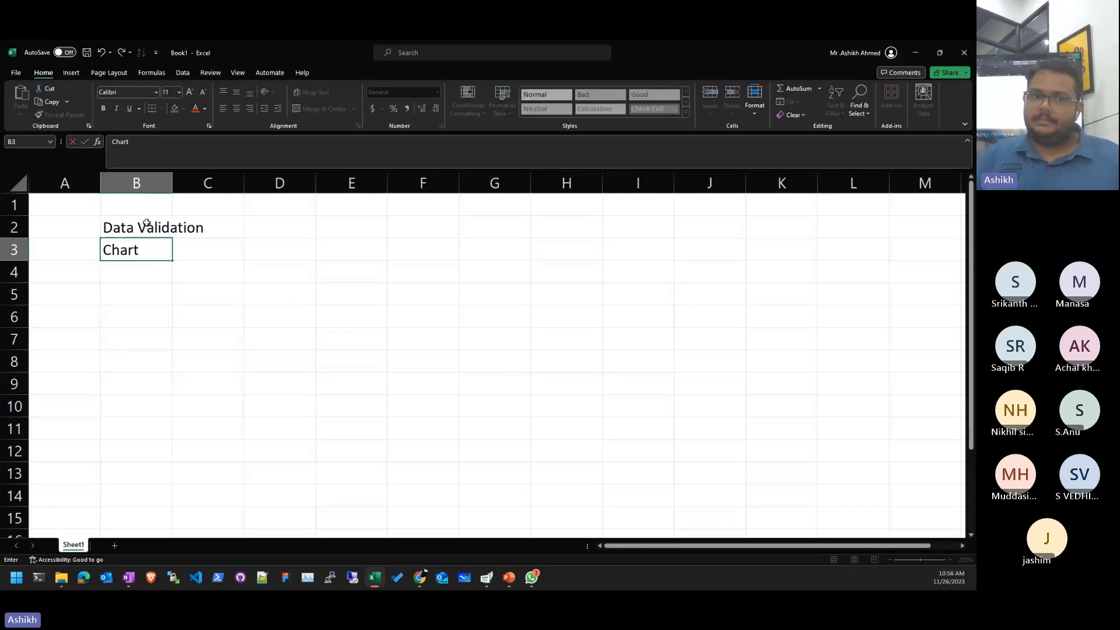
key(Return)
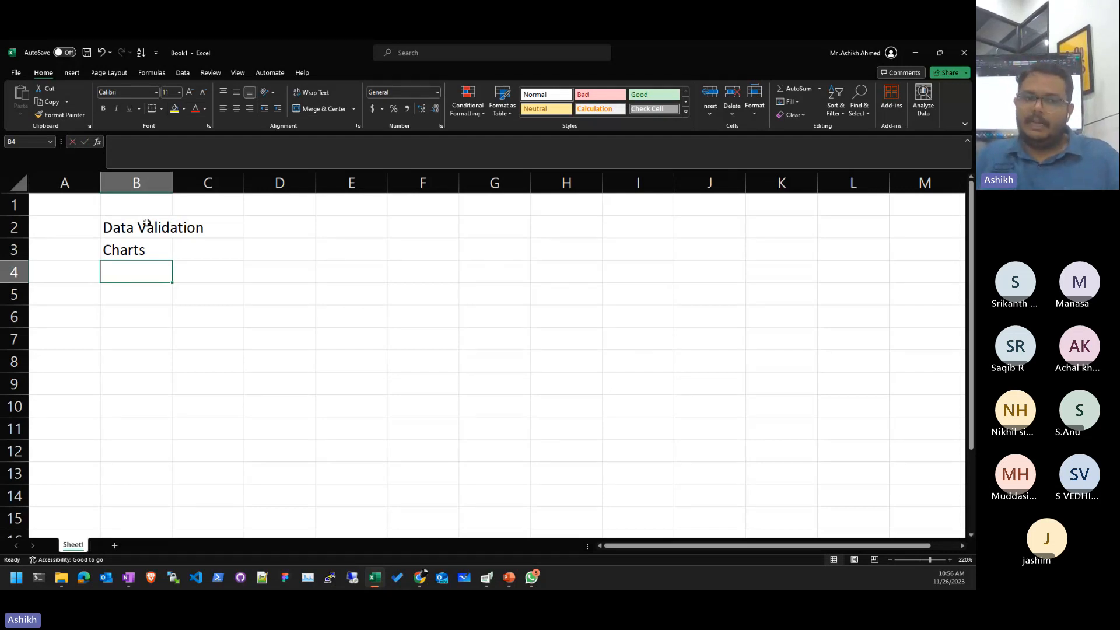
text(Mu)
key(Up)
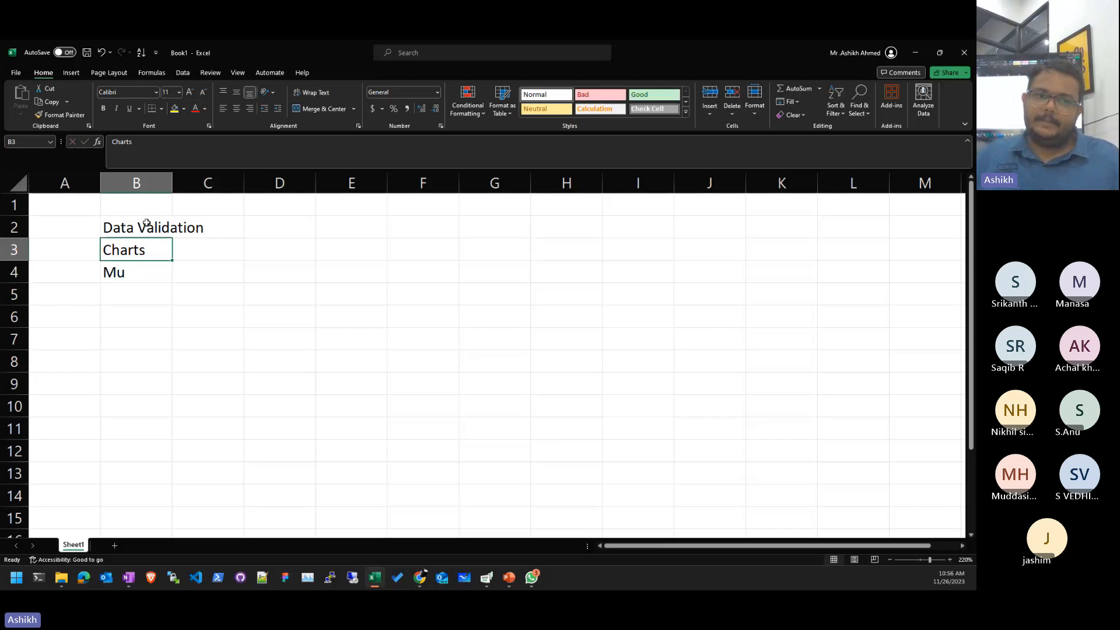
key(ctrl+a)
key(Delete)
key(ctrl+Home)
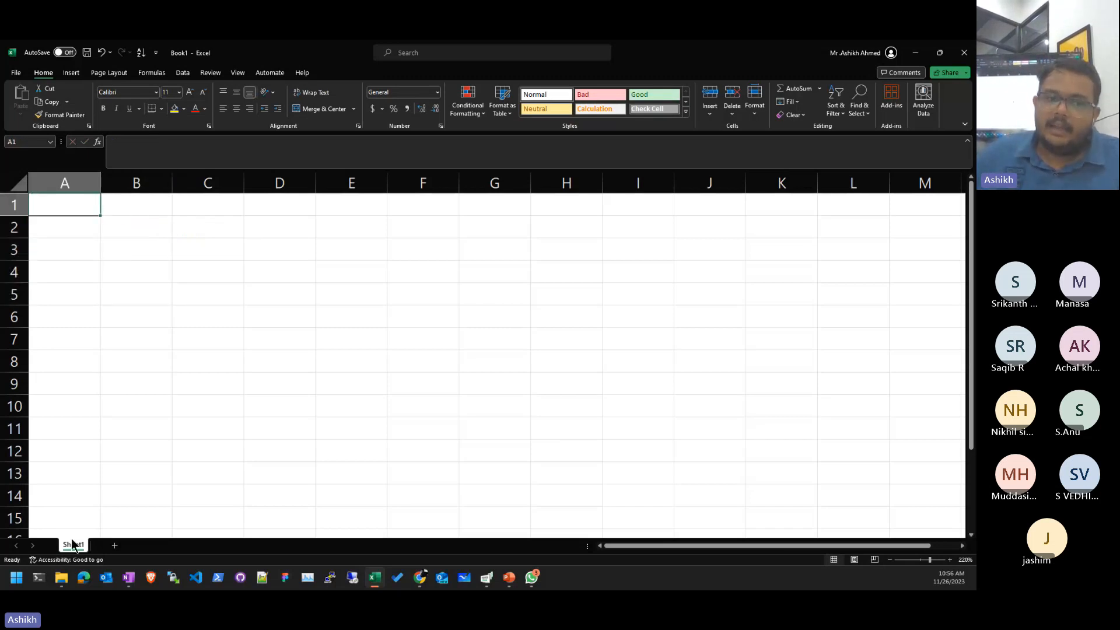
- Add six new worksheets so Book1 runs from Sheet1 to Sheet7
click(114, 545)
click(149, 546)
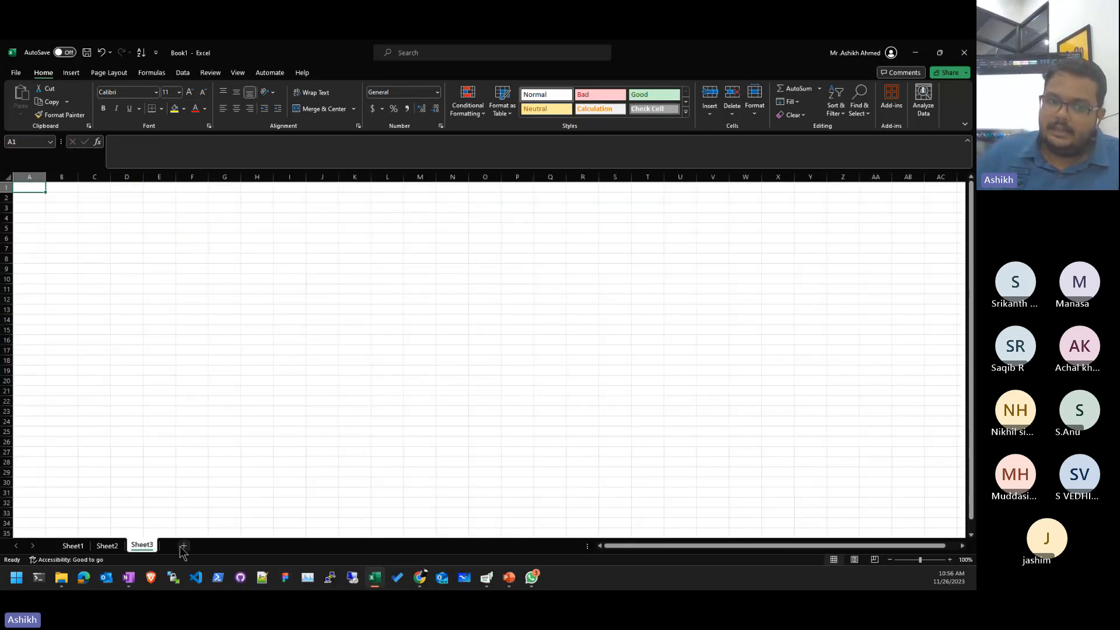
click(184, 546)
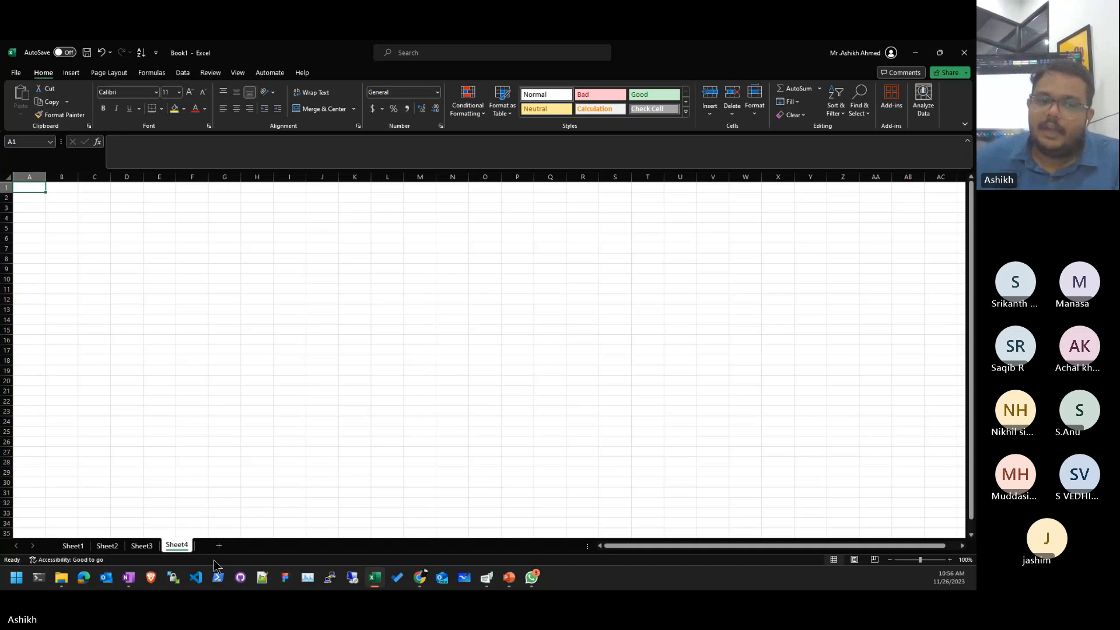
click(220, 545)
click(253, 545)
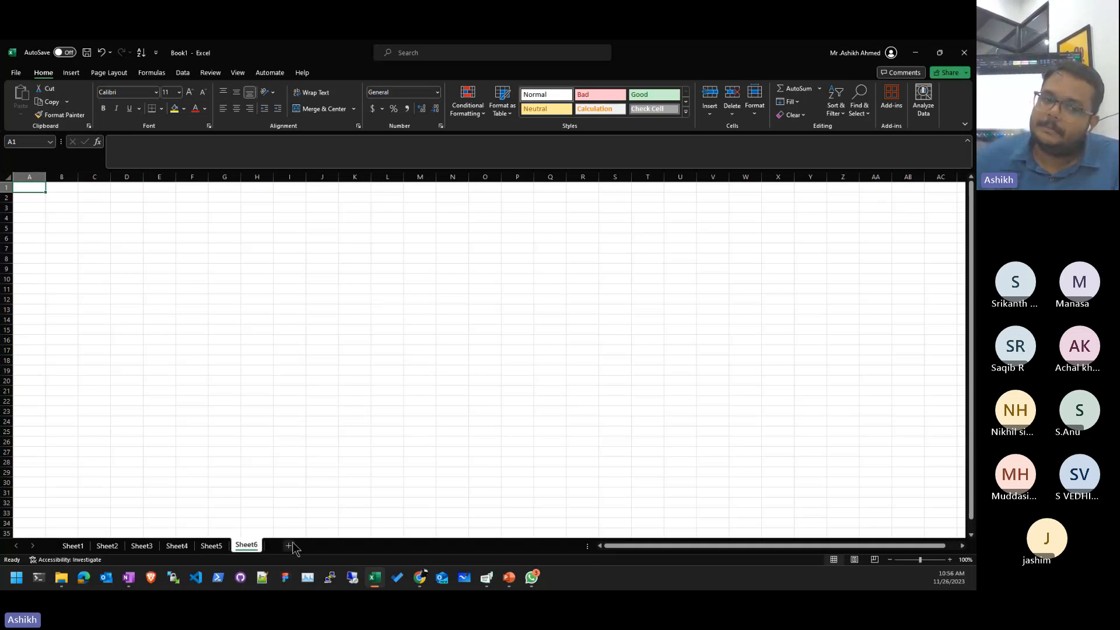
click(288, 546)
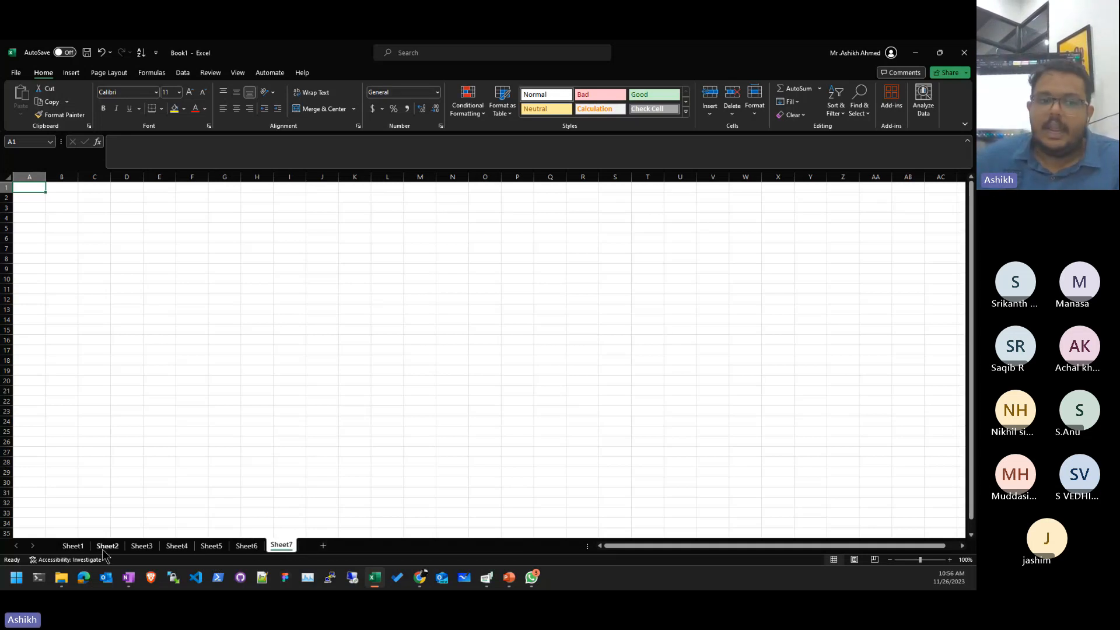
- Rename the Sheet3 tab to 'My Name'
click(73, 545)
double_click(151, 547)
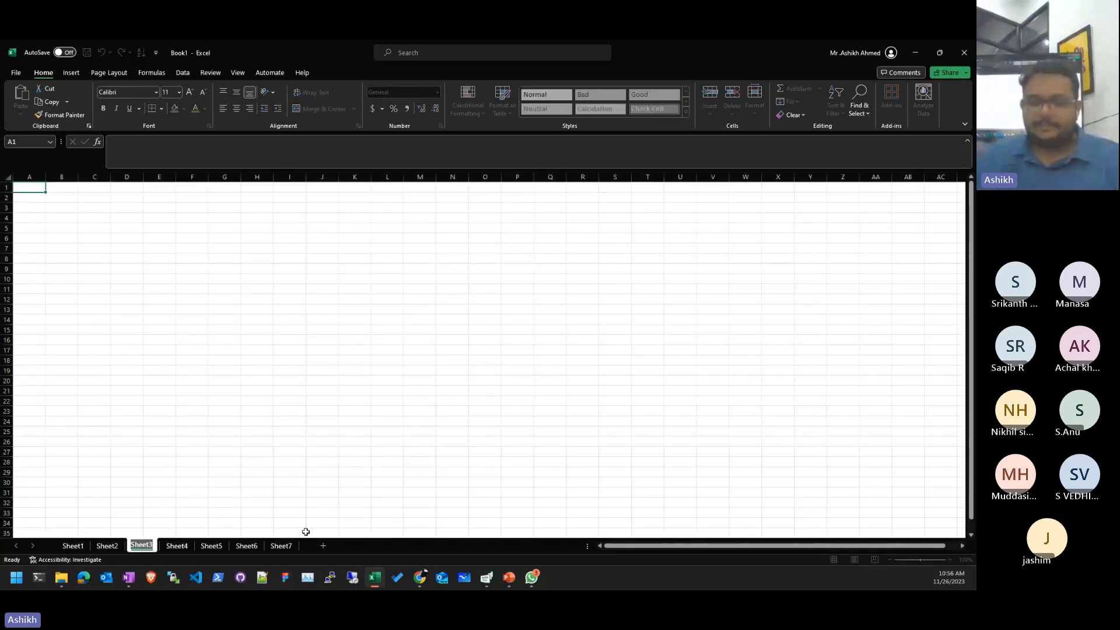
text(Re)
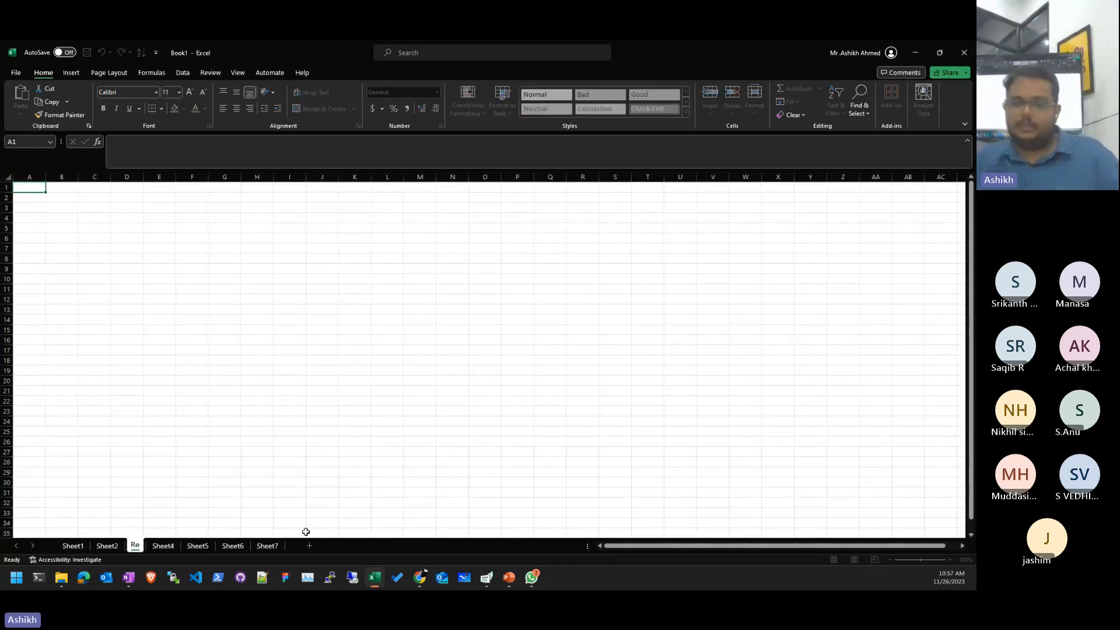
key(BackSpace)
key(BackSpace)
text(My Name)
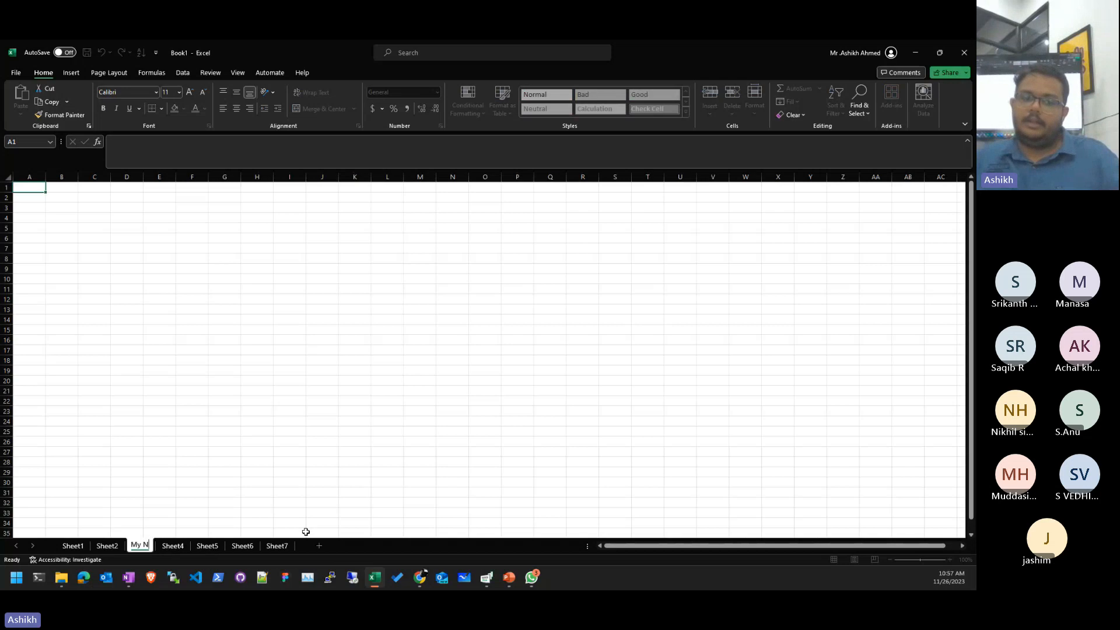
key(Return)
click(289, 531)
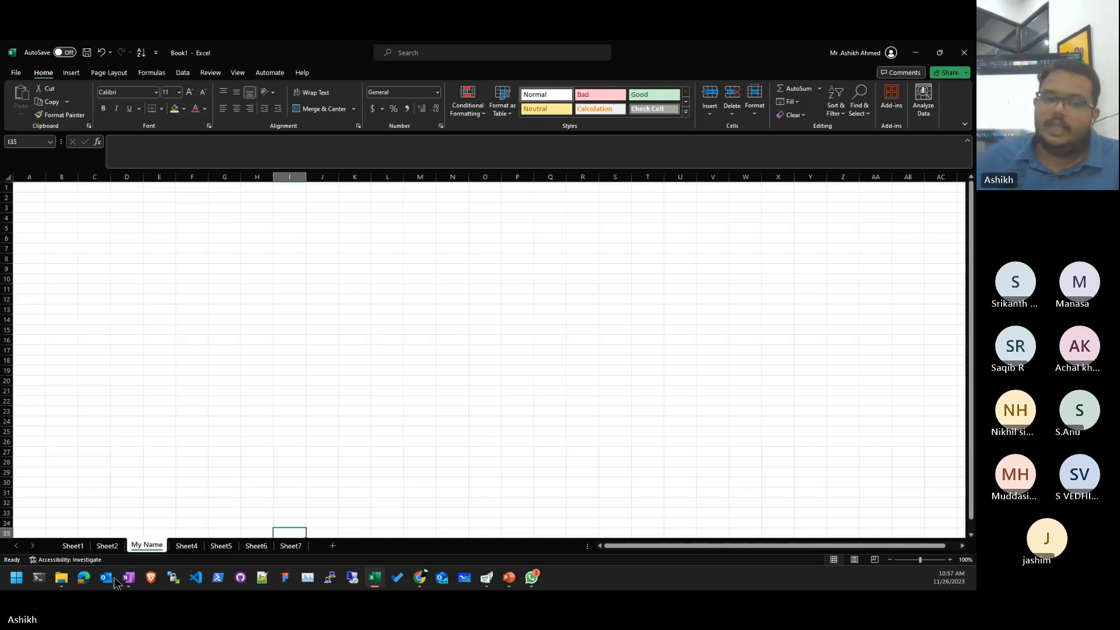
- Rename the first three sheet tabs Jan, Feb and Mar
double_click(73, 546)
text(J)
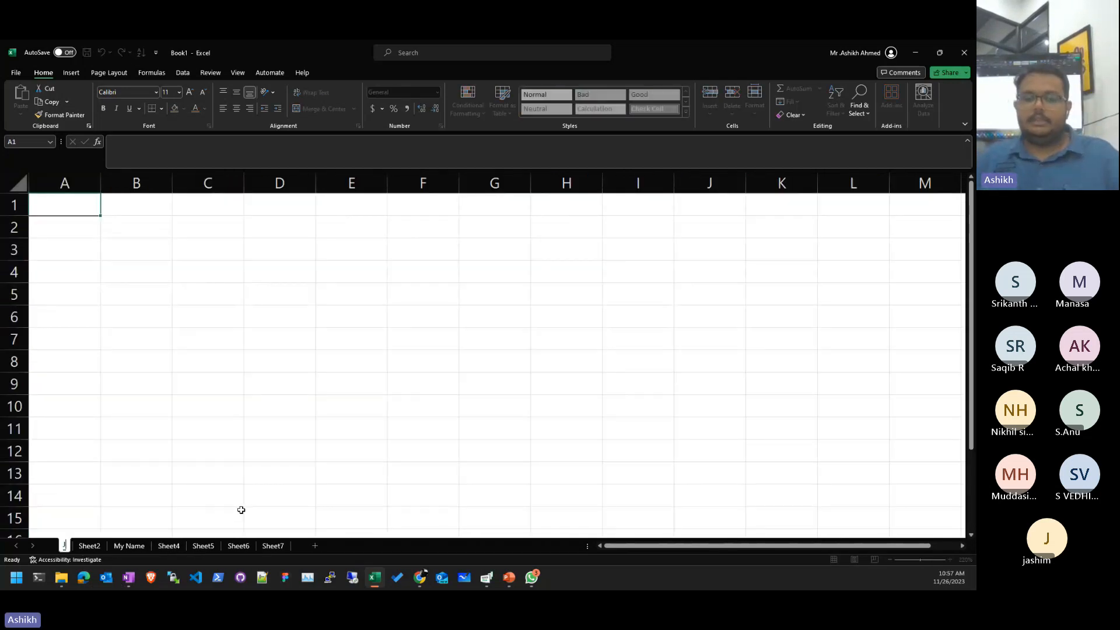
text(an)
key(Return)
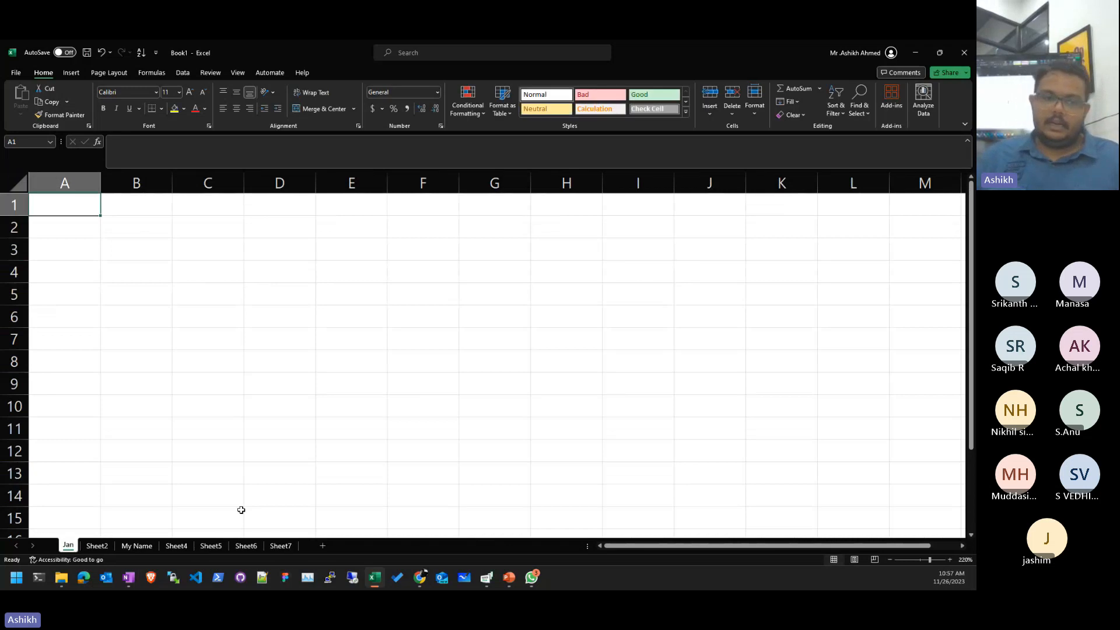
click(97, 545)
double_click(96, 545)
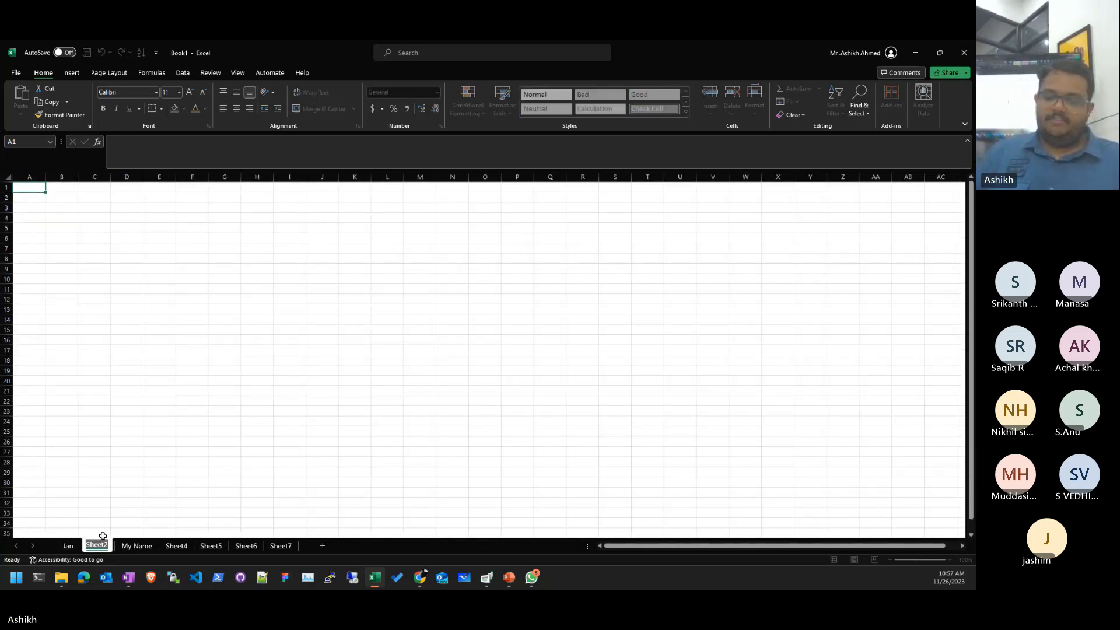
text(Feb)
key(Return)
click(126, 545)
double_click(126, 545)
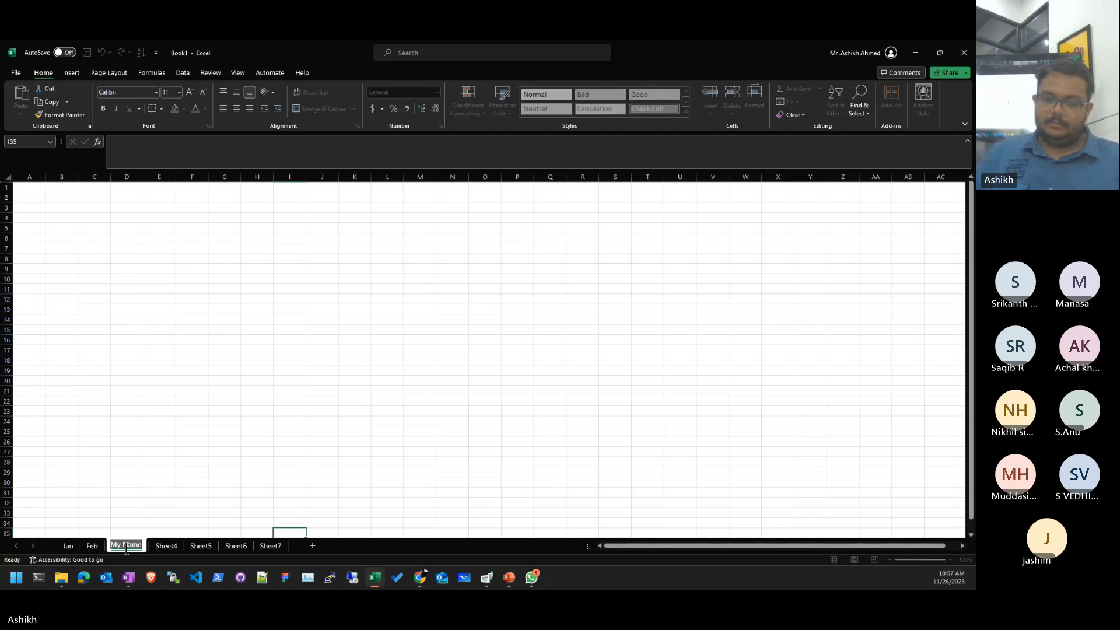
text(Mar)
key(Return)
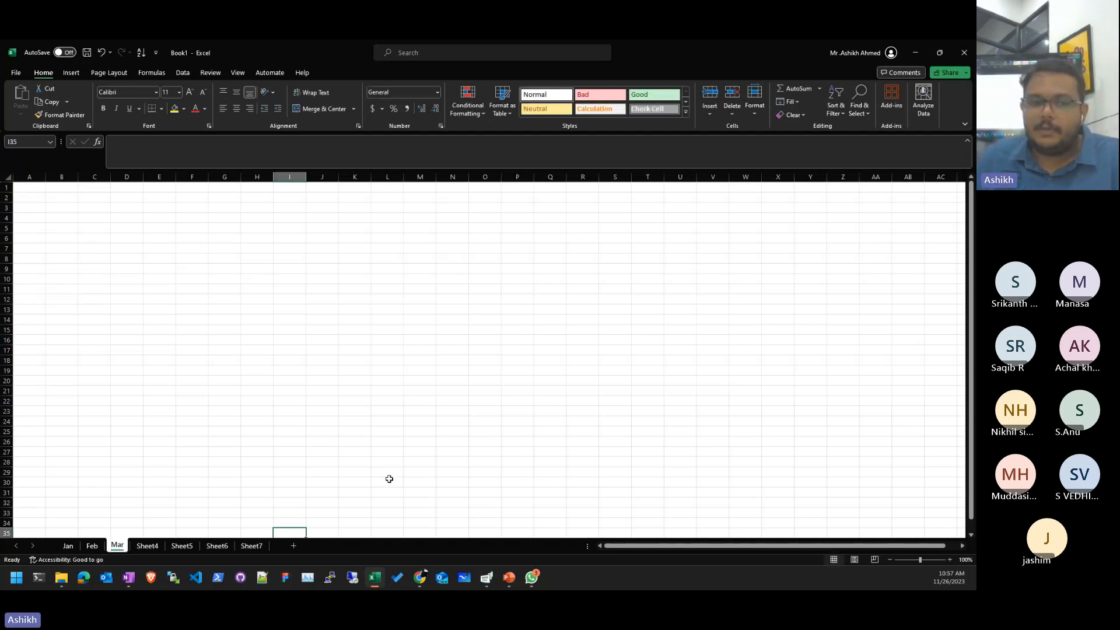
right_click(112, 547)
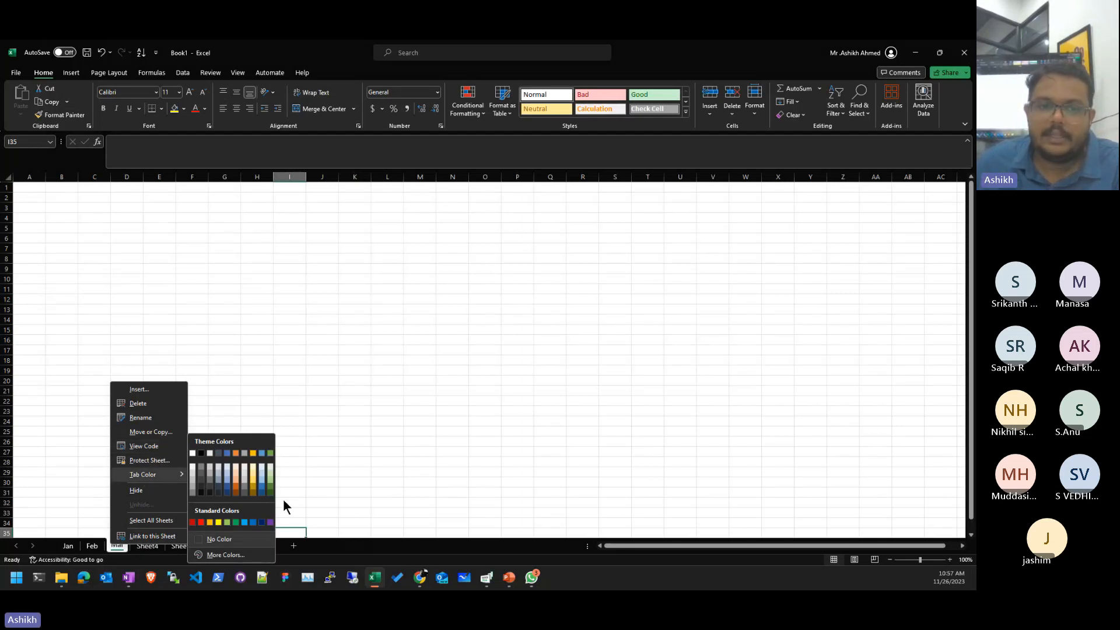
- Give the Mar sheet tab an orange tab colour
click(237, 480)
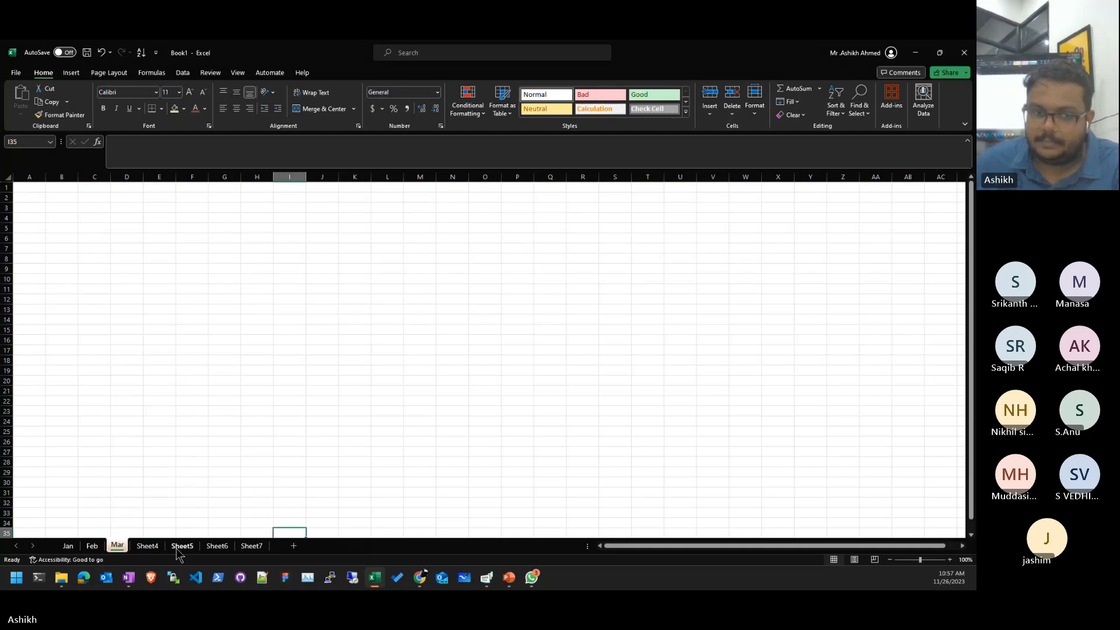
click(149, 550)
click(92, 549)
click(150, 547)
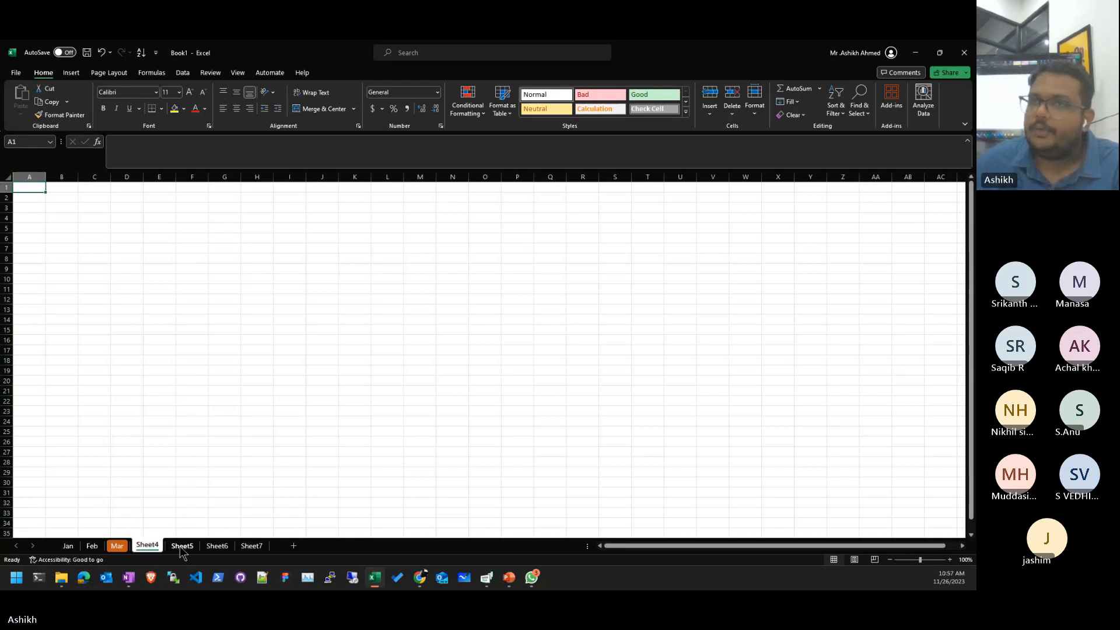
click(184, 546)
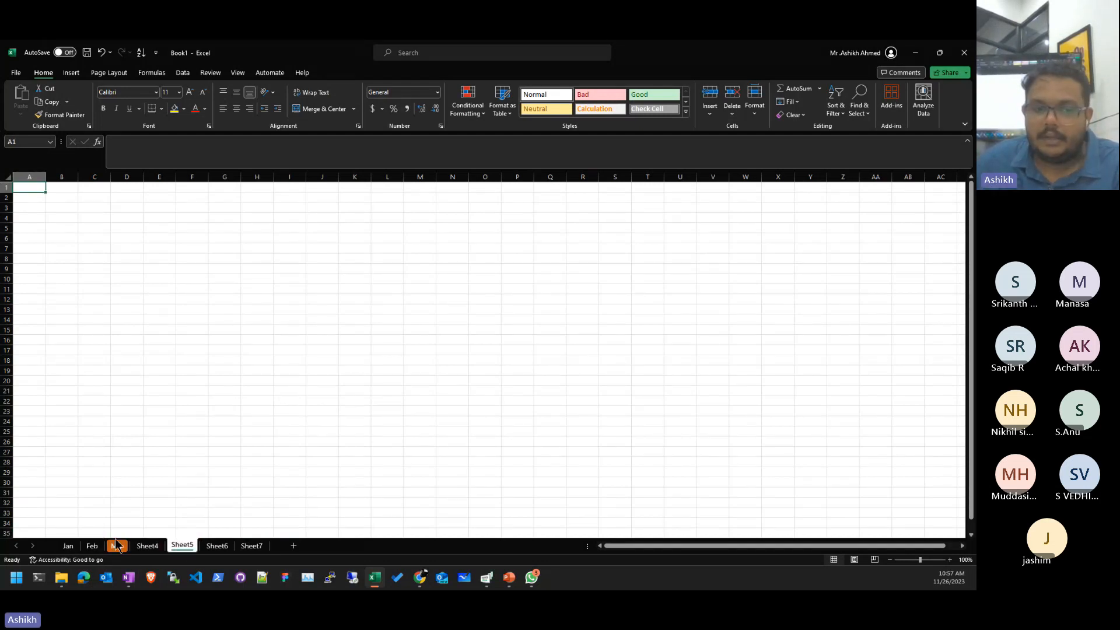
- Move the Mar sheet so it sits between Sheet6 and Sheet7
mouse_move(117, 546)
mouse_down()
mouse_move(223, 549)
mouse_move(248, 532)
mouse_up()
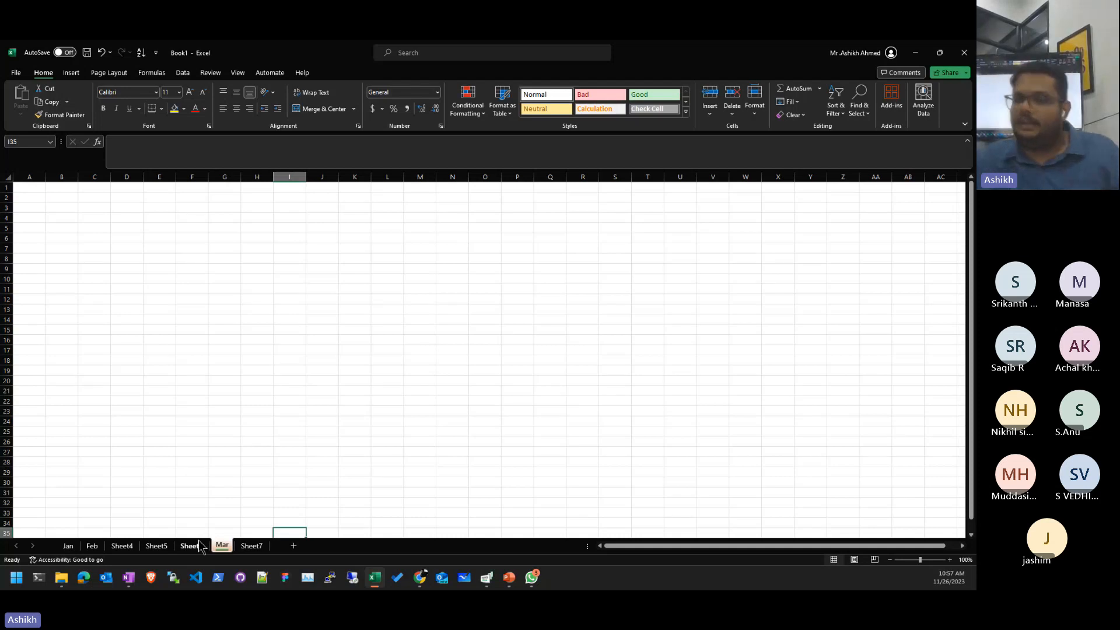
click(247, 547)
click(224, 548)
click(157, 546)
click(91, 546)
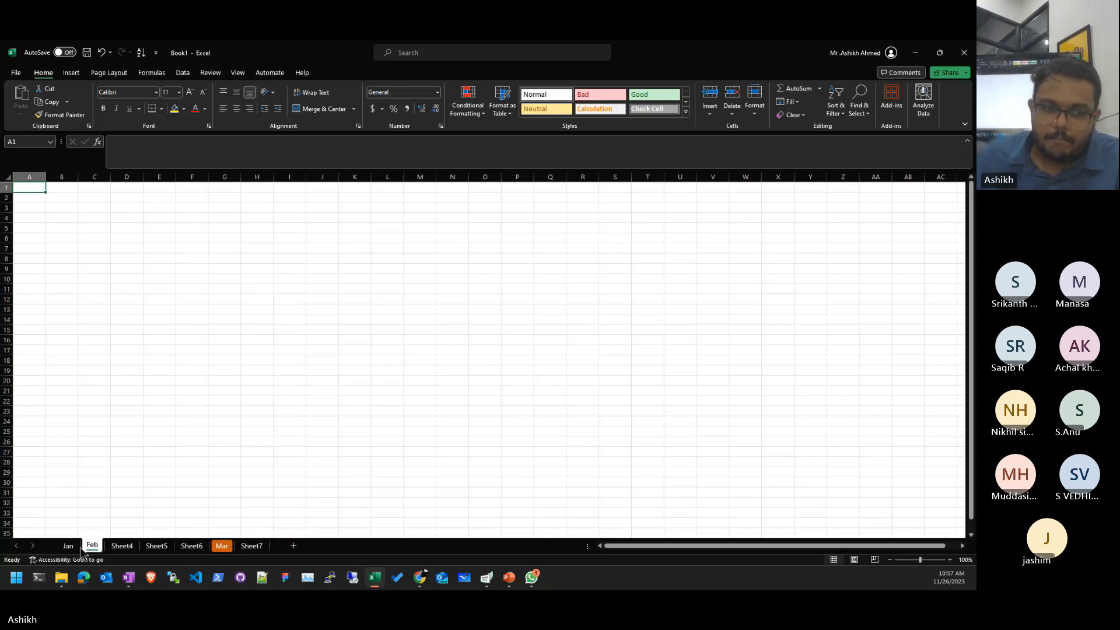
click(67, 546)
- Rename the Jan sheet back to Sheet1
click(131, 341)
click(135, 385)
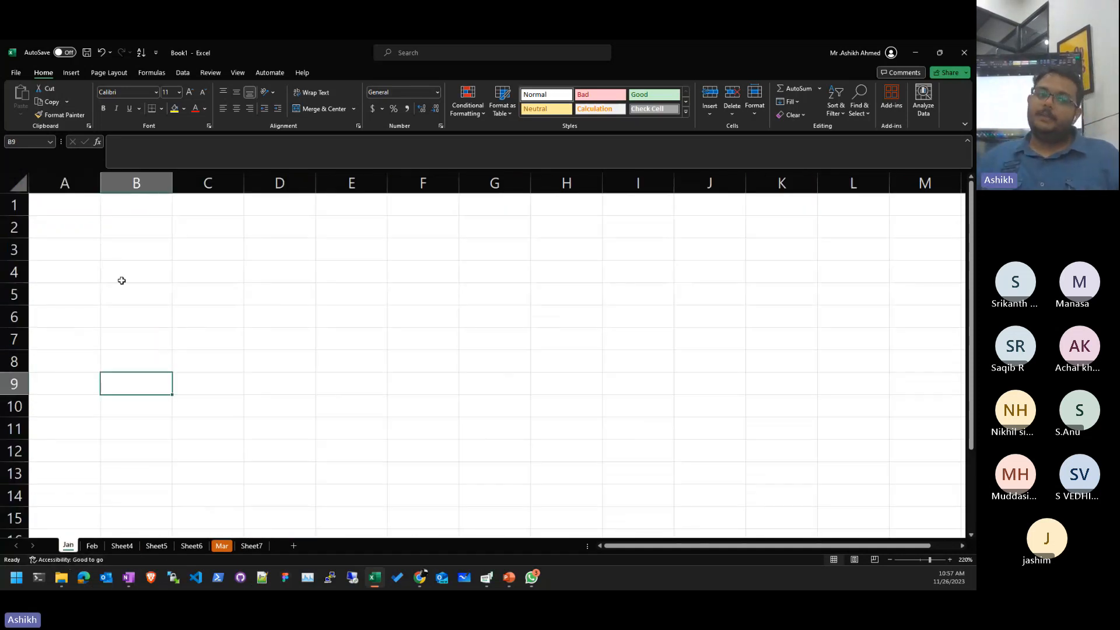
scroll(120, 280, up, 7)
click(198, 265)
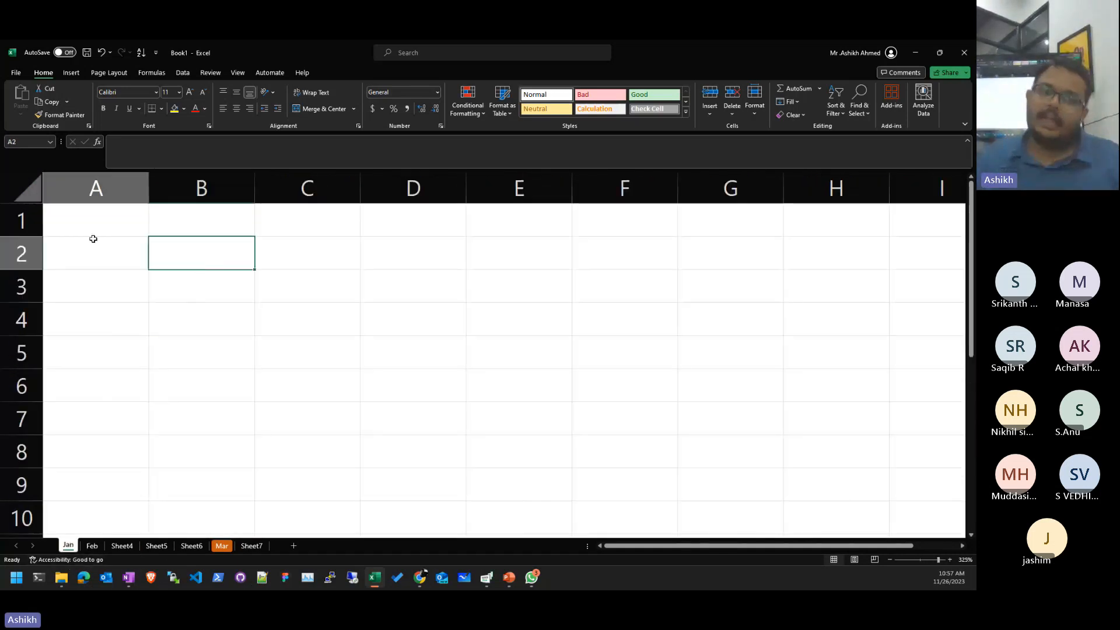
click(105, 220)
double_click(70, 545)
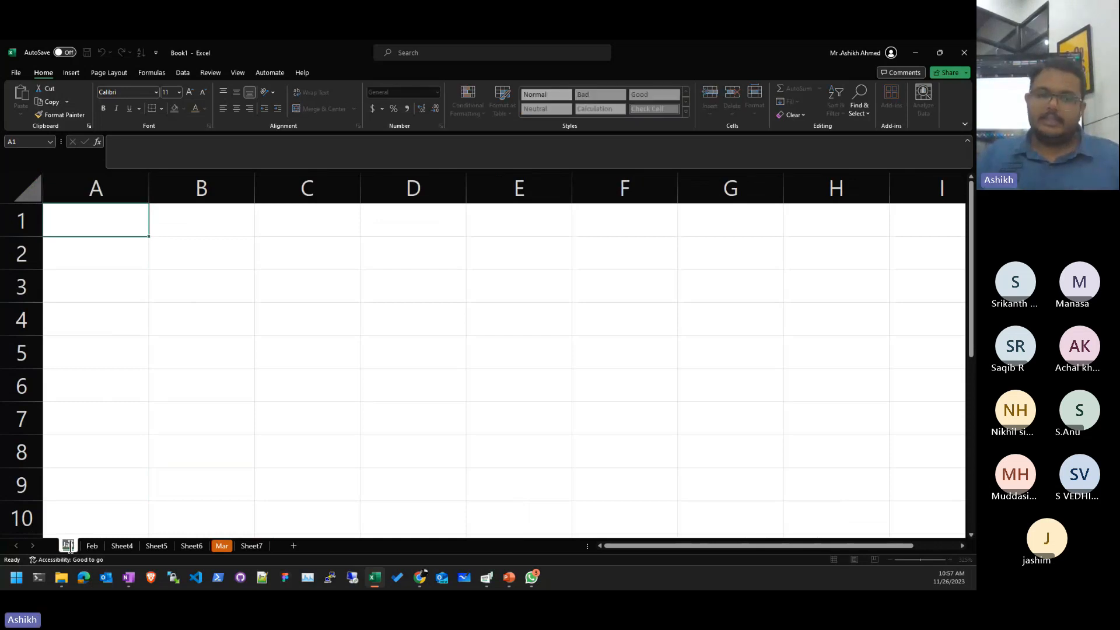
text(Sheet1)
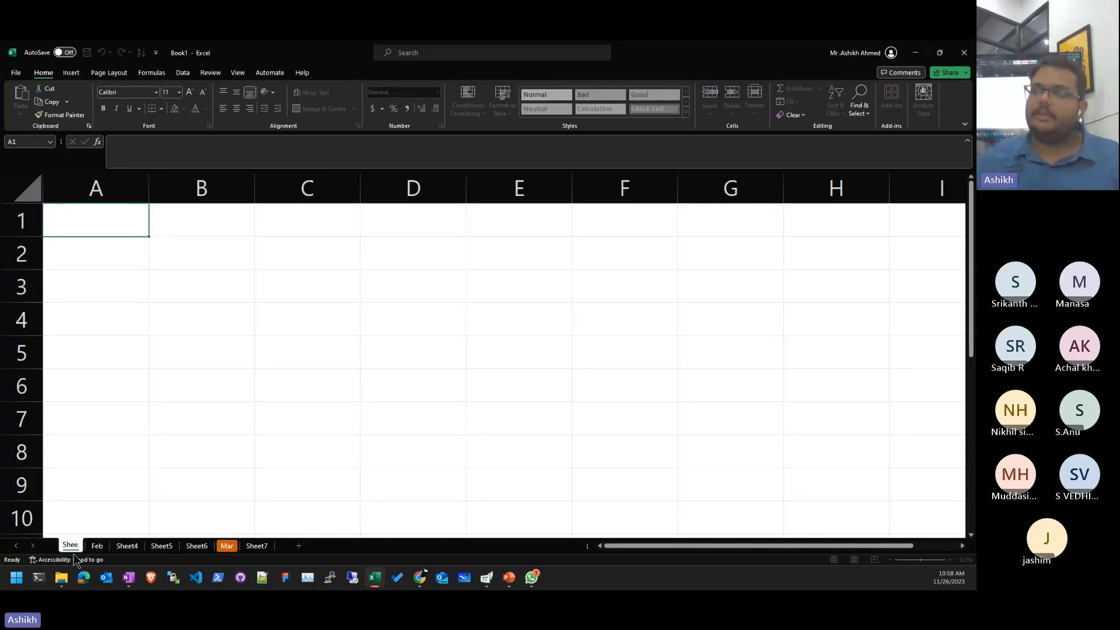
key(Return)
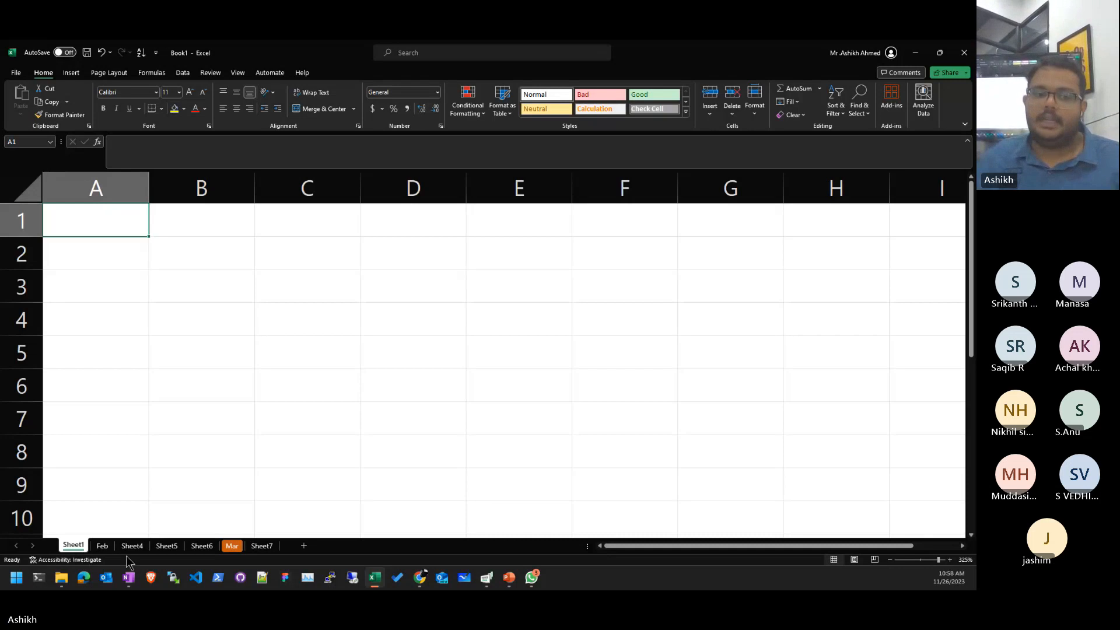
- Check cell B3 on Feb, then select cell B2 on Sheet1
click(103, 546)
scroll(124, 254, up, 14)
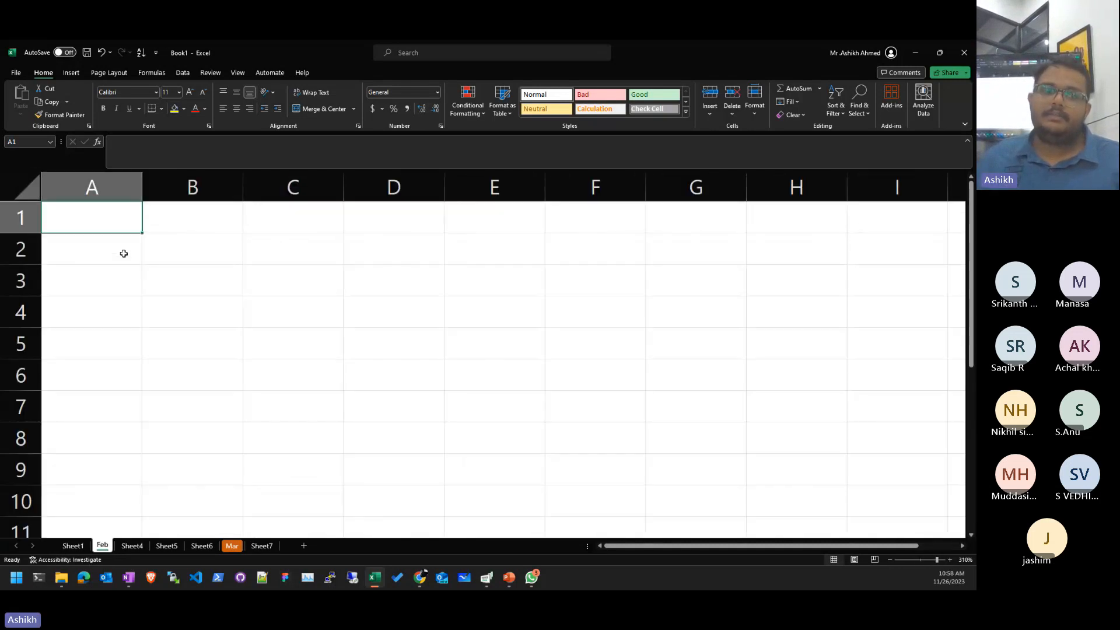
scroll(124, 254, up, 6)
click(190, 294)
click(75, 546)
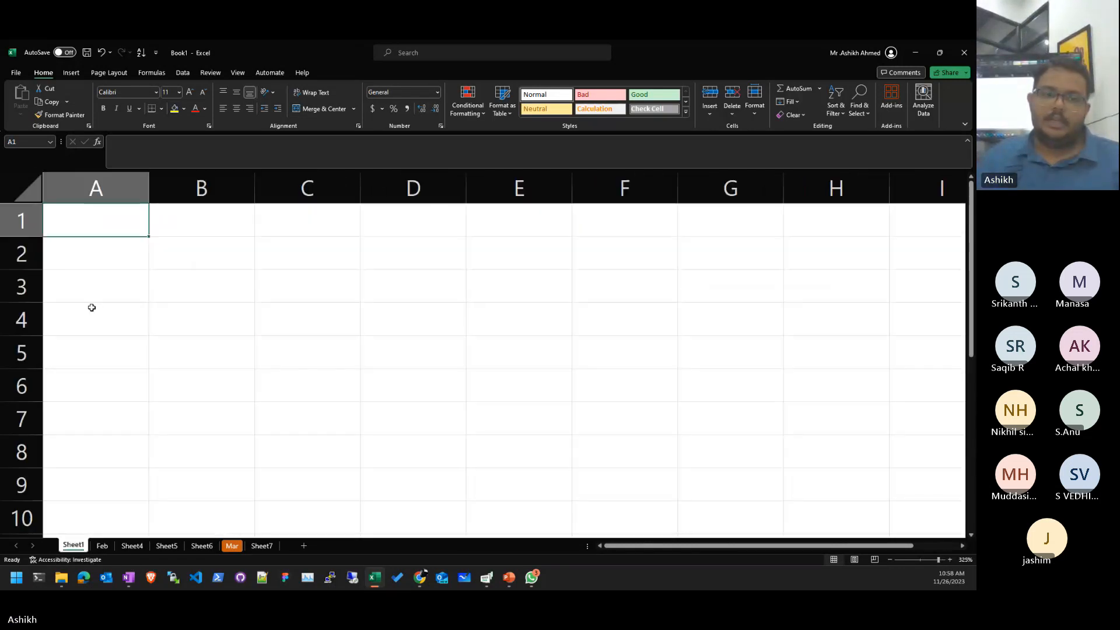
scroll(89, 224, up, 1)
scroll(90, 224, up, 3)
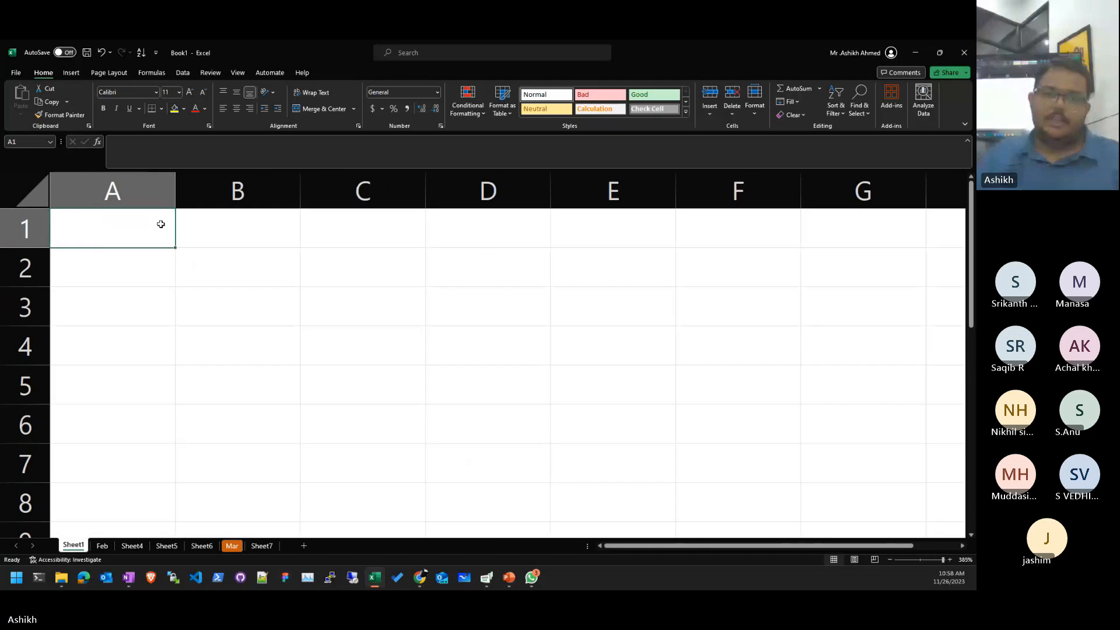
click(232, 272)
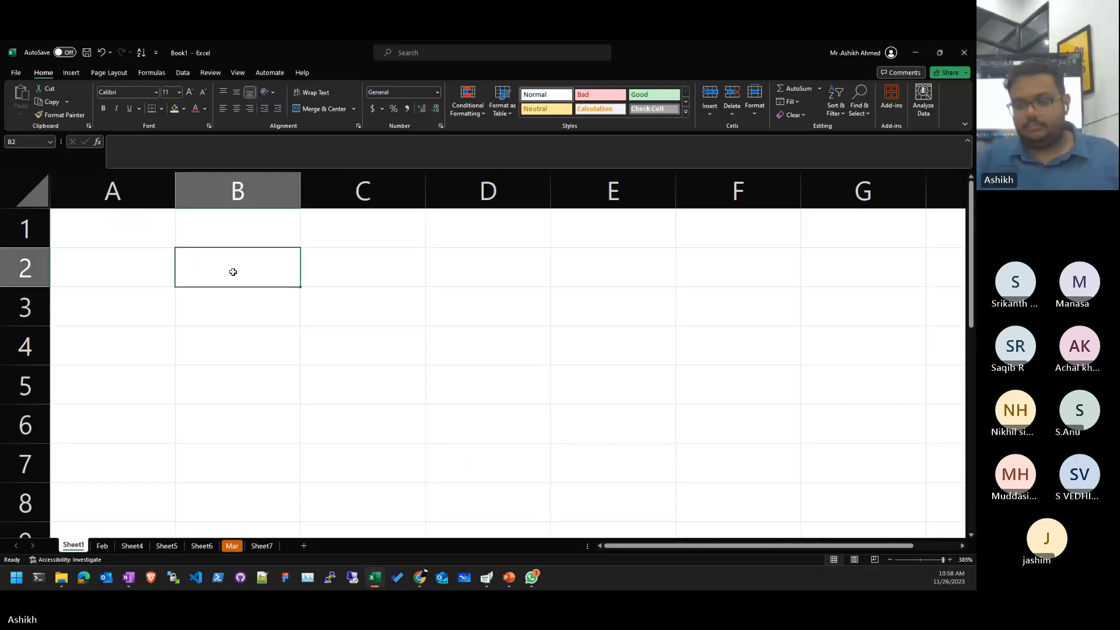
- Enter 29454 in B2 and give E7 the formula =B2
text(hje)
key(BackSpace)
key(BackSpace)
key(BackSpace)
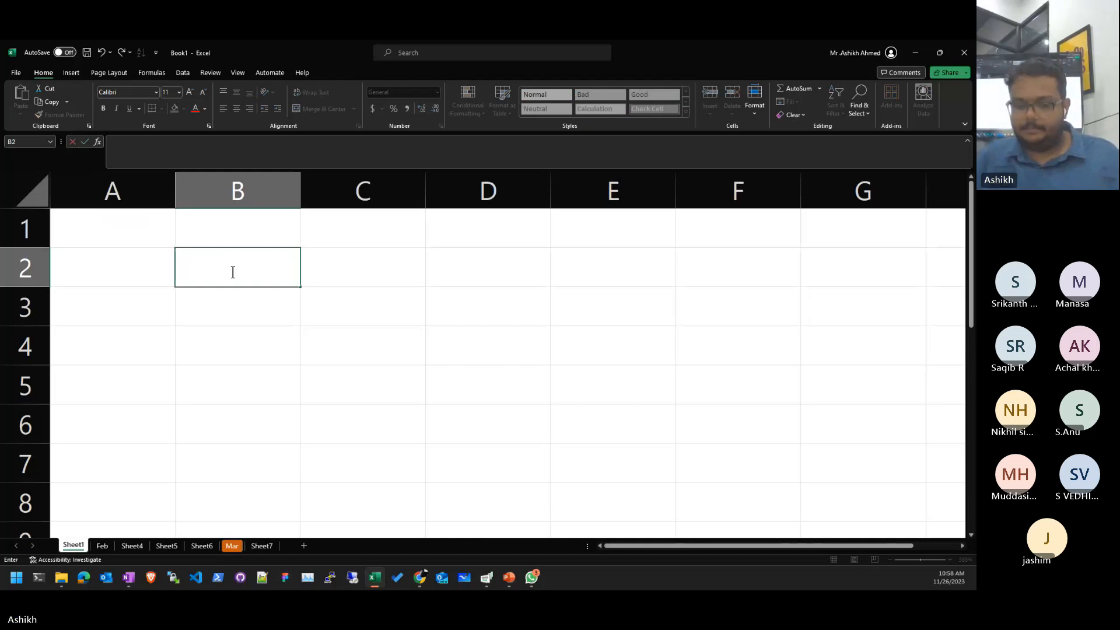
text(29454)
key(Return)
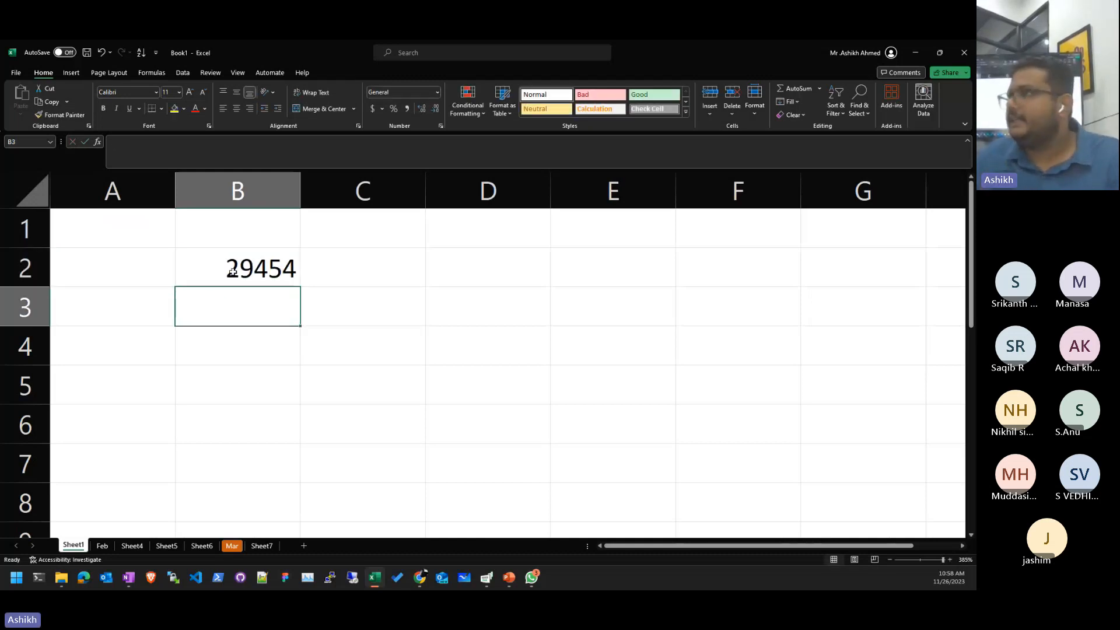
click(665, 447)
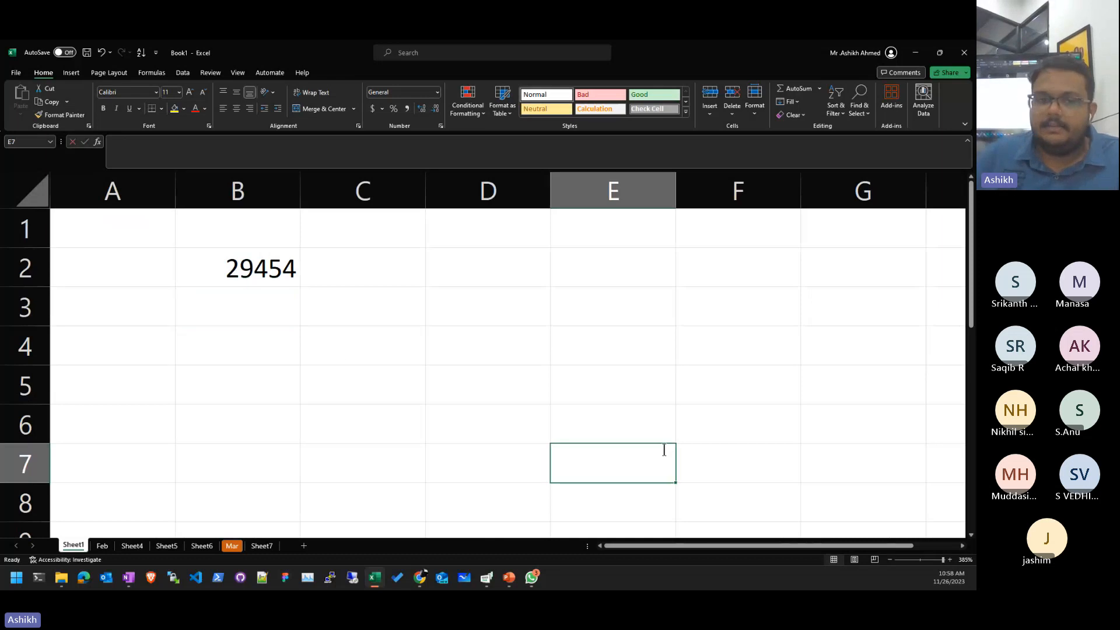
text(=b)
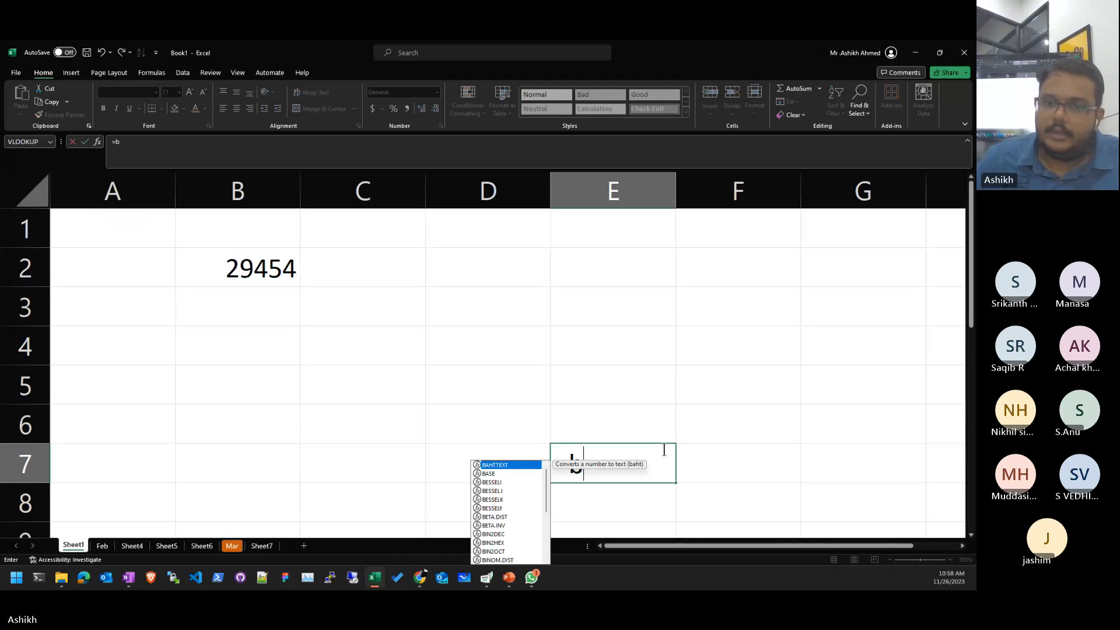
text(2)
key(ctrl+Return)
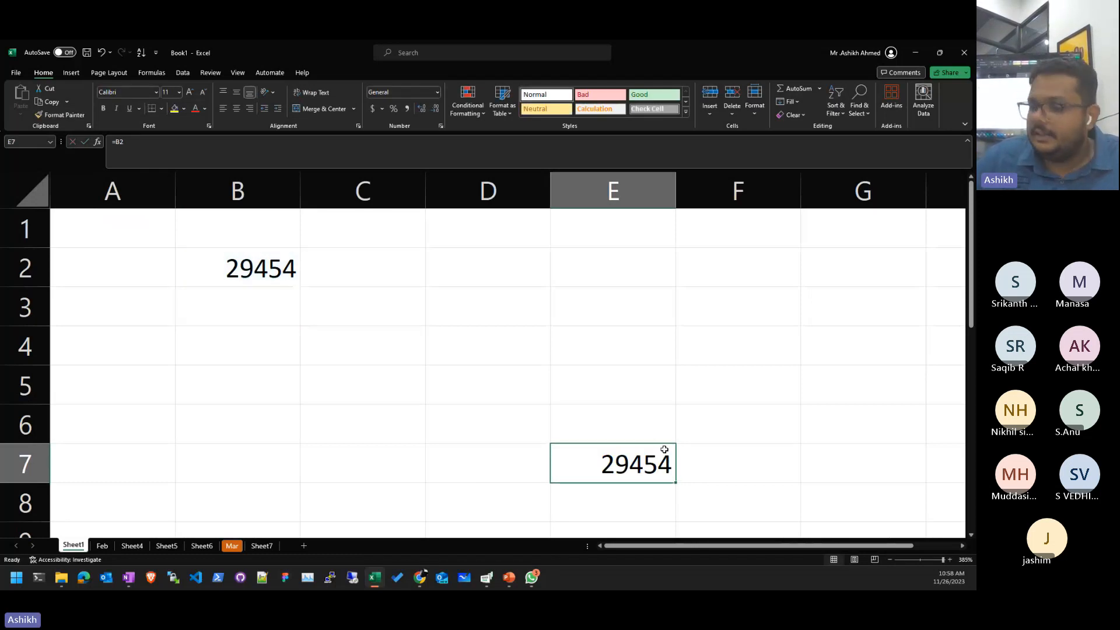
- Enter =B2 in the last cell XFD1048576, then delete it and return to A1
key(ctrl+Down)
key(ctrl+Right)
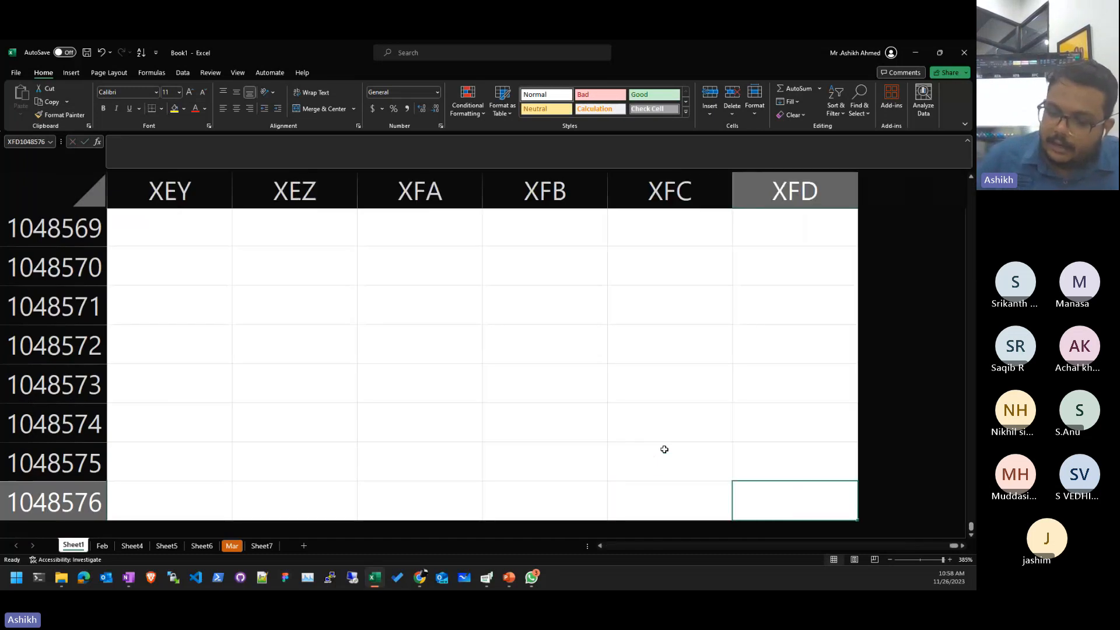
text(=b2)
key(Return)
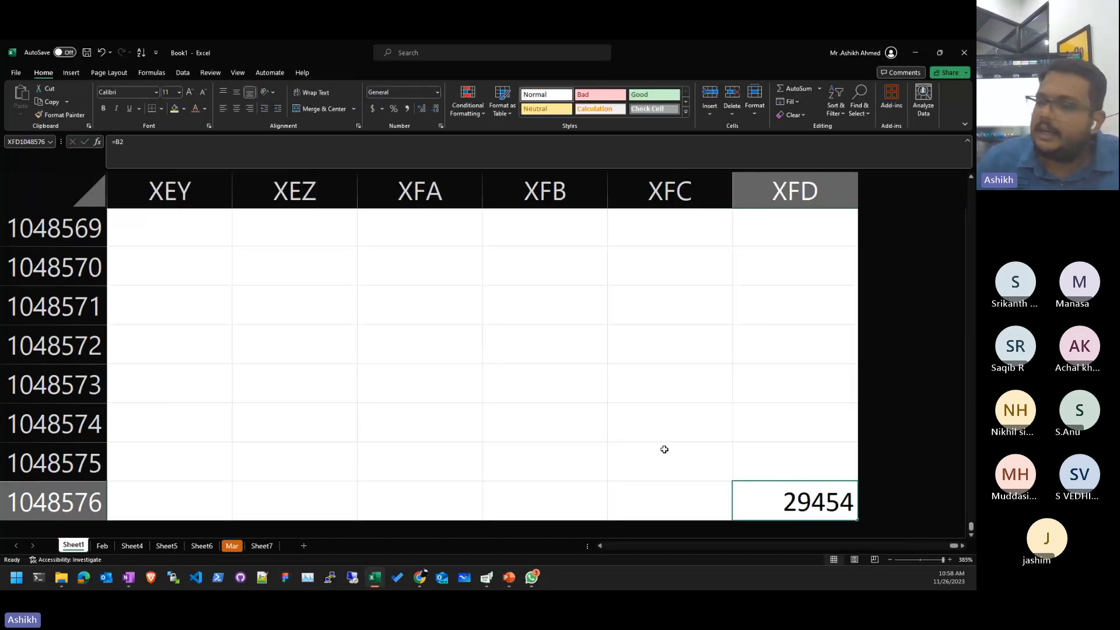
key(Delete)
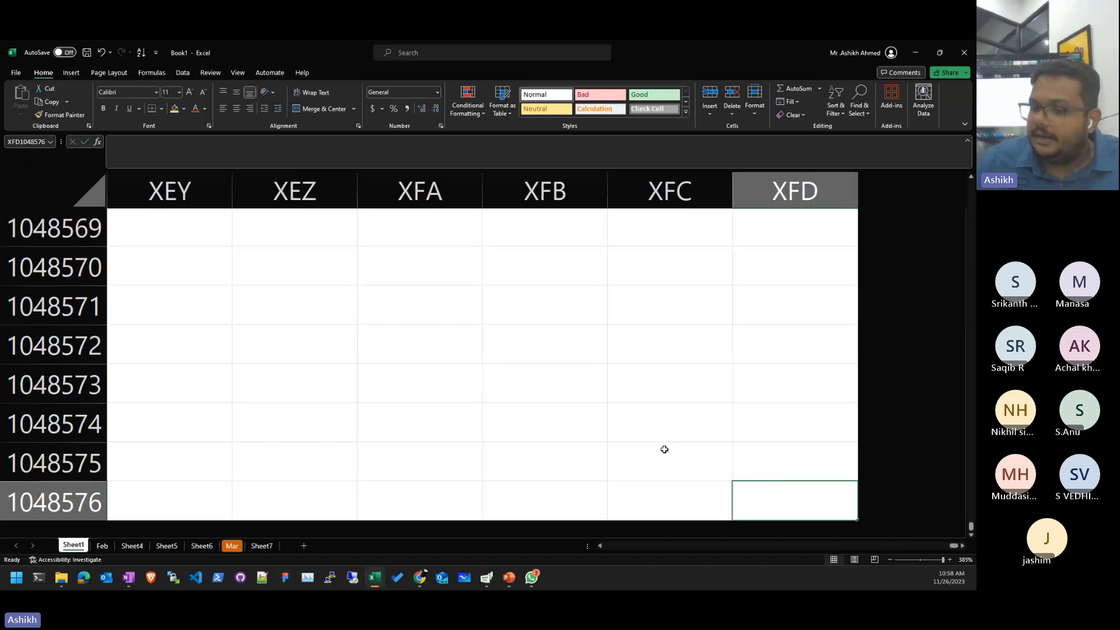
key(ctrl+Home)
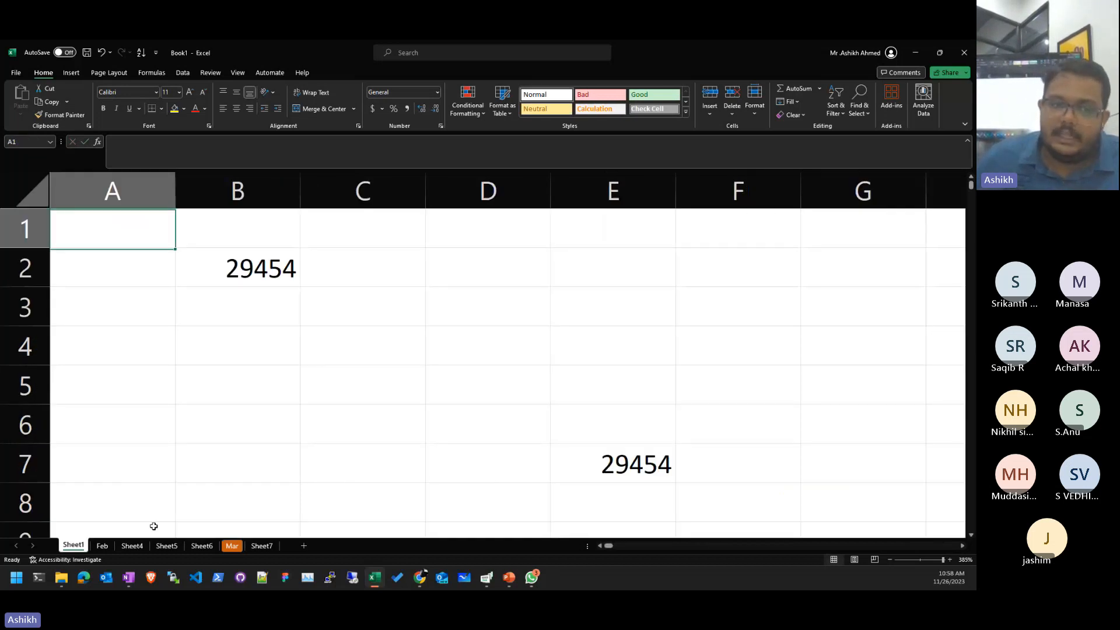
- On Feb, try the formula =B2 in D4, then erase it
click(102, 546)
click(546, 332)
text(=b)
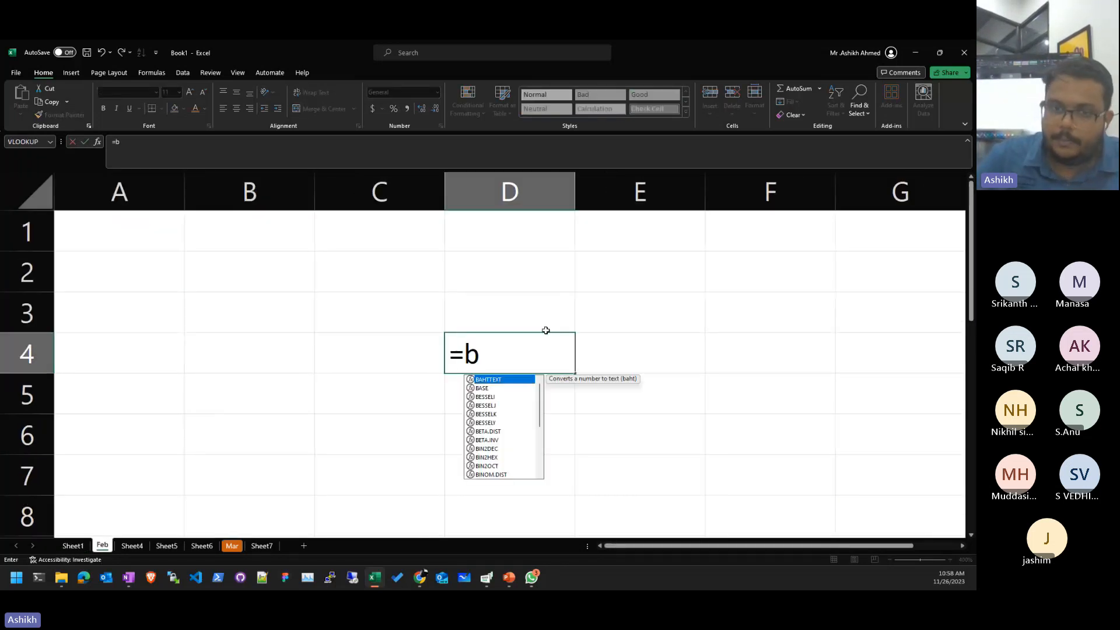
text(2)
key(Return)
click(545, 331)
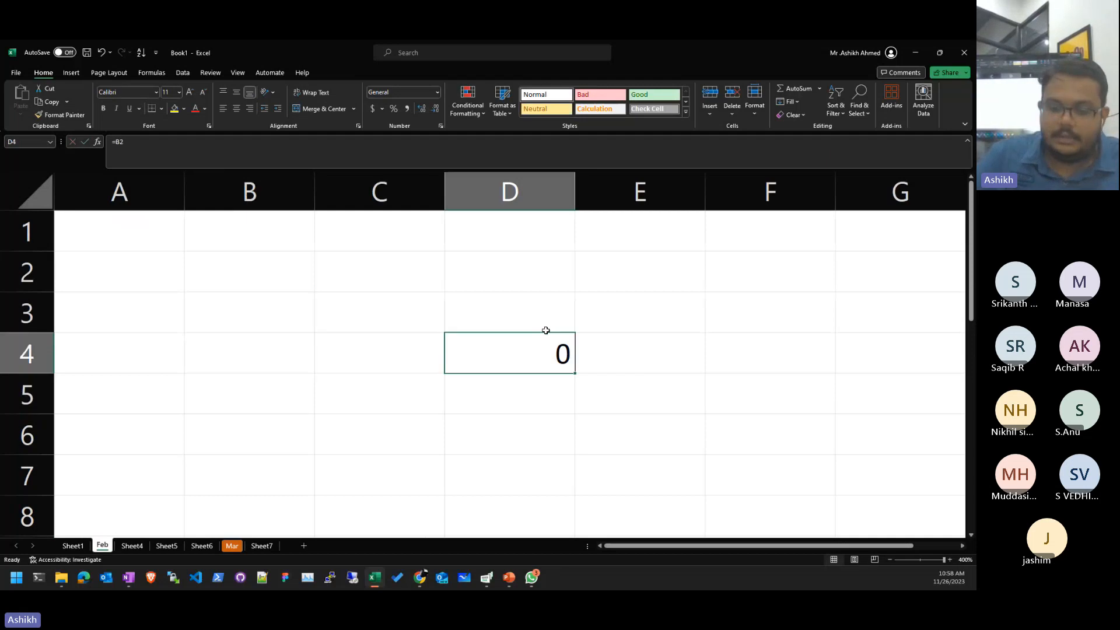
key(F2)
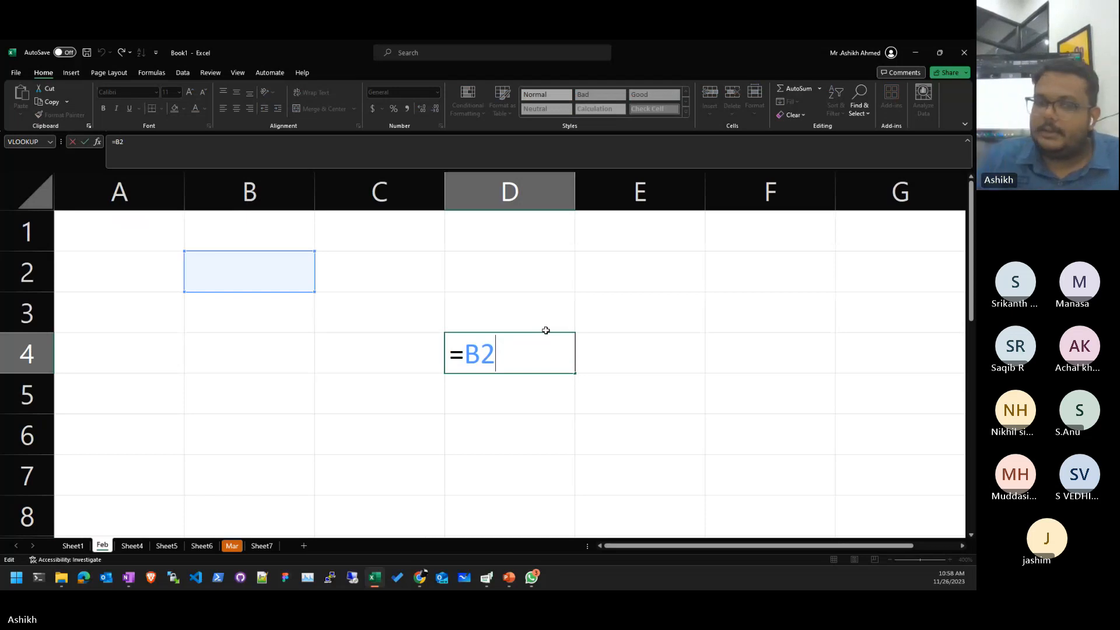
key(BackSpace)
key(BackSpace)
key(BackSpace)
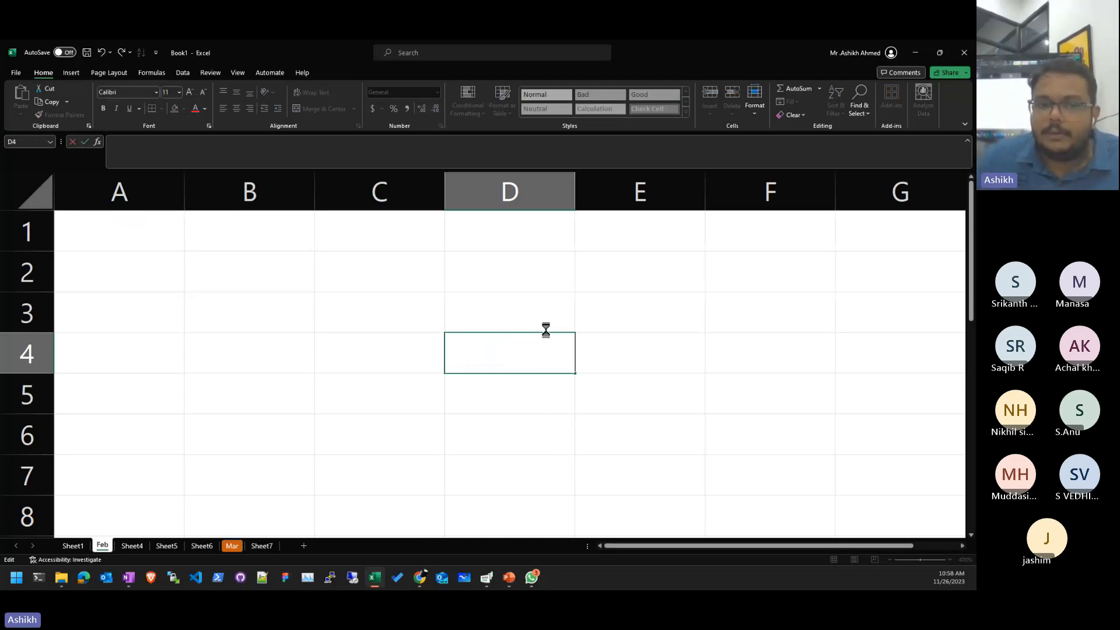
- Give Feb's D3 the formula =Sheet1!B2 so it shows 29454
click(546, 330)
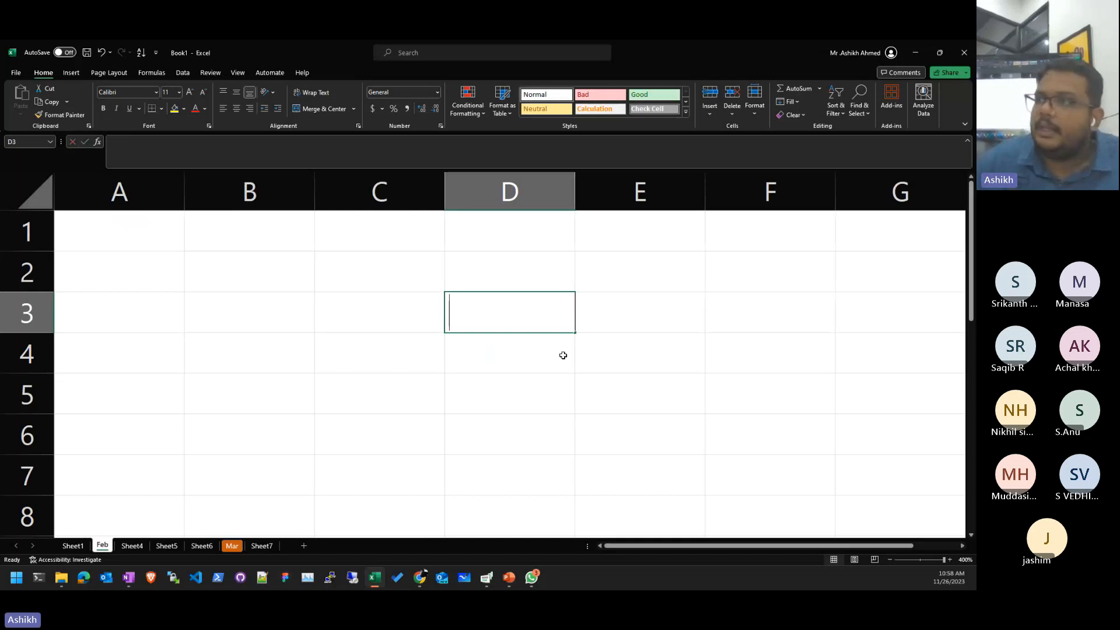
text(=)
click(248, 249)
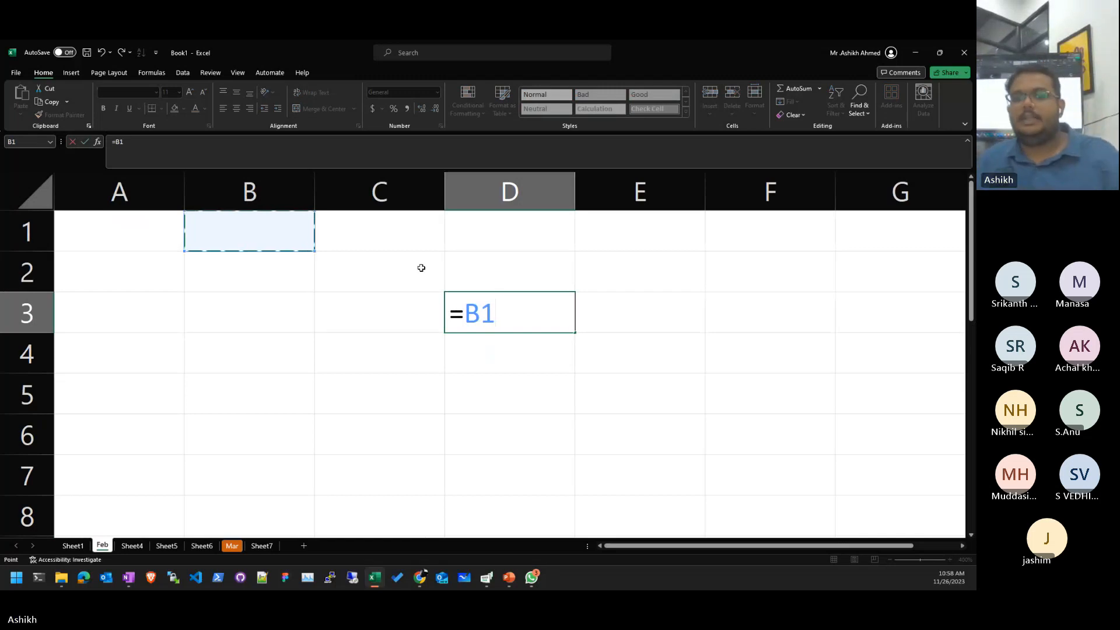
key(Escape)
text(=)
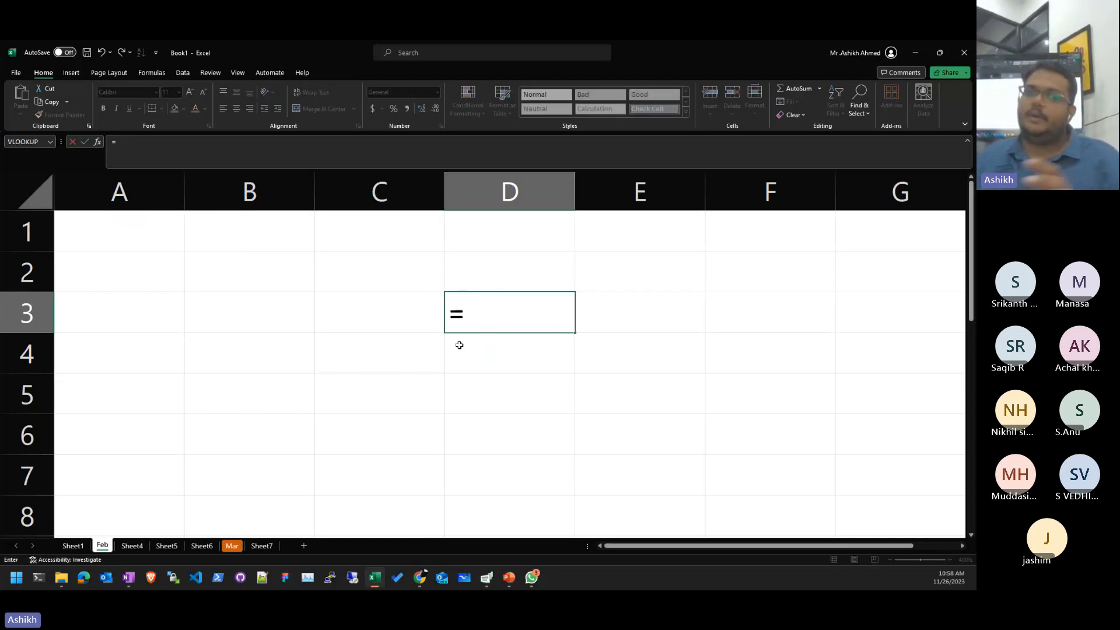
click(71, 546)
click(238, 270)
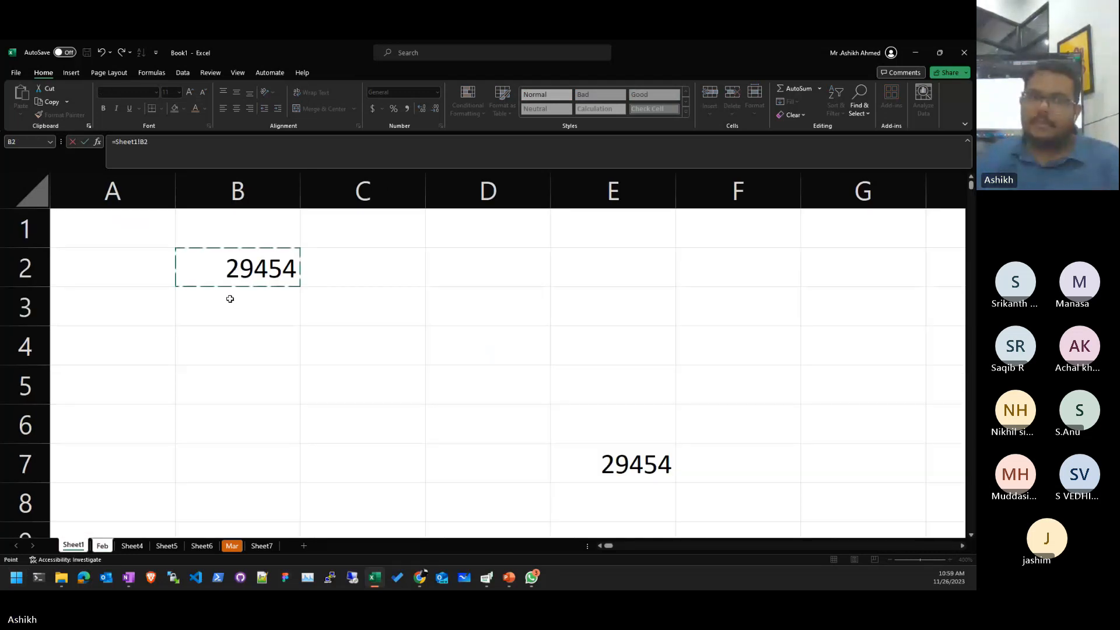
key(Return)
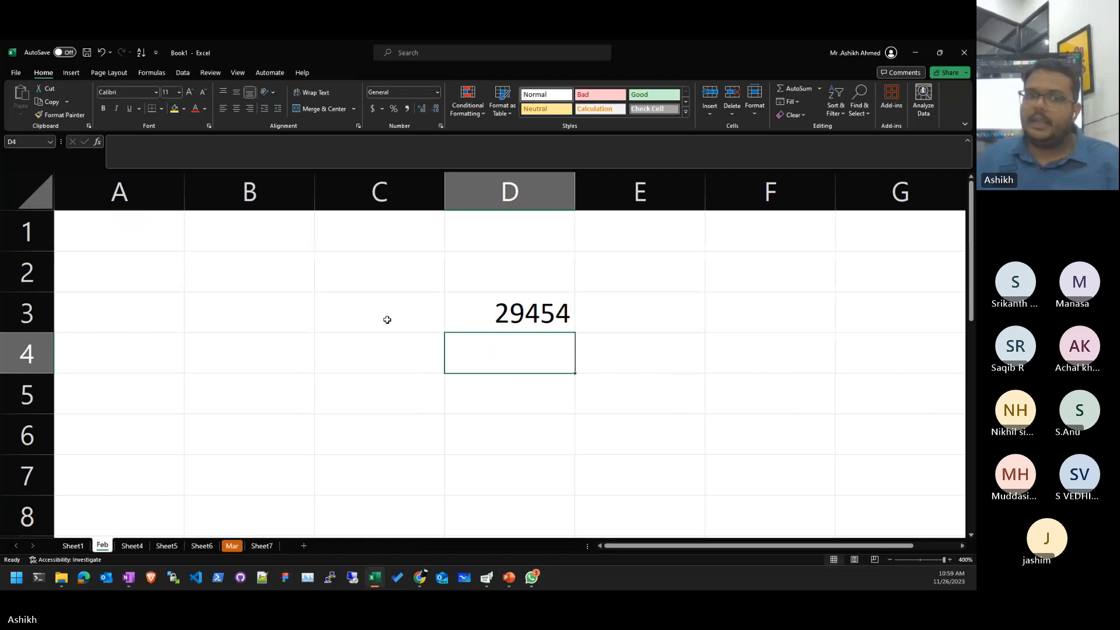
- Inspect the Sheet1 and B2 parts of D3's formula, leaving it unchanged
click(497, 322)
double_click(517, 310)
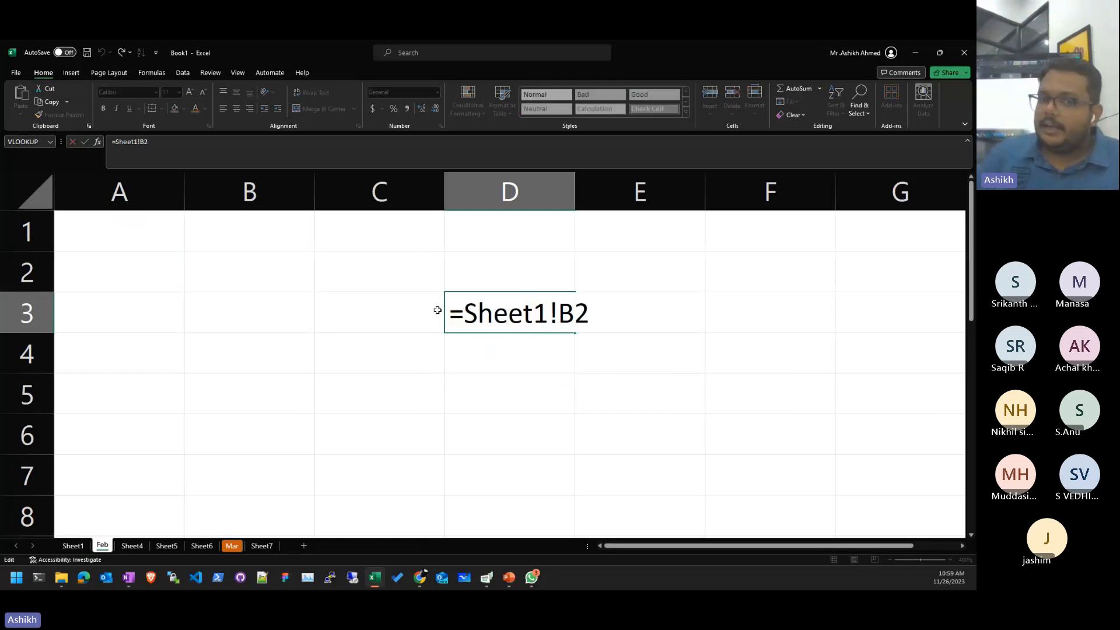
drag(445, 311, 607, 322)
click(607, 321)
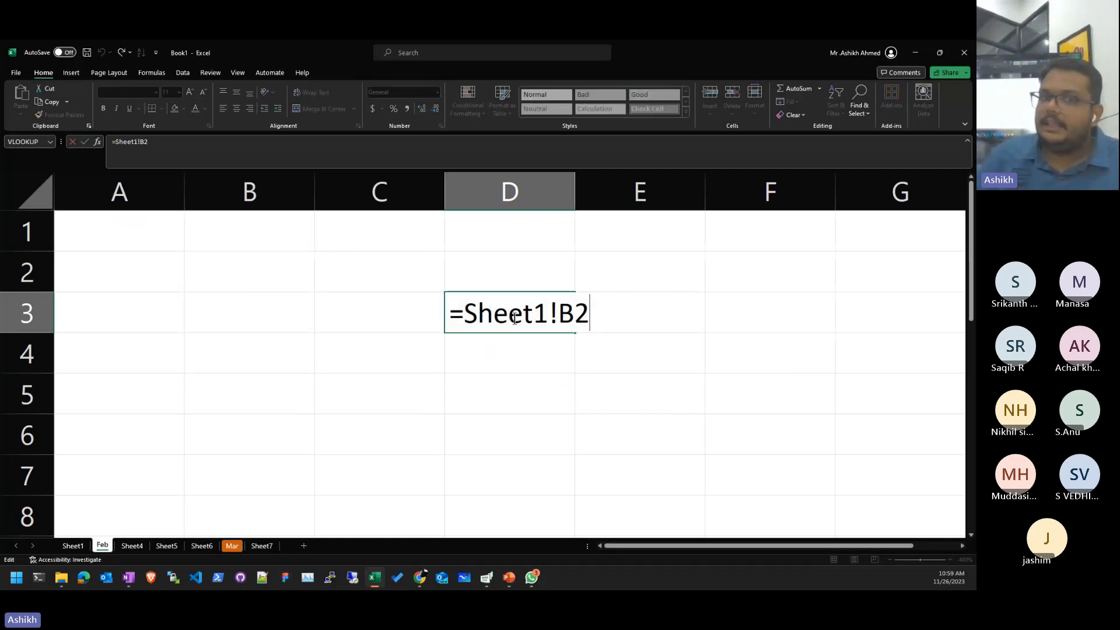
drag(464, 313, 590, 314)
click(555, 310)
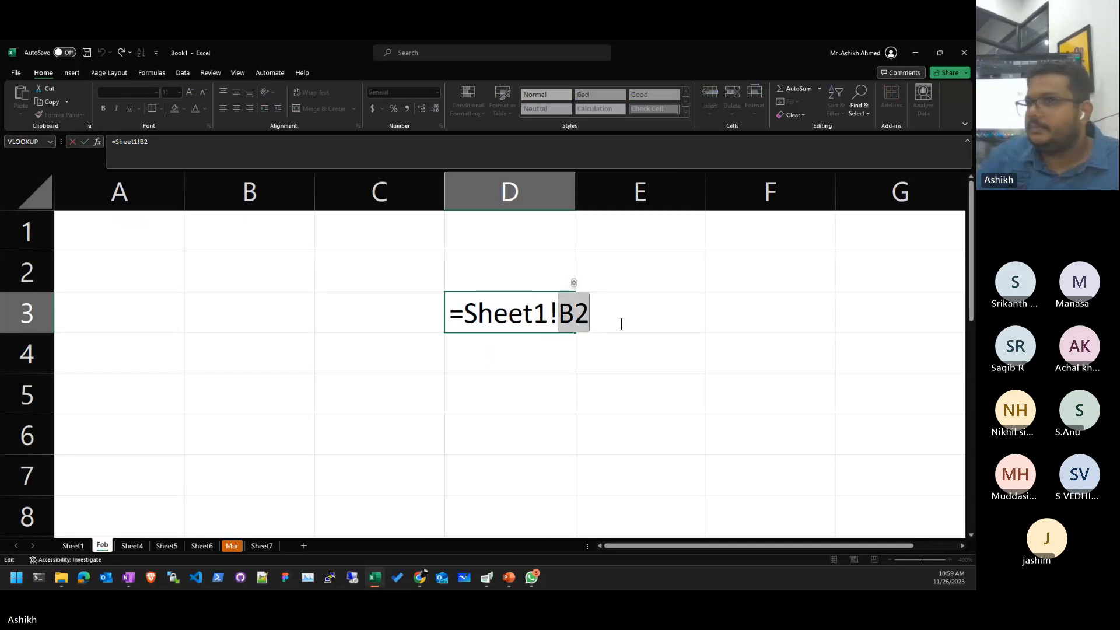
click(447, 448)
key(ctrl+Return)
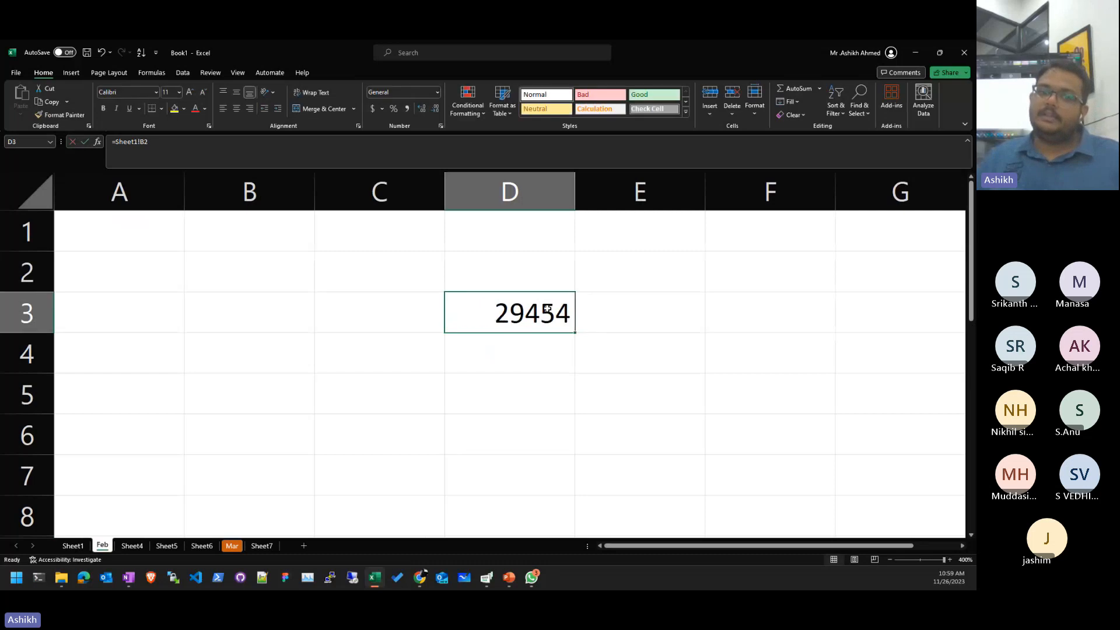
click(155, 266)
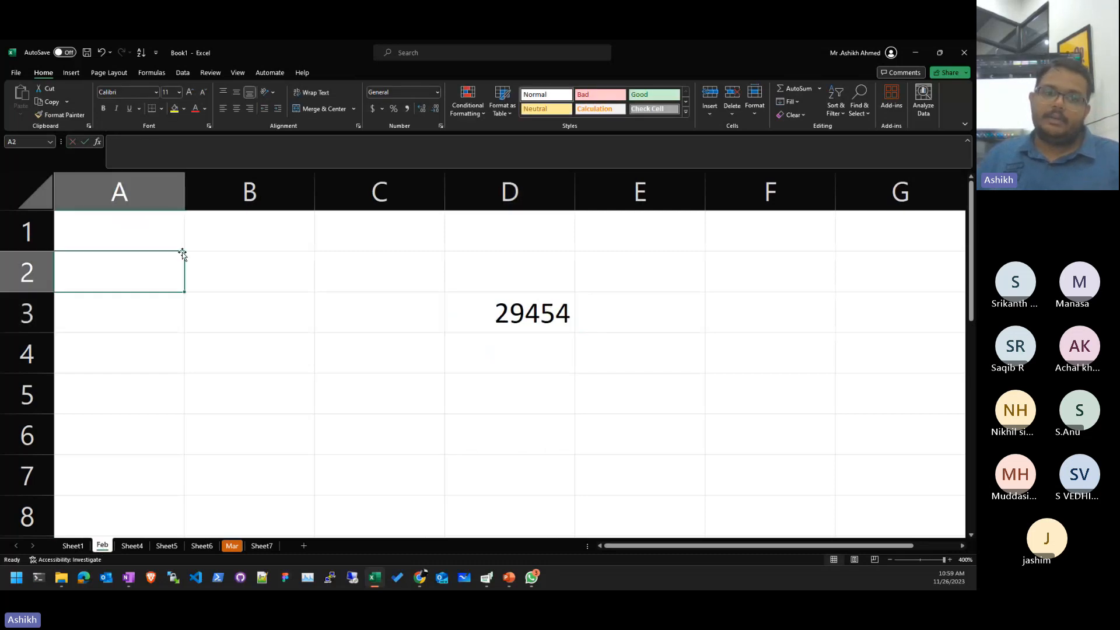
- Enter 232 in cell A1 of the Feb sheet
click(140, 243)
text(232)
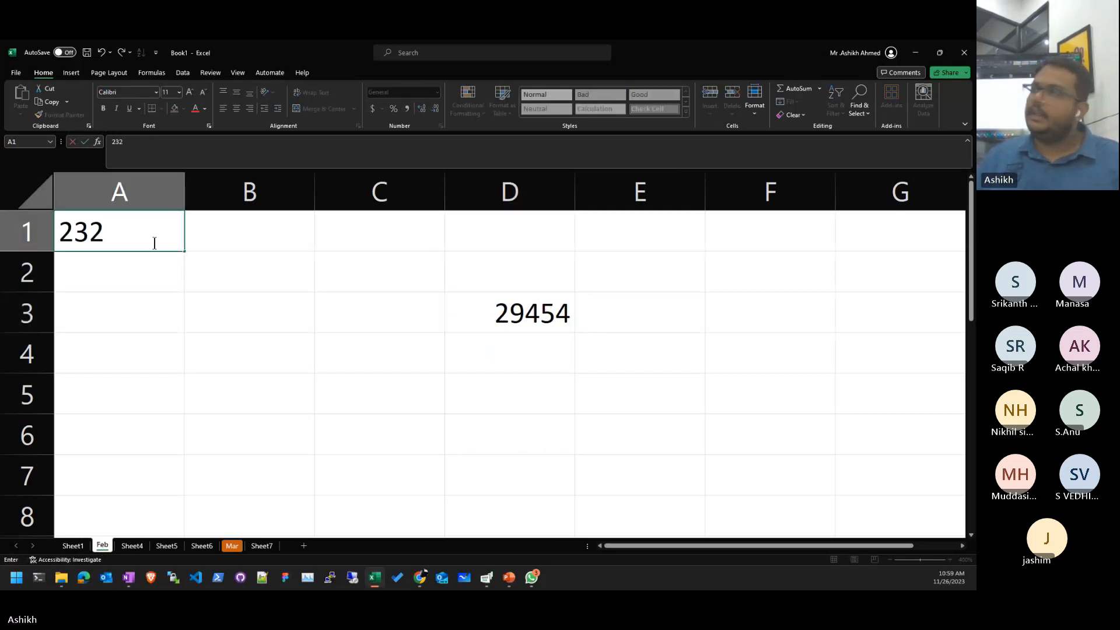
key(Return)
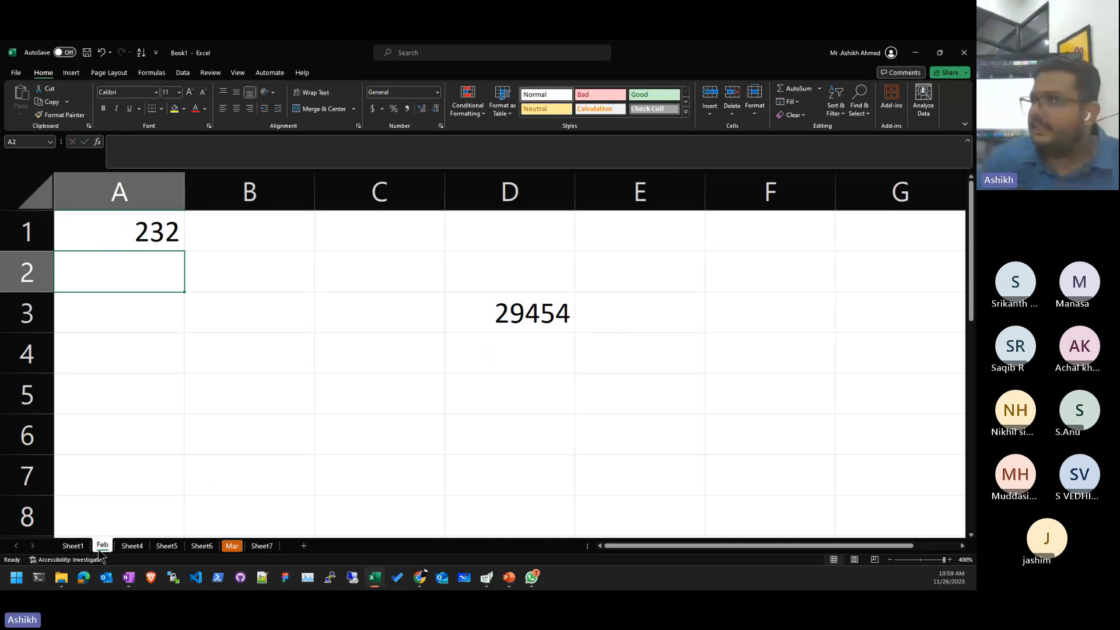
- Give Sheet1's B6 a formula referencing Feb's A1 so it displays 232
click(69, 548)
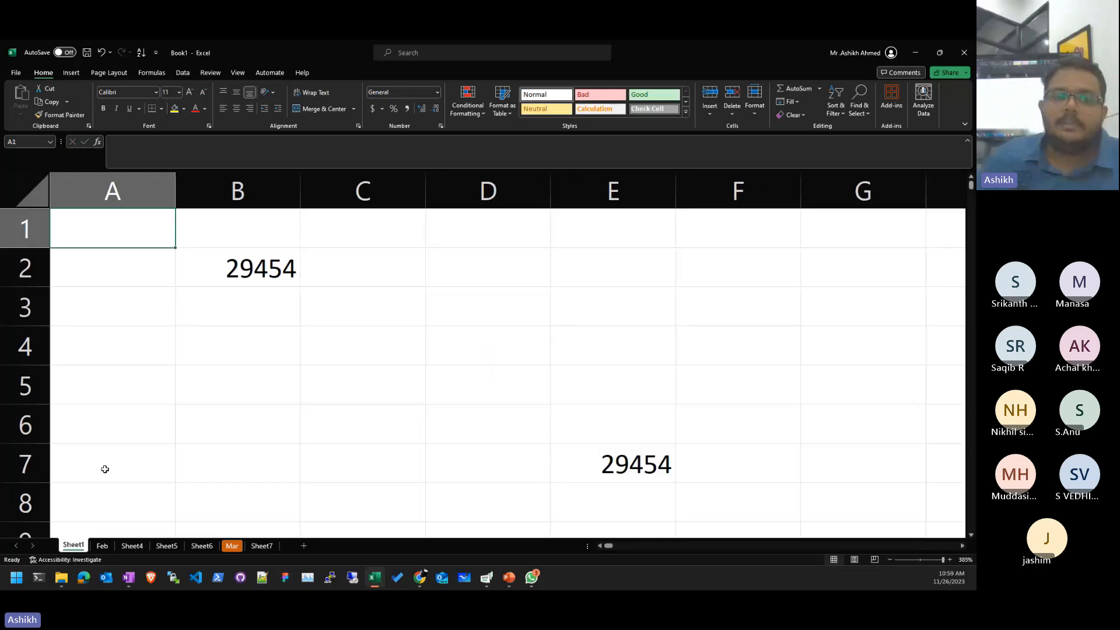
key(Right)
key(Right)
key(Down)
key(Down)
key(Down)
key(Left)
key(Down)
key(Down)
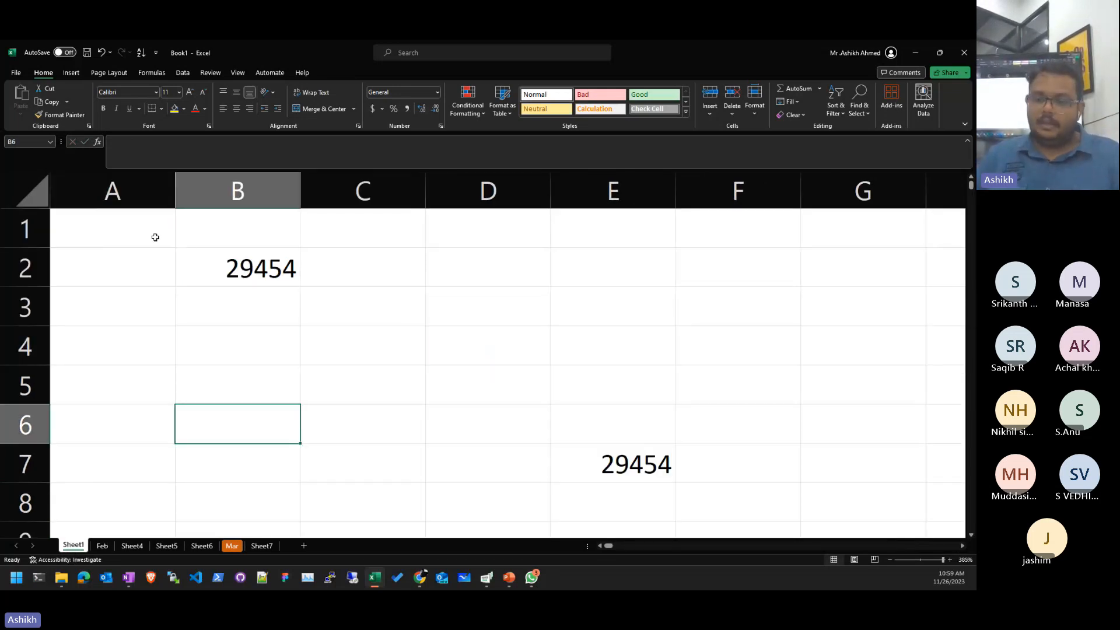
text(=Feb!)
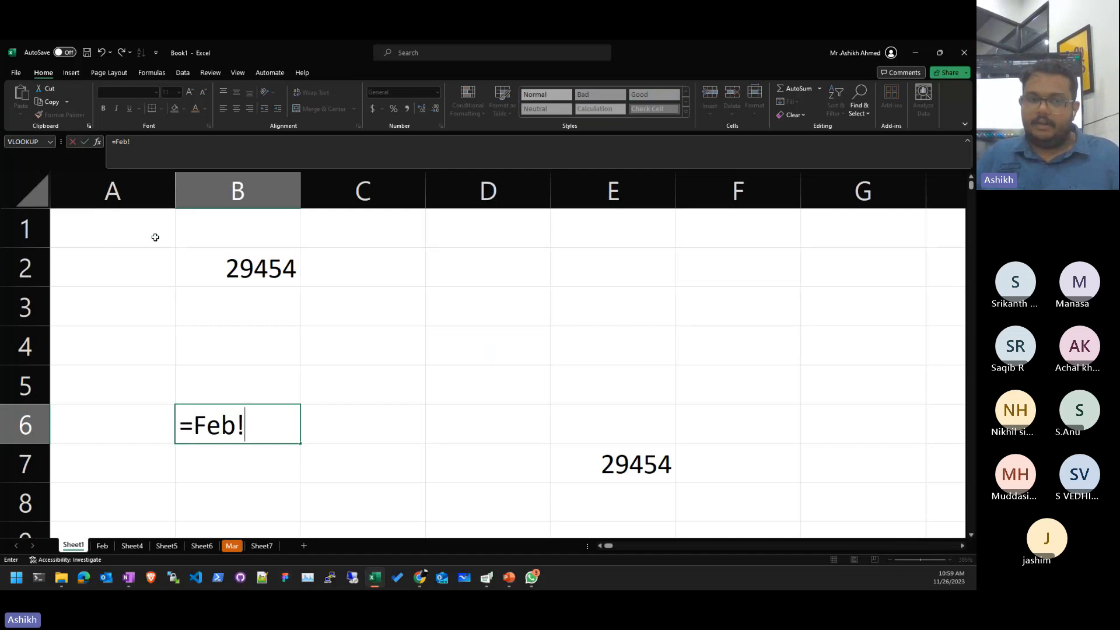
text(a2)
key(Return)
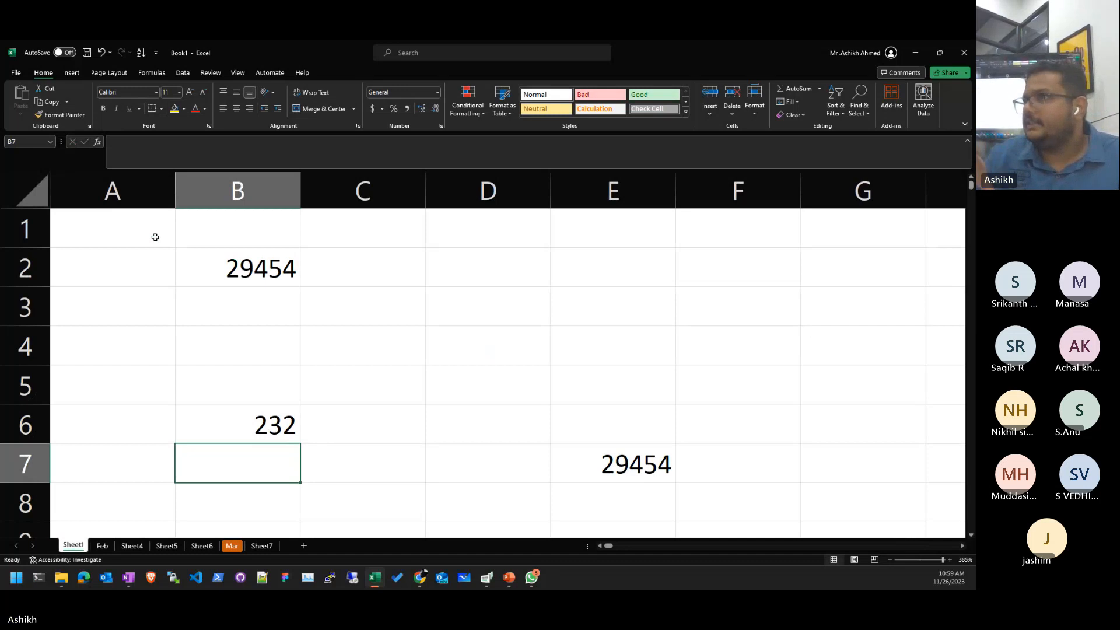
key(Up)
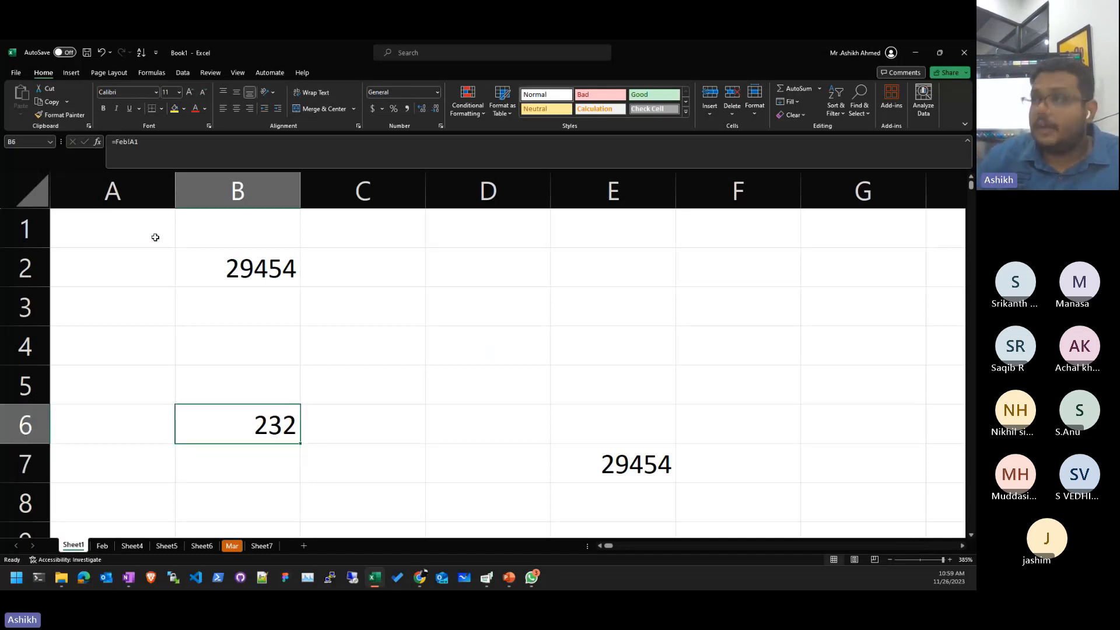
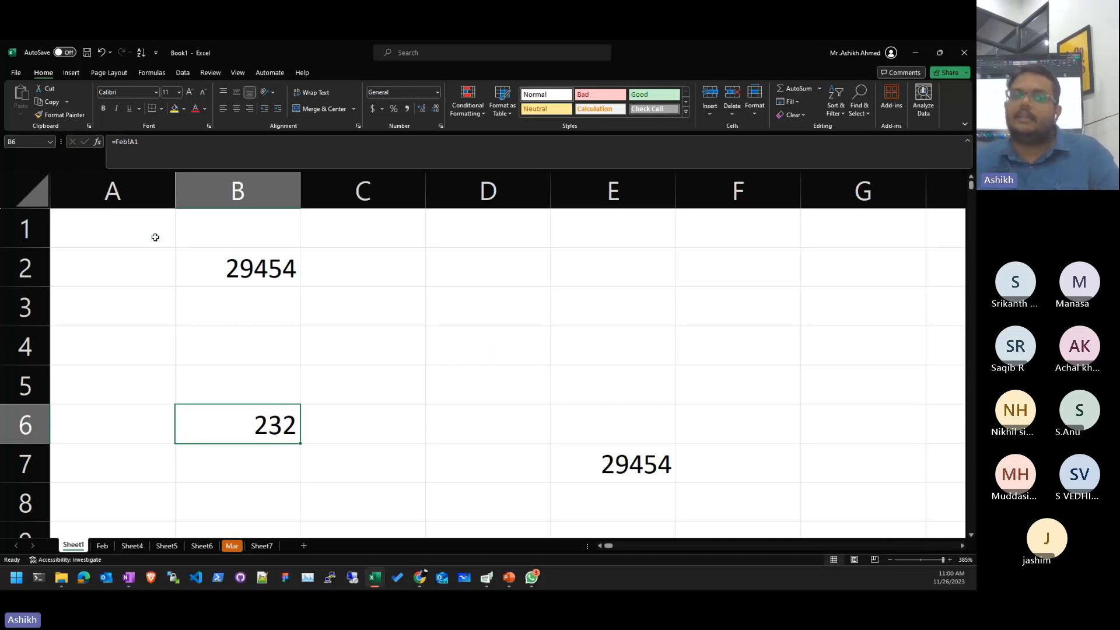
- Check B6's =Feb!A1 formula, fill it into B7, inspect the copy, then undo the fill
key(F2)
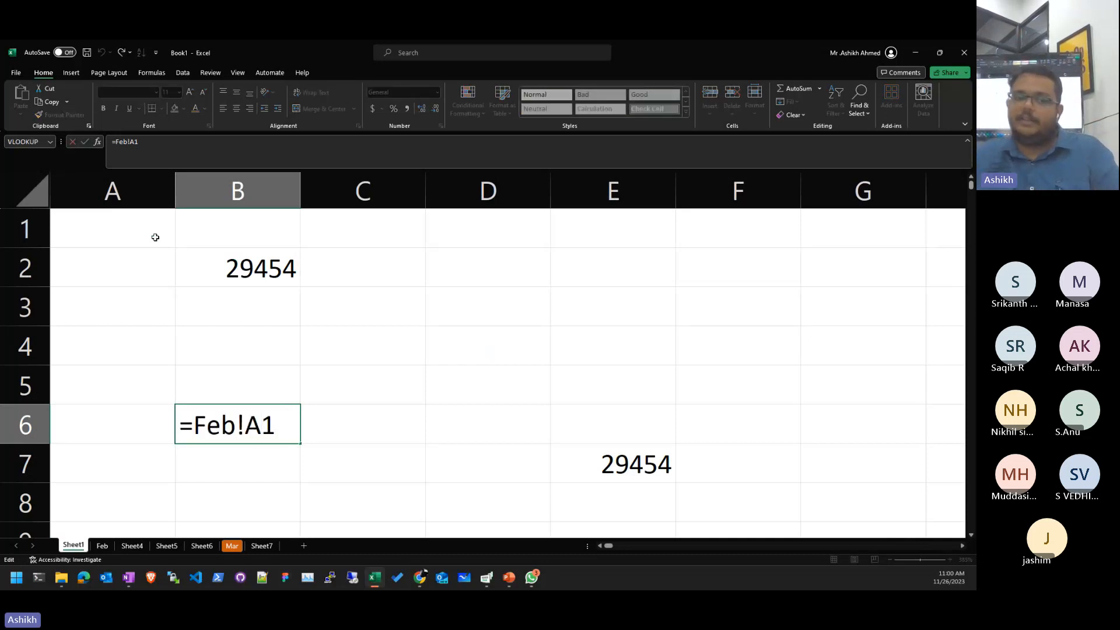
key(Escape)
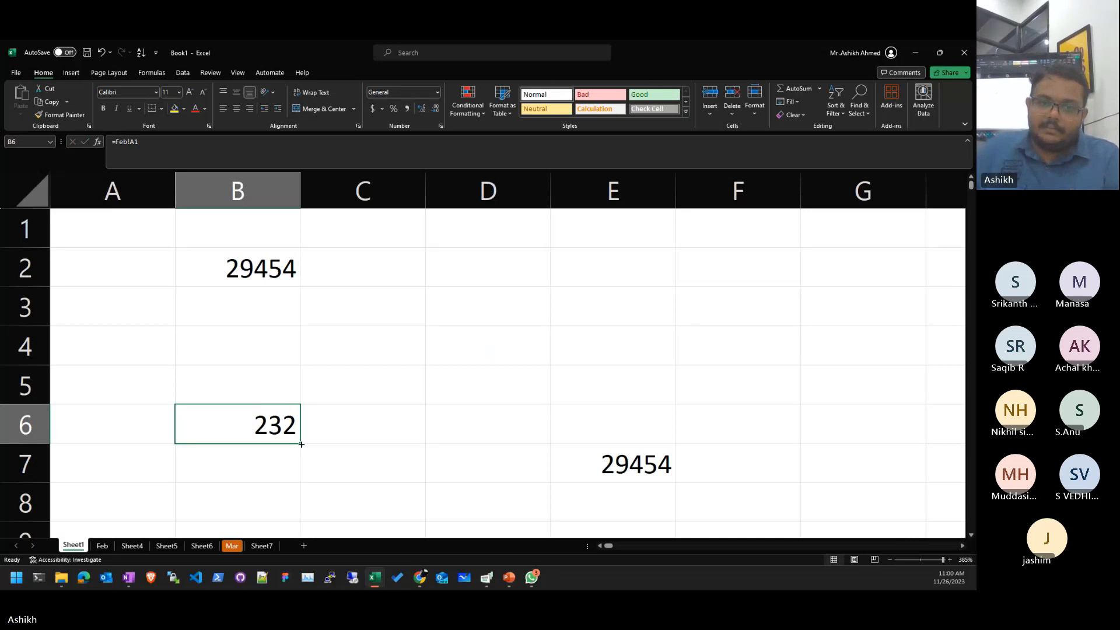
drag(300, 444, 295, 487)
click(265, 463)
key(F2)
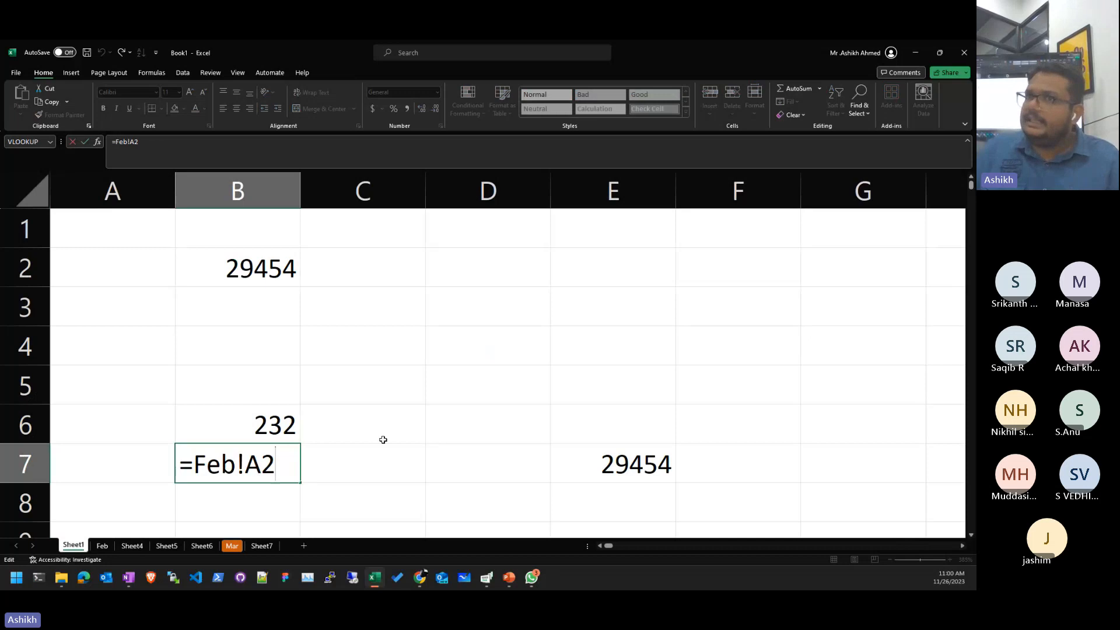
key(Home)
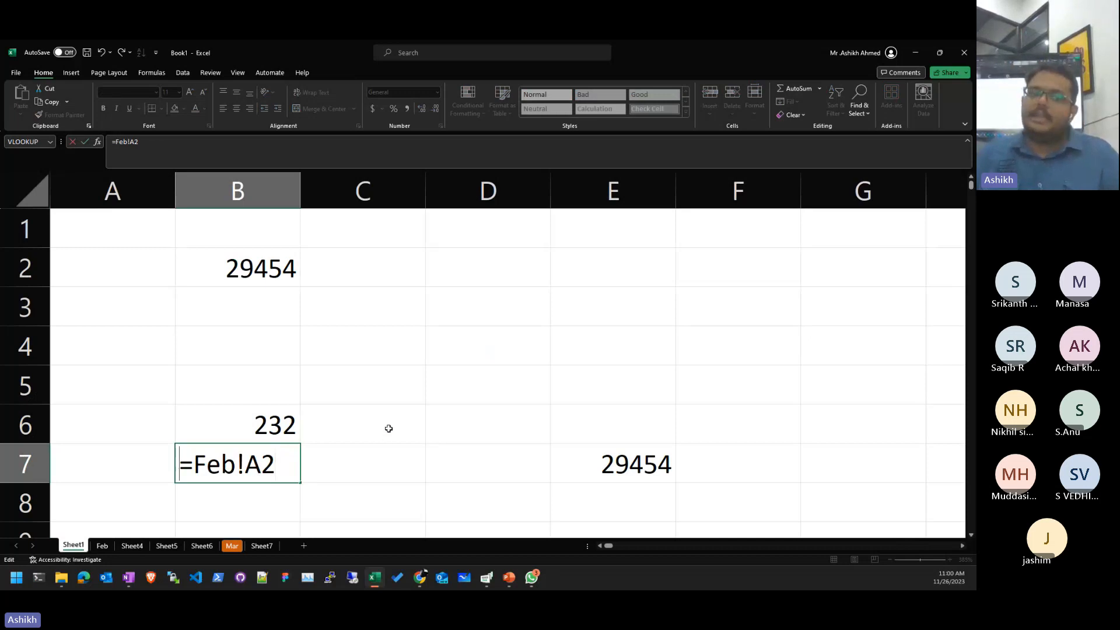
key(Escape)
key(ctrl+z)
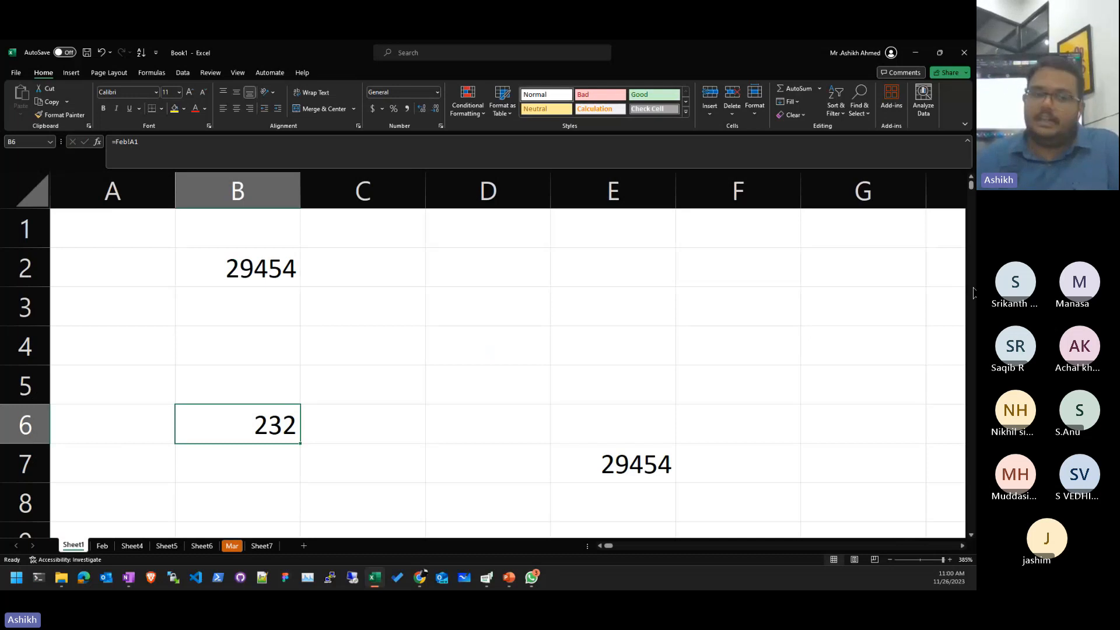
- Go to the Feb sheet and select cells there, including B5 and C6
click(100, 546)
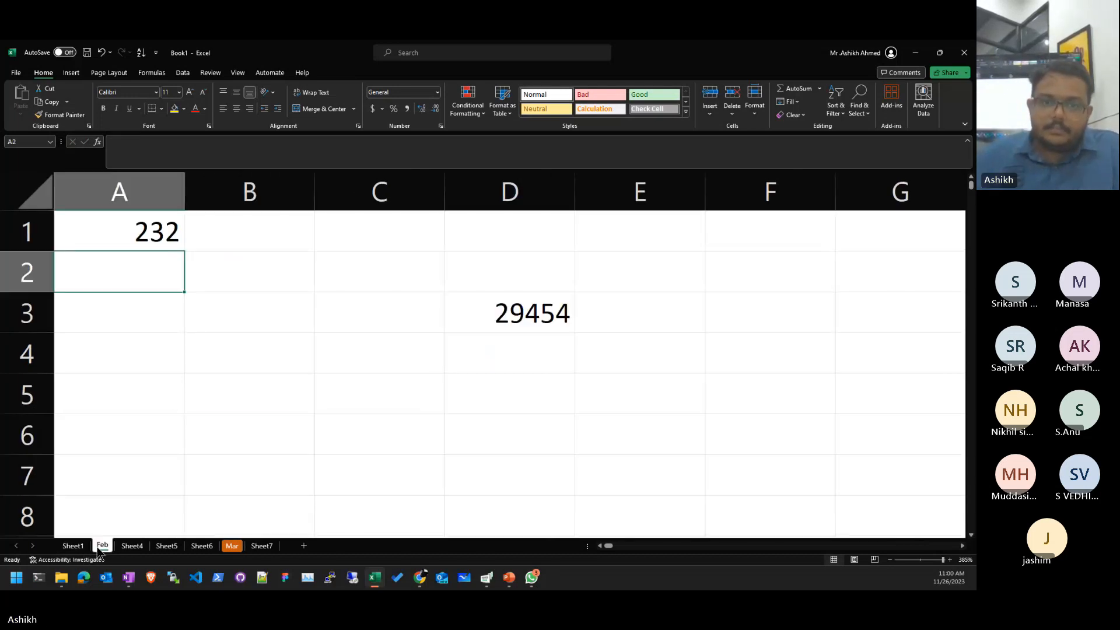
click(472, 420)
key(ctrl+Home)
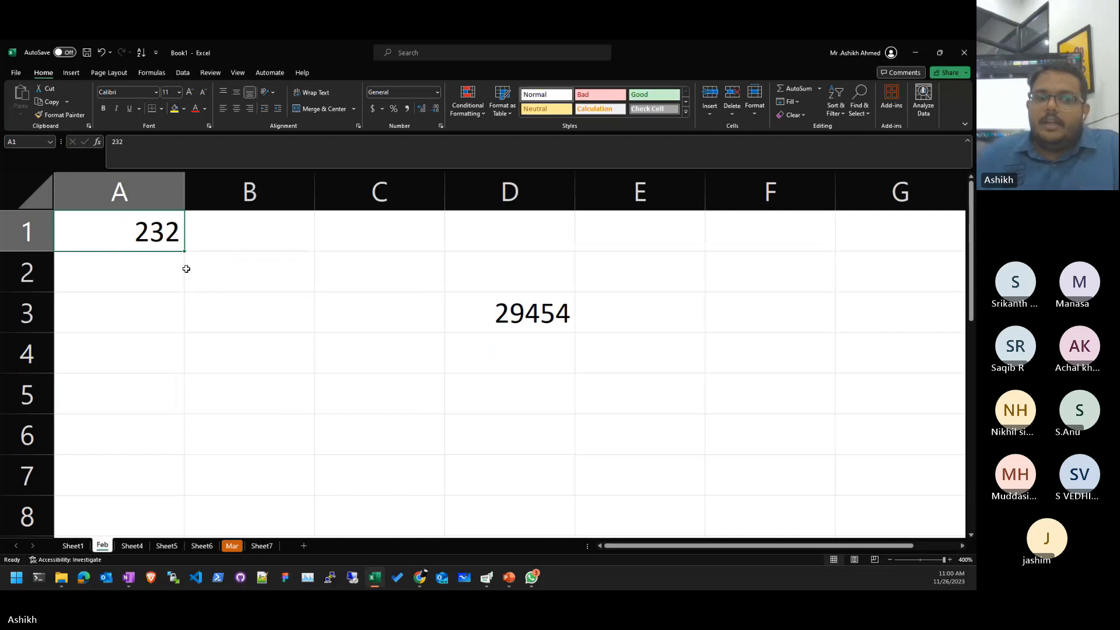
click(227, 393)
click(71, 548)
click(102, 546)
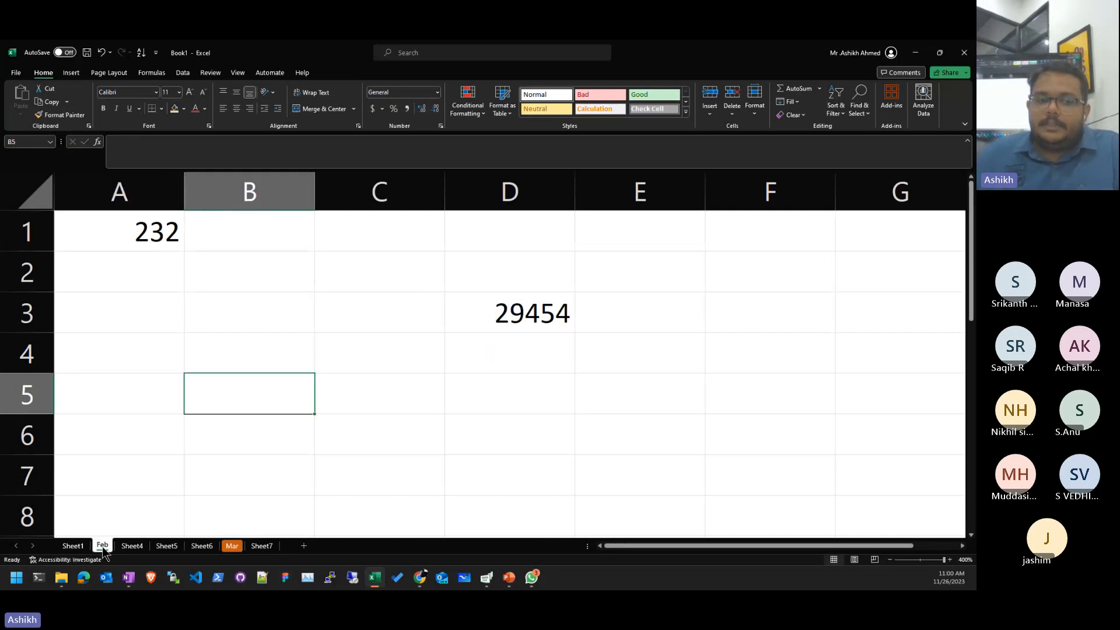
click(379, 438)
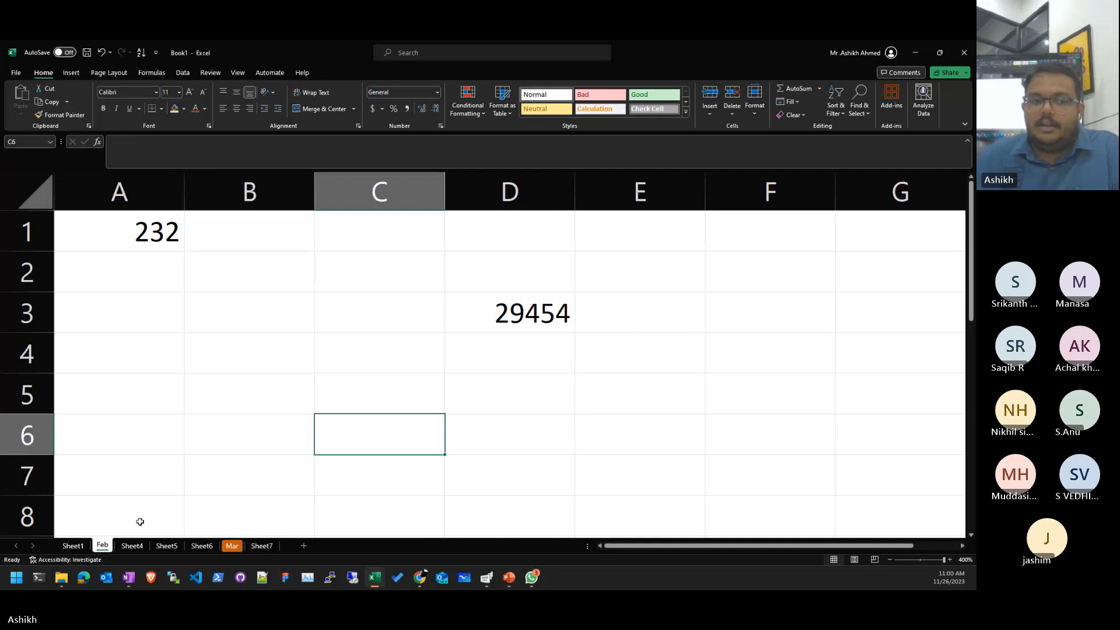
- Begin protecting the Feb sheet with a password and adjusted permissions, then cancel
right_click(101, 545)
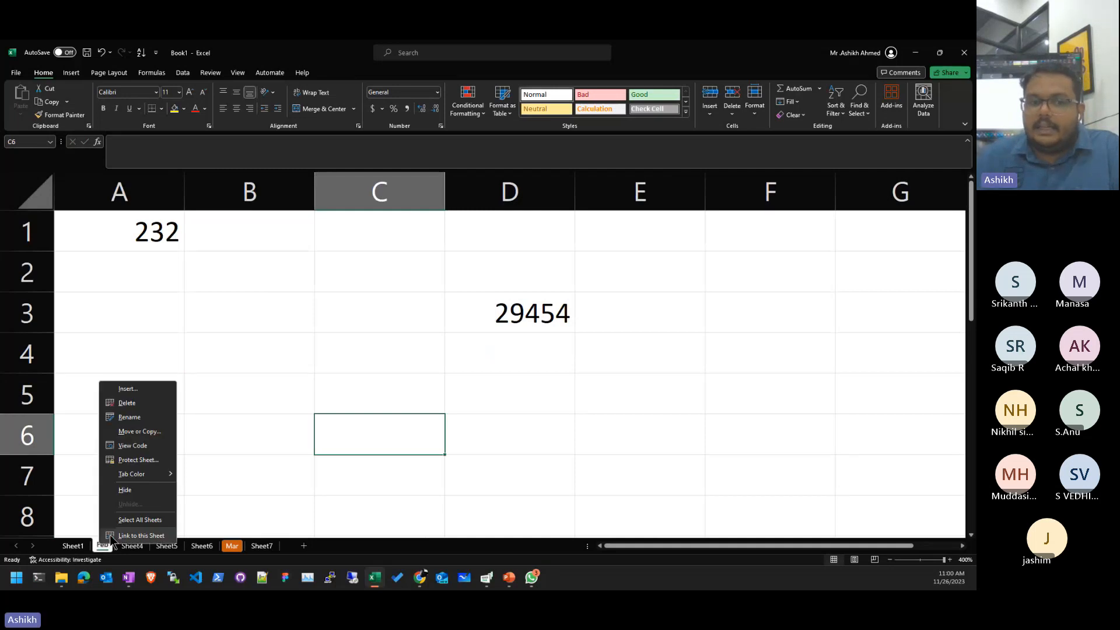
click(144, 461)
drag(139, 357, 509, 222)
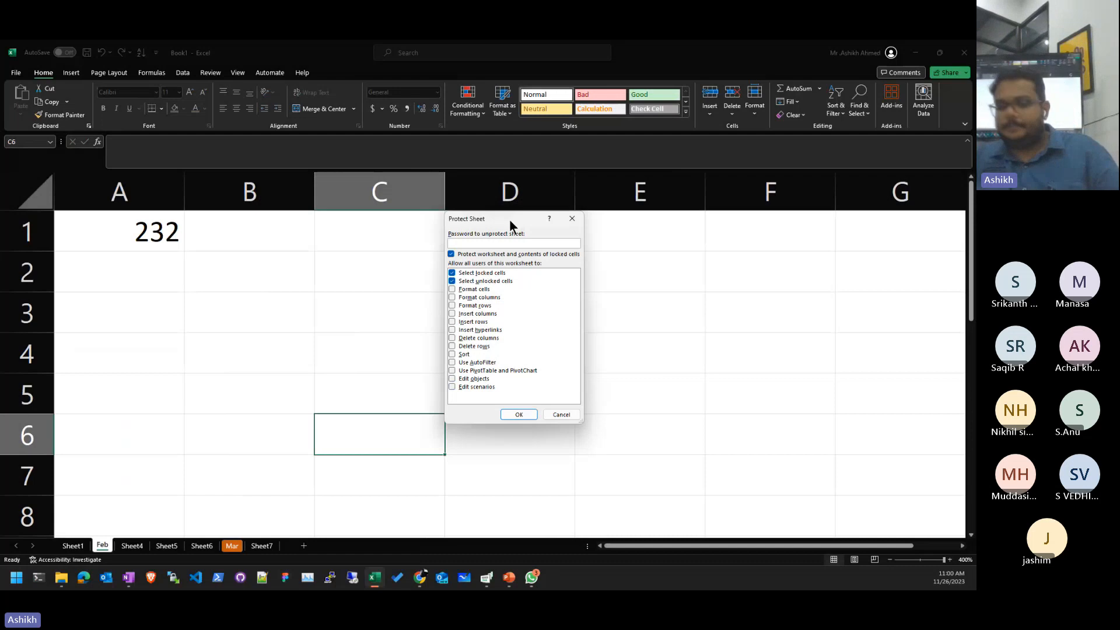
text(12)
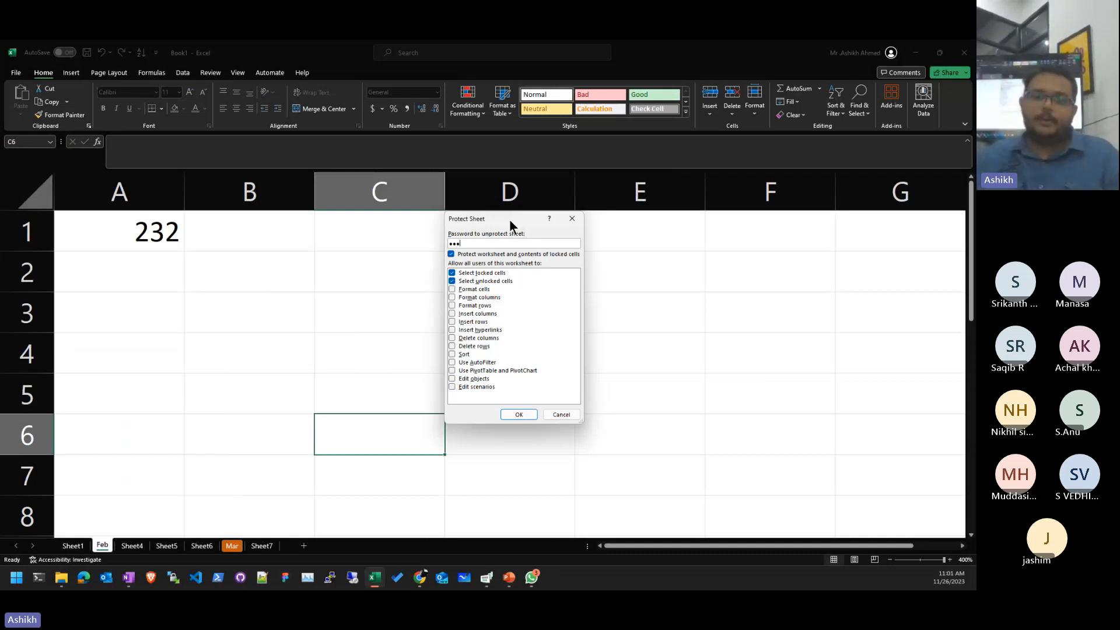
right_click(509, 220)
click(481, 304)
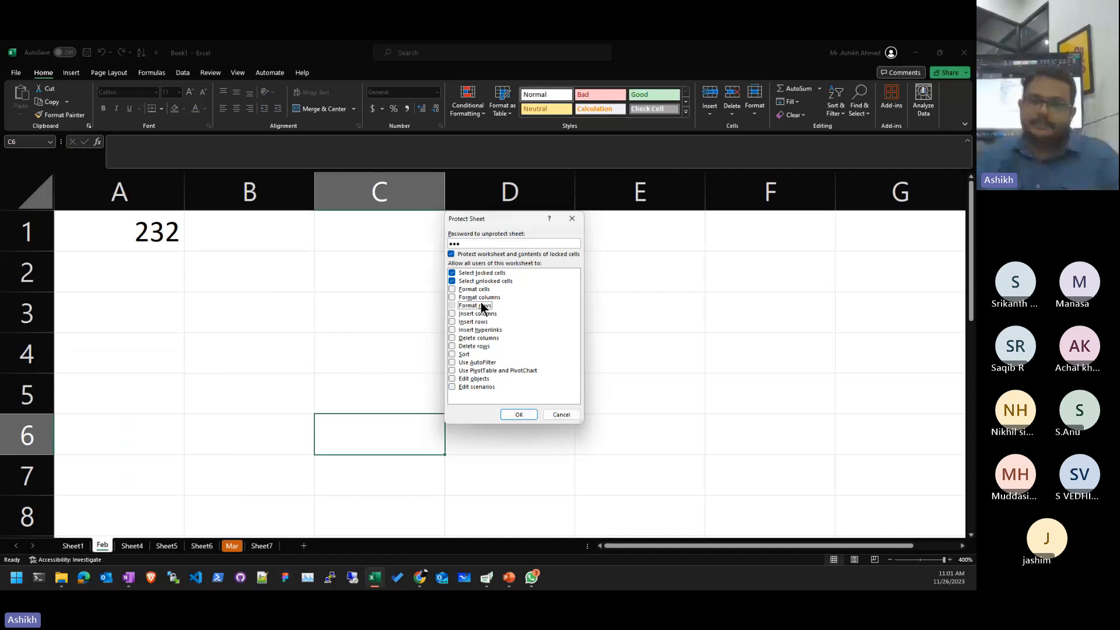
click(499, 273)
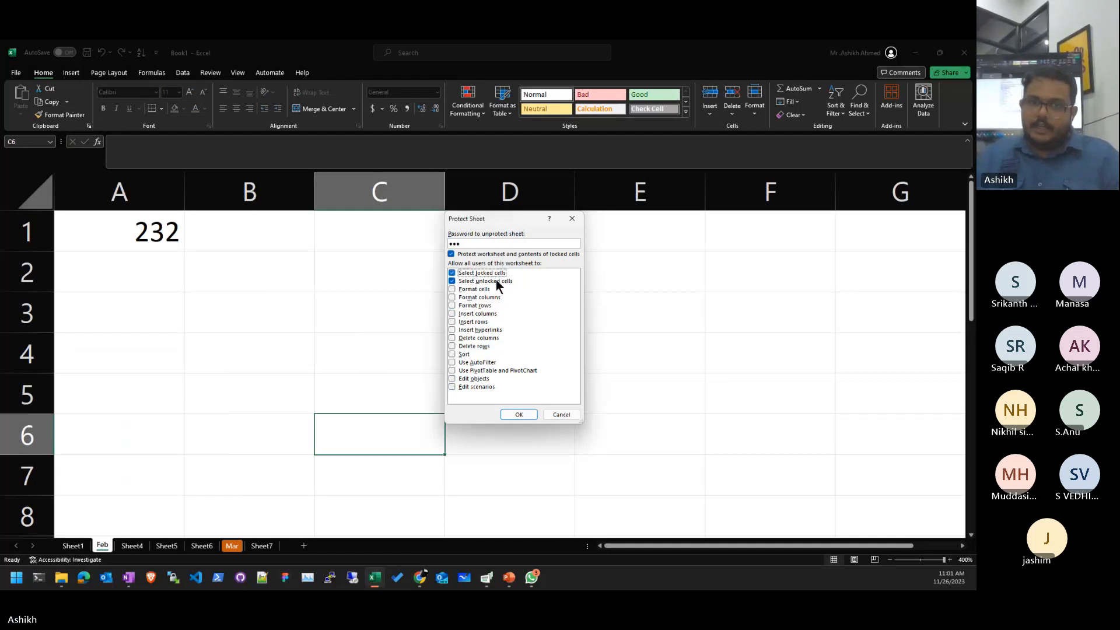
click(569, 418)
click(275, 513)
- Move through Sheet4 and Mar, then switch to the Pivot Table-Data2 workbook
click(132, 545)
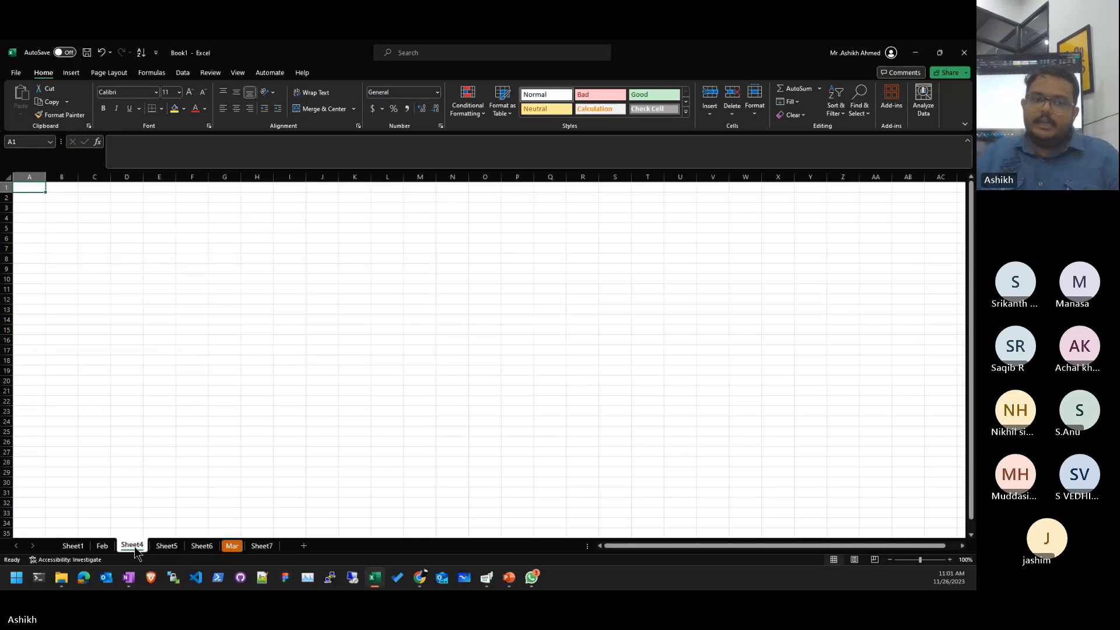
click(232, 546)
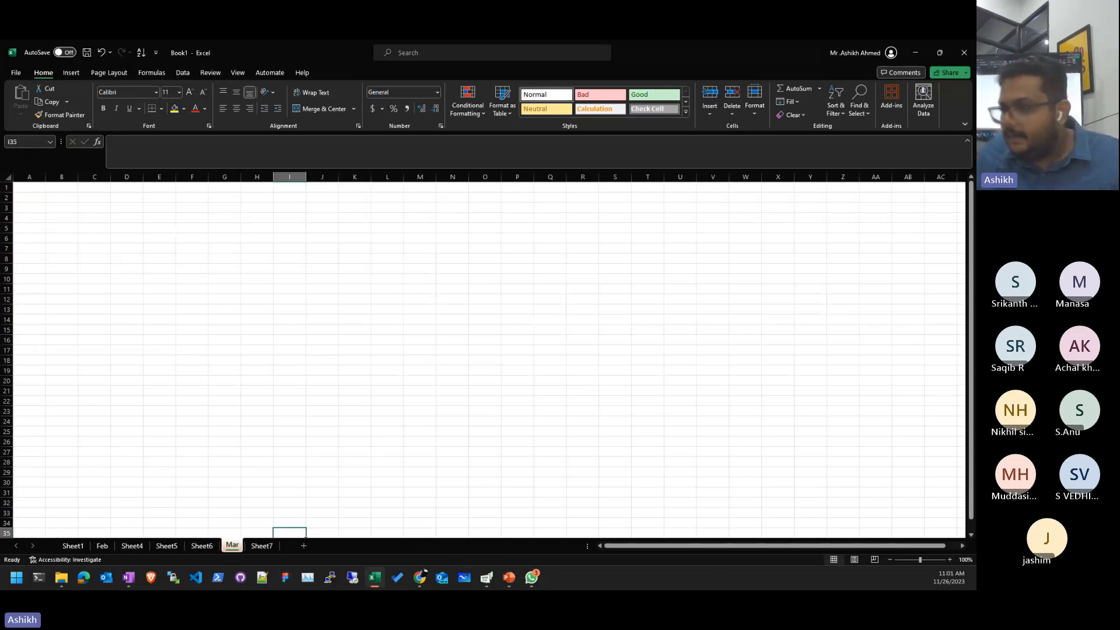
key(super+e)
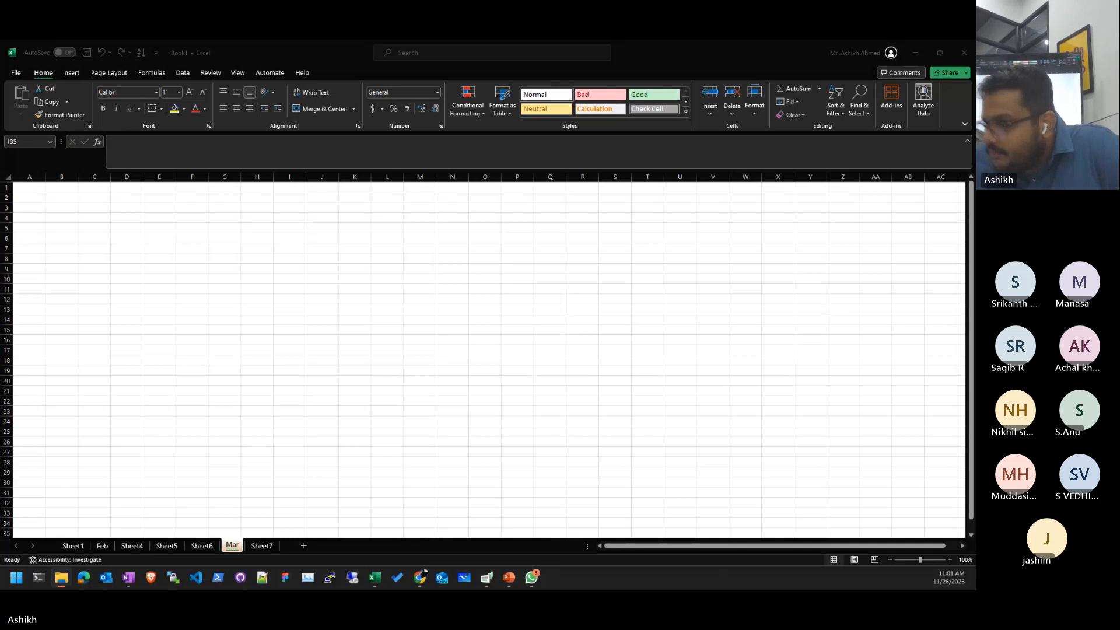
key(alt+Tab)
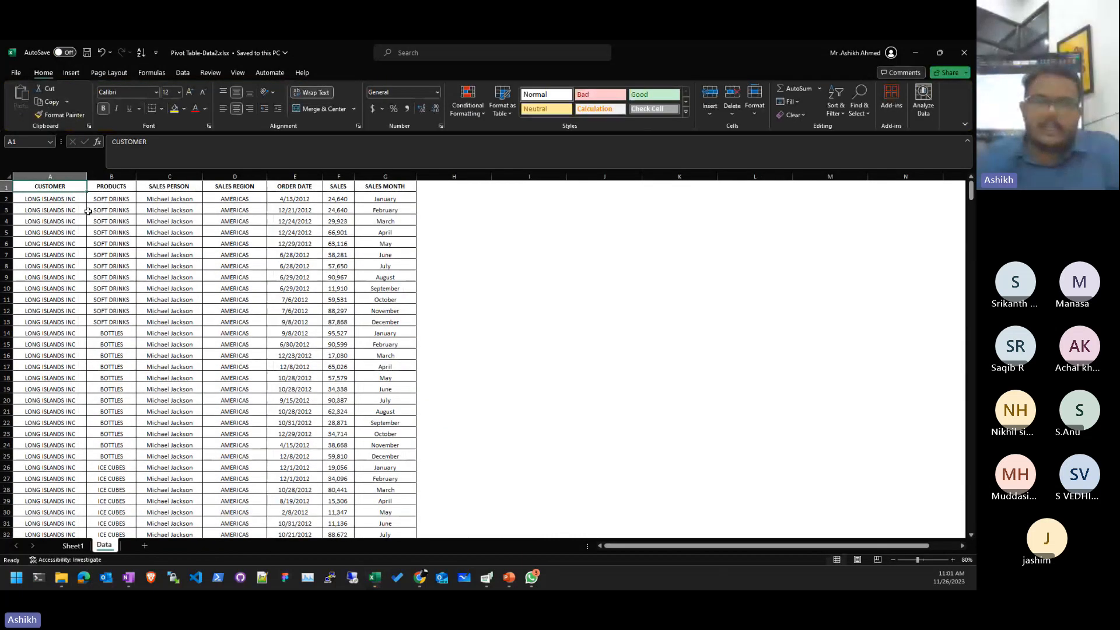
- Format the Data sheet's CUSTOMER to SALES MONTH header row with yellow fill and red text
click(89, 211)
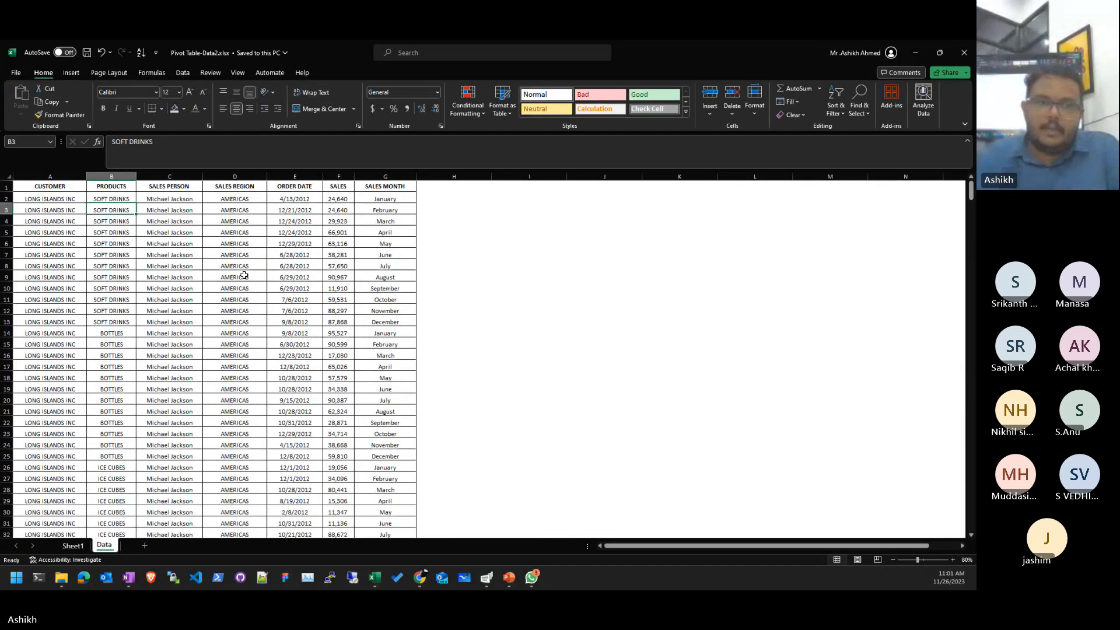
drag(50, 187, 385, 187)
click(174, 109)
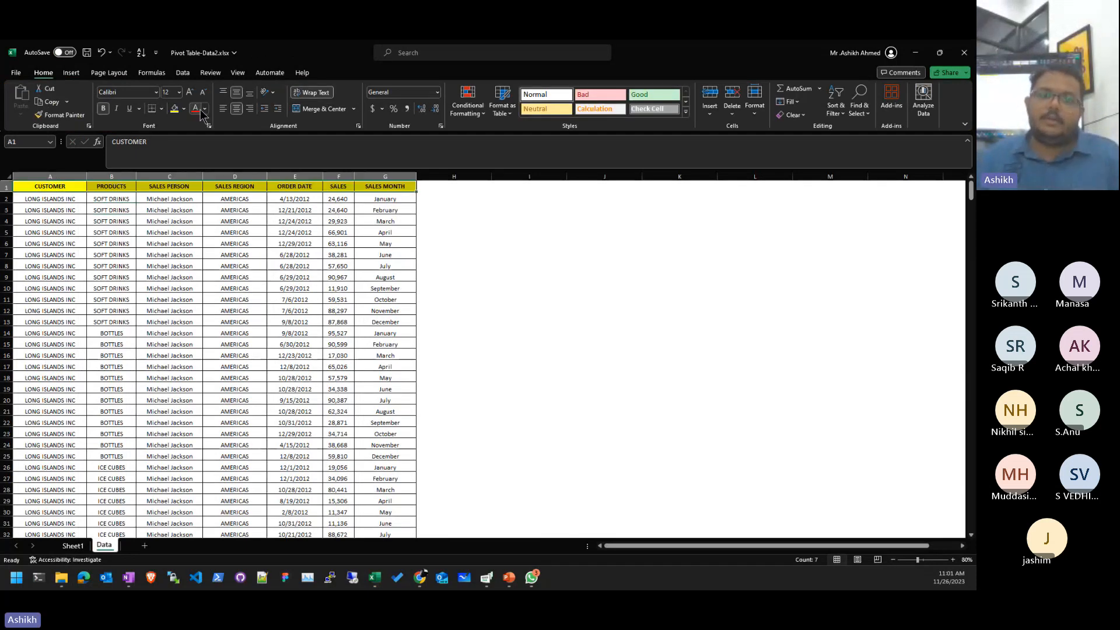
click(195, 109)
click(169, 255)
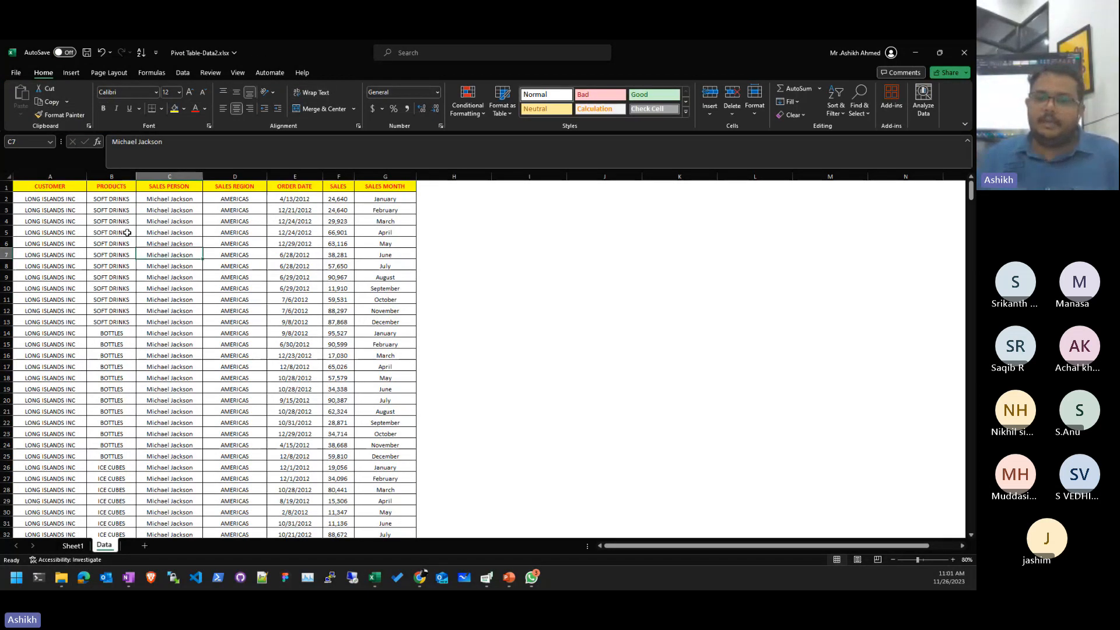
scroll(128, 233, up, 3)
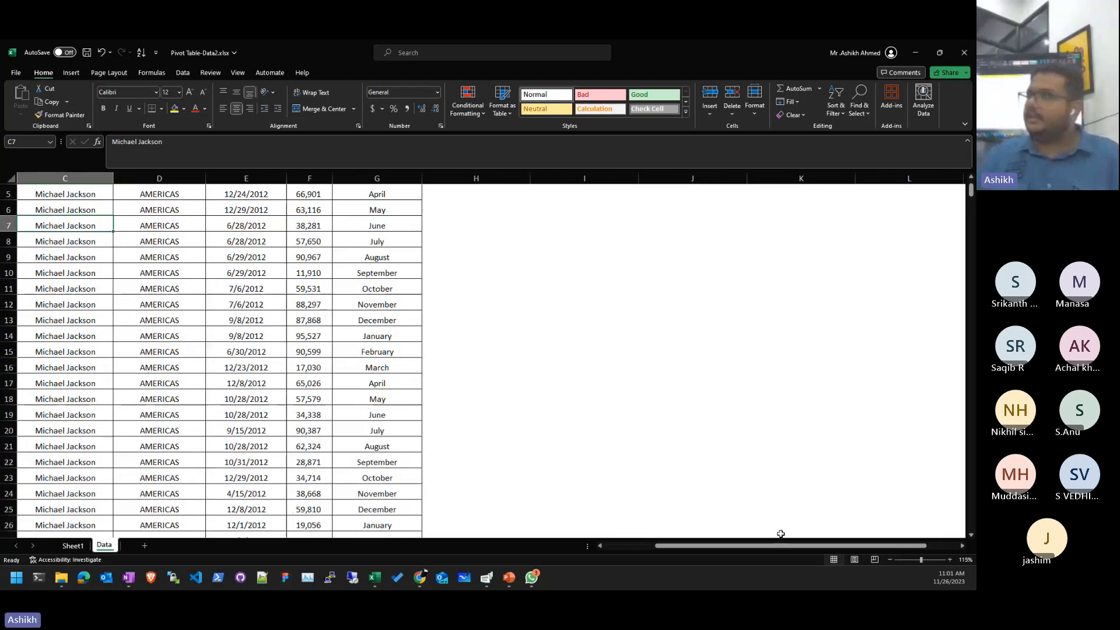
drag(755, 546, 703, 546)
scroll(213, 318, up, 2)
click(215, 307)
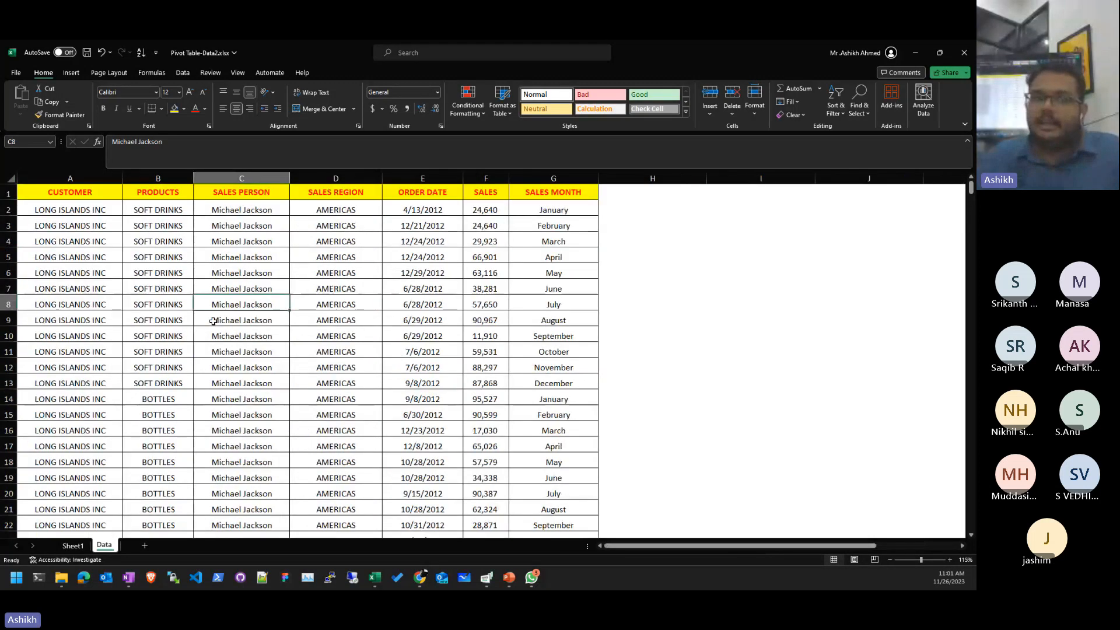
click(422, 367)
- Protect the Data sheet with Select locked/unlocked cells cleared and Format cells allowed
right_click(109, 545)
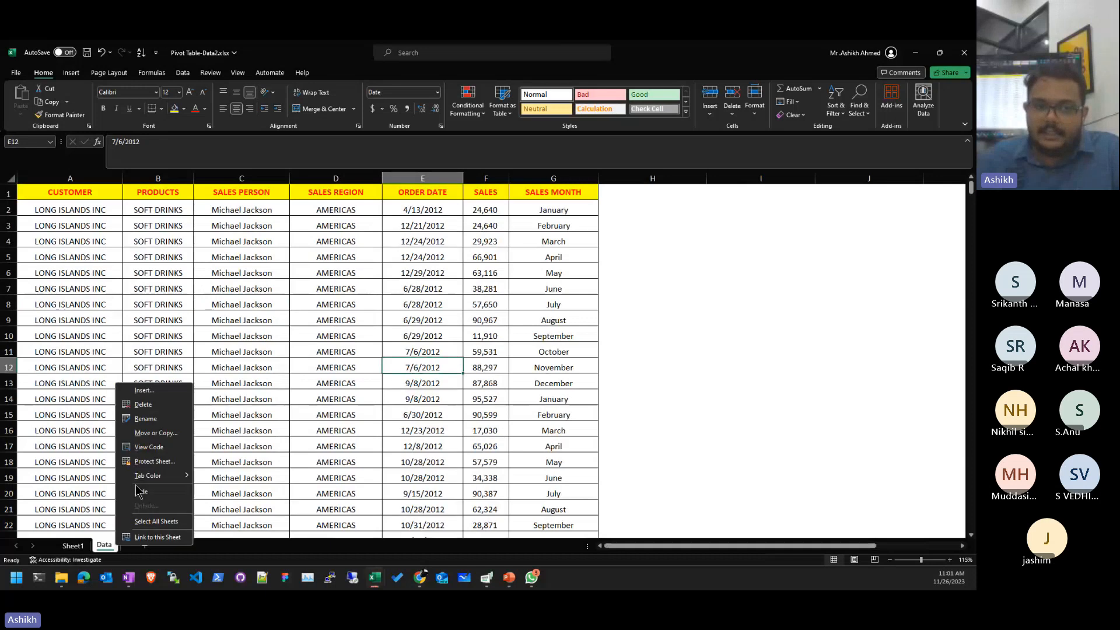
click(167, 463)
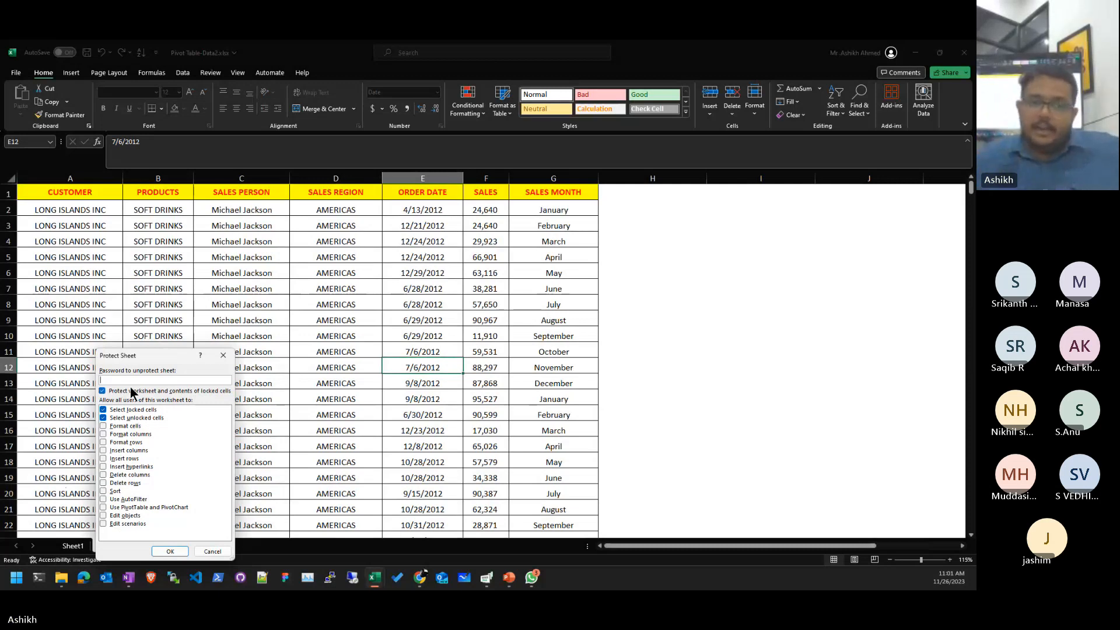
click(131, 426)
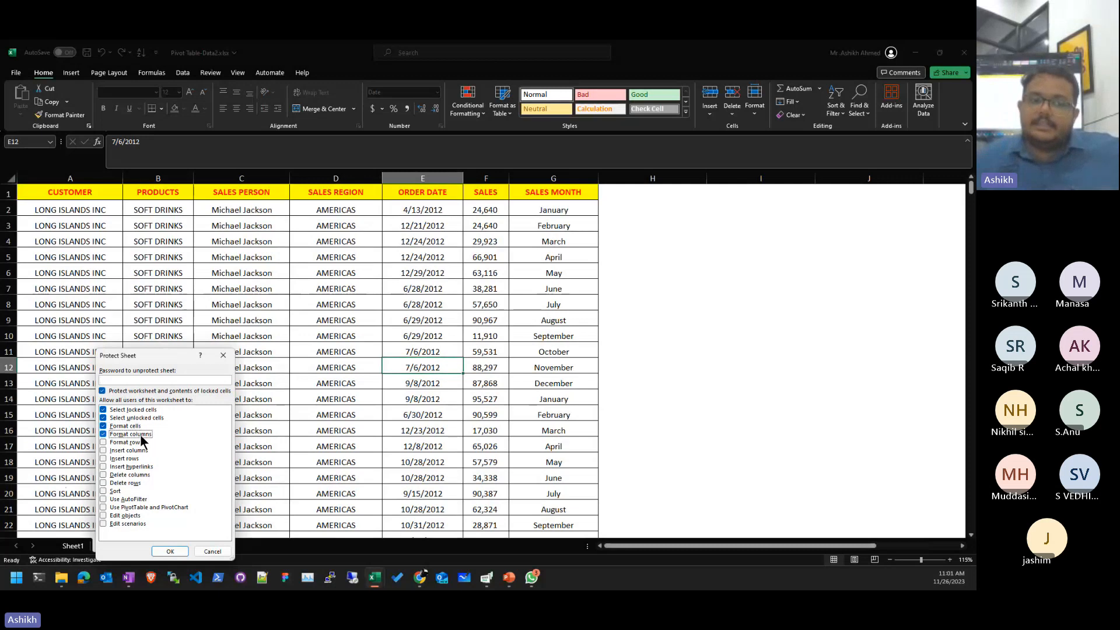
click(140, 426)
click(141, 434)
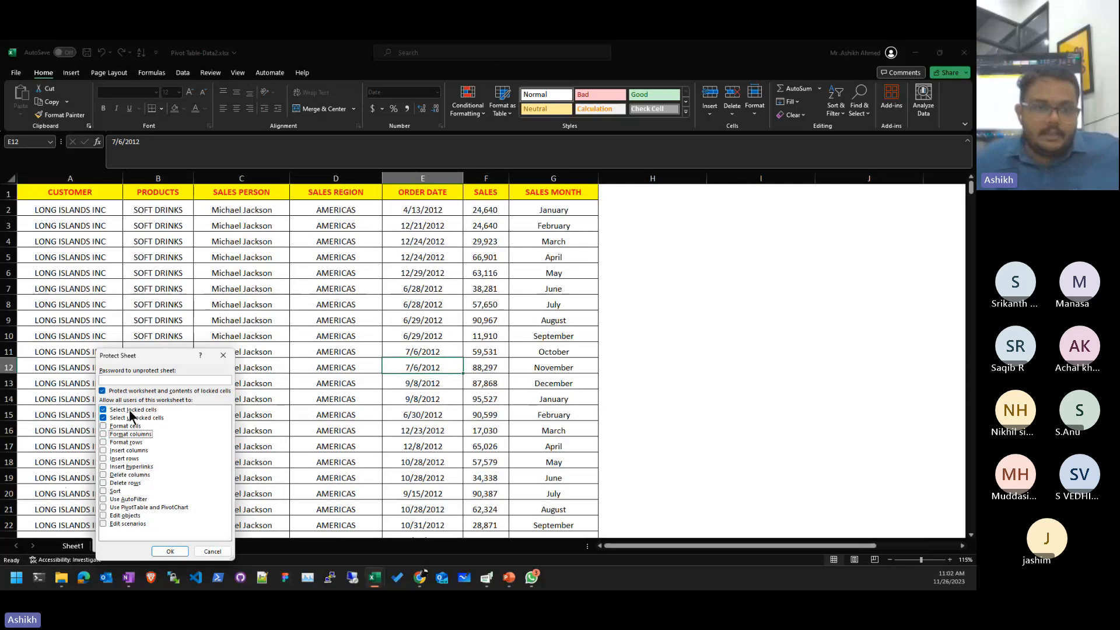
click(133, 410)
click(129, 426)
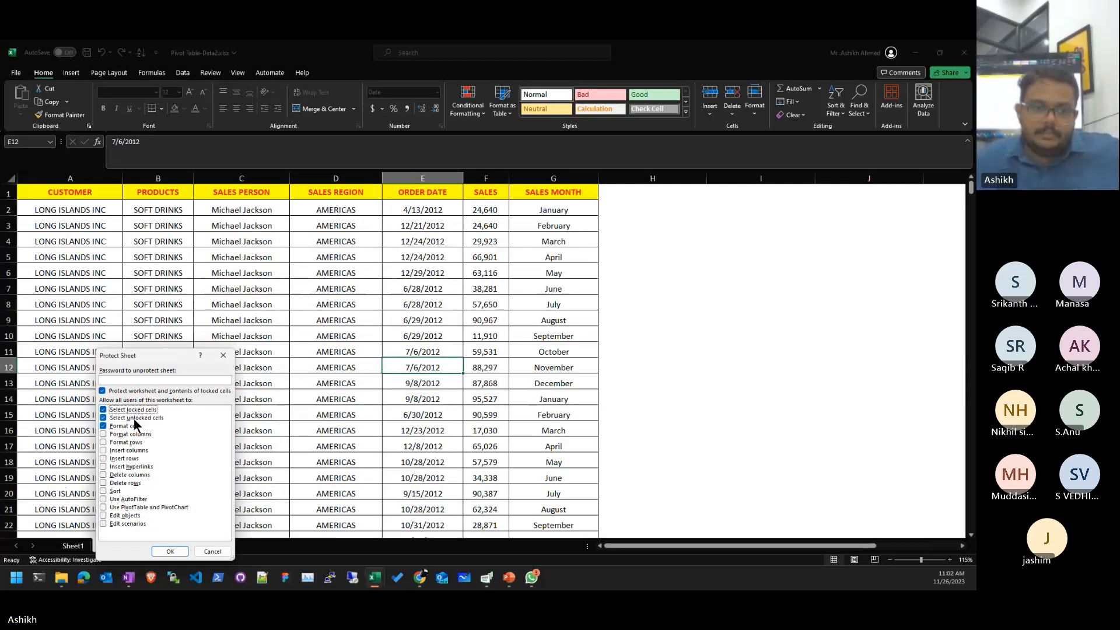
click(142, 416)
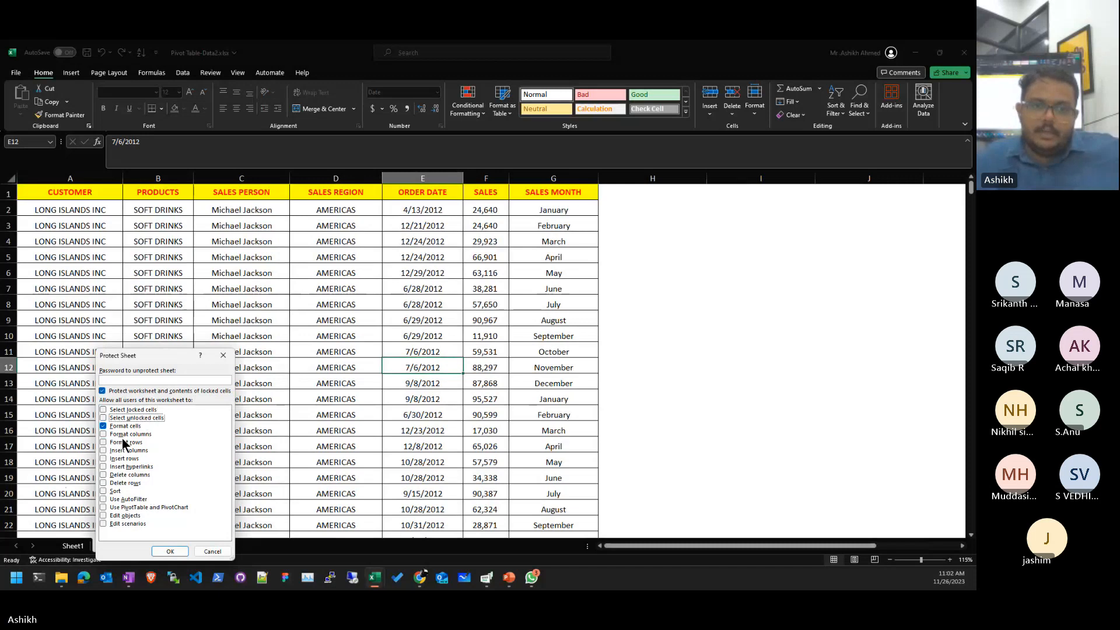
click(169, 552)
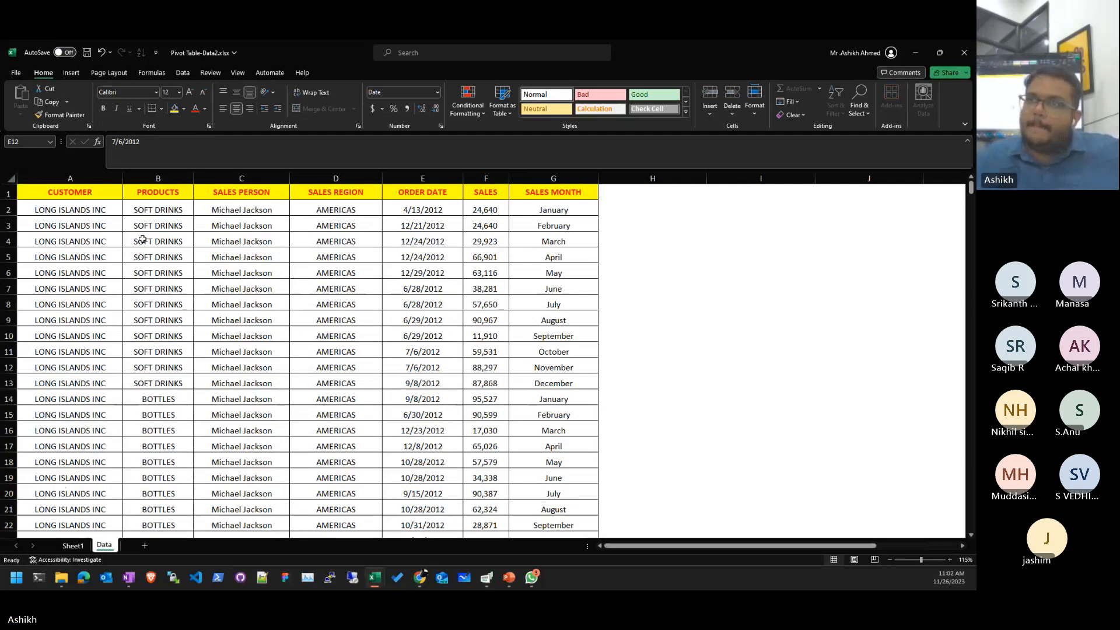
- Confirm the SALES PERSON header can't be edited, then unprotect the Data sheet
double_click(227, 193)
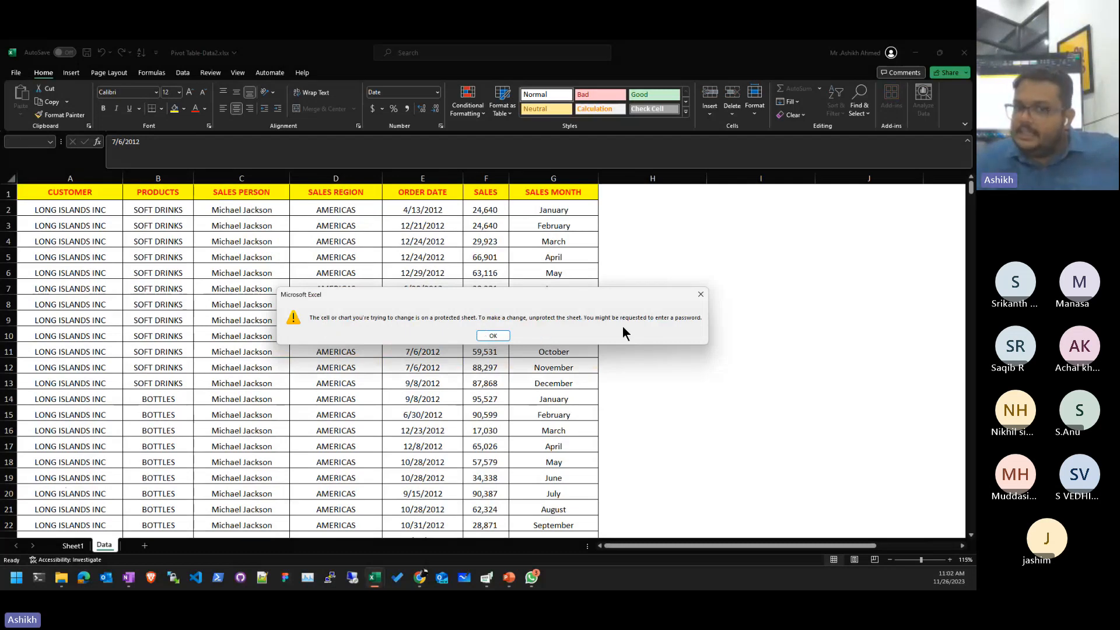
click(503, 337)
right_click(112, 545)
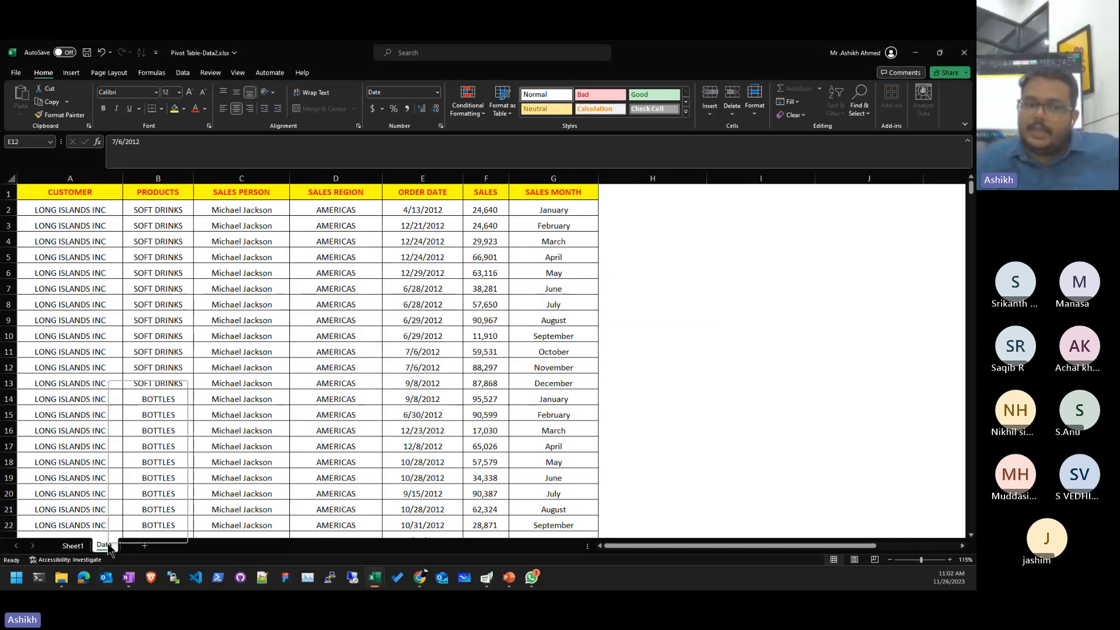
click(151, 459)
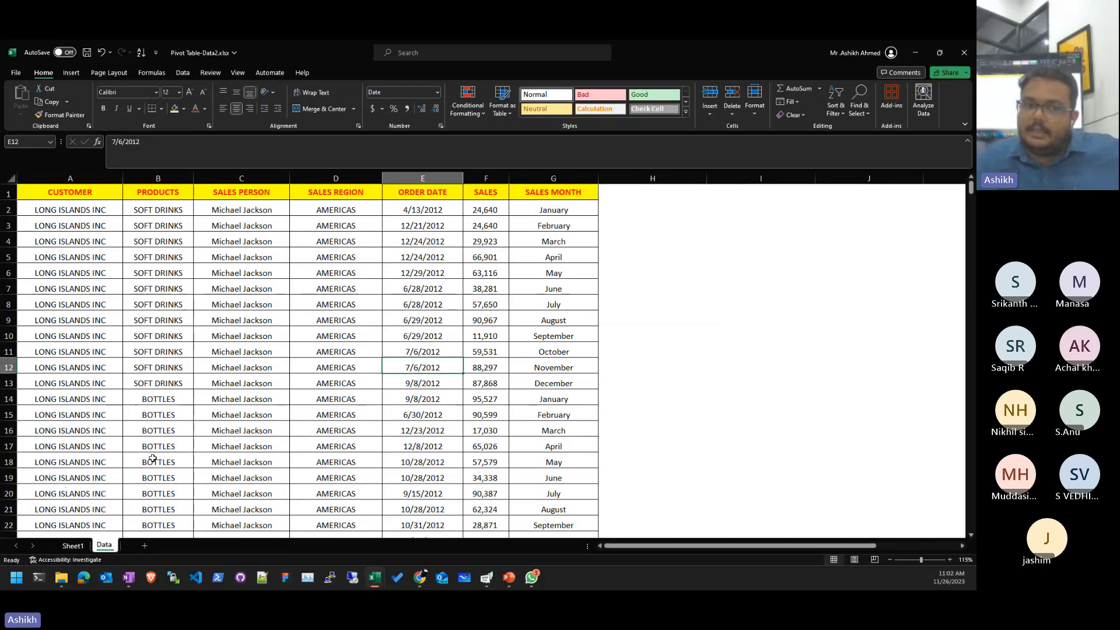
- Protect the Data sheet with a password, re-entering it to confirm
right_click(105, 549)
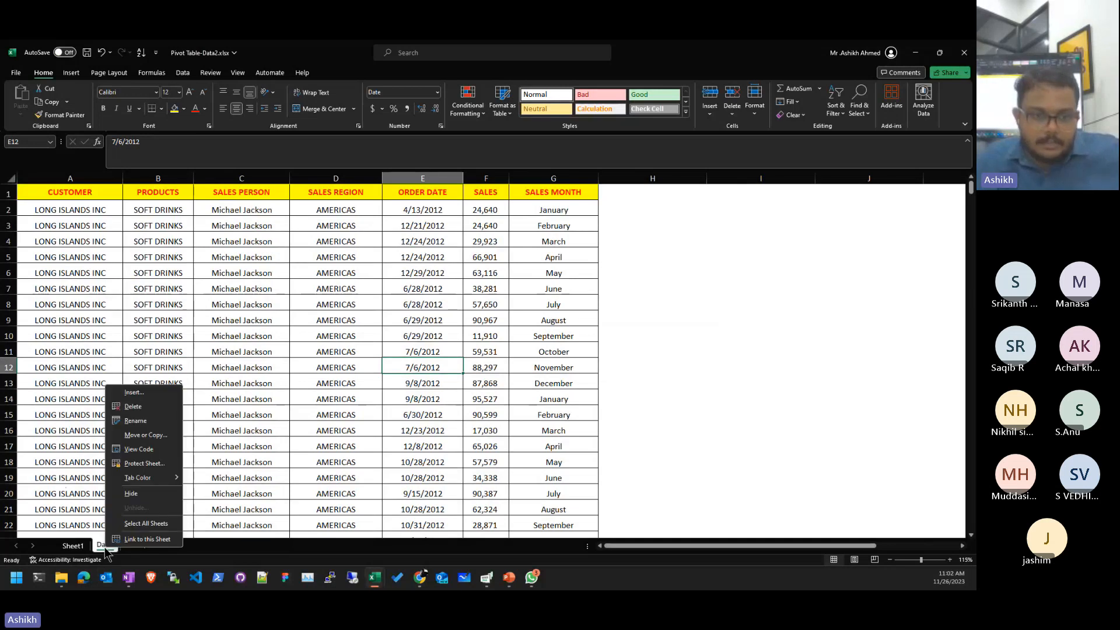
click(143, 463)
text(1)
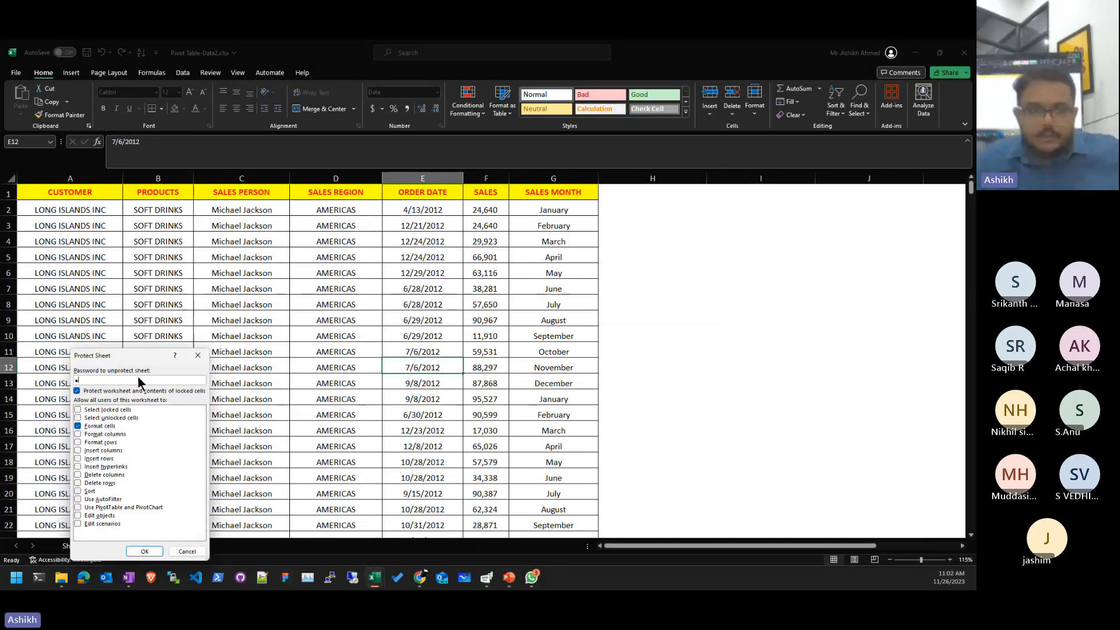
text(23)
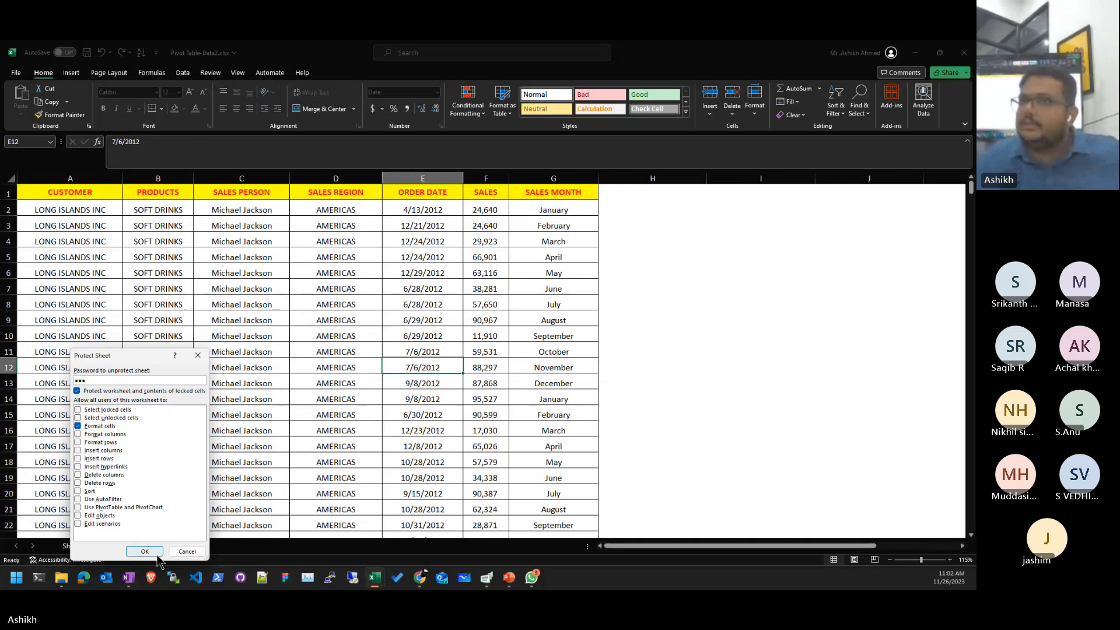
click(154, 552)
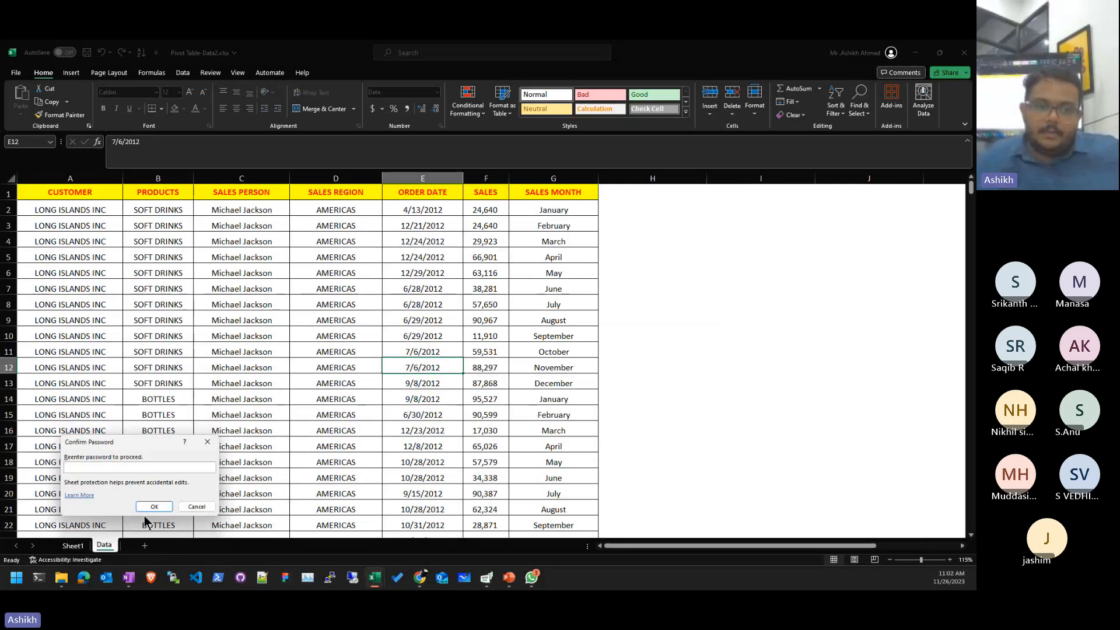
drag(137, 449, 458, 271)
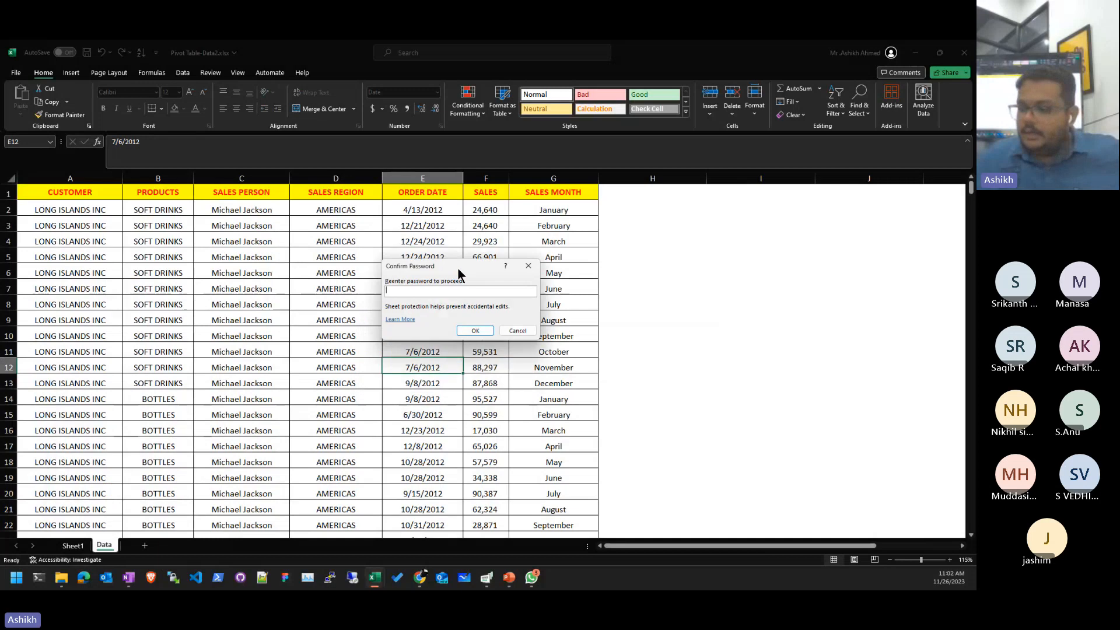
text(123)
key(Return)
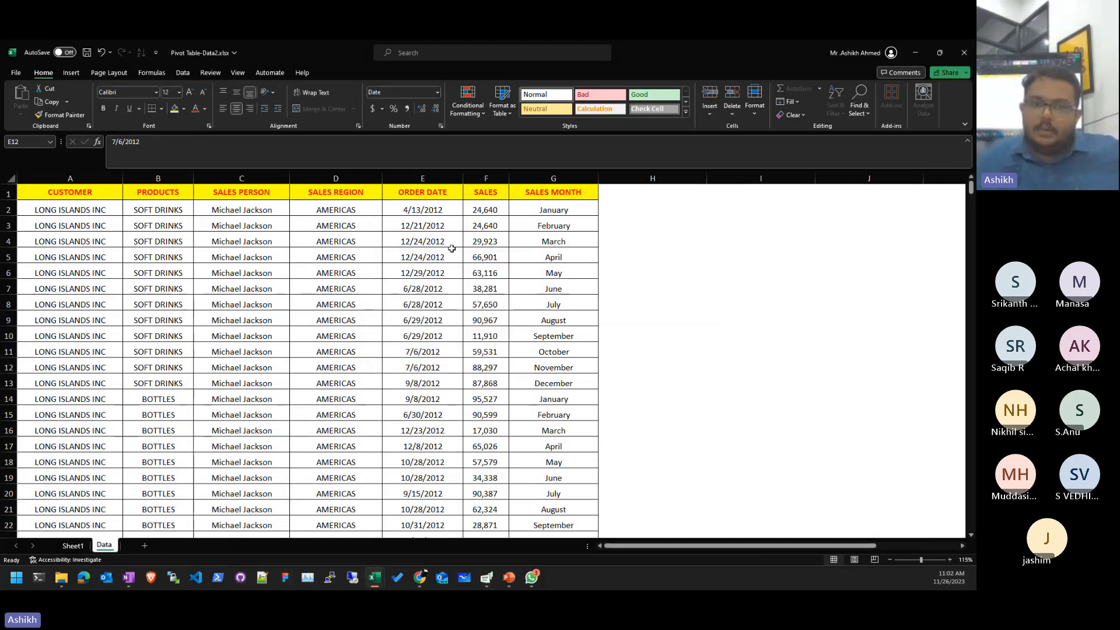
- Verify that two attempted cell edits are refused by the protected sheet
double_click(453, 259)
click(487, 336)
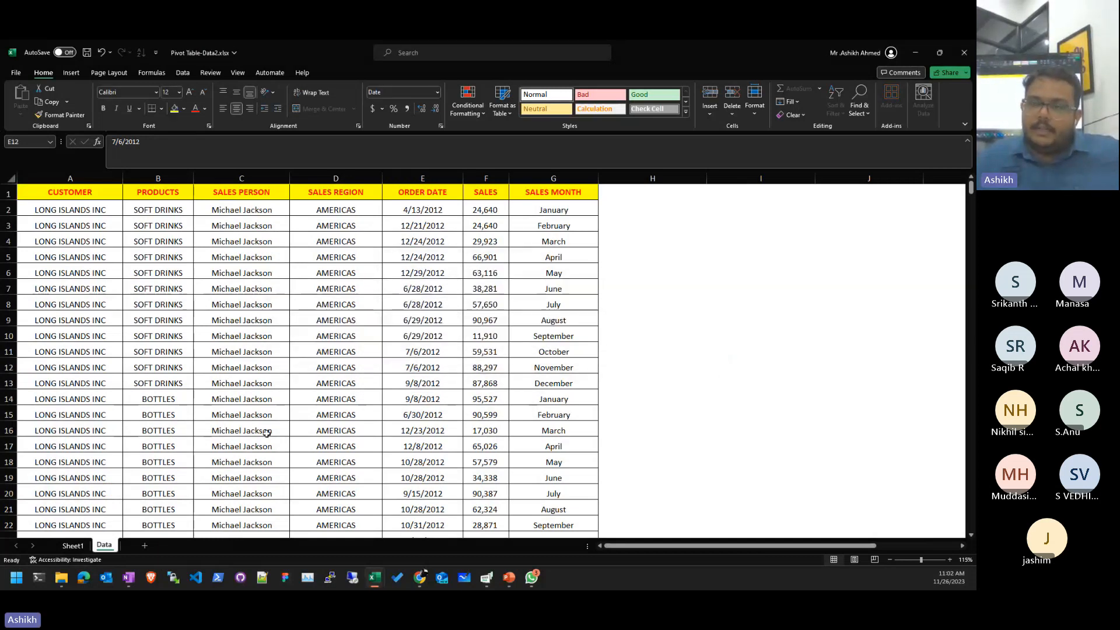
double_click(292, 309)
click(498, 336)
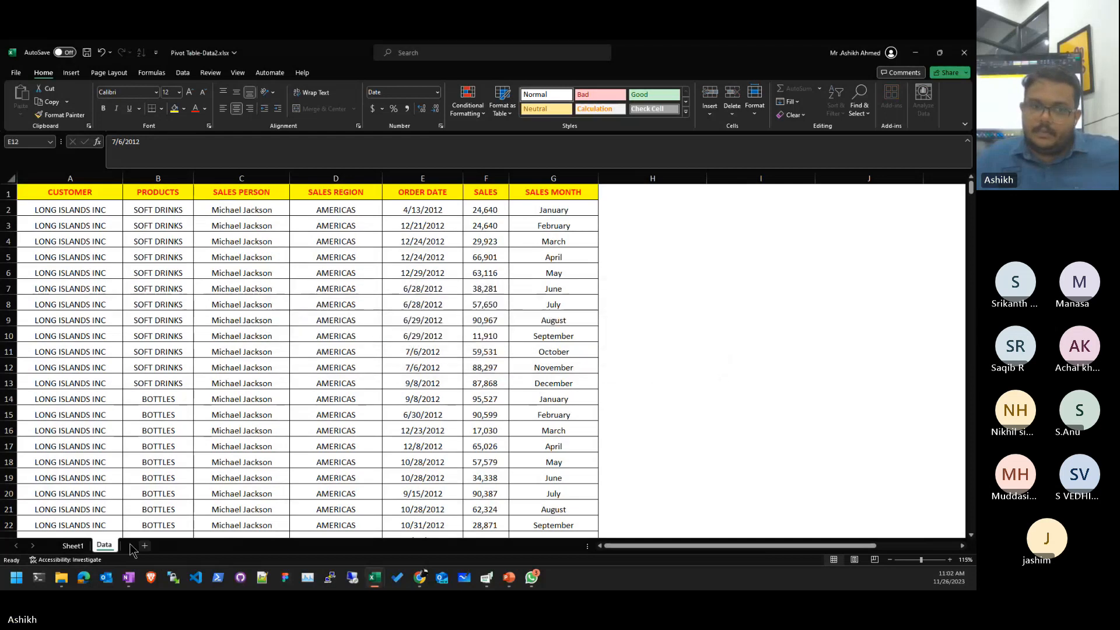
- Unprotect the Data sheet by entering its password
right_click(114, 546)
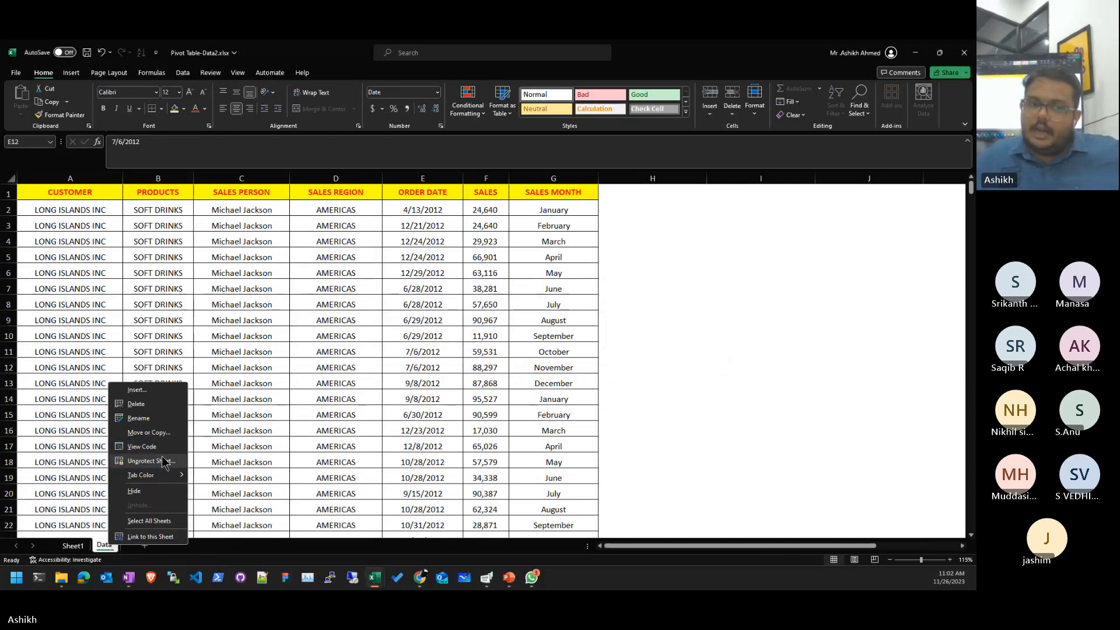
click(158, 461)
drag(153, 452, 452, 309)
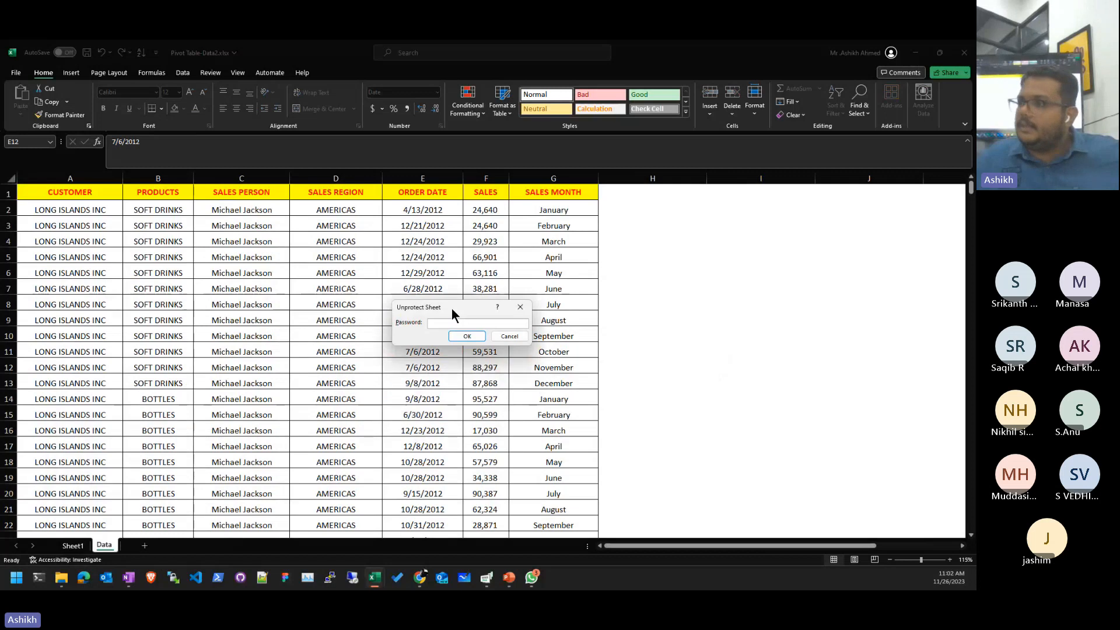
click(468, 336)
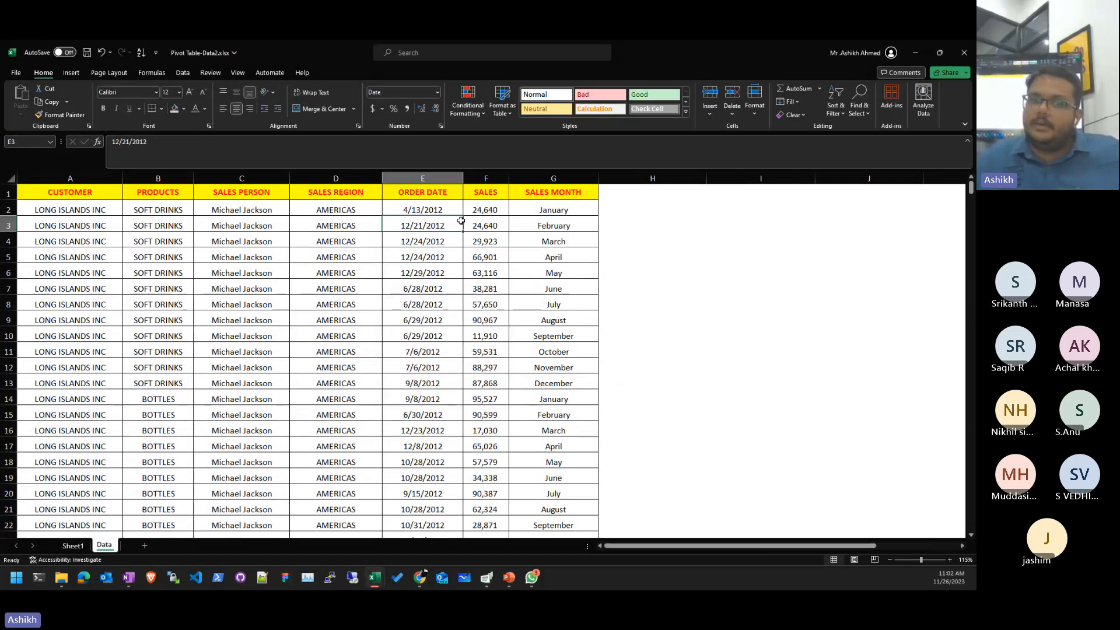
- Test dragging a block of dates and sales over existing data, cancelling the replacement
click(444, 185)
drag(335, 335, 149, 330)
drag(335, 257, 423, 383)
drag(422, 390, 465, 476)
click(529, 337)
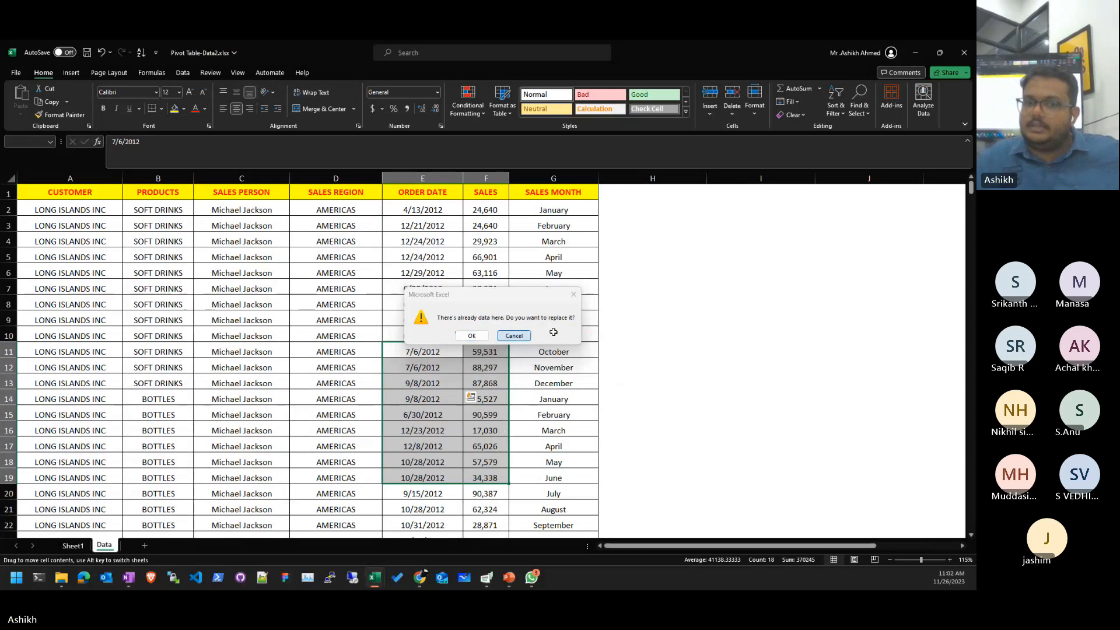
double_click(529, 349)
click(437, 304)
key(Down)
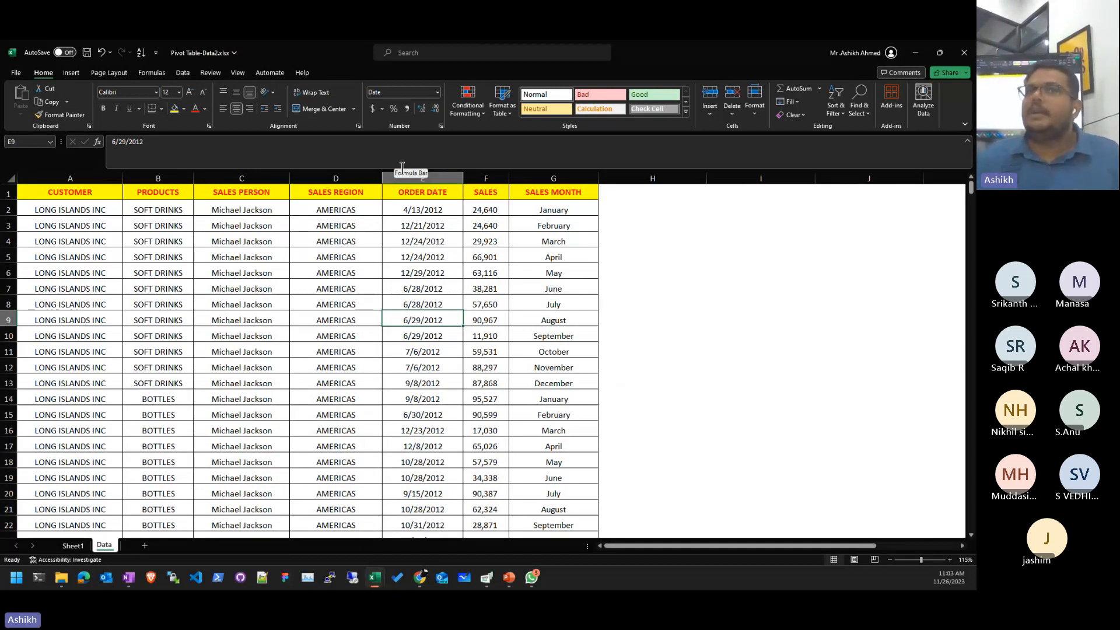
- Hide Sheet1 of the Pivot Table-Data2 workbook
click(81, 546)
click(102, 549)
click(74, 546)
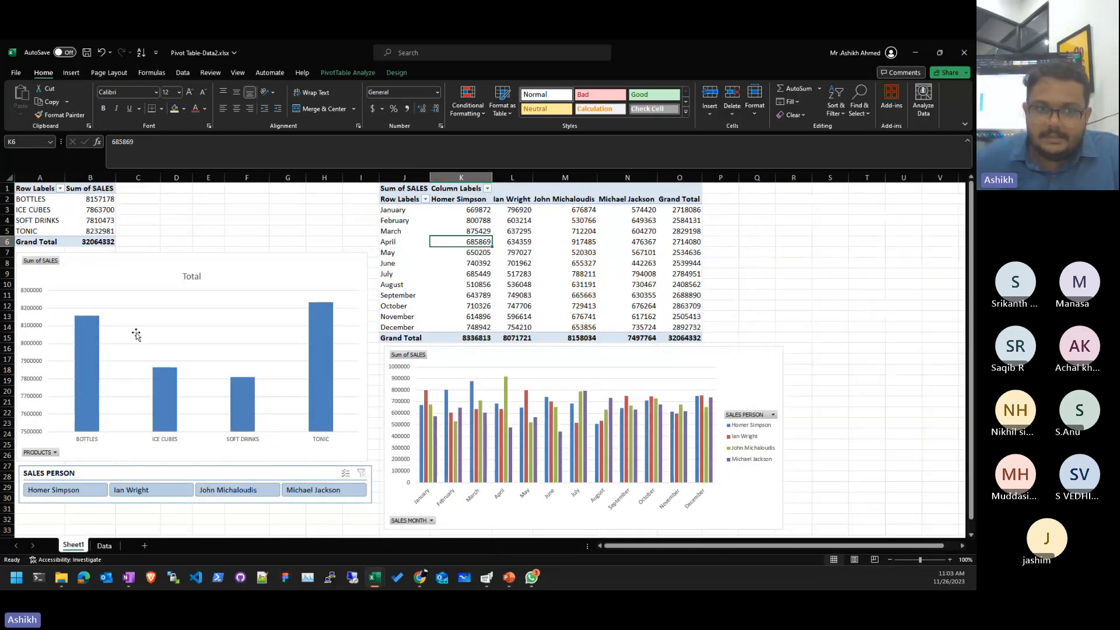
right_click(75, 545)
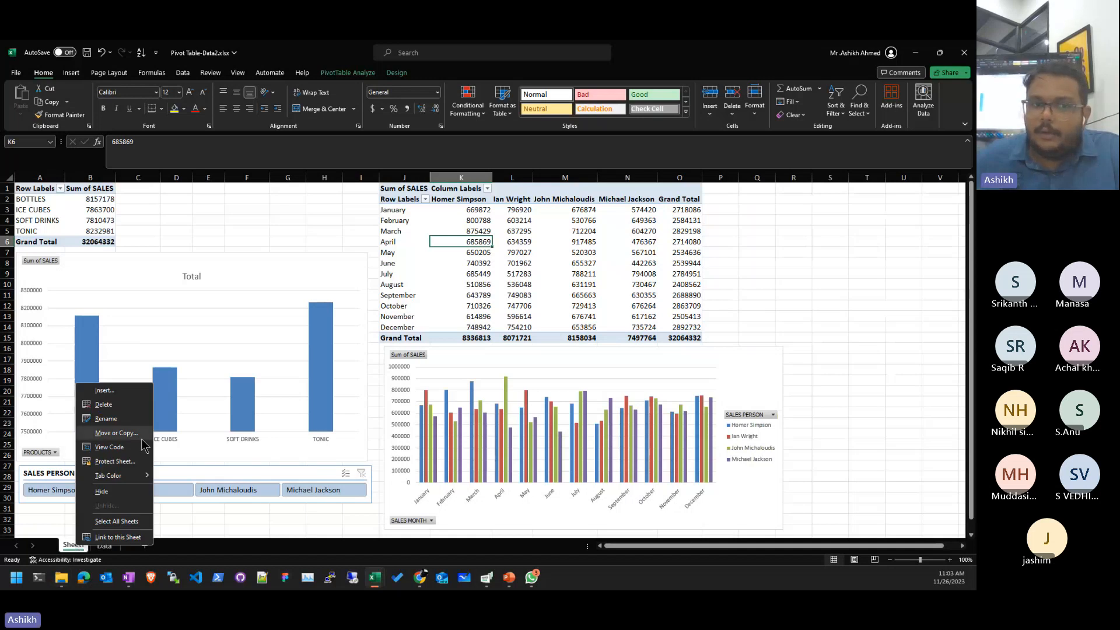
click(128, 493)
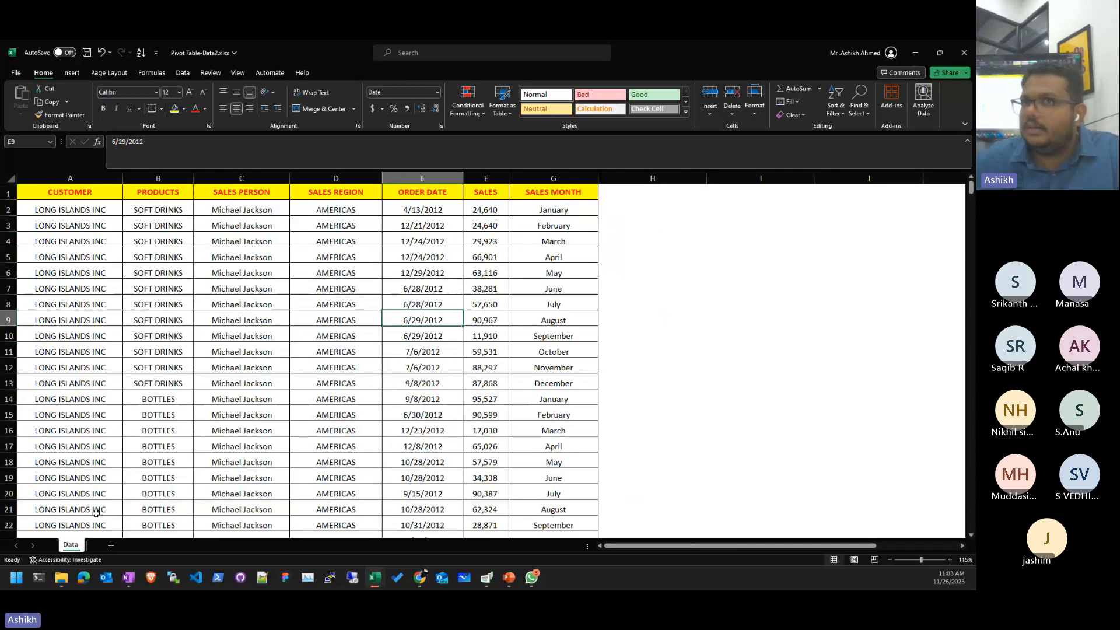
- Unhide Sheet1 from the list of hidden sheets
right_click(69, 546)
click(93, 504)
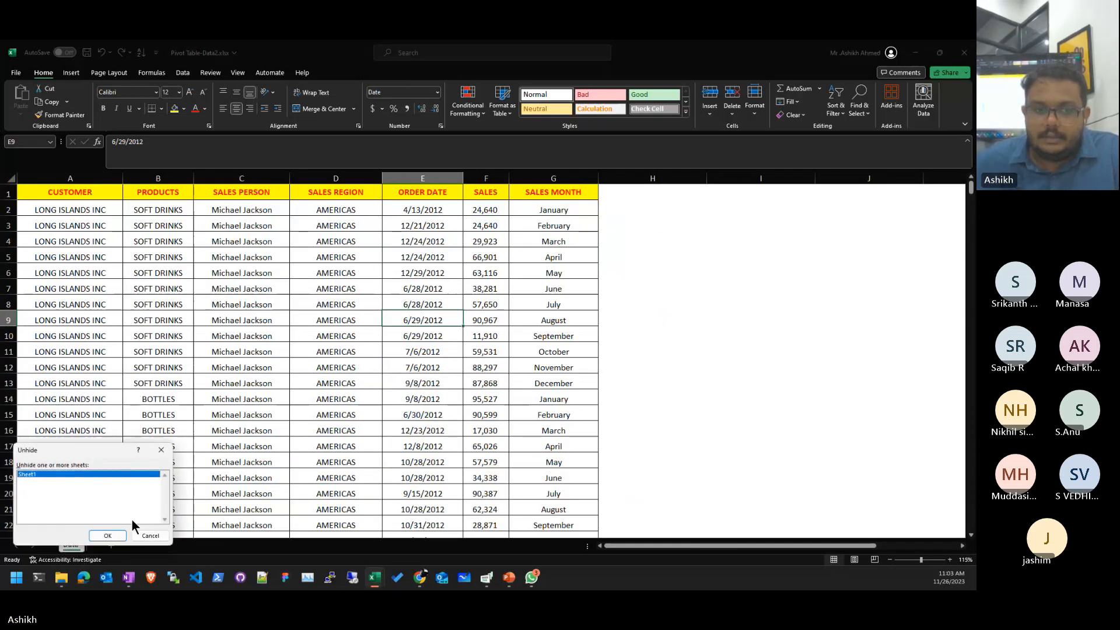
drag(107, 455, 477, 313)
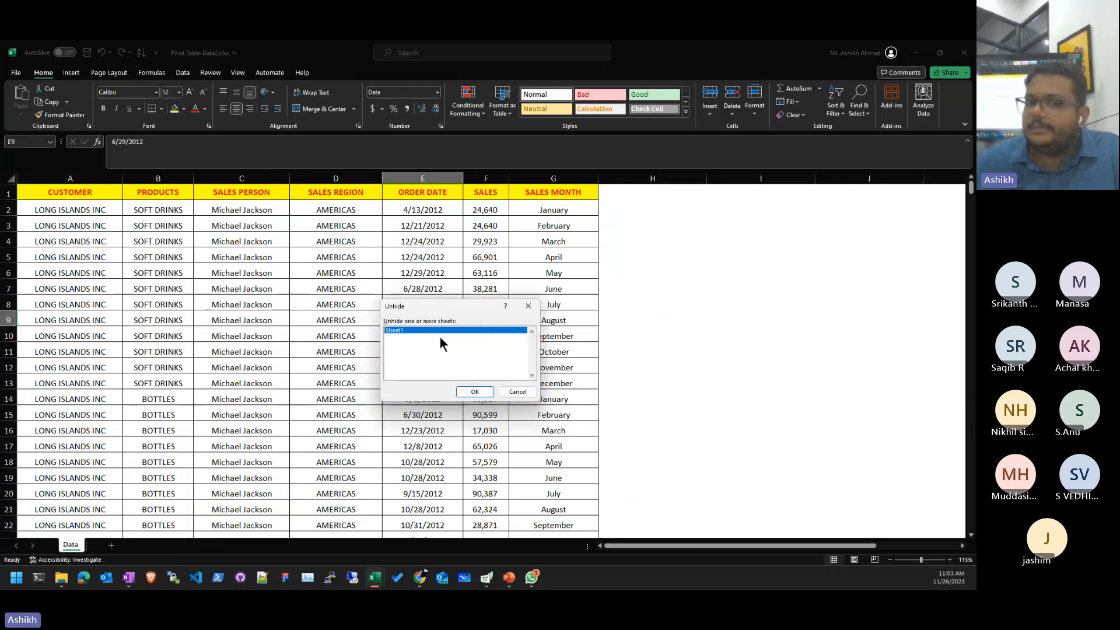
click(488, 394)
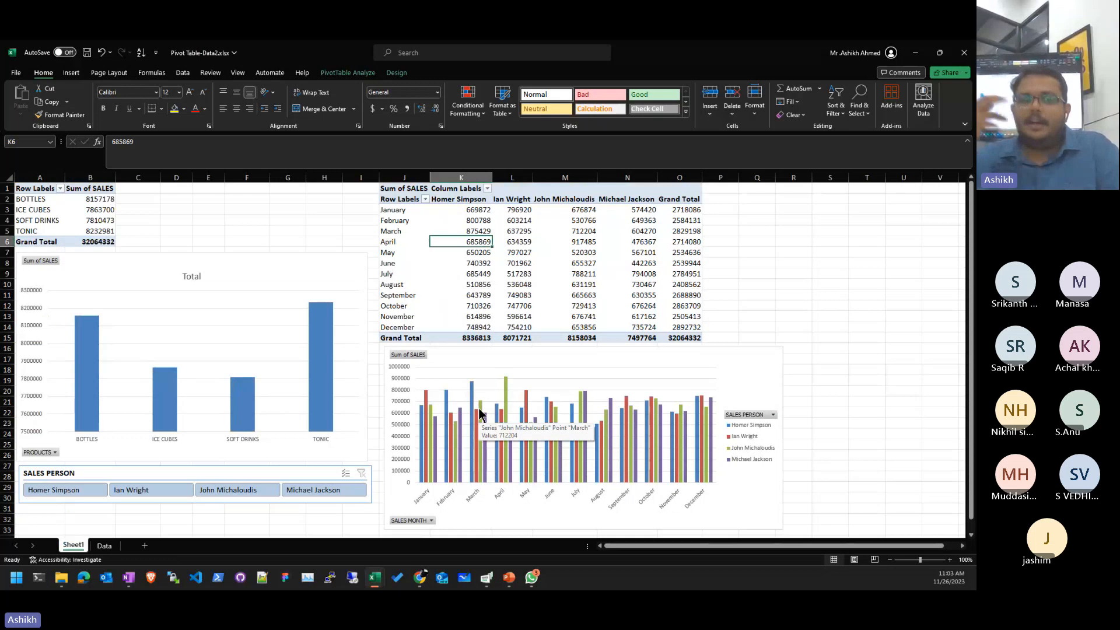
- Select D8 on the Data sheet, then restore and re-maximize the workbook window
right_click(104, 546)
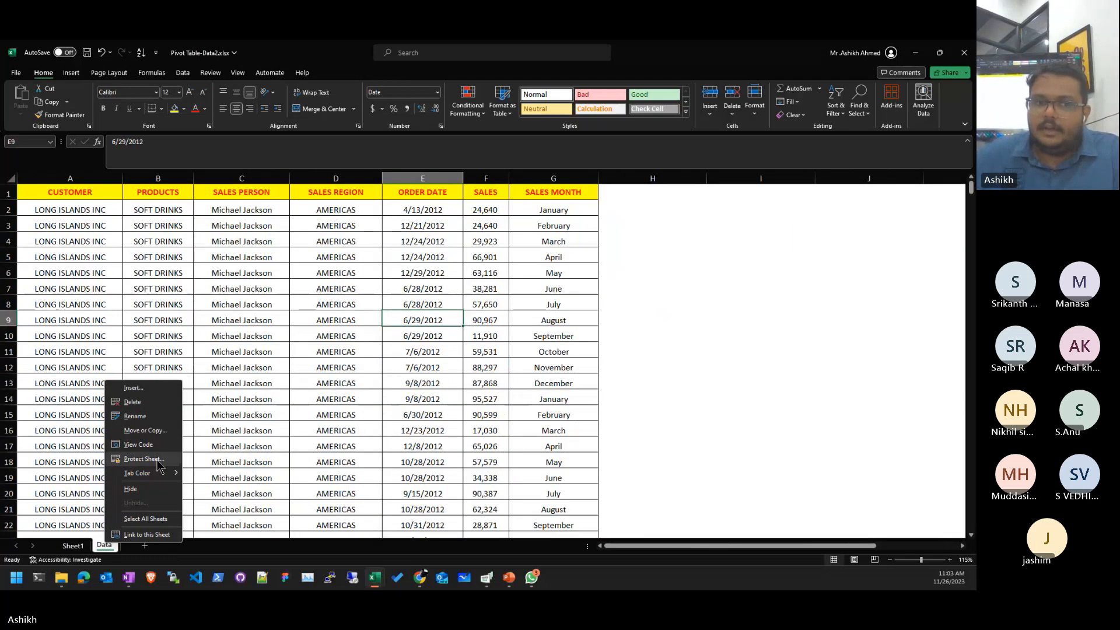
click(211, 550)
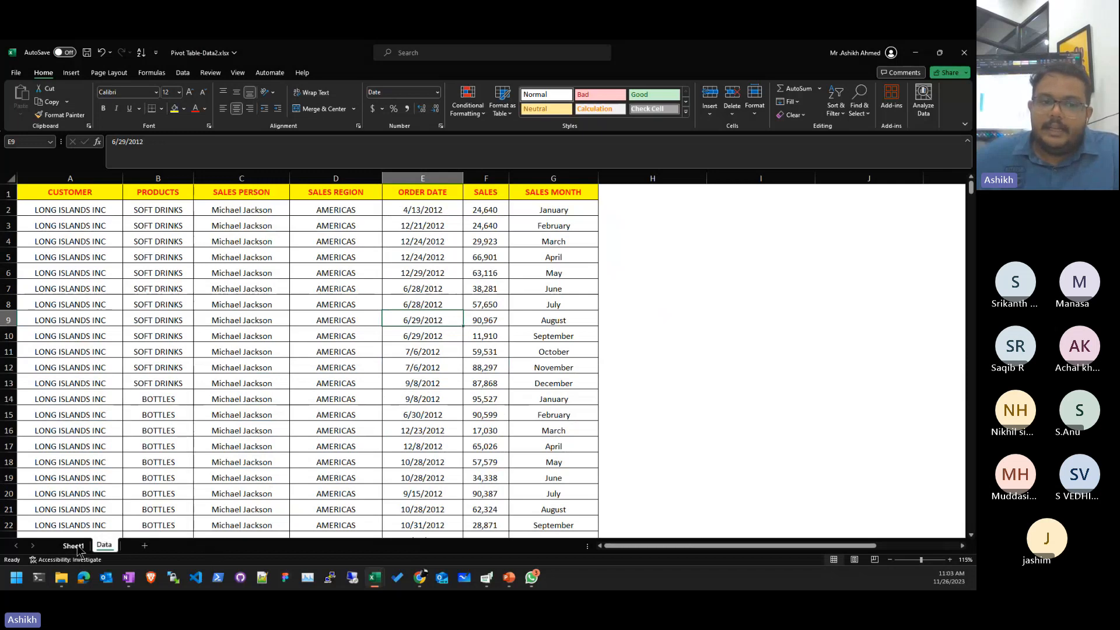
click(298, 302)
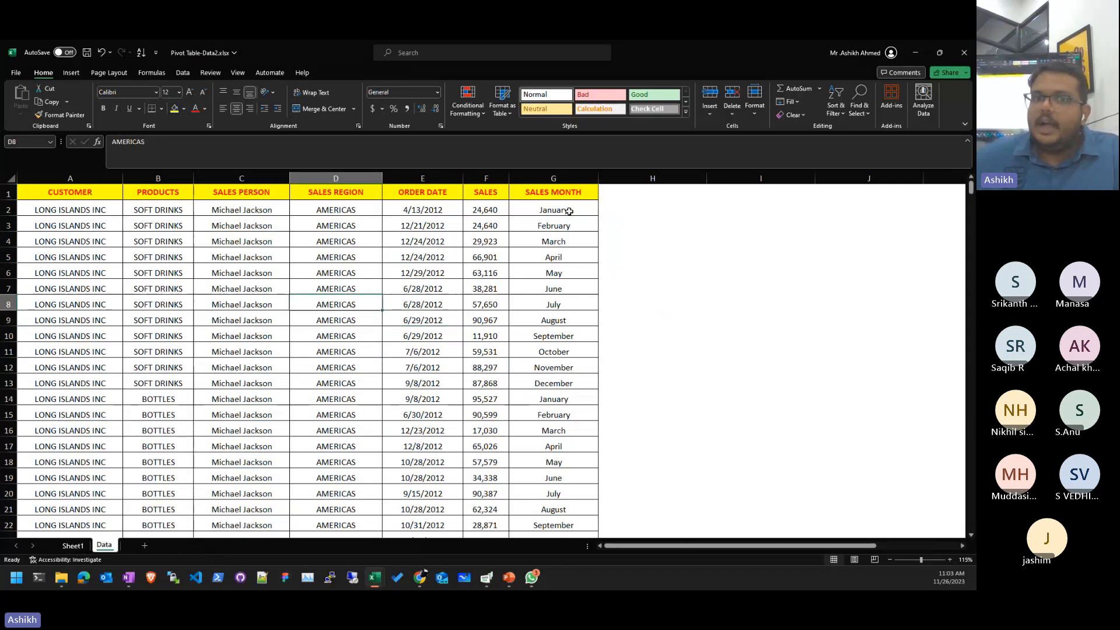
double_click(719, 53)
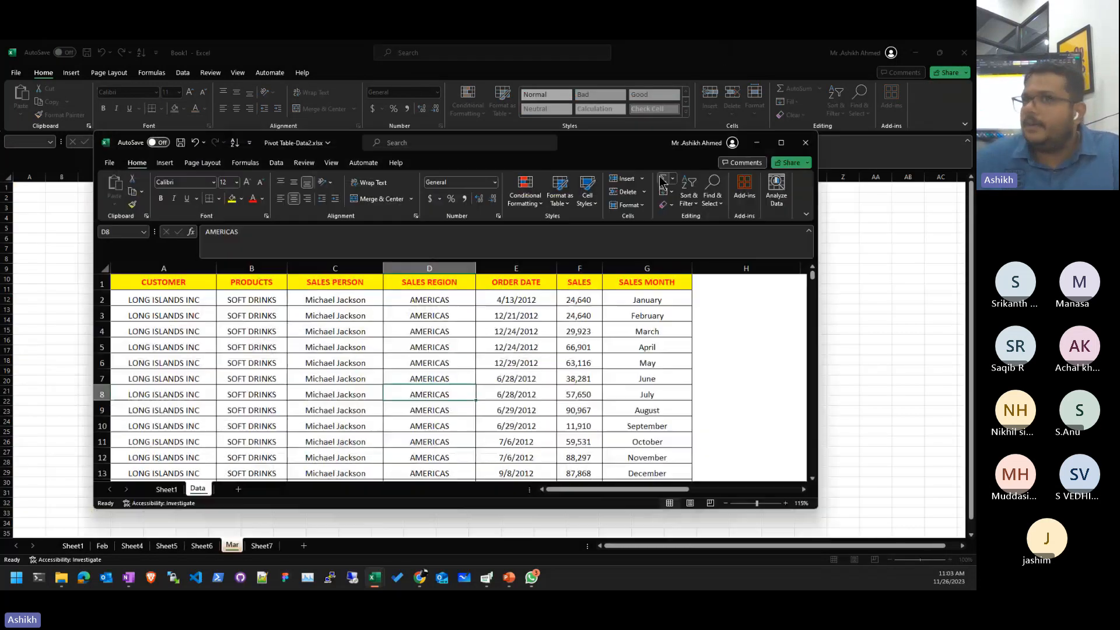
double_click(648, 143)
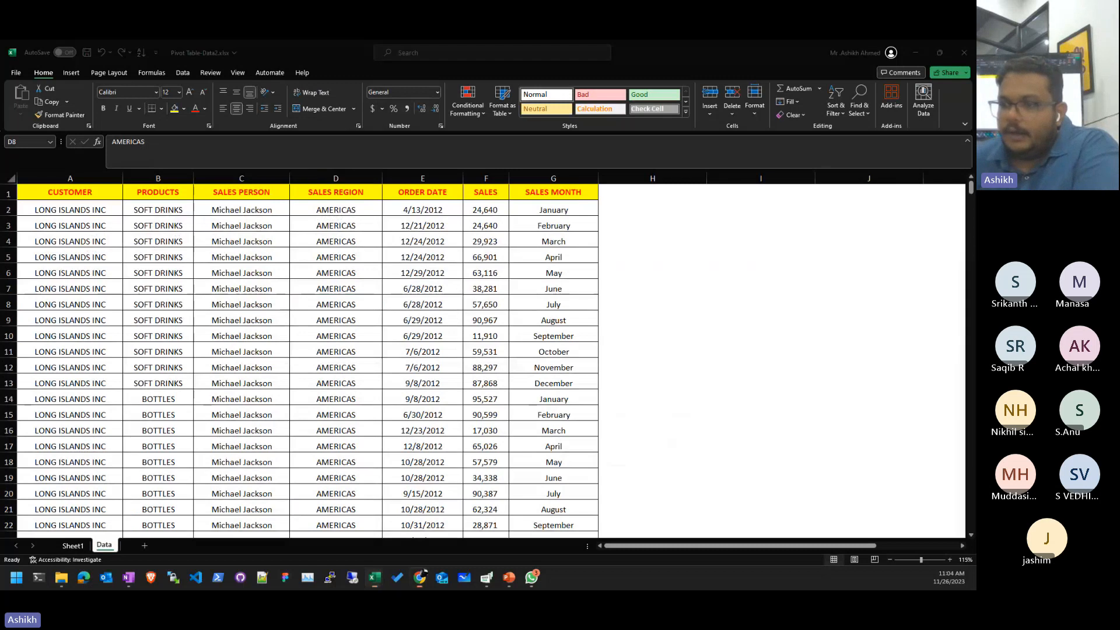
click(106, 546)
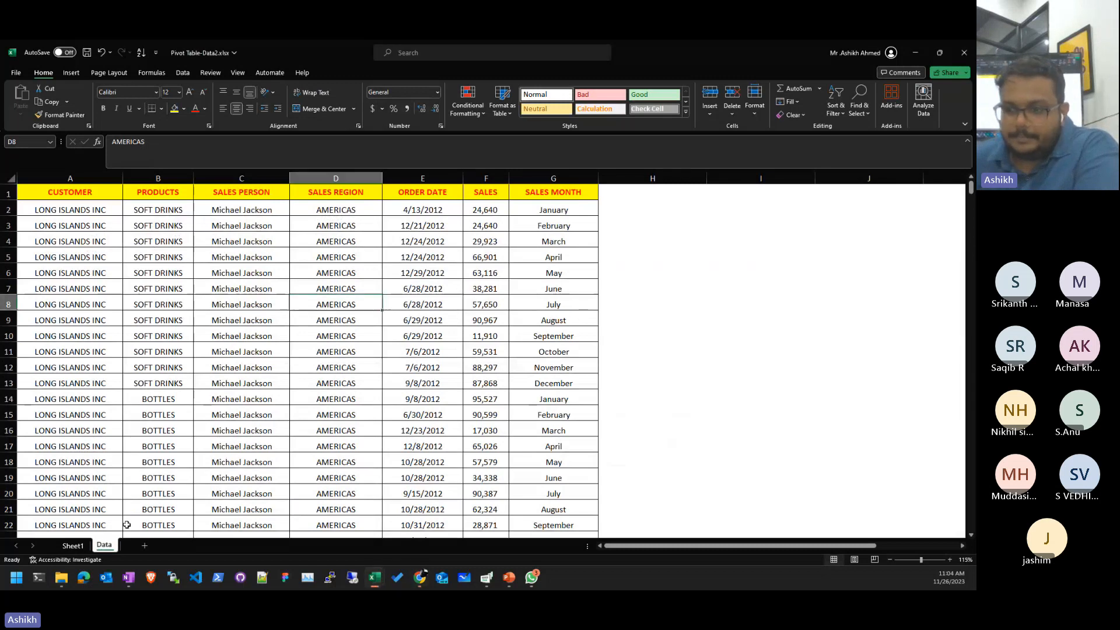
right_click(108, 547)
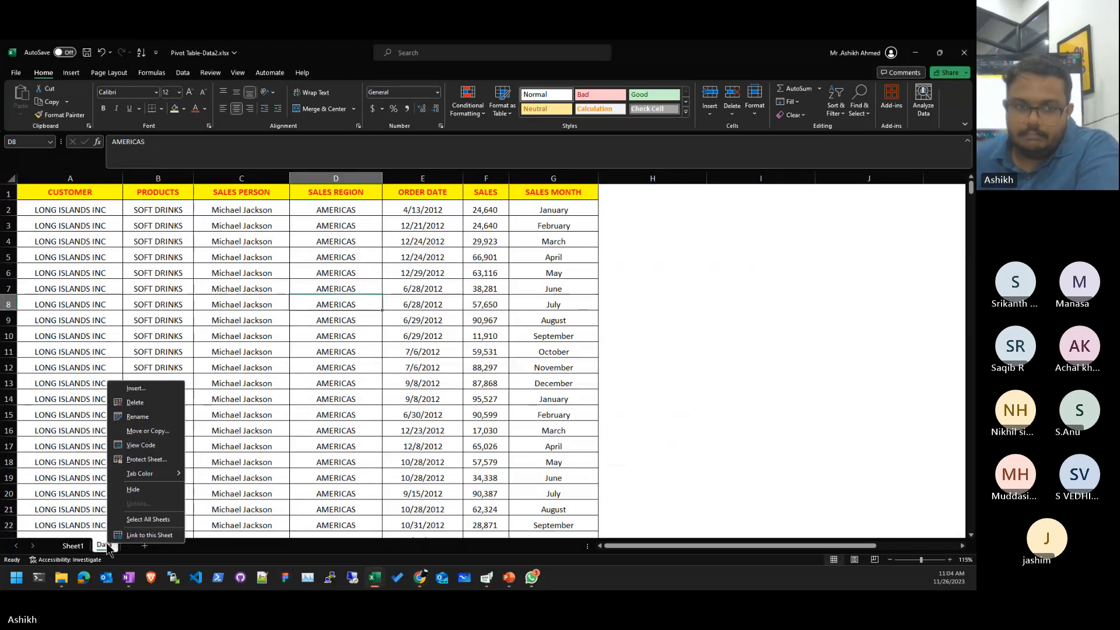
click(162, 435)
drag(159, 384, 385, 281)
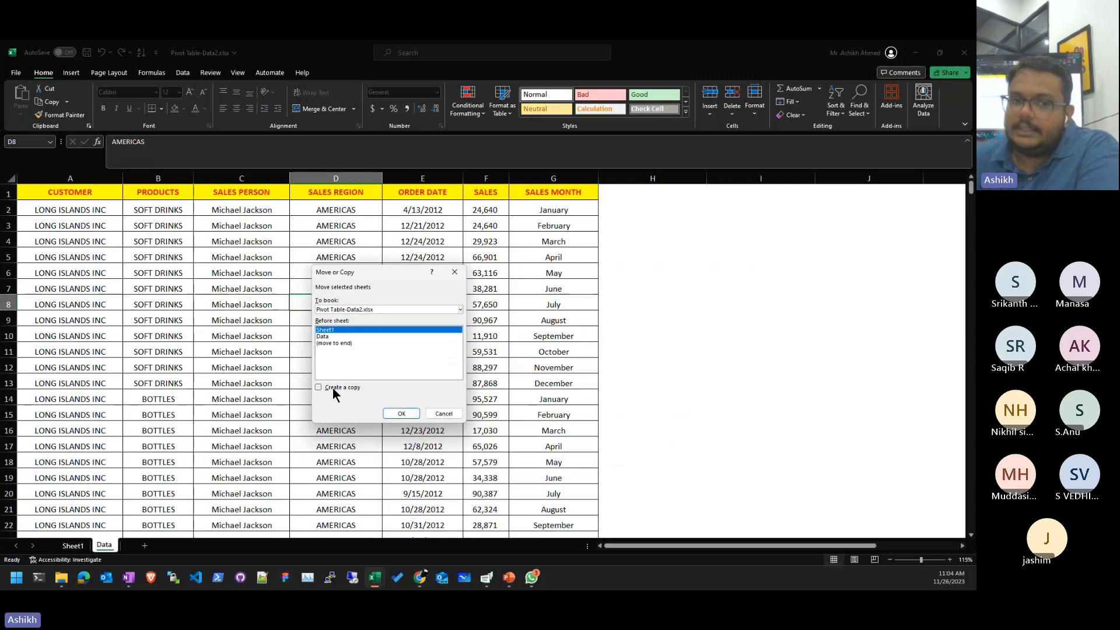
click(337, 343)
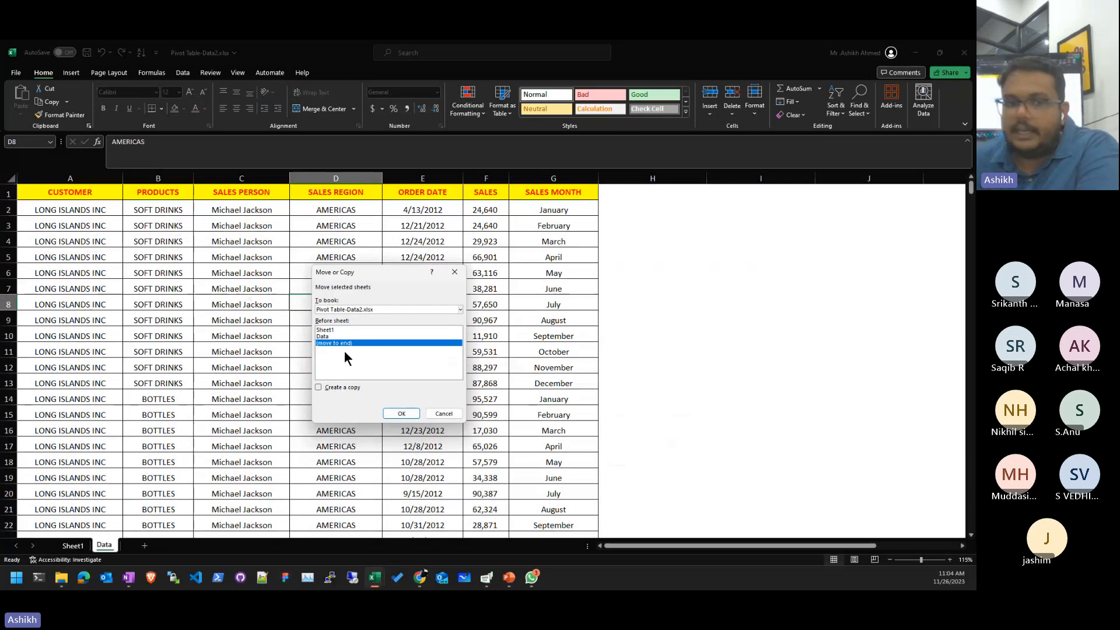
click(346, 387)
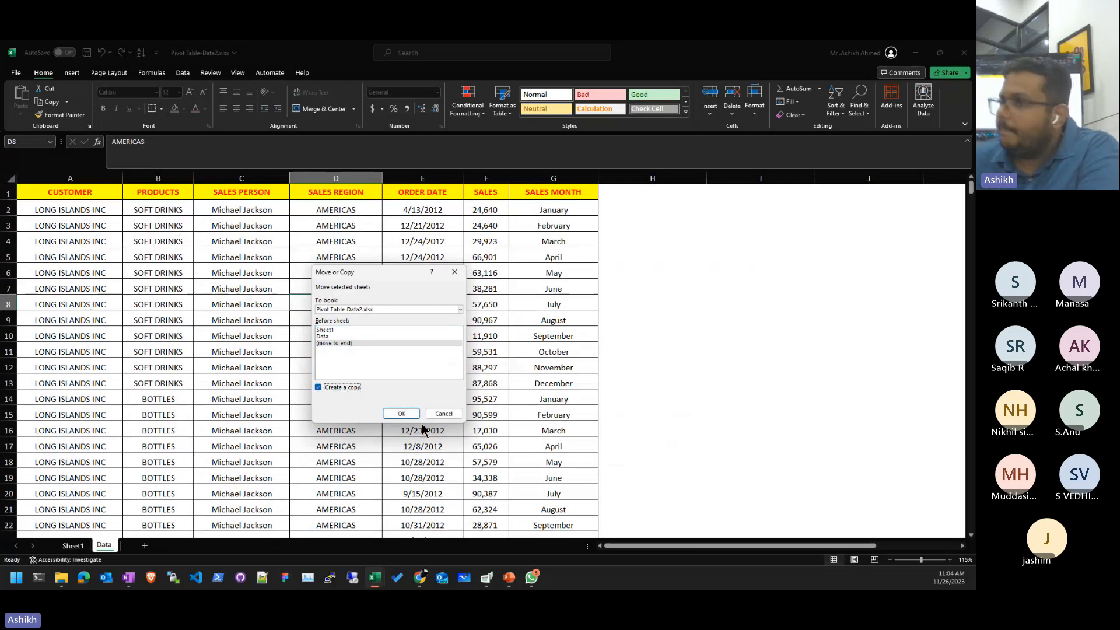
click(402, 413)
click(105, 545)
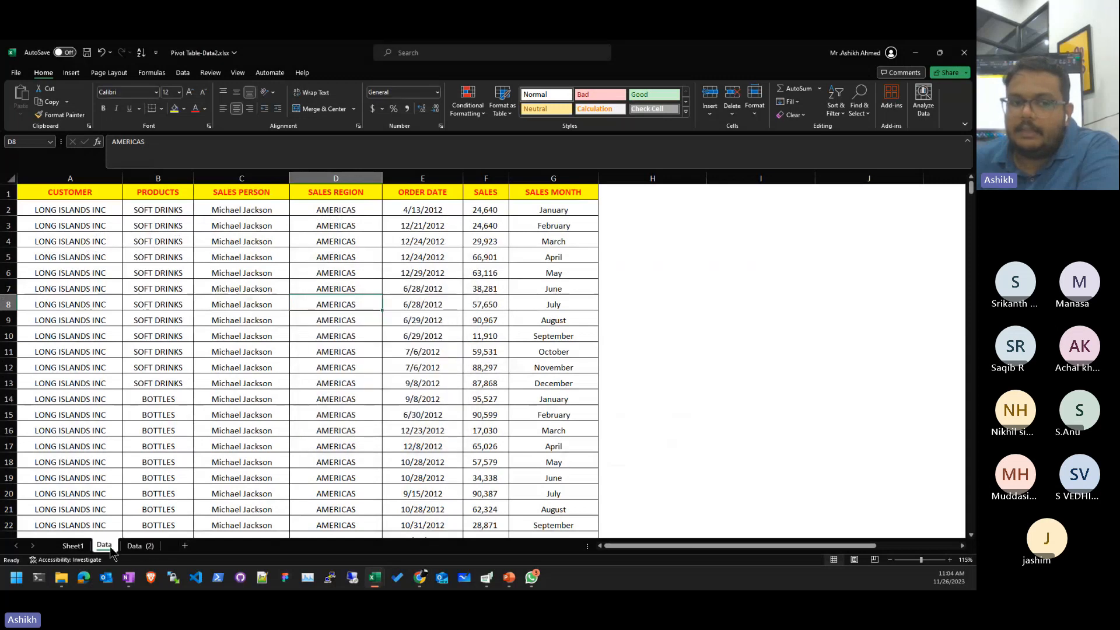
click(140, 545)
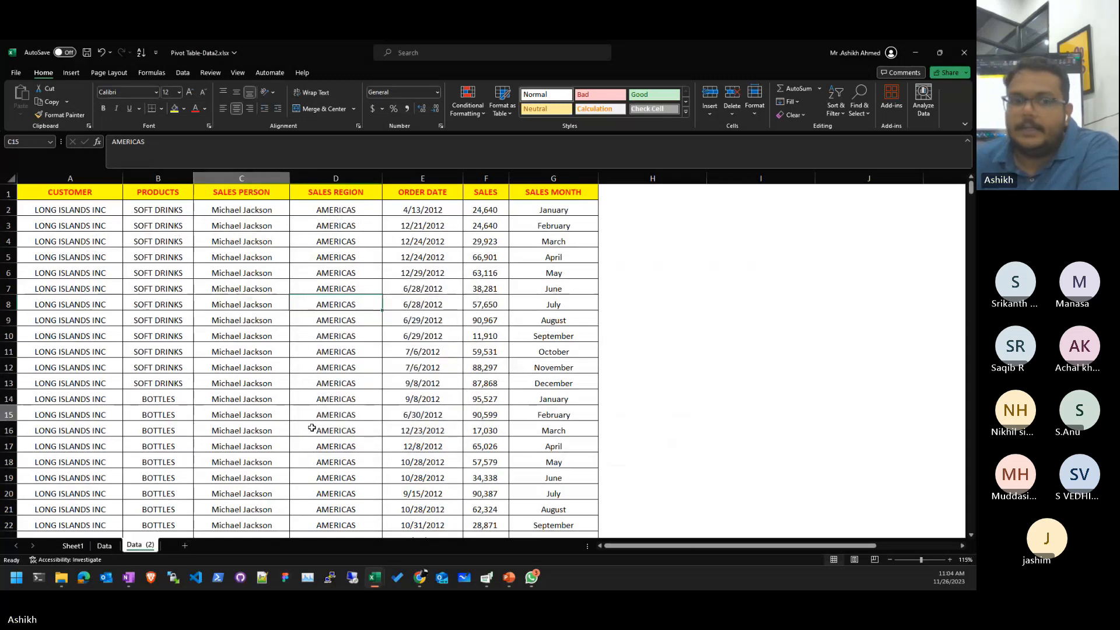
shift+click(312, 428)
drag(287, 181, 803, 180)
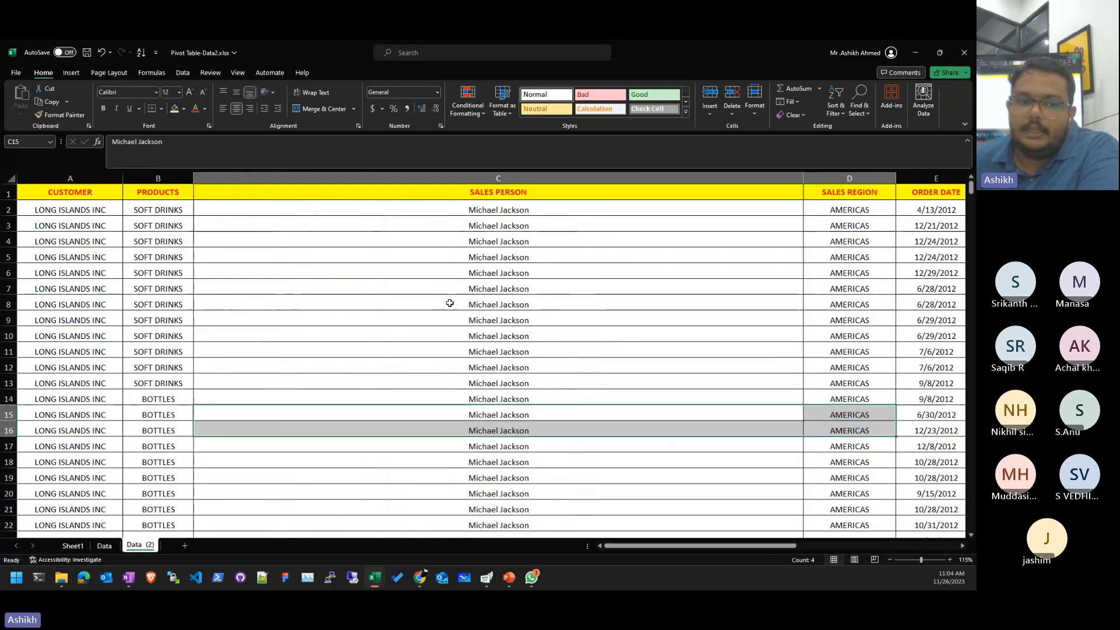
click(112, 547)
click(130, 547)
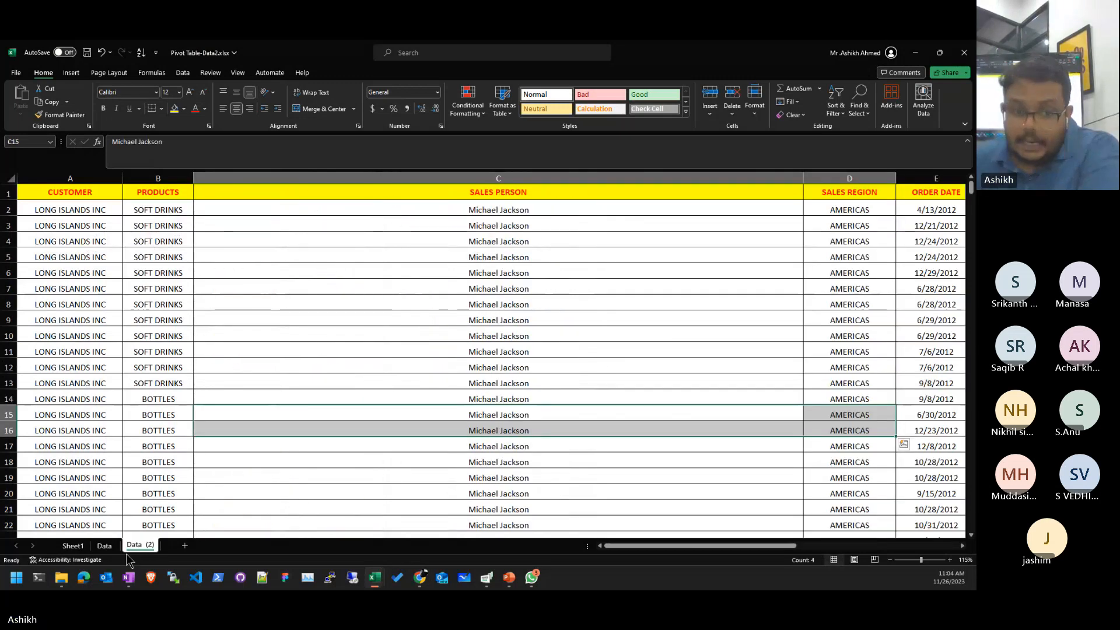
right_click(128, 559)
click(192, 412)
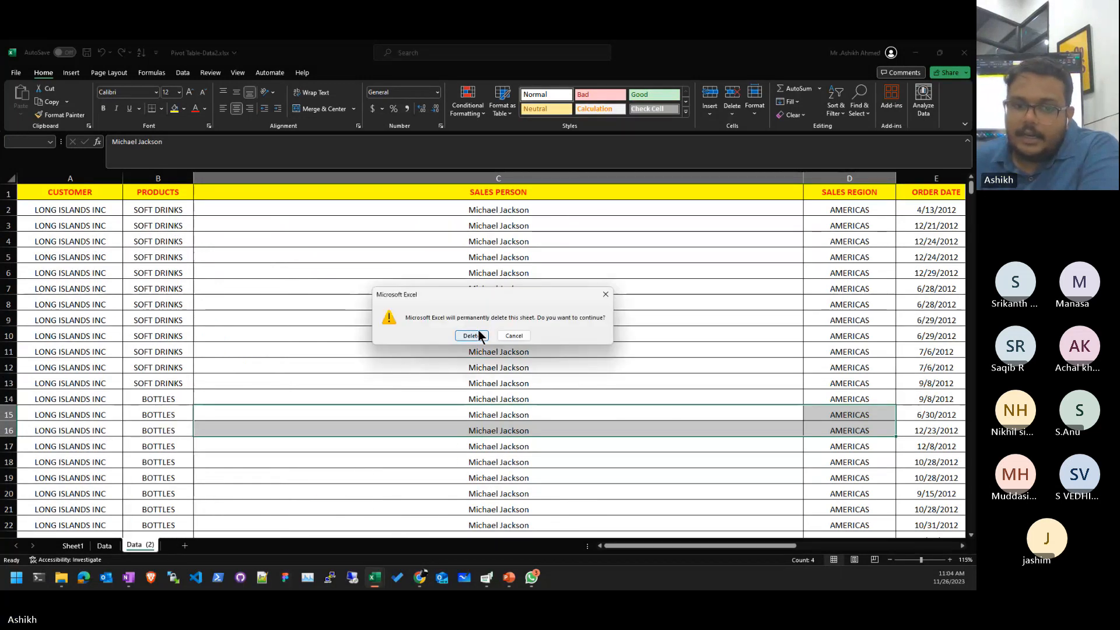
click(472, 336)
- Snap Pivot Table-Data2 to the left half and Book1 to the right half
mouse_move(374, 577)
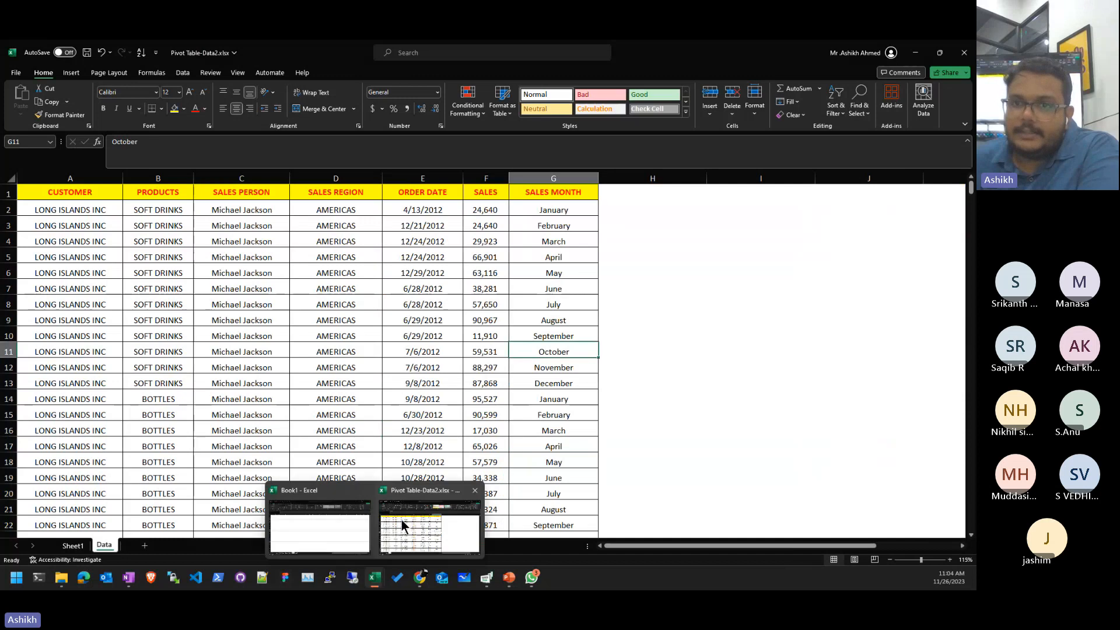
click(708, 307)
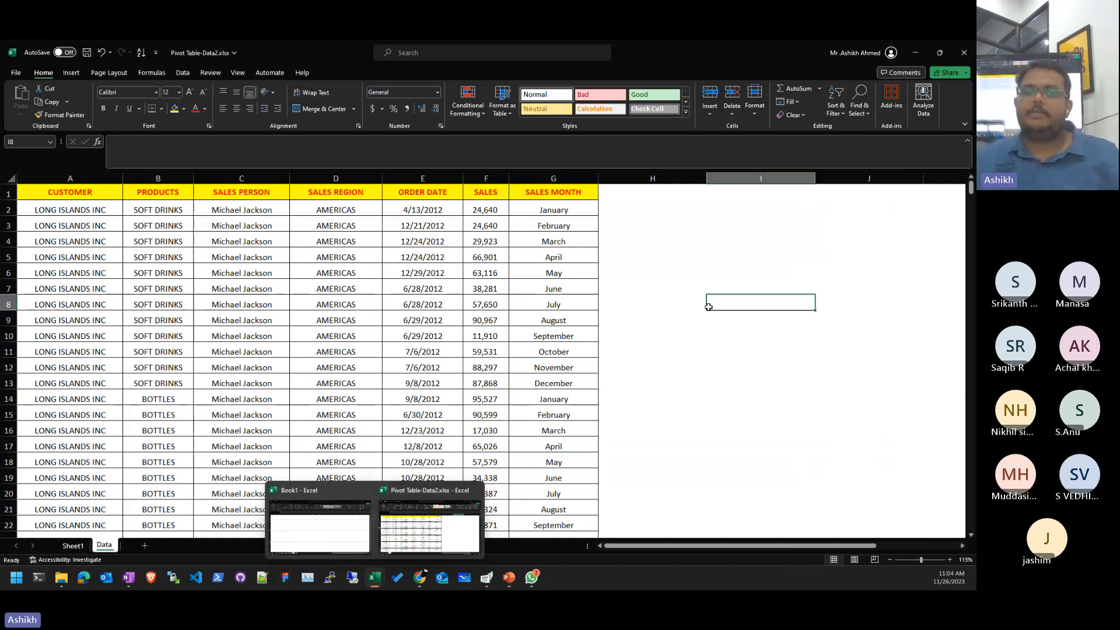
key(super+Left)
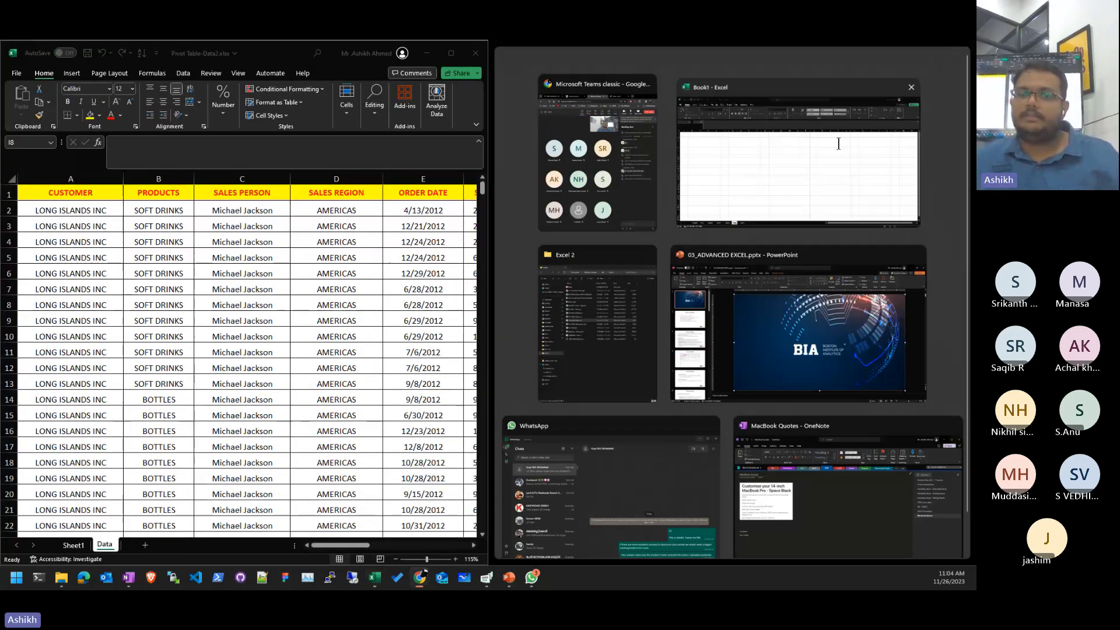
click(838, 144)
click(615, 288)
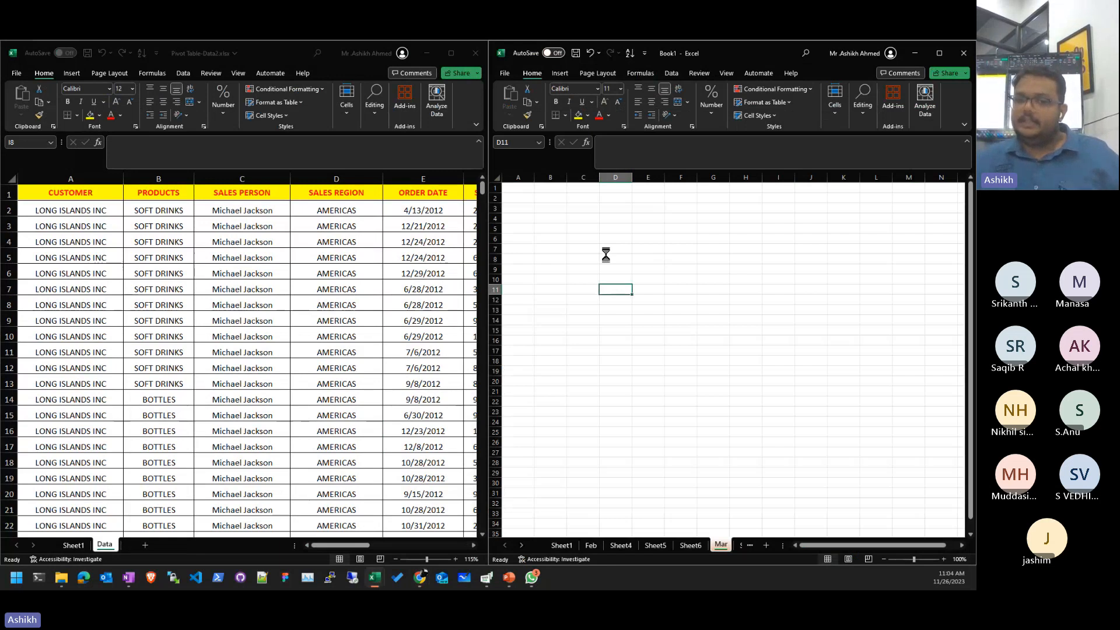
- Show Book1's Mar sheet, then bring Pivot Table-Data2's Data sheet back into focus
scroll(605, 255, up, 5)
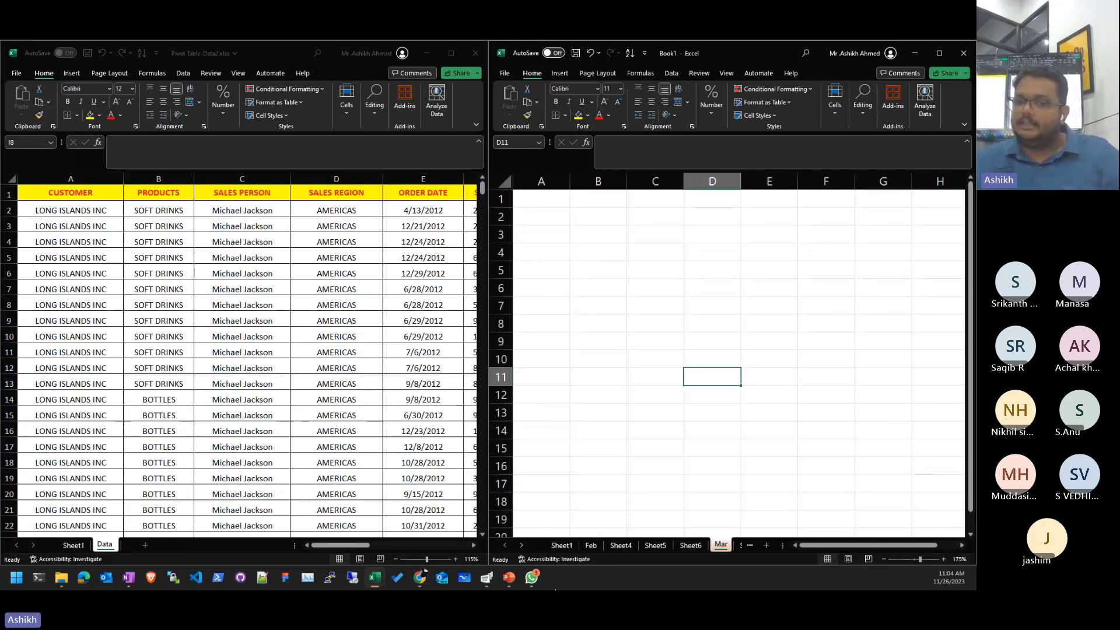
click(719, 545)
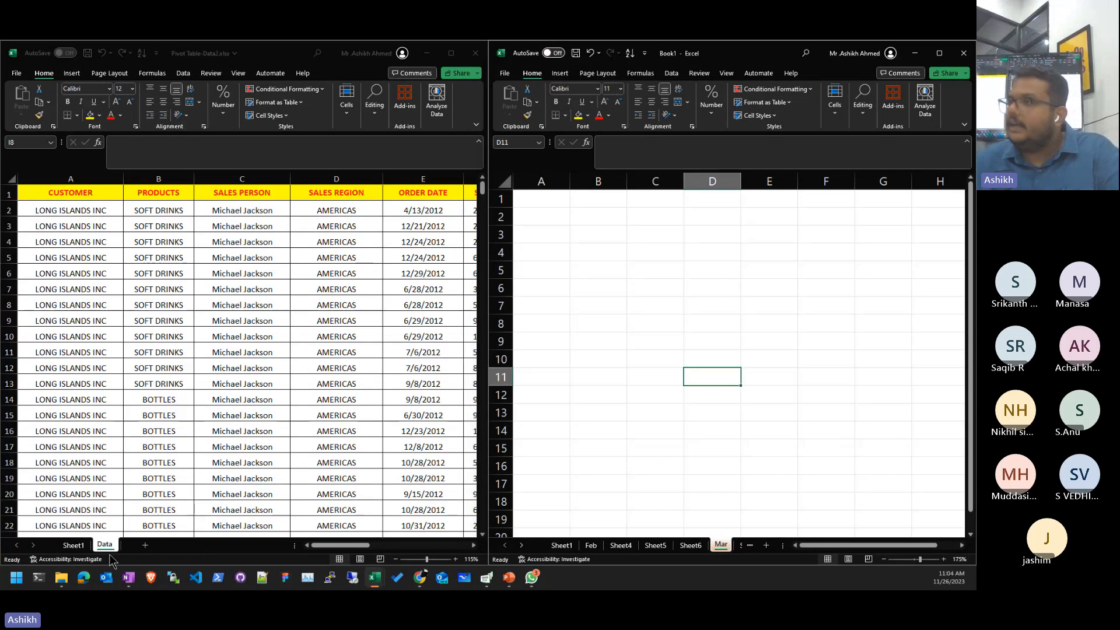
click(112, 561)
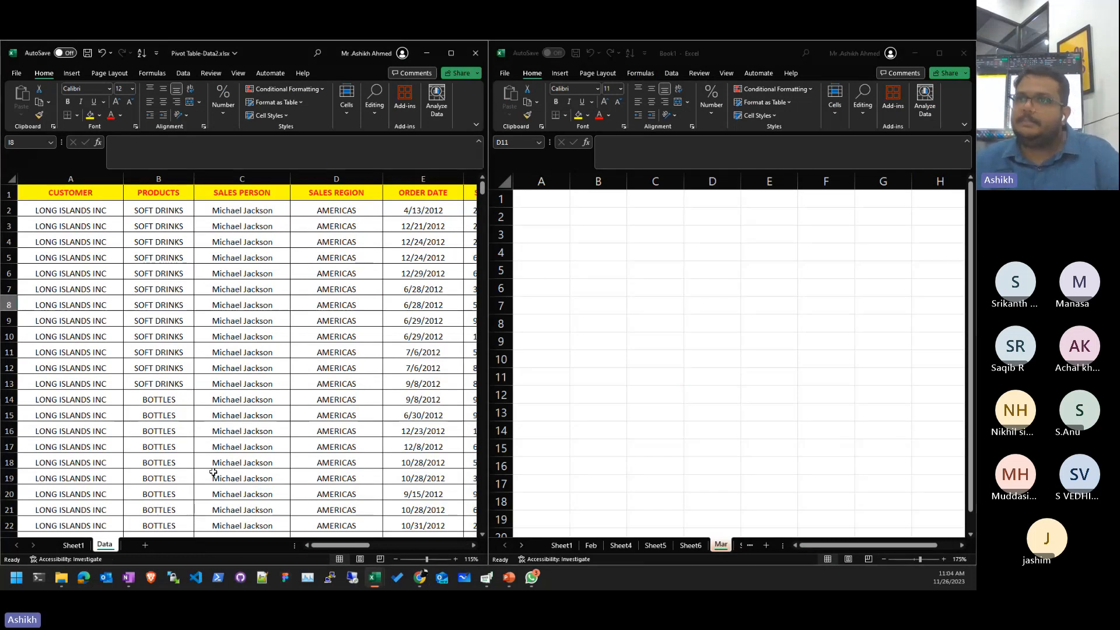
click(693, 300)
click(167, 527)
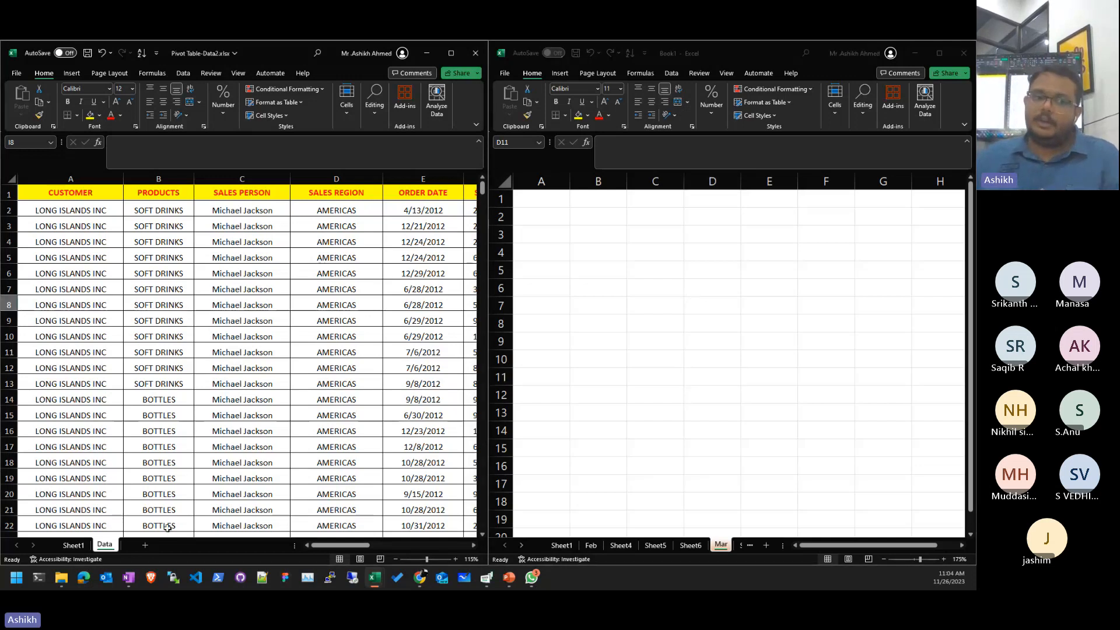
right_click(111, 544)
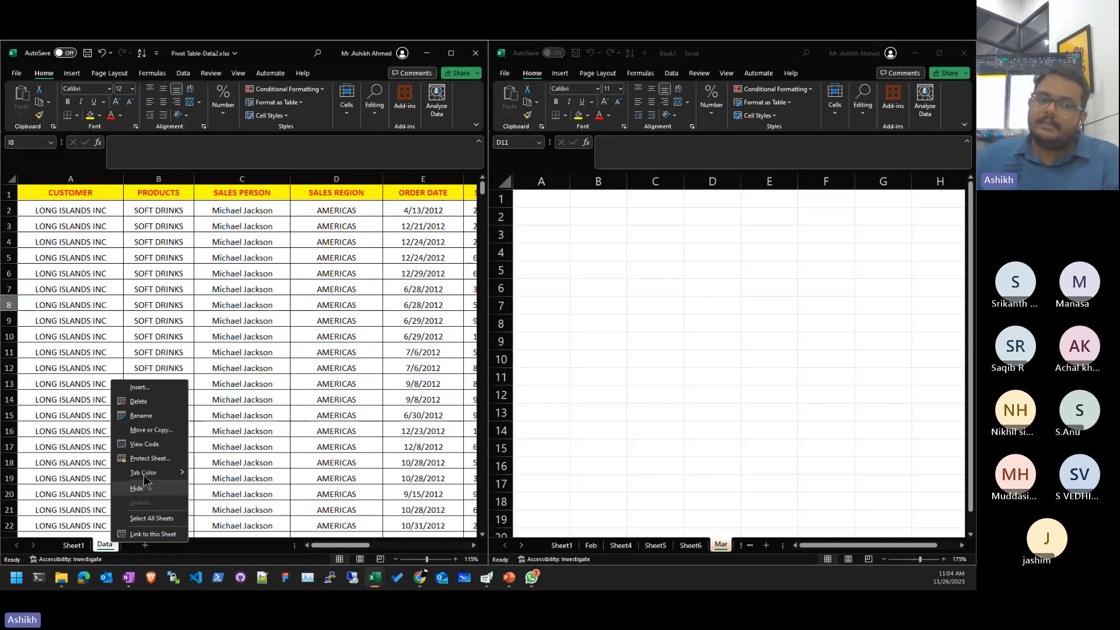
- Copy the Data sheet into Book1, placing it at the end
click(151, 430)
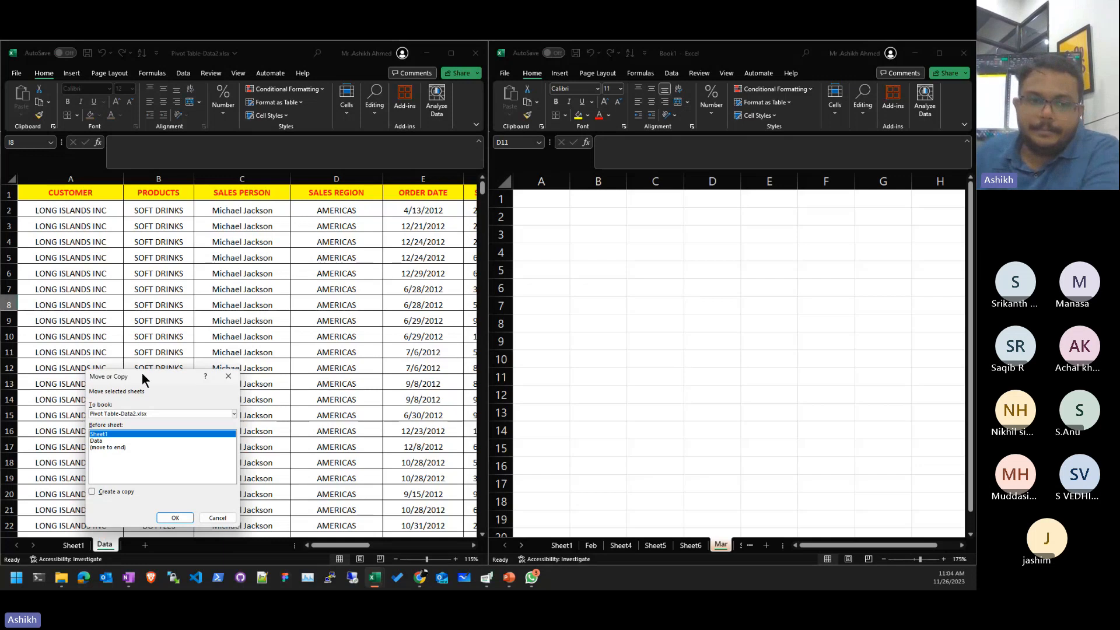
drag(145, 378, 345, 132)
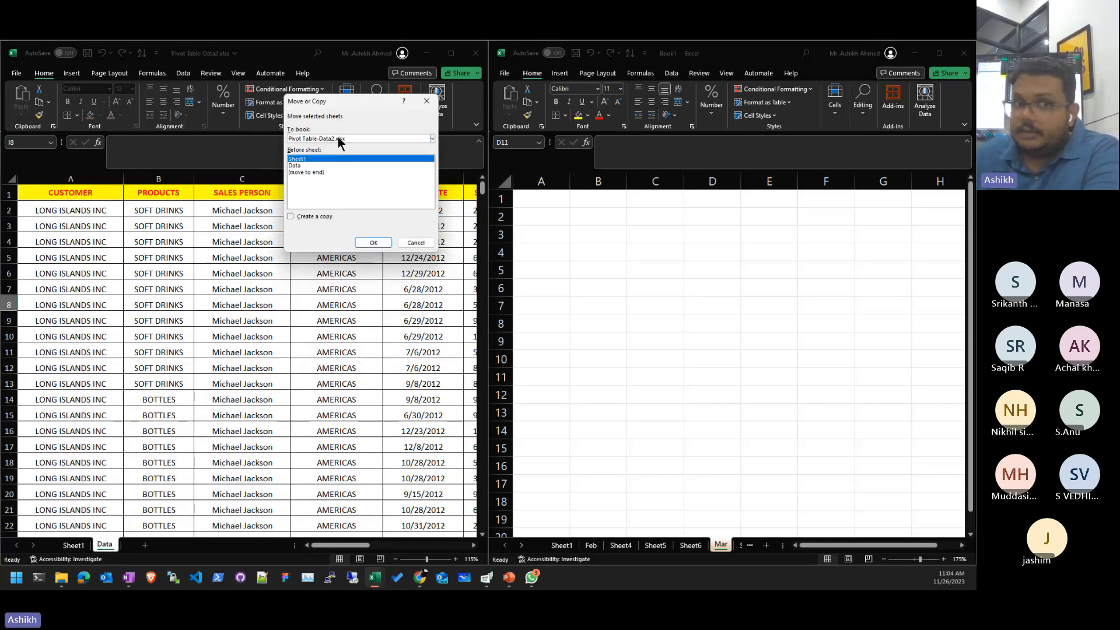
click(337, 137)
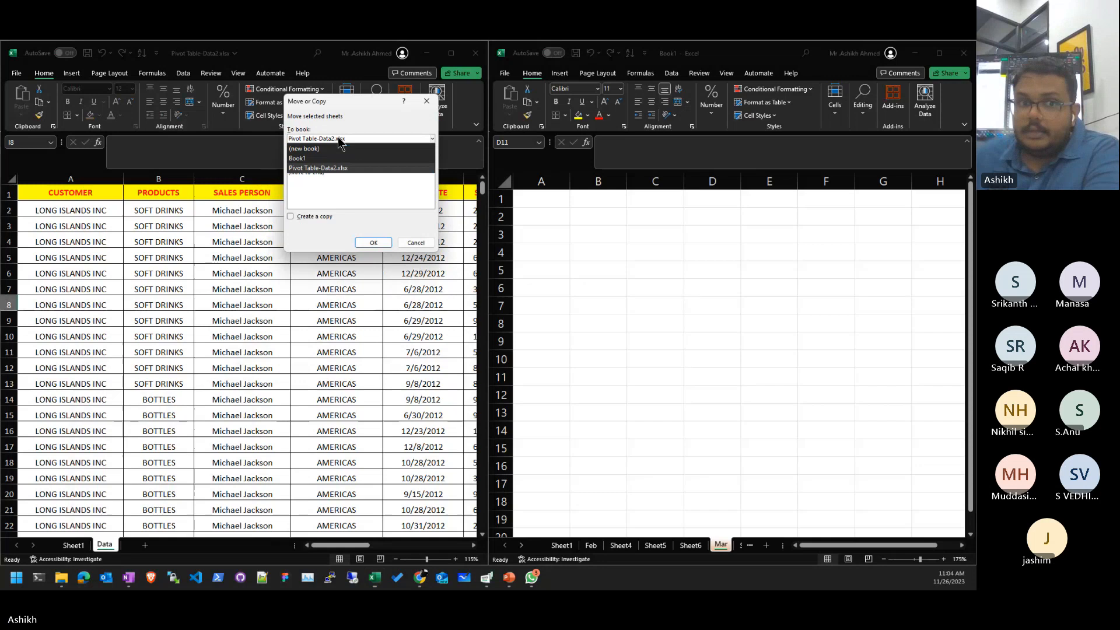
click(328, 159)
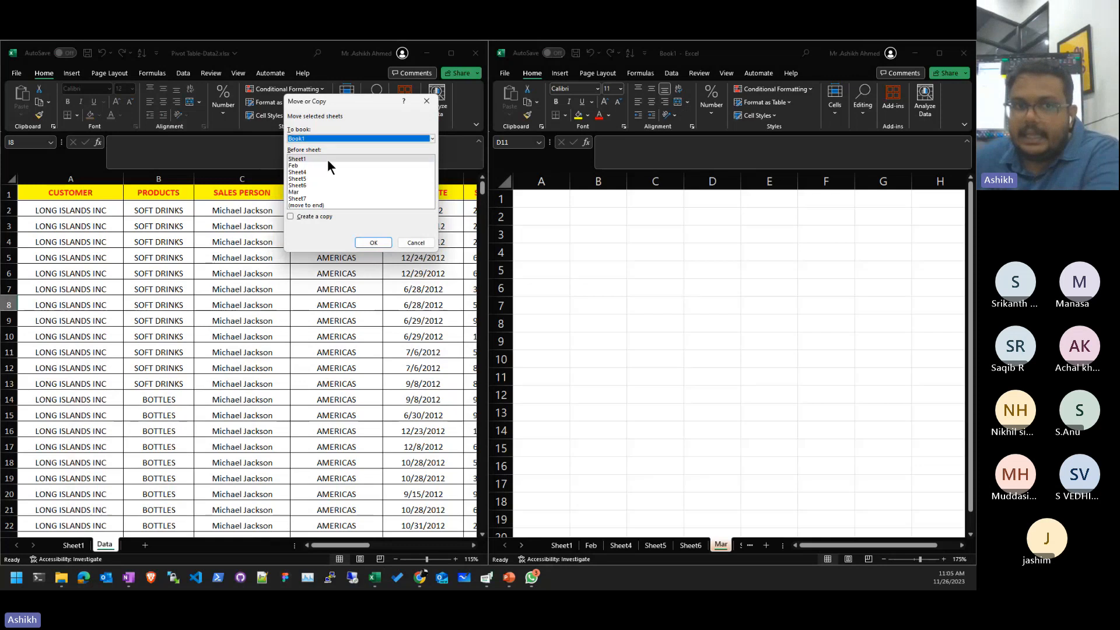
click(323, 205)
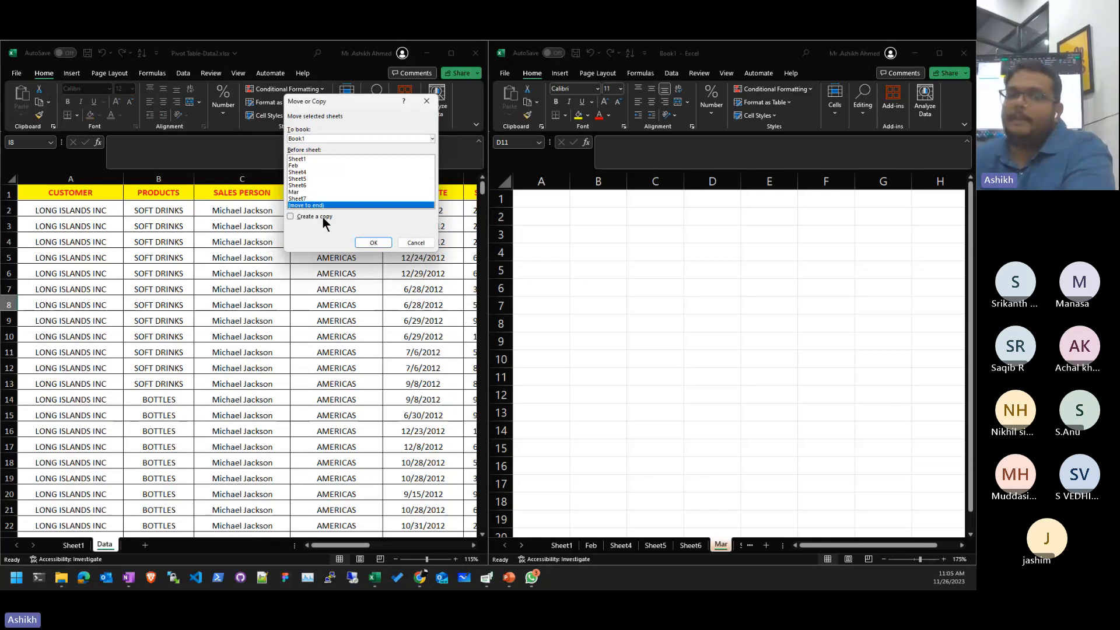
click(322, 216)
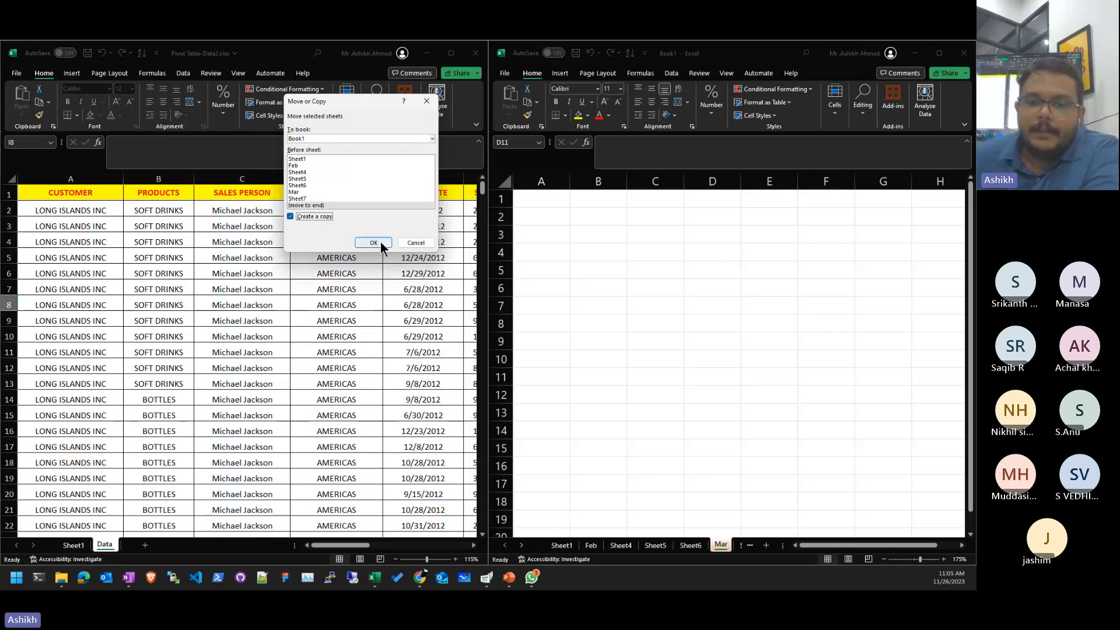
click(374, 243)
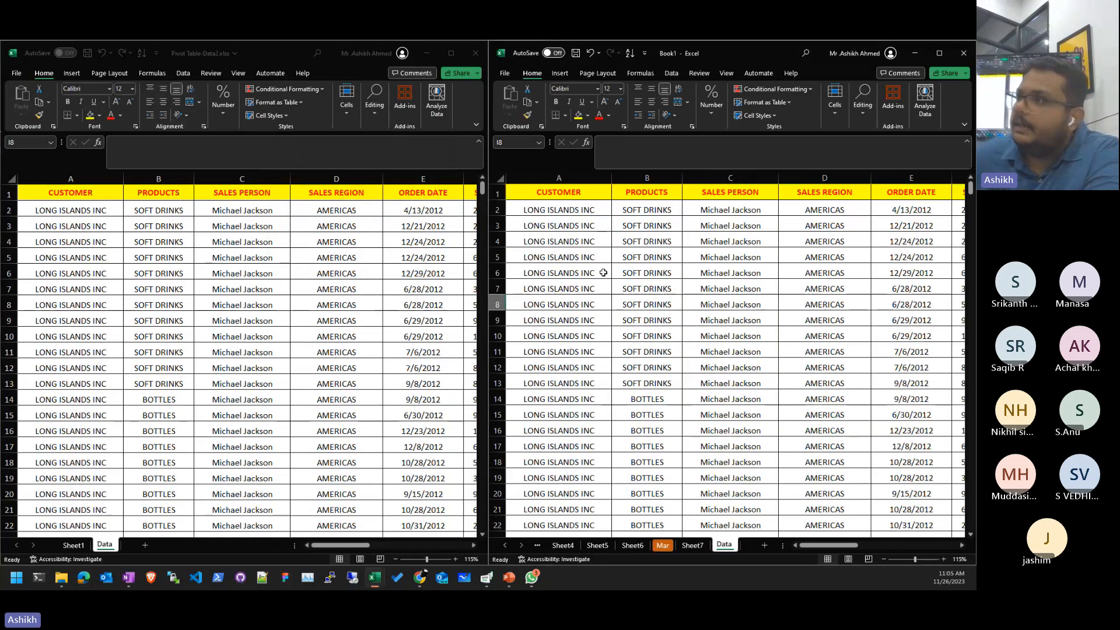
click(747, 300)
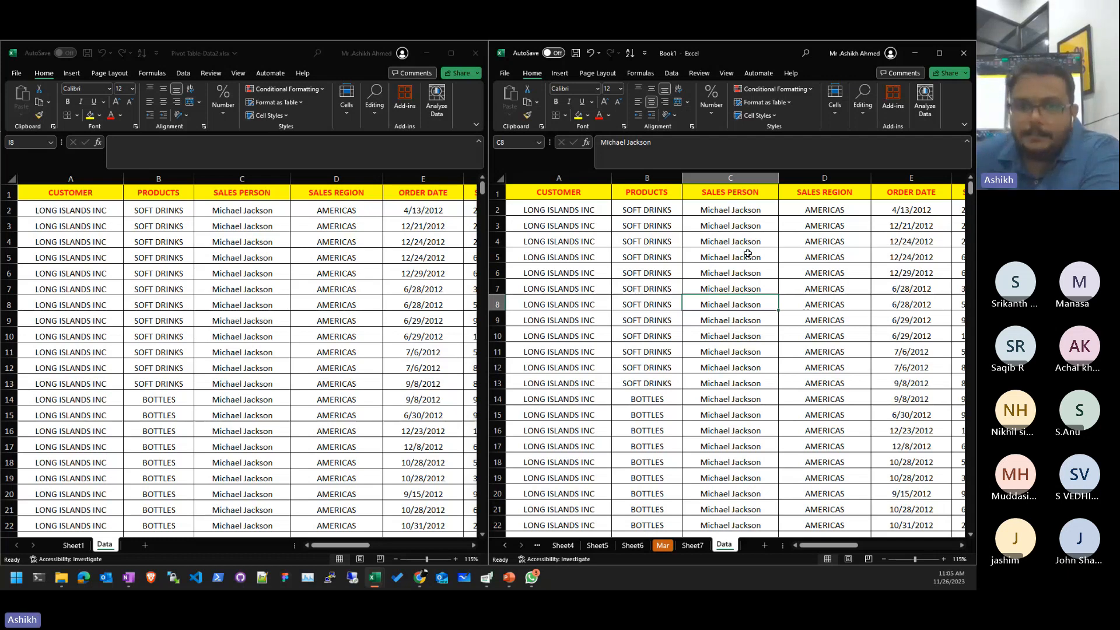
key(Up)
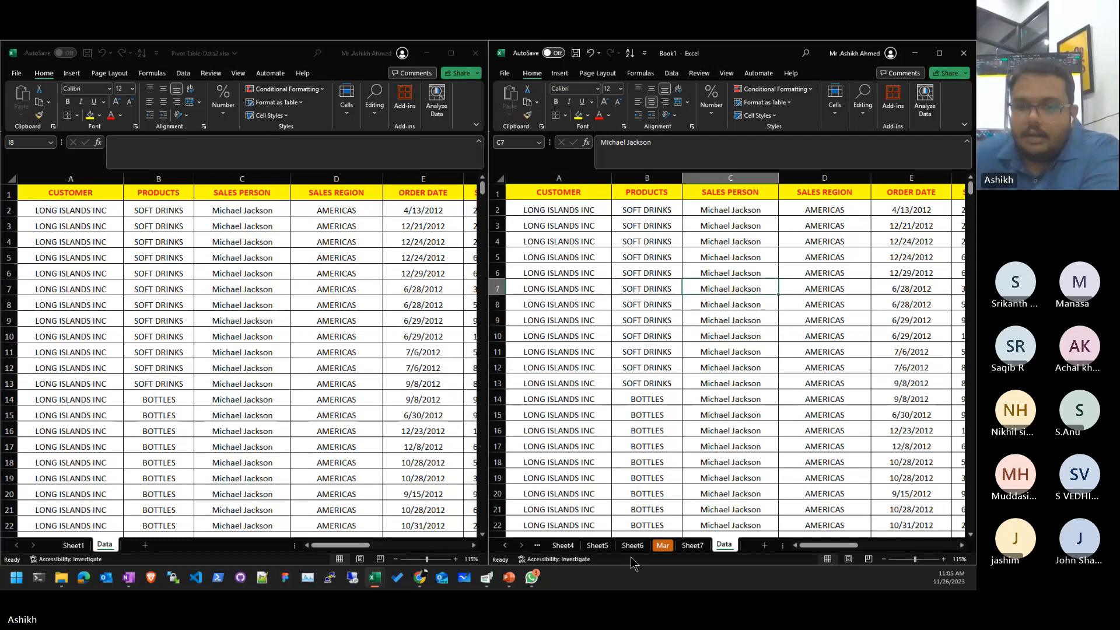
- On Book1's Sheet1, delete the 232 in B6 and the 29454 in B2
click(564, 545)
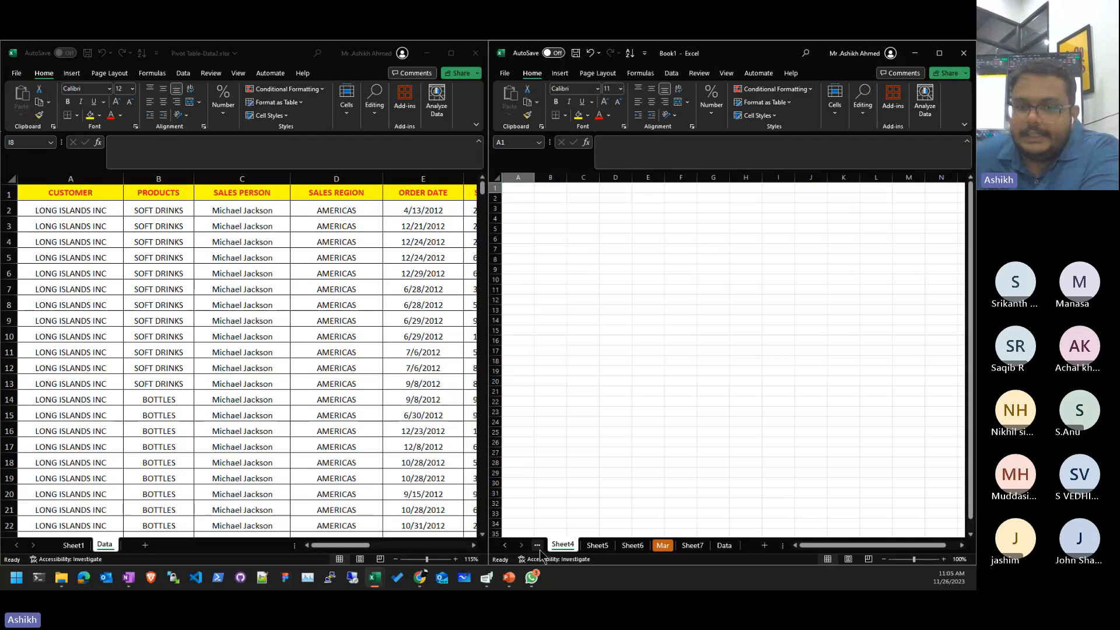
click(537, 545)
click(504, 545)
click(562, 545)
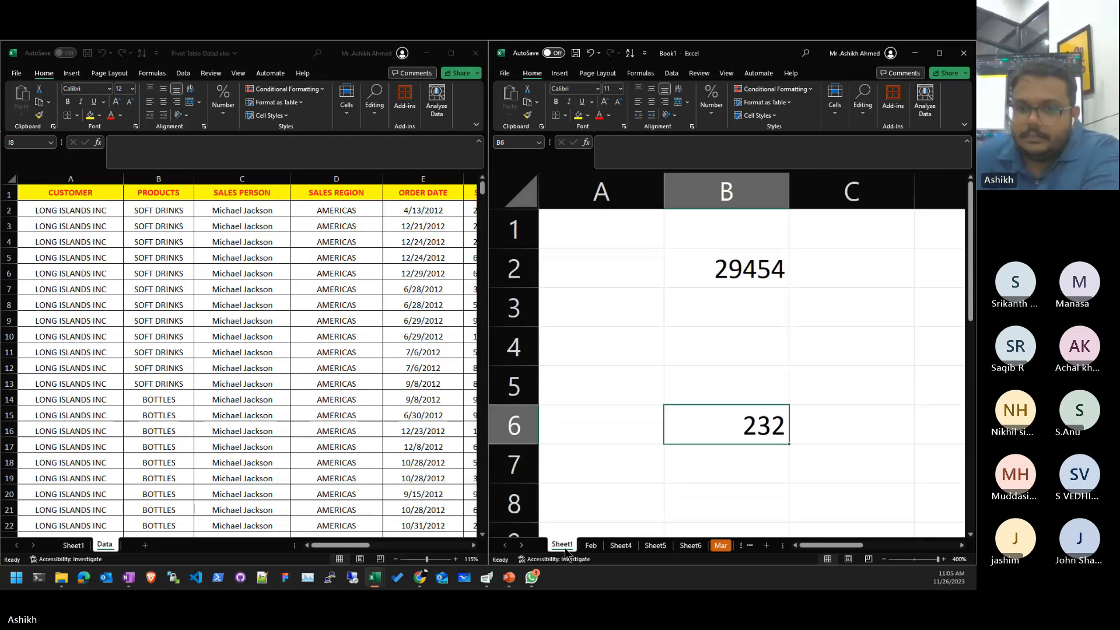
click(748, 431)
key(Delete)
click(843, 343)
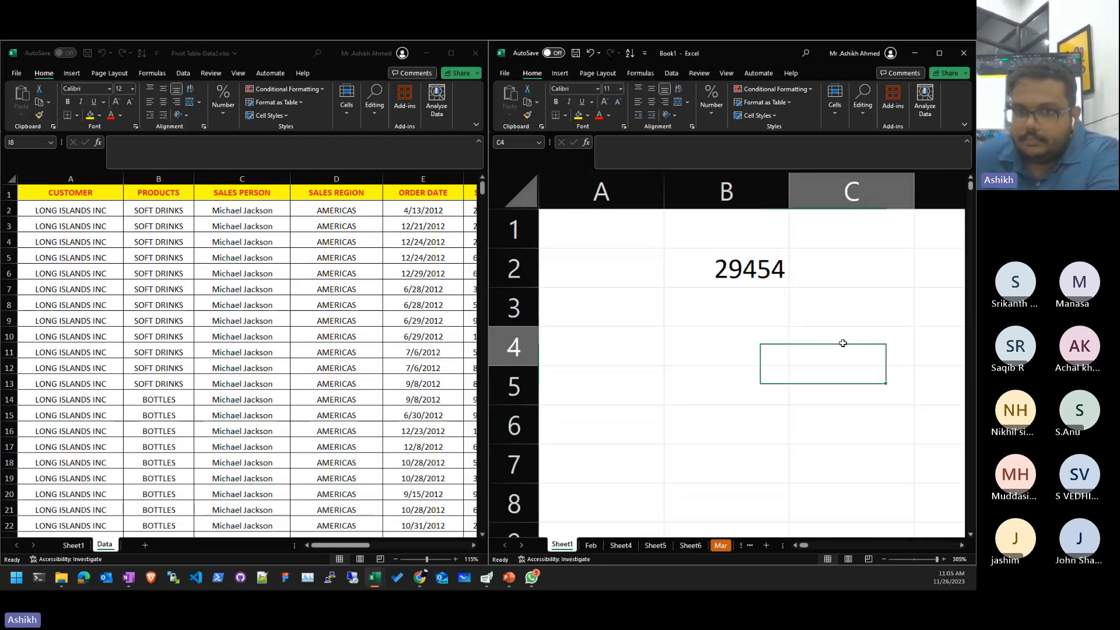
click(758, 273)
key(Delete)
drag(825, 282, 826, 295)
click(356, 250)
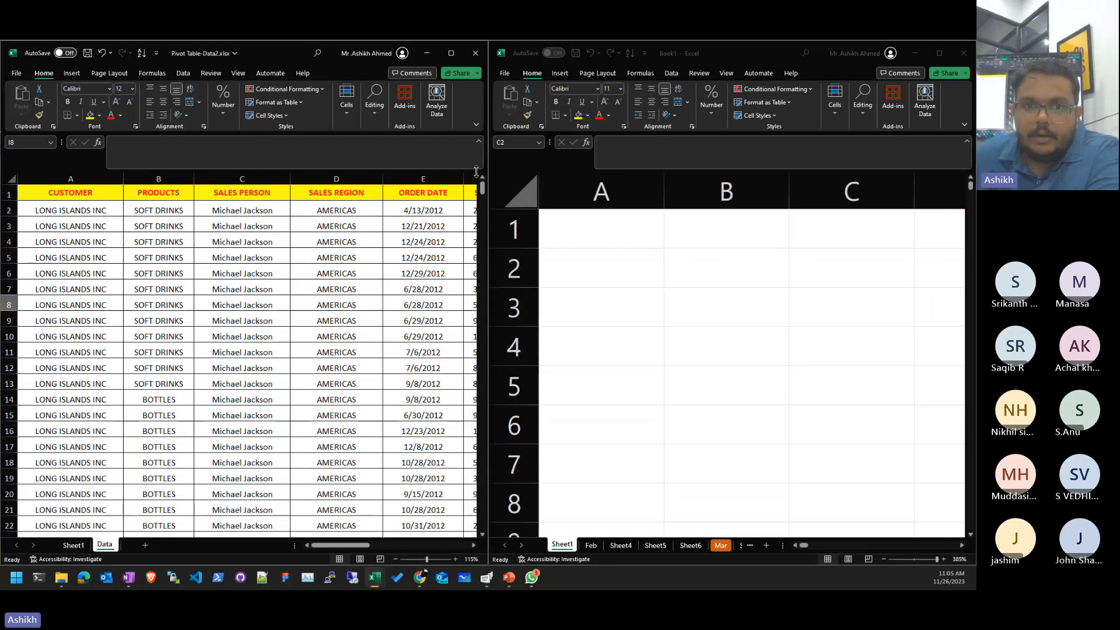
drag(489, 302, 458, 302)
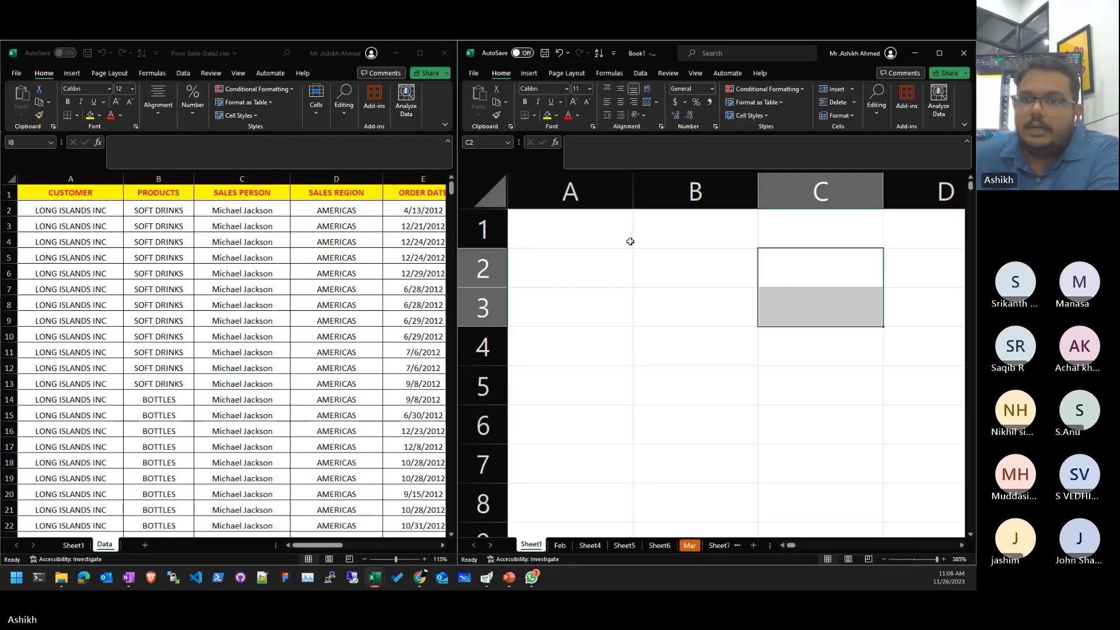
click(790, 292)
scroll(656, 409, down, 11)
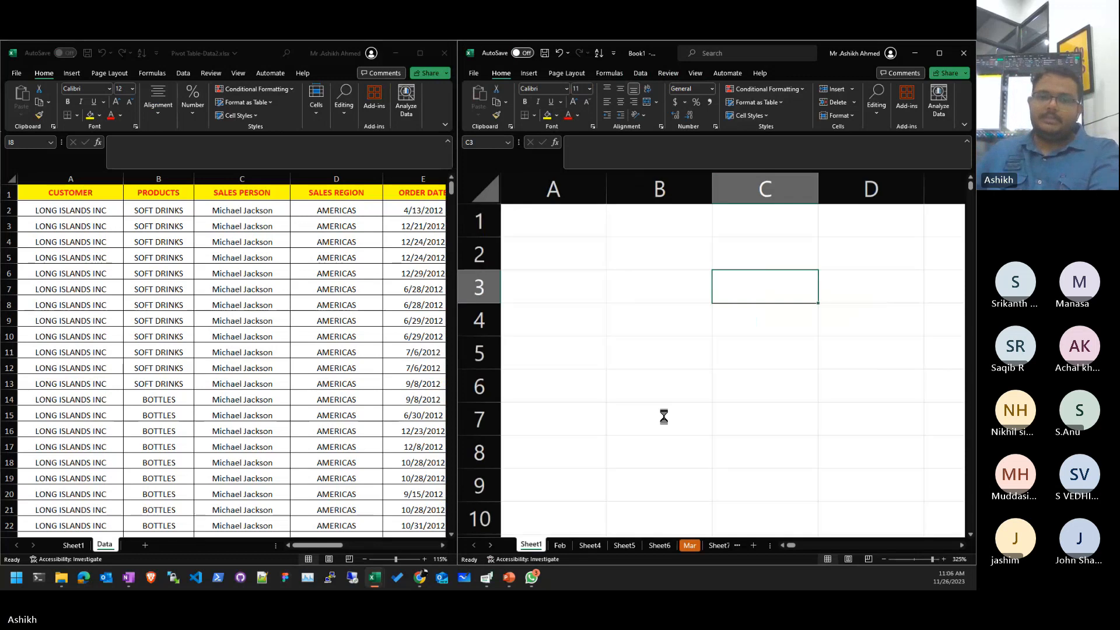
ctrl+click(738, 250)
click(831, 341)
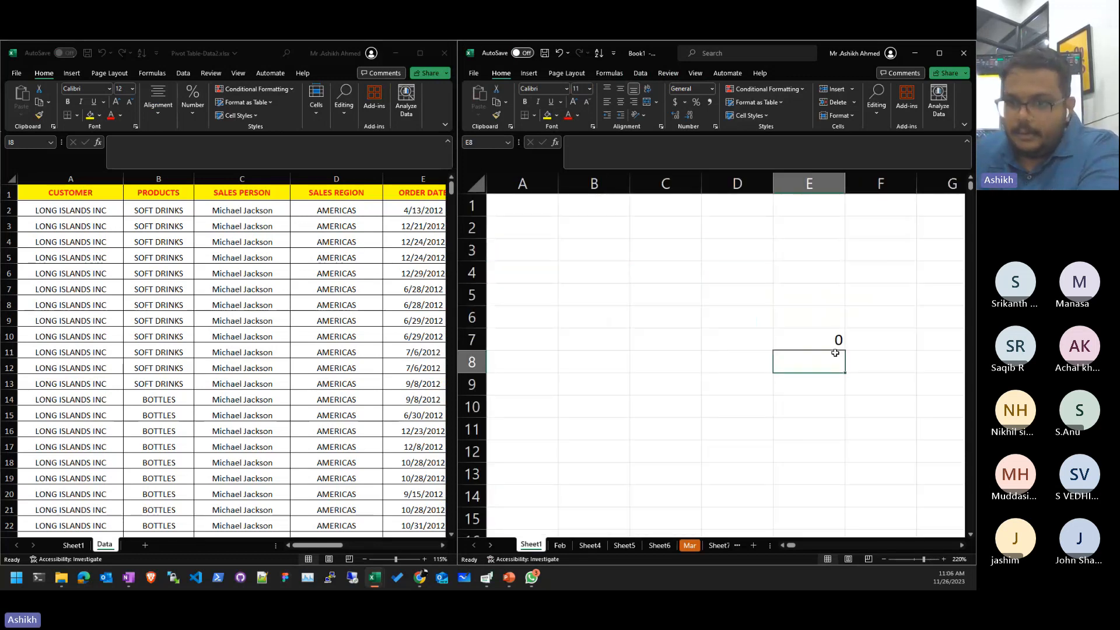
key(Up)
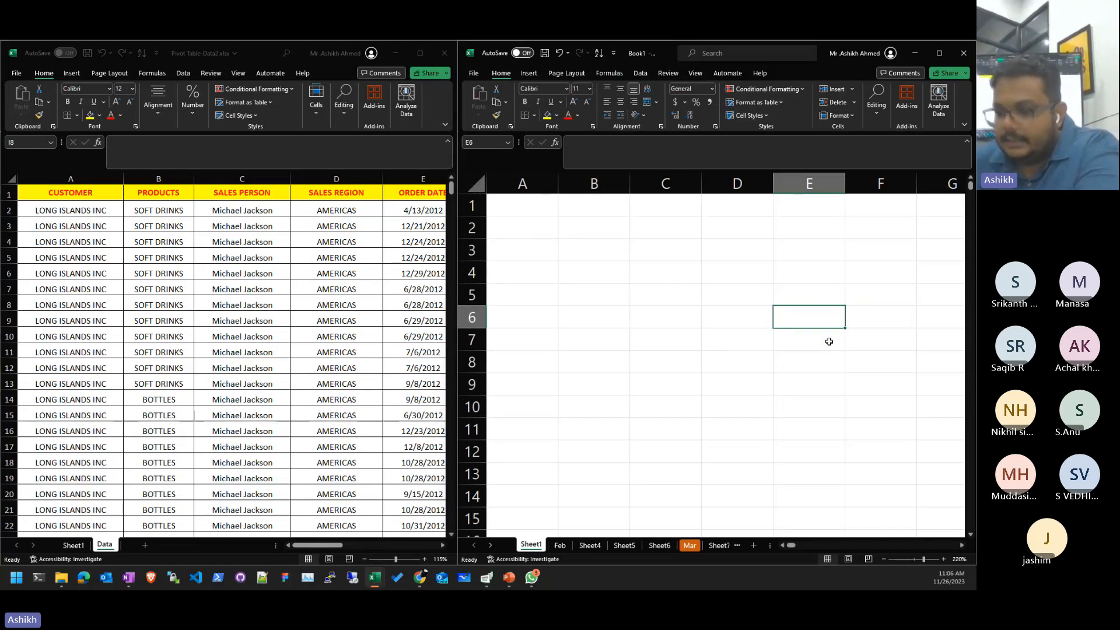
click(442, 322)
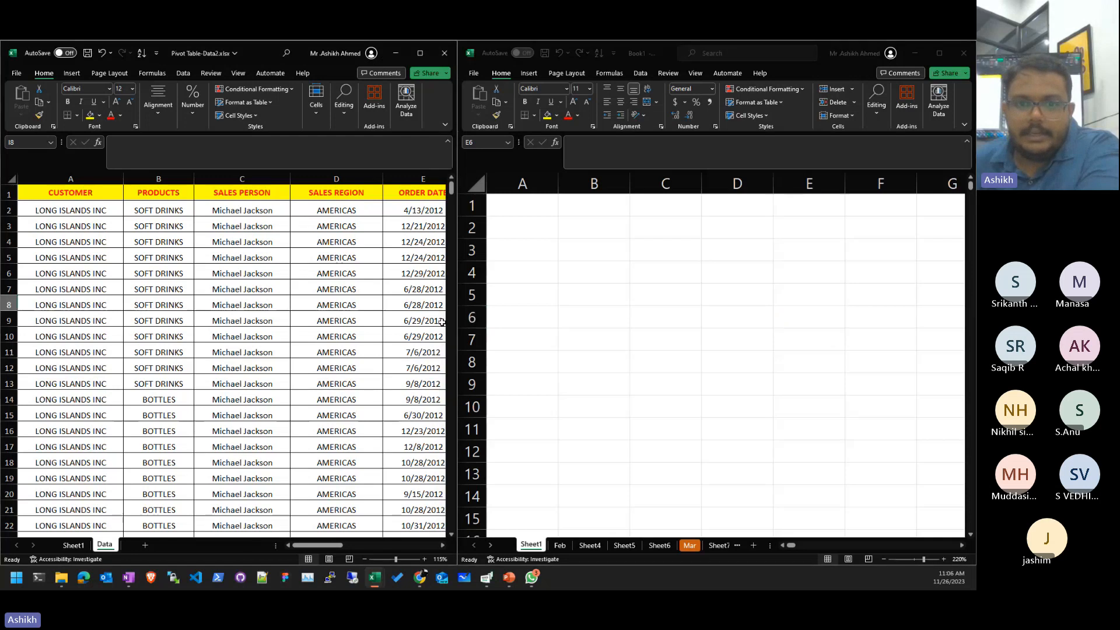
click(442, 323)
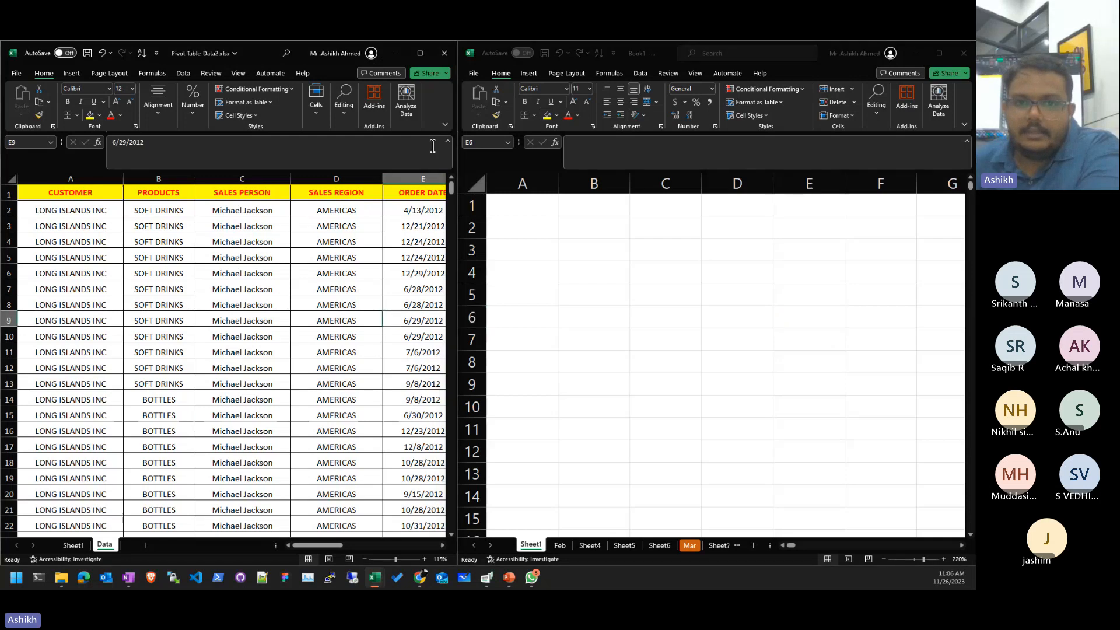
click(440, 57)
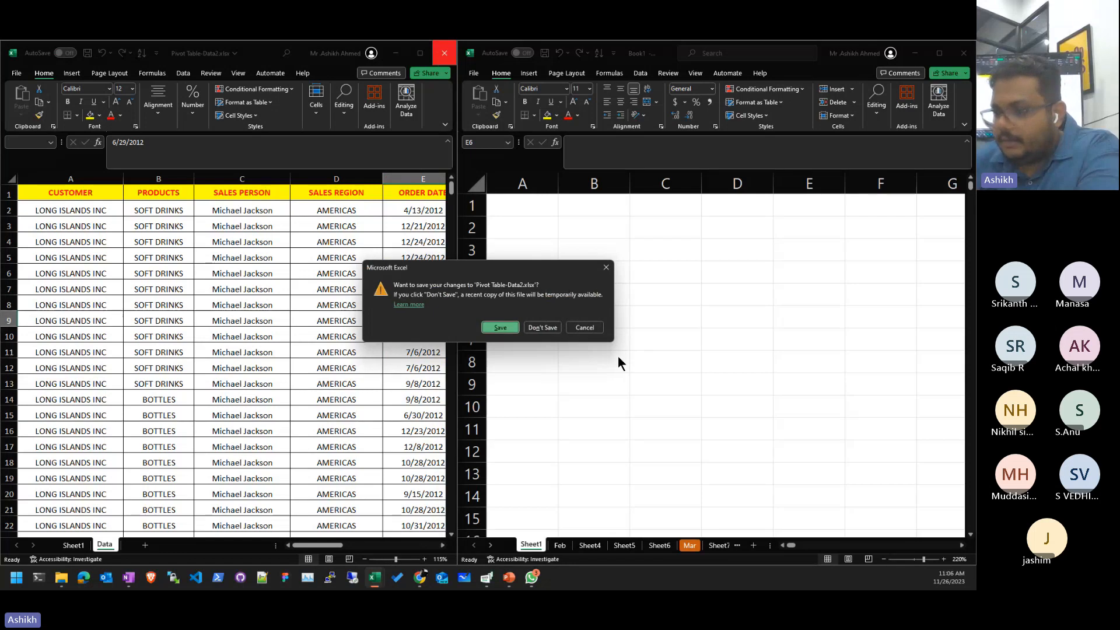
click(584, 328)
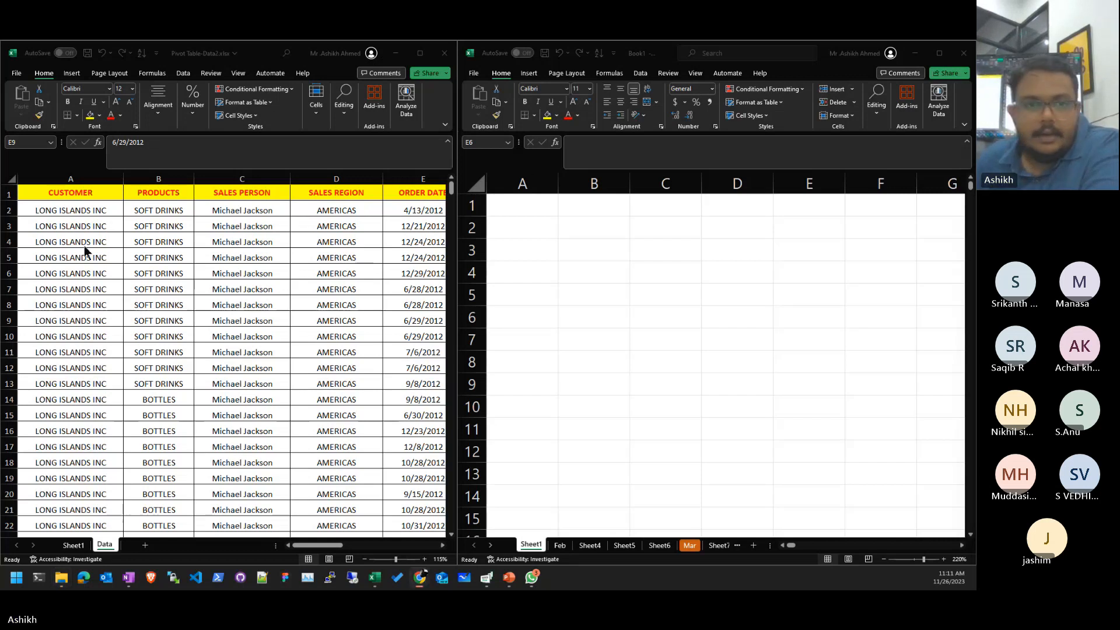
- Close the Pivot Table-Data2 and Book1 workbooks, discarding changes in both
click(445, 53)
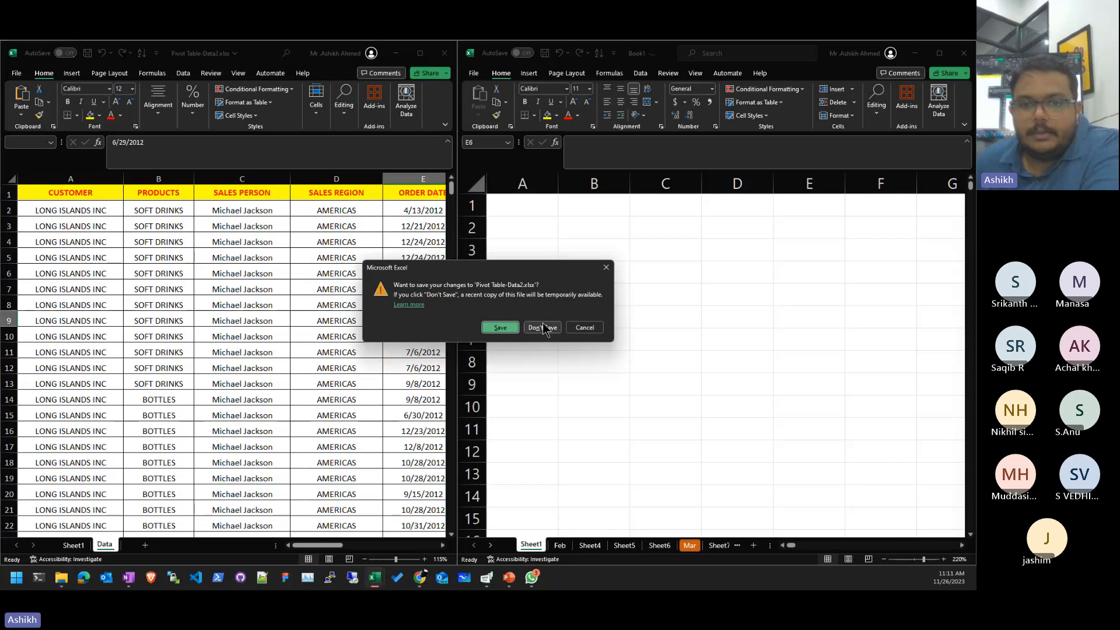
click(541, 327)
click(964, 53)
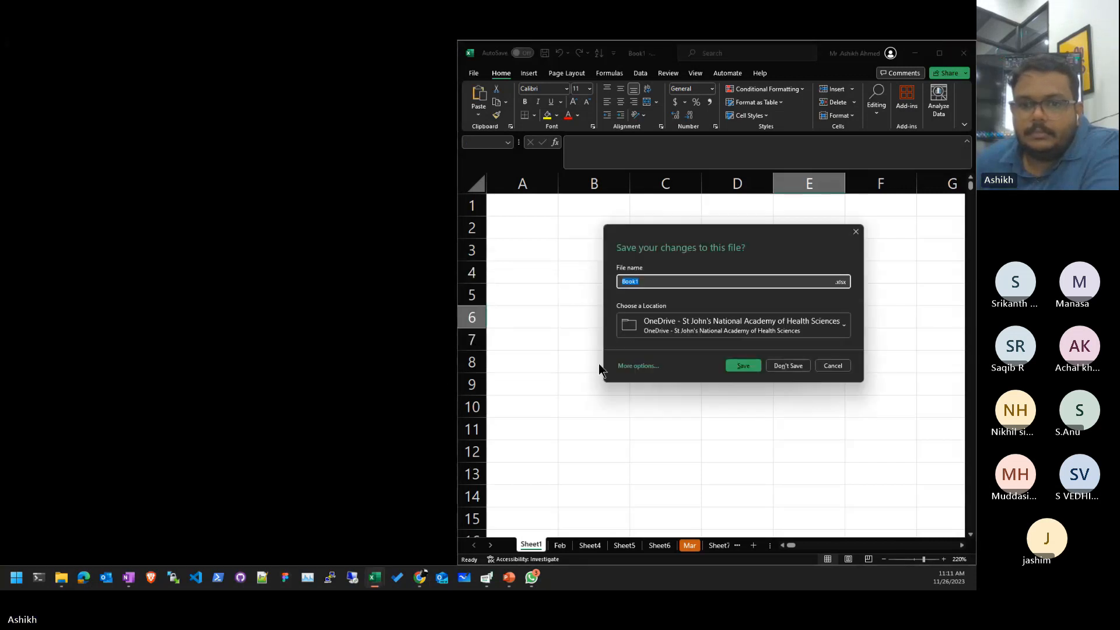
click(789, 366)
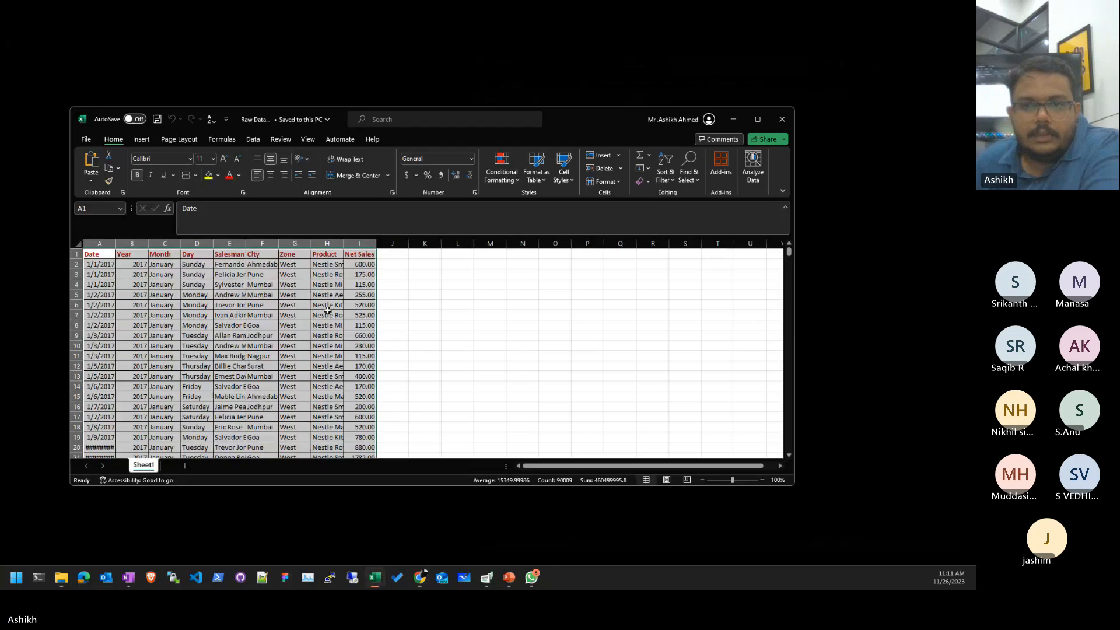
click(757, 119)
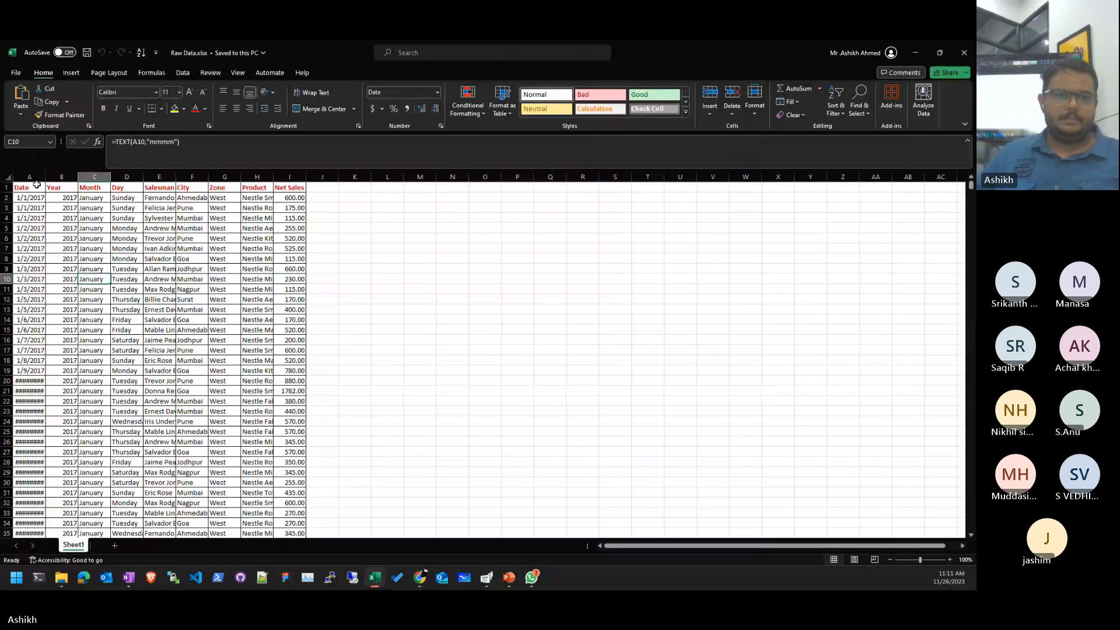
double_click(45, 176)
click(129, 298)
key(ctrl+a)
scroll(129, 298, down, 2)
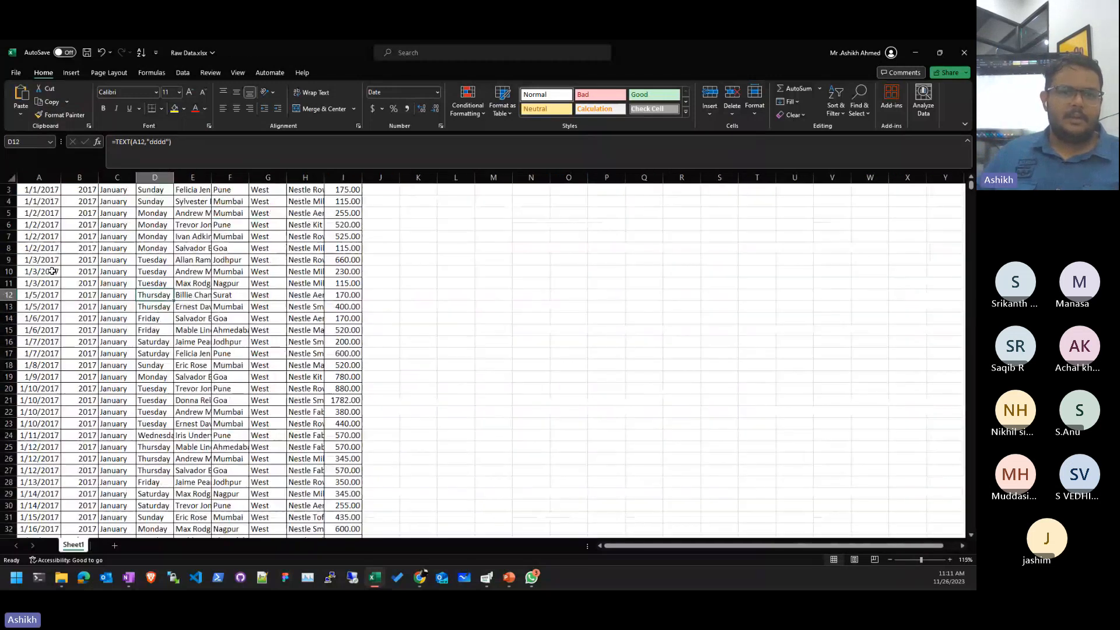
scroll(211, 283, up, 3)
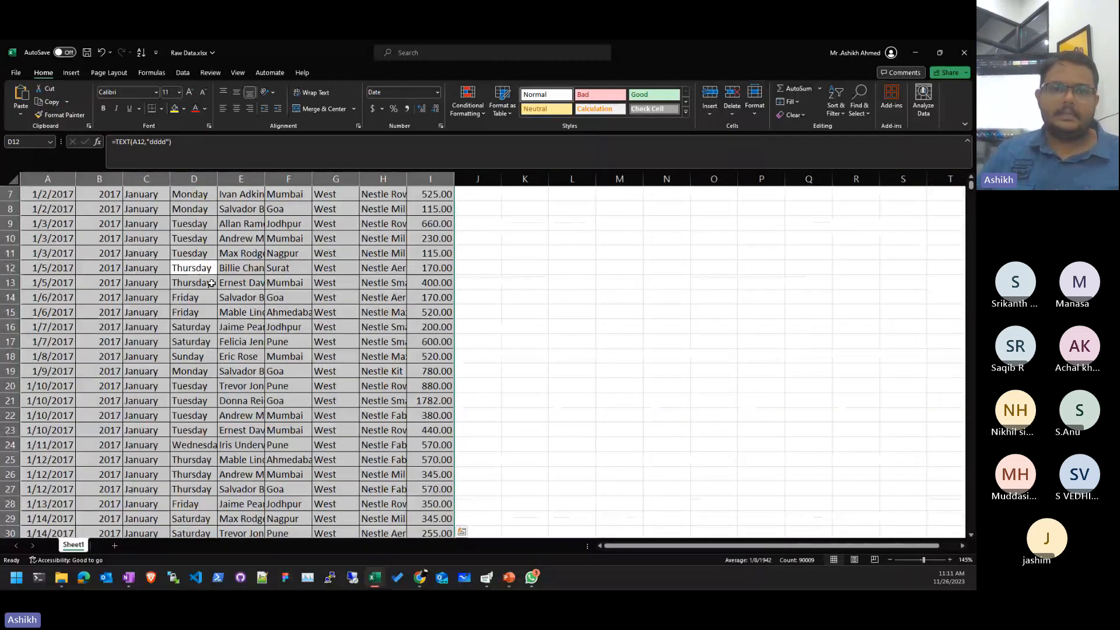
key(alt+h)
key(o)
key(i)
key(Up)
key(ctrl+Up)
key(Down)
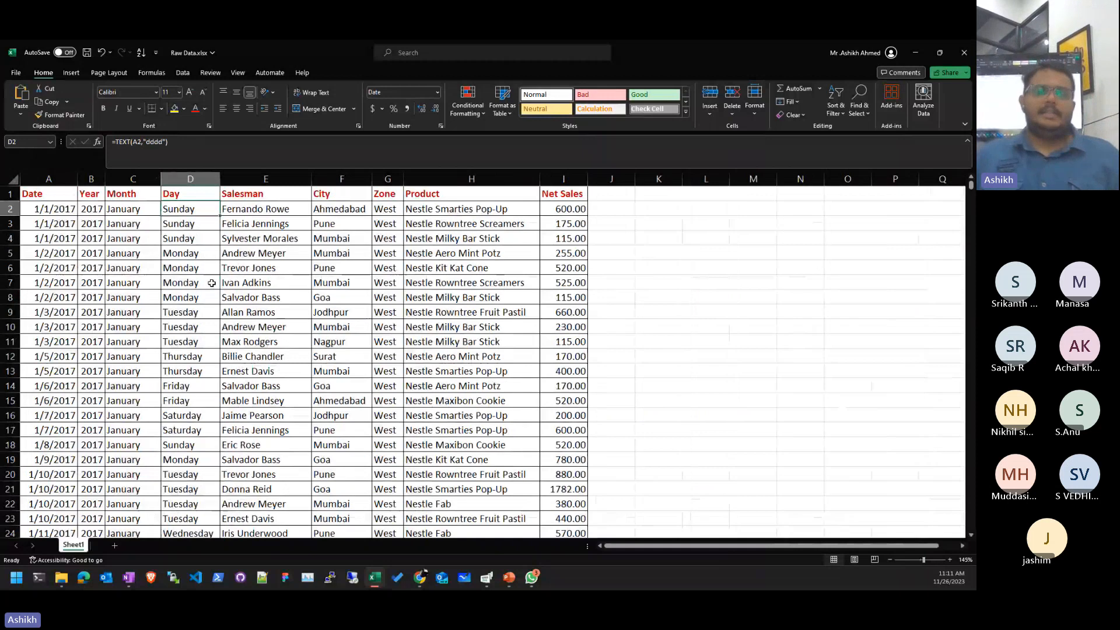
key(ctrl+Down)
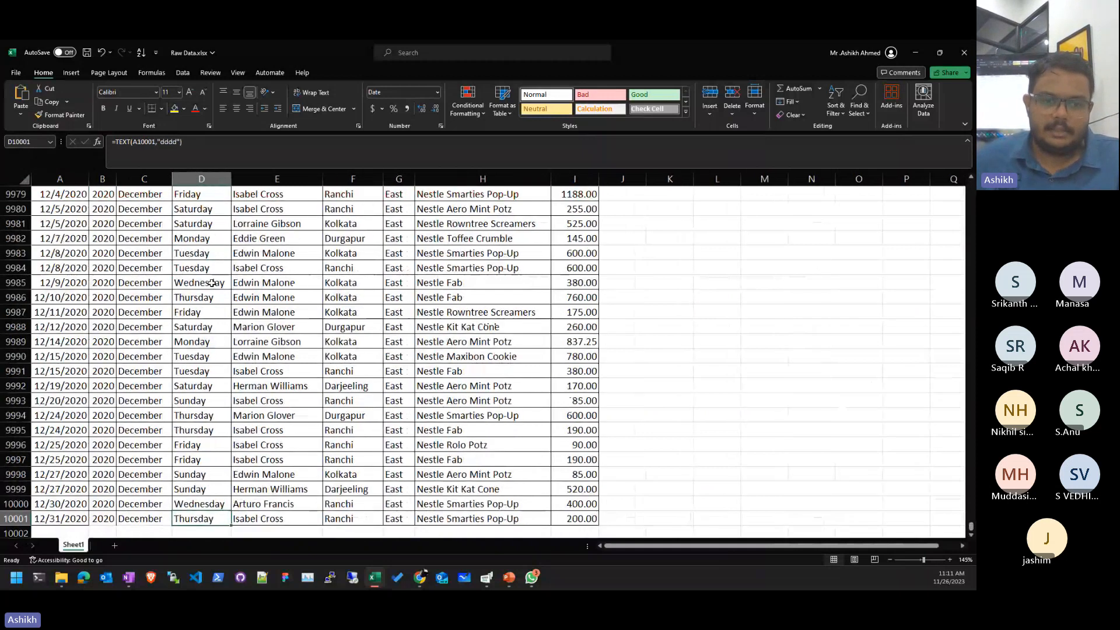
key(ctrl+Up)
key(ctrl+Down)
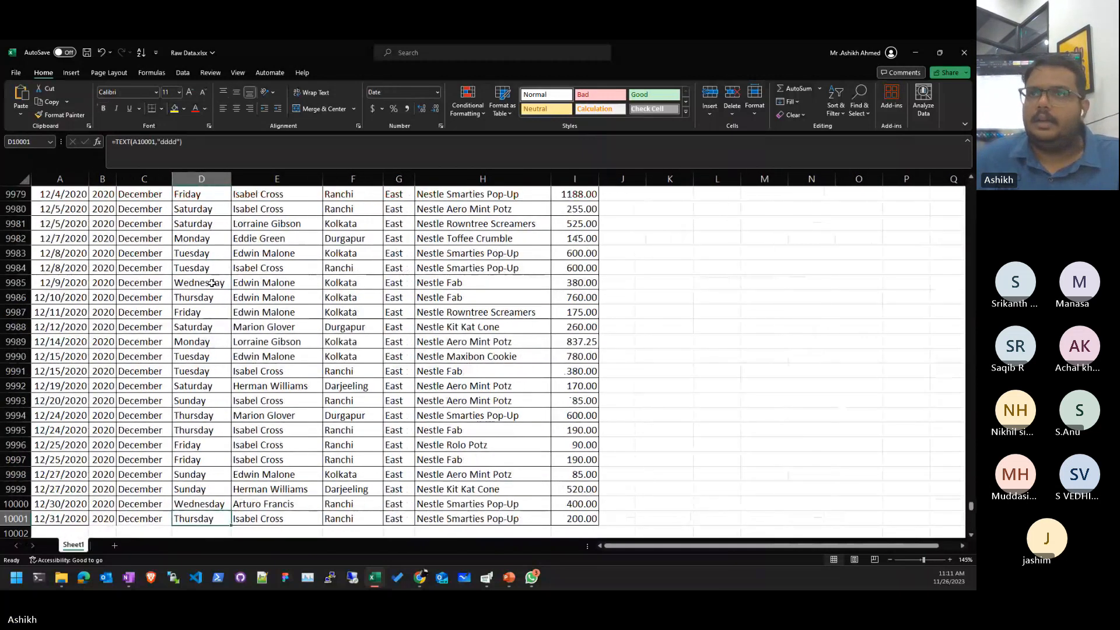
key(ctrl+Up)
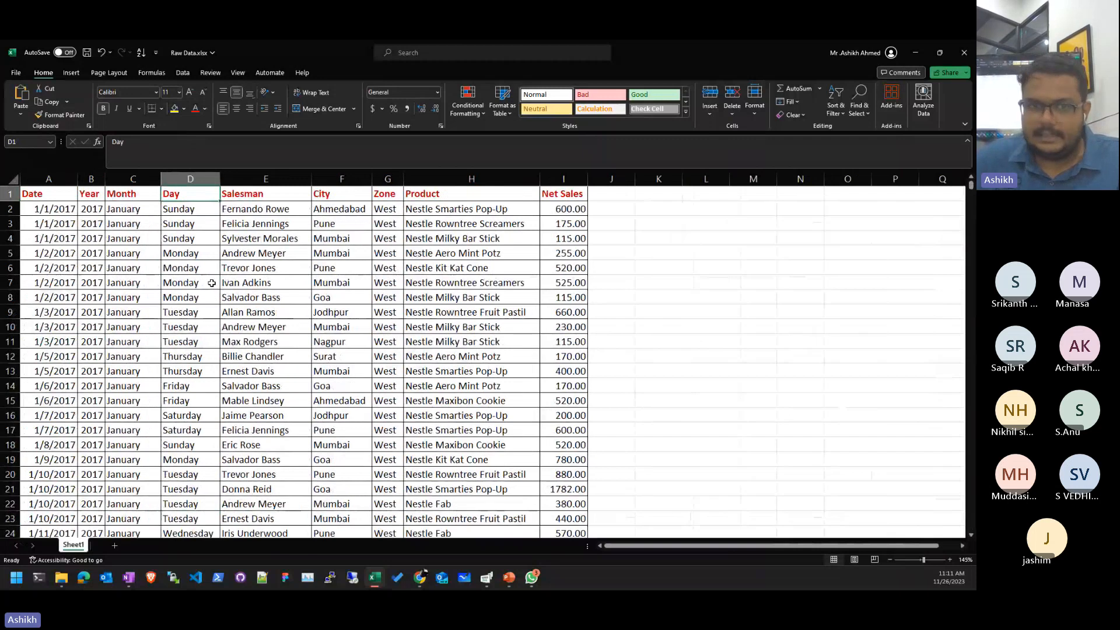
key(ctrl+Down)
key(ctrl+Up)
key(ctrl+Left)
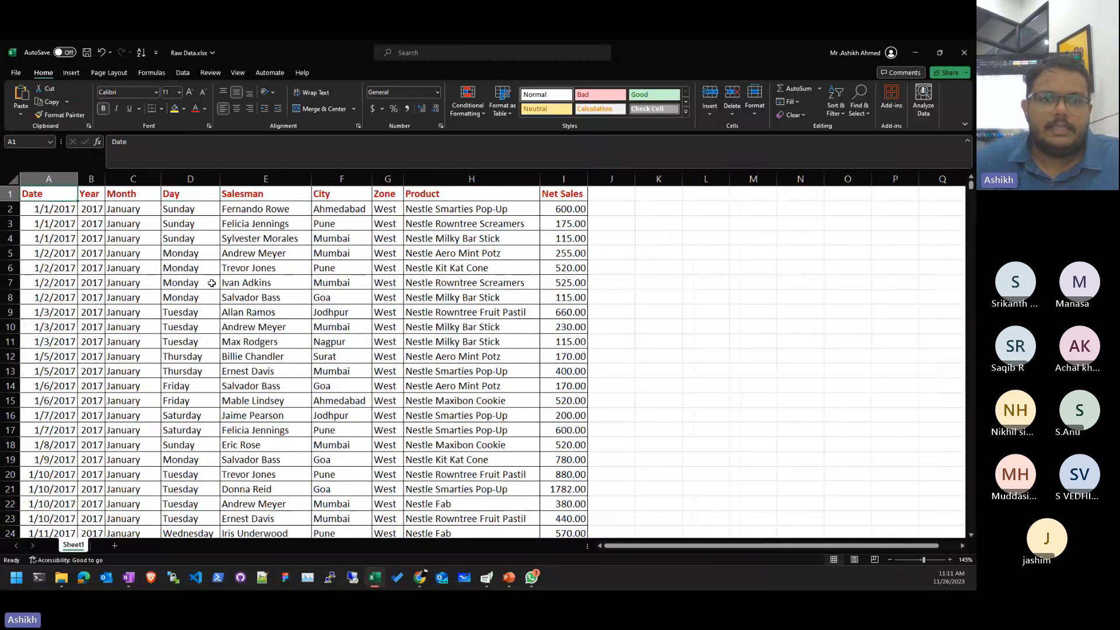
key(shift+Right)
key(shift+Right)
key(shift+Right)
key(shift+Right)
key(shift+Right)
key(shift+Right)
key(shift+Right)
key(shift+Right)
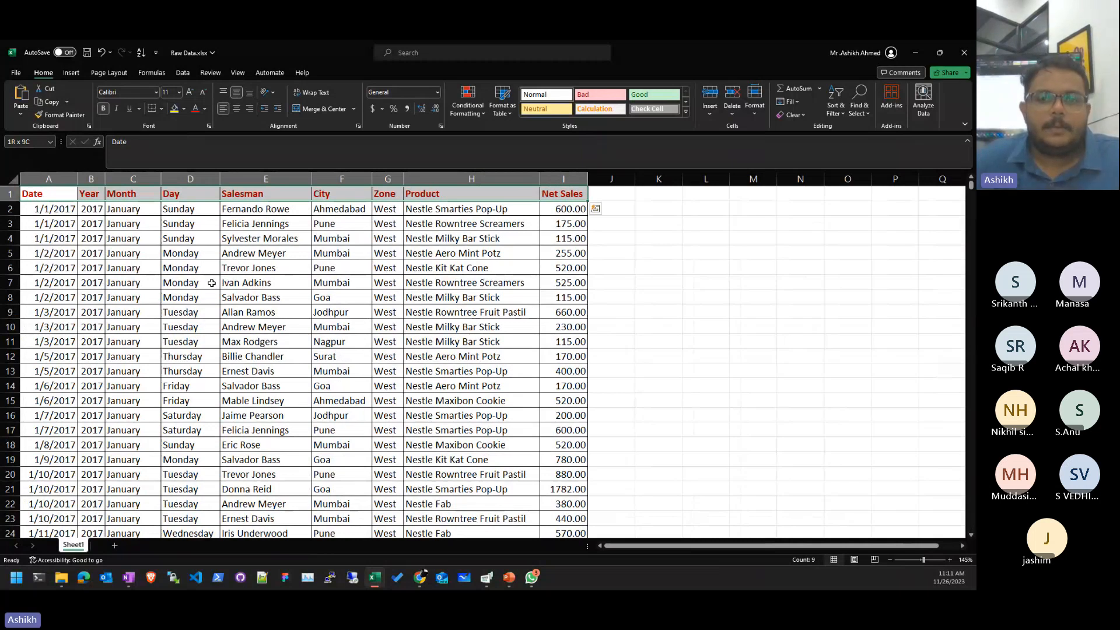
key(Right)
key(Right)
key(Right)
key(Right)
key(Right)
key(Right)
key(Right)
key(Right)
key(Right)
key(Right)
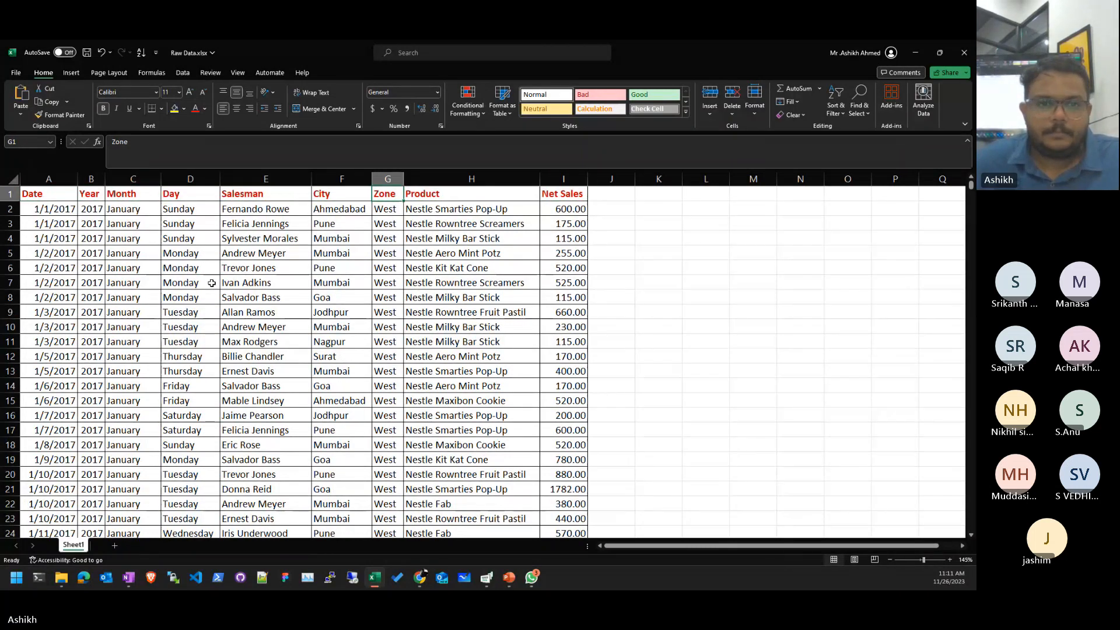
key(Right)
key(Down)
key(Down)
key(Down)
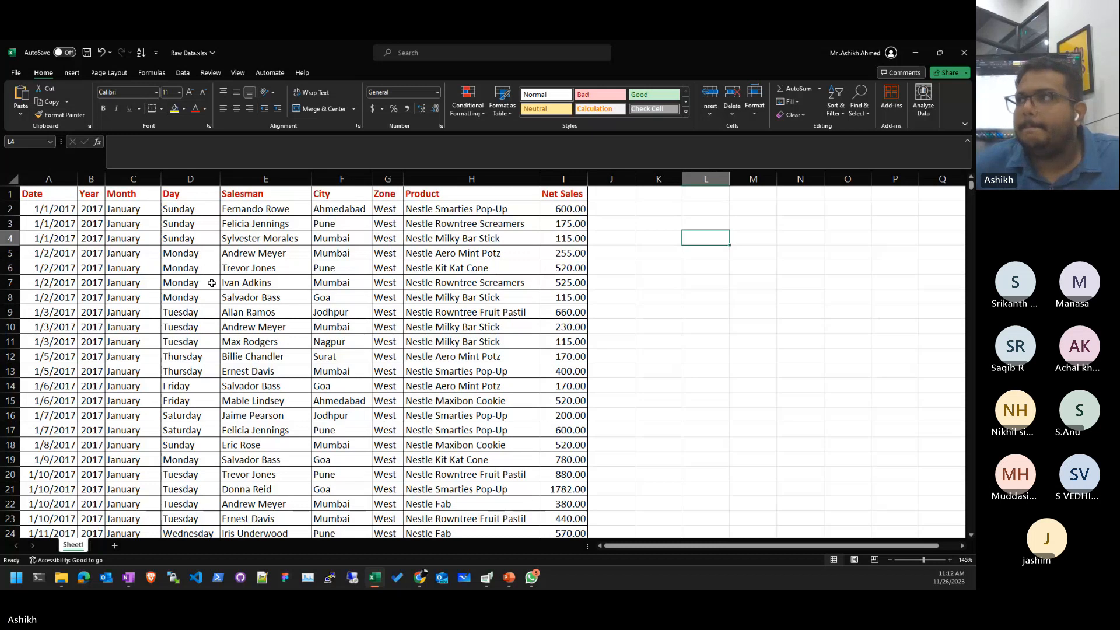
key(Up)
key(Left)
key(Left)
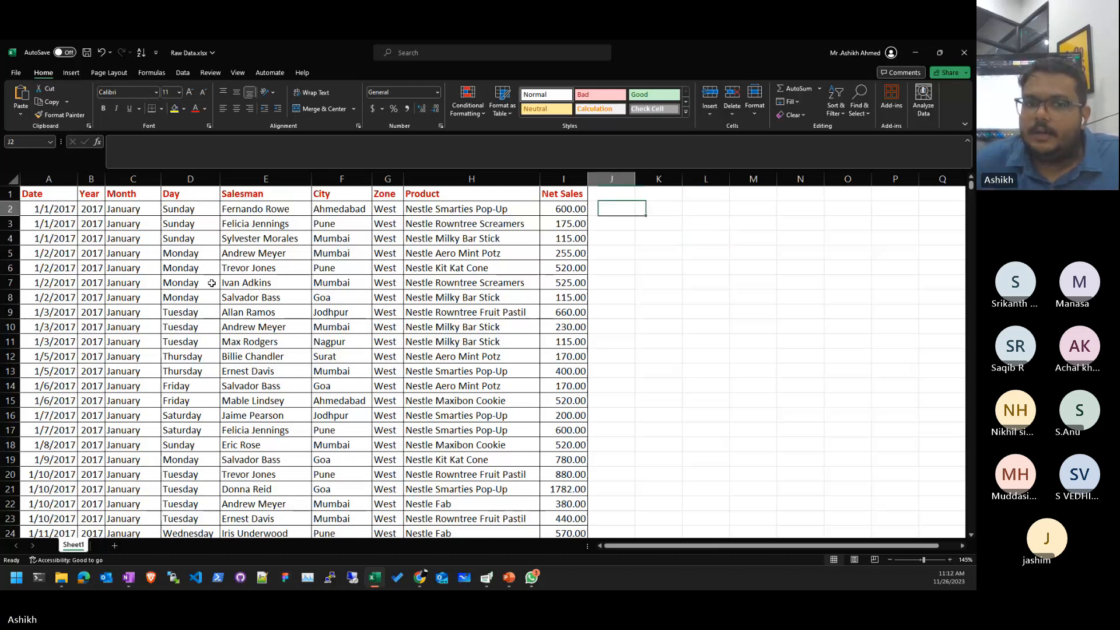
key(Left)
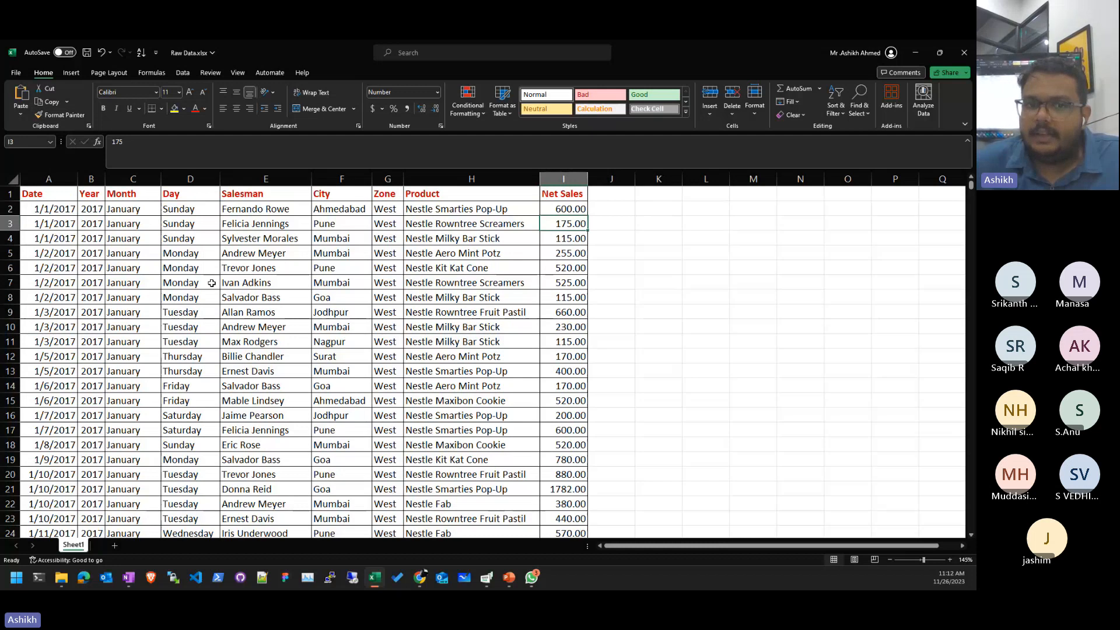
drag(342, 226, 578, 232)
ctrl+drag(342, 268, 563, 268)
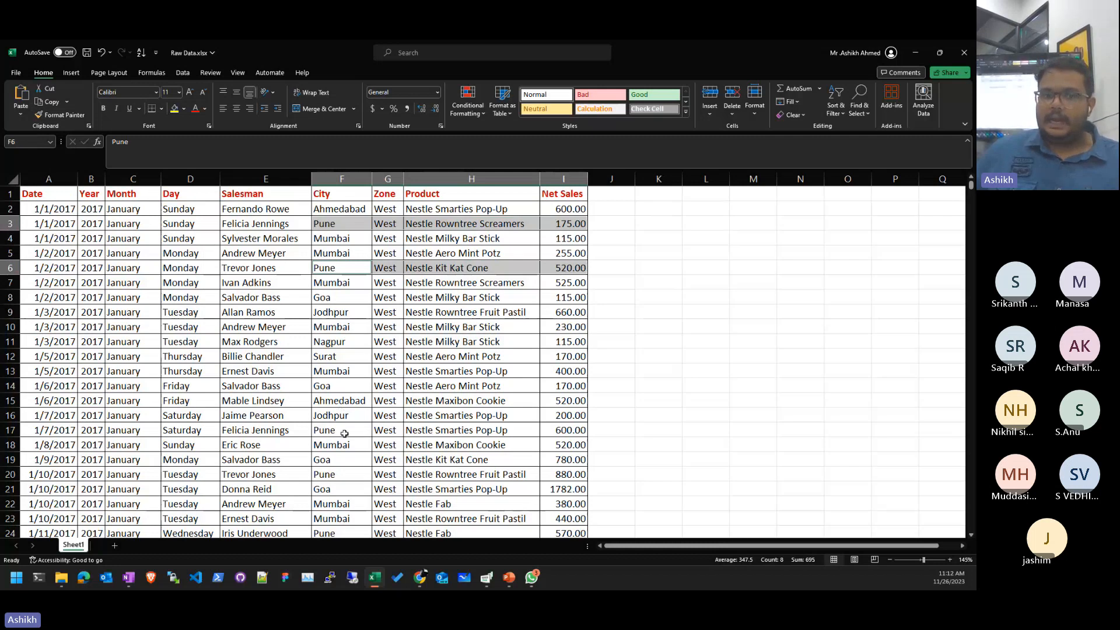
ctrl+drag(344, 433, 543, 441)
ctrl+drag(342, 474, 584, 478)
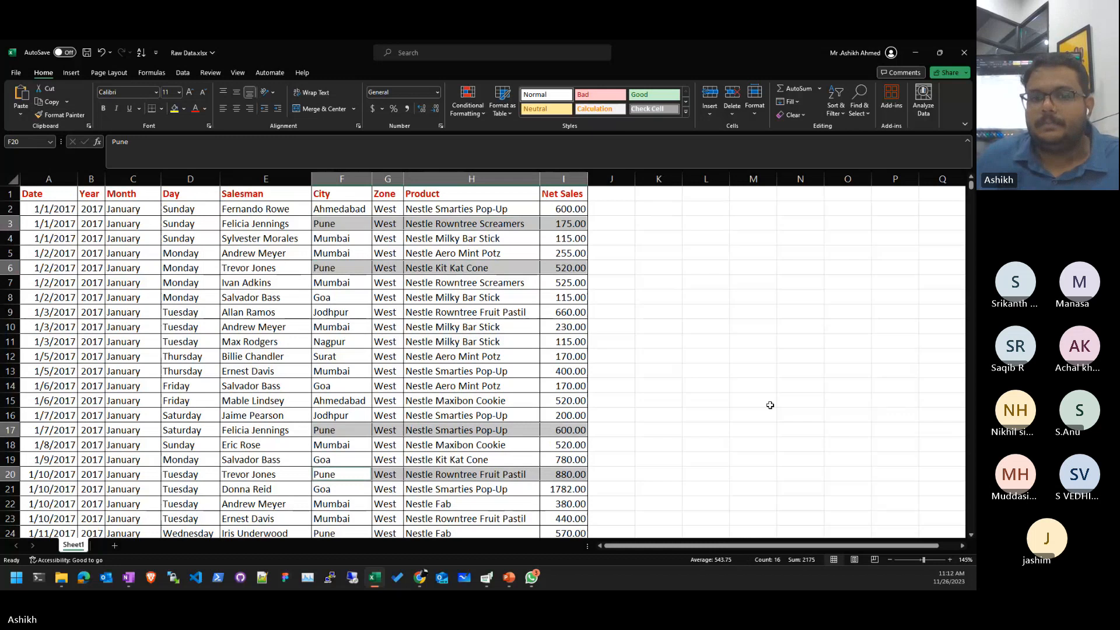
click(677, 277)
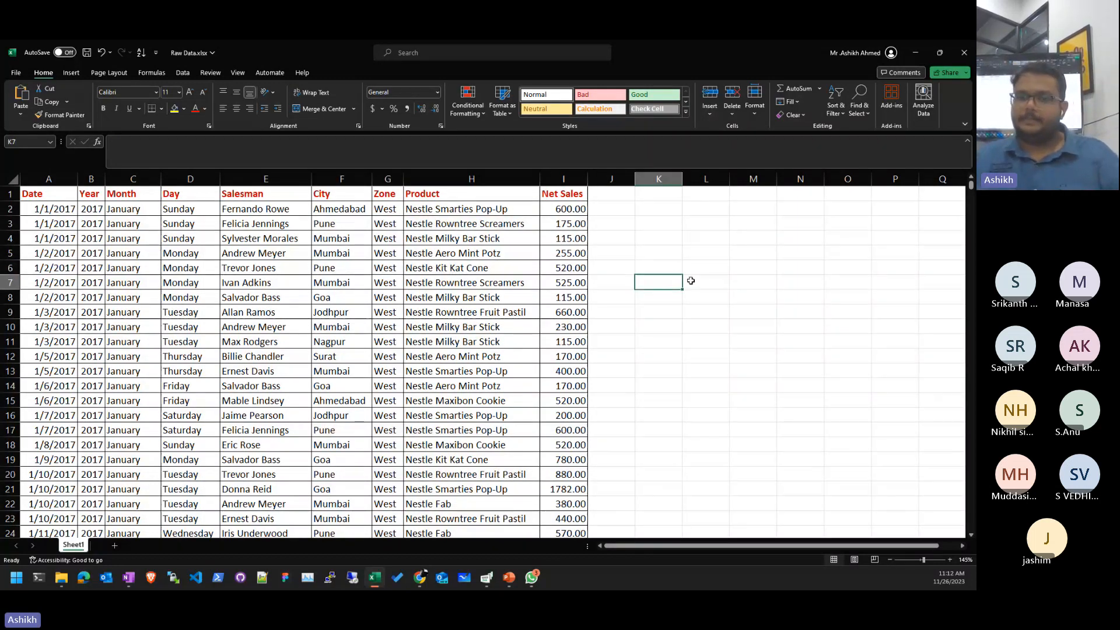
- Enter =SUMIF(F2:I10001,"Pune",I2:I10001) in K7 to total Pune's net sales (359367)
text(=SUMIF()
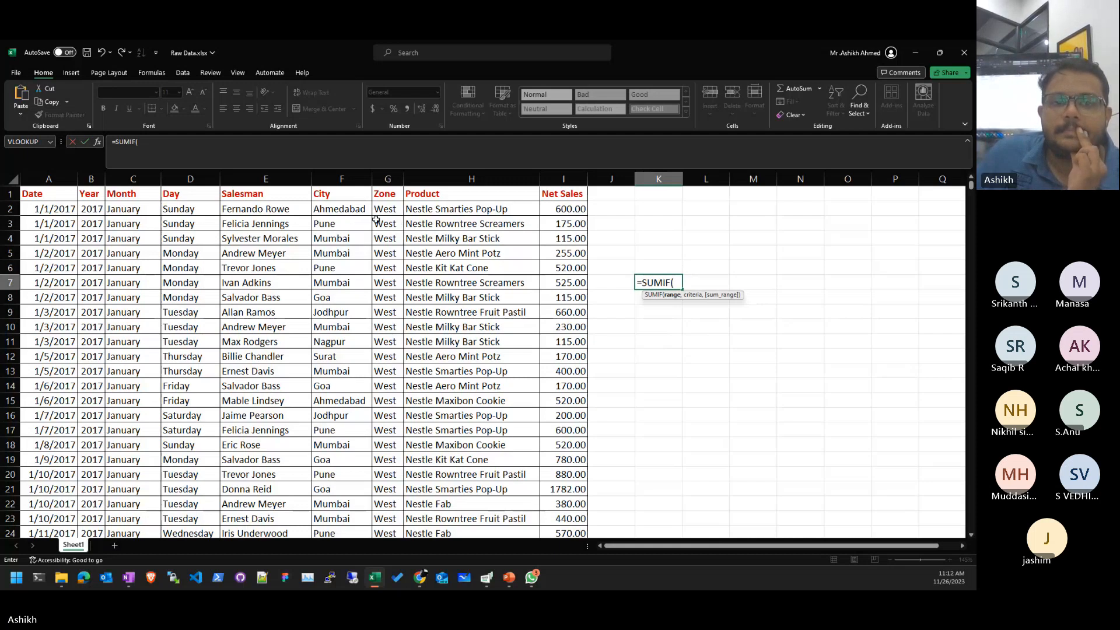
click(335, 214)
drag(332, 222, 574, 211)
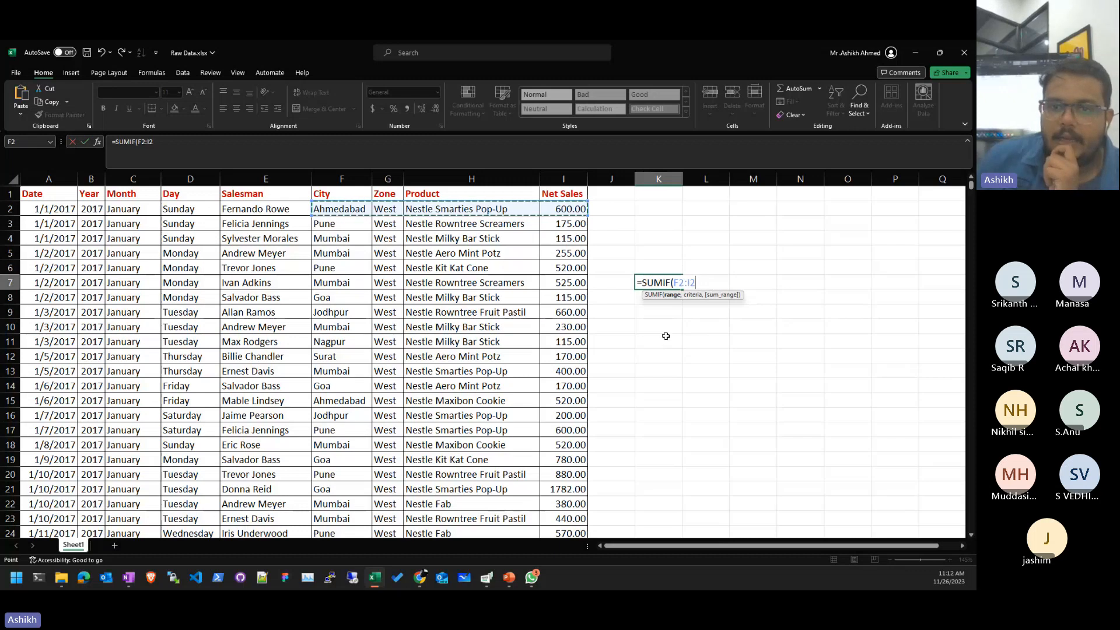
key(BackSpace)
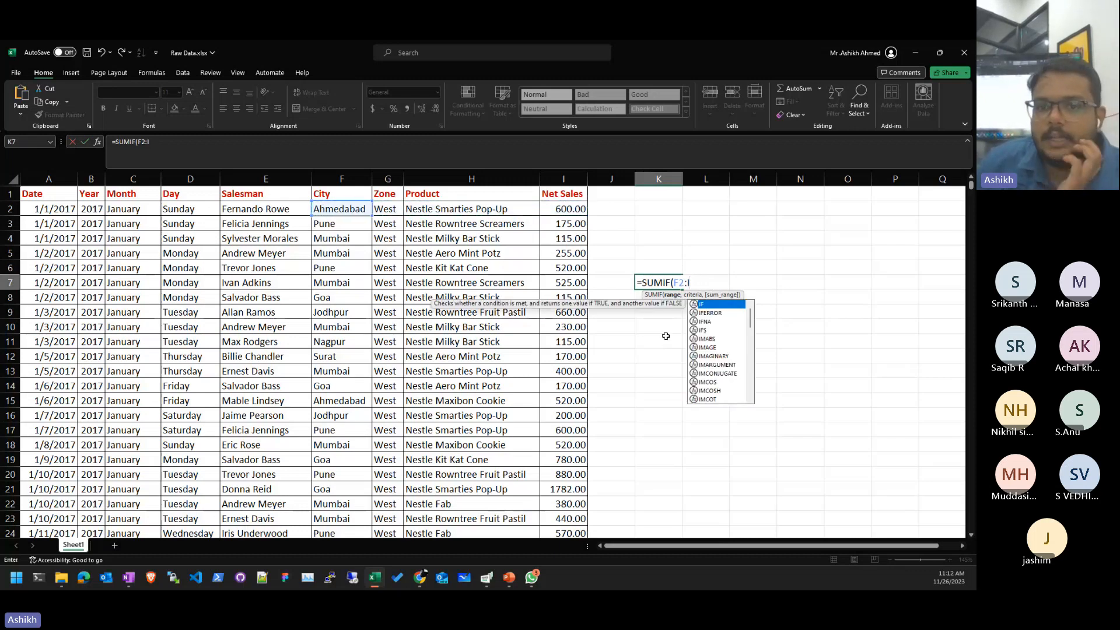
text(1000)
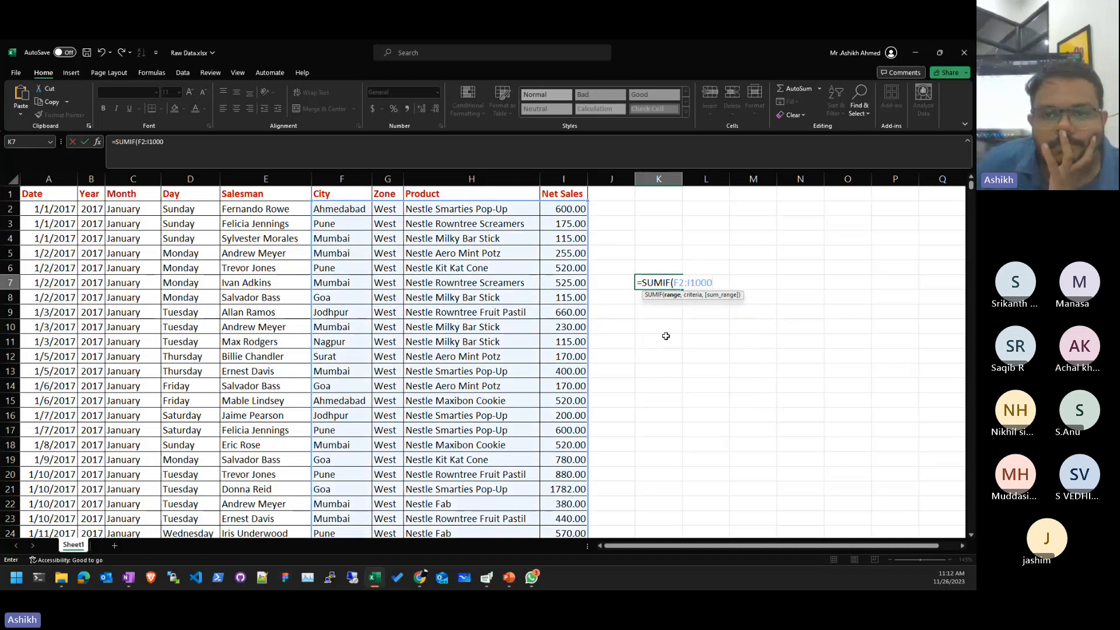
text(0)
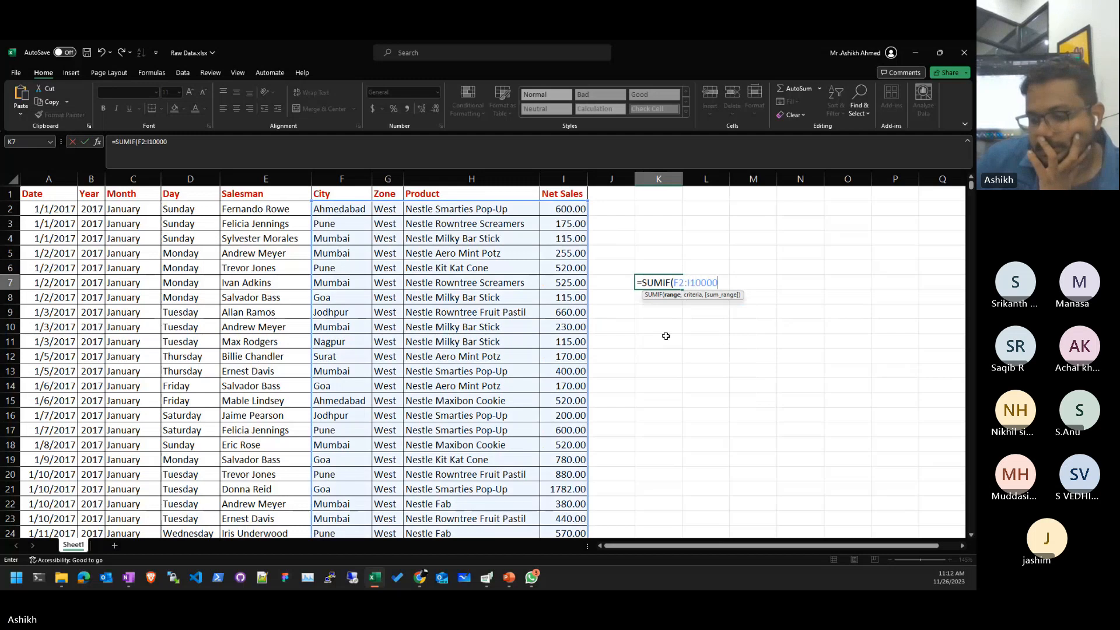
text())
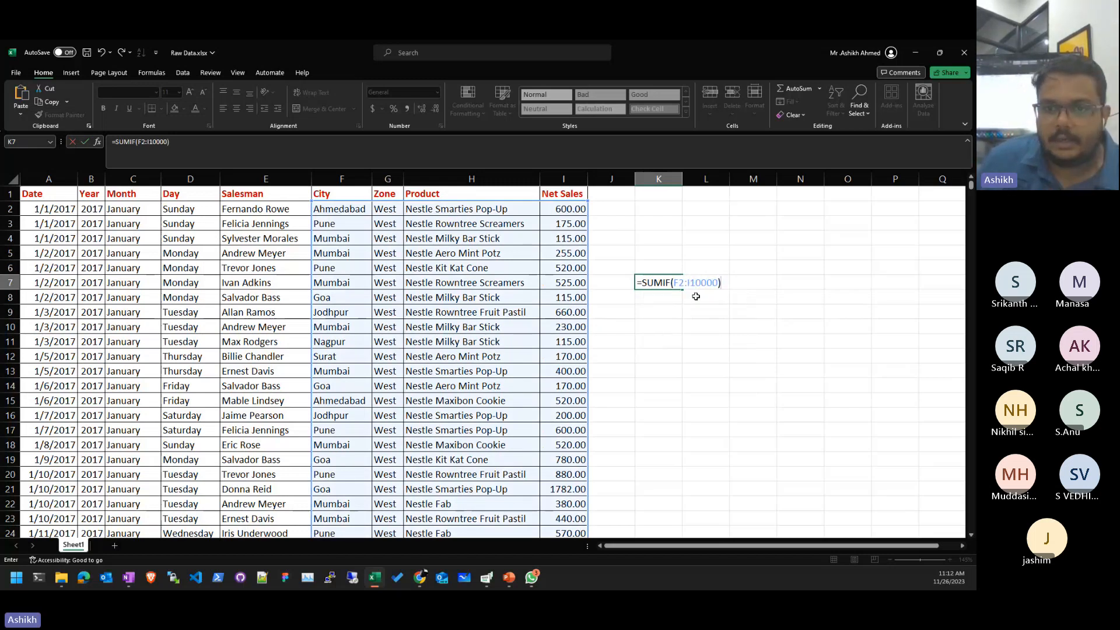
click(716, 284)
key(Delete)
text(1)
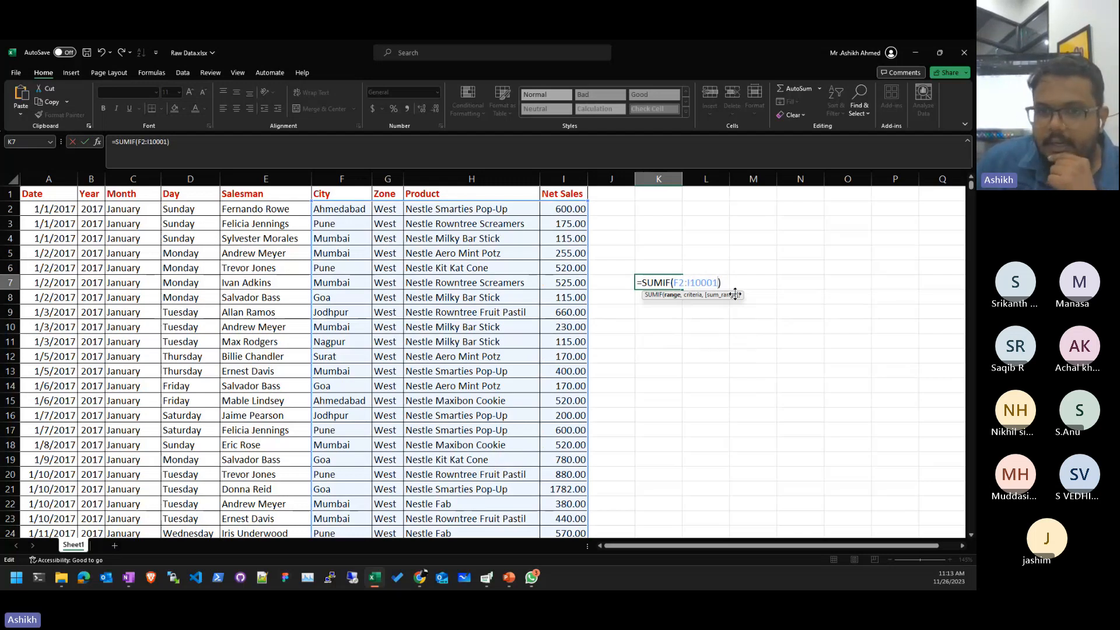
text(,")
text(Pune)
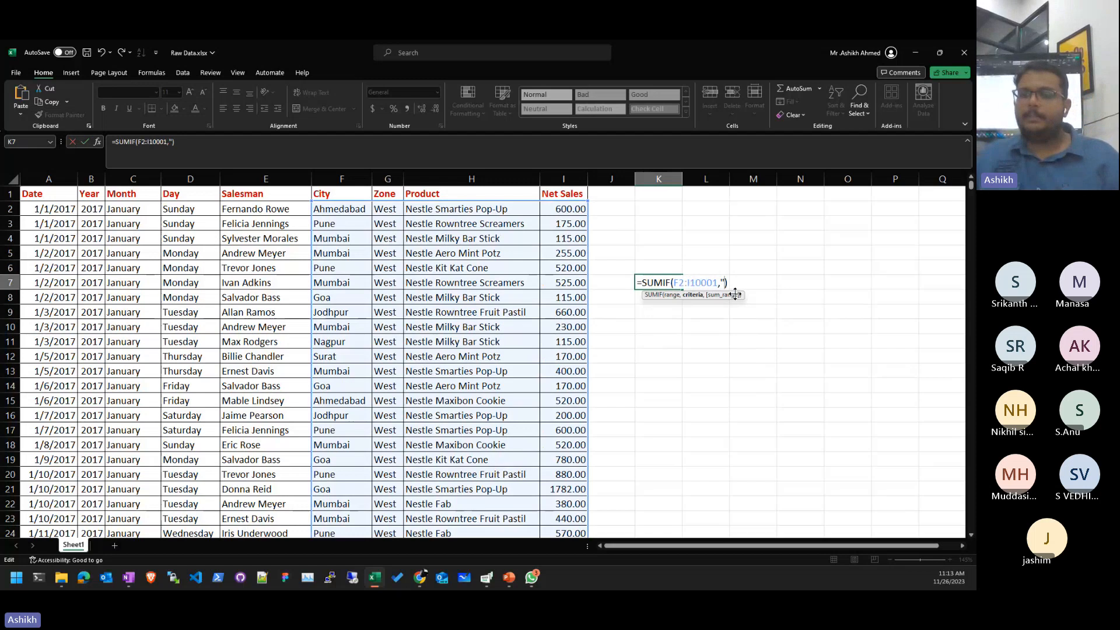
text(",)
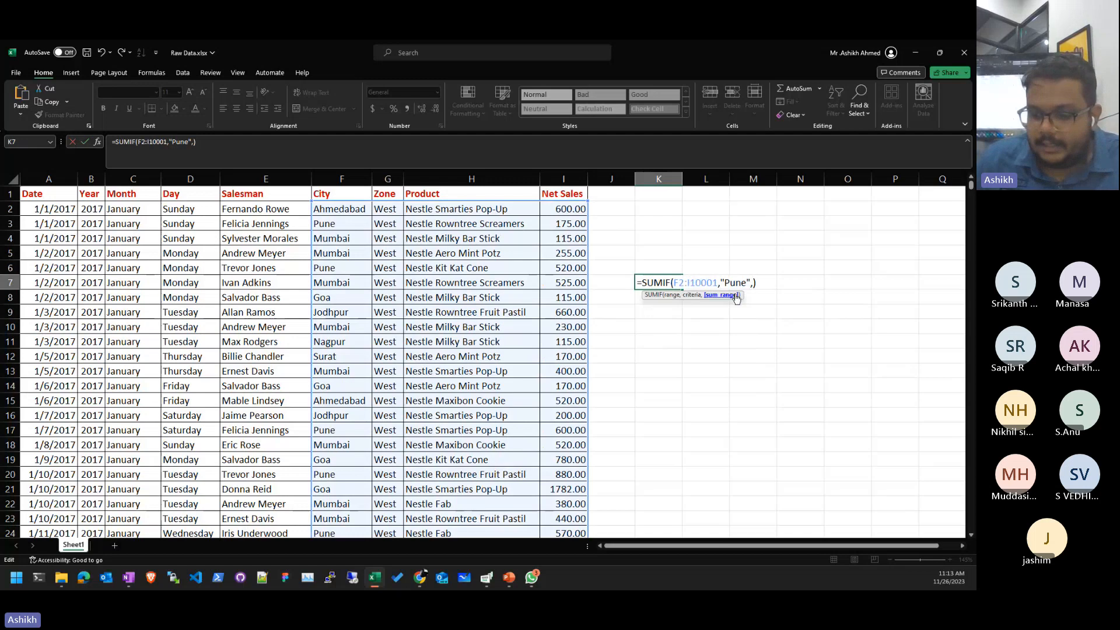
text(i)
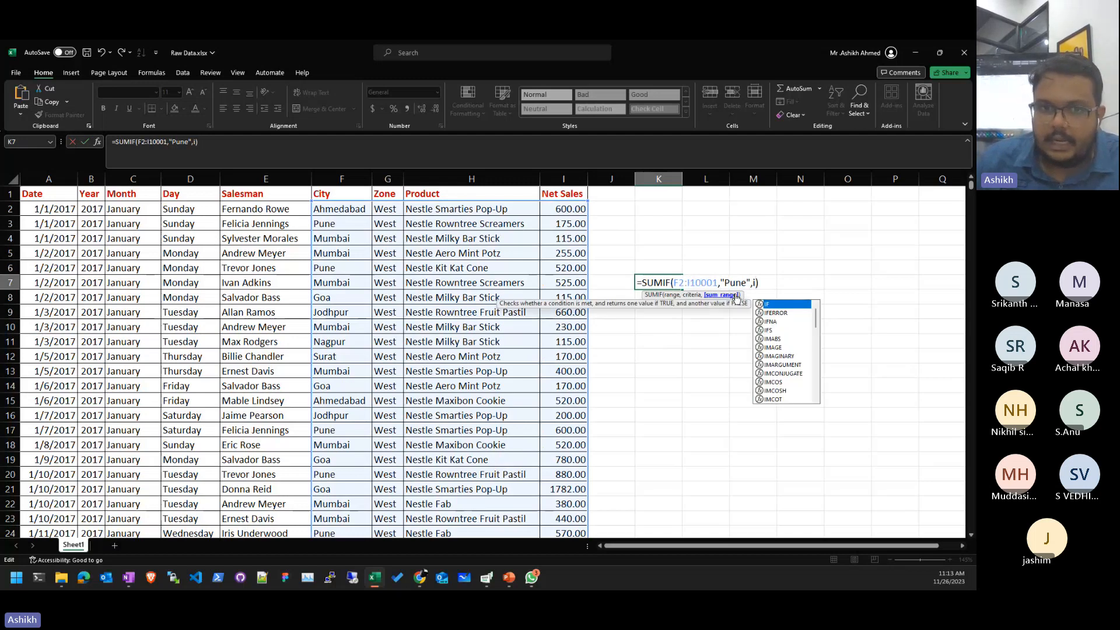
text(2)
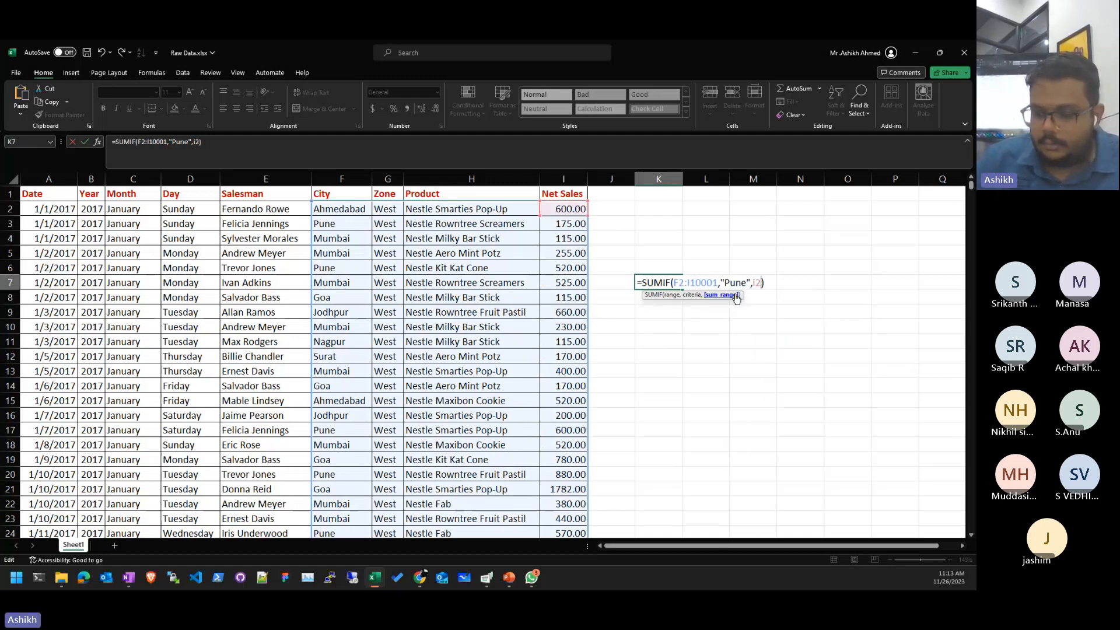
text(:i1)
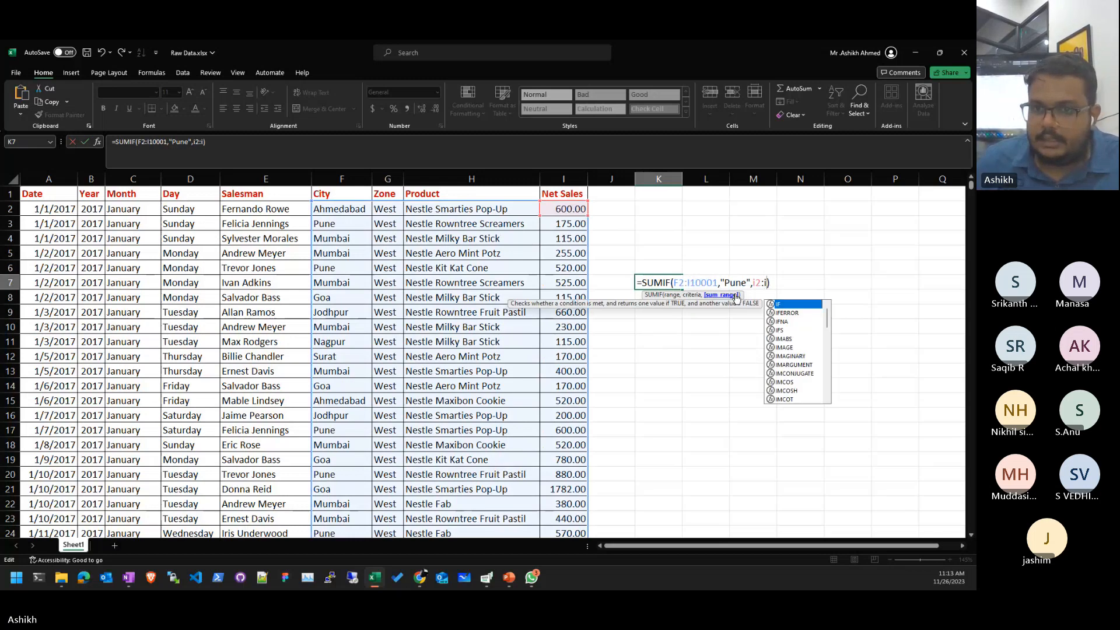
text(0001)
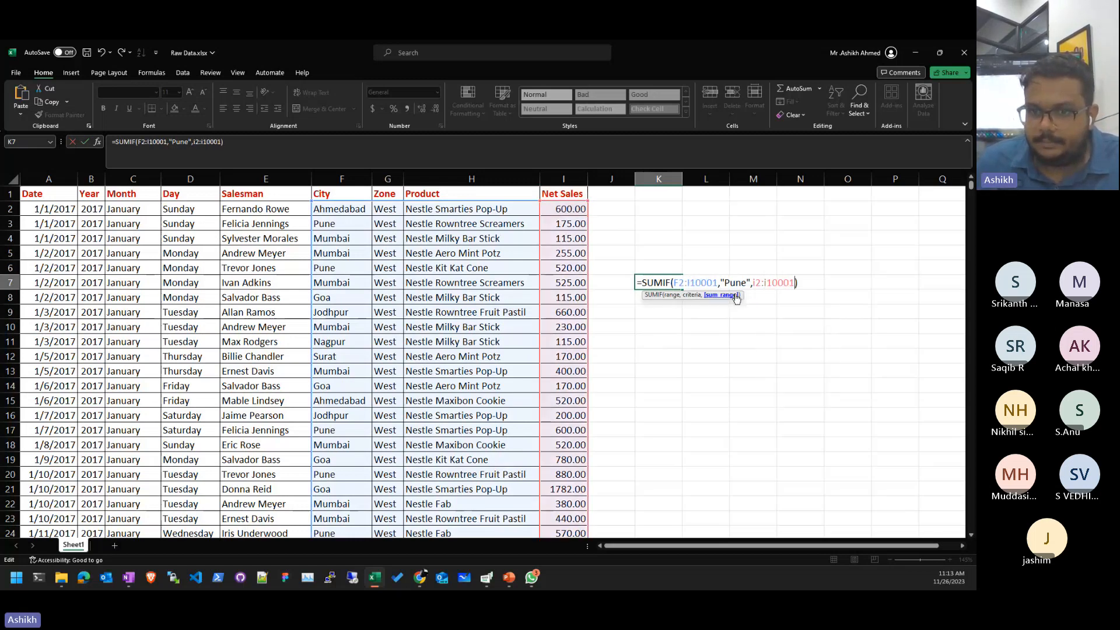
key(Return)
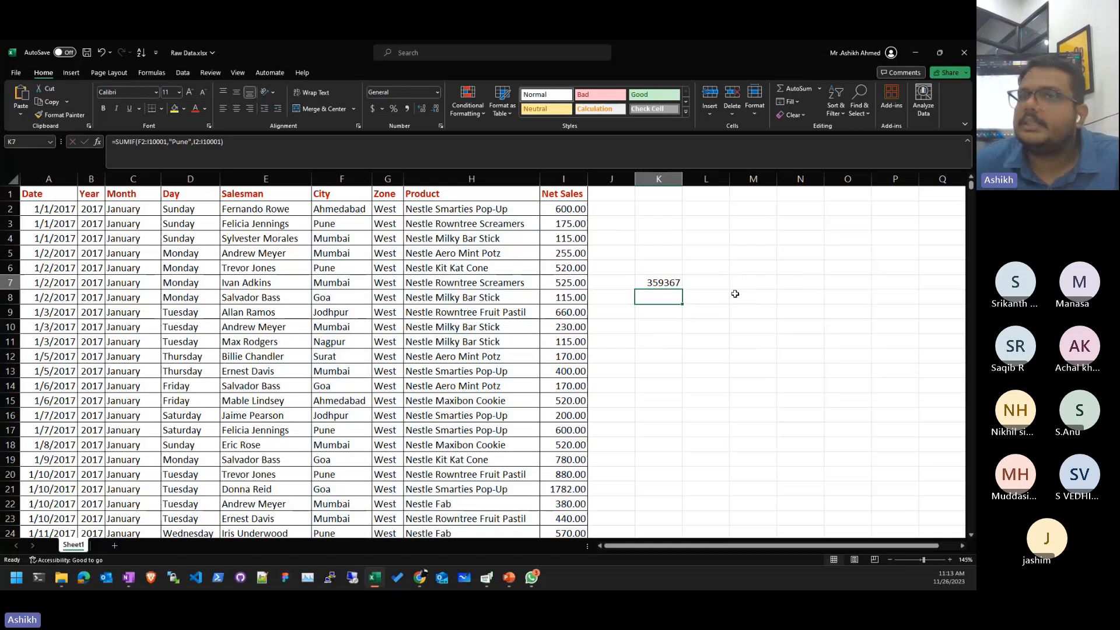
key(Up)
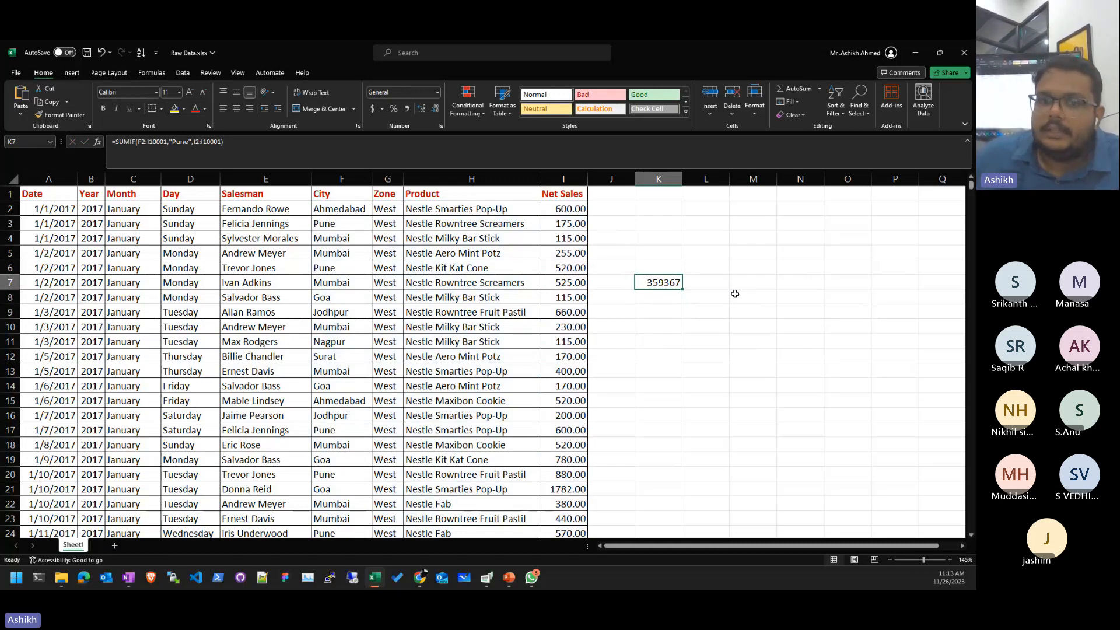
- Move the 359367 result to O6 and label the cities Pune in N6 and Mumbai in N7
drag(672, 290, 846, 271)
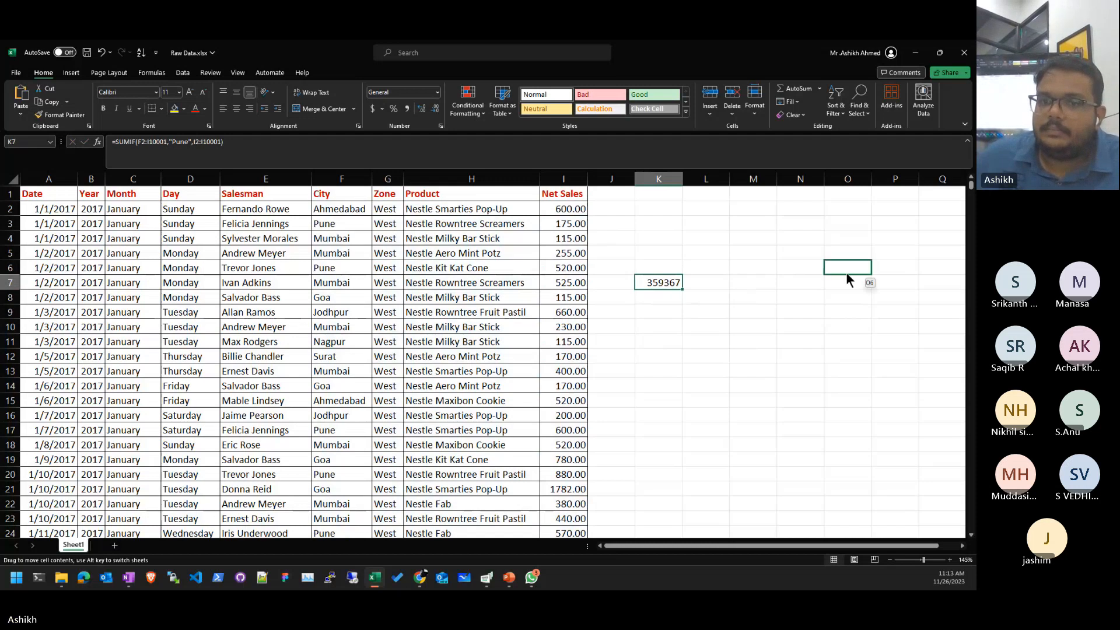
click(793, 261)
text(Pune)
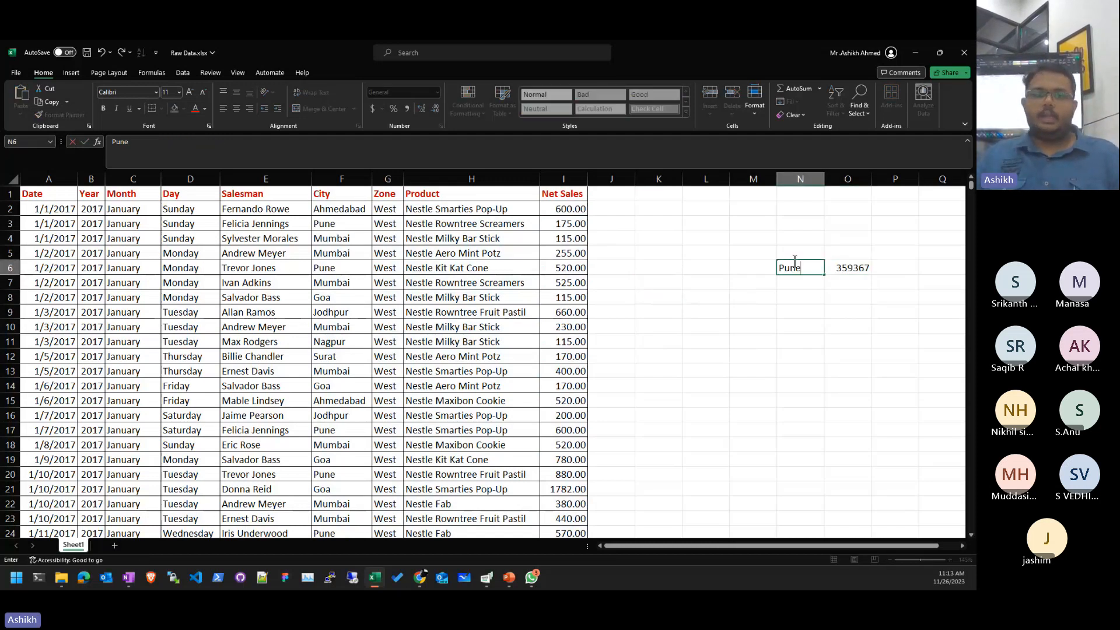
key(Return)
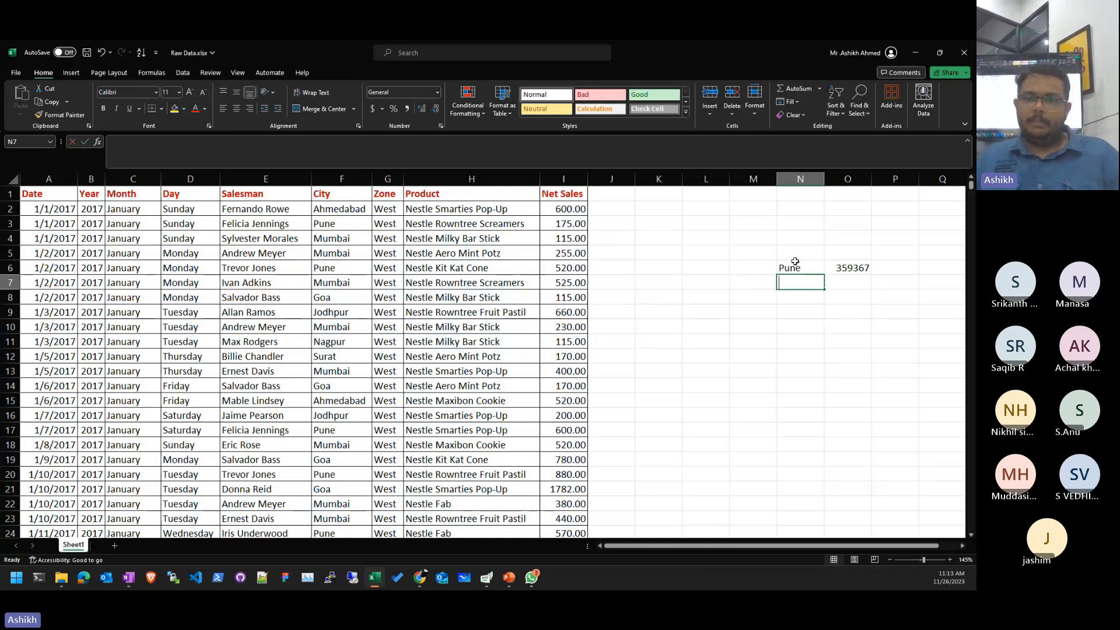
key(BackSpace)
text(Mumb)
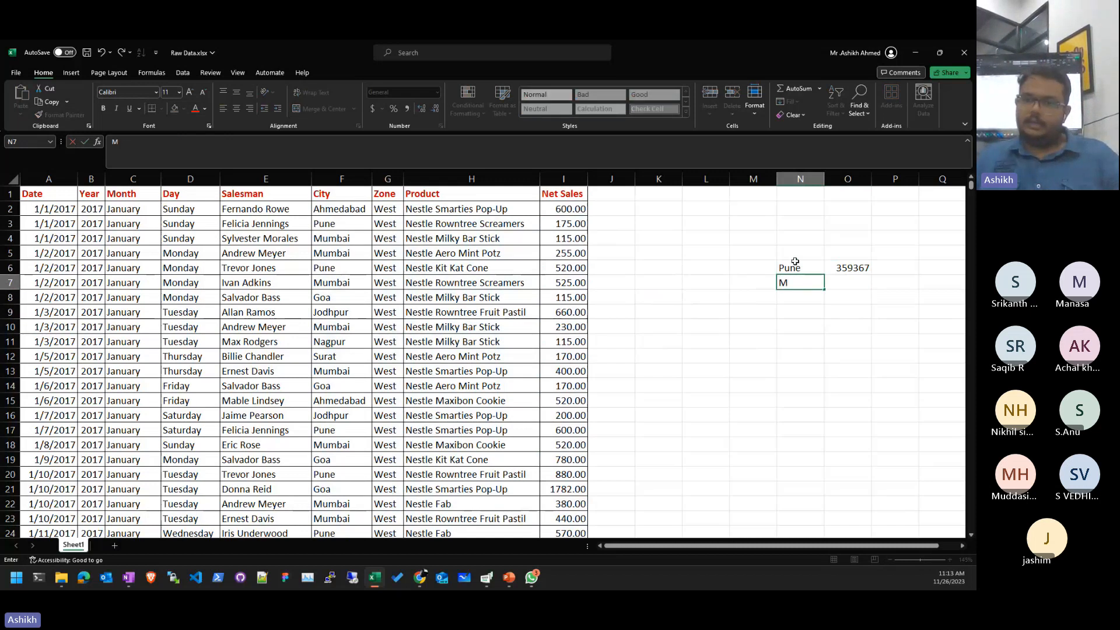
key(BackSpace)
key(BackSpace)
text(mbai)
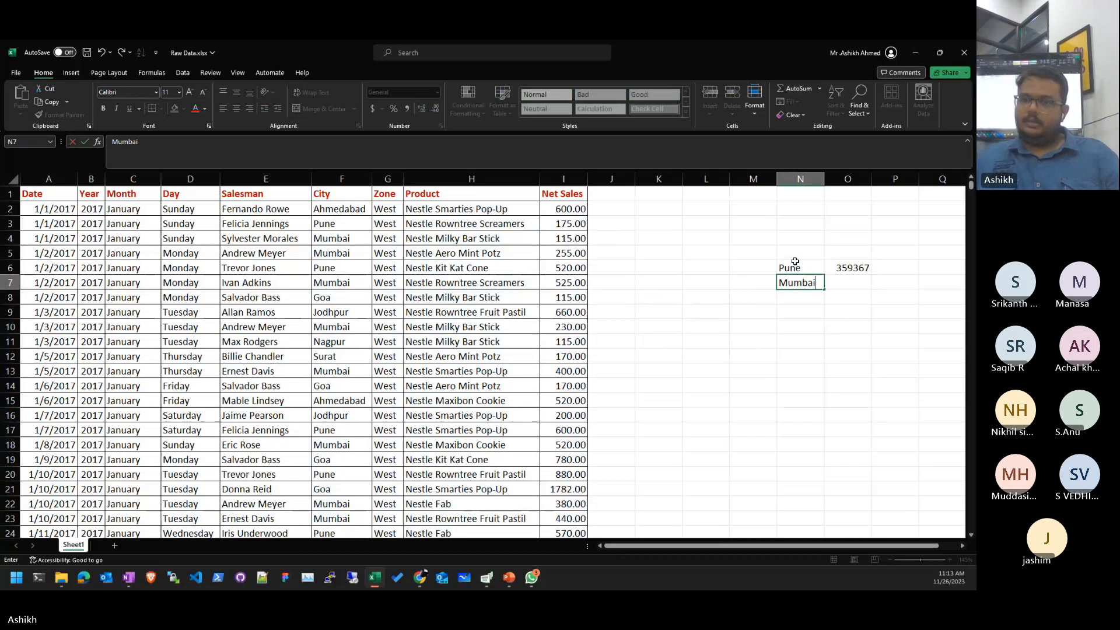
key(Tab)
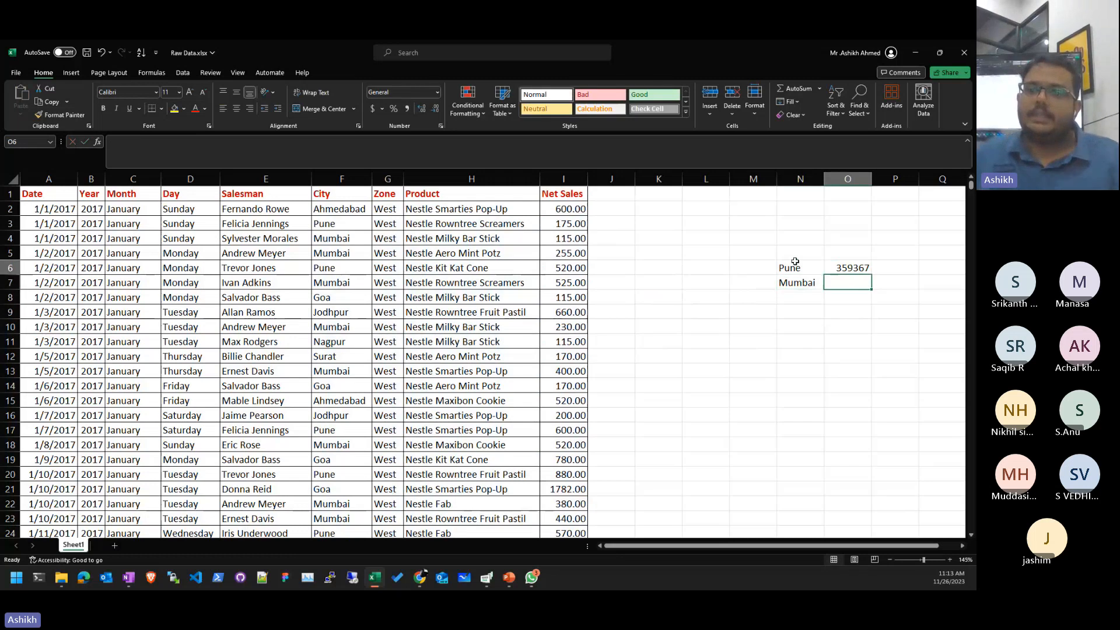
- Replace the hard-coded "Pune" criterion in O6's SUMIF with a reference to N6
key(F2)
key(ctrl+shift+Up)
key(F2)
key(ctrl+shift+Up)
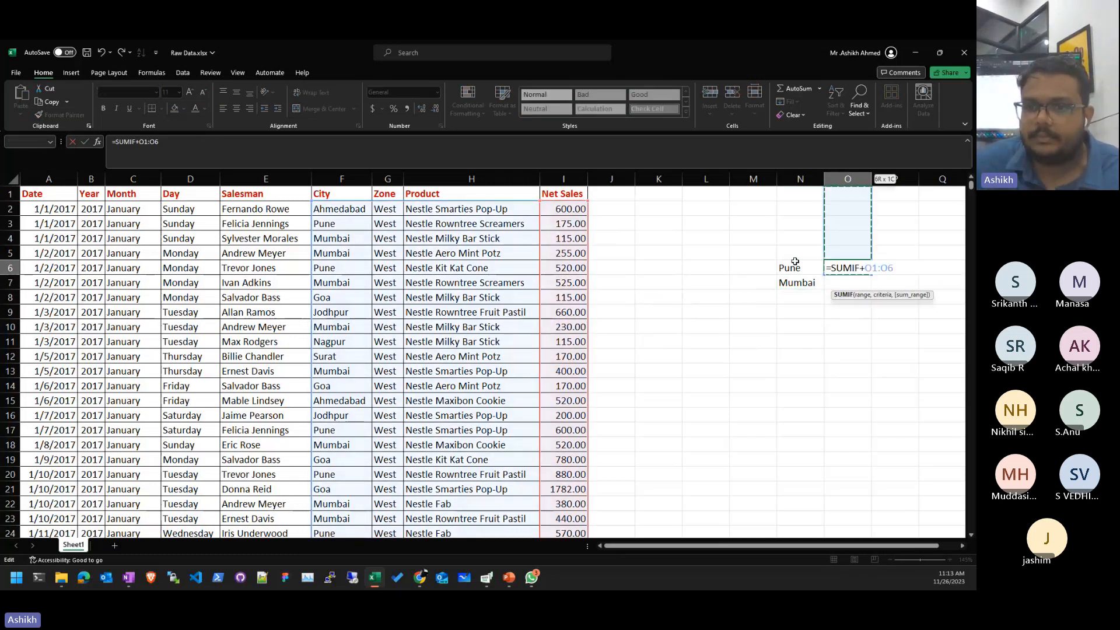
key(Escape)
key(F2)
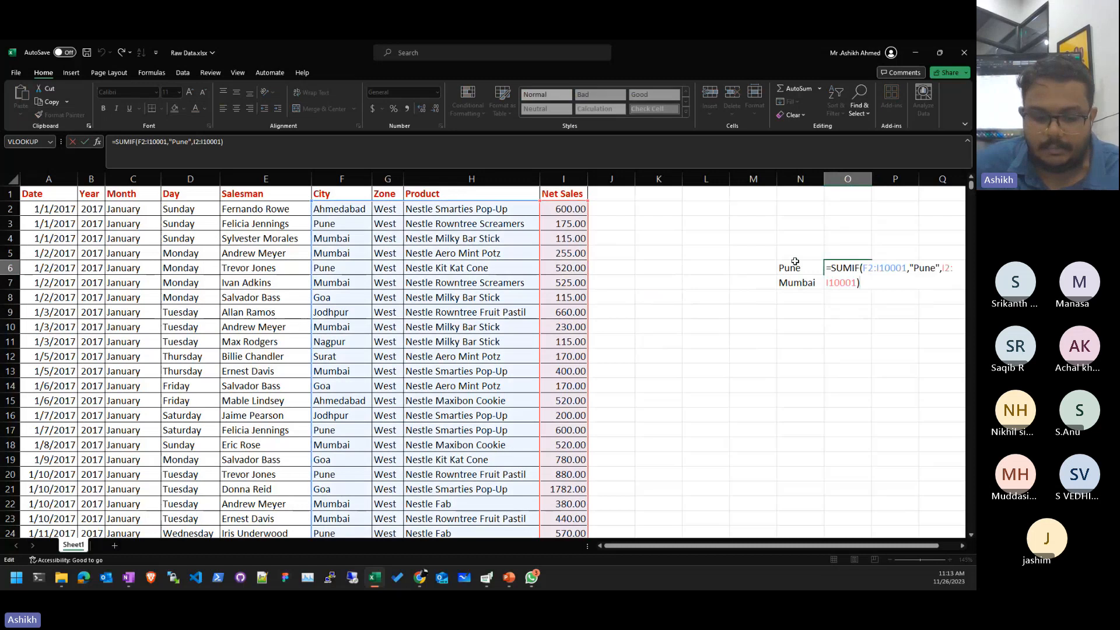
key(ctrl+shift+Home)
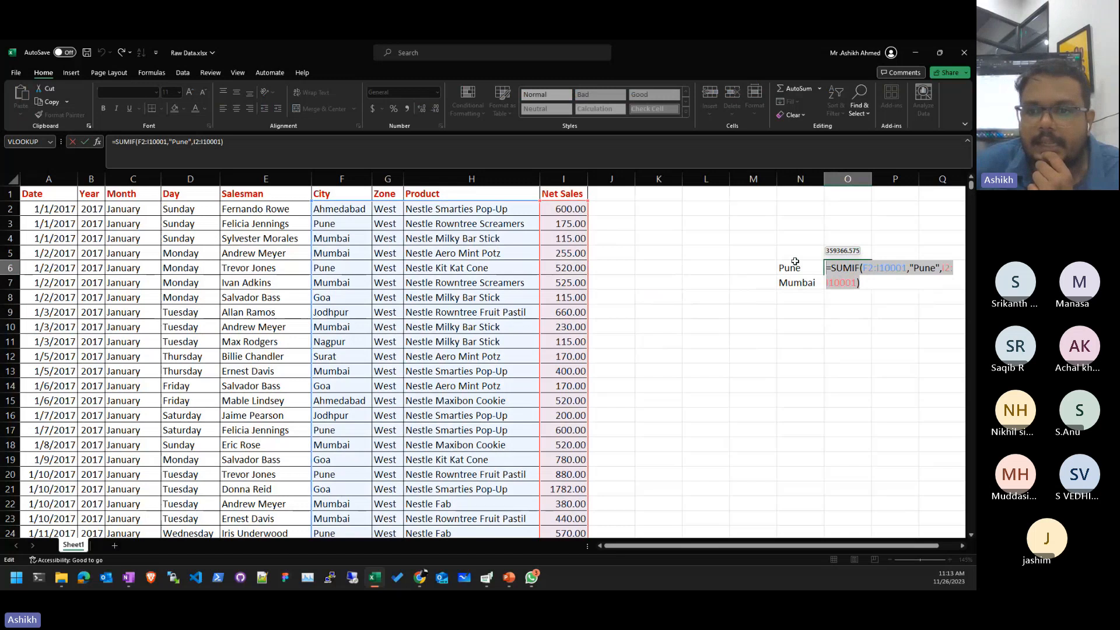
click(908, 267)
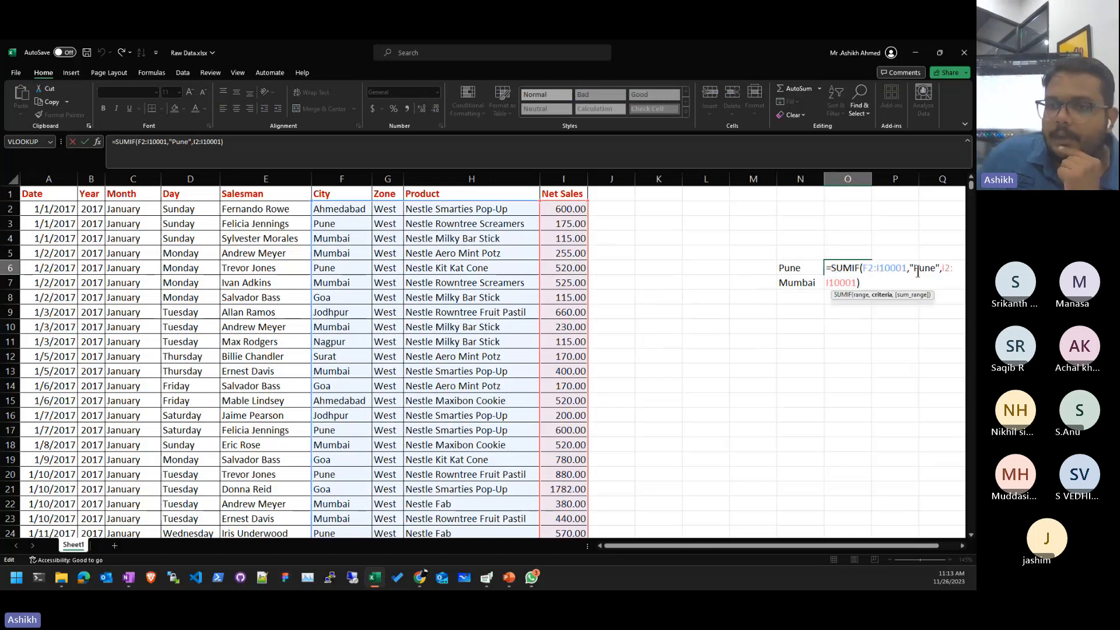
drag(908, 267, 938, 269)
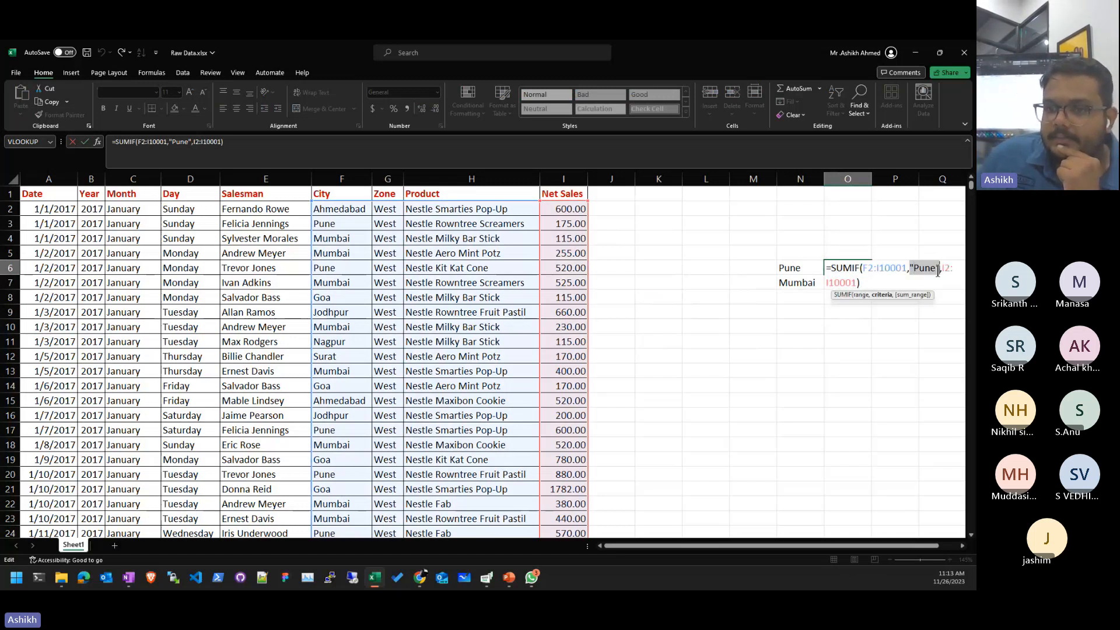
key(BackSpace)
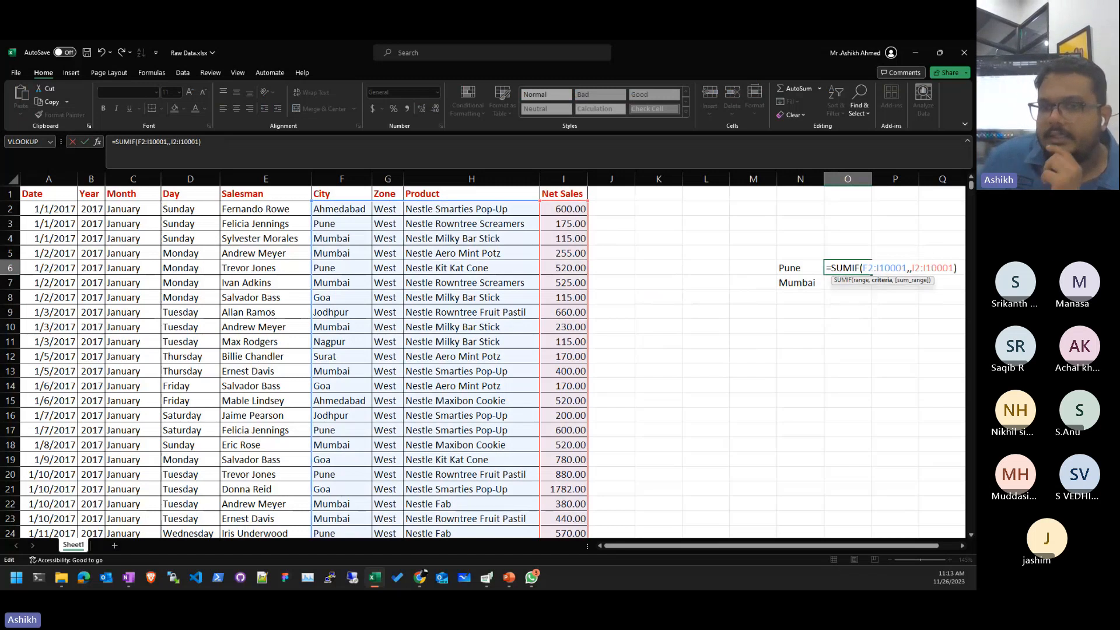
click(801, 268)
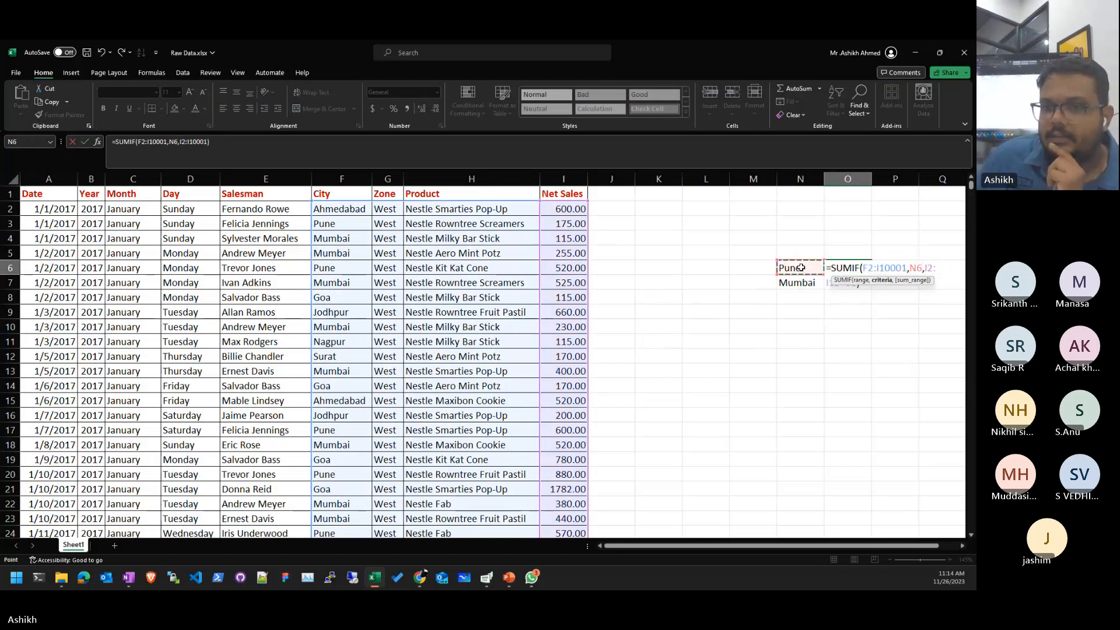
key(Return)
- Try pasting the O6 SUMIF formula into O7, then cancel and go back to editing O6
click(859, 268)
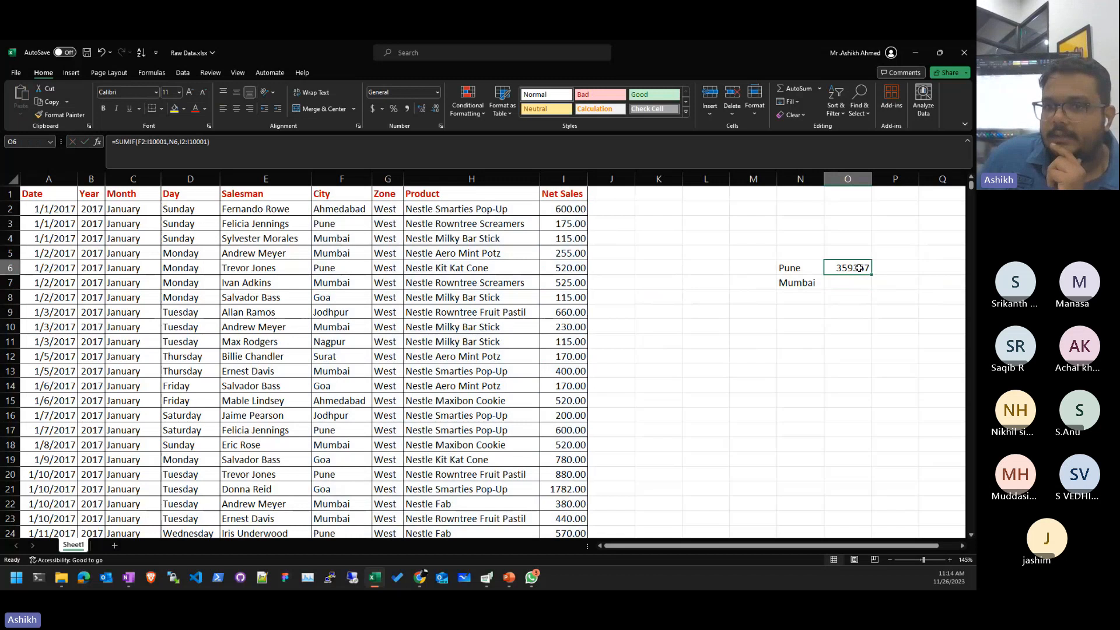
double_click(859, 268)
drag(861, 283, 833, 257)
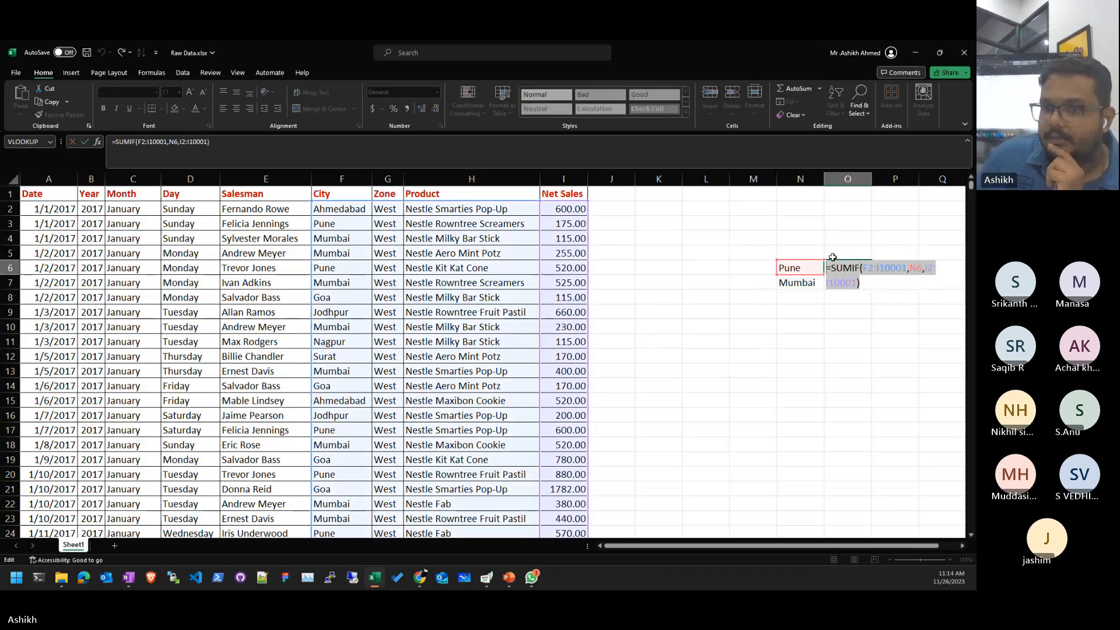
right_click(837, 270)
click(873, 287)
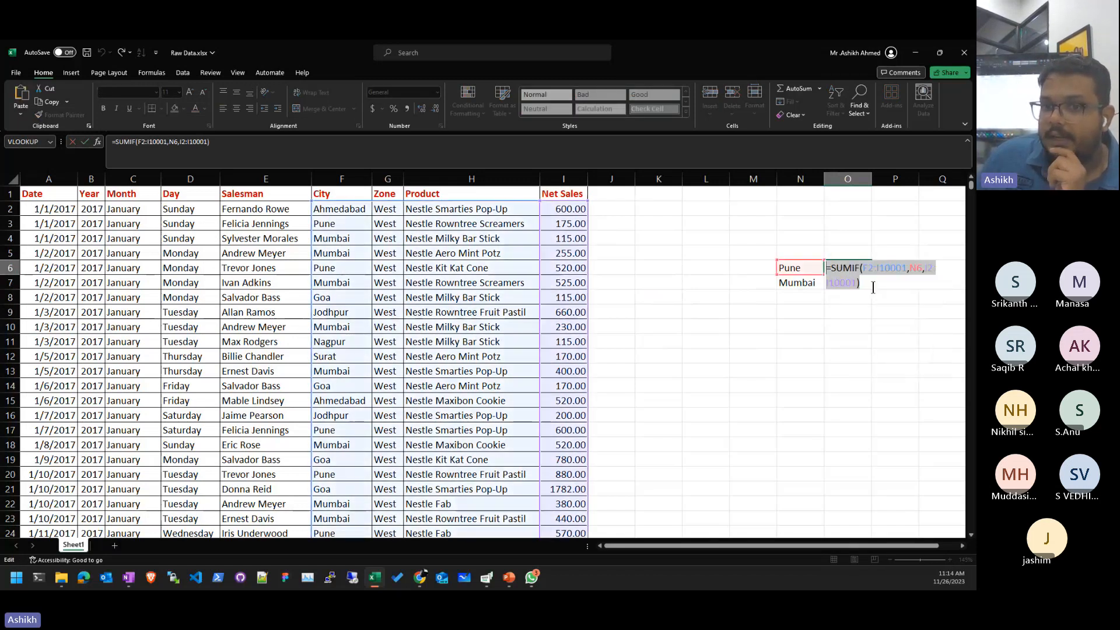
key(Return)
right_click(853, 282)
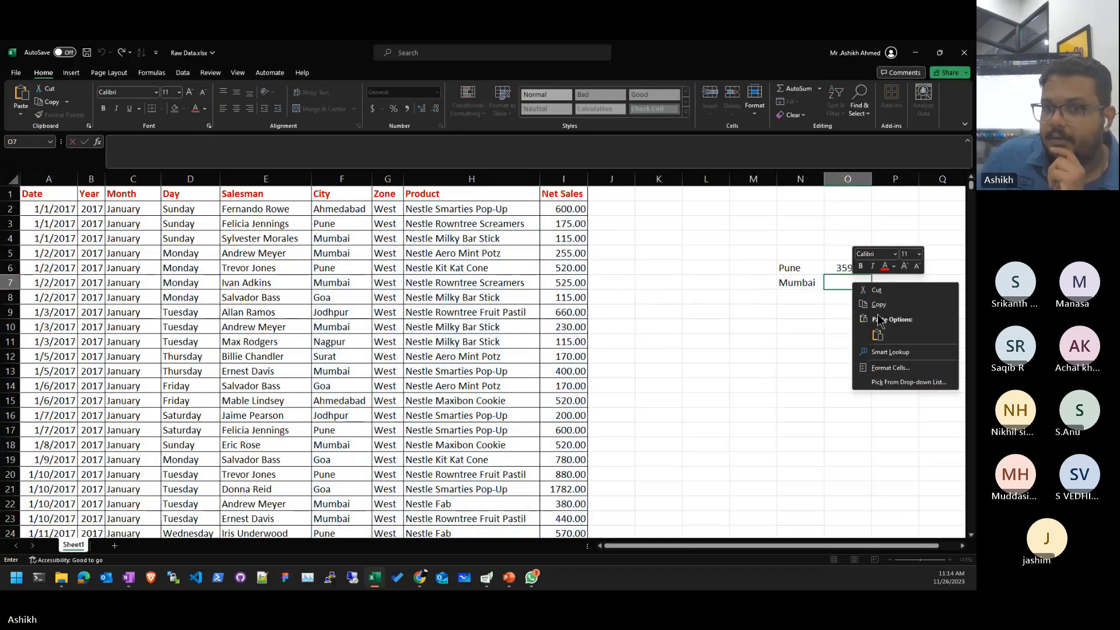
key(Escape)
click(482, 137)
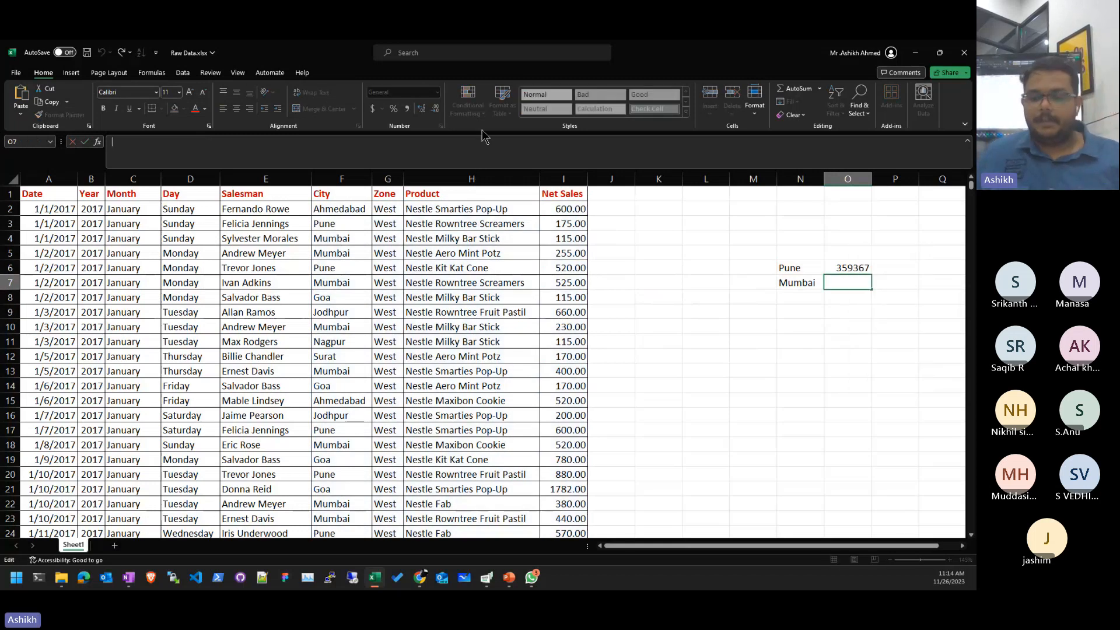
key(ctrl+v)
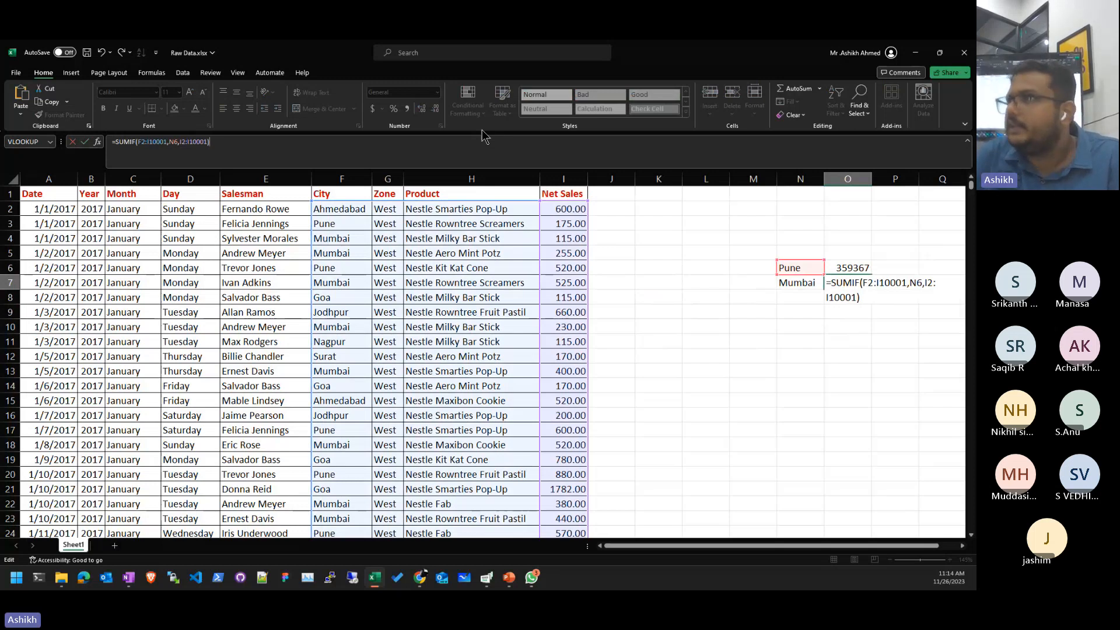
key(Escape)
key(Up)
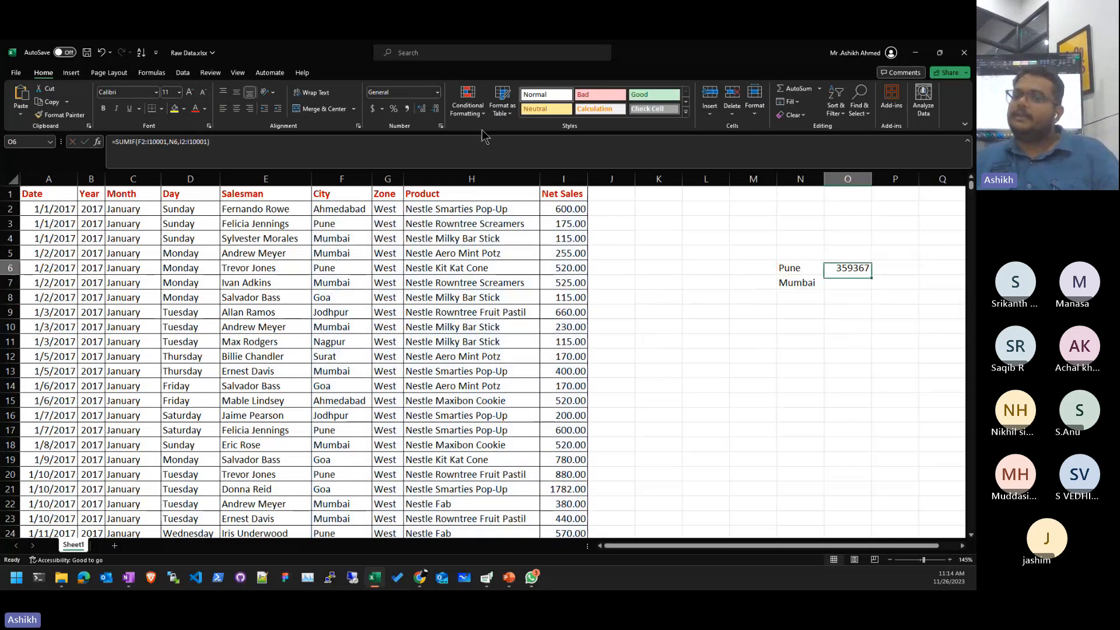
key(F2)
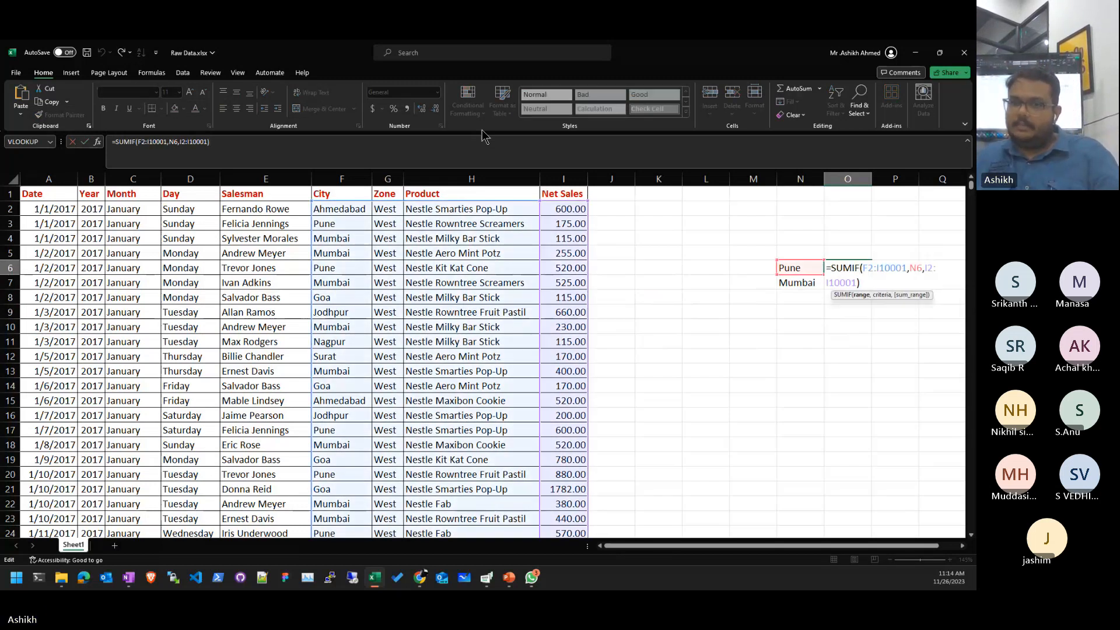
- Make O6's SUMIF ranges absolute: $F$2:$I$10001 and $I$2:$I$10001
key(F4)
key(Right)
key(F4)
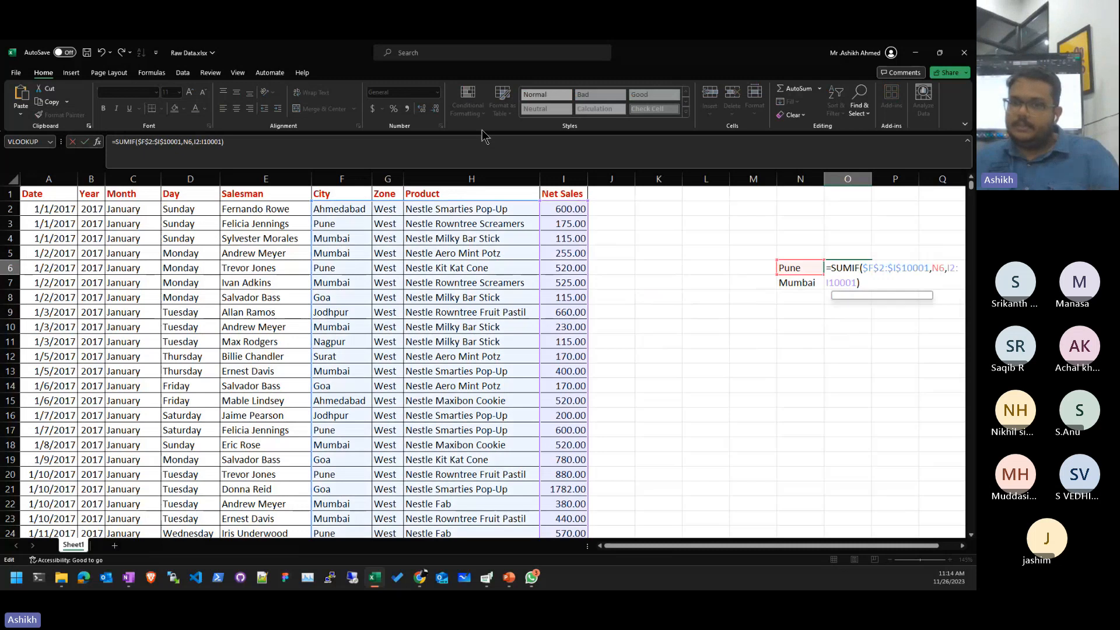
key(F4)
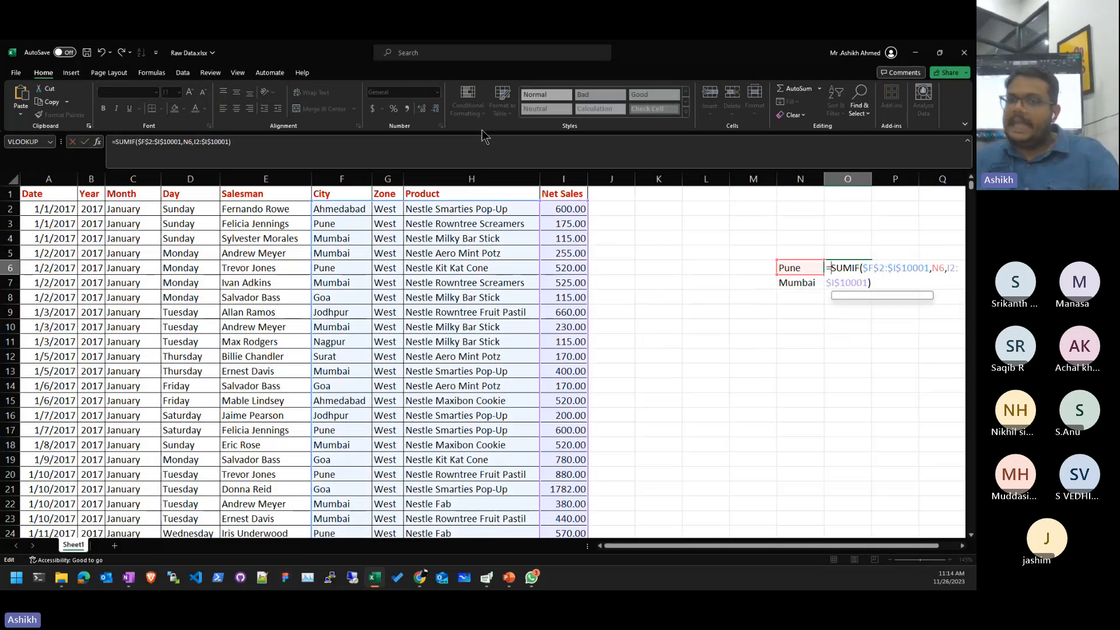
key(End)
key(Left)
key(Left)
key(F4)
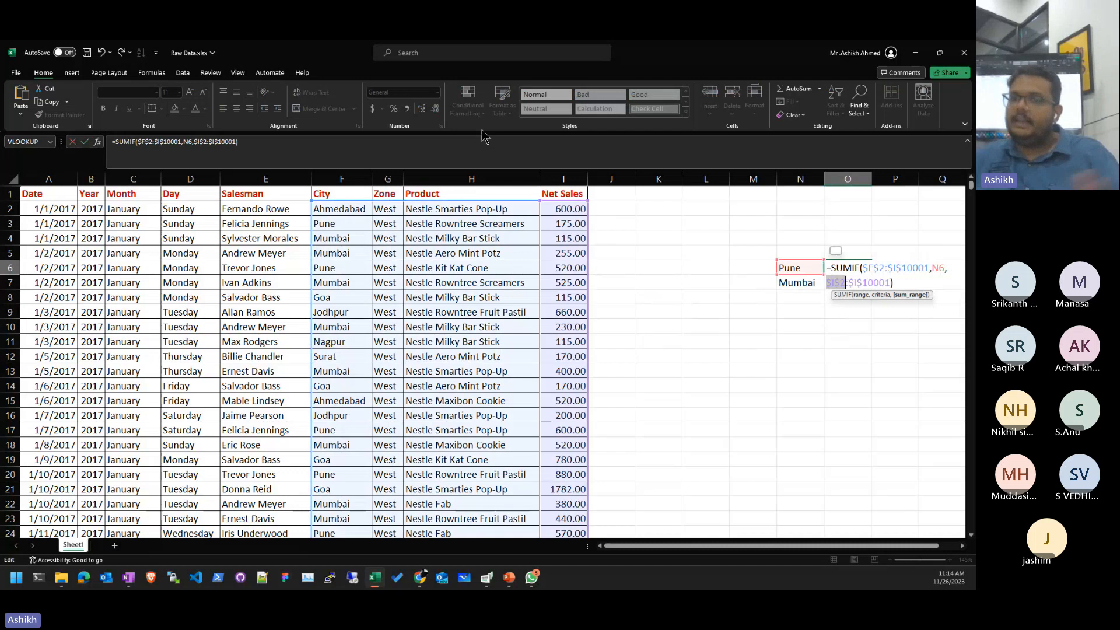
key(ctrl+Return)
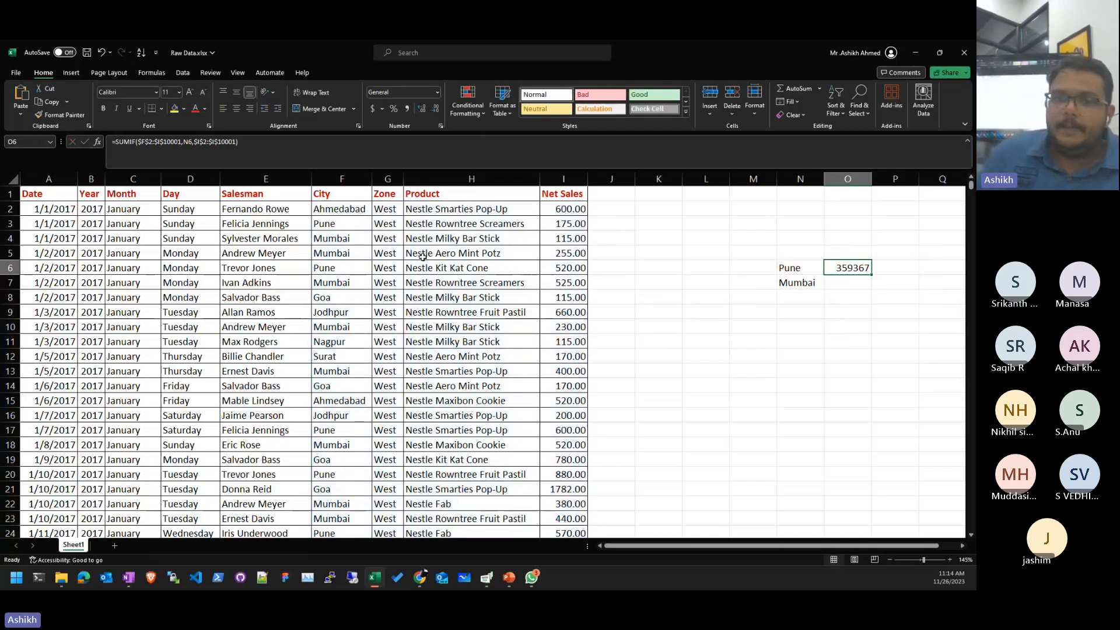
- Fill the formula down to O7 and check it gives Mumbai's total of 338156
drag(872, 275, 872, 289)
click(869, 350)
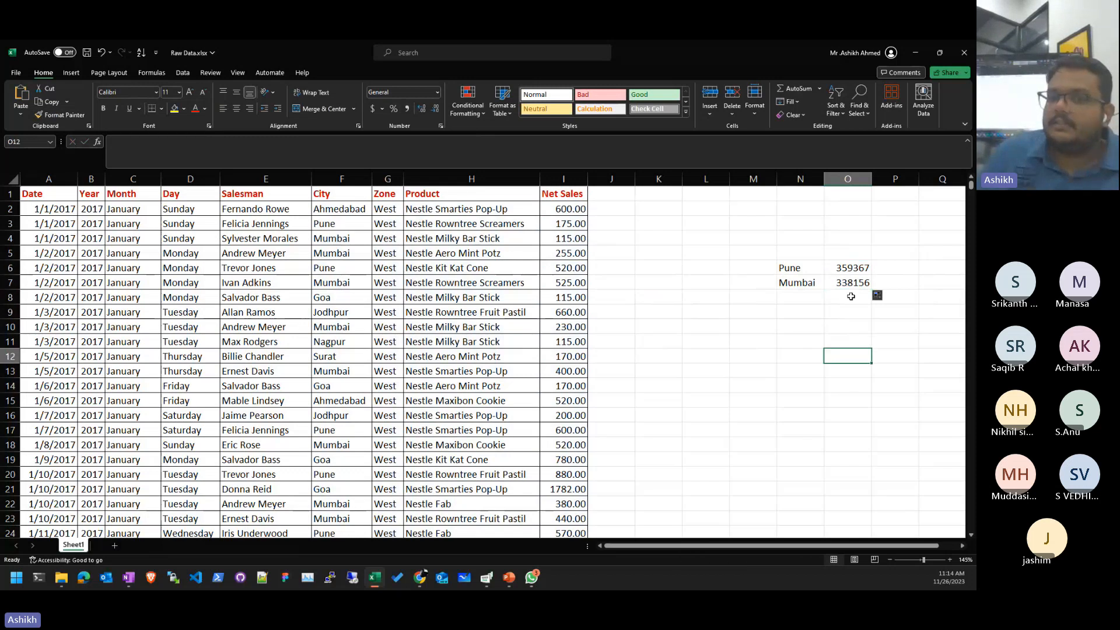
double_click(852, 282)
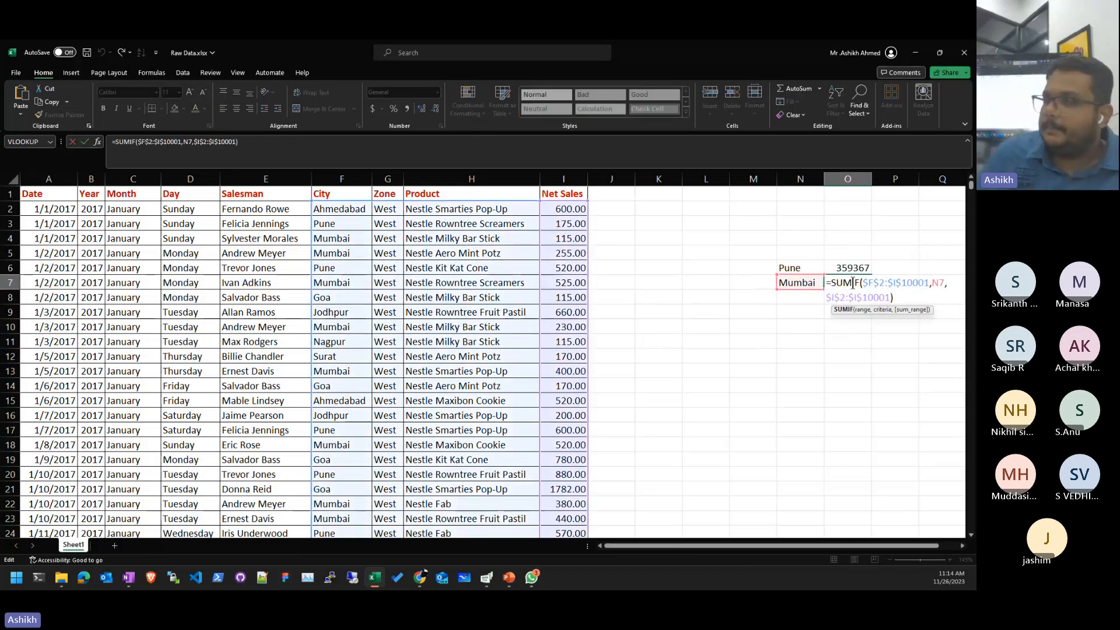
click(781, 285)
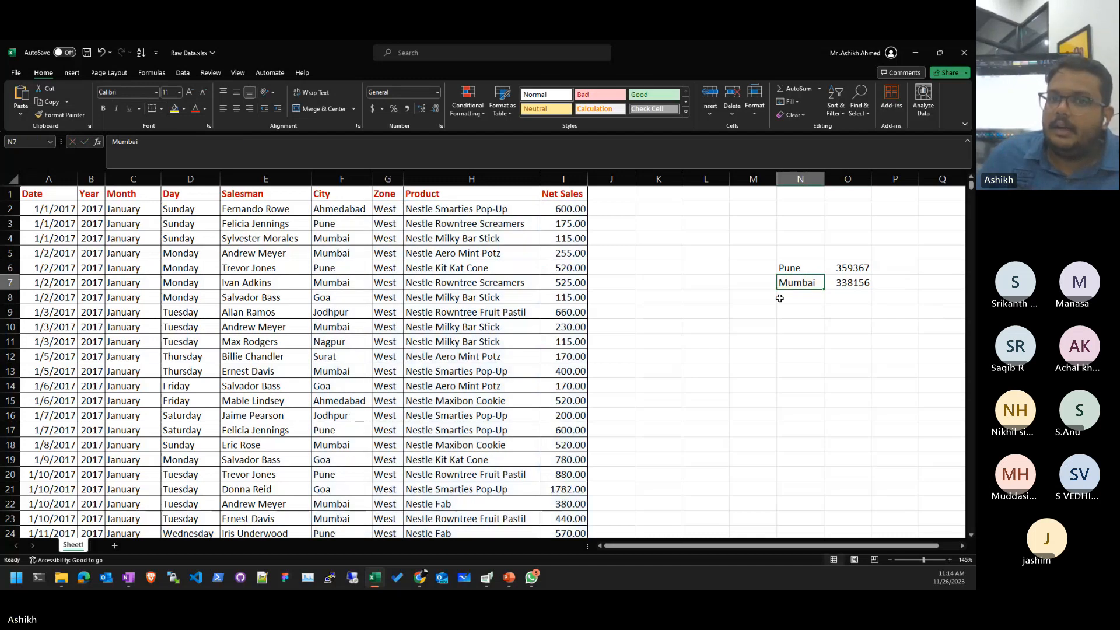
- In K3, enter =UNIQUE(F2:F10001) to spill the distinct cities
click(342, 224)
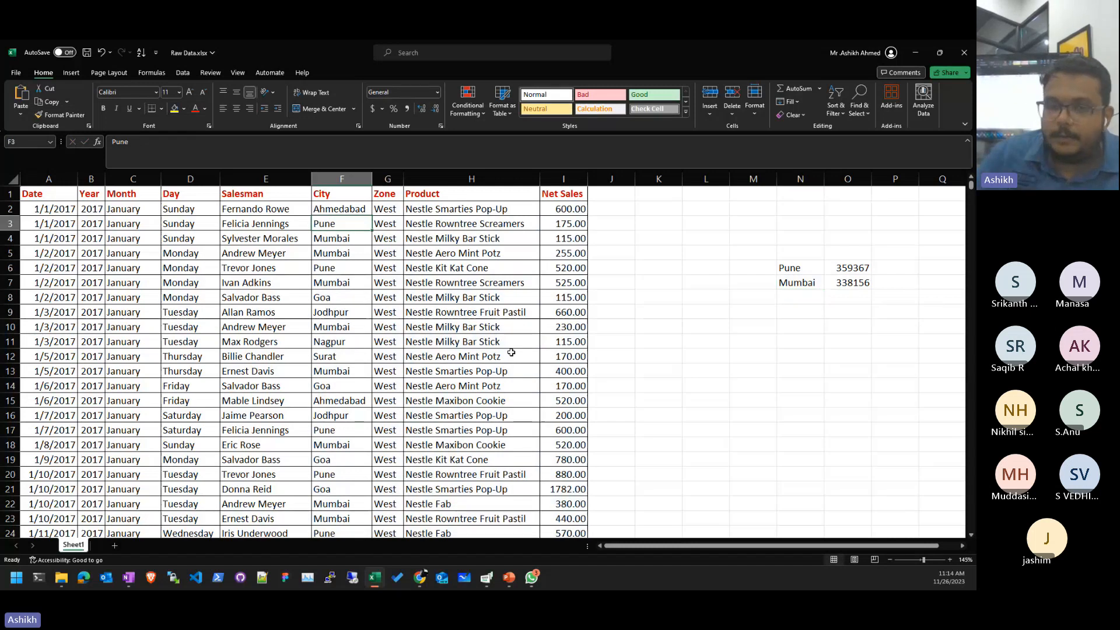
click(666, 219)
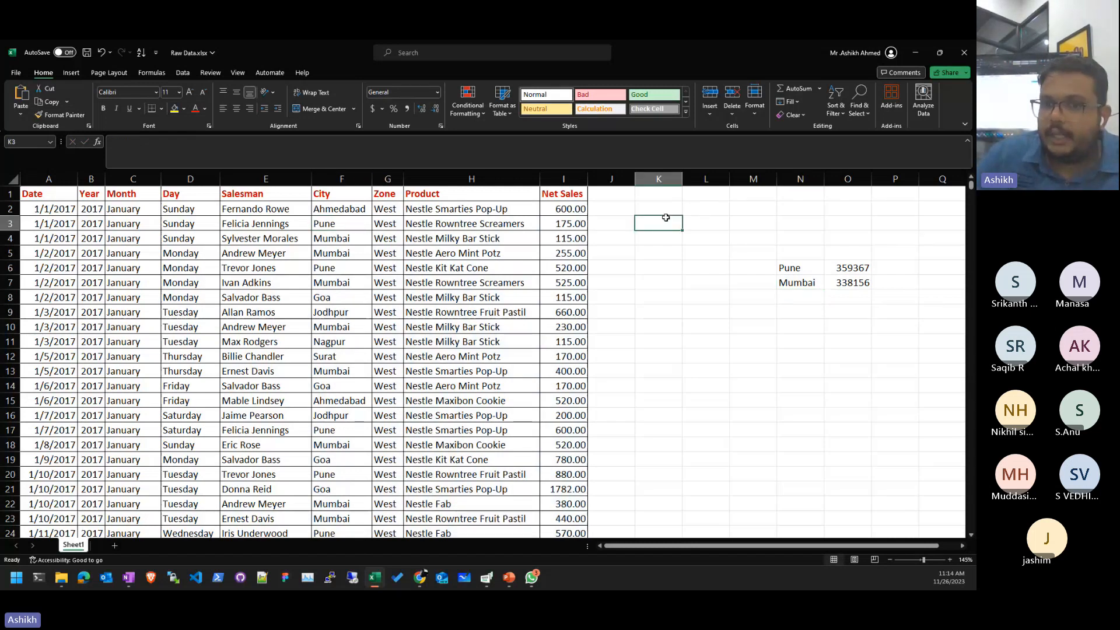
text(=uni)
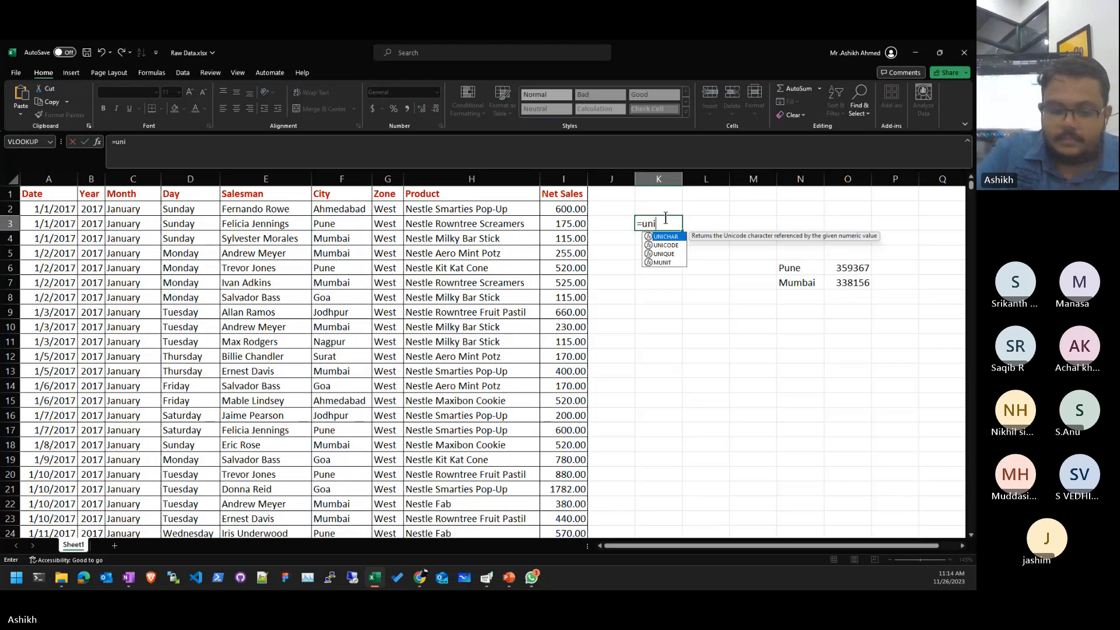
key(Down)
key(Down)
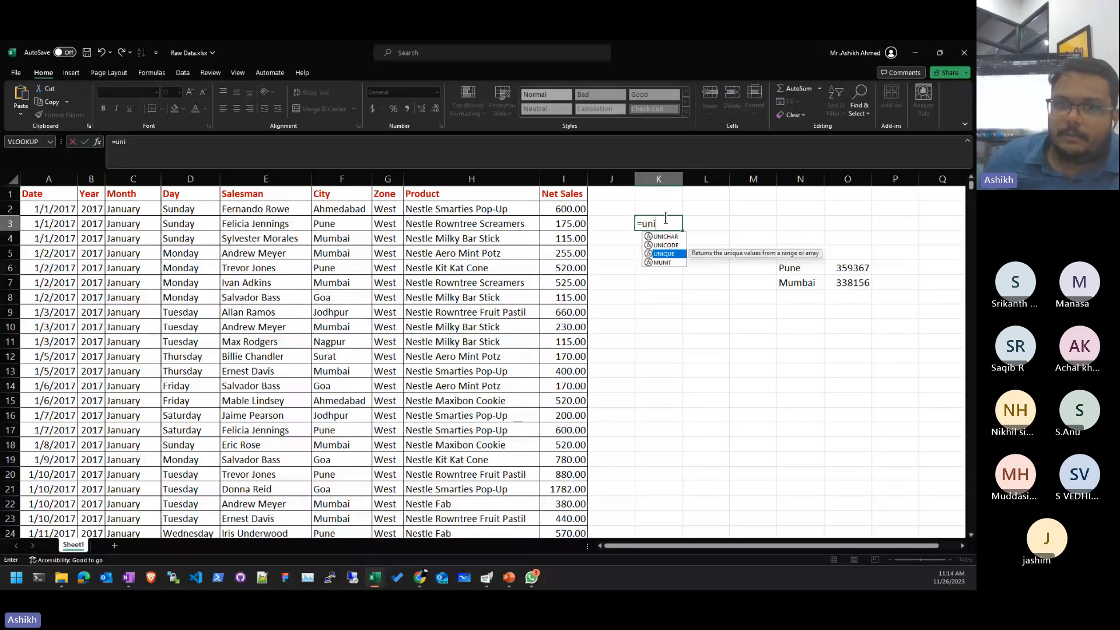
key(Tab)
click(363, 212)
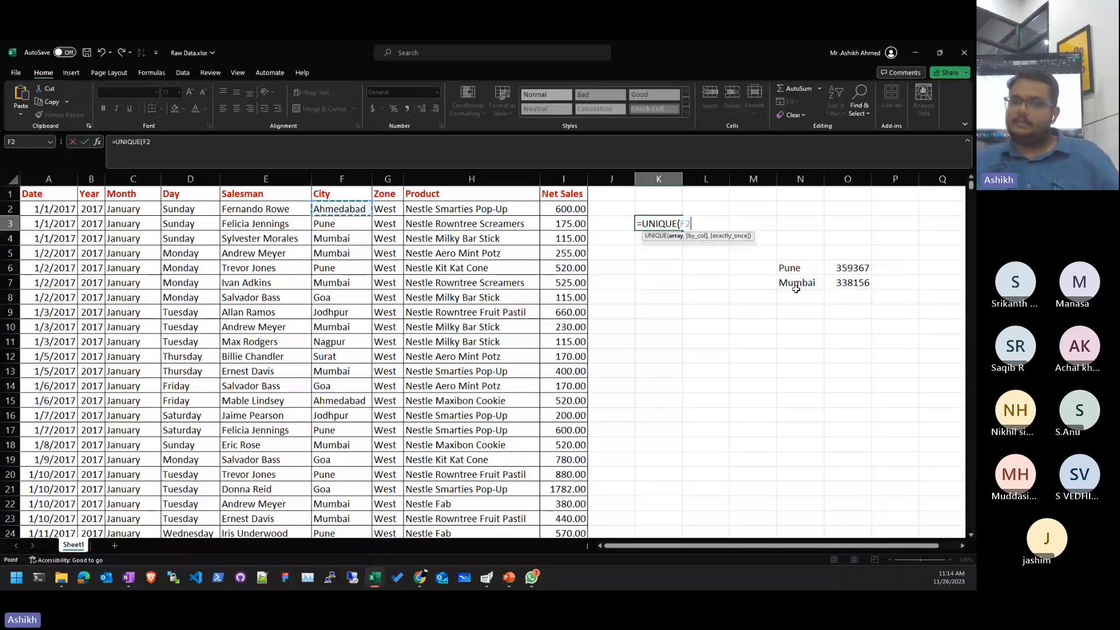
key(ctrl+shift+Down)
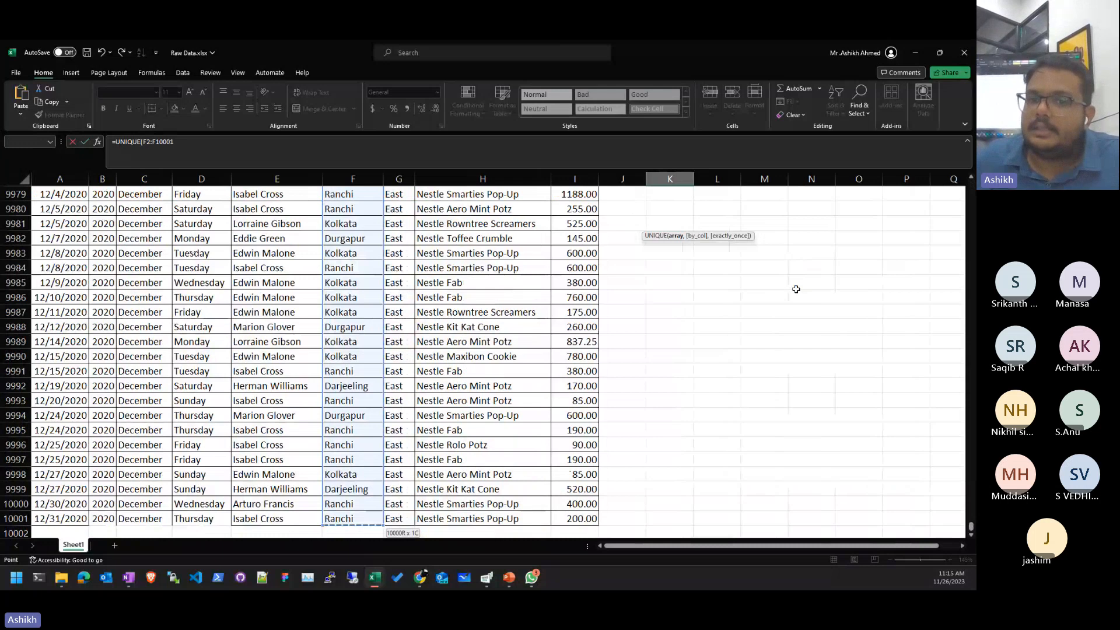
key(Return)
- Check the spilled city list, the City column and the Day column's =TEXT weekday formula
drag(642, 274, 665, 508)
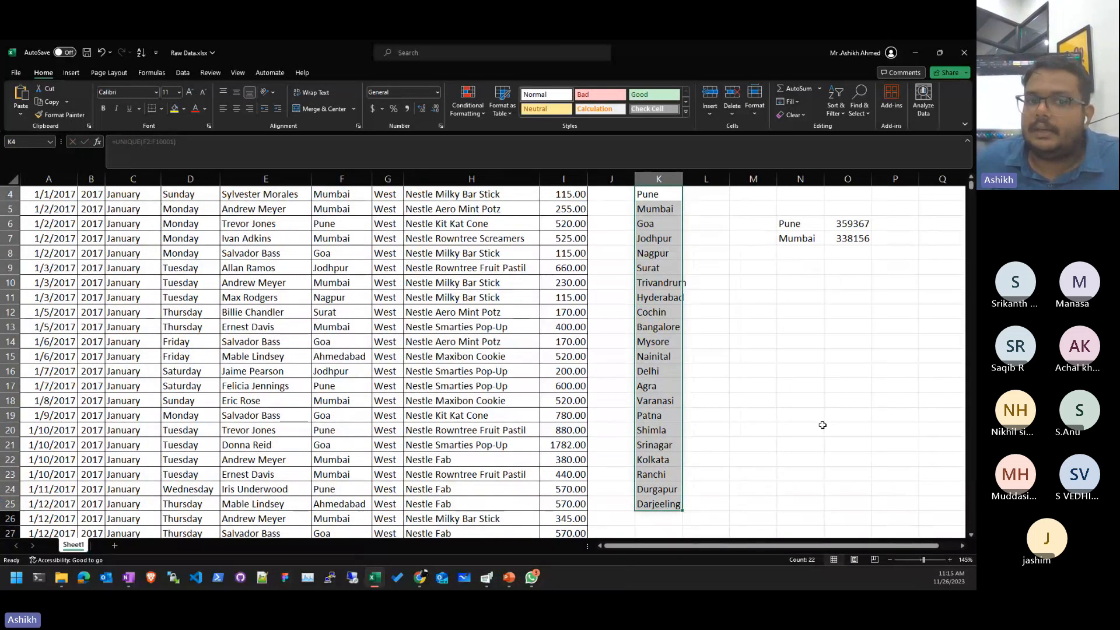
scroll(358, 226, up, 1)
scroll(359, 227, up, 1)
drag(354, 210, 354, 474)
click(474, 416)
click(170, 294)
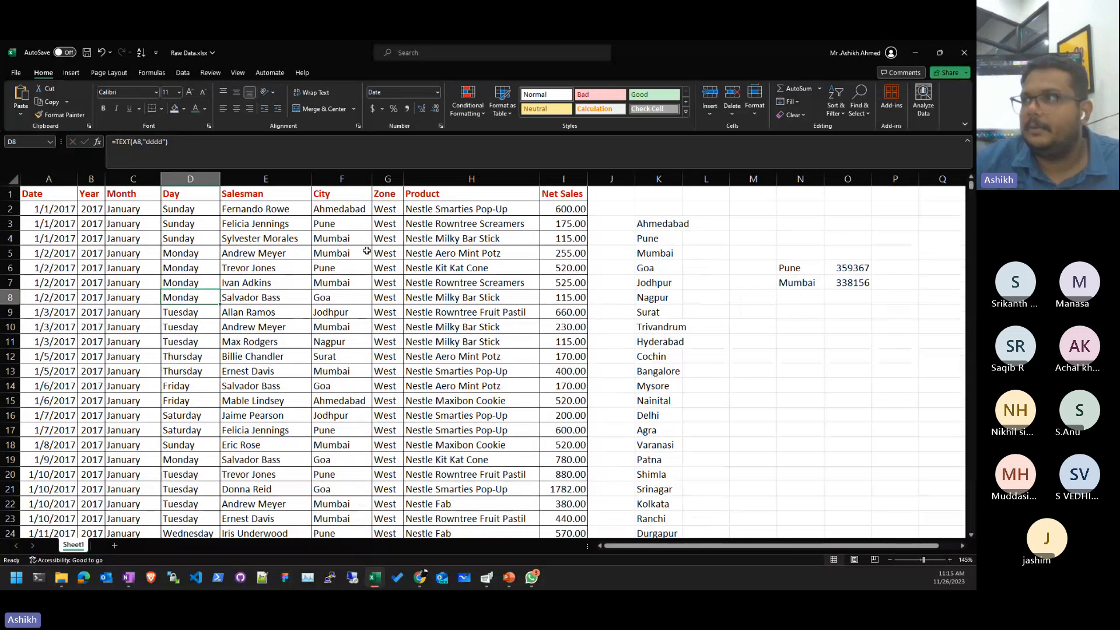
- Select the distinct city list in column K and copy it
key(Up)
key(Up)
key(Up)
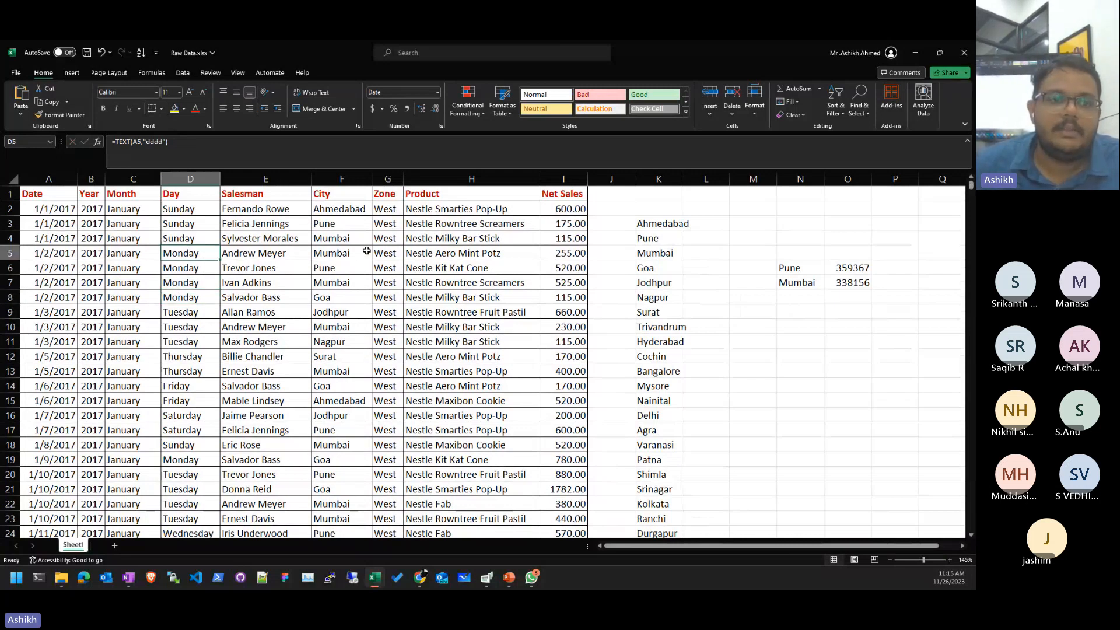
key(ctrl+Down)
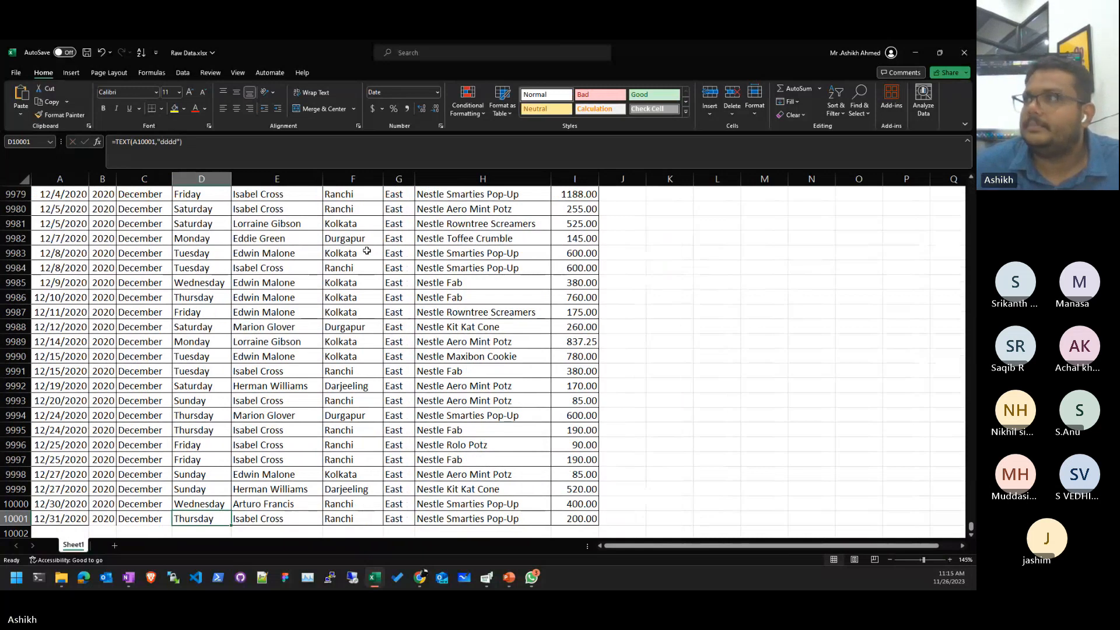
key(ctrl+Up)
key(Right)
key(Right)
key(Right)
key(Right)
key(Right)
key(Right)
key(Right)
key(Right)
key(Right)
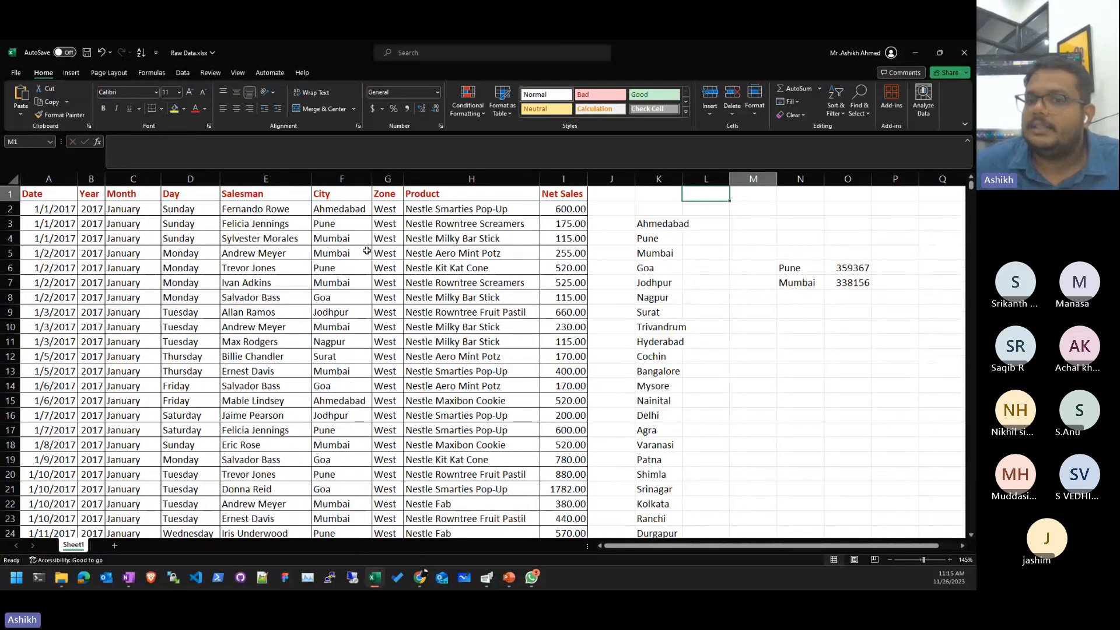
key(Down)
key(Down)
key(Left)
key(Left)
key(shift+Down)
key(shift+Down)
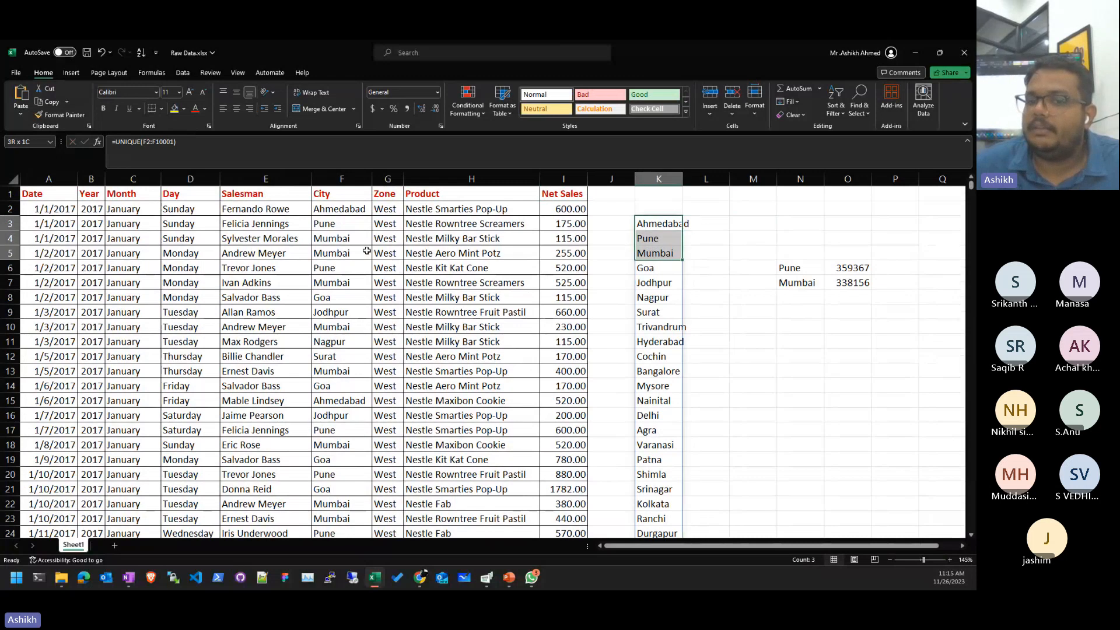
key(shift+Down)
key(shift+Down)
key(shift+Down)
key(shift+Down)
key(shift+Down)
key(shift+Down)
key(shift+Down)
key(shift+Down)
key(shift+Down)
key(shift+Down)
key(shift+Down)
key(shift+Down)
key(shift+Down)
key(shift+Down)
key(shift+Down)
key(shift+Down)
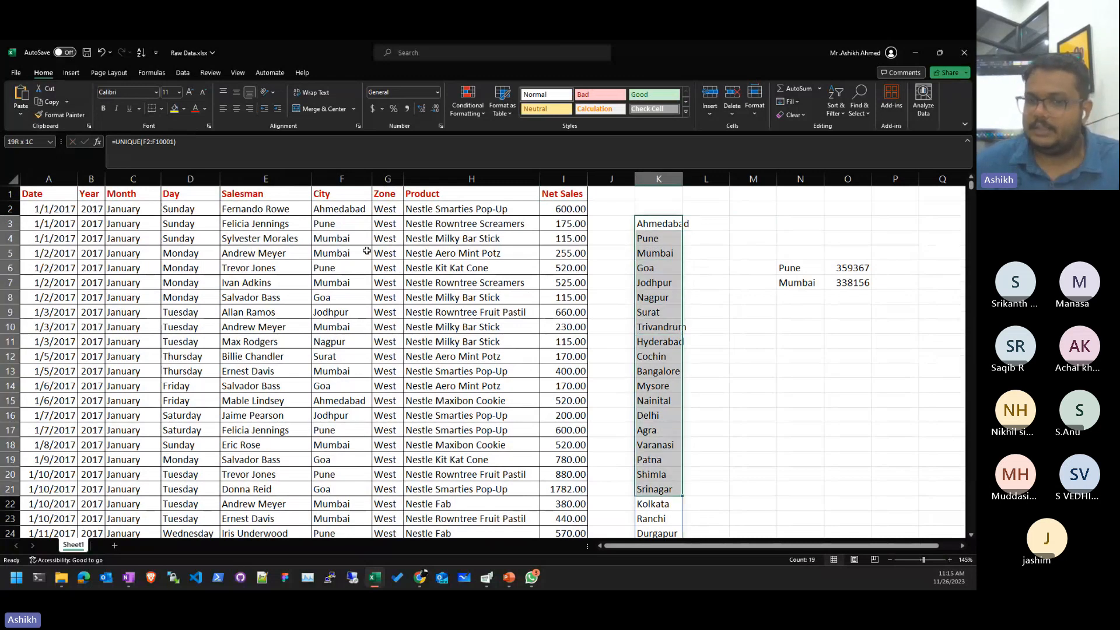
key(shift+Down)
key(shift+Down)
key(shift+Down)
key(shift+Down)
key(shift+Down)
key(ctrl+c)
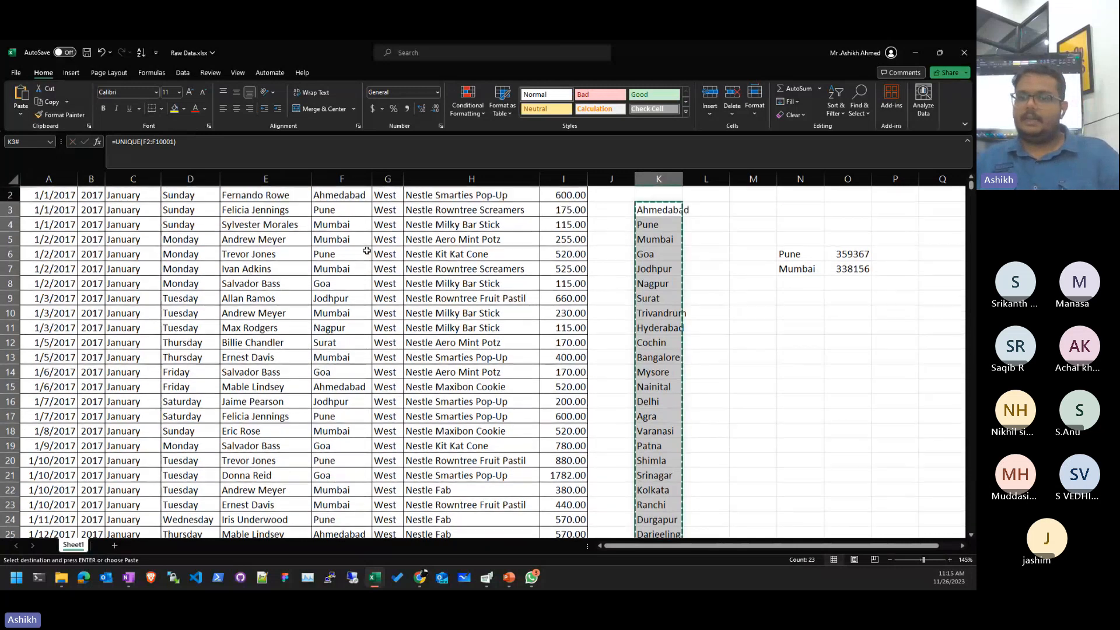
- Paste the city list starting at N6, next to the SUMIF totals
key(Right)
key(Down)
key(Right)
key(Right)
key(Down)
key(Down)
key(ctrl+v)
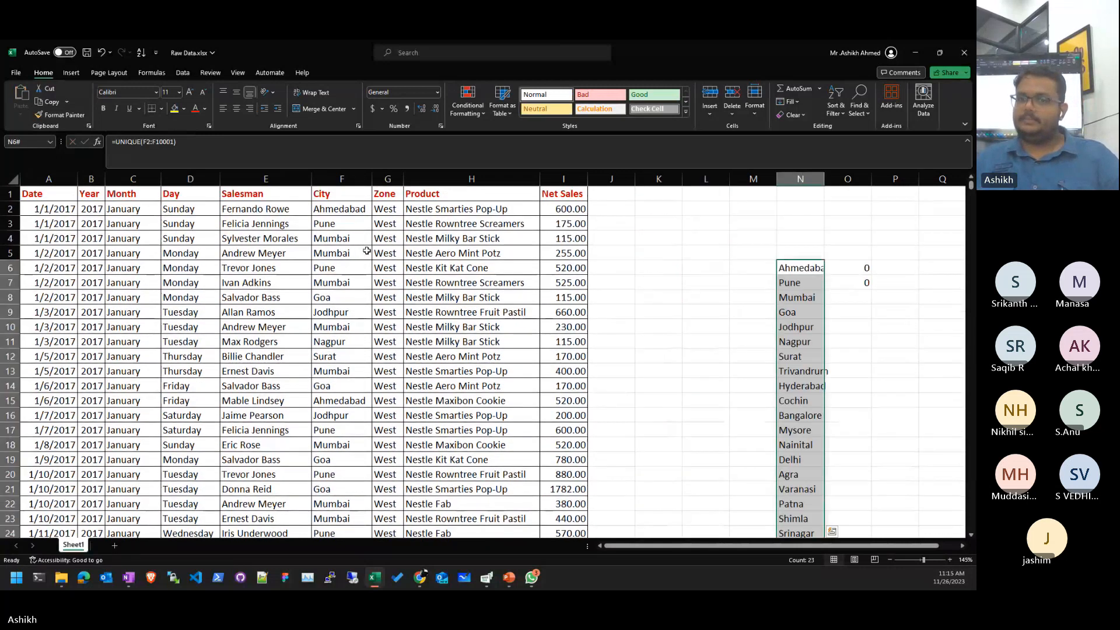
key(Right)
key(Down)
- Replace the #REF! criterion in O6's SUMIF with N6
key(Up)
key(F2)
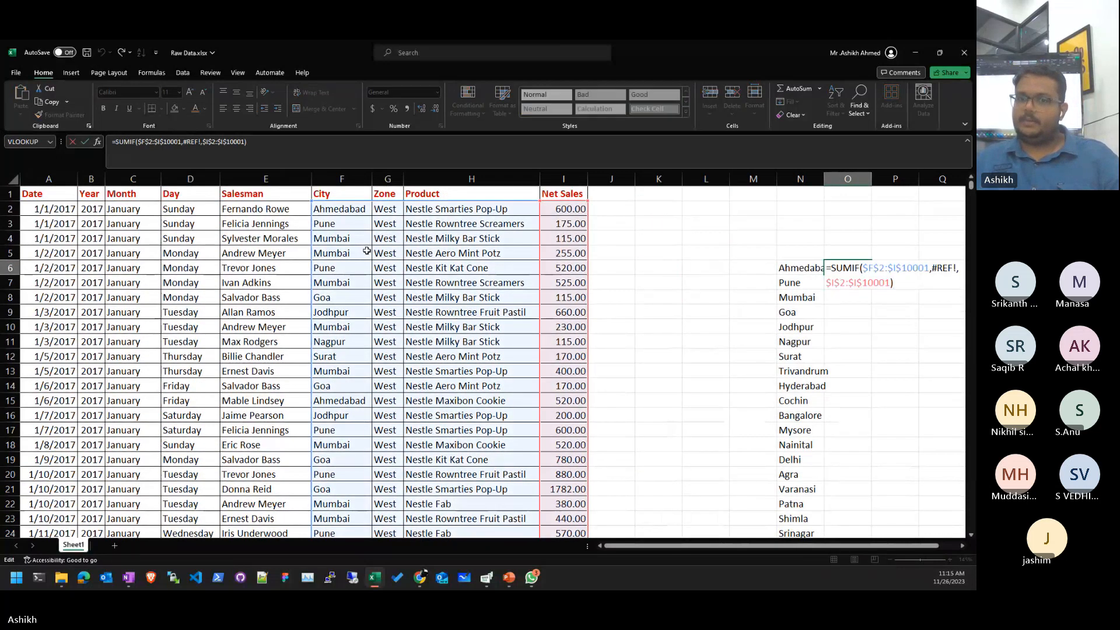
key(Up)
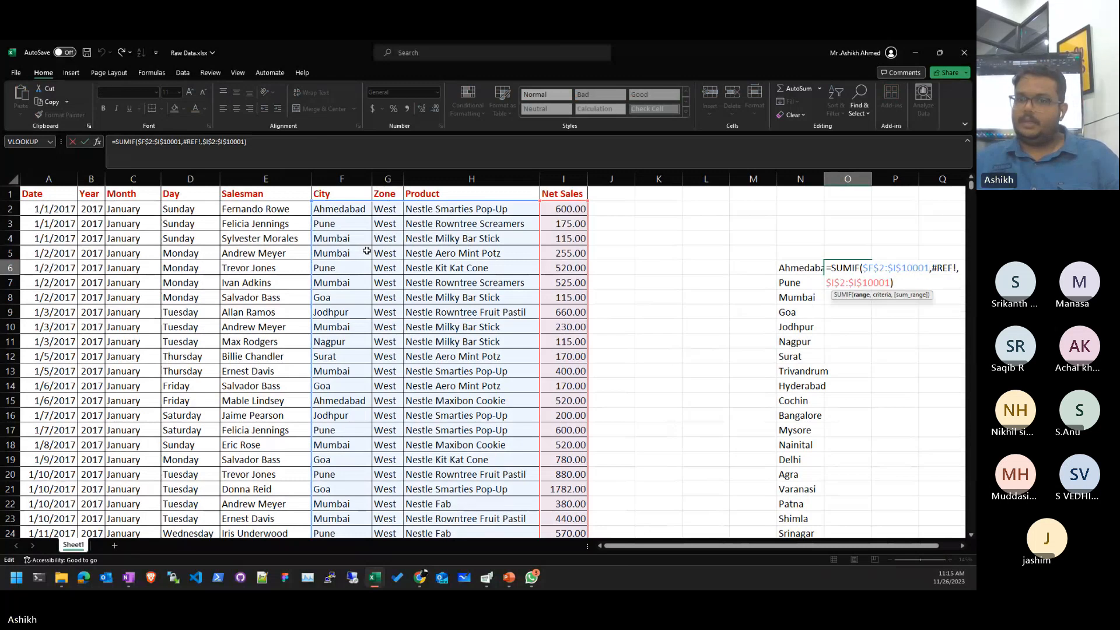
key(Right)
key(Delete)
key(Delete)
key(Delete)
key(Delete)
key(Delete)
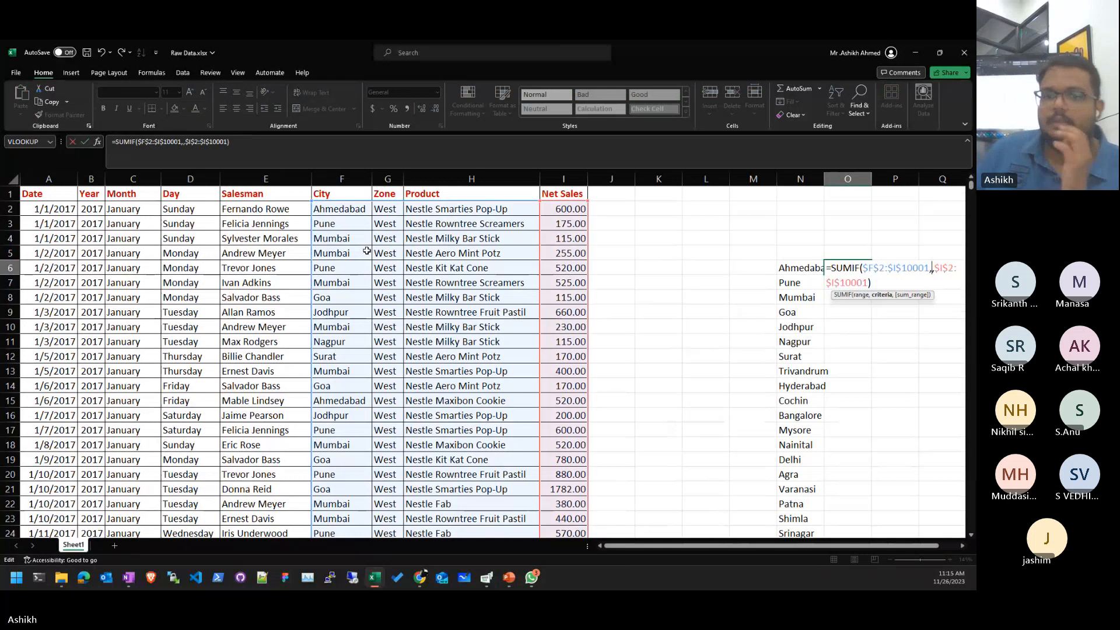
click(795, 265)
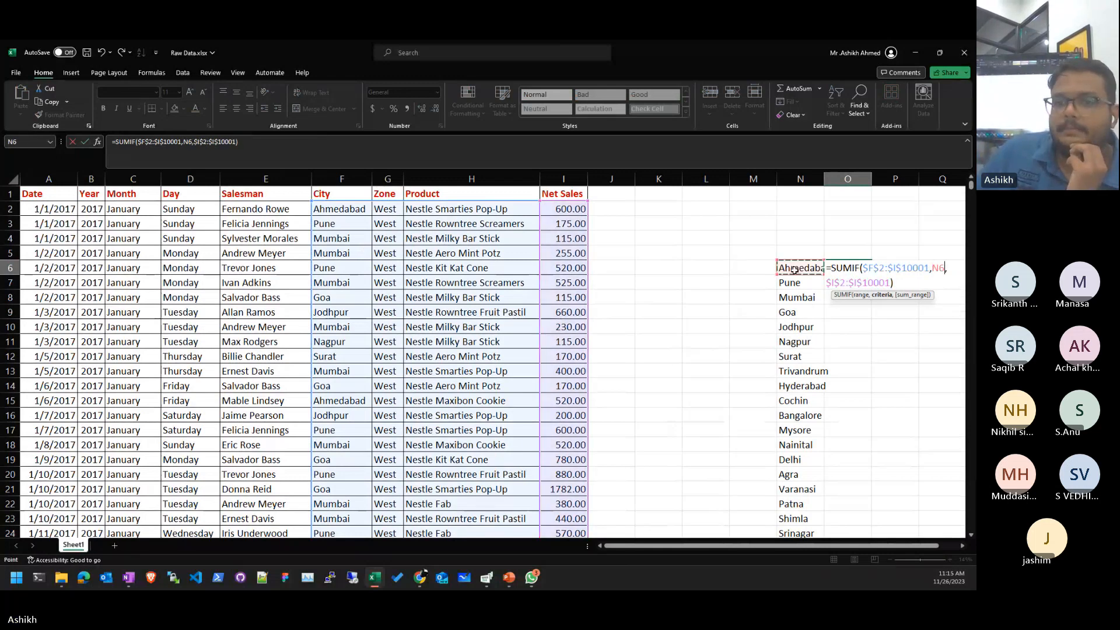
key(ctrl+Return)
- Fill the SUMIF down for every city and widen column N to fit the names
drag(871, 274, 871, 289)
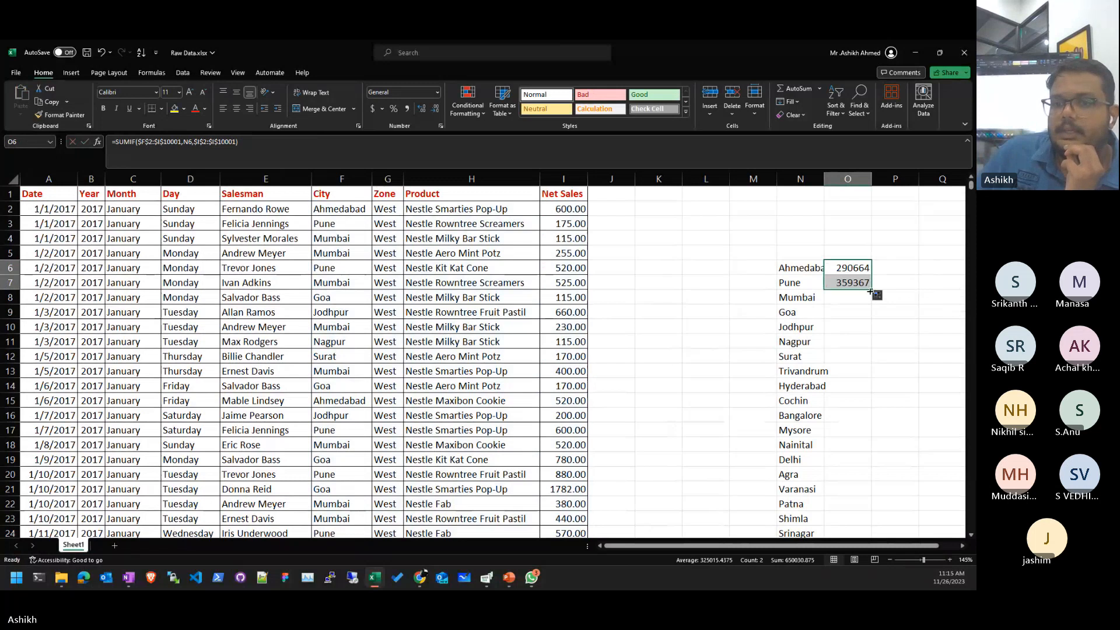
double_click(871, 291)
click(903, 269)
scroll(902, 303, down, 2)
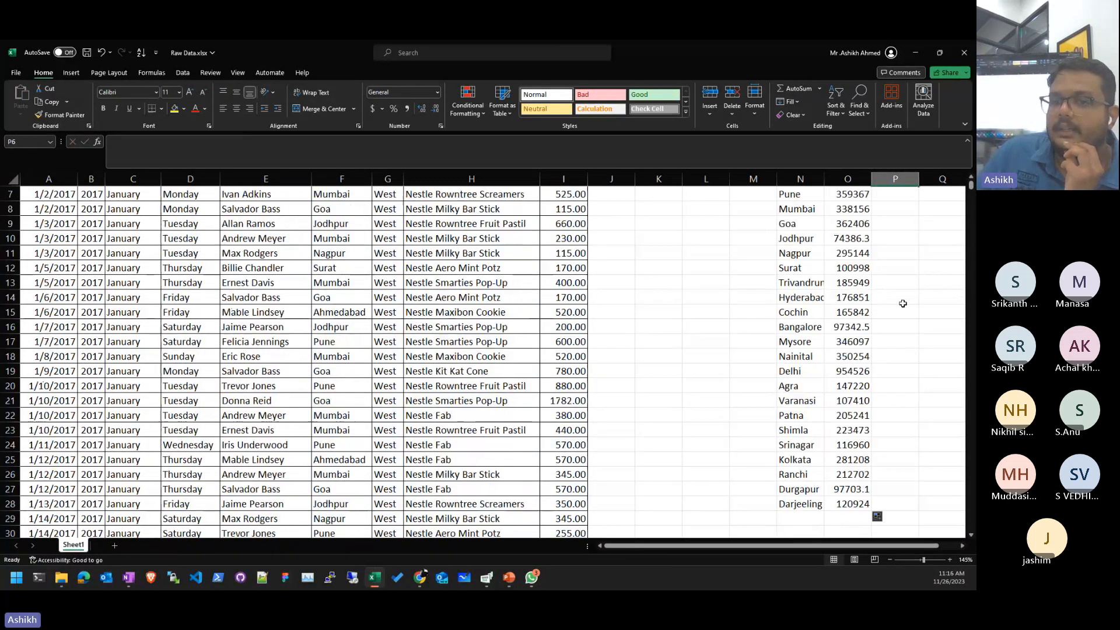
scroll(903, 303, up, 2)
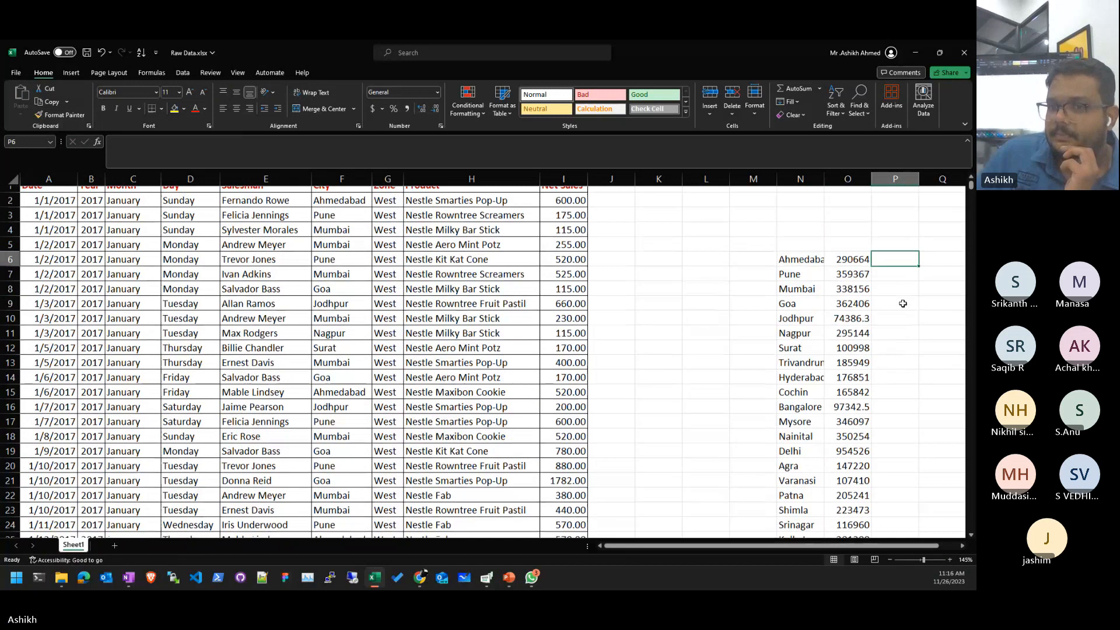
drag(860, 283, 863, 430)
- Inspect the Hyderabad, Jodhpur, Mumbai and Ahmedabad total formulas without changing them
double_click(865, 388)
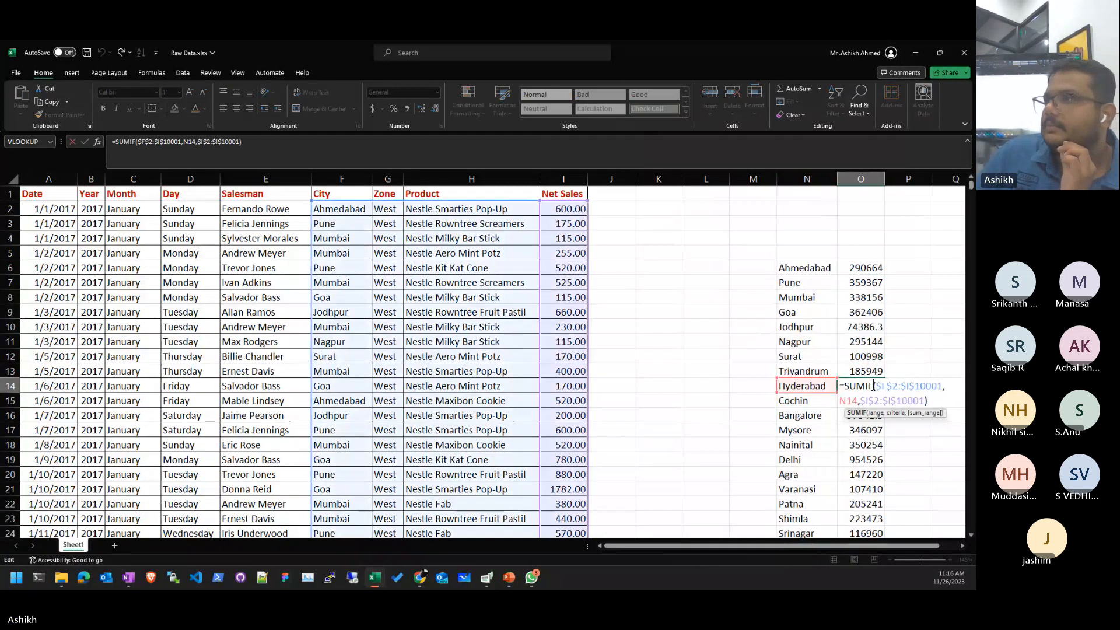
key(Return)
double_click(873, 327)
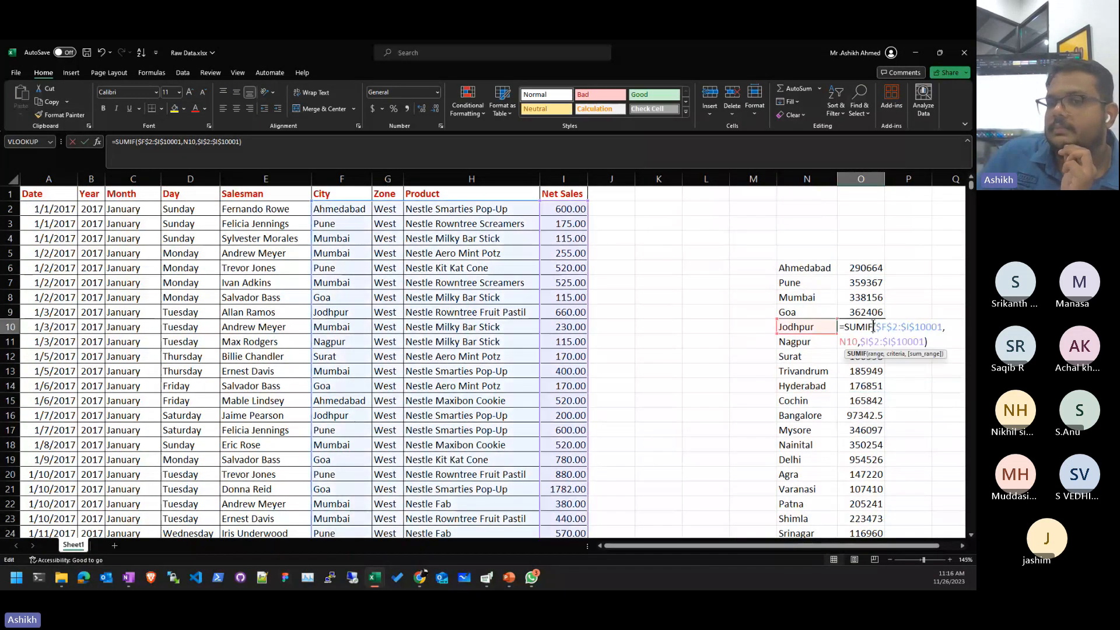
key(Return)
click(866, 296)
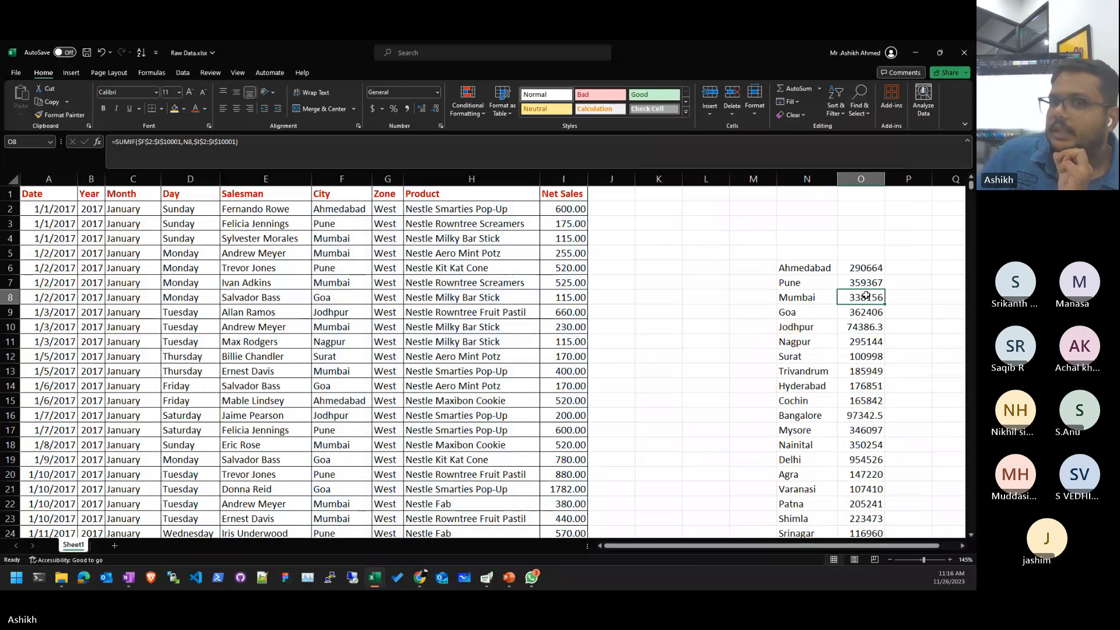
double_click(866, 295)
key(Return)
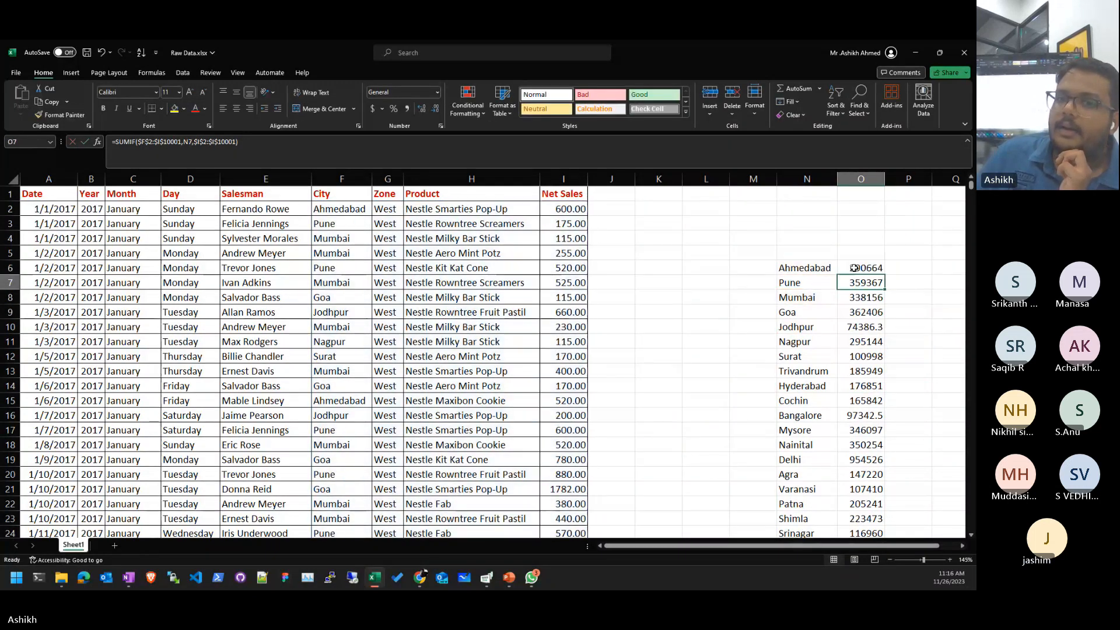
click(880, 327)
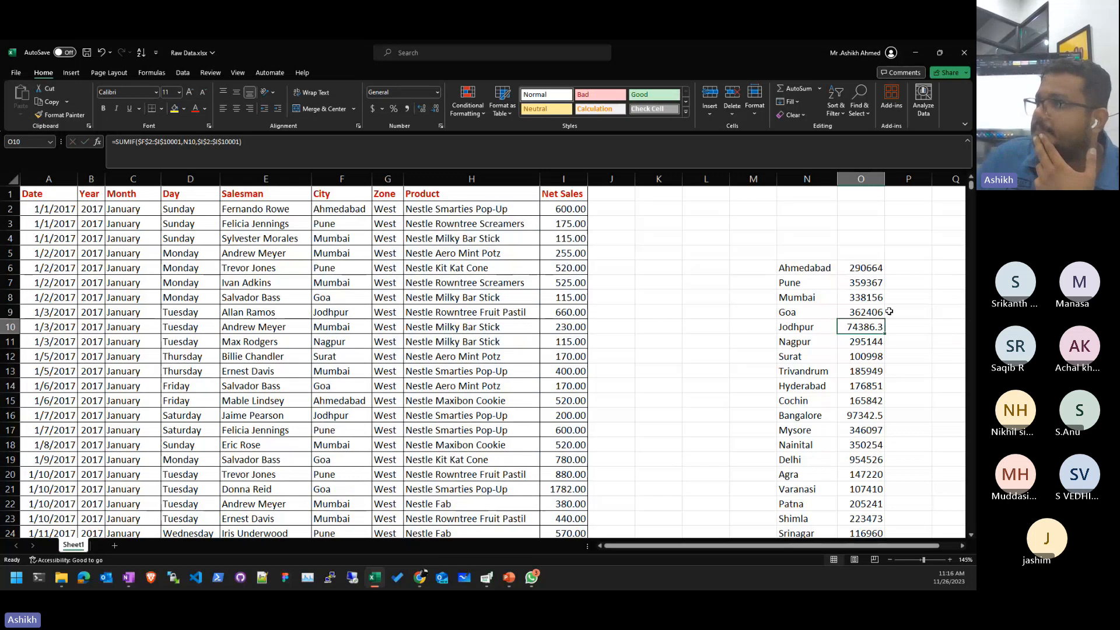
click(865, 270)
double_click(865, 270)
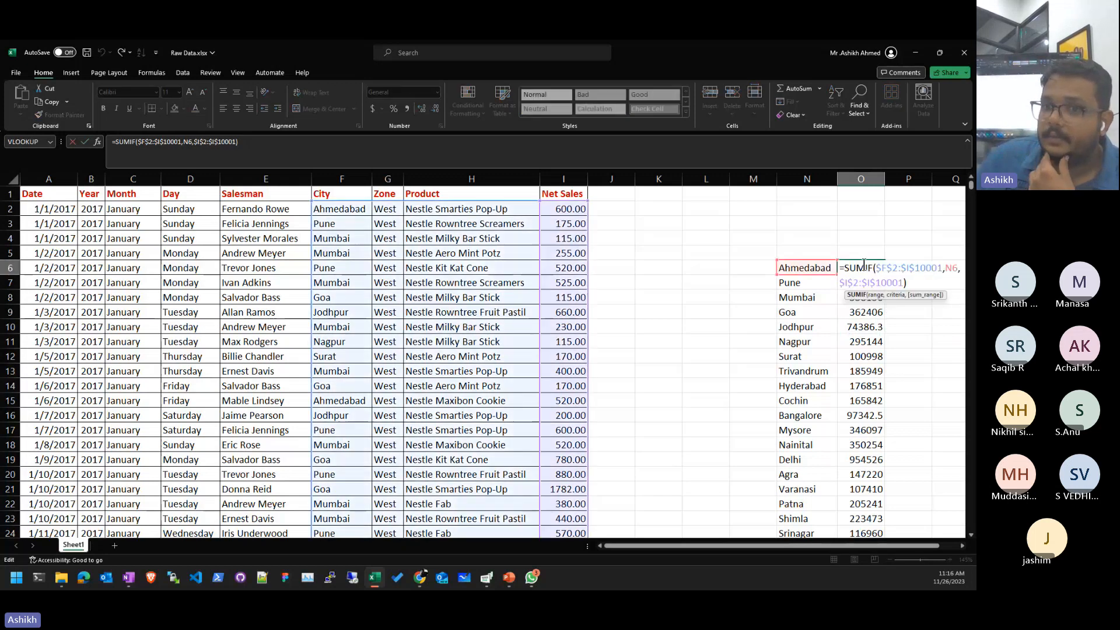
double_click(850, 268)
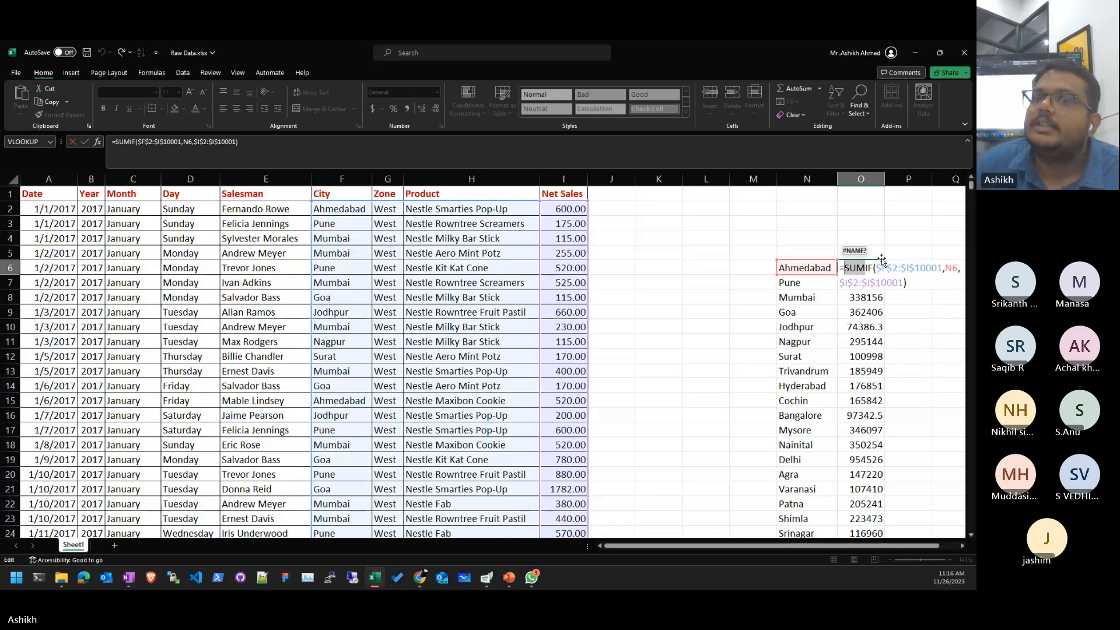
key(Return)
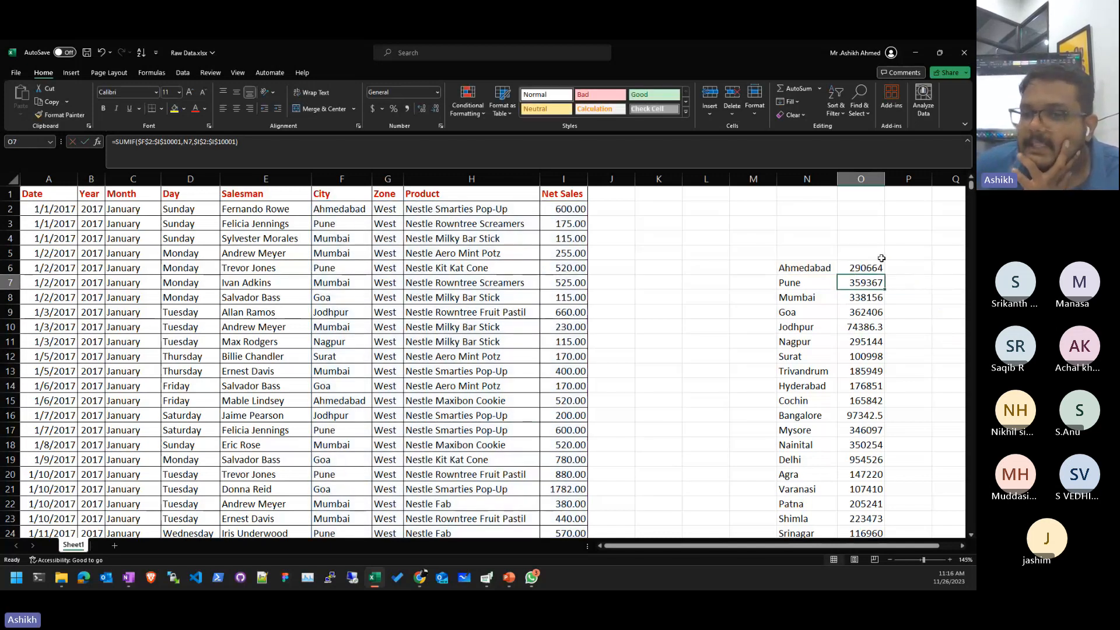
- Select the city list with its totals in N6:O28 and delete it
key(Left)
key(Up)
key(shift+Right)
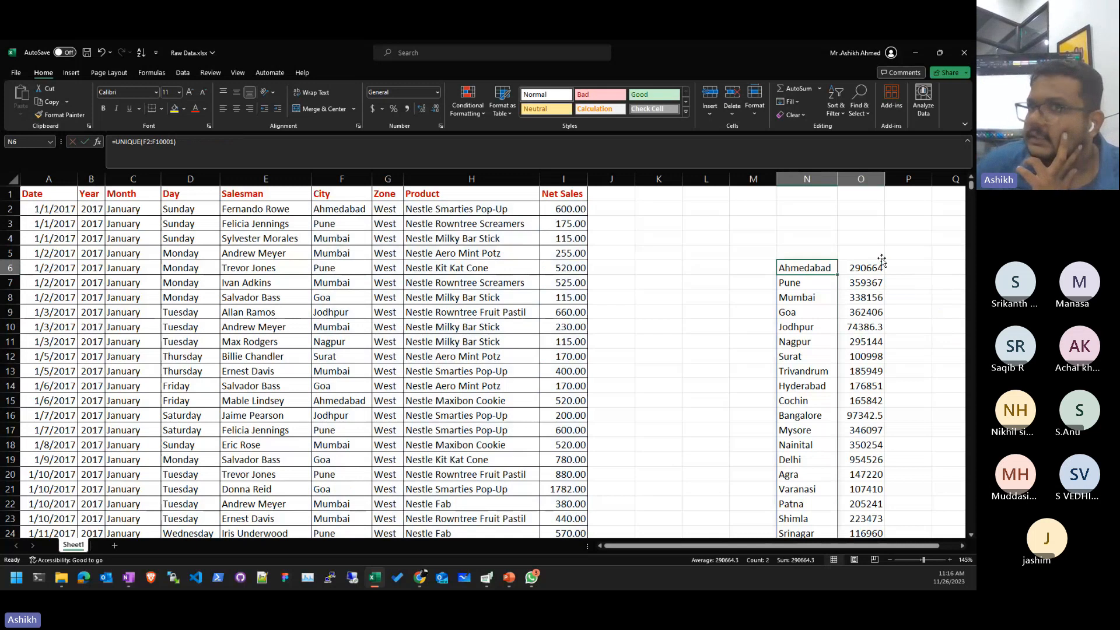
key(shift+Down)
key(shift+Down)
key(shift+Down)
key(shift+Down)
key(shift+Down)
key(shift+Down)
key(shift+Down)
key(shift+Down)
key(shift+Down)
key(shift+Down)
key(shift+Down)
key(shift+Down)
key(shift+Down)
key(shift+Down)
key(shift+Down)
key(shift+Down)
key(shift+Down)
key(shift+Down)
key(shift+Down)
key(shift+Down)
key(shift+Down)
key(shift+Down)
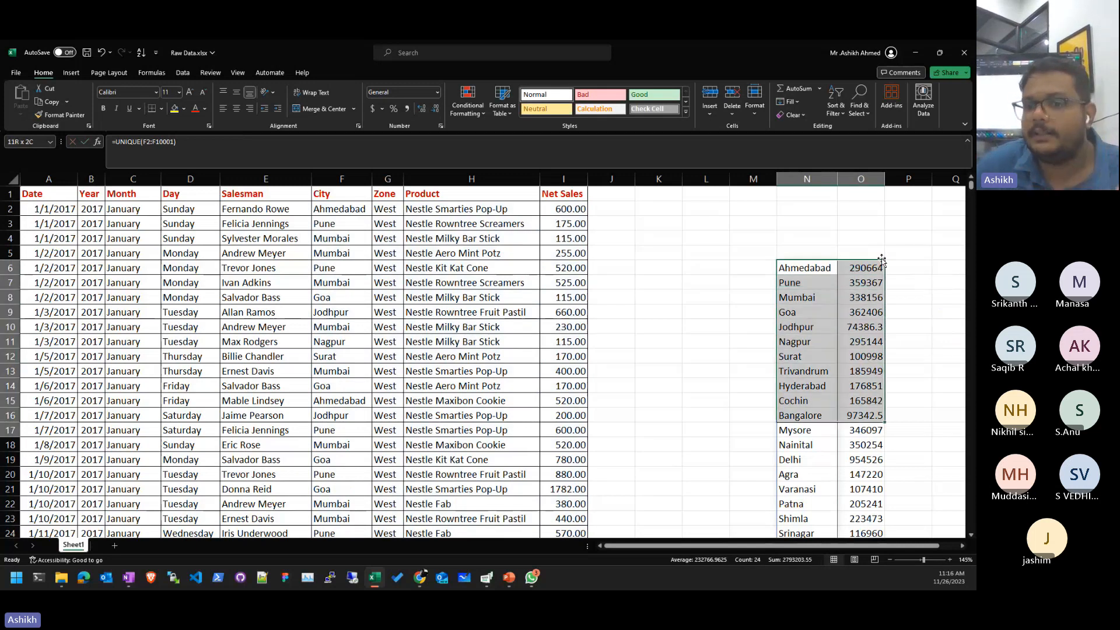
key(Delete)
key(Up)
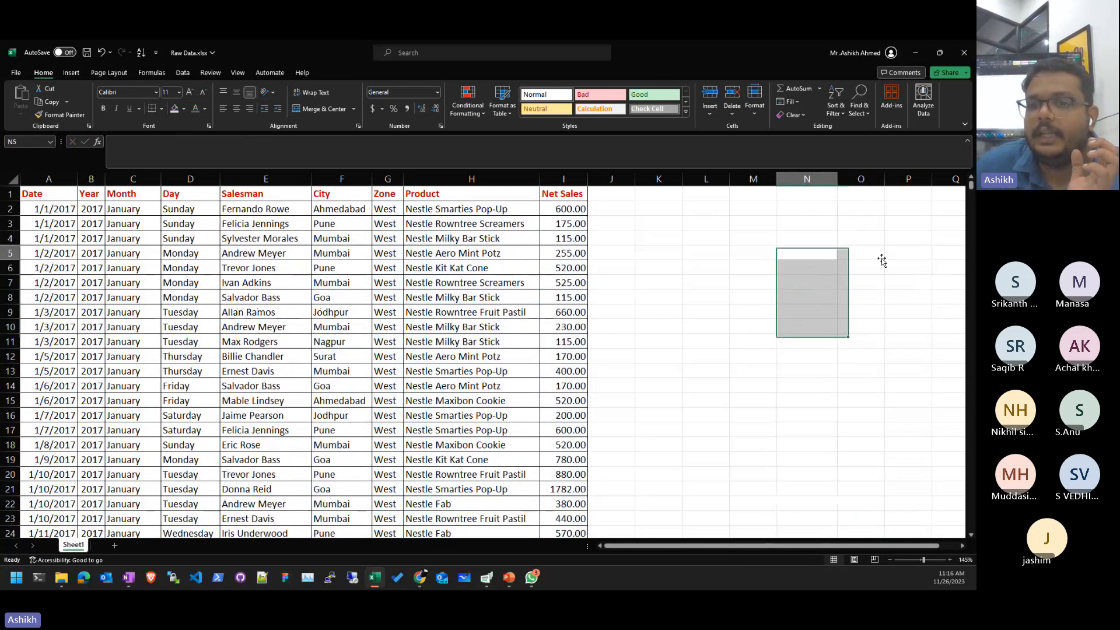
key(ctrl+Left)
key(ctrl+Left)
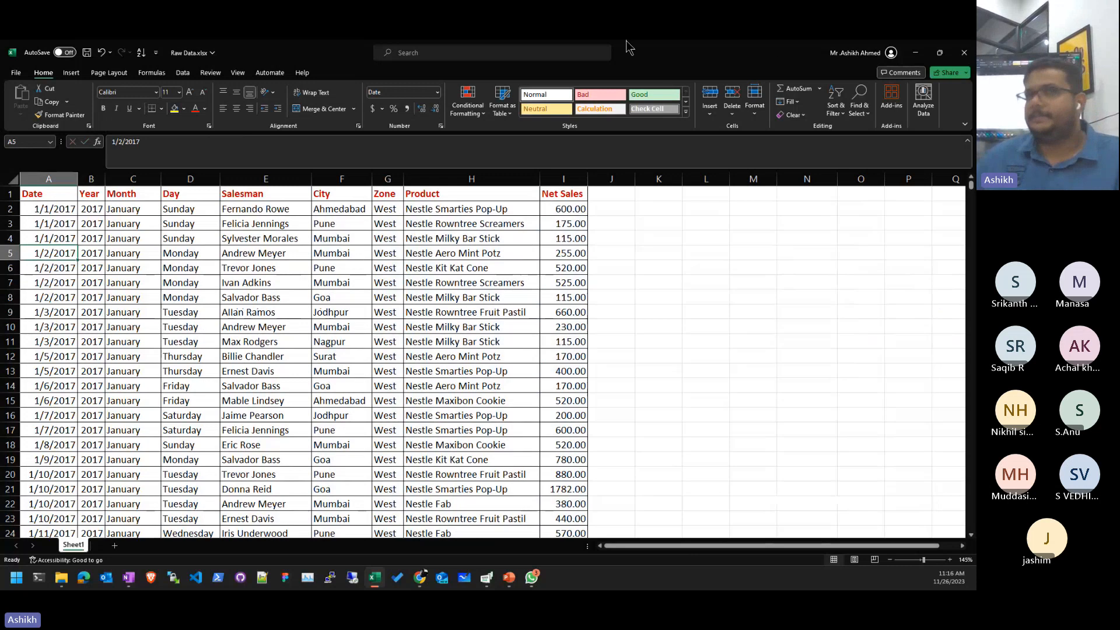
- Convert the sales list into Table1, keeping 'My table has headers' checked
click(267, 400)
click(288, 257)
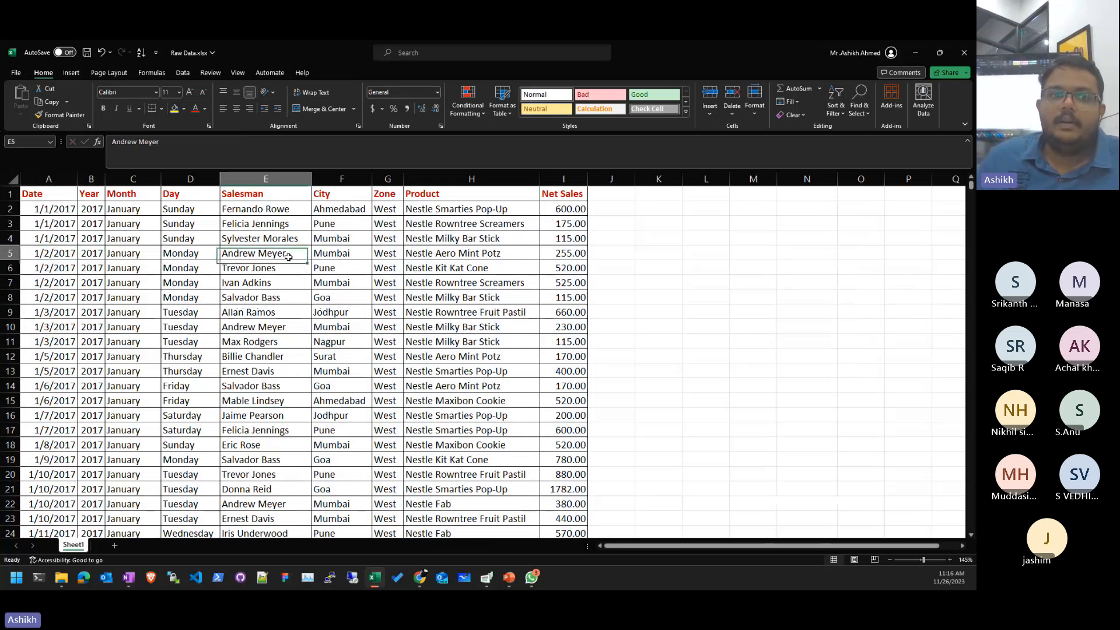
click(71, 73)
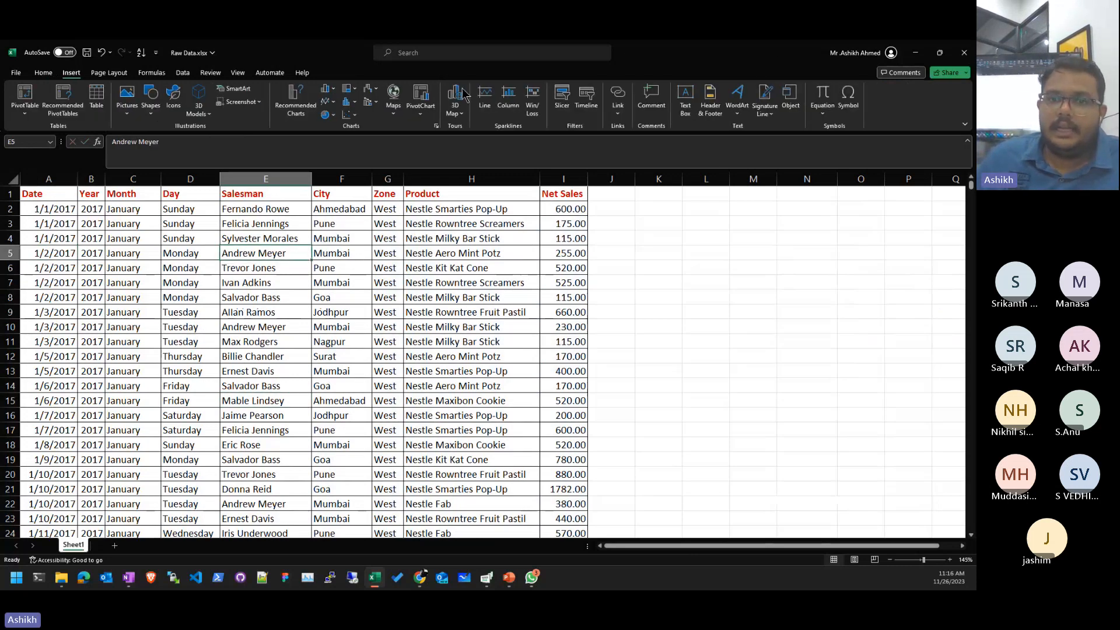
click(96, 96)
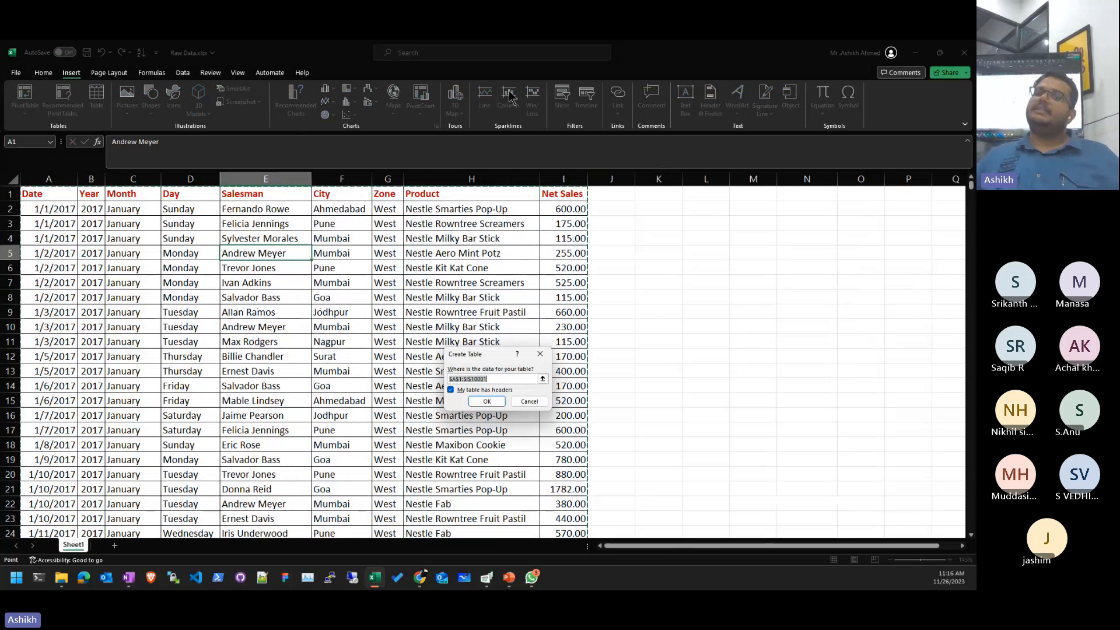
click(486, 402)
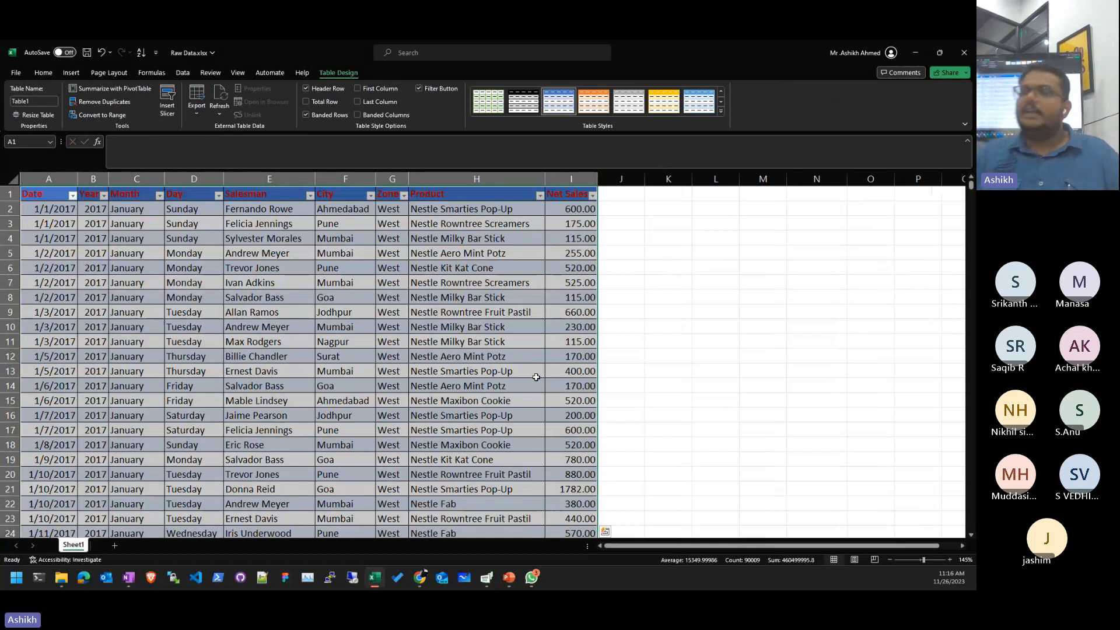
click(712, 385)
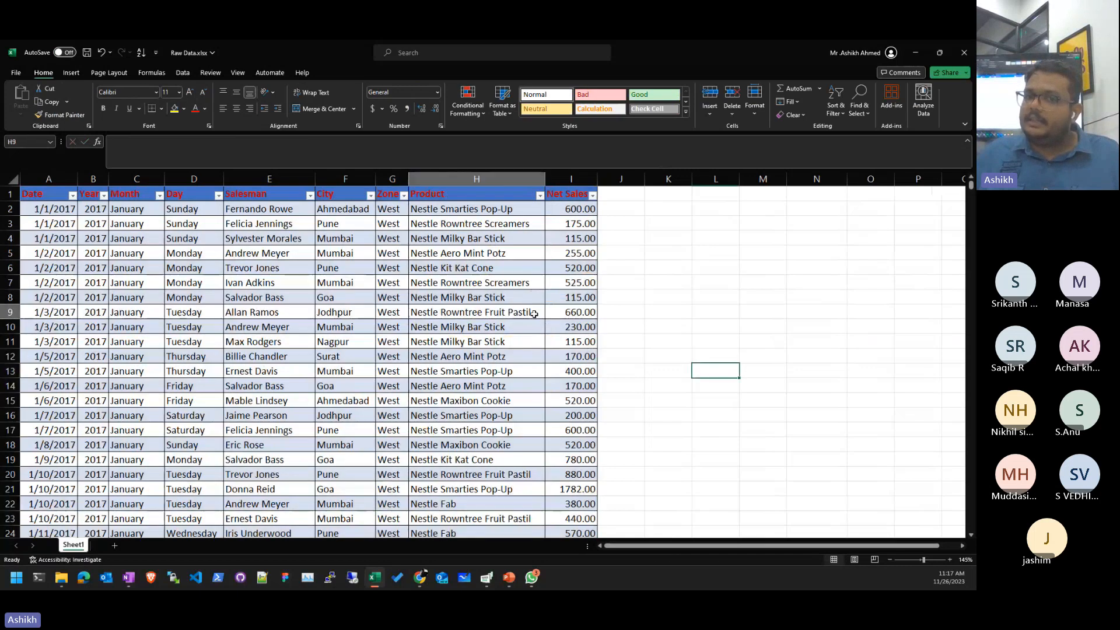
click(750, 294)
click(519, 309)
click(715, 312)
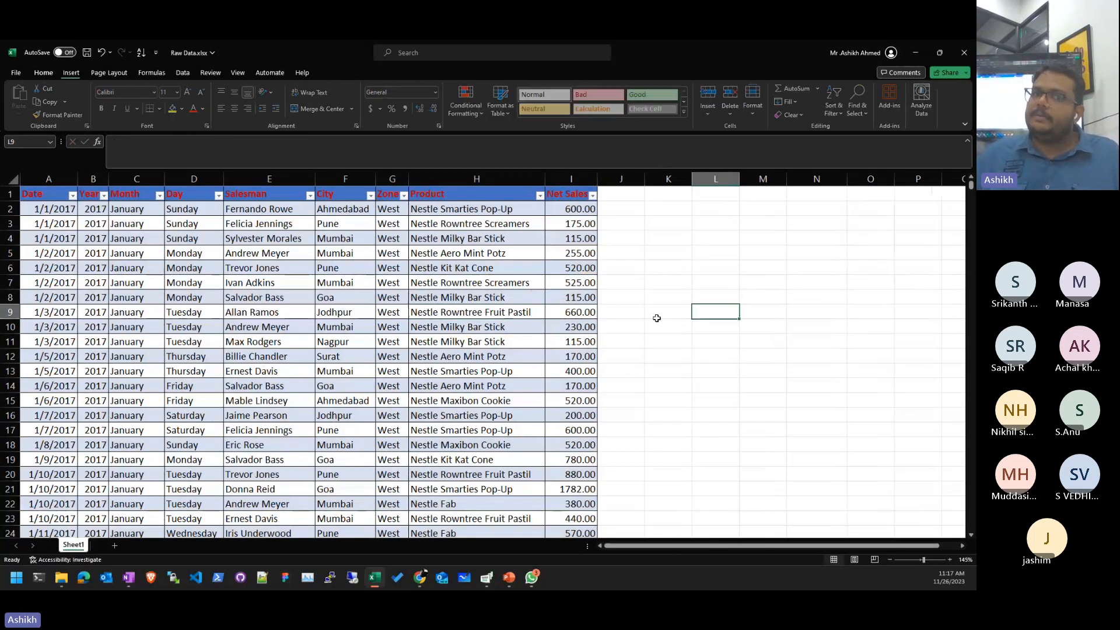
click(520, 314)
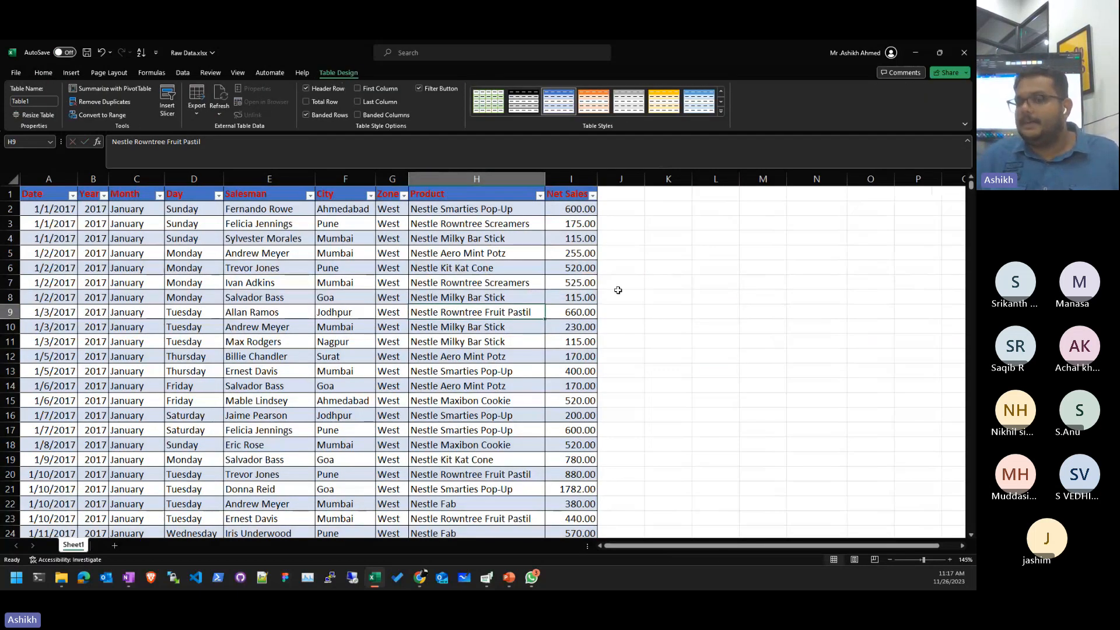
click(623, 340)
click(522, 328)
click(665, 327)
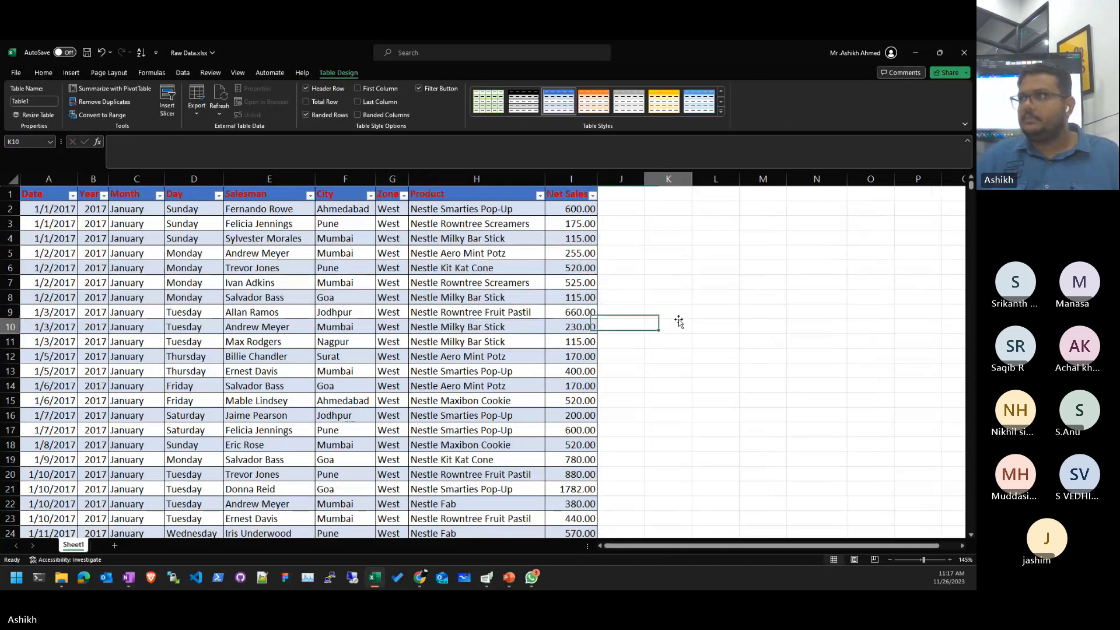
click(398, 322)
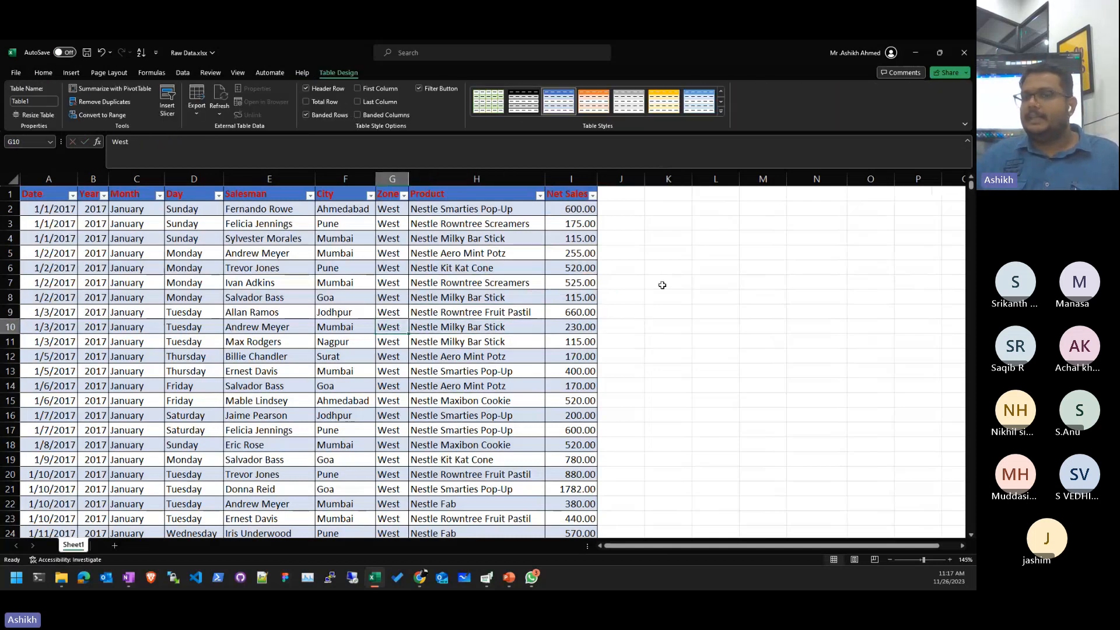
click(474, 282)
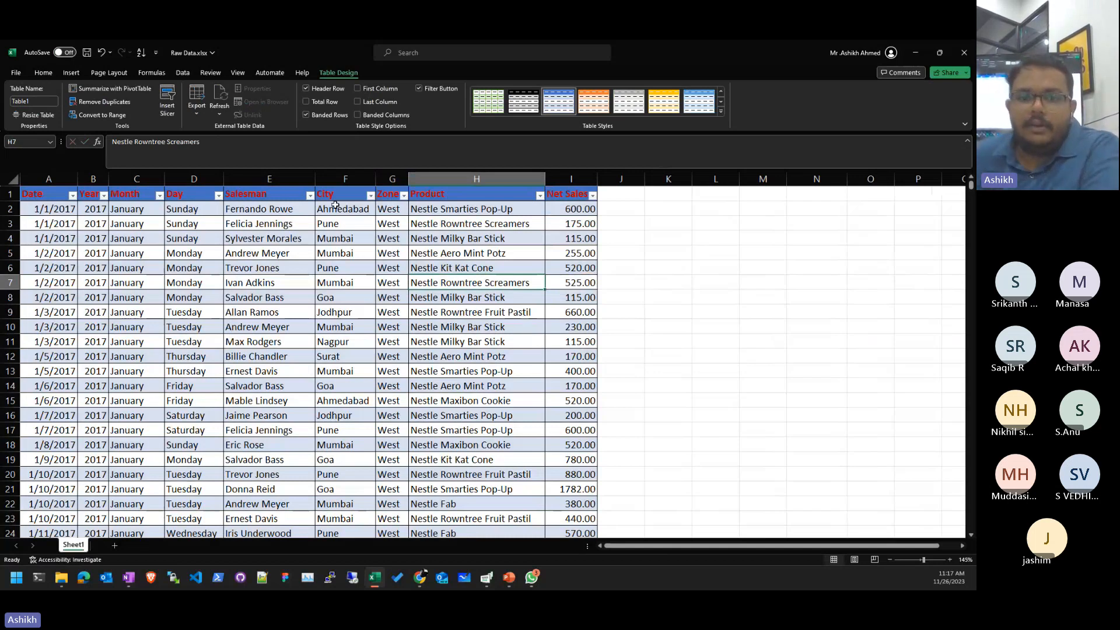
click(706, 381)
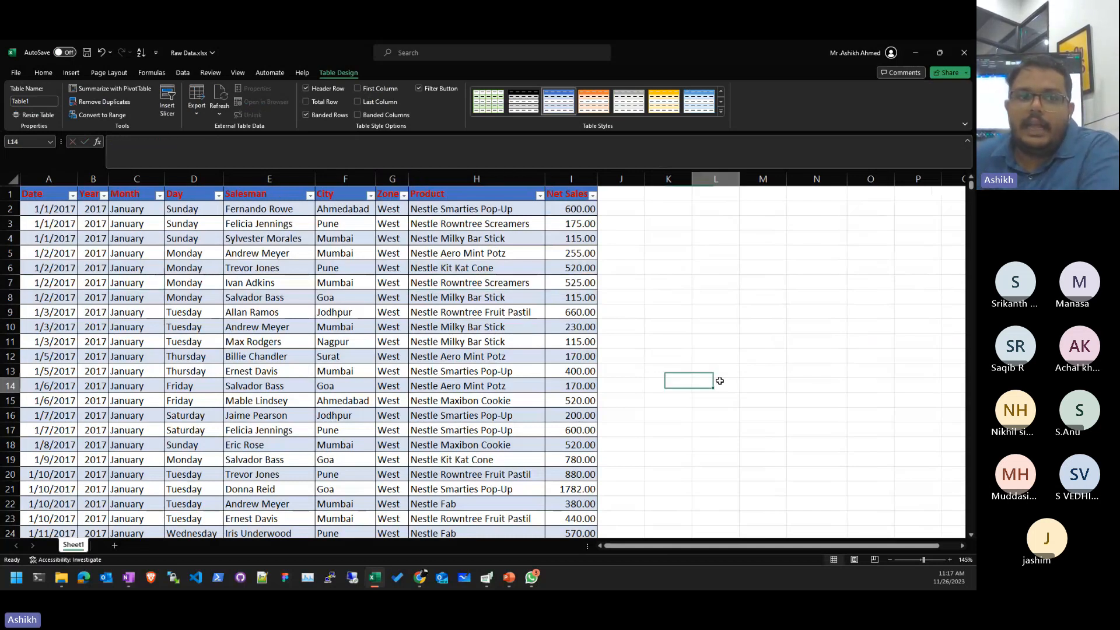
click(424, 325)
click(47, 194)
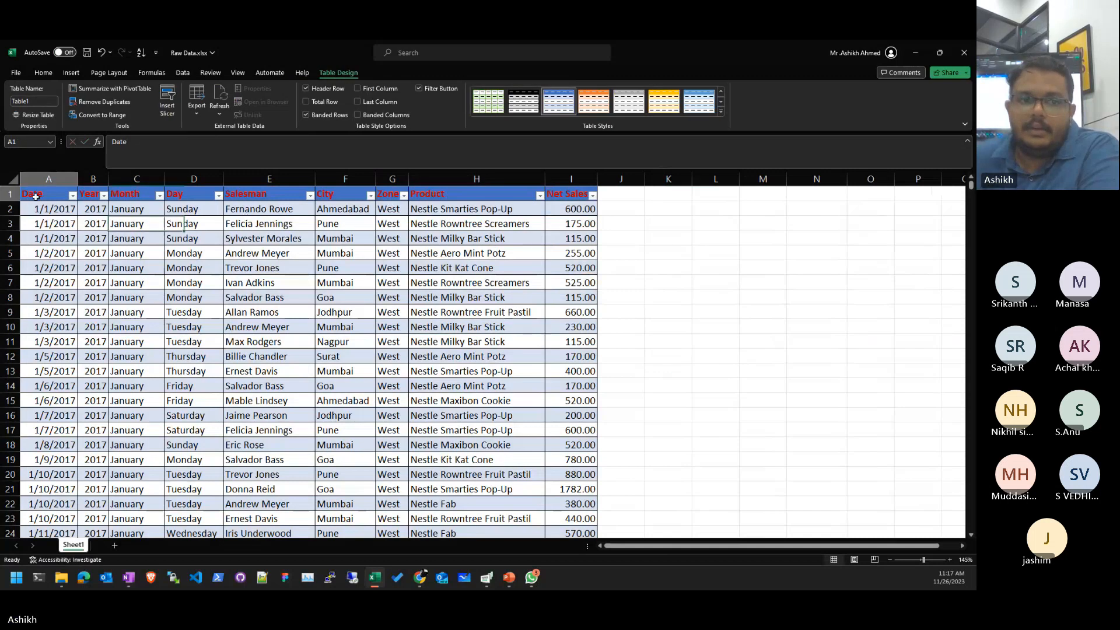
click(35, 101)
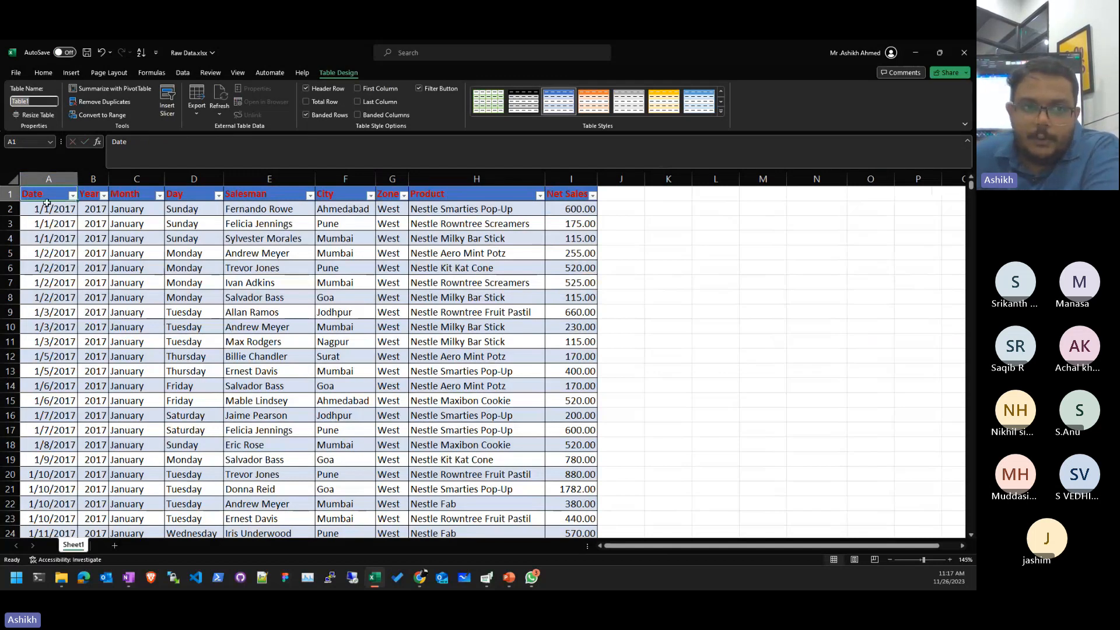
click(137, 297)
click(49, 195)
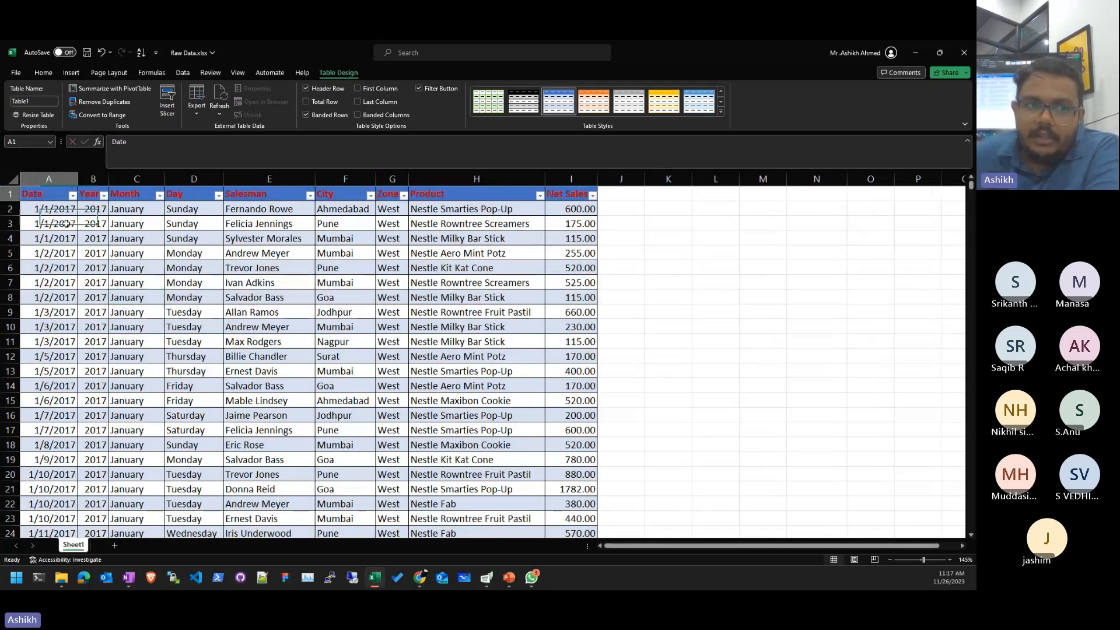
mouse_move(66, 224)
mouse_down()
mouse_move(539, 449)
mouse_move(541, 463)
mouse_up()
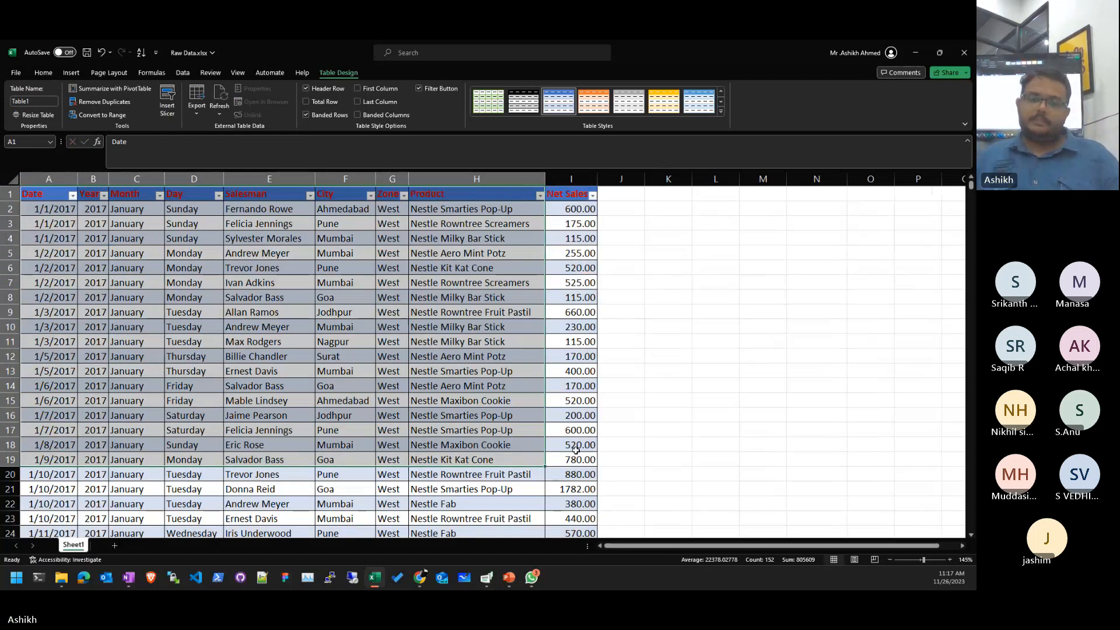
key(ctrl+End)
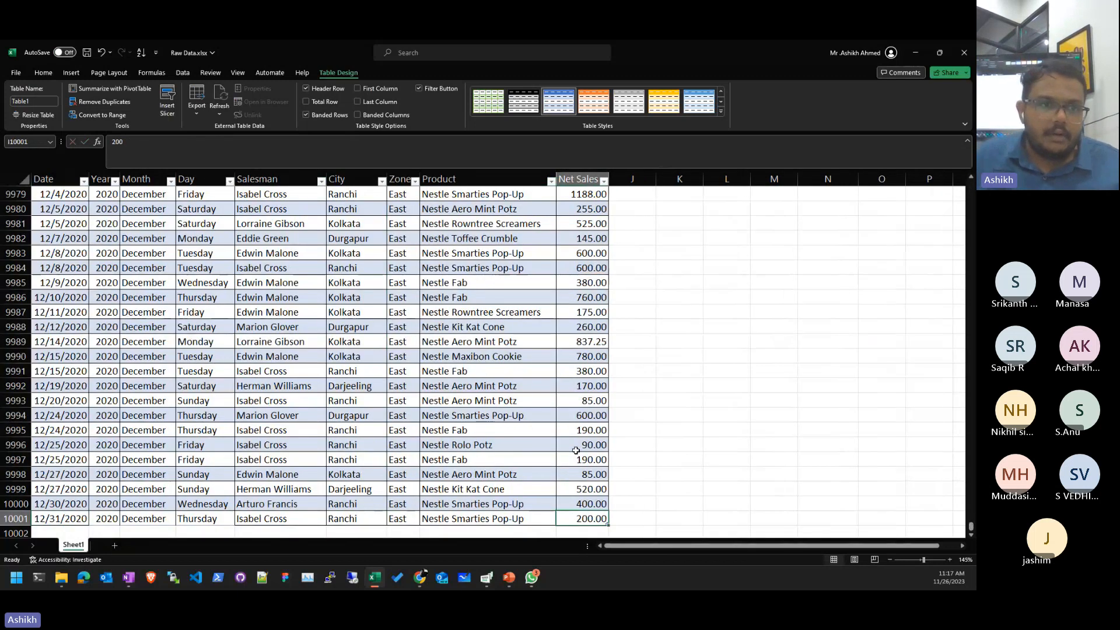
key(ctrl+shift+Home)
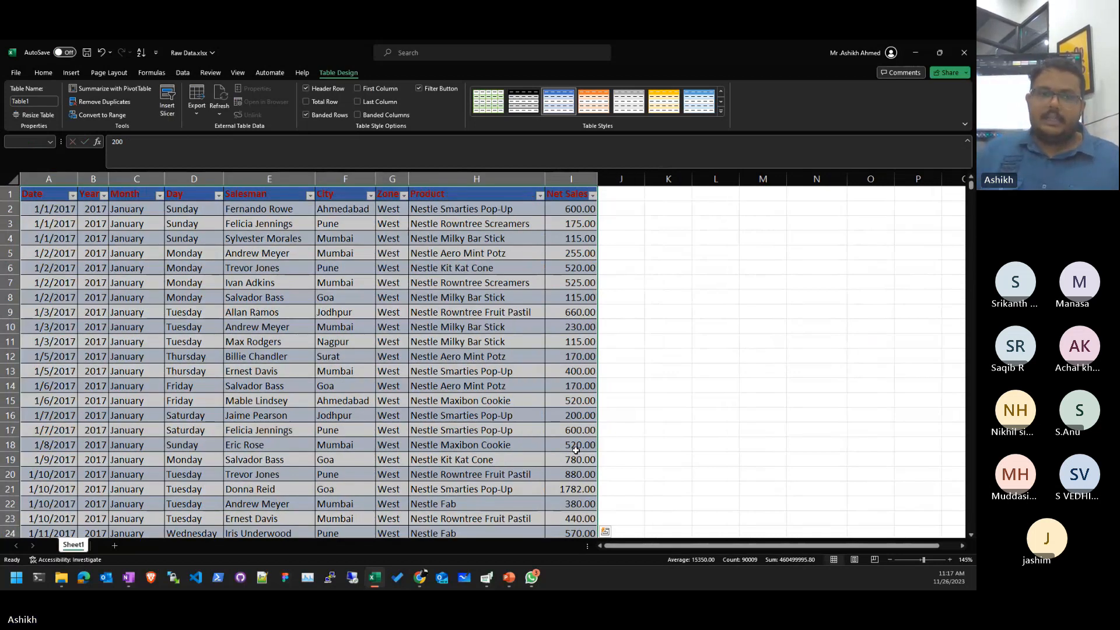
- Undo the table, then re-create it from $A$1:$I$10001 with headers as Table2
key(ctrl+z)
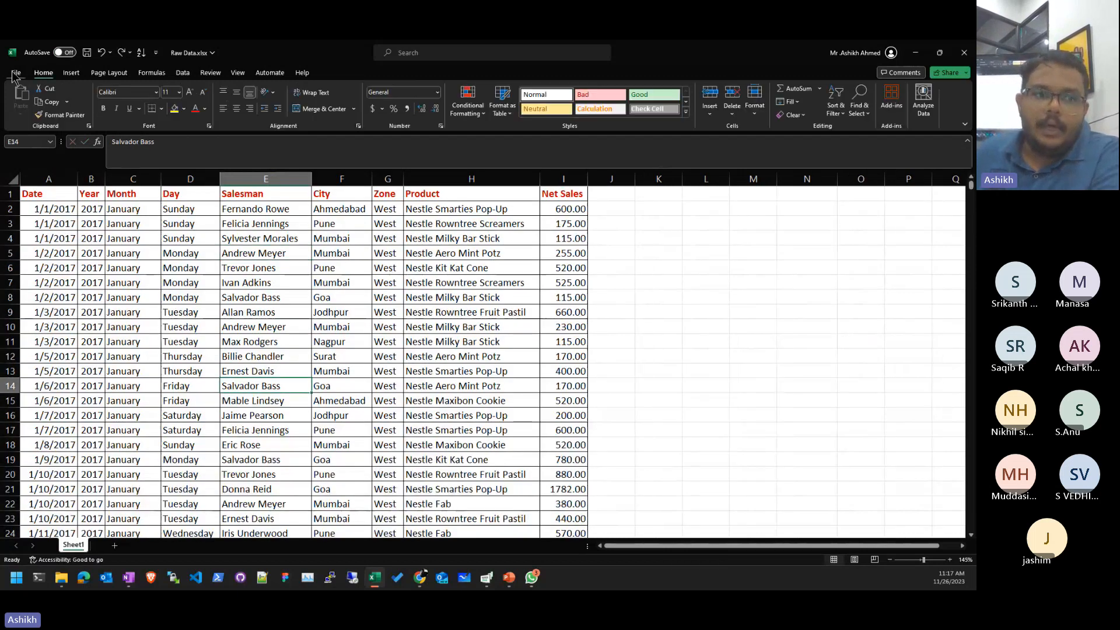
click(69, 74)
click(97, 105)
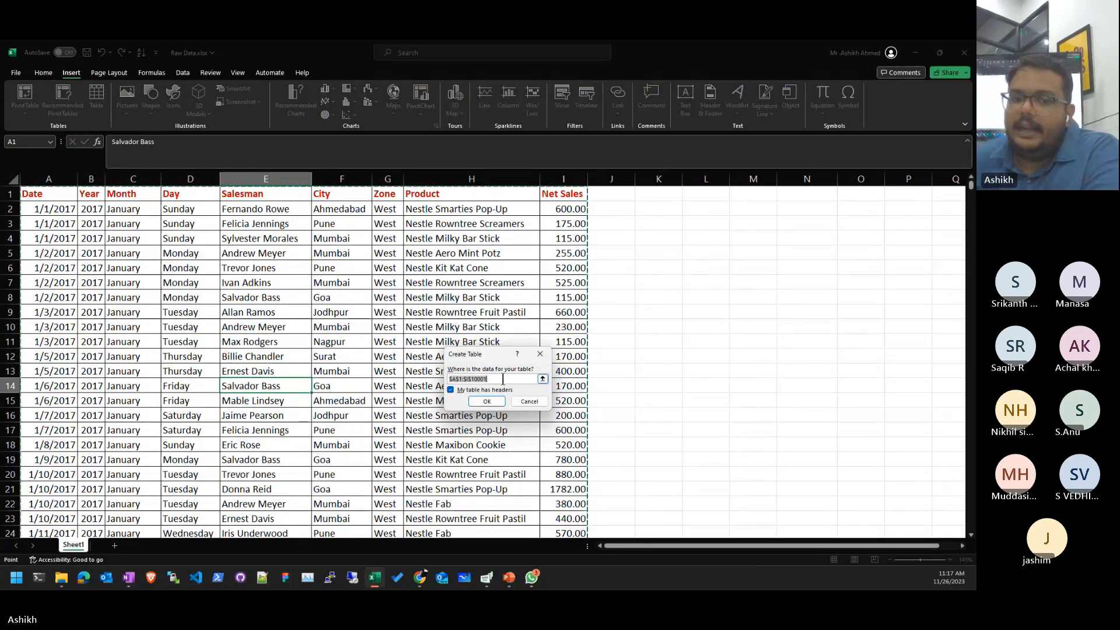
click(503, 379)
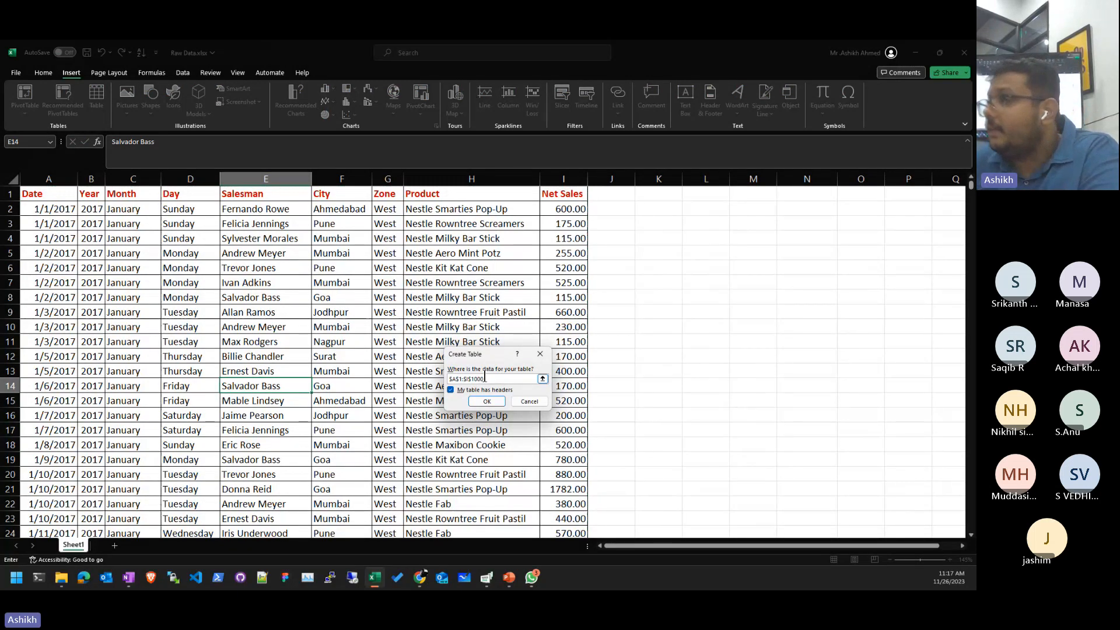
drag(503, 379, 425, 371)
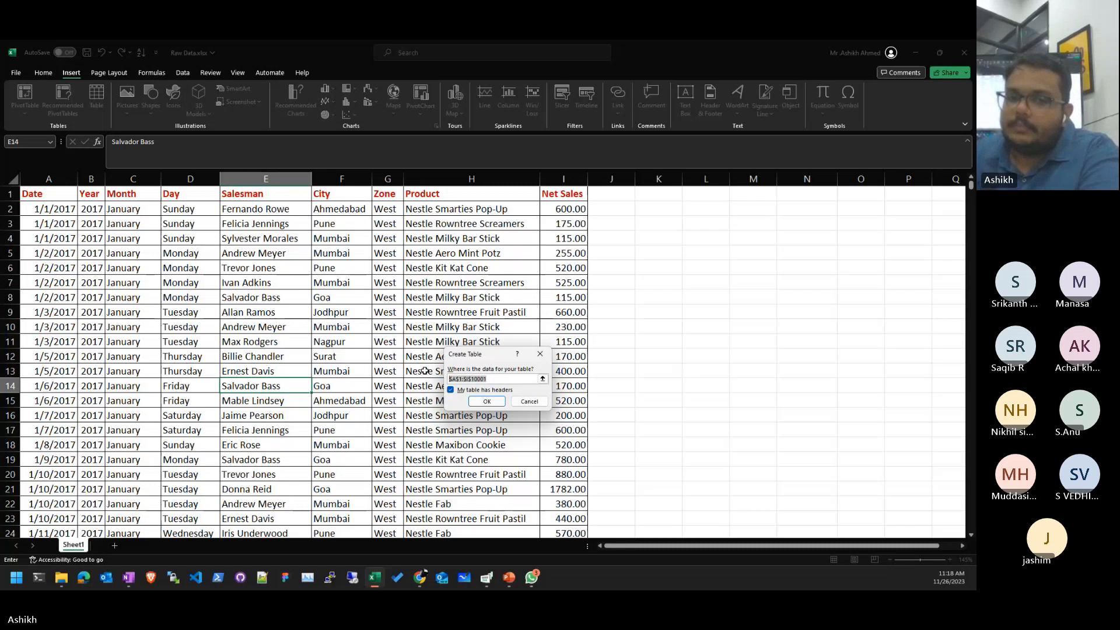
click(497, 402)
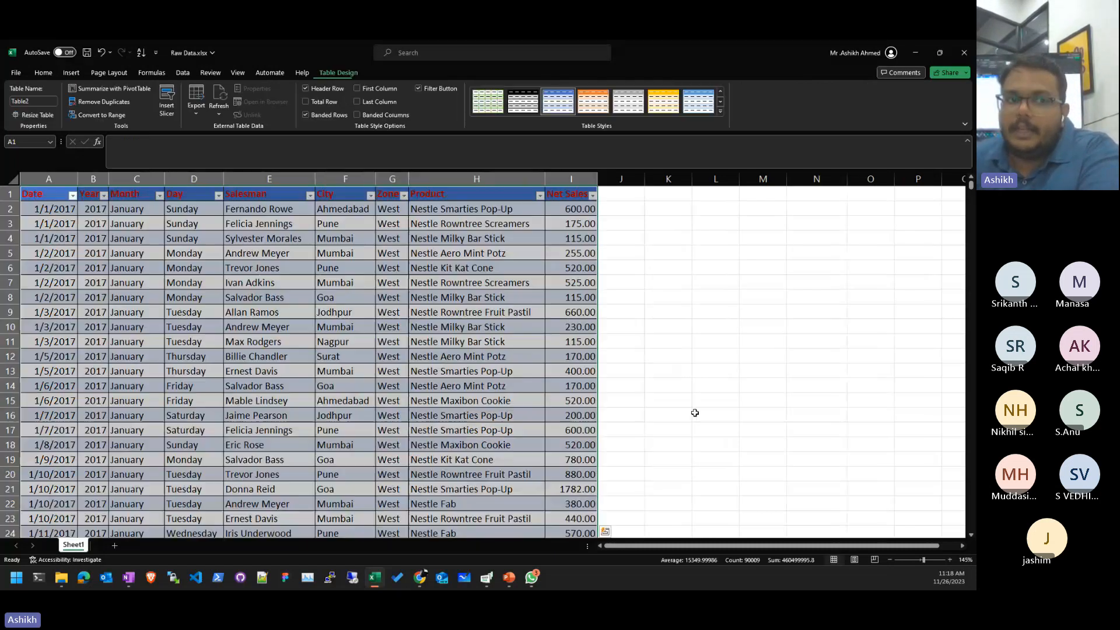
- Rename the table to Sales in Table Design's Table Name box
click(344, 282)
click(41, 101)
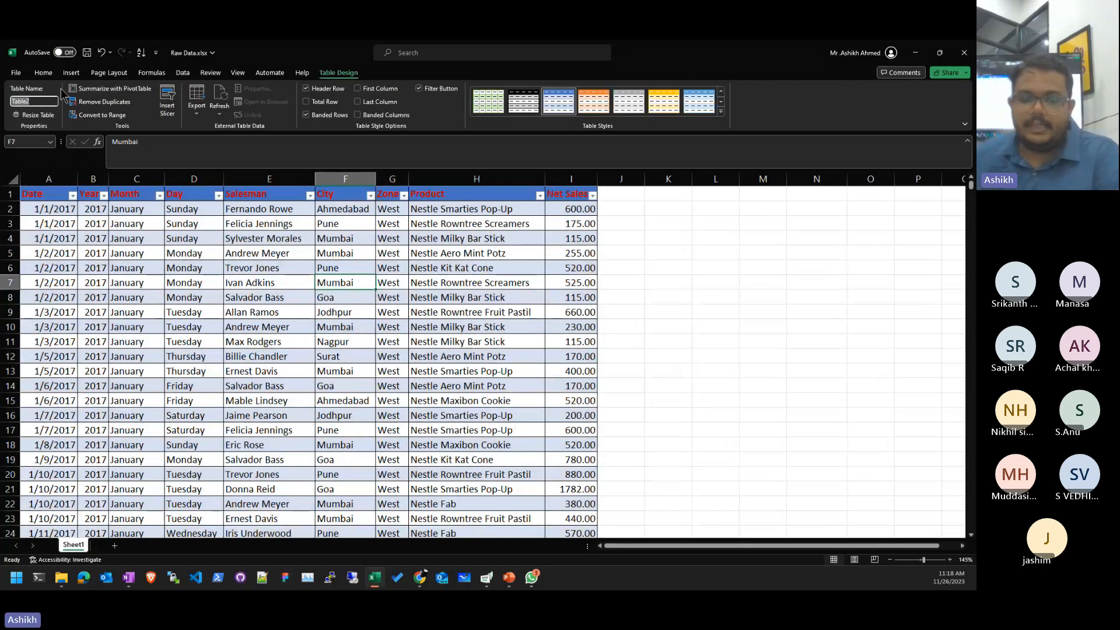
text(Sale)
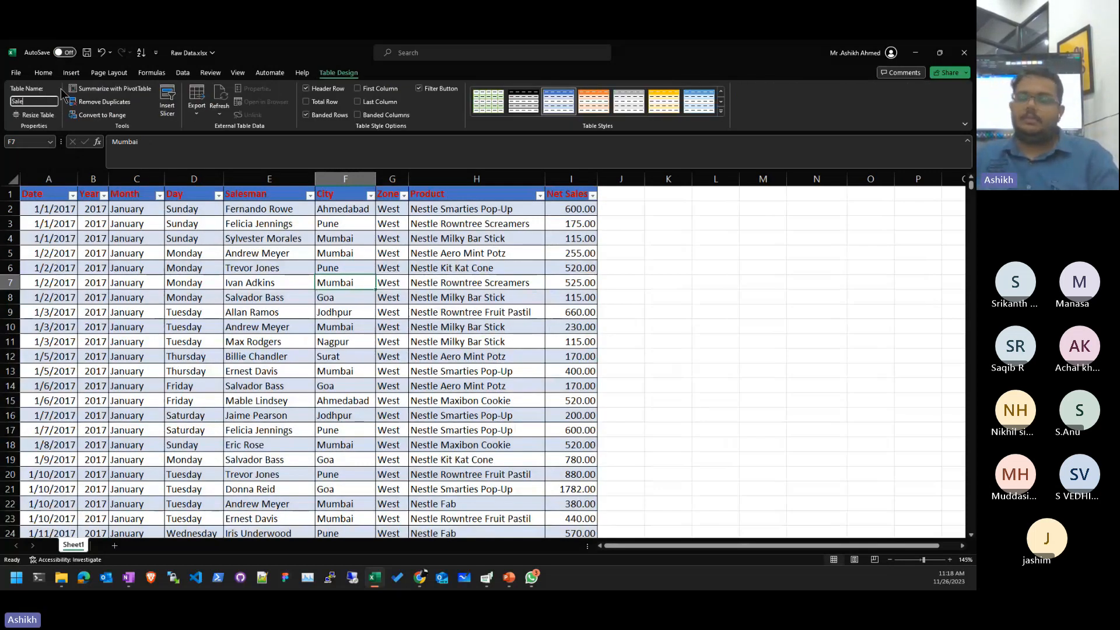
text(s)
key(Return)
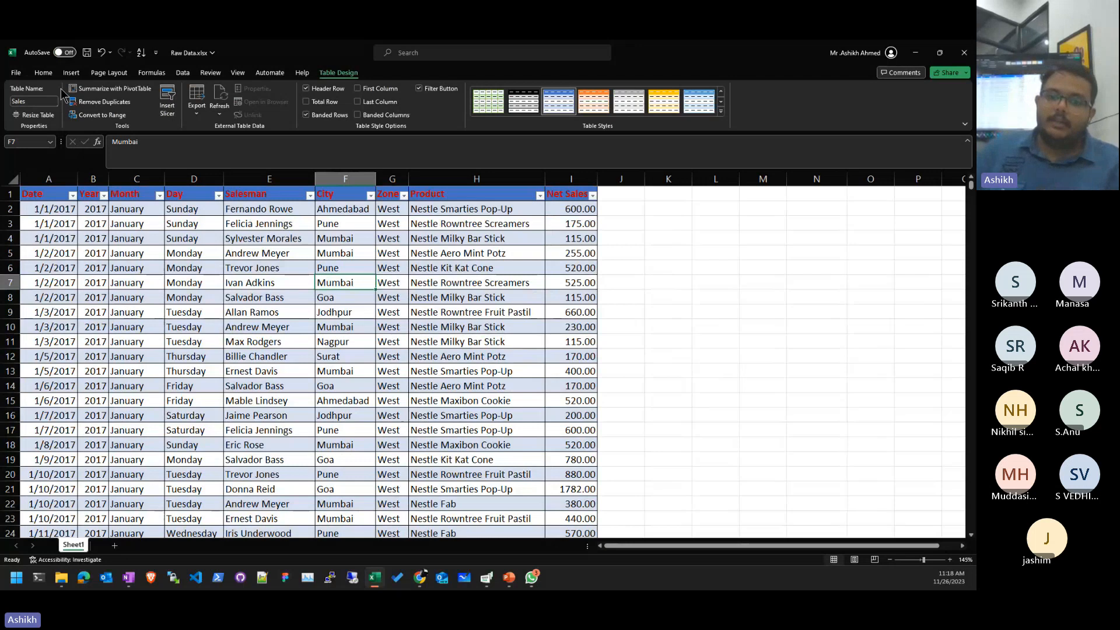
- Test =Sales in K9, which spills the table data, then delete it
click(688, 311)
text(=)
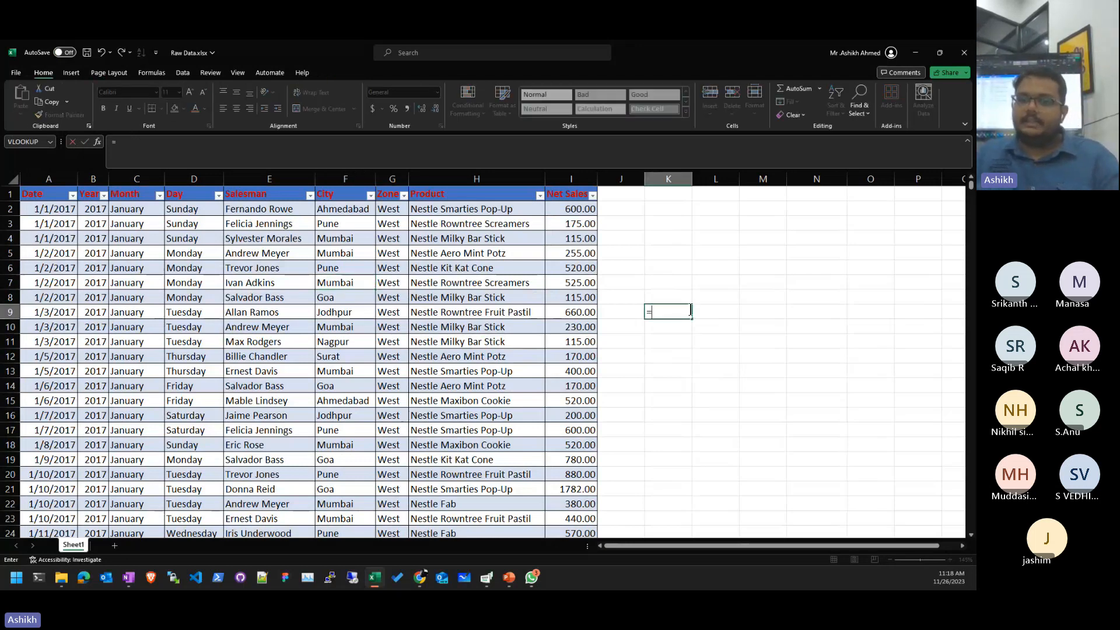
text(Sale)
key(Tab)
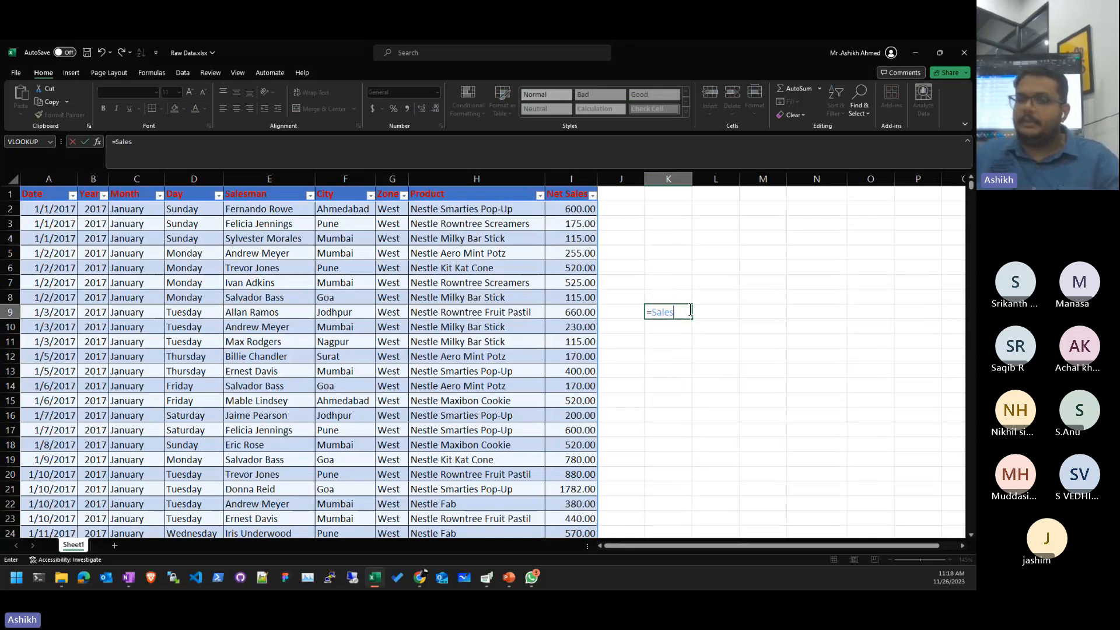
key(shift+Home)
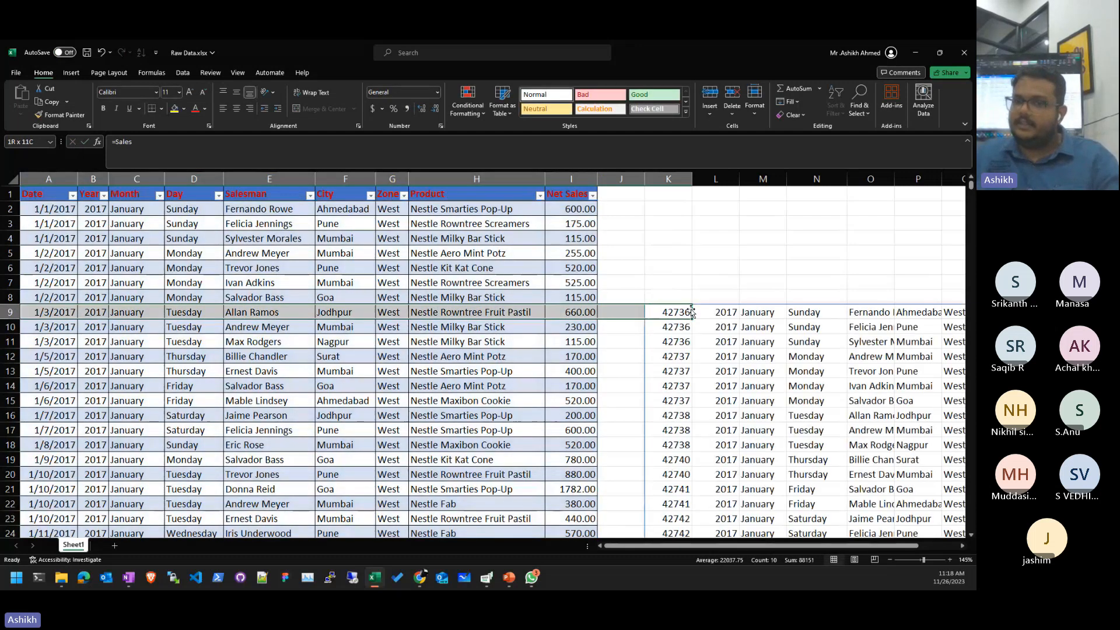
key(shift+BackSpace)
key(Delete)
- Try =Sales in L8, leaving a #NAME? error, and add a blank Sheet2
key(Right)
key(Up)
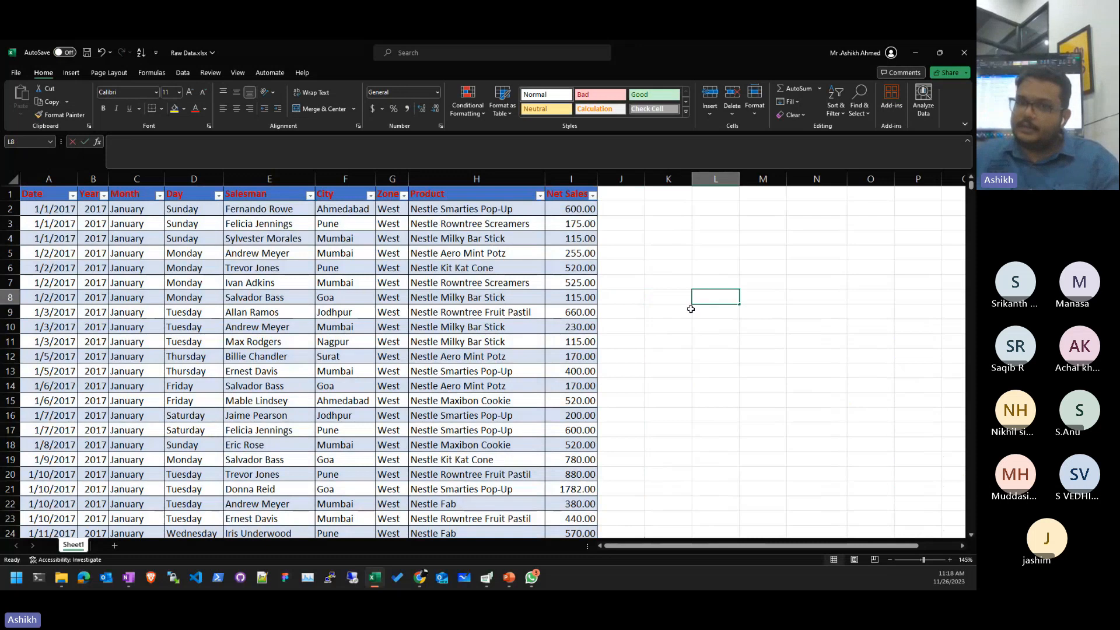
text(=sa)
key(Return)
key(Up)
text(=sal)
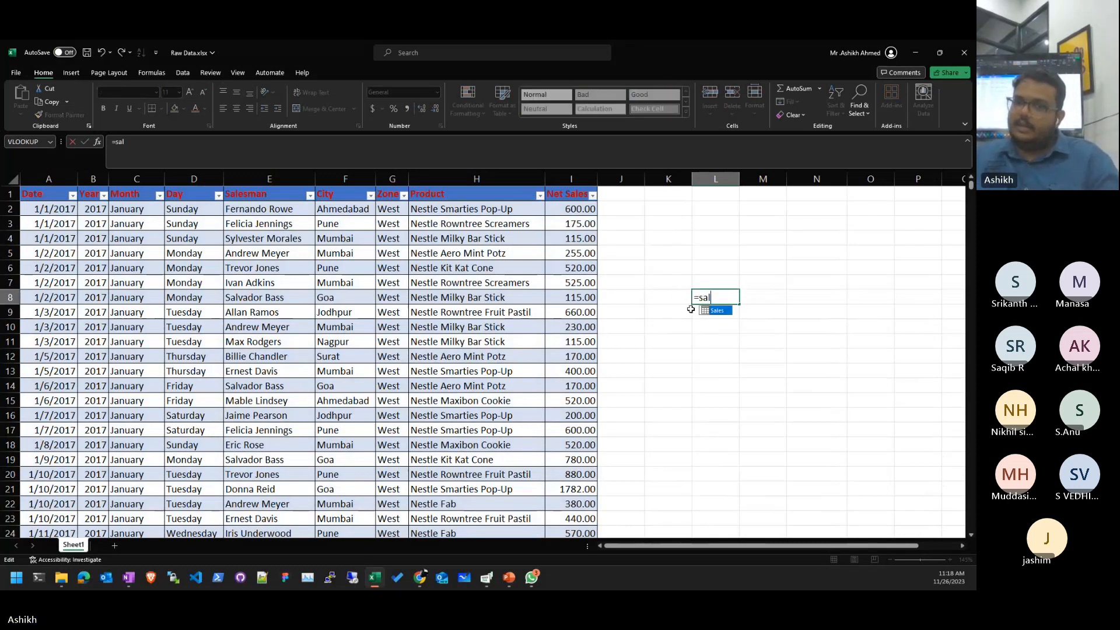
key(Tab)
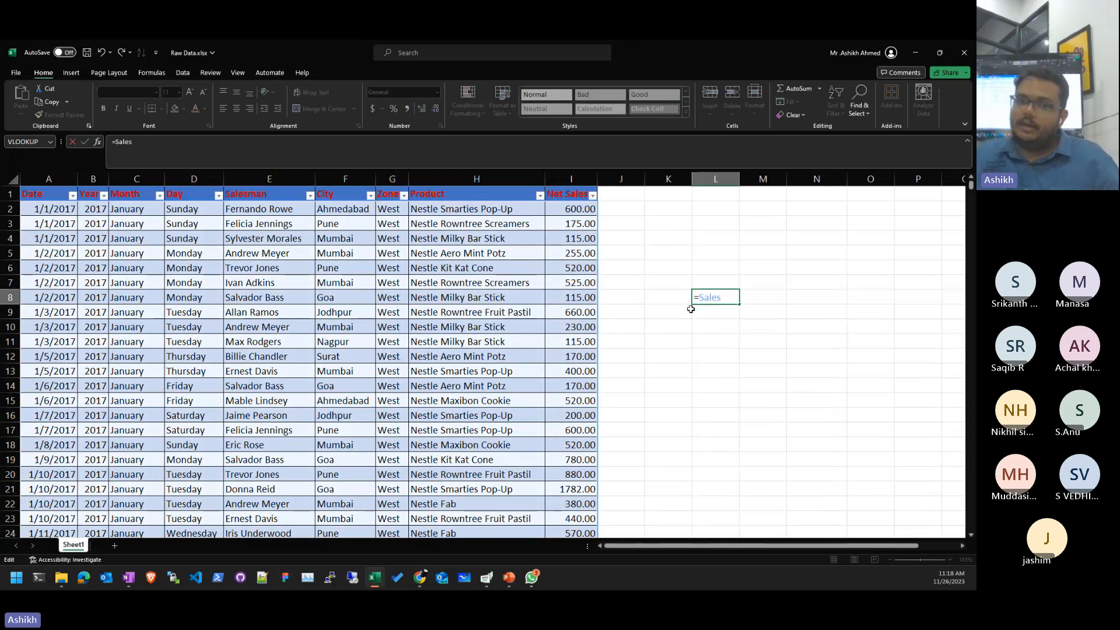
key(Escape)
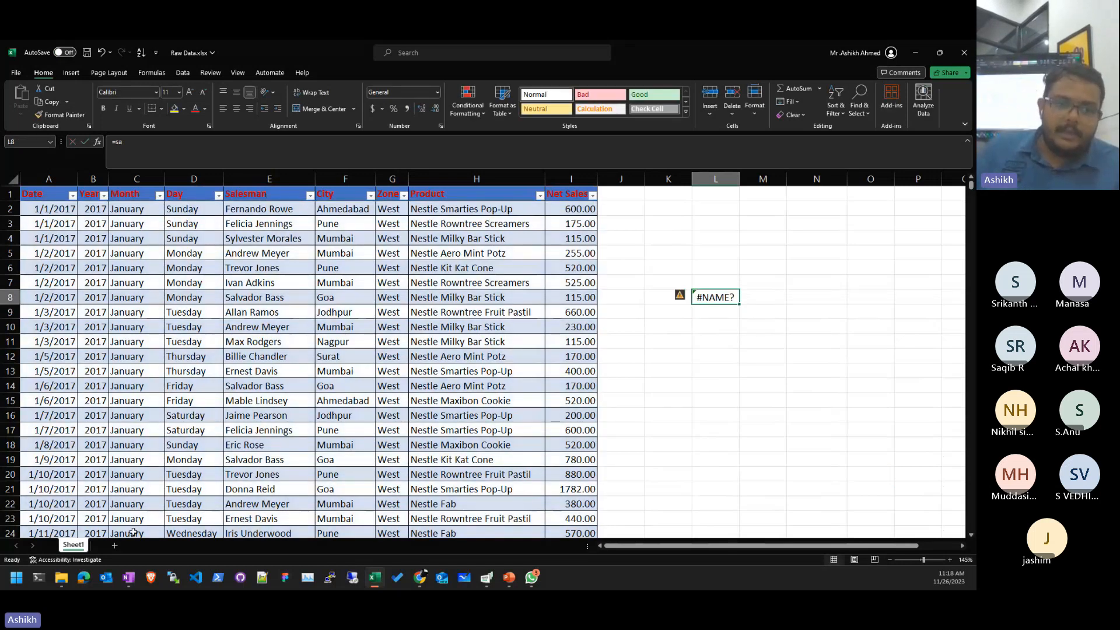
click(114, 545)
click(483, 338)
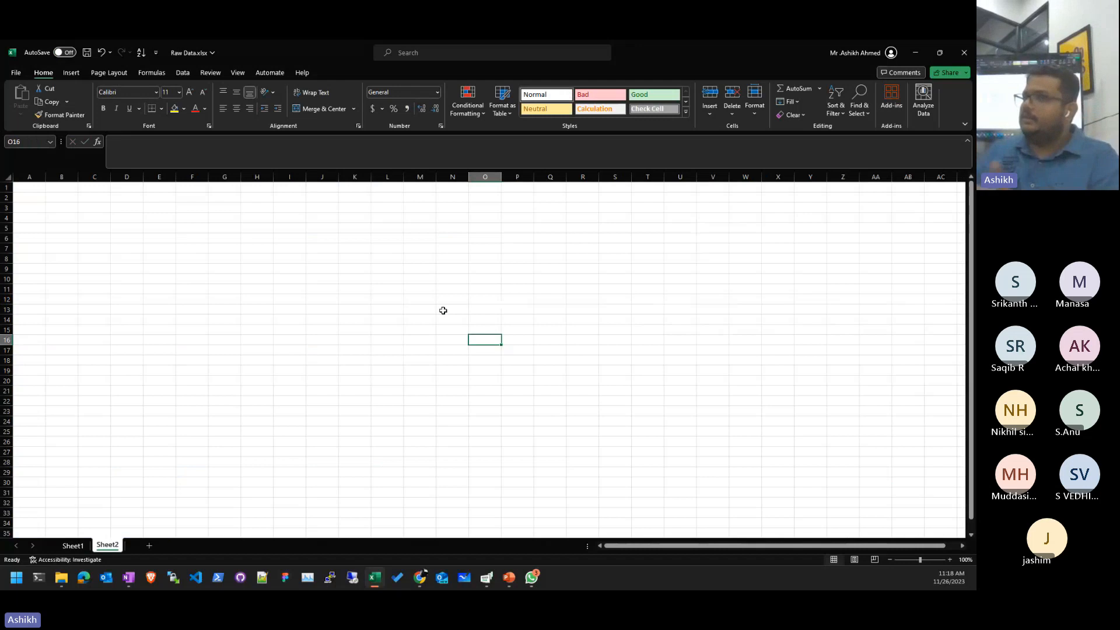
- Enter =Sheet1!Sales in Sheet2's O16, clear the spilled copy, and return to Sheet1
text(=Shee)
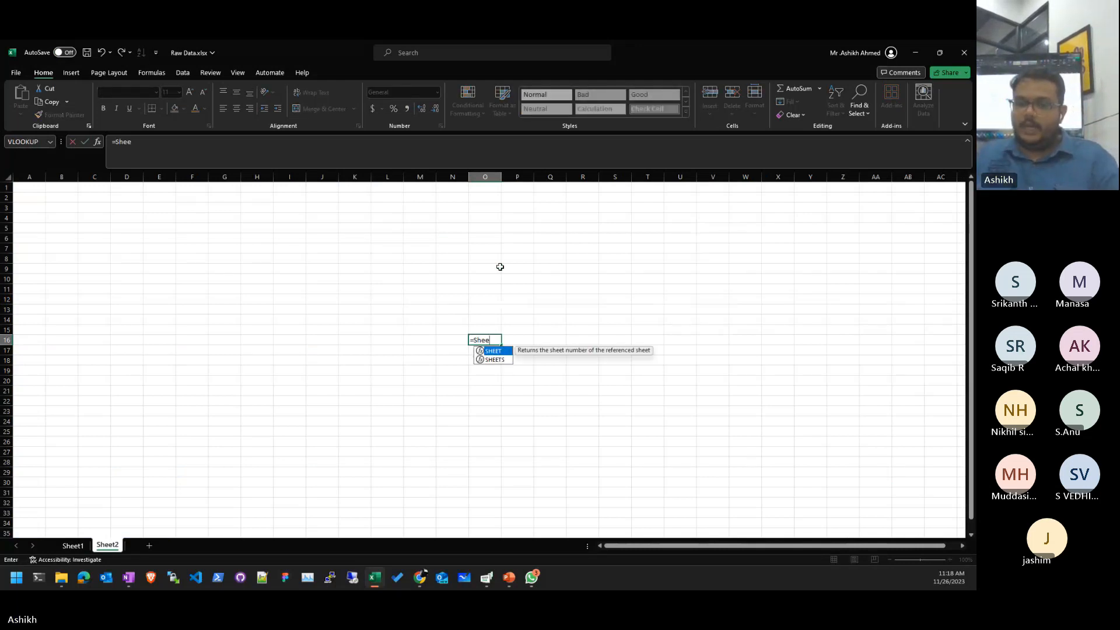
text(t1!)
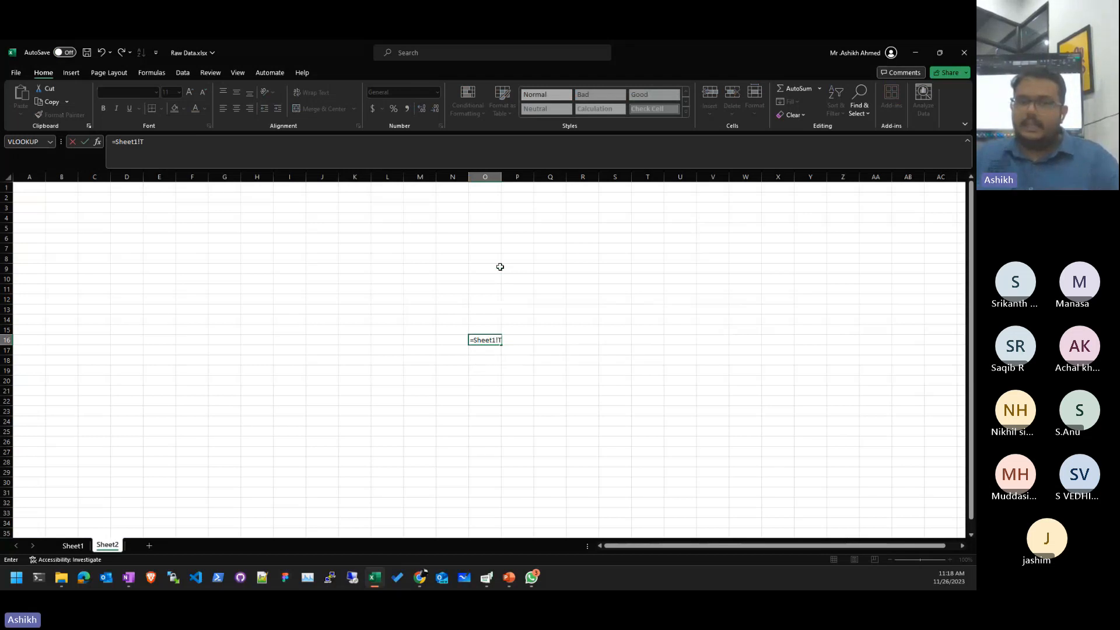
text(Sales)
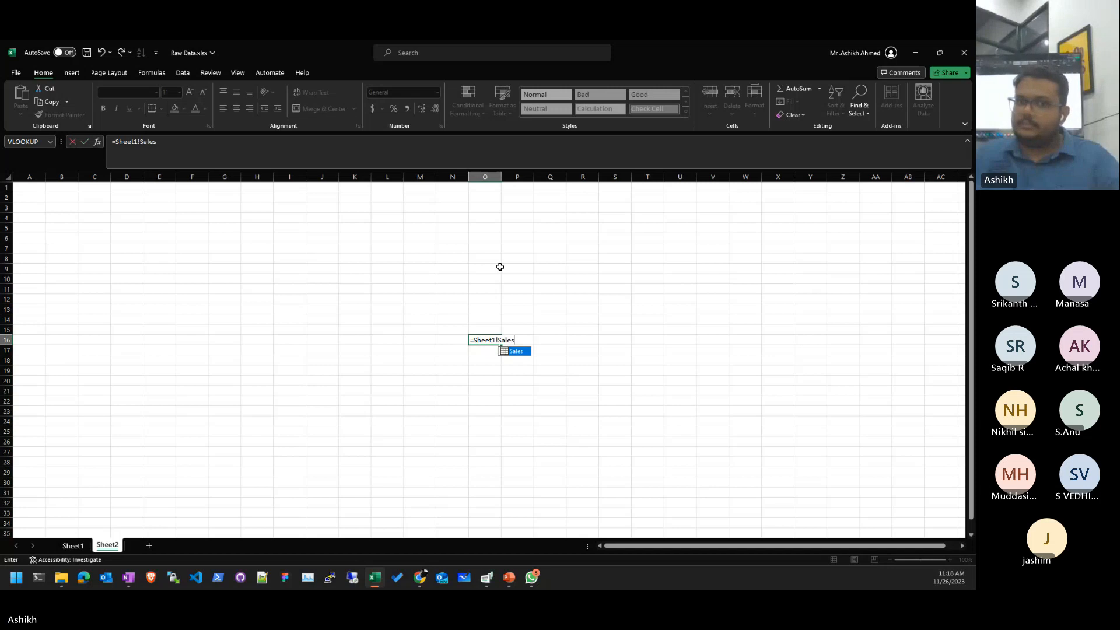
key(Return)
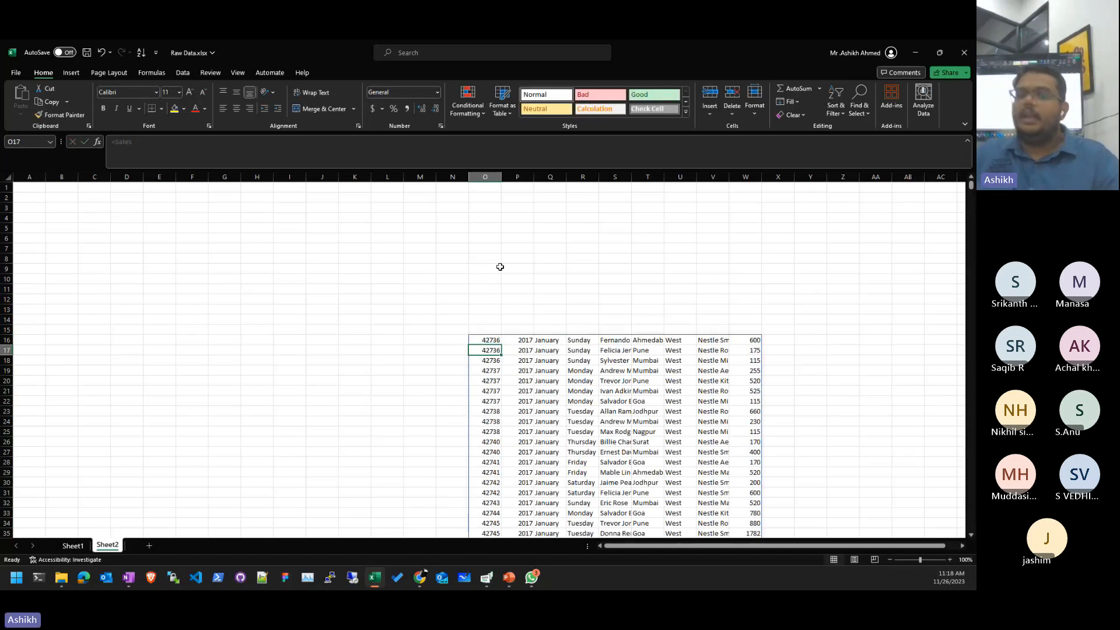
key(ctrl+a)
key(Delete)
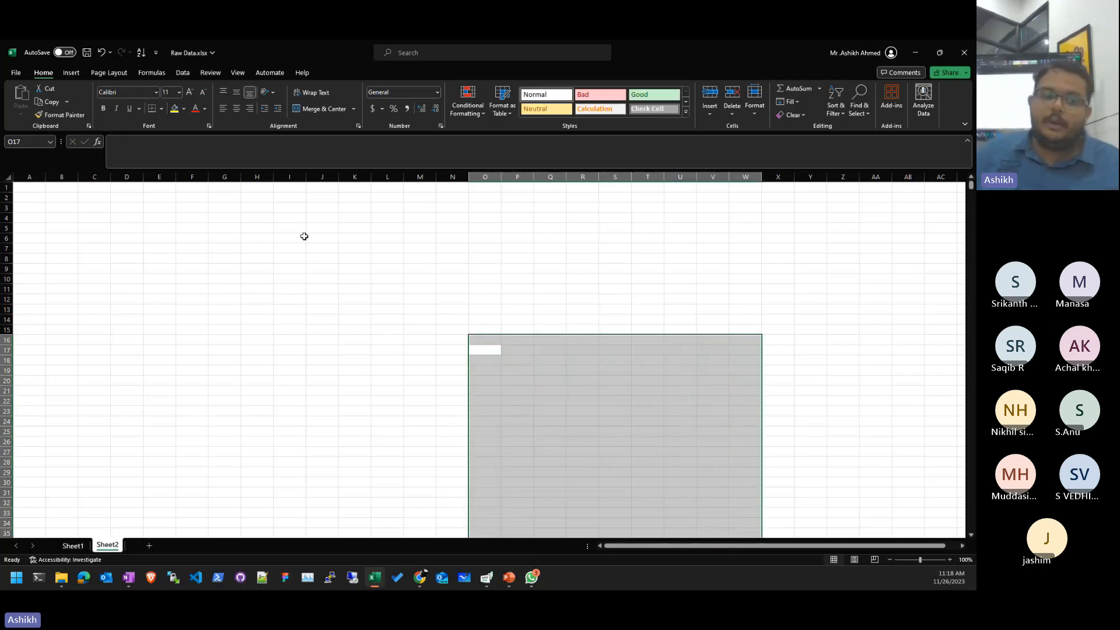
click(70, 544)
- Check the YEAR formula in B7 and look at the Date and Month filter dropdowns
click(106, 295)
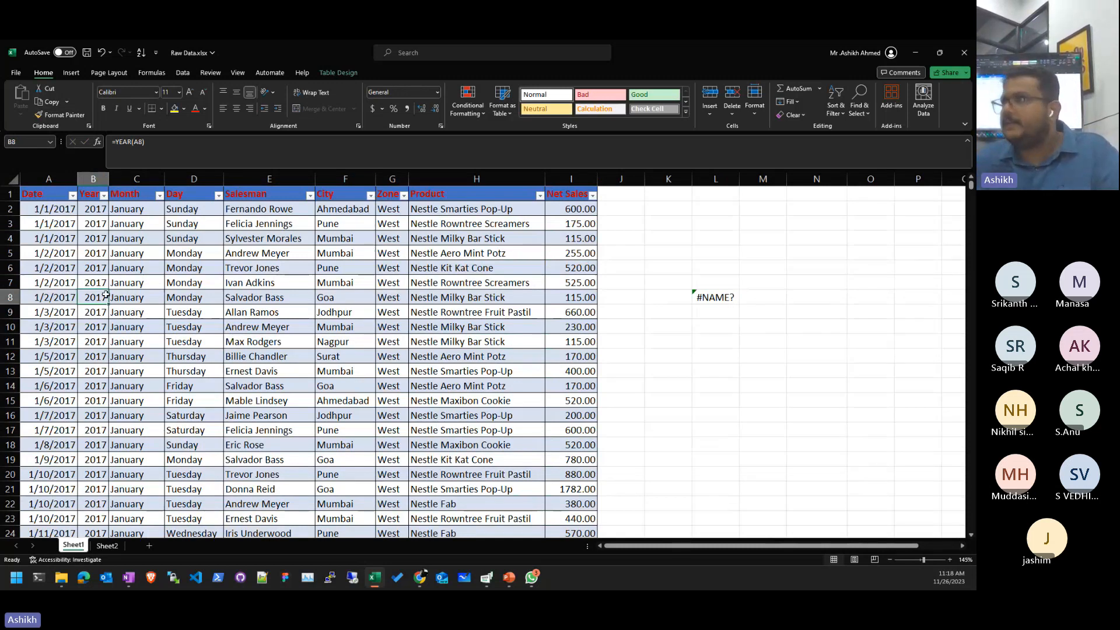
click(84, 282)
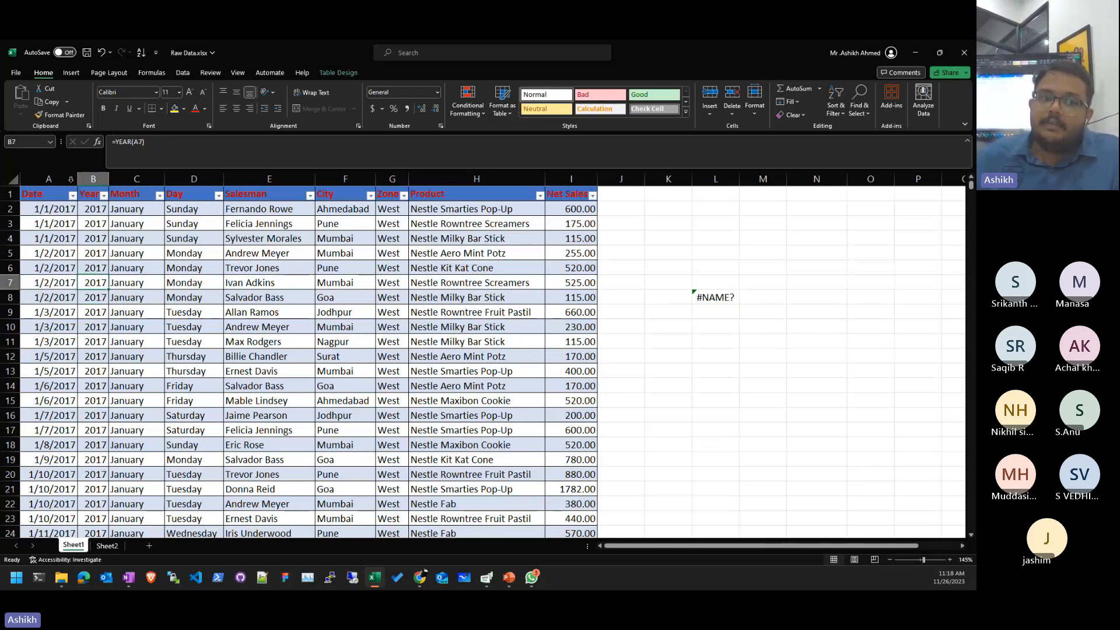
click(68, 198)
click(72, 195)
click(72, 195)
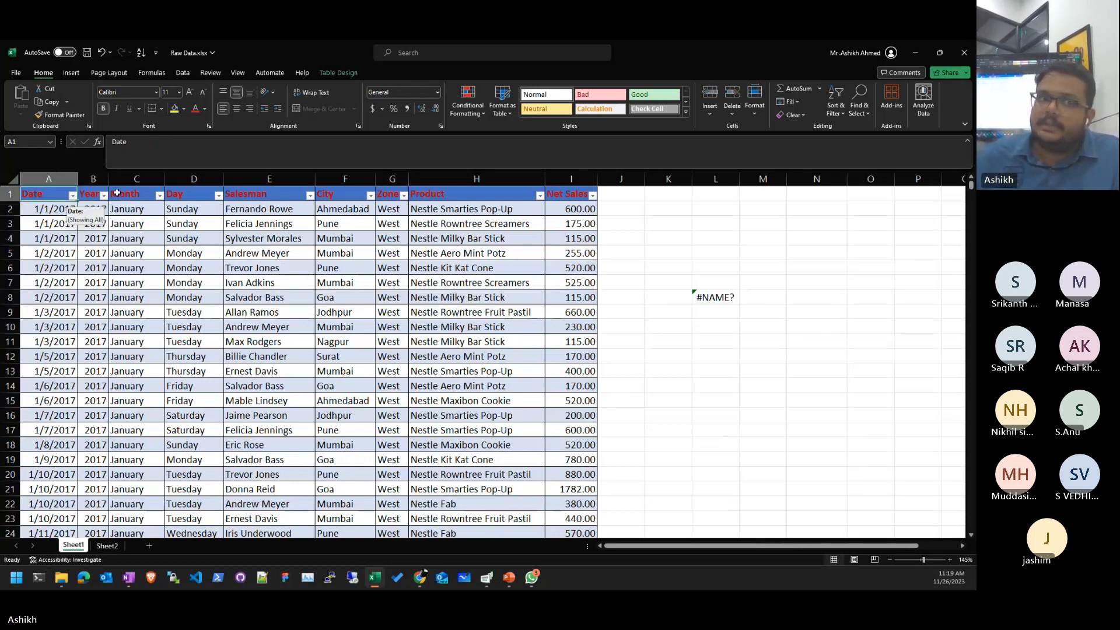
click(160, 196)
click(665, 402)
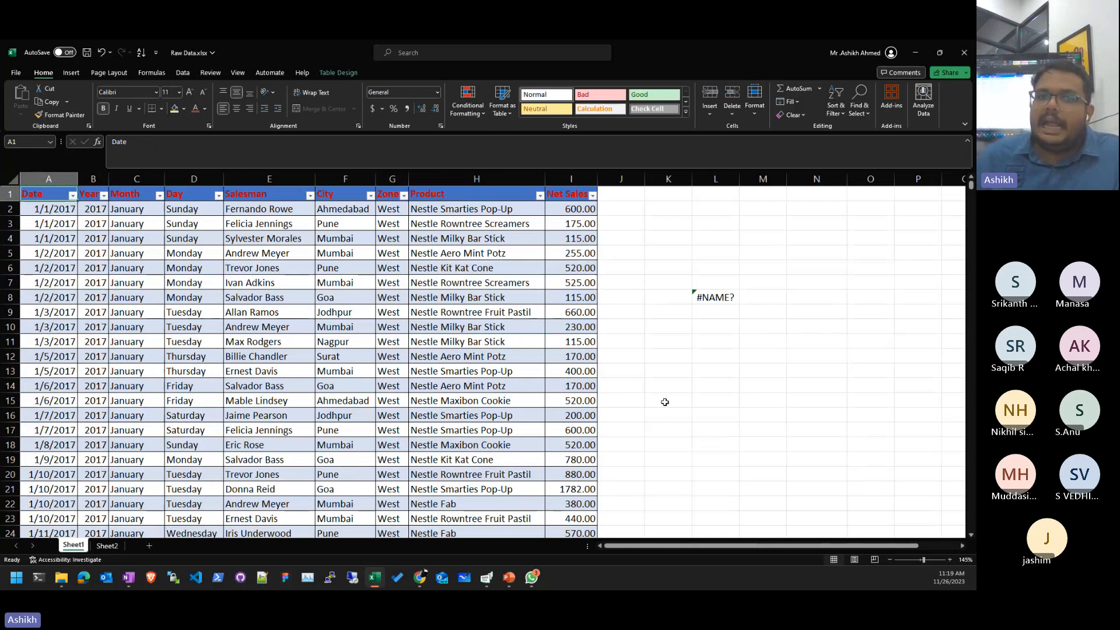
click(502, 312)
- Preview the green table style, then keep the blue table style
click(346, 74)
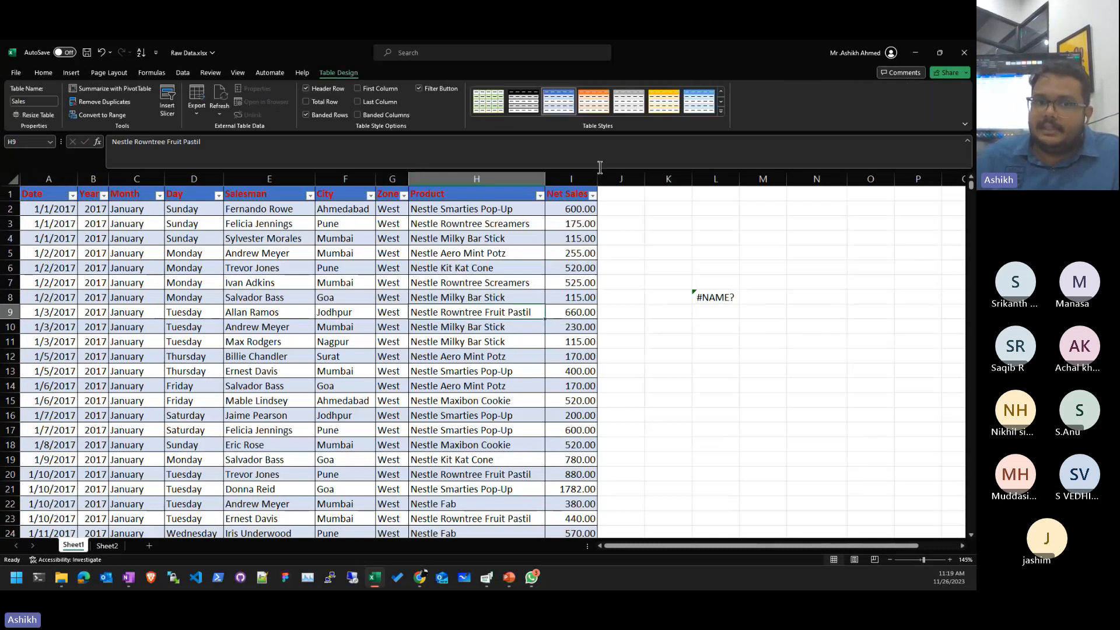
click(505, 101)
click(699, 100)
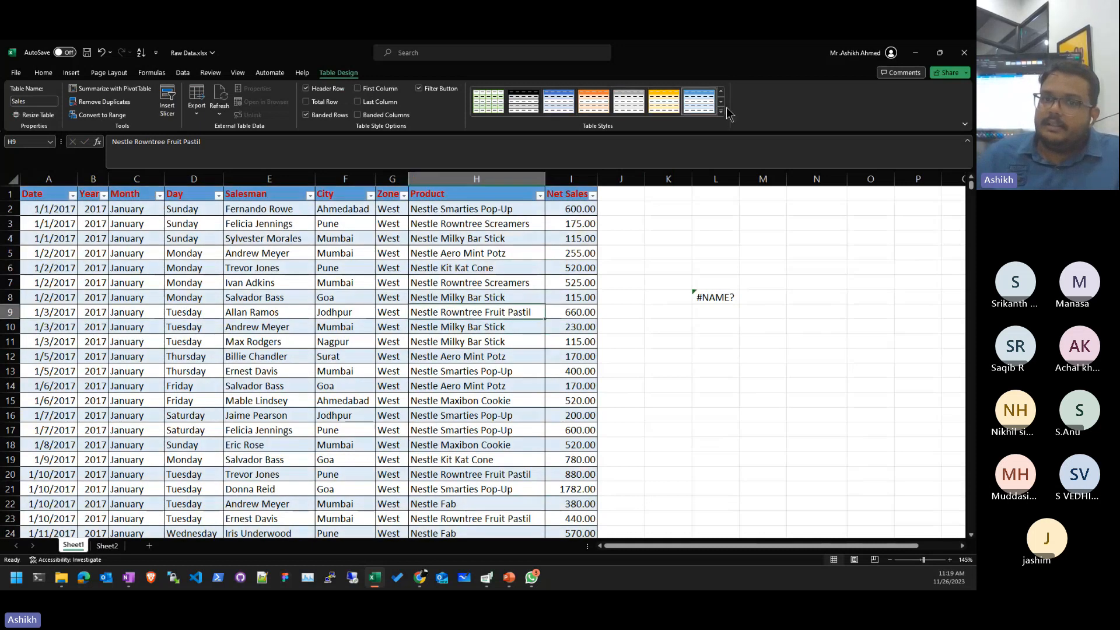
click(721, 110)
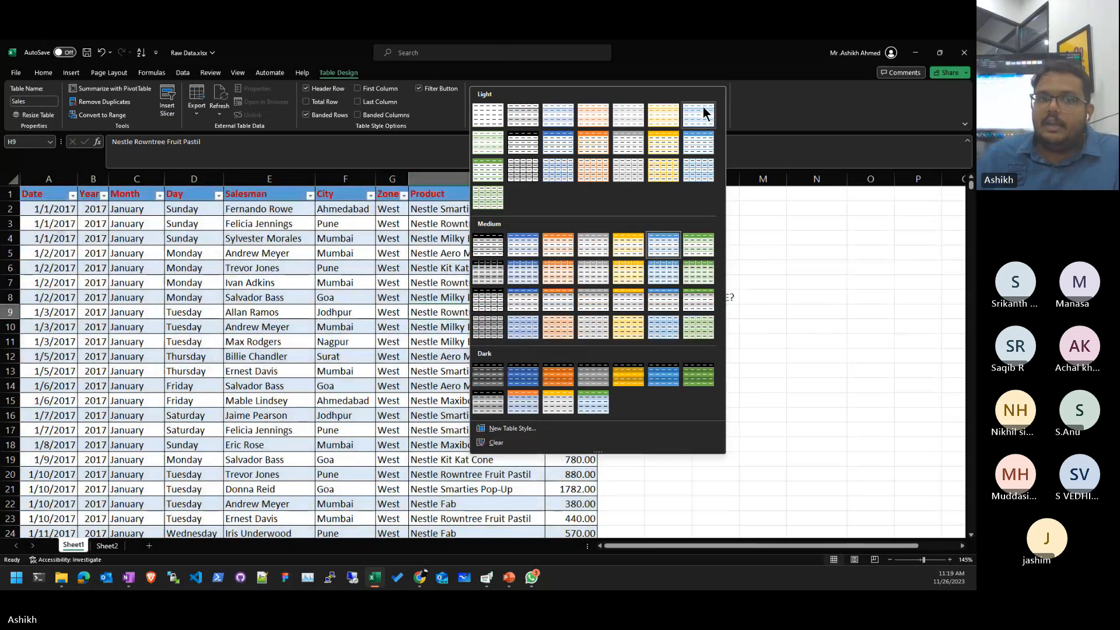
click(803, 103)
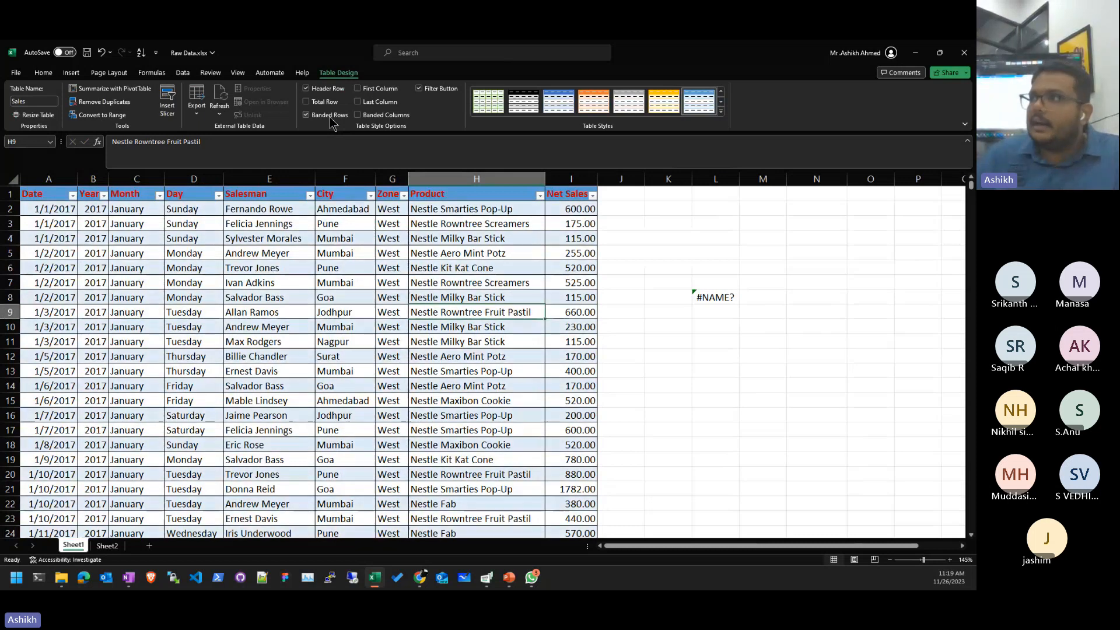
- Switch off Banded Rows and Banded Columns on the Sales table
click(330, 115)
click(330, 115)
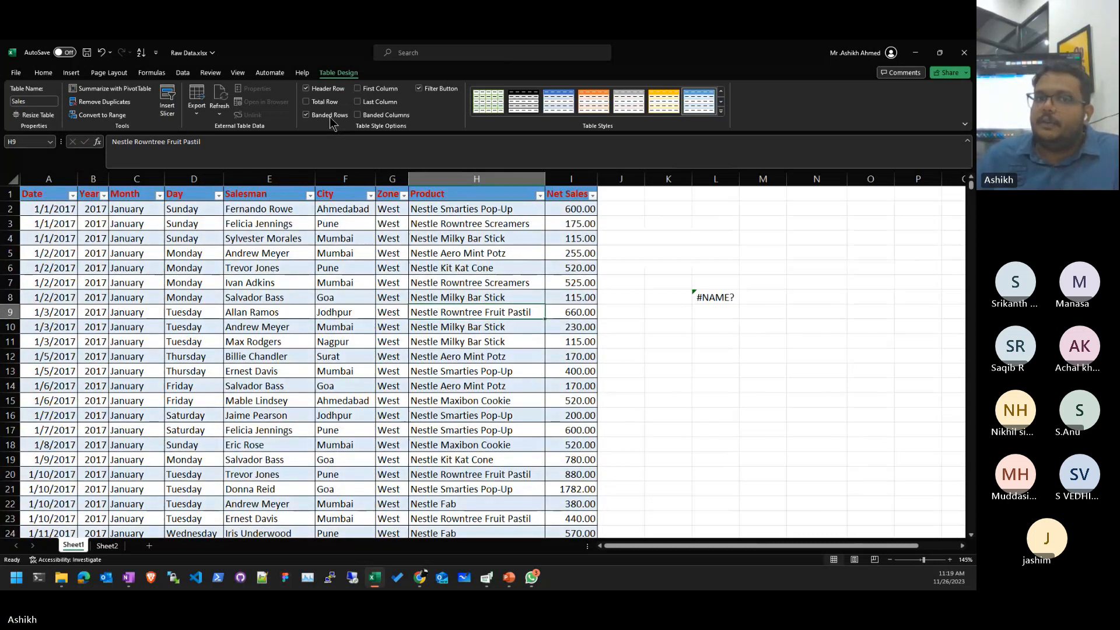
click(330, 115)
click(374, 116)
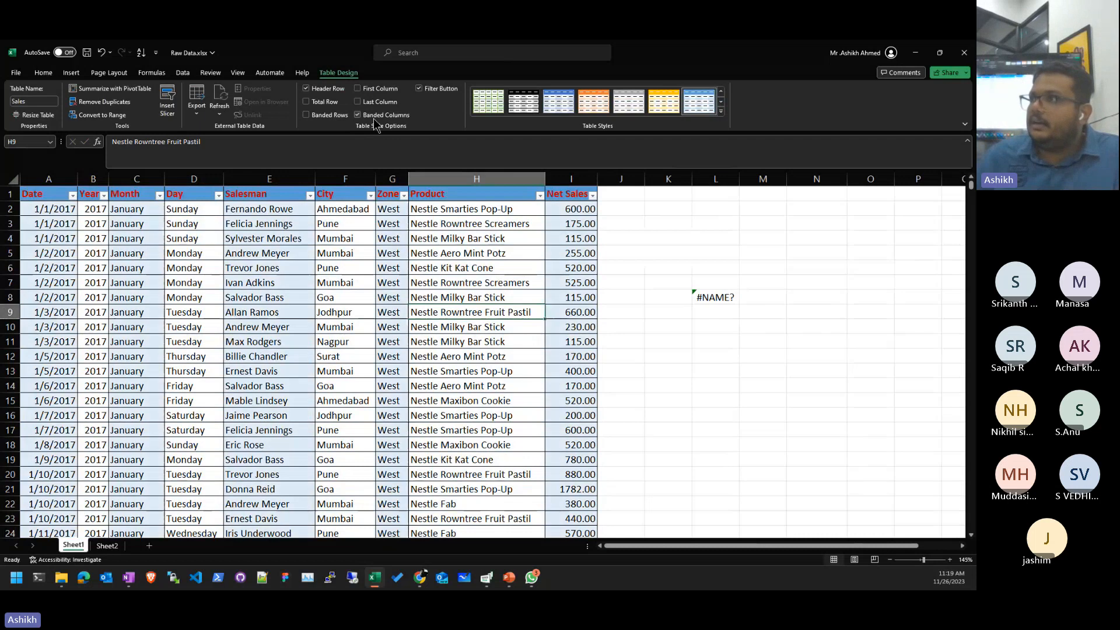
click(337, 115)
click(372, 116)
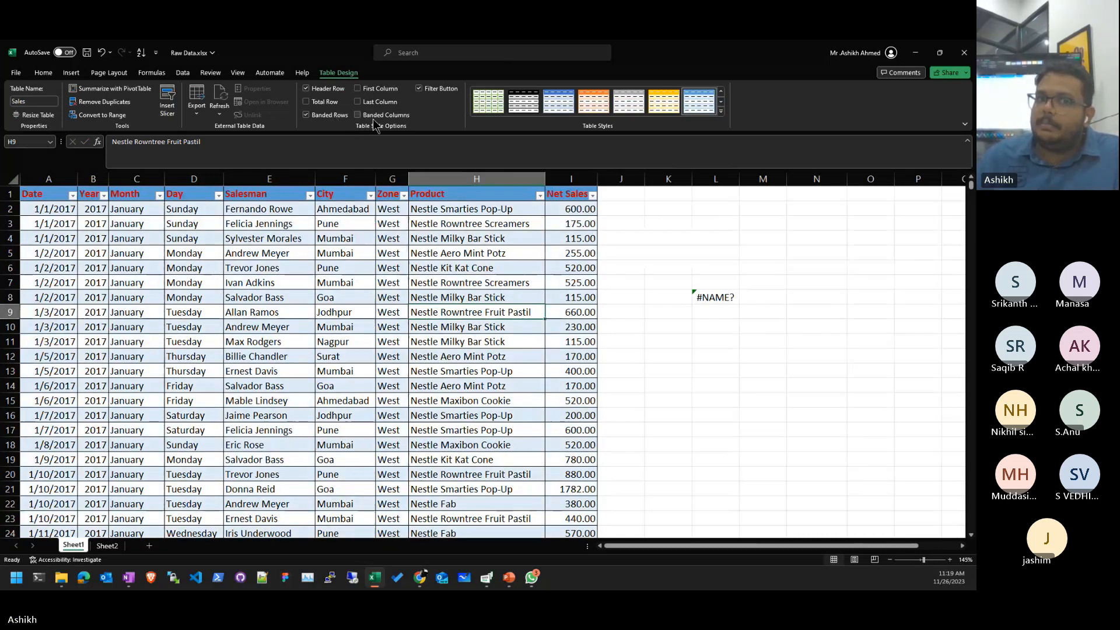
click(327, 115)
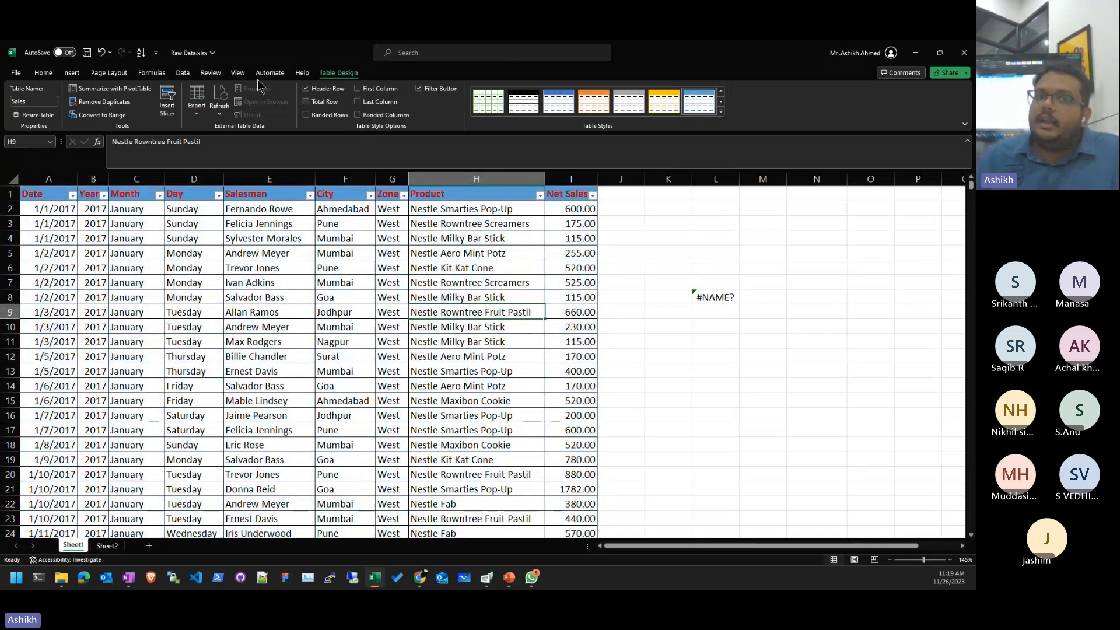
- Turn on the Total Row and widen Net Sales so 5610824.80 shows fully
click(324, 105)
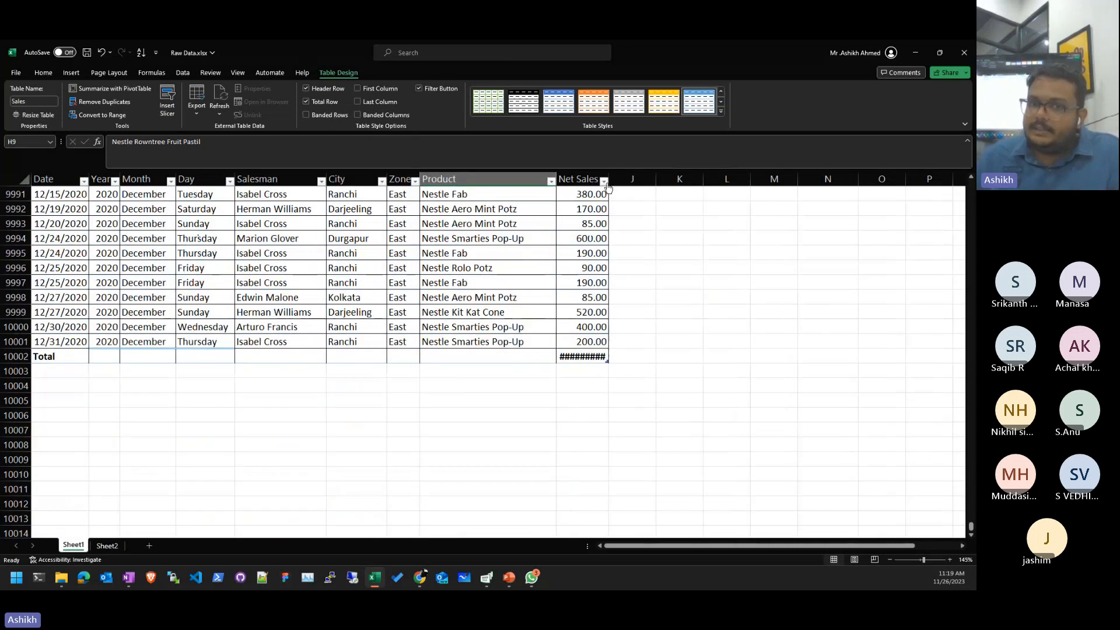
drag(607, 182, 615, 182)
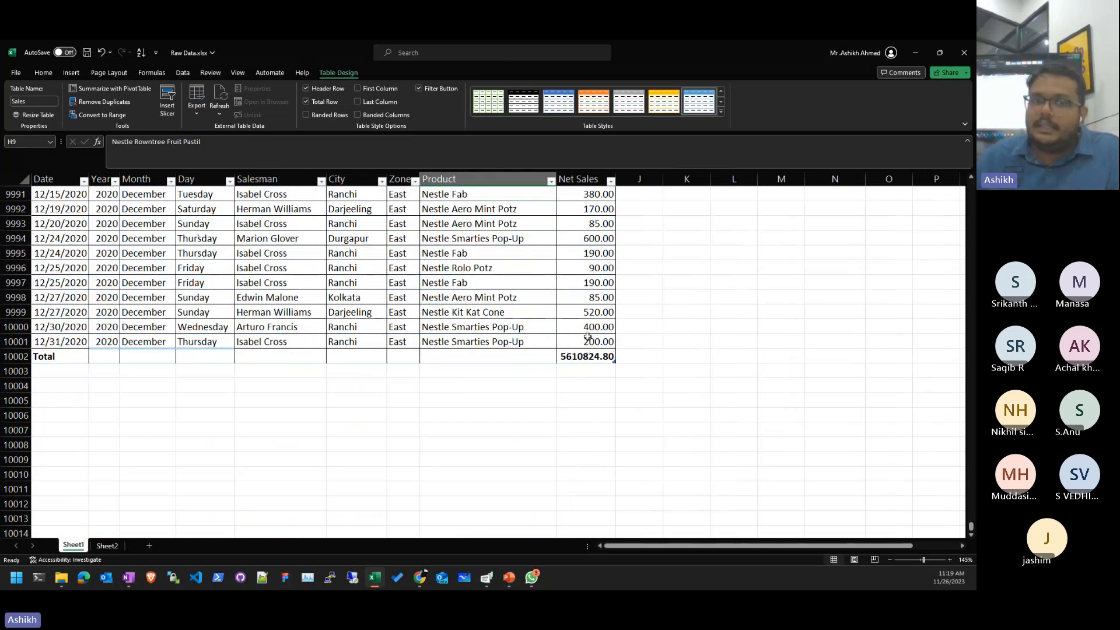
scroll(588, 337, up, 20)
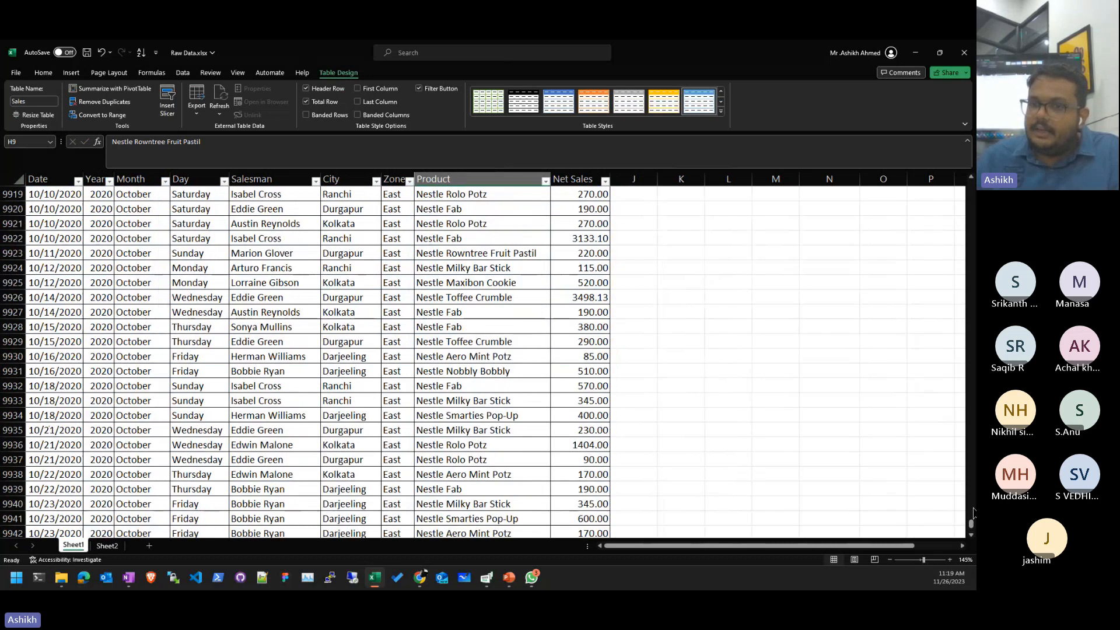
drag(971, 523, 939, 181)
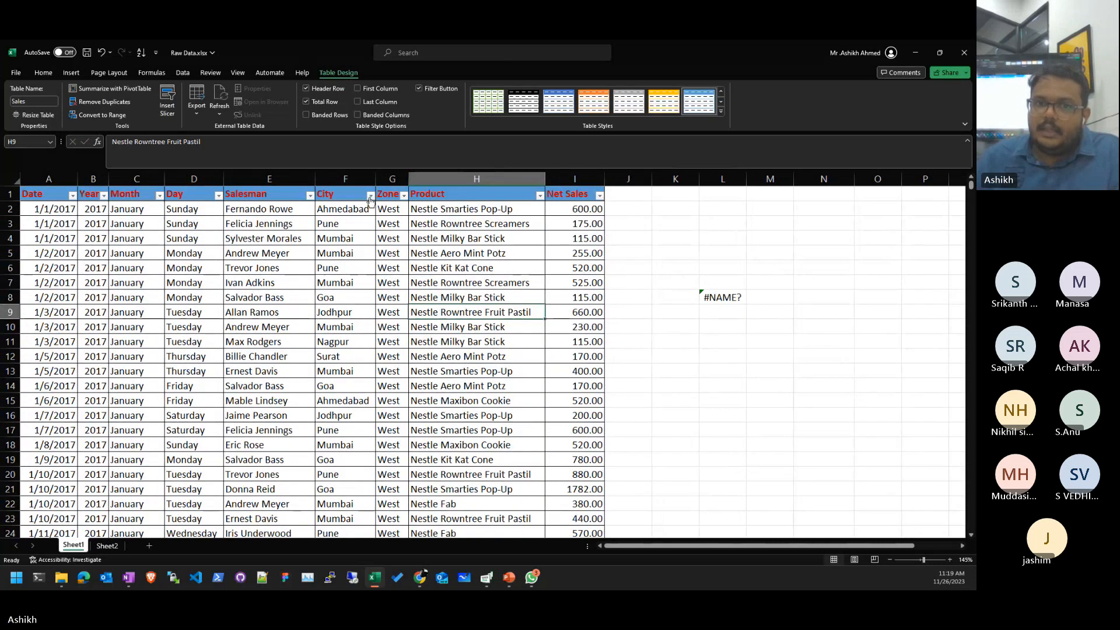
- Filter Zone to East only and jump to the Total row showing 712536.83
click(404, 195)
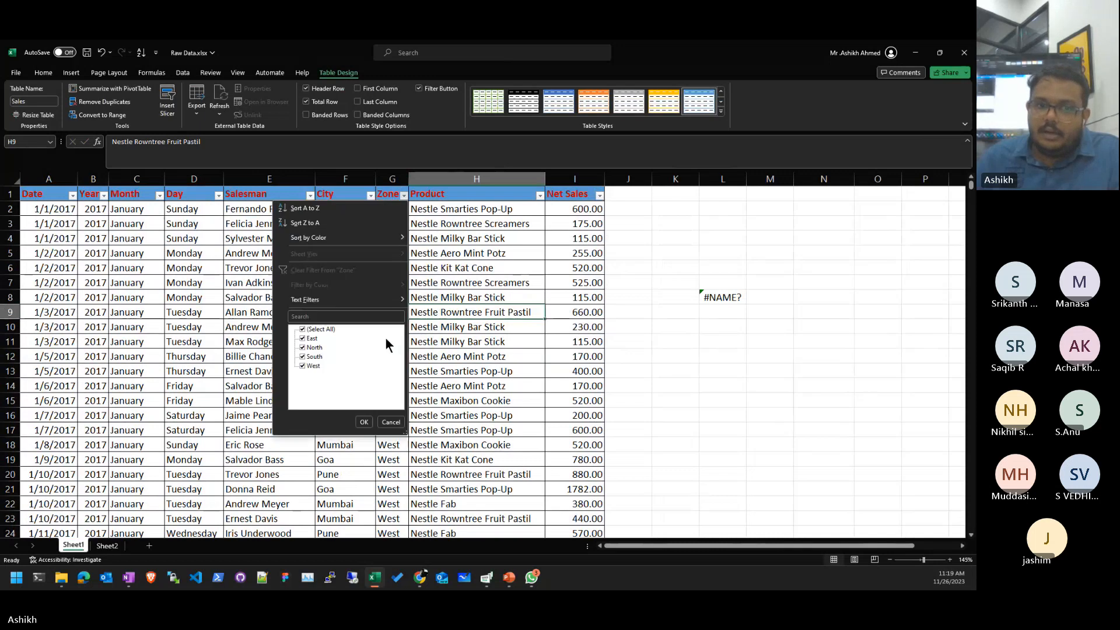
click(303, 329)
click(303, 339)
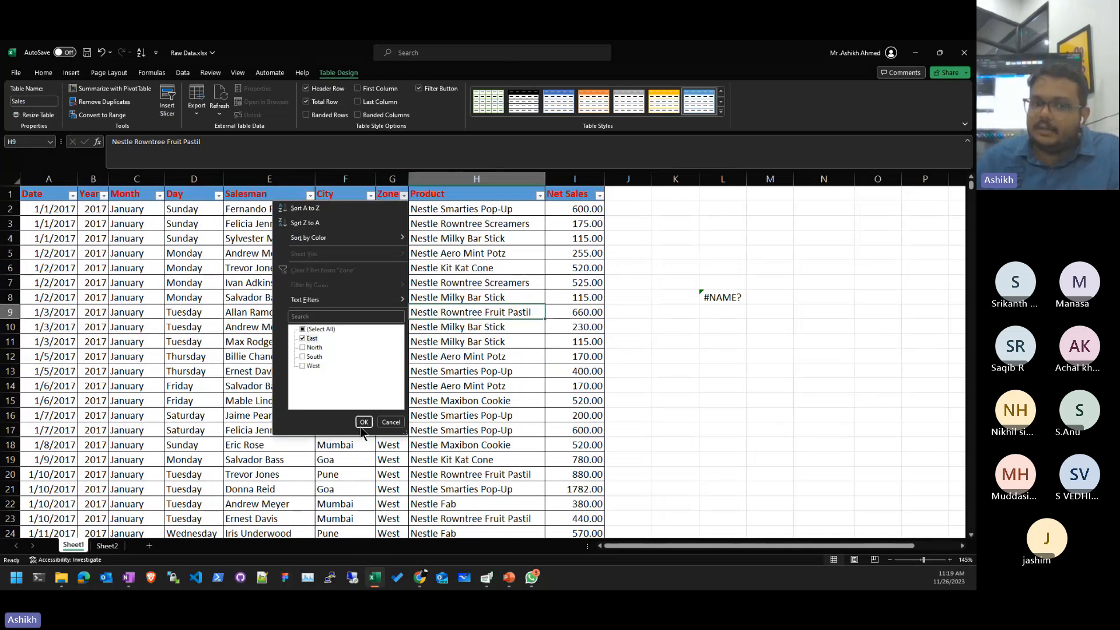
click(364, 422)
scroll(436, 396, down, 20)
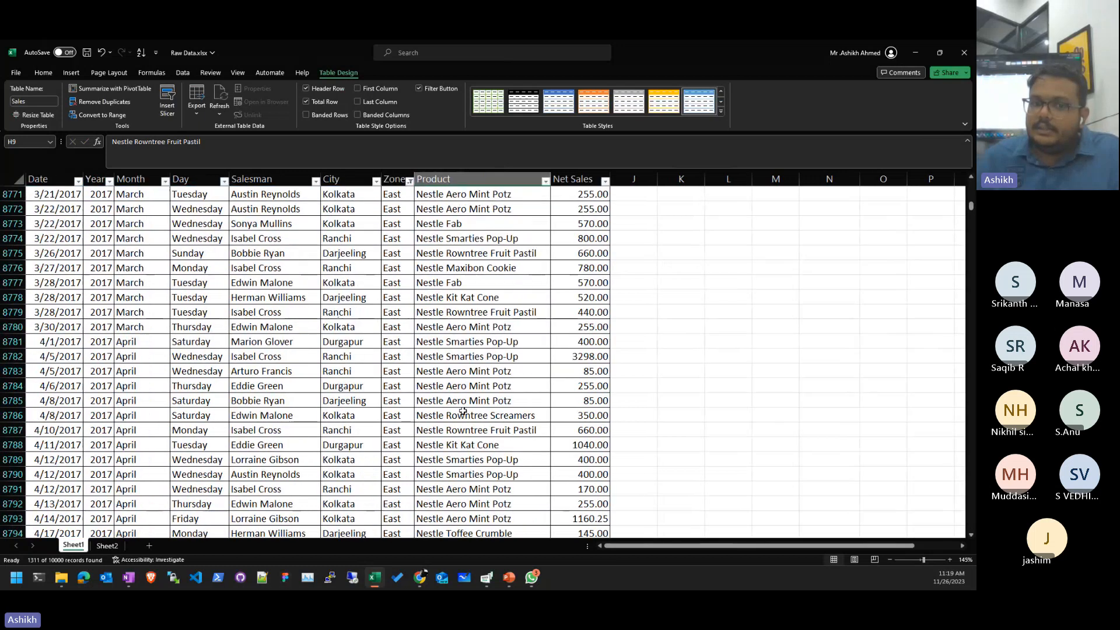
scroll(463, 397, down, 7)
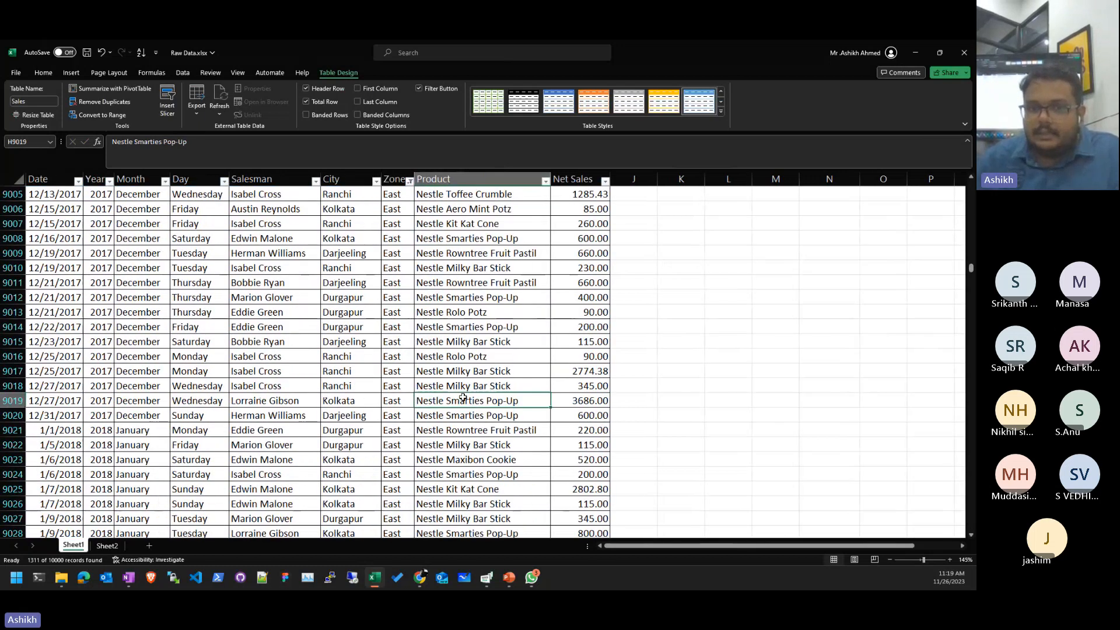
key(ctrl+End)
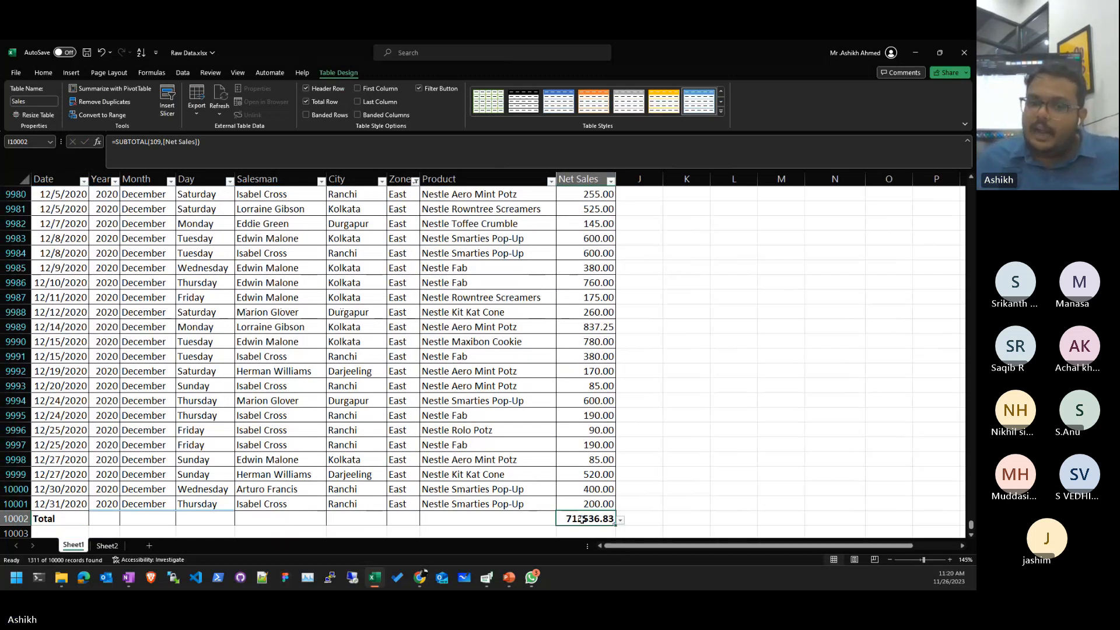
click(645, 517)
click(586, 518)
triple_click(139, 165)
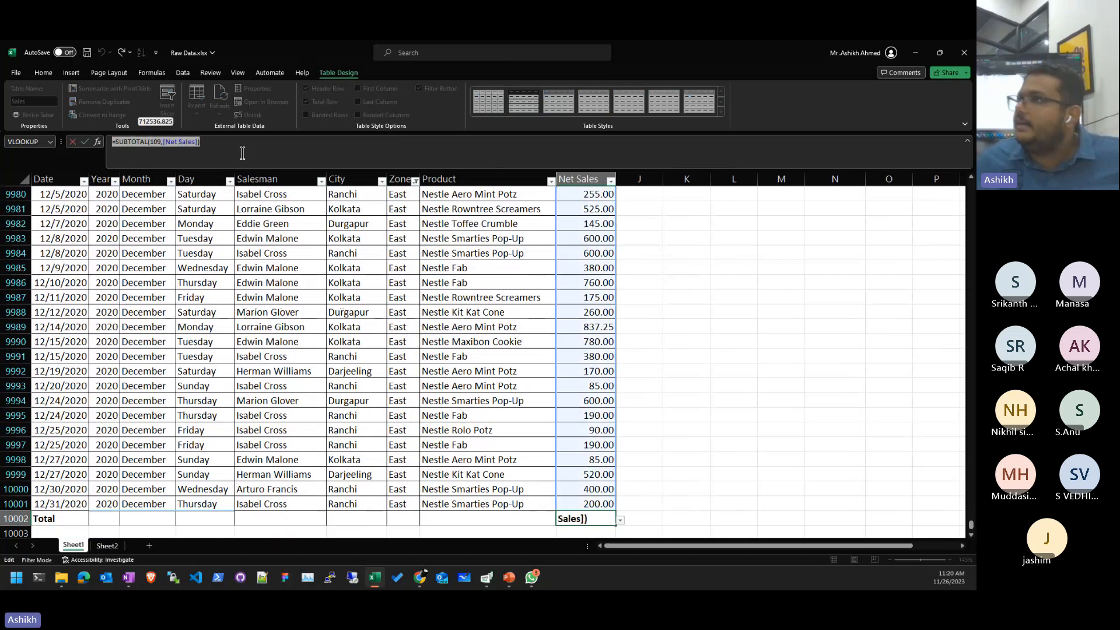
key(F2)
click(520, 489)
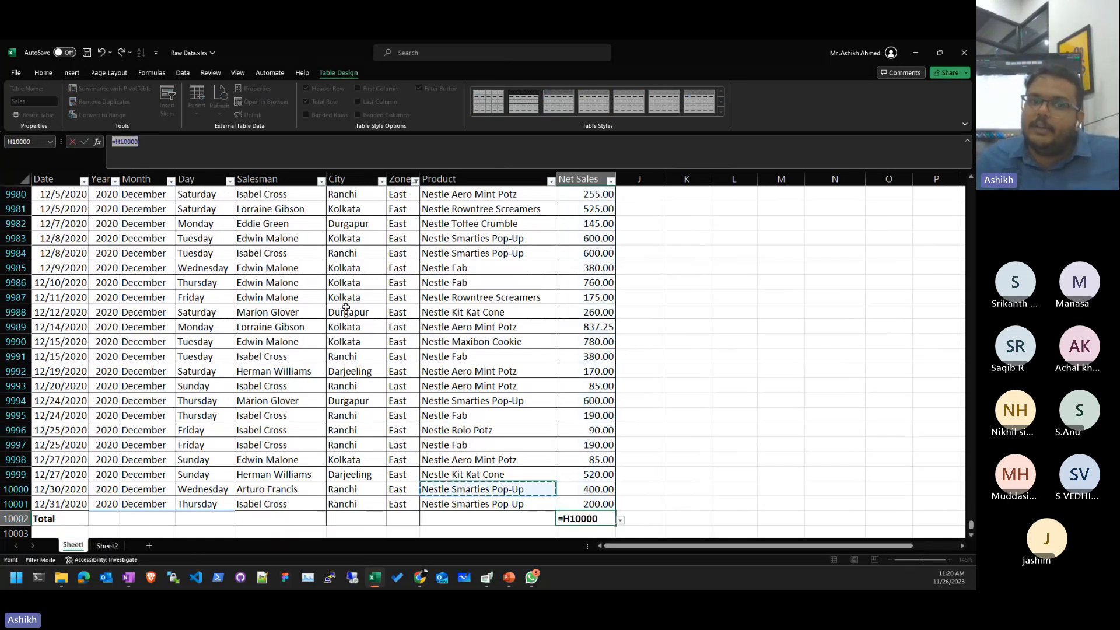
click(355, 312)
key(Escape)
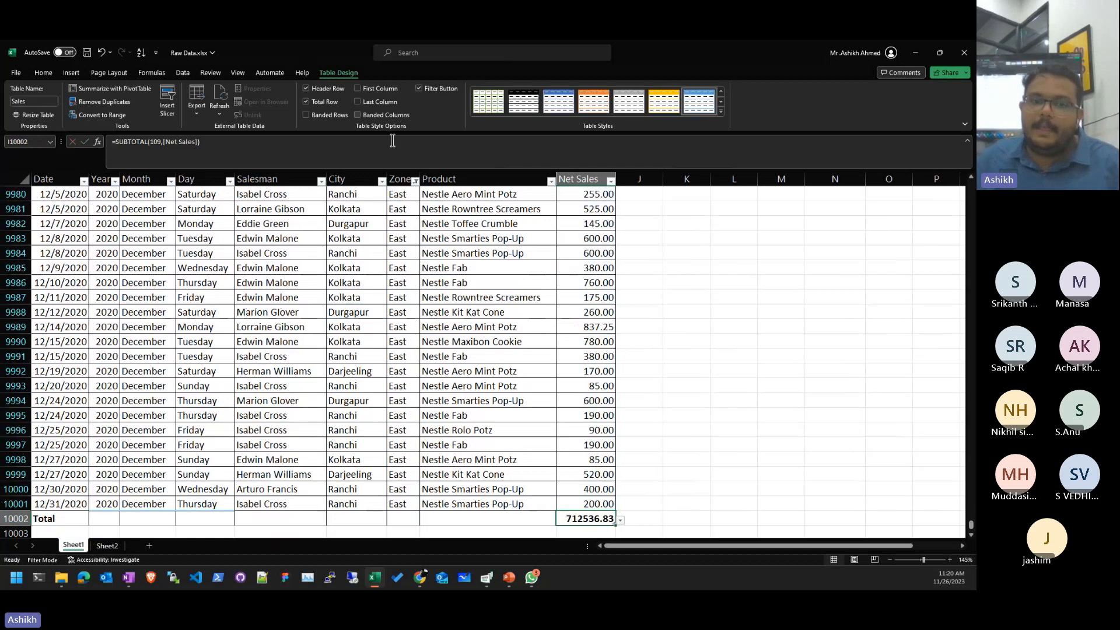
click(440, 268)
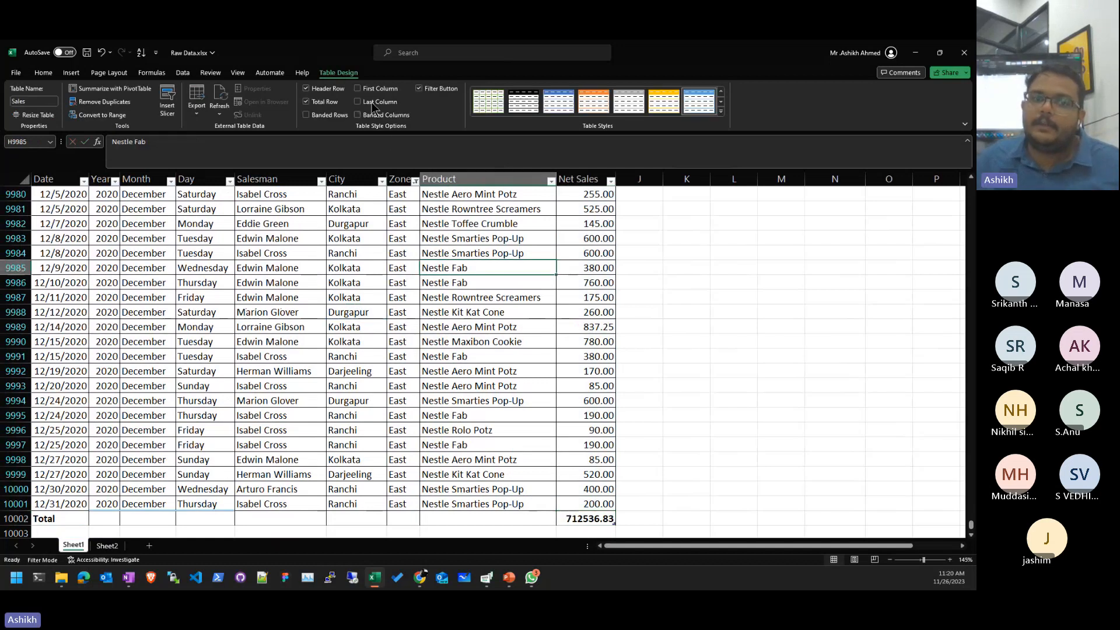
click(328, 102)
- Turn off the Total Row and move to the top of the table
click(482, 313)
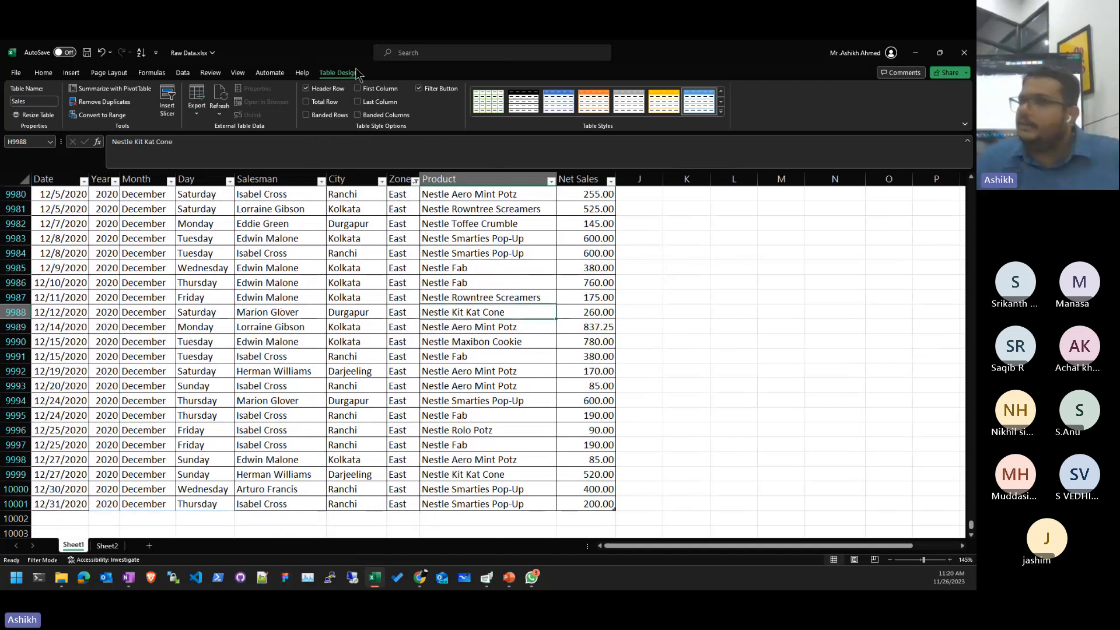
key(ctrl+Up)
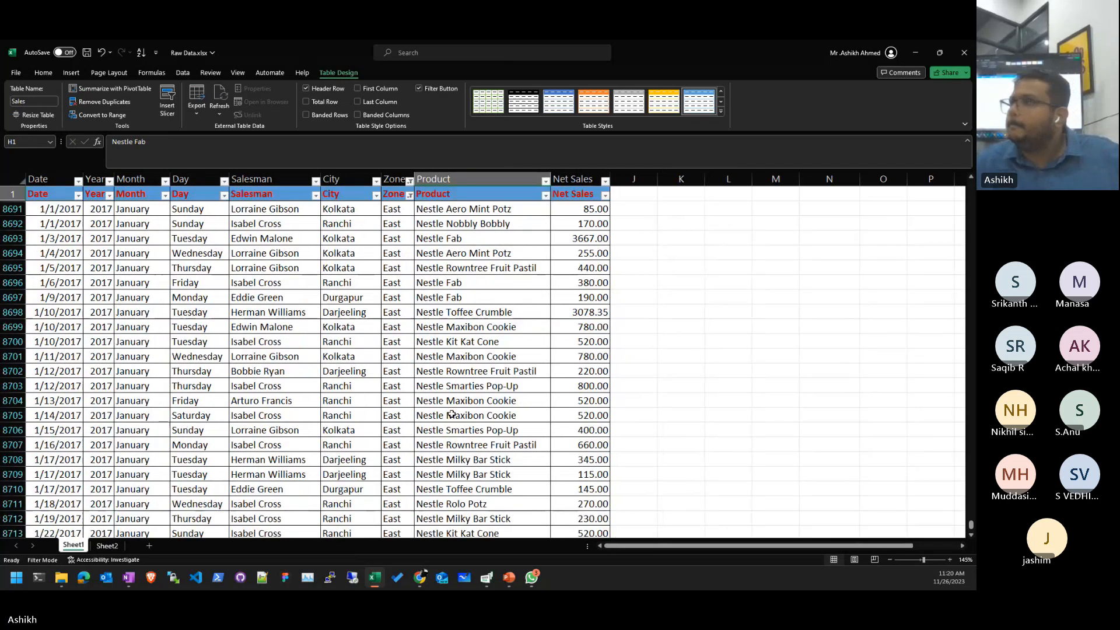
key(Left)
key(Left)
key(Left)
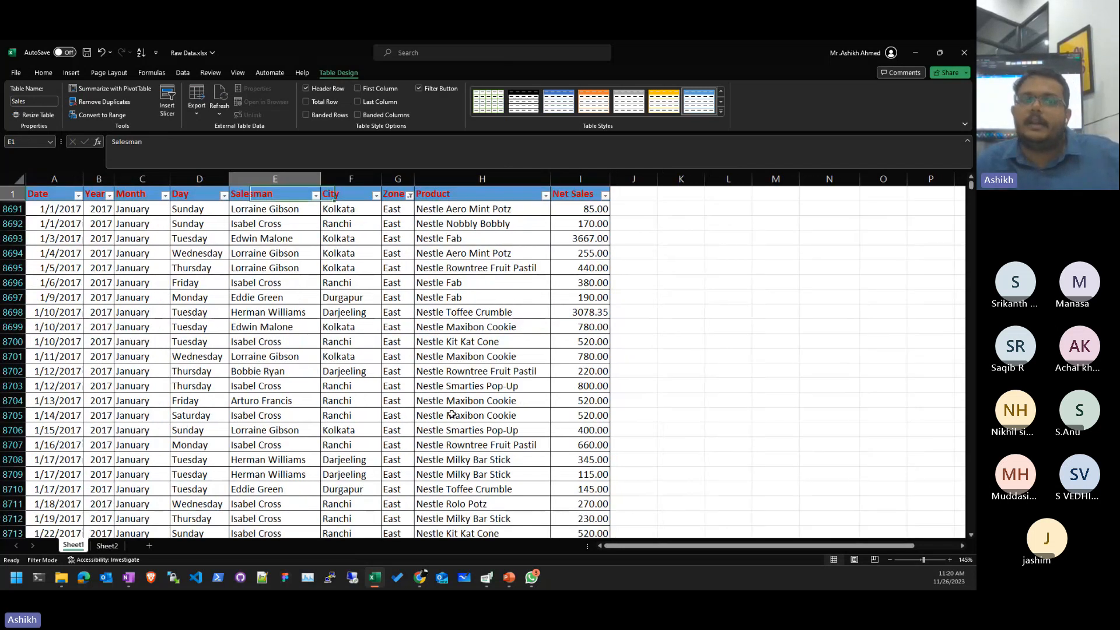
key(Left)
key(Left)
key(Left)
key(Down)
key(Down)
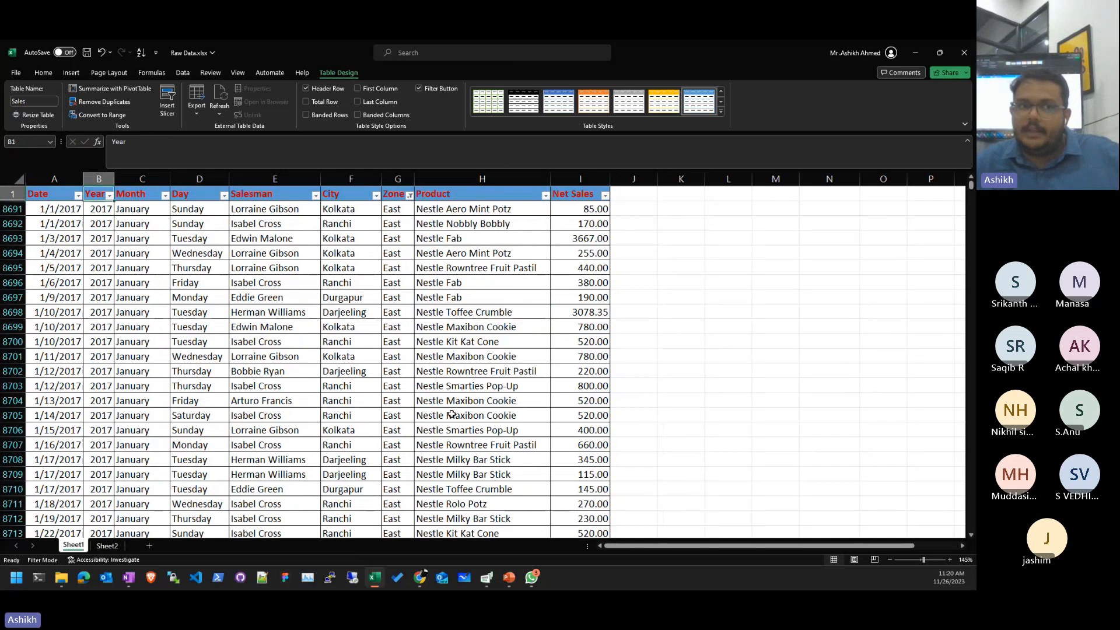
key(Up)
key(Right)
key(Right)
key(Right)
key(Right)
key(Right)
key(Left)
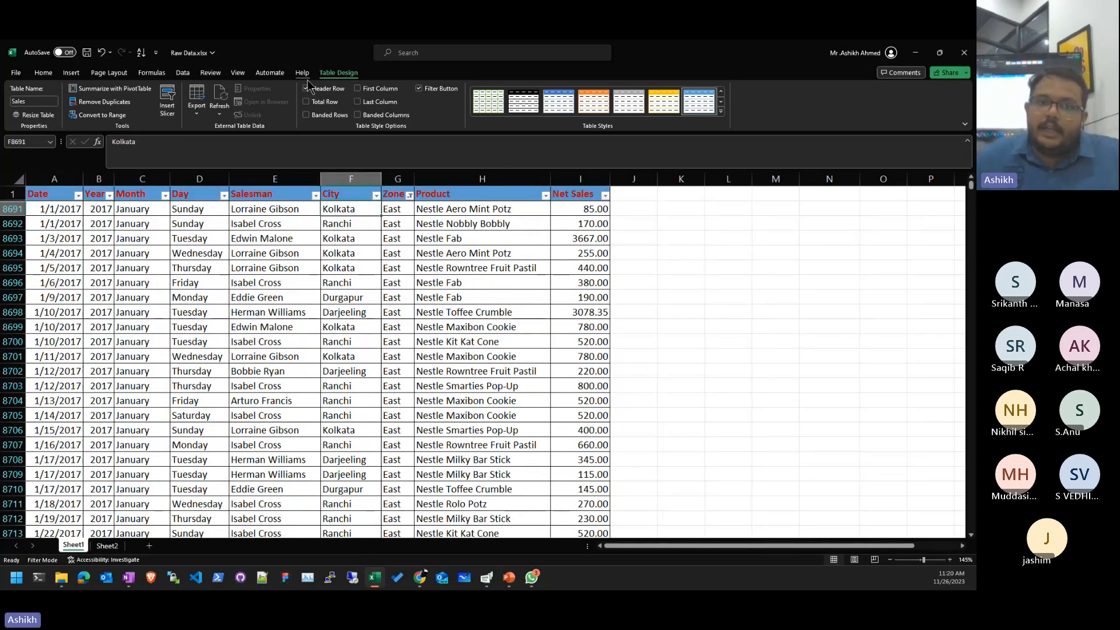
- Switch to Sheet2 and back, then re-enable the Sales table's Total Row
click(709, 330)
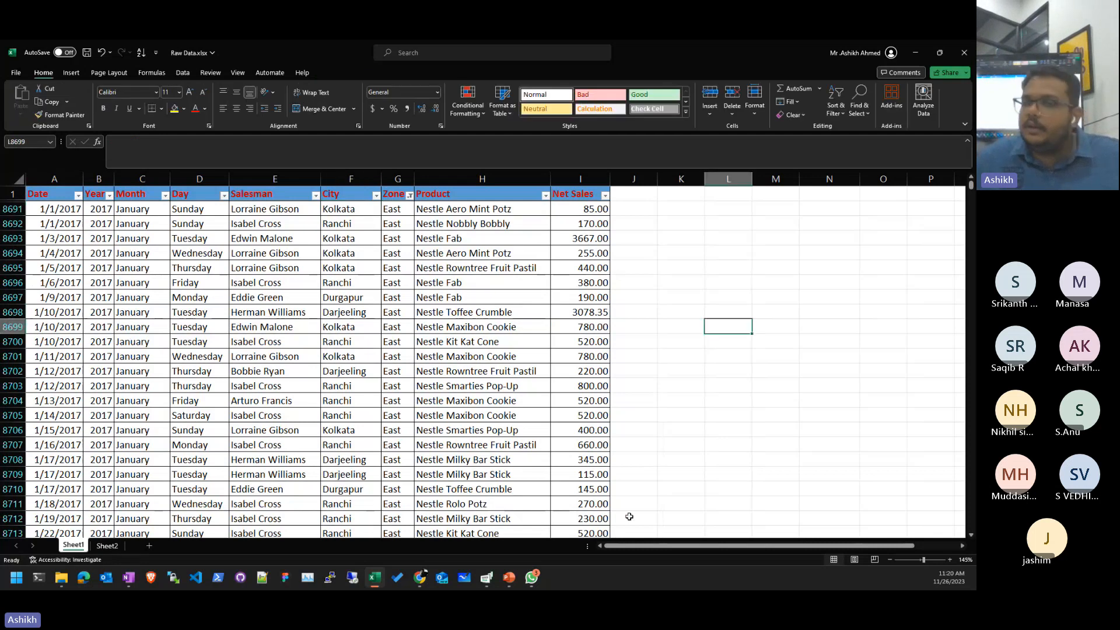
click(338, 236)
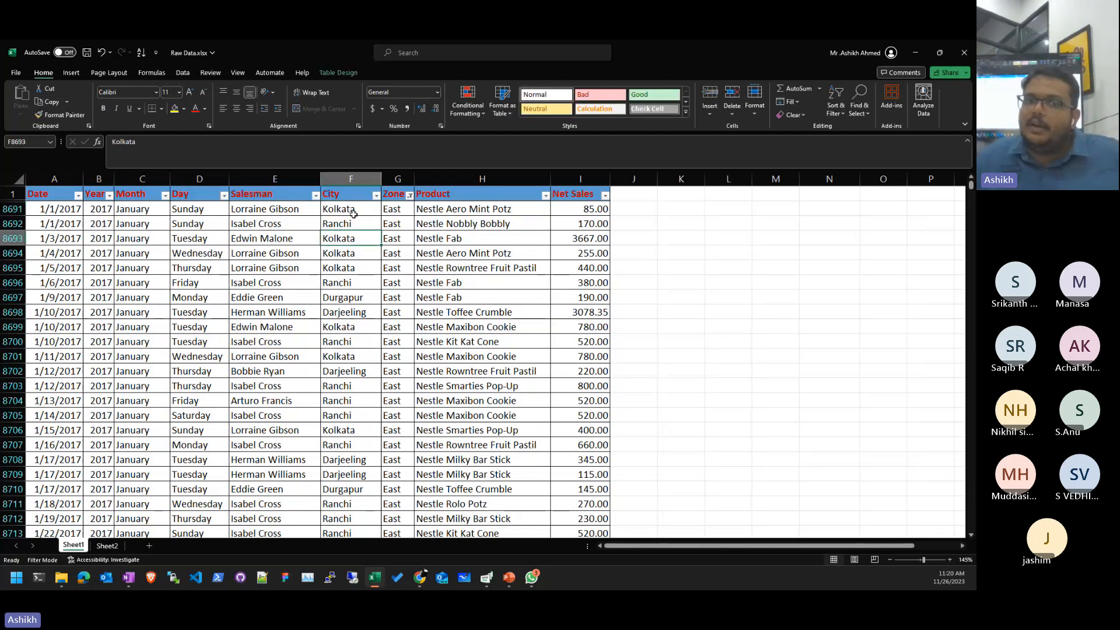
click(109, 547)
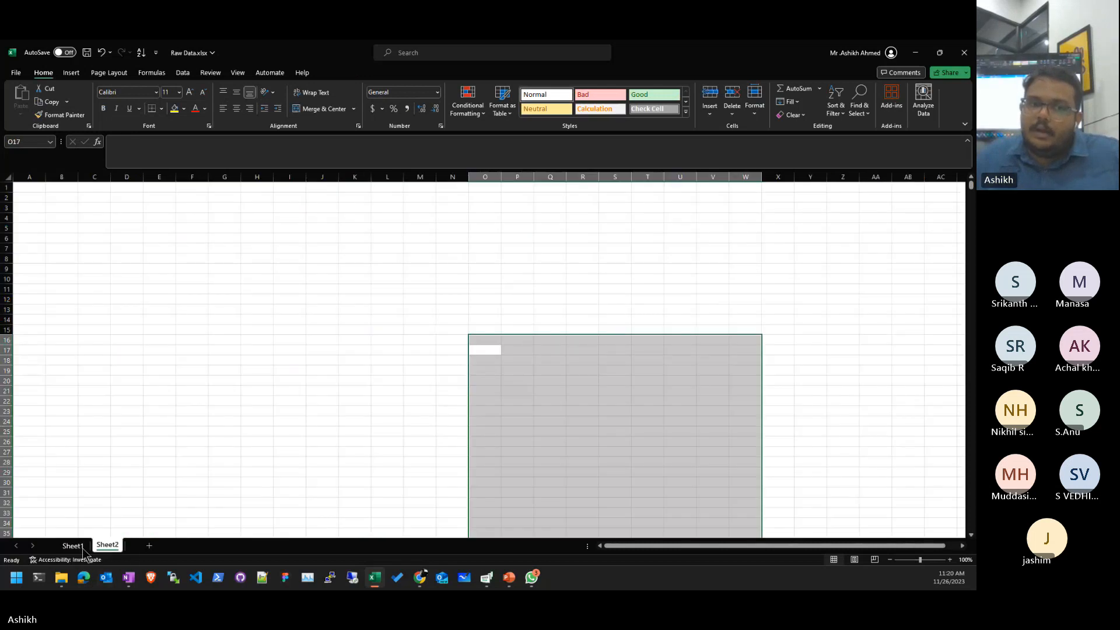
click(73, 546)
click(274, 224)
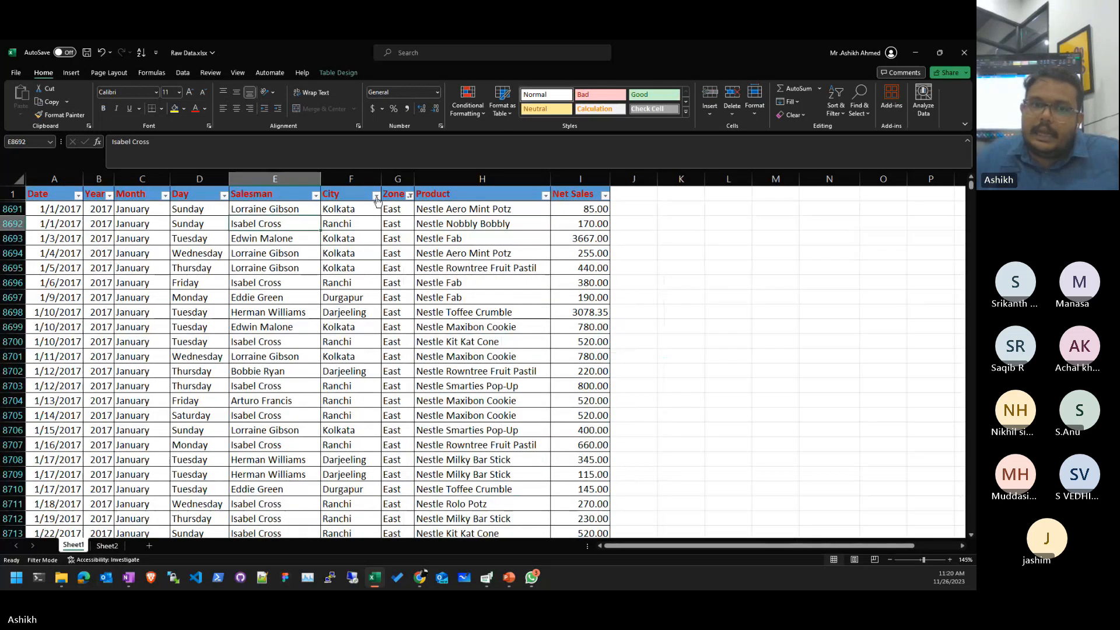
click(449, 267)
click(337, 74)
click(307, 102)
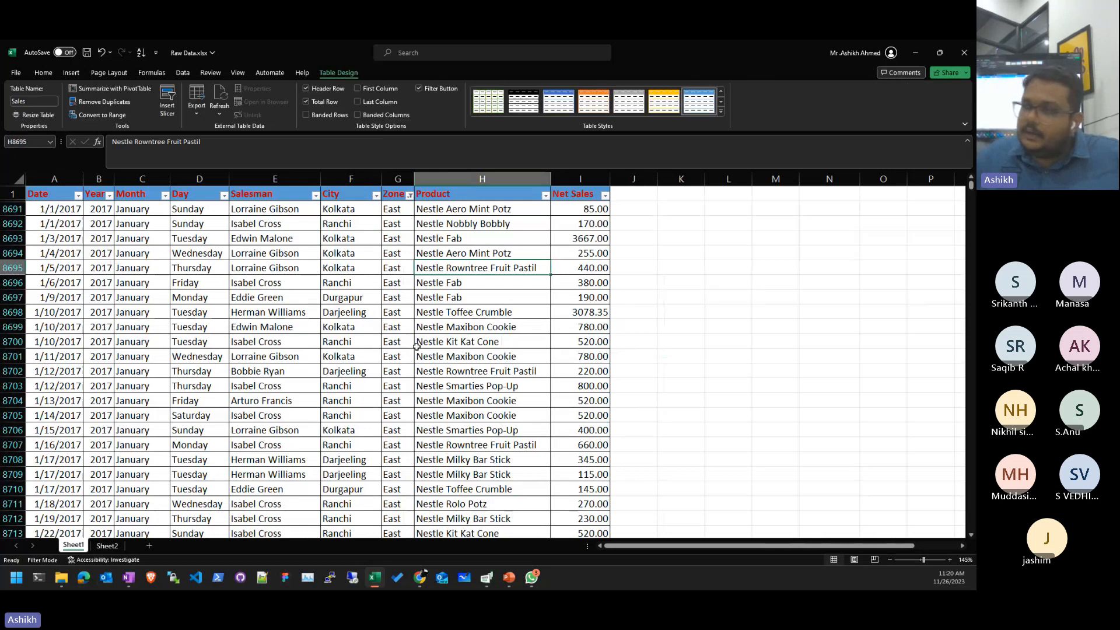
click(434, 354)
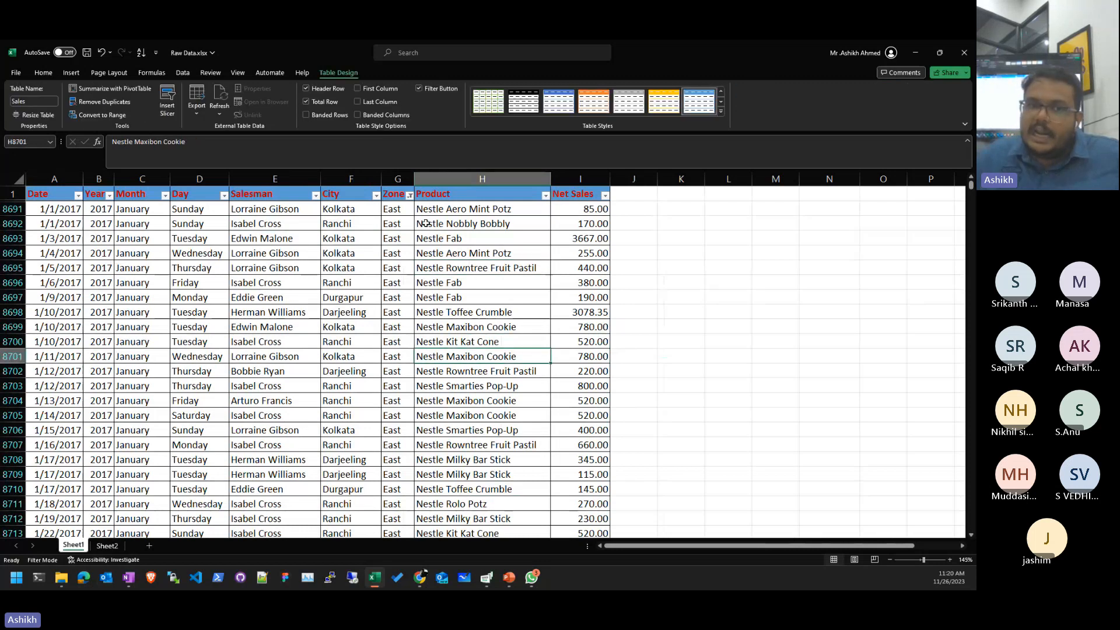
- Clear the East filter from the Zone column
click(375, 196)
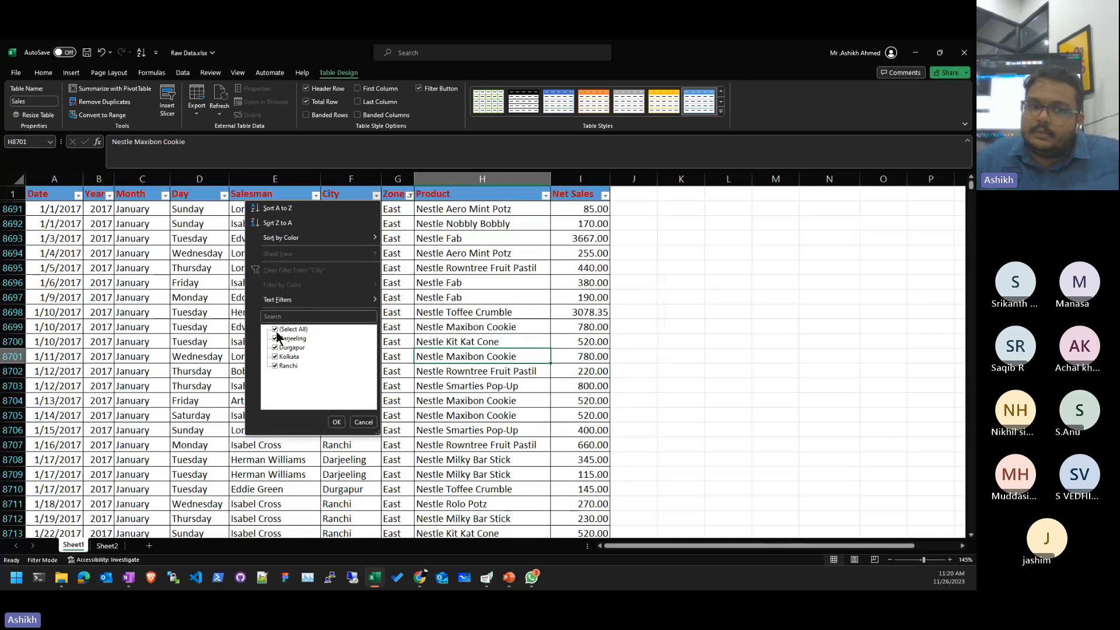
click(397, 373)
click(410, 196)
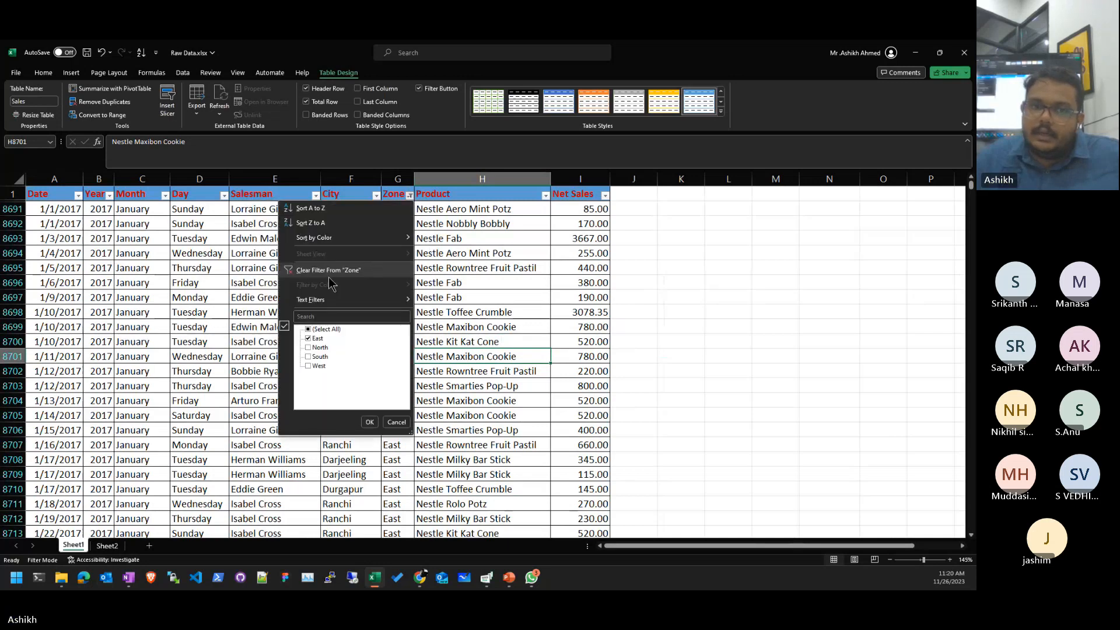
click(328, 269)
- Filter City to Pune only and jump to the Total row showing 359366.58
click(371, 196)
click(269, 330)
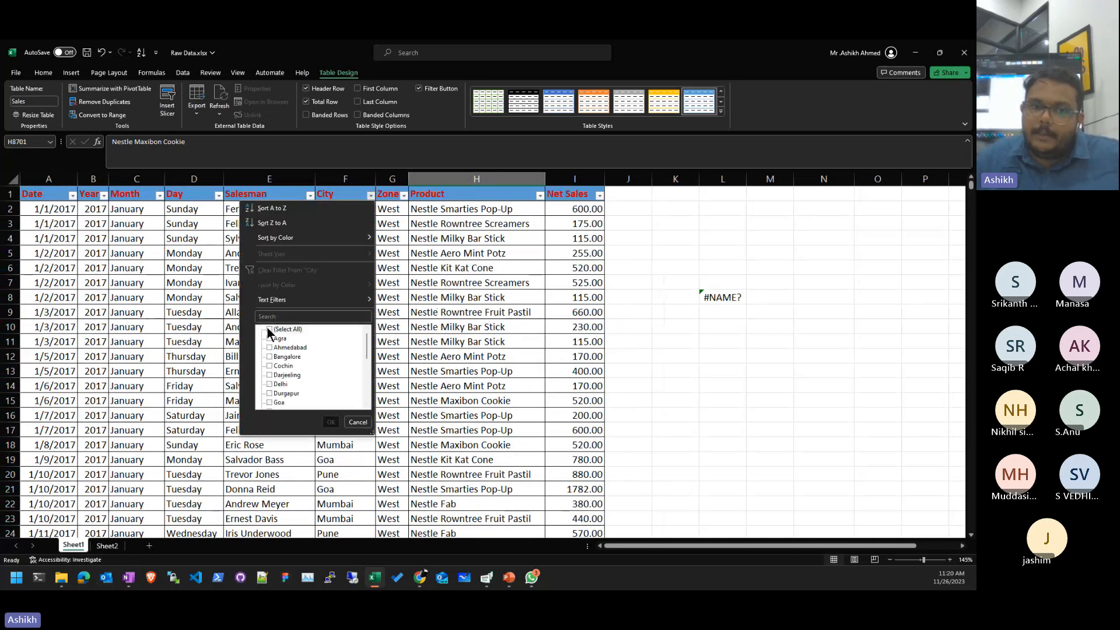
scroll(280, 362, down, 7)
click(270, 348)
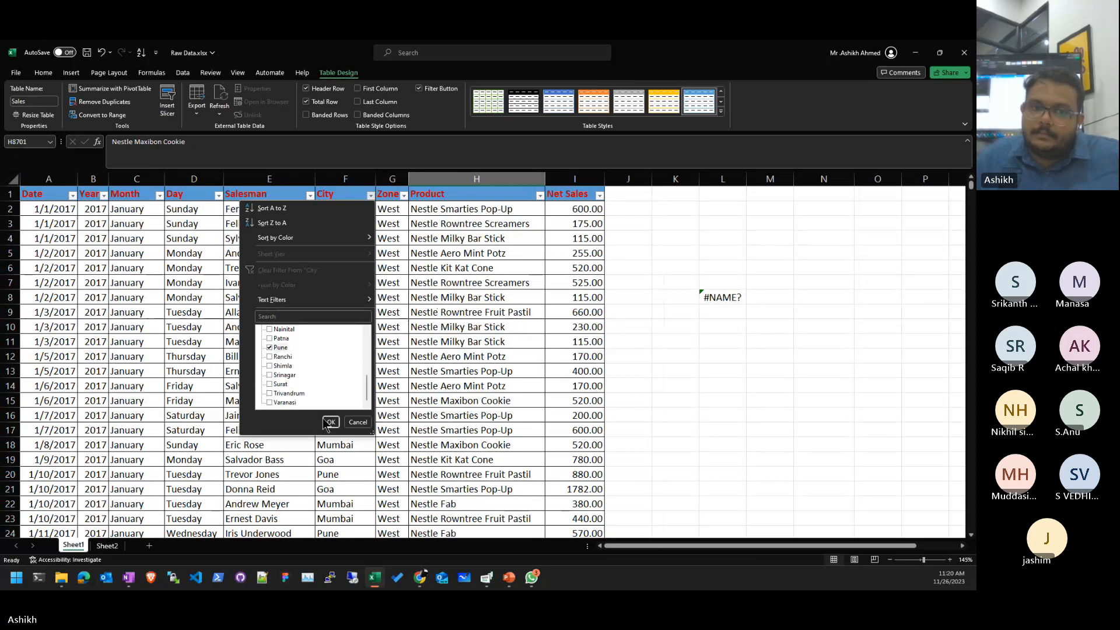
click(329, 422)
scroll(434, 360, down, 15)
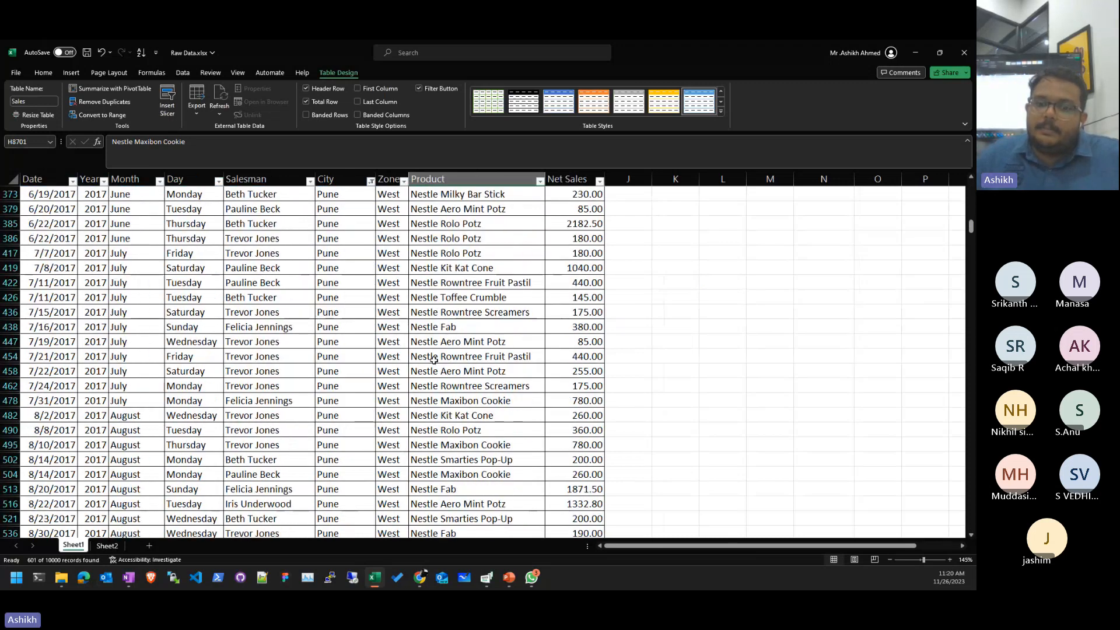
scroll(434, 360, down, 15)
scroll(511, 392, down, 20)
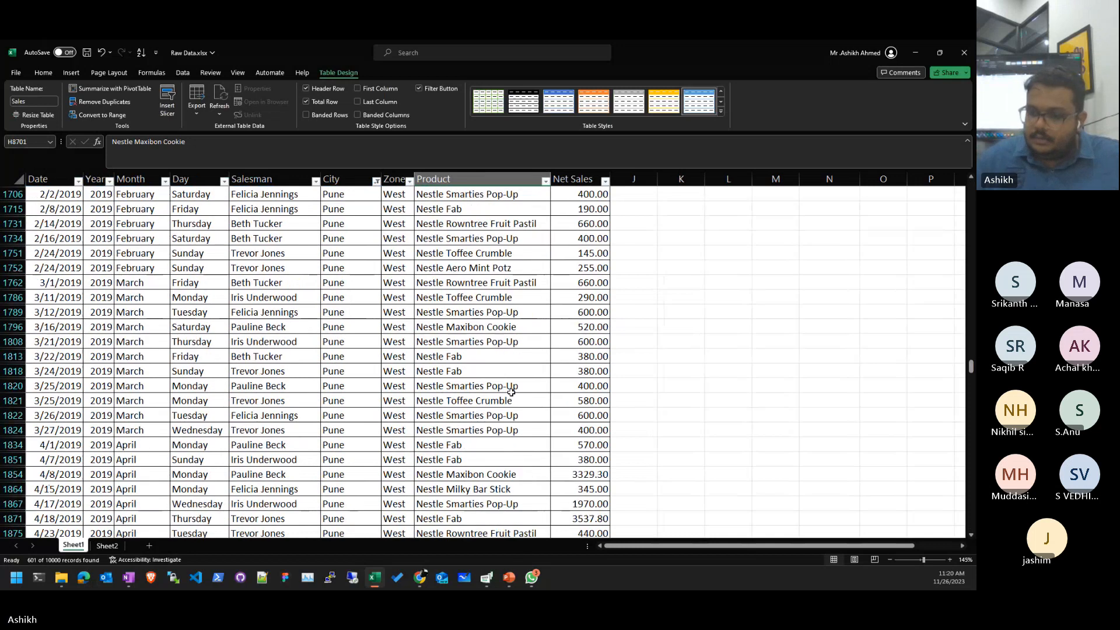
scroll(511, 392, down, 15)
click(512, 388)
scroll(511, 392, down, 20)
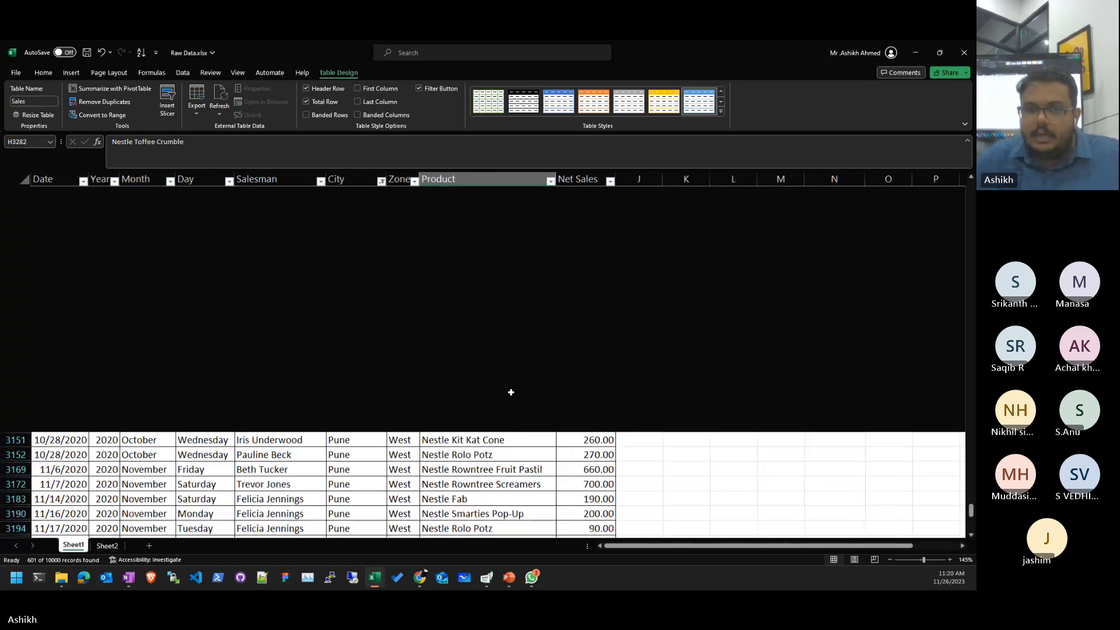
click(511, 392)
key(ctrl+End)
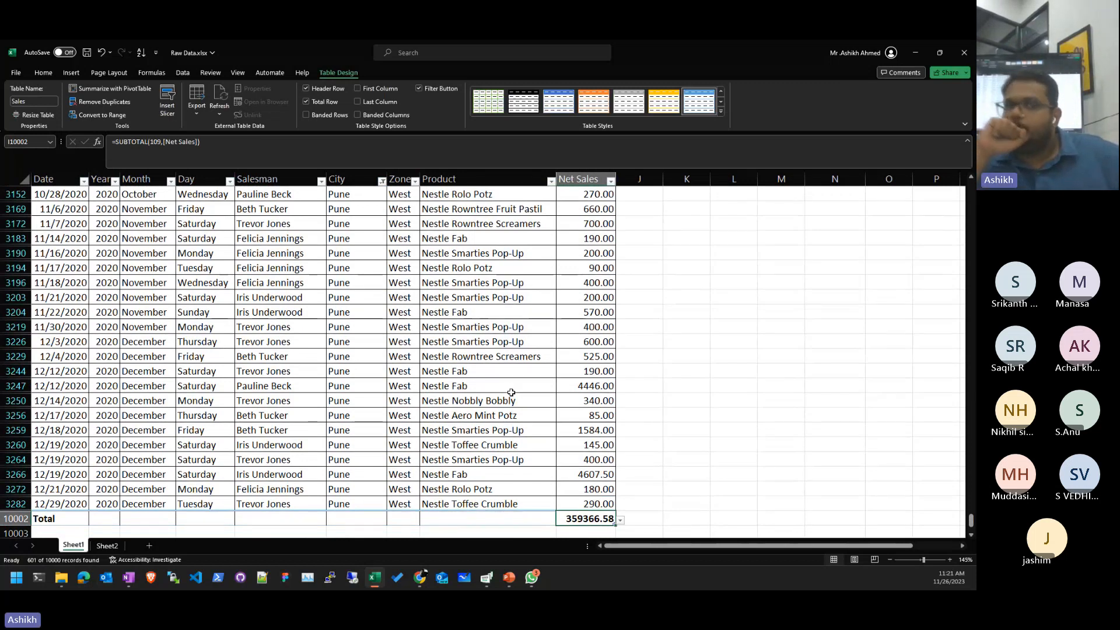
click(619, 528)
click(612, 519)
click(620, 519)
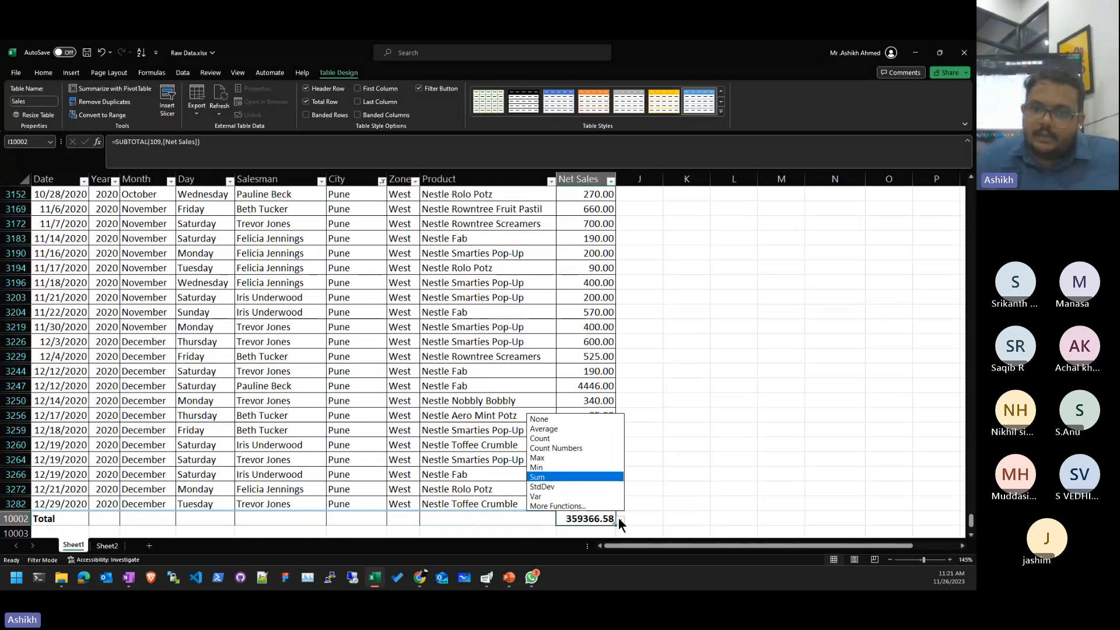
click(620, 519)
click(619, 519)
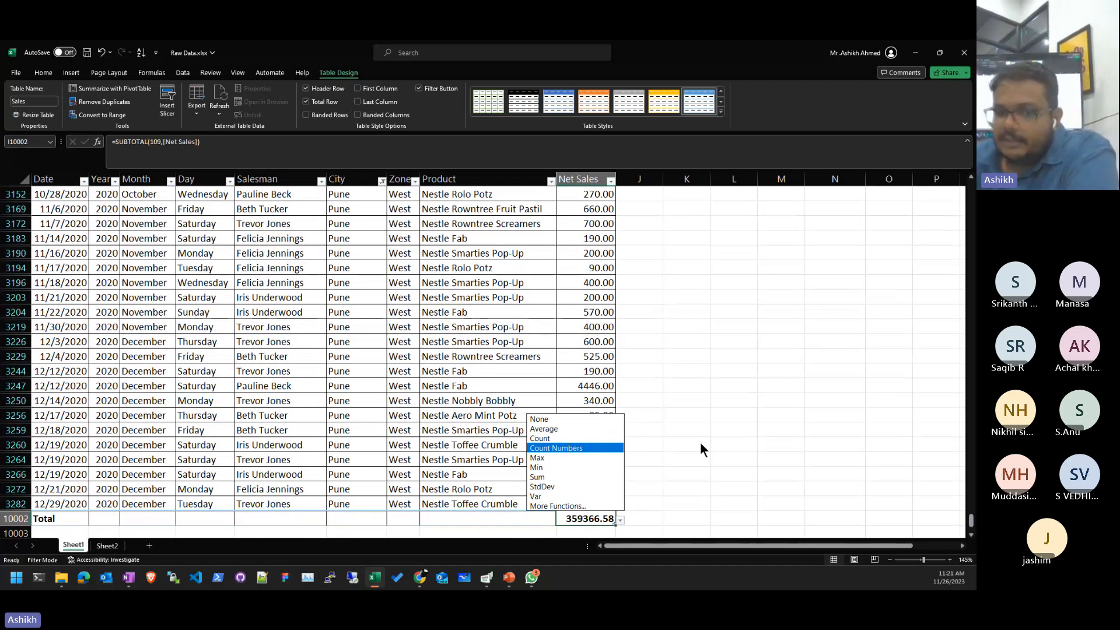
click(810, 466)
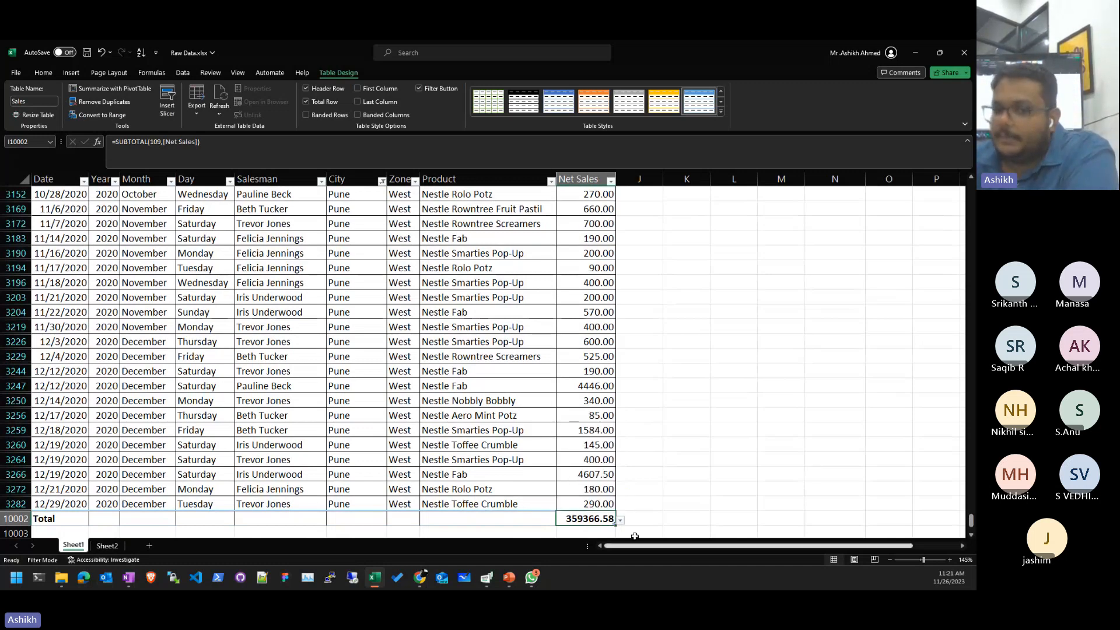
double_click(576, 517)
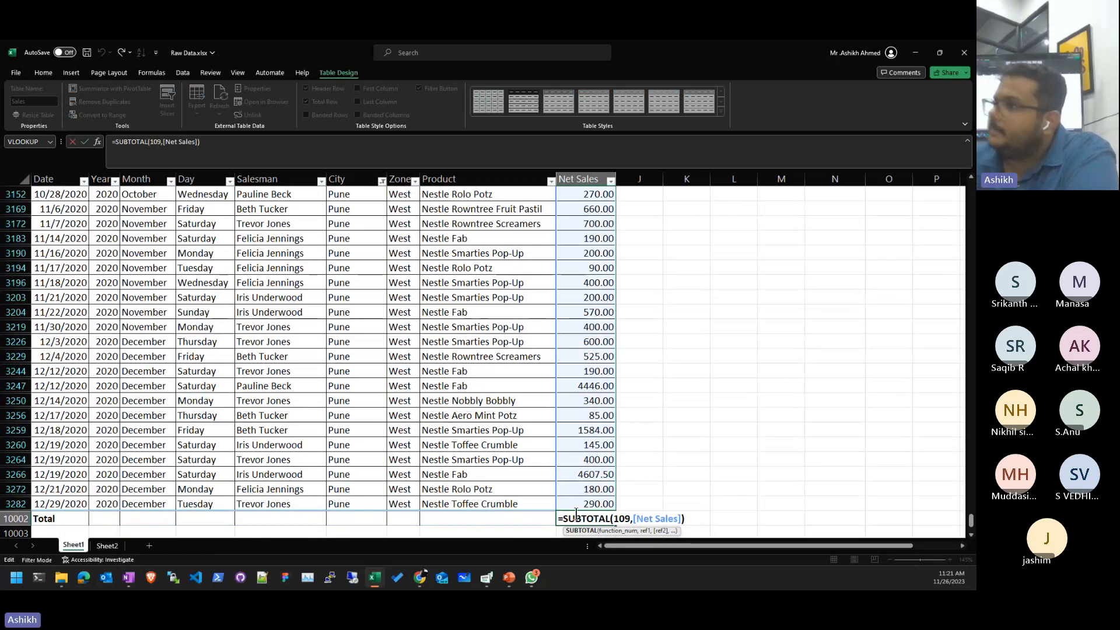
key(Return)
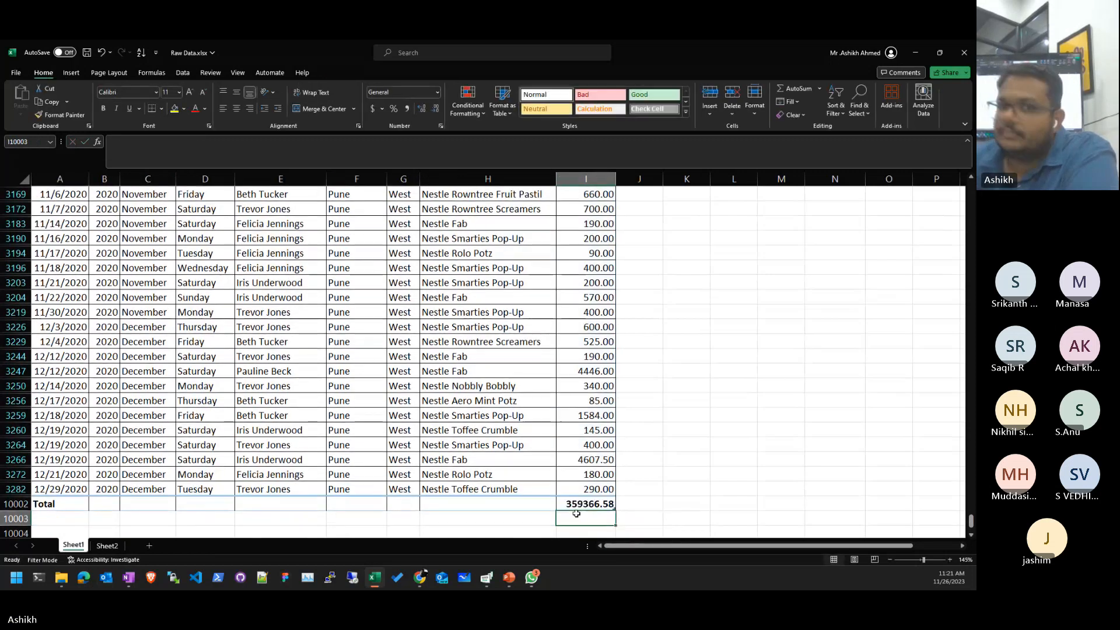
- Jump back to the top of the Pune-filtered table and select cells in row 24
scroll(576, 513, up, 7)
click(577, 513)
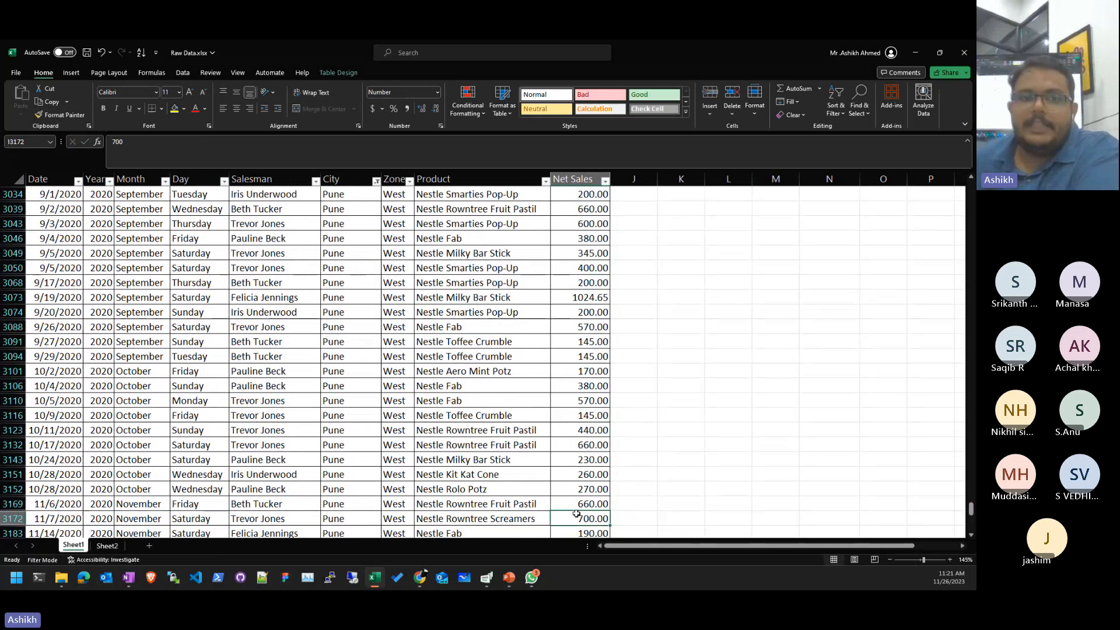
key(ctrl+Up)
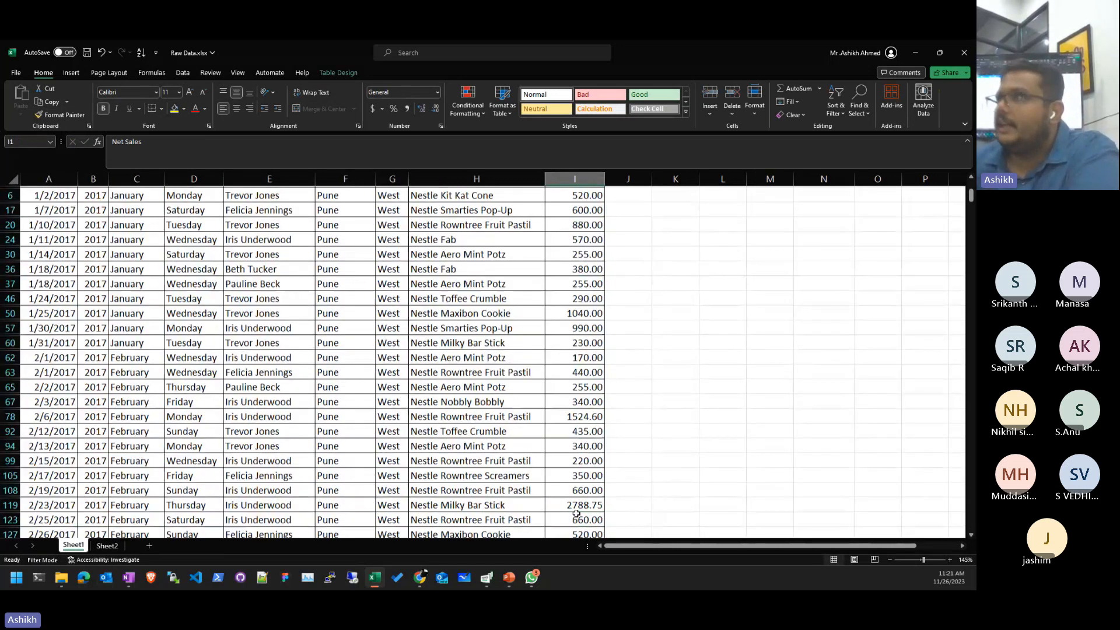
scroll(576, 514, up, 1)
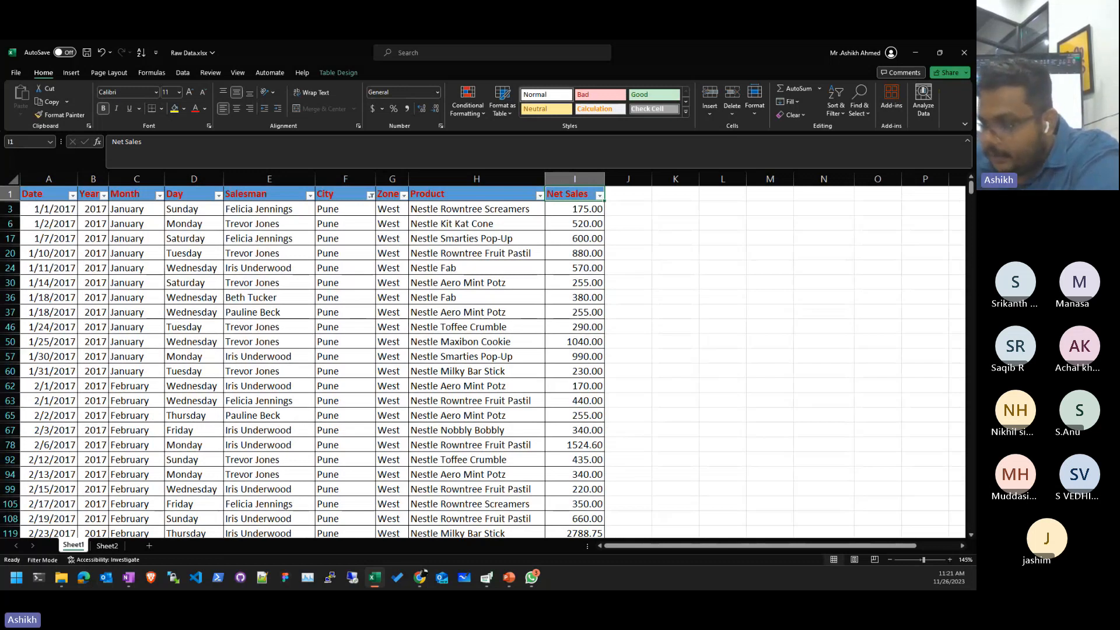
key(alt+Tab)
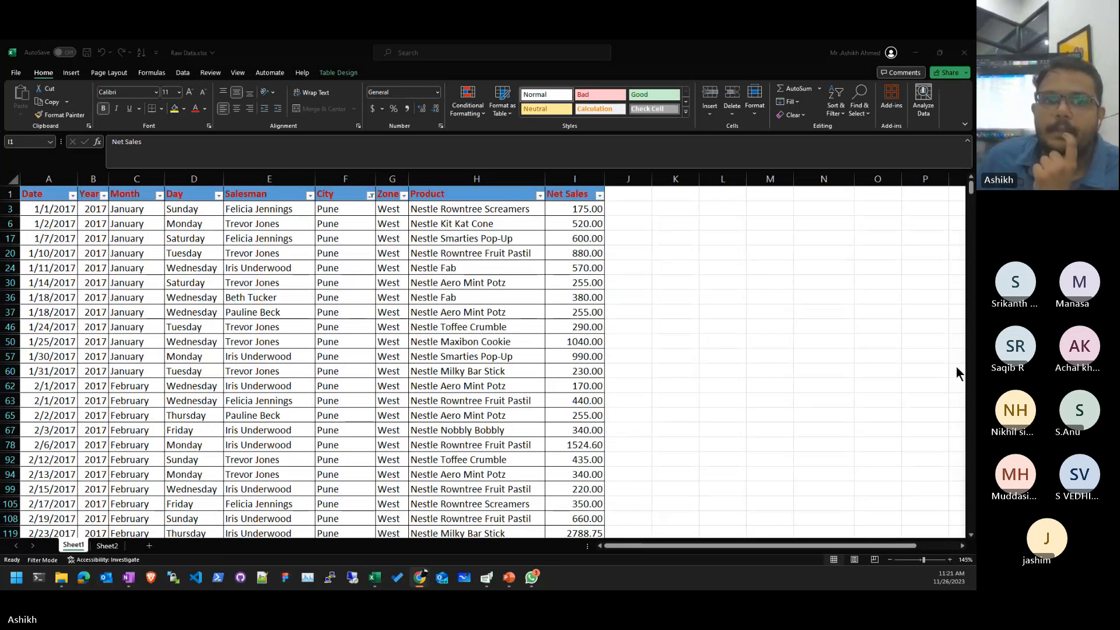
click(331, 73)
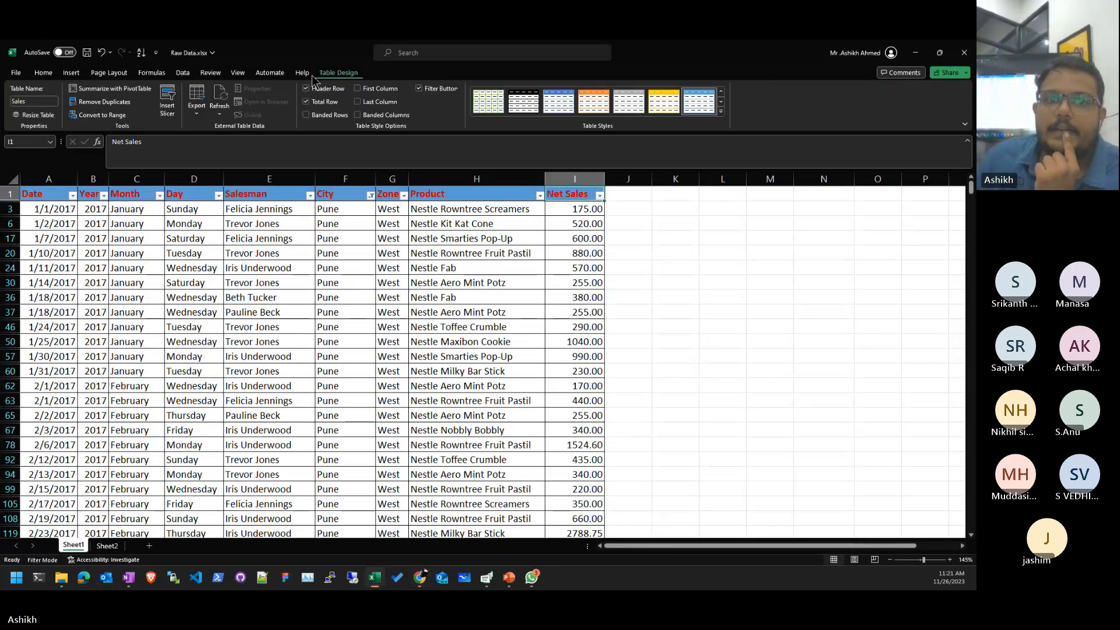
click(307, 74)
click(348, 268)
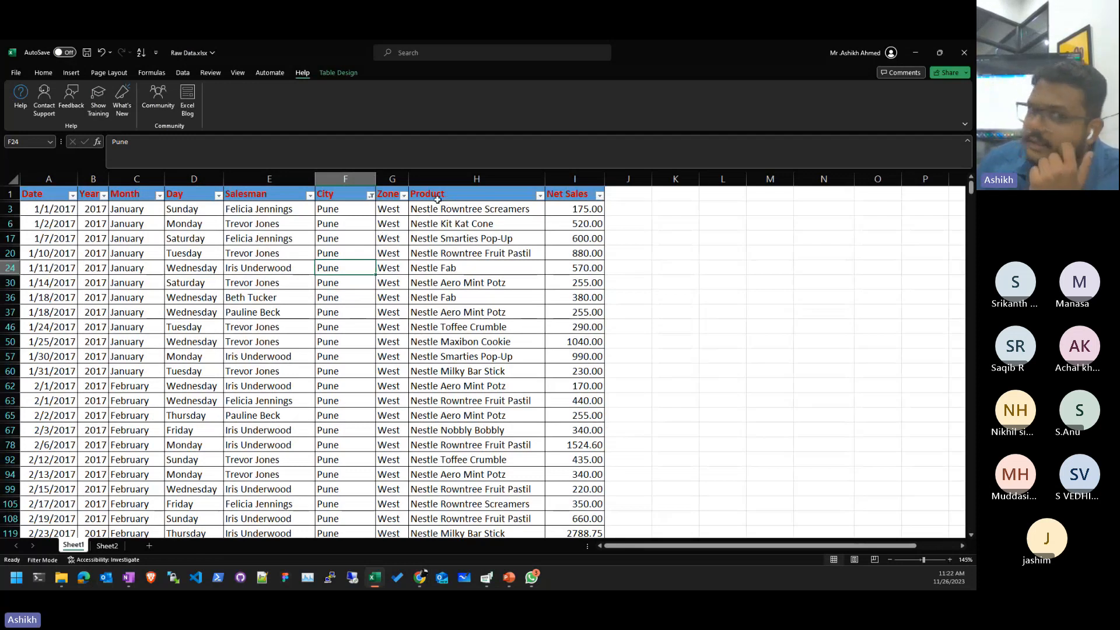
click(722, 311)
click(486, 271)
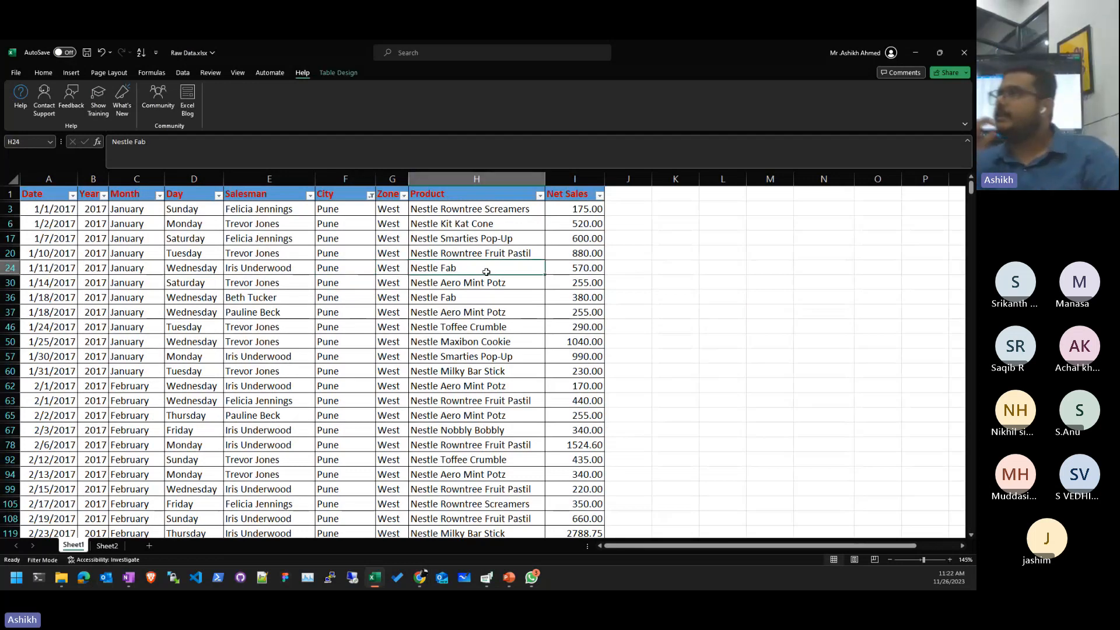
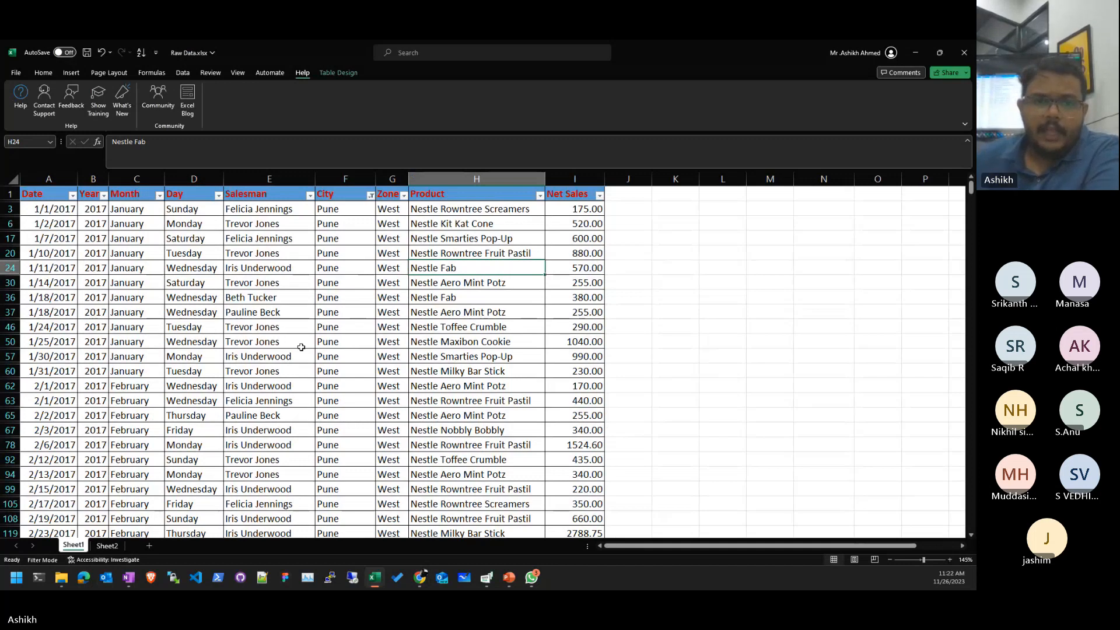
- Browse product and salesman cells in the Pune-filtered sales table
scroll(444, 332, down, 2)
scroll(443, 333, up, 2)
click(421, 326)
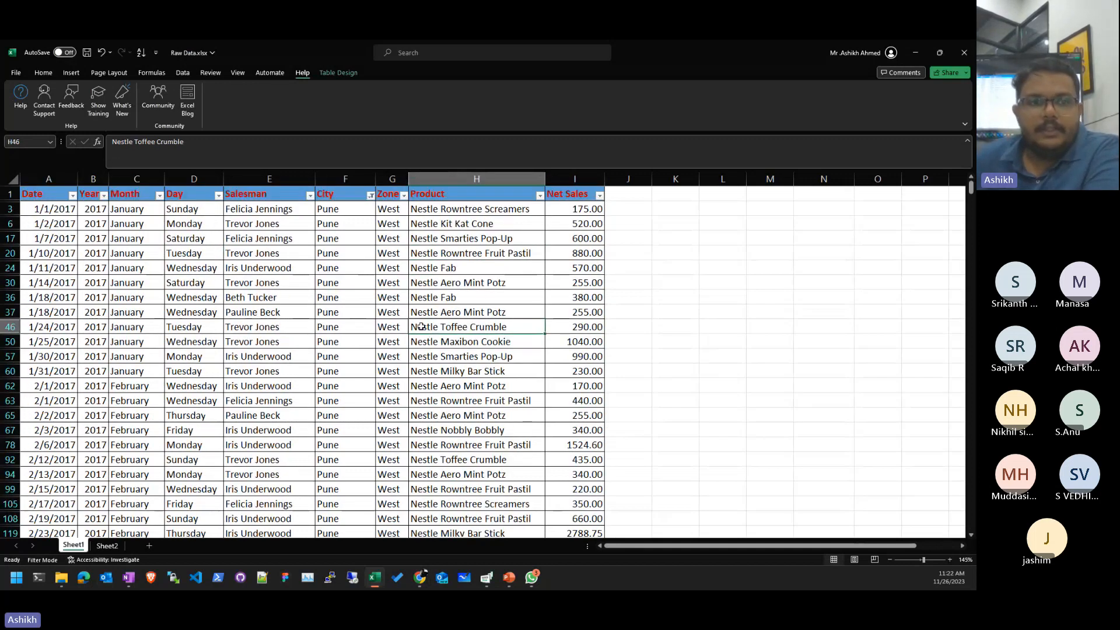
click(416, 416)
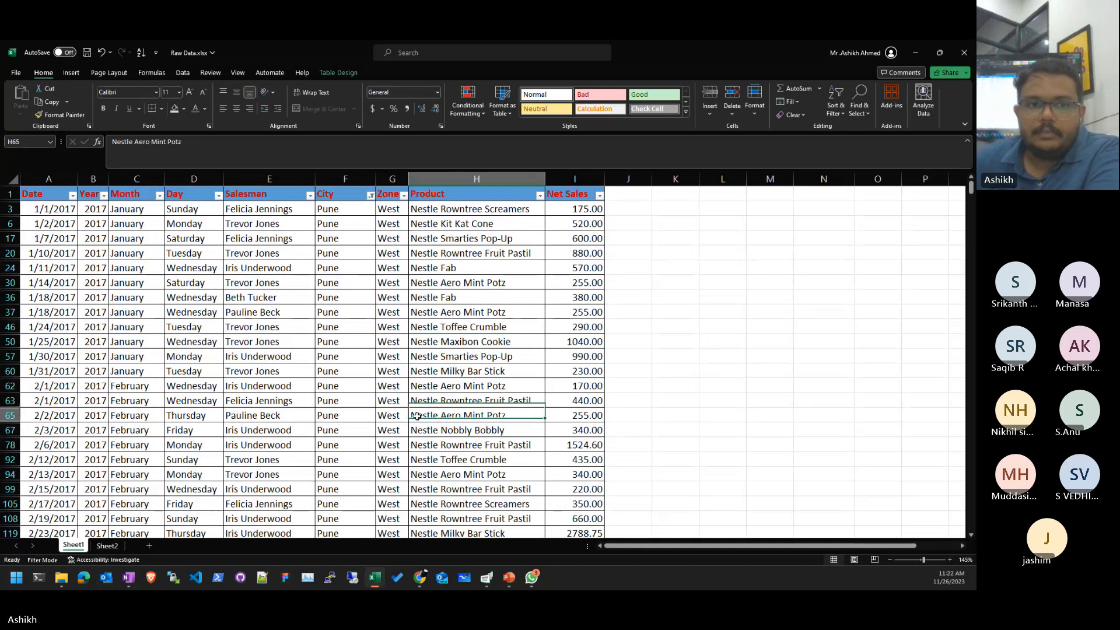
click(266, 298)
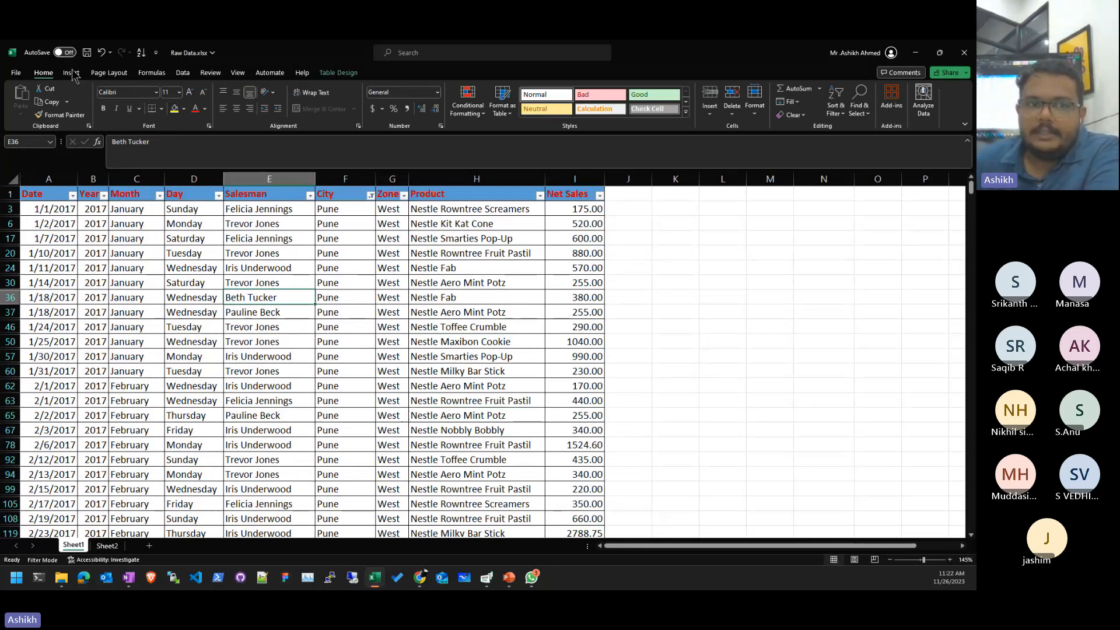
click(449, 327)
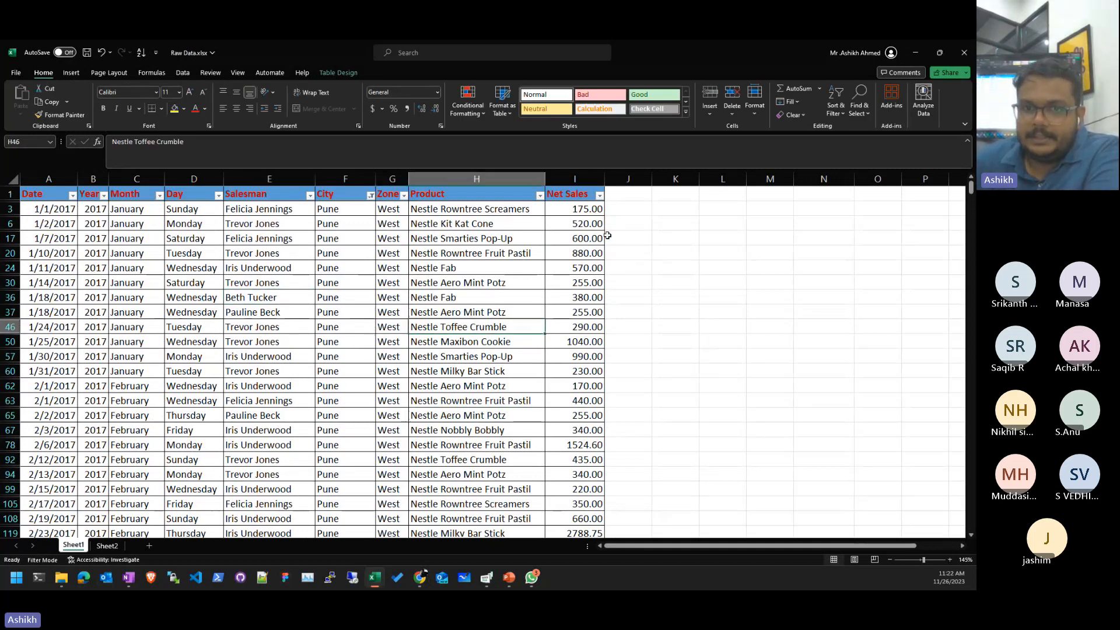
click(619, 384)
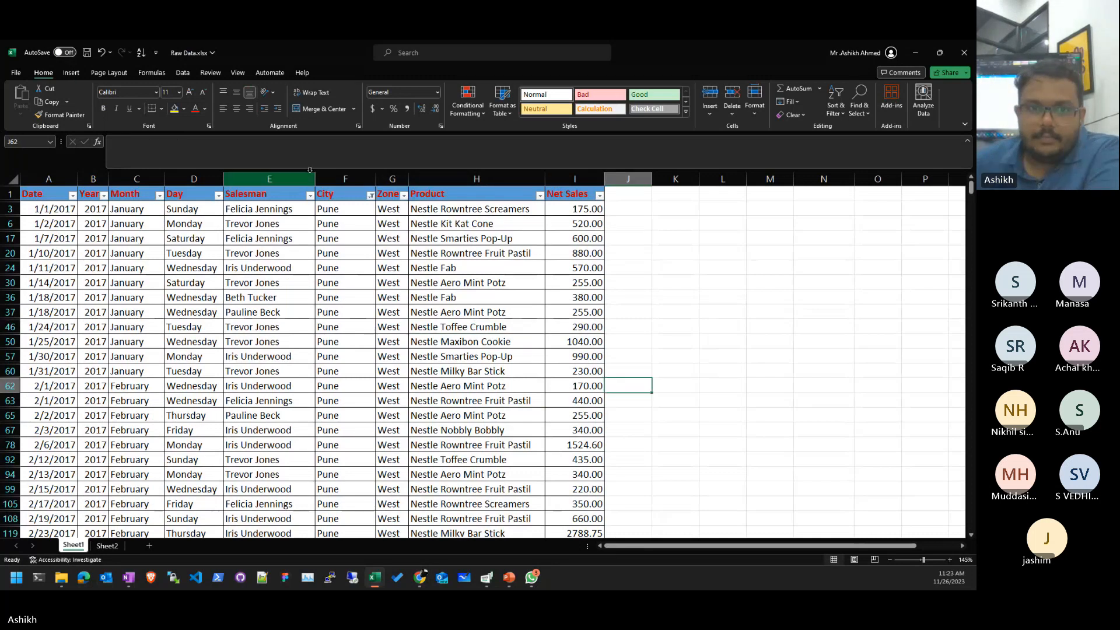
click(225, 179)
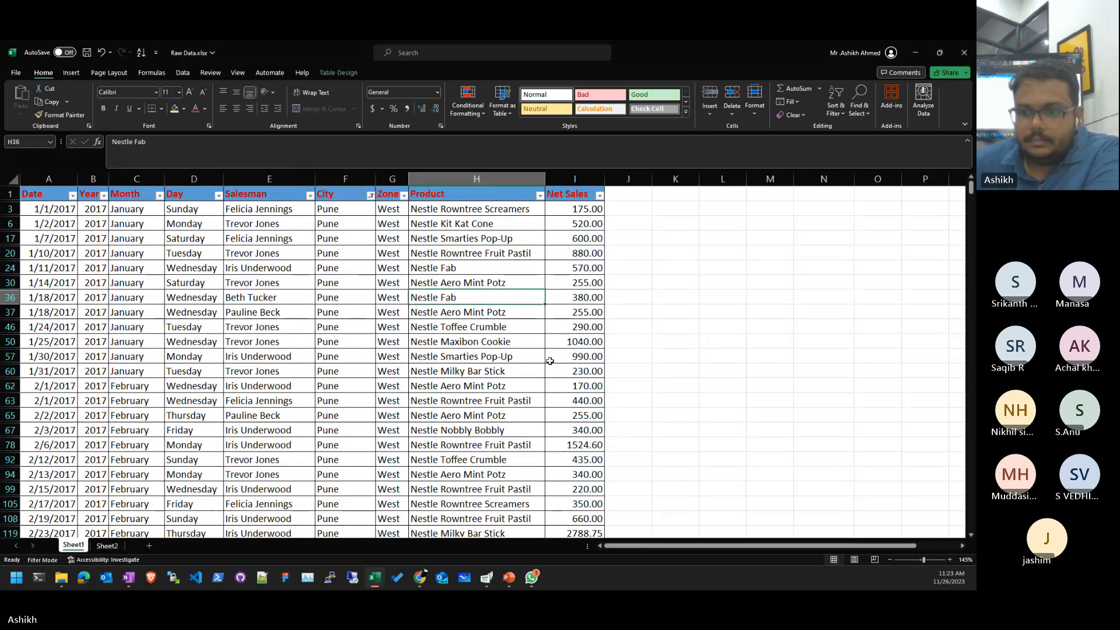
click(519, 428)
scroll(516, 390, down, 20)
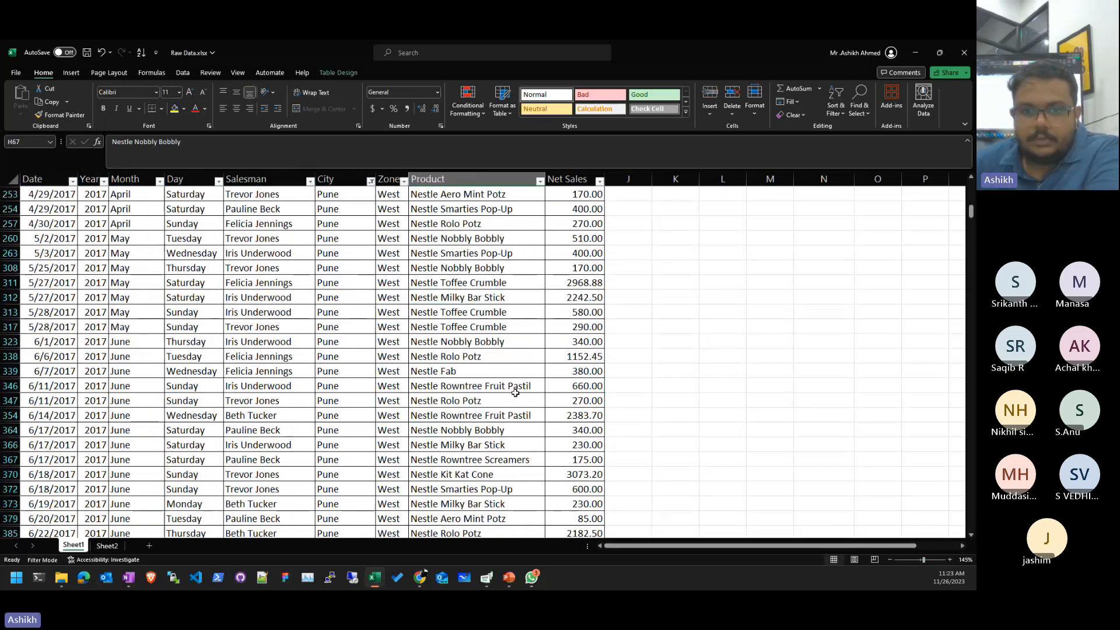
click(518, 396)
scroll(461, 345, up, 7)
scroll(461, 345, up, 20)
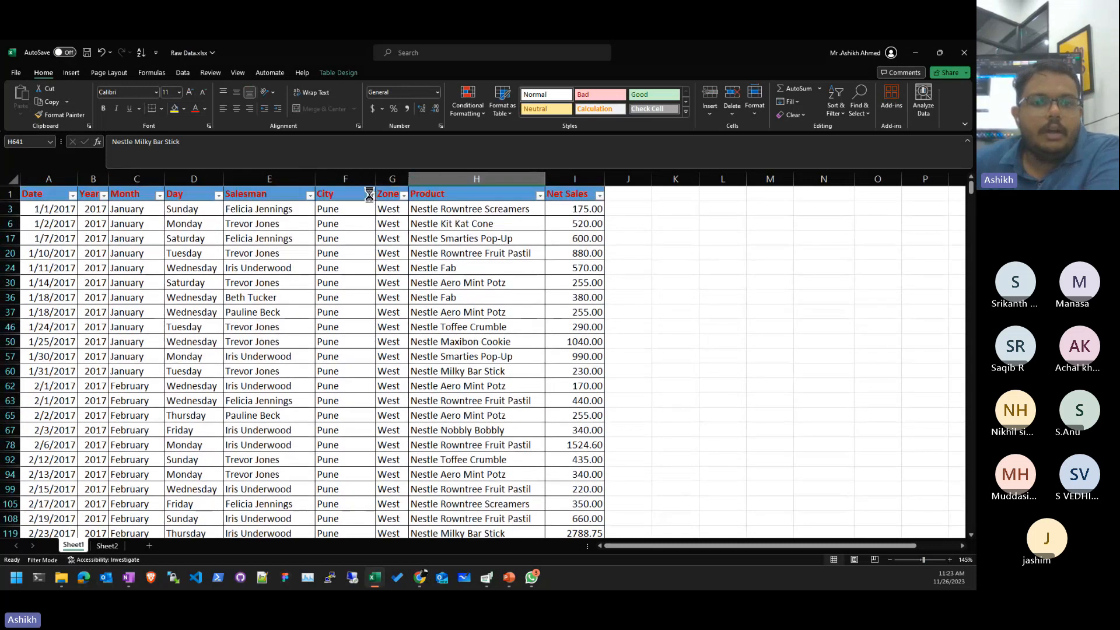
- Clear the City filter and delete the stray #NAME? error in L8
click(370, 195)
click(333, 244)
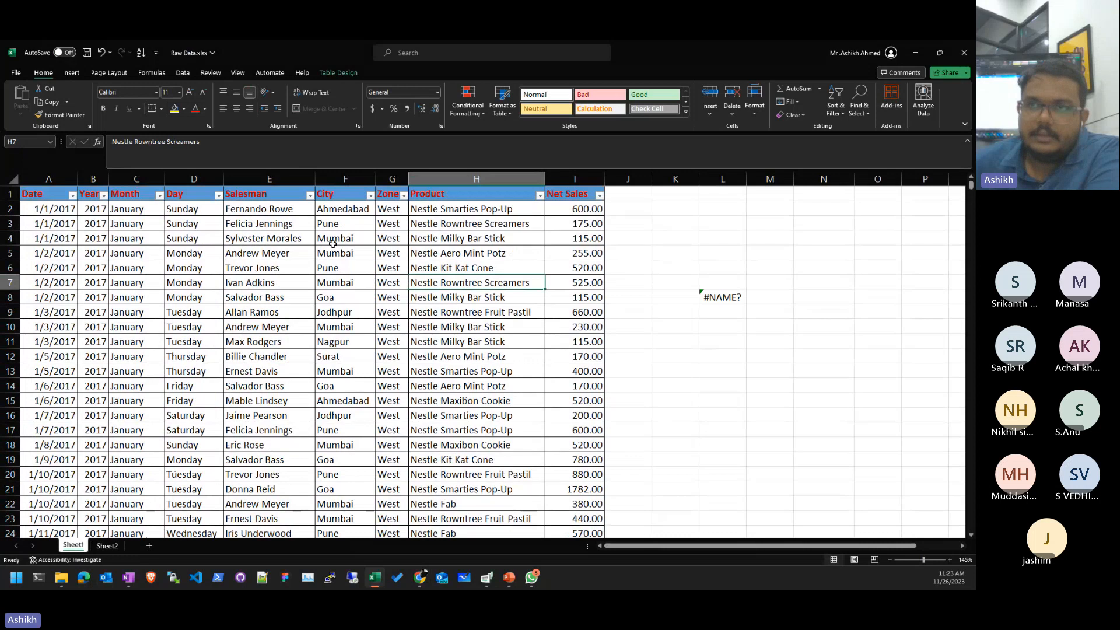
click(694, 297)
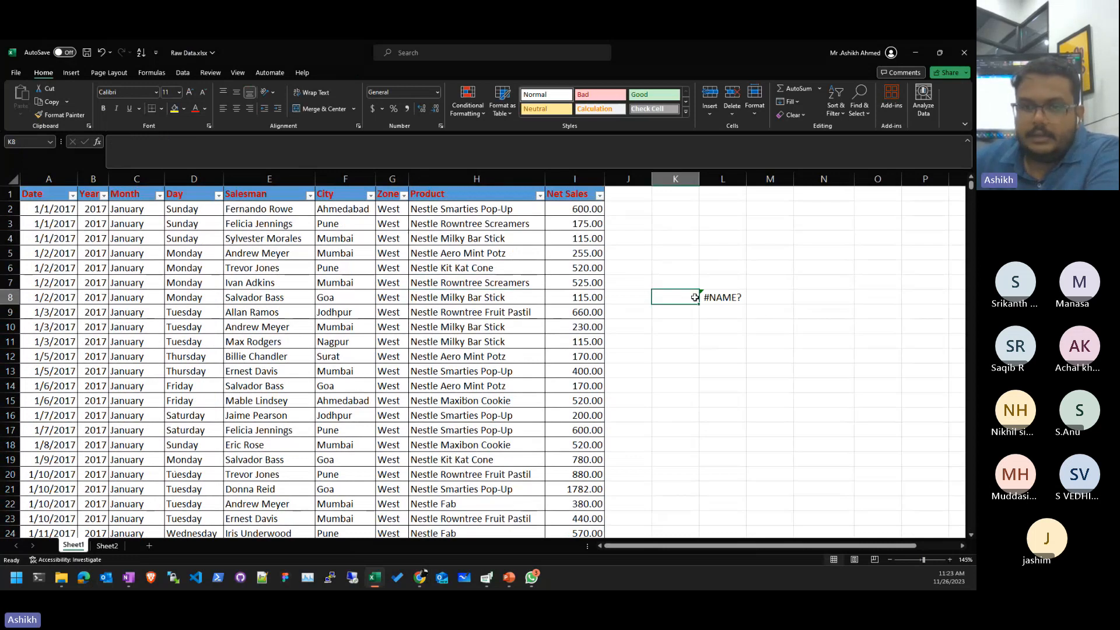
key(Right)
key(Delete)
key(Up)
key(Left)
key(Left)
key(Left)
key(Left)
key(Up)
key(Left)
key(Left)
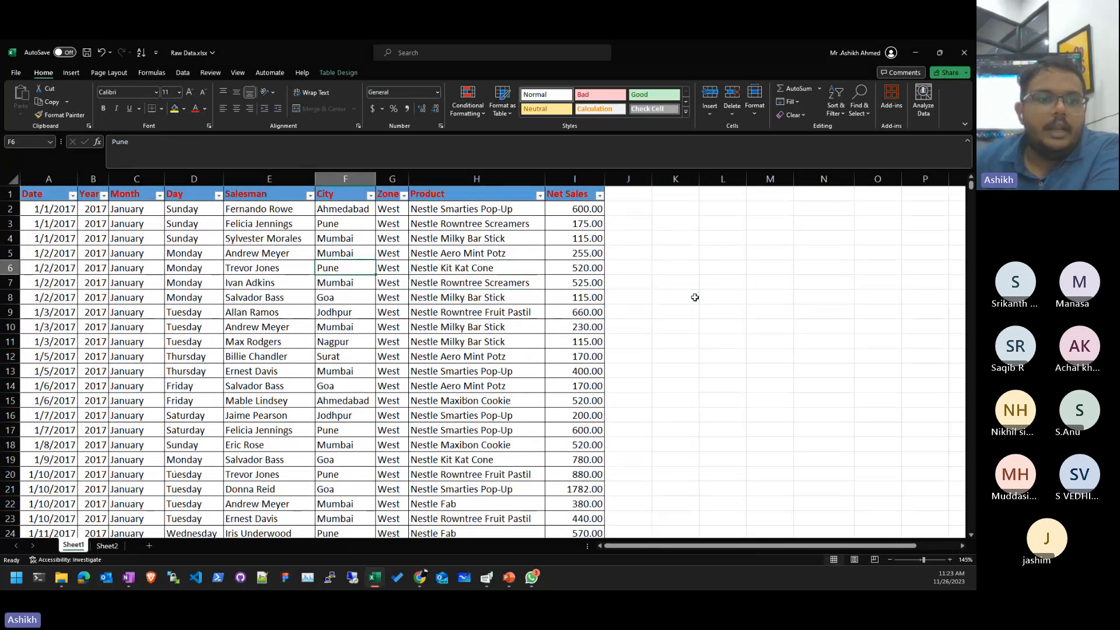
- Filter Year to 2018 only and check the Net Sales grand total at the bottom
click(103, 195)
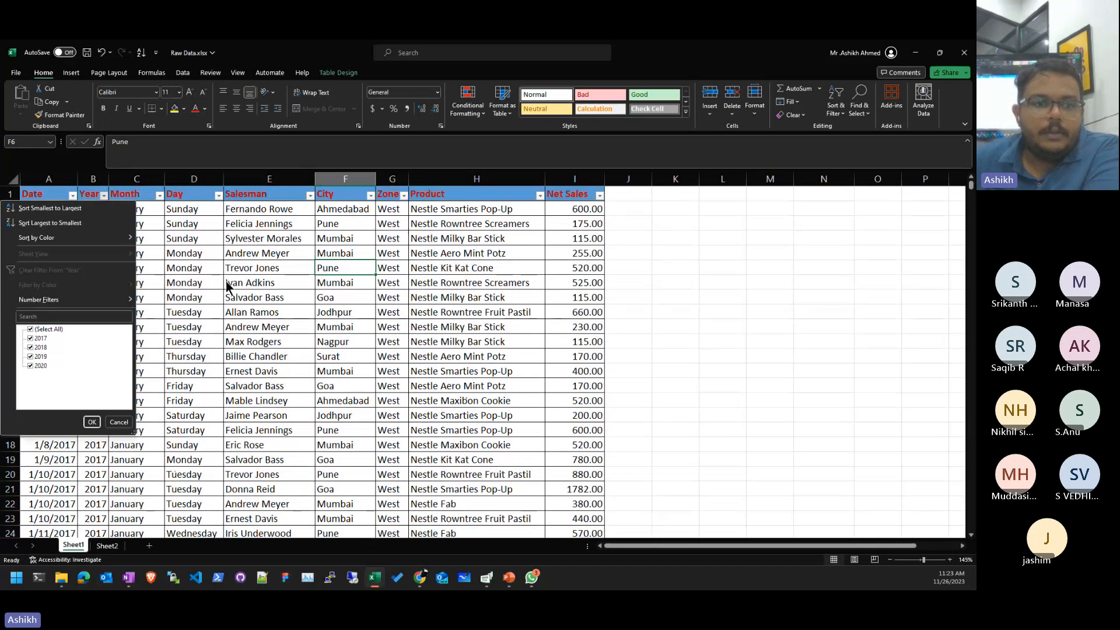
click(40, 330)
click(37, 347)
click(91, 421)
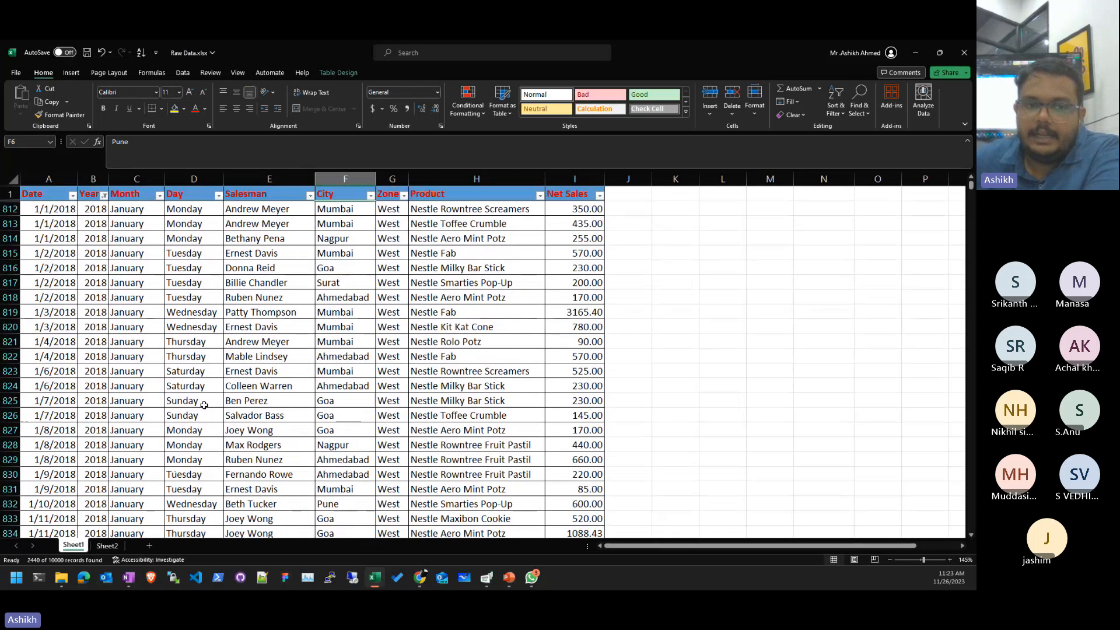
click(268, 385)
scroll(301, 387, down, 20)
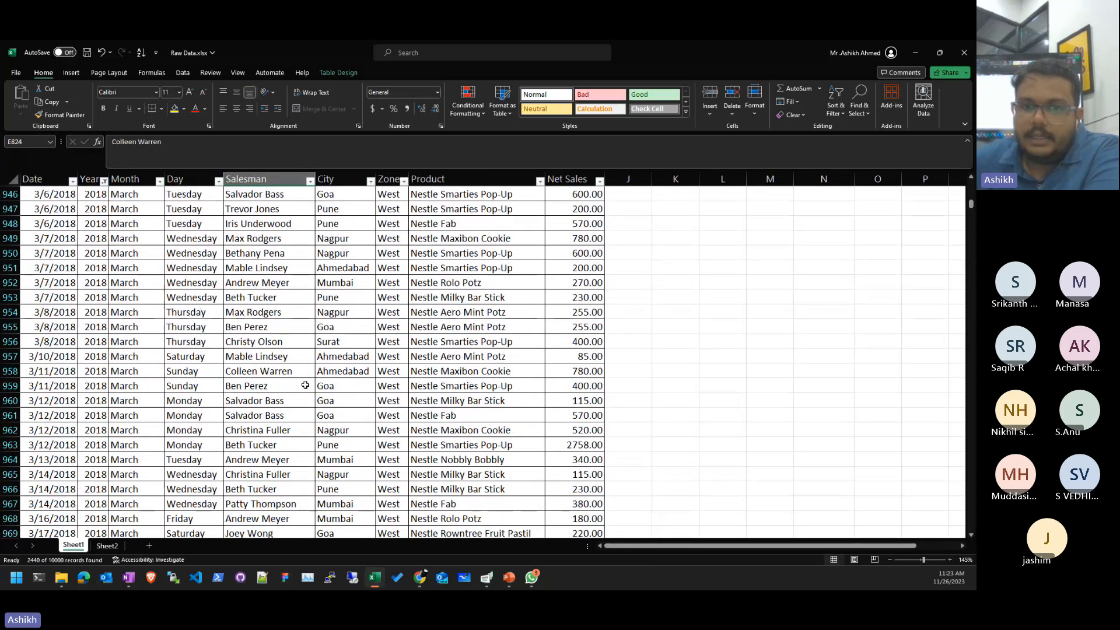
scroll(305, 385, down, 20)
click(345, 316)
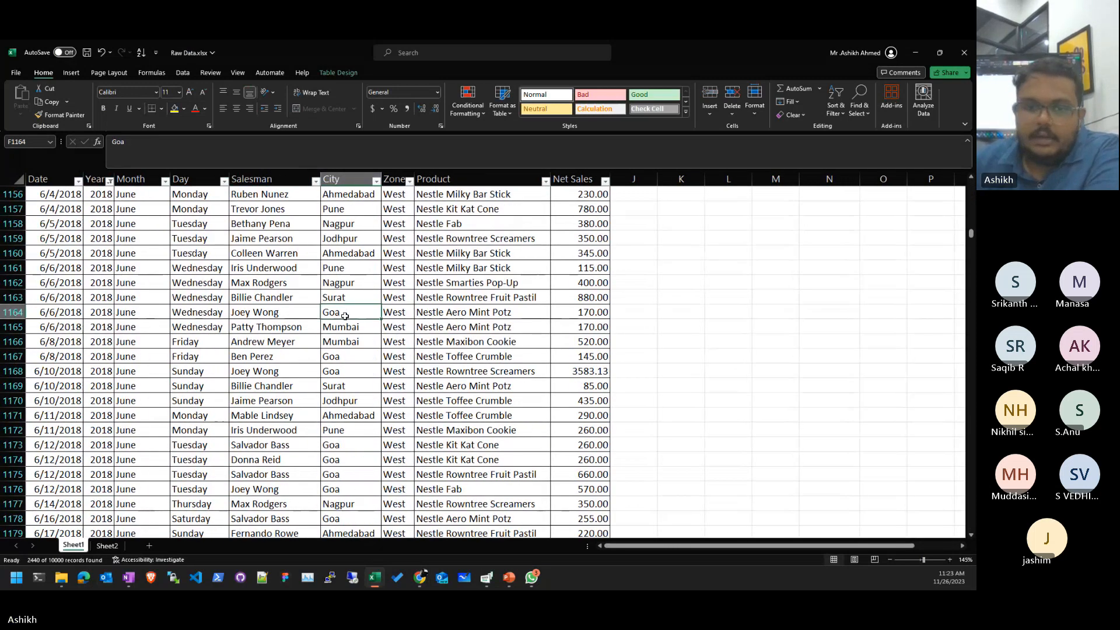
key(ctrl+Down)
click(585, 531)
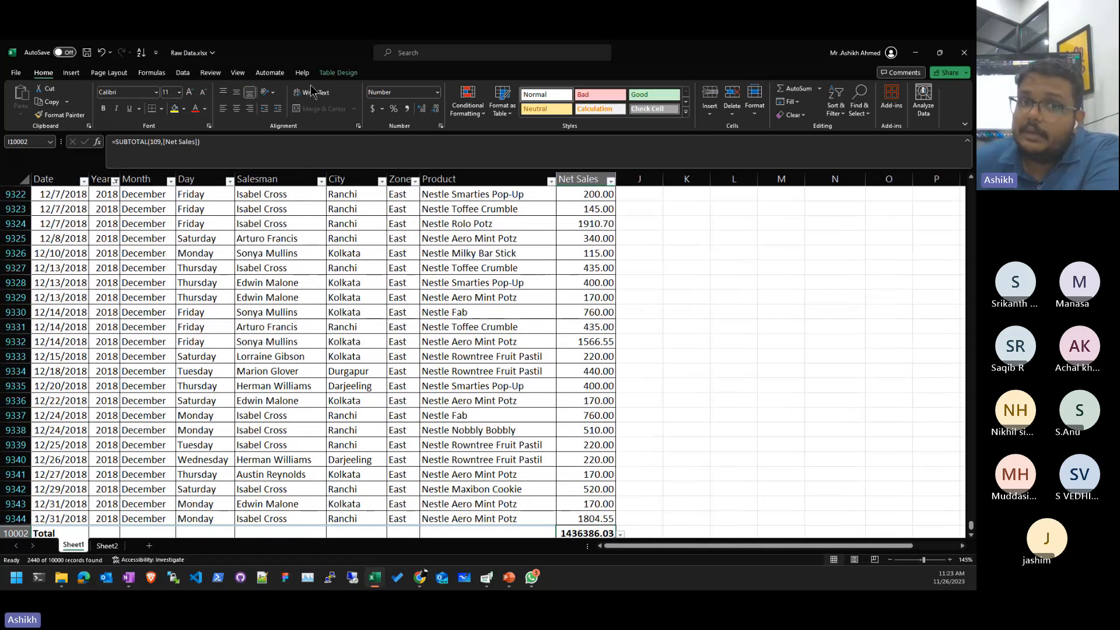
- Turn off the table's Total Row and clear the Year filter to show all years
click(339, 73)
click(327, 105)
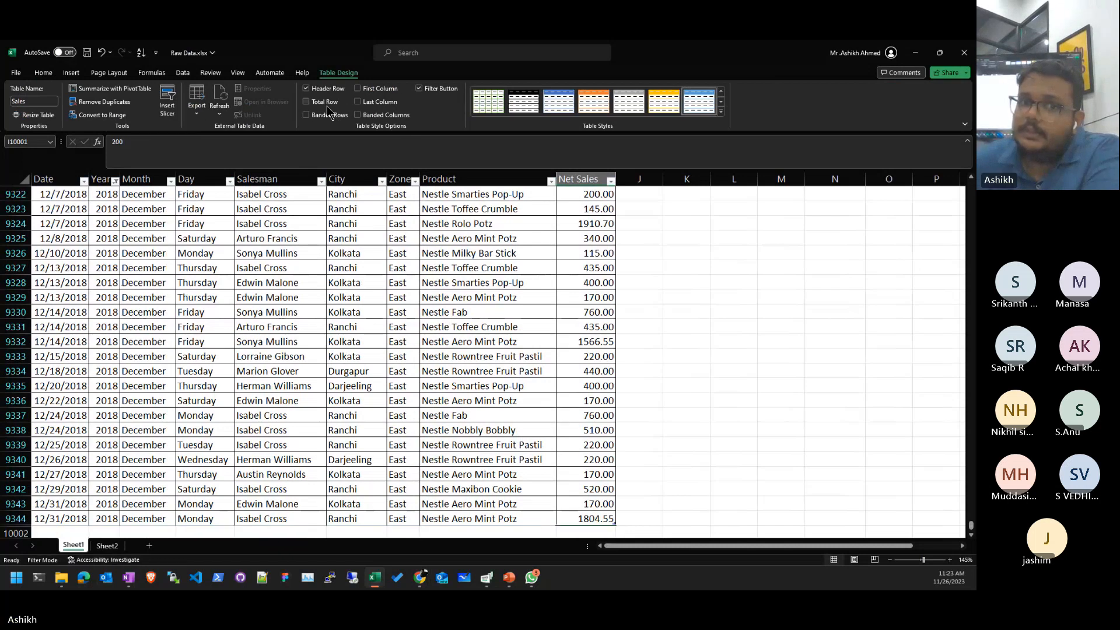
click(471, 303)
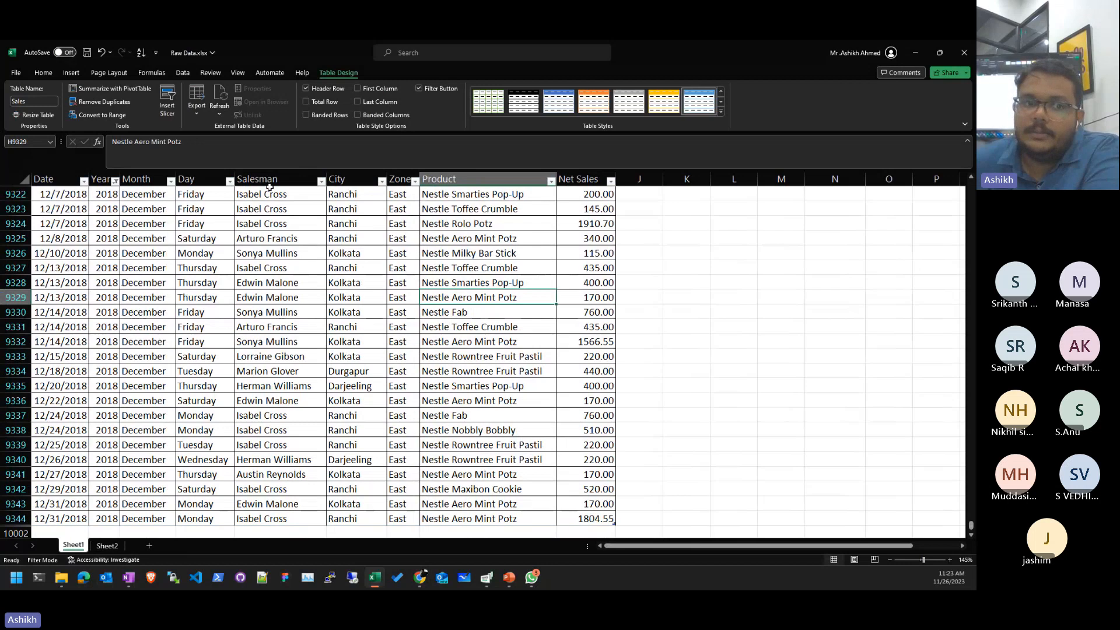
click(115, 181)
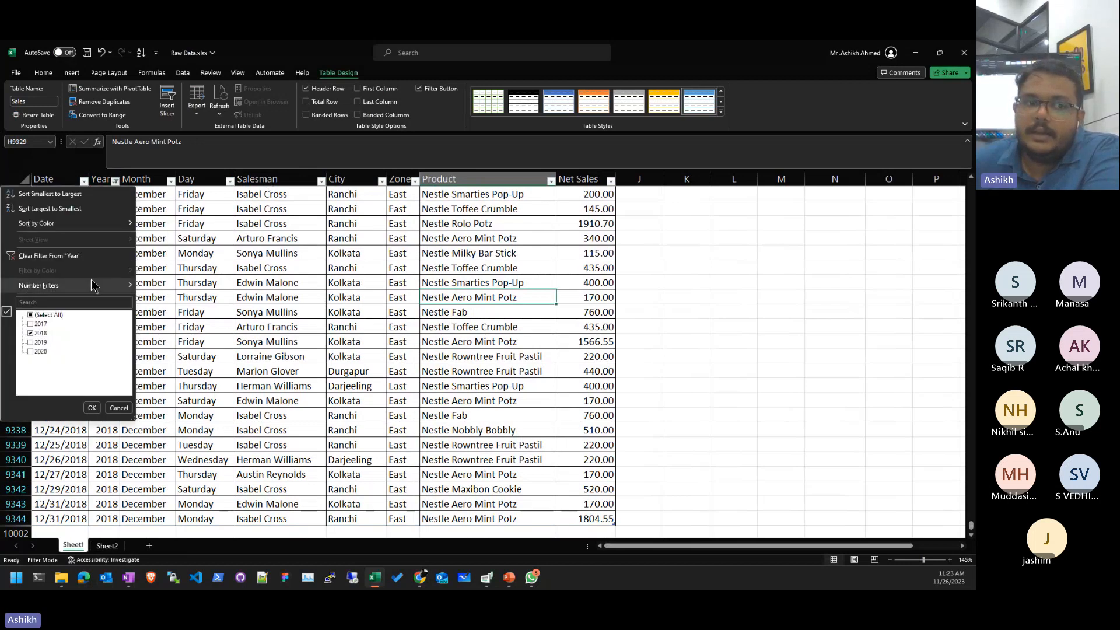
click(87, 257)
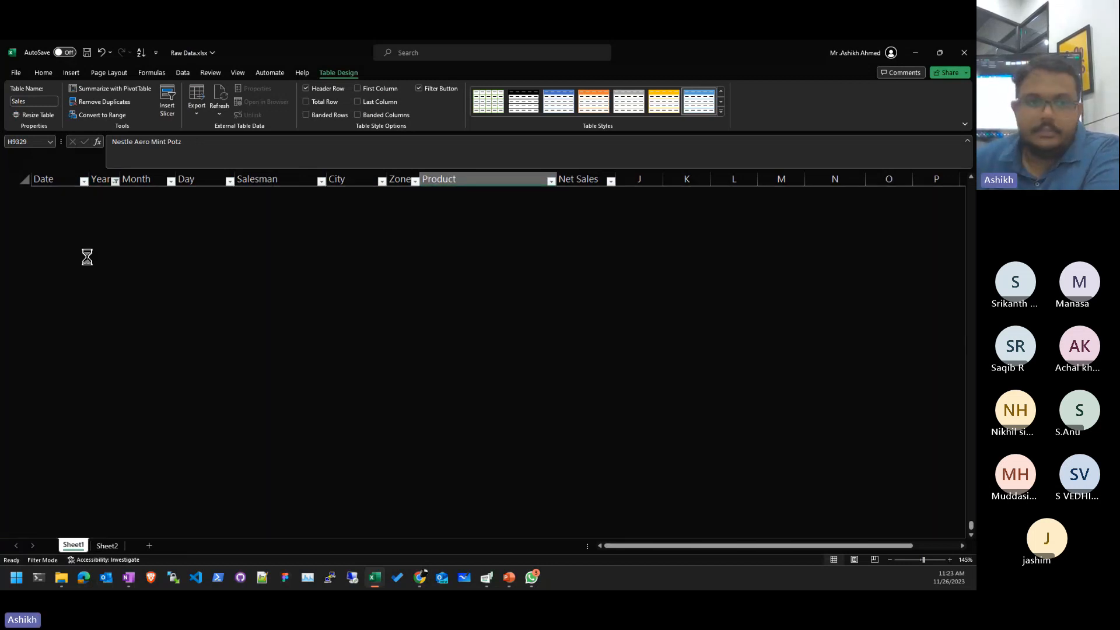
click(219, 272)
key(ctrl+Up)
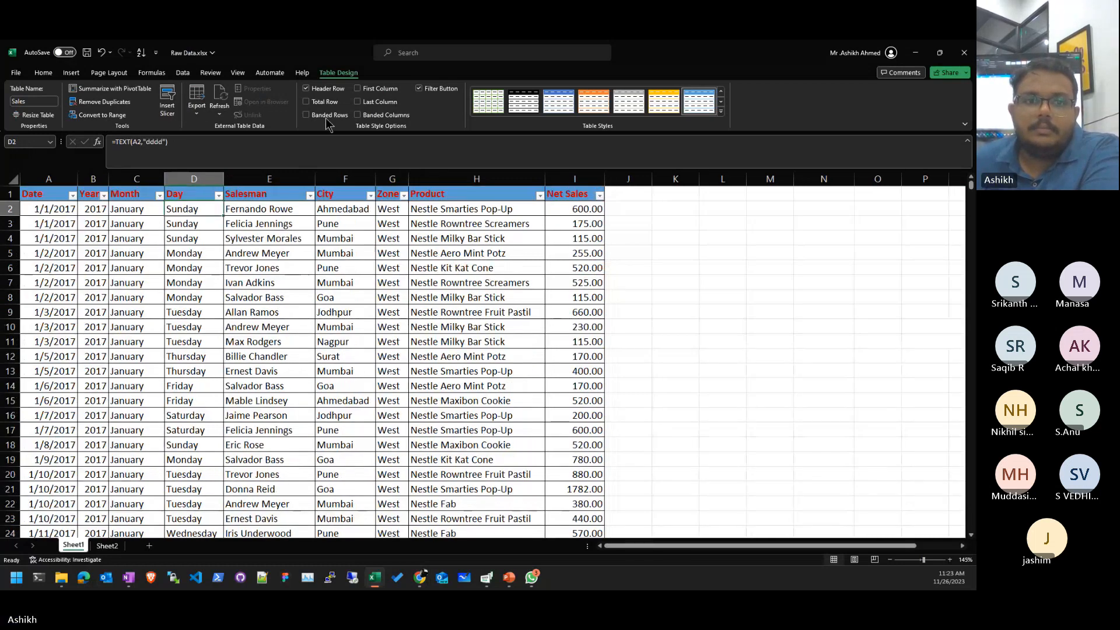
- Inspect salesman and Zone cells, then view the Monday cell's TEXT formula
click(289, 294)
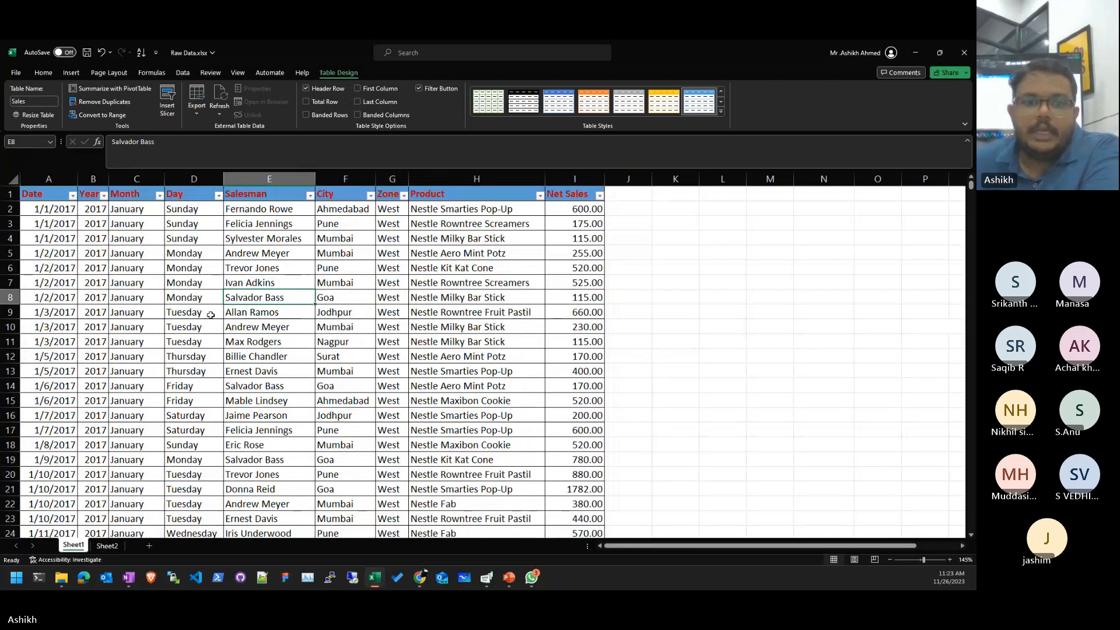
key(Right)
key(Right)
click(267, 355)
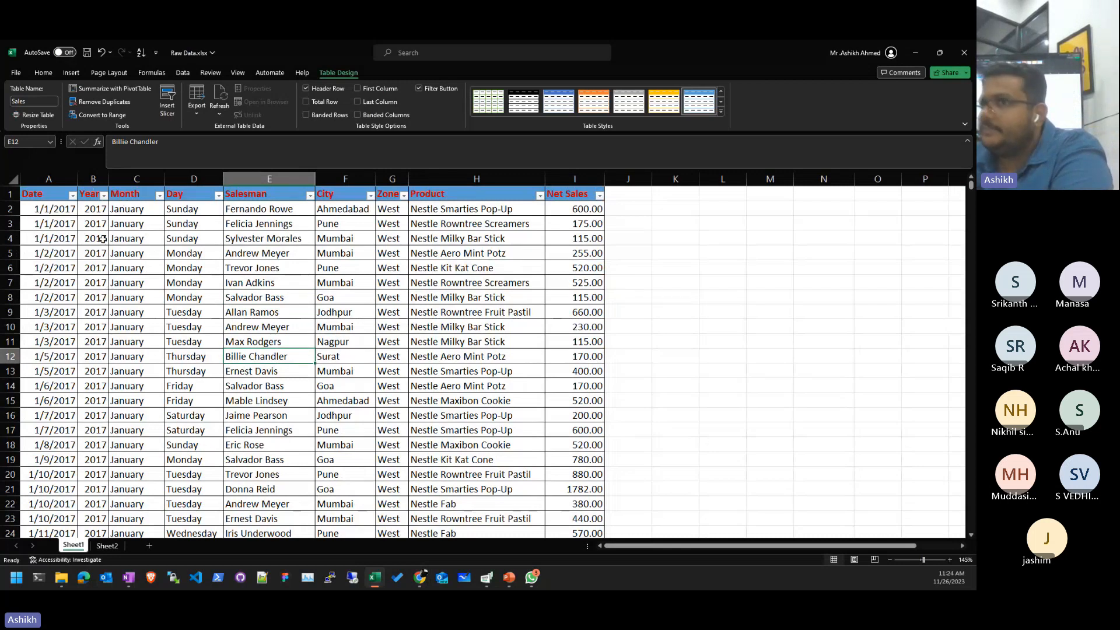
click(195, 299)
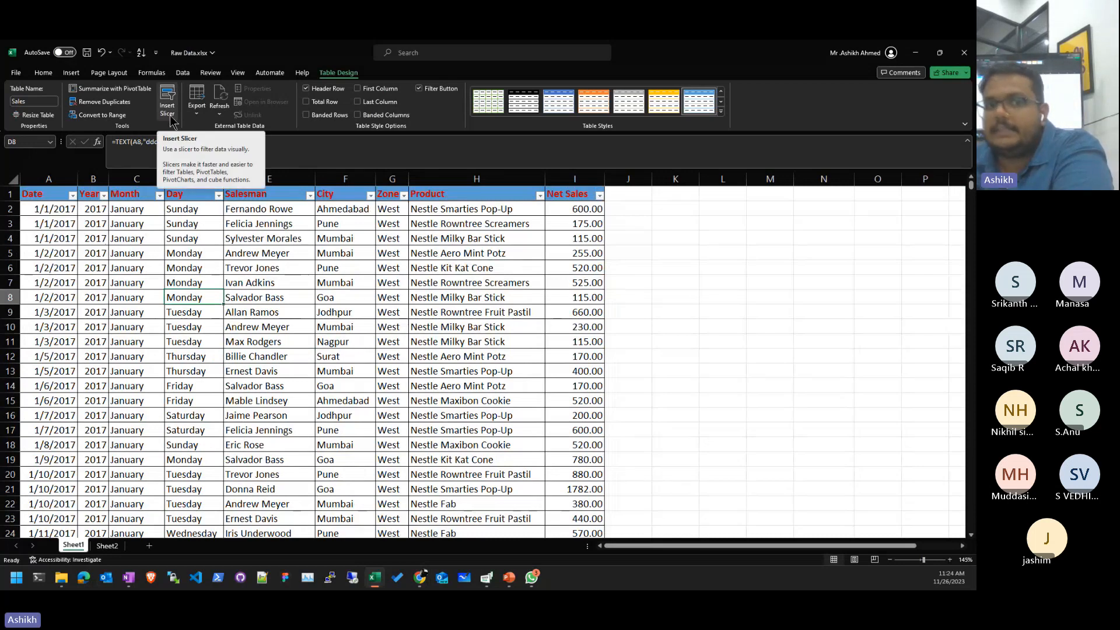
- Insert a Date slicer for the Sales table, then remove it with Remove "Date"
click(167, 108)
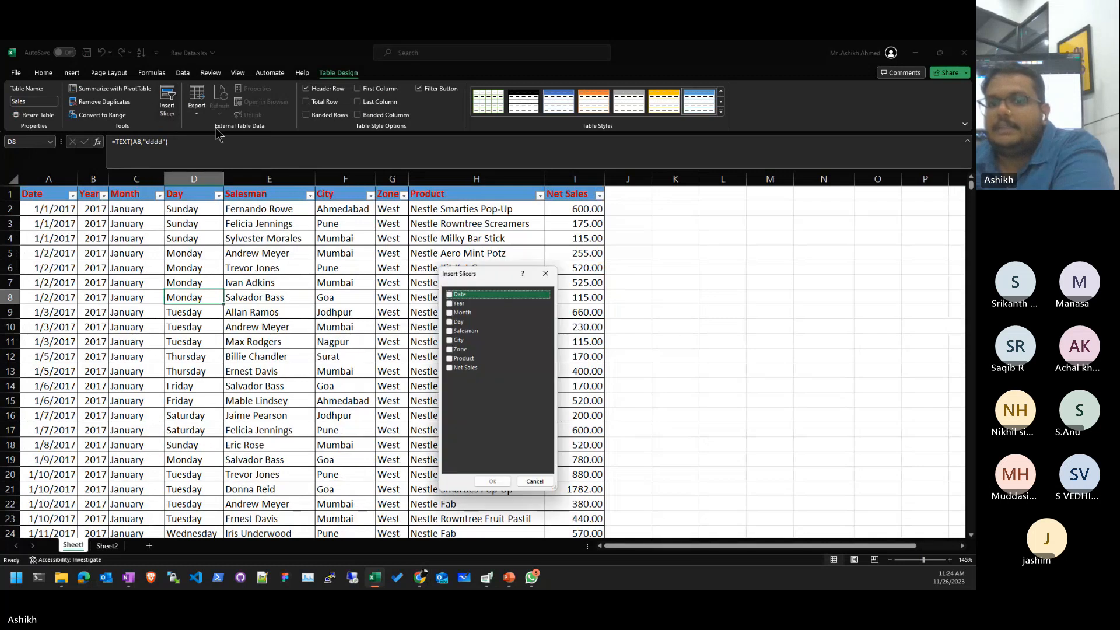
drag(481, 275, 743, 247)
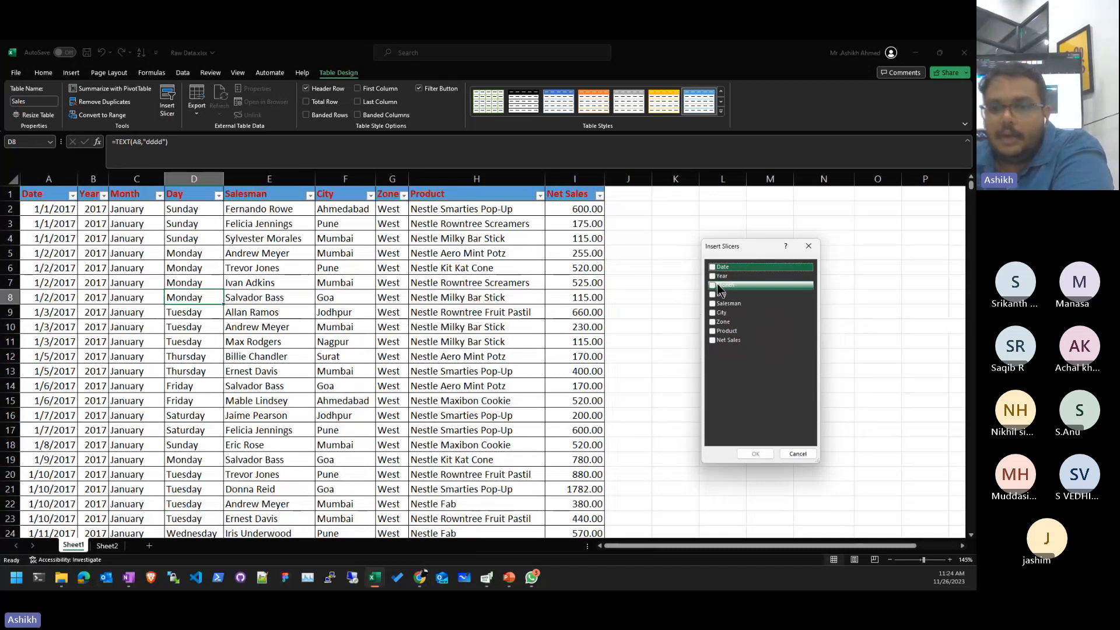
click(712, 267)
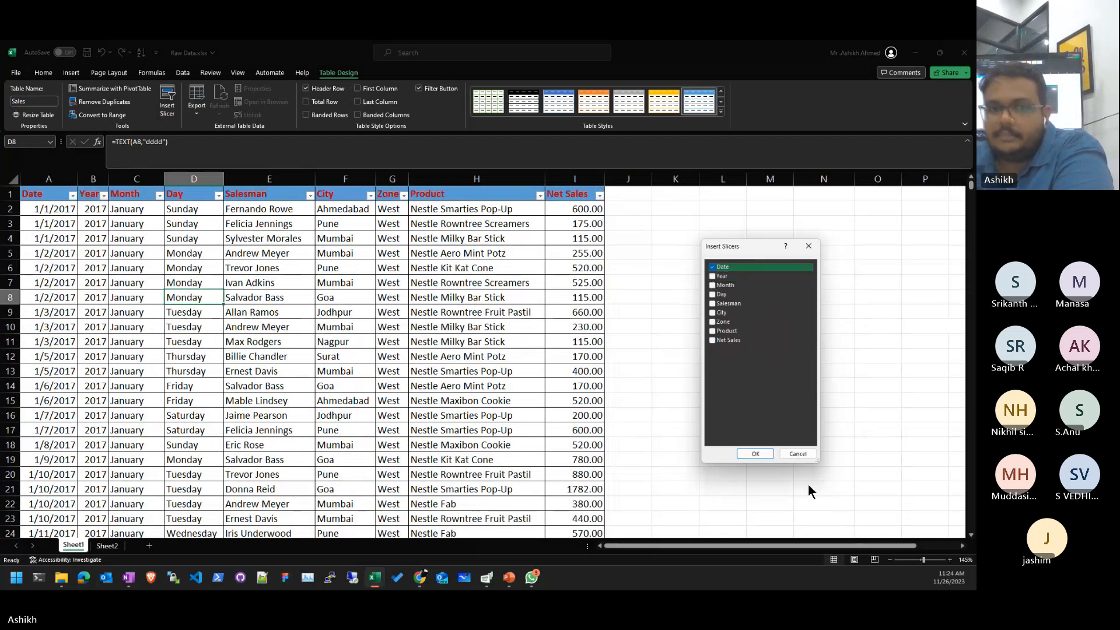
click(759, 454)
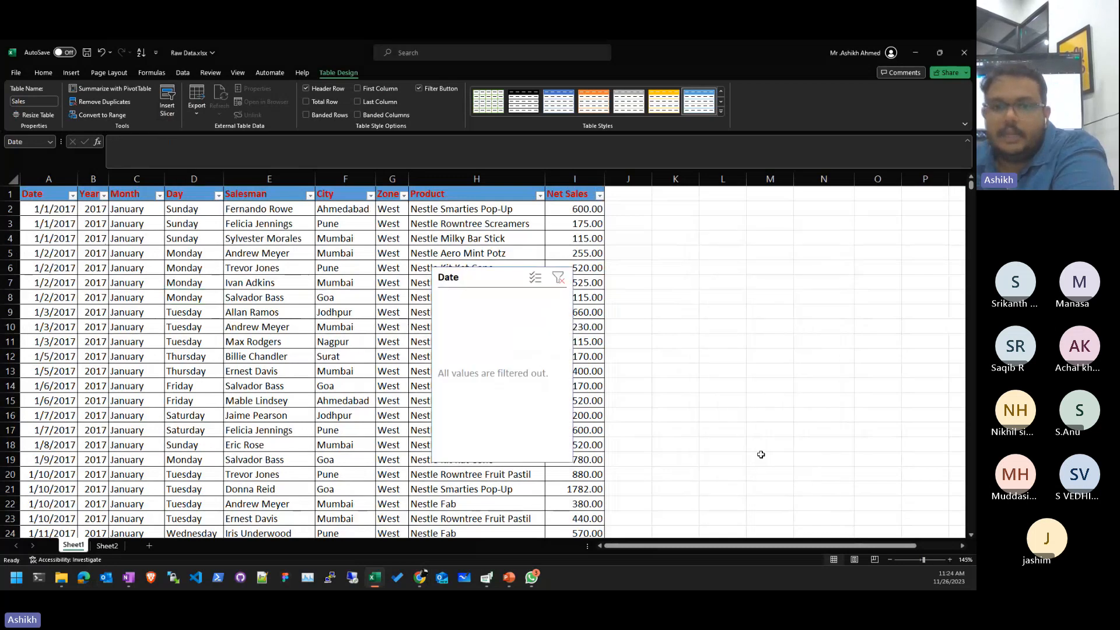
right_click(511, 282)
click(499, 268)
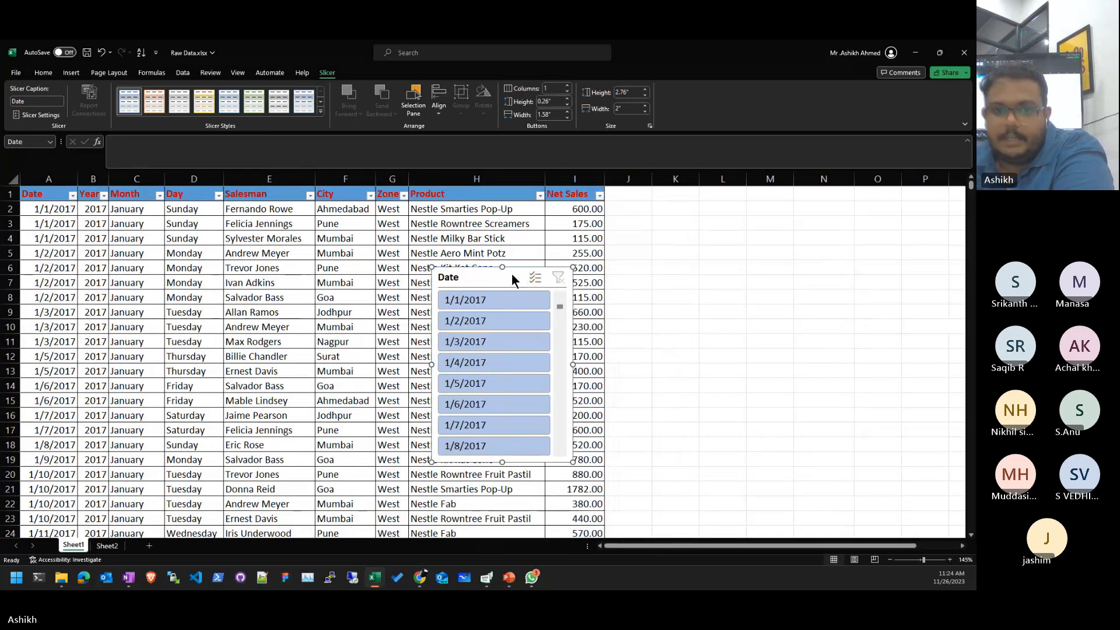
right_click(512, 274)
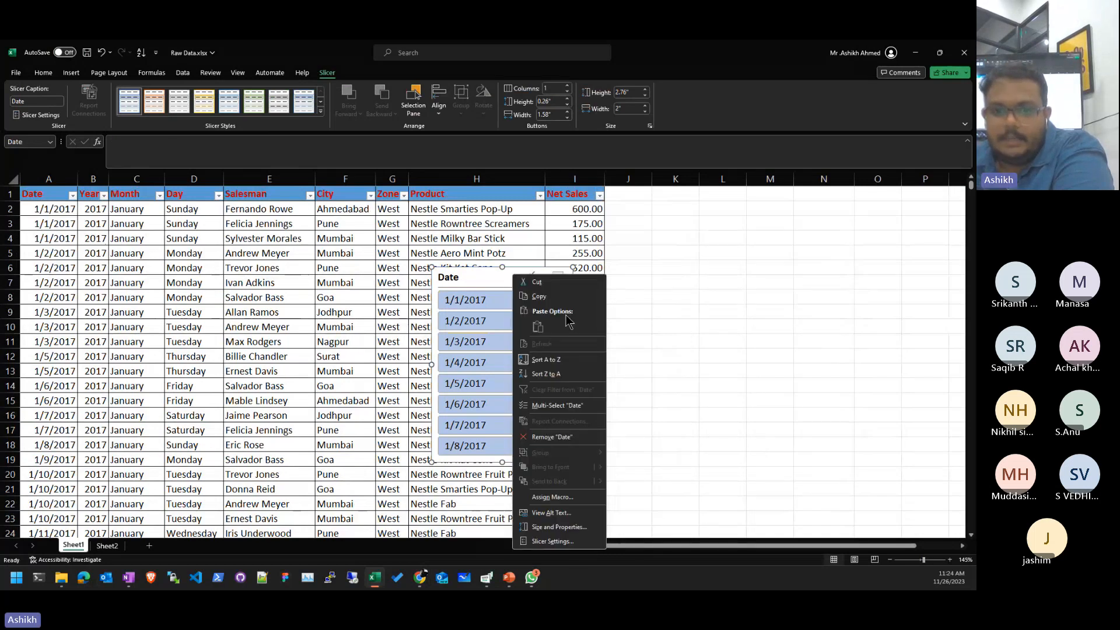
click(552, 437)
click(274, 268)
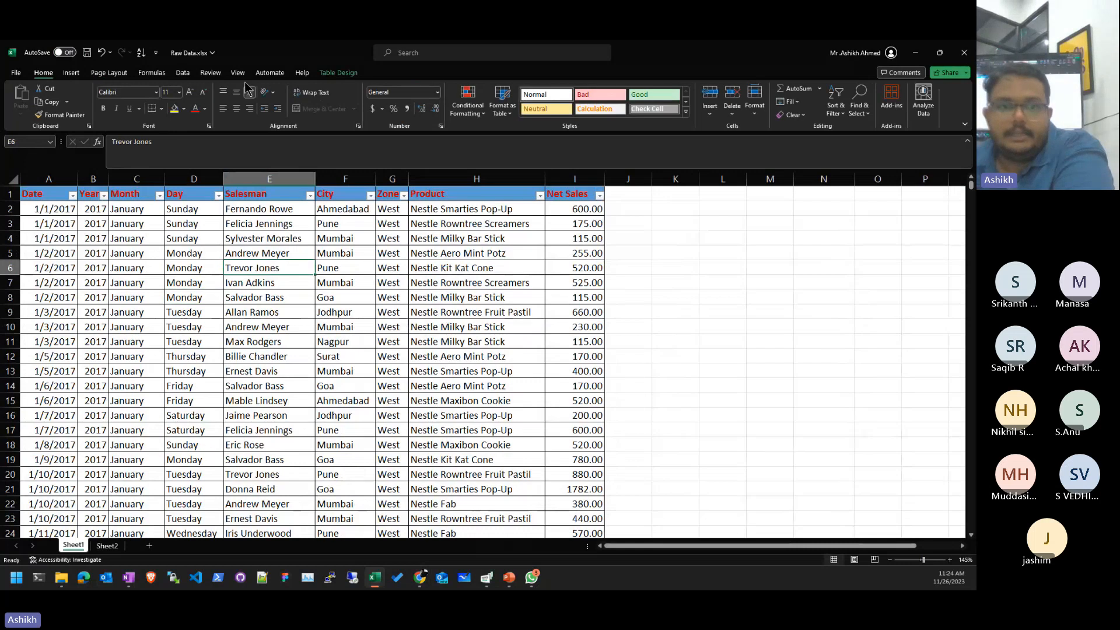
- Insert a Zone slicer via Table Design and shorten it to fit East, North, South, West
click(139, 74)
click(73, 74)
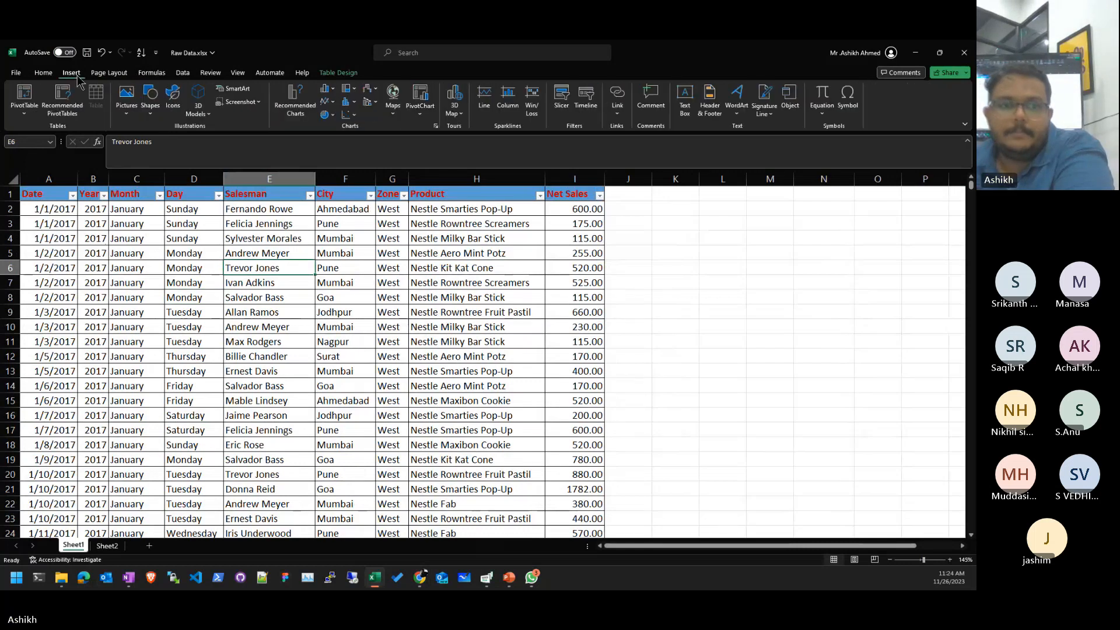
click(340, 73)
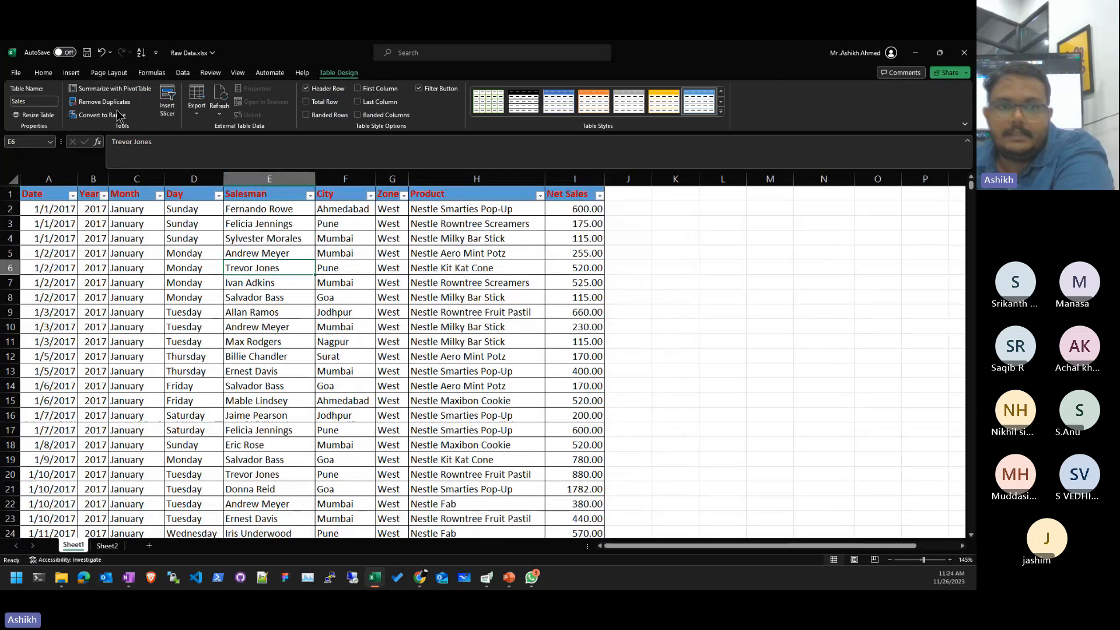
click(167, 101)
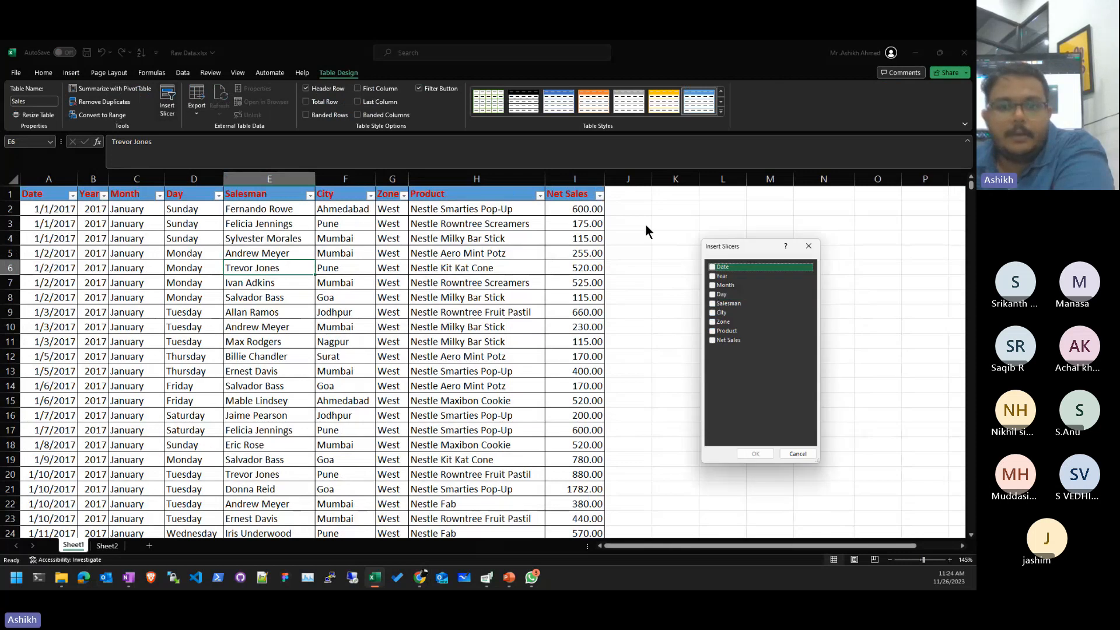
click(768, 321)
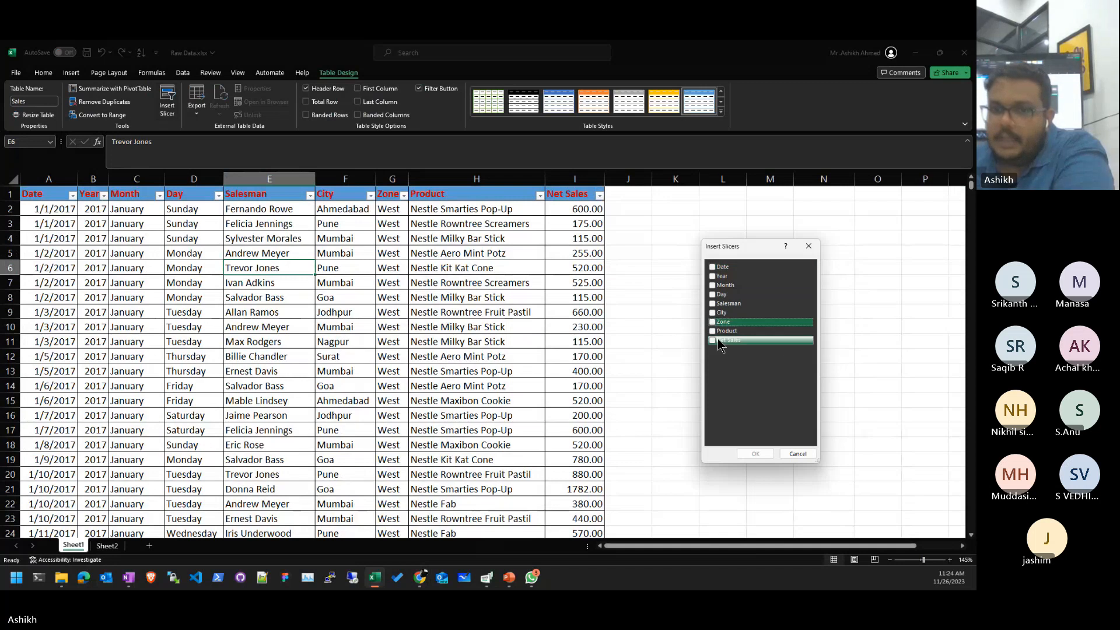
click(712, 322)
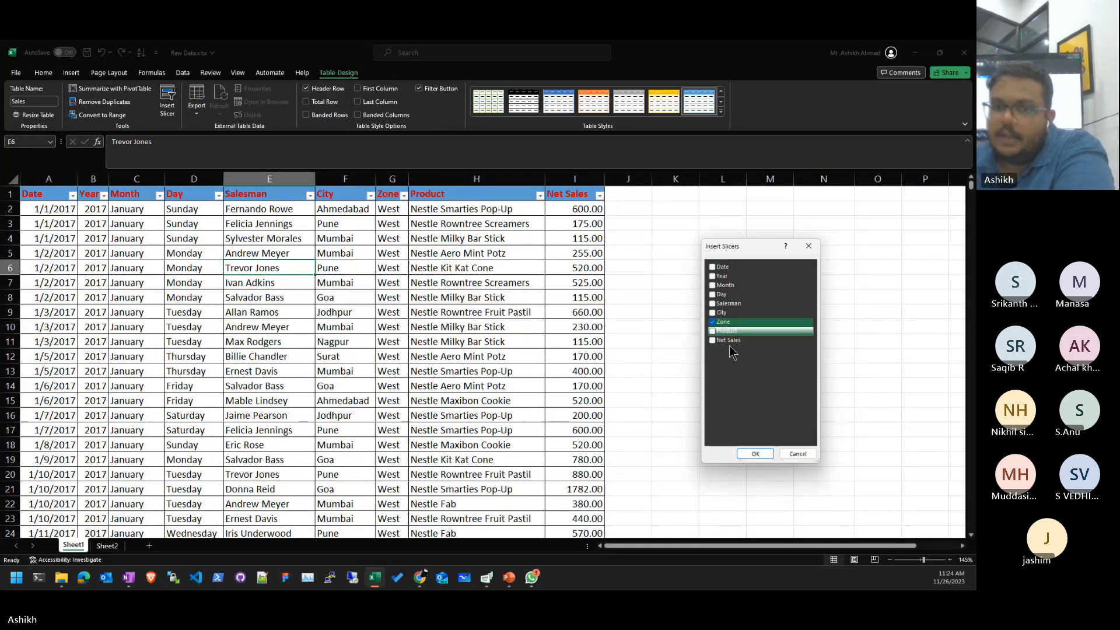
click(755, 453)
drag(748, 411, 752, 342)
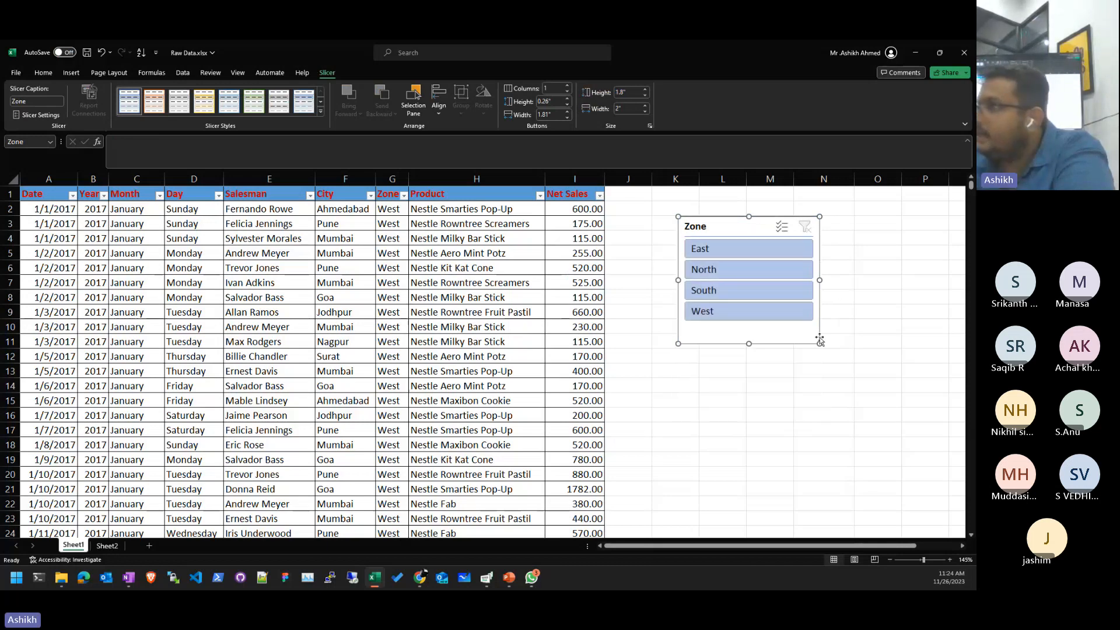
click(449, 326)
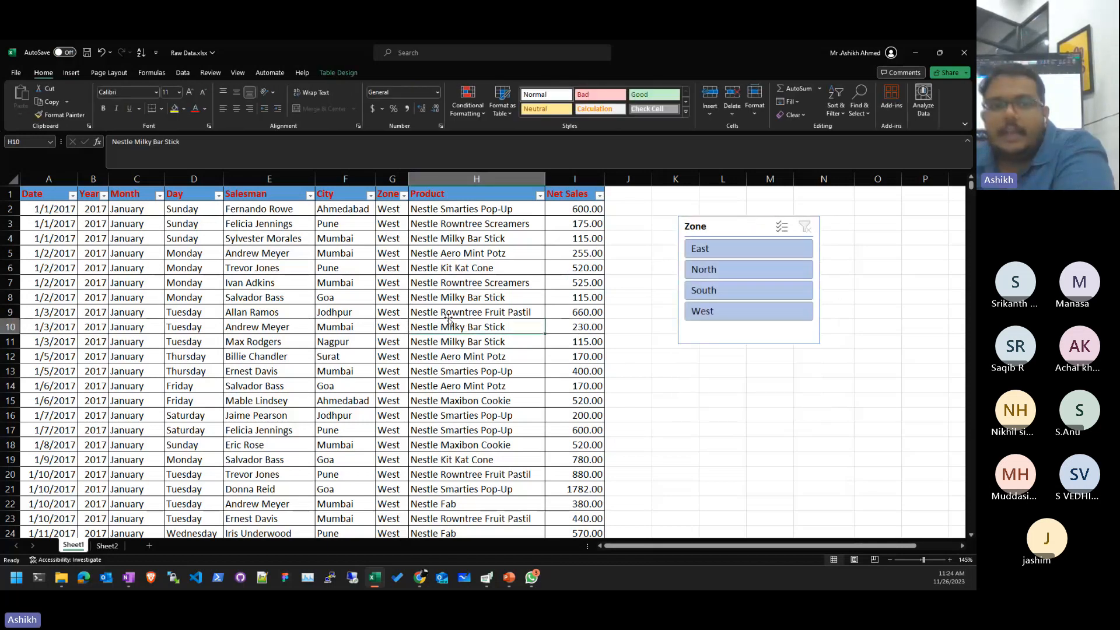
- Turn on Total Row and check the Net Sales SUBTOTAL of 5610824.80
click(355, 70)
click(324, 102)
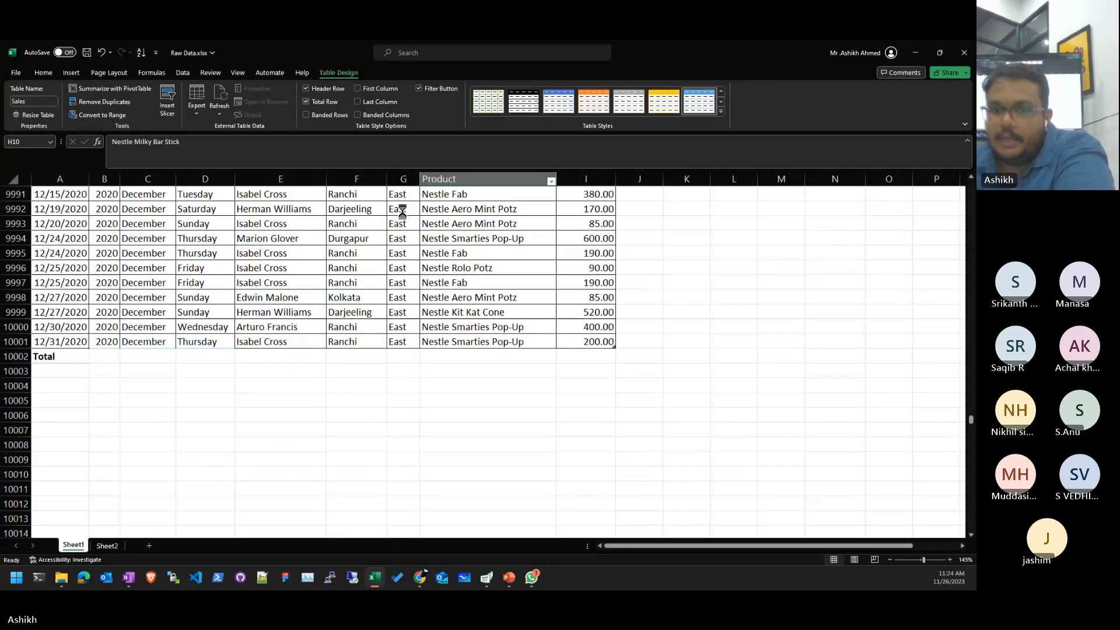
click(460, 268)
scroll(545, 373, up, 3)
scroll(602, 381, down, 3)
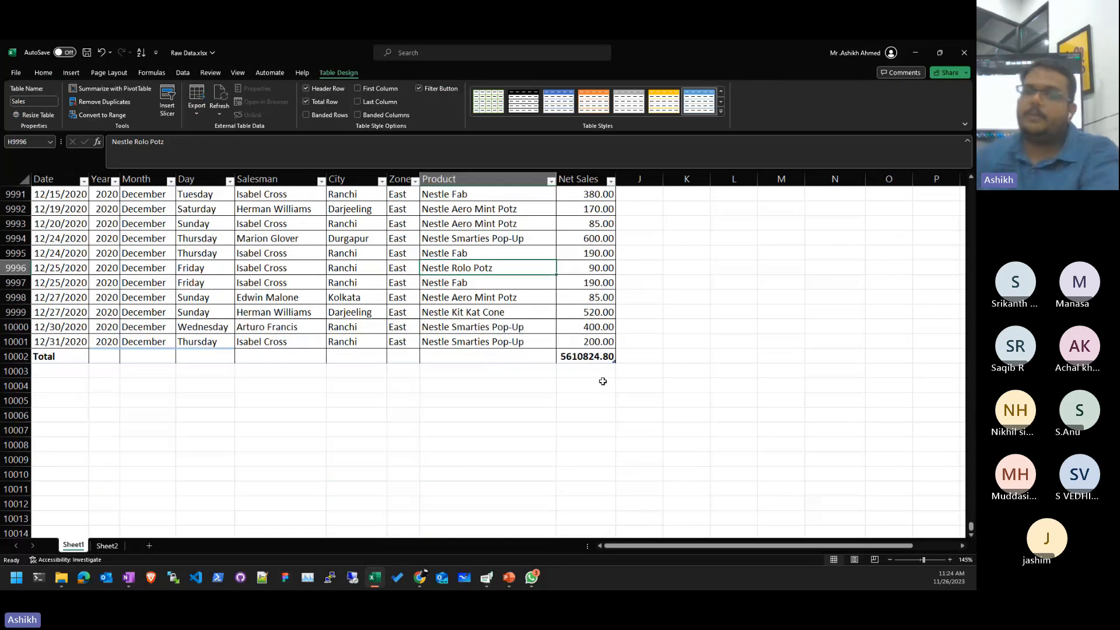
key(ctrl+End)
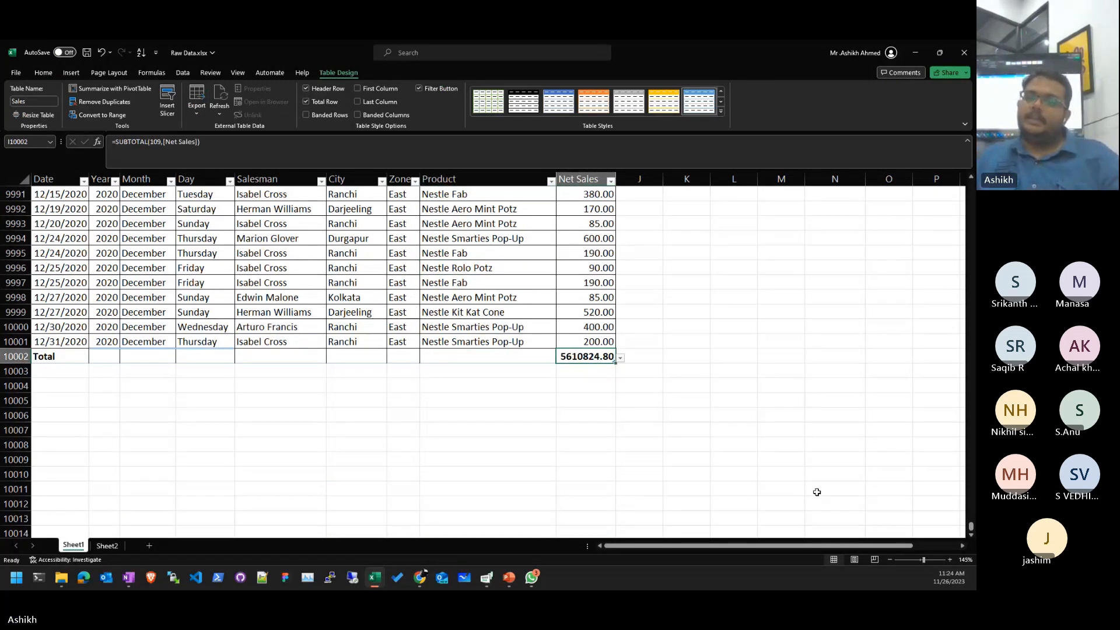
key(ctrl+Up)
key(Right)
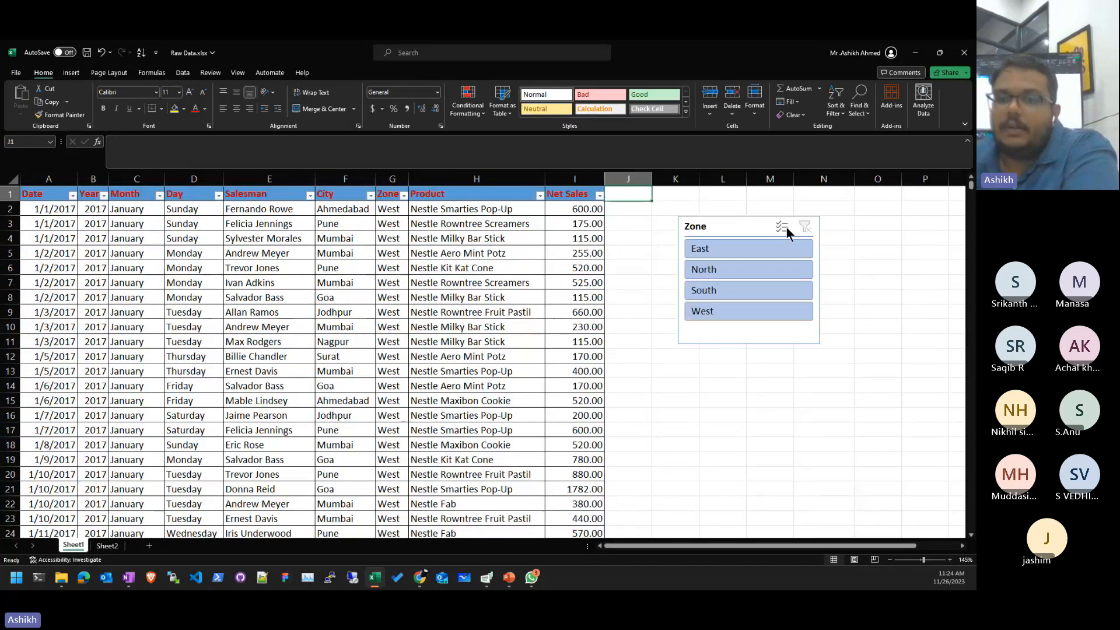
- Try each zone alone in the slicer, then multi-select East and South
click(768, 251)
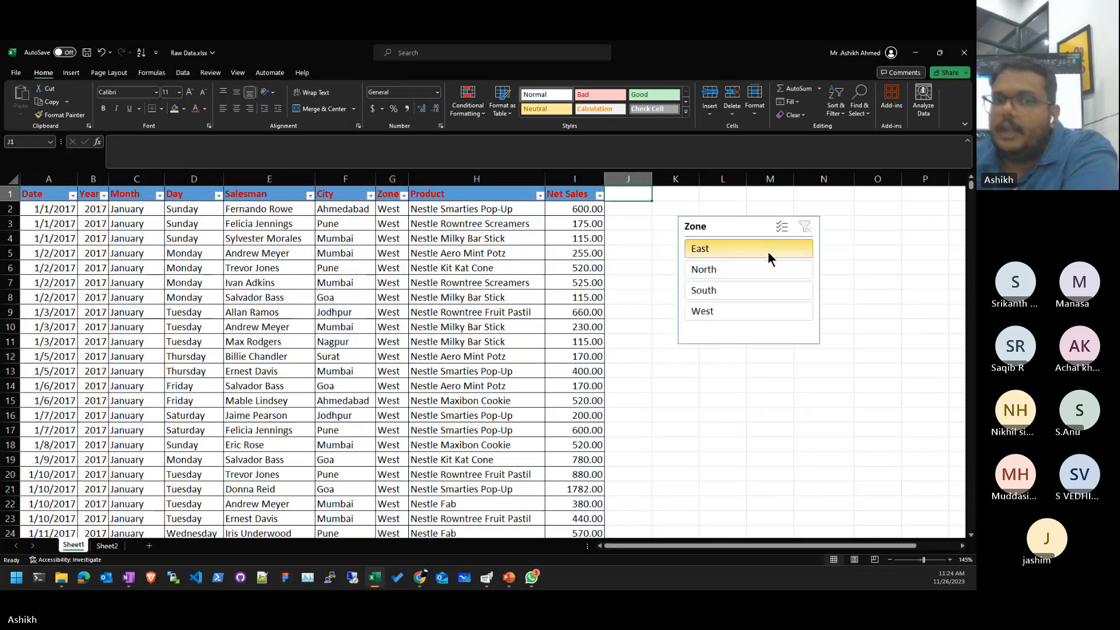
click(763, 264)
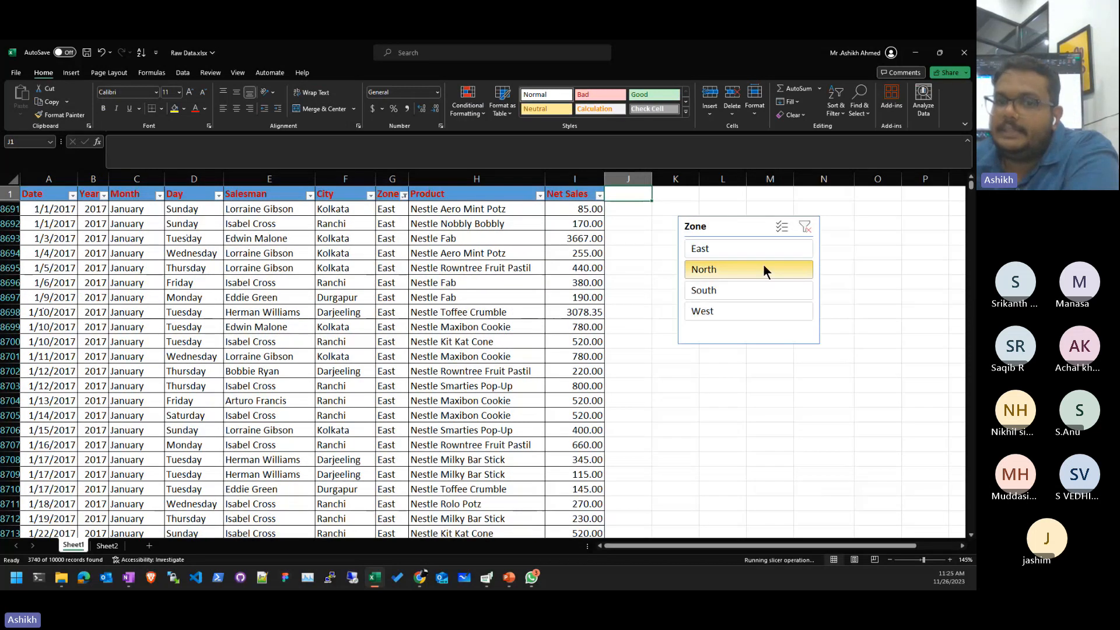
click(763, 283)
click(756, 309)
click(767, 293)
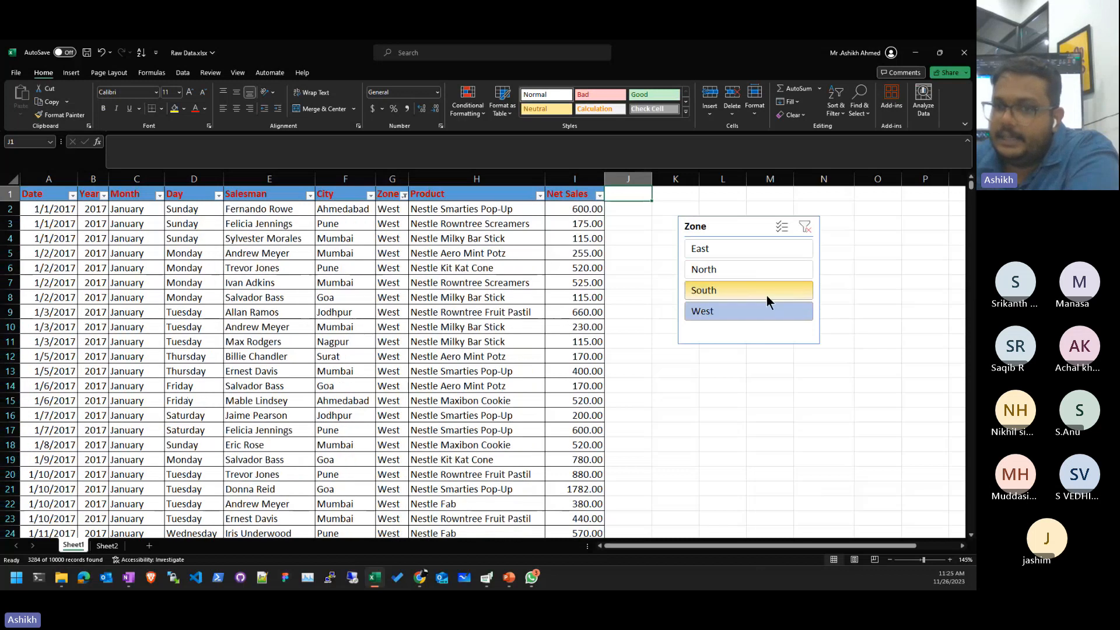
click(778, 267)
click(779, 248)
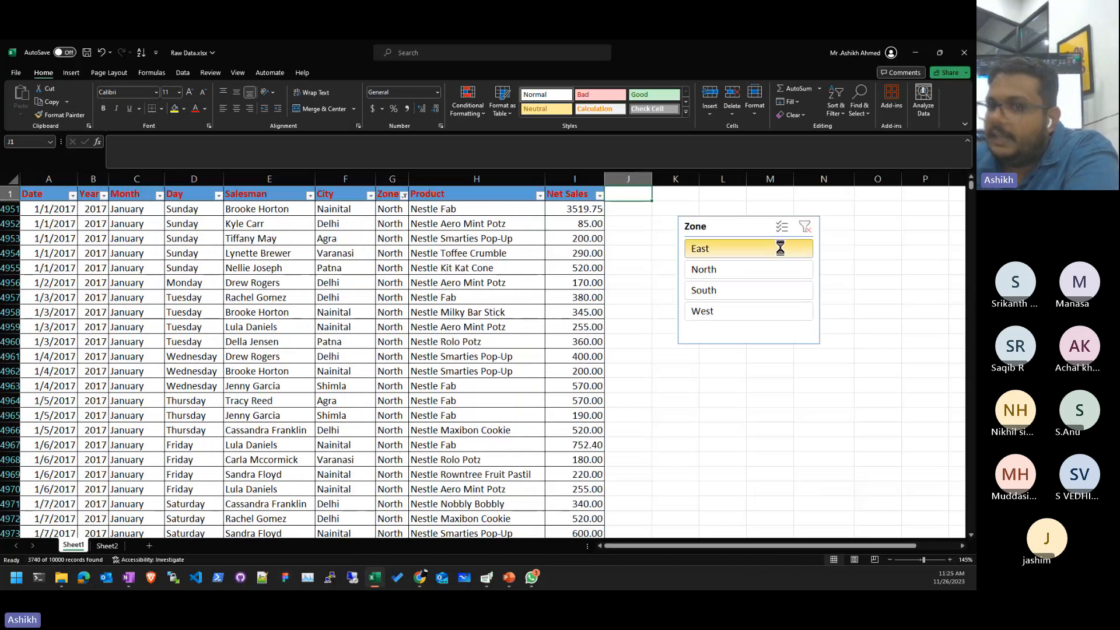
click(780, 228)
click(783, 284)
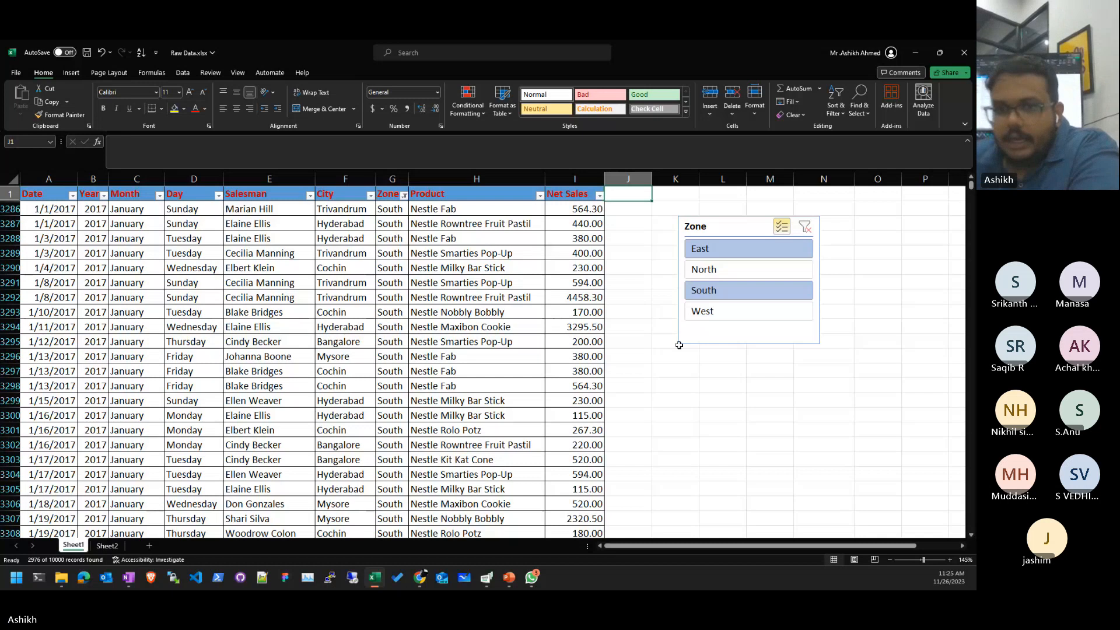
- Switch the slicer to West, then add East, North and South back so all four zones show
click(739, 272)
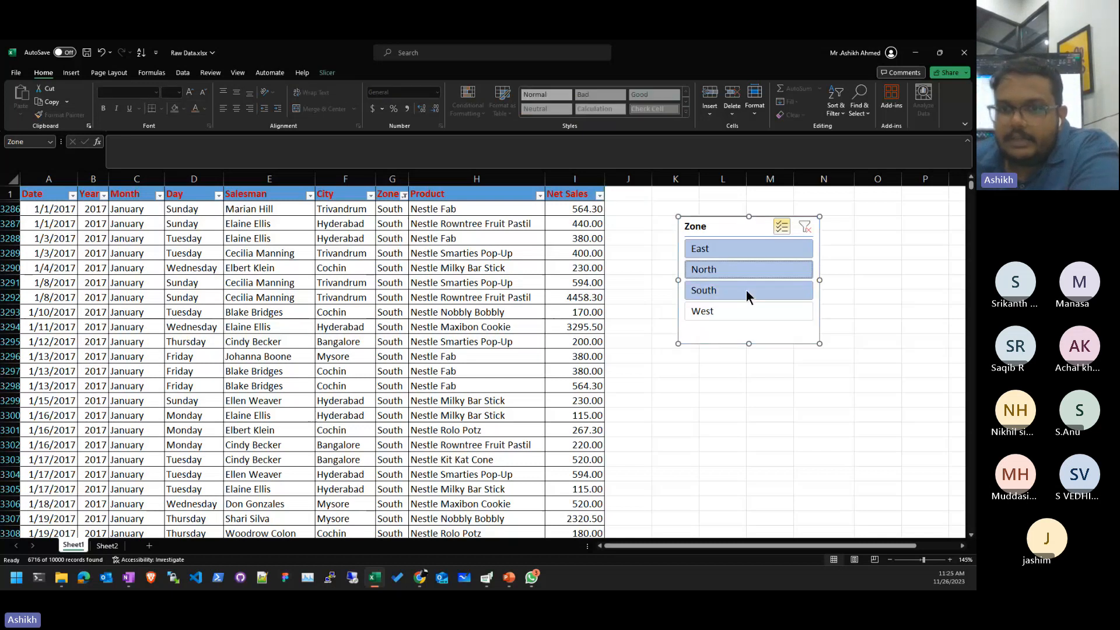
click(749, 310)
click(752, 291)
click(755, 269)
click(758, 254)
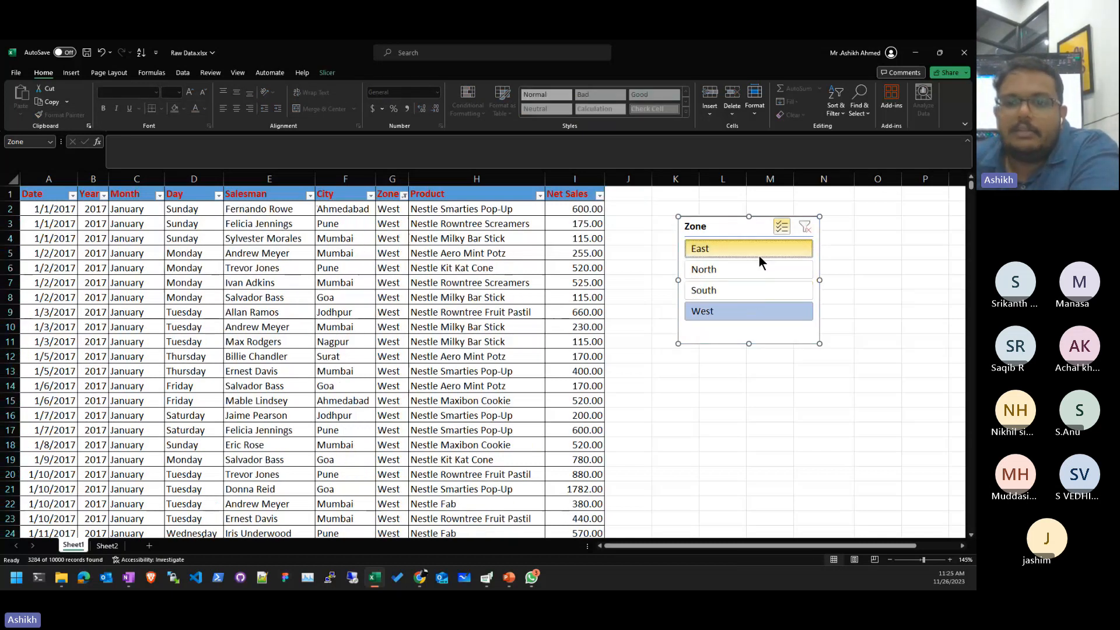
click(758, 254)
click(761, 268)
click(751, 290)
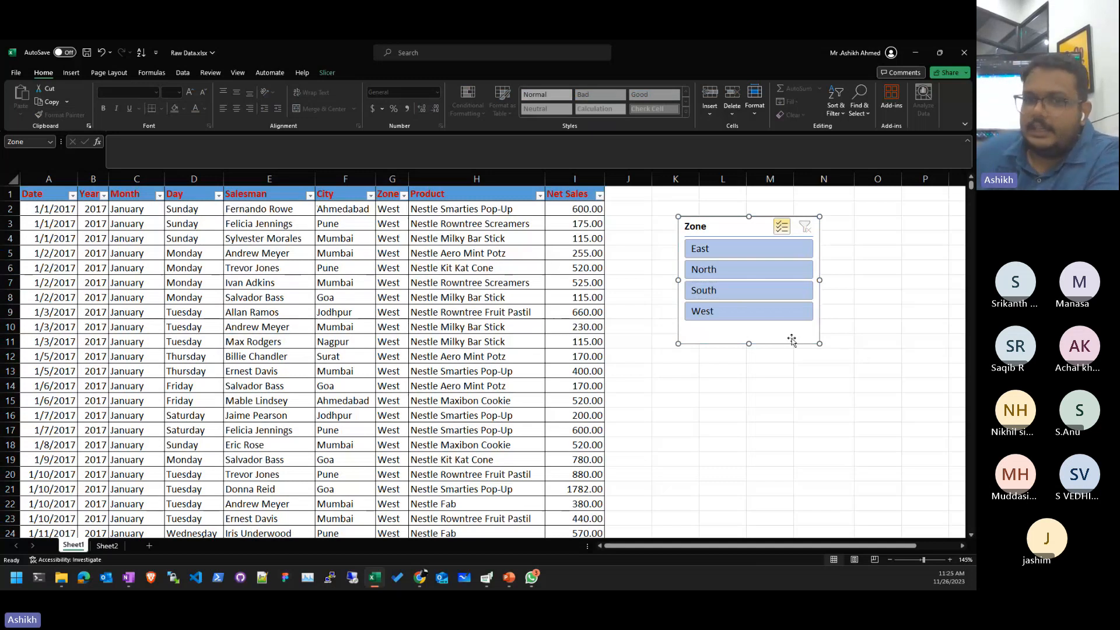
- Click back in the sales table, switch to the browser, then return and select the Zone slicer
click(564, 412)
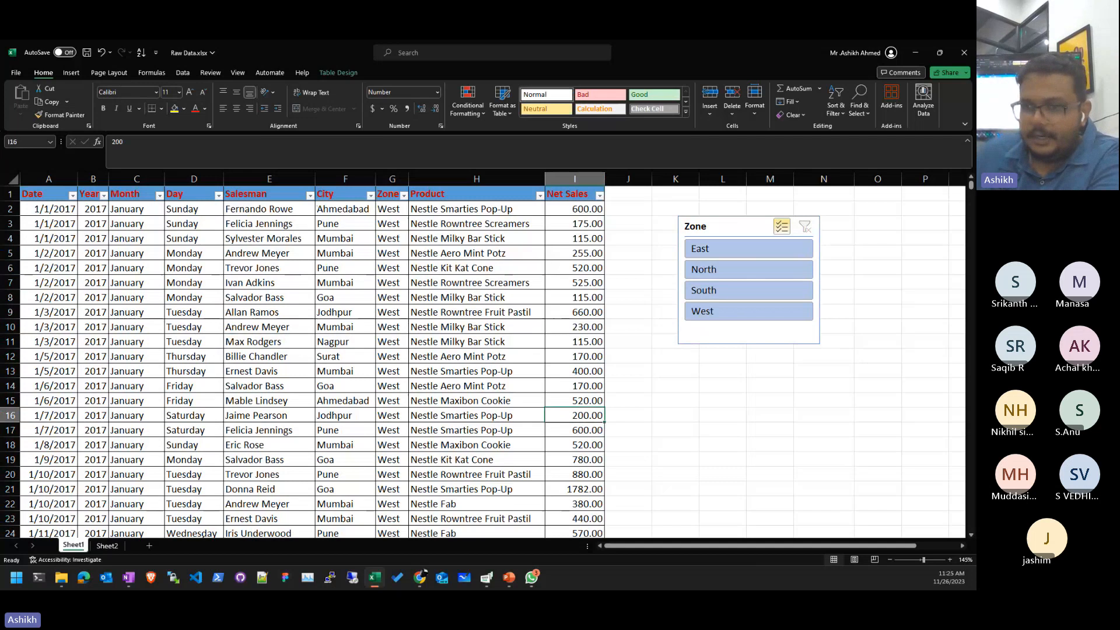
key(alt+Tab)
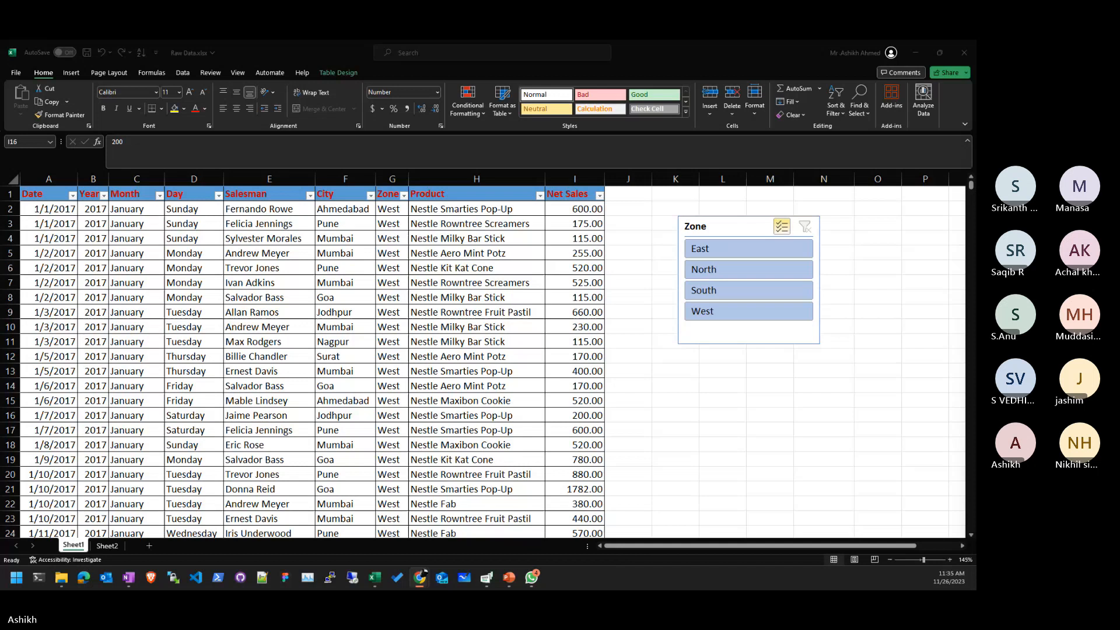
click(692, 338)
- Move the Zone slicer, make it taller and narrower, then reselect South, North and East
drag(691, 338, 739, 380)
drag(809, 292, 782, 292)
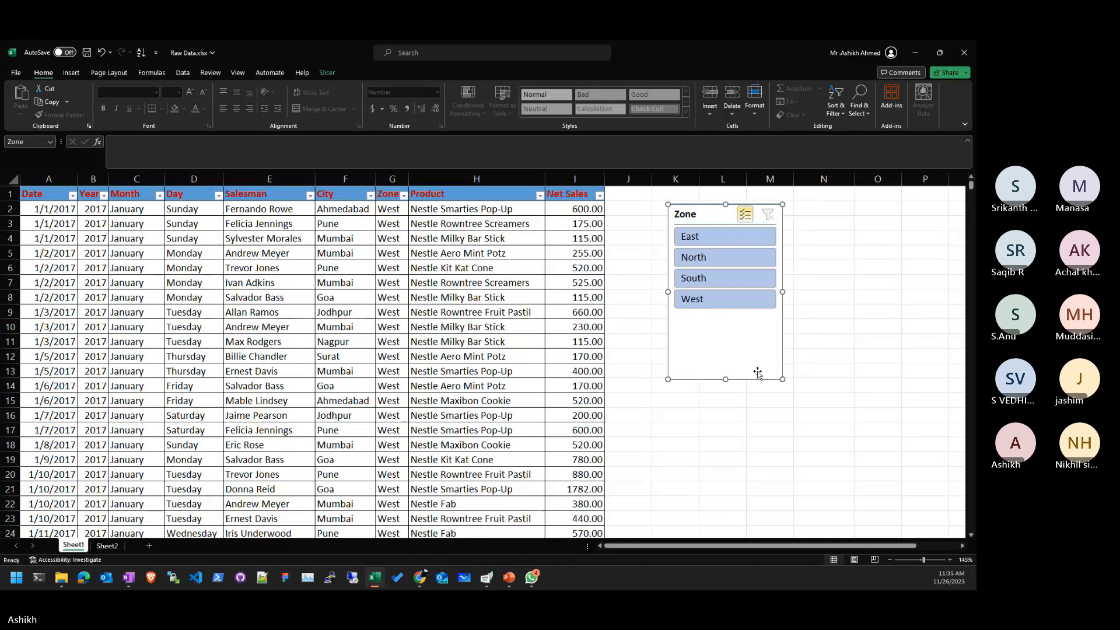
click(747, 279)
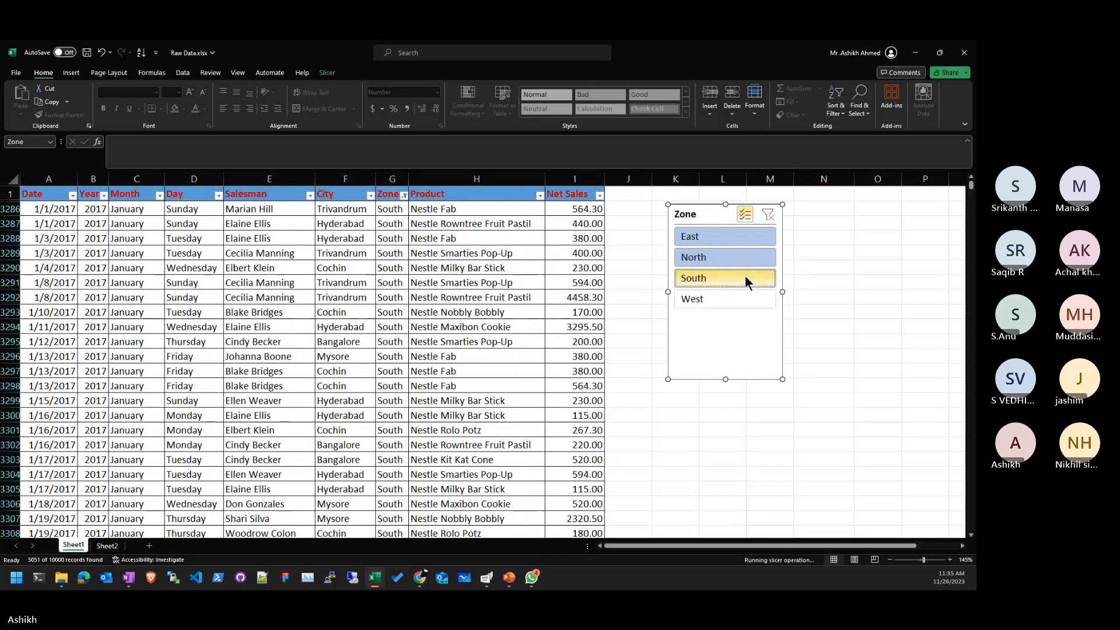
click(747, 258)
click(747, 238)
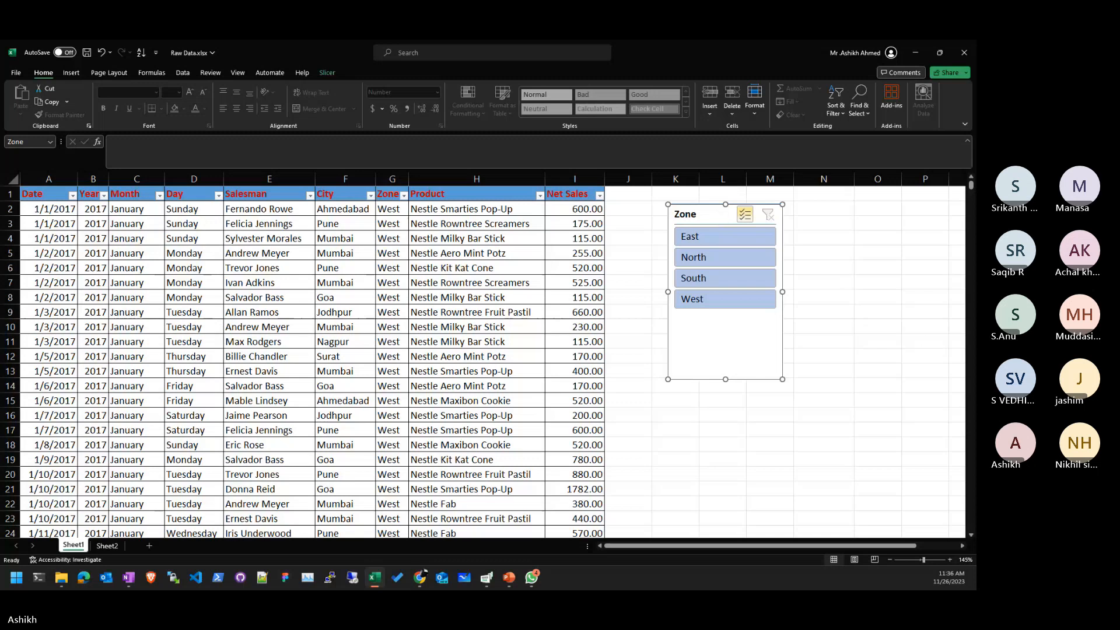
key(alt+Tab)
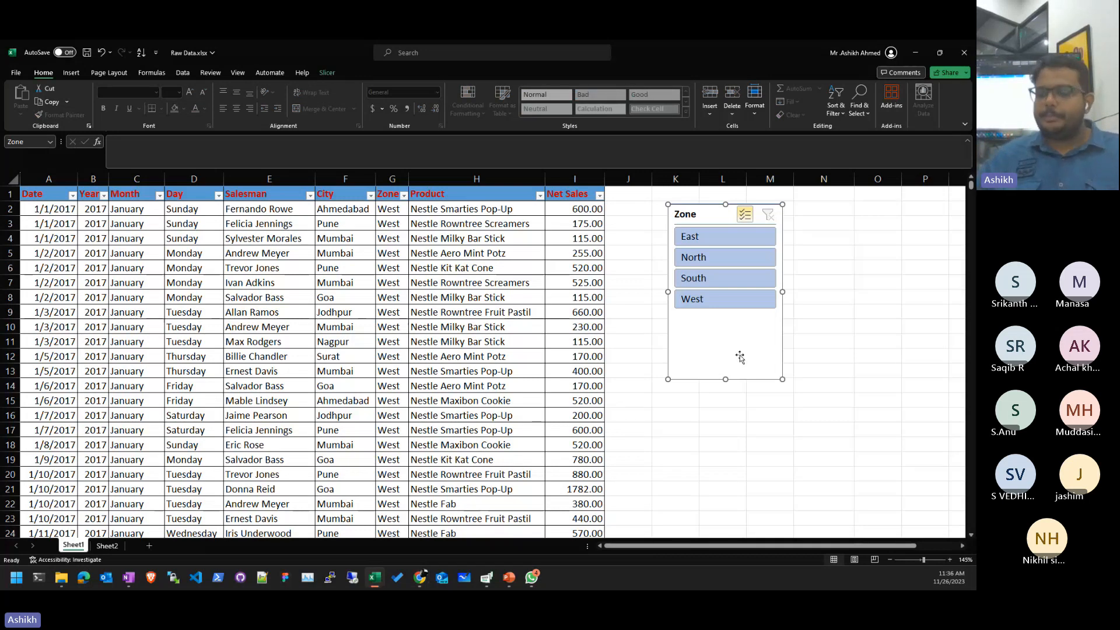
- Delete the Zone slicer and look over the Zone column's filter list
key(Delete)
click(632, 372)
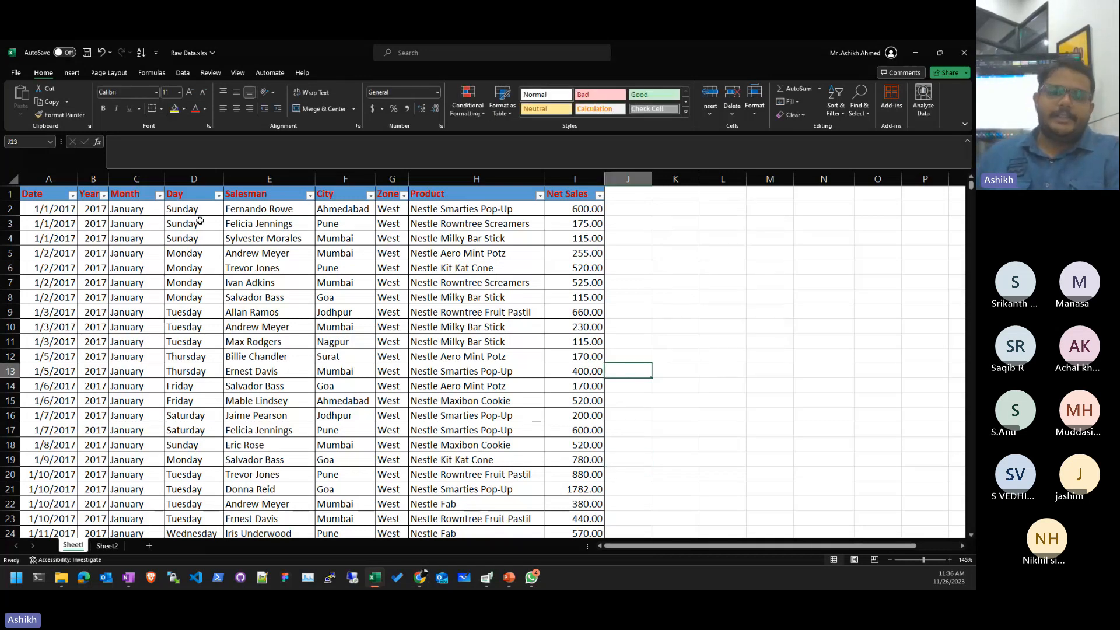
click(406, 197)
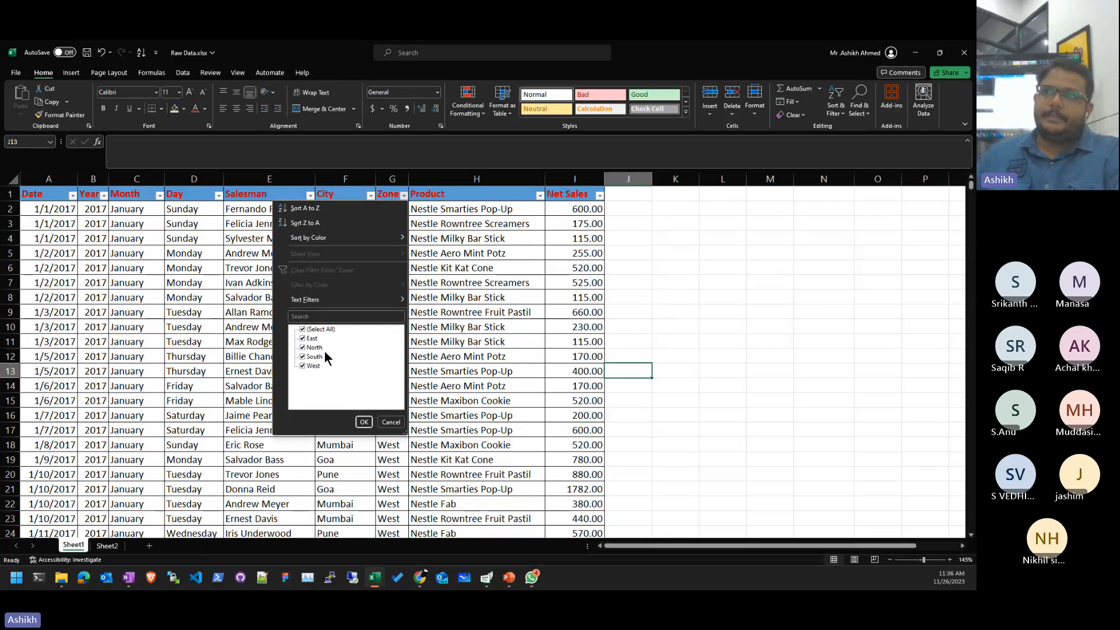
click(387, 422)
click(565, 356)
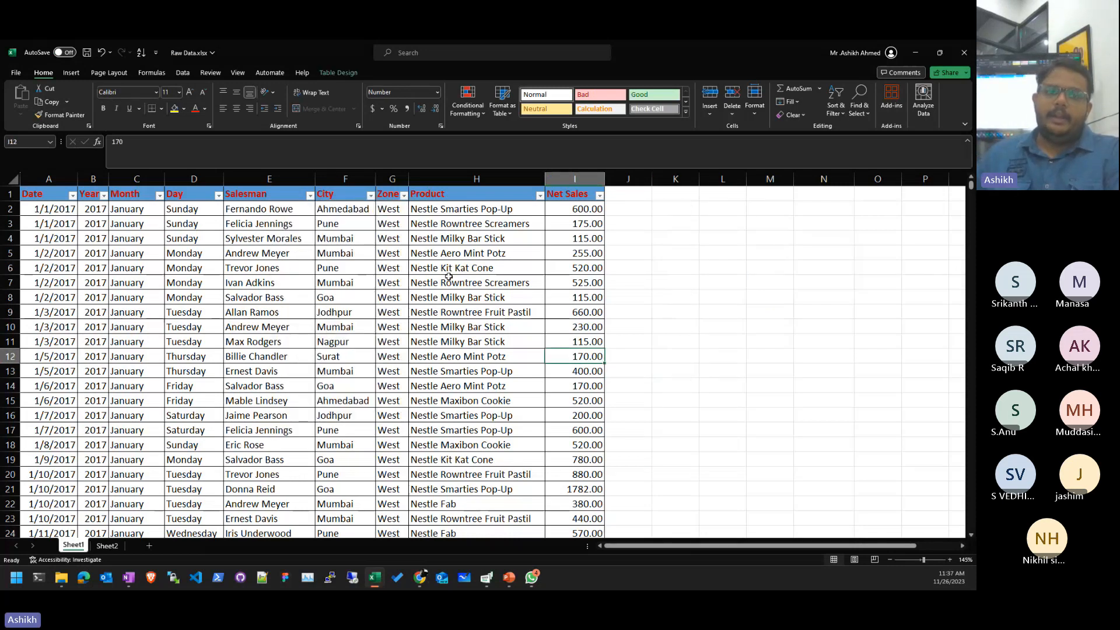
click(451, 281)
click(286, 279)
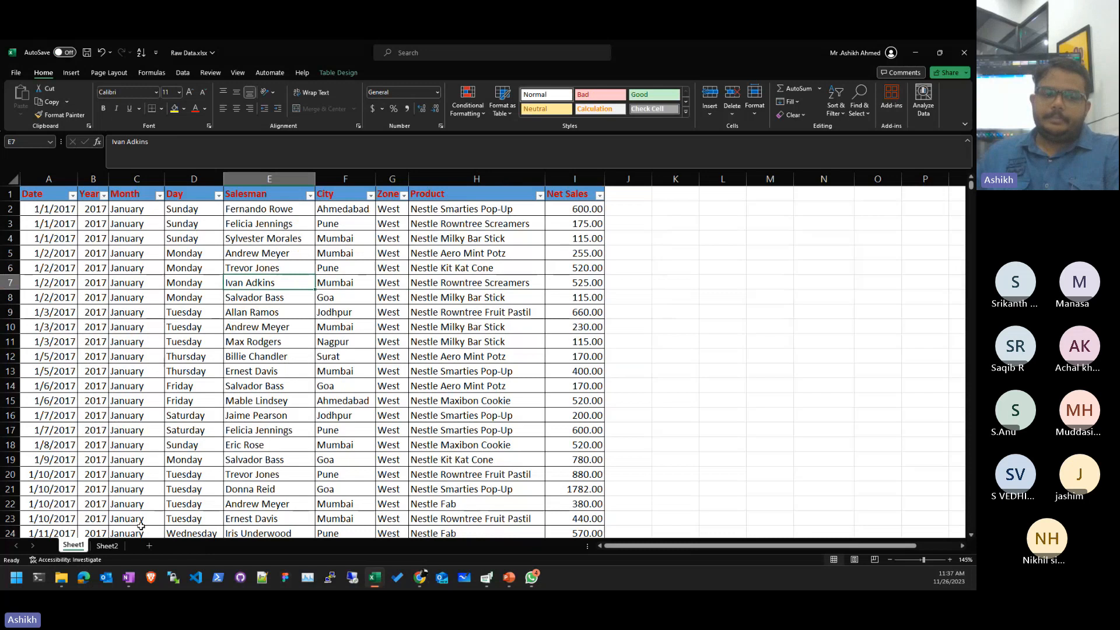
- Permanently delete Sheet2, leaving the Sales table on Sheet1
click(107, 546)
right_click(116, 545)
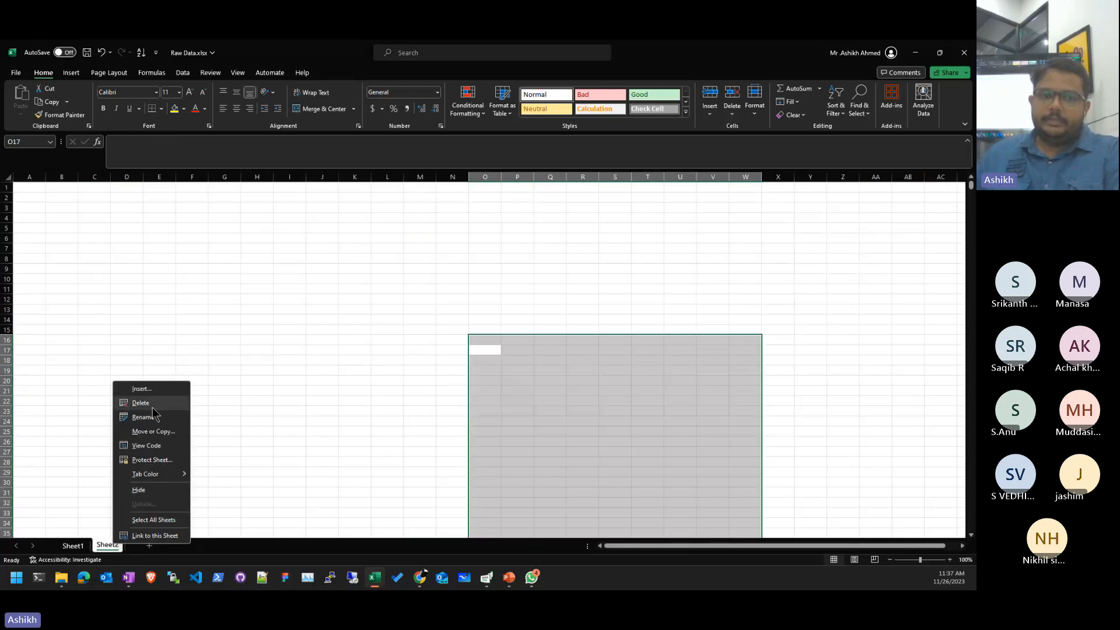
click(141, 402)
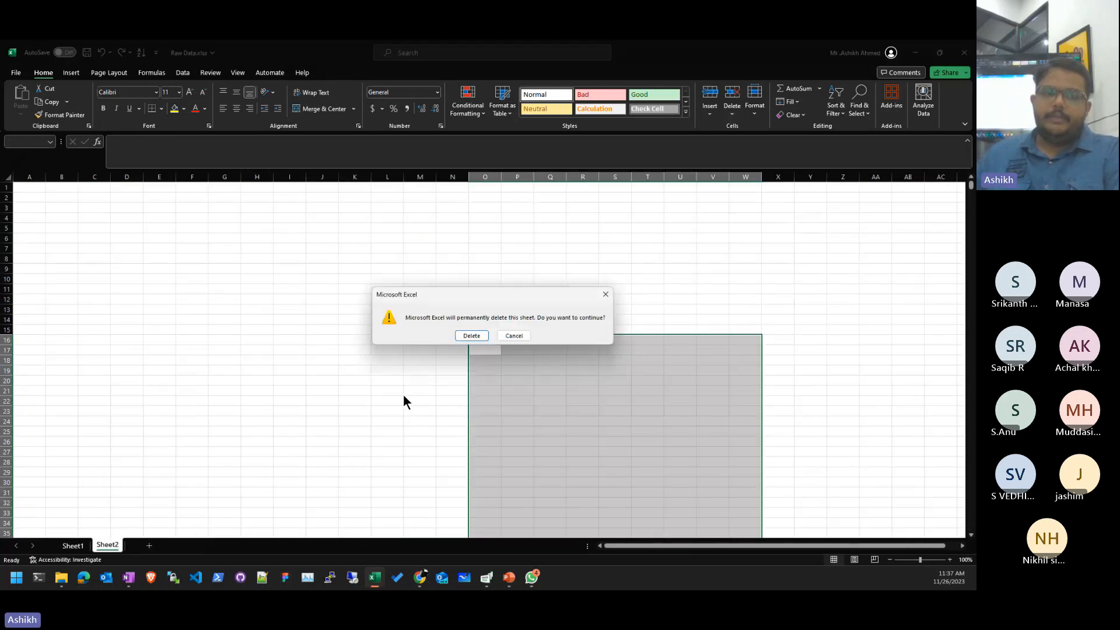
key(Return)
click(450, 297)
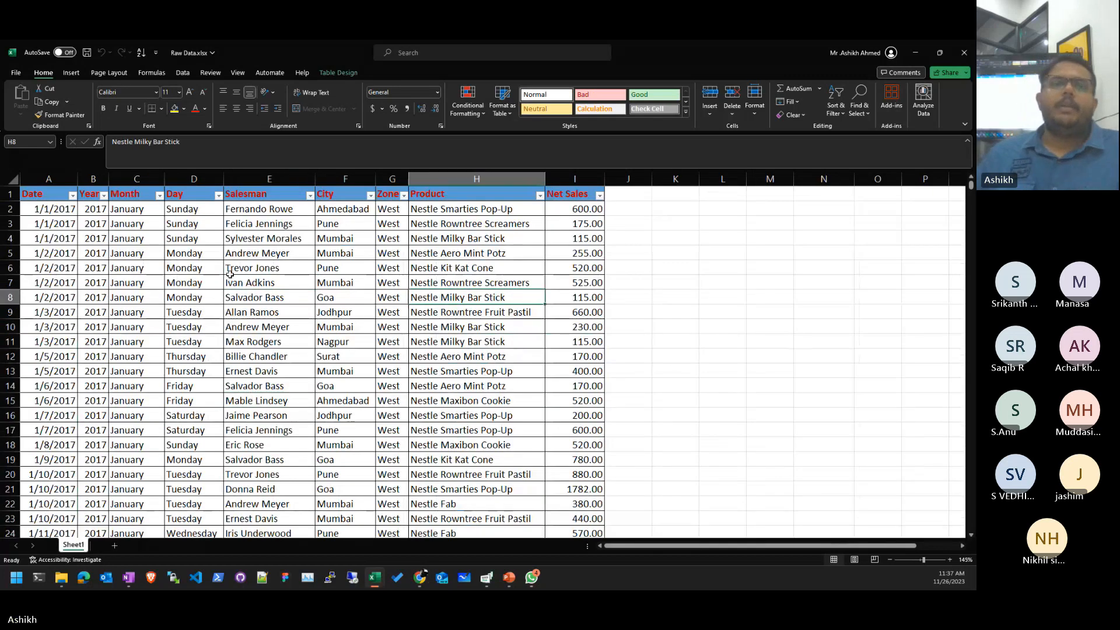
click(71, 72)
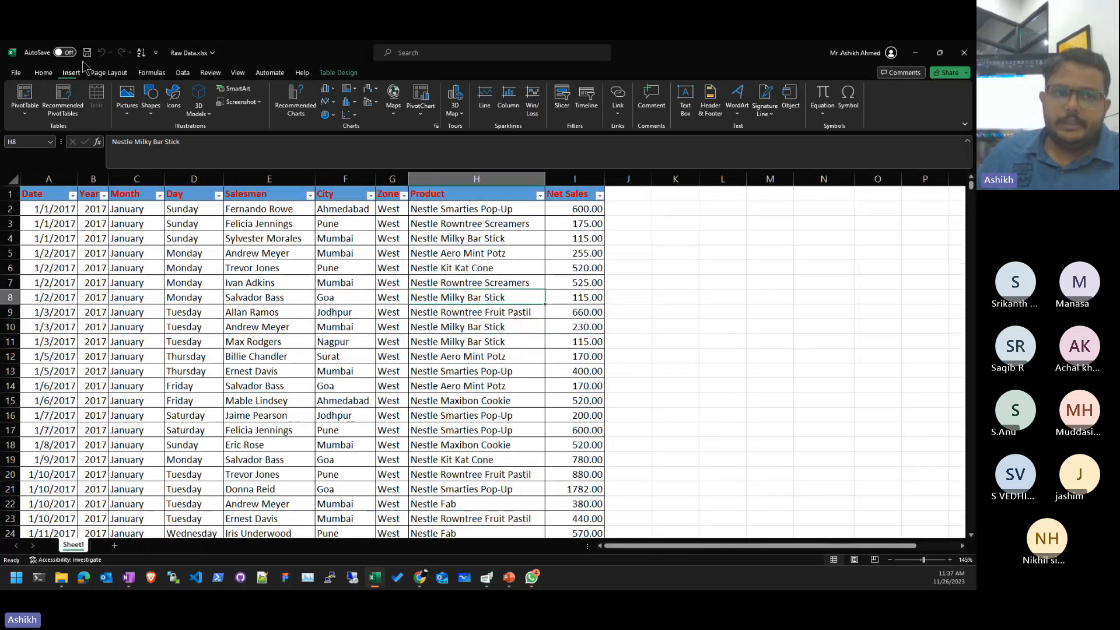
- Start a PivotTable from the Sales table on a New Worksheet, reselecting the Sales source name
click(20, 99)
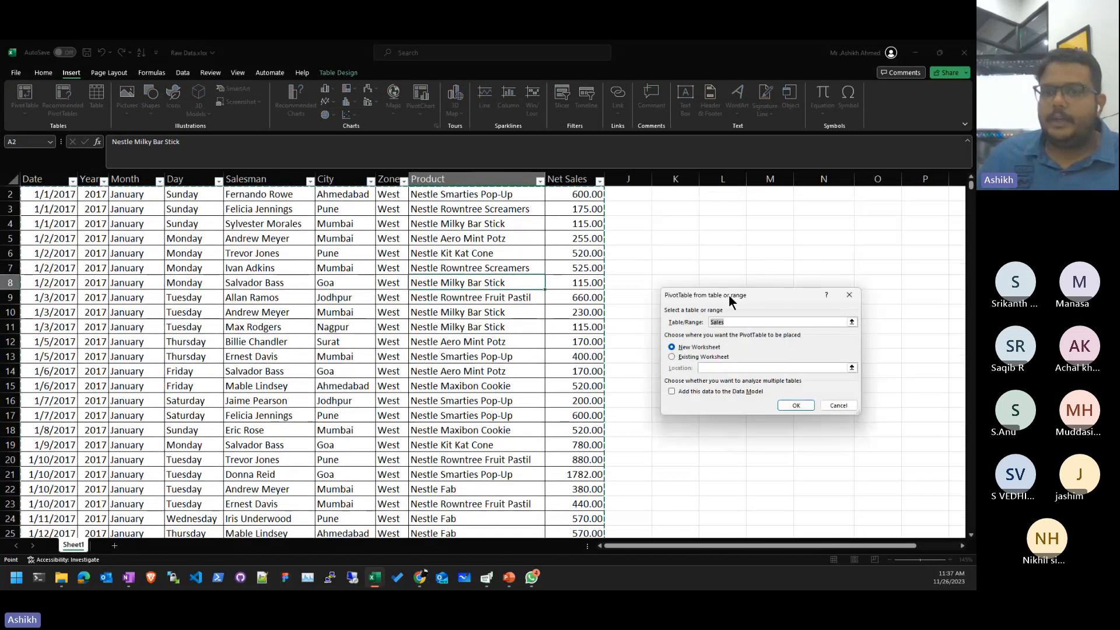
drag(729, 295, 332, 221)
scroll(594, 283, up, 1)
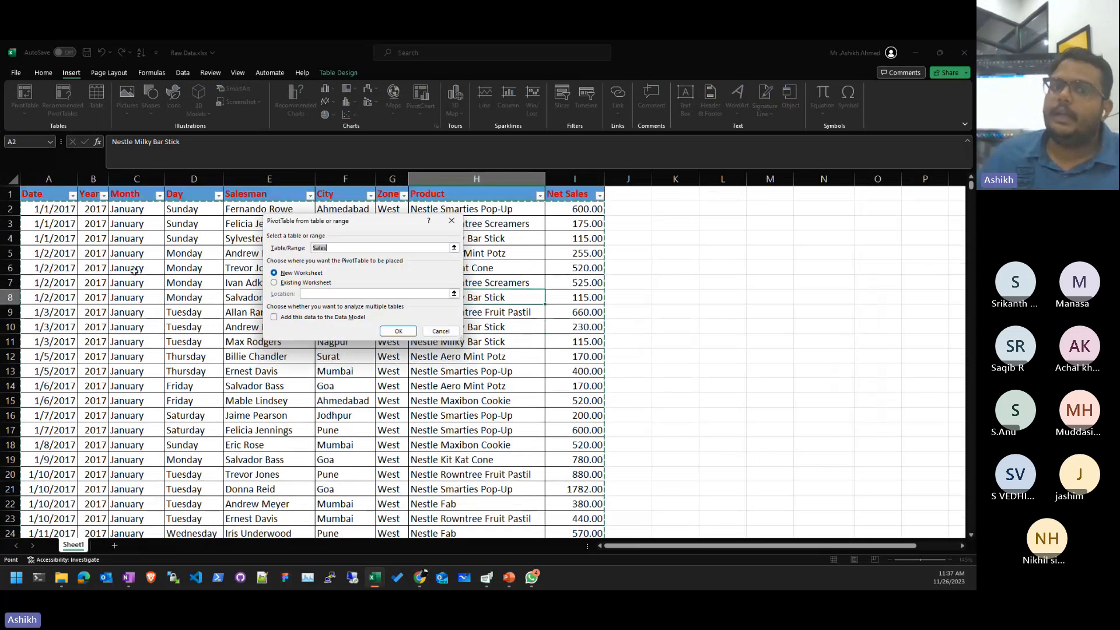
click(326, 248)
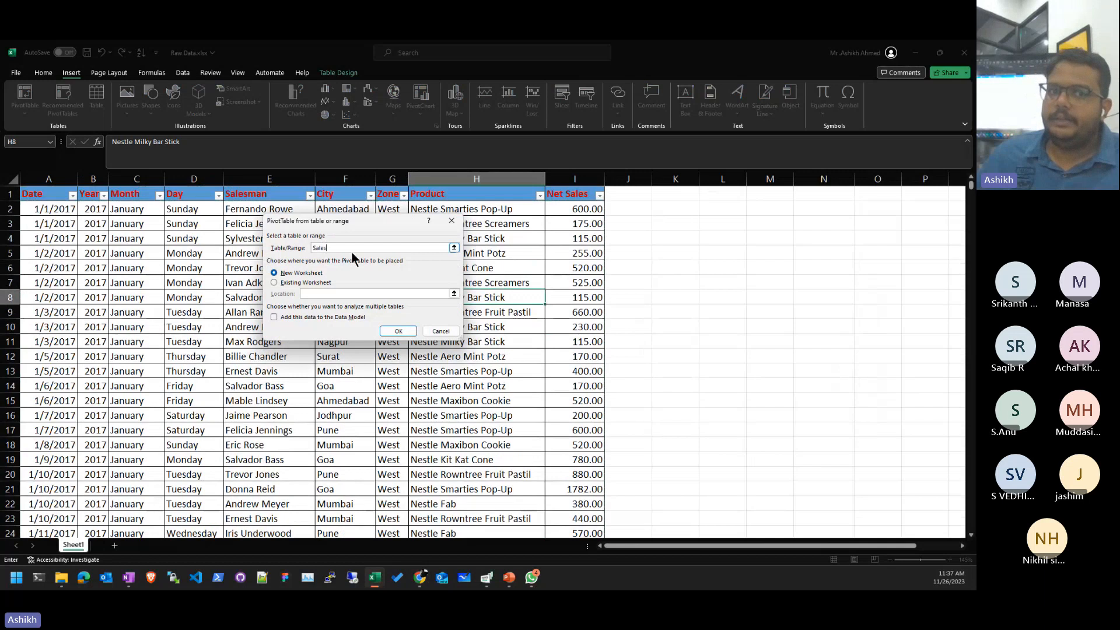
double_click(335, 247)
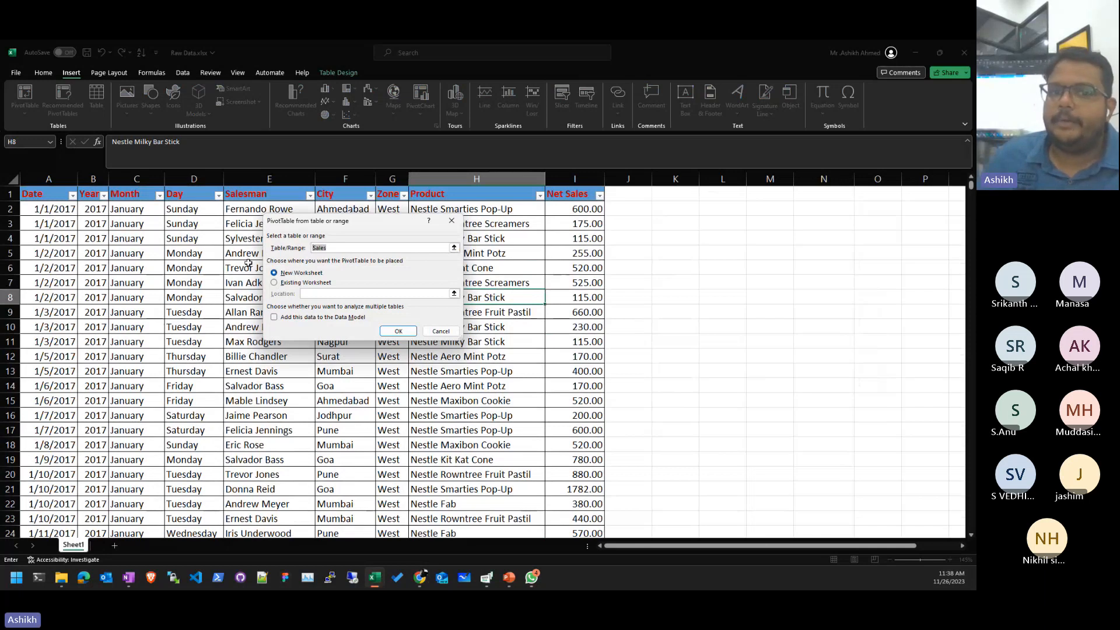
- Create the PivotTable on a new Sheet3 and widen its field list
click(394, 330)
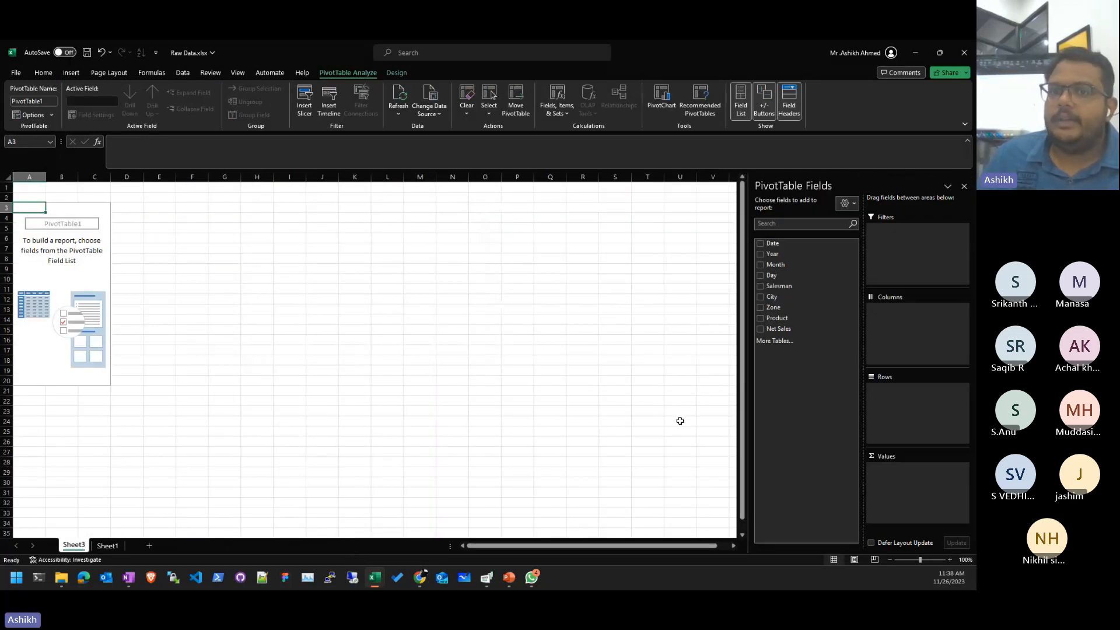
drag(757, 383, 628, 373)
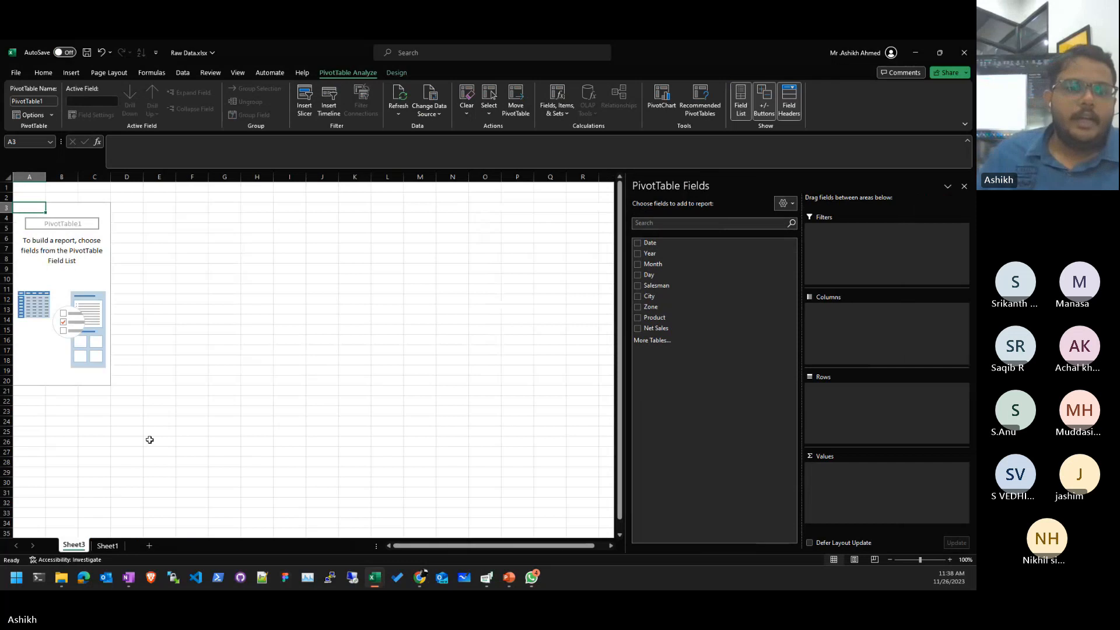
click(69, 287)
click(93, 259)
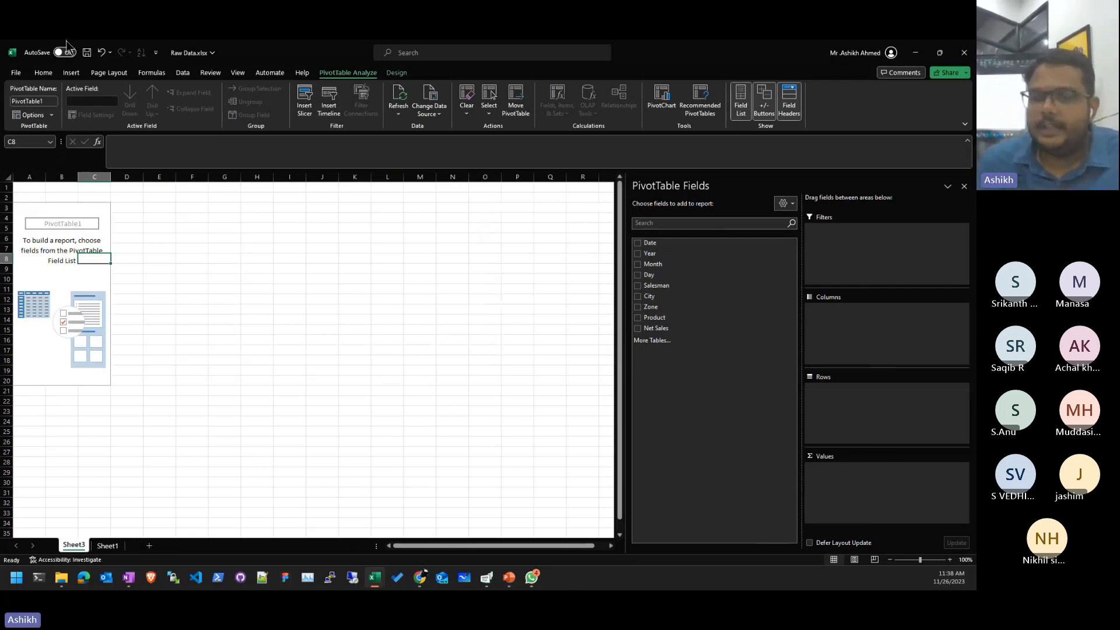
click(74, 276)
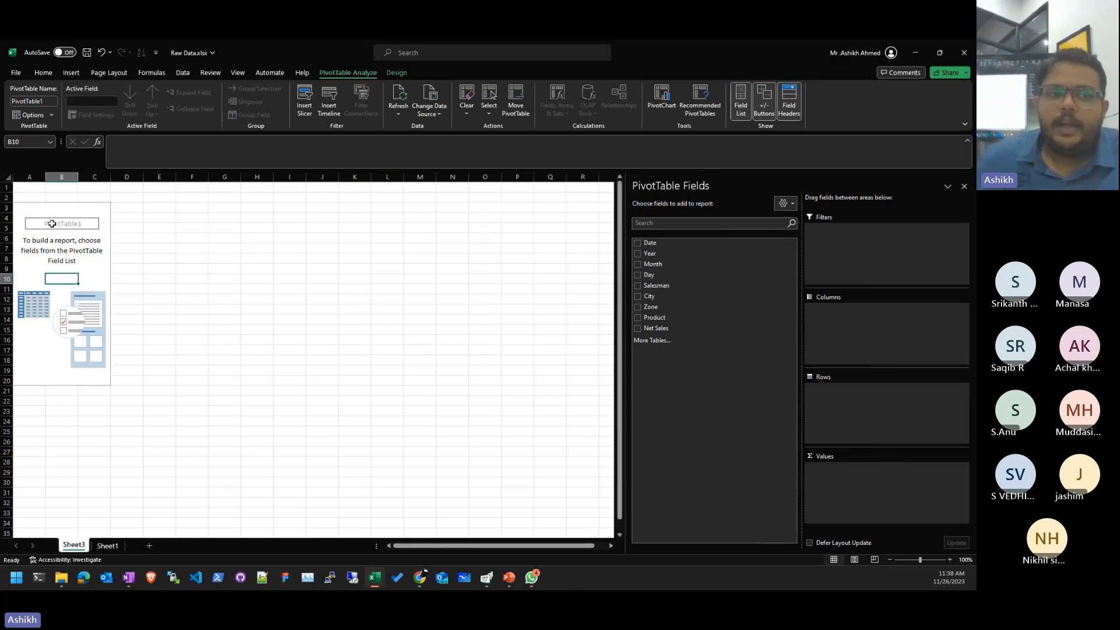
- Reselect the empty PivotTable1 to restore its field list and widen the list further
click(225, 267)
click(420, 329)
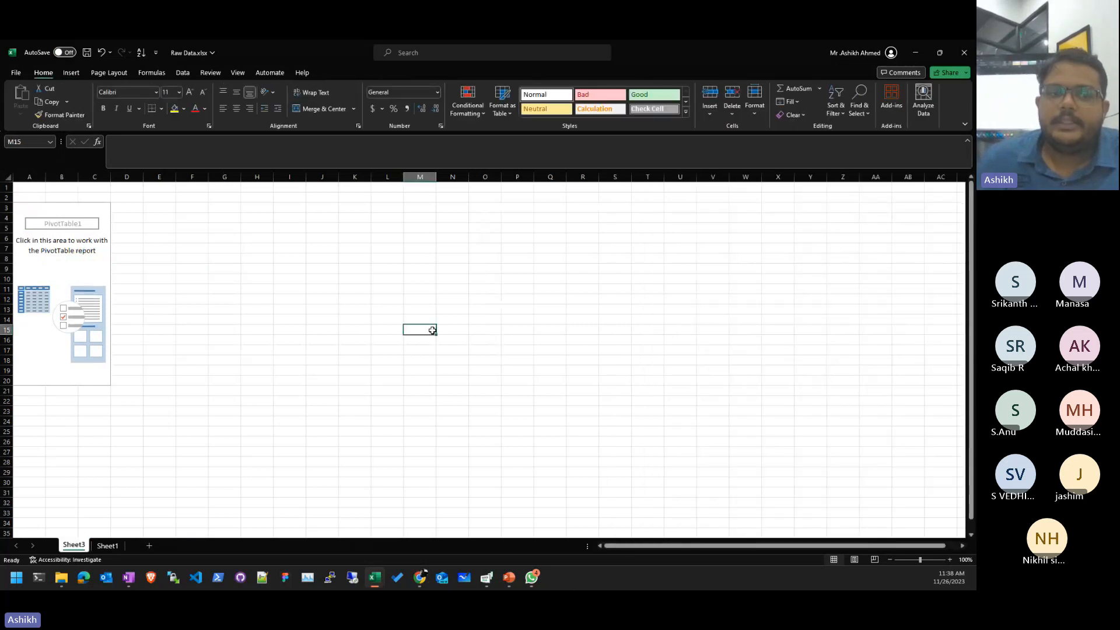
click(583, 266)
click(648, 385)
click(615, 238)
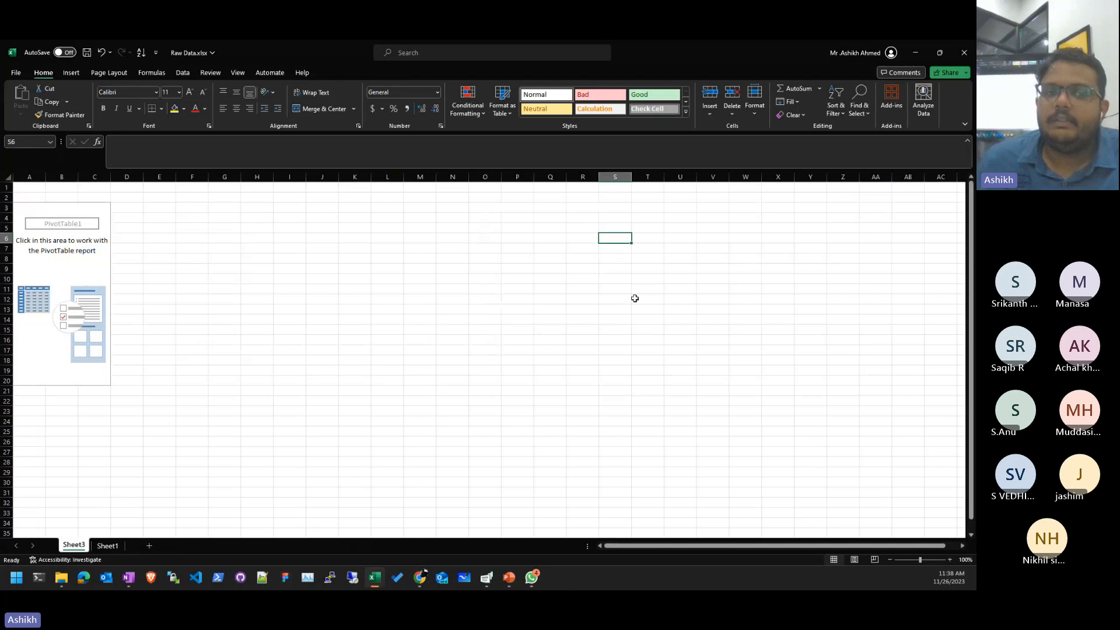
click(648, 330)
click(46, 250)
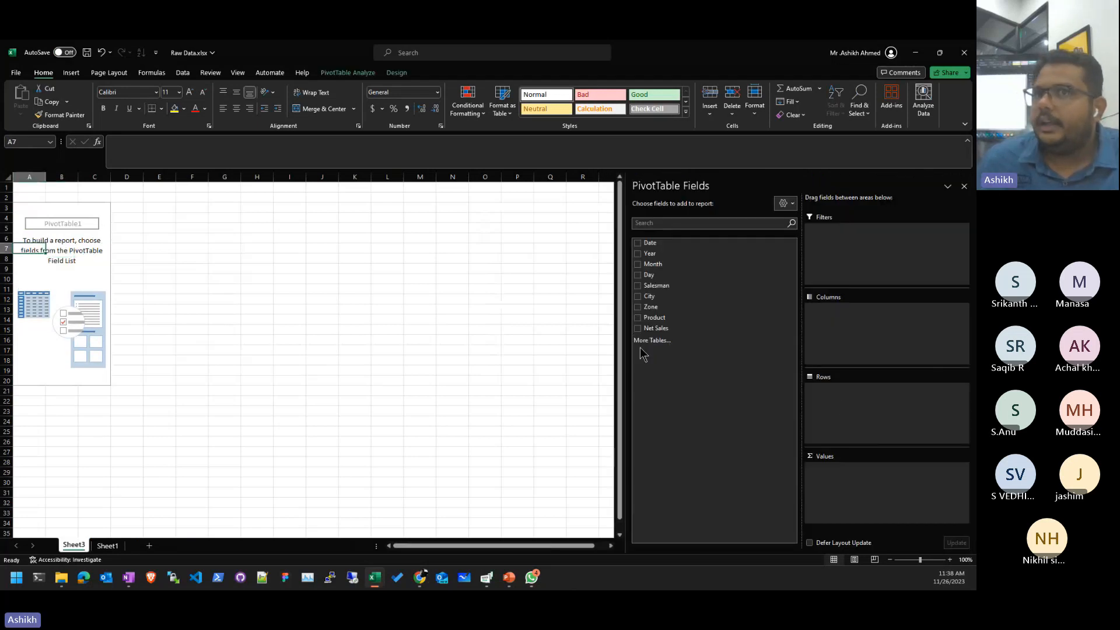
drag(625, 338, 550, 337)
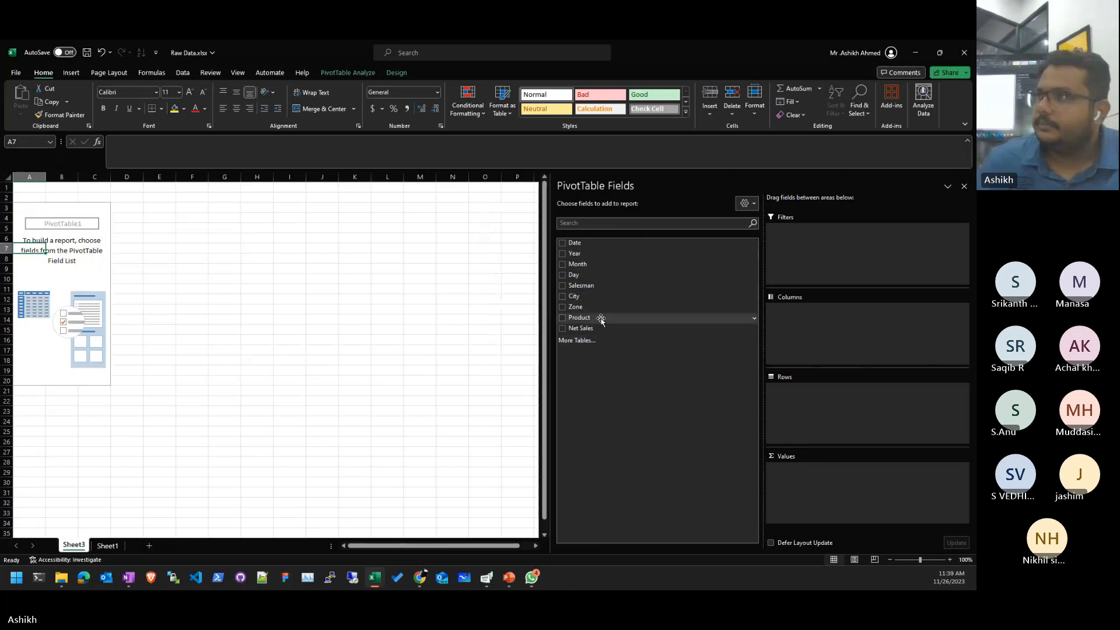
- Add Product to Rows and Net Sales to Values, giving a 5610824.8 grand total
drag(601, 319, 885, 414)
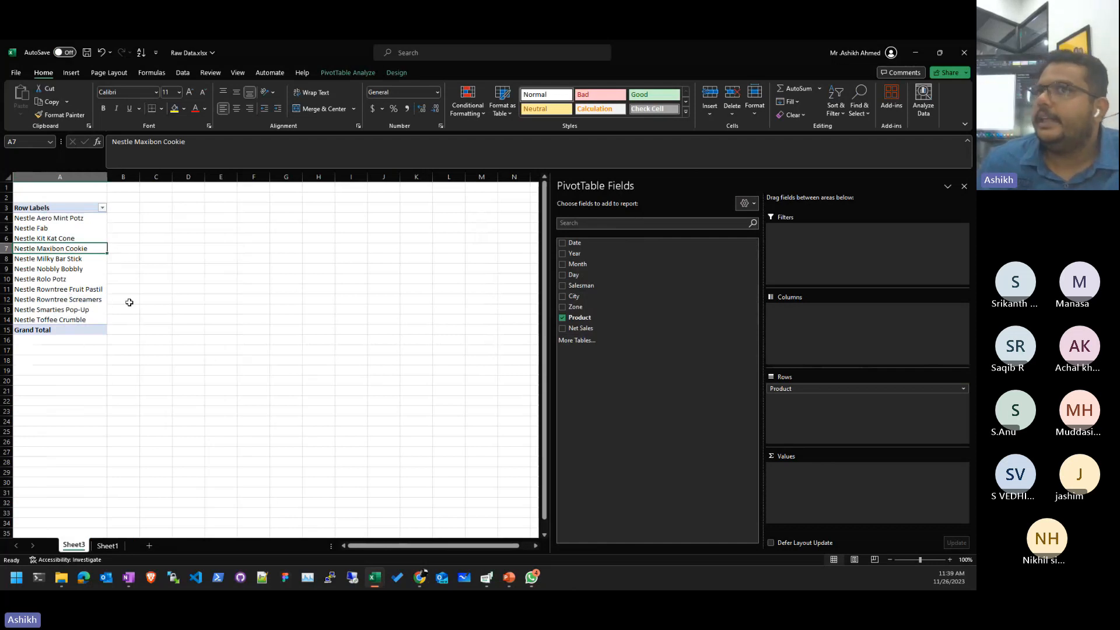
click(108, 545)
scroll(468, 313, down, 20)
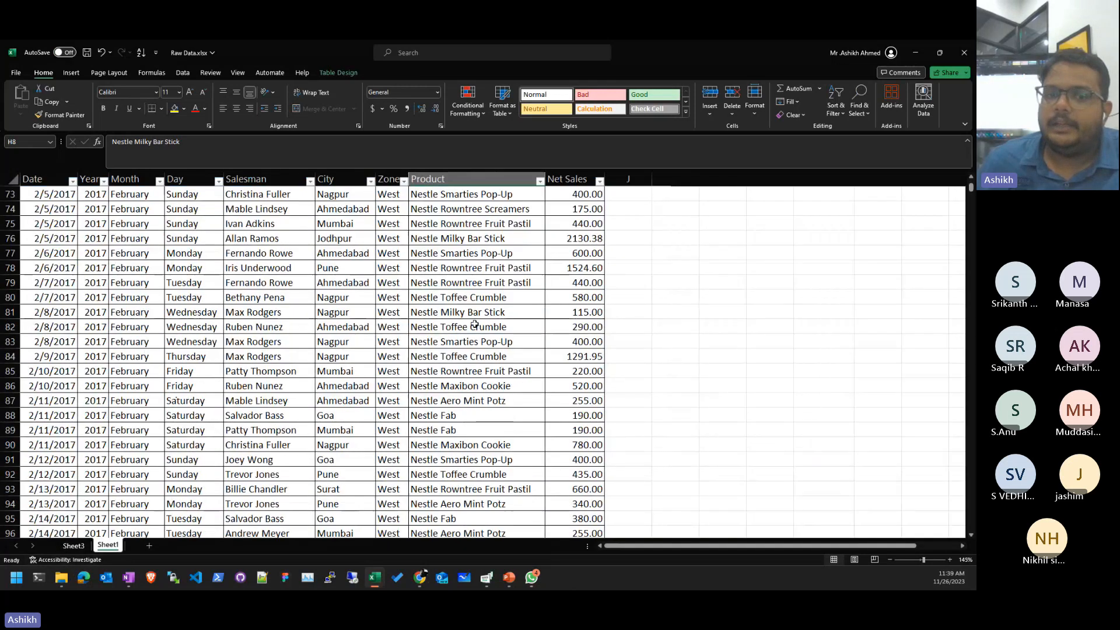
scroll(469, 313, up, 11)
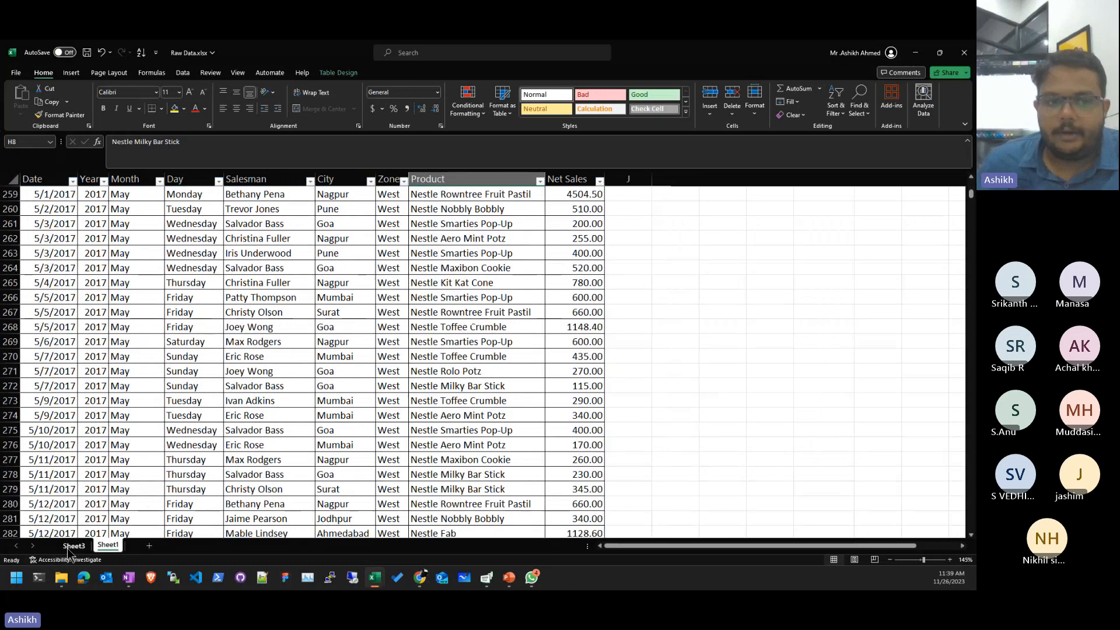
click(73, 545)
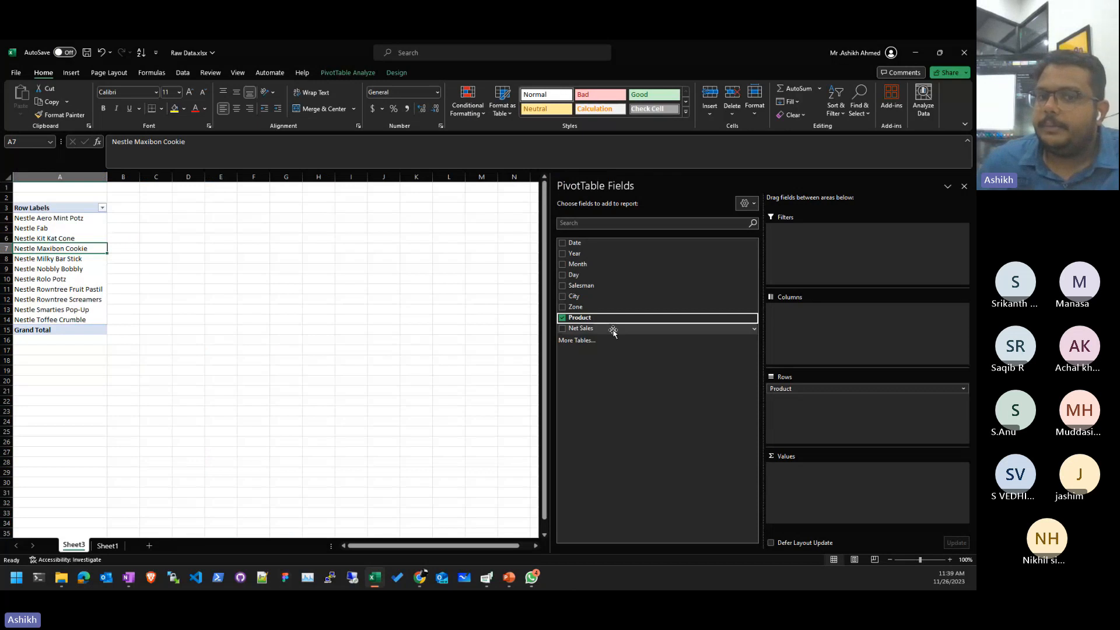
drag(606, 332, 902, 499)
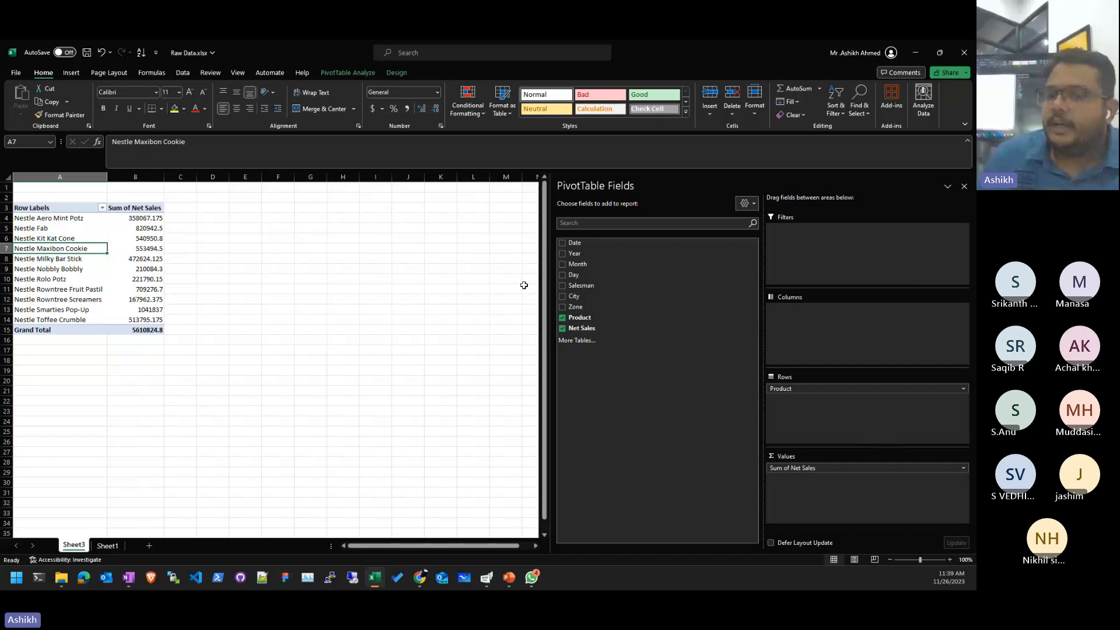
- Replace Product with Zone in the pivot rows, then inspect the East and North sales values
drag(808, 391, 686, 392)
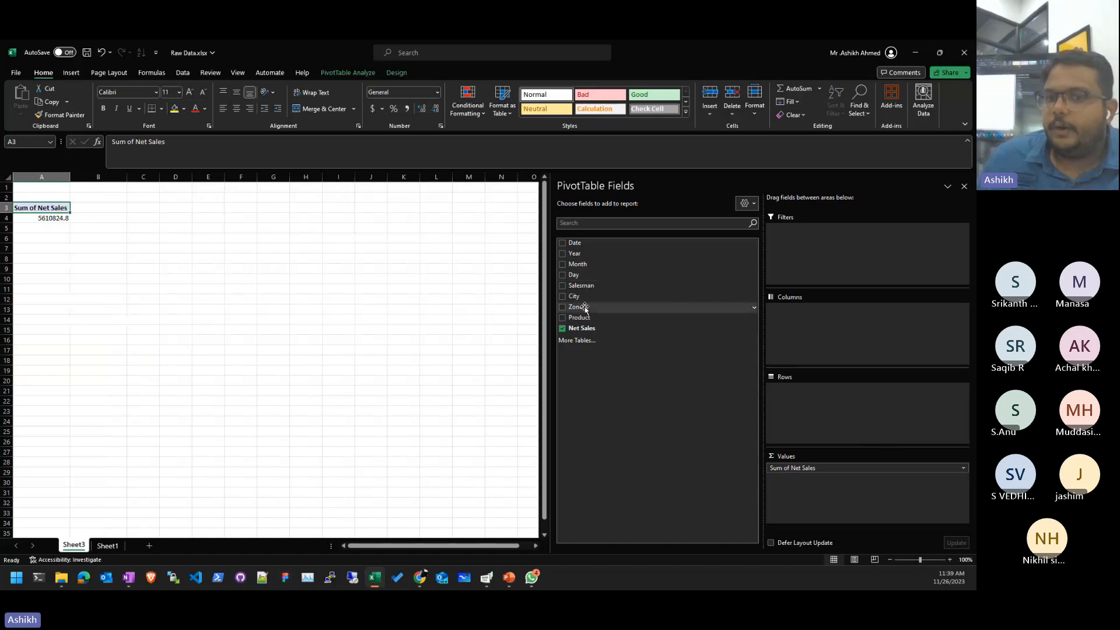
drag(585, 308, 879, 415)
click(121, 218)
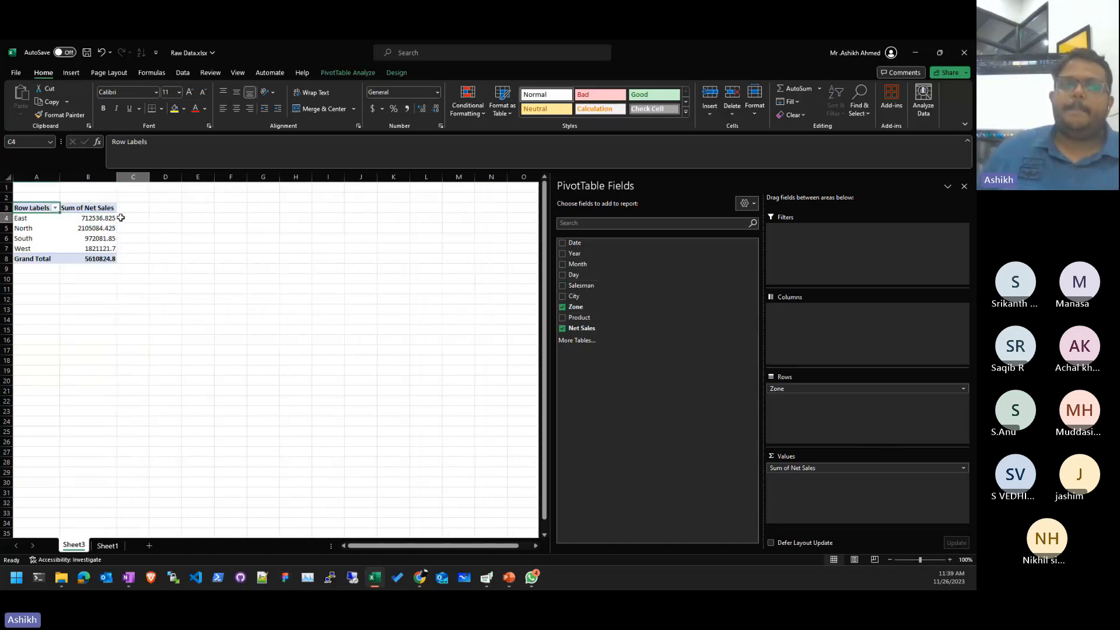
scroll(87, 270, up, 7)
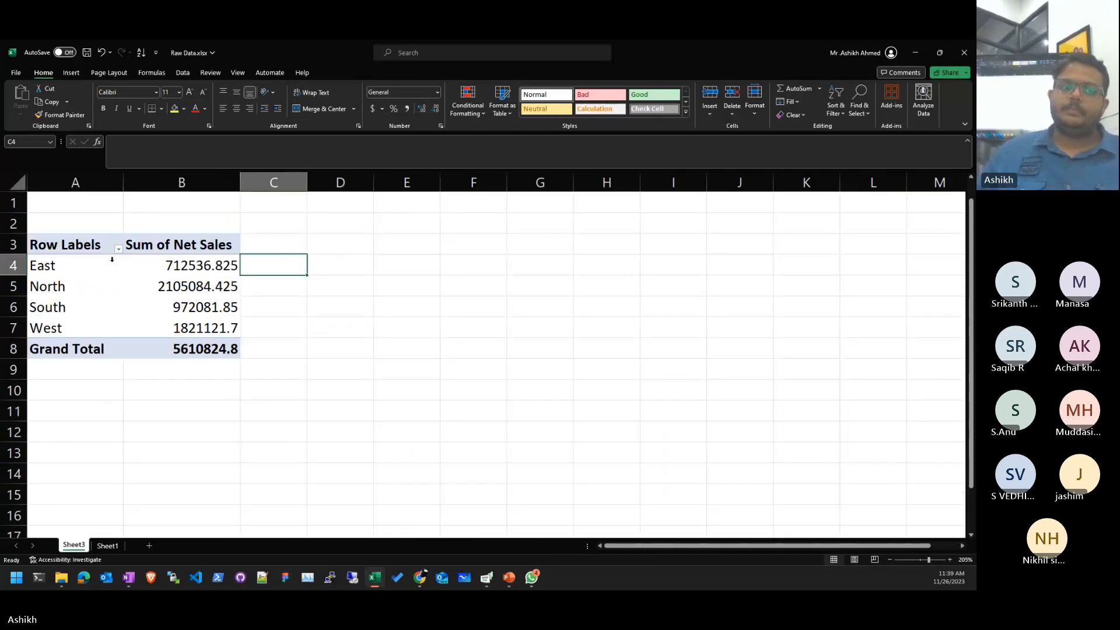
click(112, 259)
key(Right)
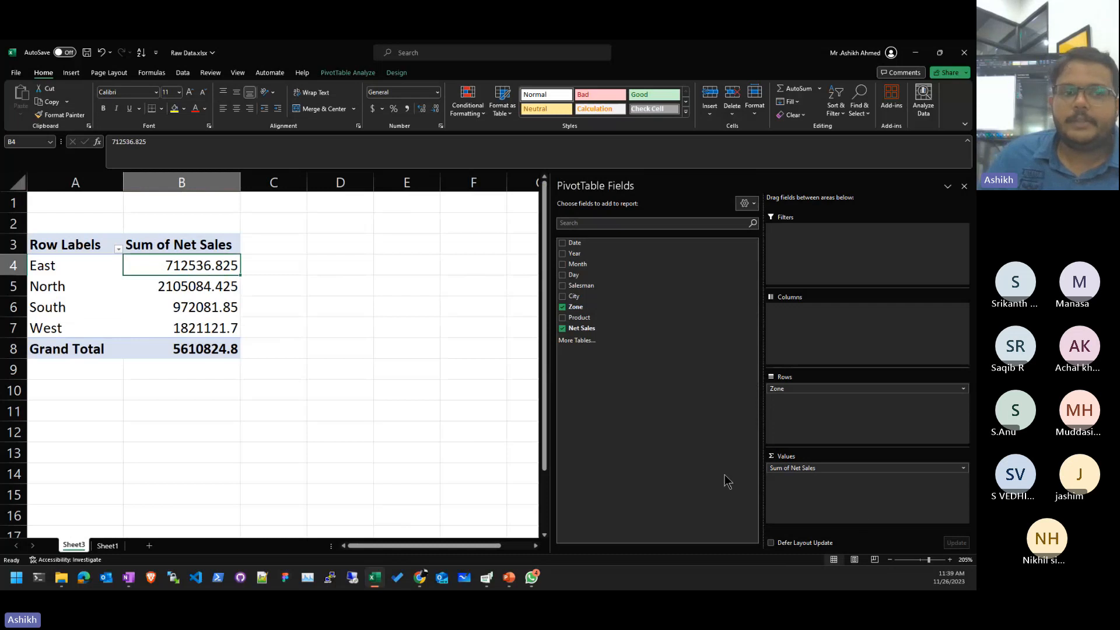
click(76, 292)
click(134, 285)
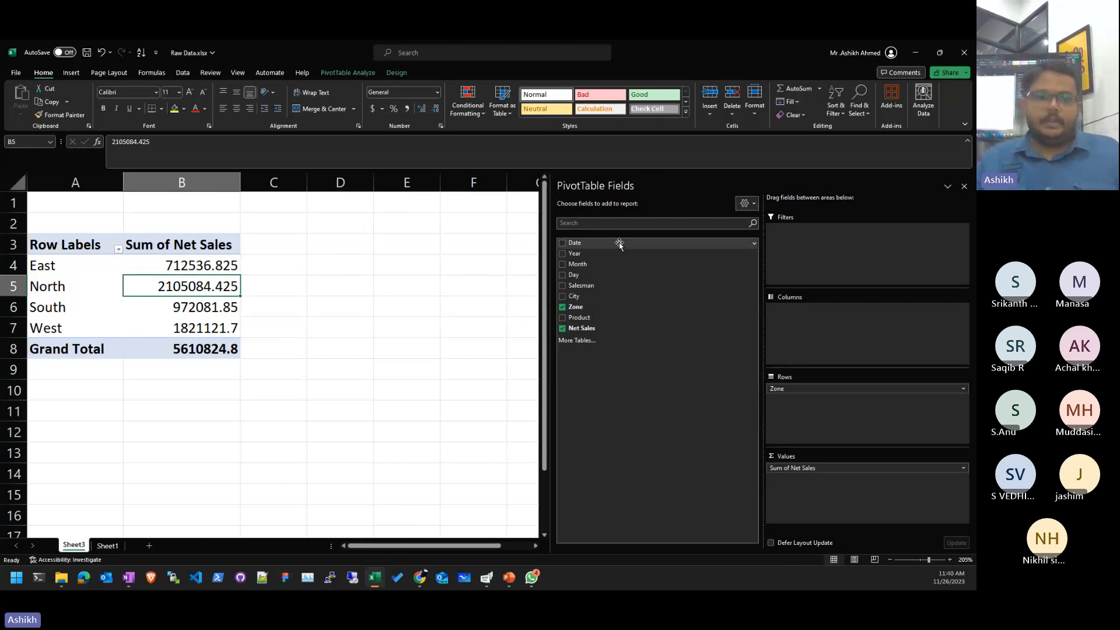
- Select and delete the entire zone pivot table on Sheet3
key(ctrl+a)
key(Delete)
key(Up)
key(Up)
key(Up)
key(Up)
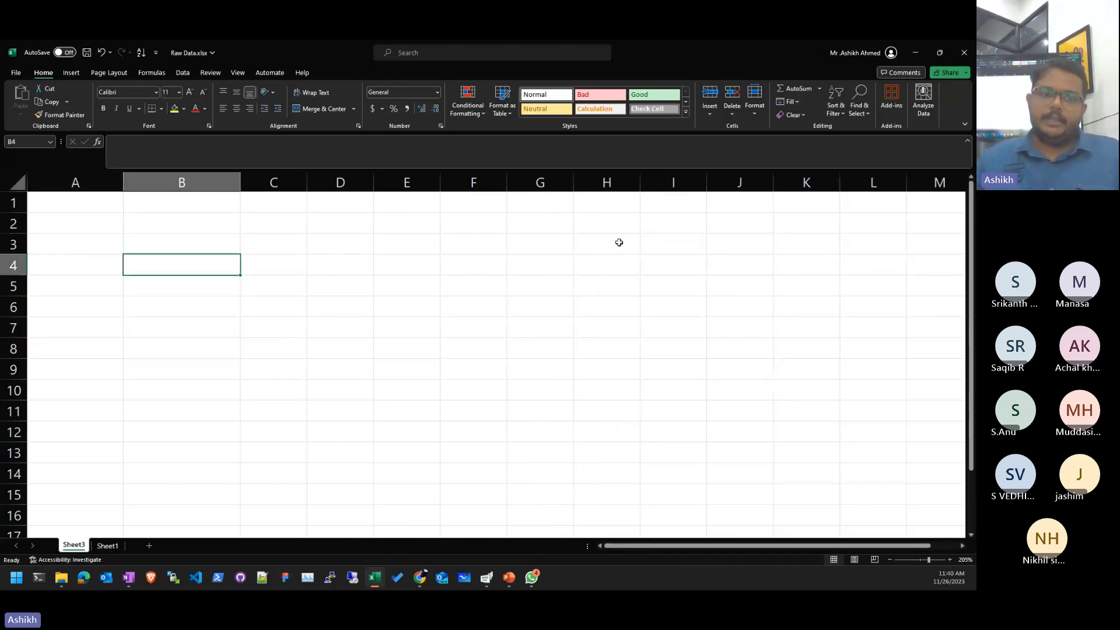
key(Left)
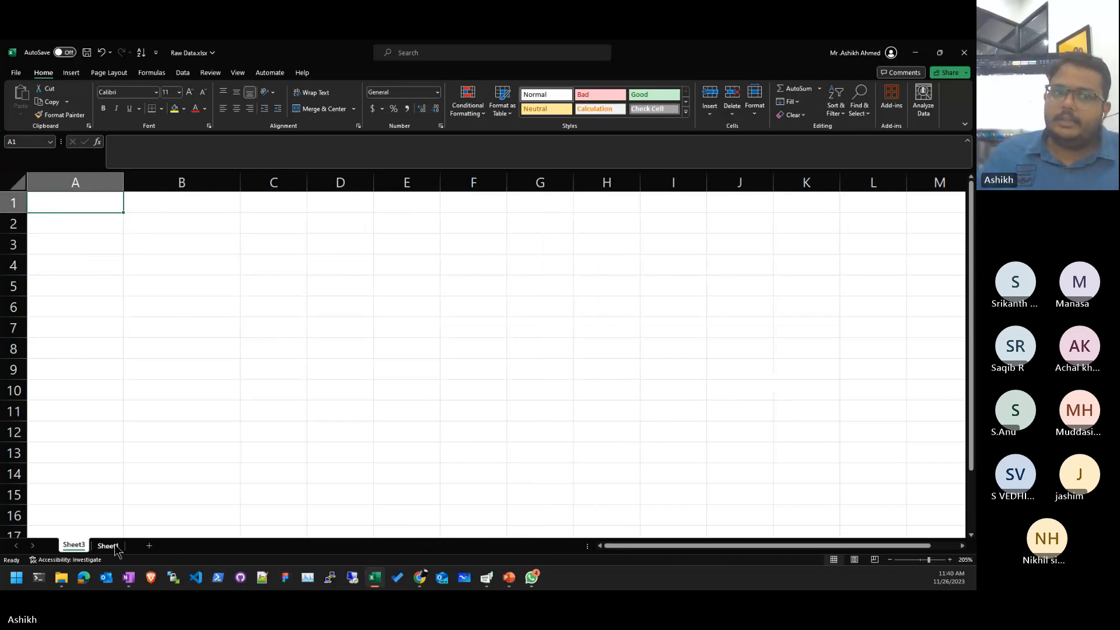
- Insert a new PivotTable from the Sheet1 Sales data, choosing New Worksheet after the destination error
click(108, 546)
click(71, 73)
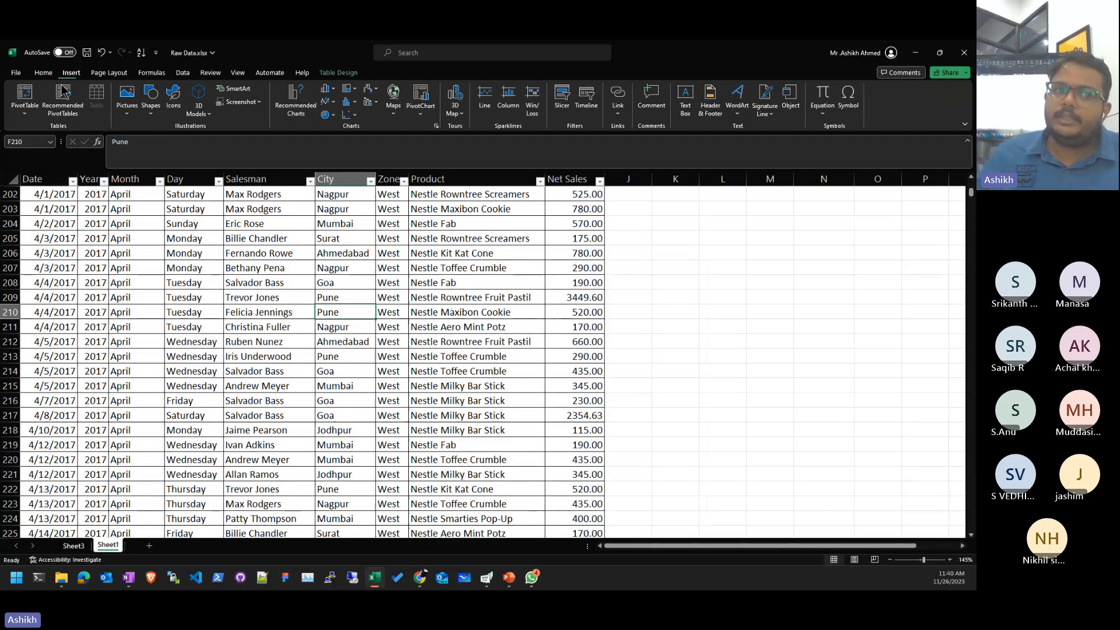
click(32, 96)
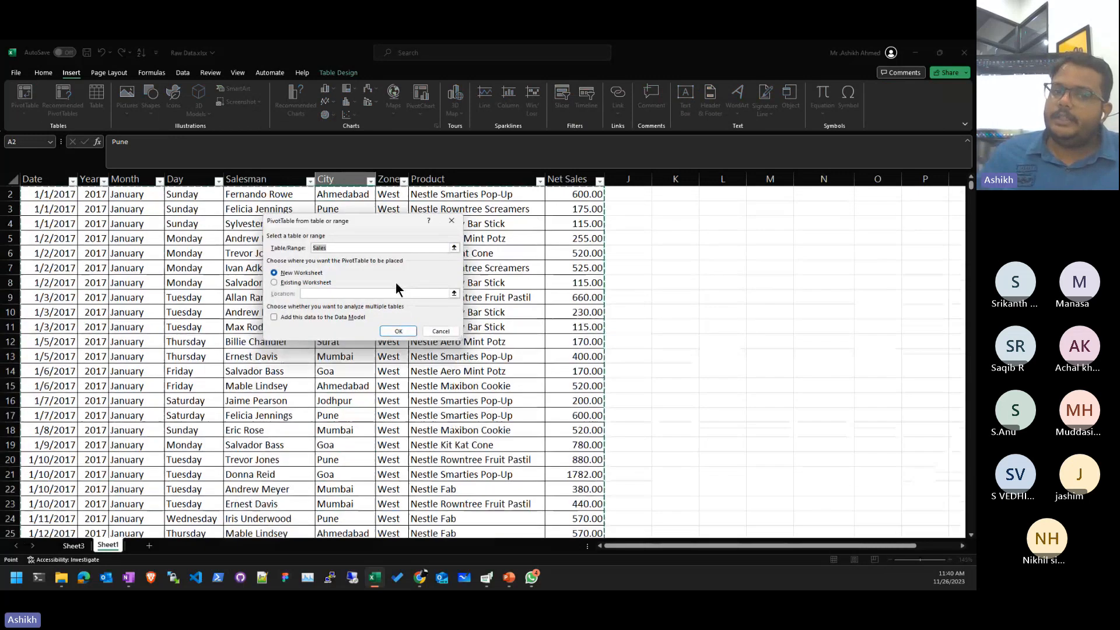
click(398, 332)
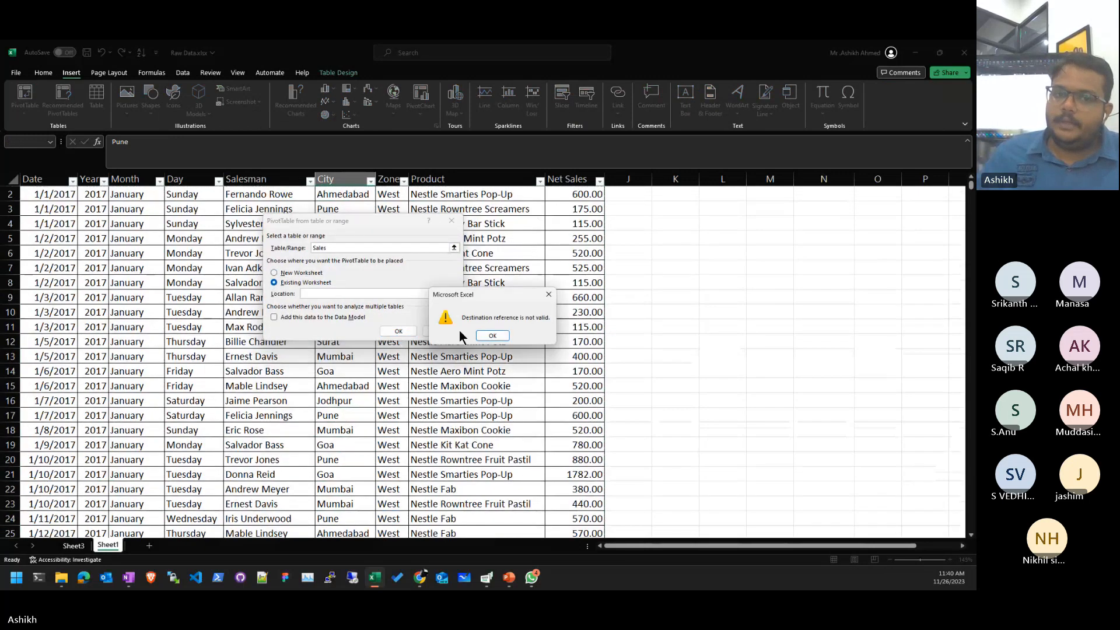
click(493, 336)
click(274, 272)
- Create PivotTable2 on Sheet4 with Zone in Rows and Sum of Net Sales in Values
click(394, 328)
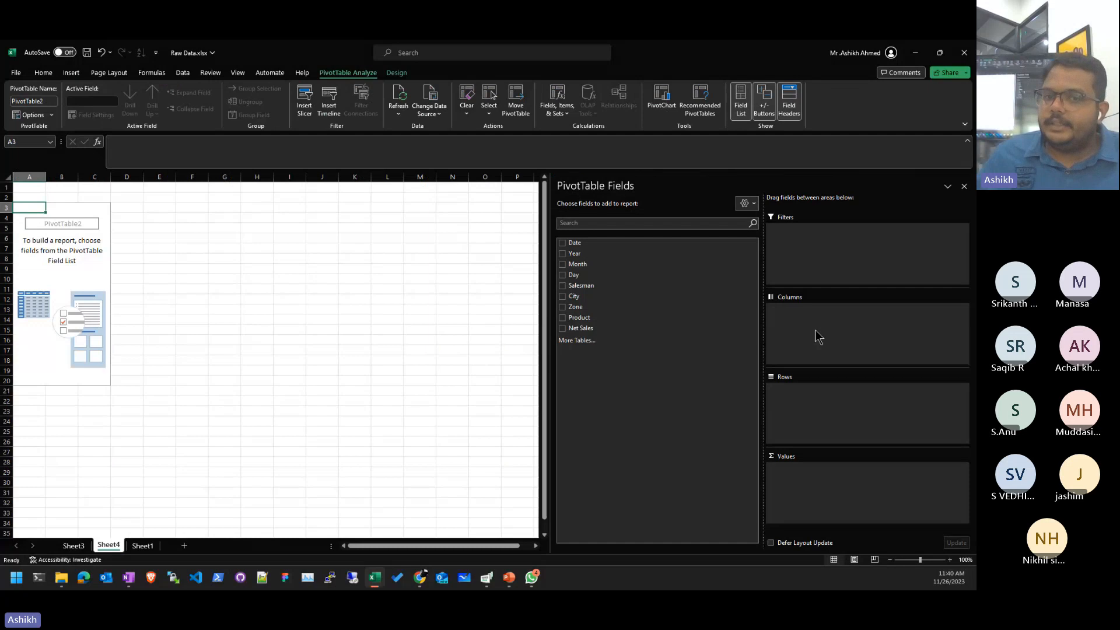
drag(593, 307, 851, 407)
drag(608, 328, 882, 482)
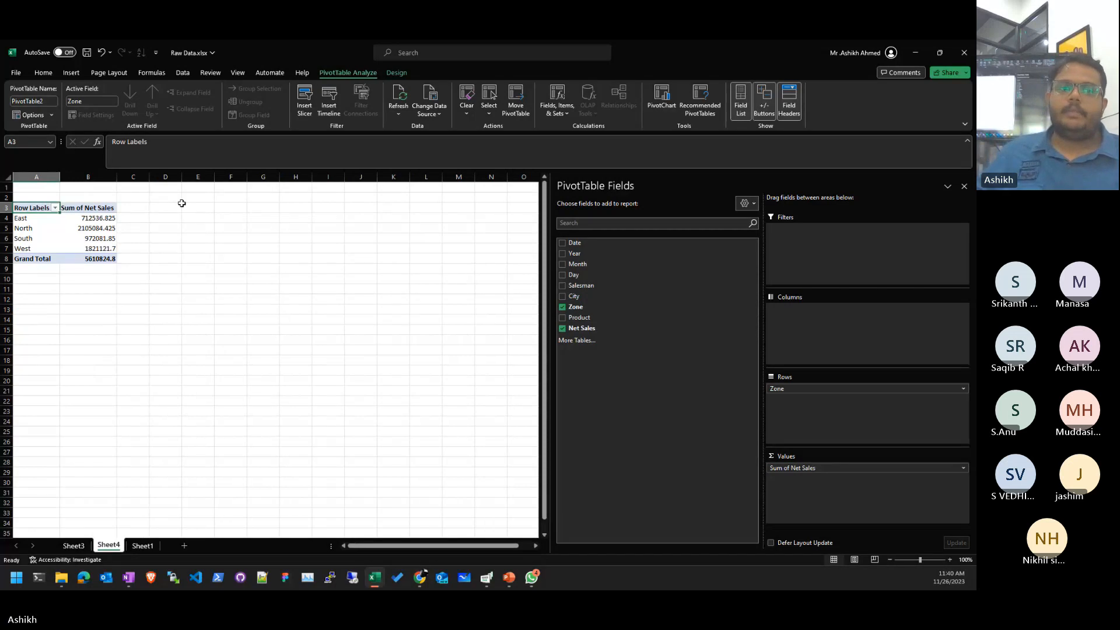
scroll(78, 220, up, 10)
click(42, 220)
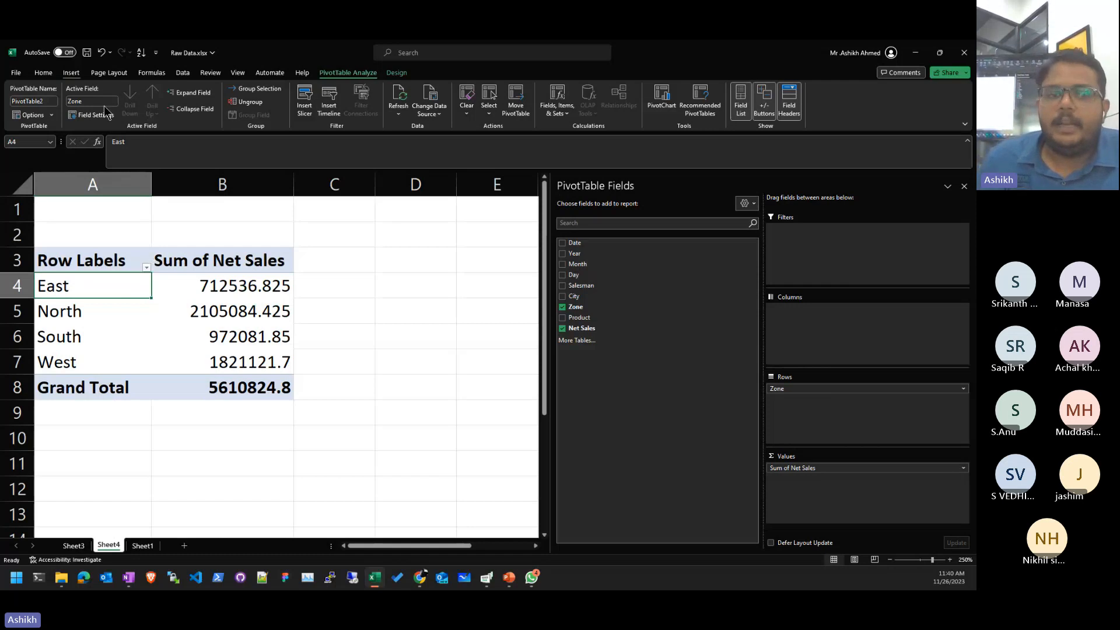
click(197, 327)
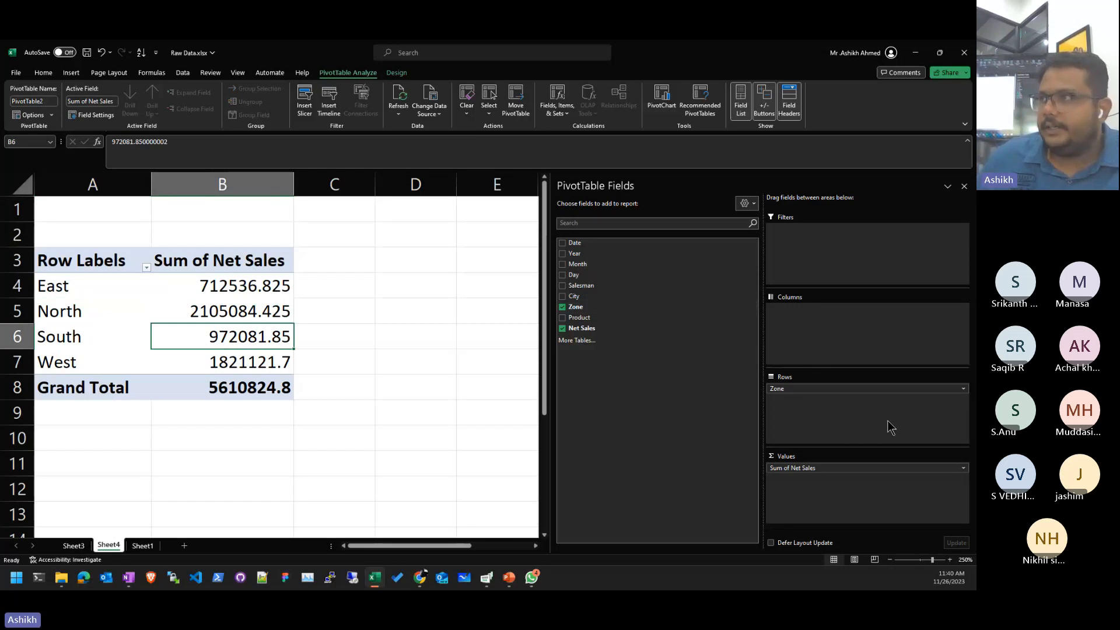
- Add Product to the Columns area so each zone's Net Sales splits by product
click(622, 299)
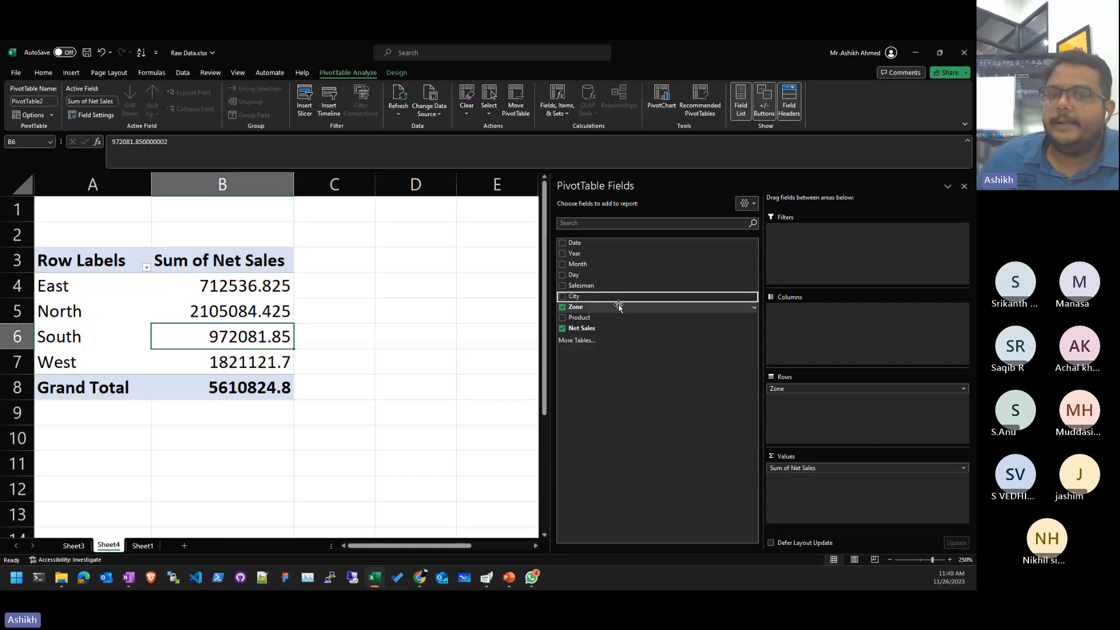
click(634, 310)
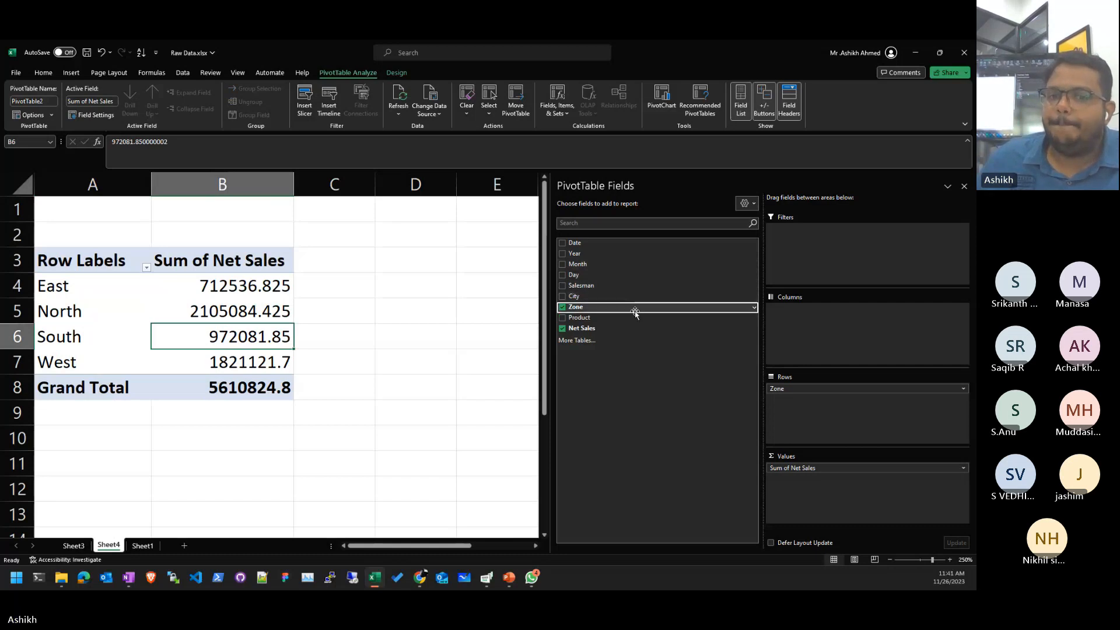
drag(633, 321, 895, 321)
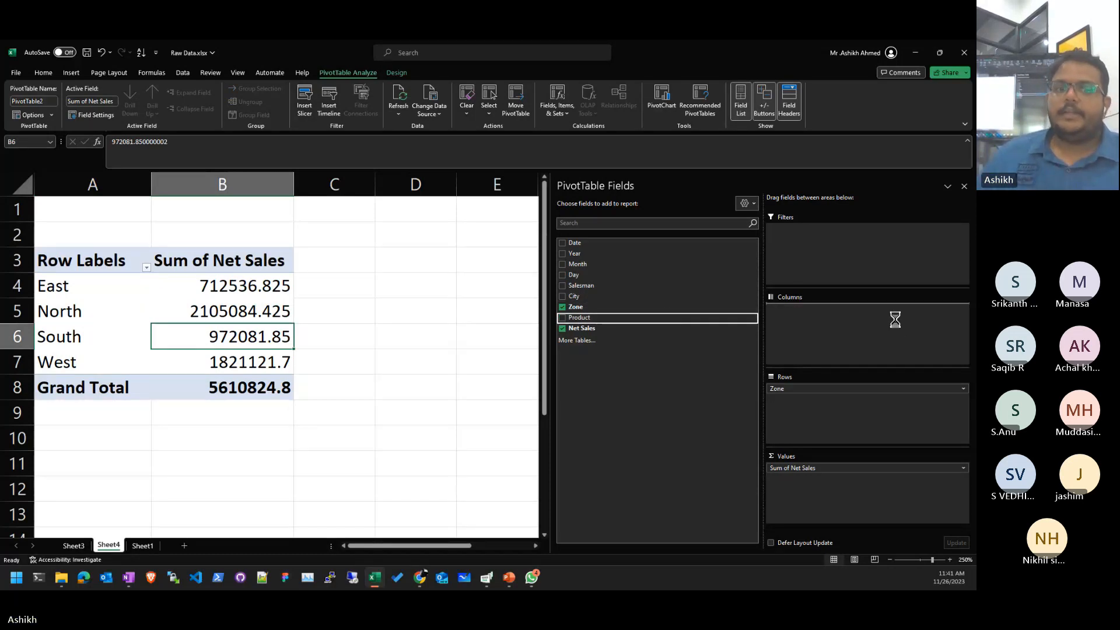
scroll(345, 320, down, 7)
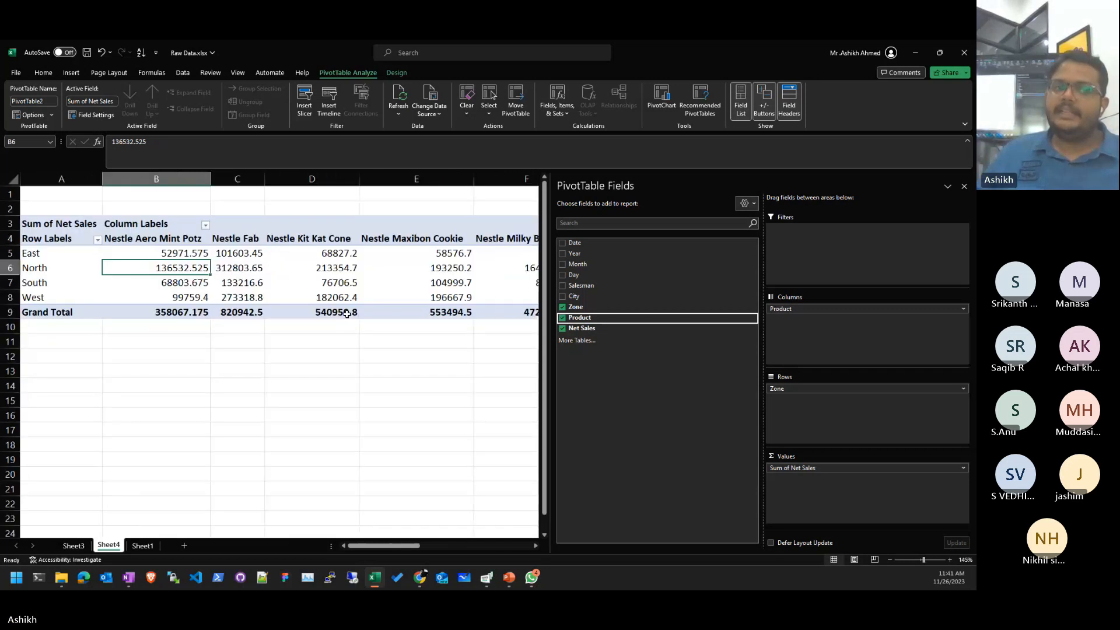
scroll(338, 313, down, 4)
drag(33, 228, 38, 257)
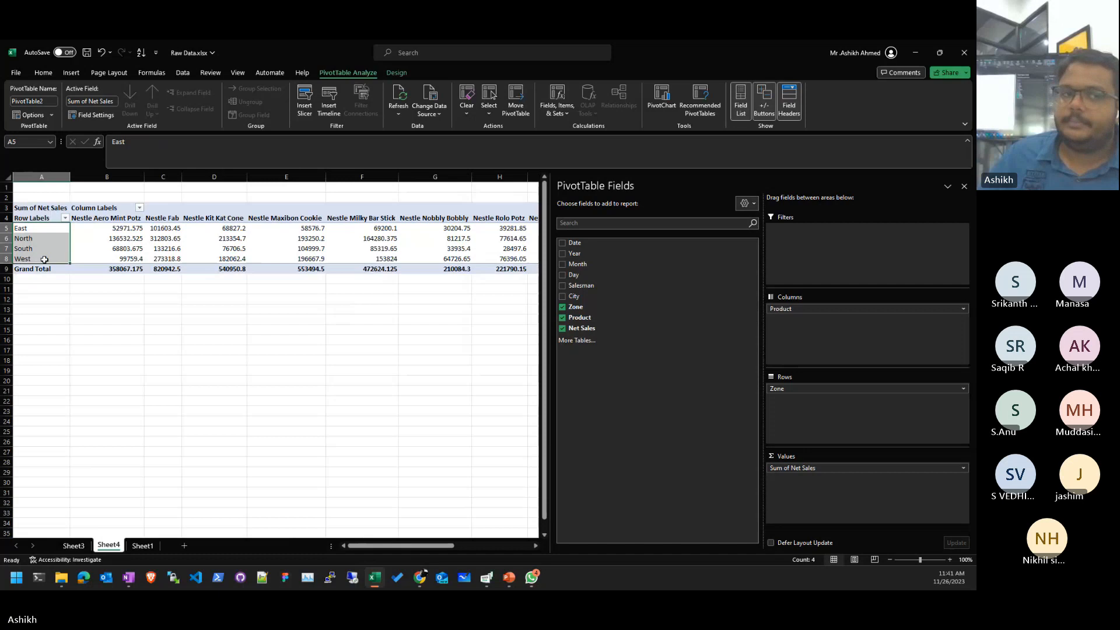
- Inspect the Aero Mint Potz, Fab, Maxibon Cookie, Nobbly Bobbly and Rolo Potz columns
click(116, 218)
click(165, 218)
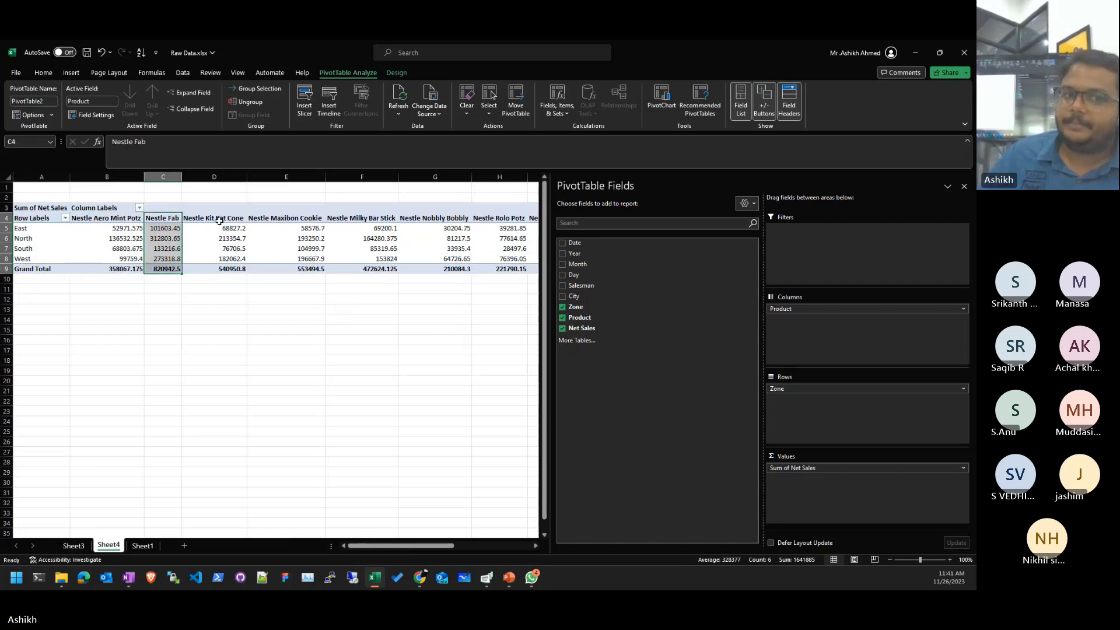
click(287, 216)
click(451, 225)
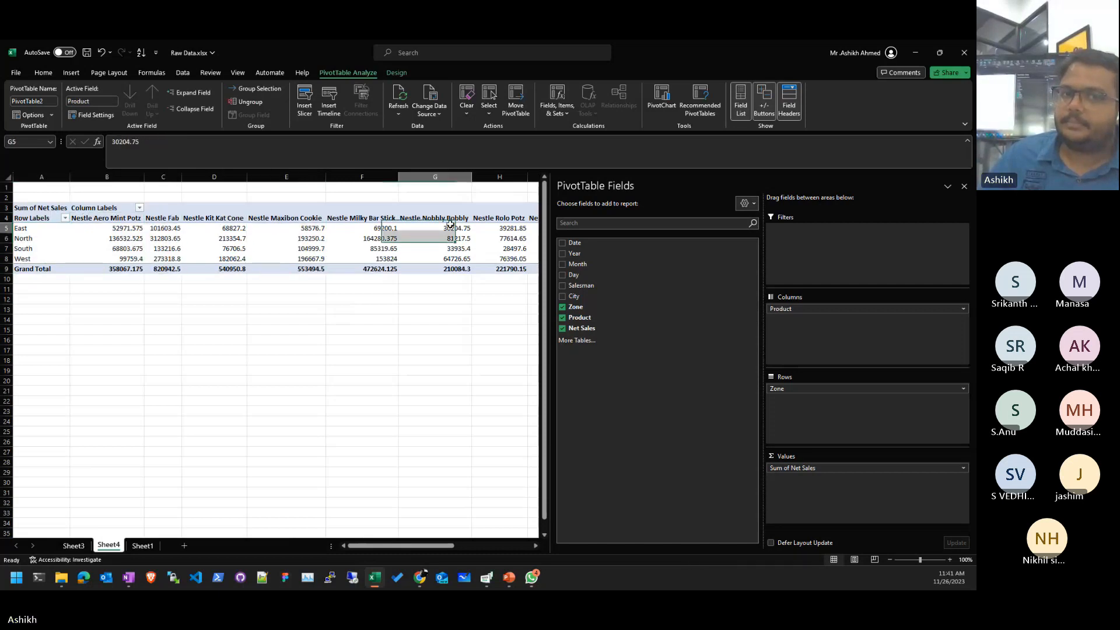
click(520, 214)
drag(500, 290, 493, 296)
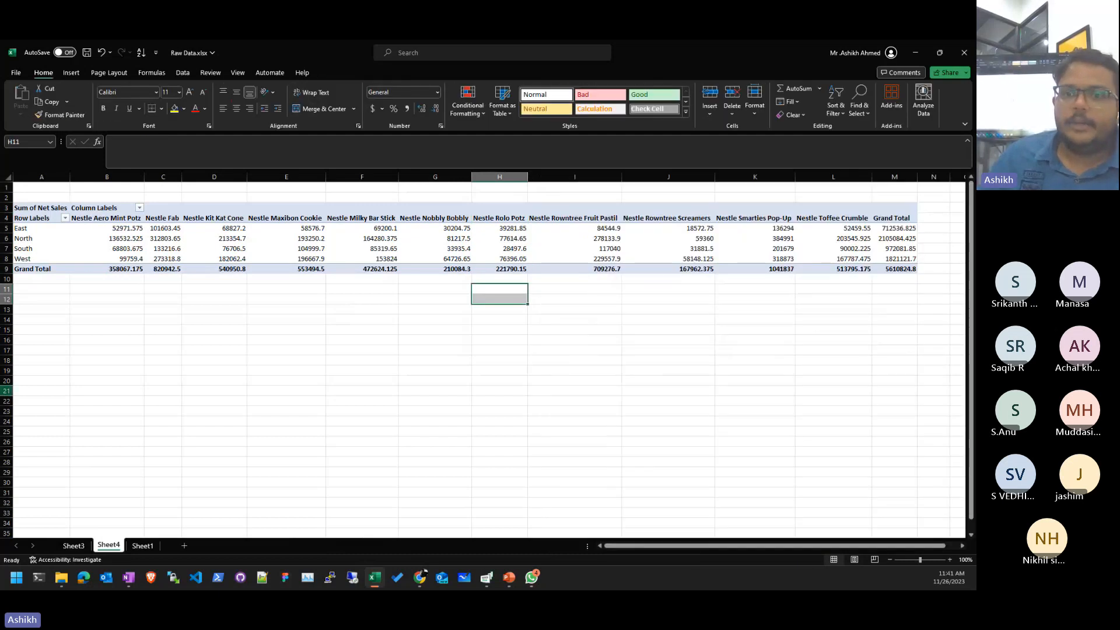
click(443, 308)
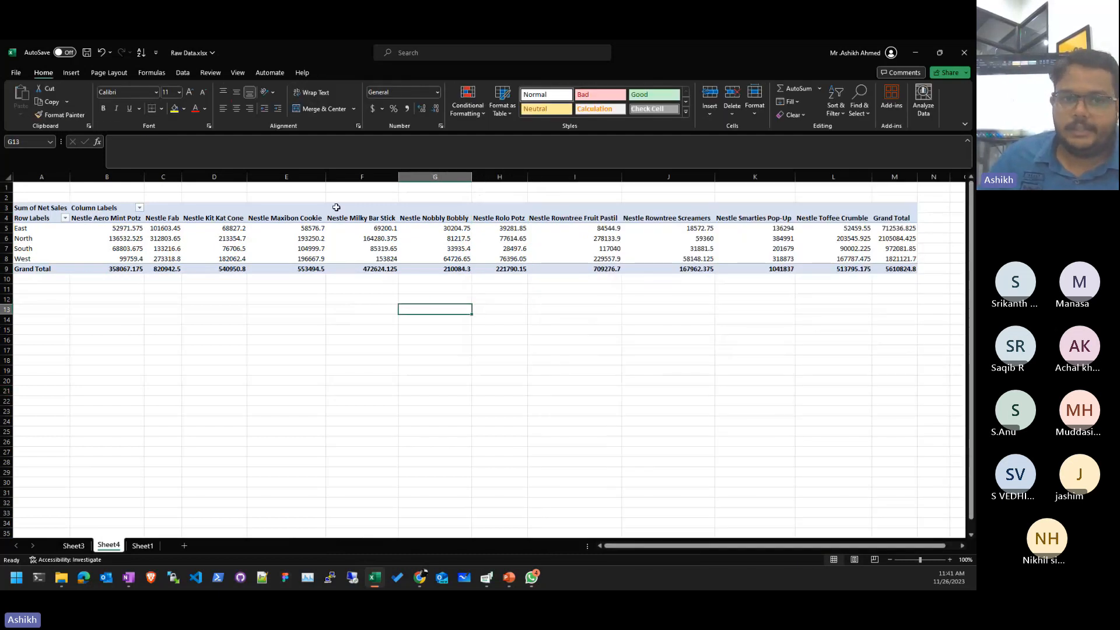
- Cancel Show Detail on the Milky Bar Stick header and check South's 85319.65 value
click(377, 218)
double_click(377, 218)
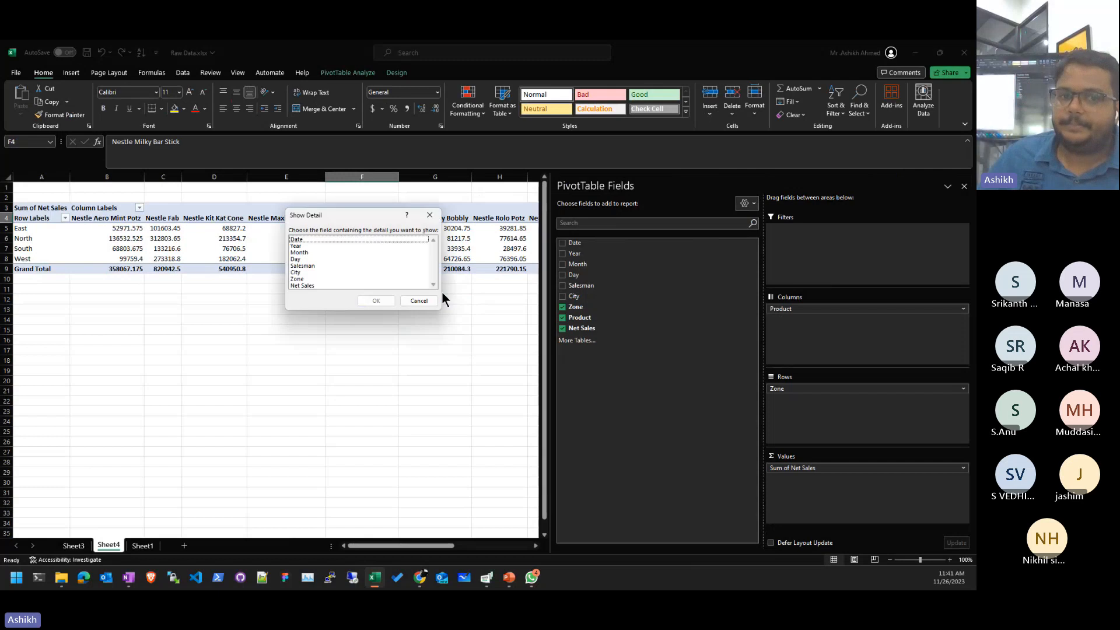
click(423, 299)
click(378, 247)
click(375, 219)
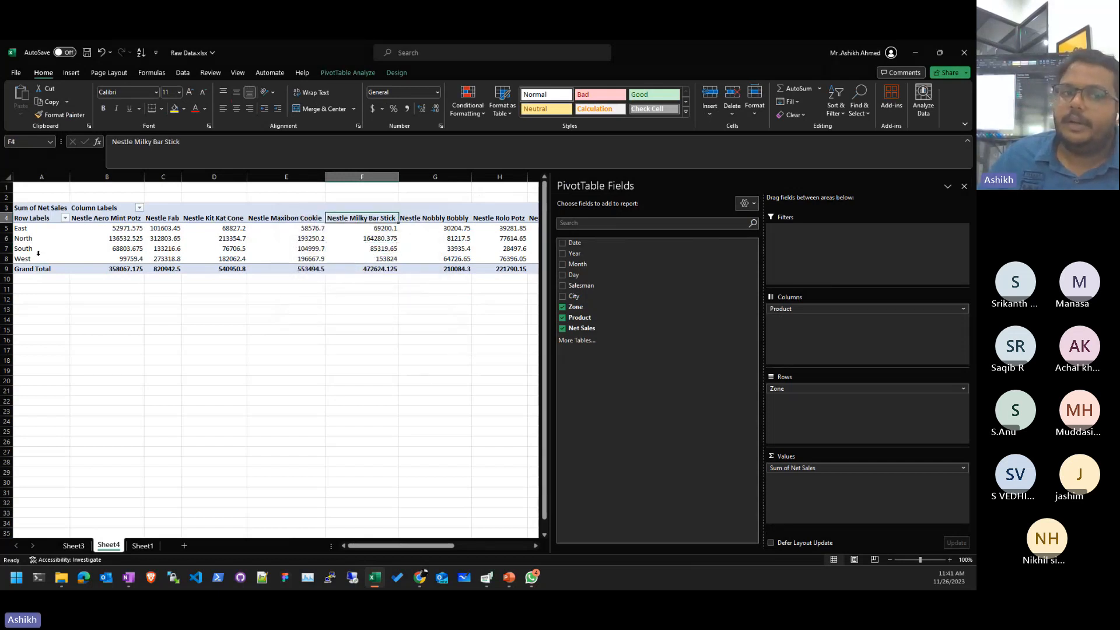
click(378, 247)
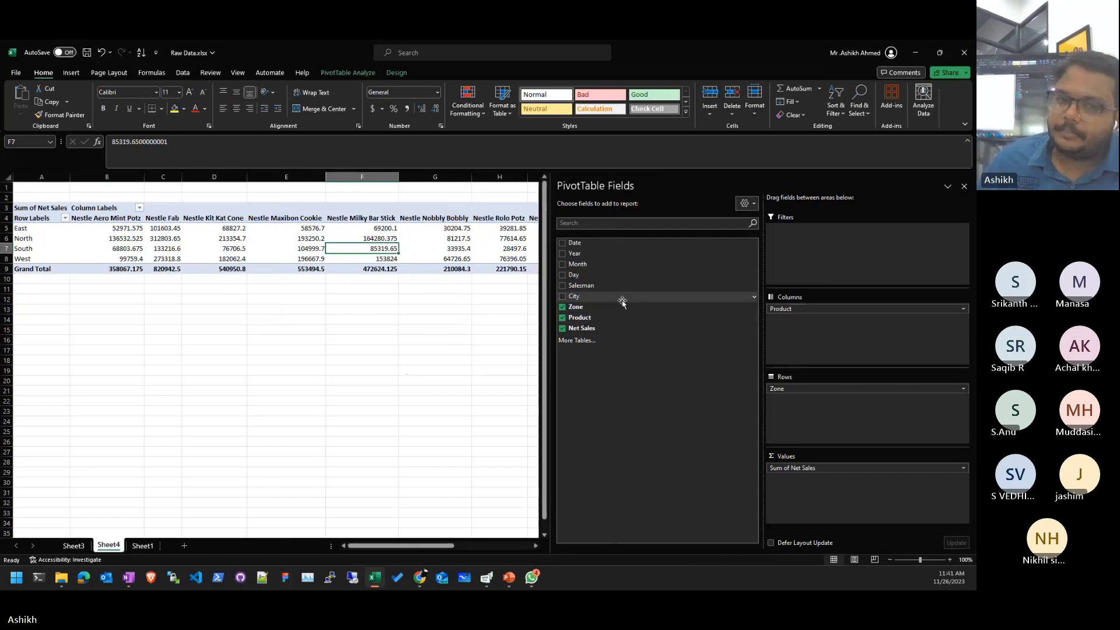
- Nest City with Zone, check Ranchi's values, narrow the field list, and select the whole pivot
drag(622, 302, 867, 408)
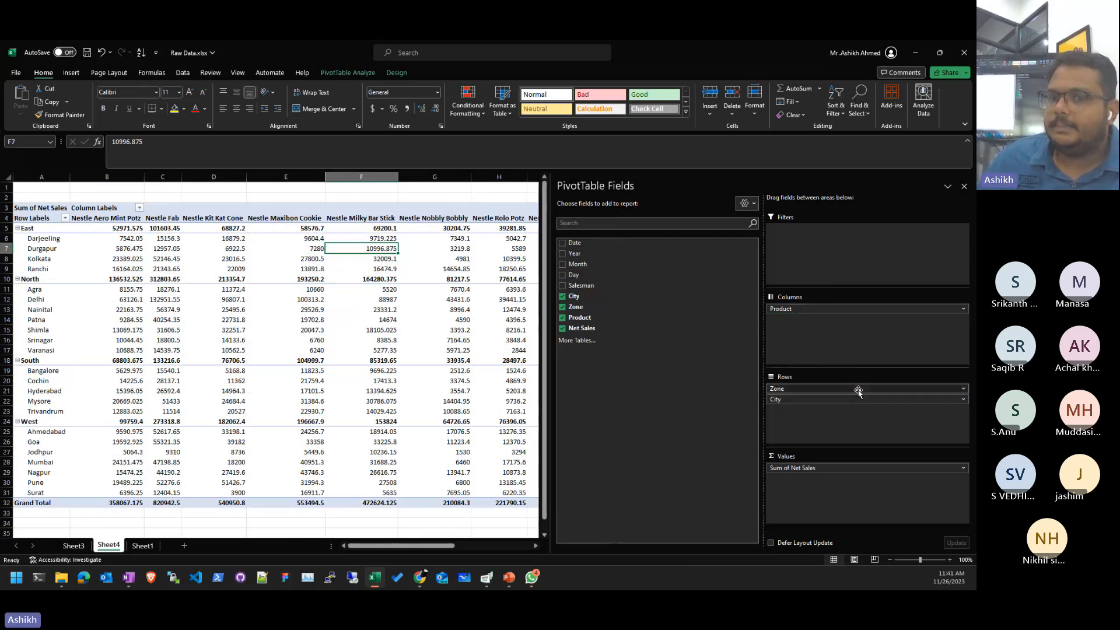
drag(857, 389, 855, 418)
drag(41, 240, 274, 270)
click(385, 269)
click(432, 269)
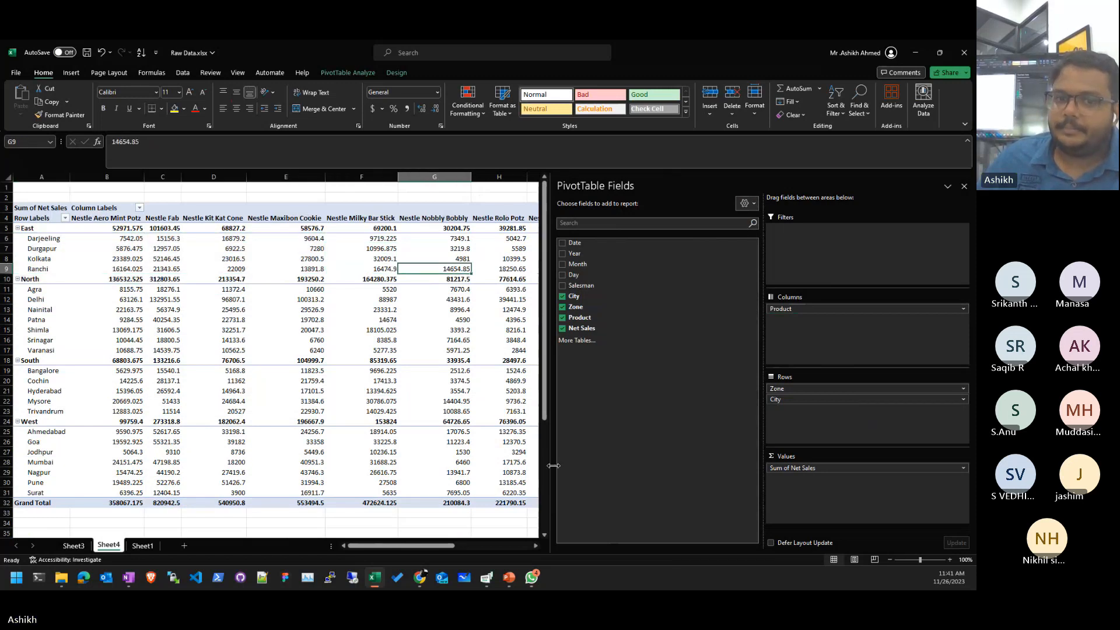
drag(553, 465, 835, 468)
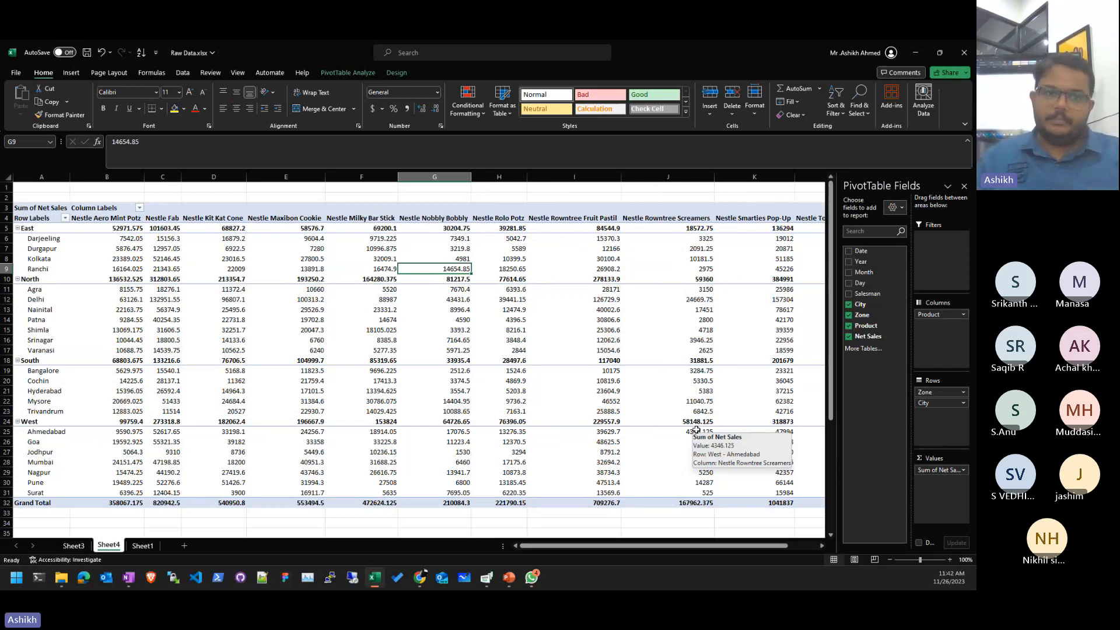
key(ctrl+a)
- Delete the pivot from Sheet4 and select a cell in the Sheet1 sales table
key(Delete)
click(286, 350)
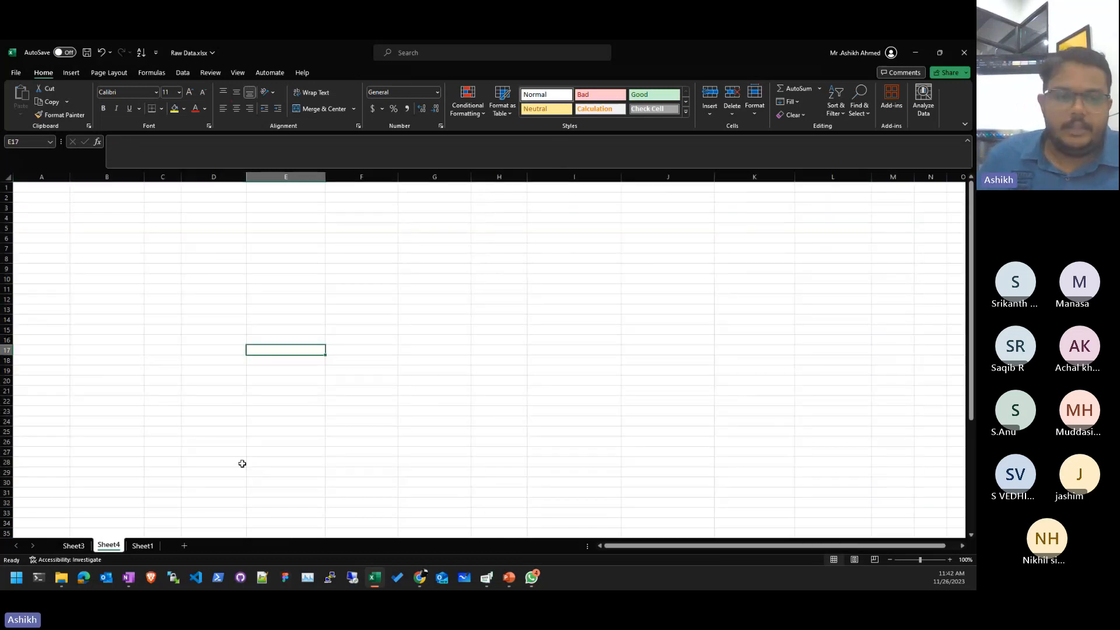
click(143, 546)
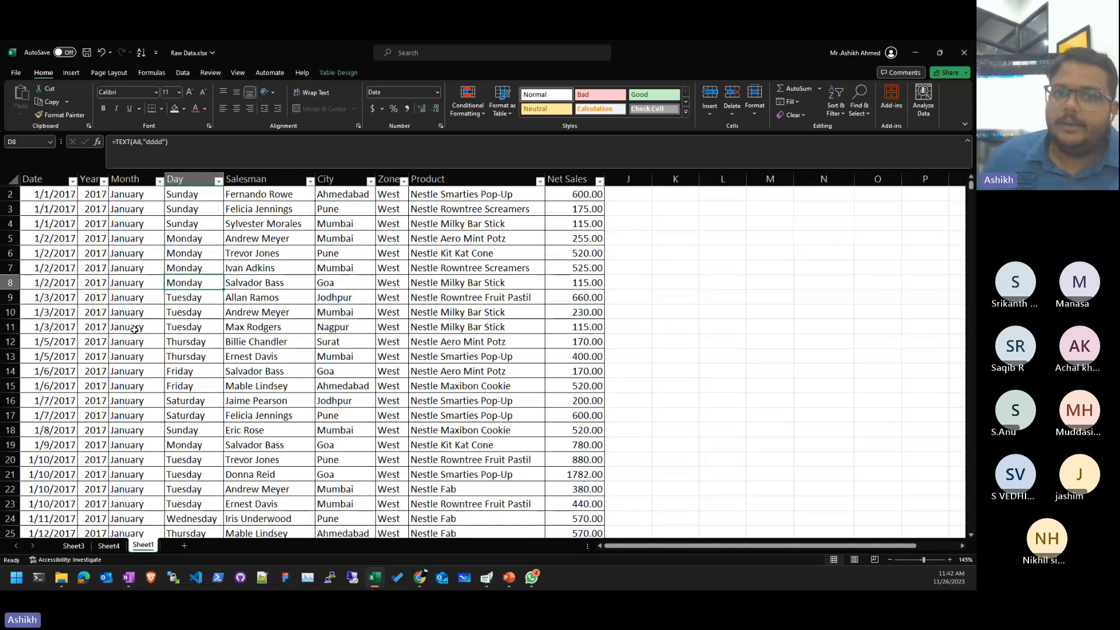
scroll(134, 330, up, 1)
click(336, 326)
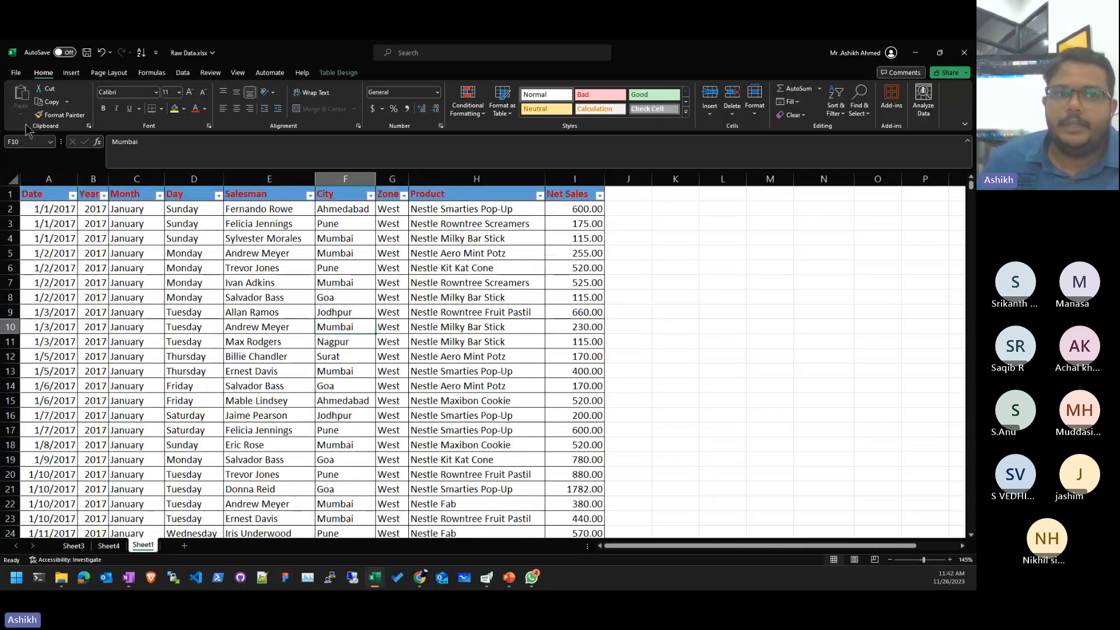
- Insert PivotTable3 from the Sales table on a new worksheet, Sheet5
click(71, 73)
click(25, 98)
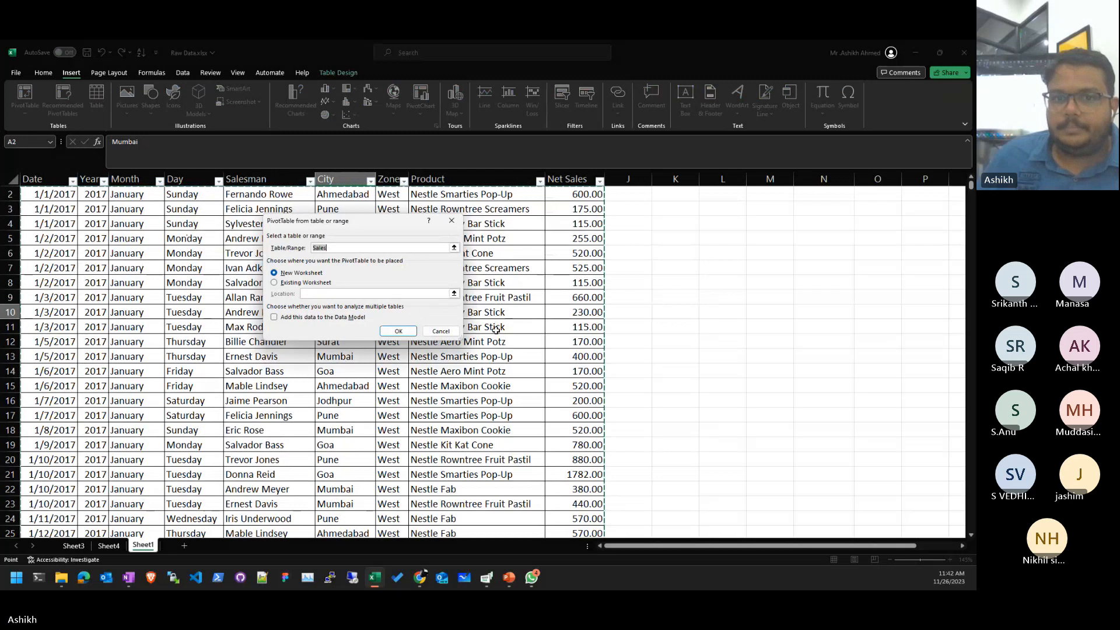
scroll(601, 304, up, 1)
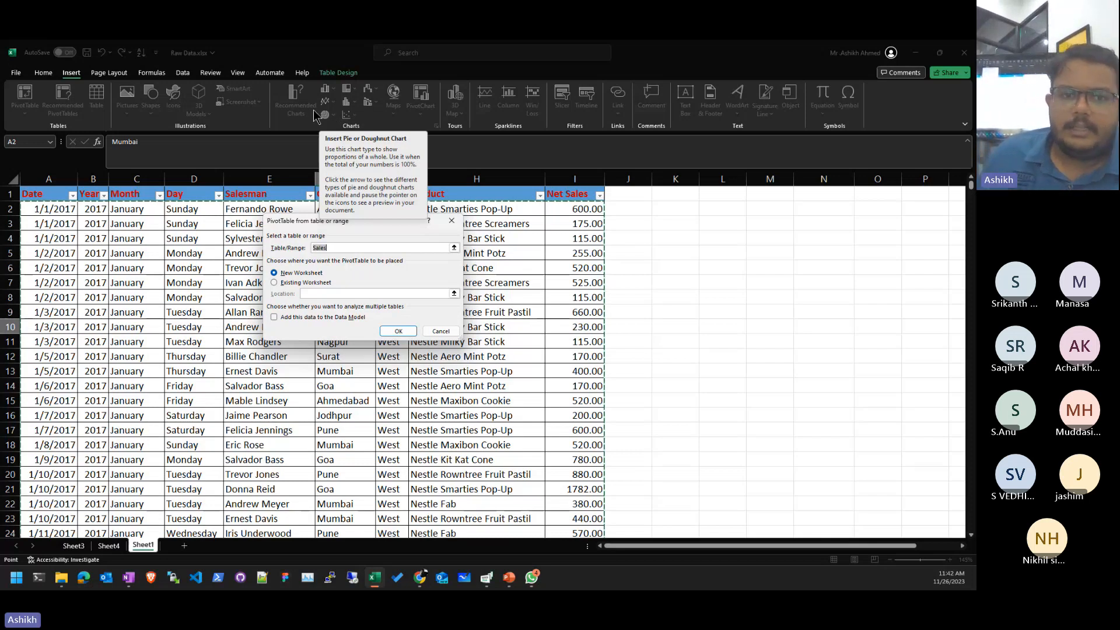
click(397, 331)
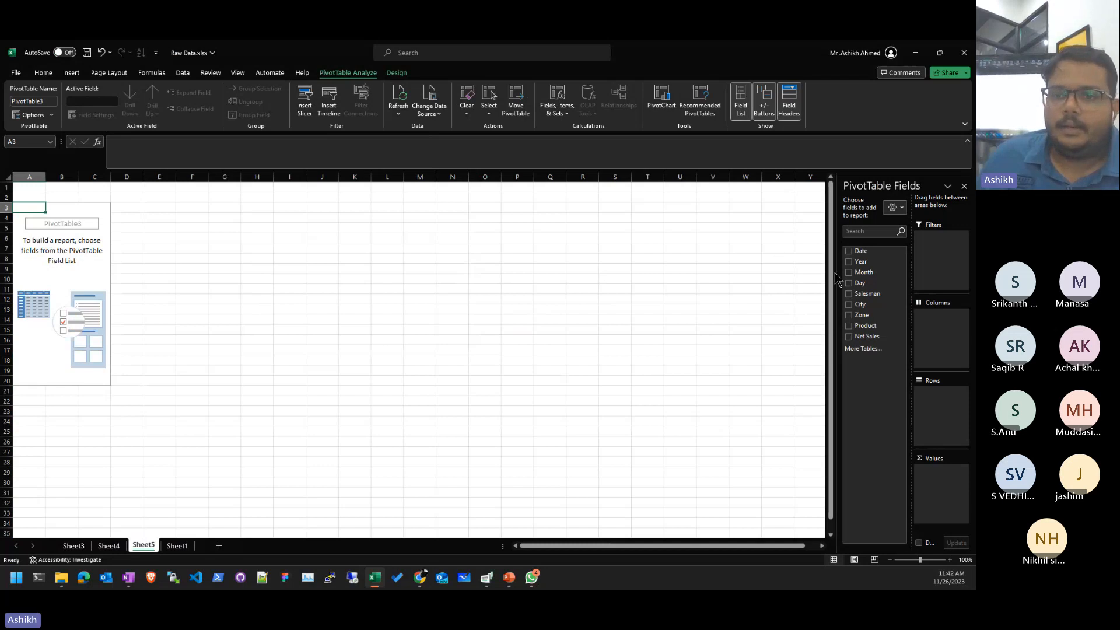
- Widen the field list, sum Net Sales in Values (5610824.8 total), and add Zone to Rows
drag(834, 271, 555, 274)
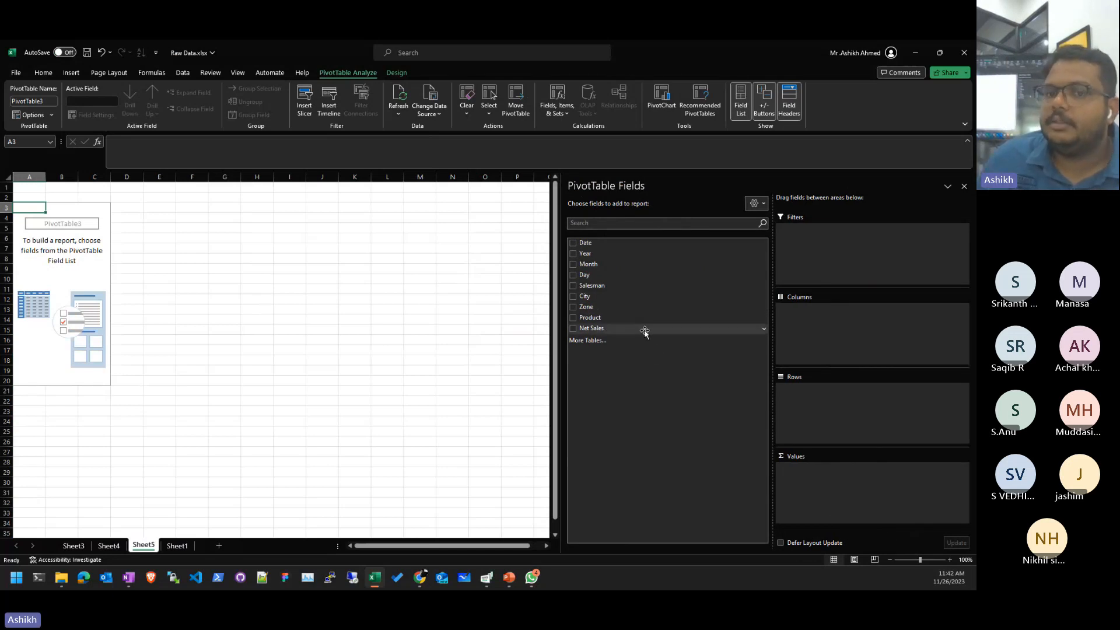
drag(644, 333, 939, 497)
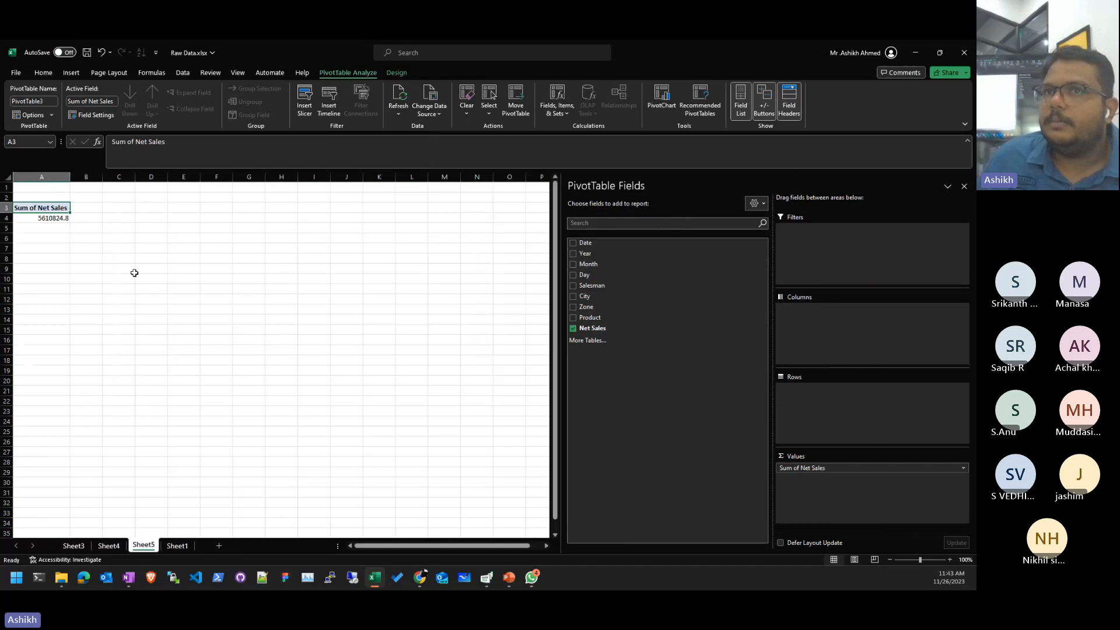
click(50, 215)
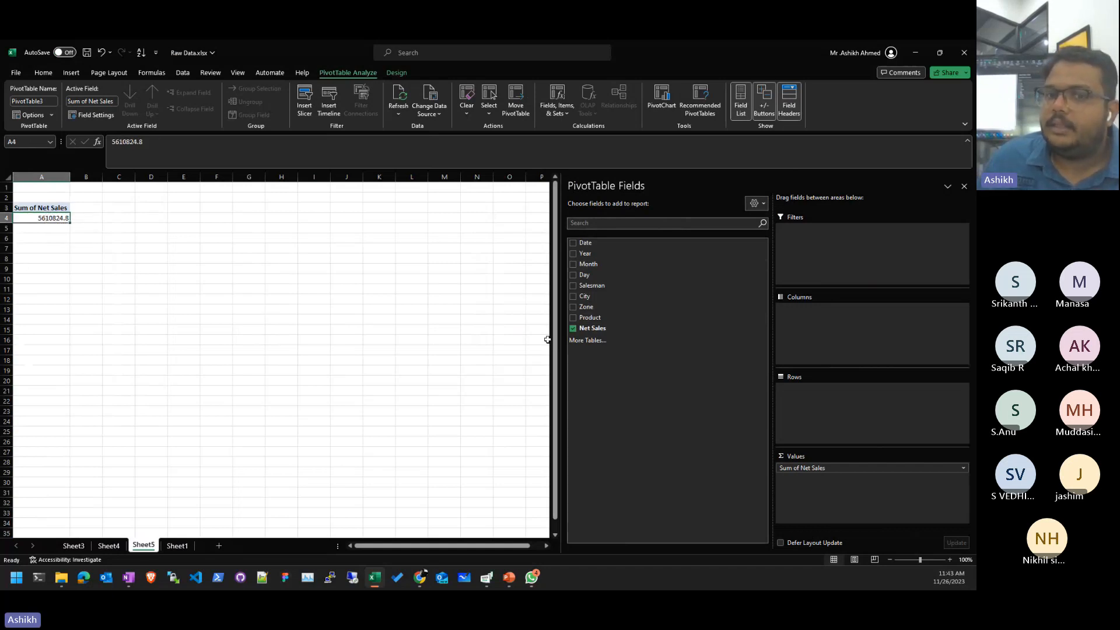
drag(586, 308, 881, 422)
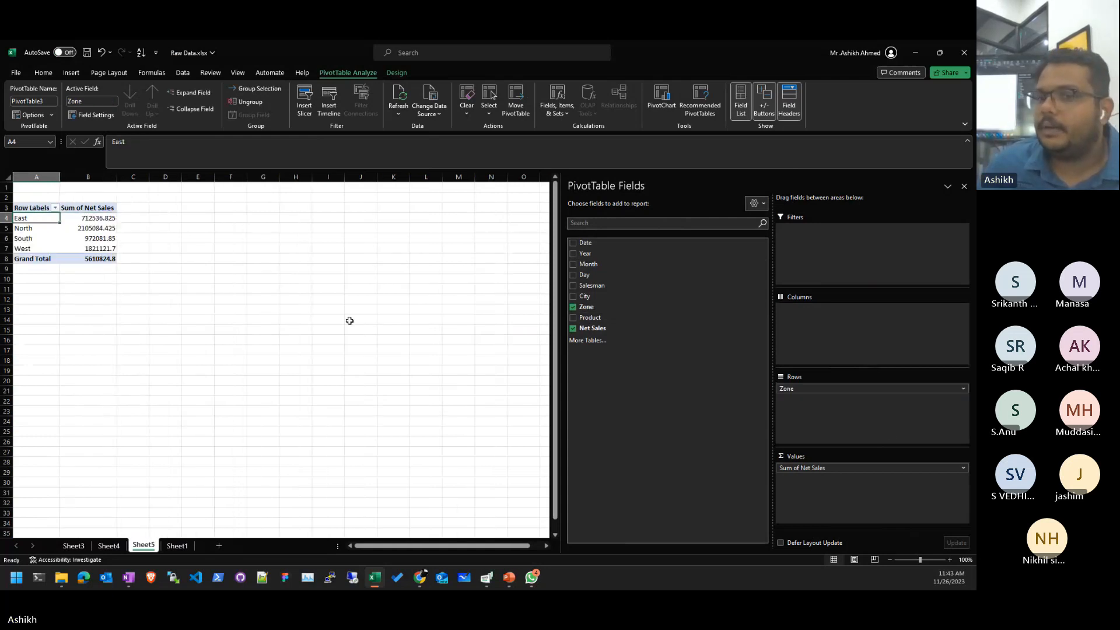
- Move Product to Rows and Zone to Columns, showing Milky Bar Stick's 472624.125 total
drag(595, 317, 810, 325)
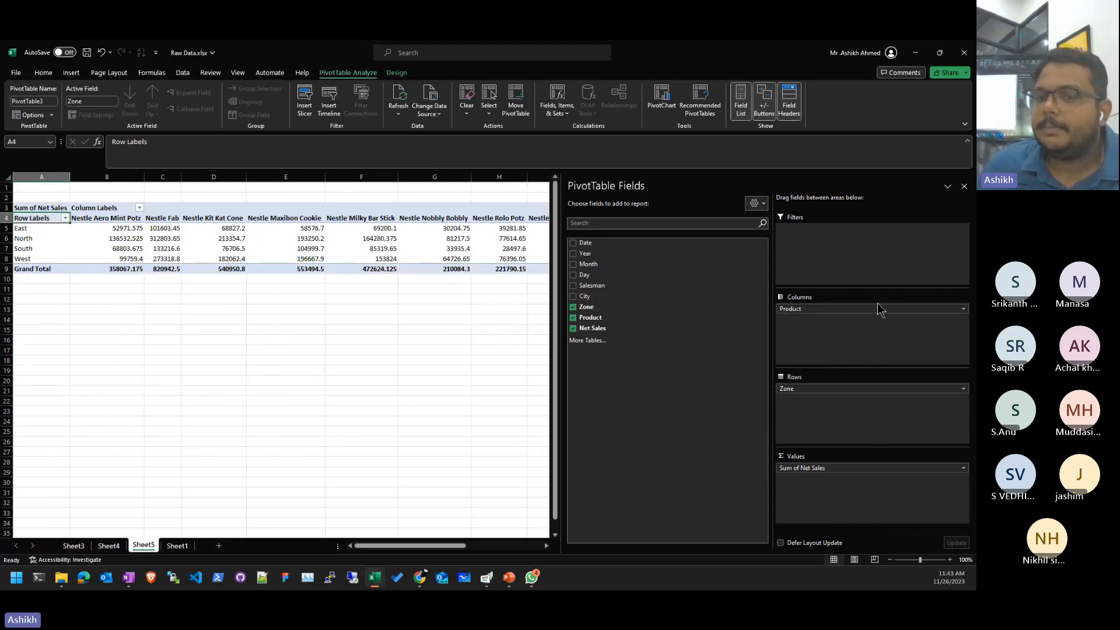
drag(863, 309, 877, 402)
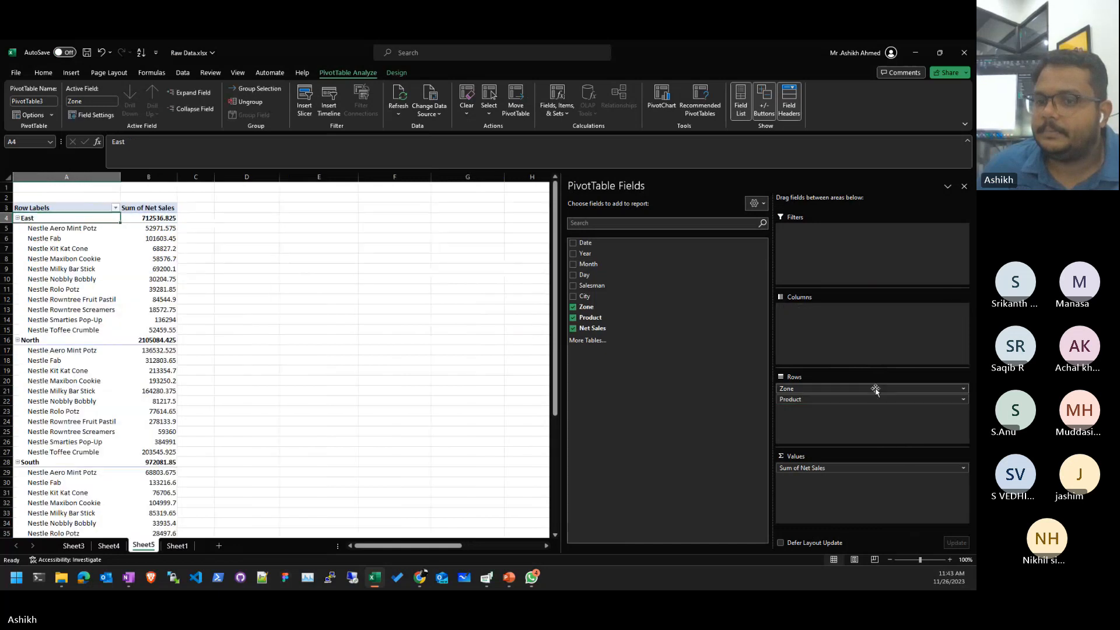
drag(860, 287, 858, 311)
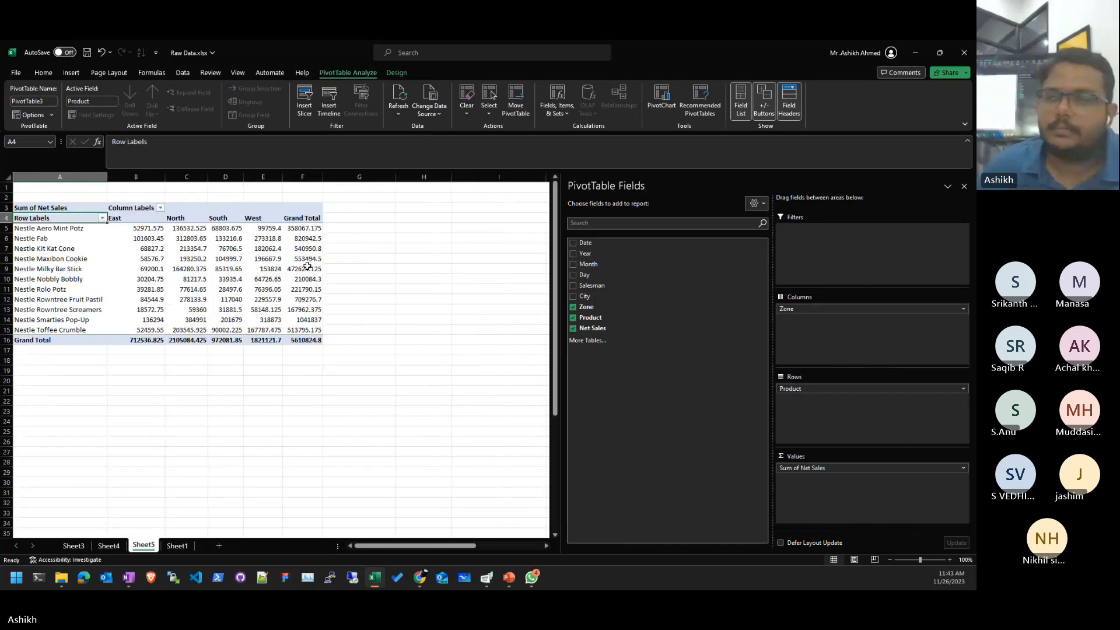
click(302, 269)
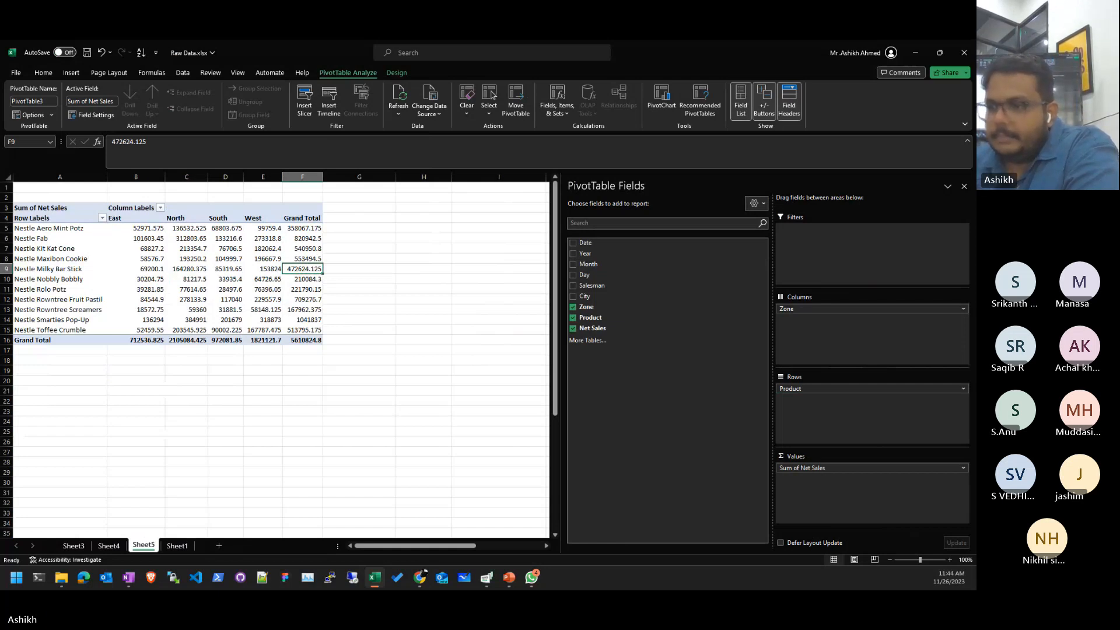
key(alt+Tab)
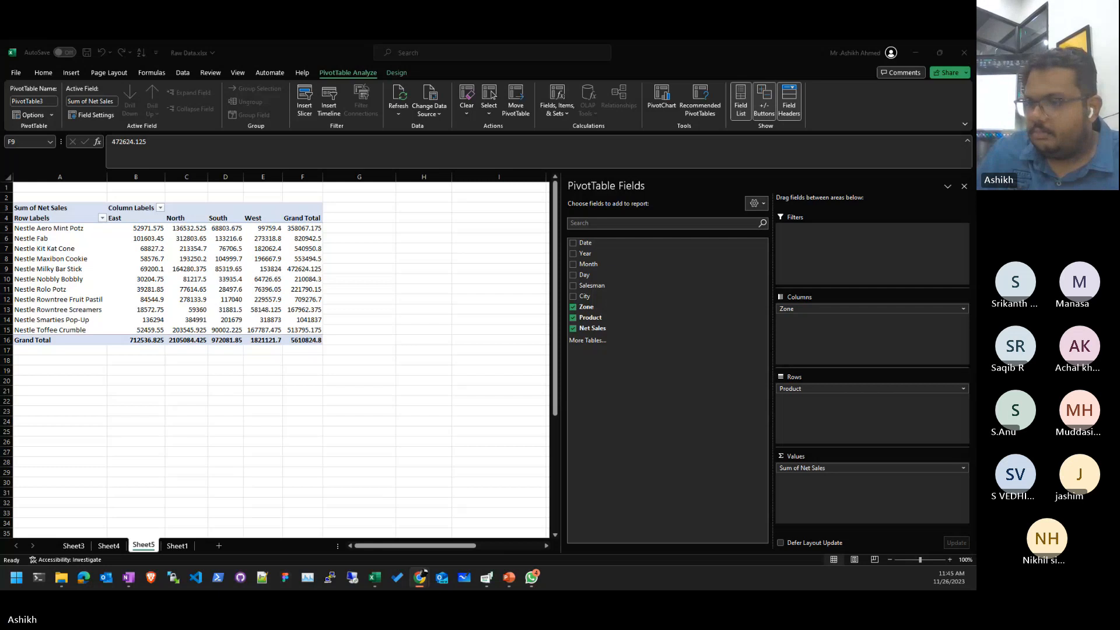
click(145, 292)
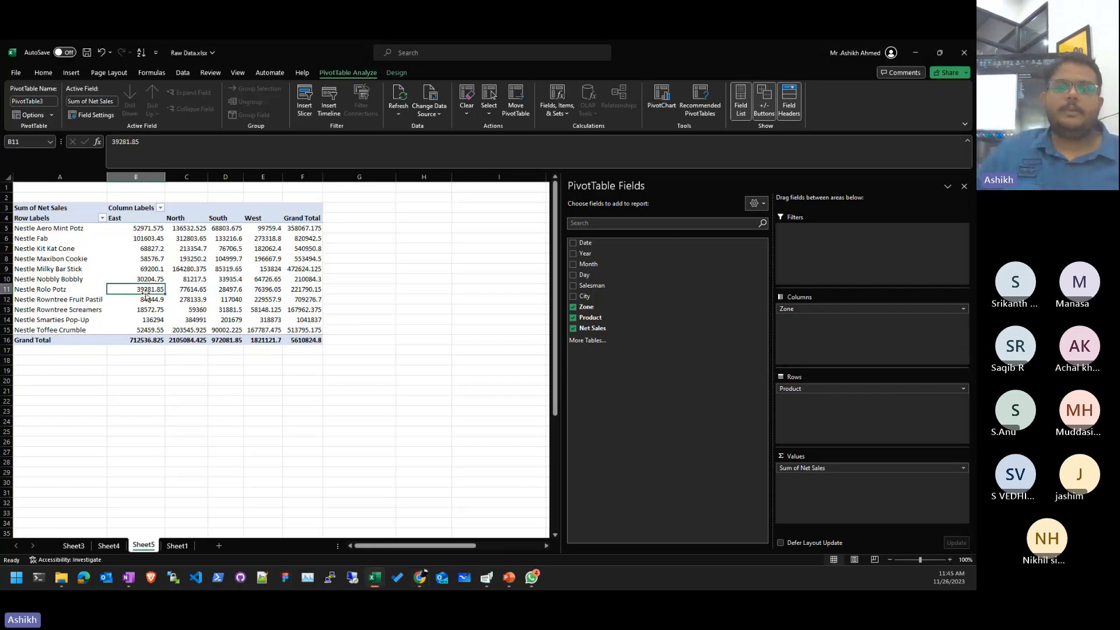
scroll(141, 293, up, 3)
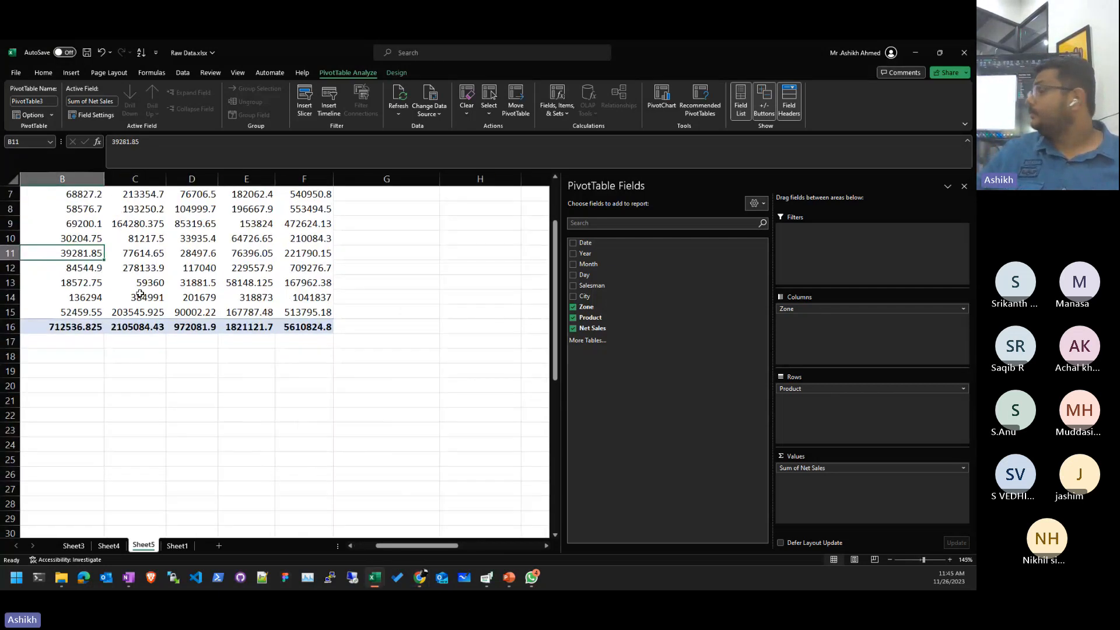
click(189, 374)
click(131, 338)
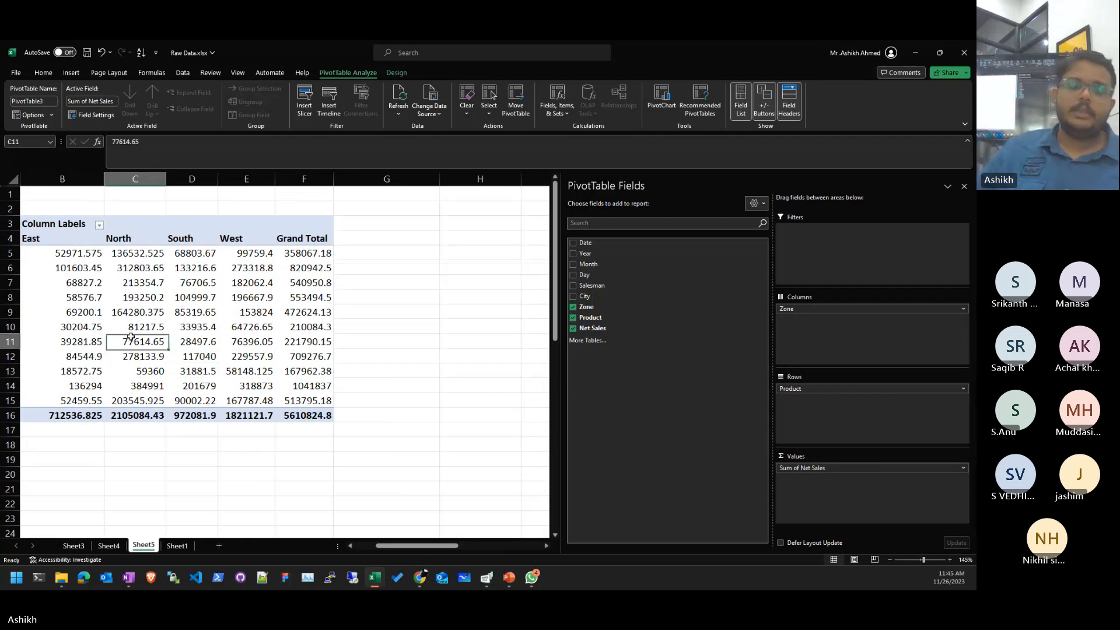
drag(422, 547, 400, 547)
click(255, 313)
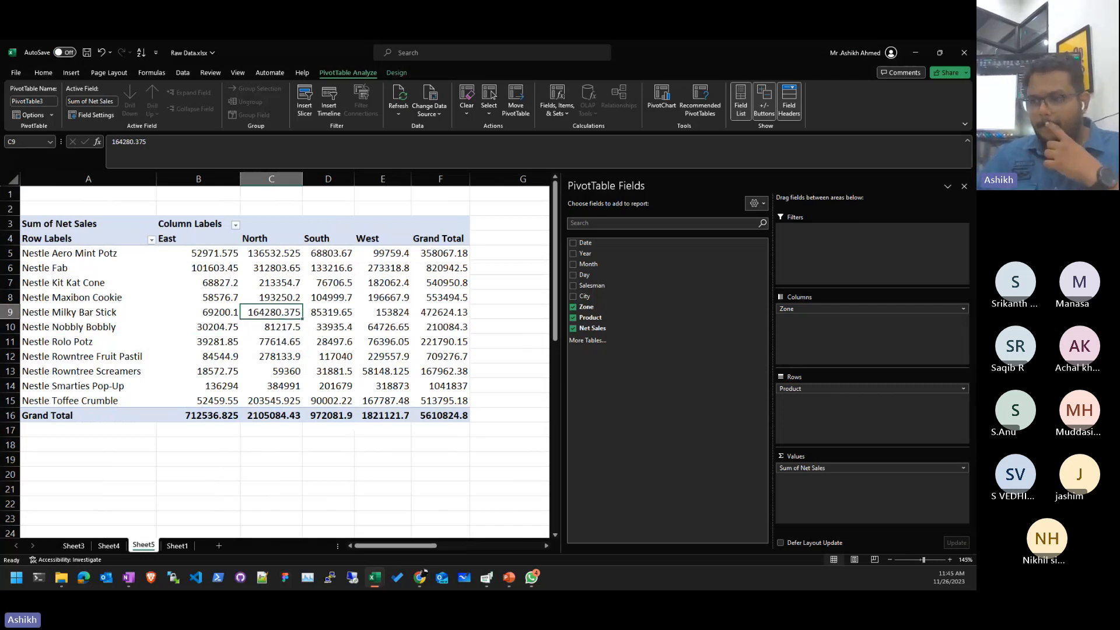
key(alt+Tab)
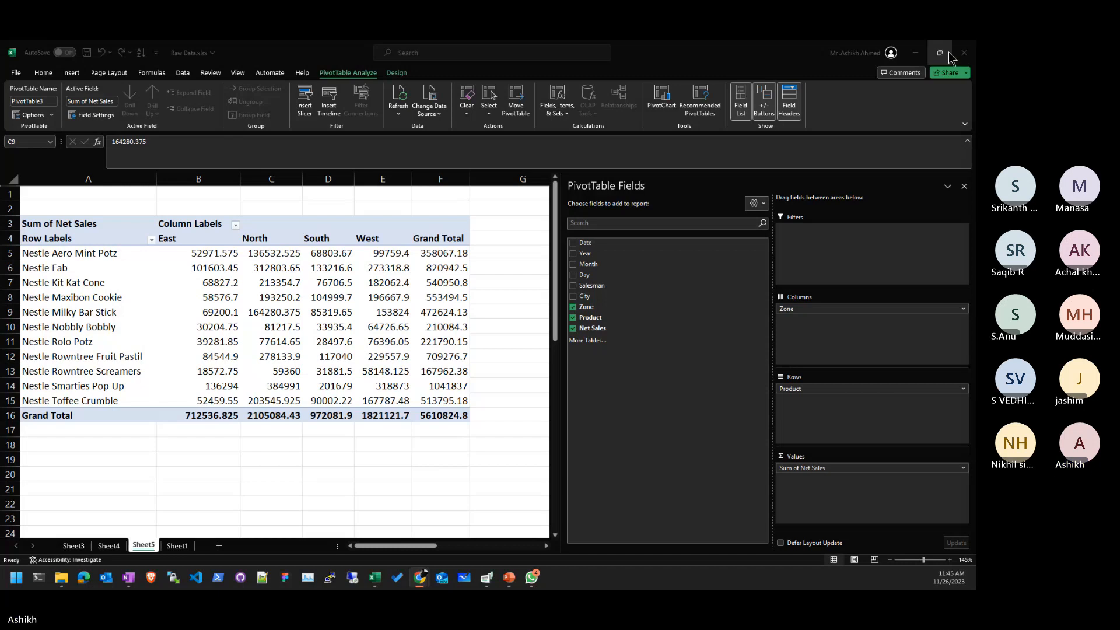
mouse_move(949, 53)
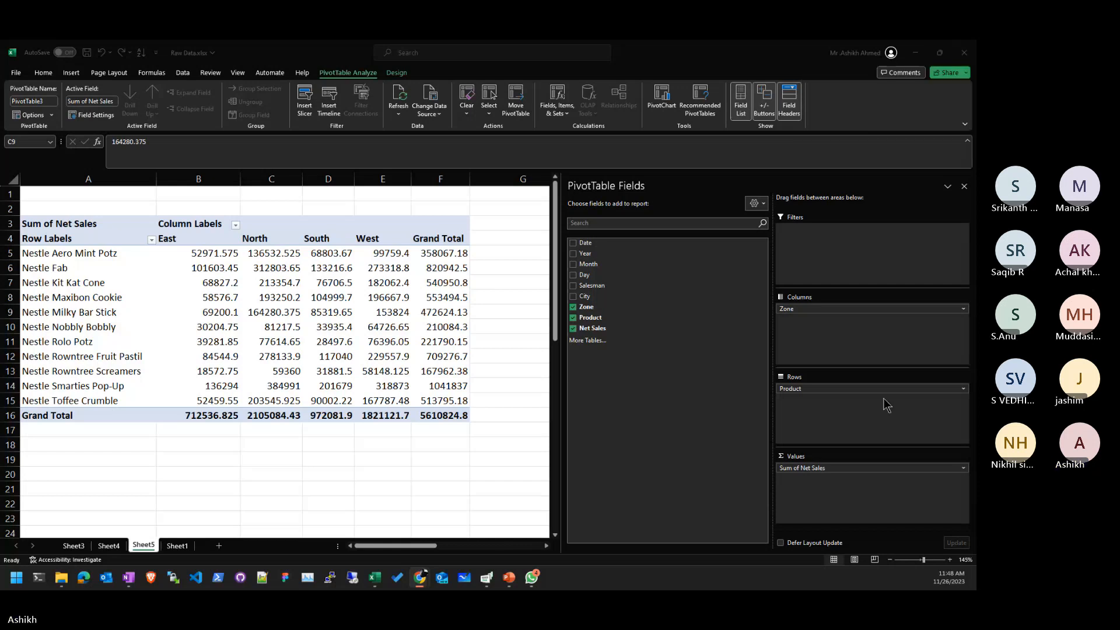
- Select the pivot's header block from Sum of Net Sales down to the Row Labels cell
click(715, 482)
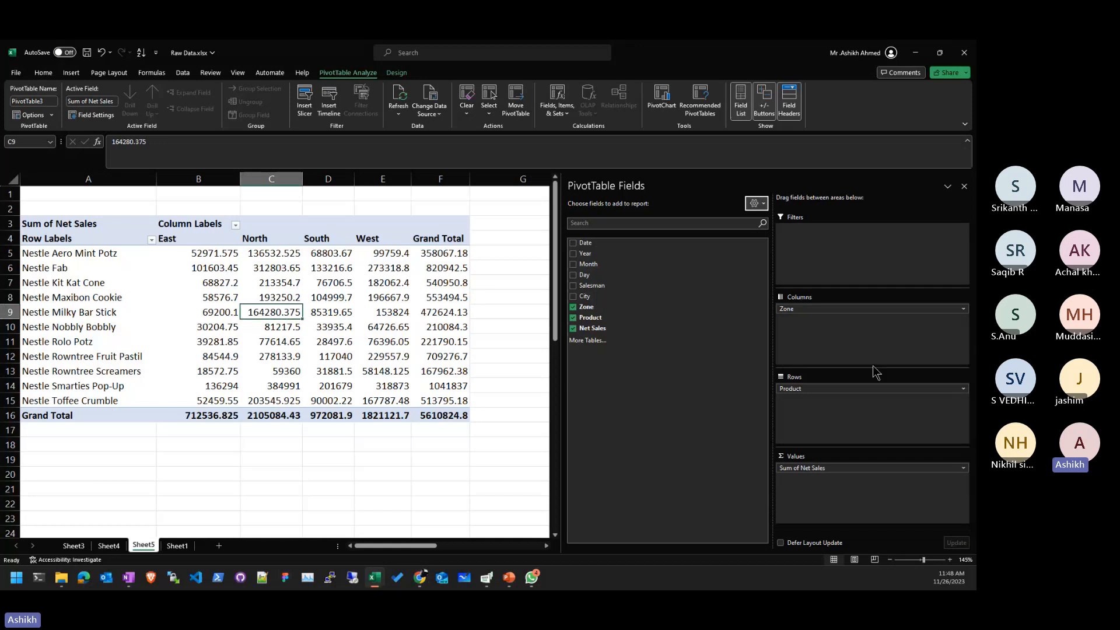
click(442, 358)
click(387, 370)
key(ctrl+Up)
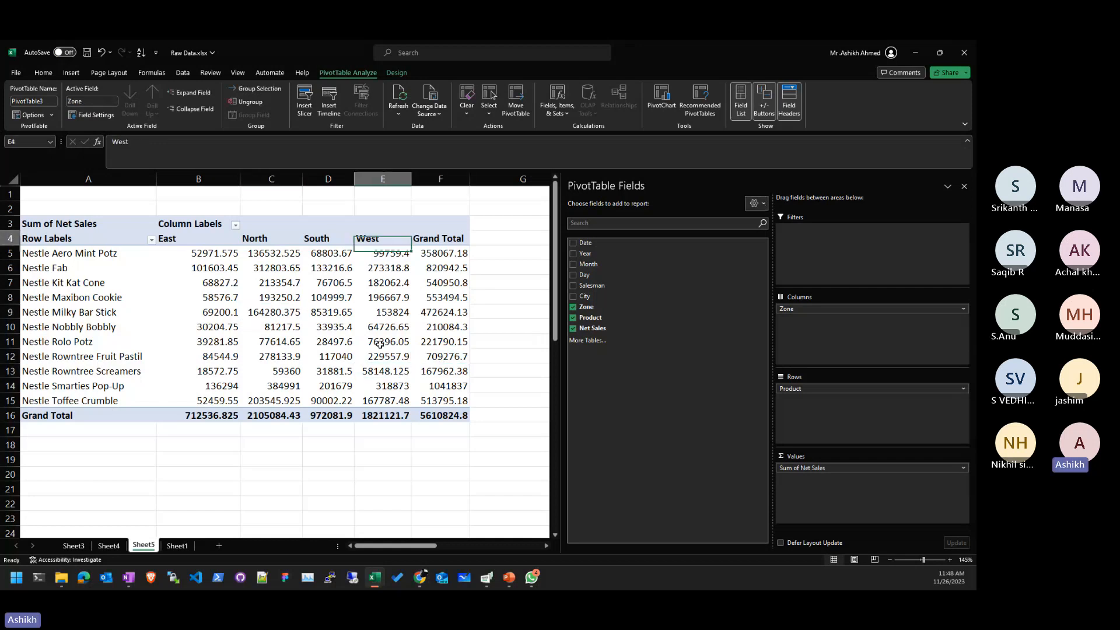
key(ctrl+Left)
key(Up)
key(shift+Right)
key(shift+Down)
key(shift+Right)
key(shift+Down)
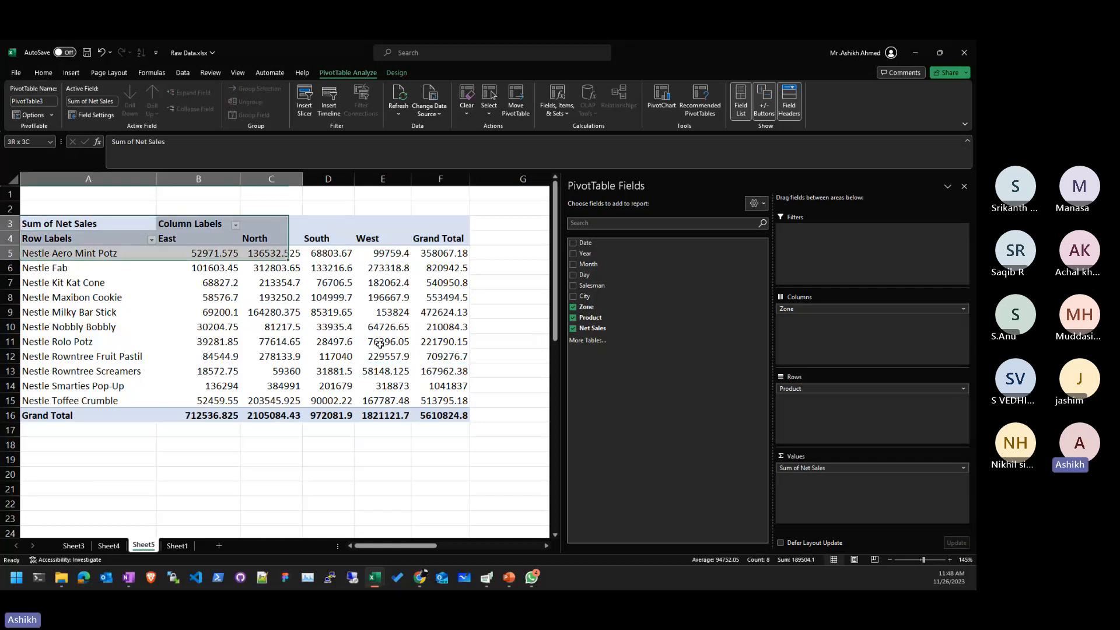
key(shift+Down)
key(shift+Right)
key(shift+Down)
key(Left)
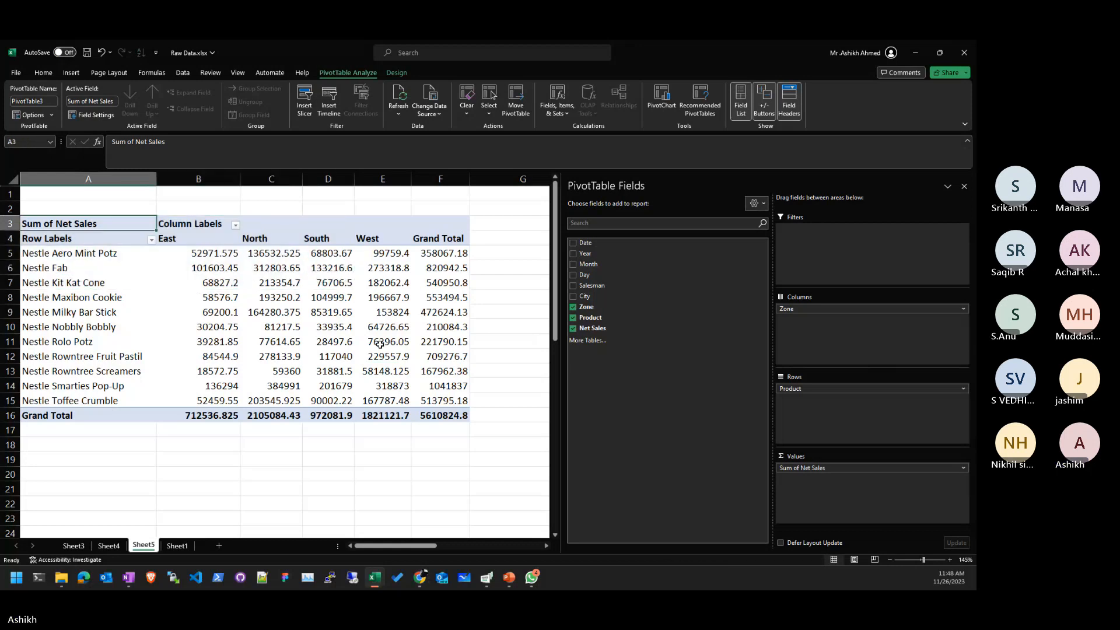
key(Down)
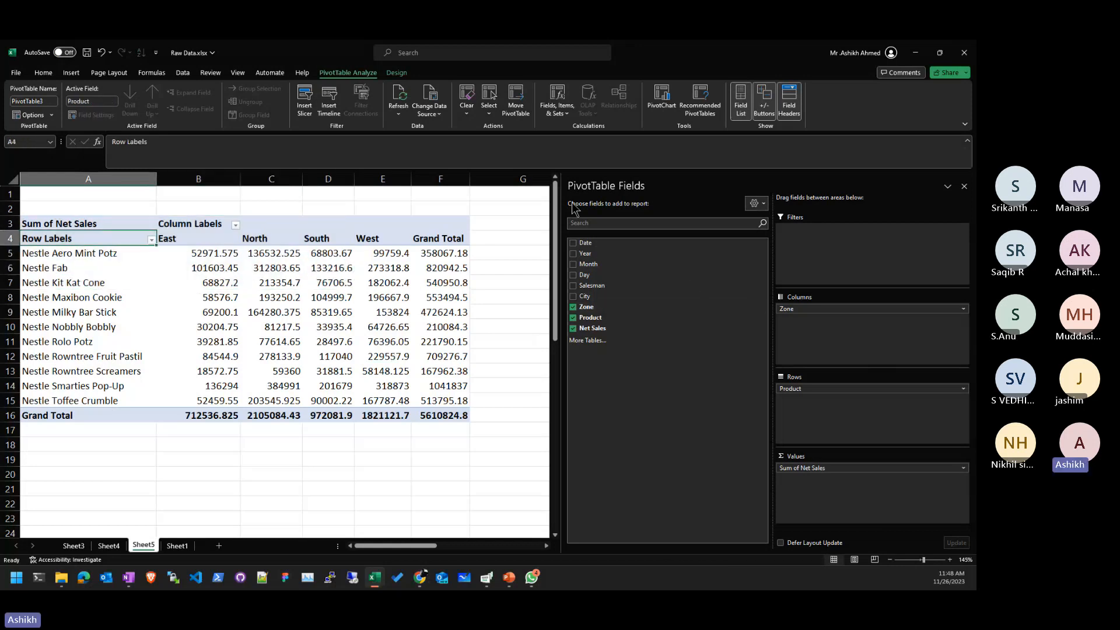
- Narrow the PivotTable Fields pane and reselect a value cell inside the pivot
drag(560, 191, 858, 191)
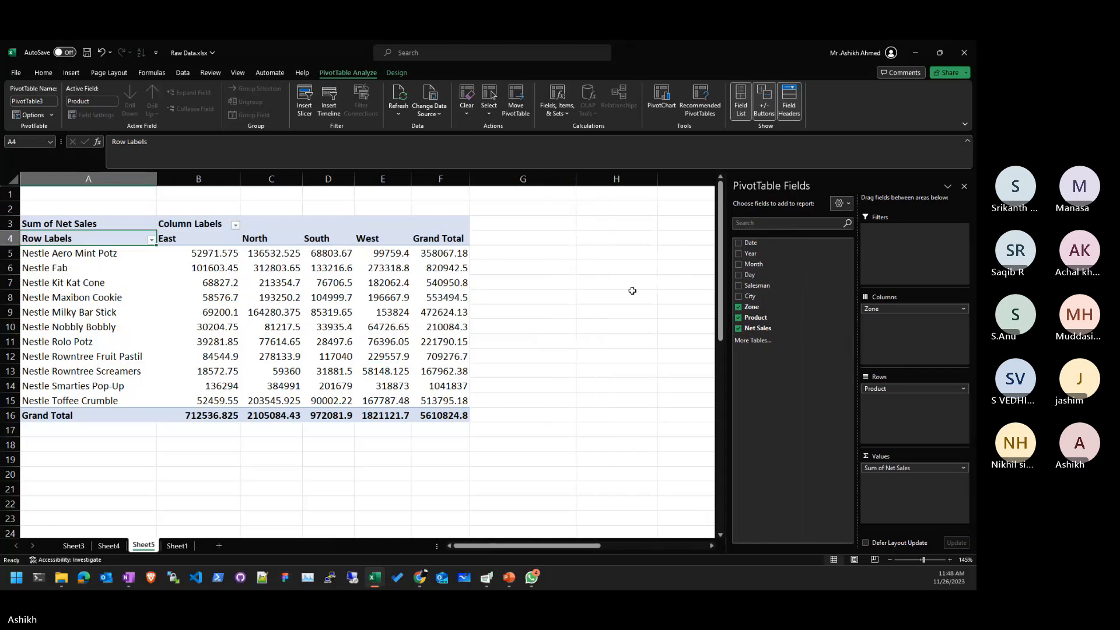
click(628, 295)
click(314, 332)
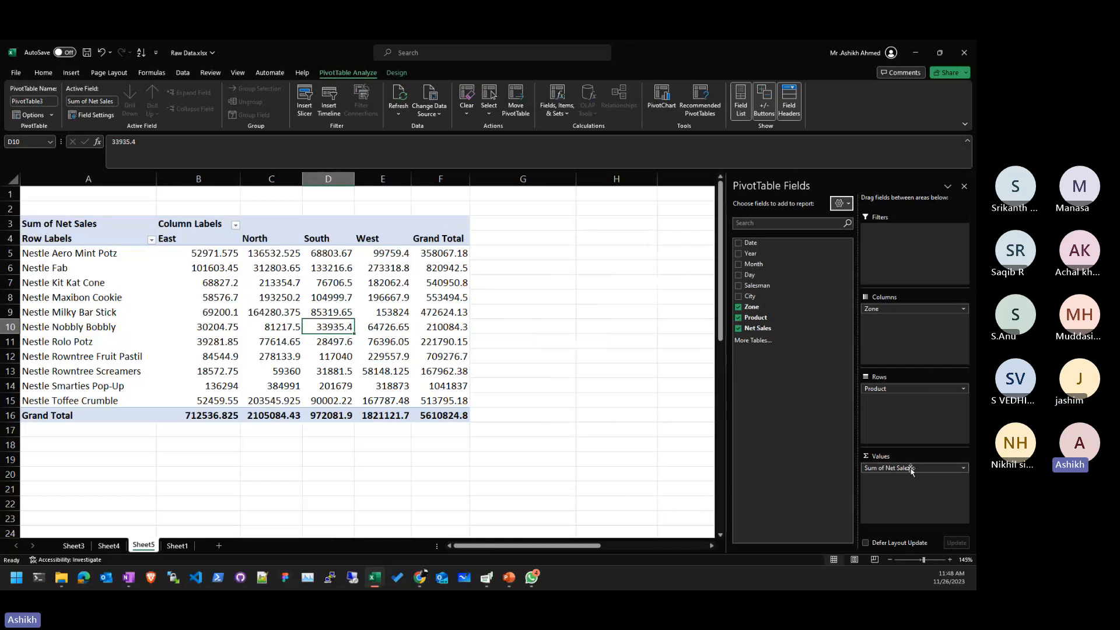
click(936, 478)
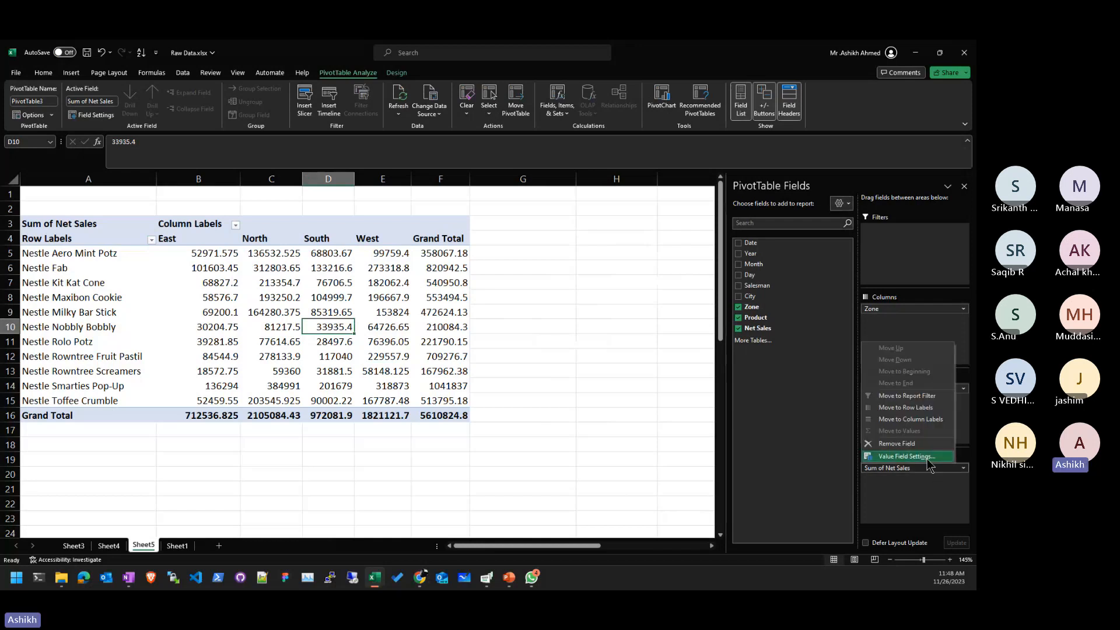
click(927, 458)
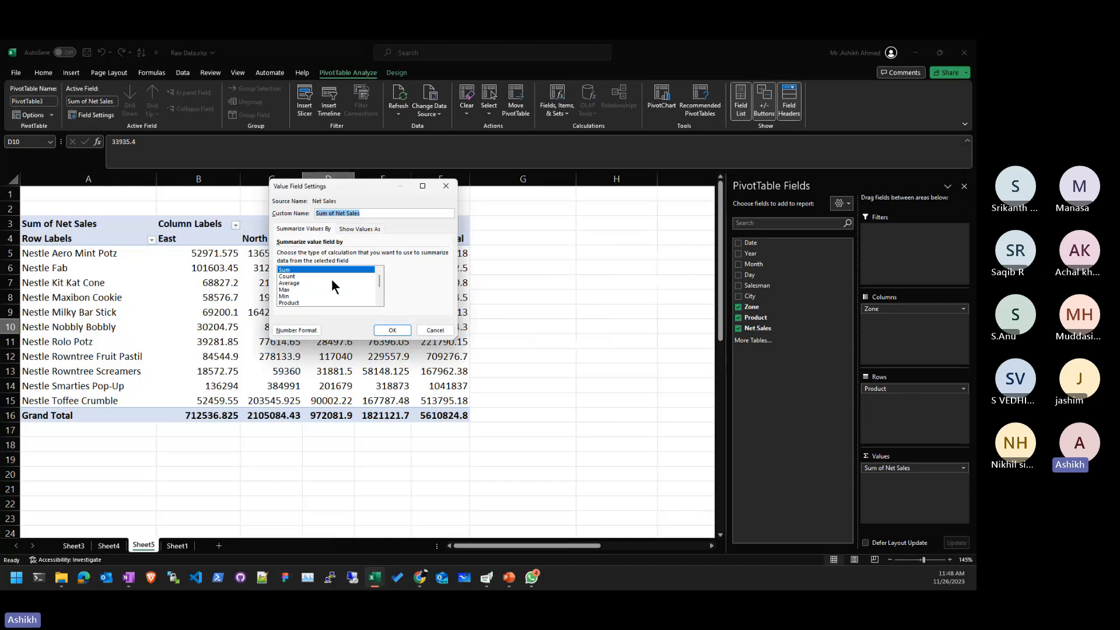
click(332, 281)
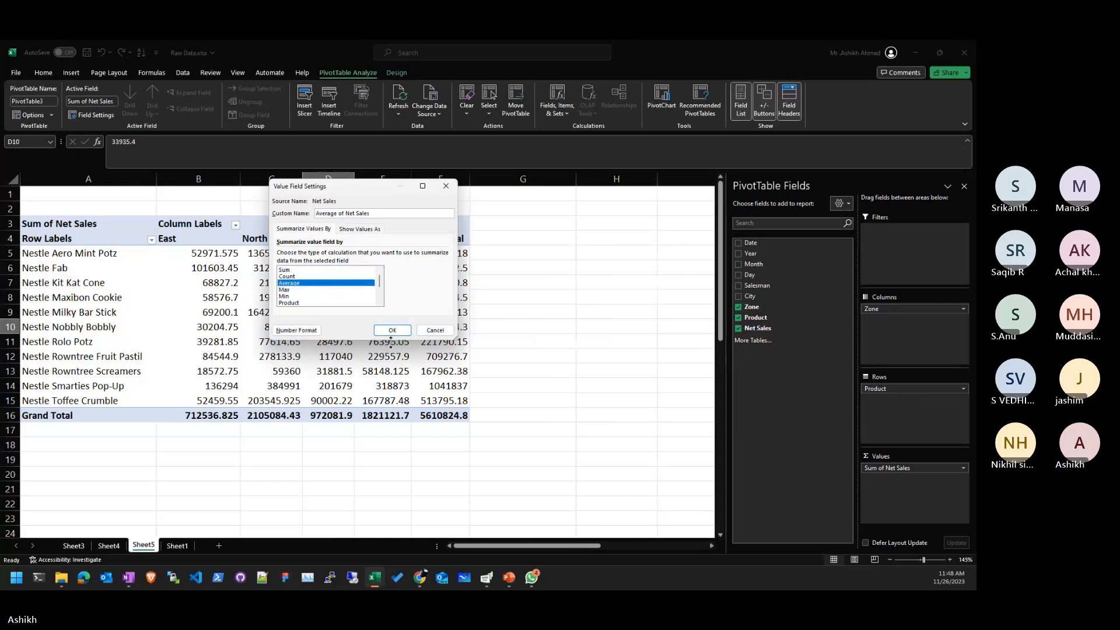
click(392, 331)
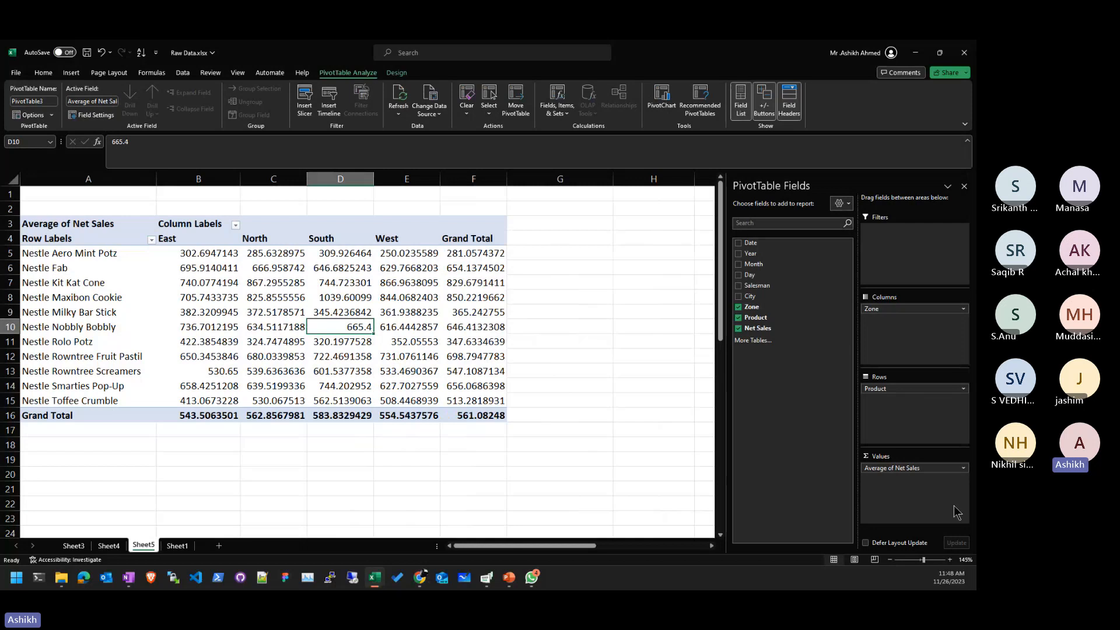
double_click(931, 469)
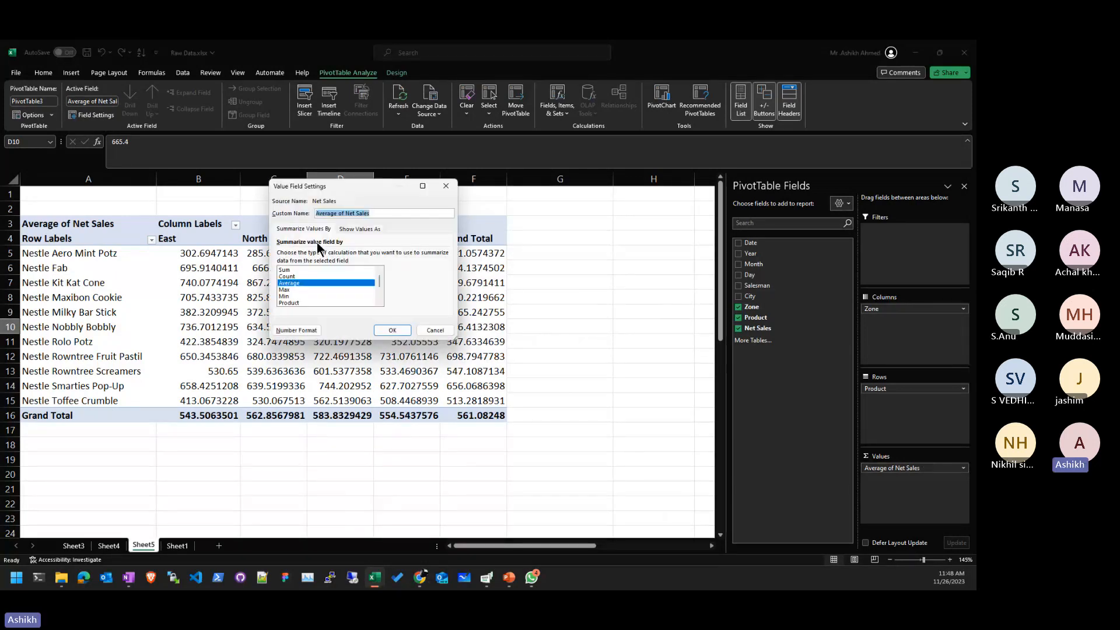
click(326, 270)
click(393, 331)
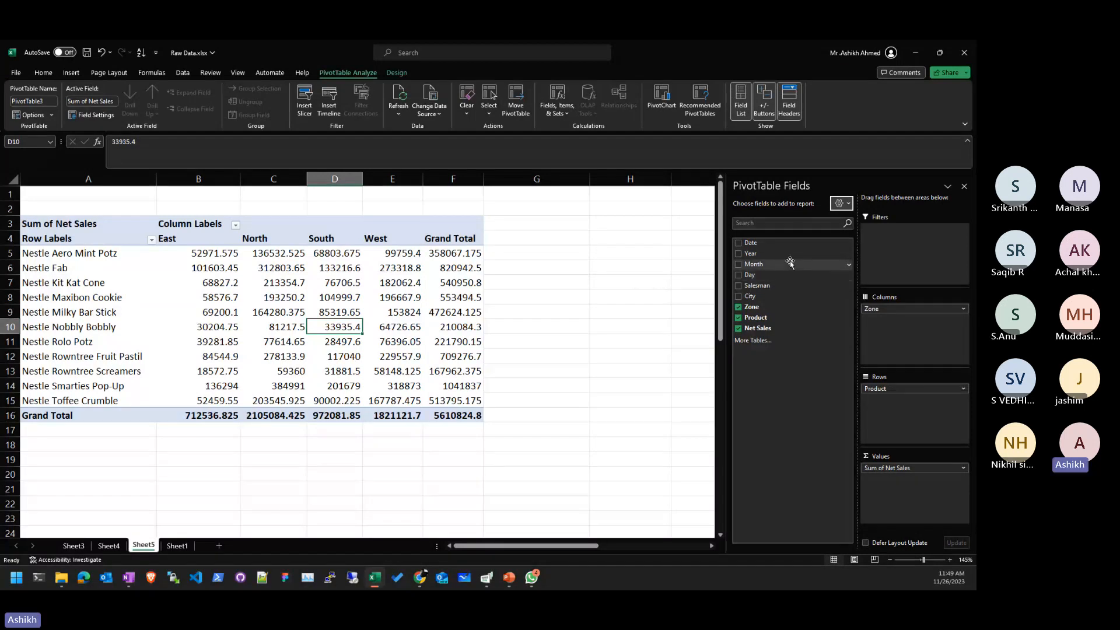
- Add Year as a row field above Product in the pivot table
drag(781, 253, 914, 389)
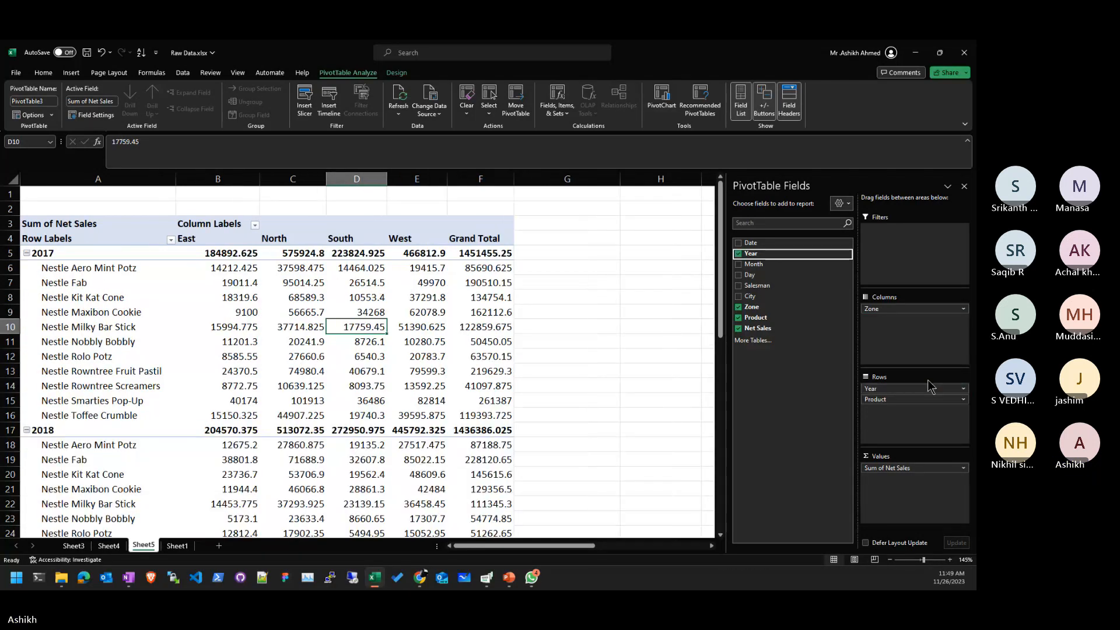
scroll(142, 387, down, 2)
scroll(142, 387, down, 2)
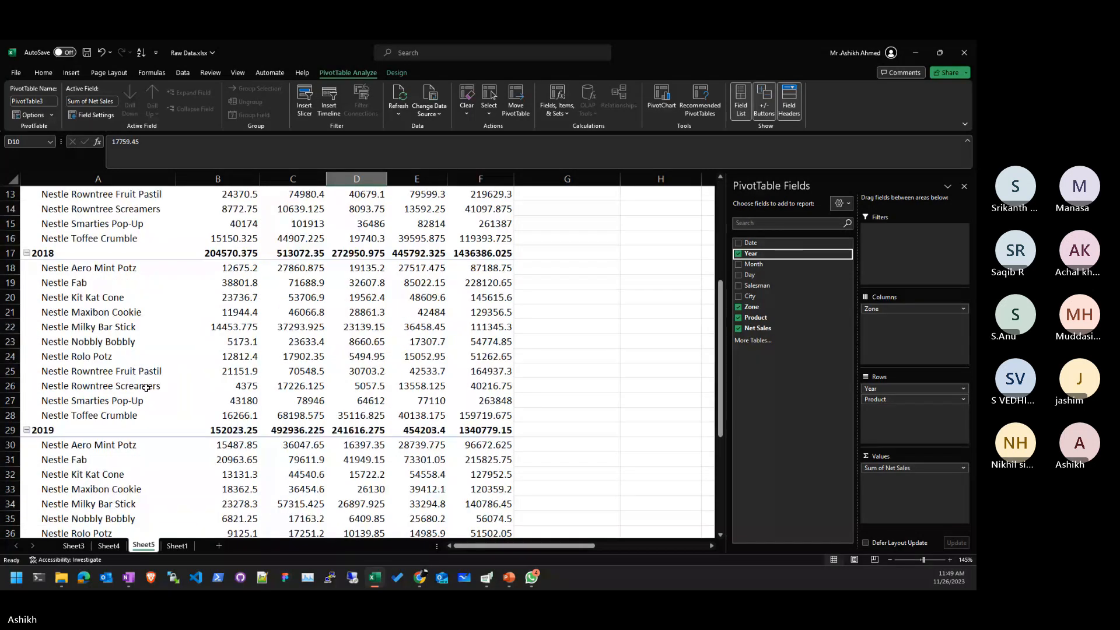
scroll(146, 388, up, 1)
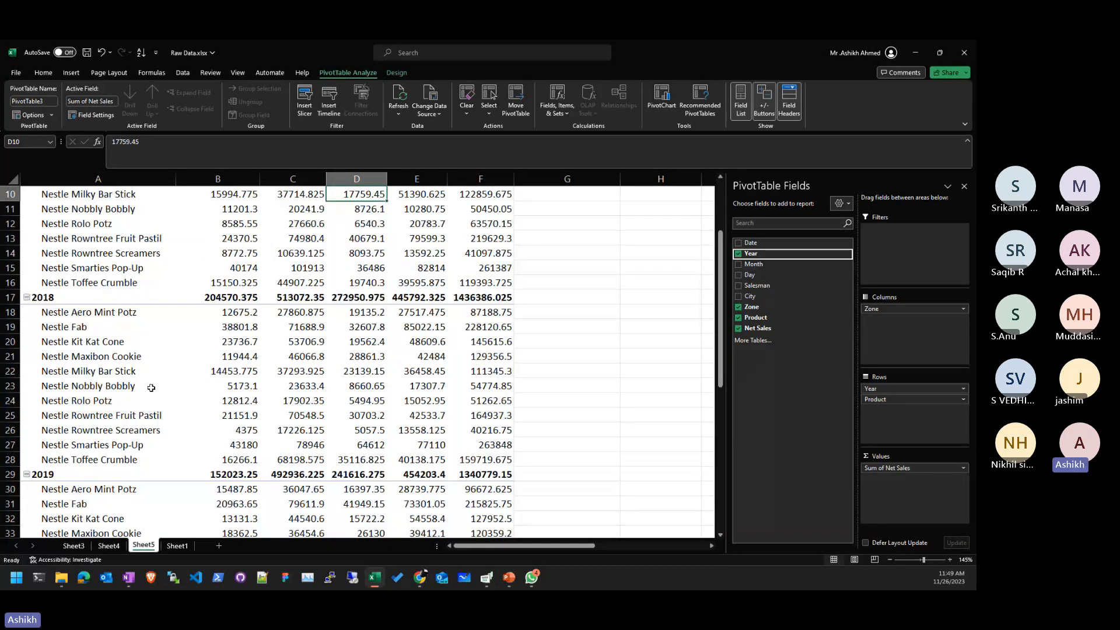
scroll(151, 388, up, 3)
click(61, 385)
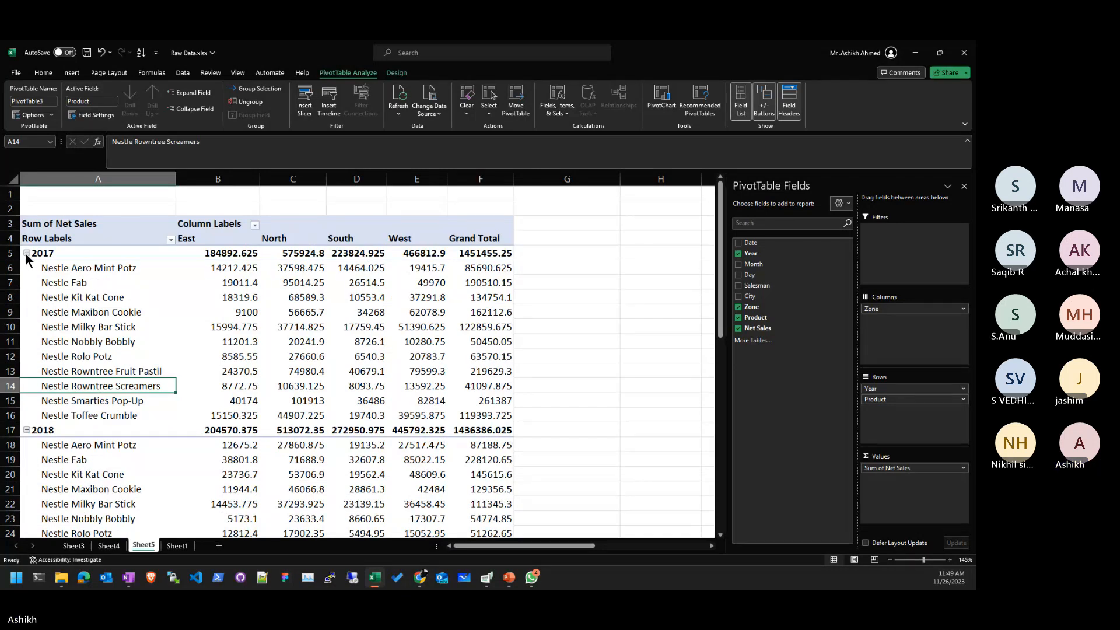
- Collapse the 2017, 2018, 2019 and 2020 year groups to year totals
click(26, 256)
click(26, 253)
click(26, 268)
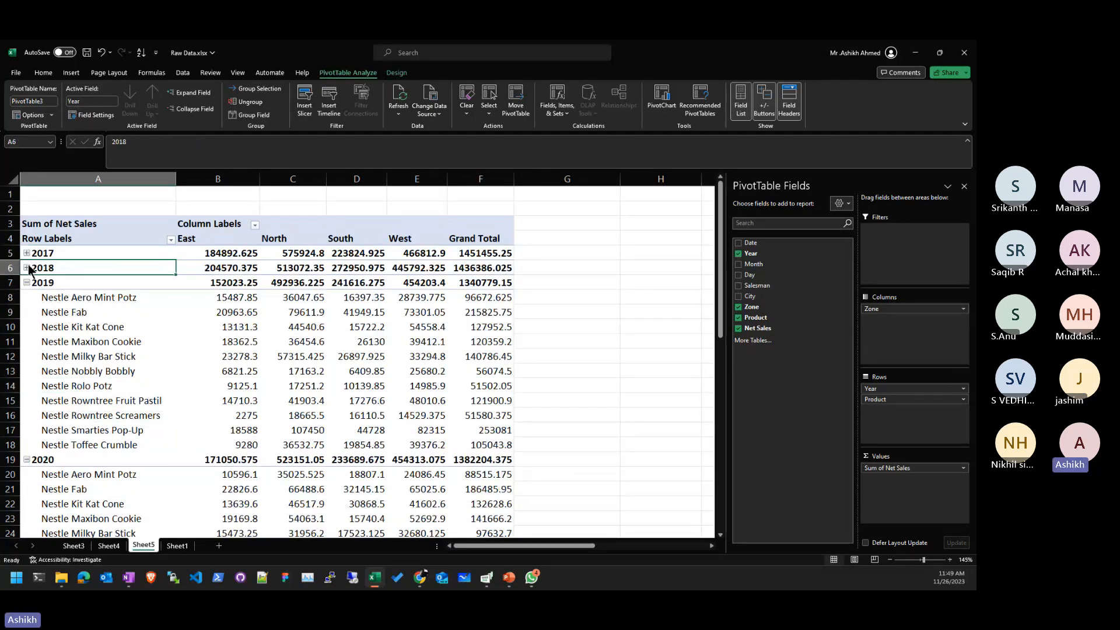
click(27, 283)
click(29, 298)
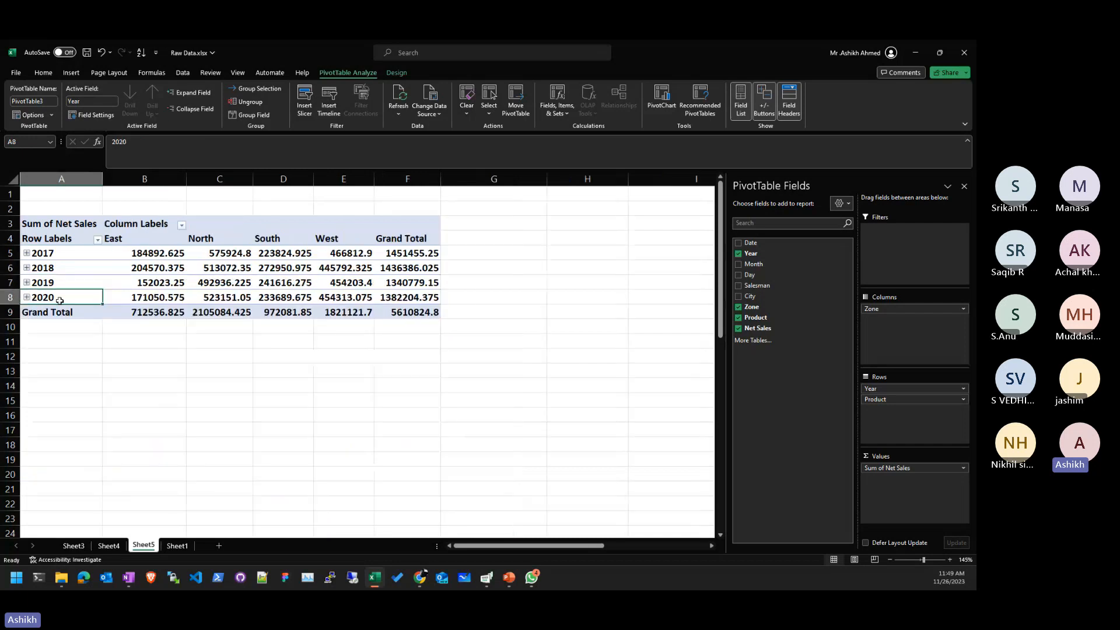
- Expand years 2017 through 2020 so each shows its product rows
click(27, 253)
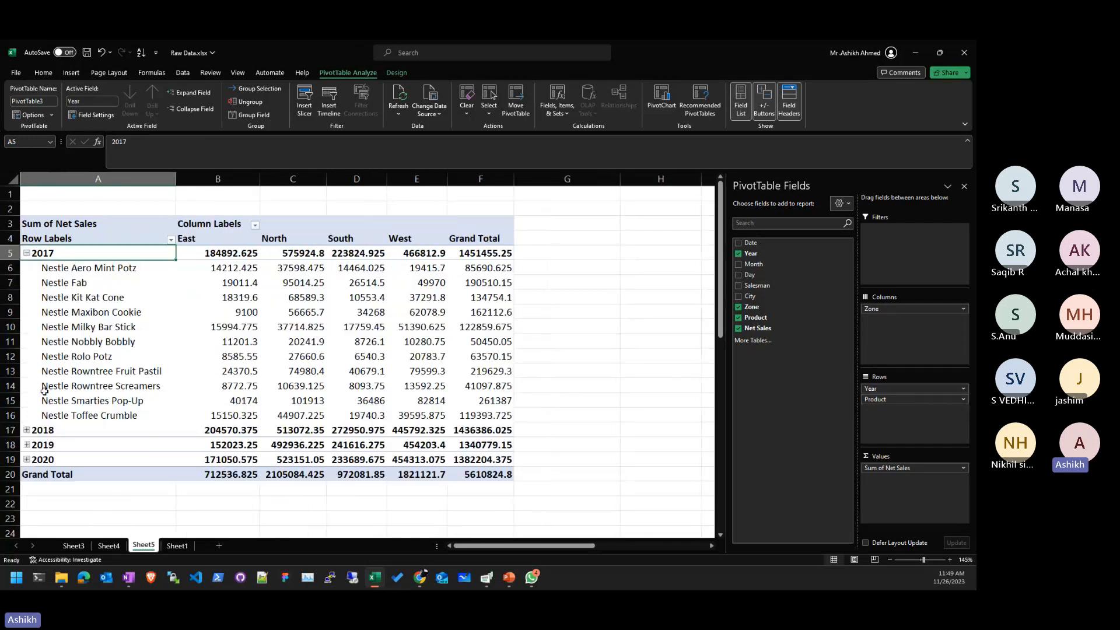
click(27, 429)
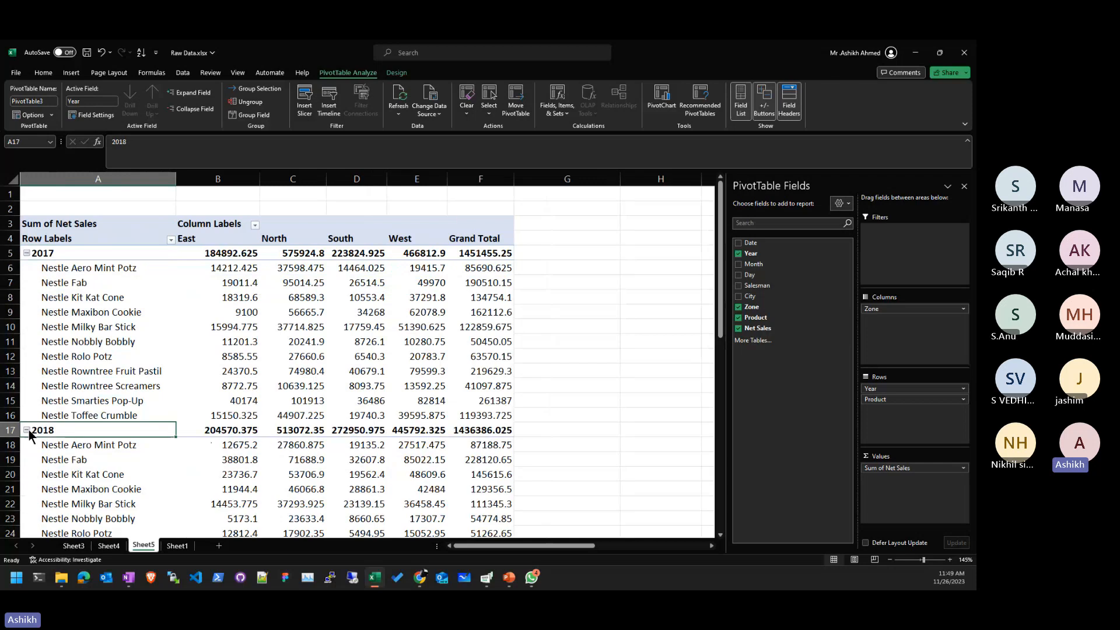
scroll(25, 432, down, 4)
click(26, 431)
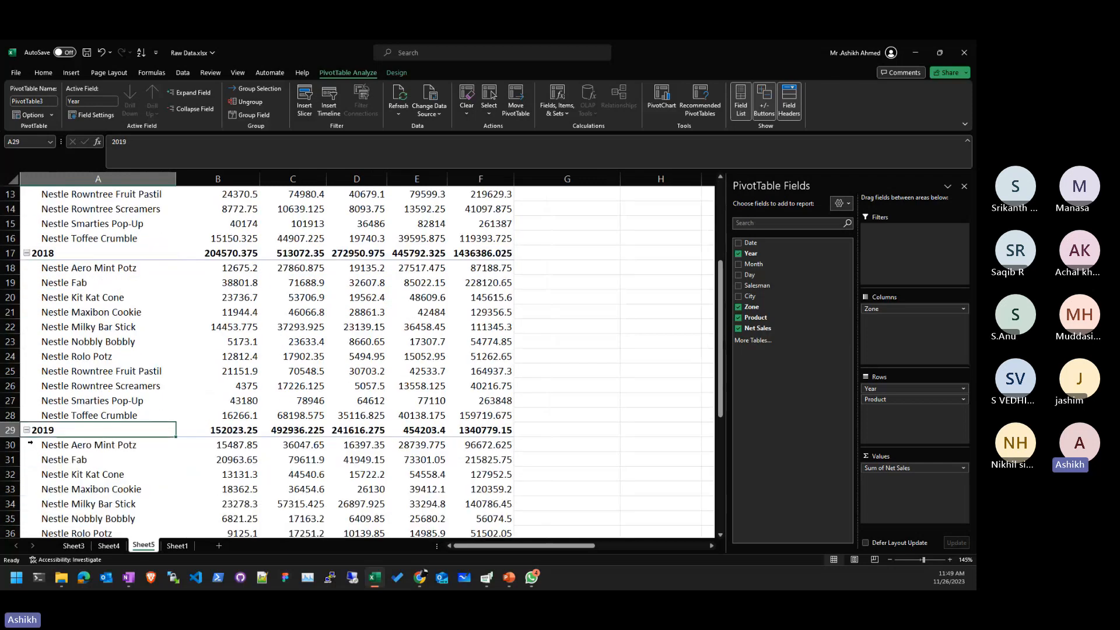
scroll(27, 435, down, 4)
click(26, 436)
scroll(25, 436, up, 8)
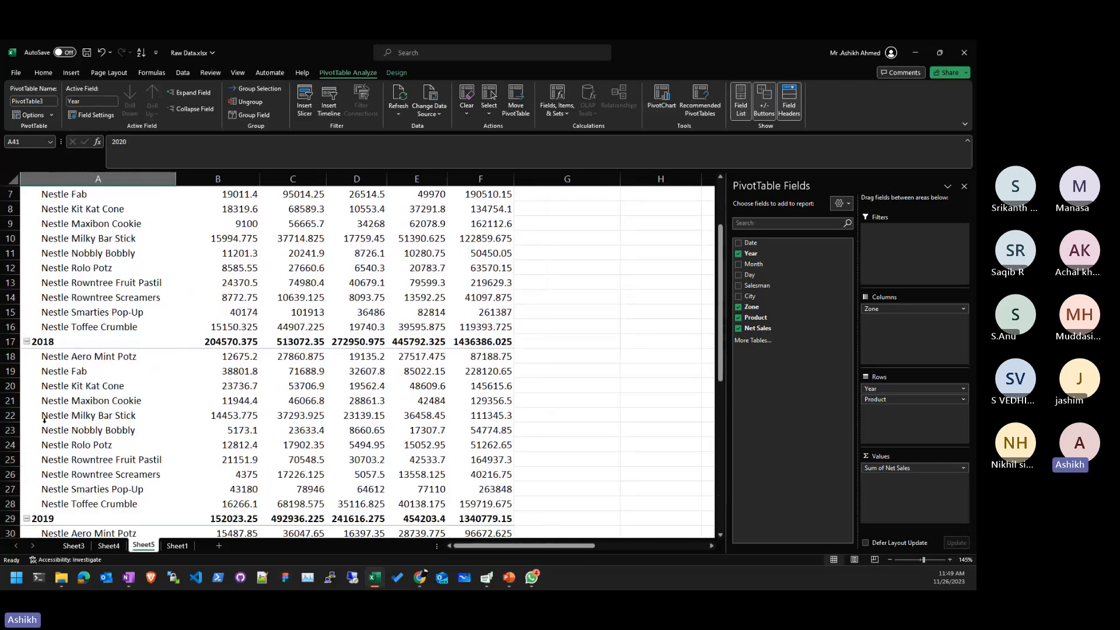
- Select year and product labels and glance at the Design and PivotTable Analyze ribbons
click(53, 257)
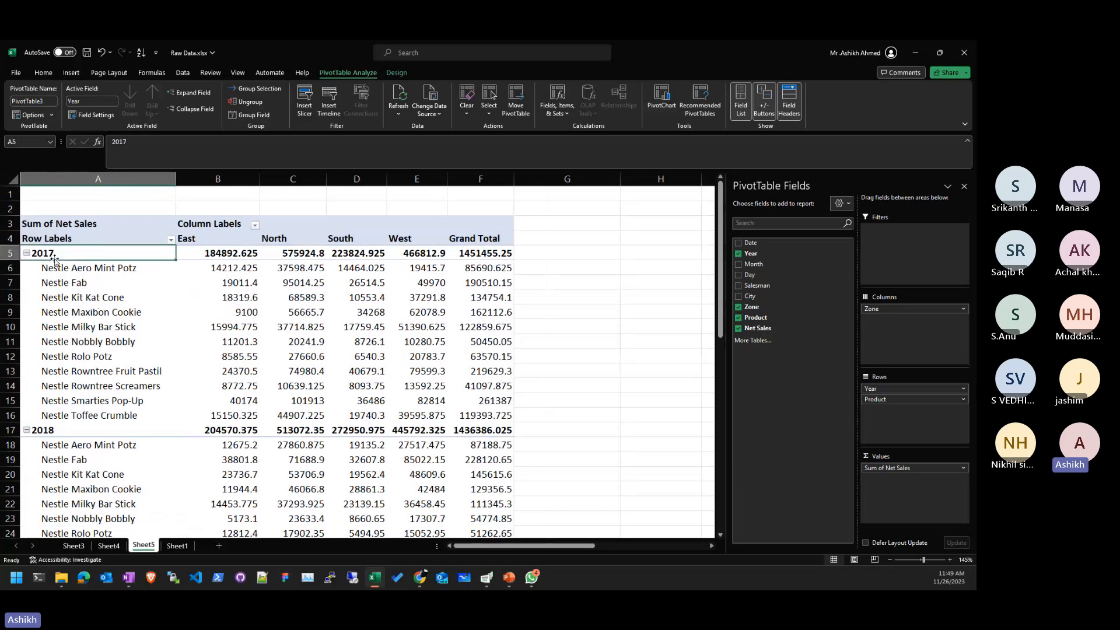
click(75, 322)
click(97, 286)
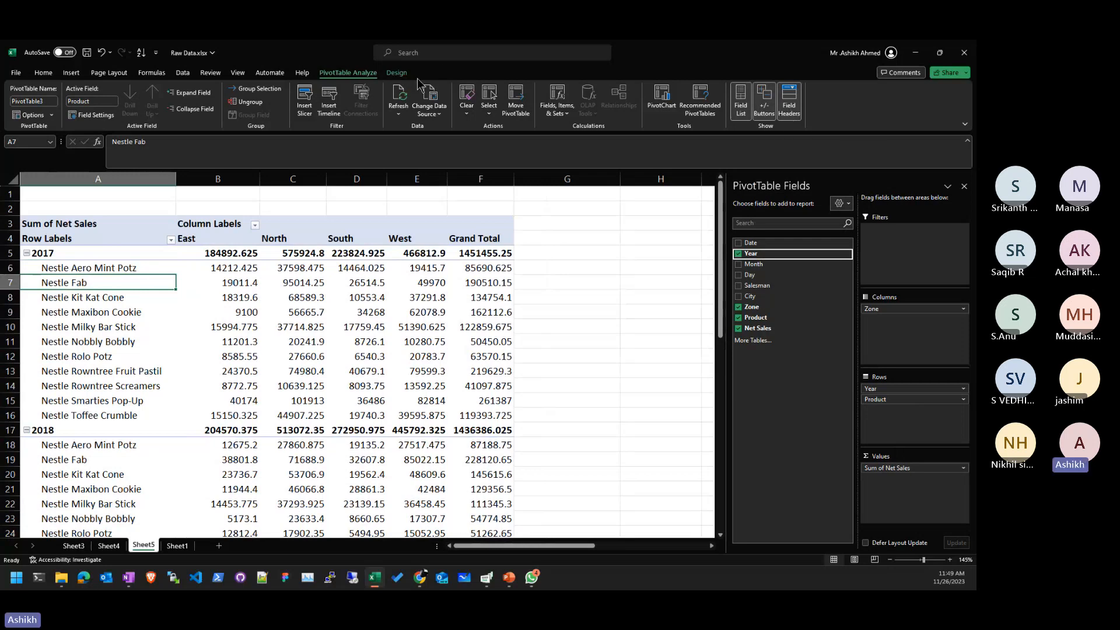
click(398, 73)
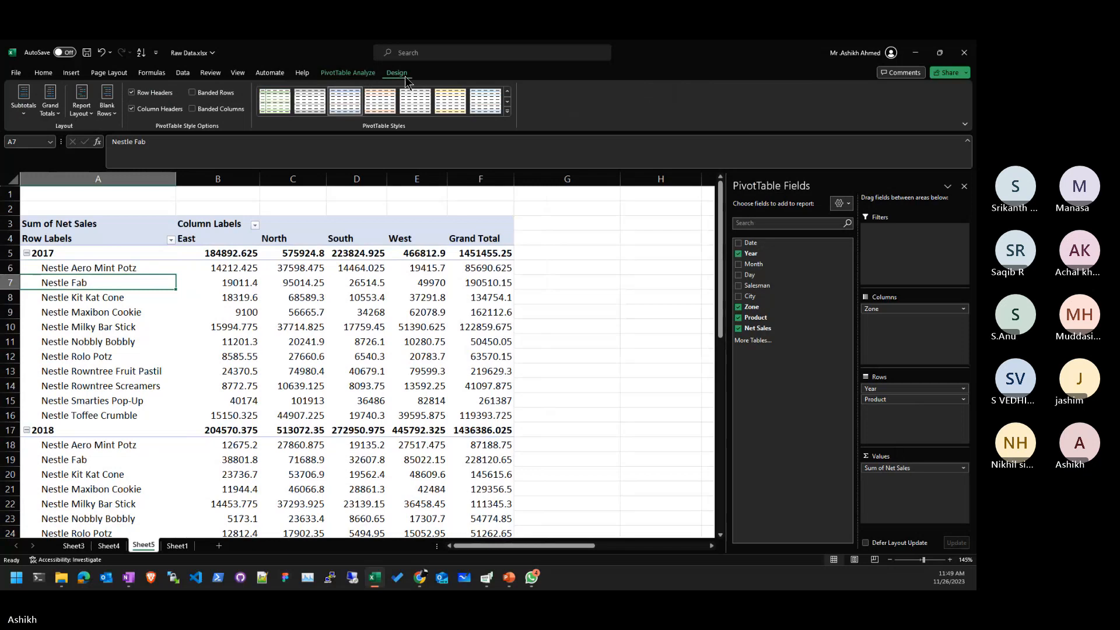
click(369, 74)
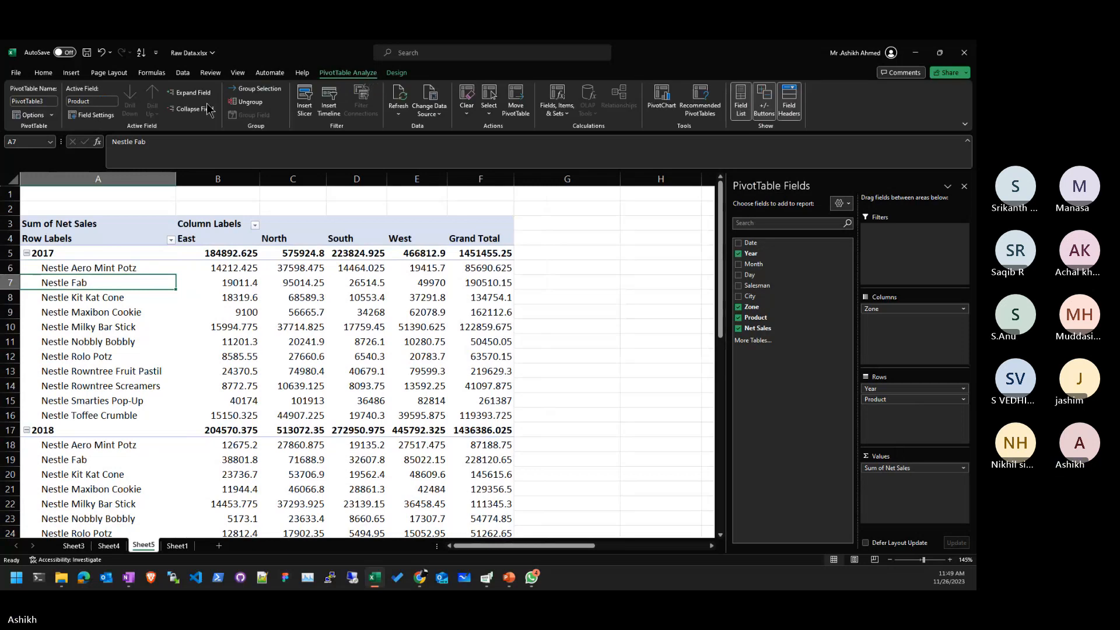
click(232, 325)
click(146, 296)
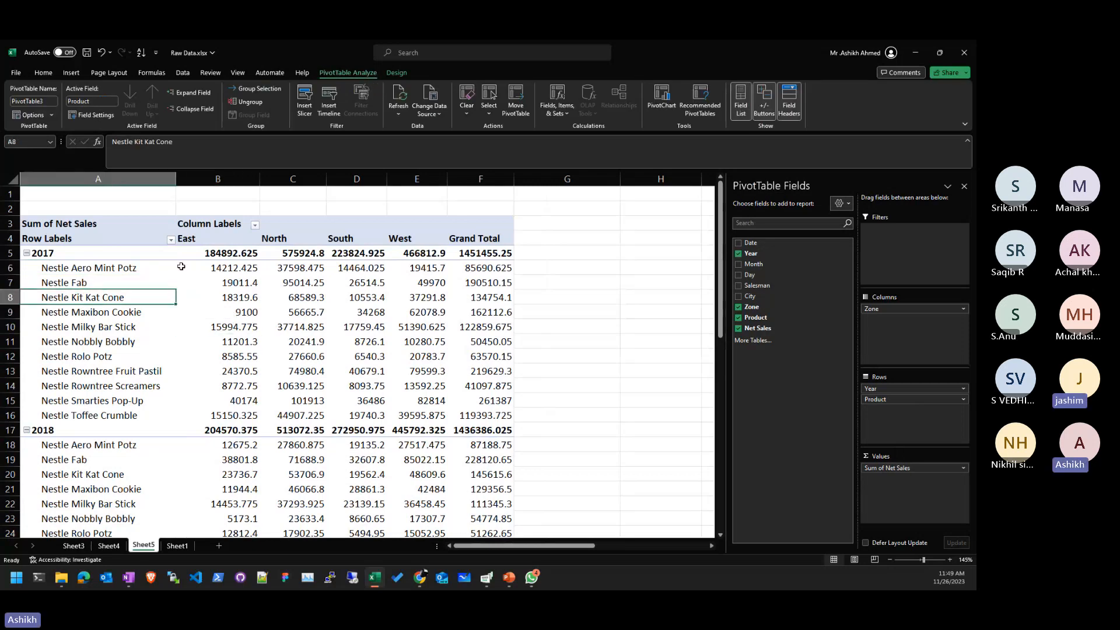
- Toggle Collapse Field and Expand Field, leaving every year expanded to its products
click(190, 111)
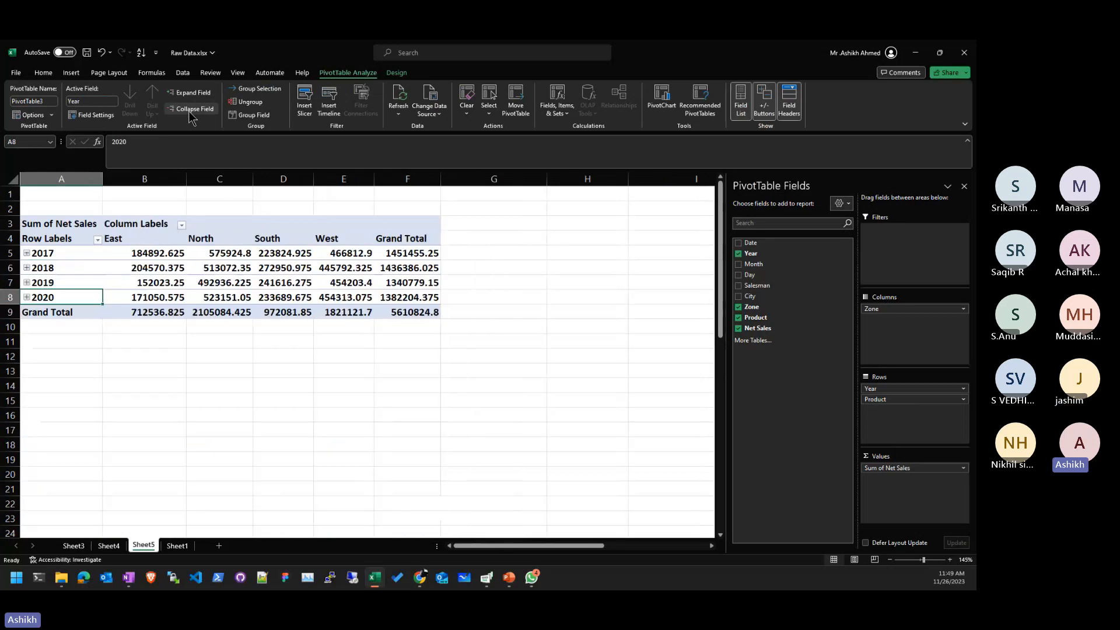
click(195, 94)
click(194, 108)
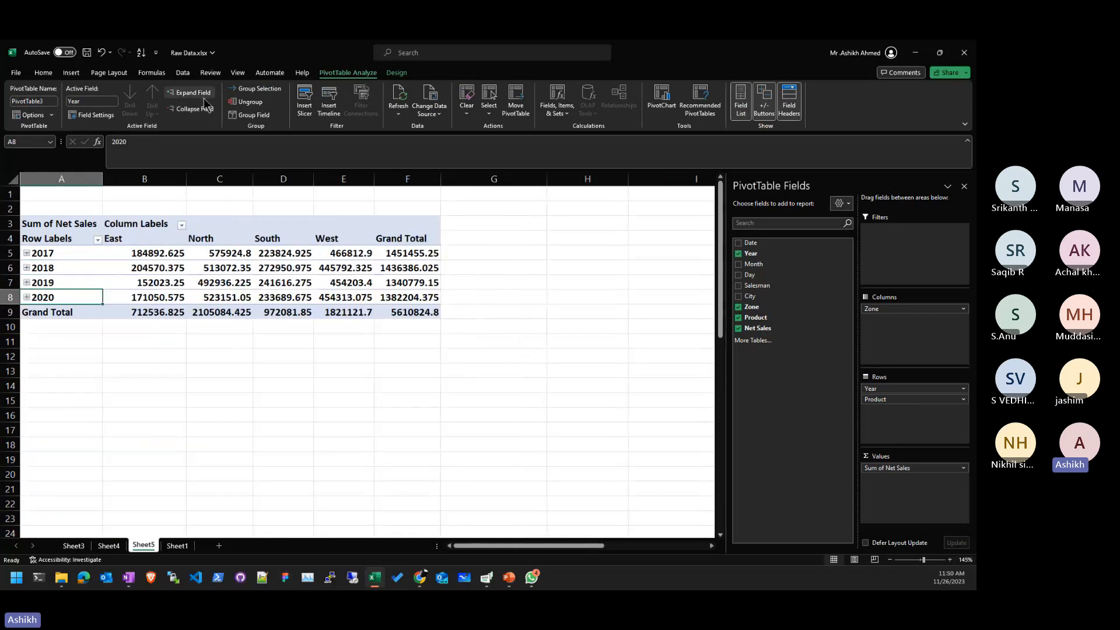
click(194, 93)
click(192, 109)
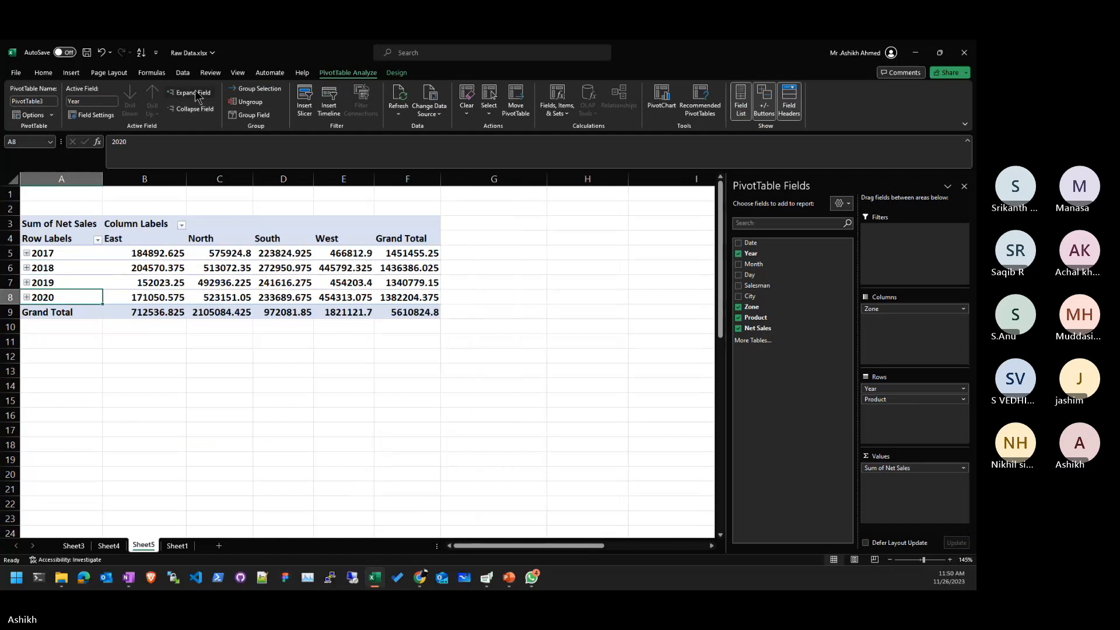
click(192, 93)
- Select a product's North value and row label, and check the Fields, Items & Sets options
click(310, 338)
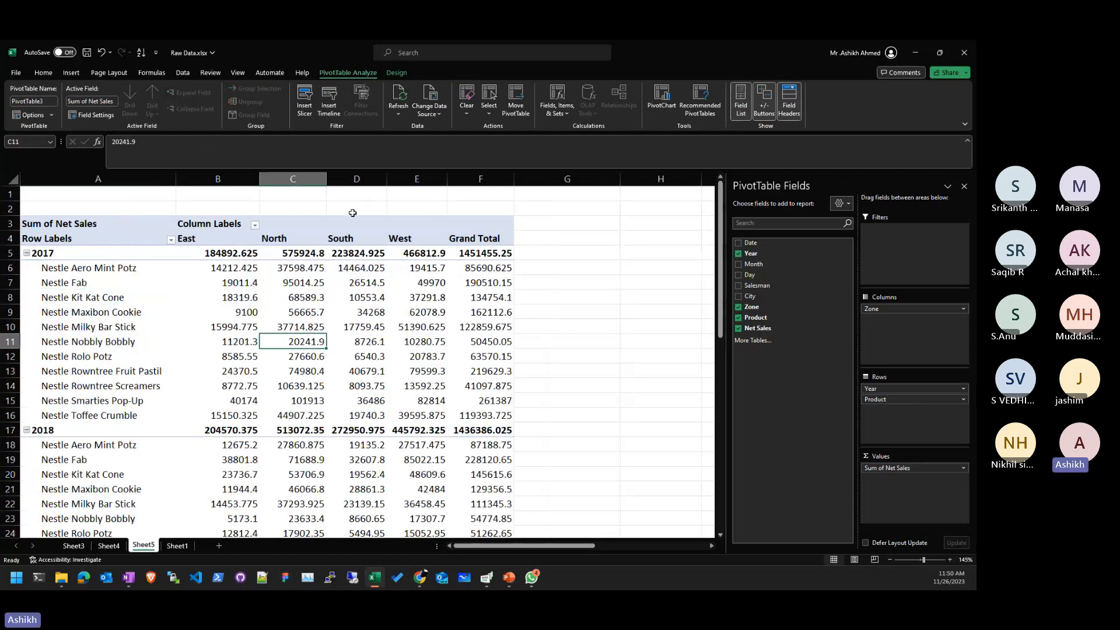
click(133, 342)
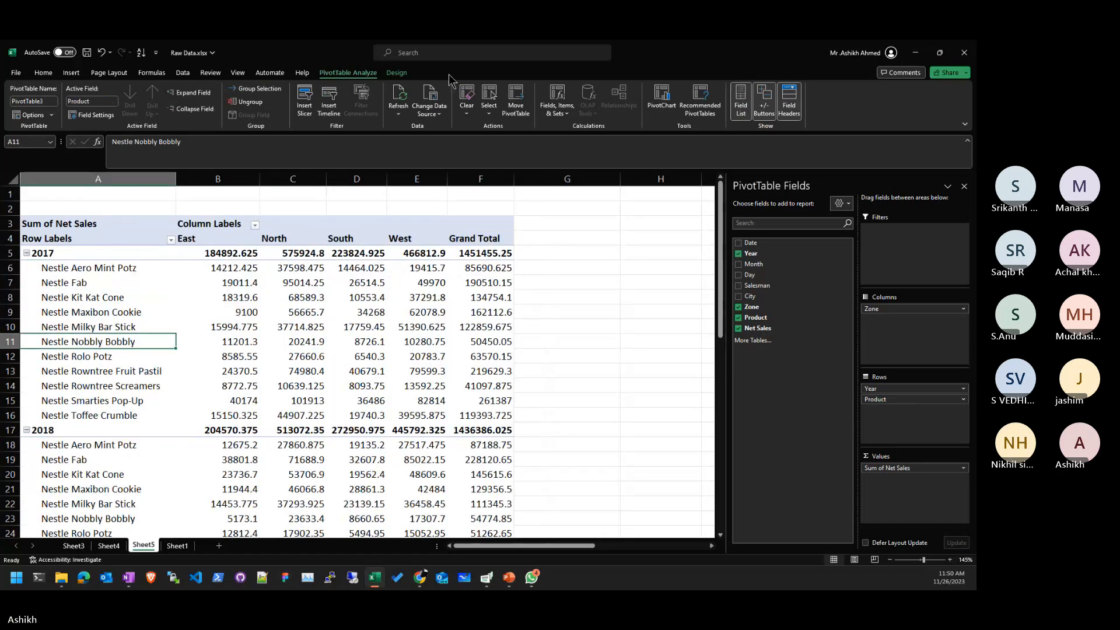
click(564, 117)
click(564, 117)
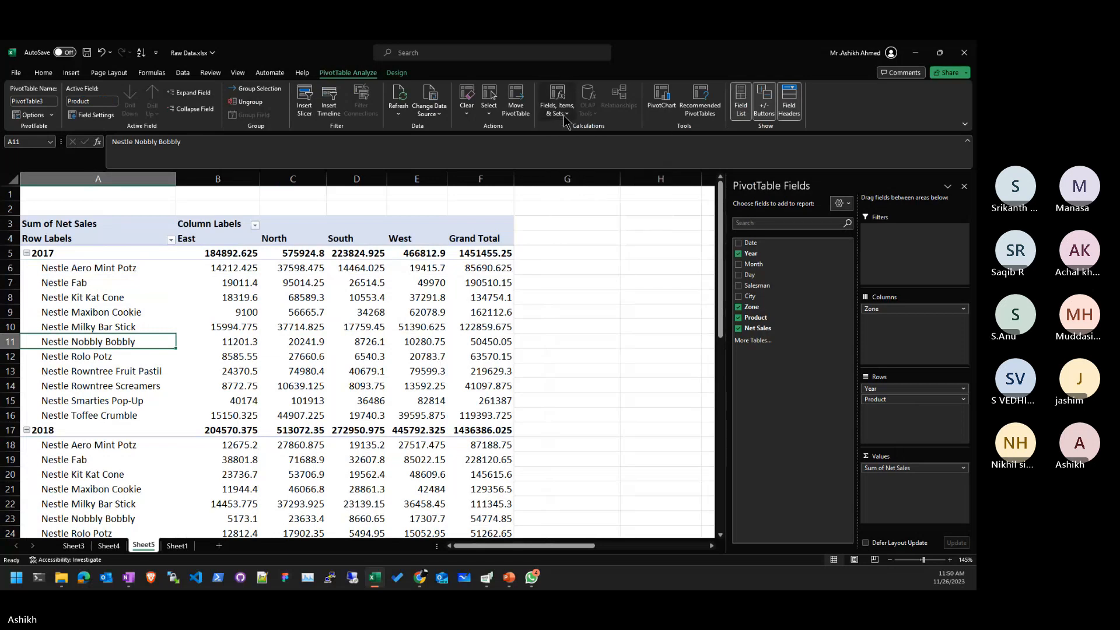
- Review the Grand Totals and Subtotals options on the Design tab without choosing
click(401, 74)
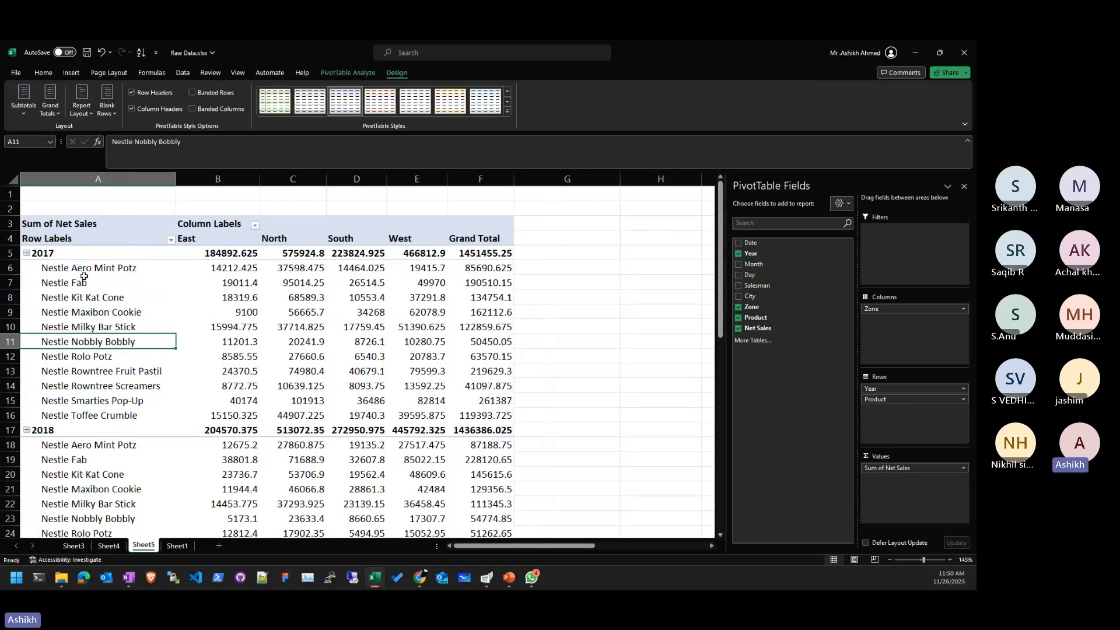
click(54, 111)
click(33, 117)
click(33, 118)
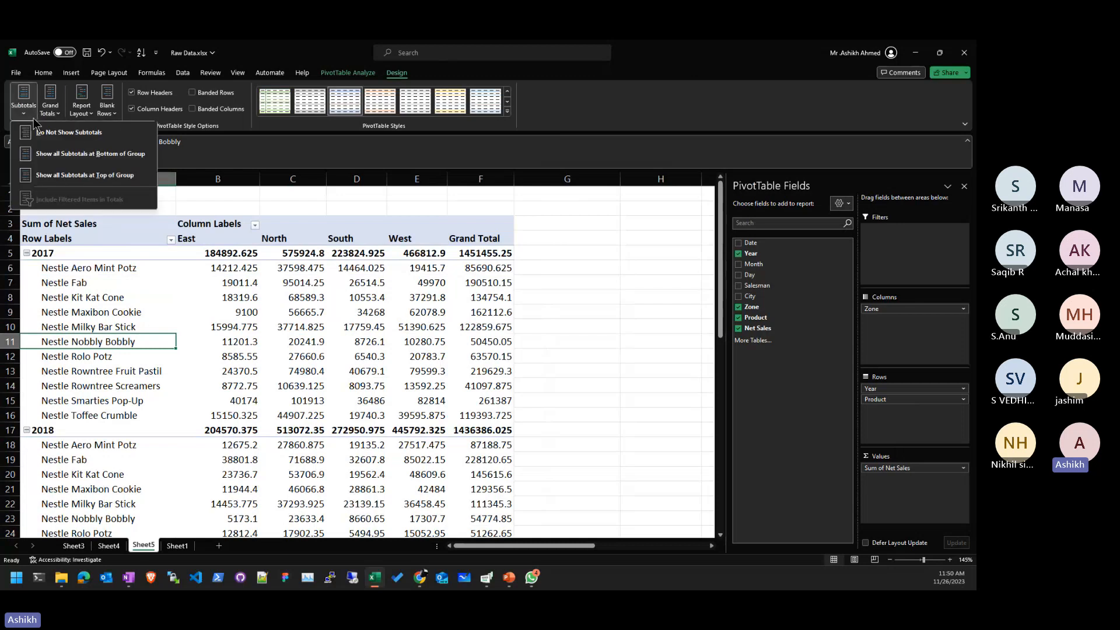
click(221, 428)
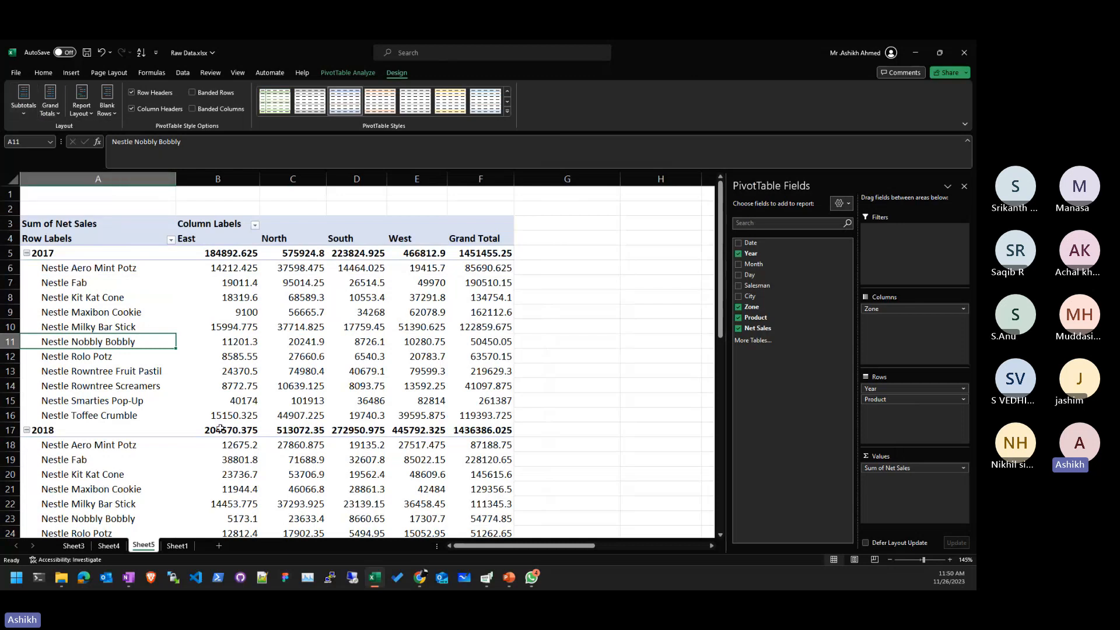
- Select the 2018 subtotal row, hide all subtotals, then show them at the bottom of each group
drag(220, 429, 507, 430)
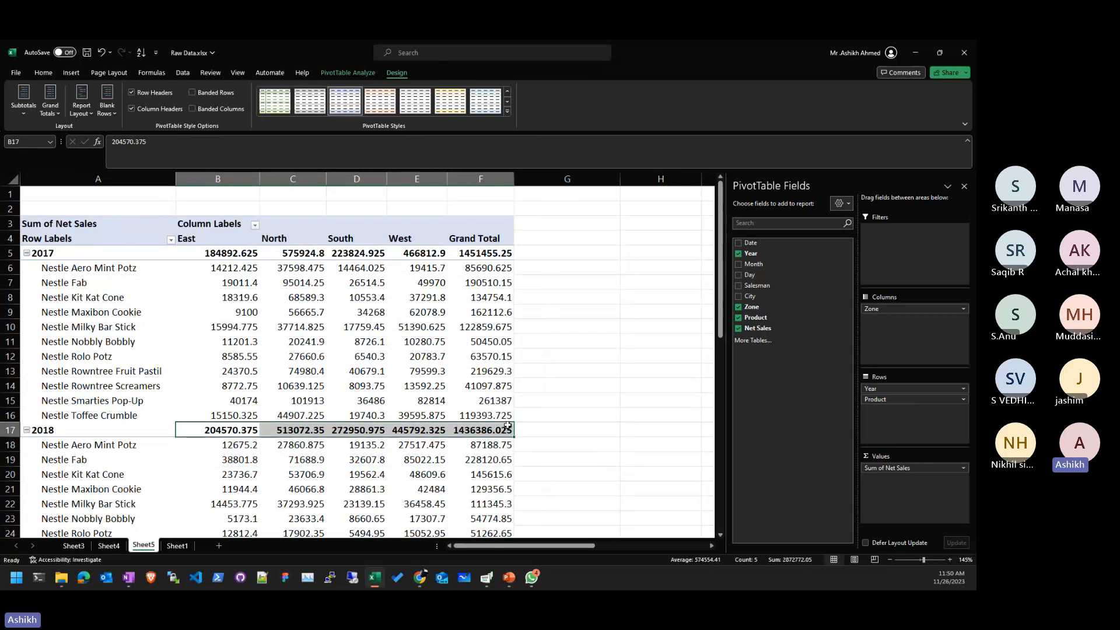
click(25, 117)
click(35, 132)
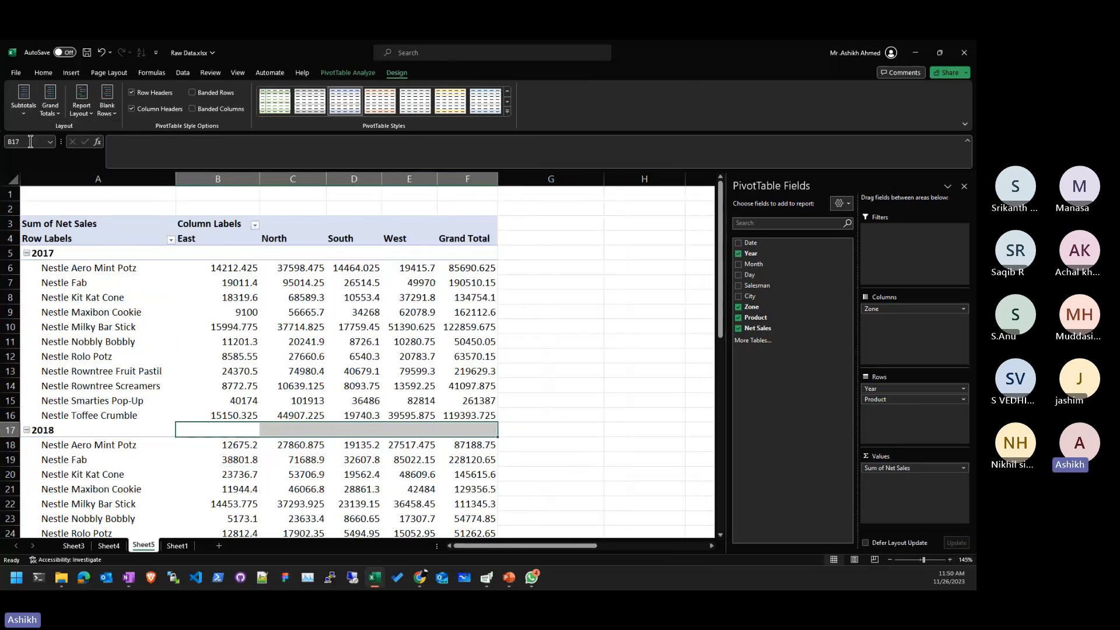
click(464, 430)
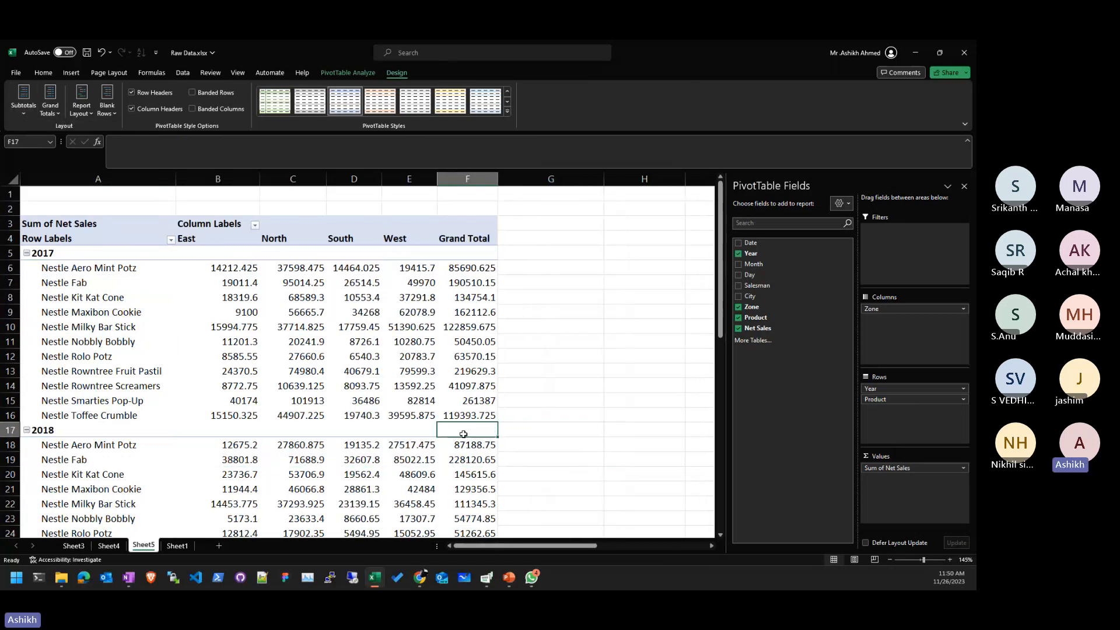
click(24, 102)
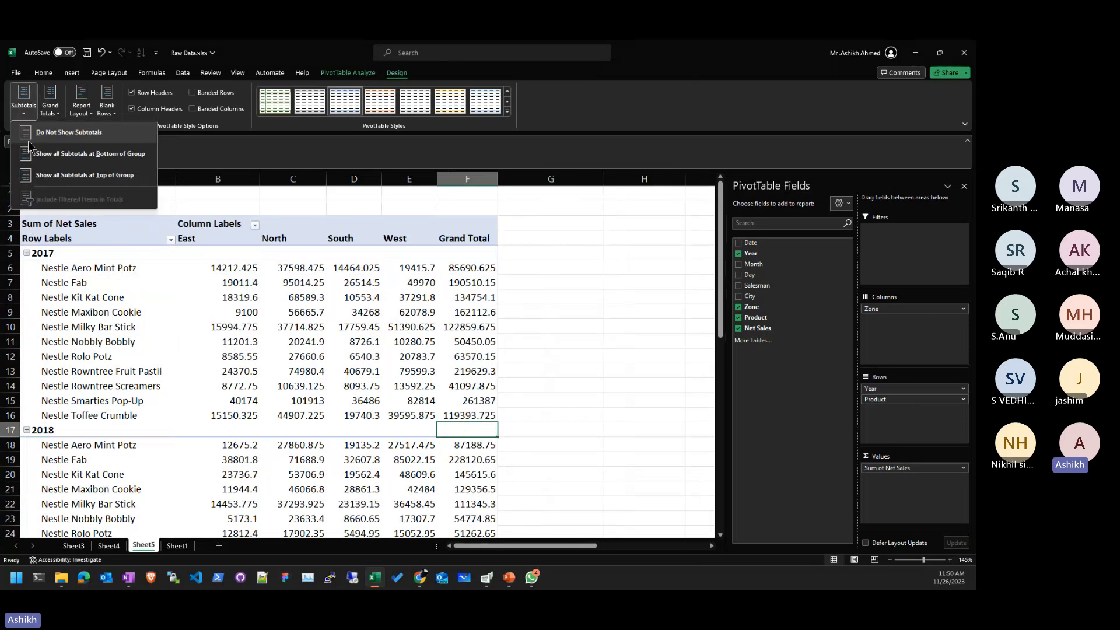
click(71, 154)
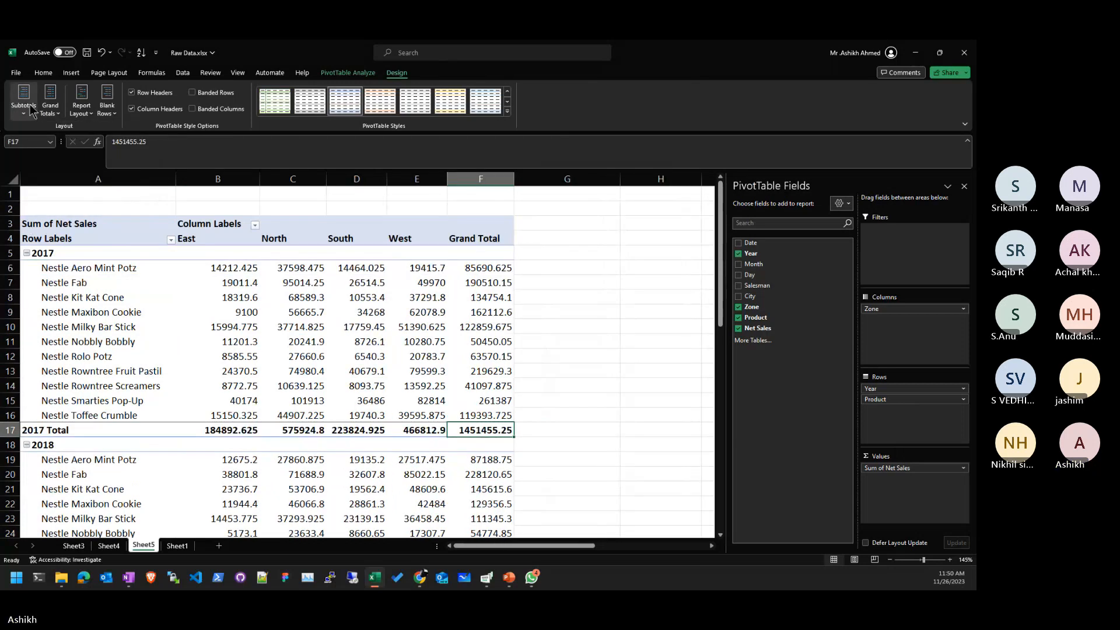
- Show all subtotals at the top of each year group
click(24, 102)
click(53, 175)
click(499, 400)
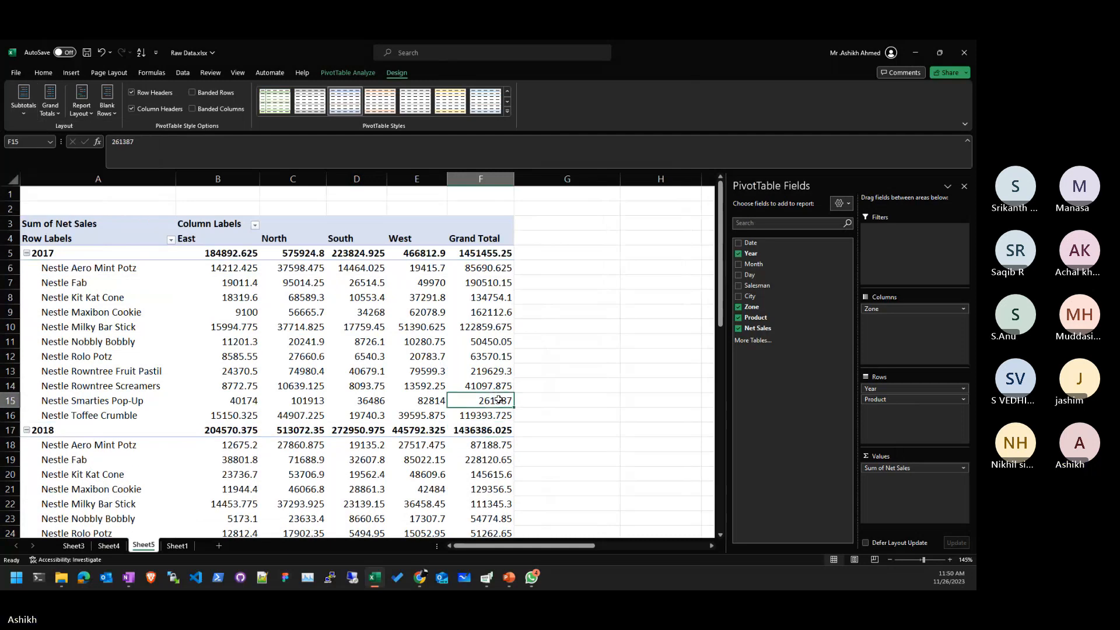
click(248, 343)
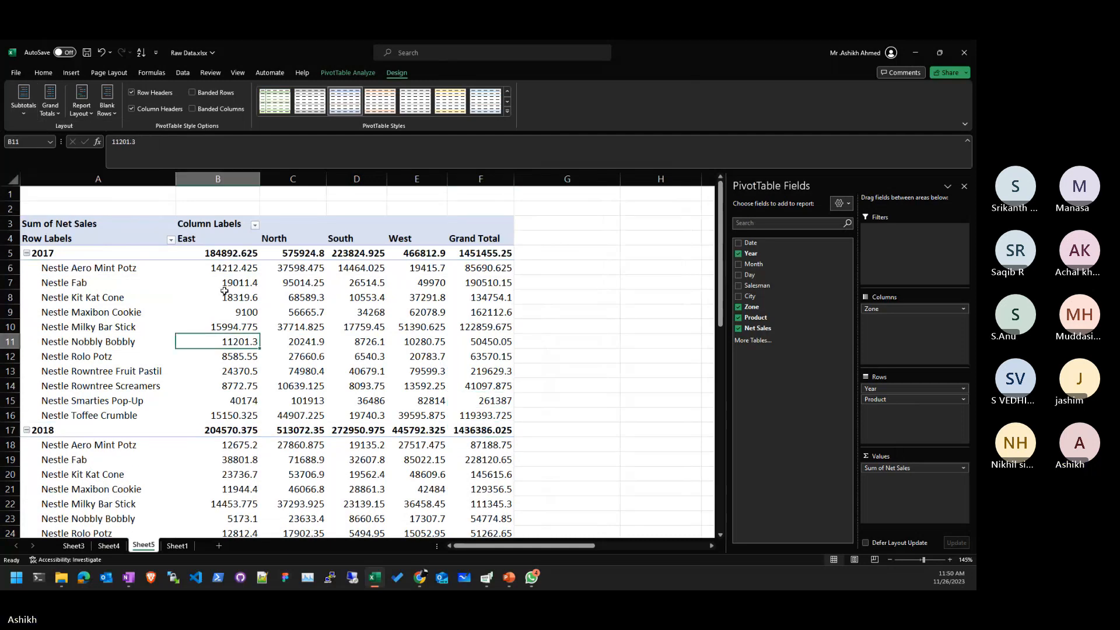
- Select the 2017 subtotal values in row 5 and keep Show all Subtotals at Top of Group
drag(231, 252, 492, 257)
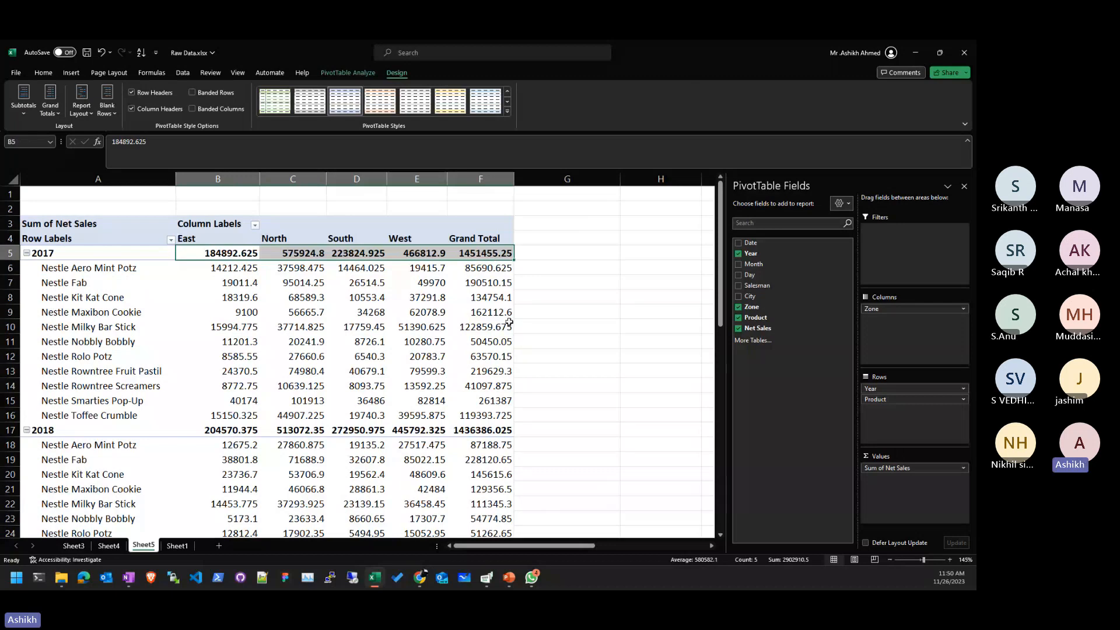
click(24, 108)
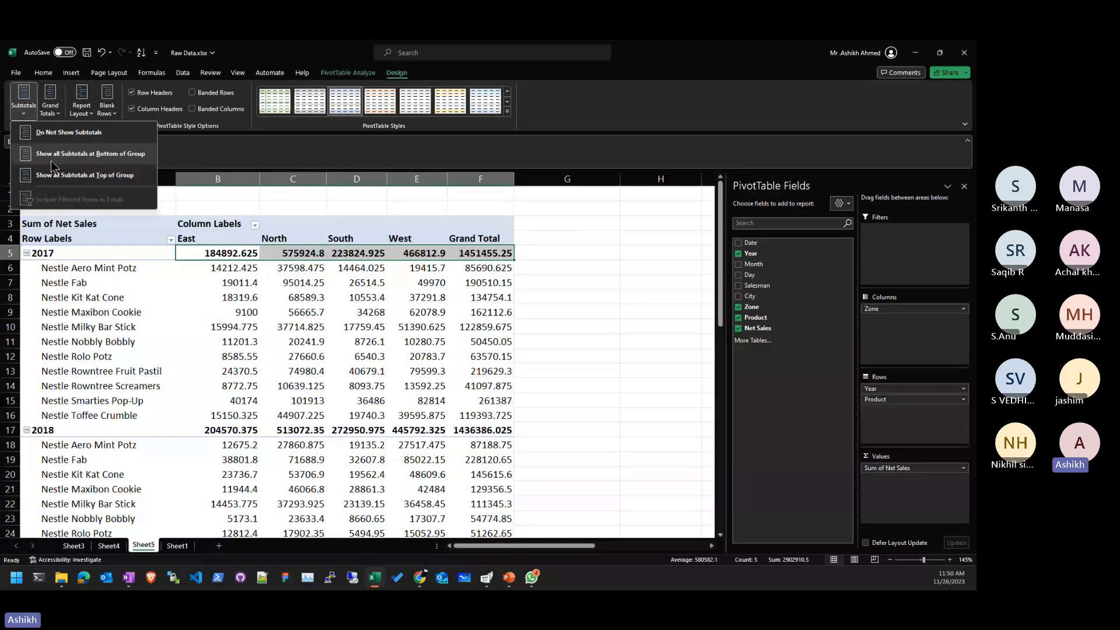
click(83, 158)
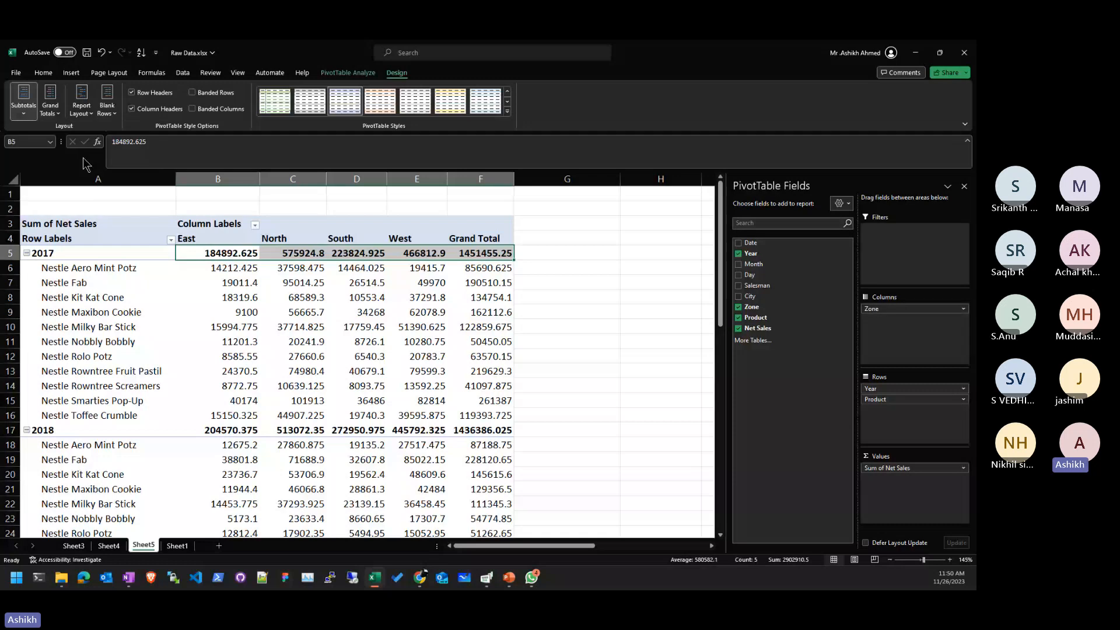
click(30, 110)
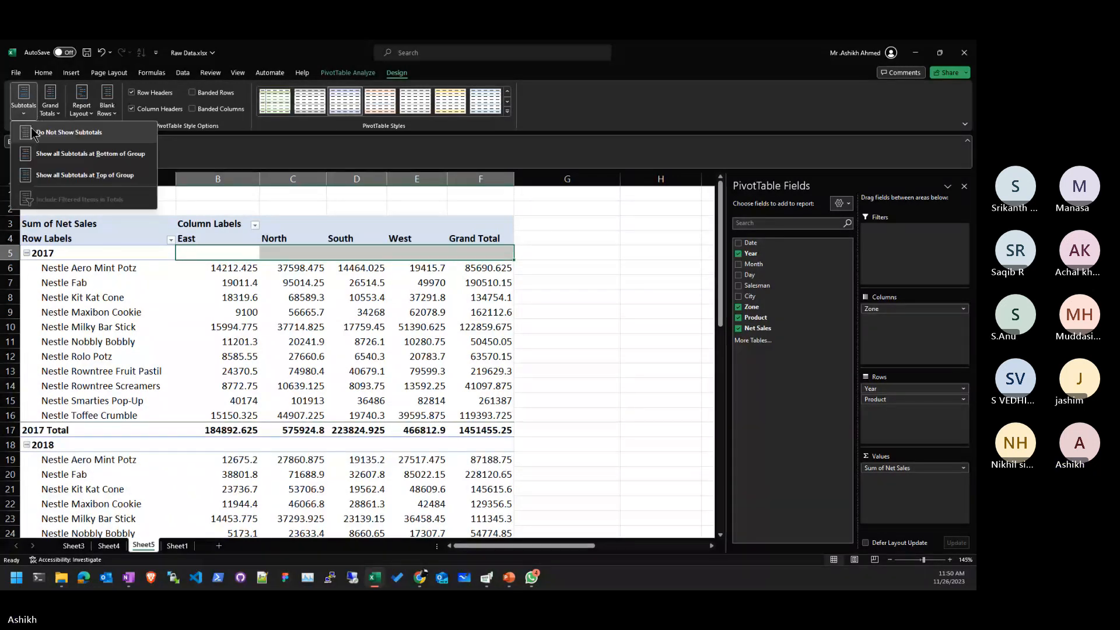
click(85, 175)
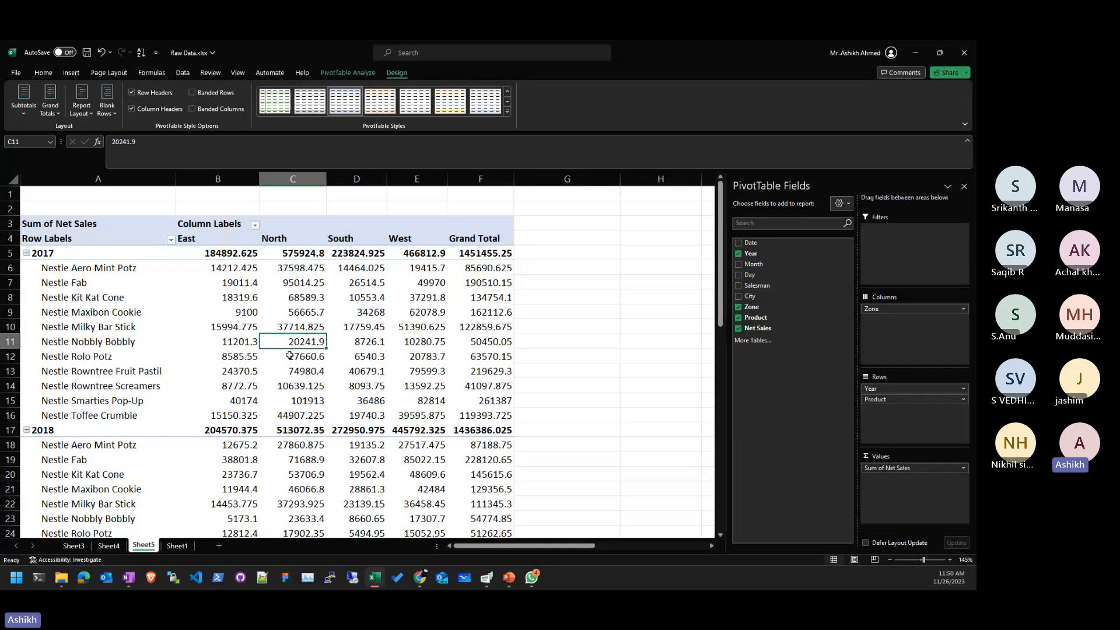
mouse_move(272, 311)
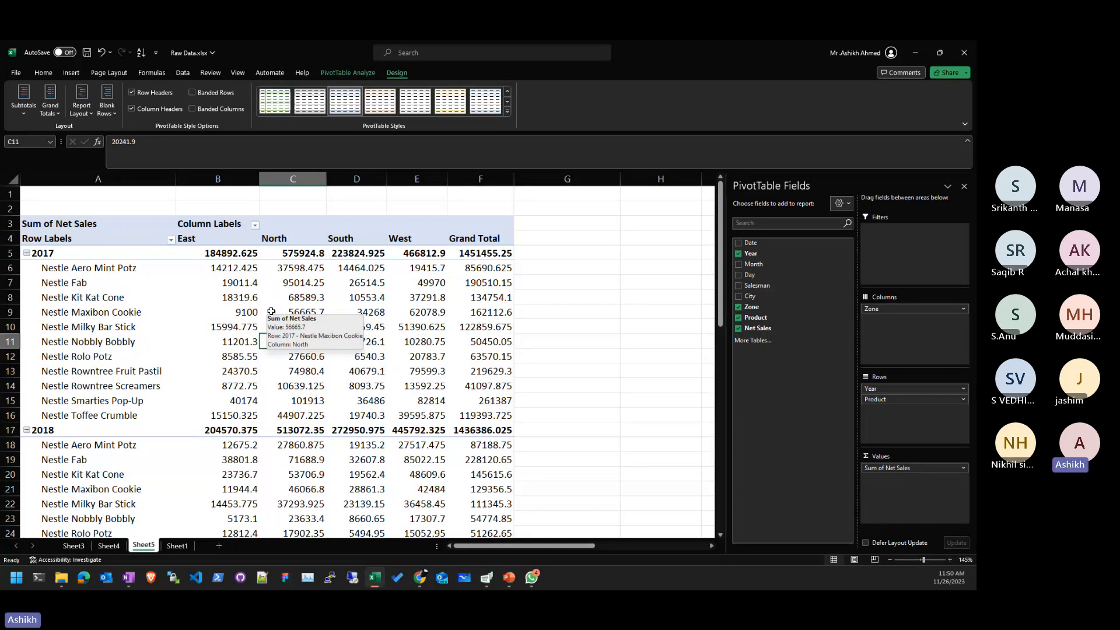
click(477, 369)
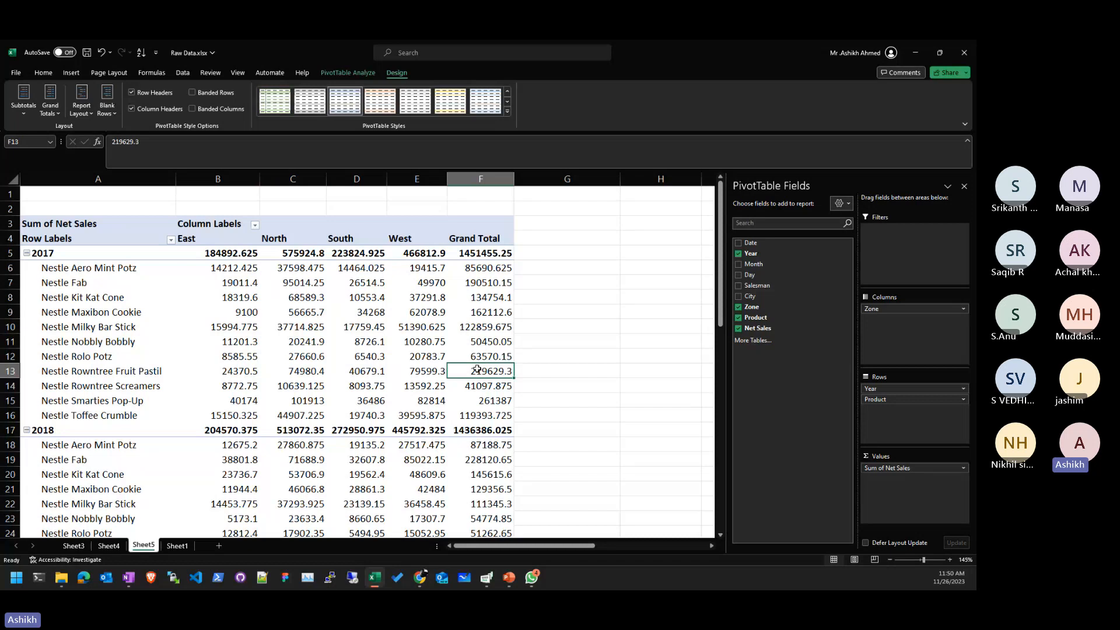
scroll(514, 341, down, 10)
scroll(514, 341, up, 10)
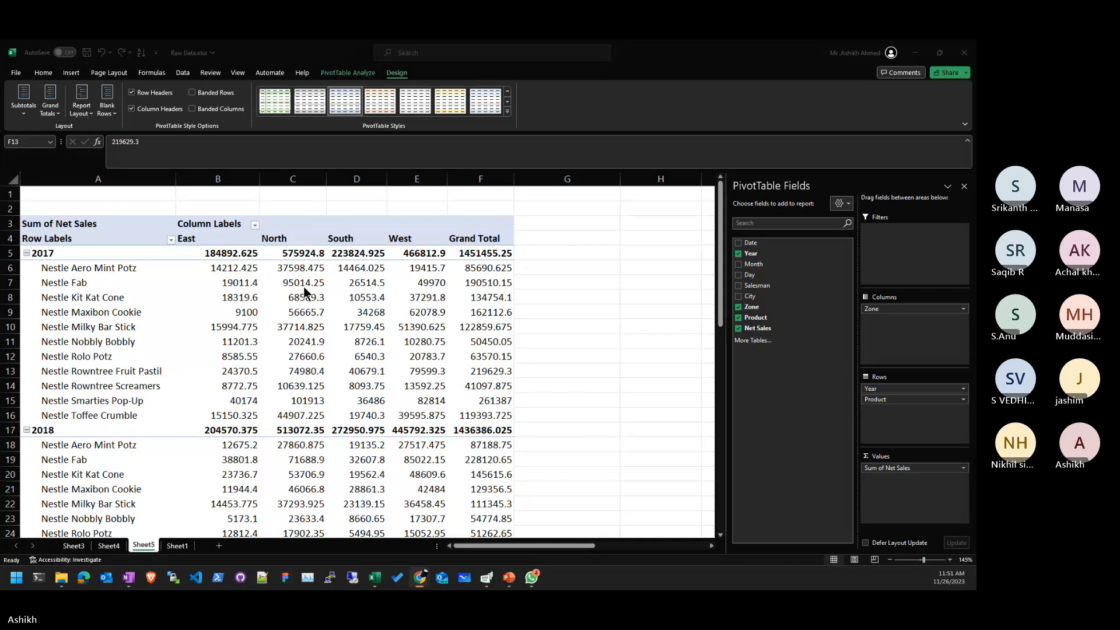
mouse_move(304, 286)
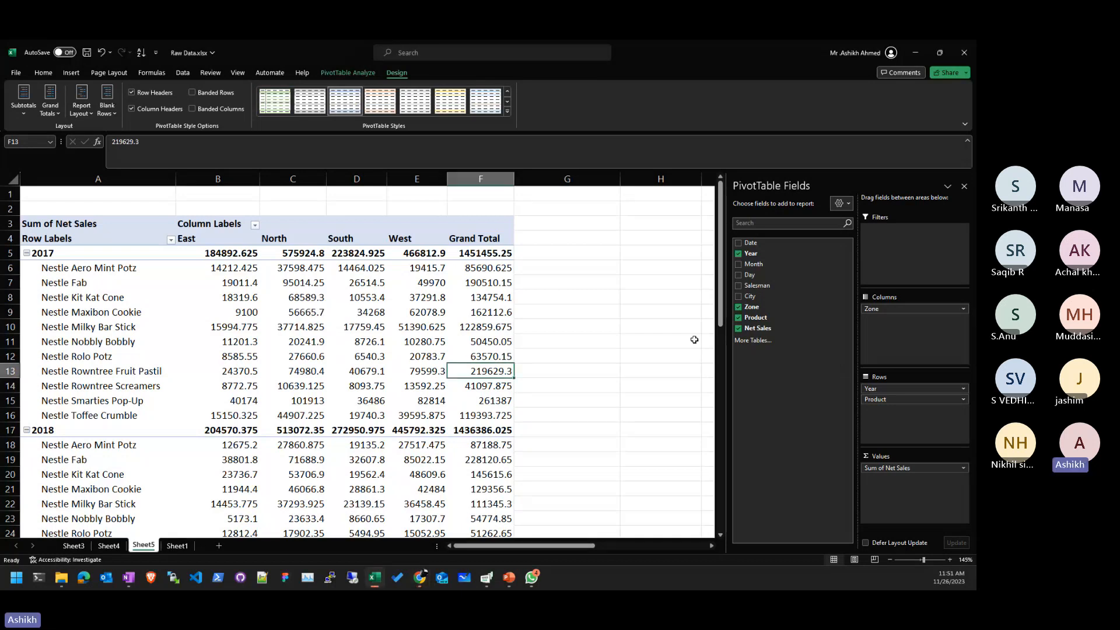
- Go from Sheet4 to Sheet1 and select product names in H3:H19, then cell H12
click(108, 545)
click(178, 546)
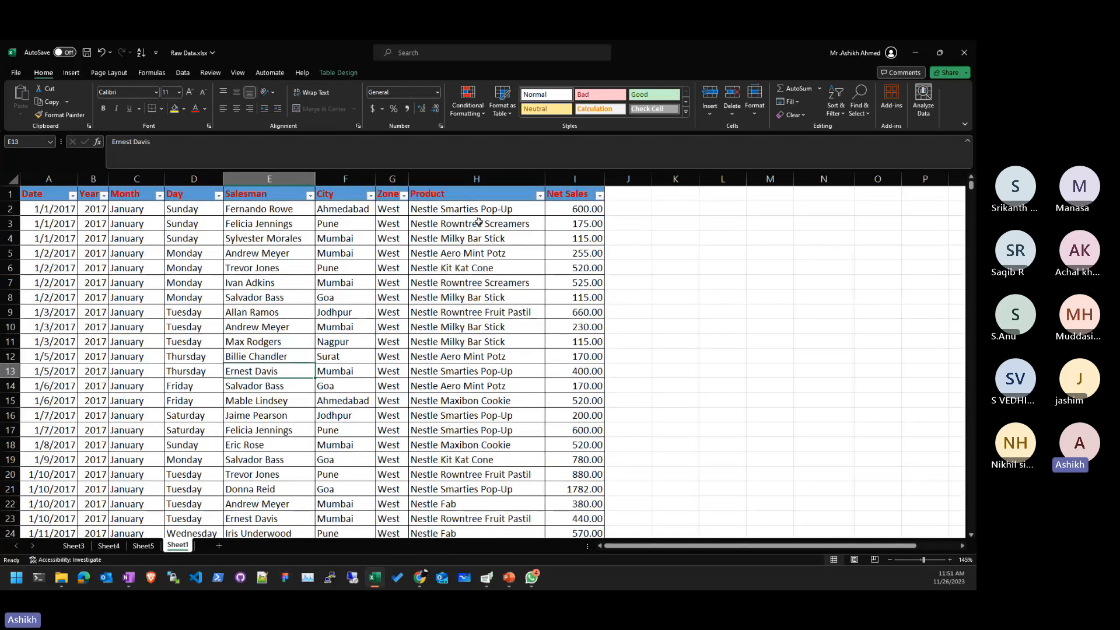
drag(478, 222, 497, 456)
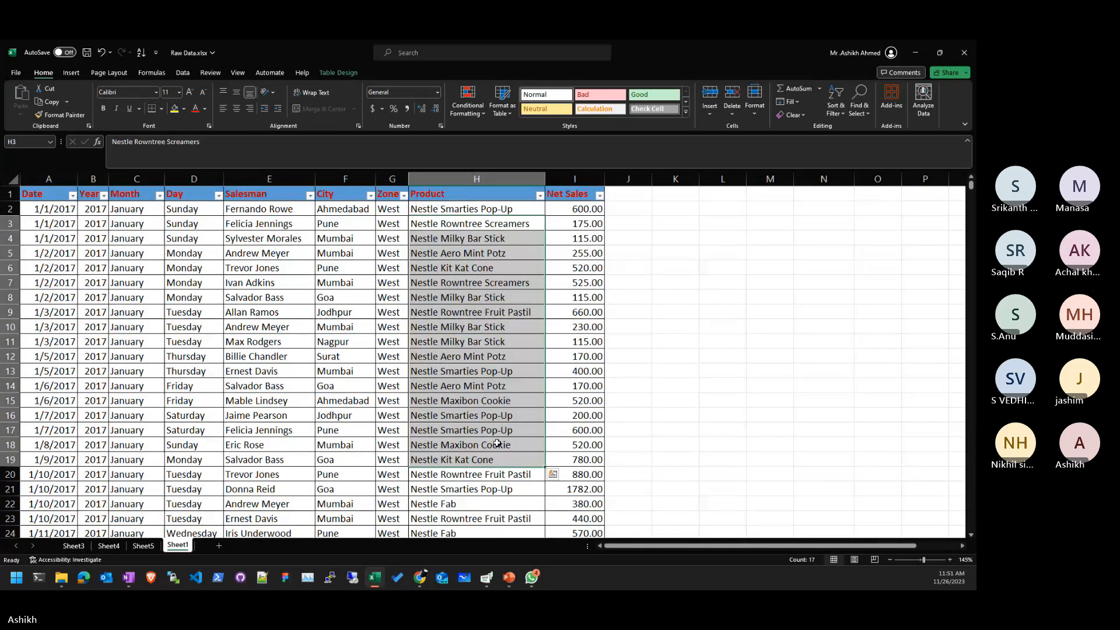
click(489, 358)
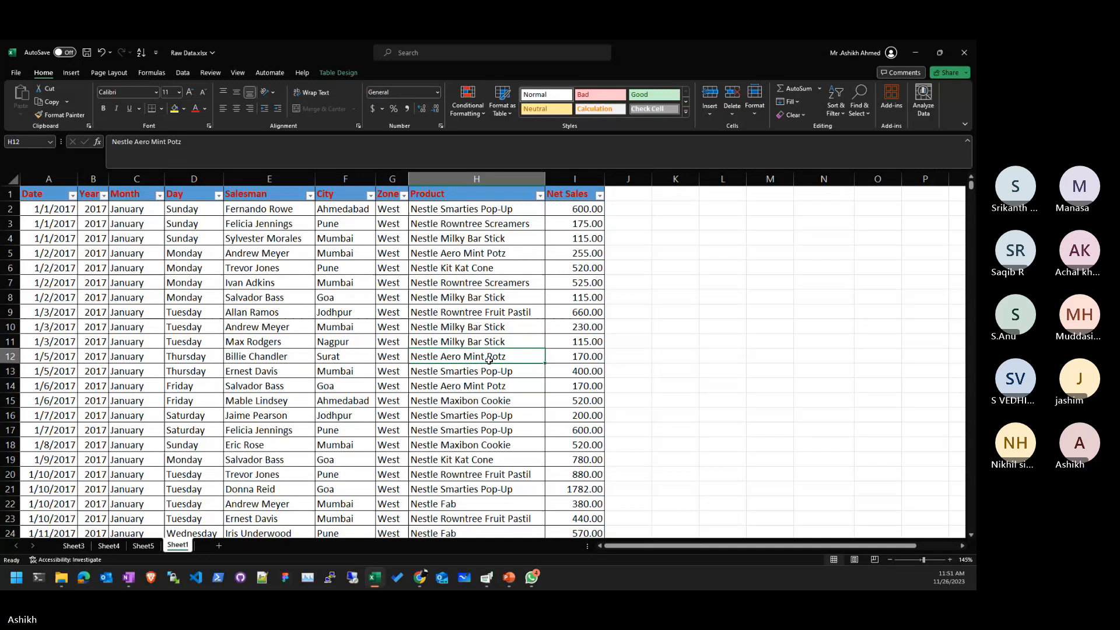
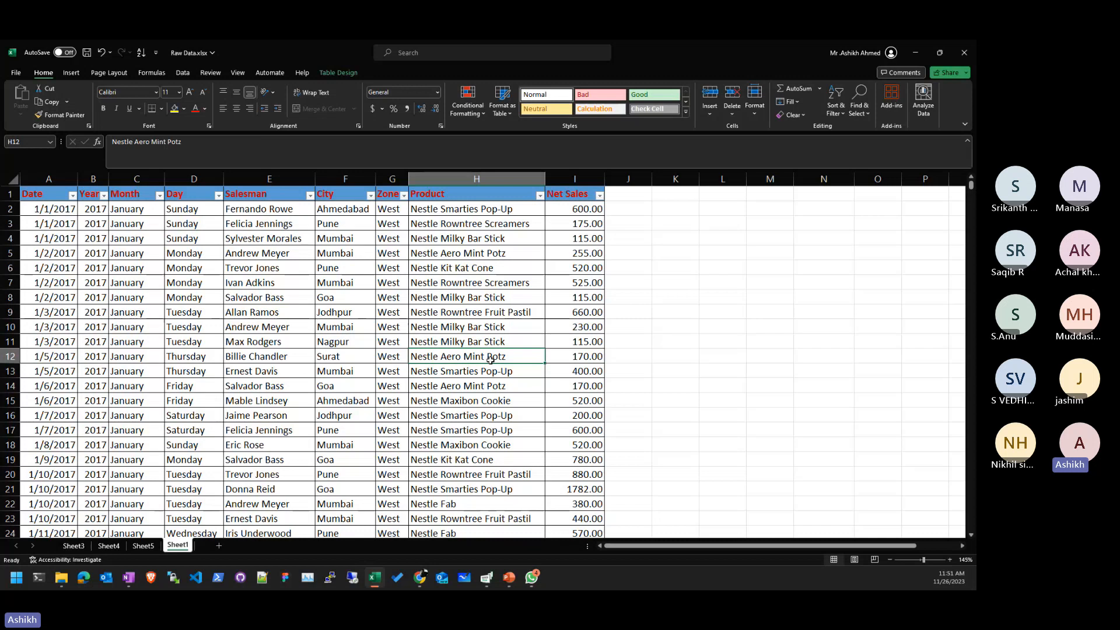
- Look over Sheet4, Sheet5's pivot table and Sheet1, briefly switching to the browser and back
click(108, 546)
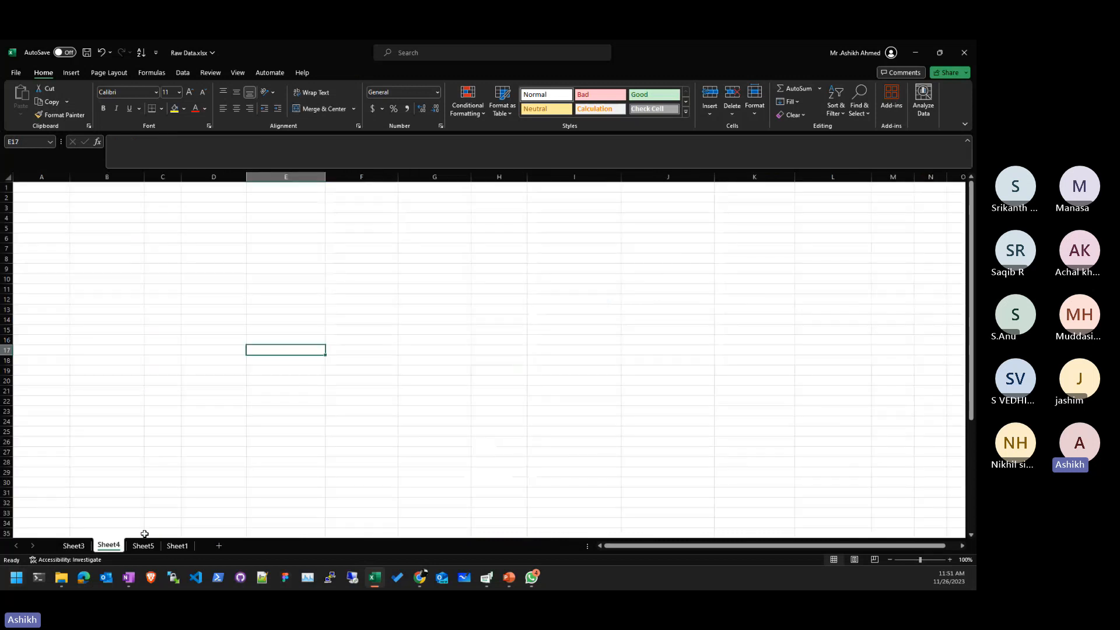
click(143, 545)
click(357, 356)
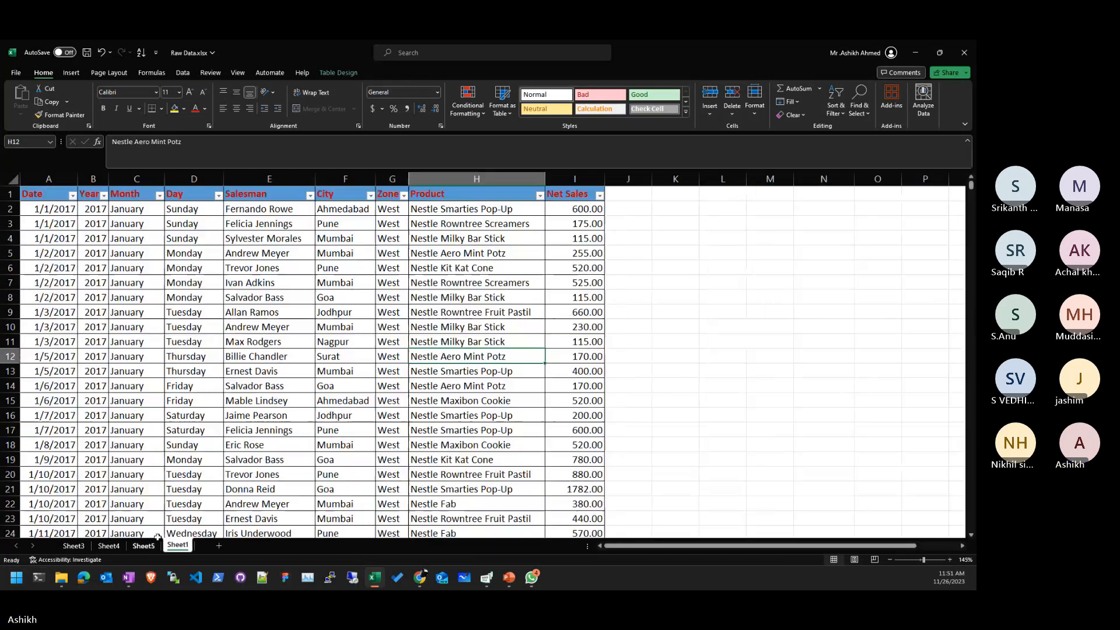
click(177, 546)
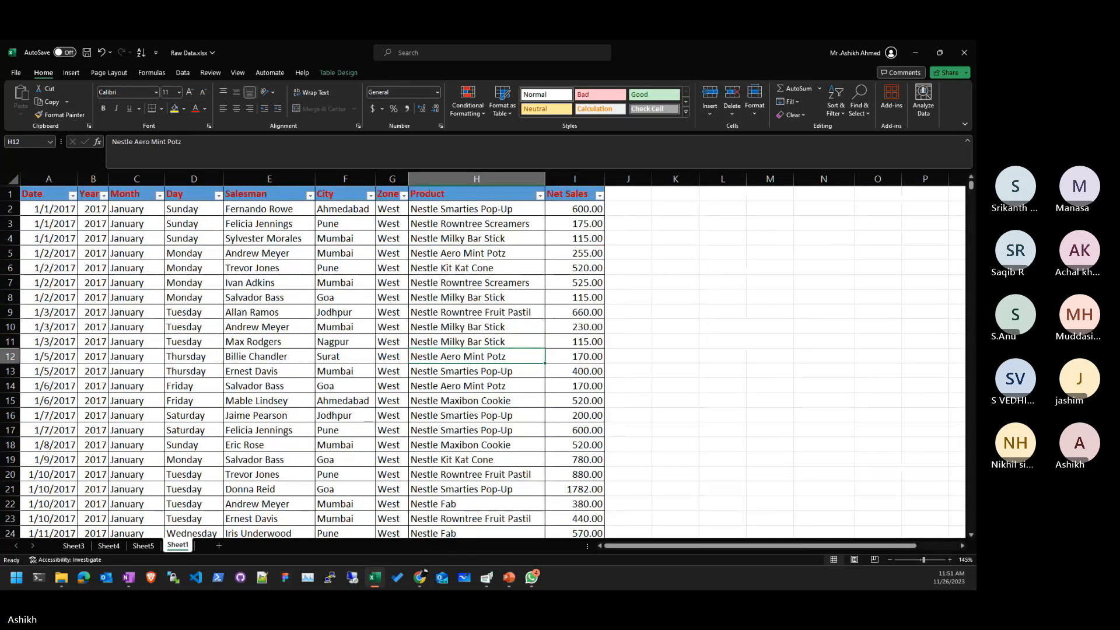
key(alt+Tab)
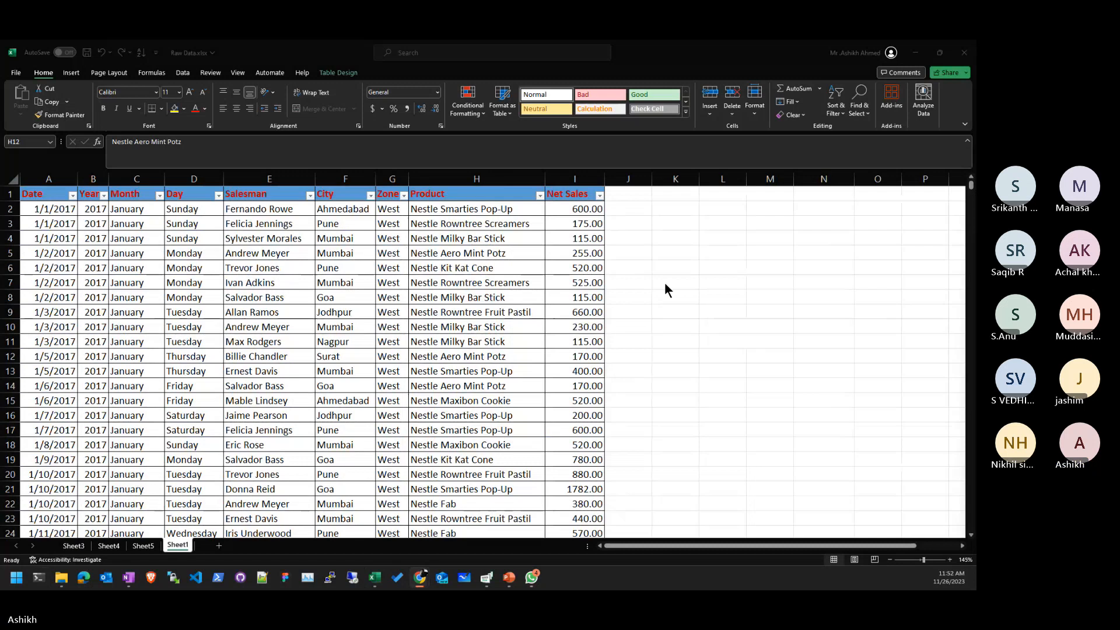
key(alt+Tab)
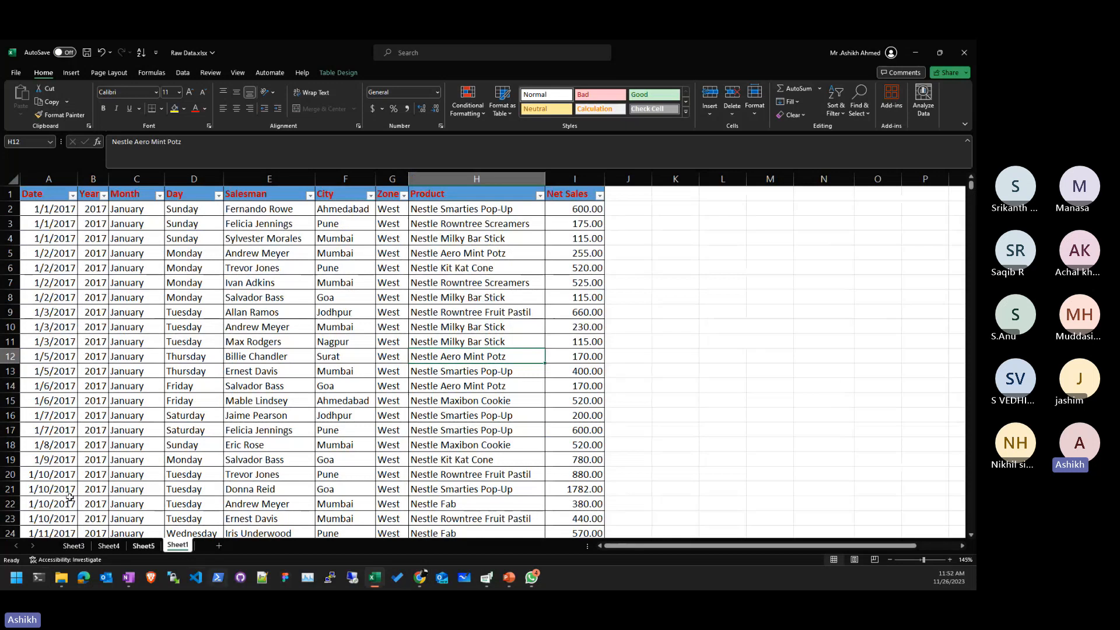
- On Sheet4, select B11 and widen column B for a long sentence
click(144, 546)
click(108, 545)
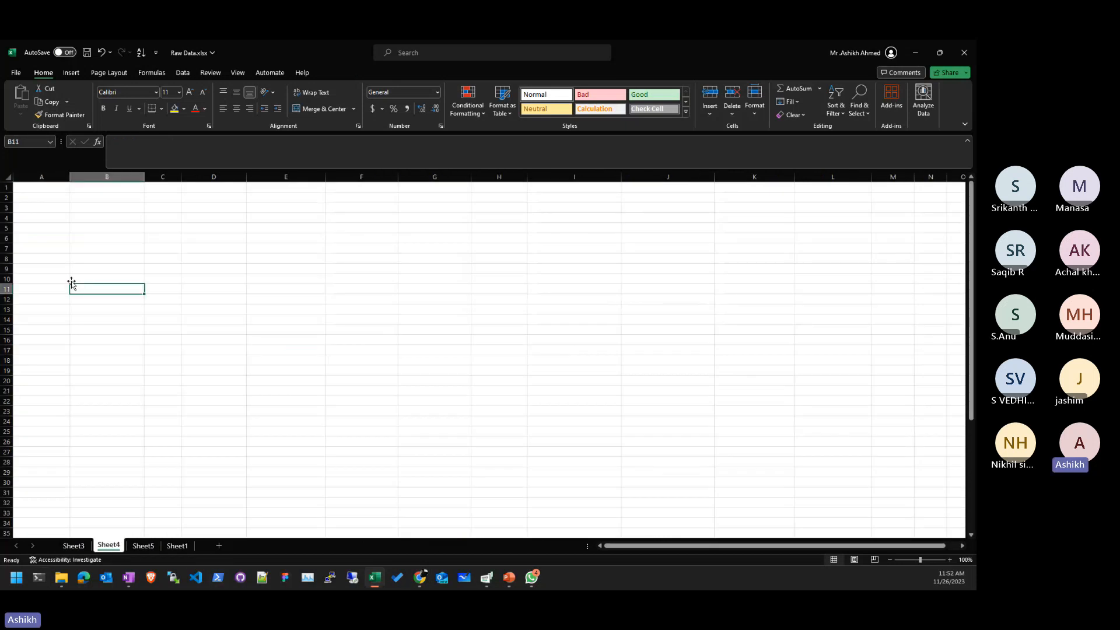
scroll(89, 245, up, 3)
drag(152, 181, 814, 182)
- Enter 'Which Product has the highest Average sale on Sunday' in B11
text(Which PO)
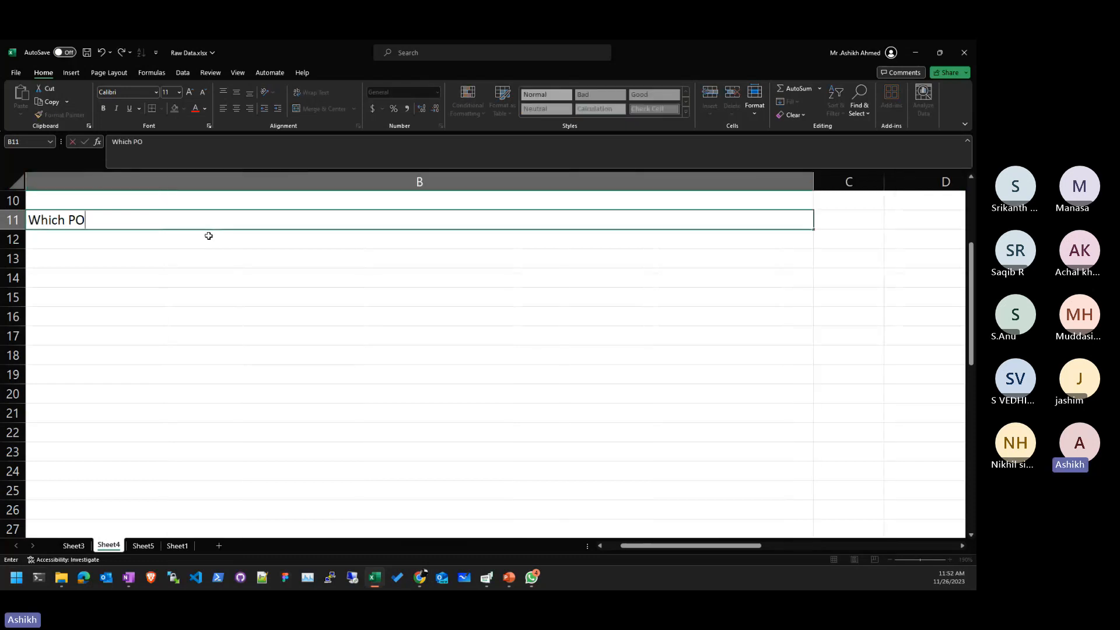
key(BackSpace)
text(roduct has the hight)
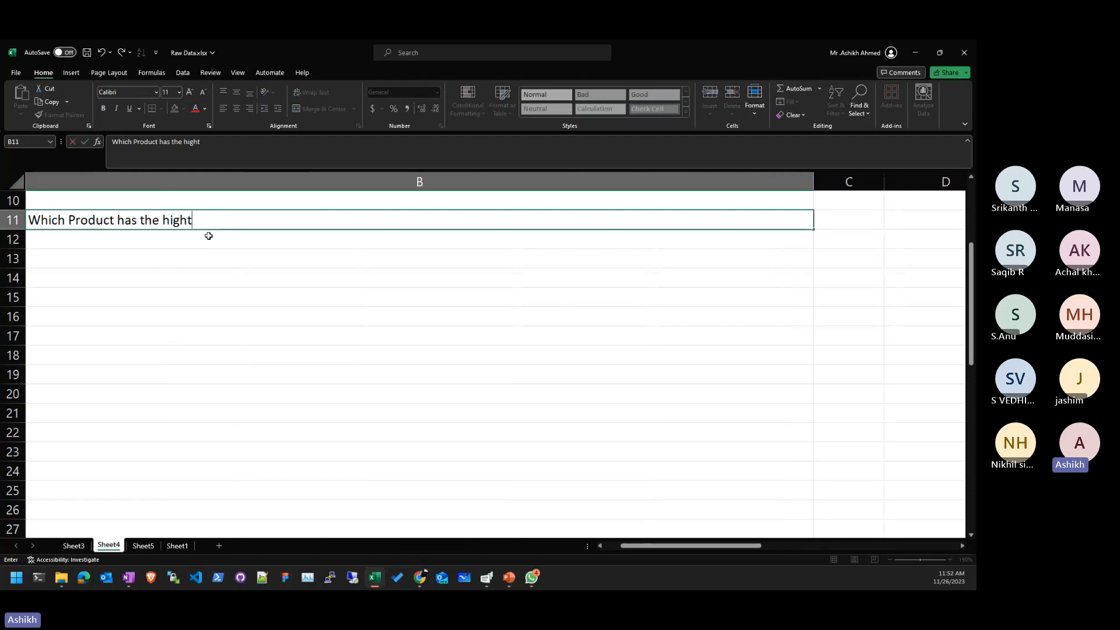
key(BackSpace)
text(est A)
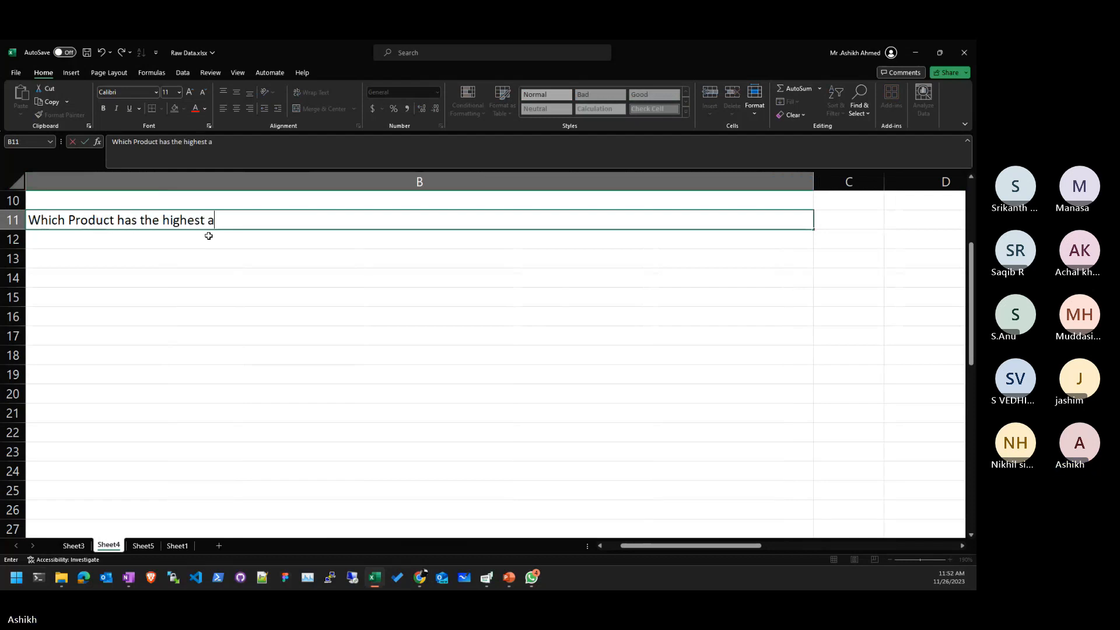
text(verage sa)
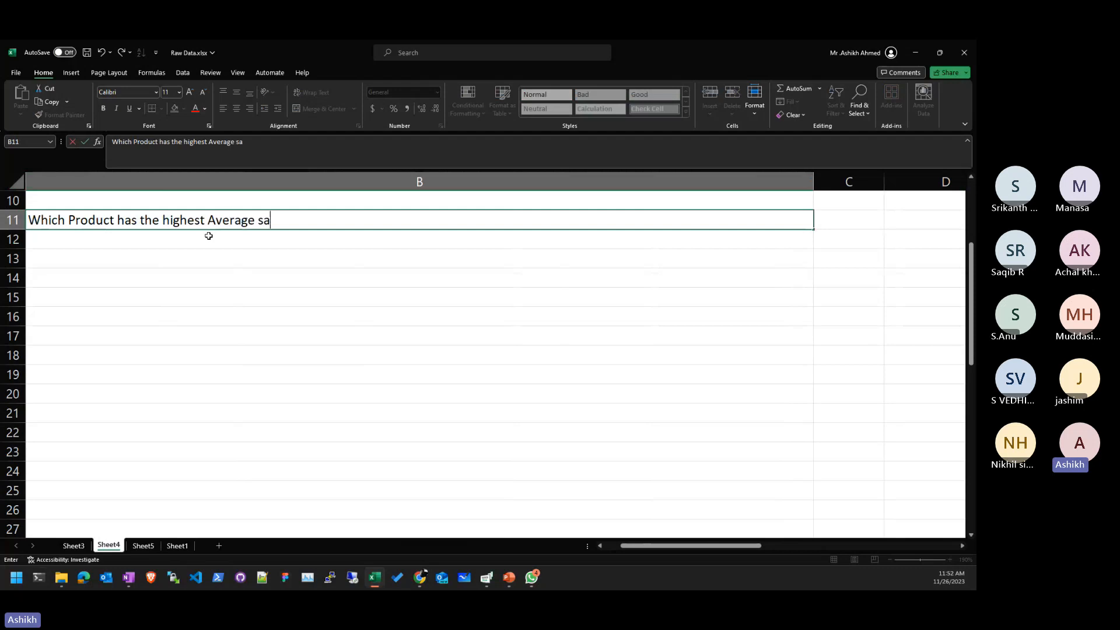
text(le ion)
key(BackSpace)
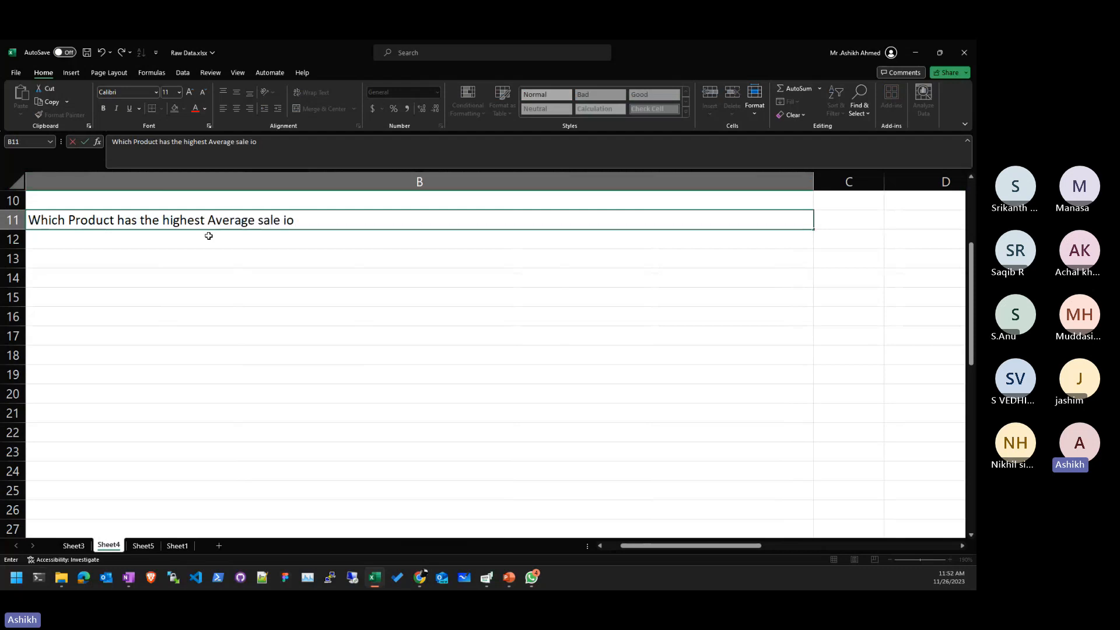
key(BackSpace)
key(BackSpace)
text(on Sunday)
key(Return)
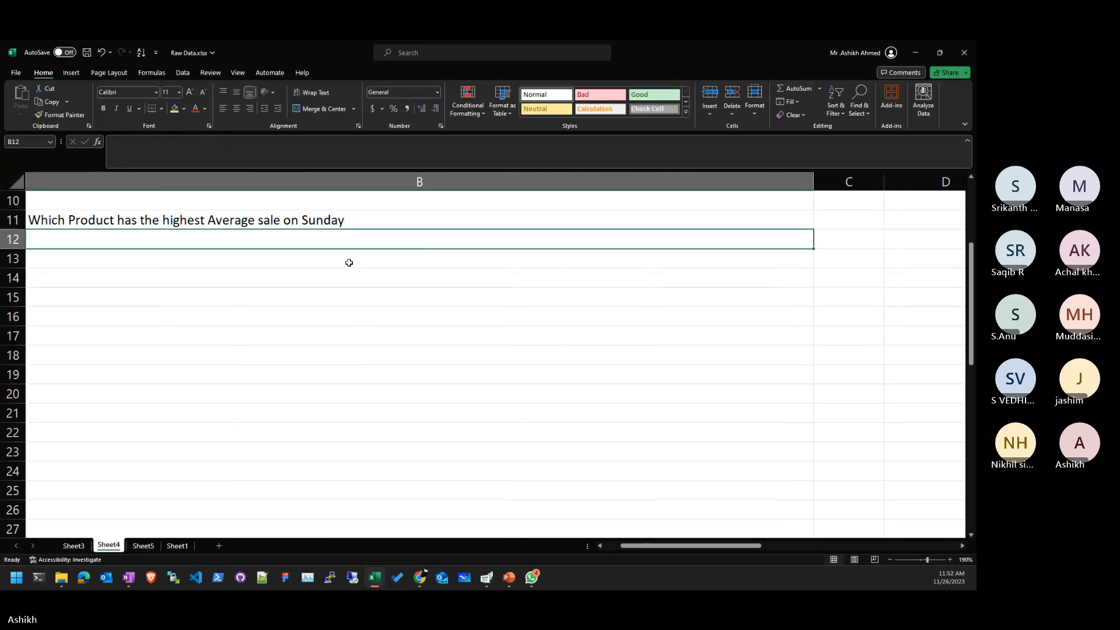
- Narrow column B to fit the question, widen column C, and return to Sheet5
drag(814, 181, 520, 180)
click(555, 297)
click(554, 220)
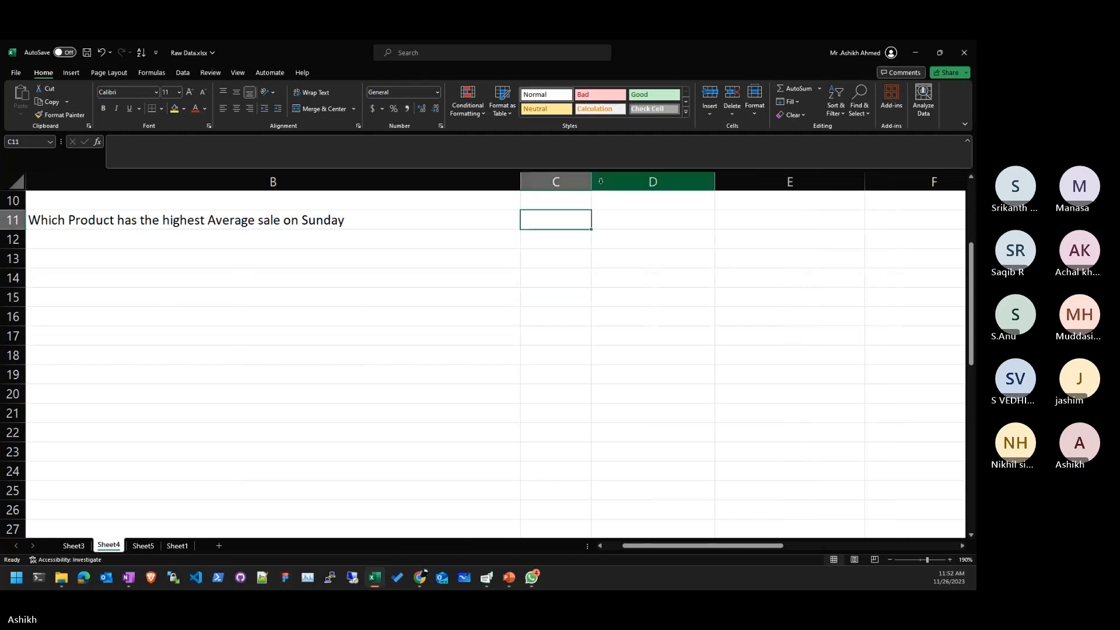
drag(592, 183, 630, 183)
click(563, 255)
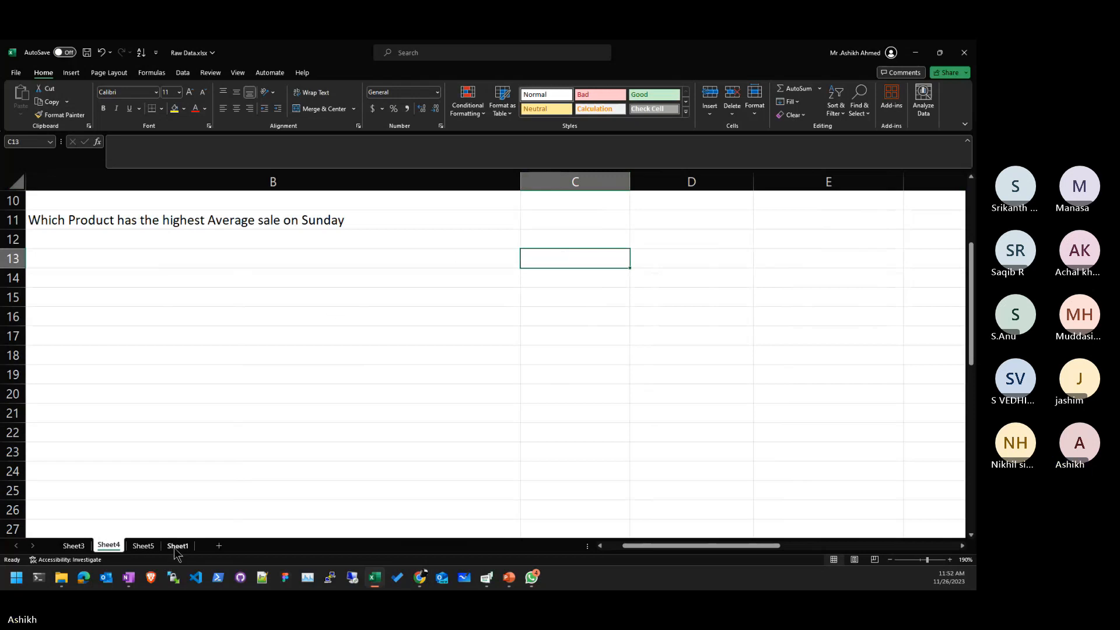
click(170, 233)
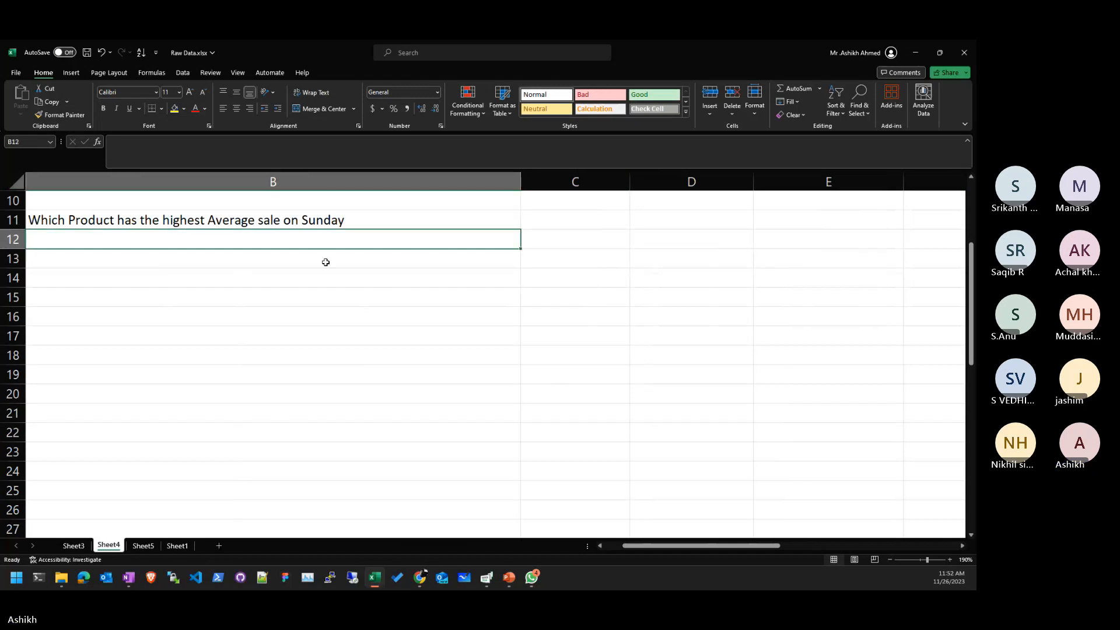
click(143, 545)
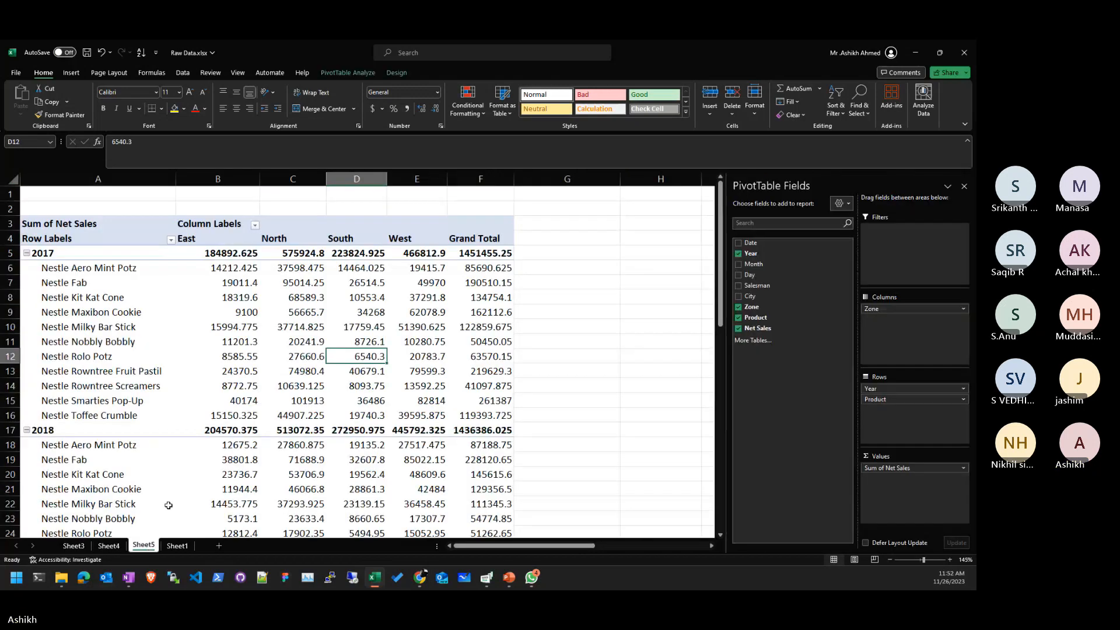
- Remove Year, Product and Zone from the pivot table's fields
click(273, 352)
mouse_move(273, 352)
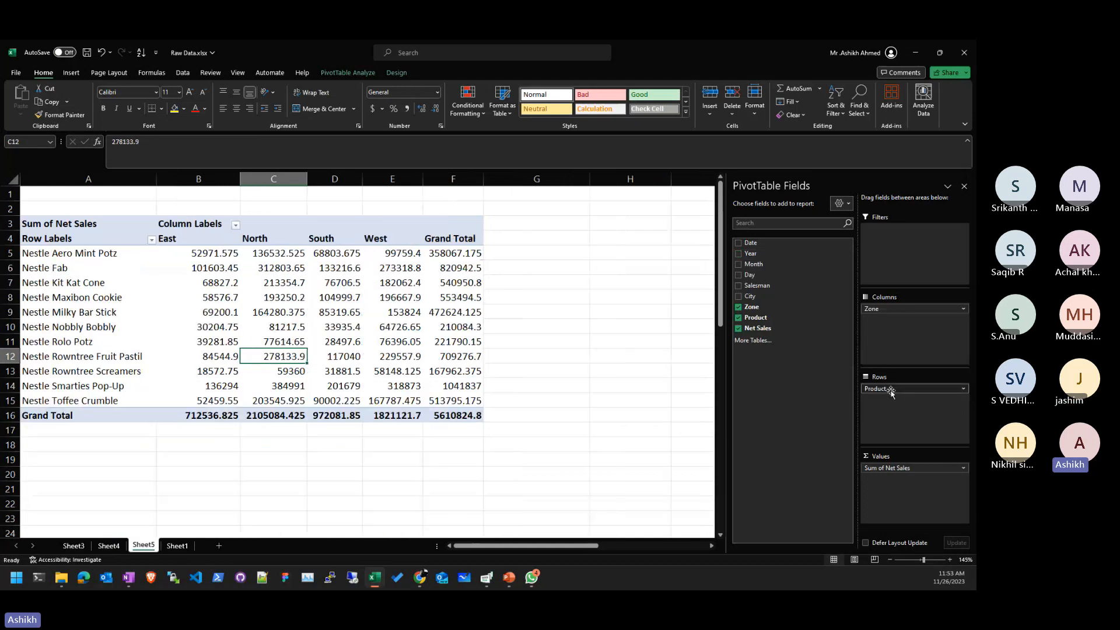
drag(886, 389, 813, 356)
drag(879, 309, 795, 299)
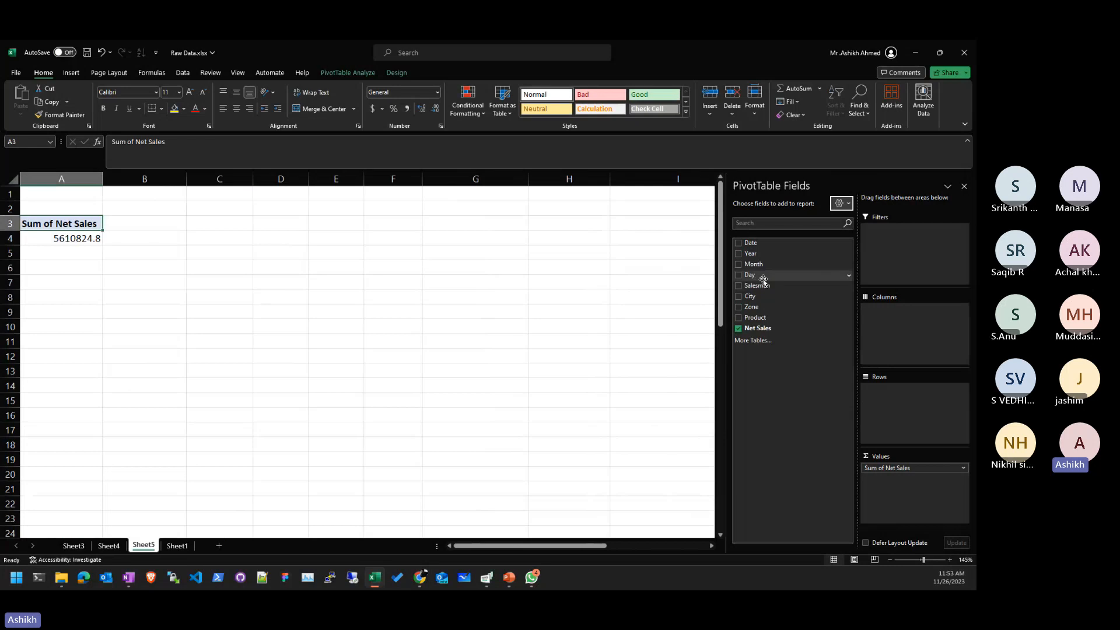
- Put Day in the pivot's Columns and Product in its Rows
click(764, 279)
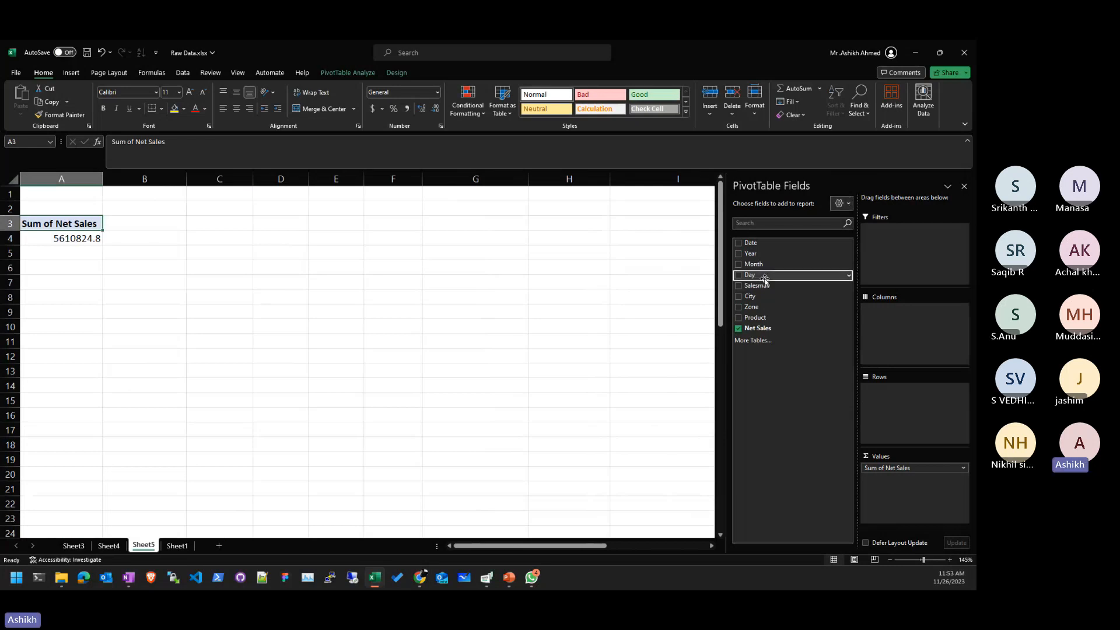
drag(765, 279, 907, 328)
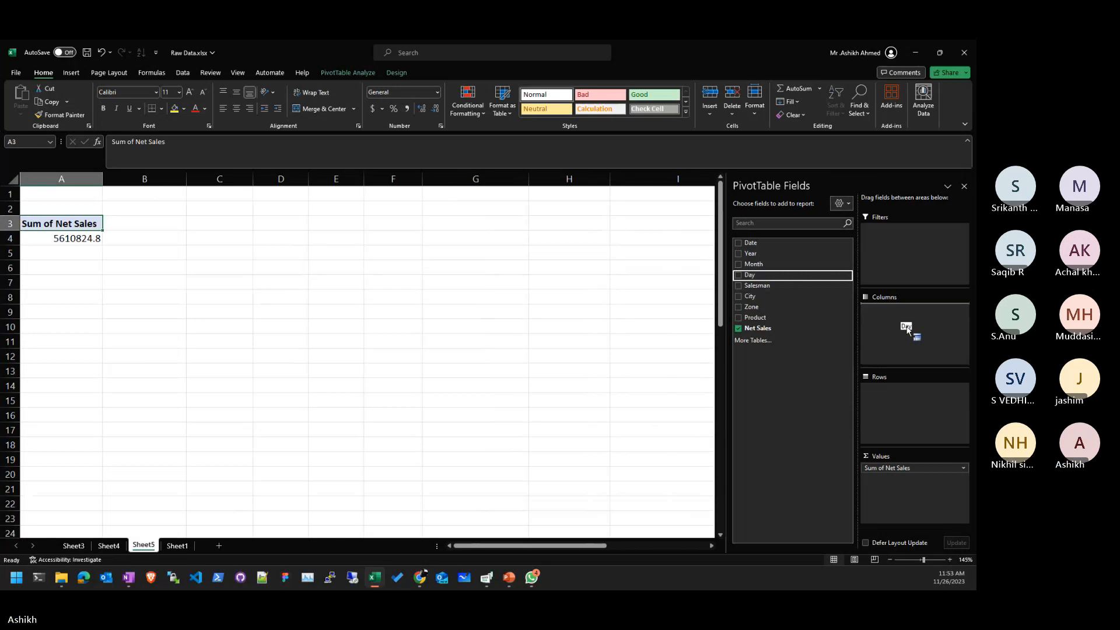
drag(907, 328, 907, 328)
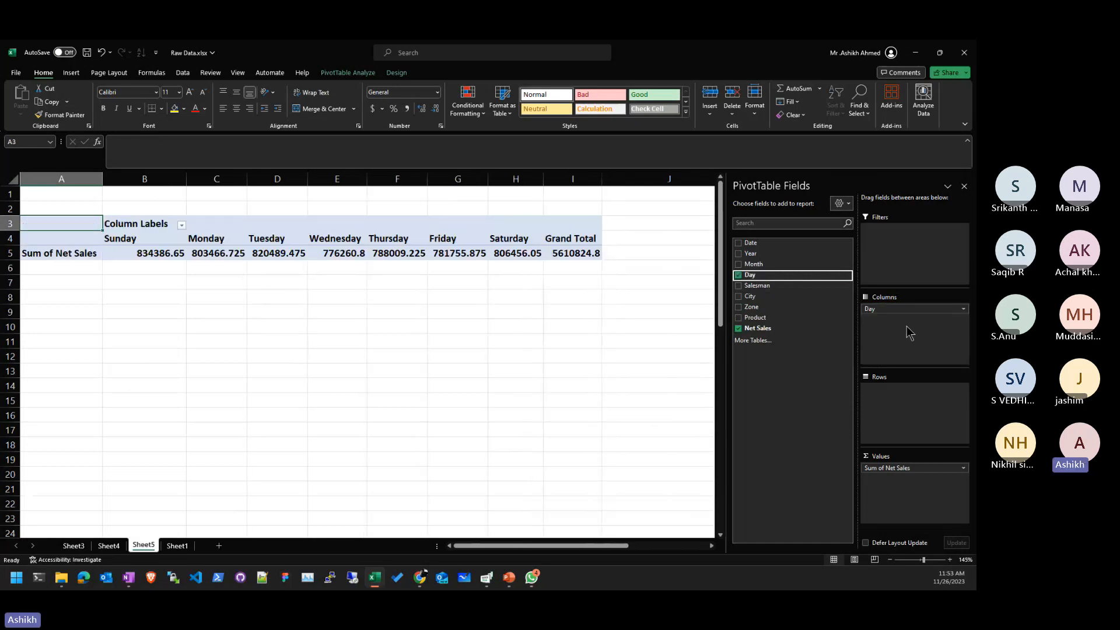
click(776, 320)
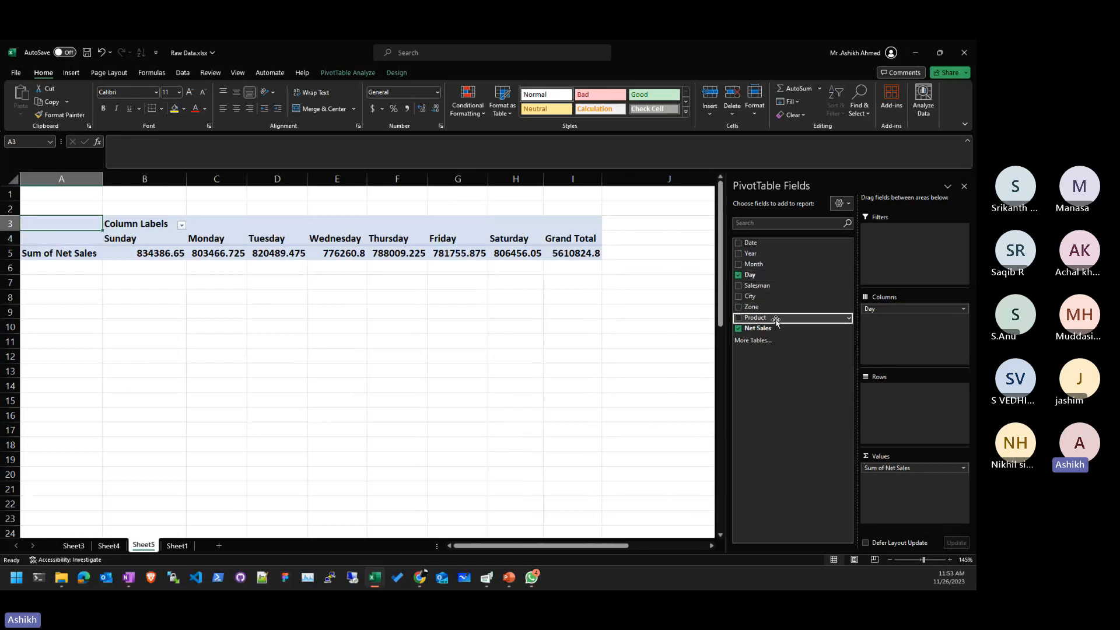
drag(776, 320, 903, 415)
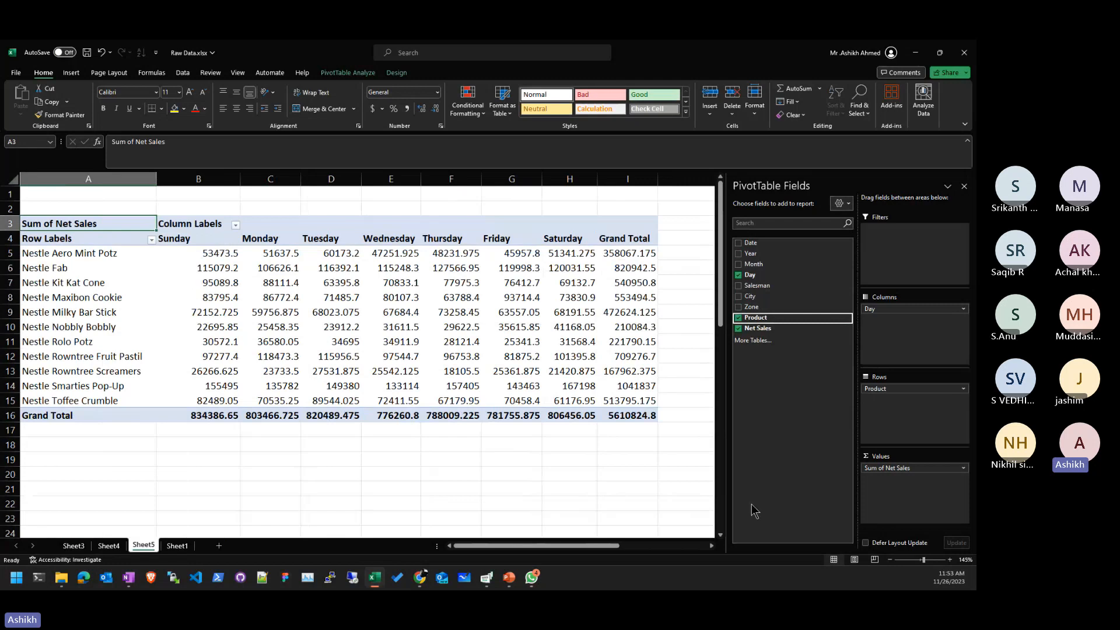
click(894, 468)
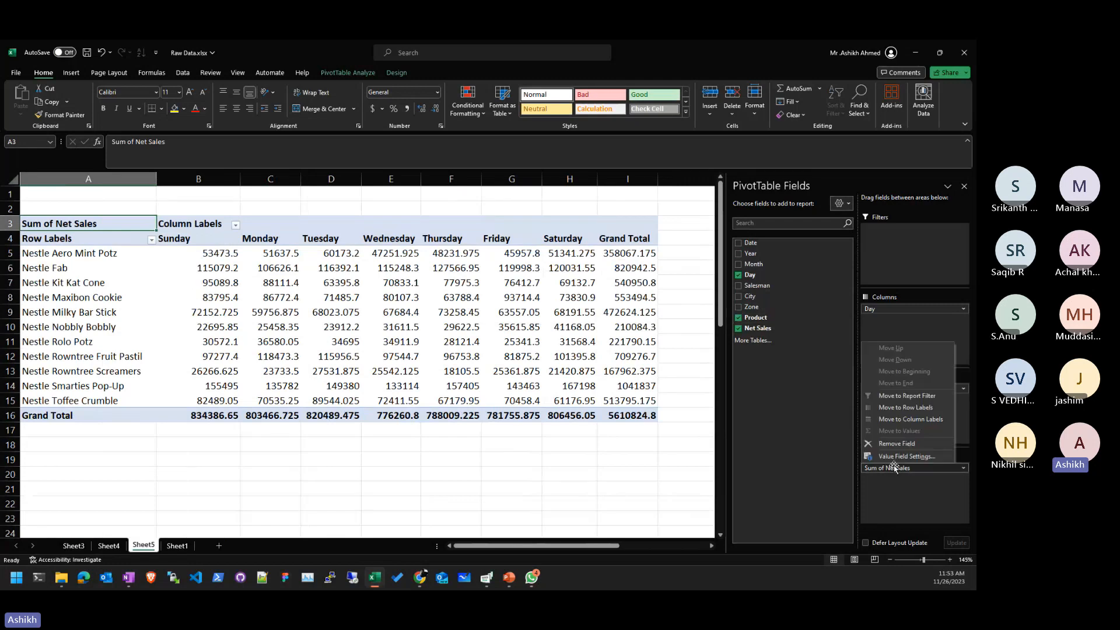
- Summarize Net Sales as Average and review the Sunday averages for Fab and Kit Kat Cone
click(903, 456)
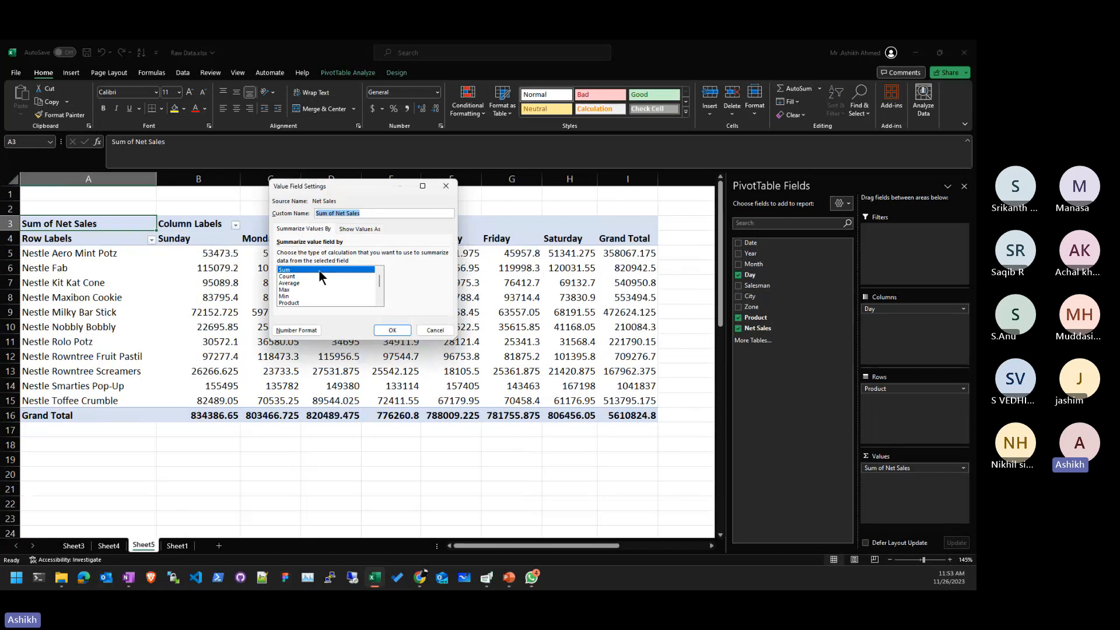
click(315, 283)
click(392, 330)
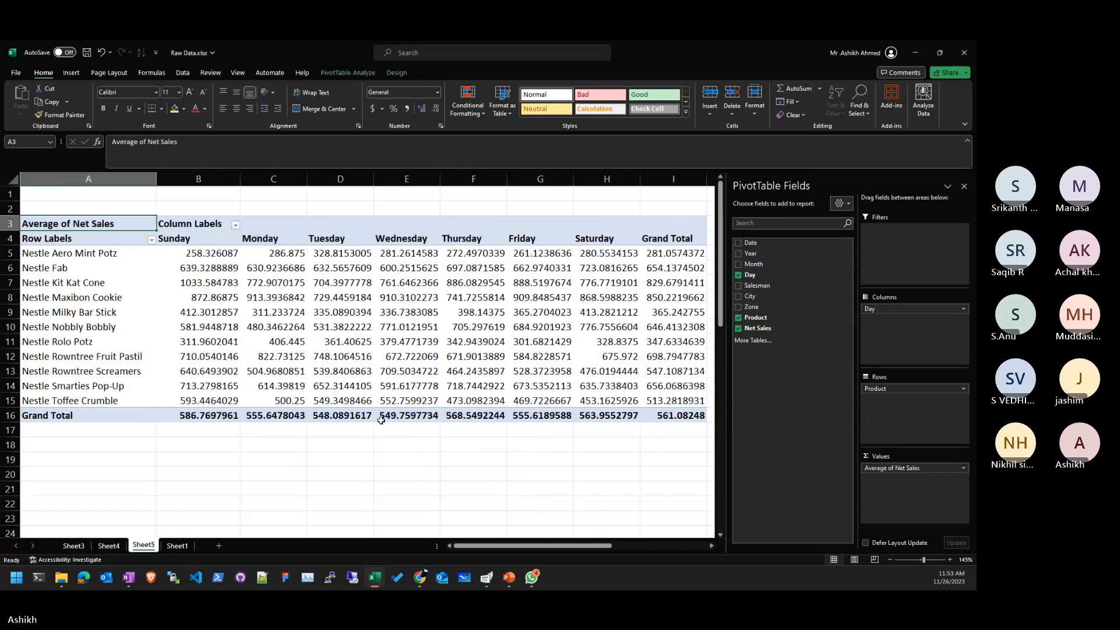
click(388, 443)
click(252, 282)
drag(228, 253, 122, 406)
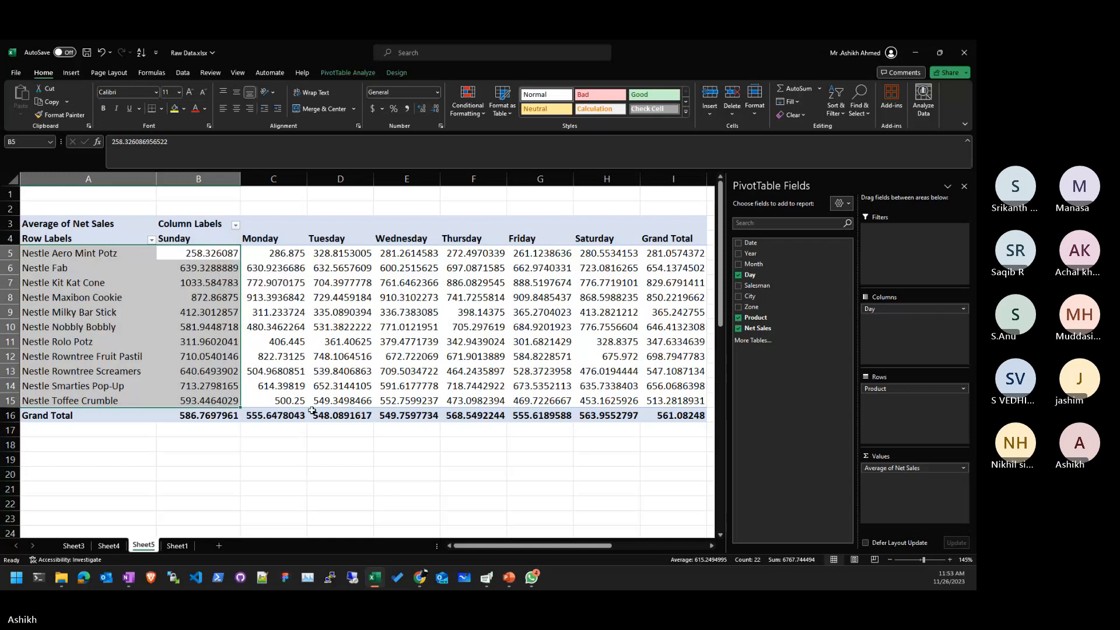
click(224, 270)
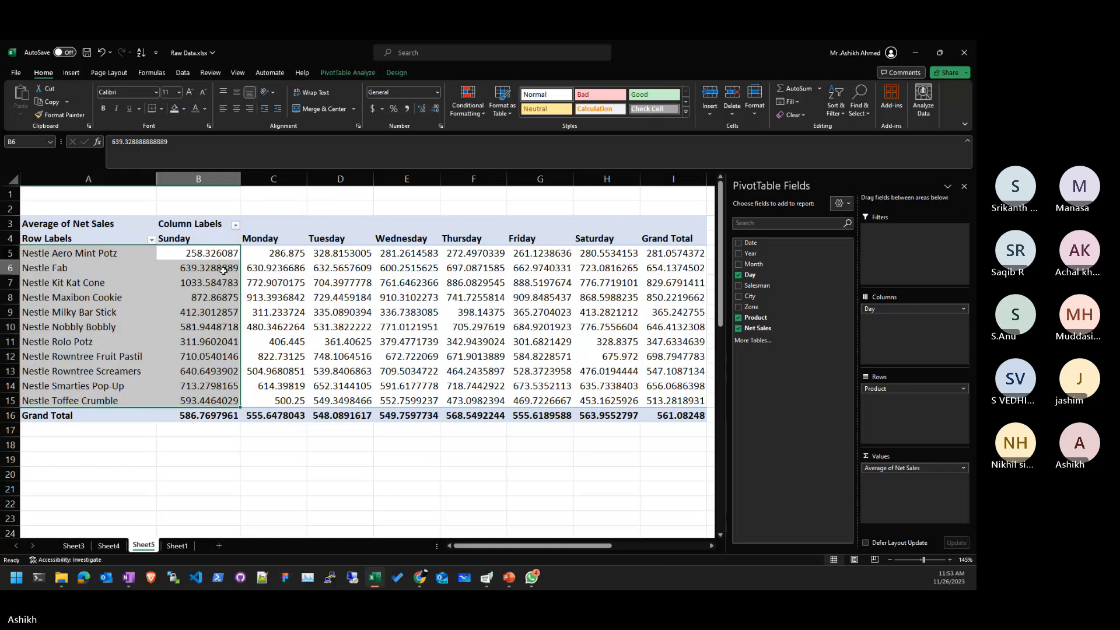
key(Down)
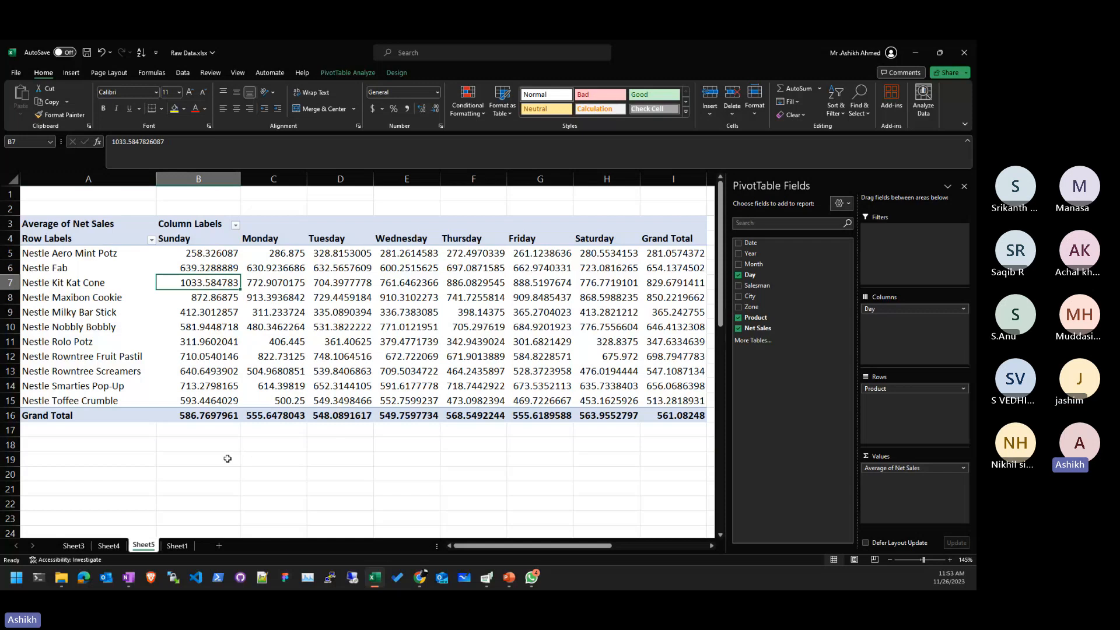
- Reduce the Sunday averages in B5:B15 to two decimal places
click(187, 252)
drag(187, 252, 195, 400)
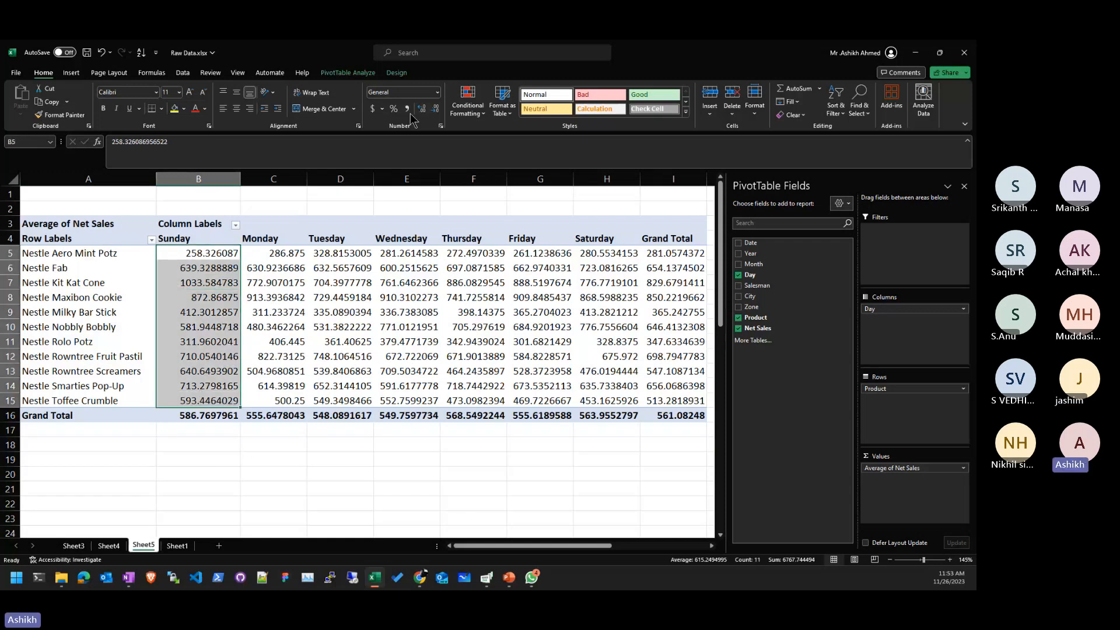
click(435, 109)
click(435, 109)
click(435, 109)
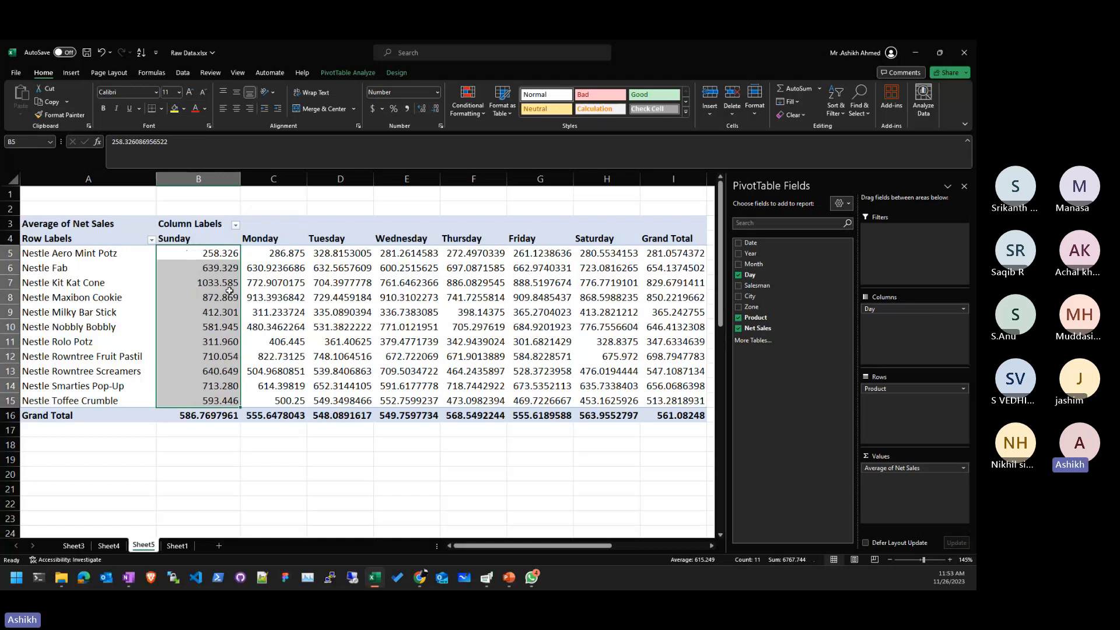
click(435, 109)
- Select Nestle Kit Kat Cone's top Sunday average of 1033.58
click(275, 371)
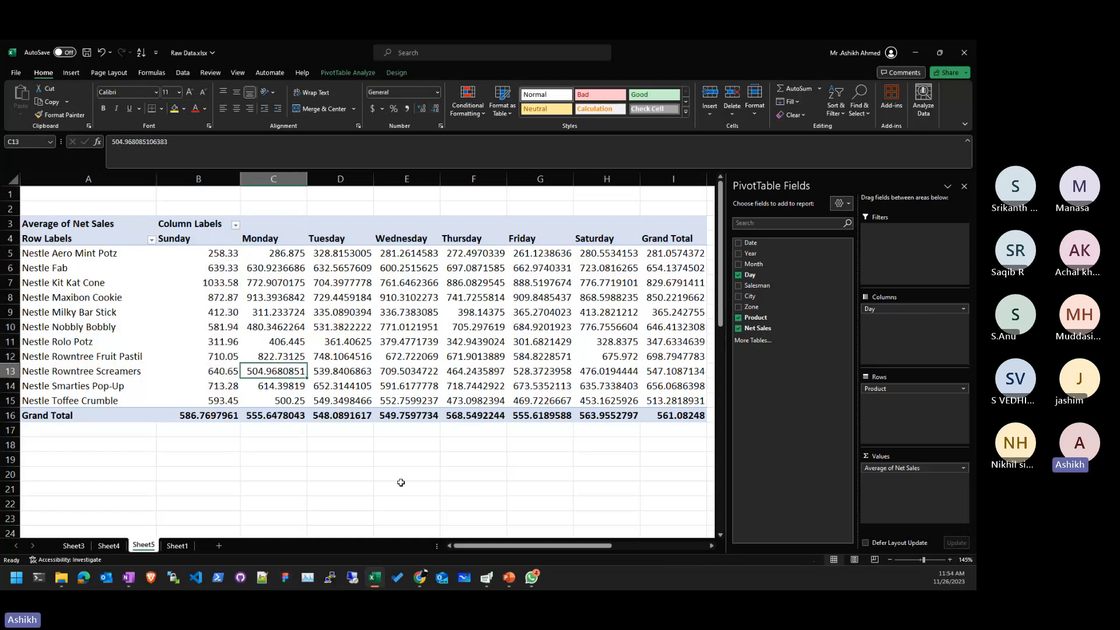
drag(204, 282, 54, 276)
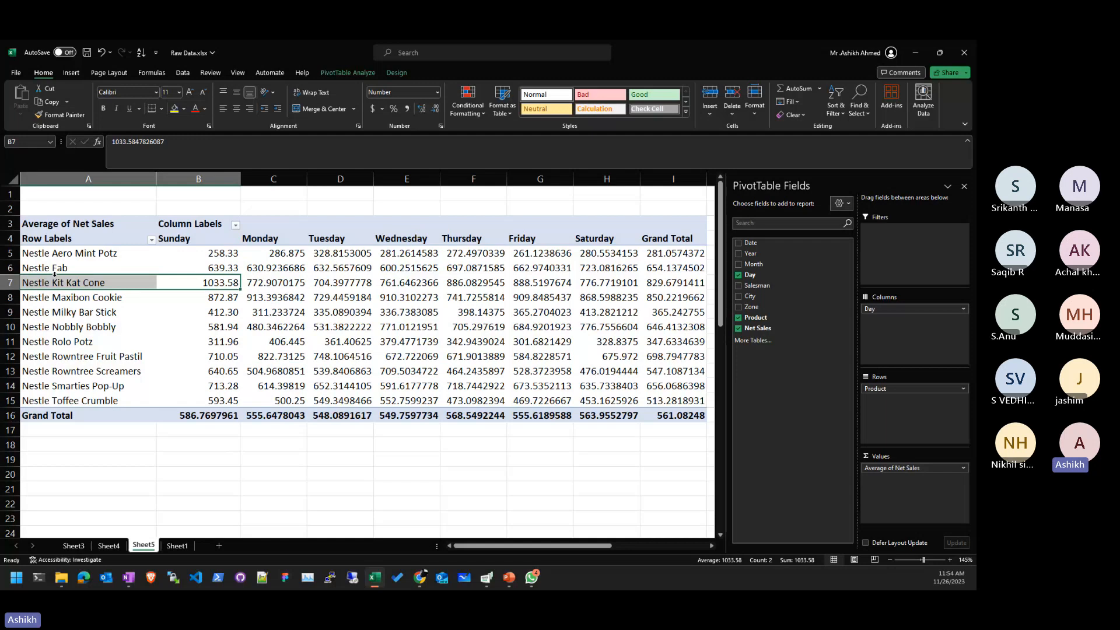
key(ctrl+Page_Up)
- Enter 'Kit Kat Cone' in C11 as the answer to the Sunday question
click(583, 231)
text(Kit Kat Co)
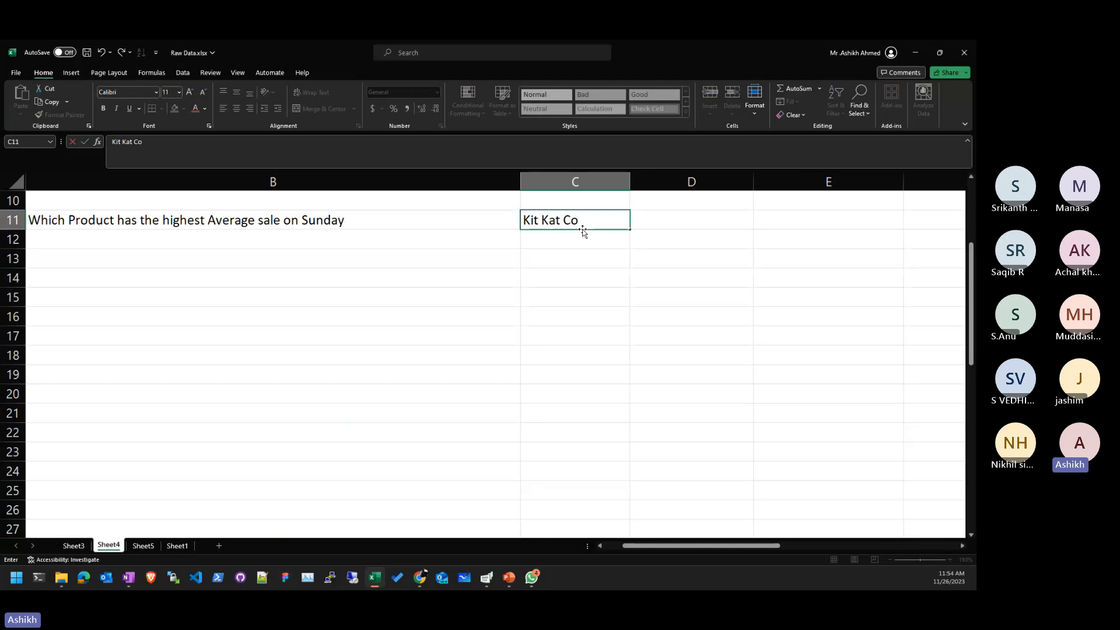
text(de)
key(Return)
double_click(583, 231)
key(BackSpace)
text(ne)
key(Return)
key(Up)
key(F2)
key(BackSpace)
key(Return)
- Type 'Which Product has the highest sale on Zone East' in B12
key(Left)
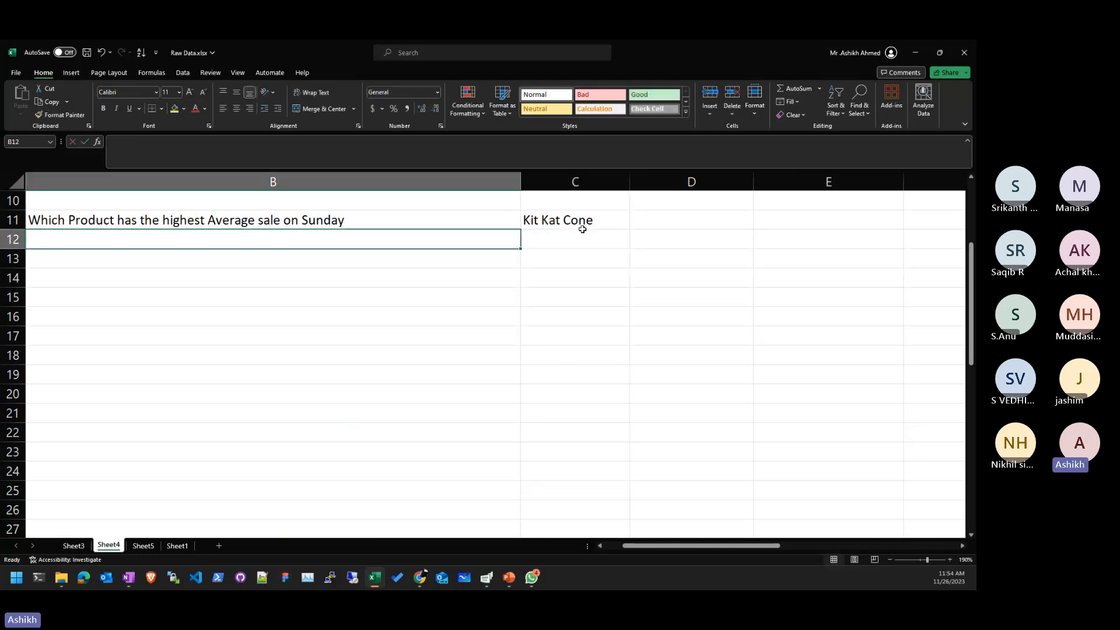
key(Left)
key(Right)
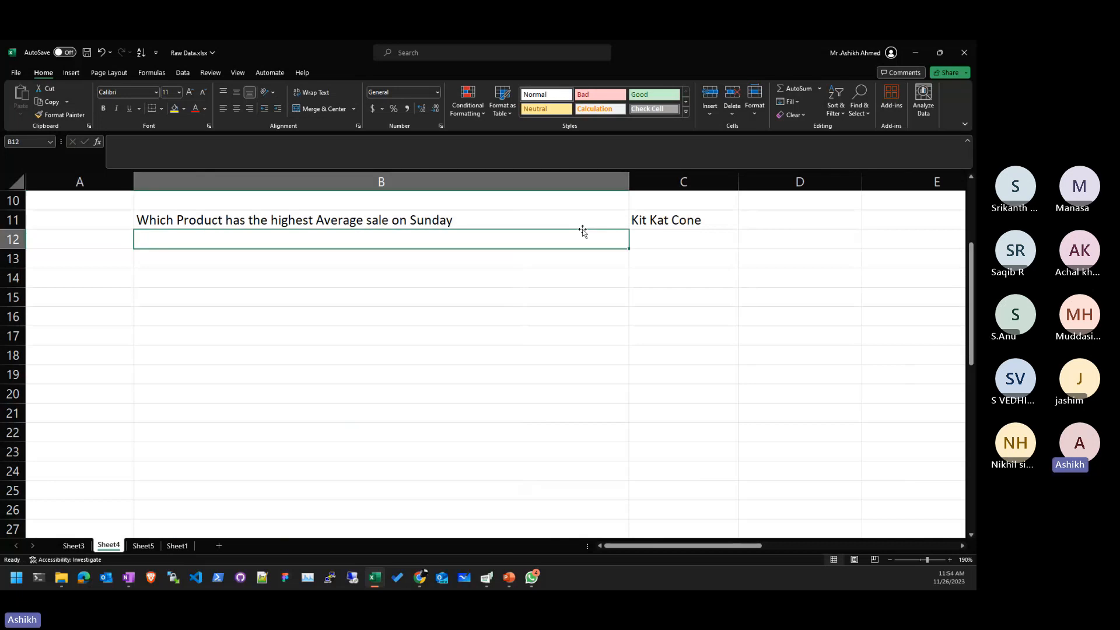
text(Whc)
key(BackSpace)
text(ich )
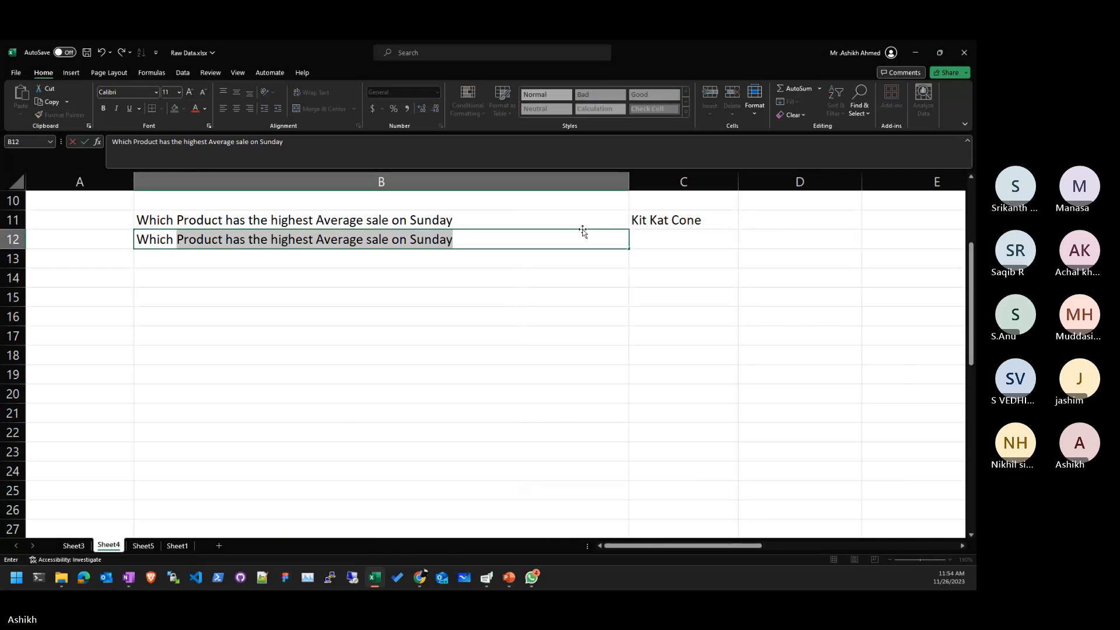
text(S)
key(BackSpace)
text(Product has )
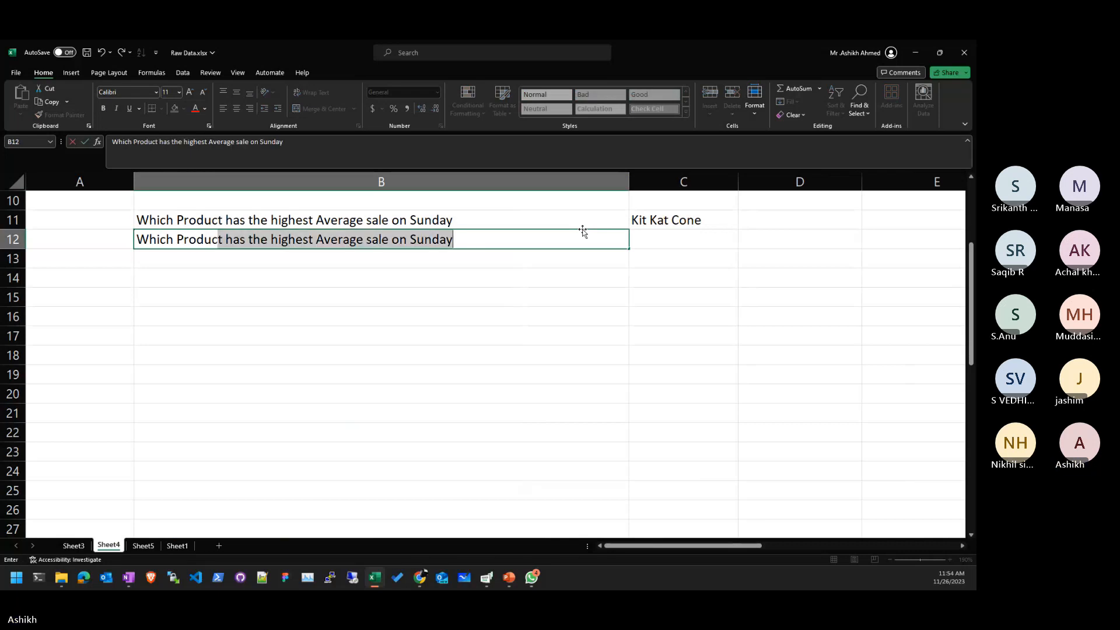
text(the )
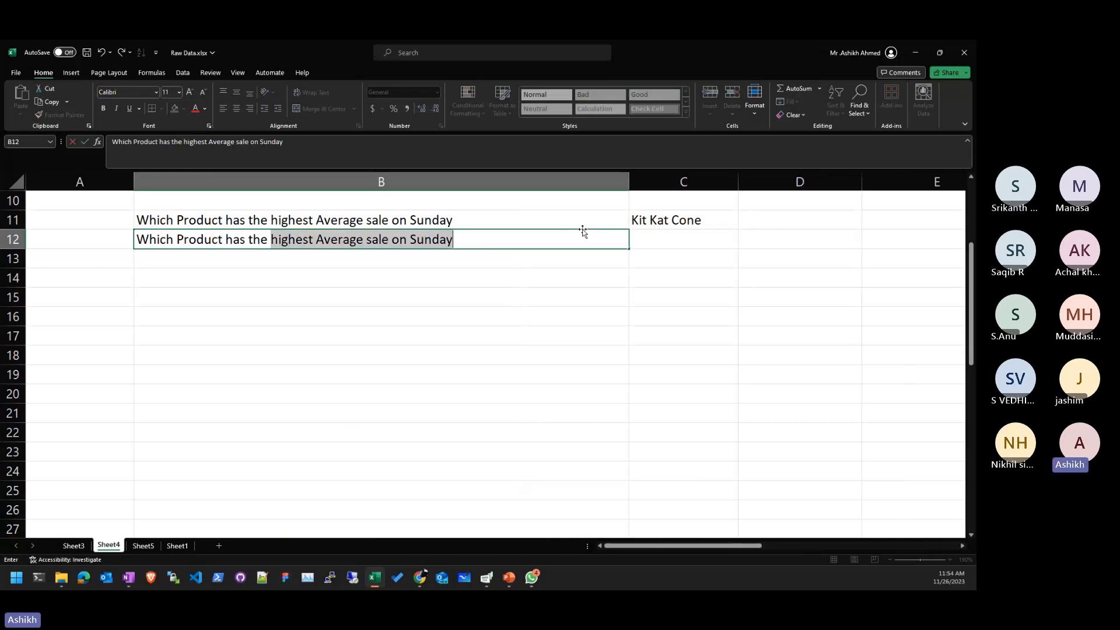
text(most sales)
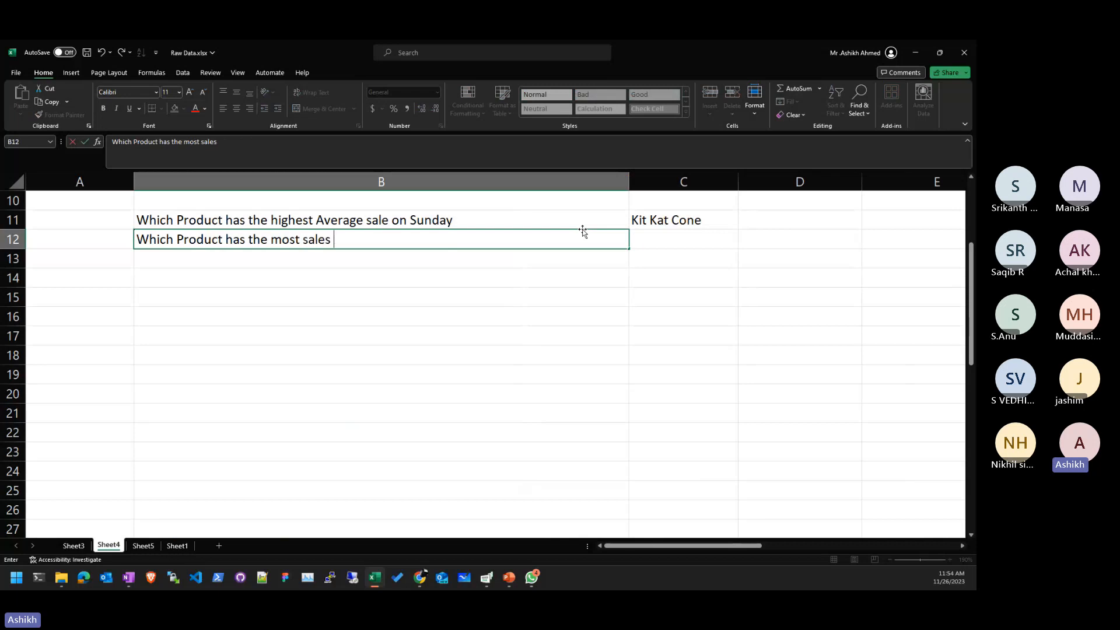
key(BackSpace)
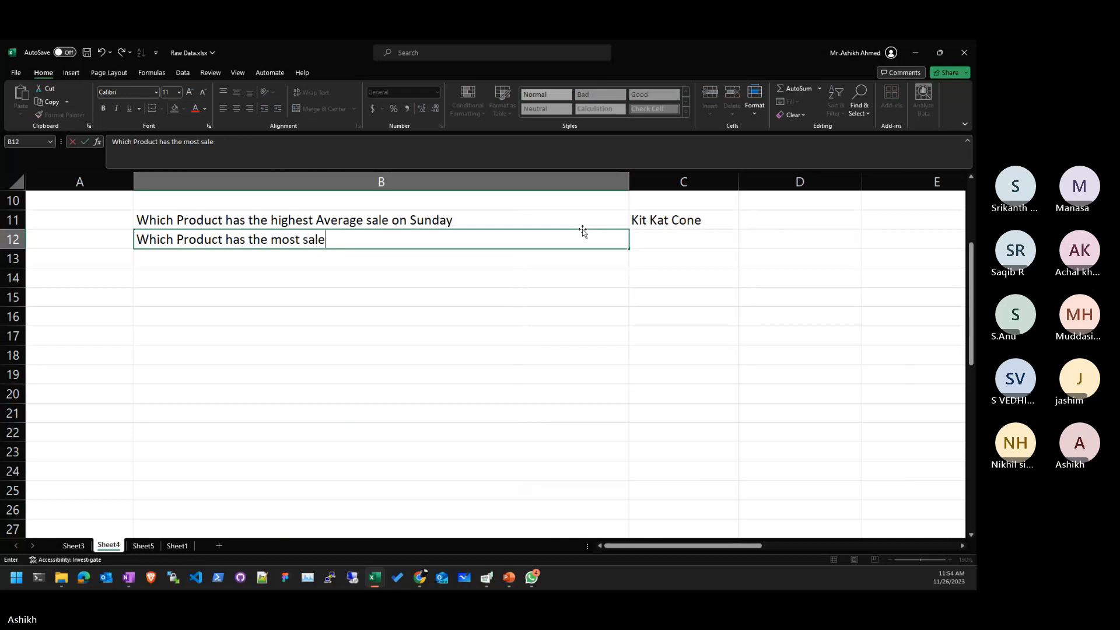
key(BackSpace)
key(BackSpace)
key(BackSpace)
key(BackSpace)
key(BackSpace)
key(BackSpace)
key(BackSpace)
key(BackSpace)
key(BackSpace)
key(BackSpace)
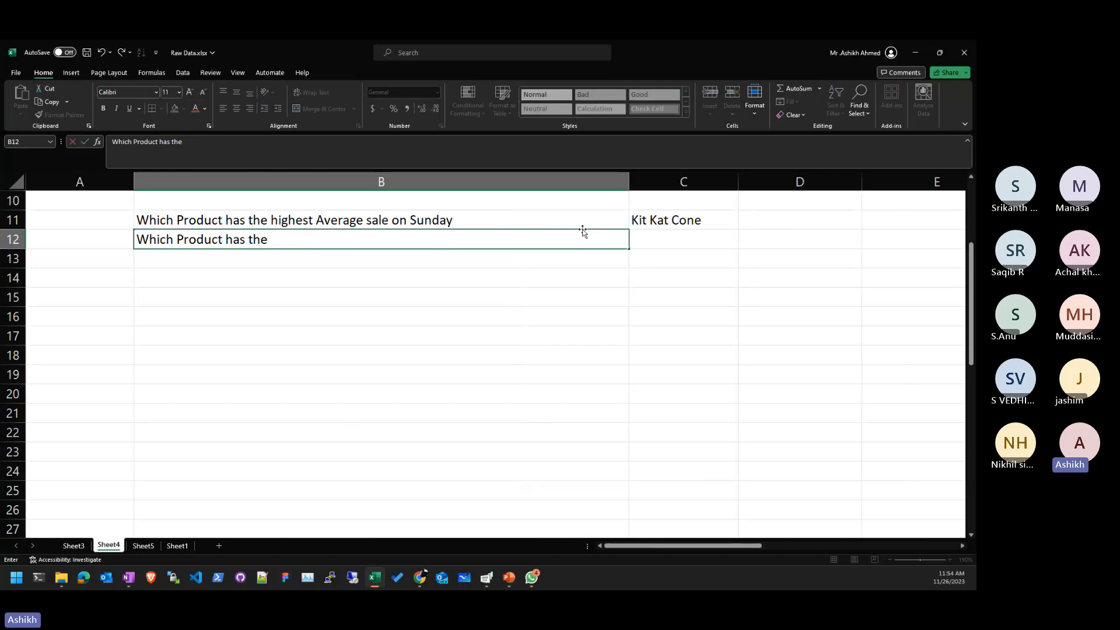
text(h)
key(BackSpace)
text(hi)
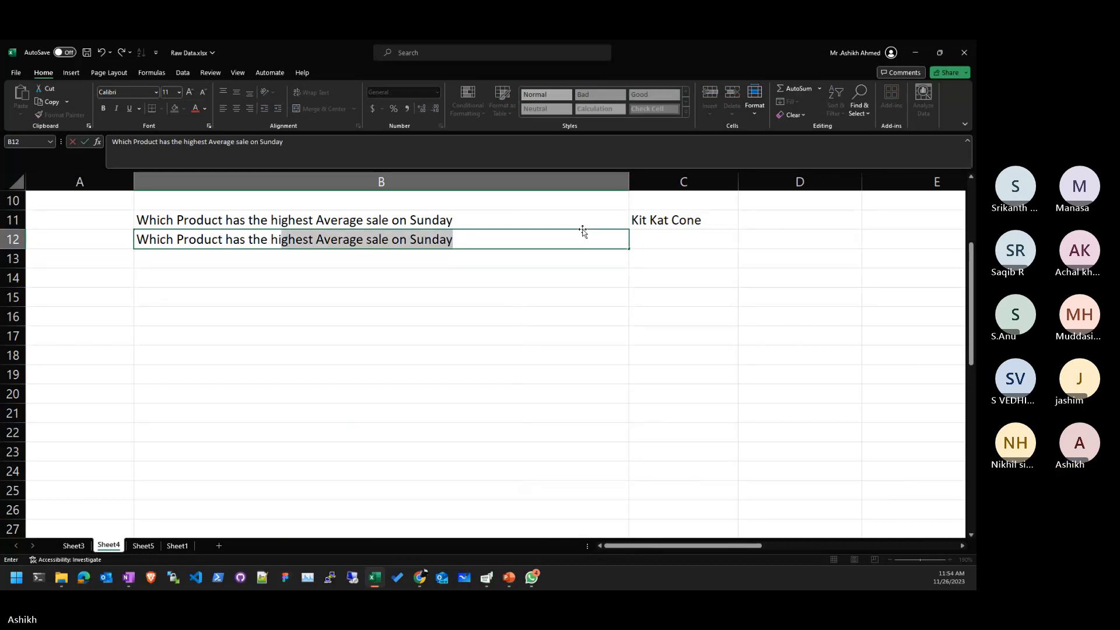
text(h)
key(BackSpace)
text(ghests)
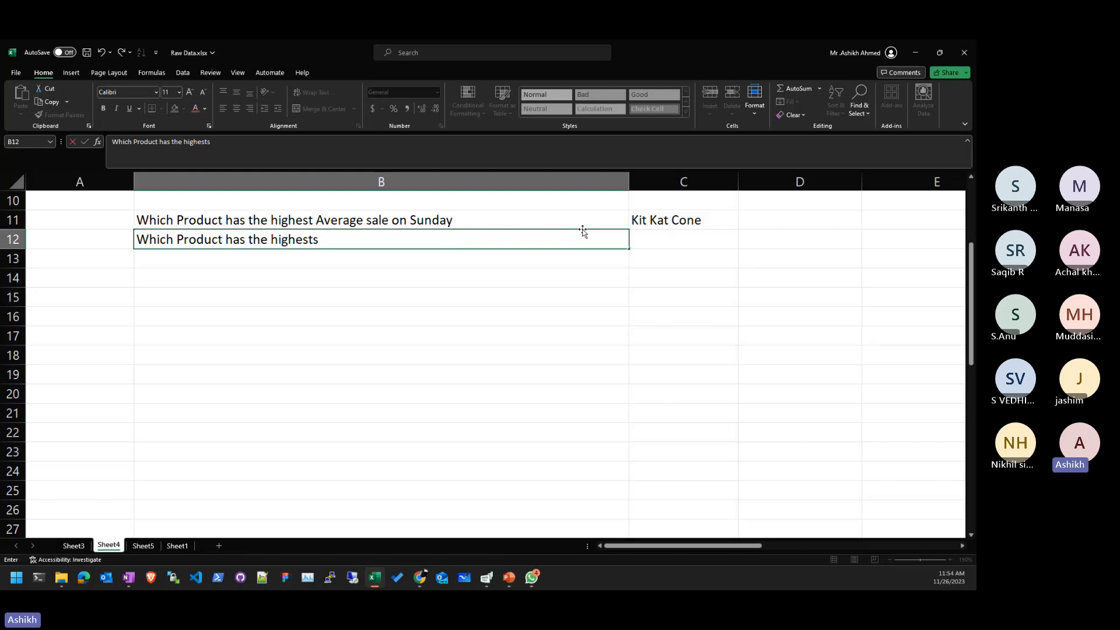
key(BackSpace)
text(sale on Zone Easty)
key(Return)
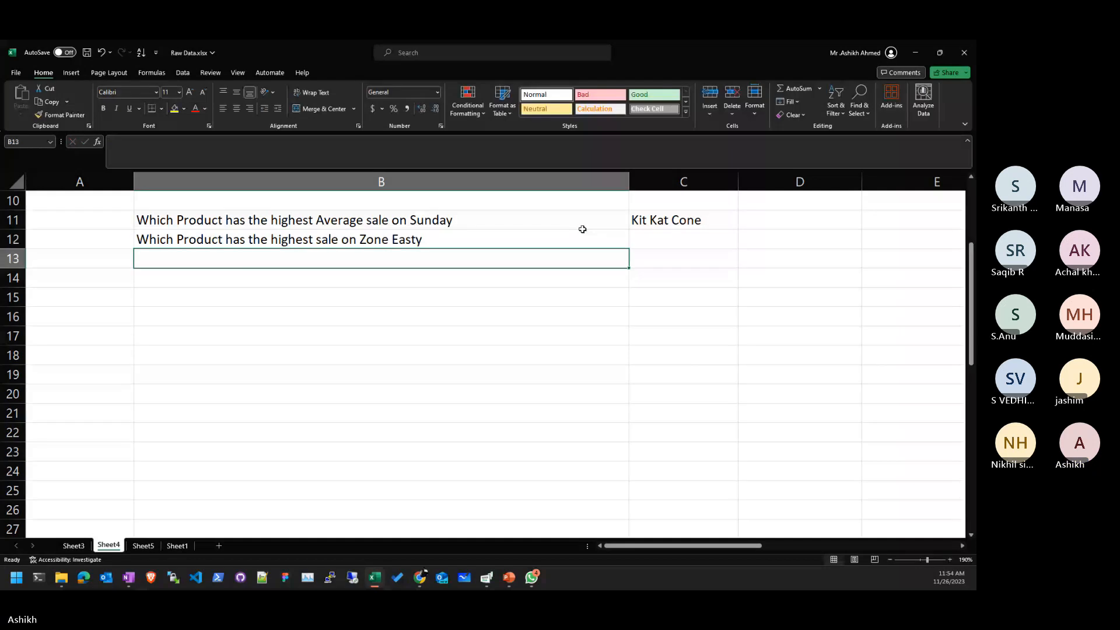
- Remove the stray 'y' after East in B12 and return to the pivot sheet
key(Up)
key(F2)
key(BackSpace)
key(ctrl+Return)
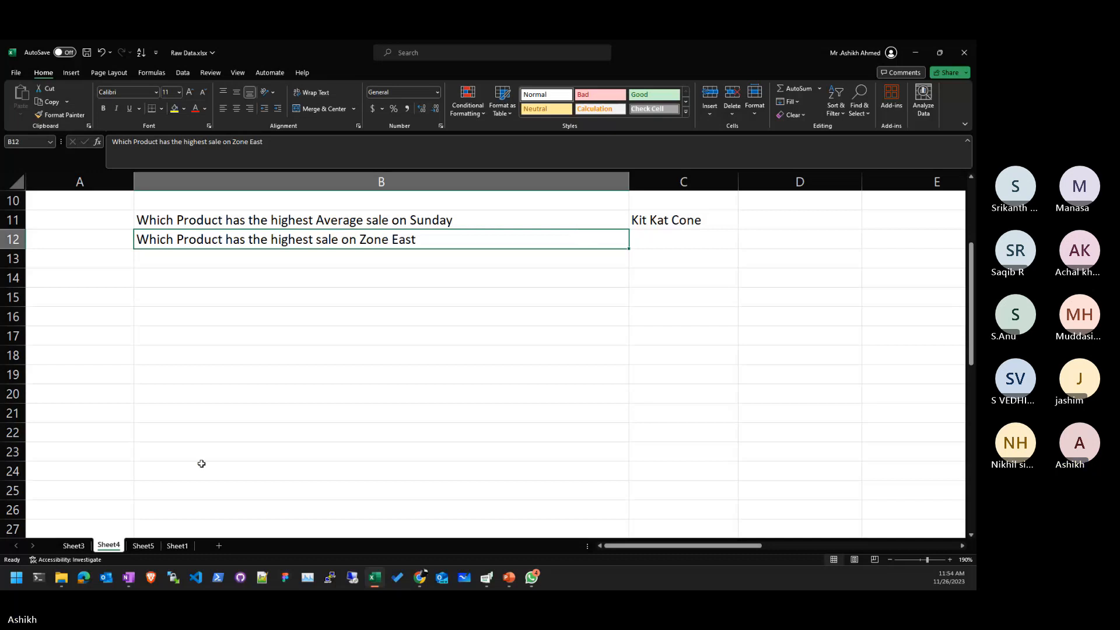
click(142, 545)
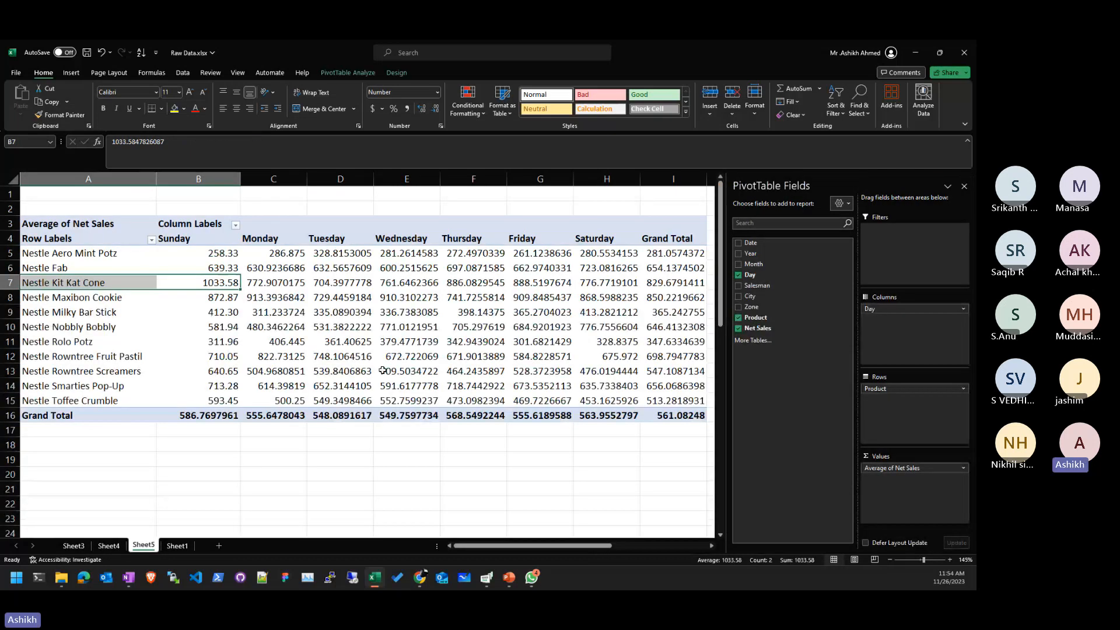
click(212, 304)
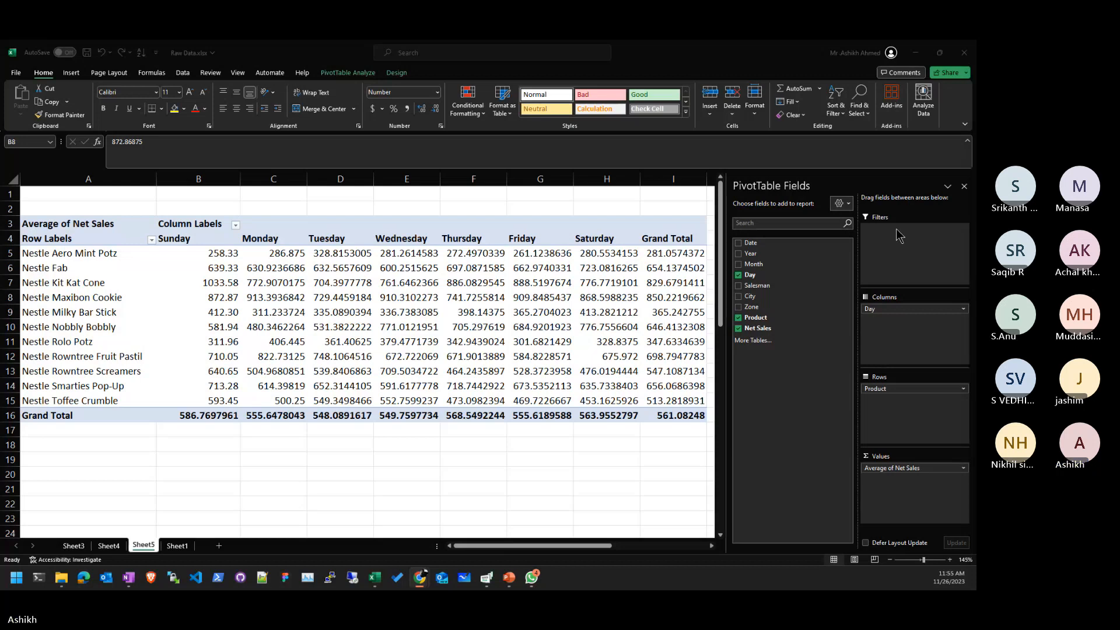
click(338, 327)
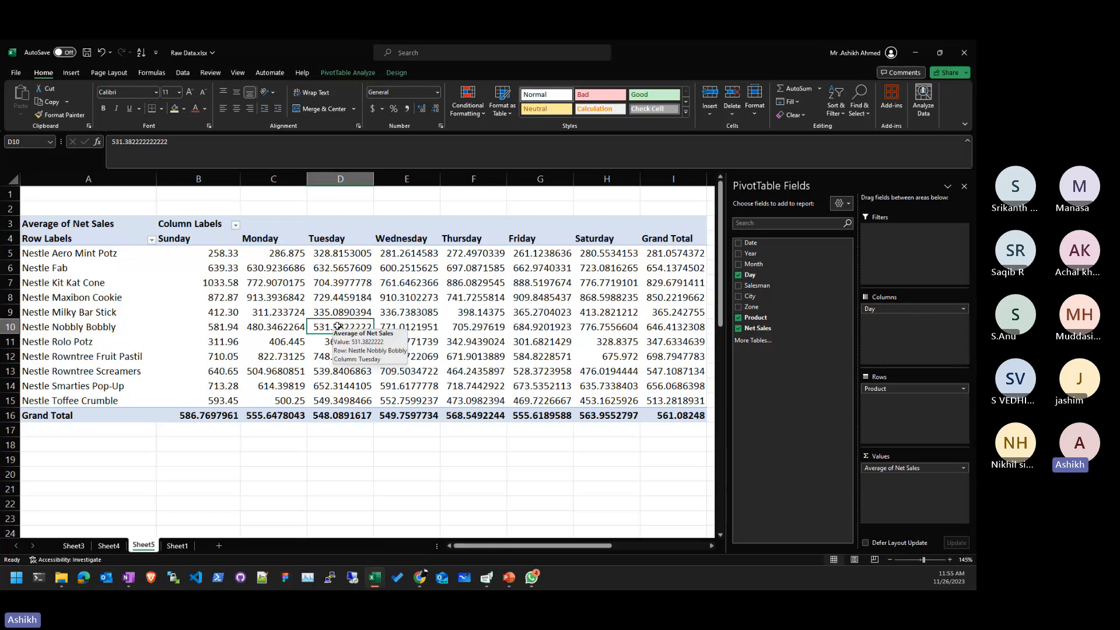
click(261, 309)
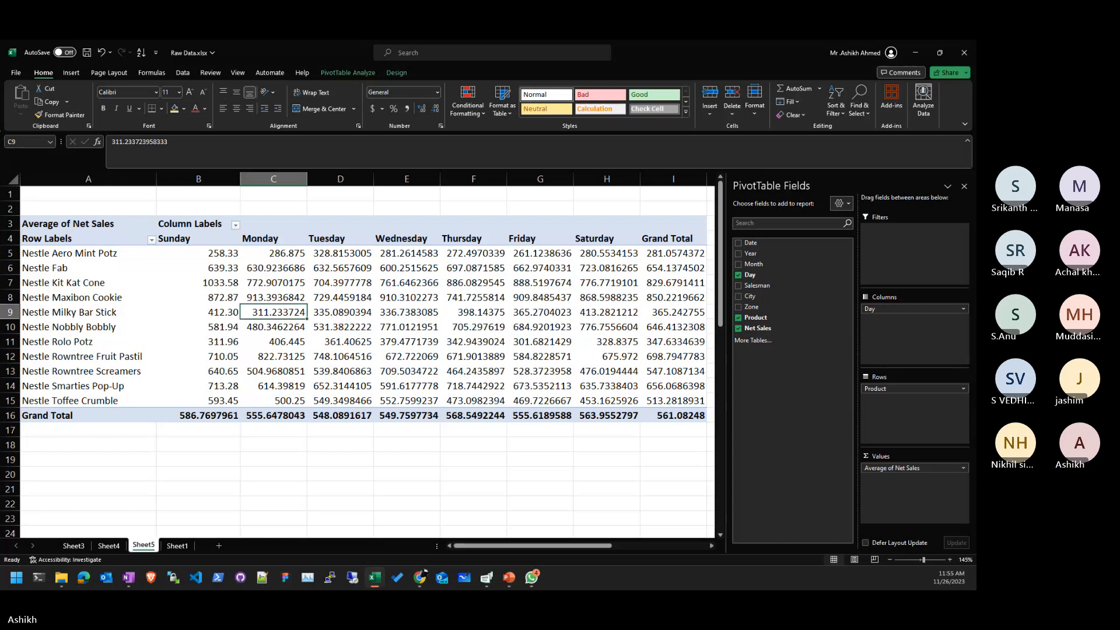
key(alt+Tab)
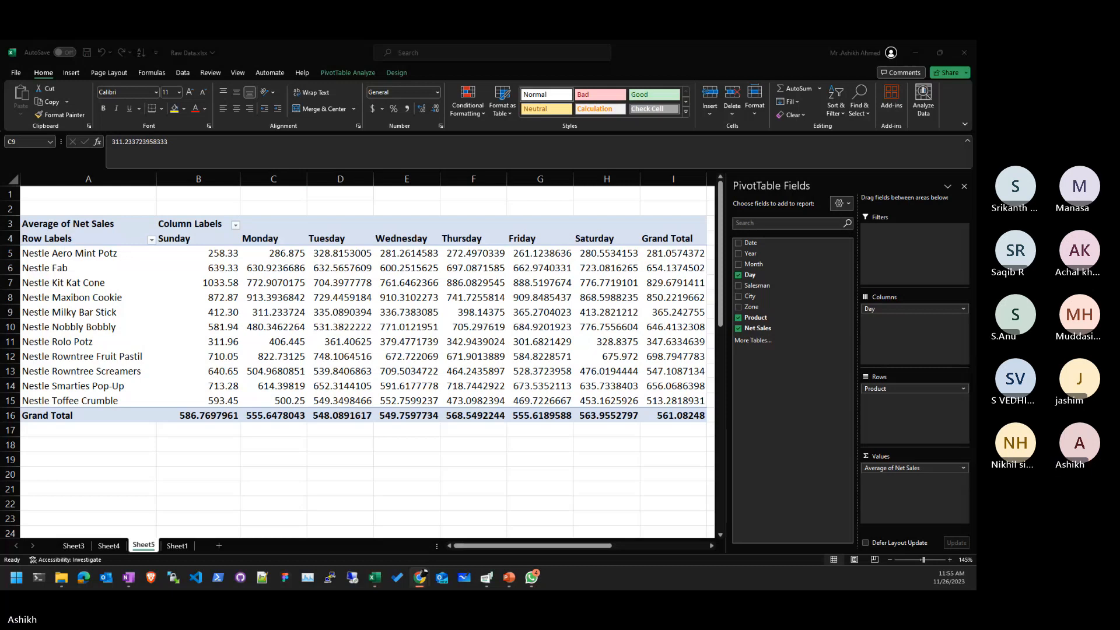
key(alt+Tab)
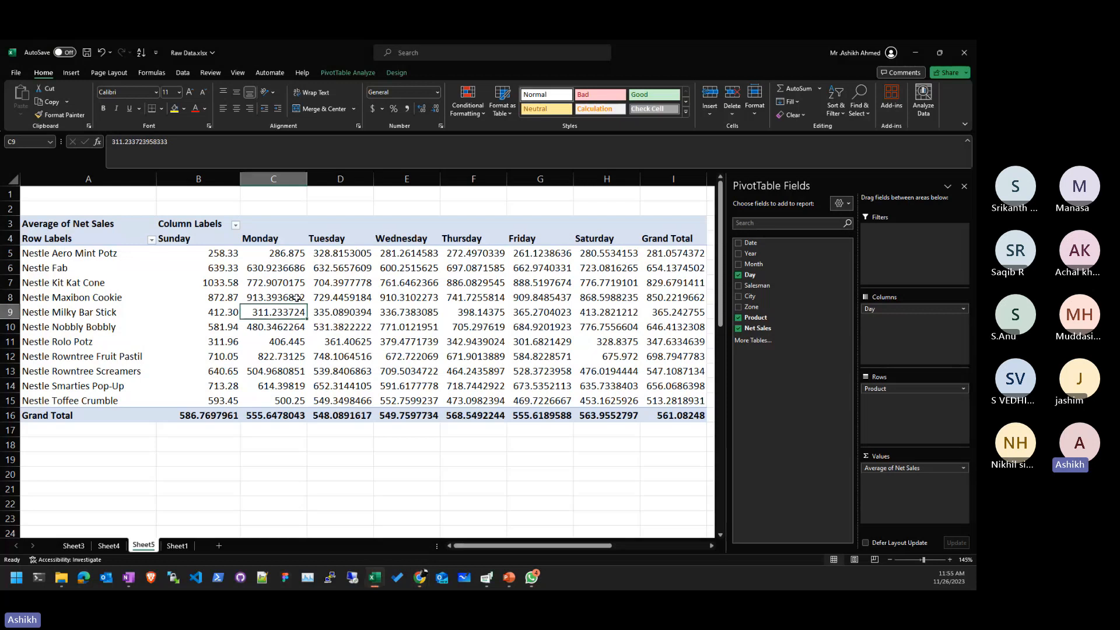
click(75, 545)
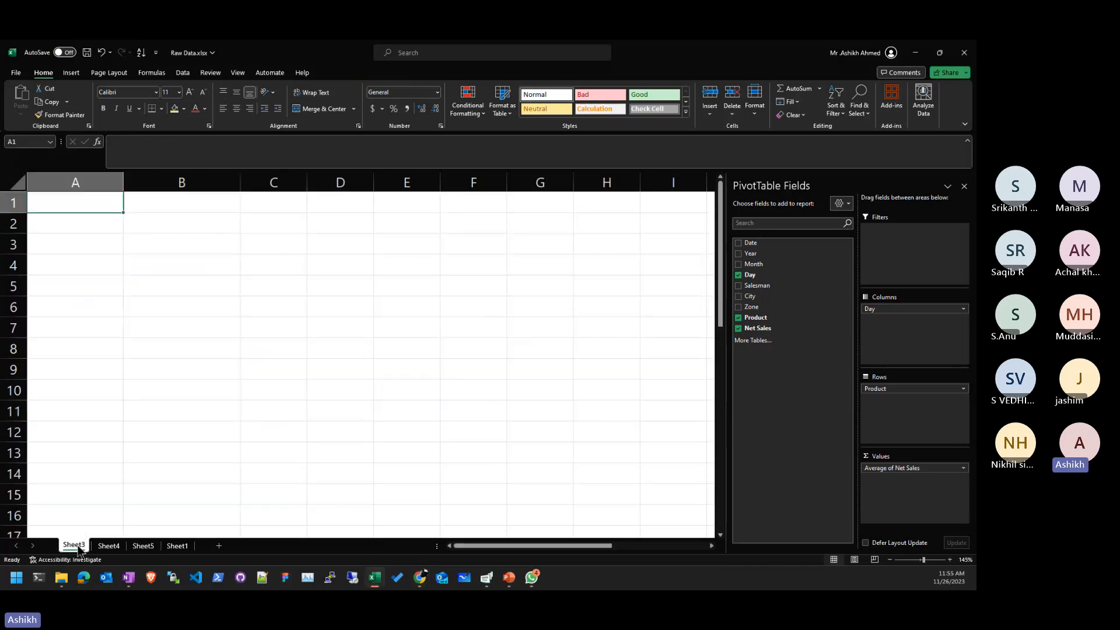
click(109, 546)
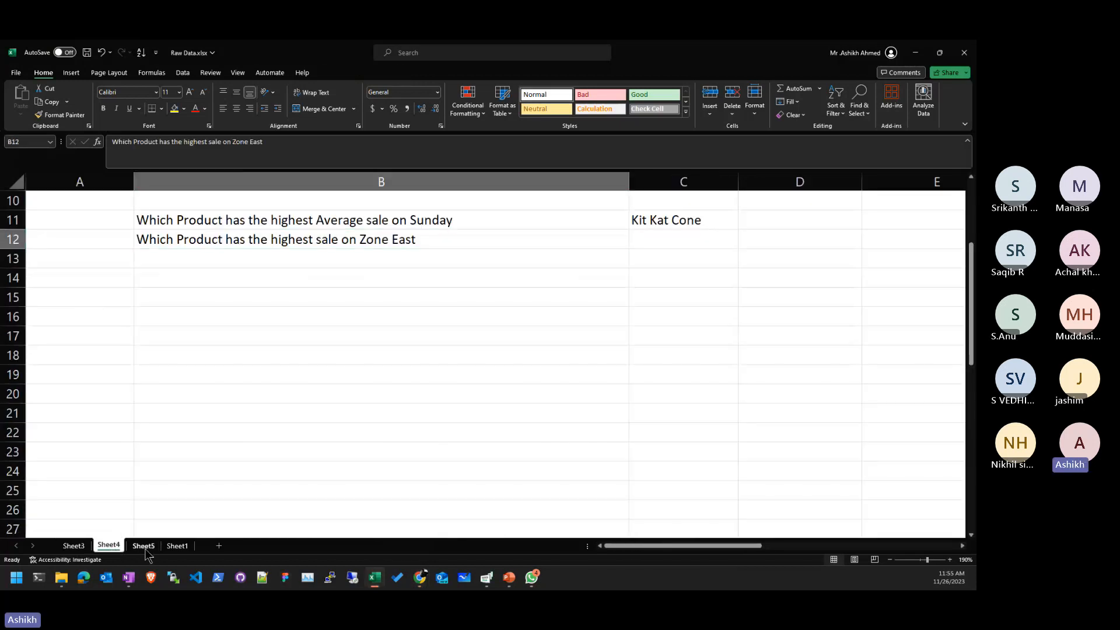
click(144, 547)
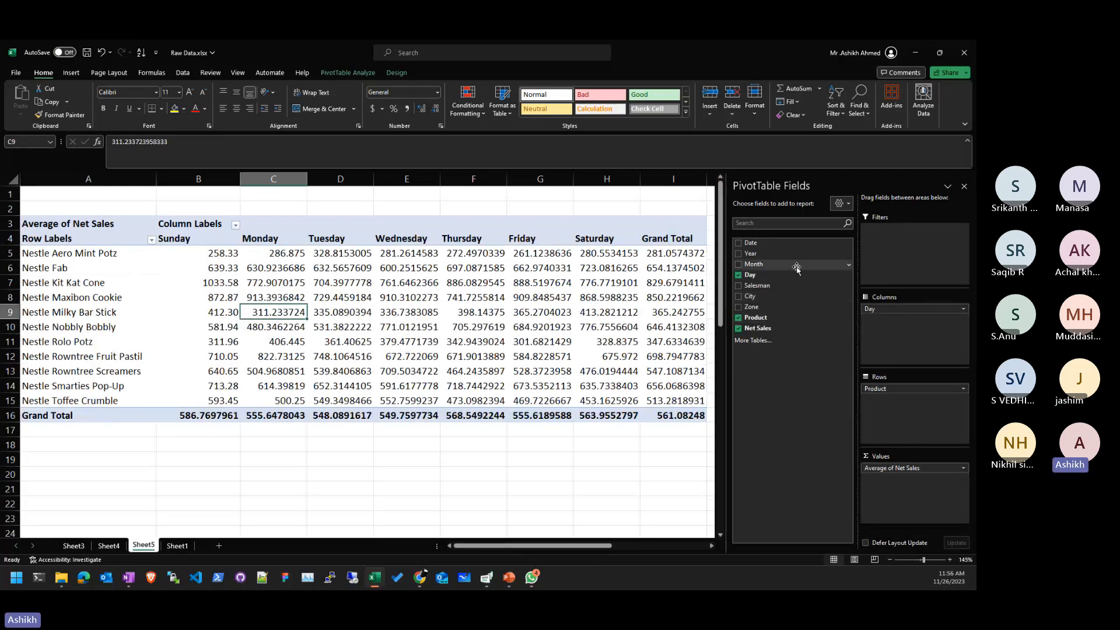
- Replace Day with Zone in the pivot columns and summarize Net Sales as Sum
drag(887, 311, 901, 337)
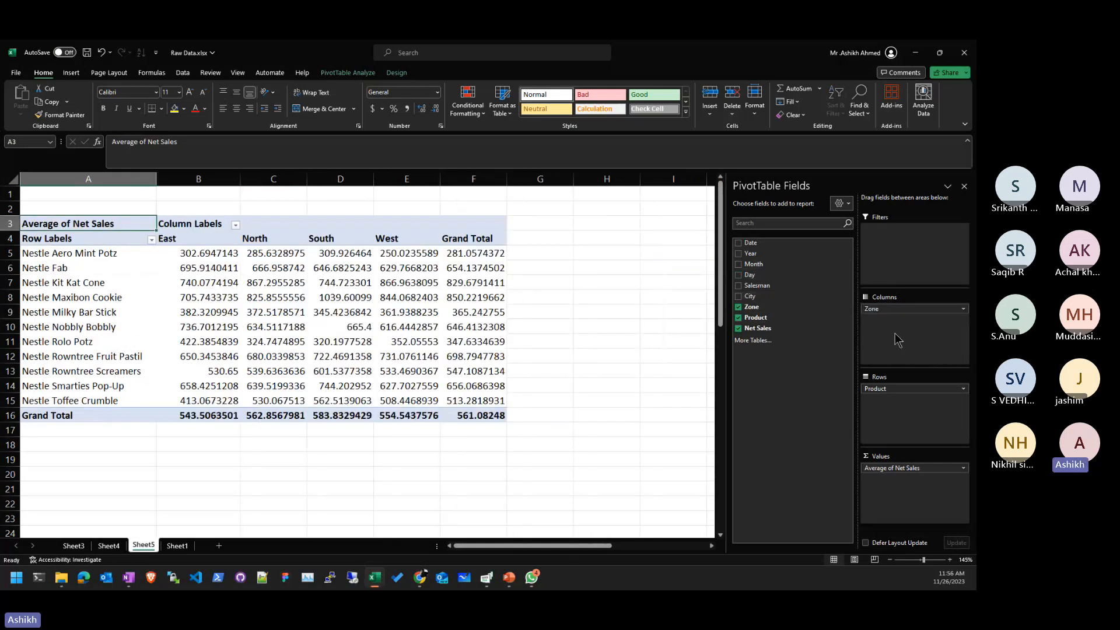
drag(221, 253, 47, 415)
click(895, 468)
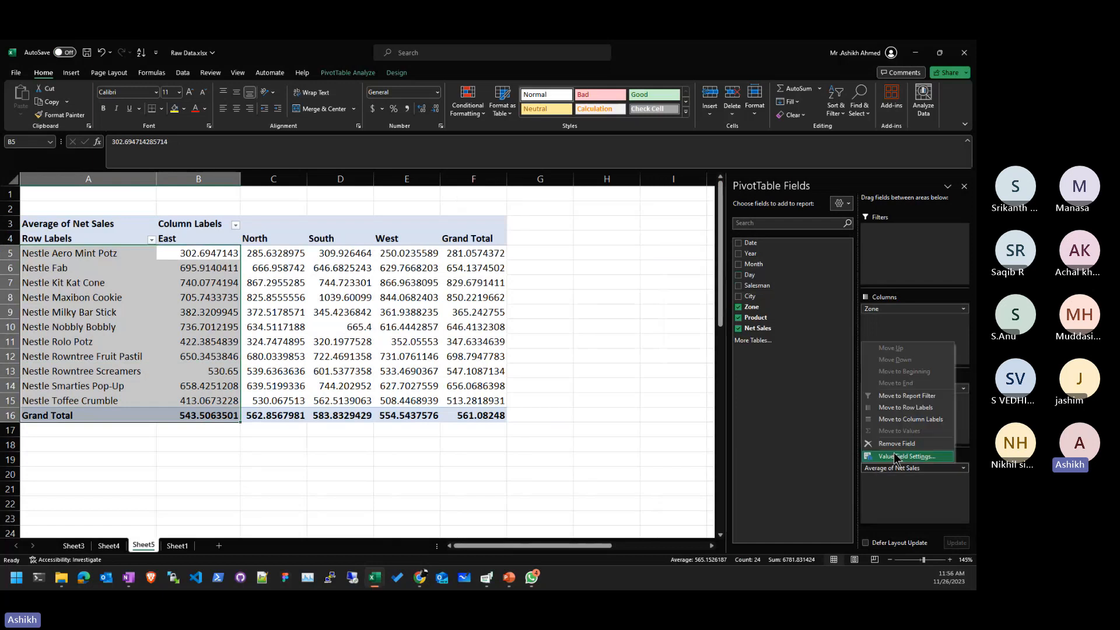
click(895, 457)
click(285, 269)
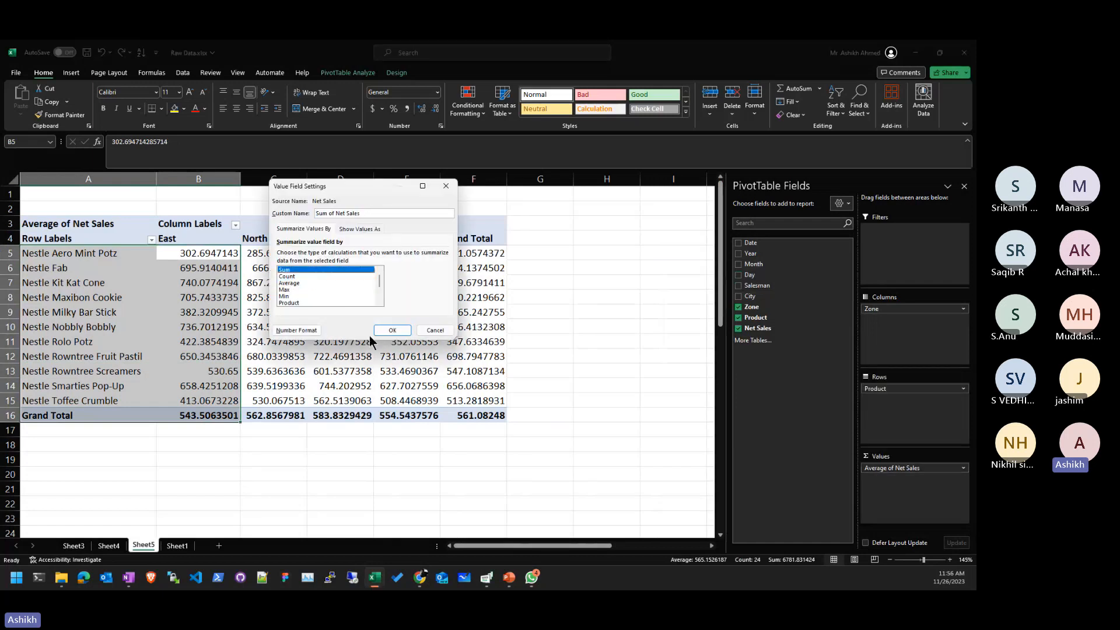
click(393, 330)
click(589, 373)
- Compare the products' East and North sales totals, ending on an East value
drag(214, 250, 3, 382)
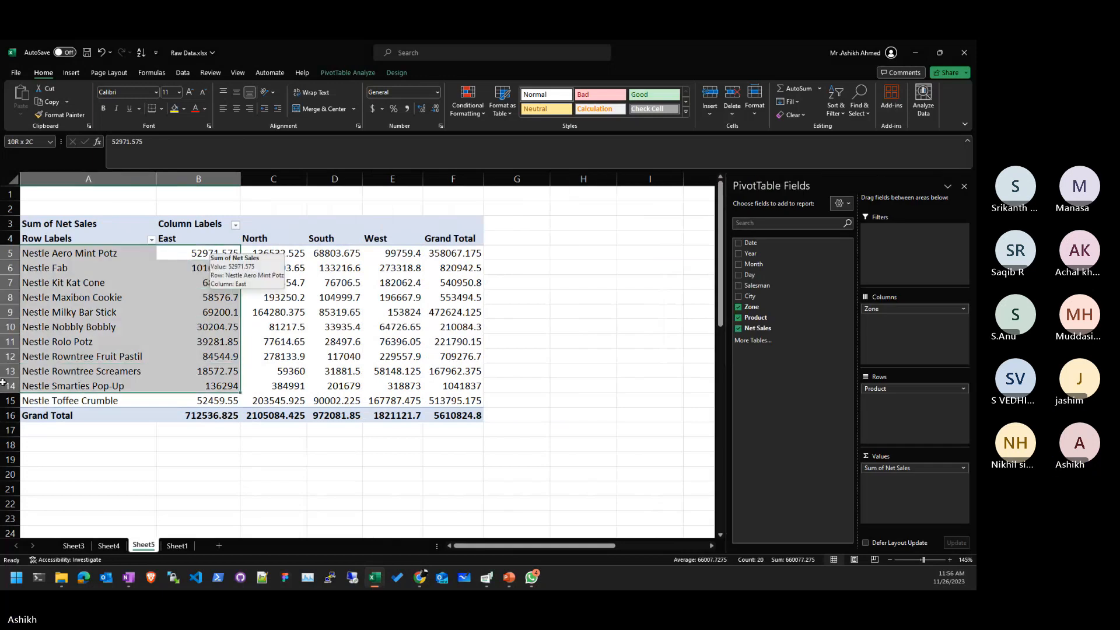
drag(216, 400, 100, 250)
click(210, 253)
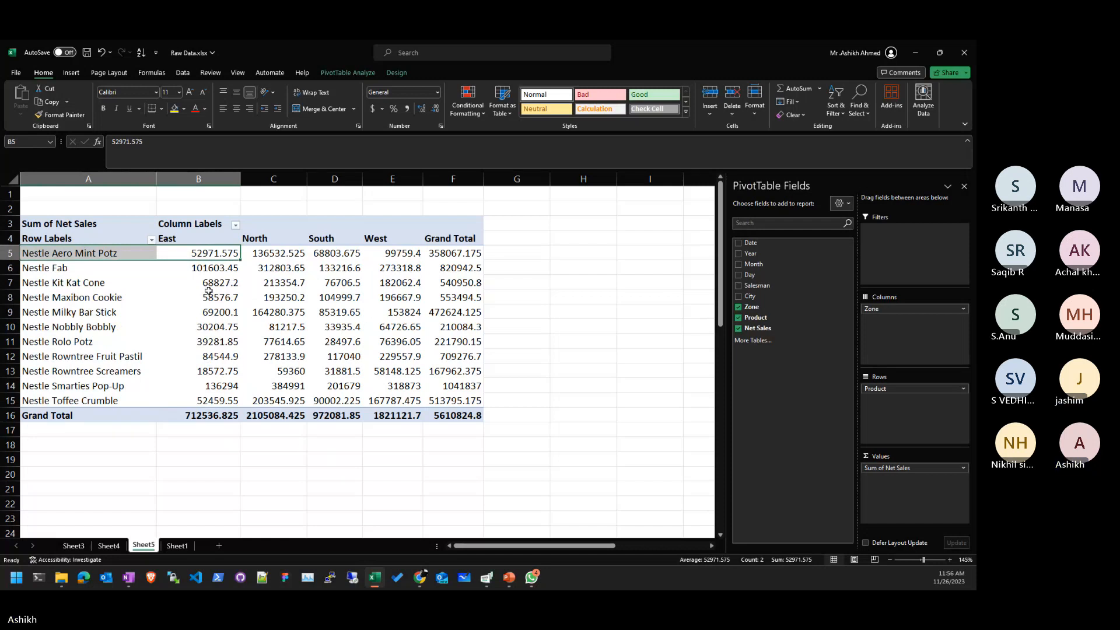
mouse_move(232, 270)
mouse_move(307, 309)
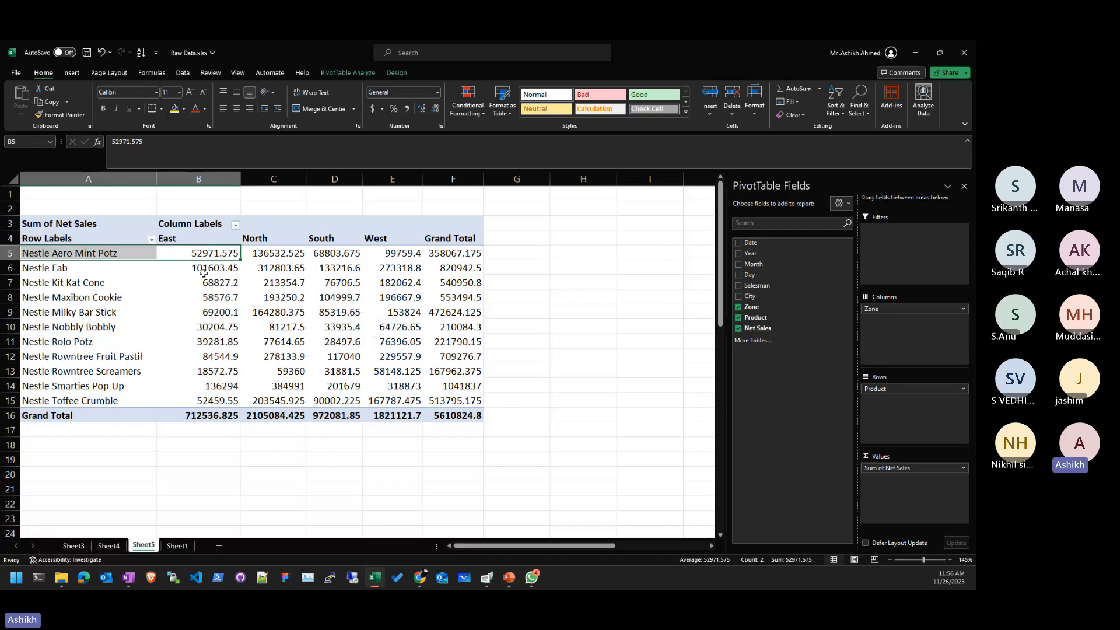
click(248, 265)
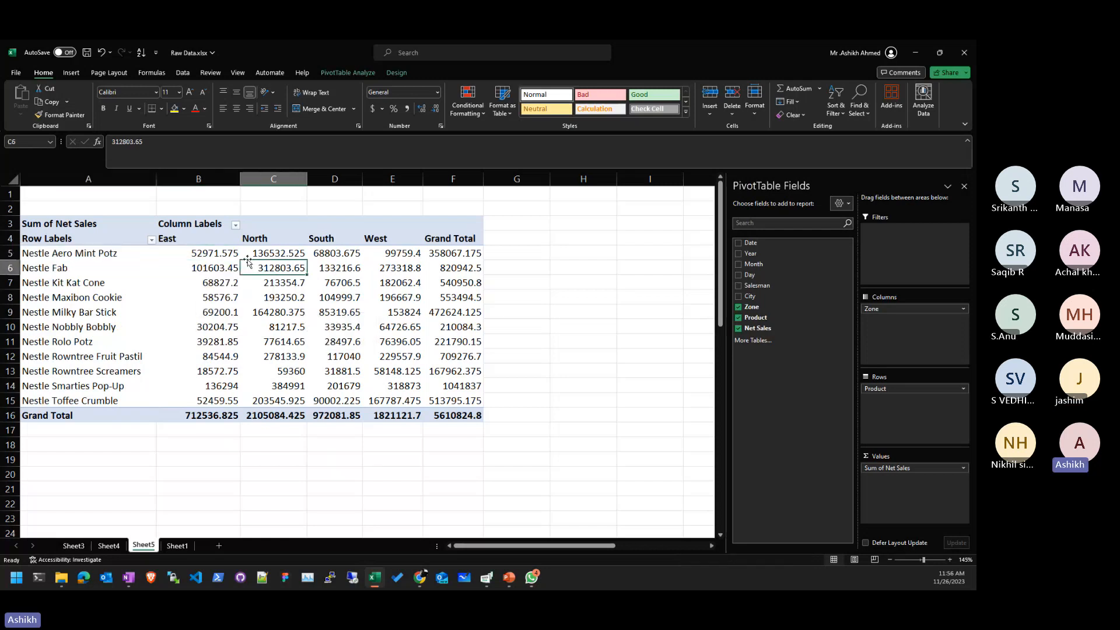
click(219, 251)
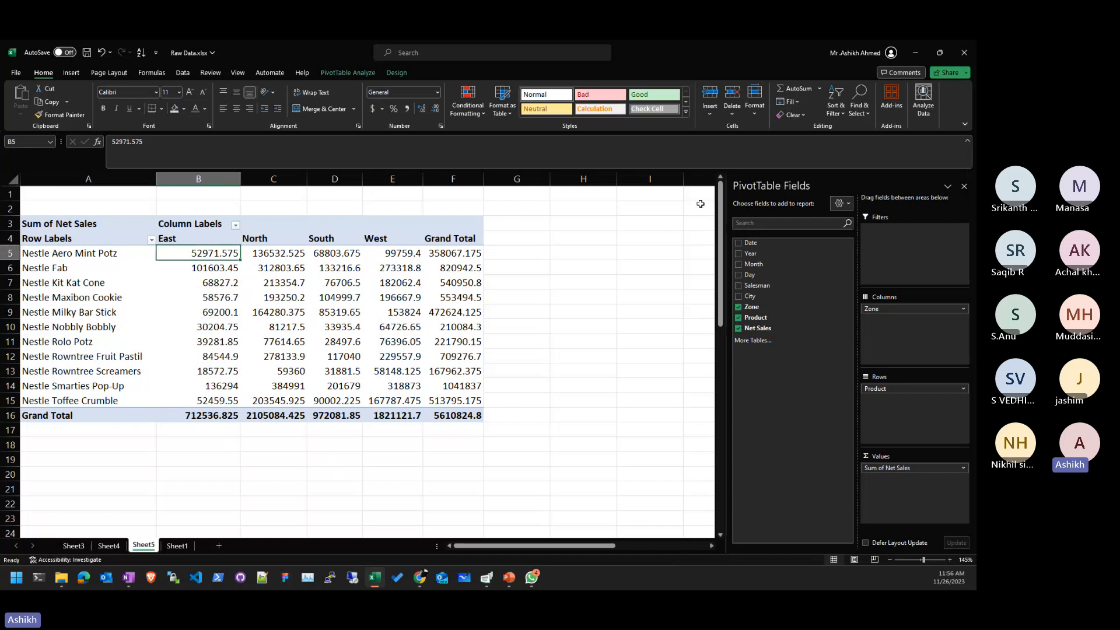
- Sort the pivot's products smallest to largest by East sales
click(836, 106)
click(840, 146)
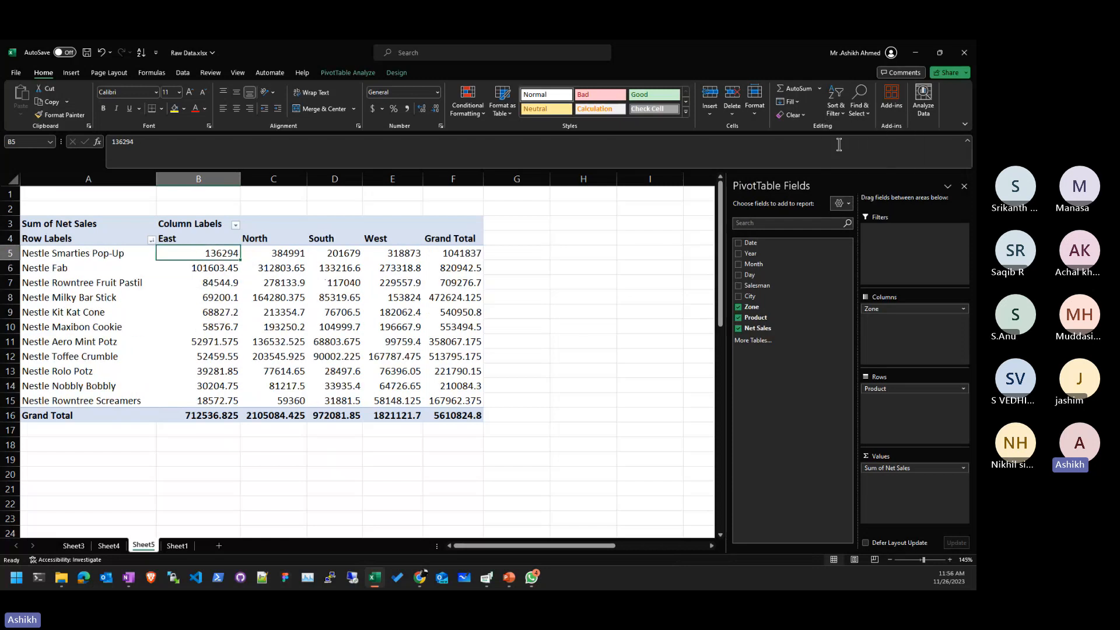
click(837, 106)
click(842, 142)
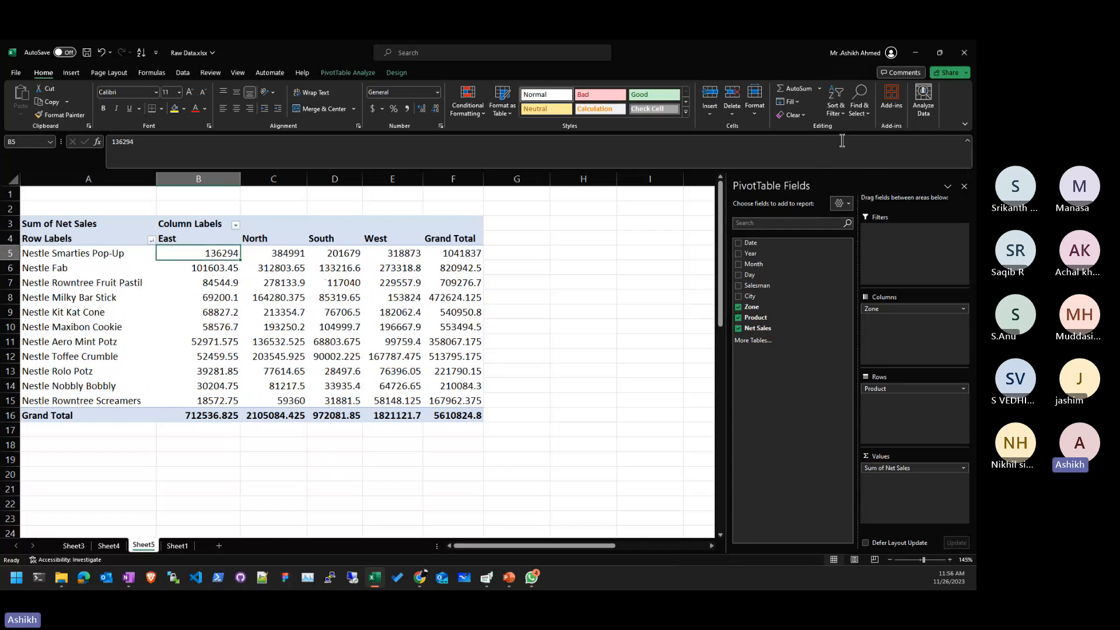
click(836, 105)
click(838, 129)
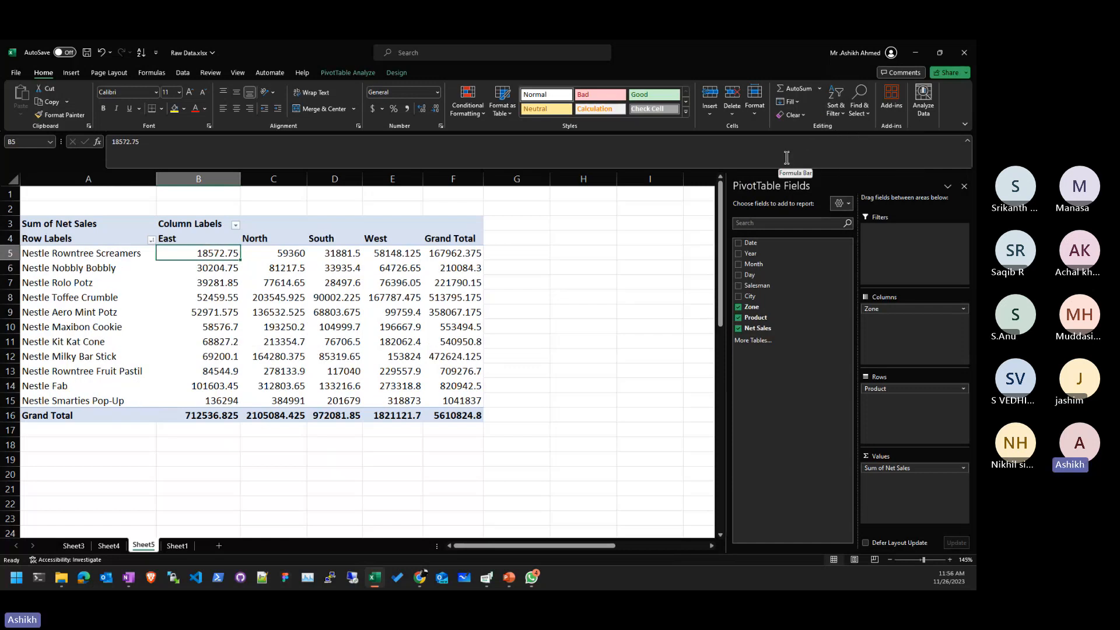
- Enter =MAX(B5:B15) in B20 to find the highest East sale
click(224, 475)
text(=max())
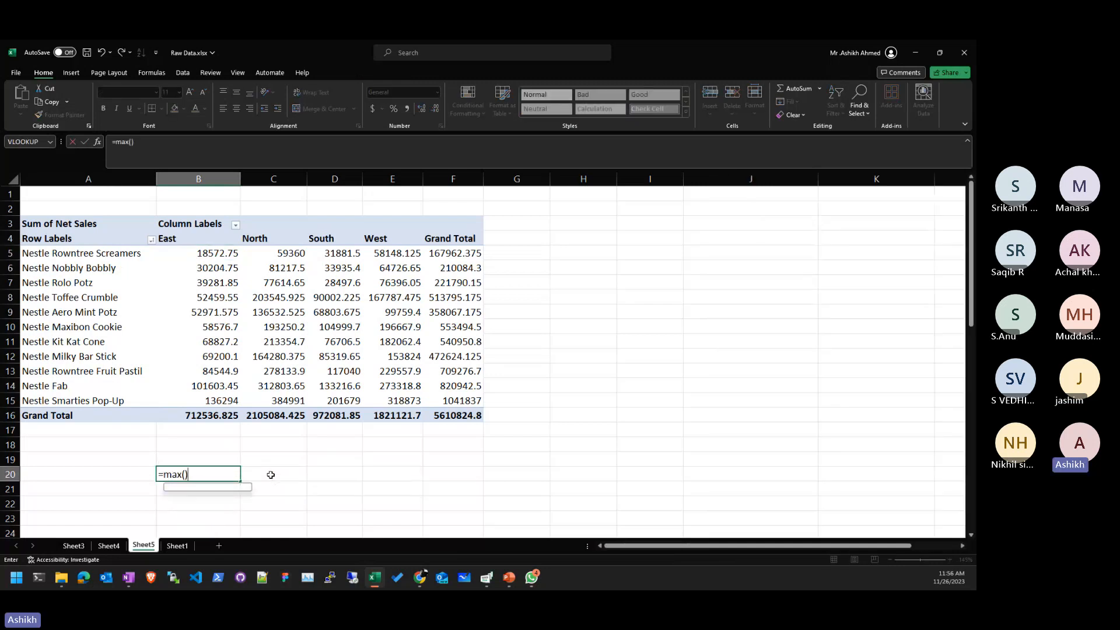
key(BackSpace)
drag(220, 252, 213, 400)
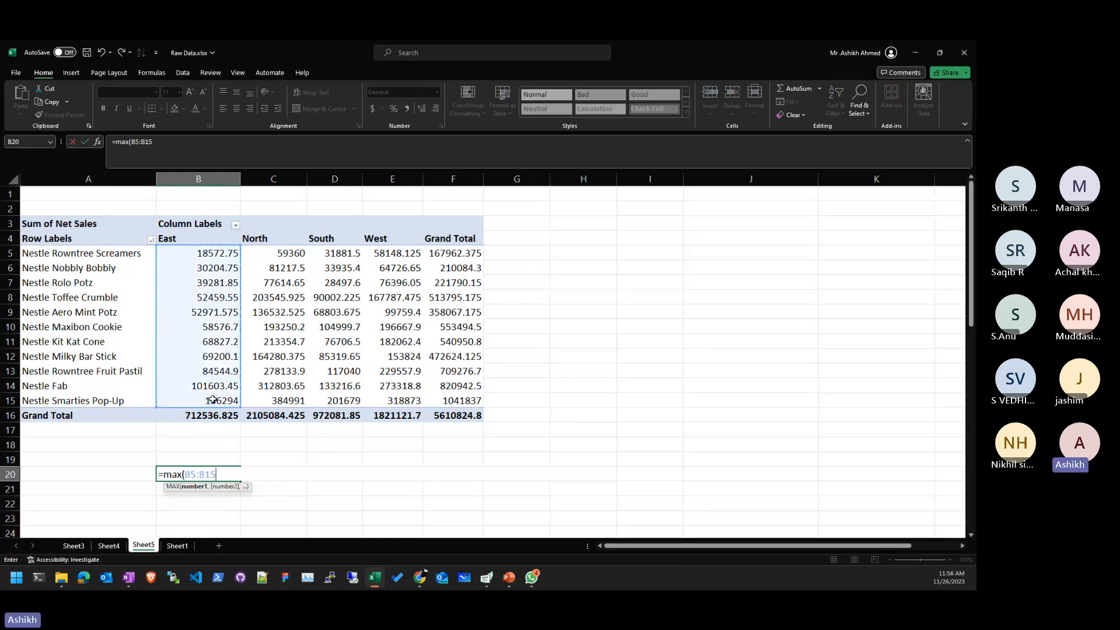
text())
key(Return)
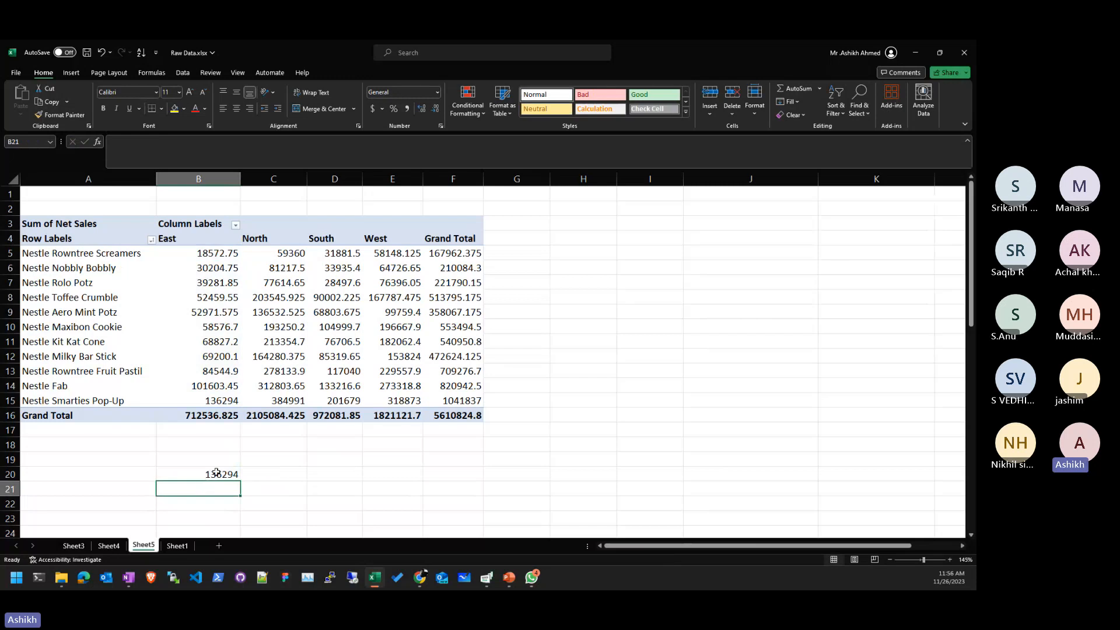
key(Up)
- Format the East values B5:B15 as numbers with no decimal places
mouse_move(311, 408)
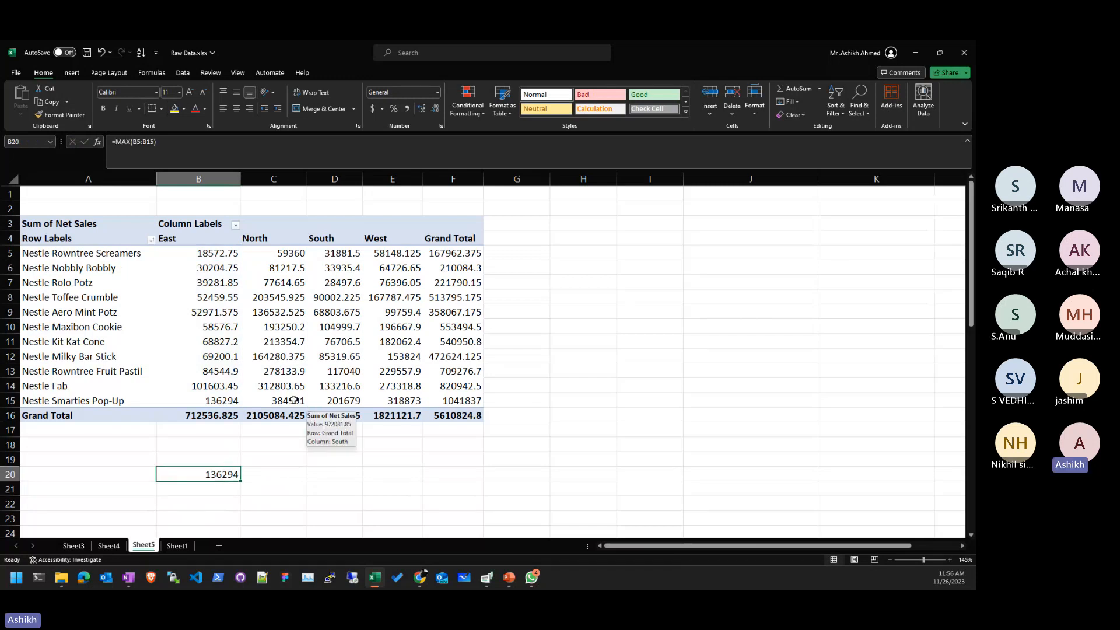
drag(230, 400, 195, 252)
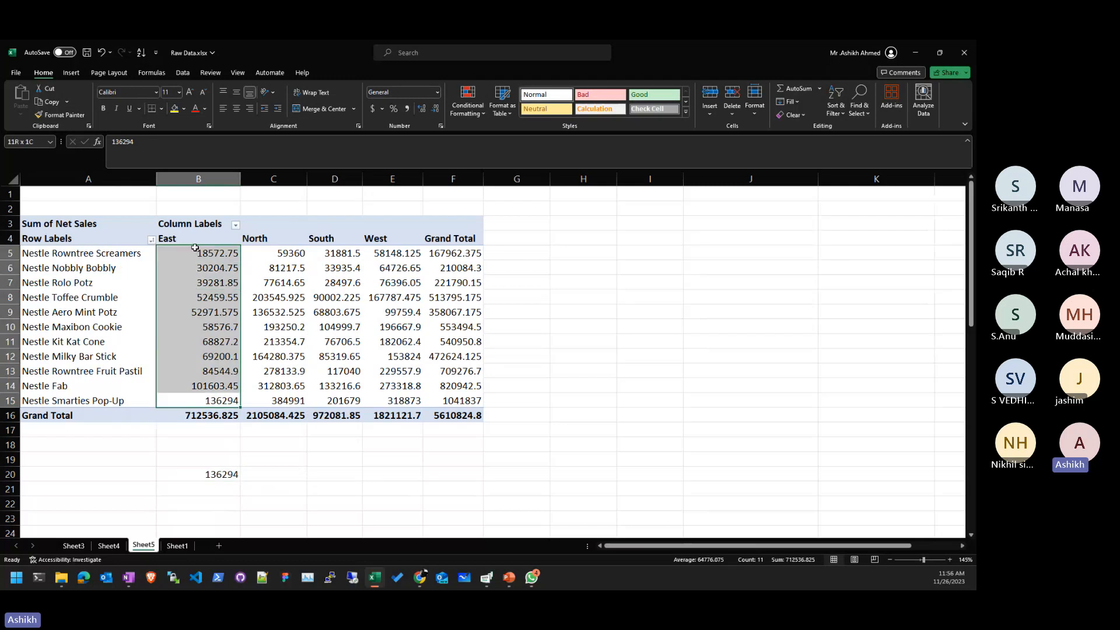
click(421, 109)
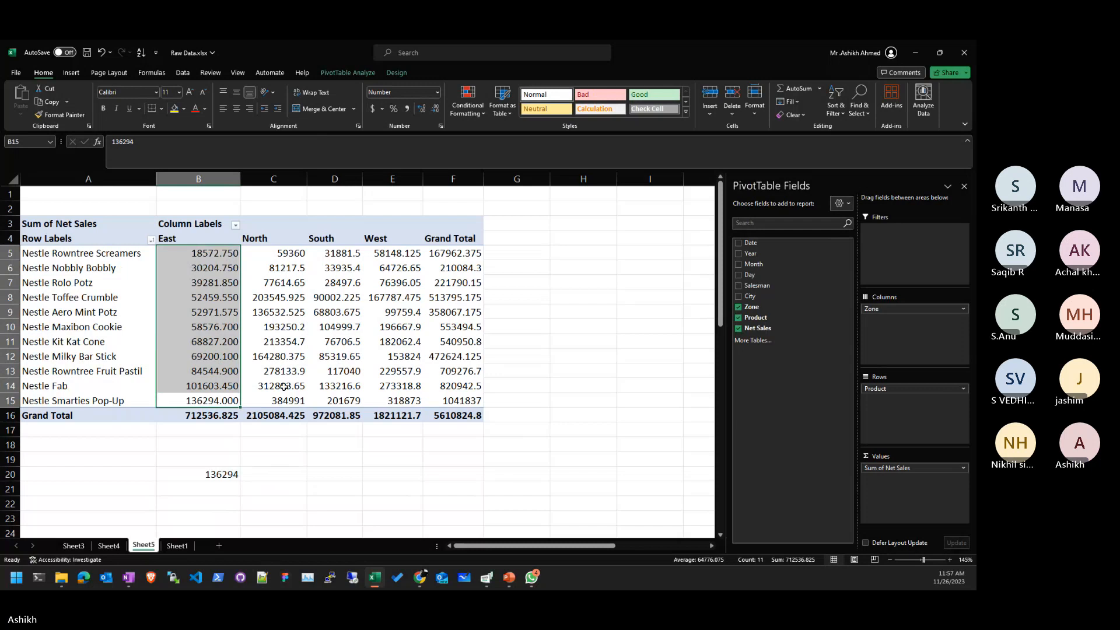
click(435, 111)
click(435, 110)
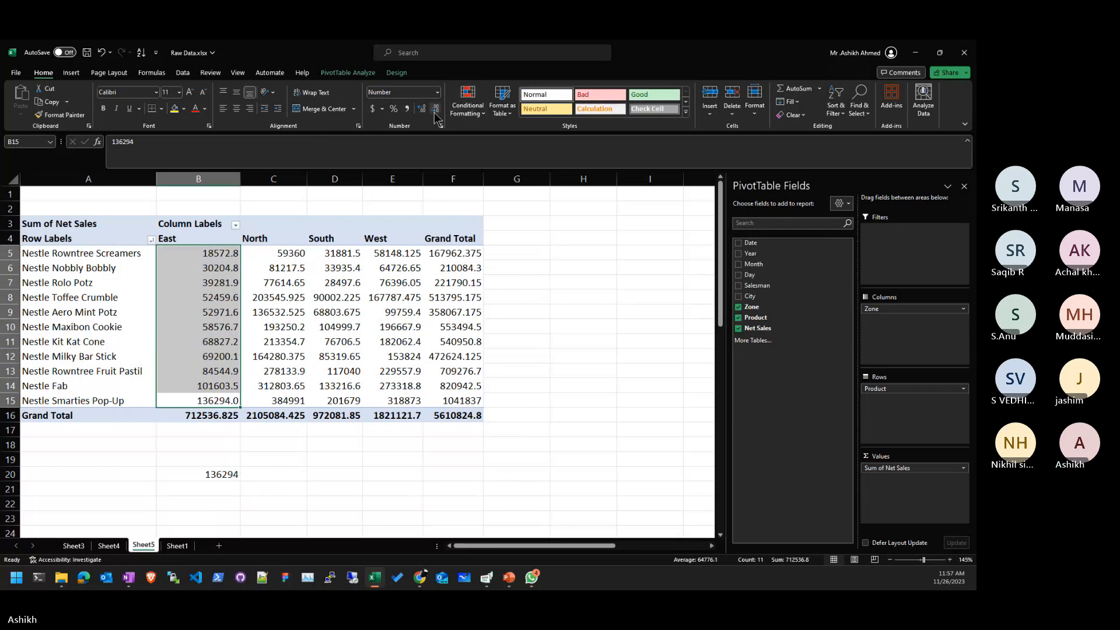
click(435, 110)
- Confirm Nestle Smarties Pop-Up tops East at 136294 and delete the MAX formula in B20
click(274, 474)
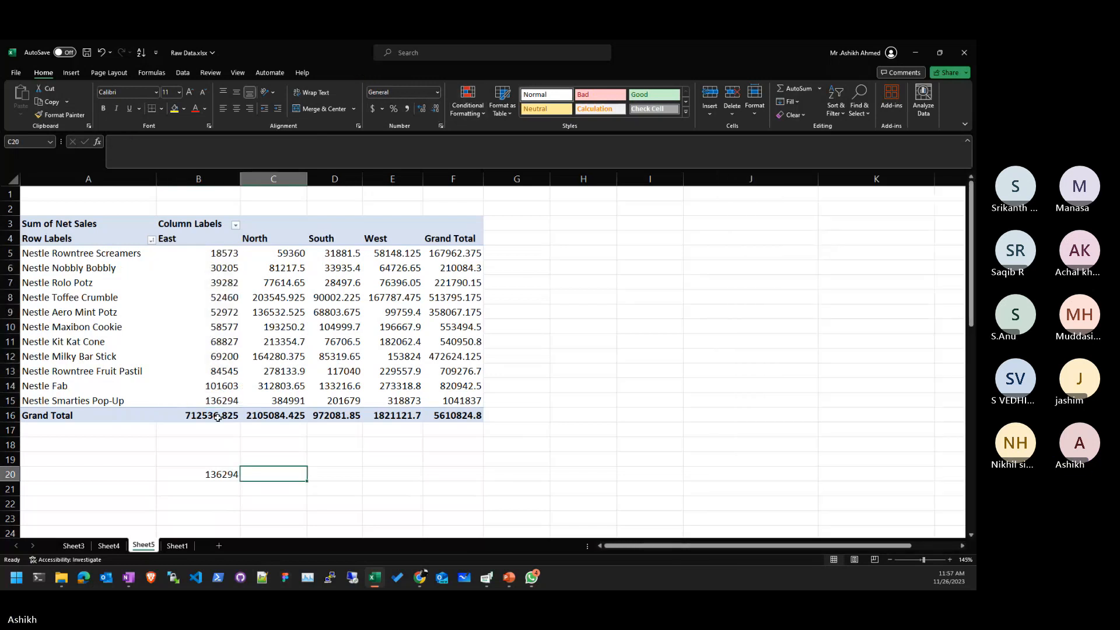
drag(222, 401, 7, 405)
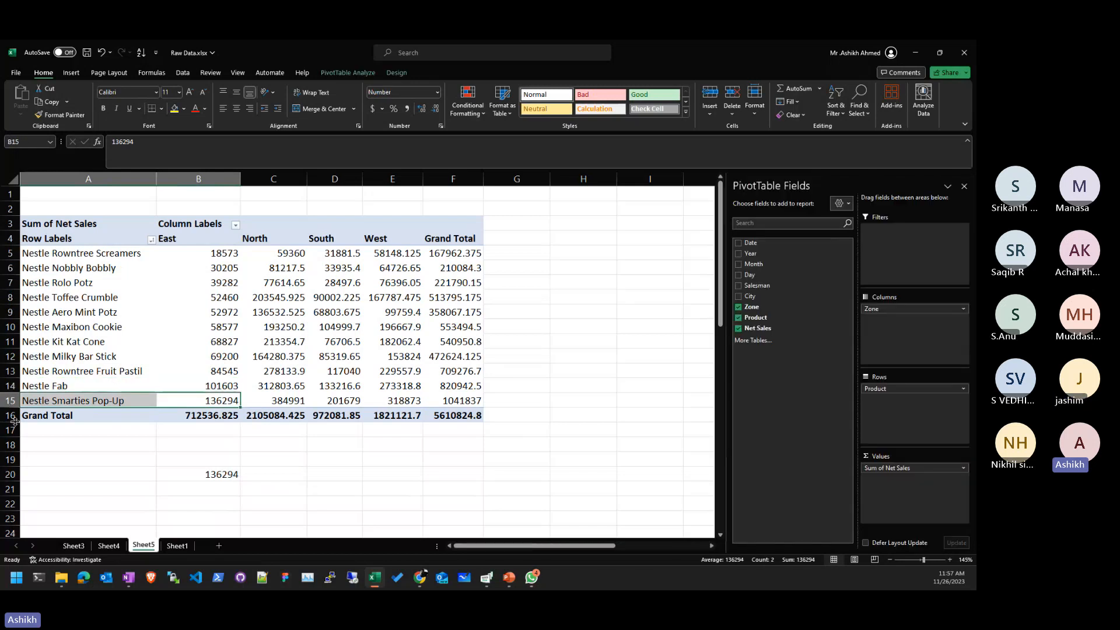
click(221, 473)
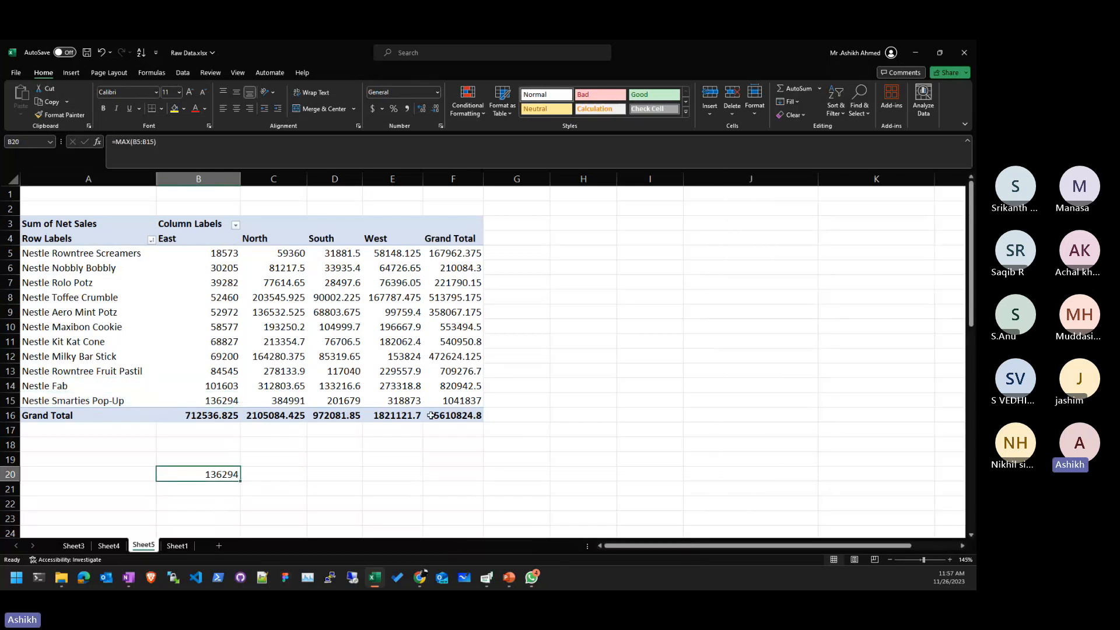
key(Delete)
click(518, 386)
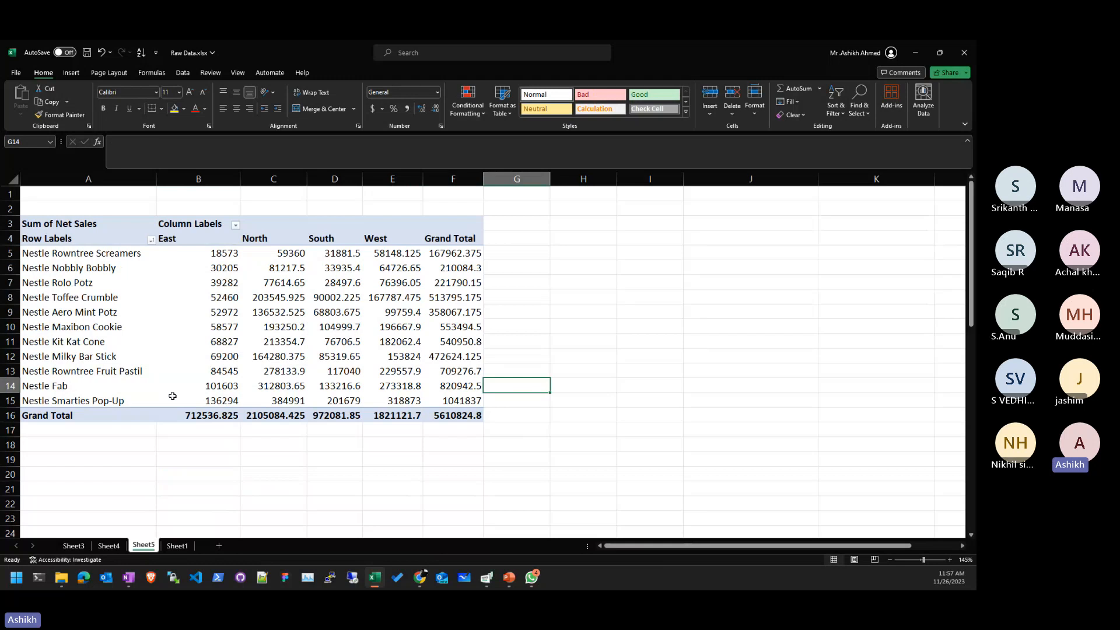
mouse_move(173, 396)
key(ctrl+Page_Up)
- In B13, type 'Which Salesman has the highest Sales for', correcting typos along the way
click(320, 262)
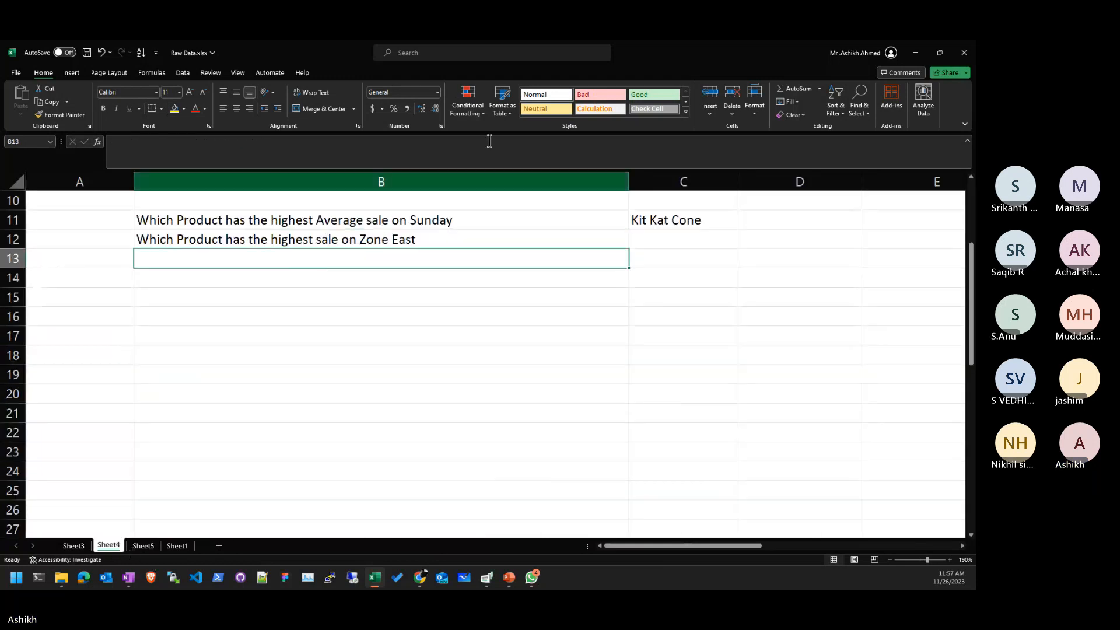
text(Which )
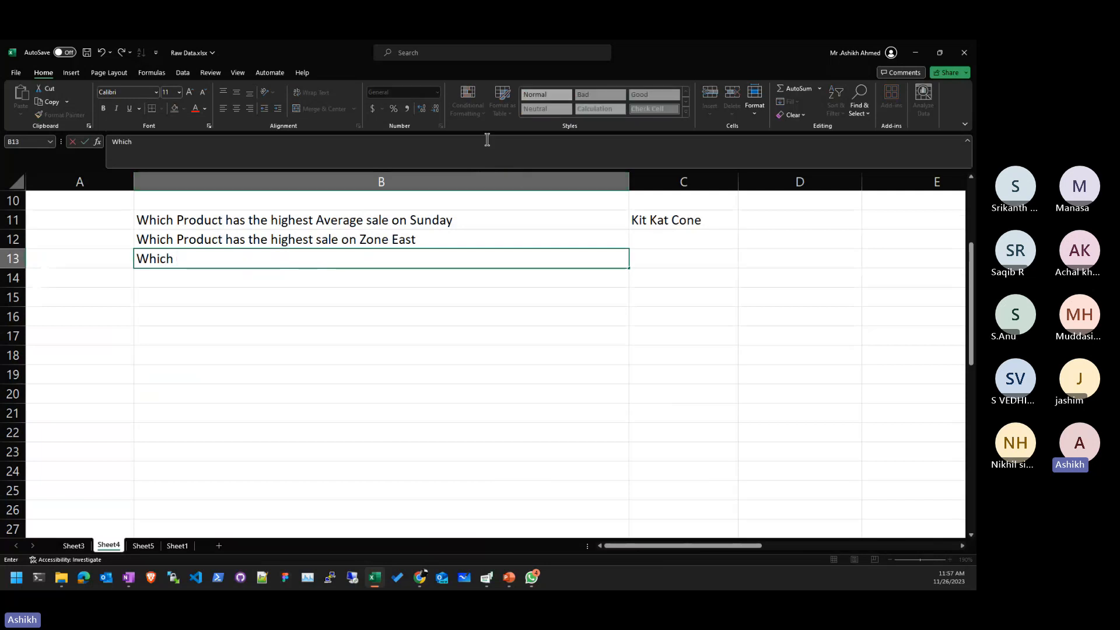
text(Saler)
key(BackSpace)
text(sman )
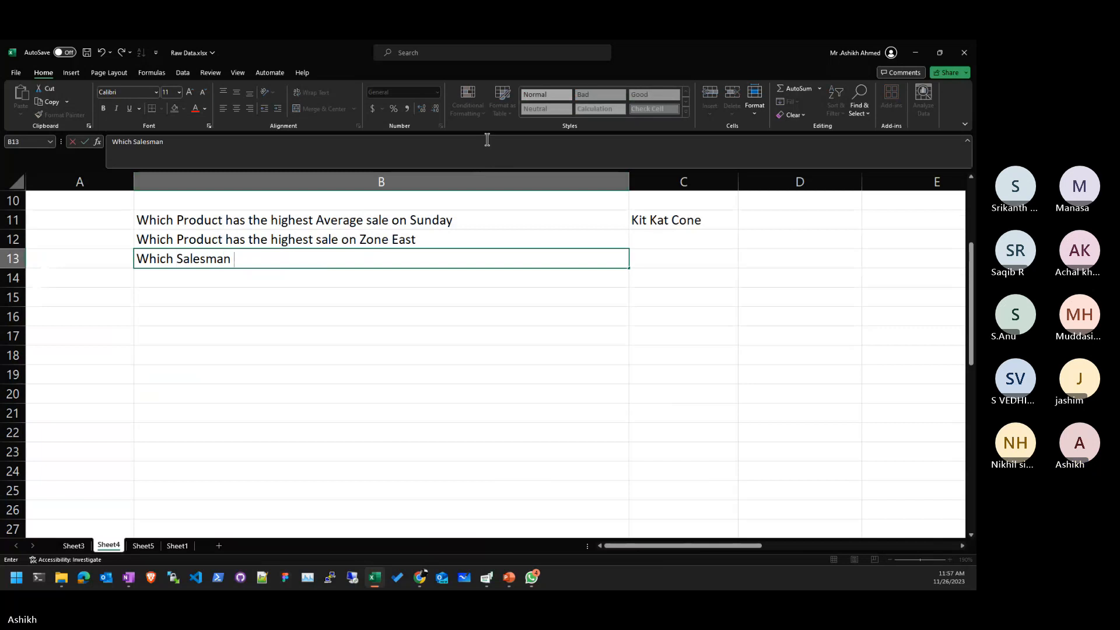
text(has t)
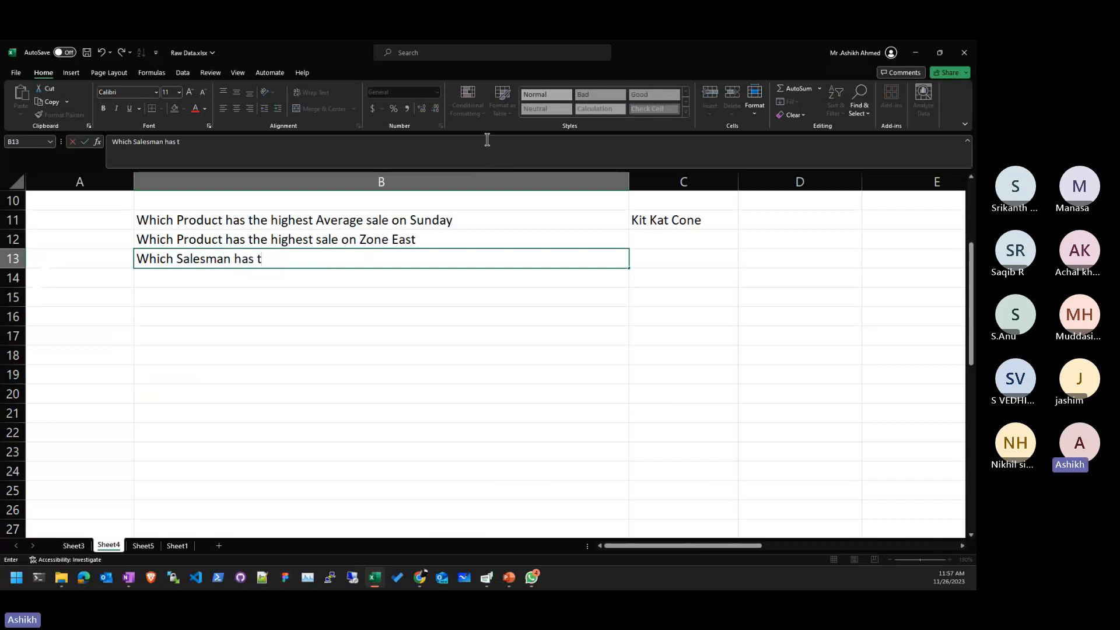
text(he hight)
key(BackSpace)
text(est )
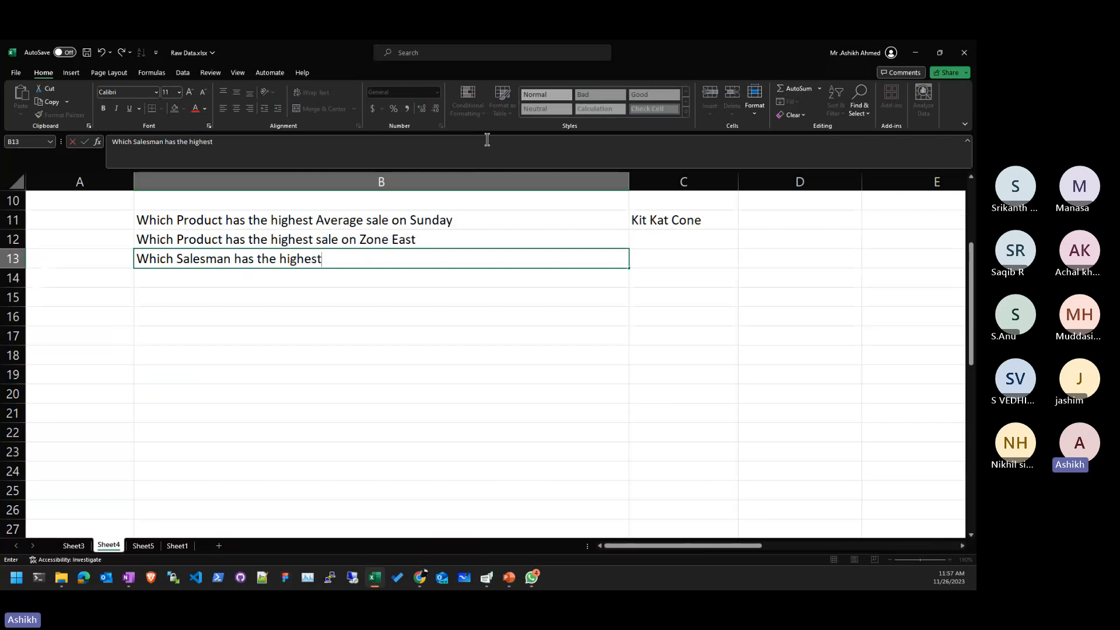
text(Sales for Ne)
key(BackSpace)
key(BackSpace)
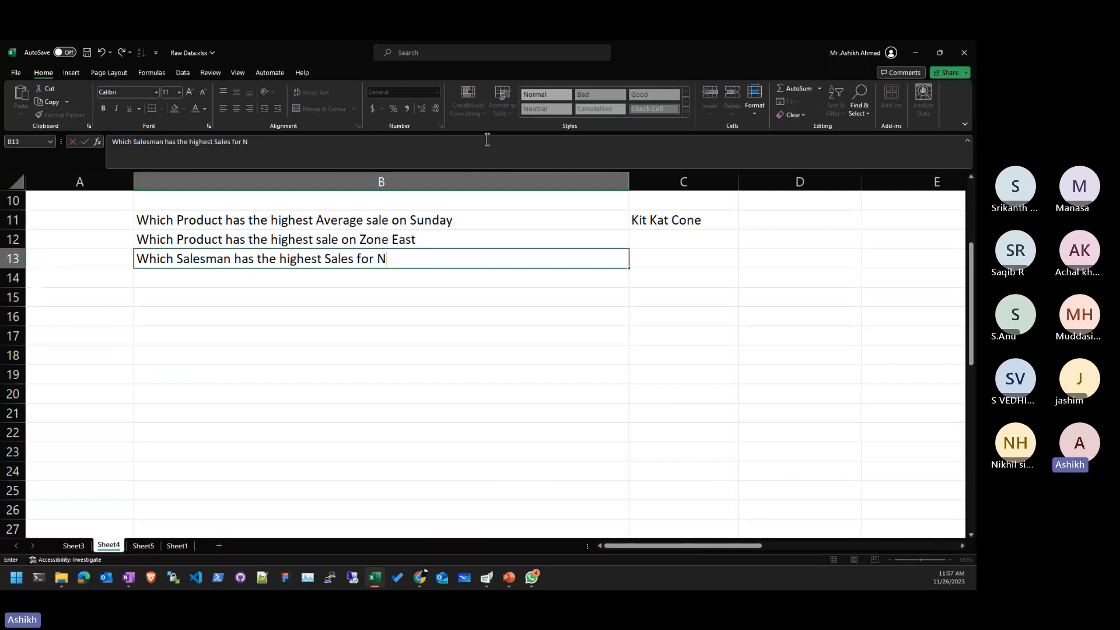
- Check the exact product names in the Sheet5 pivot before finishing the question
click(155, 546)
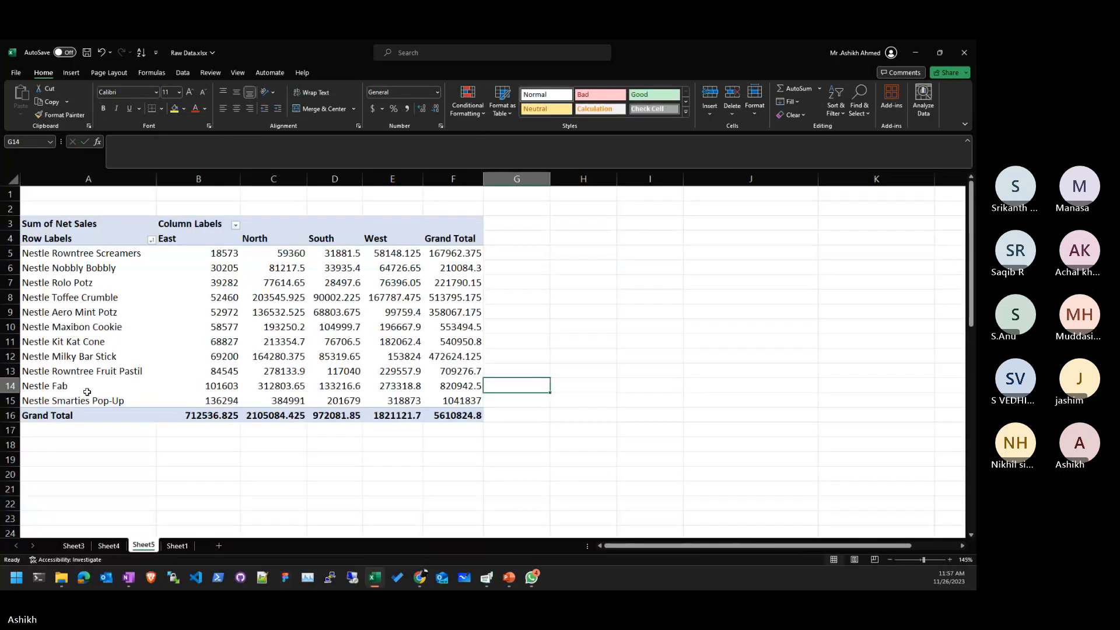
click(76, 532)
click(110, 546)
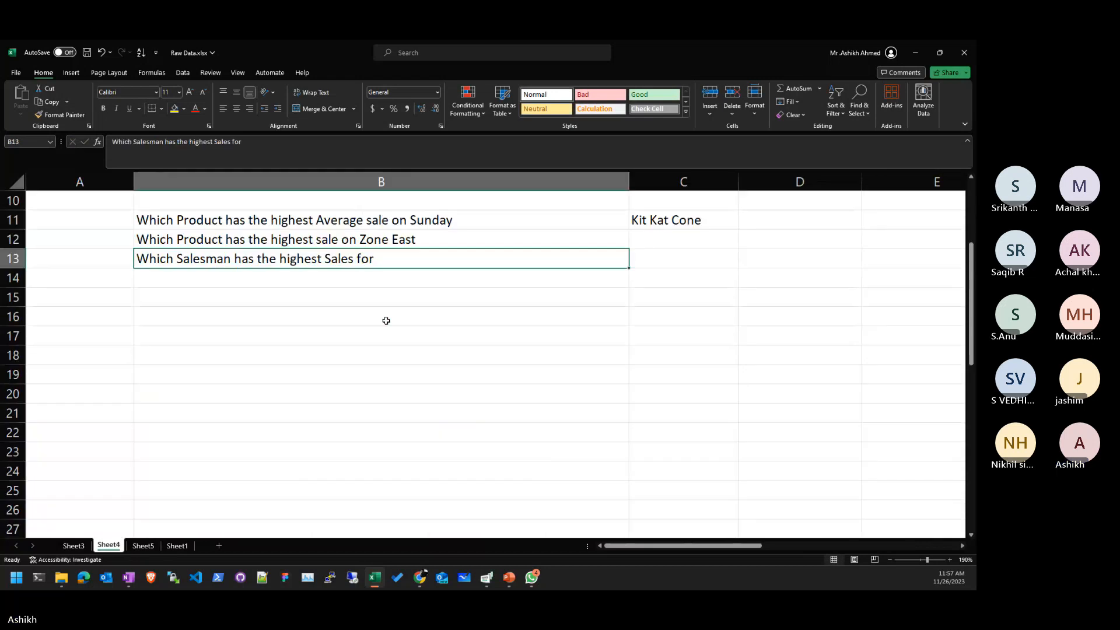
- Finish the B13 question with 'Nestle Fab' and move to answer cell C13
double_click(425, 260)
text(Nestle G)
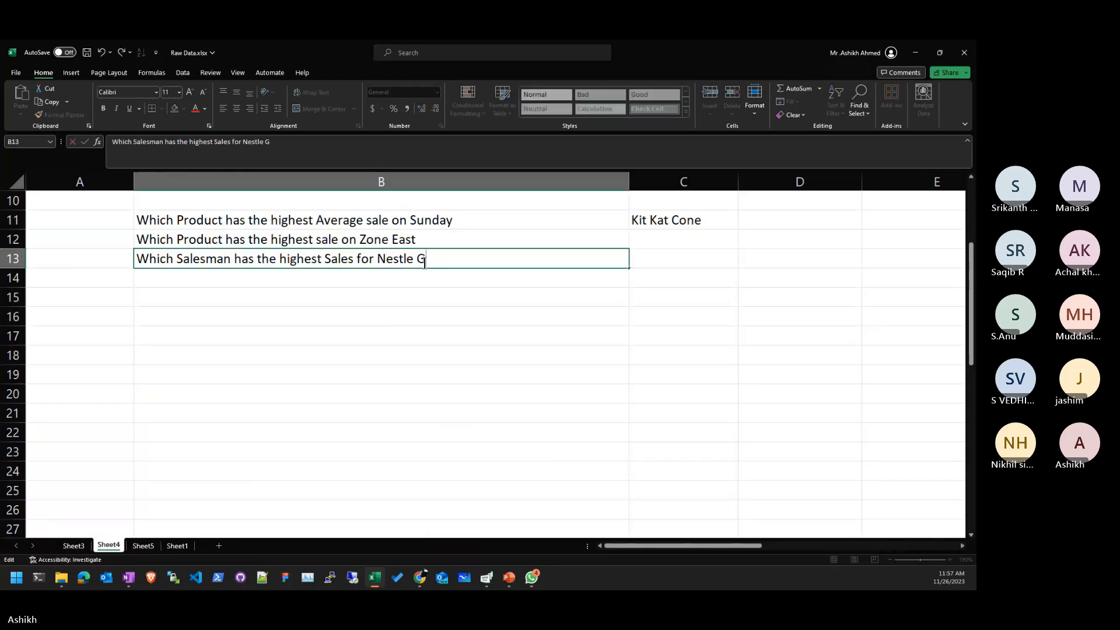
key(BackSpace)
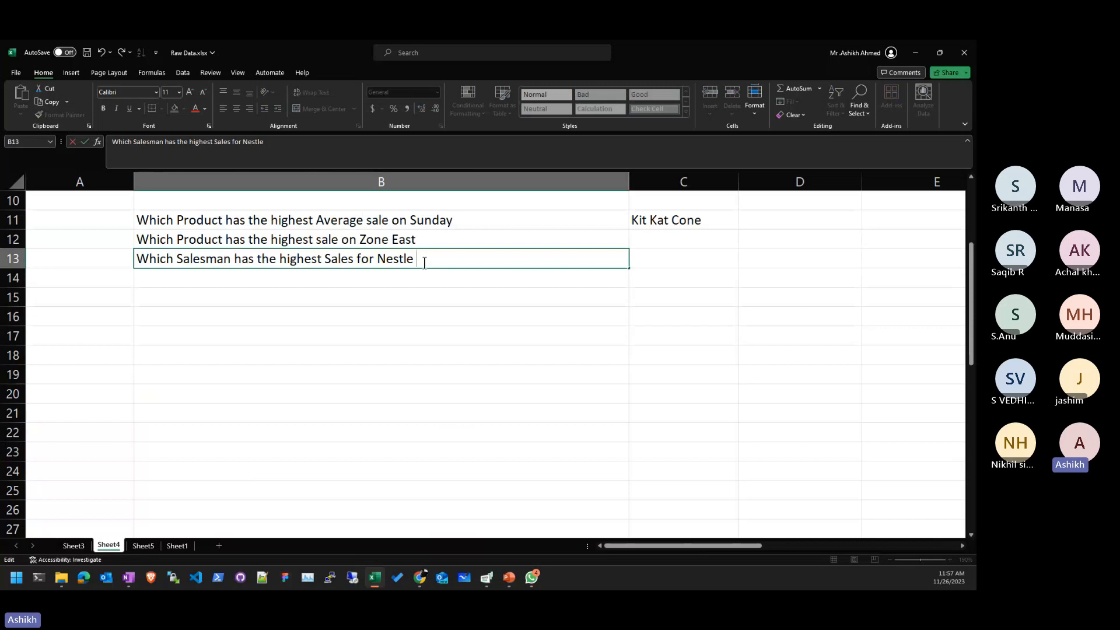
text(Fab)
key(Return)
key(Up)
key(Right)
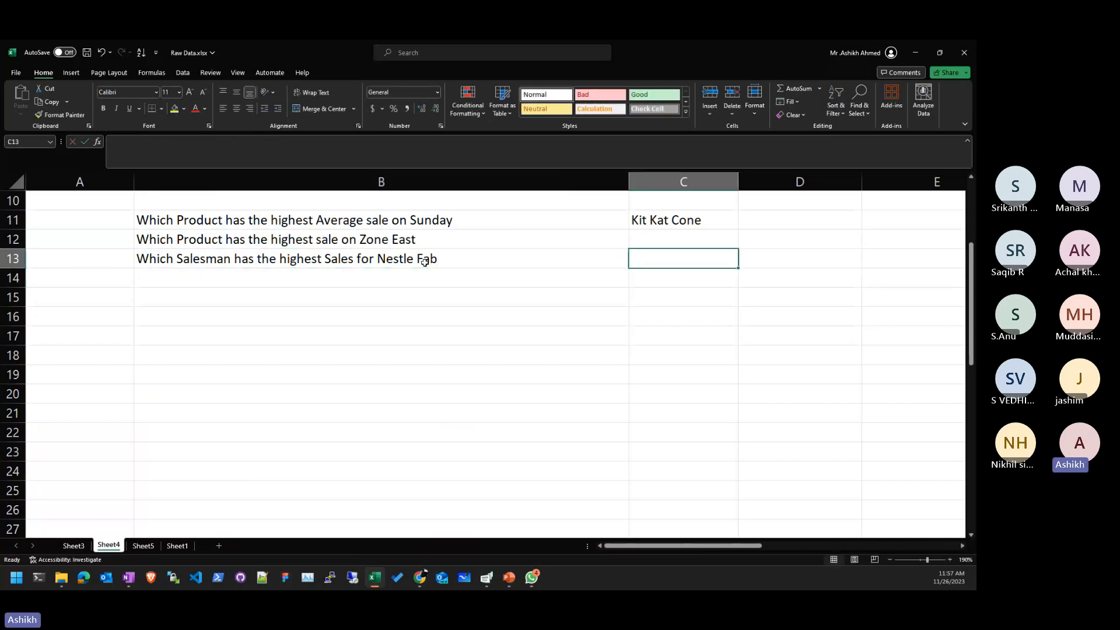
- Return to the Sheet5 pivot, then bring up the Net Sales worked workbook with its pivot chart
click(143, 545)
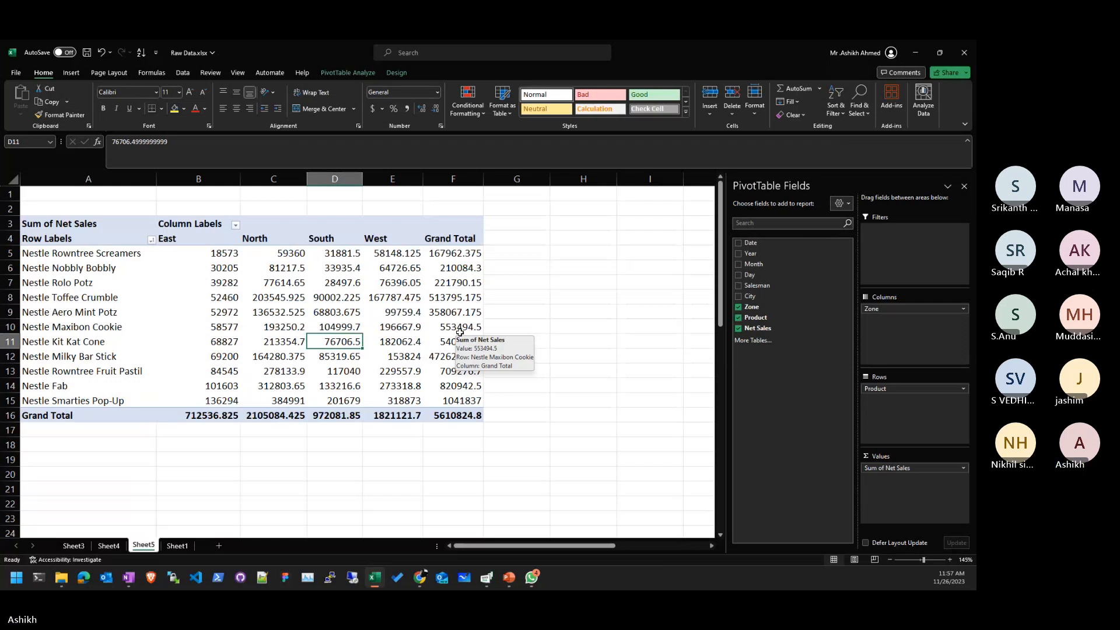
key(alt+Tab)
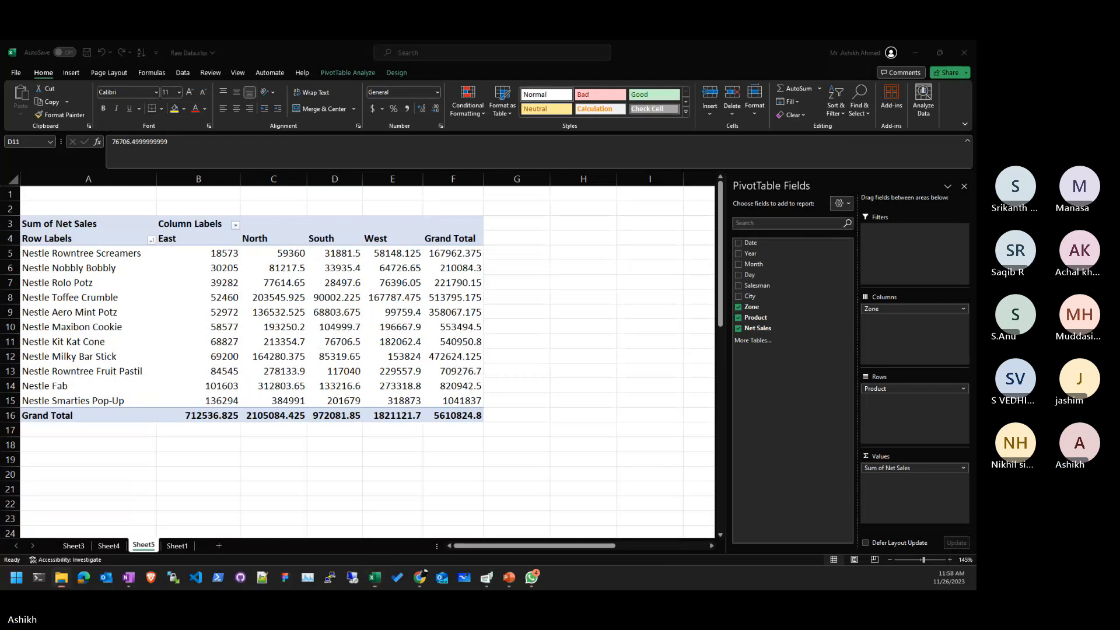
key(alt+Tab)
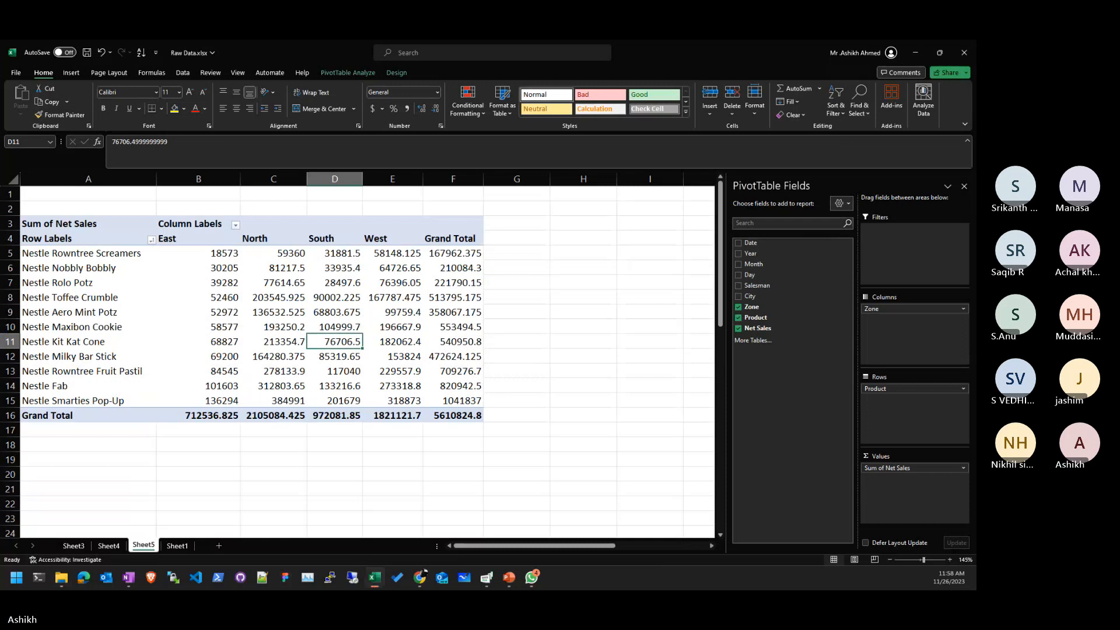
key(alt+Tab)
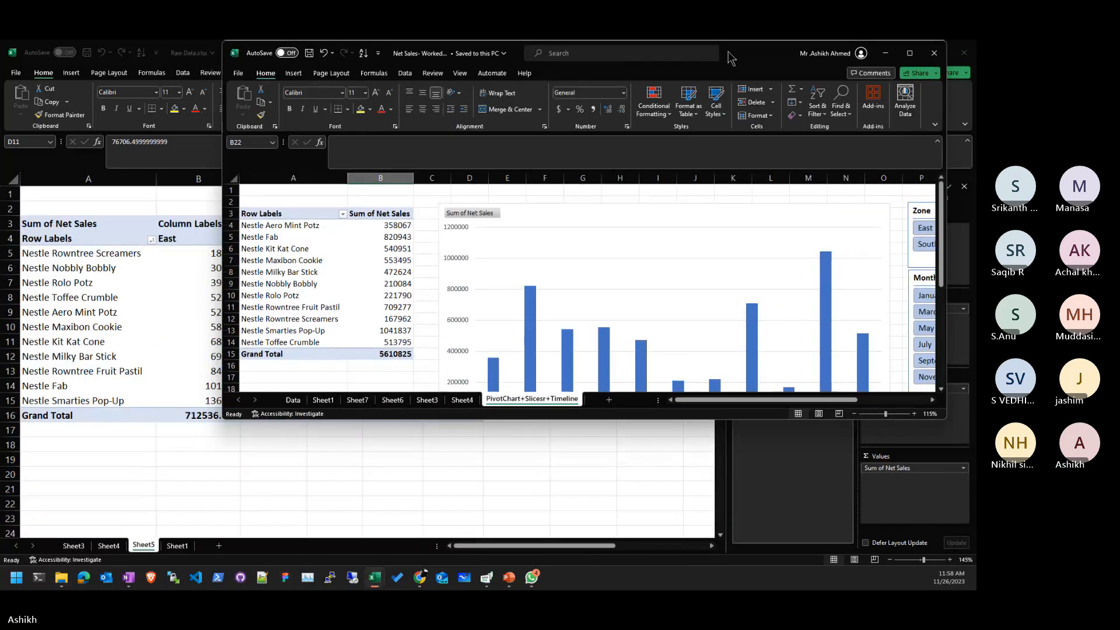
- Drag the second workbook's window onto the other monitor so Raw Data stays in view
drag(730, 55, 974, 56)
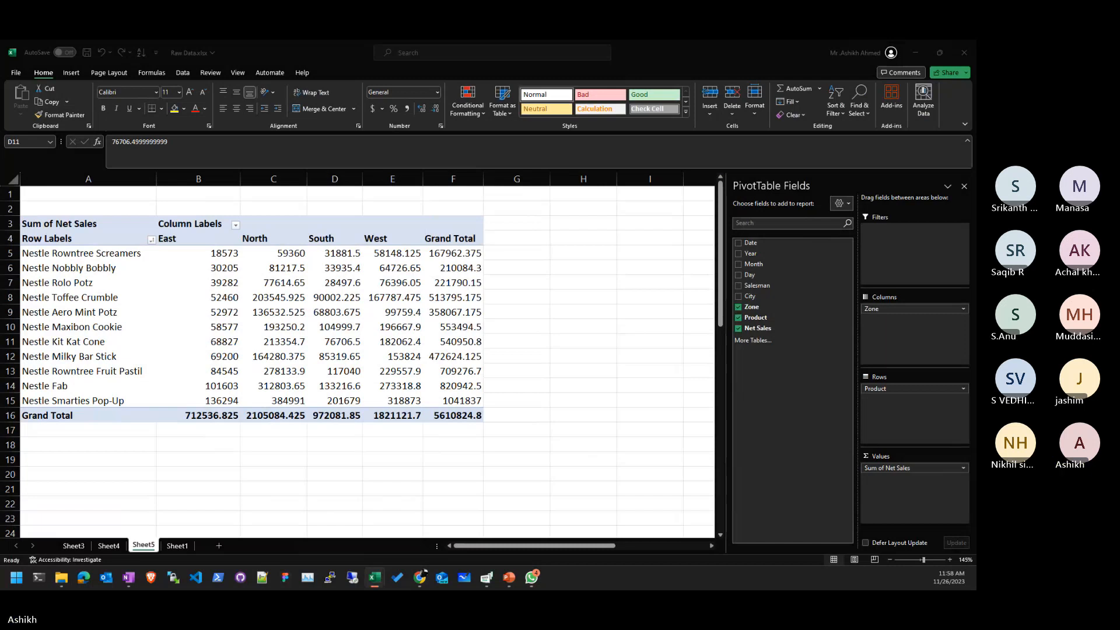
key(alt+Tab)
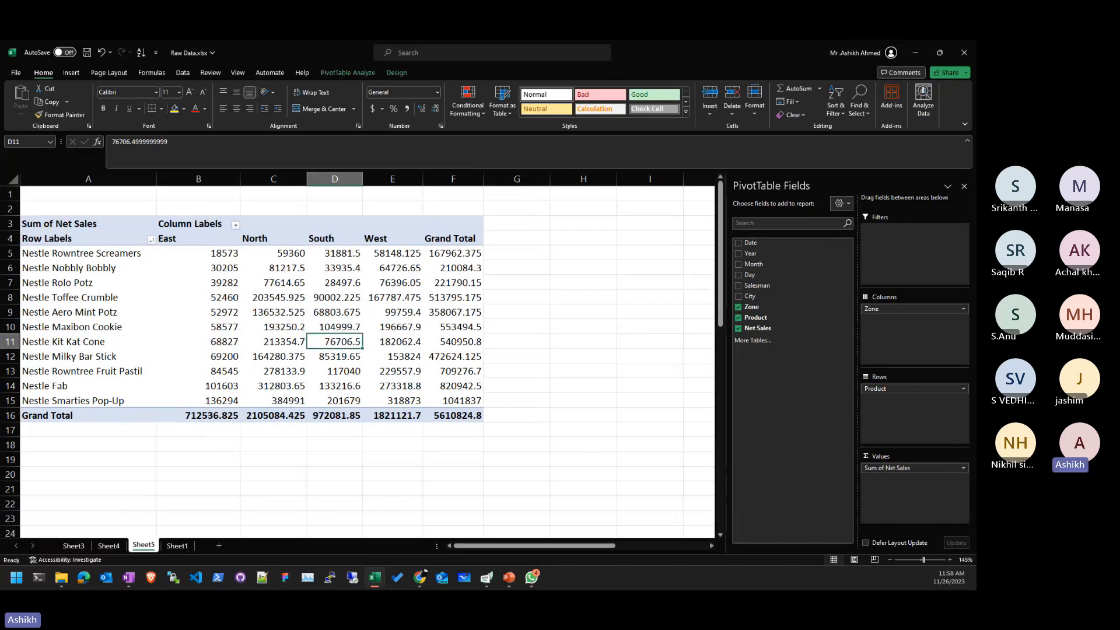
key(alt+Tab)
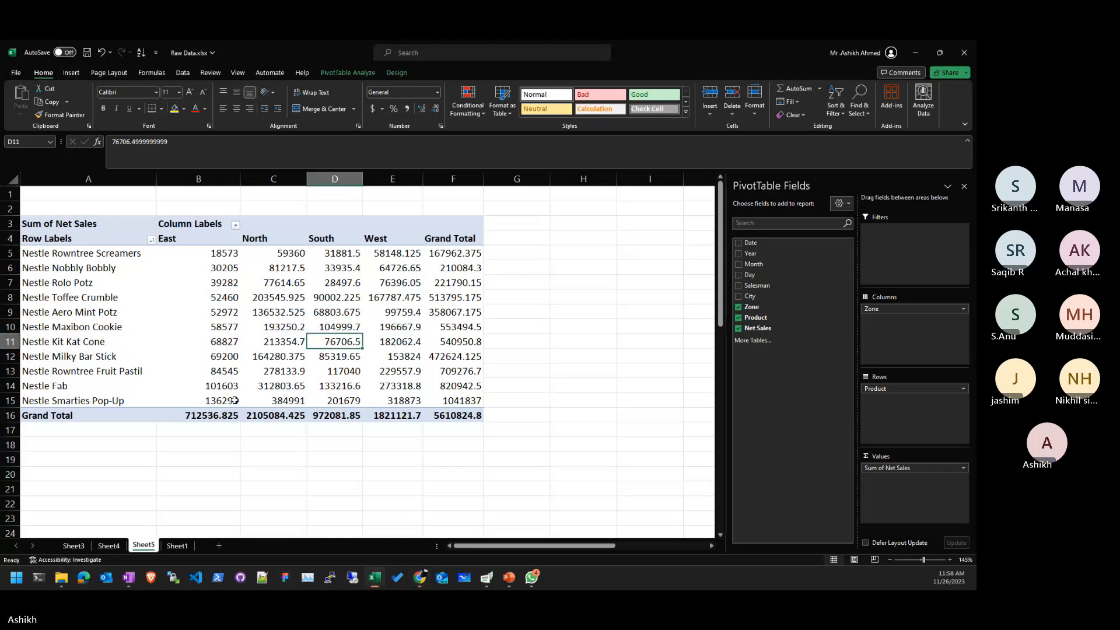
click(198, 400)
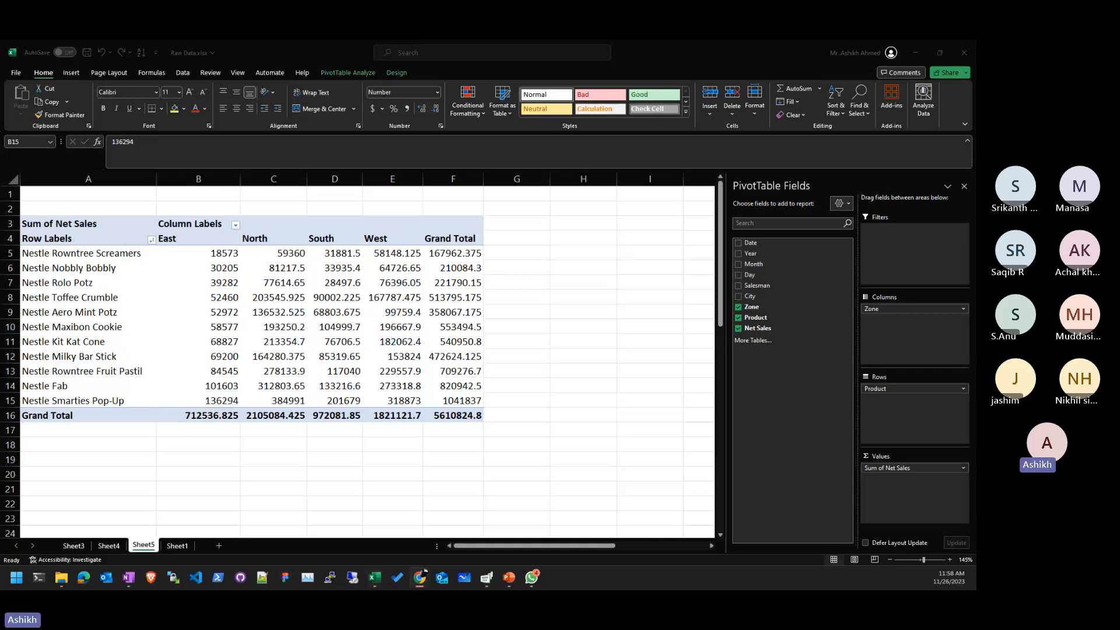
click(109, 546)
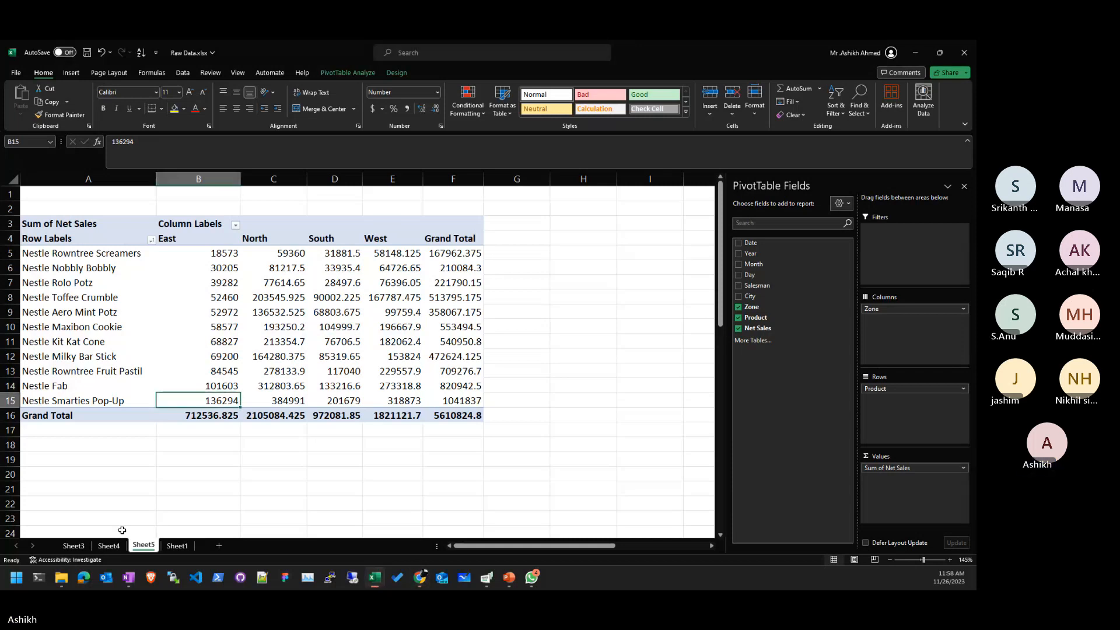
click(110, 546)
click(432, 265)
double_click(455, 256)
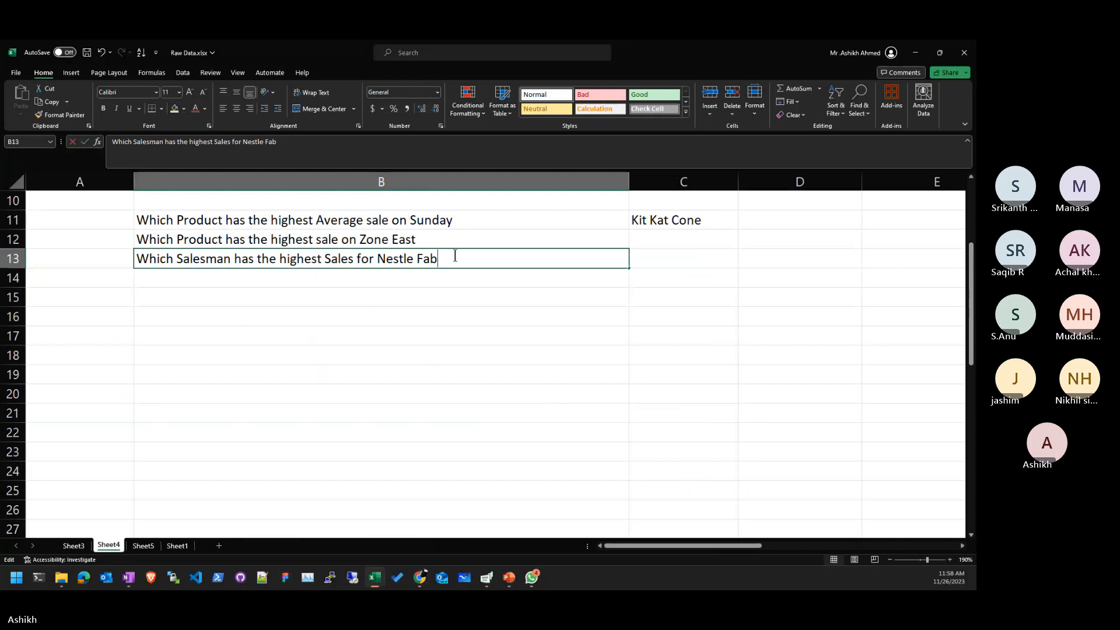
drag(455, 256, 136, 258)
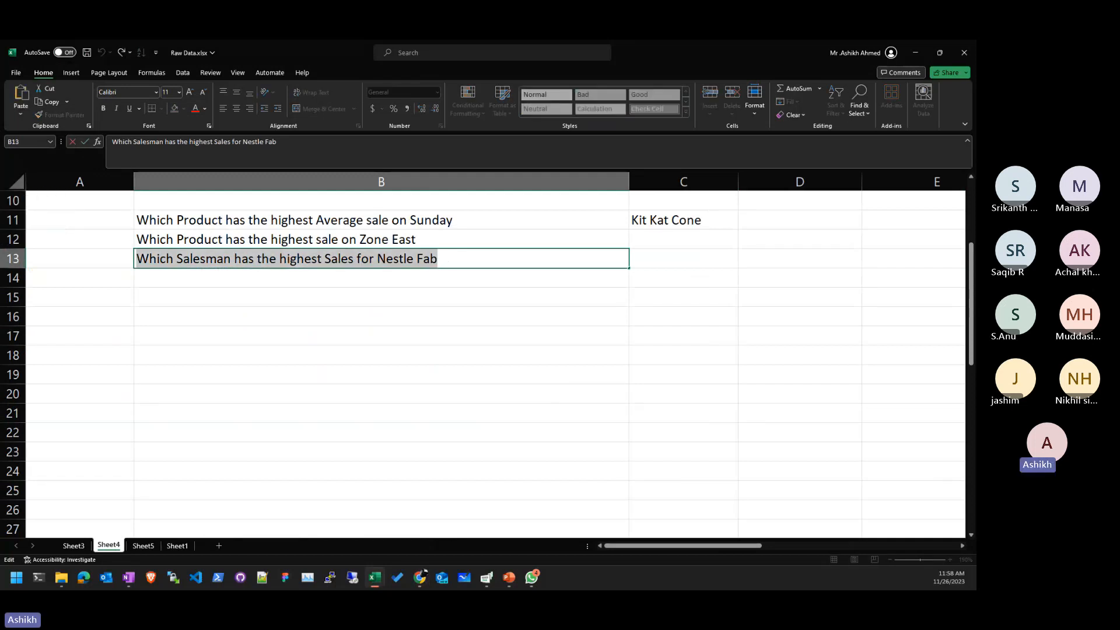
key(alt+Tab)
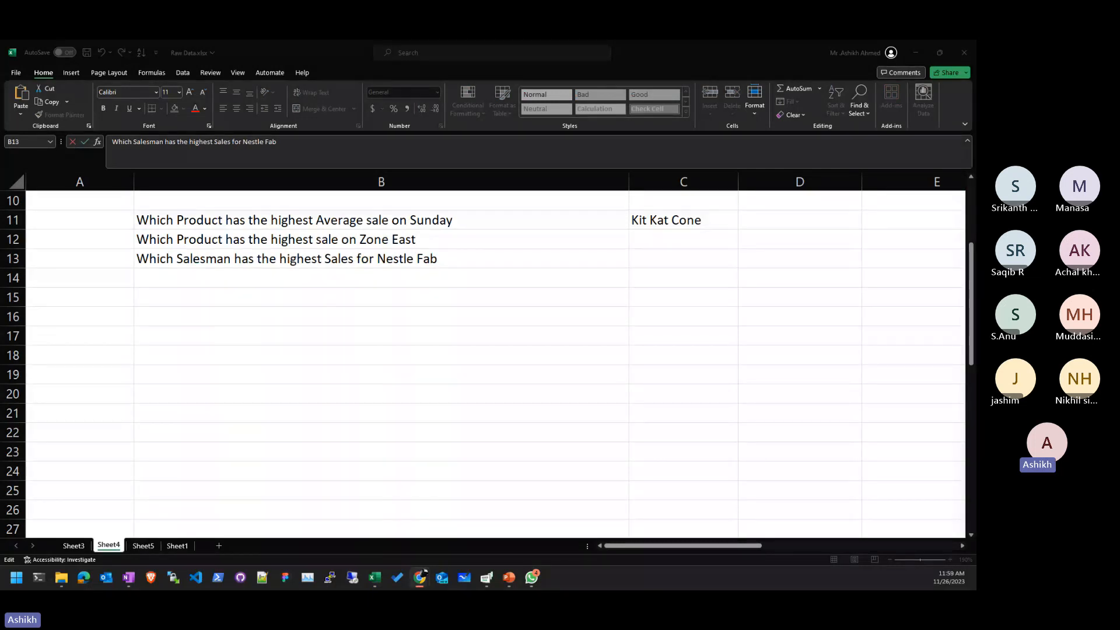
click(105, 562)
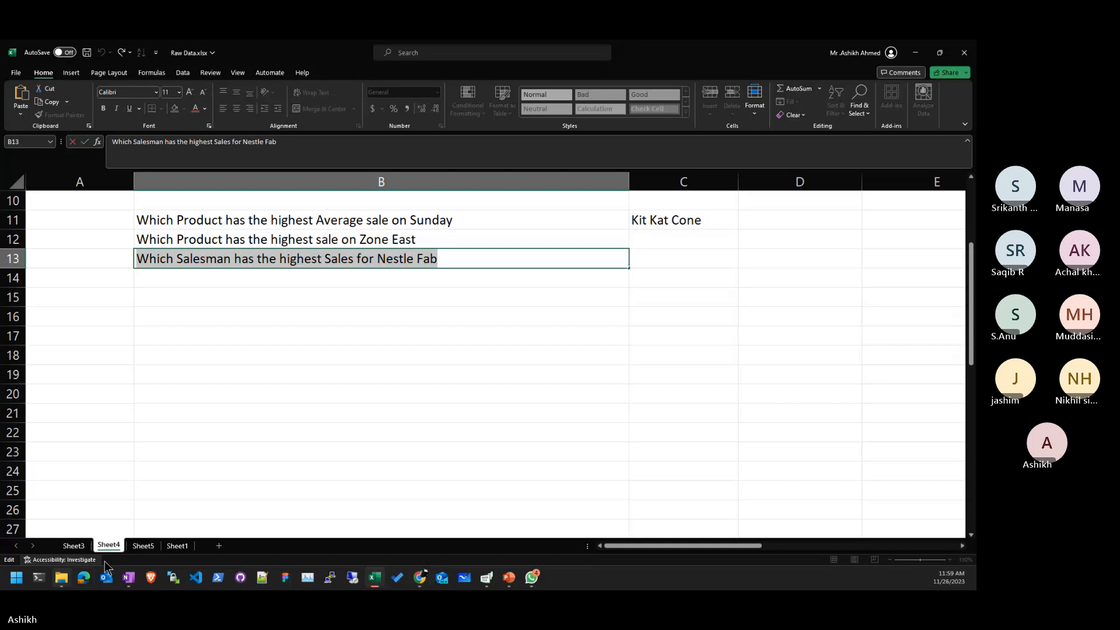
click(143, 545)
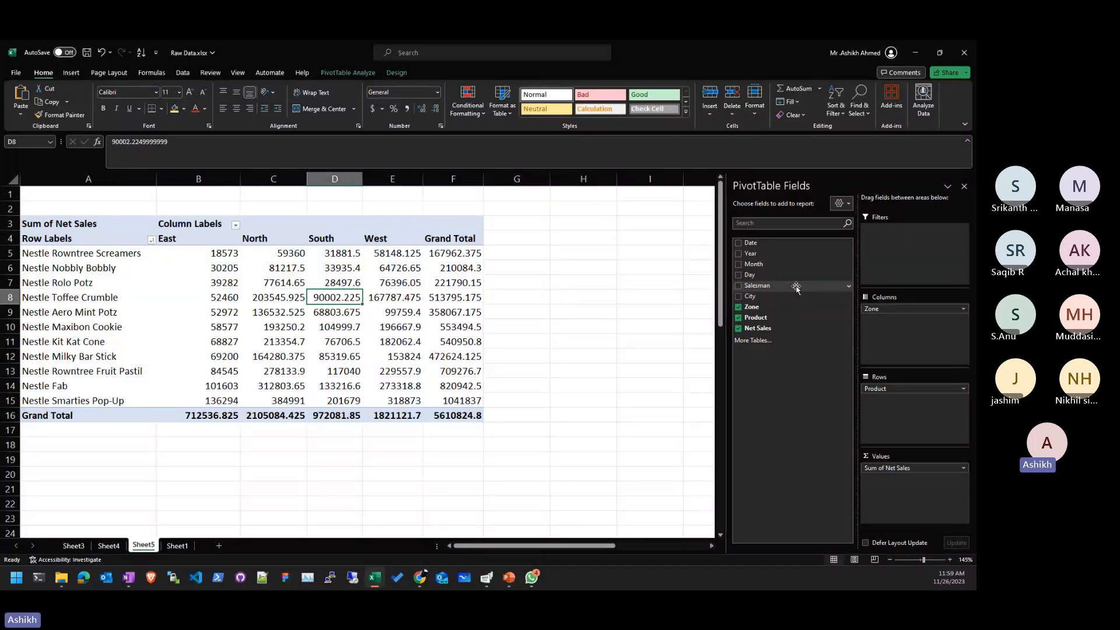
- Add Salesman to the pivot rows and sort by Nestle Fab sales, largest to smallest
drag(797, 287, 805, 330)
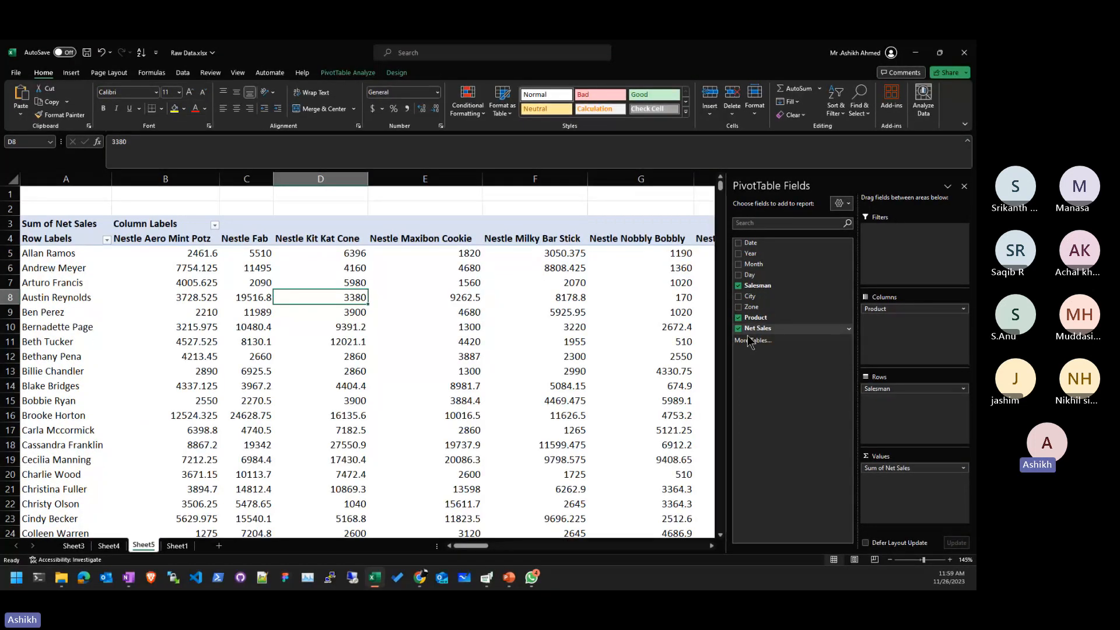
scroll(439, 357, down, 20)
scroll(439, 357, up, 8)
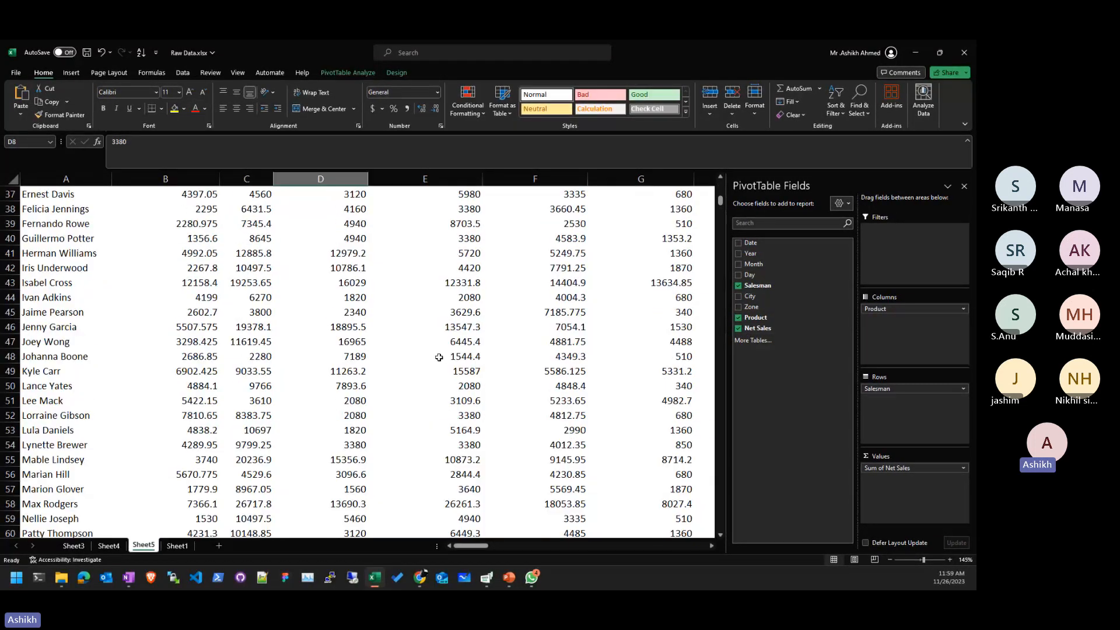
scroll(439, 357, up, 12)
key(Right)
key(Right)
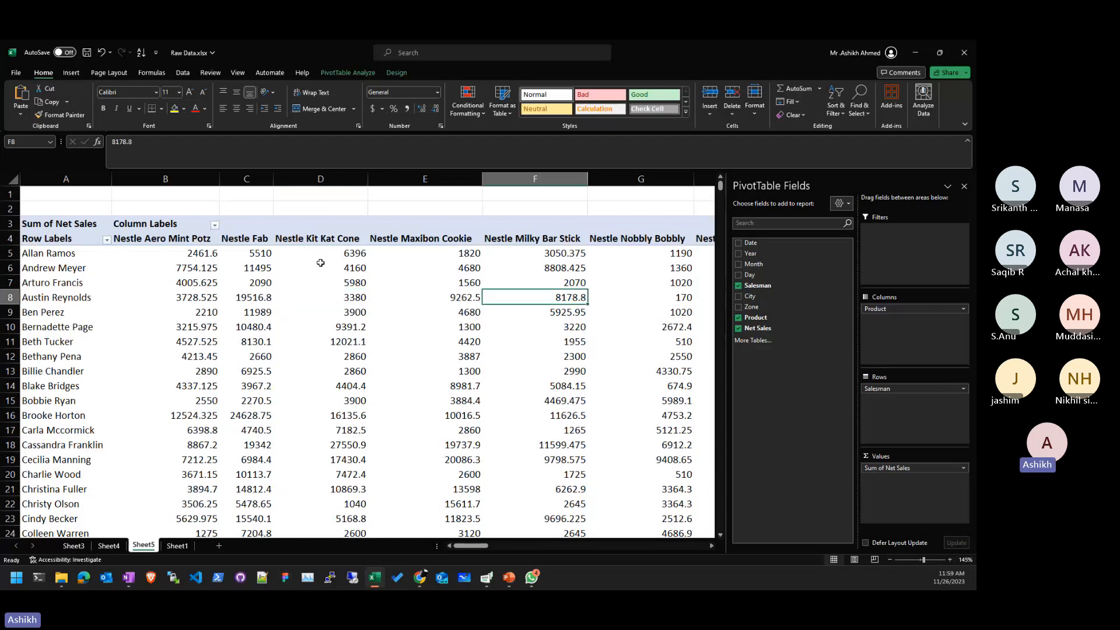
click(269, 252)
click(836, 103)
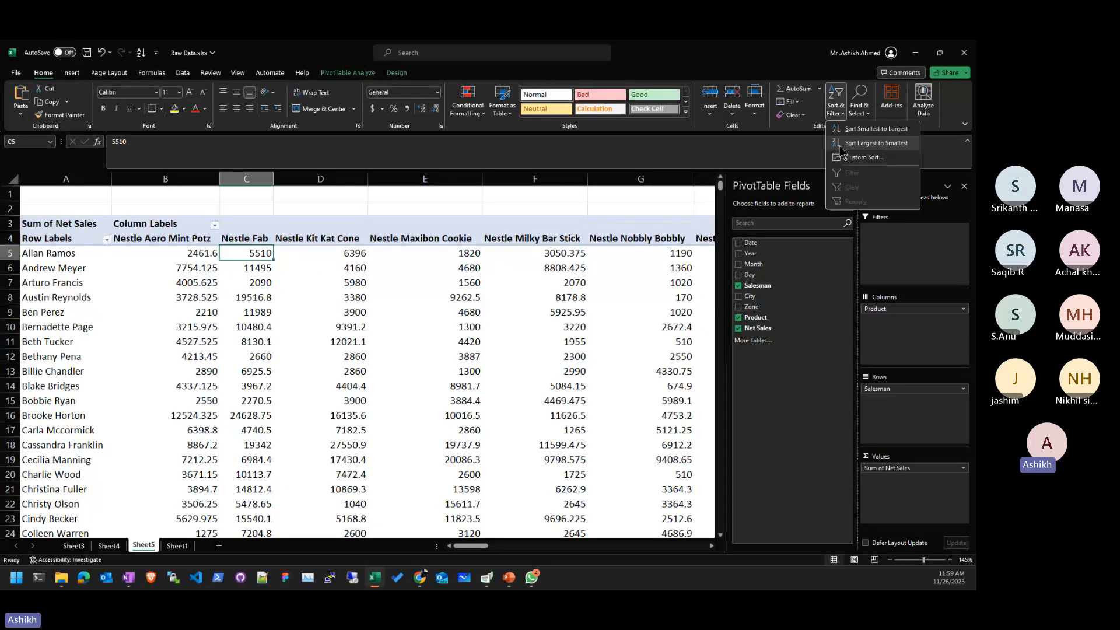
click(840, 144)
- Try drilling into the top salesman's detail records, cancel, and inspect the pivot values
double_click(60, 253)
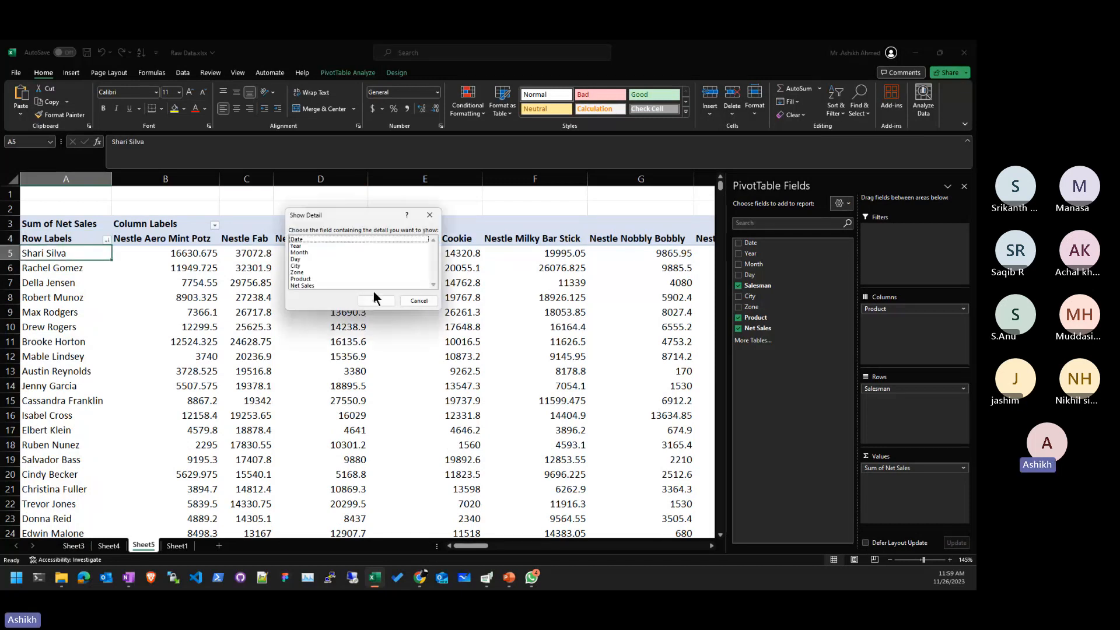
click(423, 301)
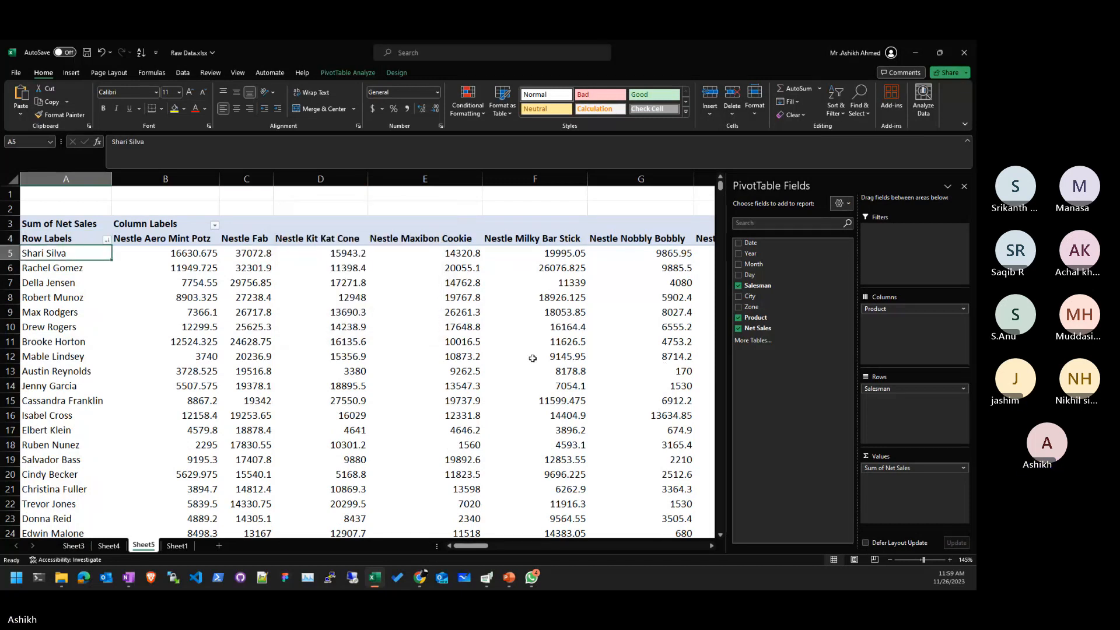
click(422, 365)
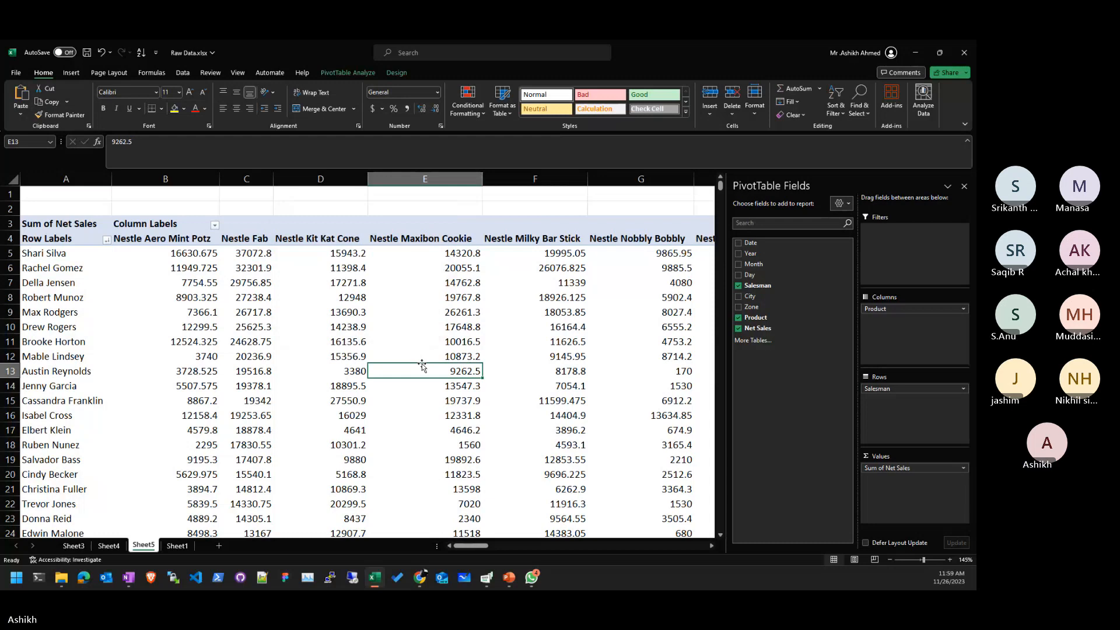
scroll(423, 365, down, 2)
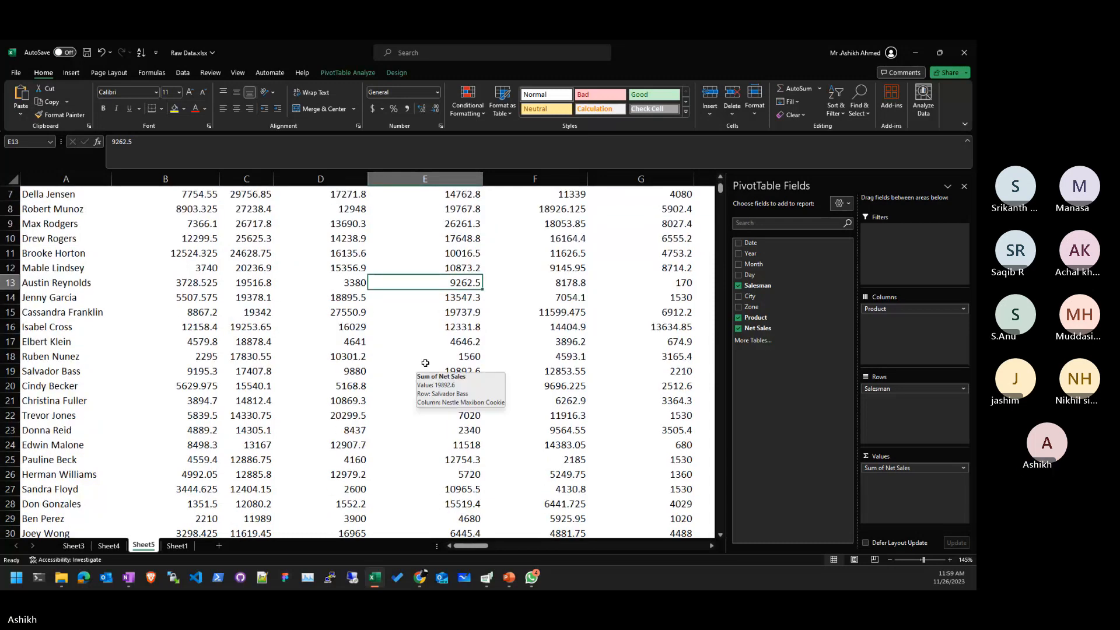
click(542, 331)
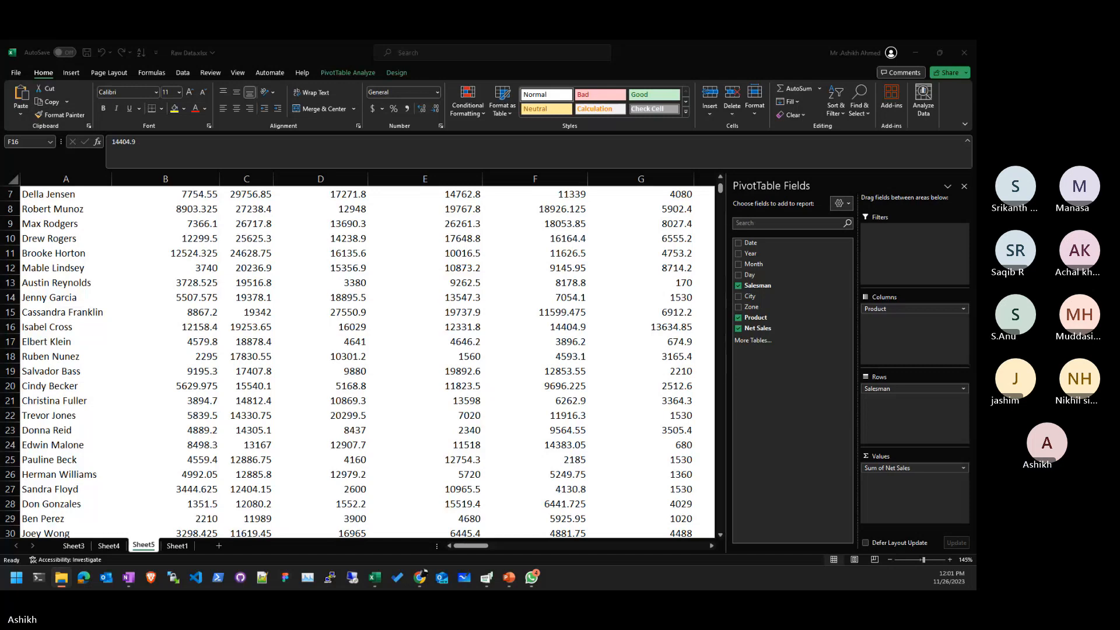
- Come back from the browser and scroll through the sorted salesman-by-product pivot
key(alt+Tab)
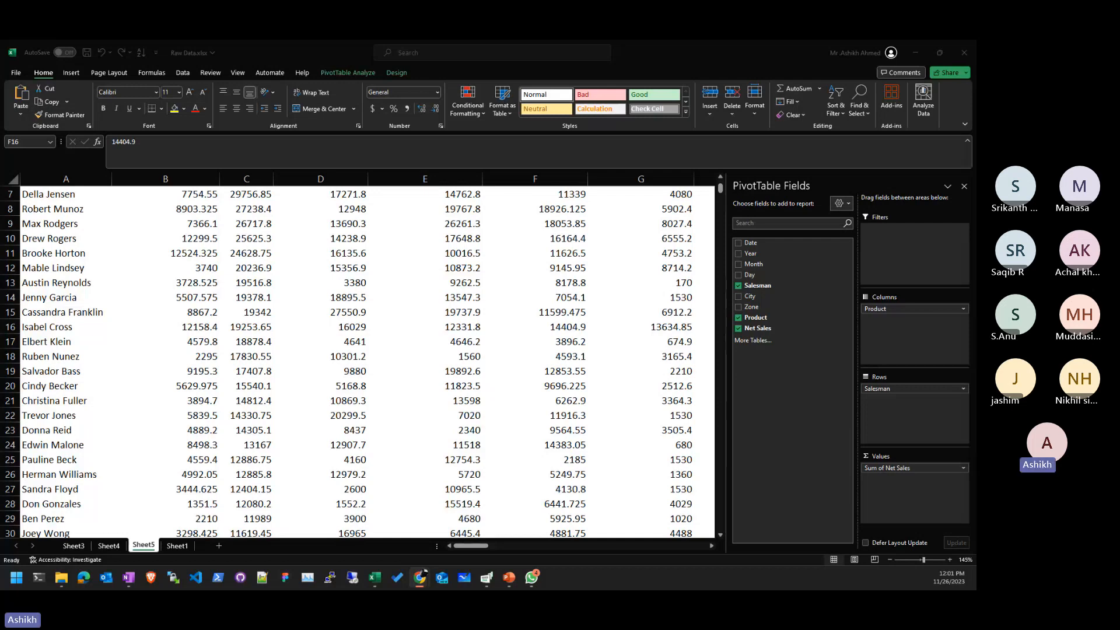
click(474, 384)
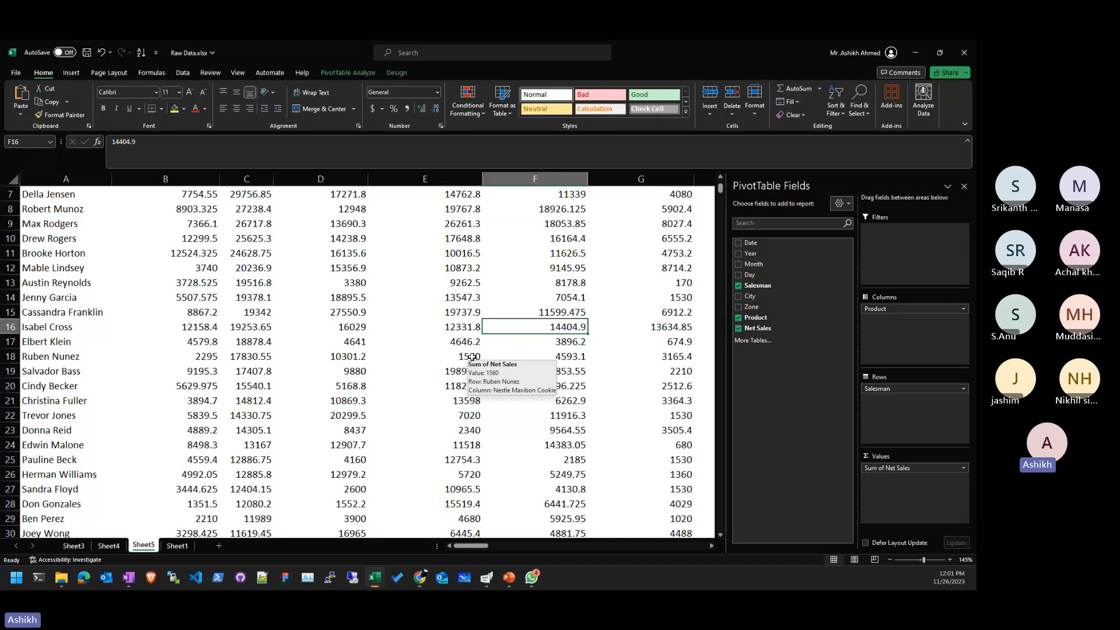
click(325, 325)
scroll(329, 360, down, 13)
scroll(329, 360, down, 16)
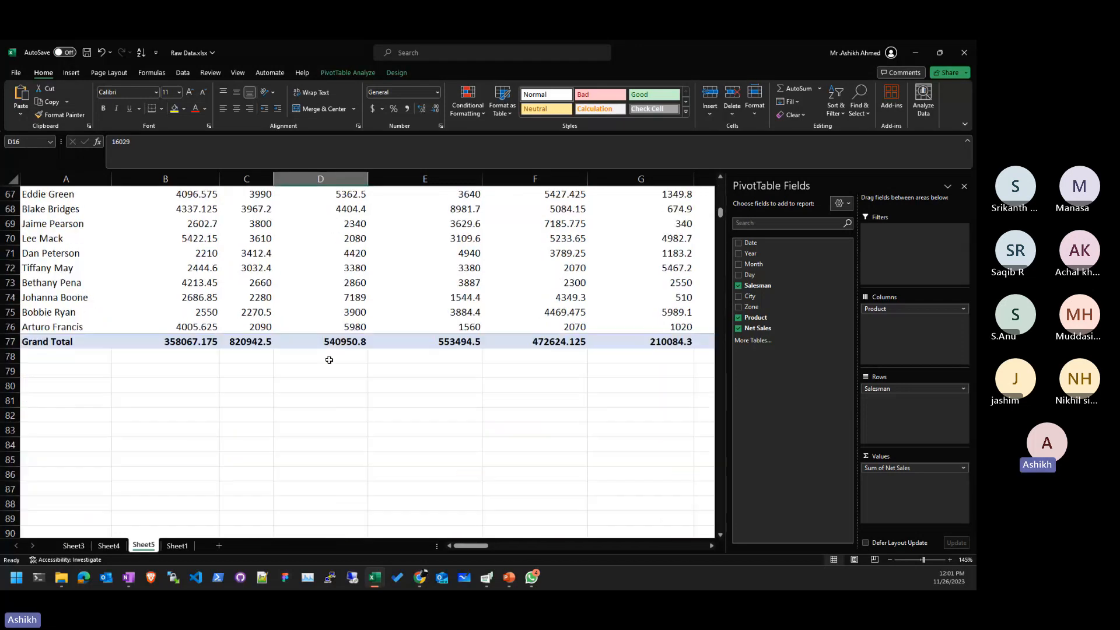
scroll(336, 358, up, 20)
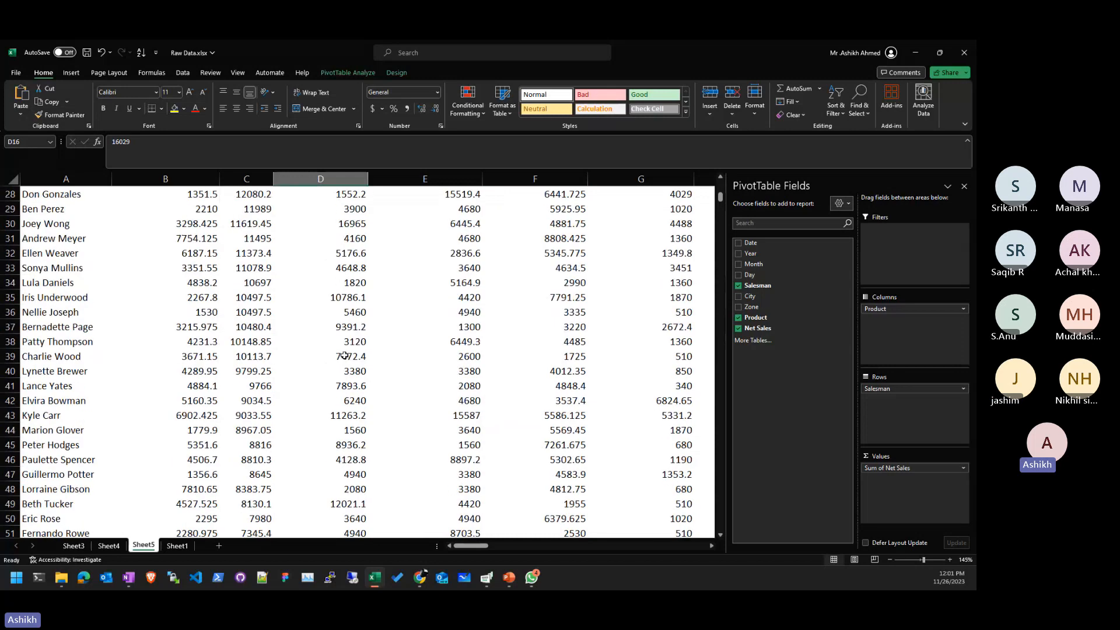
scroll(345, 355, down, 3)
scroll(350, 344, up, 12)
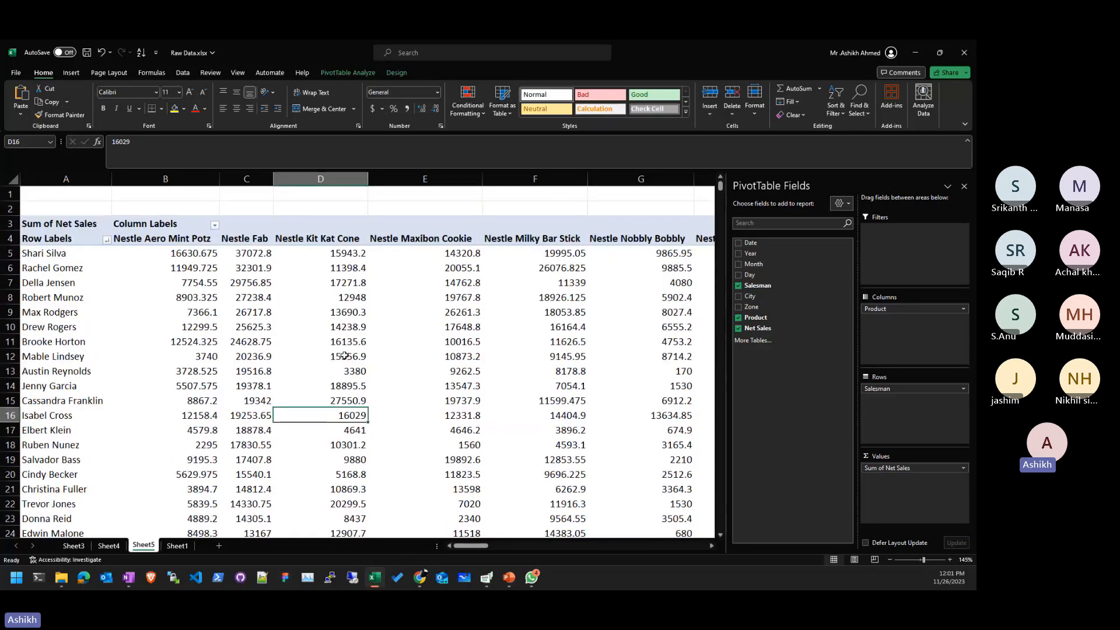
scroll(353, 334, down, 1)
scroll(420, 401, up, 1)
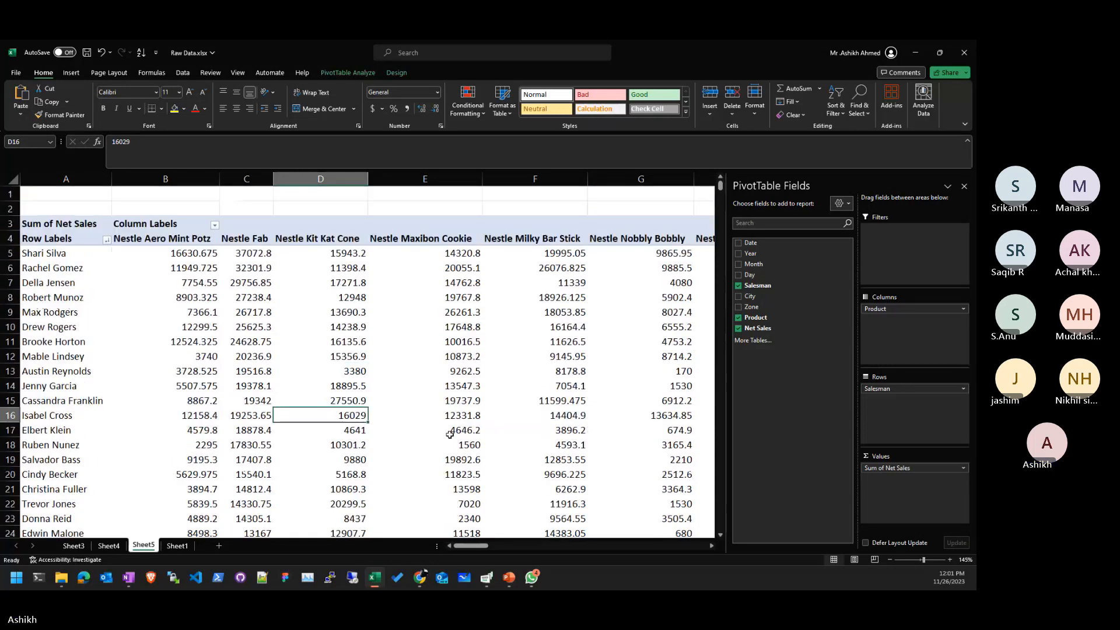
click(463, 380)
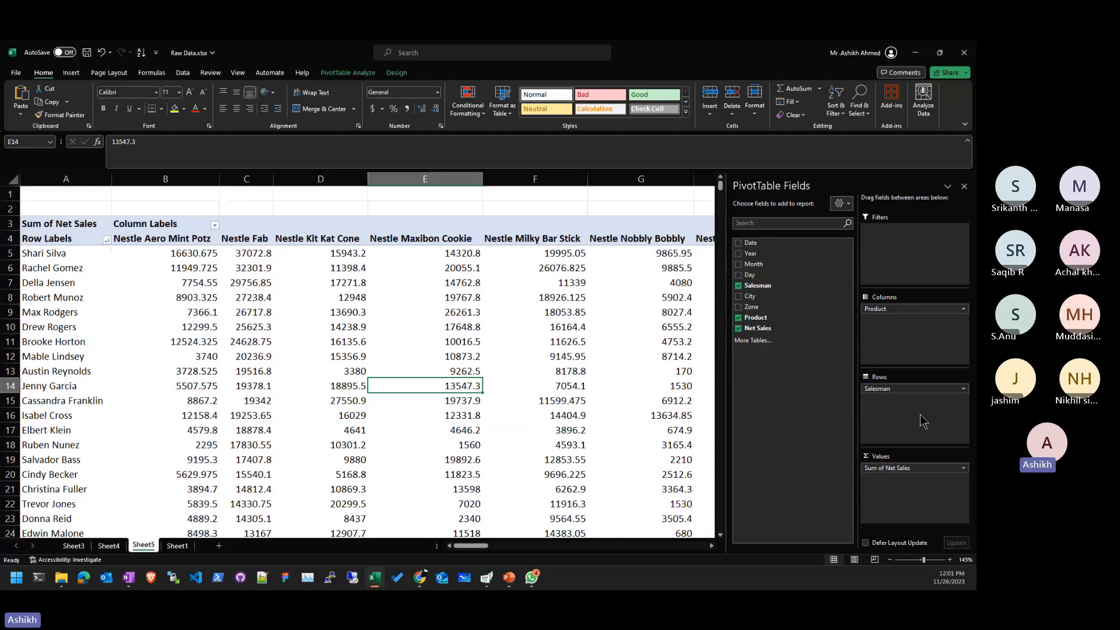
click(387, 324)
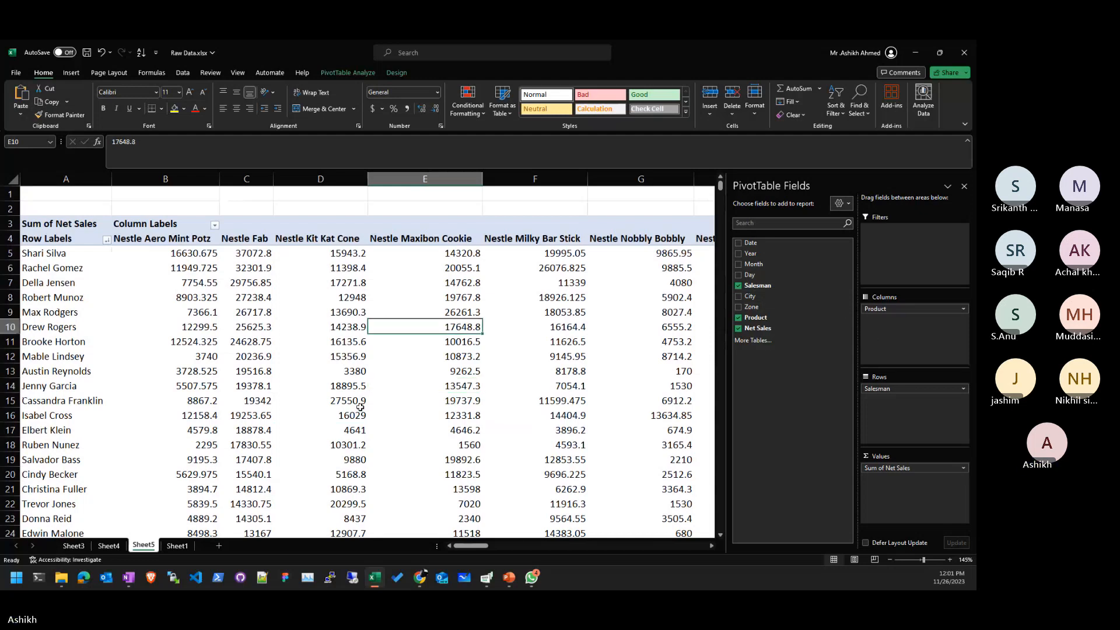
- Attempt a drill-down on the top salesman, cancel it, and select the top Nestle Fab value
double_click(90, 257)
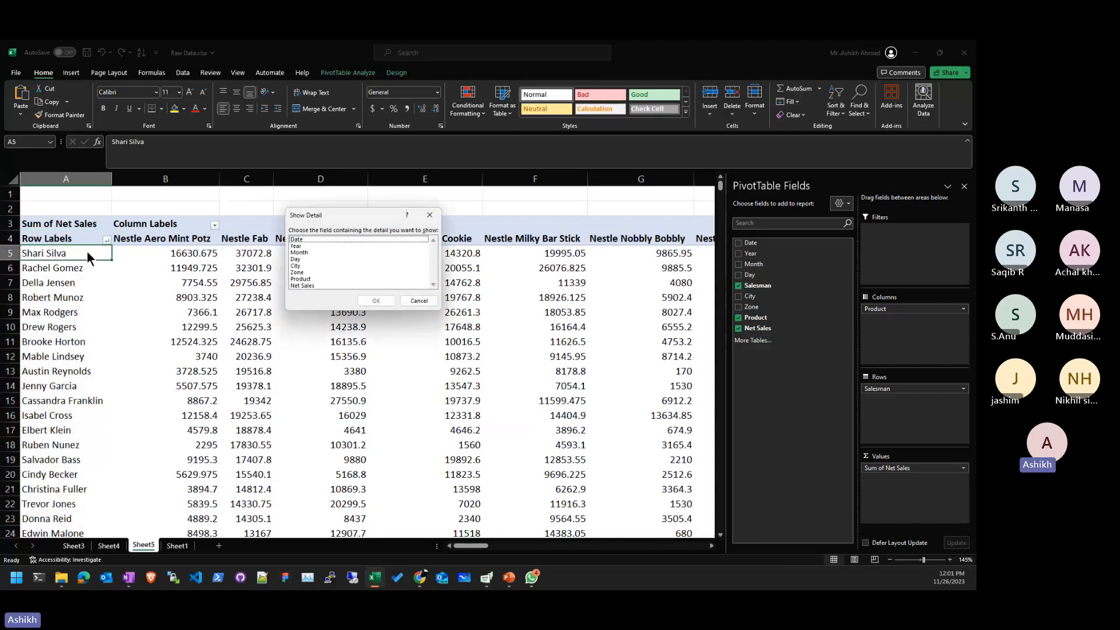
click(419, 301)
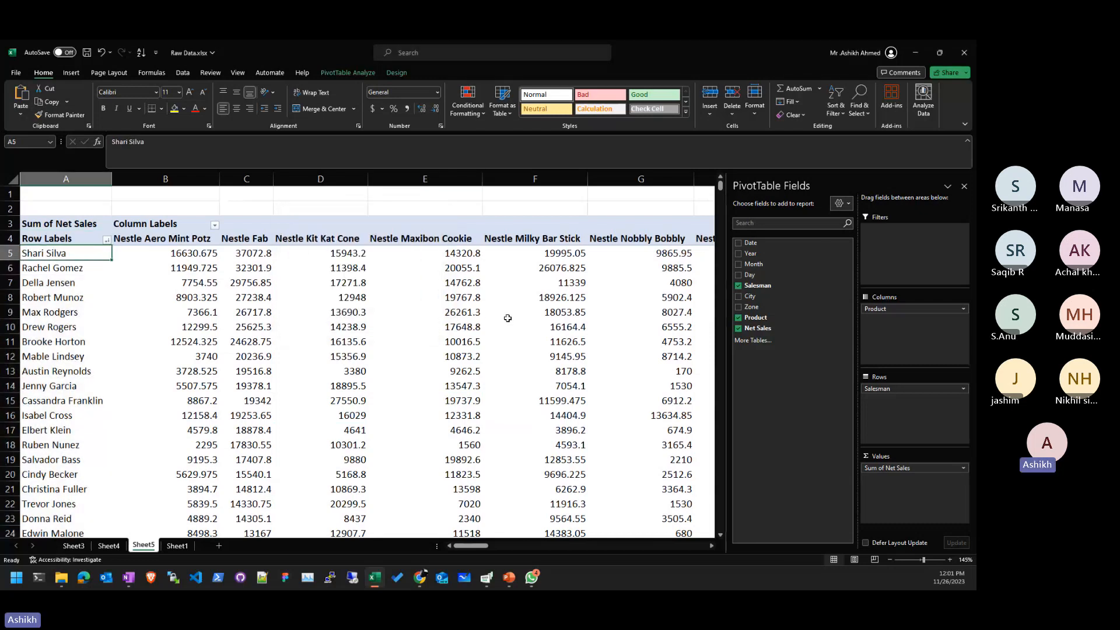
click(507, 318)
click(197, 251)
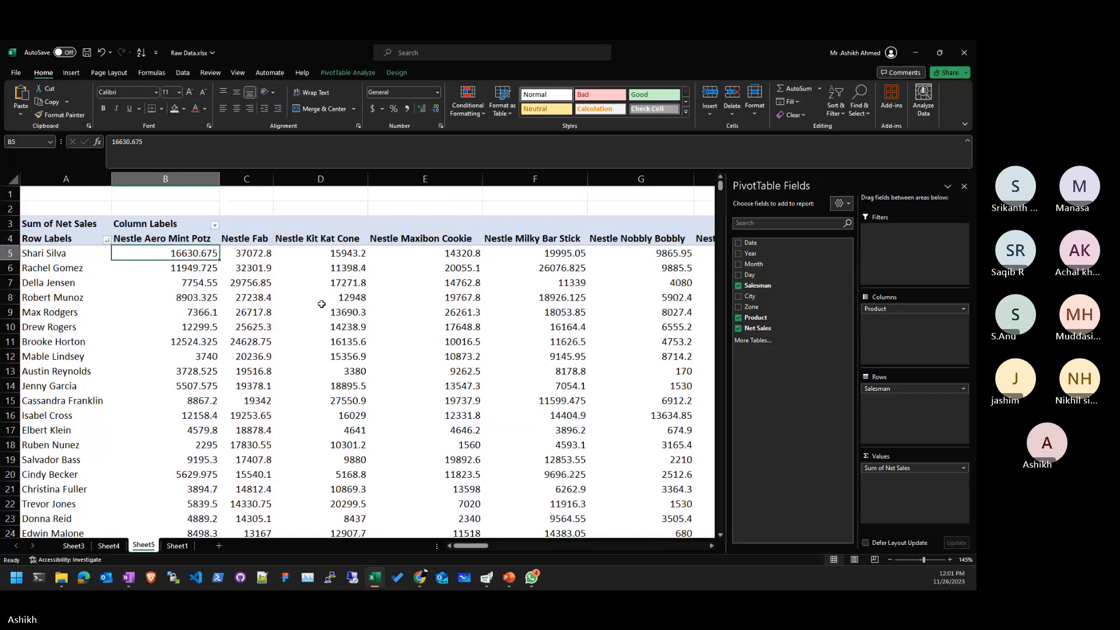
key(Right)
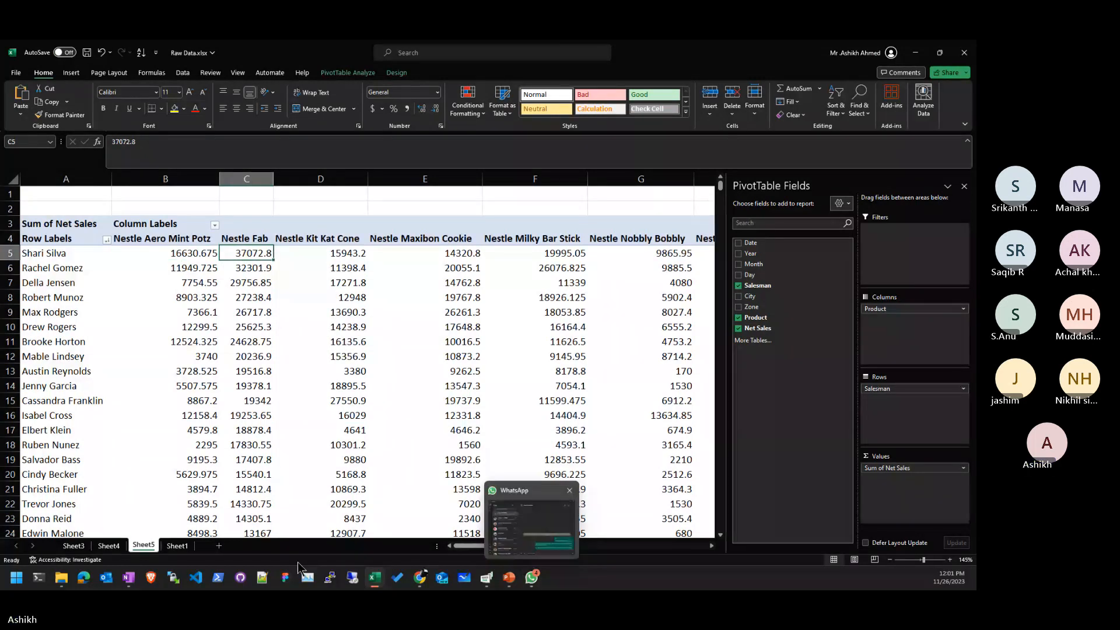
- Re-sort the pivot by Nestle Fab sales largest to smallest, then show the Sheet1 raw data
click(184, 546)
click(109, 546)
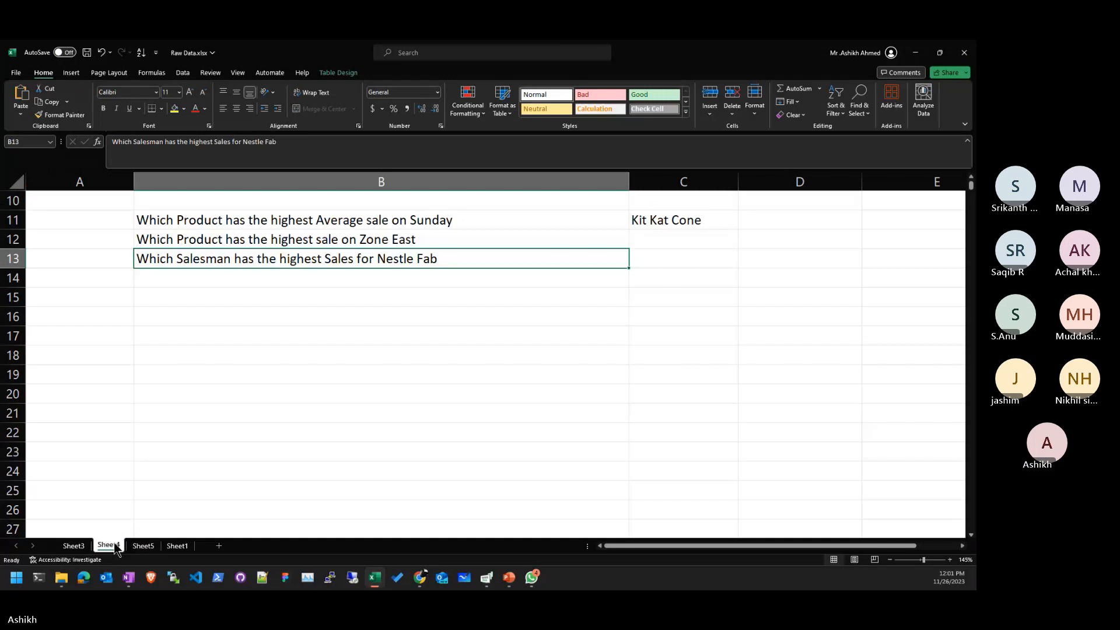
click(144, 546)
click(247, 297)
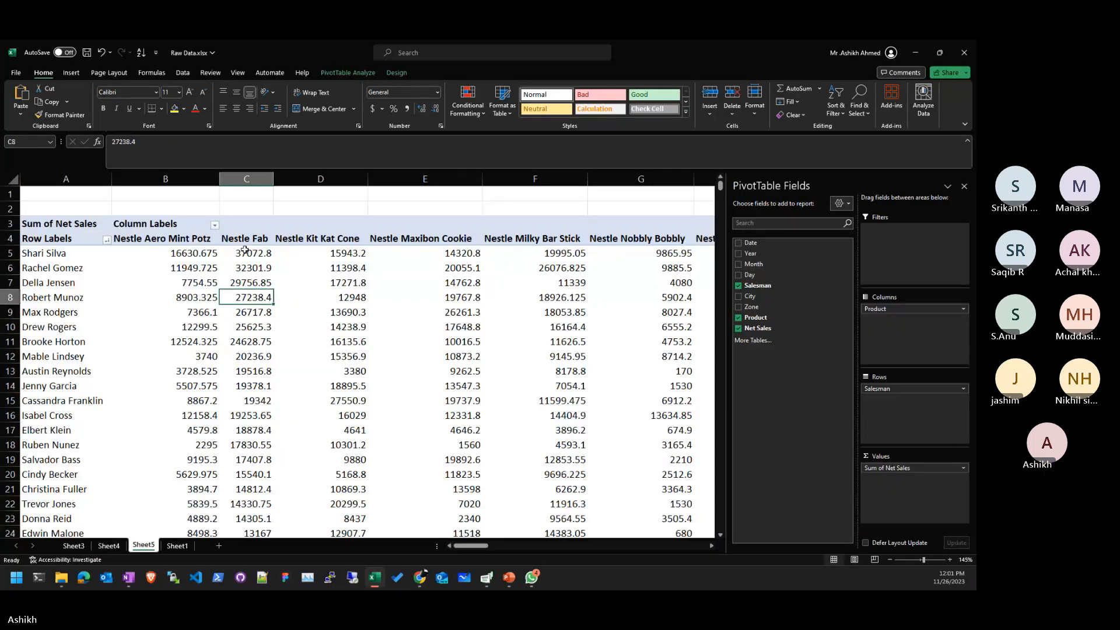
click(243, 253)
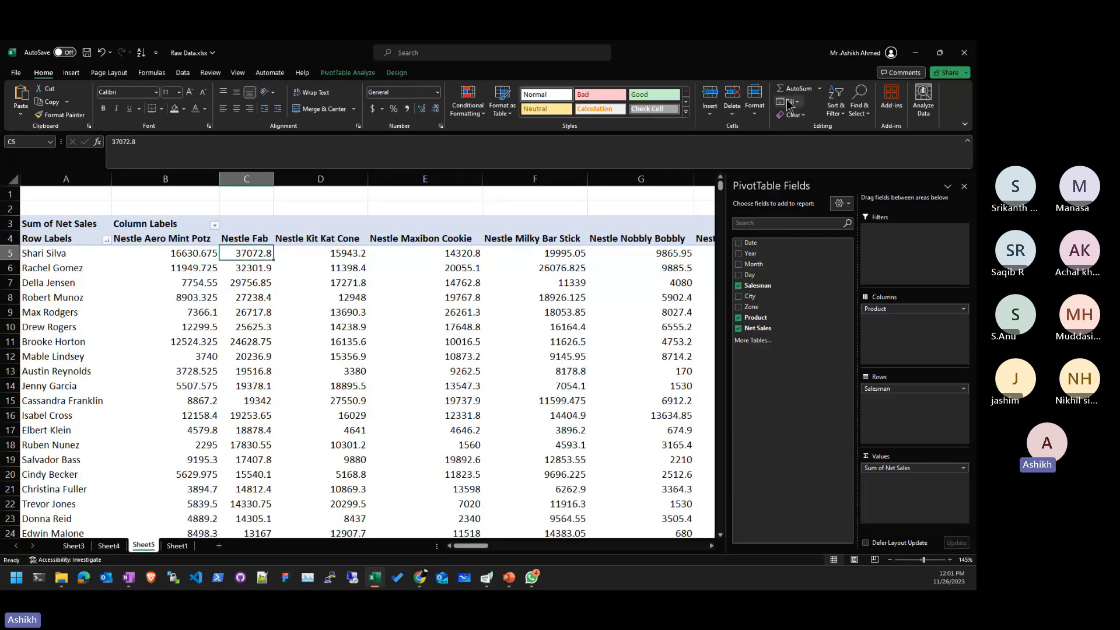
click(835, 108)
click(837, 144)
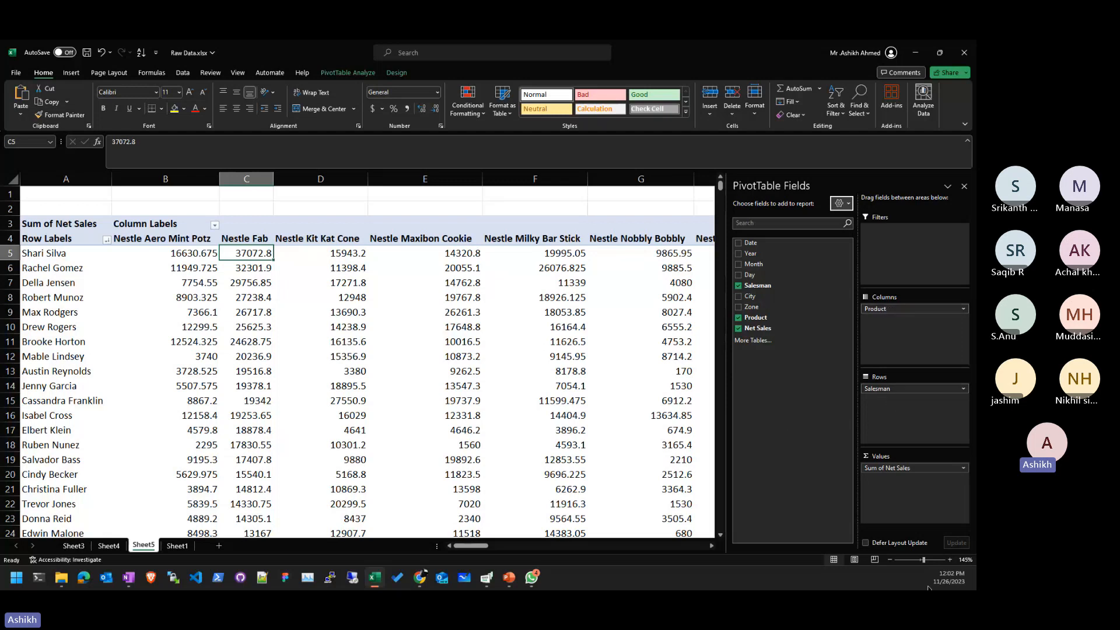
click(326, 327)
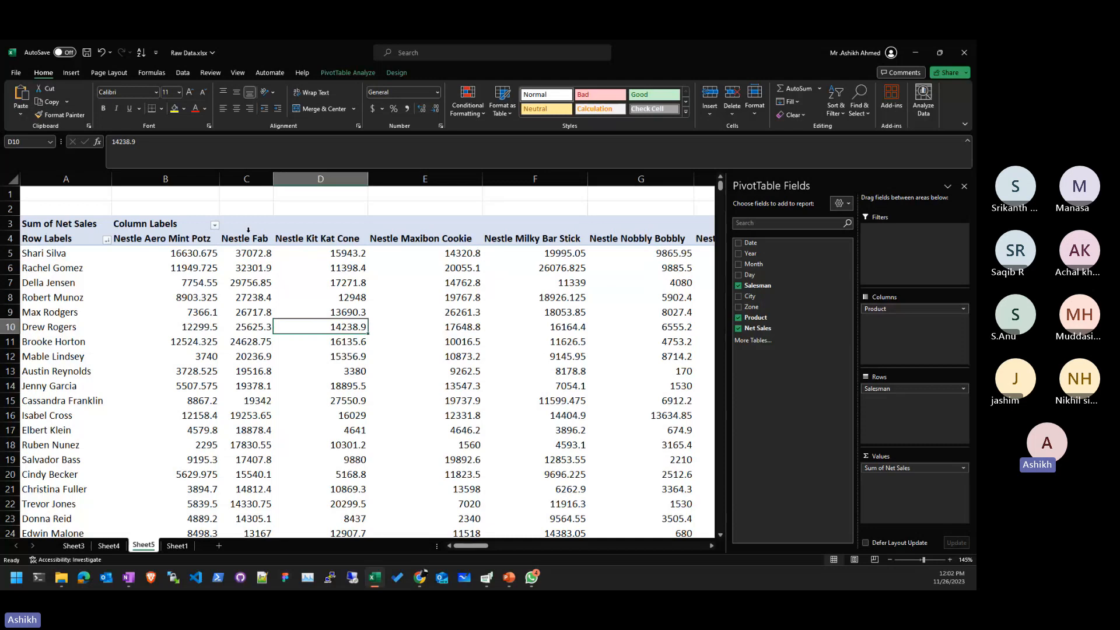
click(177, 545)
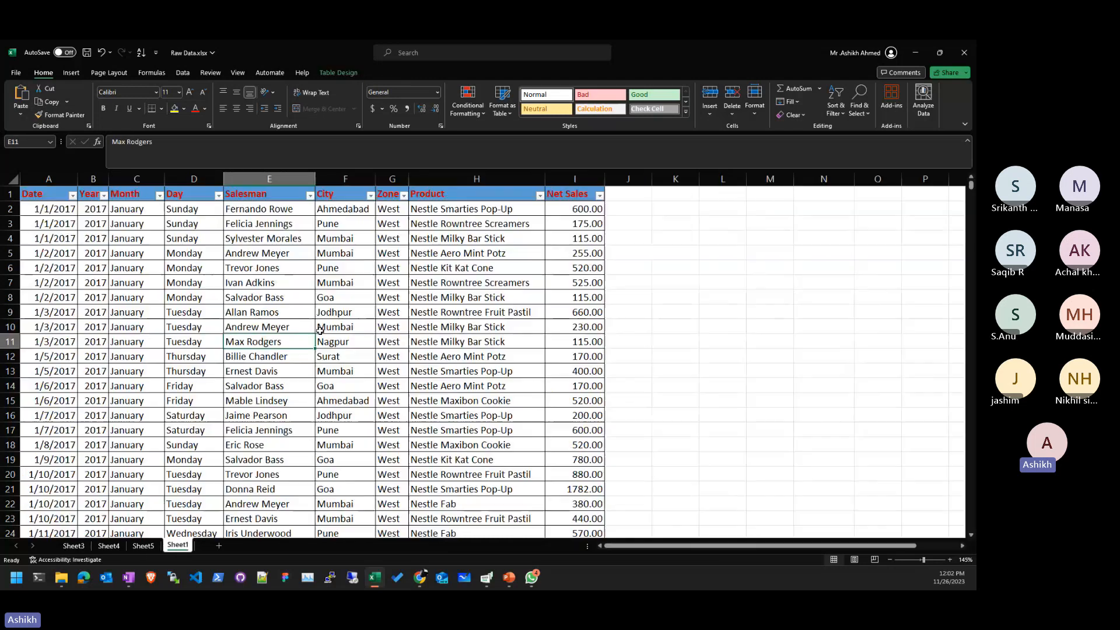
- On Sheet4, enter 'Which Zone sells more chocolate on Friday' as the question in B14
click(73, 545)
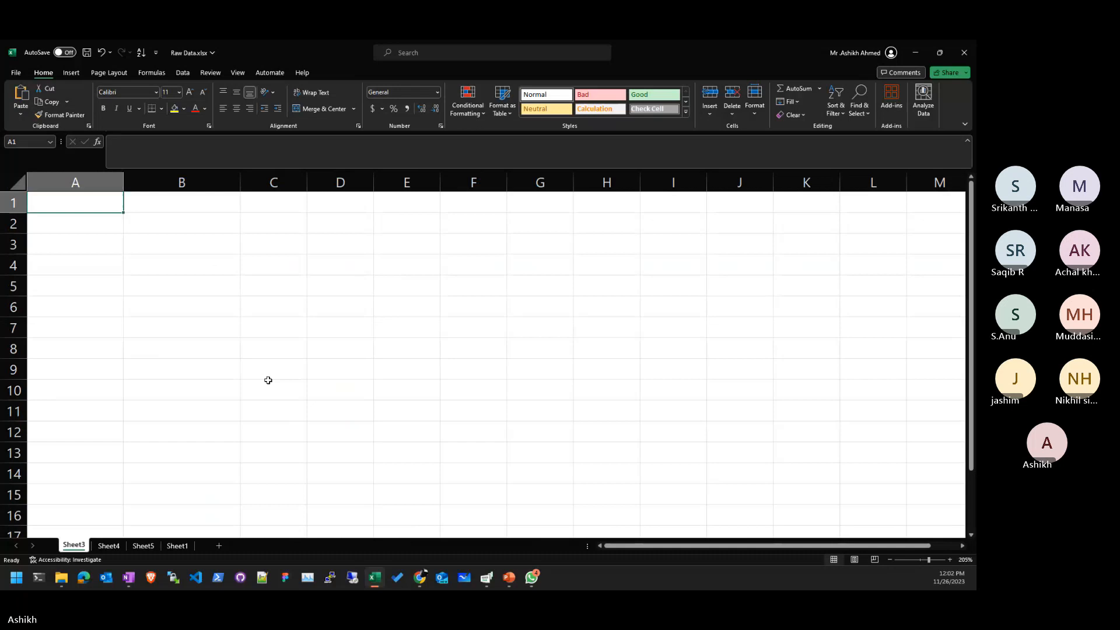
click(110, 546)
click(433, 293)
click(446, 263)
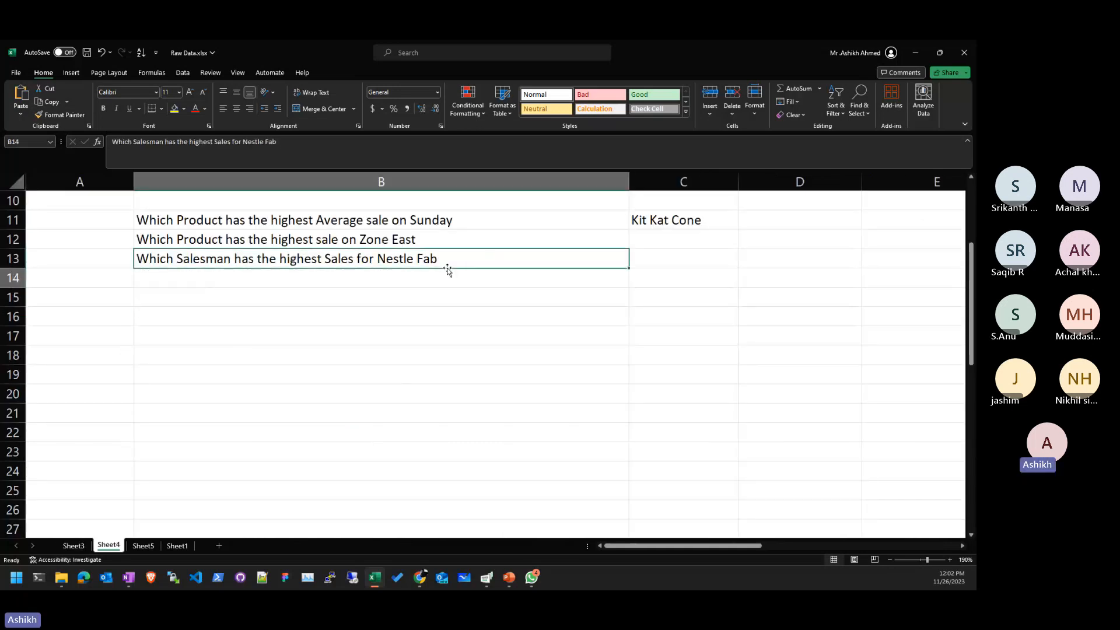
text(Whic)
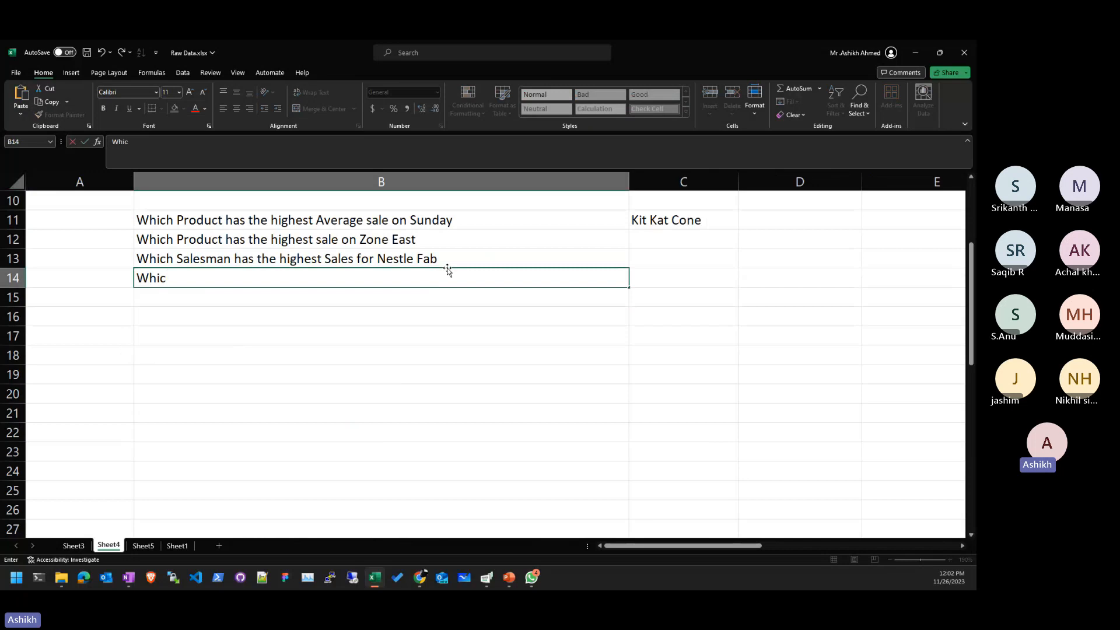
text(h Zone sells more vv)
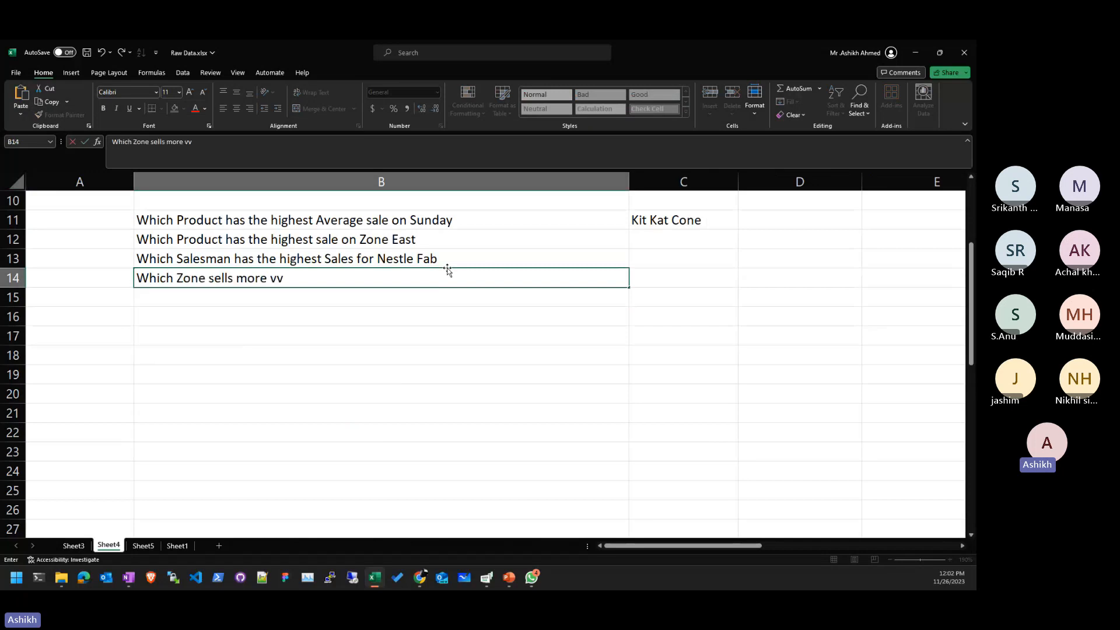
key(BackSpace)
key(BackSpace)
text(chocolate on Friday)
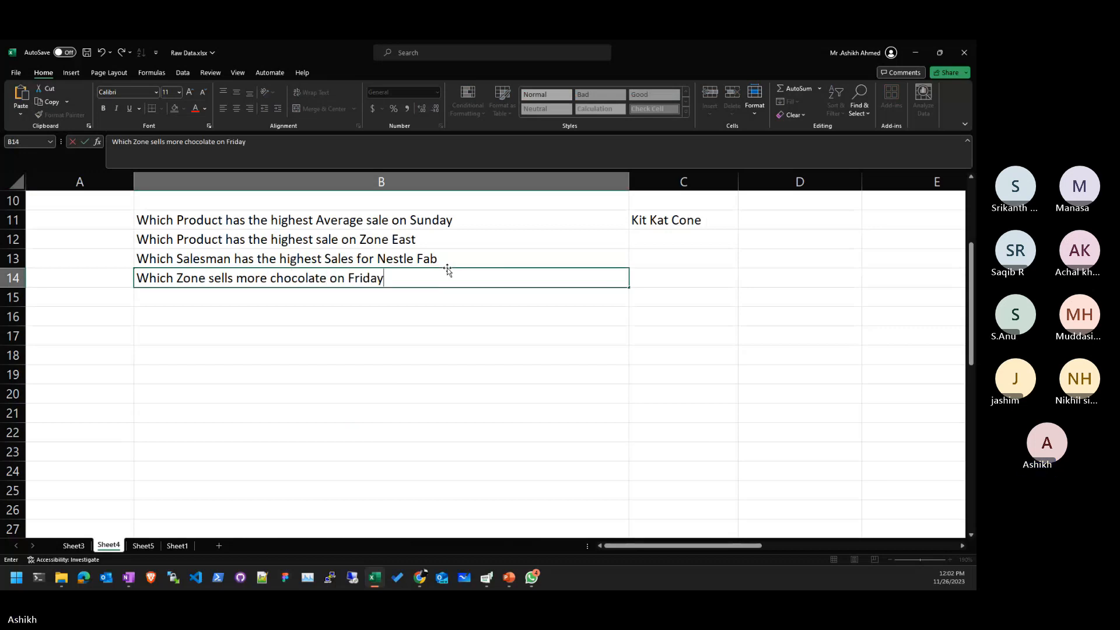
key(Return)
- Copy and review the new B14 question text, then return to the workbook
click(447, 270)
key(ctrl+c)
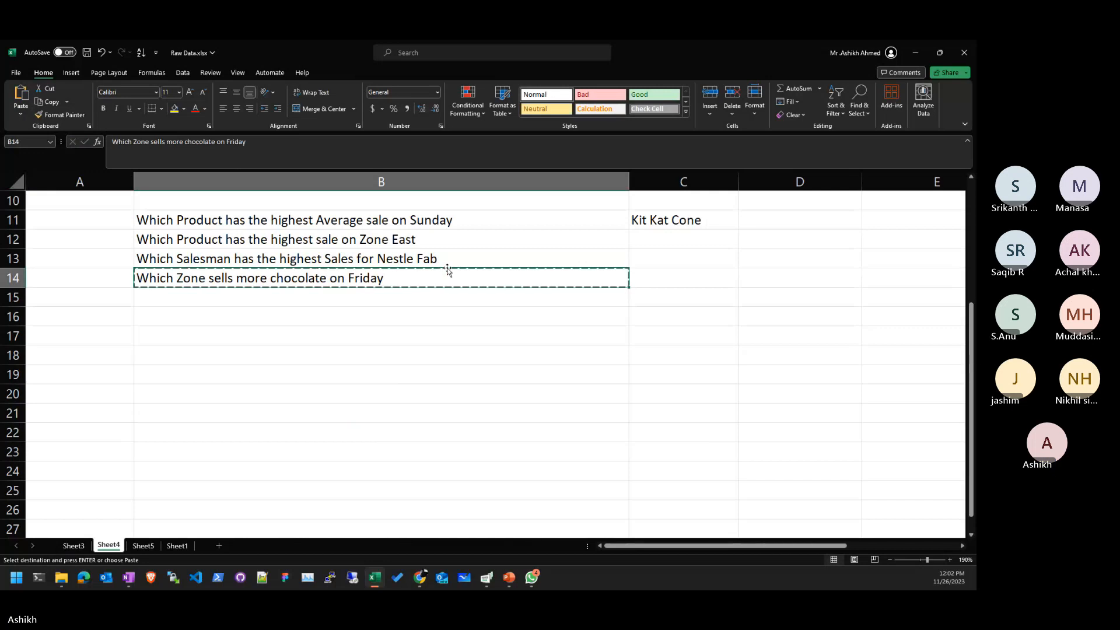
key(Escape)
double_click(524, 281)
key(shift+Home)
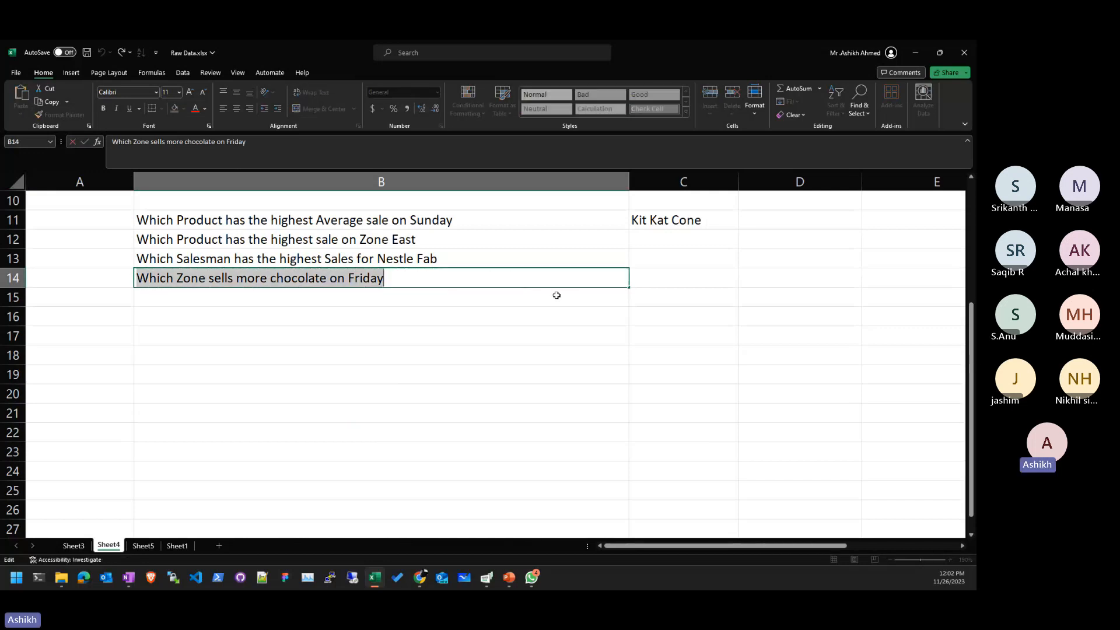
click(555, 336)
key(alt+Tab)
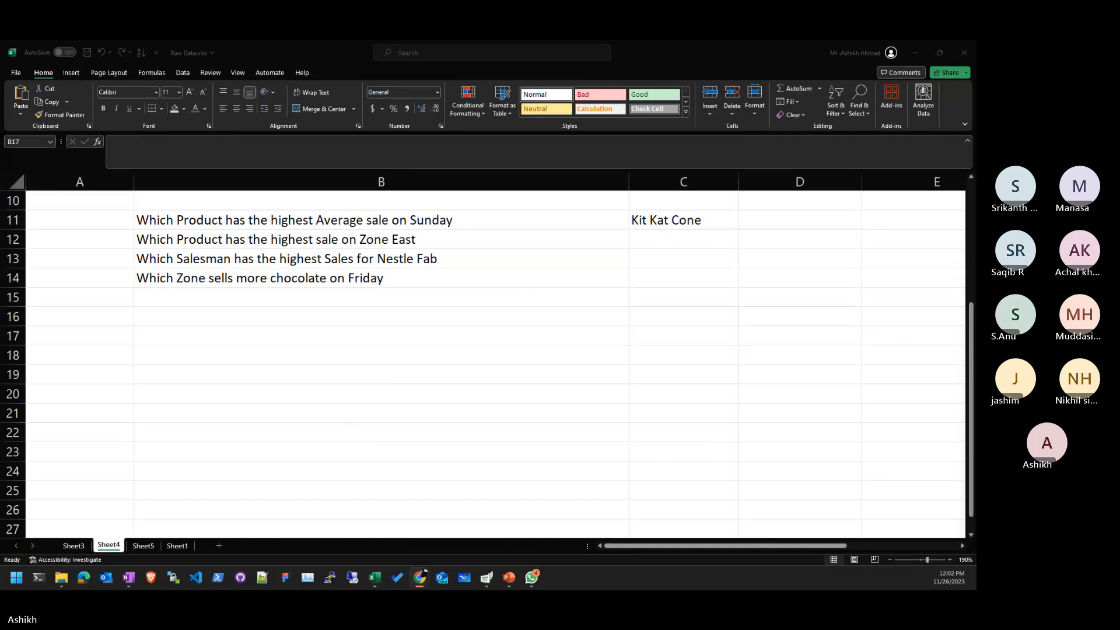
key(alt+Tab)
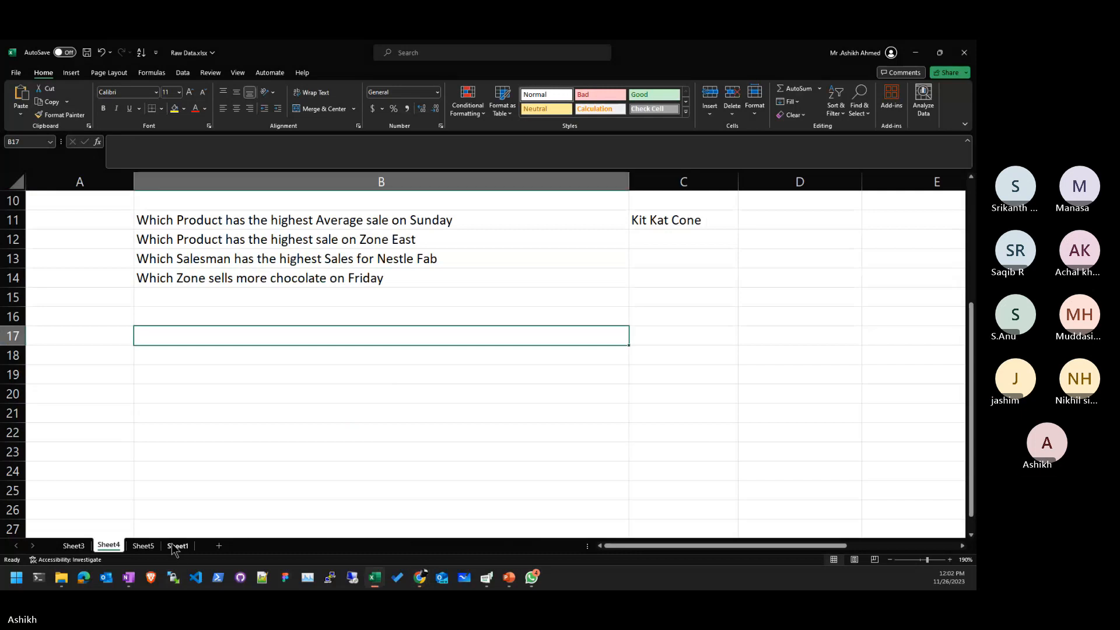
- Move from Sheet1 to the Sheet5 pivot and select a Nestle Maxibon Cookie sales value
click(172, 543)
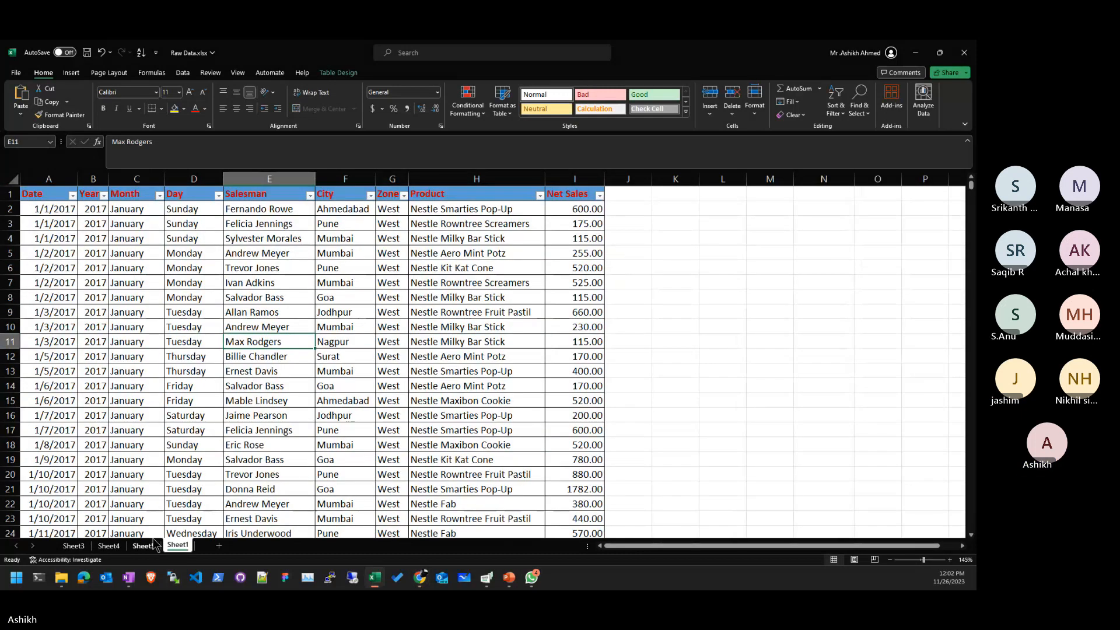
click(154, 544)
click(401, 450)
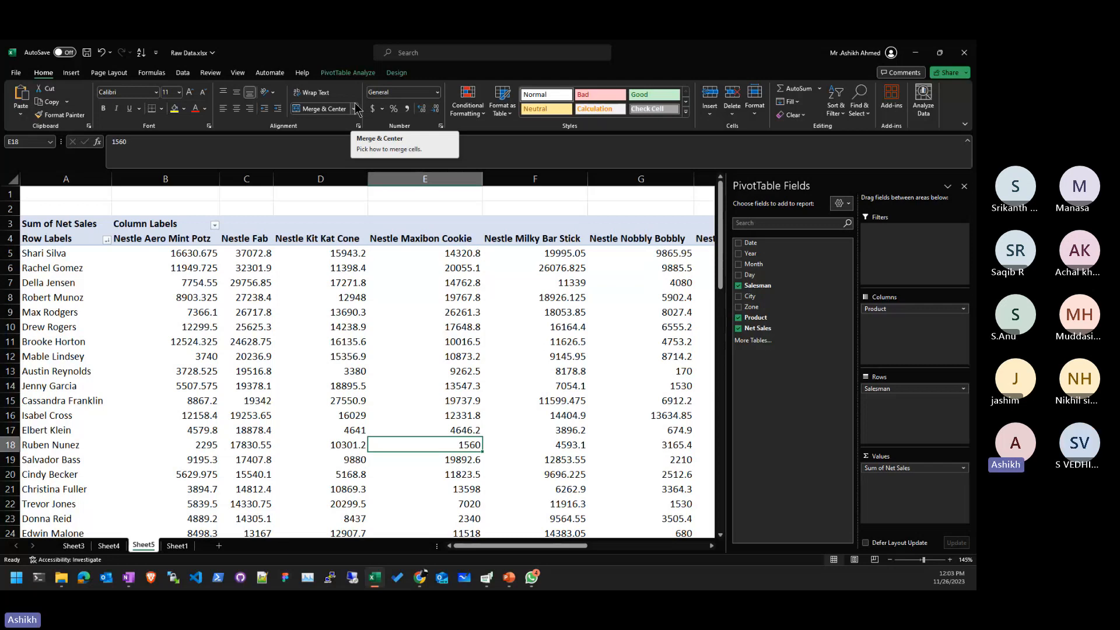
- Scroll through the salesman pivot, then bring the Superstore - Dataset workbook's Main_Order sheet forward
click(425, 327)
scroll(620, 328, down, 3)
scroll(578, 324, down, 11)
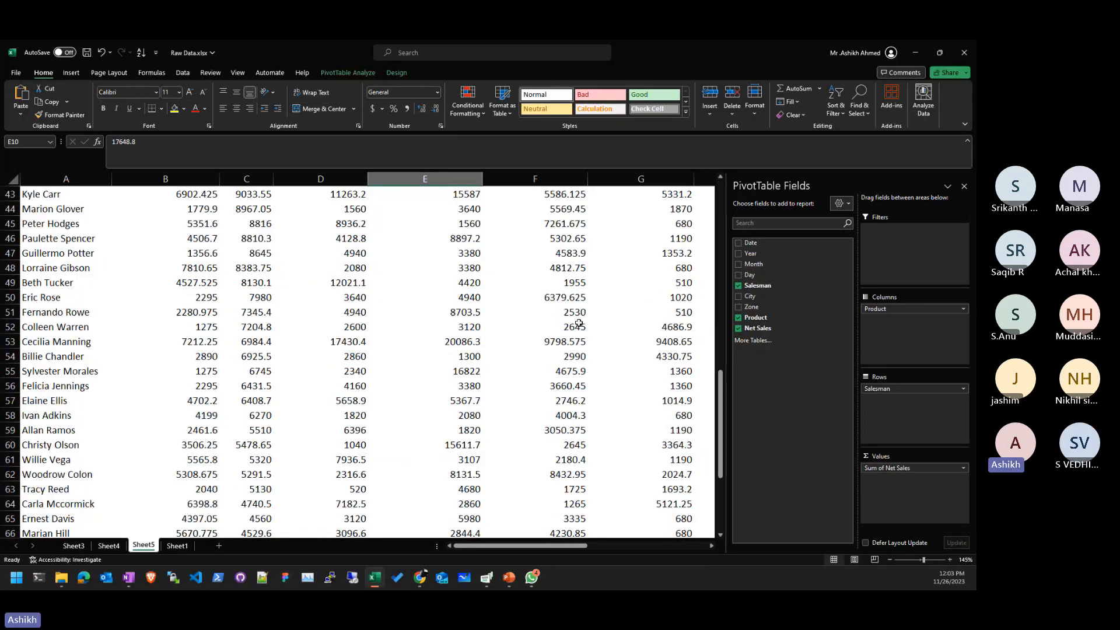
scroll(595, 368, up, 6)
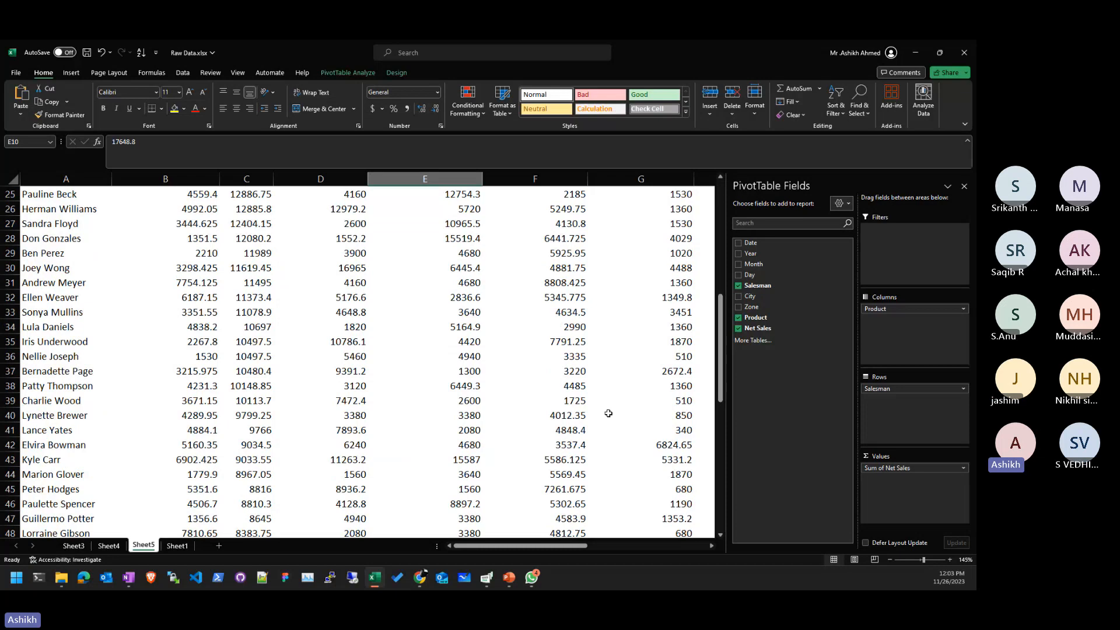
scroll(609, 413, up, 7)
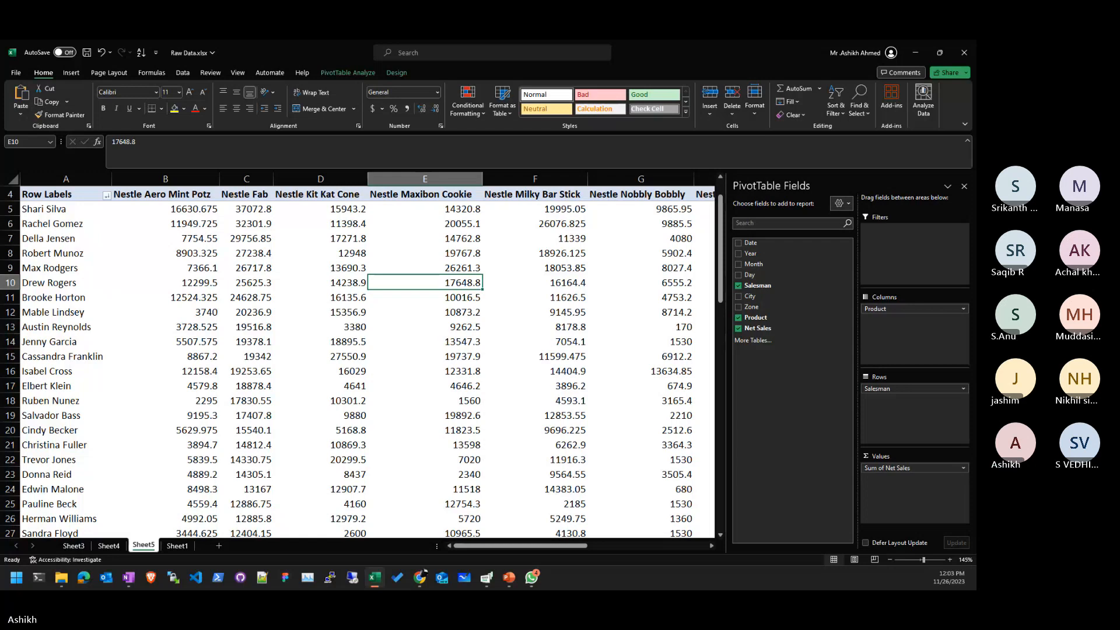
key(super+e)
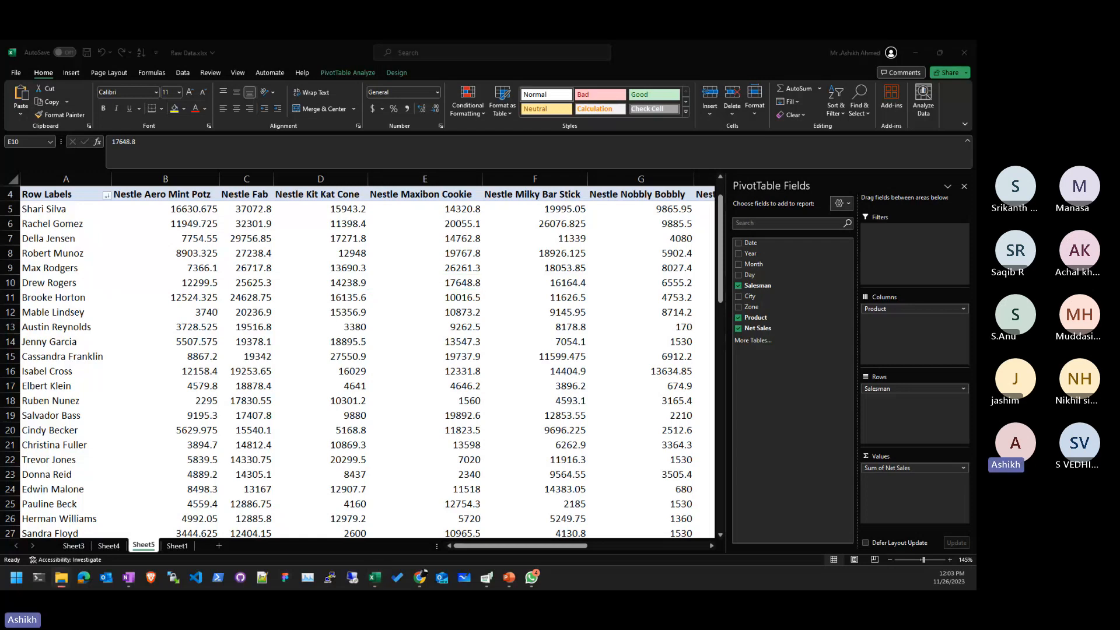
click(276, 124)
mouse_move(354, 207)
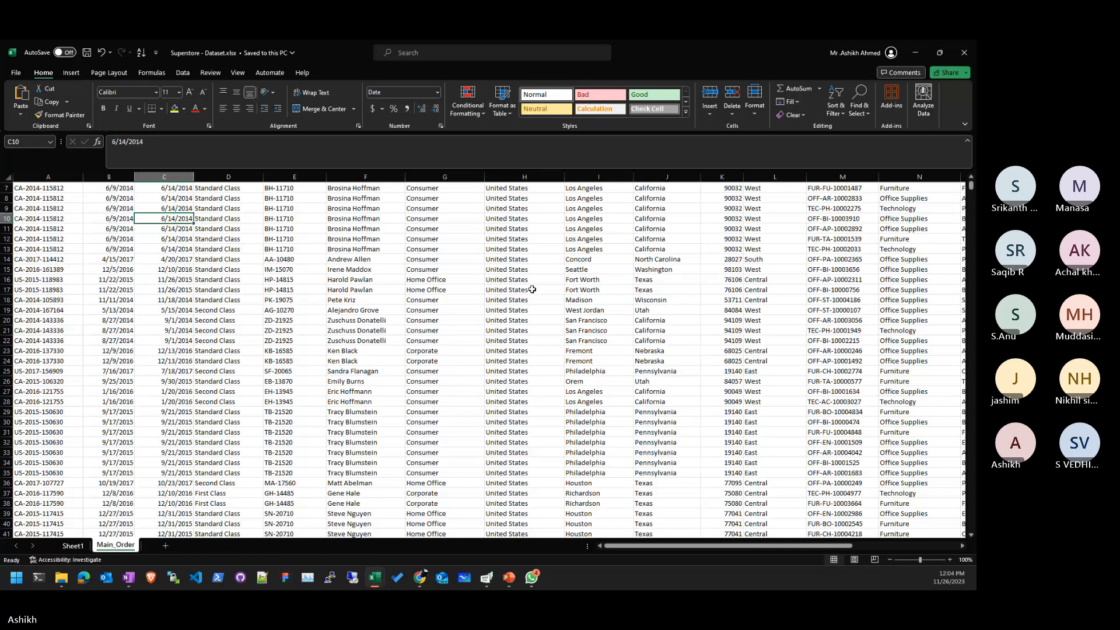
- Browse the Main_Order order records, then close Superstore - Dataset.xlsx
scroll(532, 289, down, 5)
scroll(538, 275, up, 7)
mouse_move(711, 547)
mouse_down()
mouse_move(817, 552)
mouse_move(698, 547)
mouse_up()
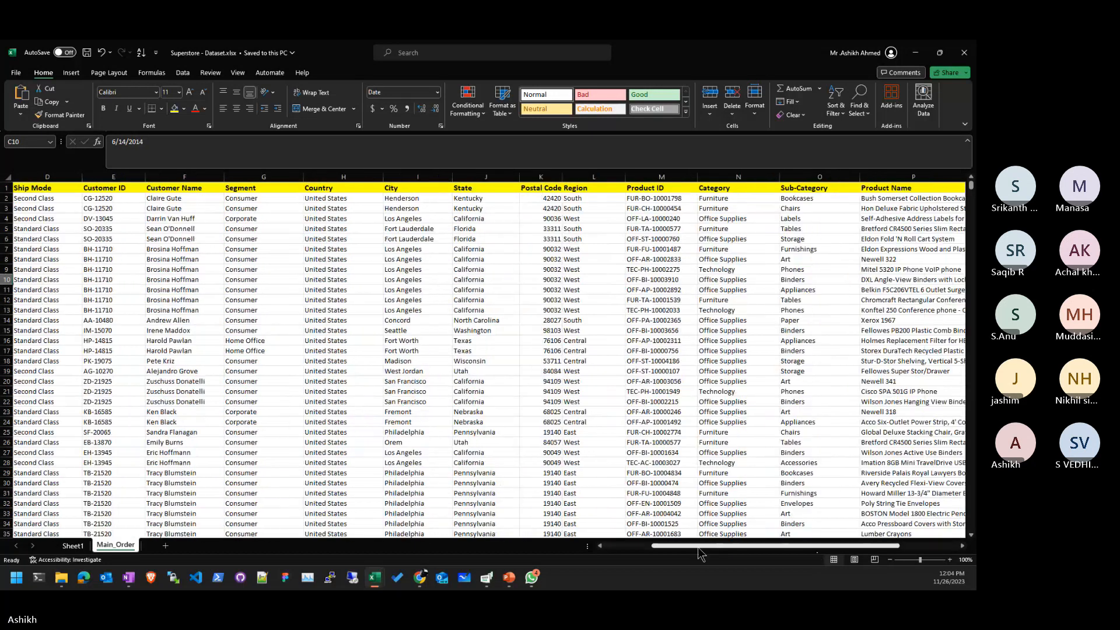
scroll(482, 244, down, 20)
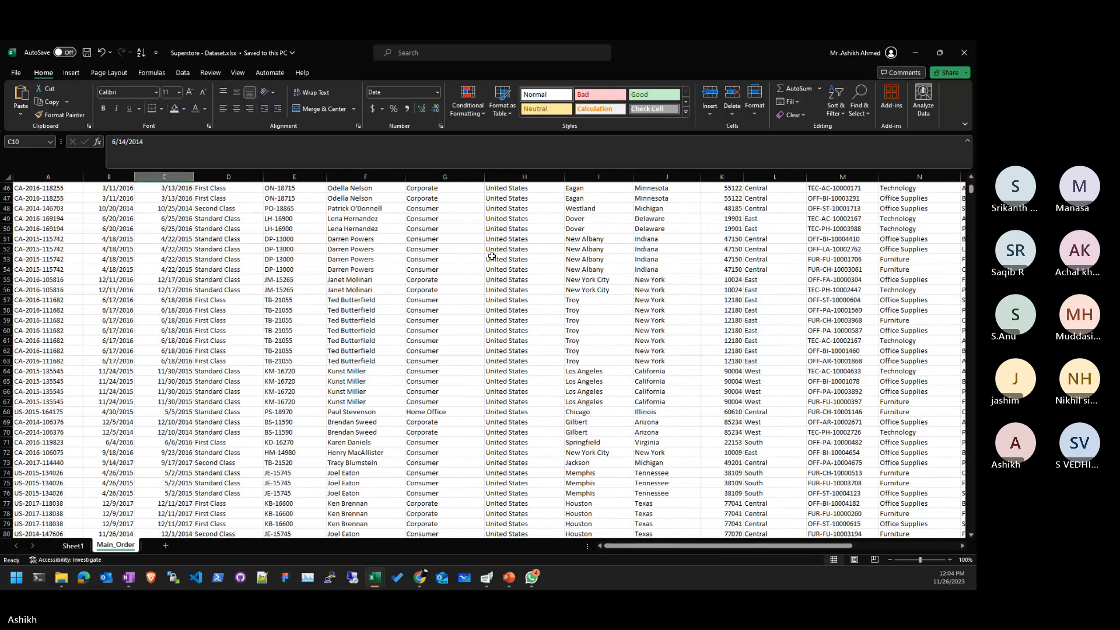
scroll(473, 278, up, 20)
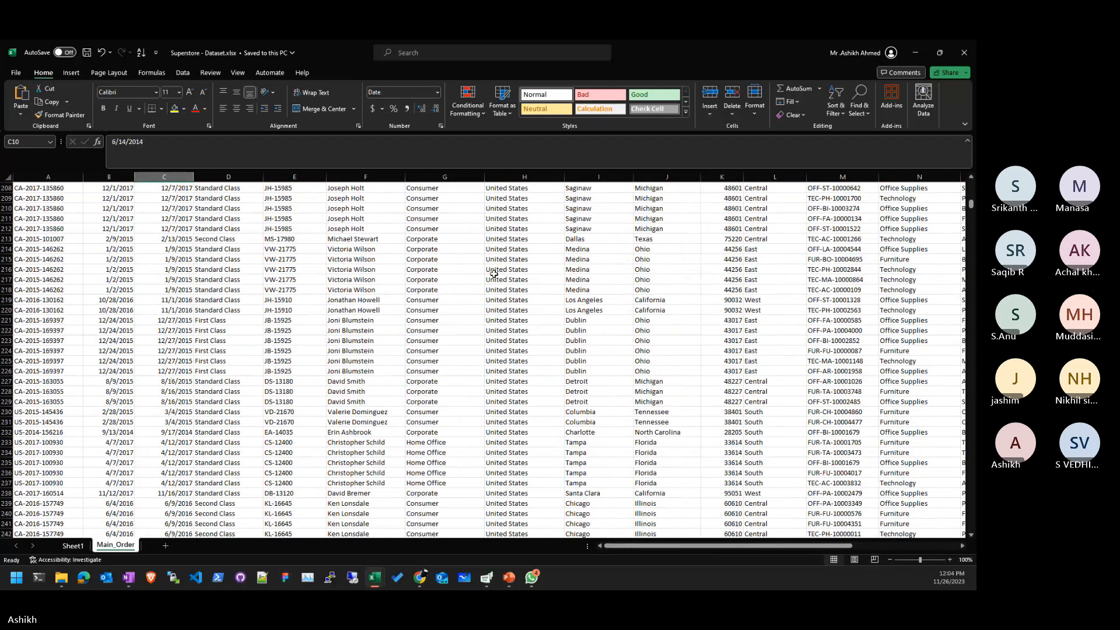
scroll(493, 276, up, 13)
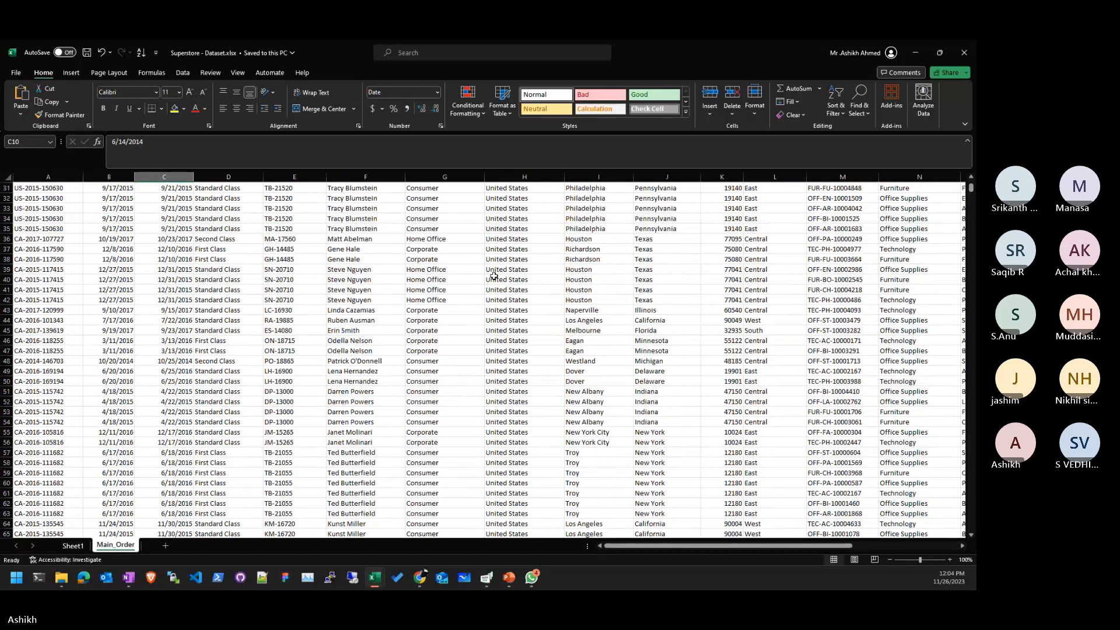
scroll(493, 276, up, 10)
click(165, 239)
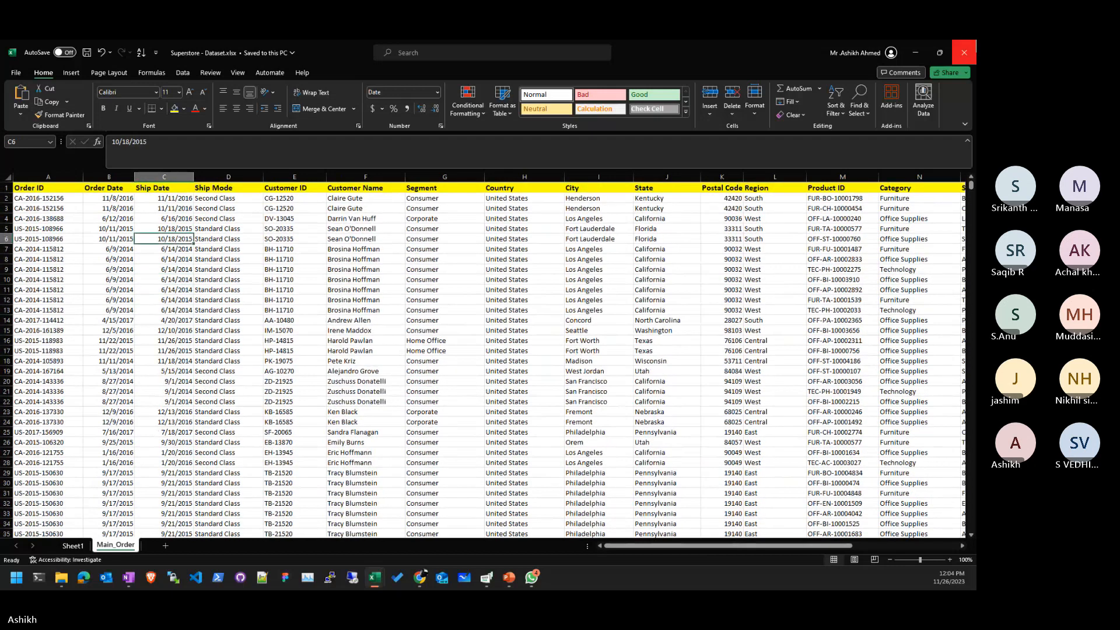
click(963, 52)
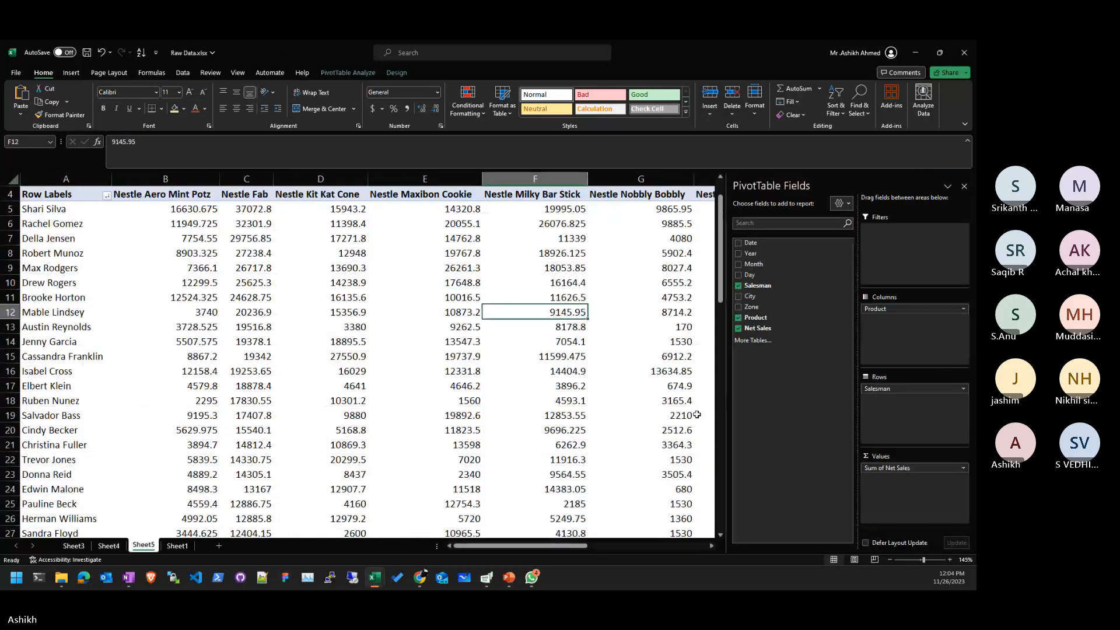
- Put Zone in the pivot's Columns so each salesman's Net Sales splits by East, North, South, West
click(677, 371)
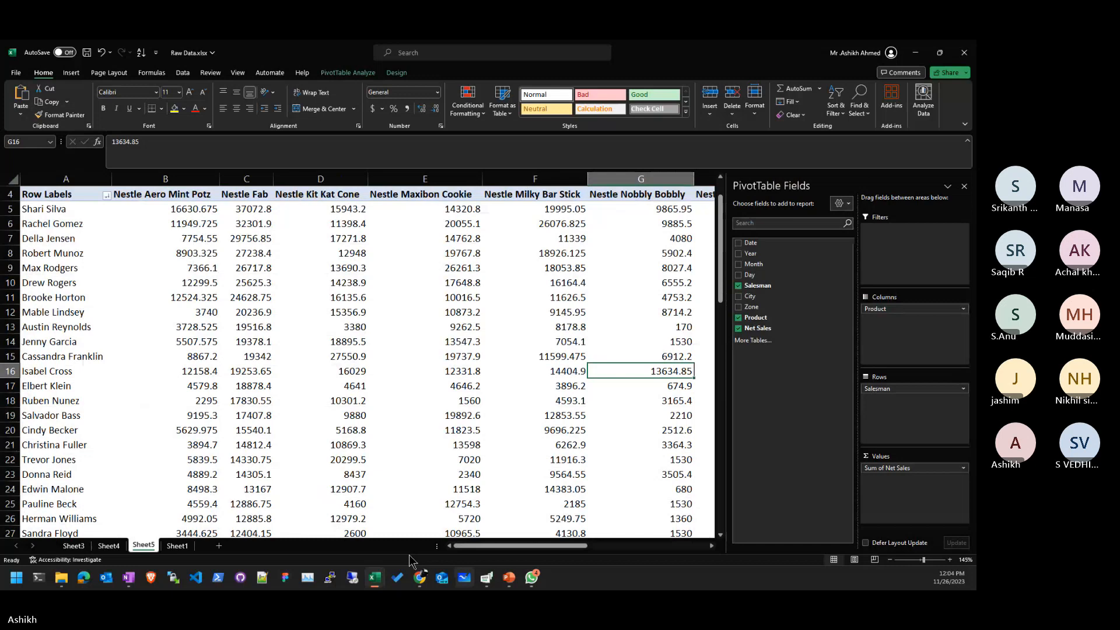
click(175, 546)
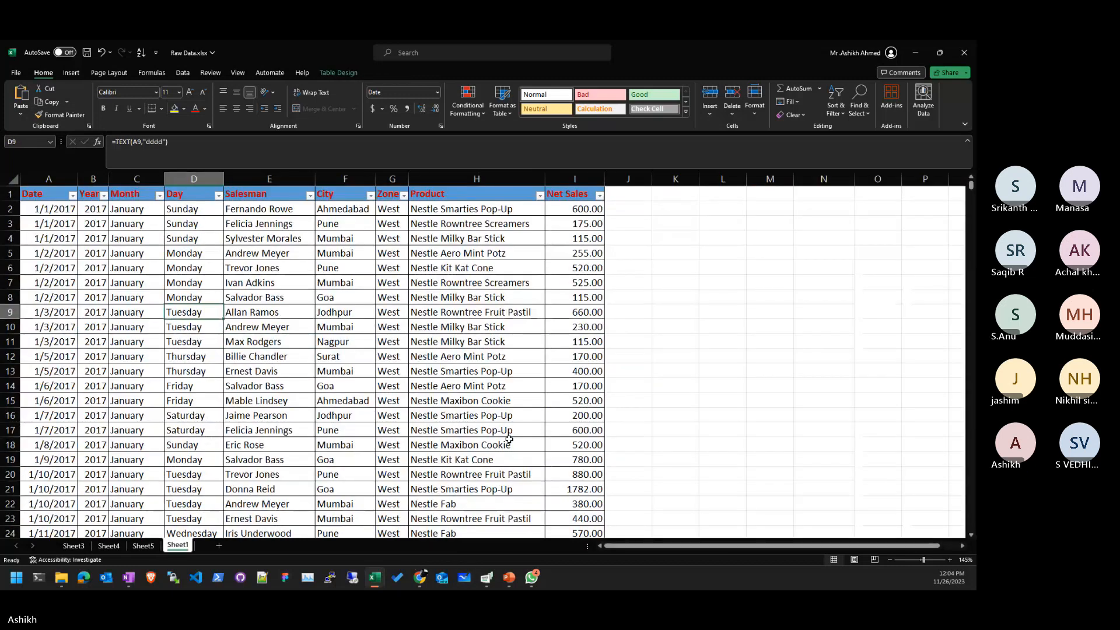
click(144, 546)
scroll(451, 302, up, 1)
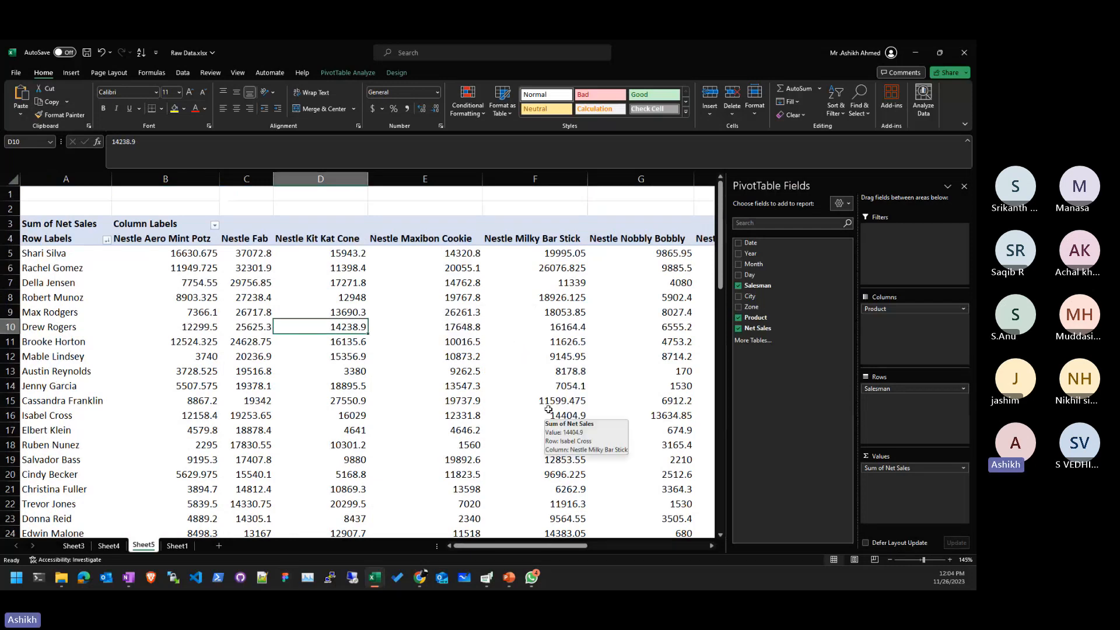
scroll(551, 391, down, 2)
scroll(552, 392, up, 2)
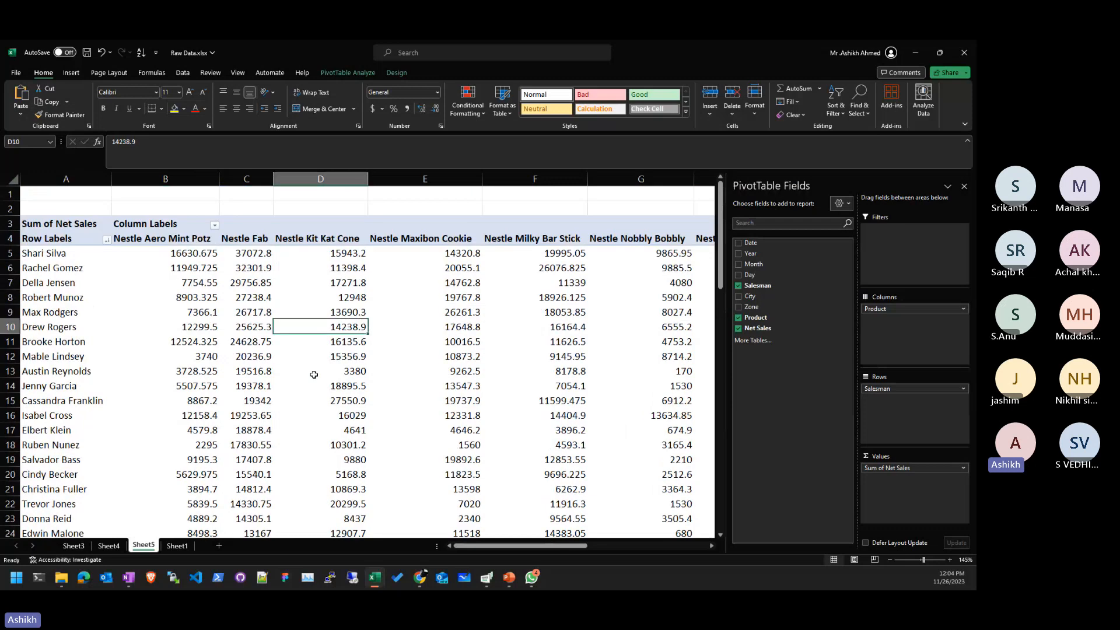
scroll(314, 374, down, 2)
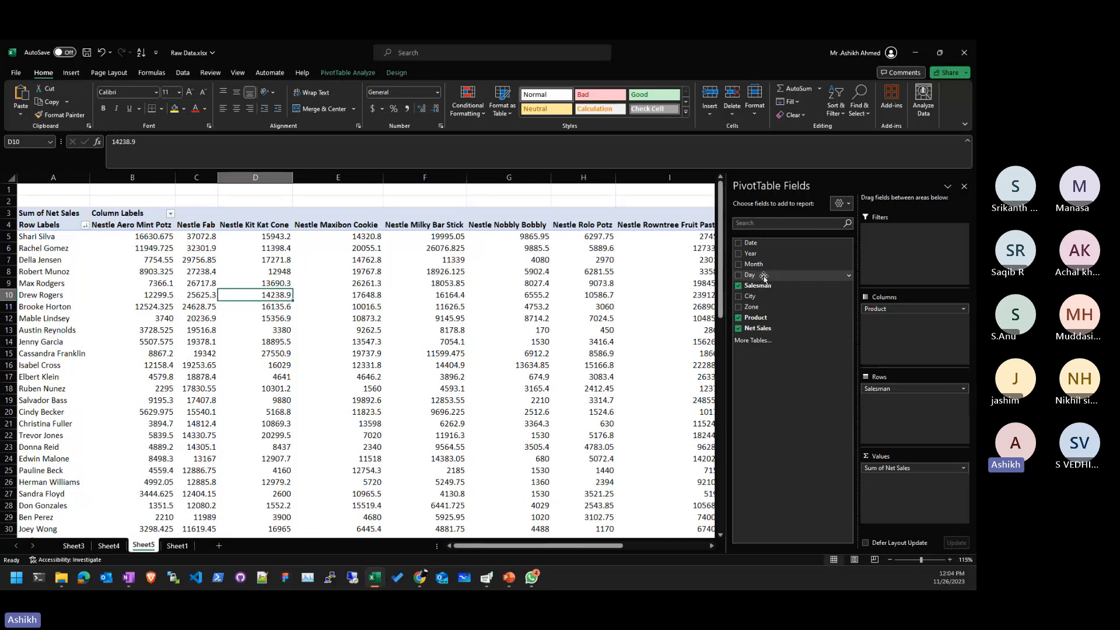
click(408, 354)
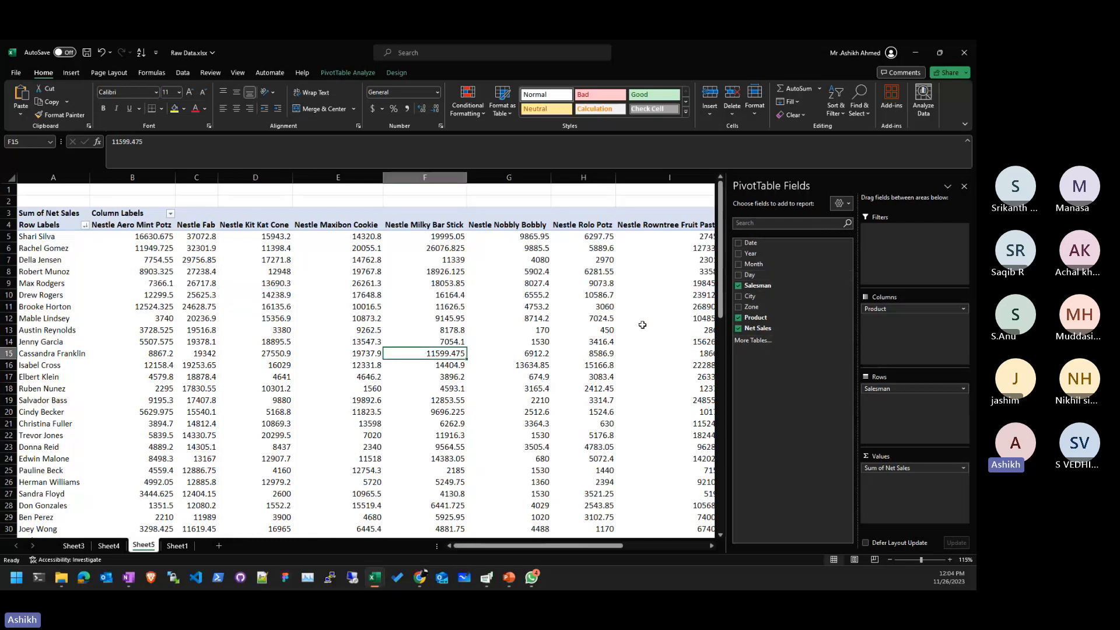
drag(753, 307, 764, 344)
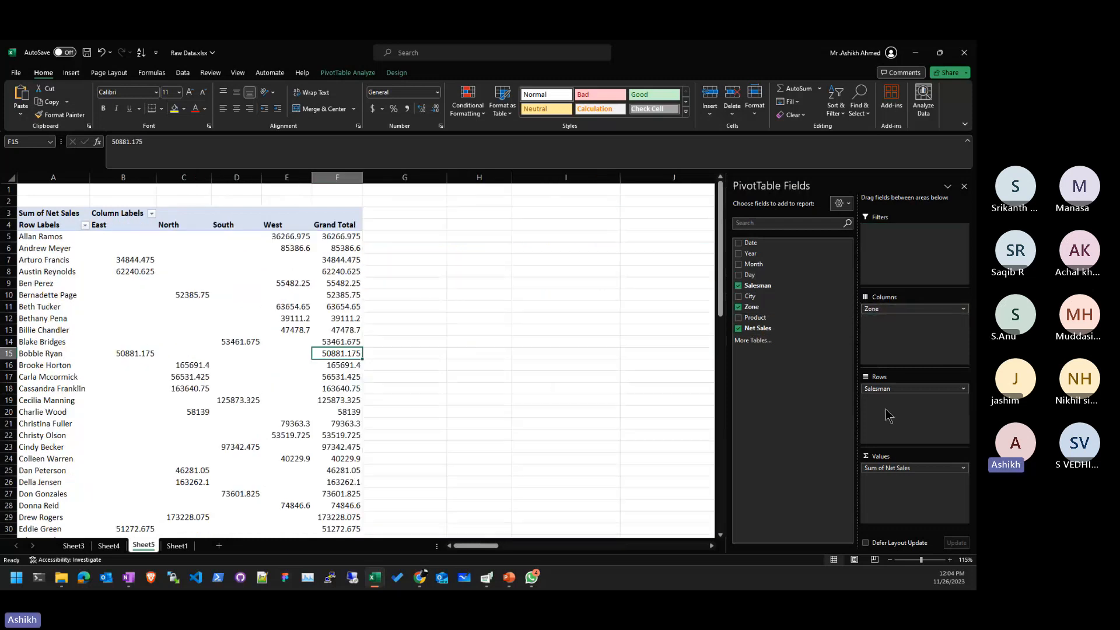
- Replace Salesman with Day in the pivot rows and inspect Friday's sales across zones
click(918, 387)
click(918, 387)
drag(919, 386, 777, 240)
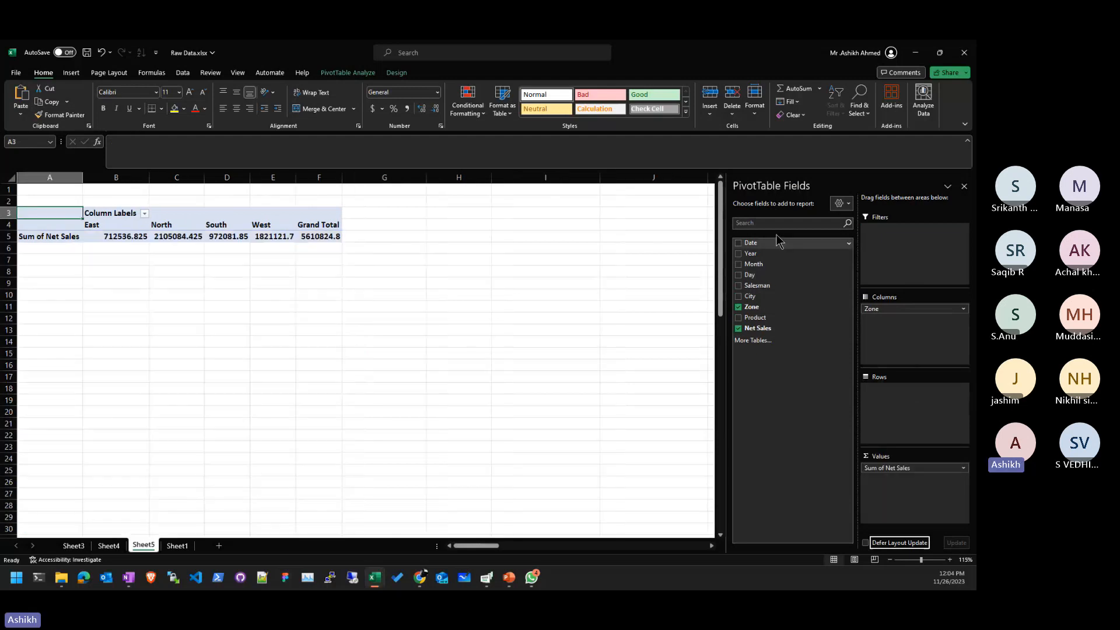
drag(750, 275, 900, 407)
click(104, 317)
click(124, 295)
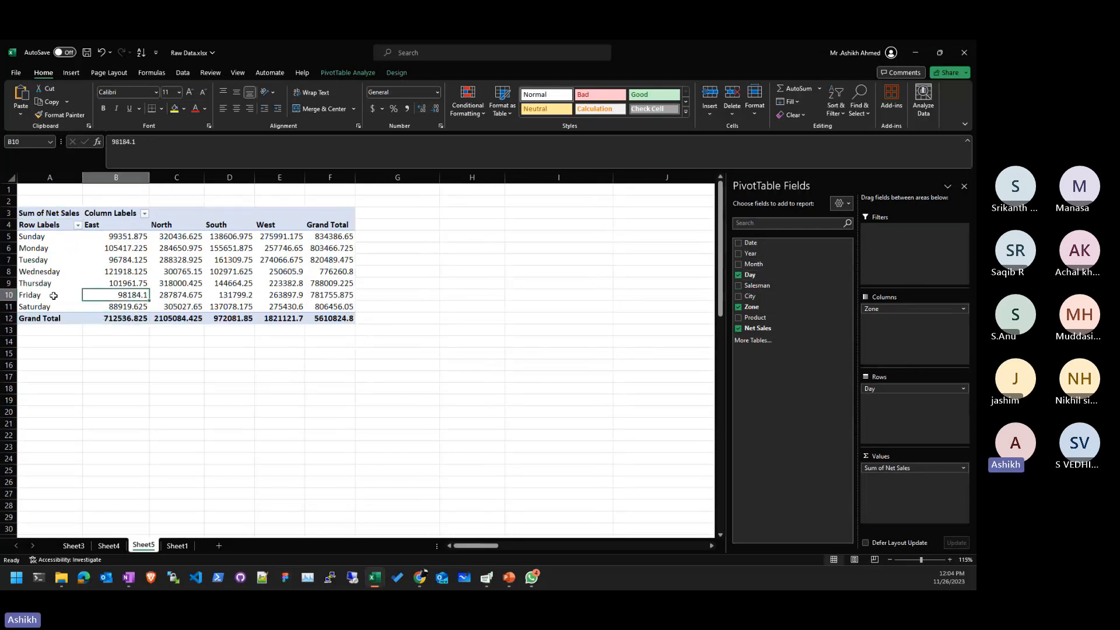
drag(125, 295, 331, 295)
click(441, 310)
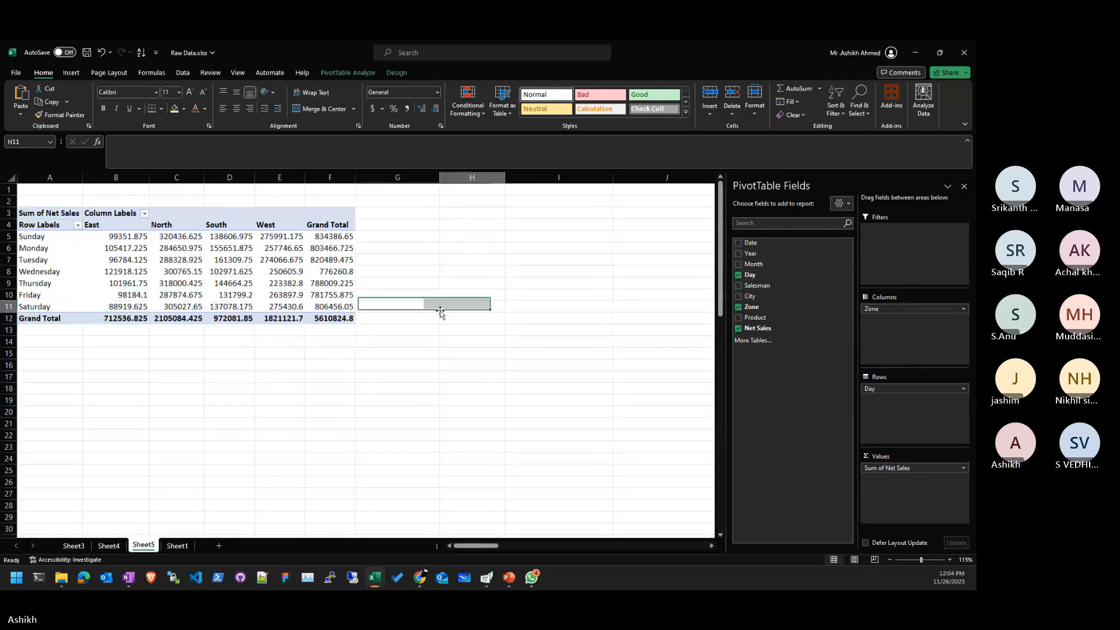
click(331, 295)
- Move Zone to rows and Day to columns, then sort zones by Friday sales descending
drag(875, 308, 889, 437)
drag(875, 388, 901, 309)
click(175, 283)
click(376, 225)
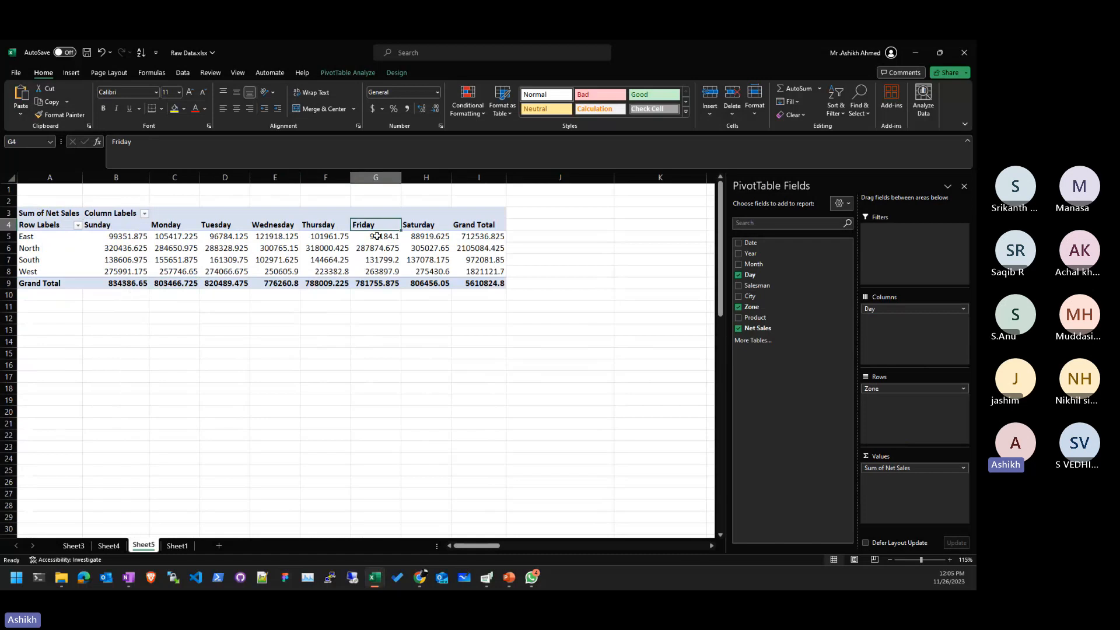
click(377, 236)
click(836, 108)
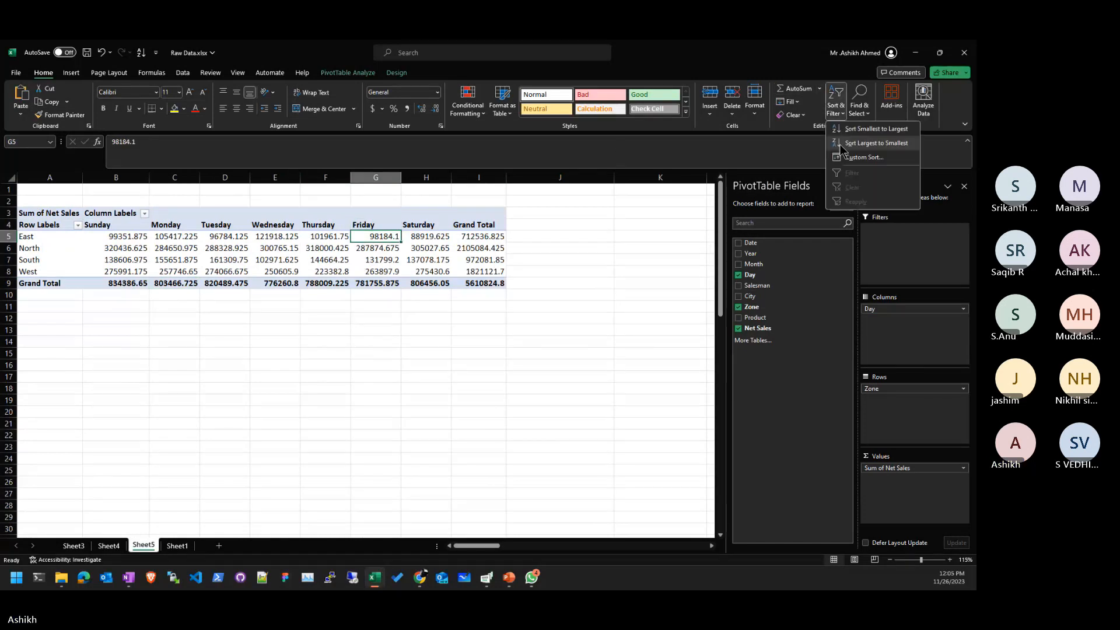
click(855, 138)
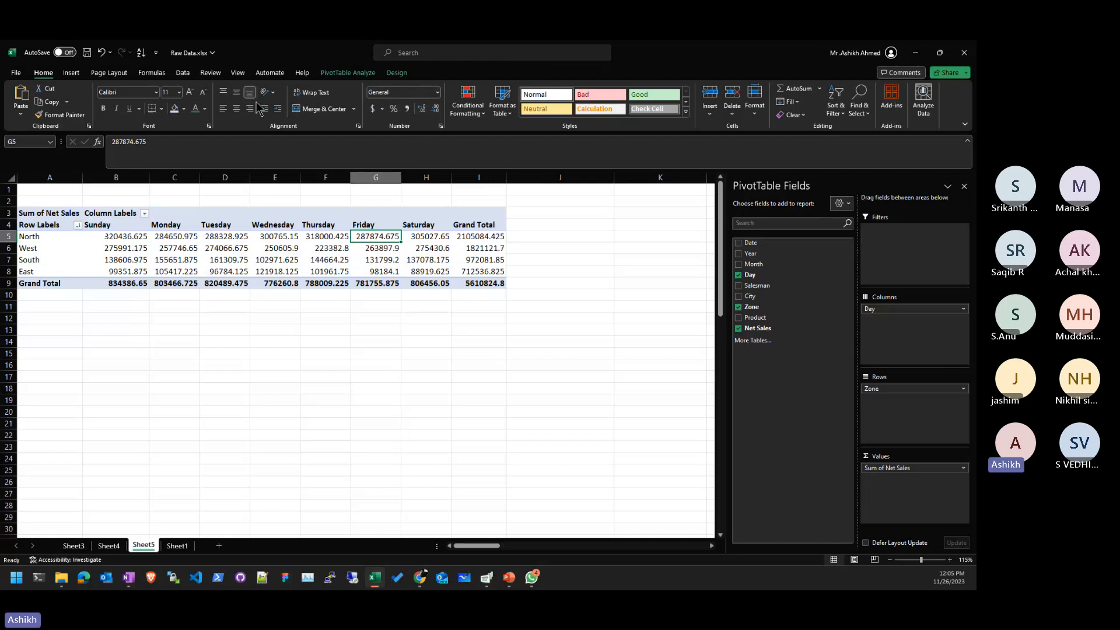
- Remove Day and Zone from the pivot, leaving a single Sum of Net Sales total of 5610824.8
click(498, 328)
click(174, 247)
drag(887, 309, 648, 350)
drag(915, 390, 648, 408)
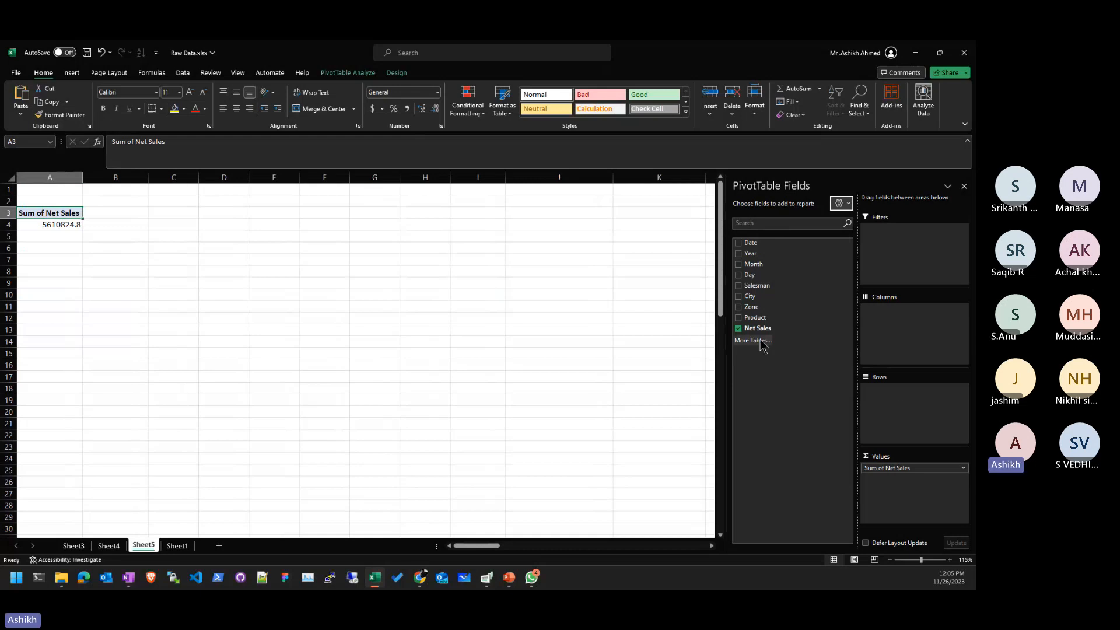
- Add Product to the pivot rows, listing Net Sales per Nestle product with Smarties Pop-Up highest at 1041837
click(209, 273)
click(46, 213)
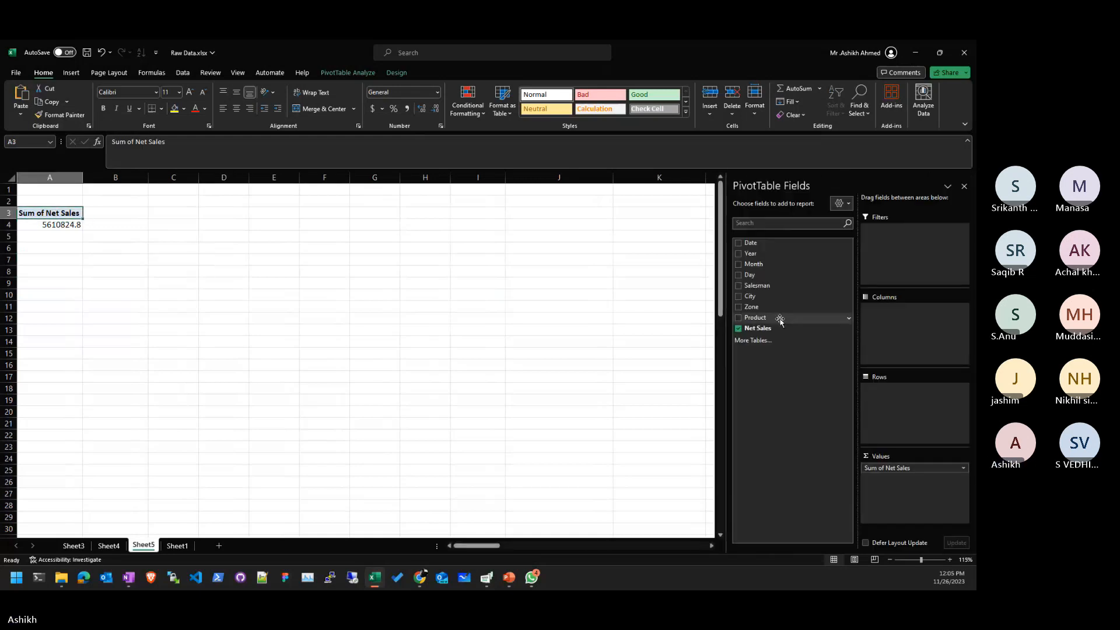
drag(846, 329, 948, 392)
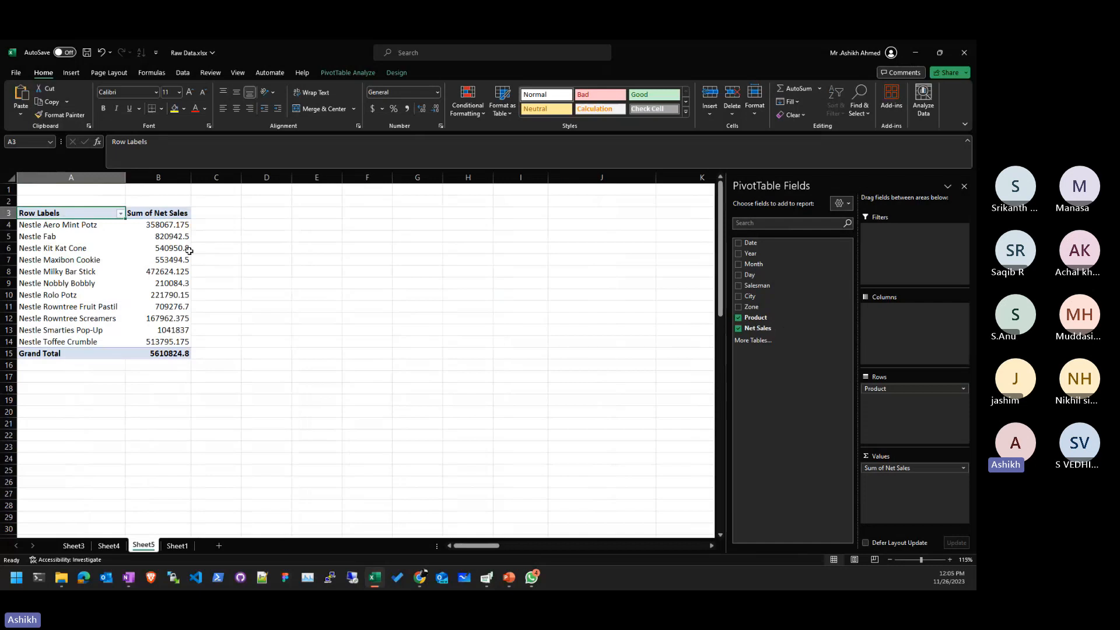
click(53, 236)
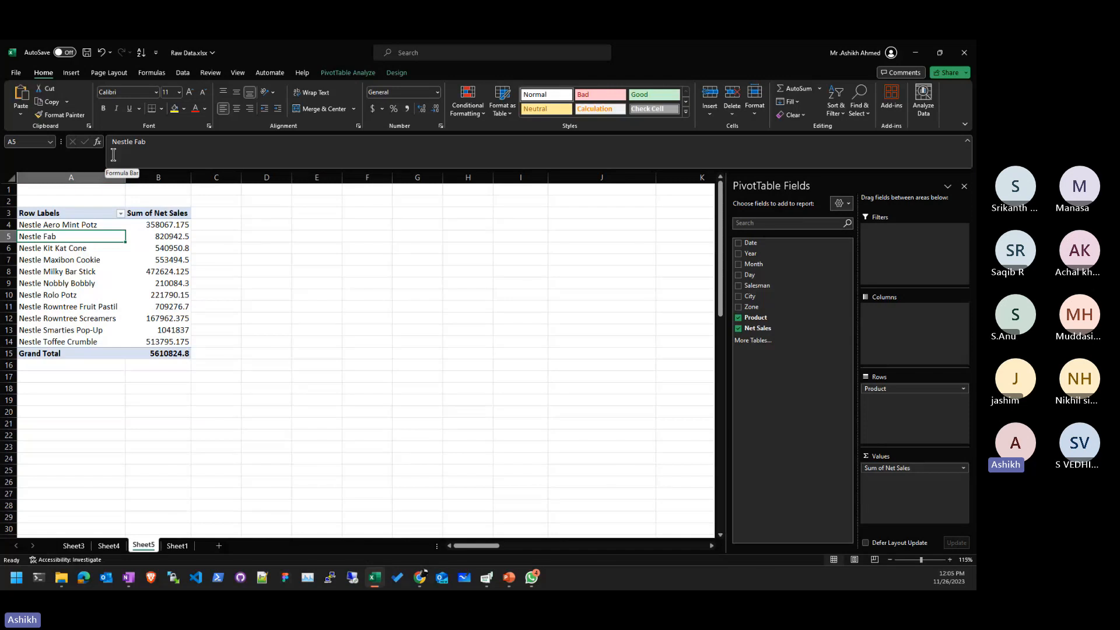
click(80, 74)
click(332, 73)
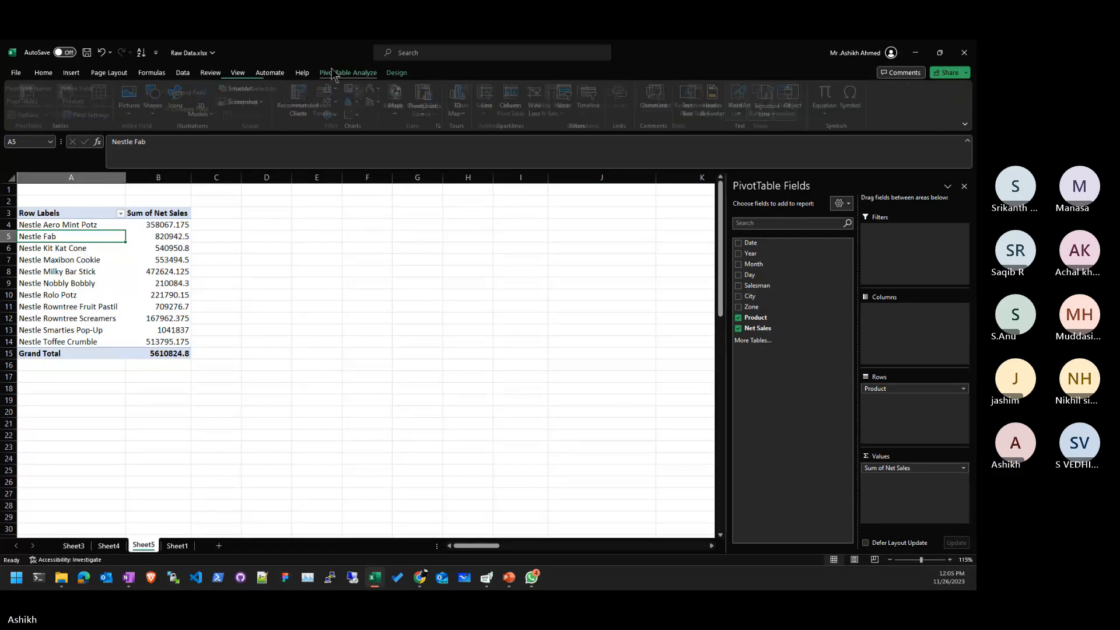
click(447, 296)
click(177, 286)
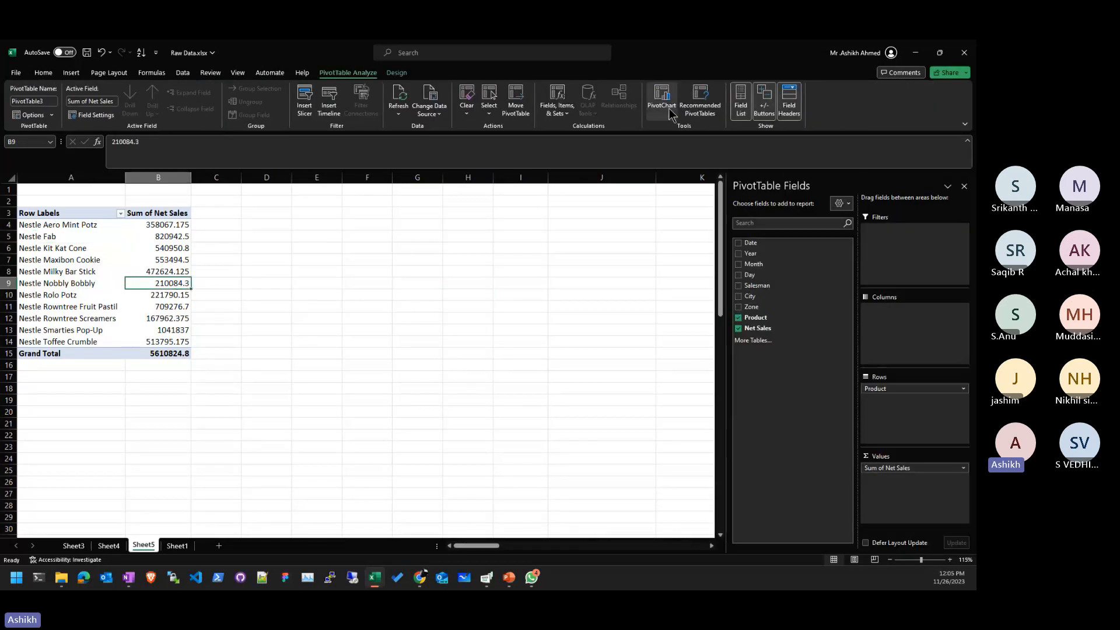
- Create a Clustered Column PivotChart from the pivot table
click(669, 108)
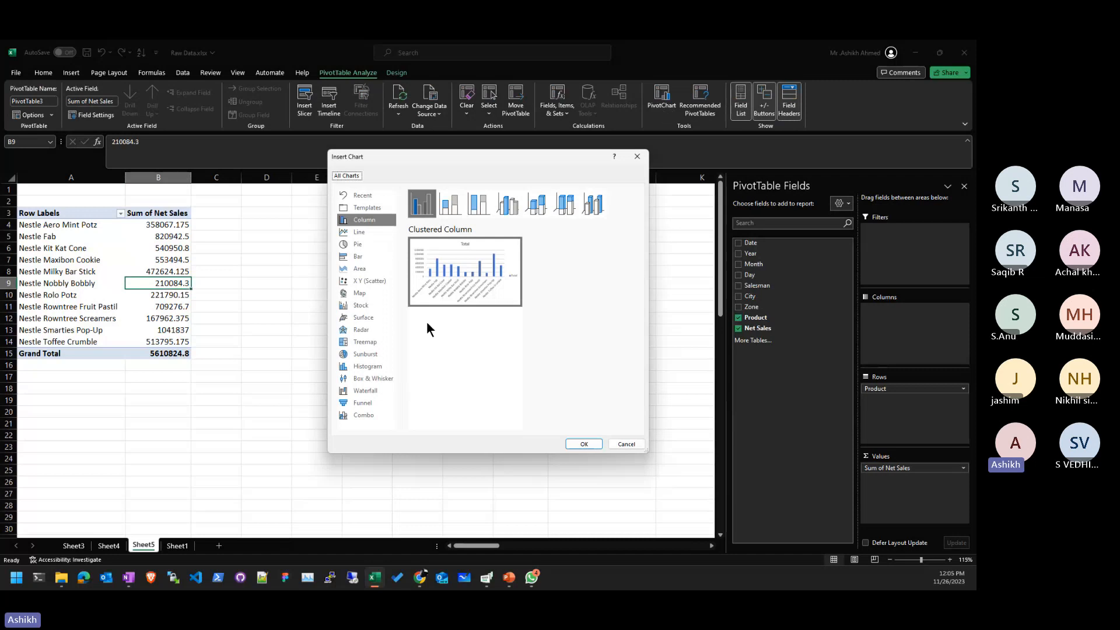
click(584, 445)
- Move the PivotChart beside the pivot and enlarge it so product names read fully
drag(425, 292, 408, 224)
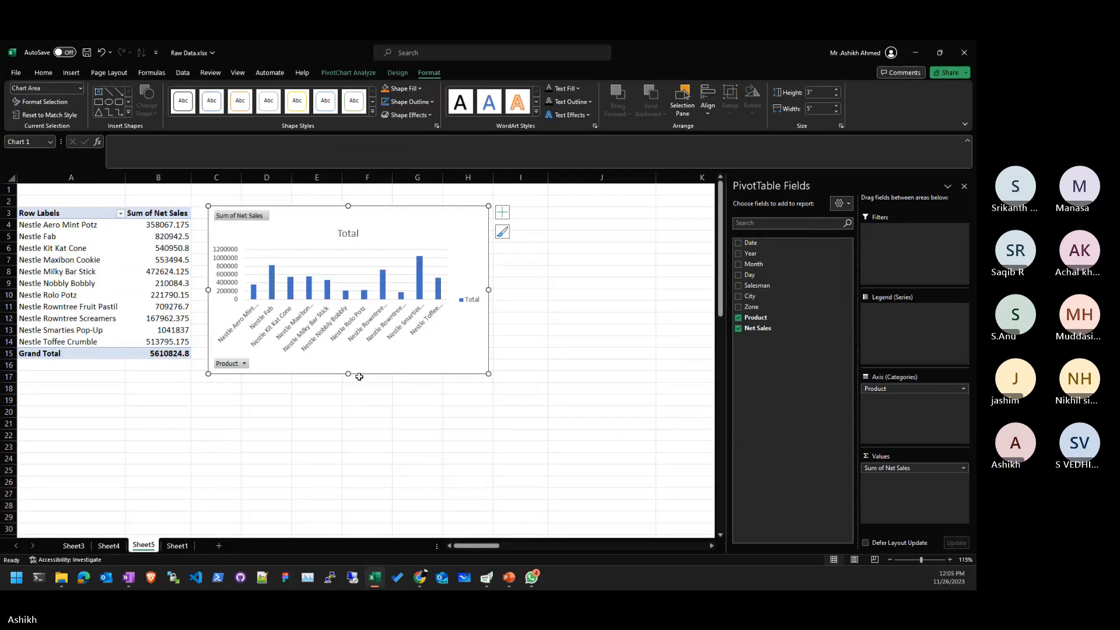
drag(350, 374, 348, 443)
drag(510, 331, 634, 324)
click(575, 395)
click(493, 327)
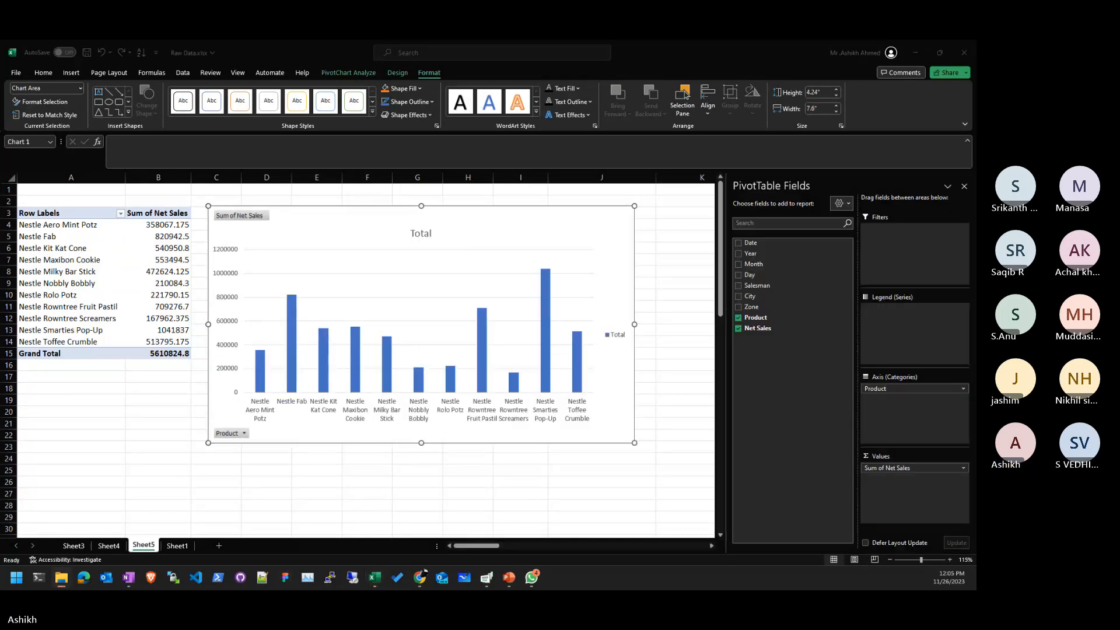
key(alt+Tab)
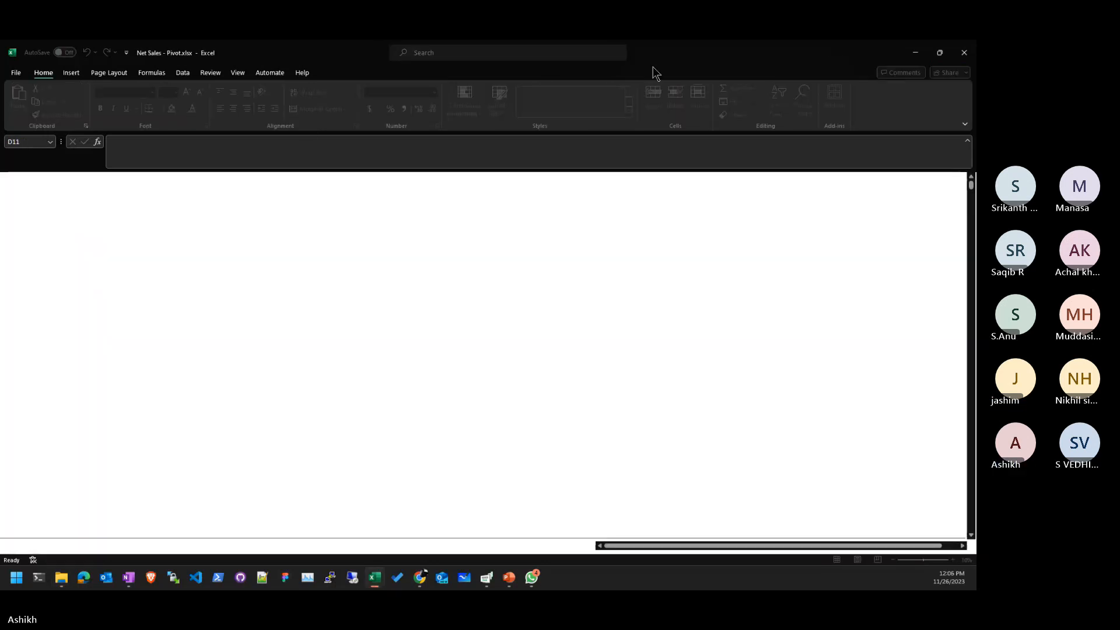
drag(697, 44, 697, 40)
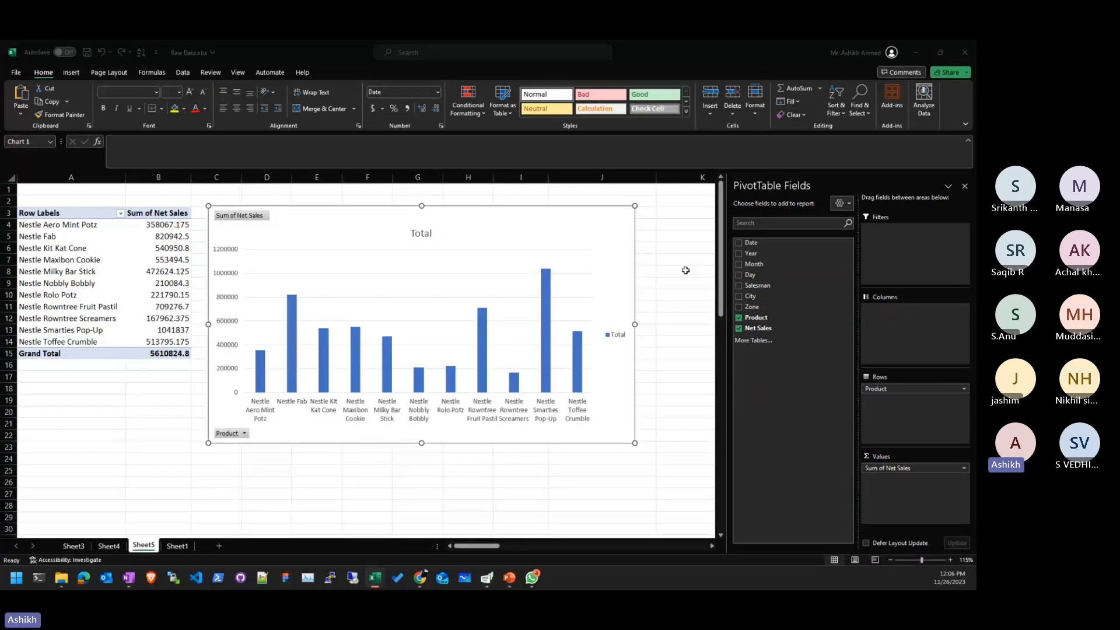
click(677, 238)
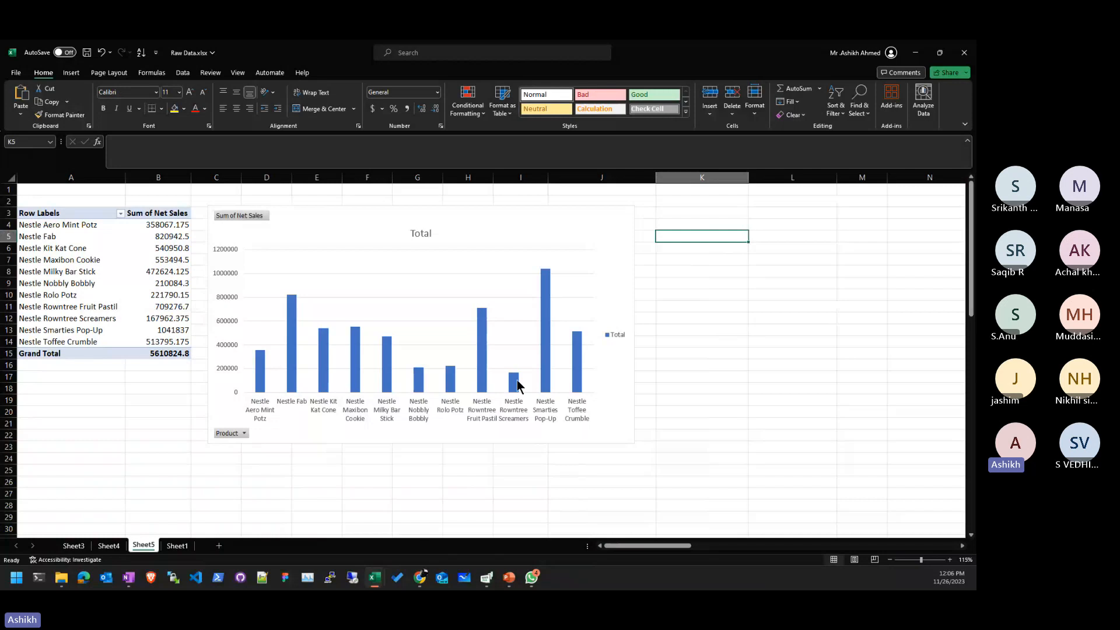
click(108, 248)
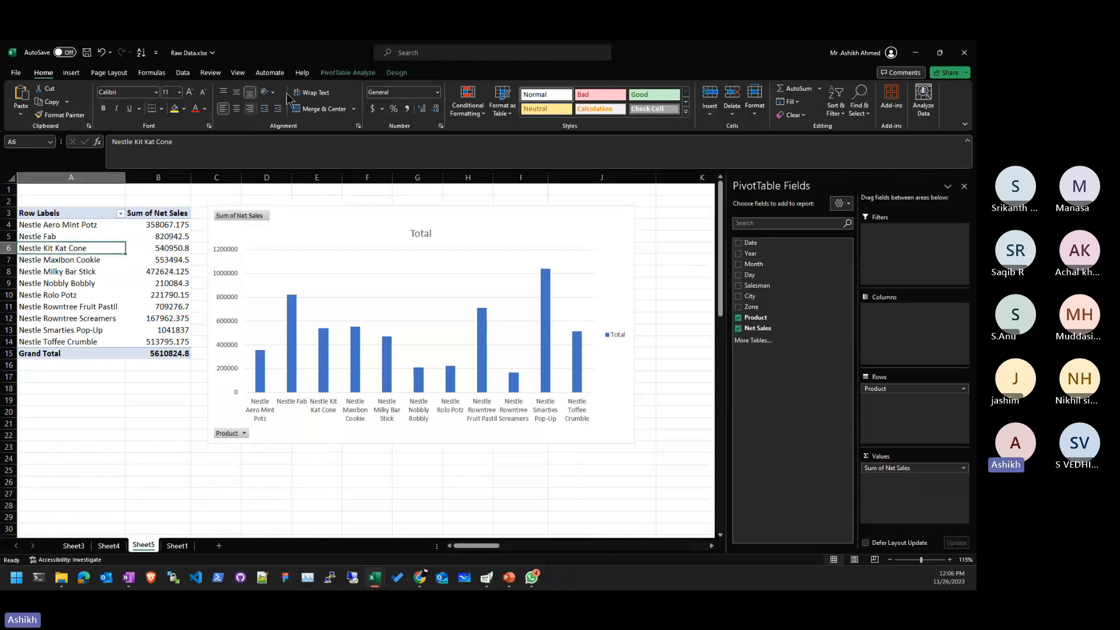
- Insert a Zone slicer for the pivot table
click(344, 72)
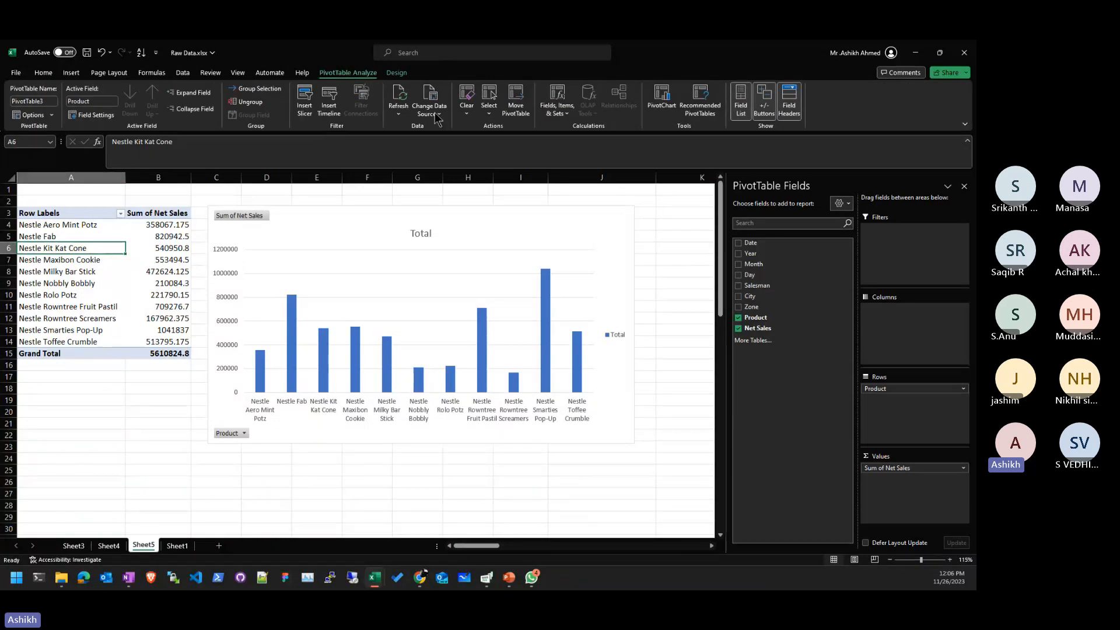
click(314, 119)
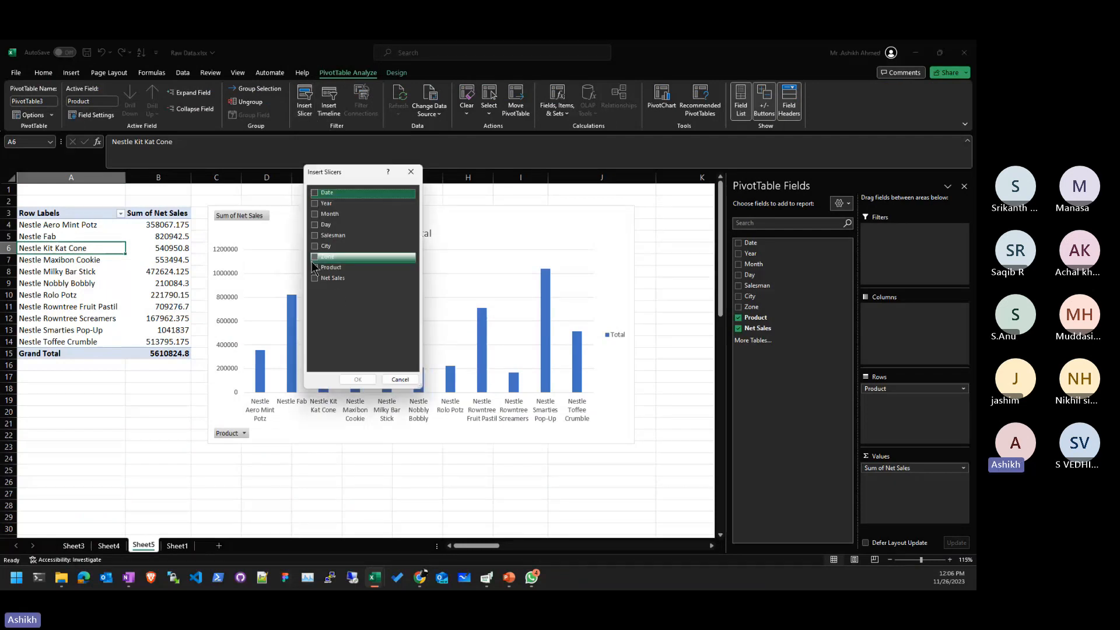
click(319, 259)
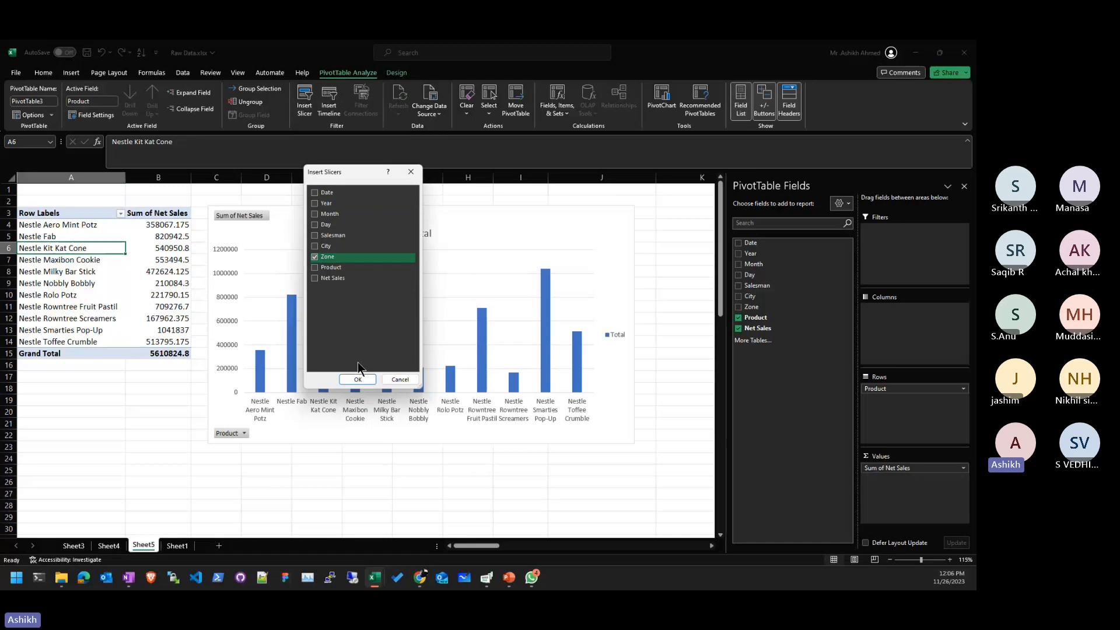
click(360, 380)
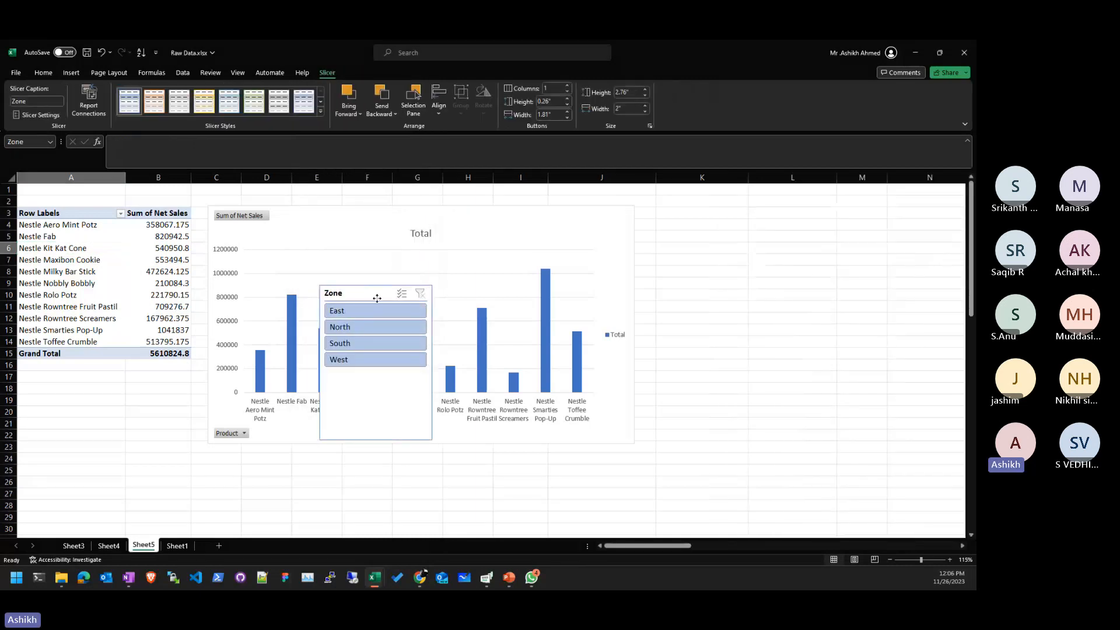
- Set the Zone slicer to 2 columns, shrink it to fit, and place it below the pivot
drag(362, 302, 683, 210)
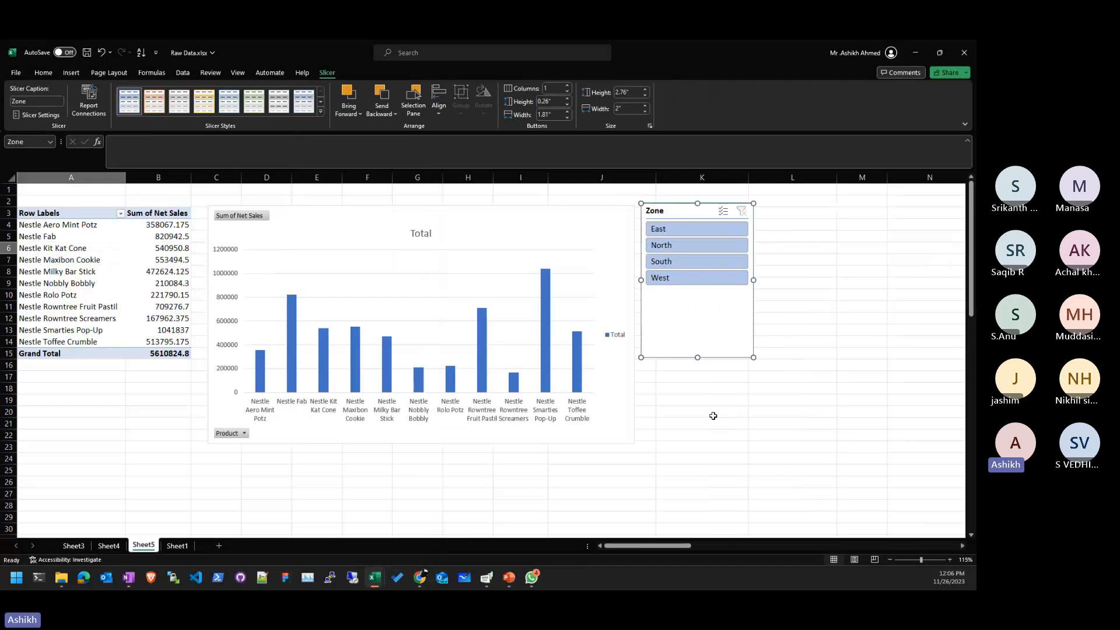
drag(699, 357, 698, 311)
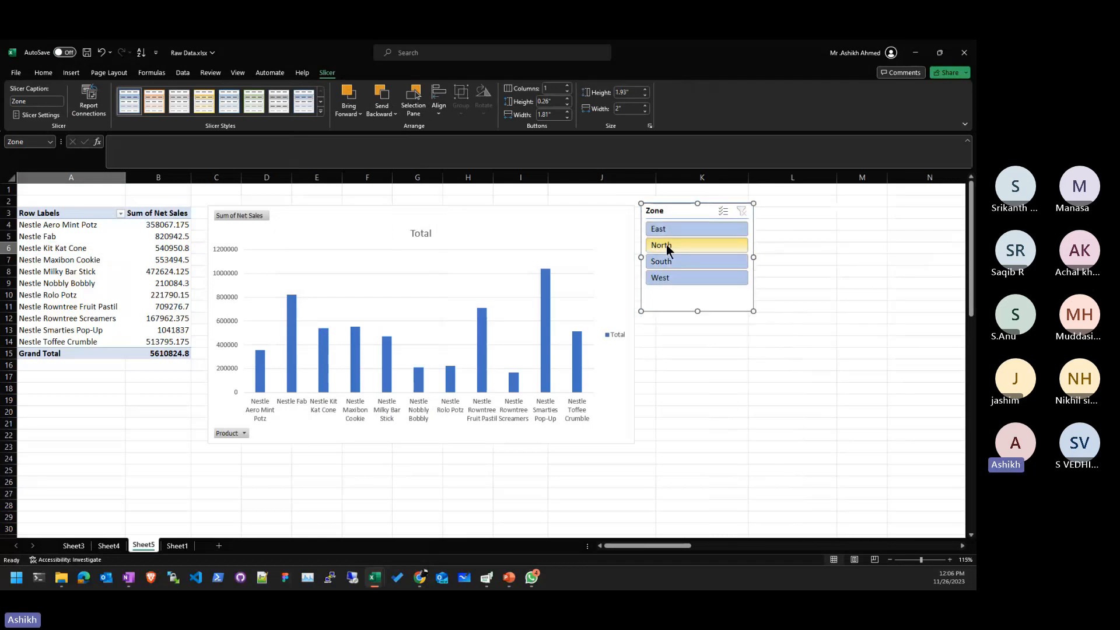
right_click(699, 216)
key(Escape)
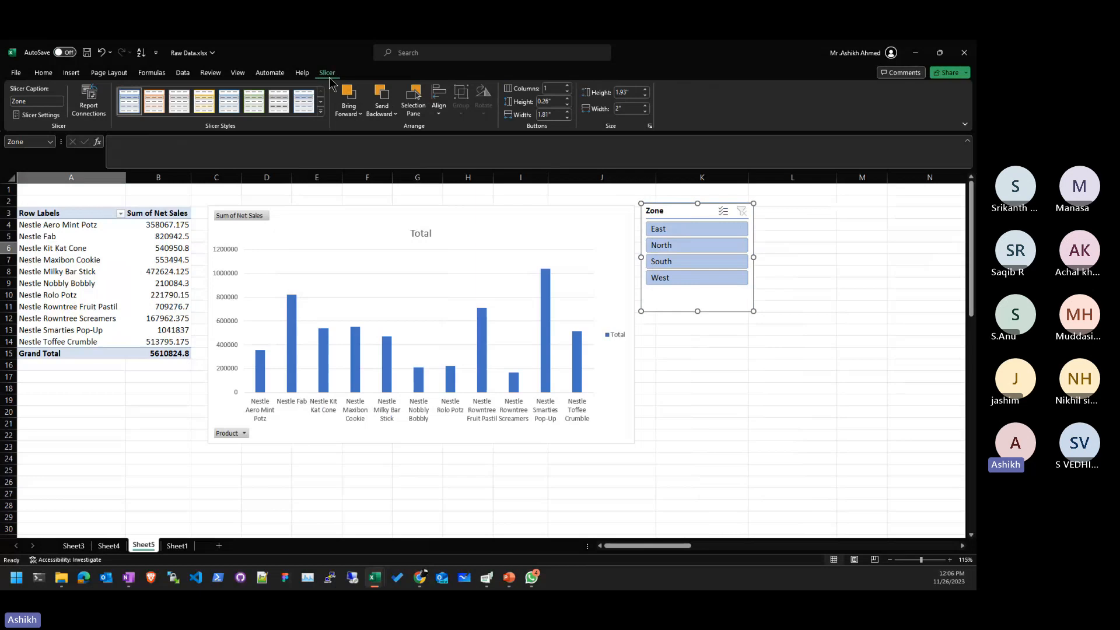
click(567, 85)
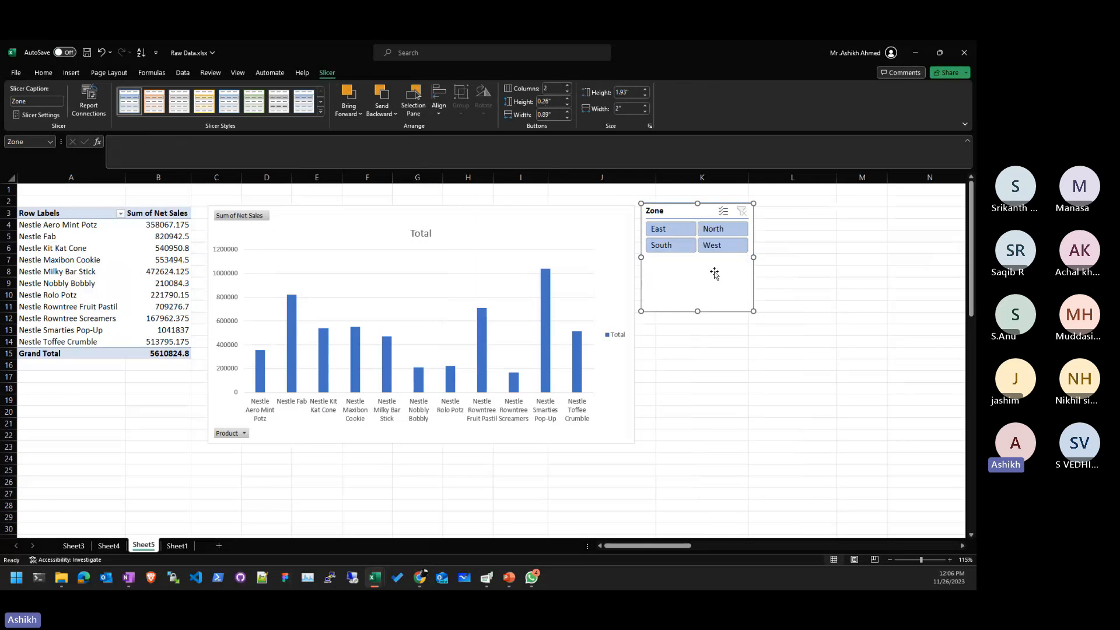
drag(700, 261, 700, 263)
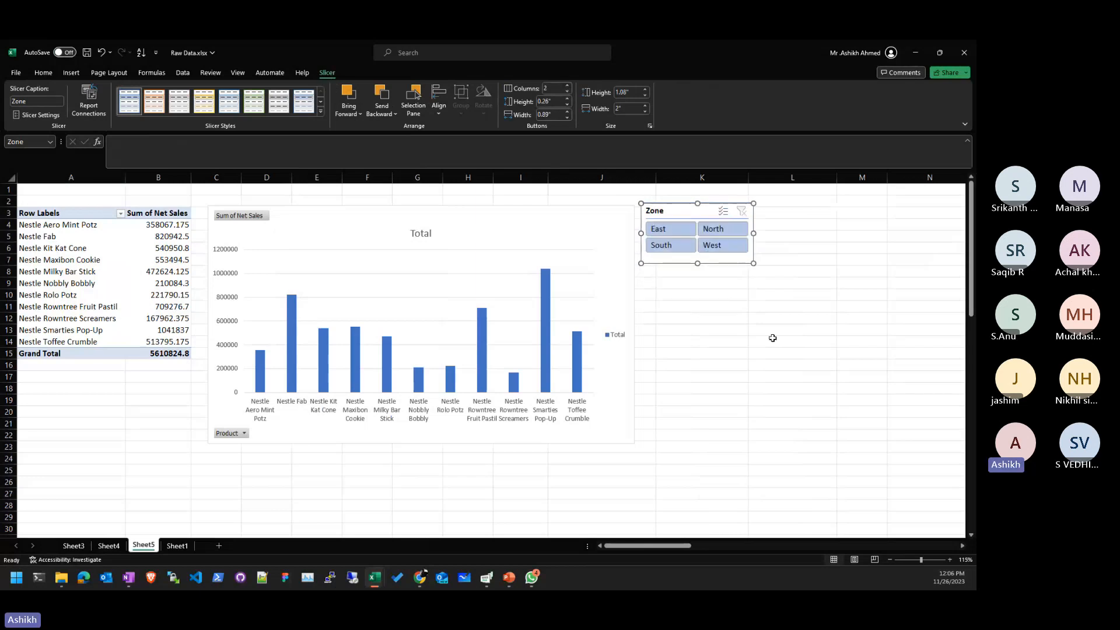
click(772, 337)
drag(679, 210, 110, 388)
click(216, 482)
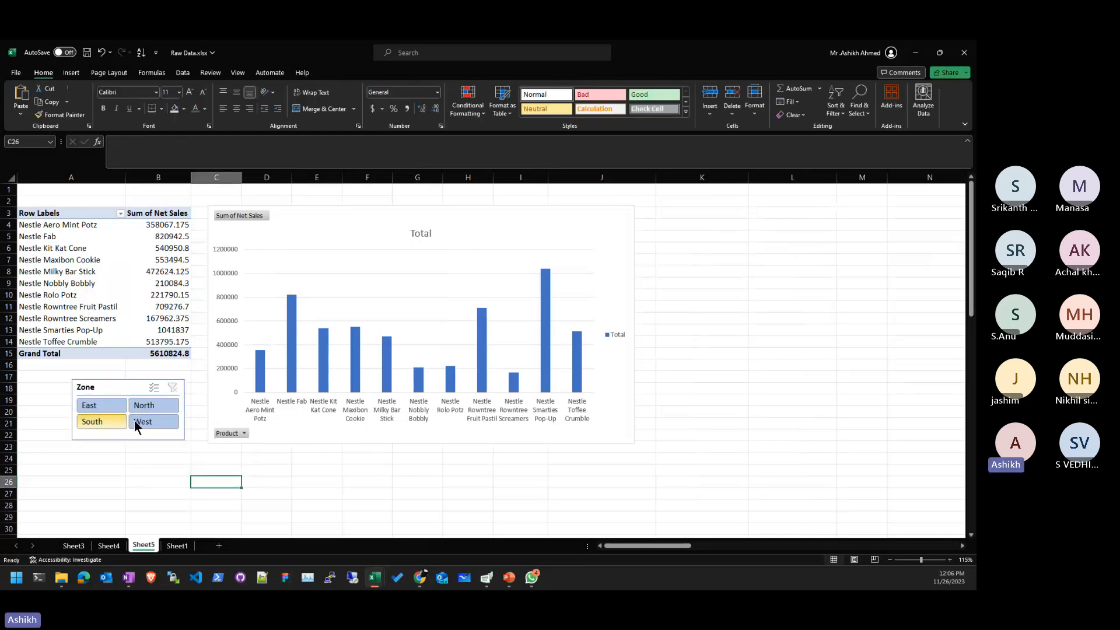
- Test North, East, South, West and multi-select filters, clear them, and move the slicer beside the chart
click(149, 410)
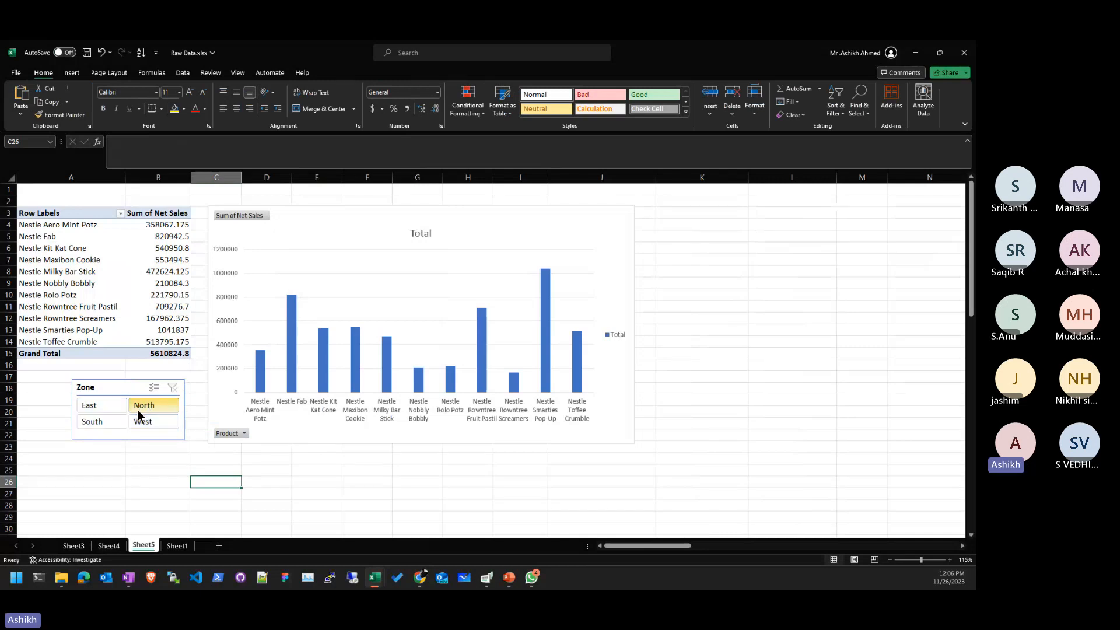
click(138, 409)
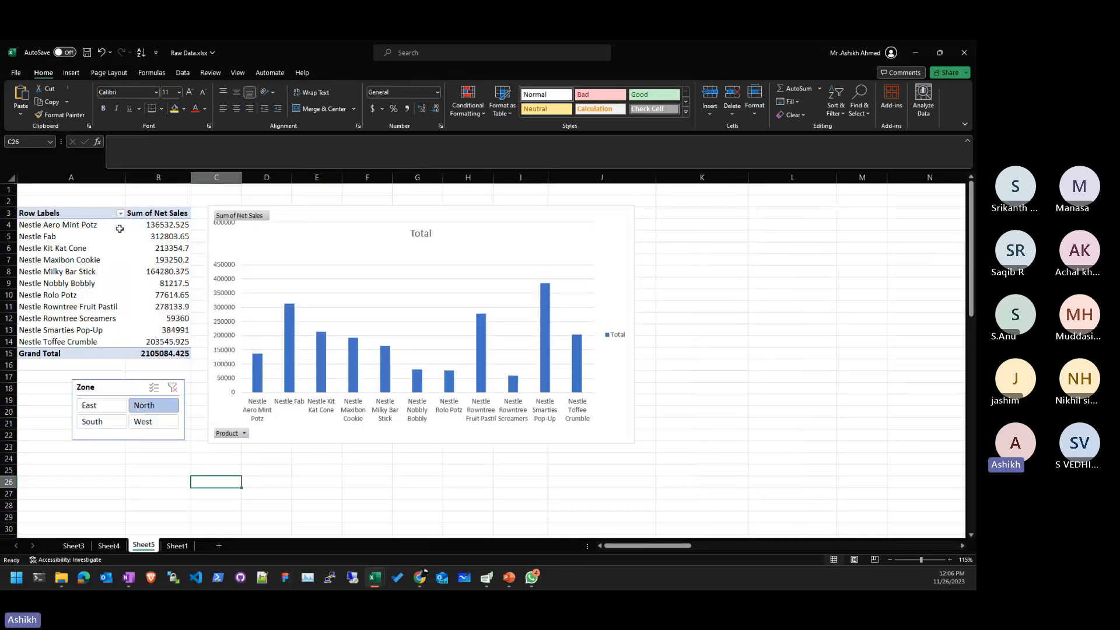
click(124, 408)
ctrl+click(119, 418)
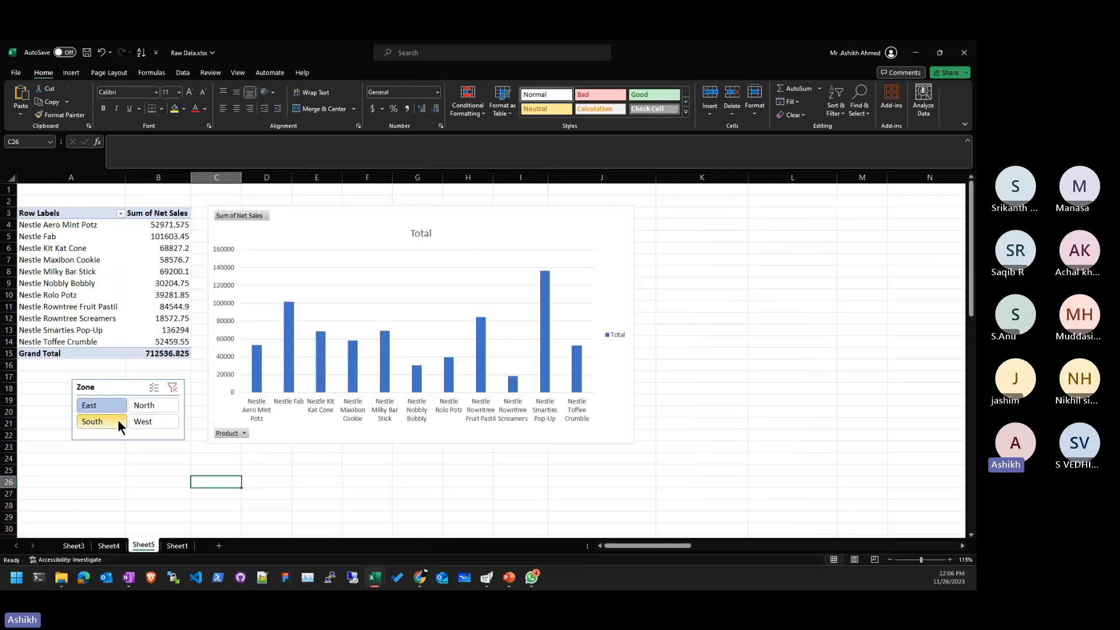
click(157, 421)
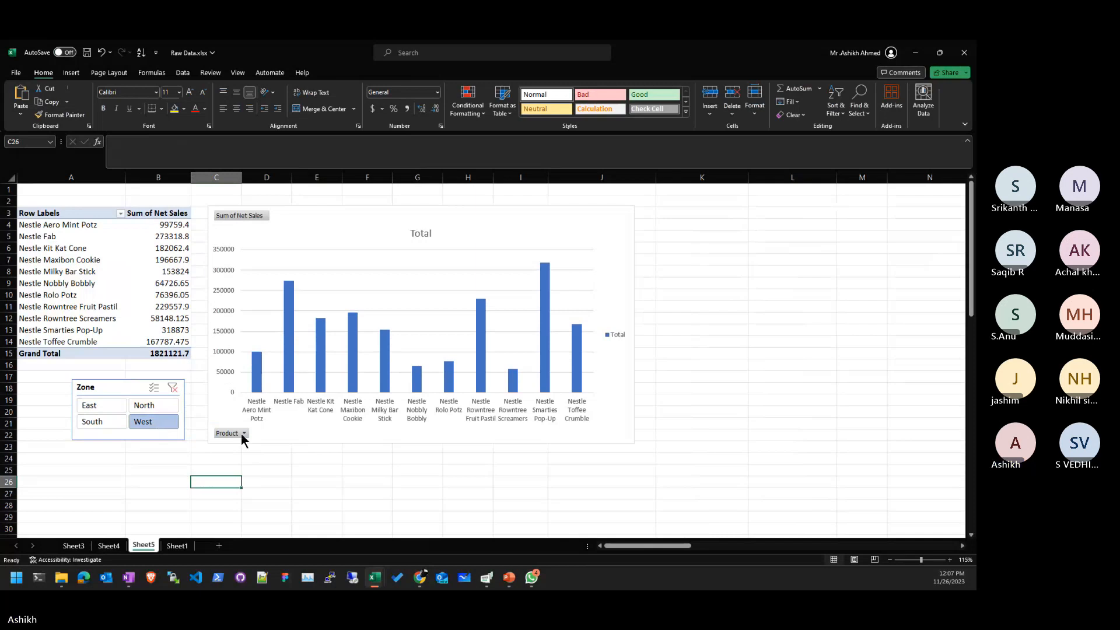
click(151, 404)
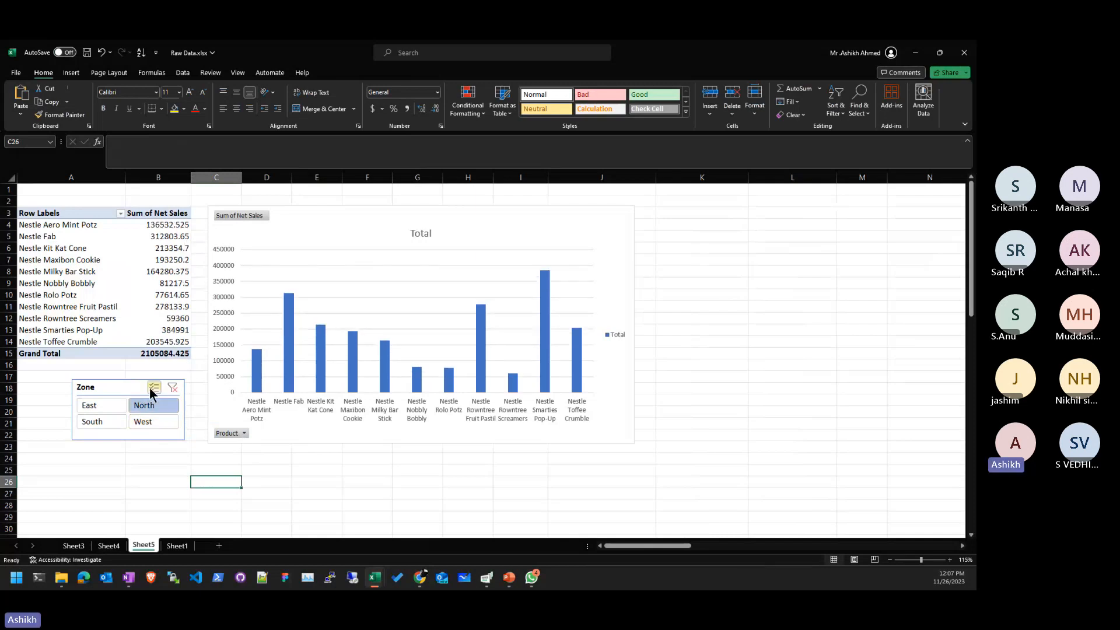
click(151, 388)
click(100, 426)
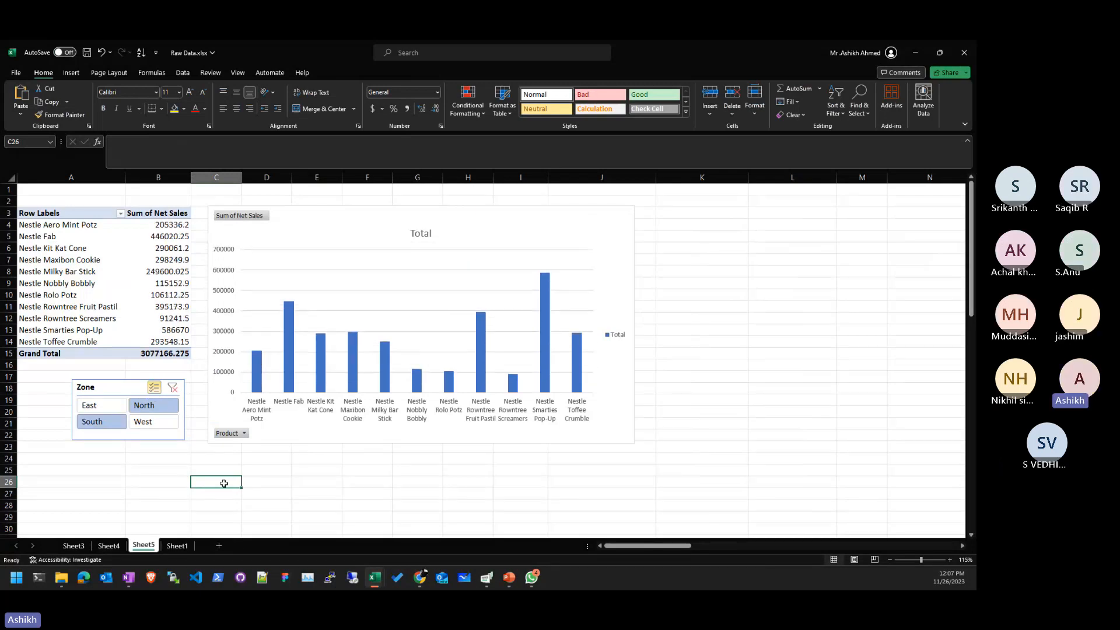
click(154, 389)
click(114, 404)
click(171, 388)
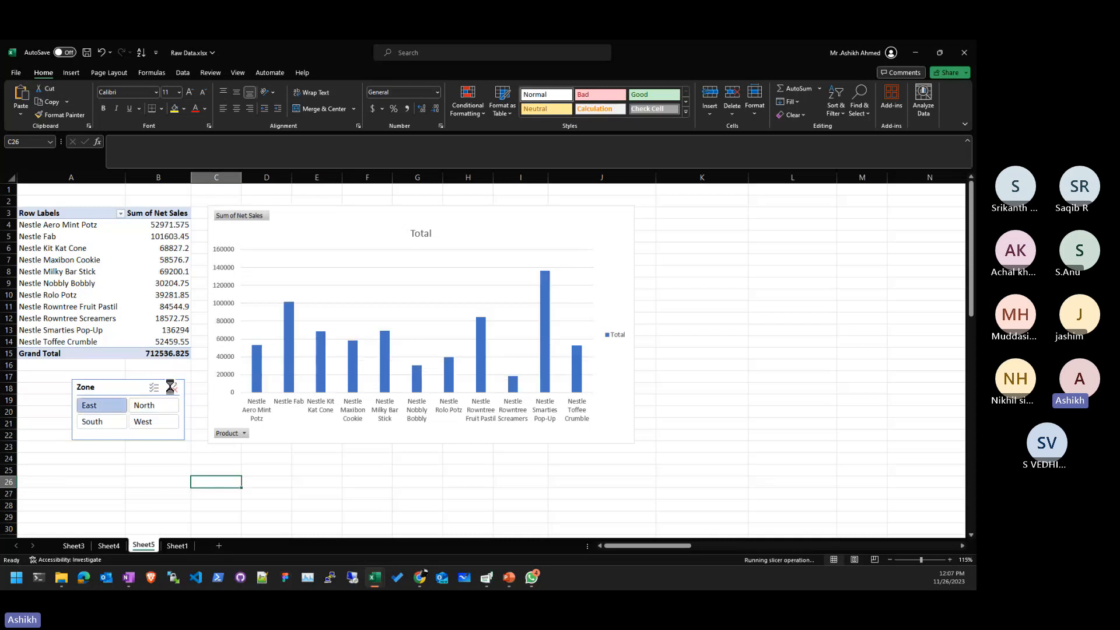
drag(115, 387, 688, 215)
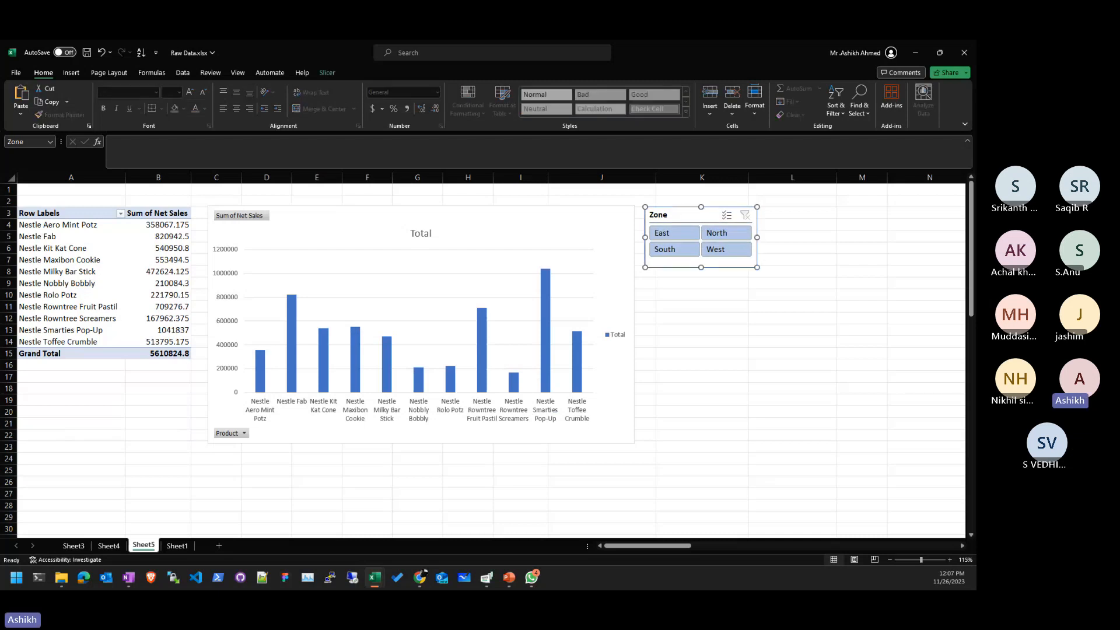
- Insert a Month slicer for the pivot table
click(701, 299)
click(58, 236)
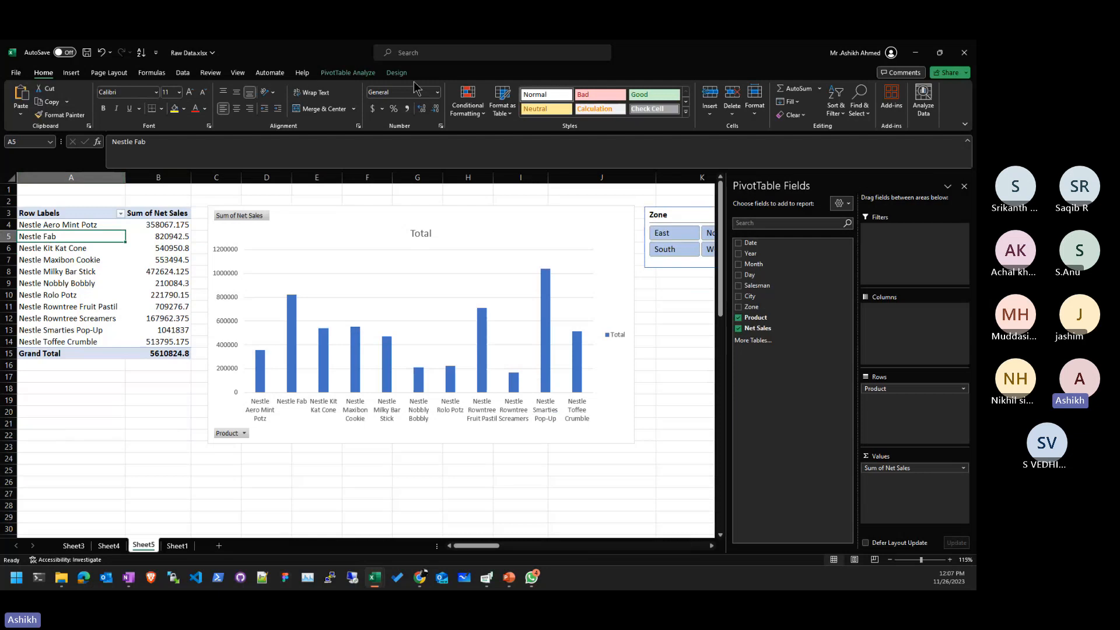
click(338, 72)
click(301, 98)
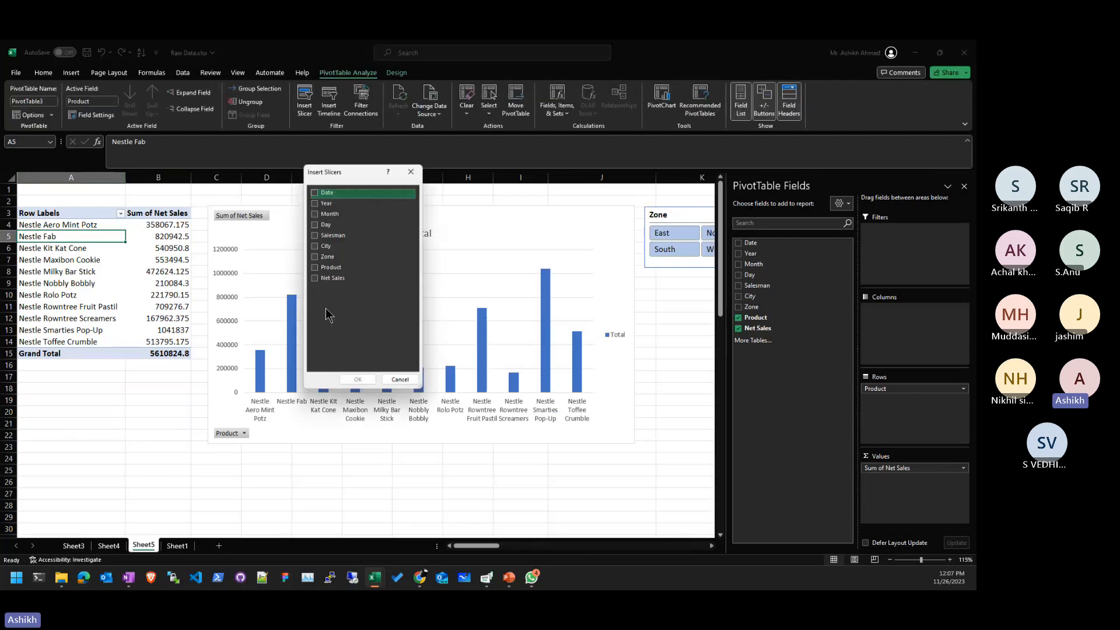
click(316, 214)
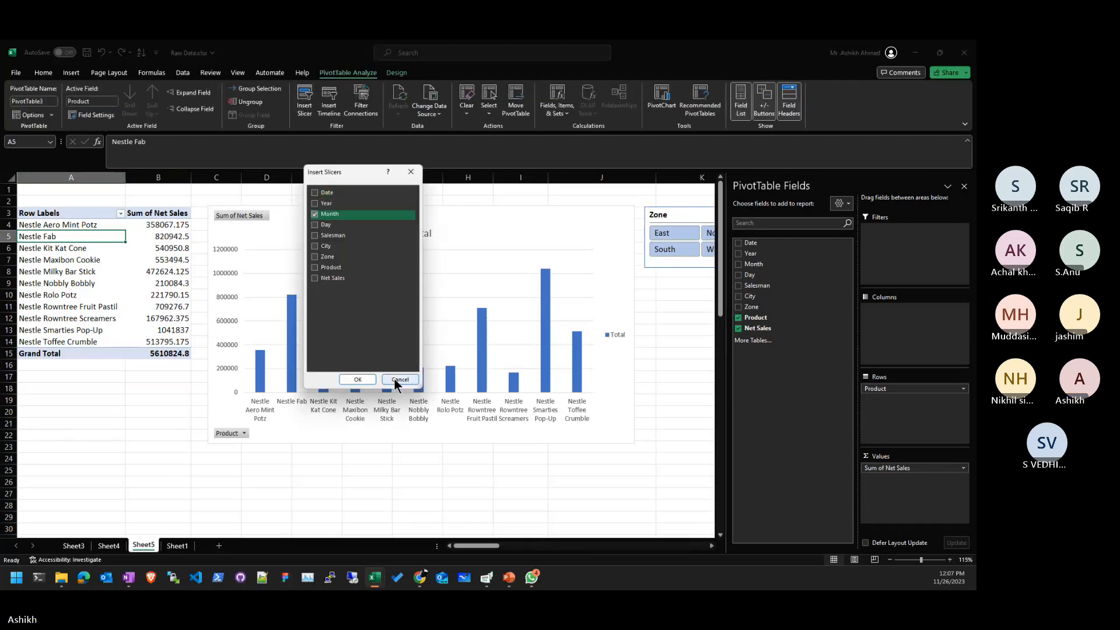
click(362, 380)
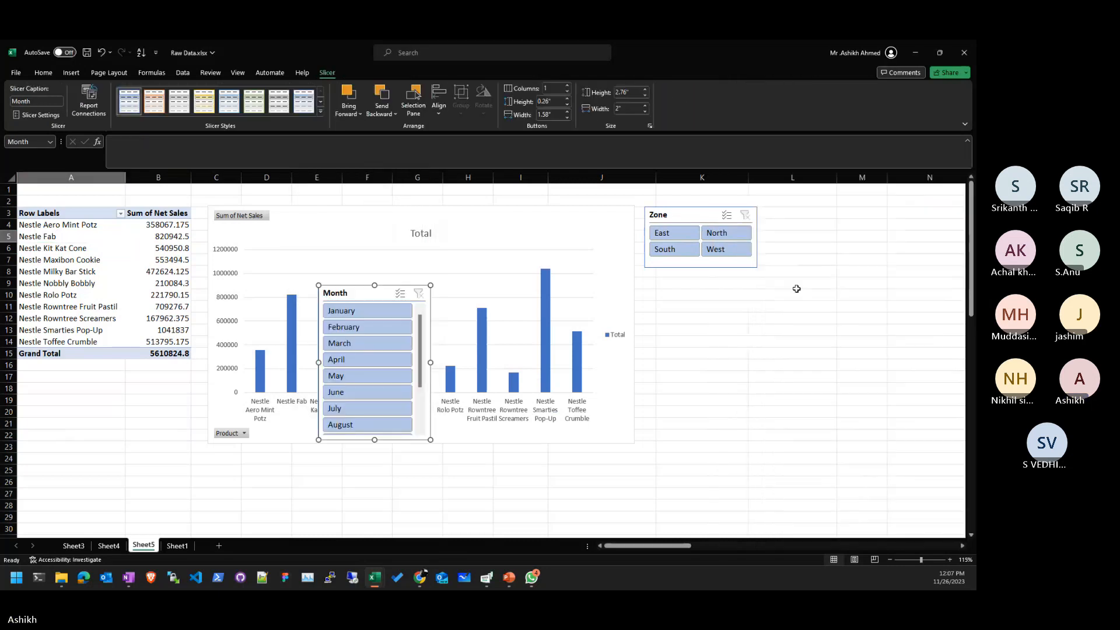
- Place the Month slicer under Zone in 2 columns, shortened, then test April and clear the filter
drag(387, 297, 711, 273)
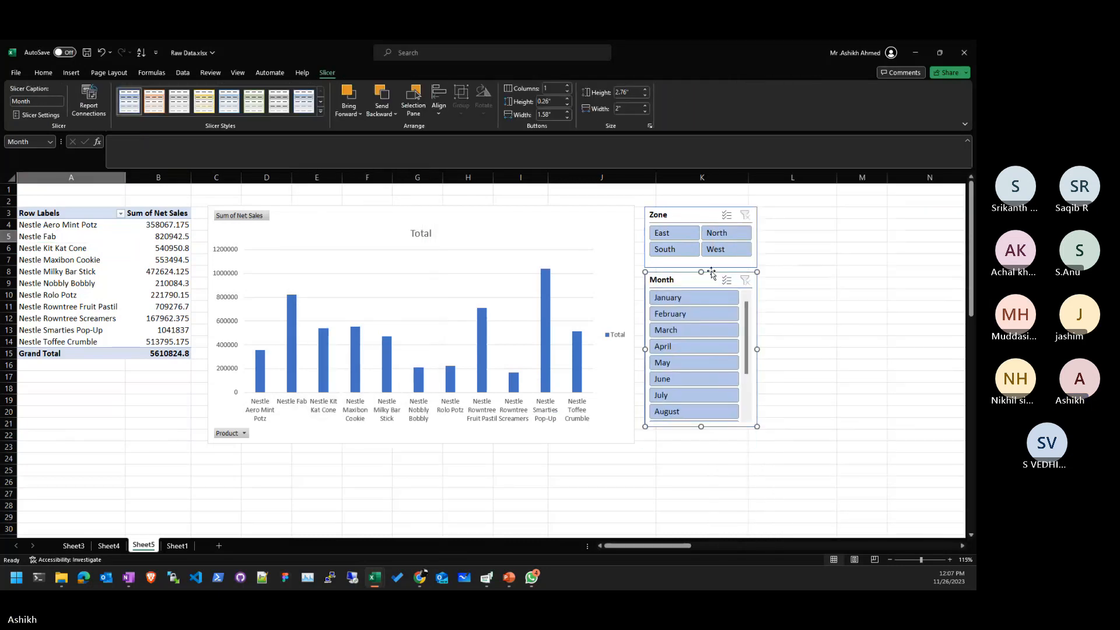
click(567, 86)
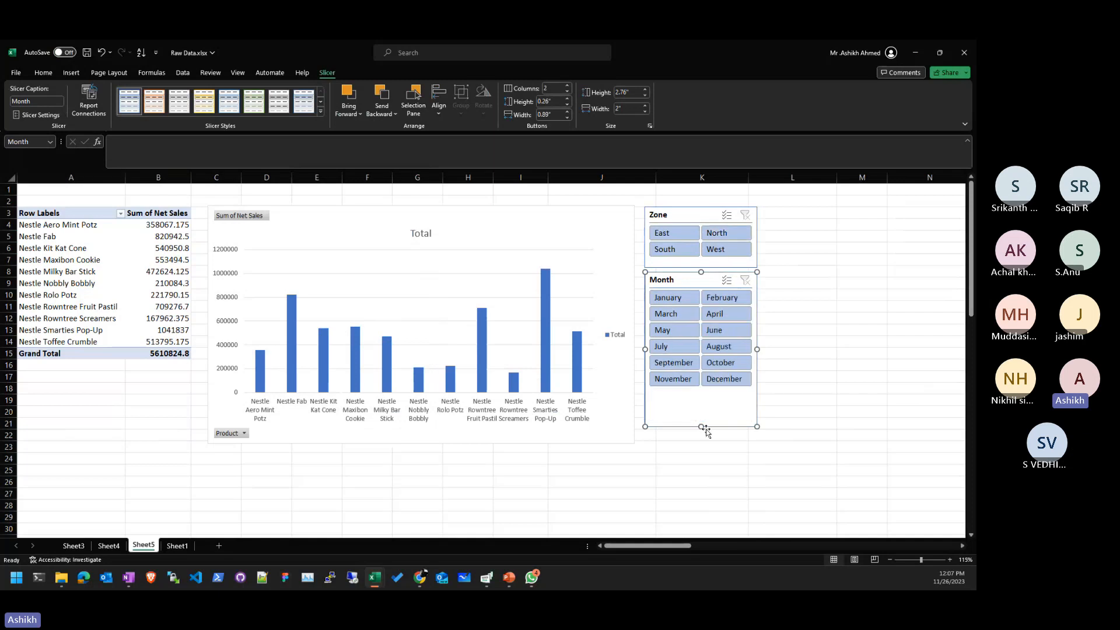
drag(699, 426, 700, 397)
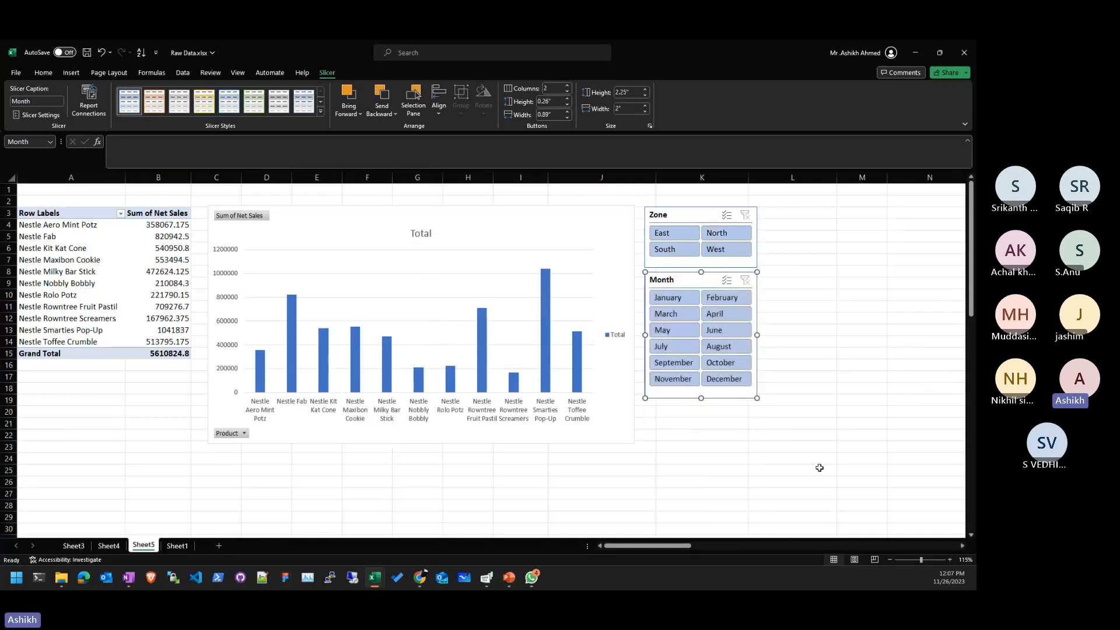
click(762, 437)
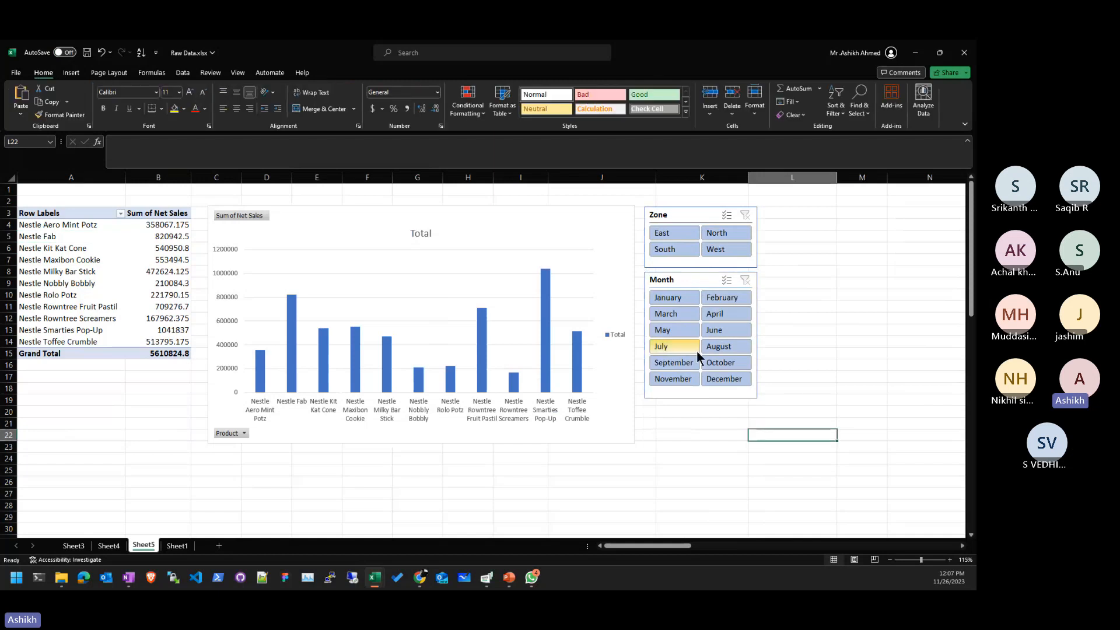
click(715, 313)
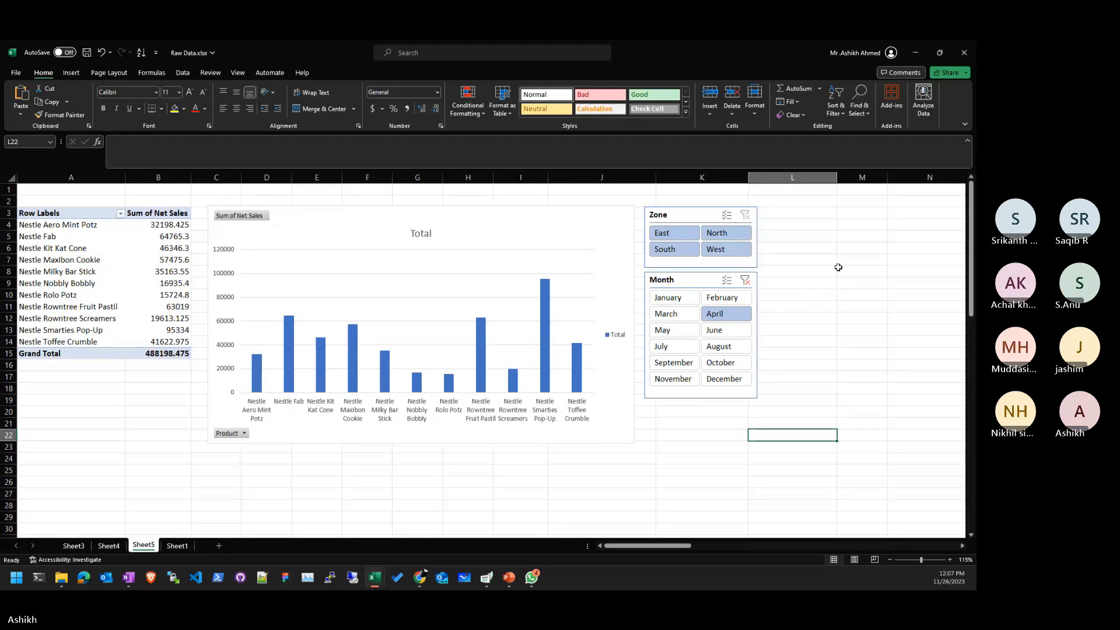
click(744, 280)
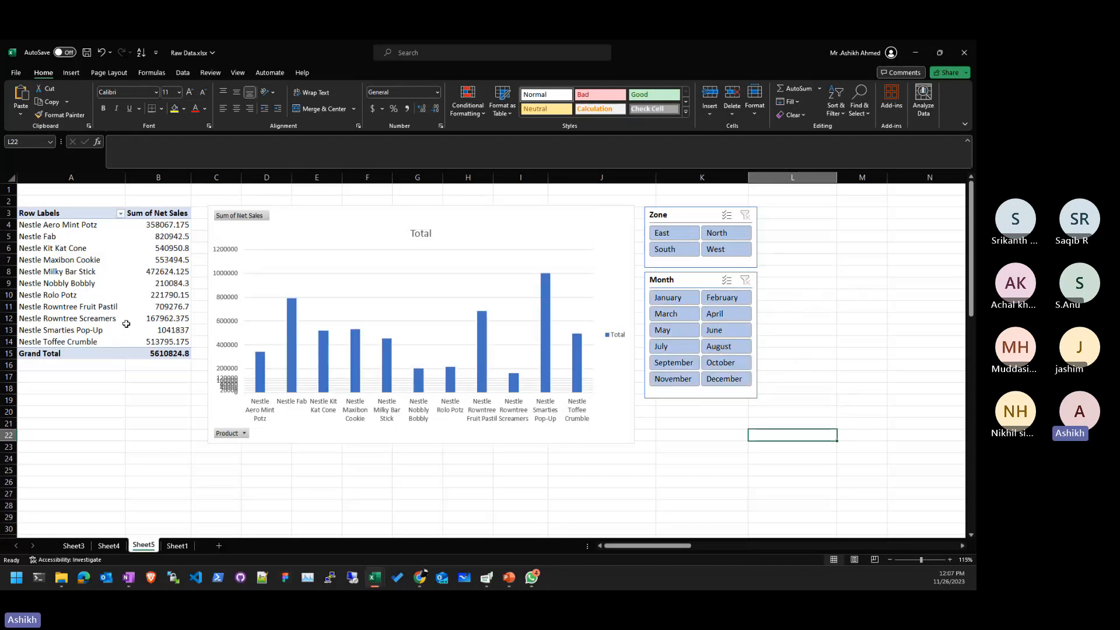
click(160, 304)
- Insert a City slicer right of the Zone slicer, lengthened to list cities through Jodhpur
click(347, 73)
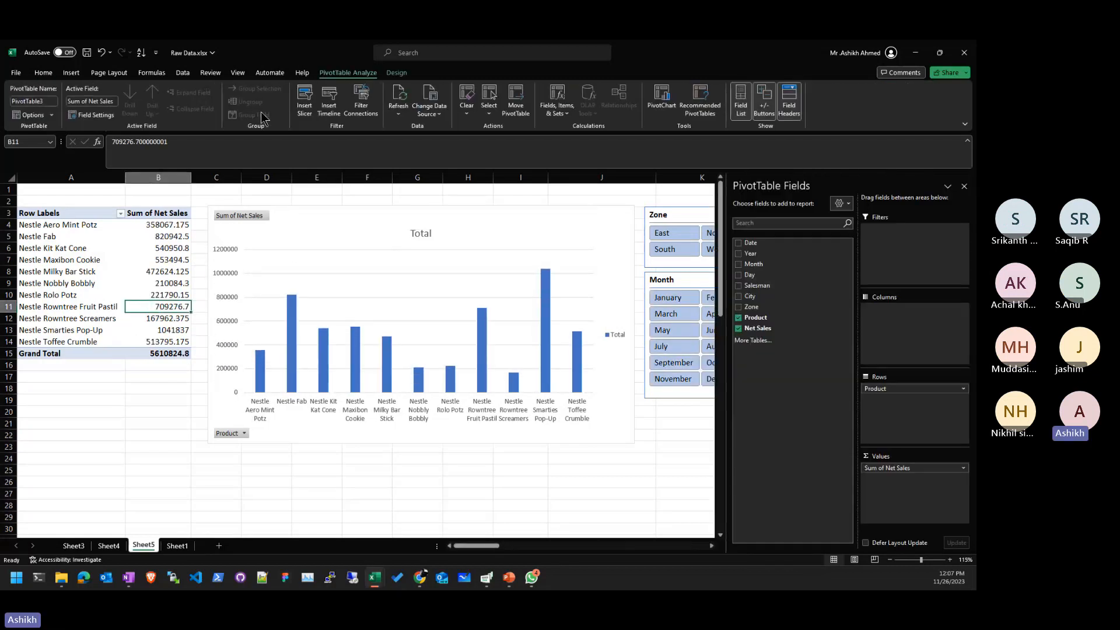
click(305, 102)
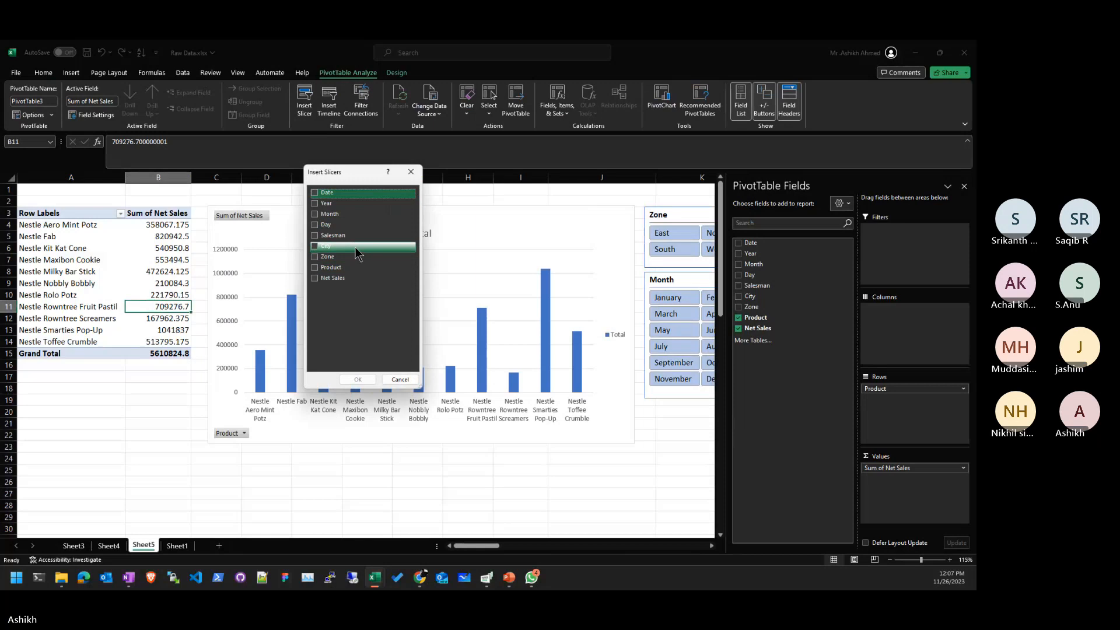
click(325, 248)
click(356, 380)
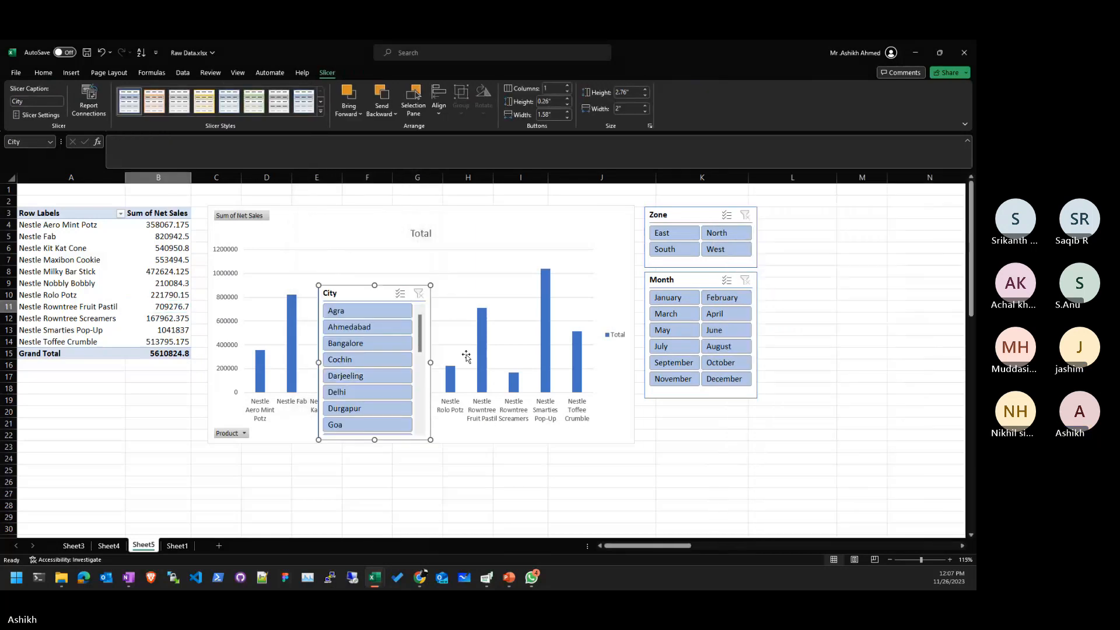
drag(437, 377, 809, 215)
drag(822, 362, 835, 402)
click(833, 424)
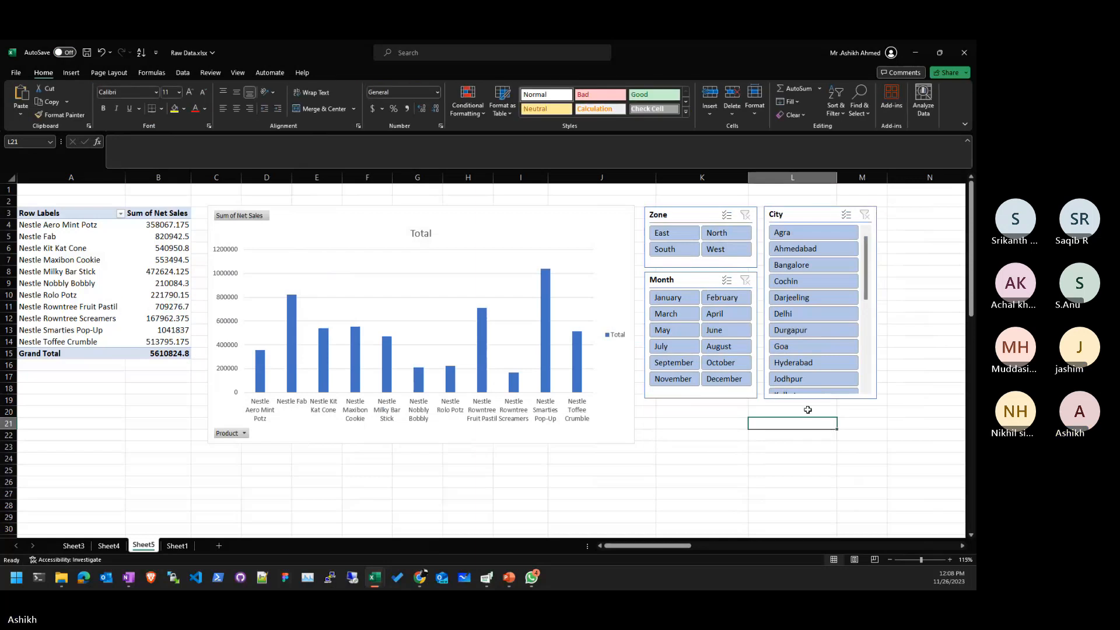
- Test the Zone slicer with South, West and East, then clear the zone filter
click(674, 251)
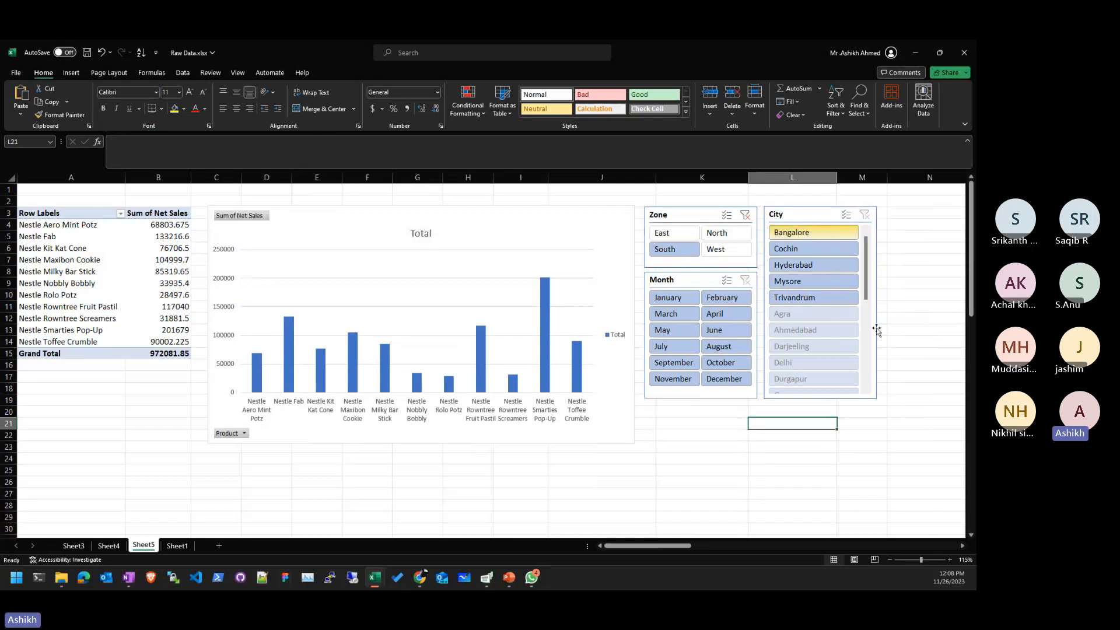
click(726, 251)
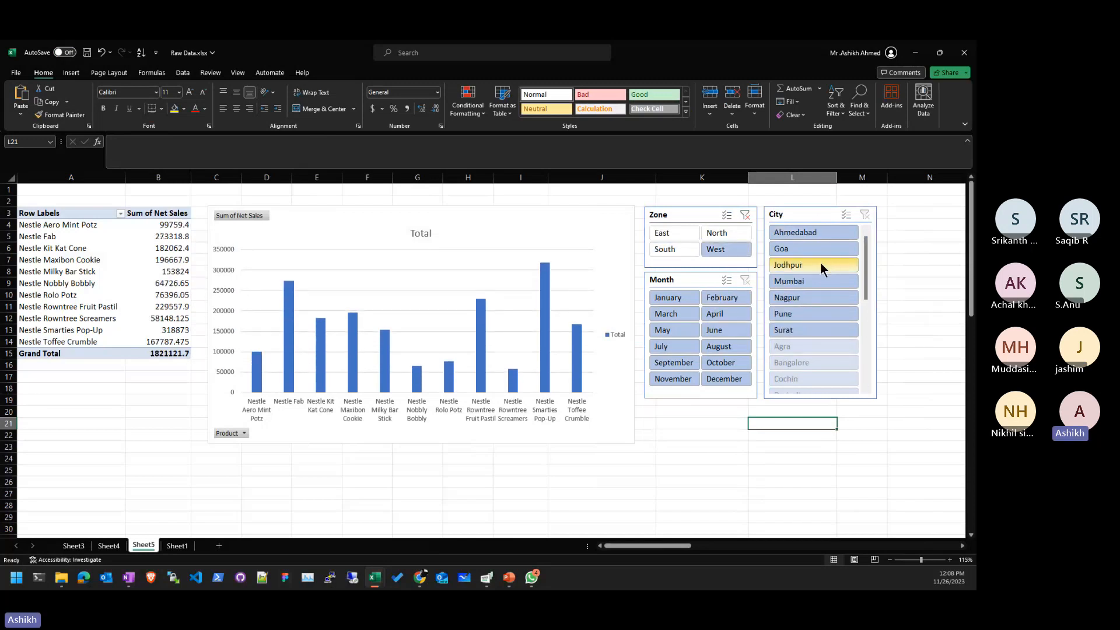
click(679, 232)
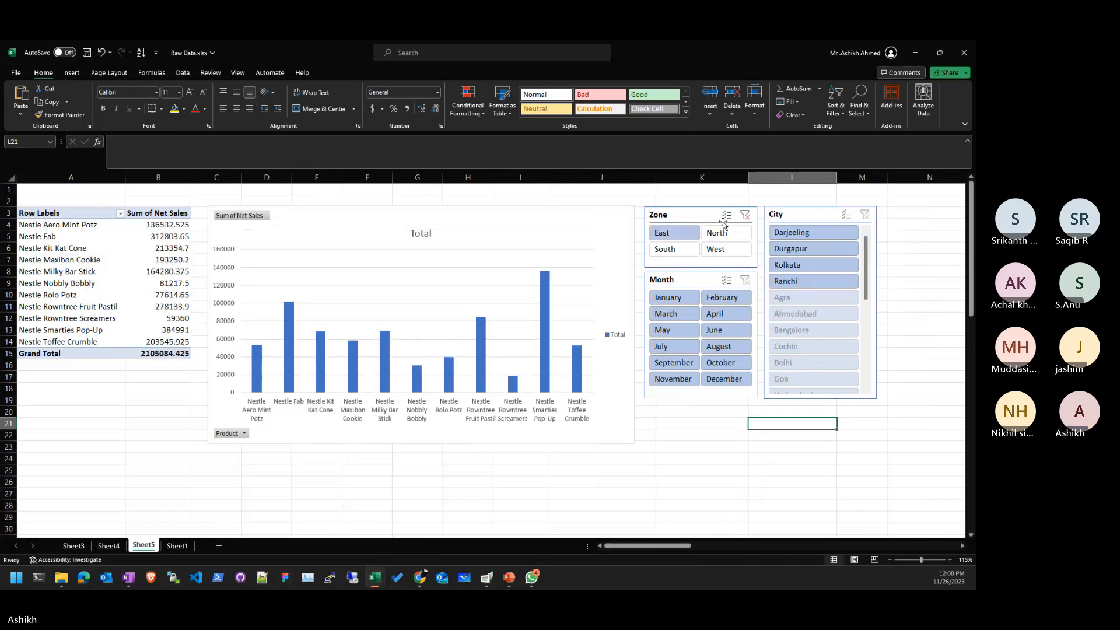
click(745, 214)
click(697, 455)
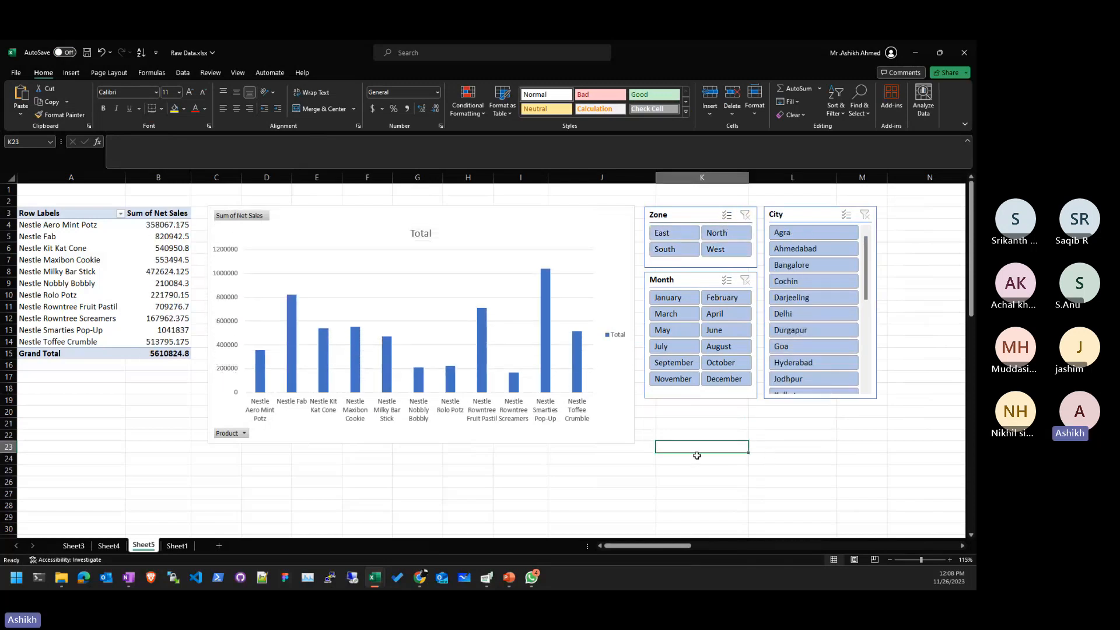
right_click(689, 420)
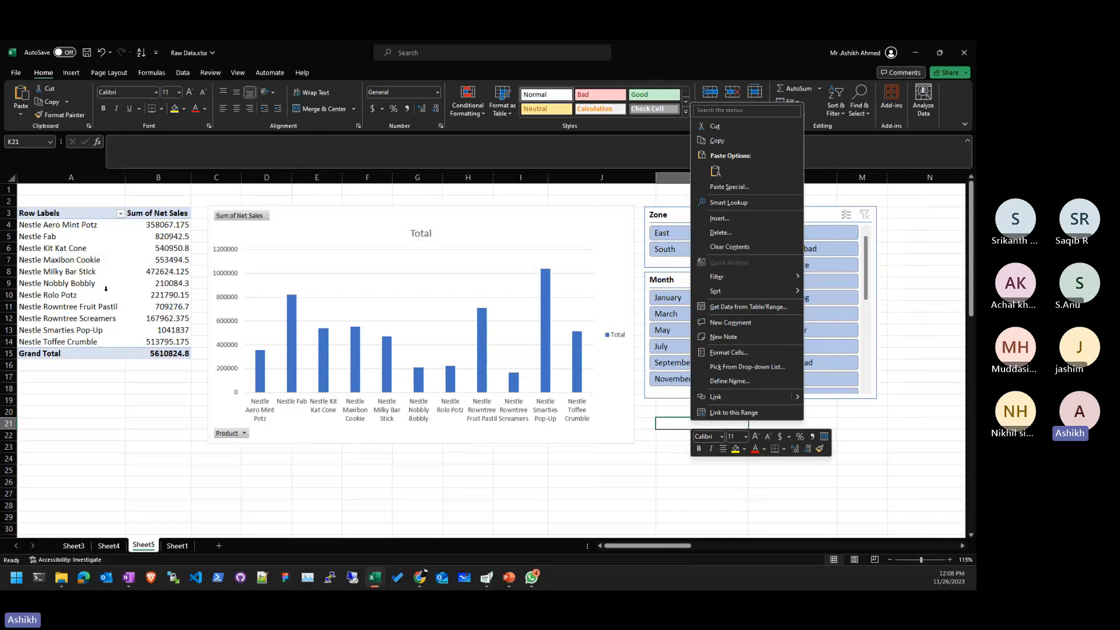
key(Escape)
scroll(106, 289, down, 4)
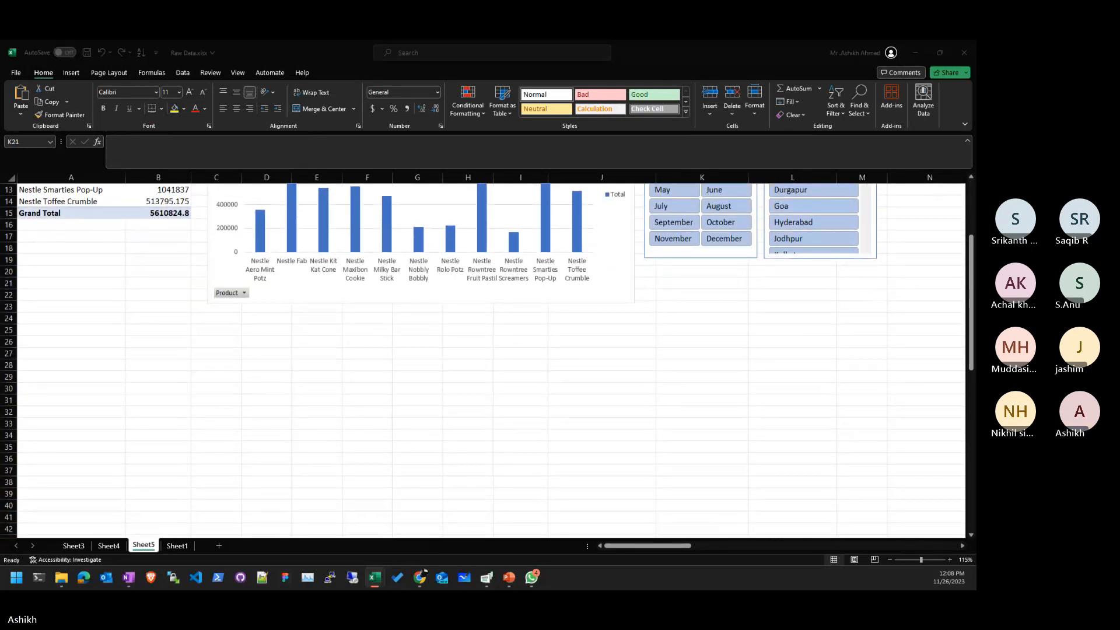
scroll(758, 366, up, 4)
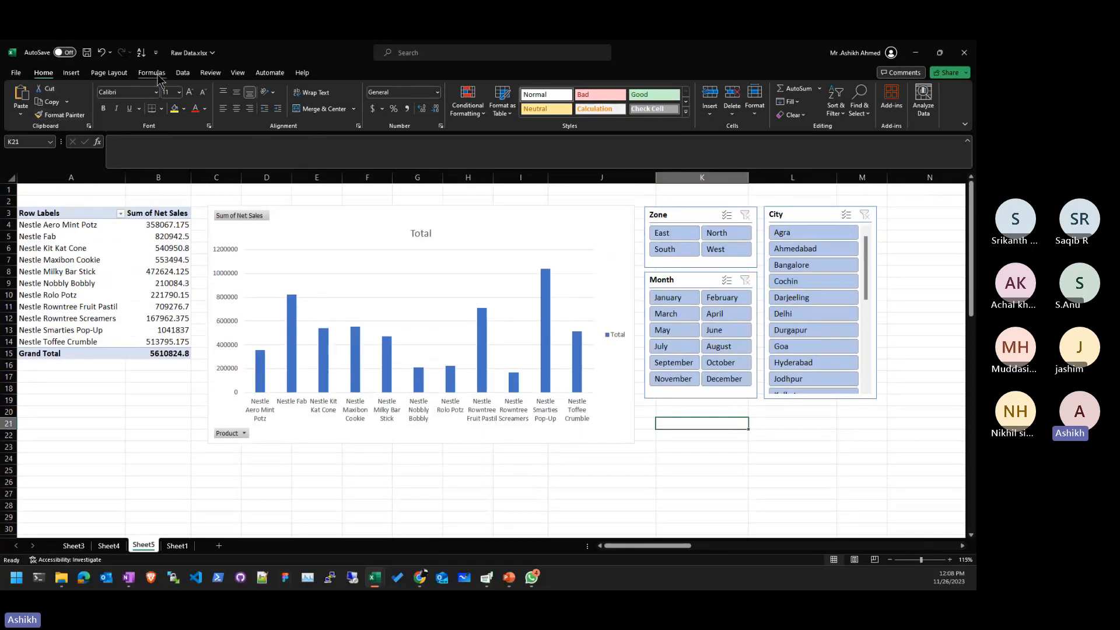
- Insert a Year slicer for the pivot table
click(104, 213)
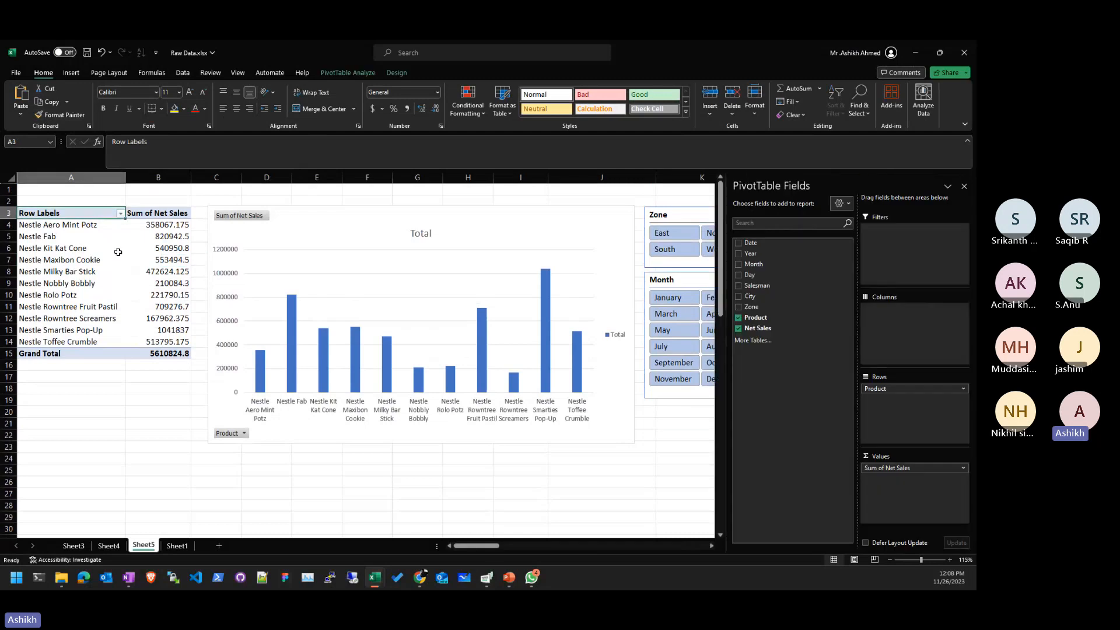
click(116, 260)
click(344, 74)
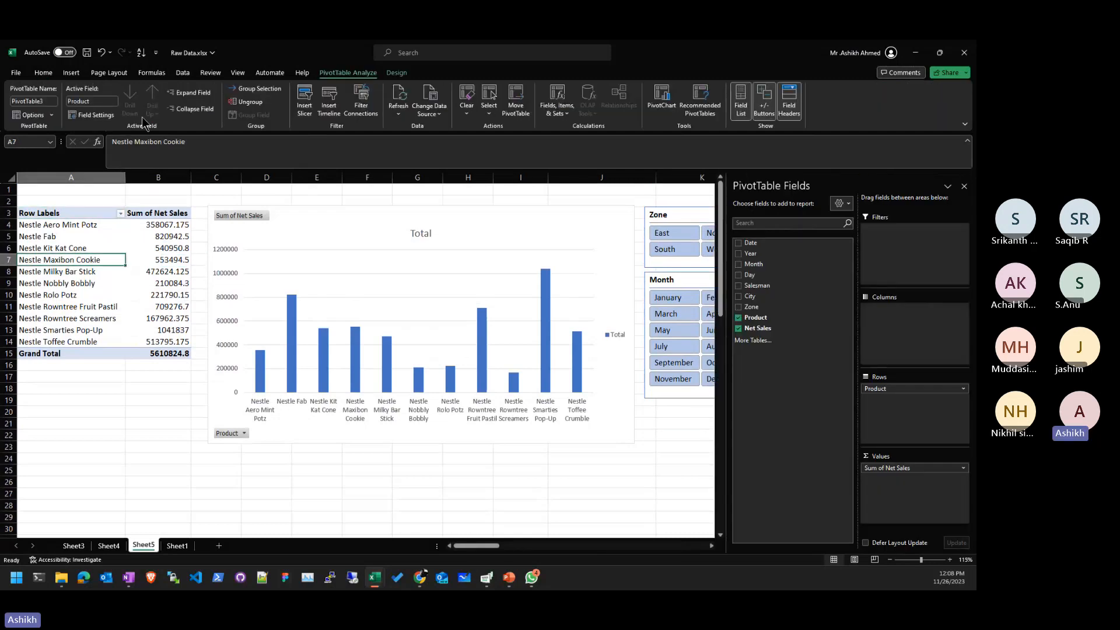
click(305, 109)
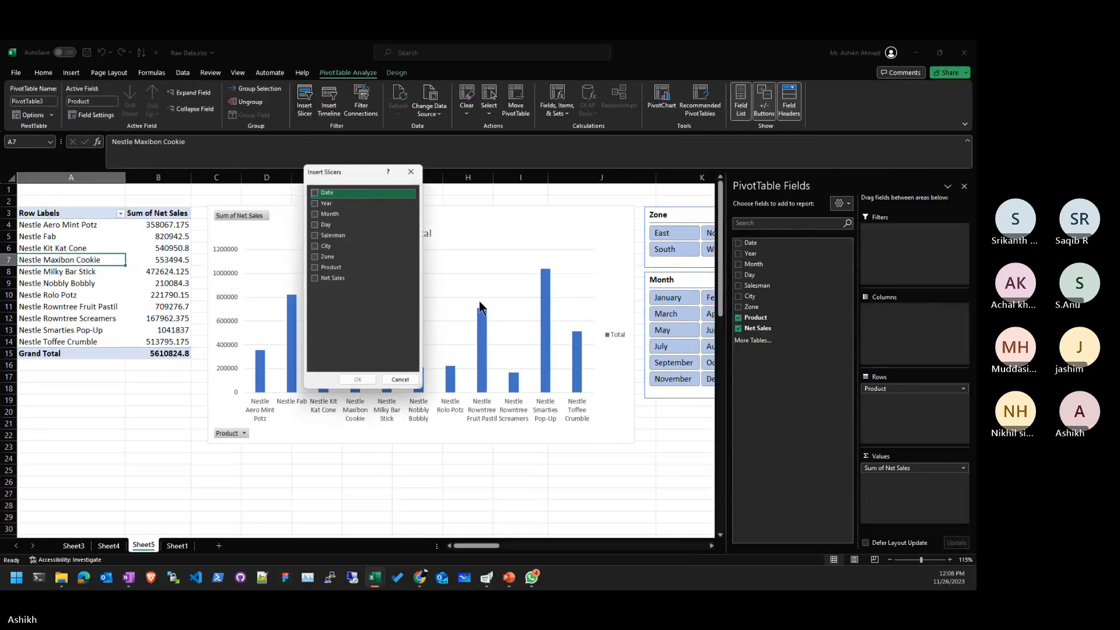
click(315, 204)
click(357, 379)
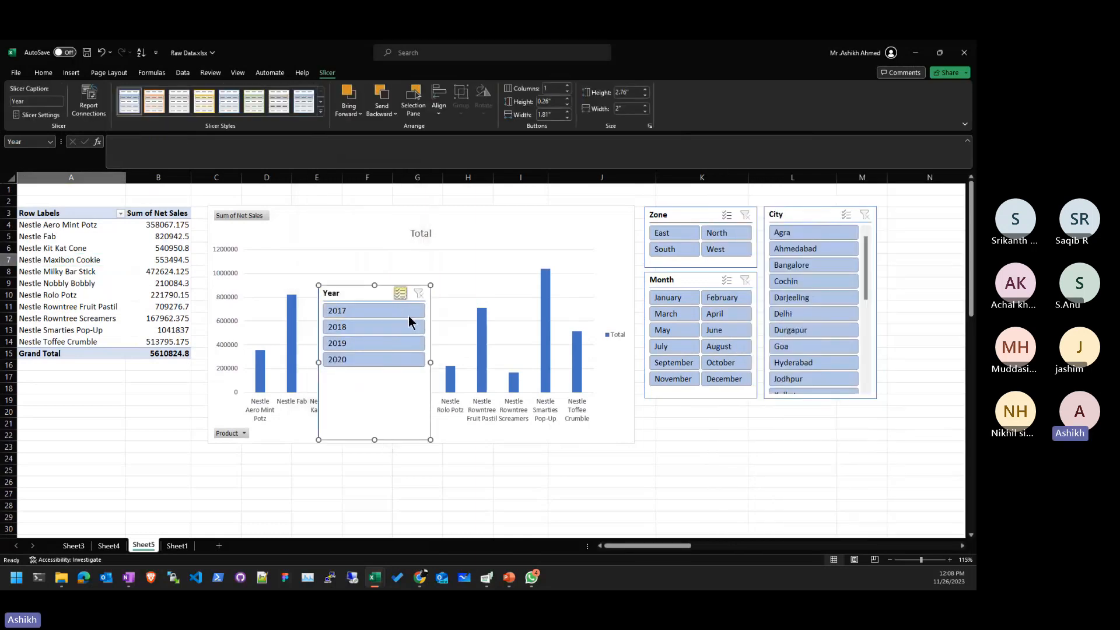
- Set the Year slicer to 2 columns, shorten it for 2017–2020, and place it below Month
click(567, 85)
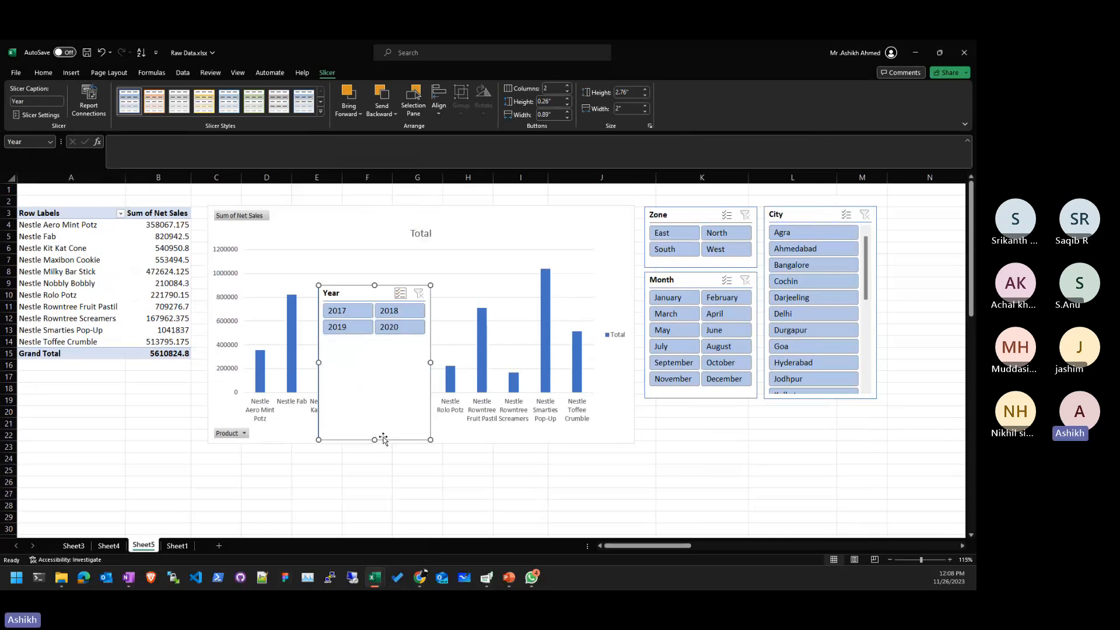
drag(375, 440, 380, 340)
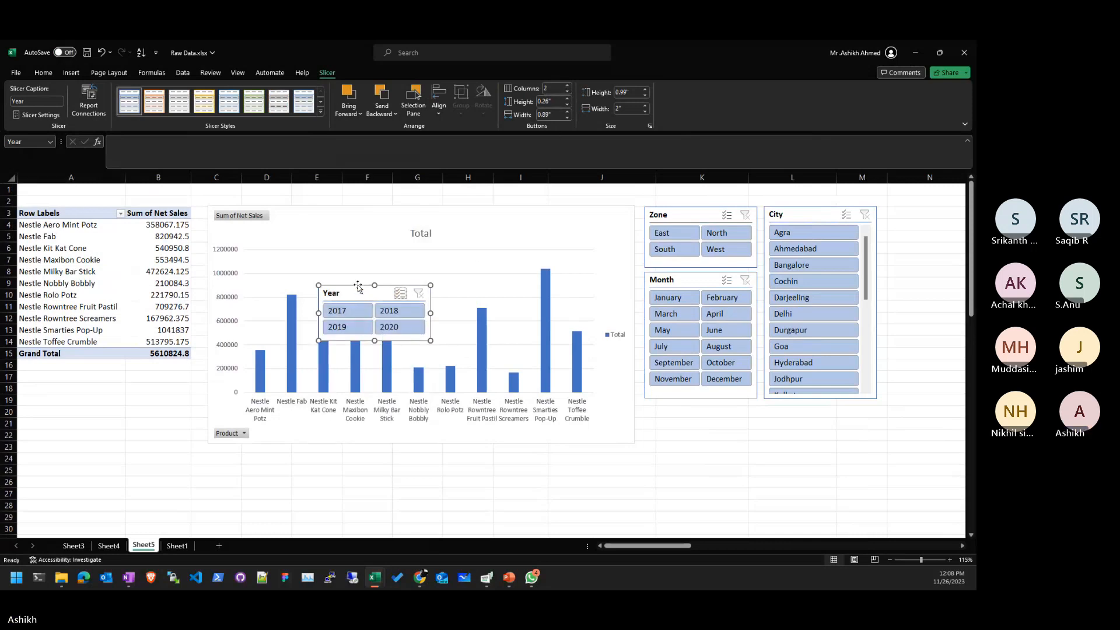
drag(358, 287, 684, 409)
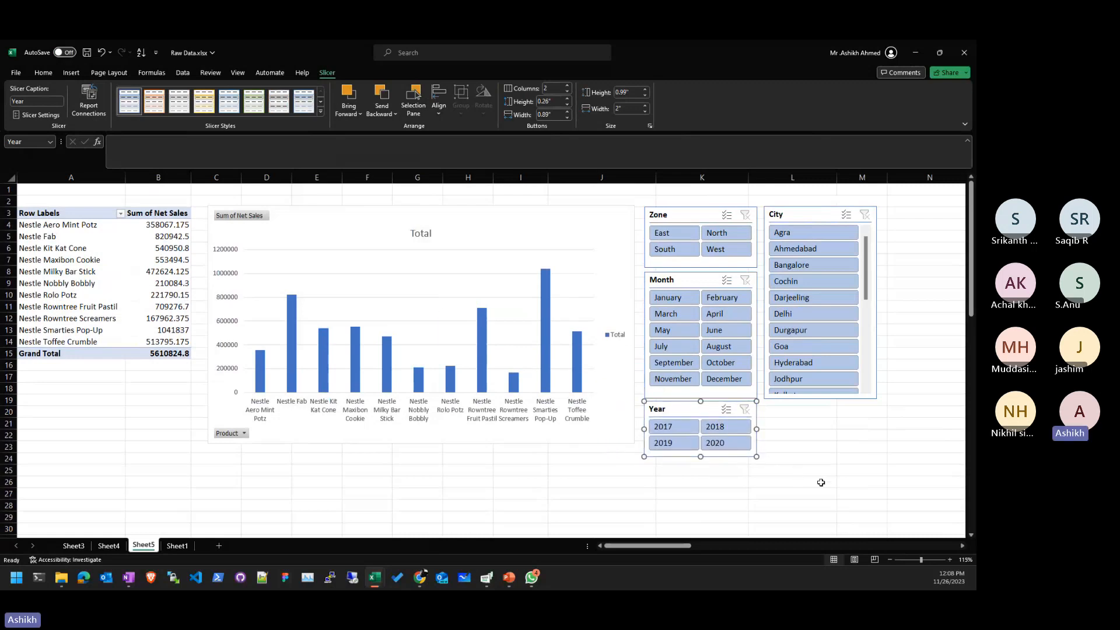
click(820, 482)
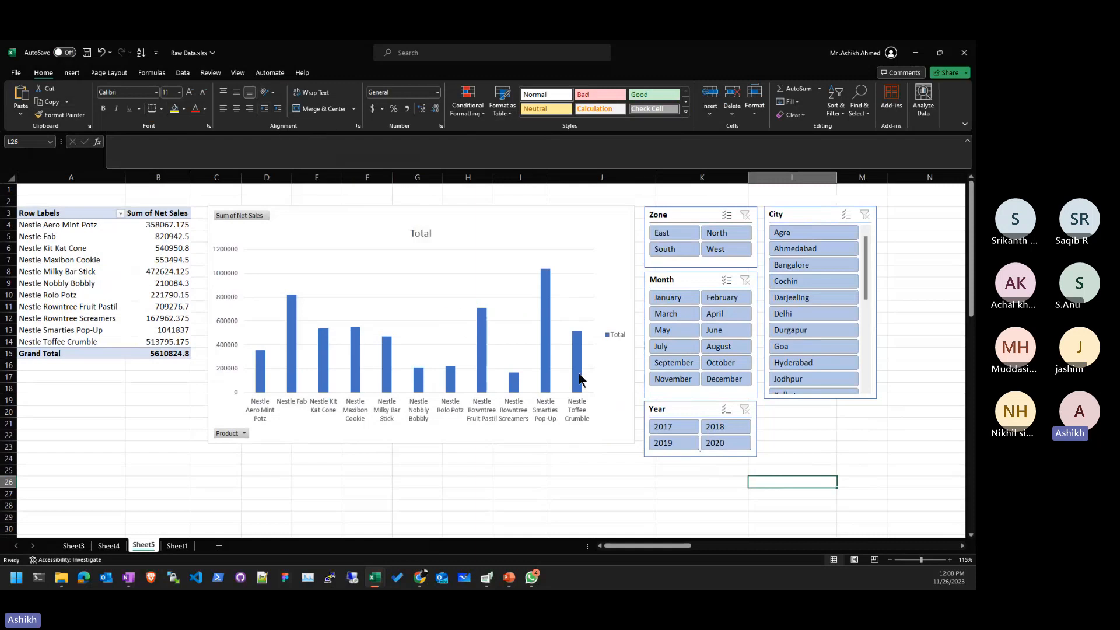
- Insert a Day slicer for the pivot table
click(115, 274)
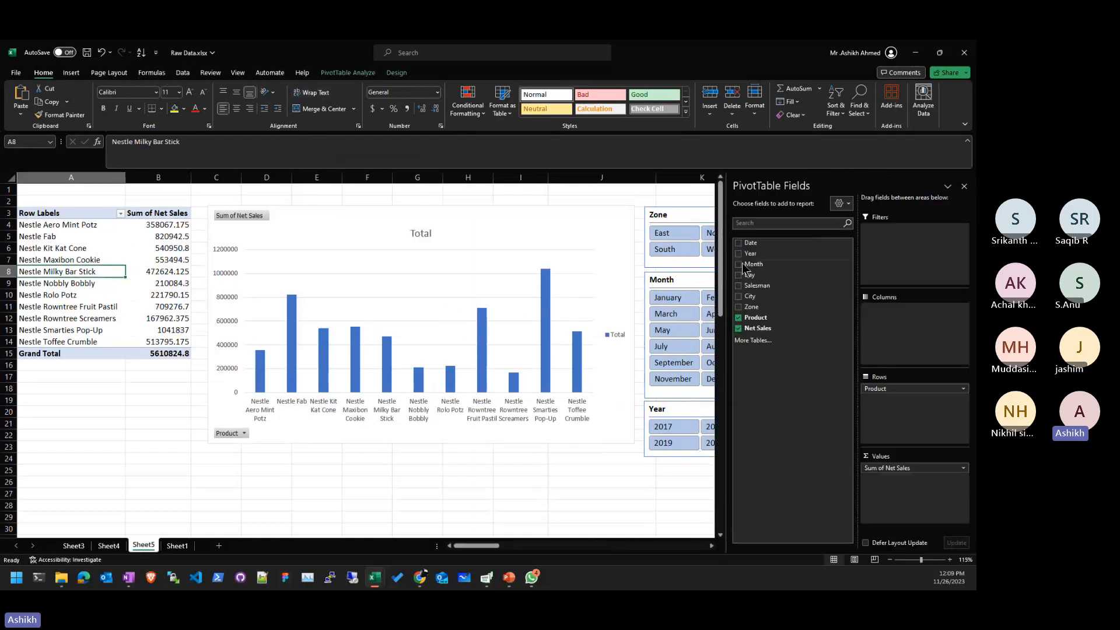
click(348, 72)
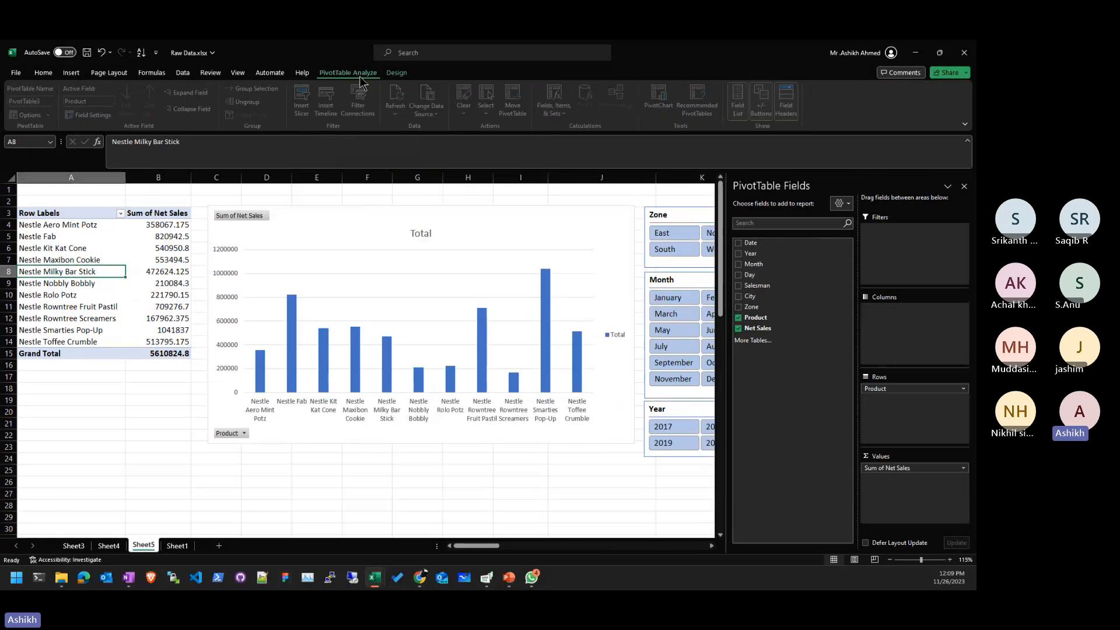
click(306, 104)
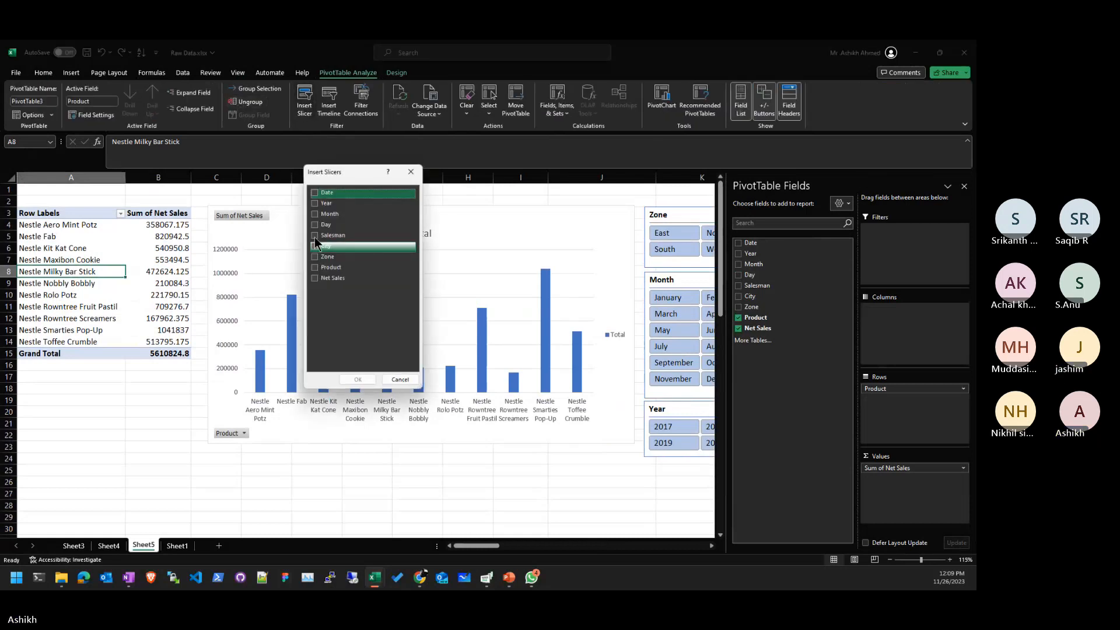
click(315, 225)
click(364, 380)
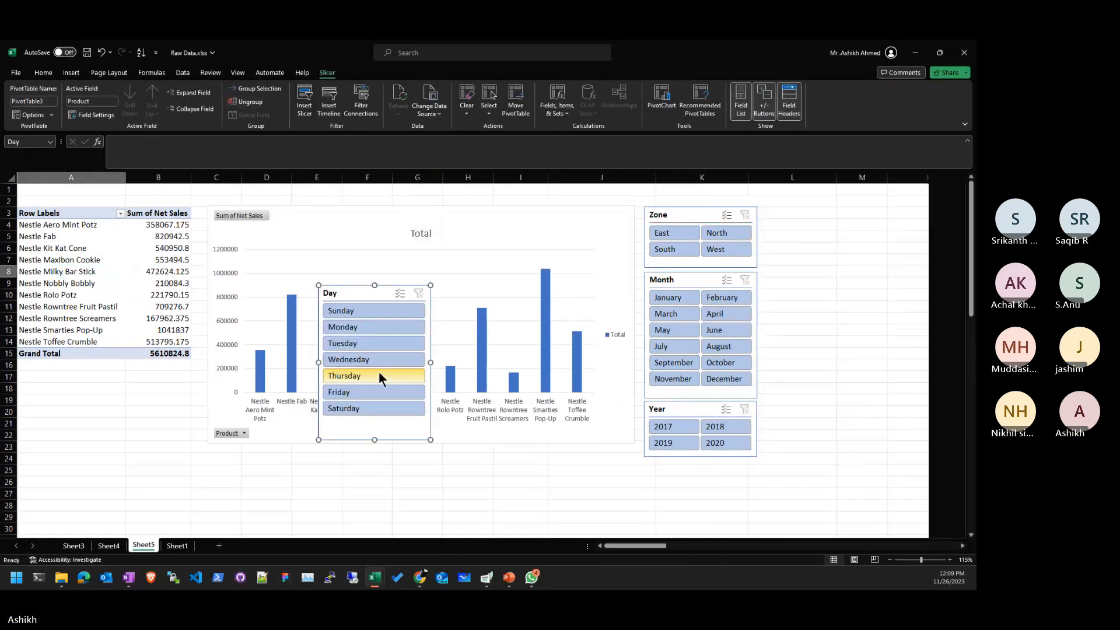
- Set the Day slicer to 2 columns, resize it to fit, and place it beneath Year
drag(358, 293, 804, 410)
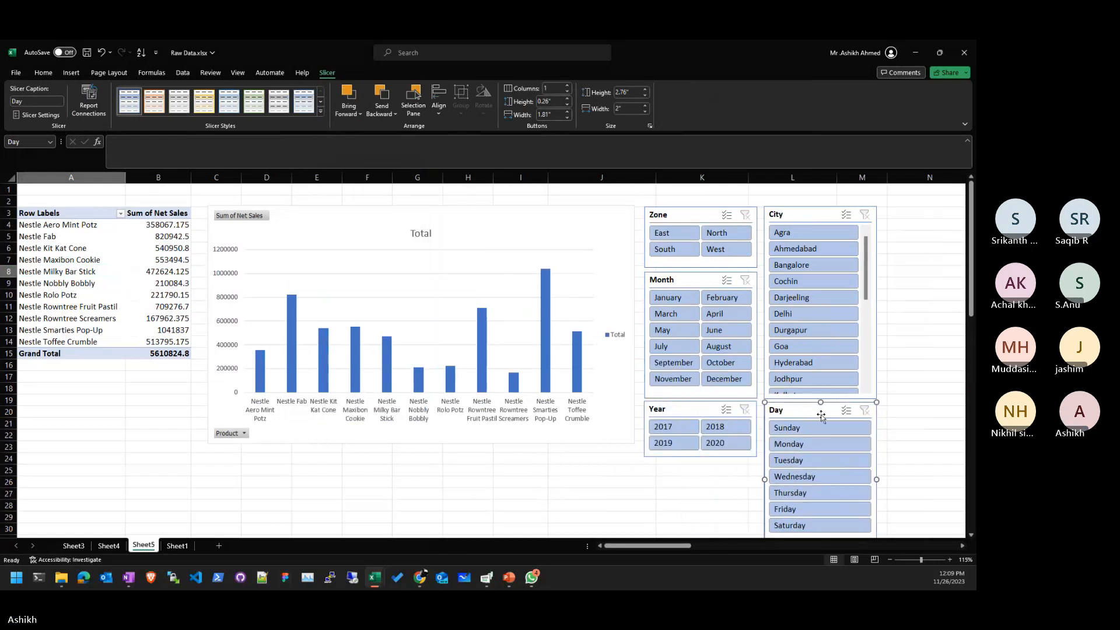
click(567, 85)
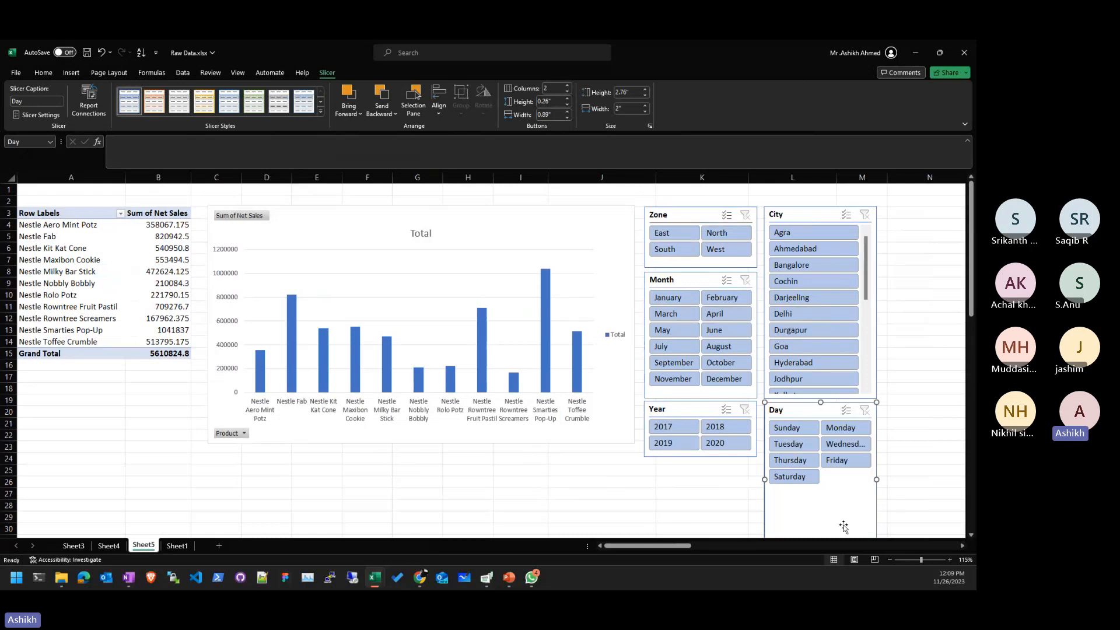
scroll(928, 490, down, 3)
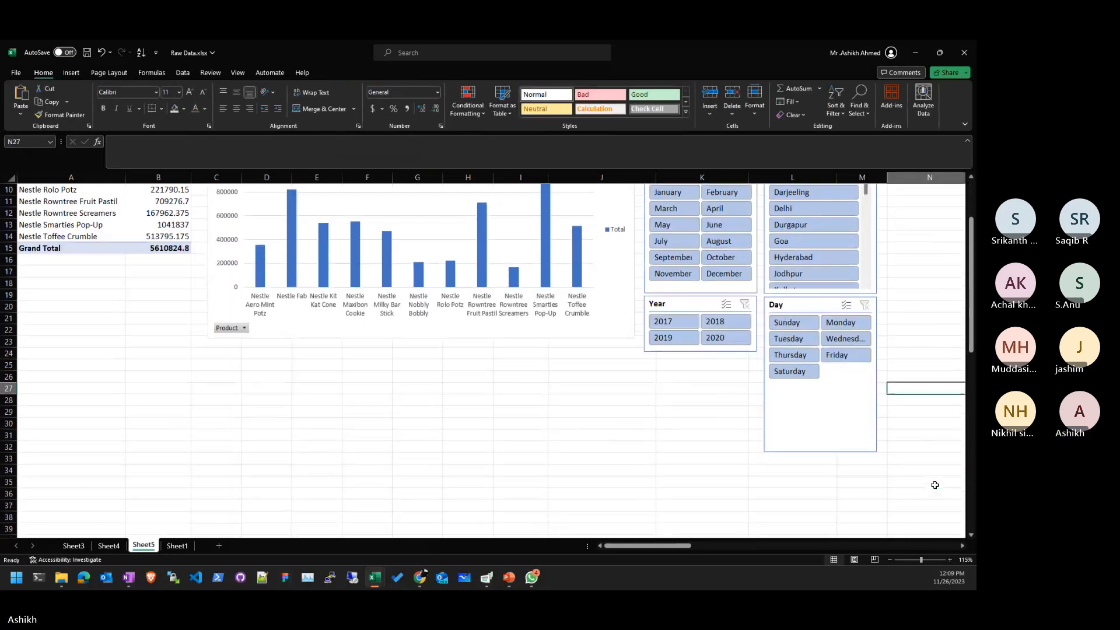
drag(821, 454, 821, 385)
drag(799, 315, 684, 370)
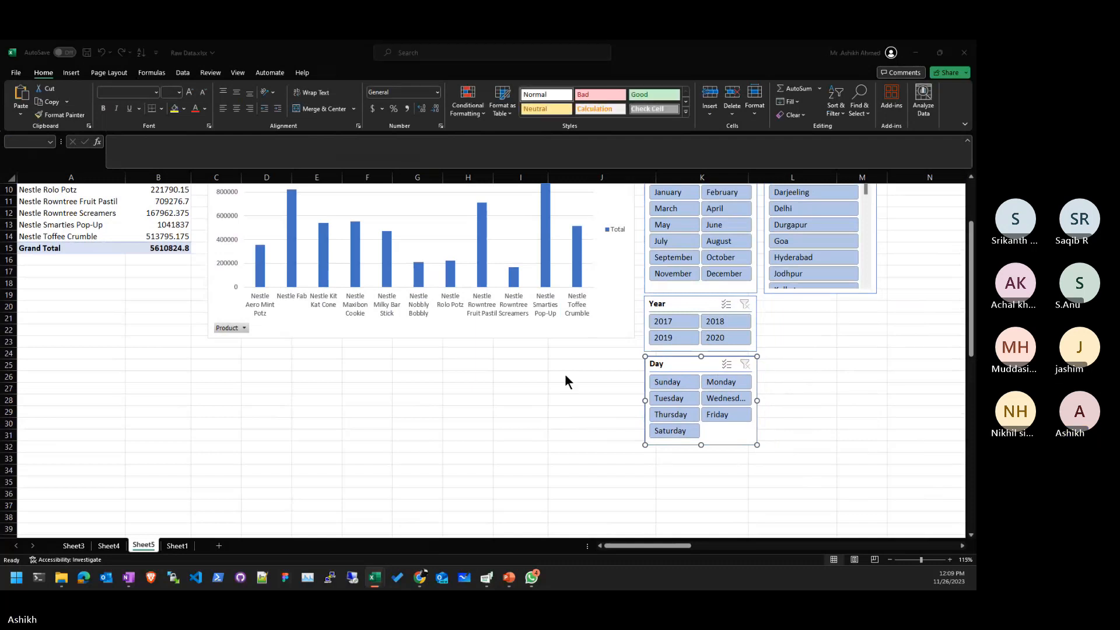
click(606, 420)
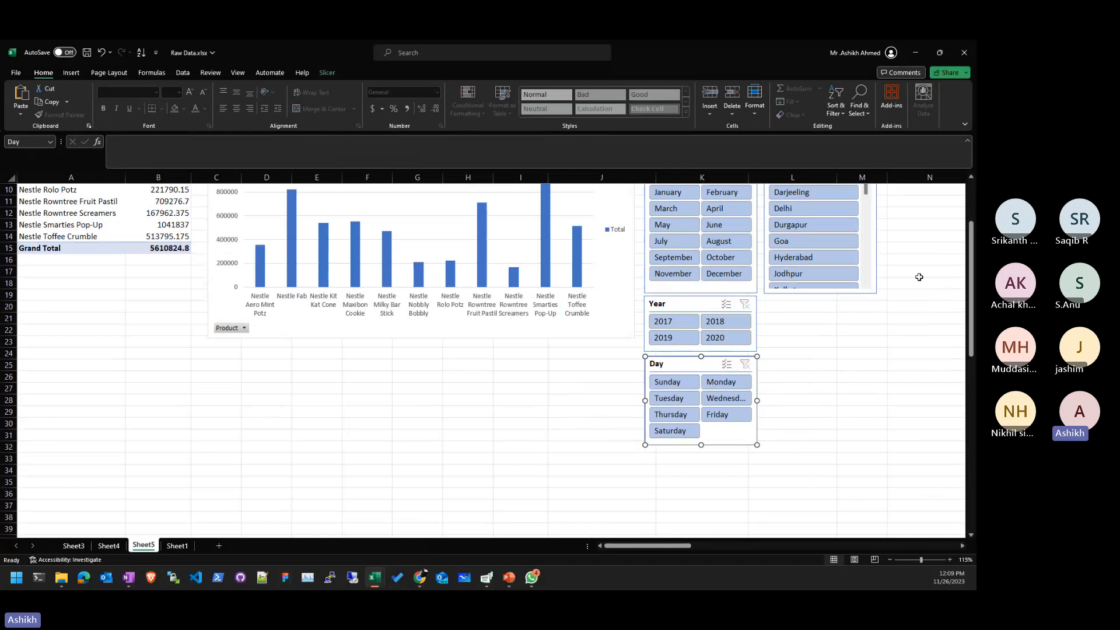
scroll(920, 292, up, 3)
click(925, 471)
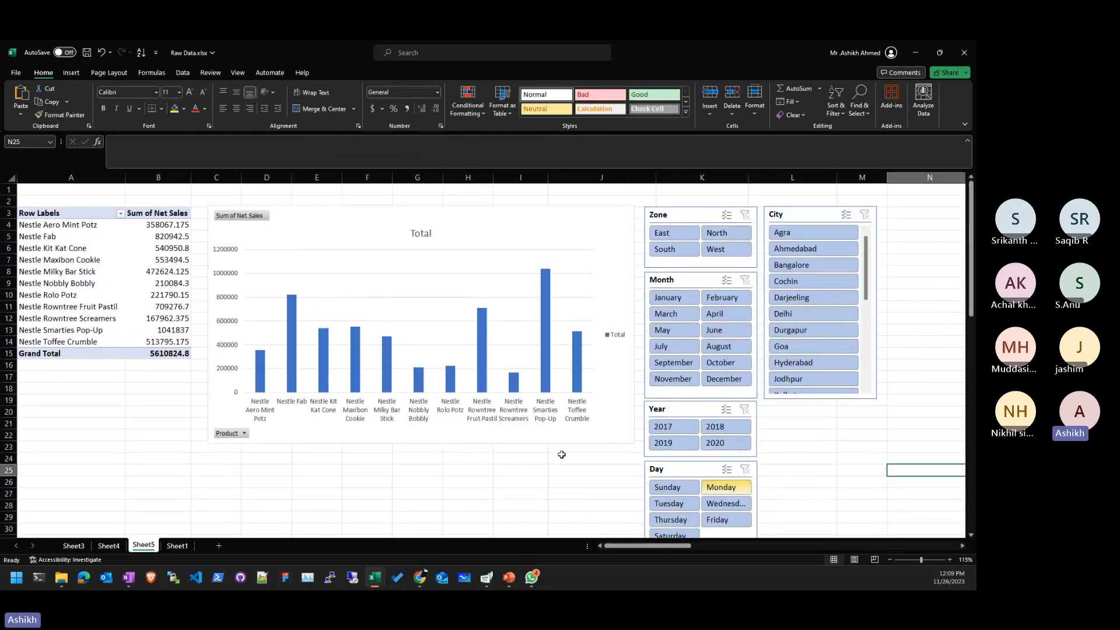
click(350, 485)
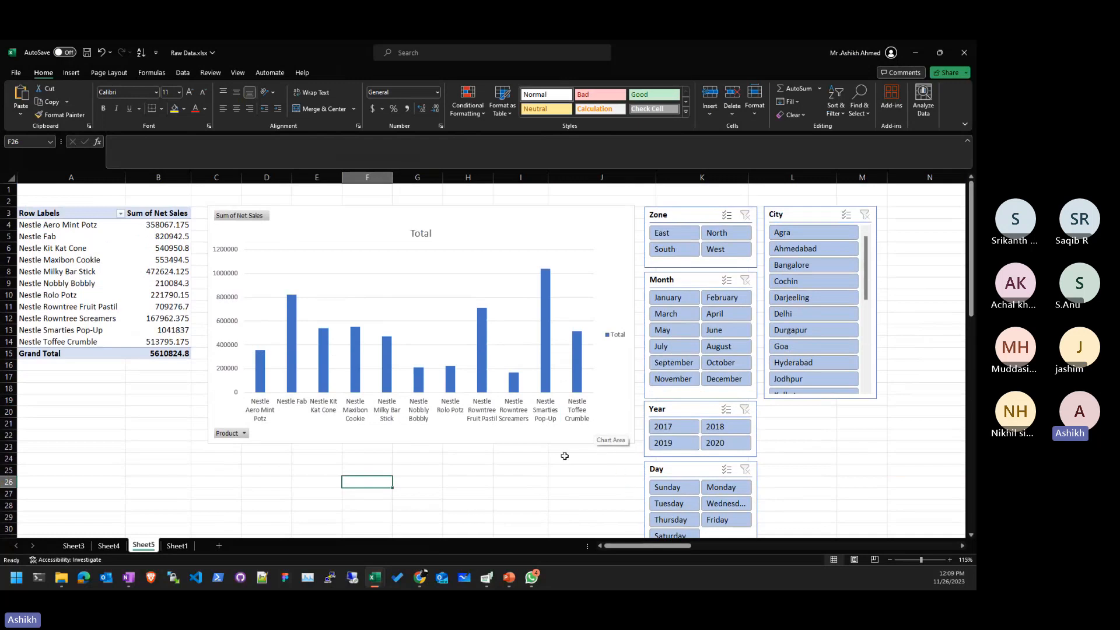
- Check the question on Sheet4, then filter Sheet5 to the East zone, totalling 712536.825
click(95, 547)
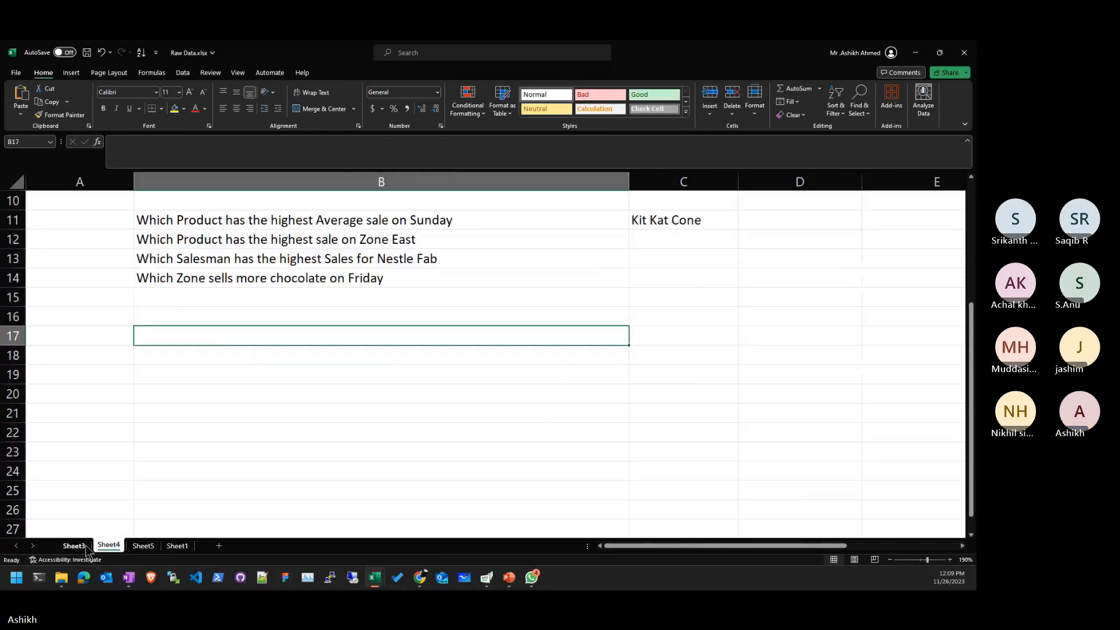
click(176, 547)
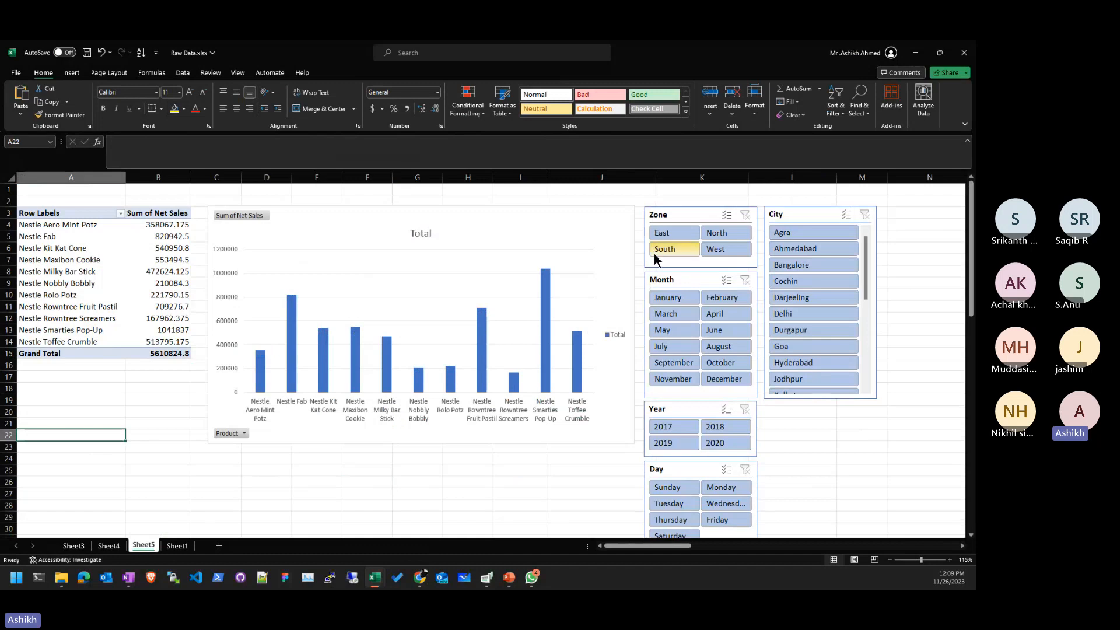
click(670, 233)
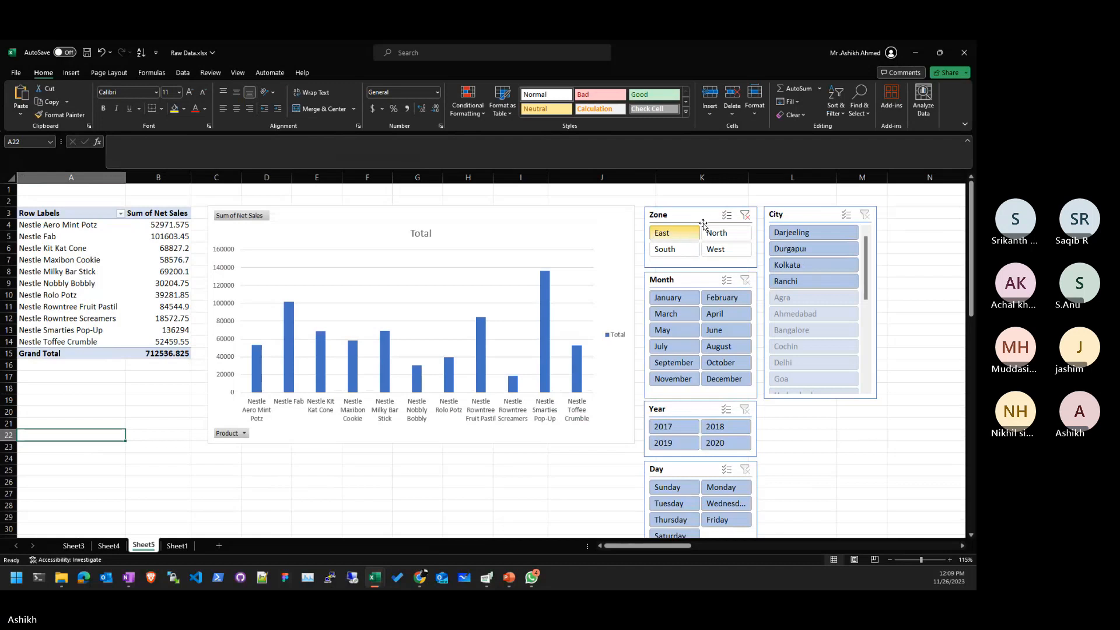
- Clear the Zone filter so all zones total 5610824.8, then glance at the raw data sheet
click(745, 215)
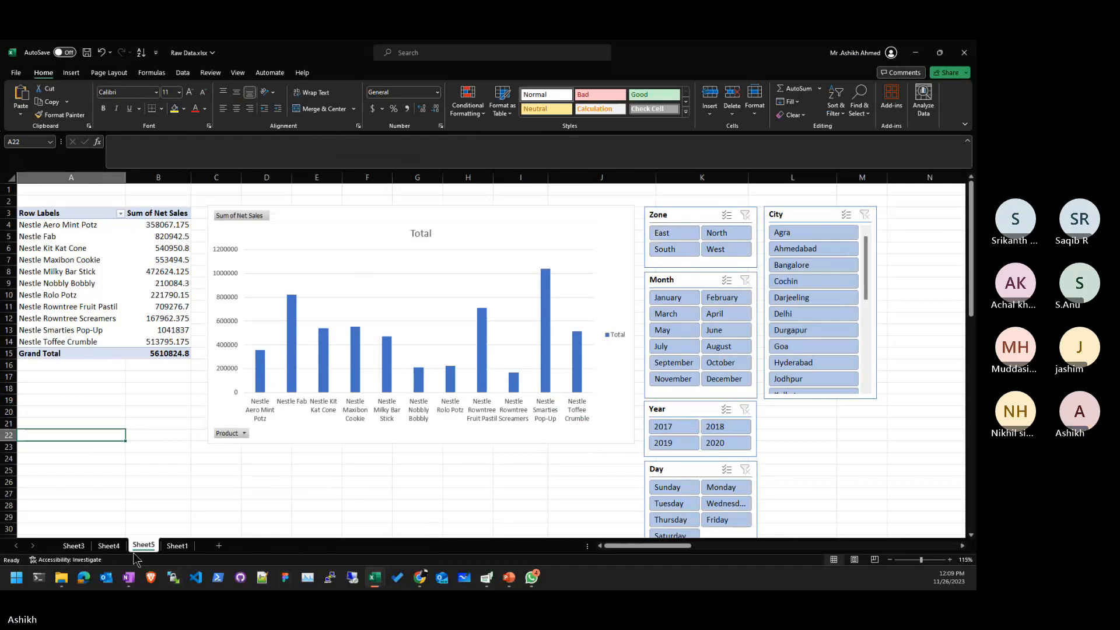
click(176, 546)
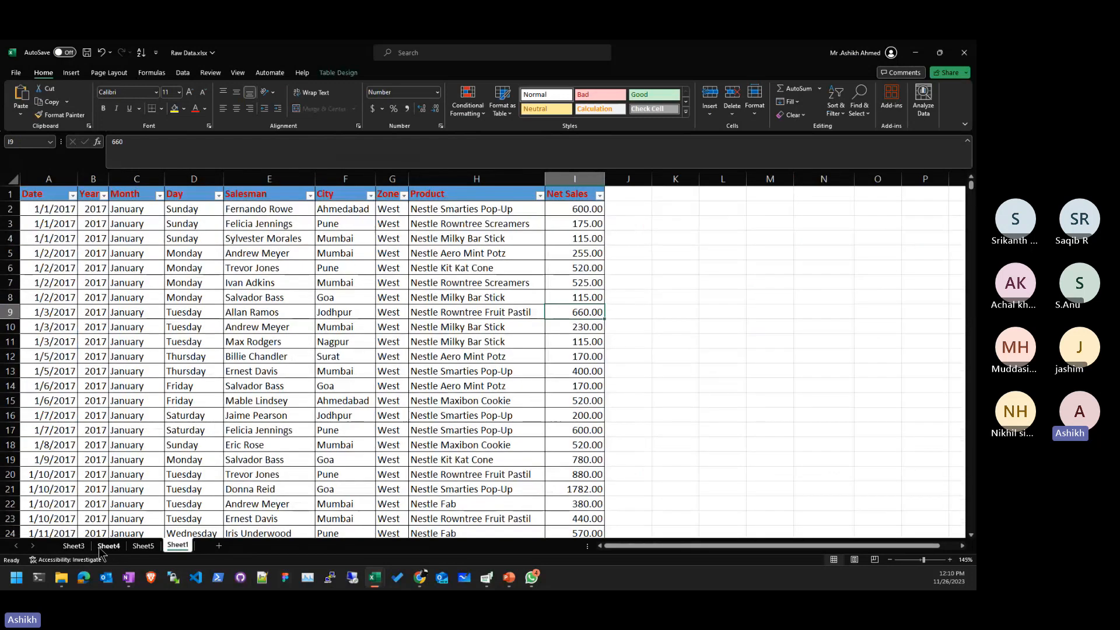
click(109, 545)
- Review the Friday zone question in Sheet4's B14 and return to the pivot chart sheet
click(252, 278)
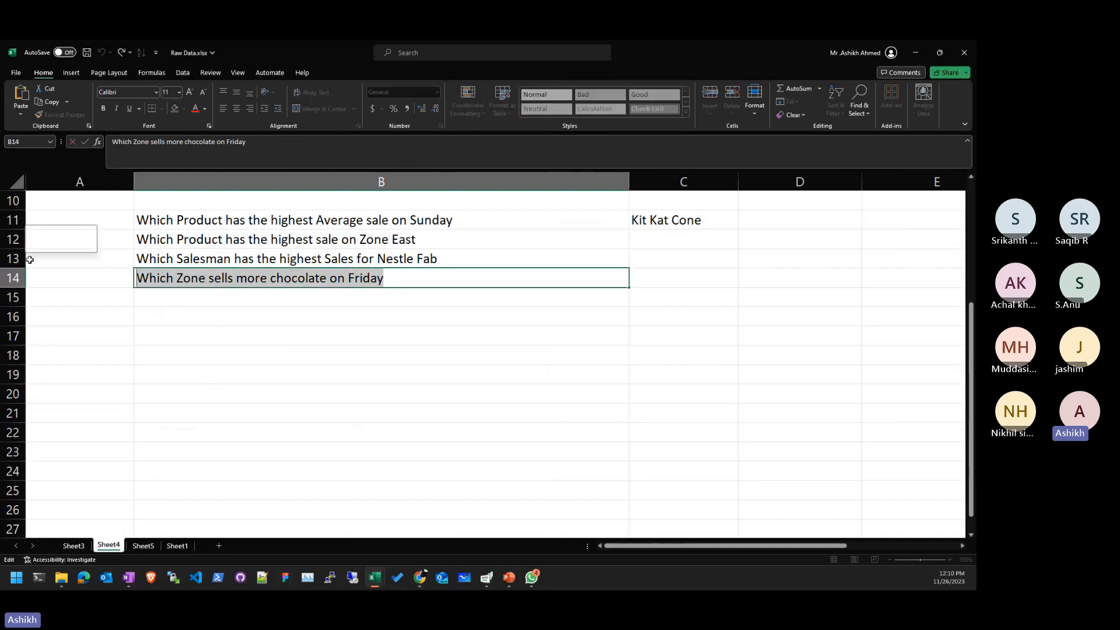
click(392, 436)
click(73, 545)
click(109, 546)
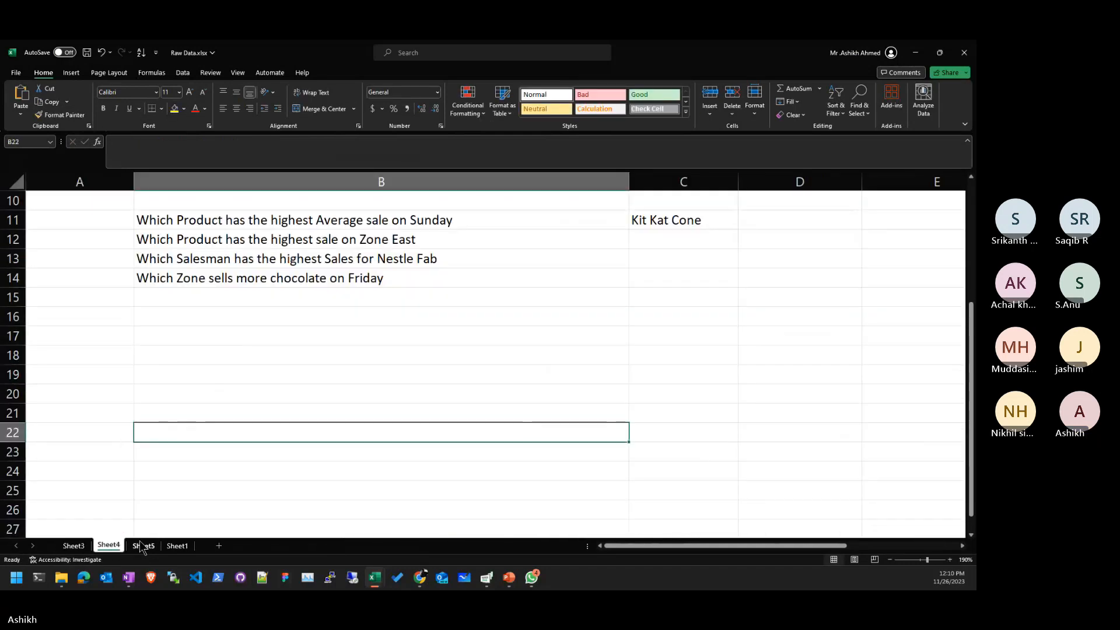
click(143, 545)
click(415, 504)
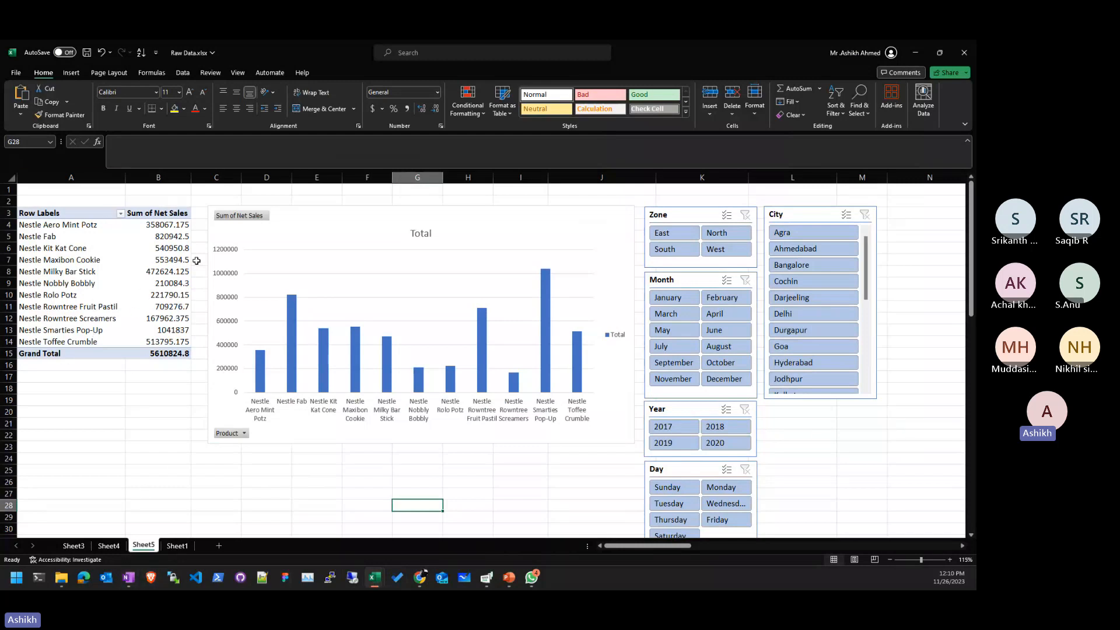
- Filter the pivot chart to Sunday, then to January, February and April in turn
click(484, 493)
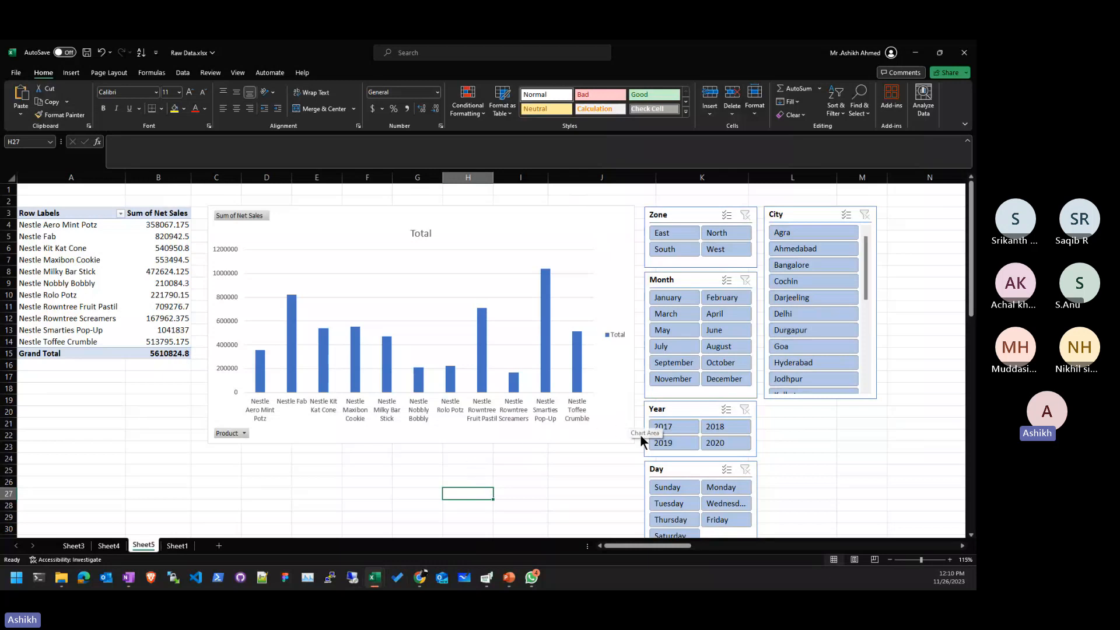
click(688, 489)
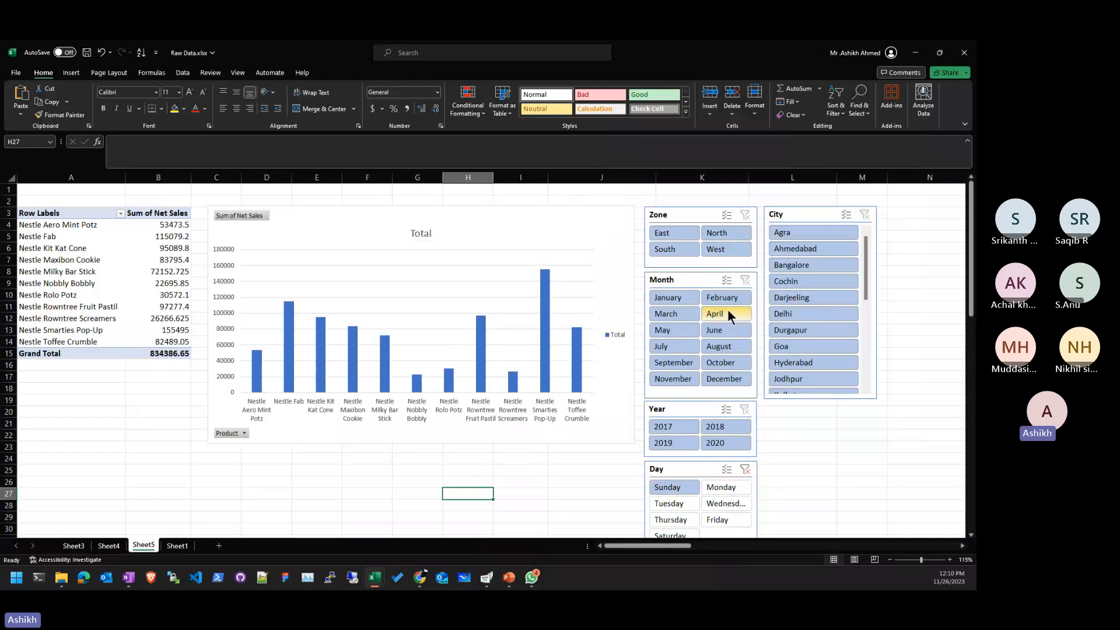
click(680, 308)
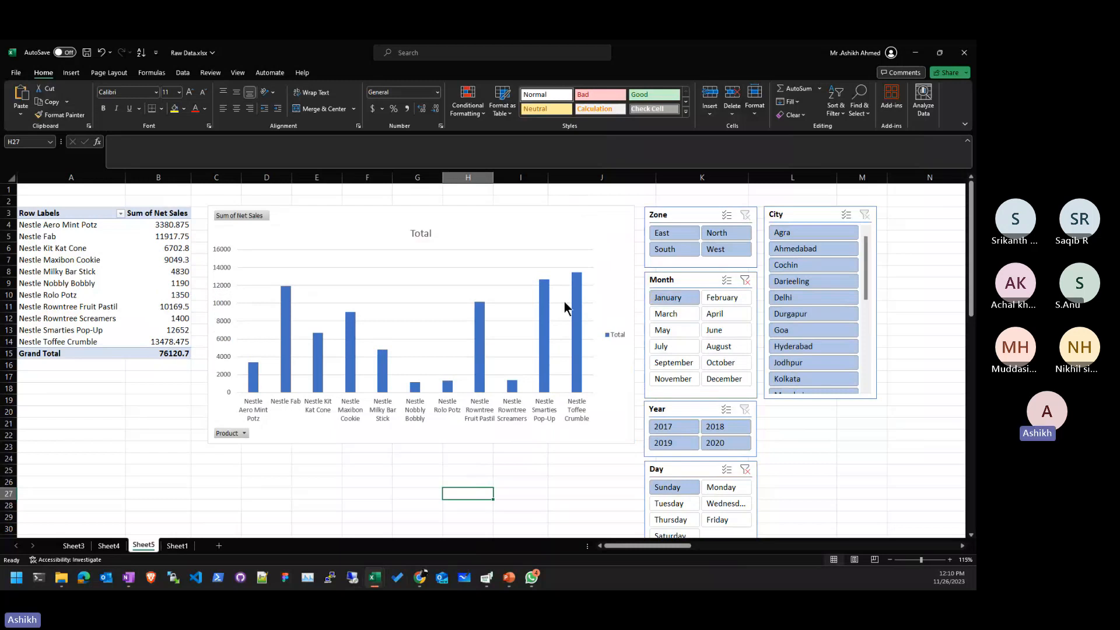
click(733, 300)
click(730, 311)
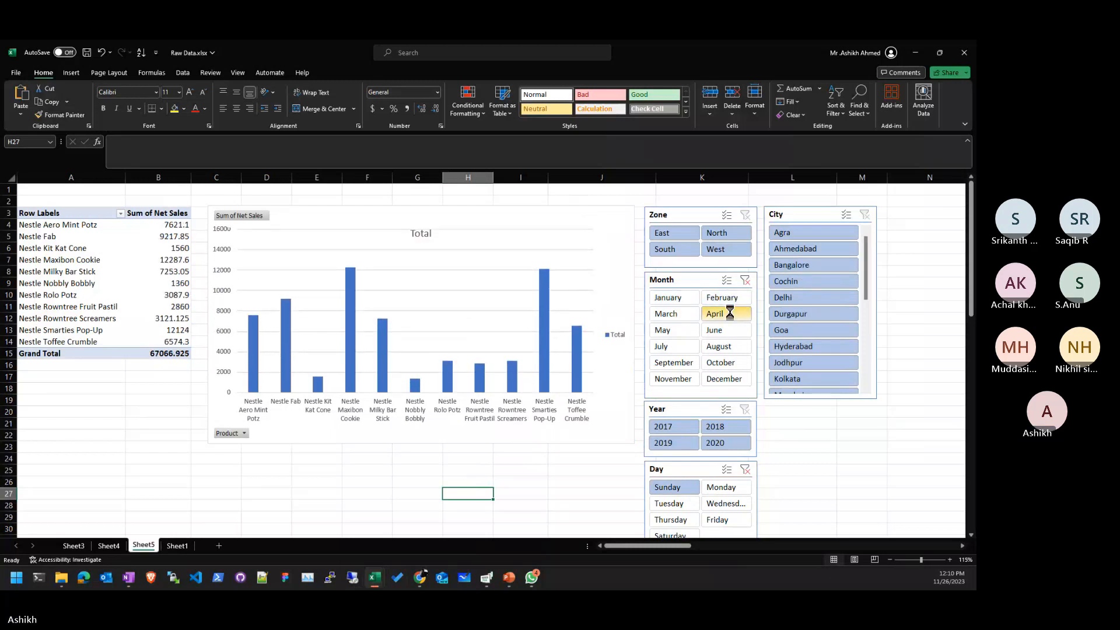
- Clear the Month and Day slicer filters so all months and days show
click(743, 281)
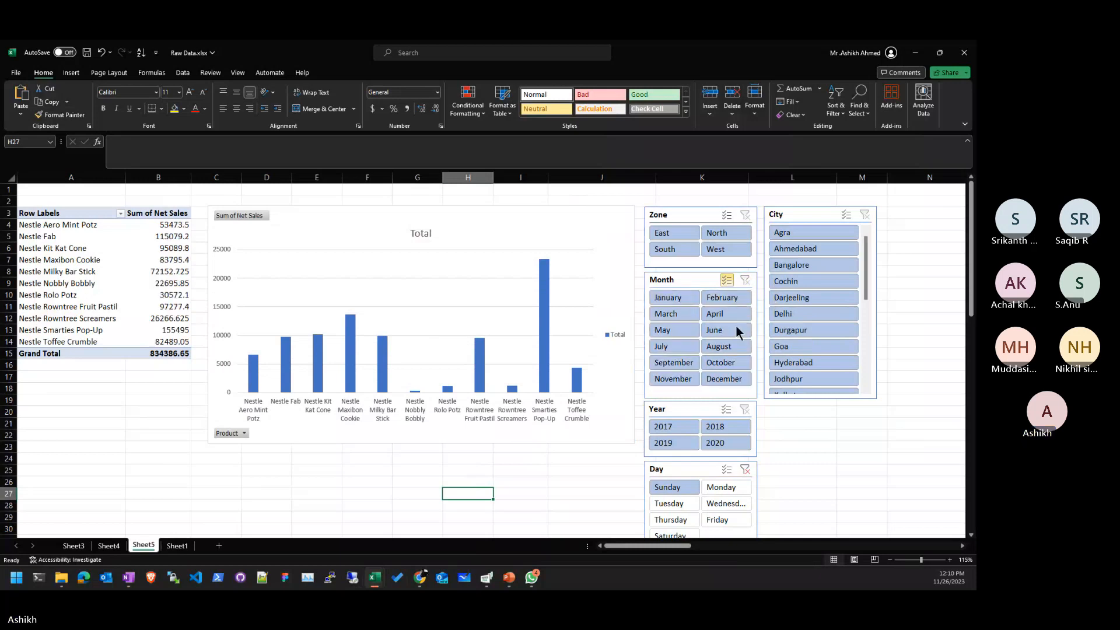
click(752, 470)
click(745, 469)
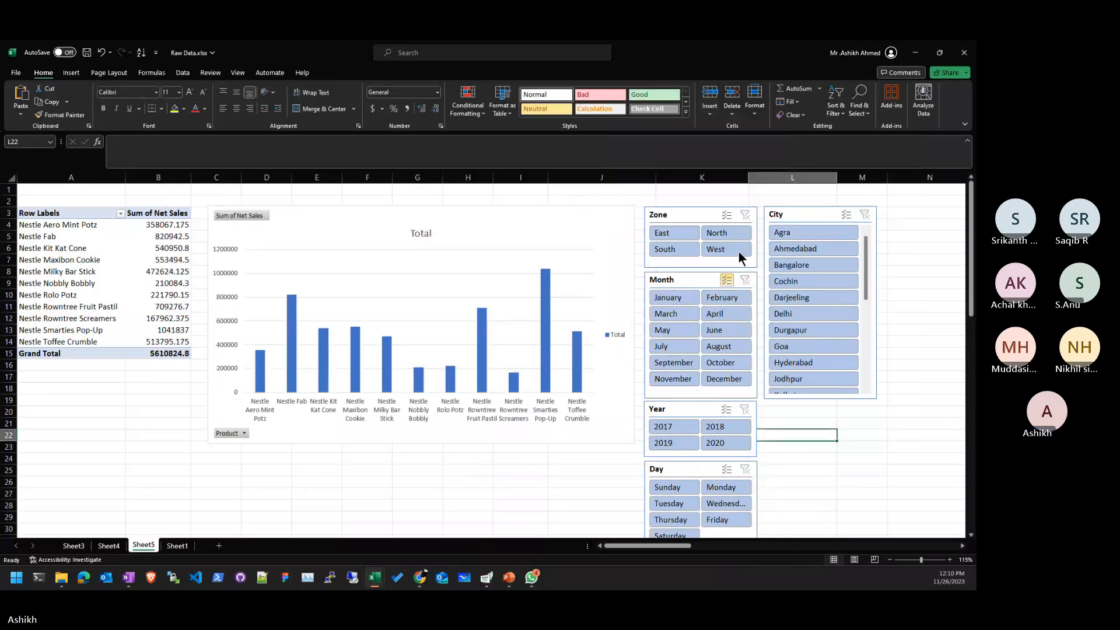
click(744, 285)
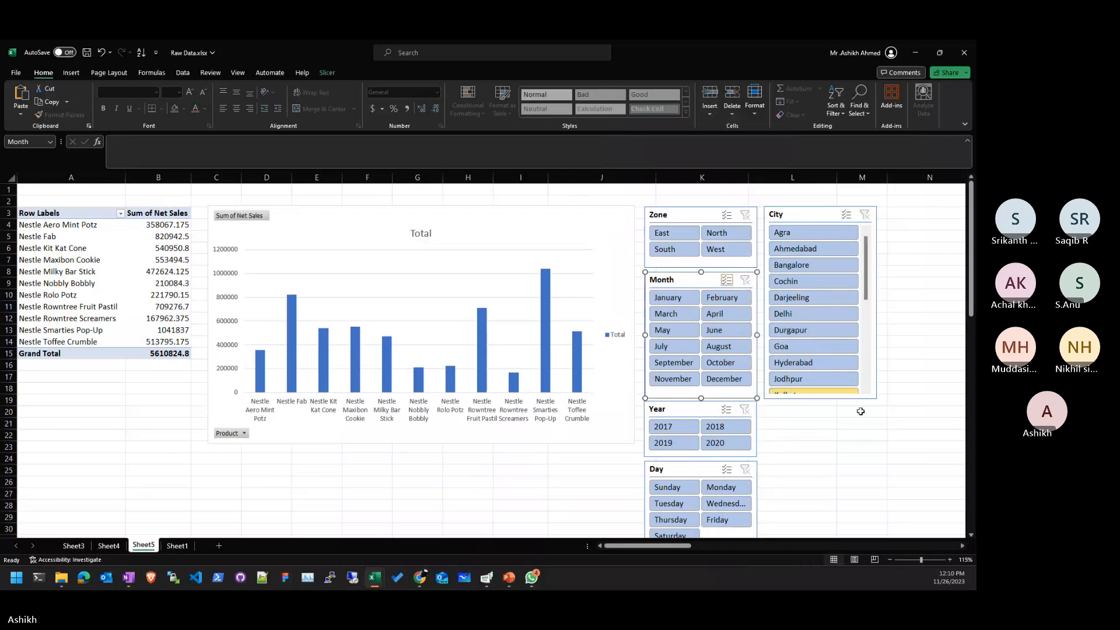
click(862, 458)
- Close the field list, select Net Sales cells B8 and B11, and show PivotTable Analyze
click(409, 503)
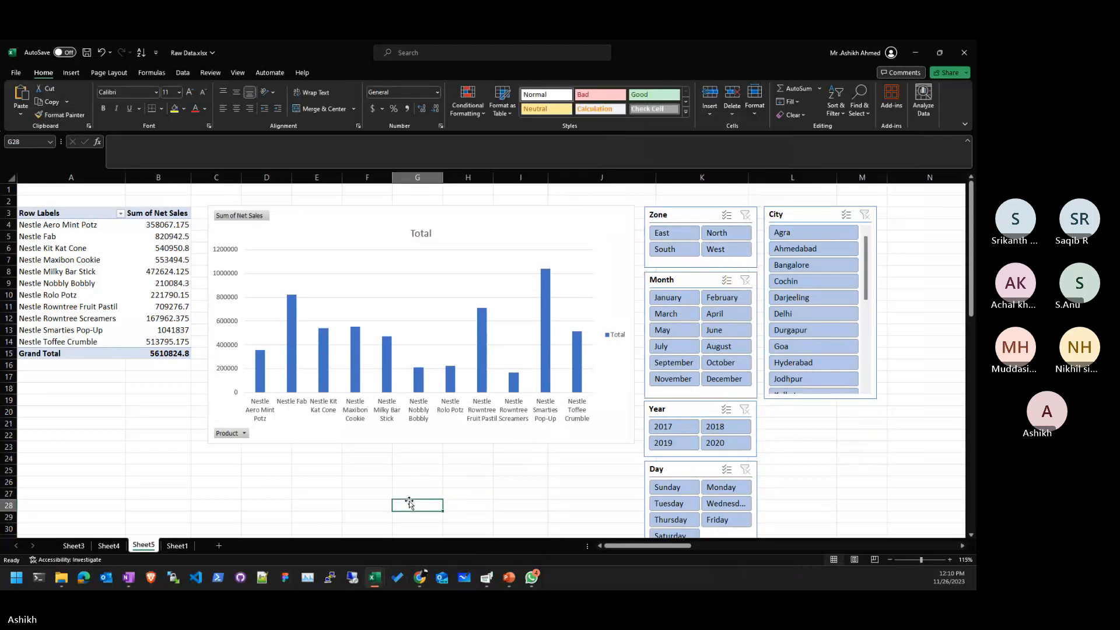
click(318, 517)
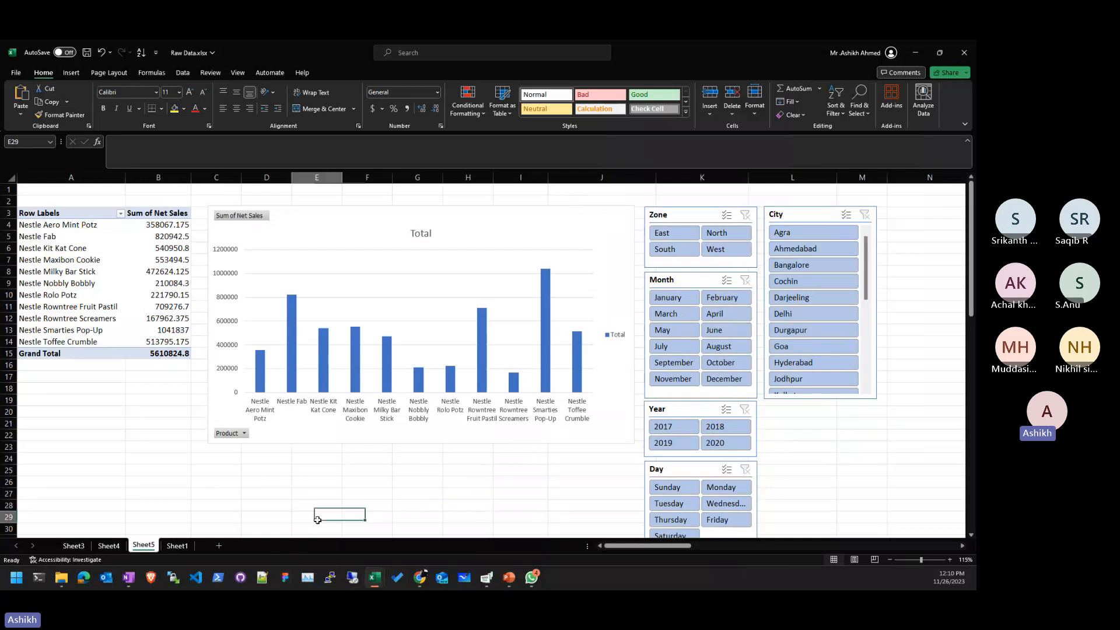
drag(158, 283, 158, 271)
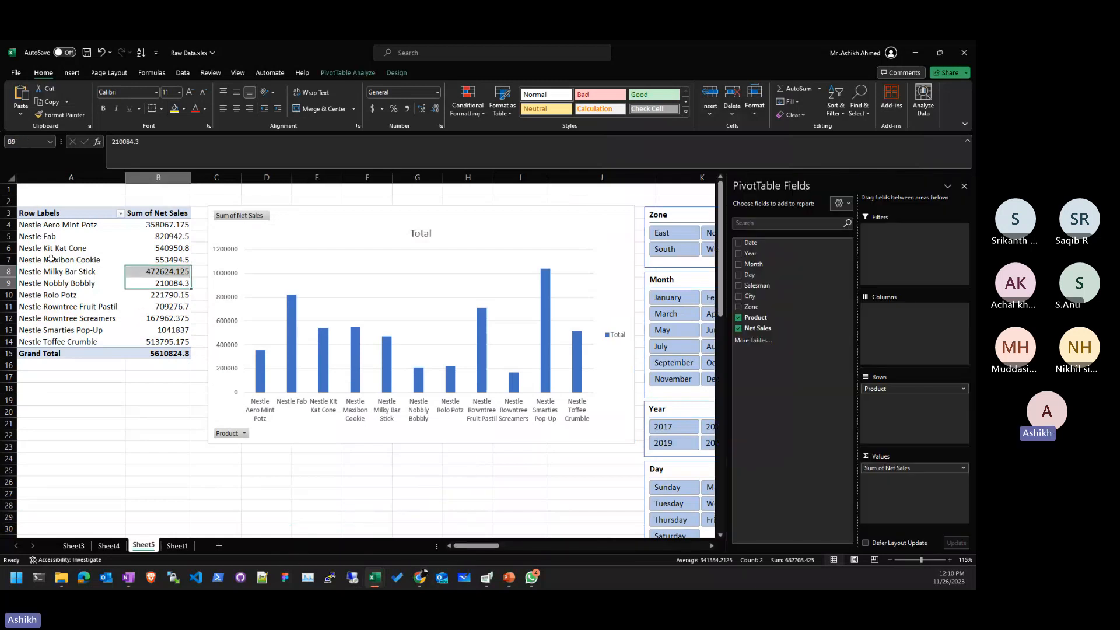
click(964, 186)
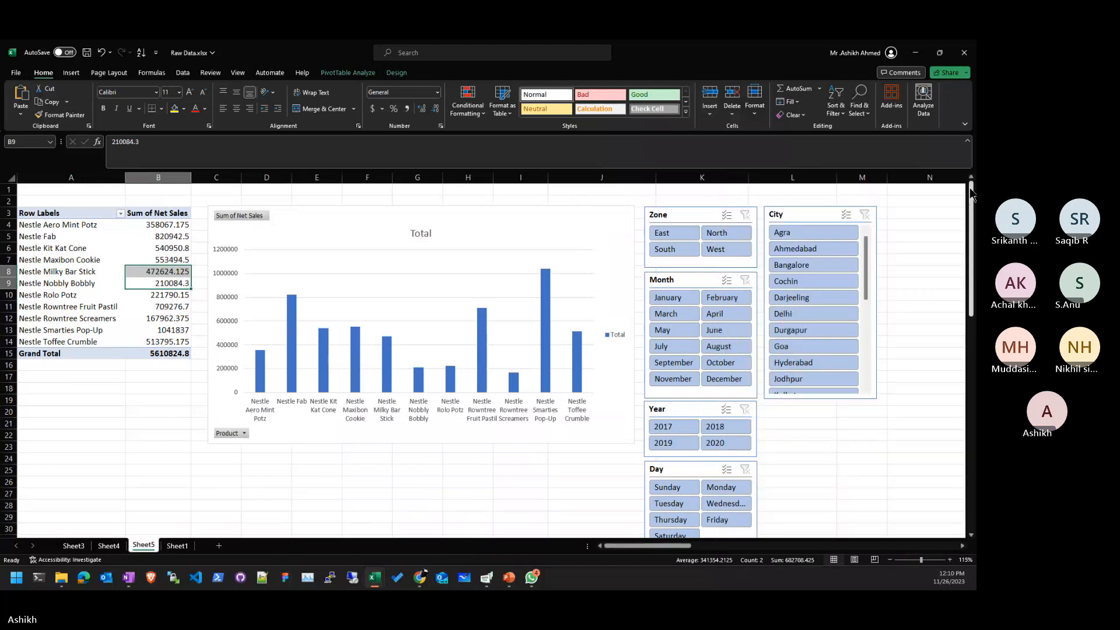
click(798, 482)
click(144, 274)
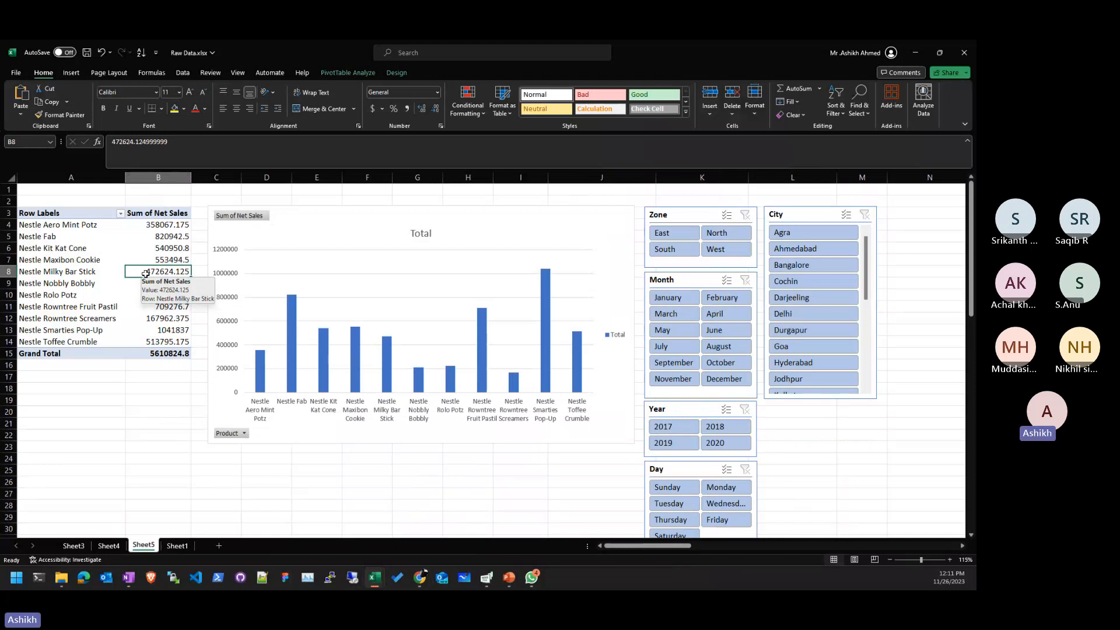
click(138, 308)
click(359, 72)
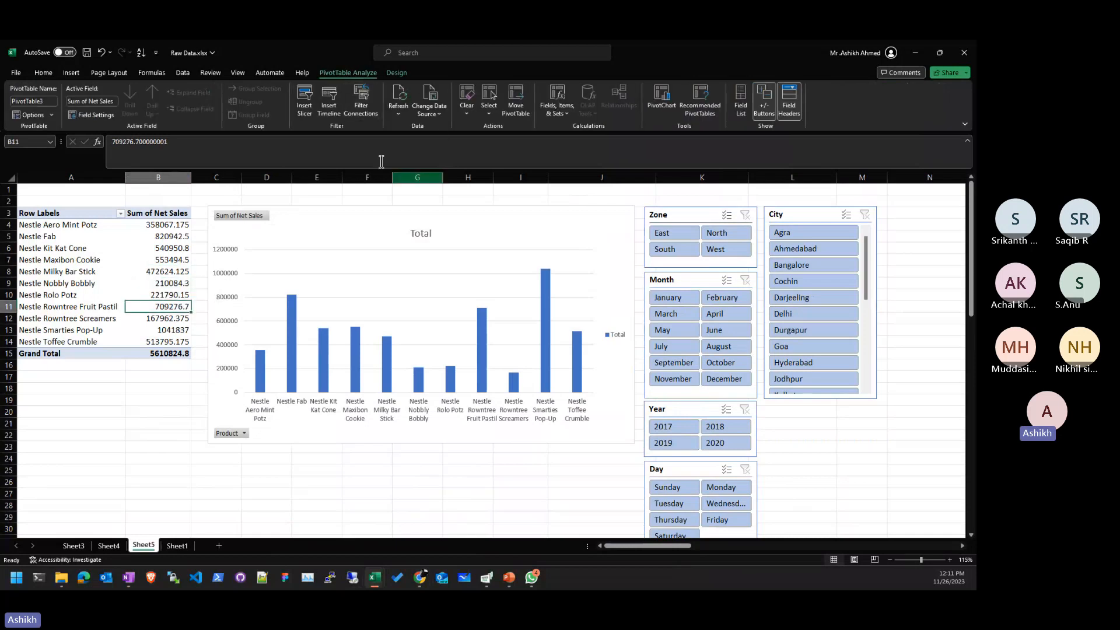
- Insert a timeline for the Date field
click(330, 99)
click(315, 232)
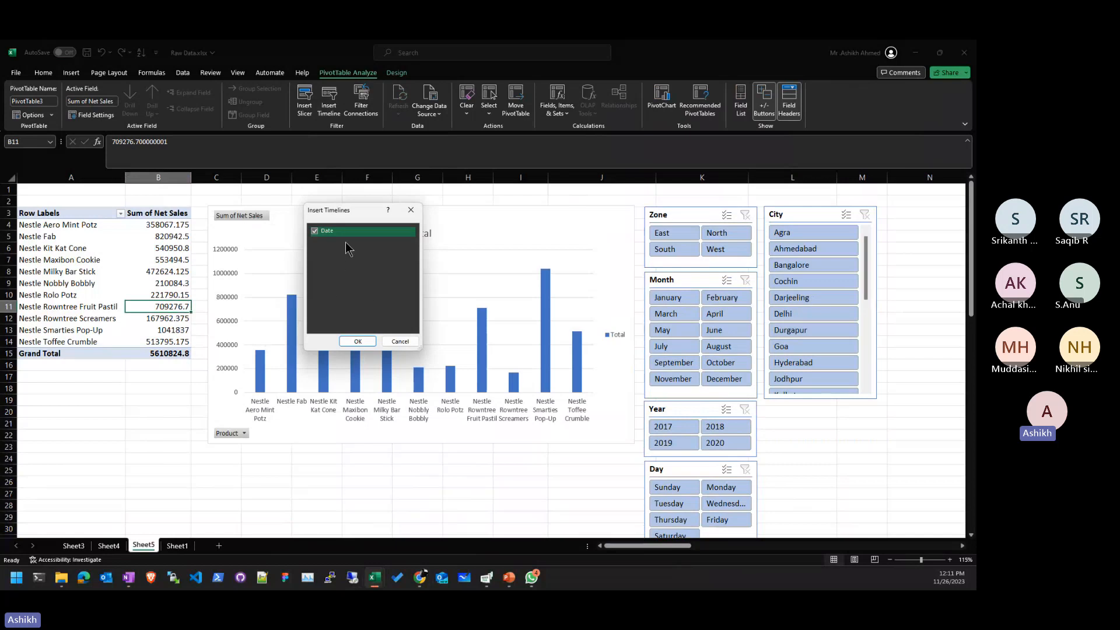
click(356, 341)
- Move the Date timeline below the chart, widen it, and shorten it to 1.12 inches
drag(432, 327, 242, 451)
drag(413, 487, 635, 496)
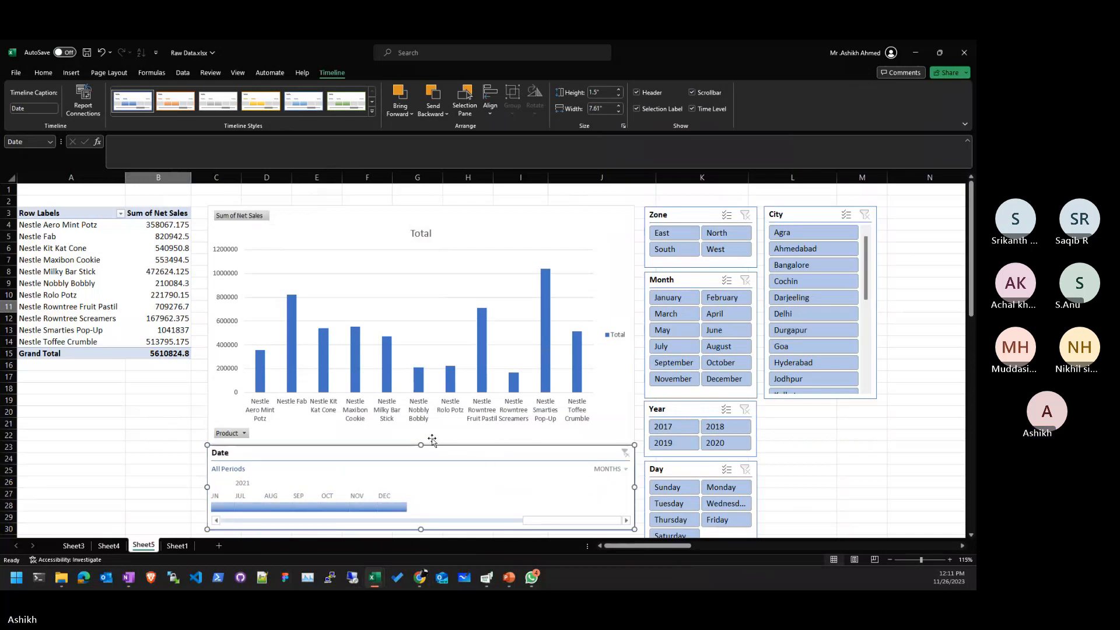
drag(421, 445, 421, 465)
scroll(596, 416, down, 3)
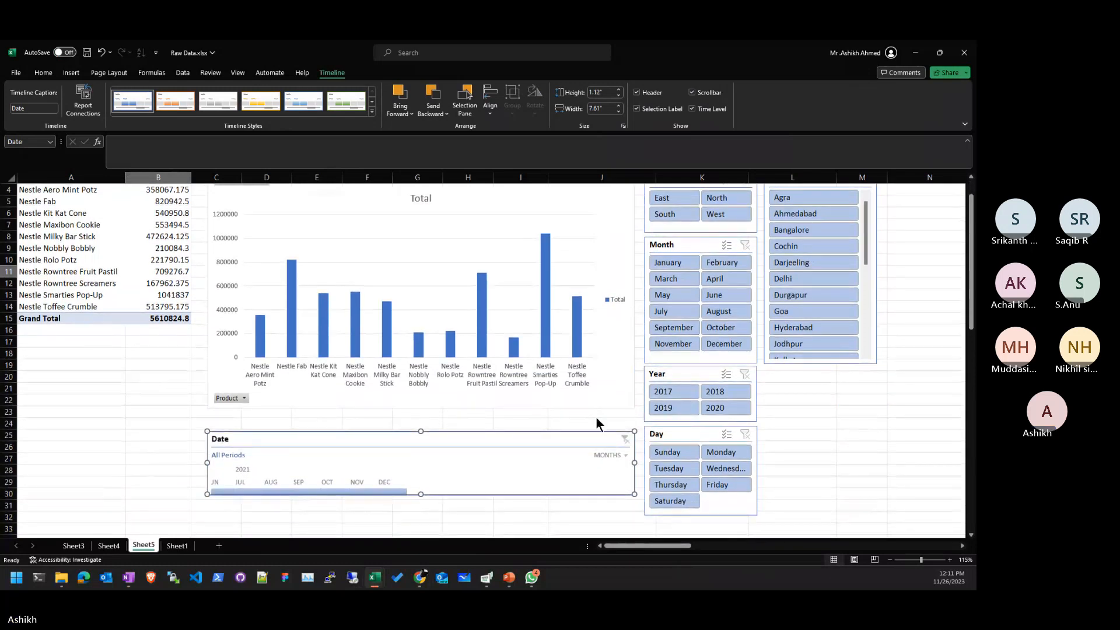
- Try 2021 month filters on the timeline, ending with a range back to June 2021
click(468, 470)
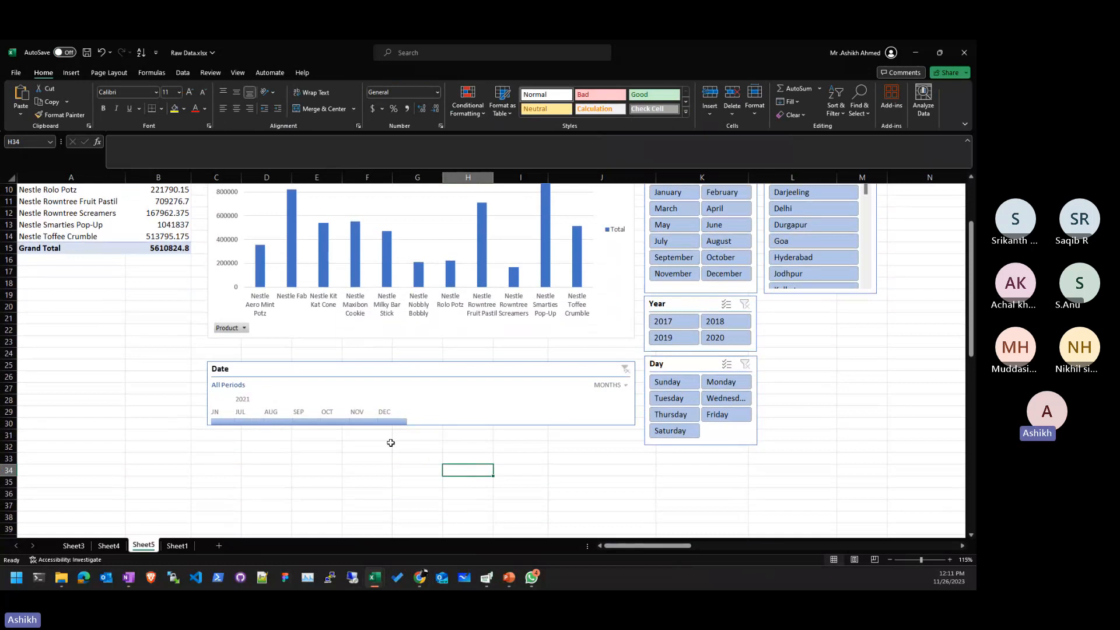
drag(347, 422, 252, 418)
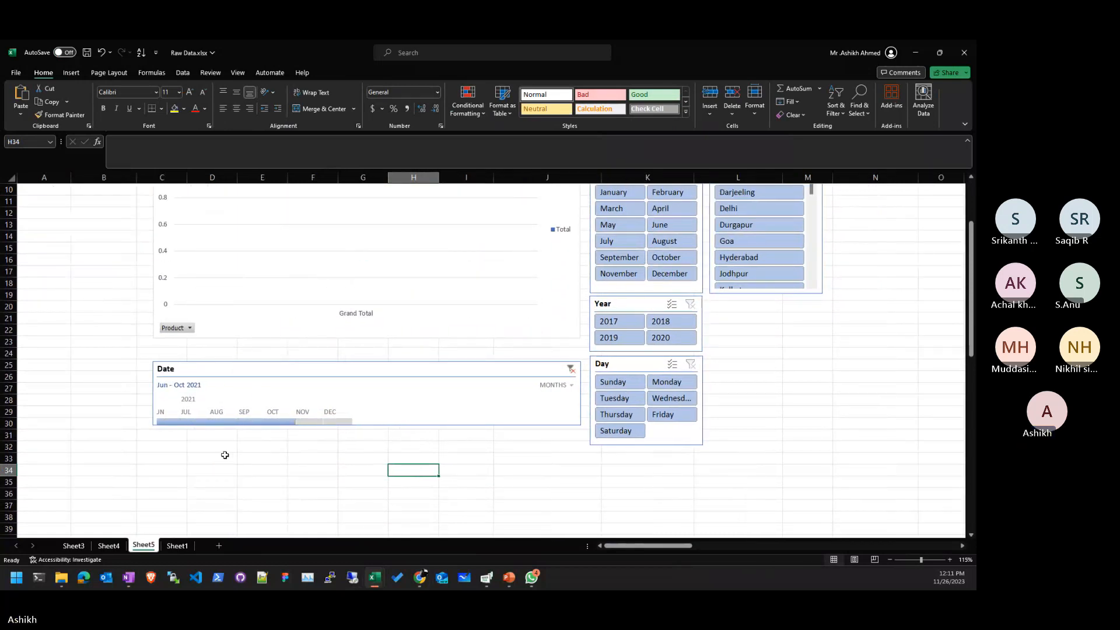
scroll(182, 442, up, 3)
scroll(183, 442, down, 2)
click(325, 457)
click(310, 456)
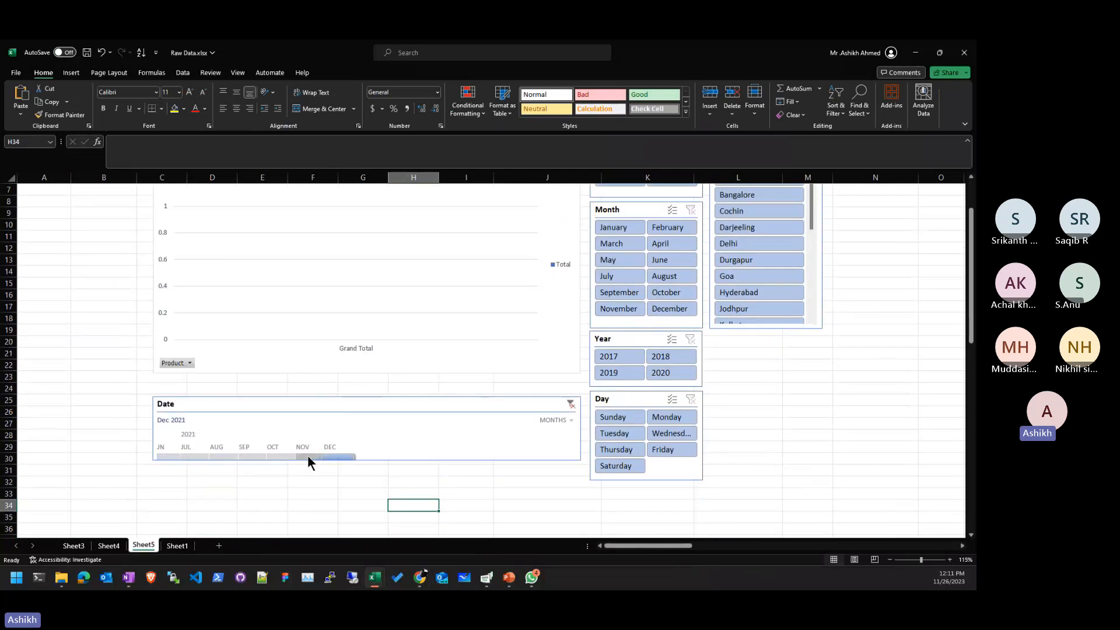
click(259, 457)
click(225, 457)
click(187, 456)
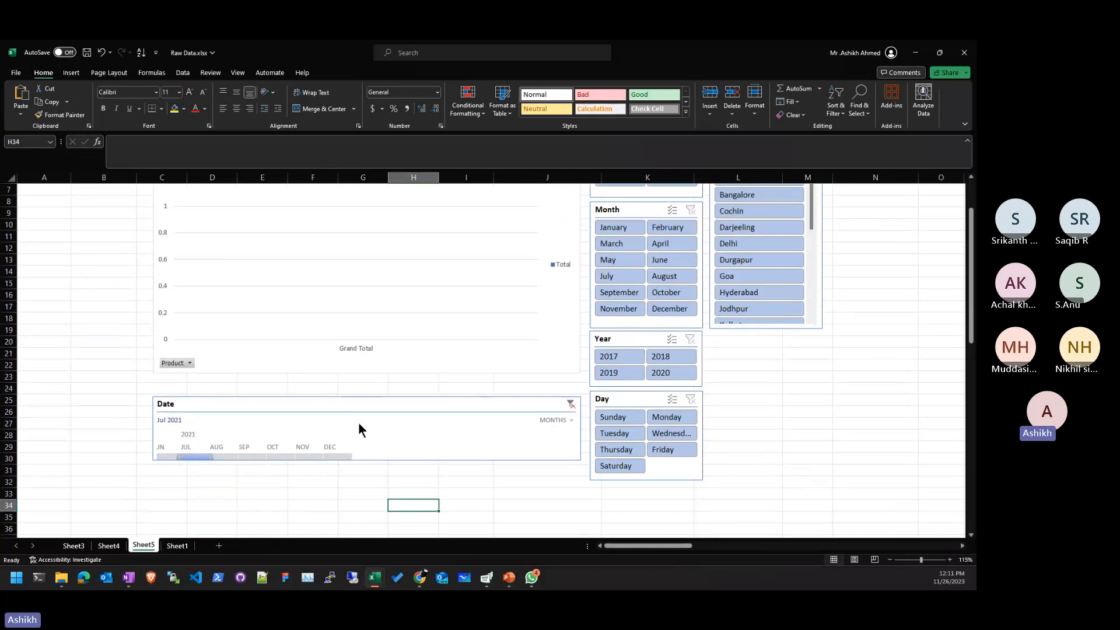
click(168, 421)
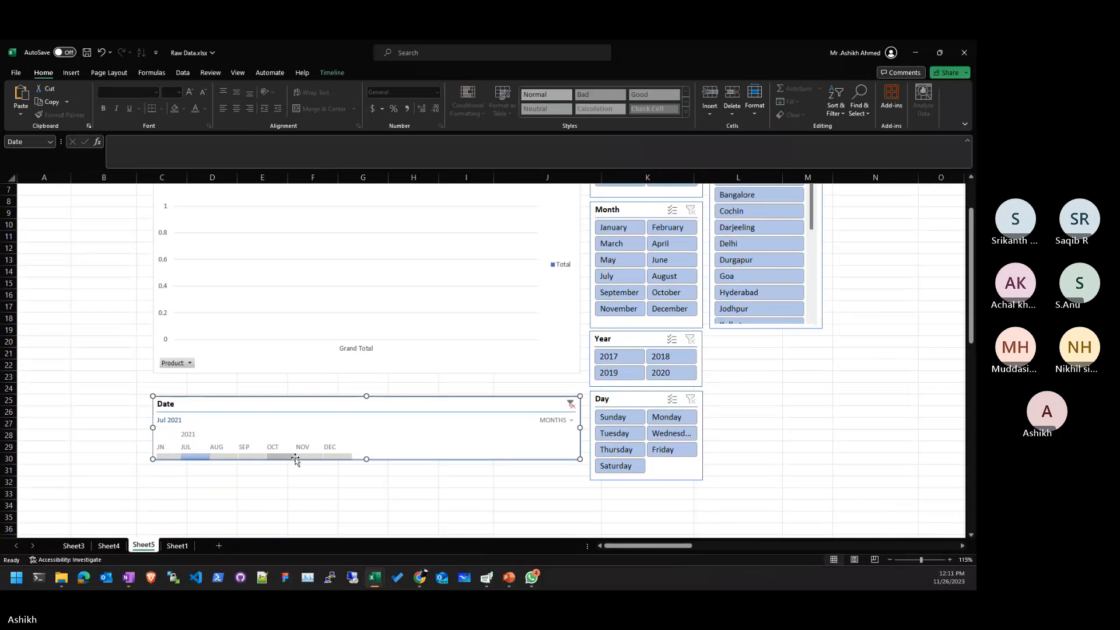
drag(179, 457, 8, 446)
- Switch the timeline to years and try 2017, 2018–2019, 2020, 2019, then 2018
click(557, 420)
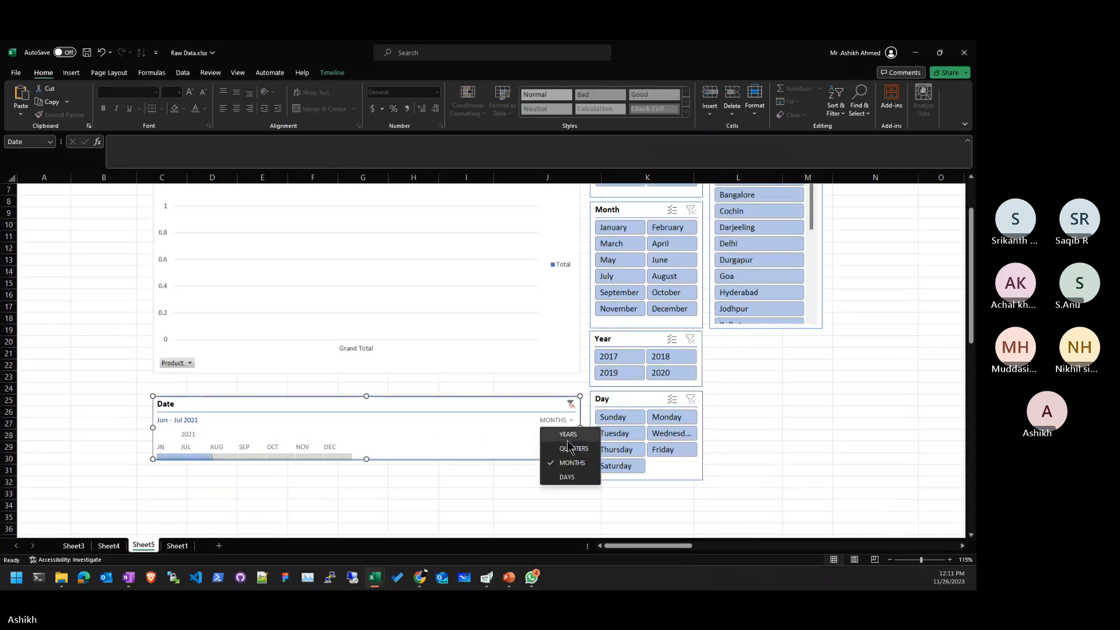
click(565, 437)
click(175, 458)
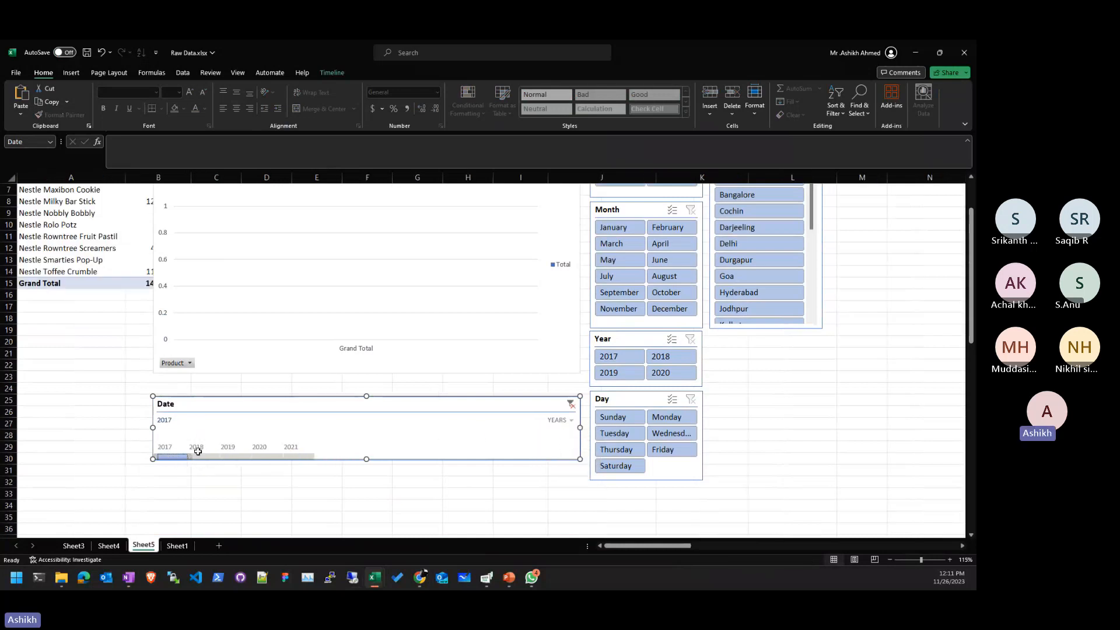
scroll(369, 513, up, 2)
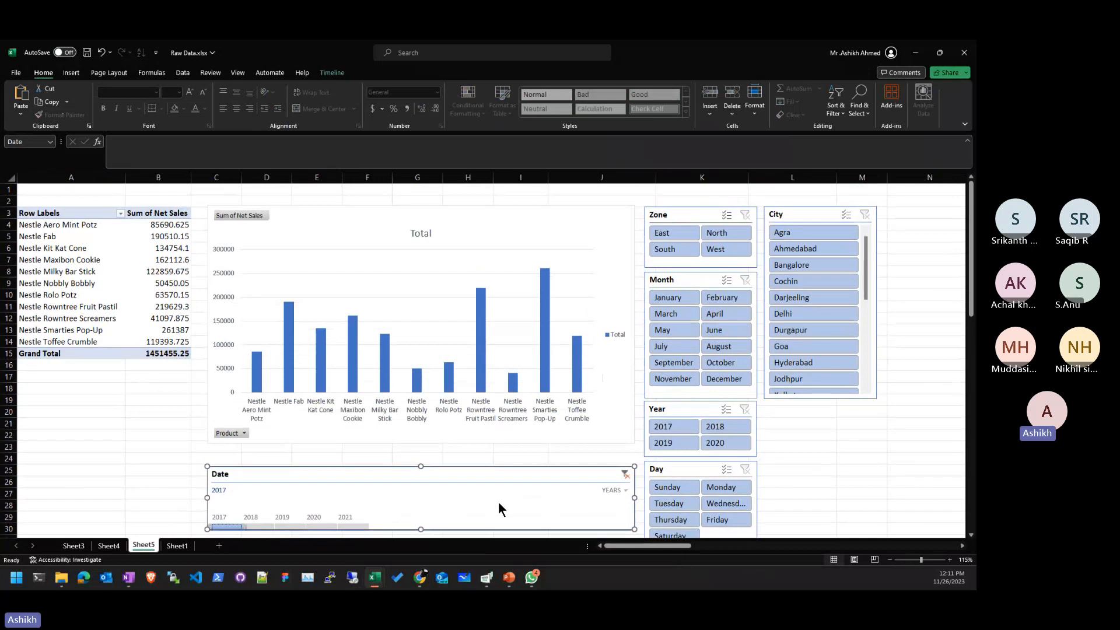
click(617, 490)
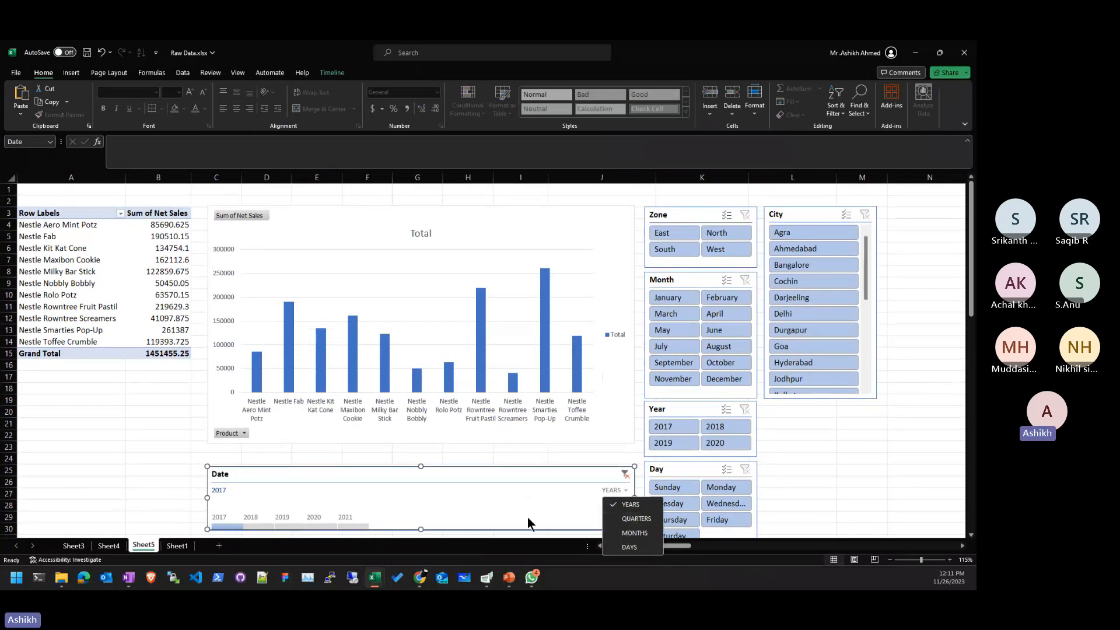
click(381, 508)
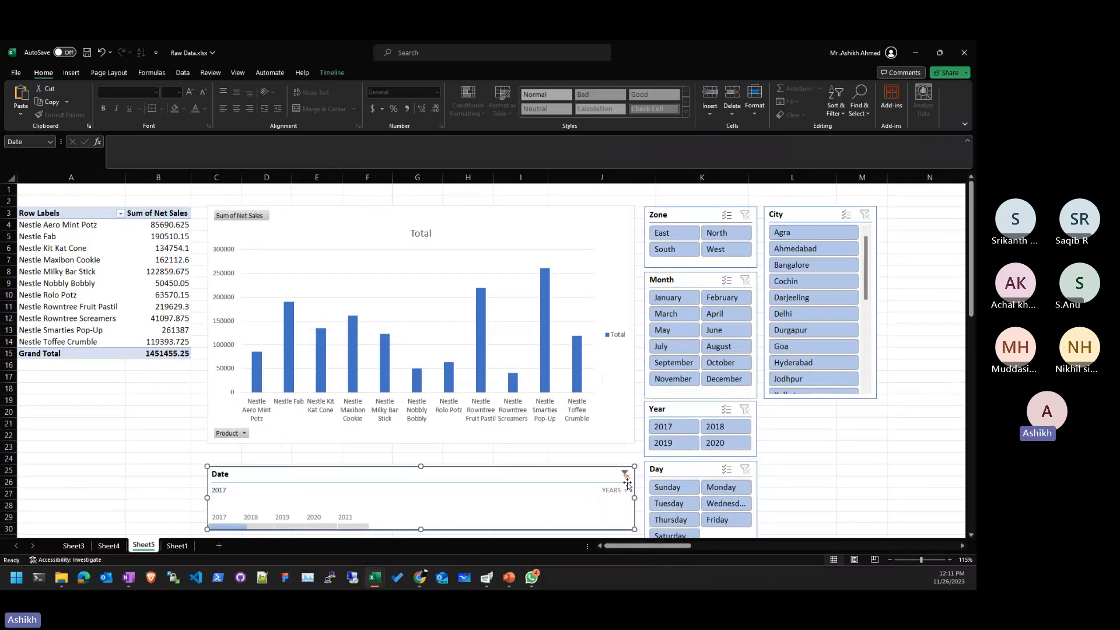
click(259, 524)
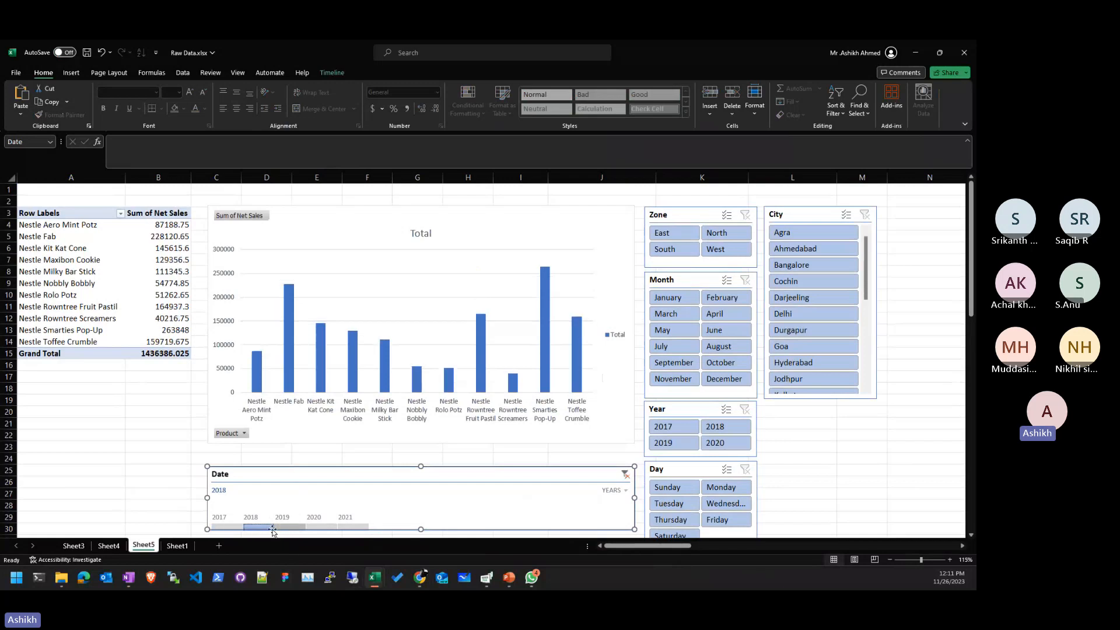
drag(275, 530, 307, 528)
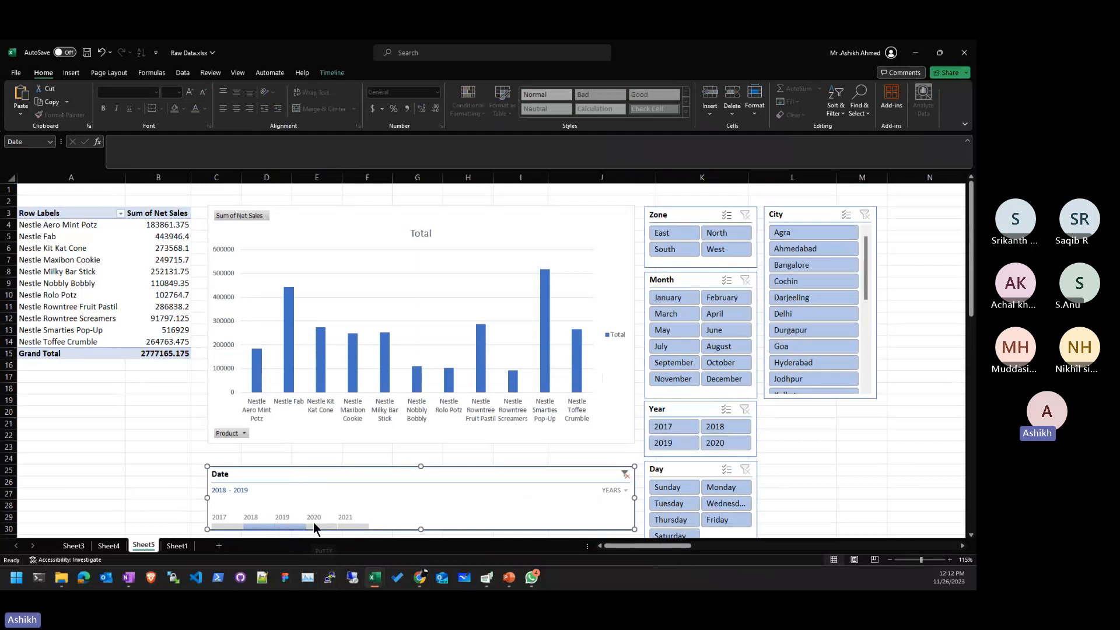
click(328, 526)
click(288, 526)
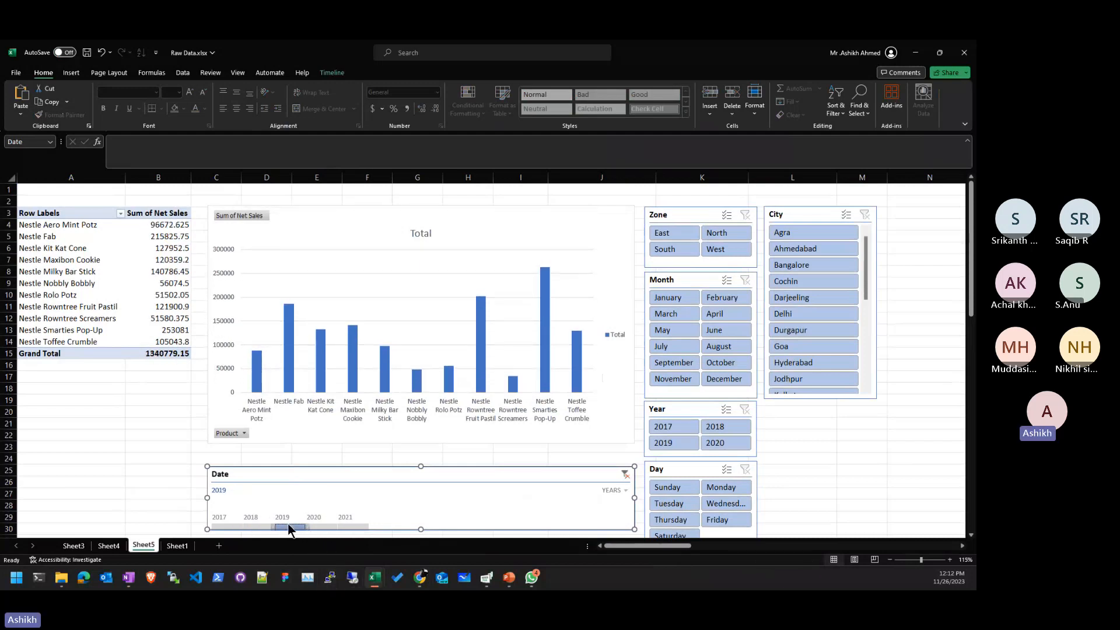
click(256, 527)
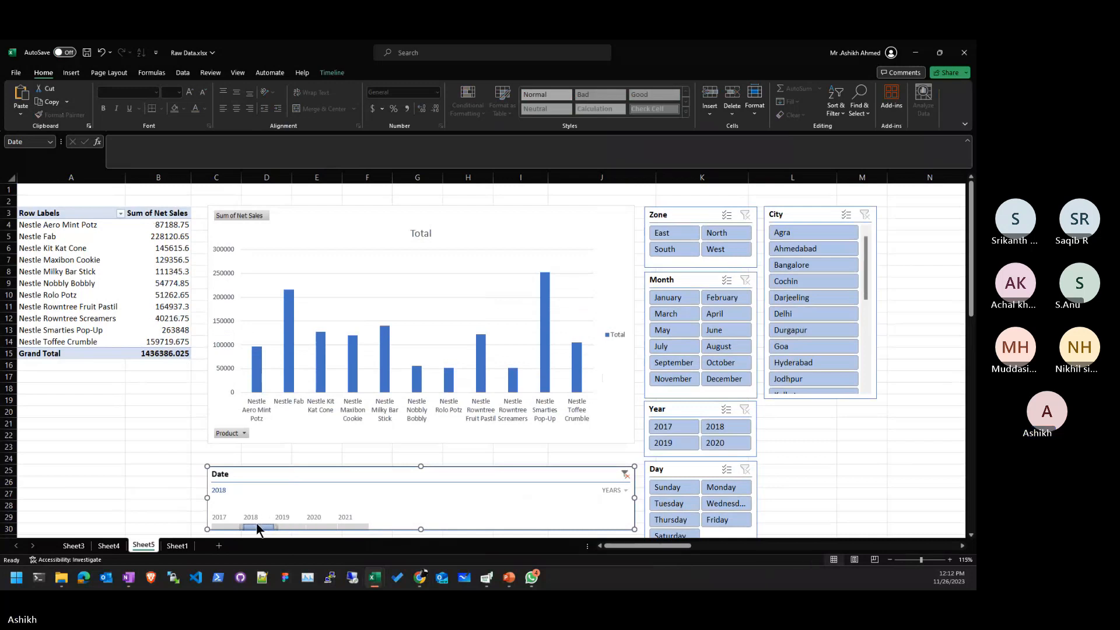
- Return the timeline to months and select October 2017 through May 2018
click(613, 490)
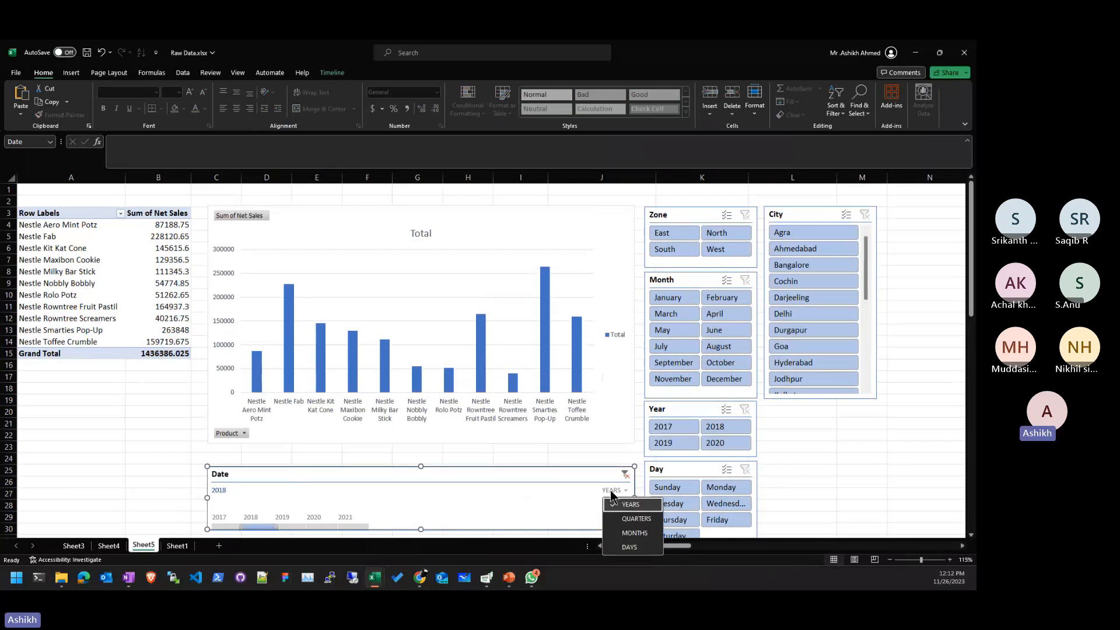
click(634, 532)
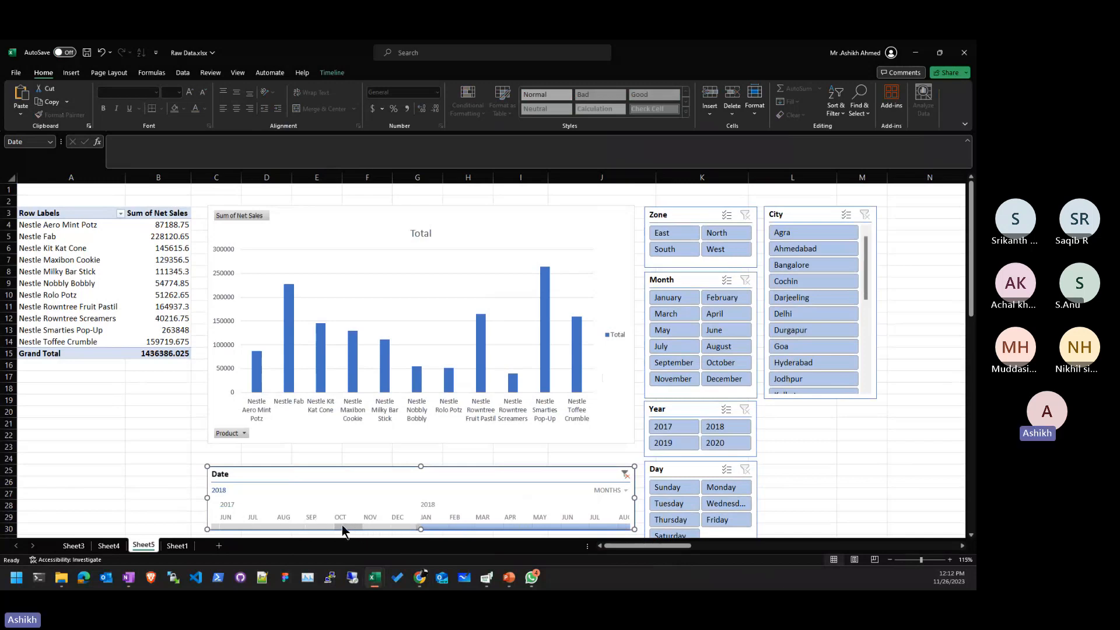
click(342, 528)
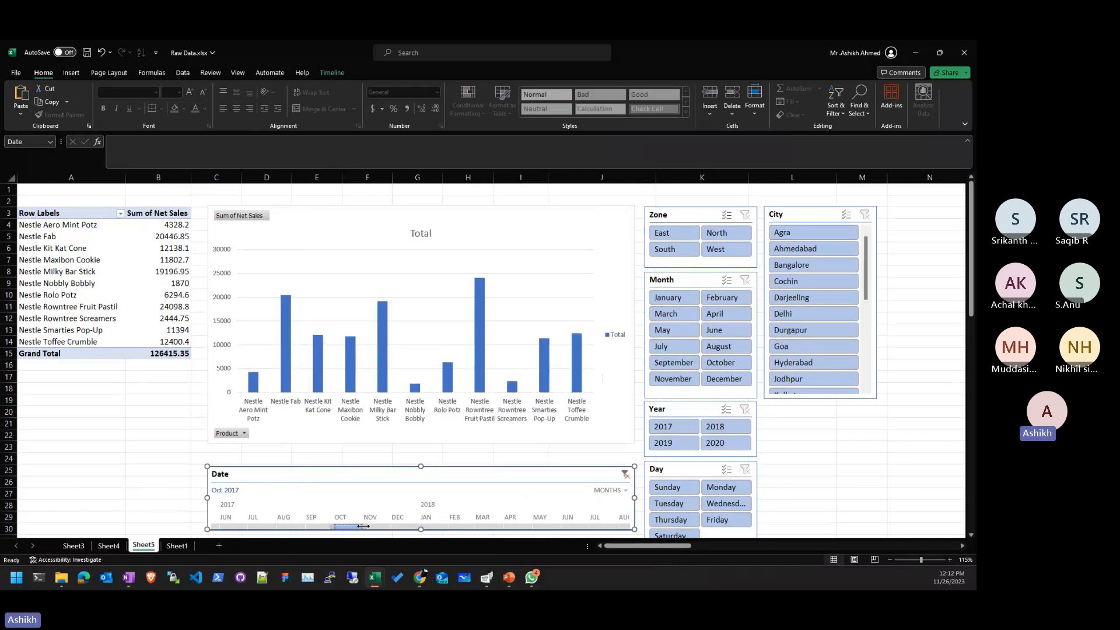
drag(362, 526, 575, 528)
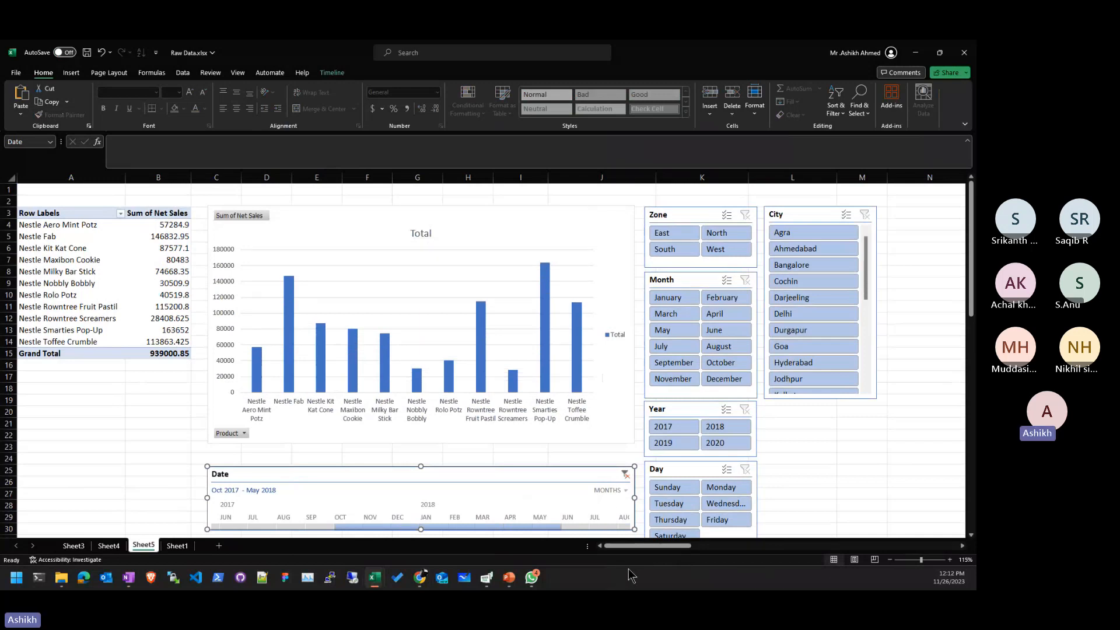
click(939, 459)
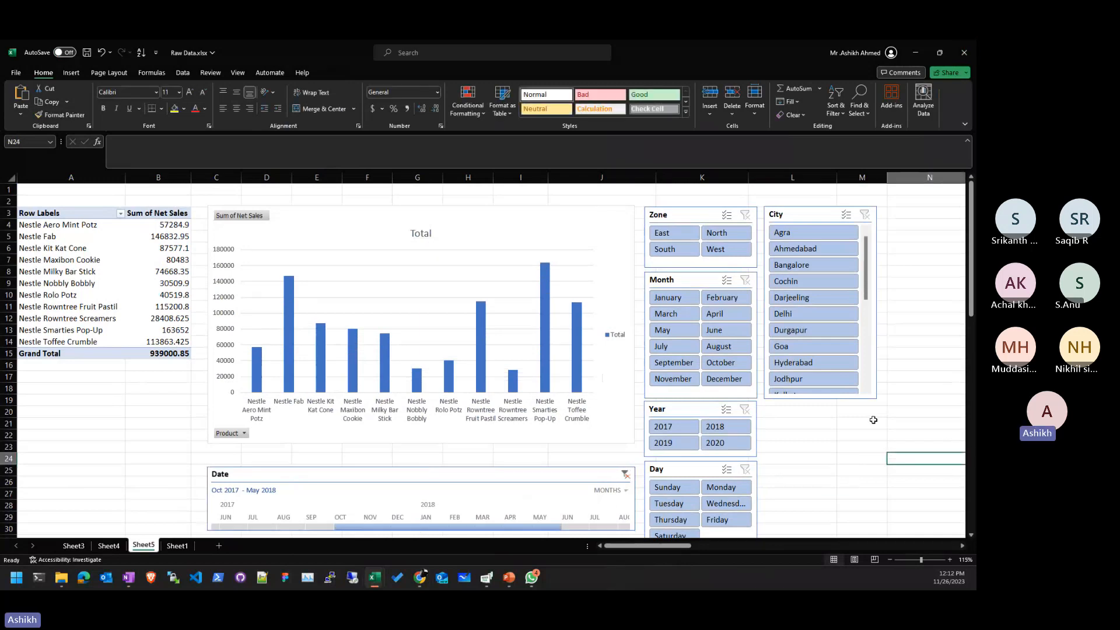
scroll(867, 427, down, 1)
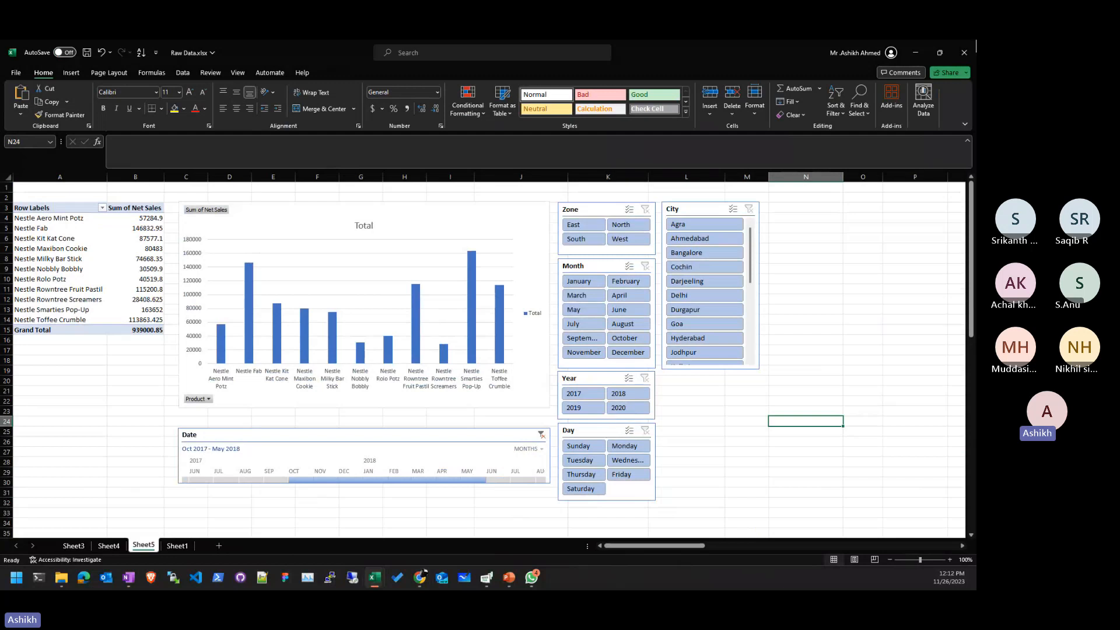
click(49, 390)
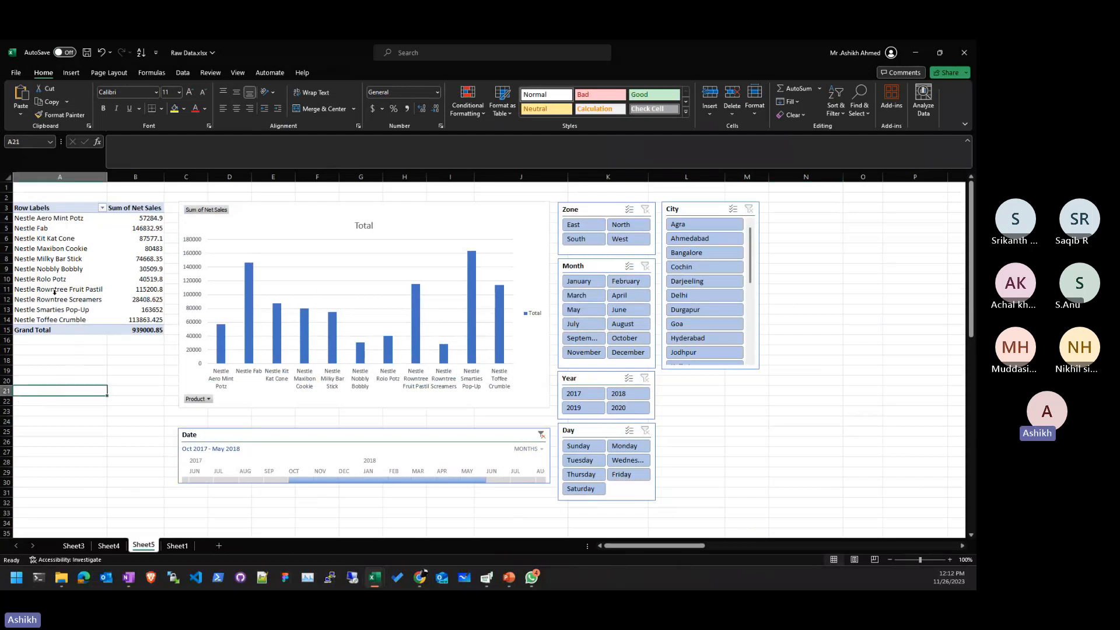
click(54, 291)
click(824, 464)
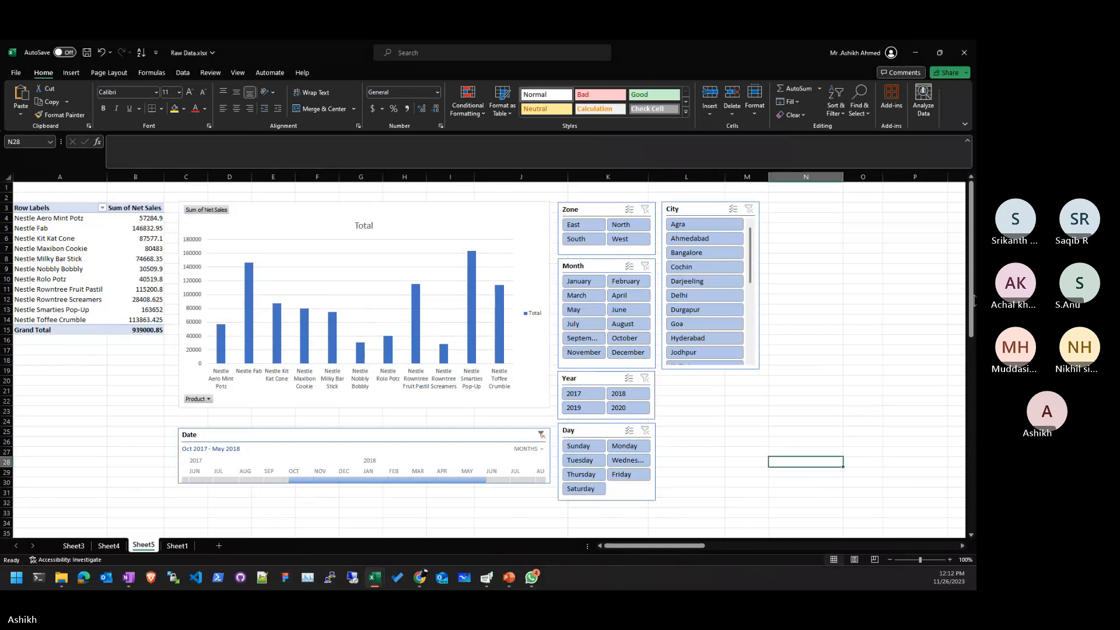
click(739, 418)
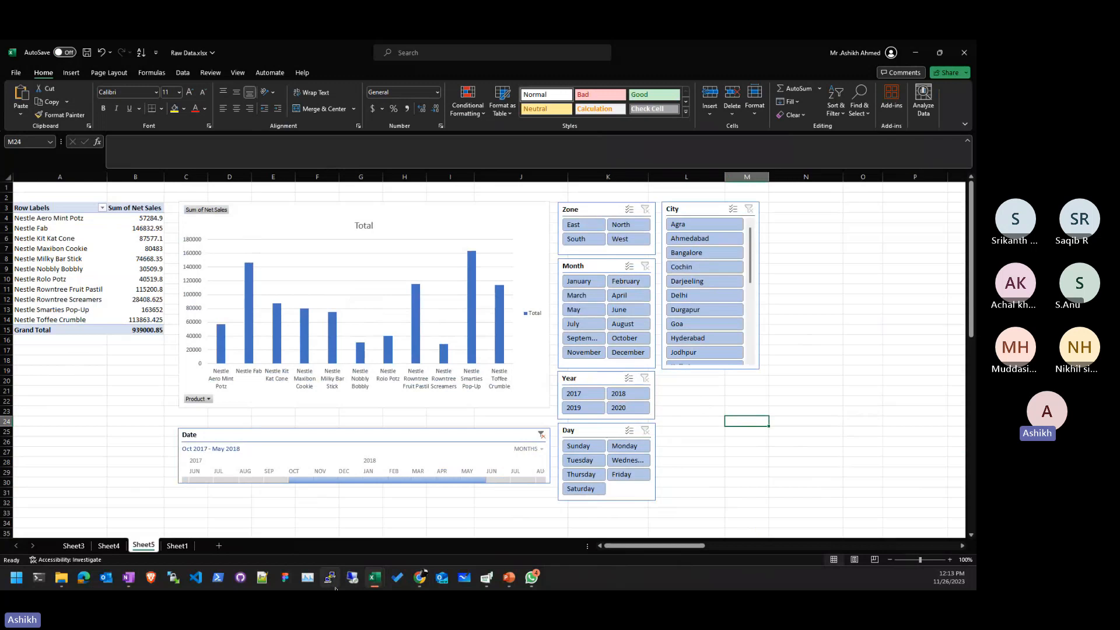
mouse_move(450, 350)
key(alt+Tab)
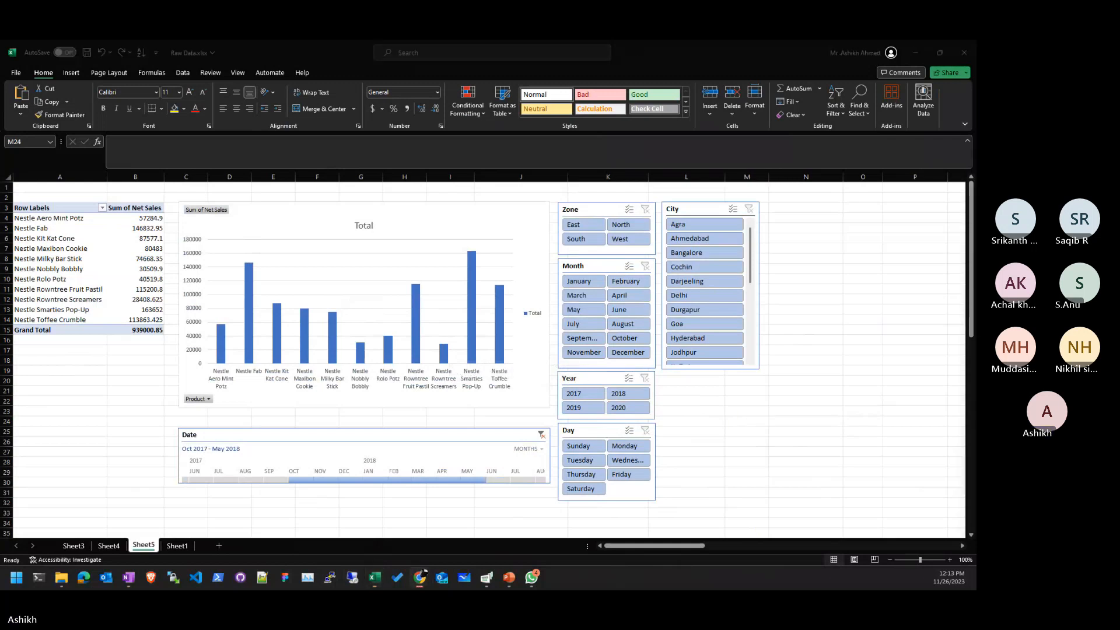
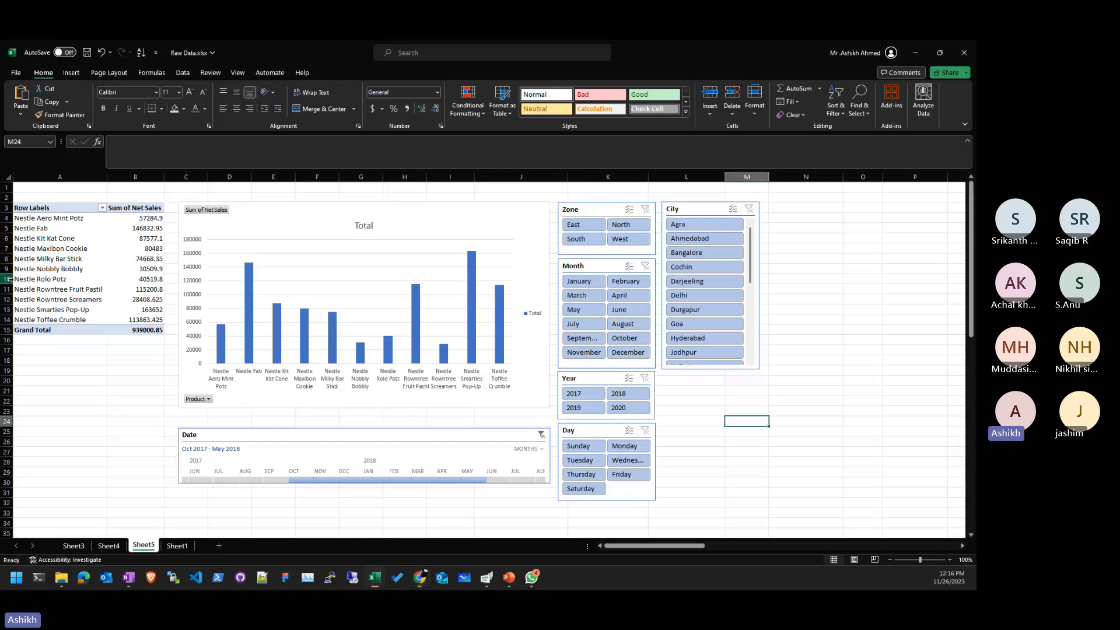
- Select pivot rows such as Nestle Rolo Potz, then delete the existing Date timeline
click(65, 269)
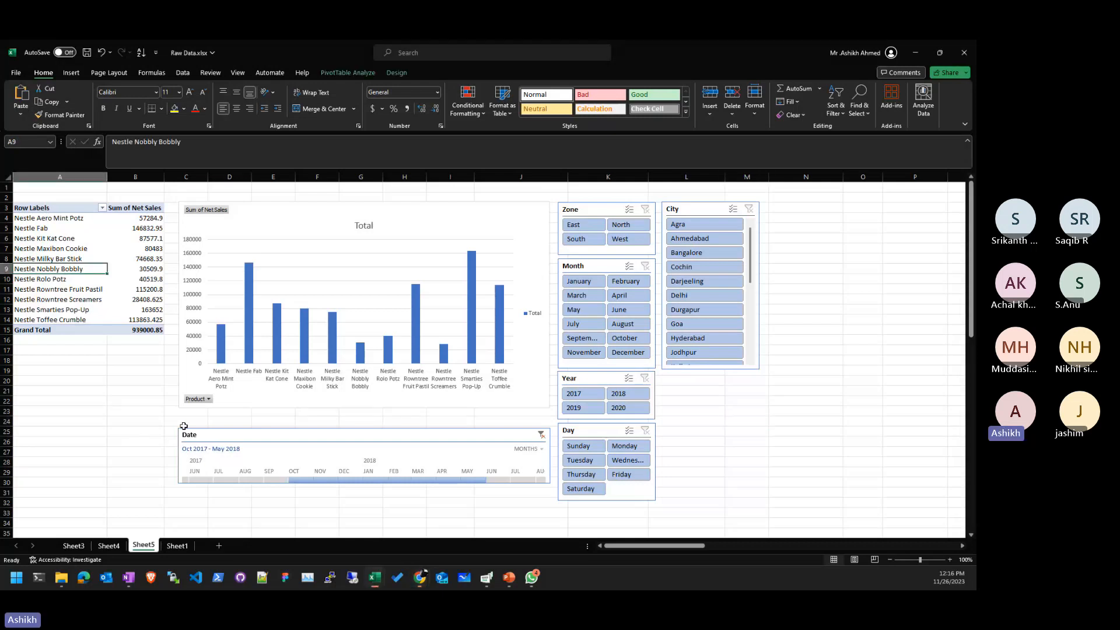
click(80, 280)
click(373, 73)
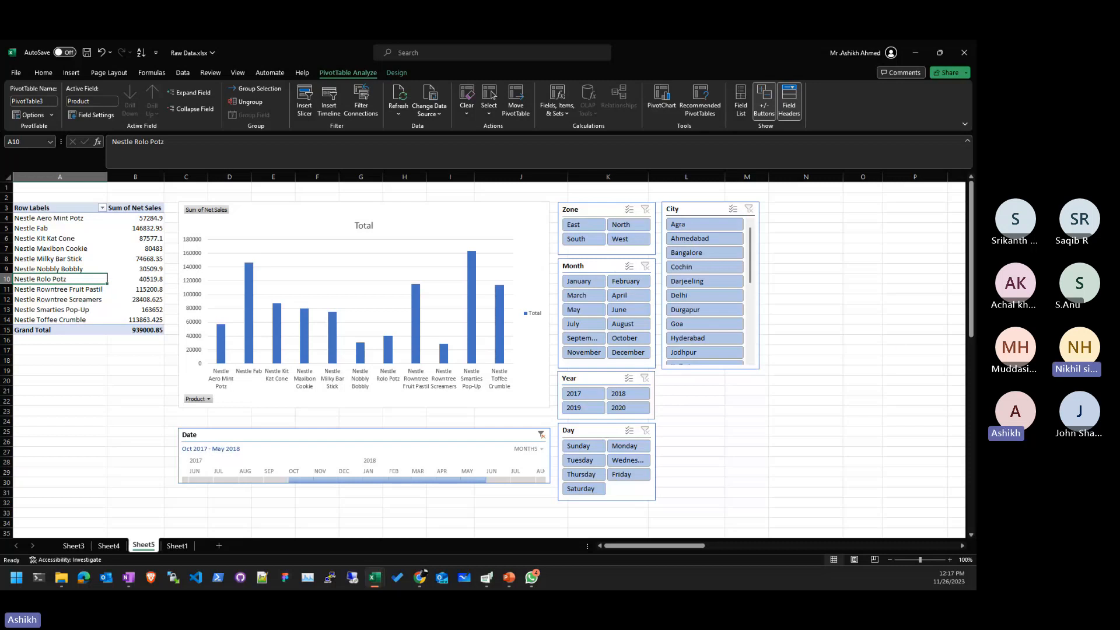
click(235, 435)
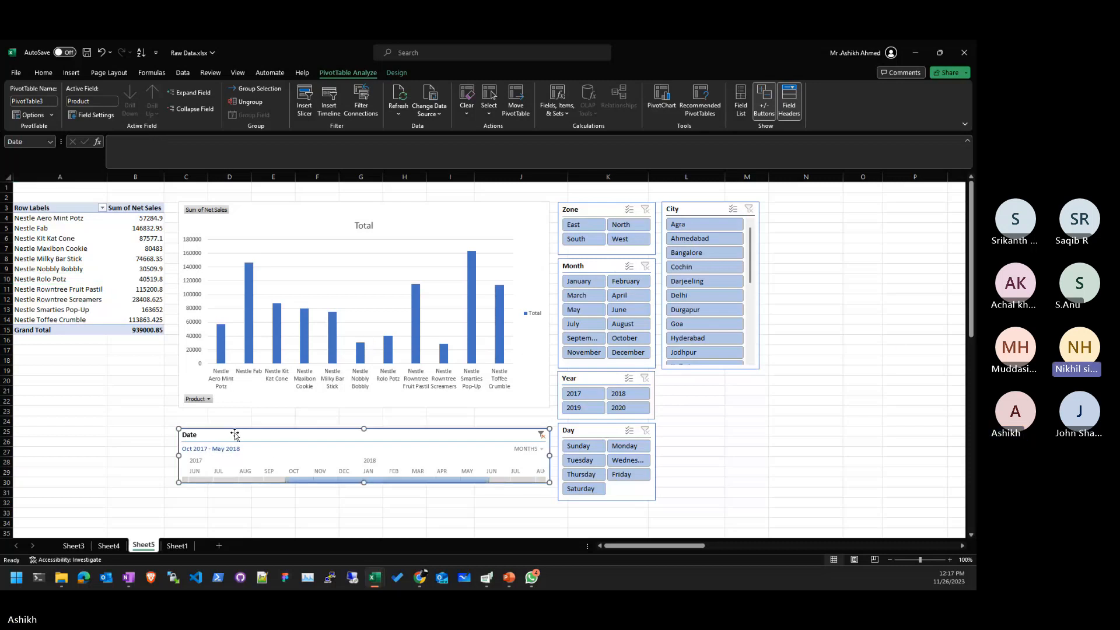
key(Delete)
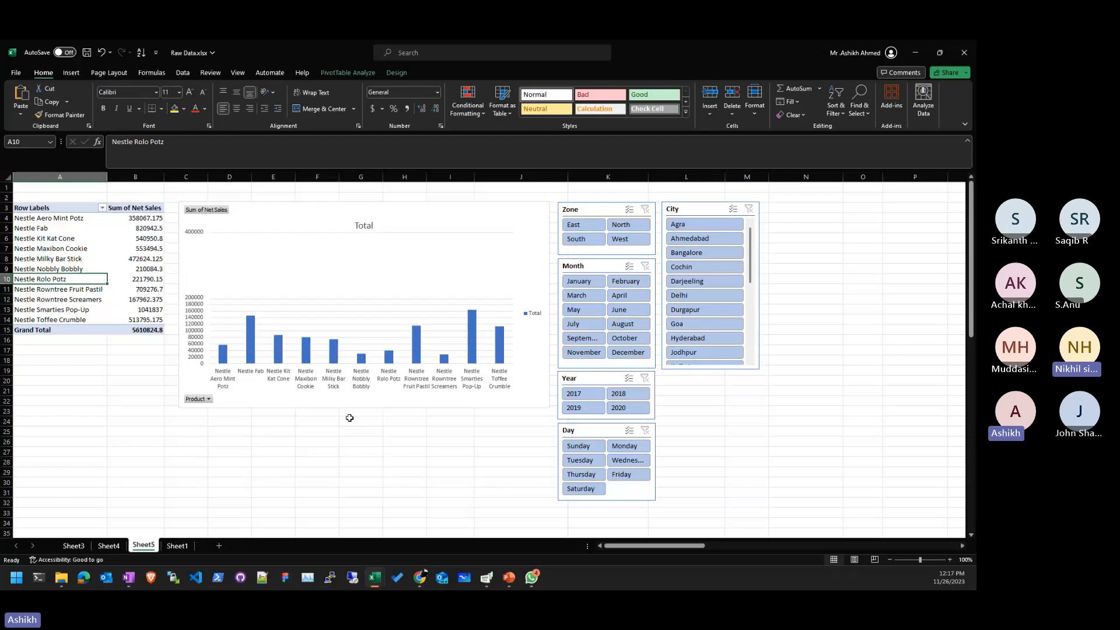
- Insert a new Date timeline for the pivot table
click(87, 439)
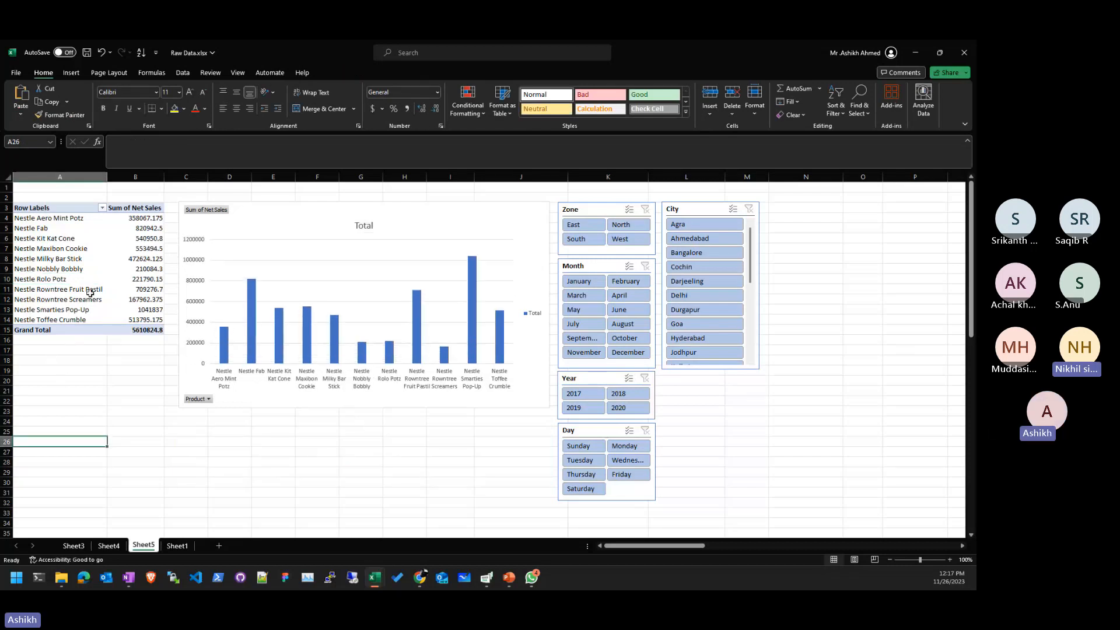
click(91, 287)
click(138, 268)
click(67, 259)
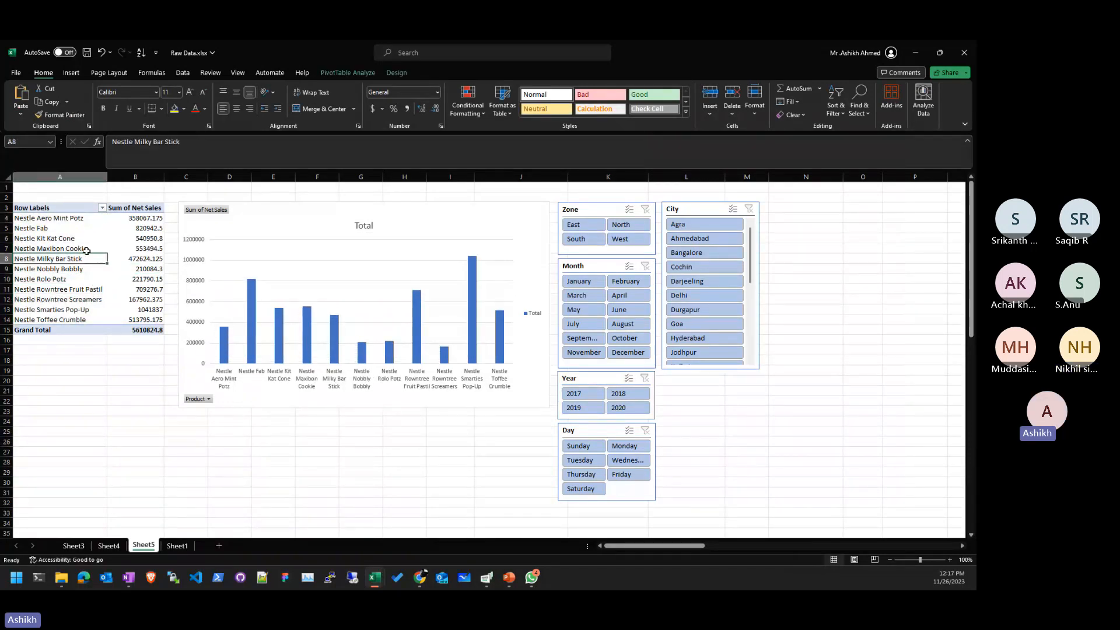
click(361, 72)
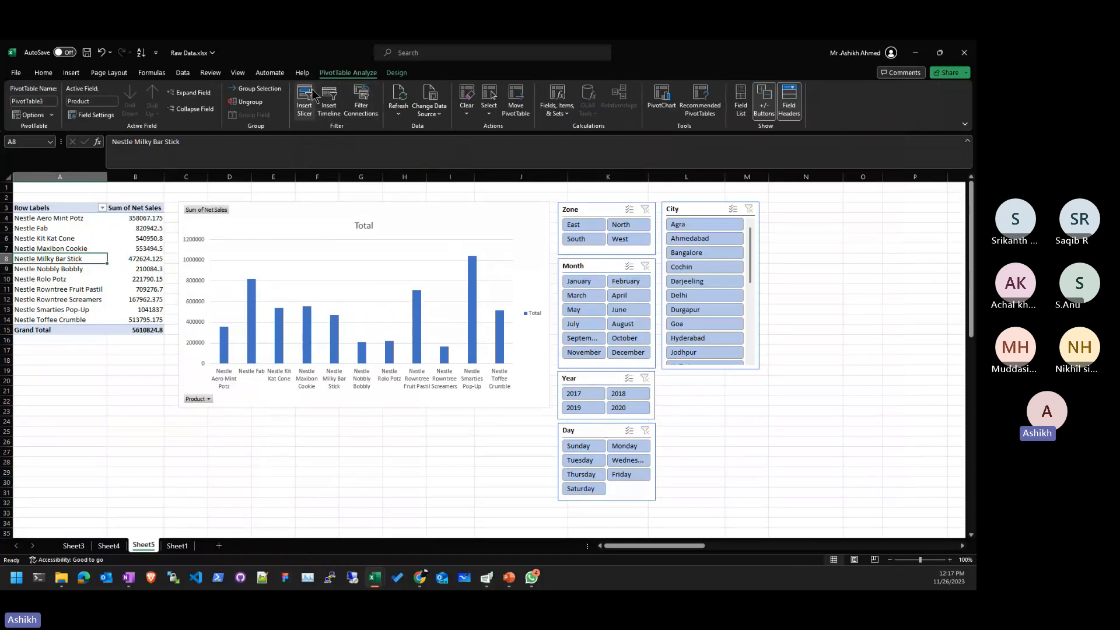
click(341, 117)
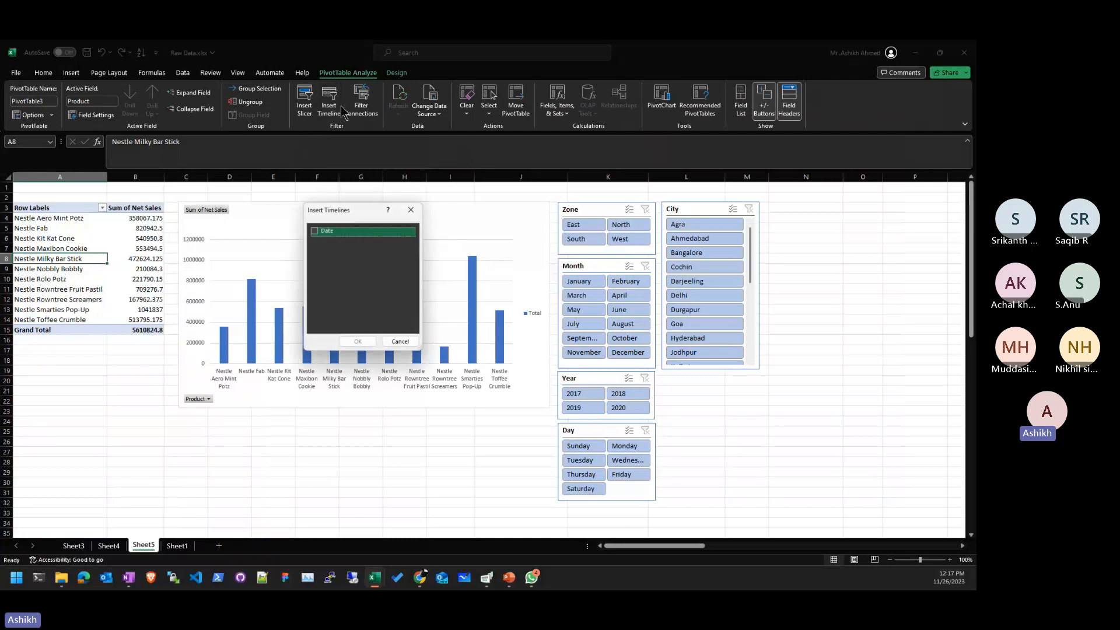
click(316, 230)
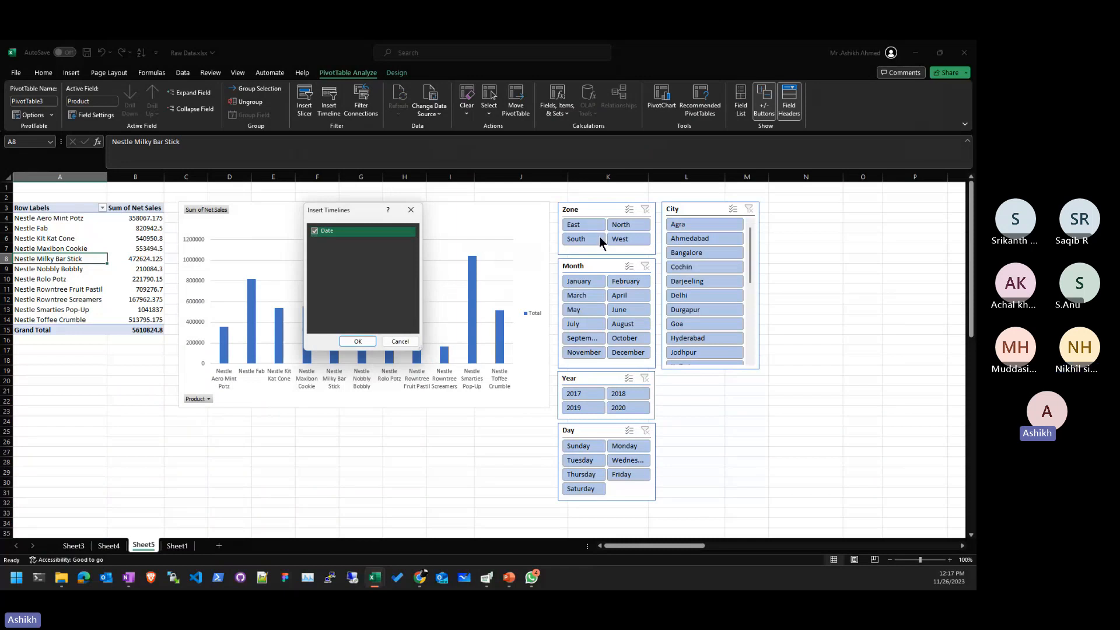
click(357, 341)
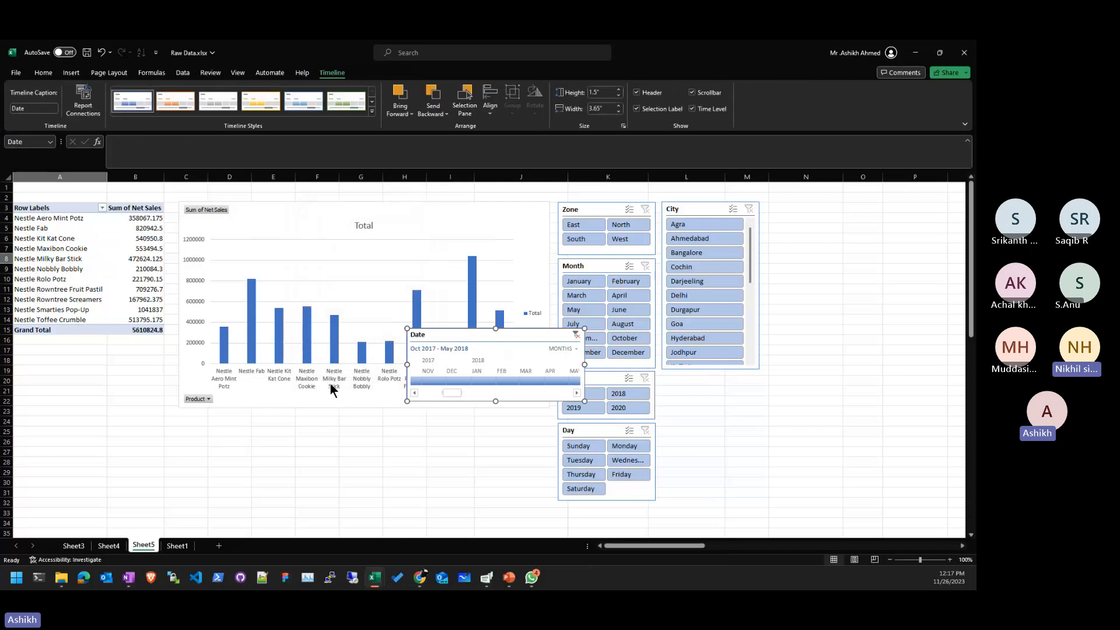
- Move the Date timeline below the chart, widen it, and filter to Feb 2017
drag(436, 336, 216, 429)
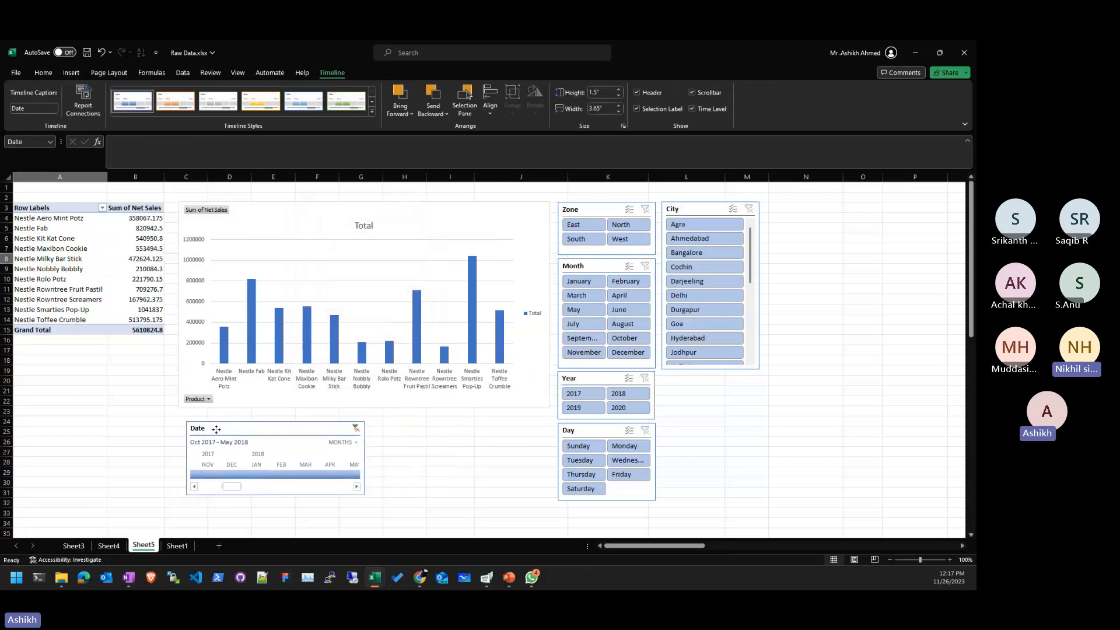
drag(364, 458, 546, 453)
drag(290, 489, 207, 489)
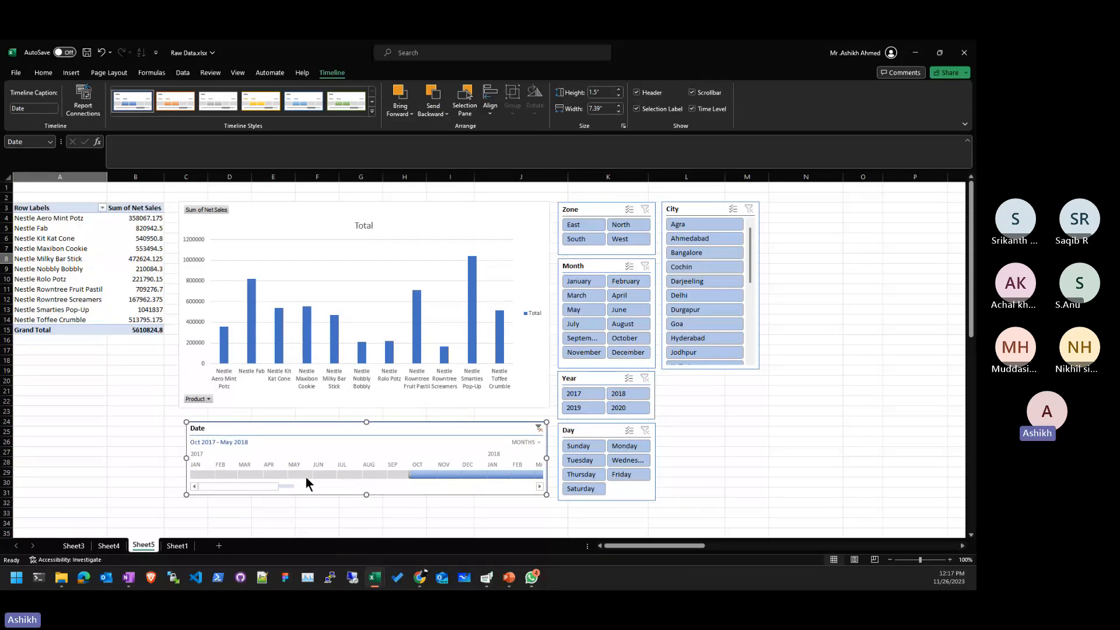
drag(307, 475, 439, 485)
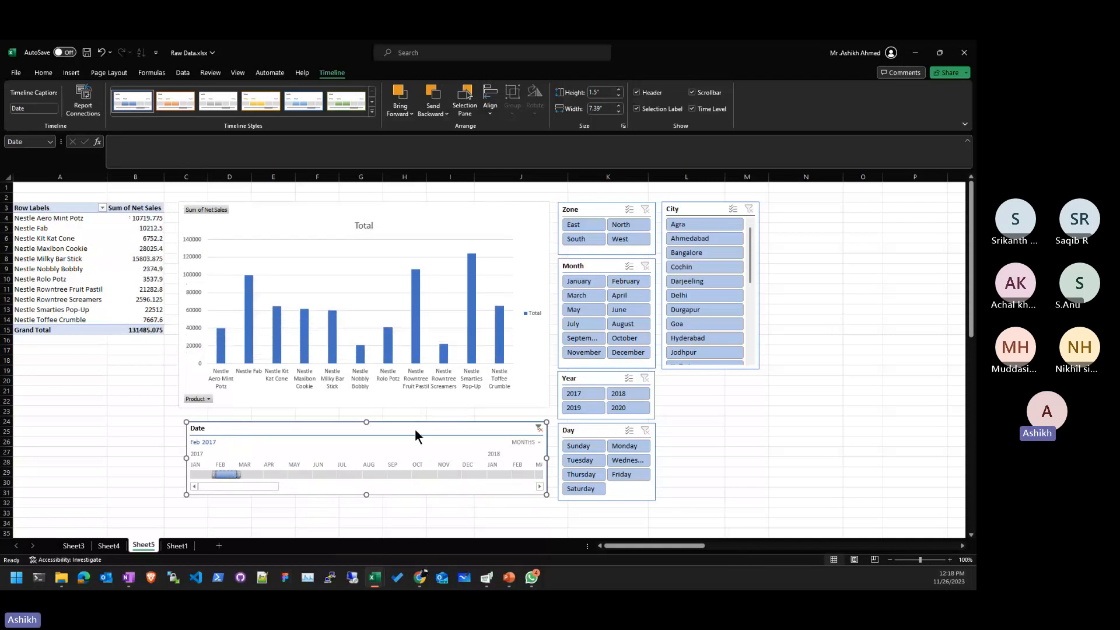
- Reset the timeline to All Periods, try the Bangalore City filter, then clear it
click(538, 428)
click(765, 429)
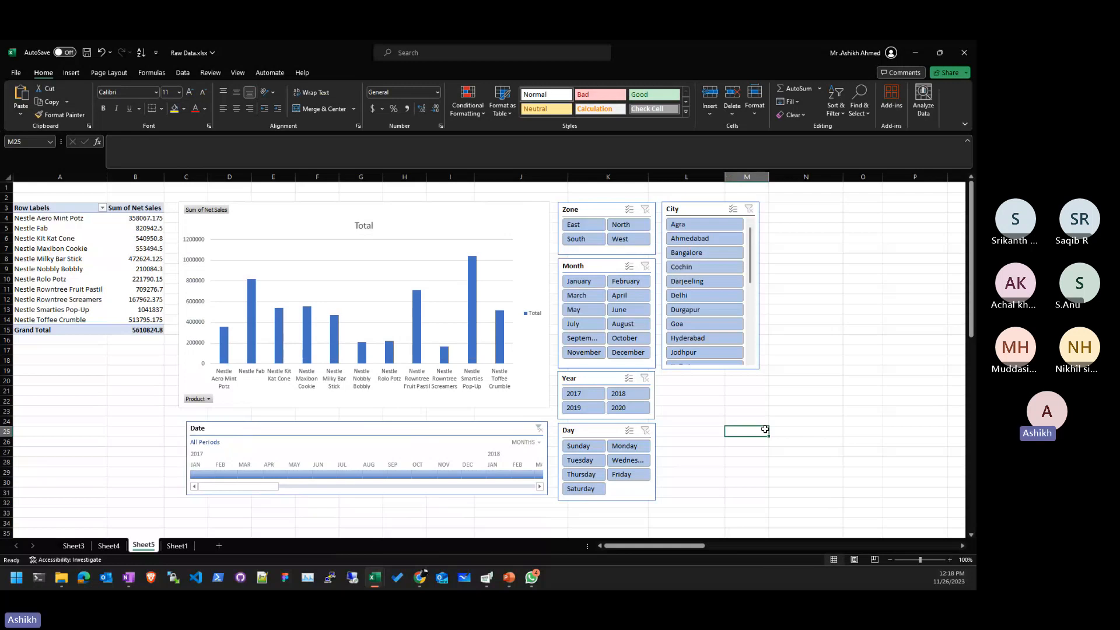
click(710, 257)
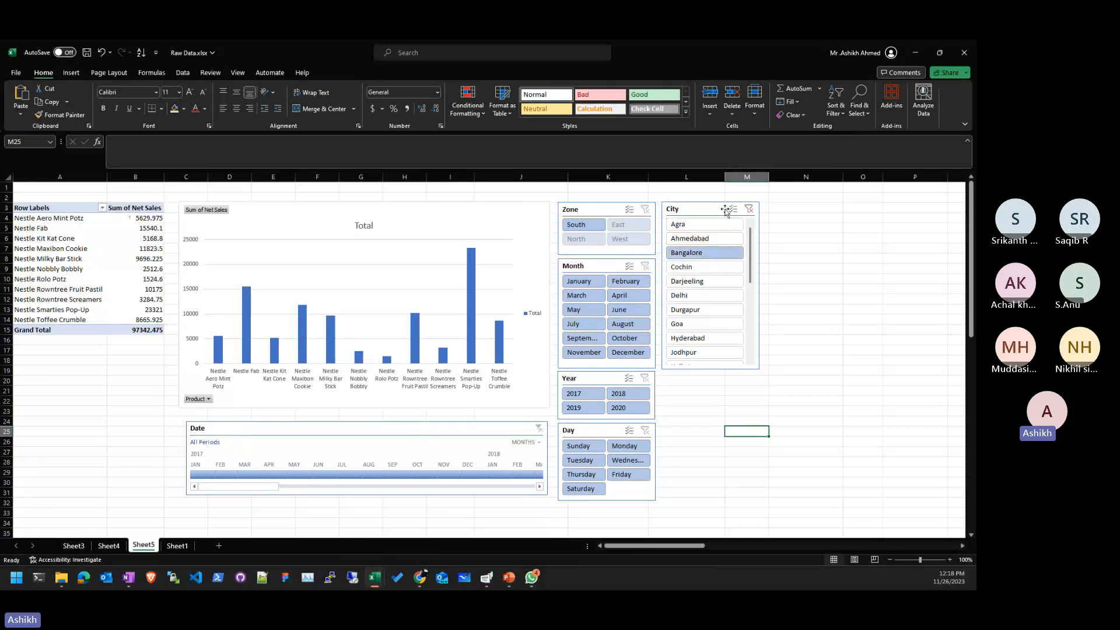
click(749, 209)
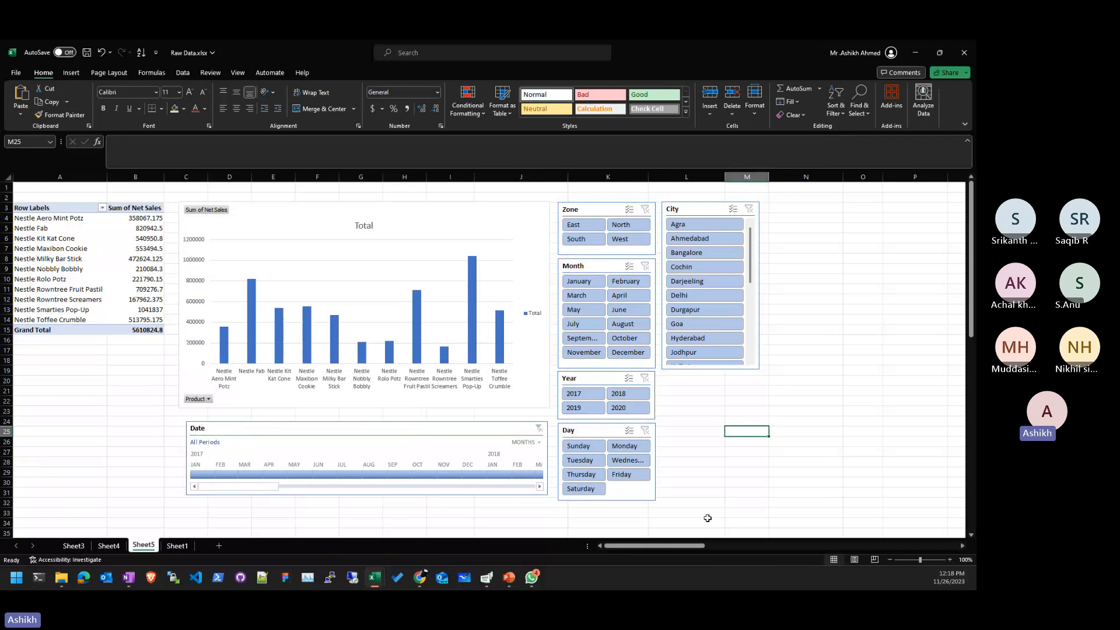
- Filter the Day slicer to Wednesday, then clear it to restore all days
click(620, 464)
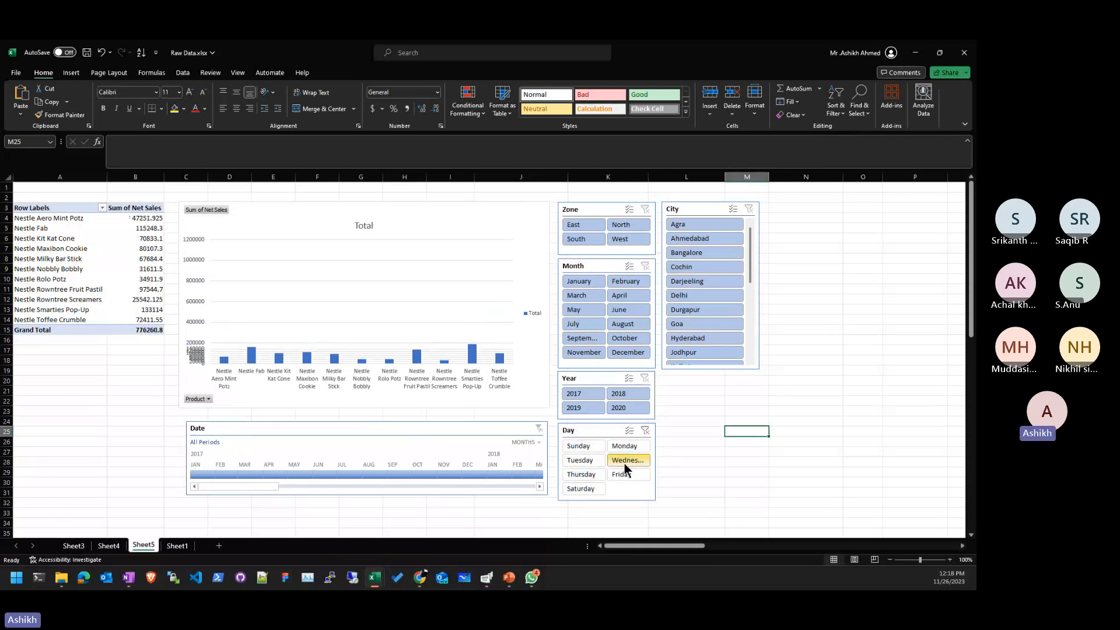
click(629, 431)
click(645, 431)
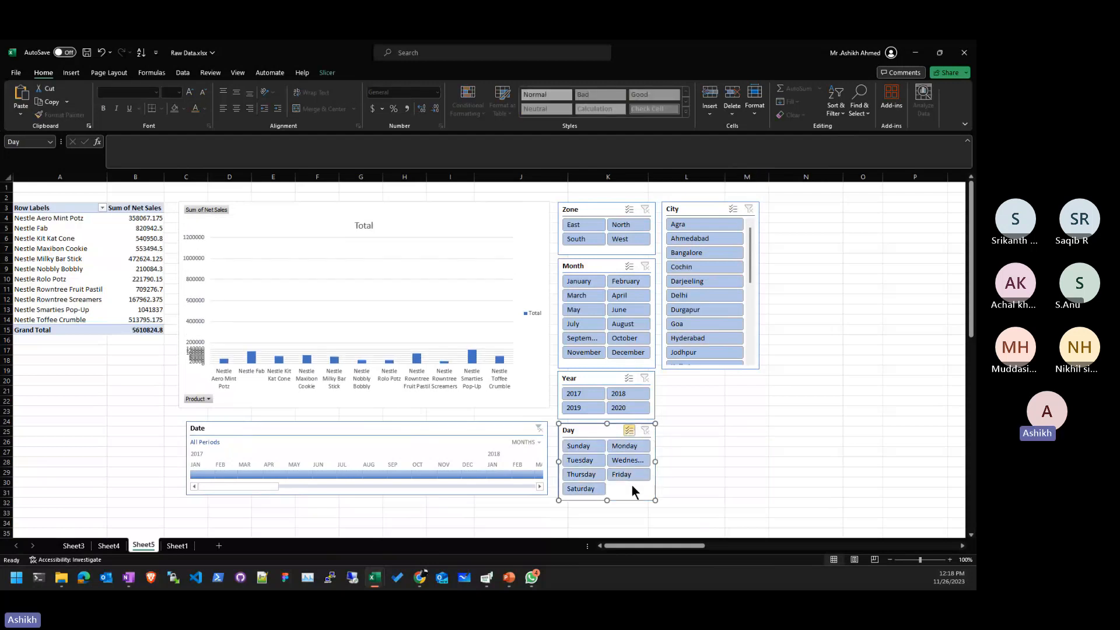
click(702, 471)
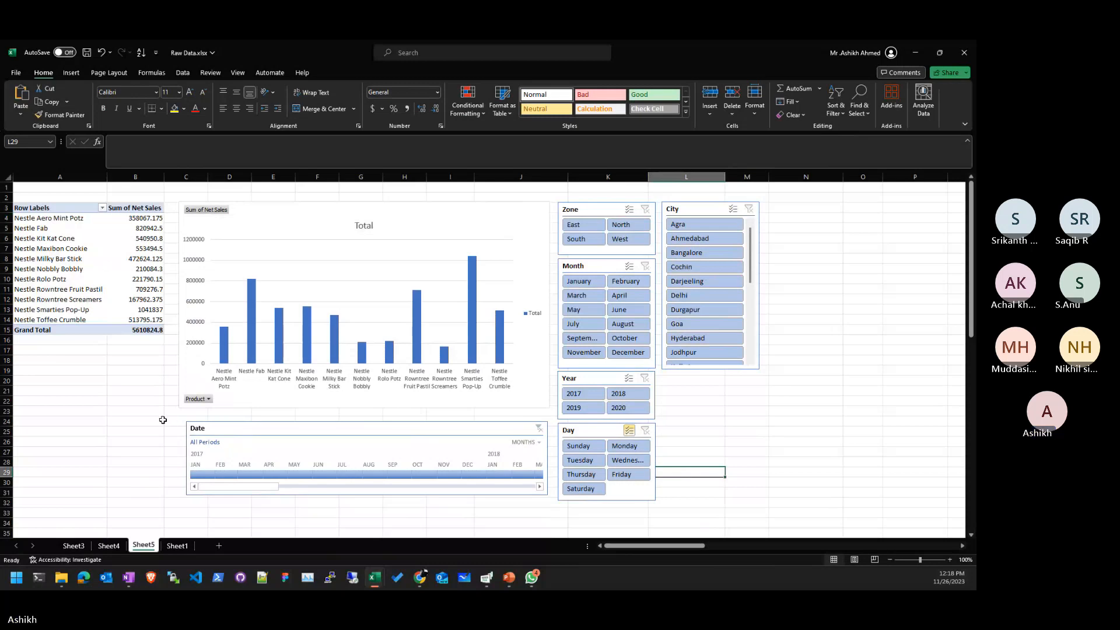
- Look through Sheet4 and Sheet3, then check Sheet1's raw data down to its last row
click(108, 546)
click(73, 546)
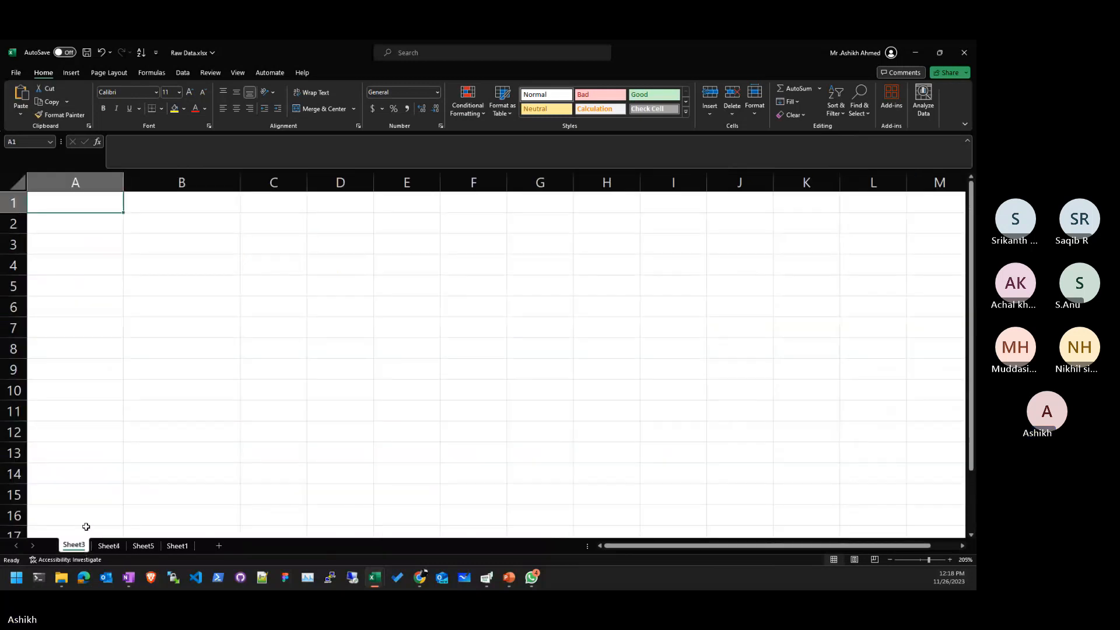
click(172, 546)
key(ctrl+Down)
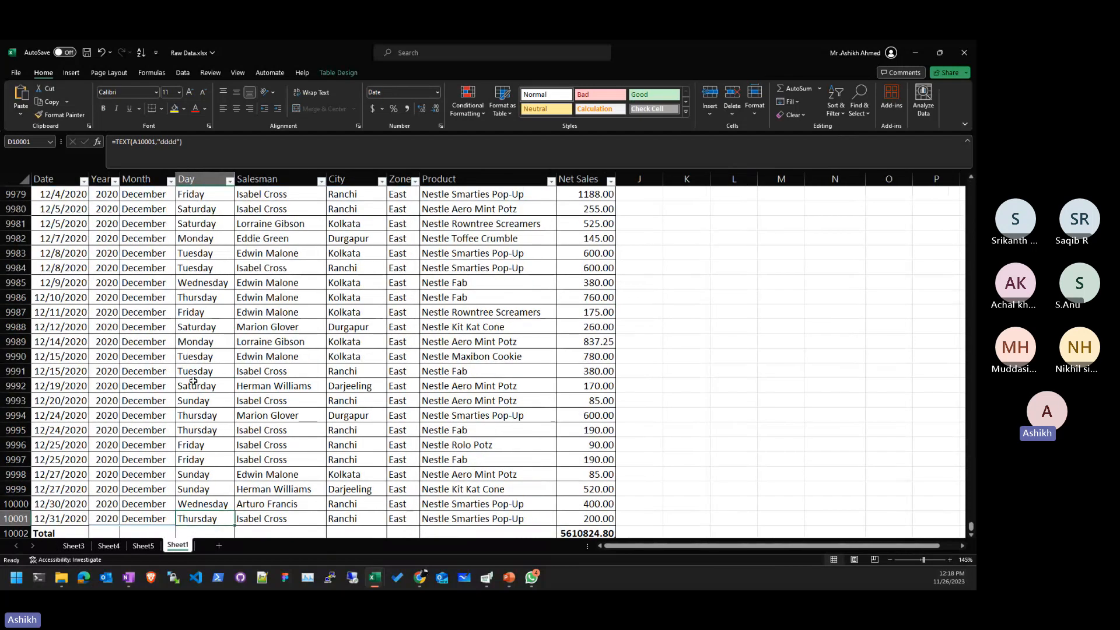
key(Left)
key(Left)
key(Left)
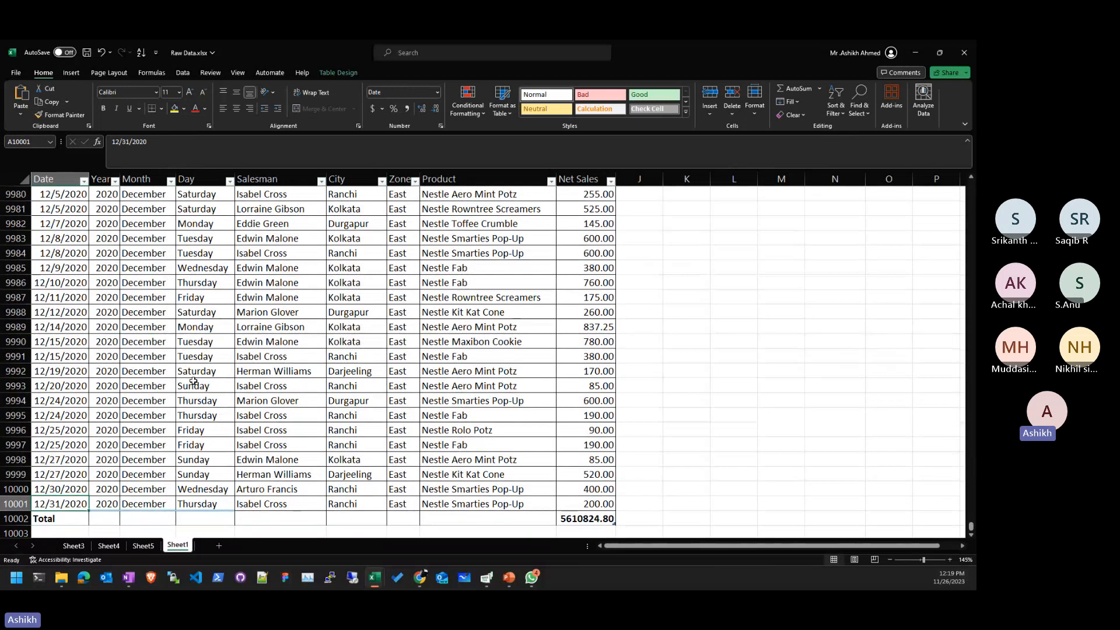
key(ctrl+Up)
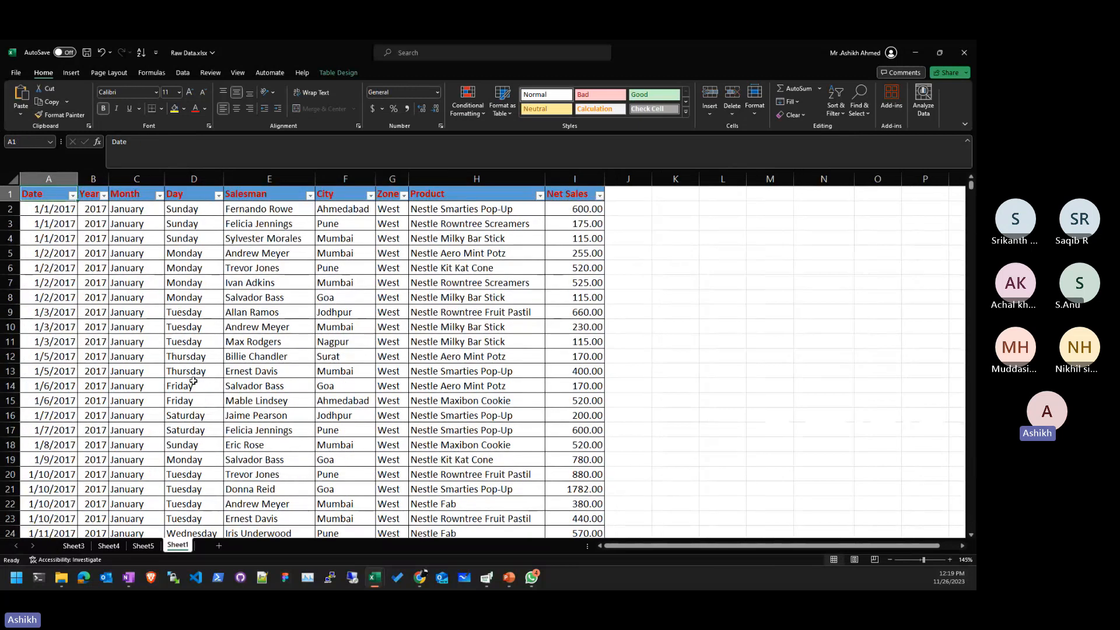
- Switch between the Sheet5 dashboard and the Sheet1 raw data
click(143, 546)
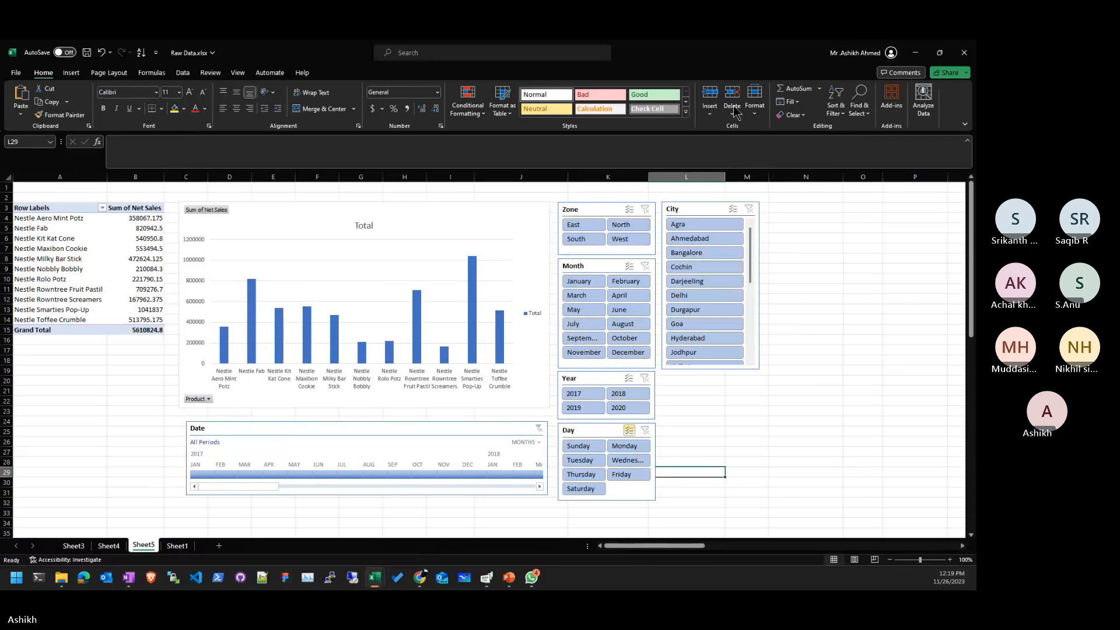
click(177, 549)
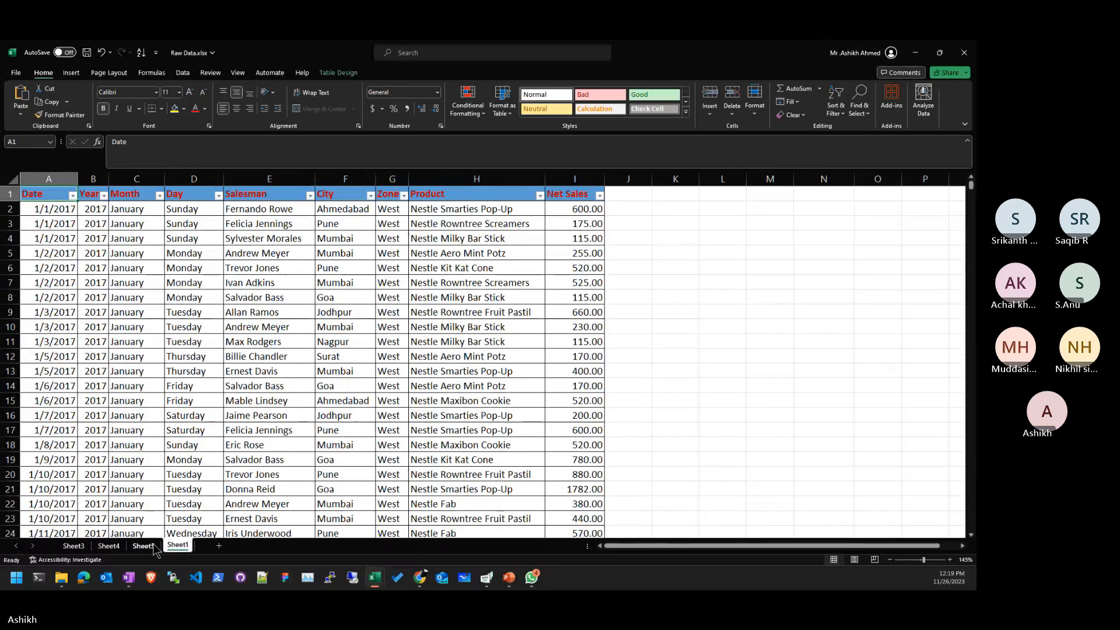
click(153, 547)
click(177, 549)
- Return to the Sheet5 dashboard and try drilling into Nestle Kit Kat Cone details, cancelling the prompt
click(152, 548)
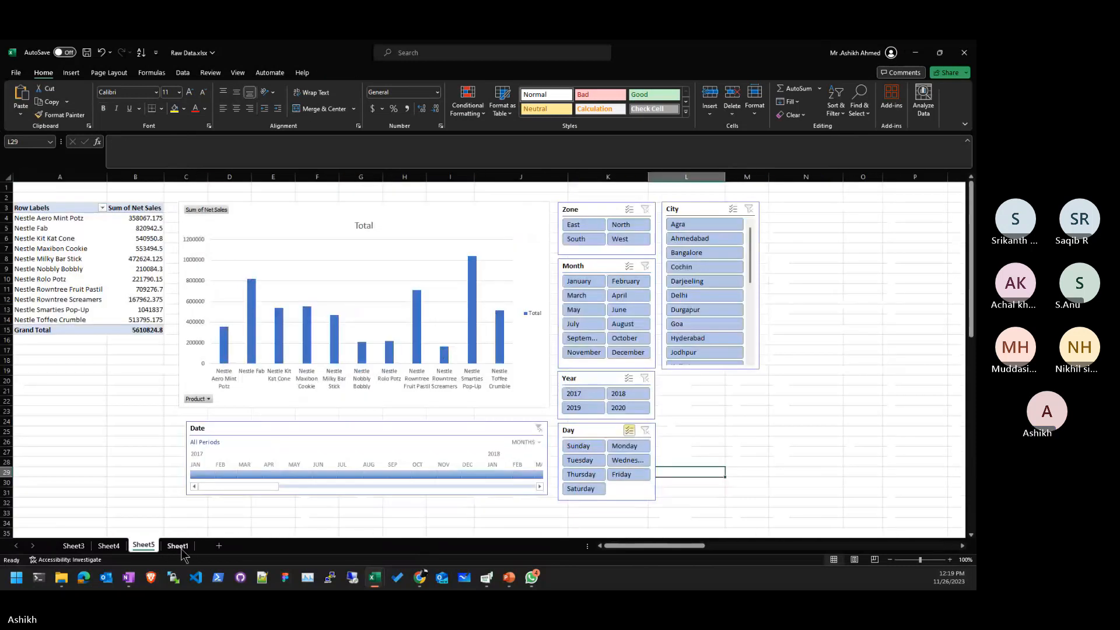
click(179, 548)
click(193, 400)
click(146, 547)
click(76, 276)
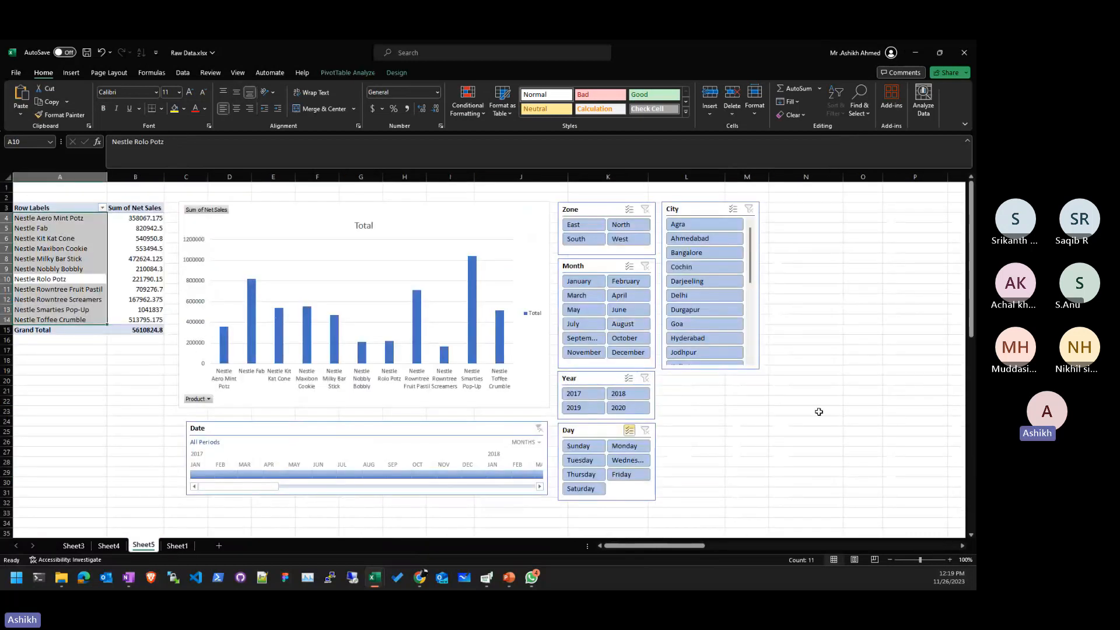
click(93, 259)
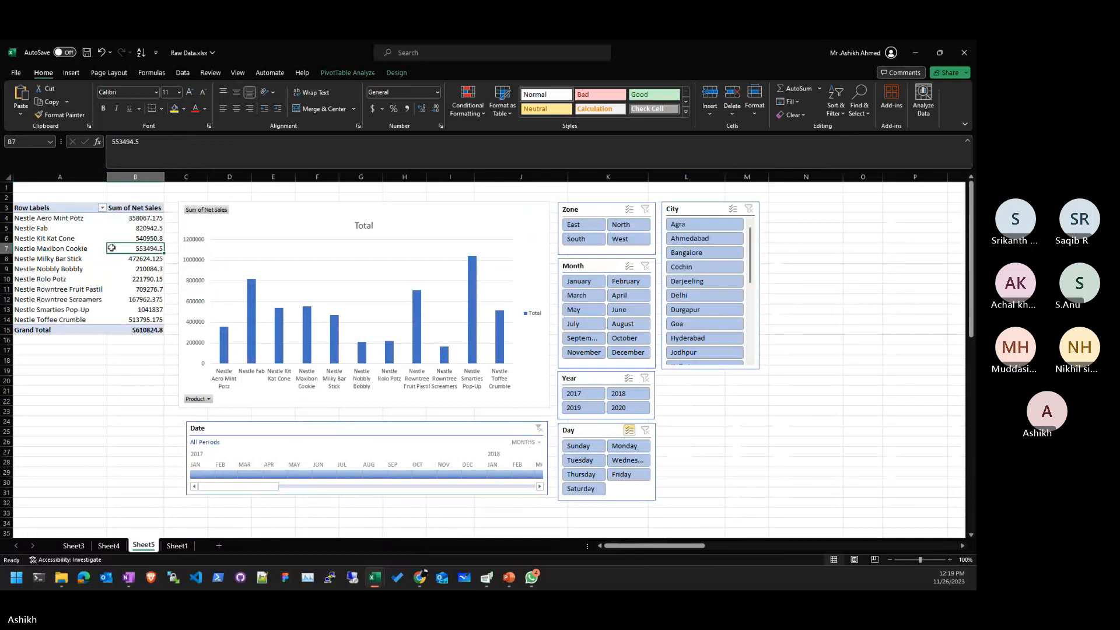
double_click(70, 238)
click(419, 301)
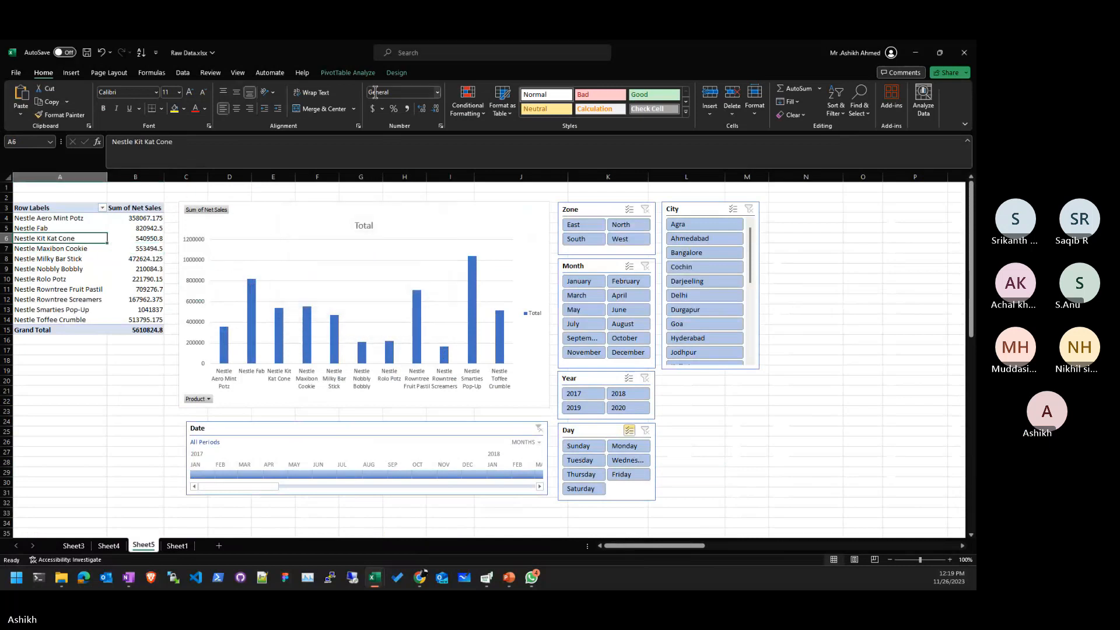
- Open and close PivotTable Options unchanged, then show and widen the PivotTable field list
click(350, 73)
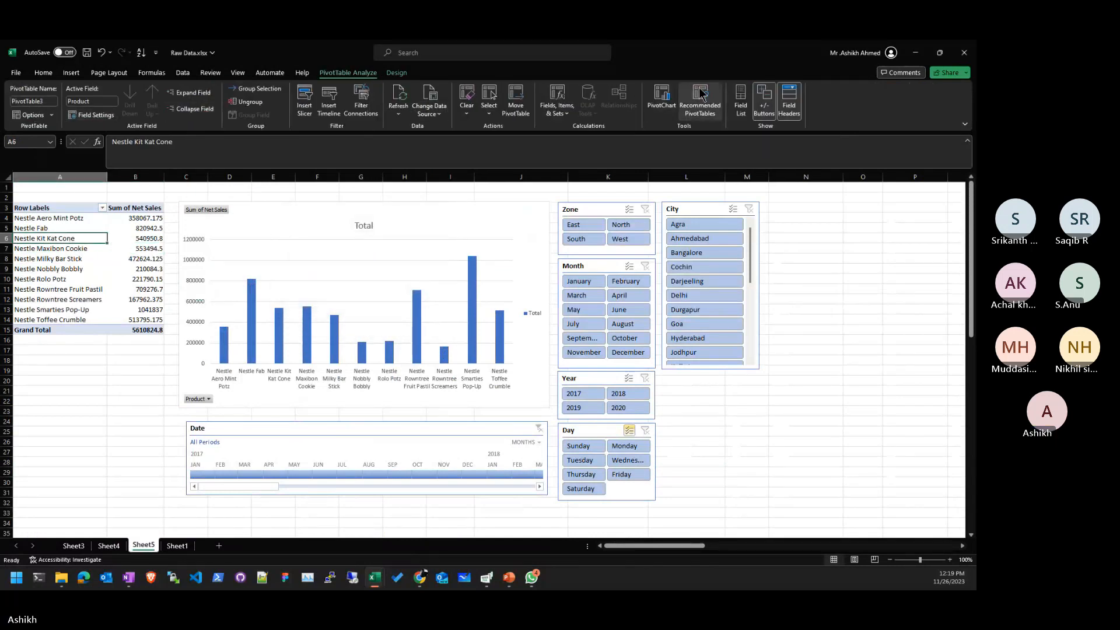
click(32, 115)
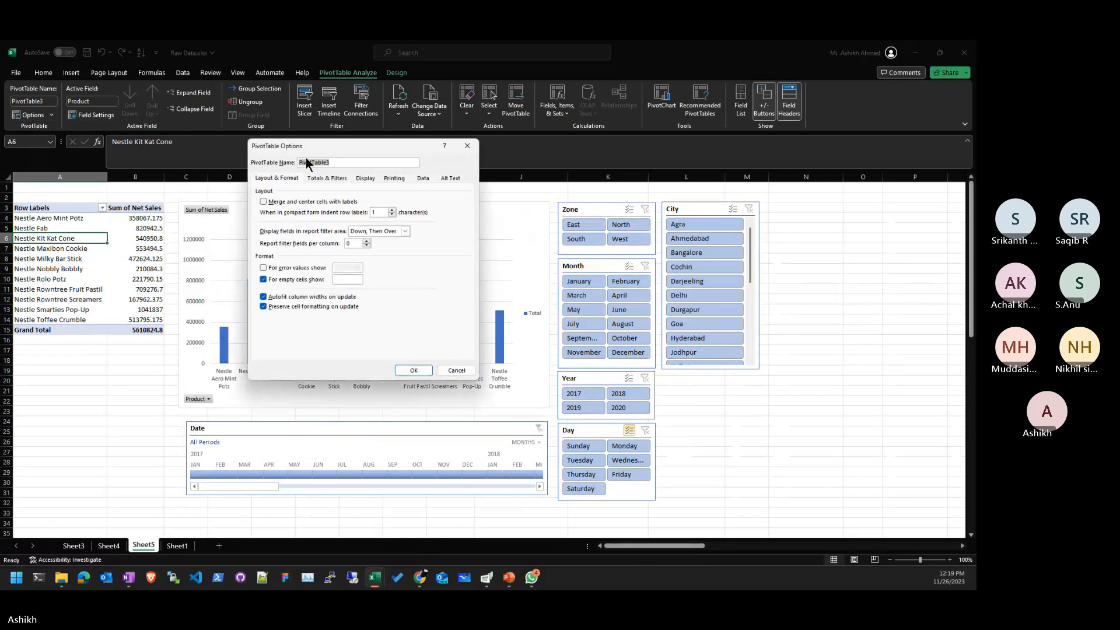
click(468, 145)
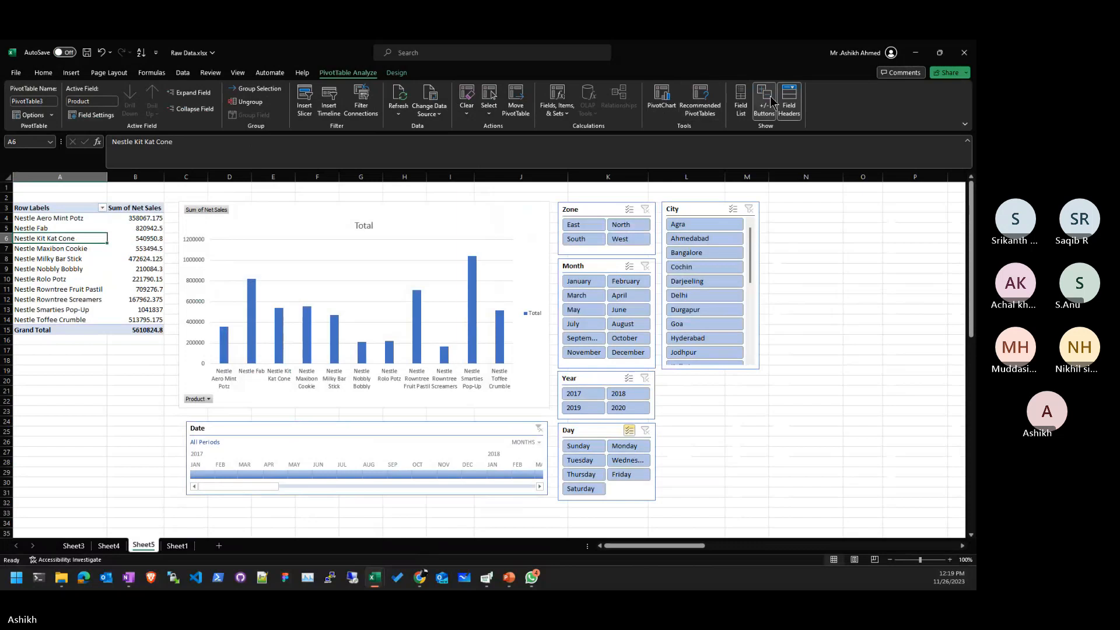
click(741, 102)
drag(727, 216, 704, 217)
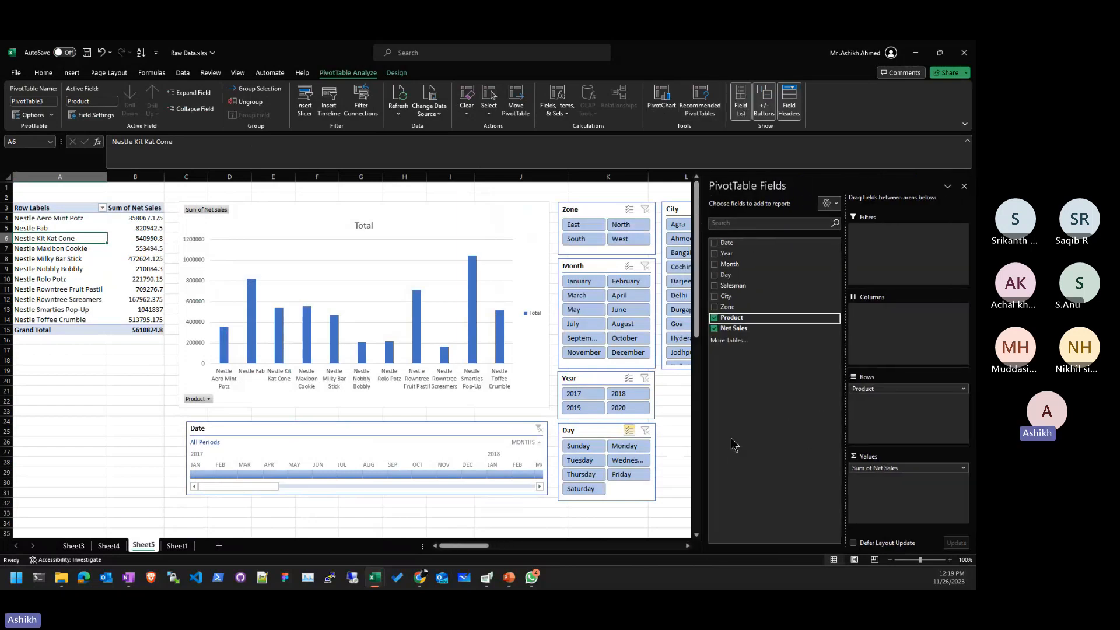
click(95, 252)
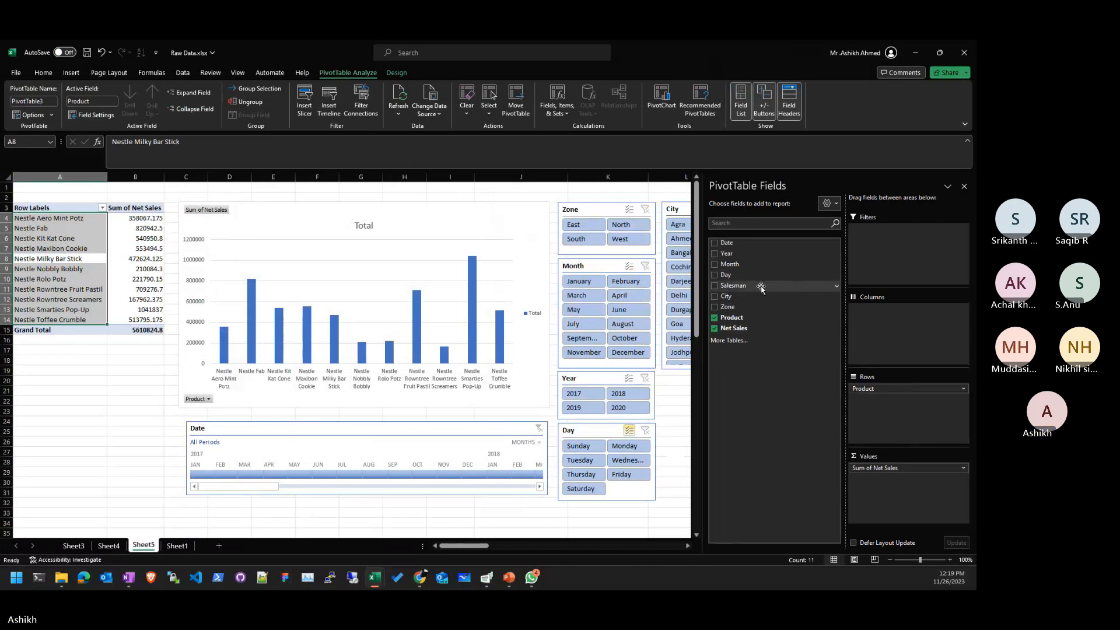
- Add Zone as a report filter, filter to North, then remove Zone from Filters
drag(748, 307, 909, 257)
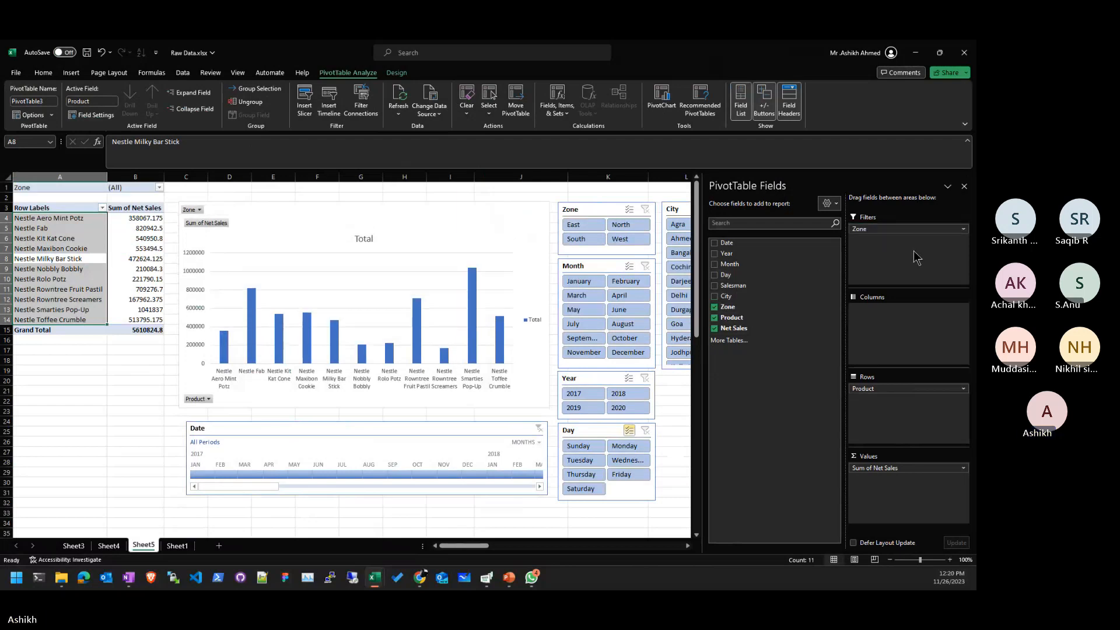
click(85, 219)
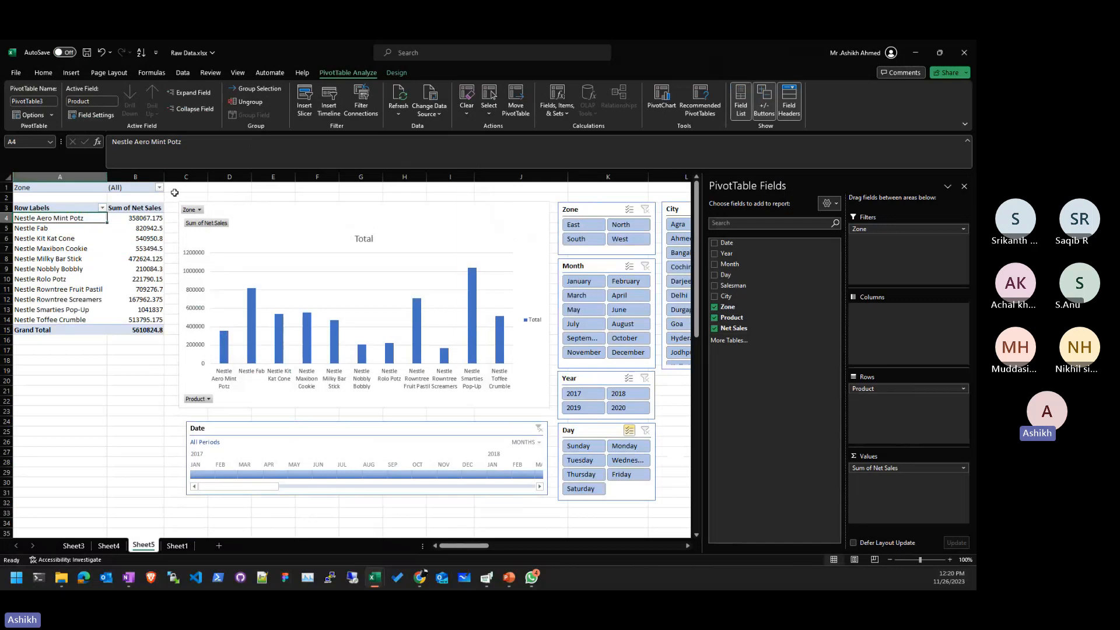
click(159, 188)
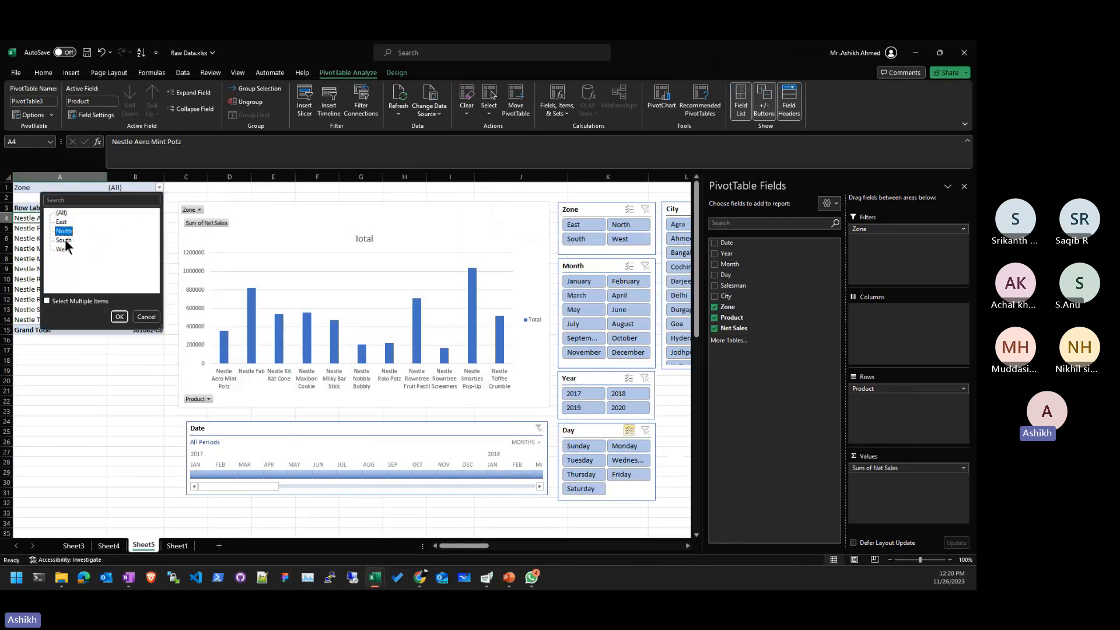
click(119, 317)
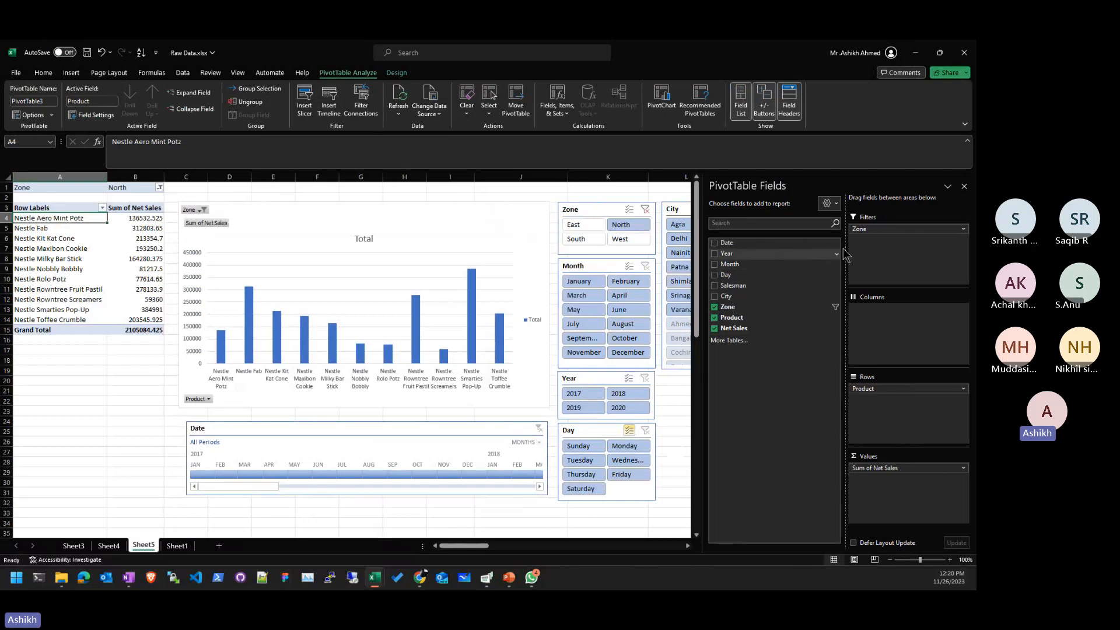
drag(916, 229, 771, 350)
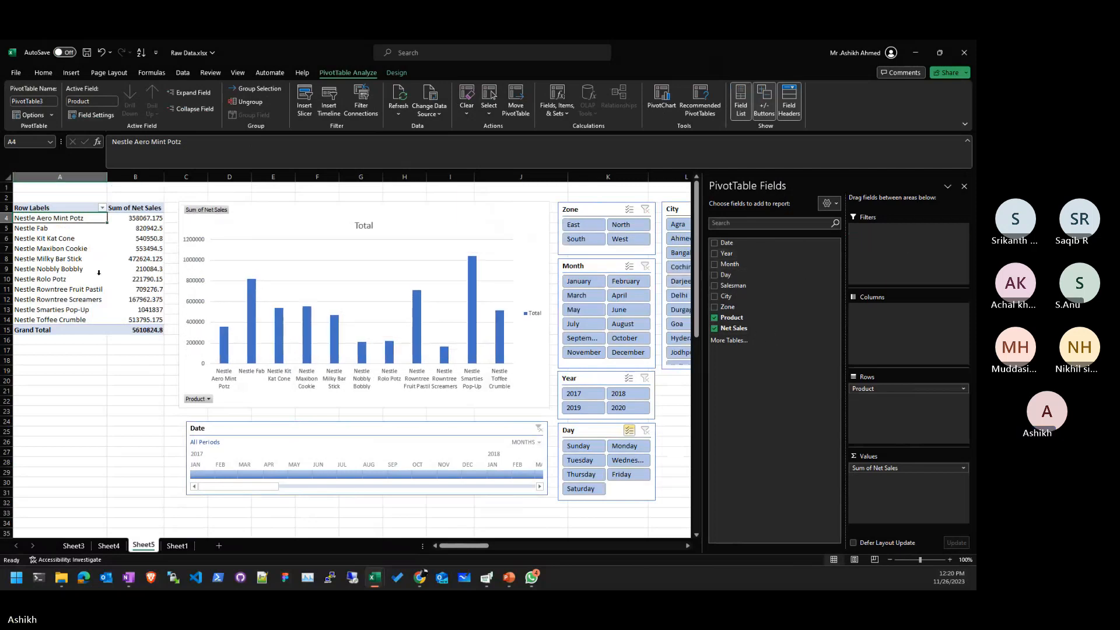
click(639, 208)
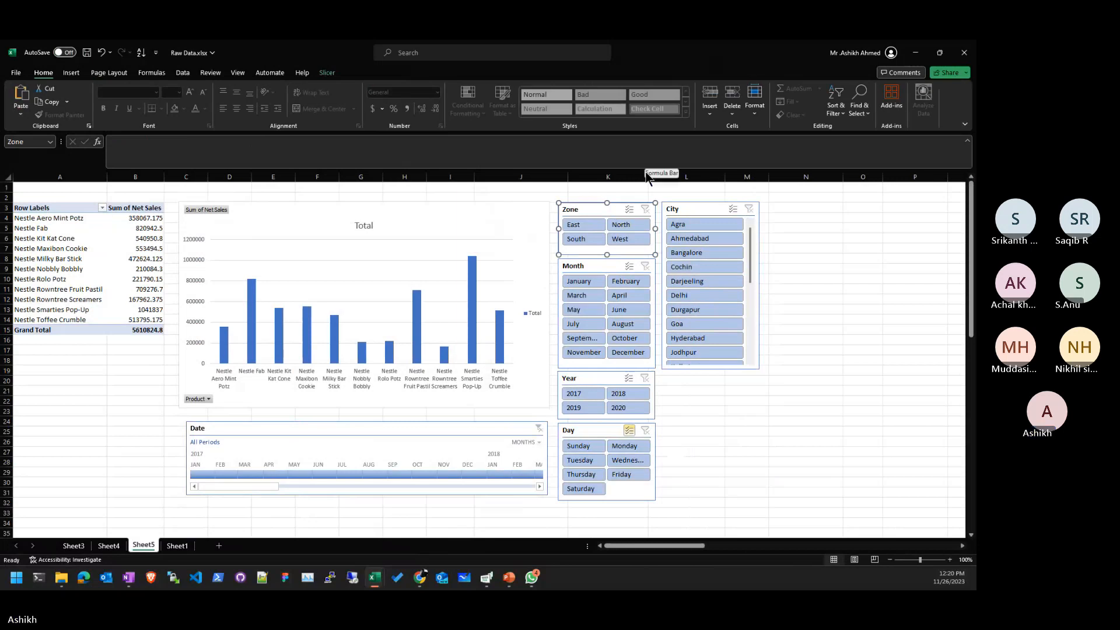
click(584, 238)
ctrl+click(627, 239)
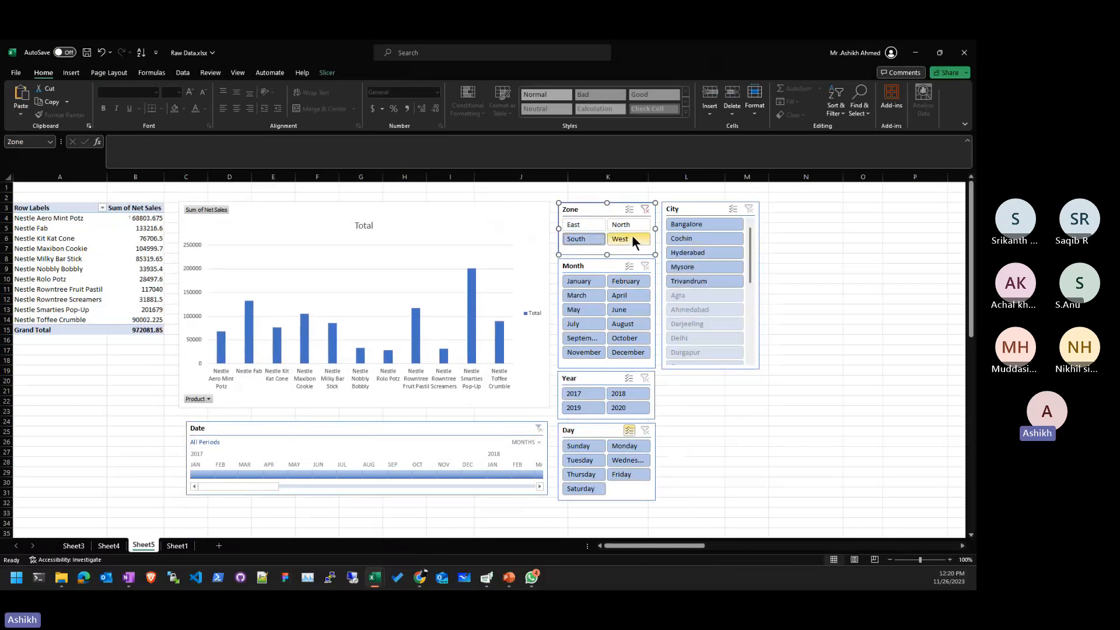
click(632, 235)
click(632, 227)
click(601, 226)
click(593, 235)
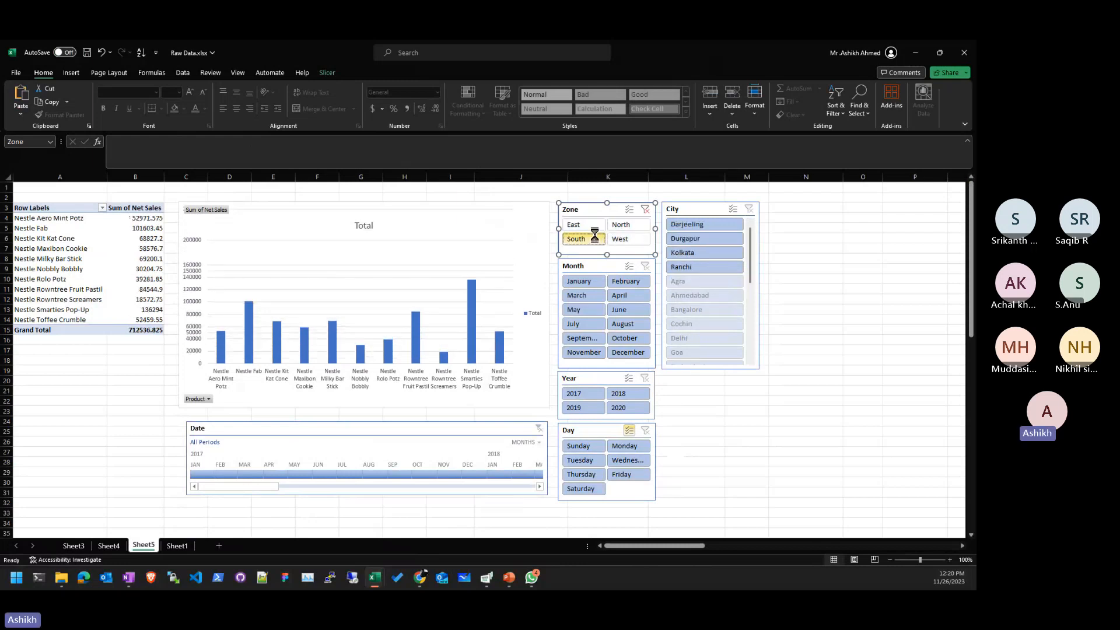
click(625, 226)
click(628, 210)
click(591, 241)
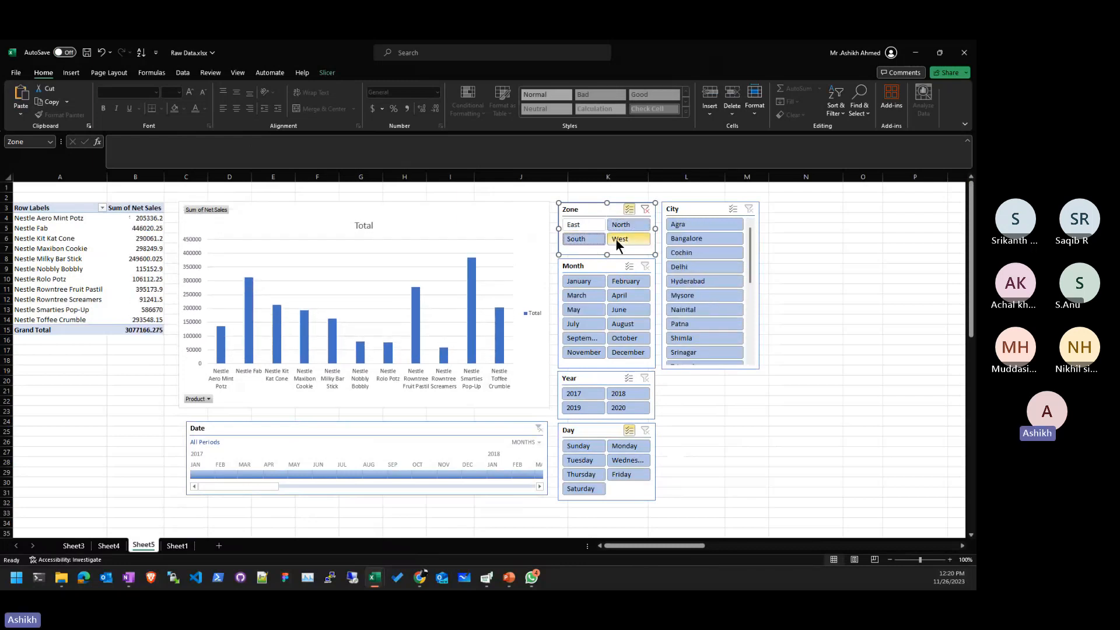
click(645, 209)
click(58, 258)
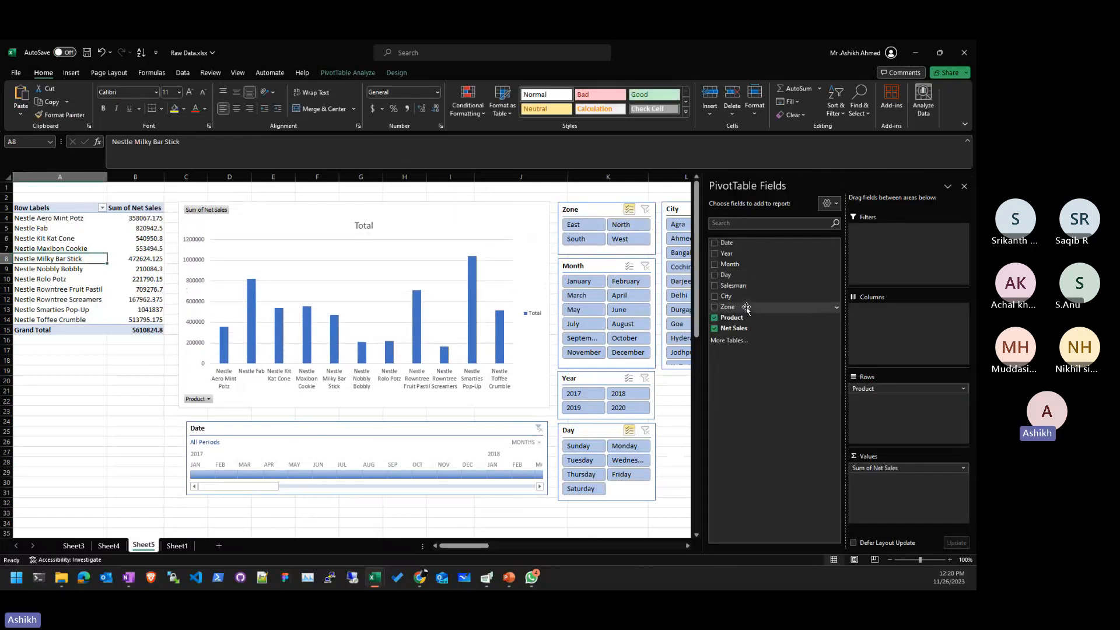
drag(746, 308, 923, 249)
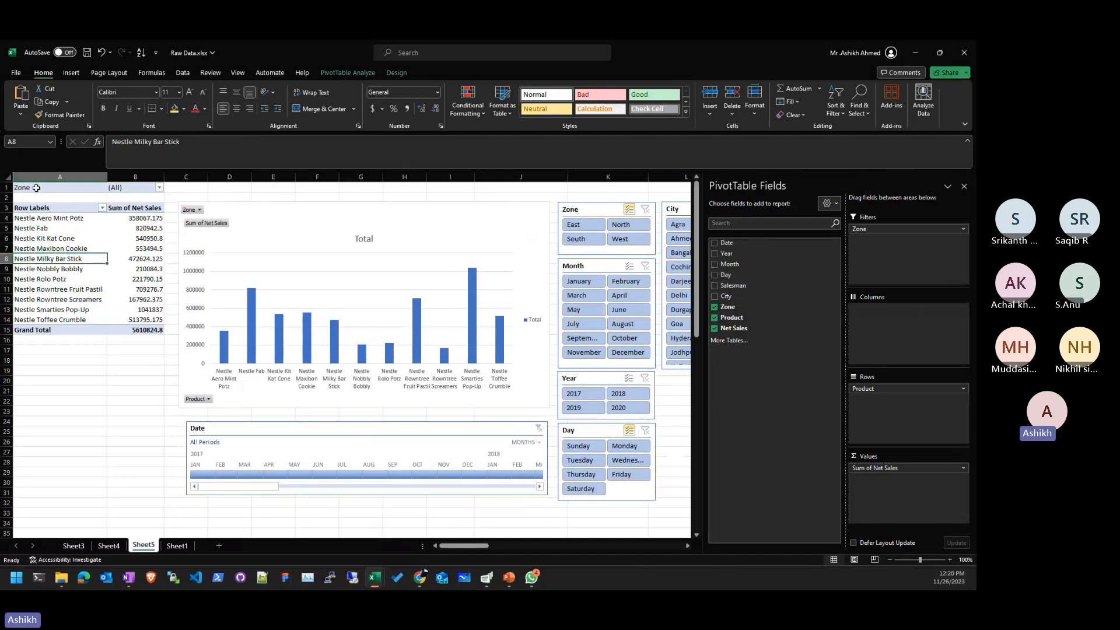
drag(35, 188, 149, 331)
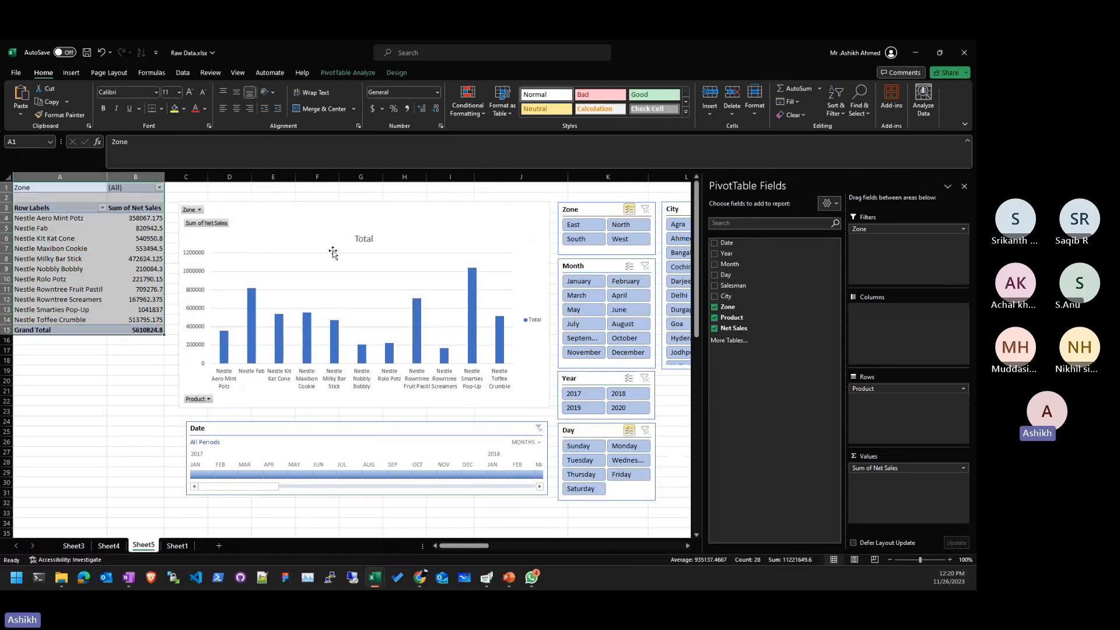
click(110, 308)
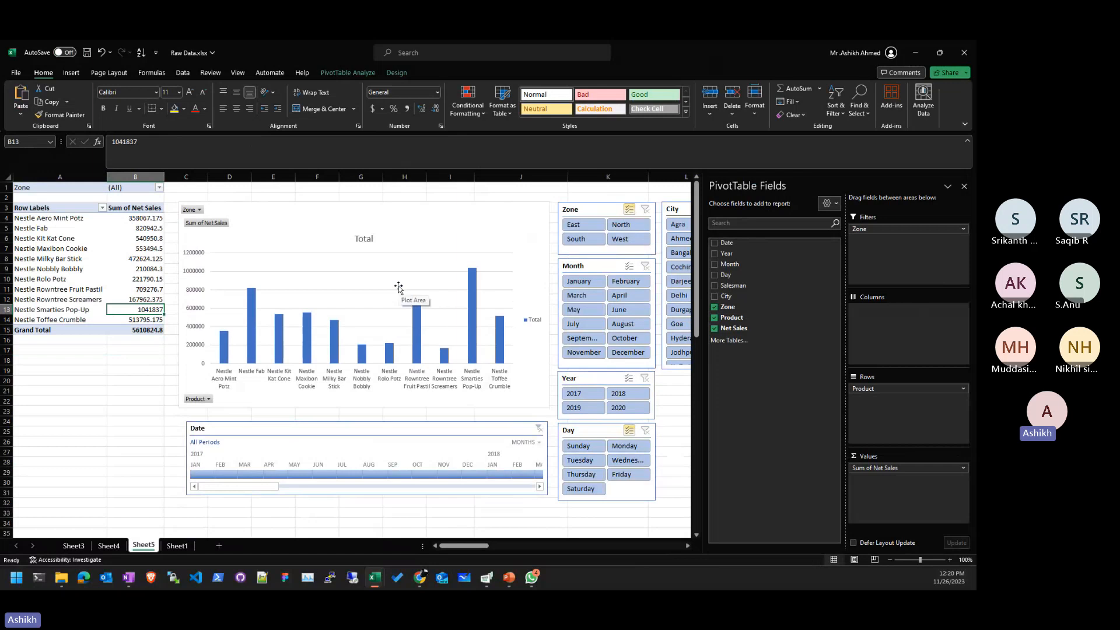
click(193, 210)
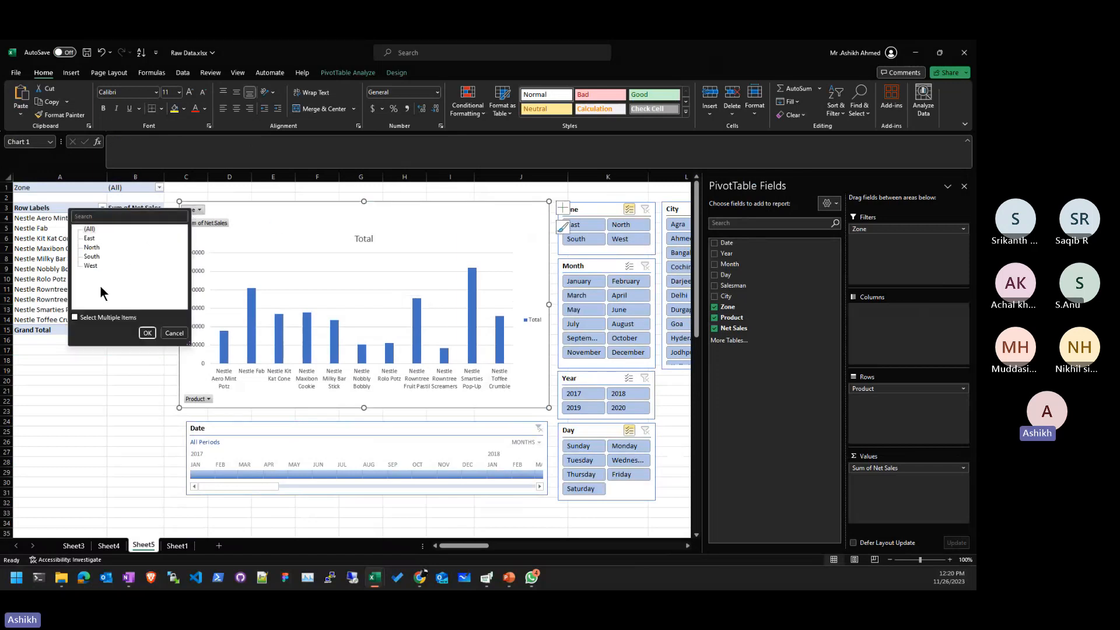
click(97, 248)
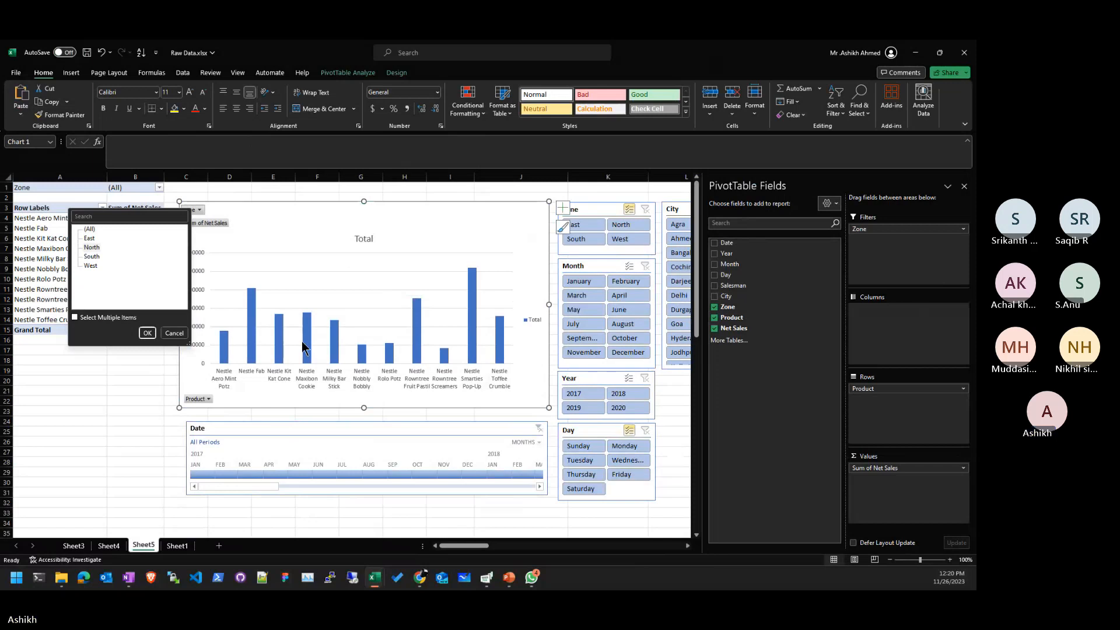
click(174, 333)
click(109, 491)
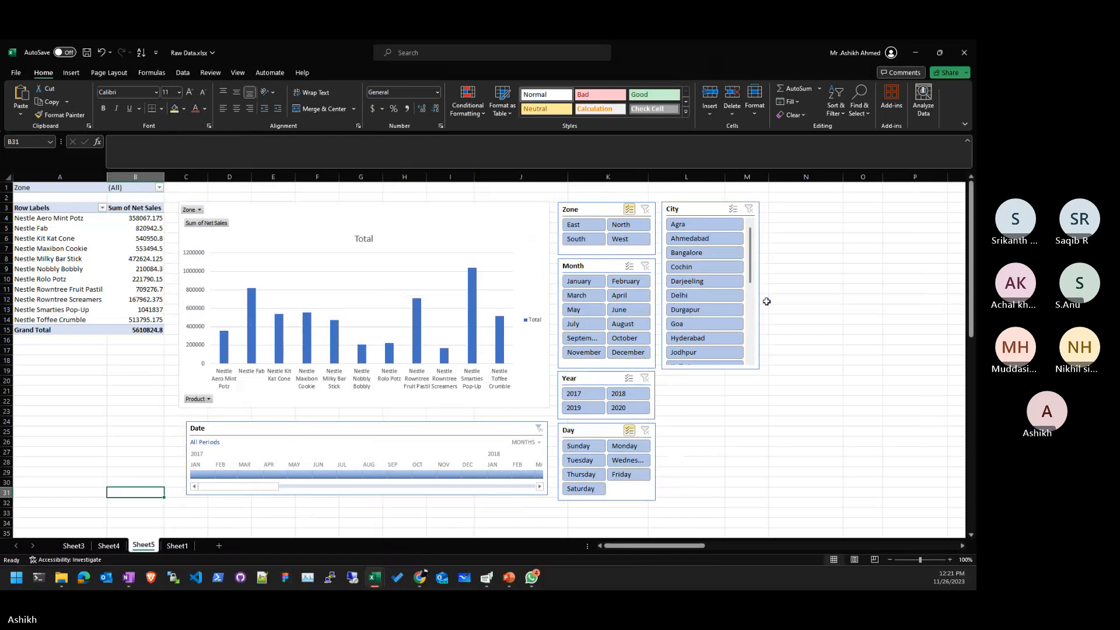
- Remove Zone from the pivot's Filters and shrink the fields pane to reveal the City slicer
click(754, 442)
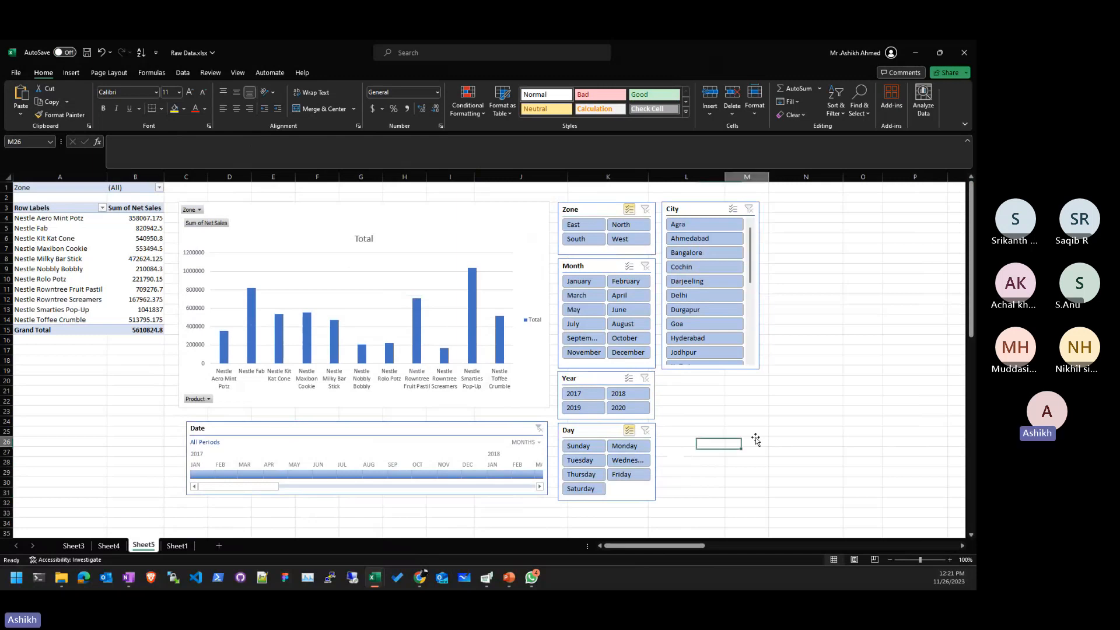
click(178, 545)
click(143, 546)
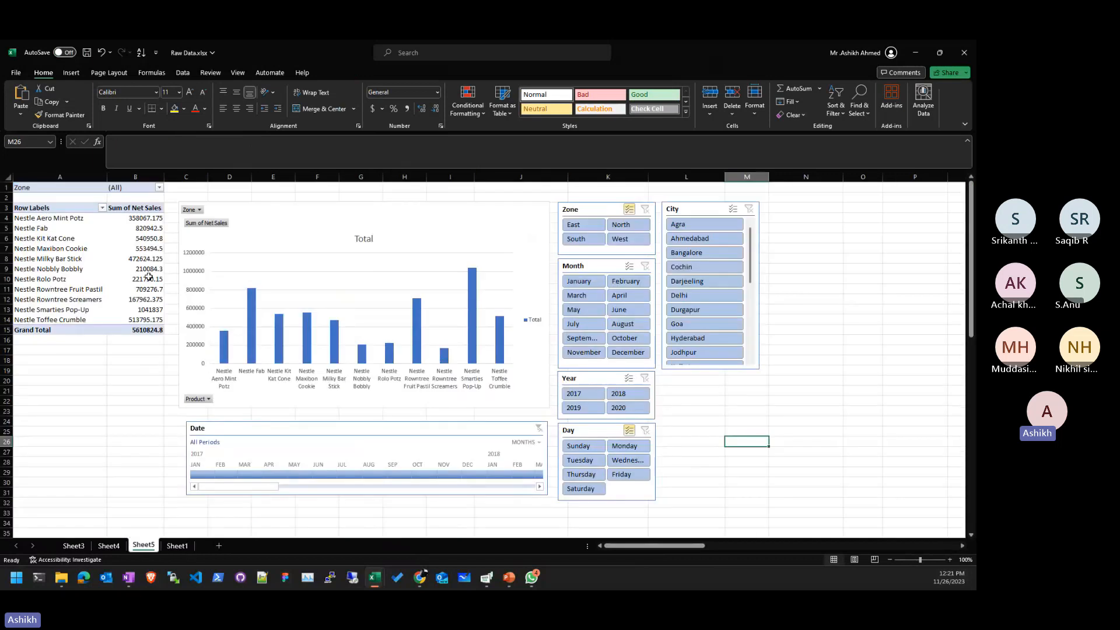
click(135, 279)
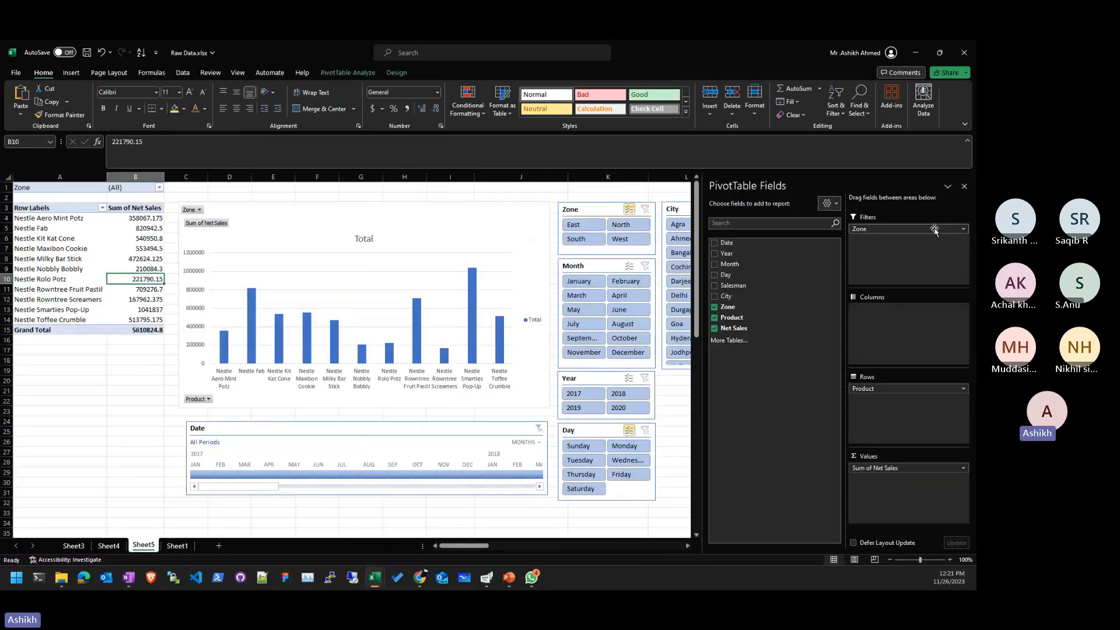
drag(931, 229, 711, 429)
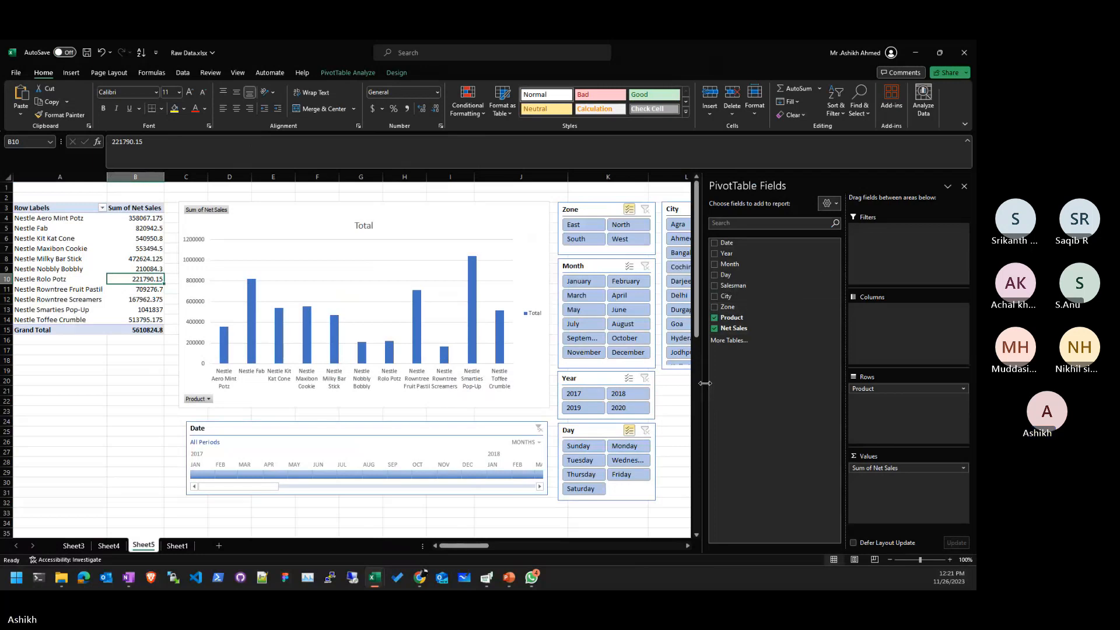
drag(705, 395, 804, 391)
click(718, 442)
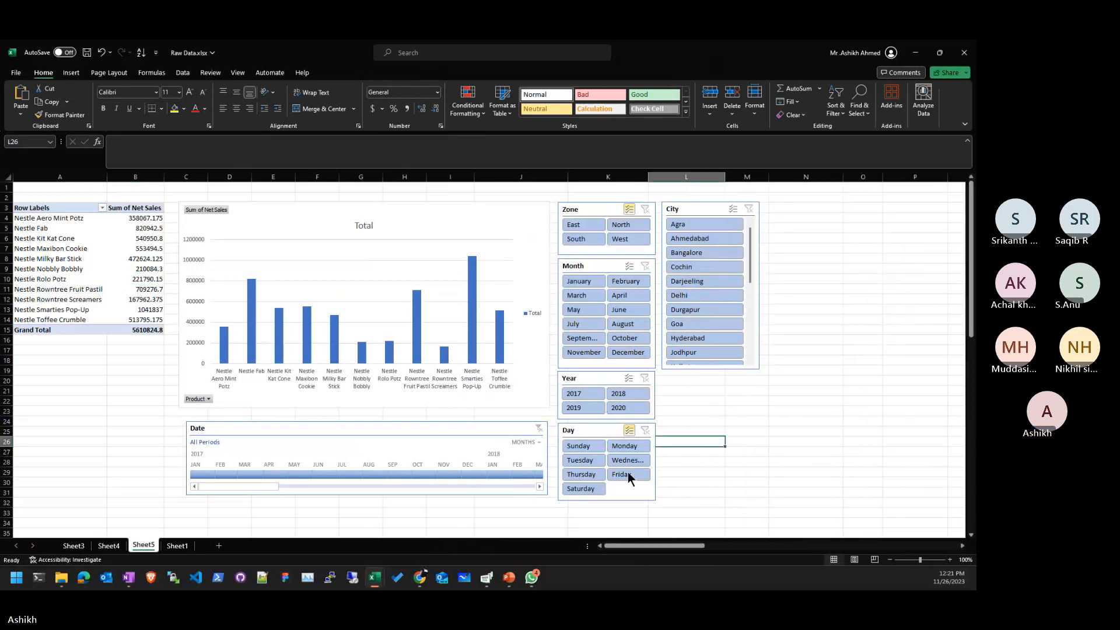
- Inspect the Month formula in Sheet1 column C, then review the pivot's product labels A4:A14
click(136, 259)
click(177, 546)
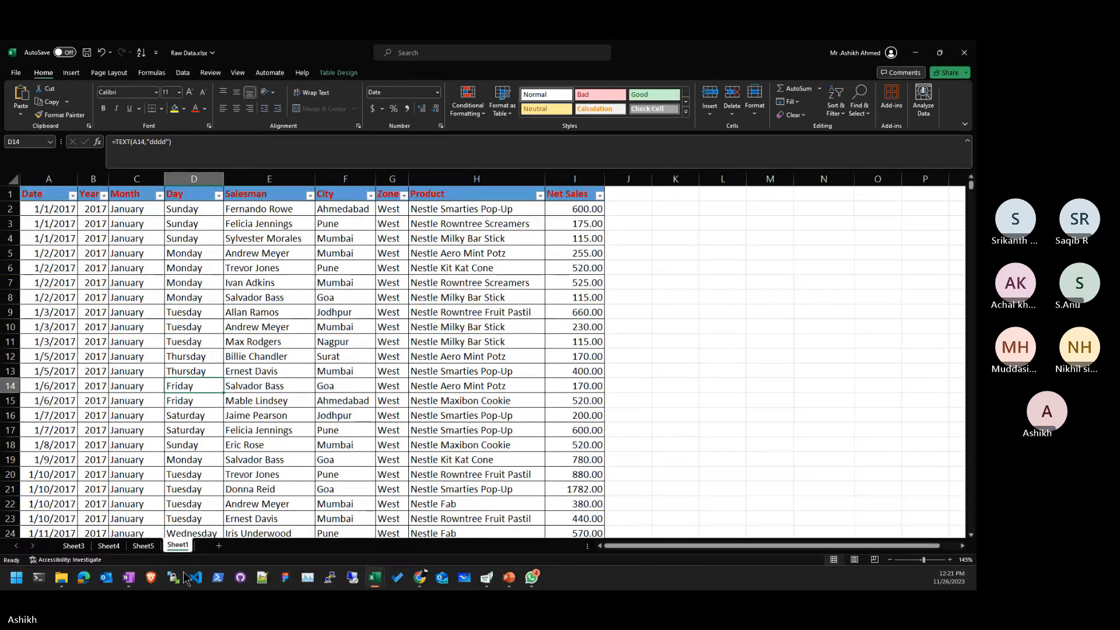
click(133, 532)
click(144, 546)
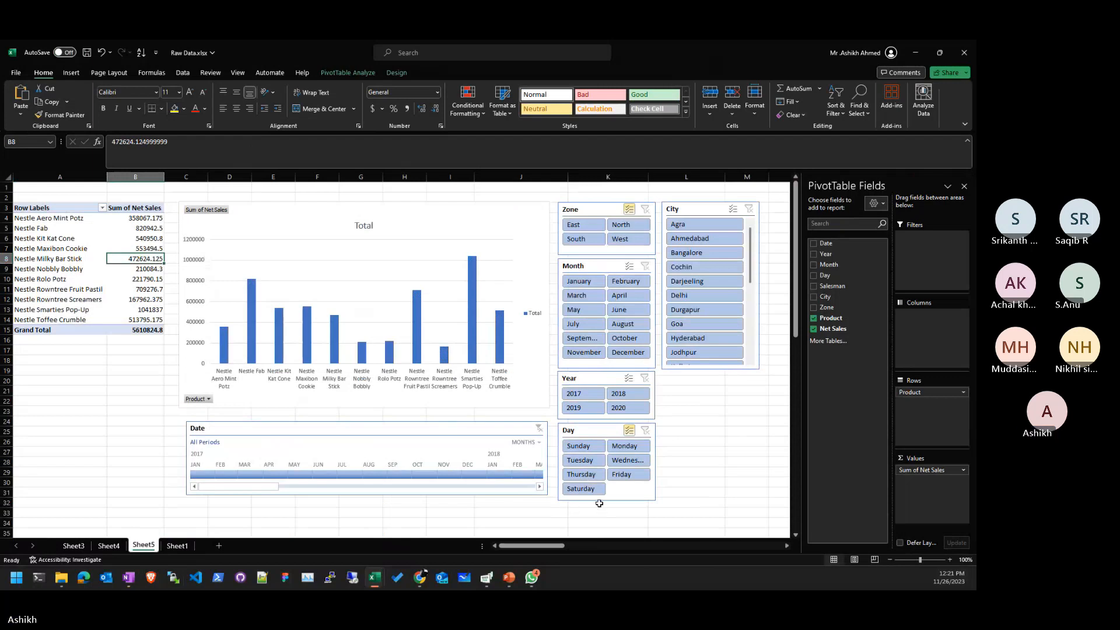
click(648, 512)
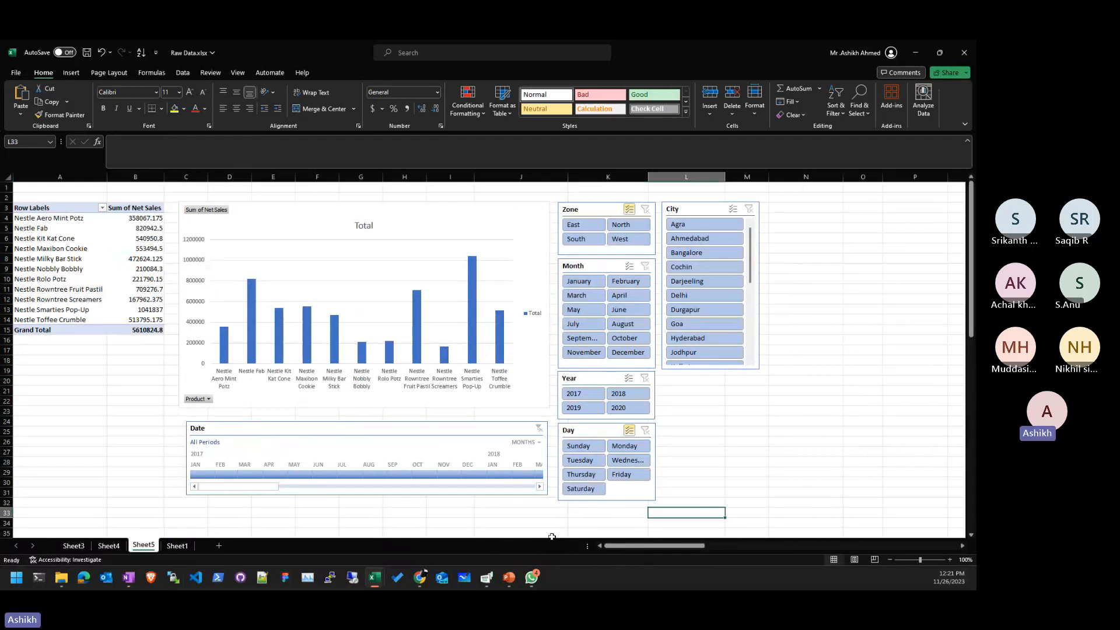
click(74, 269)
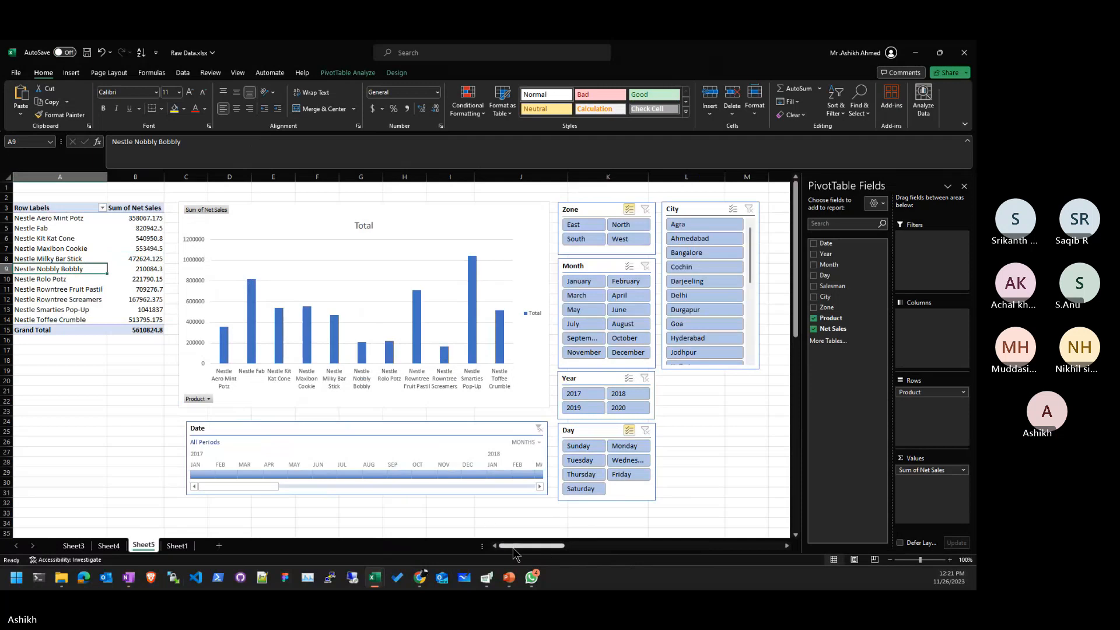
drag(75, 319, 76, 219)
click(127, 280)
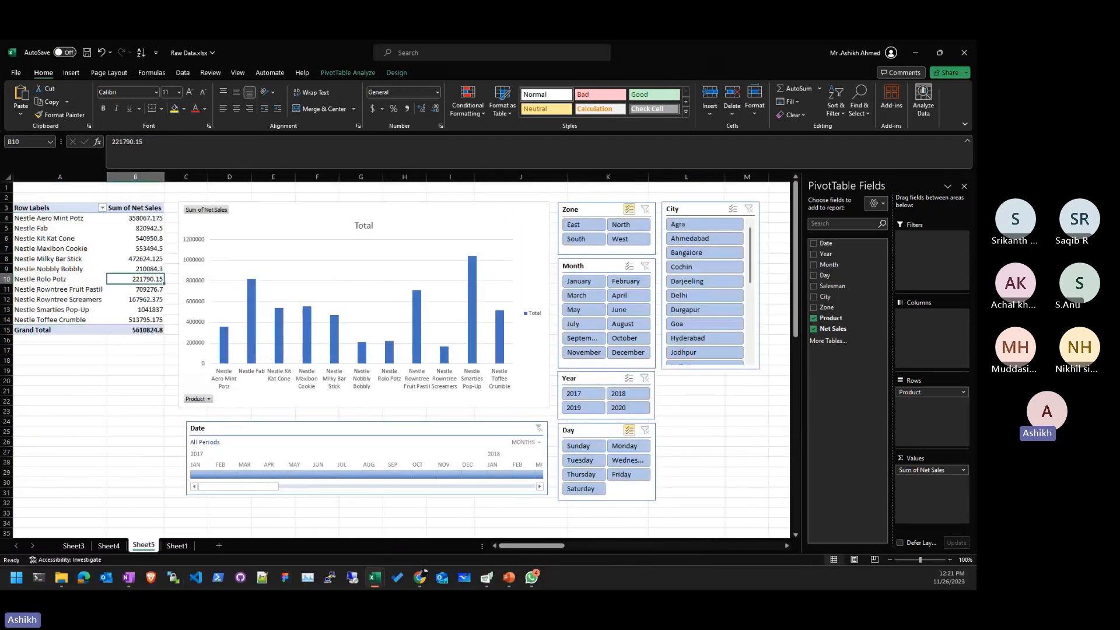
click(112, 368)
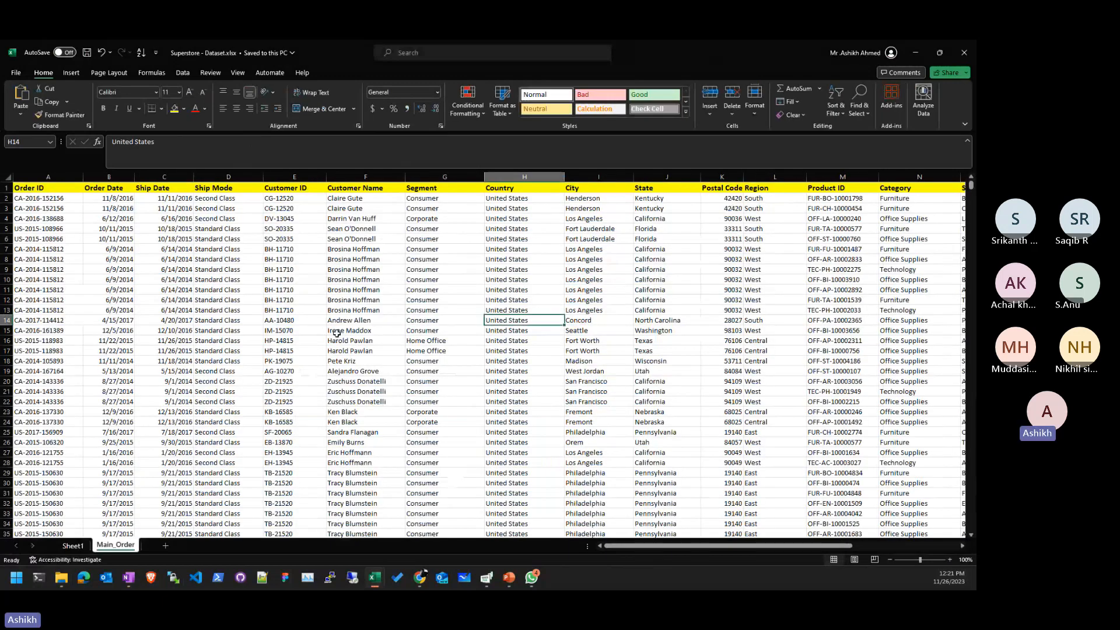
- Open the Main_Order sheet and confirm the data runs down to row 4001
click(73, 545)
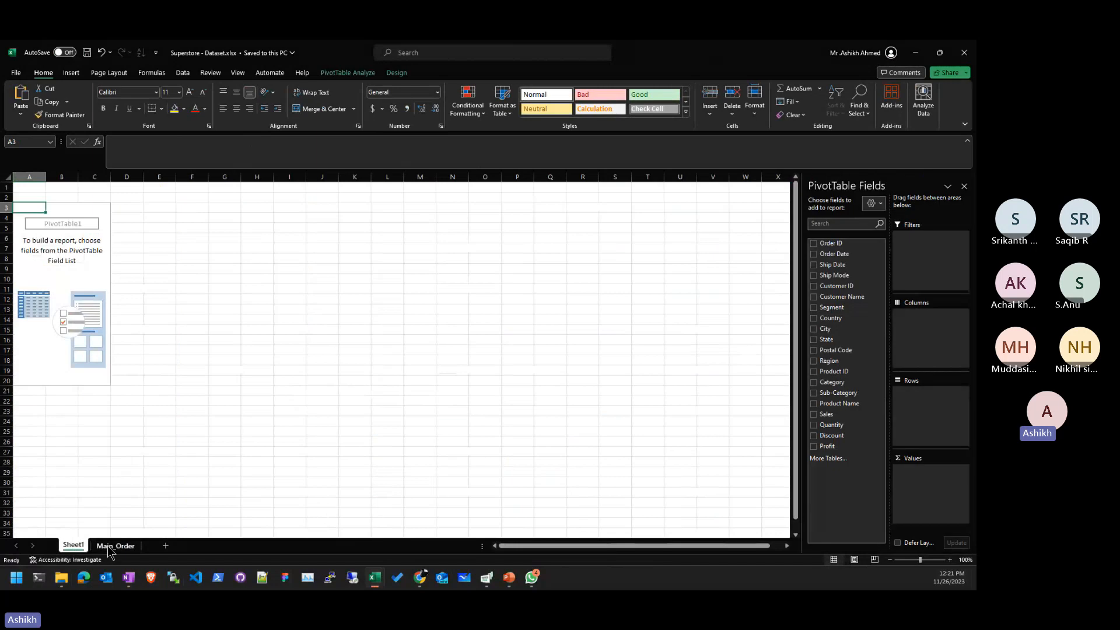
click(113, 546)
click(158, 371)
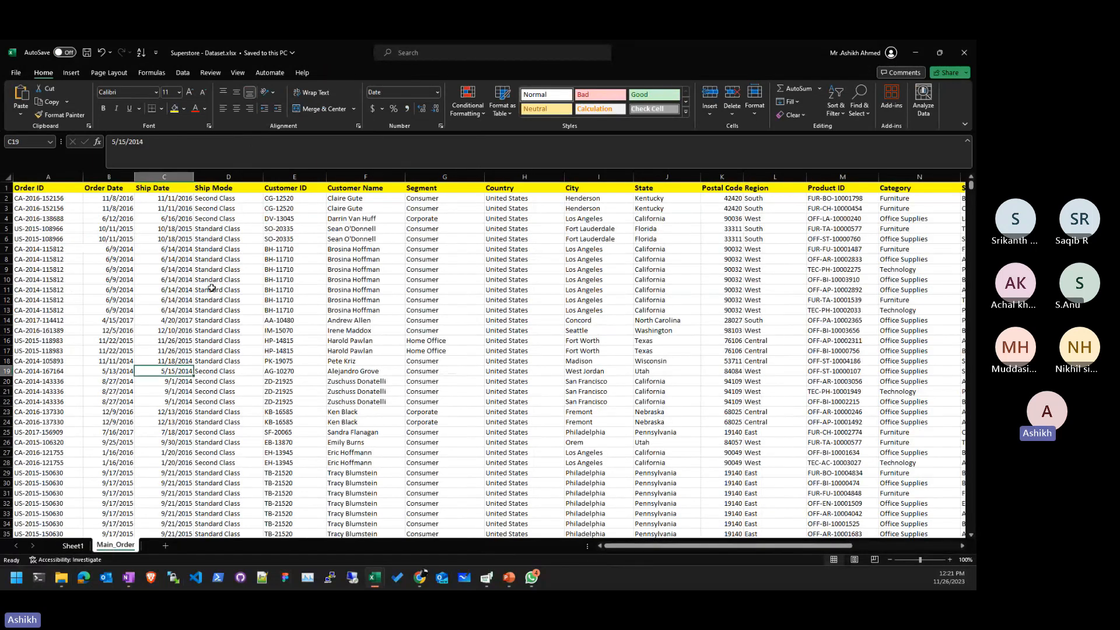
key(Right)
key(Right)
key(Right)
key(Right)
key(Right)
key(Right)
key(Right)
key(Right)
key(Right)
key(Right)
key(Right)
key(Right)
key(Right)
key(Right)
key(Right)
key(Right)
key(Right)
key(Right)
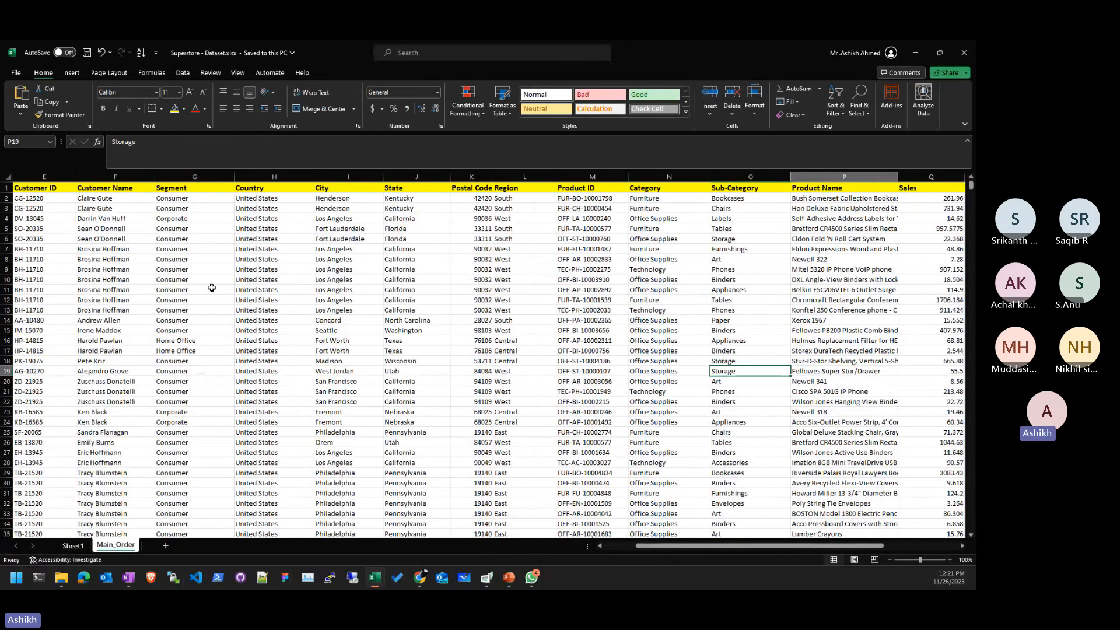
key(Left)
key(Left)
key(Left)
key(Left)
key(Left)
key(Left)
key(Left)
key(Left)
key(Left)
key(Left)
key(Left)
key(Left)
key(Left)
key(Left)
key(Left)
key(Left)
key(Left)
key(Left)
key(Left)
key(Left)
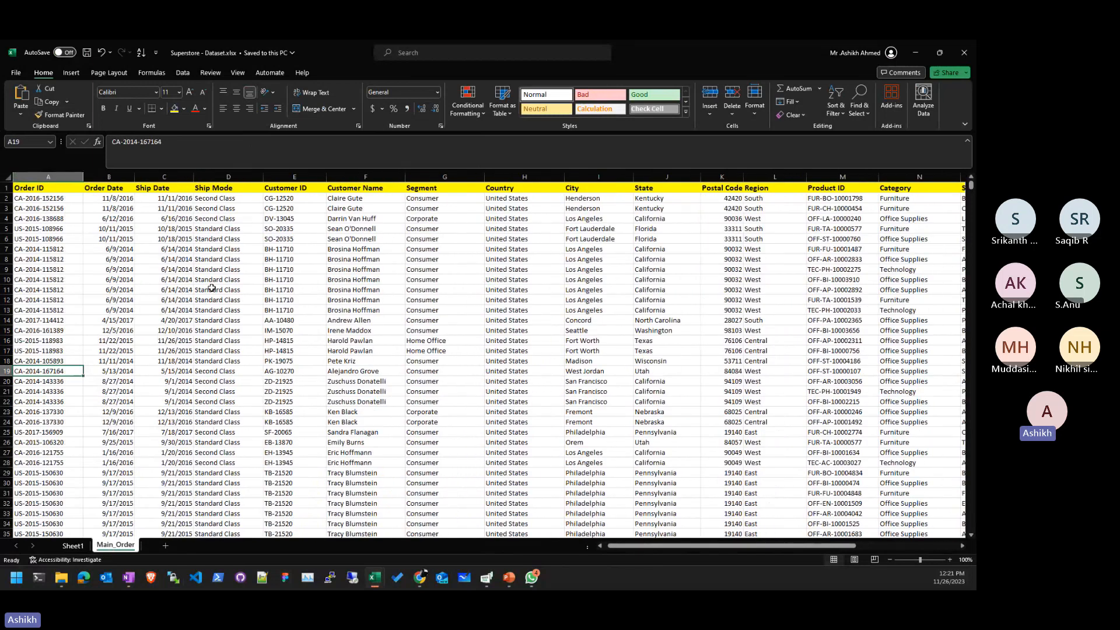
key(ctrl+Down)
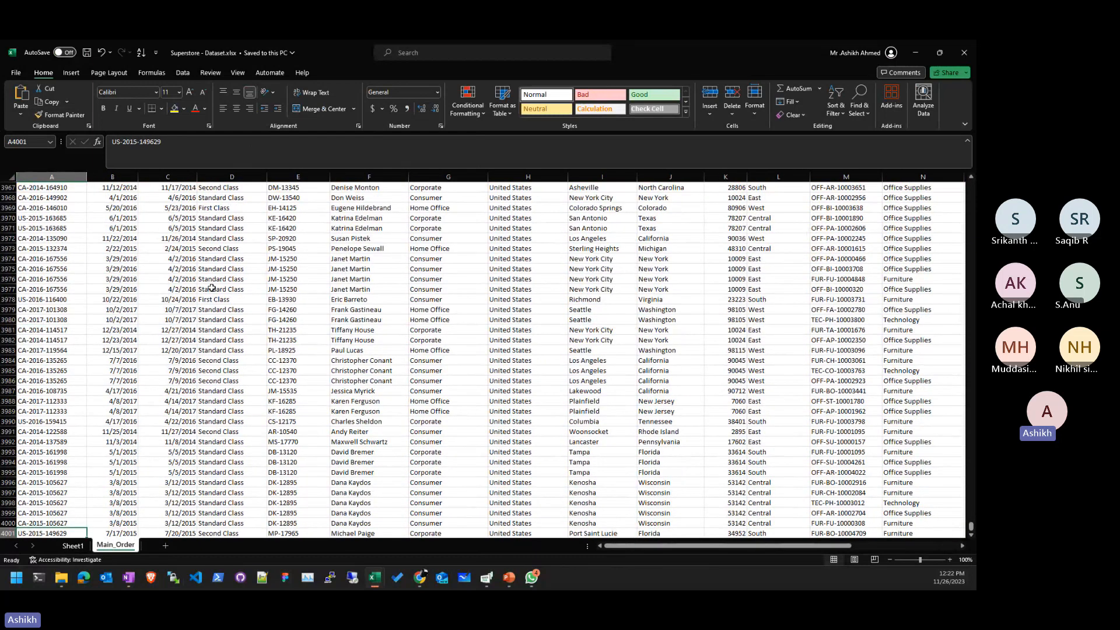
key(ctrl+Up)
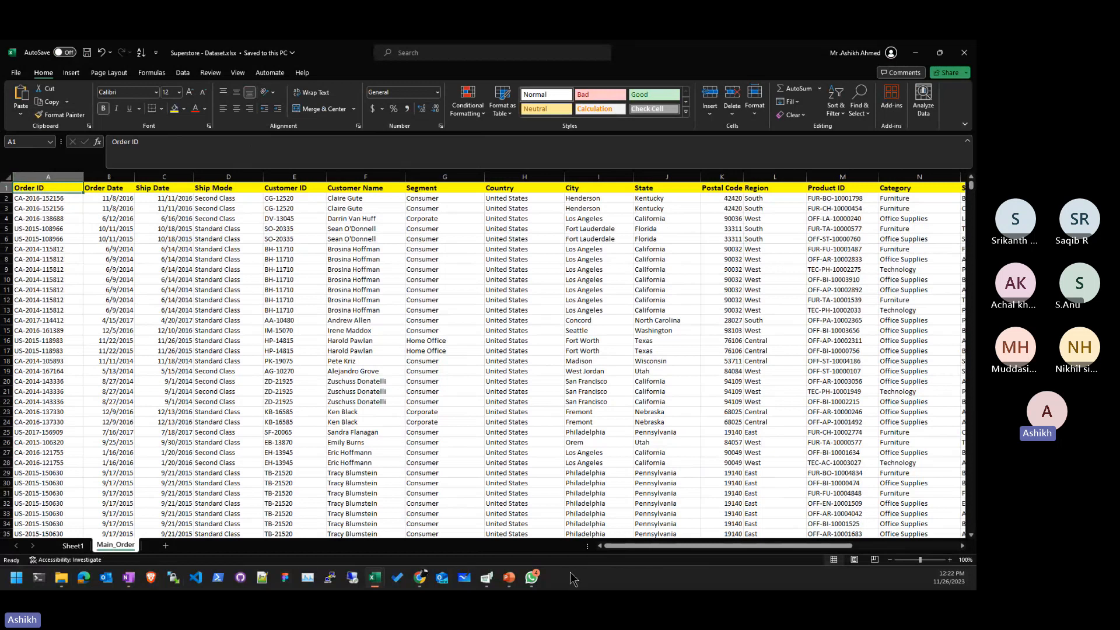
- Select a Country cell in row 20, then switch from Excel to Chrome
mouse_move(531, 581)
click(523, 381)
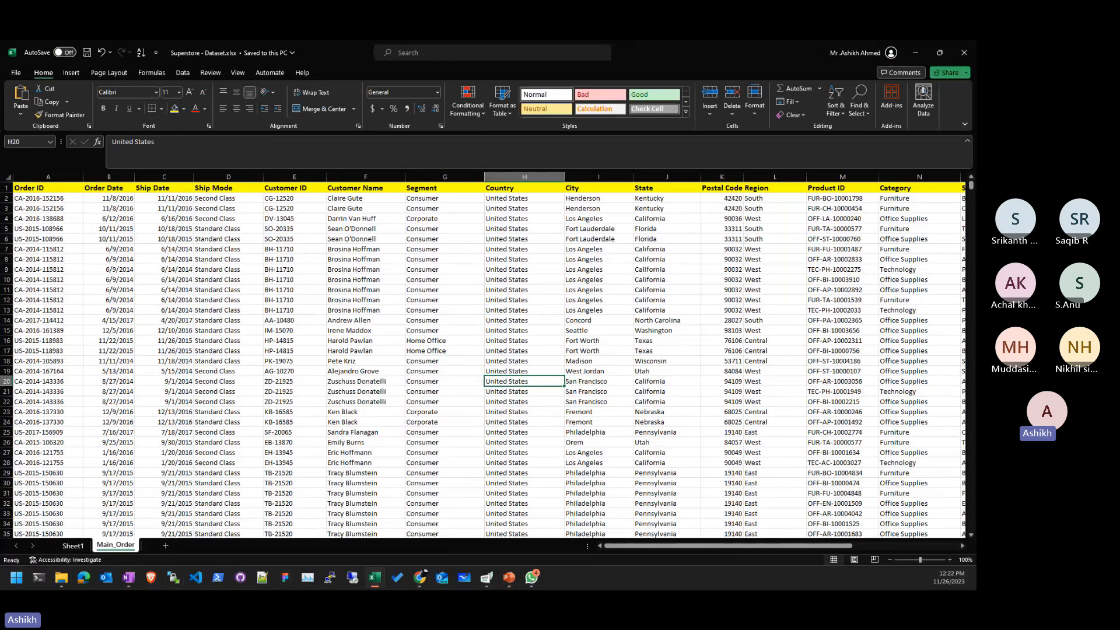
key(alt+Tab)
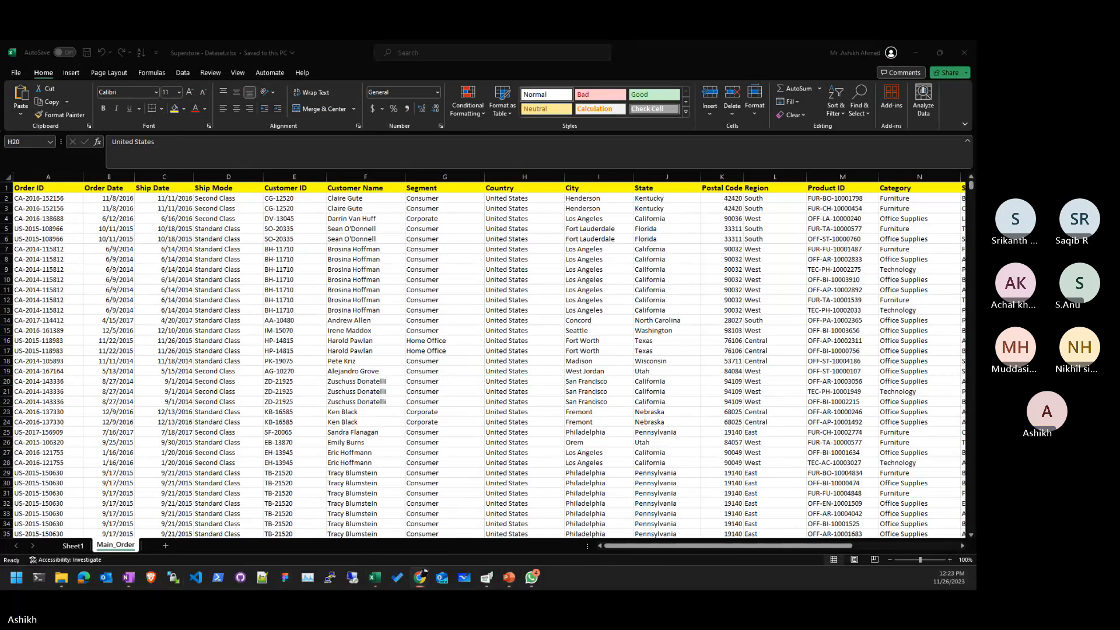
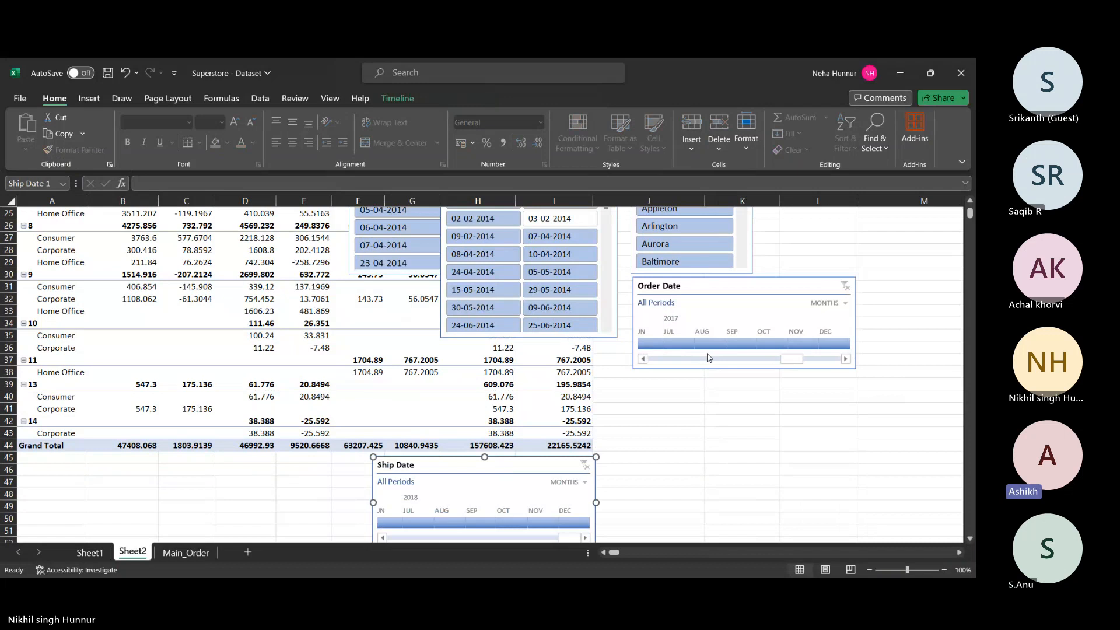
- Move the Order Date timeline down near row 40 and shift the Ship Date slicer right to columns K–L
drag(713, 292, 685, 389)
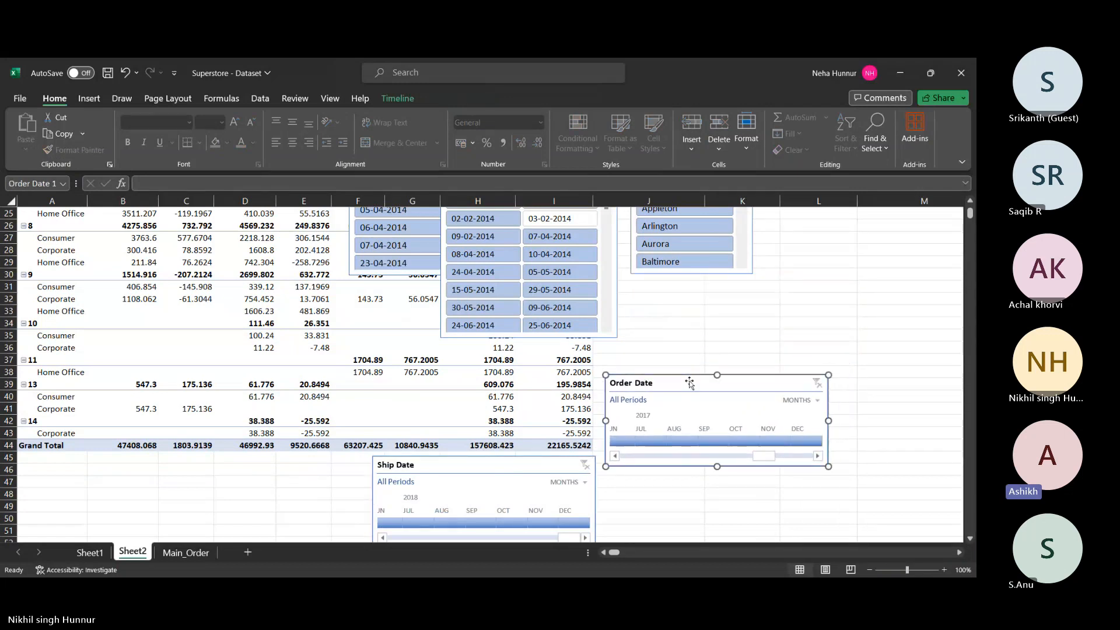
scroll(728, 290, up, 3)
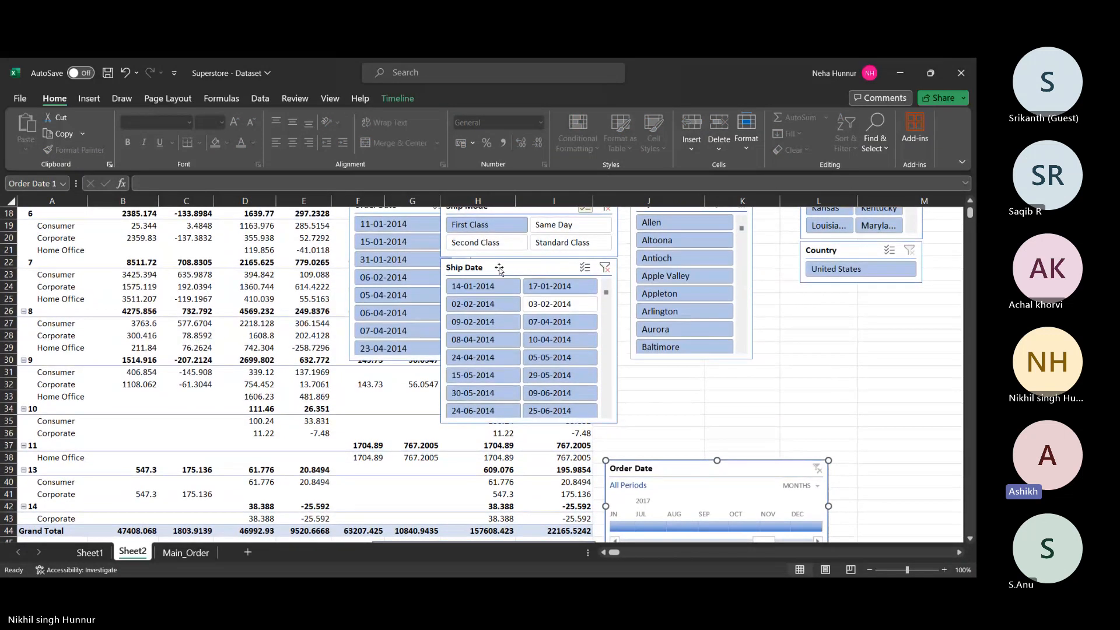
drag(503, 272, 823, 295)
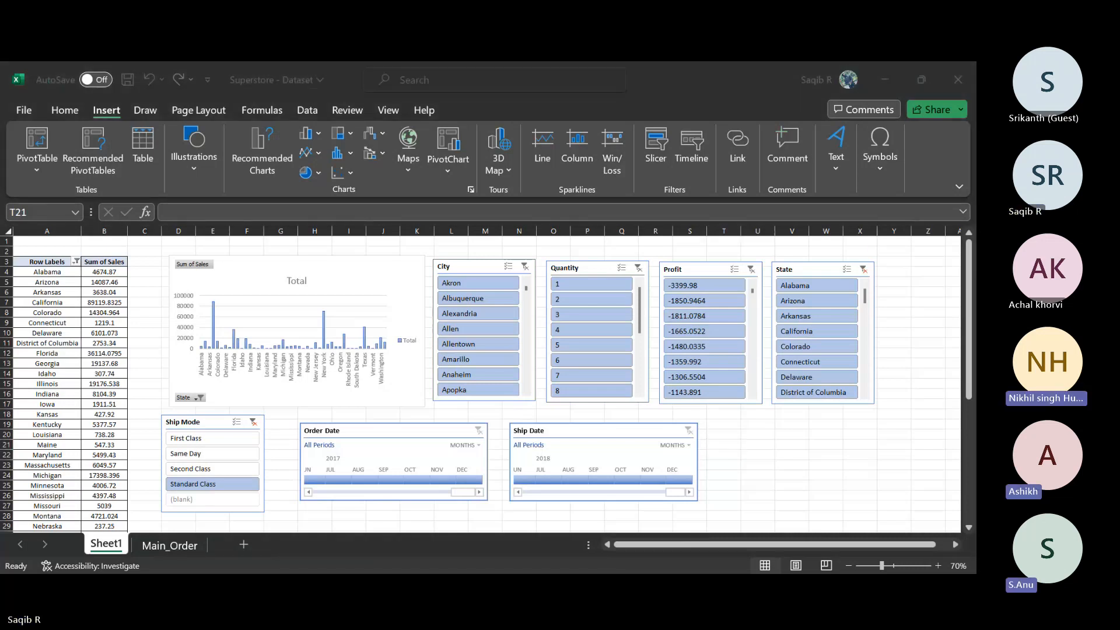
- Delete the Profit slicer from Sheet1
click(738, 520)
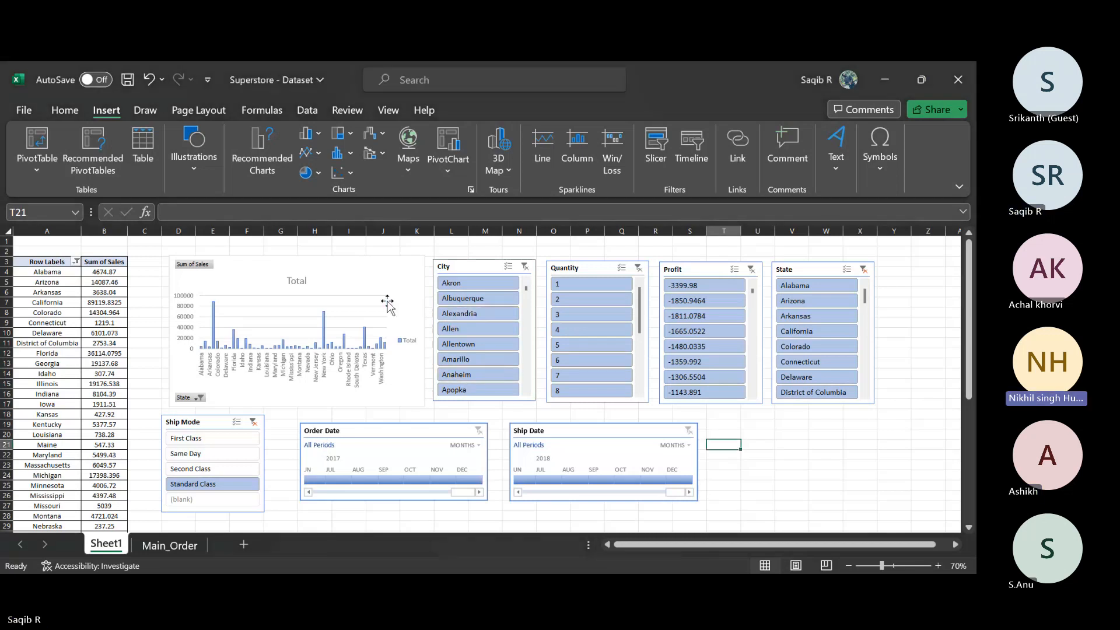
scroll(387, 301, down, 1)
scroll(388, 302, up, 1)
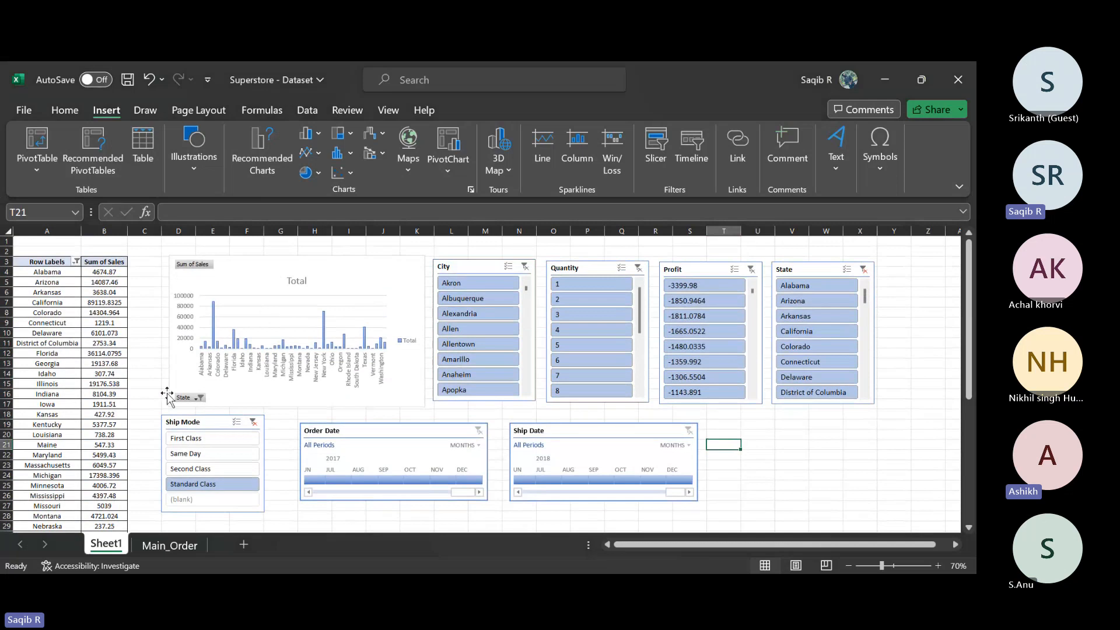
scroll(167, 396, down, 5)
scroll(167, 396, up, 5)
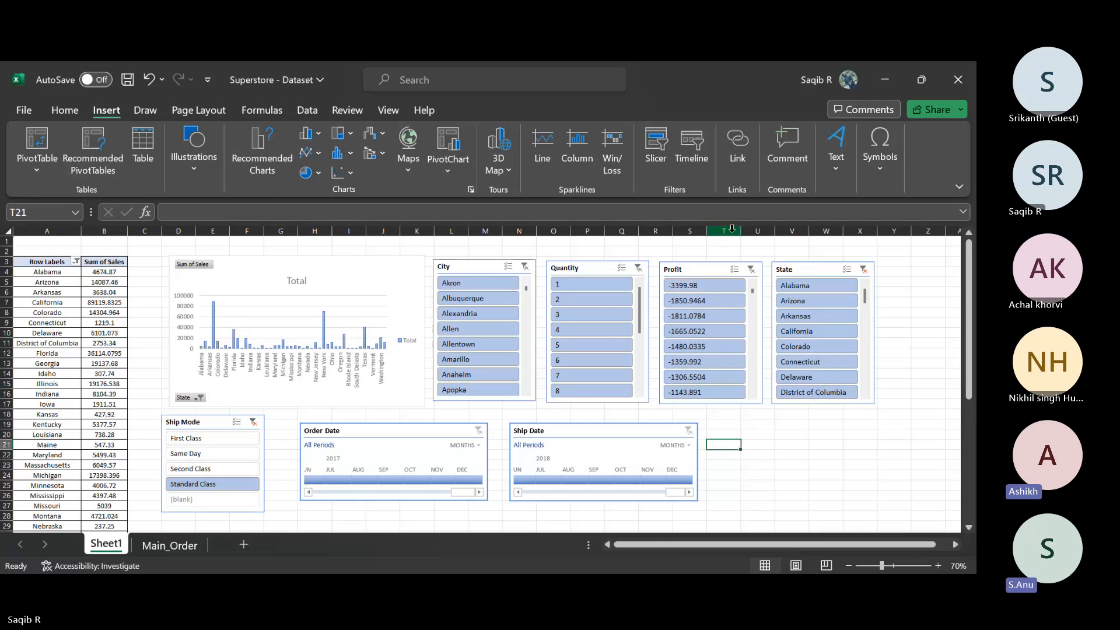
right_click(721, 274)
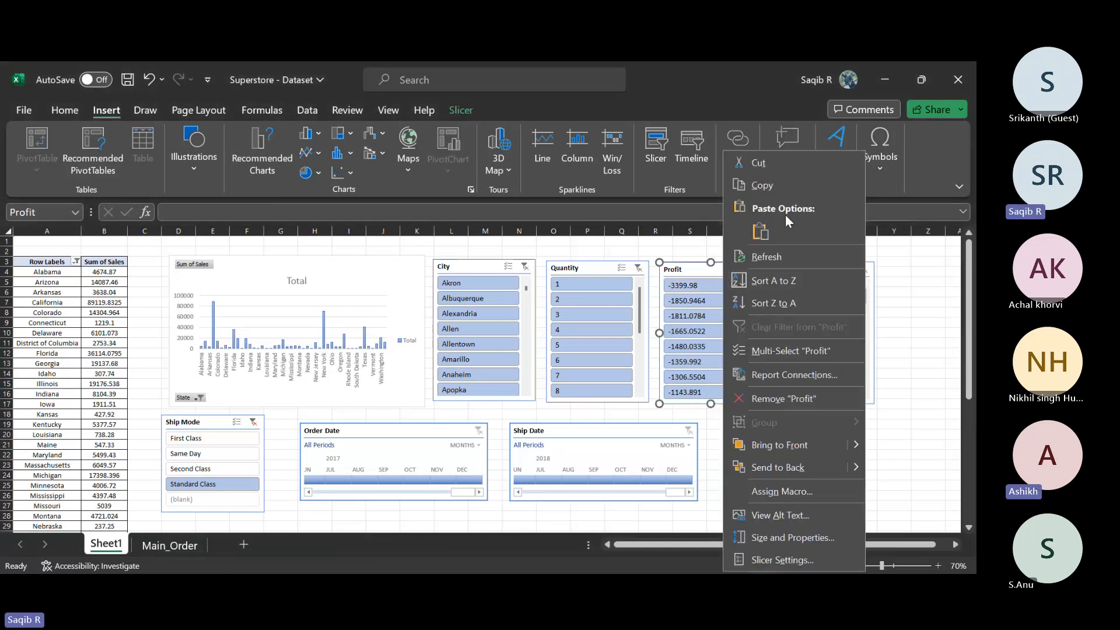
click(769, 173)
key(Delete)
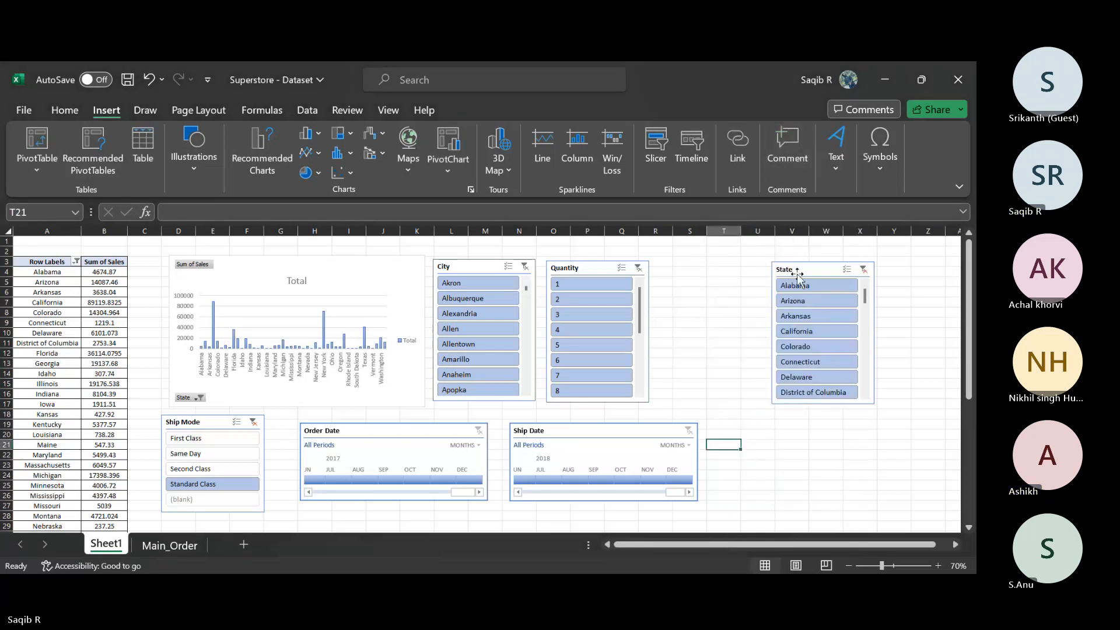
- Move the State slicer into the Profit slicer's spot and place the Ship Mode slicer beside it
drag(799, 269, 692, 270)
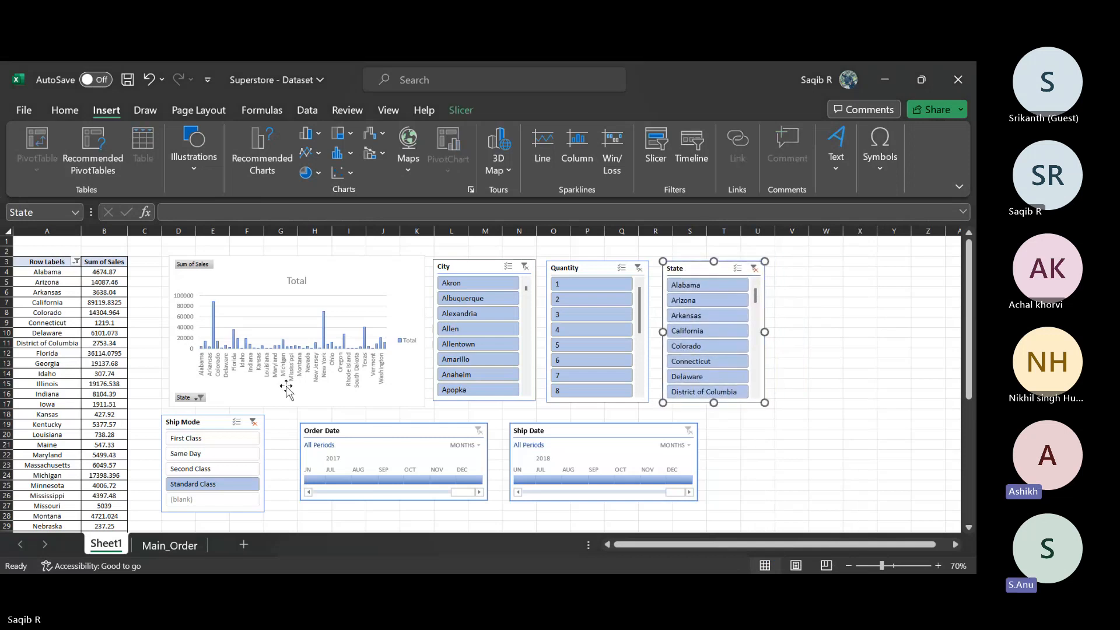
drag(202, 424, 822, 289)
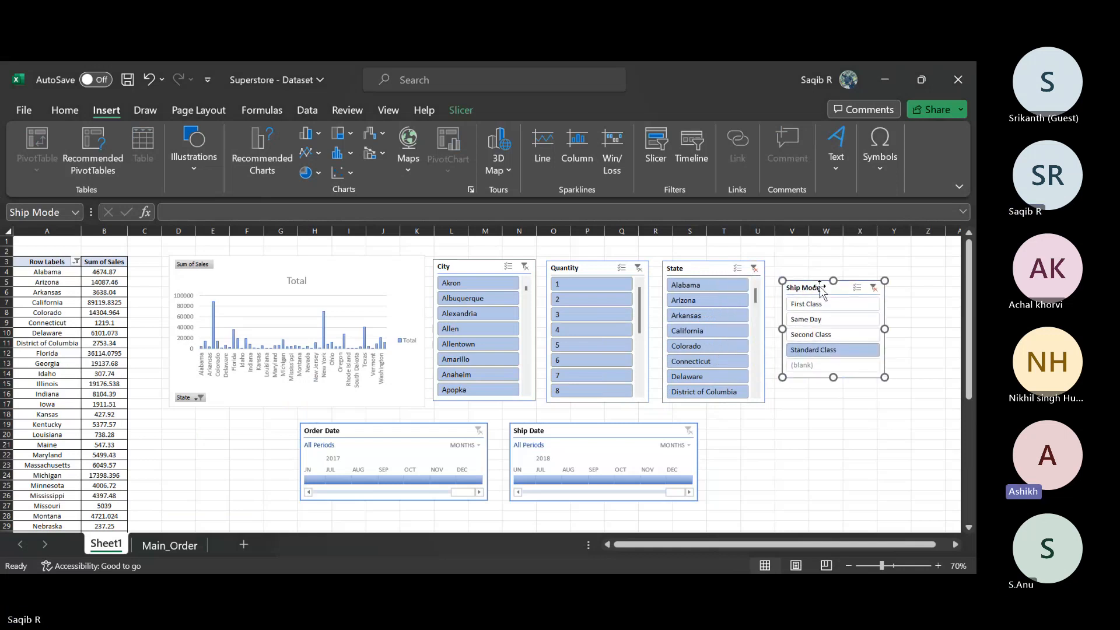
click(784, 416)
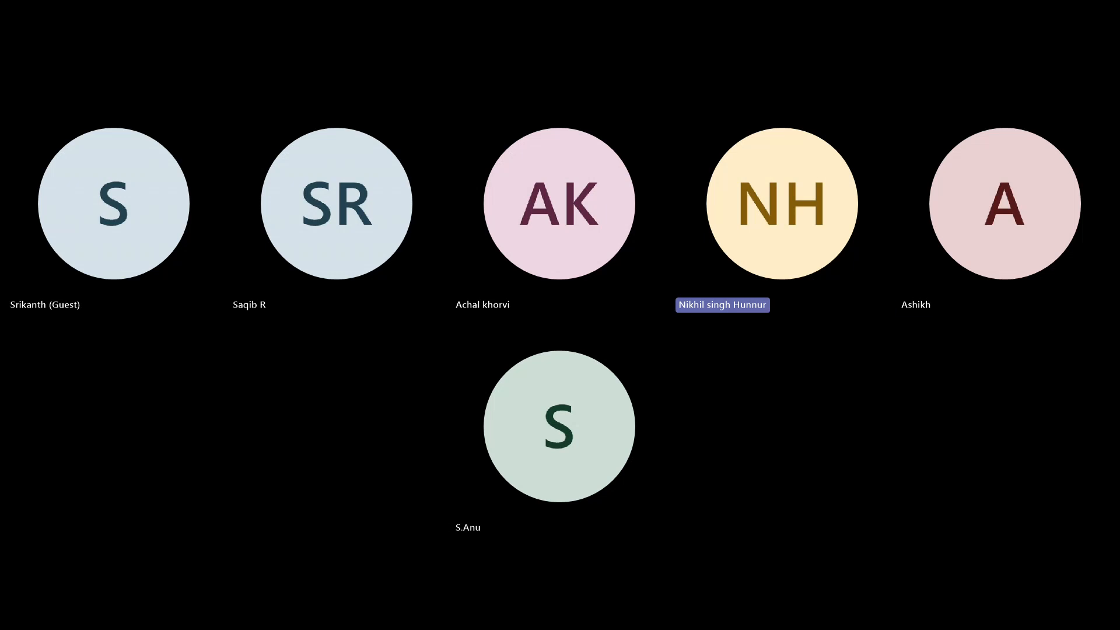
- Place the Ship Date timeline in column A below the table with Order Date beside it
scroll(601, 437, up, 9)
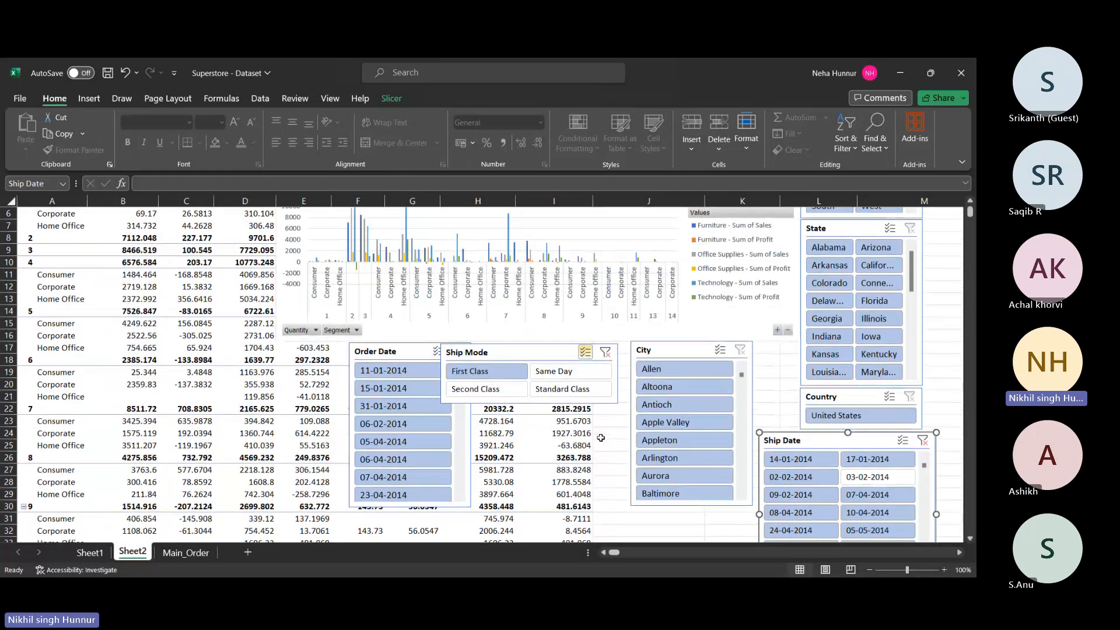
scroll(601, 437, down, 10)
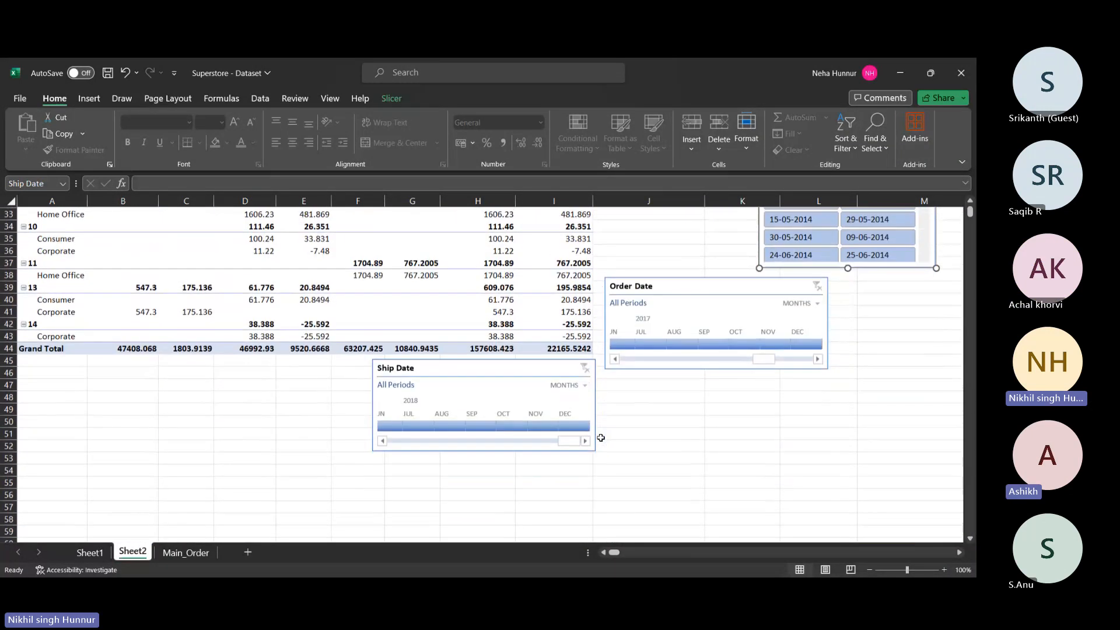
drag(443, 366, 86, 366)
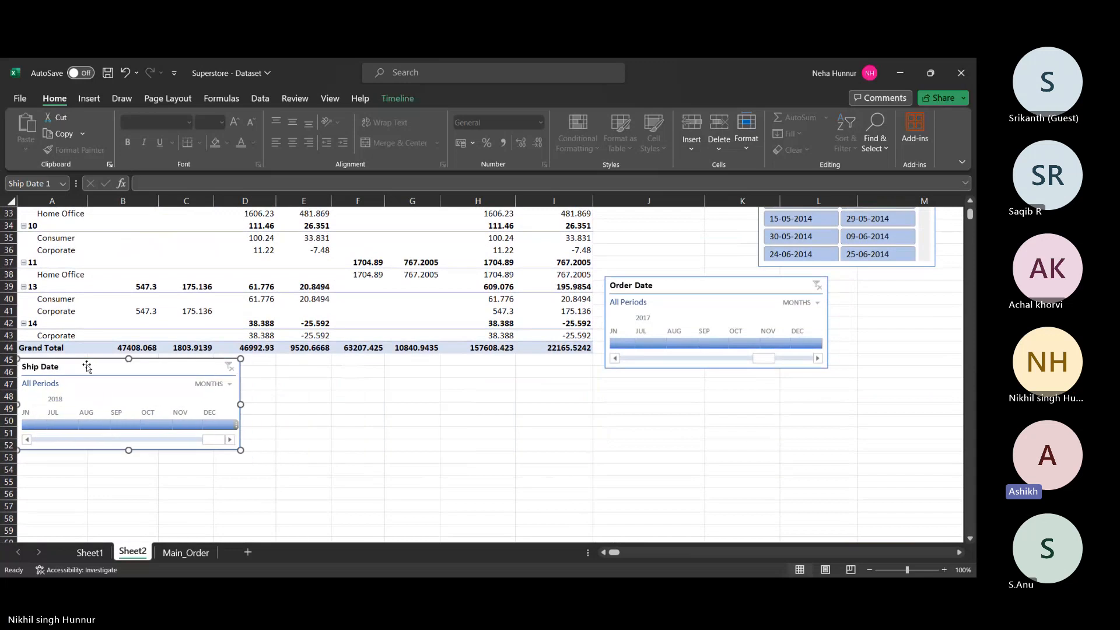
drag(664, 285, 365, 368)
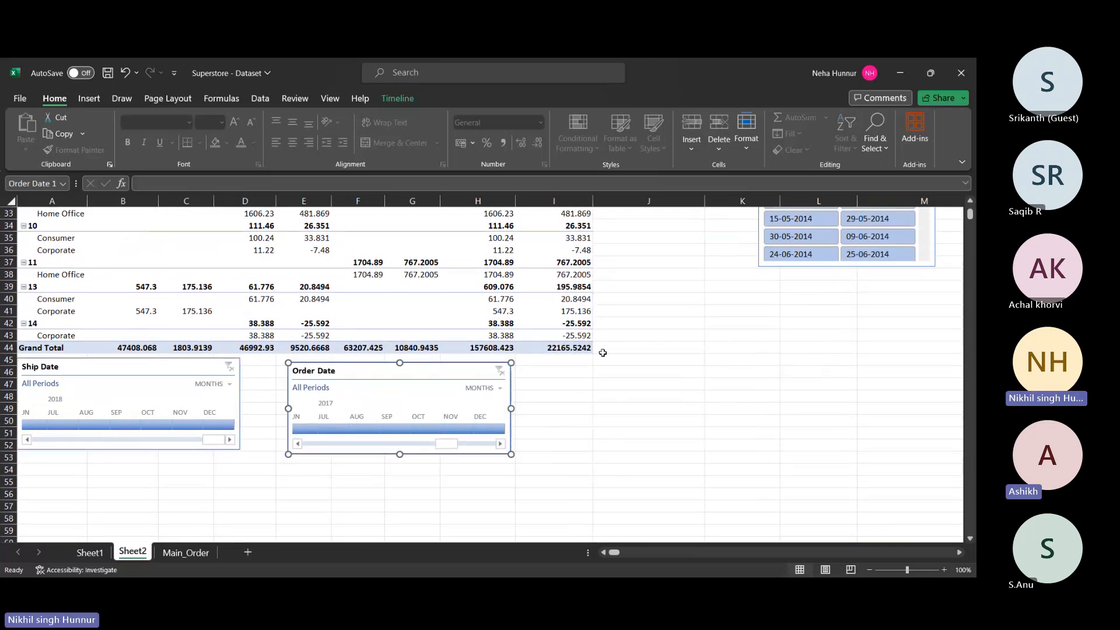
- Move the Ship Mode slicer up by the chart, adjust the PivotChart's plot area and close the Fields pane
scroll(601, 351, up, 10)
scroll(603, 352, up, 1)
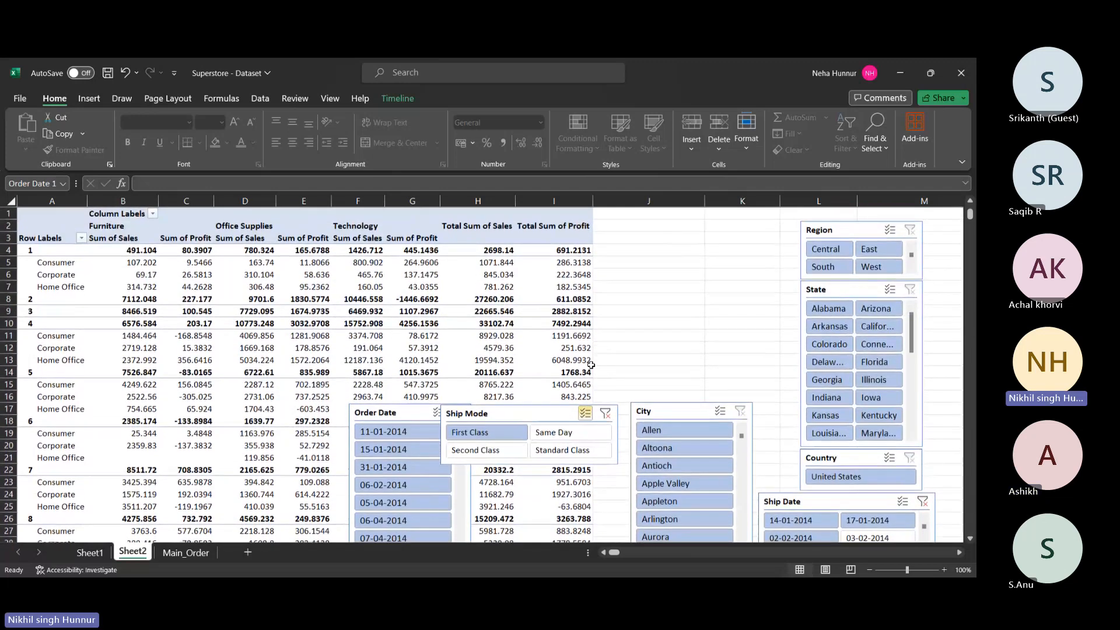
drag(524, 426, 711, 445)
click(442, 248)
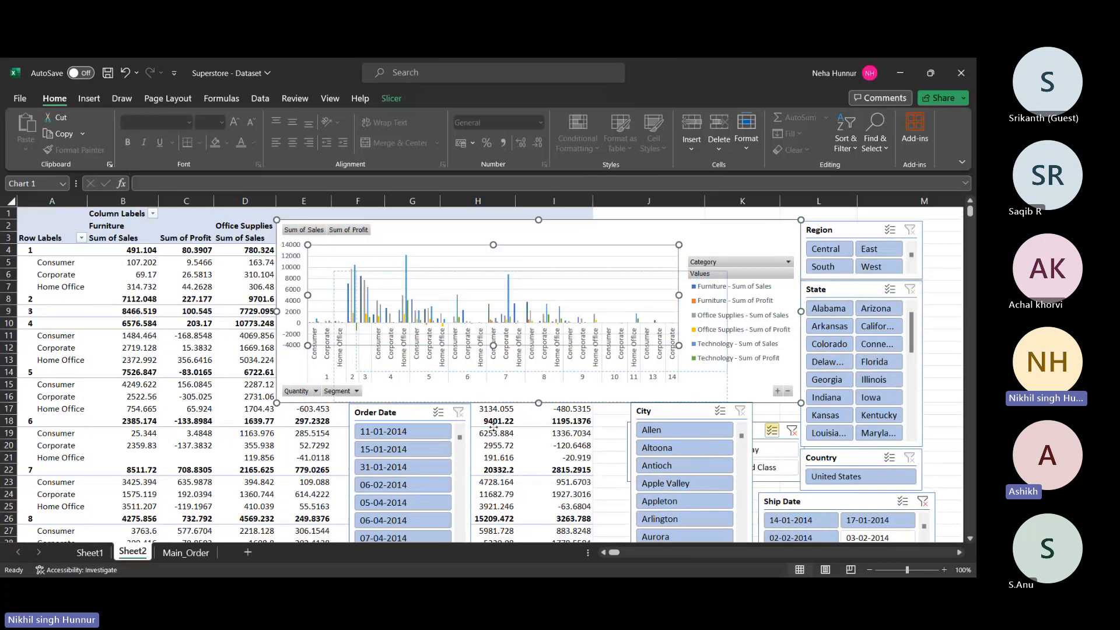
drag(465, 261, 439, 229)
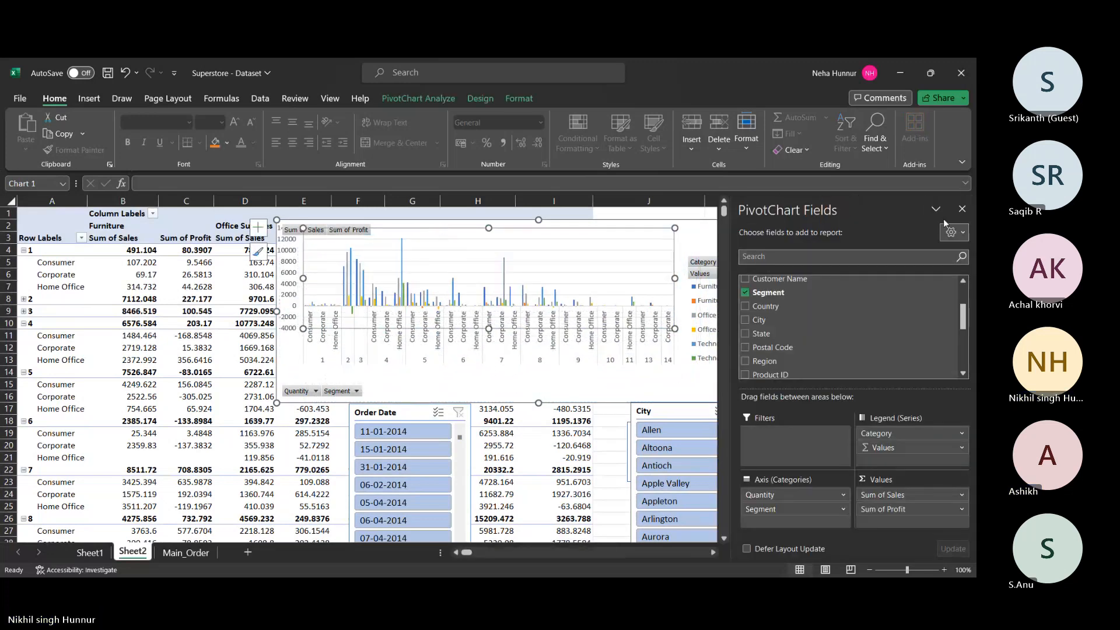
click(962, 209)
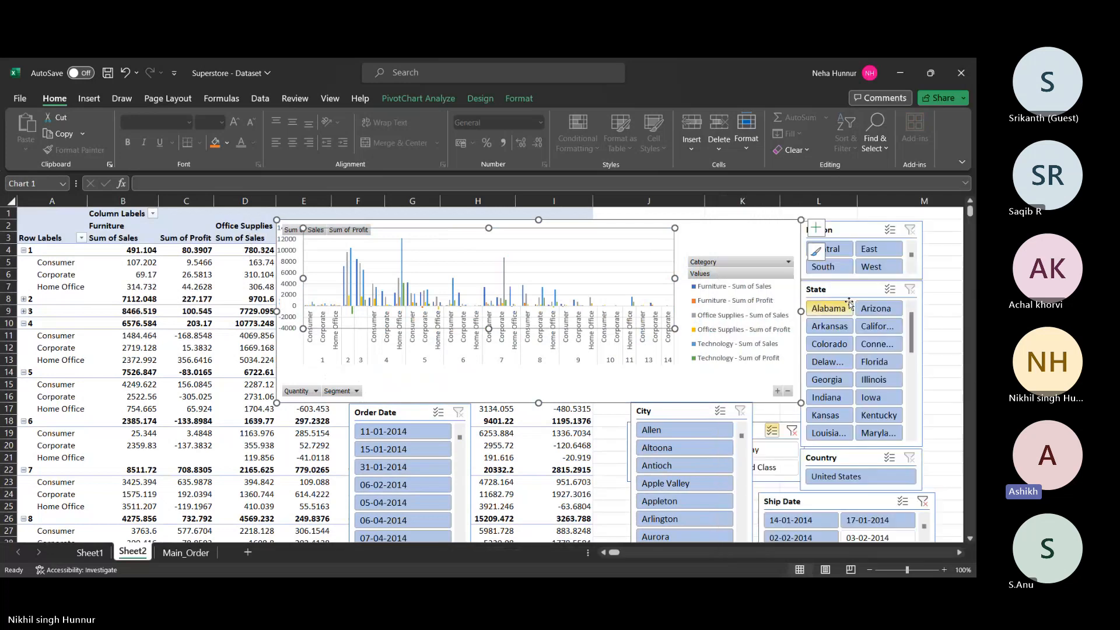
scroll(782, 402, down, 2)
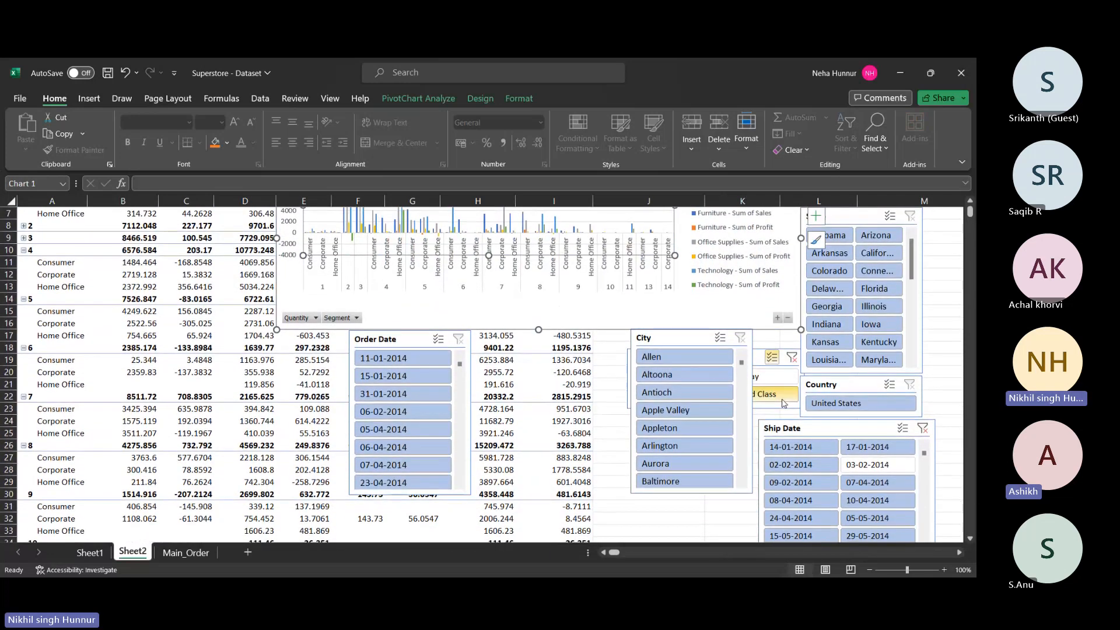
scroll(782, 401, up, 1)
scroll(782, 401, up, 1)
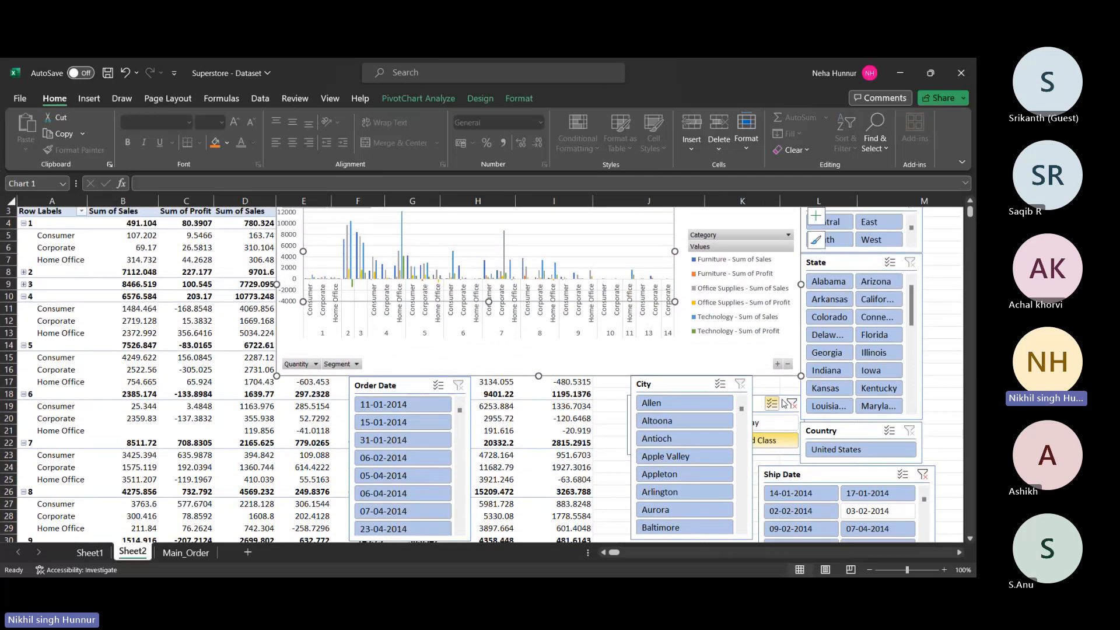
scroll(782, 402, up, 1)
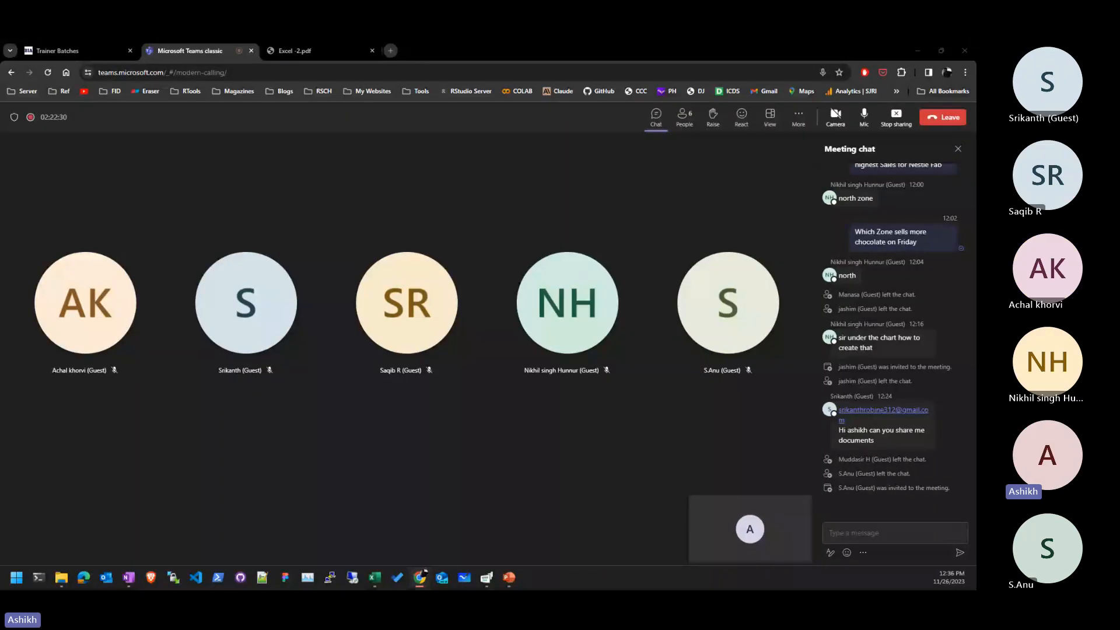
- Put the Superstore - Final.xls window on the shared screen, move the Teams window away and maximise Excel
drag(974, 147, 373, 90)
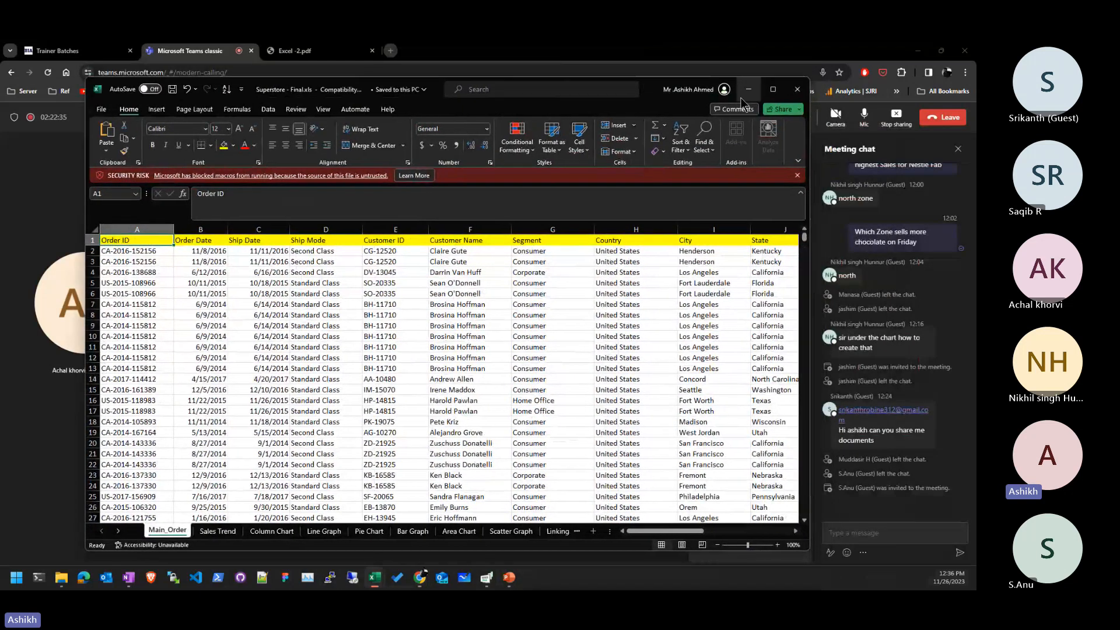
click(807, 51)
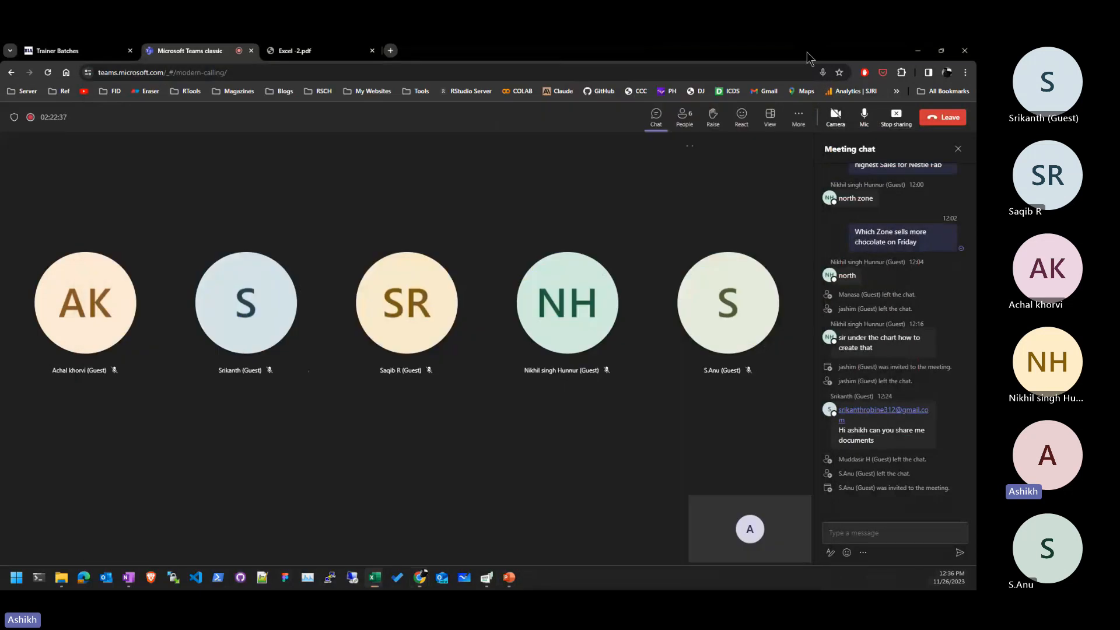
drag(808, 51, 976, 59)
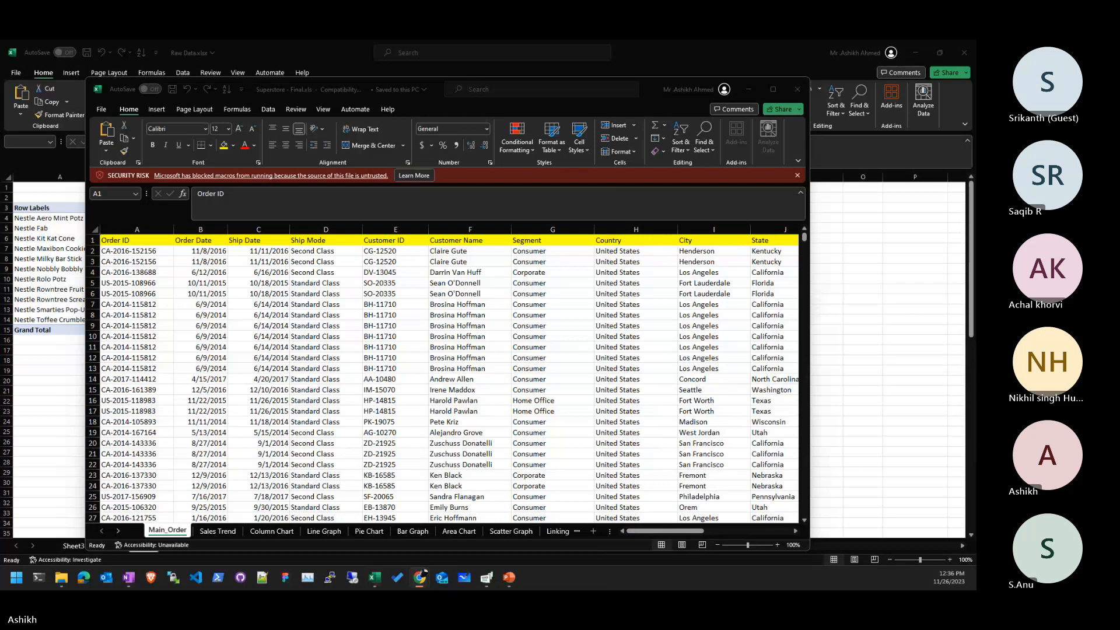
click(771, 90)
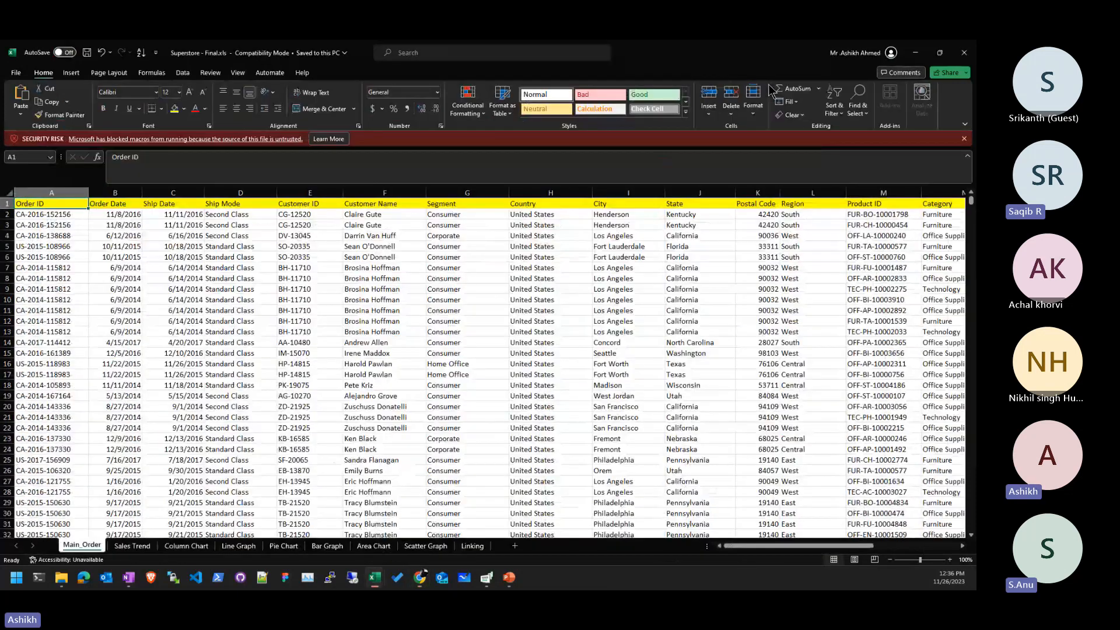
click(699, 257)
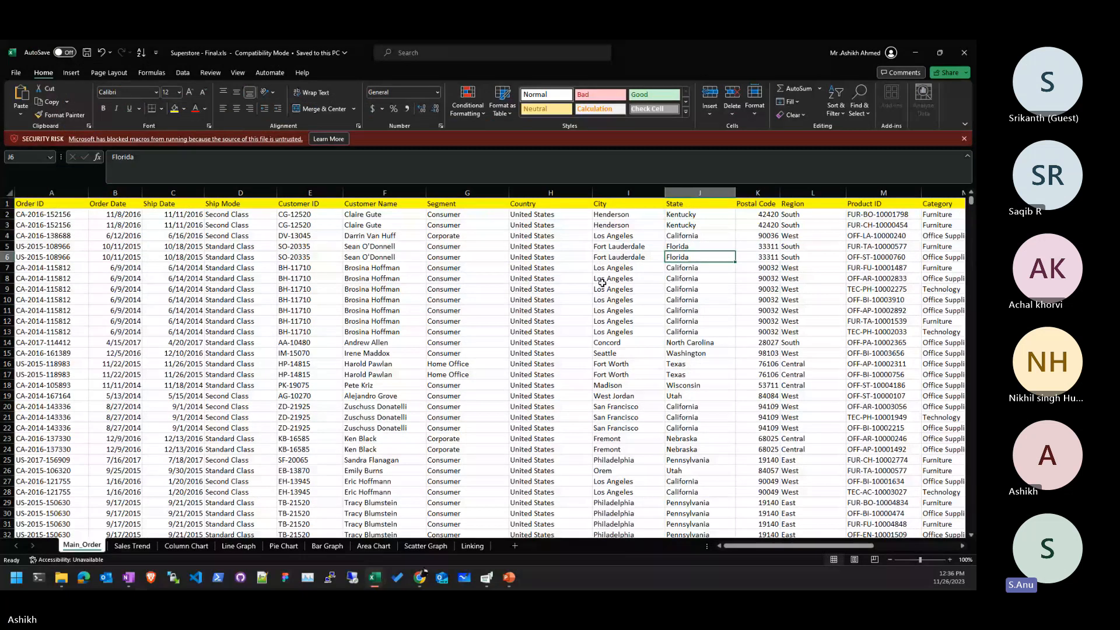
click(310, 353)
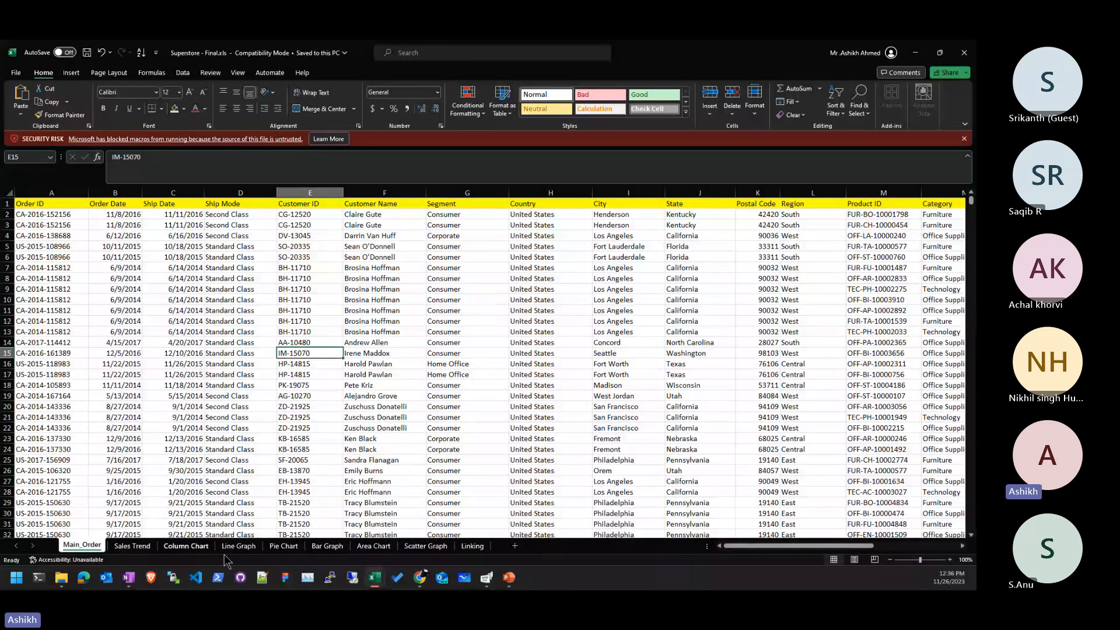
click(115, 546)
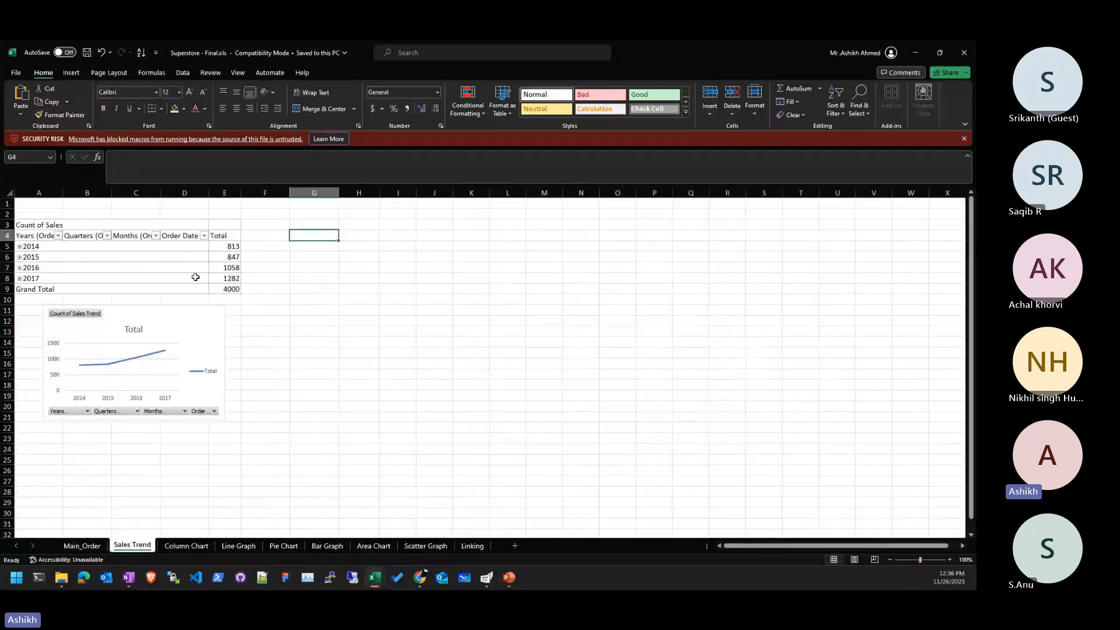
click(323, 300)
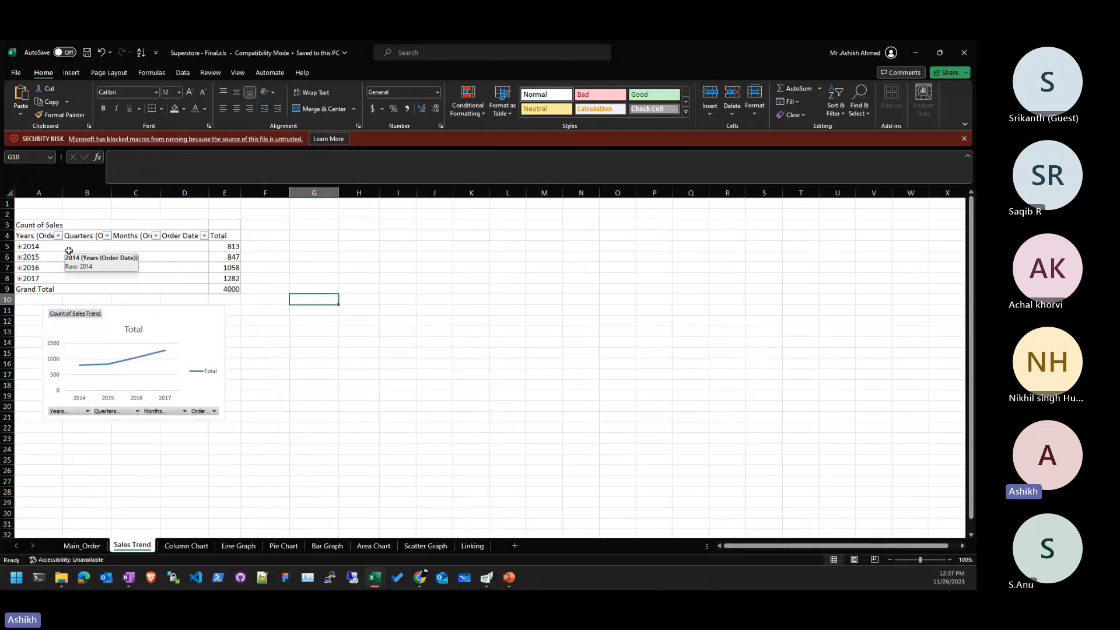
scroll(37, 286, up, 4)
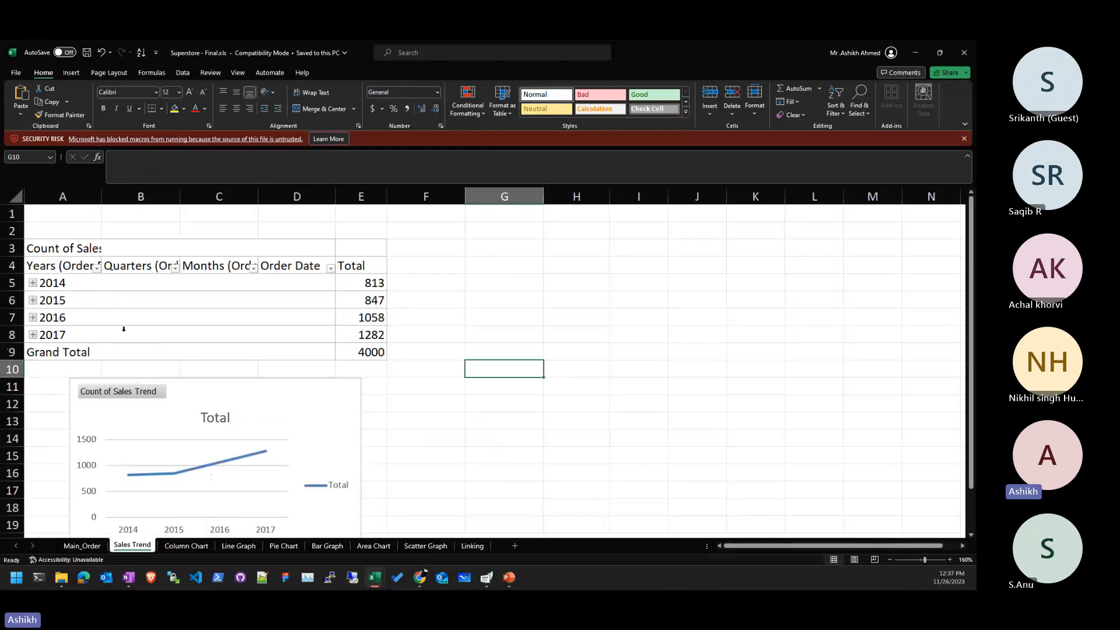
scroll(124, 329, down, 1)
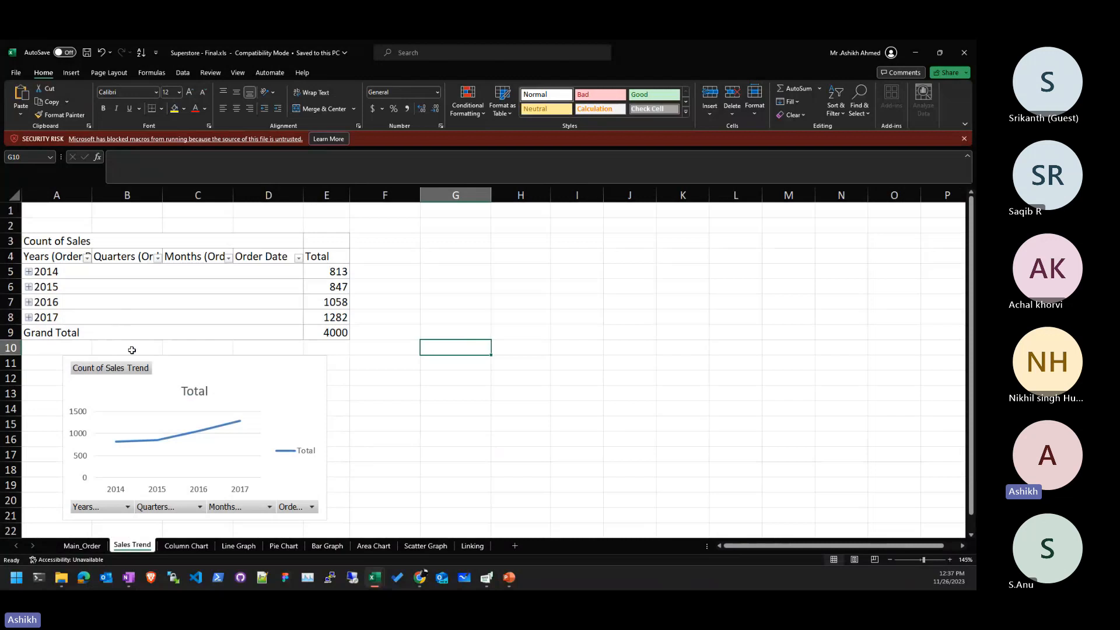
click(195, 550)
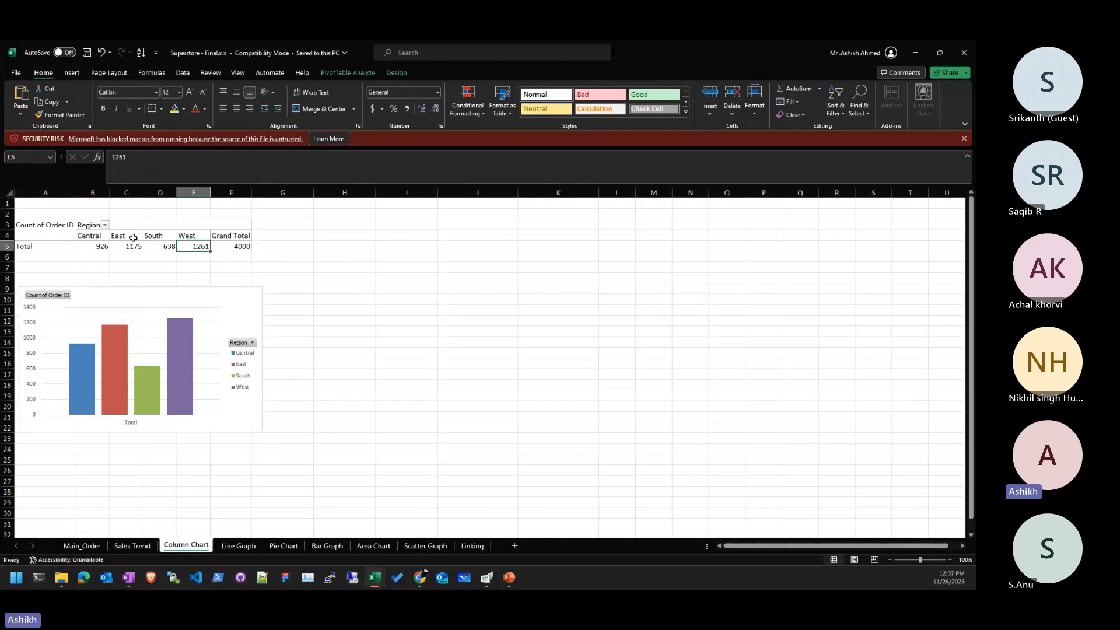
drag(239, 247, 56, 237)
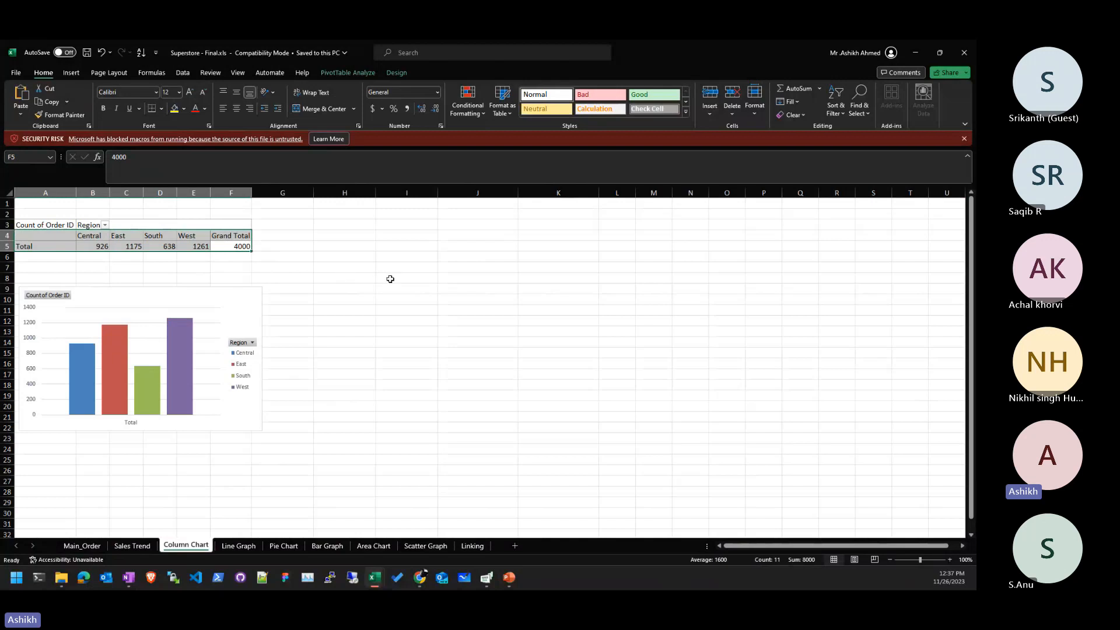
click(238, 546)
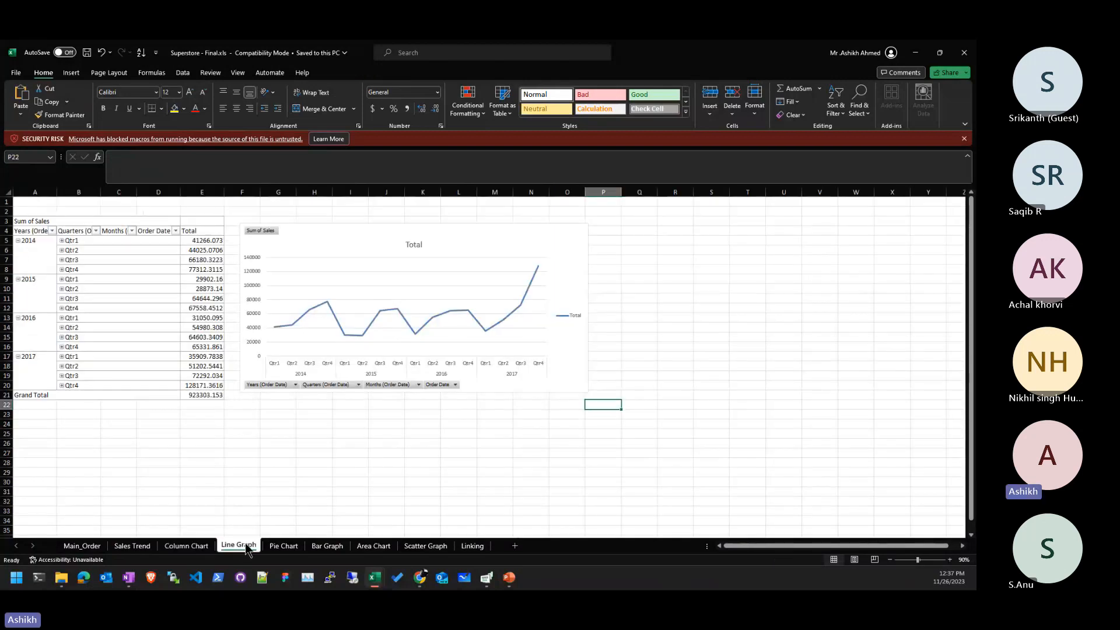
click(32, 251)
click(102, 261)
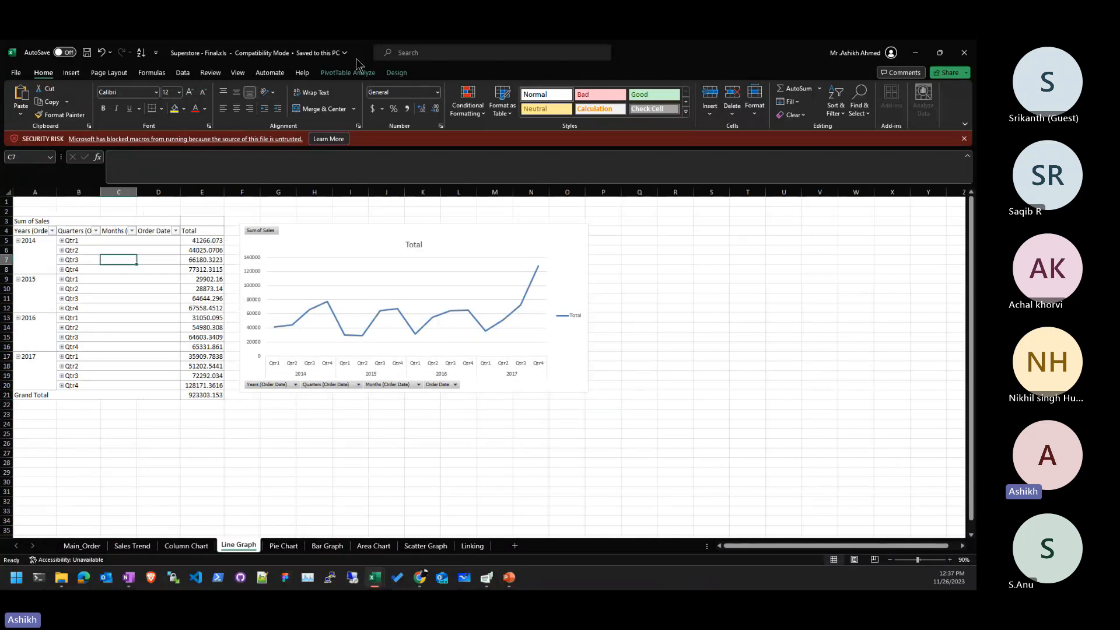
drag(355, 59, 353, 71)
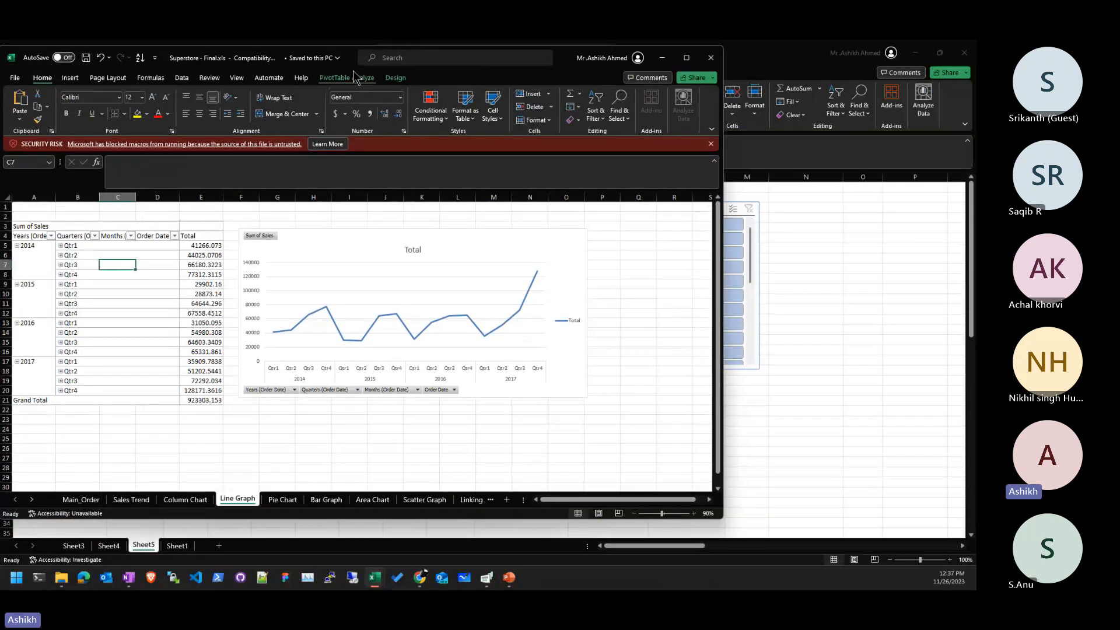
click(686, 57)
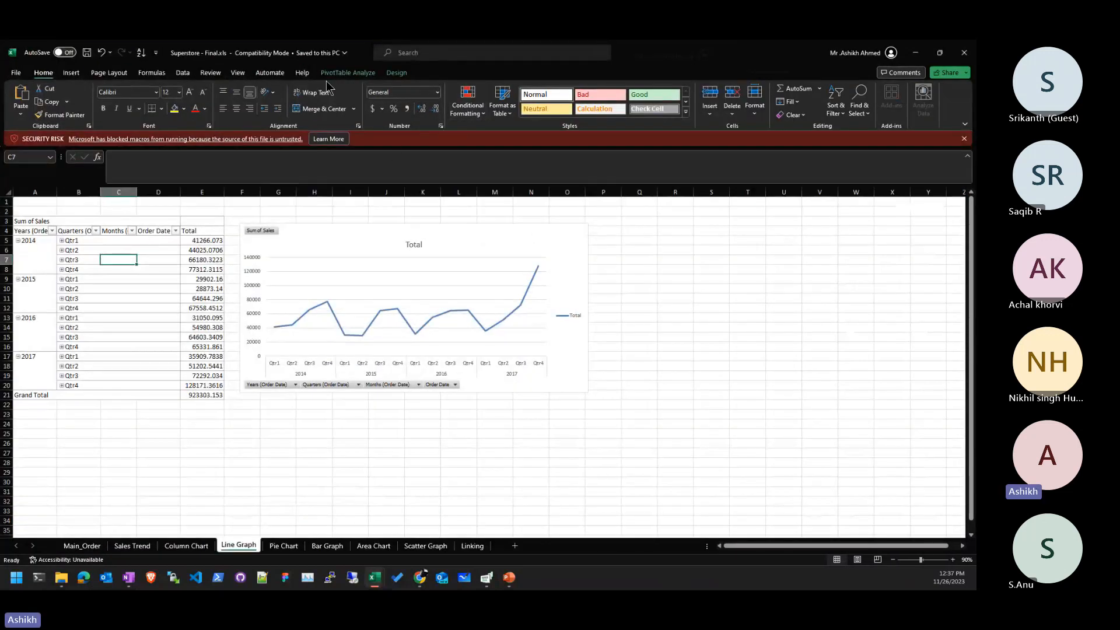
click(347, 73)
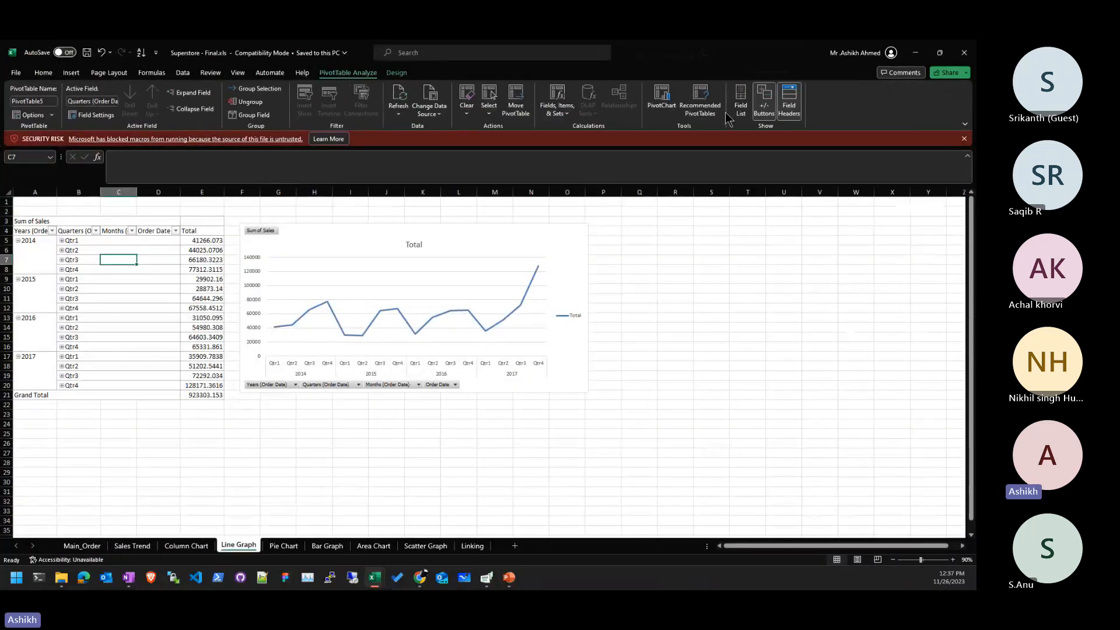
click(740, 102)
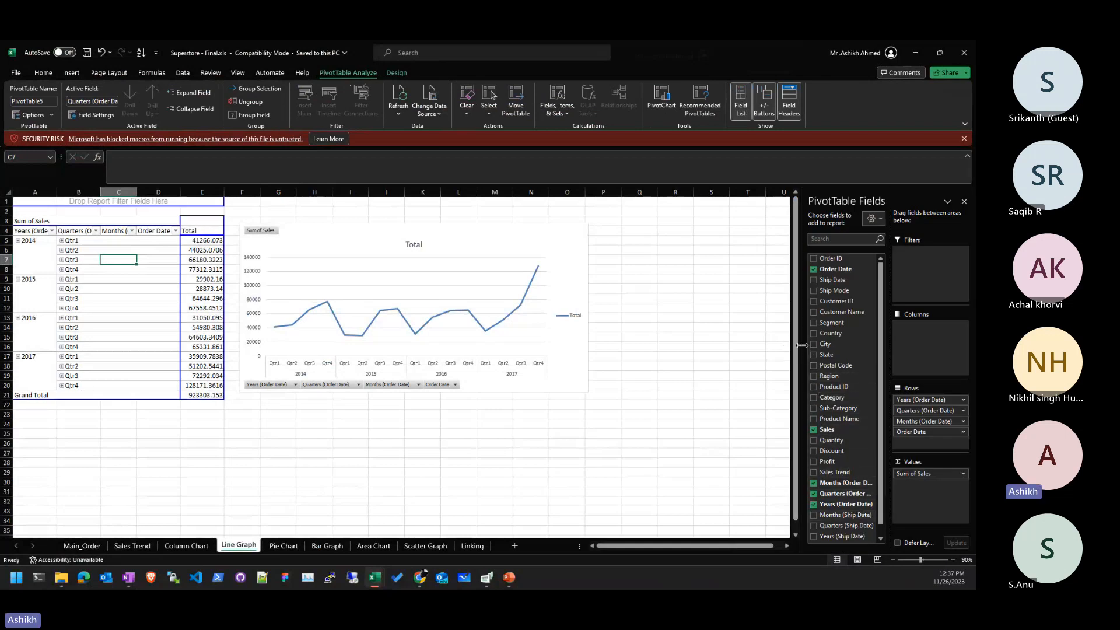
drag(795, 342, 715, 342)
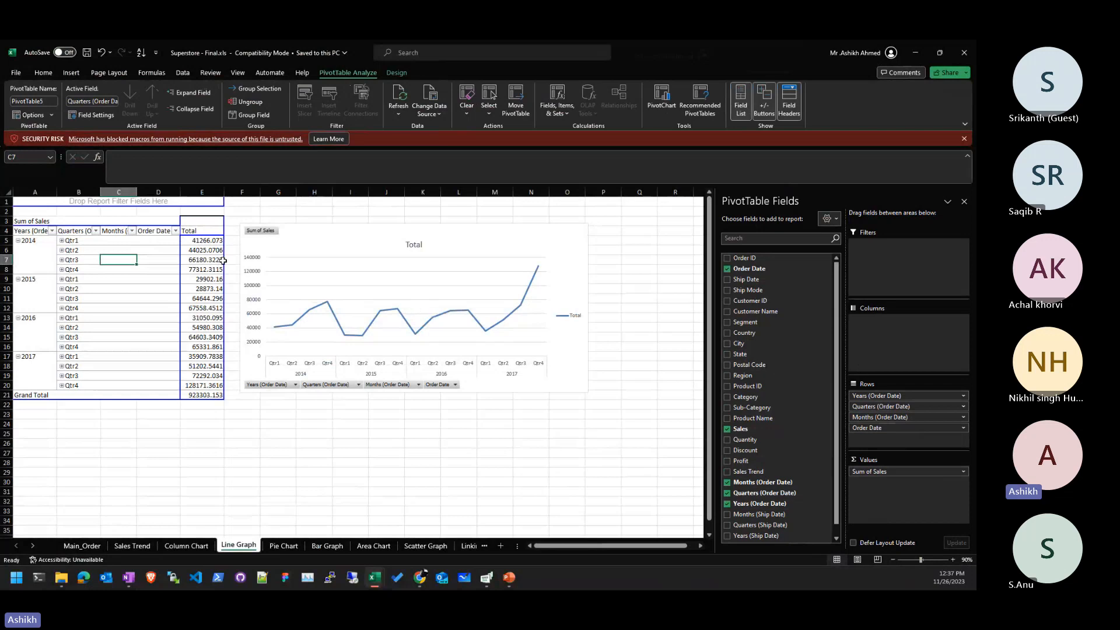
click(889, 350)
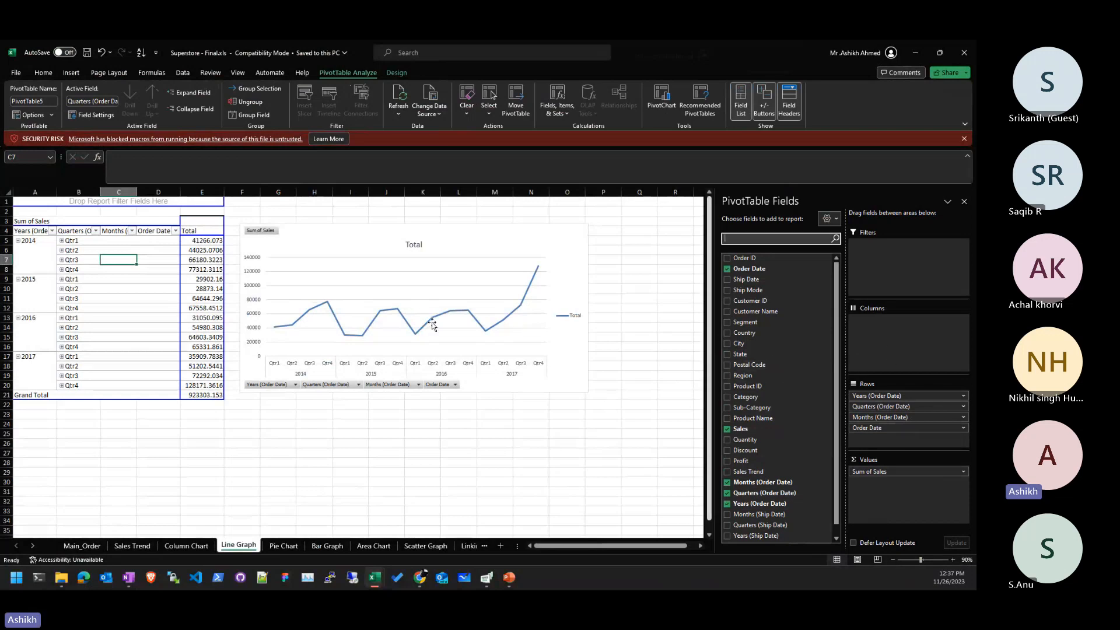
click(171, 309)
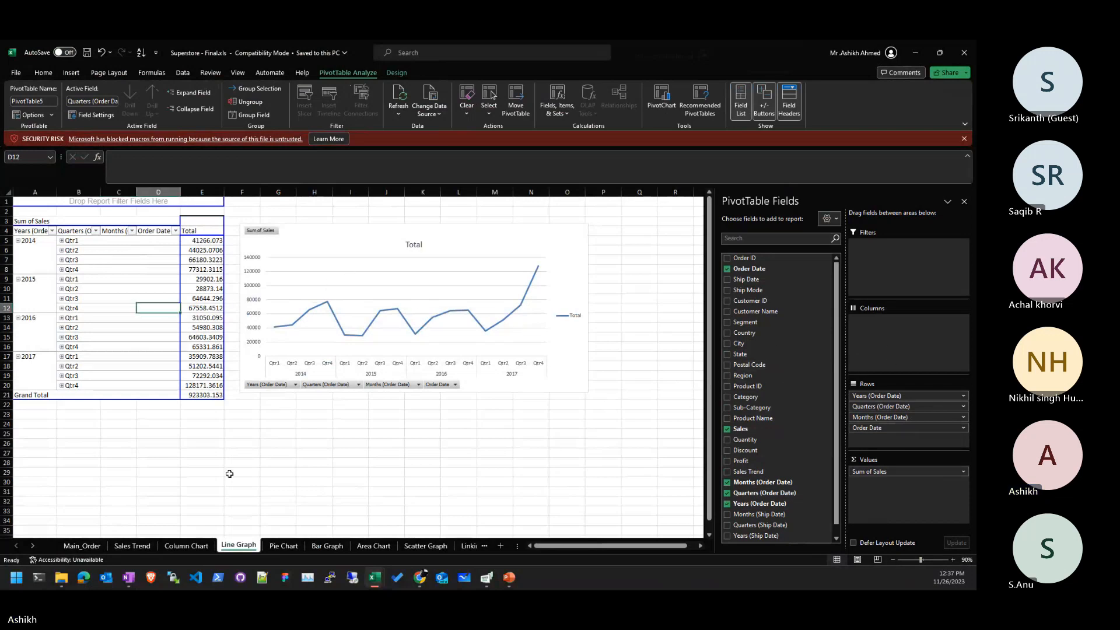
click(133, 545)
click(186, 545)
click(236, 547)
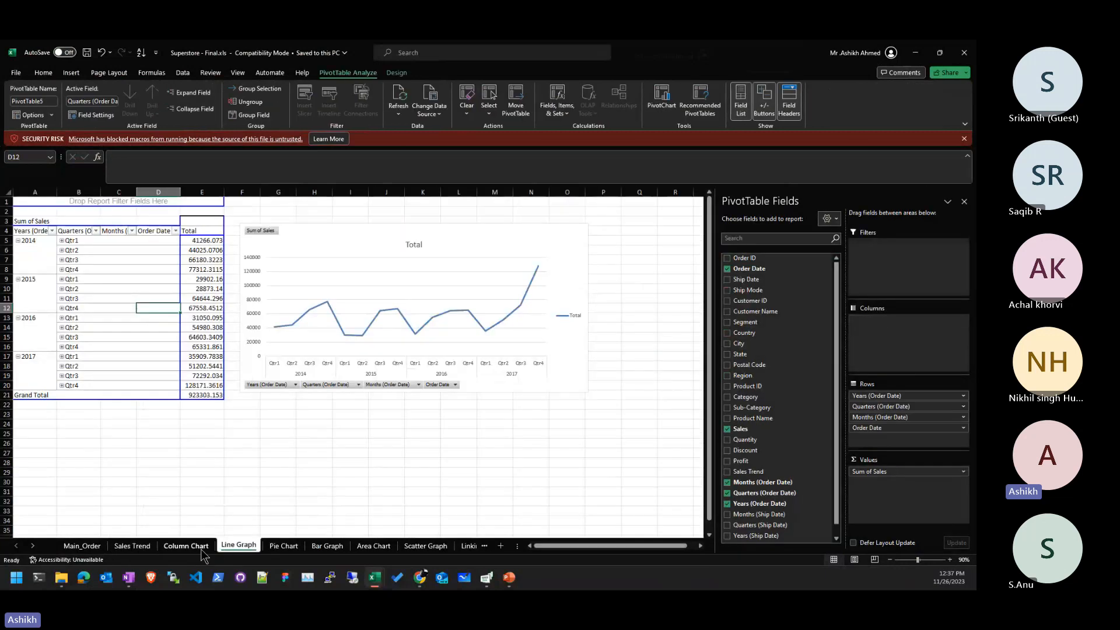
click(186, 545)
click(133, 545)
click(153, 301)
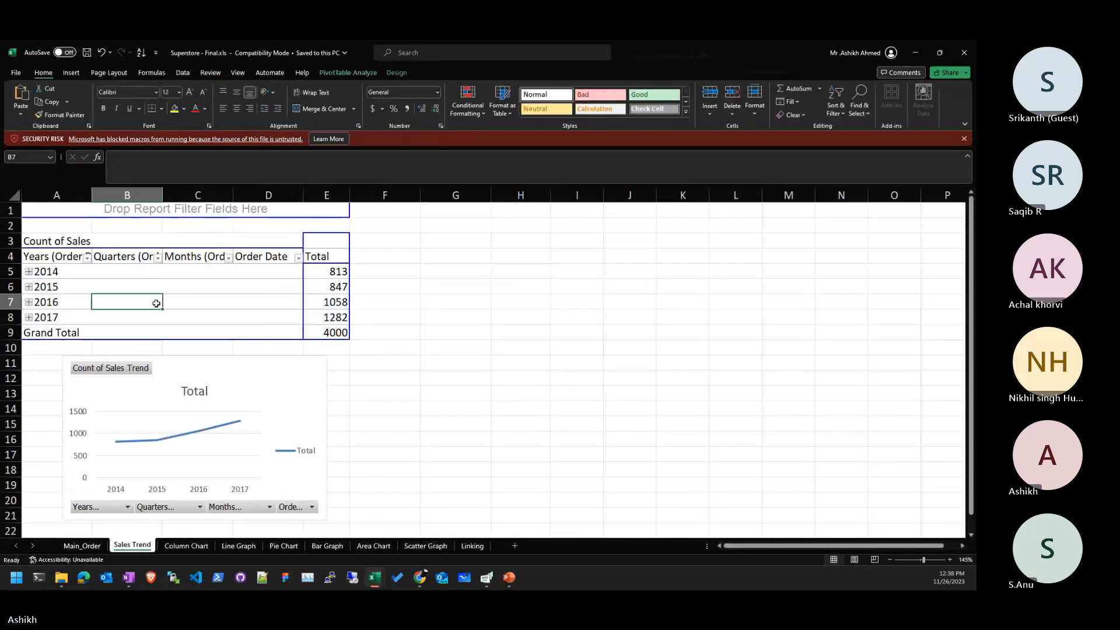
click(289, 383)
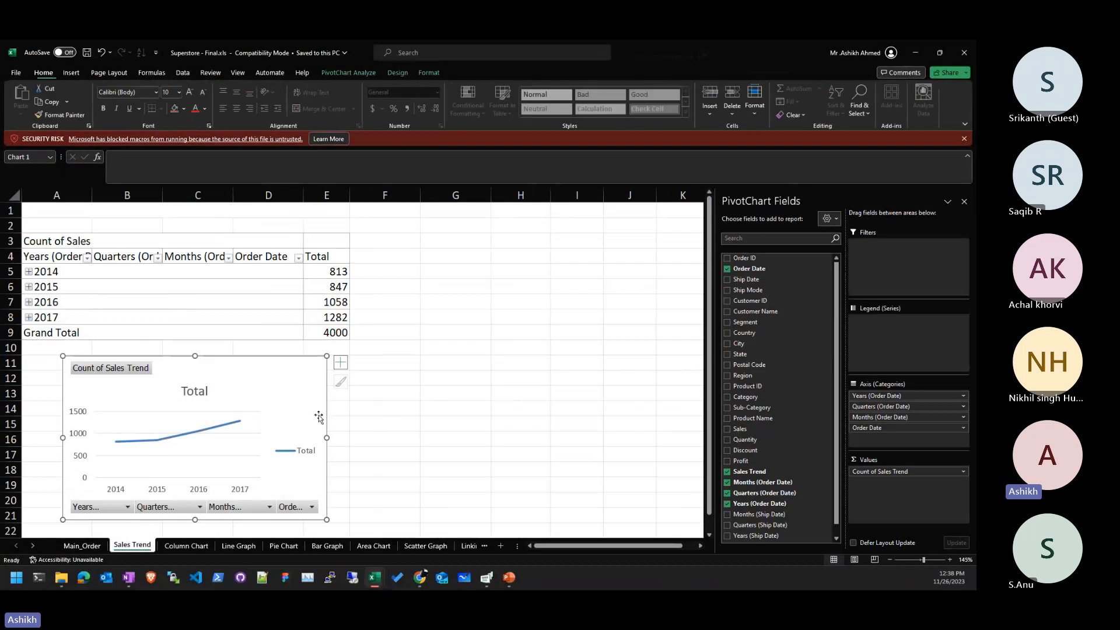
drag(327, 437, 386, 455)
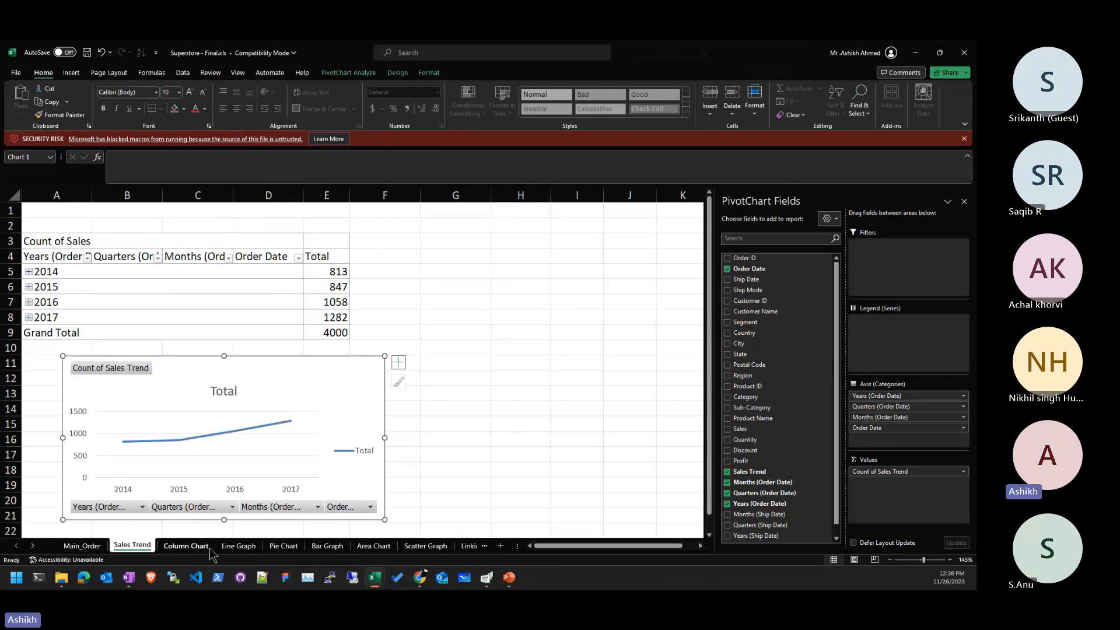
click(505, 255)
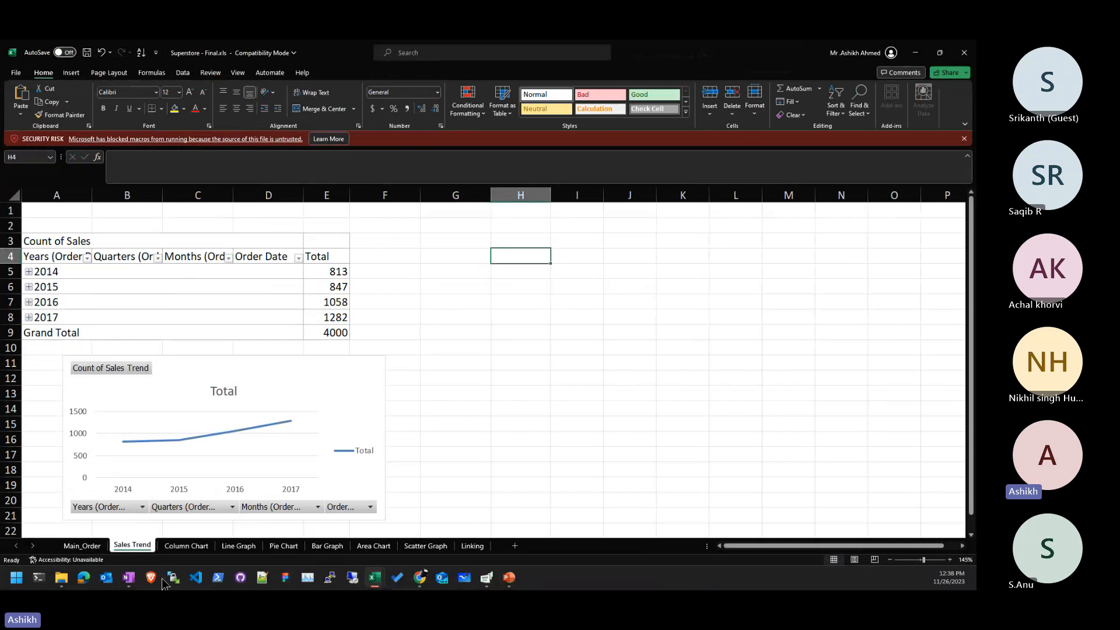
click(197, 547)
click(233, 547)
click(283, 547)
click(327, 547)
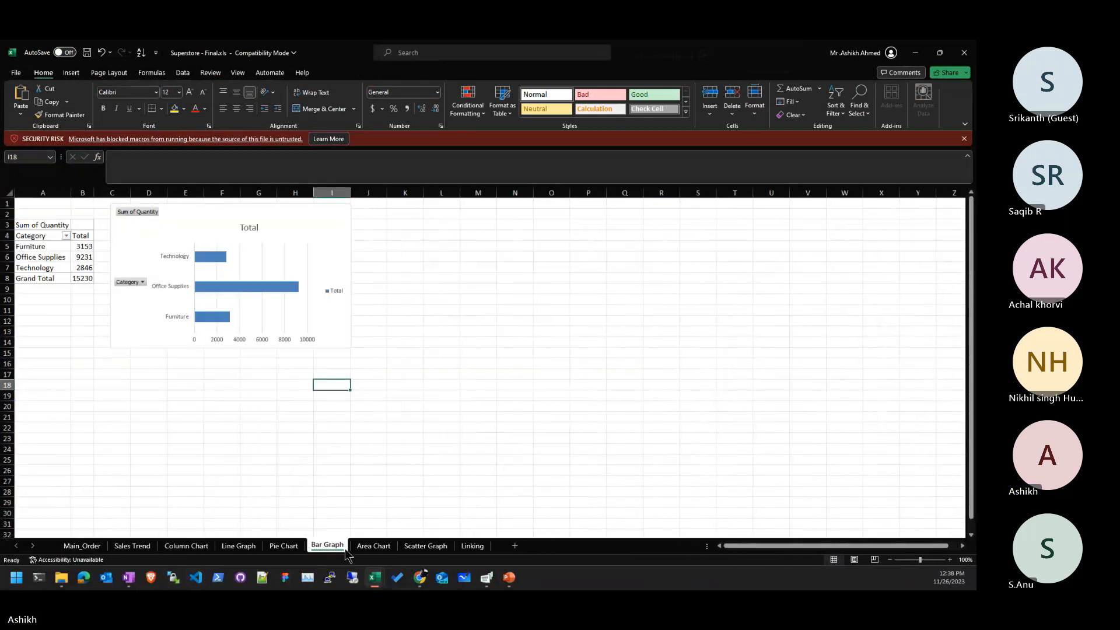
click(374, 547)
click(423, 546)
click(473, 546)
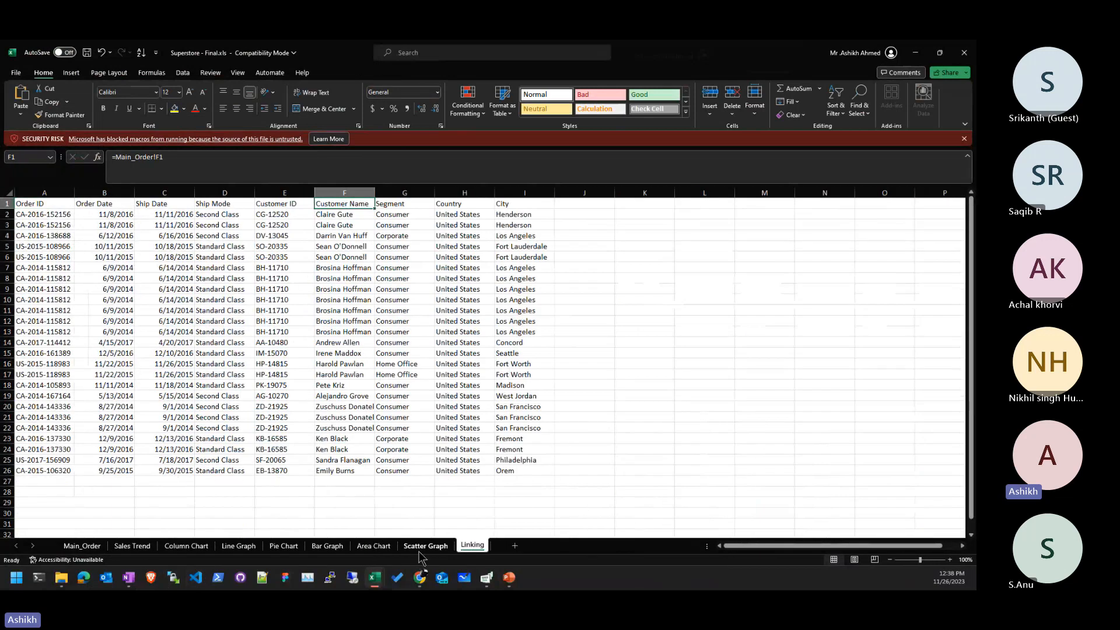
click(423, 547)
click(376, 546)
click(327, 547)
click(283, 547)
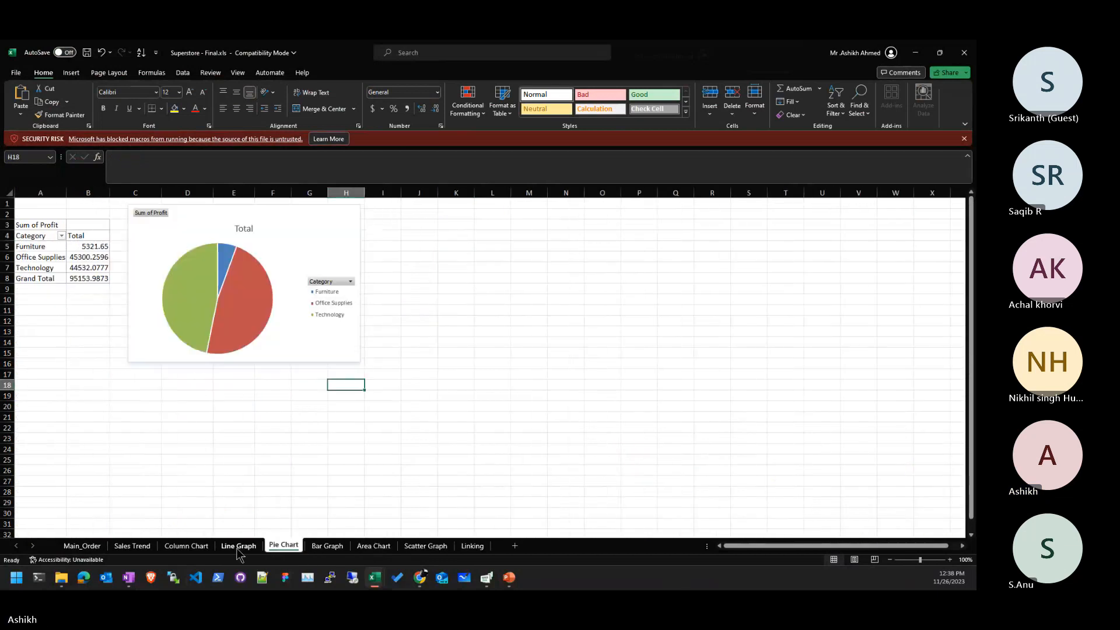
click(181, 546)
click(132, 546)
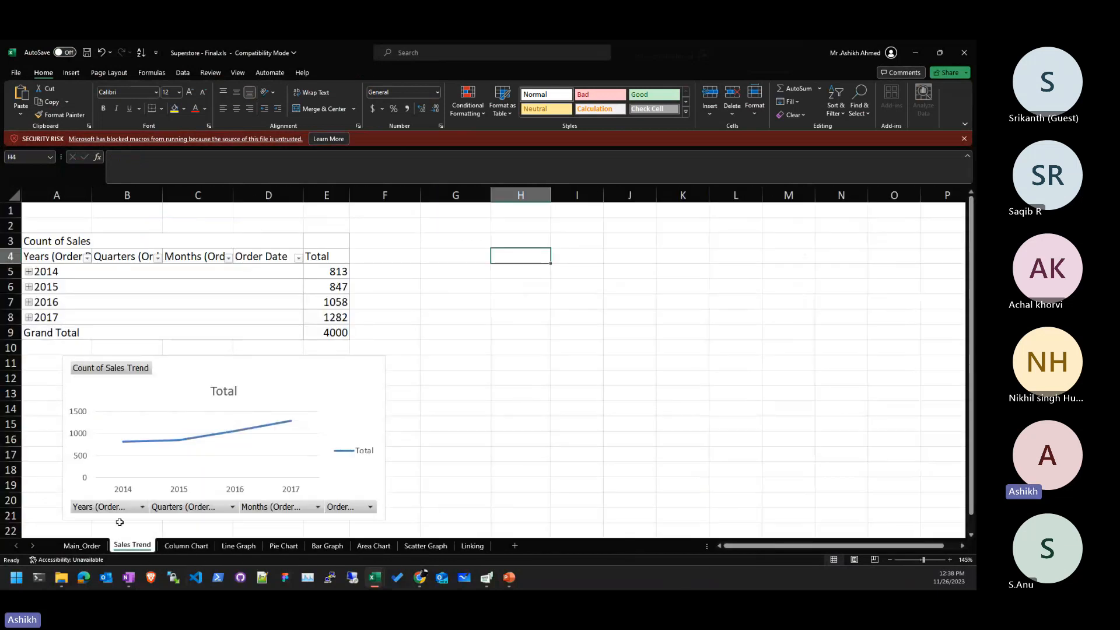
click(185, 546)
click(238, 547)
click(284, 546)
click(327, 546)
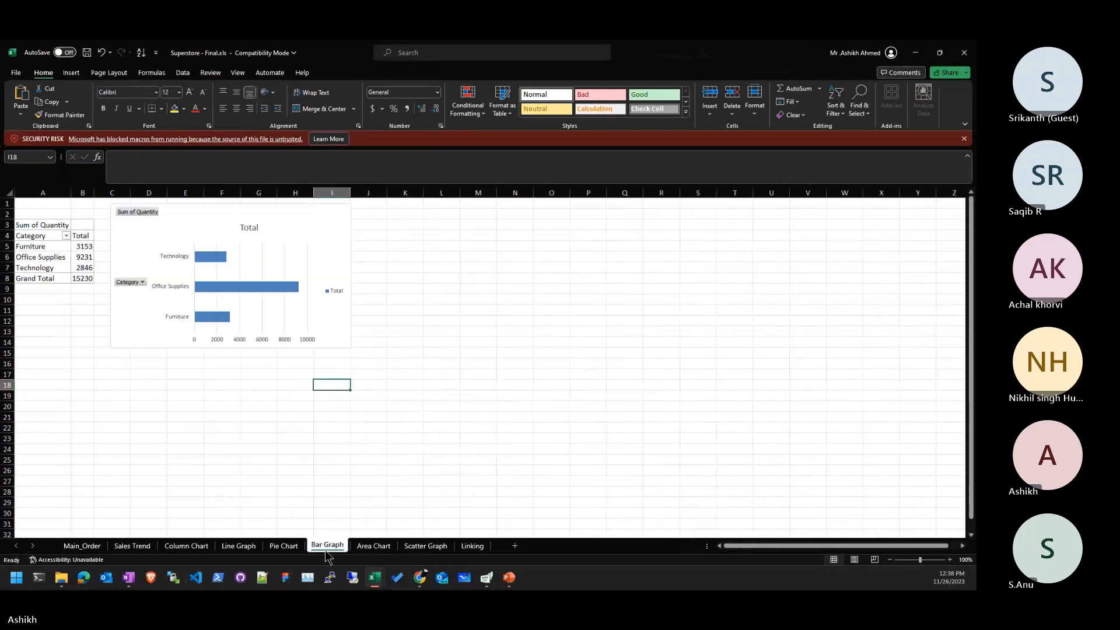
click(374, 547)
click(425, 546)
click(328, 546)
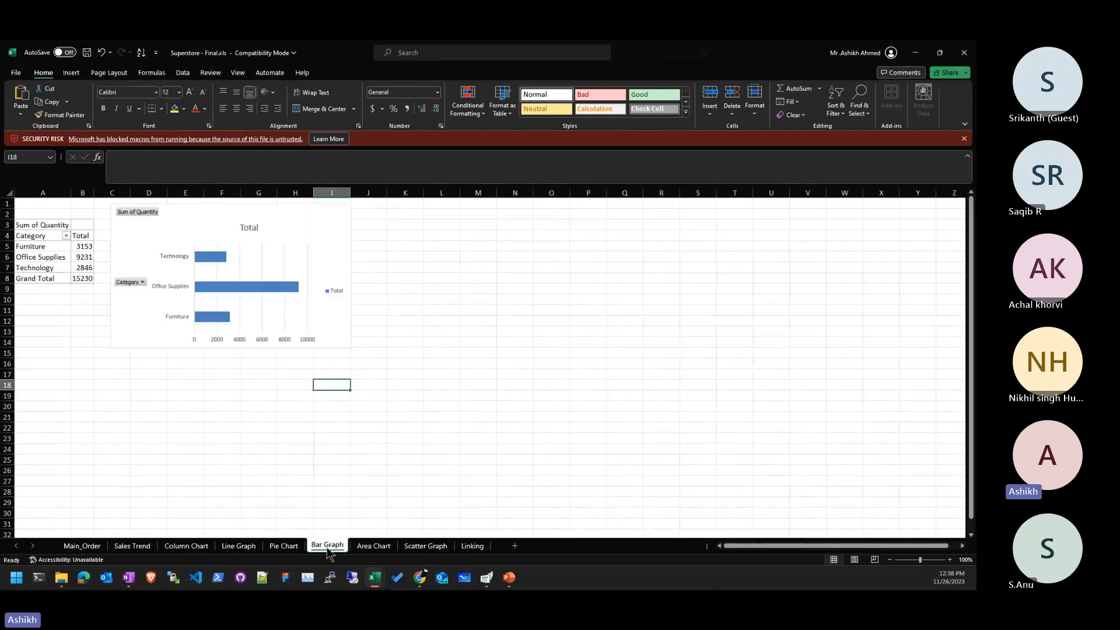
click(283, 547)
click(238, 546)
click(186, 546)
click(132, 546)
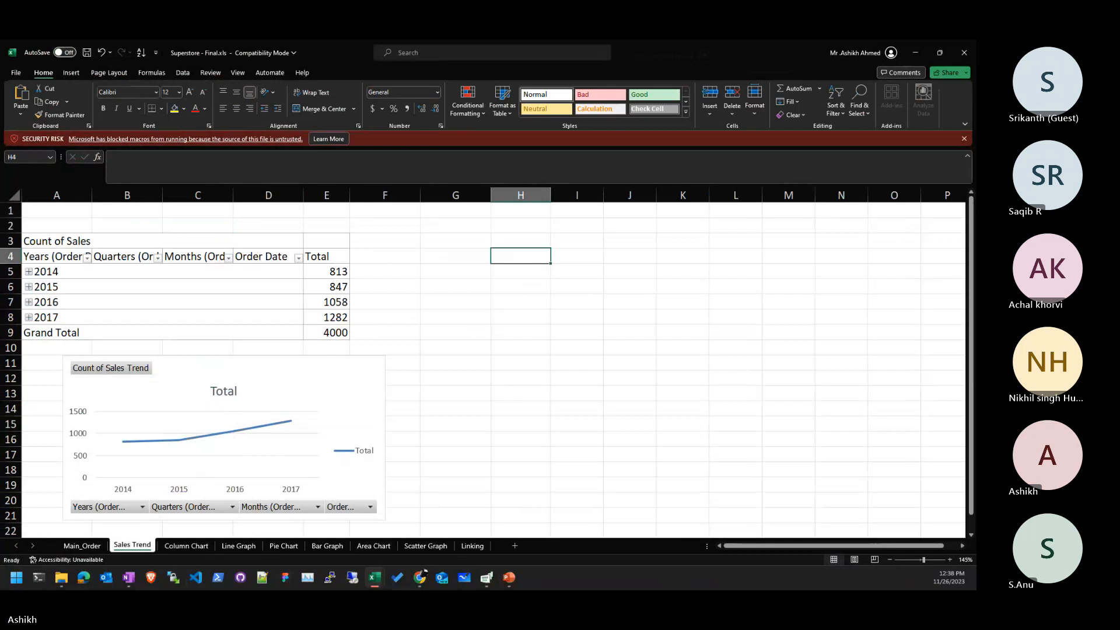
click(472, 301)
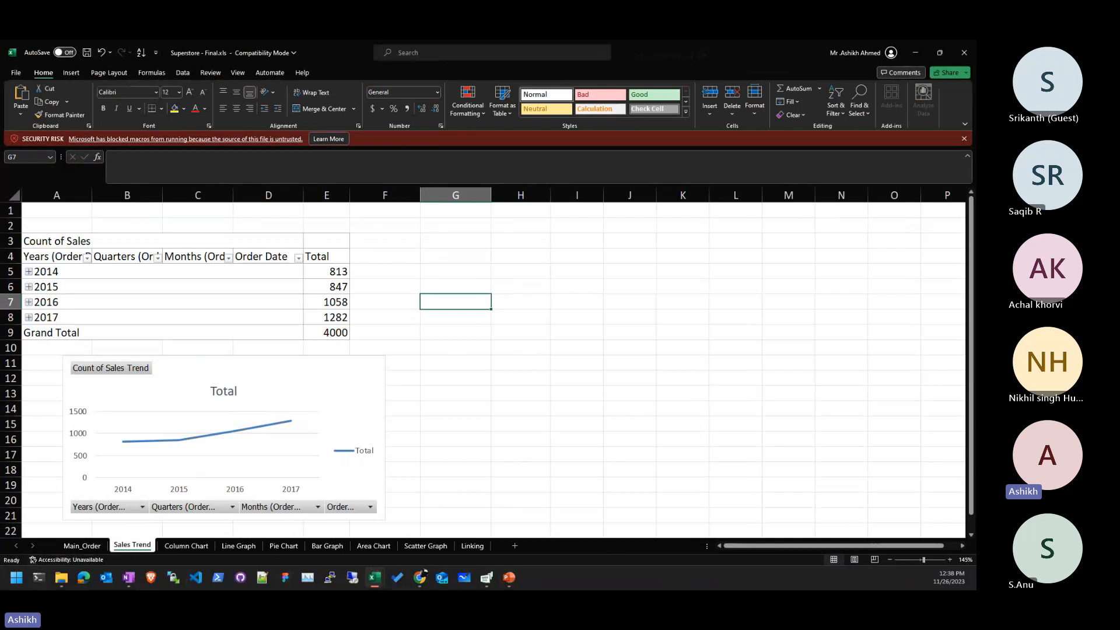
- Select a cell in the Sales Trend pivot to show its Fields pane, then snap Excel to the right half
key(alt+Tab)
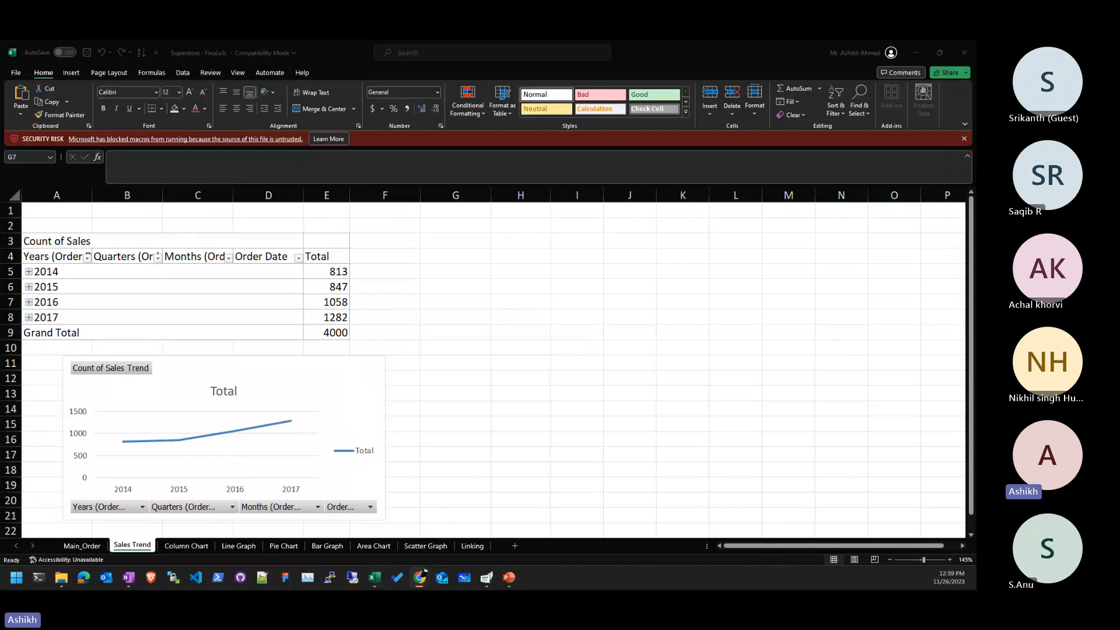
click(151, 547)
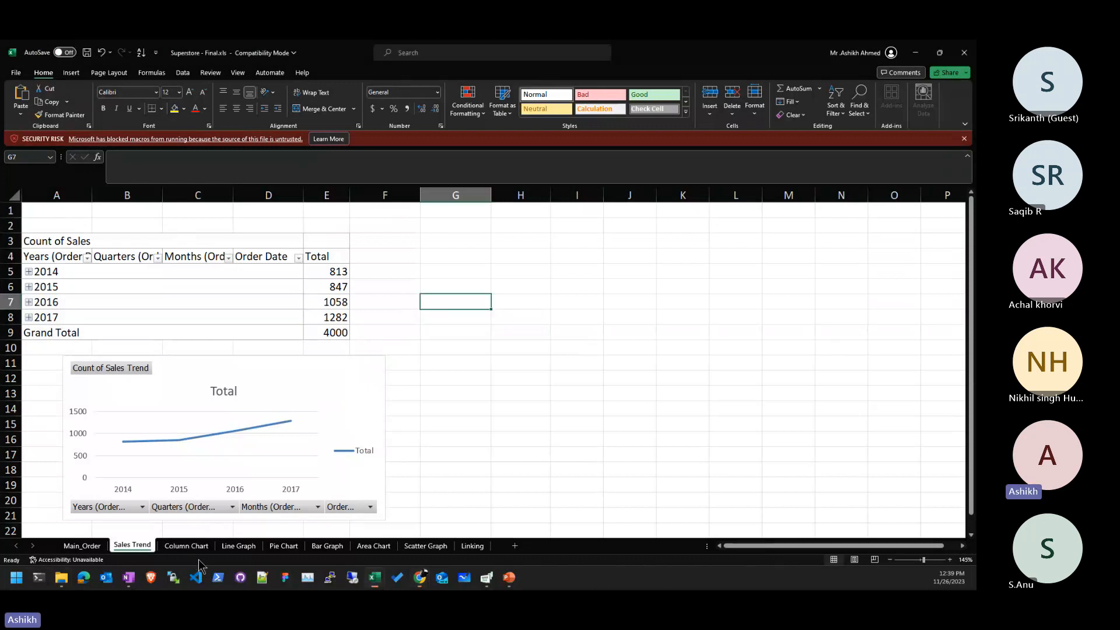
click(46, 295)
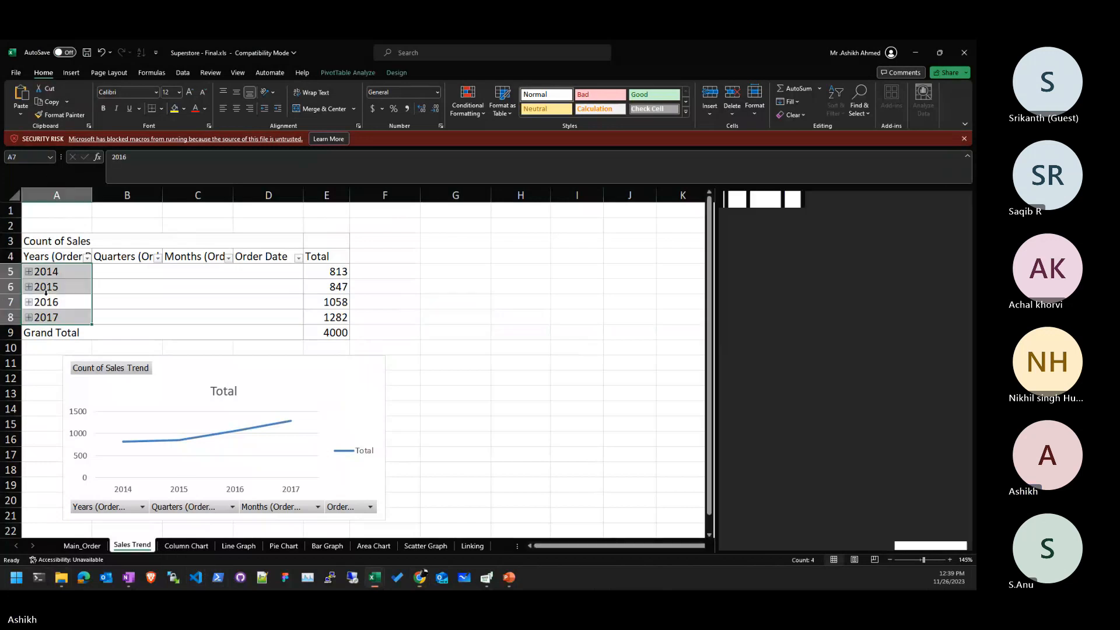
click(458, 315)
click(184, 302)
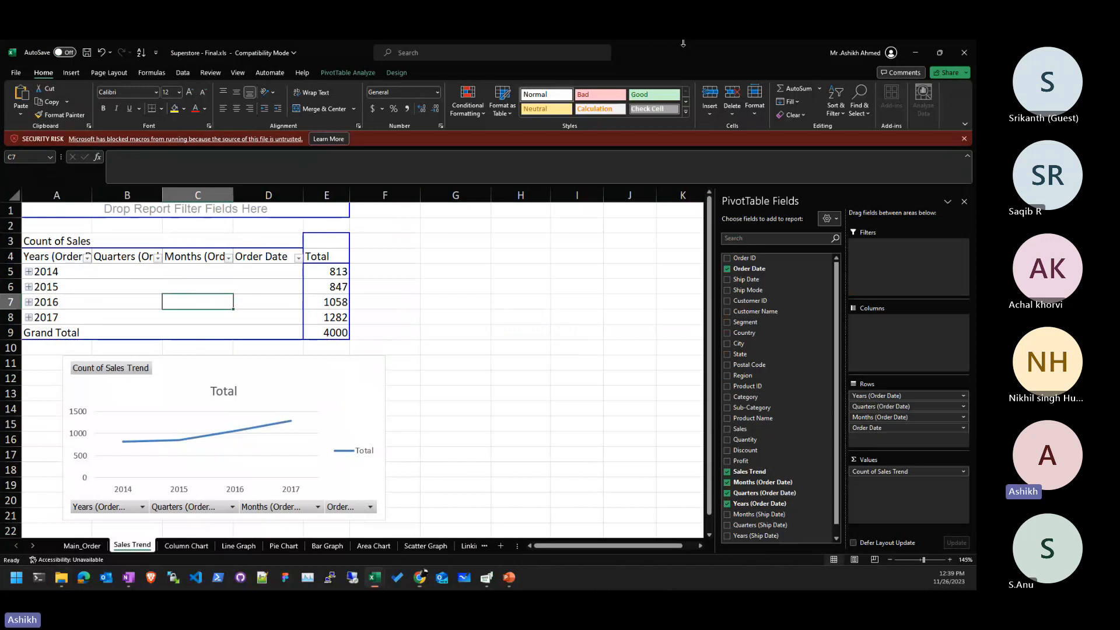
key(super+Right)
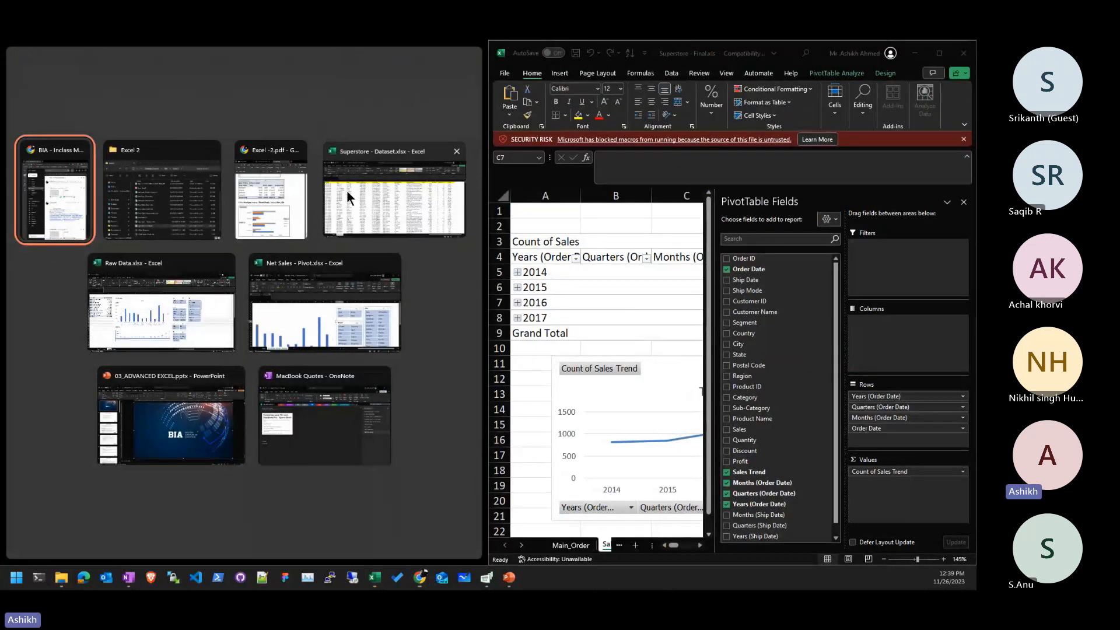
- In the left-docked Dataset workbook, insert a PivotTable from the Main_Order data on a new worksheet
click(346, 190)
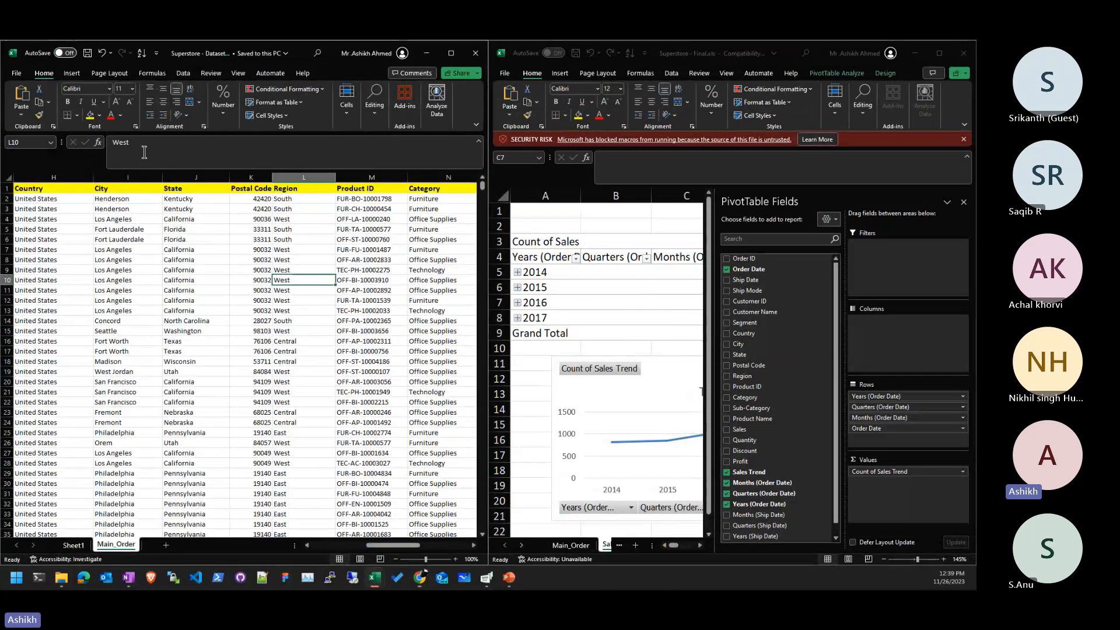
click(72, 73)
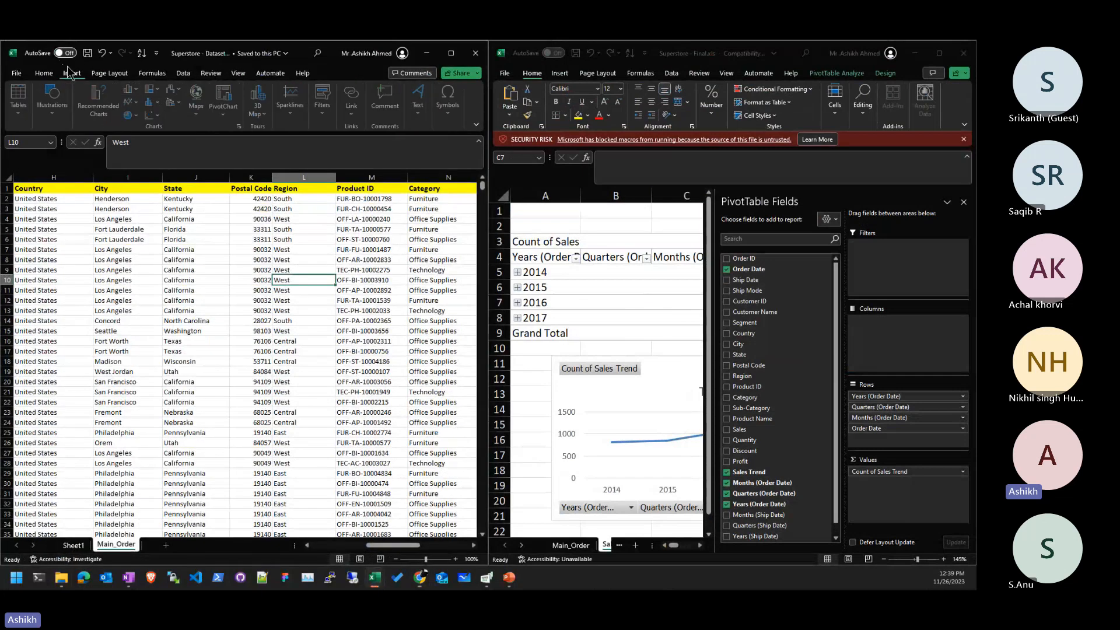
click(22, 116)
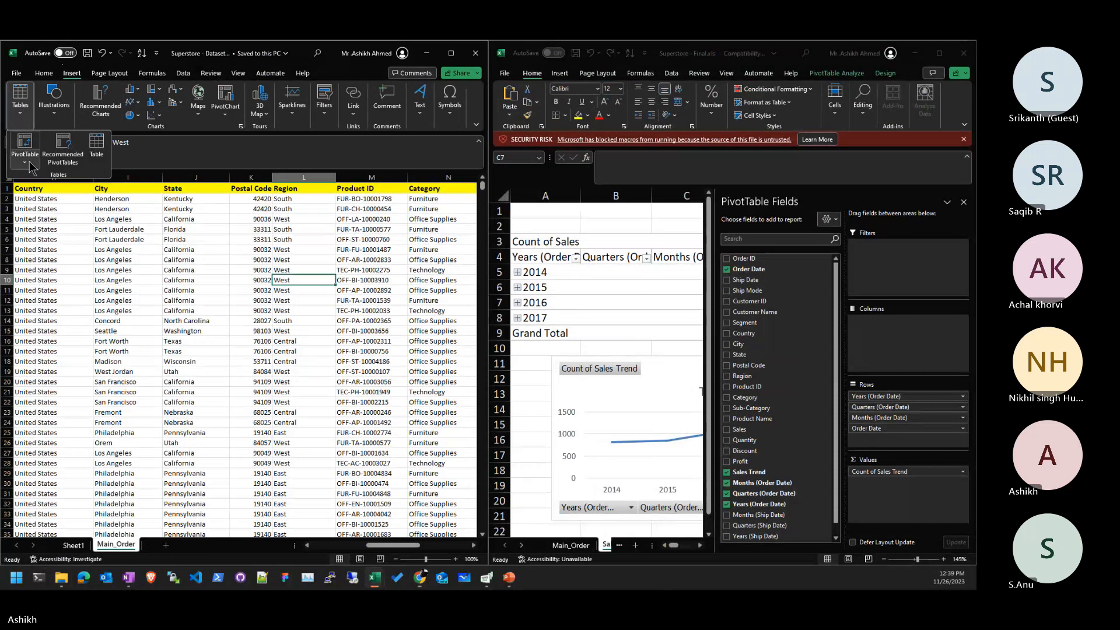
click(25, 143)
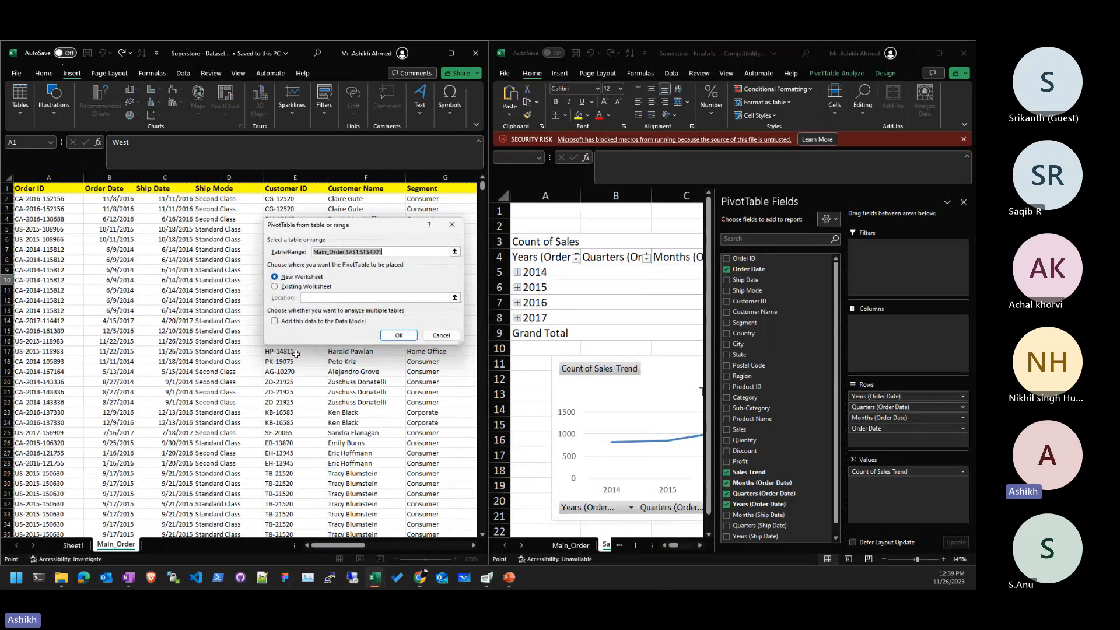
click(399, 335)
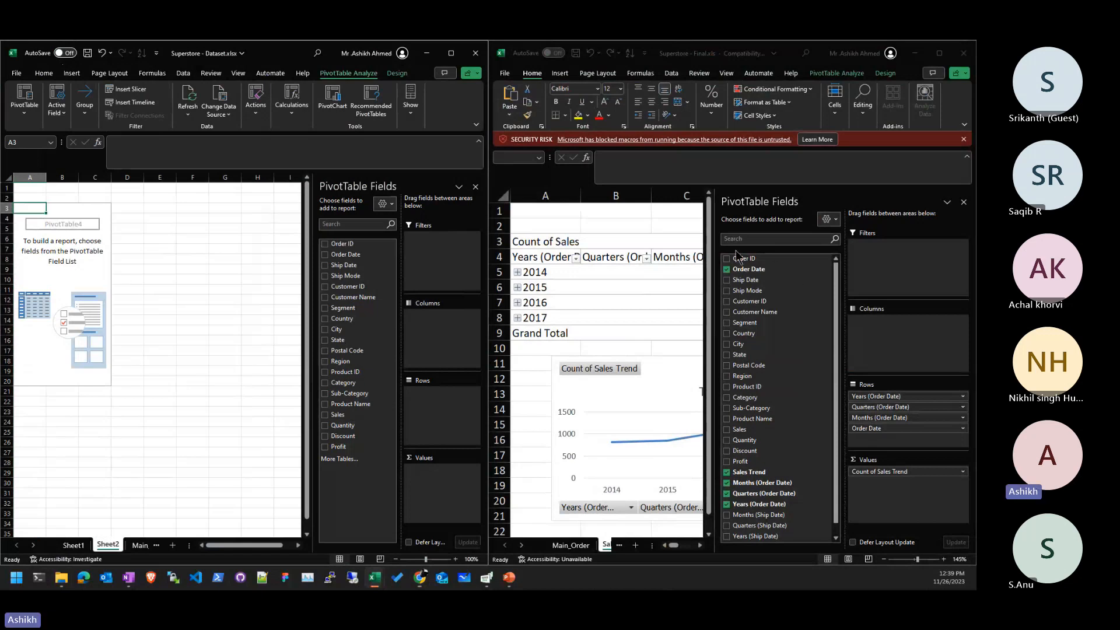
- Close the Final workbook's PivotTable Fields pane and return to the Dataset workbook
click(959, 201)
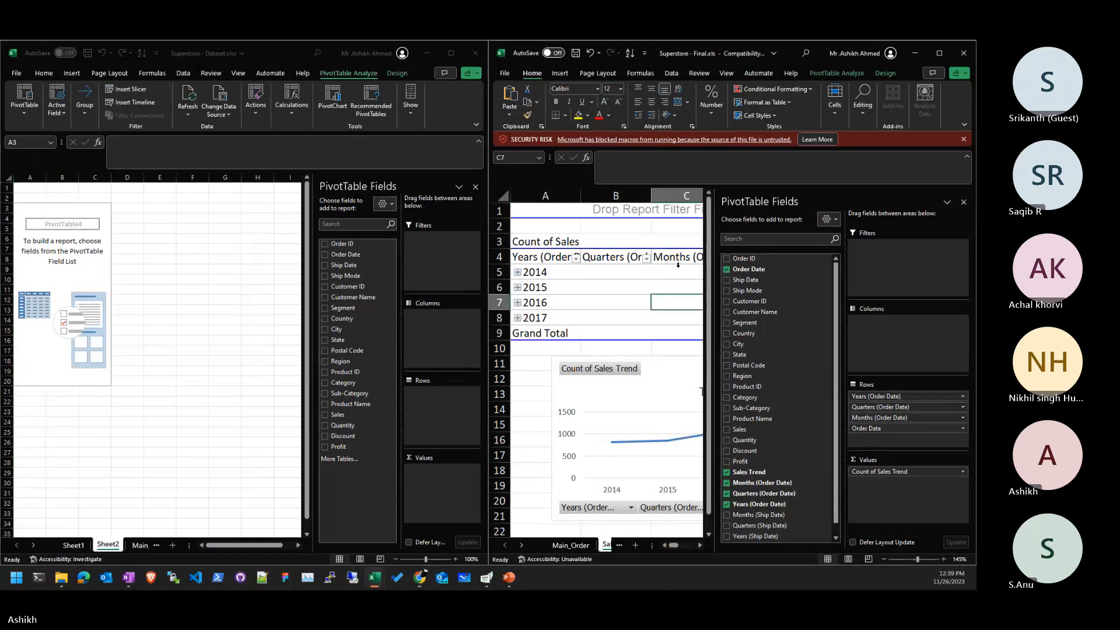
click(963, 202)
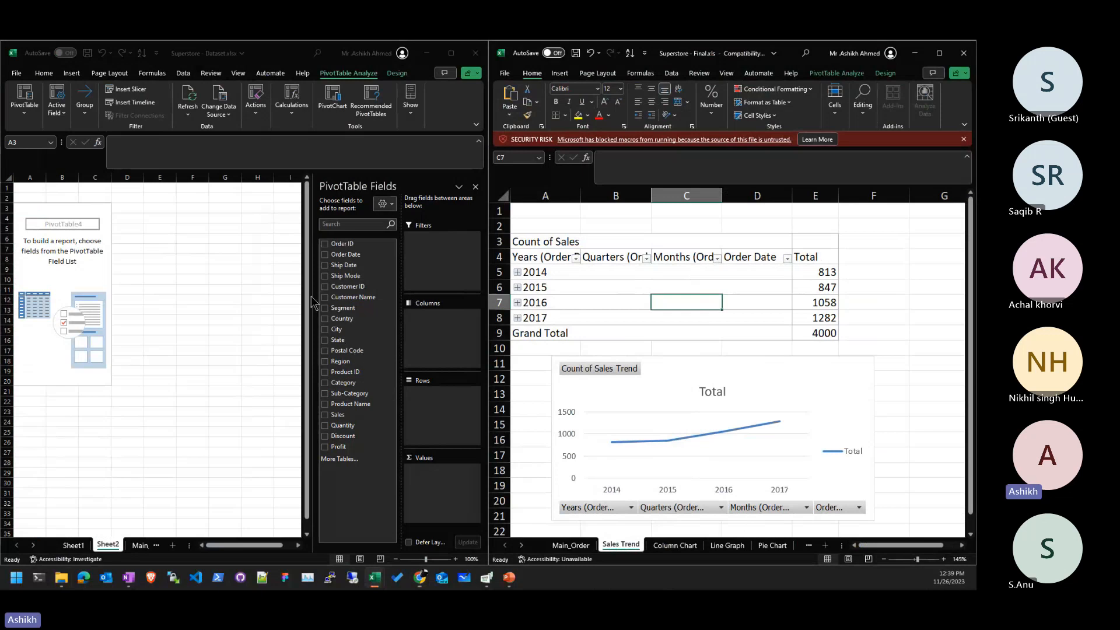
click(349, 513)
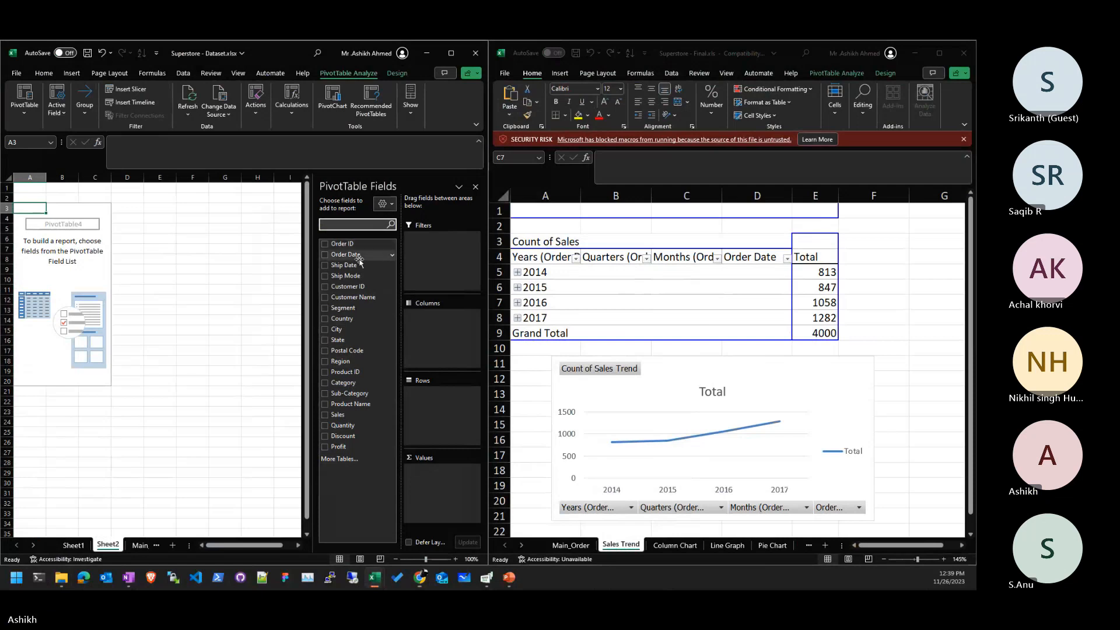
- Move the Order Date grouping out of Columns and into the pivot's Rows as years
drag(359, 260, 446, 325)
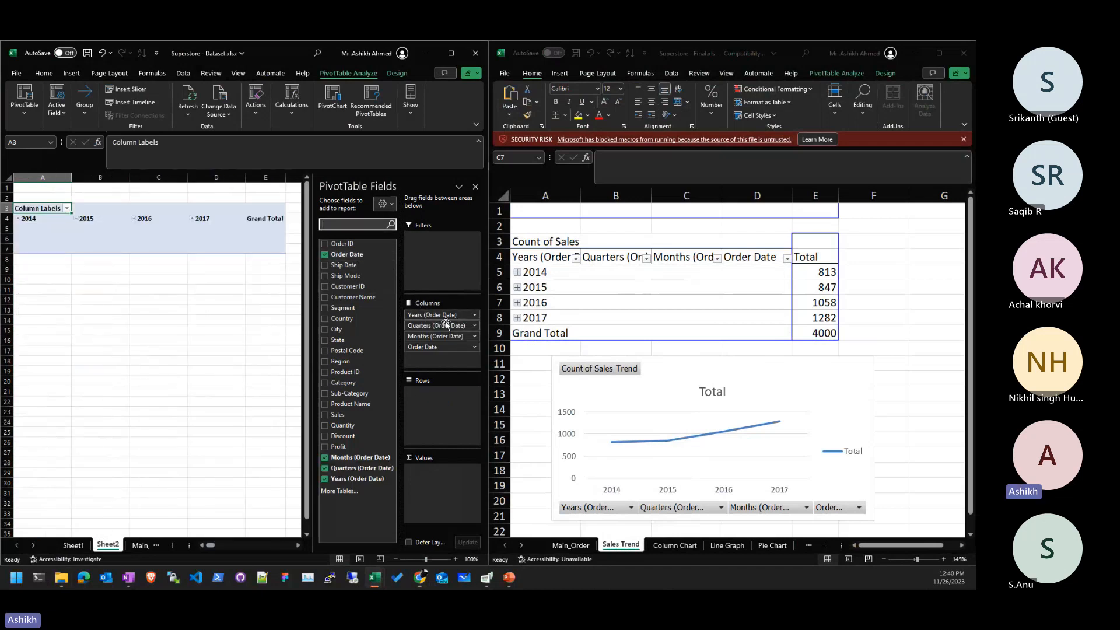
drag(444, 315, 383, 344)
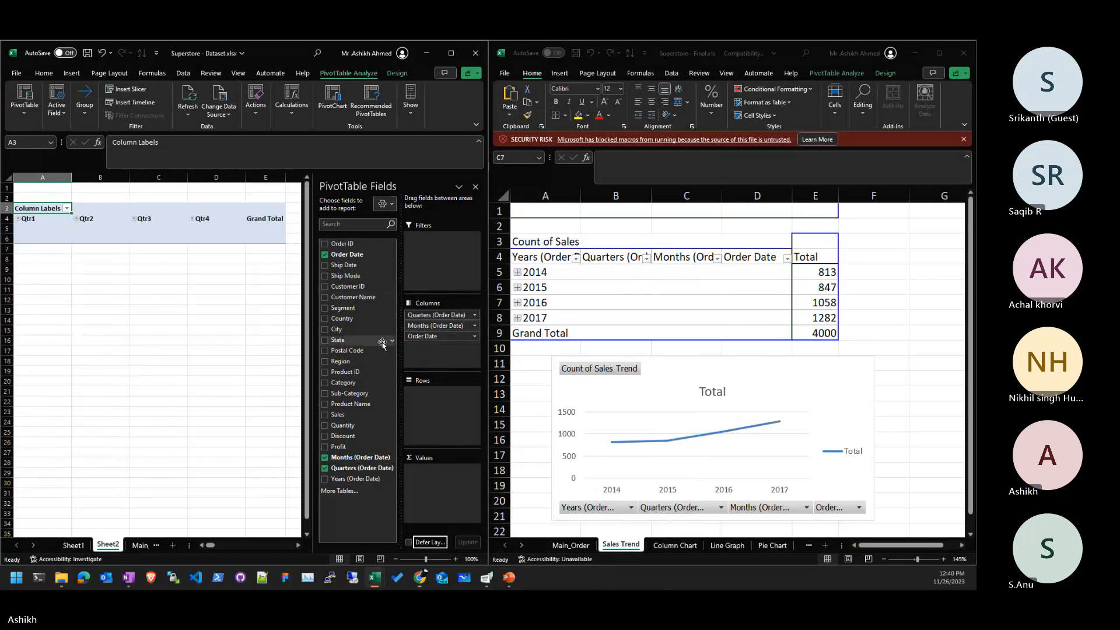
drag(460, 316, 320, 268)
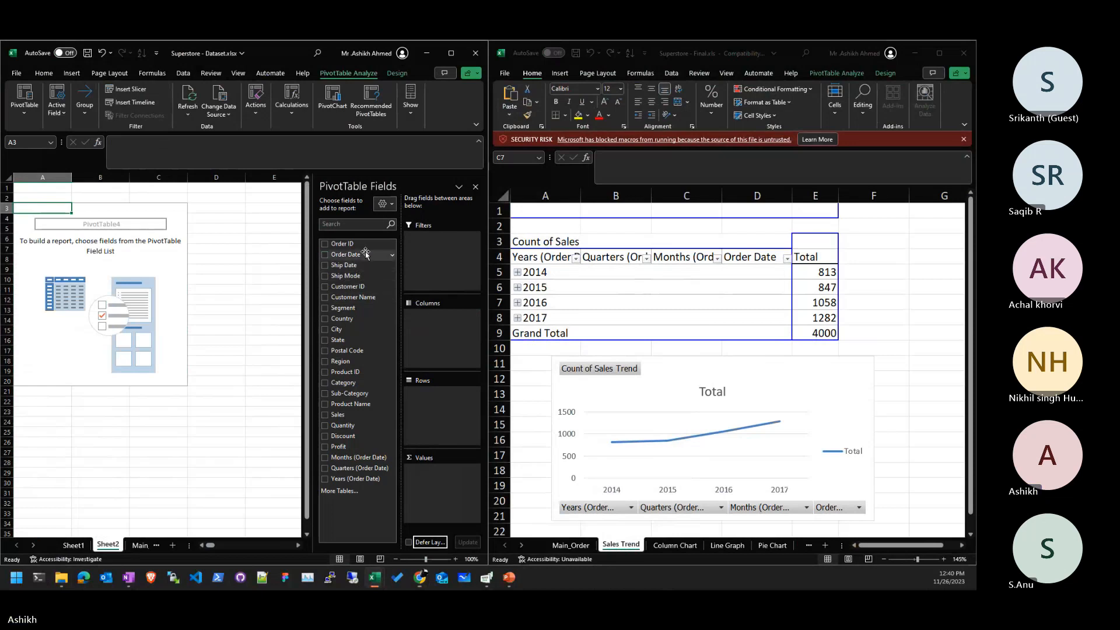
drag(366, 255, 443, 413)
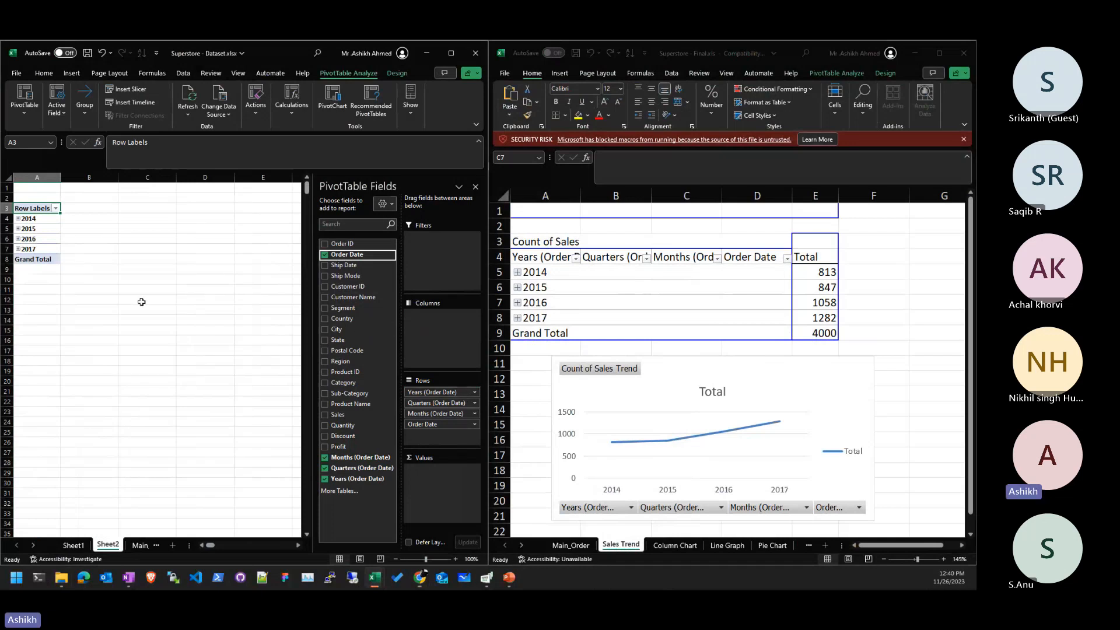
- Check the 2015 and 2016 quarters, then add Sales as Sum of Sales for each year
click(18, 228)
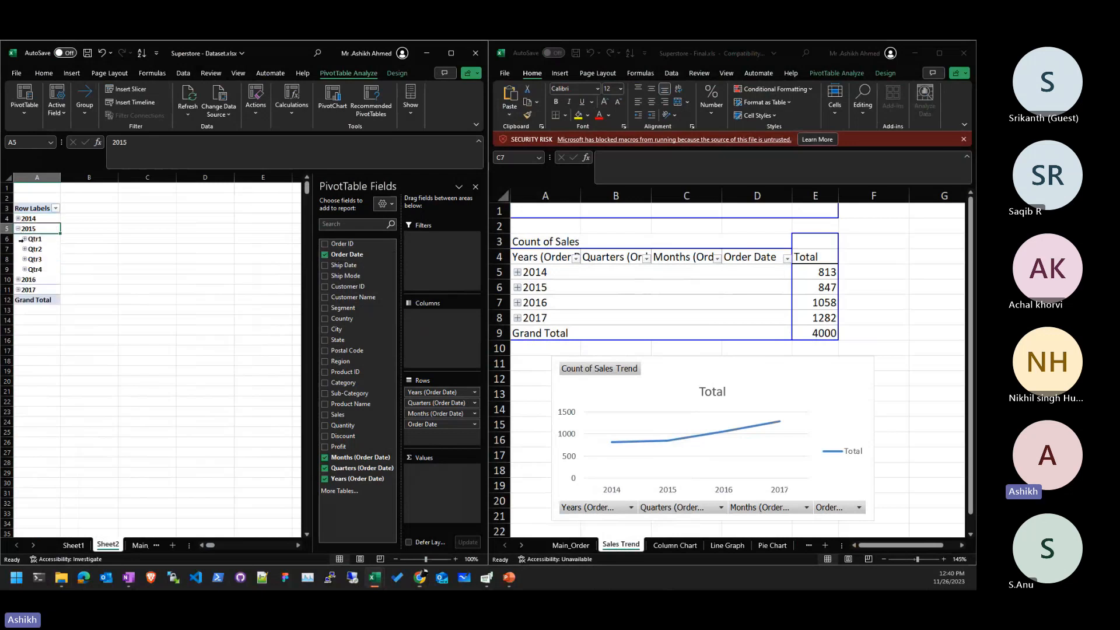
click(18, 229)
click(18, 239)
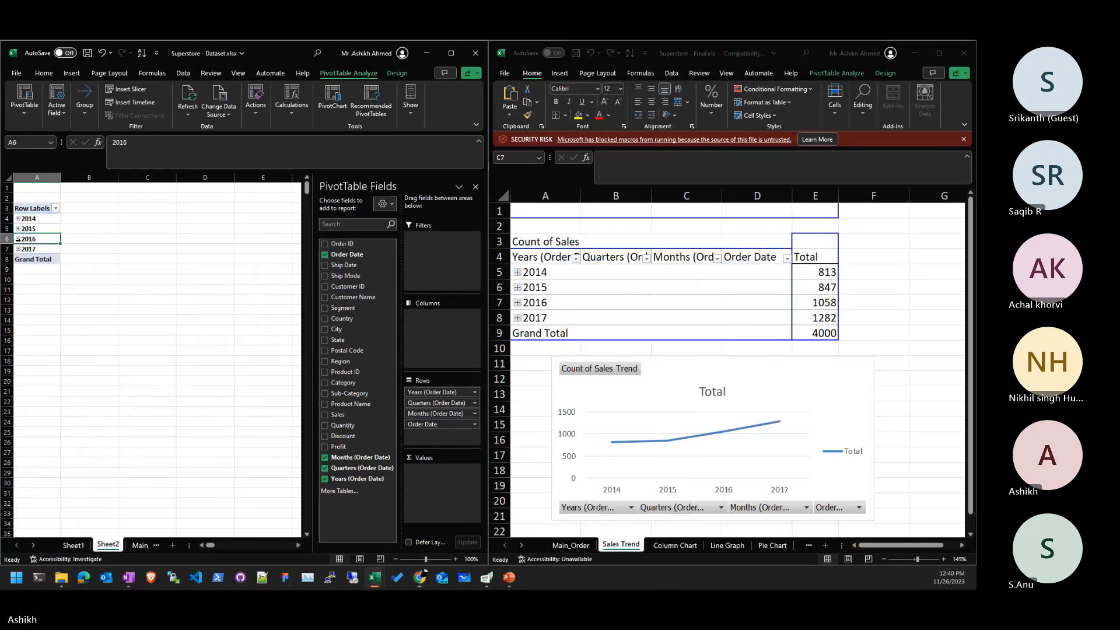
click(18, 239)
click(18, 239)
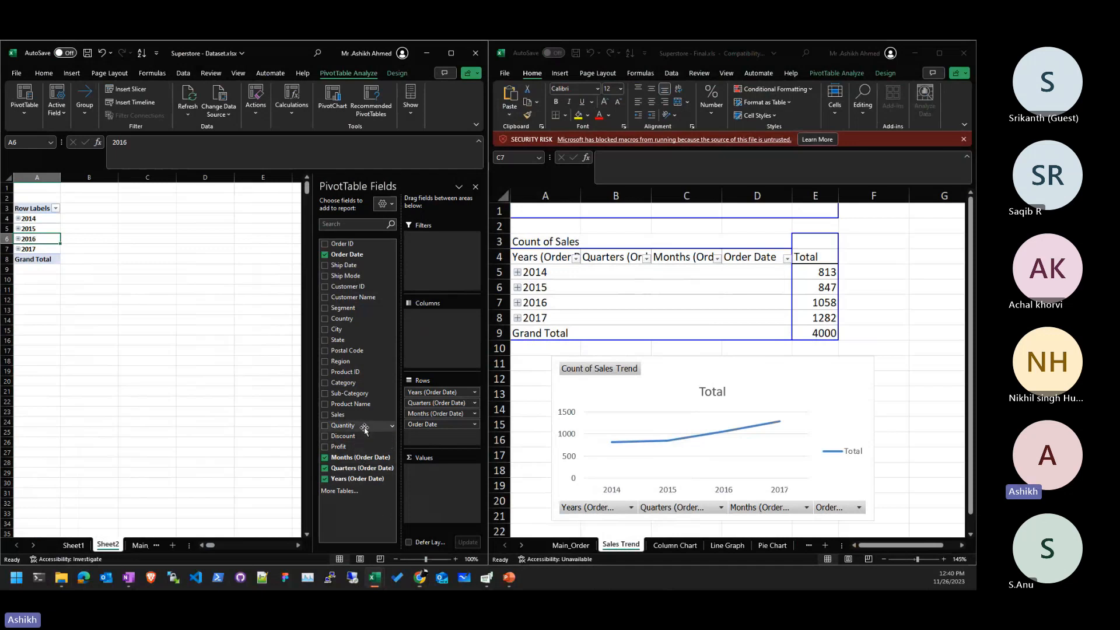
drag(359, 415, 434, 511)
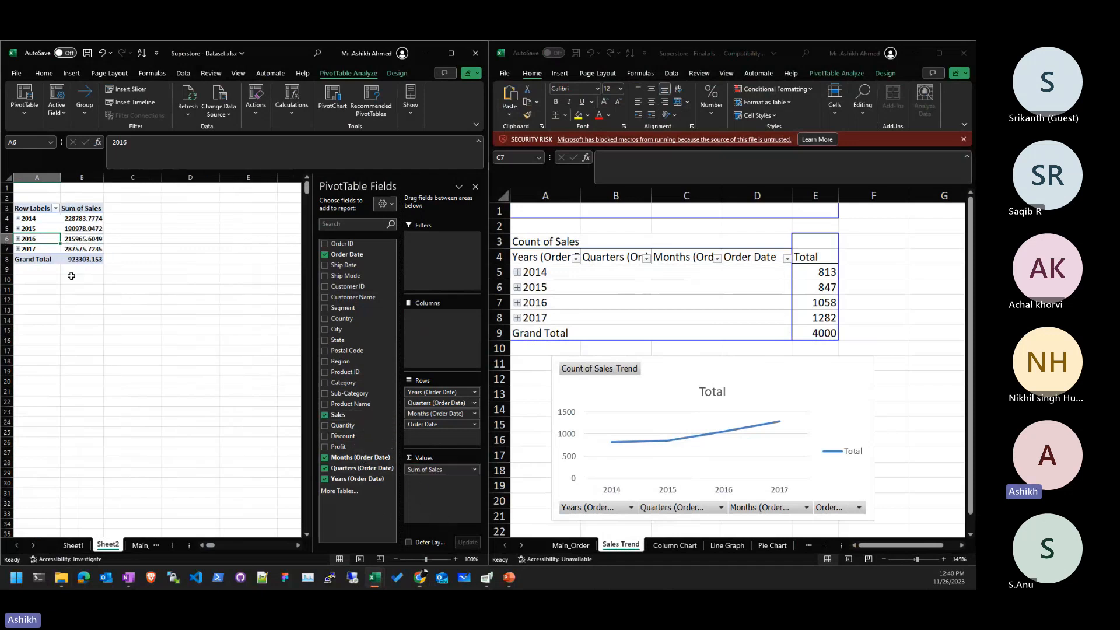
click(88, 227)
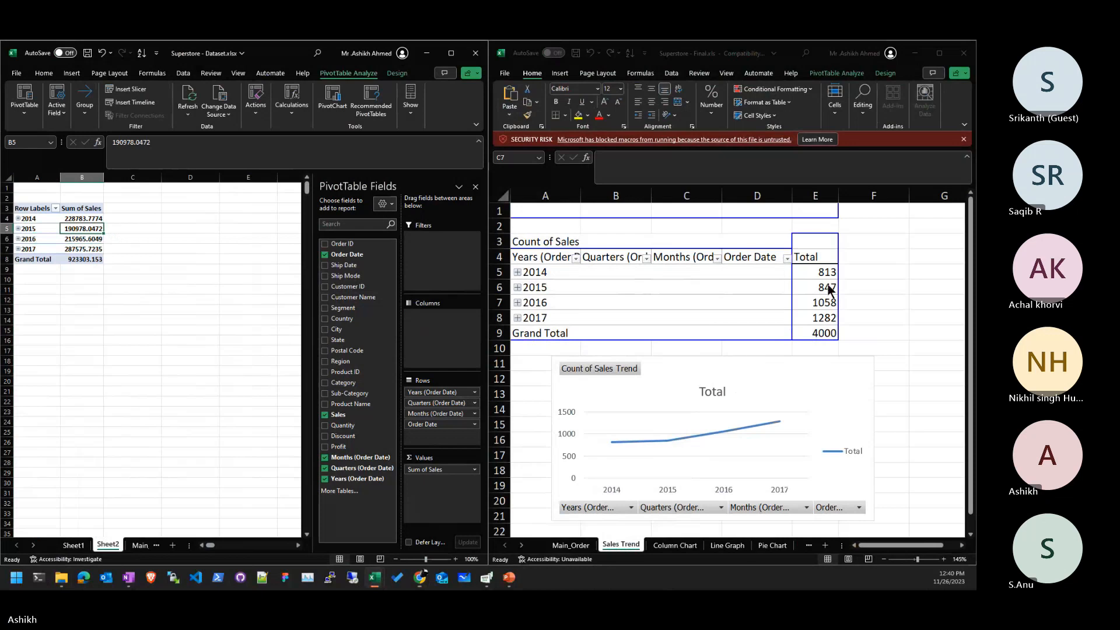
- Compare with the Final workbook's pivot by expanding and collapsing its 2015 row
click(818, 283)
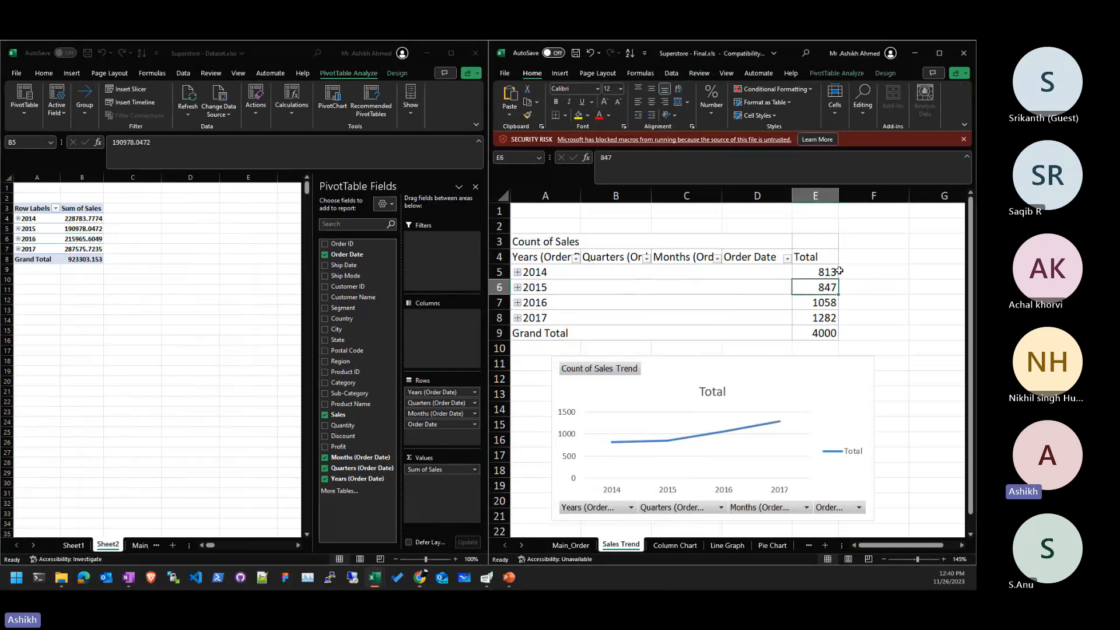
double_click(689, 287)
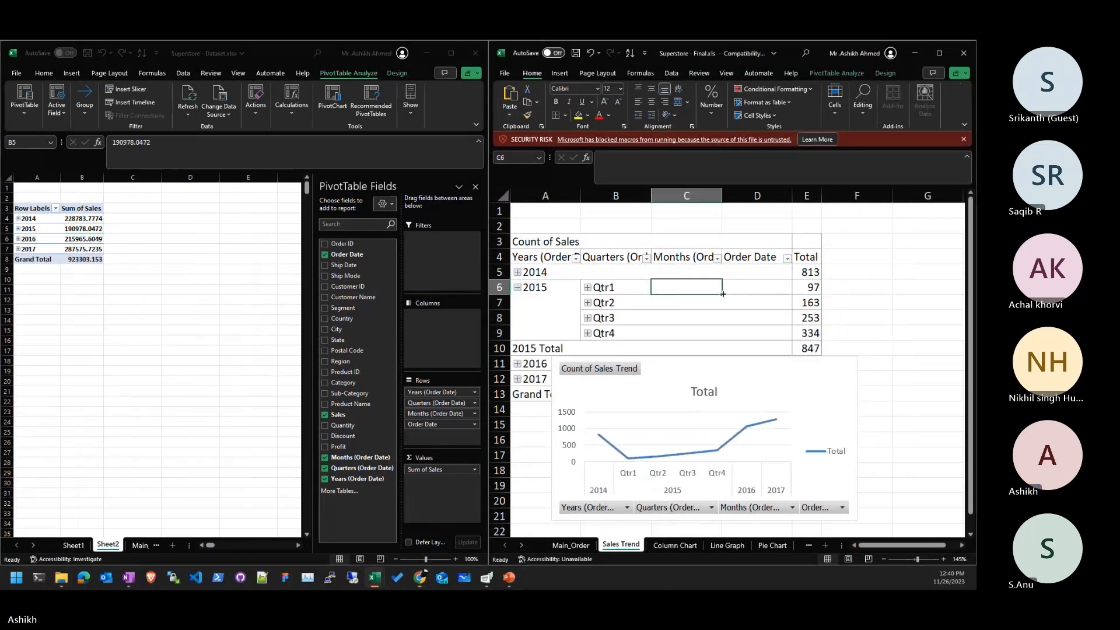
click(517, 287)
click(814, 288)
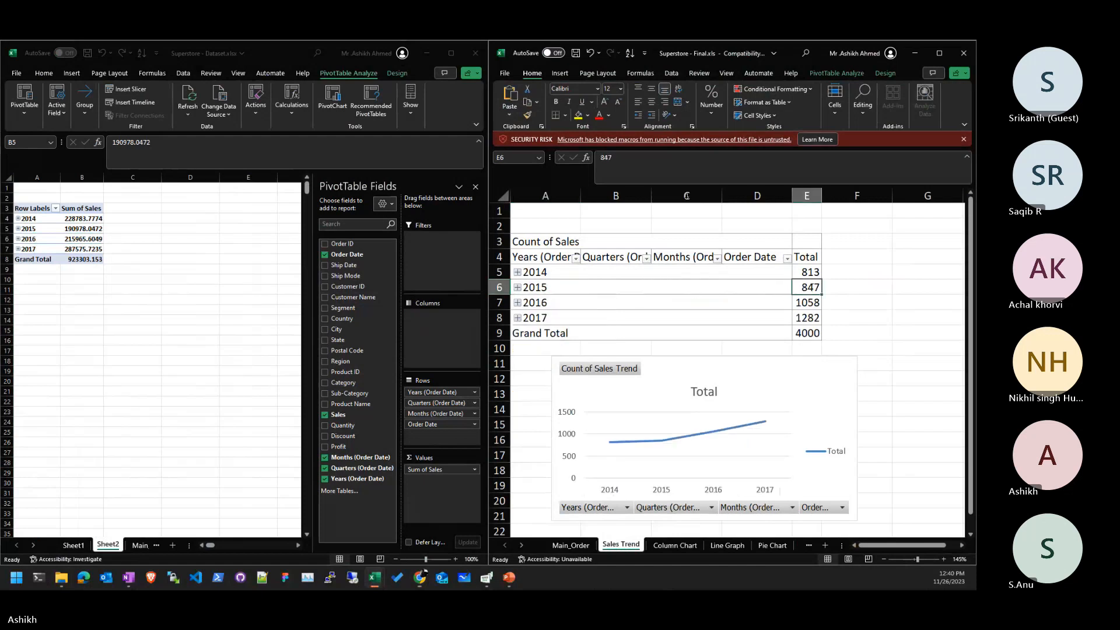
click(825, 75)
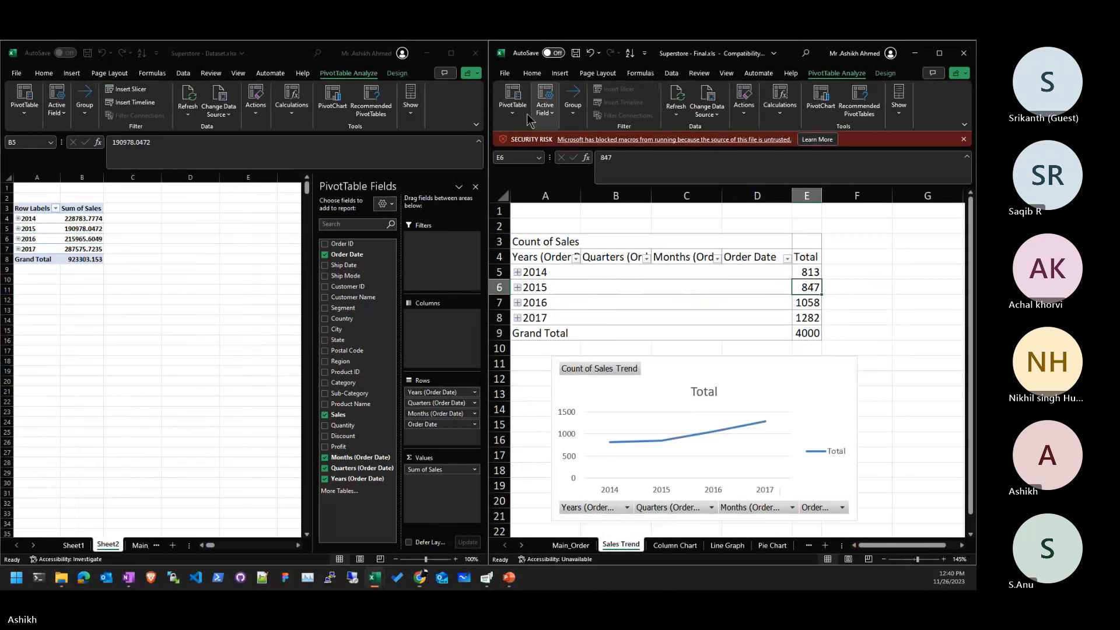
- Move the Final workbook window out of the way
click(920, 54)
click(489, 295)
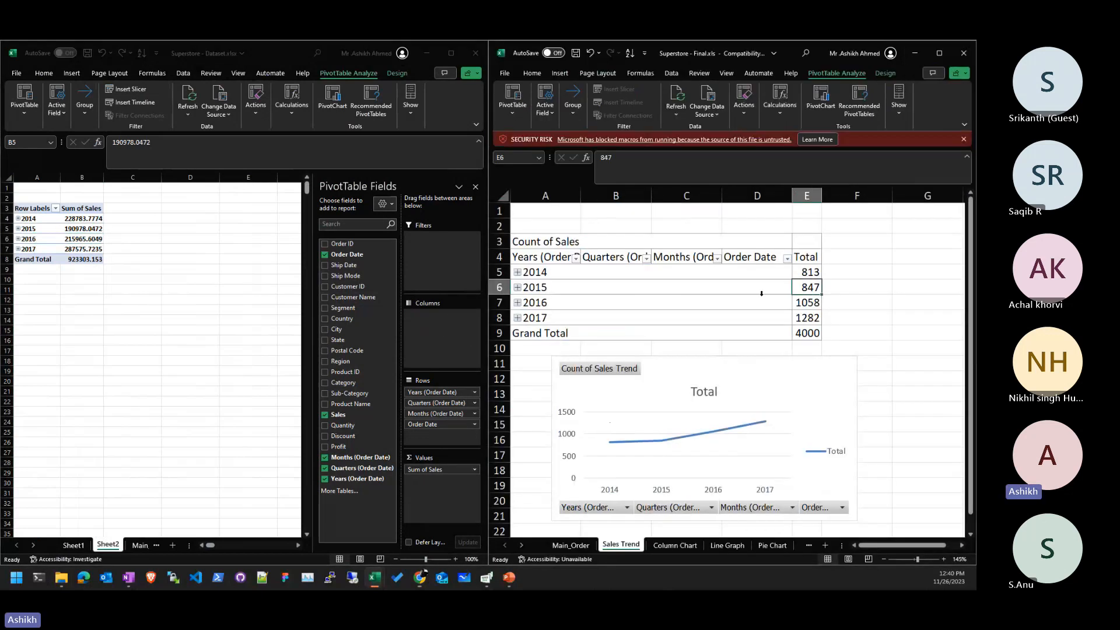
drag(793, 54, 1, 93)
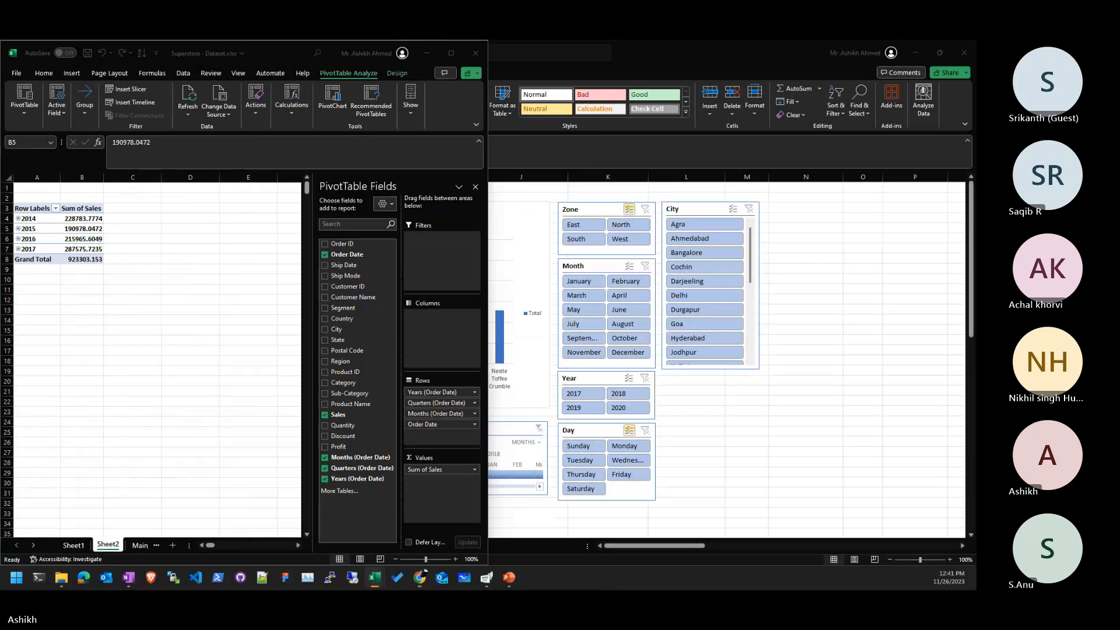
- Change the Sum of Sales value field to Count of Sales
click(132, 309)
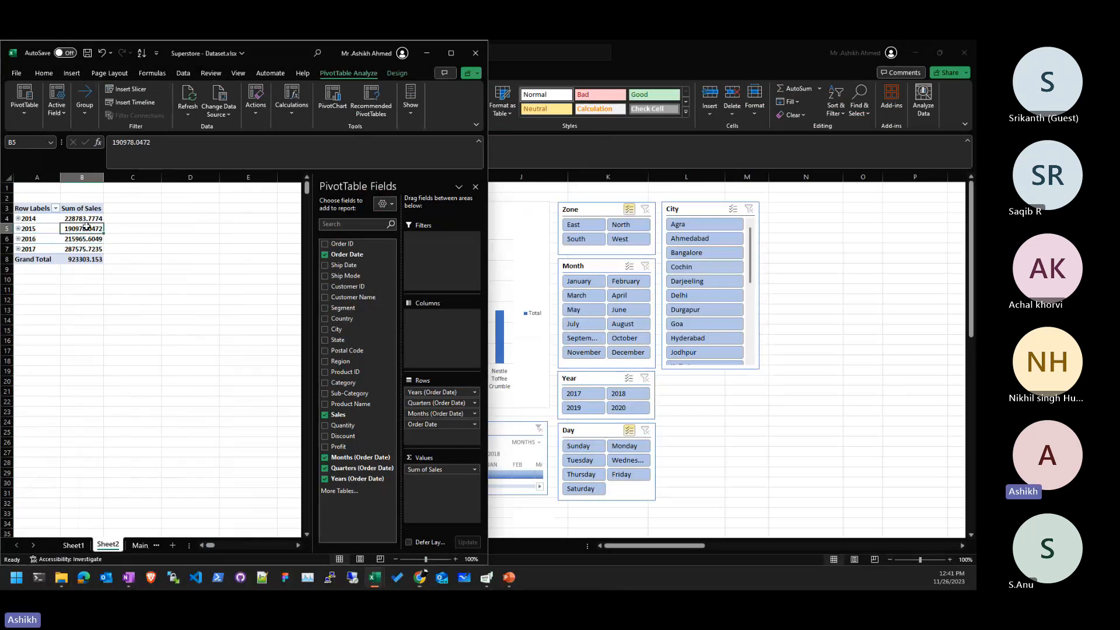
click(458, 472)
click(461, 460)
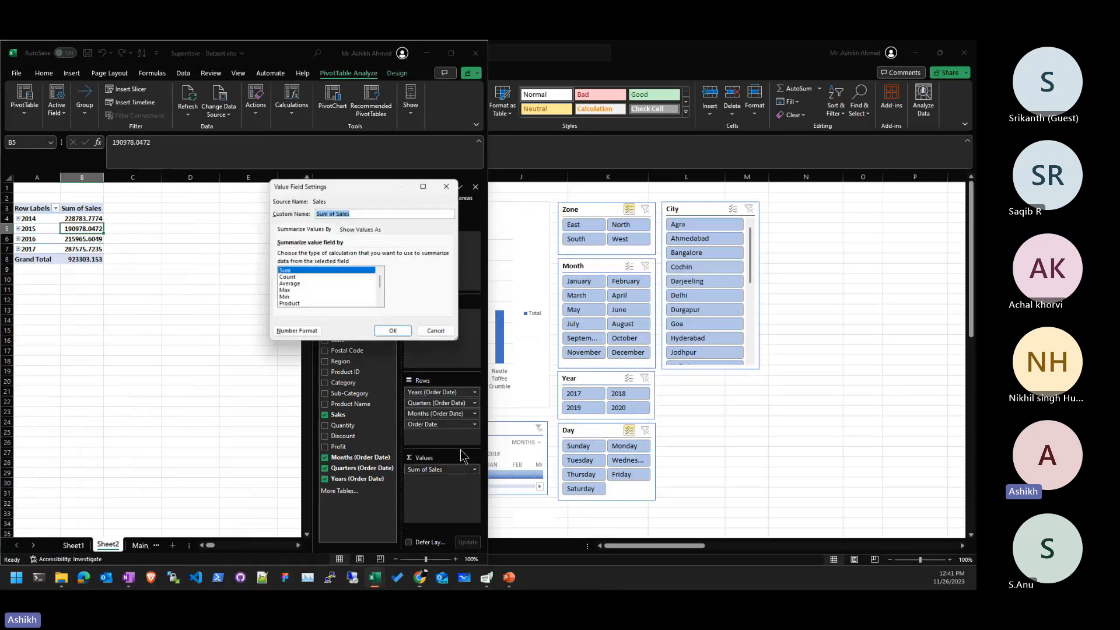
click(324, 276)
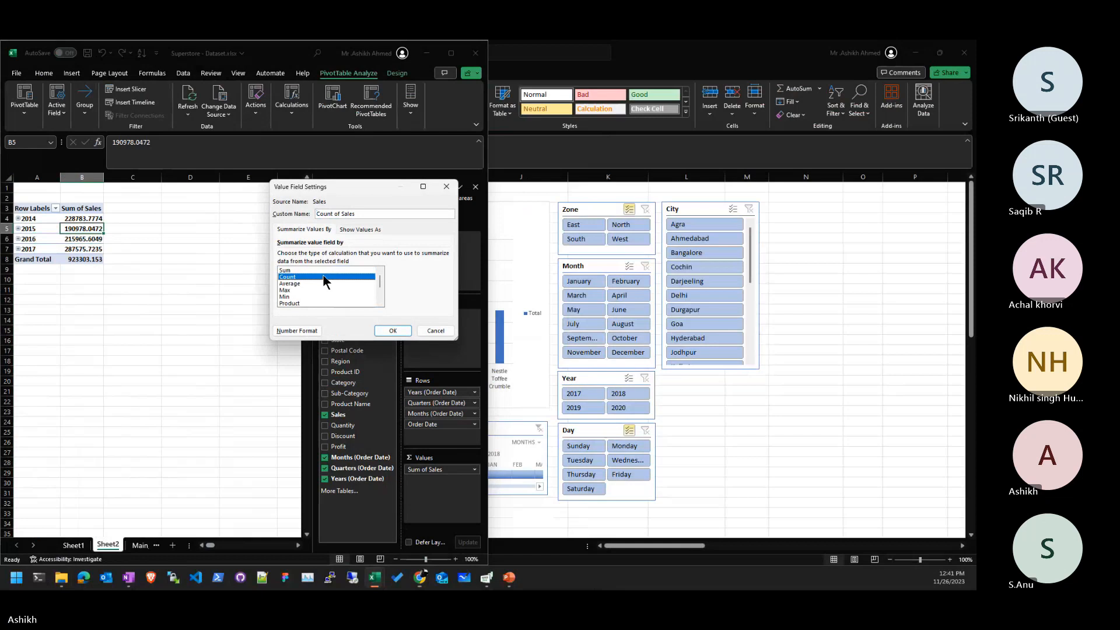
click(407, 332)
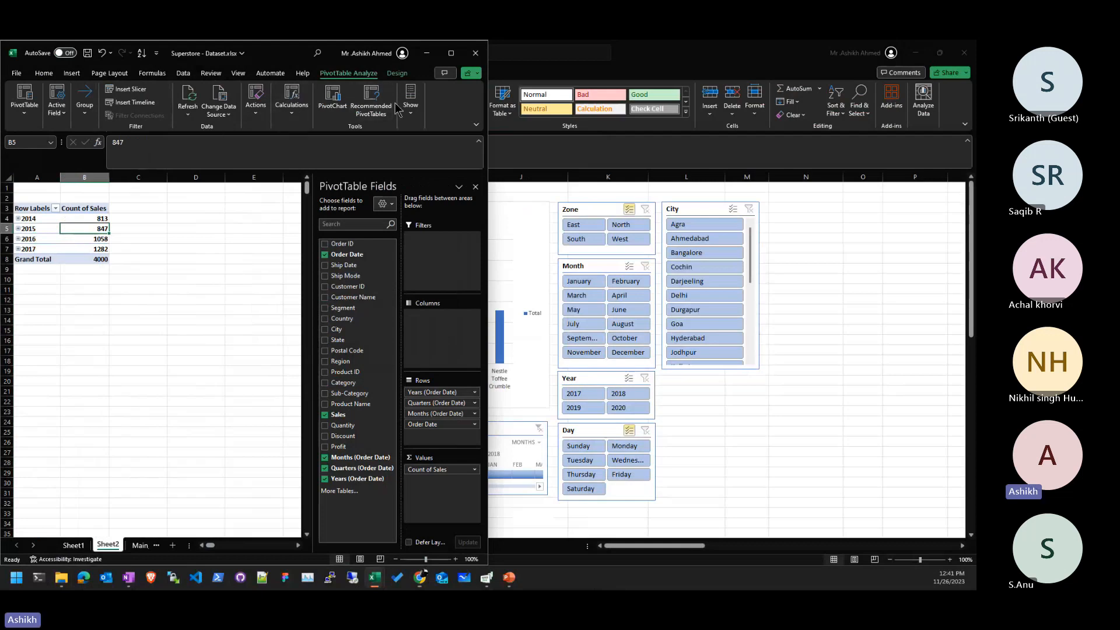
- Insert a Line PivotChart of the yearly counts and enlarge it
click(332, 96)
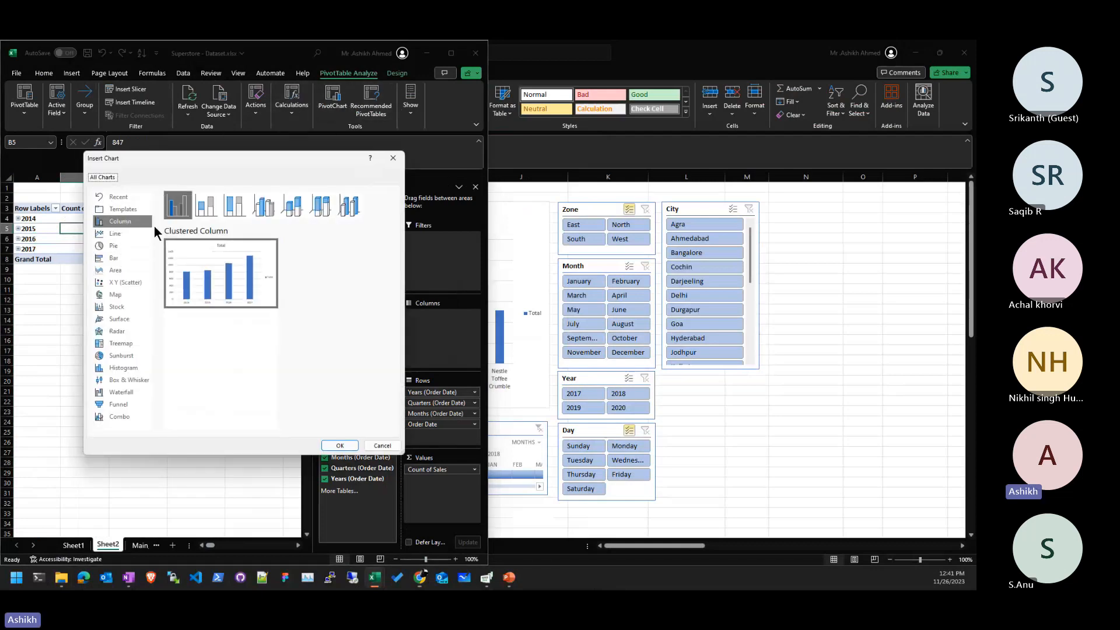
click(146, 234)
click(338, 445)
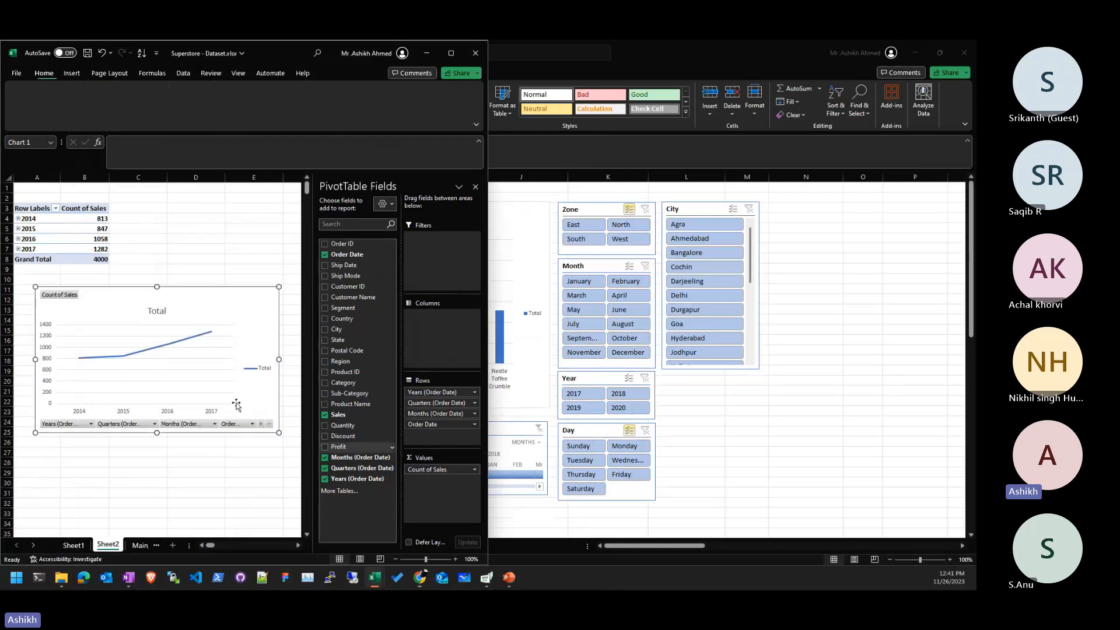
drag(279, 432, 297, 447)
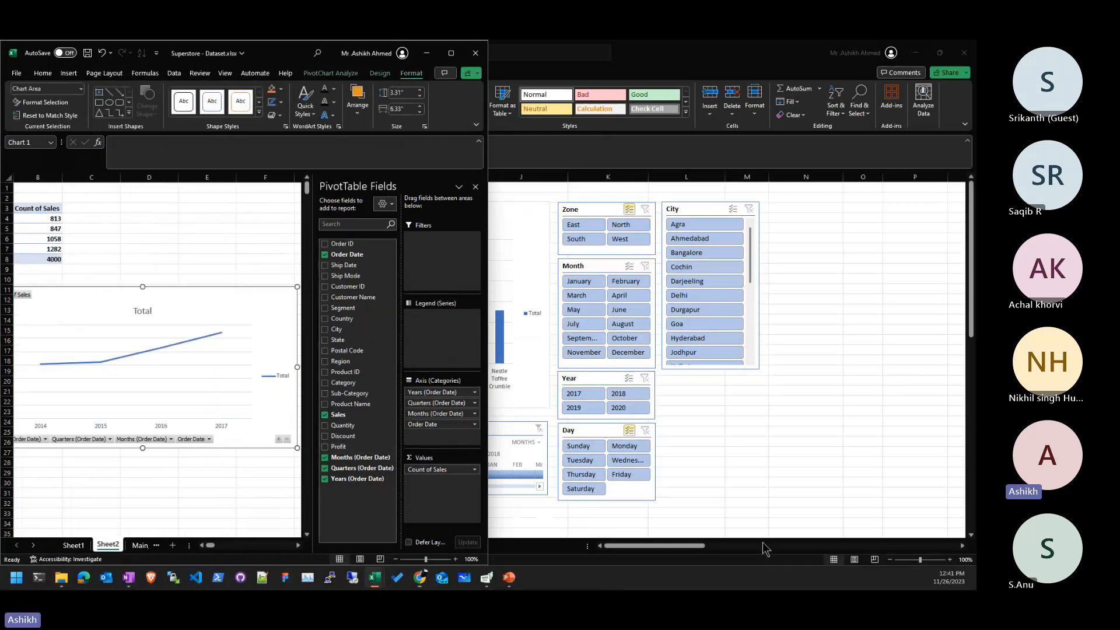
- Rename Sheet2 to 'Sales Trend', maximise the workbook and go to Main_Order
double_click(110, 543)
text(Sales)
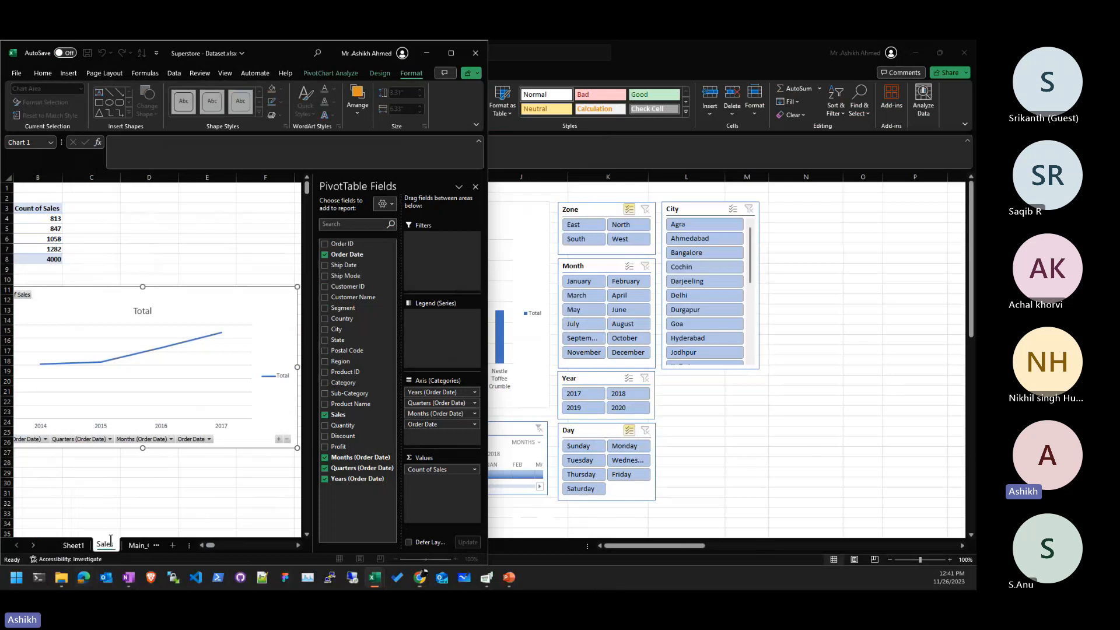
text( Trend)
key(Return)
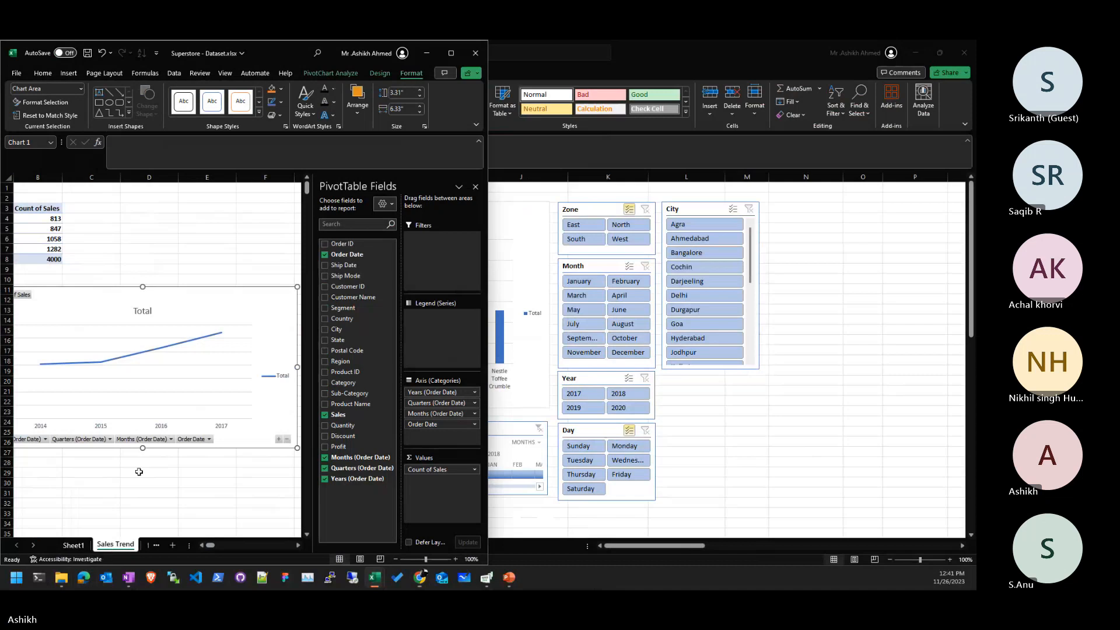
click(451, 52)
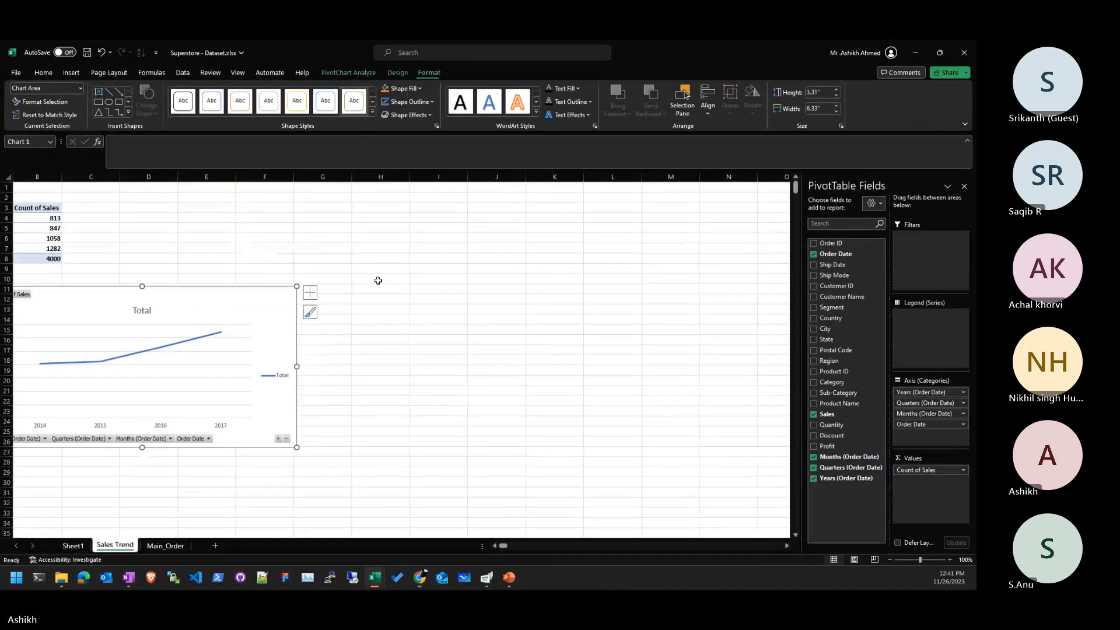
click(450, 367)
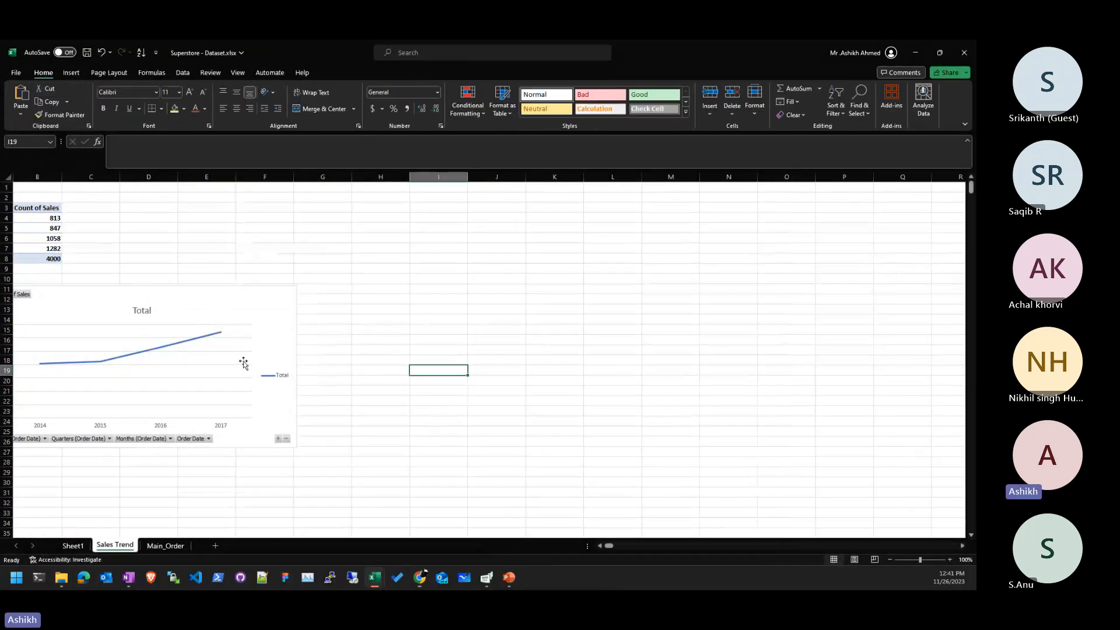
key(Home)
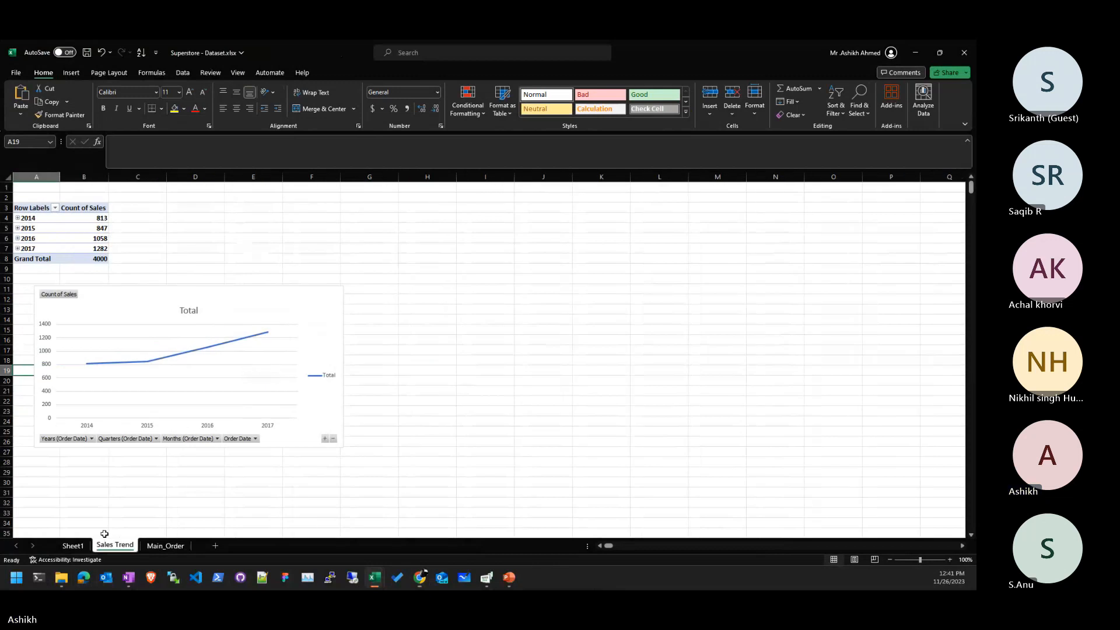
click(156, 547)
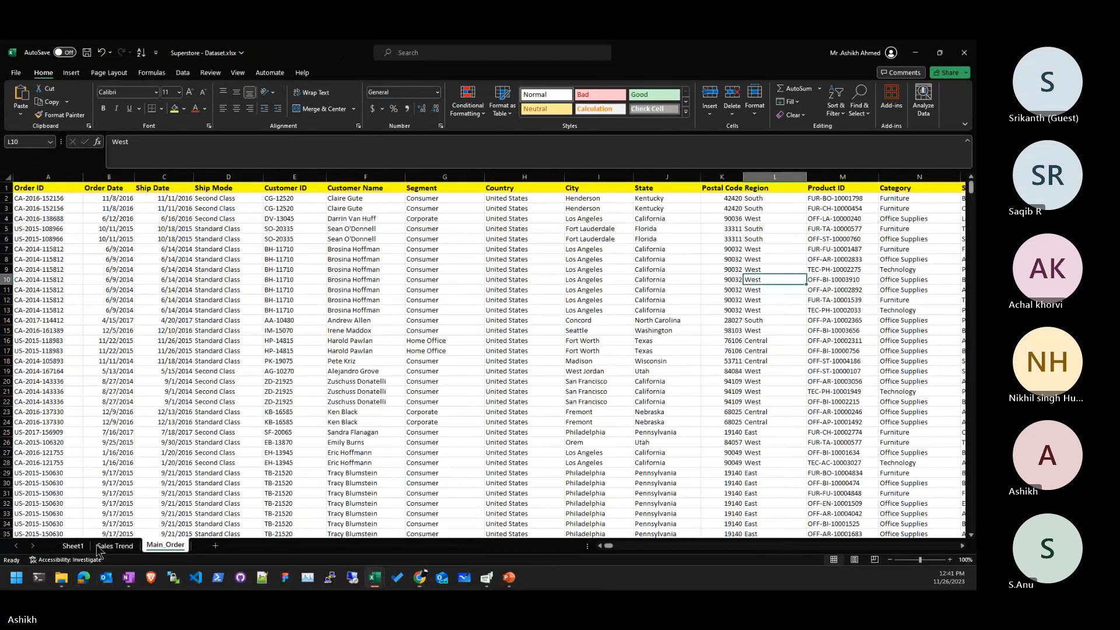
- Move the Main_Order tab ahead of Sales Trend
mouse_move(156, 547)
mouse_down()
mouse_move(85, 547)
mouse_move(145, 547)
mouse_up()
click(124, 546)
click(132, 547)
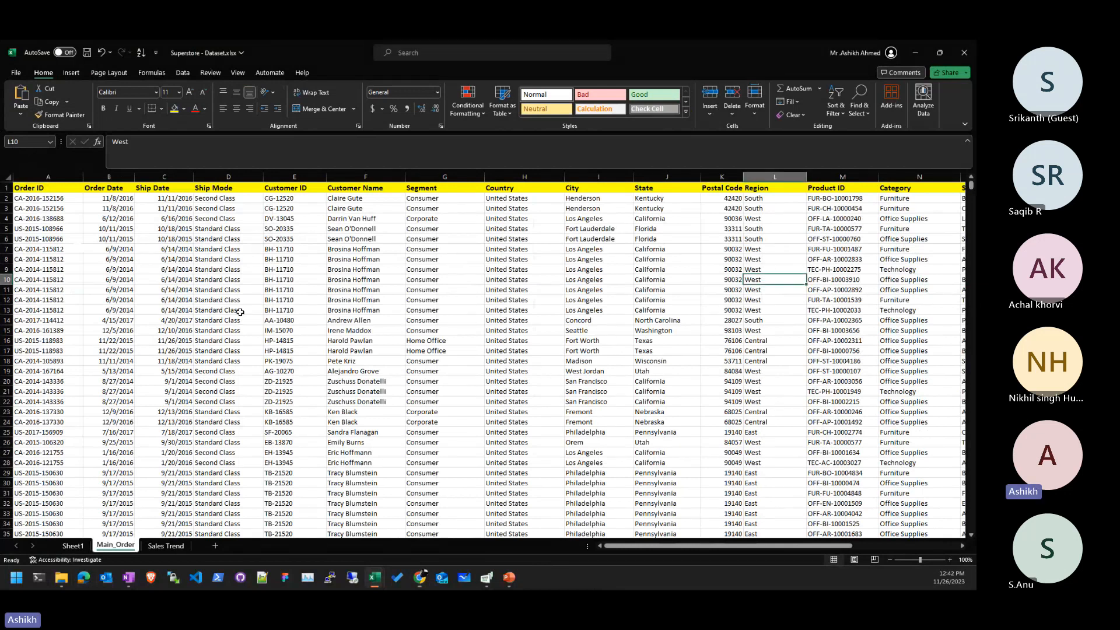
- Insert a PivotTable from Main_Order!$A$1:$T$4001 on a new worksheet
click(72, 73)
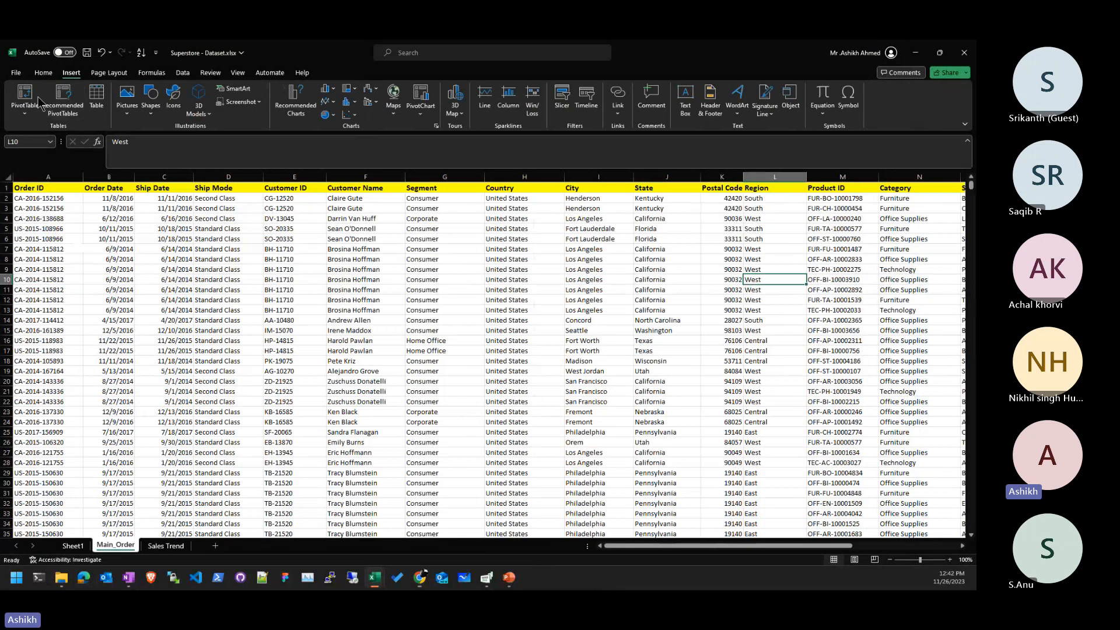
click(21, 96)
click(397, 331)
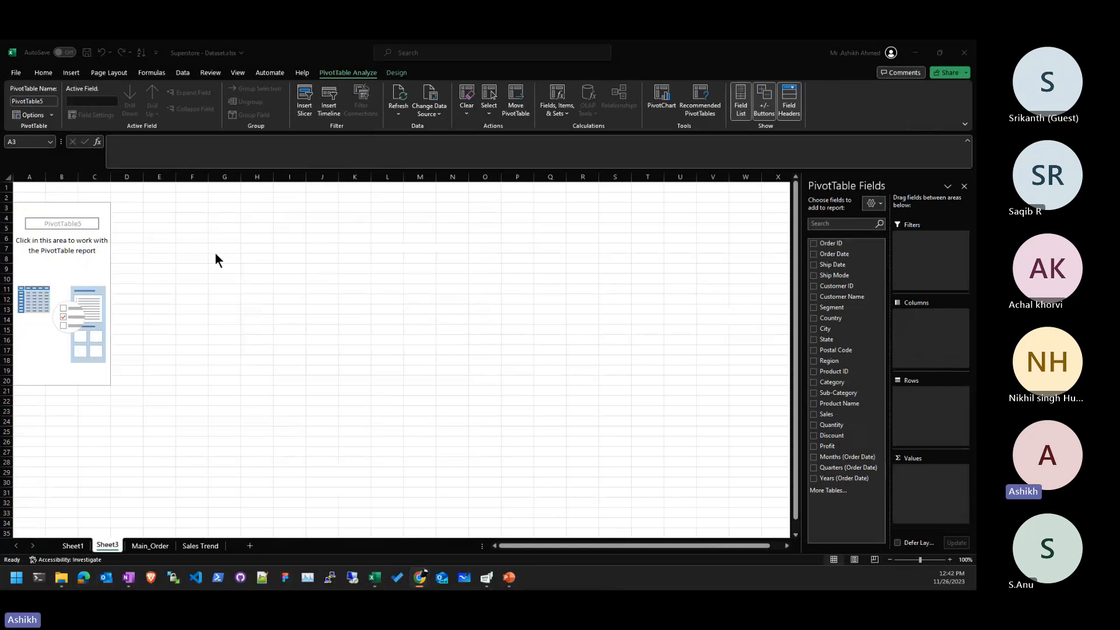
- Count Order IDs by Region columns on Sheet3 (Central 926, East 1175, South 638, West 1261), then view Main_Order
click(90, 287)
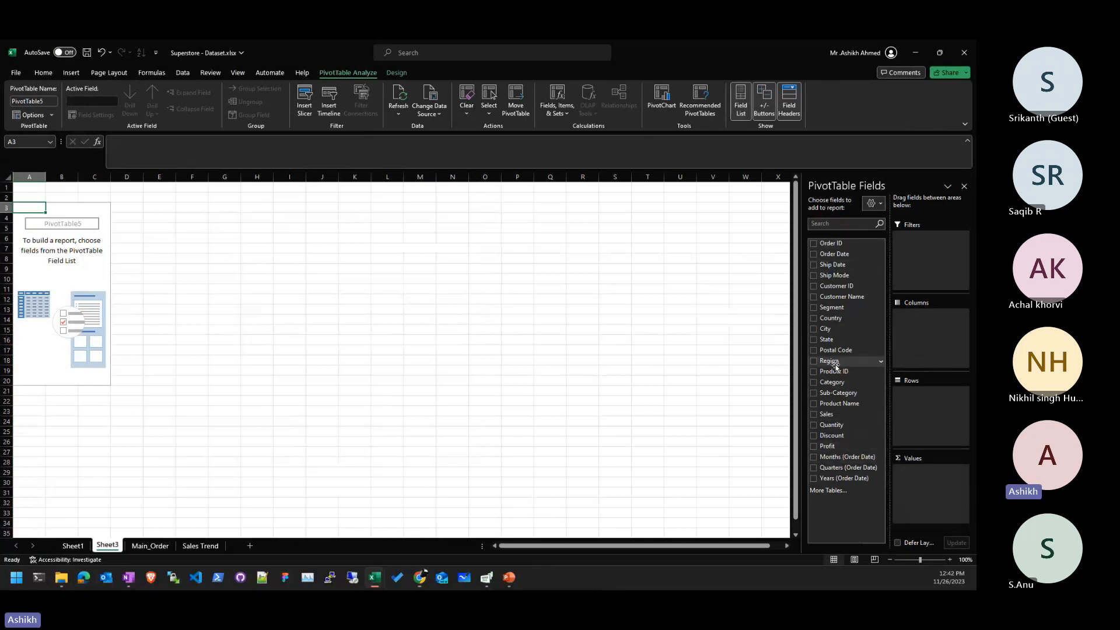
drag(839, 366, 960, 340)
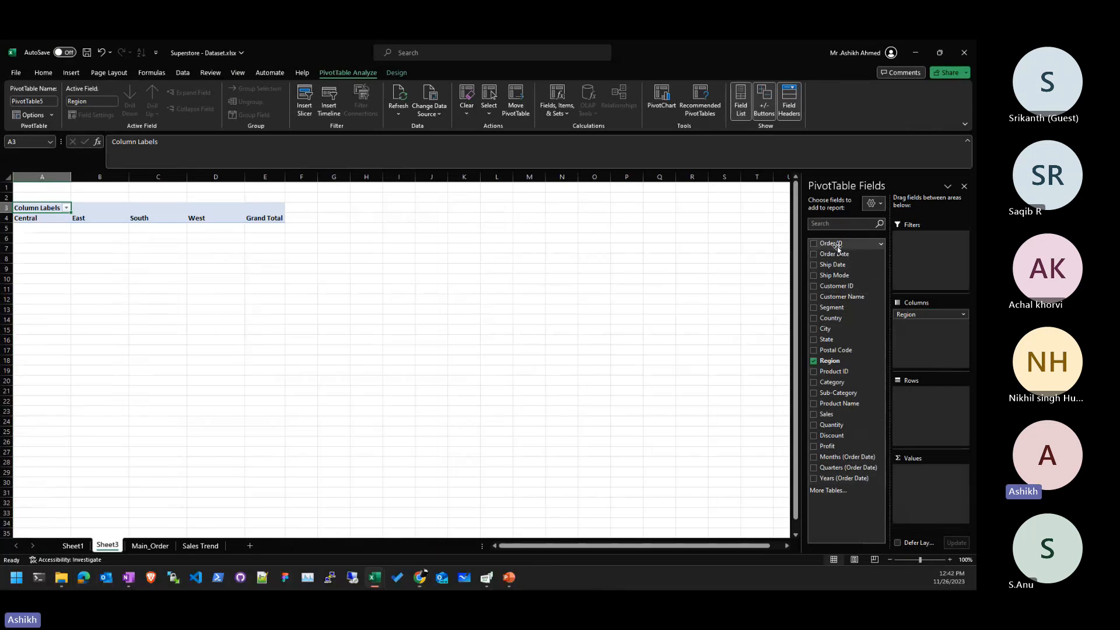
drag(837, 248, 952, 502)
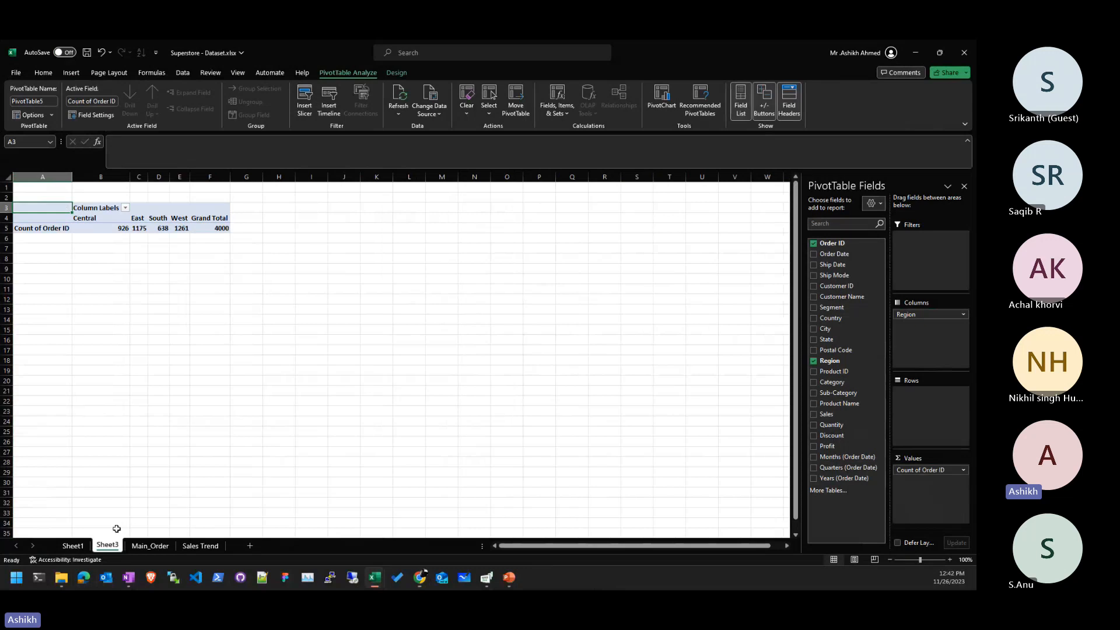
click(150, 545)
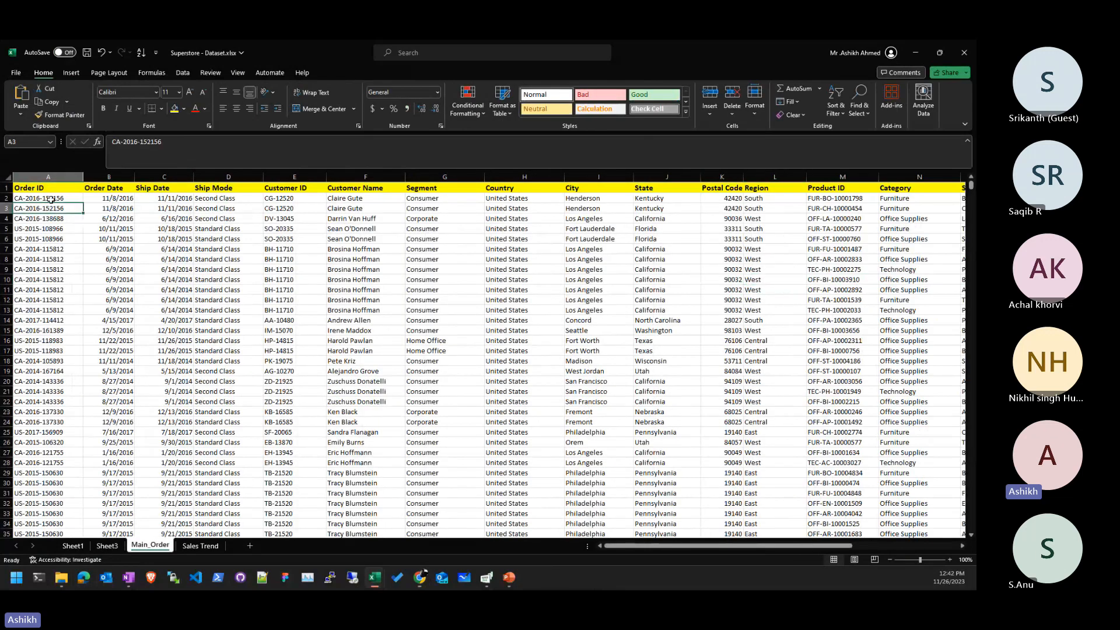
- Review the Order IDs in A2:A29 on Main_Order, then return to the Sheet3 pivot table
drag(53, 198, 26, 474)
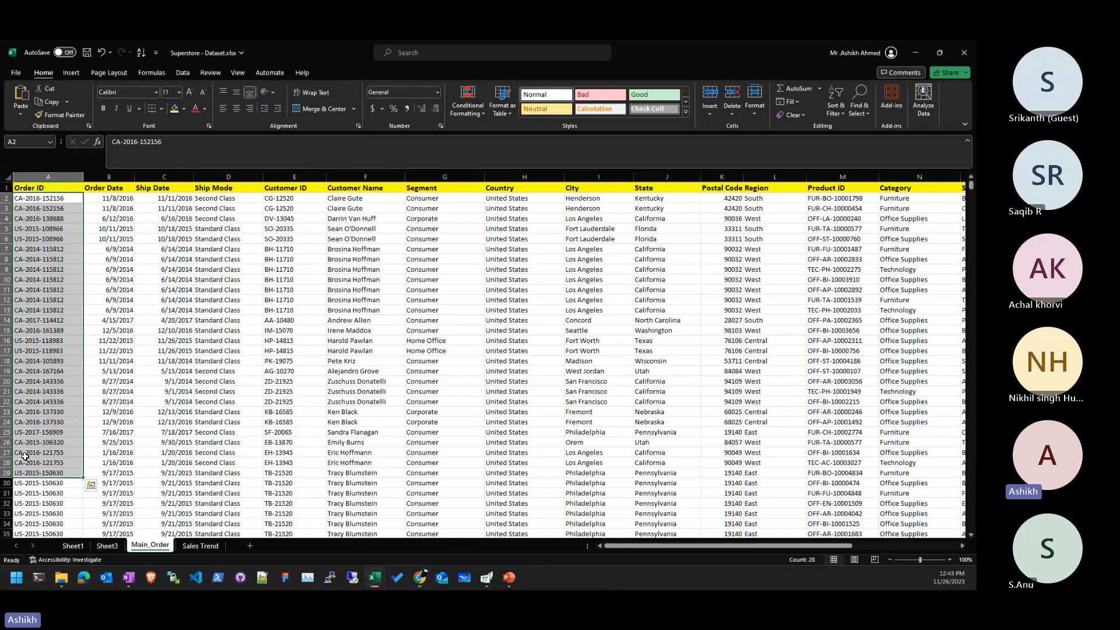
click(107, 546)
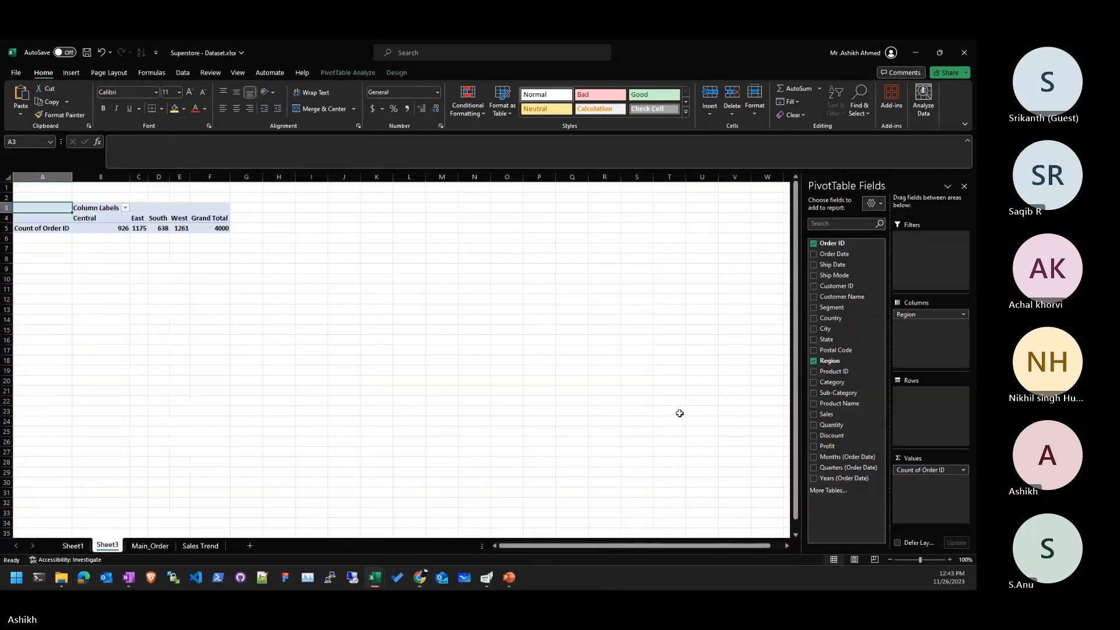
- Insert a clustered column PivotChart of Order ID counts by region, placed below the pivot table
click(339, 279)
click(47, 238)
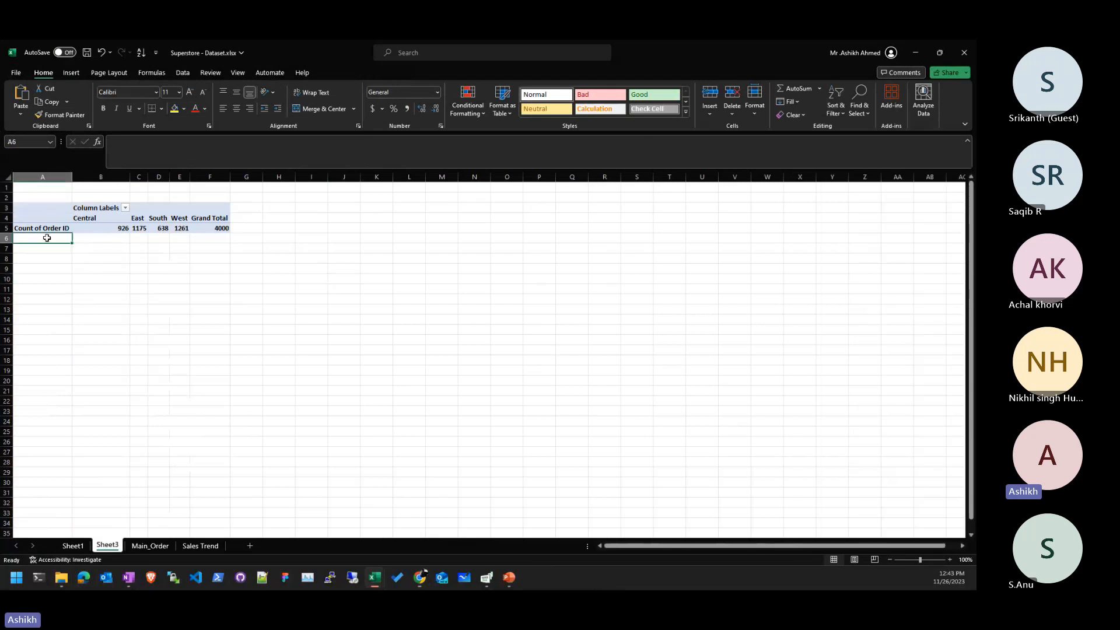
click(118, 229)
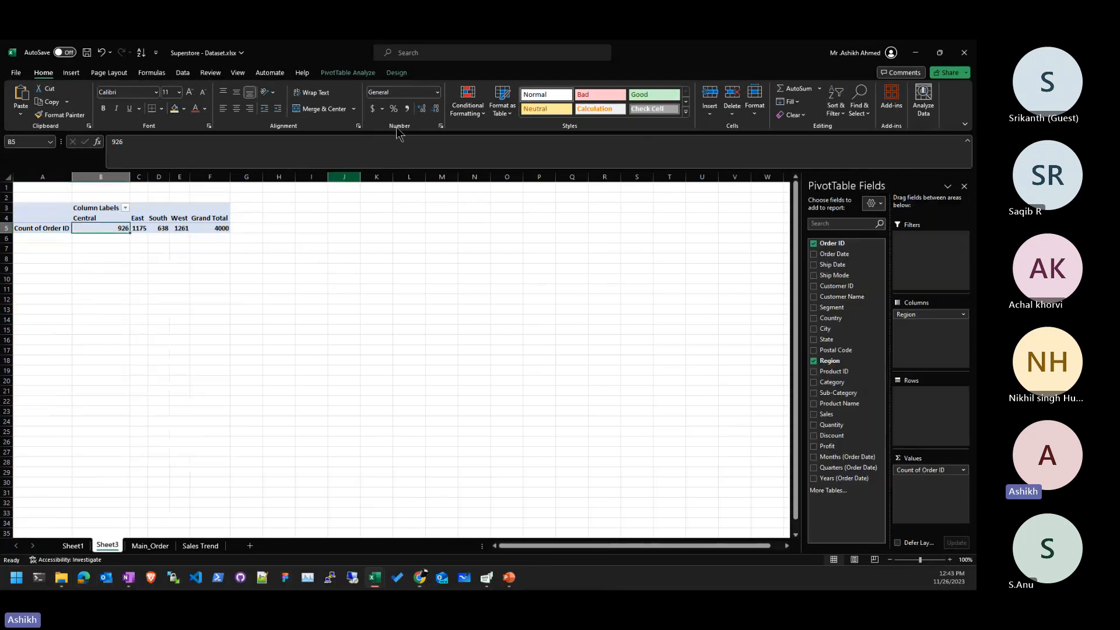
click(369, 74)
click(661, 99)
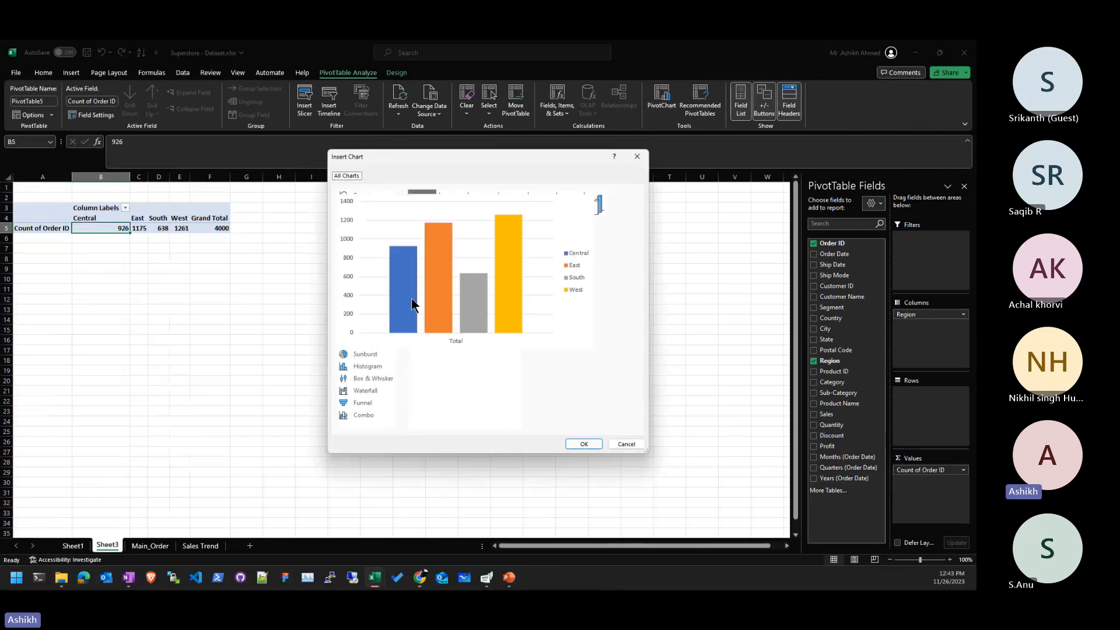
click(583, 445)
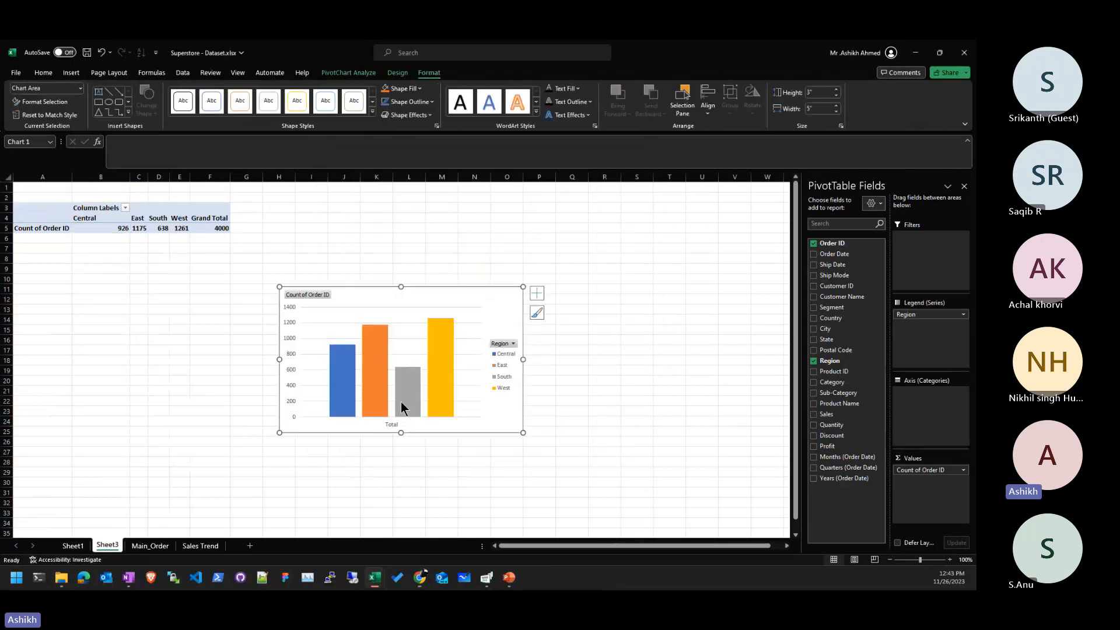
drag(490, 426, 240, 387)
- Rename Sheet3 to 'Bar Graph' and move the Main_Order tab before it
double_click(108, 545)
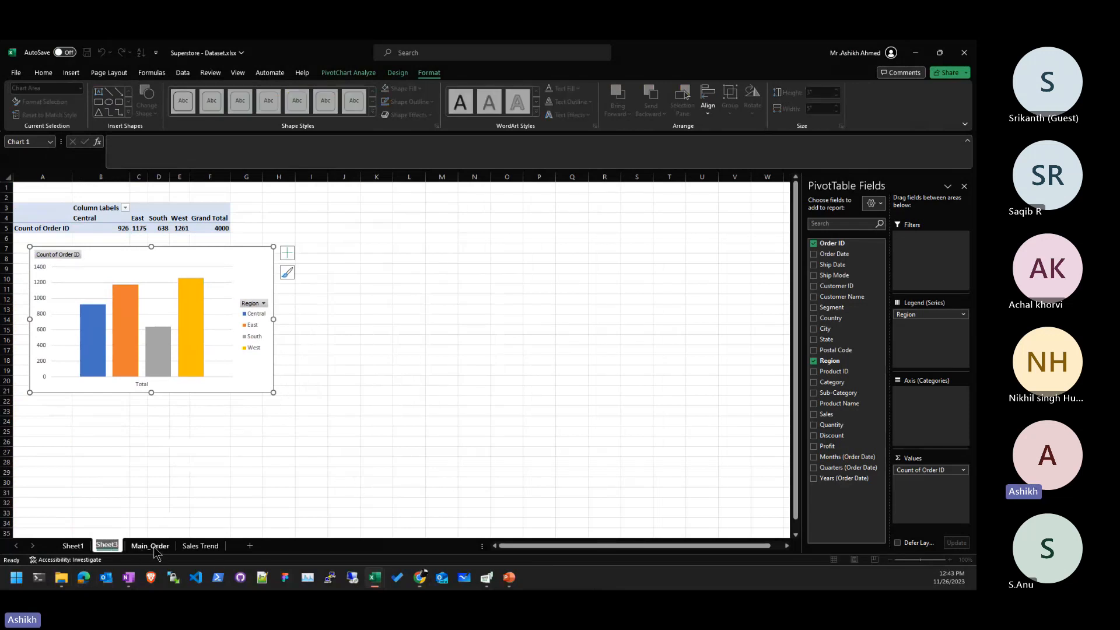
text(Bar Grap)
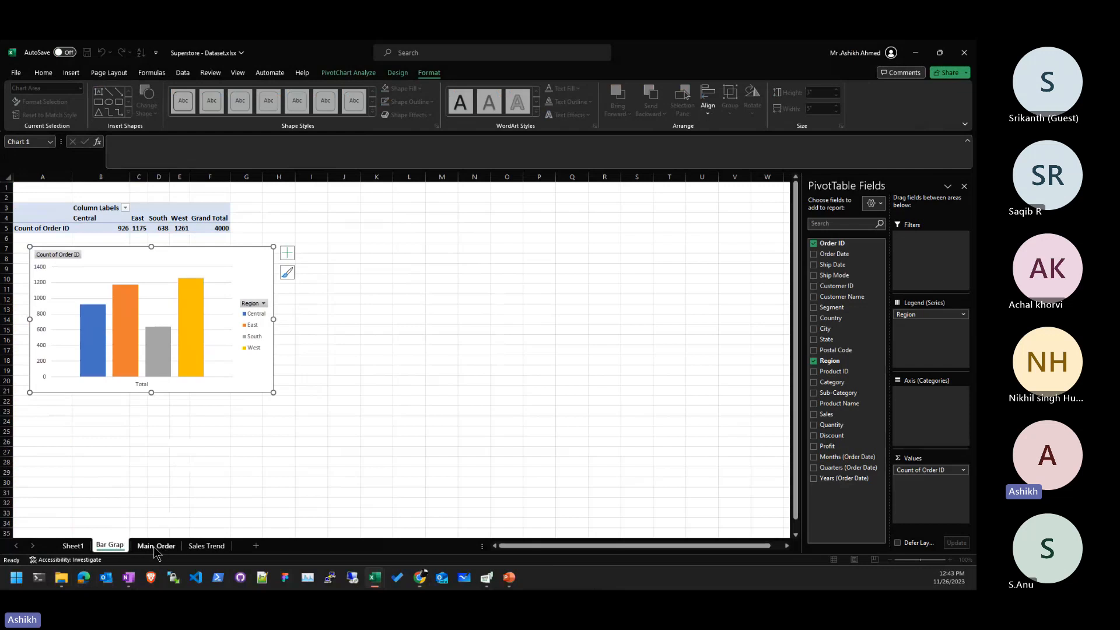
text(h)
key(Return)
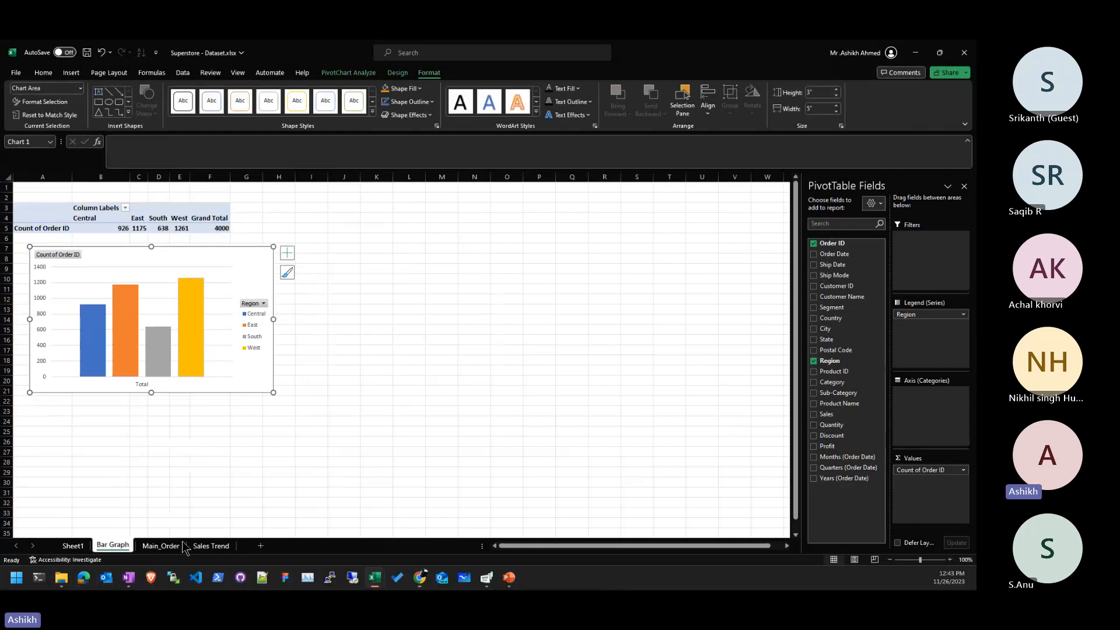
drag(165, 549, 121, 547)
- Create a new PivotTable from the Main_Order data on a new Sheet4
click(217, 280)
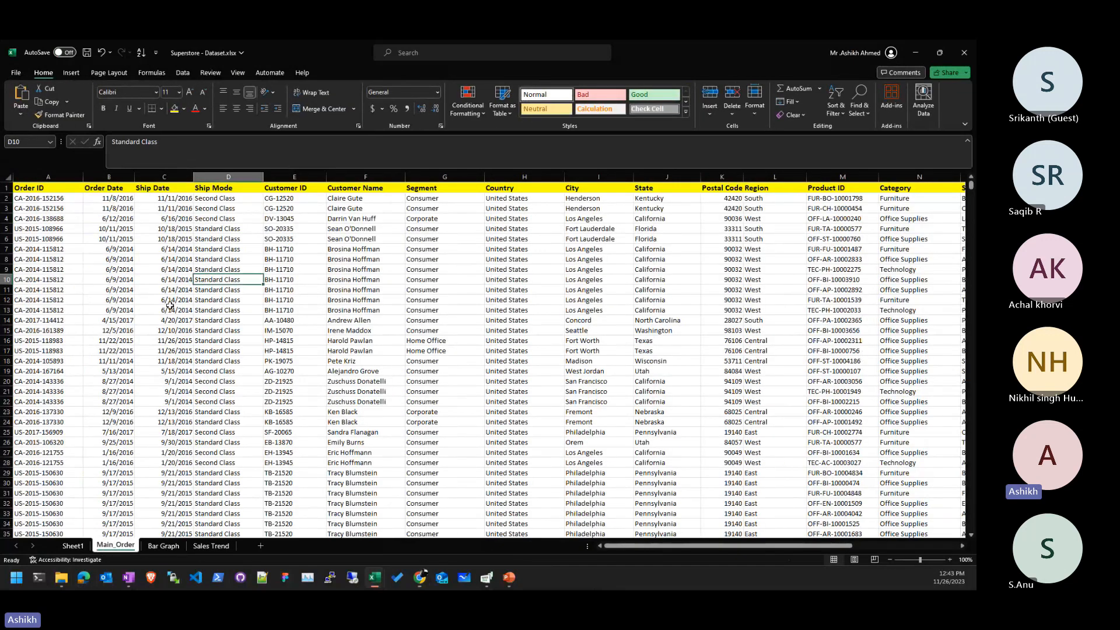
click(71, 72)
click(25, 100)
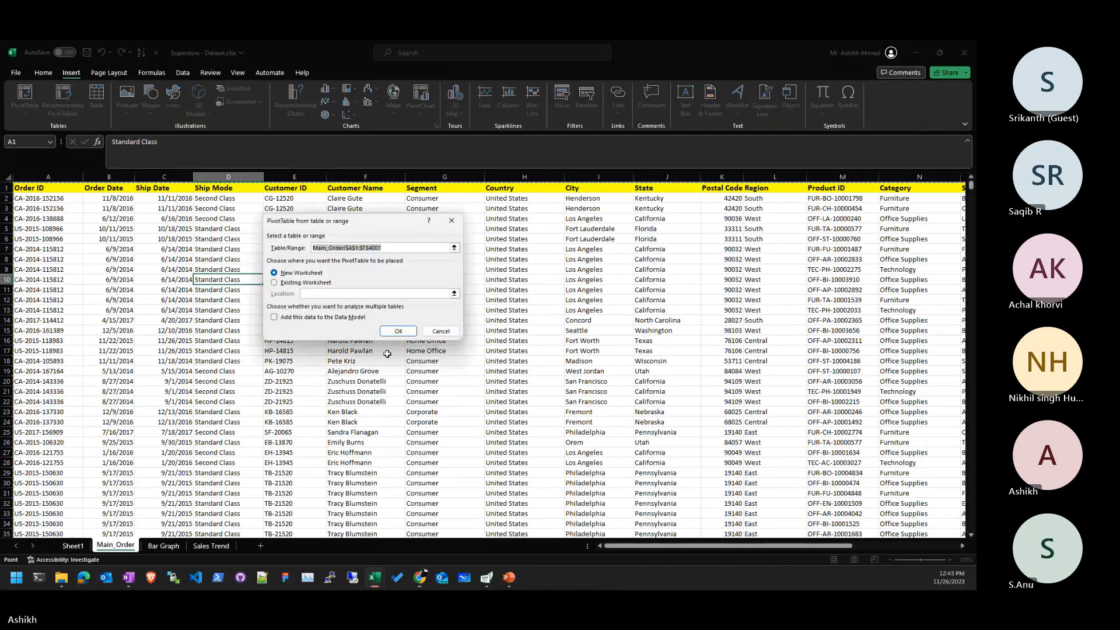
click(398, 330)
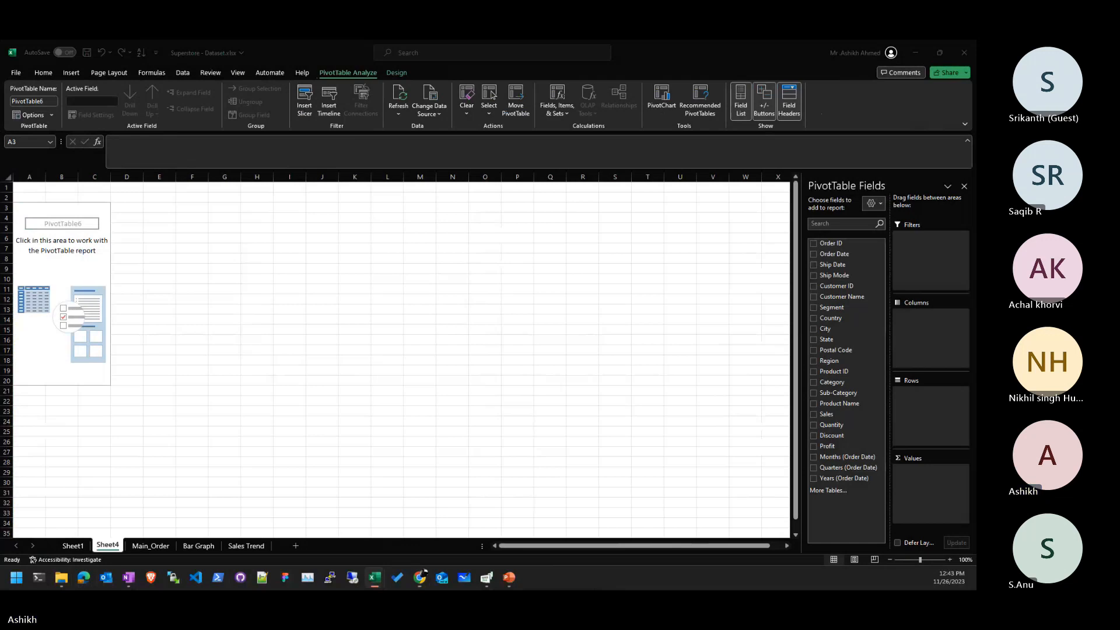
- Add Order Date columns and Sum of Sales, then remove the date fields, leaving 923303.153
click(74, 276)
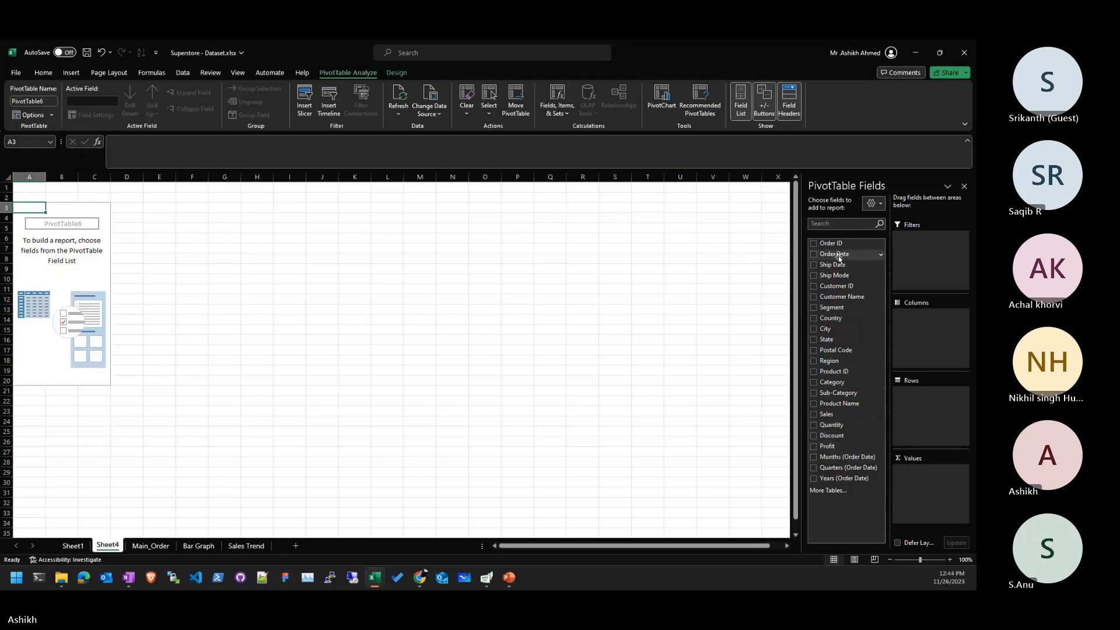
drag(839, 258, 924, 334)
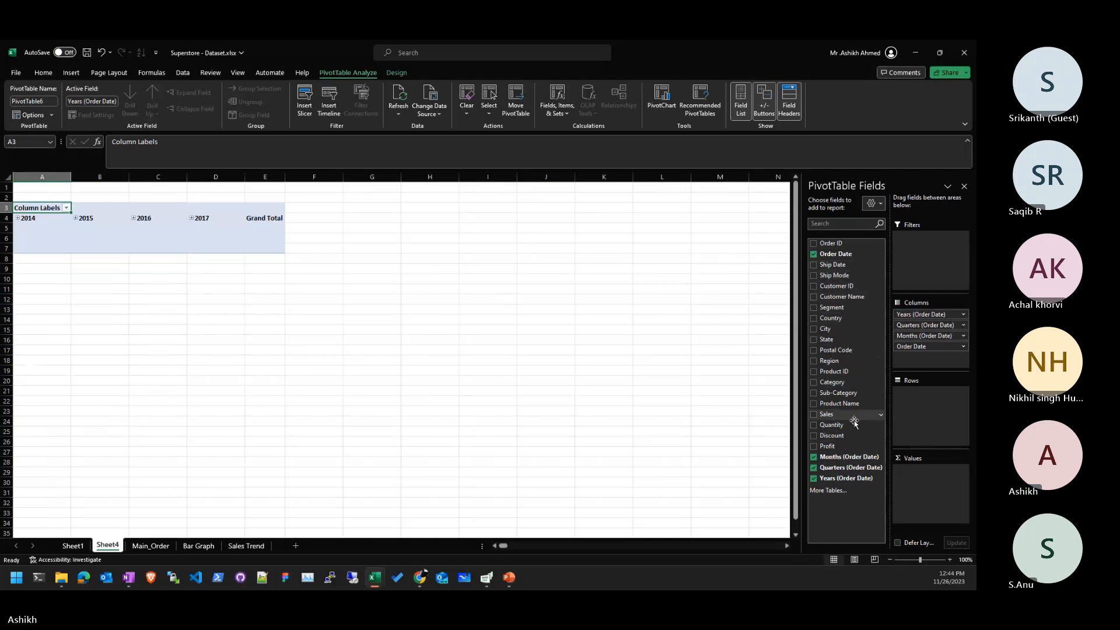
drag(852, 417, 953, 501)
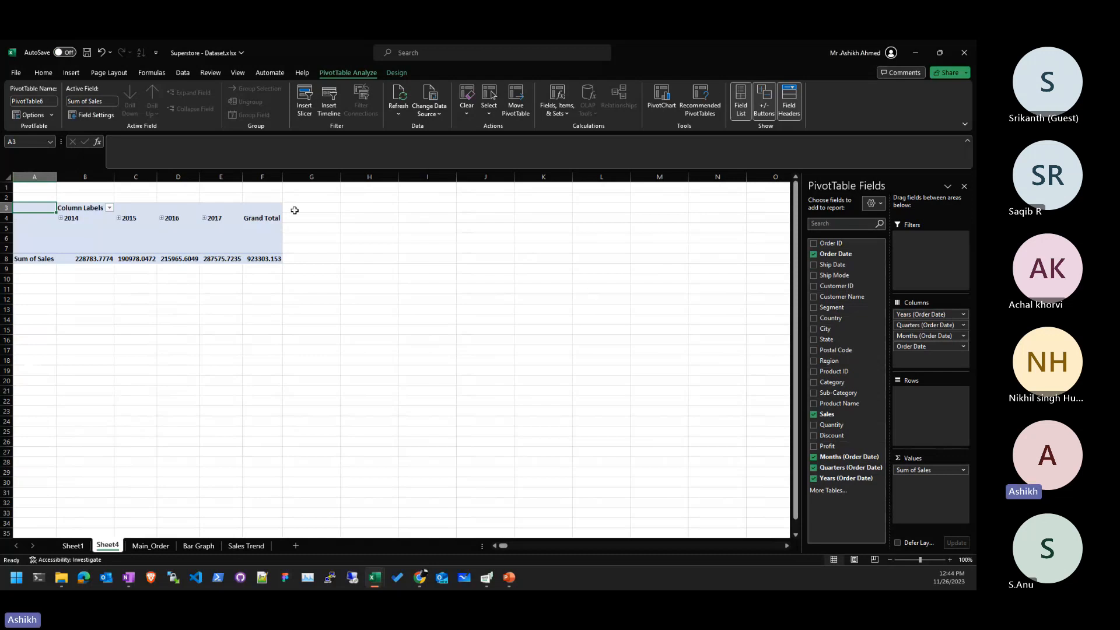
click(129, 252)
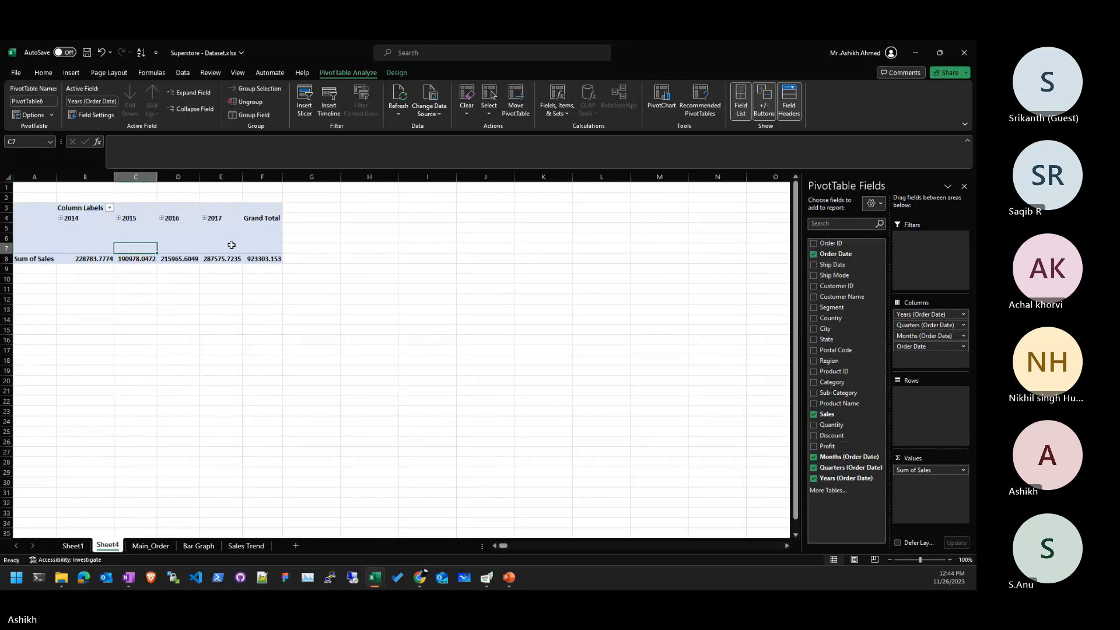
click(60, 218)
click(126, 256)
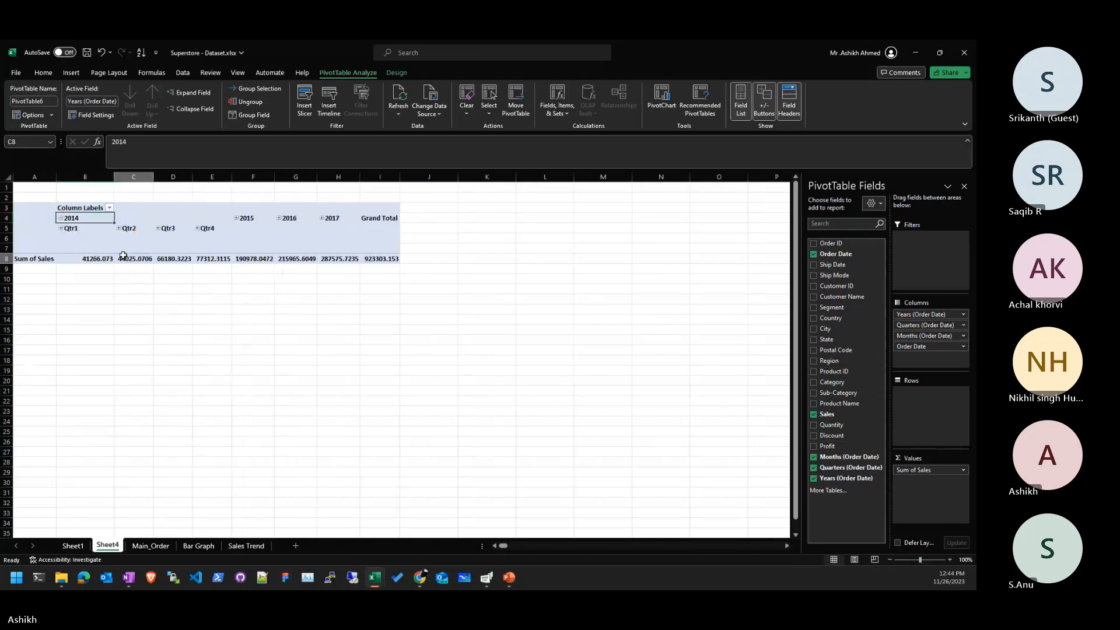
click(144, 250)
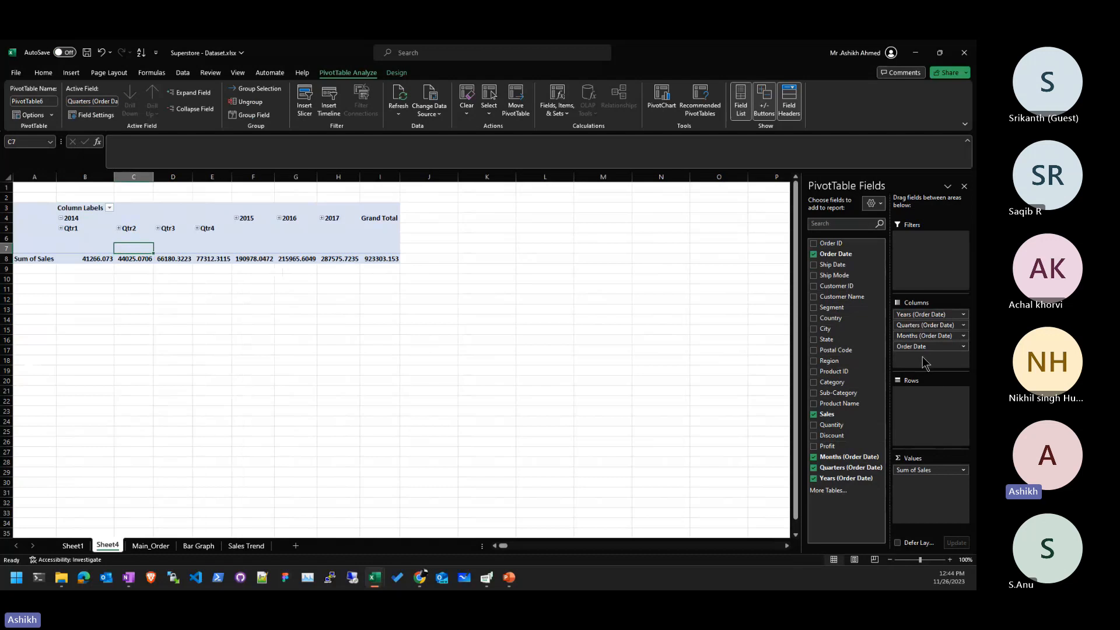
drag(920, 314, 849, 306)
drag(921, 319, 816, 308)
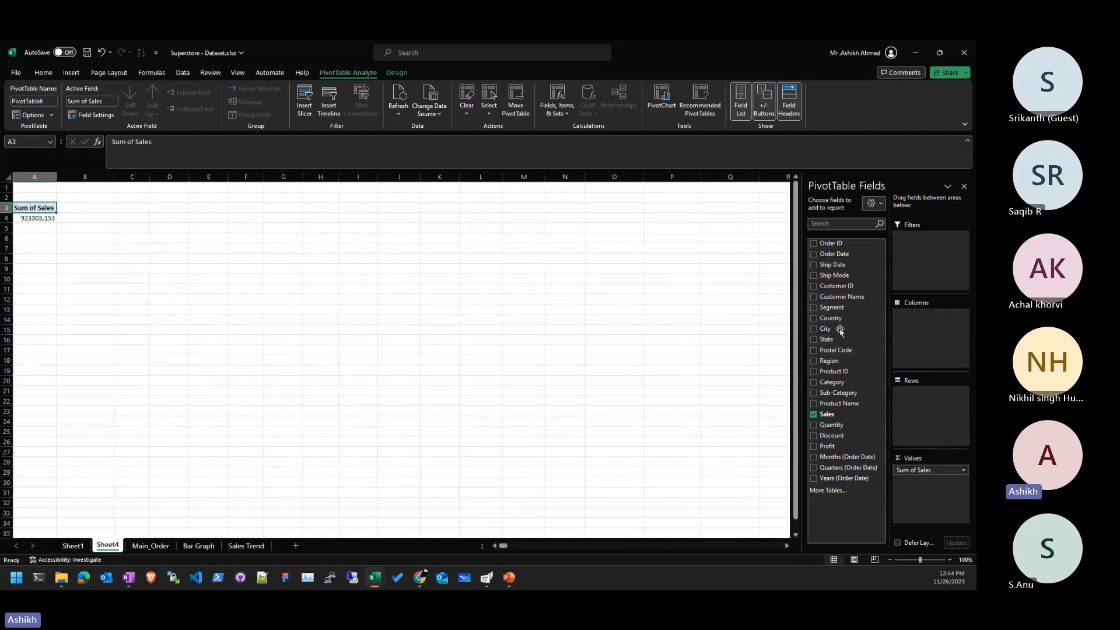
- Put Order Date in rows and expand 2014, 2015, 2016 and 2017 into Qtr1–Qtr4
drag(945, 377, 945, 414)
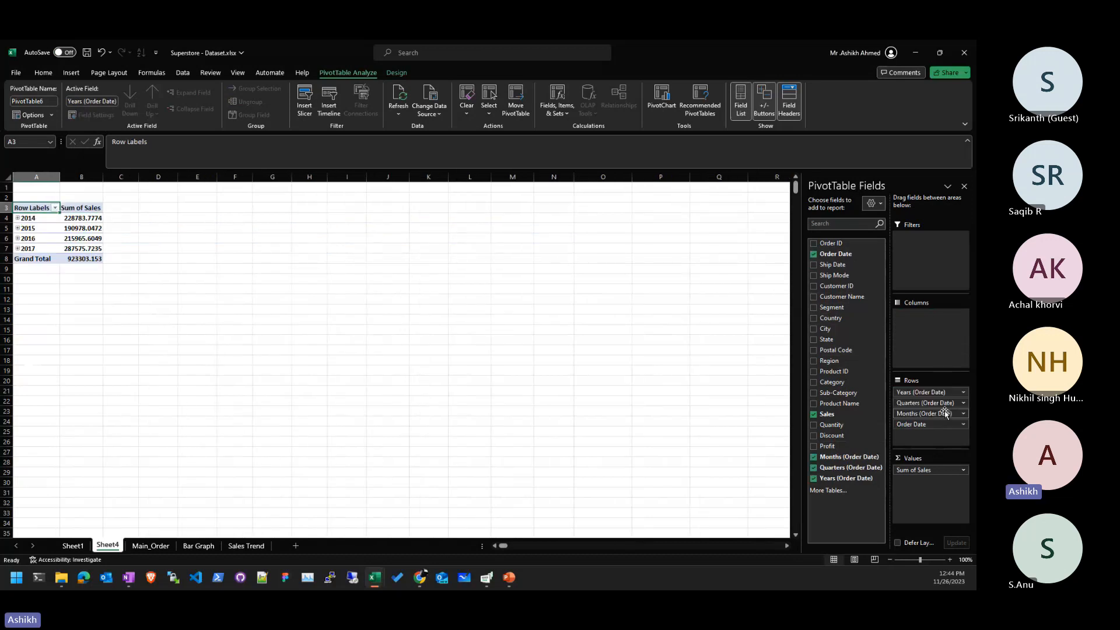
click(18, 219)
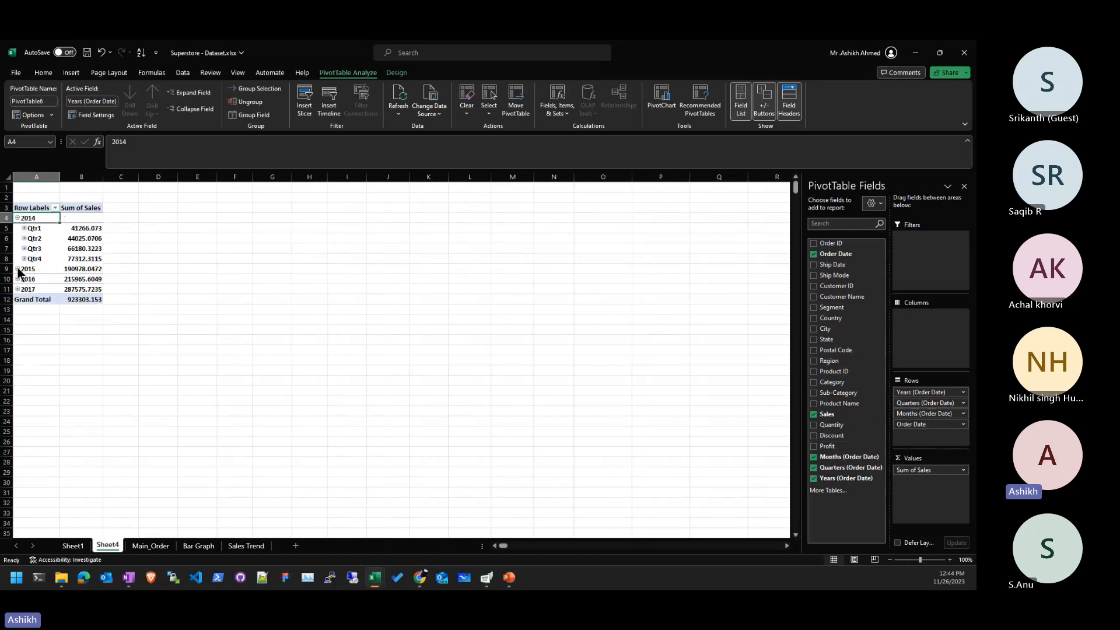
click(18, 269)
click(17, 321)
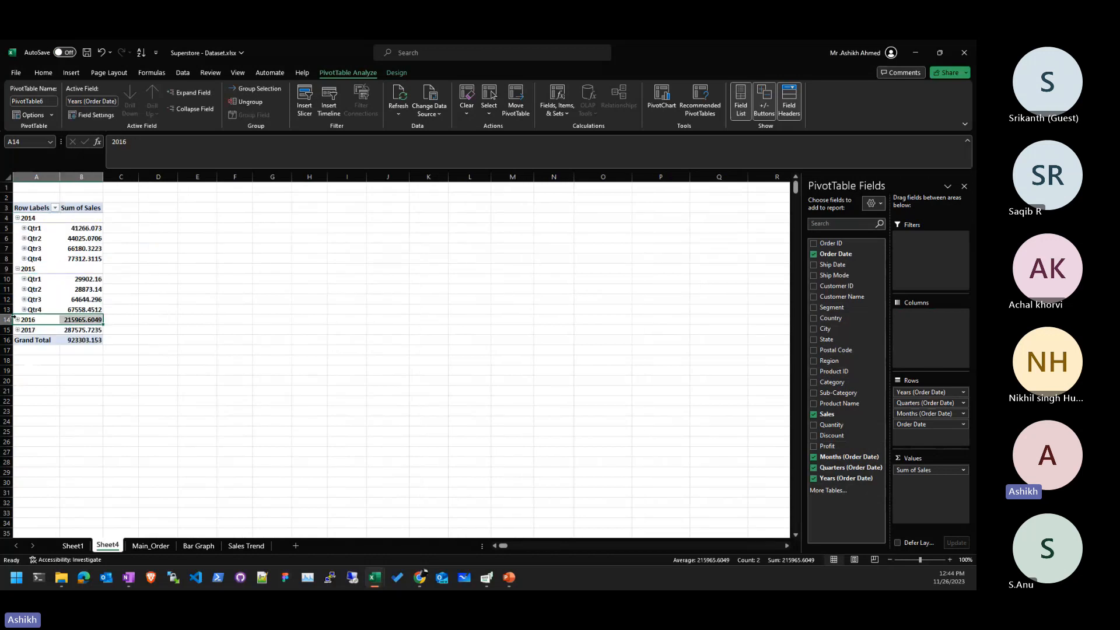
click(17, 320)
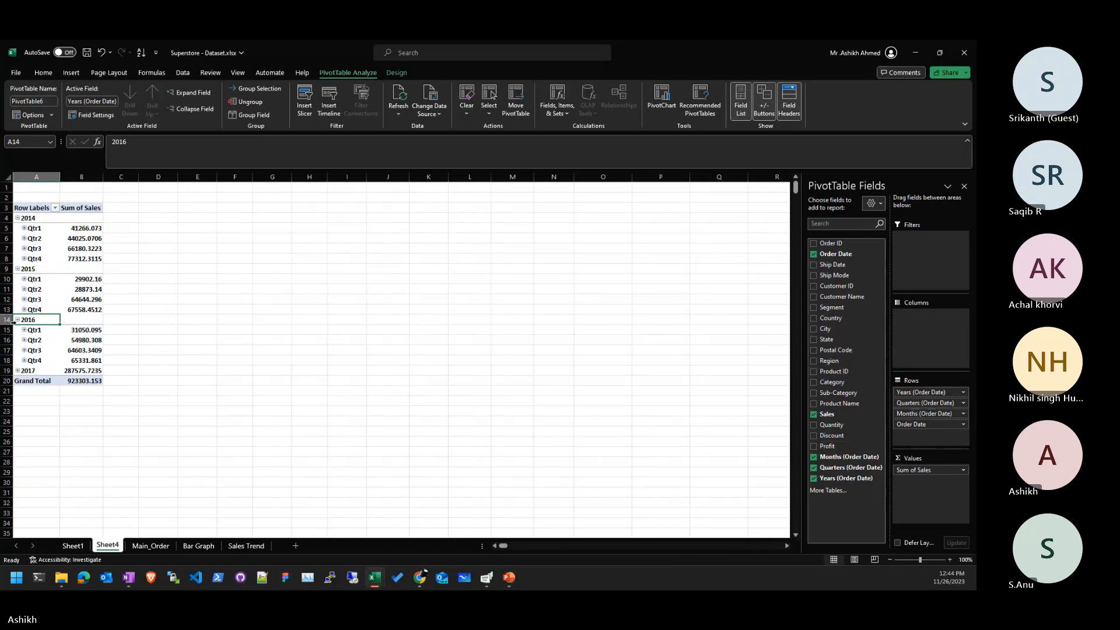
click(17, 371)
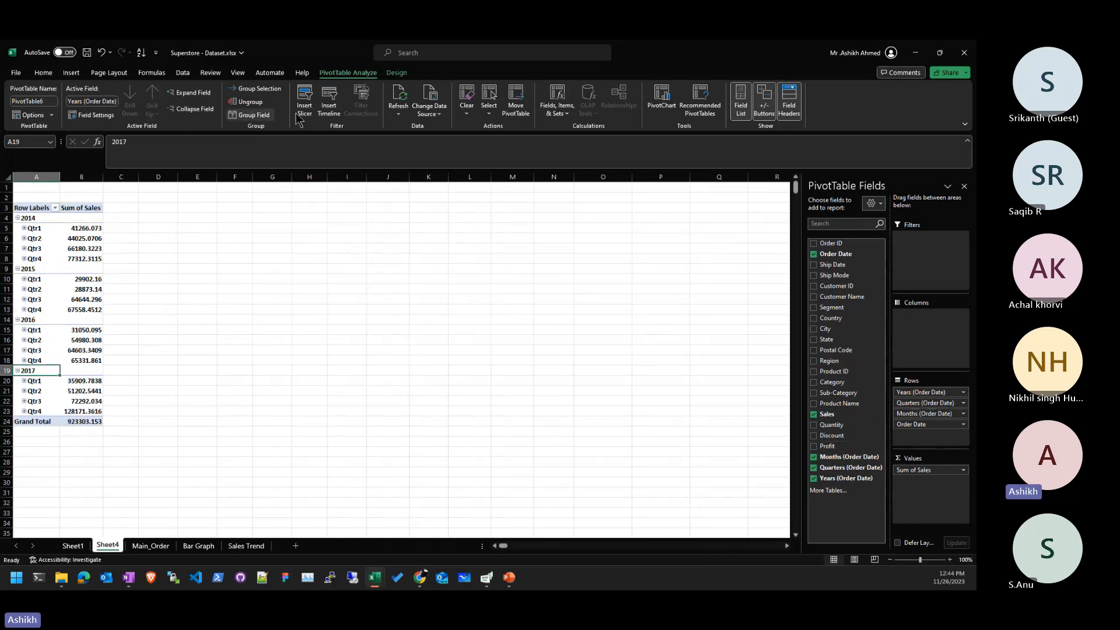
- Insert a line PivotChart of quarterly Sum of Sales, enlarged and placed beside the pivot table
click(662, 109)
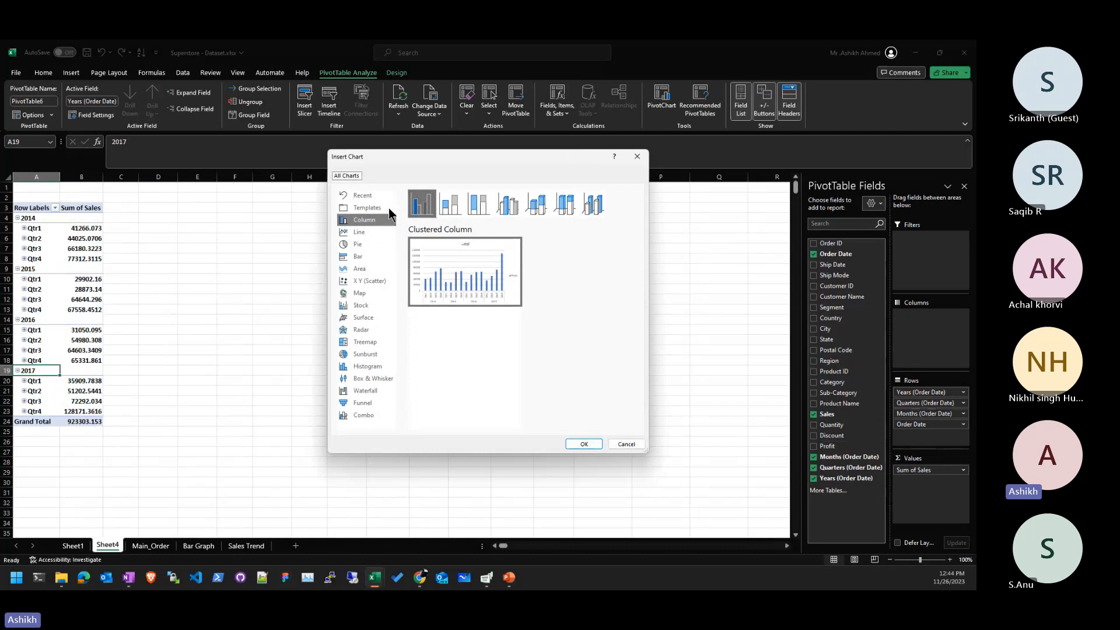
click(367, 231)
click(584, 445)
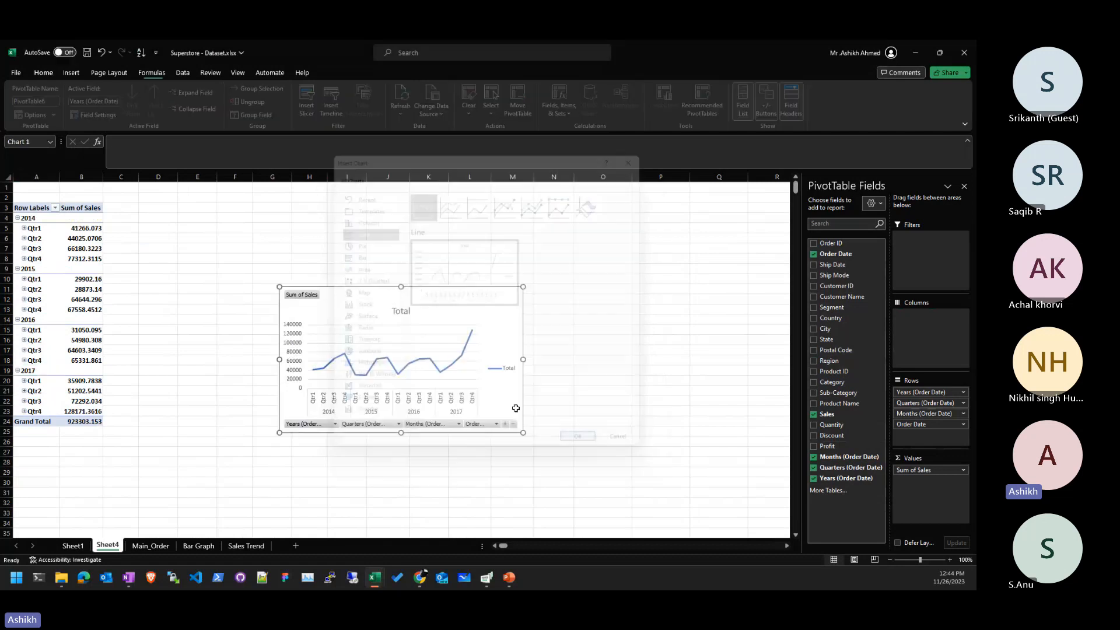
drag(523, 432, 652, 446)
drag(594, 318, 472, 236)
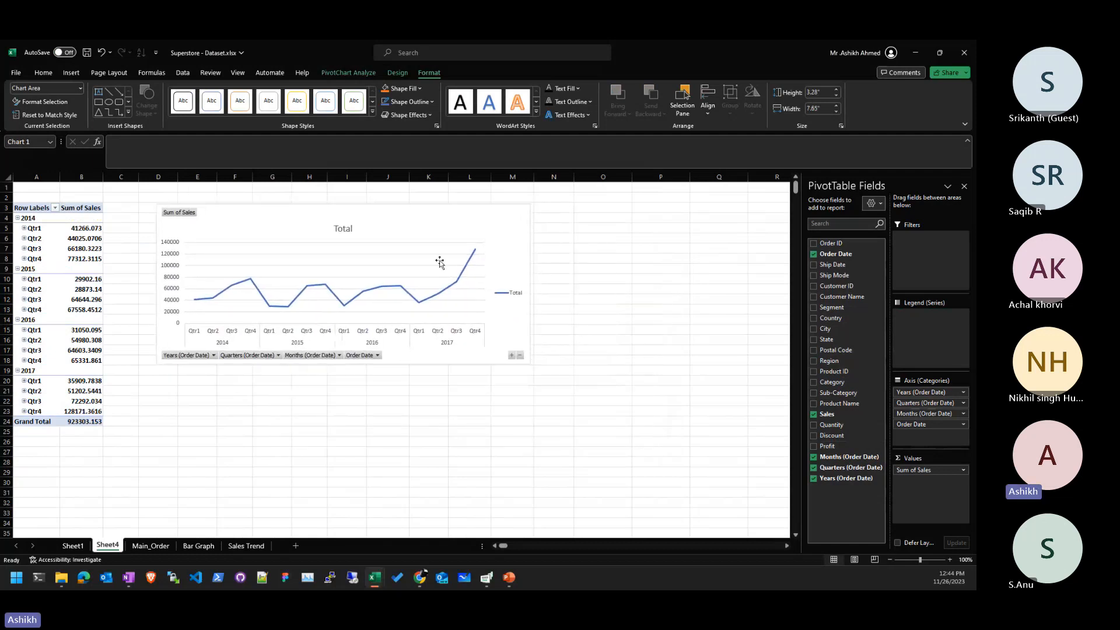
drag(343, 364, 344, 422)
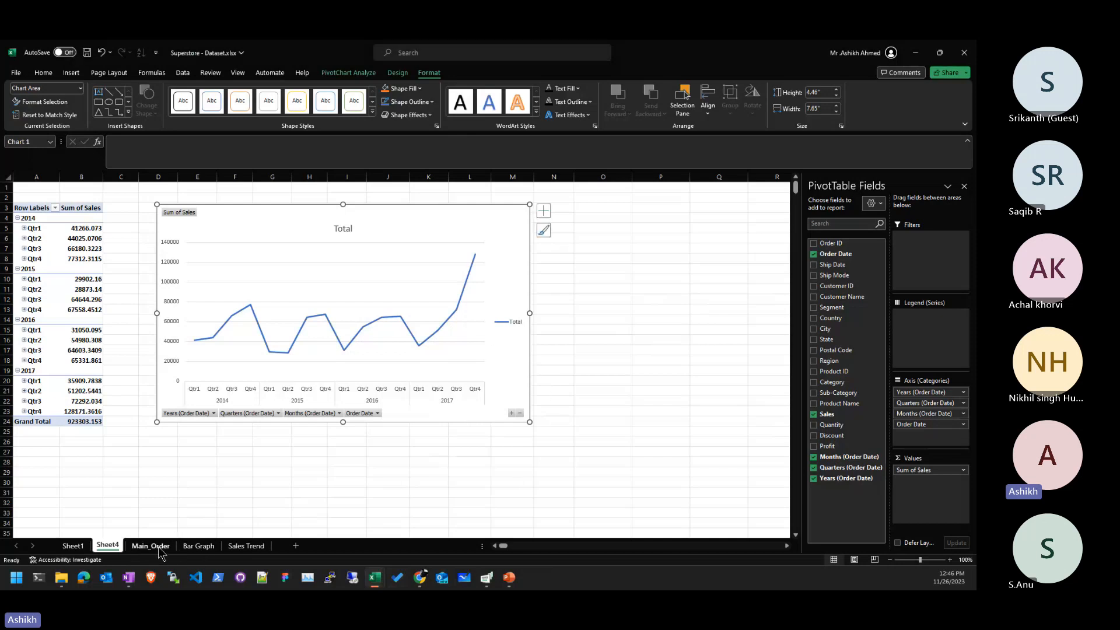
- Insert a new PivotTable from the Main_Order data onto Sheet5, retrying after a source-range error
click(151, 546)
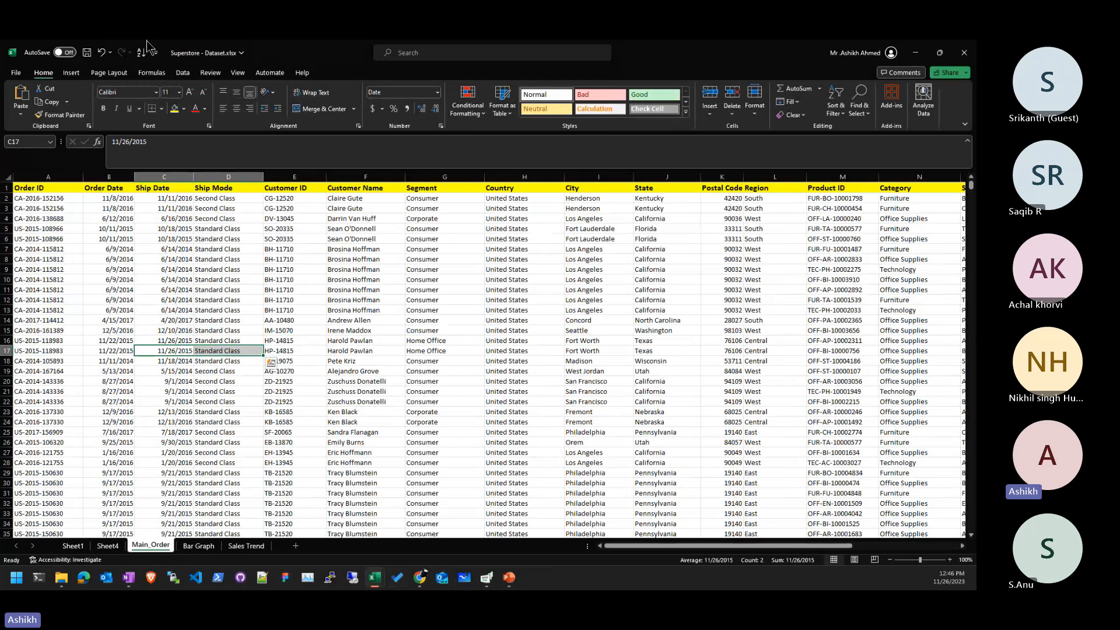
click(71, 73)
click(24, 97)
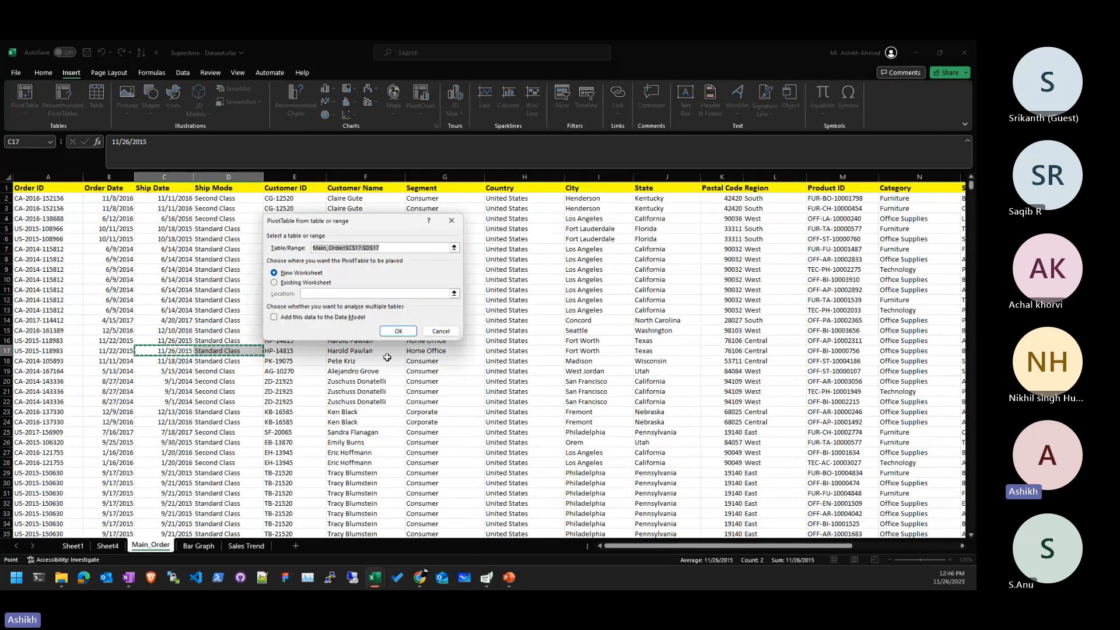
click(398, 331)
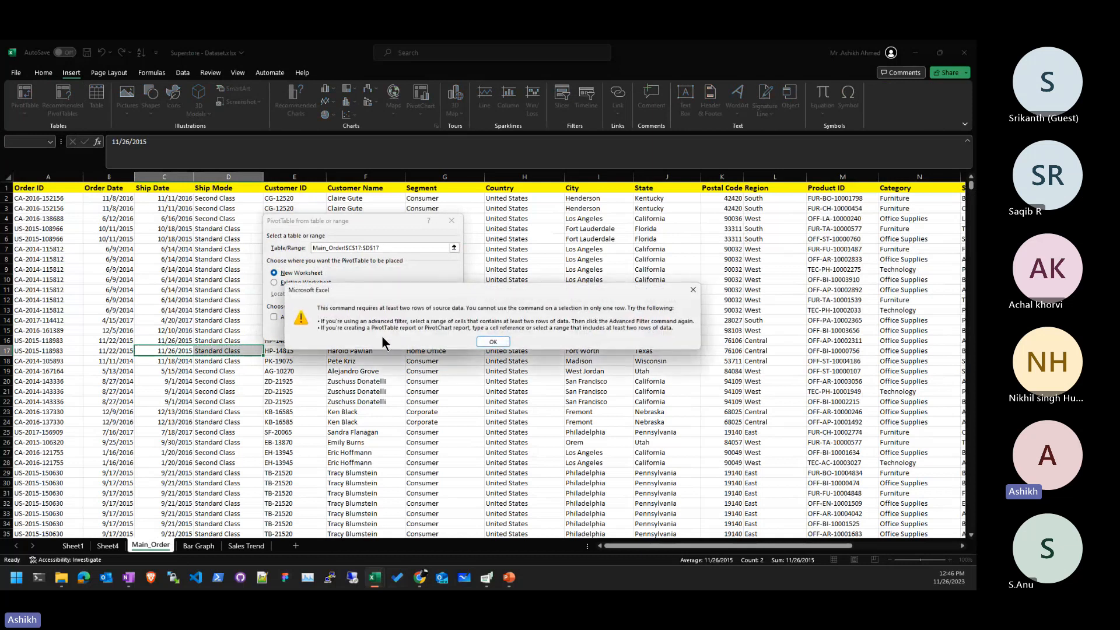
click(495, 343)
drag(438, 372, 439, 382)
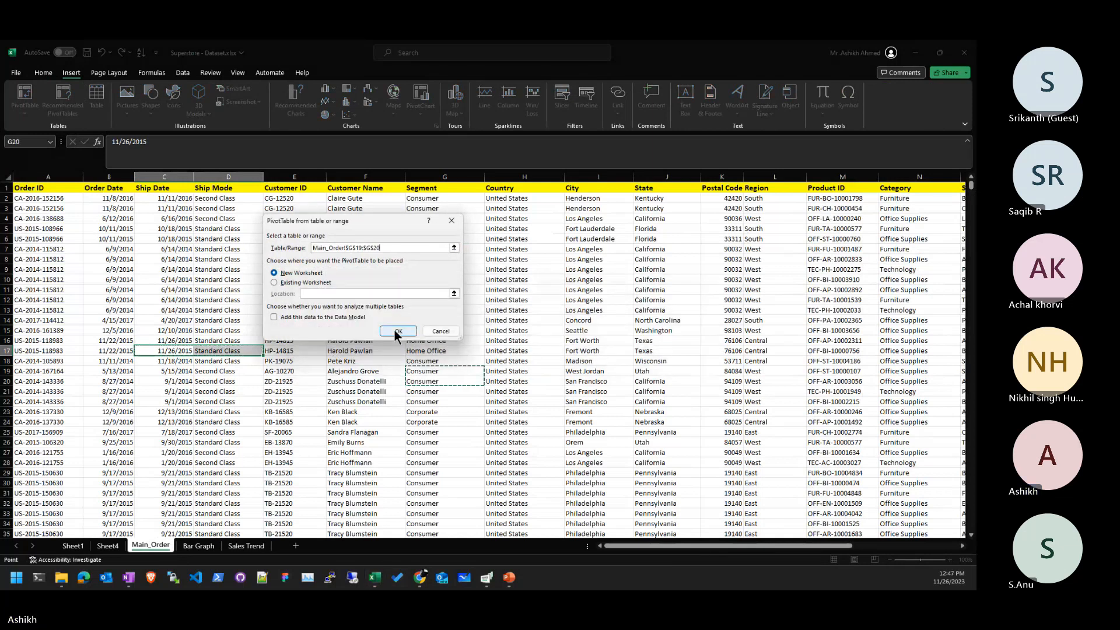
key(Escape)
click(177, 239)
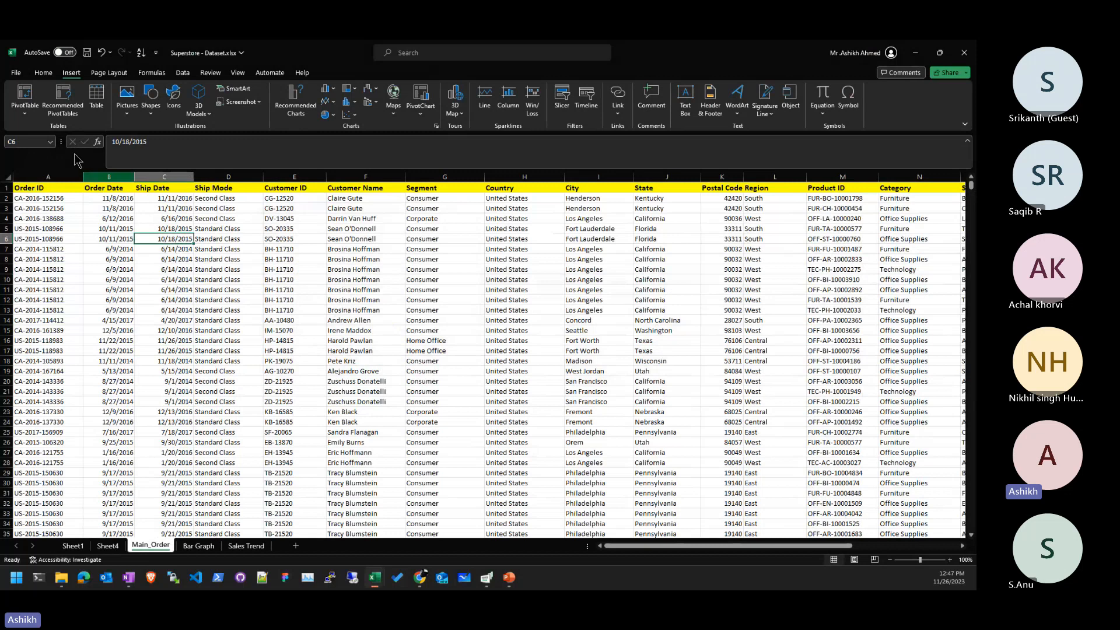
click(26, 100)
click(383, 327)
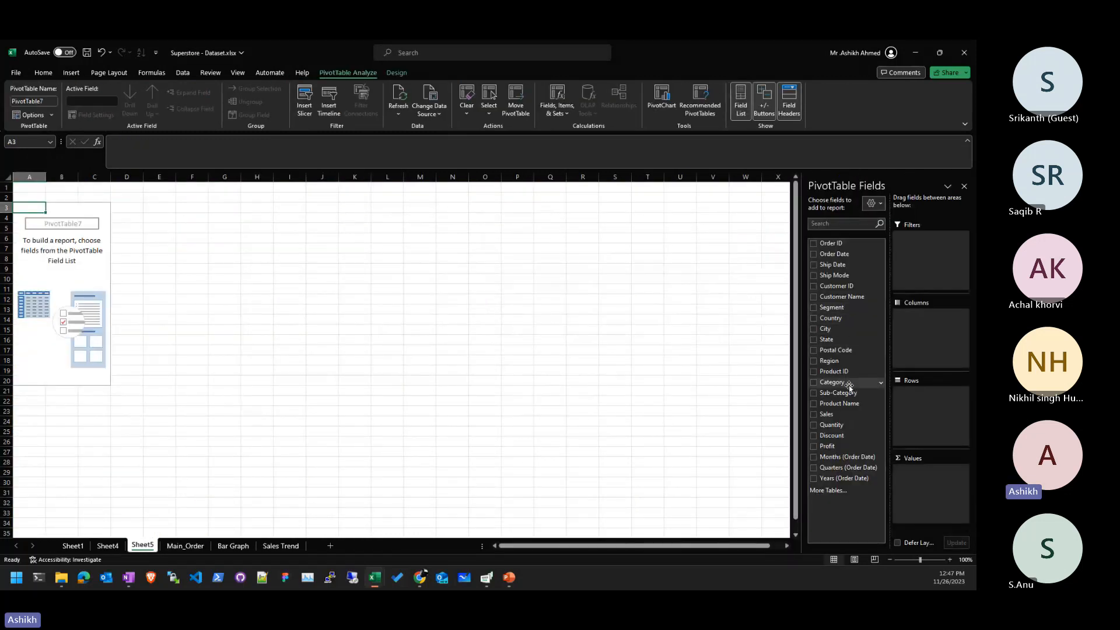
- Build Sum of Profit by Category, with Furniture, Office Supplies and Technology as rows (total 95153.9873)
drag(848, 384, 918, 321)
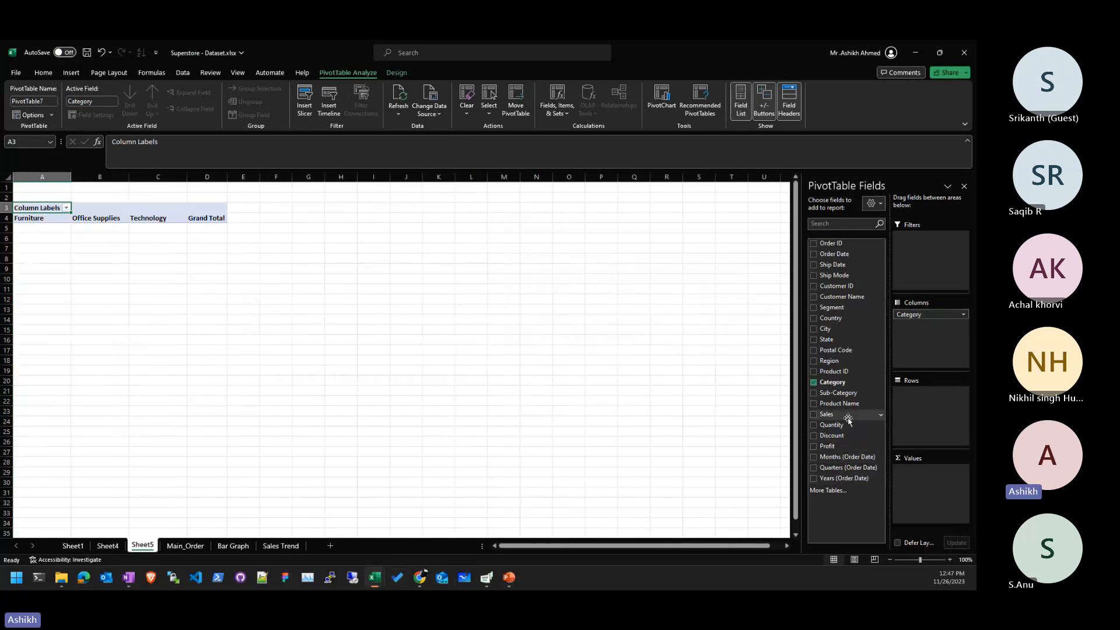
drag(827, 446, 933, 495)
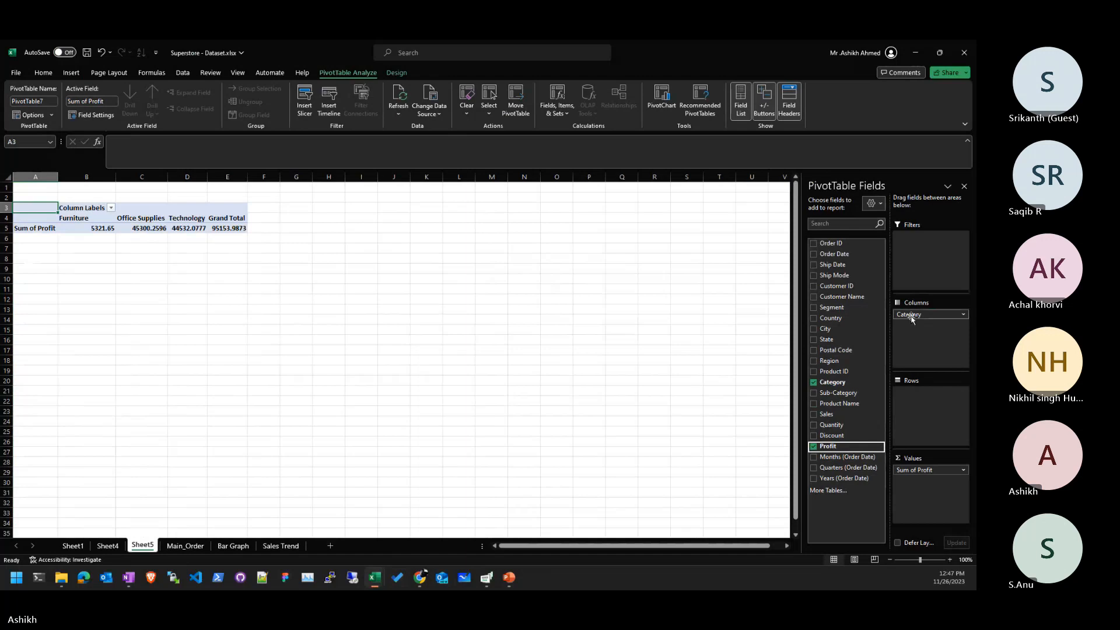
drag(910, 318, 911, 389)
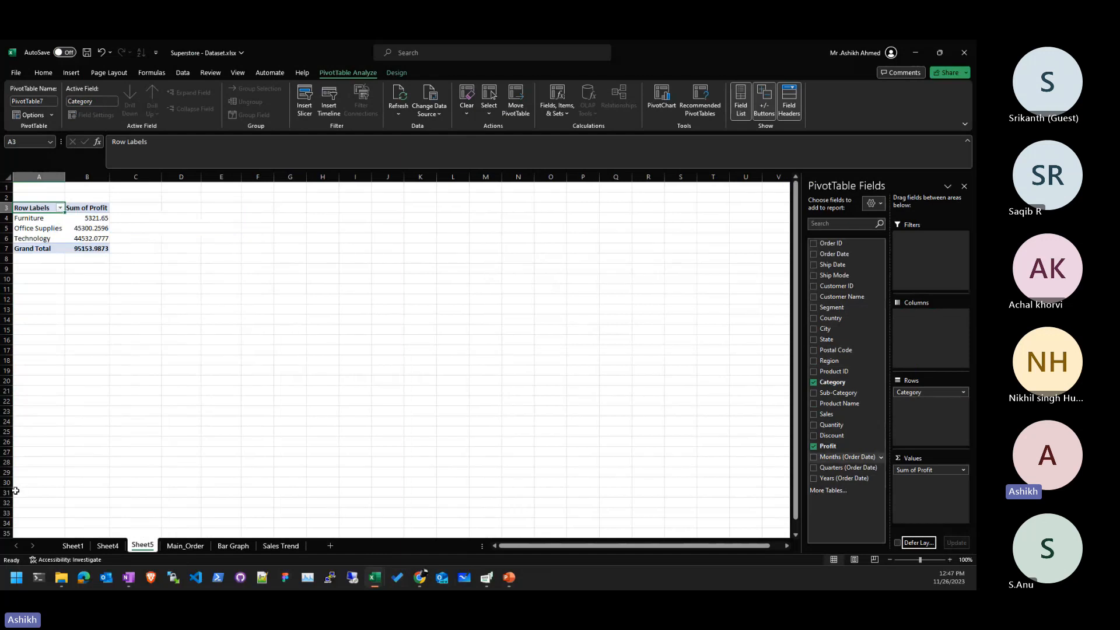
click(41, 228)
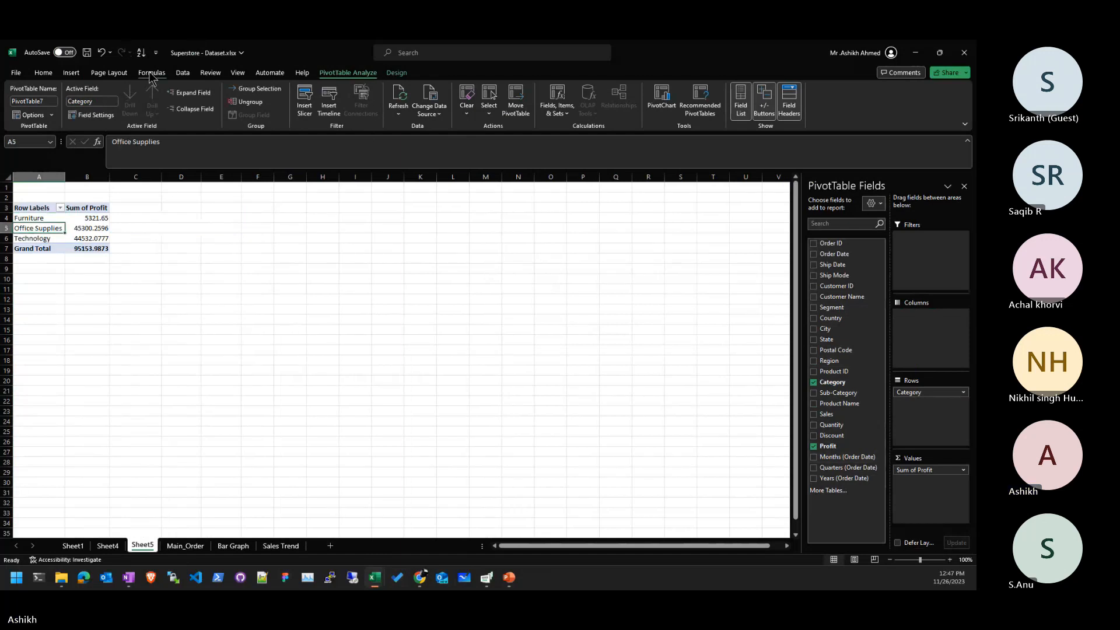
click(662, 100)
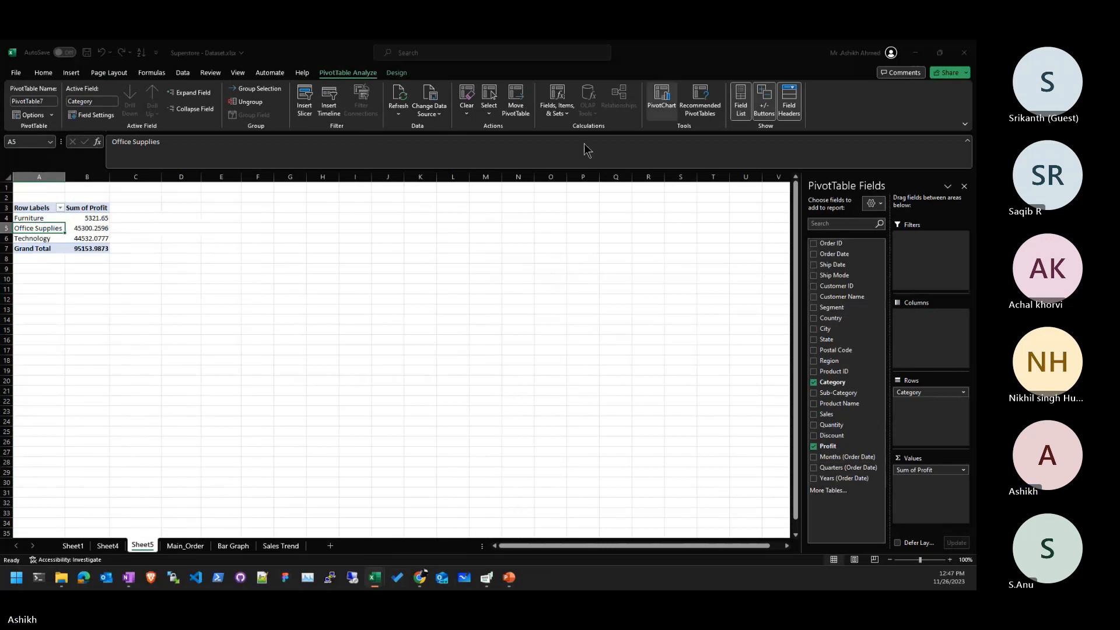
- Insert a 3-D Pie PivotChart of Sum of Profit by Category on Sheet5
click(367, 255)
click(363, 244)
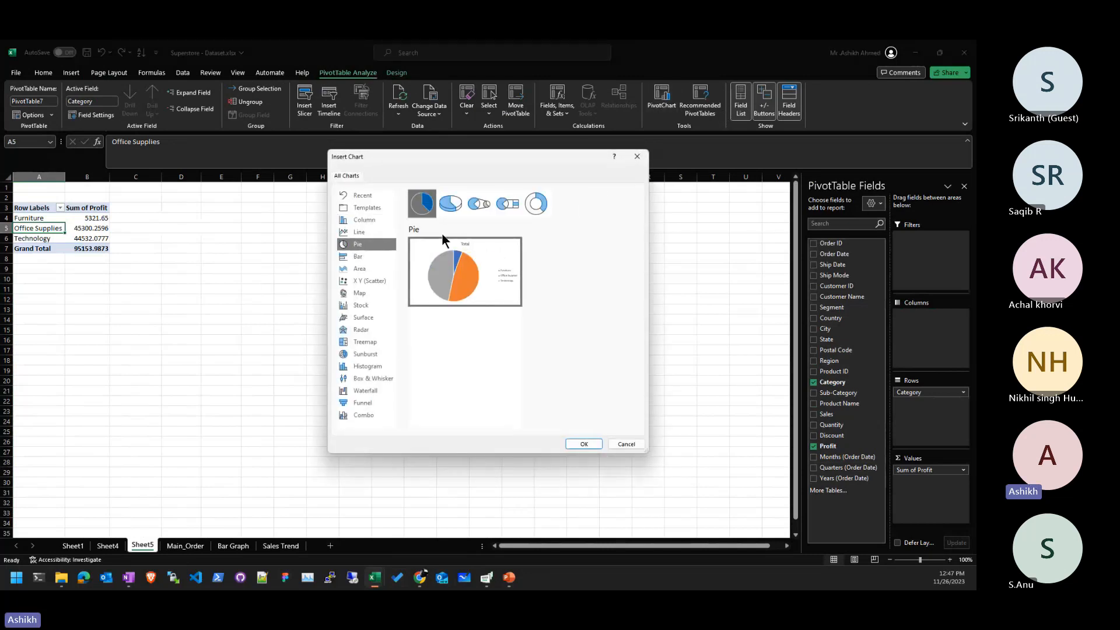
mouse_move(459, 247)
click(450, 203)
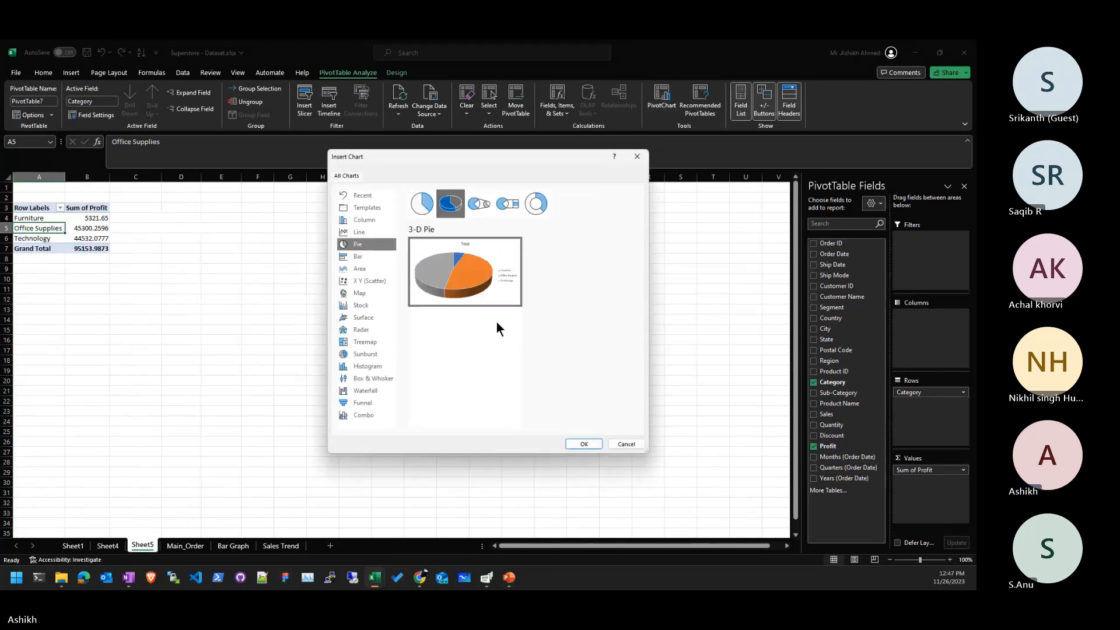
click(584, 444)
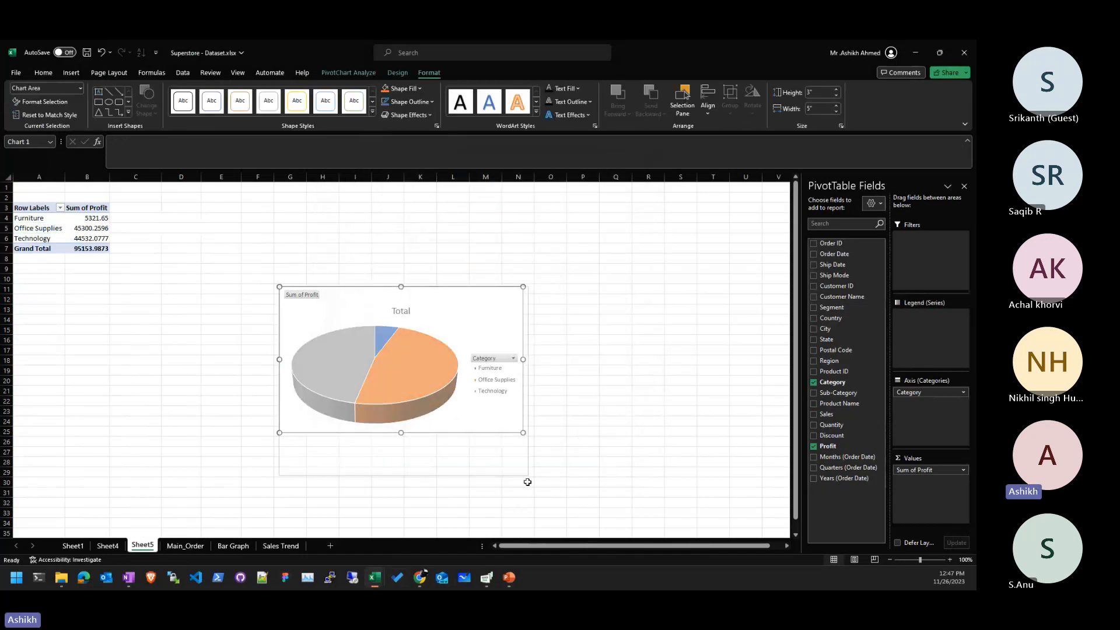
click(649, 413)
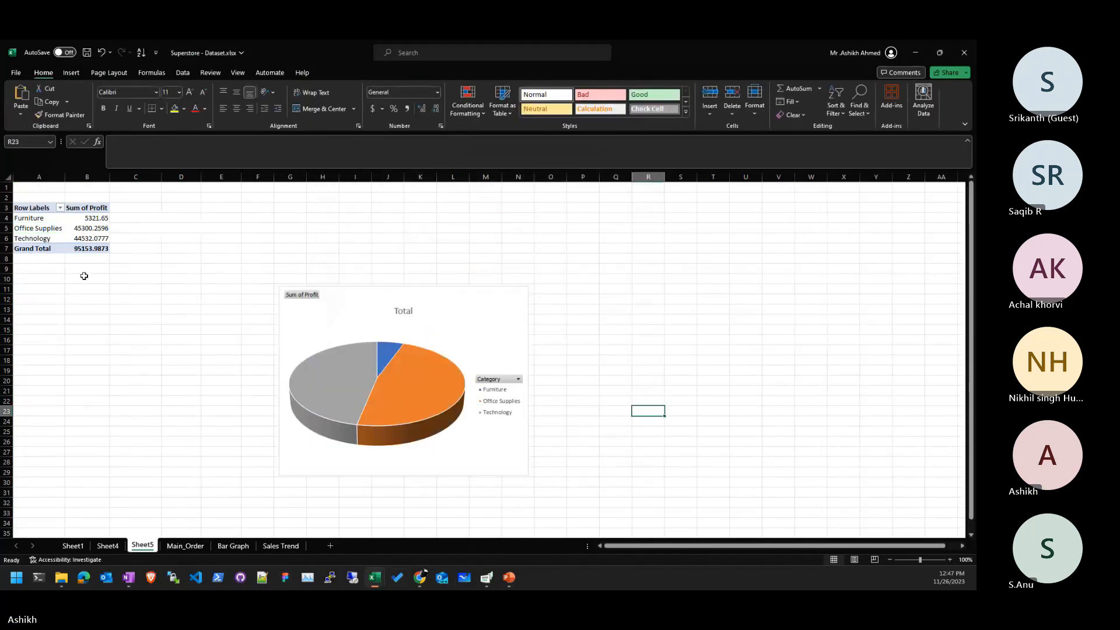
- Rename Sheet5 to 'Pie' and Sheet4 to 'Line', then return to Main_Order
double_click(149, 548)
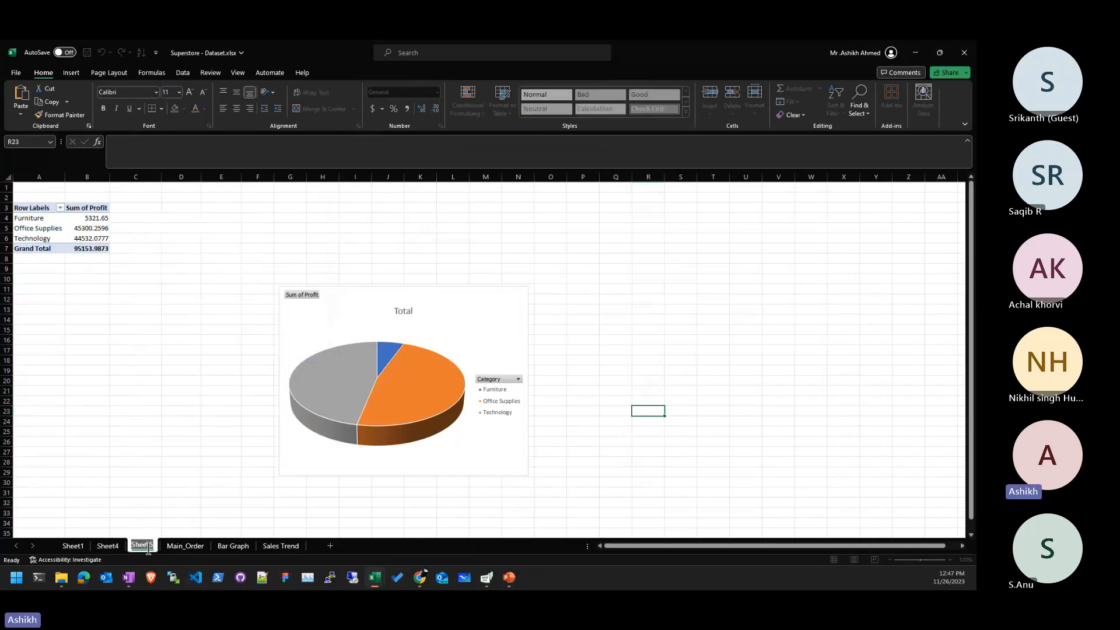
text(Pie)
key(Return)
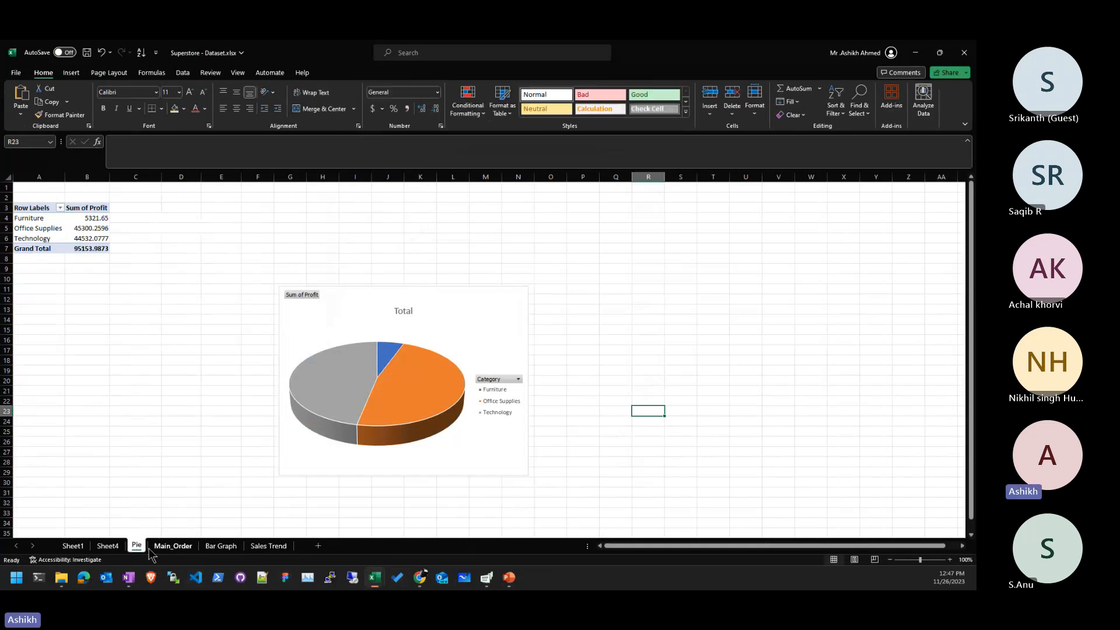
click(105, 547)
double_click(109, 546)
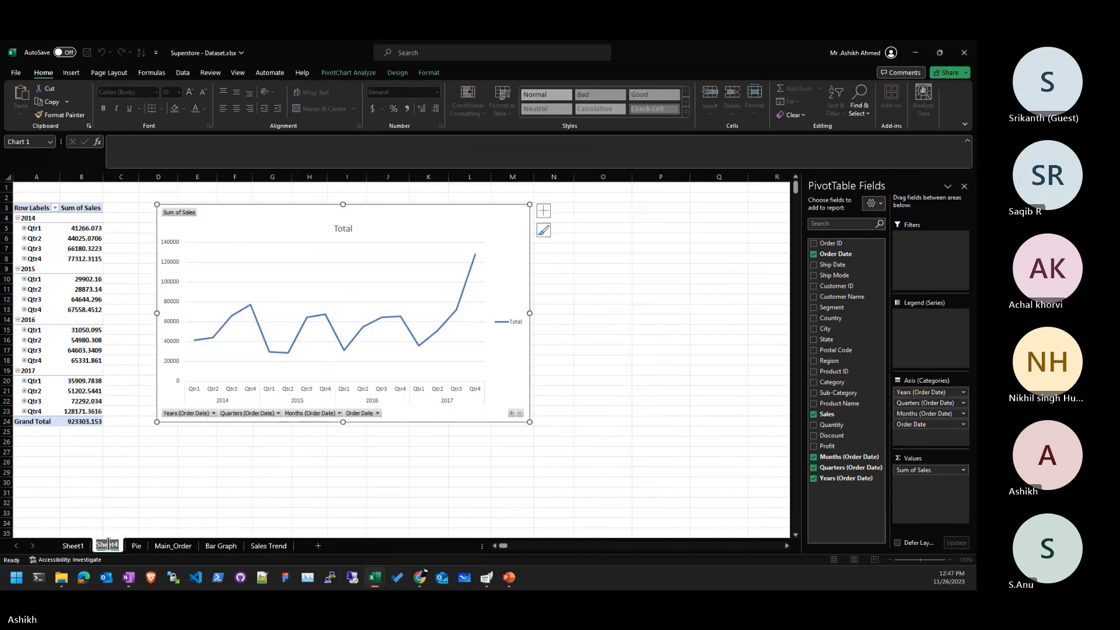
text(Line)
key(Return)
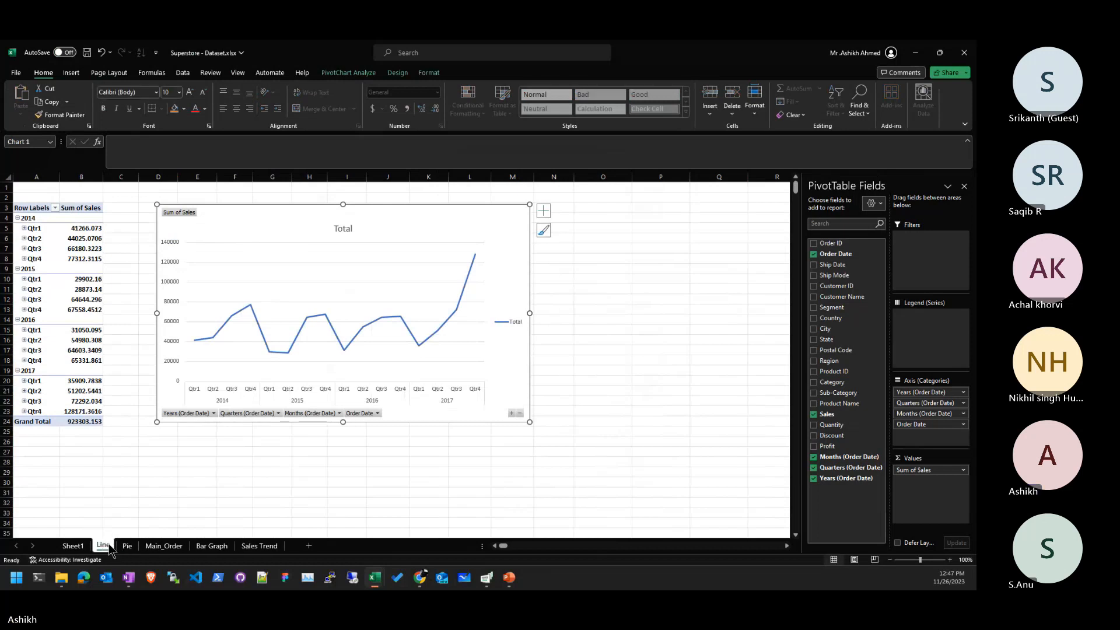
click(164, 545)
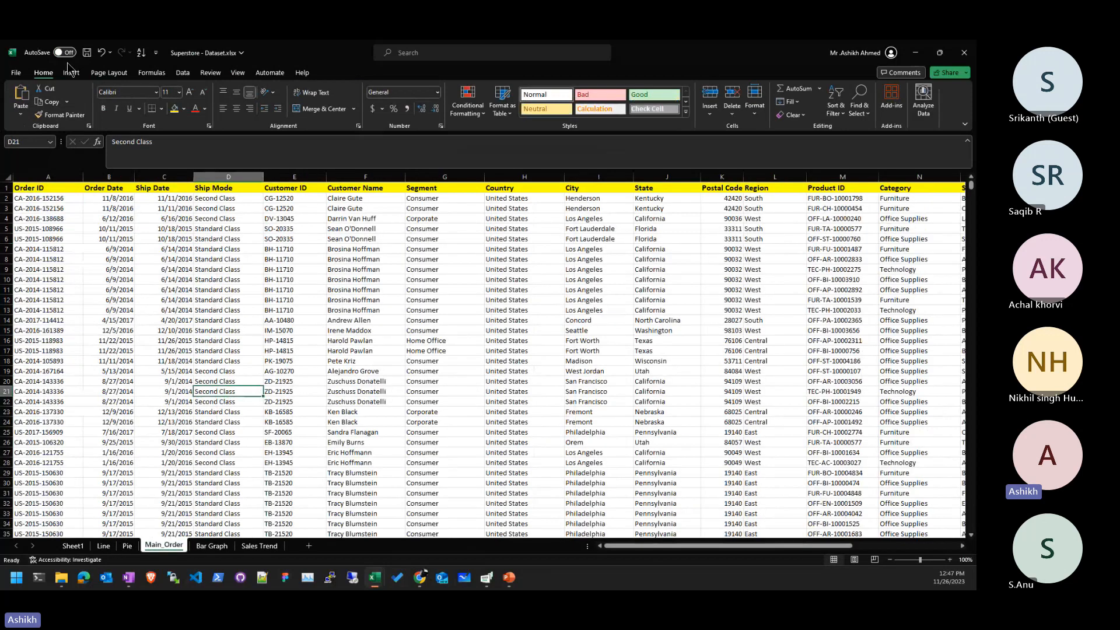
- Create a PivotTable from Main_Order on new Sheet6 with Region in Rows and Sum of Sales in Values
click(71, 73)
click(24, 97)
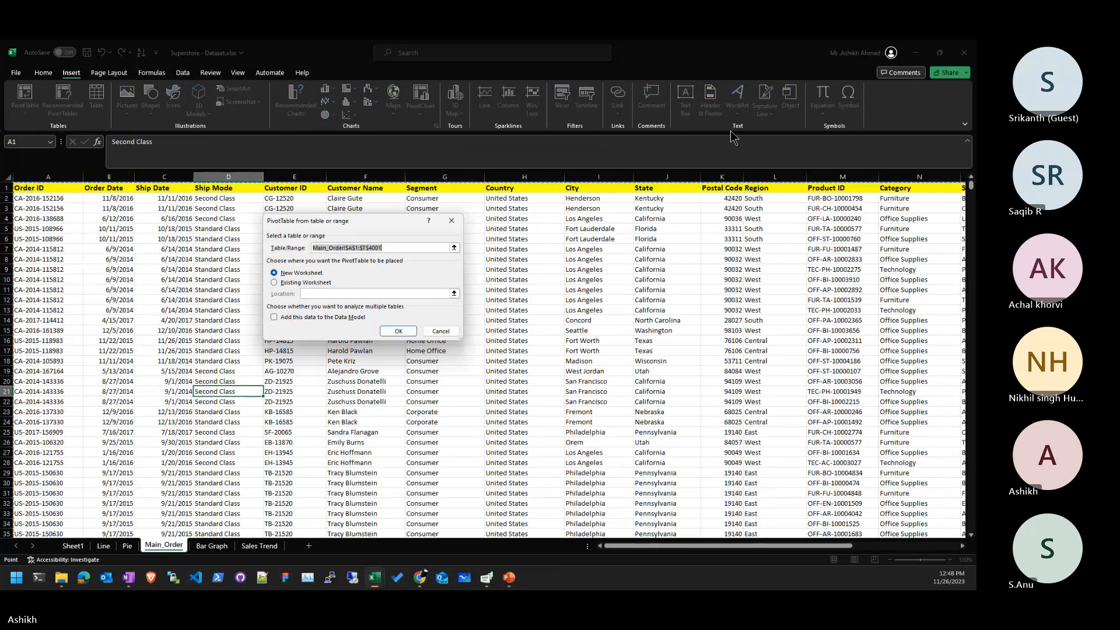
click(390, 335)
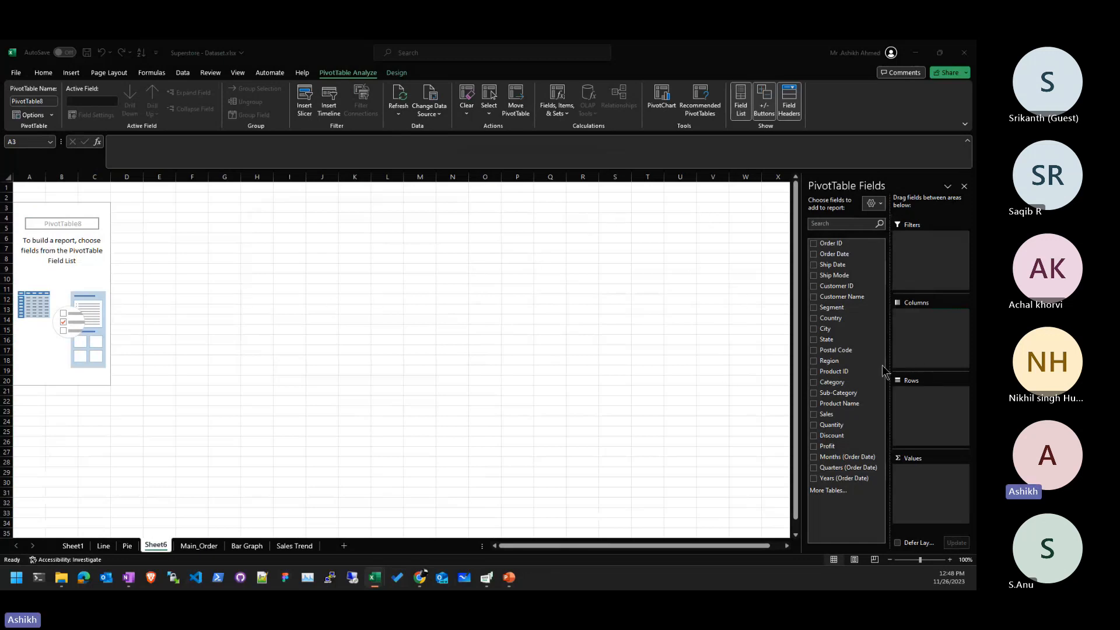
click(856, 308)
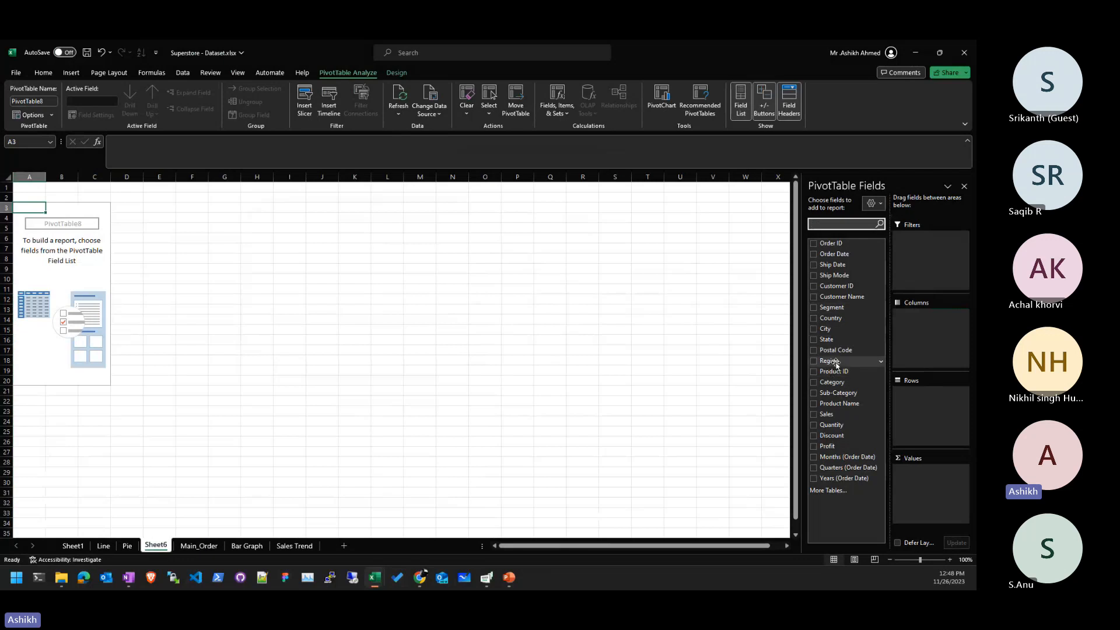
drag(832, 361, 931, 419)
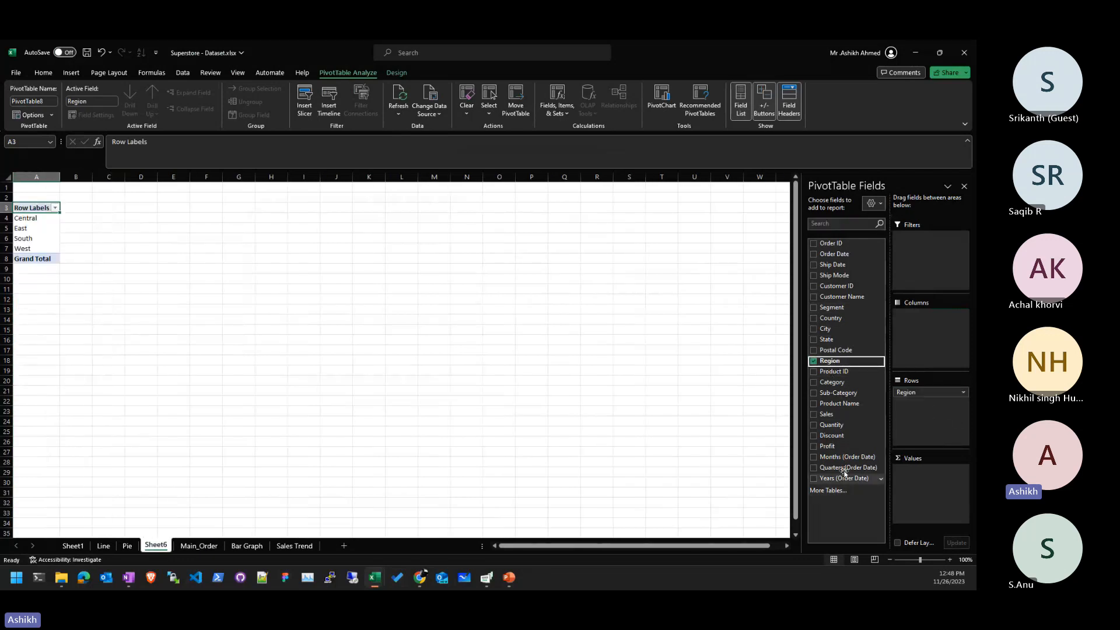
drag(846, 416, 932, 492)
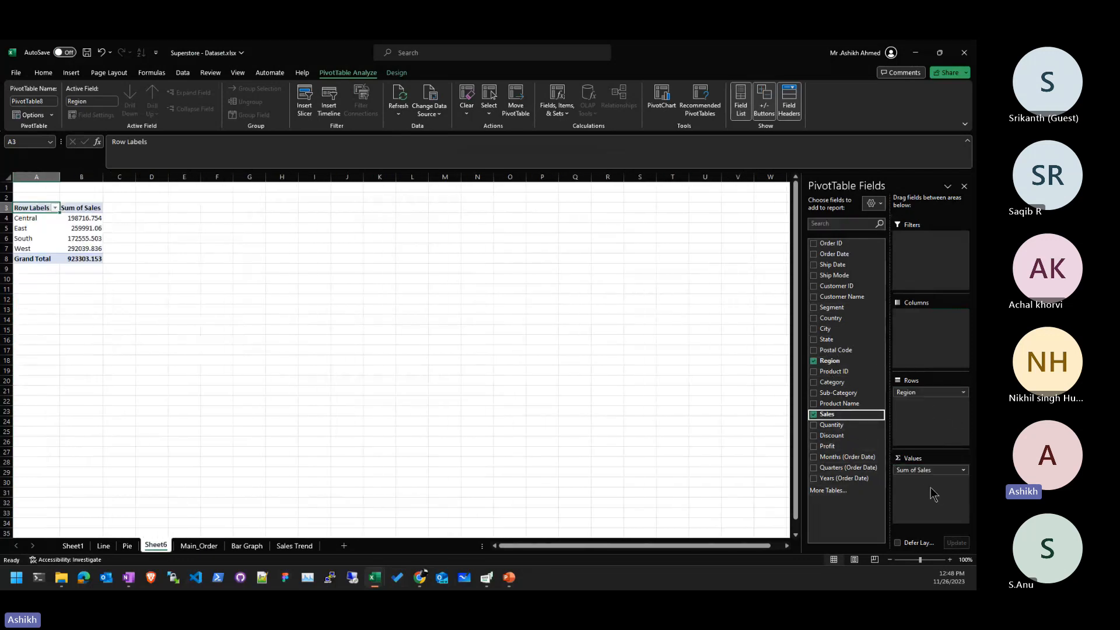
click(88, 237)
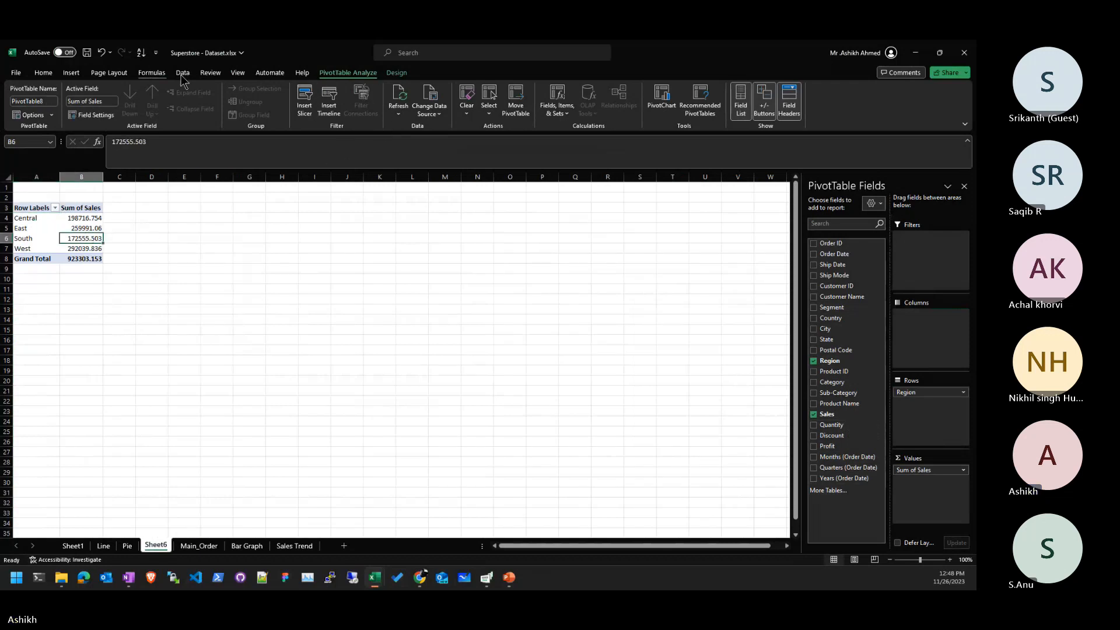
- Insert an Area PivotChart of the regional sales pivot, enlarged and placed beside the table
click(655, 100)
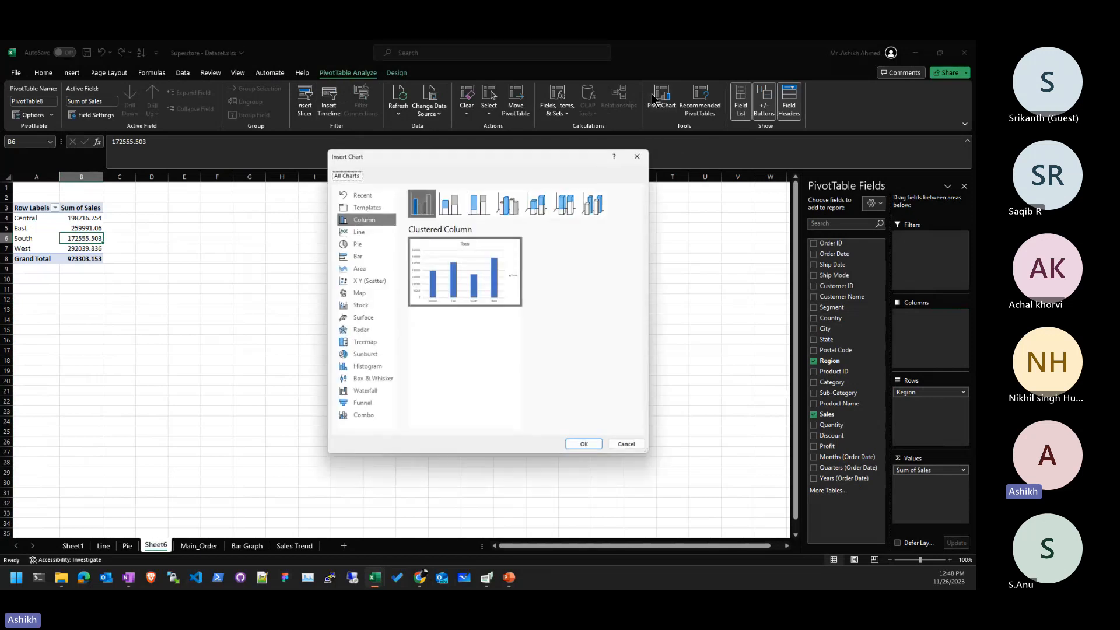
click(374, 268)
click(597, 442)
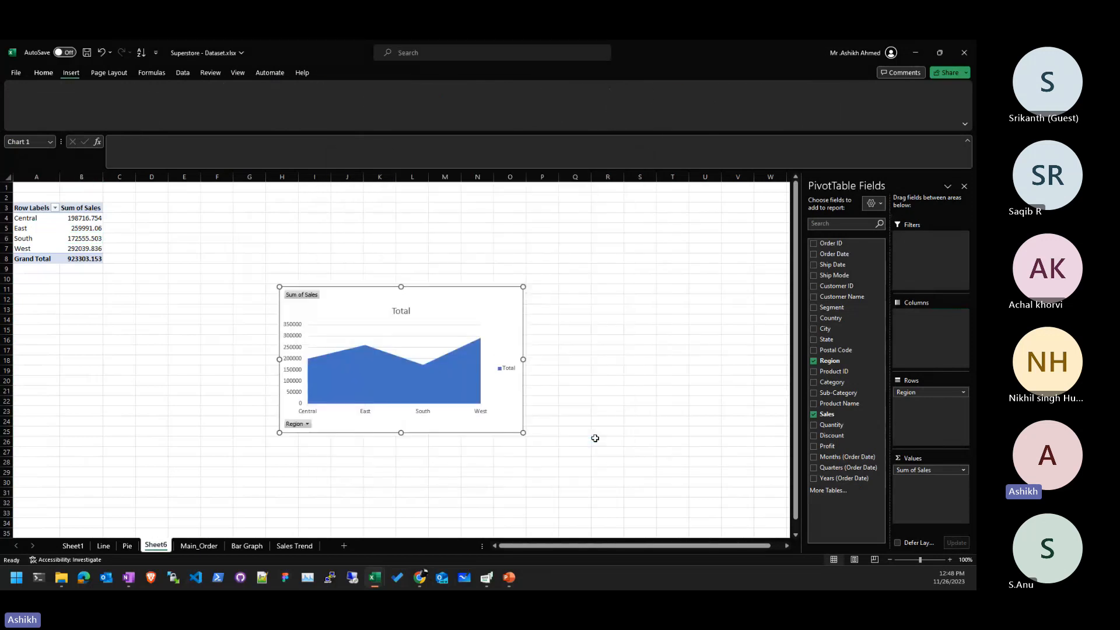
drag(604, 497, 618, 513)
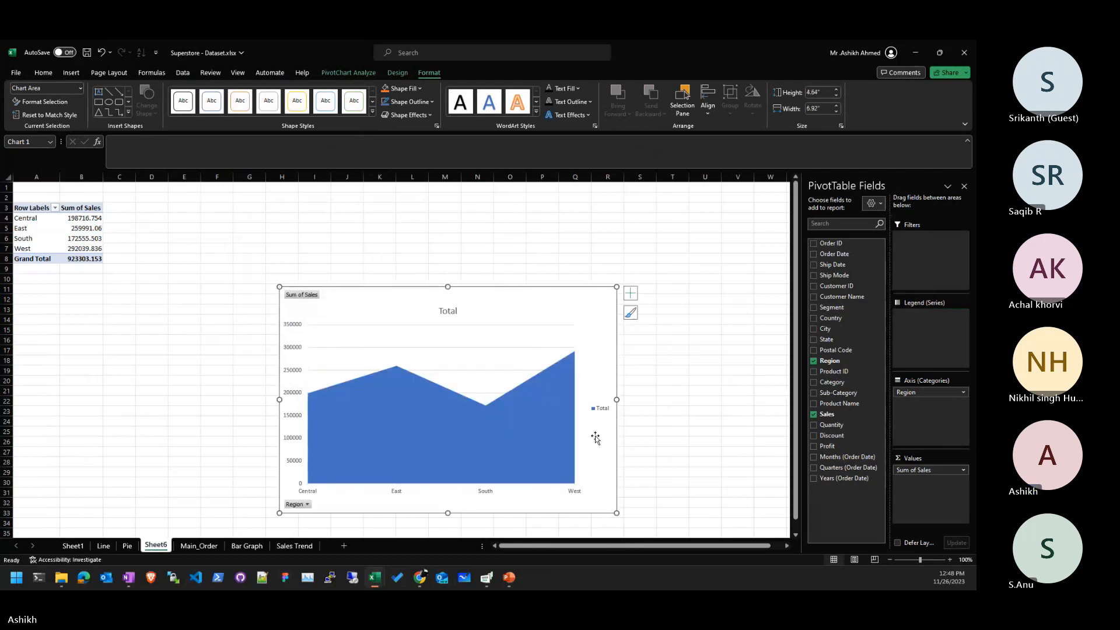
drag(555, 300, 589, 225)
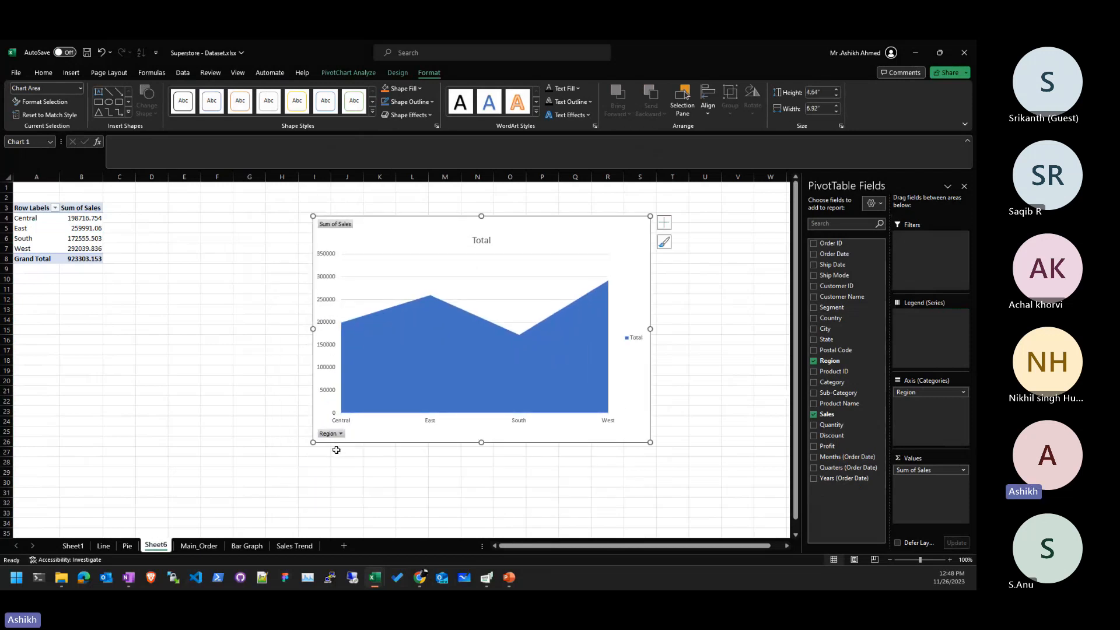
drag(313, 442, 253, 444)
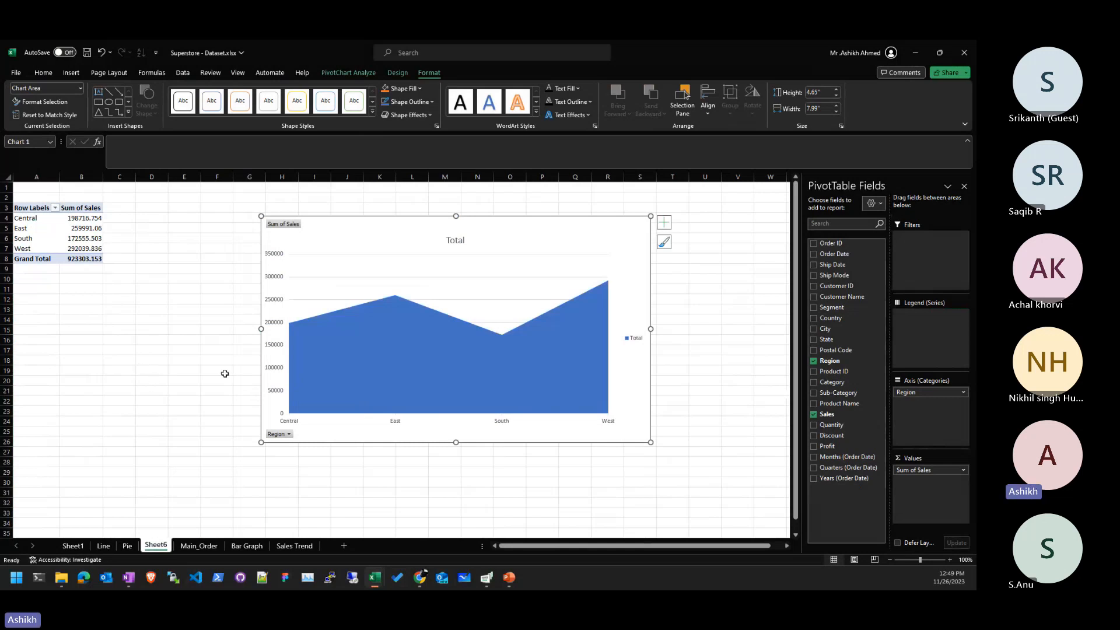
- Deselect the area chart and select a value cell in the Sheet6 sales pivot
click(63, 371)
click(82, 259)
click(82, 238)
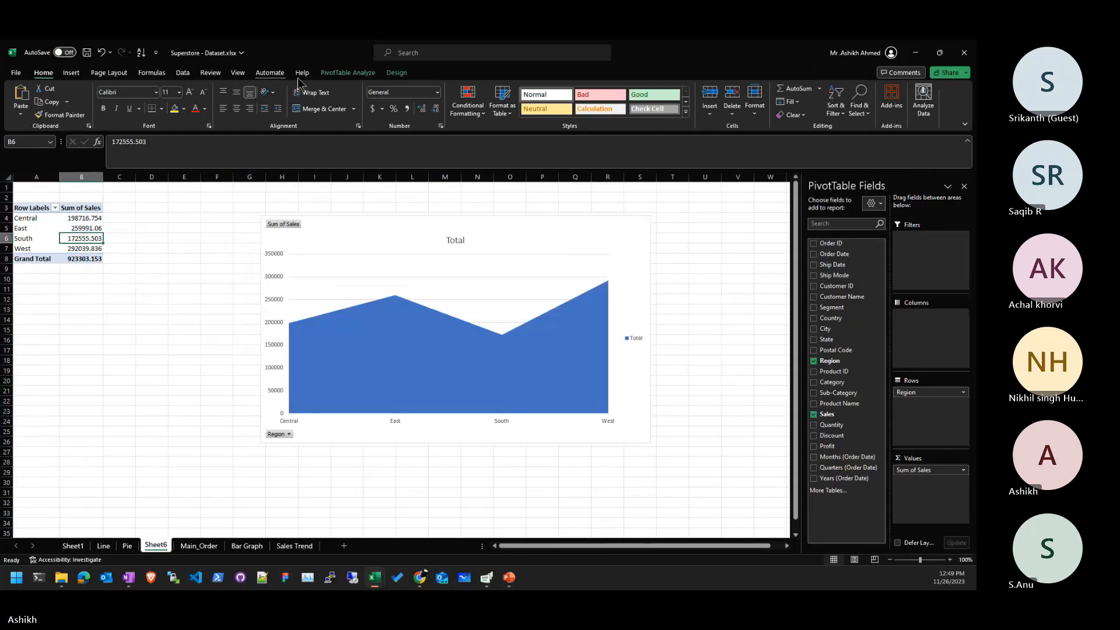
click(333, 72)
- Toggle the PivotTable Field List off and on, then insert a new blank Sheet7
click(740, 102)
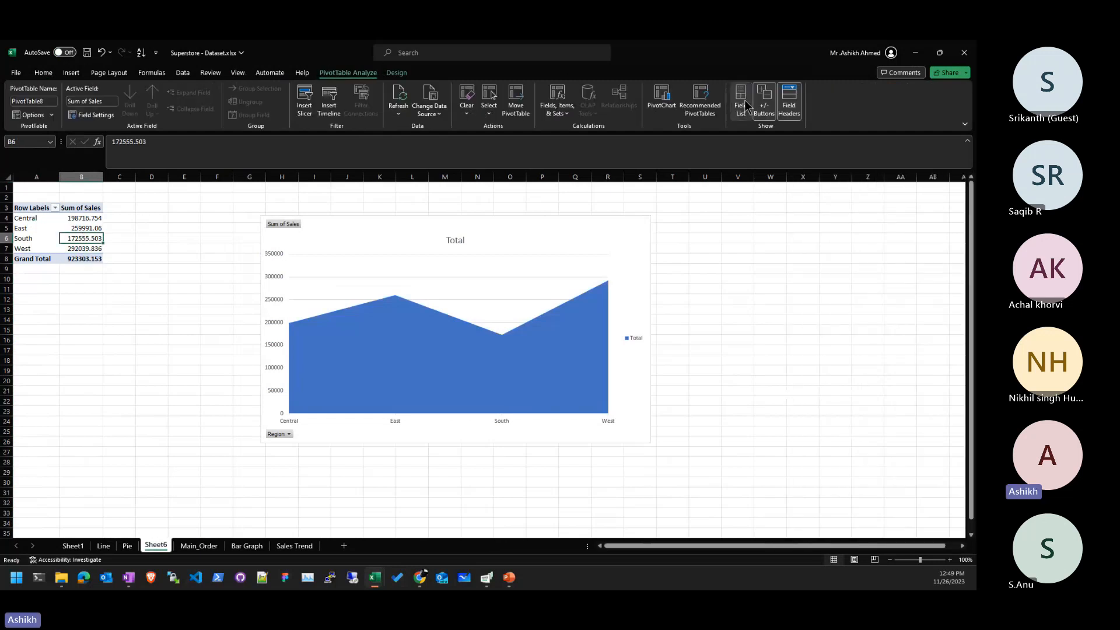
click(739, 104)
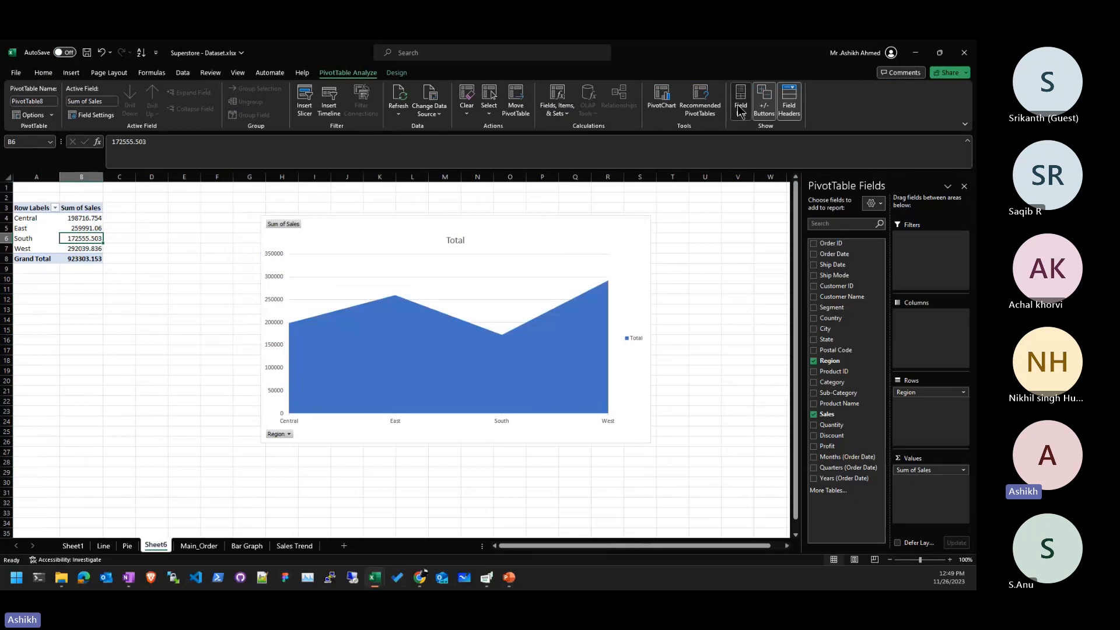
click(739, 104)
click(739, 105)
click(738, 105)
click(738, 105)
click(739, 106)
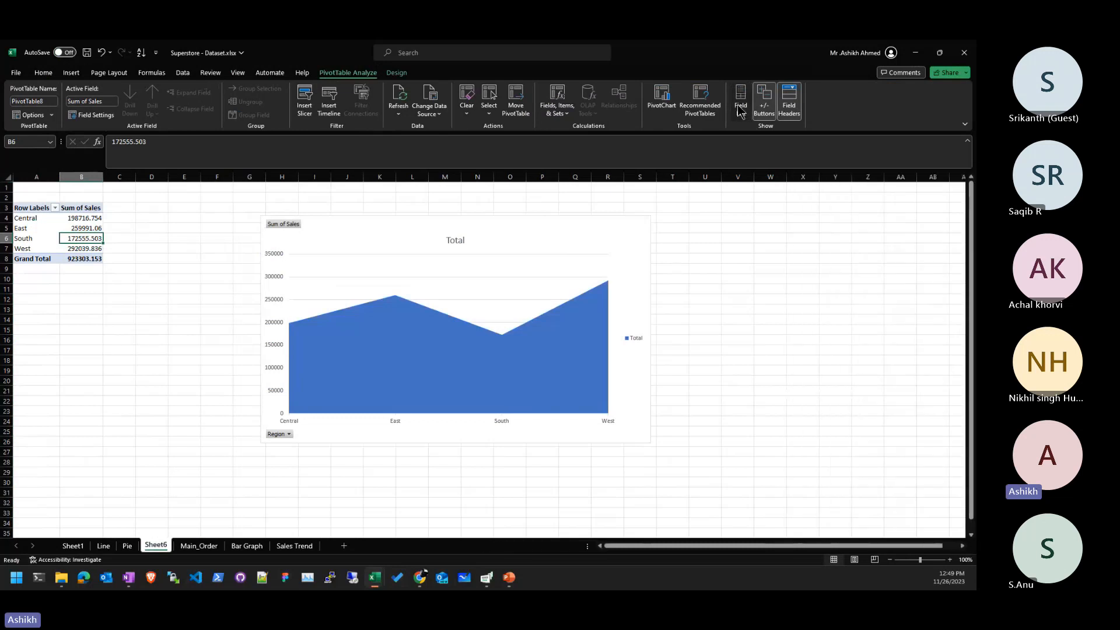
click(740, 108)
click(740, 108)
click(740, 107)
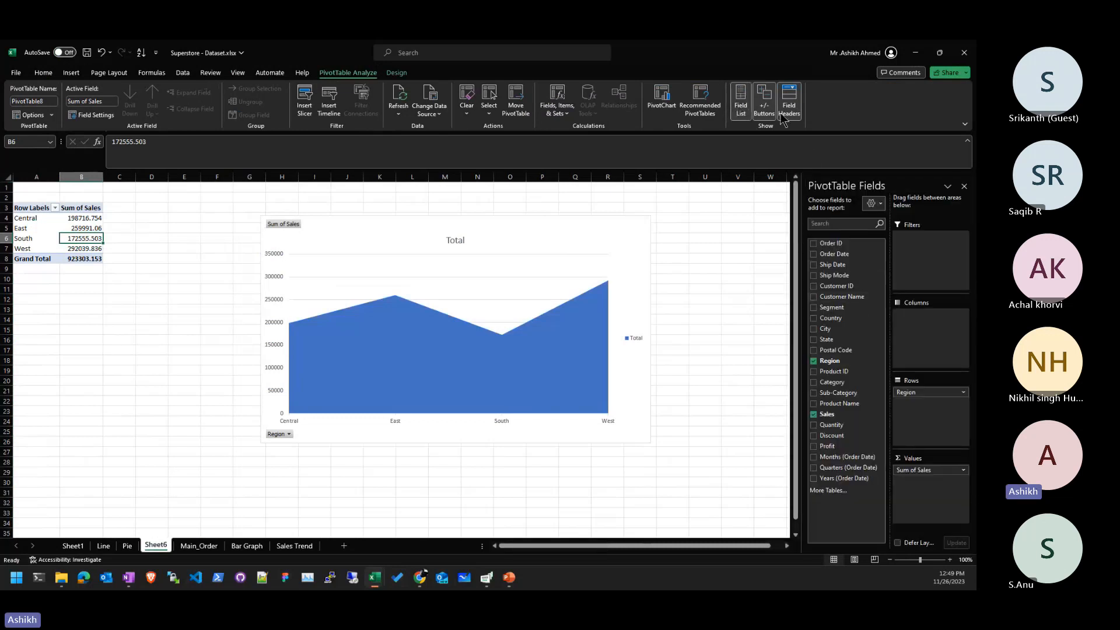
click(742, 106)
click(743, 106)
click(743, 106)
click(742, 106)
click(343, 546)
- Show the Data tab on Sheet7, narrowing then re-maximizing the window to view the Data Tools group
click(755, 370)
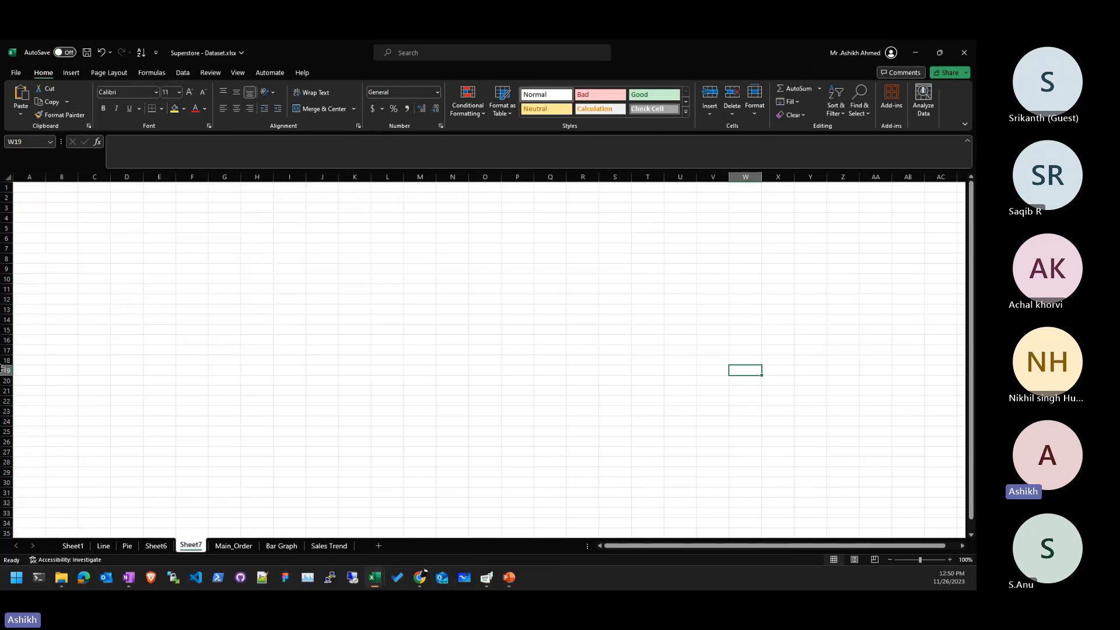
click(183, 73)
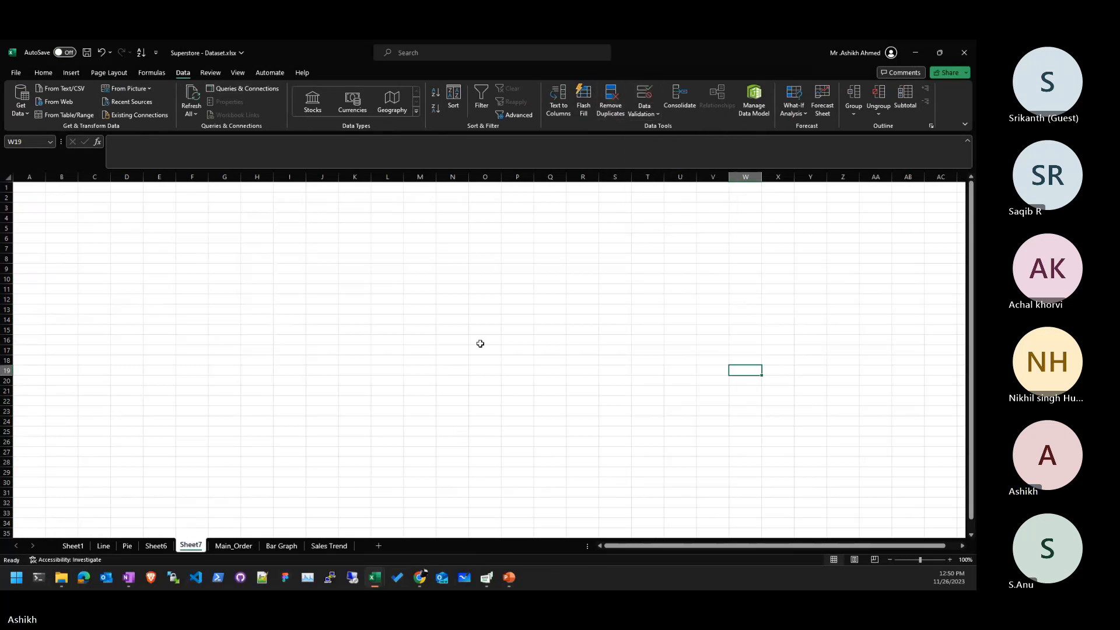
double_click(699, 41)
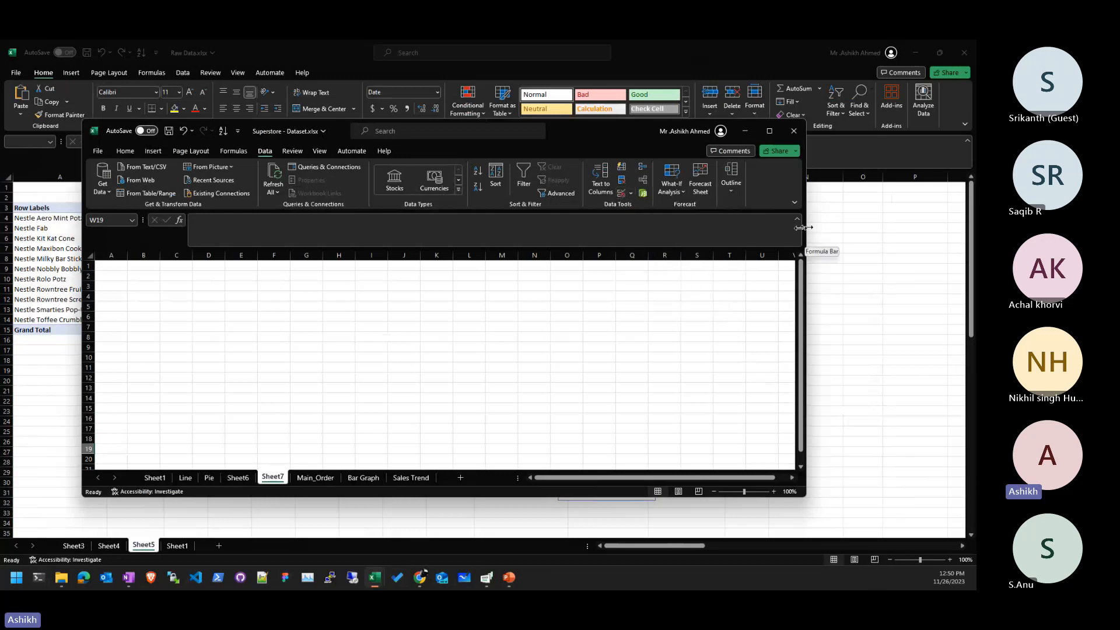
drag(801, 228, 669, 228)
drag(579, 222, 514, 223)
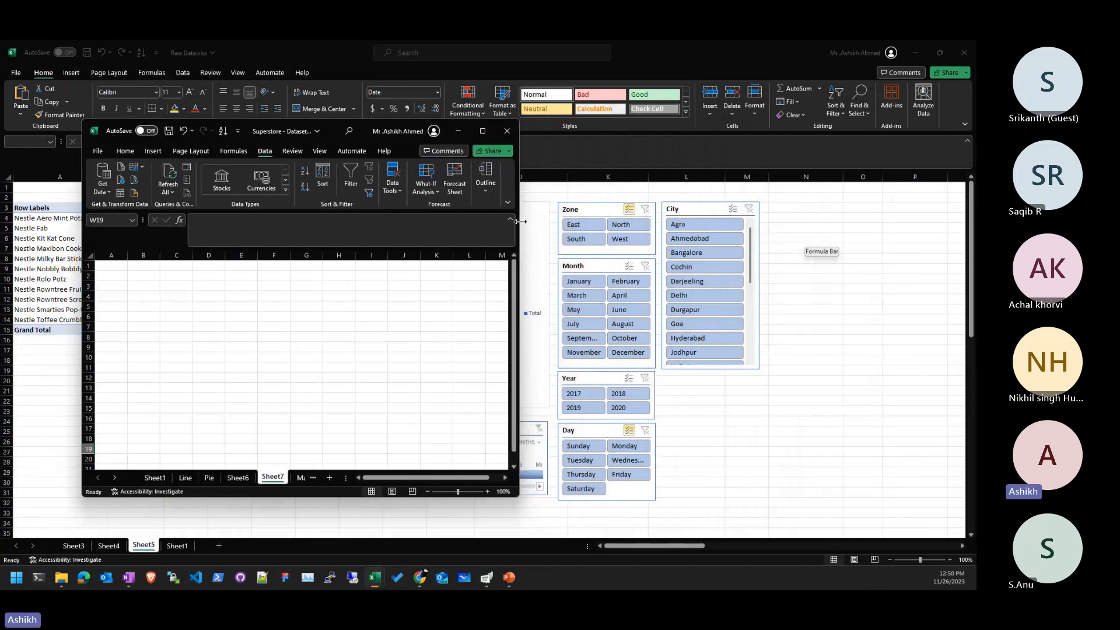
click(420, 197)
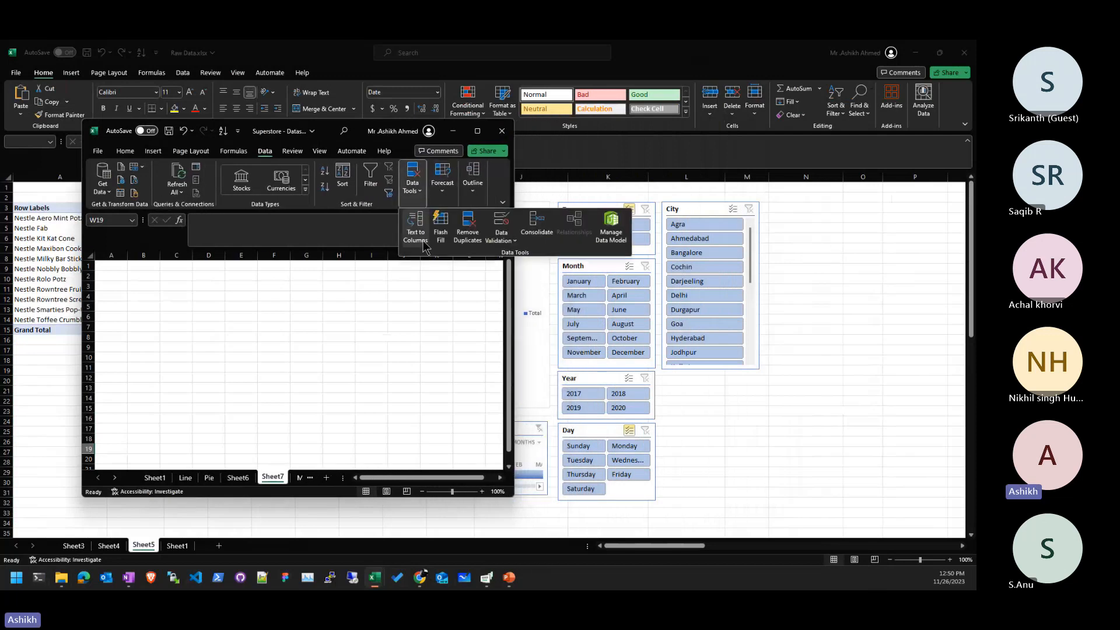
click(437, 406)
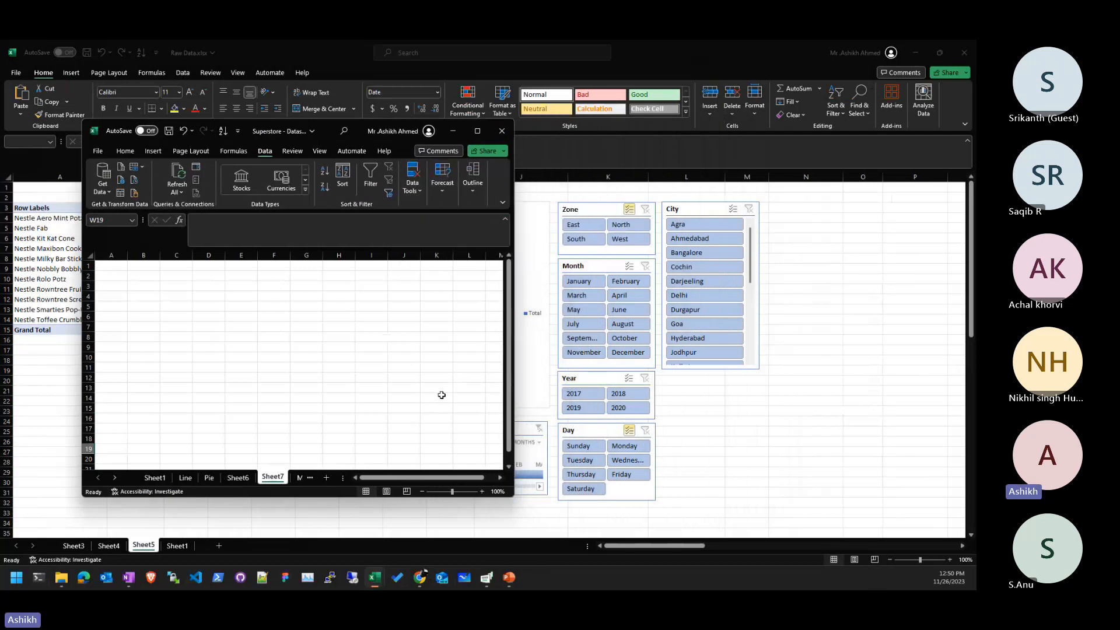
click(441, 378)
click(478, 132)
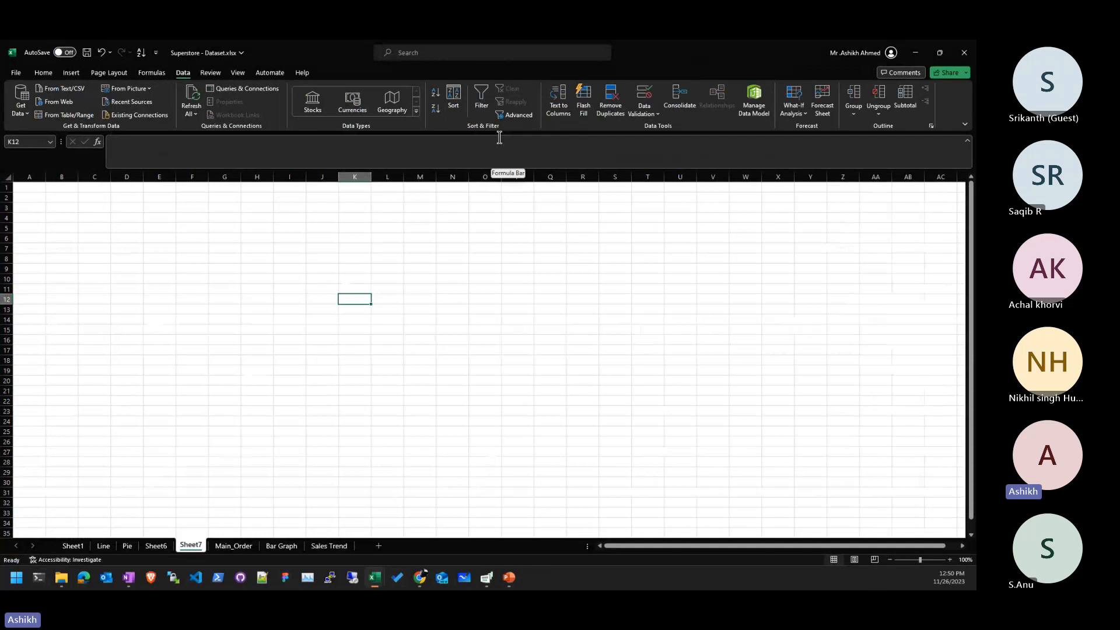
- Open and close the Data Validation menu using the Alt, A, V shortcut
key(alt+d)
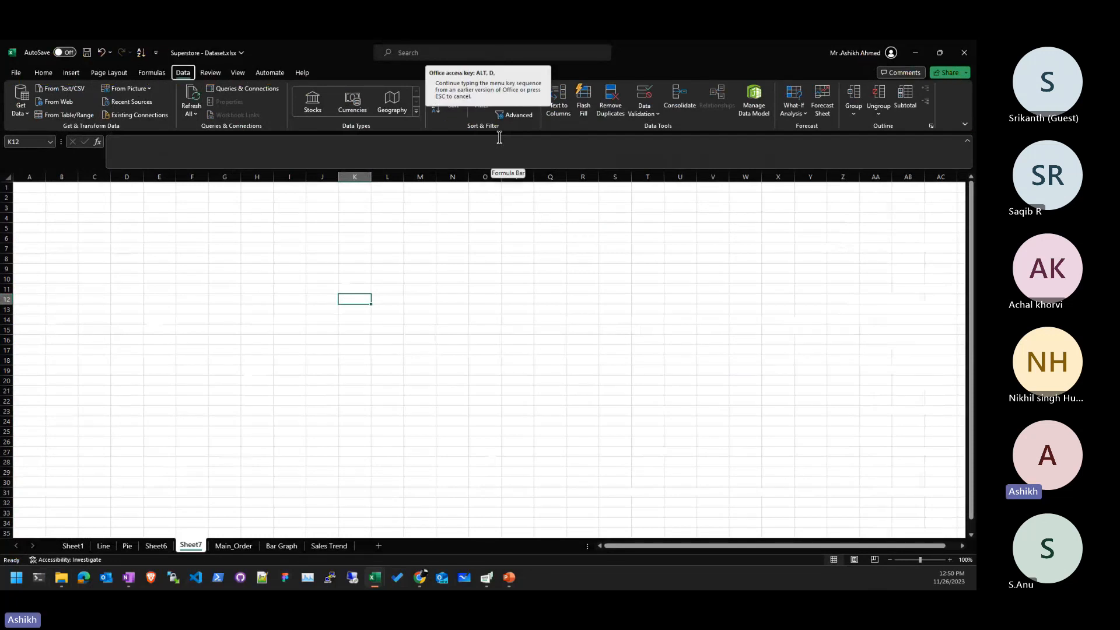
key(Escape)
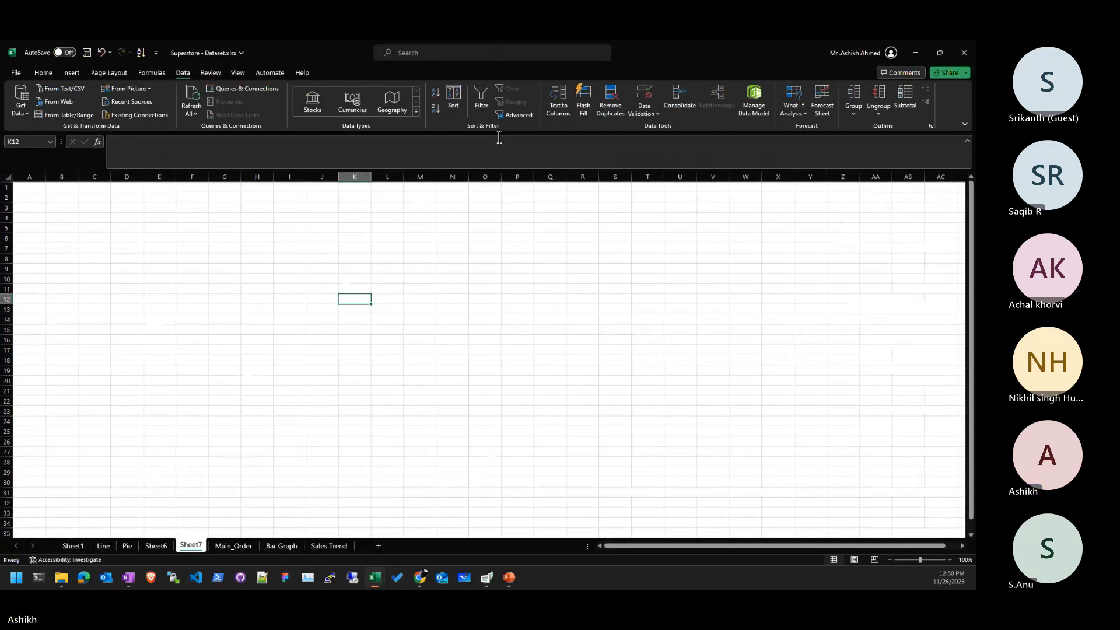
key(alt)
key(a)
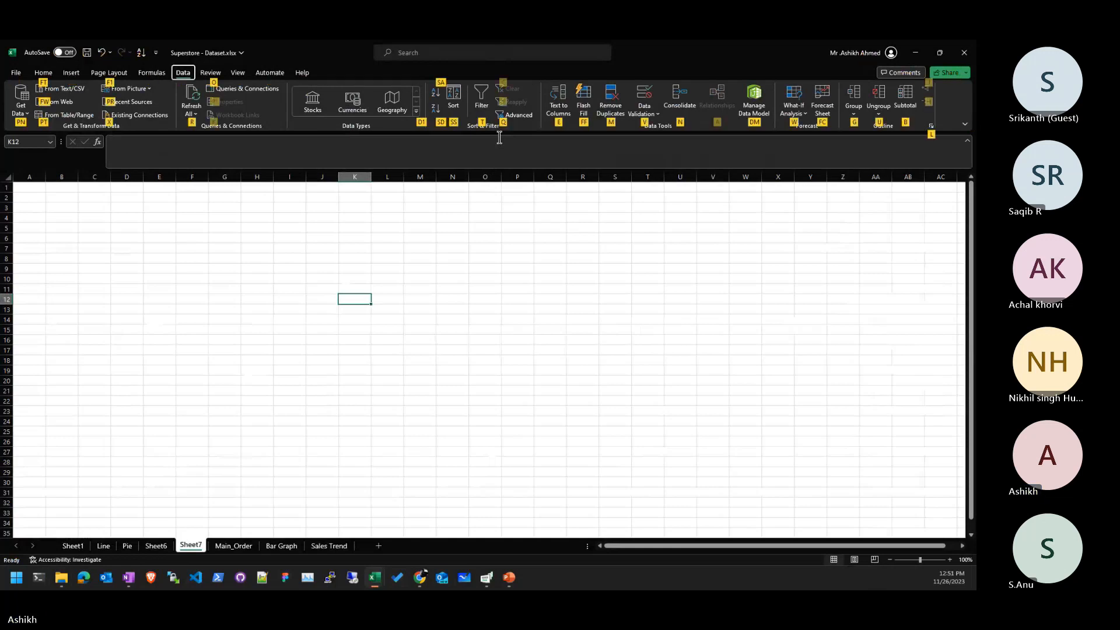
key(v)
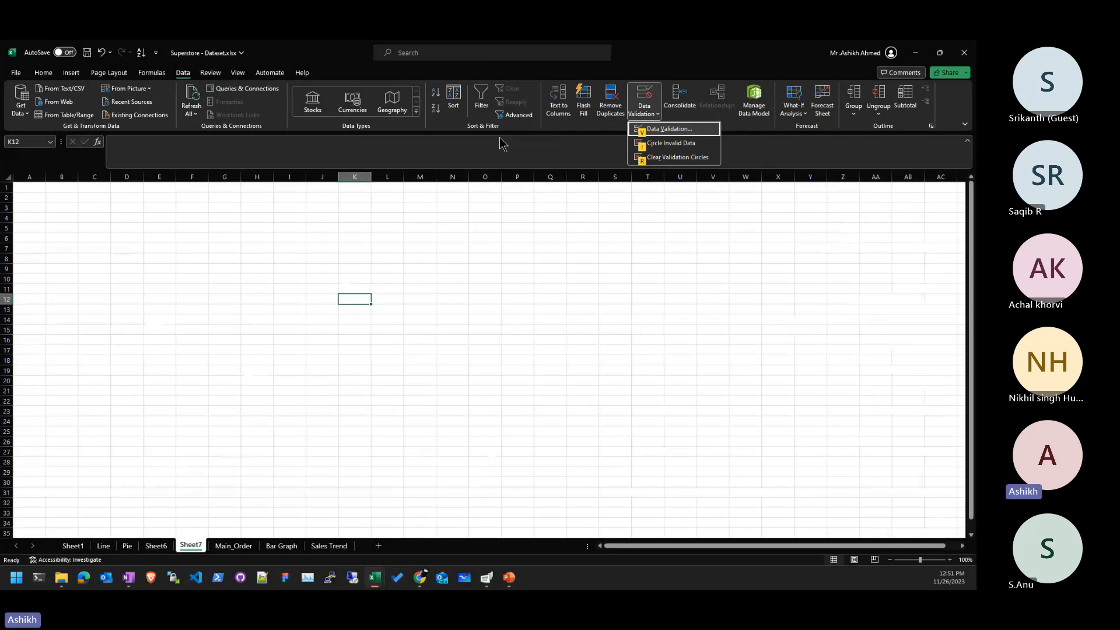
key(Escape)
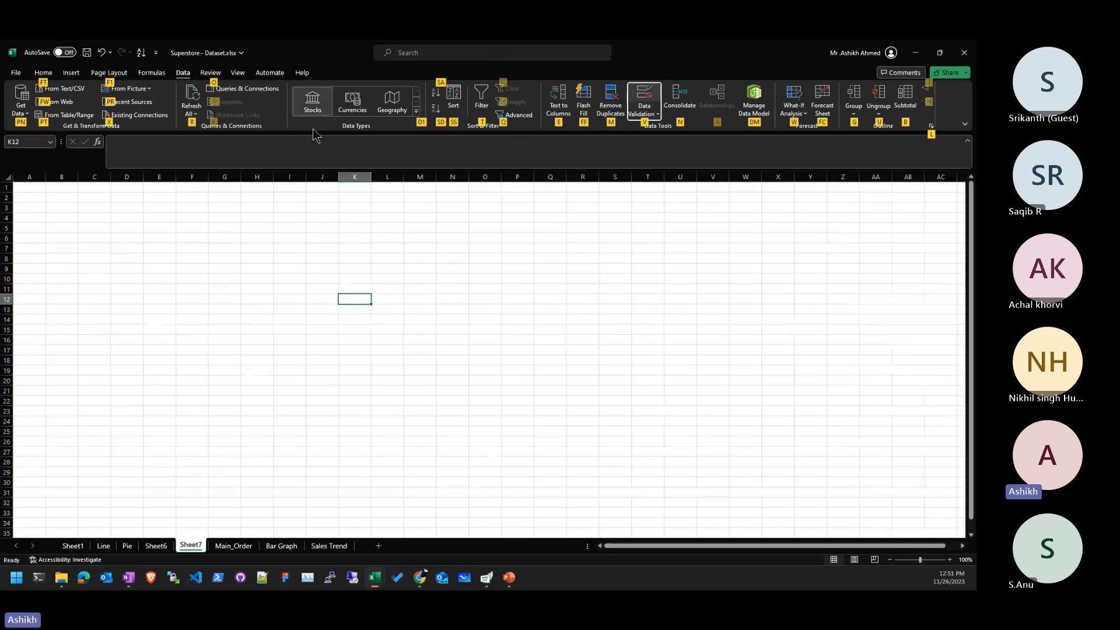
click(333, 361)
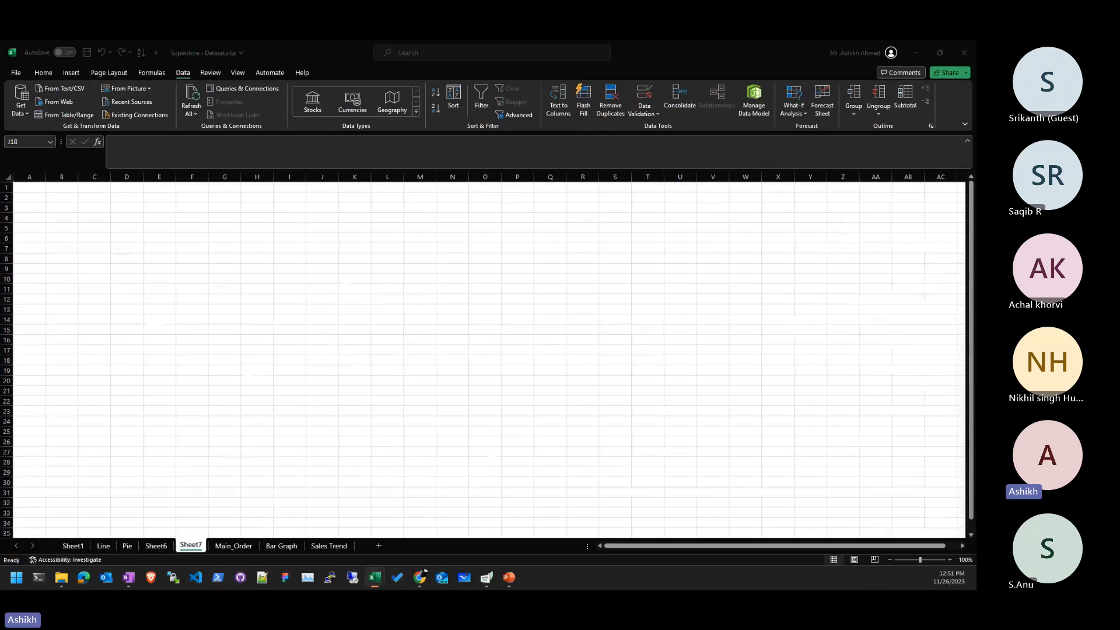
- Bring Superstore - Final.xls on screen, select G7, then move the Excel -2.pdf browser over it
drag(975, 105, 693, 104)
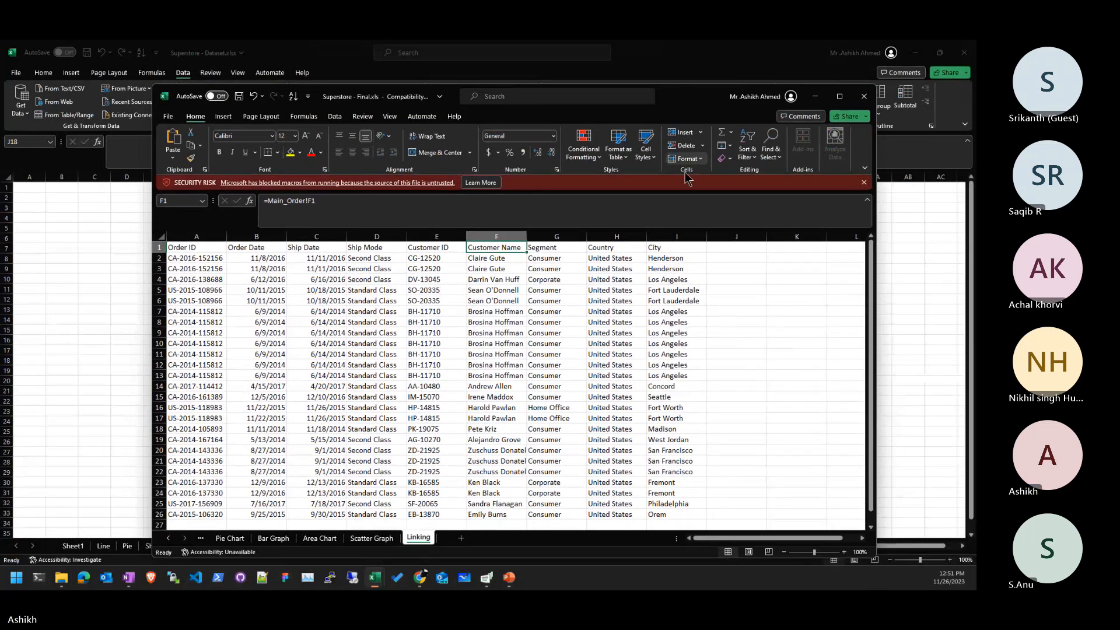
click(573, 310)
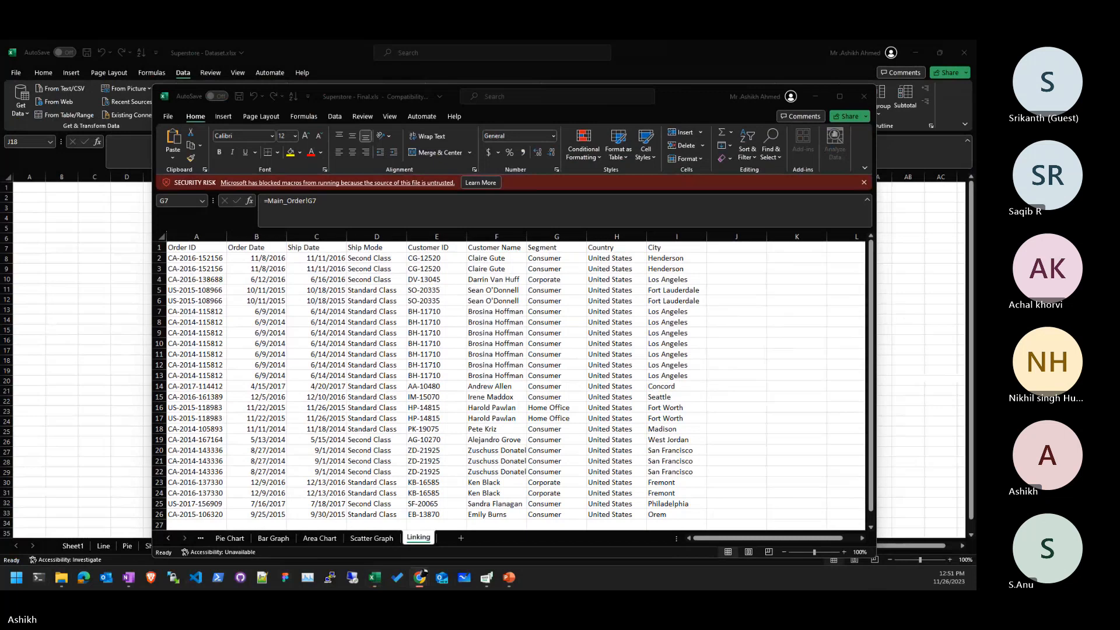
drag(976, 129, 599, 85)
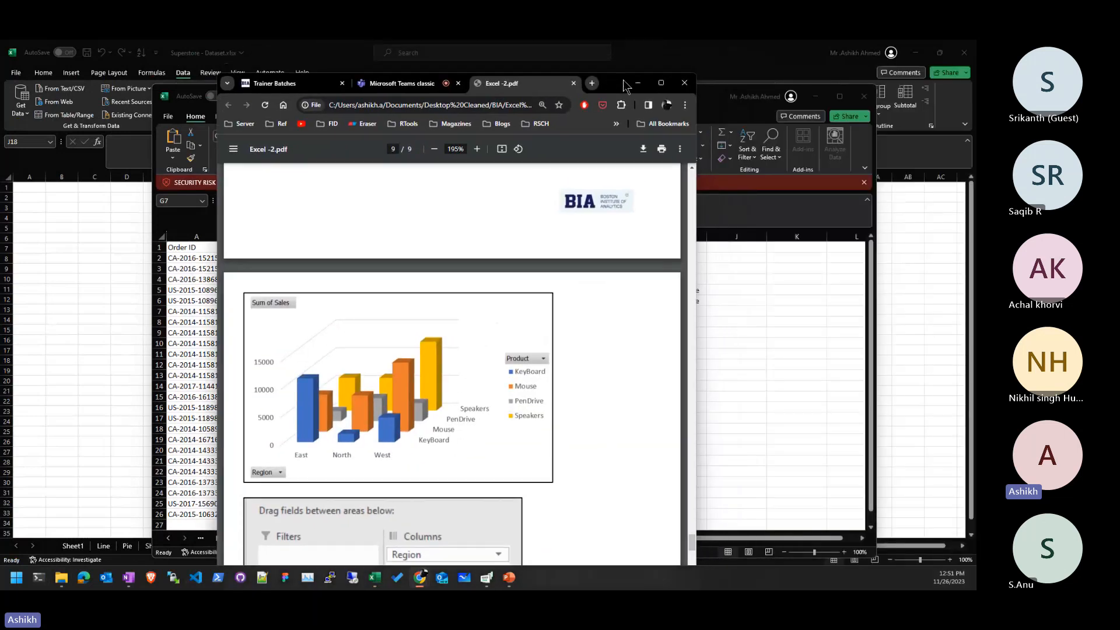
- Check the Teams meeting chat, then return to Excel -2.pdf and scroll up toward page 1
click(431, 85)
scroll(620, 410, up, 12)
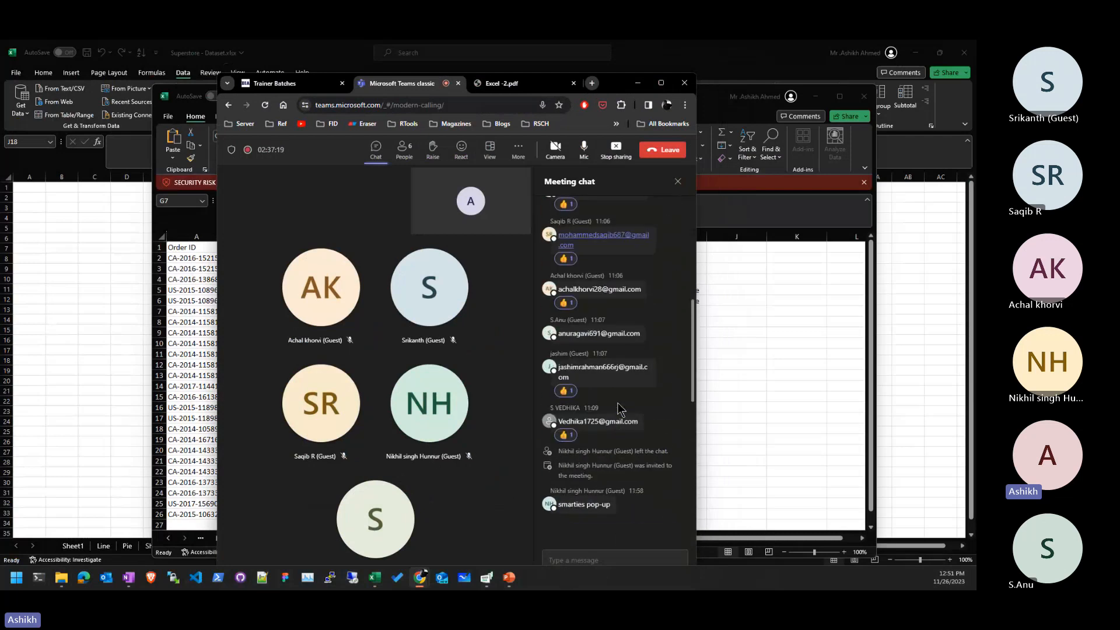
scroll(620, 410, down, 10)
scroll(619, 409, down, 1)
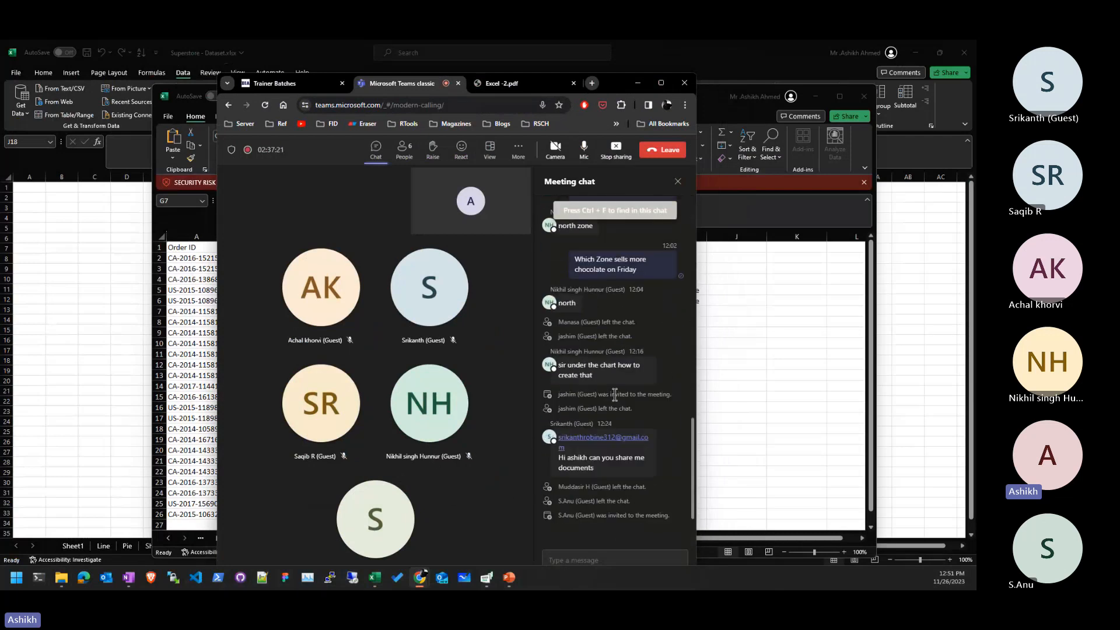
click(517, 86)
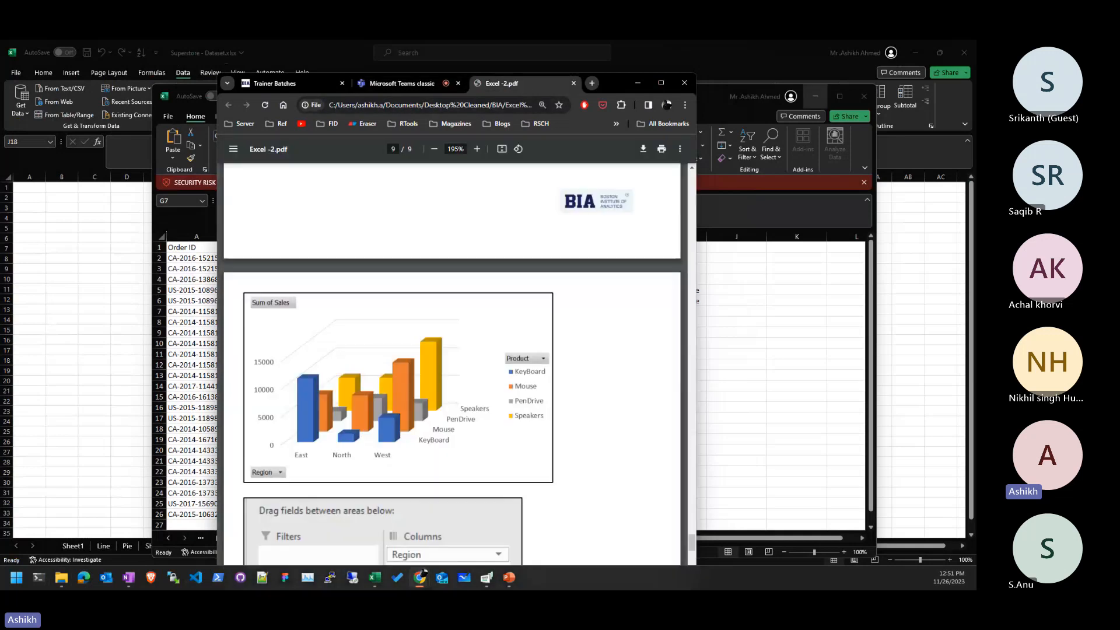
scroll(547, 266, up, 10)
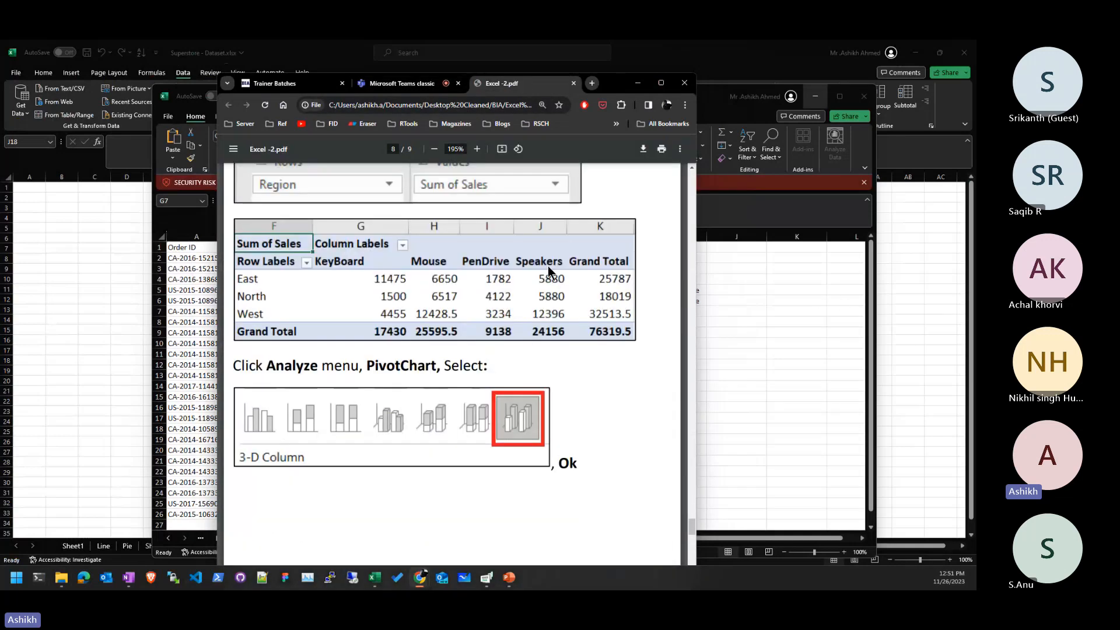
scroll(548, 266, up, 20)
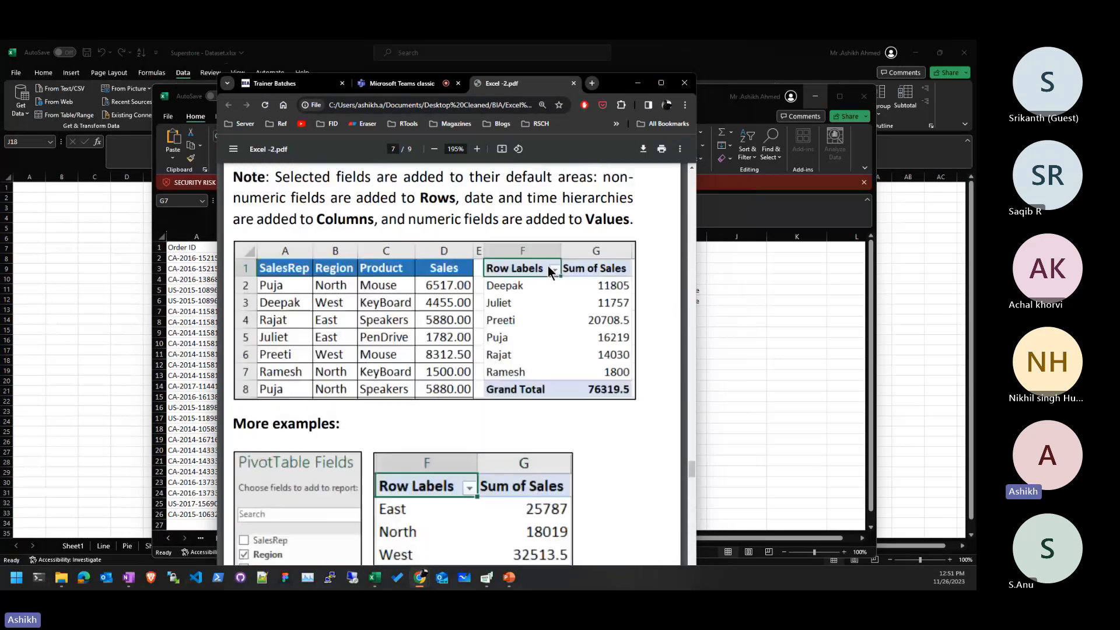
scroll(547, 266, up, 5)
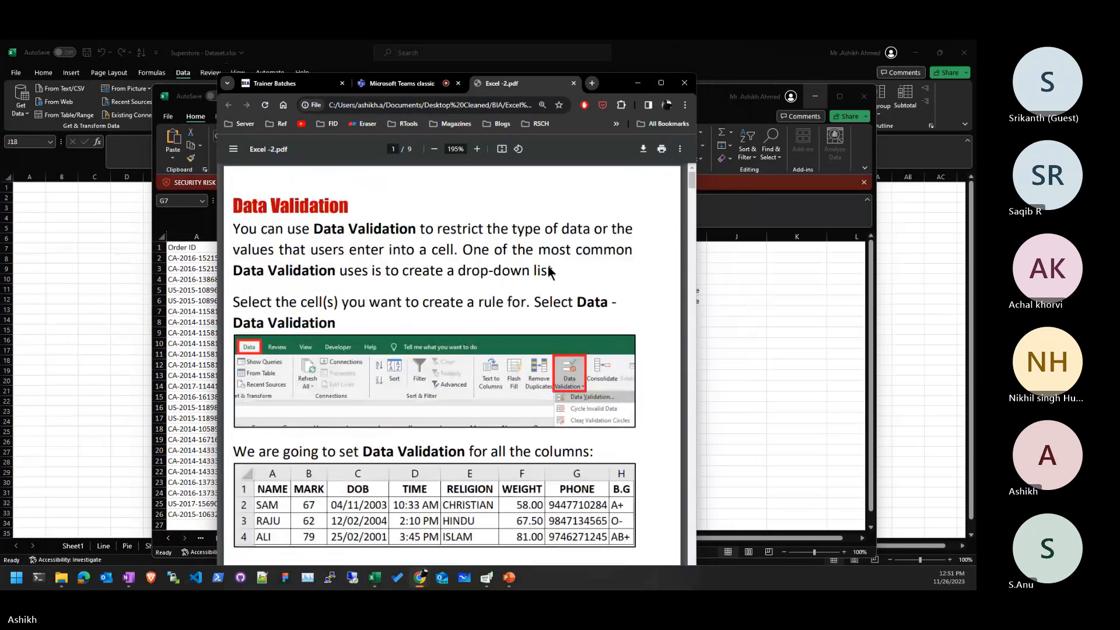
- Maximize Chrome and display the PDF's page 1 Data Validation section
click(402, 83)
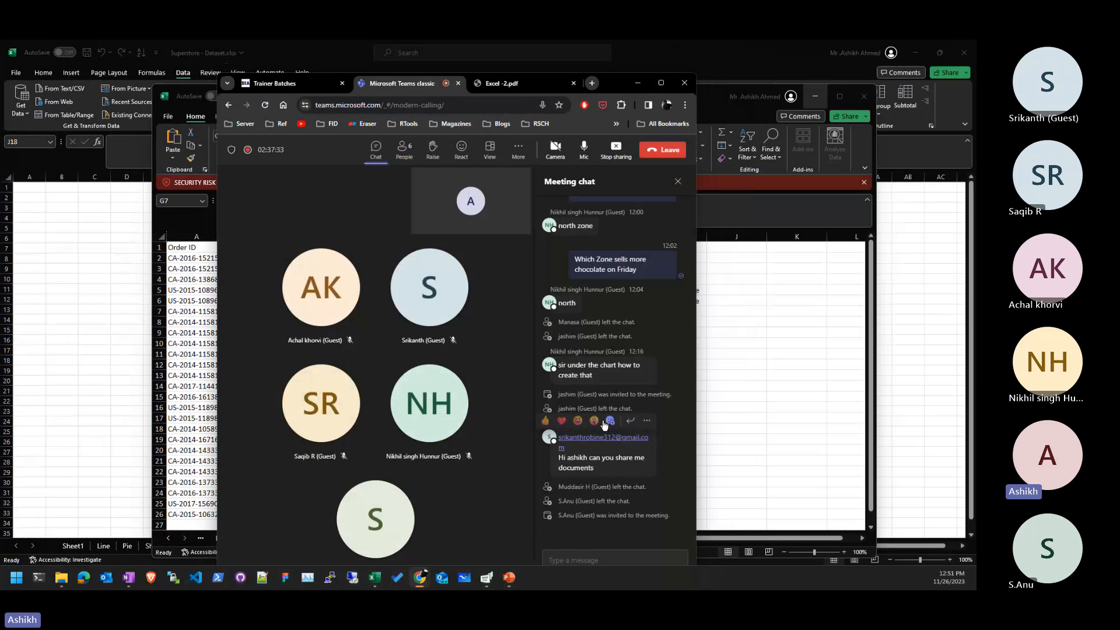
click(661, 83)
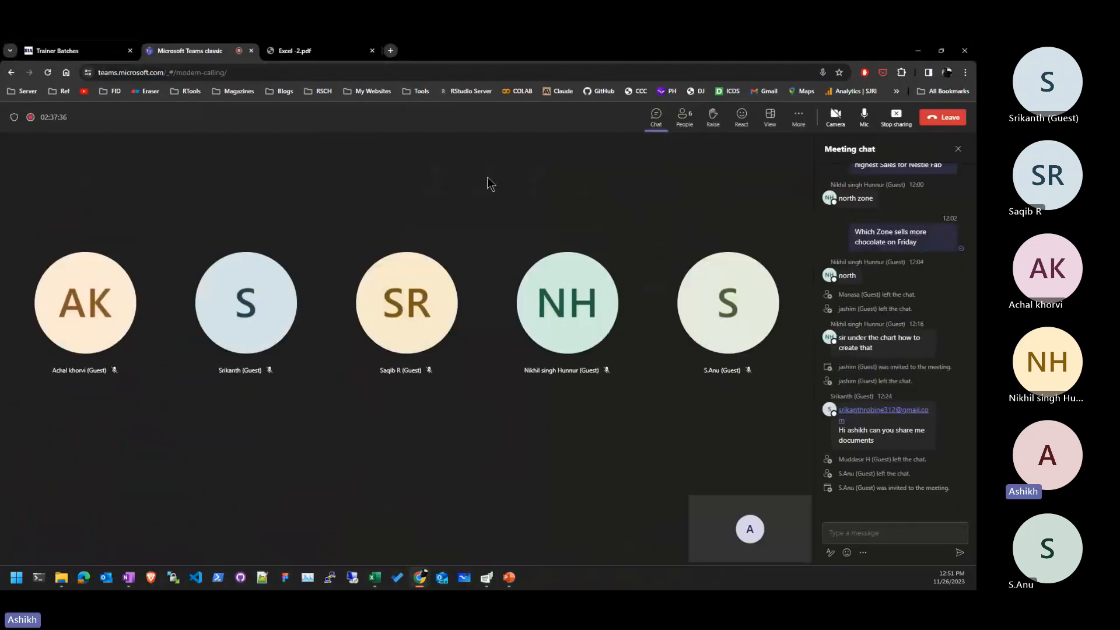
click(289, 49)
scroll(401, 239, up, 2)
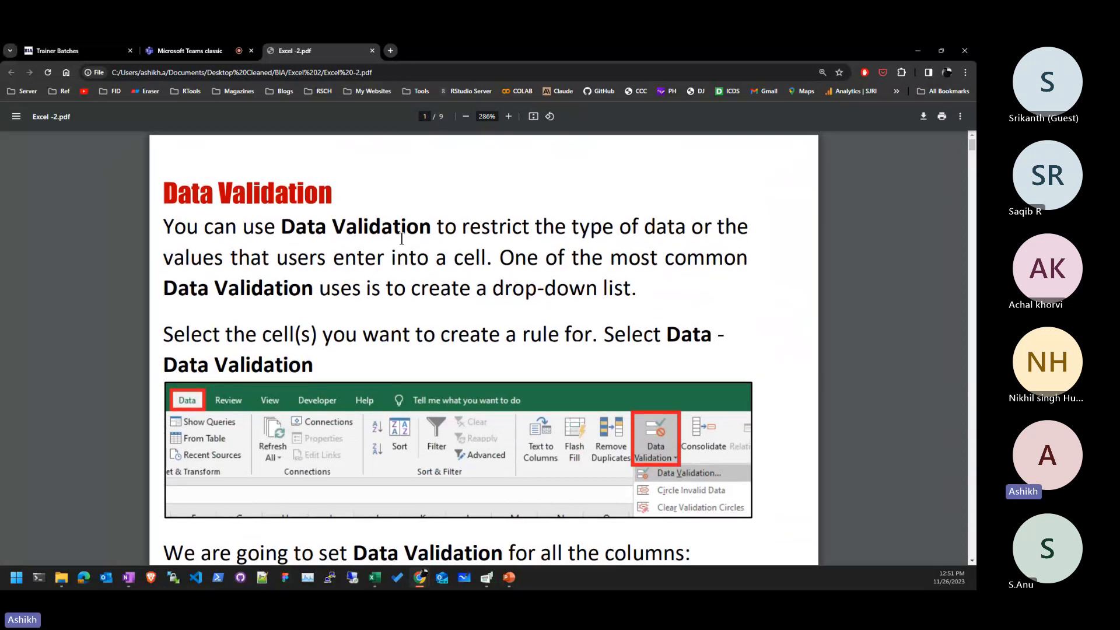
scroll(401, 239, down, 1)
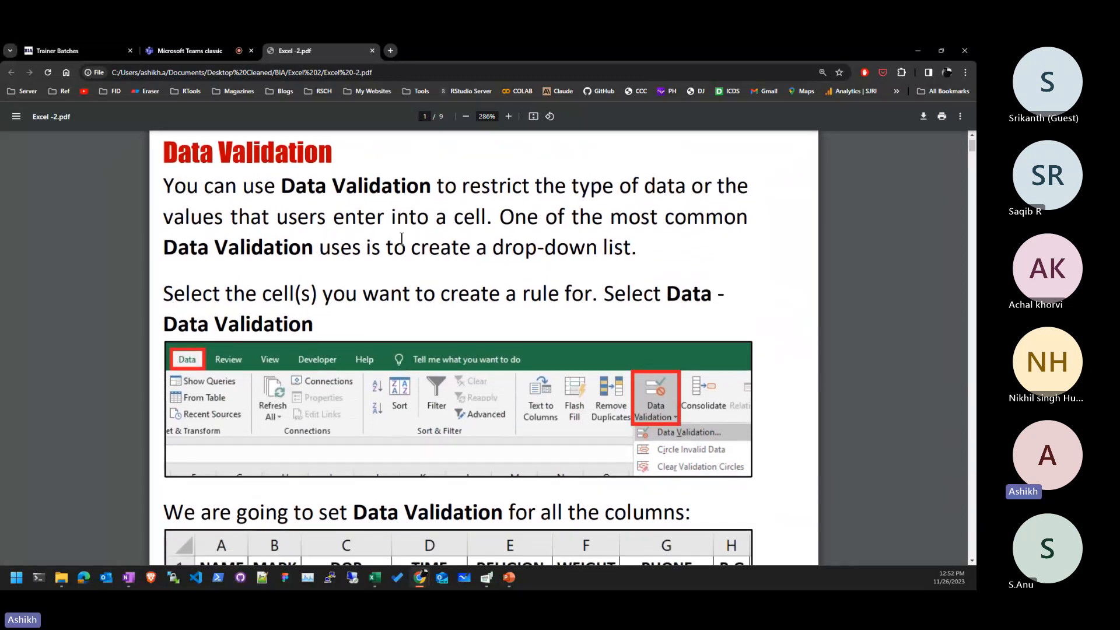
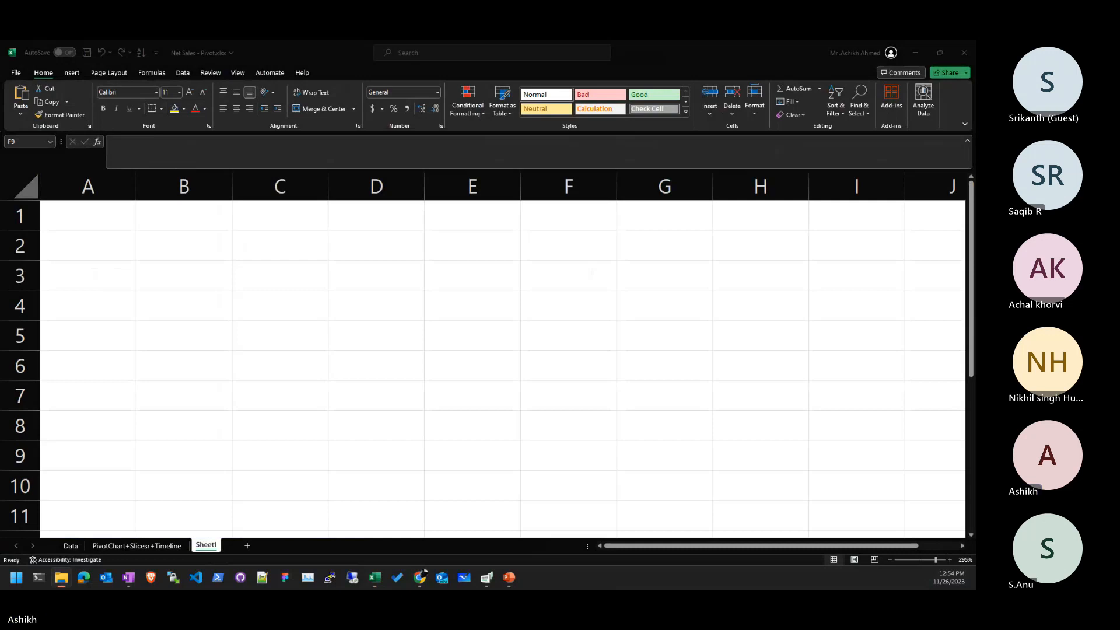
- Bring up the Voluntary Test workbook, update its external links, and preview the Mark-R results
key(alt+Tab)
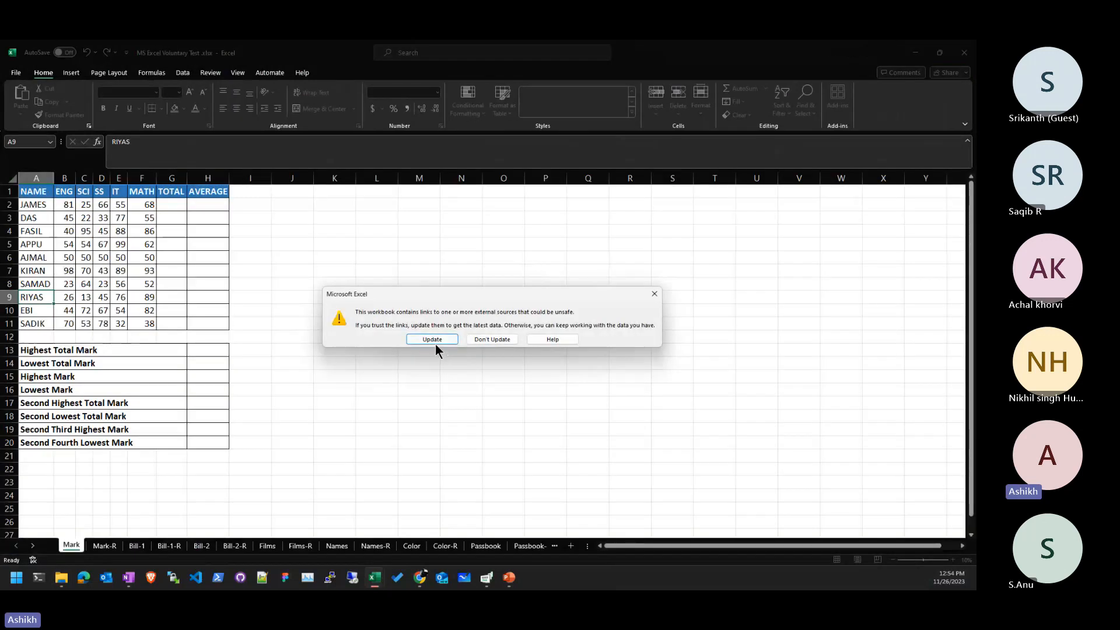
click(479, 342)
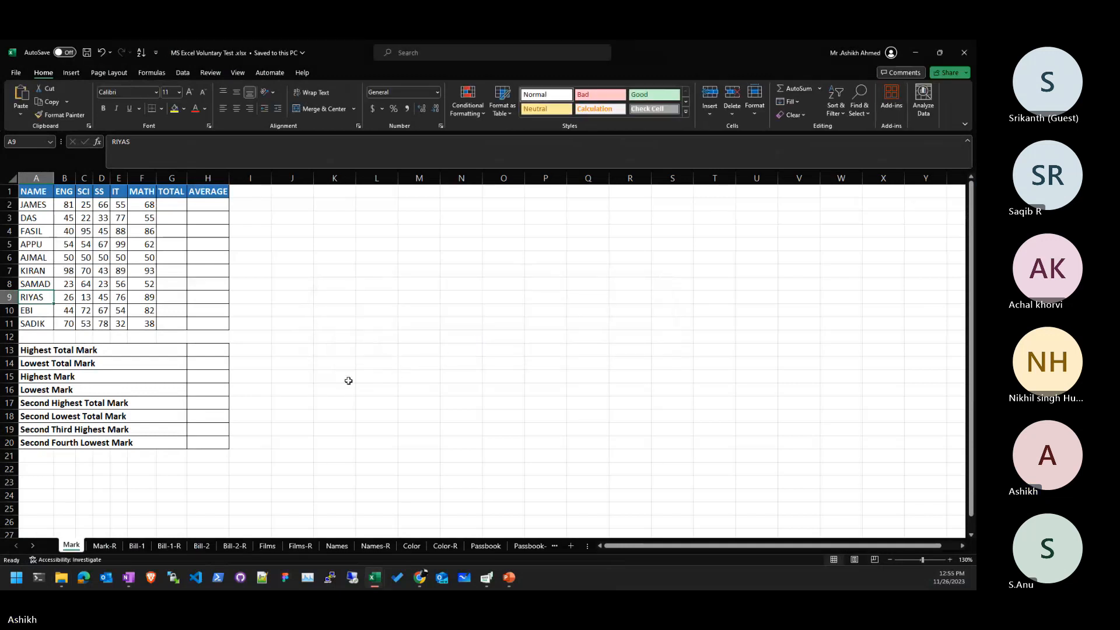
click(103, 546)
click(85, 545)
- Browse the Bill-2-R, Passbook and Mark-R sheets, then settle on the Mark sheet's marks table
key(ctrl+Page_Down)
key(ctrl+Page_Down)
key(ctrl+Page_Down)
key(ctrl+Page_Down)
key(ctrl+Page_Down)
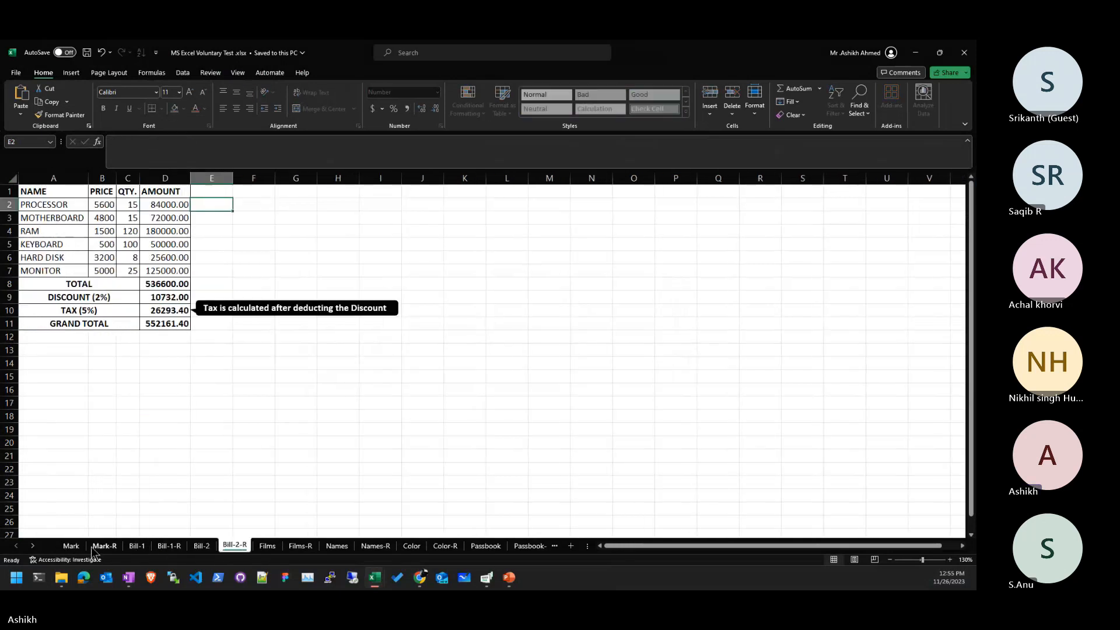
click(71, 545)
click(273, 335)
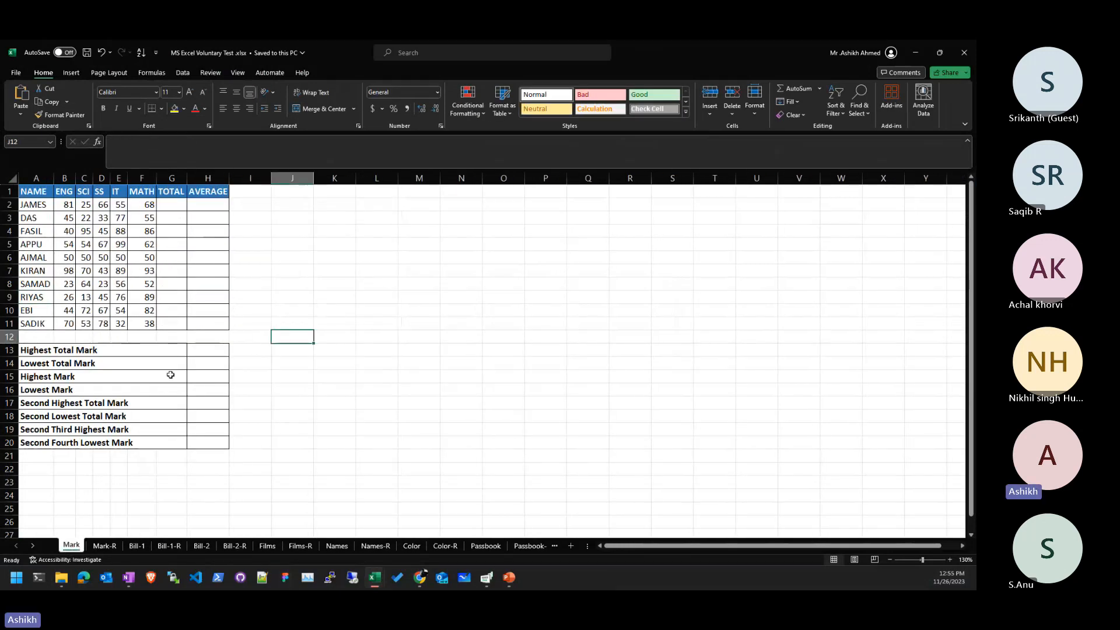
click(486, 546)
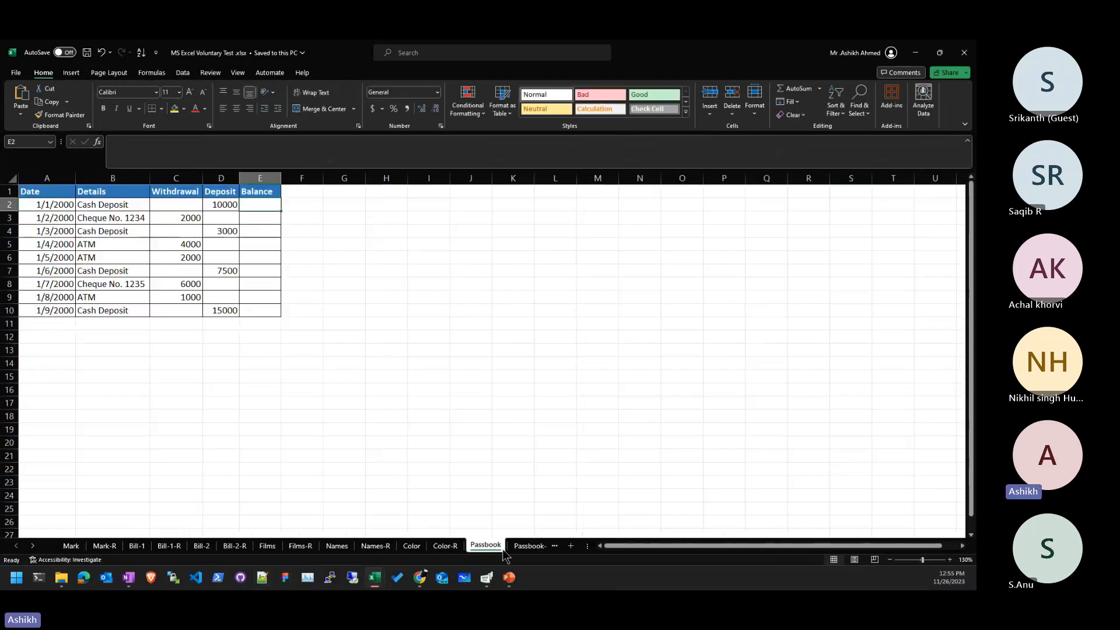
click(71, 545)
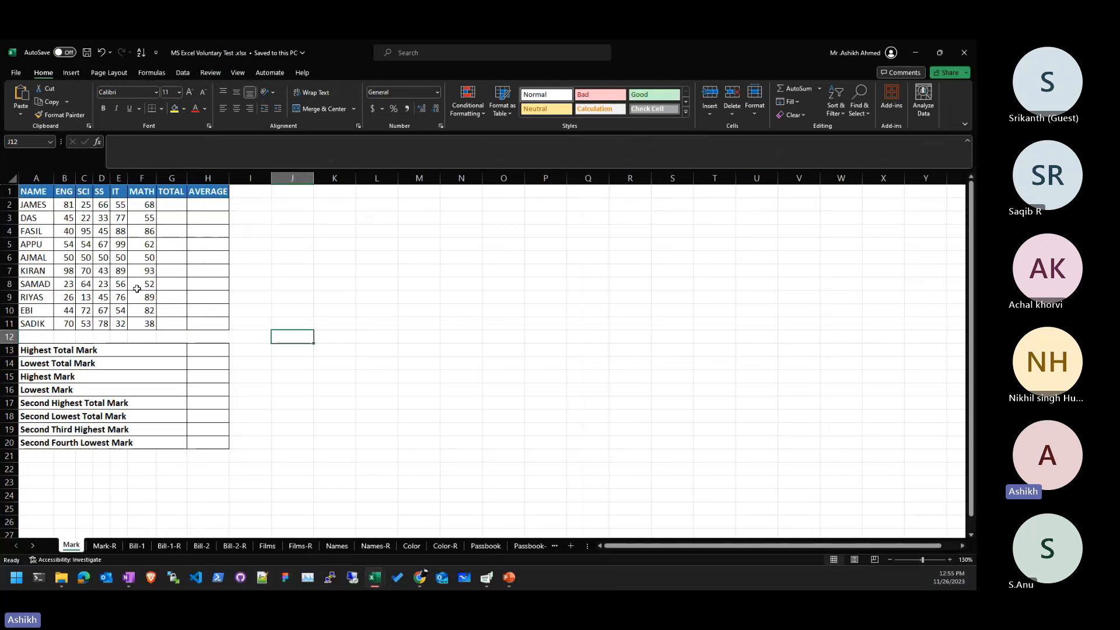
click(105, 545)
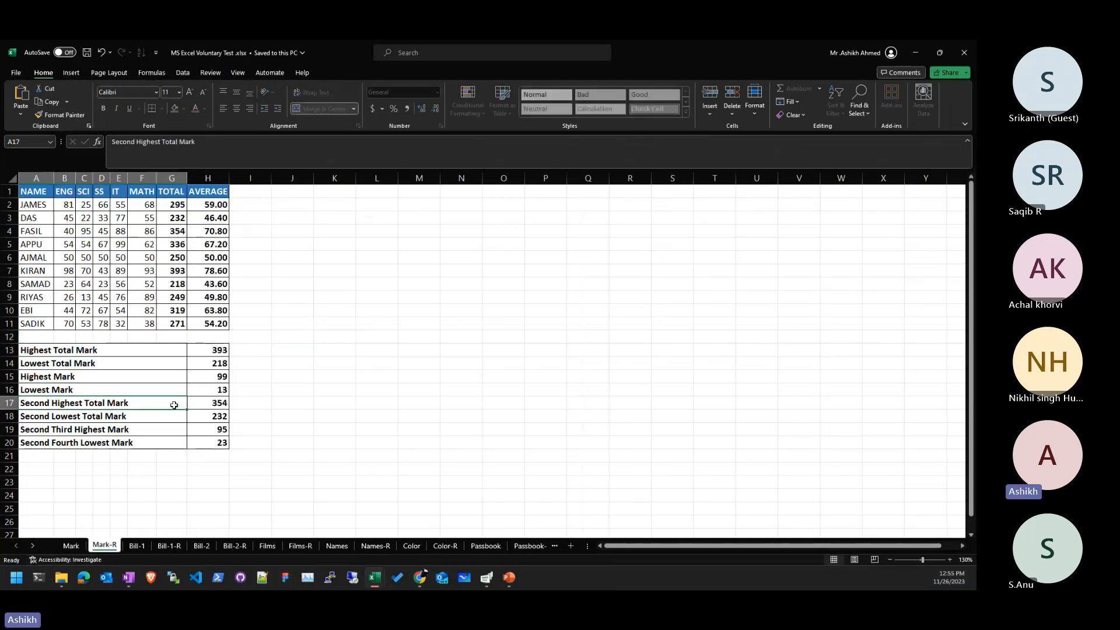
click(71, 545)
click(329, 279)
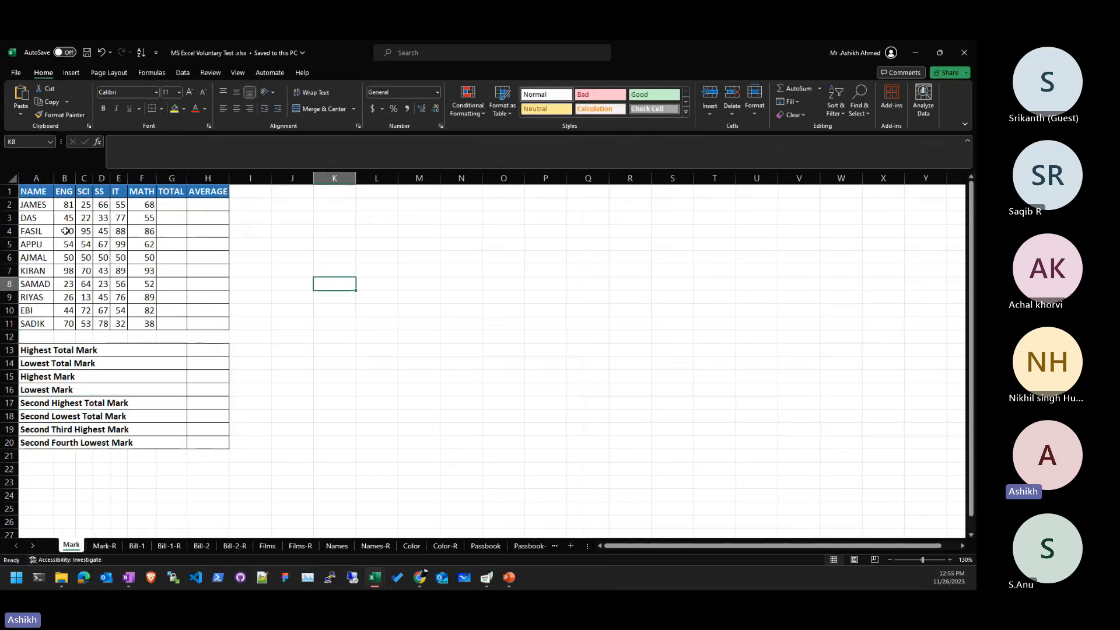
scroll(66, 231, up, 2)
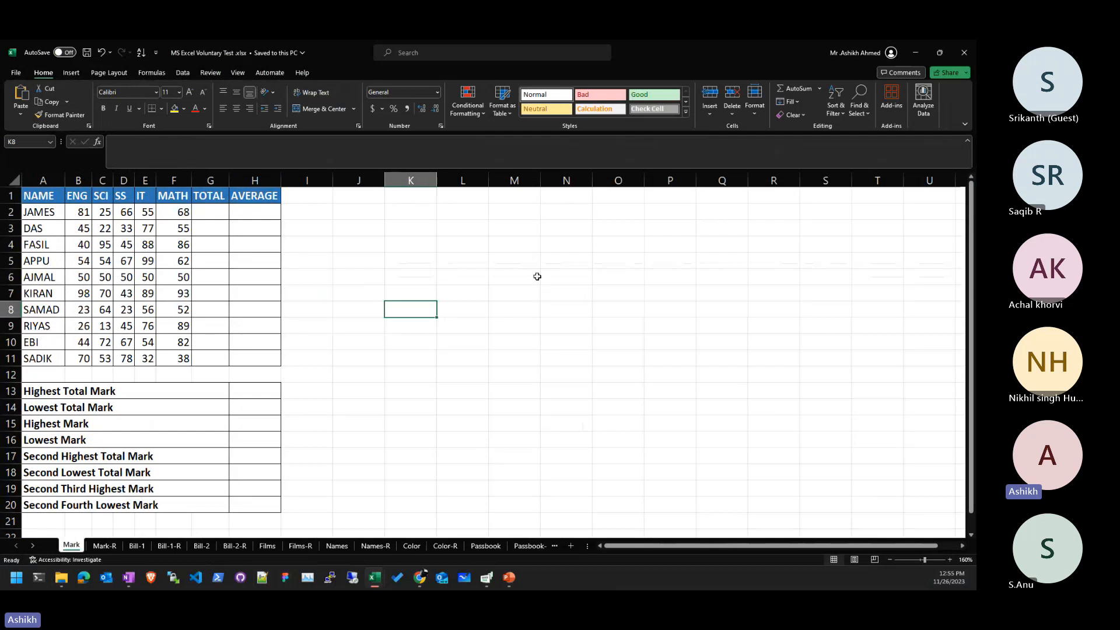
click(32, 550)
click(33, 550)
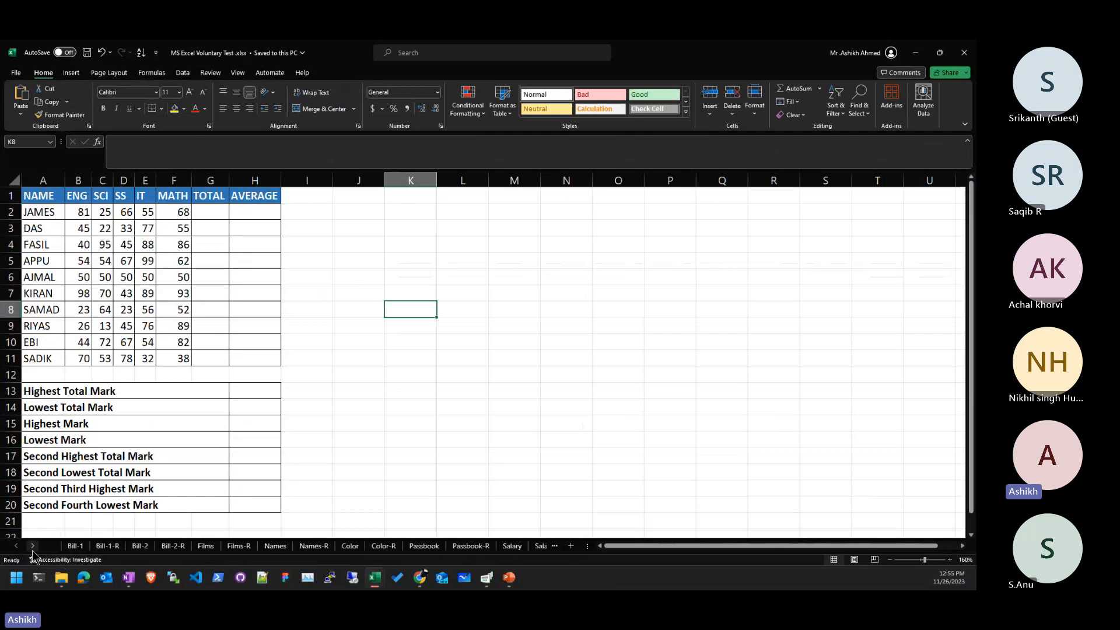
click(33, 550)
click(32, 550)
click(33, 549)
click(33, 550)
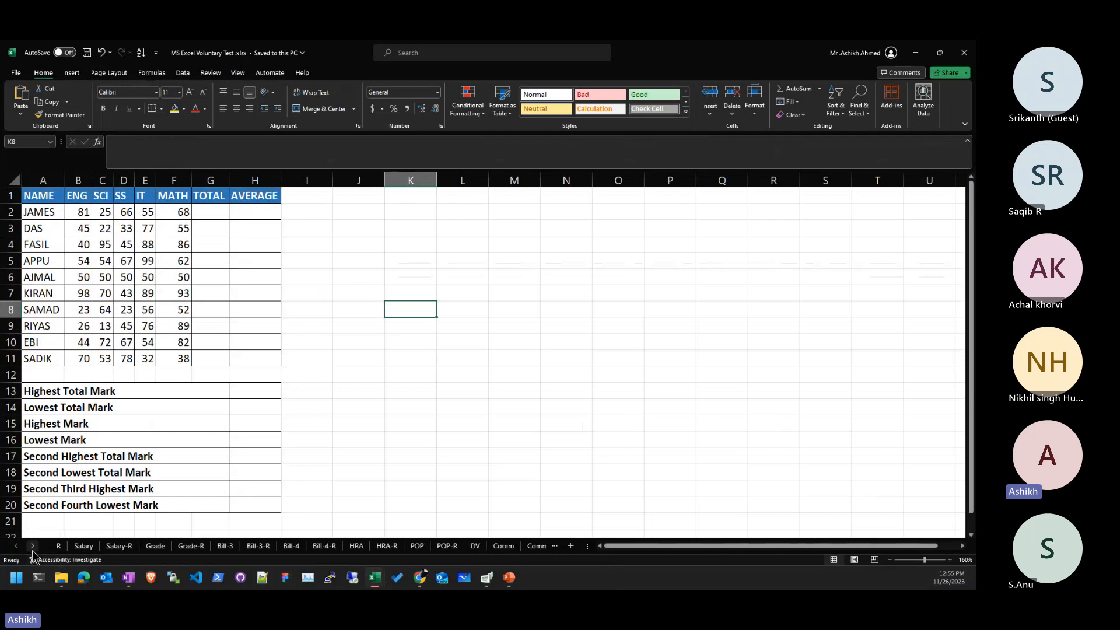
click(33, 549)
click(32, 550)
click(33, 549)
click(32, 550)
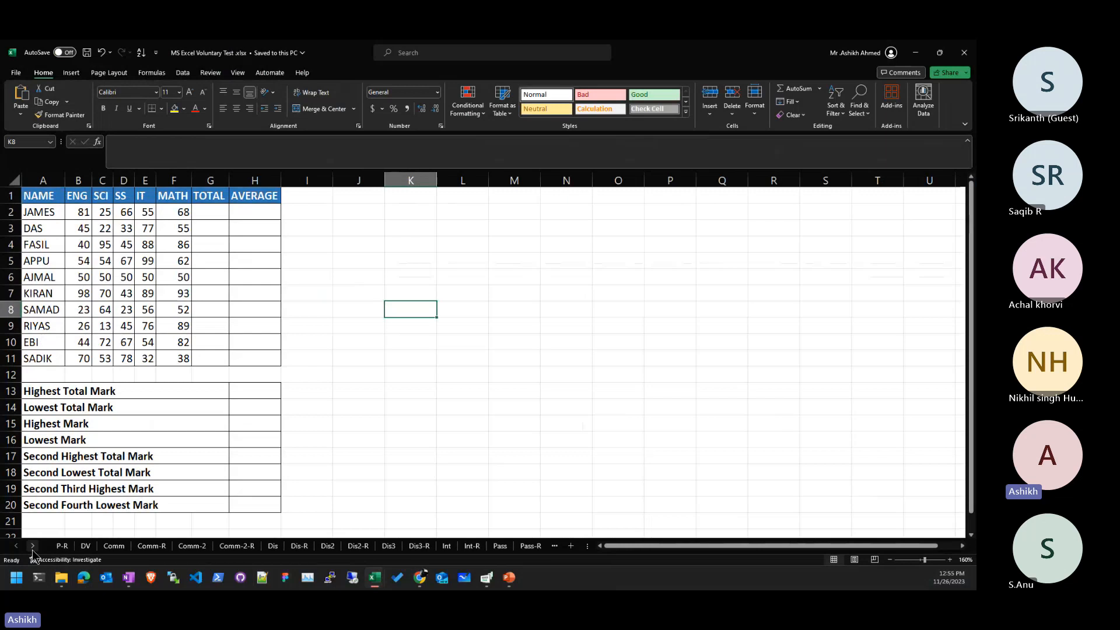
click(33, 549)
click(33, 549)
click(33, 549)
click(33, 549)
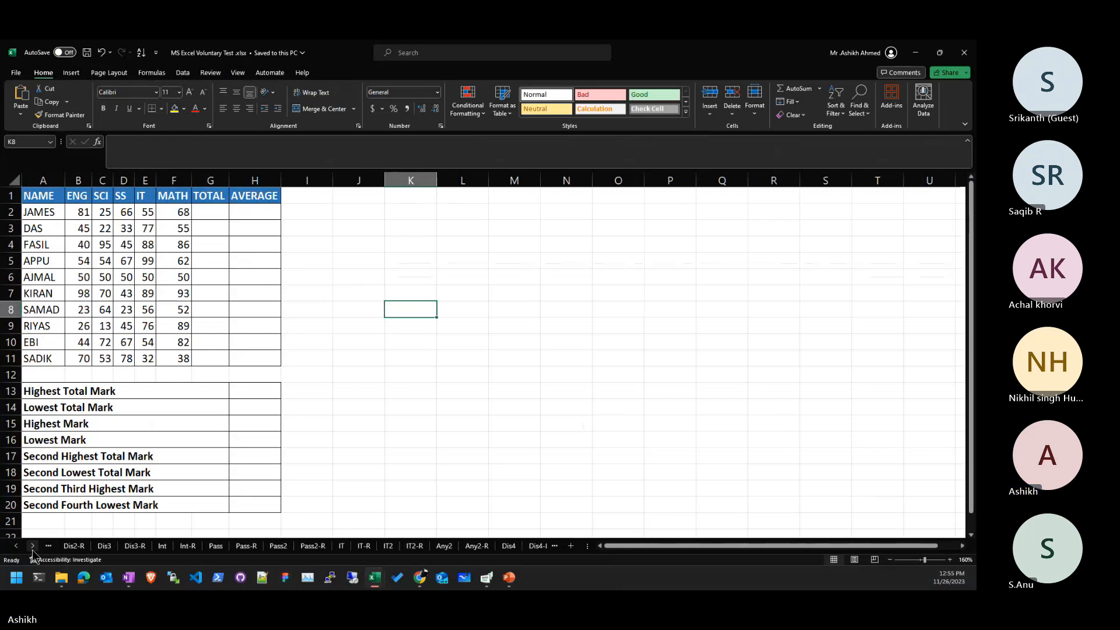
click(33, 549)
click(33, 550)
click(33, 550)
click(33, 549)
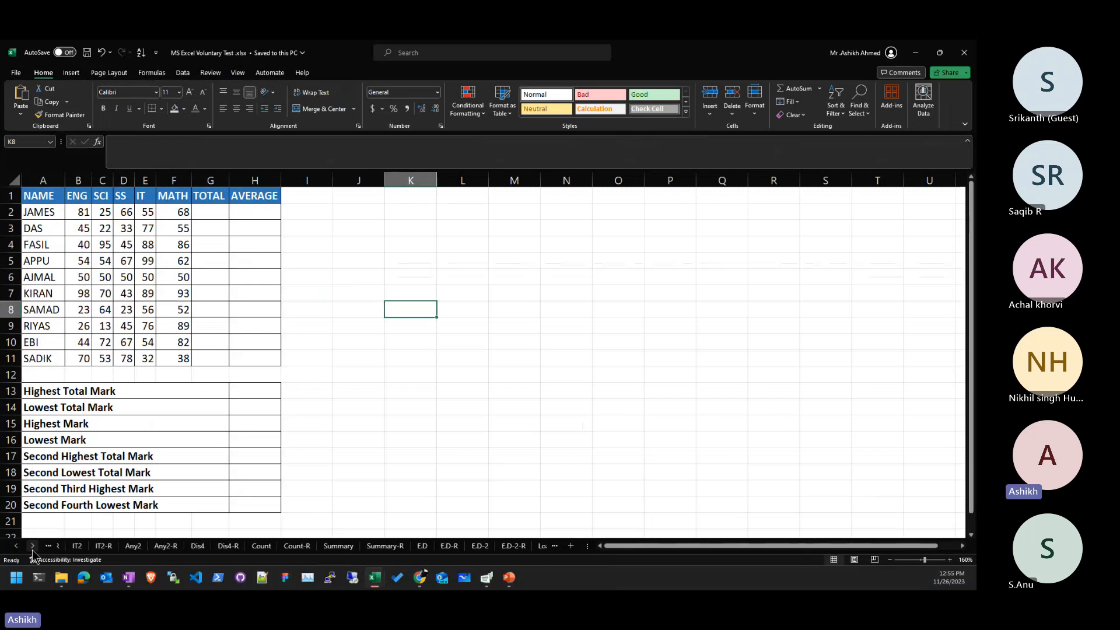
click(33, 550)
click(33, 549)
click(33, 550)
click(33, 550)
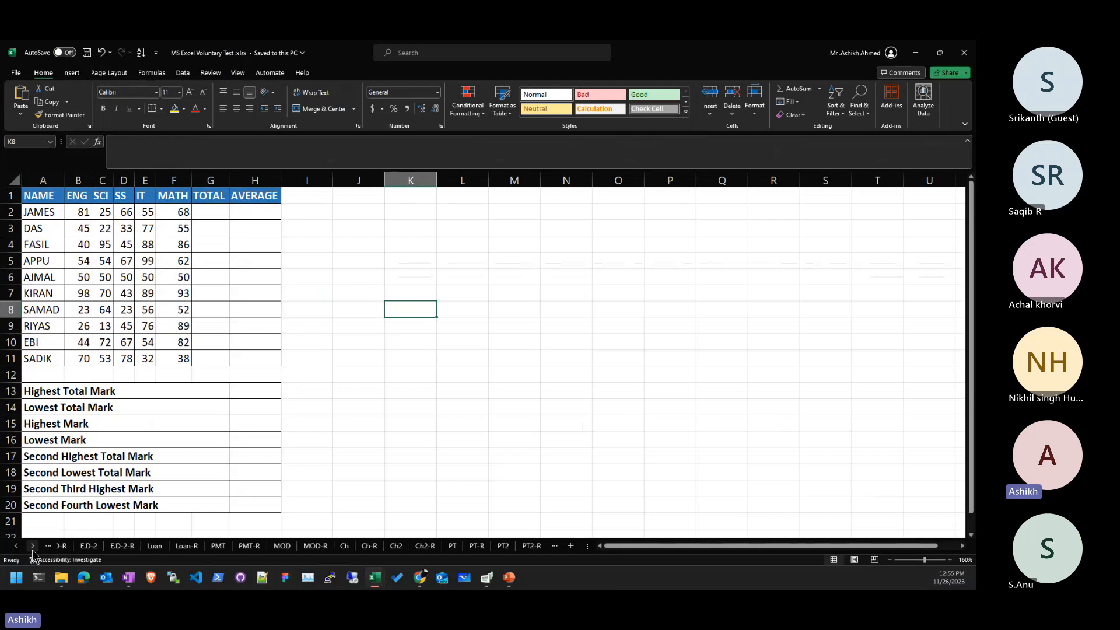
click(33, 549)
click(33, 550)
click(33, 550)
click(32, 549)
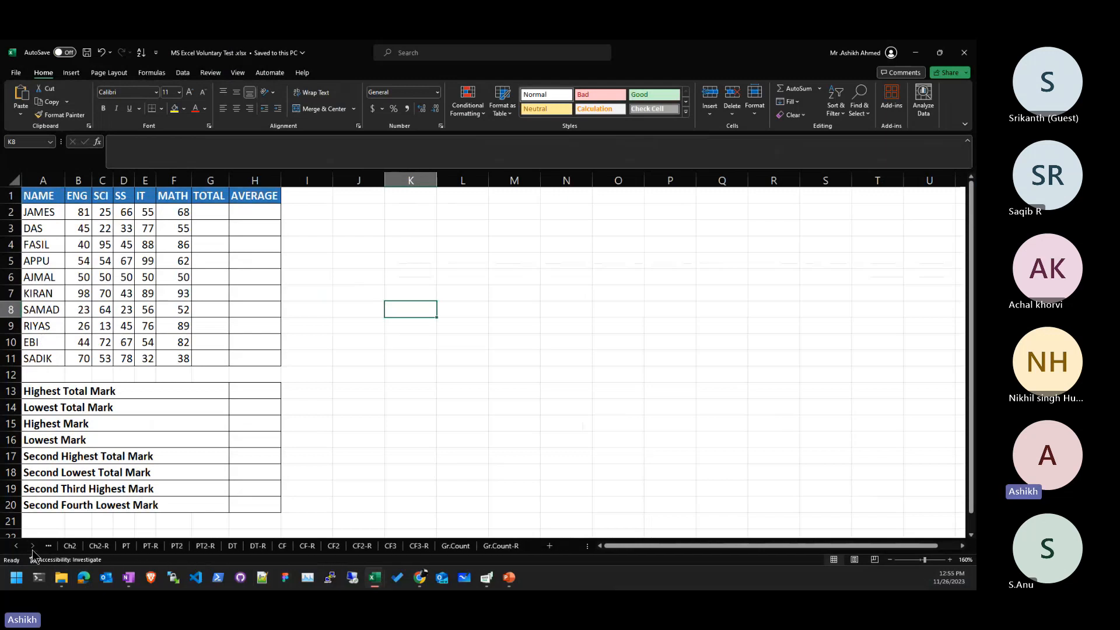
click(17, 547)
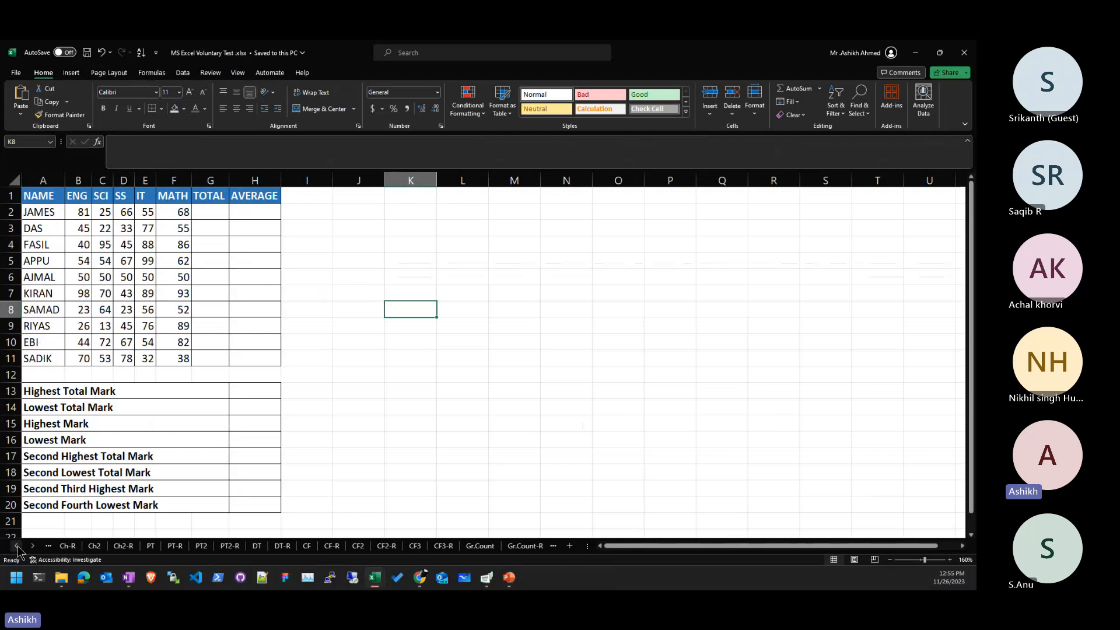
click(17, 547)
click(17, 547)
click(17, 547)
click(17, 547)
click(17, 547)
click(17, 547)
click(17, 547)
click(17, 547)
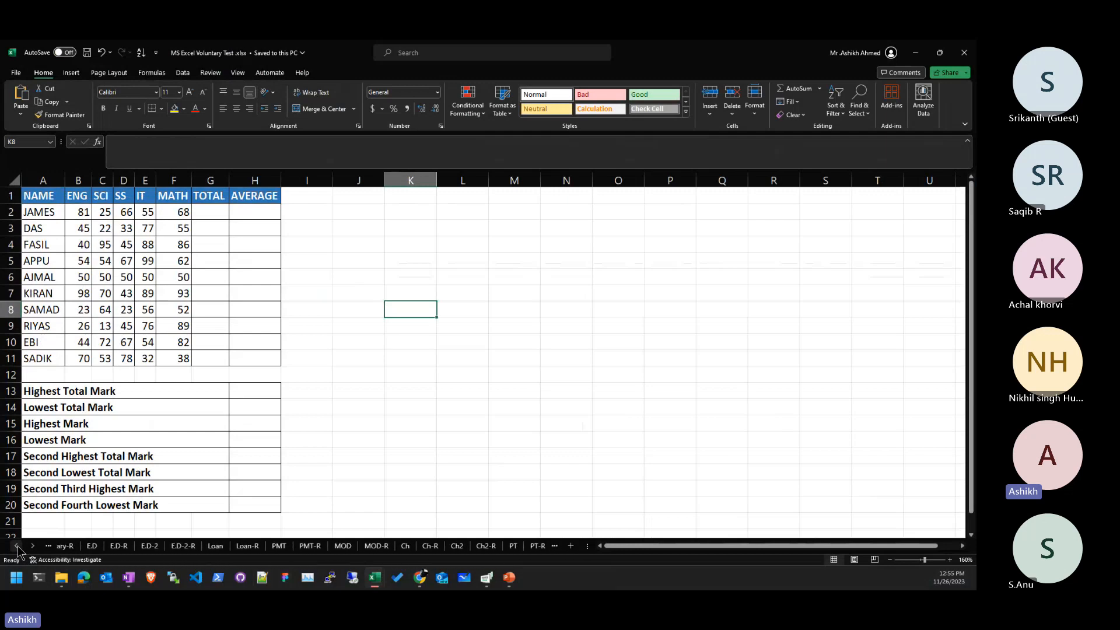
click(17, 547)
click(17, 547)
click(17, 547)
click(17, 547)
click(17, 548)
click(17, 547)
click(16, 547)
click(17, 547)
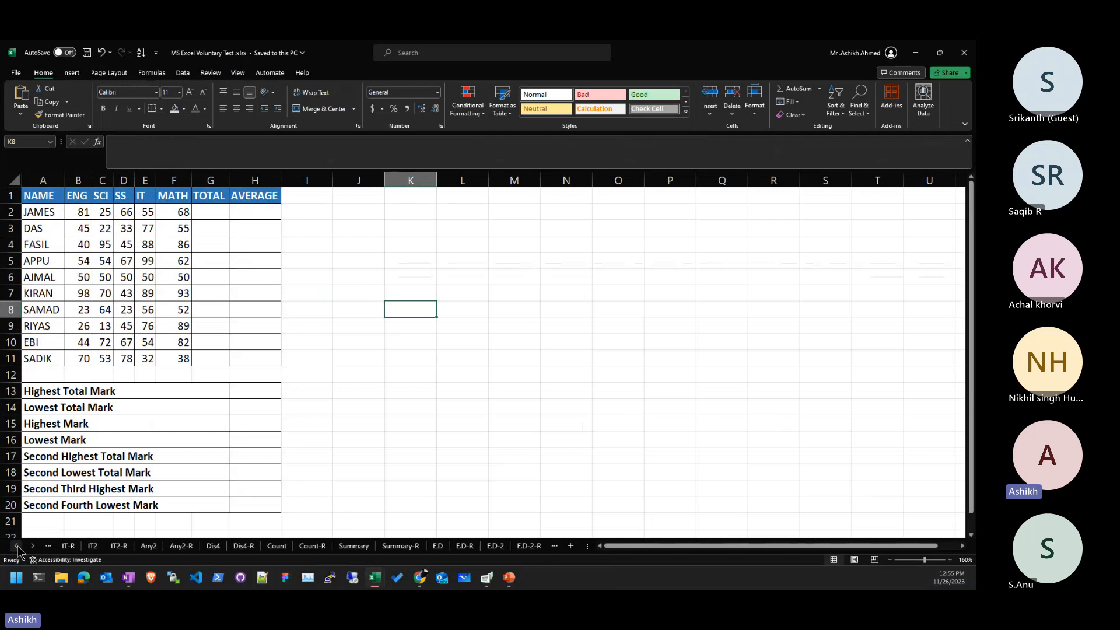
click(16, 547)
click(17, 547)
click(17, 548)
click(17, 548)
click(17, 548)
click(17, 547)
click(17, 548)
click(17, 547)
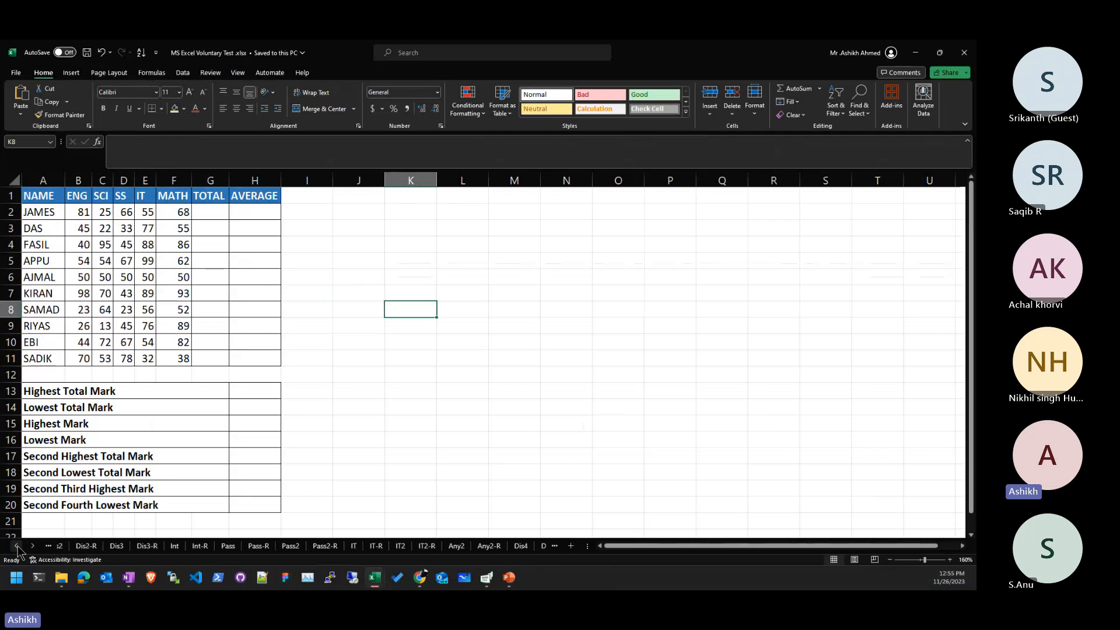
click(17, 547)
click(17, 547)
click(17, 547)
click(17, 547)
click(17, 548)
click(17, 548)
click(17, 547)
click(17, 548)
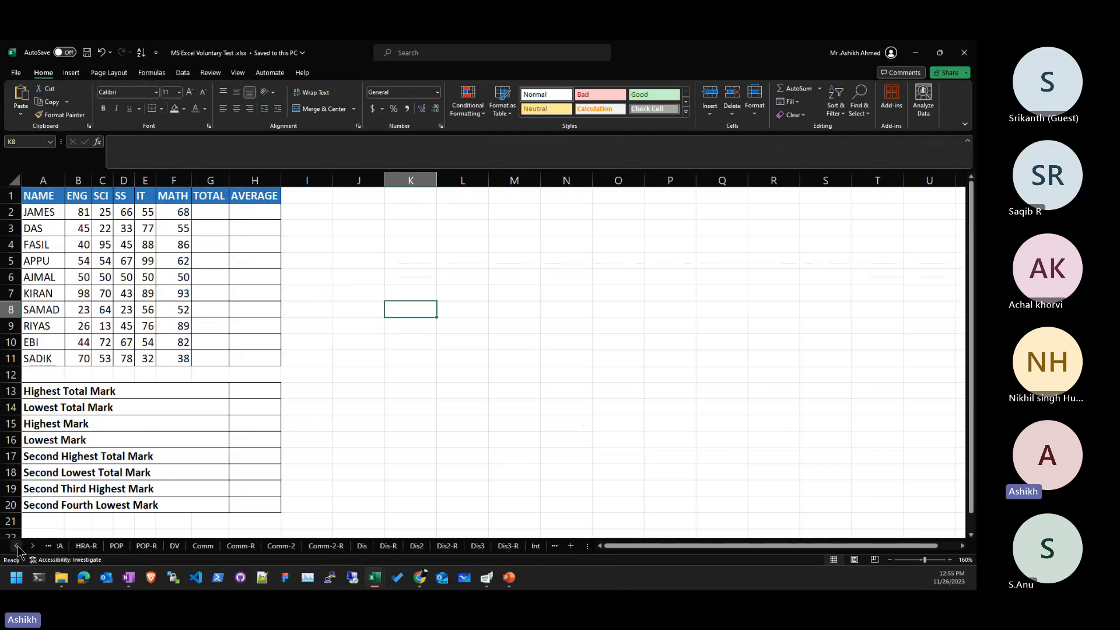
click(16, 547)
click(17, 547)
click(17, 547)
click(17, 547)
click(17, 547)
click(17, 547)
click(17, 547)
click(17, 547)
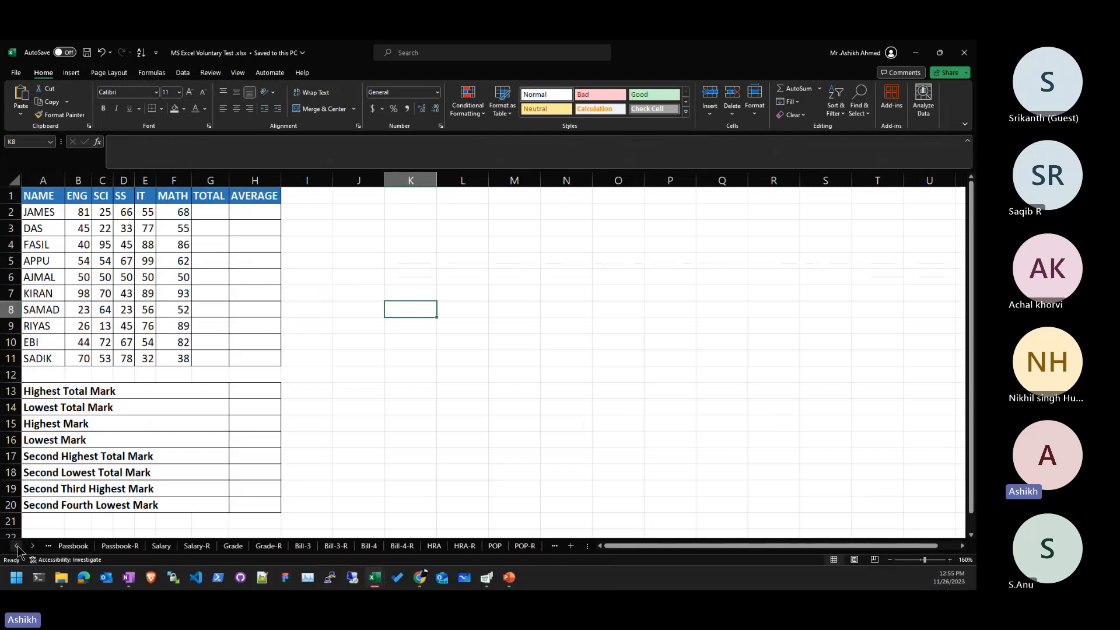
click(17, 547)
click(17, 547)
click(17, 547)
click(17, 547)
click(16, 547)
click(17, 547)
click(17, 548)
click(17, 547)
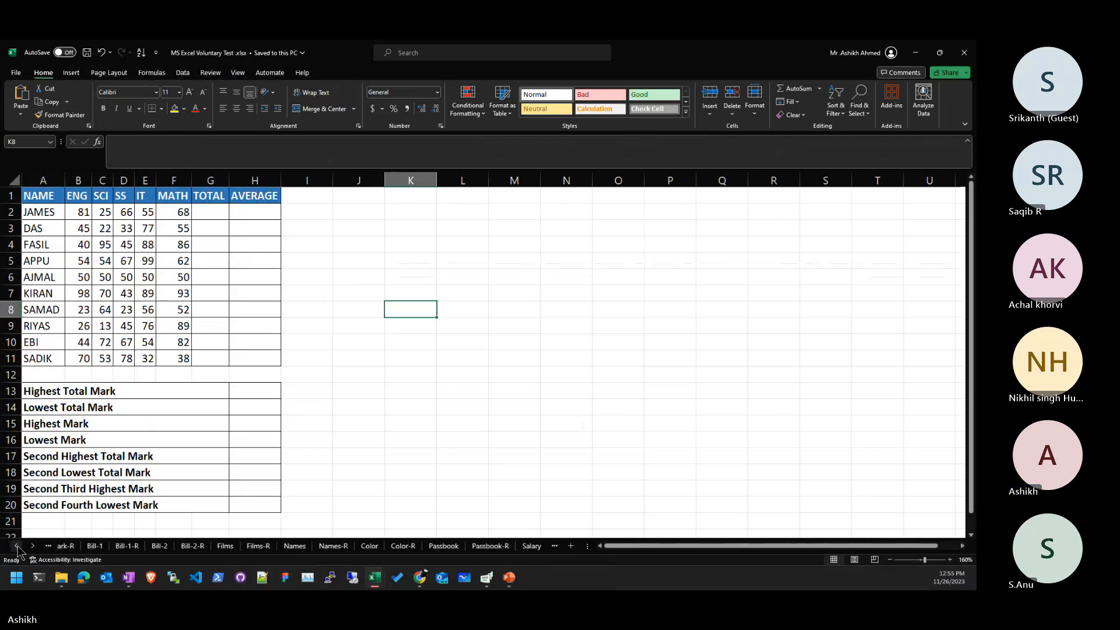
click(17, 547)
- Copy the names table A1:D6 from the Names sheet
click(337, 545)
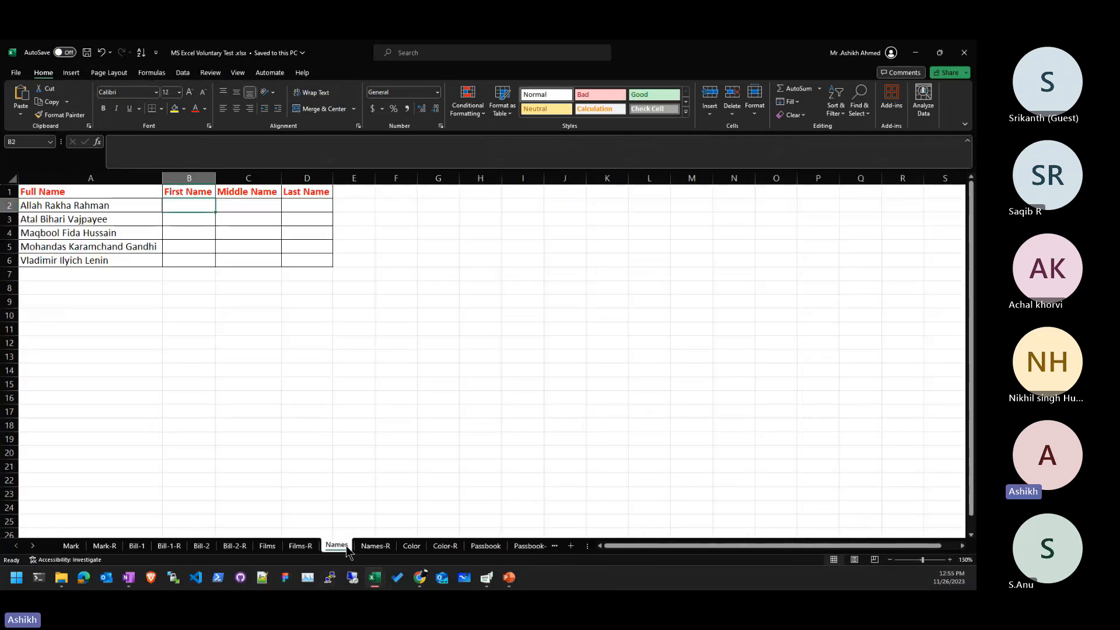
drag(134, 209, 133, 260)
click(136, 210)
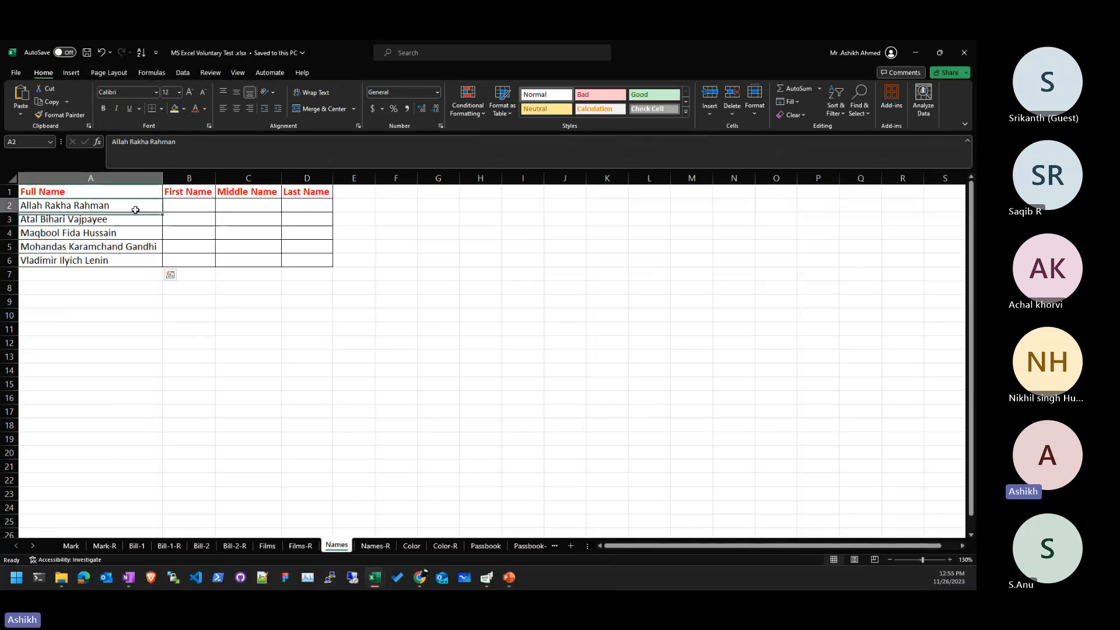
drag(77, 189, 292, 260)
key(ctrl+c)
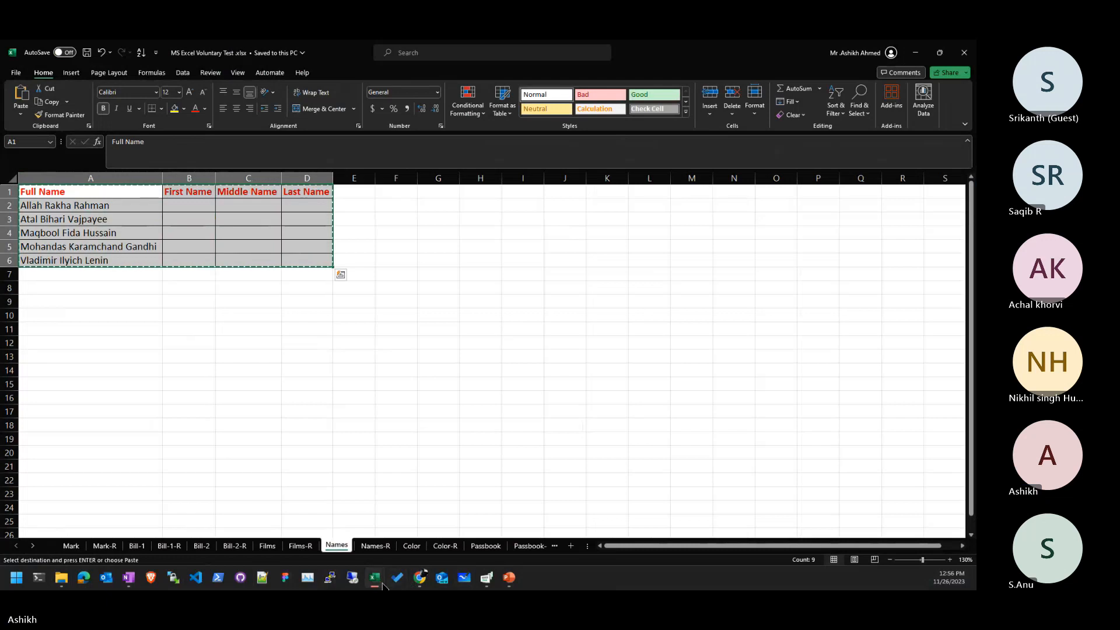
- Paste the names table into cell A1 of Sheet1 in Net Sales - Pivot
mouse_move(382, 585)
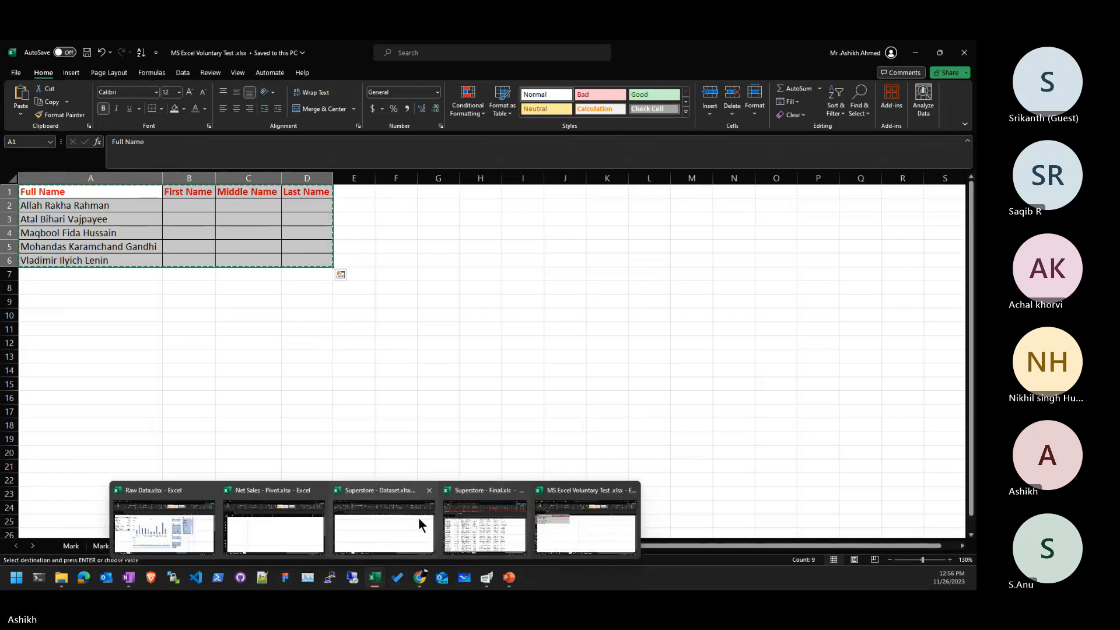
click(259, 532)
click(100, 225)
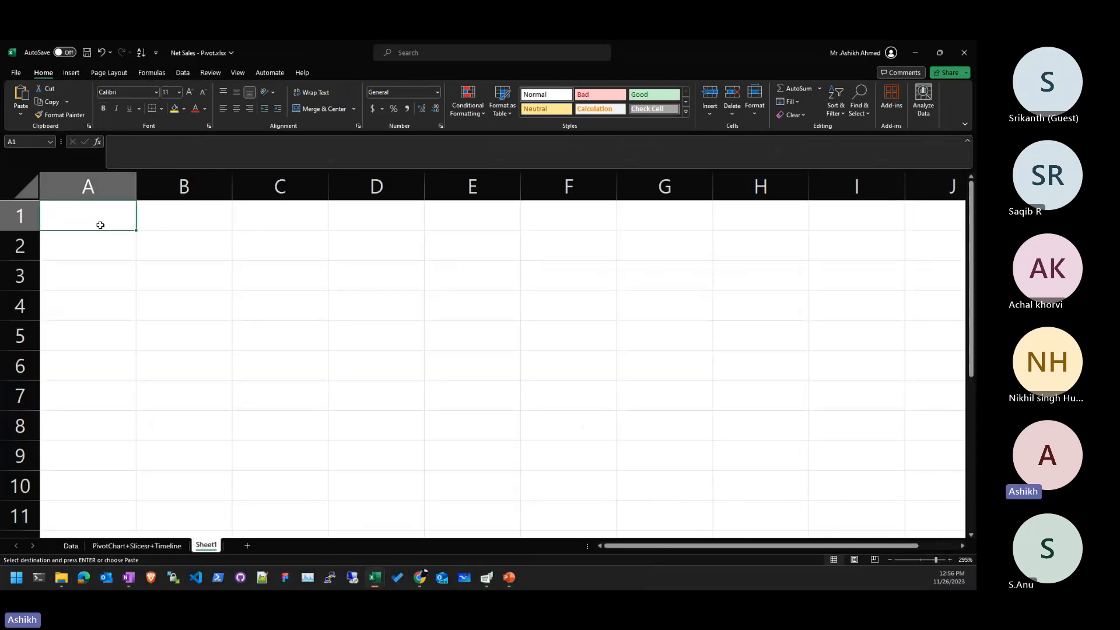
key(ctrl+v)
- Back in Voluntary Test, compare the Mark sheet's blank results with the Mark-R sheet
key(alt+Tab)
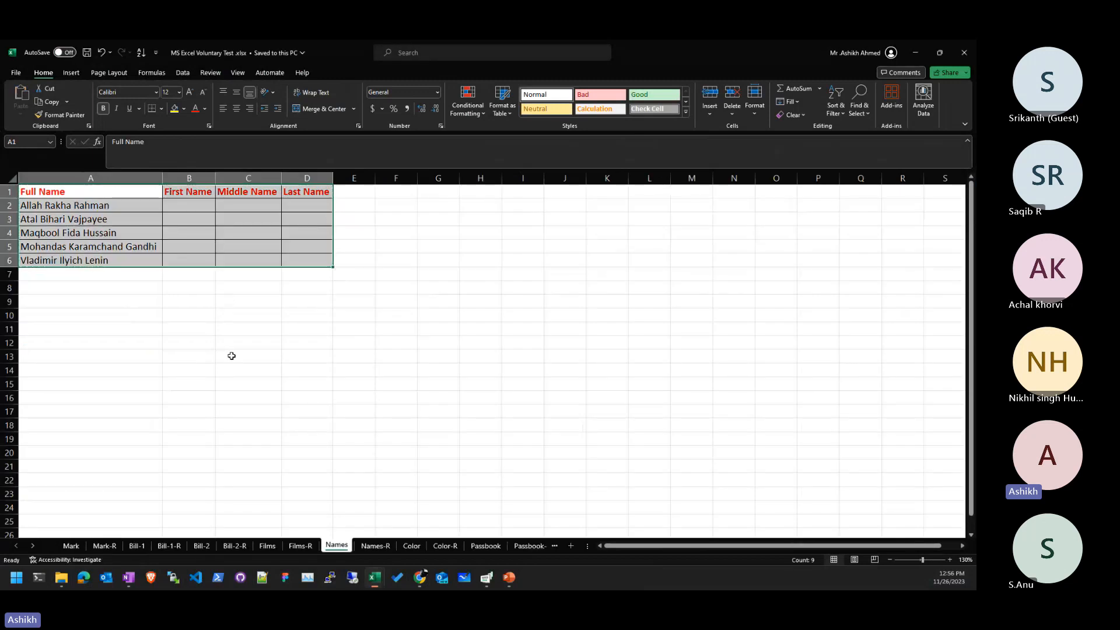
click(231, 355)
click(72, 545)
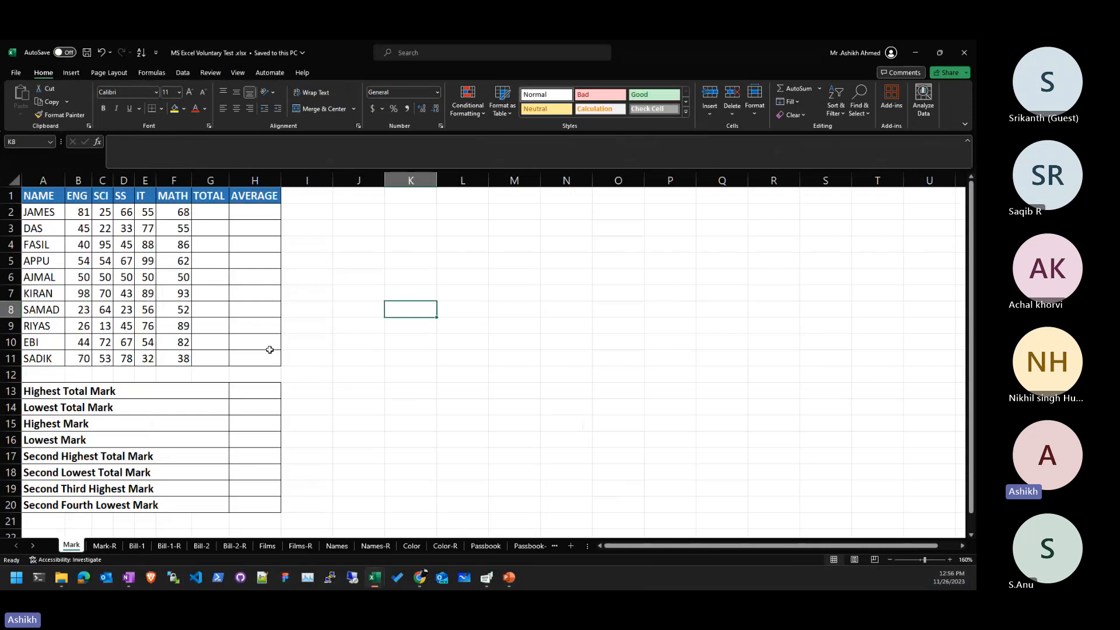
click(272, 394)
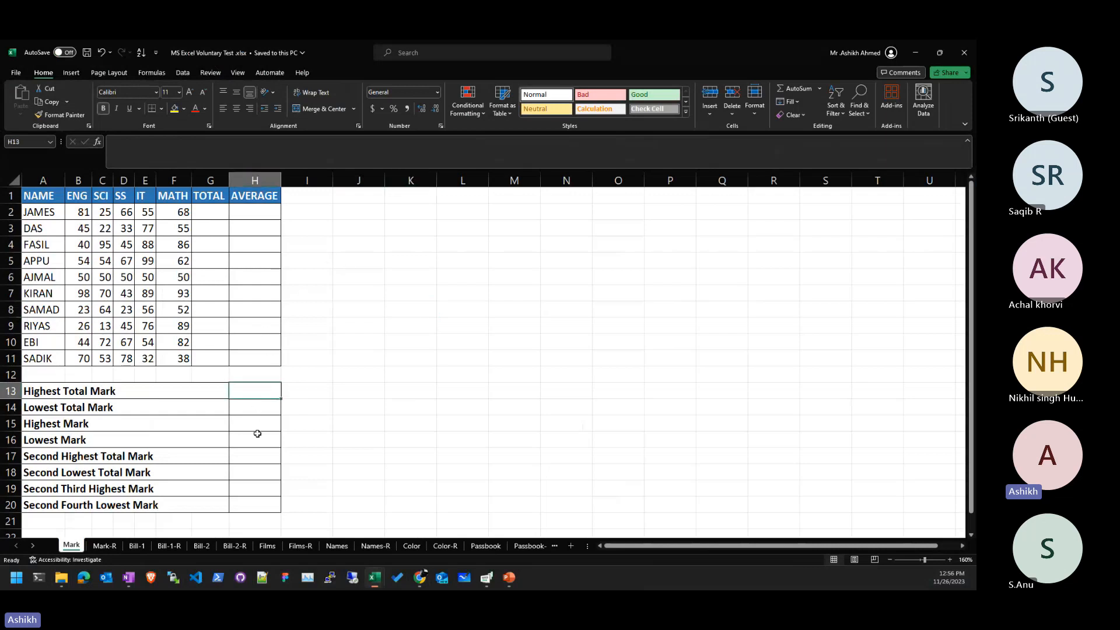
click(105, 546)
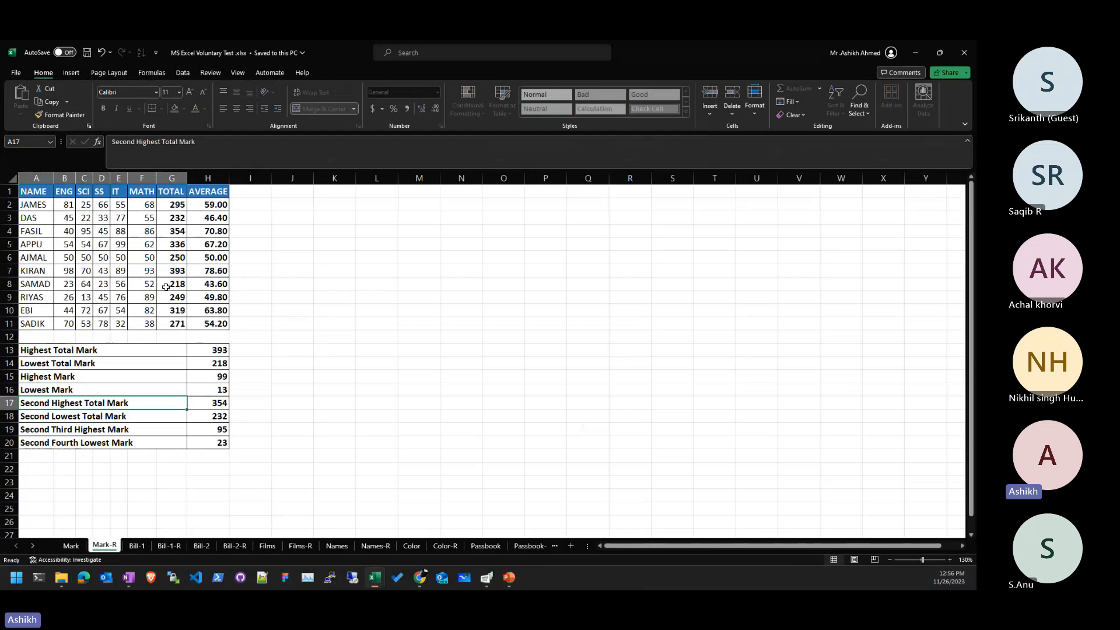
drag(228, 337, 169, 337)
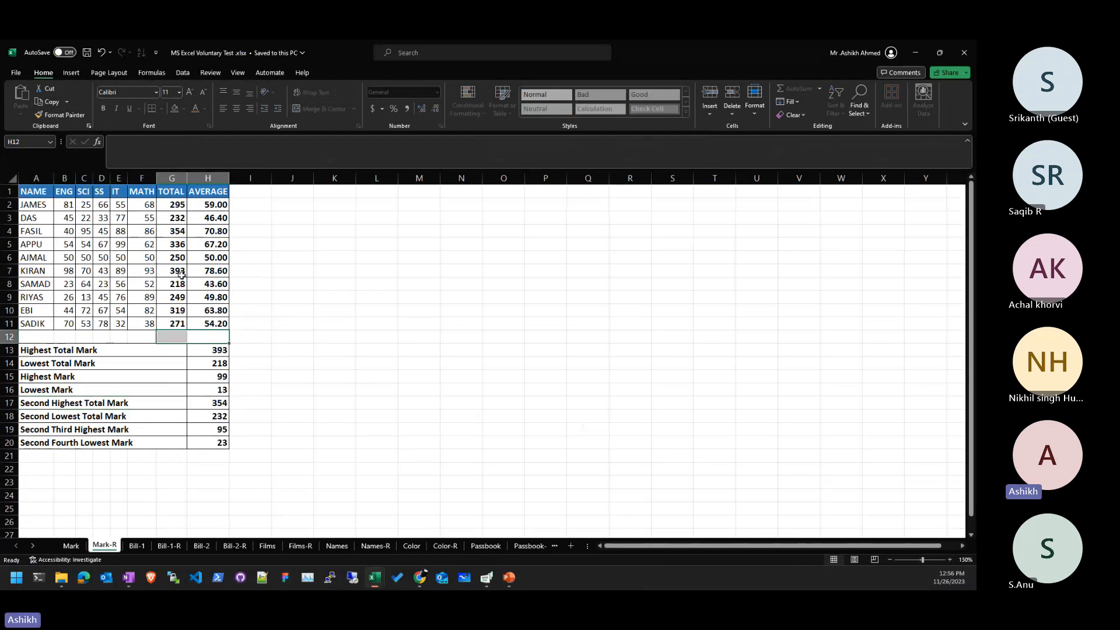
click(77, 548)
click(104, 545)
- Review the Bill-1, Bill-1-R, Bill-2-R and Films sheets, then return to Mark
click(142, 548)
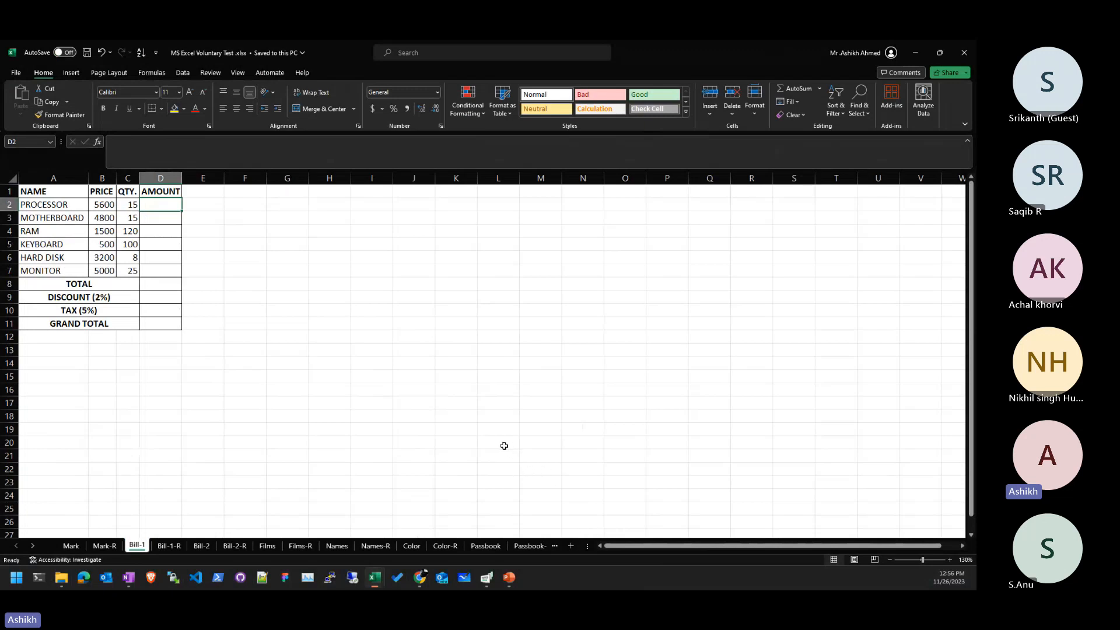
click(170, 545)
click(234, 545)
click(277, 548)
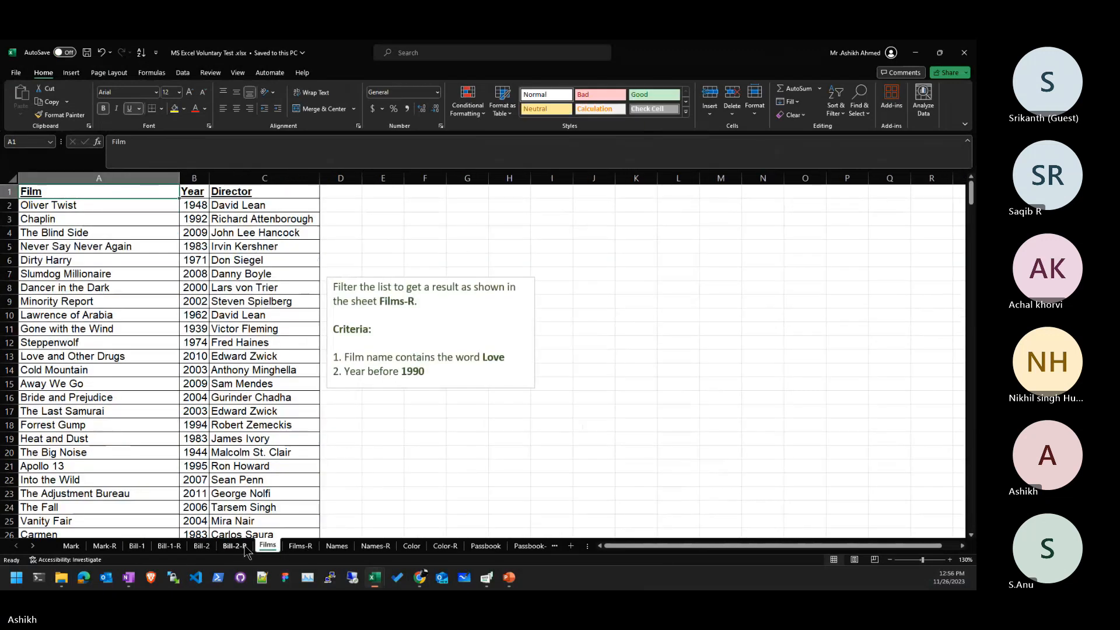
click(245, 547)
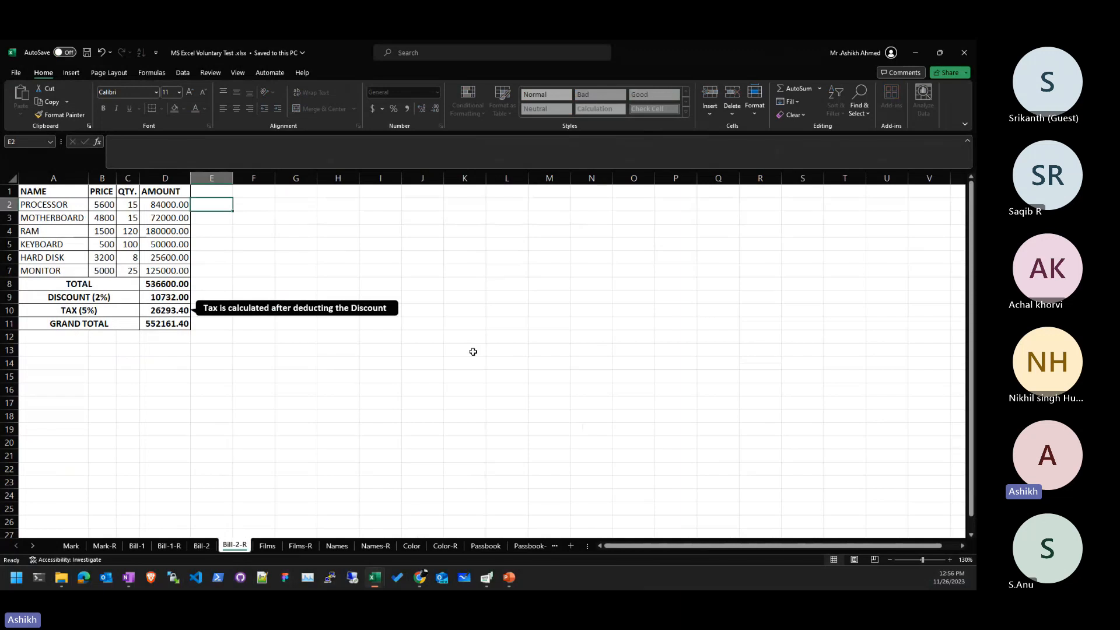
click(72, 545)
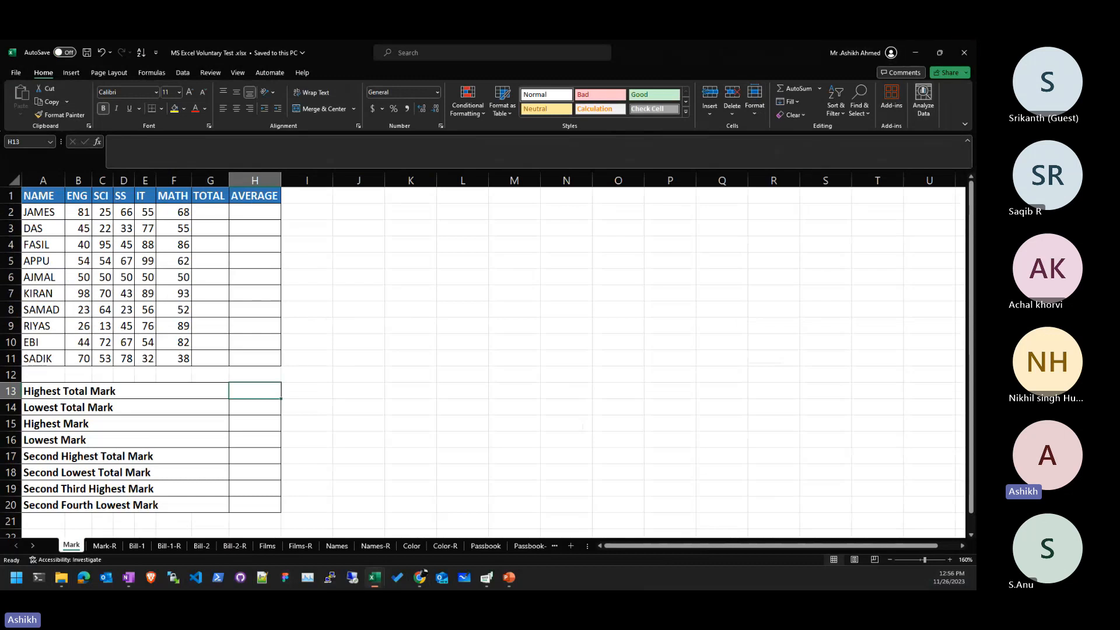
- Close the MS Excel Voluntary Test workbook
key(alt+Tab)
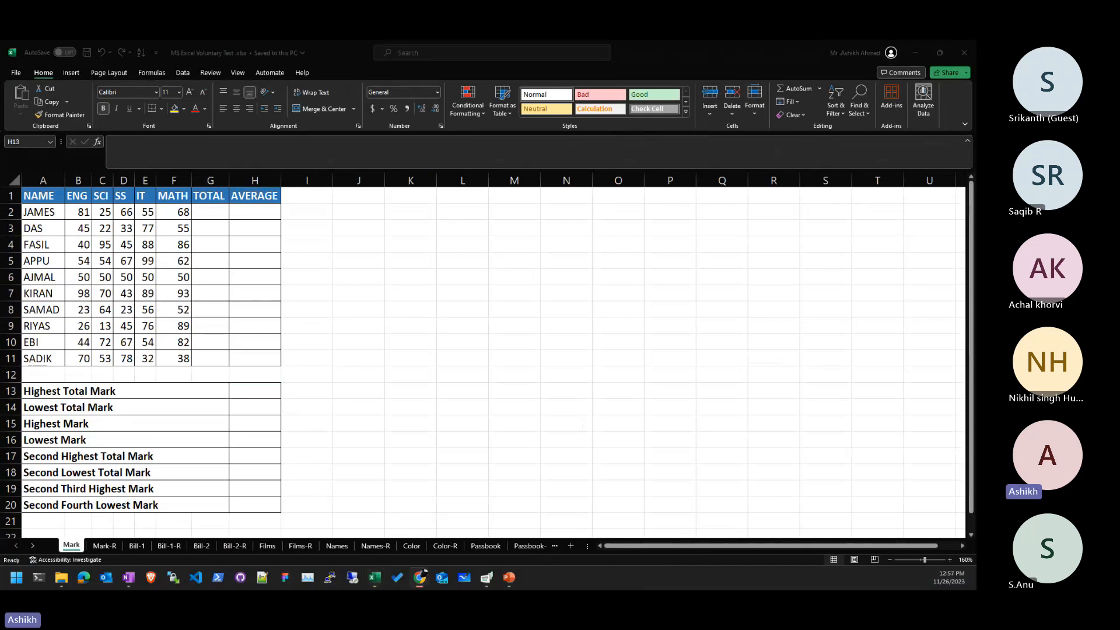
key(alt+Tab)
click(205, 245)
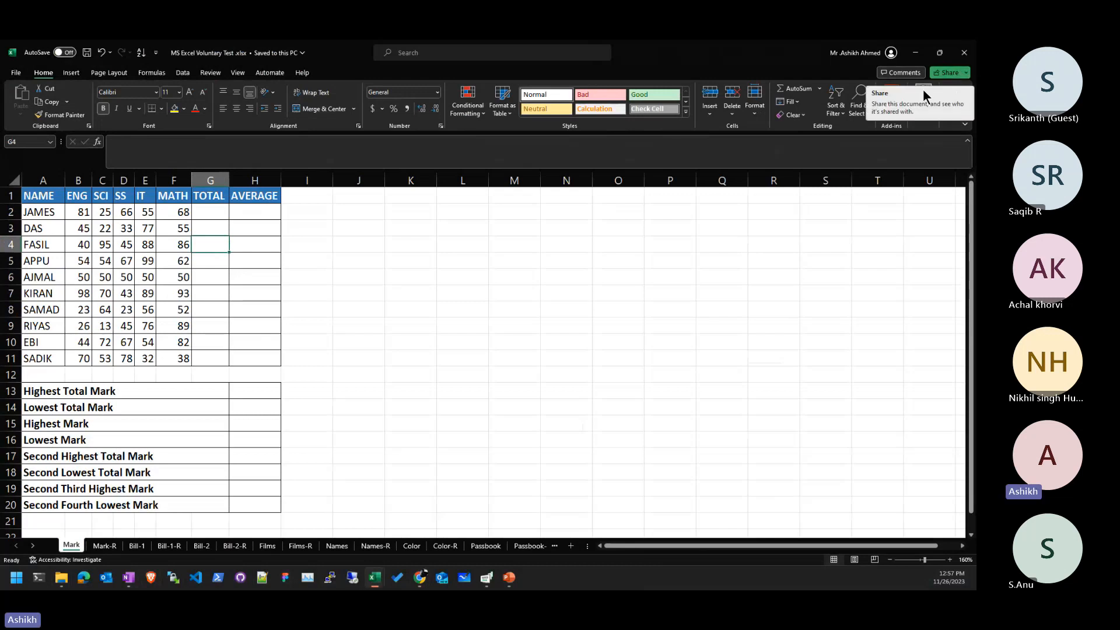
click(968, 46)
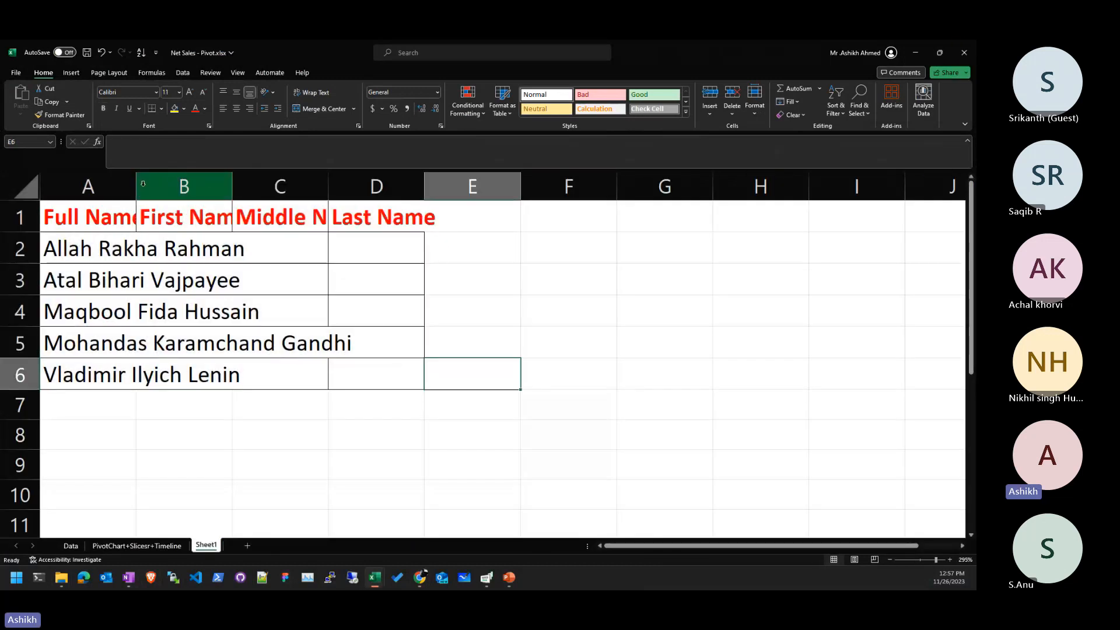
- Autofit columns A through D to fit the full names and the name headers
double_click(136, 187)
double_click(455, 185)
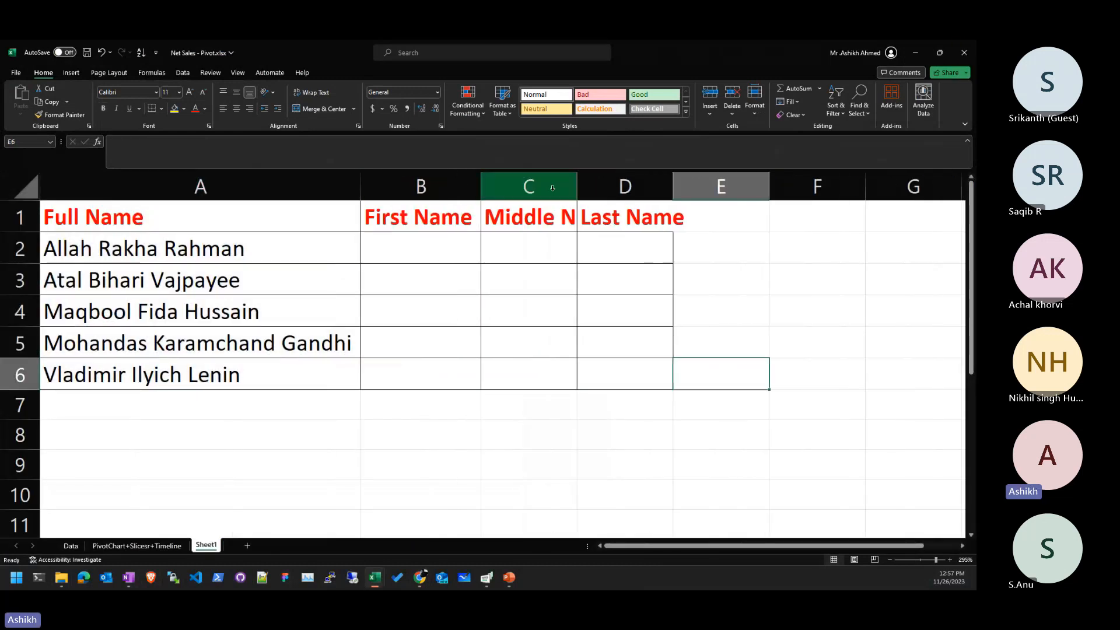
click(557, 185)
double_click(577, 181)
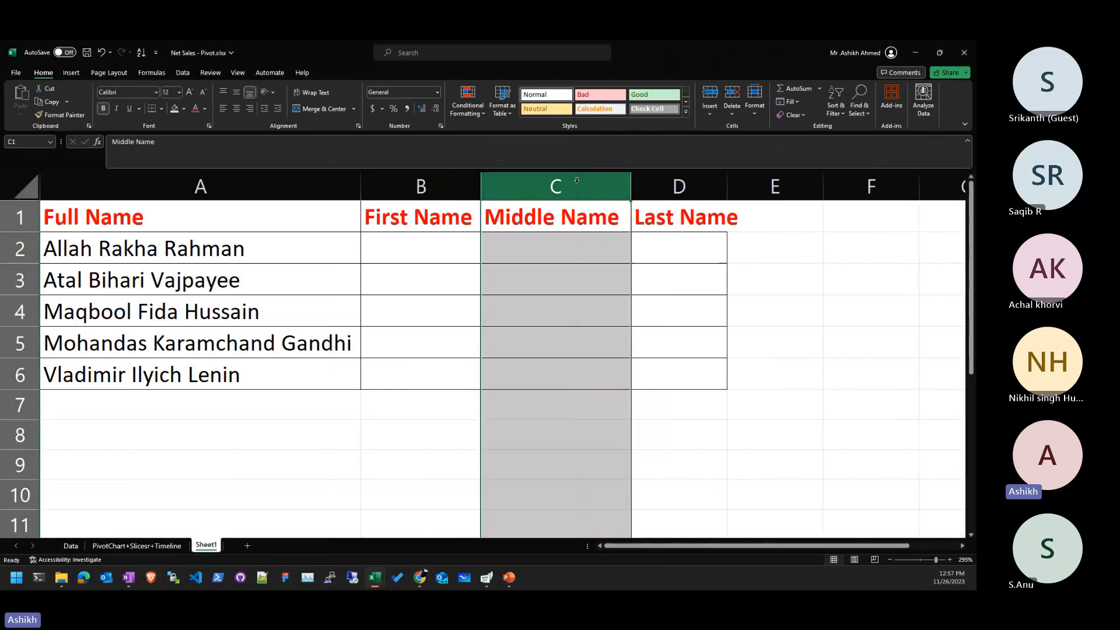
double_click(727, 181)
click(795, 350)
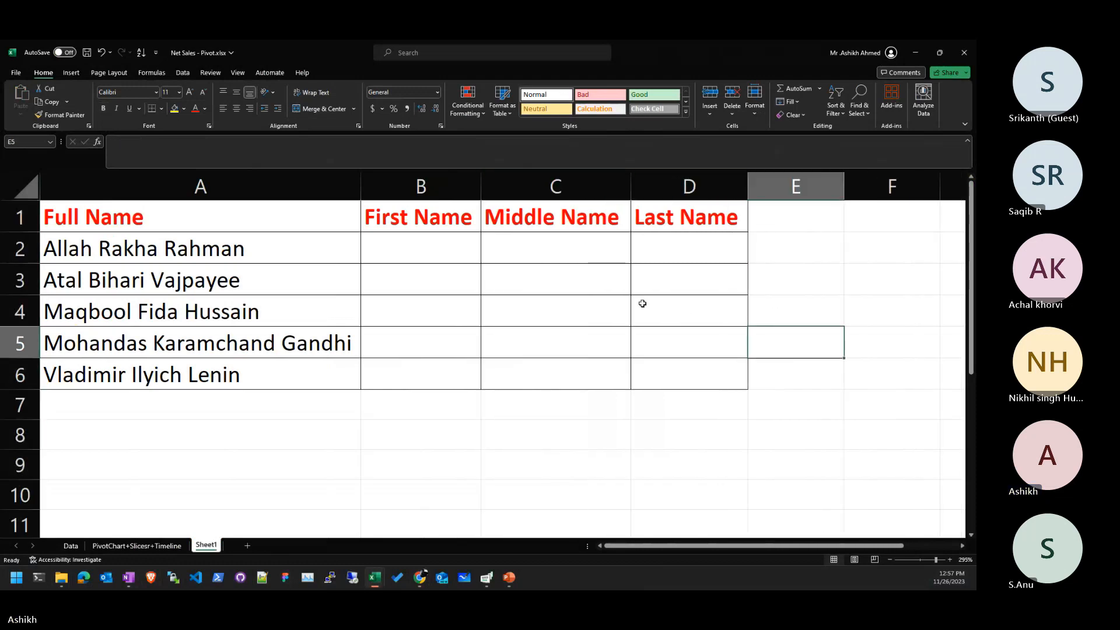
click(390, 453)
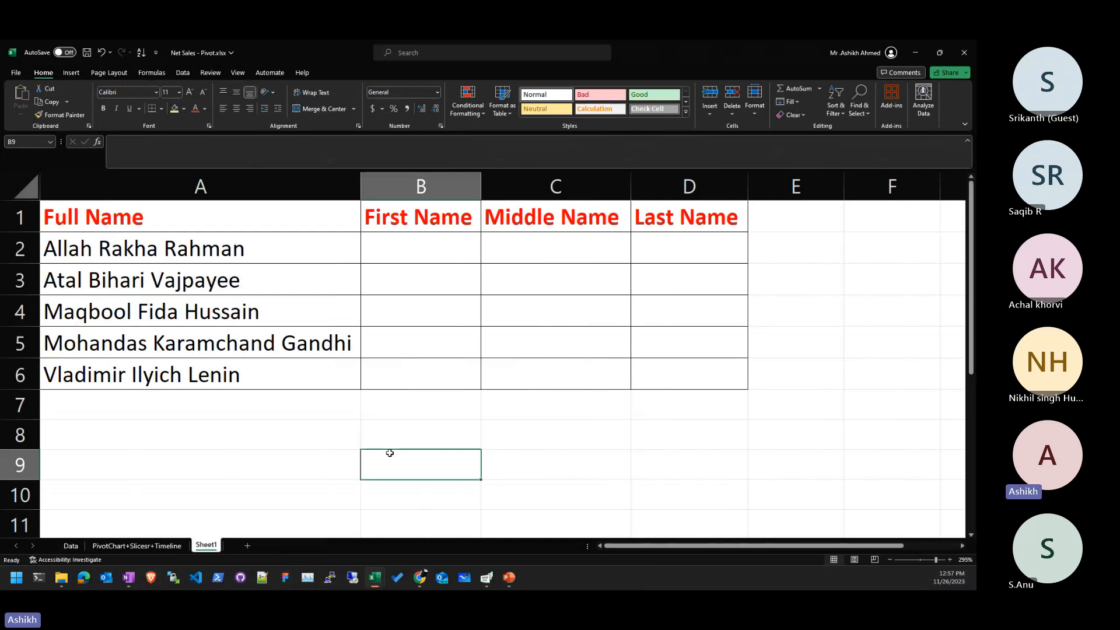
- Start and cancel a formula in A9, then move to cell B2 under First Name
key(Left)
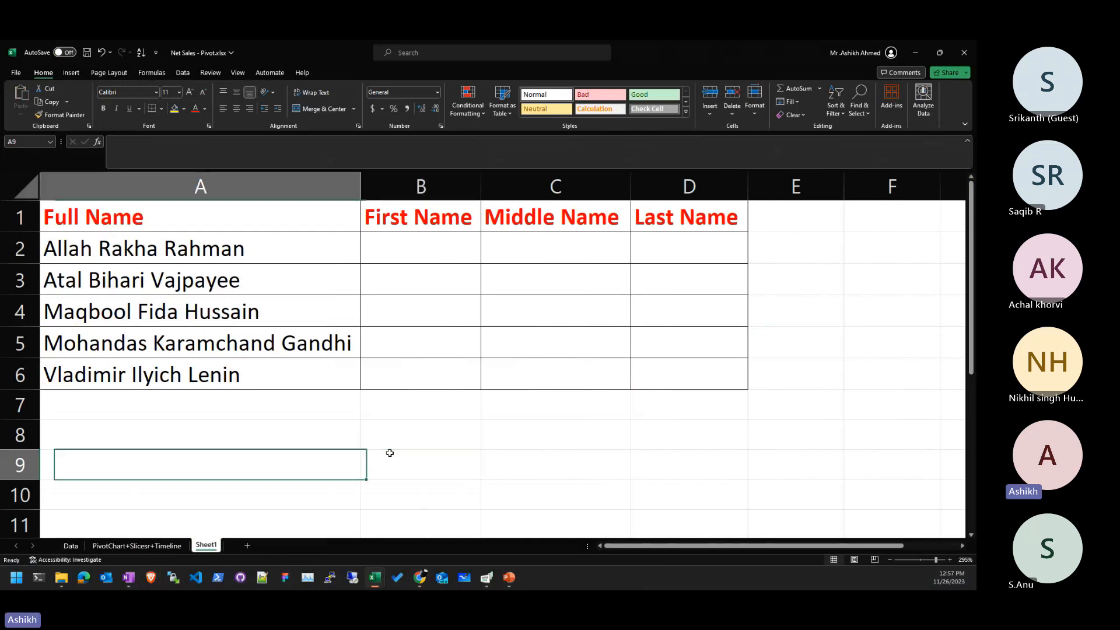
text(=)
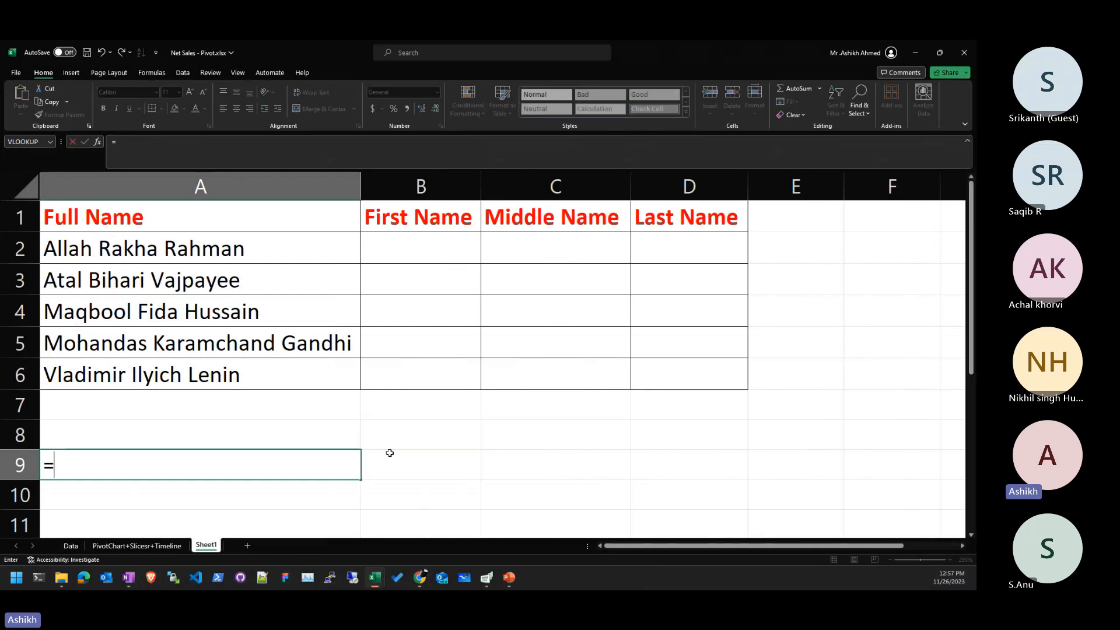
text(fine)
key(BackSpace)
key(BackSpace)
key(BackSpace)
key(BackSpace)
key(Escape)
key(Up)
key(Up)
key(Up)
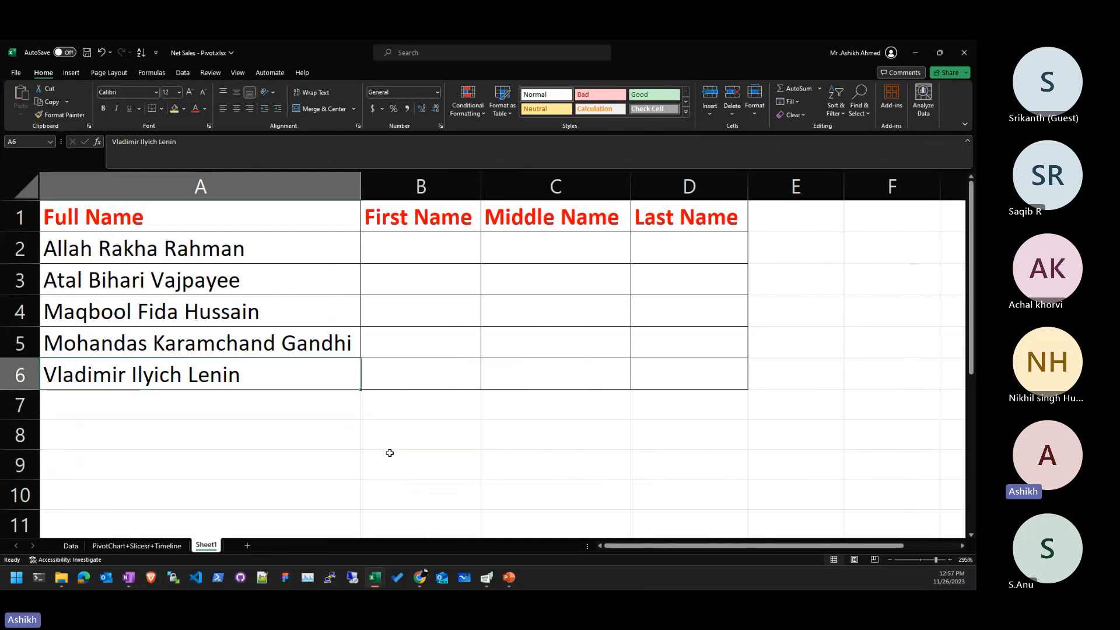
key(Right)
key(Up)
key(Up)
key(Up)
key(Up)
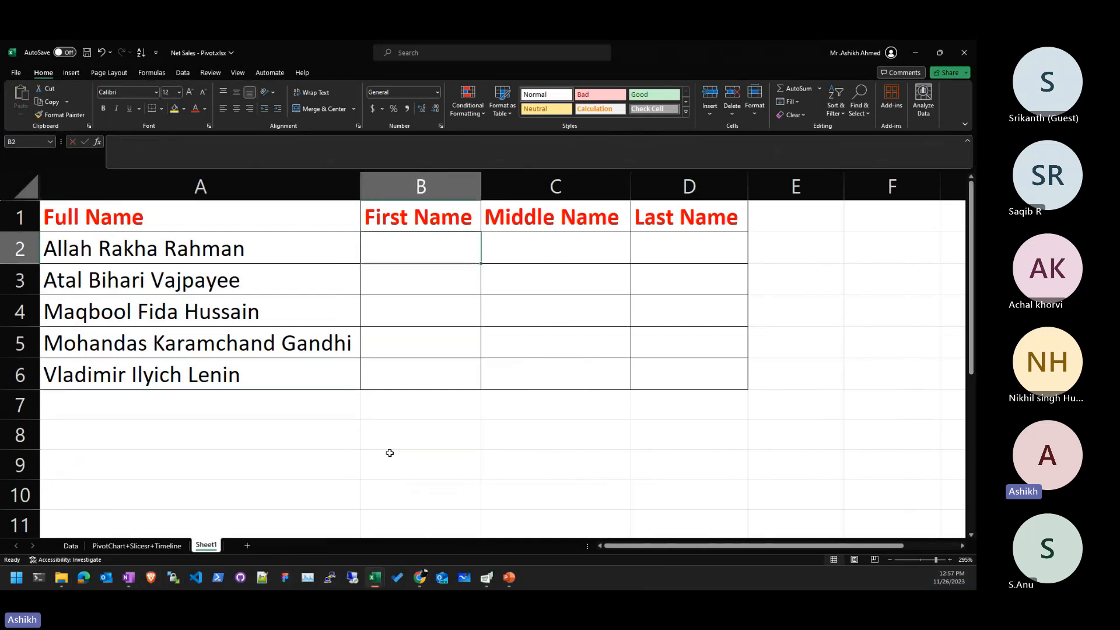
- Type the first full name's first, middle and last parts into B2, C2 and D2
text(Allah)
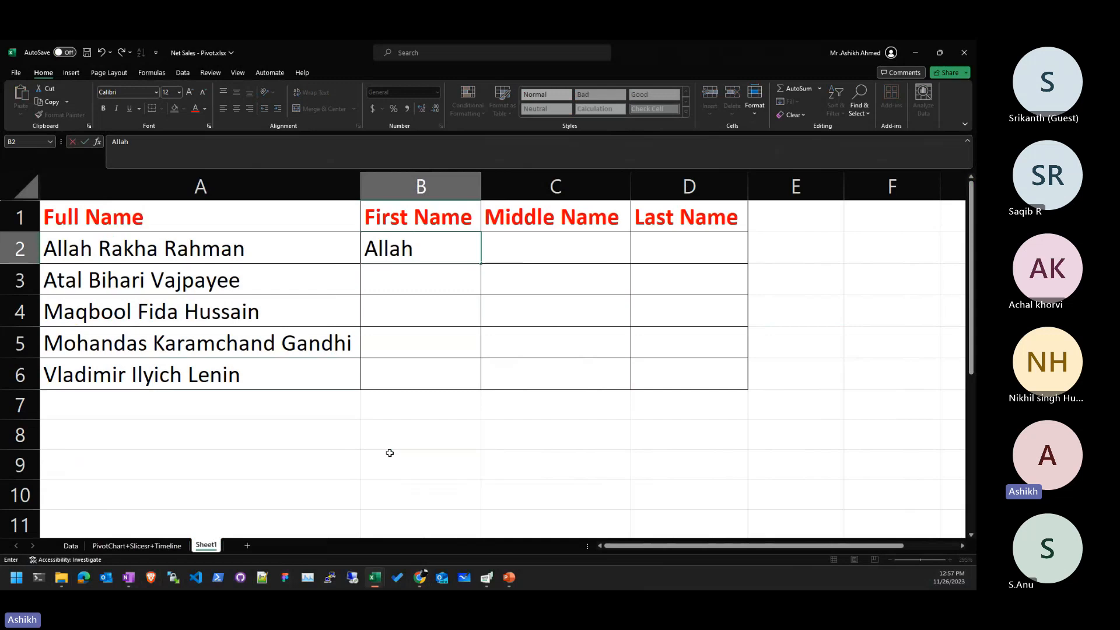
key(Right)
key(Left)
key(F2)
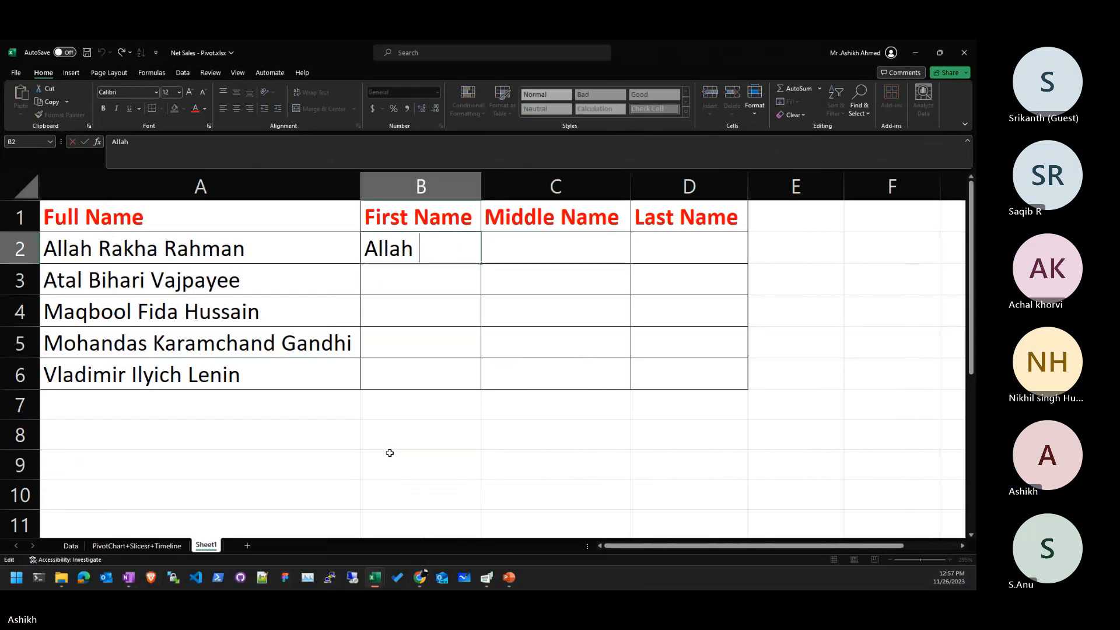
key(Return)
key(Up)
key(Right)
text(Rakha)
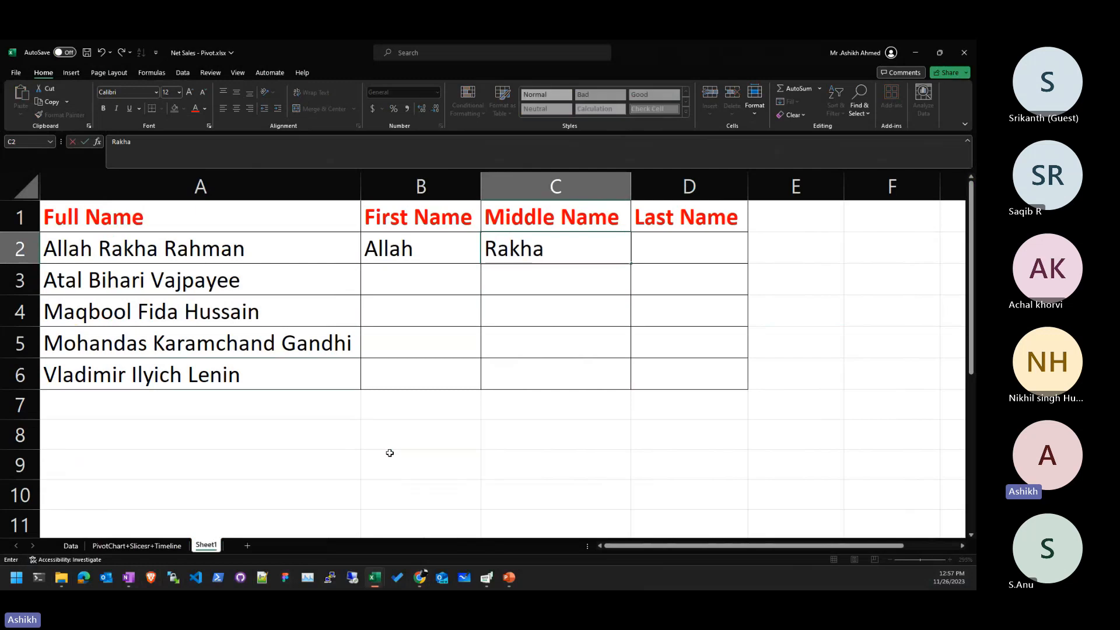
key(Return)
key(Up)
key(Right)
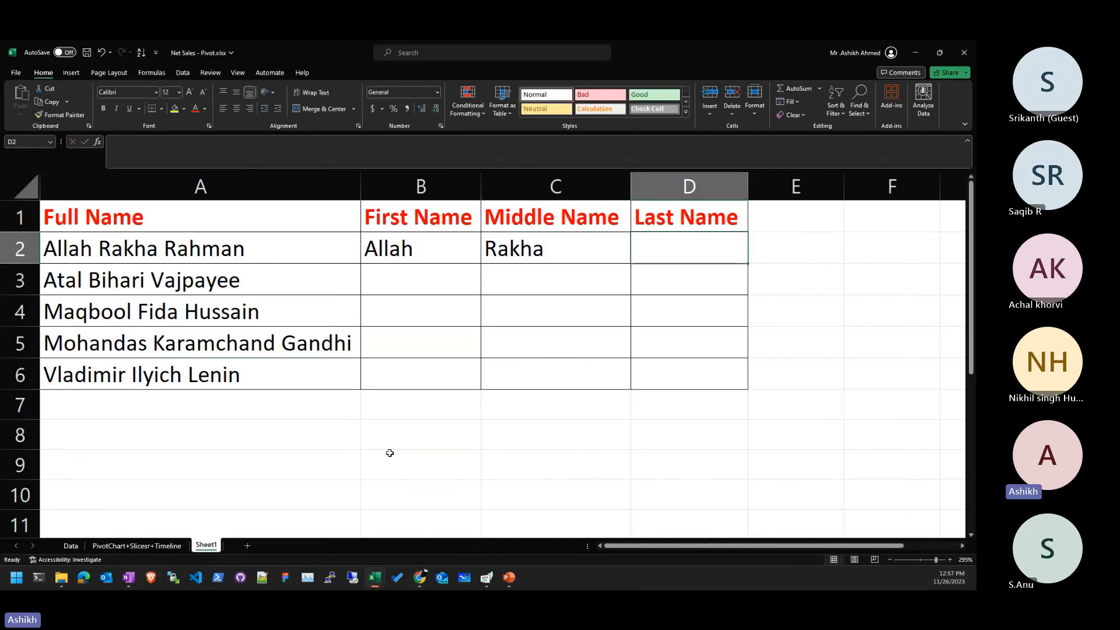
text(Rahman)
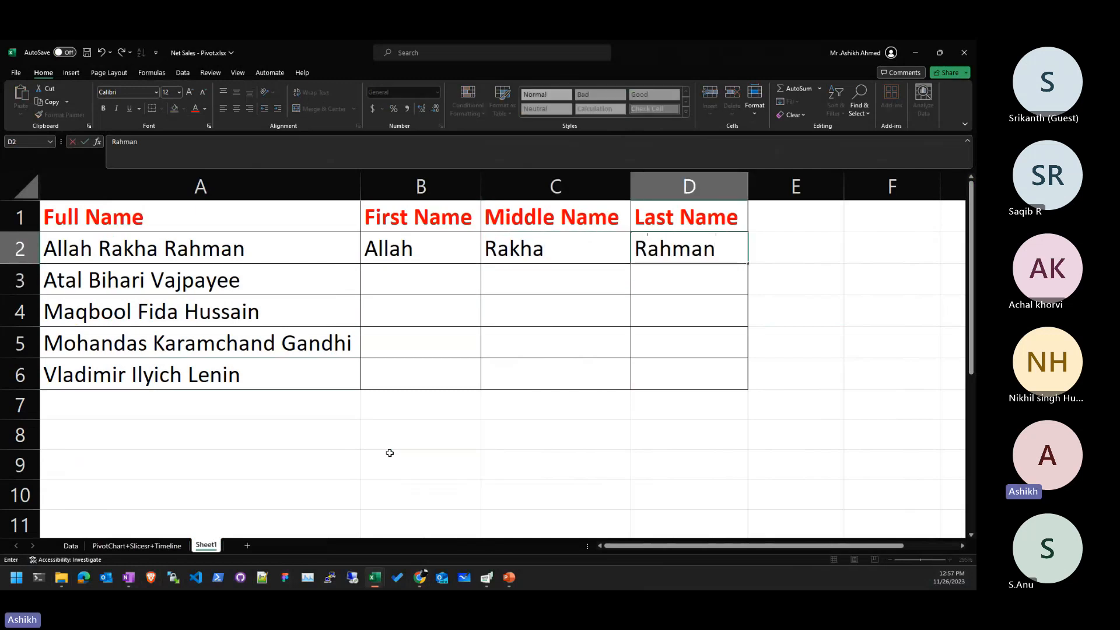
key(Return)
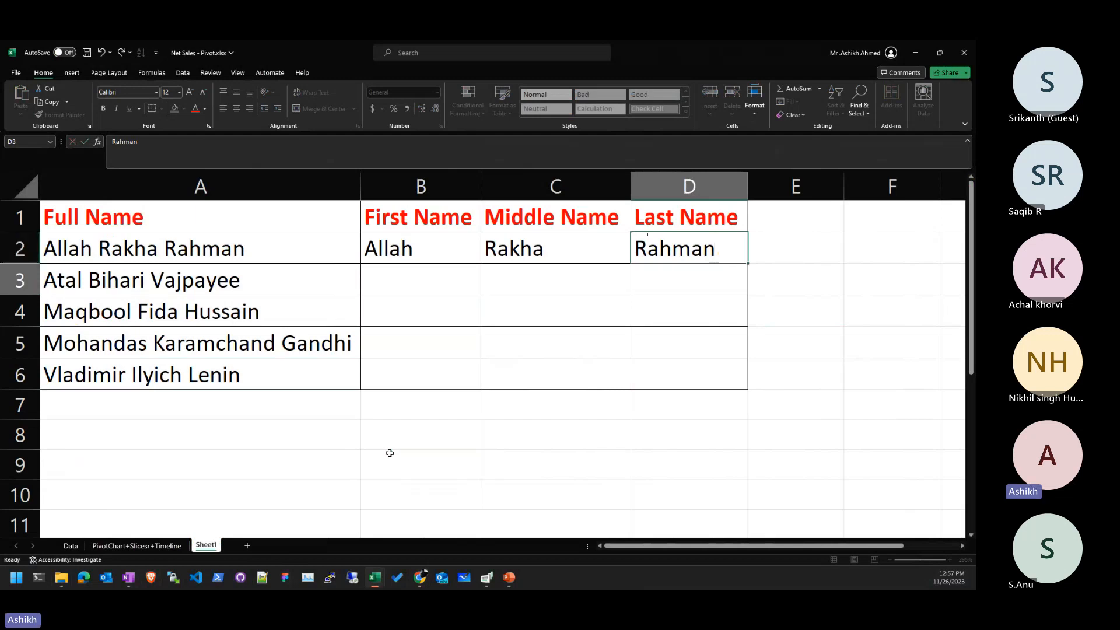
- Flash Fill the remaining names with Ctrl+E, then undo the result
key(Left)
key(Left)
key(ctrl+e)
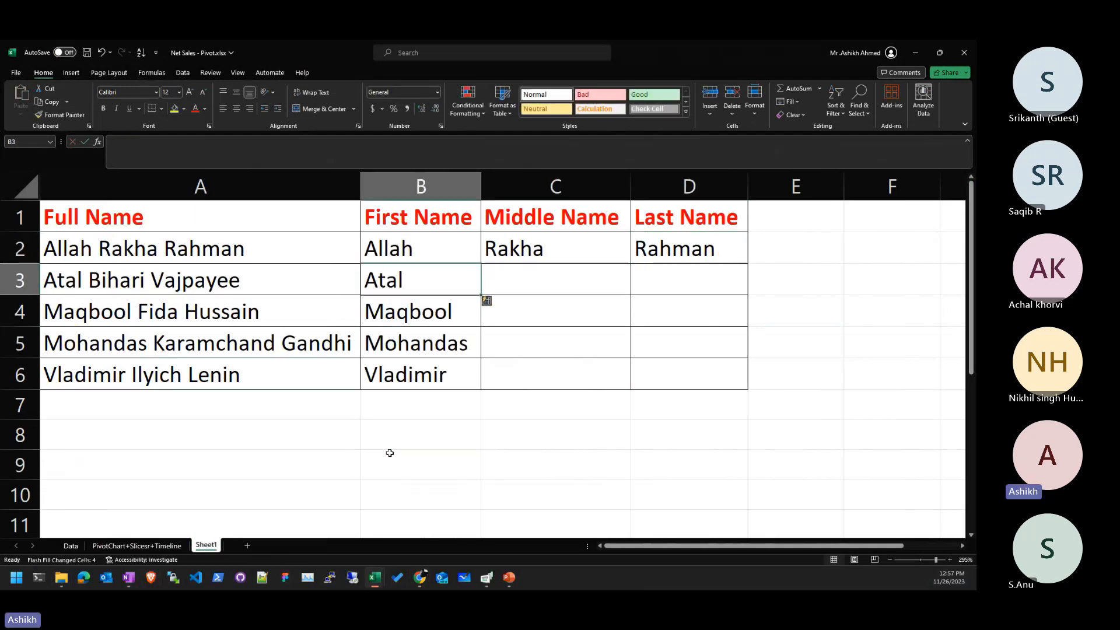
key(Right)
key(ctrl+e)
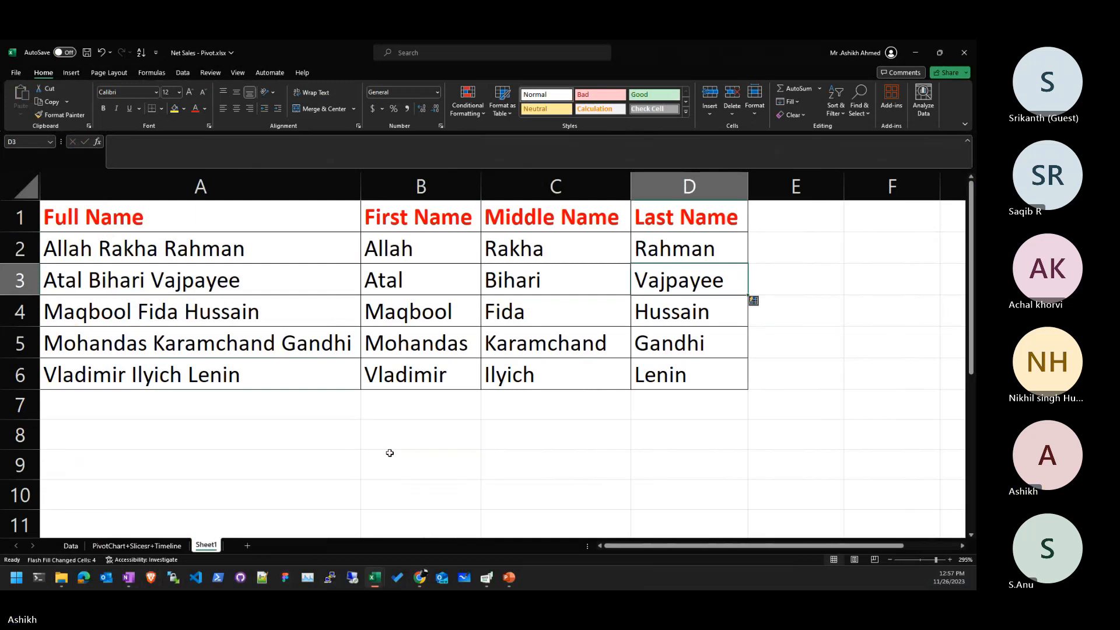
key(ctrl+z)
key(ctrl+z)
key(ctrl+z)
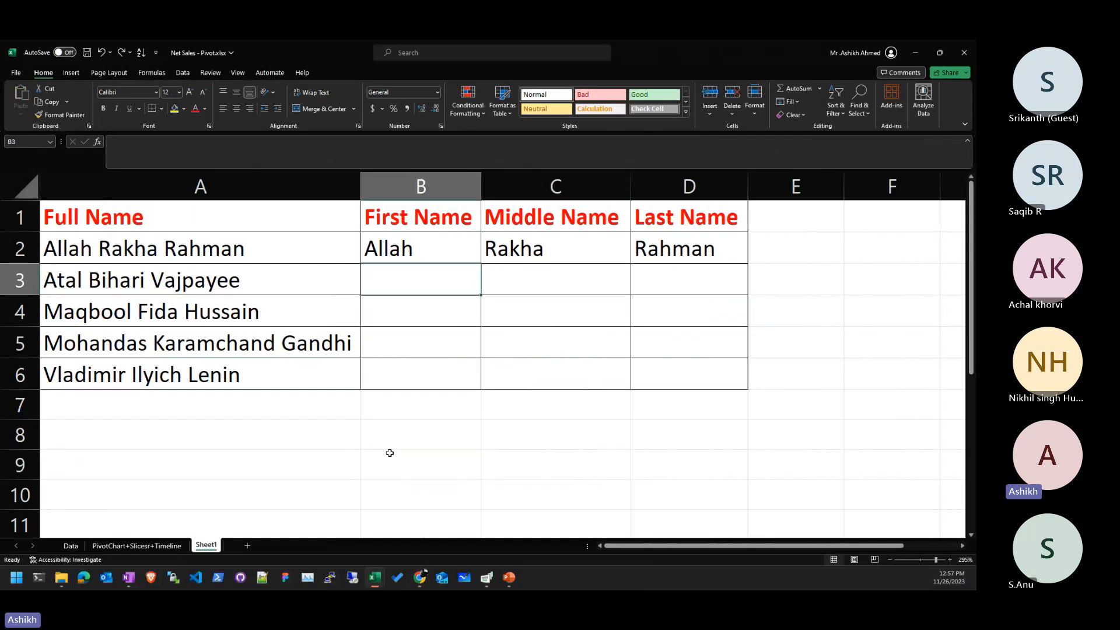
- Redo the Flash Fill with Ctrl+Y so rows 3–6 show first, middle and last names
key(ctrl+y)
key(ctrl+y)
key(ctrl+y)
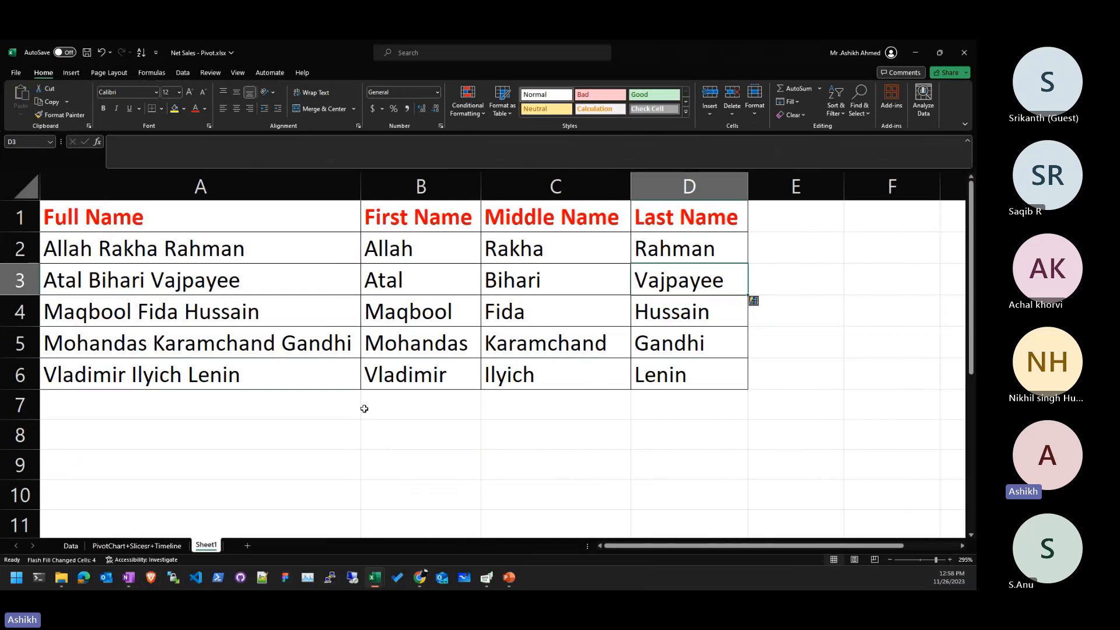
- Add a period after the first name in A2, clear row 3's first name, and retry Flash Fill
double_click(121, 245)
key(BackSpace)
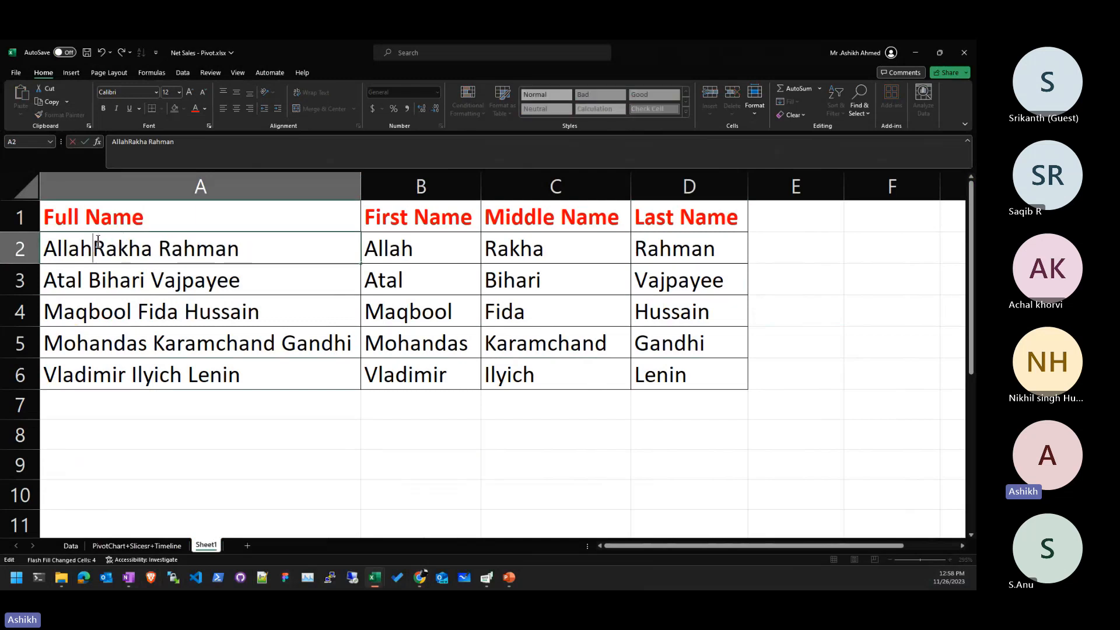
text(.)
key(Return)
key(Up)
key(Right)
key(Down)
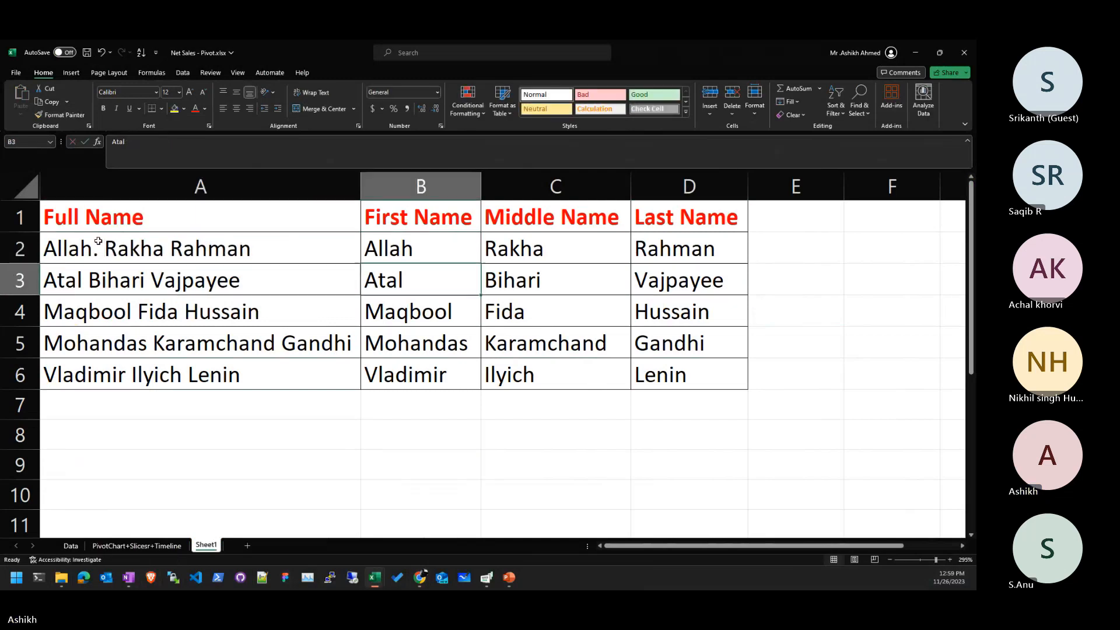
key(Delete)
key(ctrl+e)
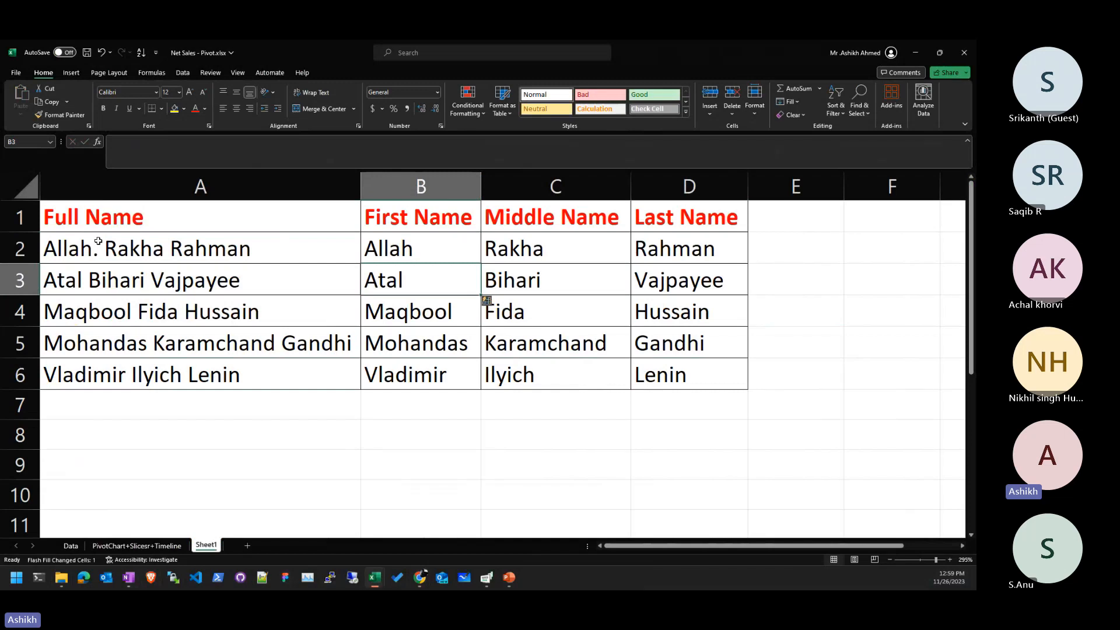
- Delete row 3's first name again and remove the added period from A2
key(Left)
key(Right)
key(Delete)
key(Left)
double_click(98, 241)
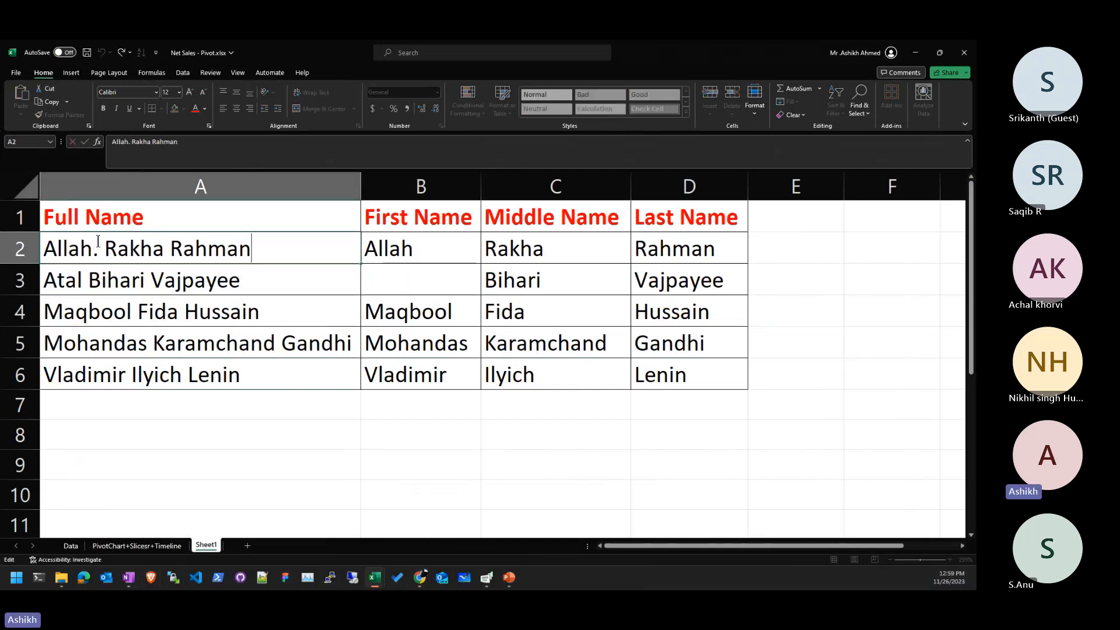
key(BackSpace)
key(Tab)
key(Down)
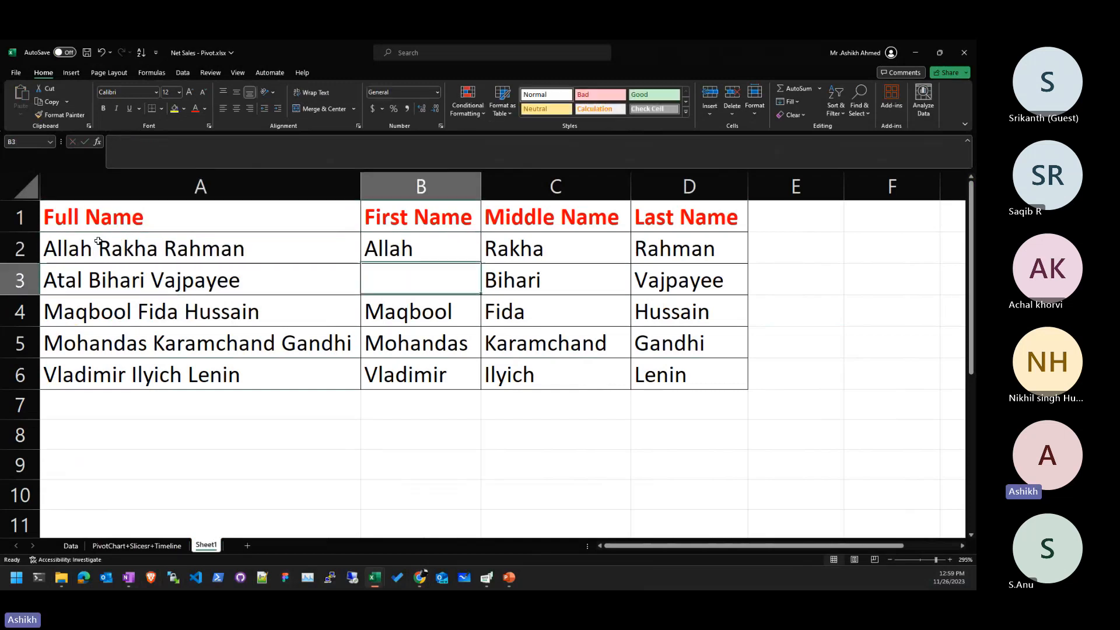
click(425, 379)
- Discard changes and close Net Sales - Pivot, Superstore - Final and Superstore - Dataset, leaving Raw Data.xlsx open
click(964, 53)
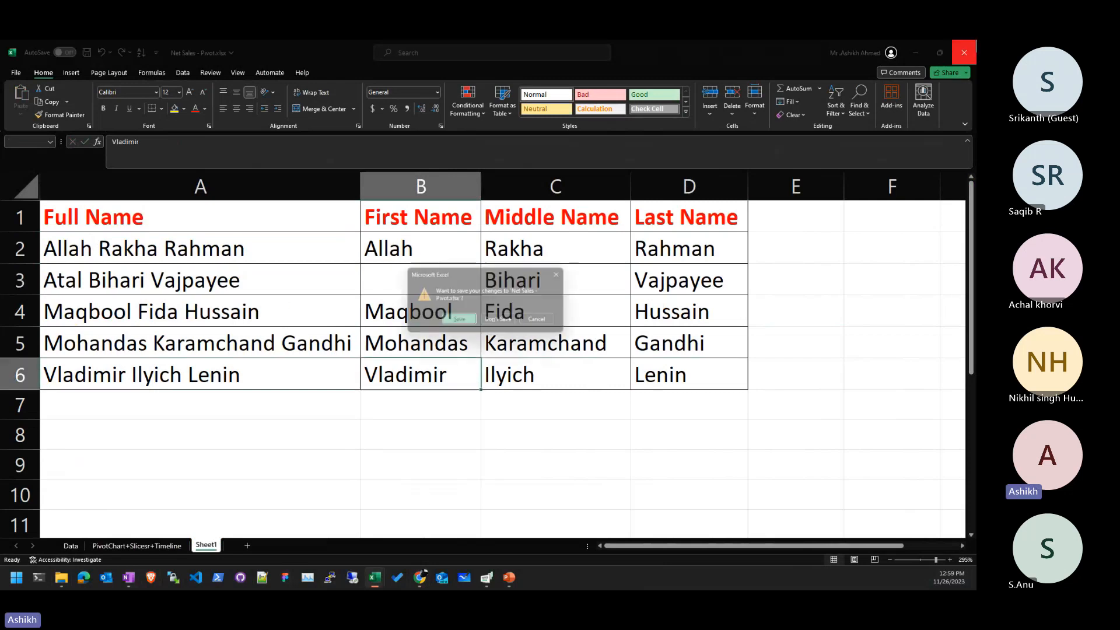
click(495, 321)
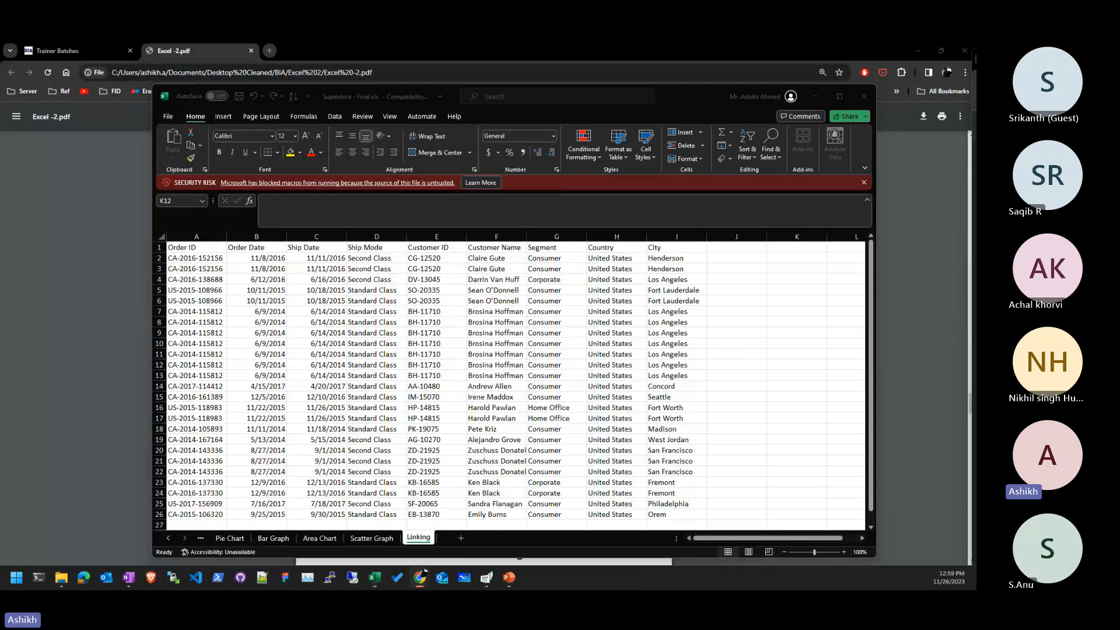
click(864, 97)
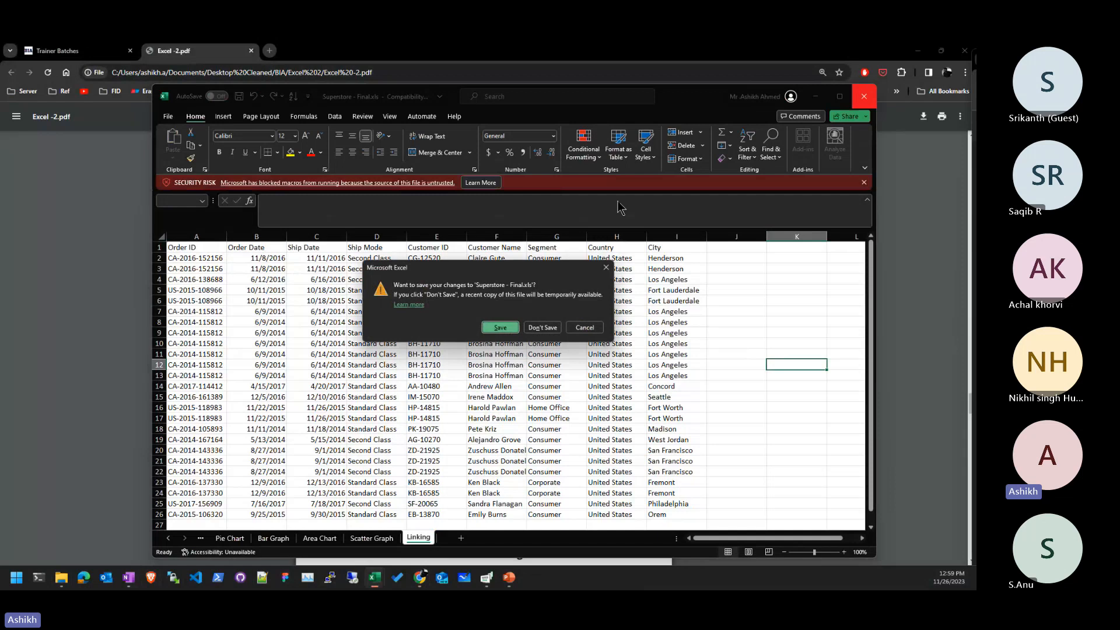
click(545, 328)
click(564, 310)
click(964, 53)
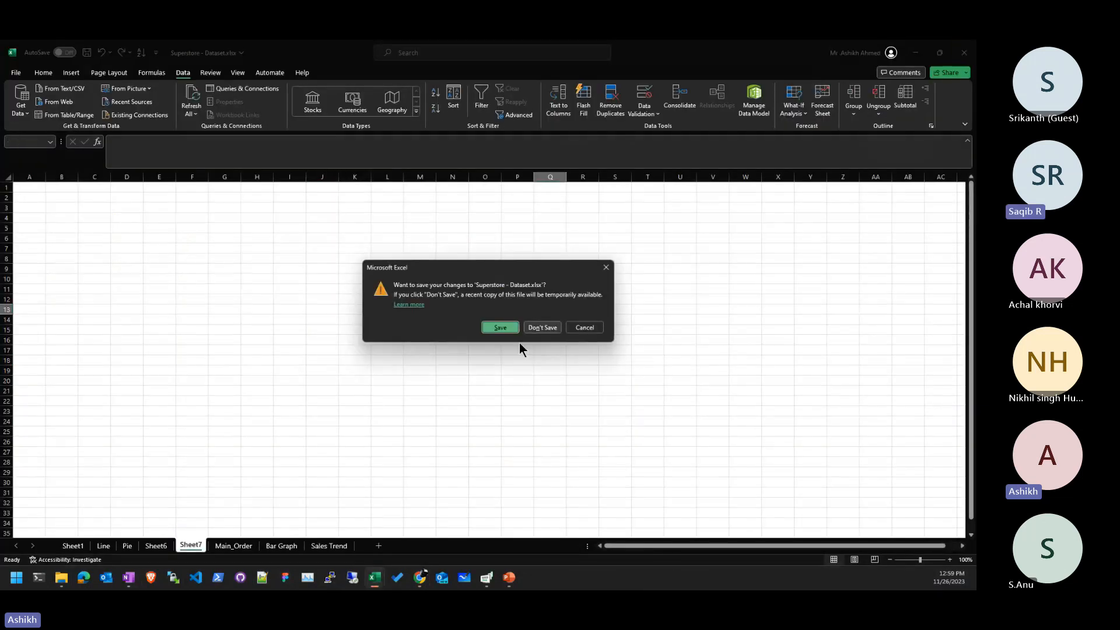
click(533, 327)
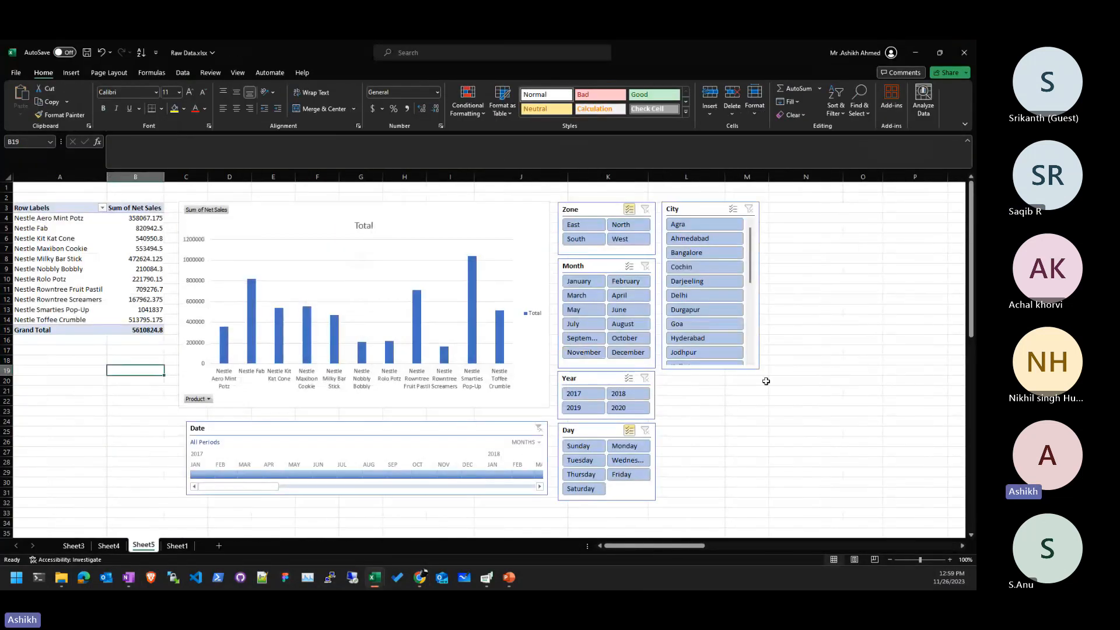
mouse_move(62, 579)
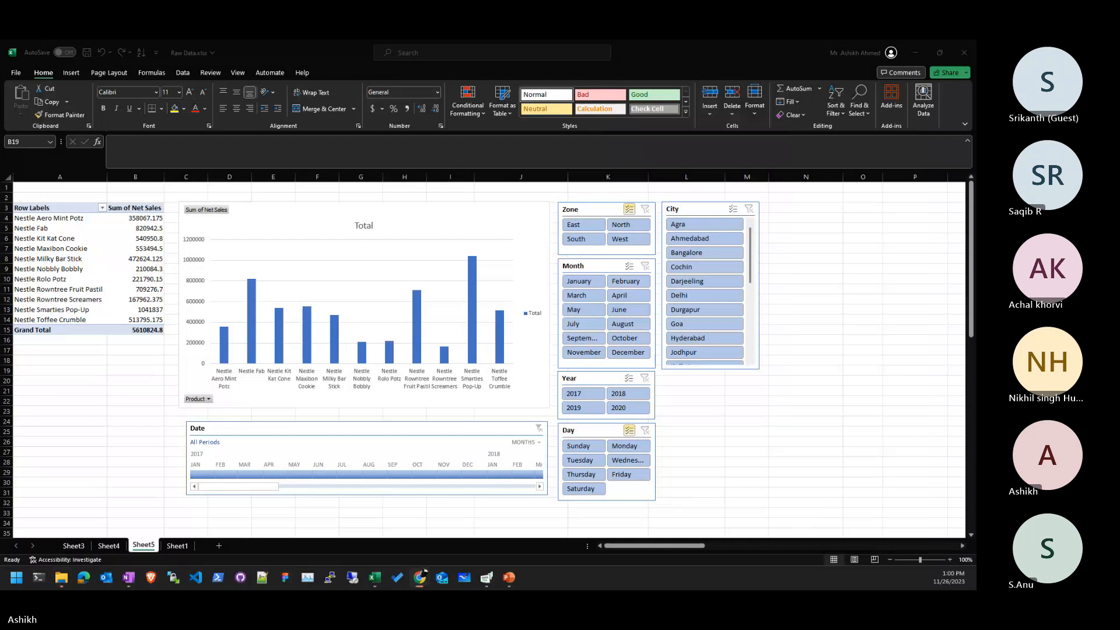
click(728, 424)
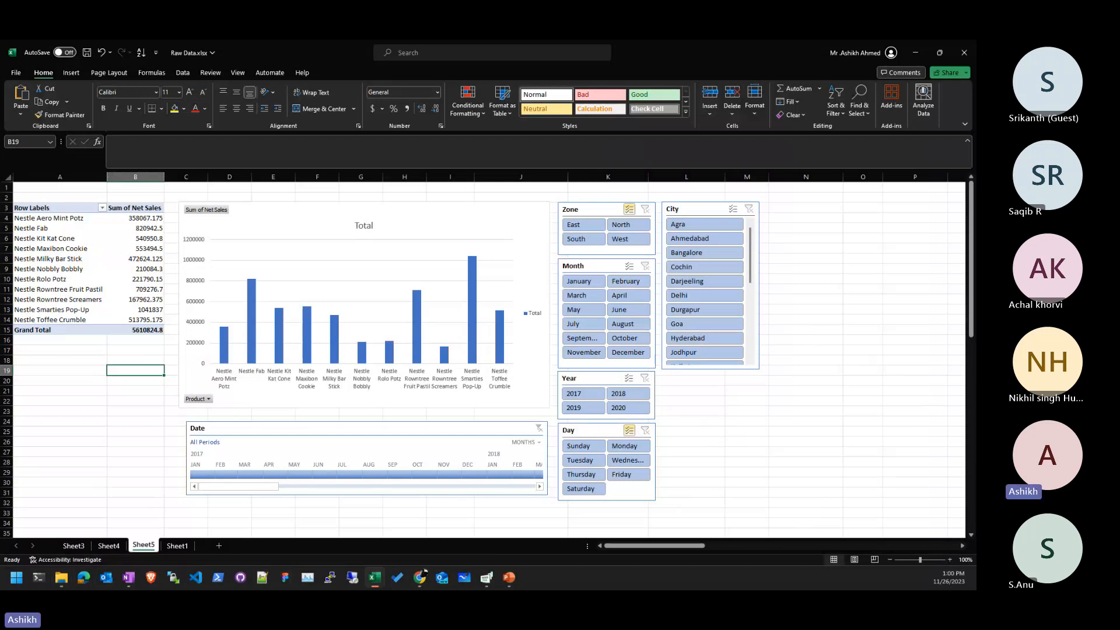
key(alt+Tab)
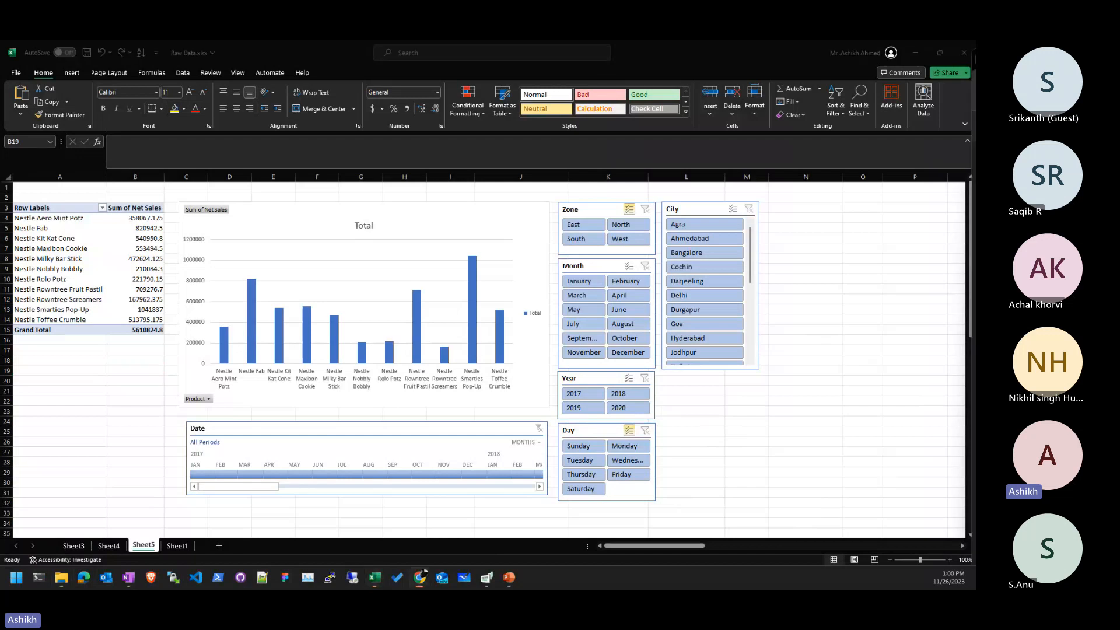